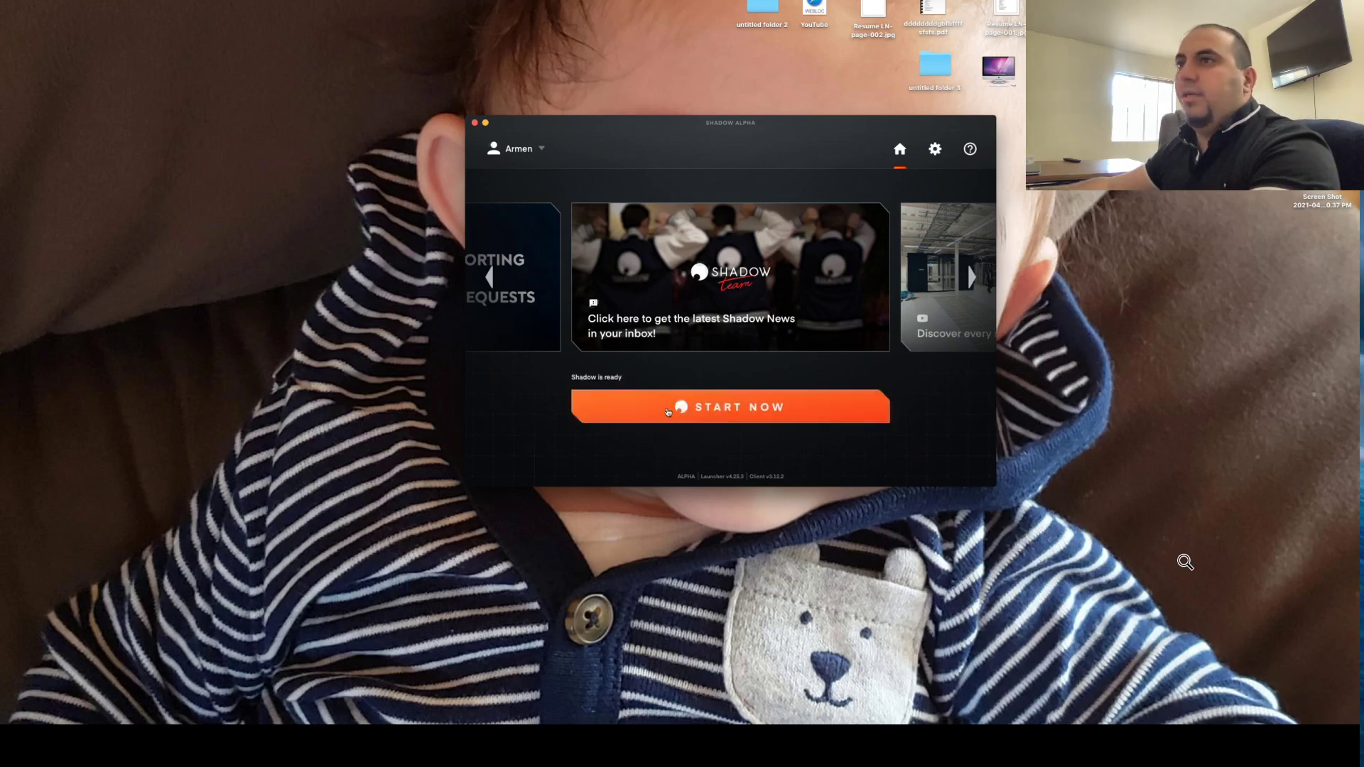
Step: Start the Shadow cloud PC, launch Unity Hub and open the Unity project
click(724, 409)
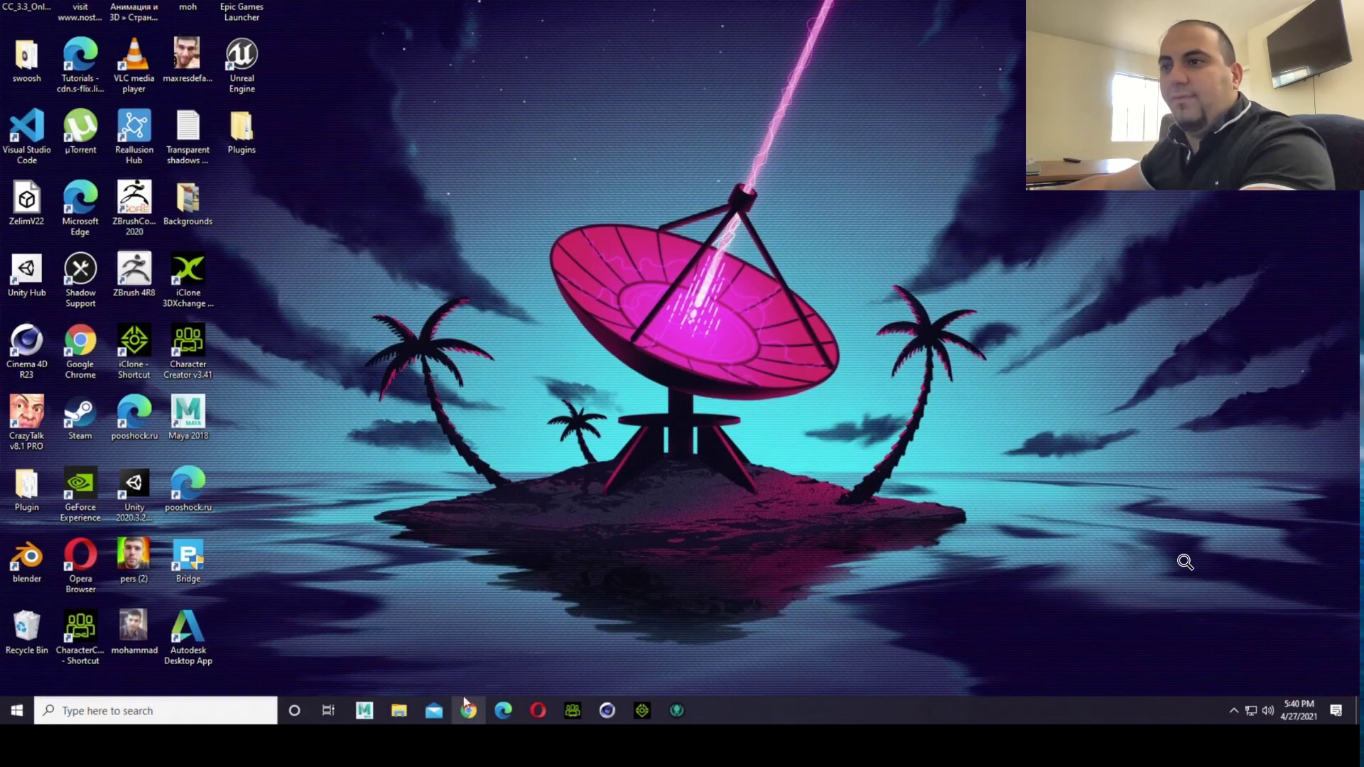
double_click(26, 272)
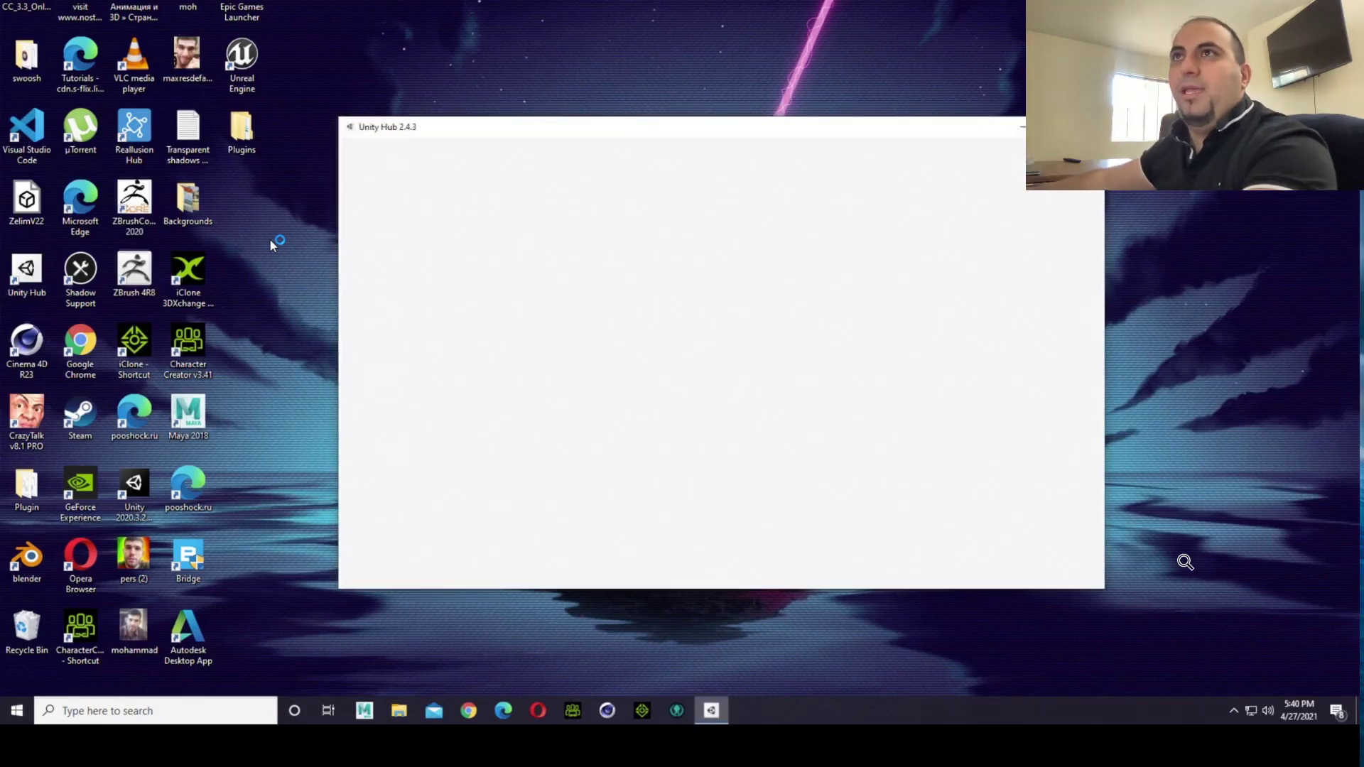
click(579, 304)
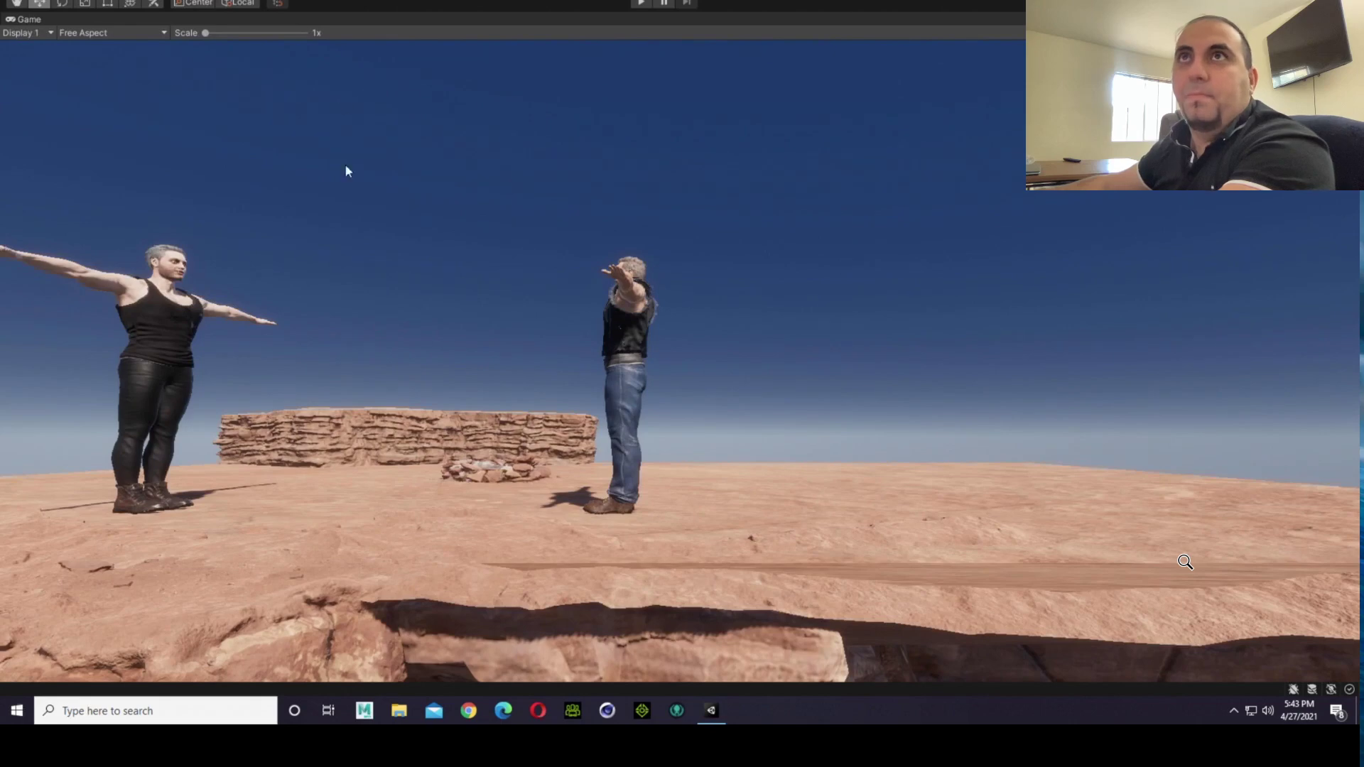
Step: Restore the maximized Game view to the normal editor layout and switch to the Scene view
right_click(20, 20)
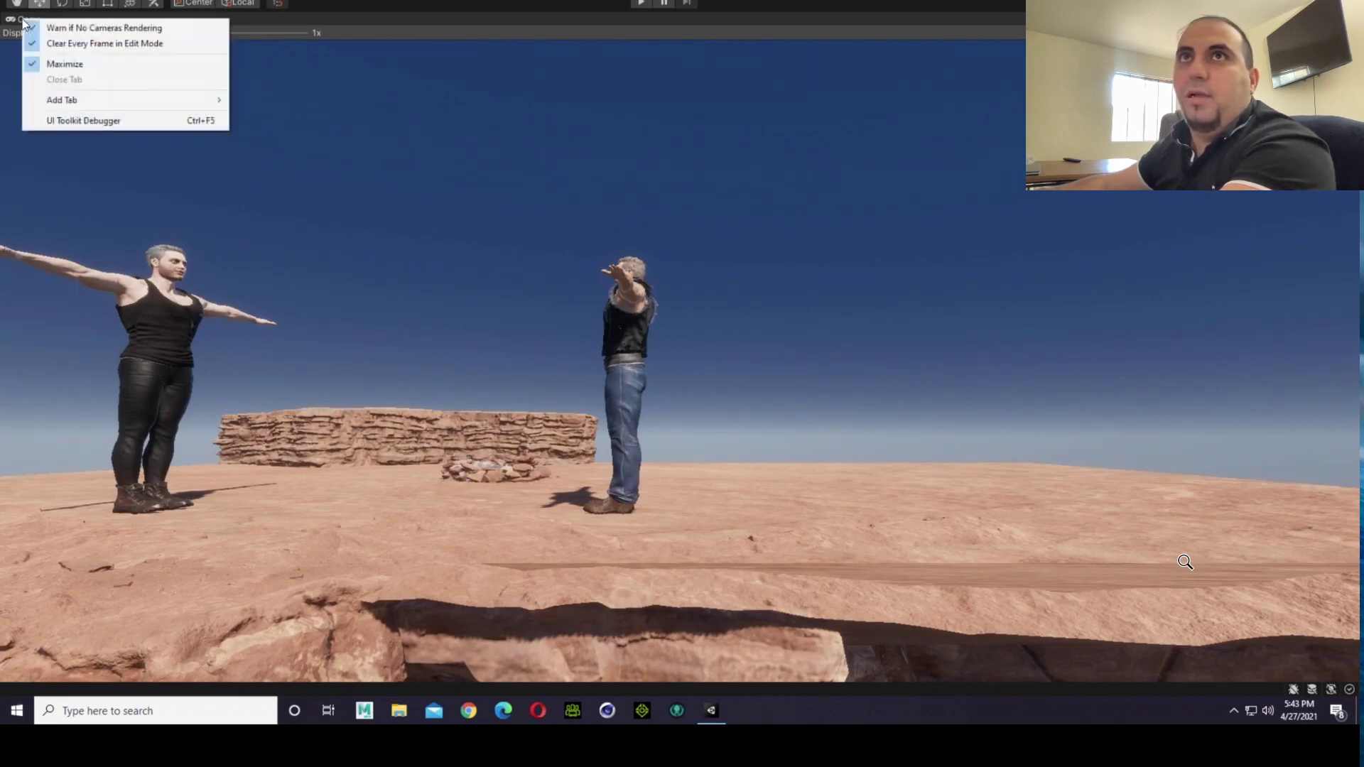
click(59, 64)
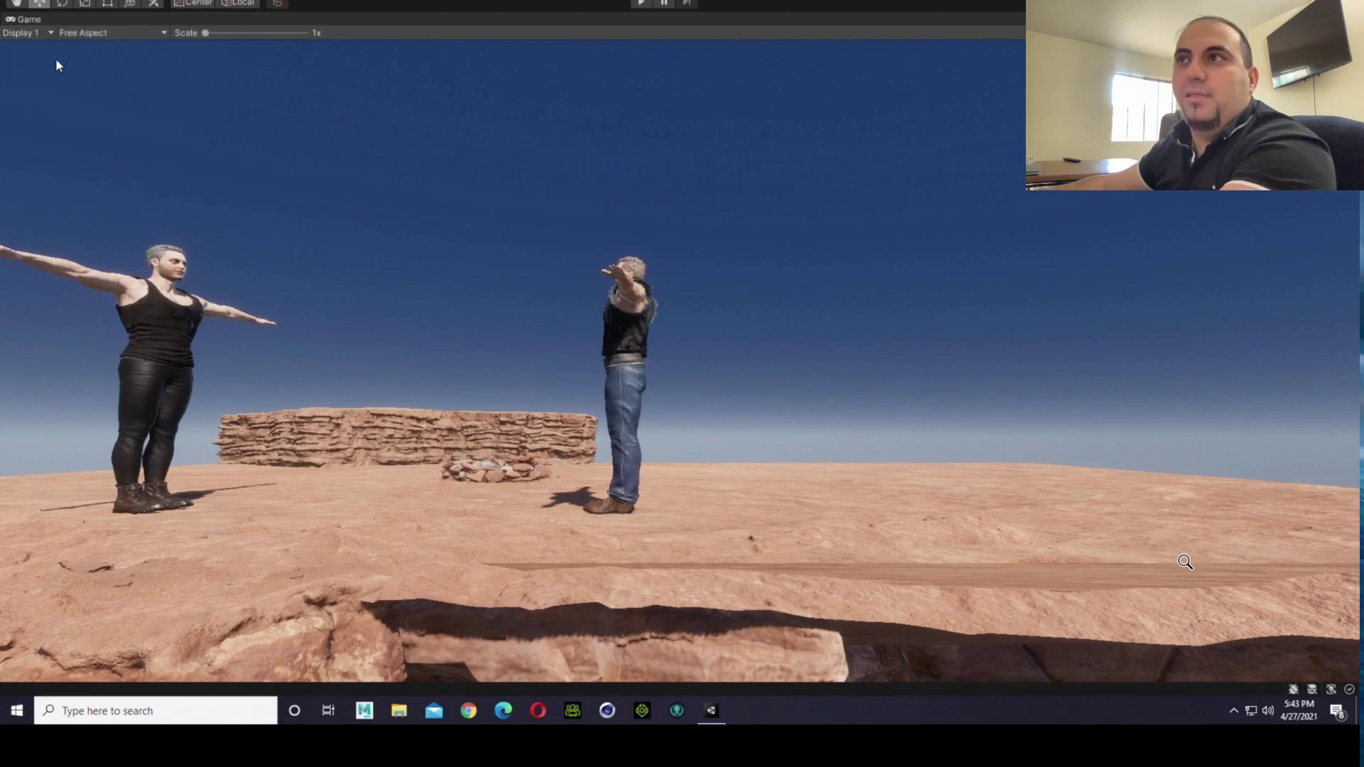
key(shift+space)
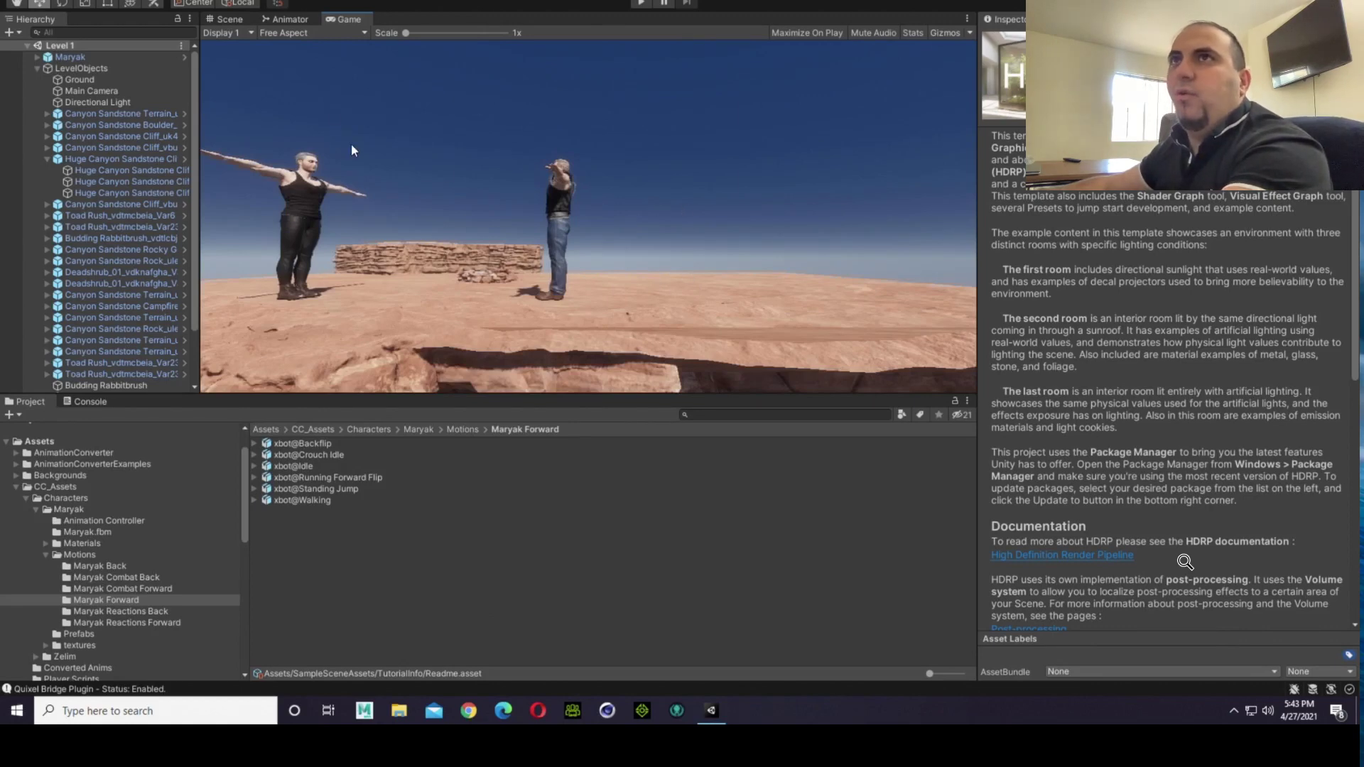
click(229, 22)
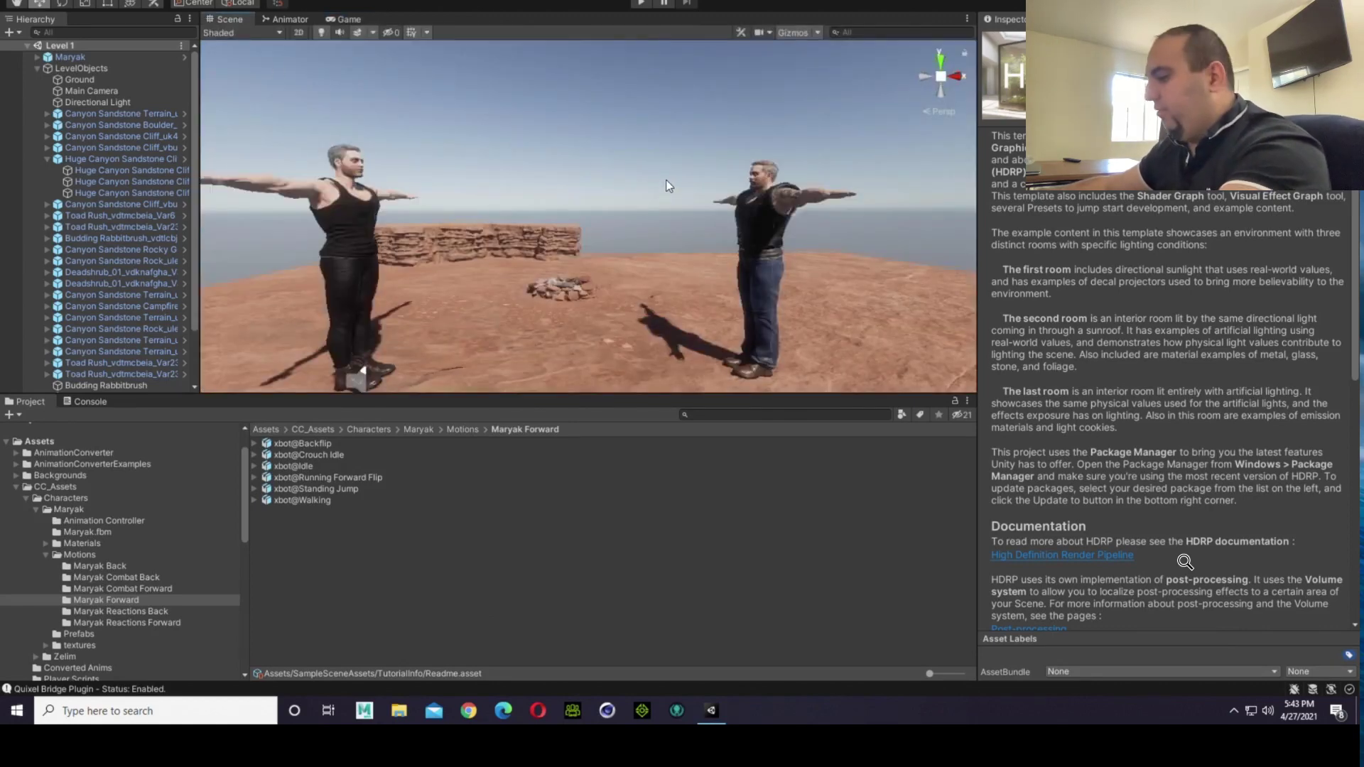
Step: Examine the two T-posed characters and the canyon level in the Scene view from different distances and sides
right_drag(680, 160, 625, 186)
scroll(625, 186, down, 3)
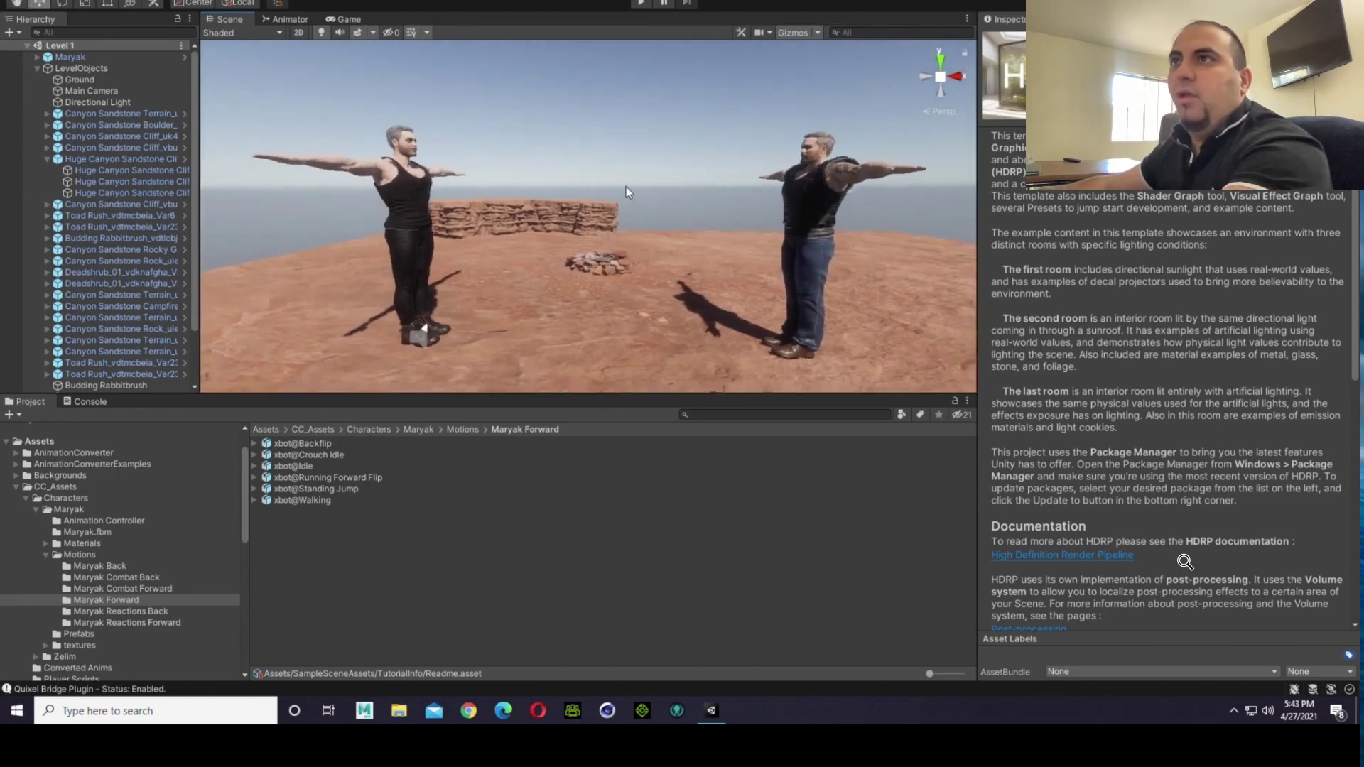
scroll(636, 189, down, 2)
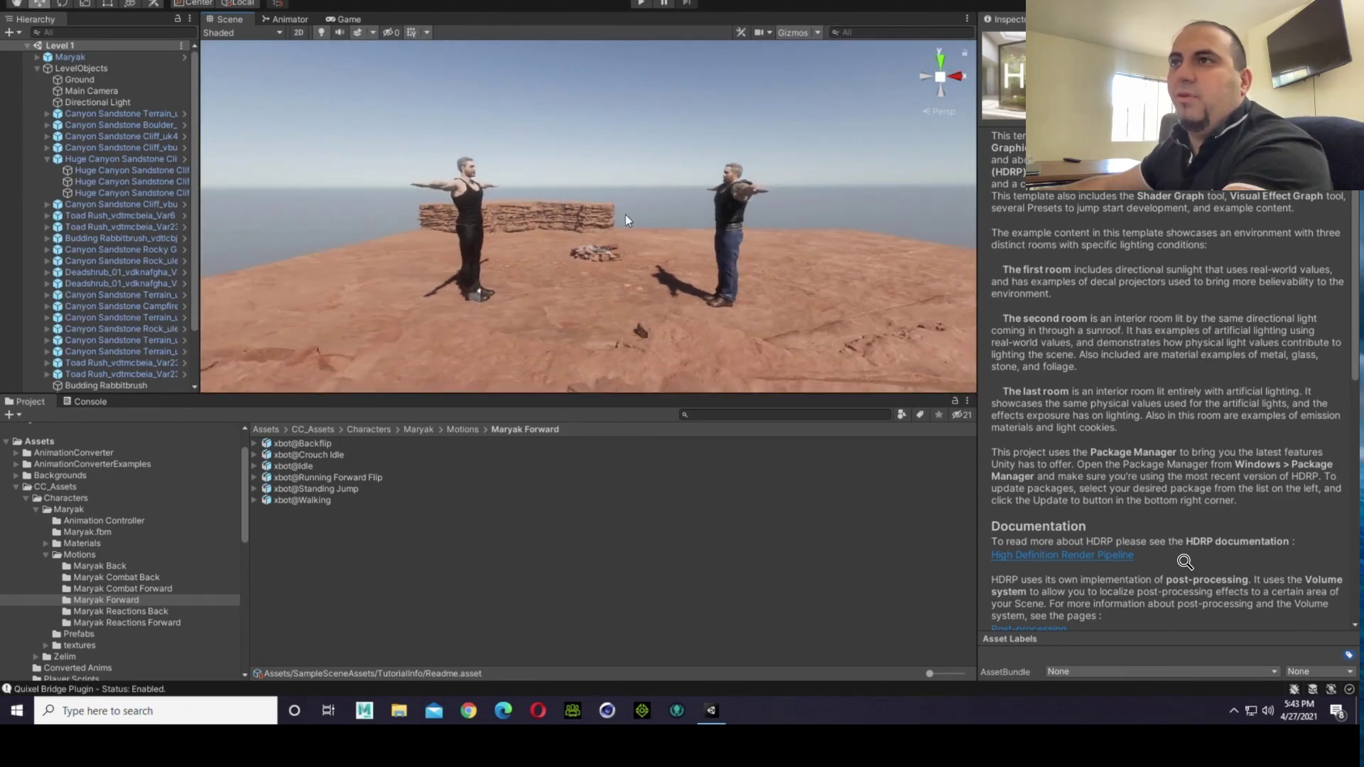
scroll(624, 215, up, 3)
scroll(622, 215, down, 1)
right_drag(622, 215, 633, 208)
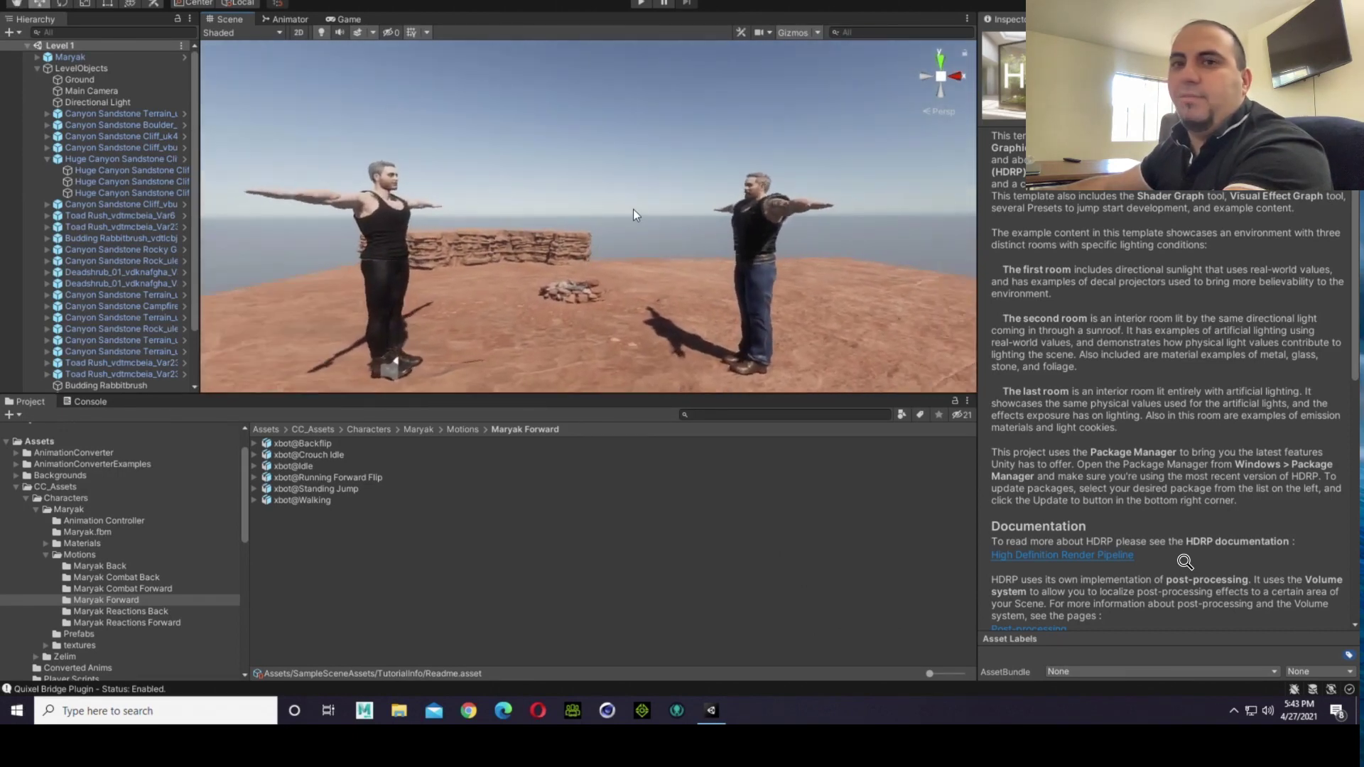
scroll(628, 212, up, 3)
key(Right)
key(Left)
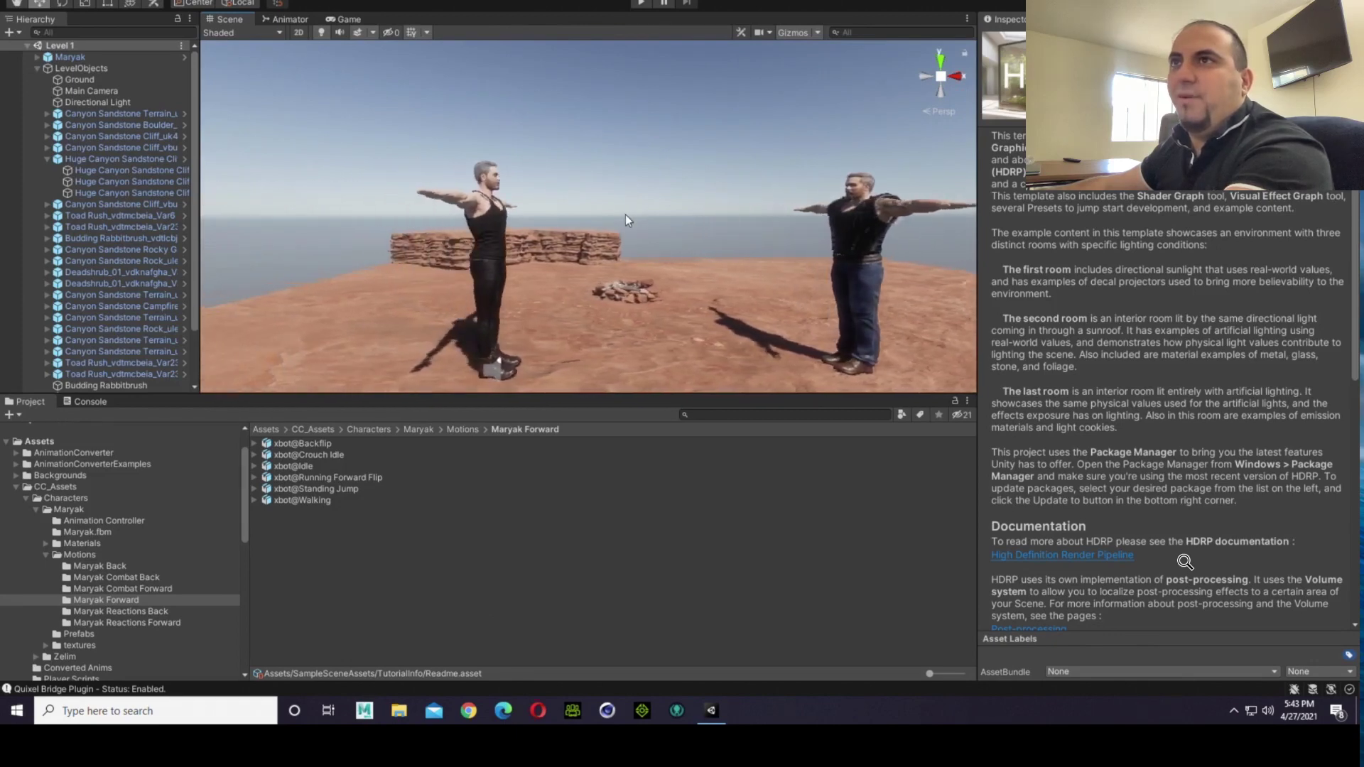
key(Right)
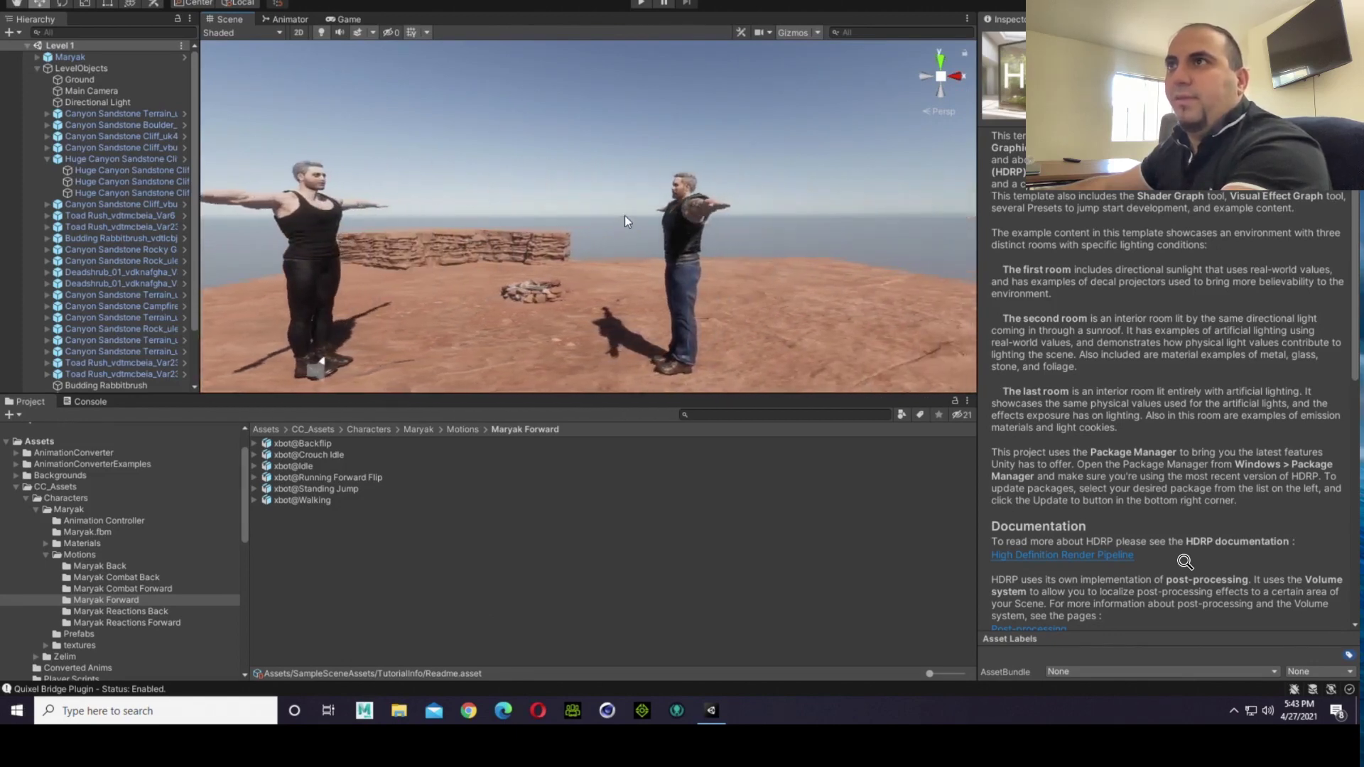
key(Left)
key(Right)
key(Right)
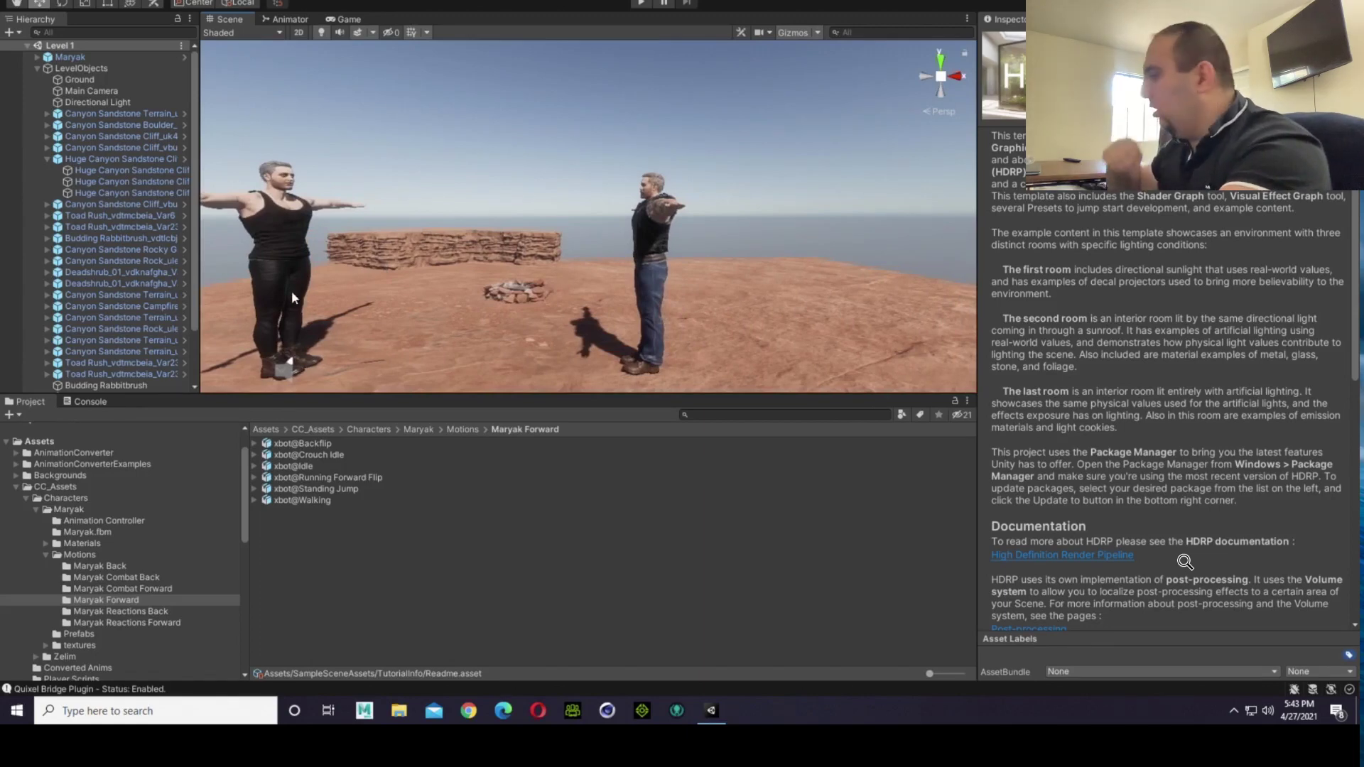
Step: Inspect the Crouch Idle and Idle clips and review the Maryak Reactions Forward, Reactions Back and Forward motion folders
click(316, 449)
click(317, 454)
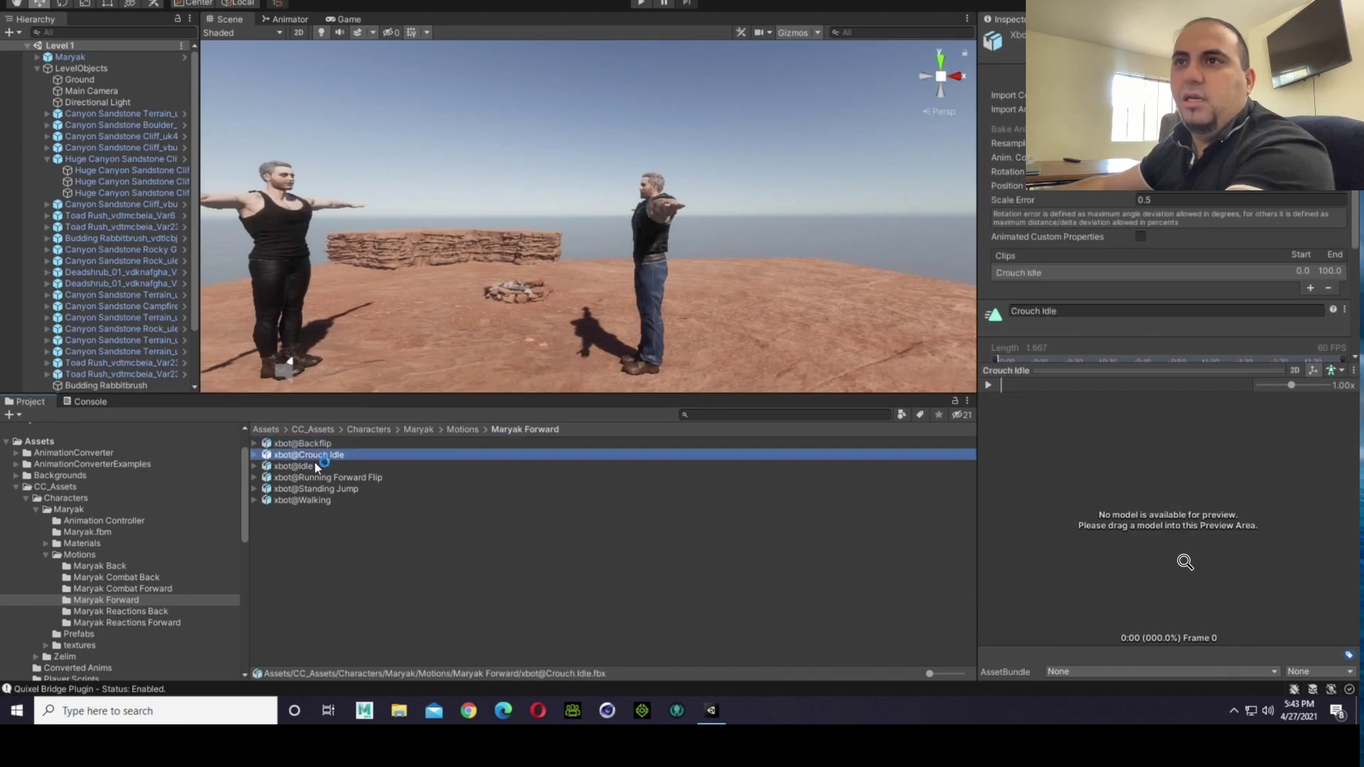
click(315, 464)
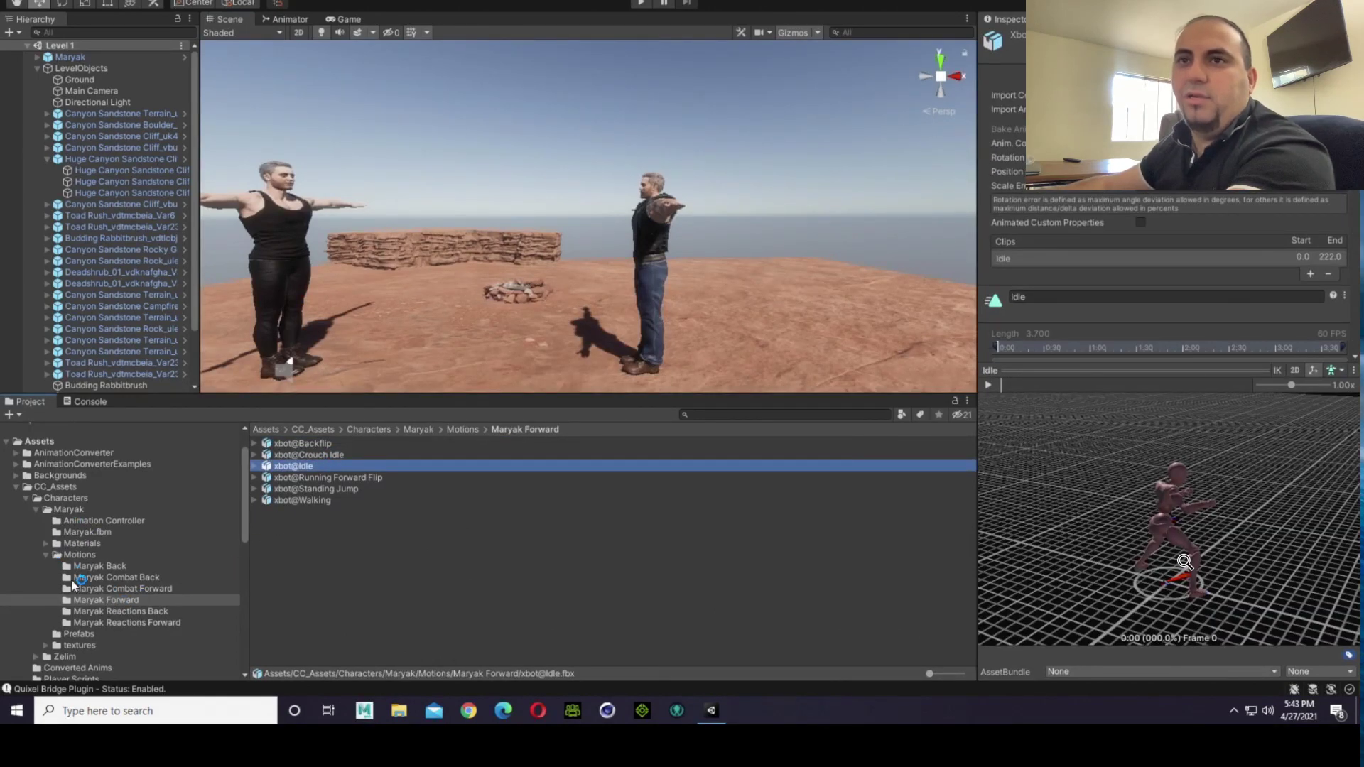
click(85, 623)
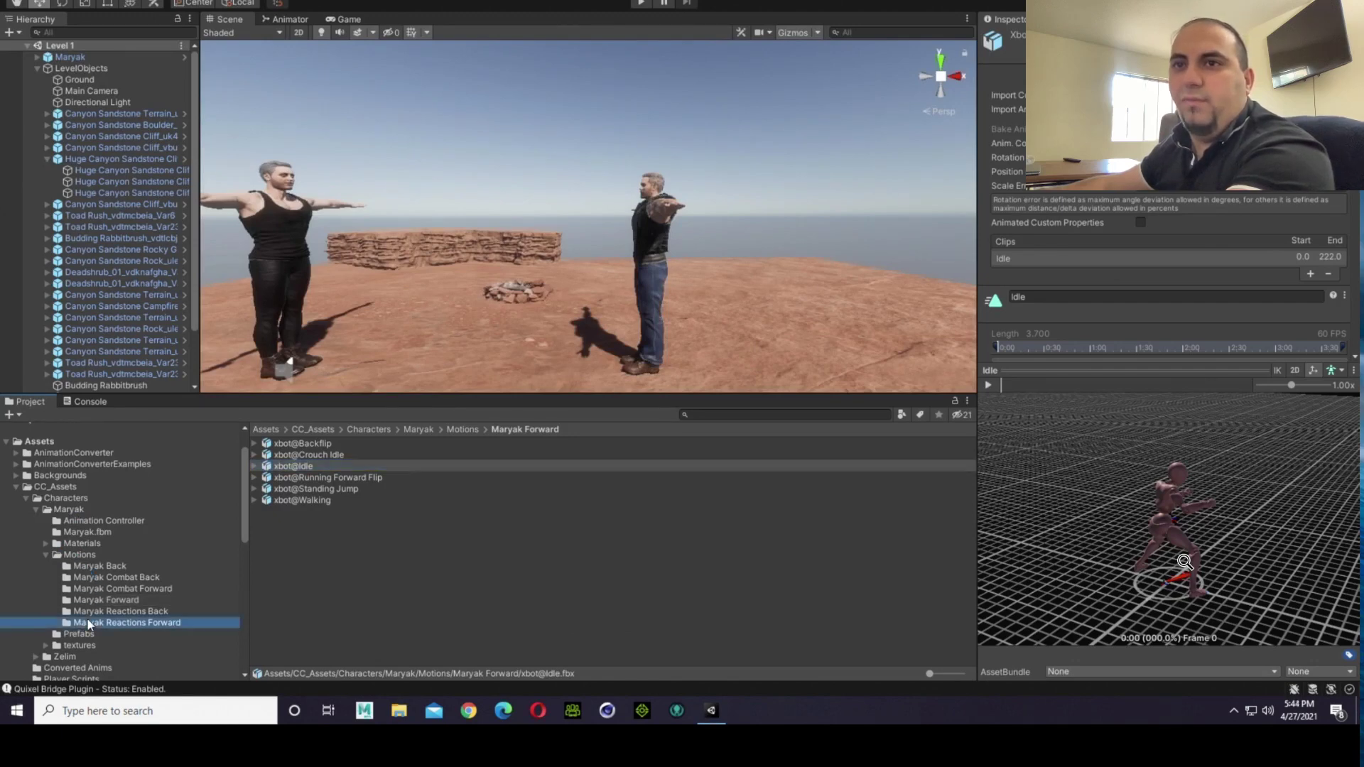
click(136, 613)
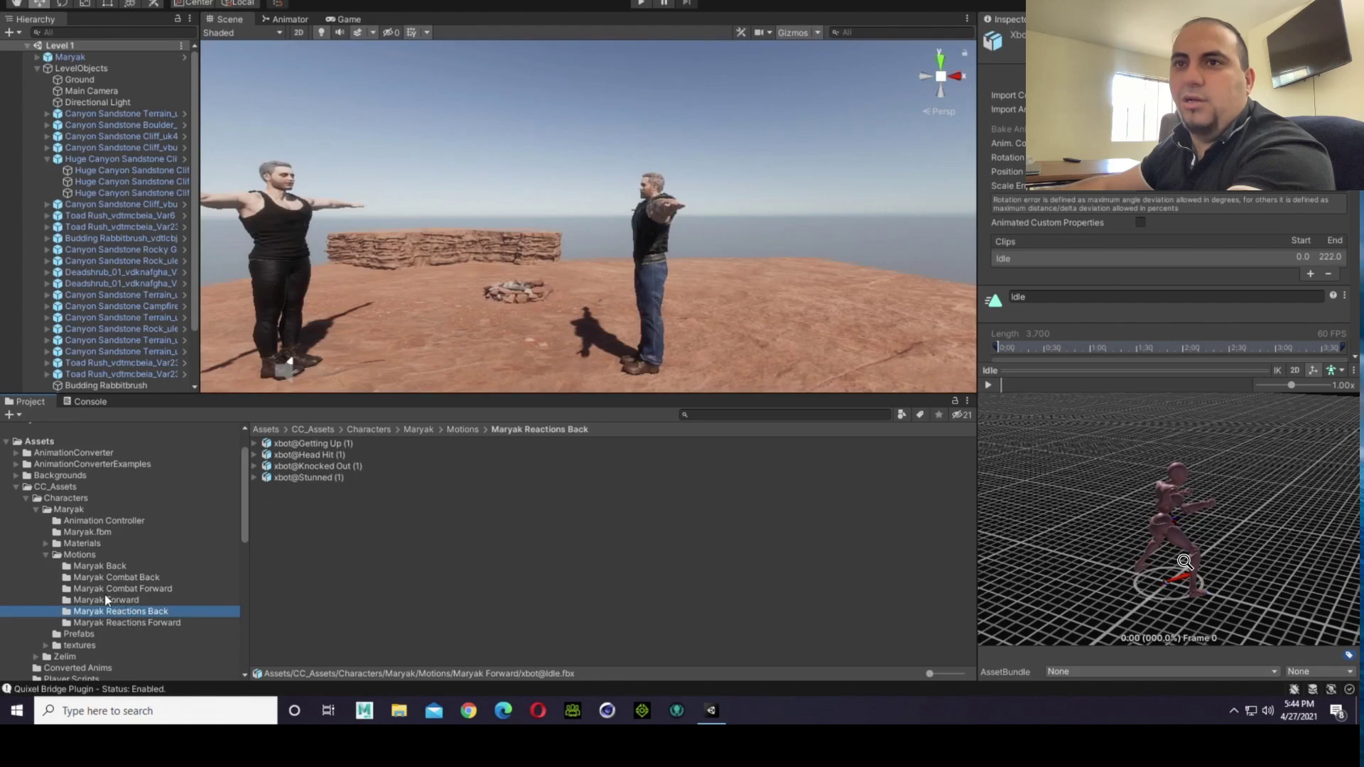
click(105, 598)
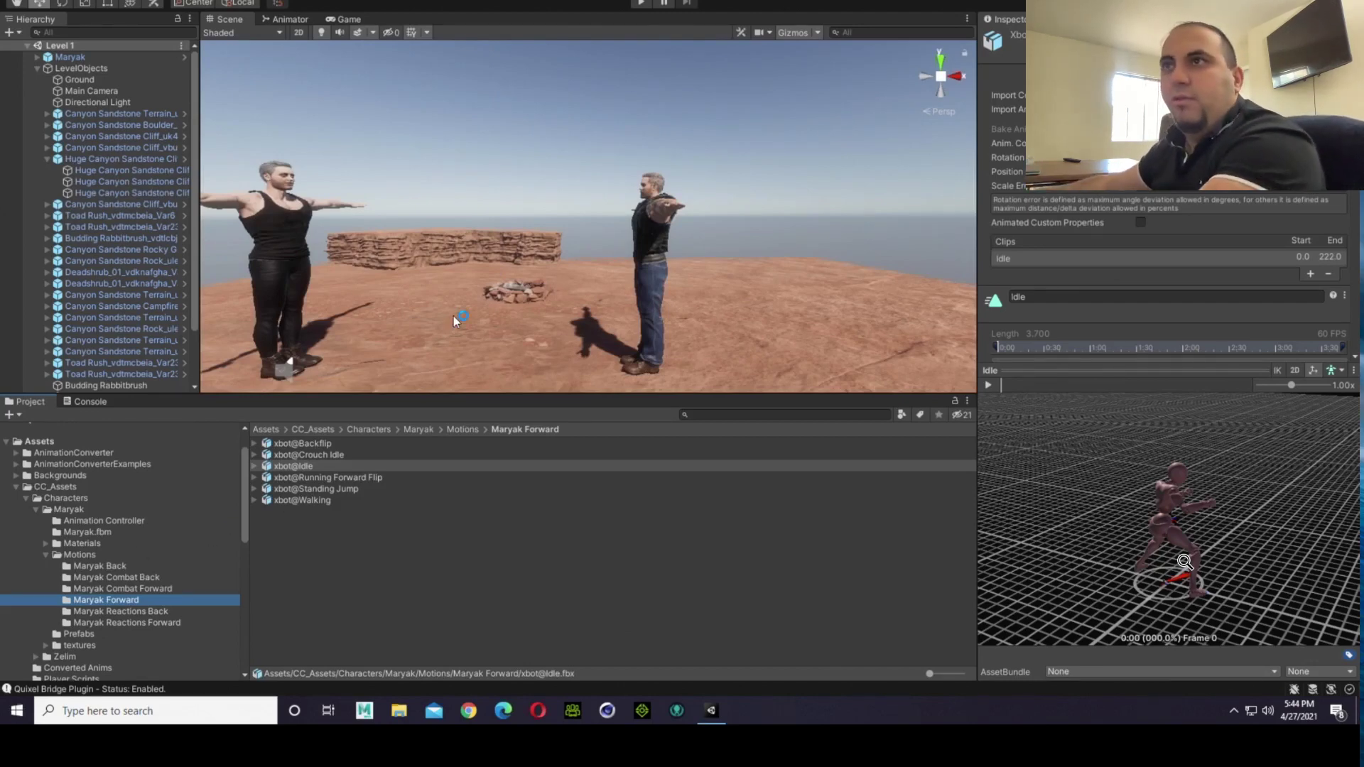
right_drag(447, 223, 408, 256)
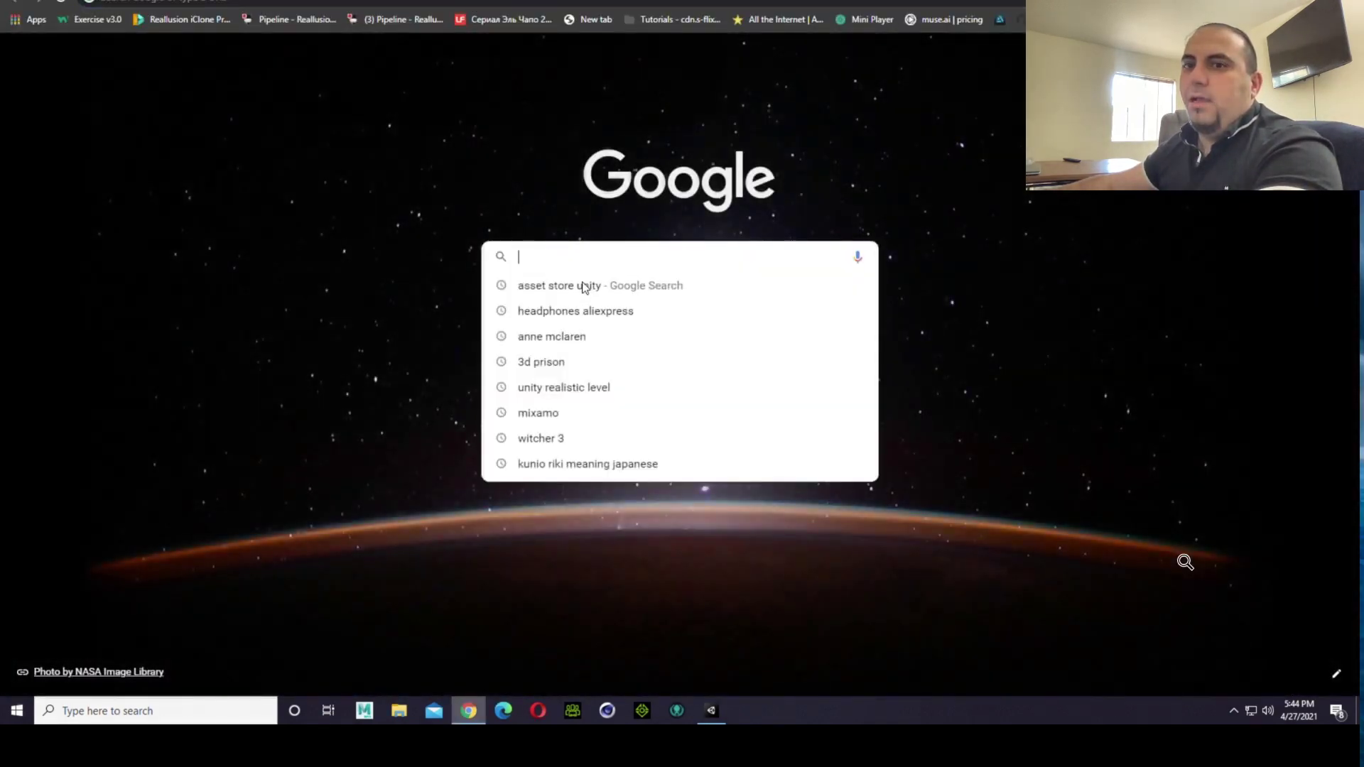
Step: Switch to Chrome, dismiss the two notifications and open the Mixamo website
click(582, 274)
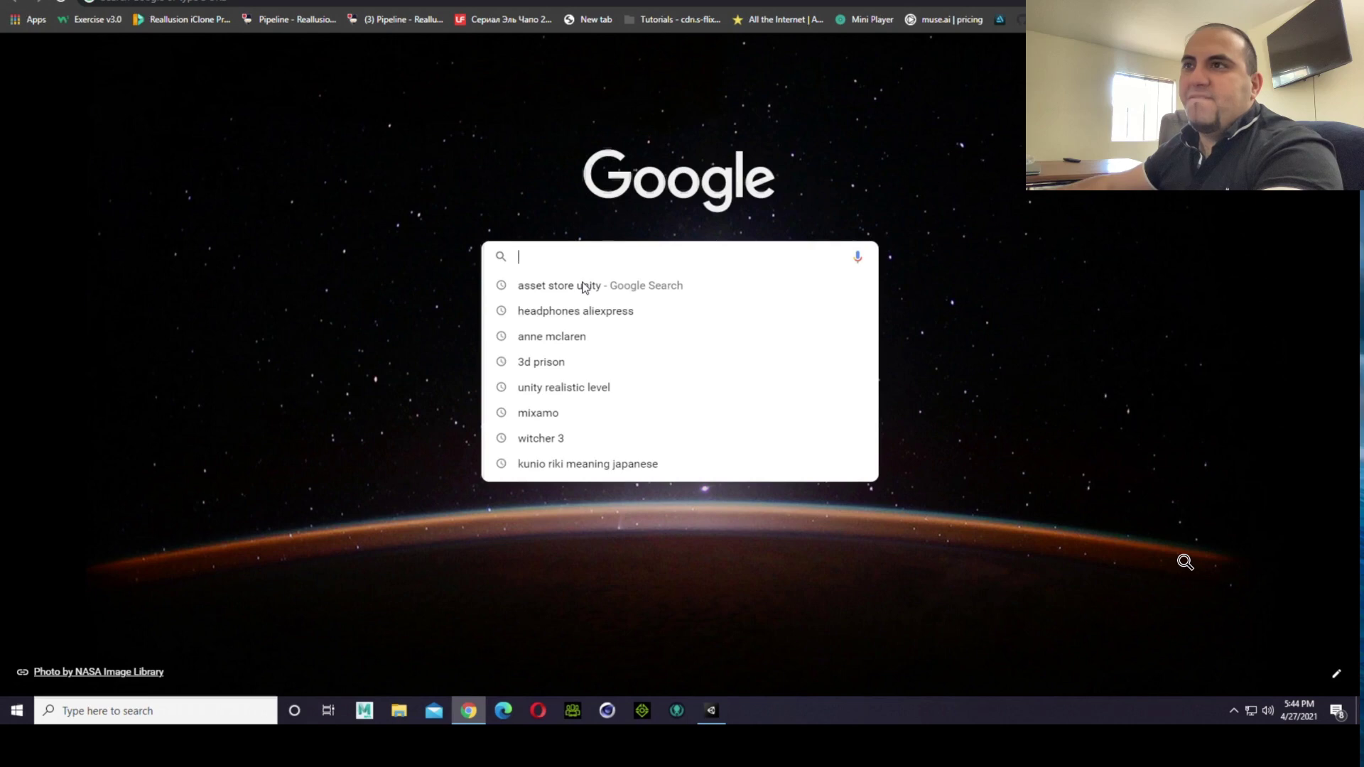
click(589, 263)
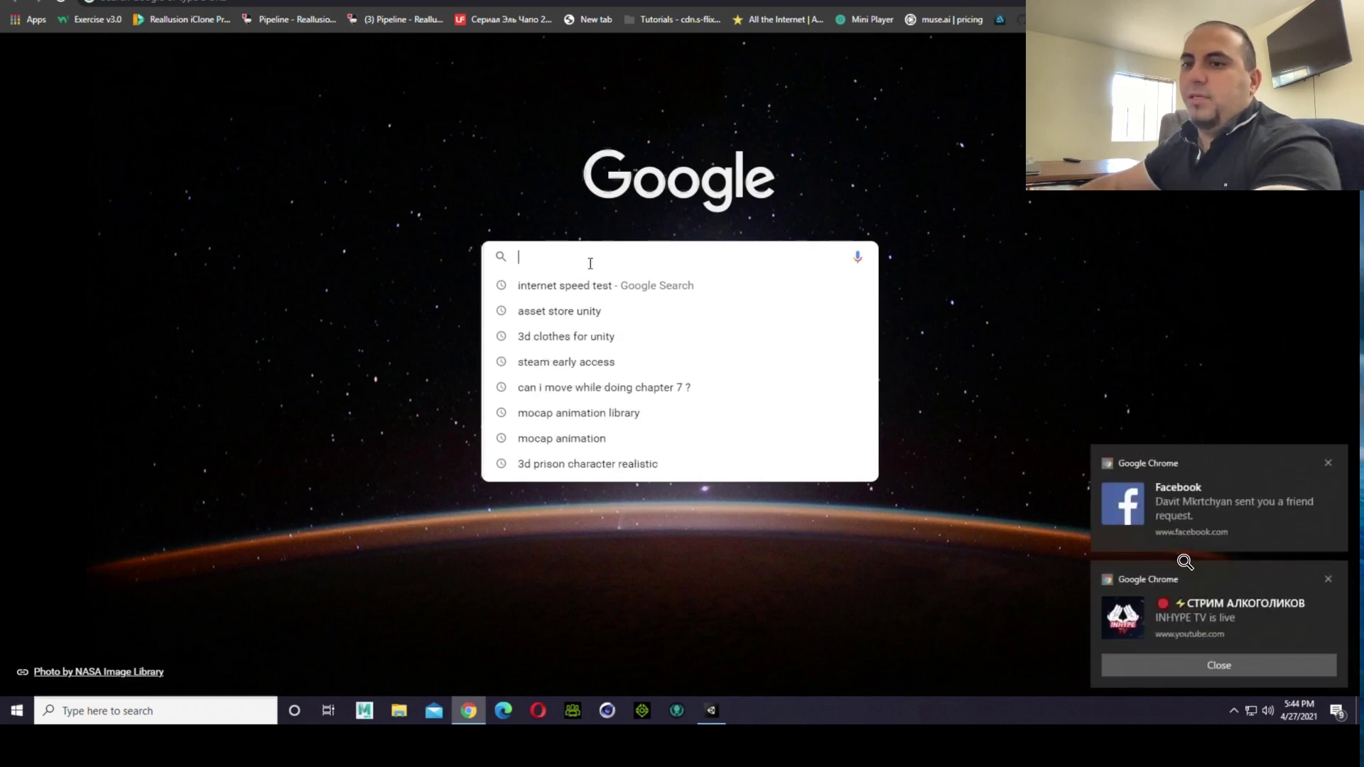
click(1328, 463)
click(1328, 579)
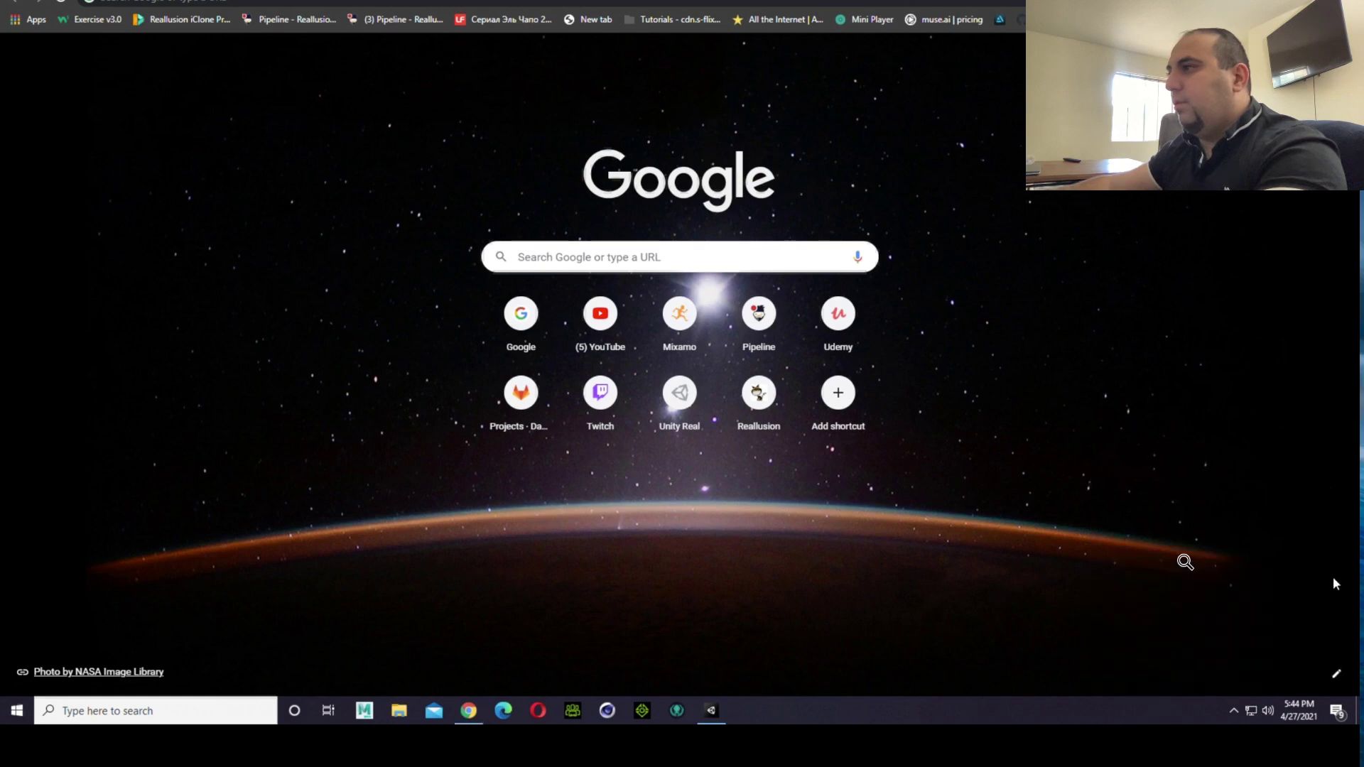
click(695, 304)
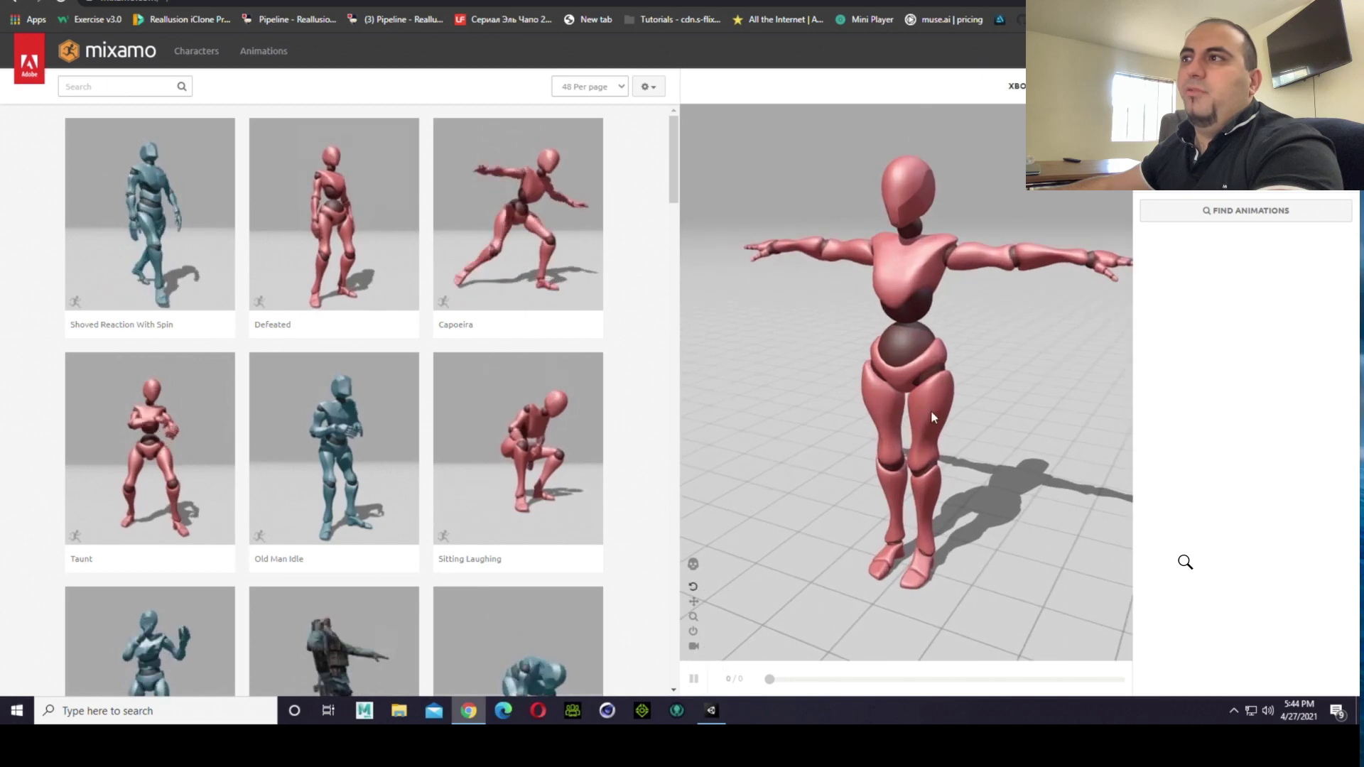
Step: Examine the red mannequin from several angles and preview the Defeated animation on it
drag(813, 348, 966, 249)
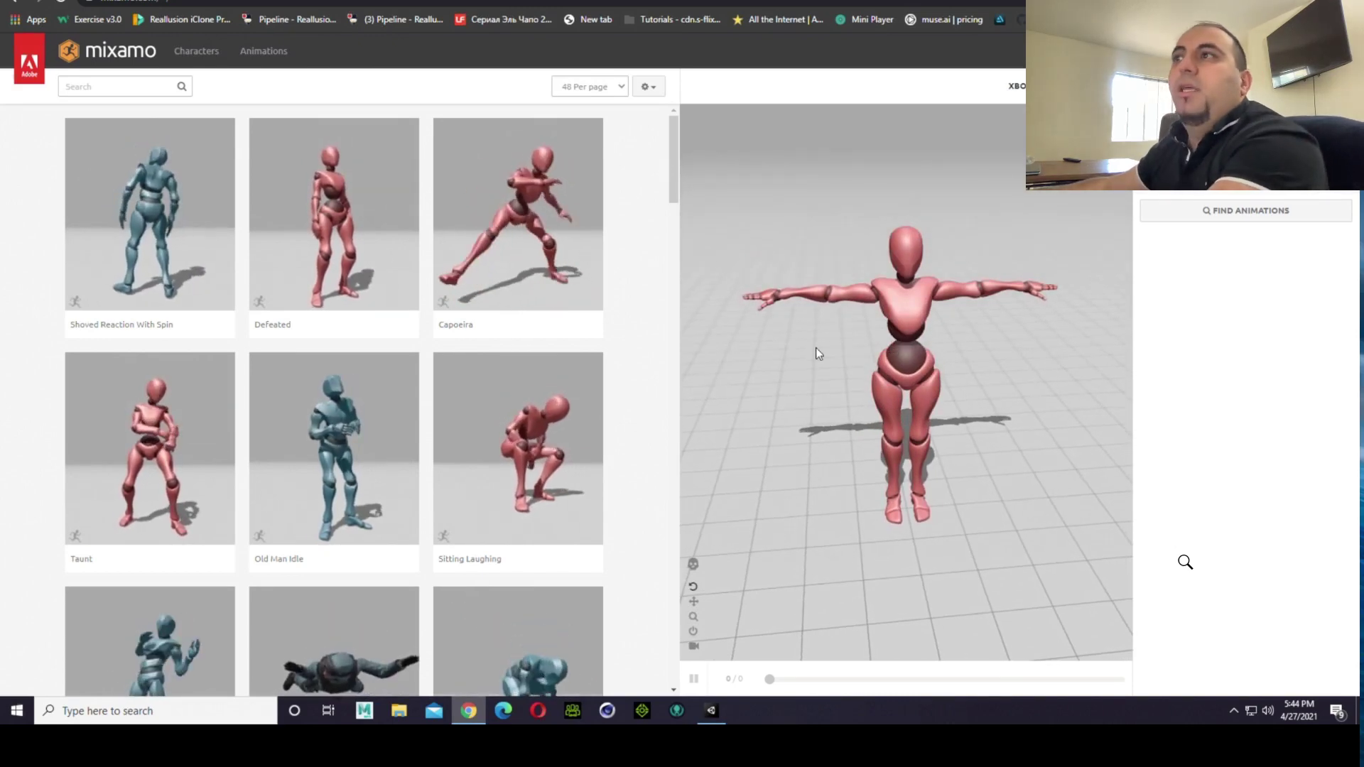
drag(810, 360, 703, 334)
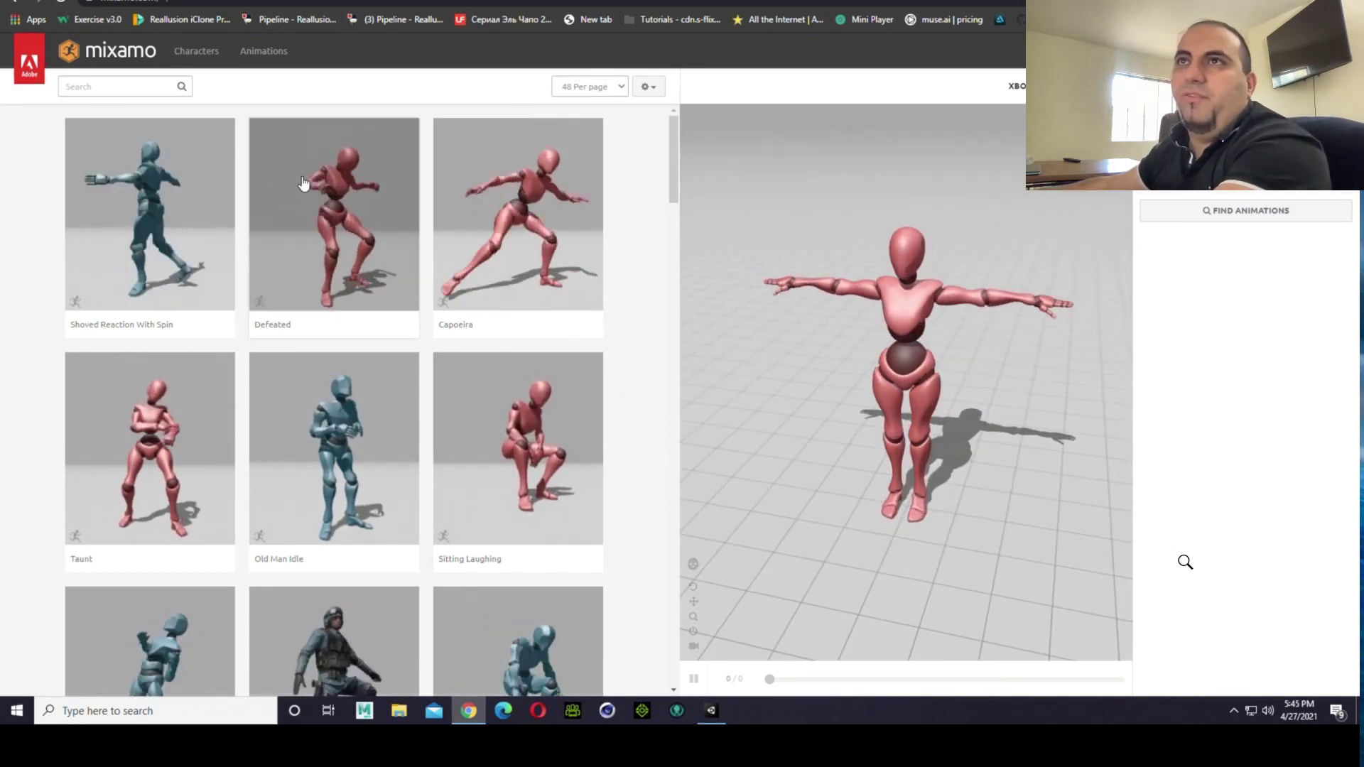
click(391, 222)
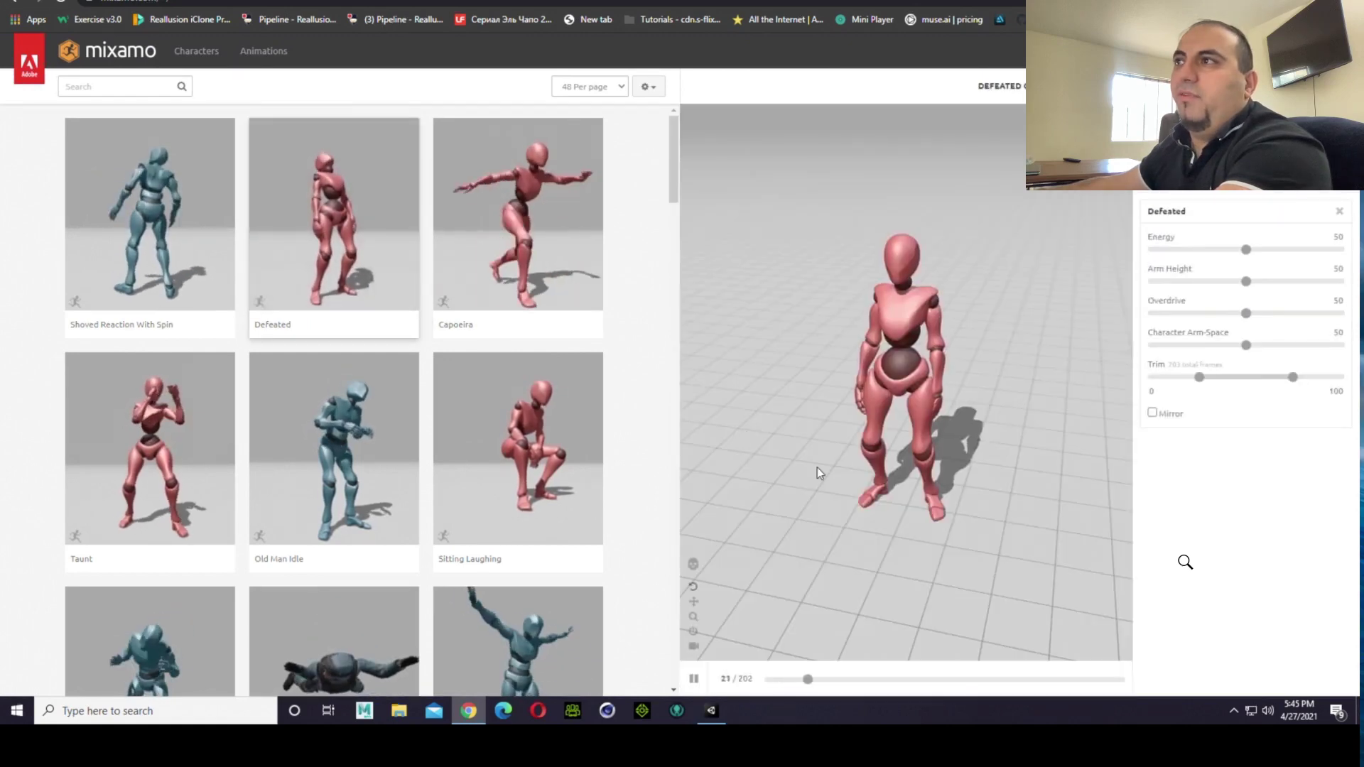
drag(817, 467, 913, 474)
scroll(590, 458, down, 2)
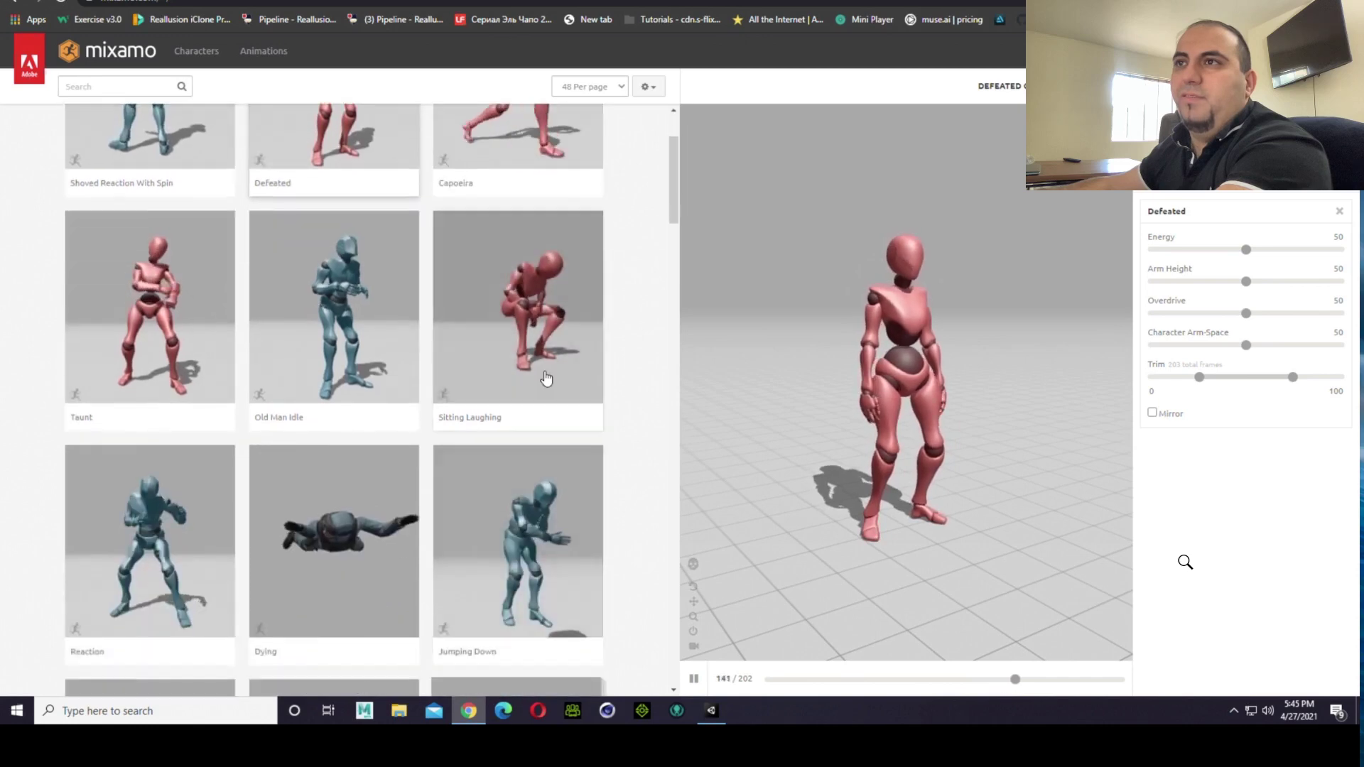
Step: Preview the Sitting Laughing animation and the soldier's Dying animation on the character
click(542, 394)
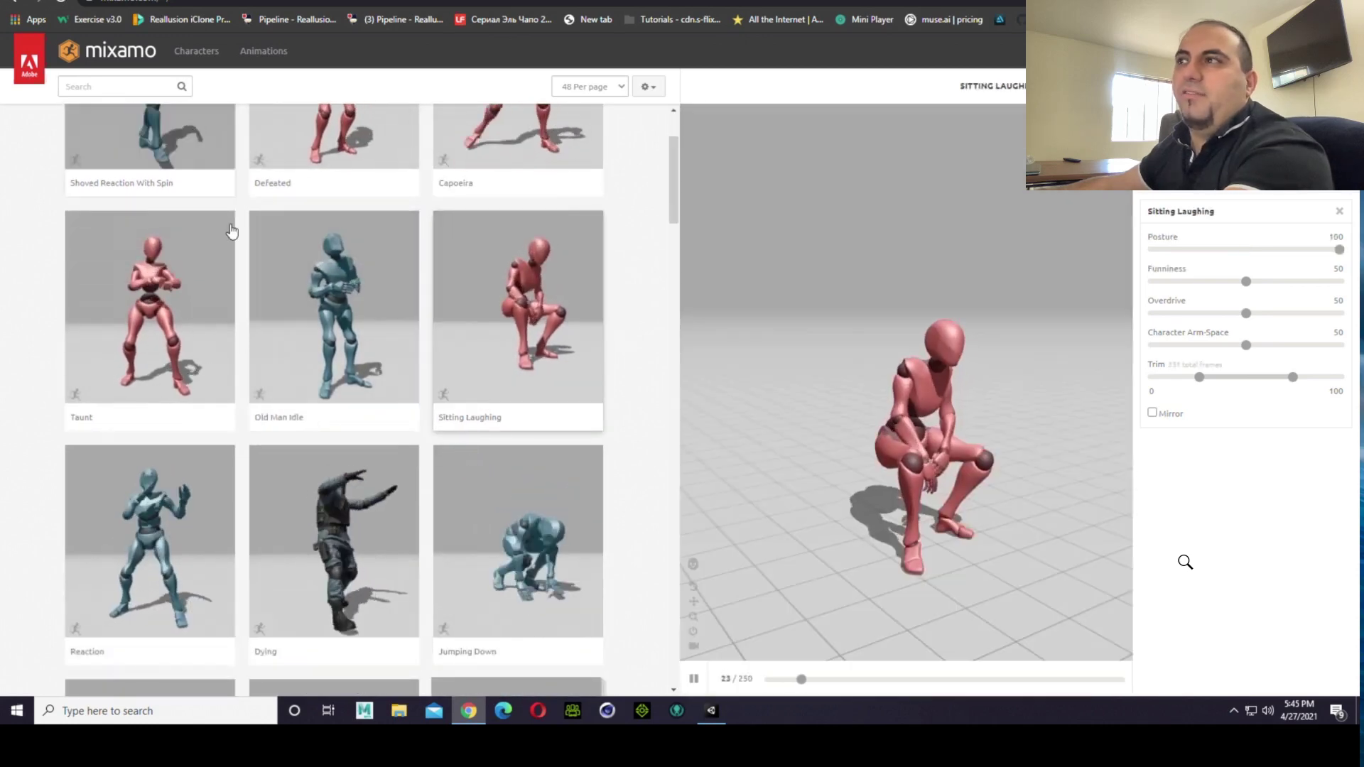
scroll(320, 306, down, 4)
click(376, 323)
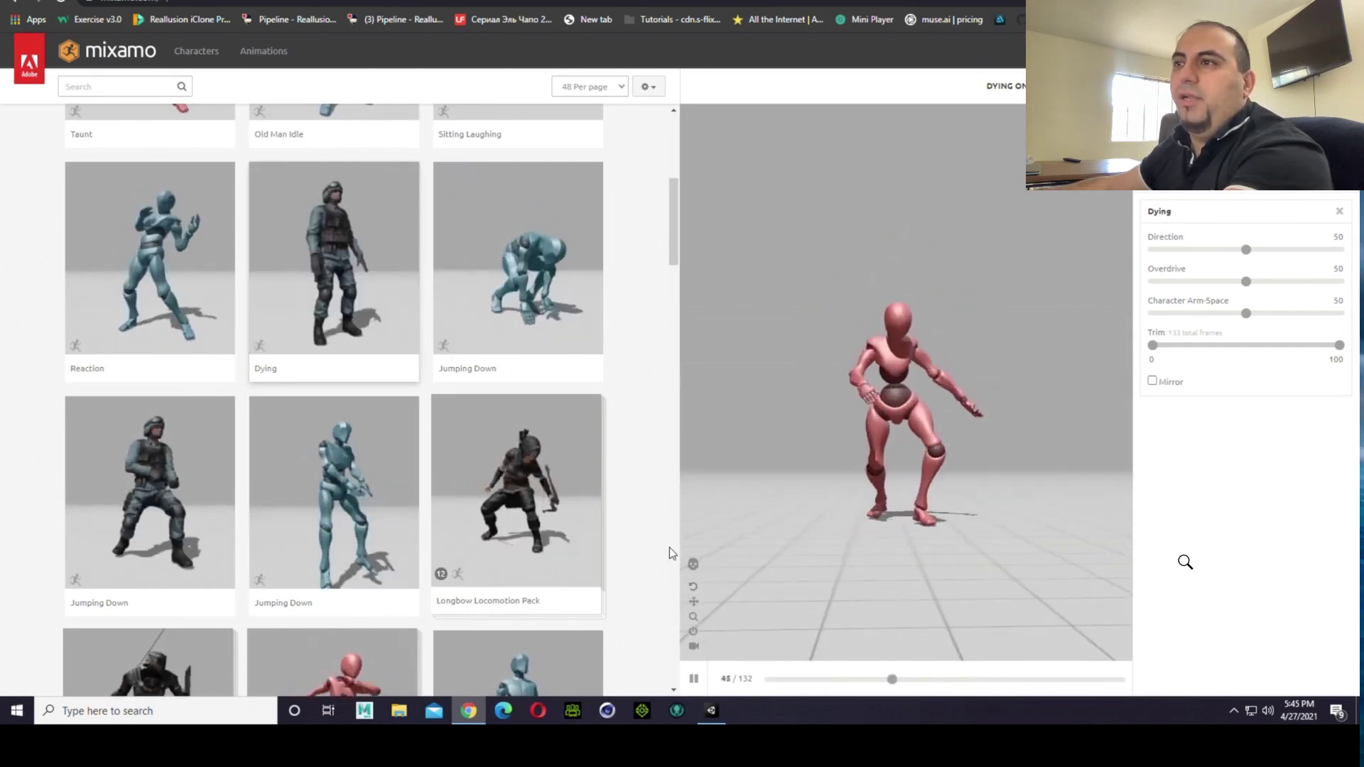
Step: View the Dying animation as a bare skeleton, restore the character mesh and pause playback
click(693, 564)
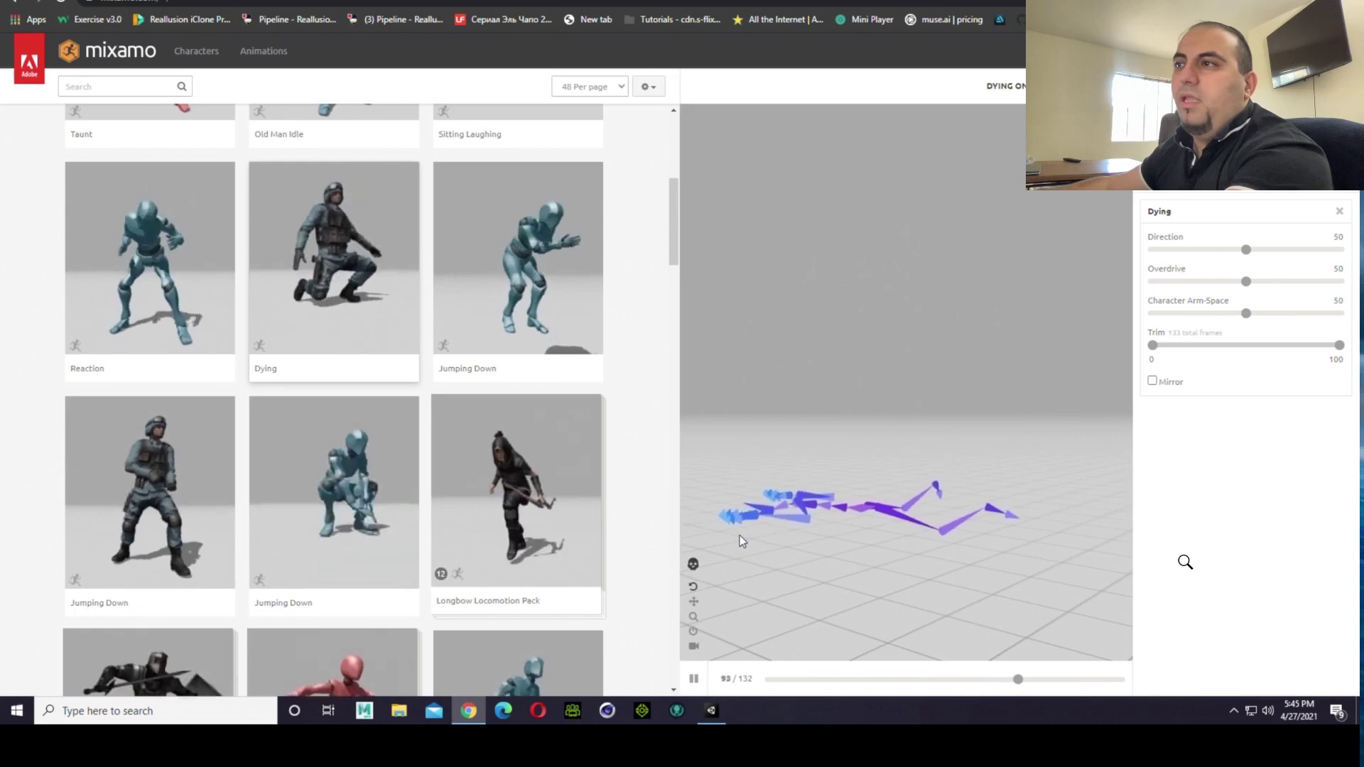
drag(741, 538, 818, 466)
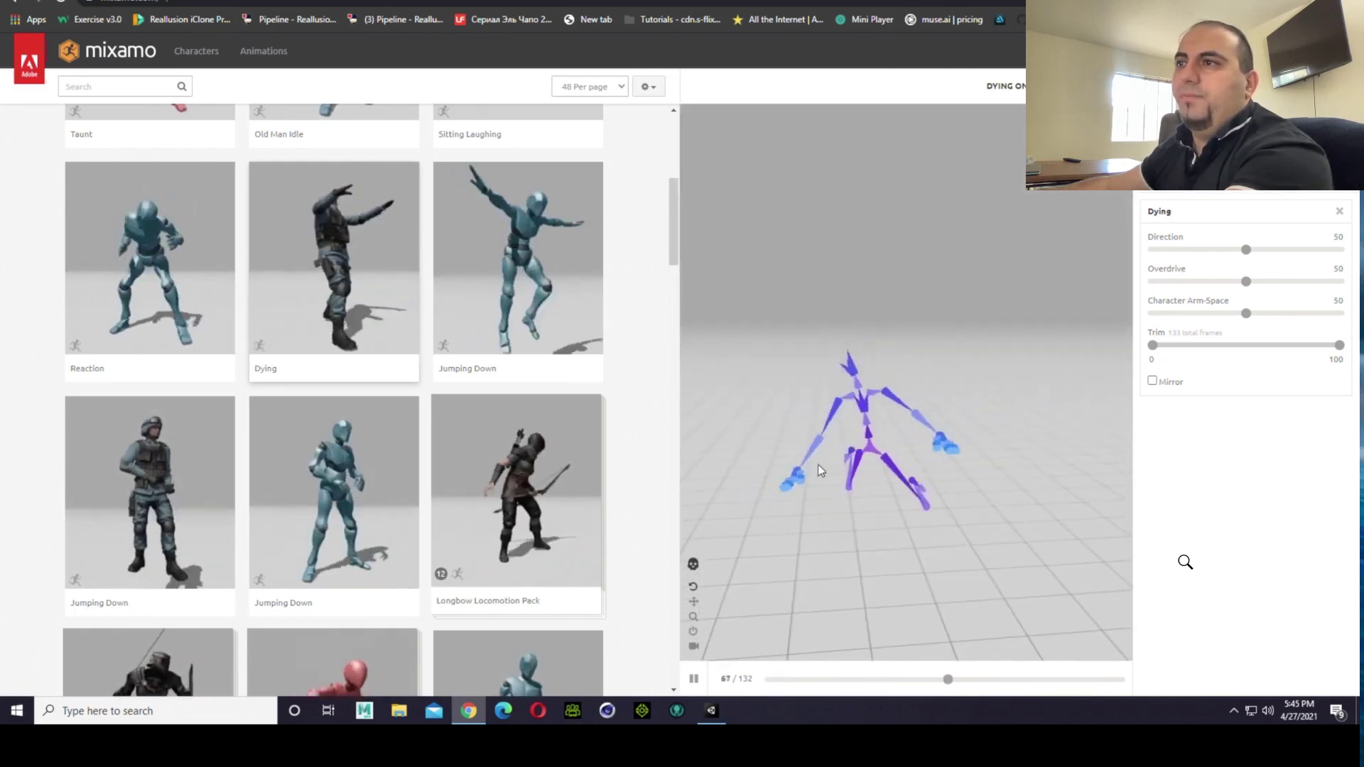
click(692, 563)
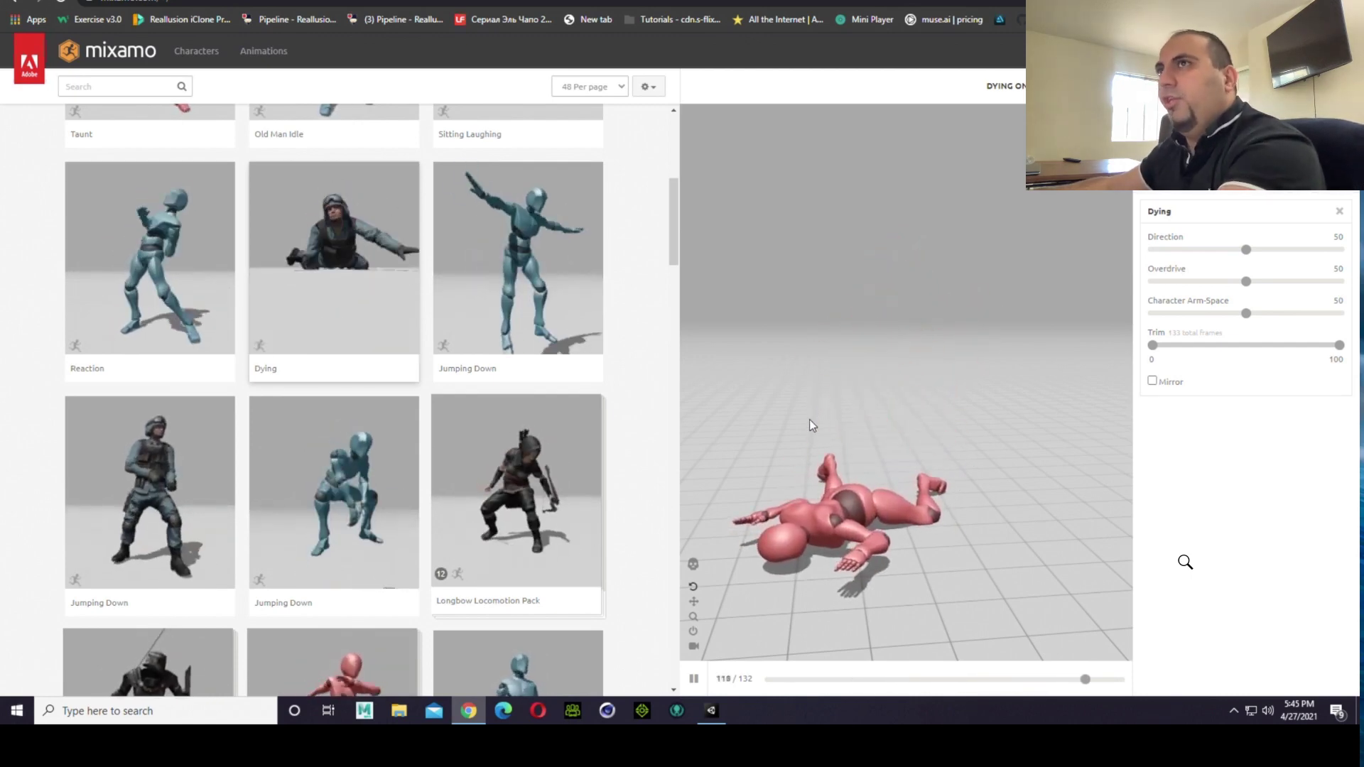
click(693, 682)
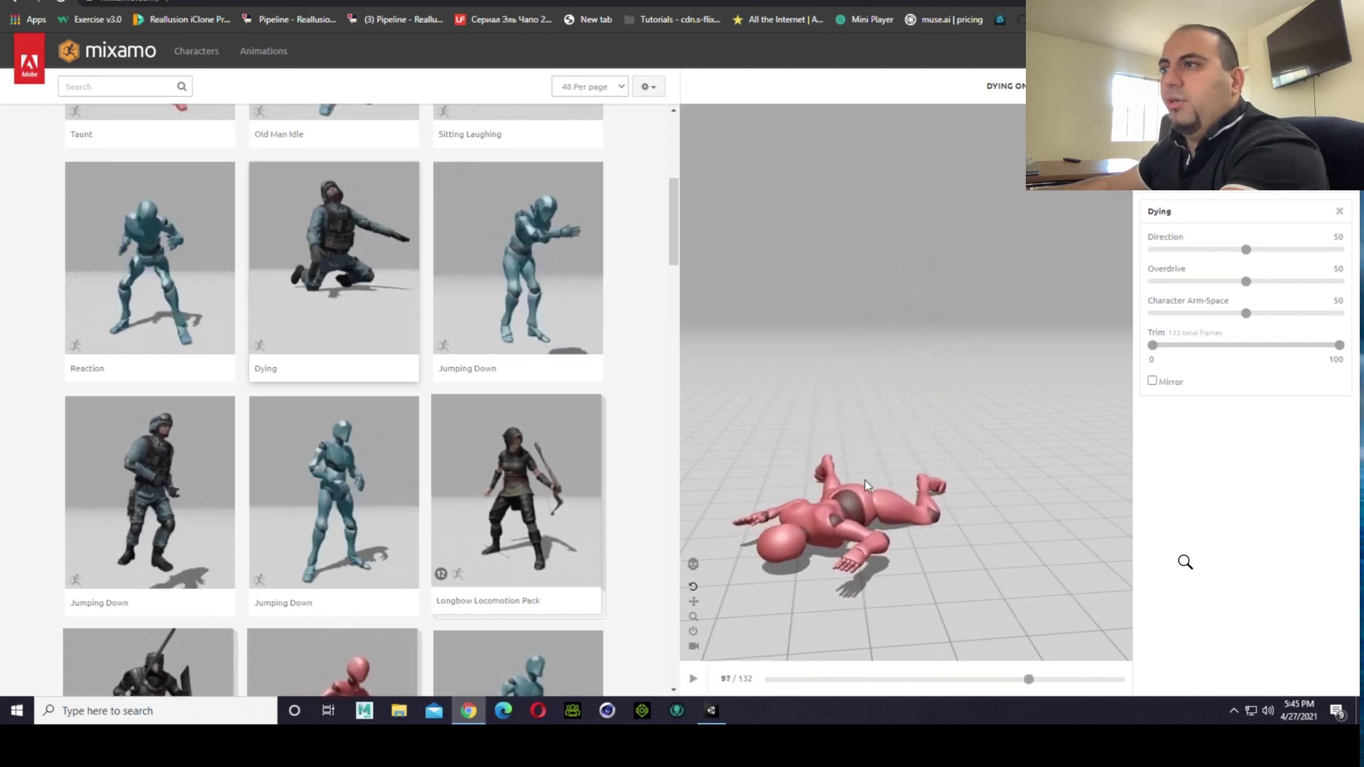
Step: Search the Mixamo animations for "tpose"
click(139, 86)
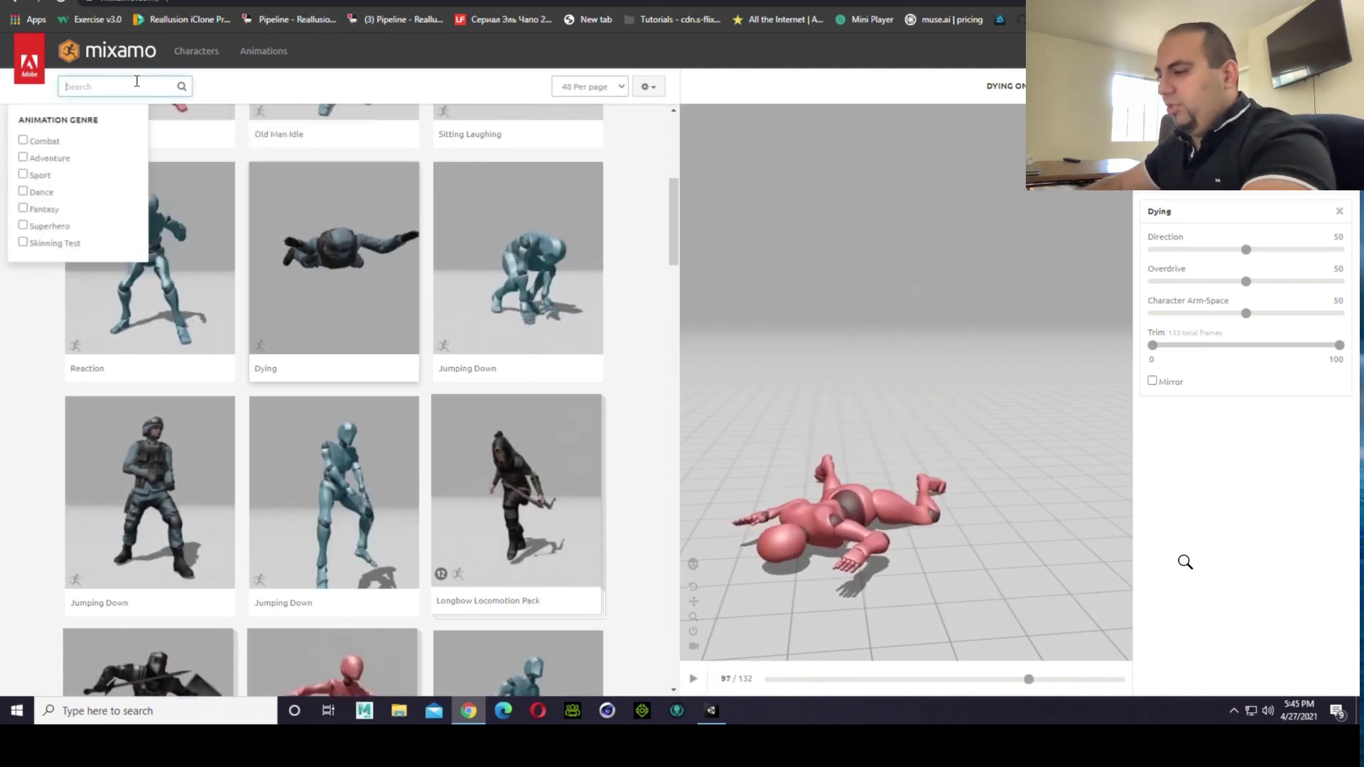
text(tpose)
key(Return)
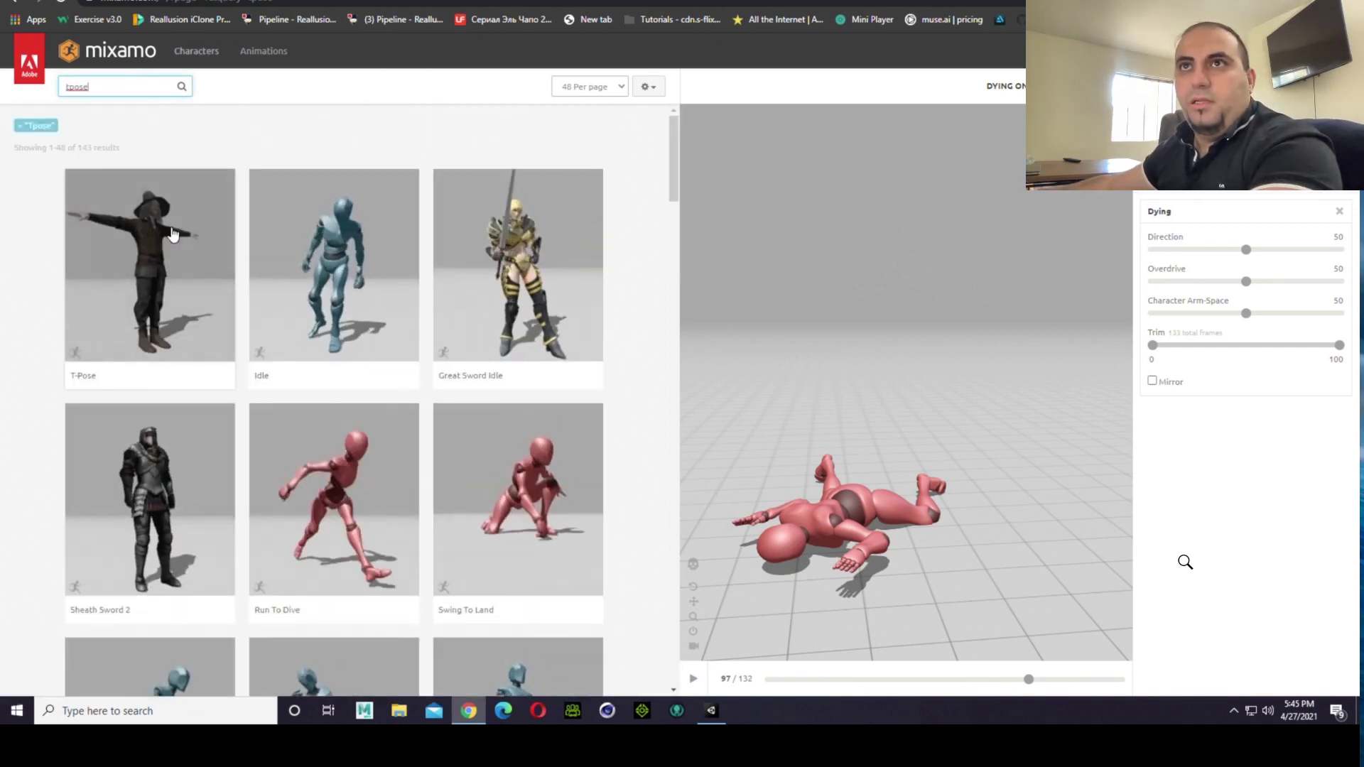
Step: Preview the T-Pose animation on the red mannequin
click(199, 291)
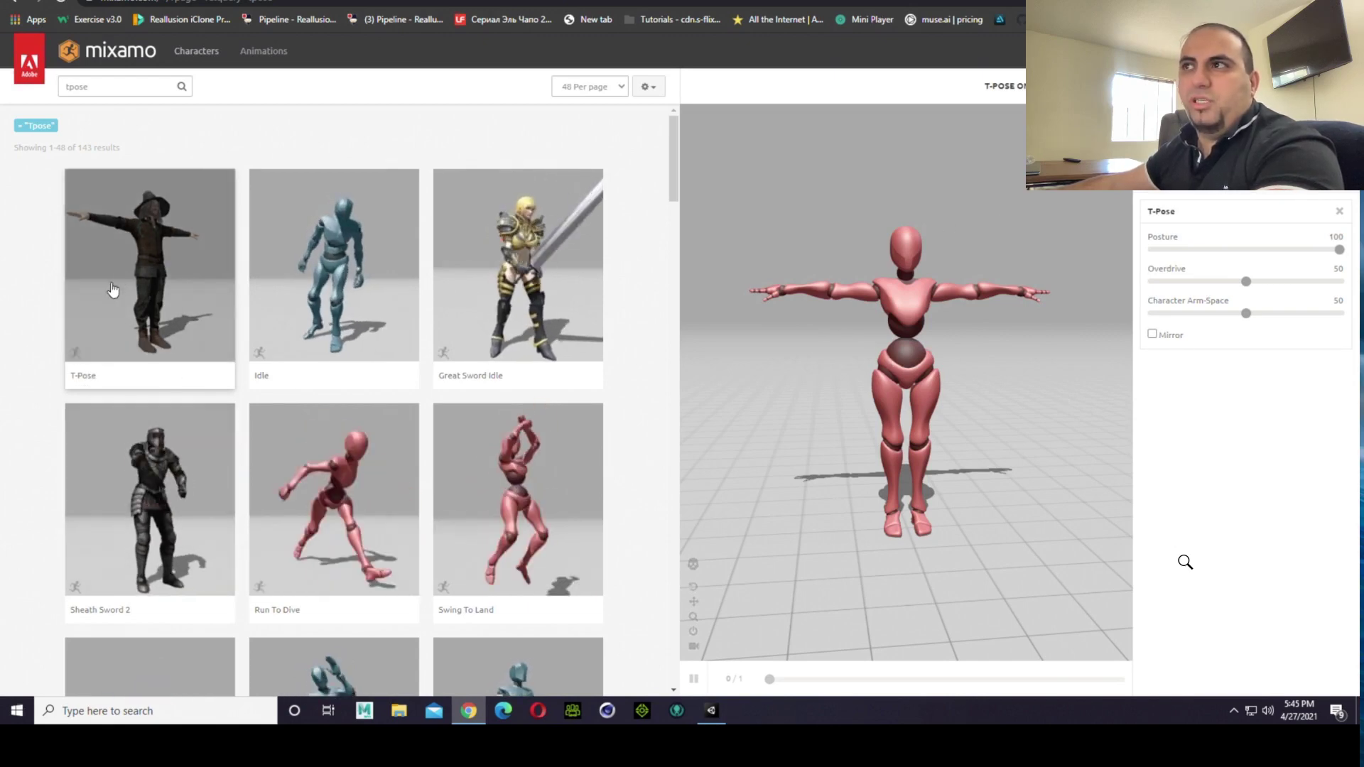
mouse_move(797, 460)
mouse_down()
mouse_move(1022, 528)
mouse_move(809, 533)
mouse_move(731, 474)
mouse_move(790, 442)
mouse_up()
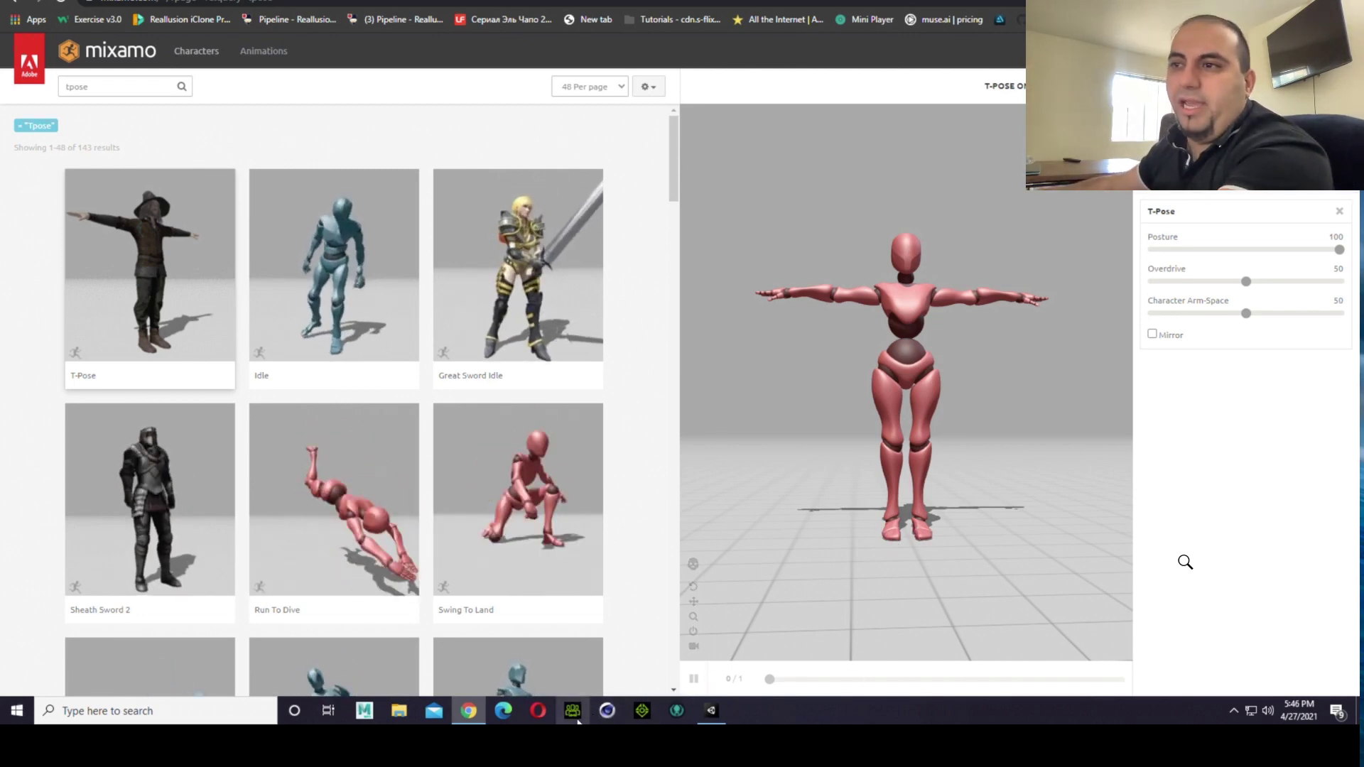
Step: Switch to the Unity editor and examine the T-posed character in blue jeans from the front
click(711, 711)
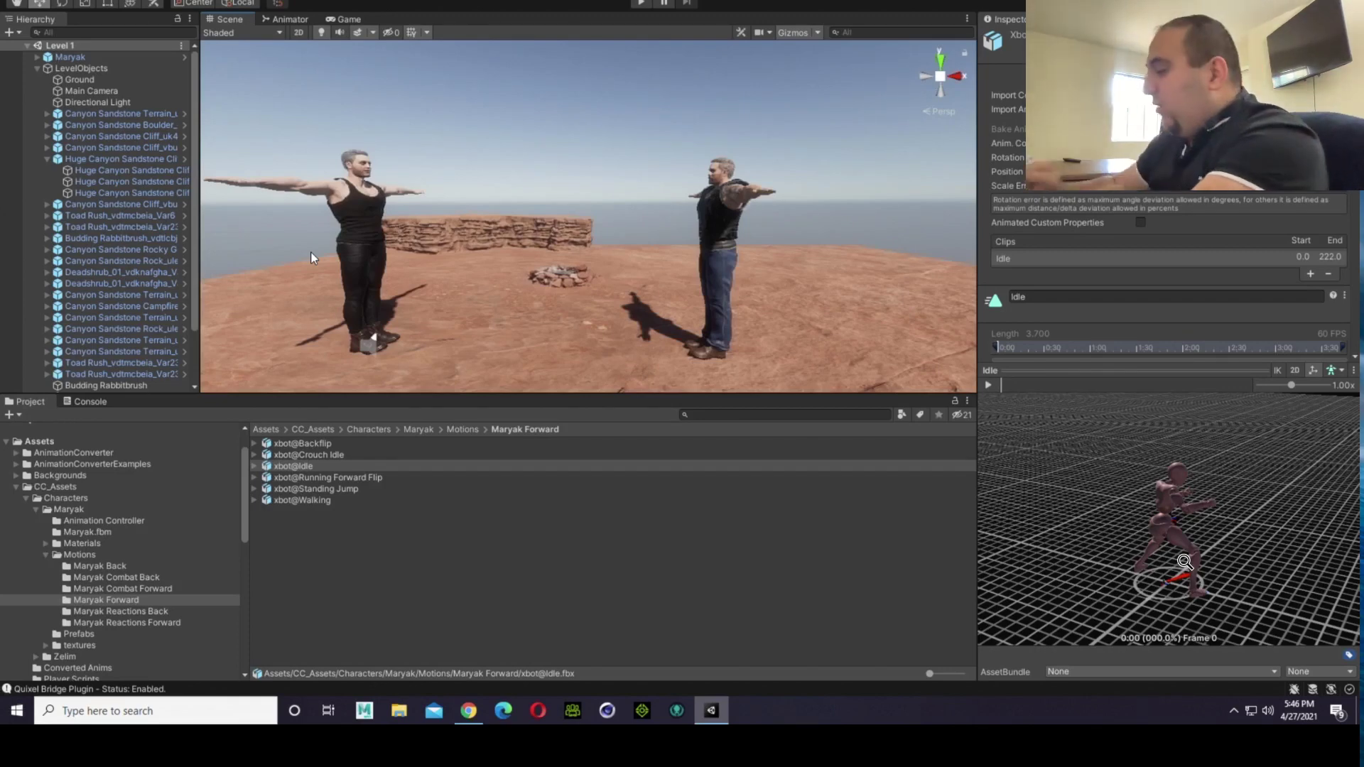
alt+drag(644, 202, 923, 179)
scroll(641, 186, up, 3)
scroll(641, 186, up, 3)
middle_drag(678, 213, 718, 218)
alt+drag(718, 219, 776, 213)
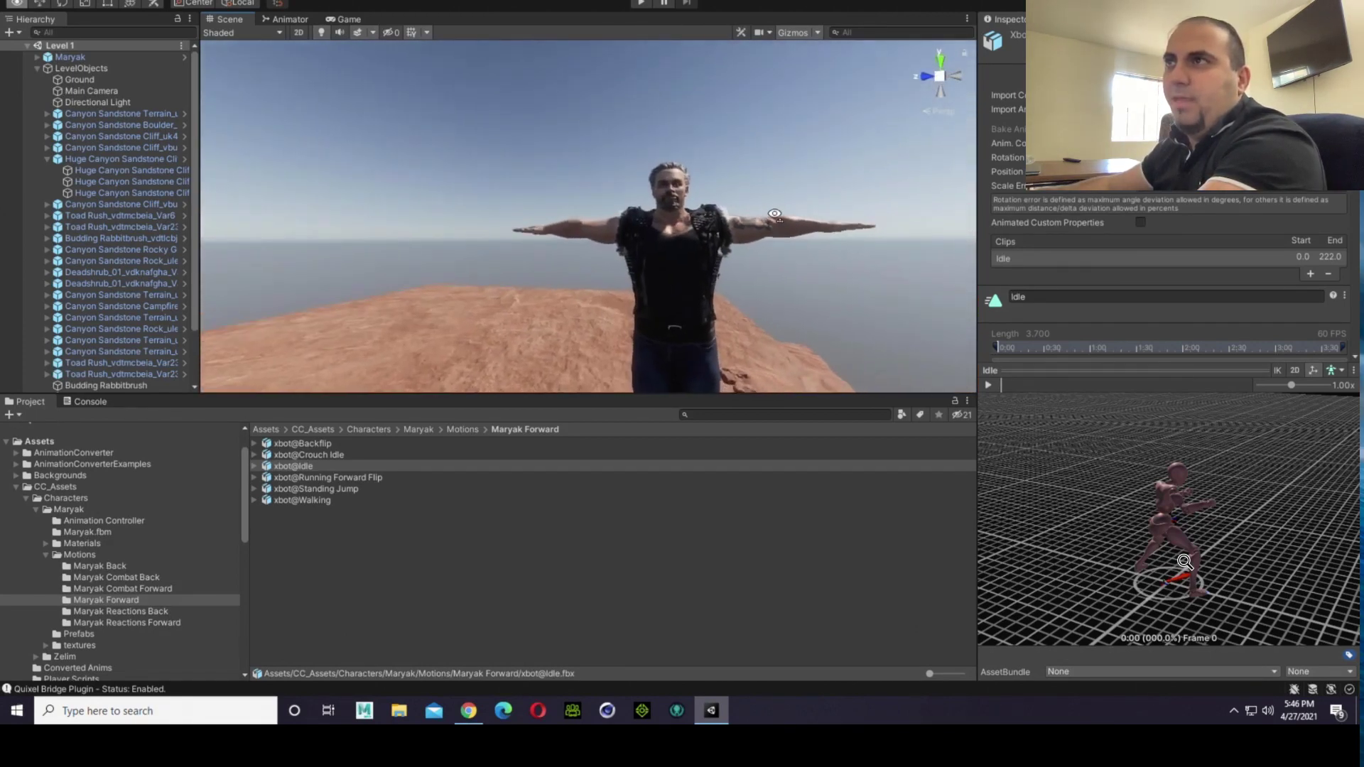
scroll(794, 219, up, 4)
middle_drag(794, 219, 741, 247)
scroll(509, 131, down, 5)
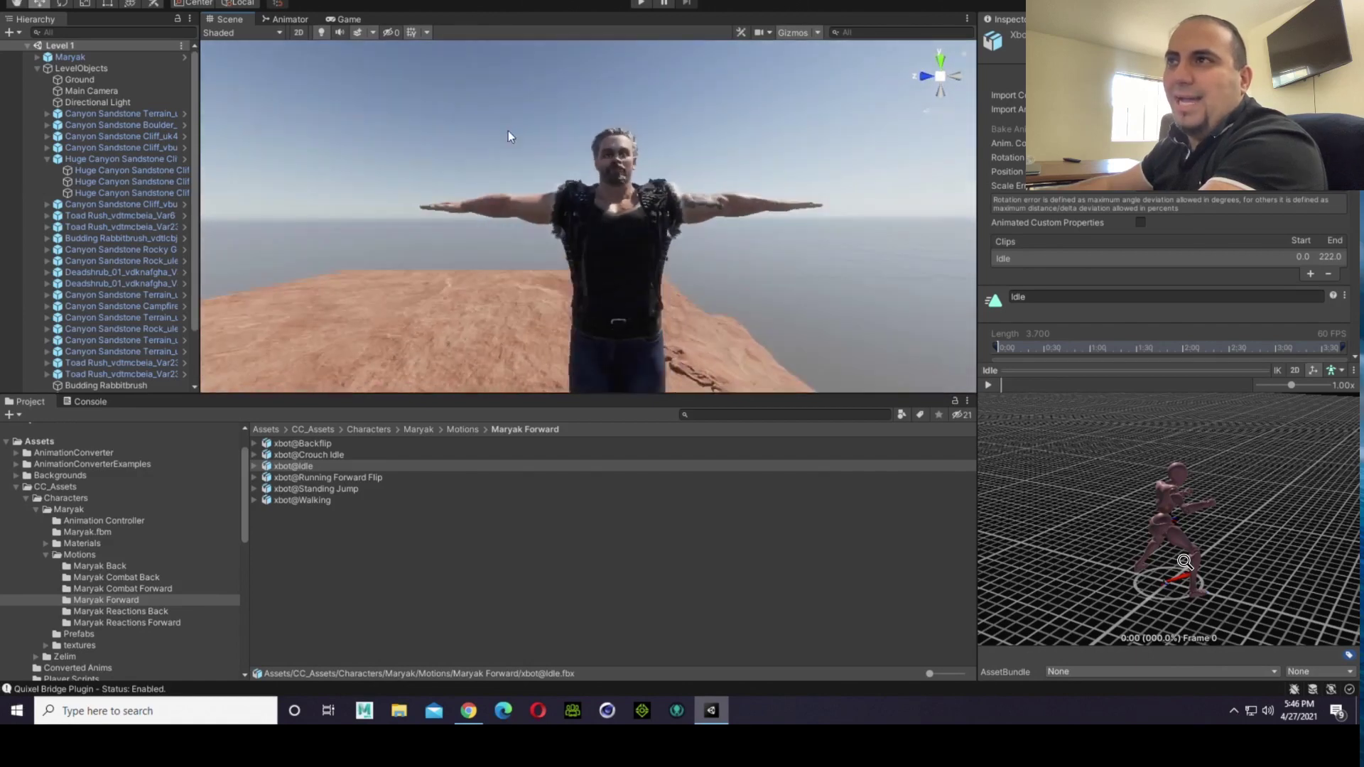
Step: Examine both T-posed fighters facing each other on the canyon ground, from the side, from afar and from slightly above
key(d)
right_drag(615, 261, 293, 248)
key(s)
scroll(298, 249, down, 3)
scroll(298, 249, up, 3)
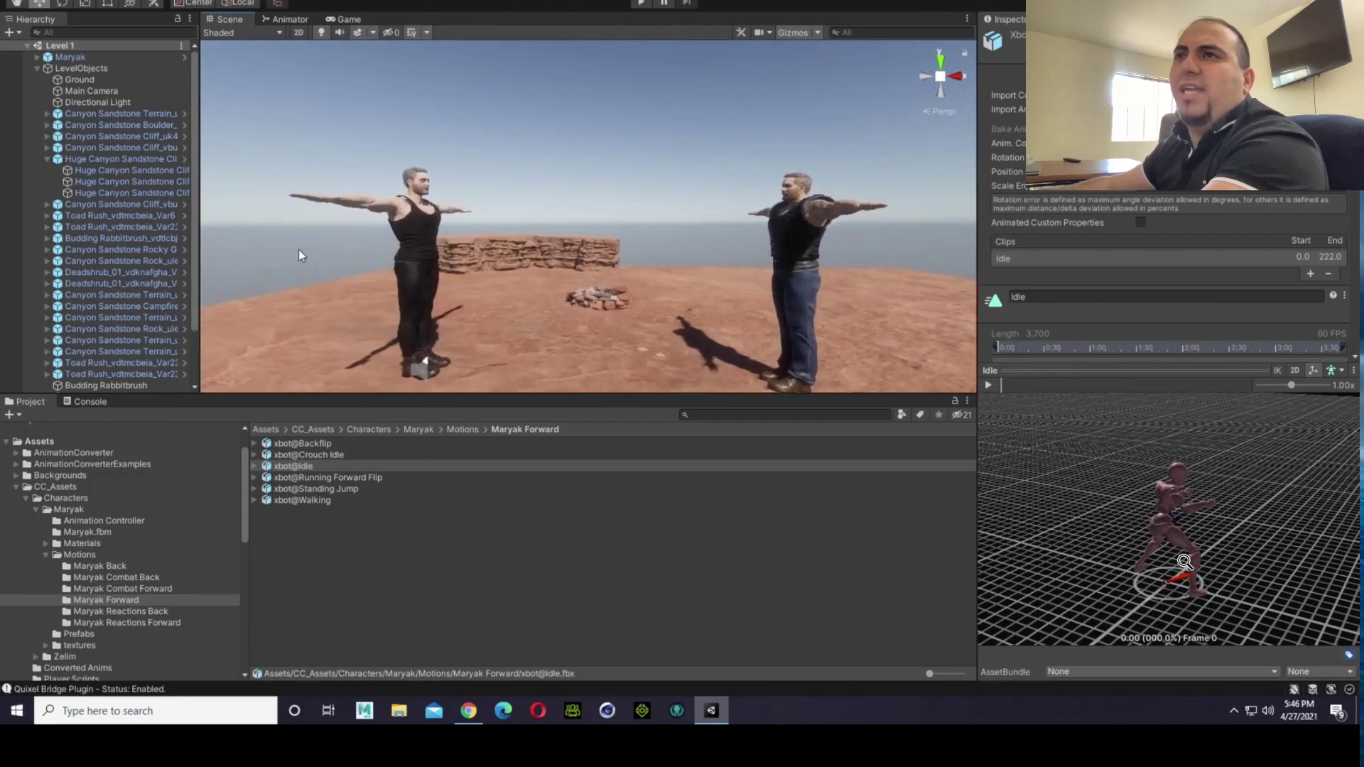
scroll(299, 249, up, 1)
scroll(303, 252, down, 2)
scroll(305, 252, up, 4)
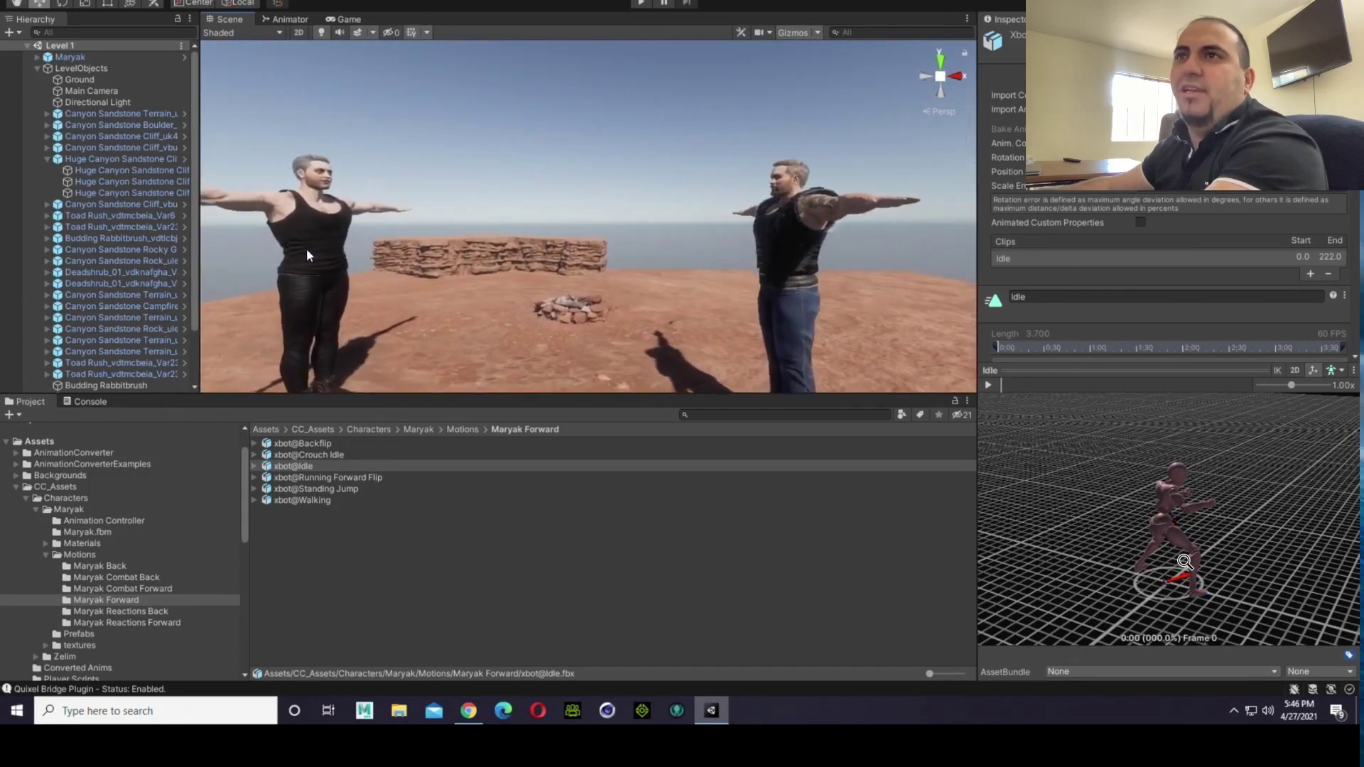
scroll(446, 249, down, 4)
scroll(446, 249, down, 5)
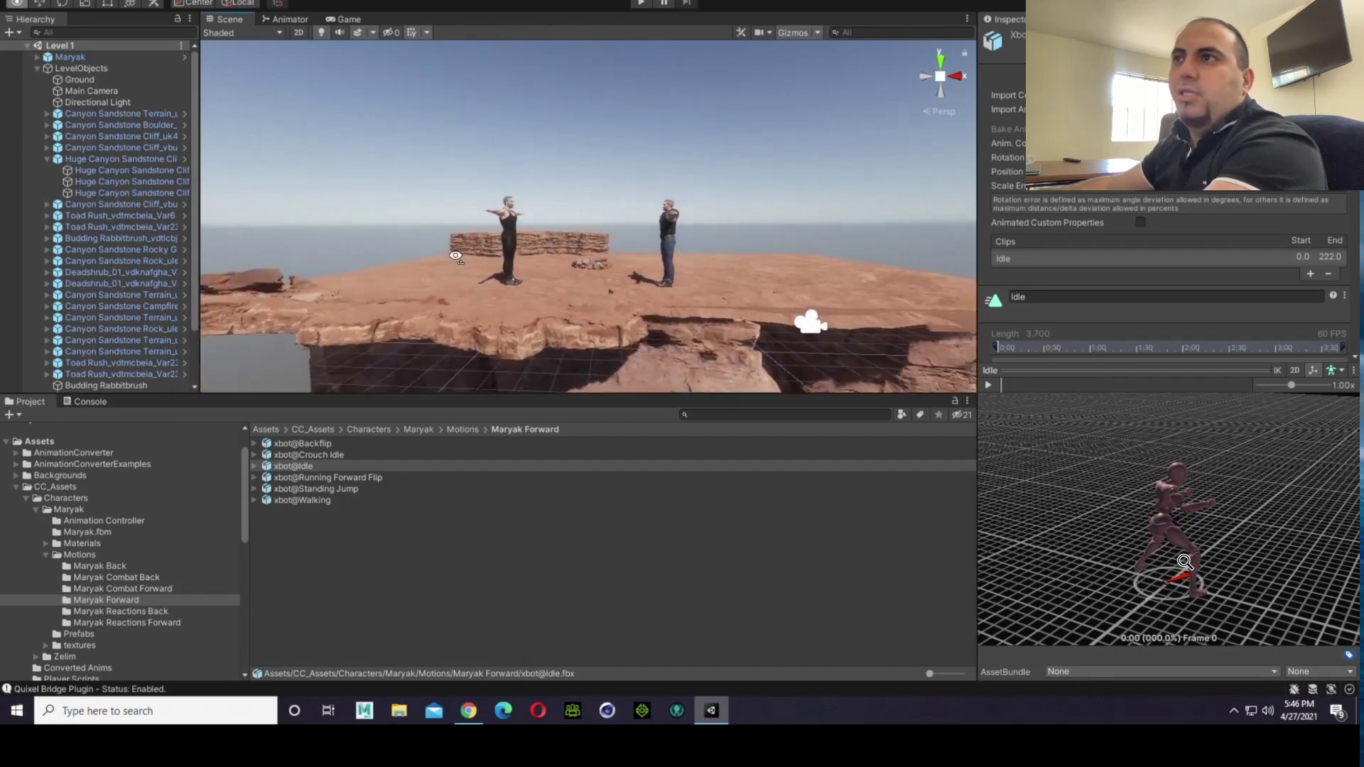
scroll(470, 233, up, 4)
right_drag(446, 249, 542, 293)
scroll(533, 223, up, 3)
scroll(536, 327, up, 4)
scroll(543, 293, down, 2)
scroll(543, 291, up, 3)
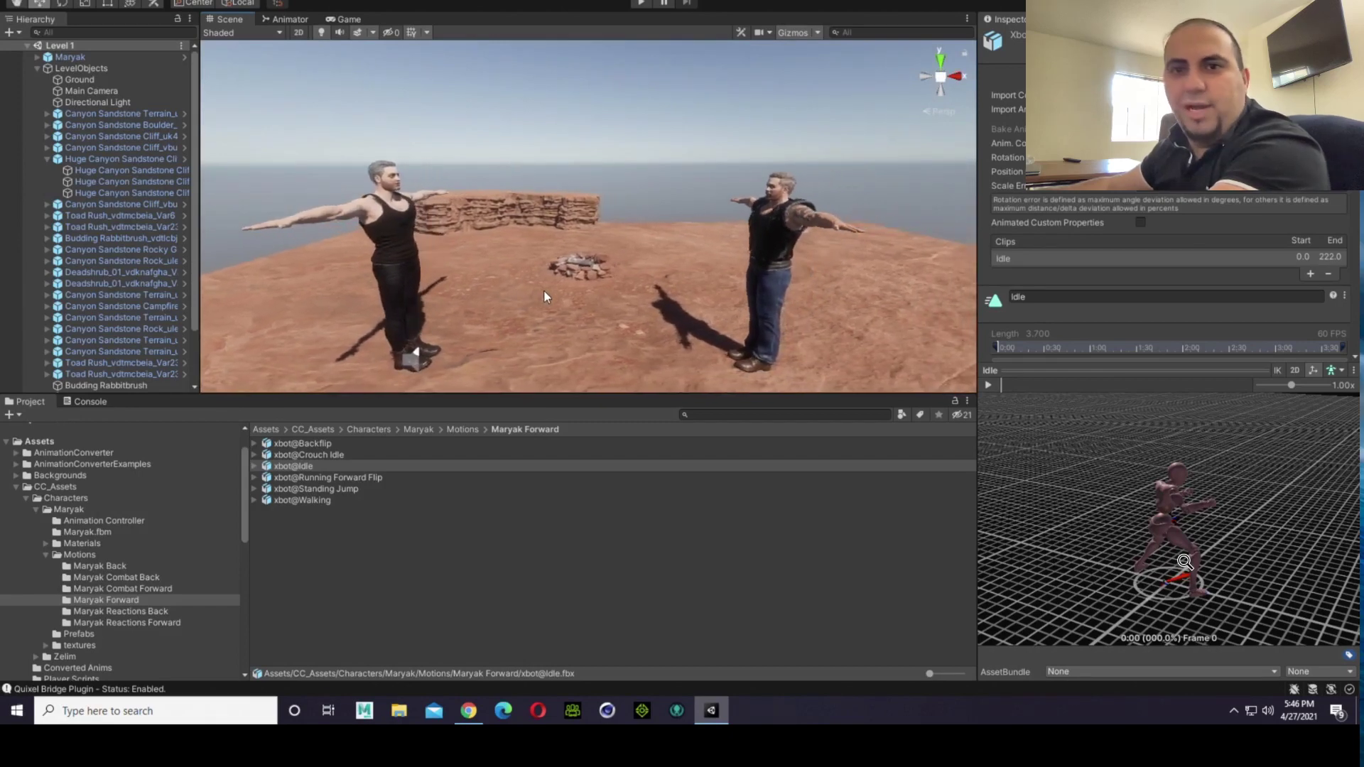
scroll(543, 290, down, 3)
scroll(547, 285, up, 3)
middle_drag(554, 323, 530, 323)
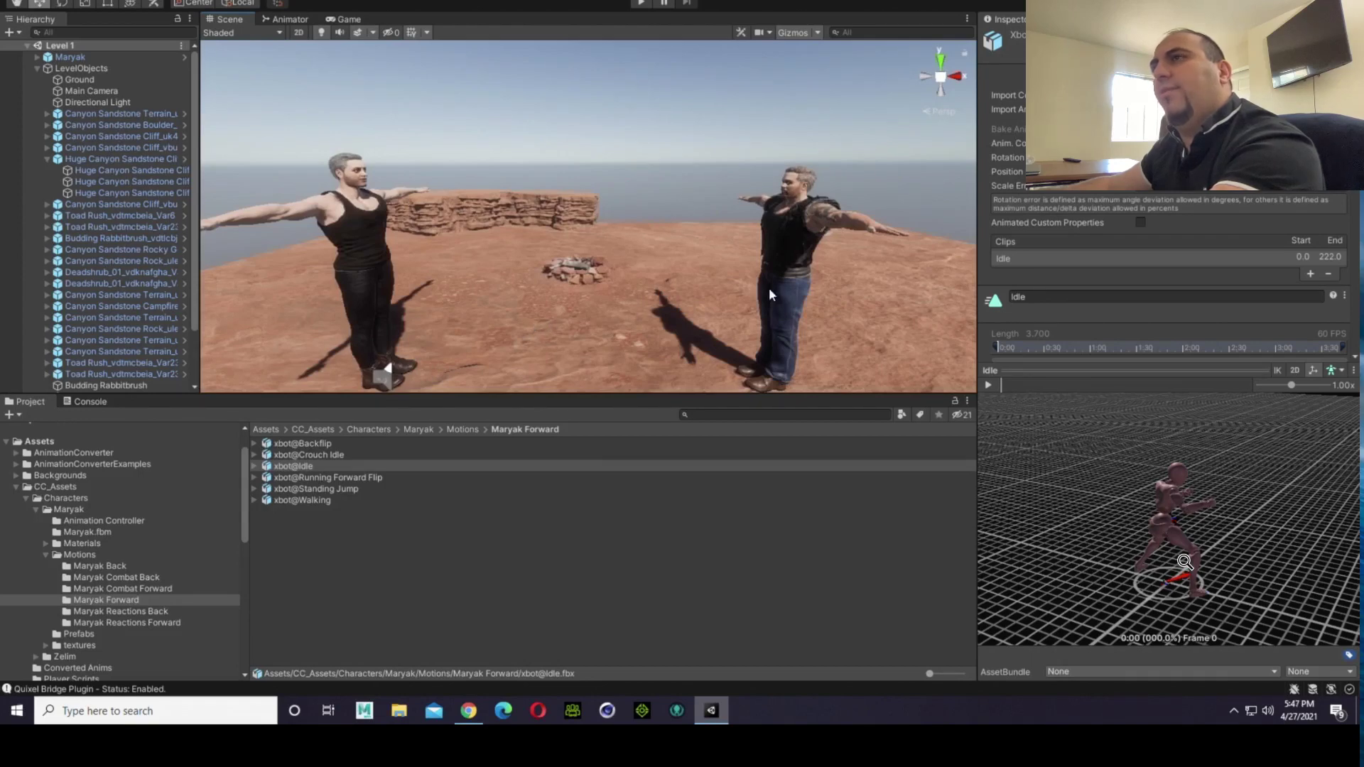
scroll(787, 246, down, 2)
scroll(770, 262, up, 1)
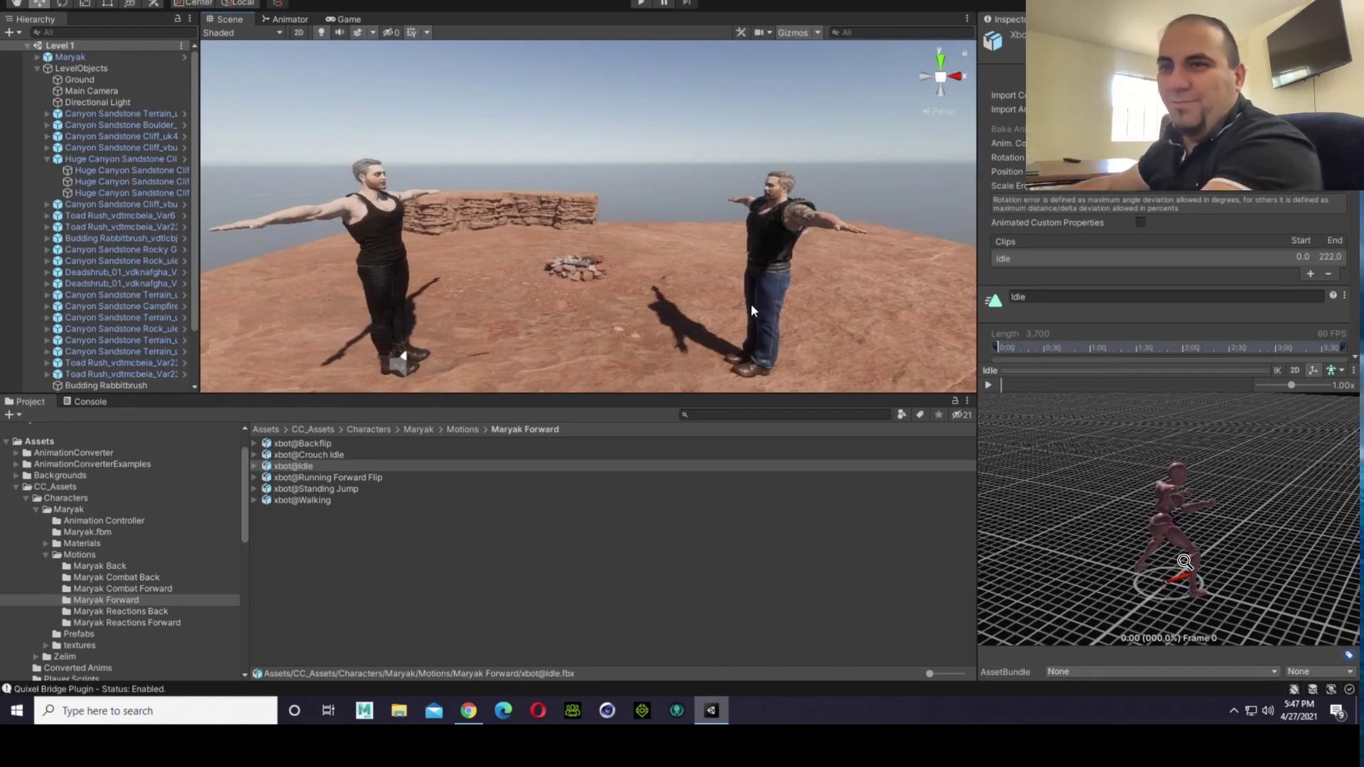
right_drag(746, 250, 642, 314)
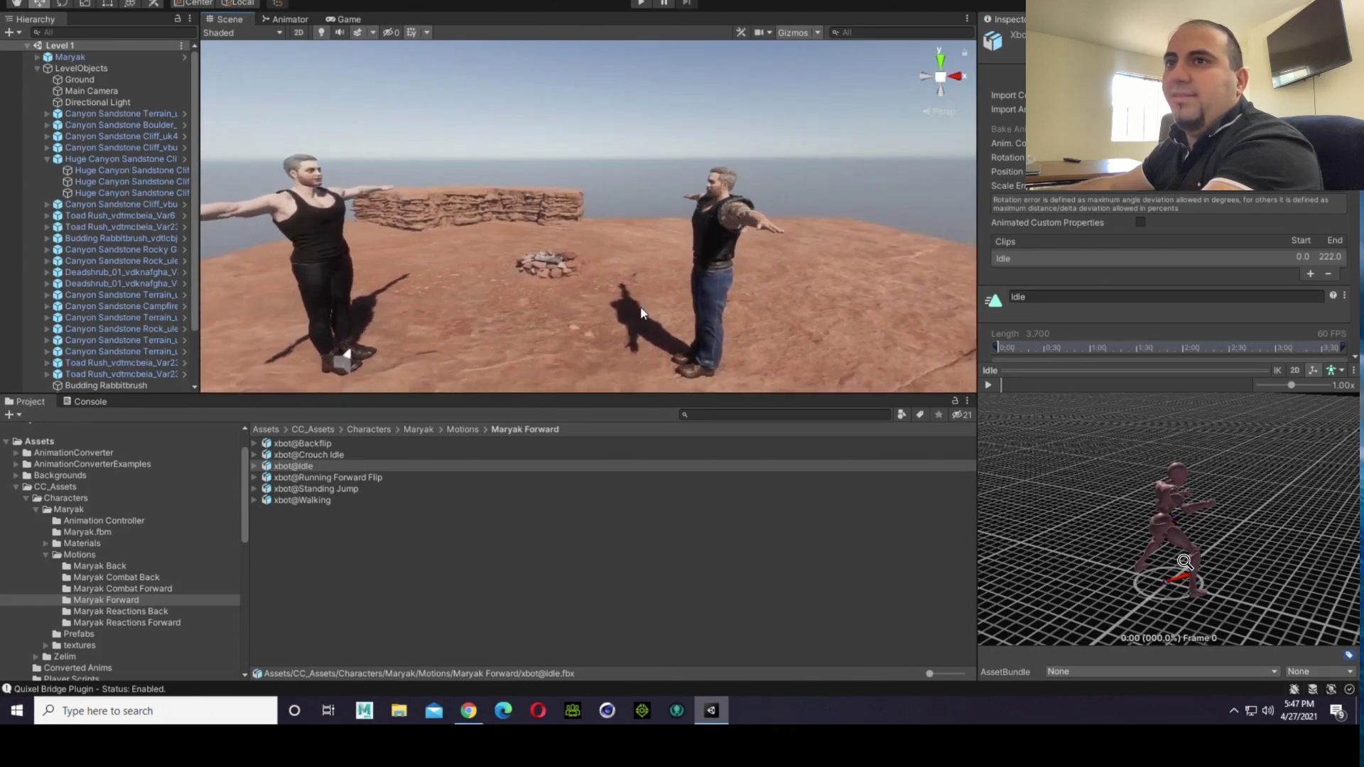
Step: Open the Maryak animator controller from Maryak's Animation Controller folder and inspect its state graph
click(114, 519)
click(301, 443)
double_click(301, 443)
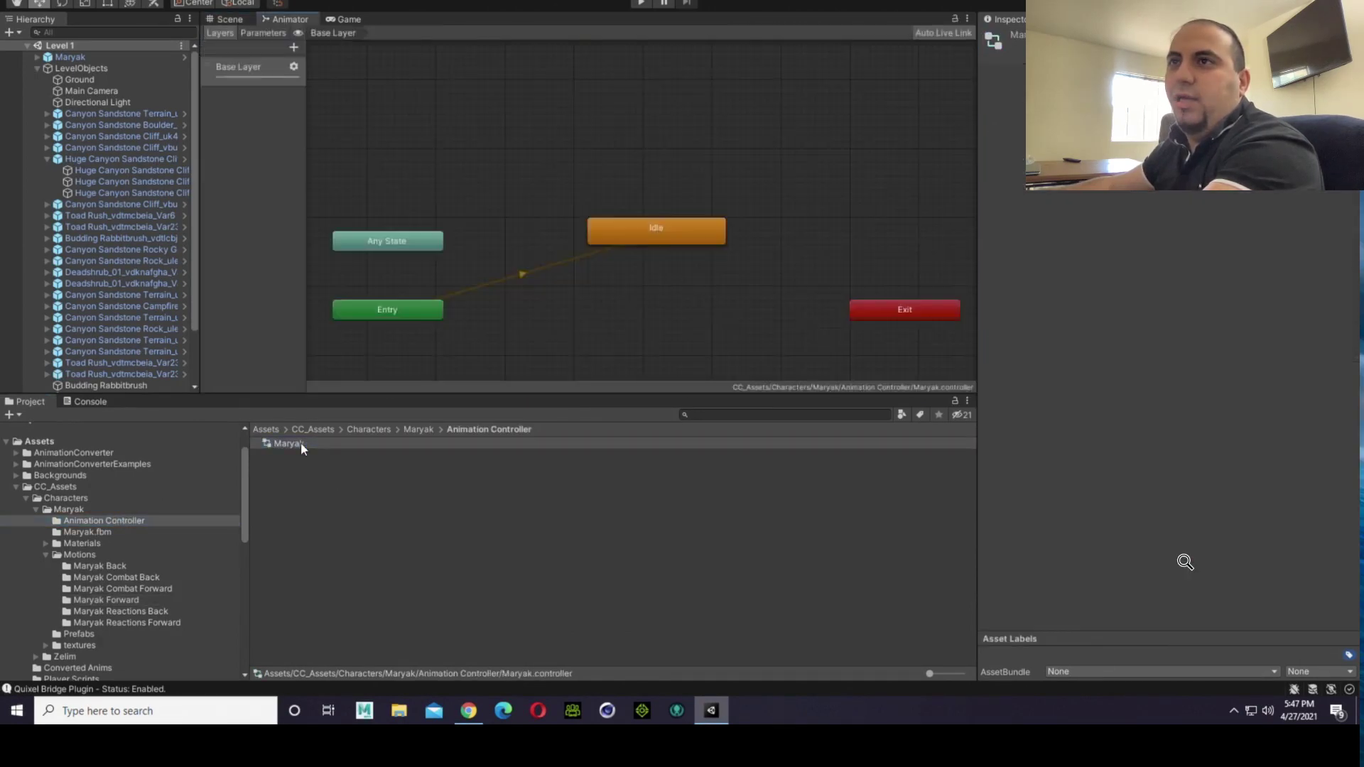
scroll(503, 199, down, 5)
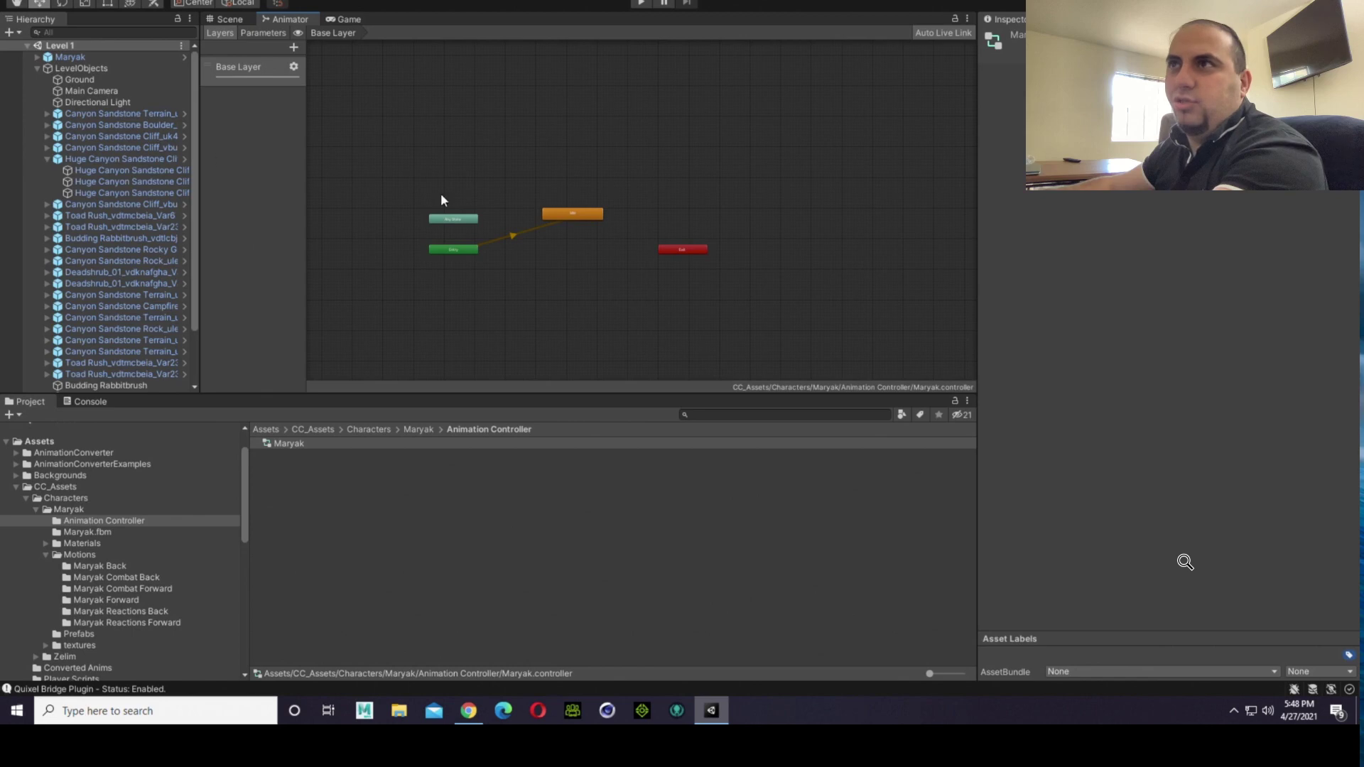
scroll(569, 220, up, 5)
scroll(551, 241, down, 5)
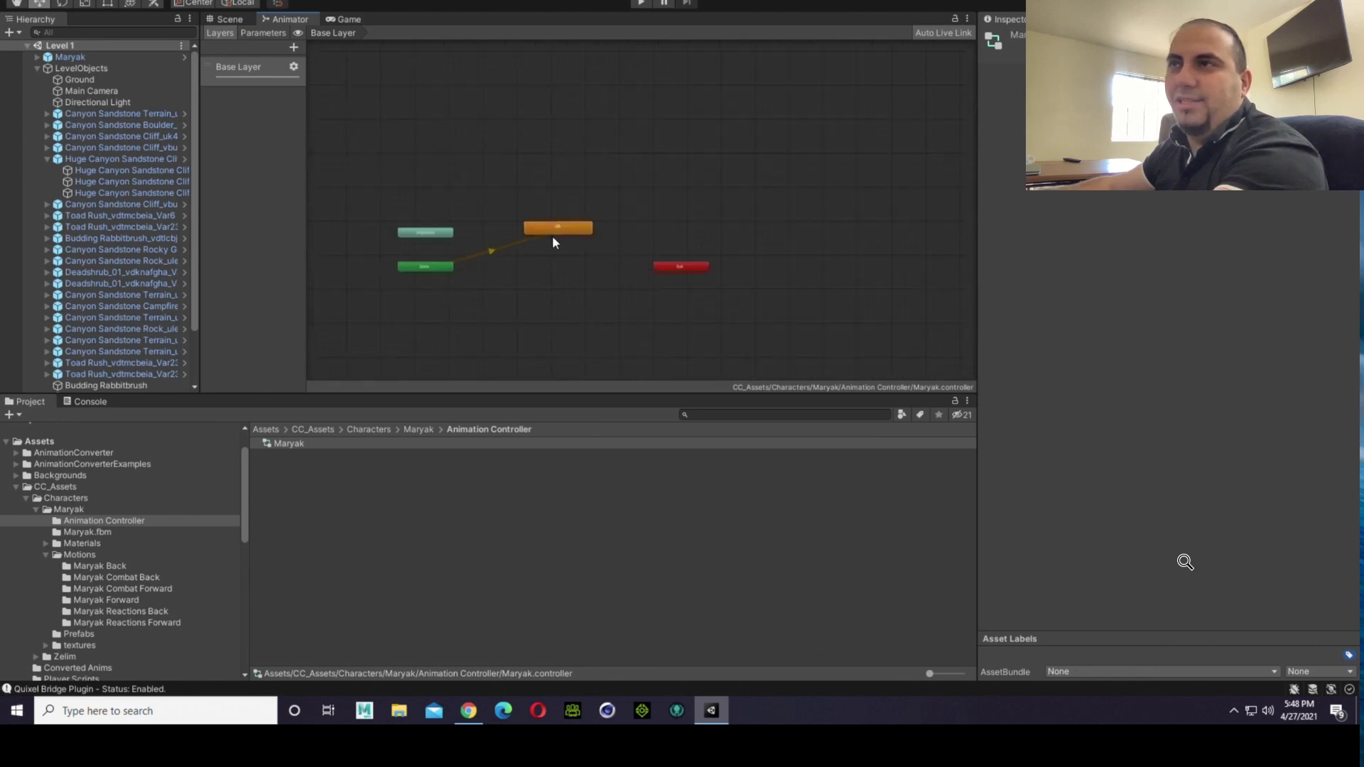
Step: Try to delete the Base Layer of the Maryak controller, and permanently delete the whole Maryak controller asset
right_click(251, 64)
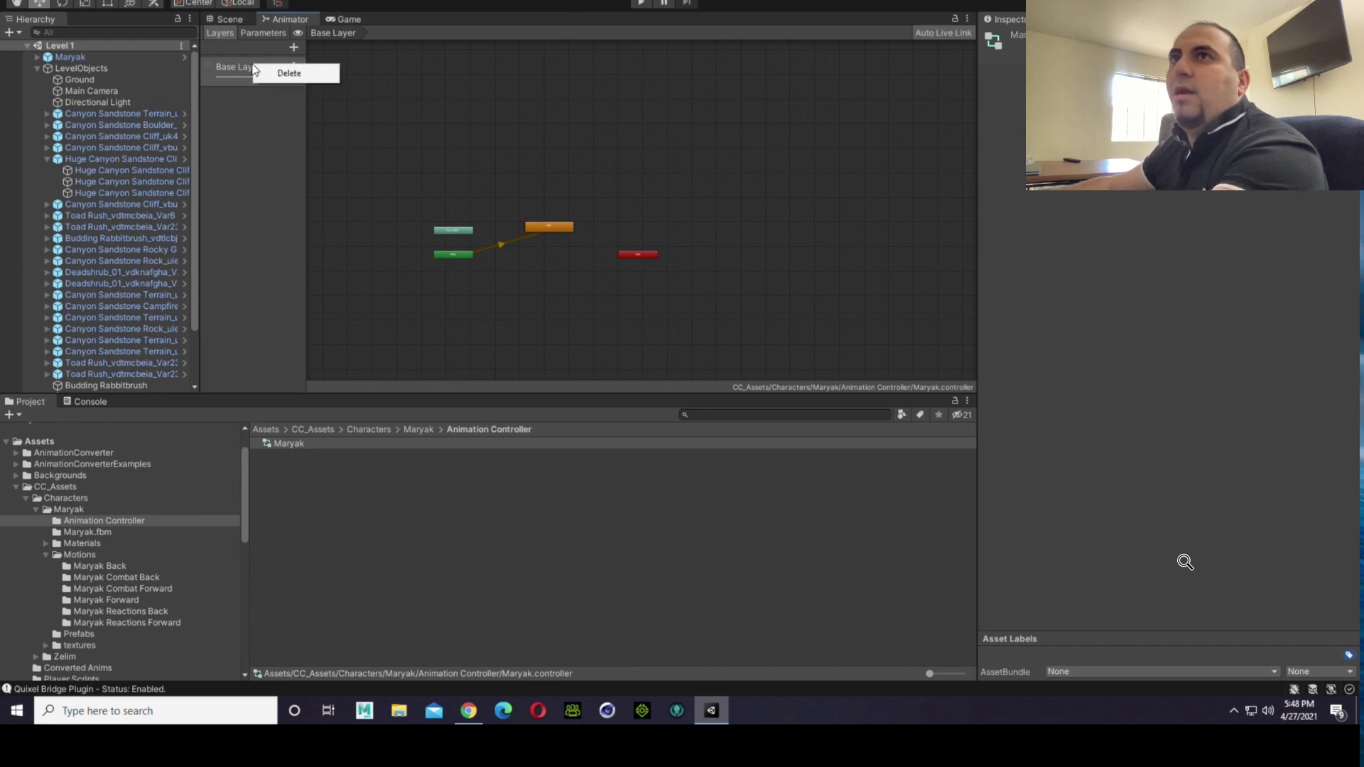
click(262, 70)
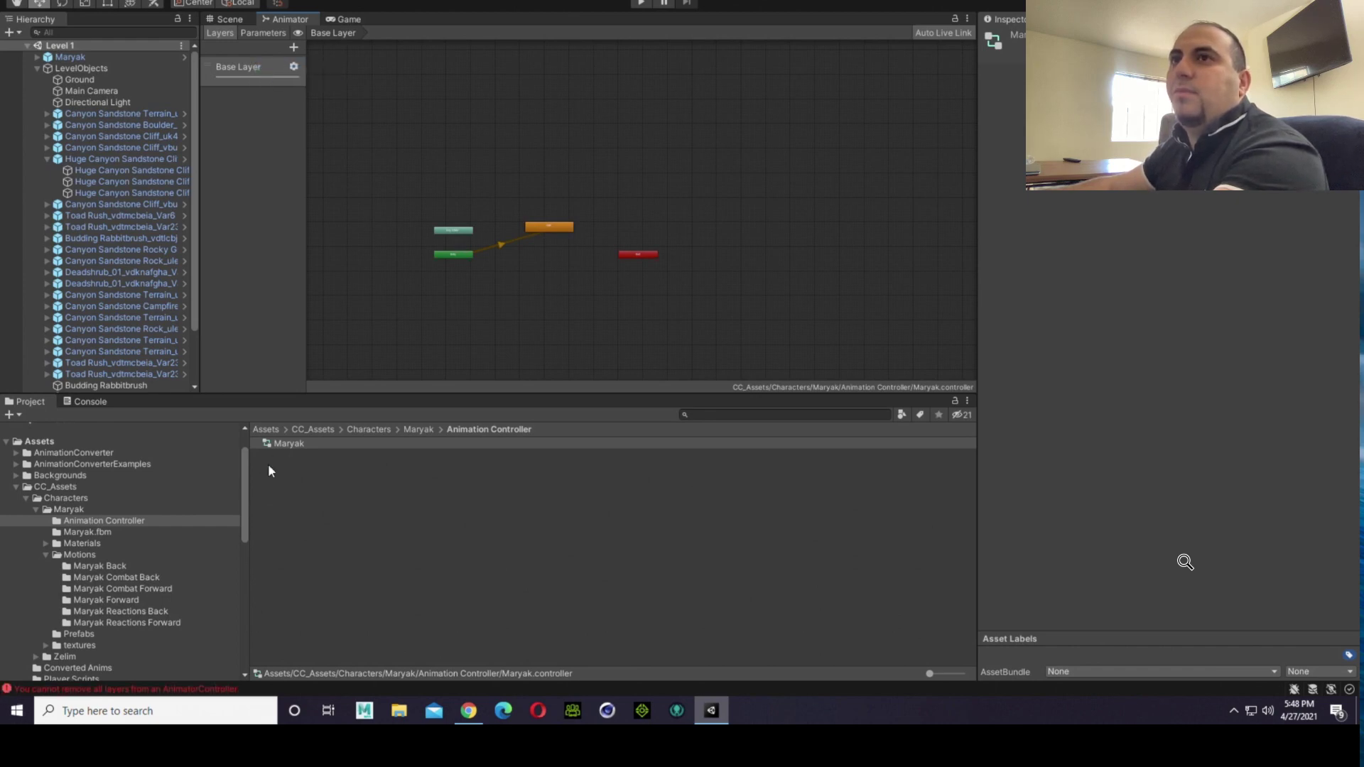
right_click(291, 444)
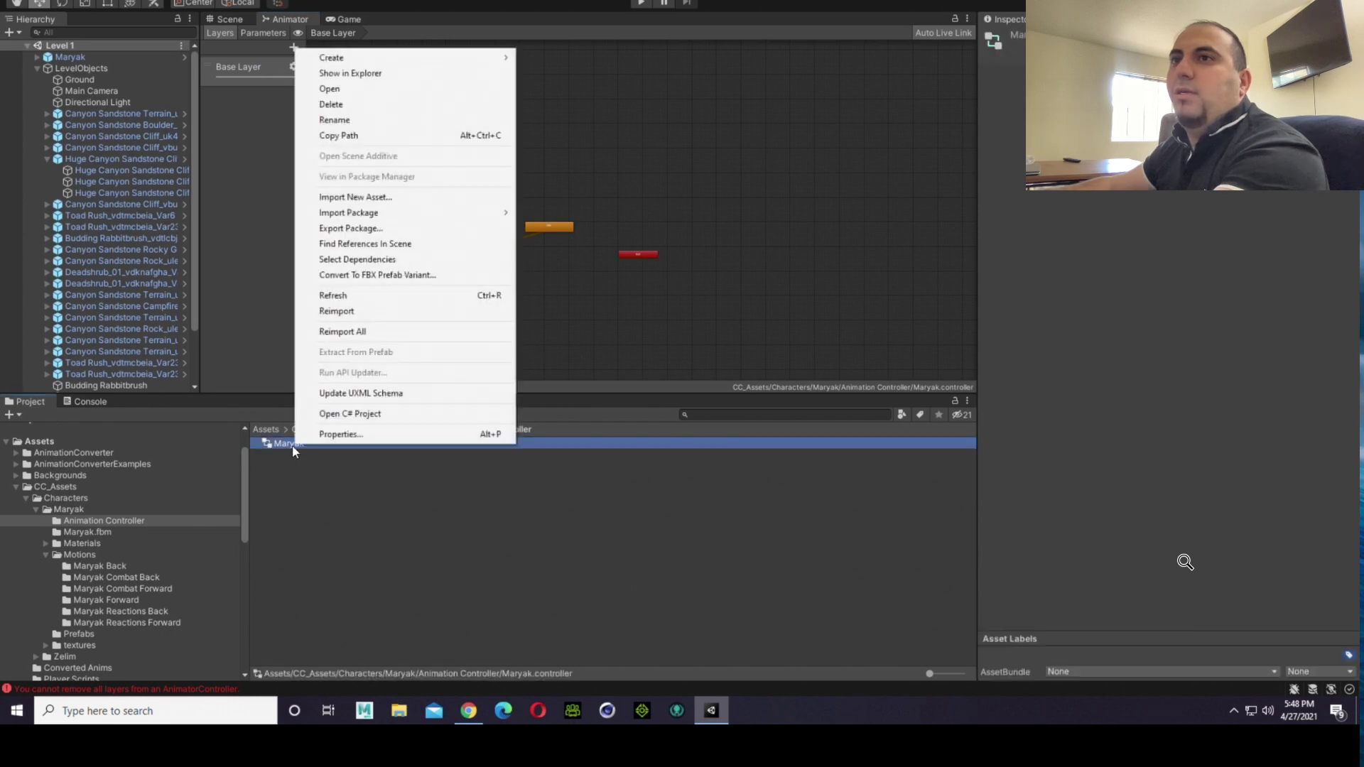
click(371, 106)
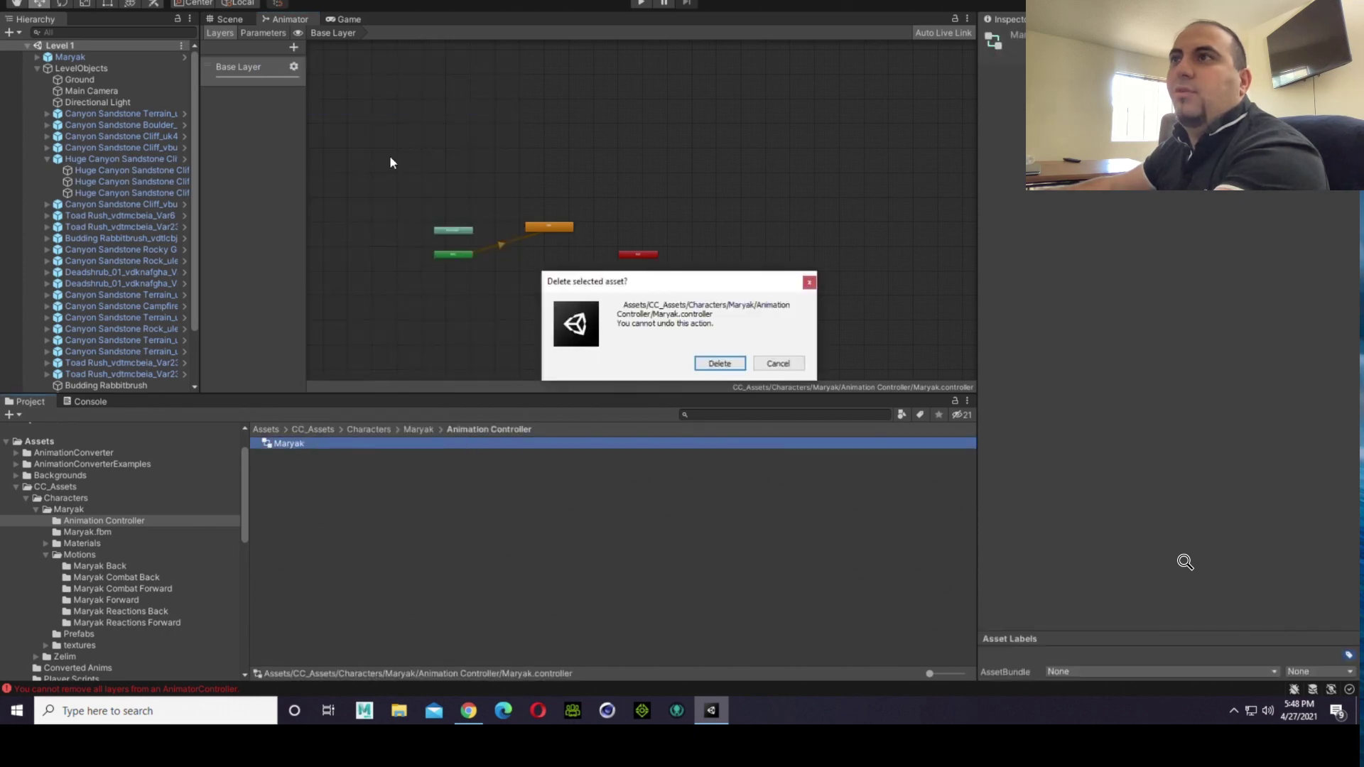
click(734, 364)
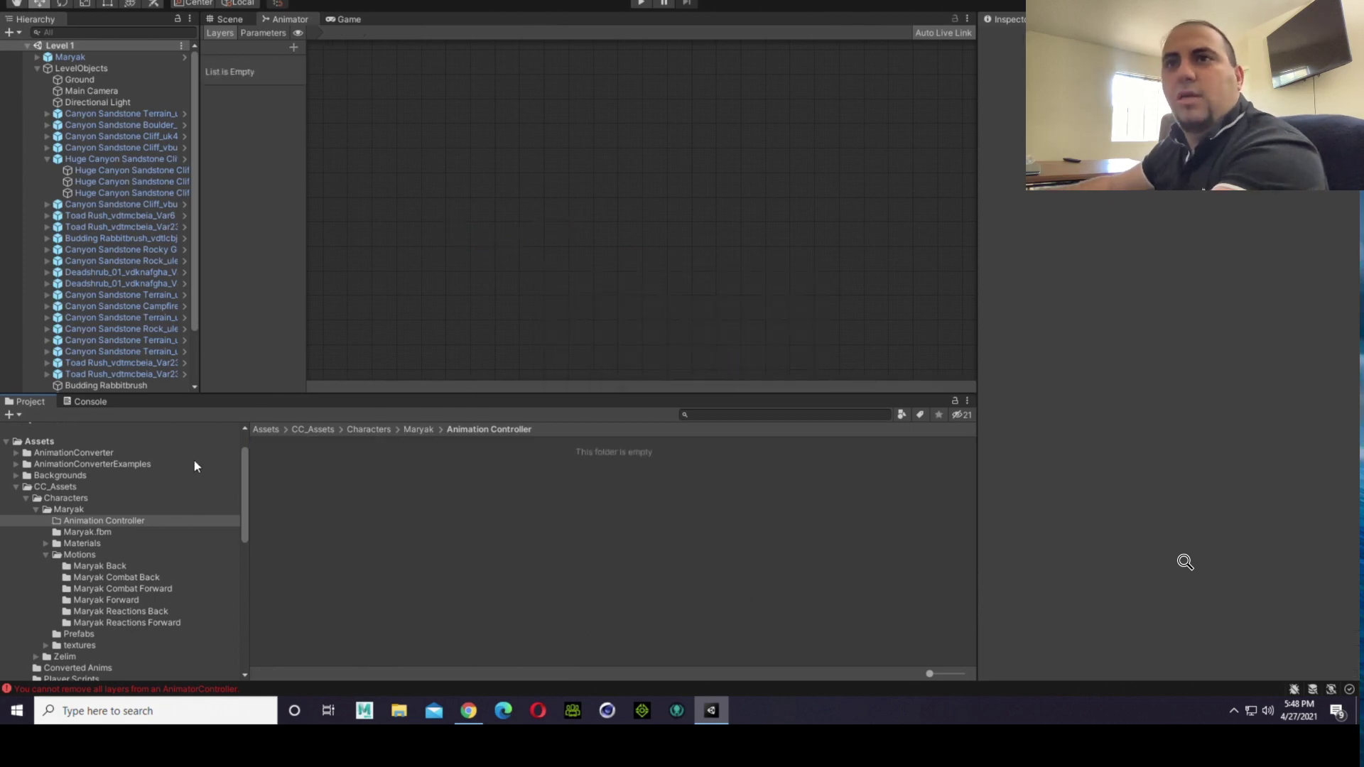
Step: Check the contents of the Converted Anims folder in CC_Assets
scroll(158, 484, down, 3)
scroll(110, 555, down, 2)
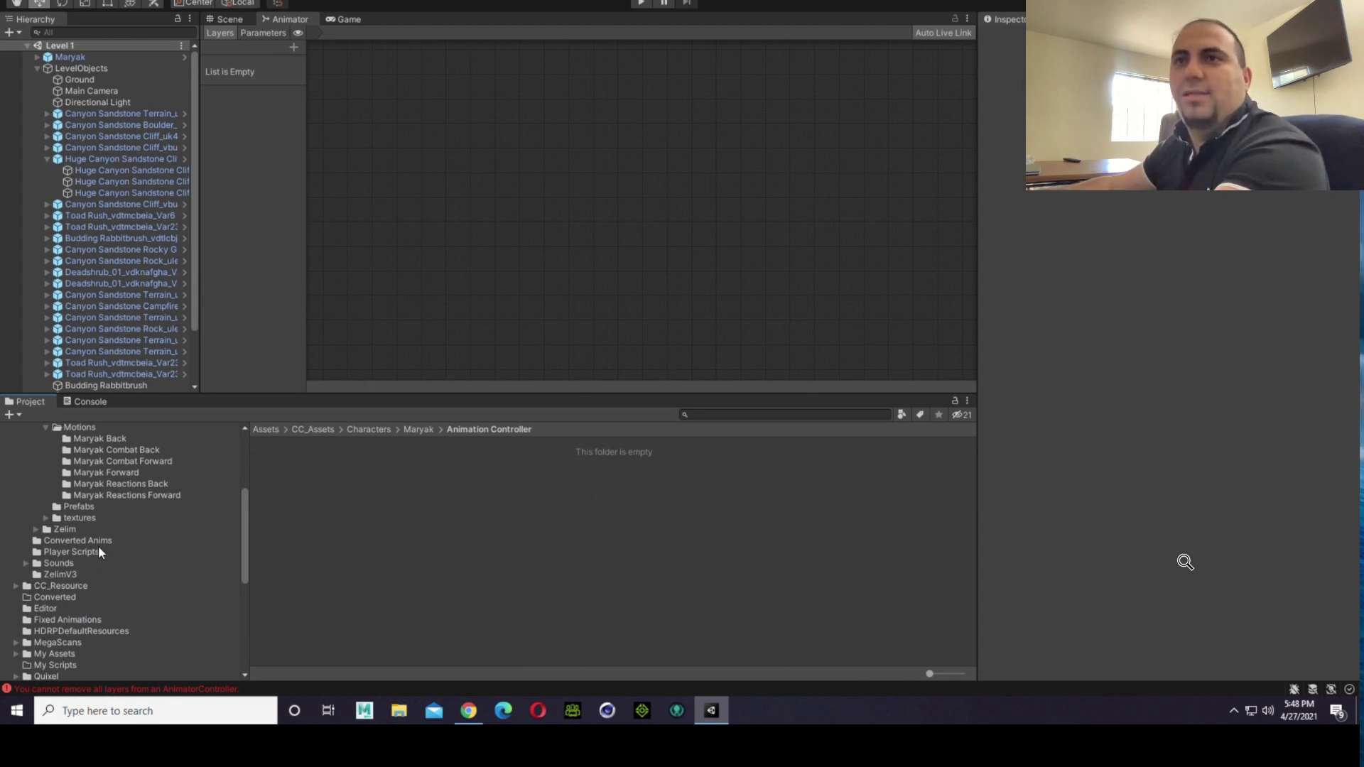
scroll(98, 545, up, 2)
click(109, 583)
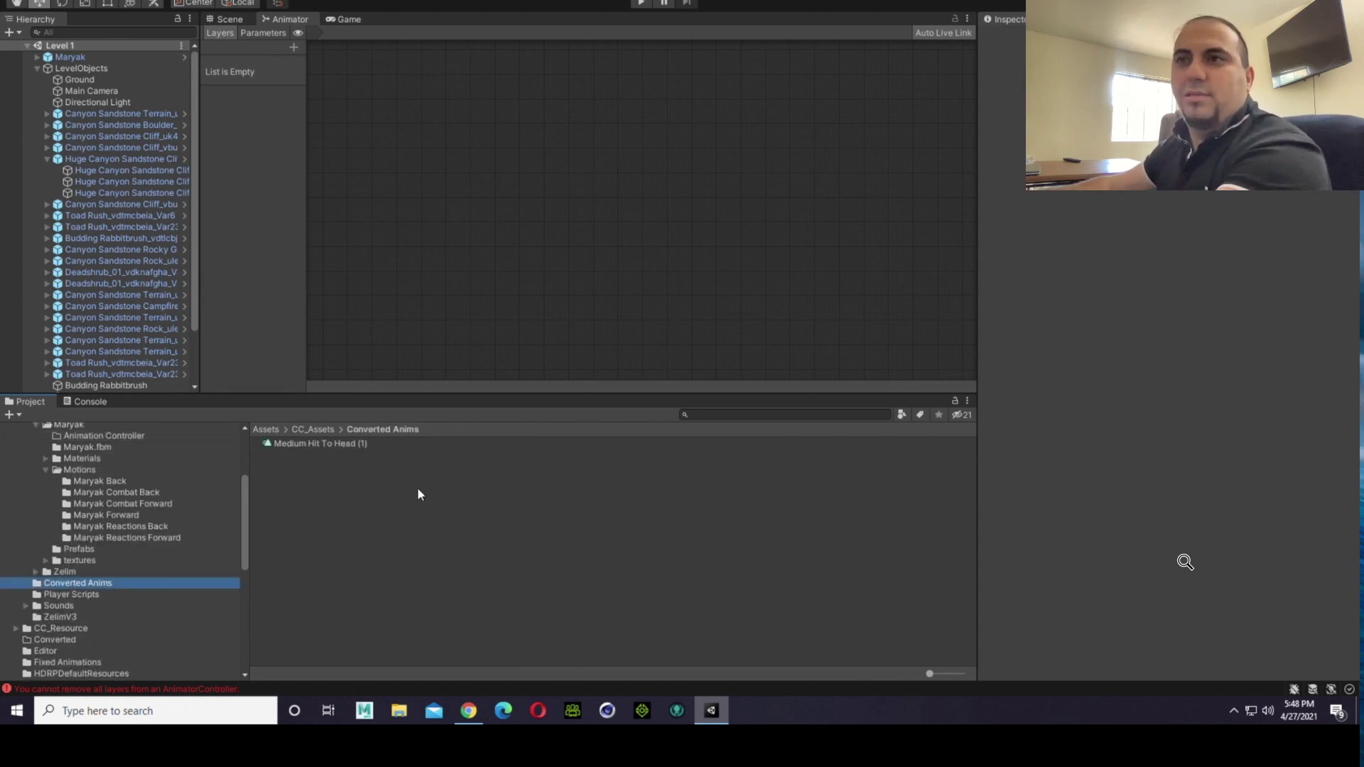
scroll(190, 561, up, 2)
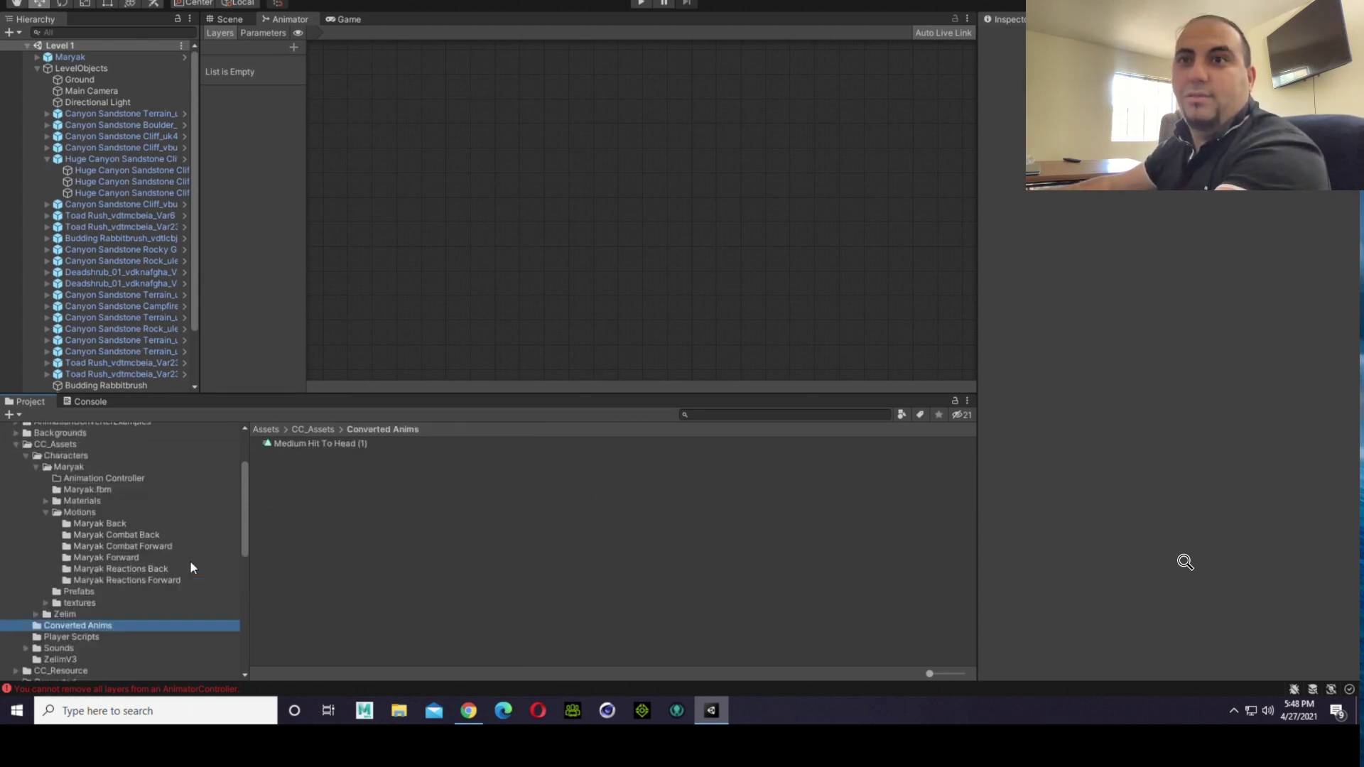
scroll(190, 561, down, 4)
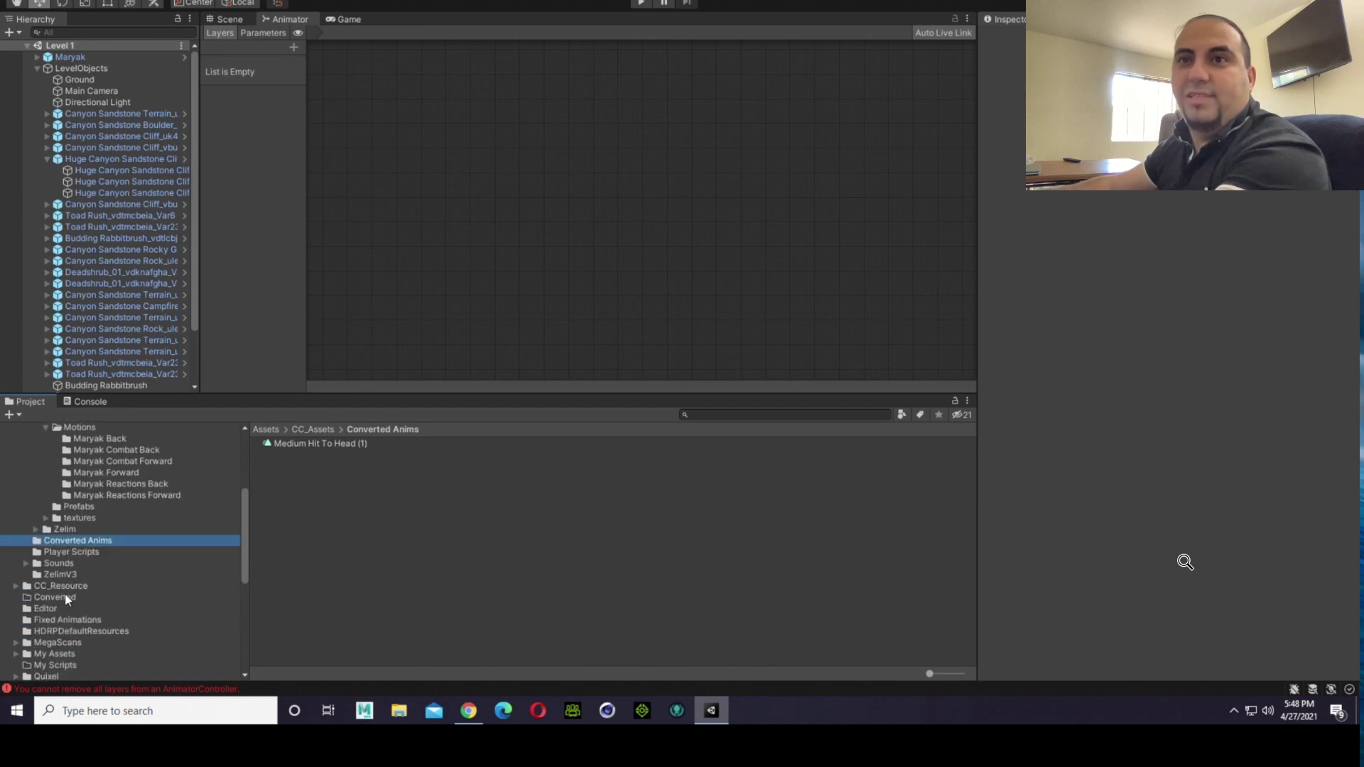
scroll(65, 595, up, 4)
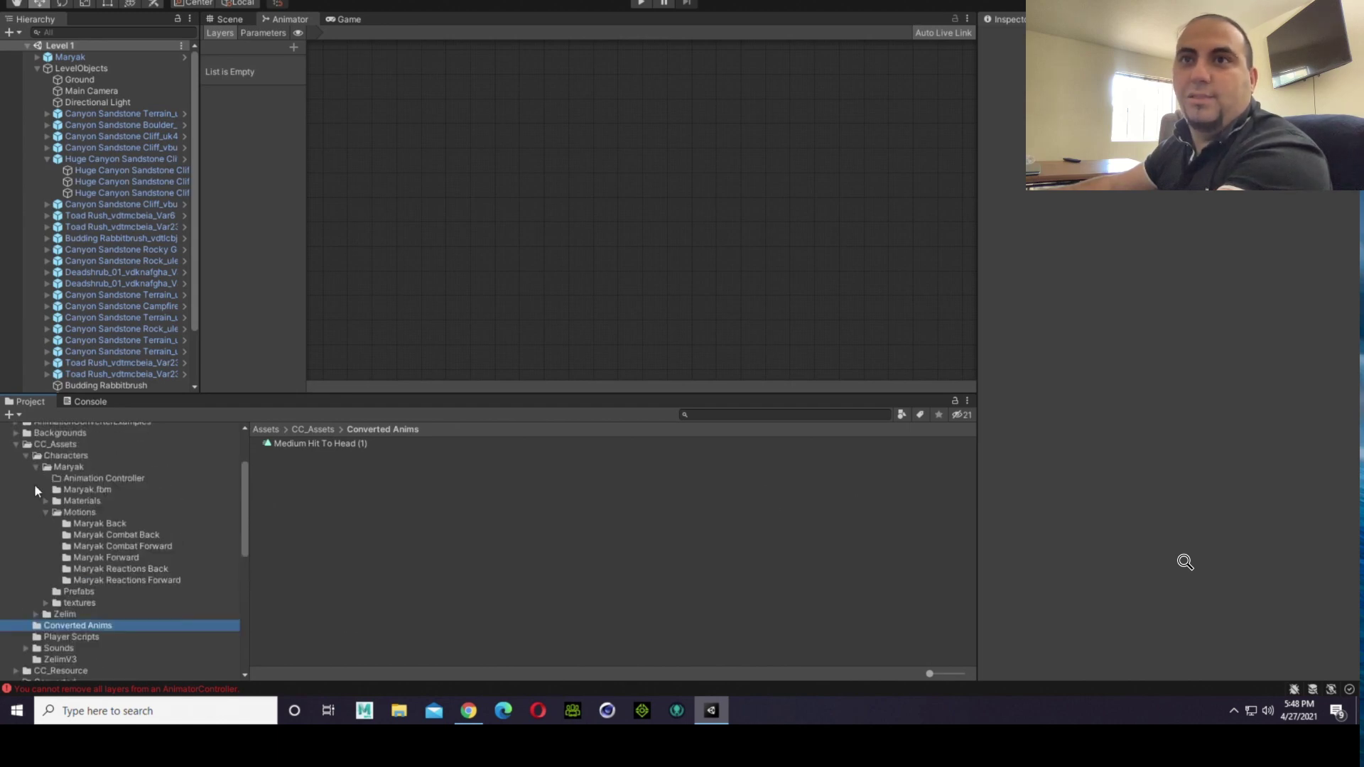
Step: Collapse the Maryak folder, open the Zelim animator controller from Zelim's Animator Controller folder, and review its Flip and Base Layer graphs
click(40, 465)
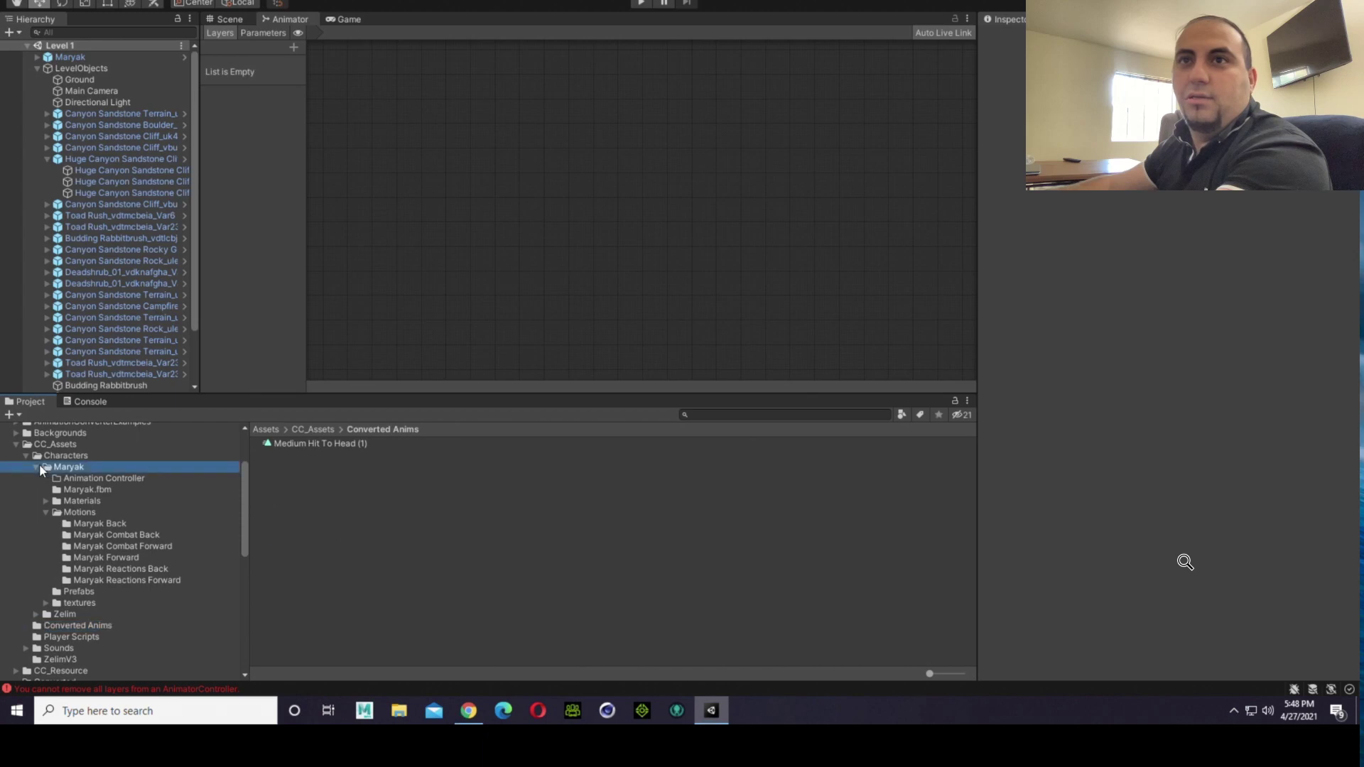
click(37, 467)
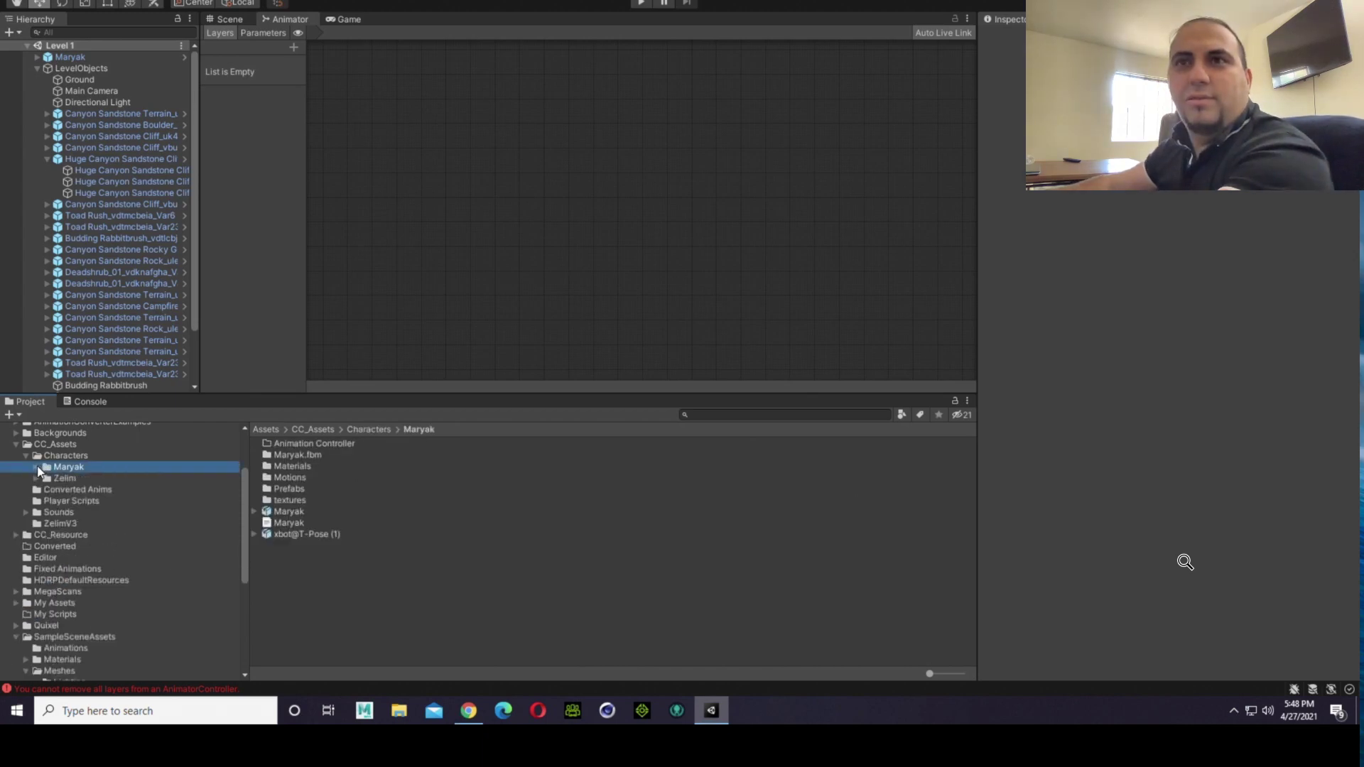
click(44, 477)
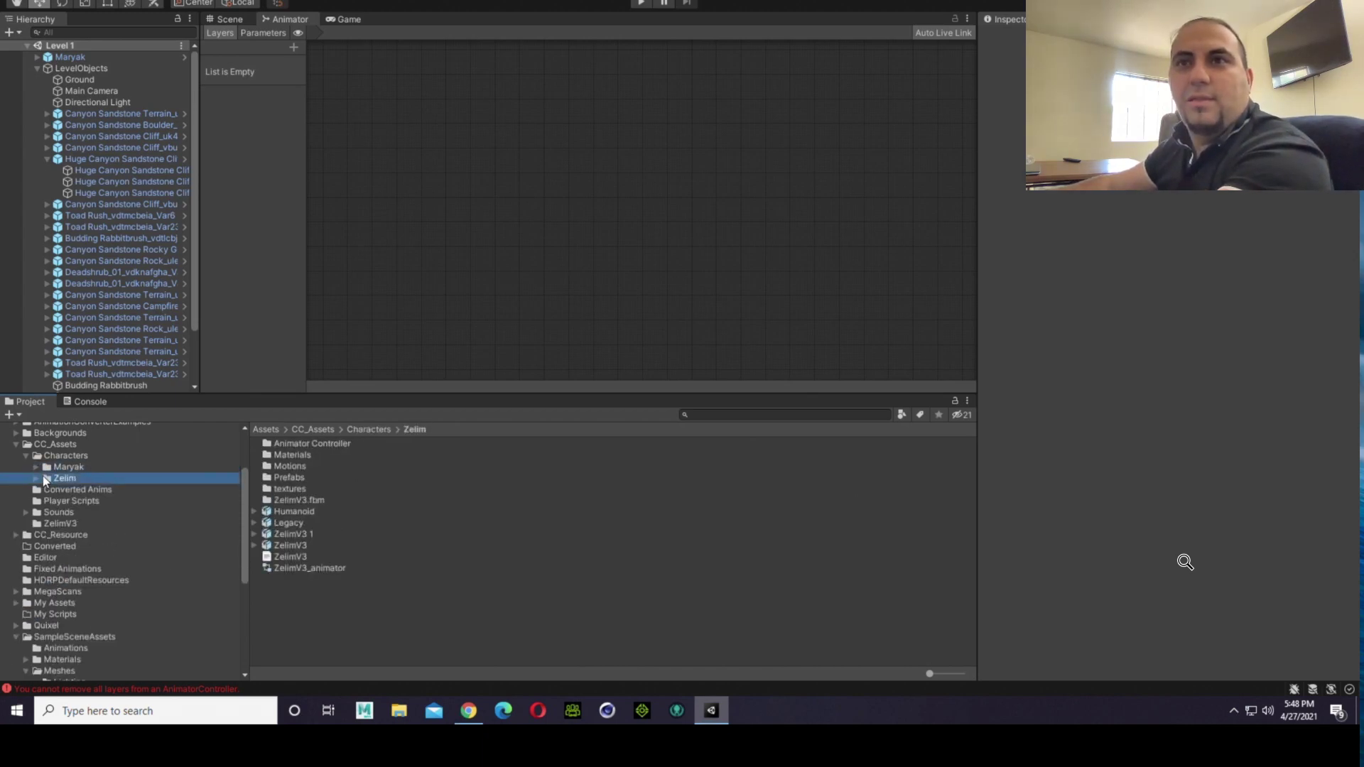
click(43, 478)
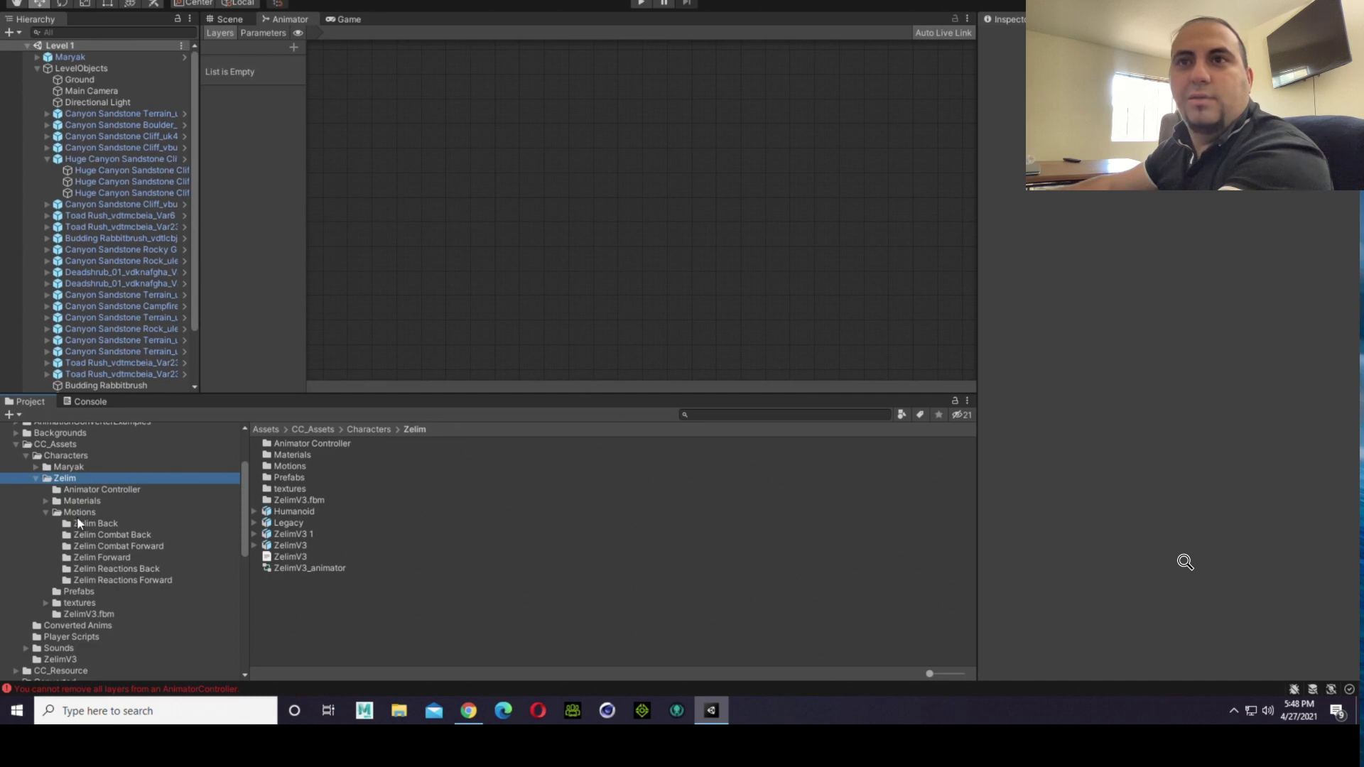
click(115, 491)
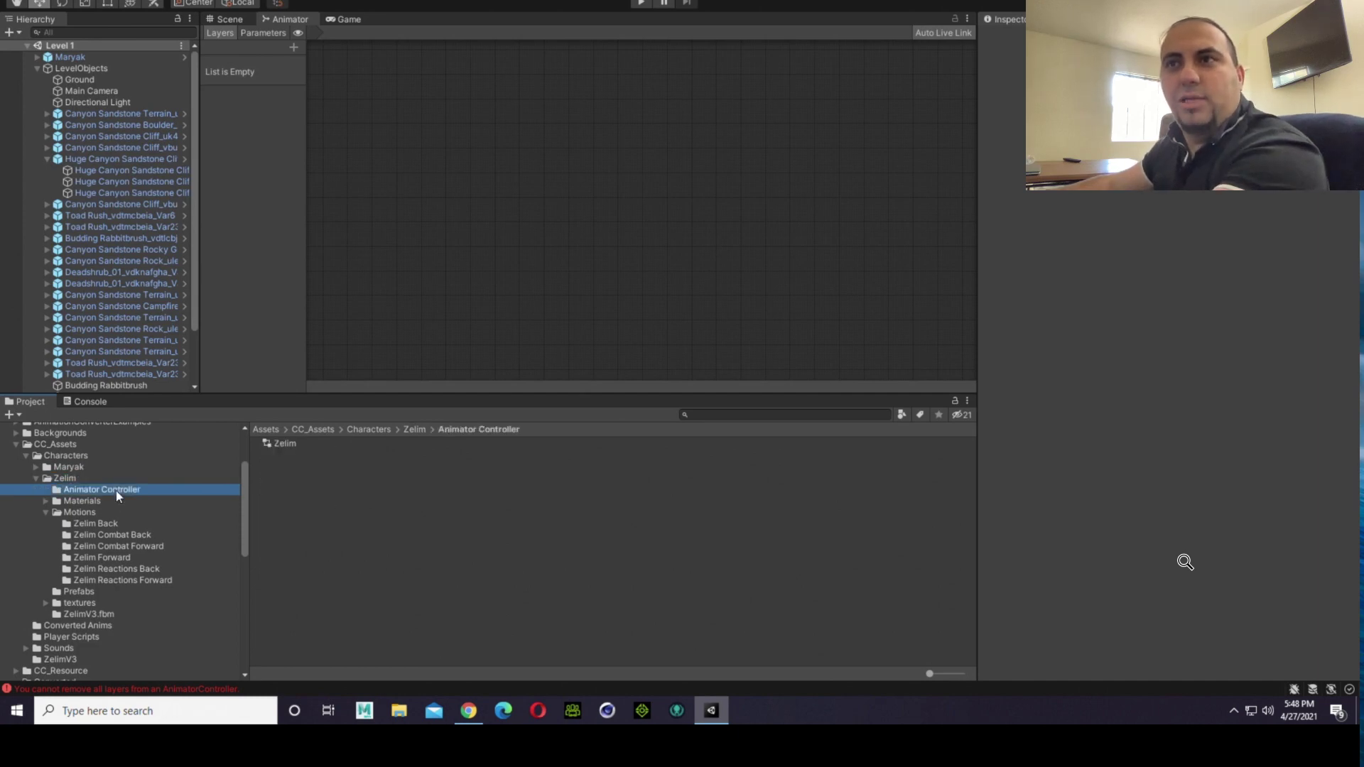
click(271, 447)
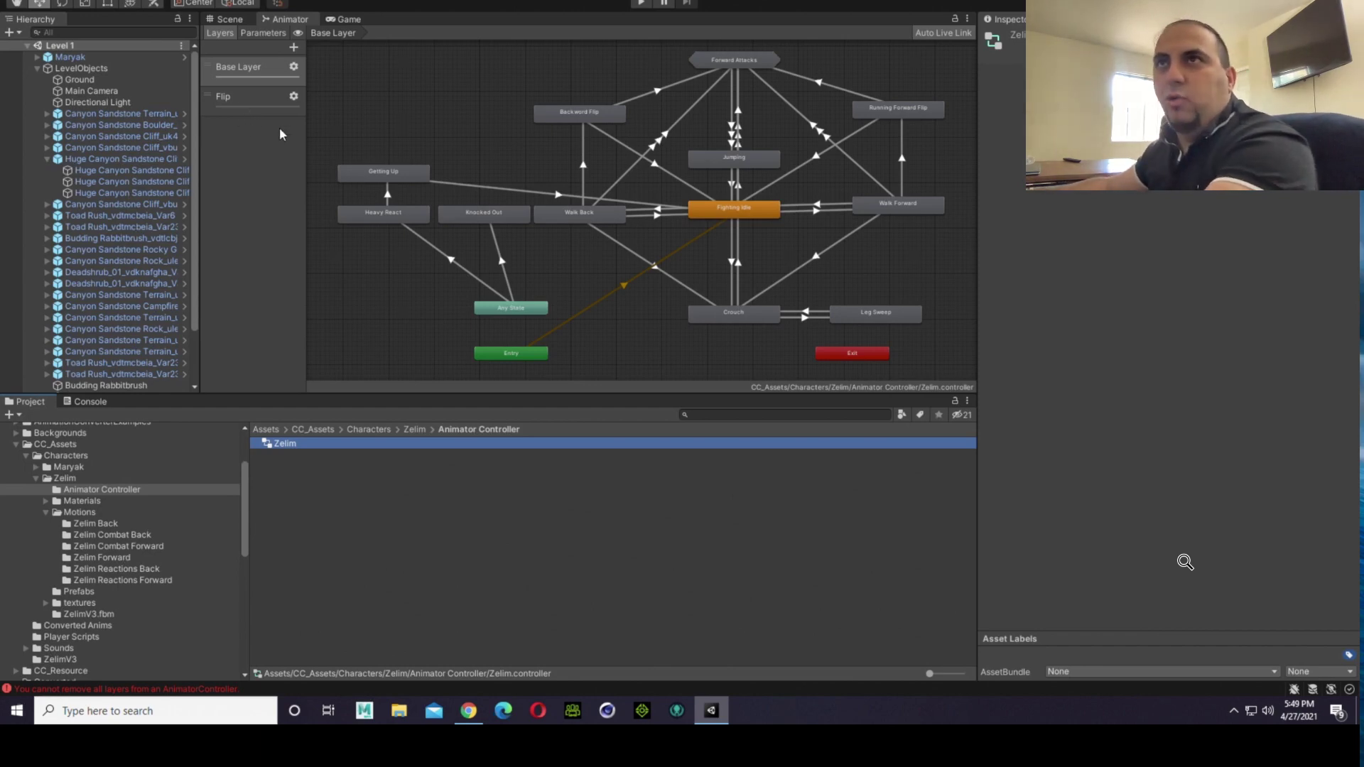
click(250, 103)
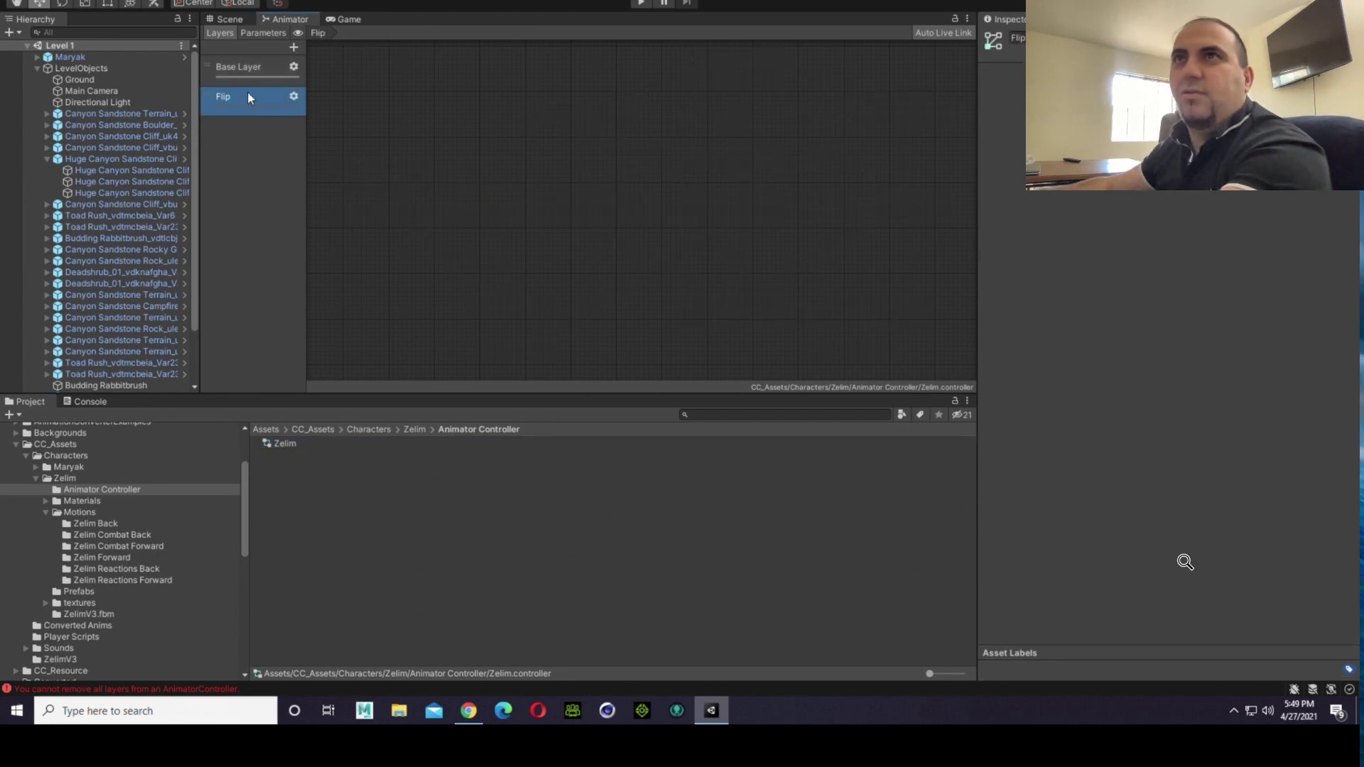
click(248, 81)
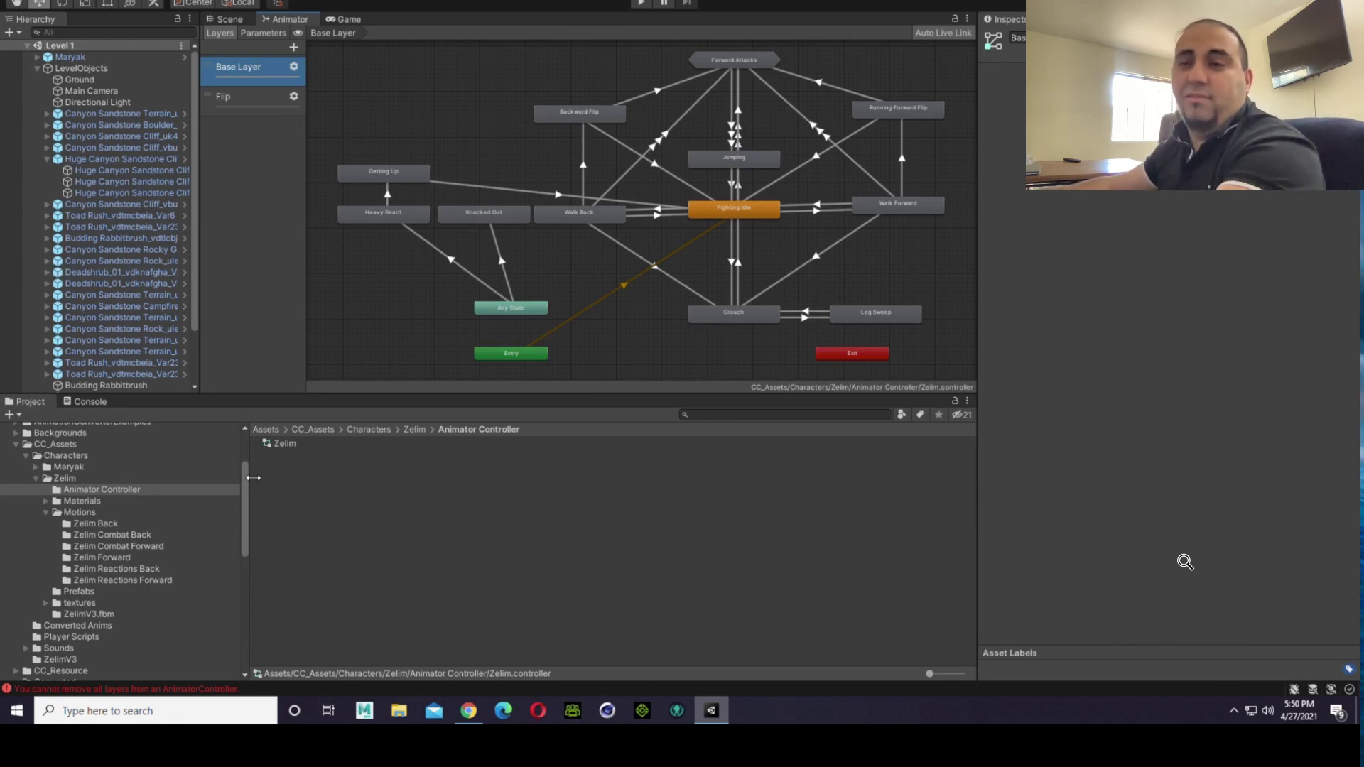
click(288, 442)
right_click(288, 442)
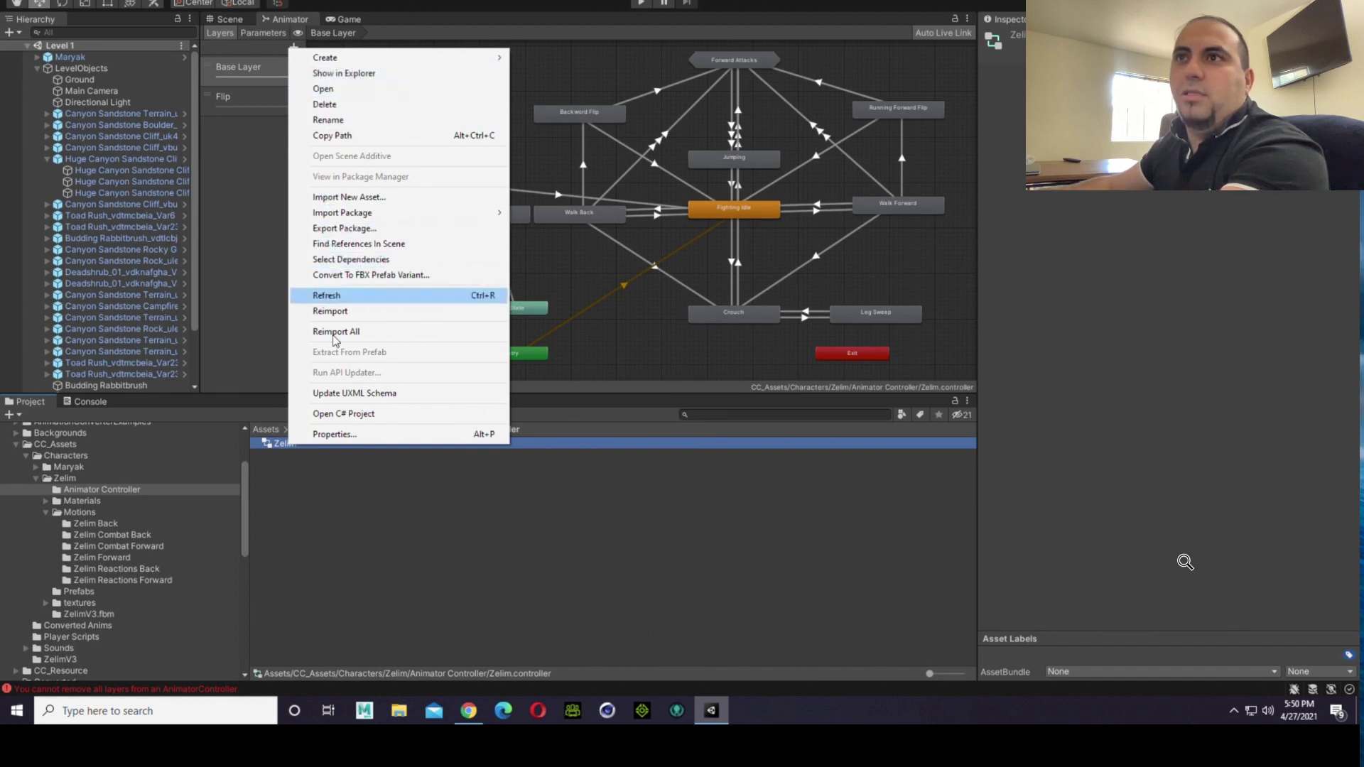
click(369, 484)
click(304, 446)
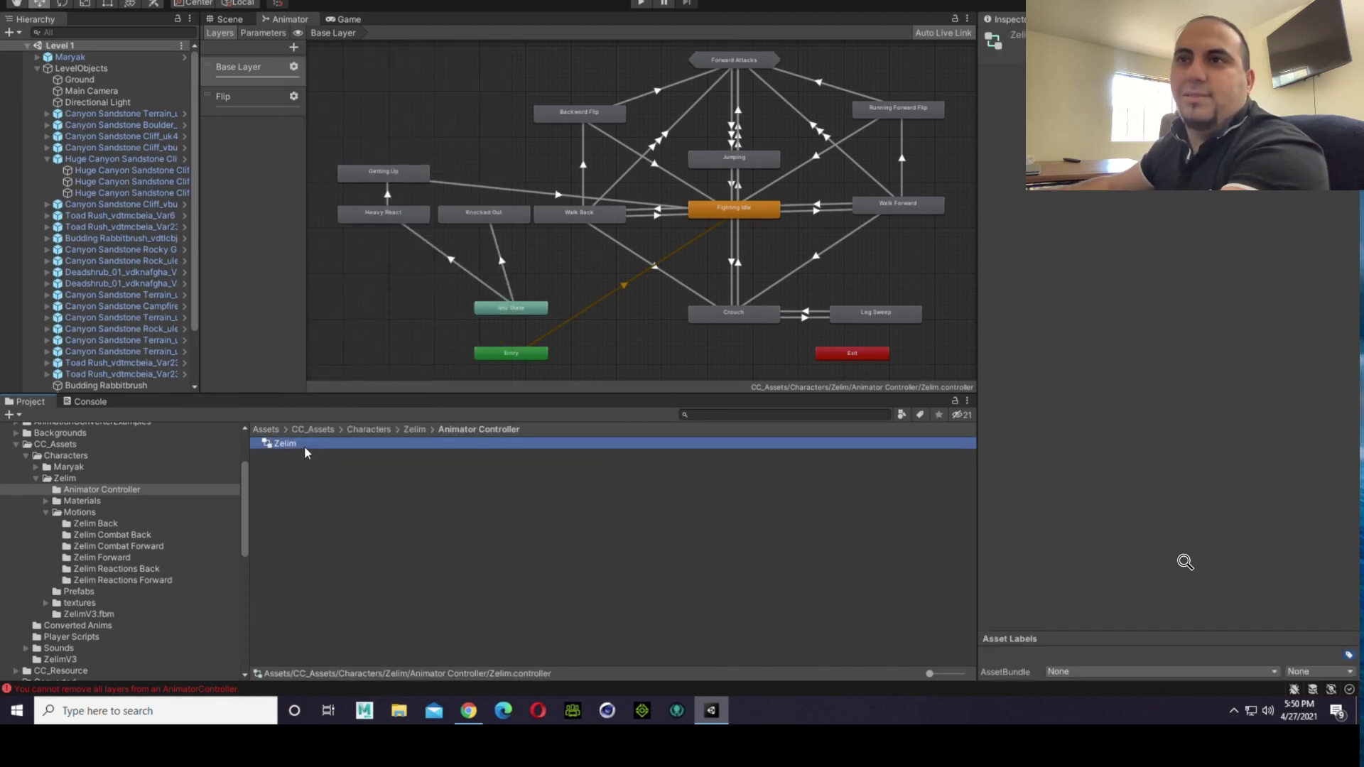
right_click(304, 445)
click(306, 455)
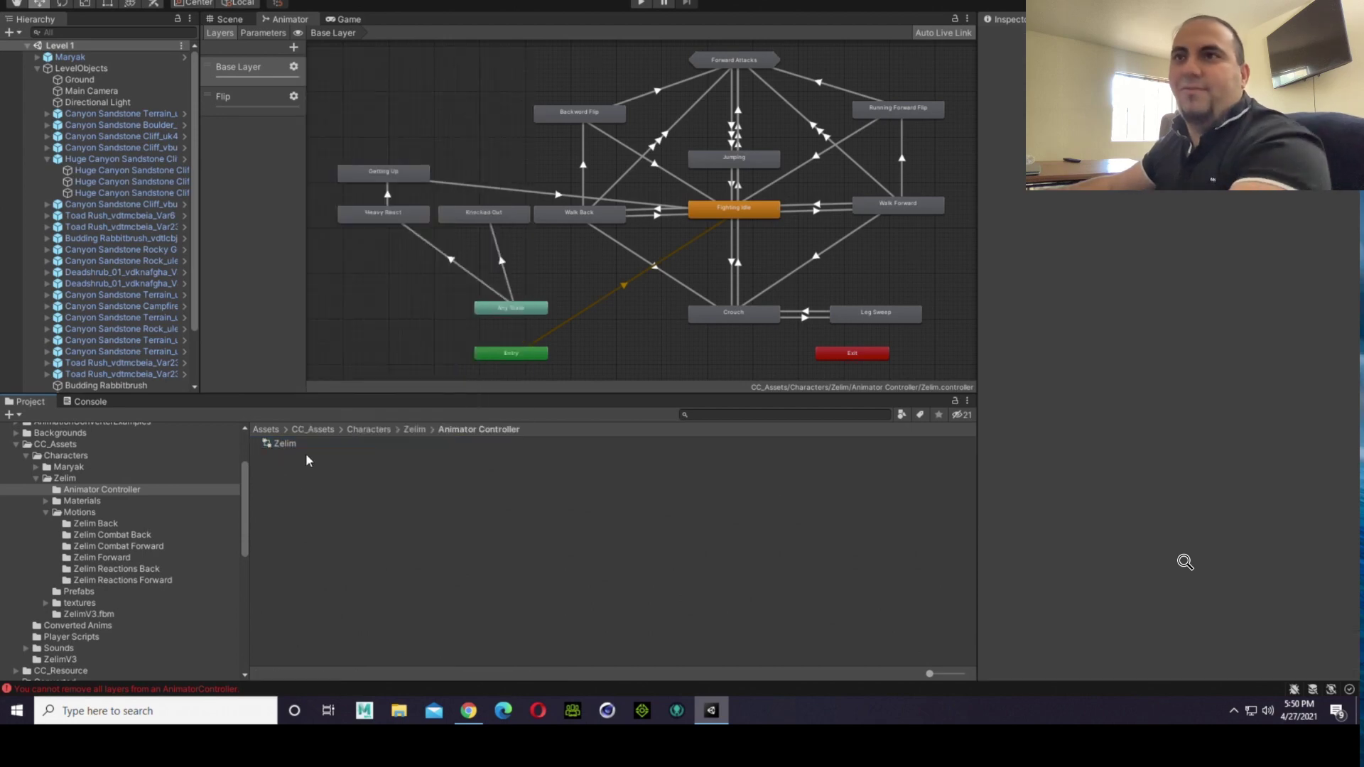
click(308, 448)
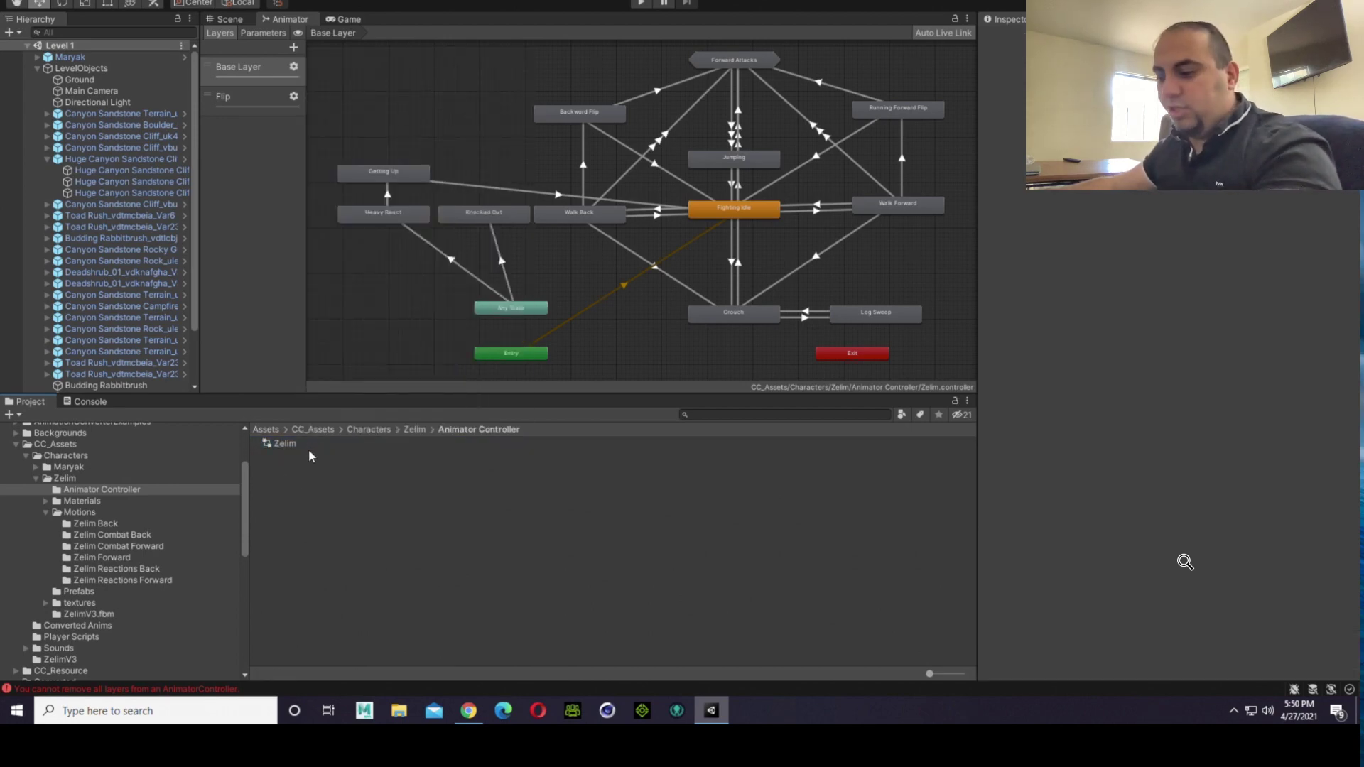
Step: Duplicate the Zelim animator controller and move the copy into Maryak's Animation Controller folder
click(311, 445)
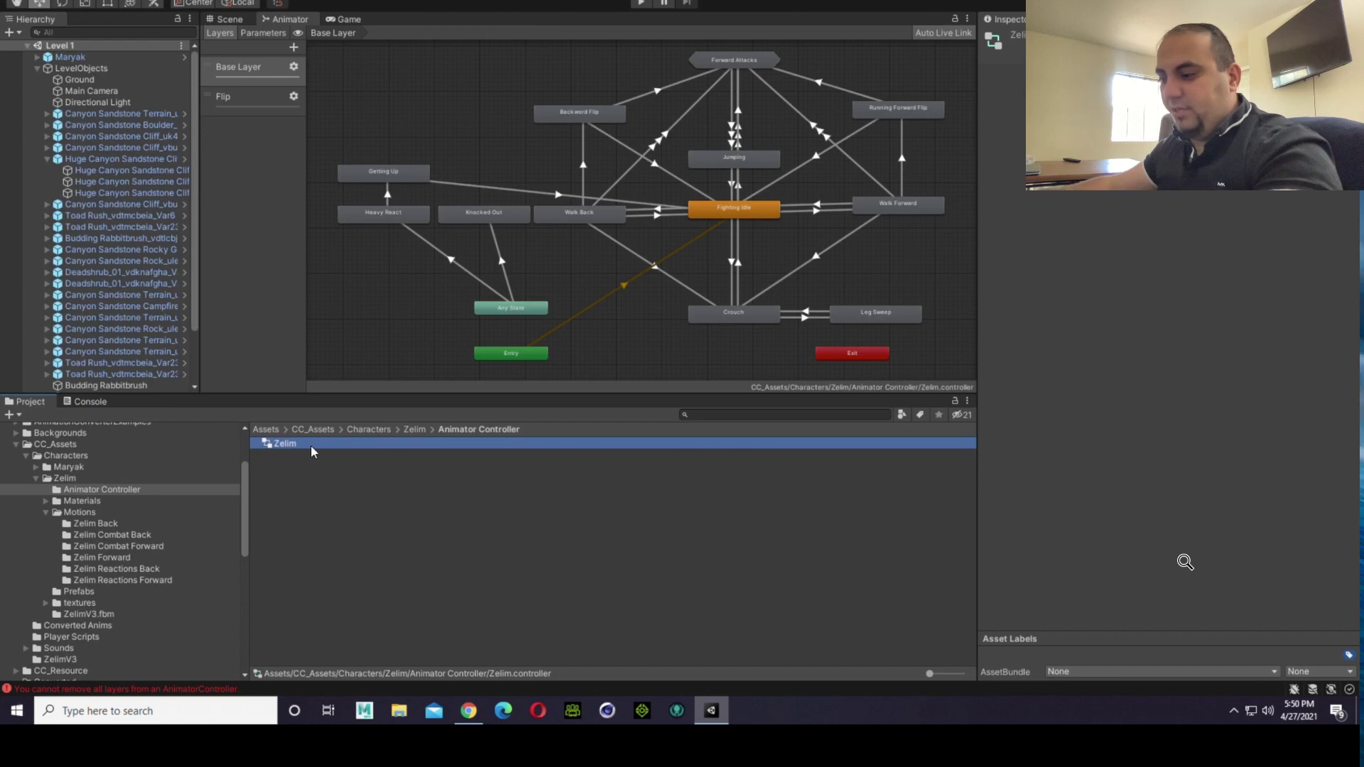
key(ctrl+d)
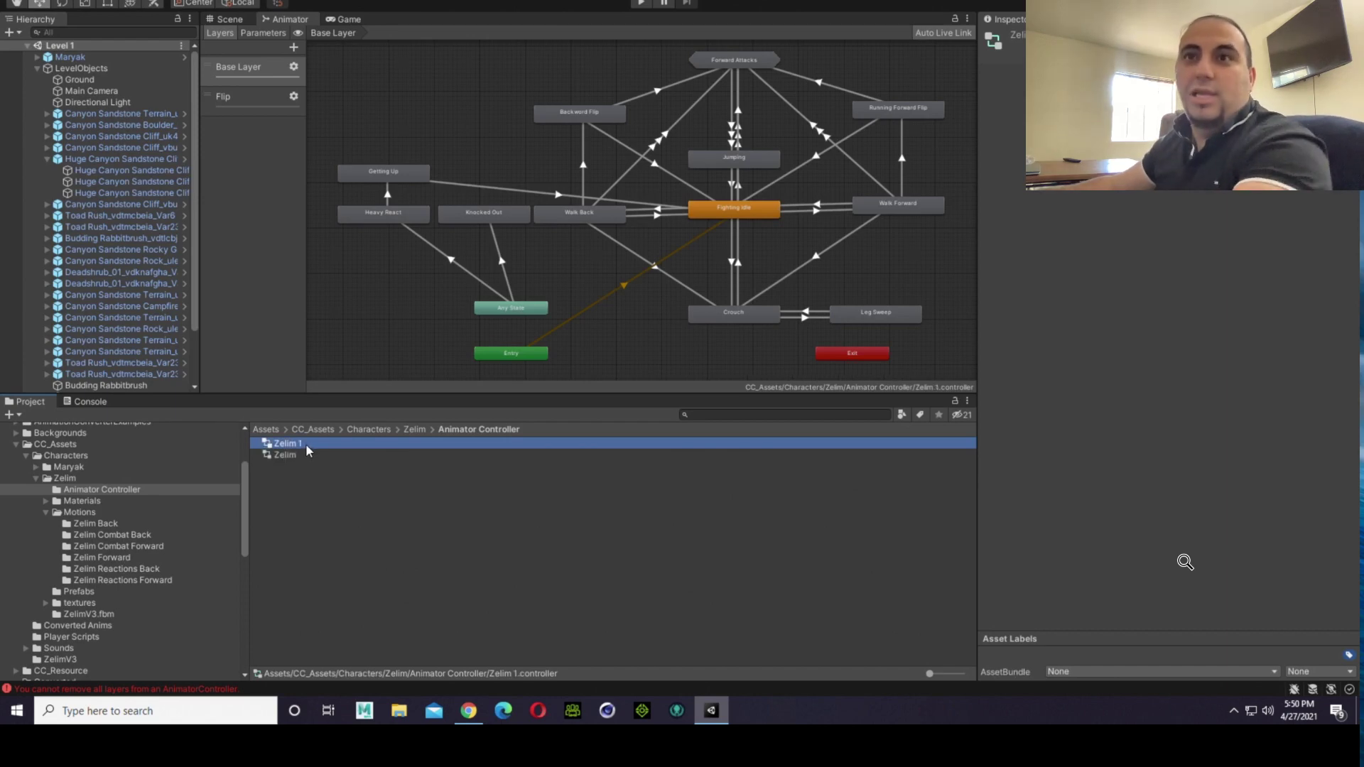
click(34, 469)
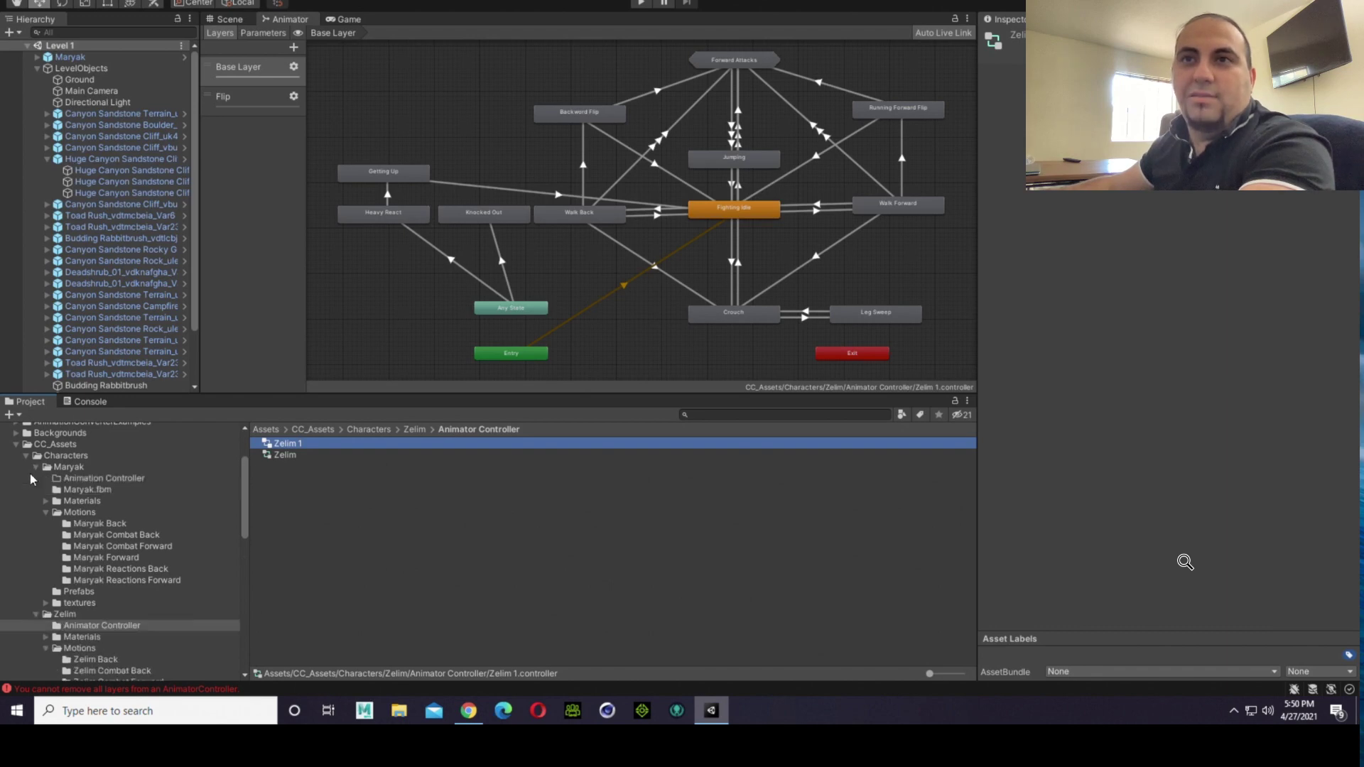
drag(281, 446, 113, 481)
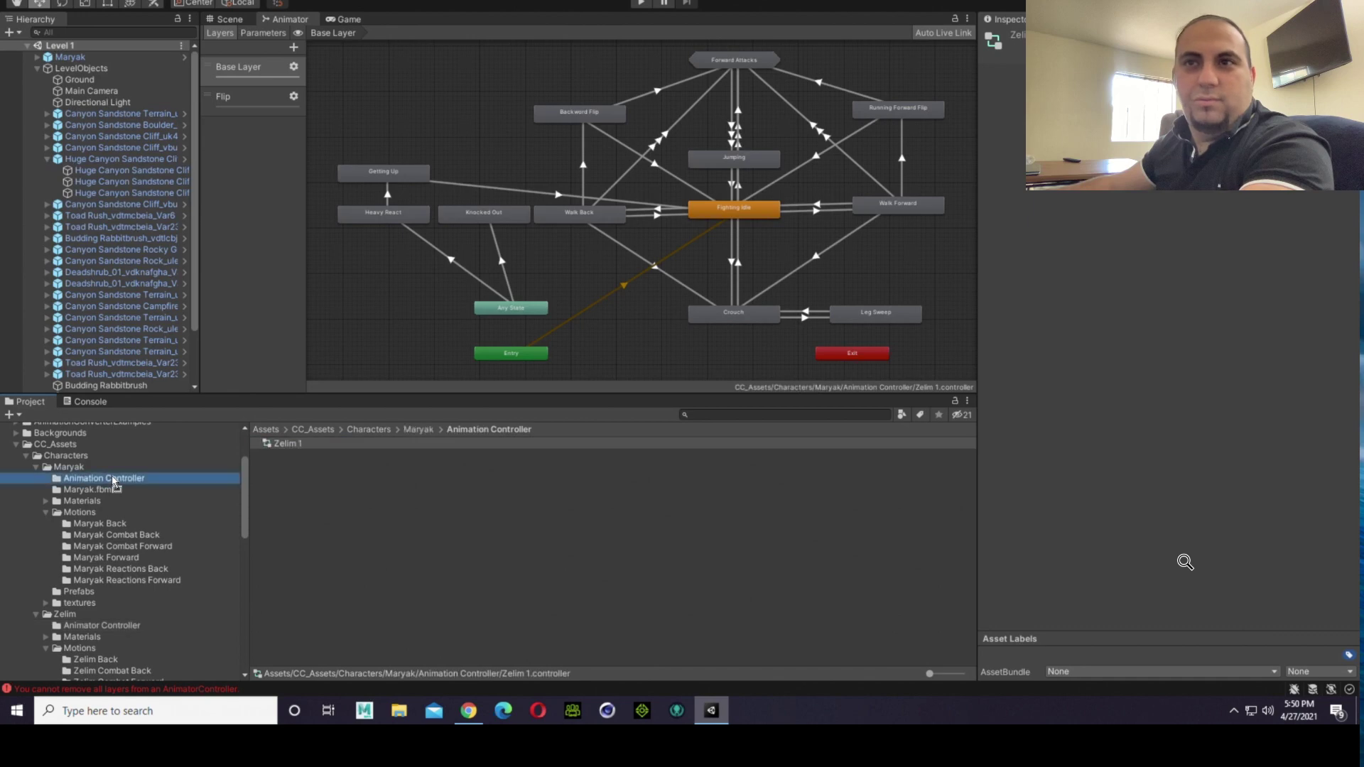
Step: Rename the copied animator controller in Maryak's Animation Controller folder as Maryak
click(356, 439)
click(317, 444)
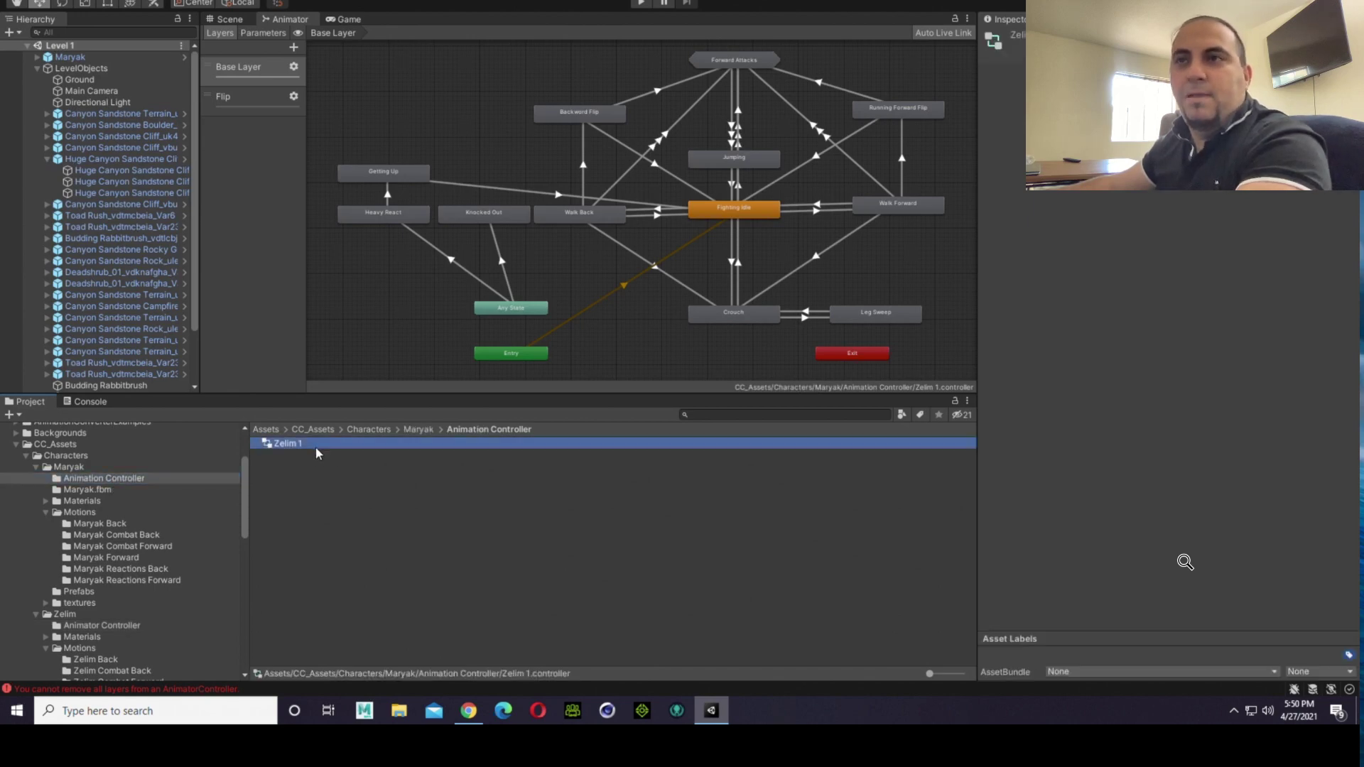
click(319, 446)
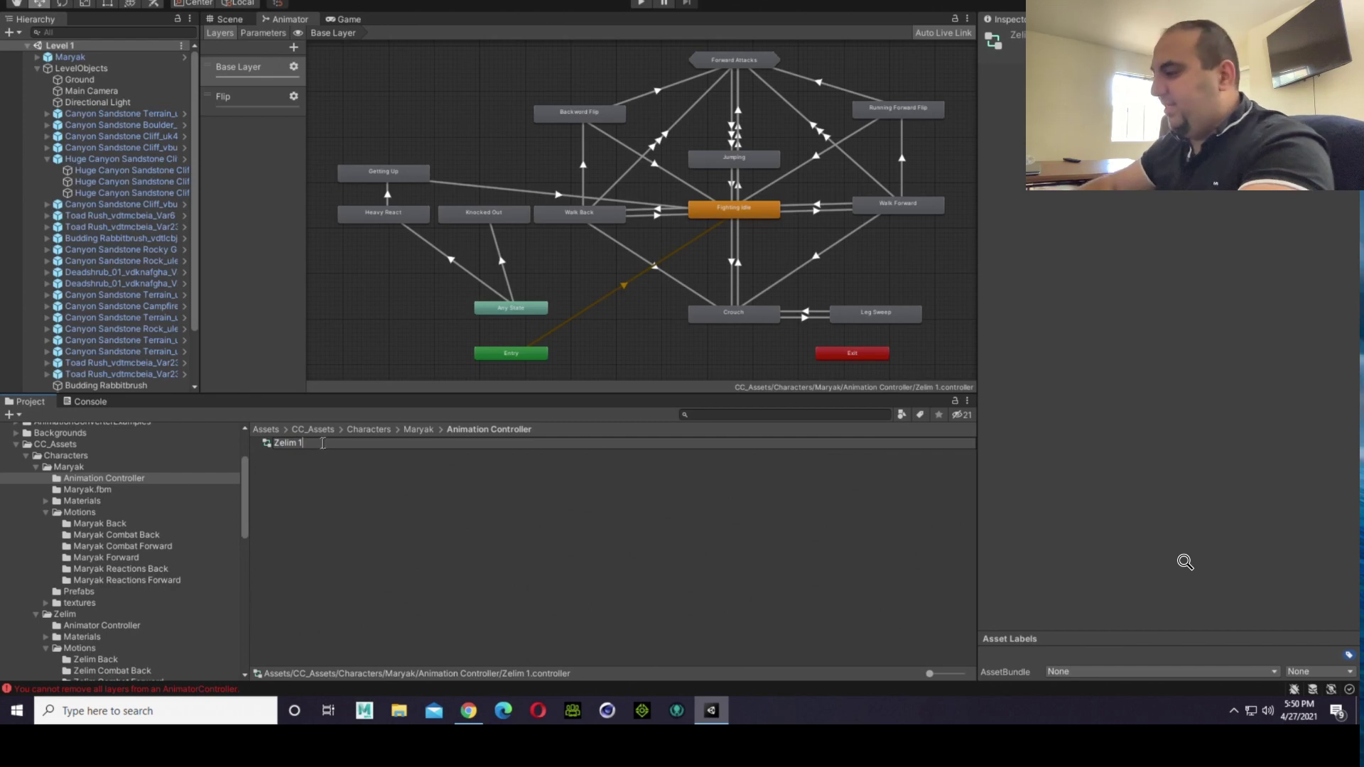
key(BackSpace)
key(BackSpace)
key(BackSpace)
key(BackSpace)
key(BackSpace)
key(BackSpace)
key(BackSpace)
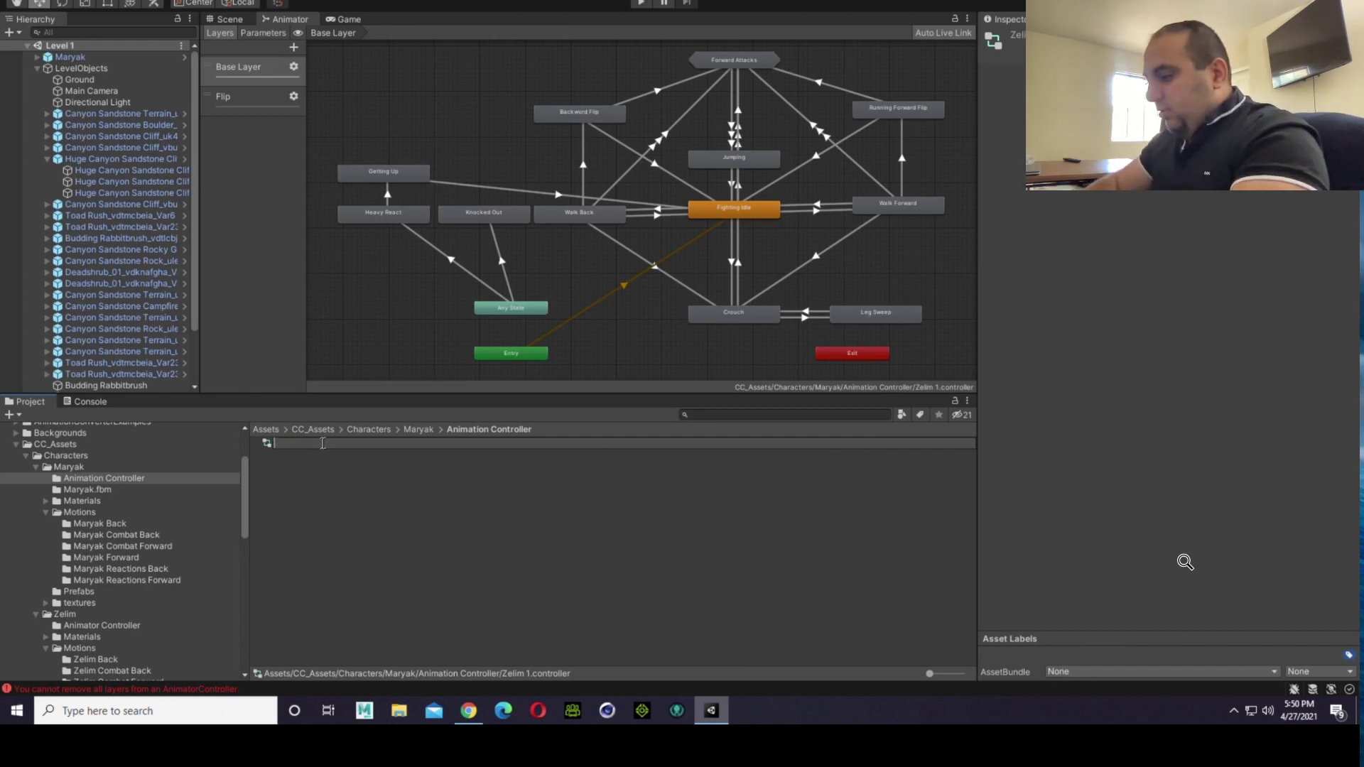
text(Maryak)
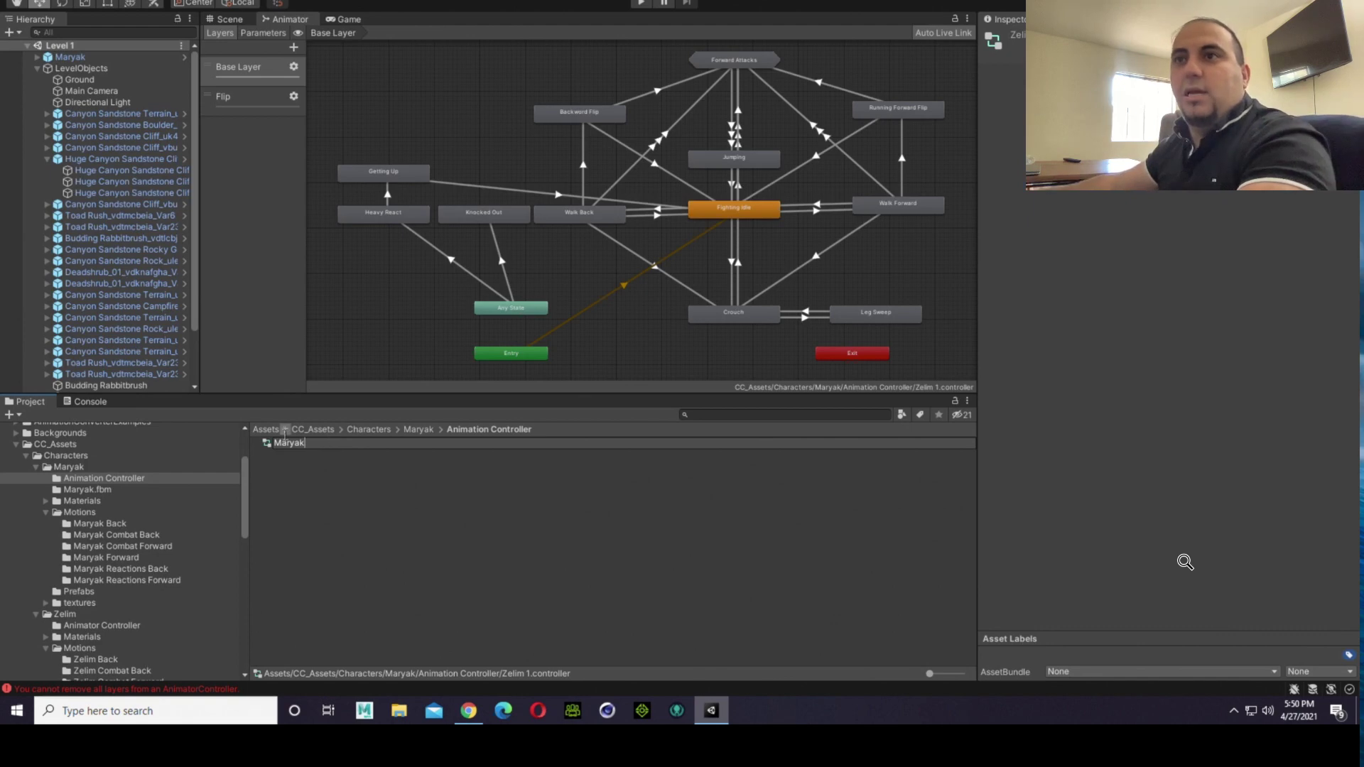
key(Return)
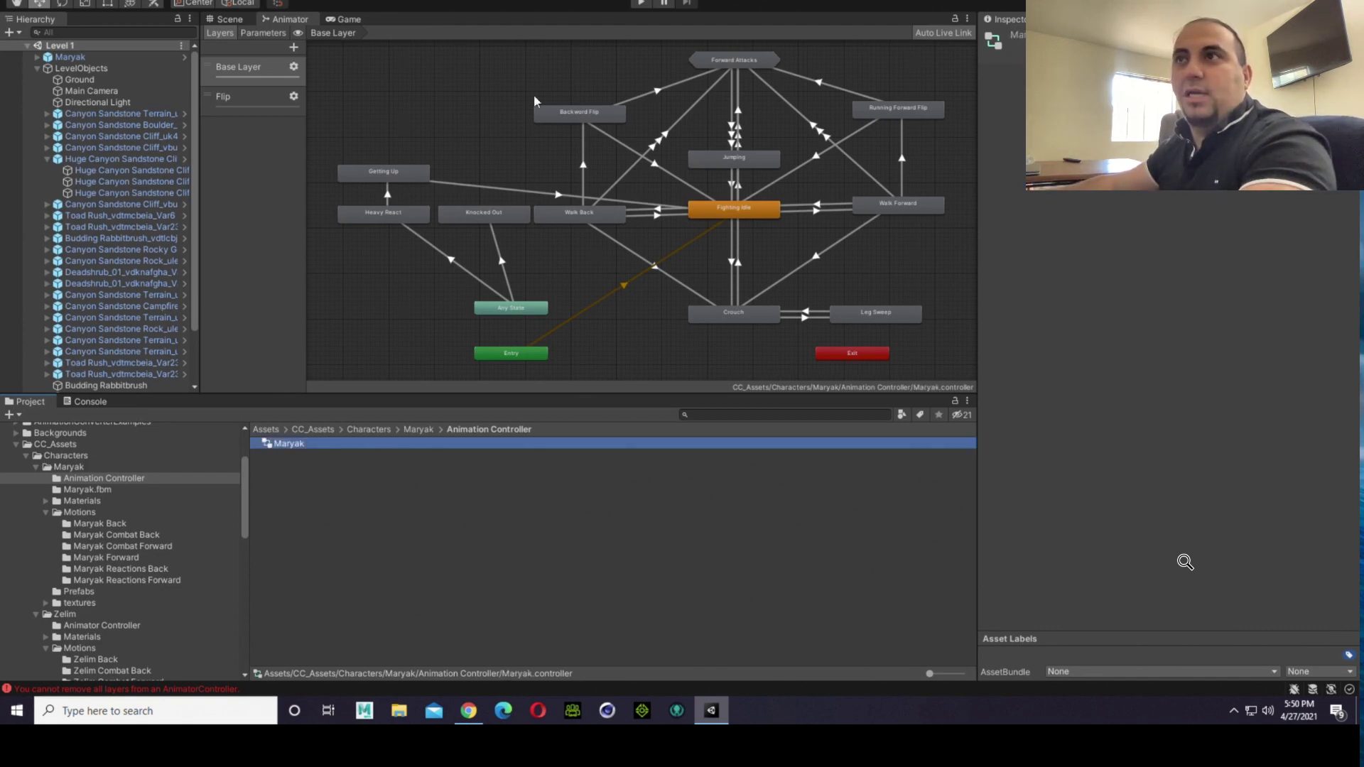
Step: Review the new Maryak controller's Base Layer and Flip state graphs, including the transitions of the Base Layer's Jumping state
click(312, 441)
click(252, 96)
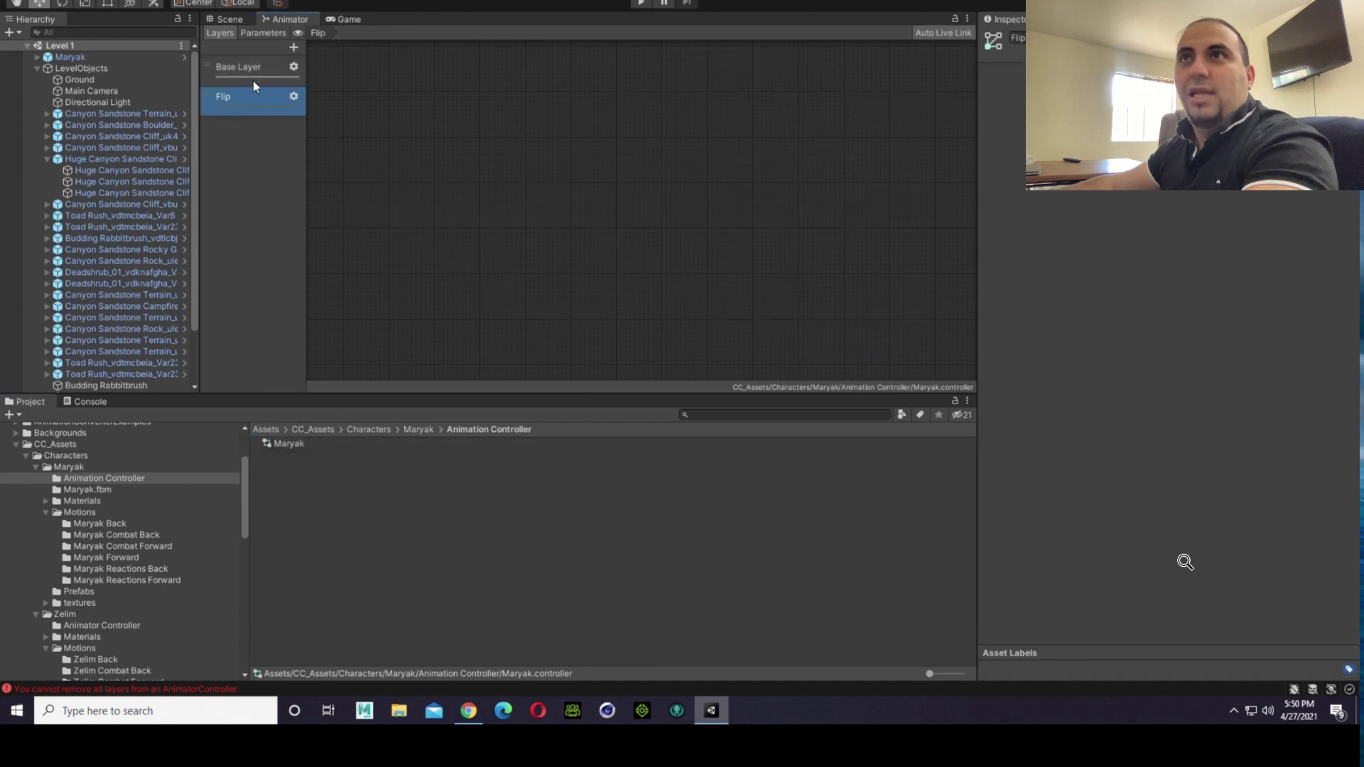
click(252, 68)
click(723, 156)
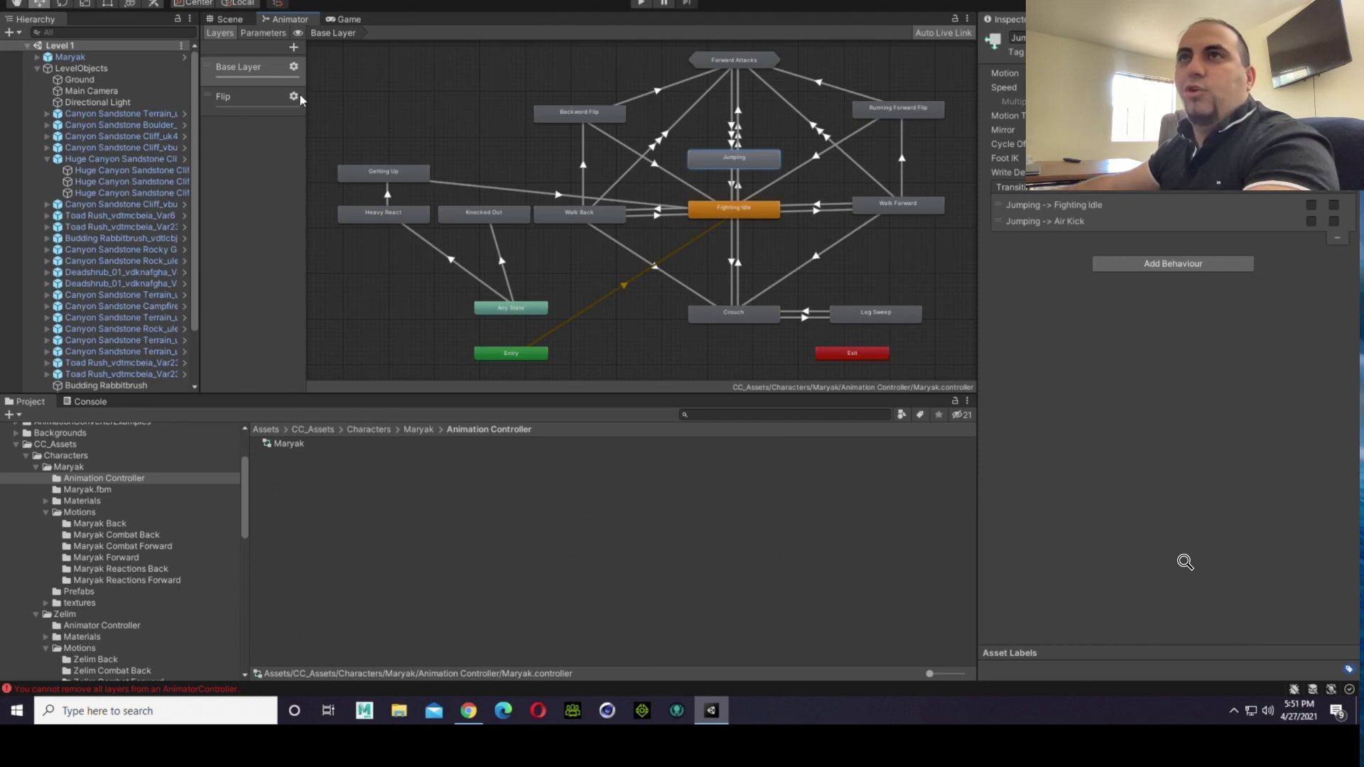
click(249, 101)
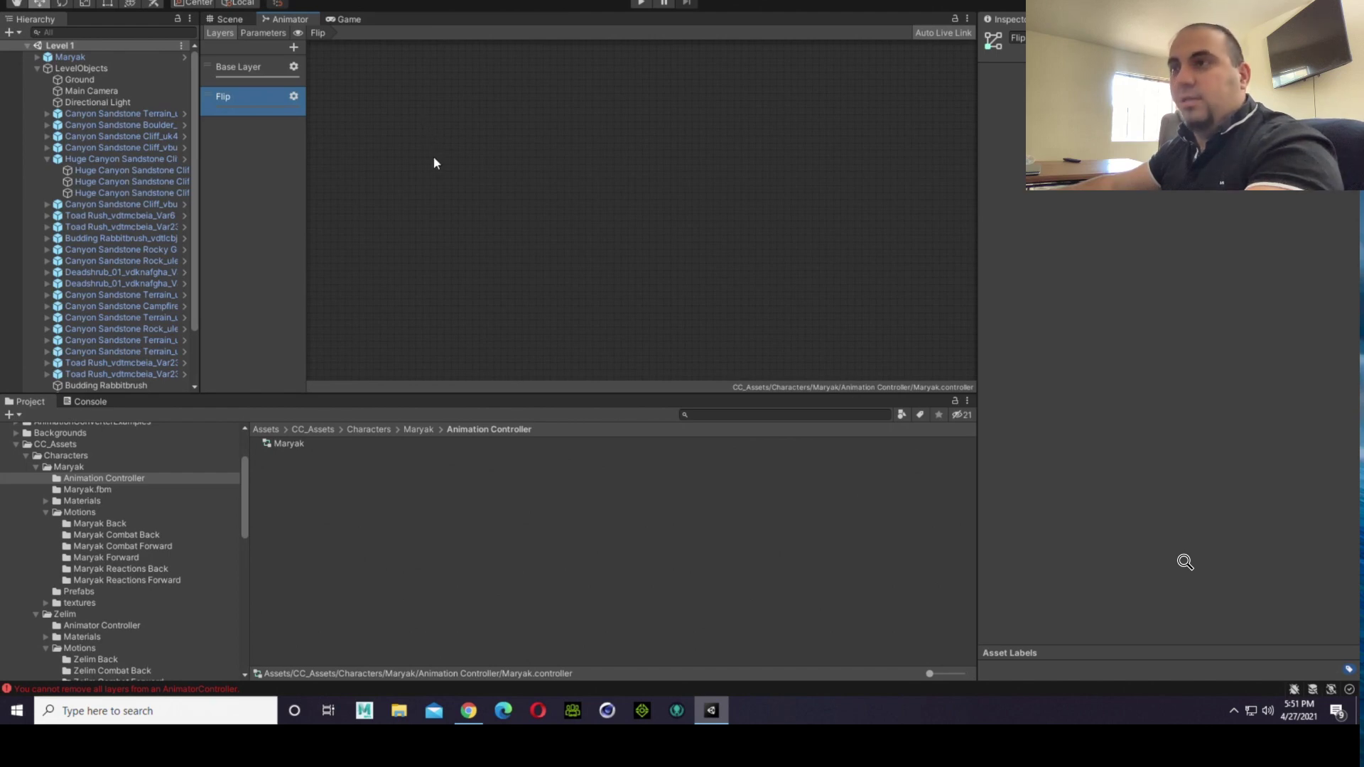
click(696, 121)
alt+middle_drag(752, 104, 496, 300)
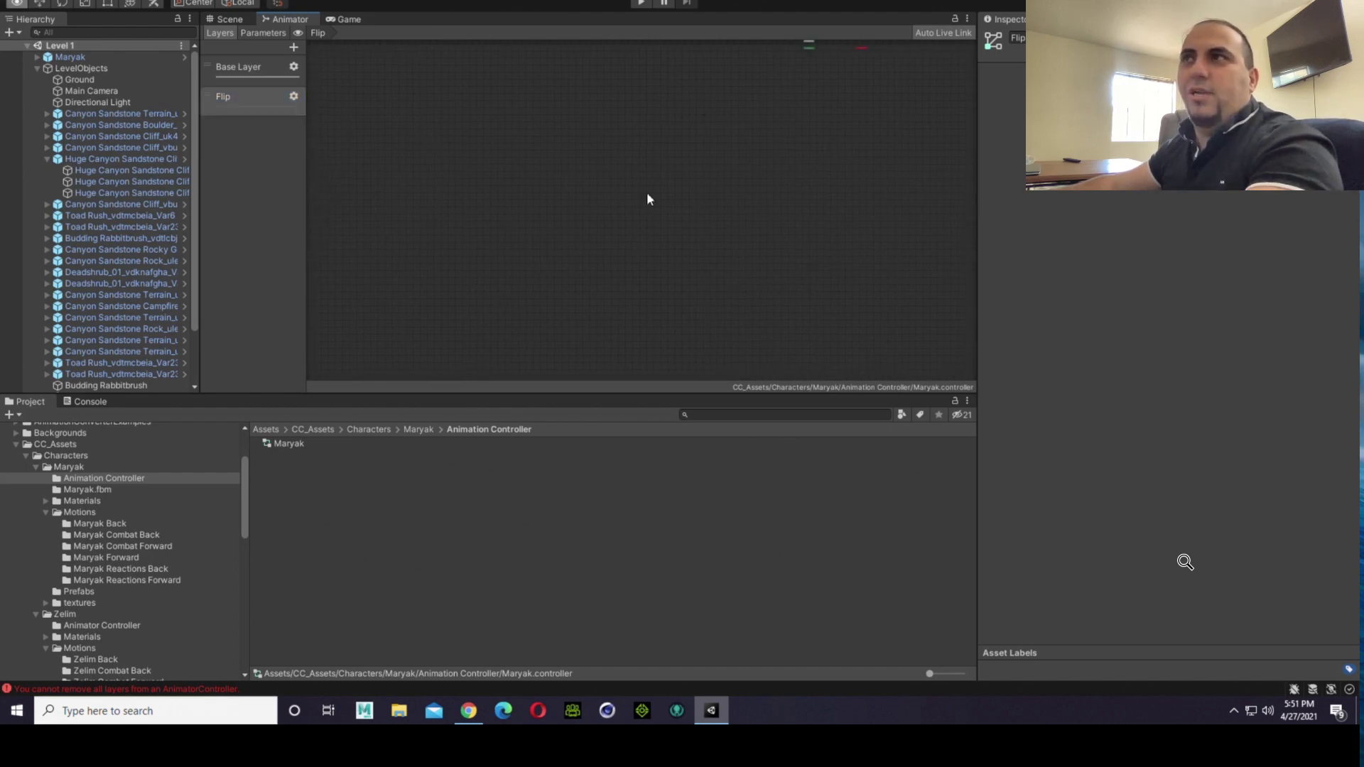
alt+middle_drag(646, 192, 522, 348)
scroll(693, 176, up, 6)
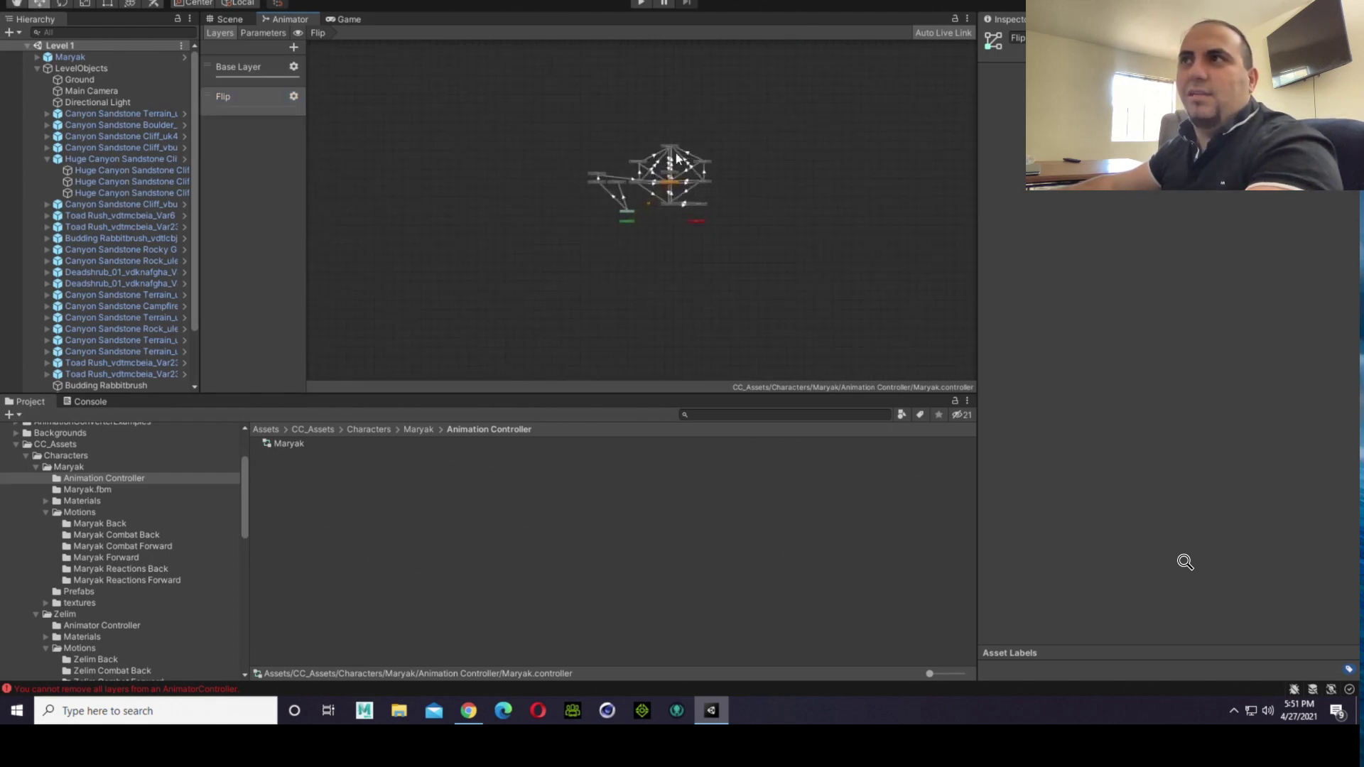
scroll(693, 164, down, 5)
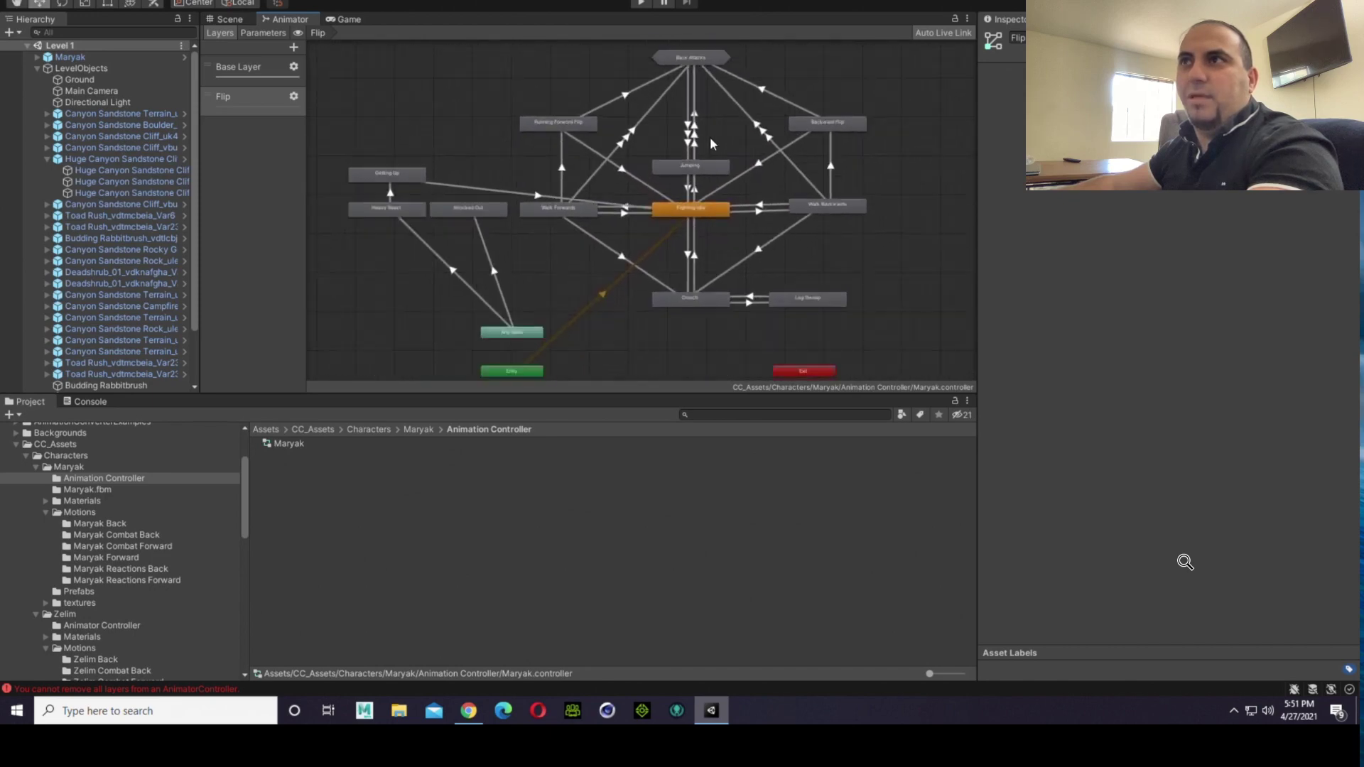
alt+middle_drag(571, 128, 553, 138)
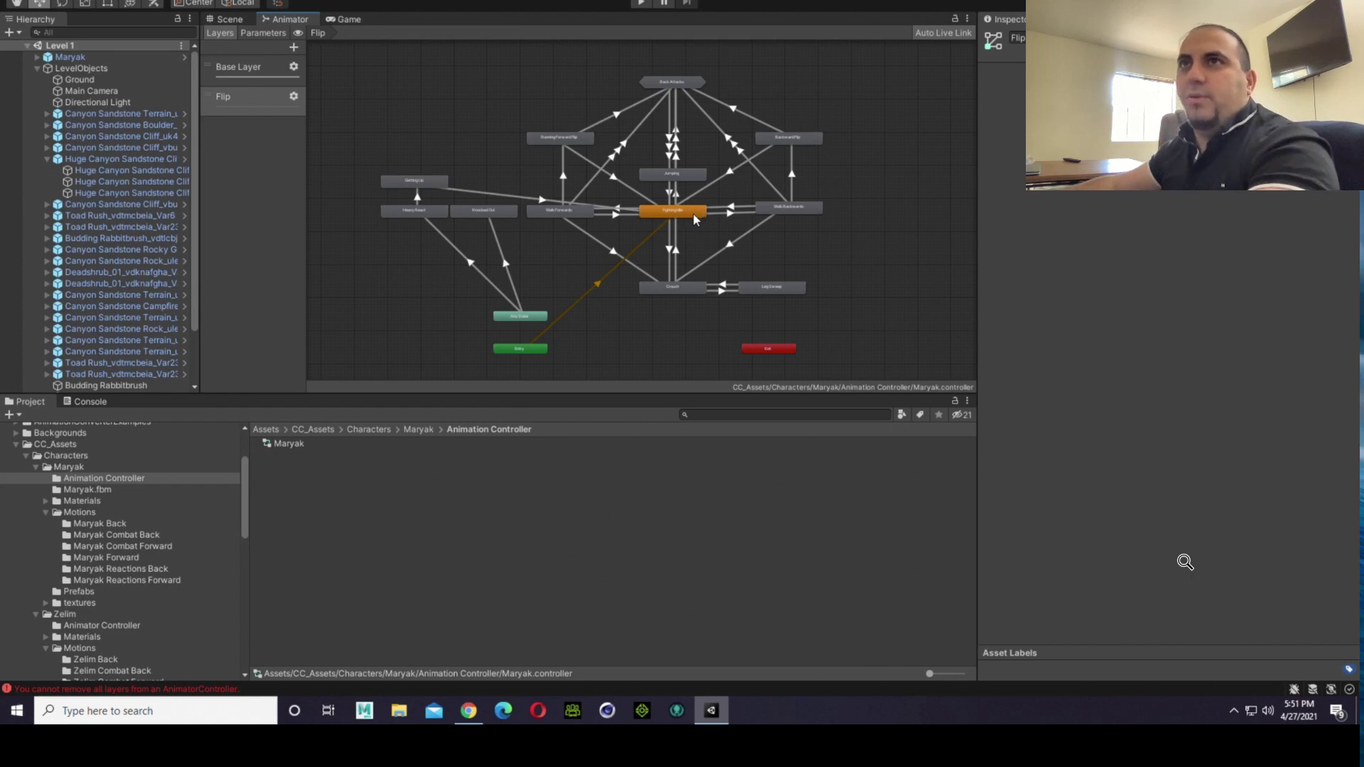
click(260, 78)
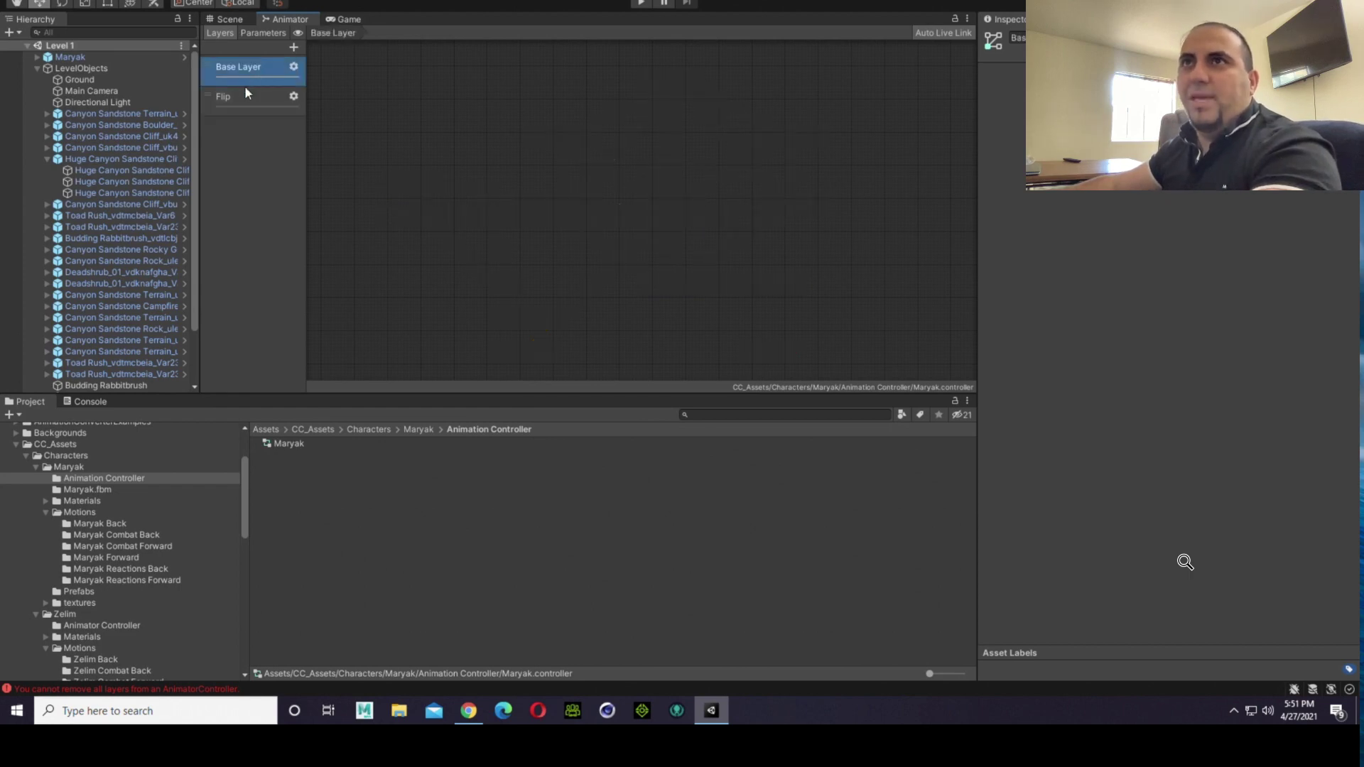
click(243, 96)
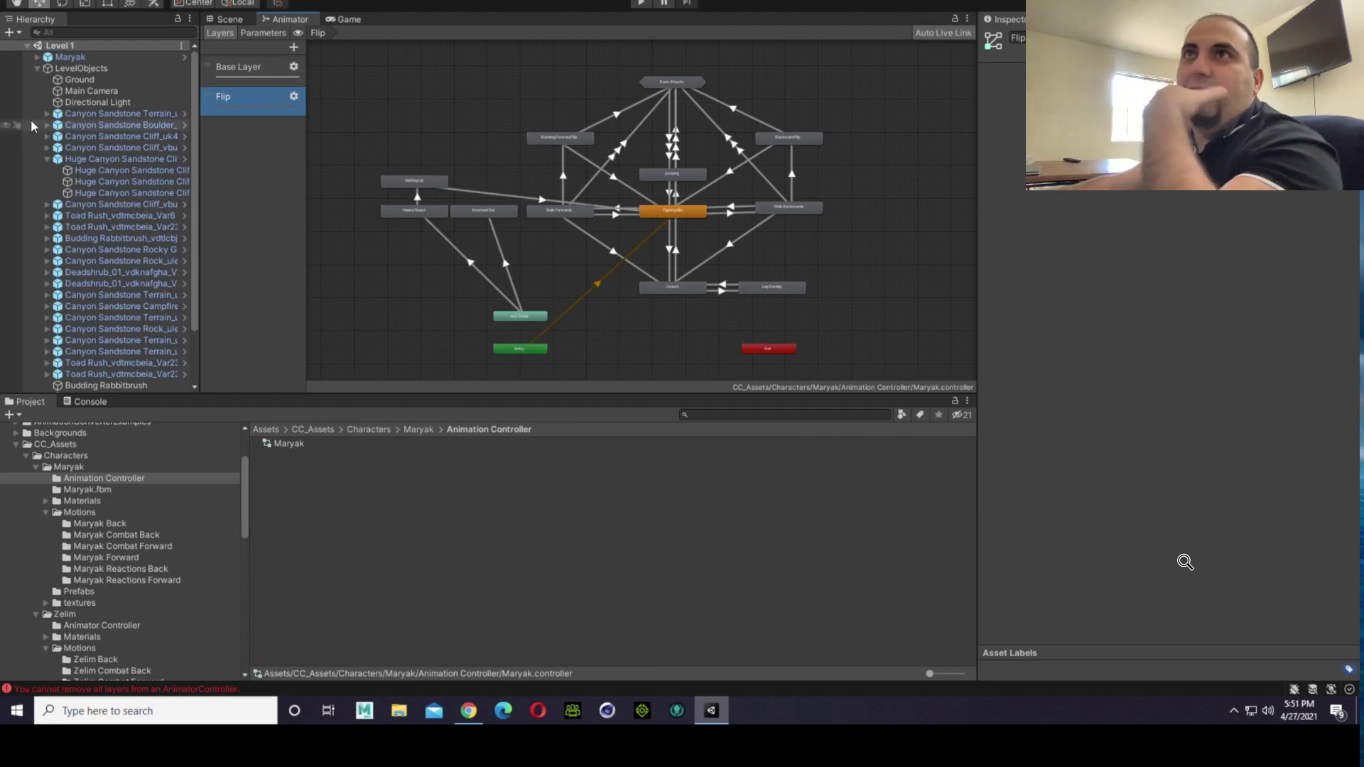
Step: Check both fighters' poses in the Game view and return to the Scene view
click(345, 19)
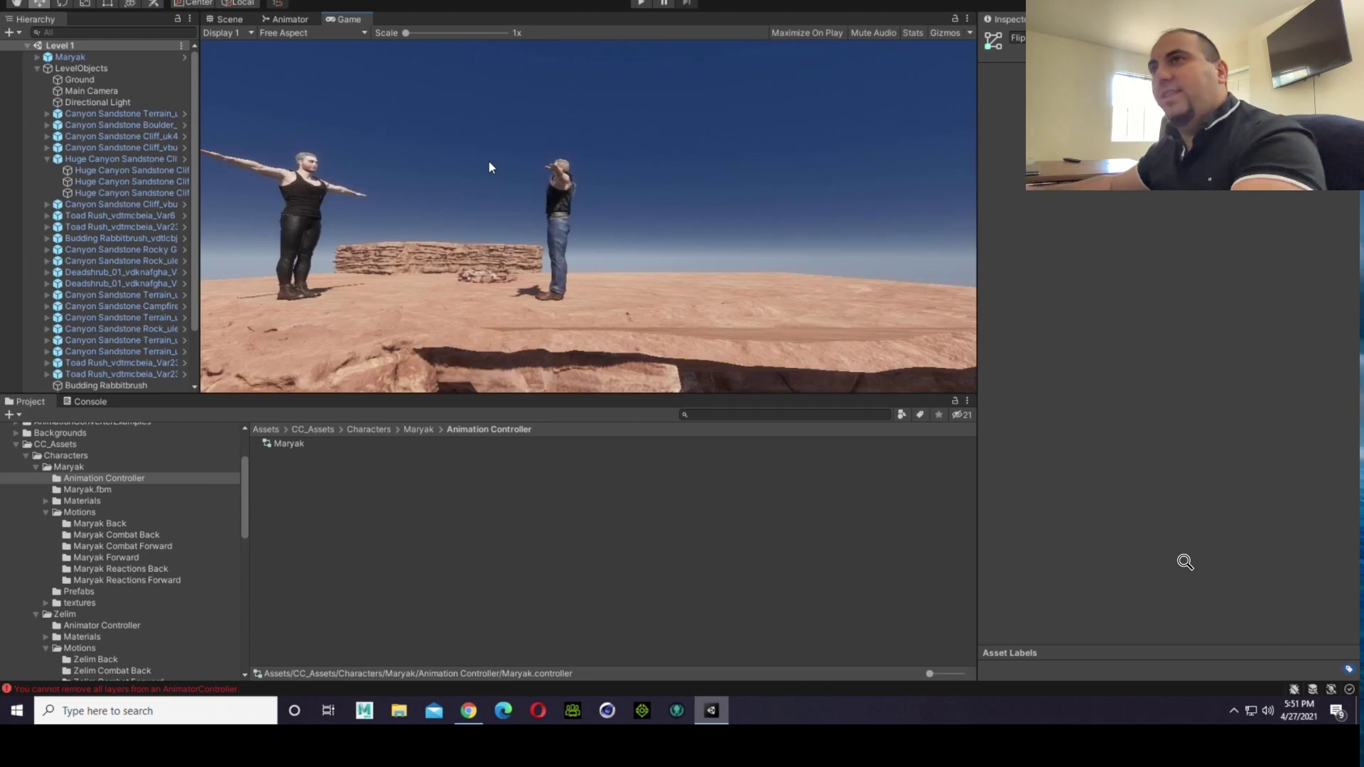
click(226, 19)
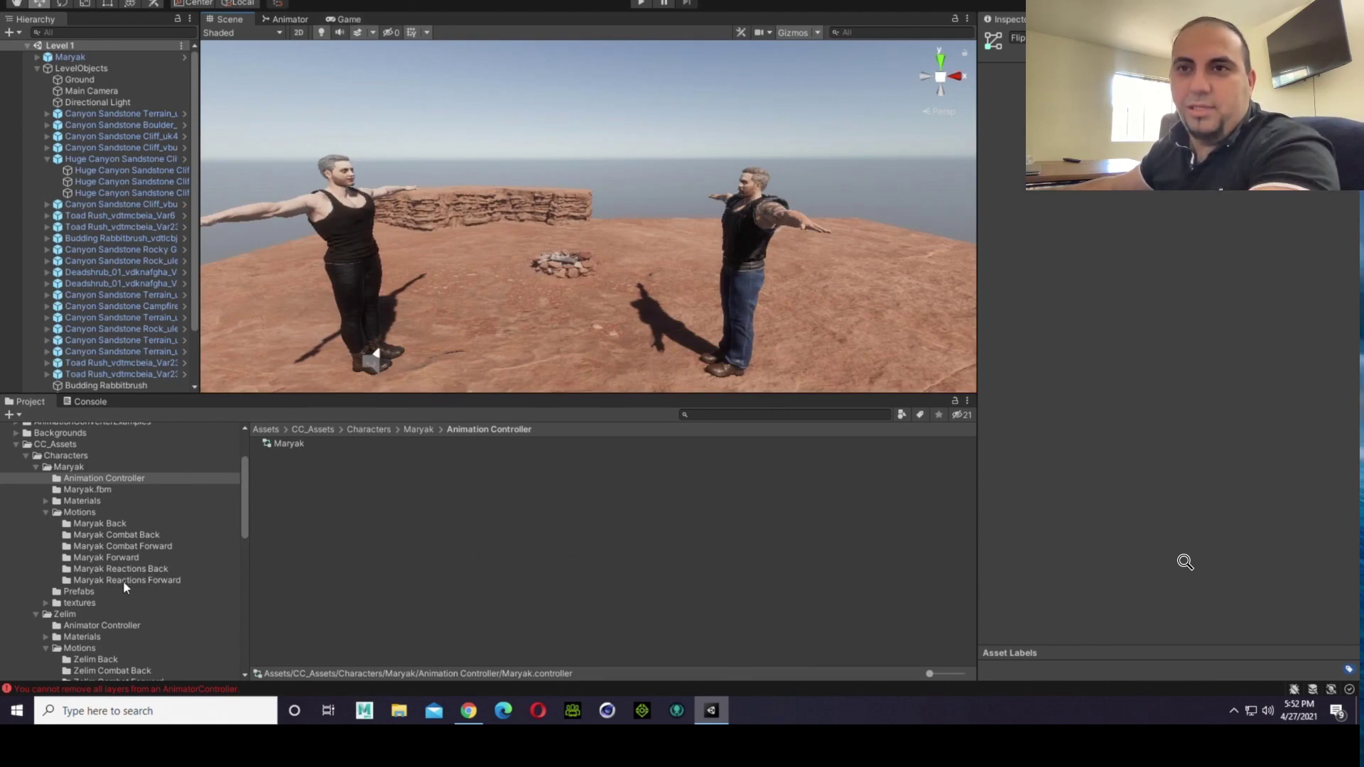
Step: Collapse the Maryak and Zelim character folders, and permanently delete the My Scripts folder from the project's assets
scroll(105, 611, down, 3)
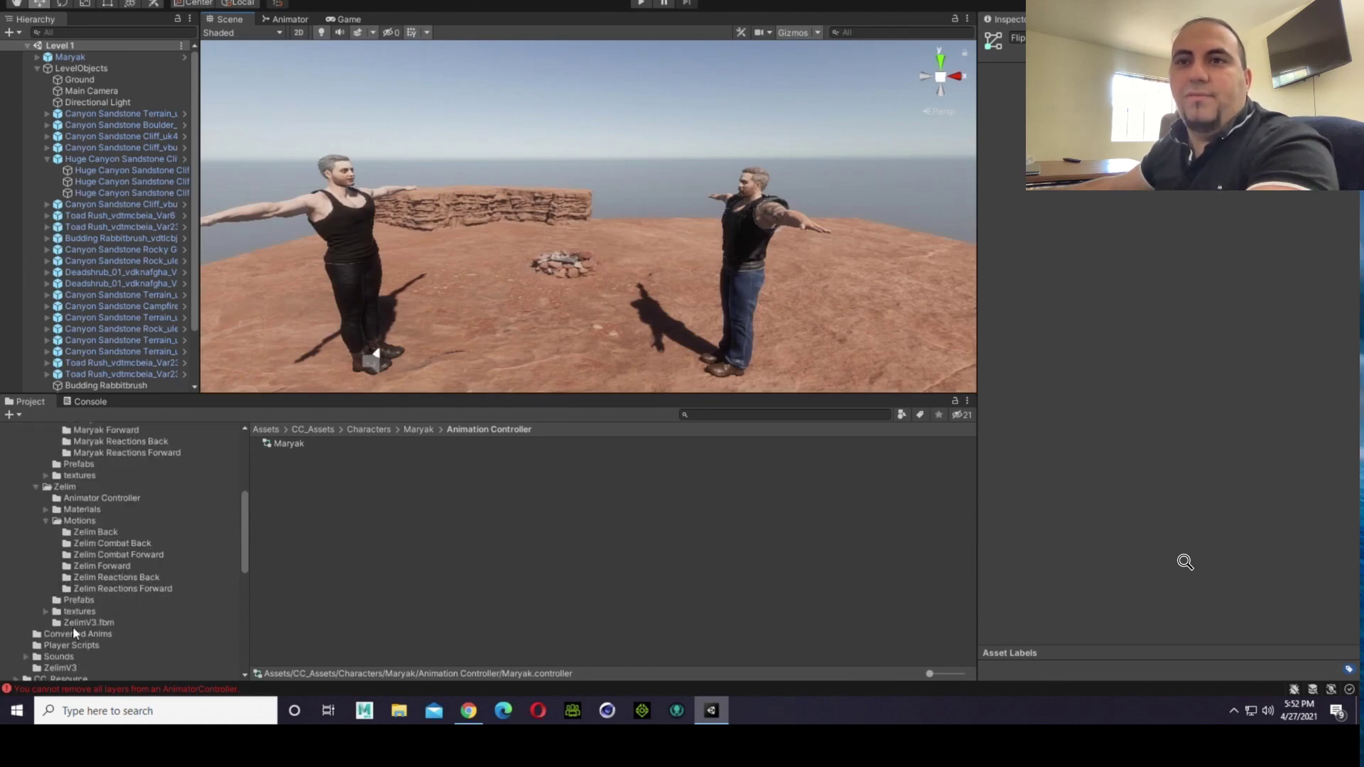
scroll(69, 618, up, 1)
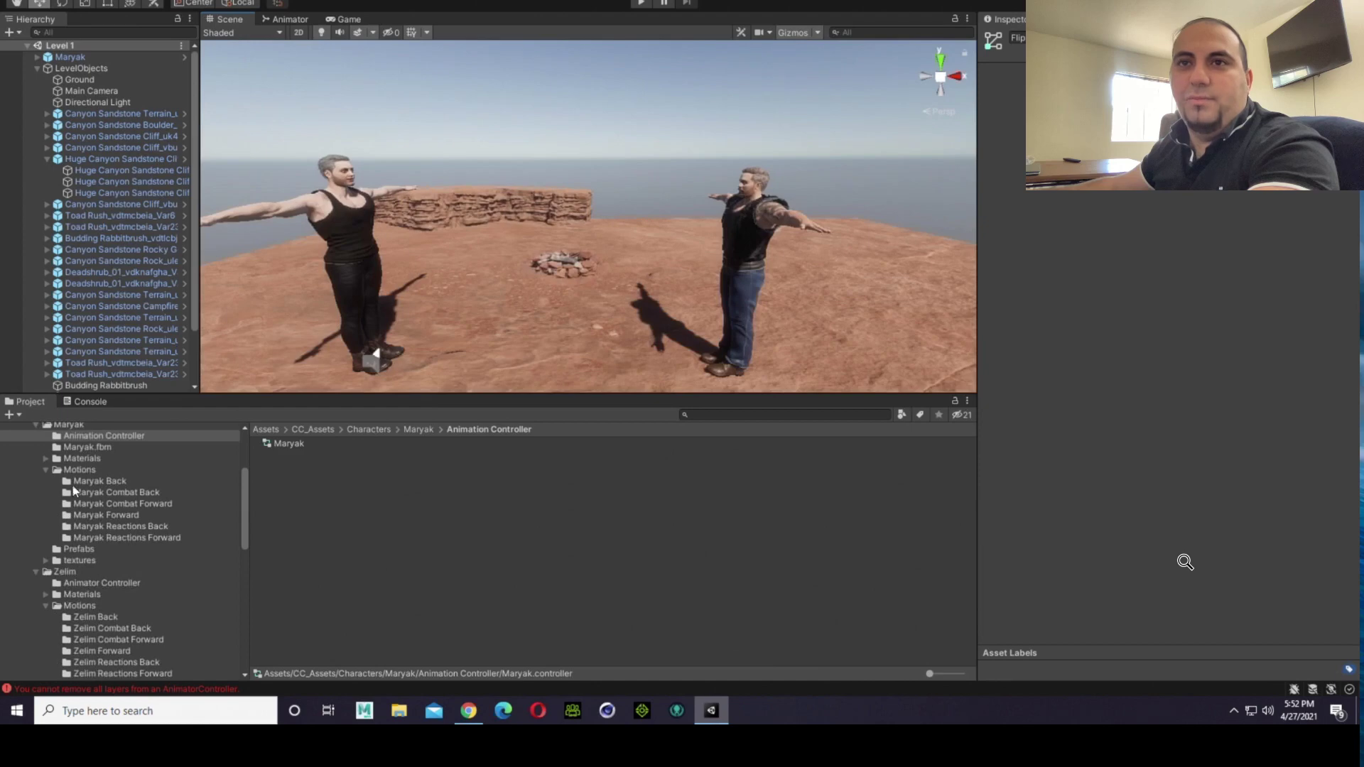
scroll(71, 484, up, 2)
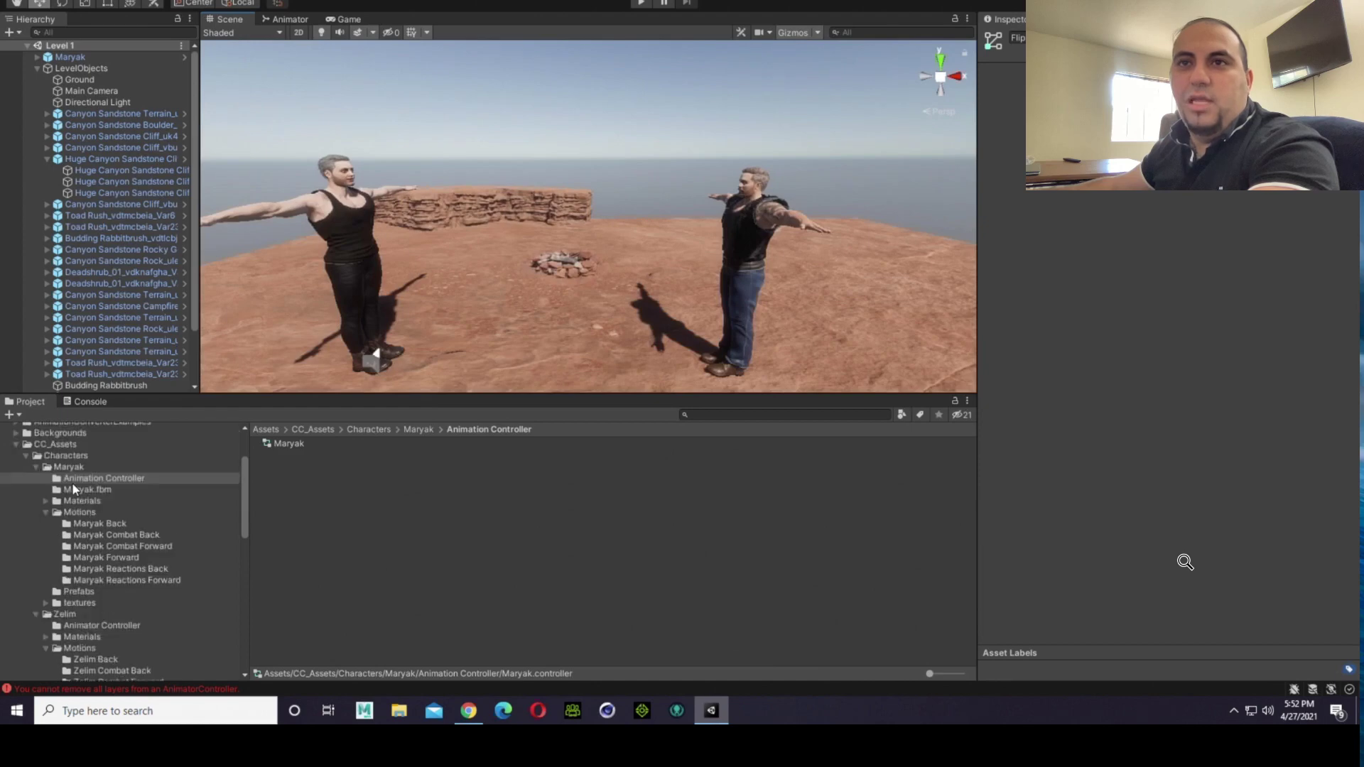
click(38, 467)
click(36, 478)
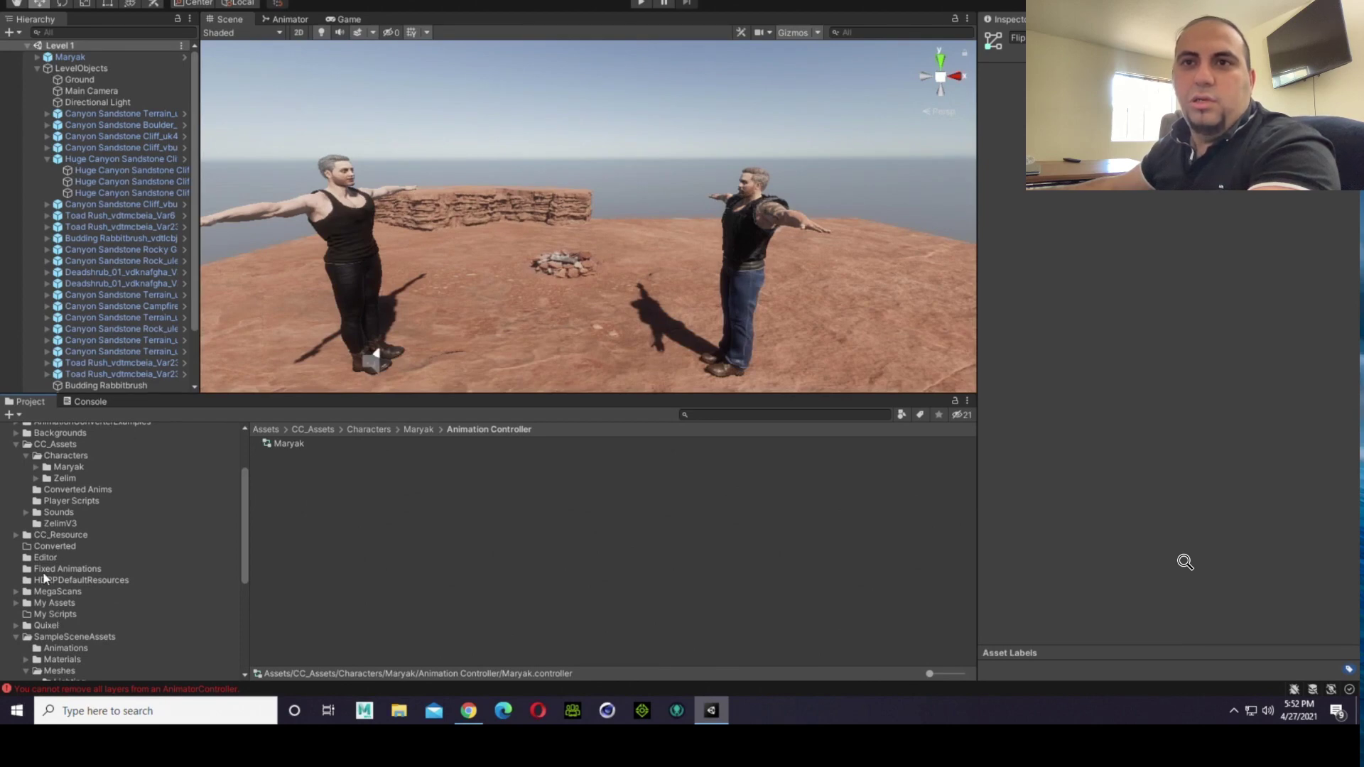
right_click(45, 615)
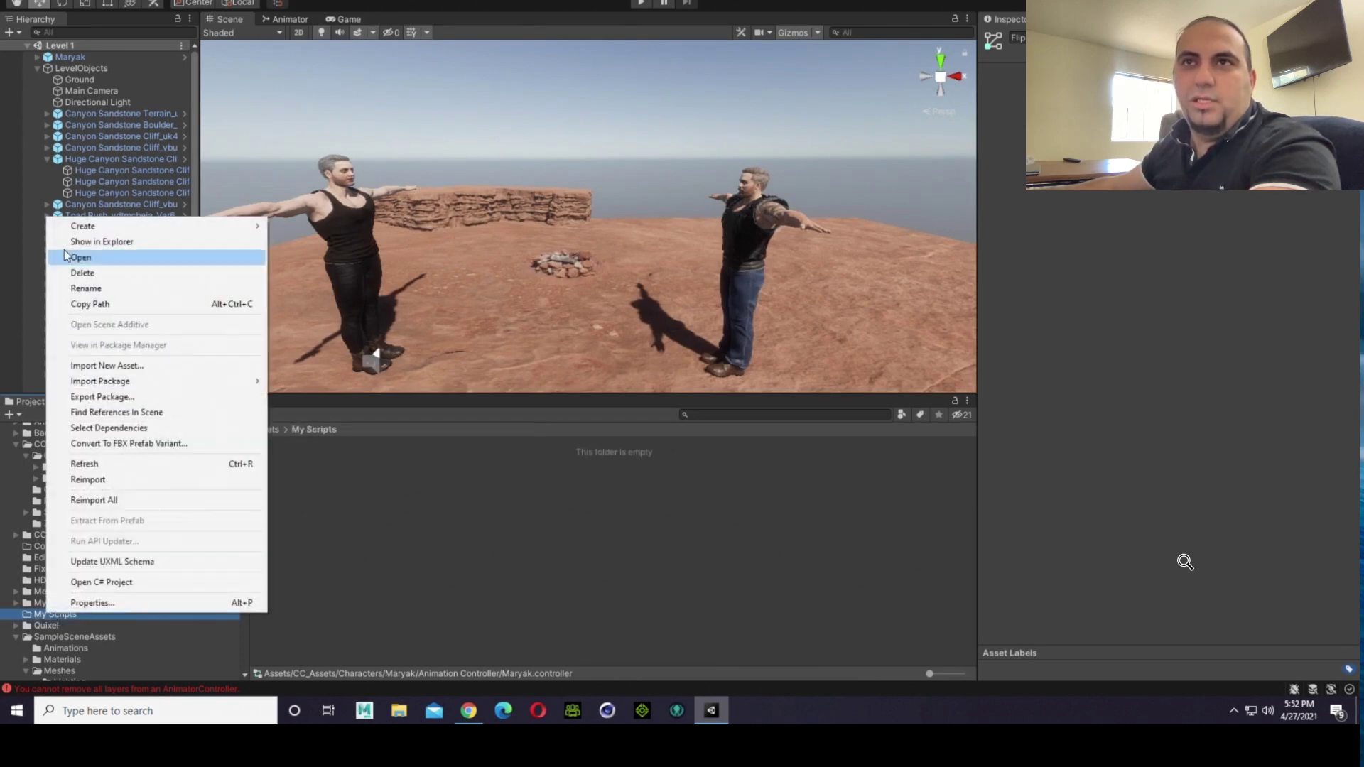
click(86, 271)
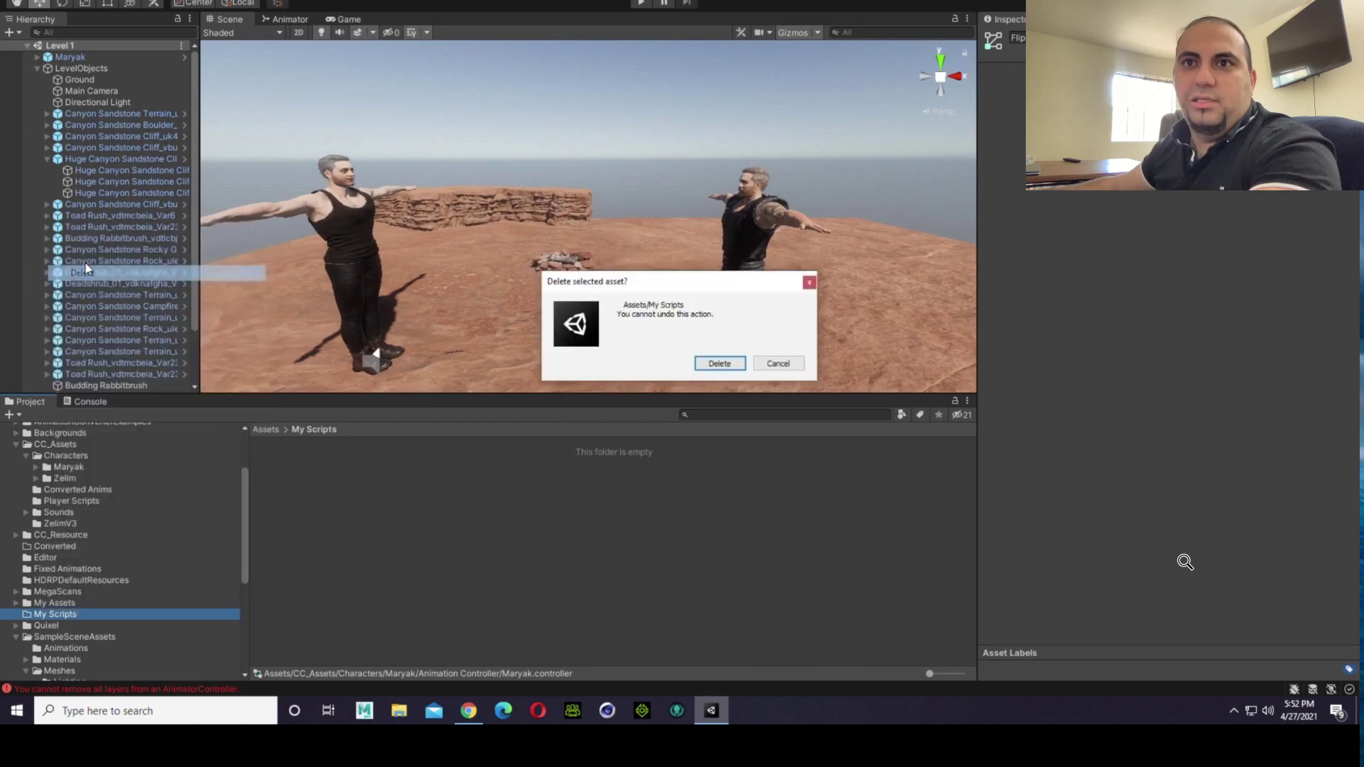
click(703, 365)
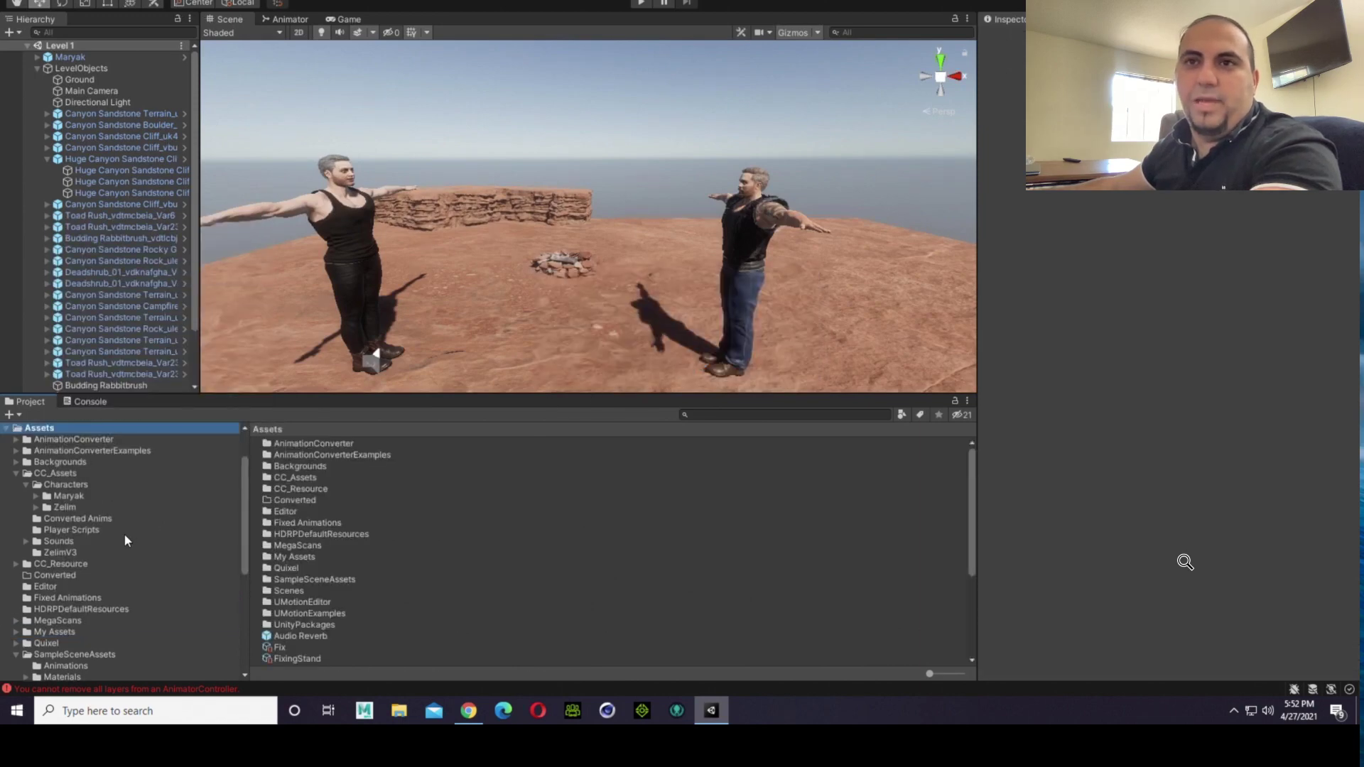
Step: Look through the Maryak and Zelim folders, and inspect the Player1Actions and Player1Moves scripts in CC_Assets' Player Scripts folder
scroll(124, 534, up, 3)
scroll(30, 564, down, 3)
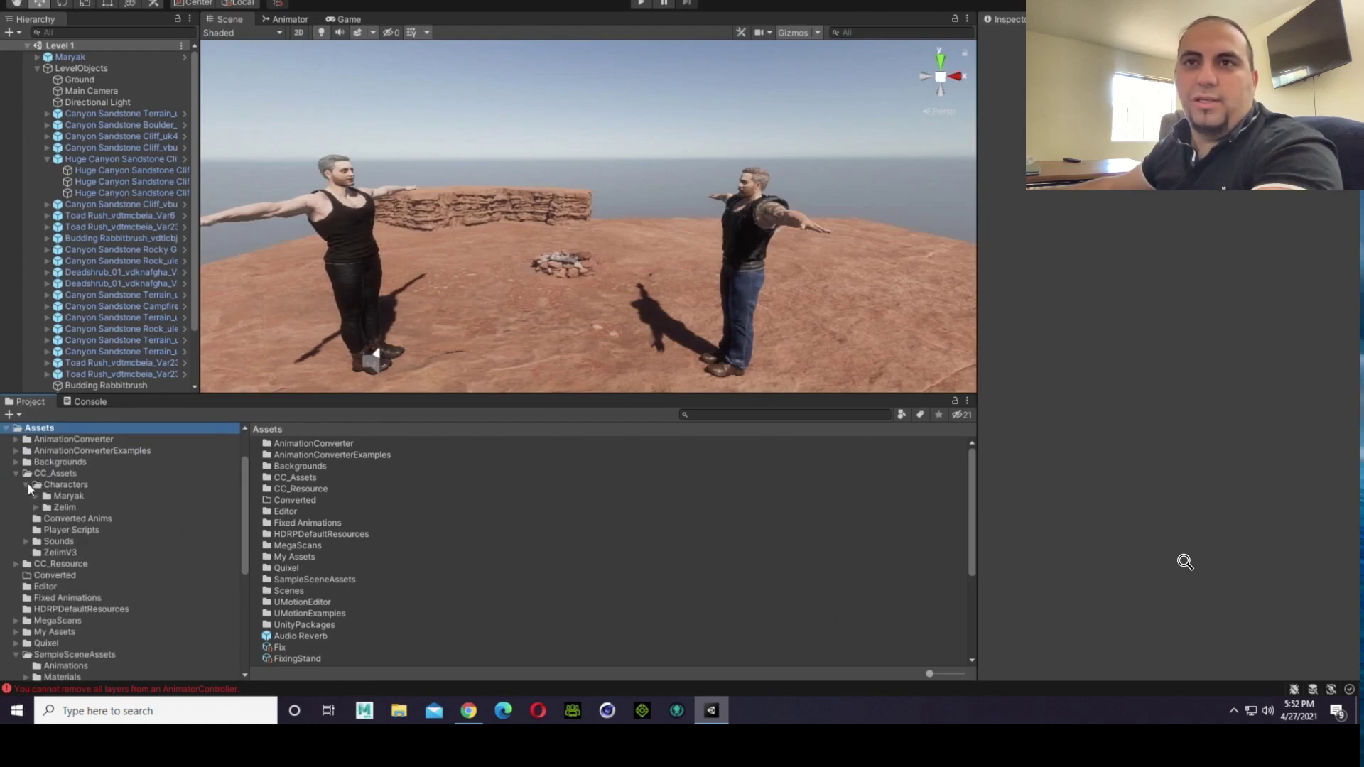
click(64, 496)
click(68, 508)
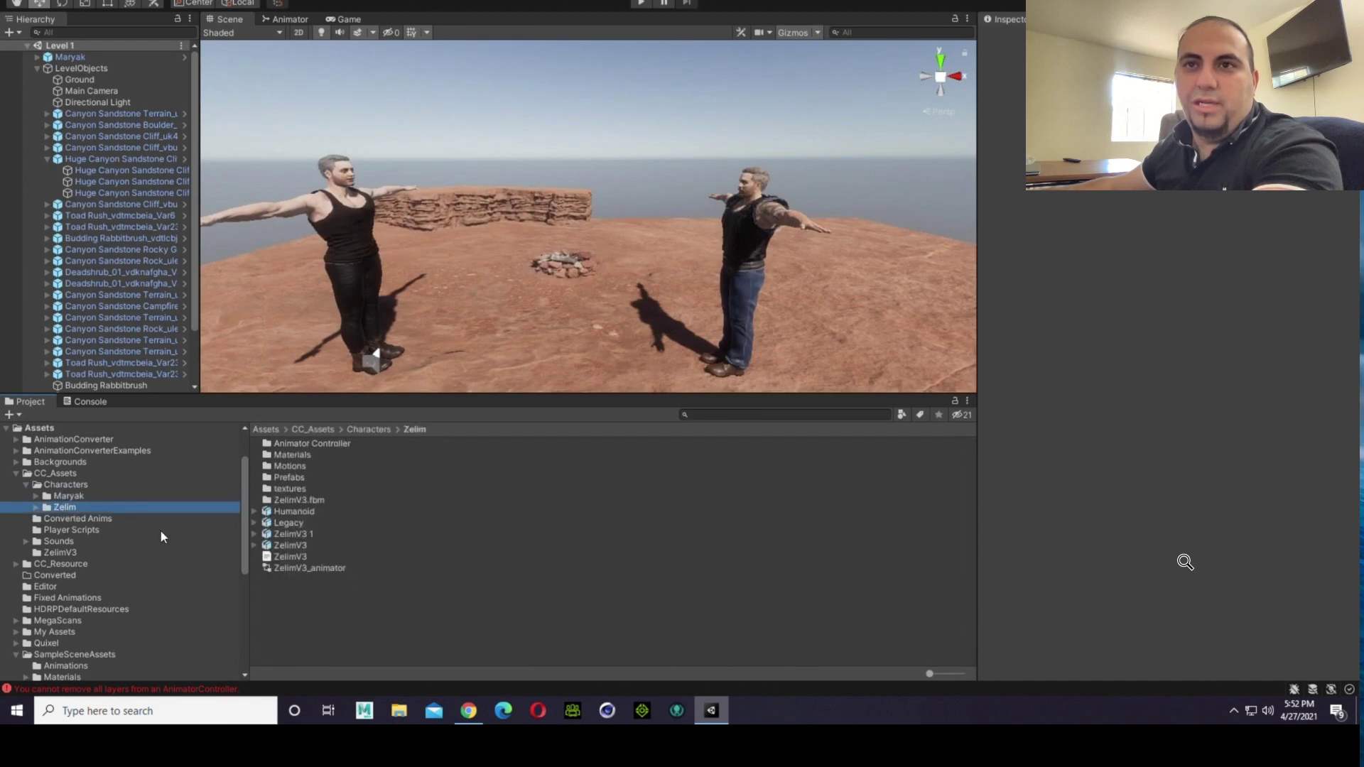
click(88, 532)
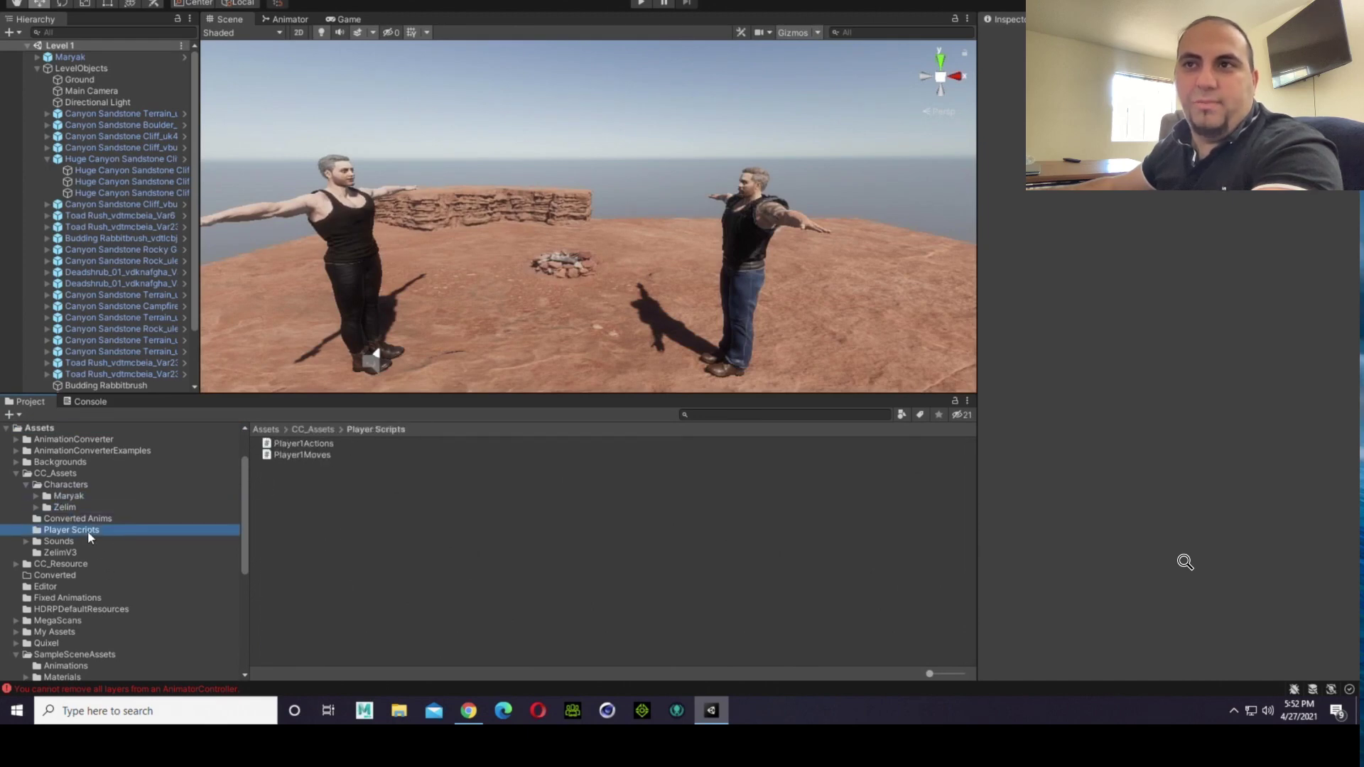
click(324, 444)
click(325, 454)
click(324, 445)
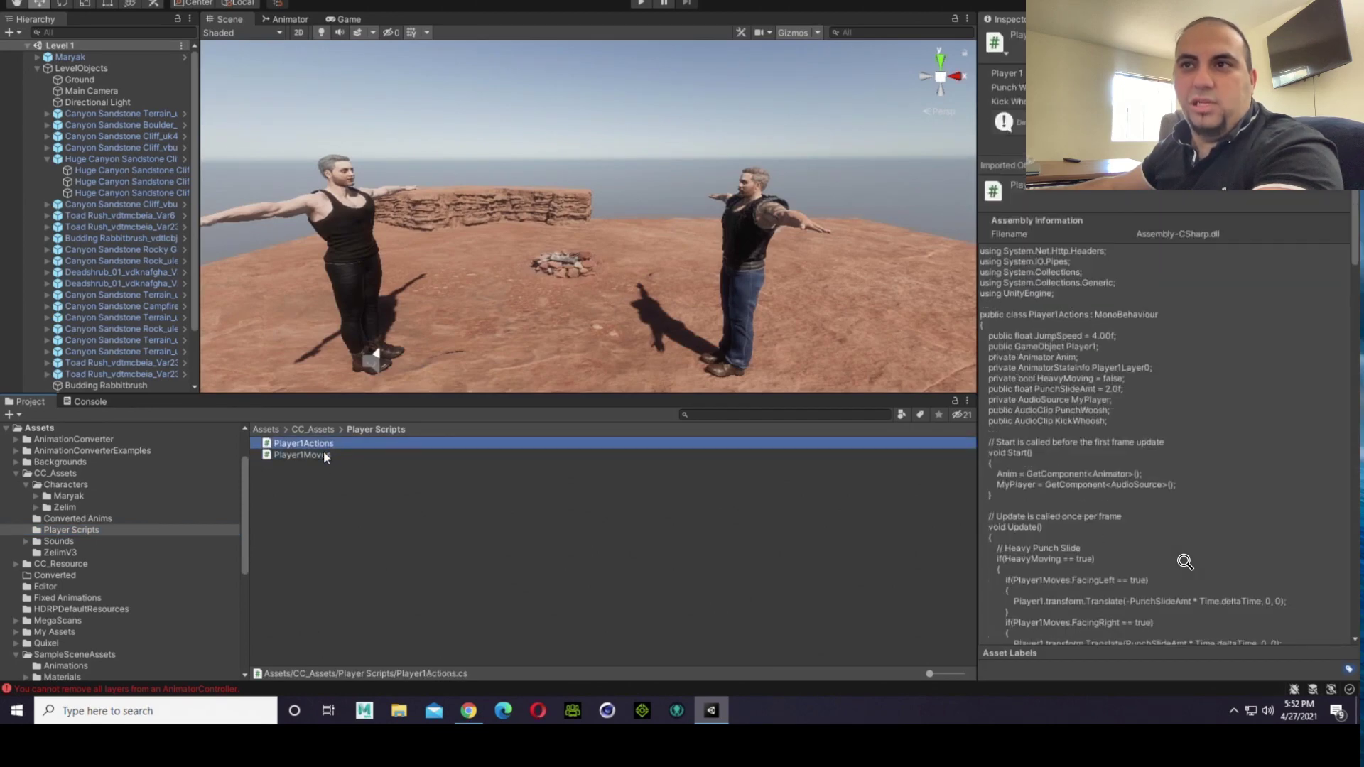
Step: Compare the code of the Player1Actions and Player1Moves scripts, reading through the attack button section of Player1Actions
click(321, 454)
click(321, 447)
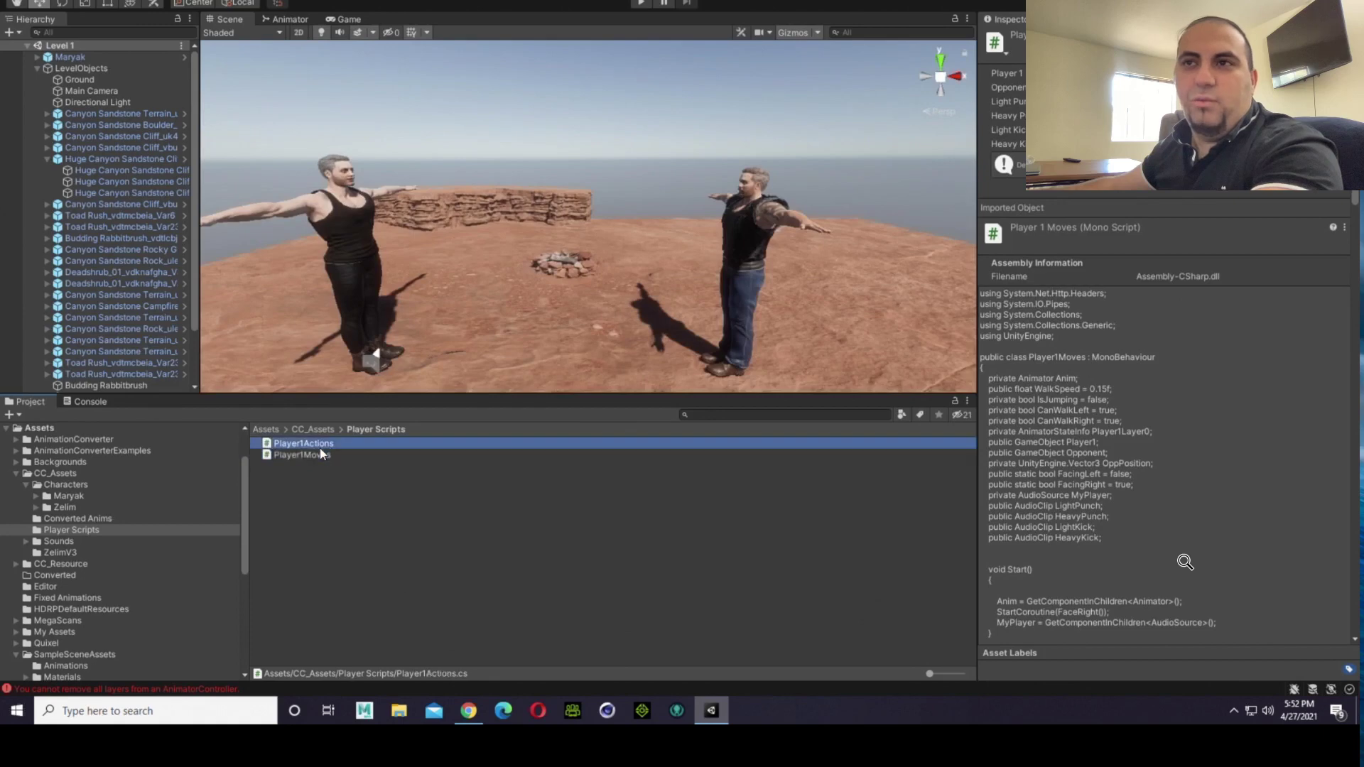
click(317, 462)
click(317, 457)
click(319, 448)
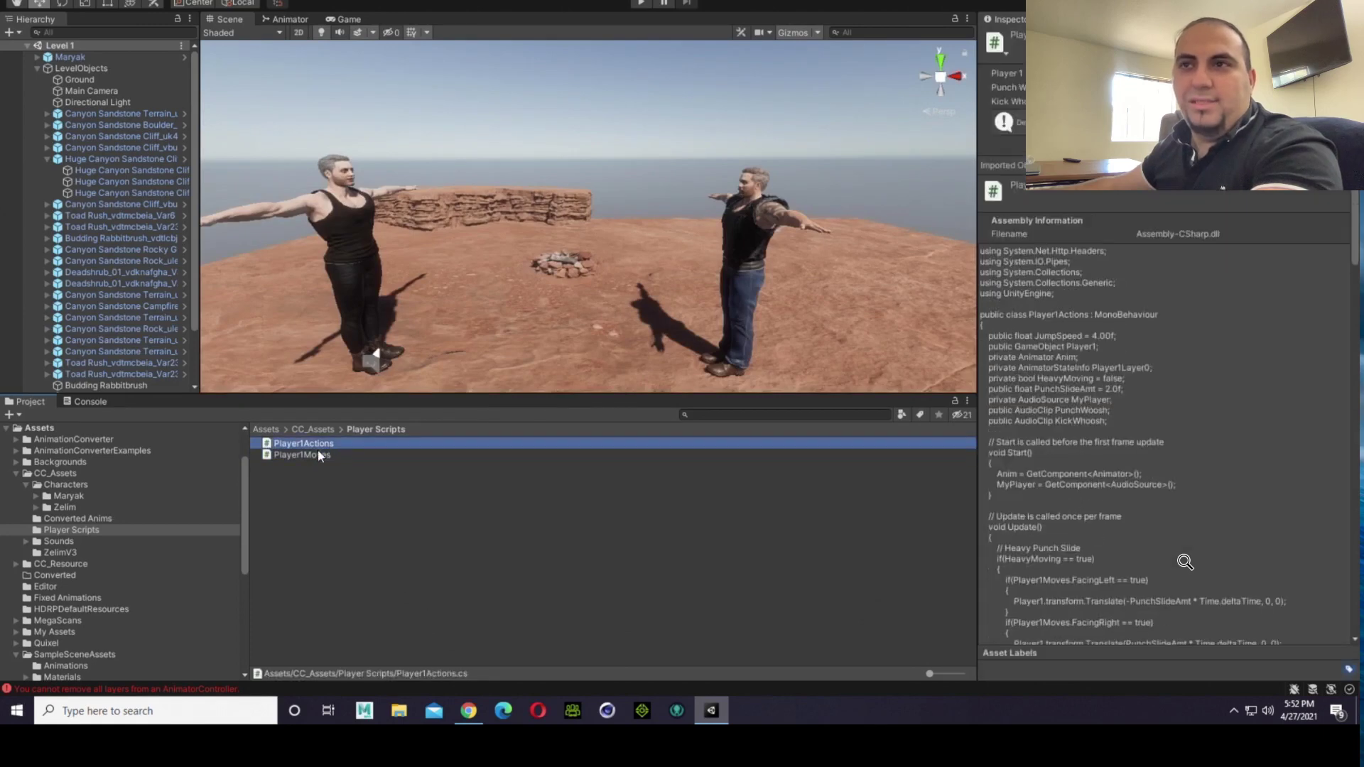
click(318, 454)
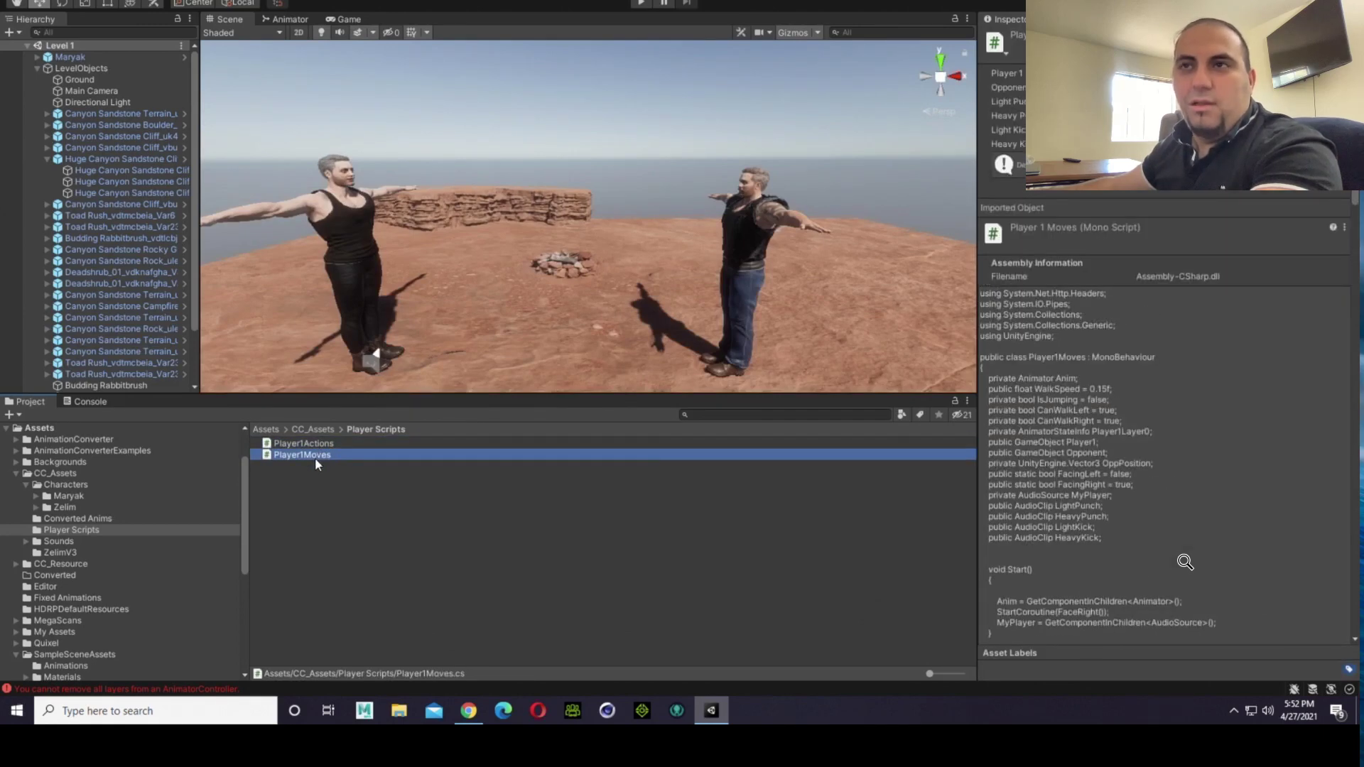
click(300, 469)
click(296, 454)
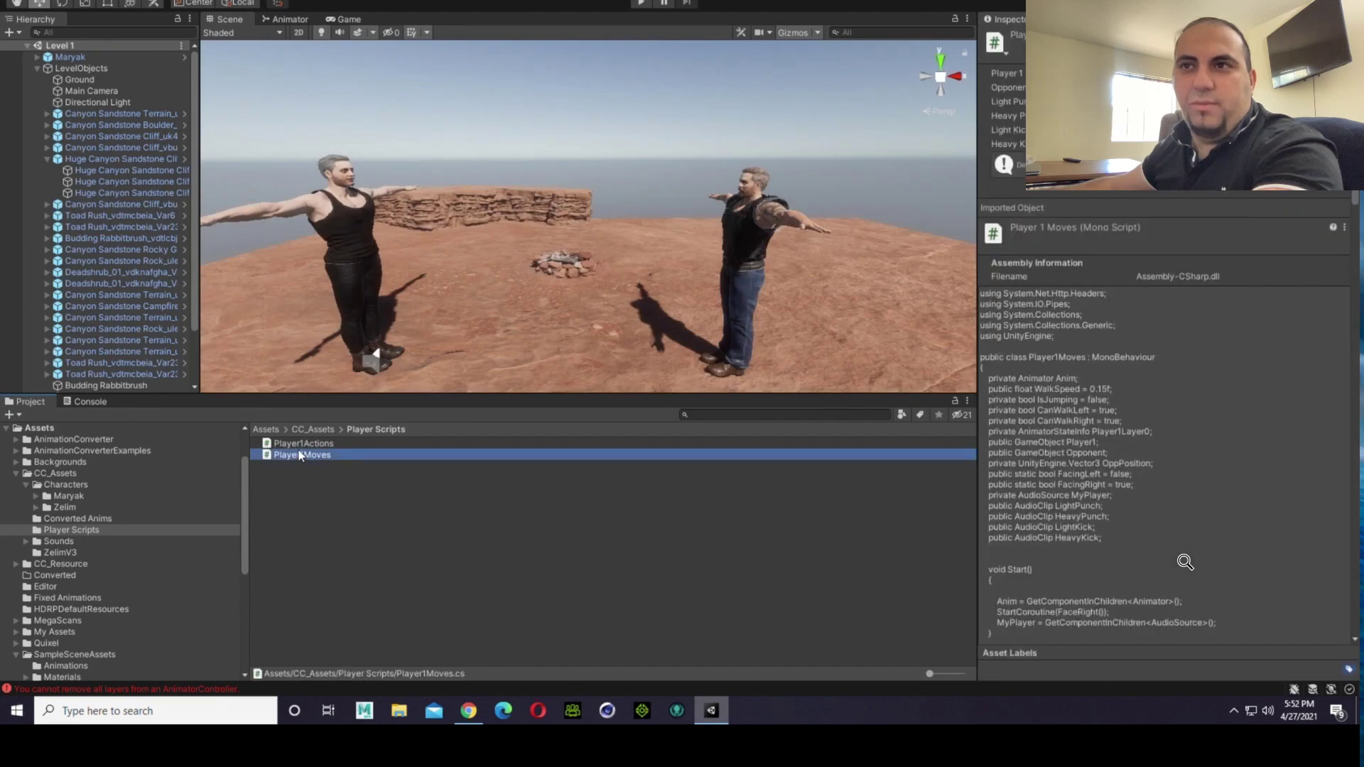
click(298, 446)
click(299, 456)
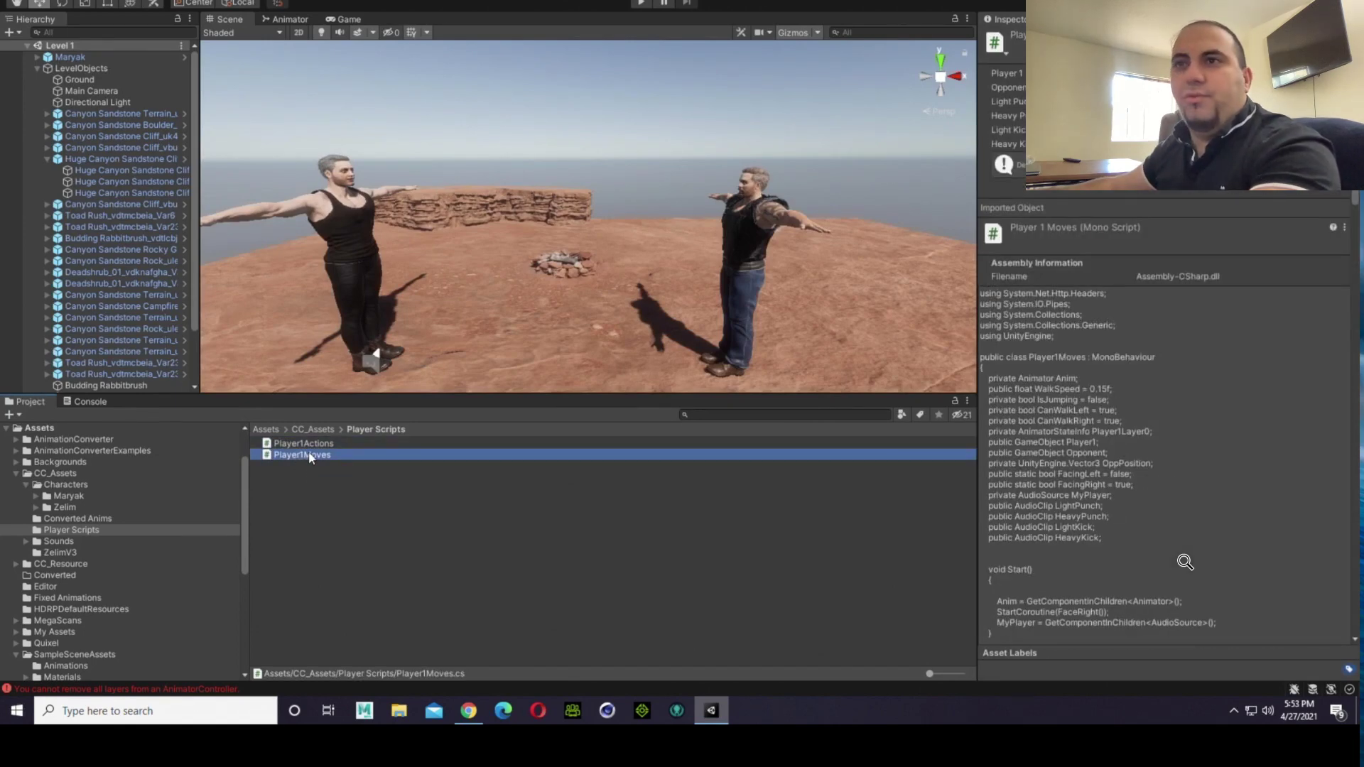
click(308, 445)
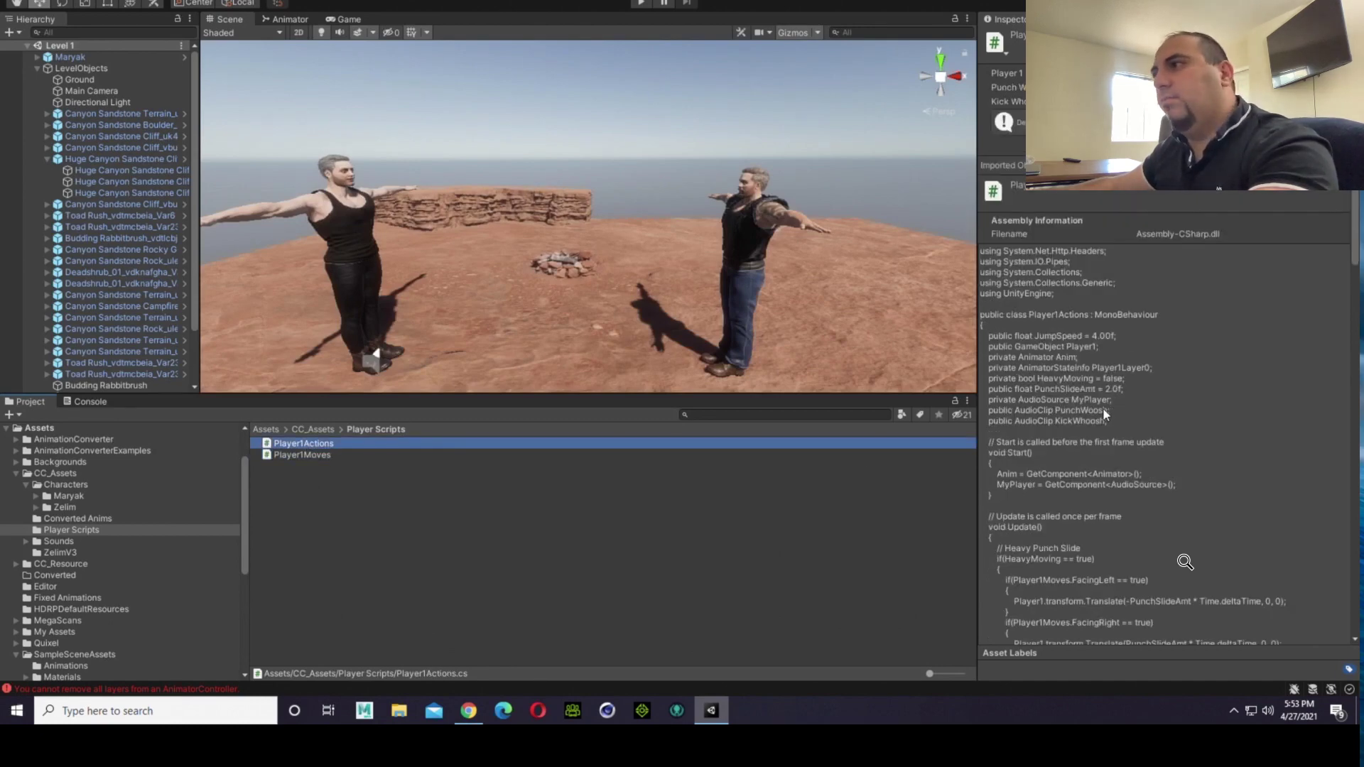
scroll(1103, 407, down, 10)
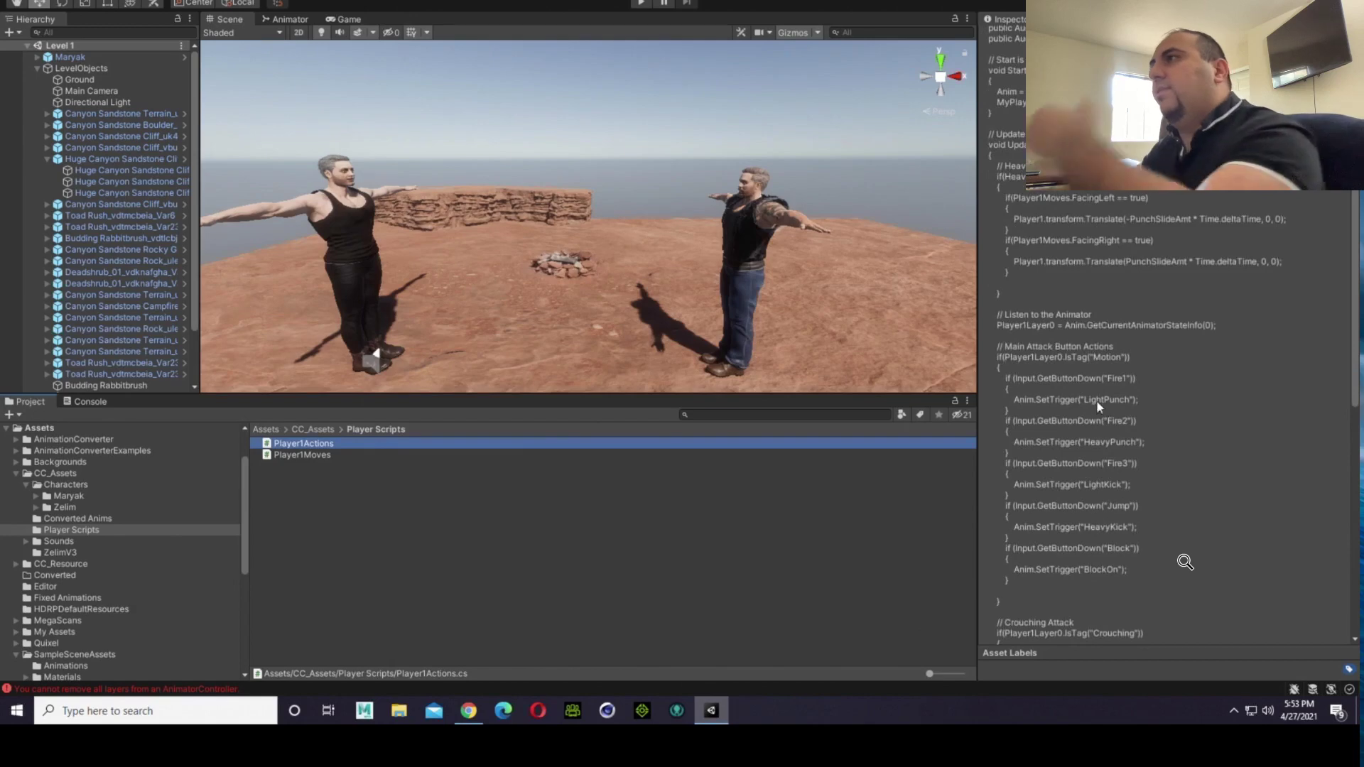
scroll(913, 367, up, 3)
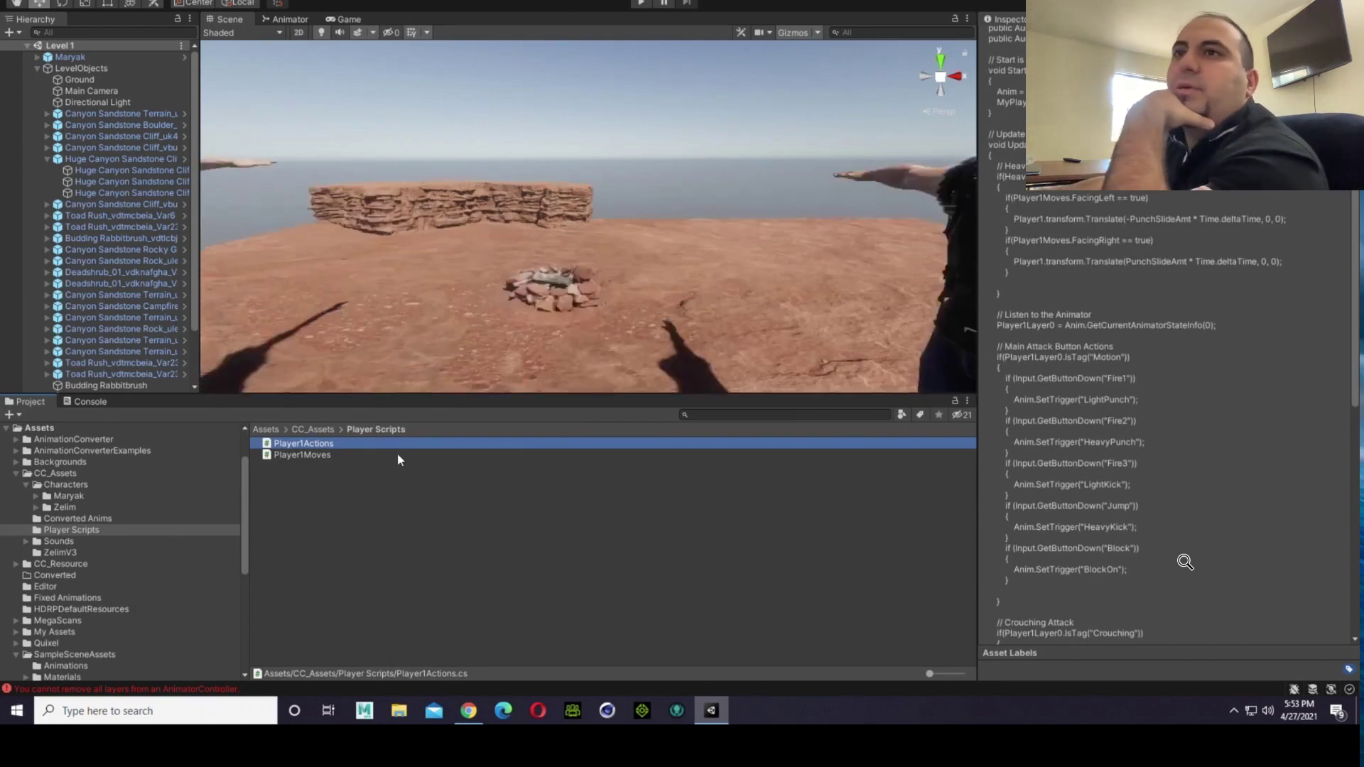
Step: Open the C# project with Player1Actions in Visual Studio Code and skim the script from start to end
right_click(367, 451)
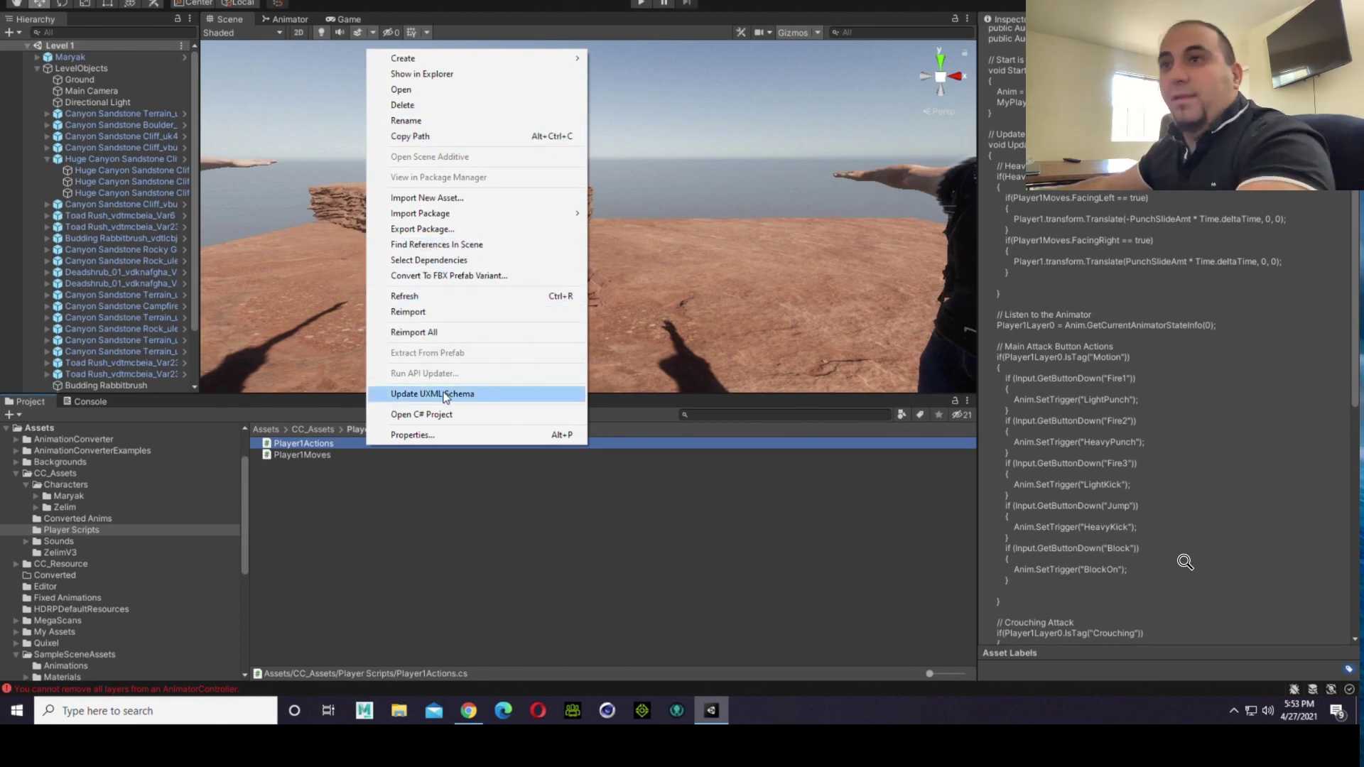
click(421, 415)
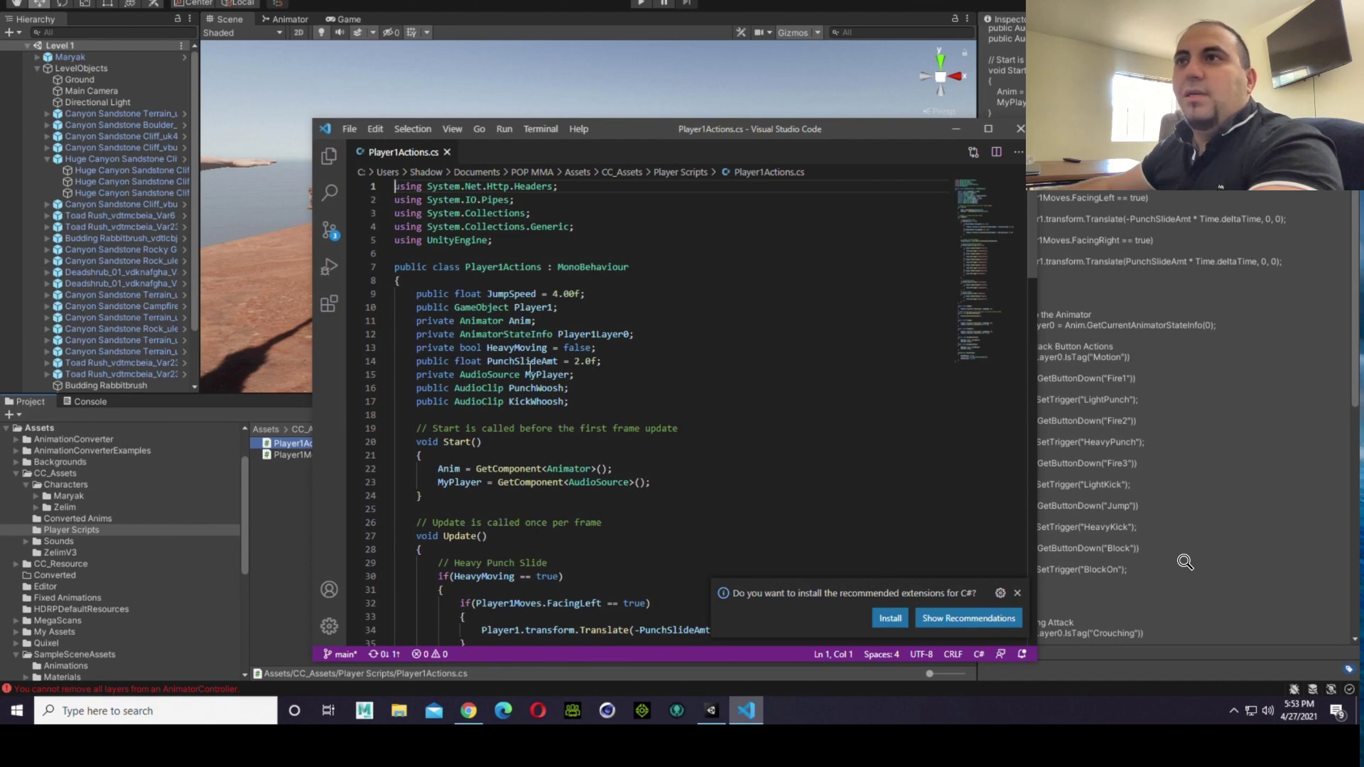
scroll(519, 353, down, 20)
scroll(520, 353, down, 6)
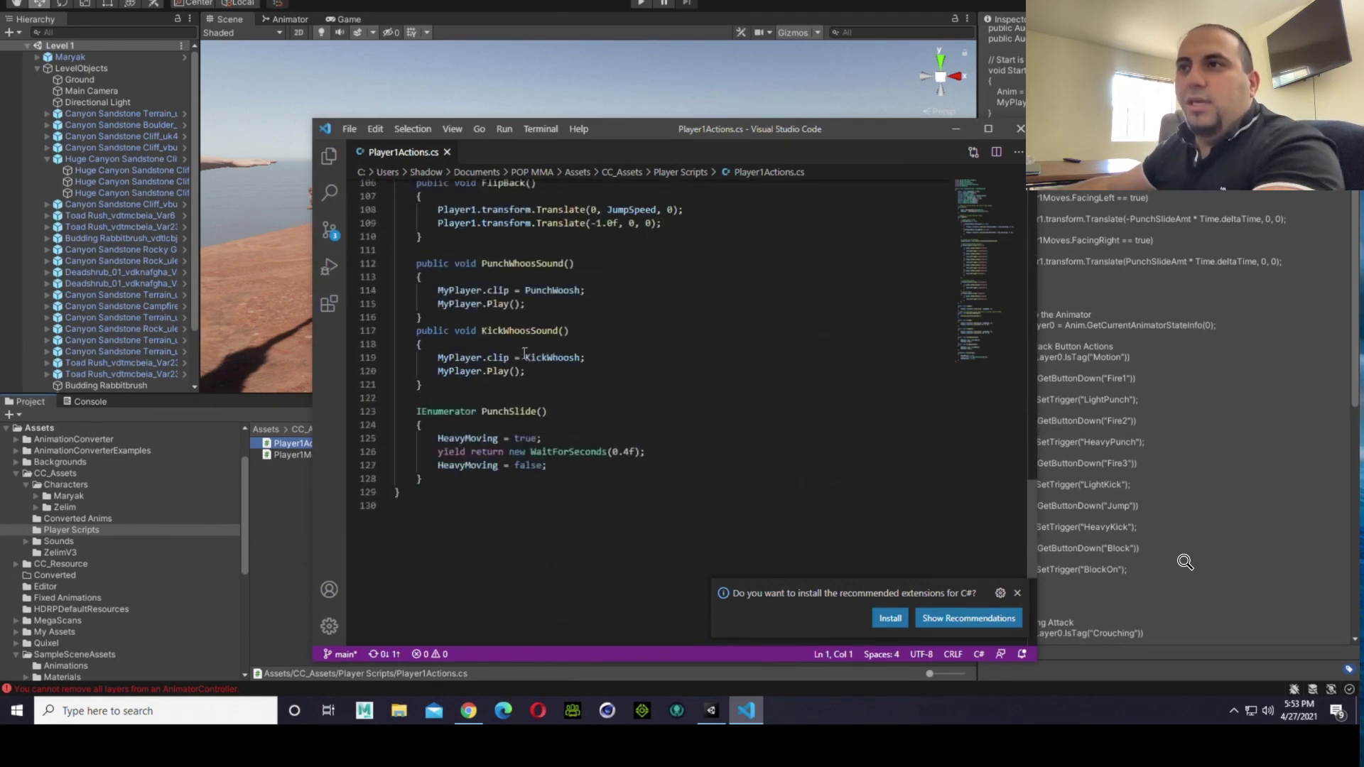
scroll(525, 353, up, 15)
scroll(525, 353, up, 19)
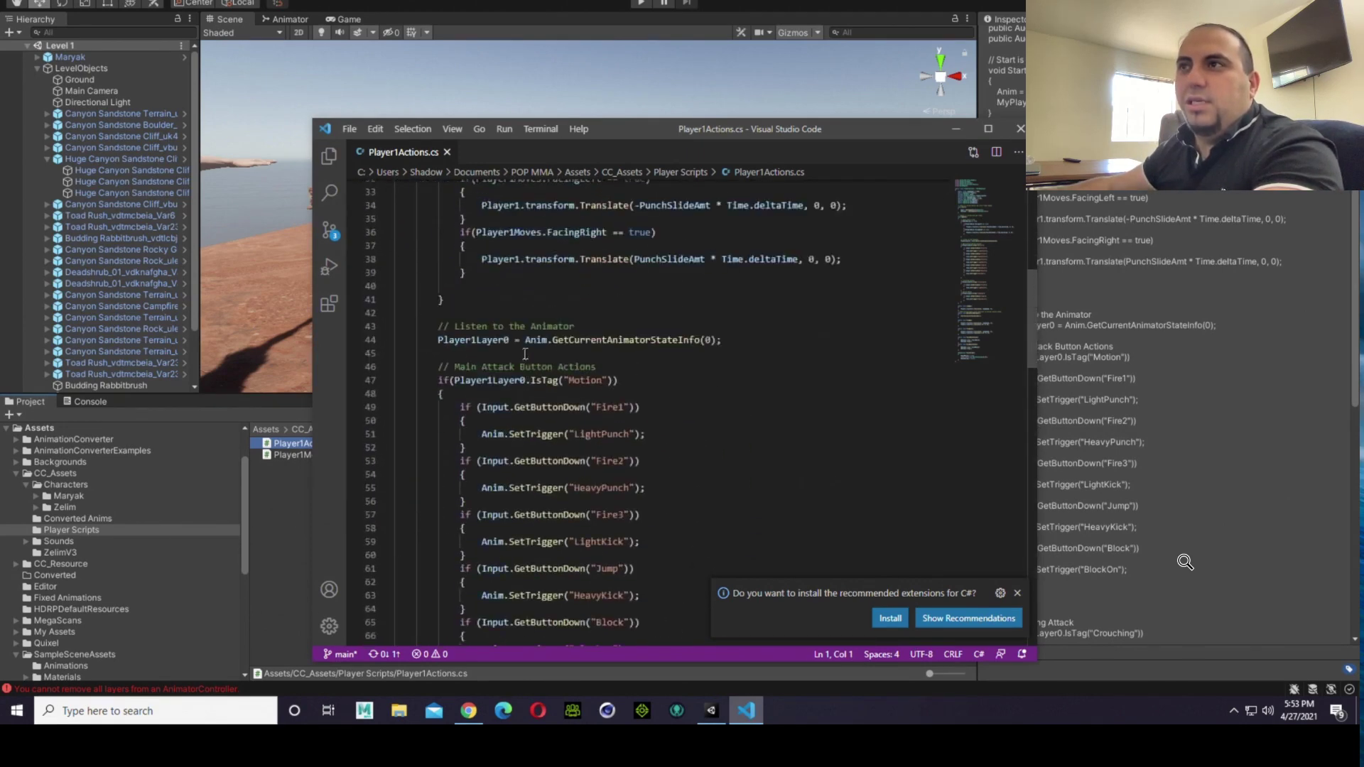
scroll(525, 353, up, 1)
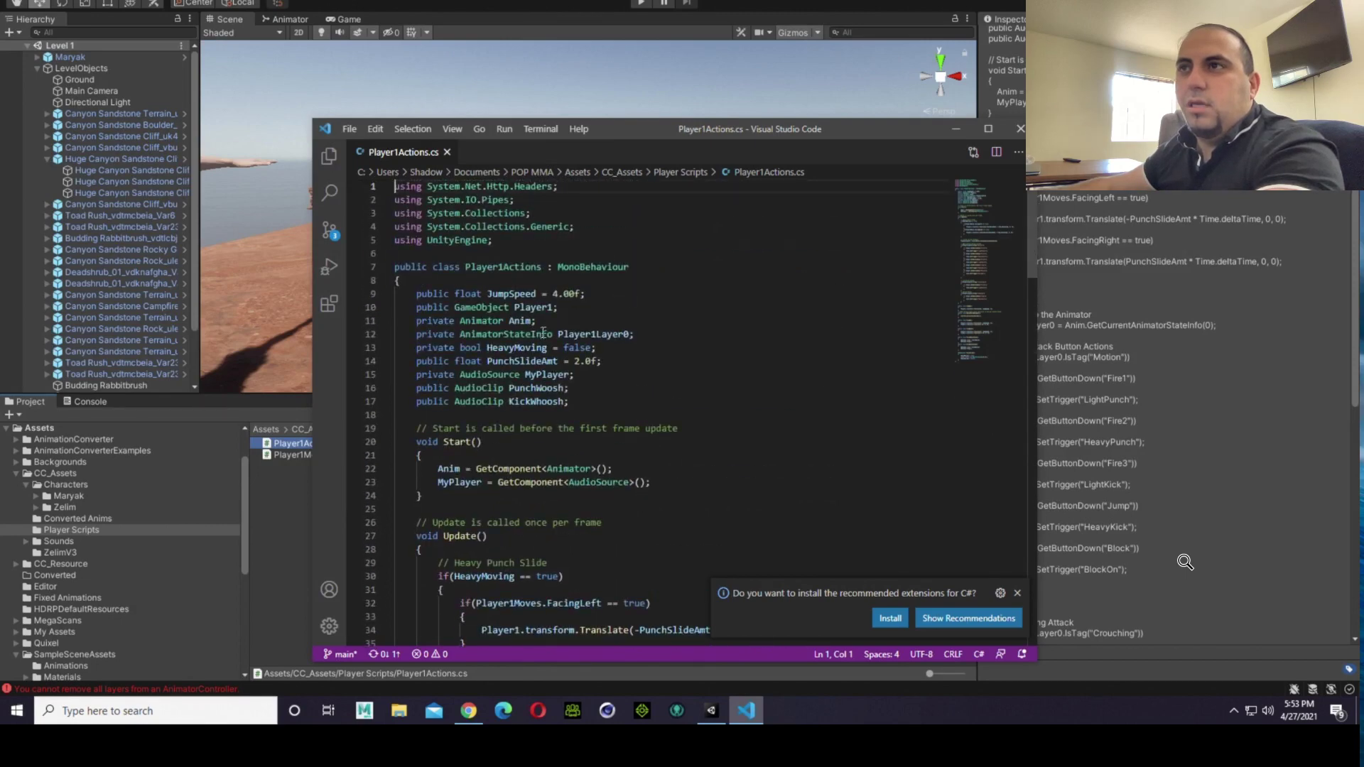
Step: Examine the Player1 and Player1Moves references throughout Player1Actions.cs, down to the PunchSlide coroutine, and close the code editor
click(552, 307)
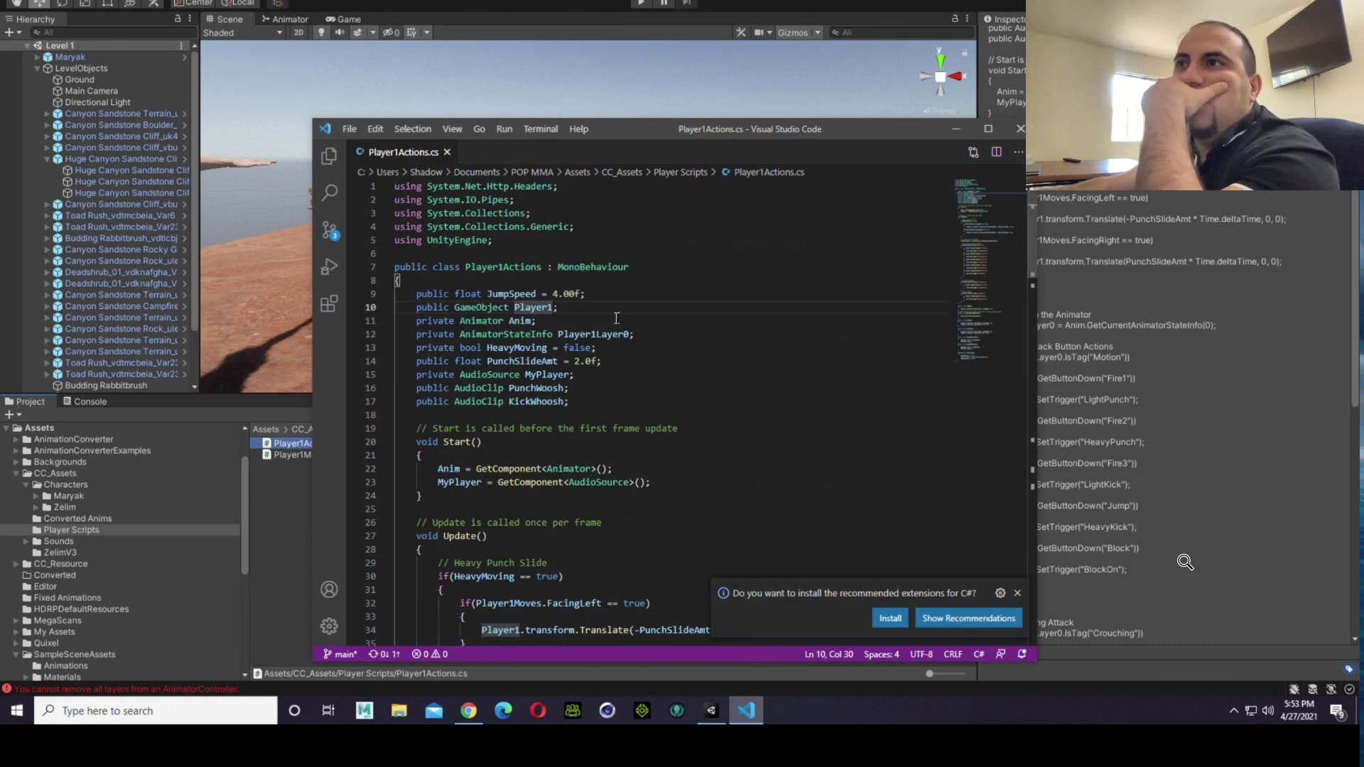
click(571, 318)
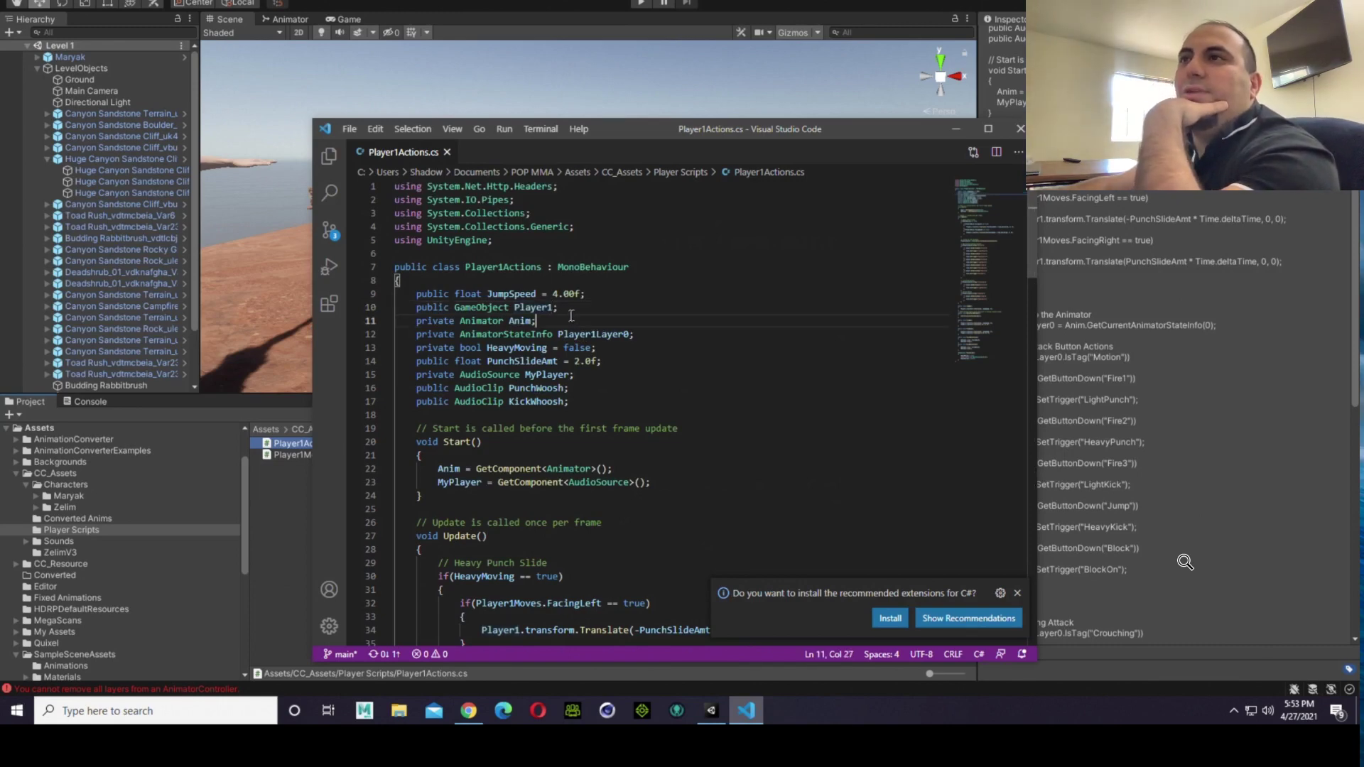
click(557, 307)
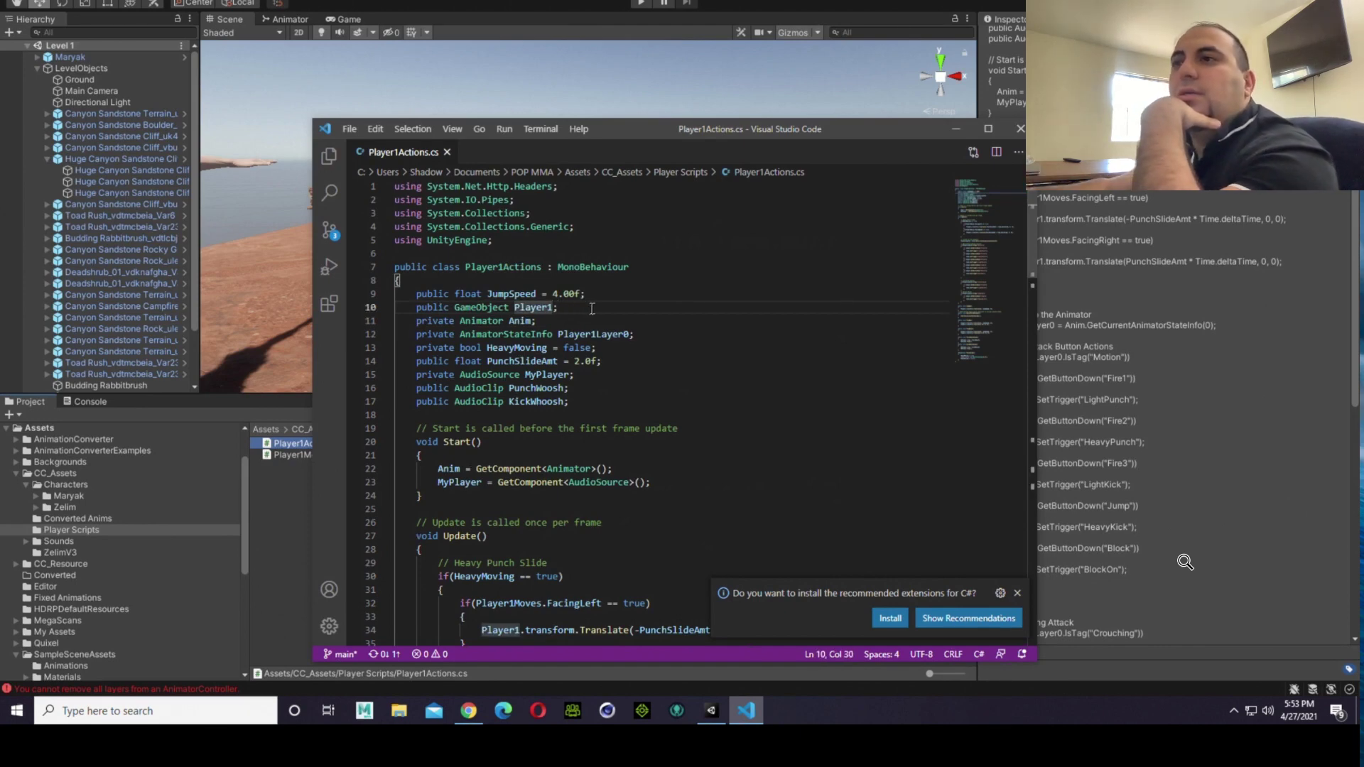
scroll(850, 346, down, 1)
scroll(849, 346, down, 3)
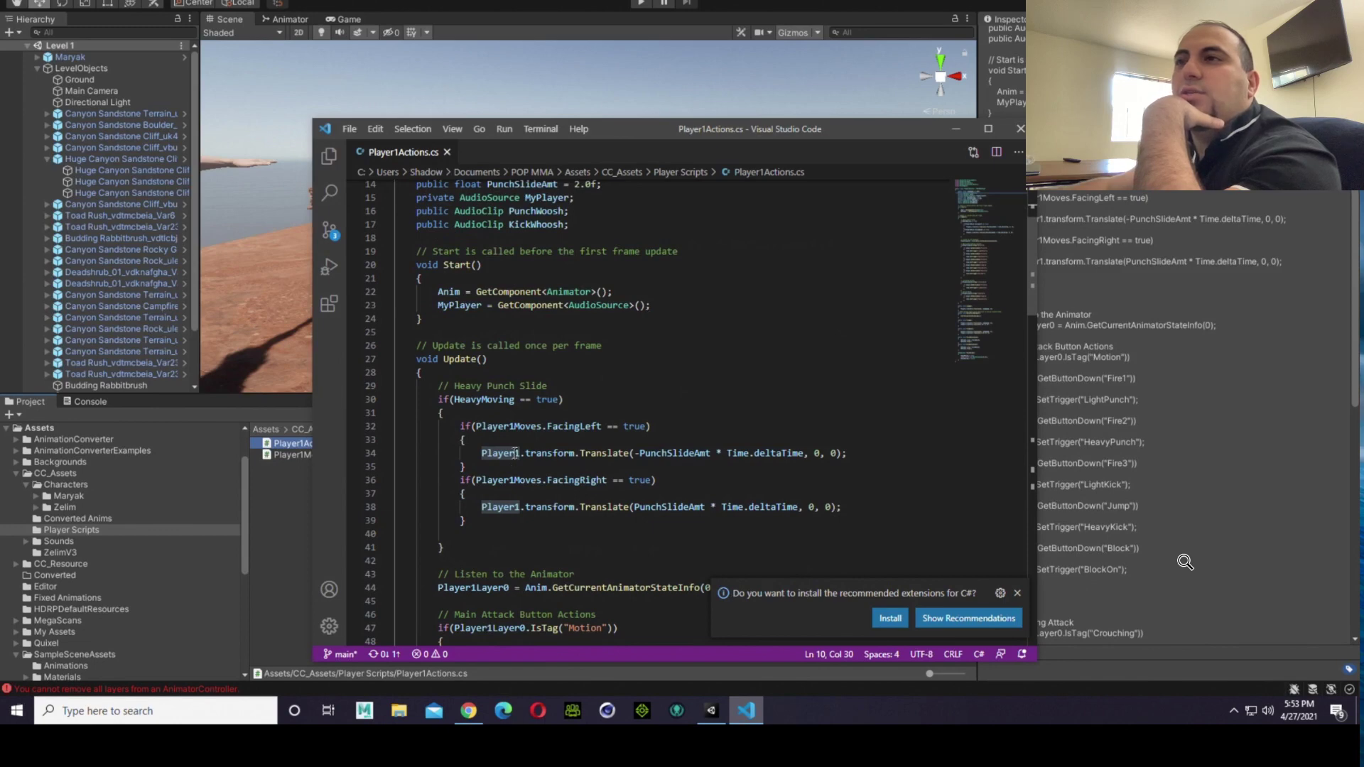
scroll(514, 450, down, 1)
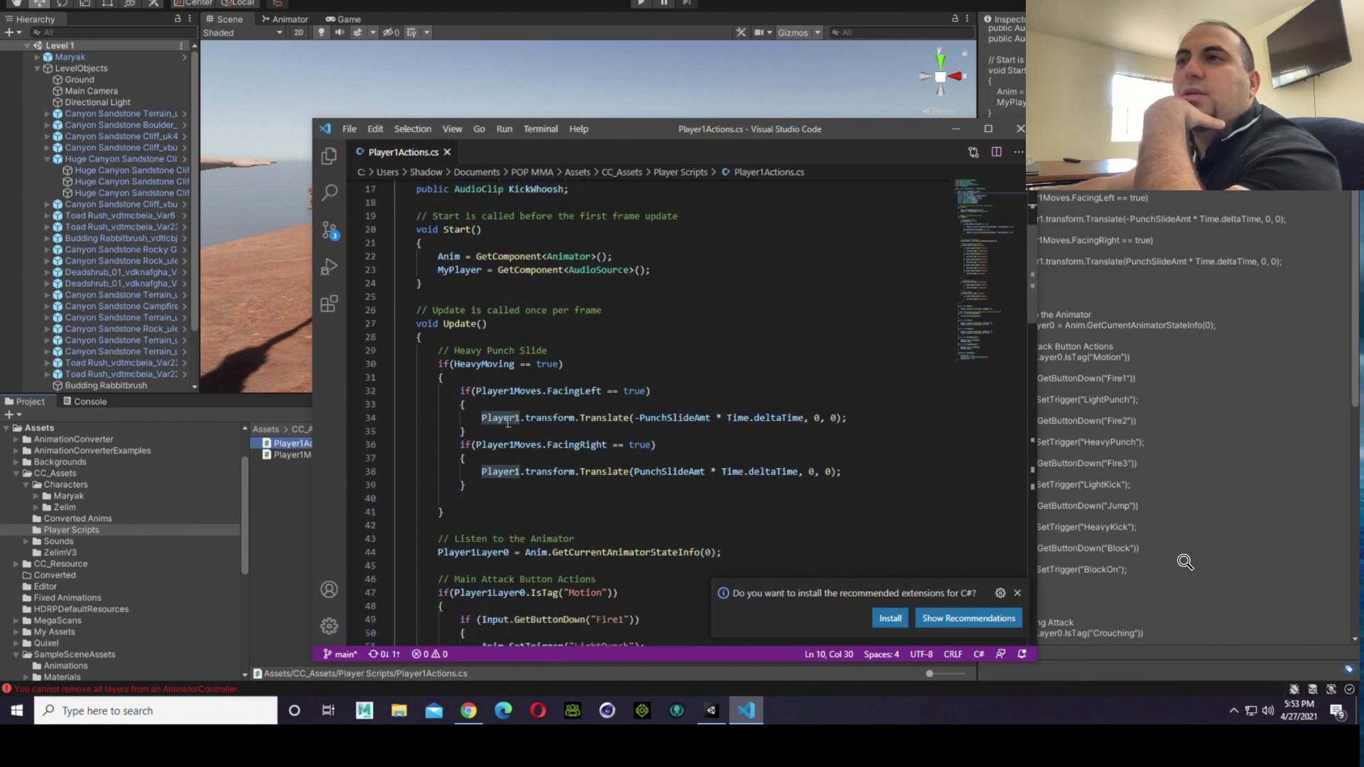
double_click(508, 391)
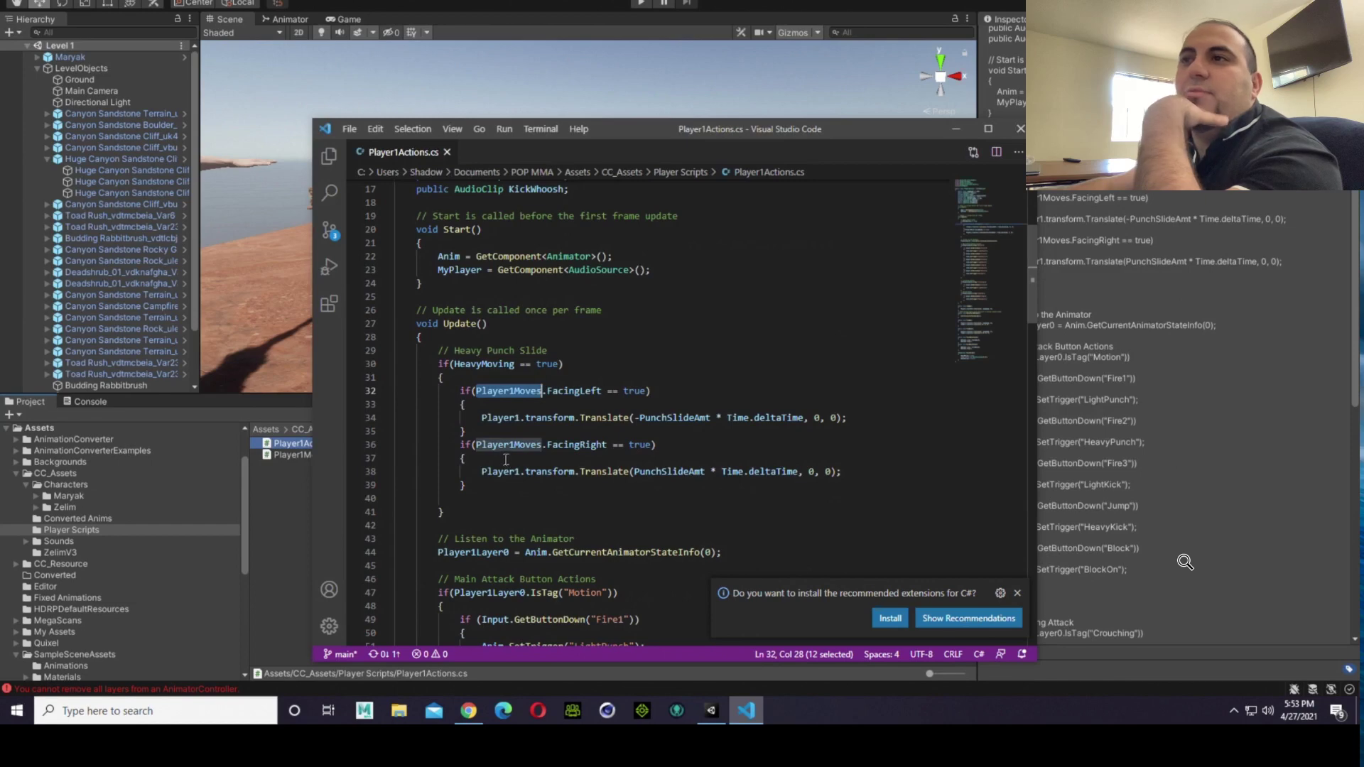
scroll(511, 454, down, 4)
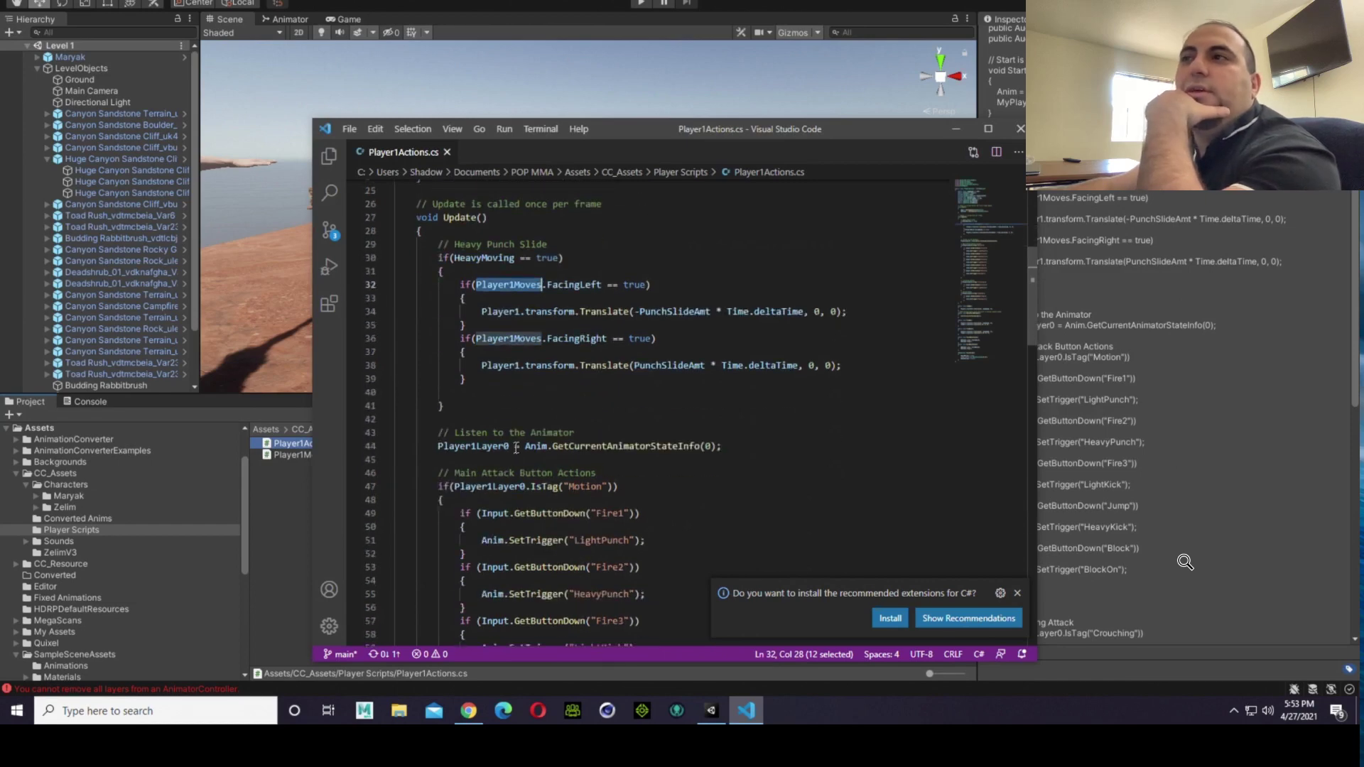
scroll(516, 449, down, 20)
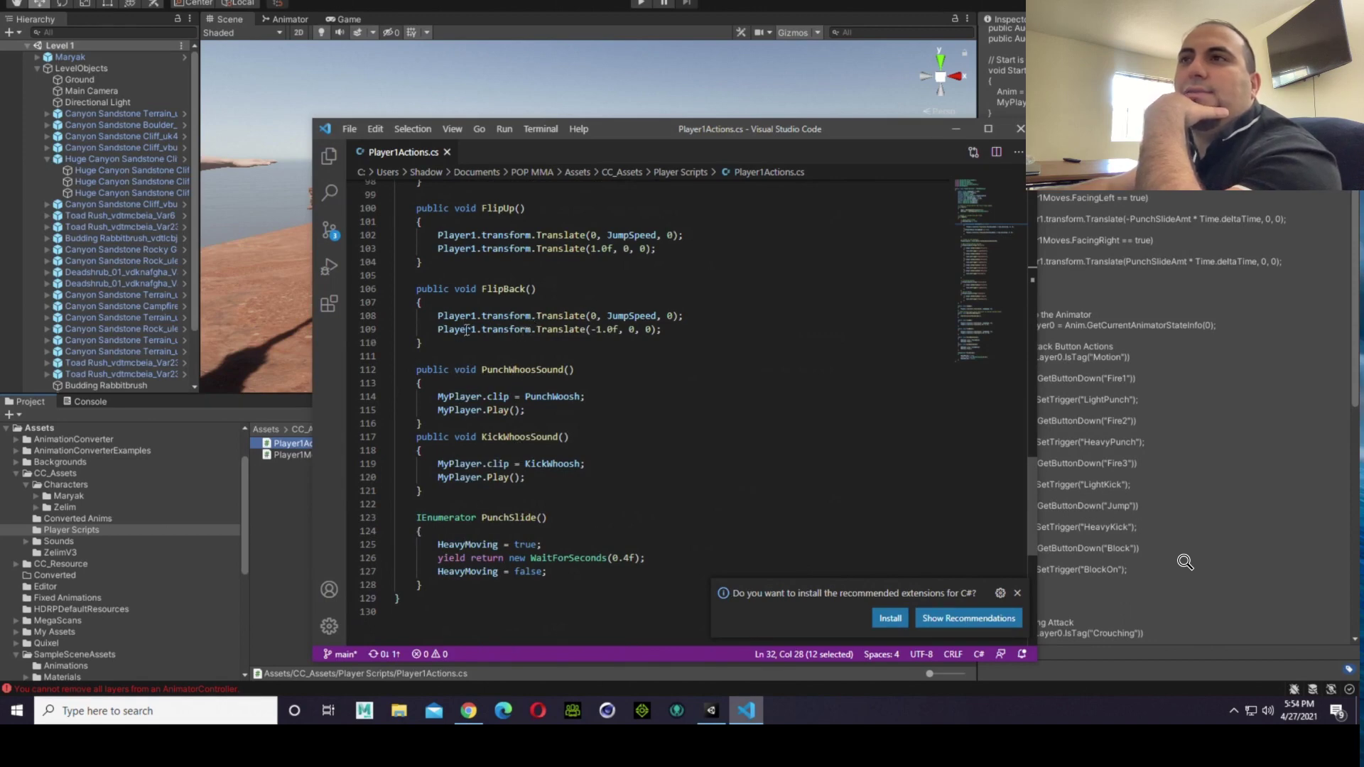
scroll(466, 330, down, 2)
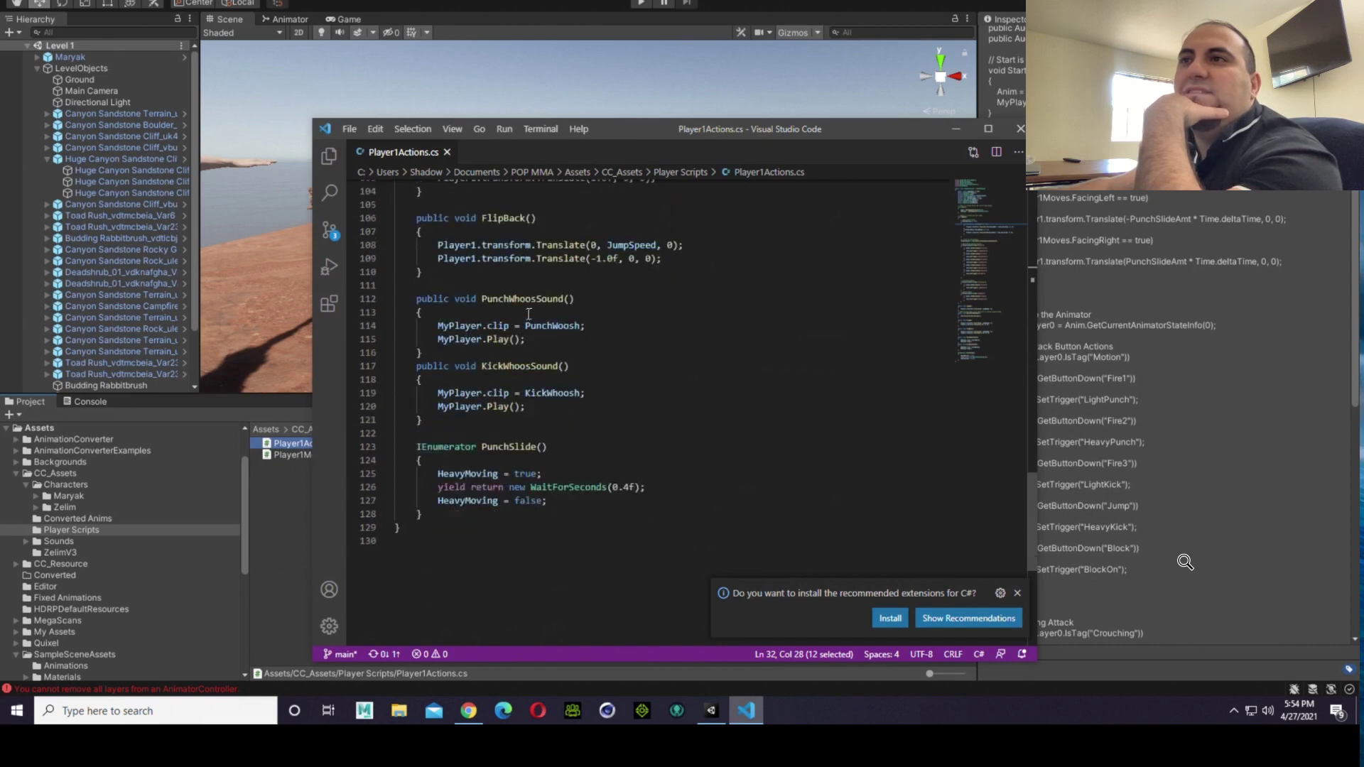
click(1020, 129)
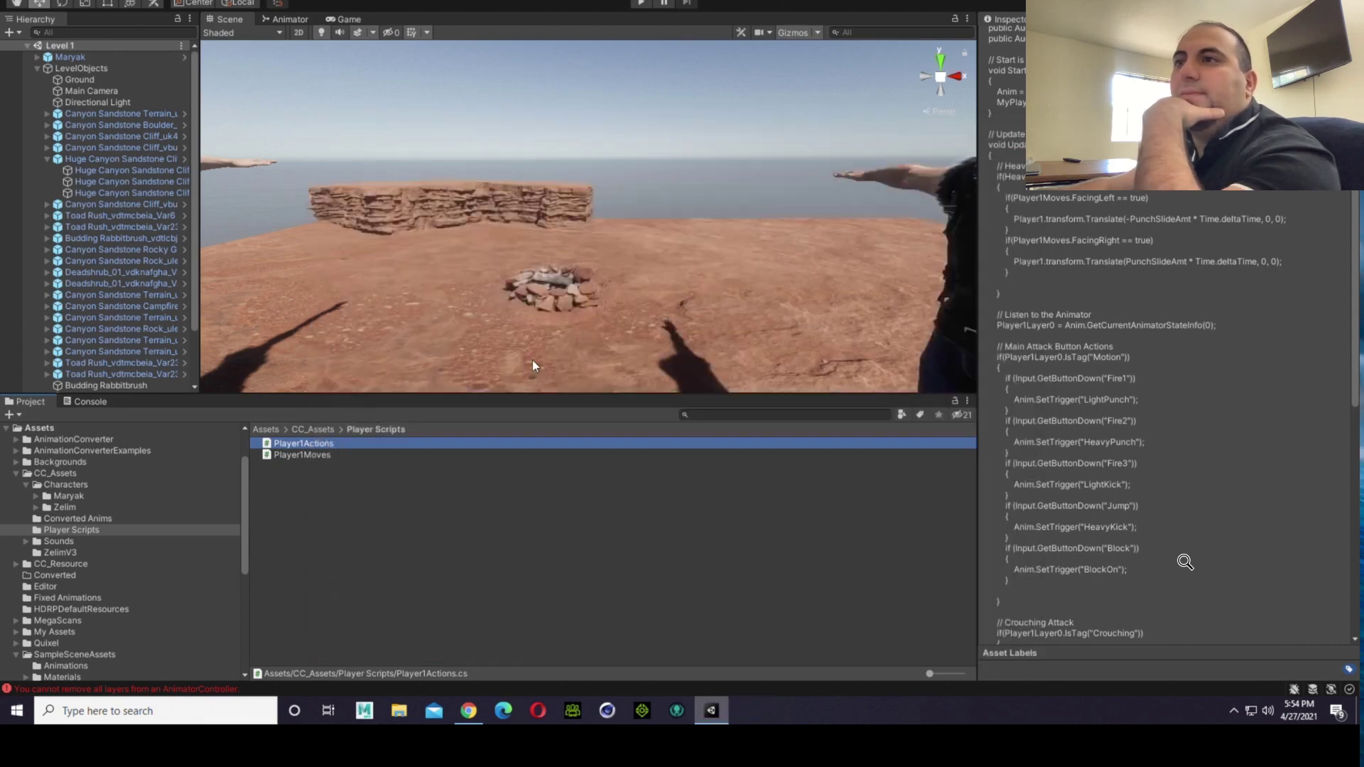
Step: Duplicate the Player1Moves and Player1Actions scripts in the Player Scripts folder
click(395, 457)
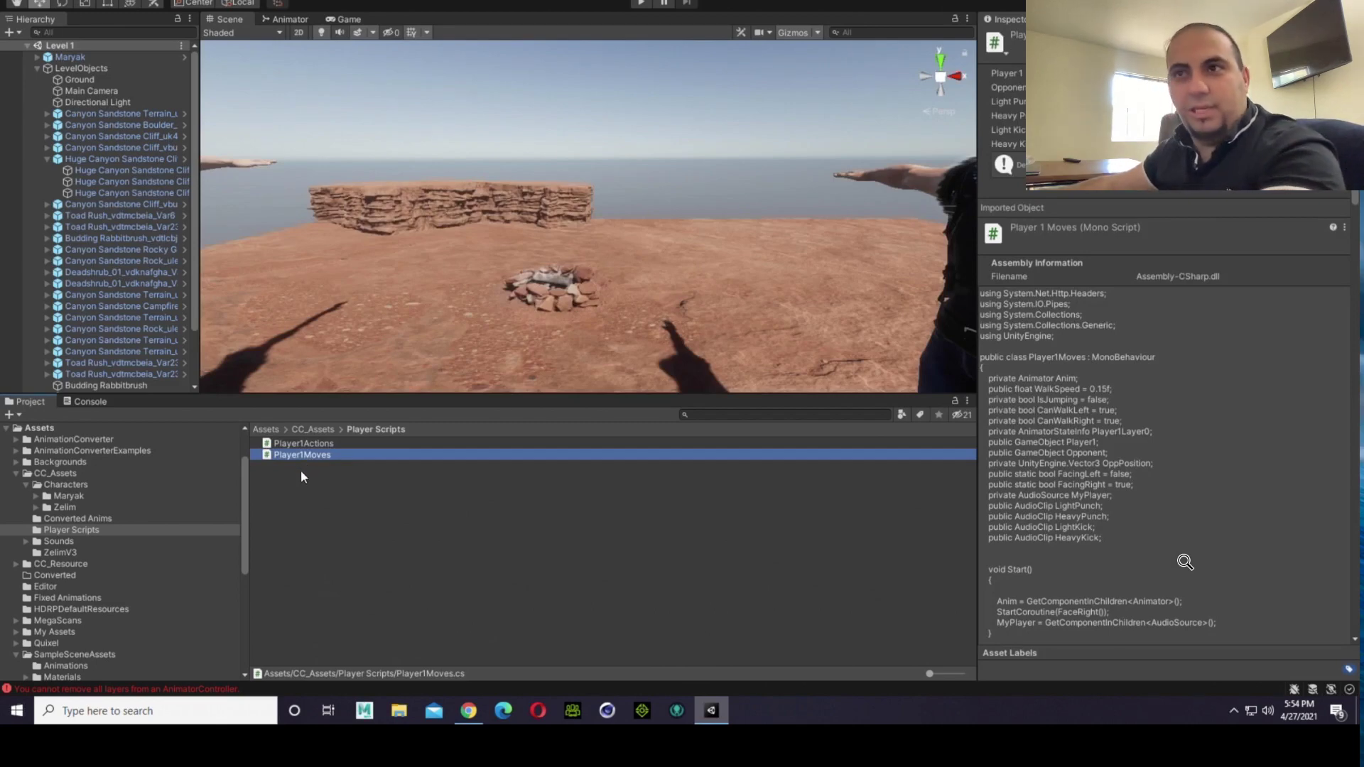
key(ctrl+d)
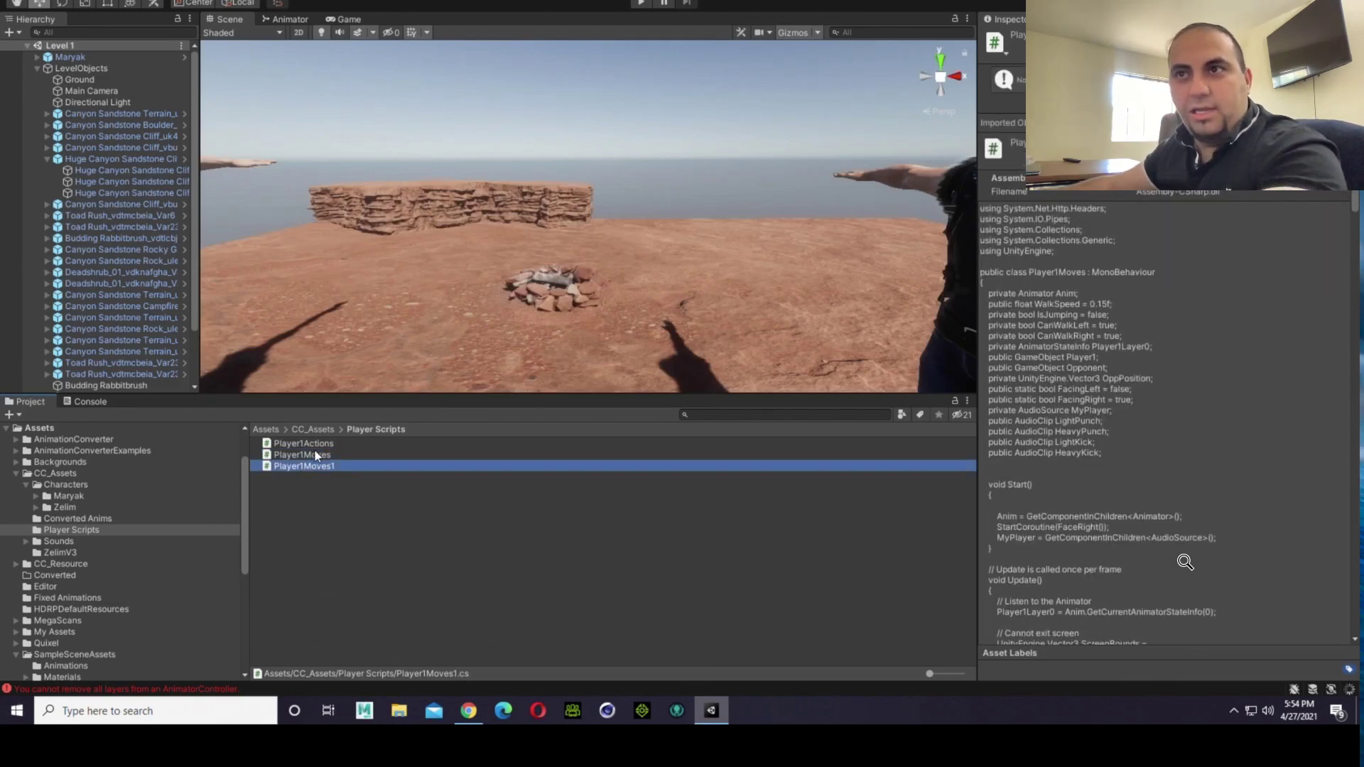
click(314, 446)
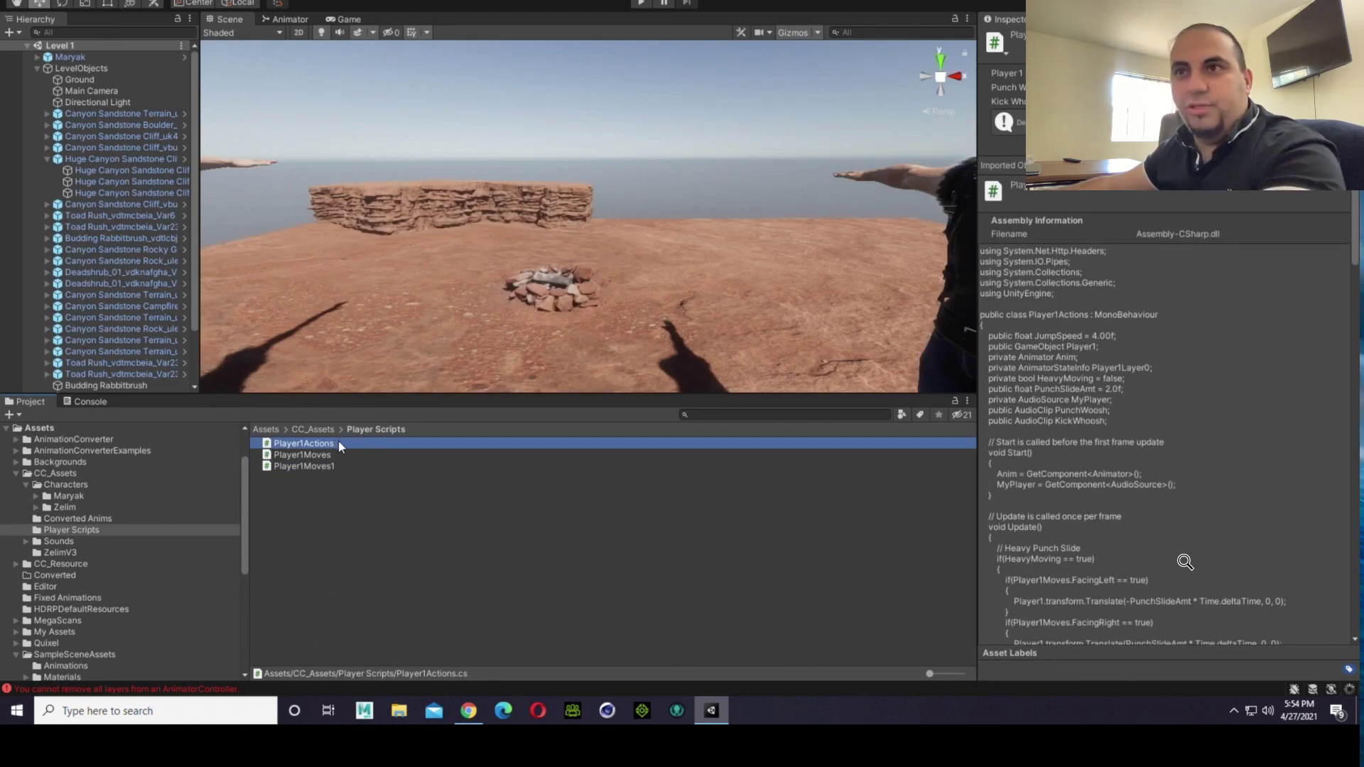
key(ctrl+d)
Step: Rename the duplicated Player1Actions script as Player2Actions
click(313, 468)
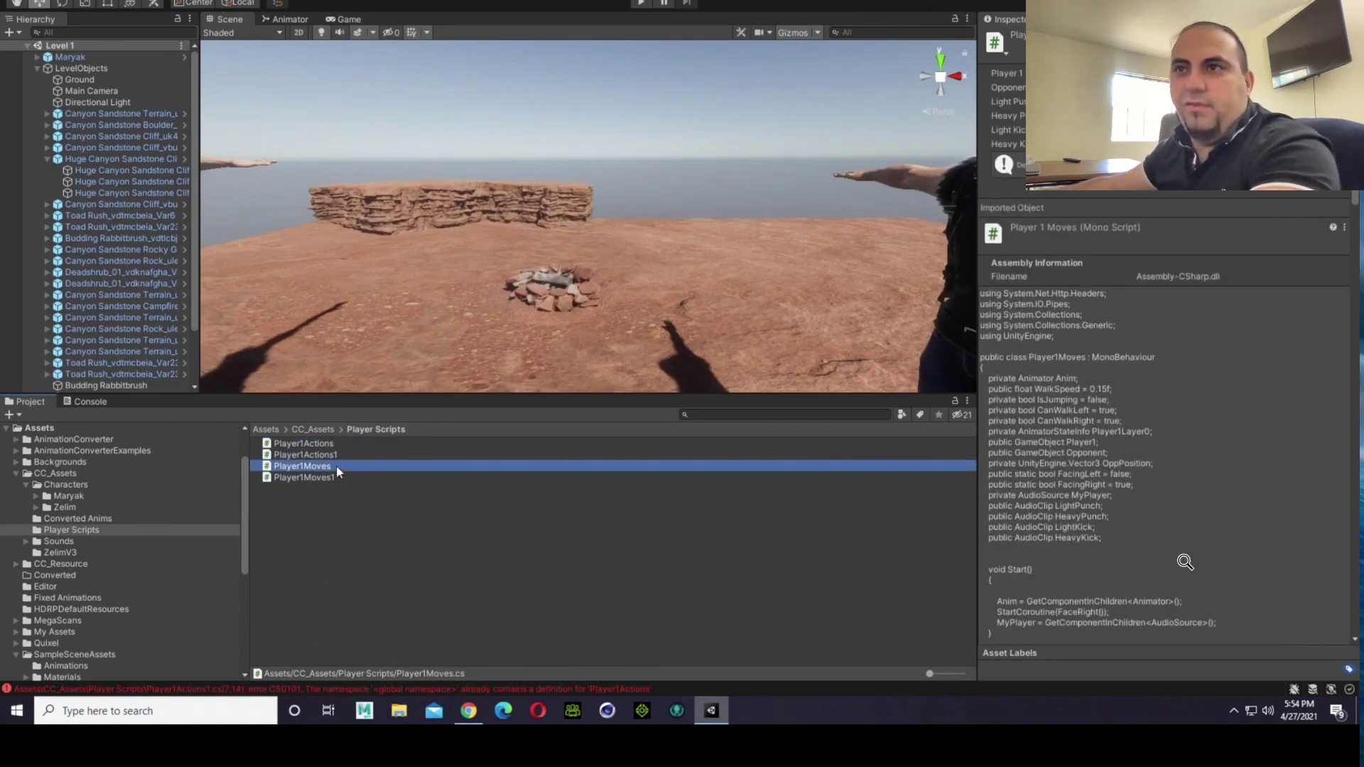
click(351, 457)
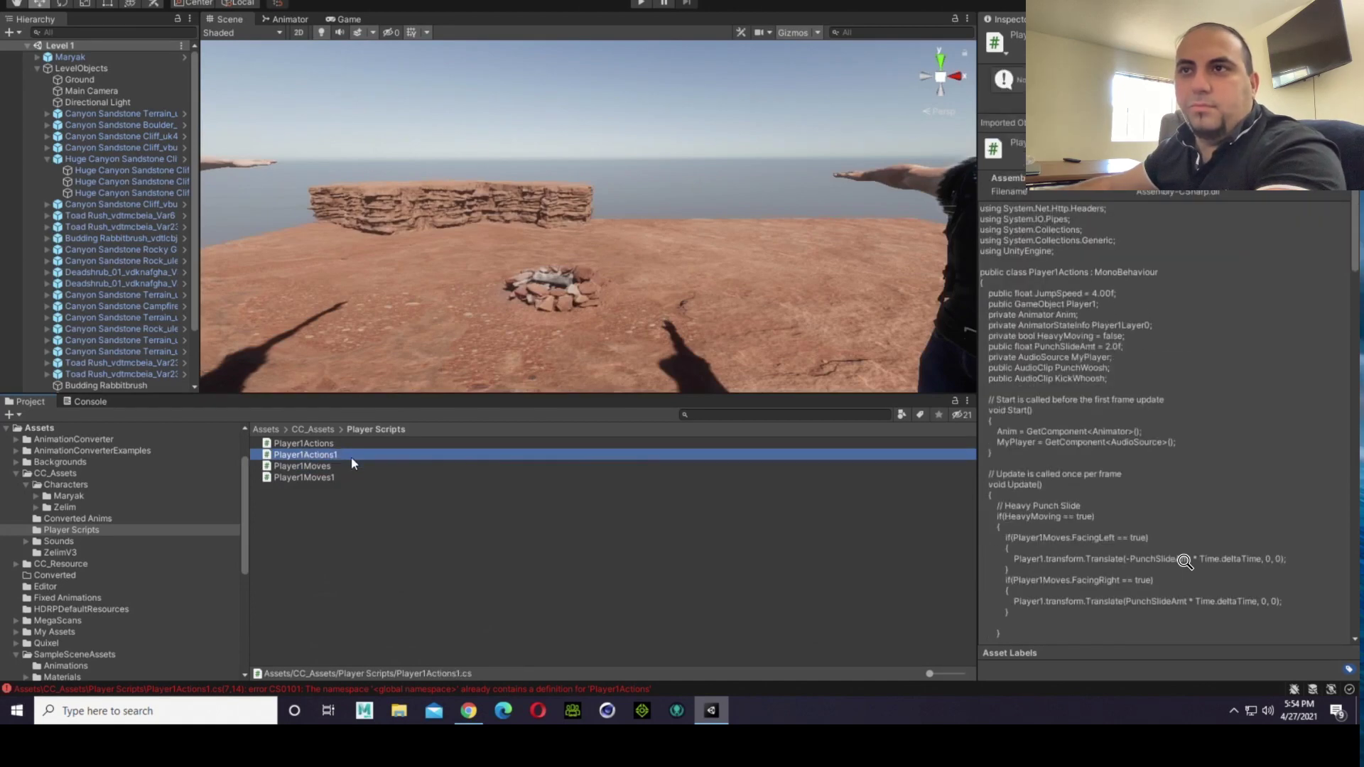
click(316, 455)
click(340, 455)
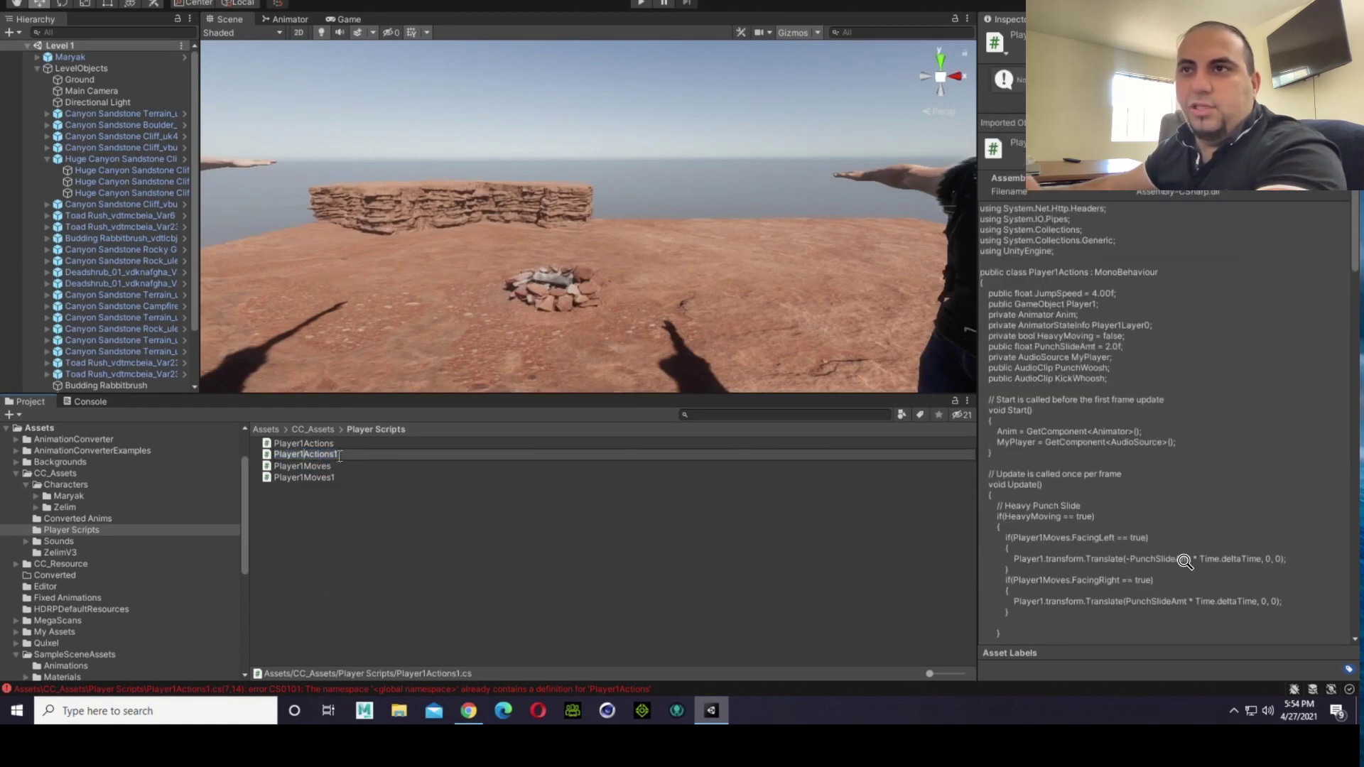
key(BackSpace)
text(2)
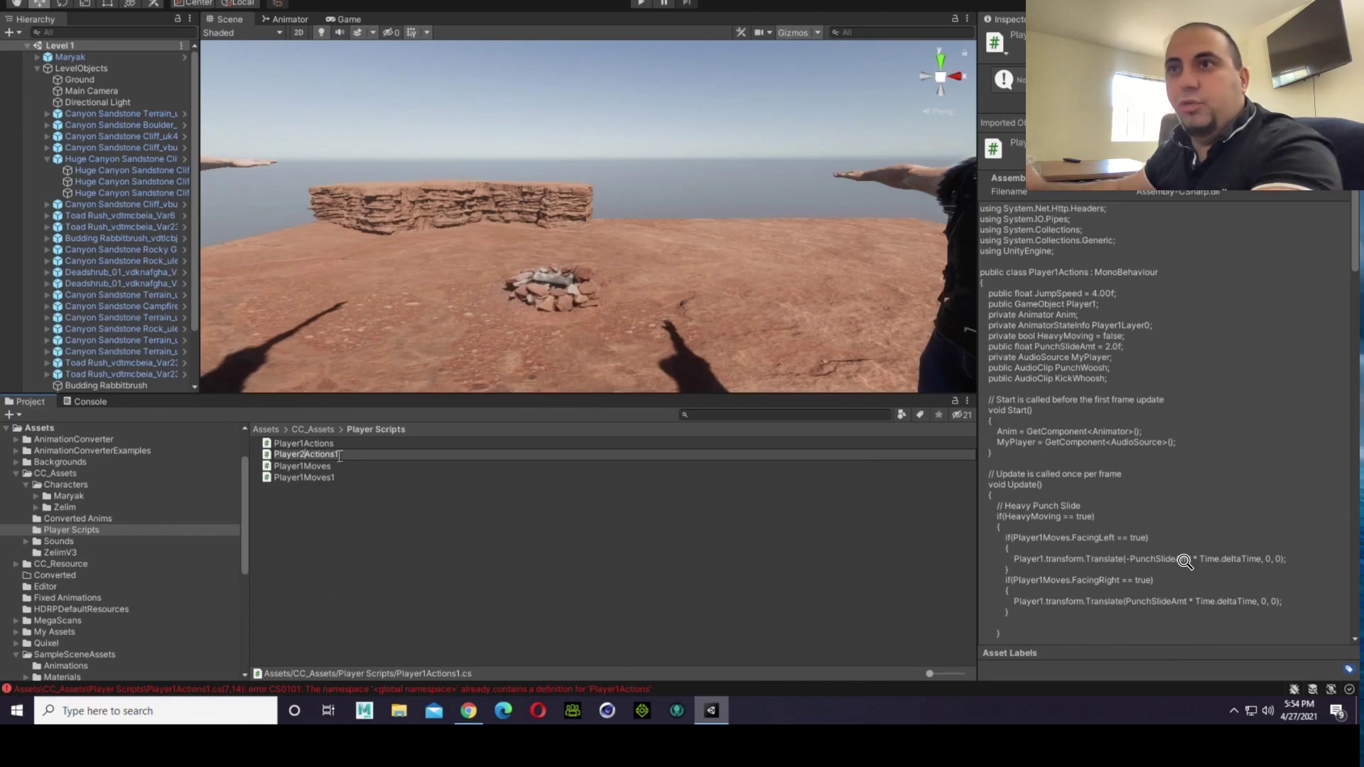
key(BackSpace)
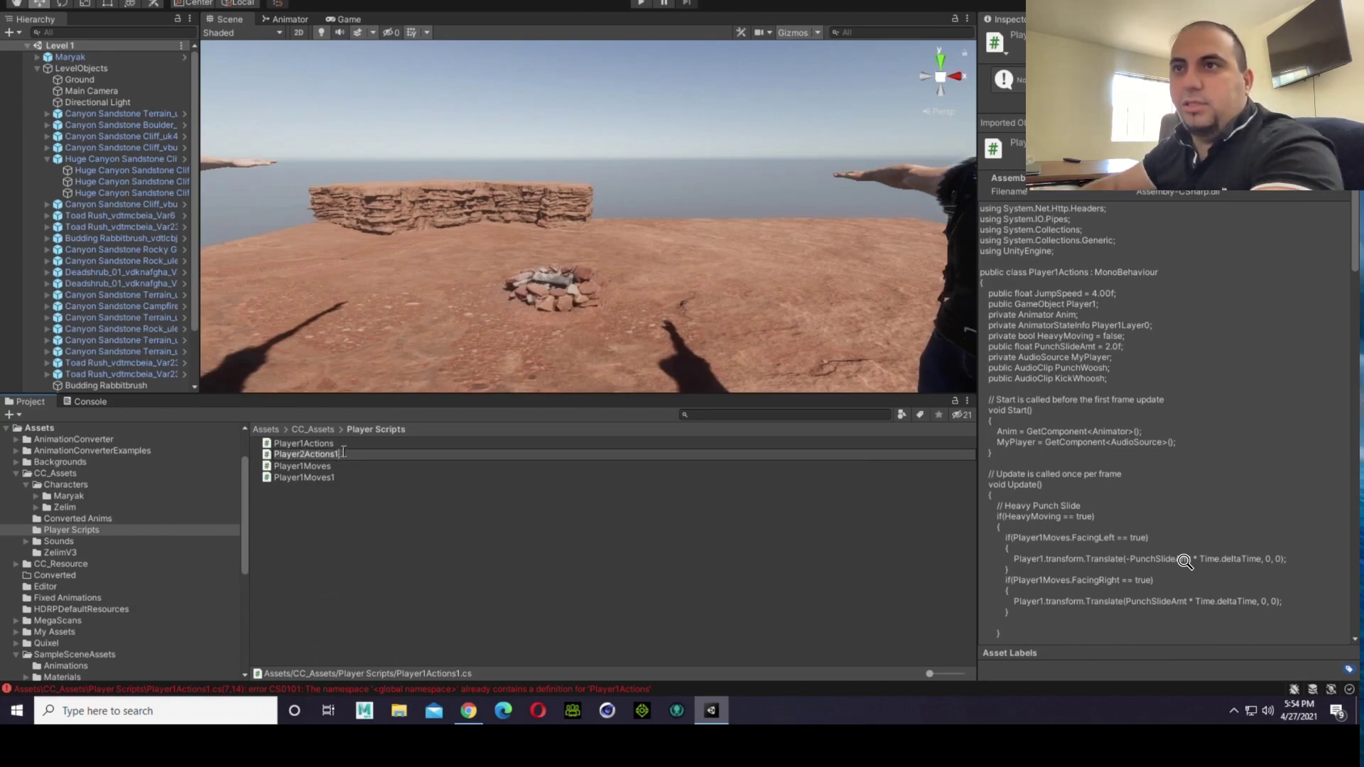
key(Return)
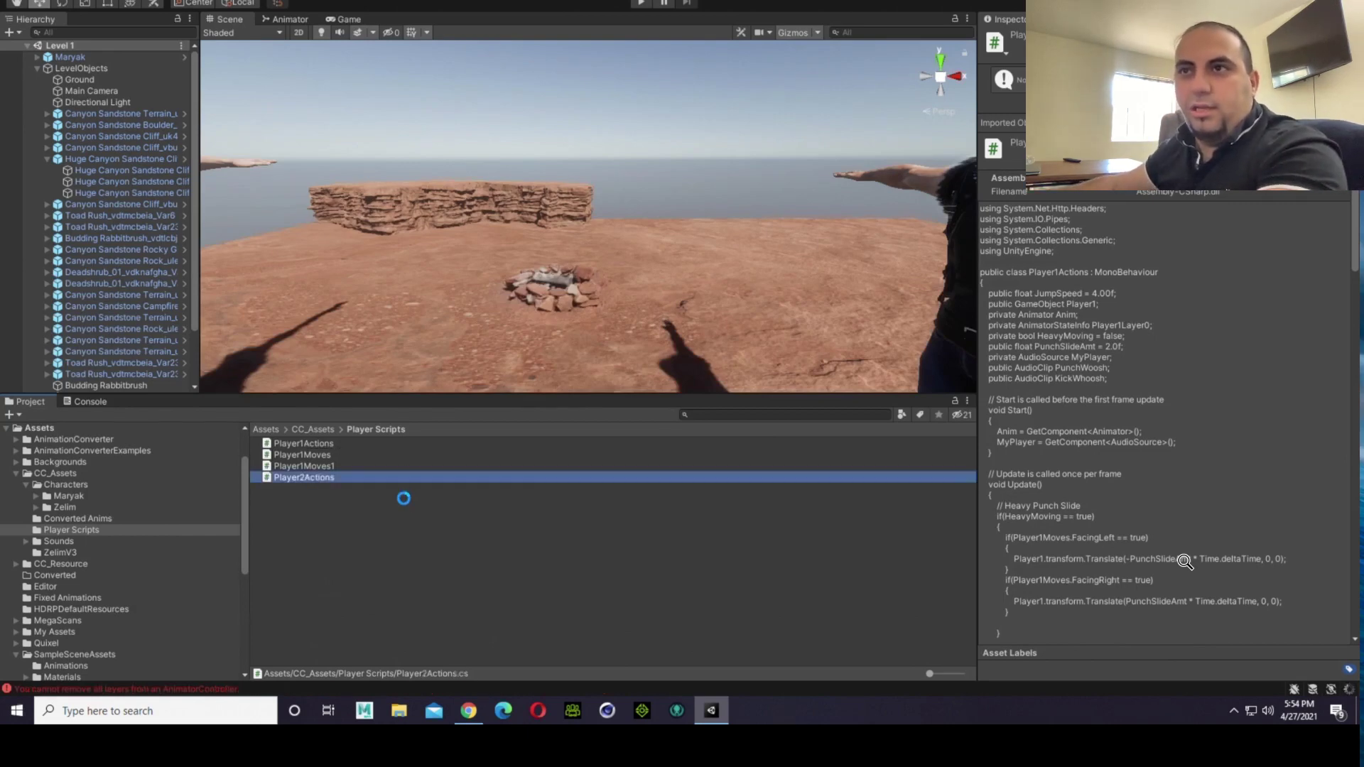
Step: Rename the duplicated Player1Moves script as Player2Moves
click(336, 465)
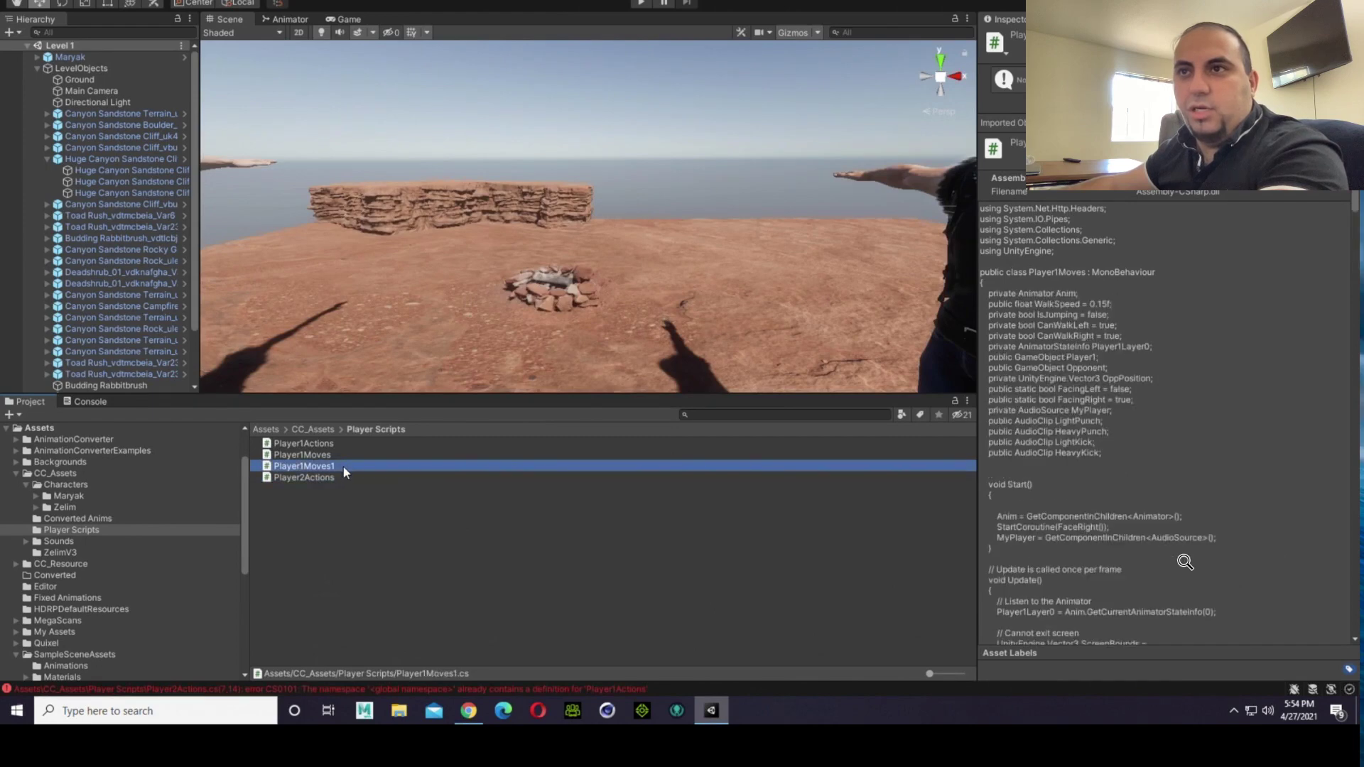
click(343, 466)
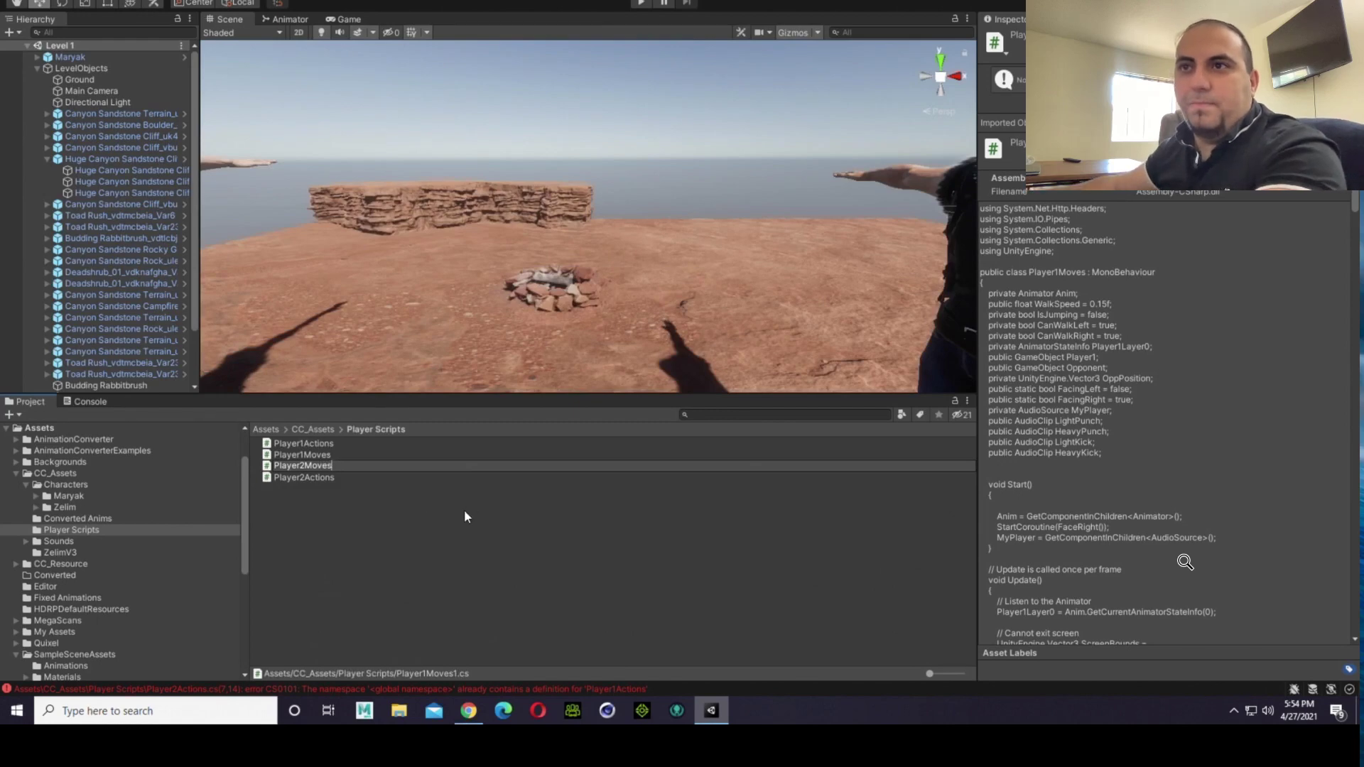
key(Return)
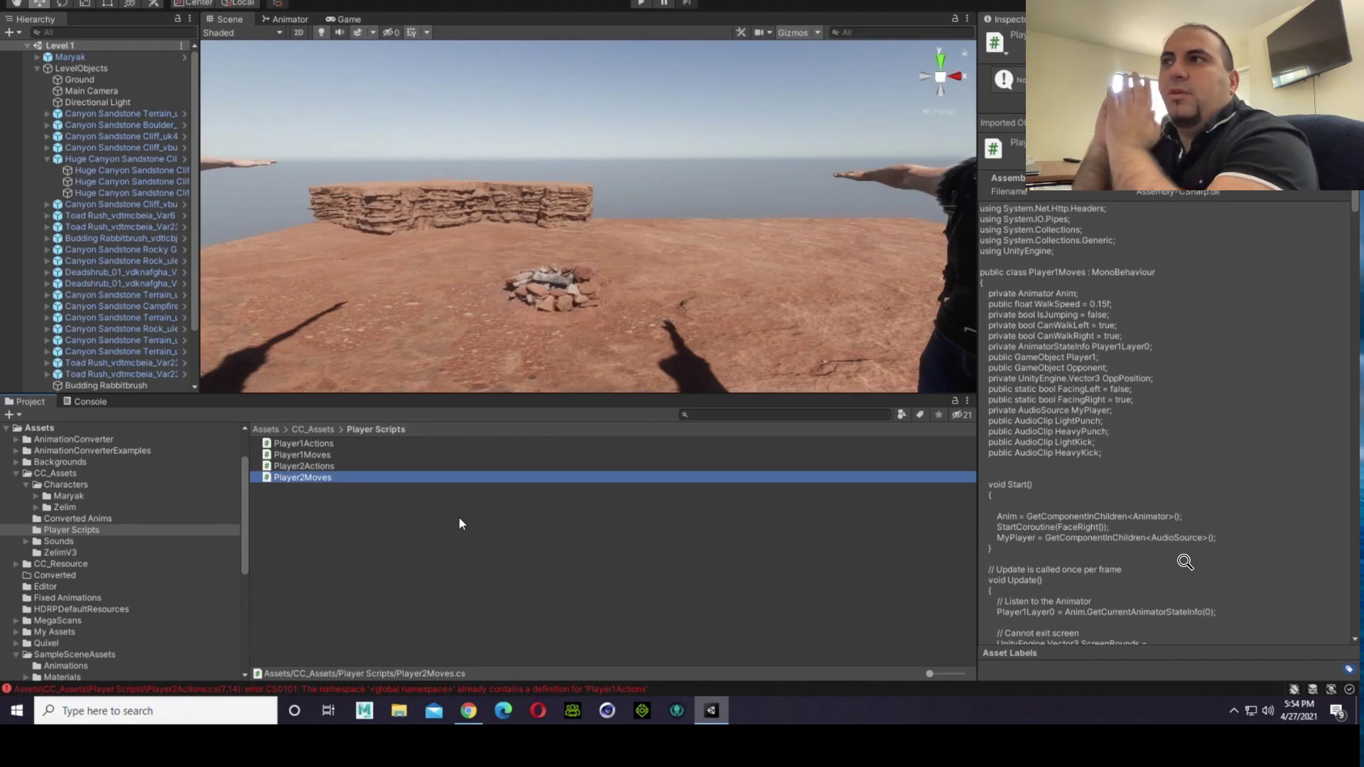
Step: Open the Player2Actions script from the Player Scripts folder in Visual Studio Code
scroll(356, 262, down, 5)
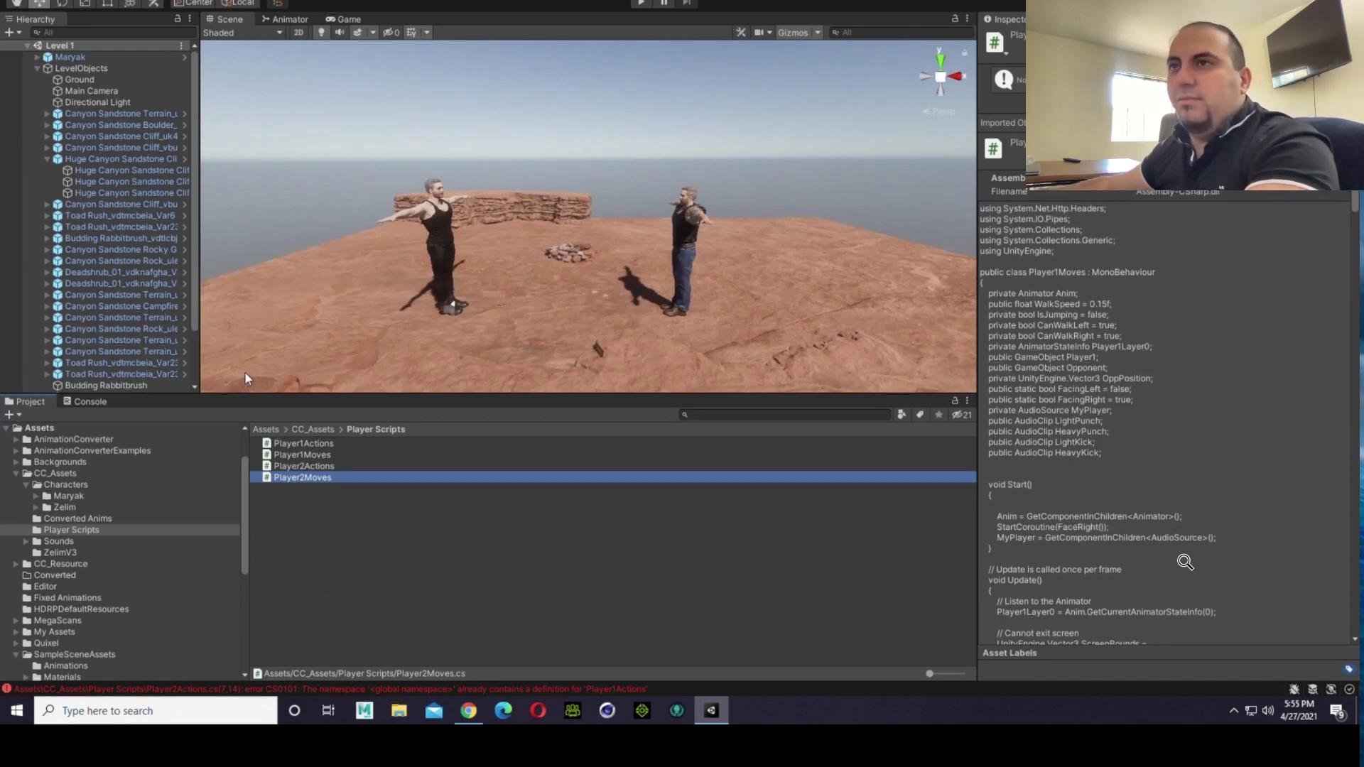
click(324, 462)
double_click(324, 462)
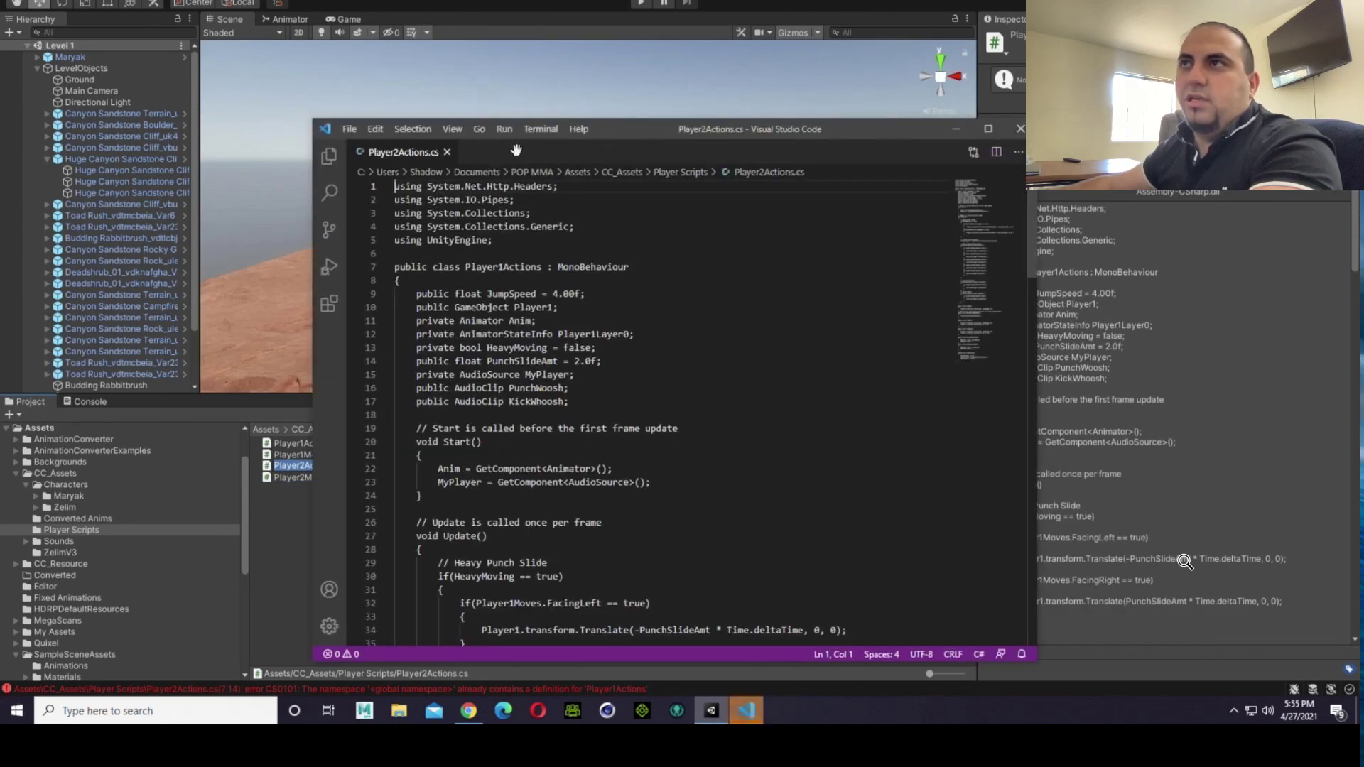
drag(616, 132, 765, 106)
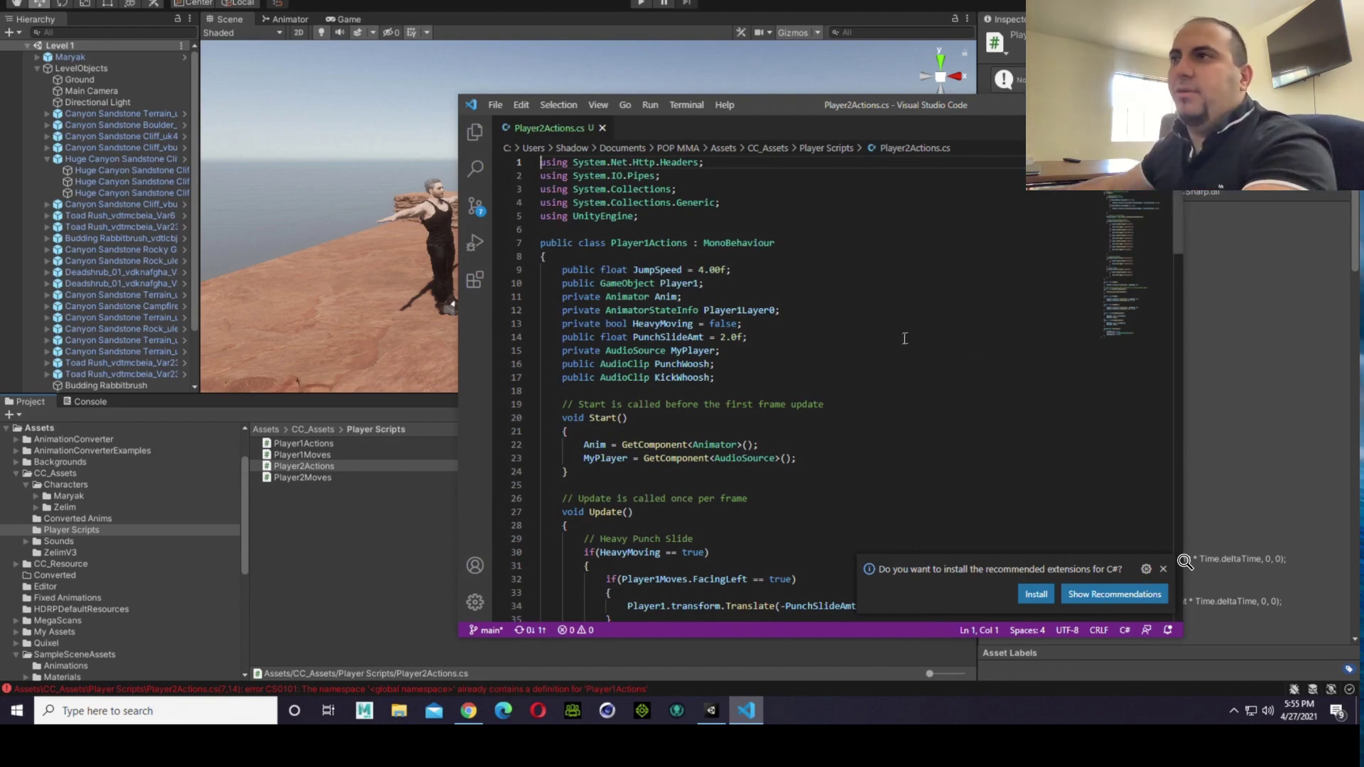
click(845, 329)
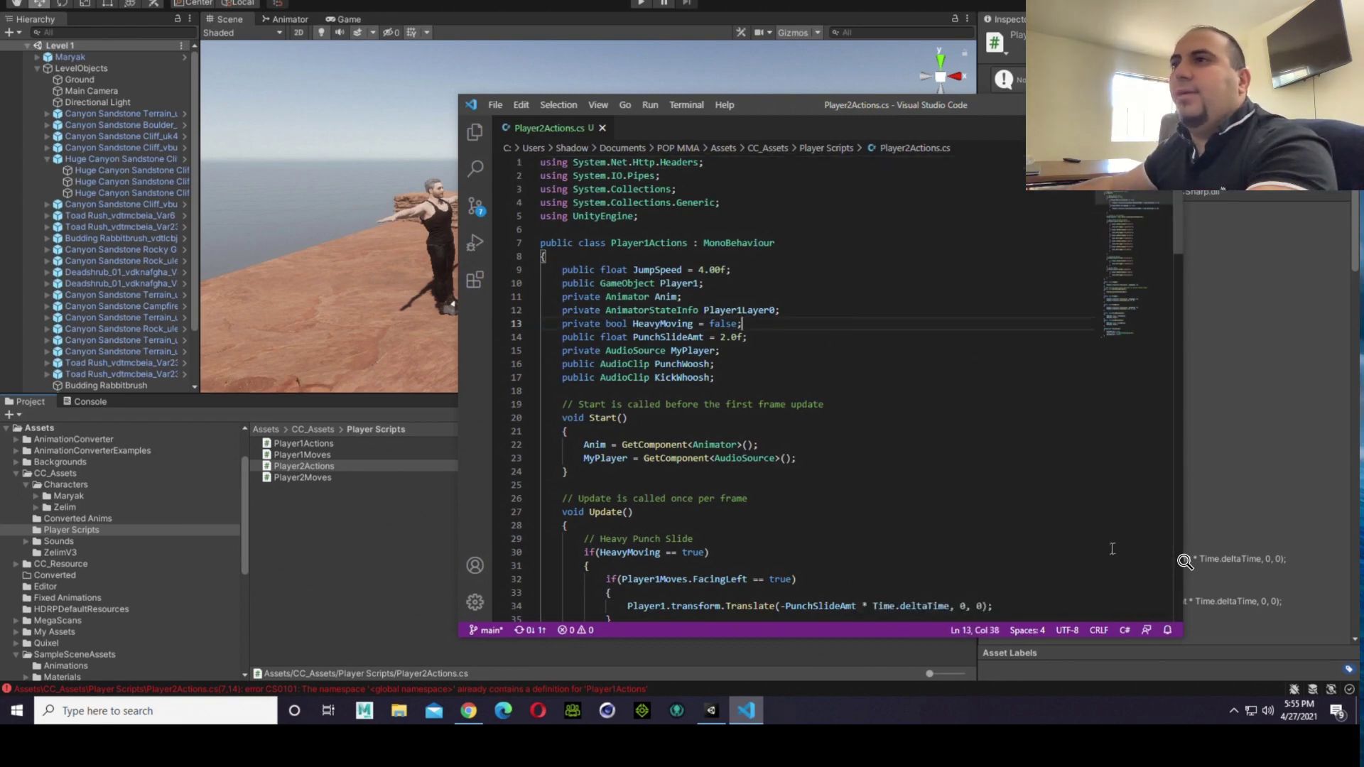
scroll(724, 392, down, 1)
click(747, 244)
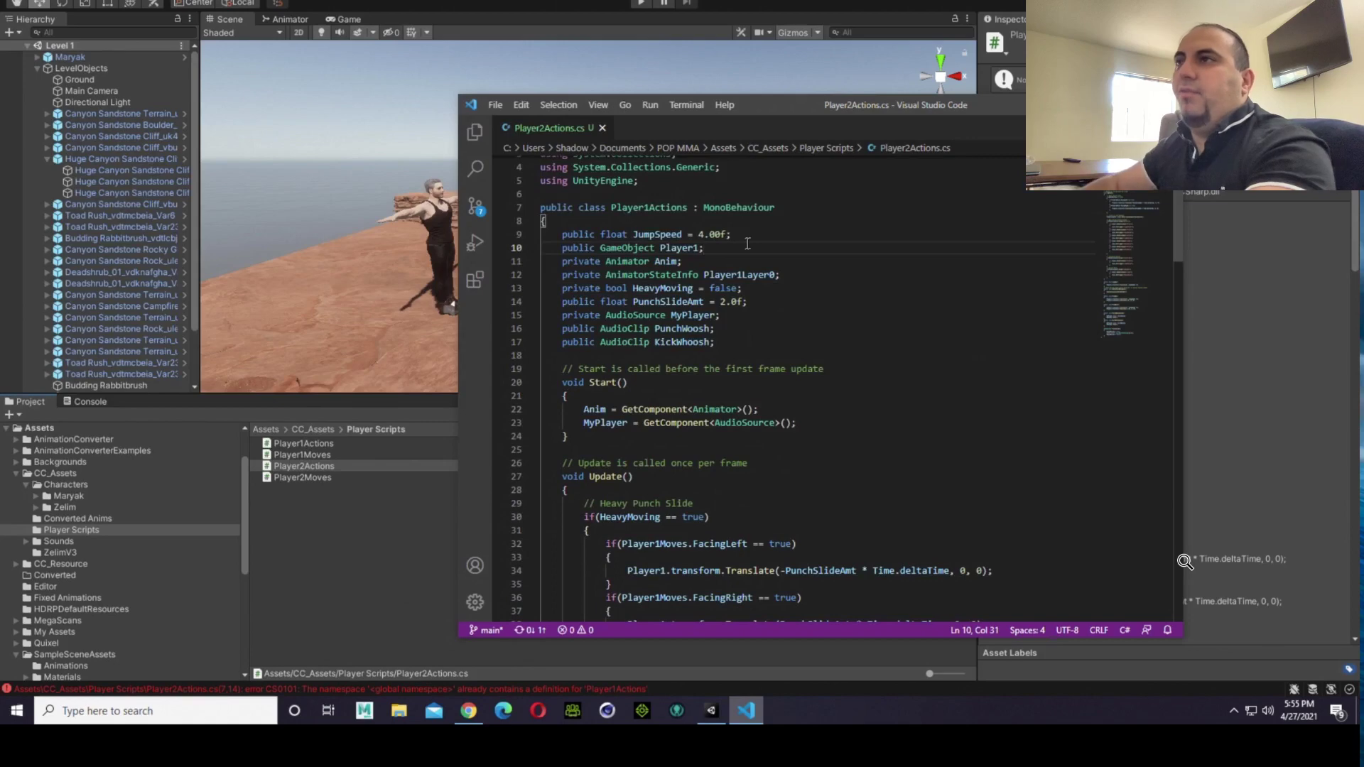
key(Left)
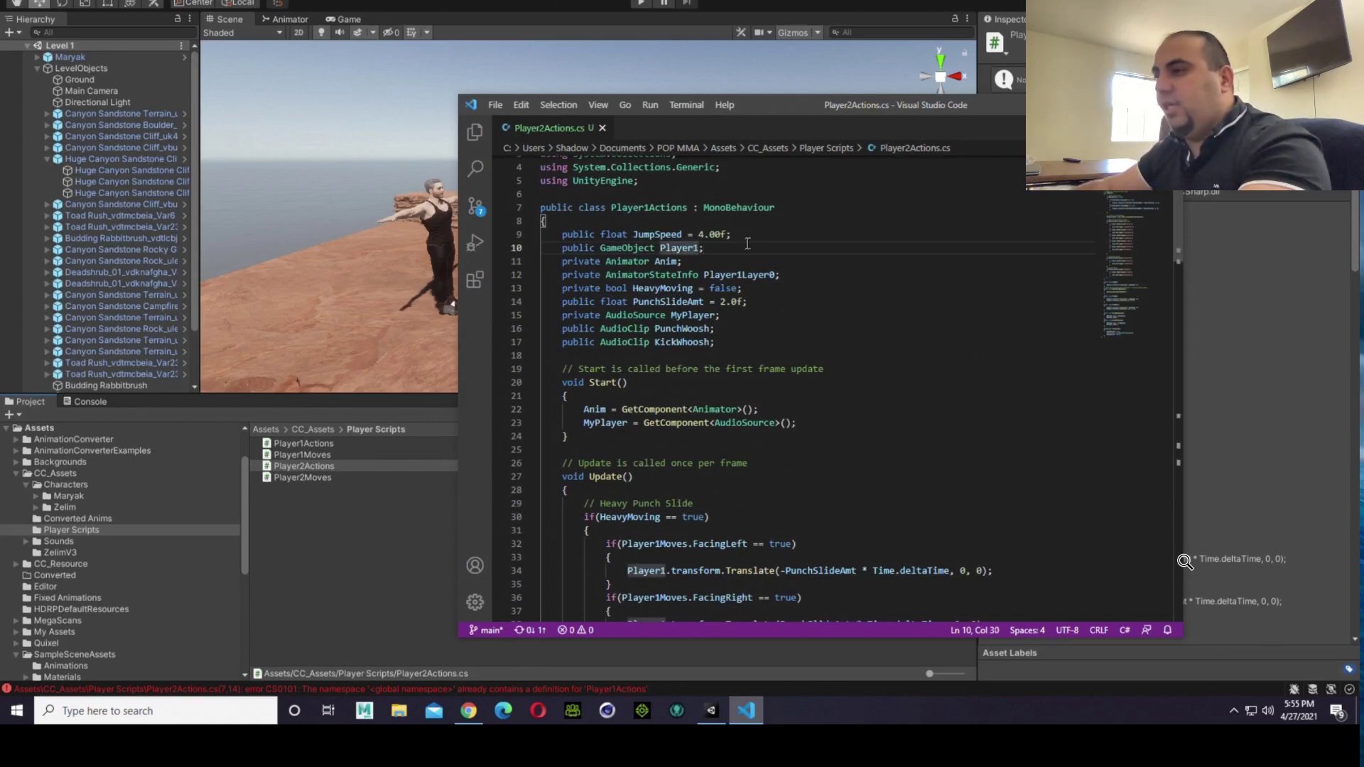
double_click(680, 254)
right_click(680, 255)
key(Escape)
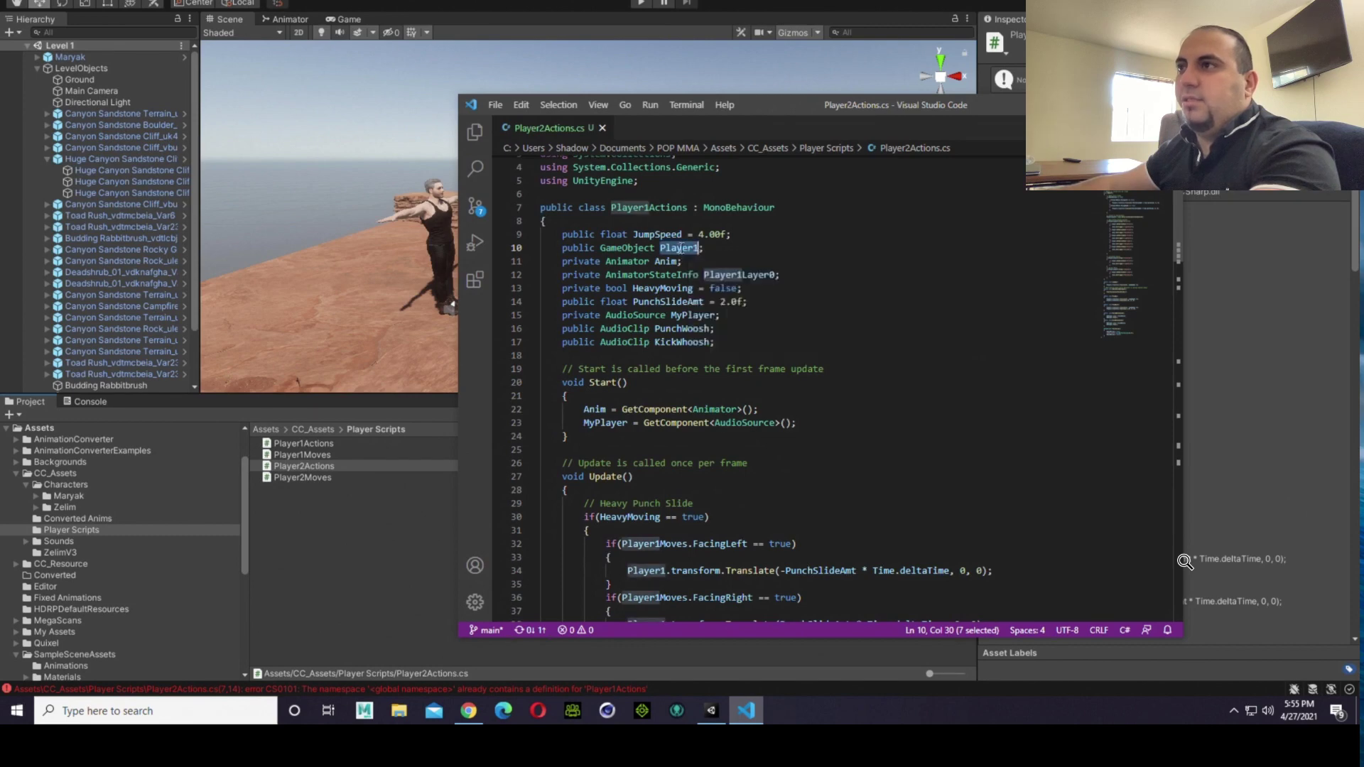
key(ctrl+p)
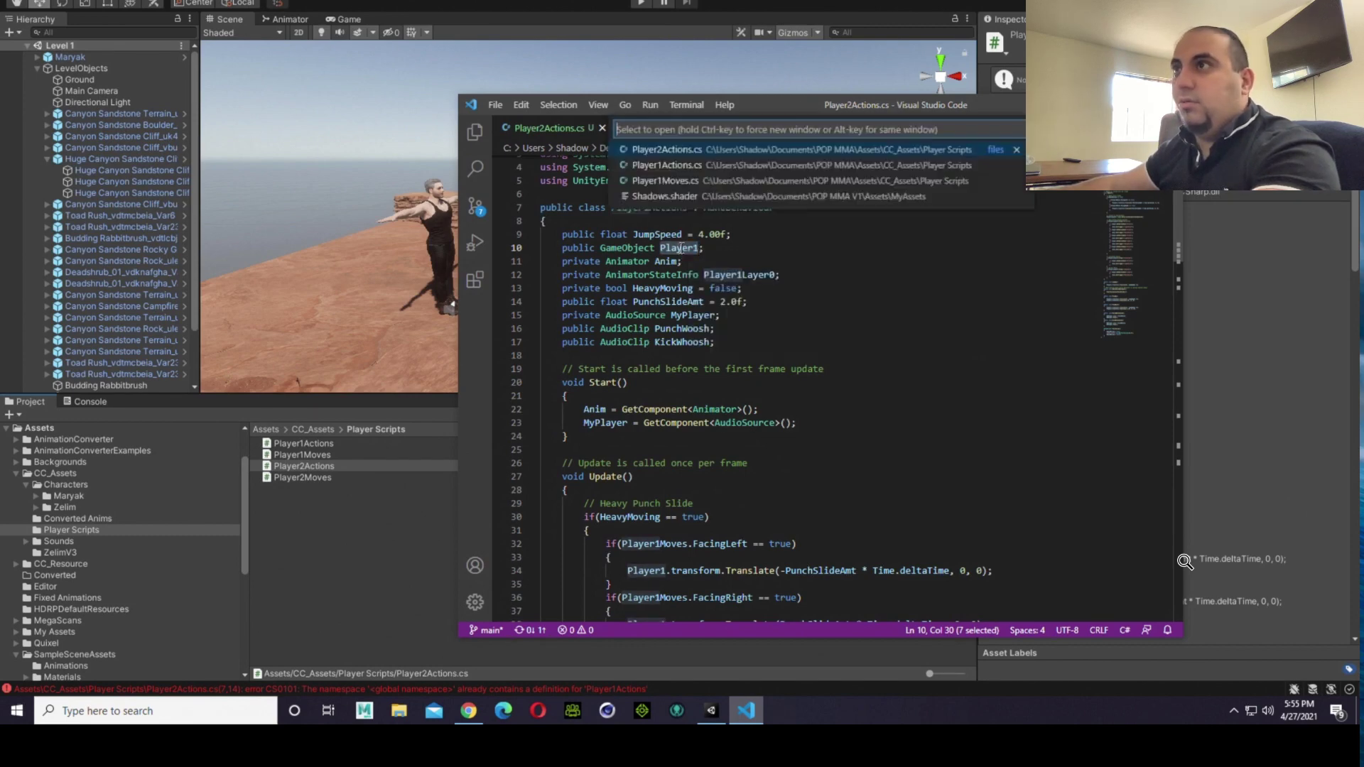
key(Escape)
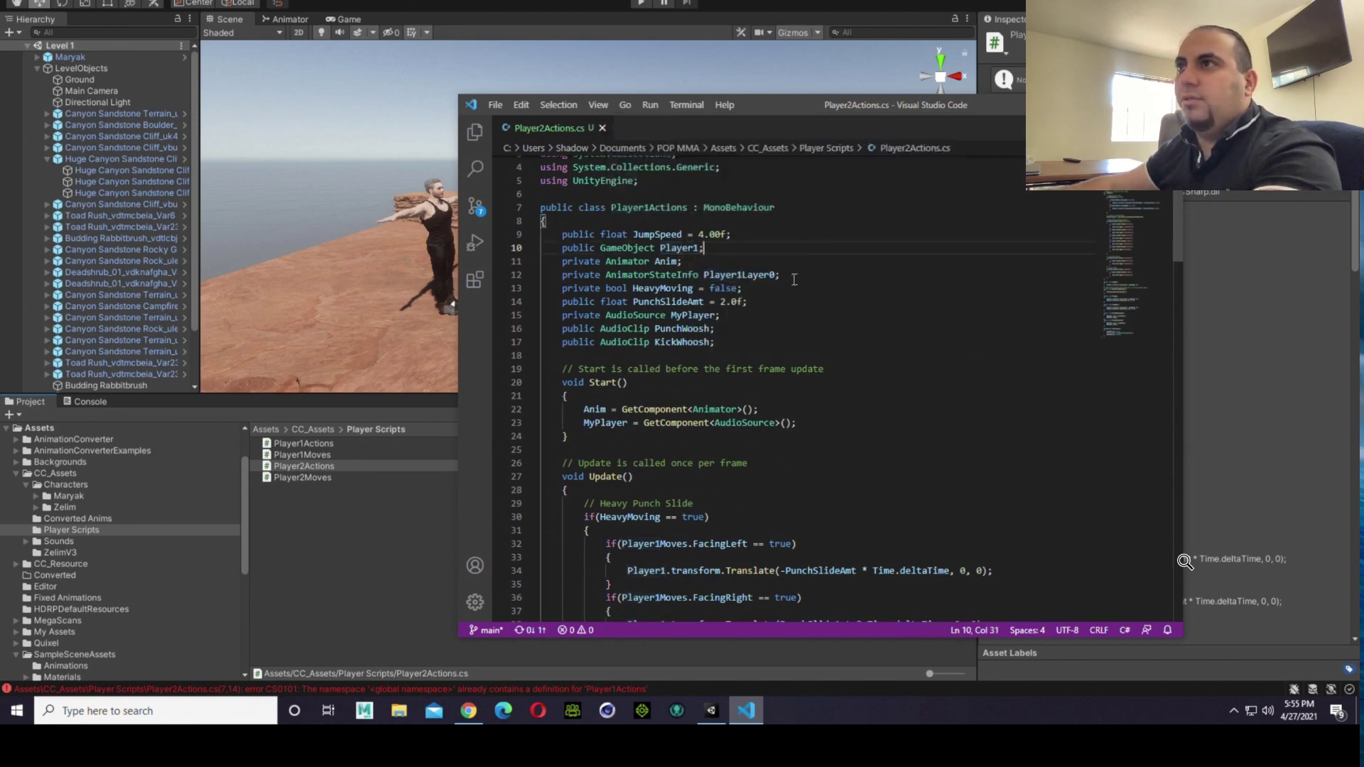
key(Down)
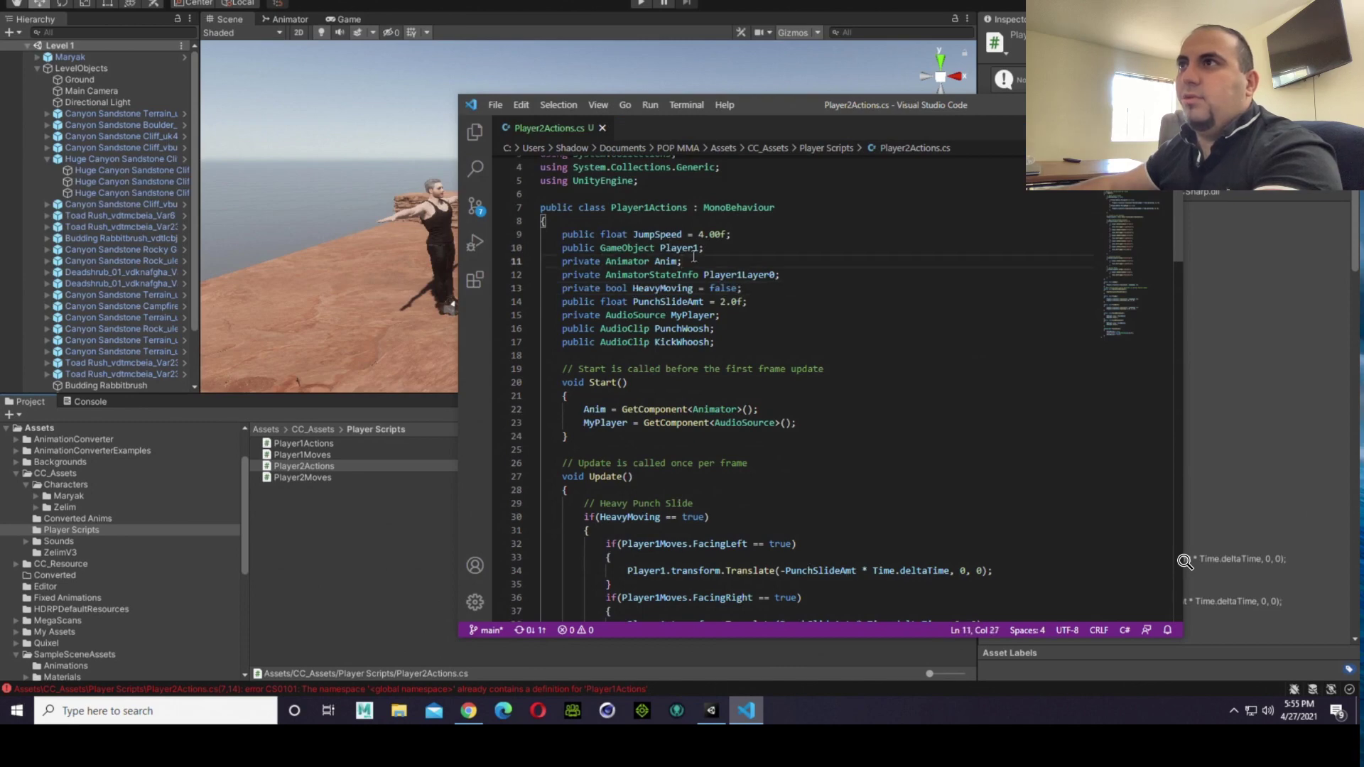
Step: Replace every occurrence of Player1 with Player2 in Player2Actions.cs, one match at a time, including the class name and the GameObject field
double_click(696, 249)
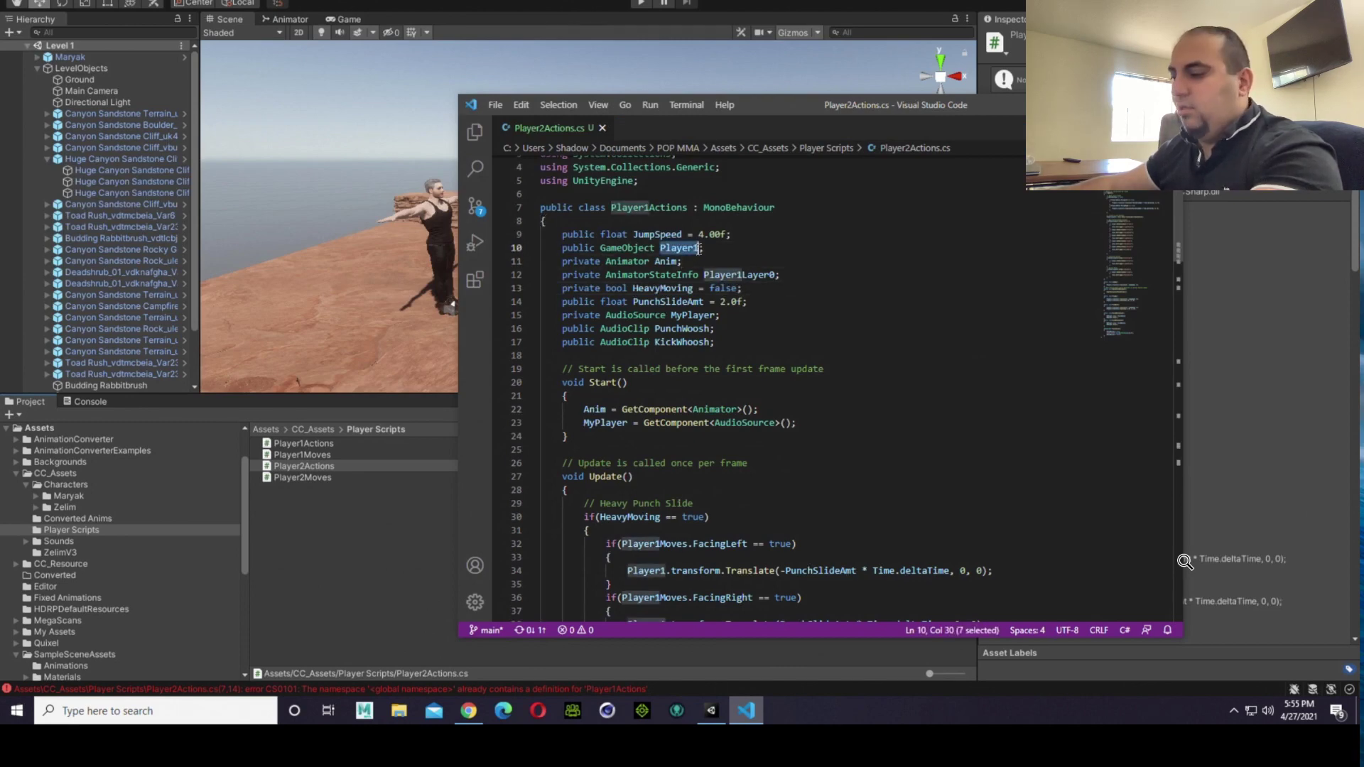
key(ctrl+f)
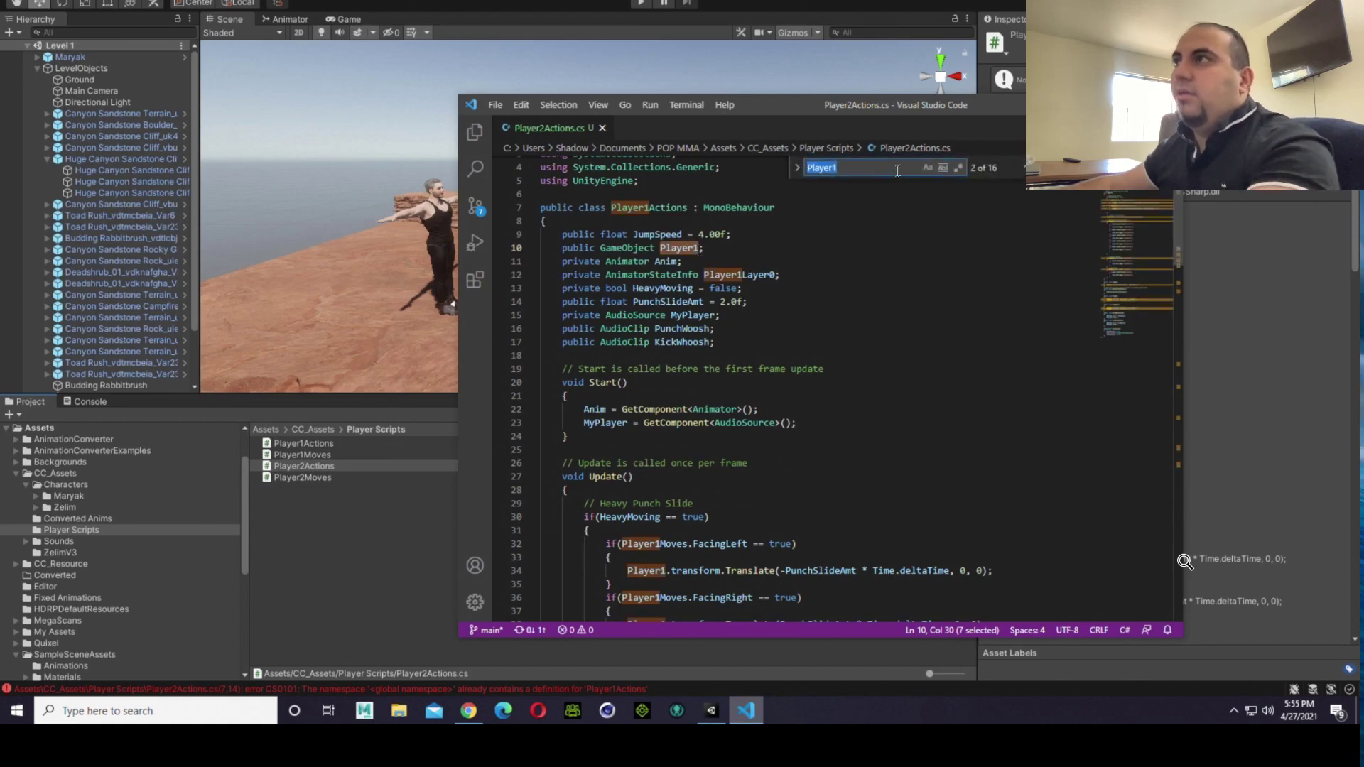
key(Return)
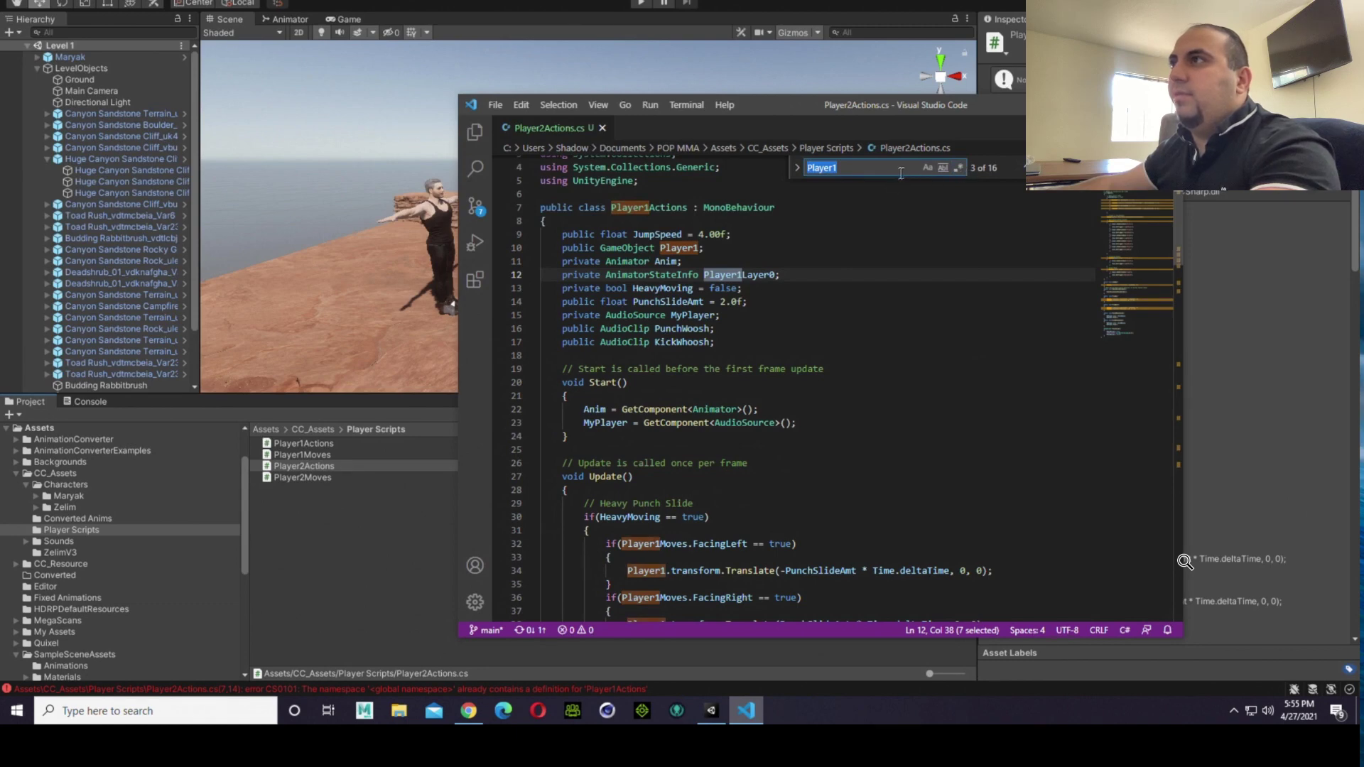
click(797, 169)
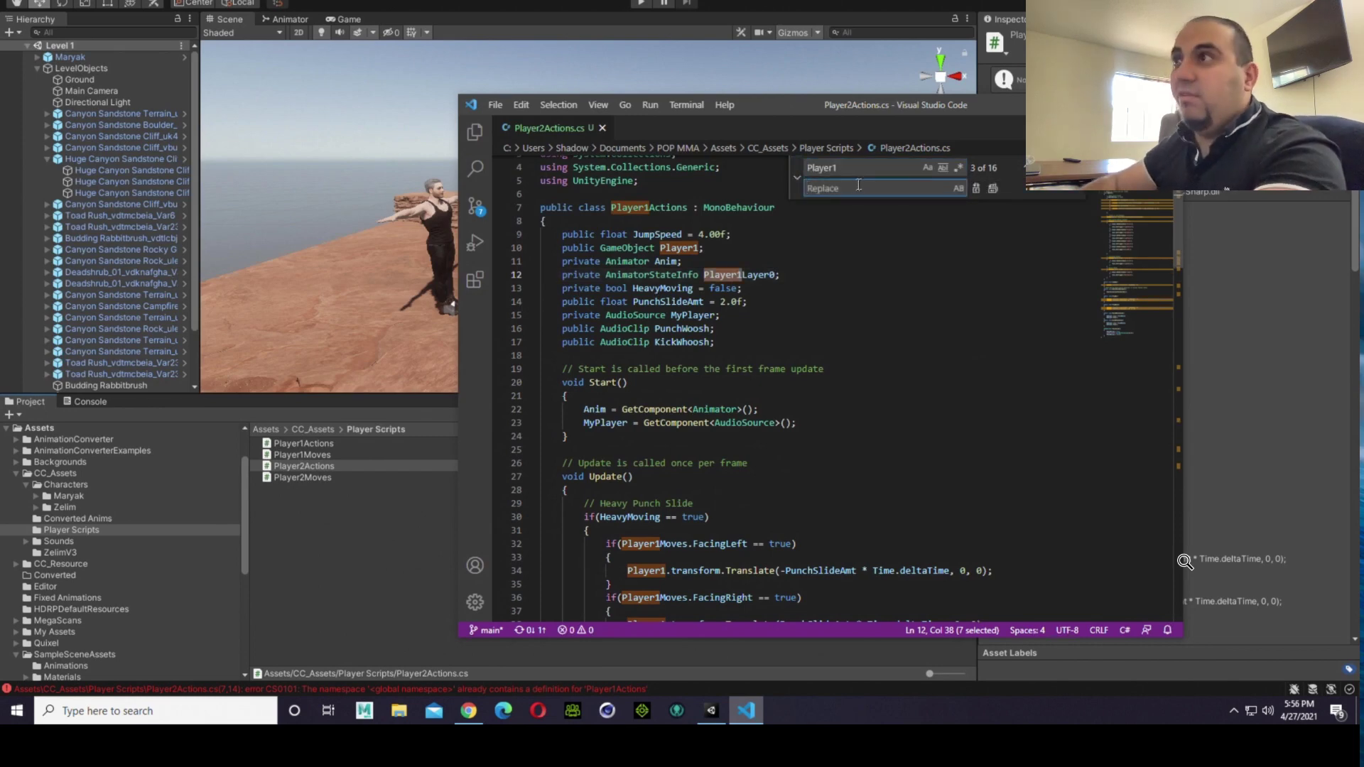
text(Pla)
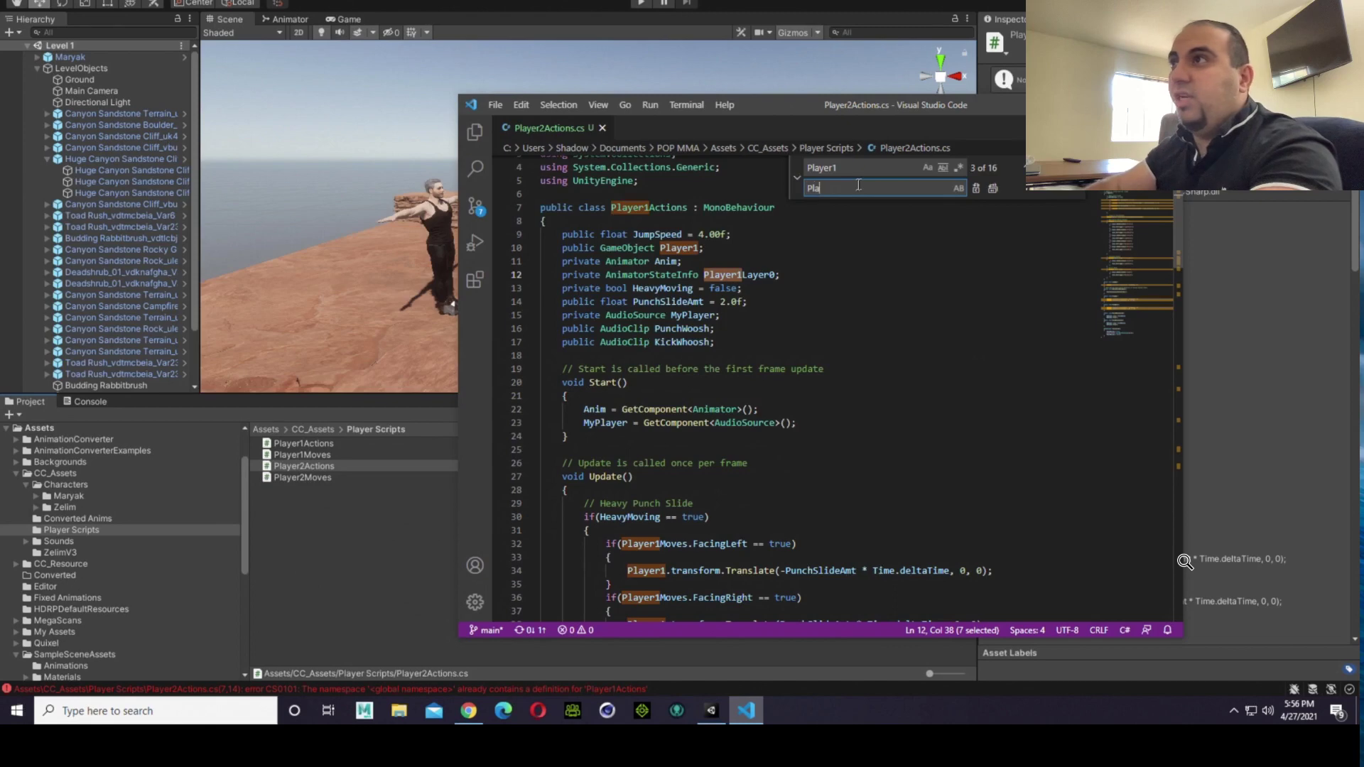
text(yer2)
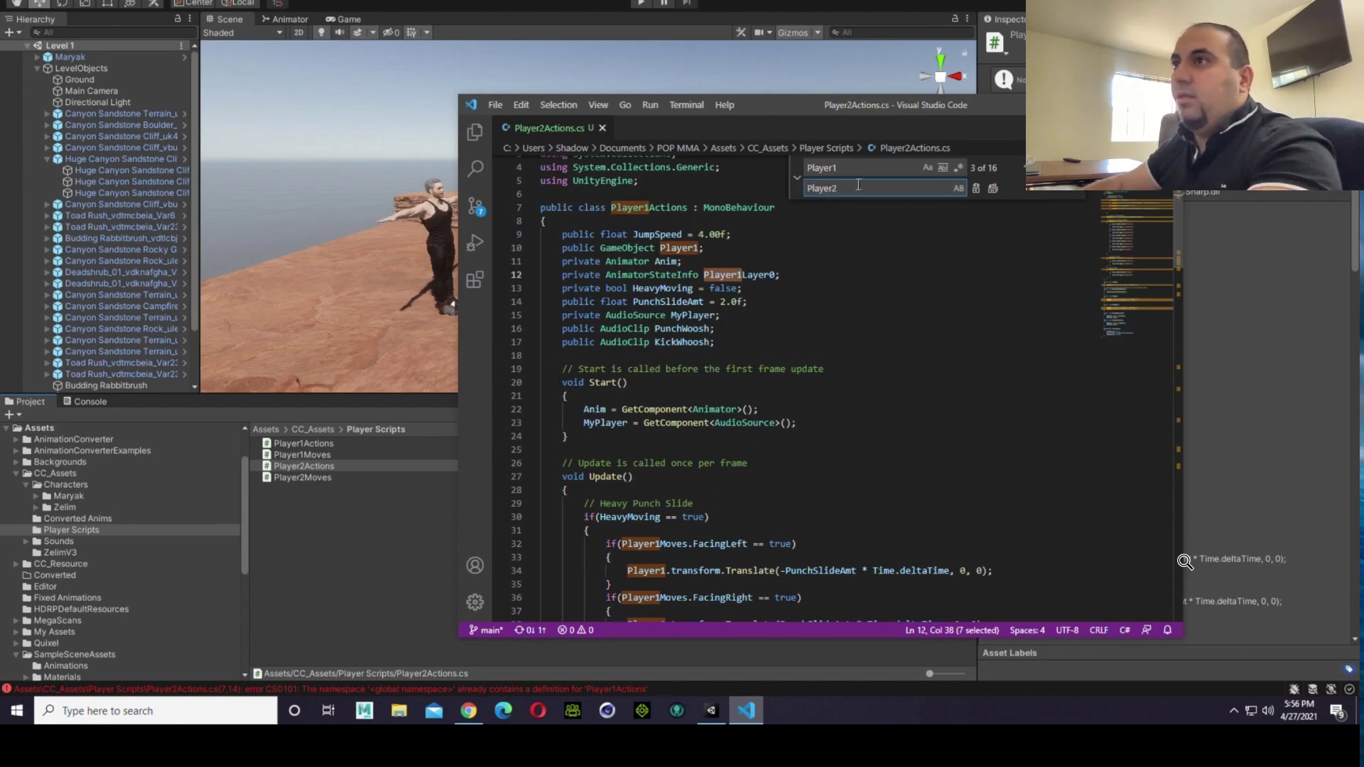
key(Return)
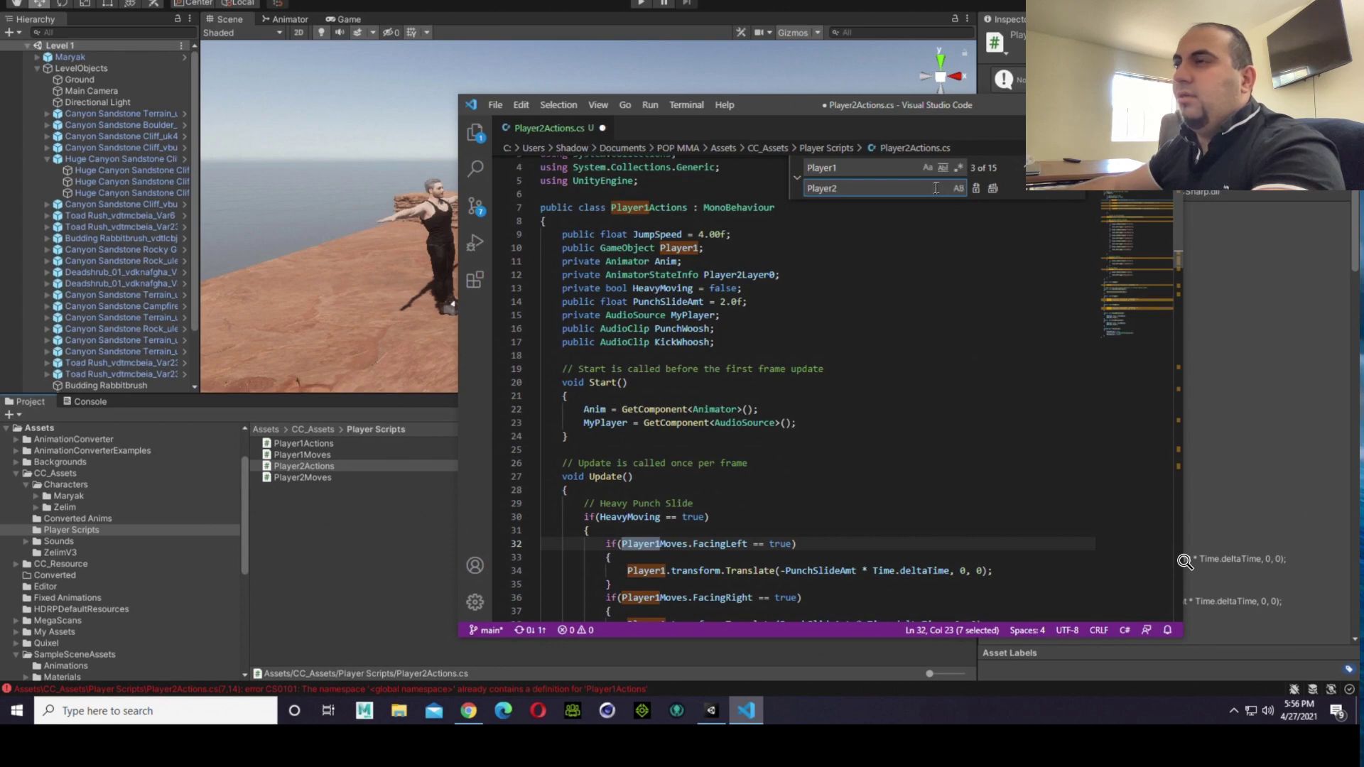
key(Return)
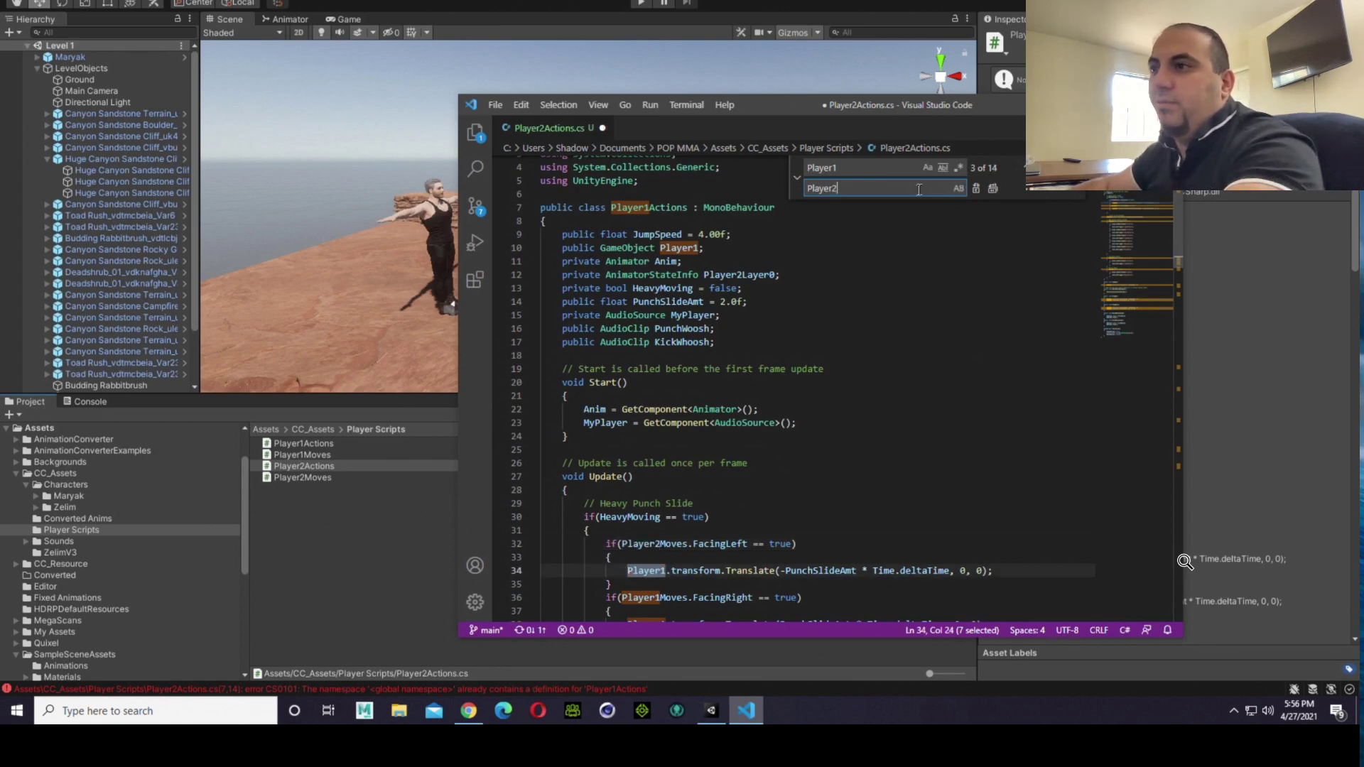
key(Return)
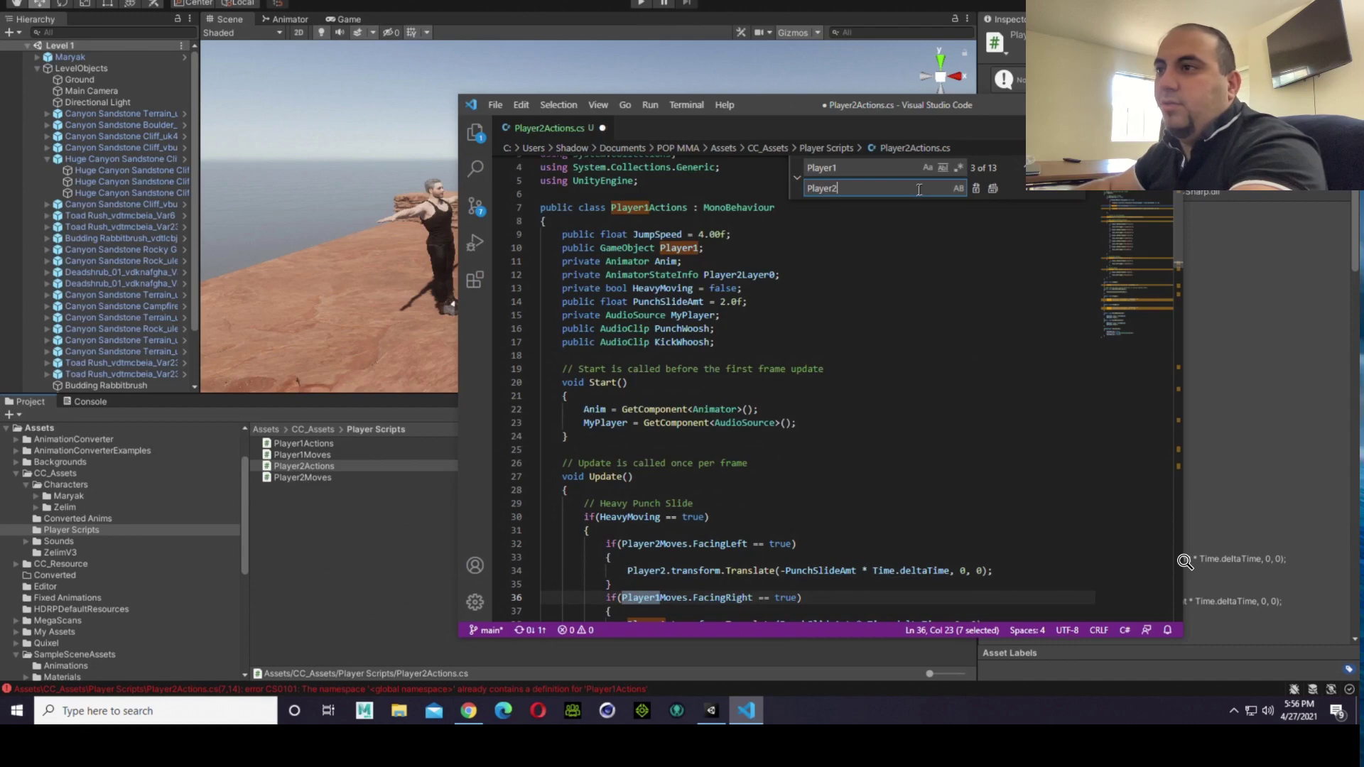
key(Return)
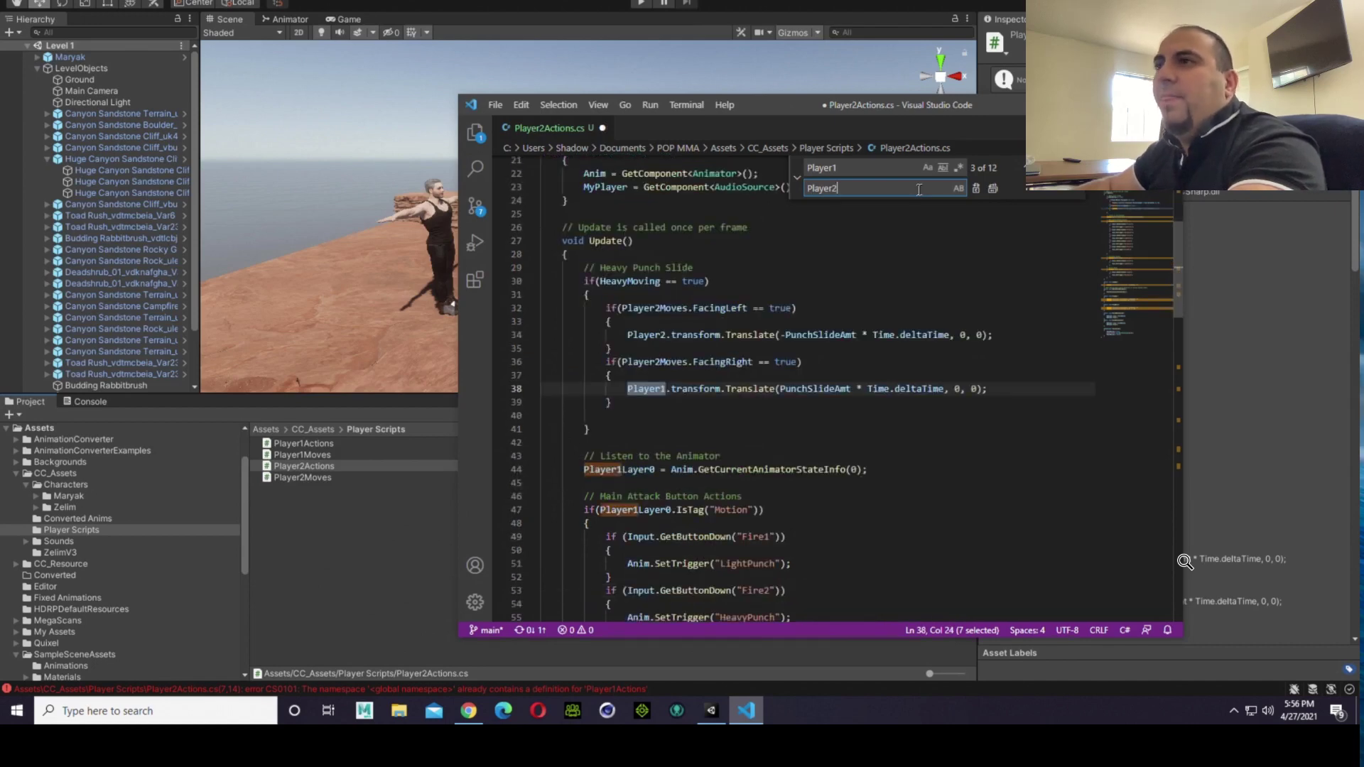
key(Return)
key(Return)
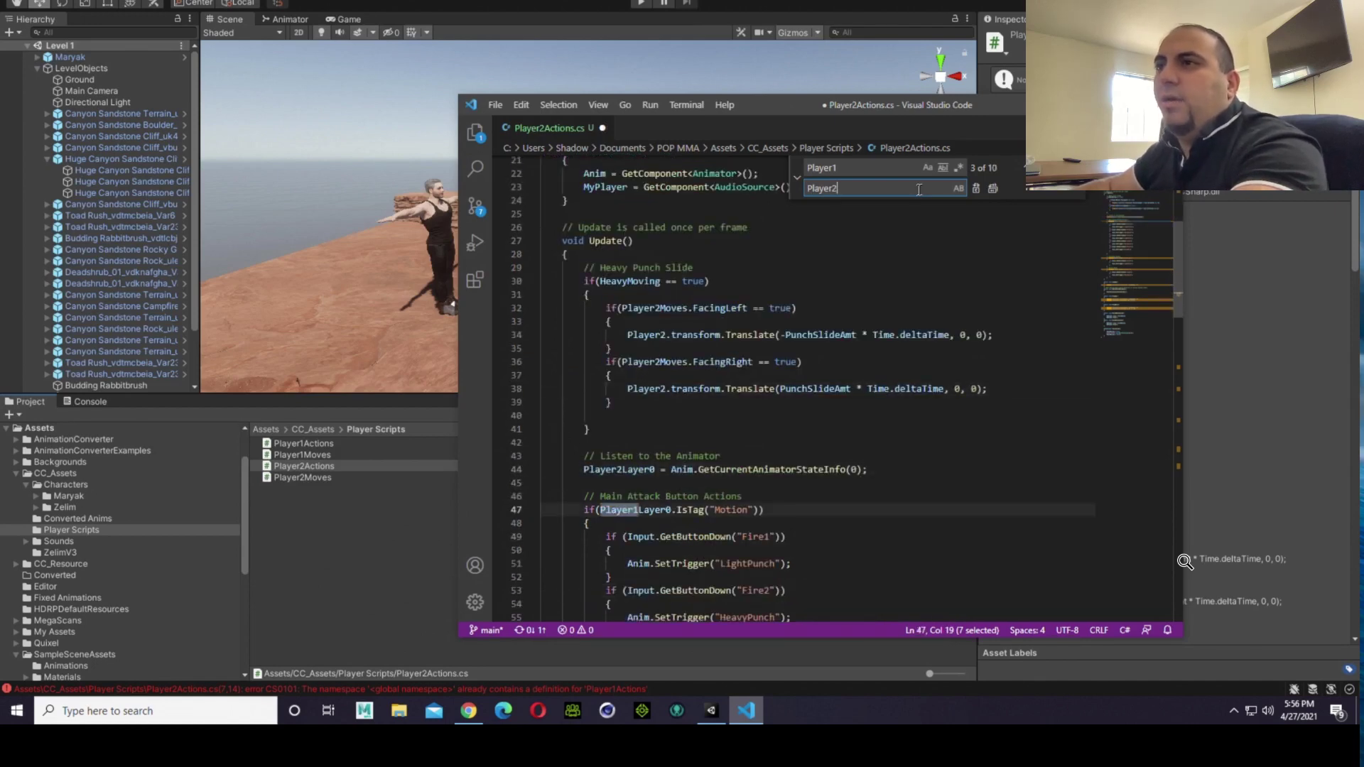
key(Return)
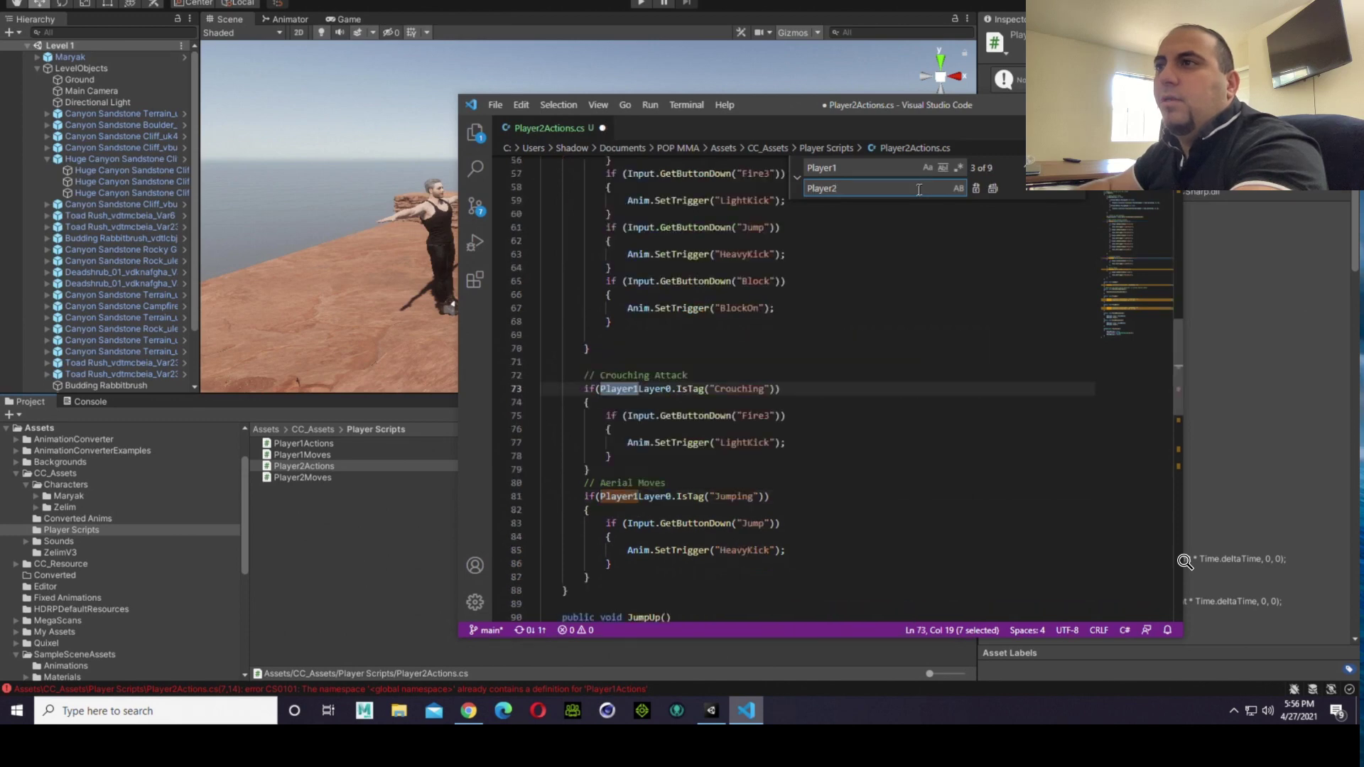
key(Return)
key(Return)
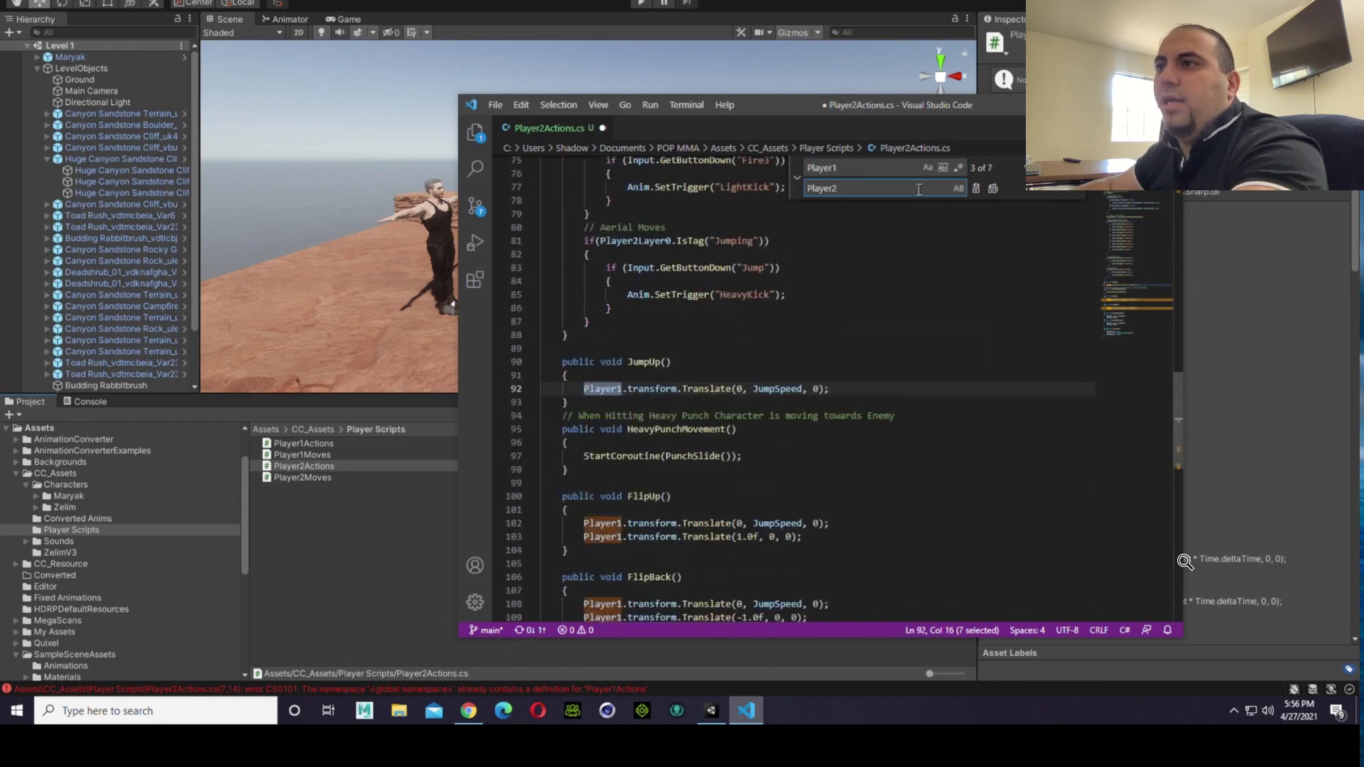
key(Return)
key(Return)
key(Return)
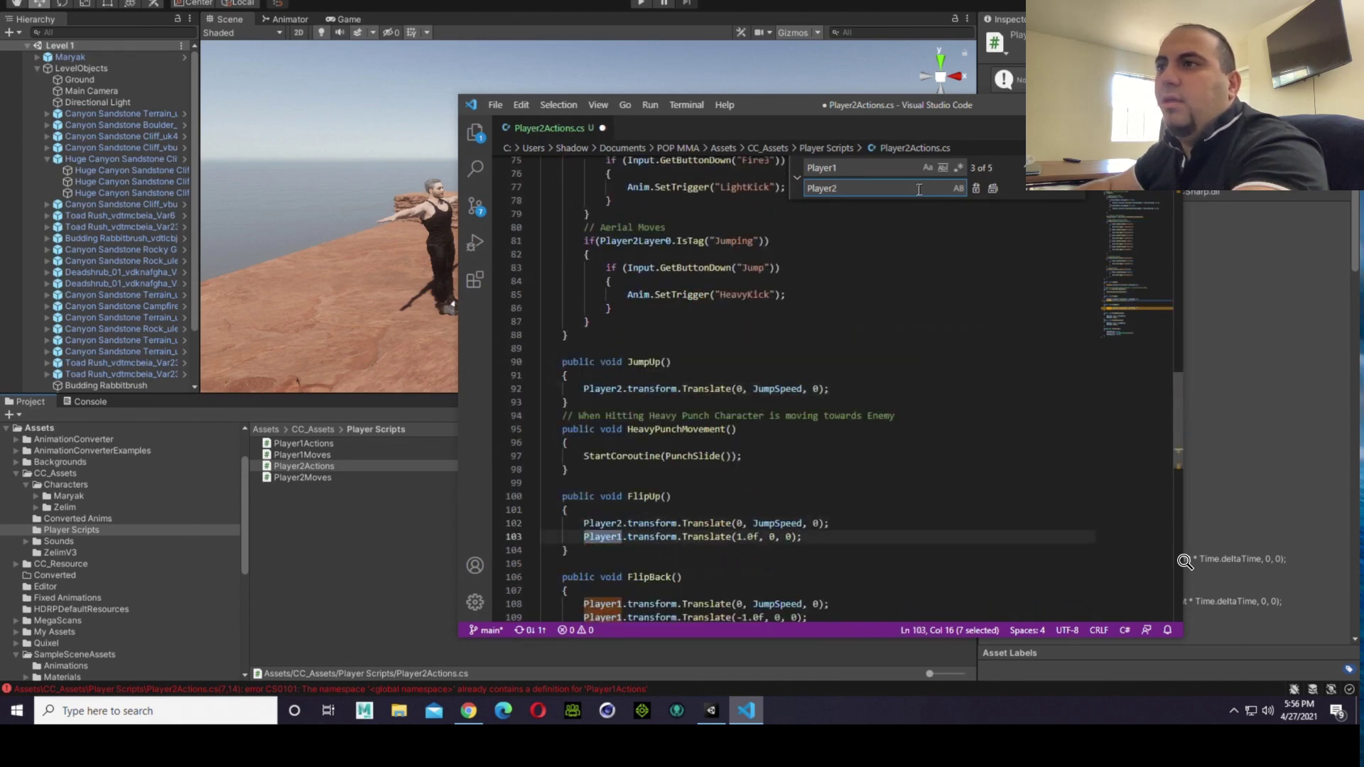
key(Return)
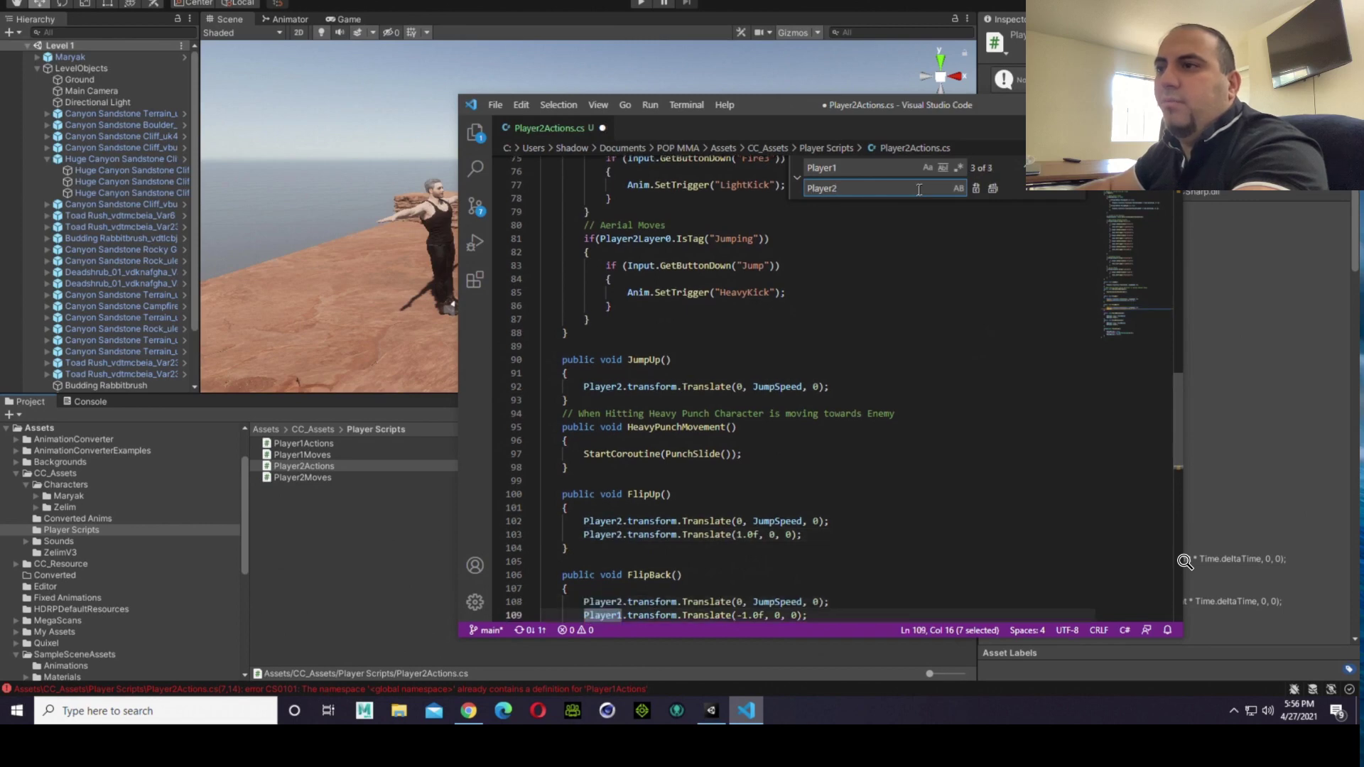
key(Return)
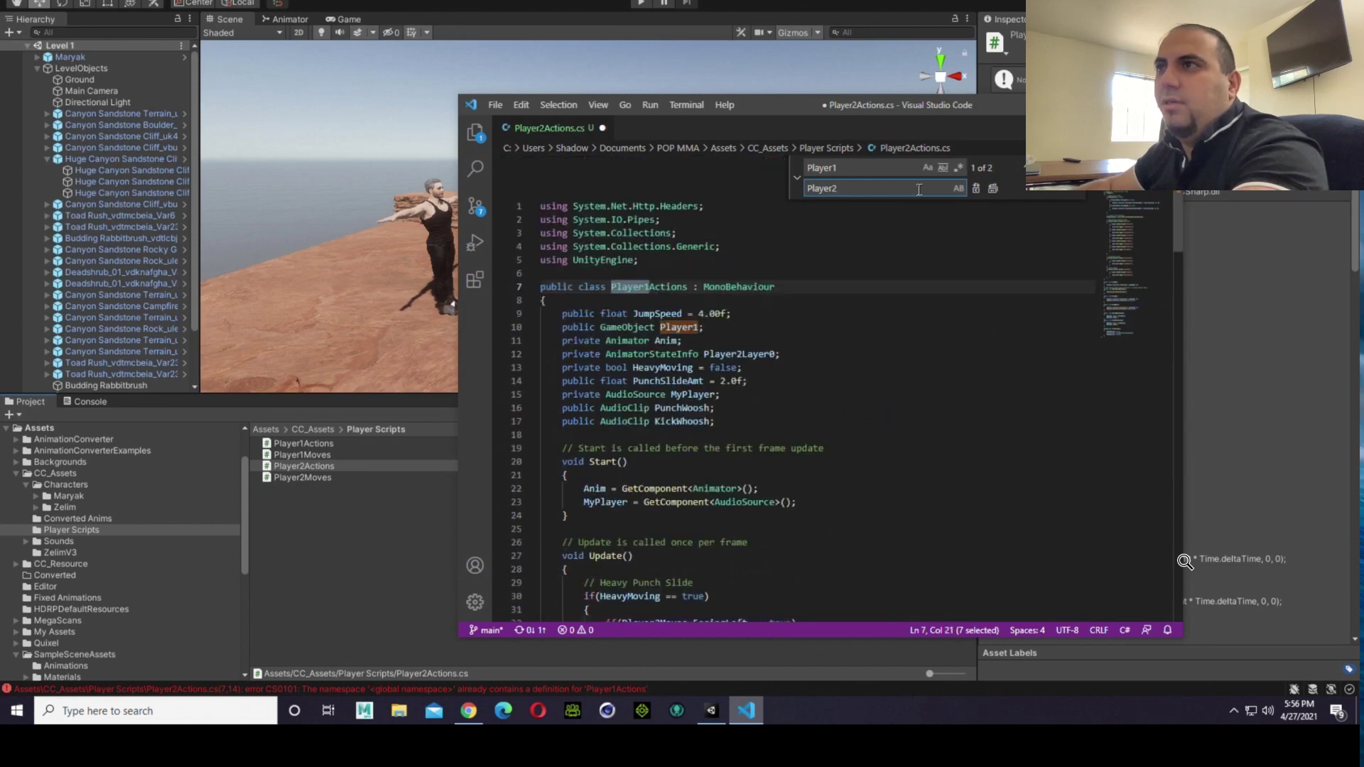
key(Return)
key(Return)
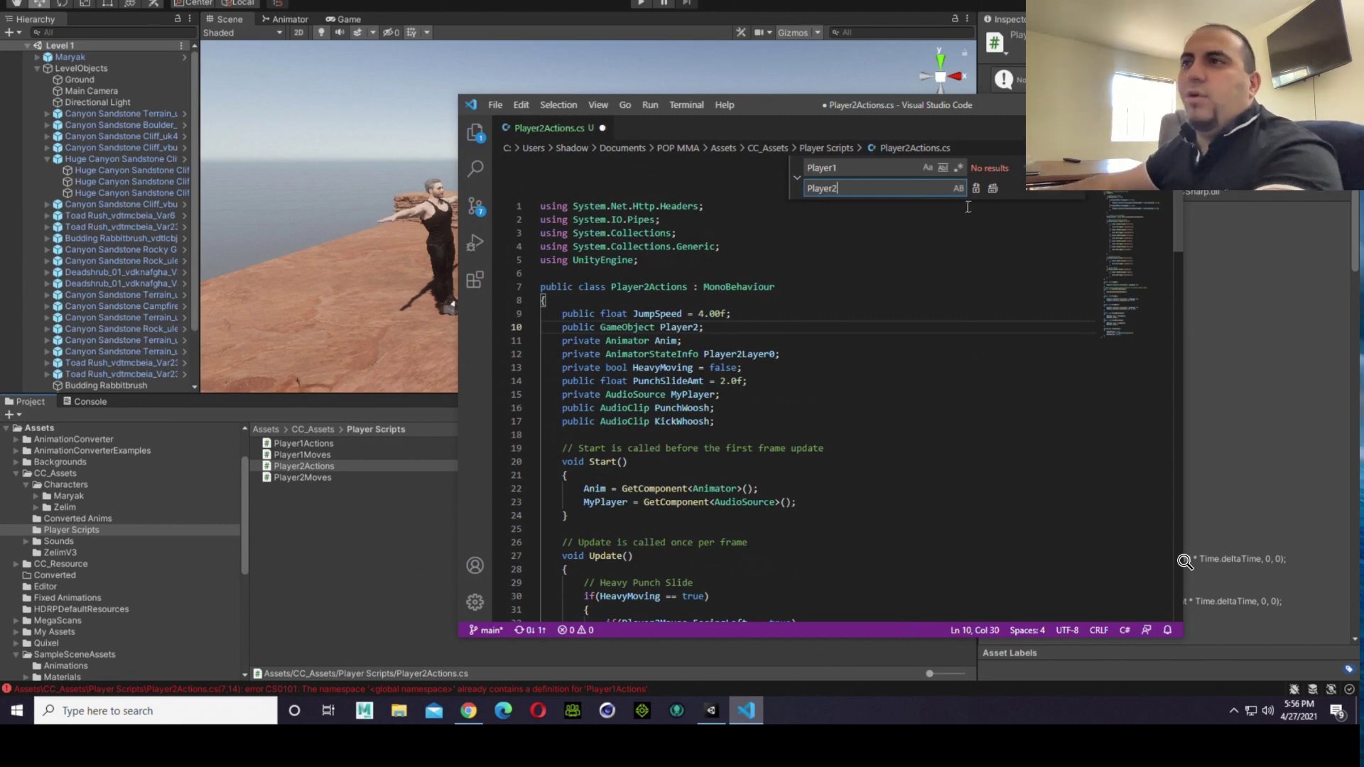
Step: Review the Player2 references in Player2Actions.cs, from the field declarations through the Heavy Punch Slide and Main Attack Button Actions code
click(918, 310)
scroll(924, 320, down, 4)
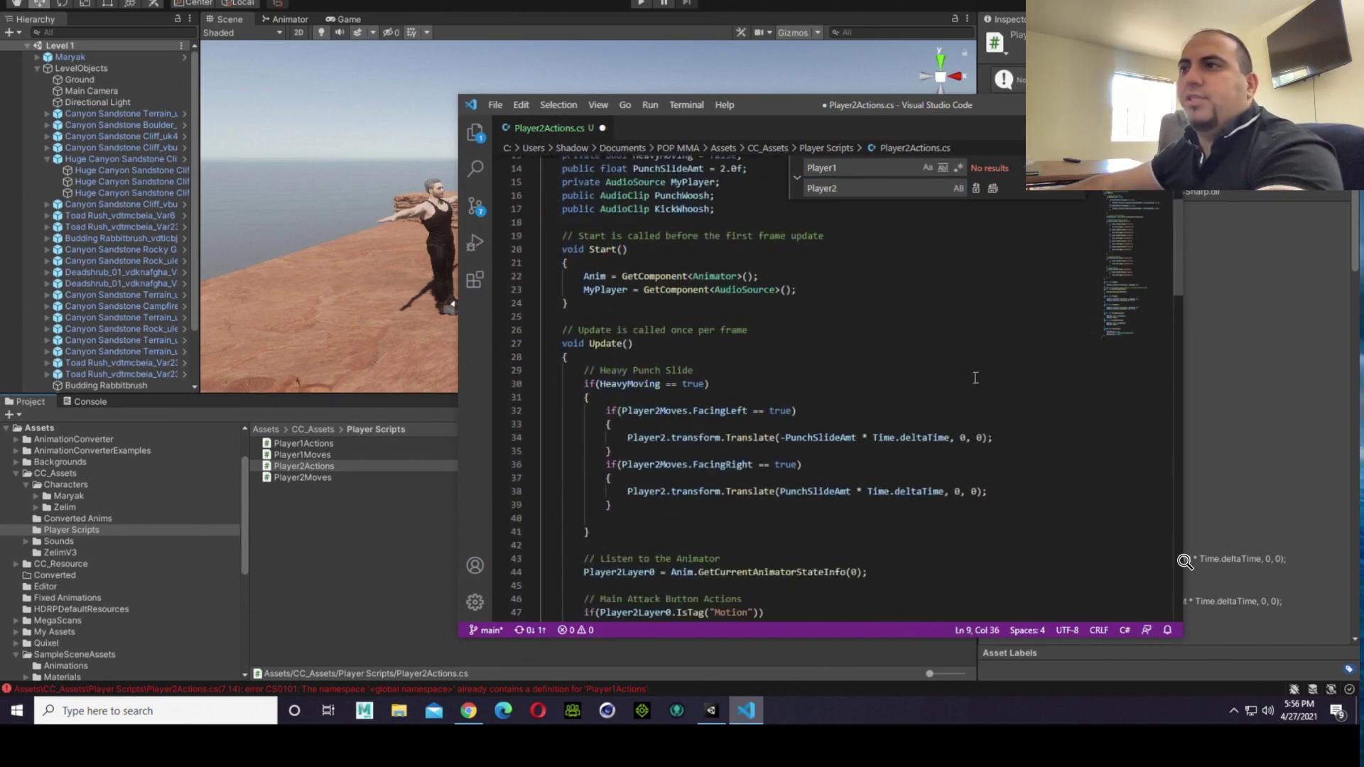
scroll(701, 453, down, 14)
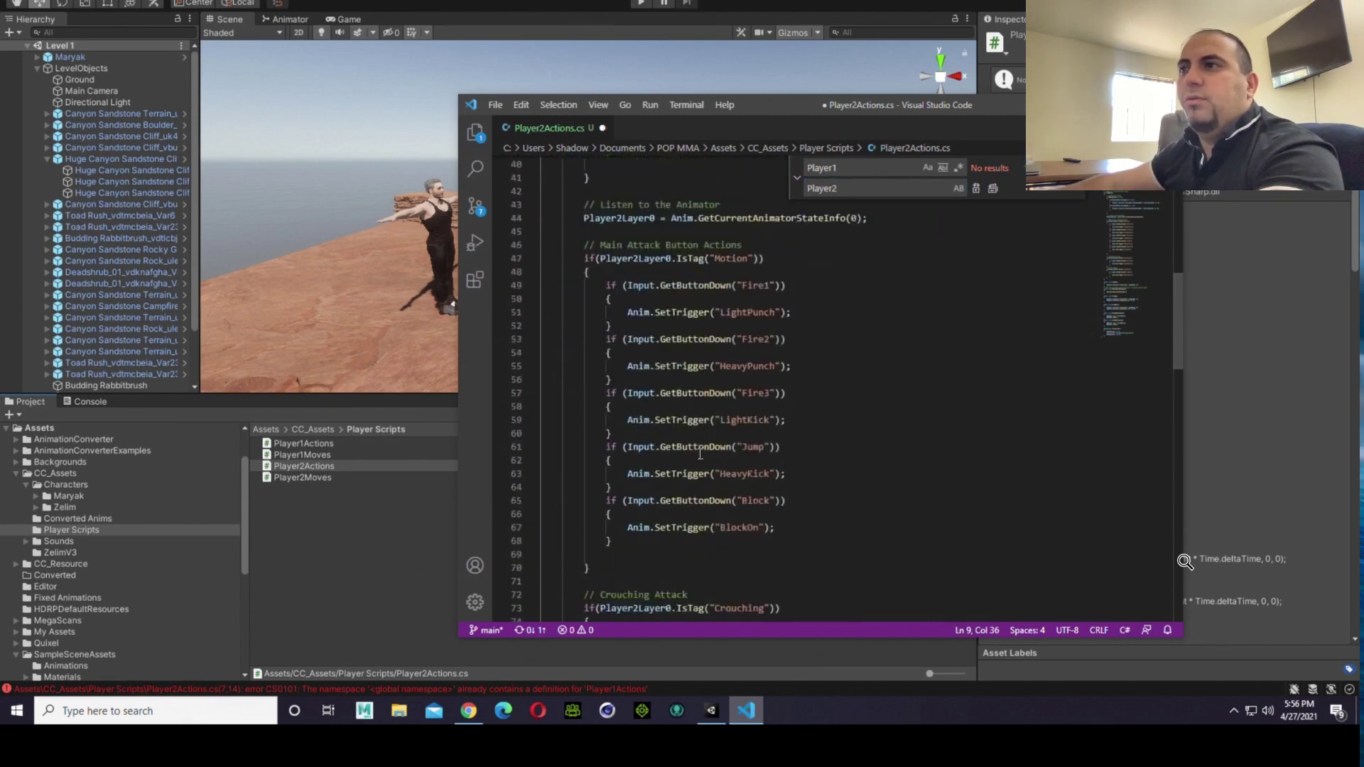
scroll(701, 453, down, 2)
scroll(868, 421, up, 20)
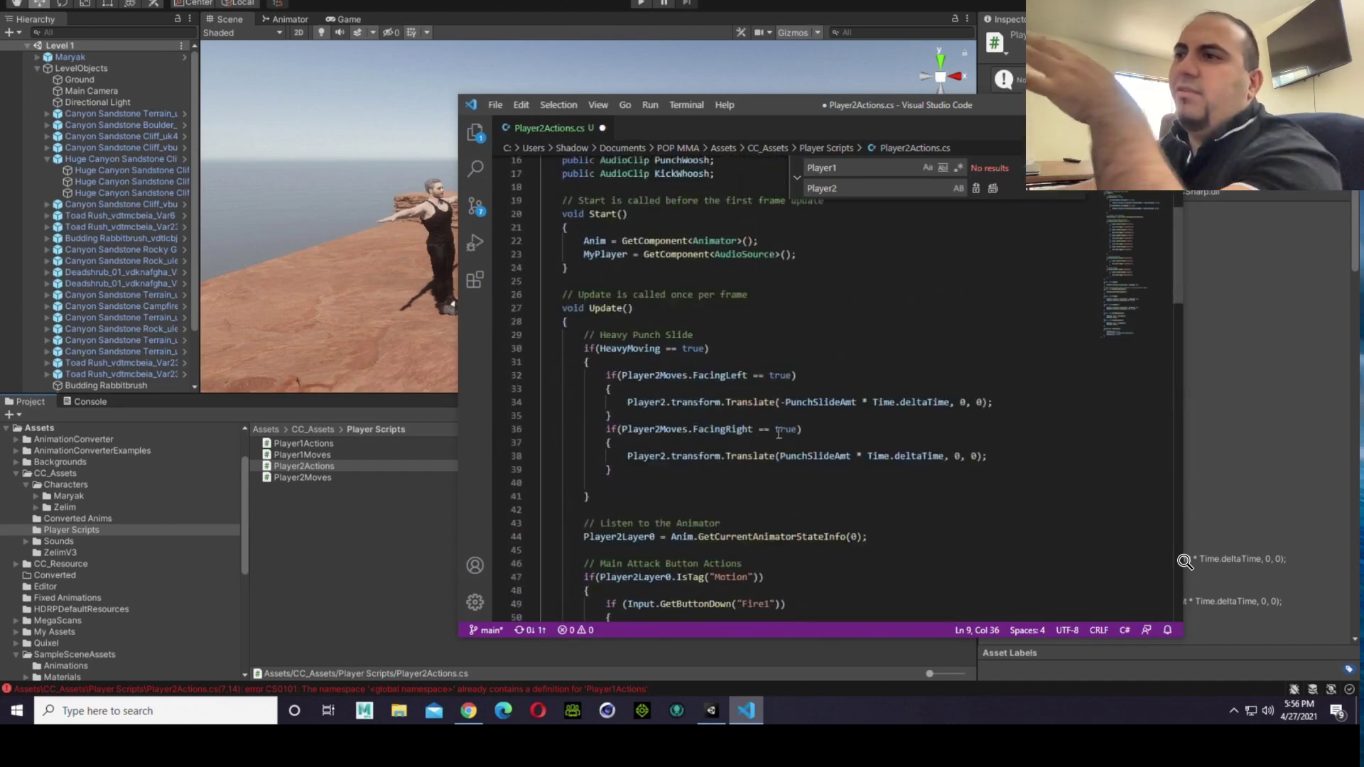
scroll(868, 421, up, 1)
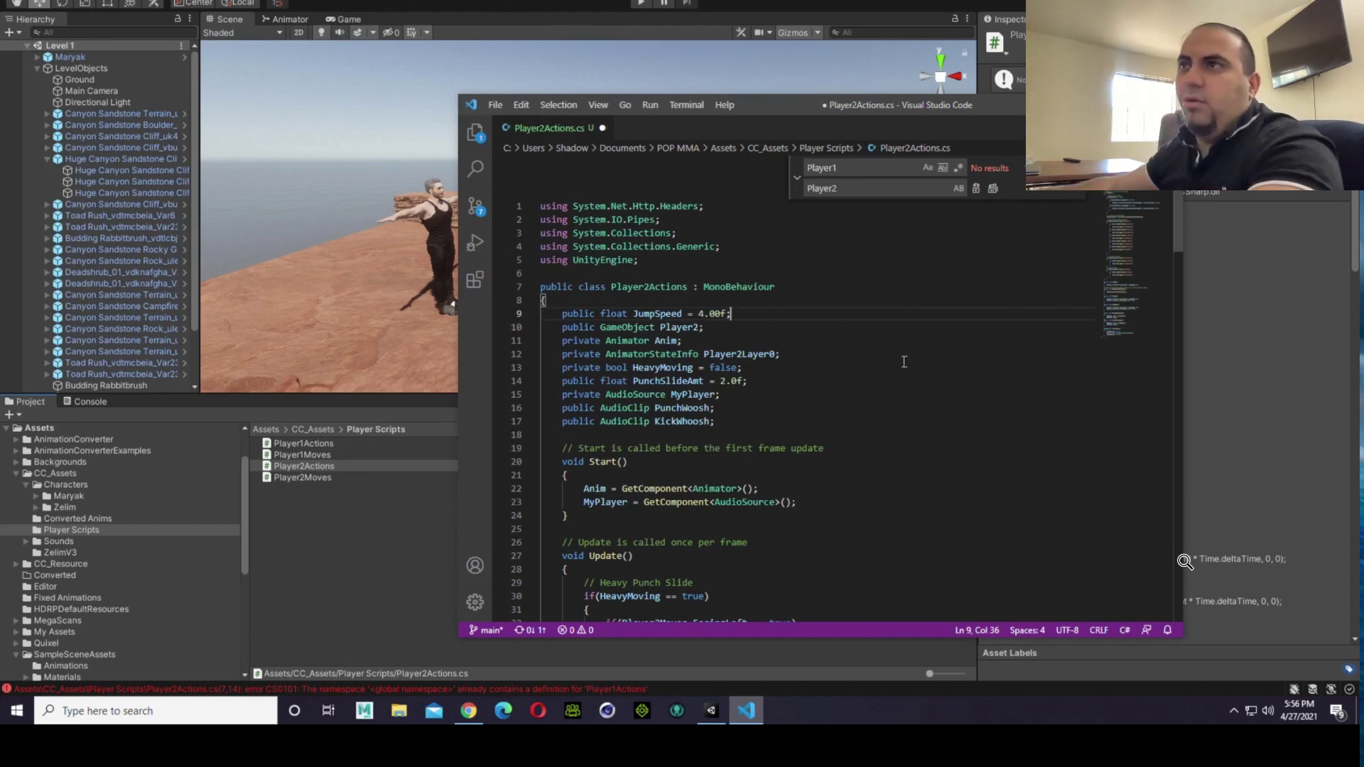
drag(770, 110, 716, 48)
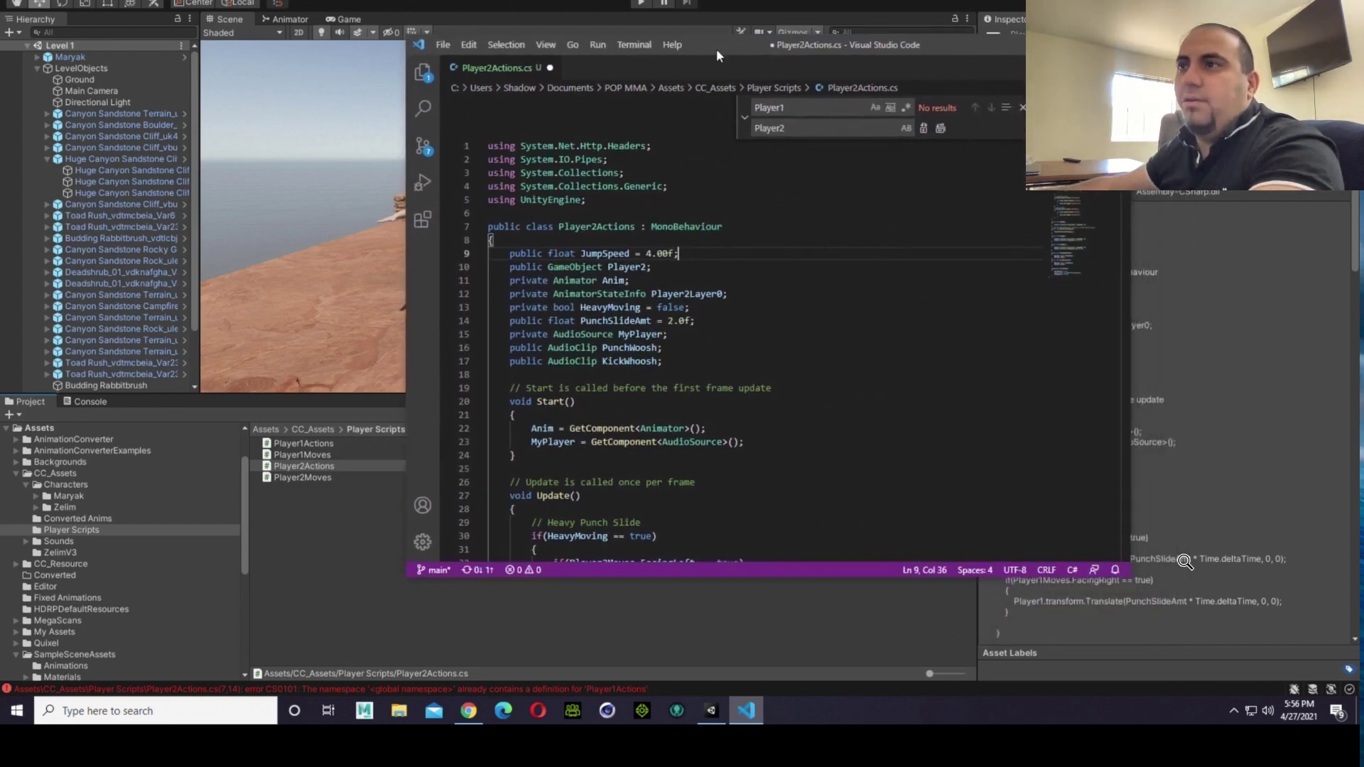
scroll(784, 312, down, 4)
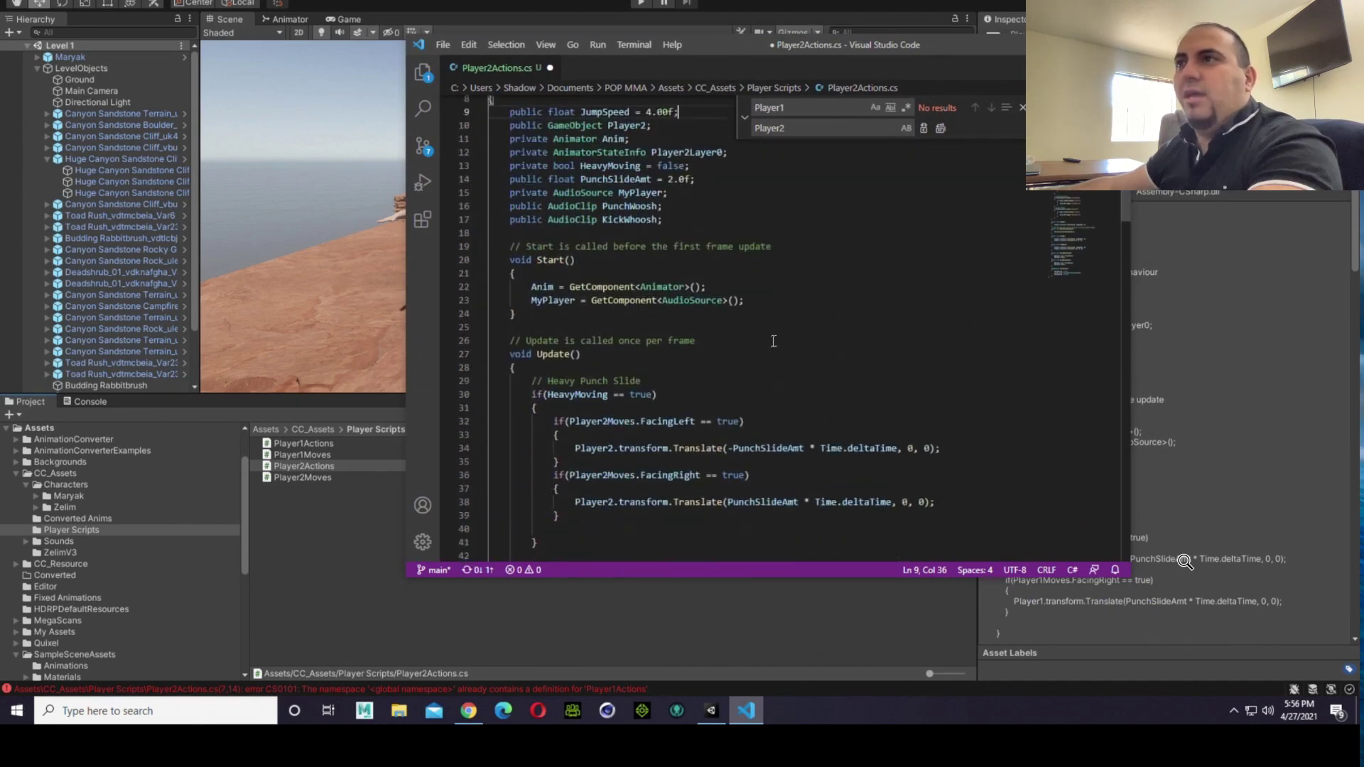
scroll(773, 353, down, 5)
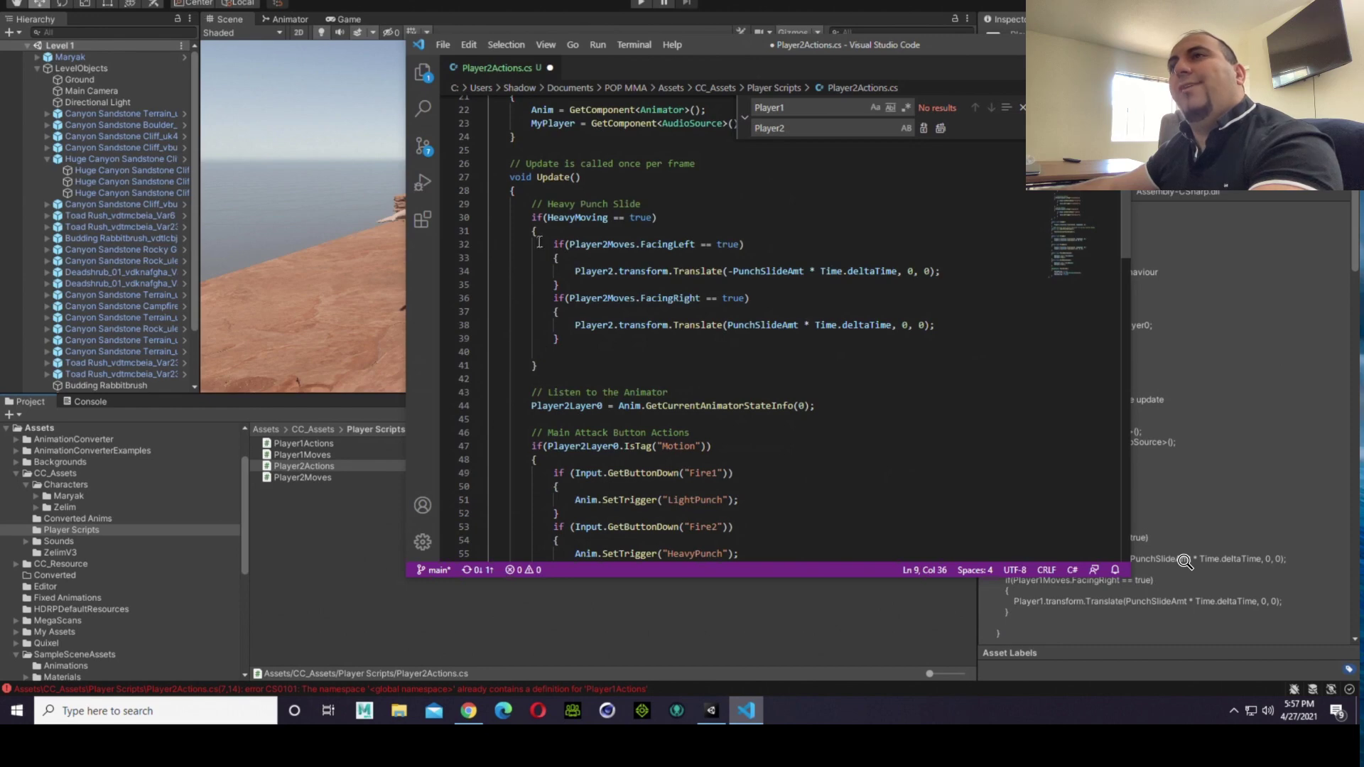
scroll(617, 238, down, 2)
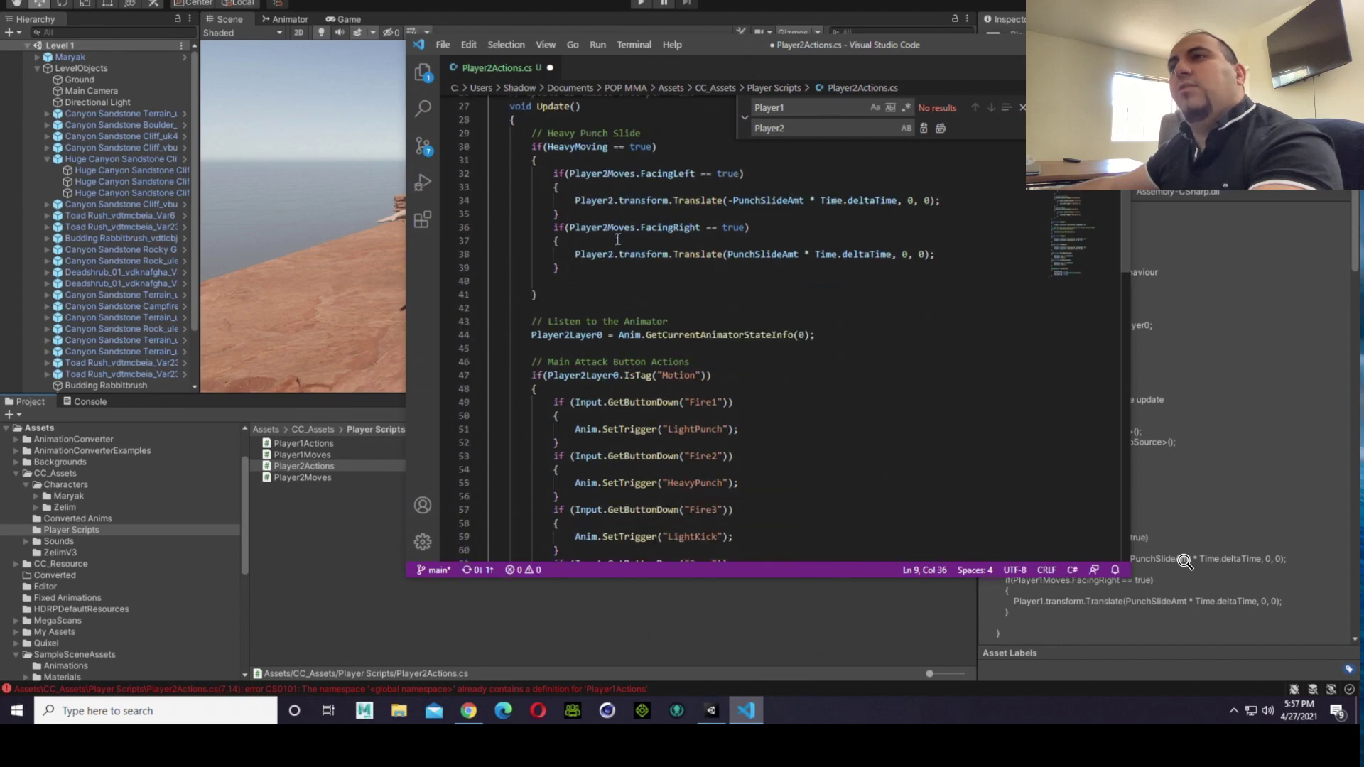
Step: Review the rest of Player2Actions.cs, from the main attack button code through the PunchSlide coroutine
scroll(617, 239, down, 2)
scroll(625, 245, down, 3)
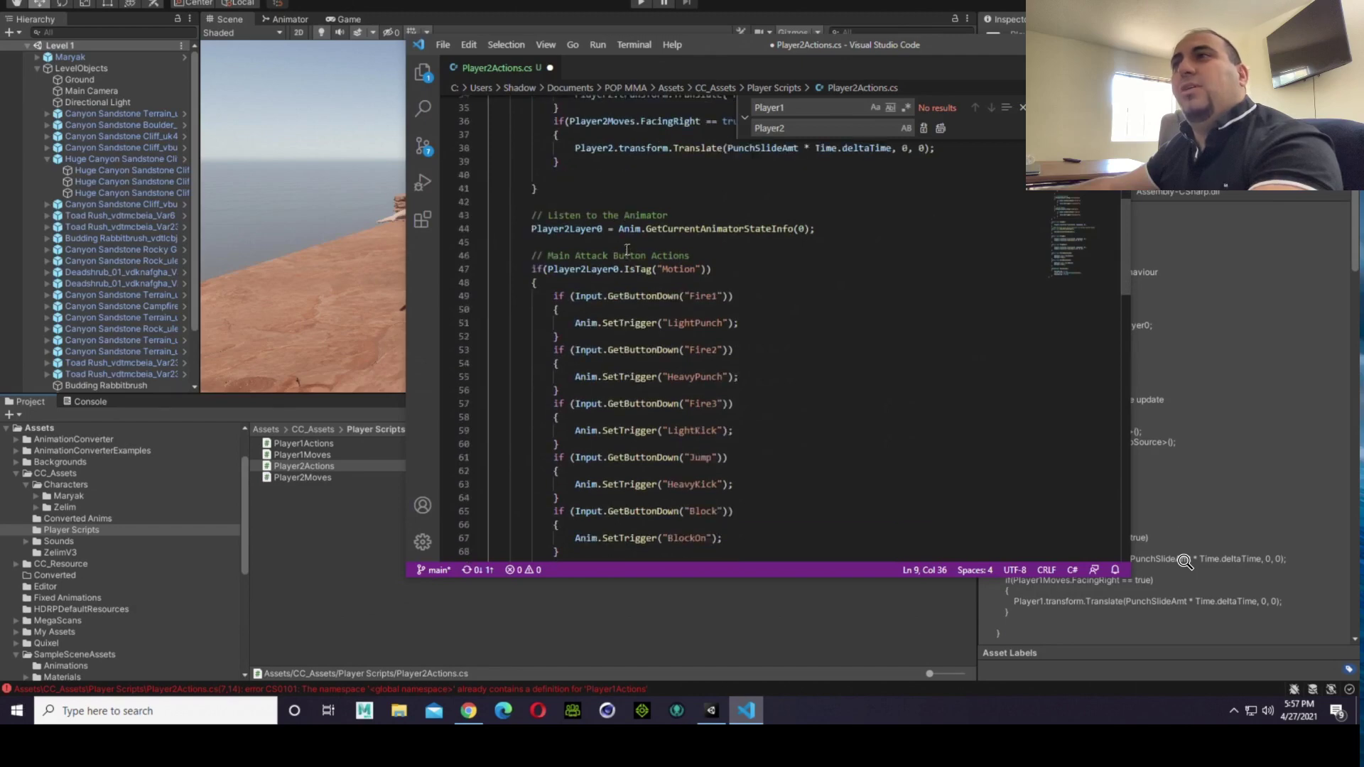
scroll(627, 250, down, 2)
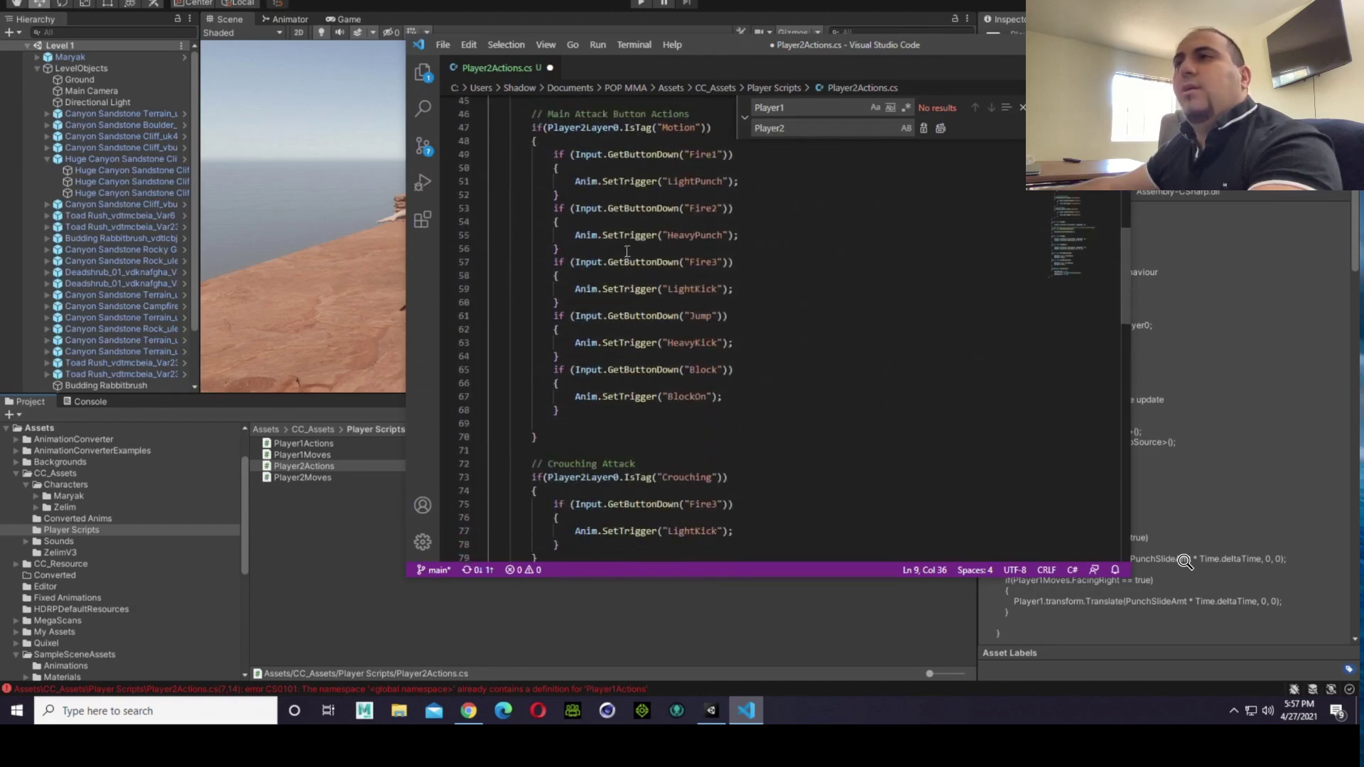
scroll(627, 251, down, 3)
scroll(627, 251, down, 6)
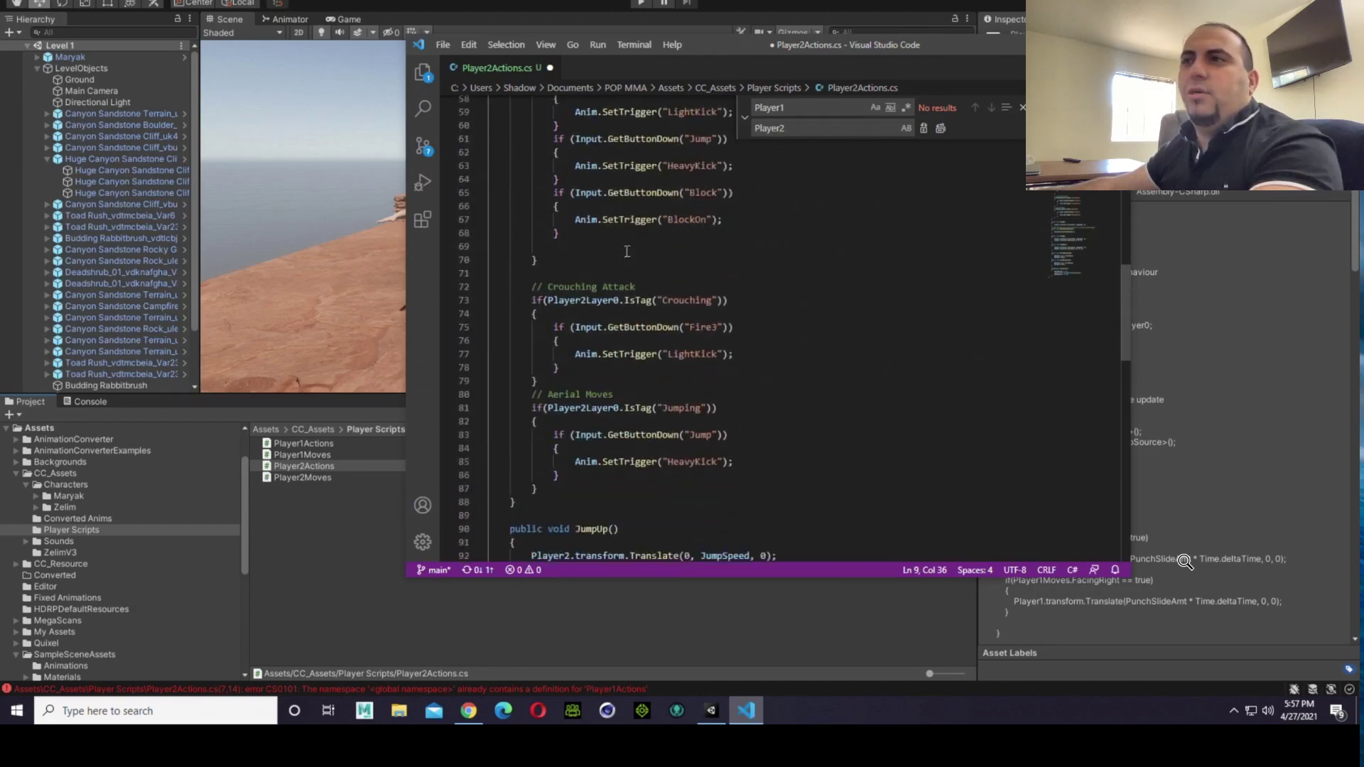
scroll(627, 251, down, 5)
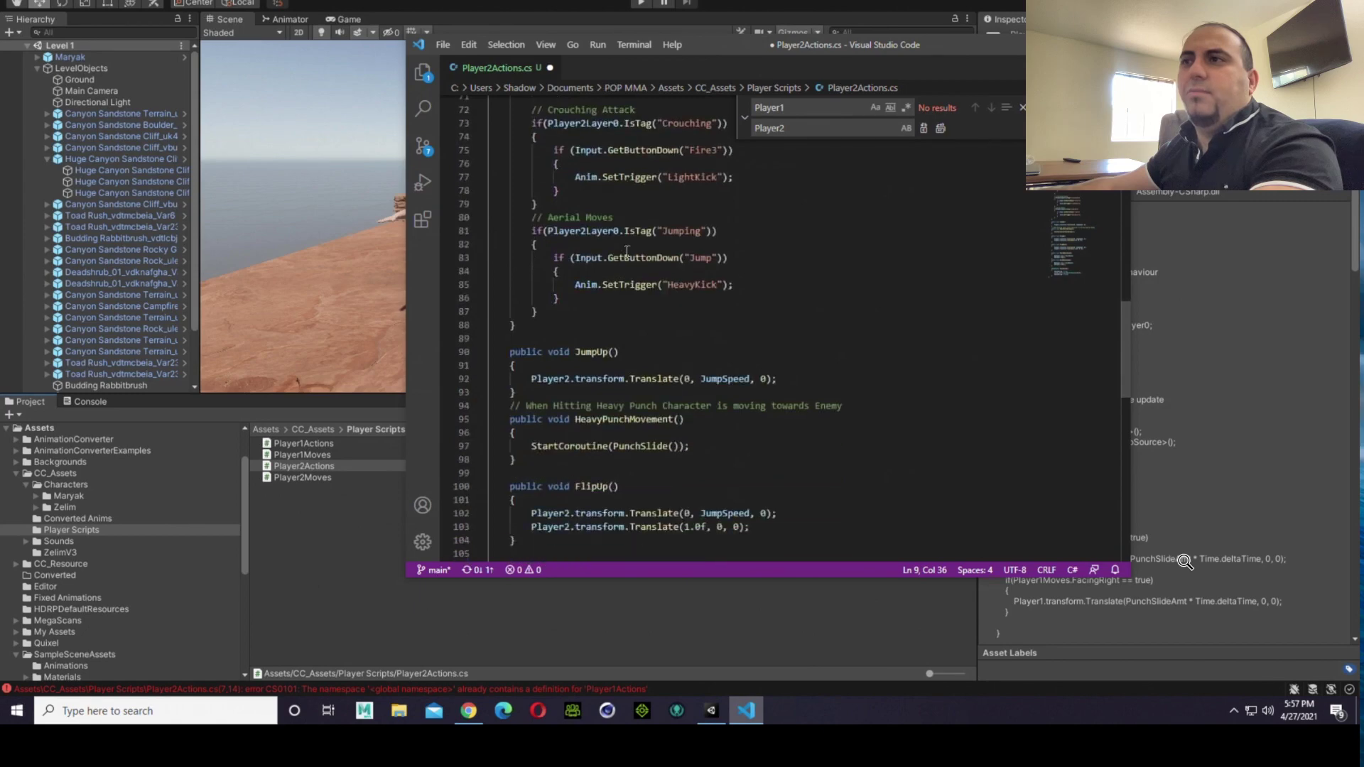
scroll(626, 251, down, 6)
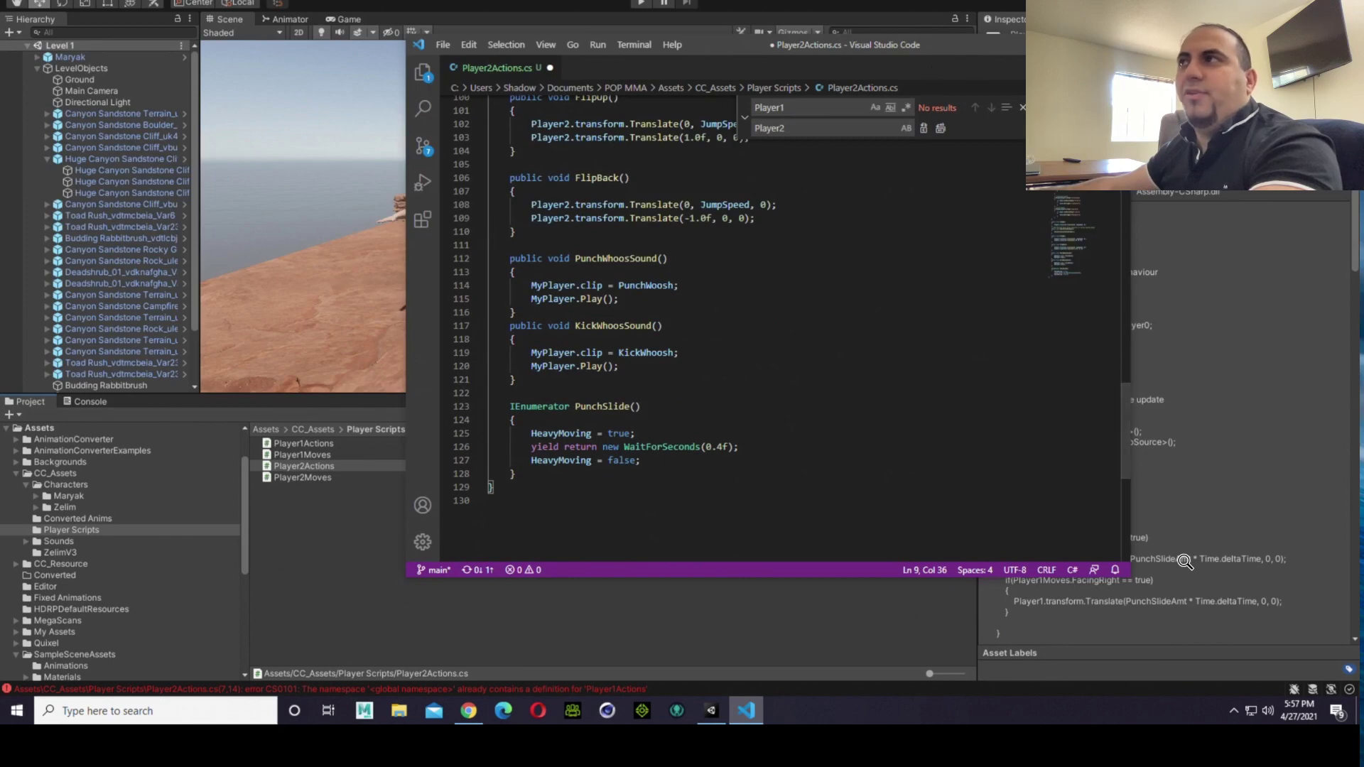
Step: Close the find and replace box and save Player2Actions.cs
click(1023, 108)
scroll(896, 314, up, 20)
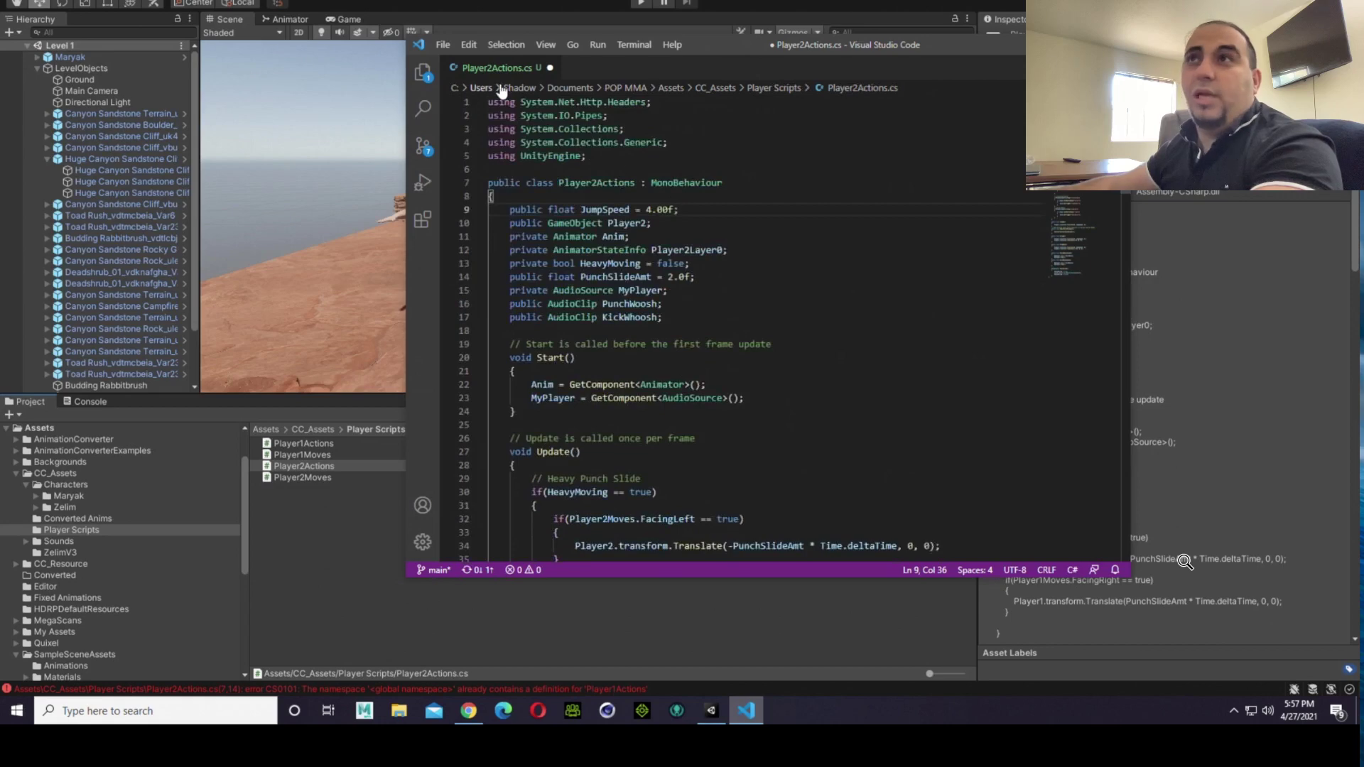
click(448, 45)
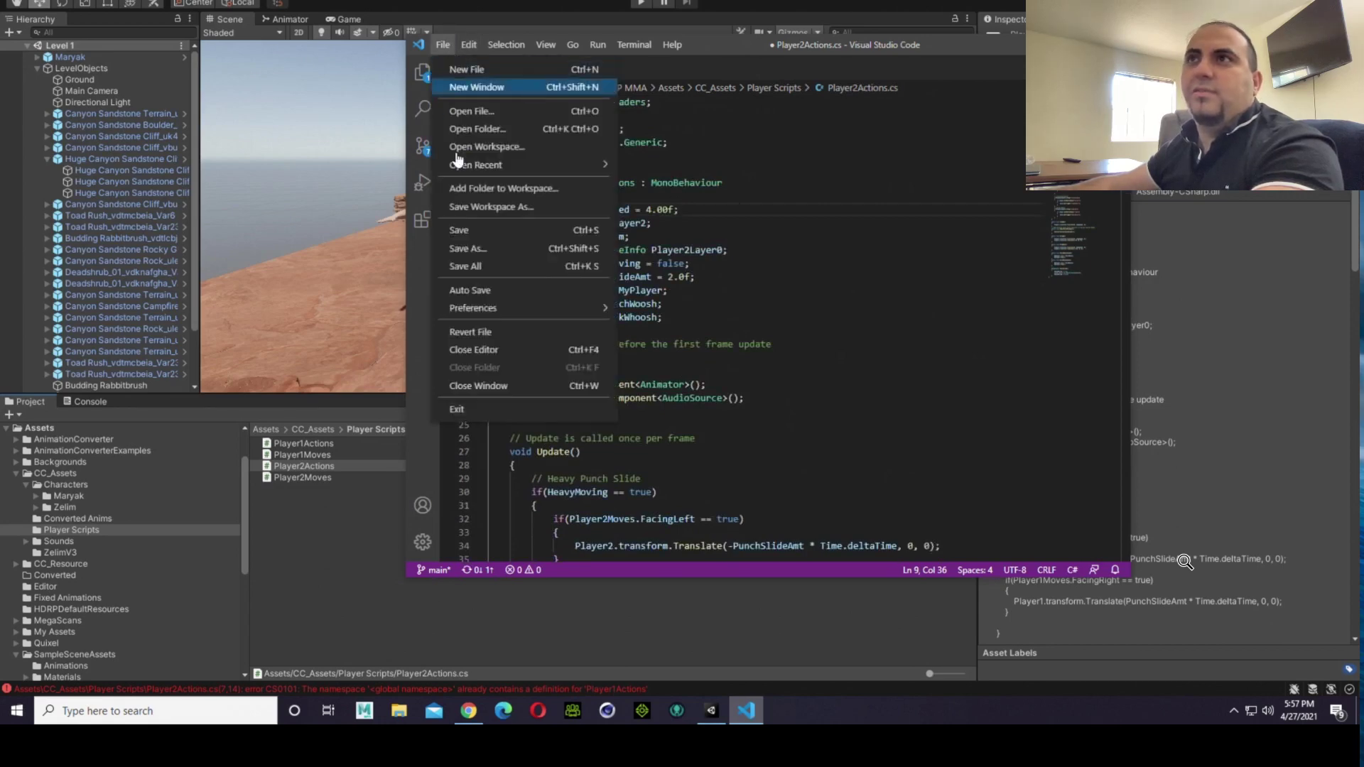
click(465, 227)
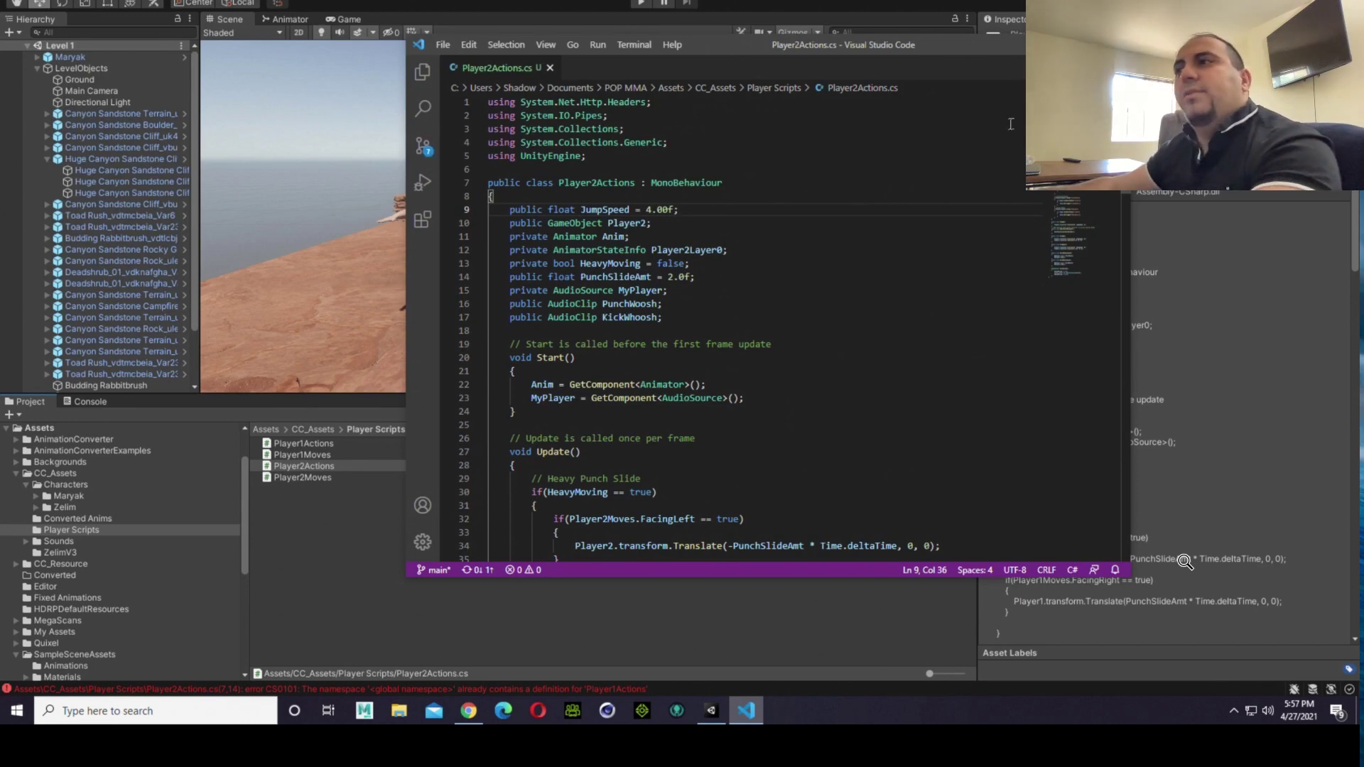
Step: Look over the Heavy Punch Slide and Main Attack Button Actions code in the saved Player2Actions.cs
scroll(749, 416, down, 4)
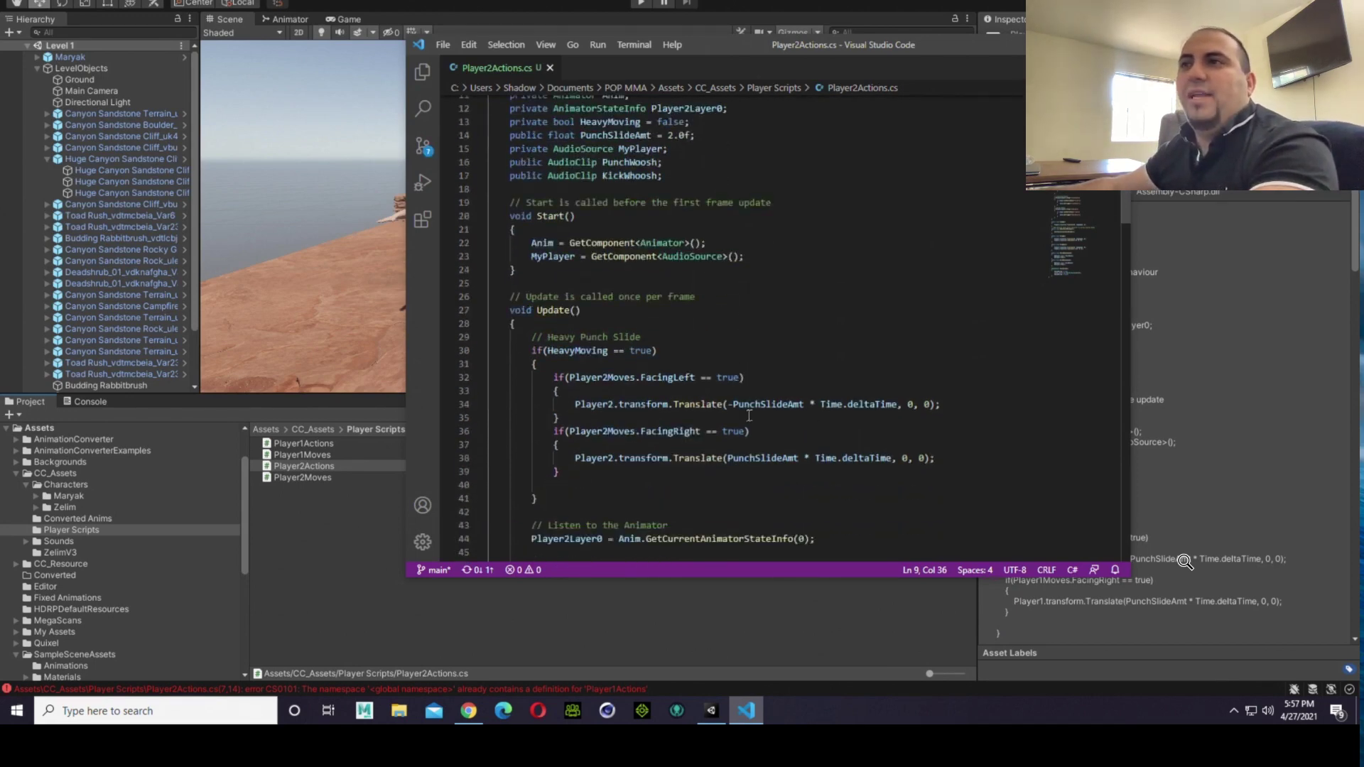
scroll(544, 333, down, 10)
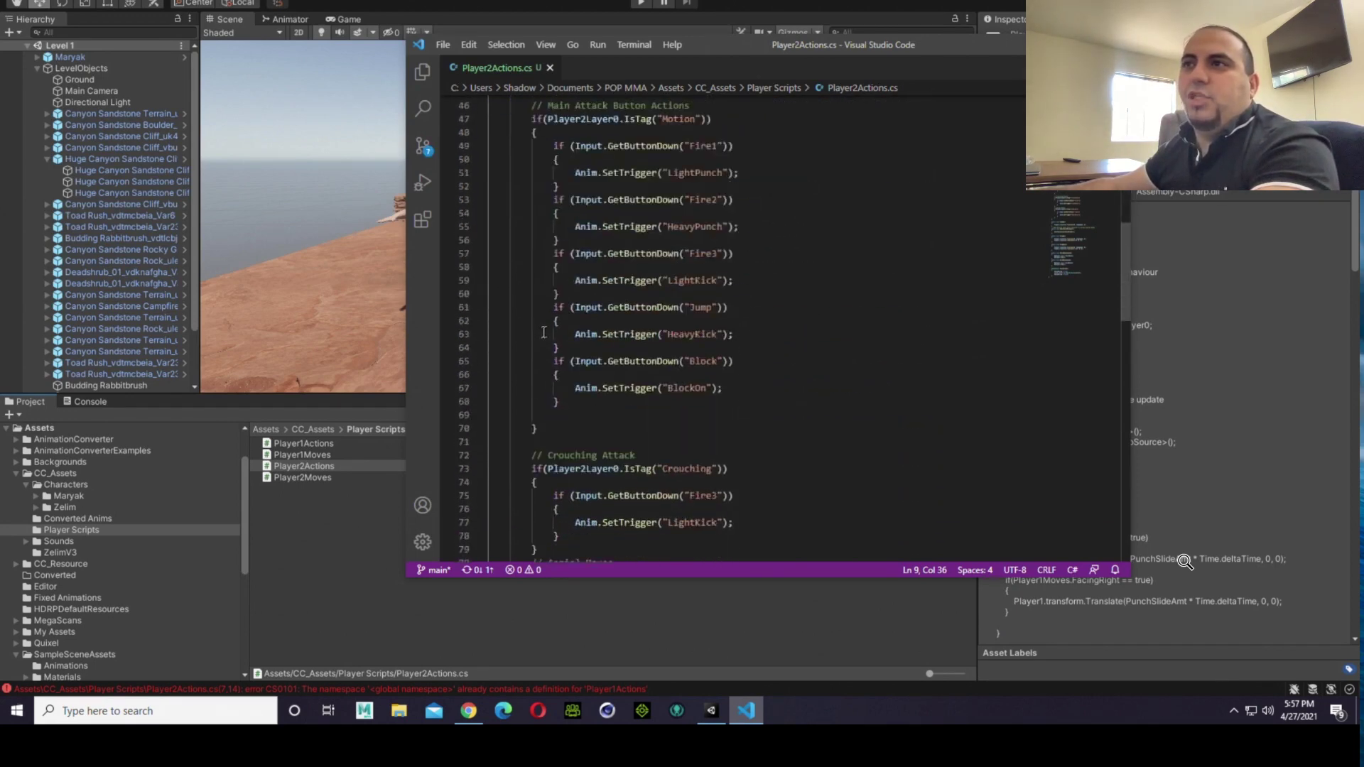
scroll(669, 291, up, 1)
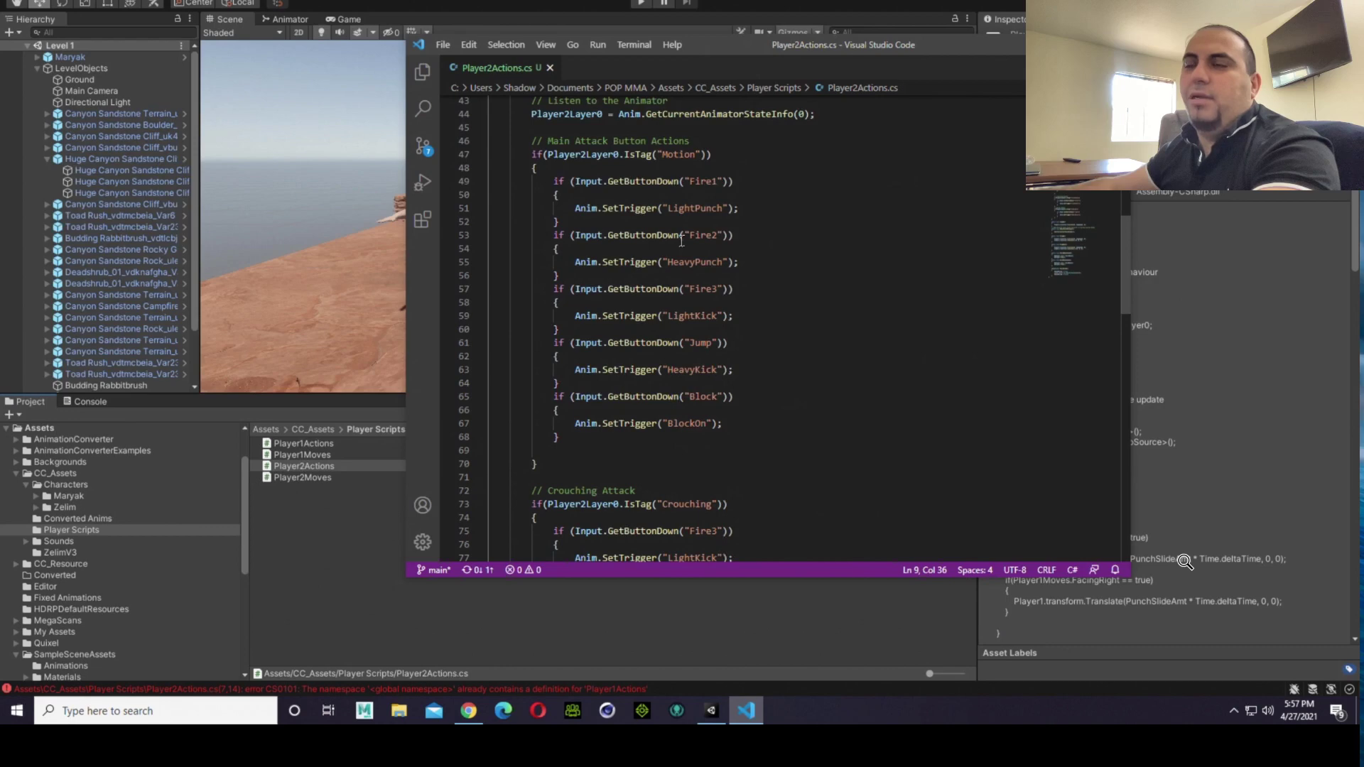
scroll(682, 243, up, 6)
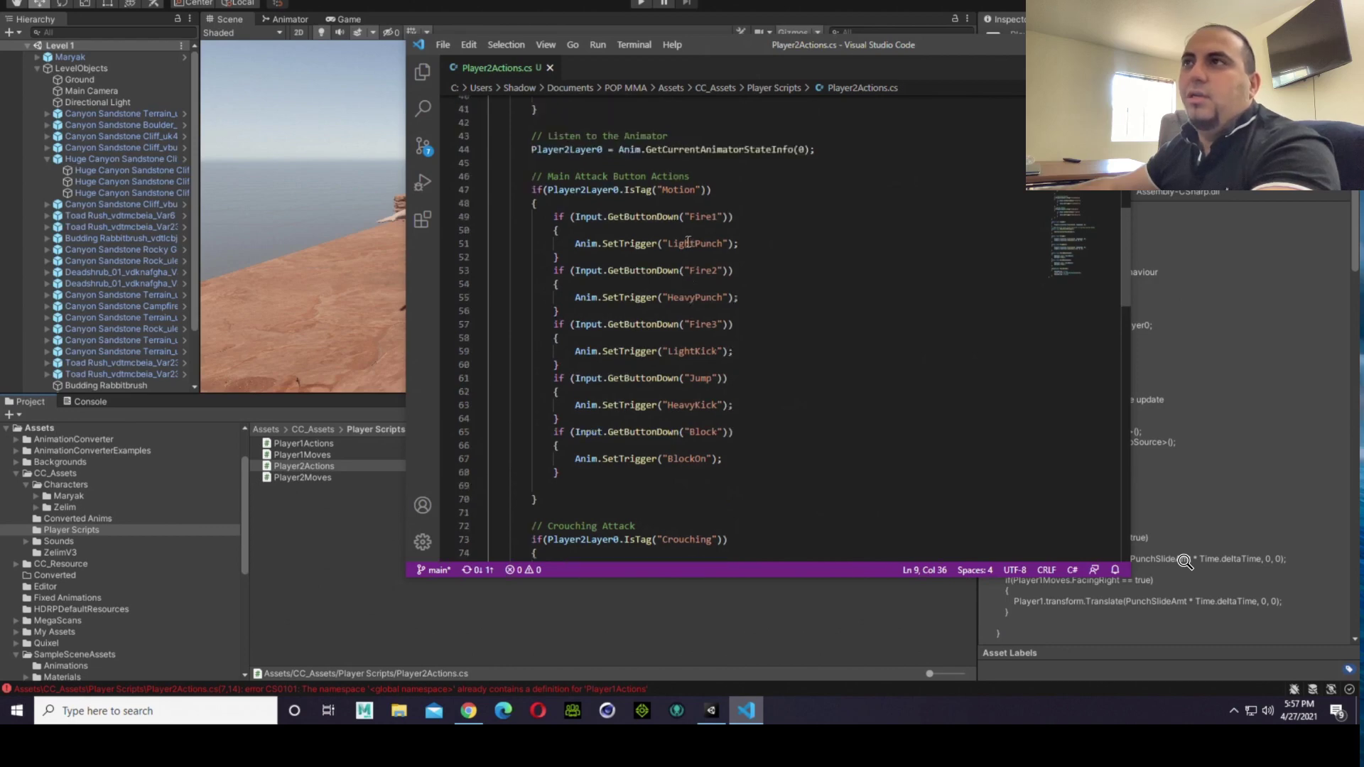
scroll(683, 243, up, 5)
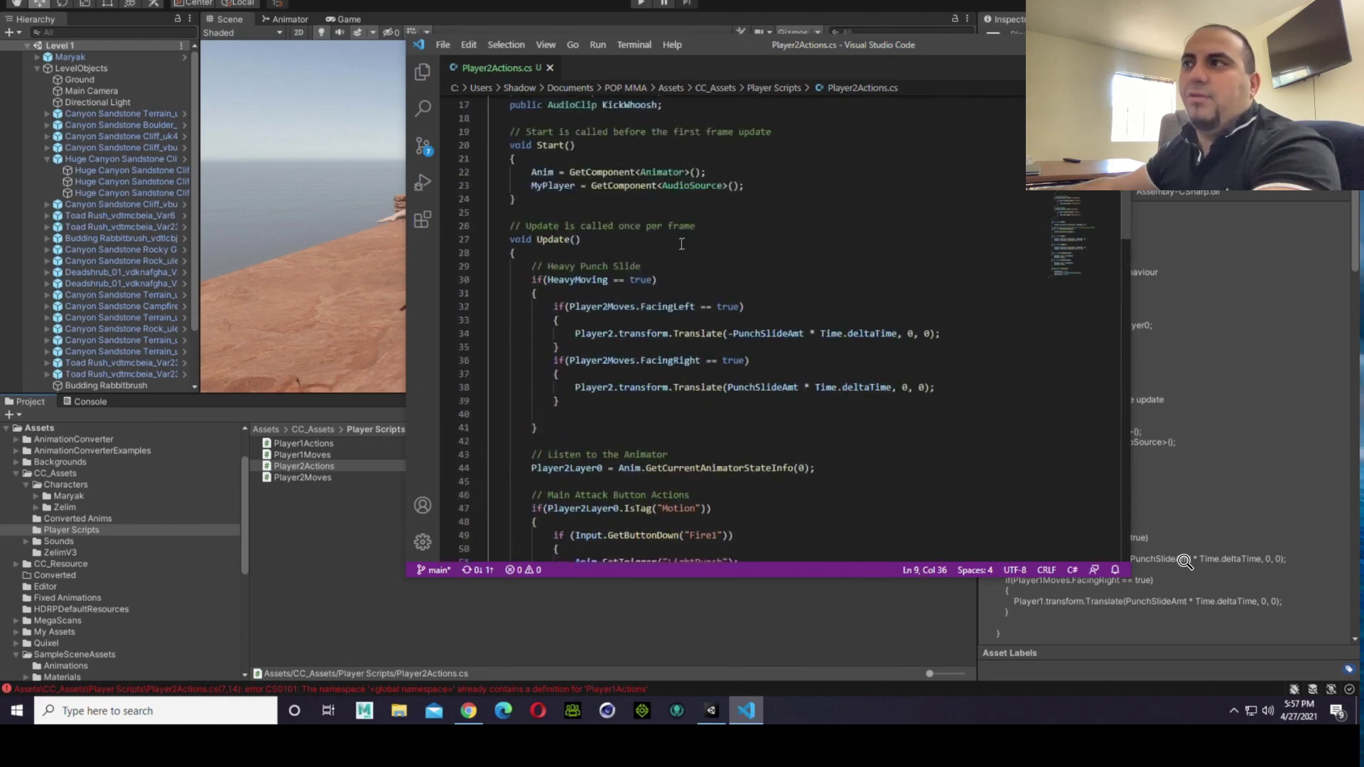
scroll(682, 245, up, 3)
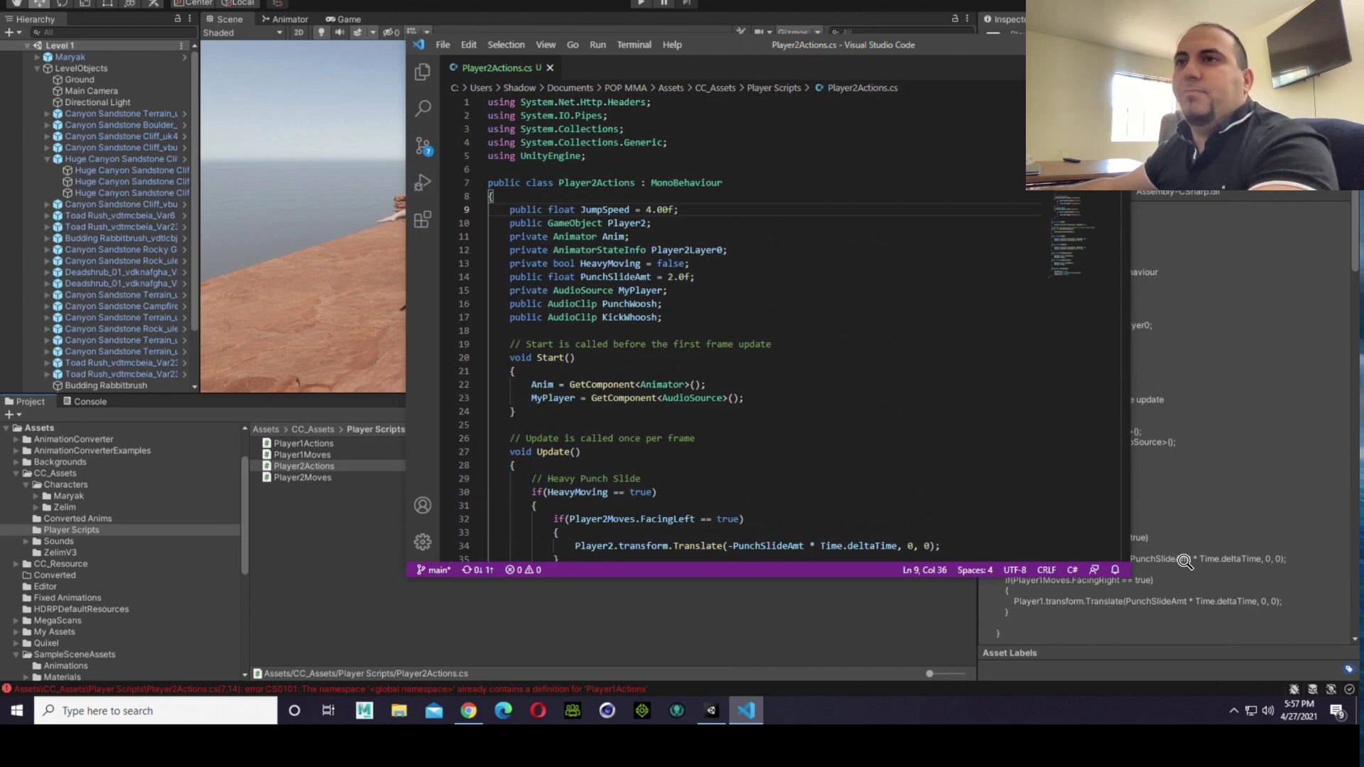
Step: Close the code editor, open the Player2Moves script from Unity's Player Scripts folder, and dismiss the C# extensions recommendation
click(1114, 44)
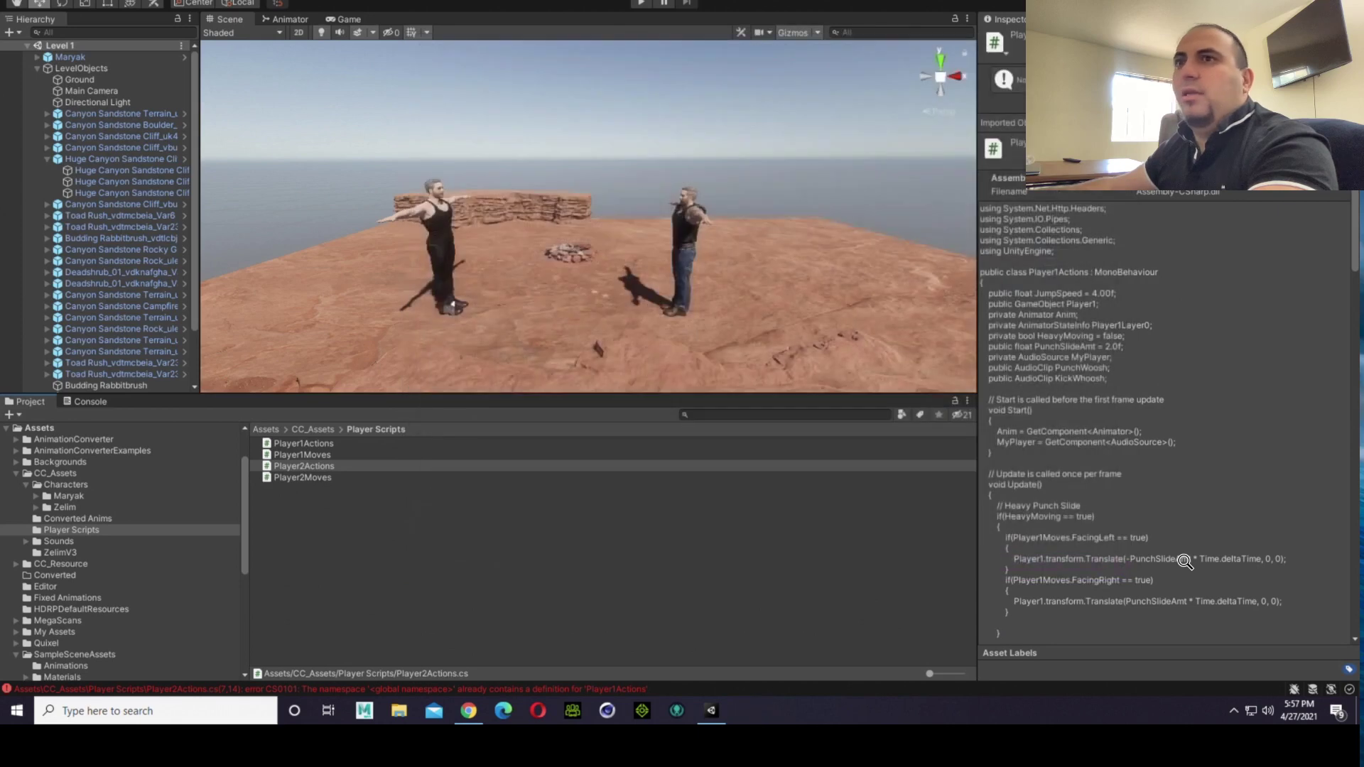
click(293, 477)
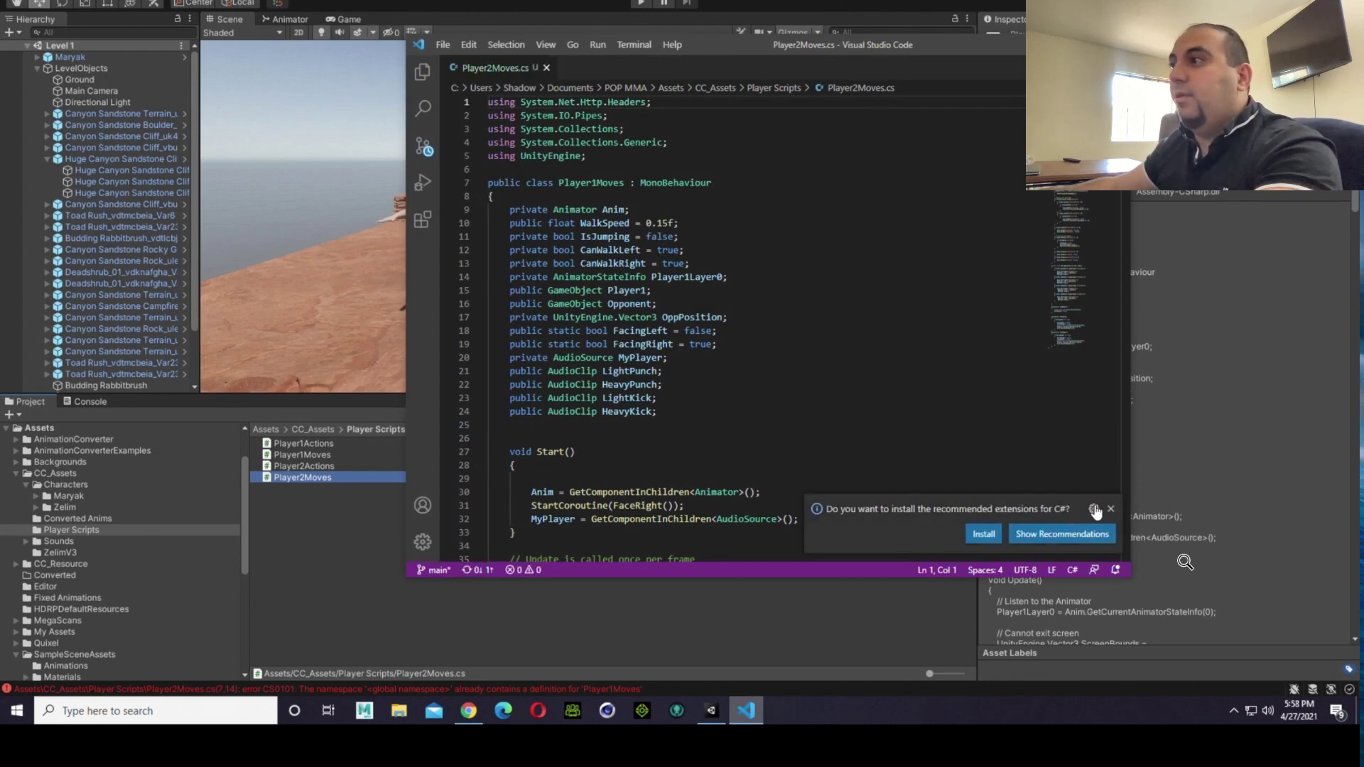
click(1111, 511)
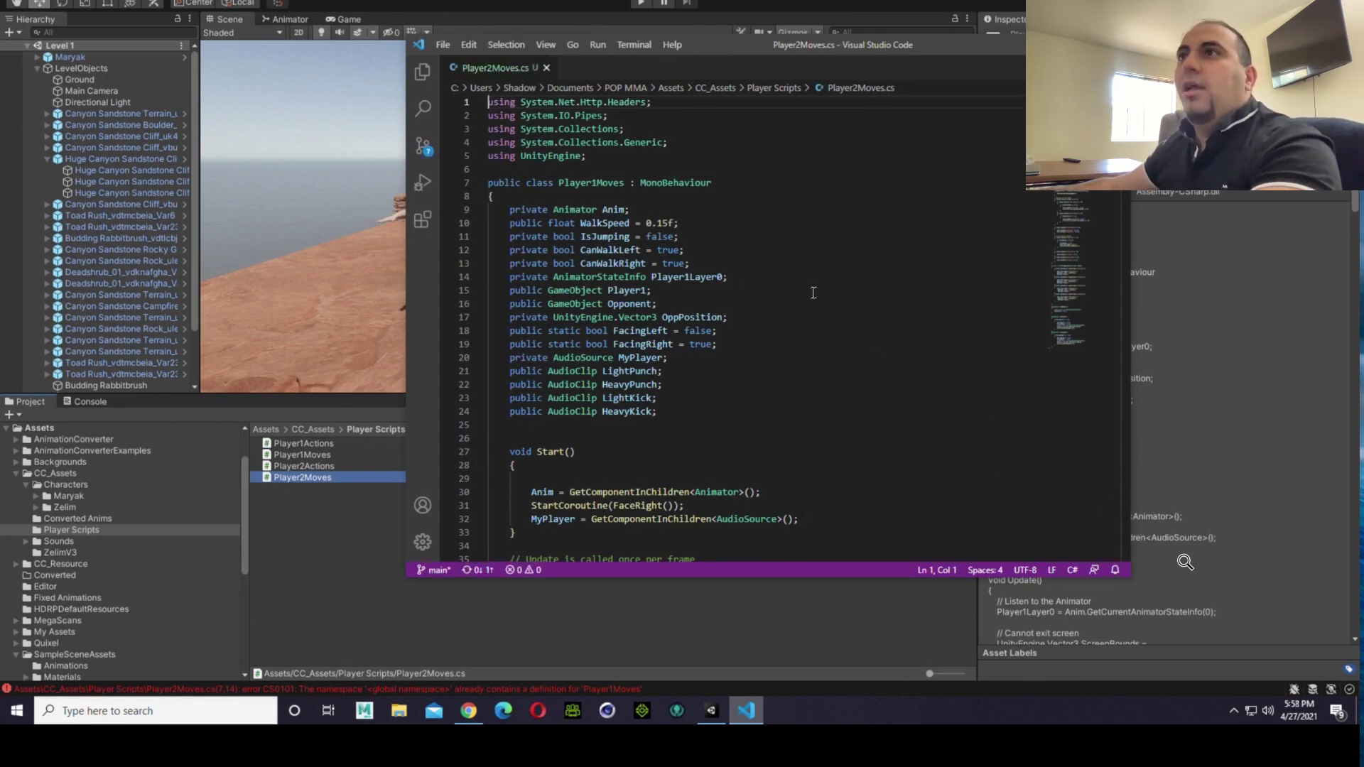
Step: Examine the Player1 references in Player2Moves.cs, including the GameObject field and the animator code in Update
scroll(836, 304, down, 5)
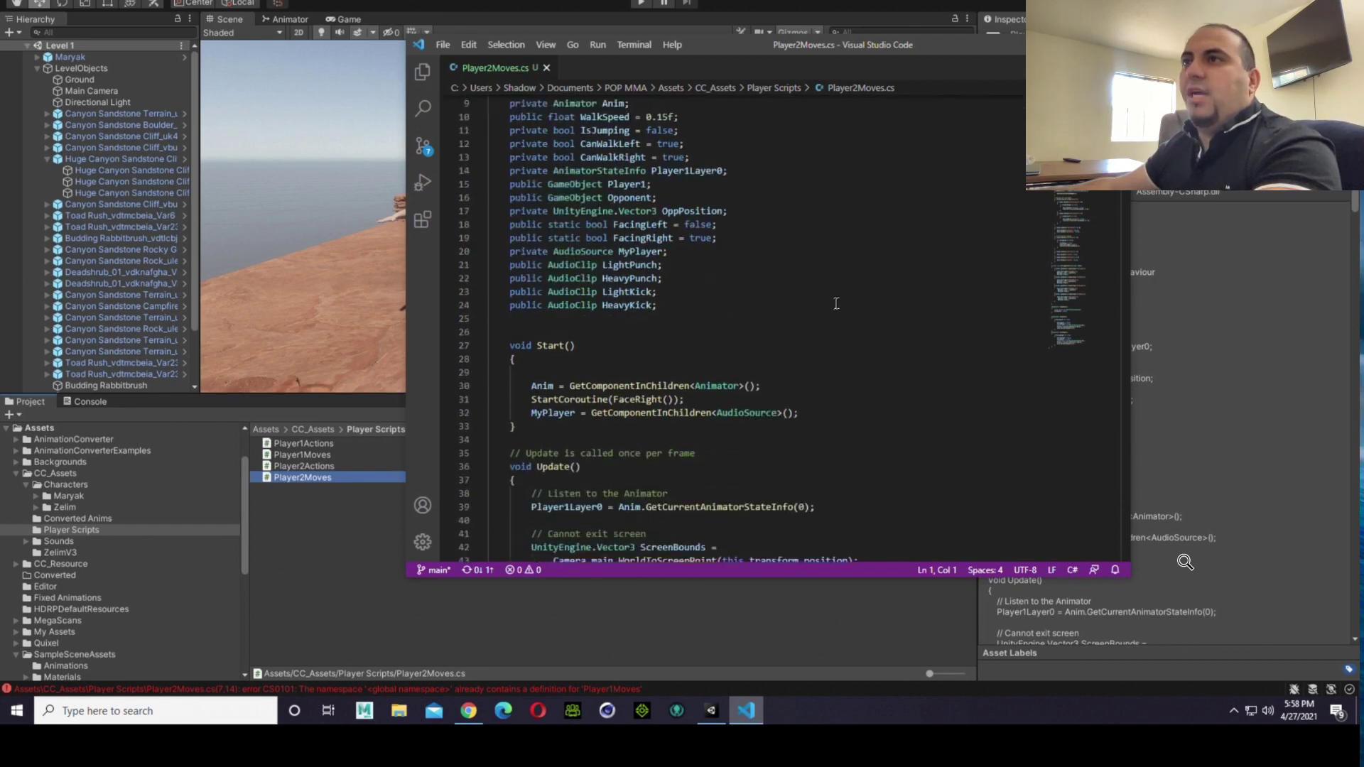
scroll(836, 304, down, 1)
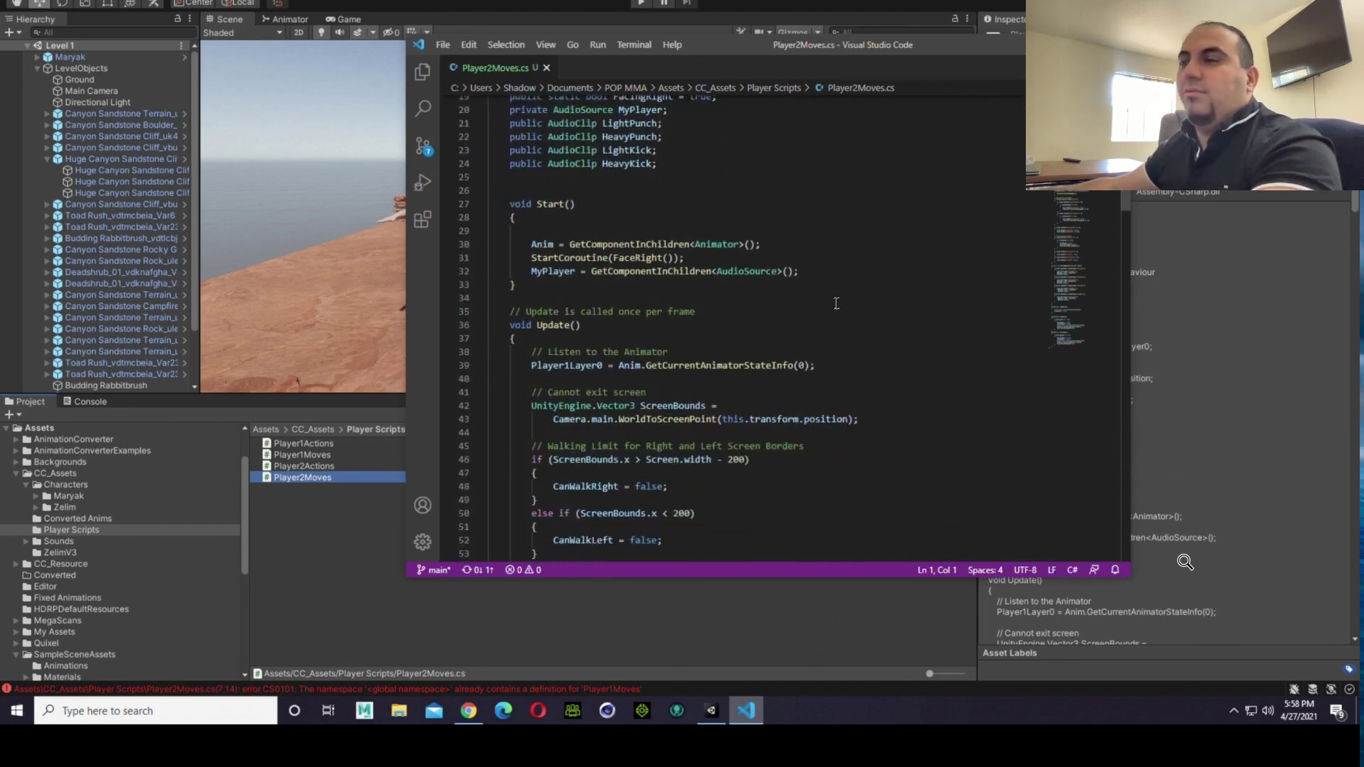
scroll(668, 341, up, 5)
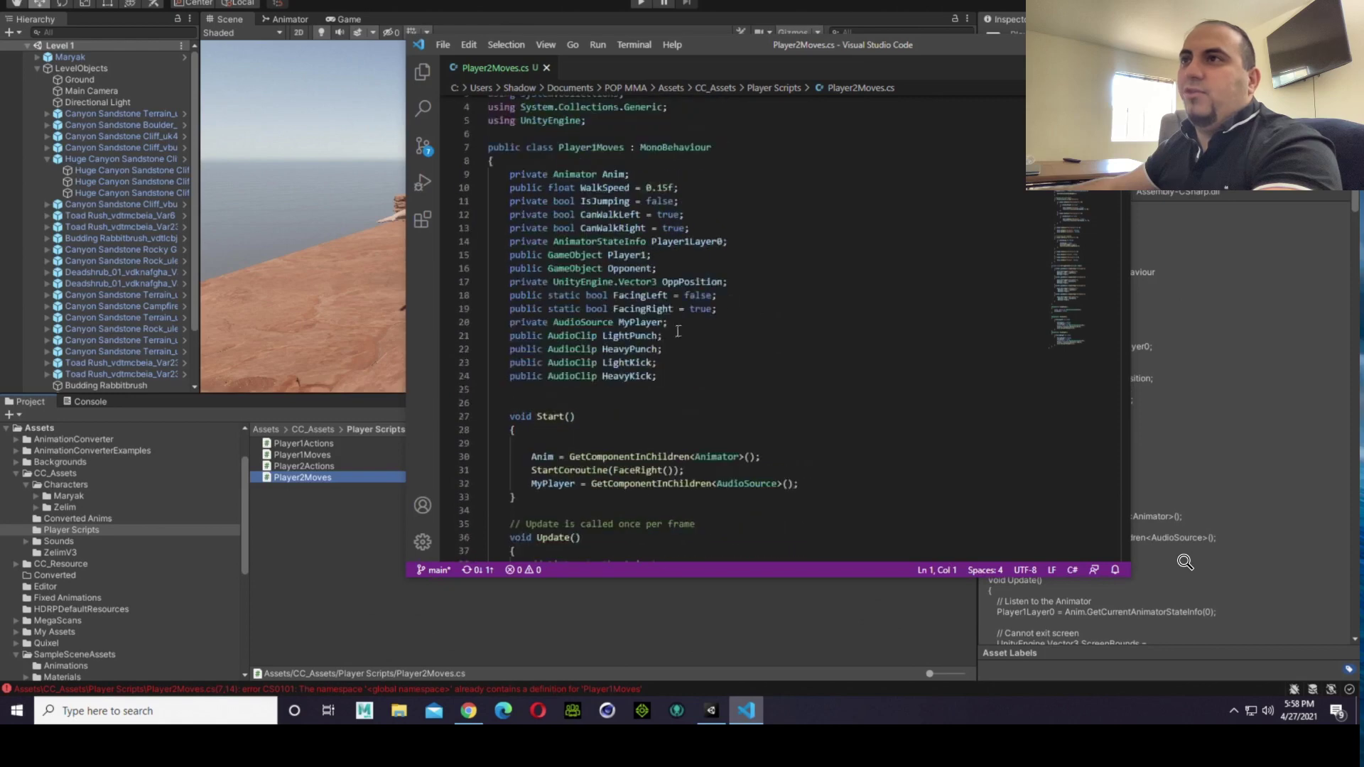
click(750, 284)
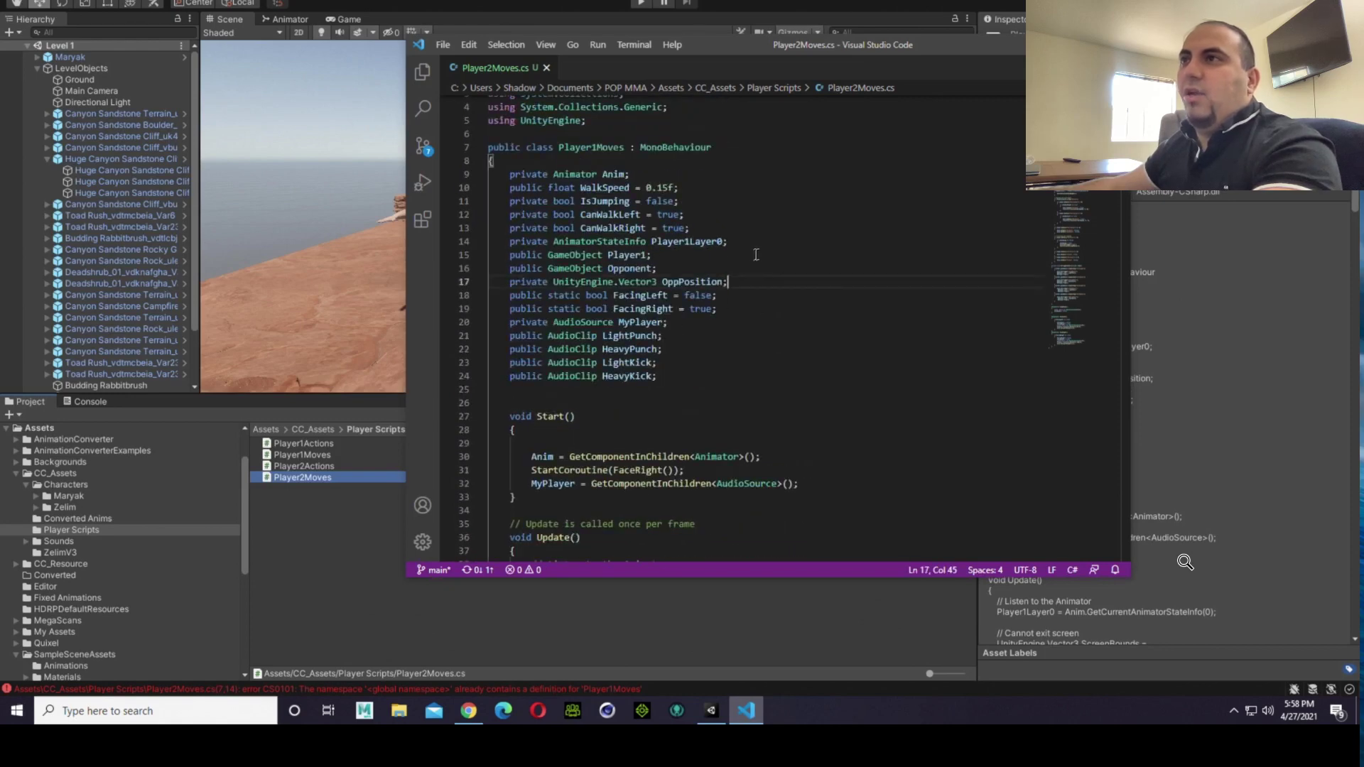
click(646, 254)
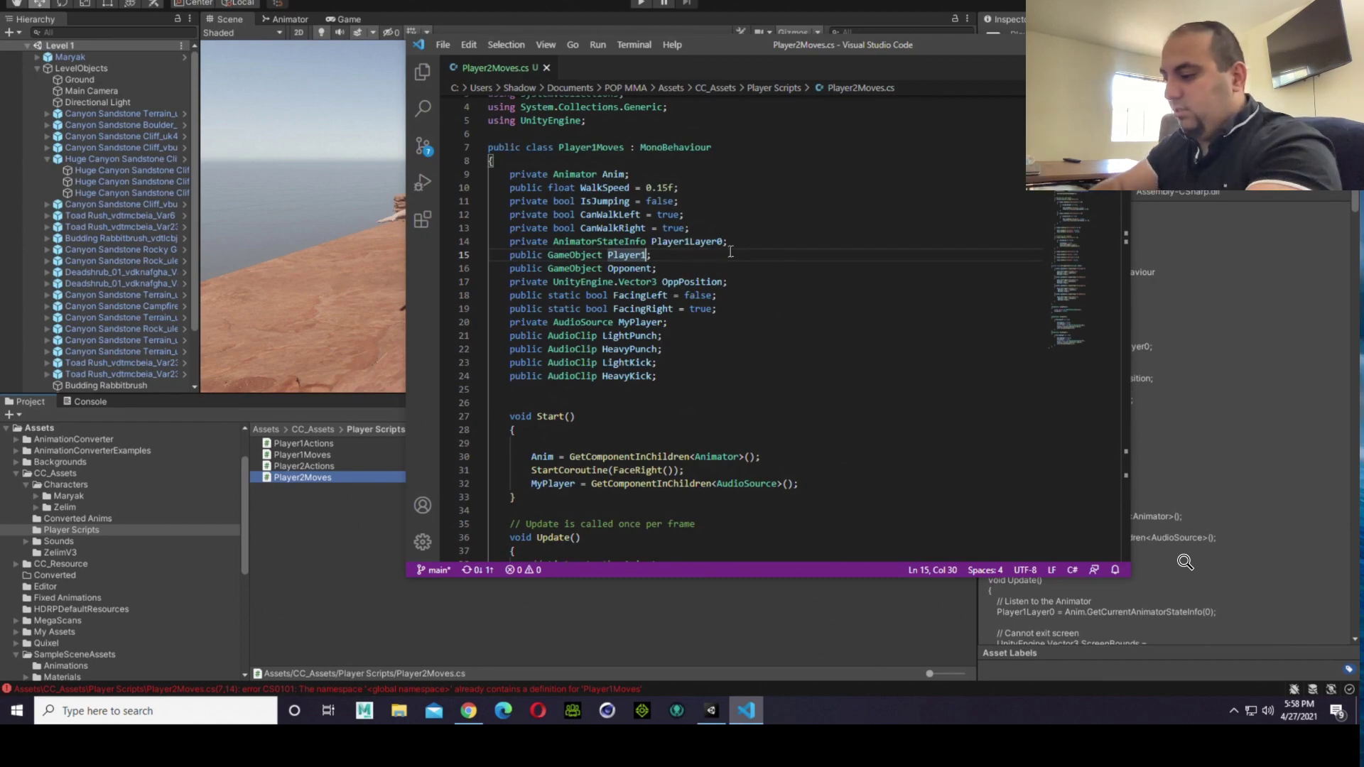
key(super+f)
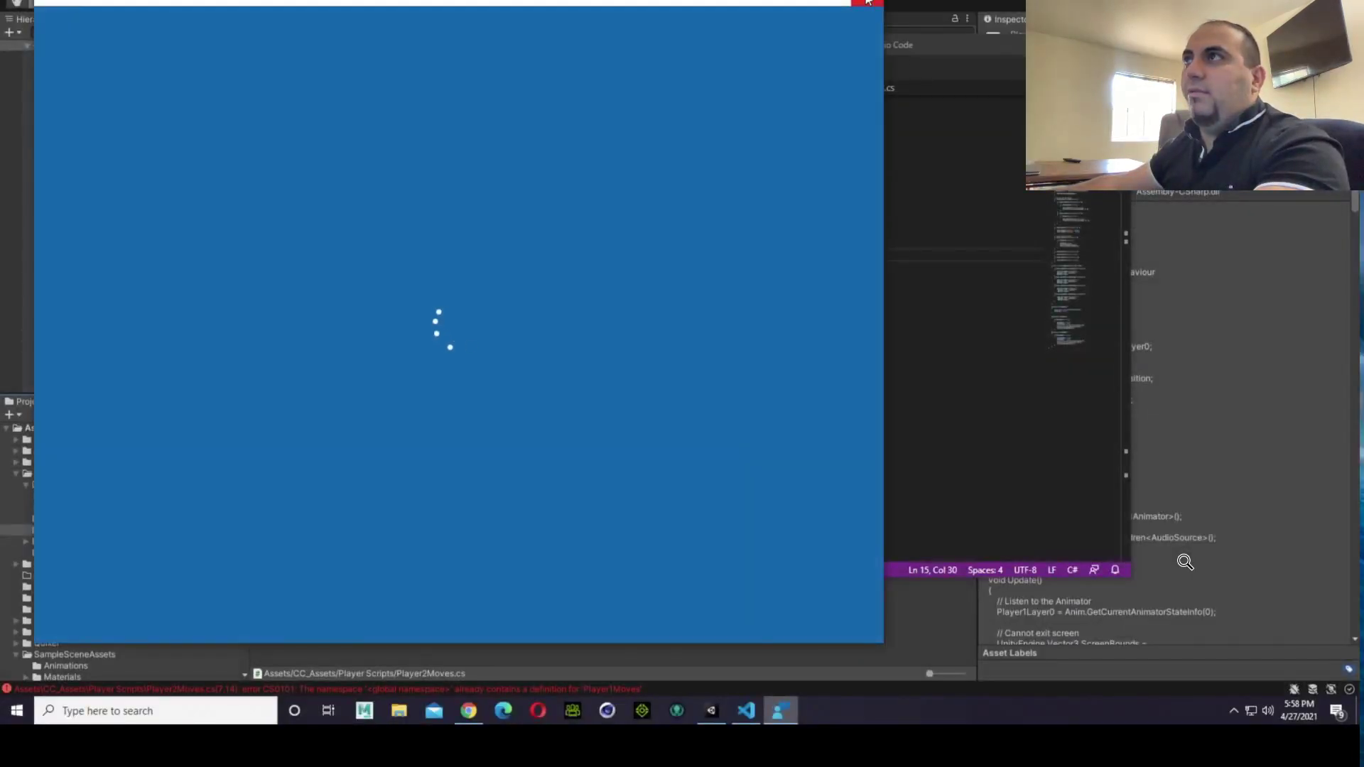
click(868, 3)
click(875, 209)
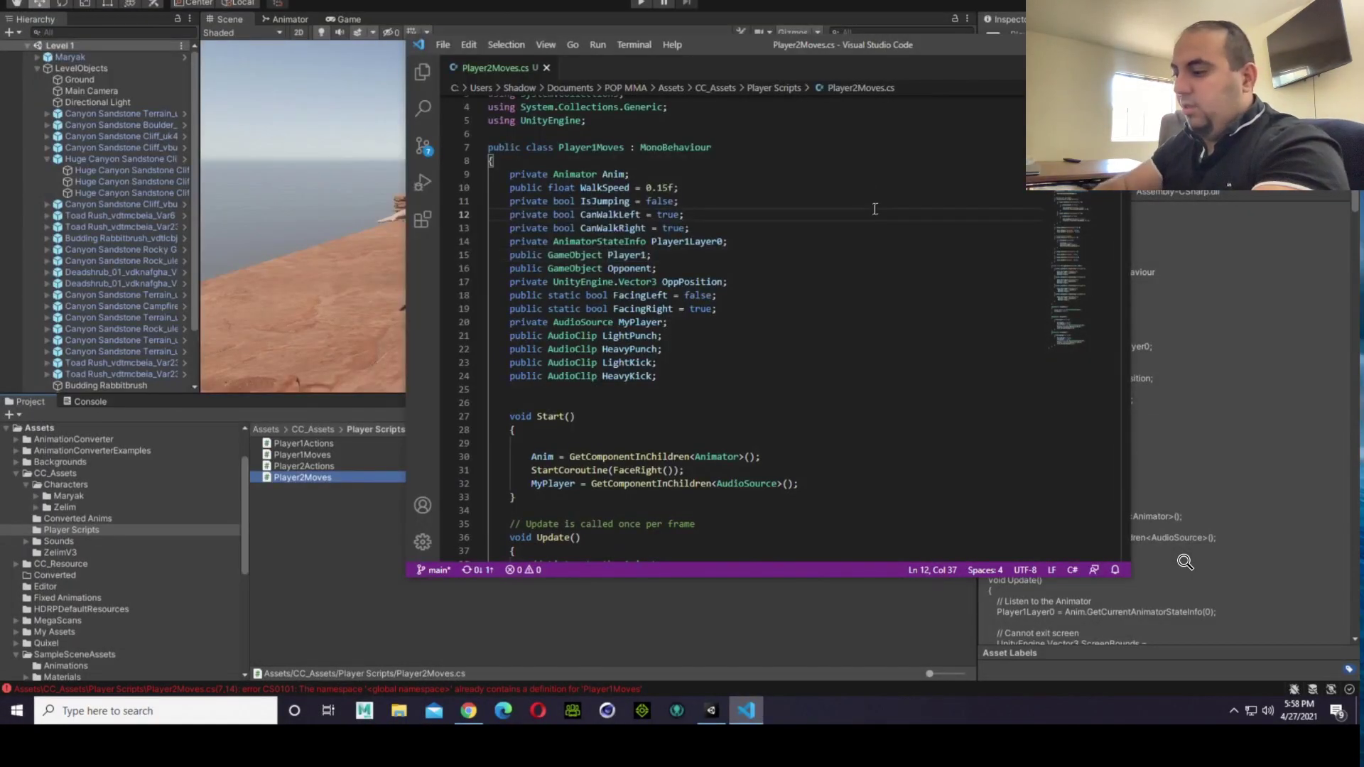
Step: Set up a find and replace in Player2Moves.cs with Player1 as the search text and Player2 as the replacement
key(ctrl+f)
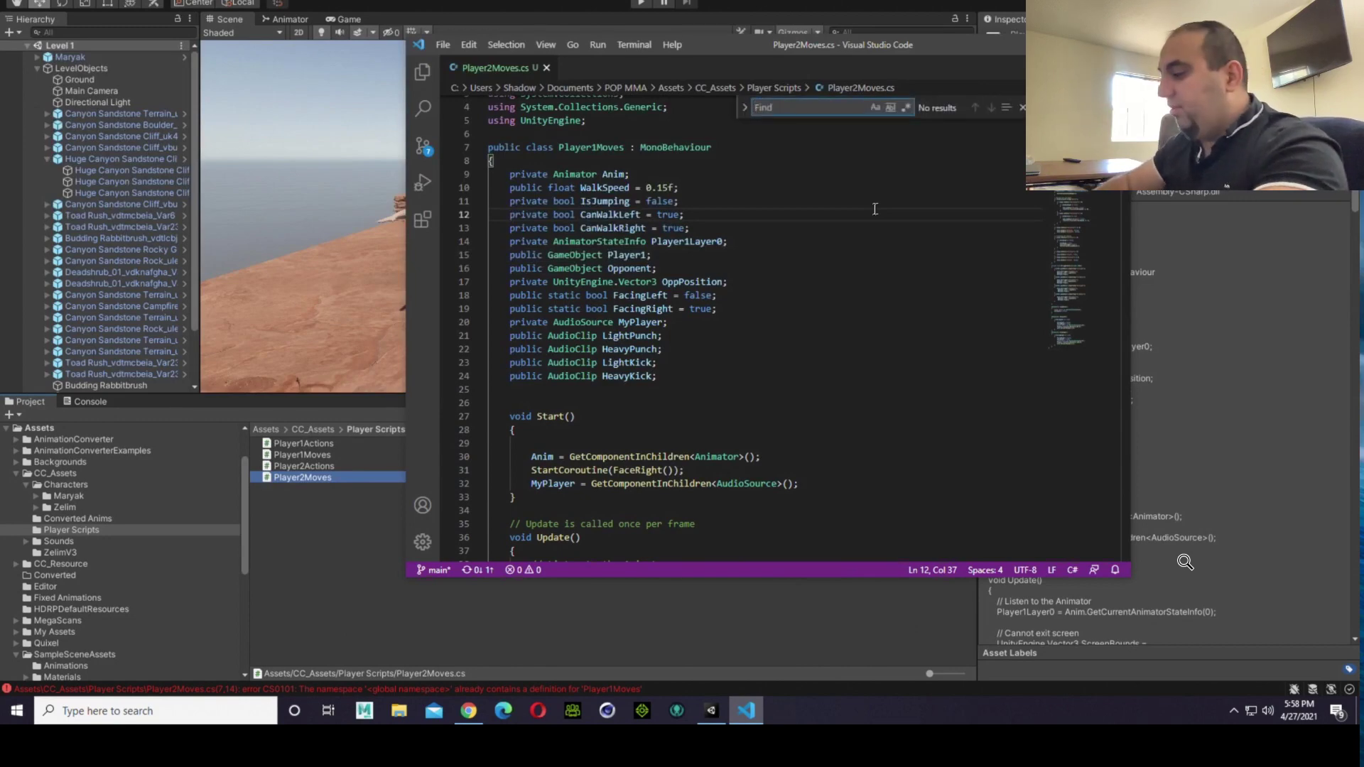
text(Player2)
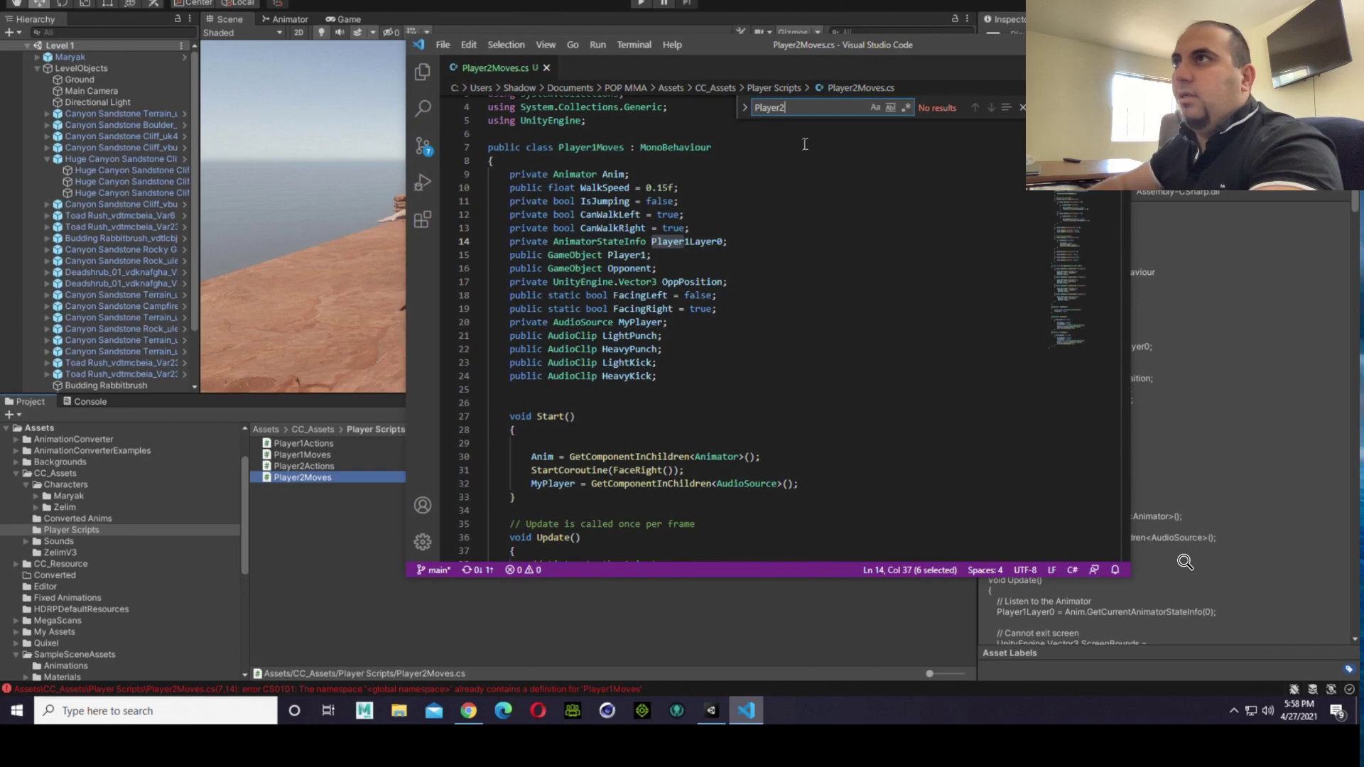
key(BackSpace)
text(1)
click(744, 108)
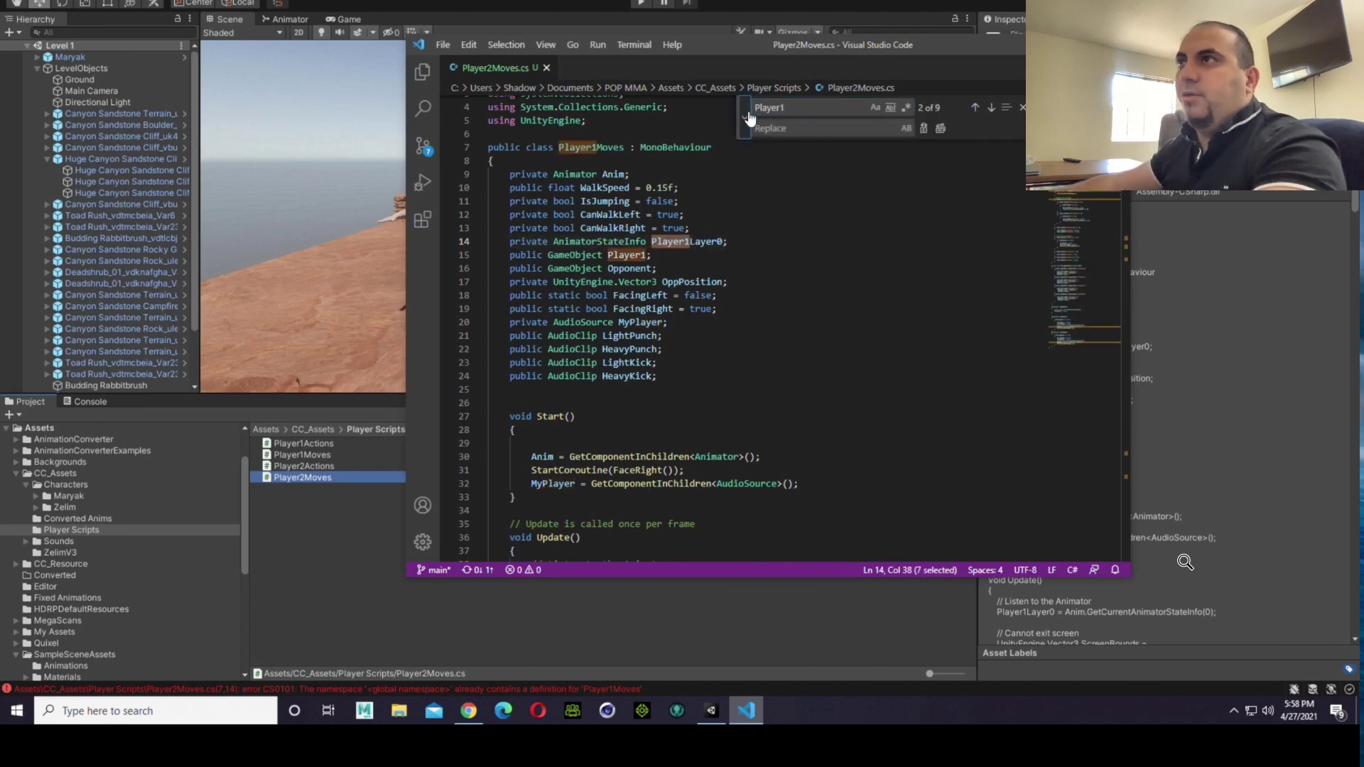
double_click(792, 116)
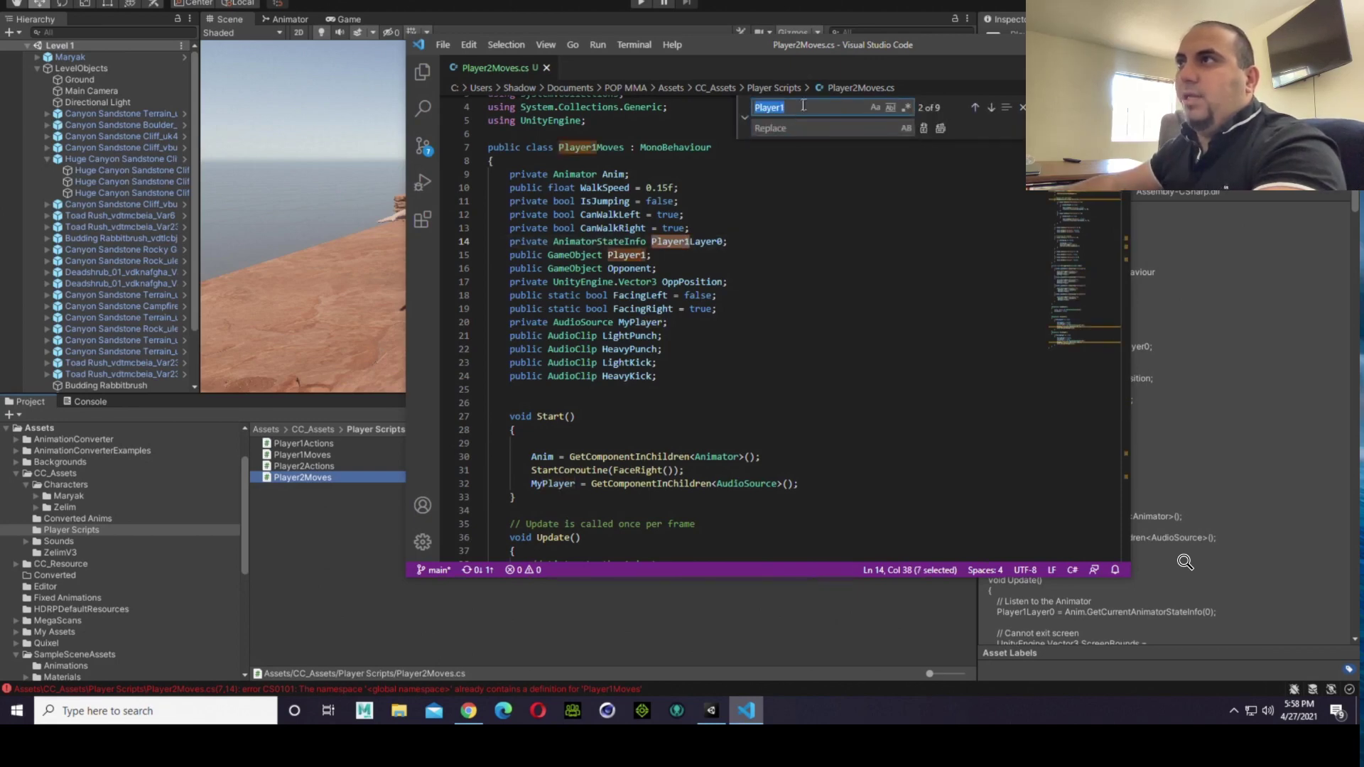
right_click(804, 106)
click(837, 180)
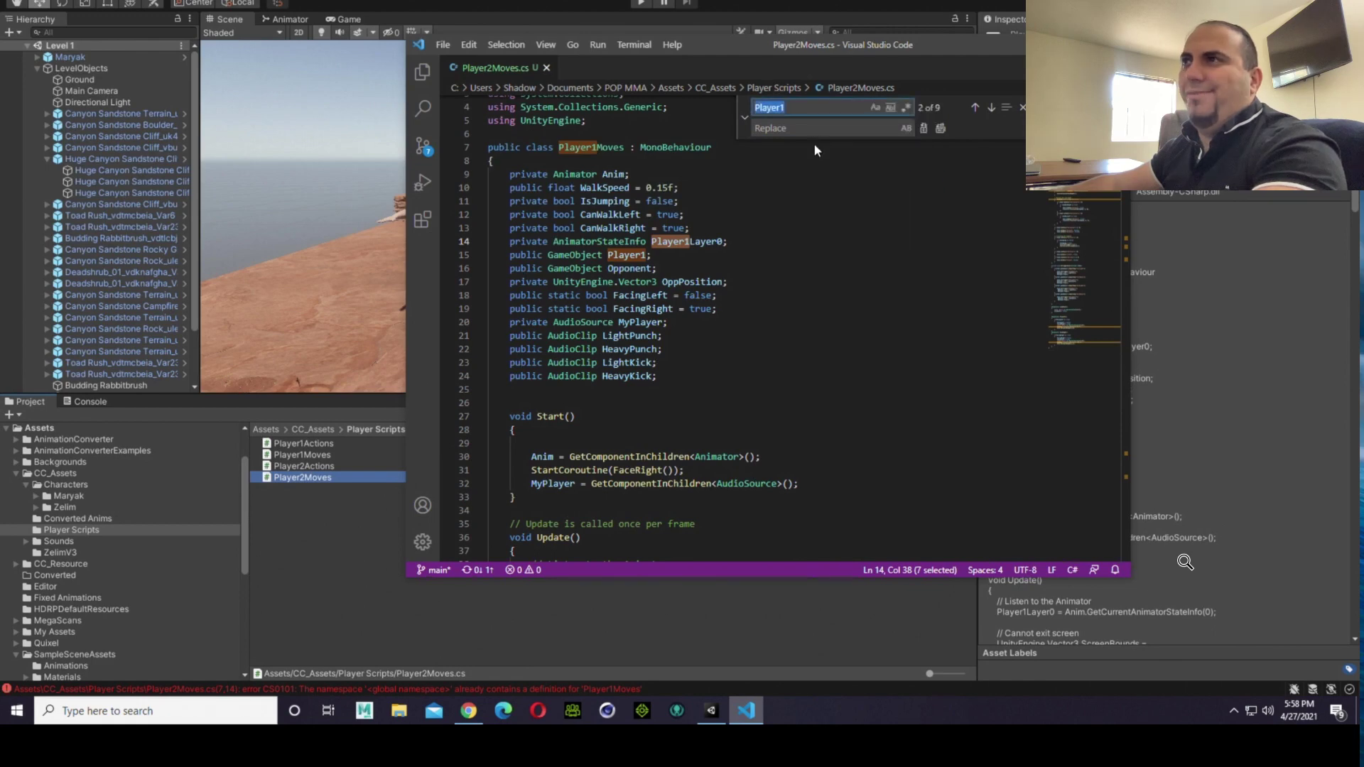
right_click(808, 132)
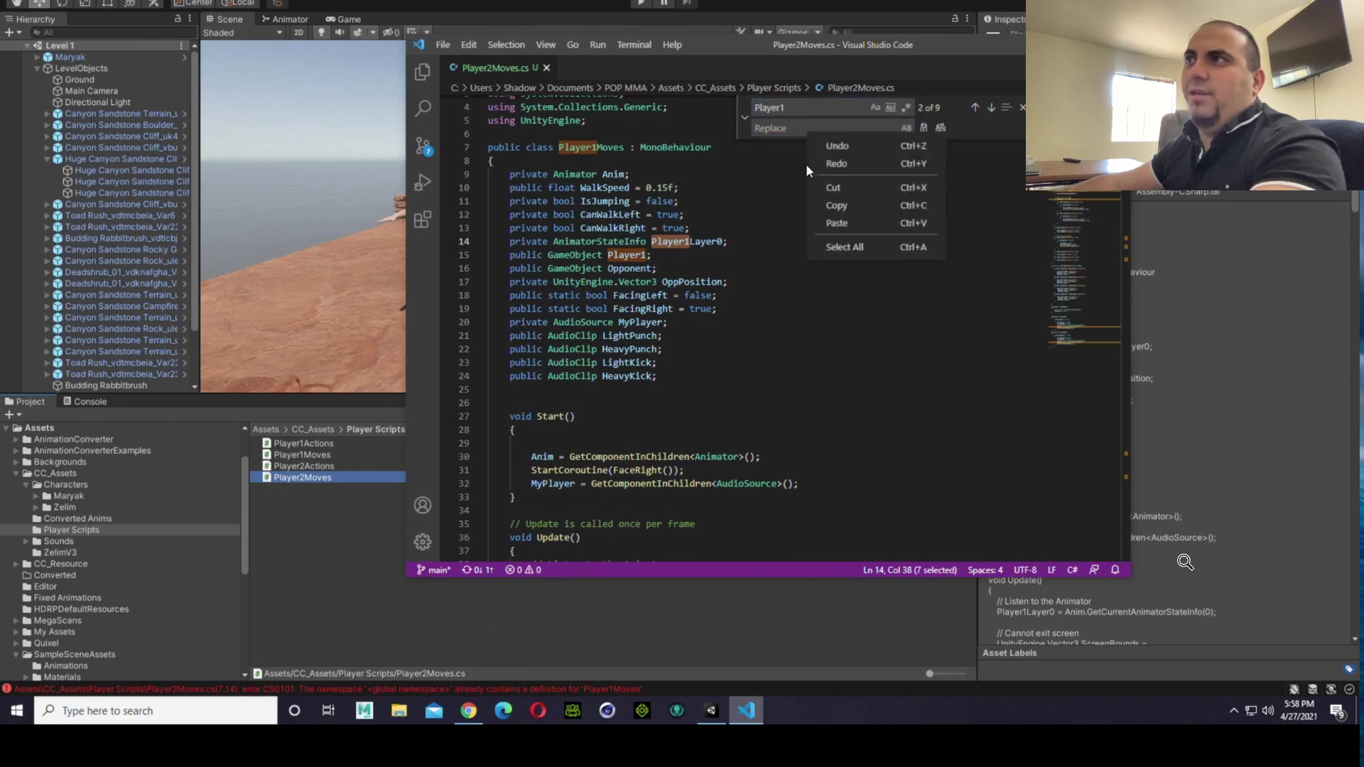
click(835, 223)
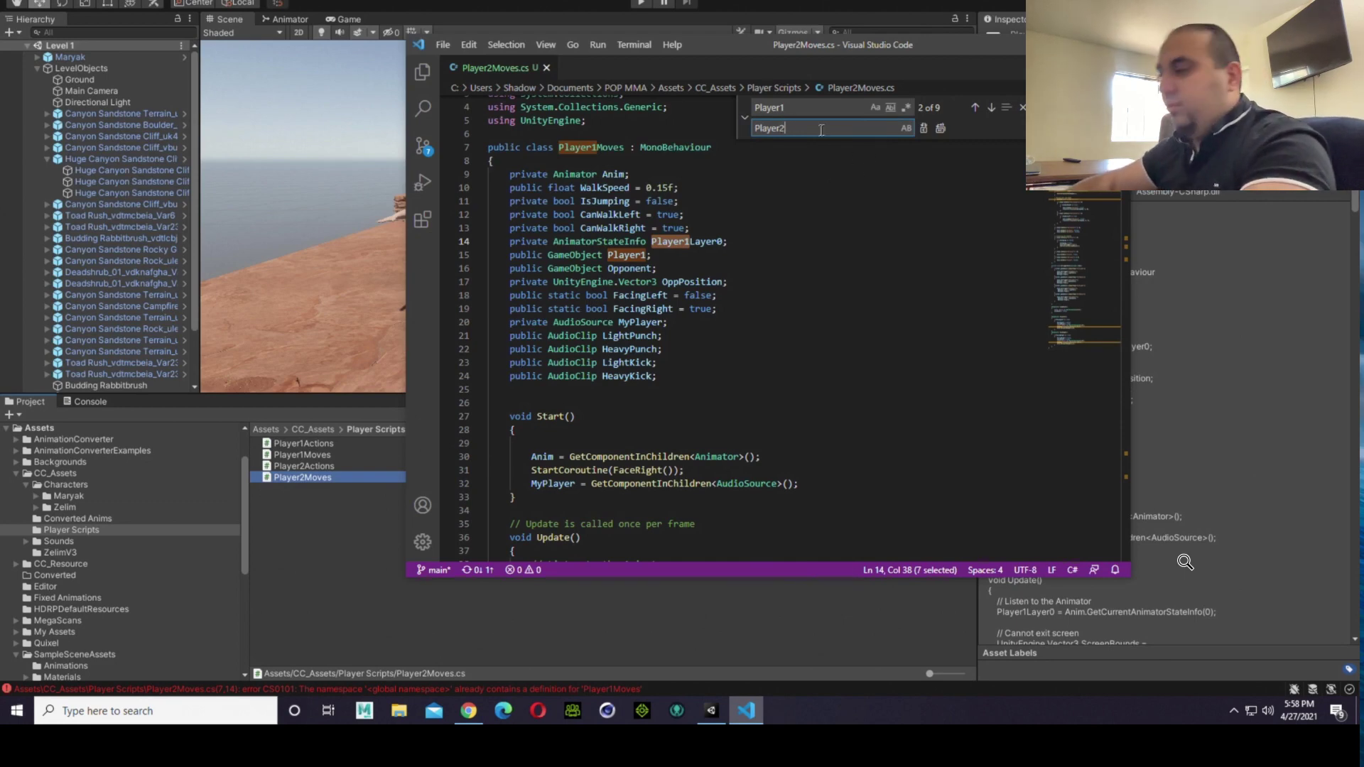
Step: Replace every Player1 occurrence in Player2Moves.cs with Player2, close the find and replace, and save the script
key(Return)
key(Return)
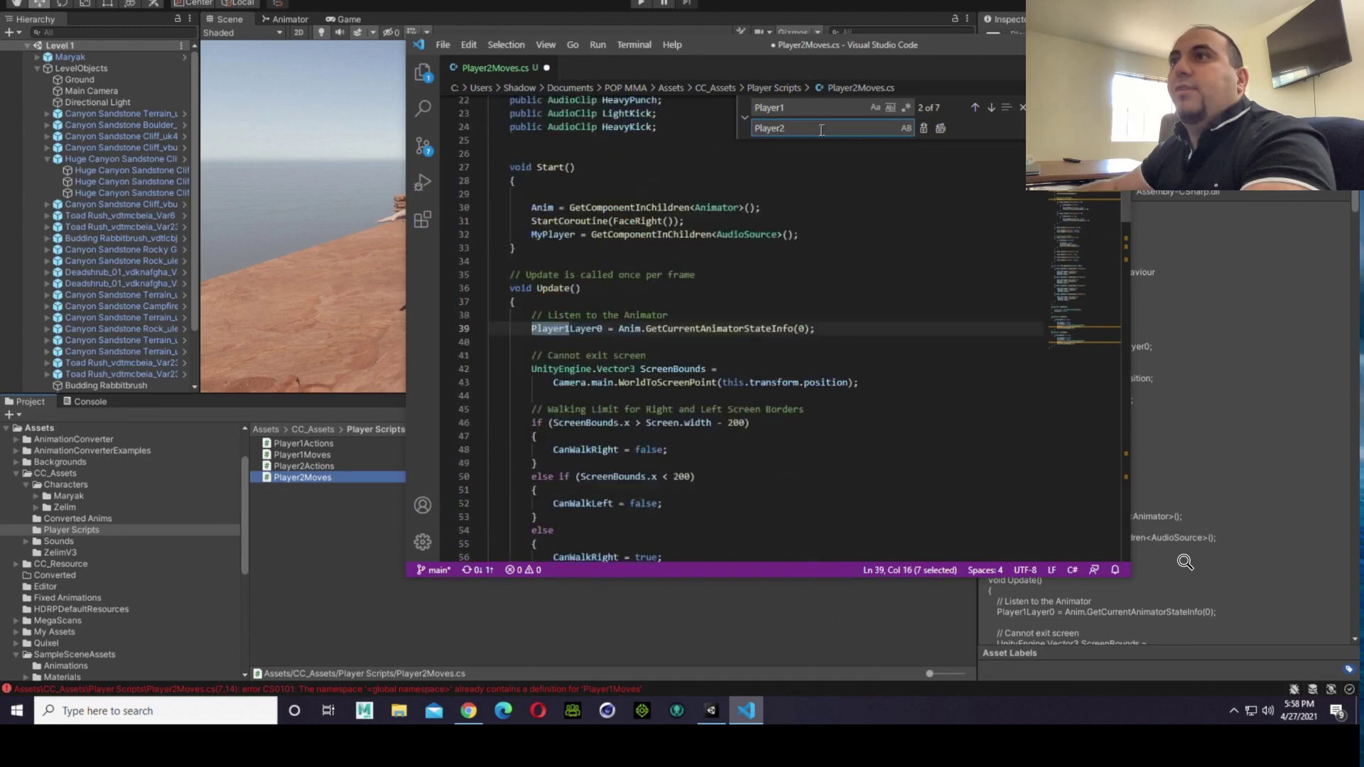
key(Return)
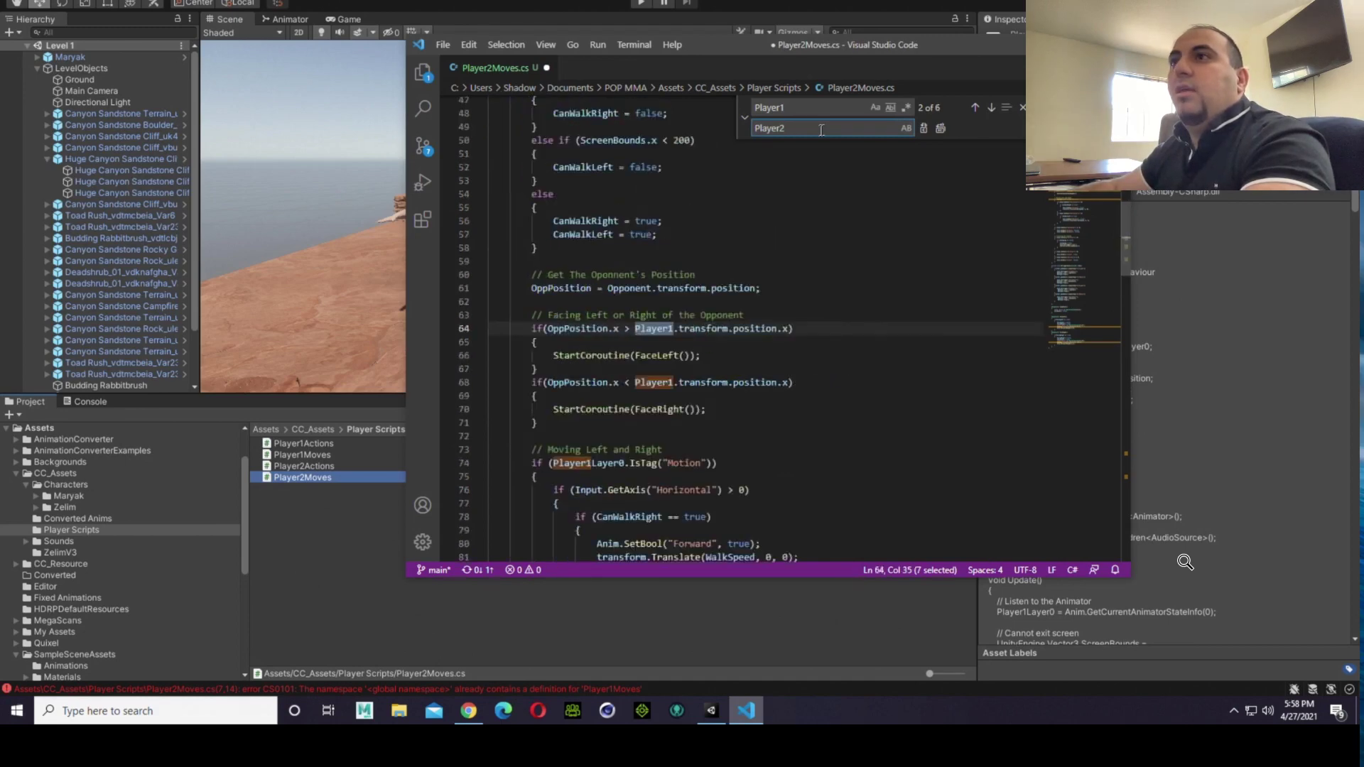
key(Return)
key(Return)
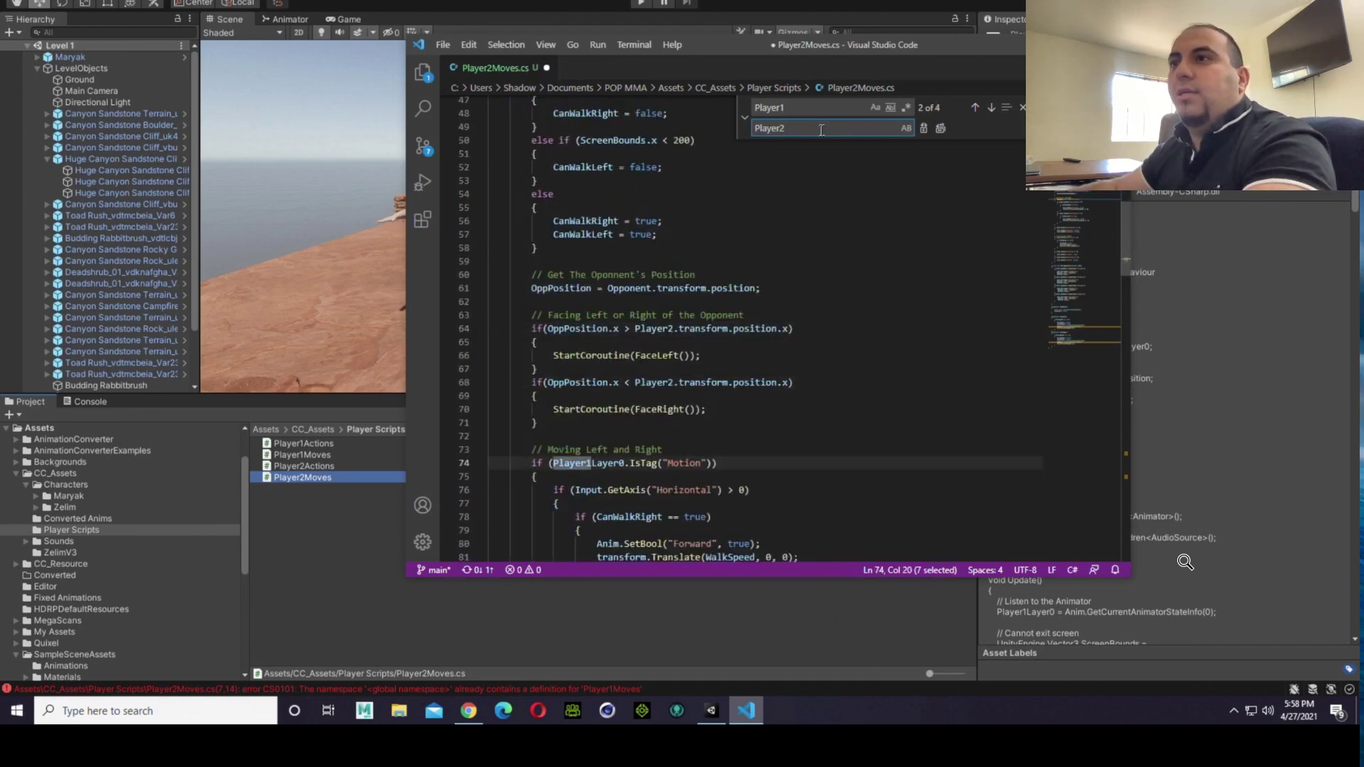
key(Return)
key(Return)
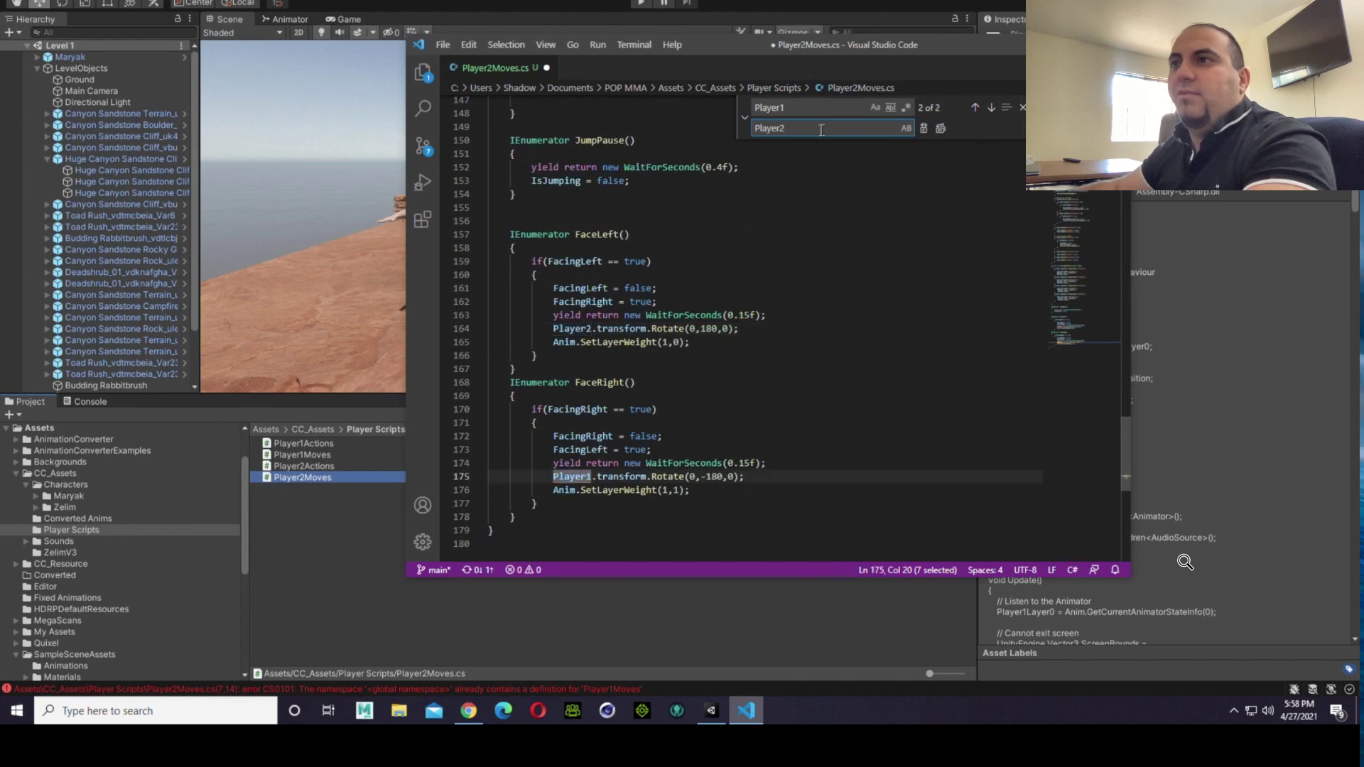
key(Return)
key(Return)
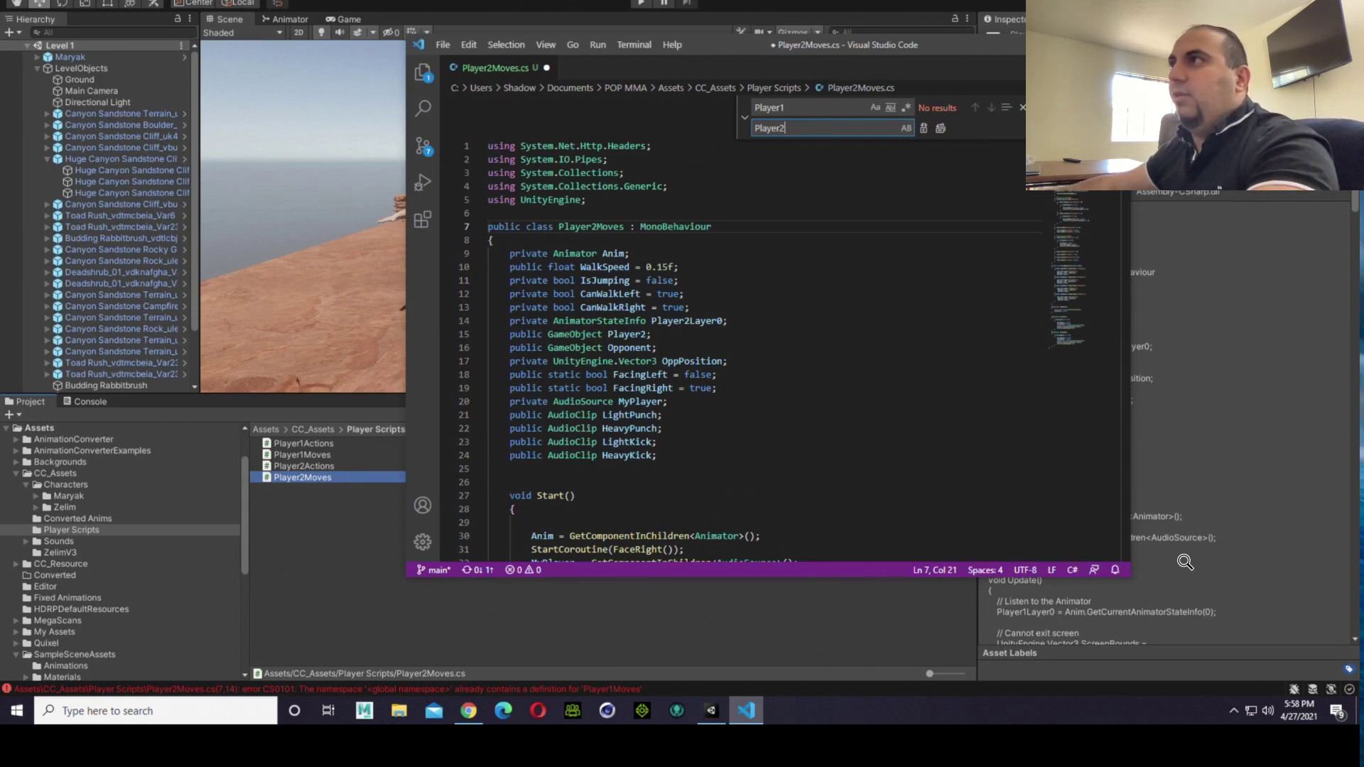
key(Escape)
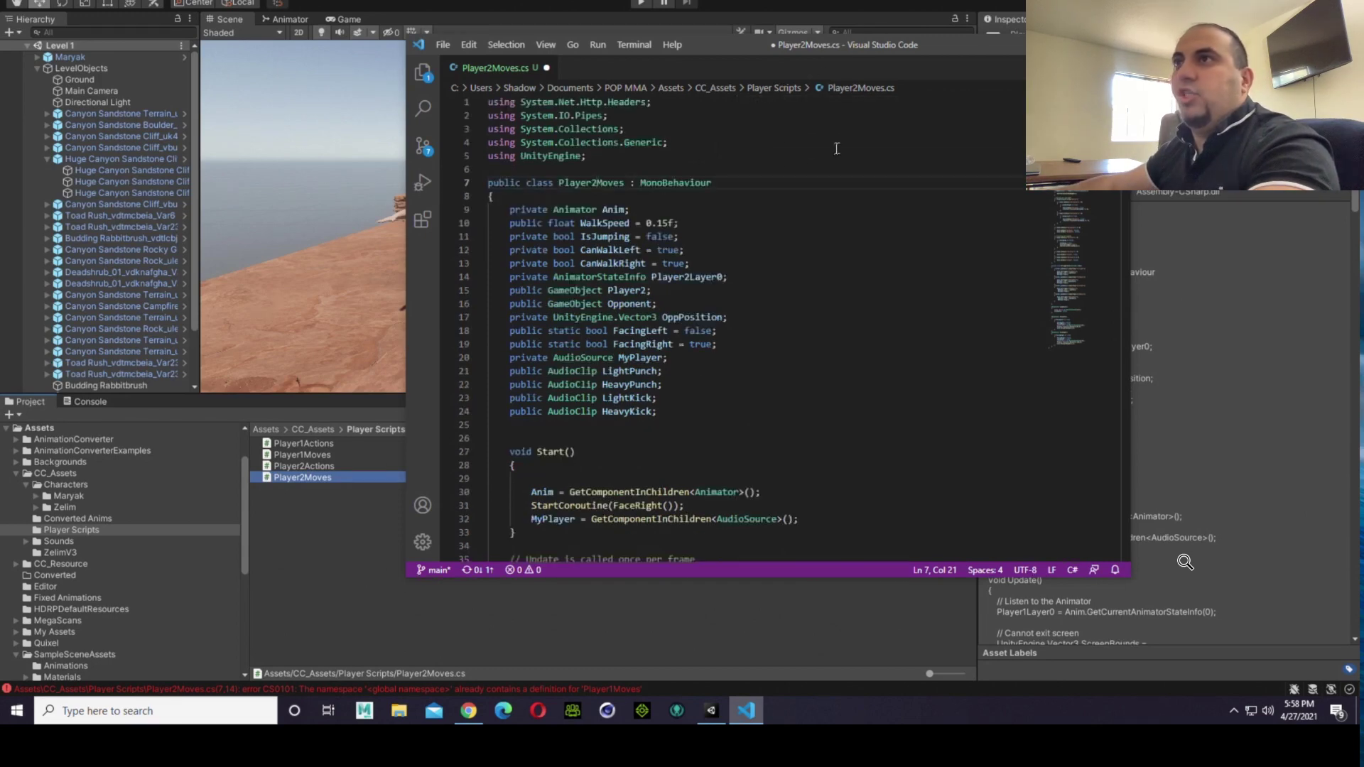
click(443, 44)
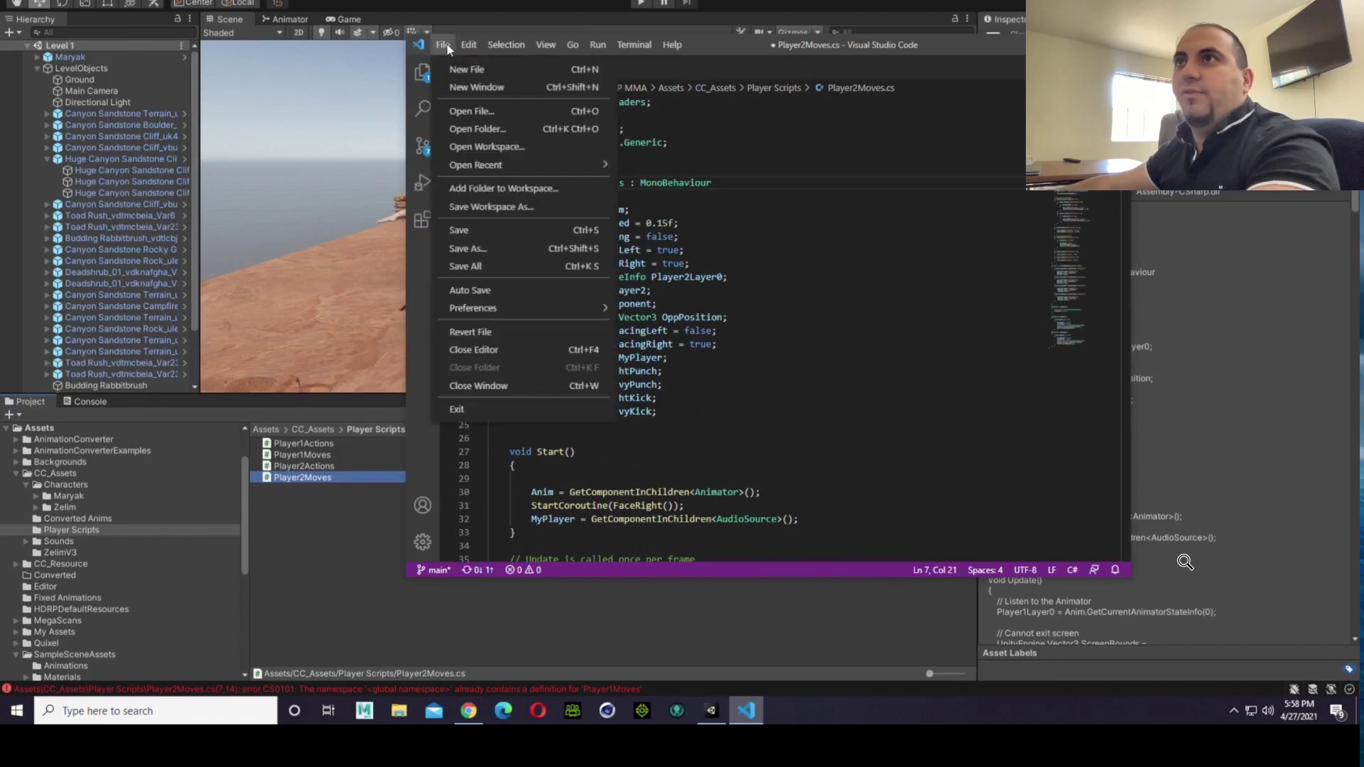
click(469, 231)
Step: Review the saved Player2Moves.cs from the class declaration through Update to the FaceLeft and FaceRight coroutines for correct Player2 references
click(790, 186)
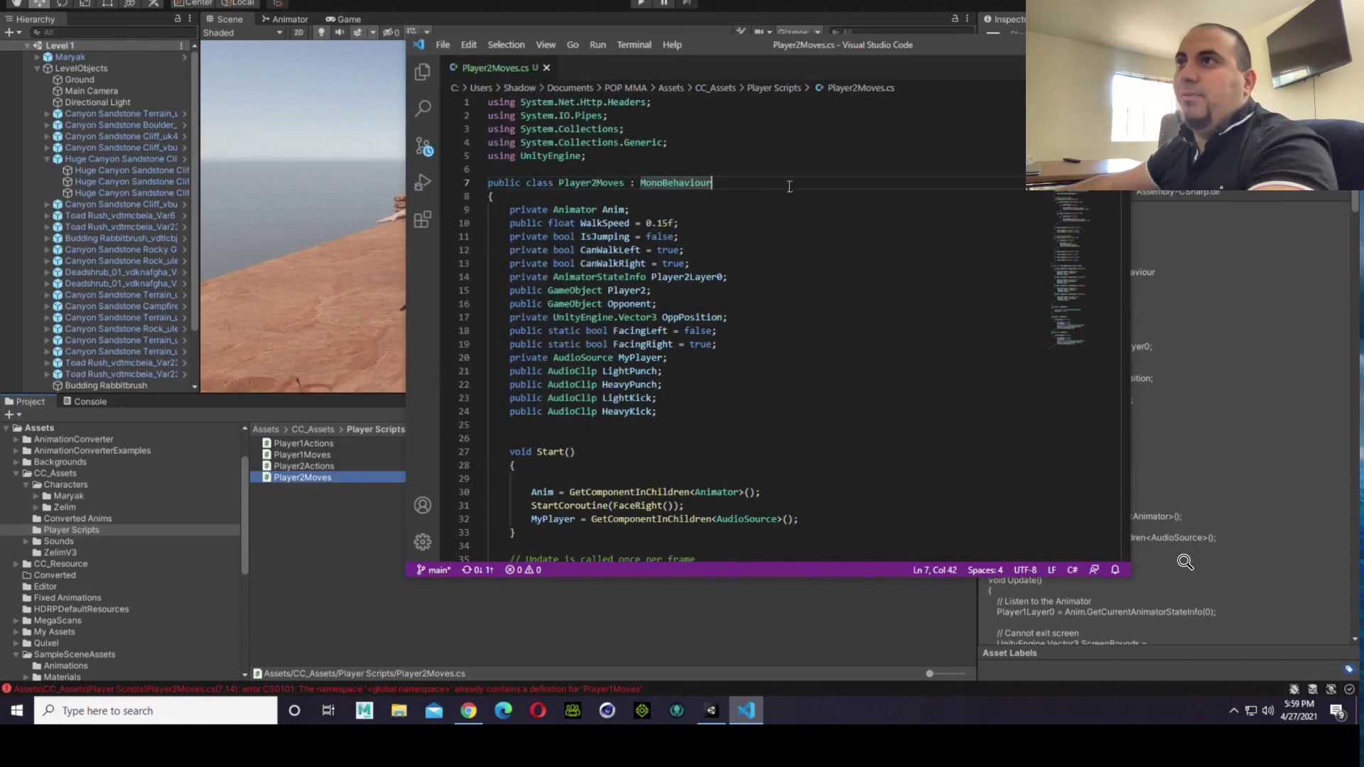
scroll(789, 190, down, 3)
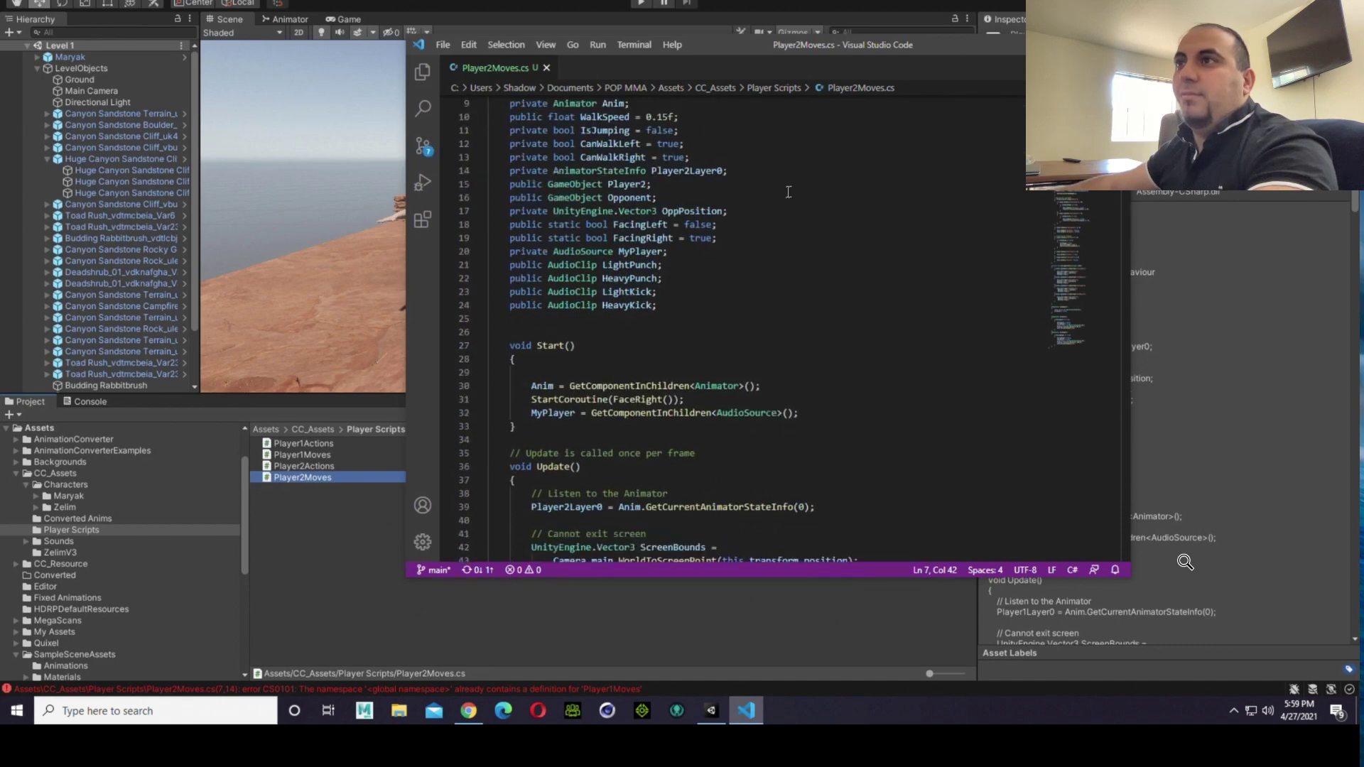
scroll(790, 193, down, 6)
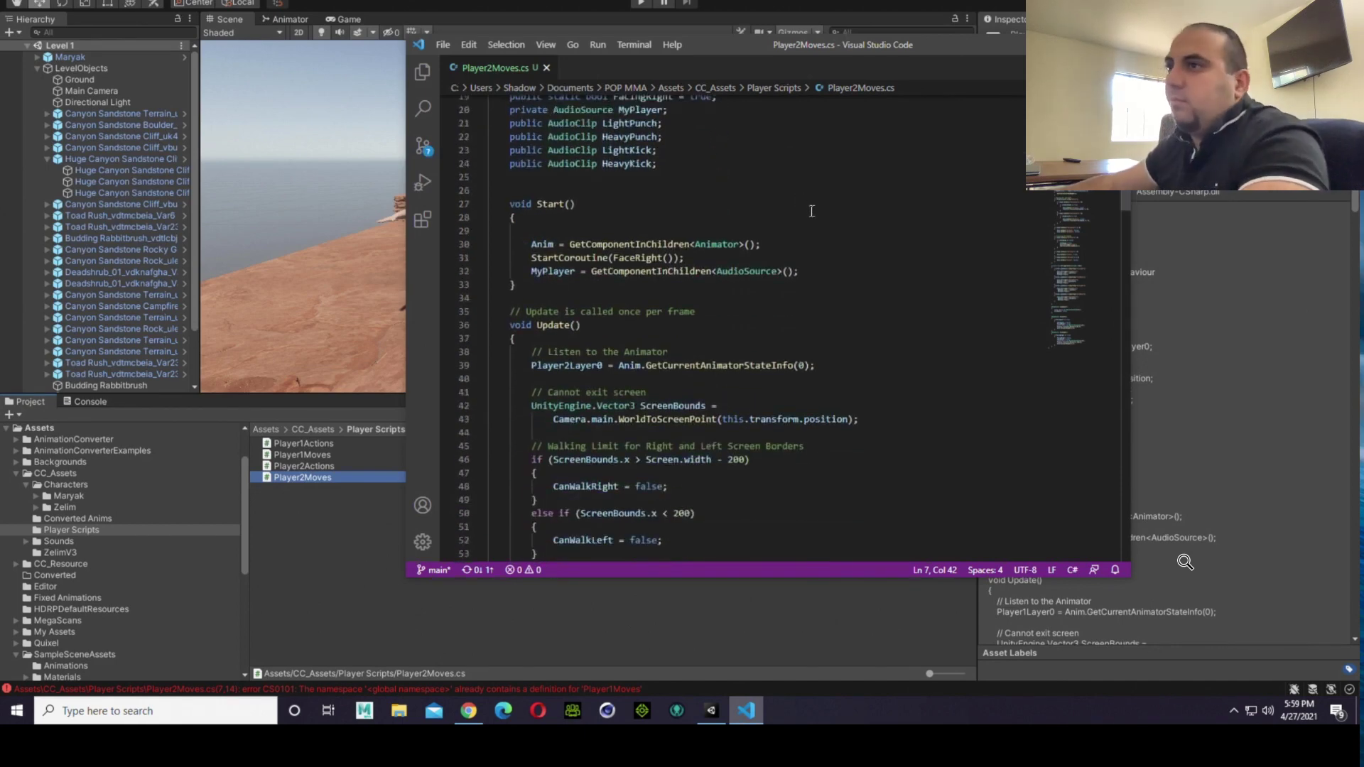
scroll(815, 218, down, 1)
scroll(817, 218, down, 8)
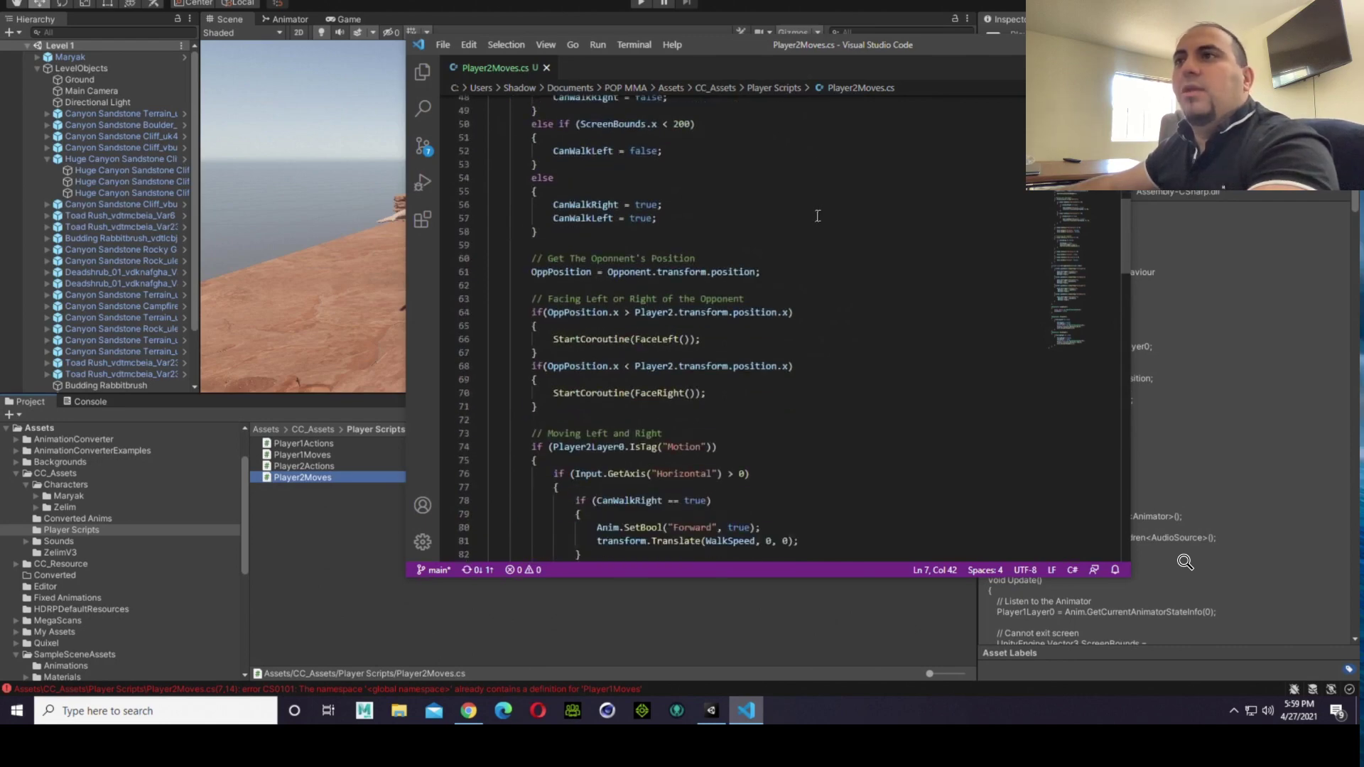
scroll(817, 216, down, 10)
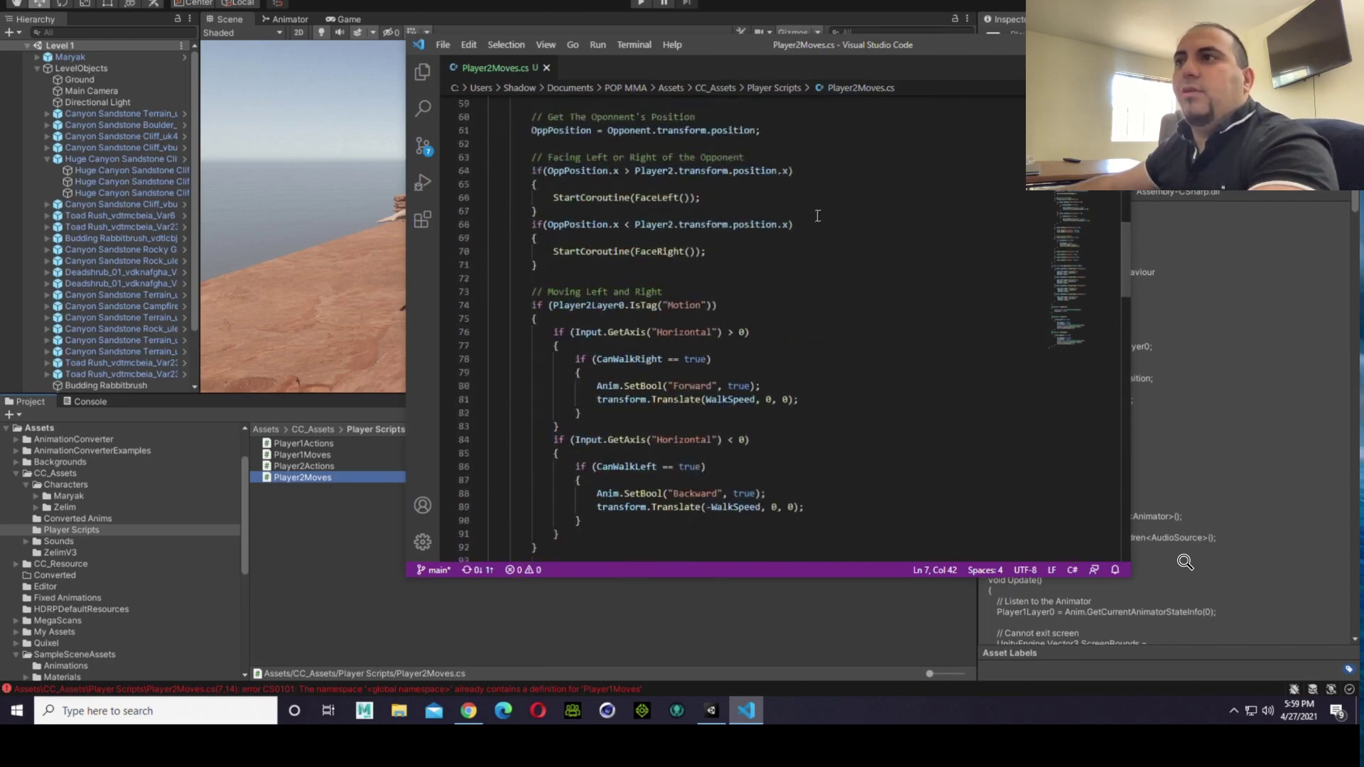
scroll(817, 215, down, 4)
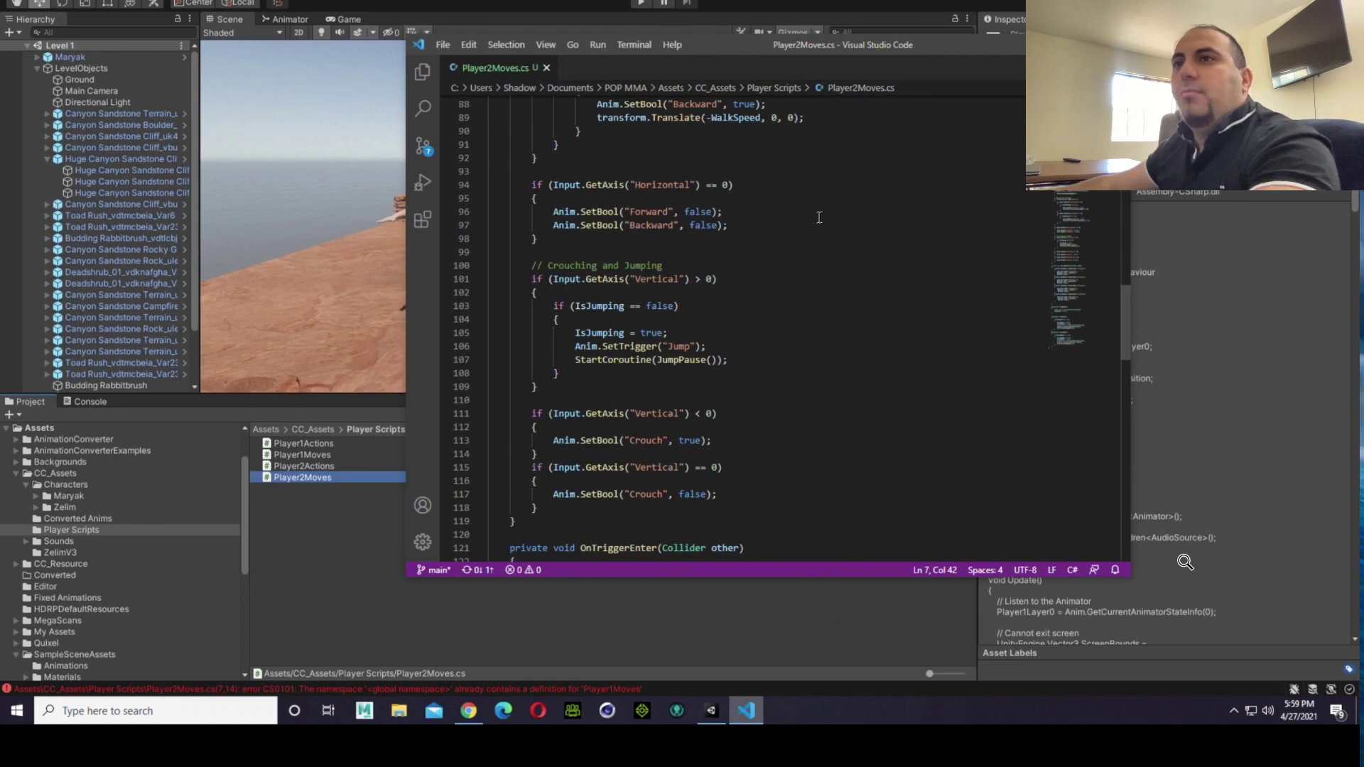
scroll(821, 220, down, 14)
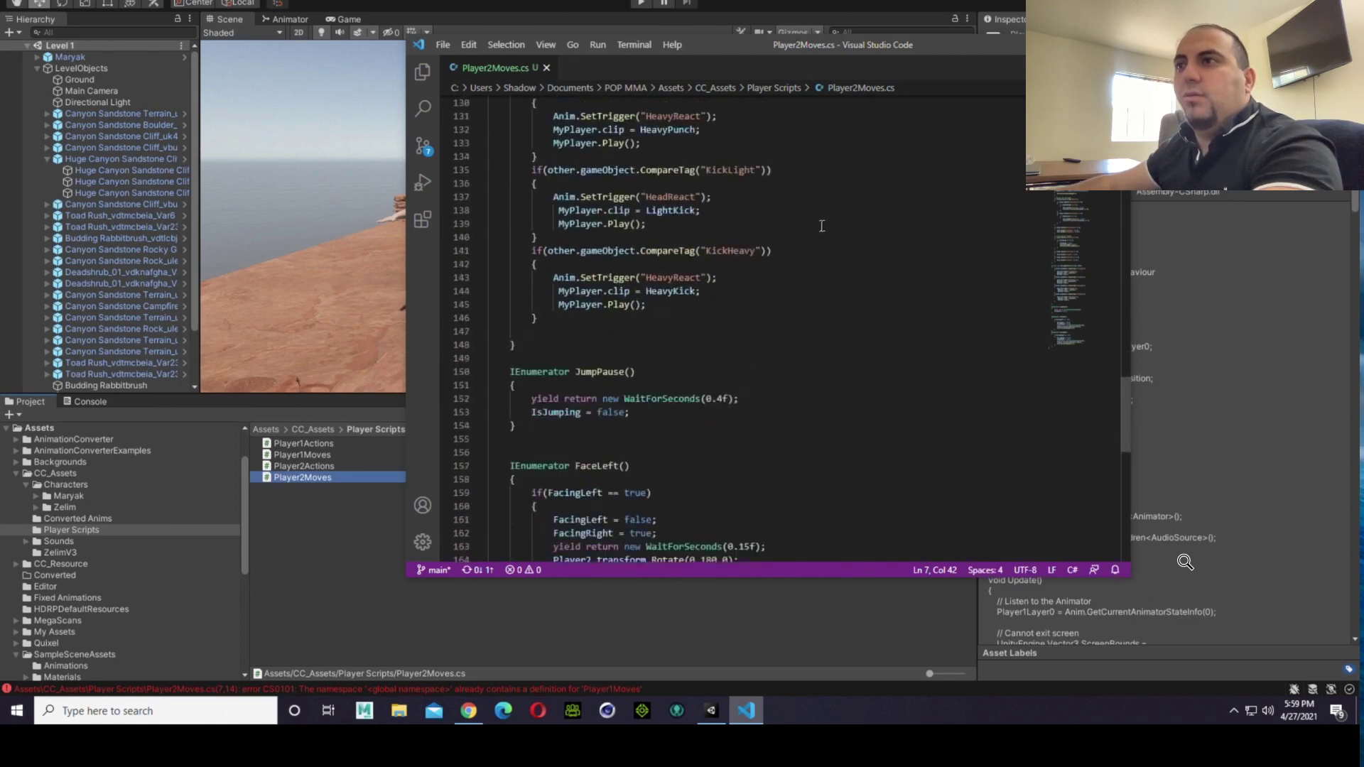
scroll(822, 226, down, 8)
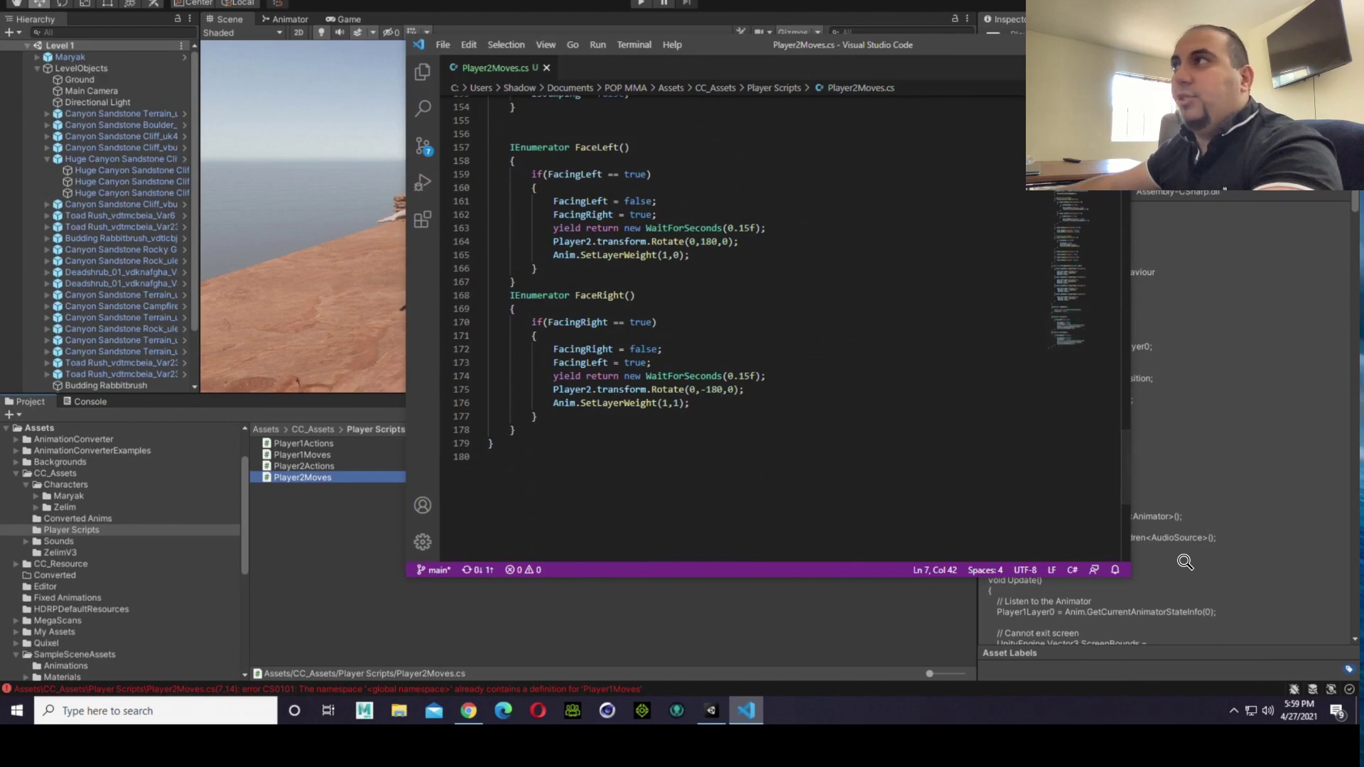
Step: Close the code editor to return to Unity, then collapse LevelObjects in the hierarchy and select Zelim
click(1114, 45)
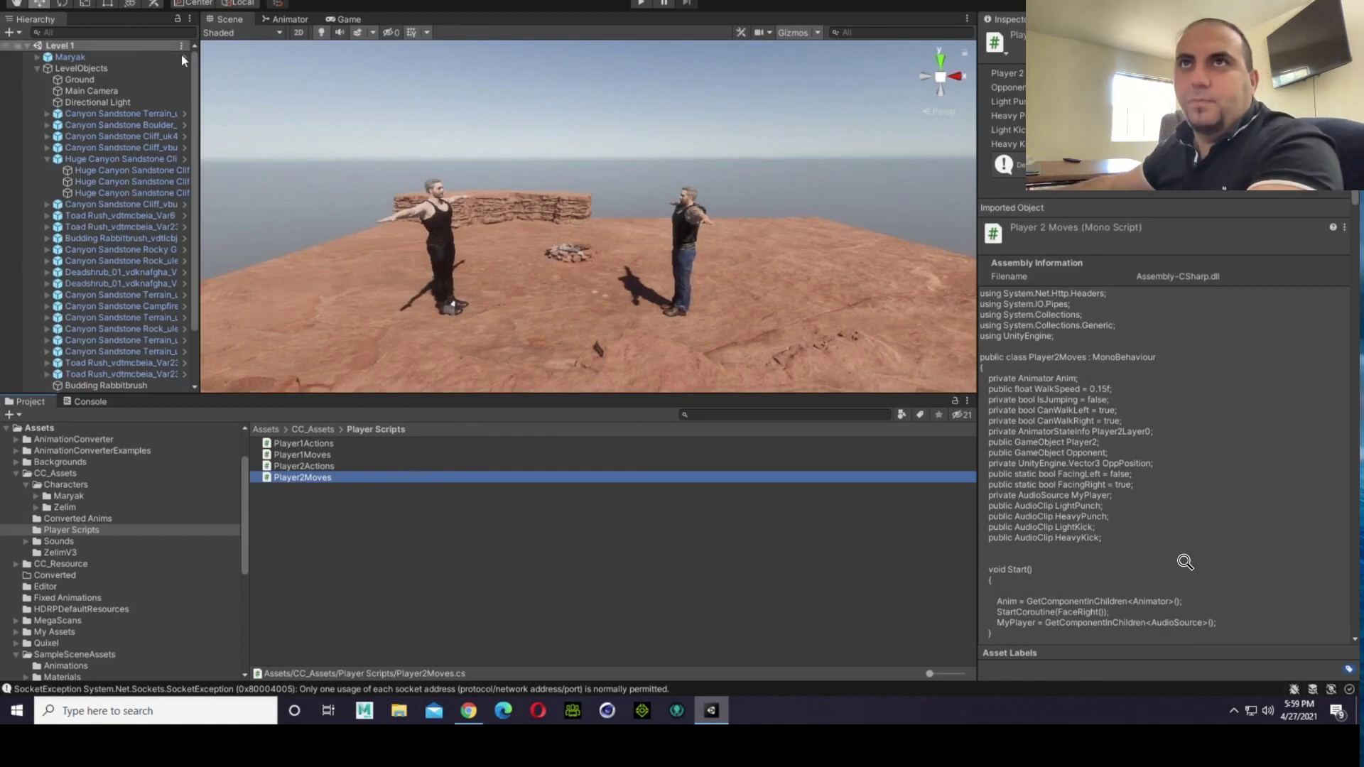
click(43, 71)
click(37, 69)
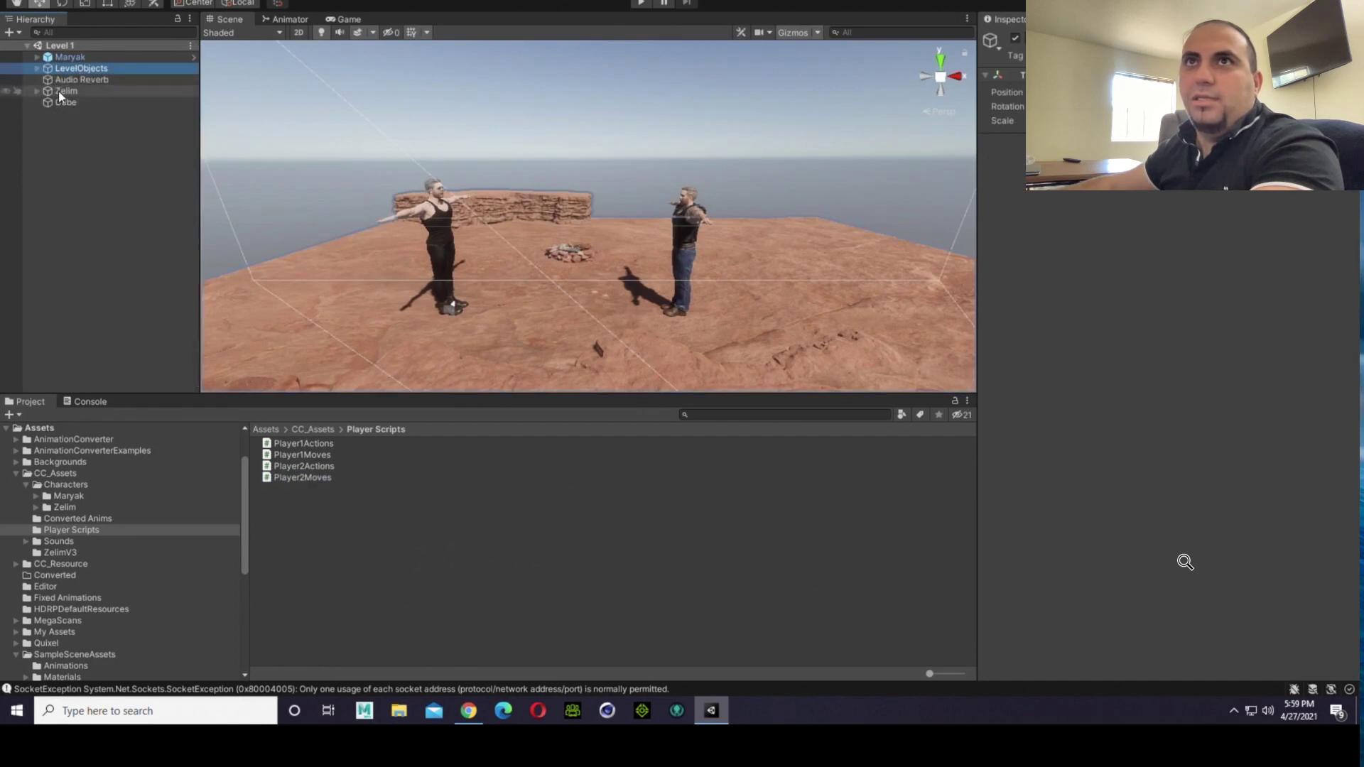
click(61, 92)
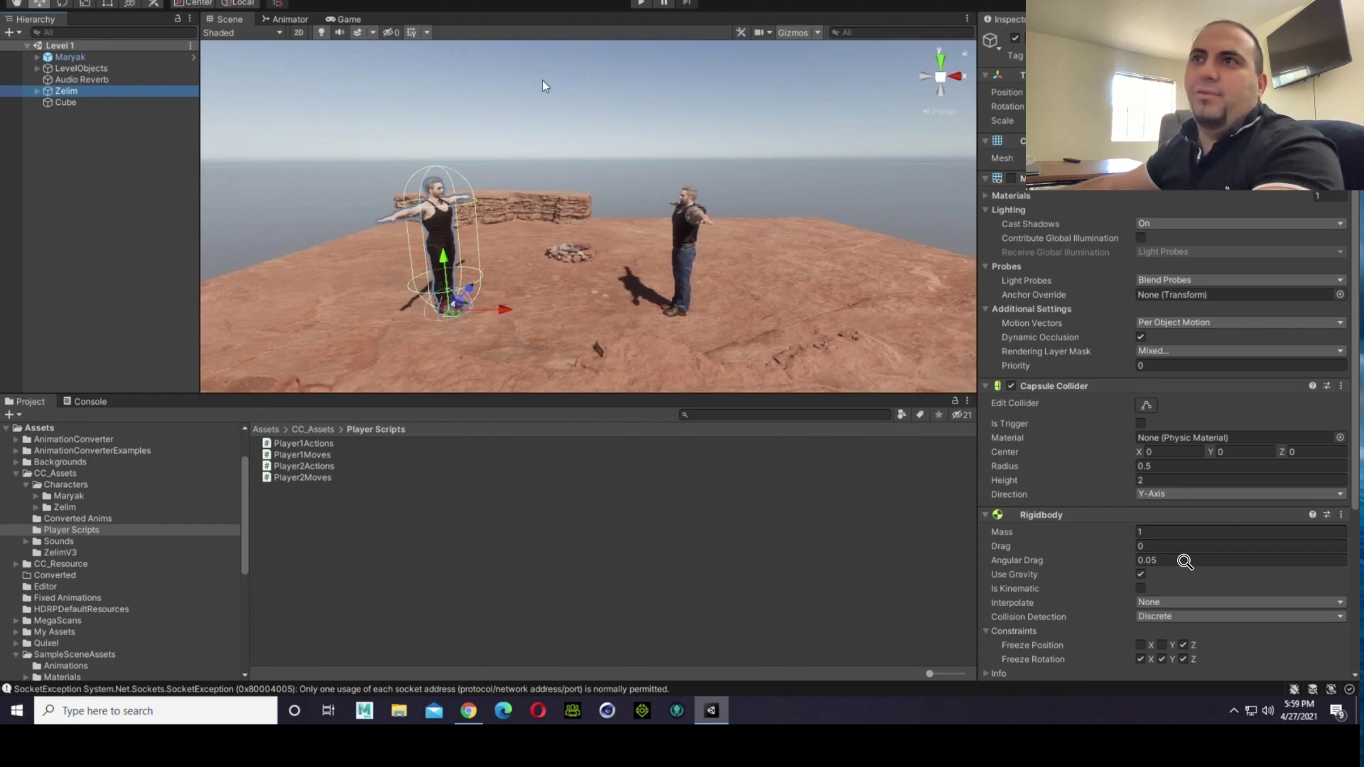
Step: Play-test Level 1 by walking Zelim back and forth, jumping, and approaching Maryak, with the system volume raised
click(263, 111)
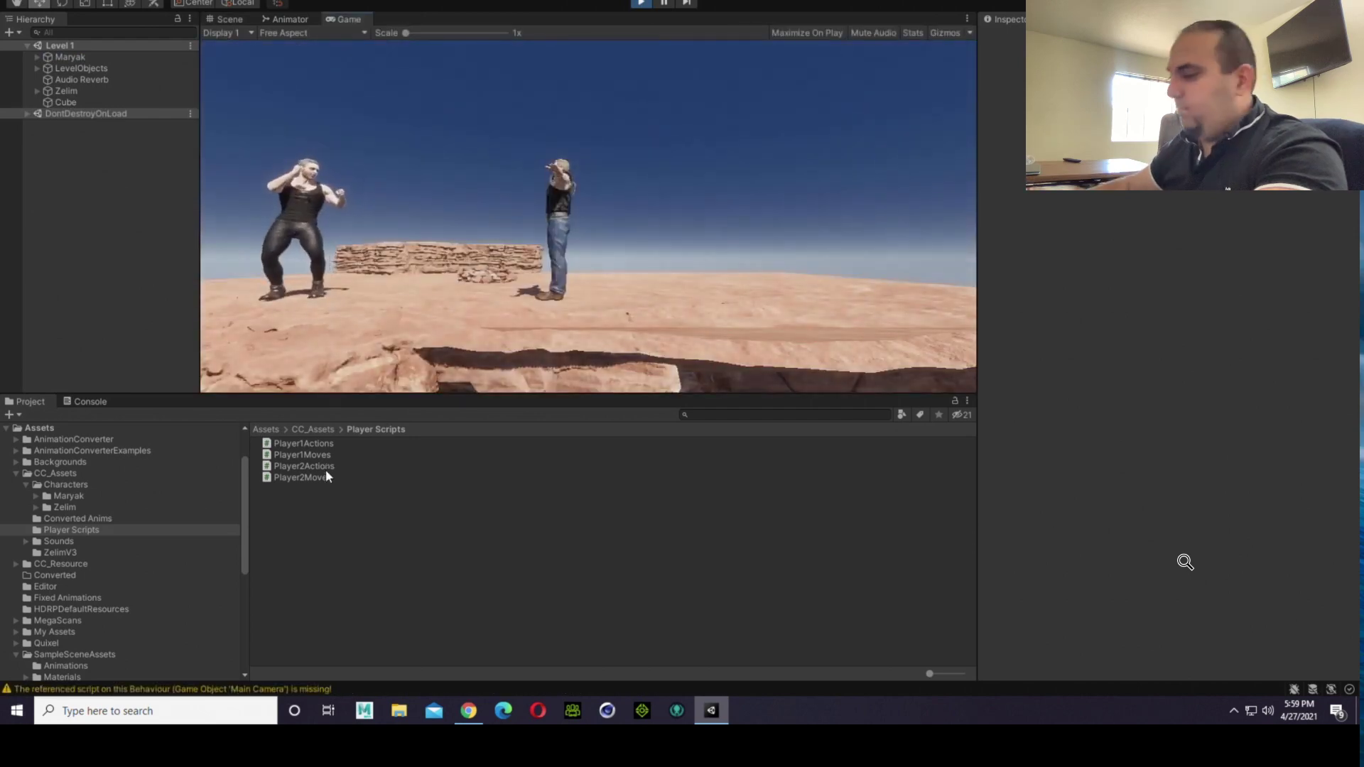
key(d)
key(a)
key(w)
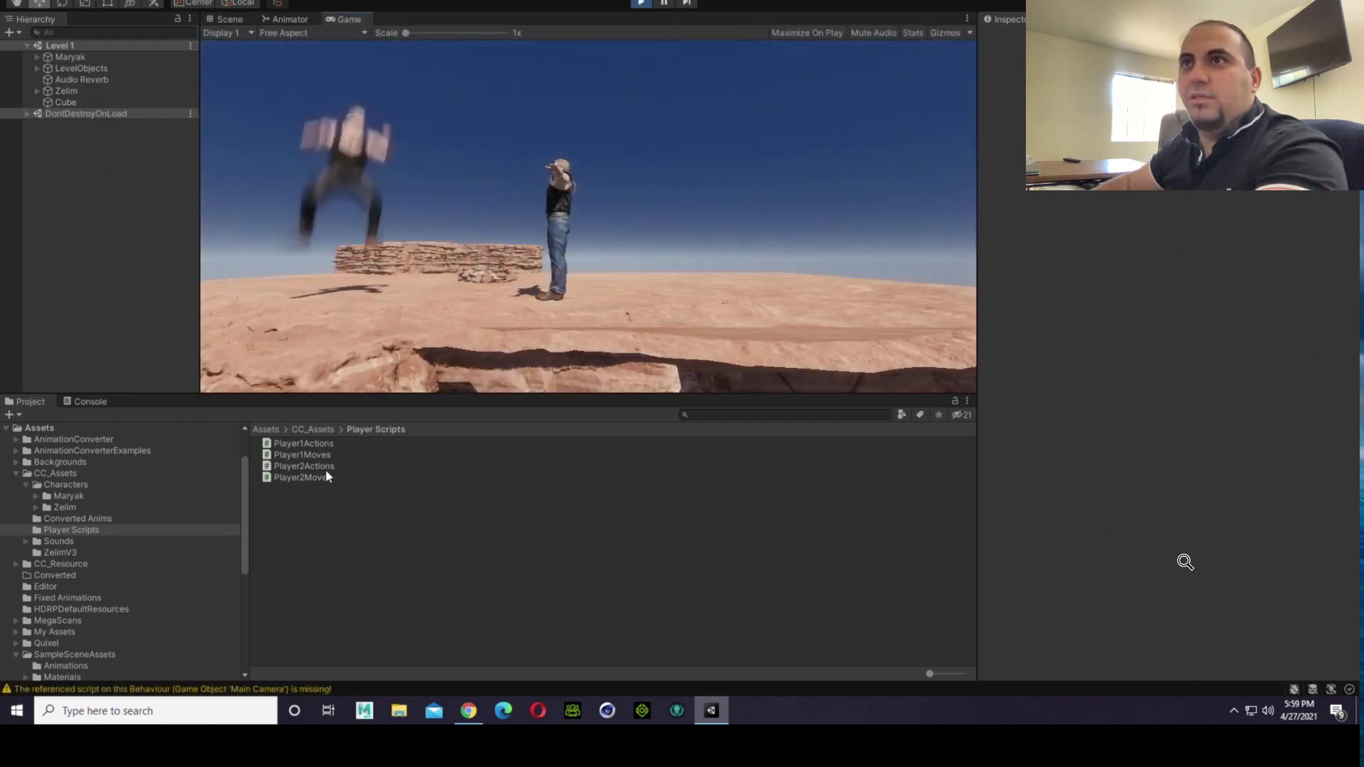
key(space)
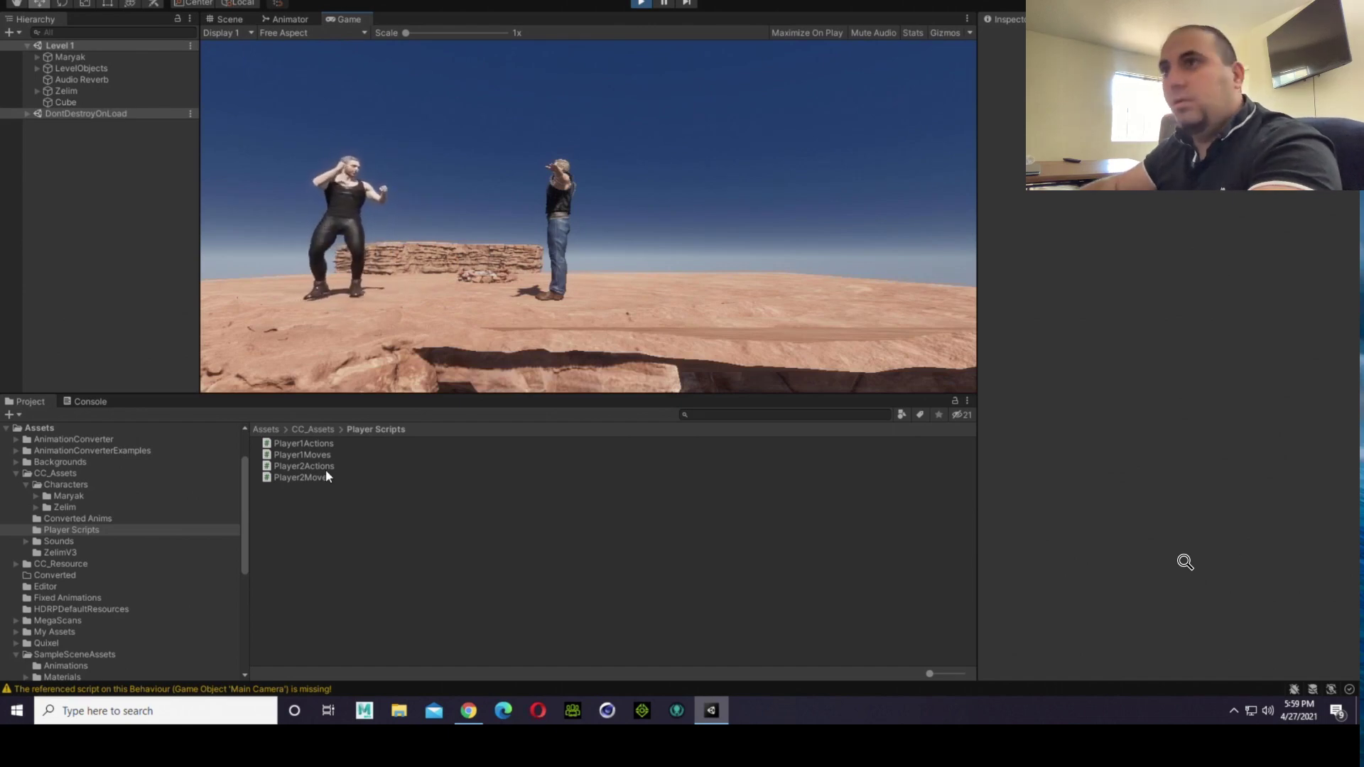
key(XF86AudioRaiseVolume)
key(XF86AudioRaiseVolume)
key(XF86AudioRaiseVolume)
key(space)
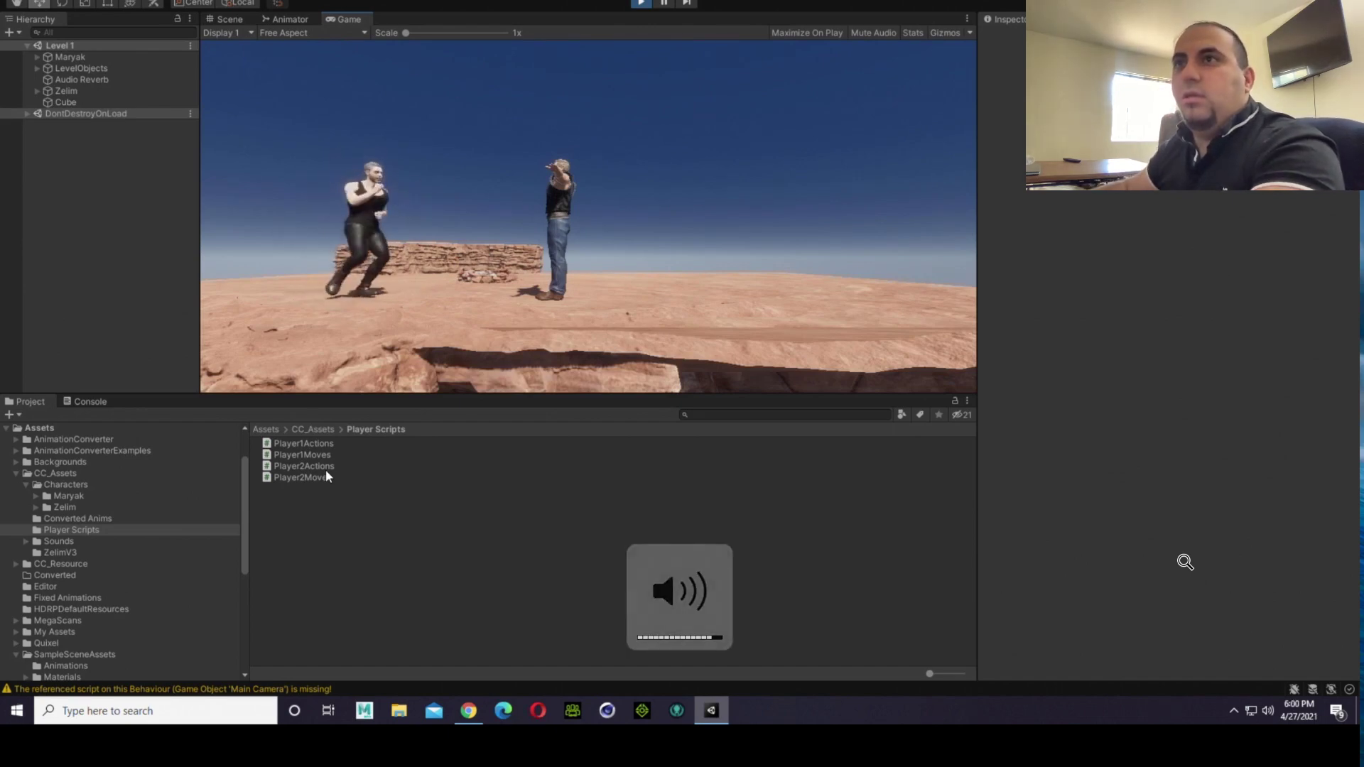
key(d)
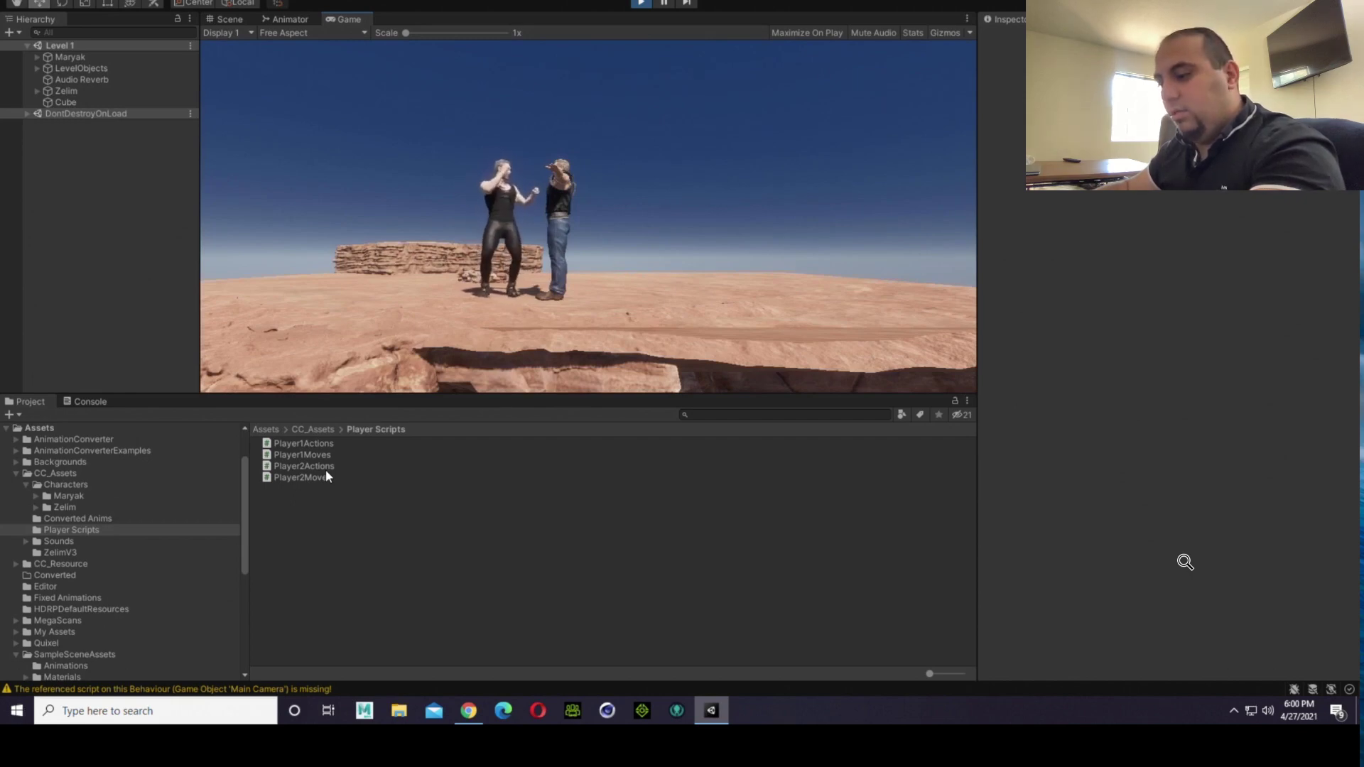
key(super)
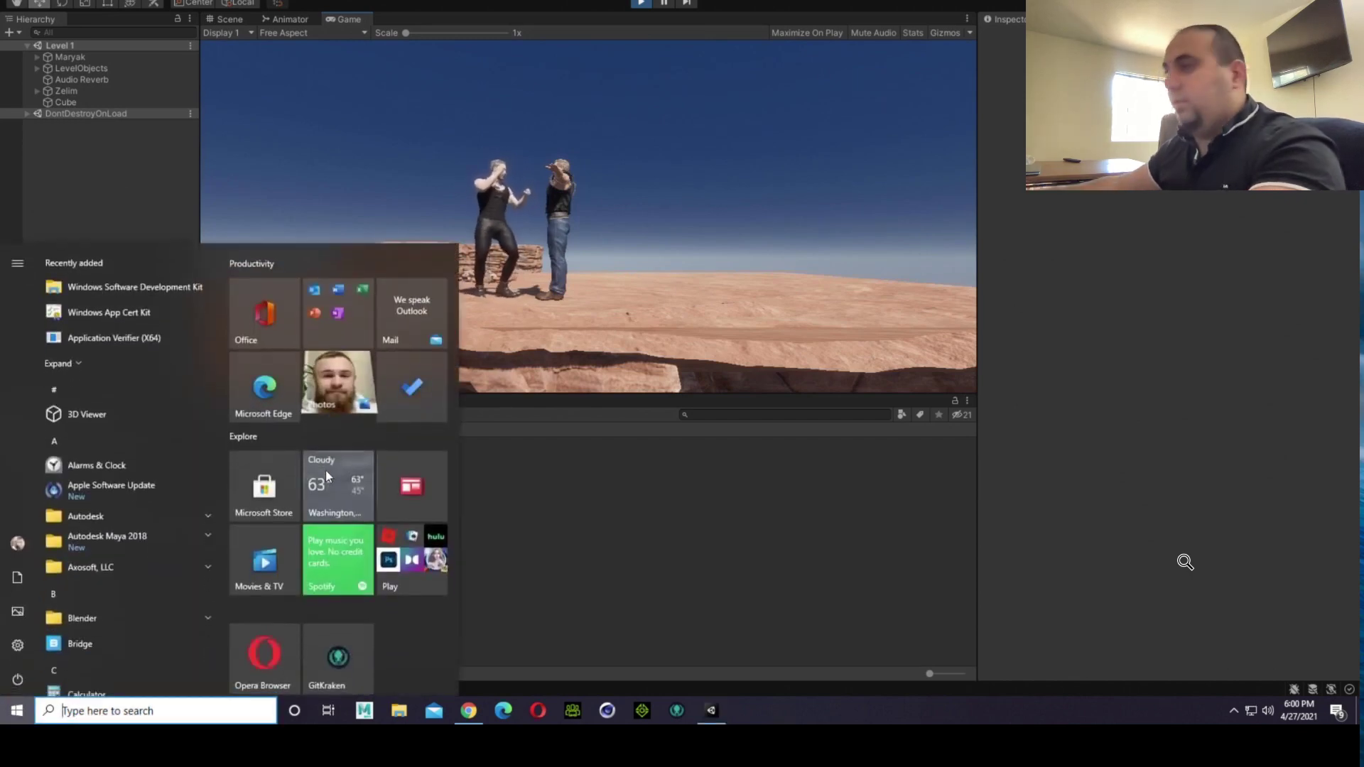
click(701, 319)
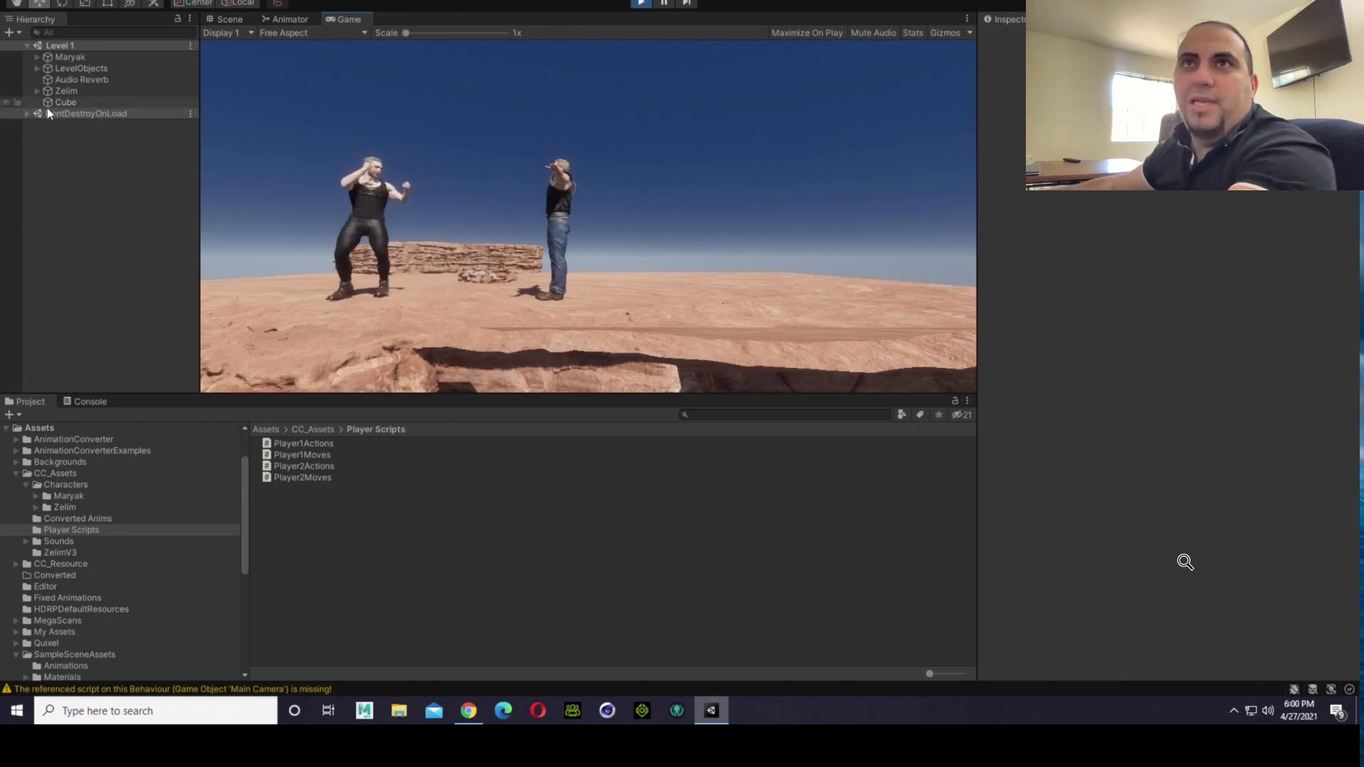
Step: Inspect the Player2Moves and Player2Actions scripts in the Player Scripts folder while the game runs
click(317, 477)
click(318, 467)
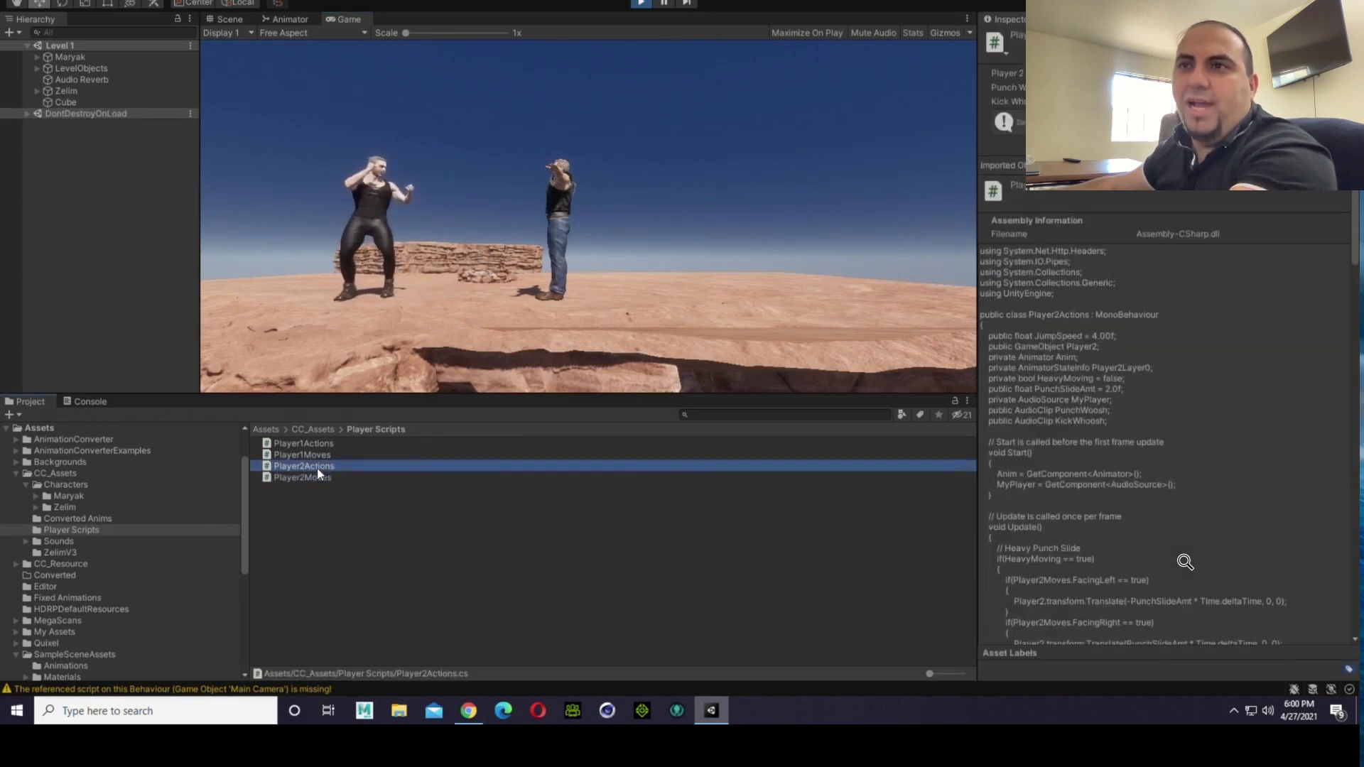
click(440, 129)
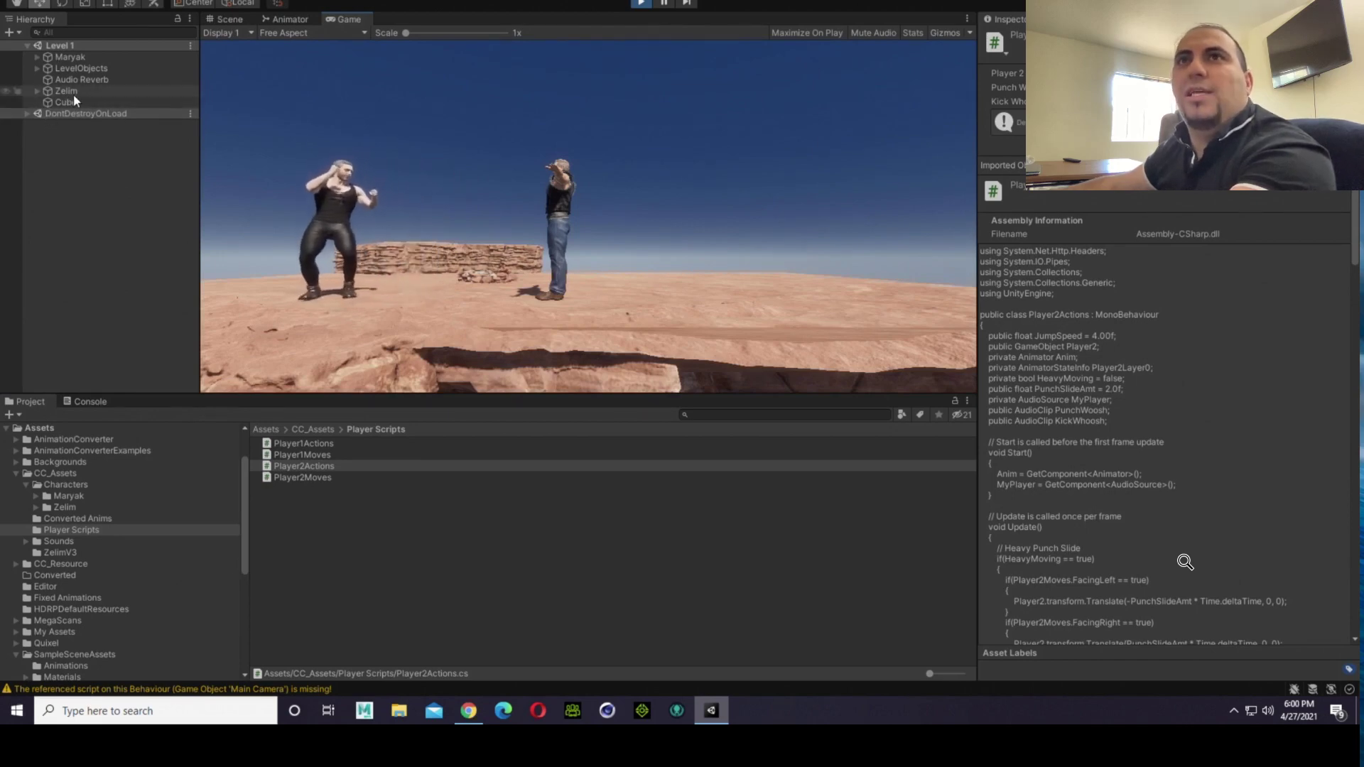
Step: Expand Zelim in the hierarchy and enable the Mesh Renderer of its parent capsule
click(36, 90)
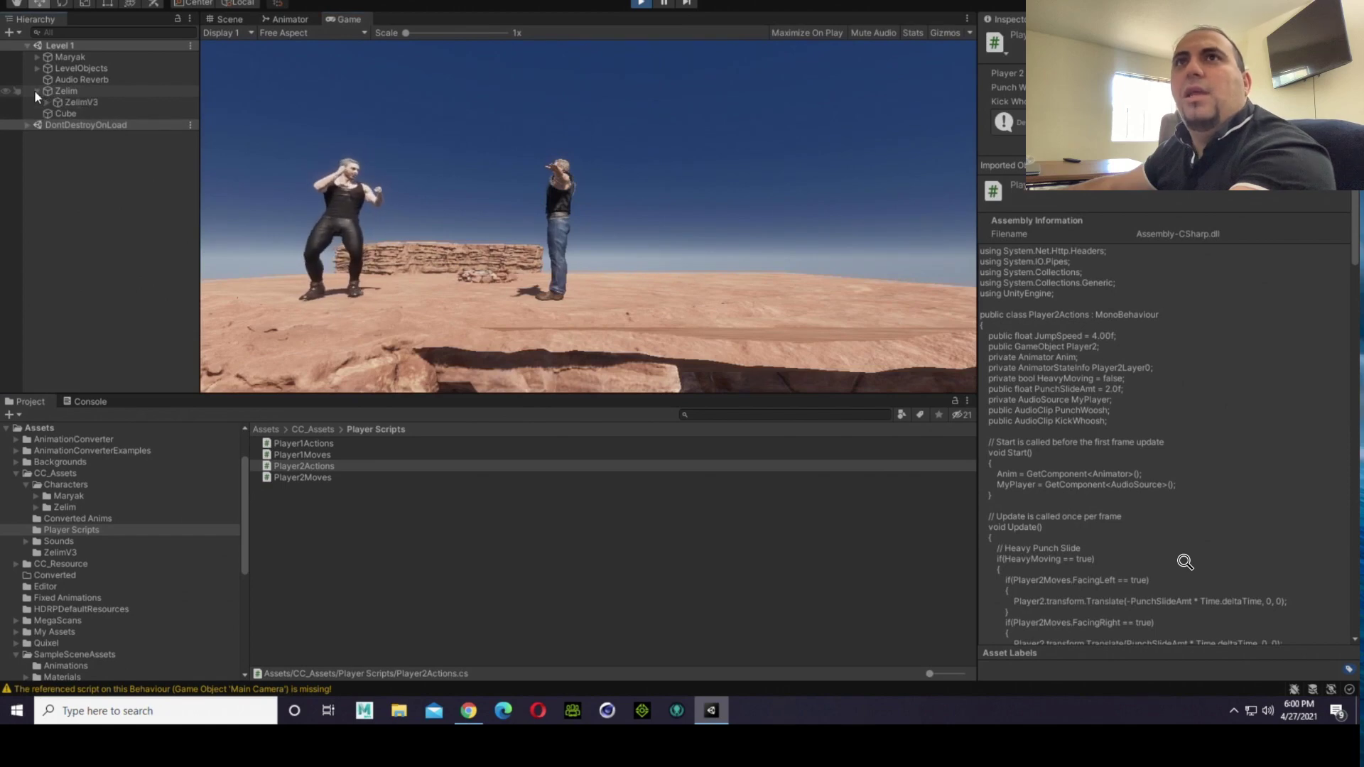
click(72, 92)
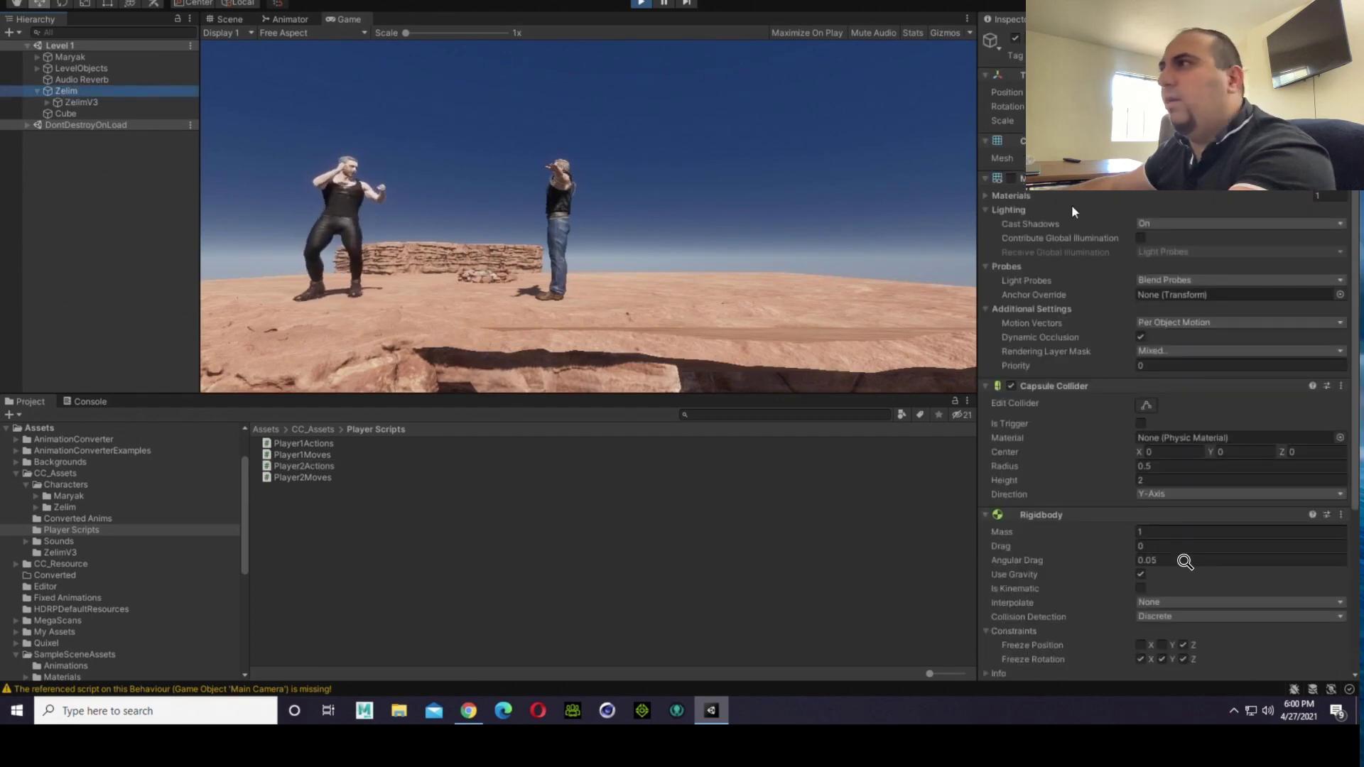
click(1011, 177)
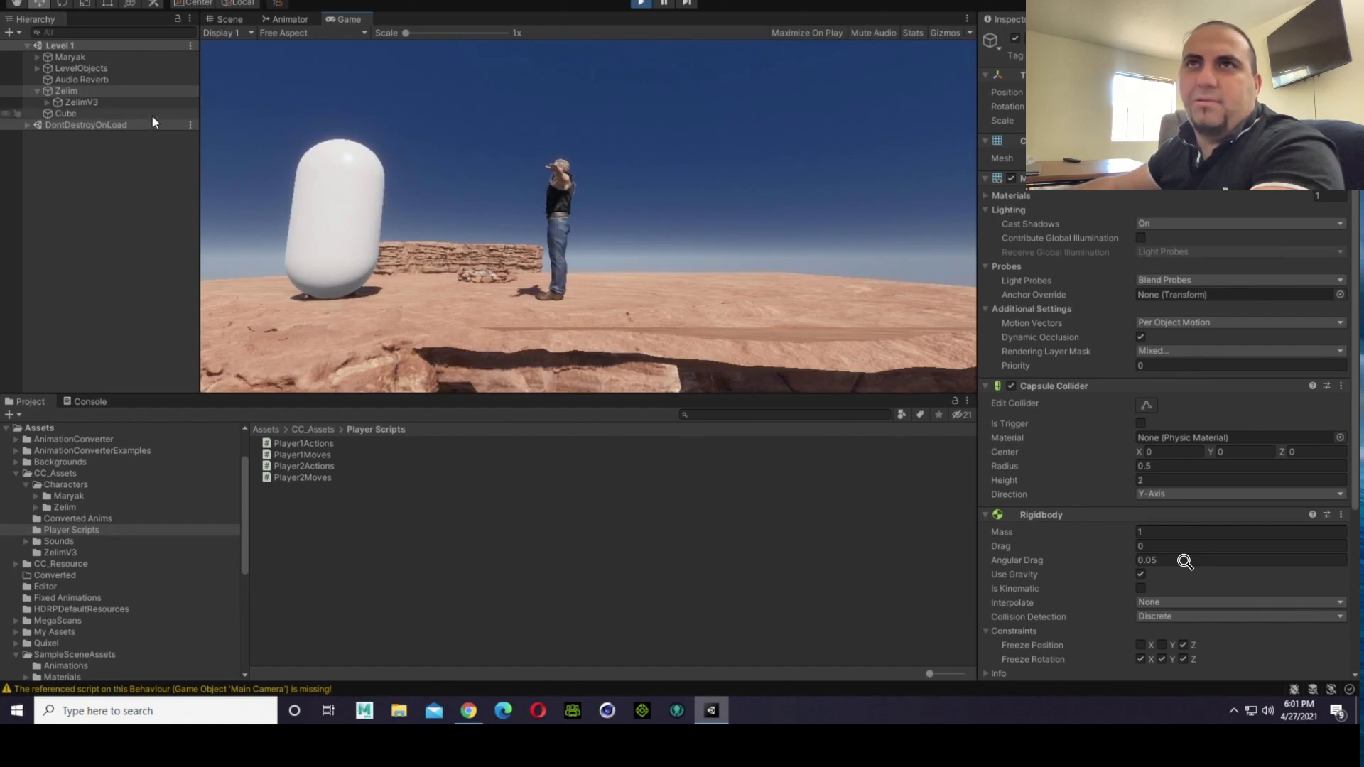
Step: Compare the components of the Zelim parent object with those of its ZelimV3 child
click(114, 95)
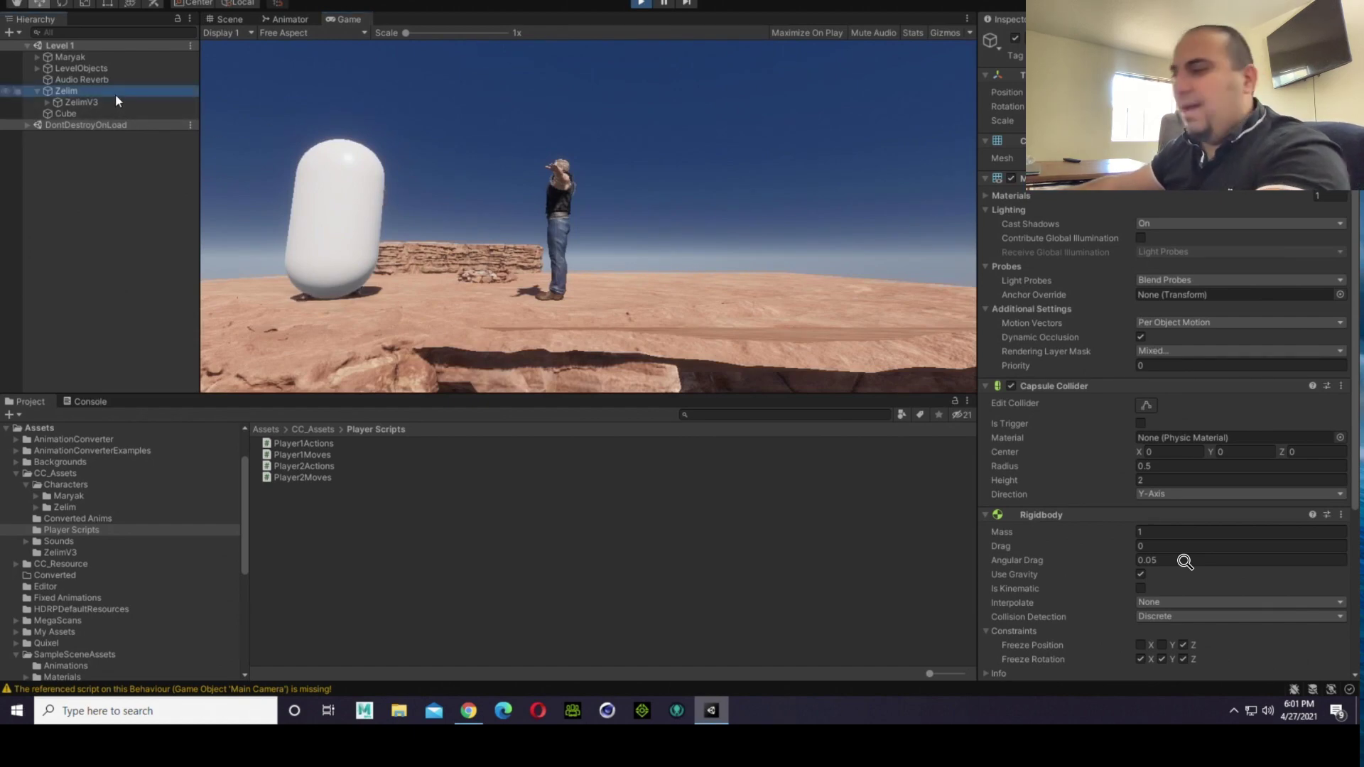
click(117, 100)
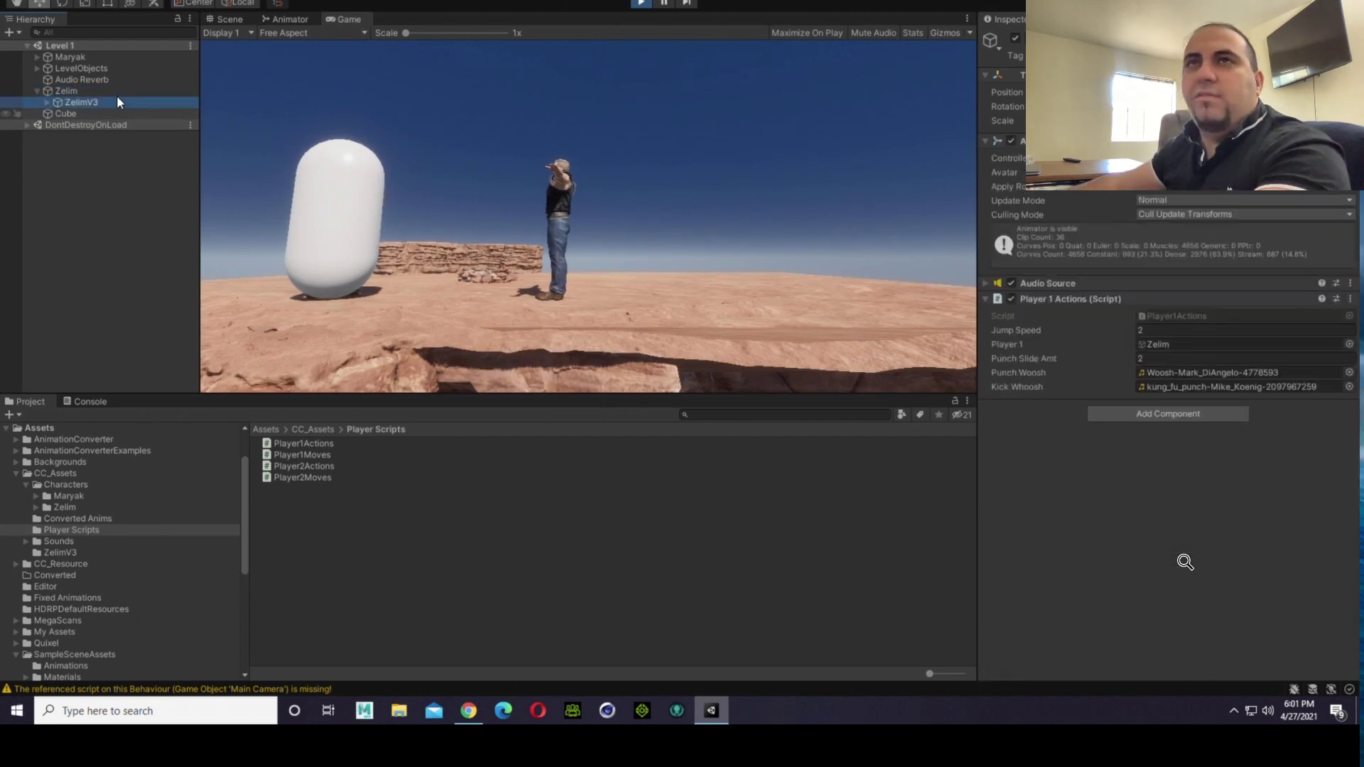
click(119, 92)
Step: Walk Zelim past Maryak and back in the running game to check how the capsule and character move
click(296, 101)
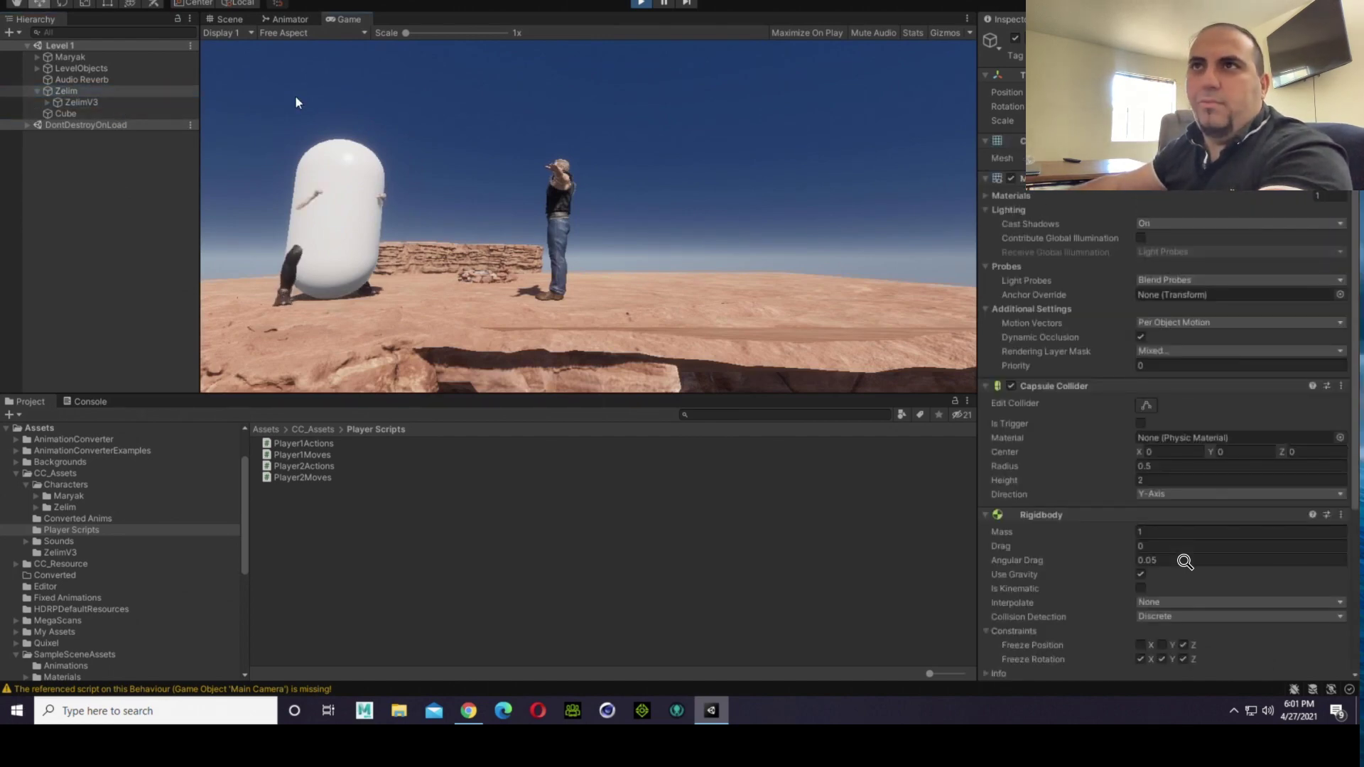
key(d)
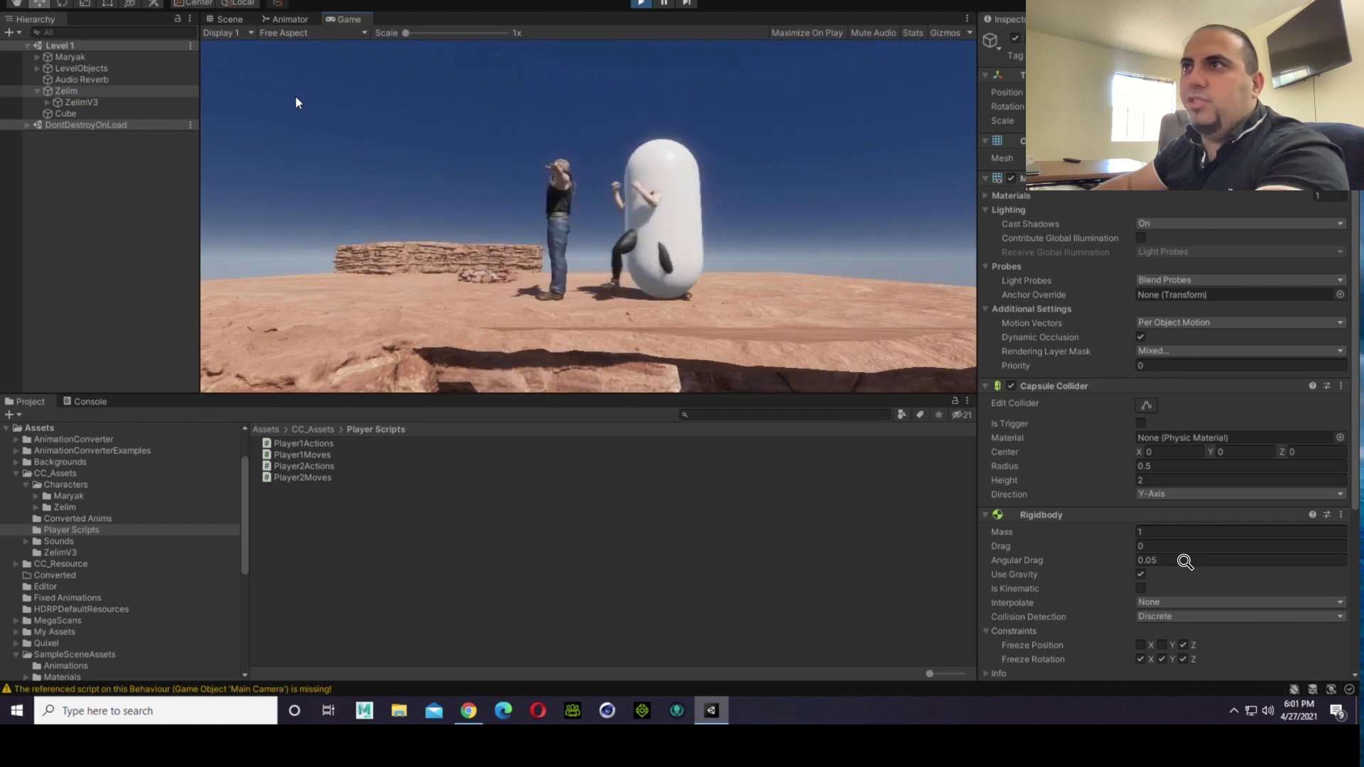
key(d)
key(a)
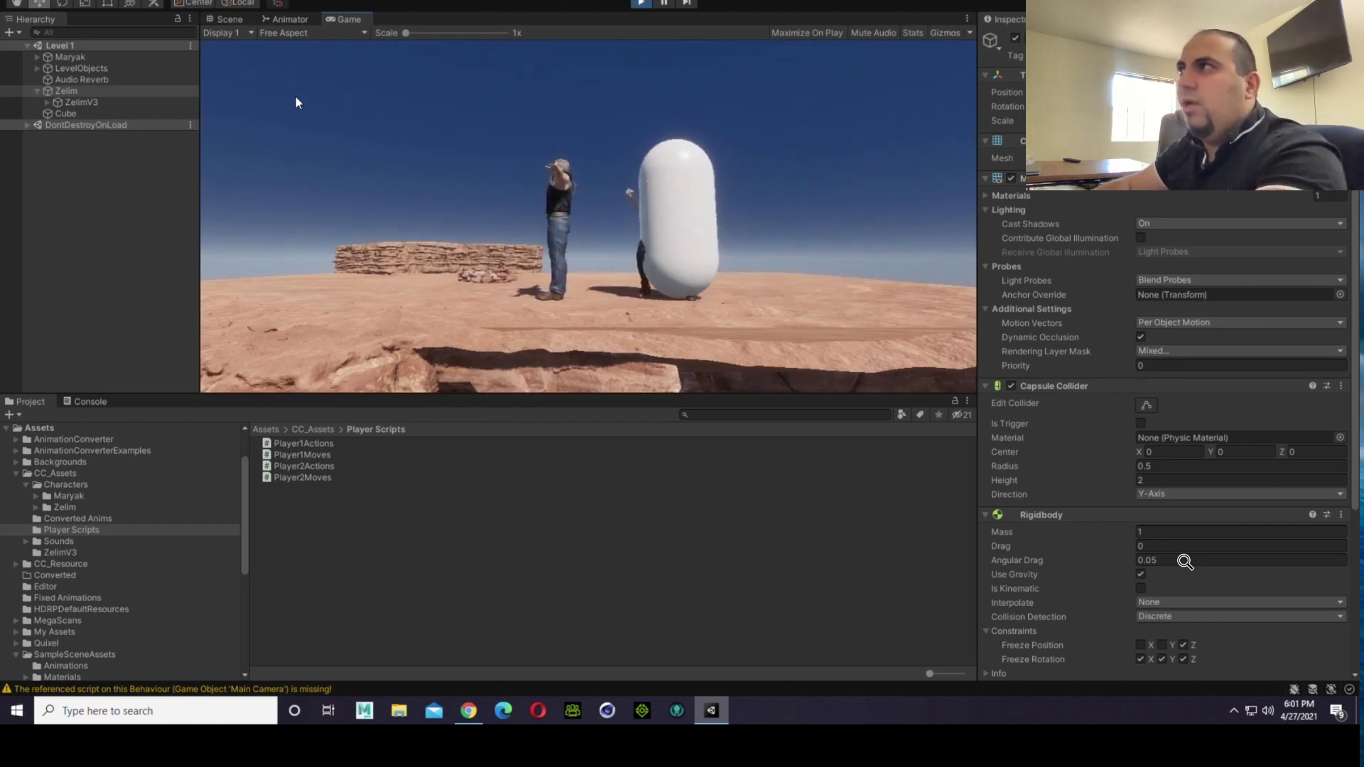
Step: Move Zelim back and forth across Maryak again and return him to his starting side
key(a)
key(d)
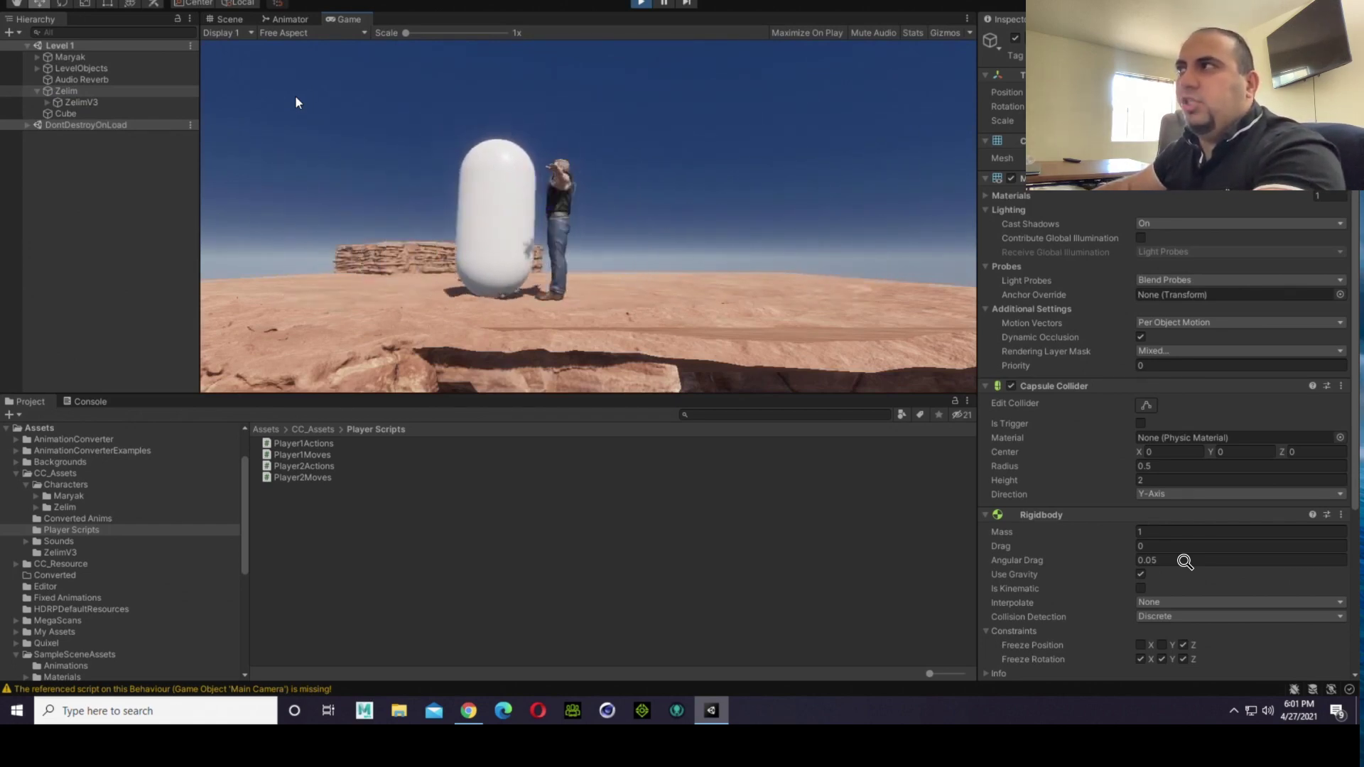
key(a)
key(d)
key(a)
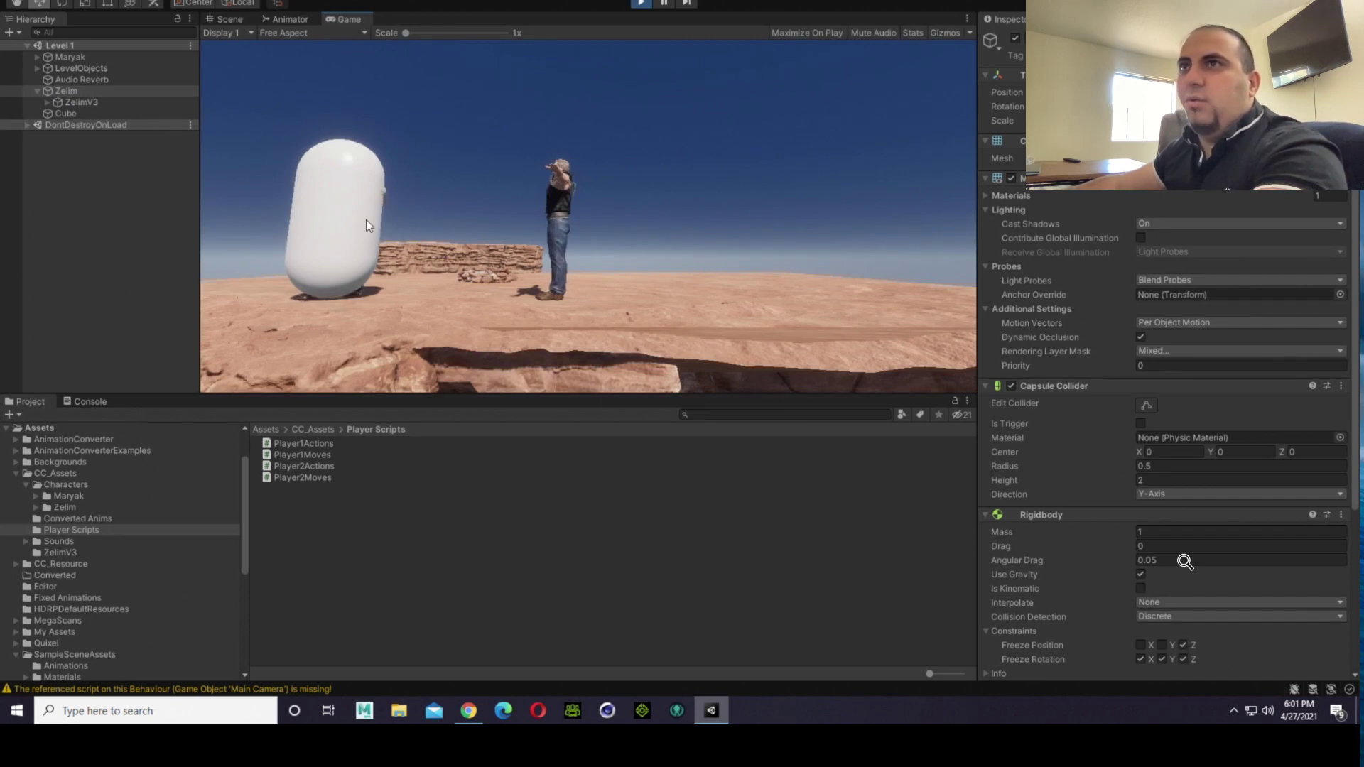
Step: Examine Zelim's capsule and the ZelimV3 child inside it in the Scene view while the game runs
click(226, 19)
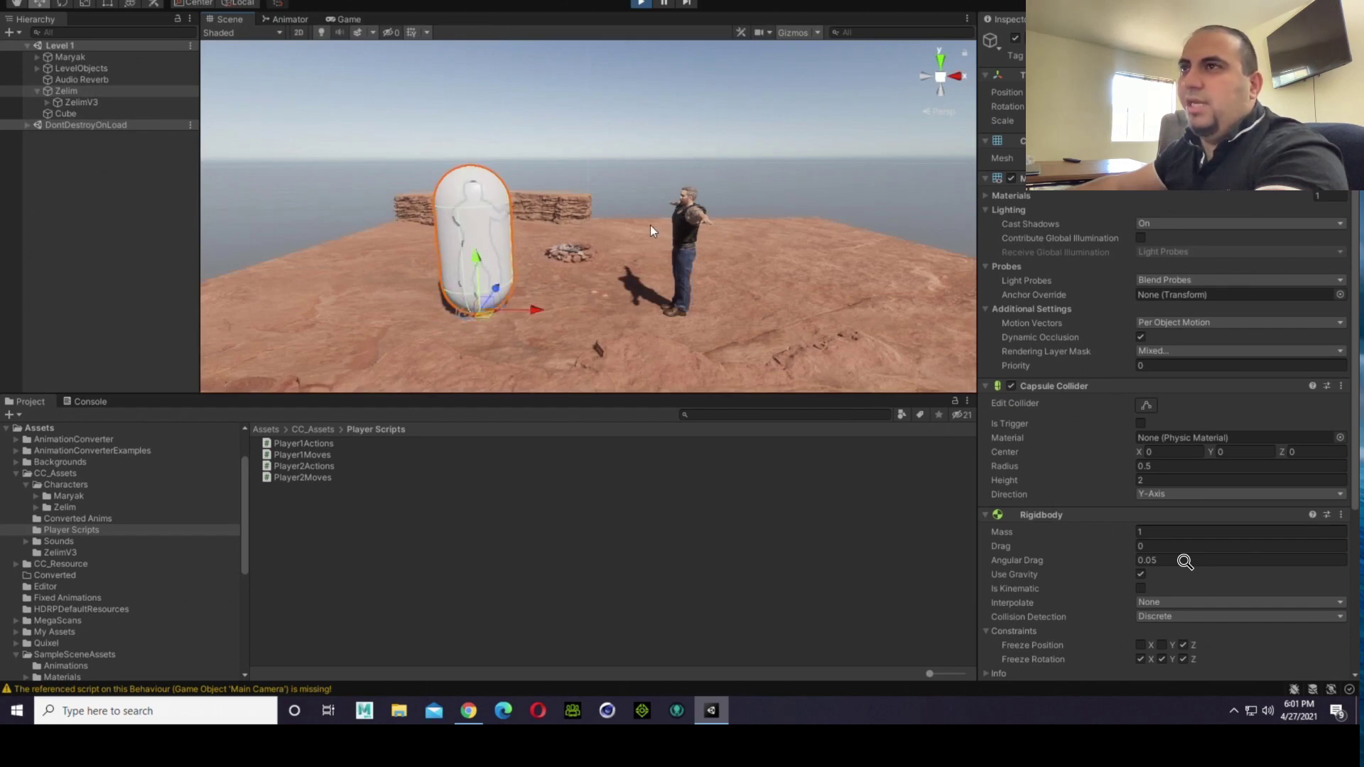
mouse_move(651, 227)
right_down()
mouse_move(696, 233)
mouse_move(658, 243)
right_up()
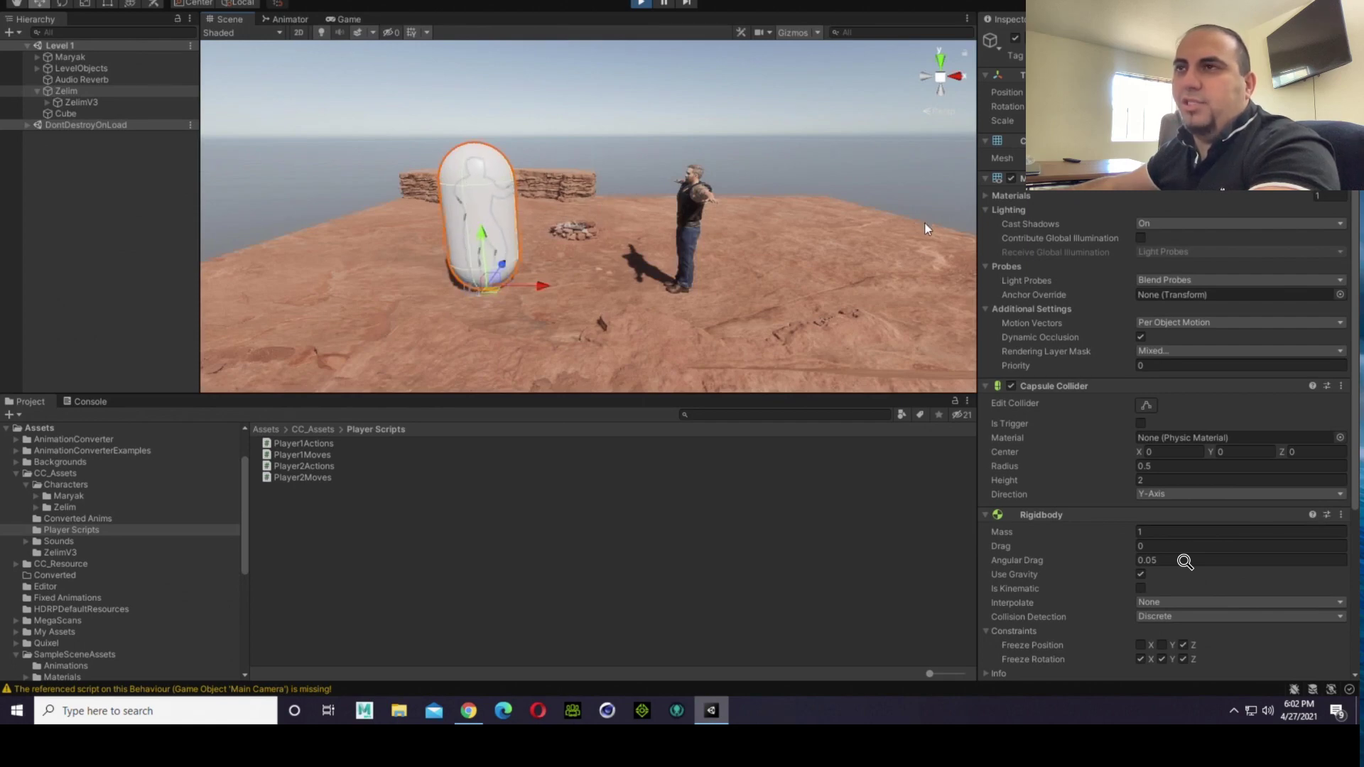
click(676, 131)
click(507, 205)
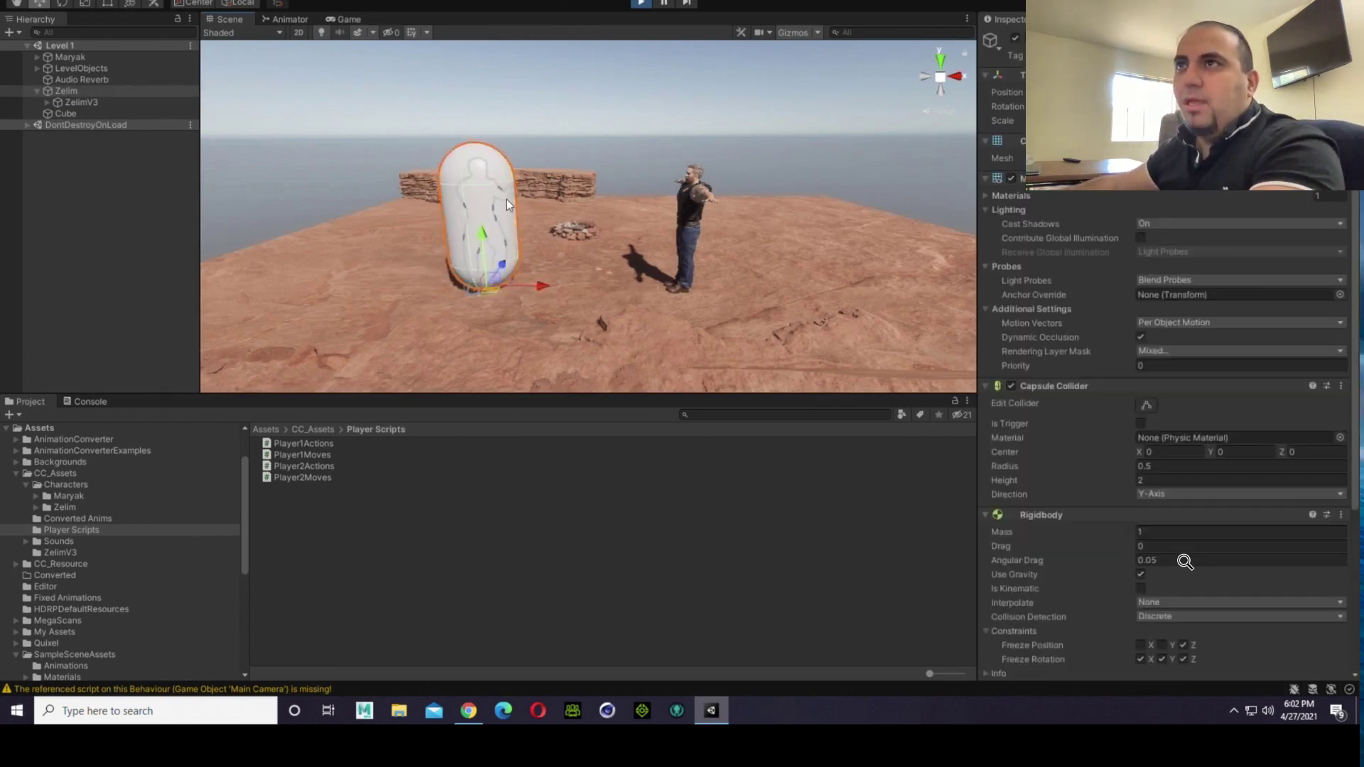
click(537, 108)
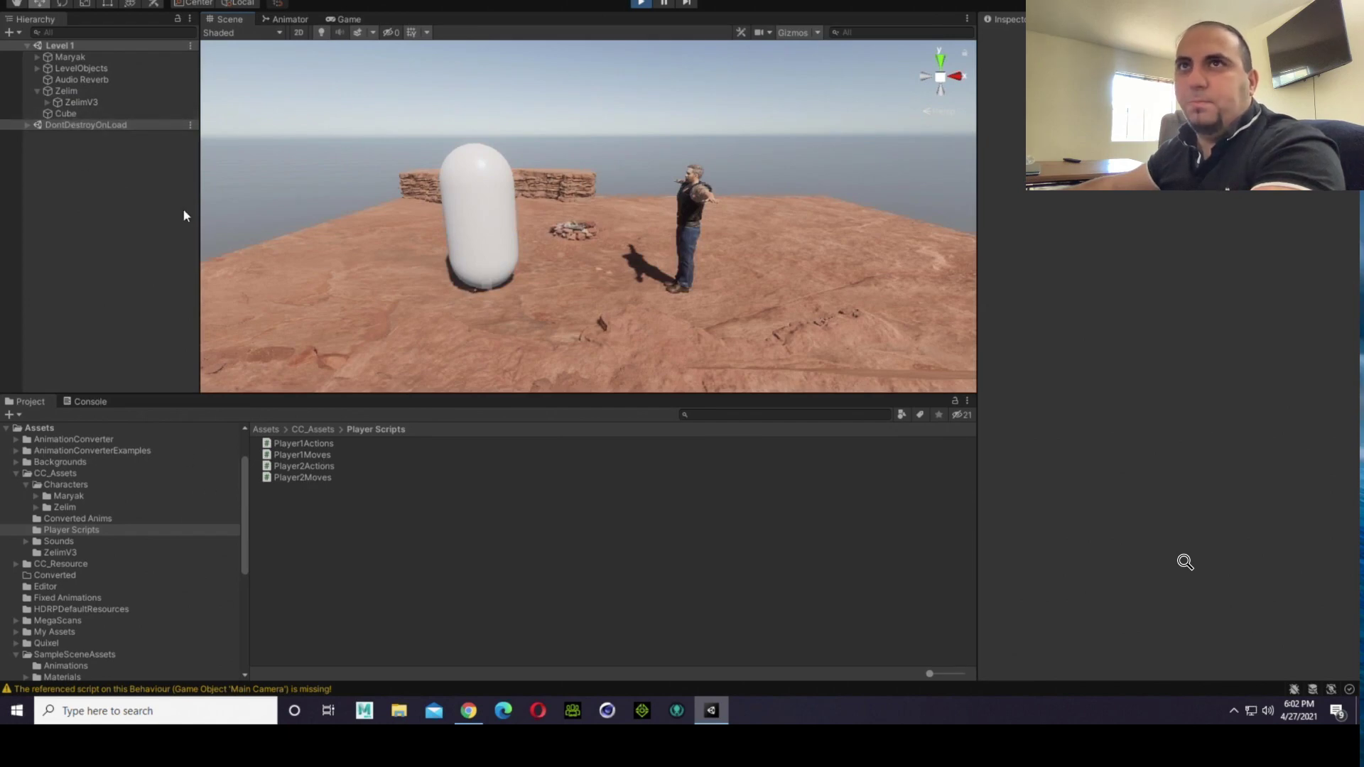
click(75, 103)
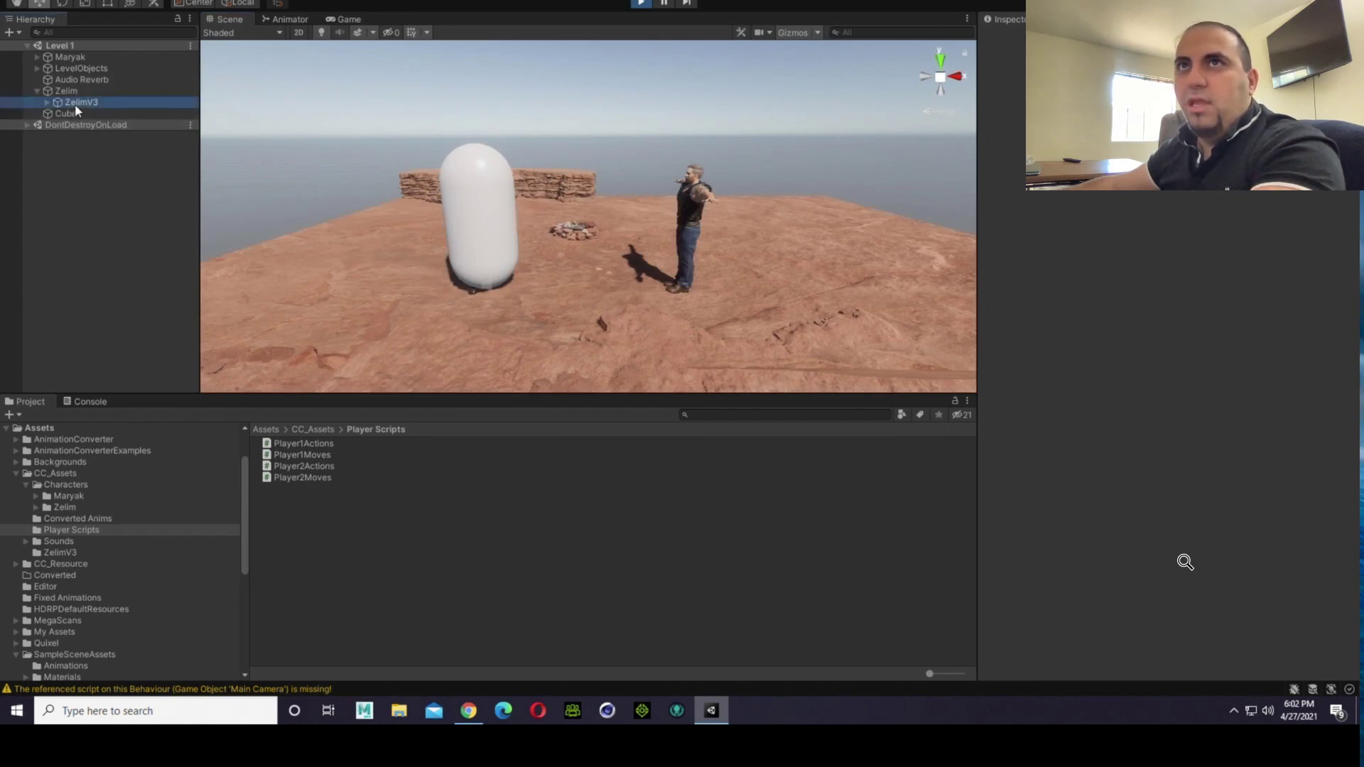
click(320, 123)
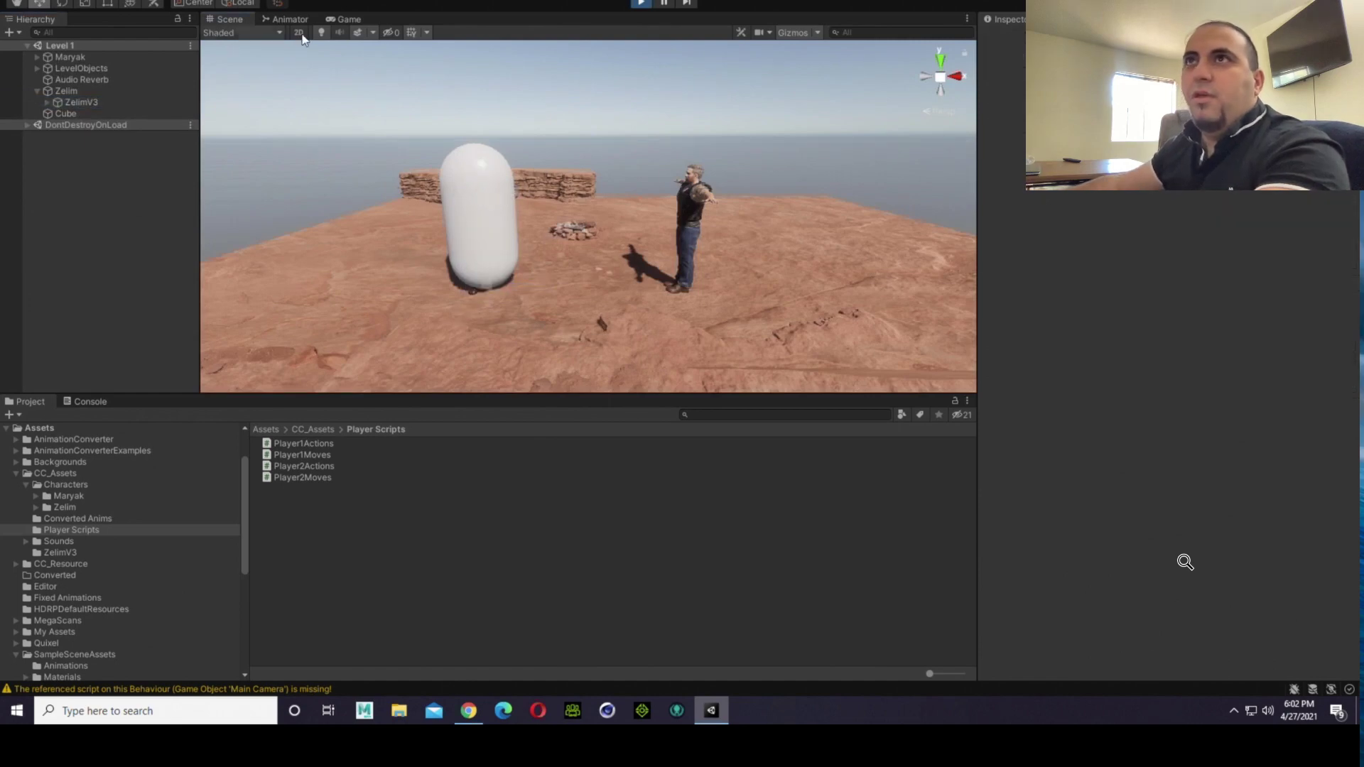
Step: Return to the Game view and walk Zelim past Maryak in both directions to watch the capsule carry him
click(347, 22)
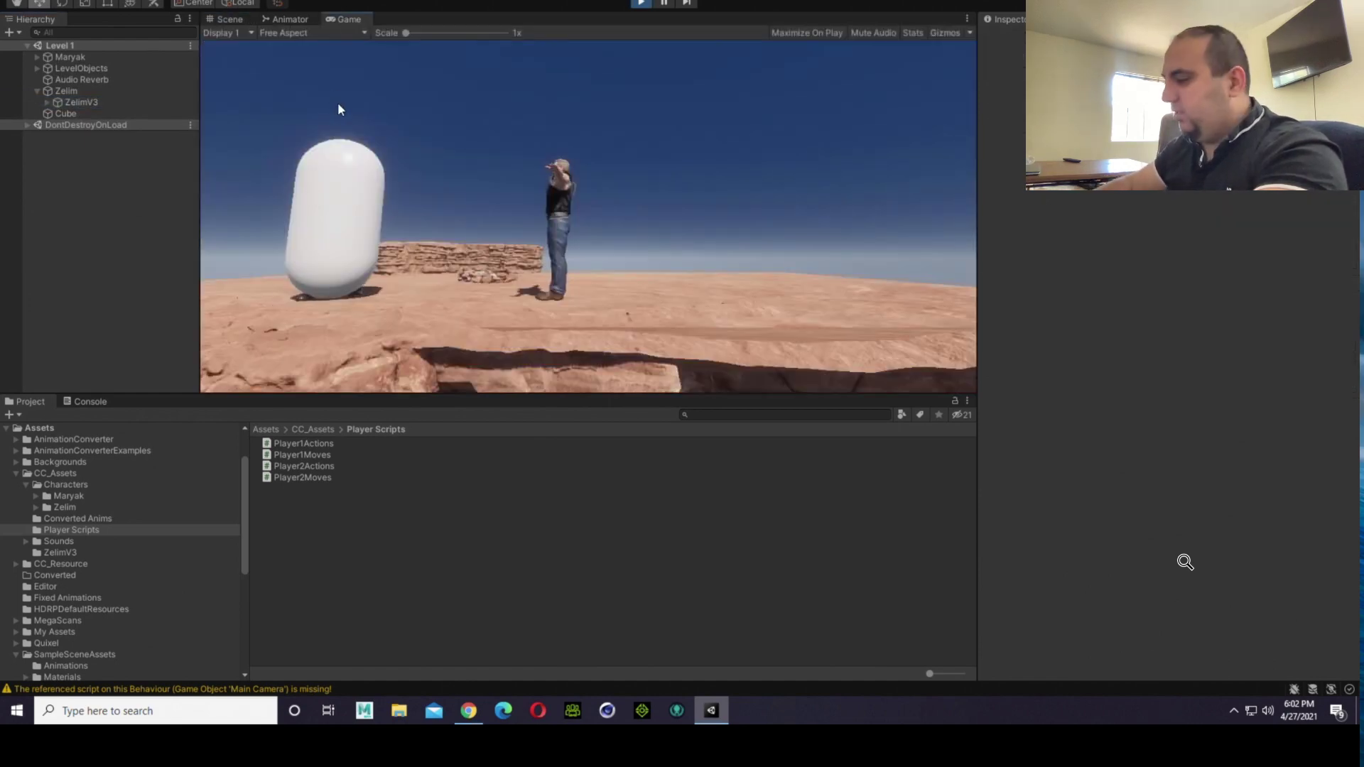
key(d)
key(a)
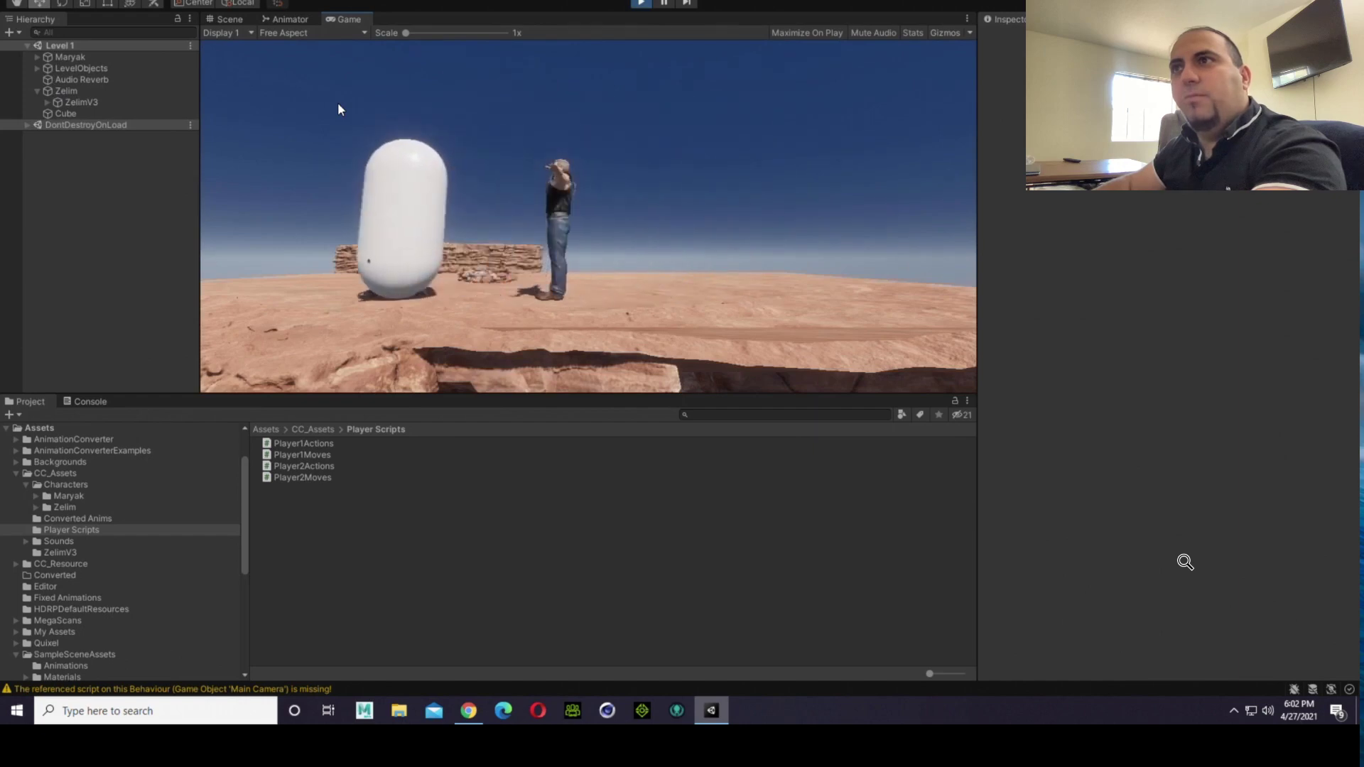
key(d)
key(a)
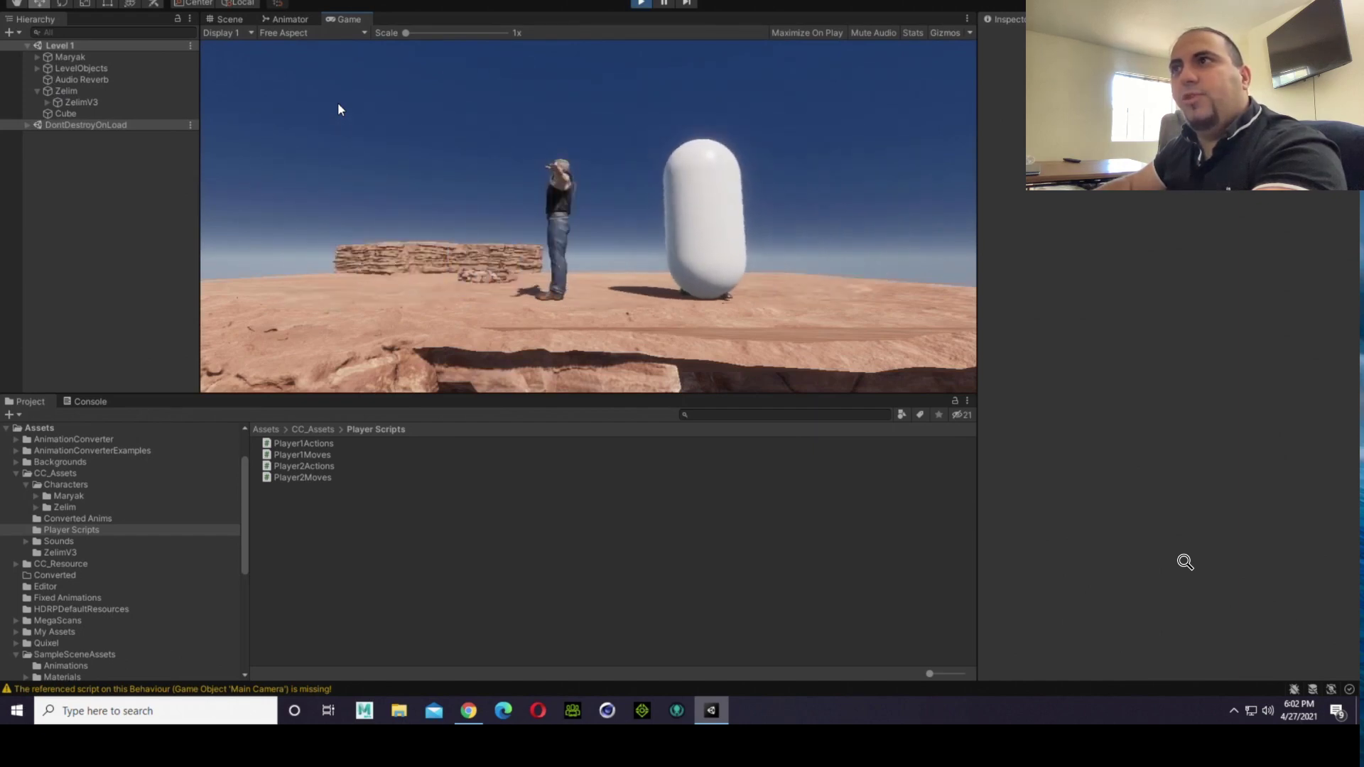
key(a)
key(d)
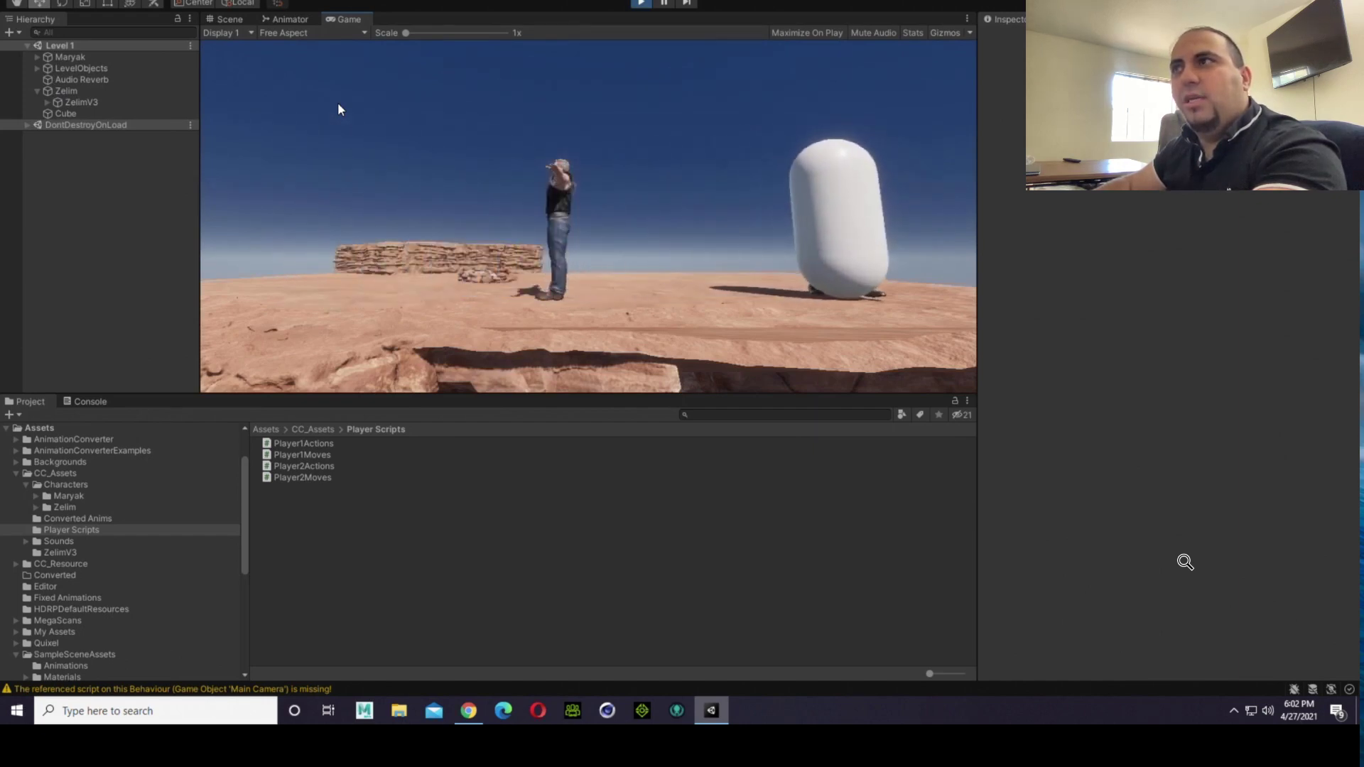
key(a)
Step: Make Zelim jump on both sides of Maryak to compare the movement of his body with the capsule
key(space)
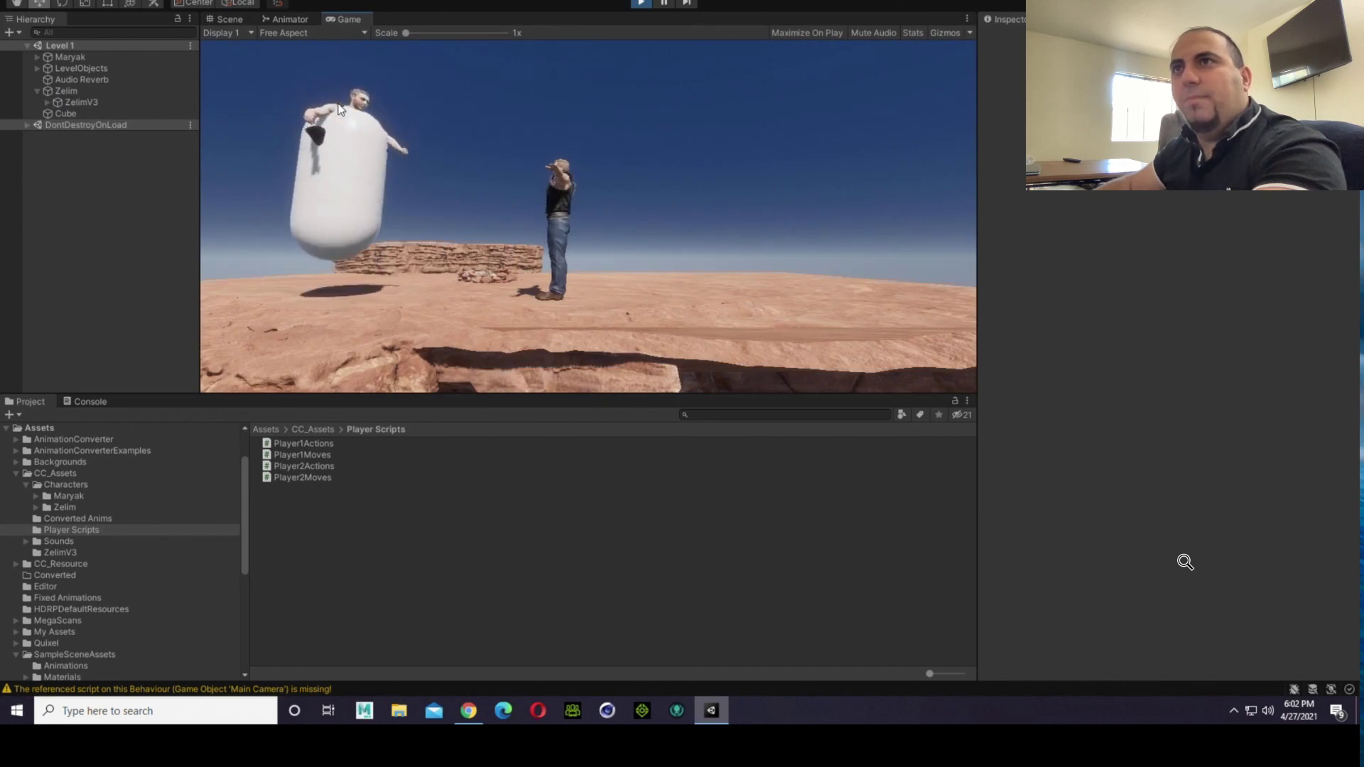
key(space)
key(d)
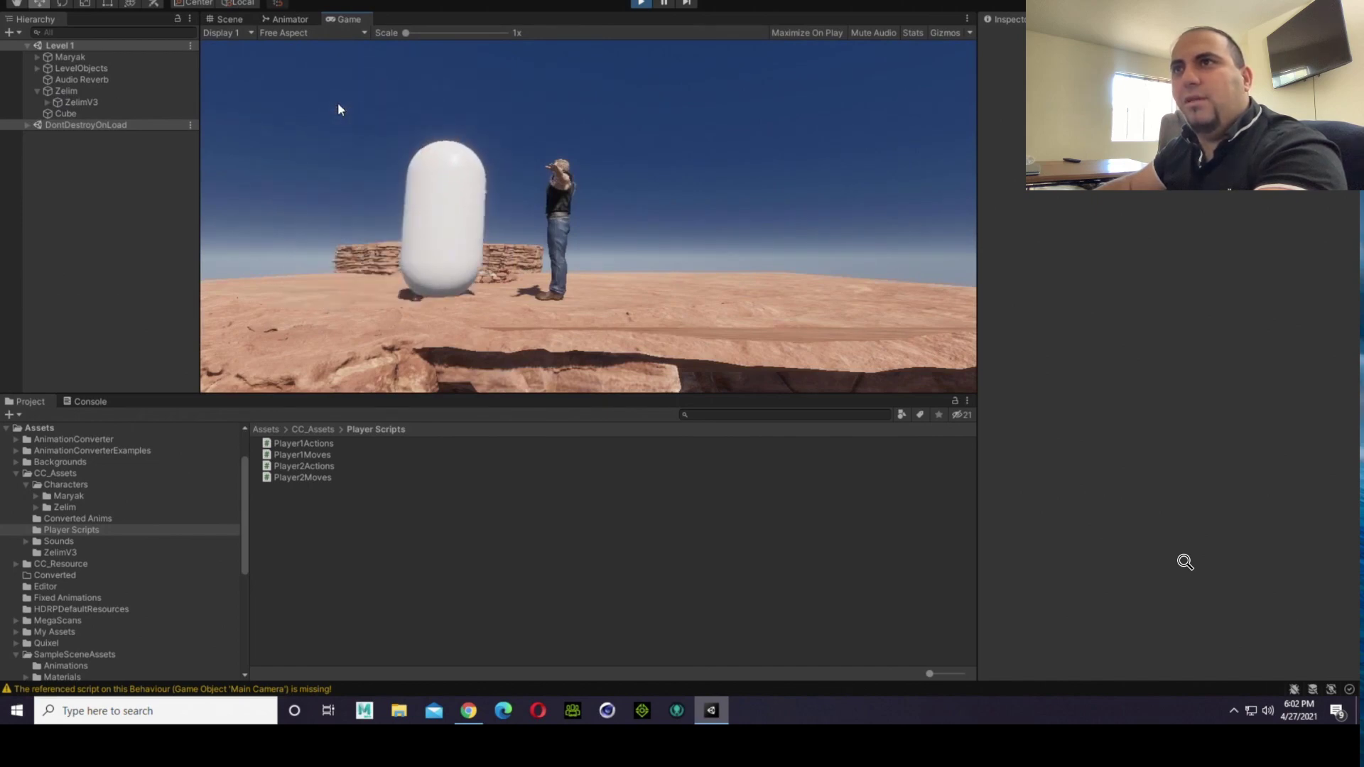
key(d)
key(space)
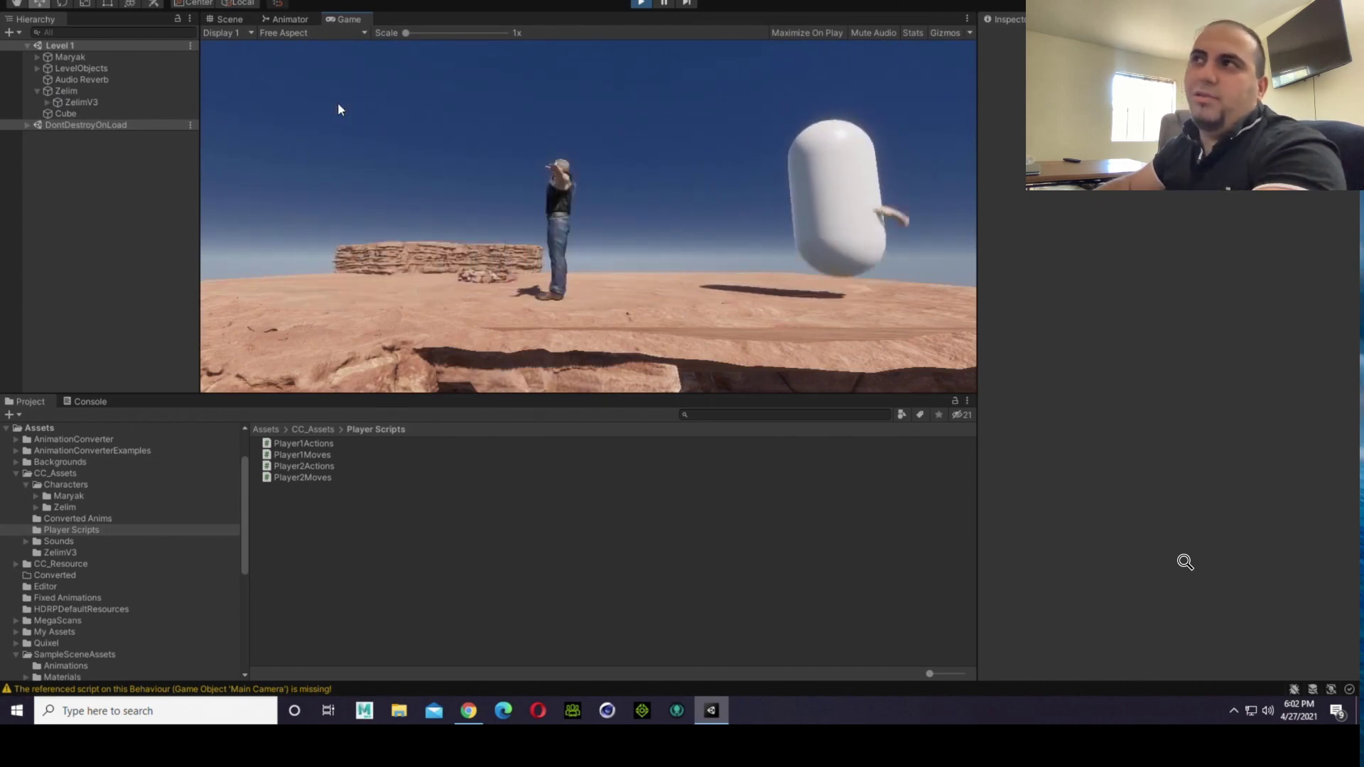
key(space)
key(space)
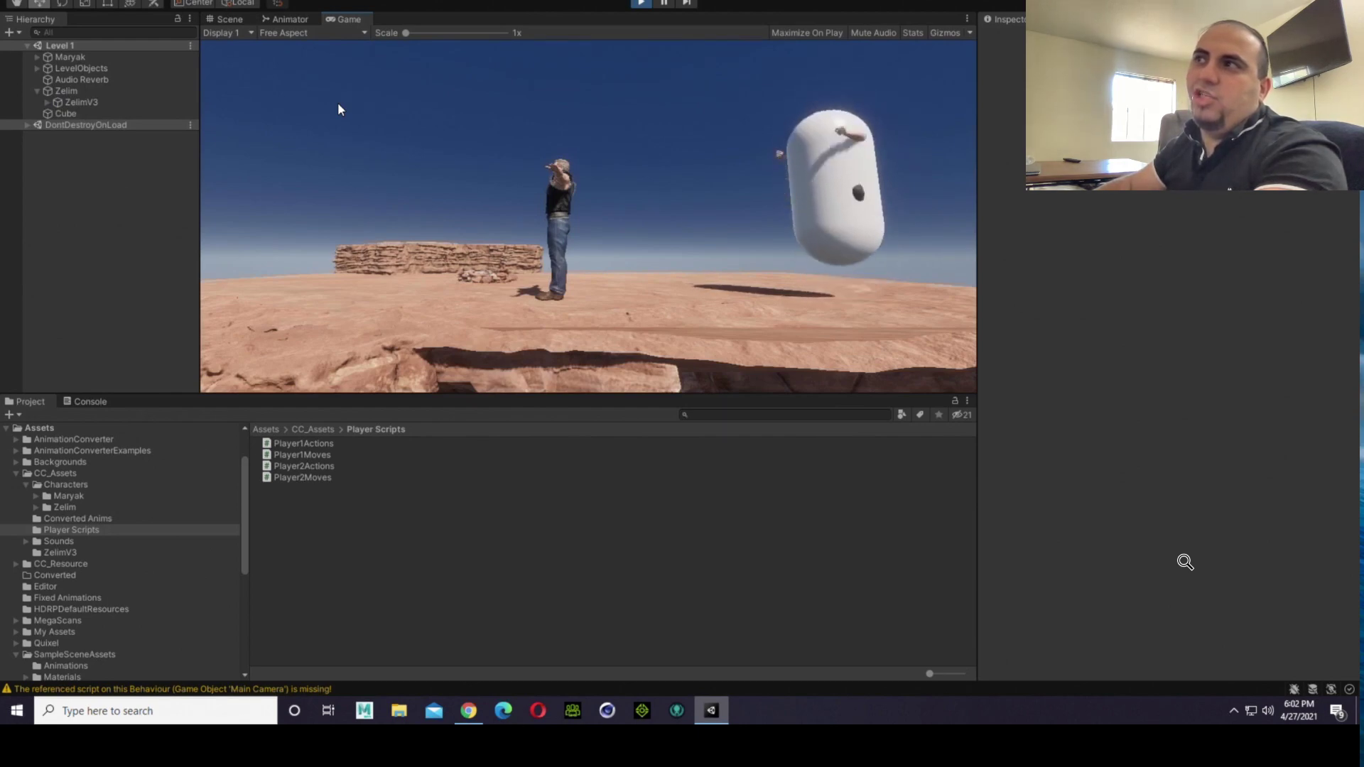
key(space)
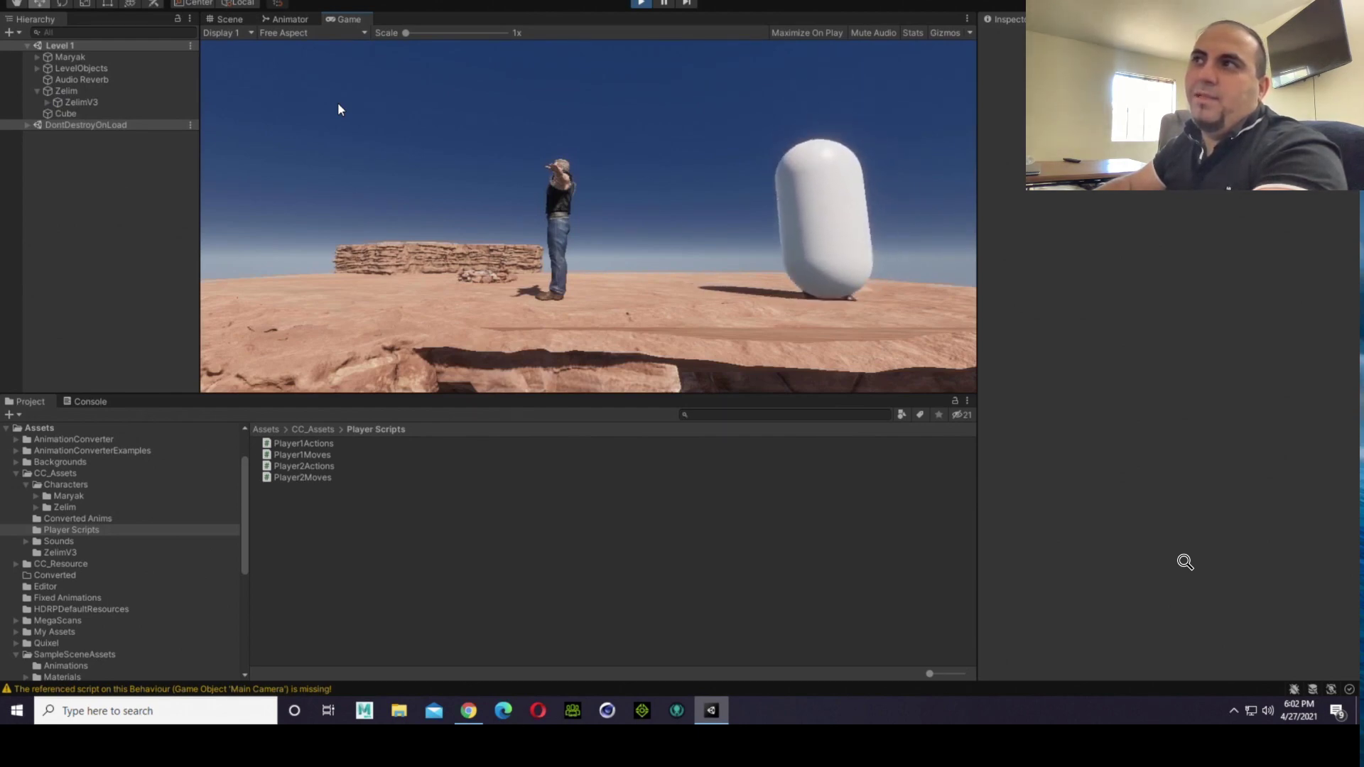
key(a)
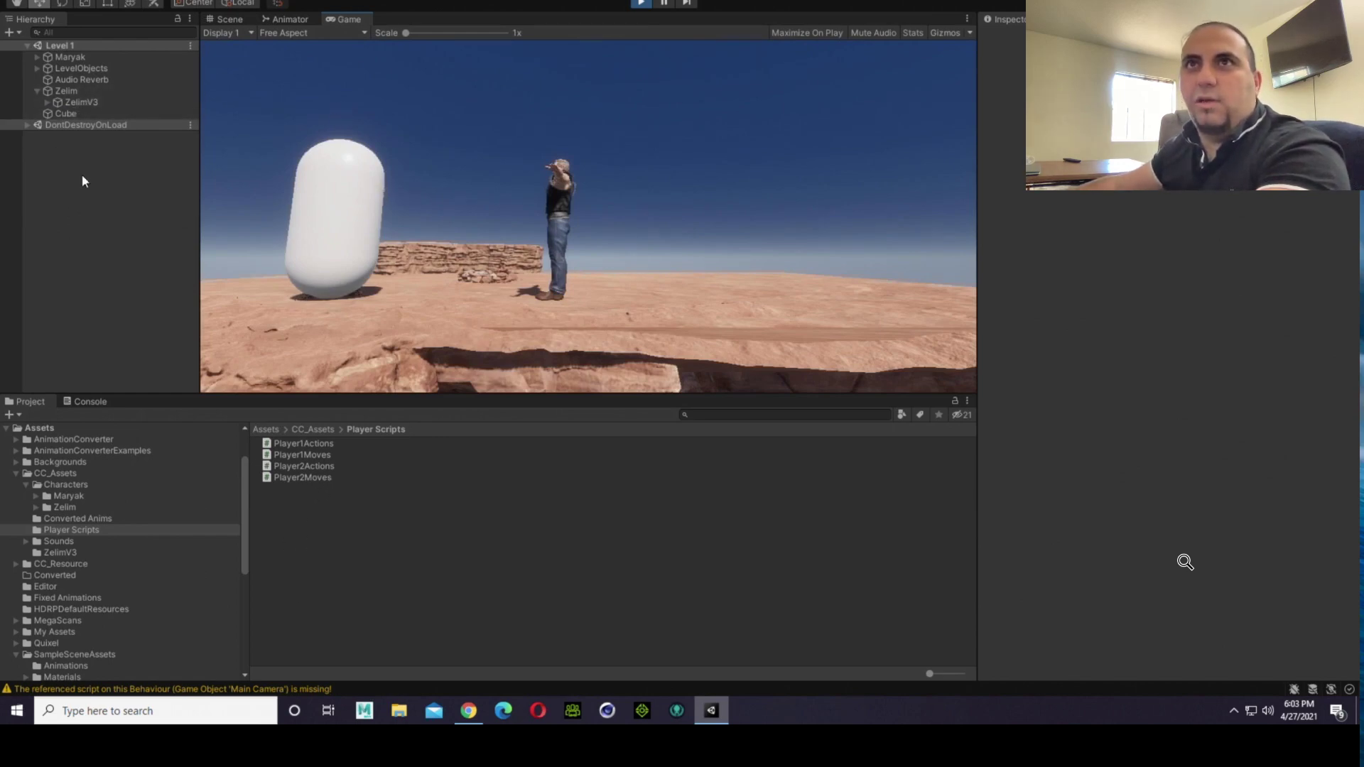
Step: Inspect the Player 1 Actions script on ZelimV3 and trigger one of Zelim's attacks in the game
click(86, 105)
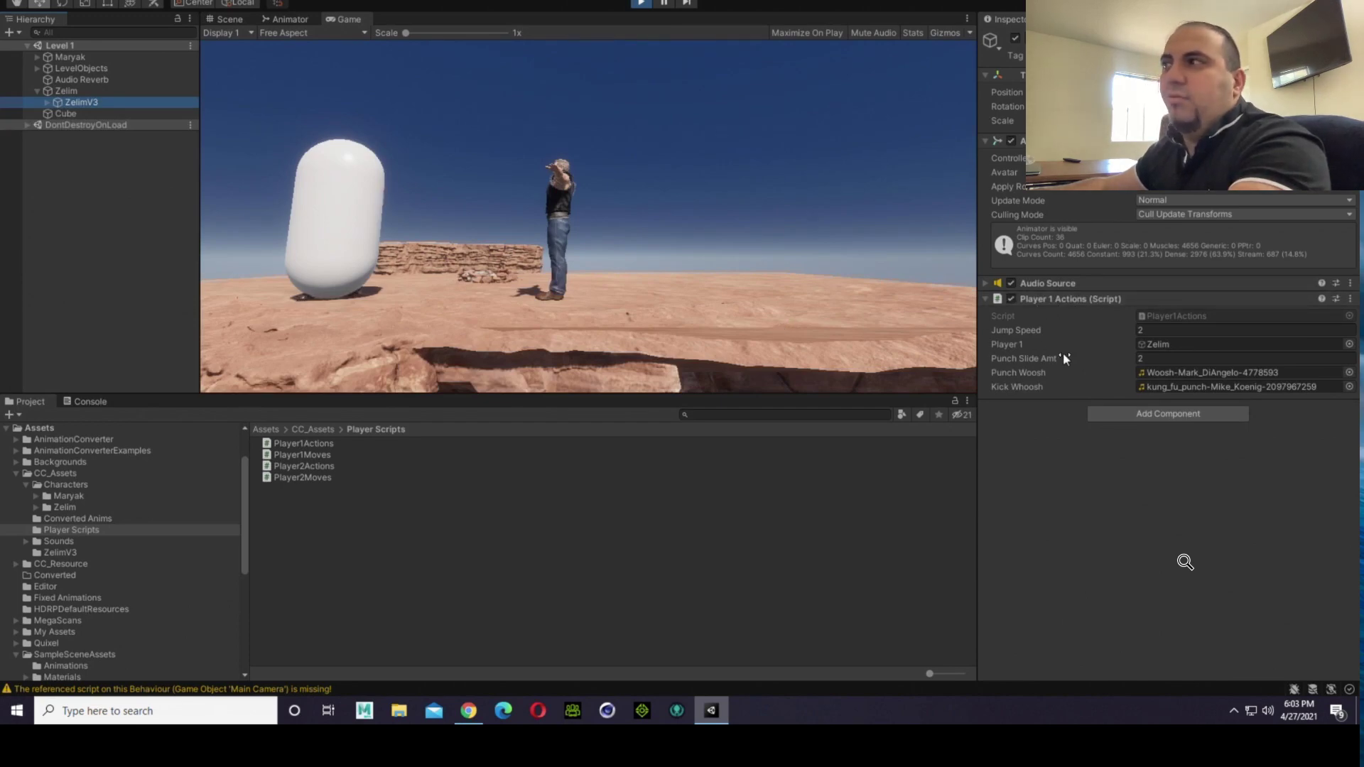
click(833, 202)
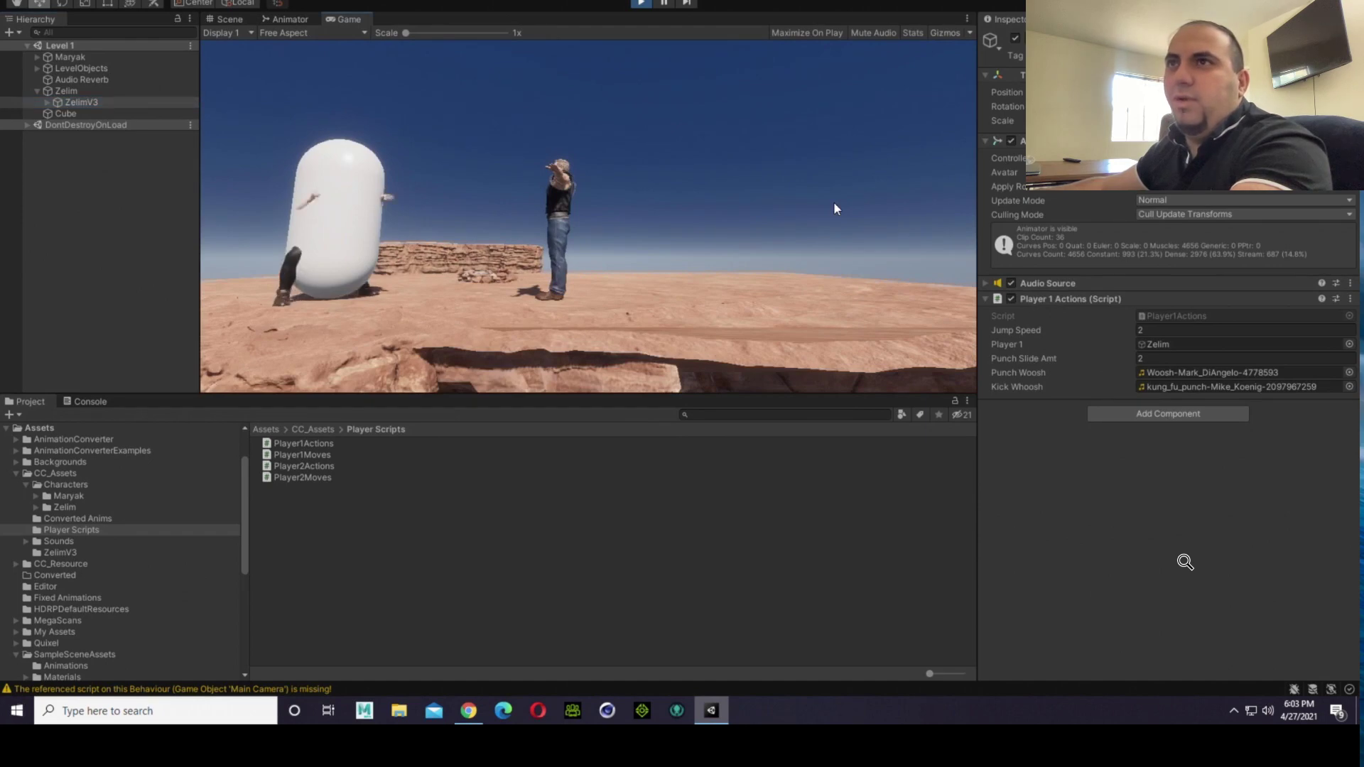
click(78, 115)
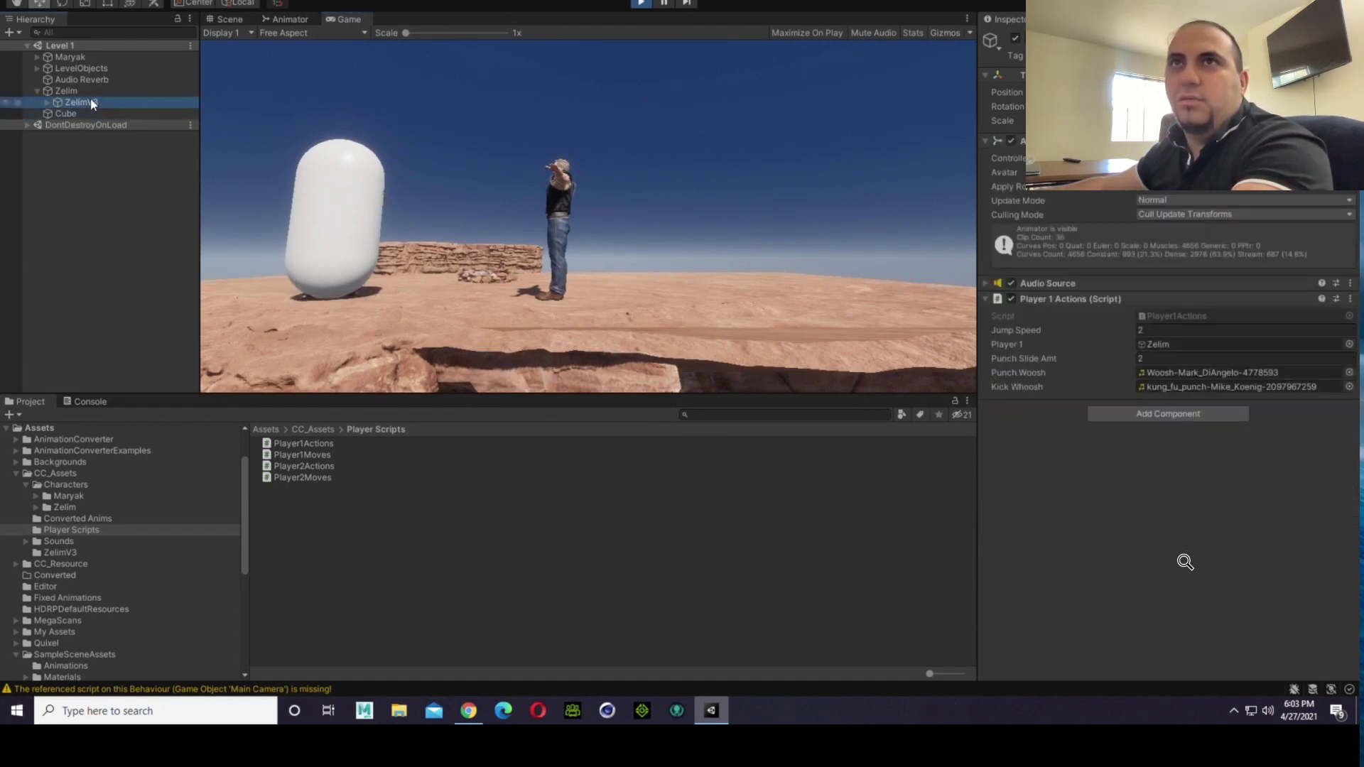
Step: Toggle the Mesh Renderer of the Zelim parent capsule and leave it disabled
click(91, 95)
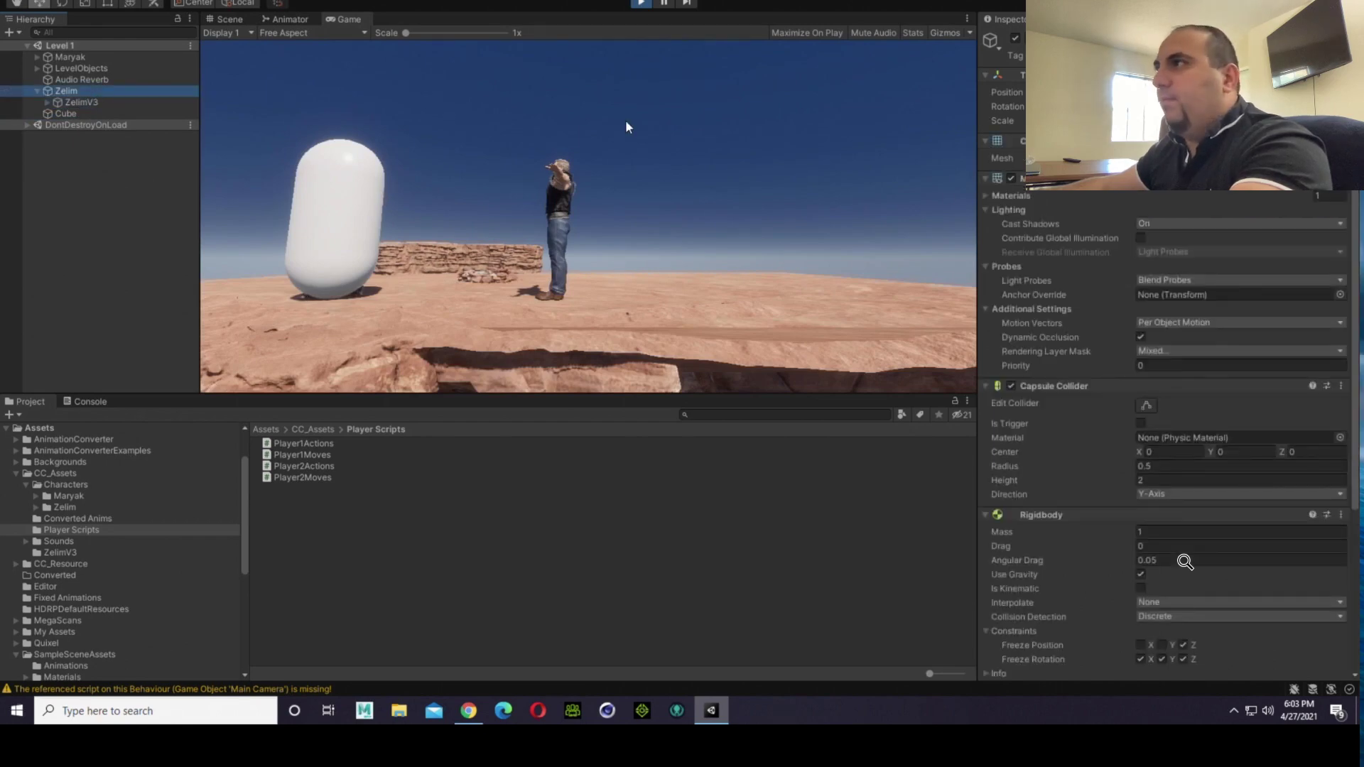
click(1010, 179)
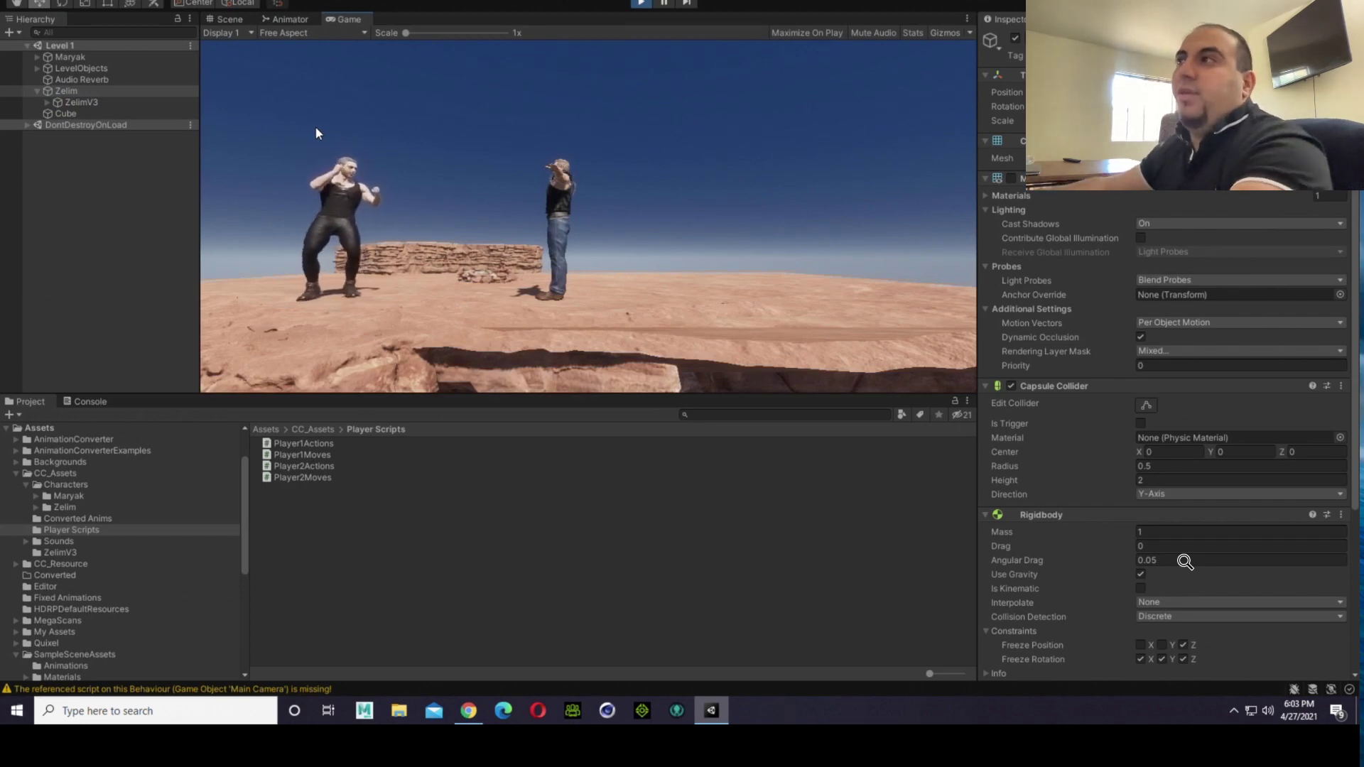
click(1010, 178)
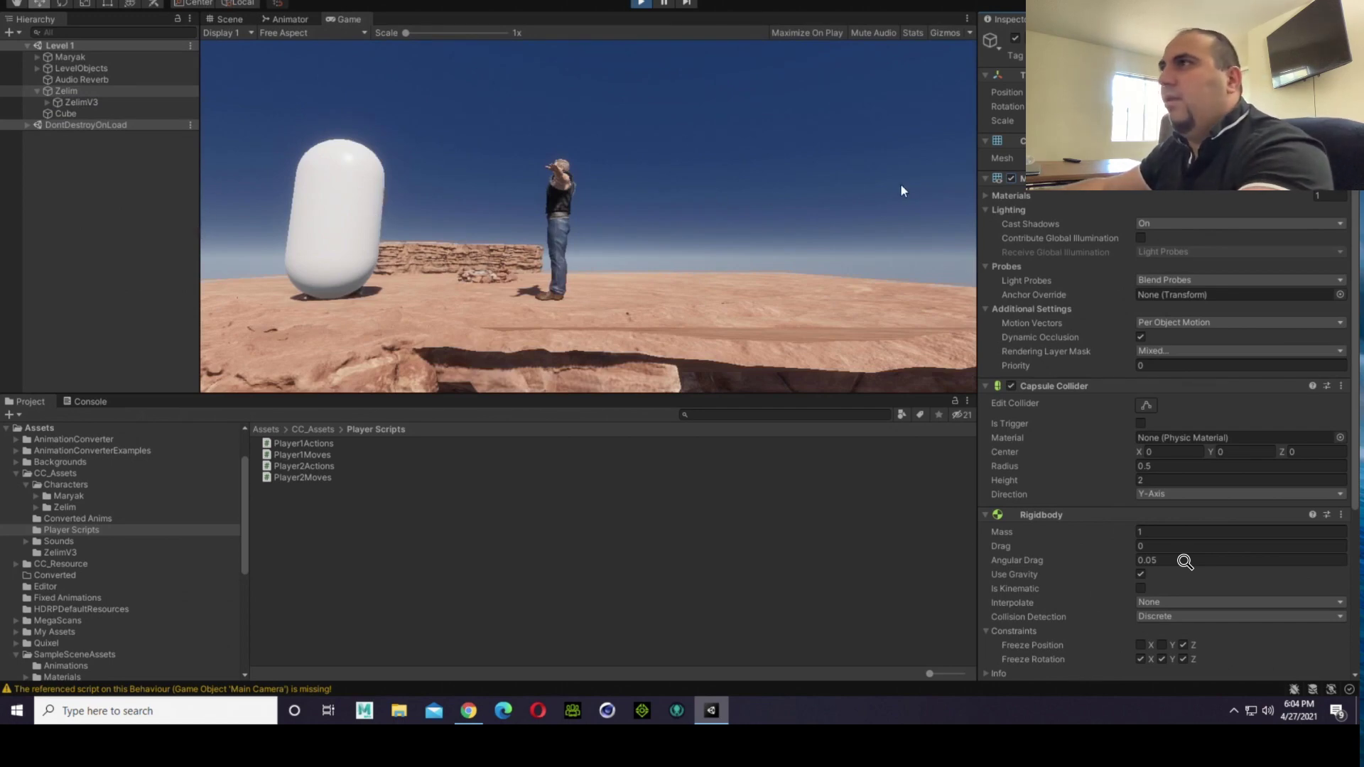
click(1011, 178)
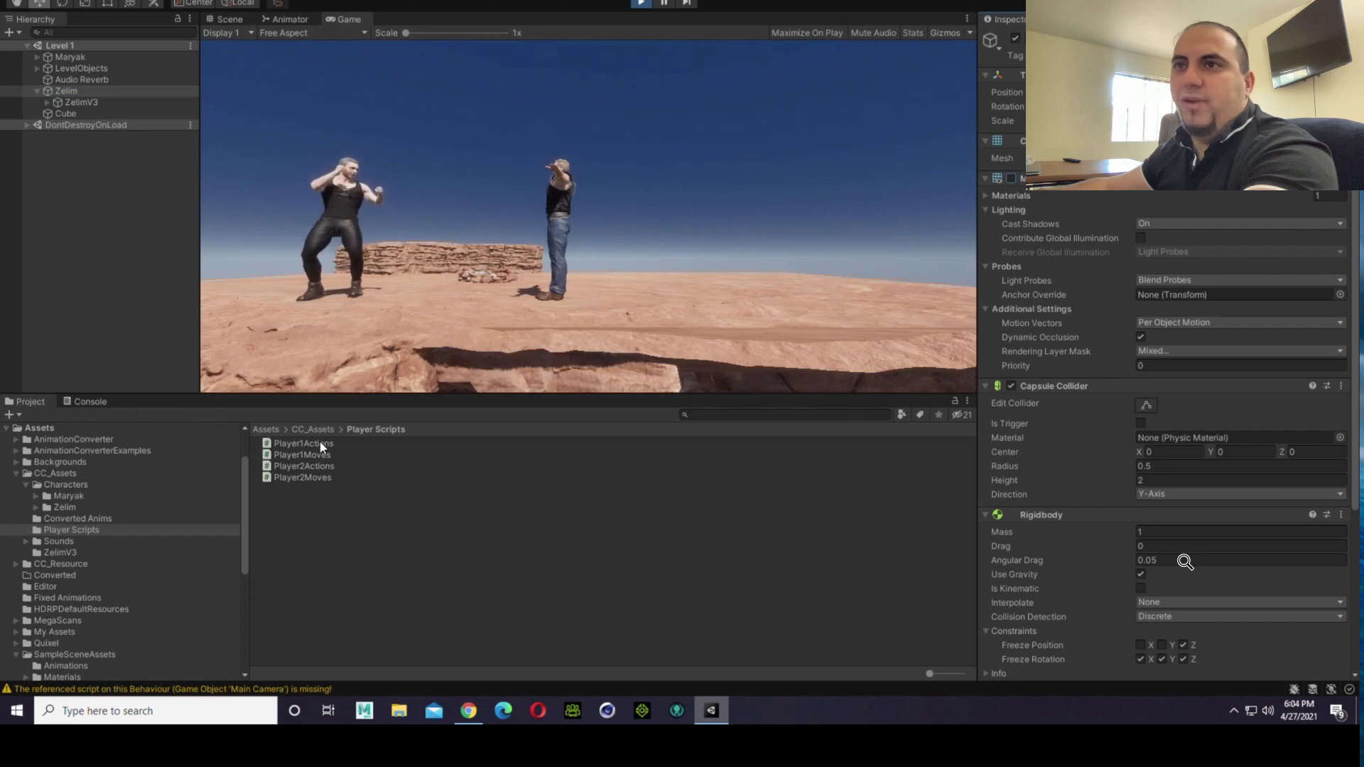
Step: Test Zelim's movement around Maryak in the running game with the capsule hidden
click(582, 130)
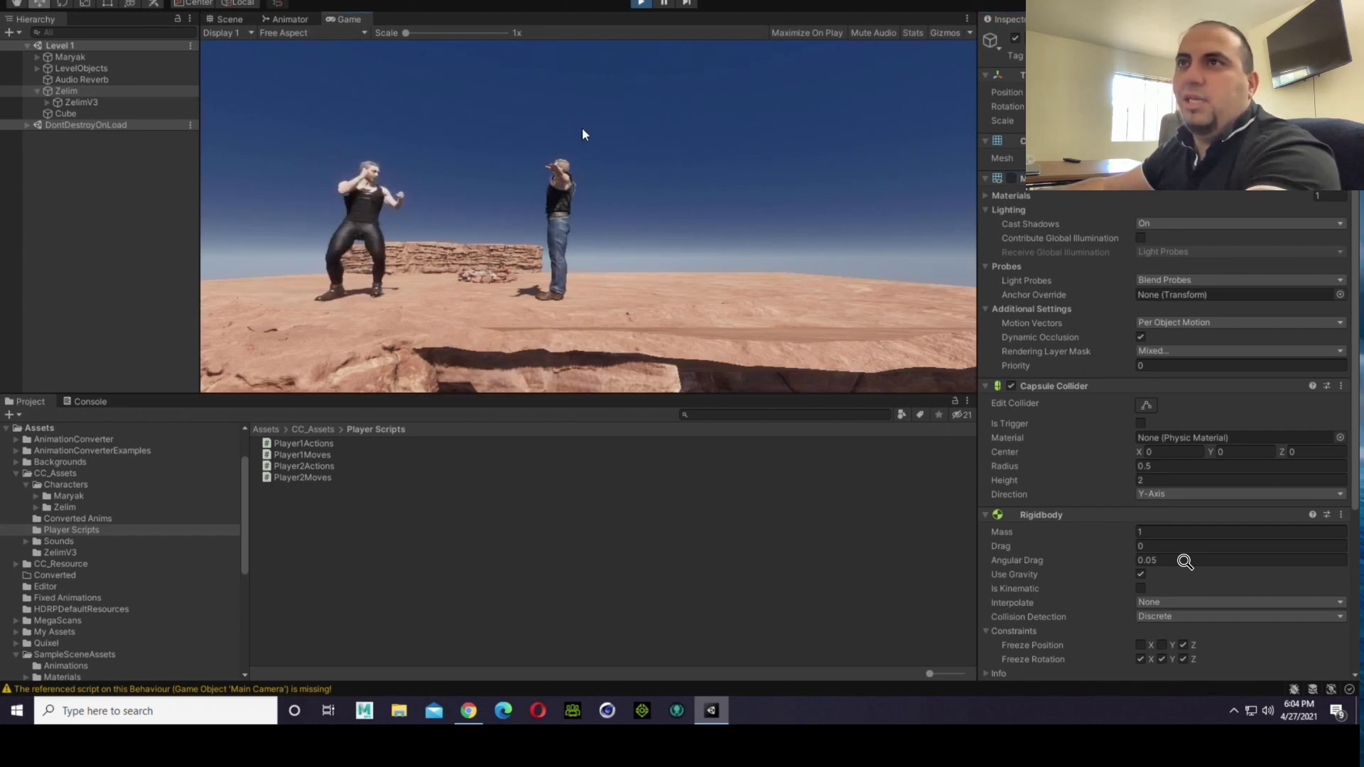
click(582, 129)
key(w)
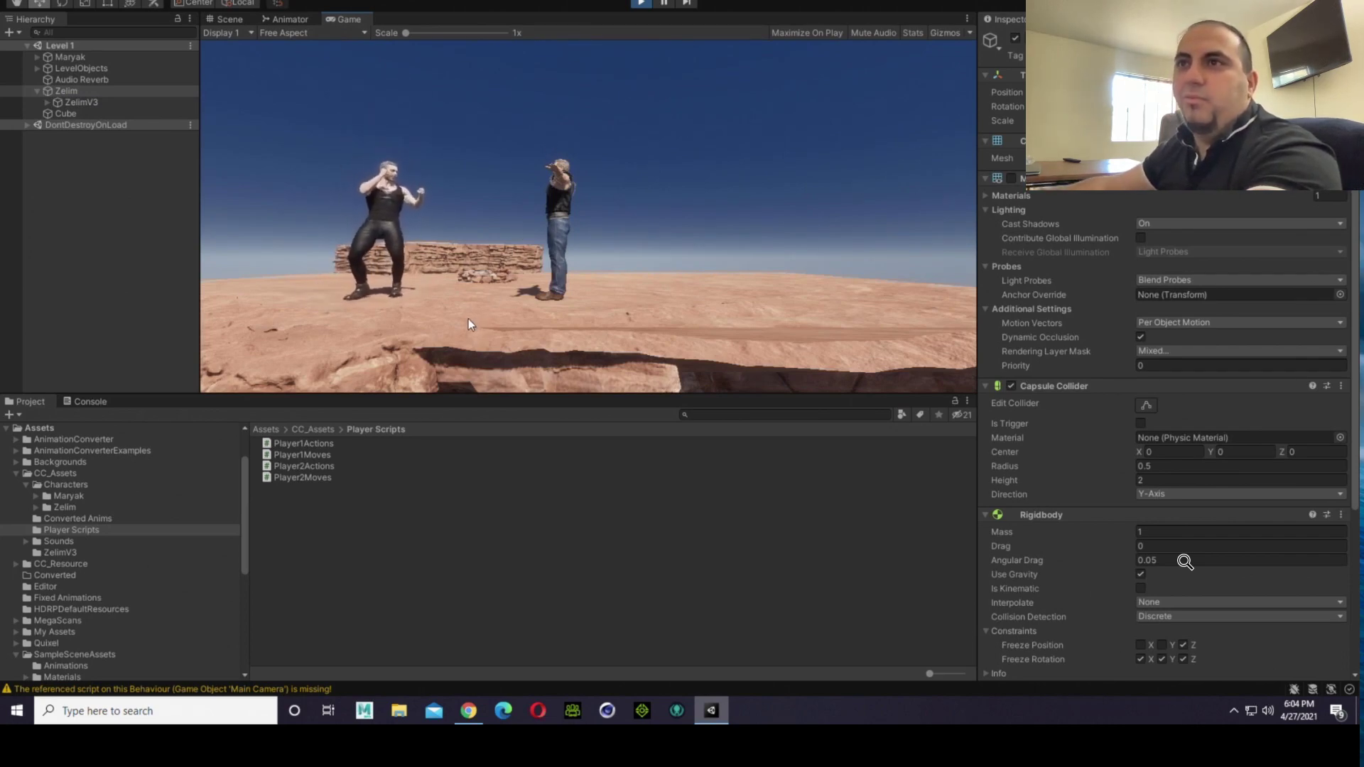
key(a)
key(d)
key(a)
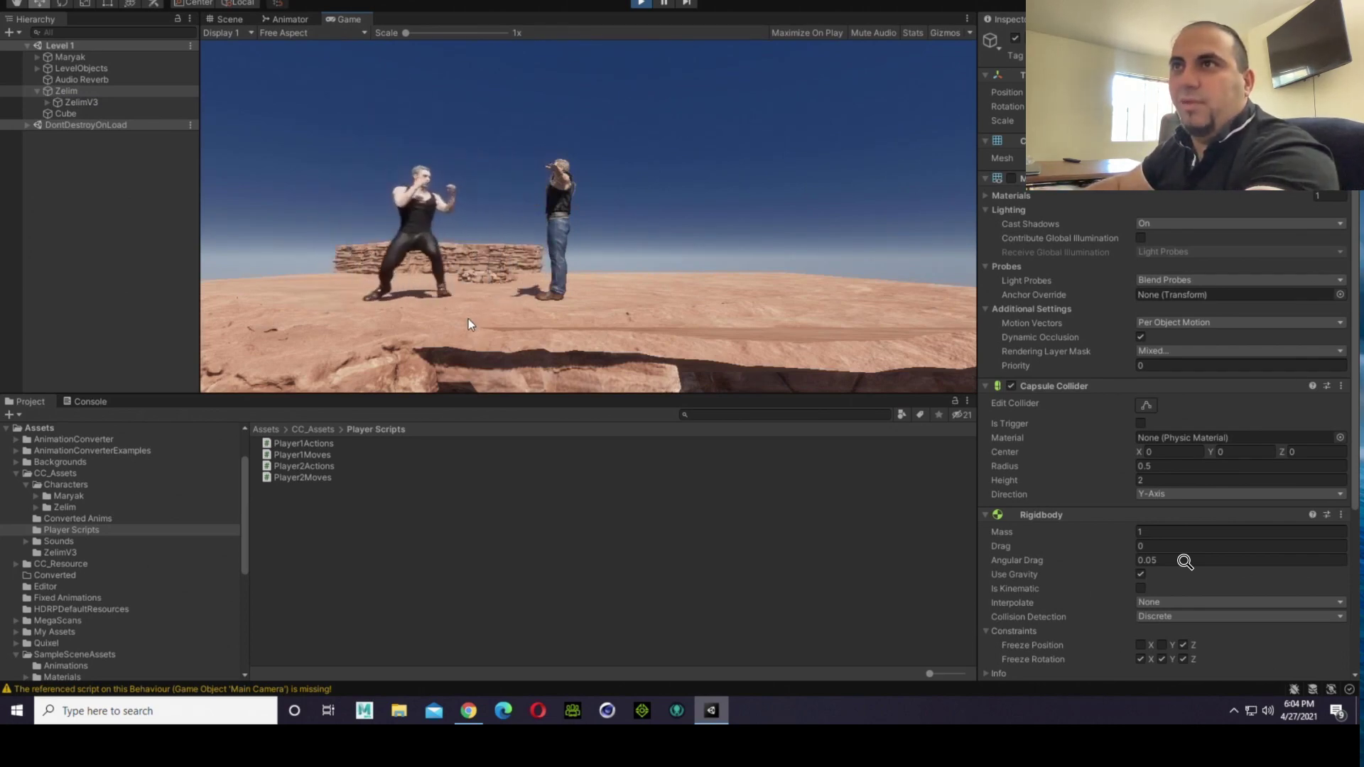
key(w)
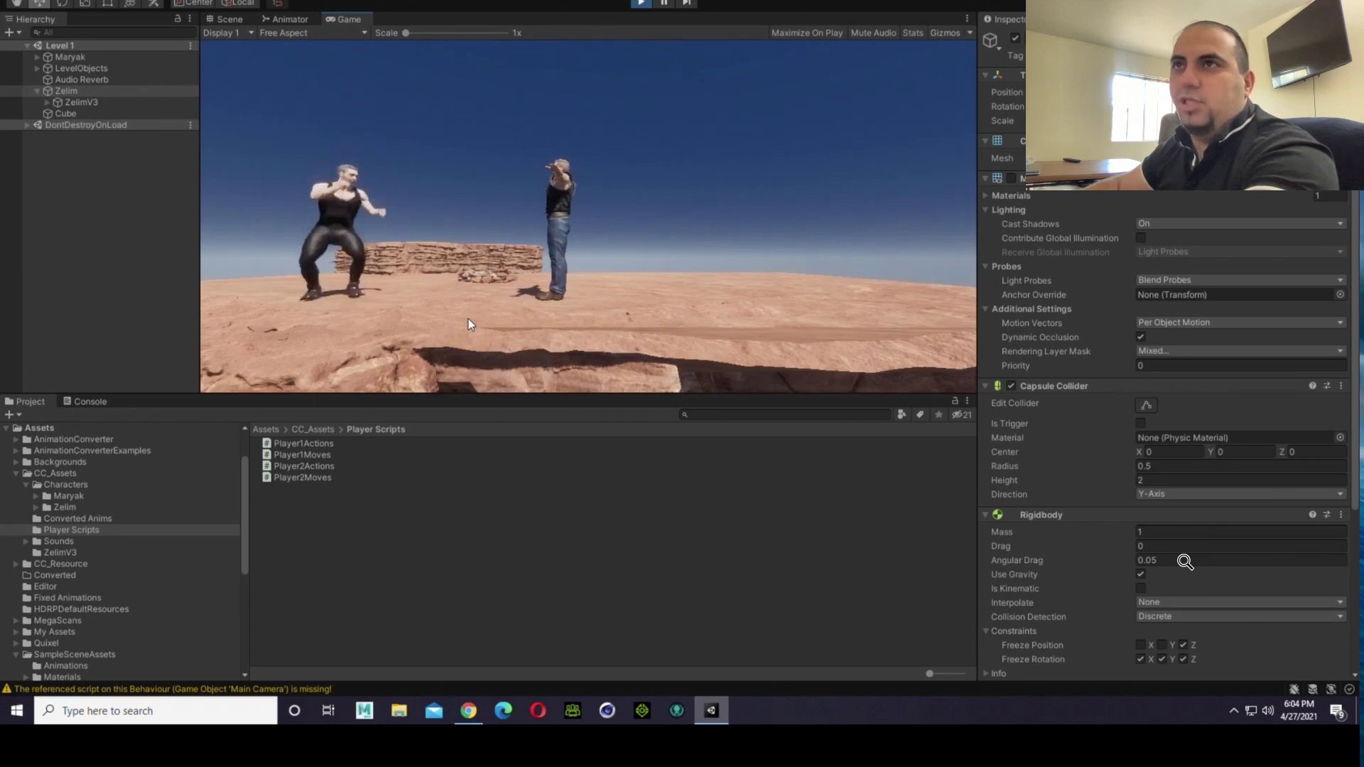
key(s)
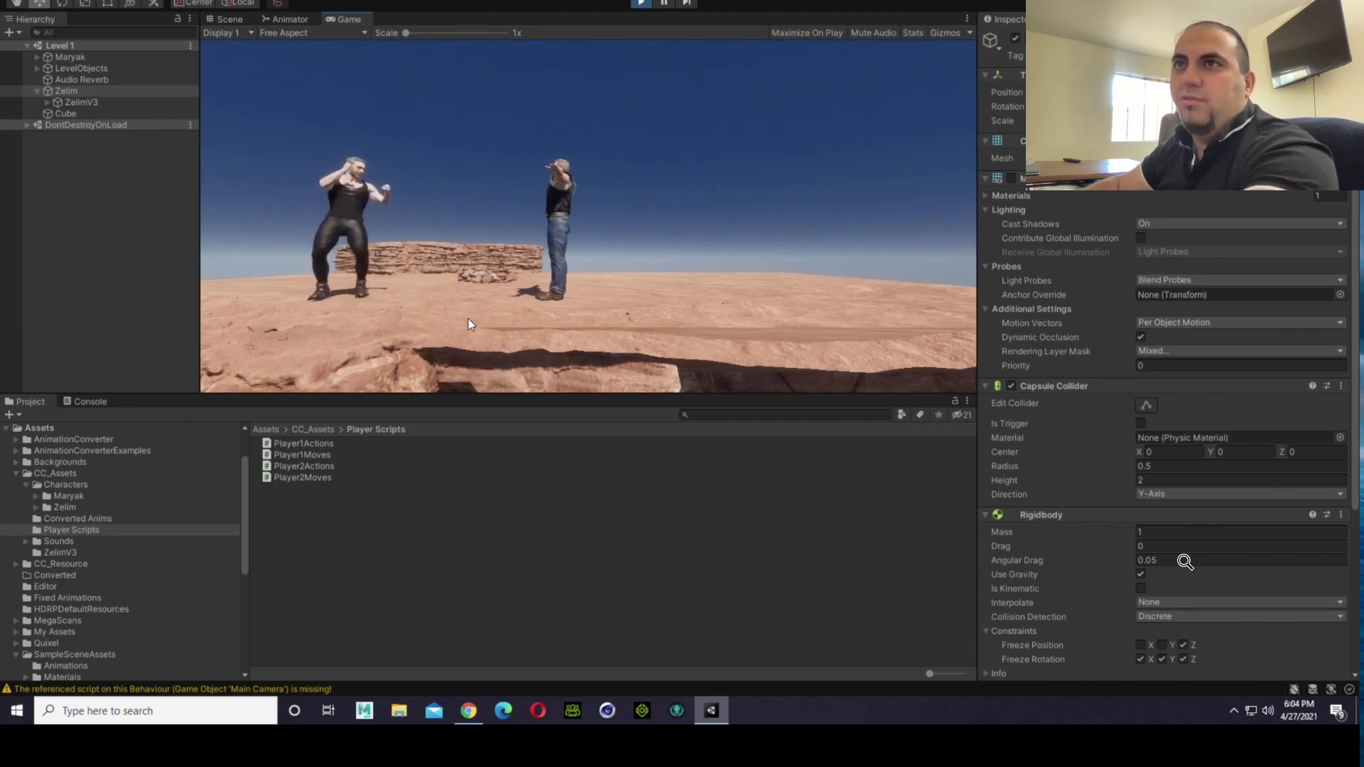
key(d)
key(a)
key(d)
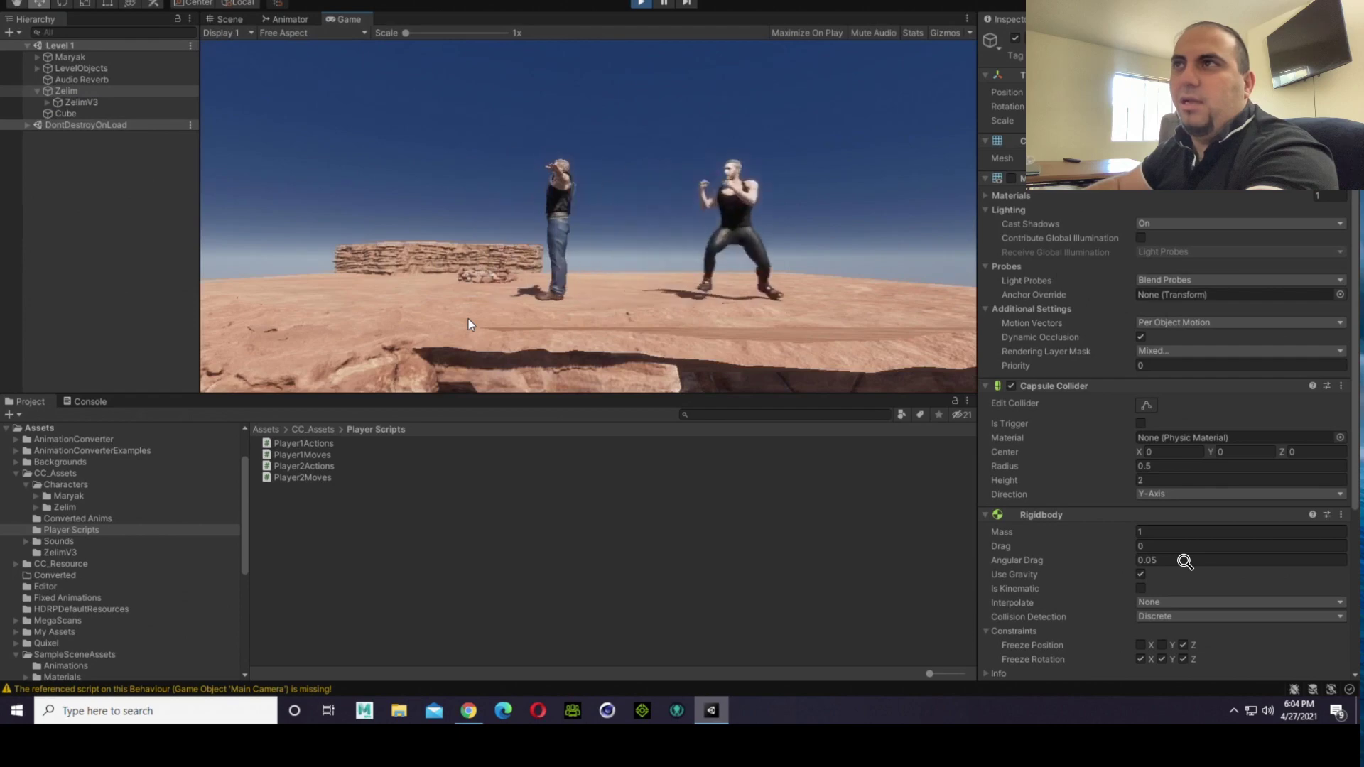
key(w)
key(a)
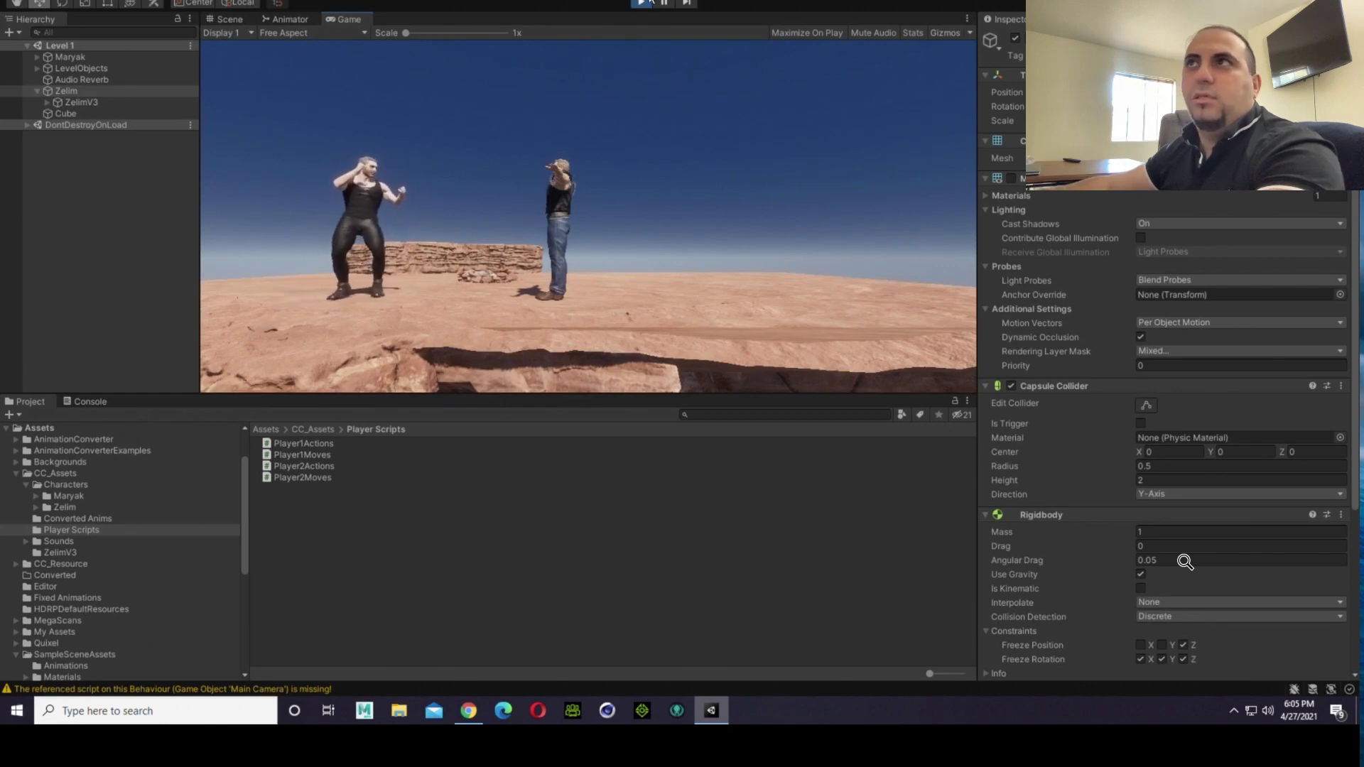
Step: Stop the running game and select Maryak in the hierarchy
click(644, 4)
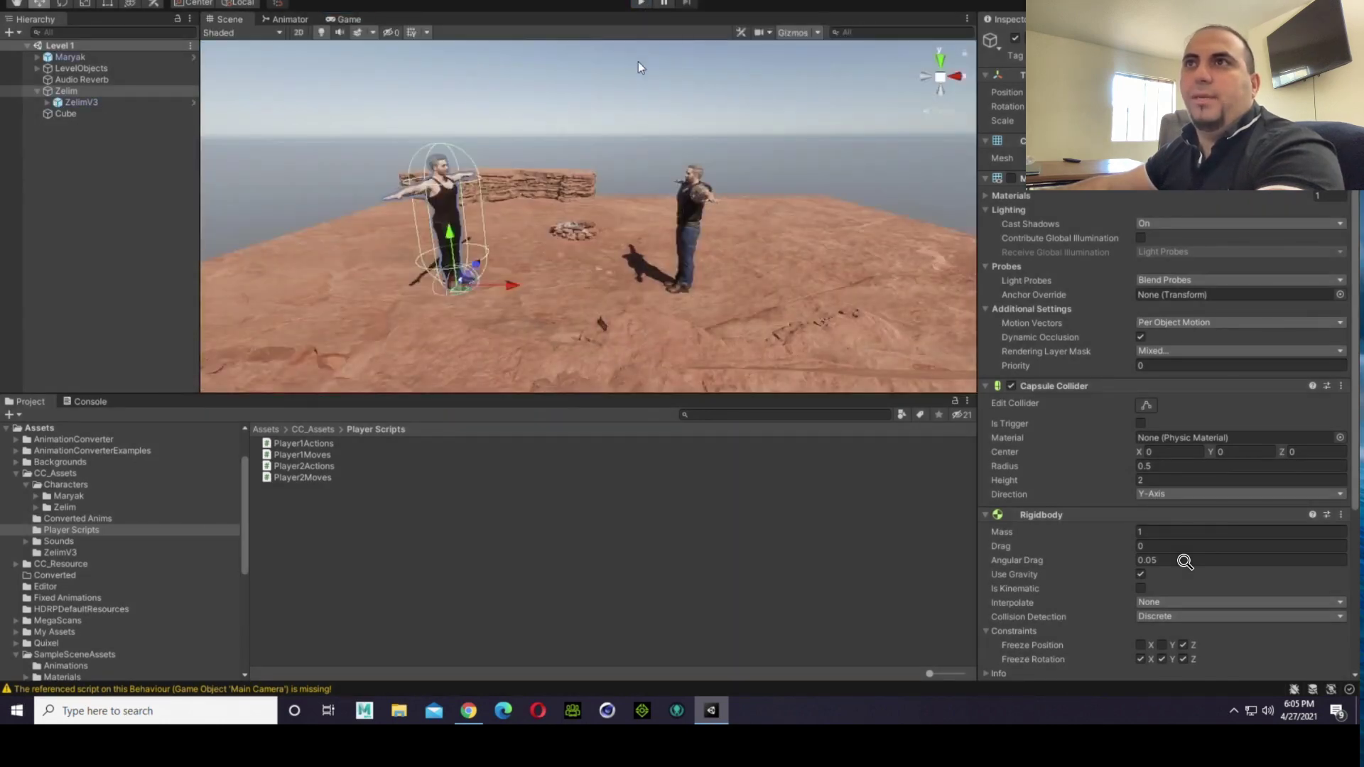
click(382, 126)
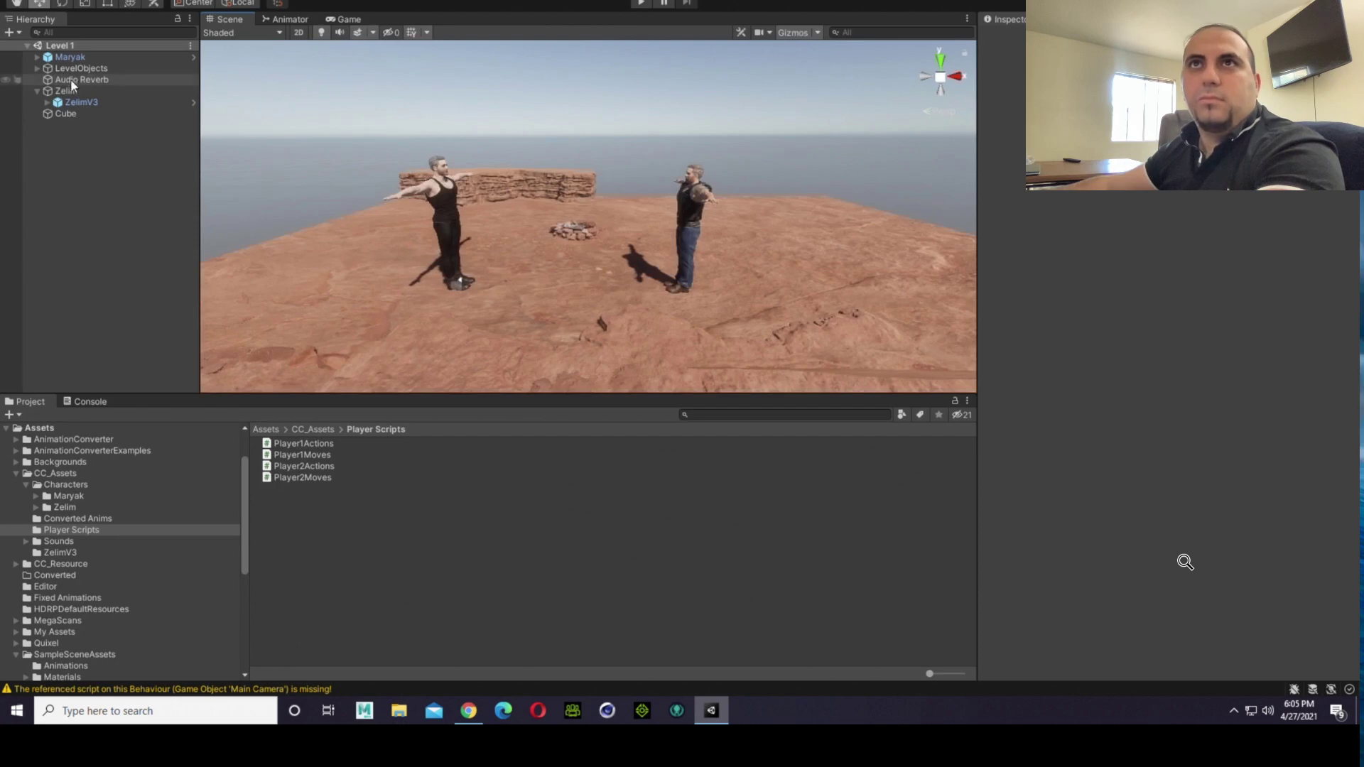
click(69, 57)
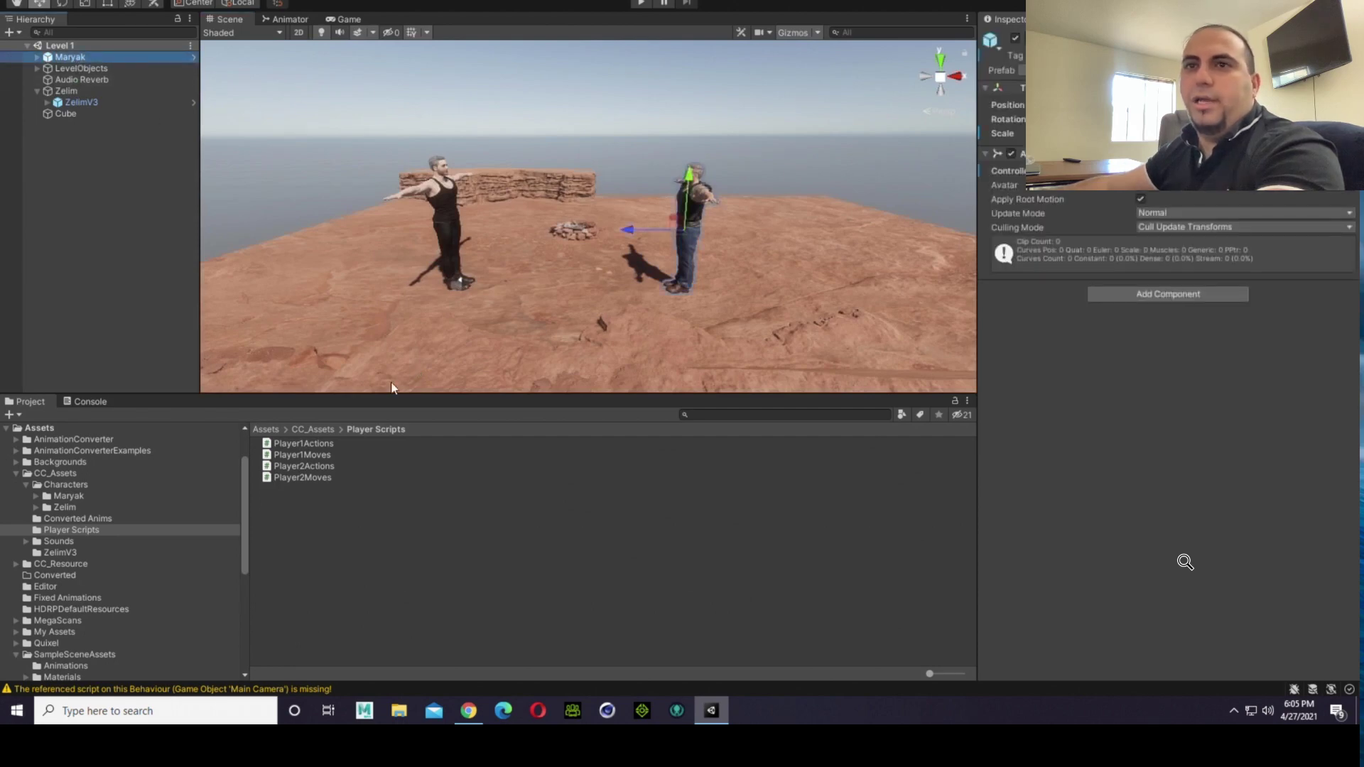
Step: Open the Maryak animator controller from the Animation Controller folder in CC_Assets > Characters > Maryak
click(24, 484)
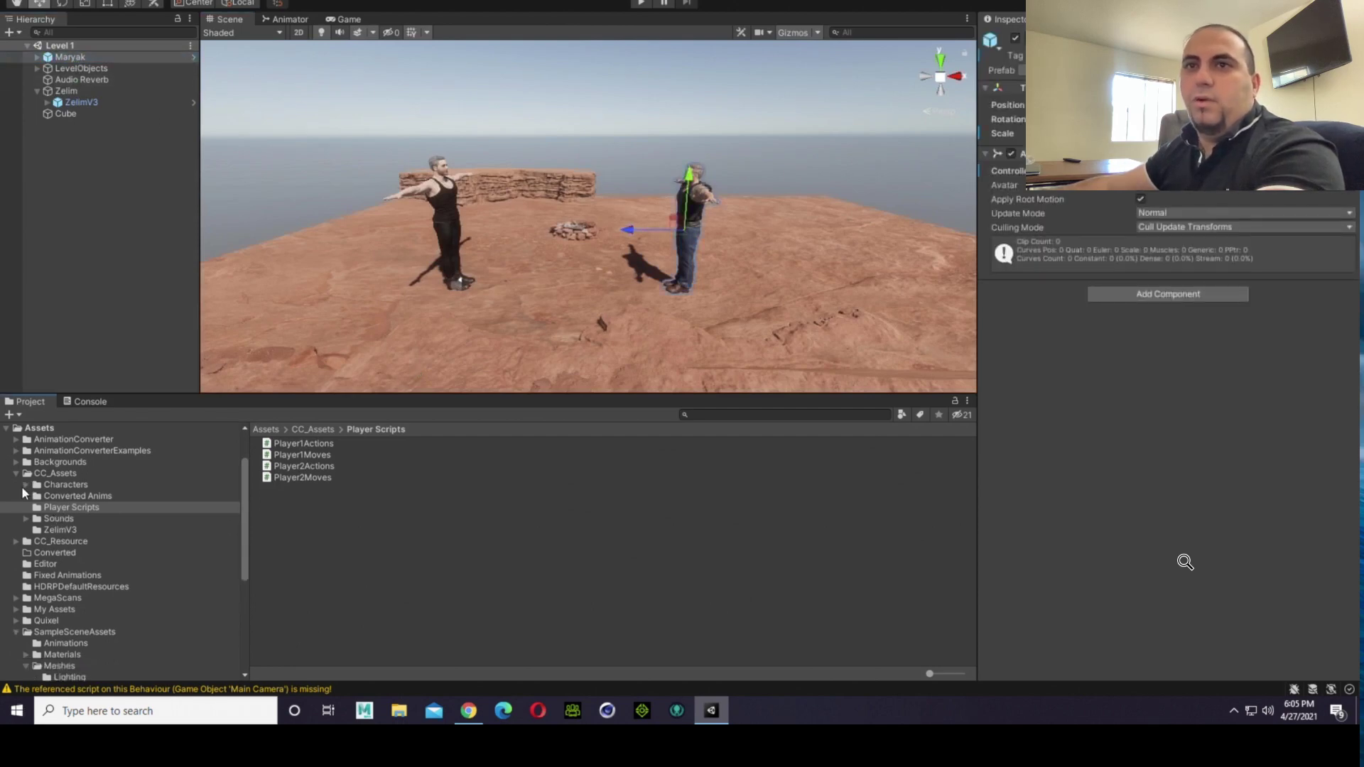
click(67, 485)
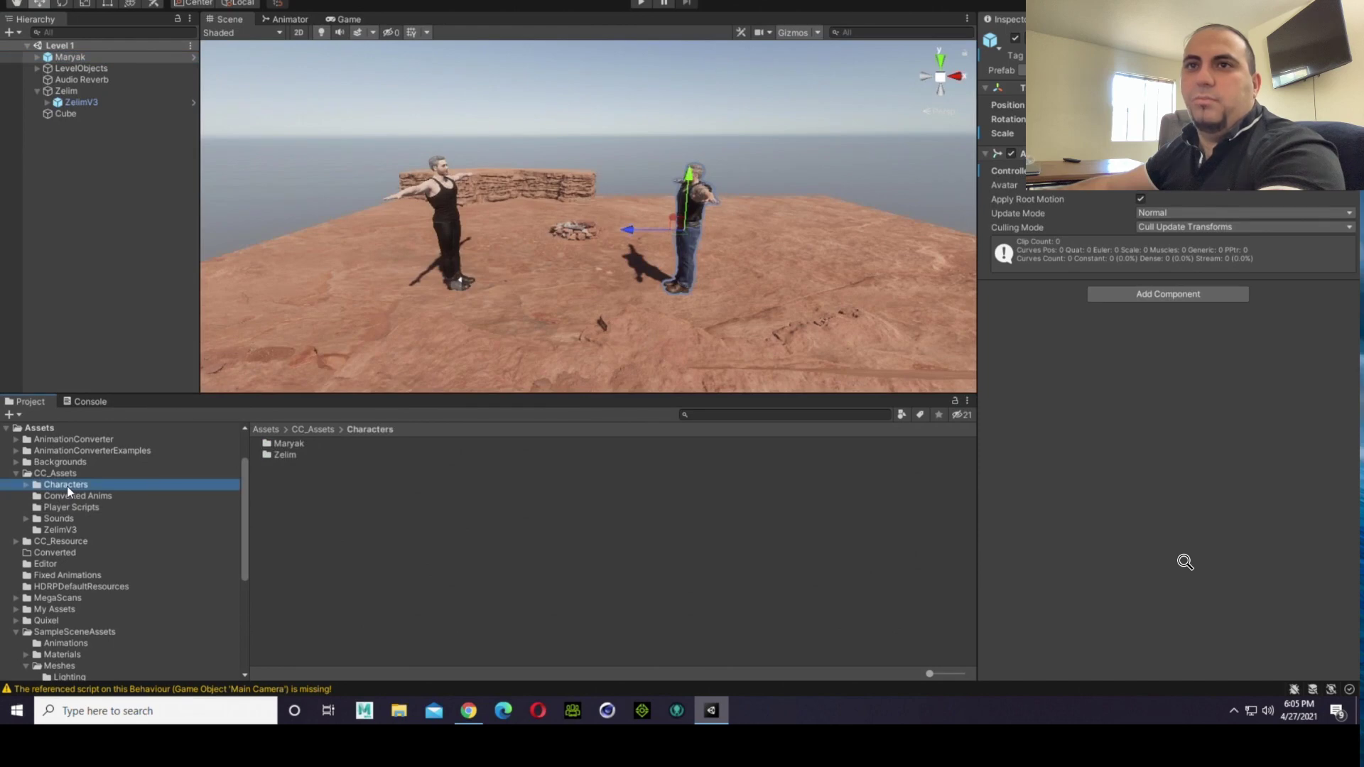
double_click(306, 447)
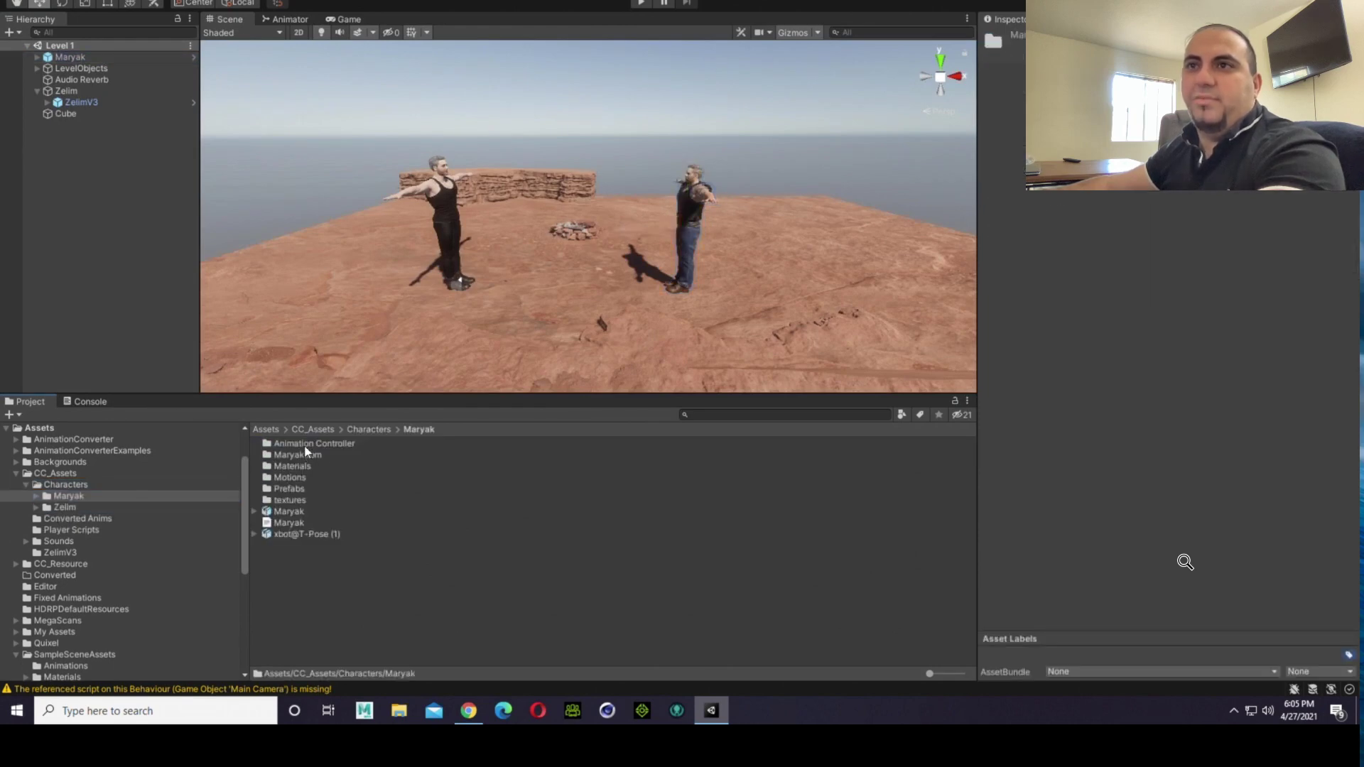
double_click(313, 442)
click(312, 442)
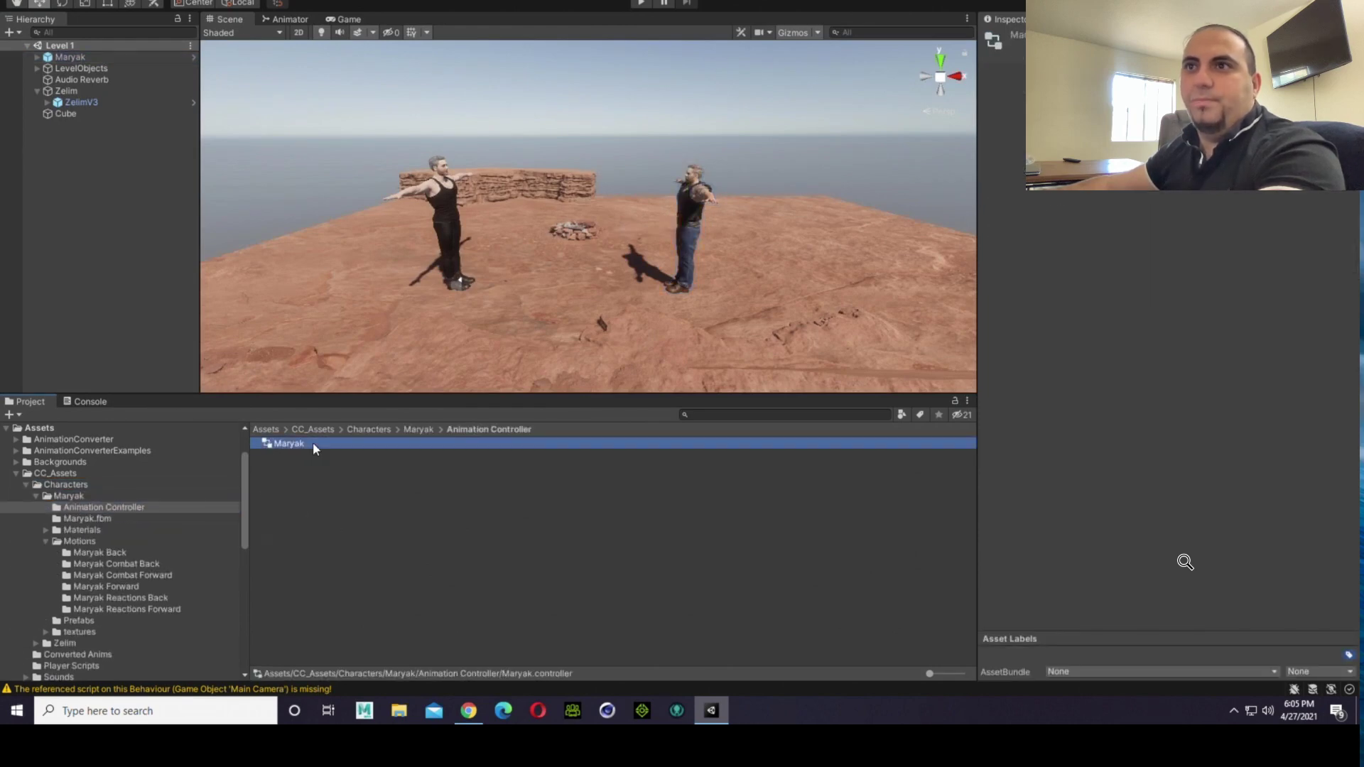
double_click(312, 442)
Step: Examine the state graphs of the Base Layer and Flip layer in Maryak's animator controller, and return to the scene view
click(254, 81)
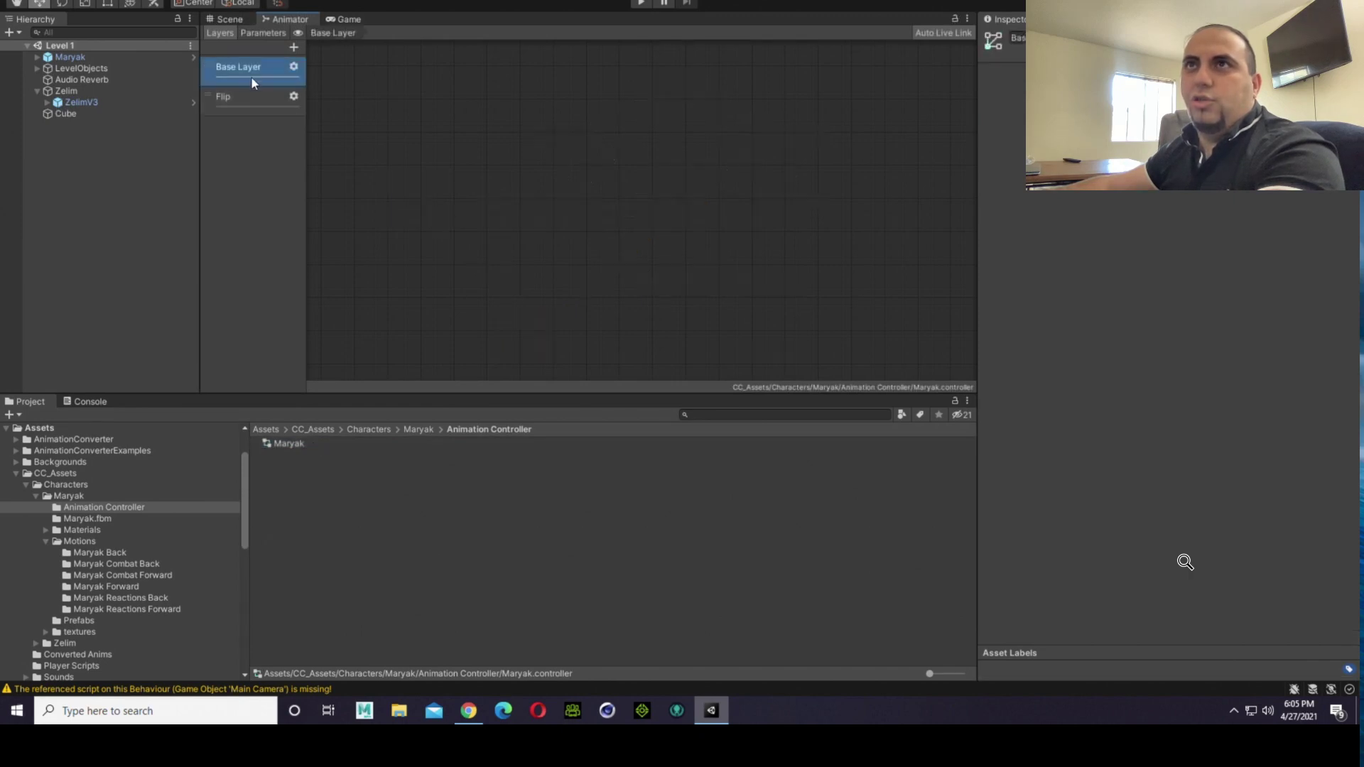
click(238, 102)
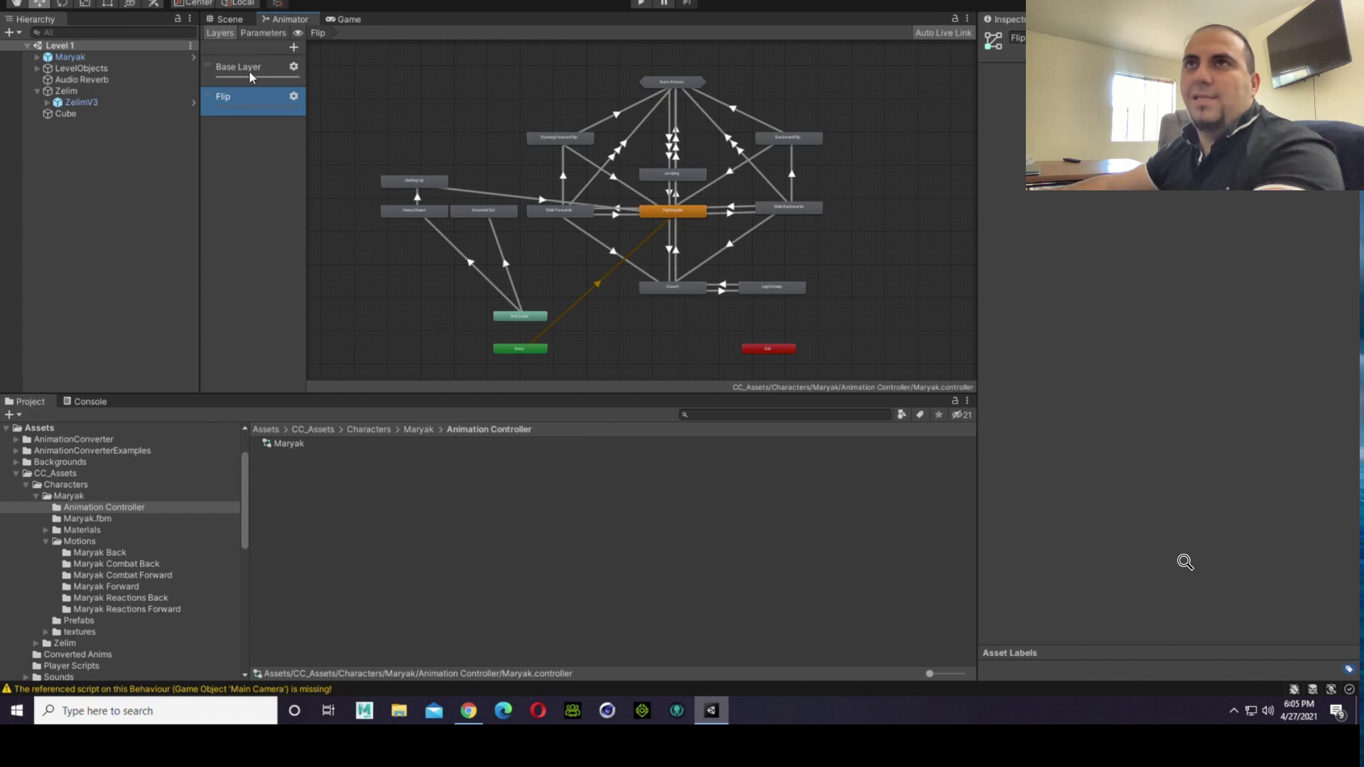
click(249, 73)
click(249, 89)
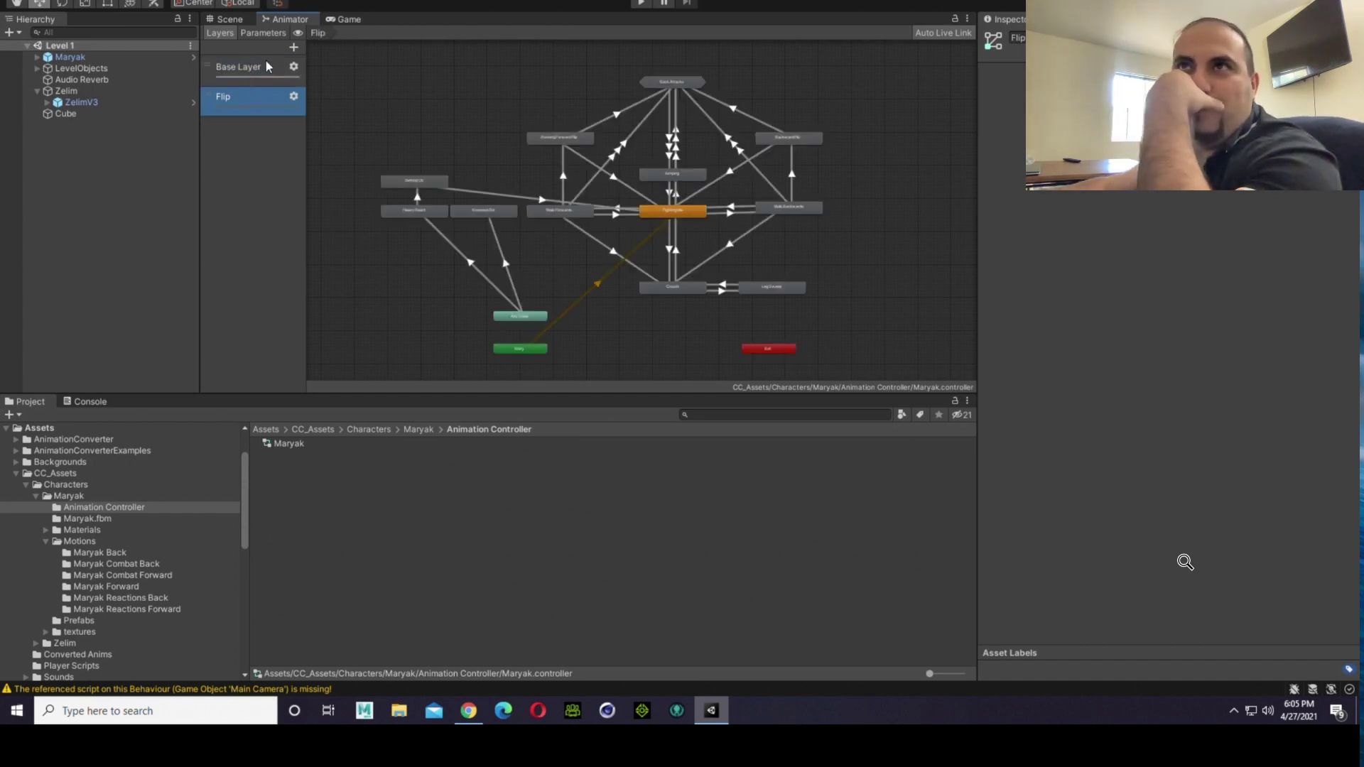
click(261, 83)
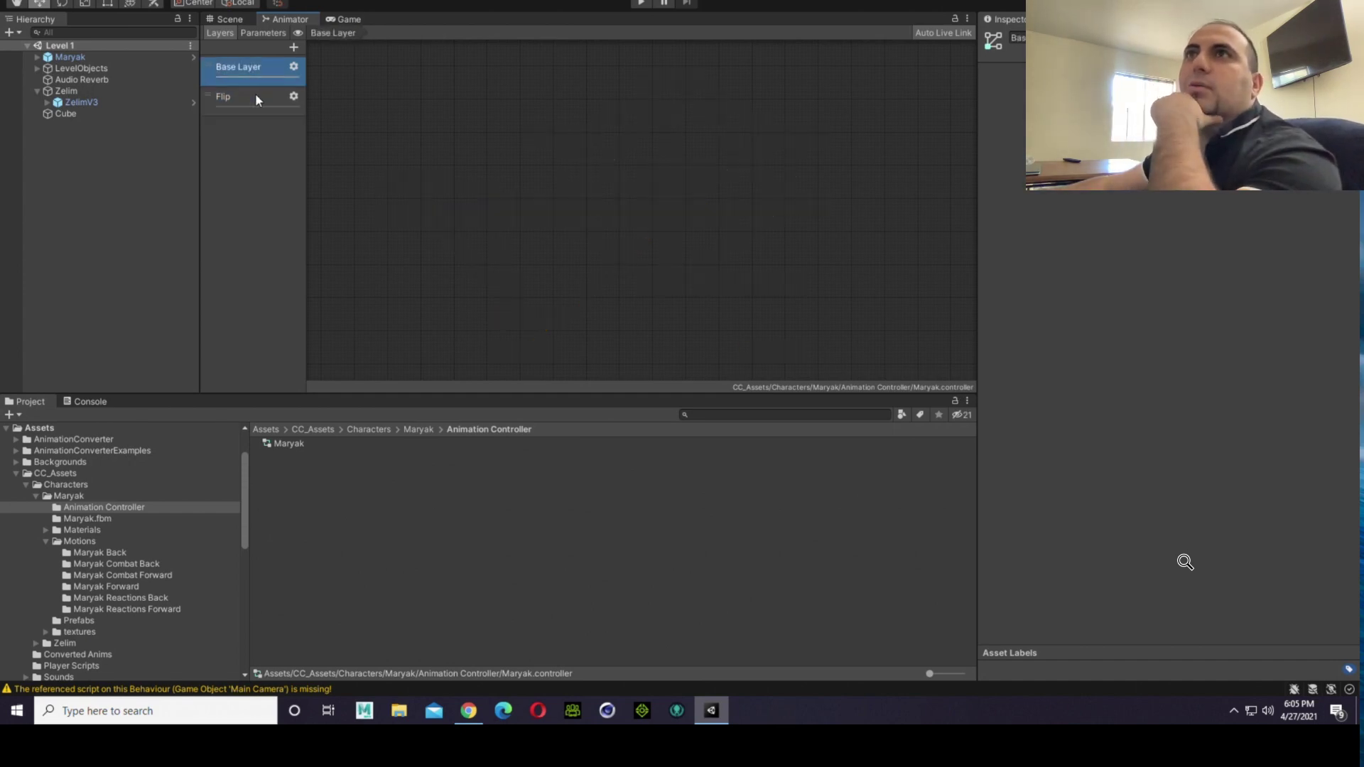
click(254, 94)
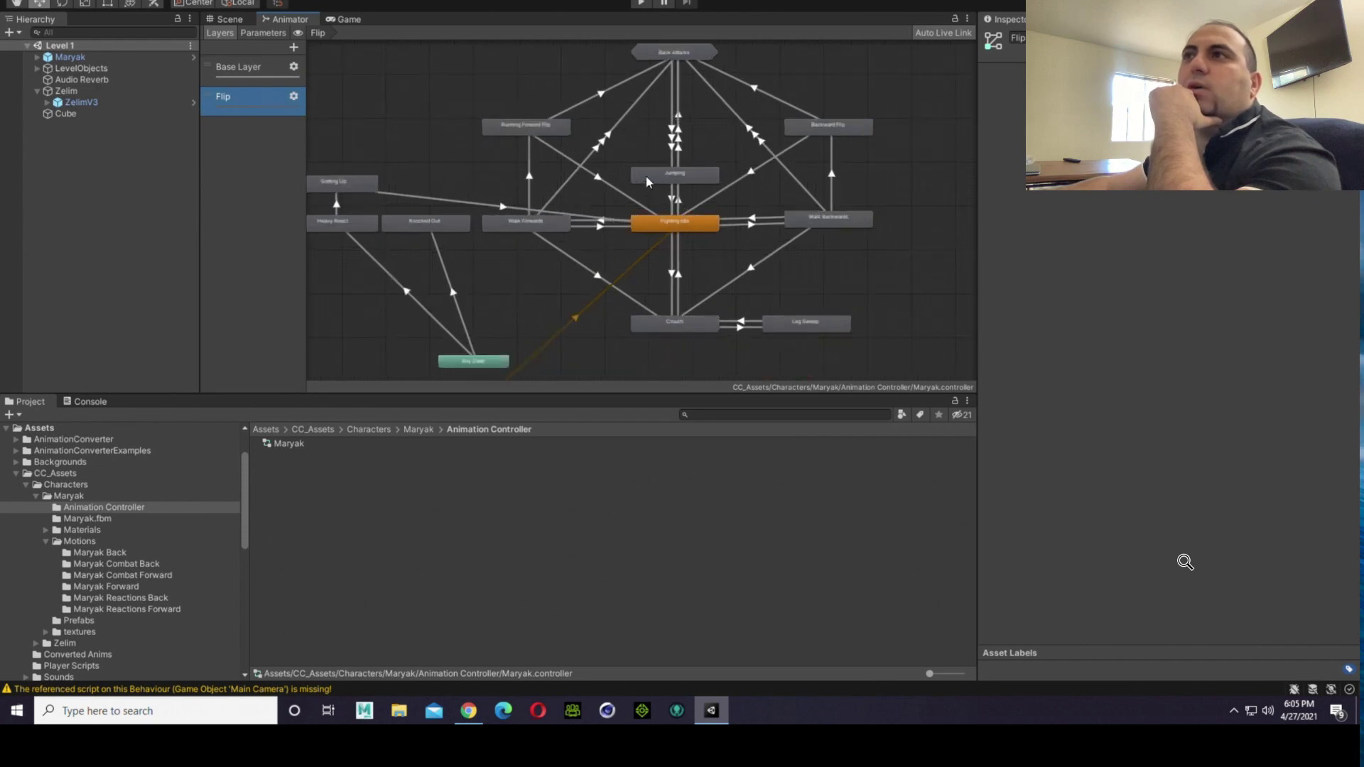
scroll(645, 176, up, 2)
scroll(675, 179, down, 6)
scroll(679, 181, up, 3)
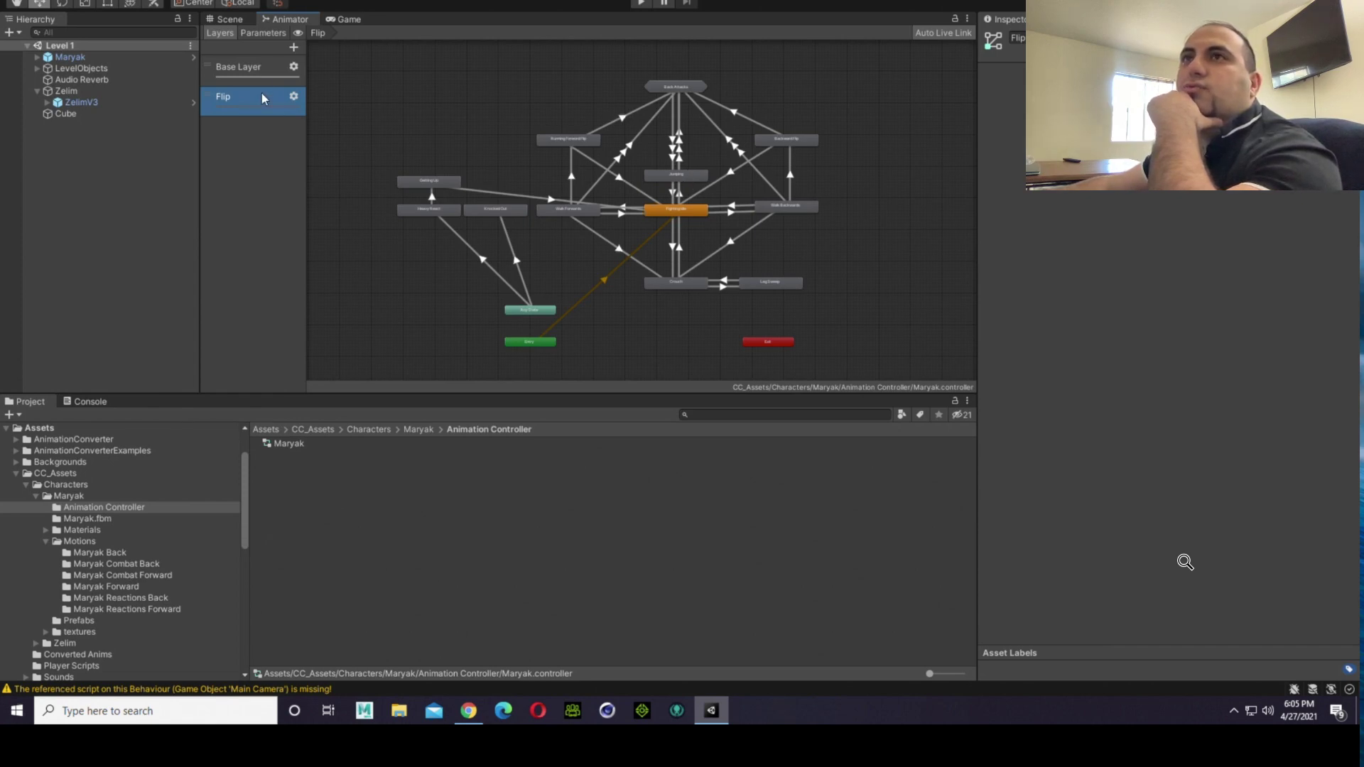
click(260, 71)
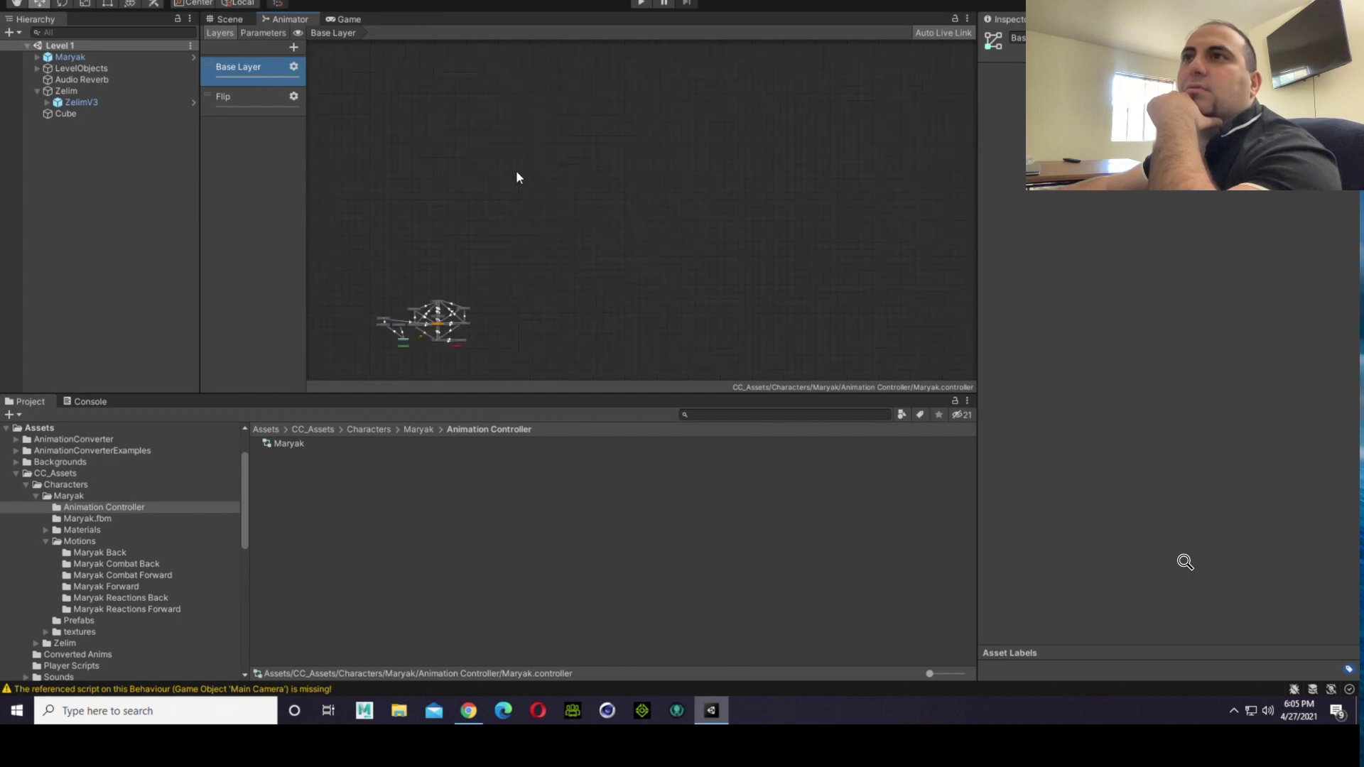
scroll(406, 321, up, 5)
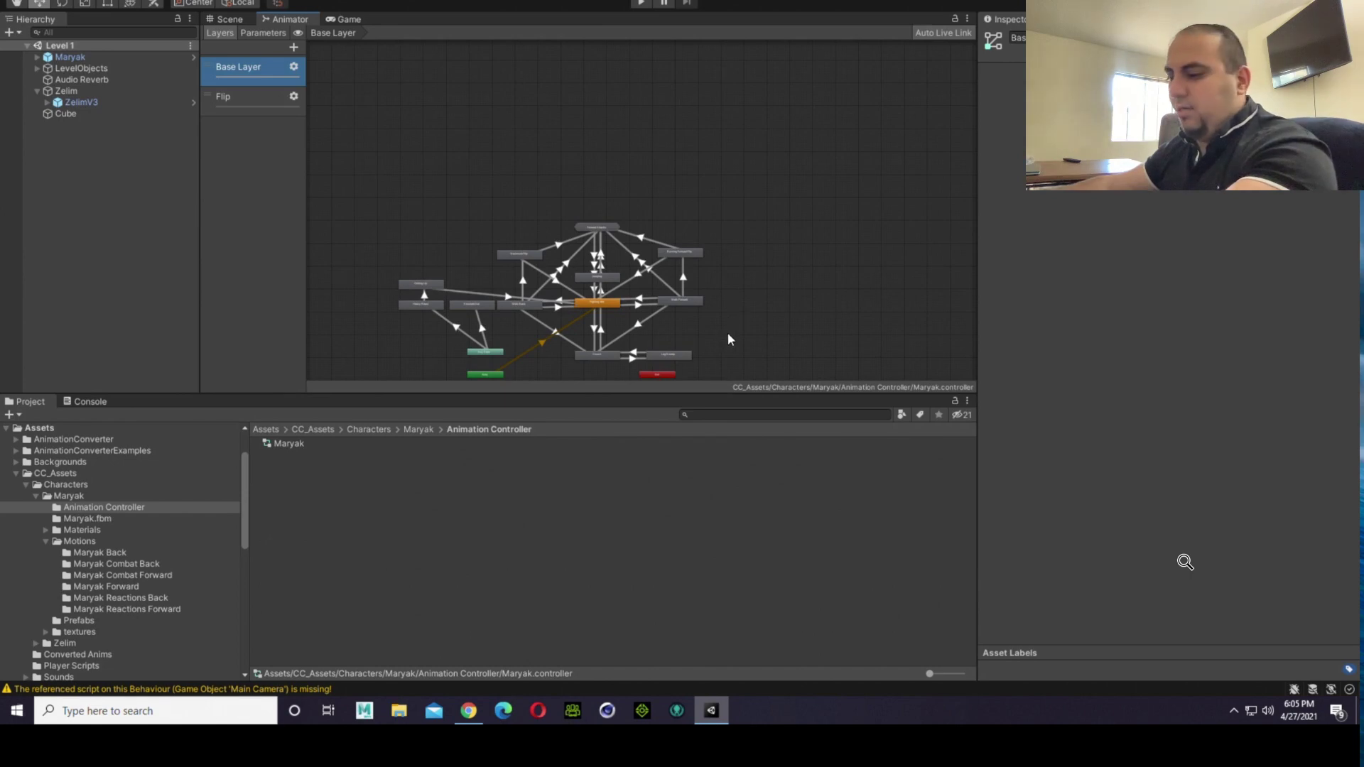
middle_drag(728, 340, 815, 247)
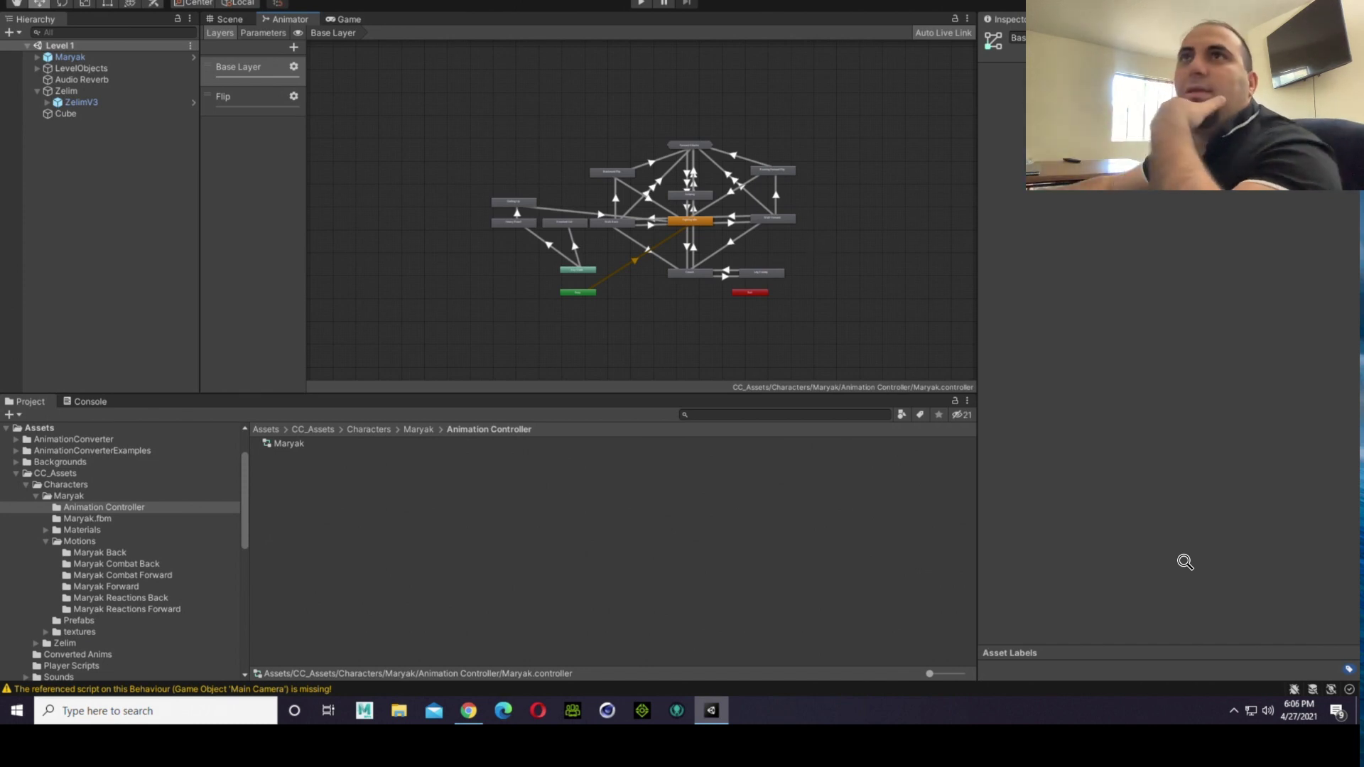
click(232, 20)
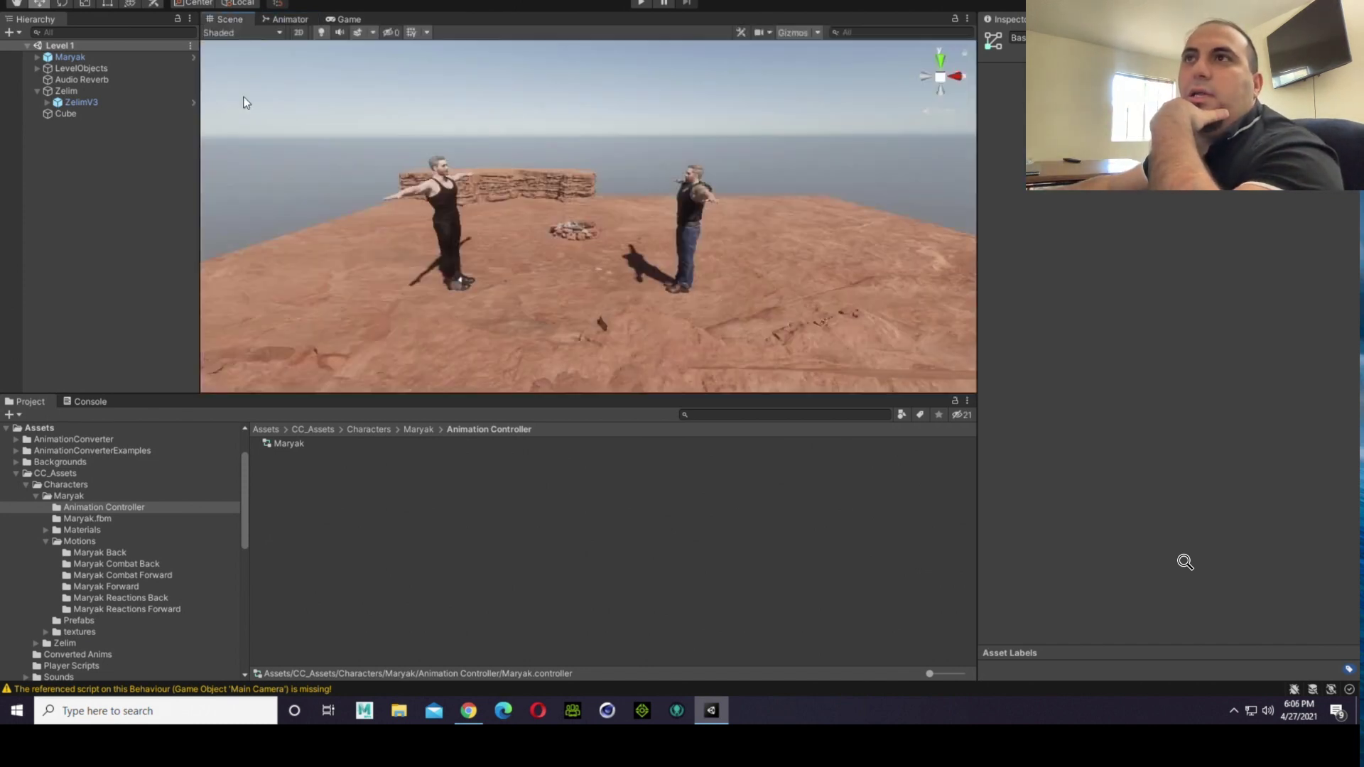
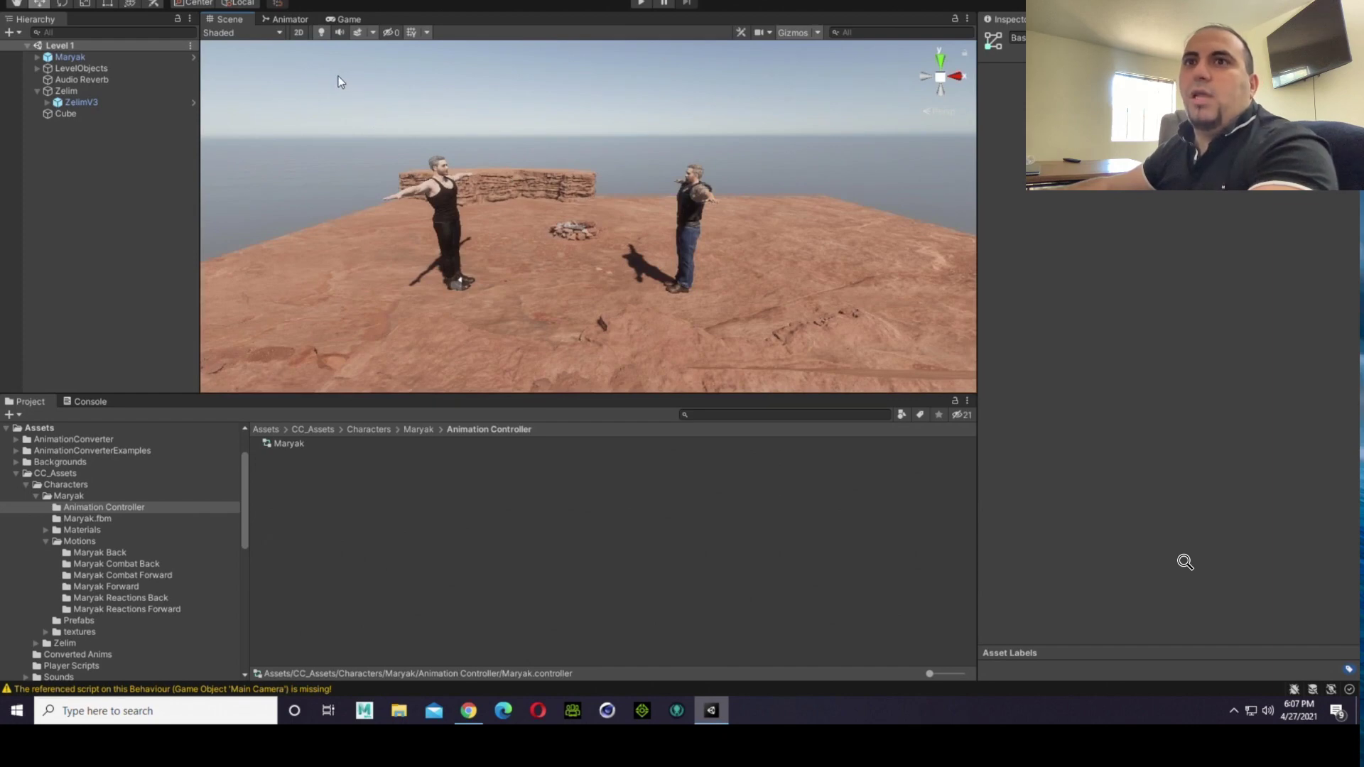
Step: Open the Flip layer of Maryak's animator controller and locate the motion clip assigned to its Fighting Idle state
click(297, 442)
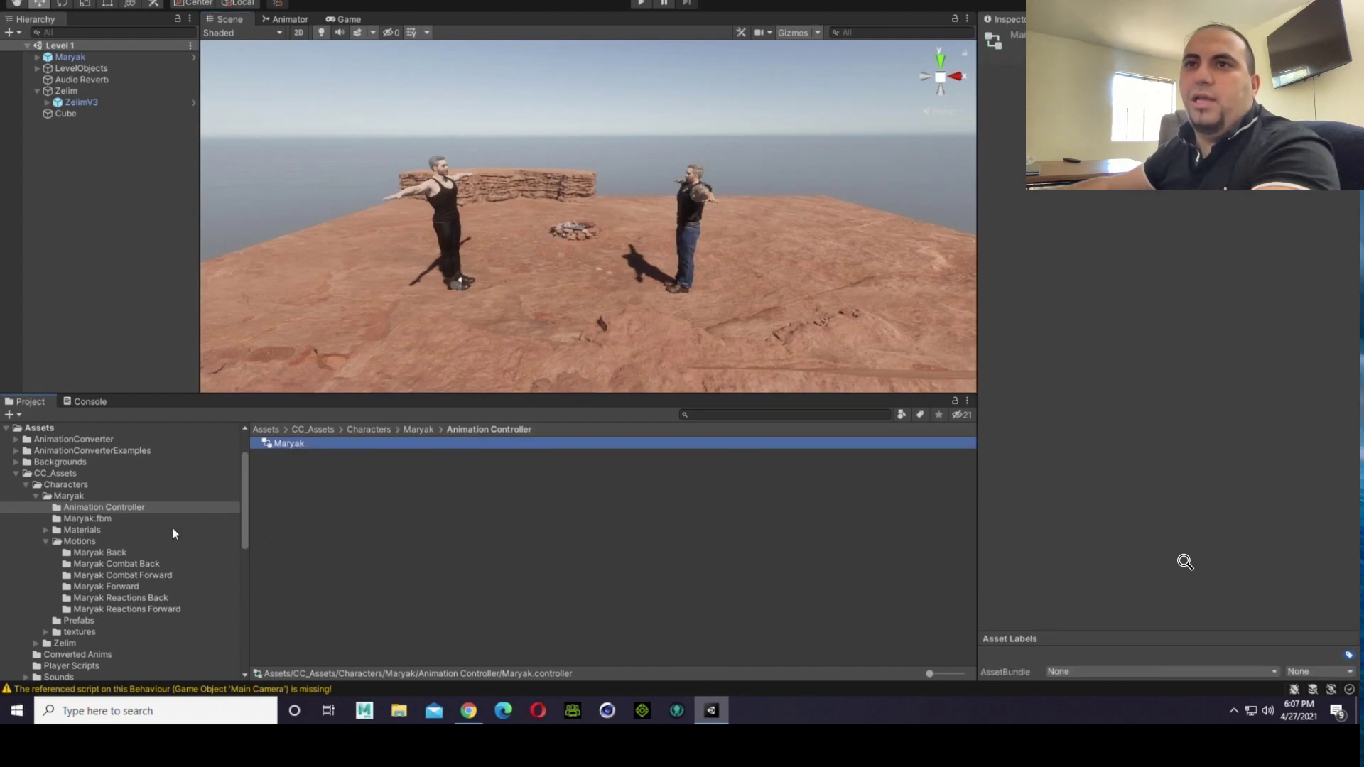
double_click(259, 446)
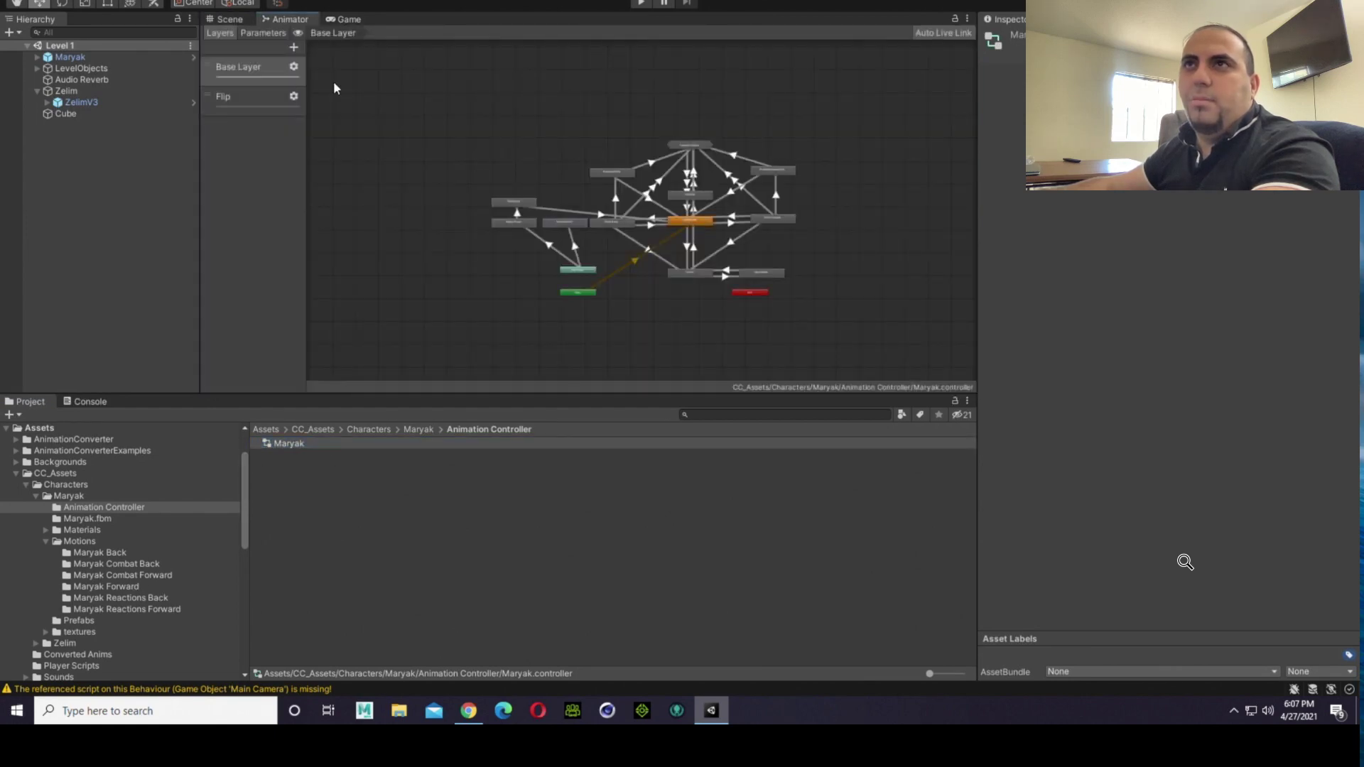
click(233, 90)
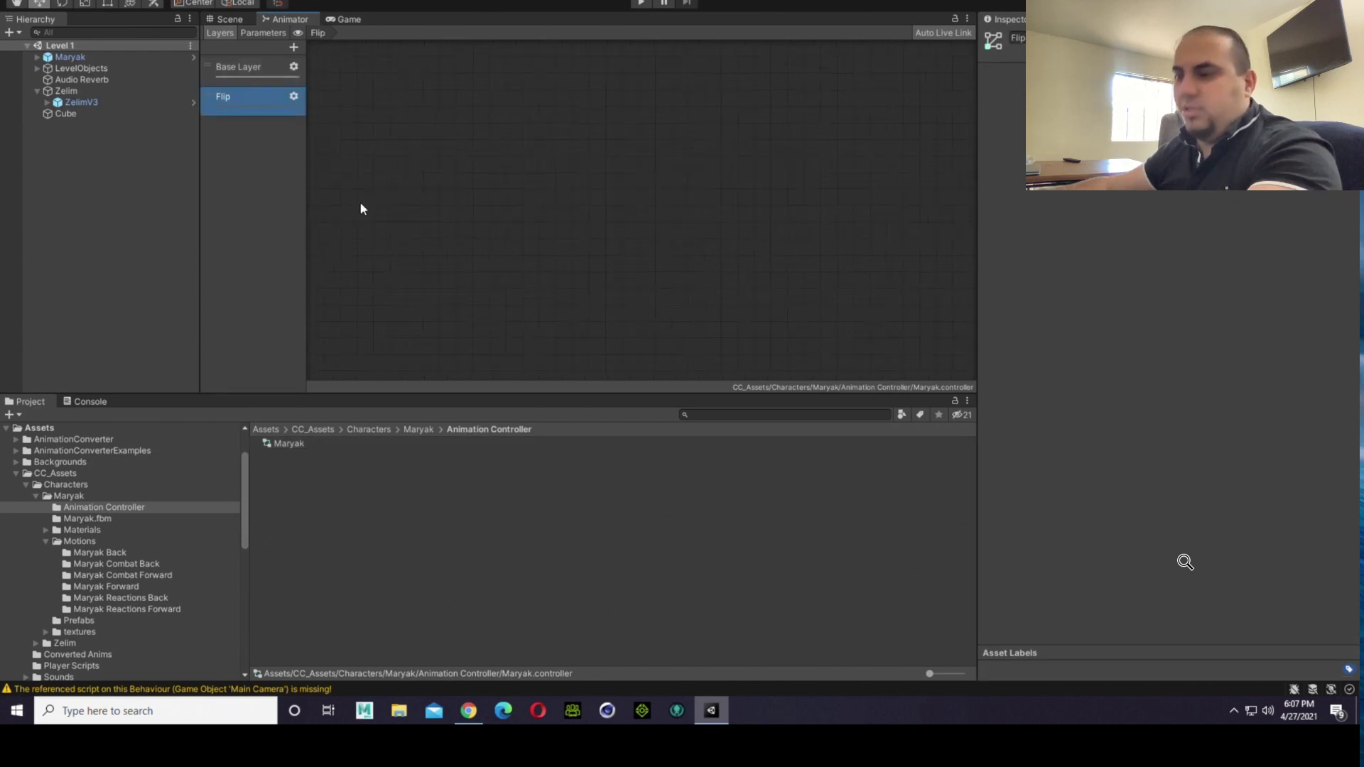
alt+scroll(361, 204, down, 5)
scroll(536, 78, up, 6)
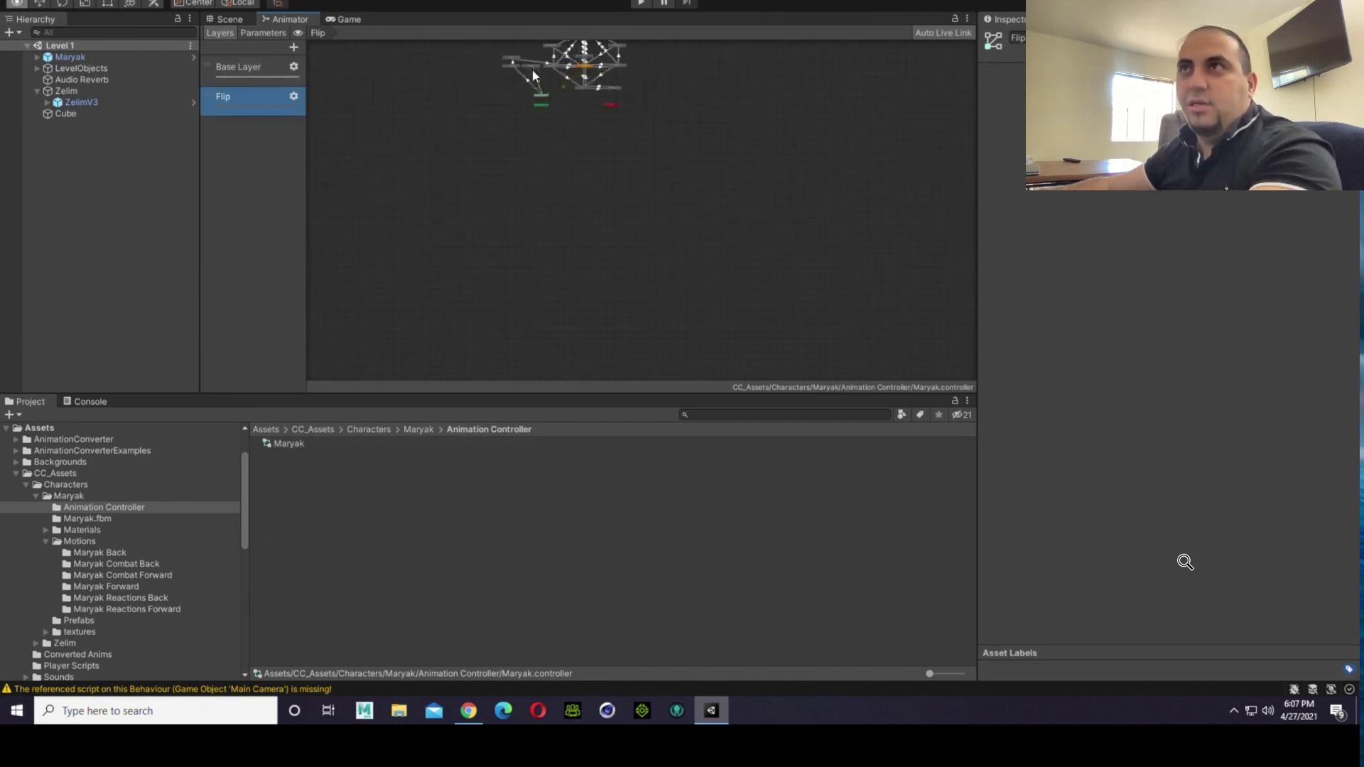
click(824, 205)
scroll(821, 213, up, 4)
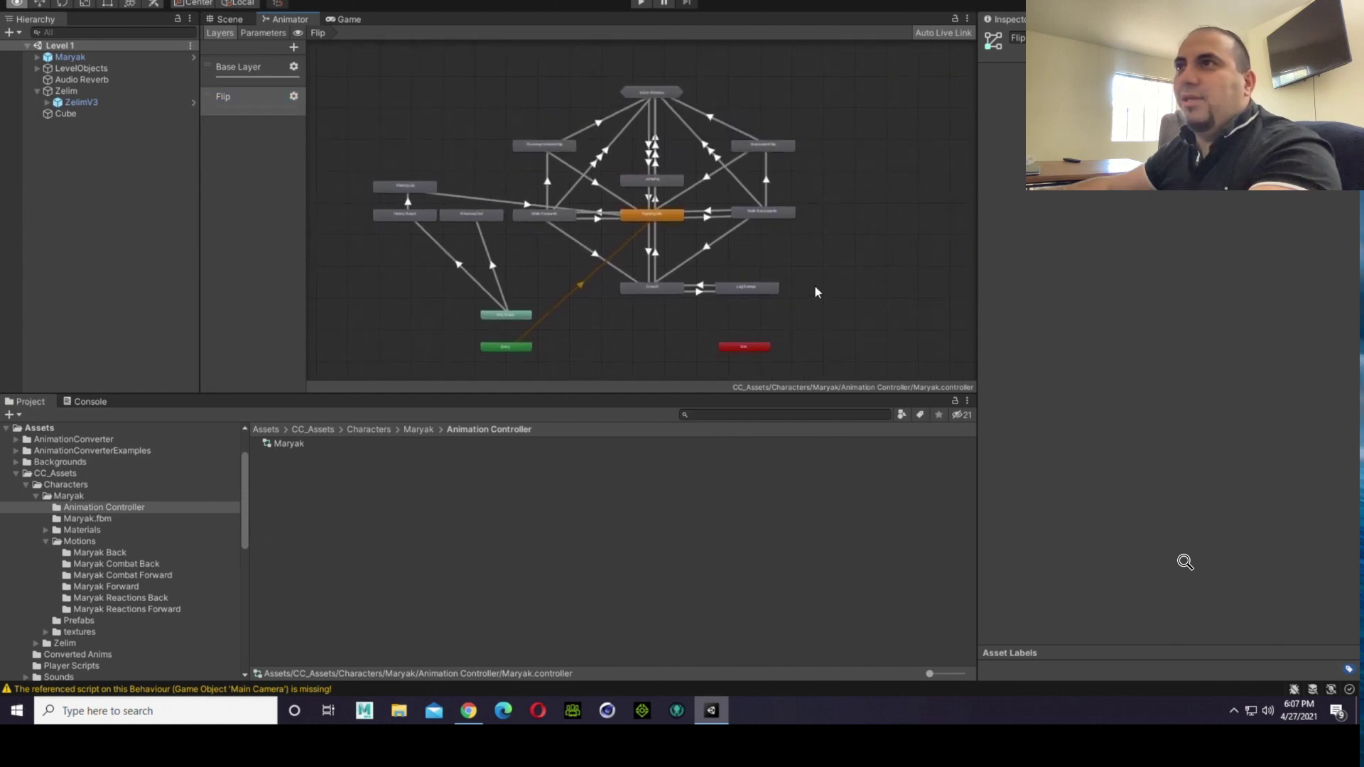
scroll(755, 226, up, 3)
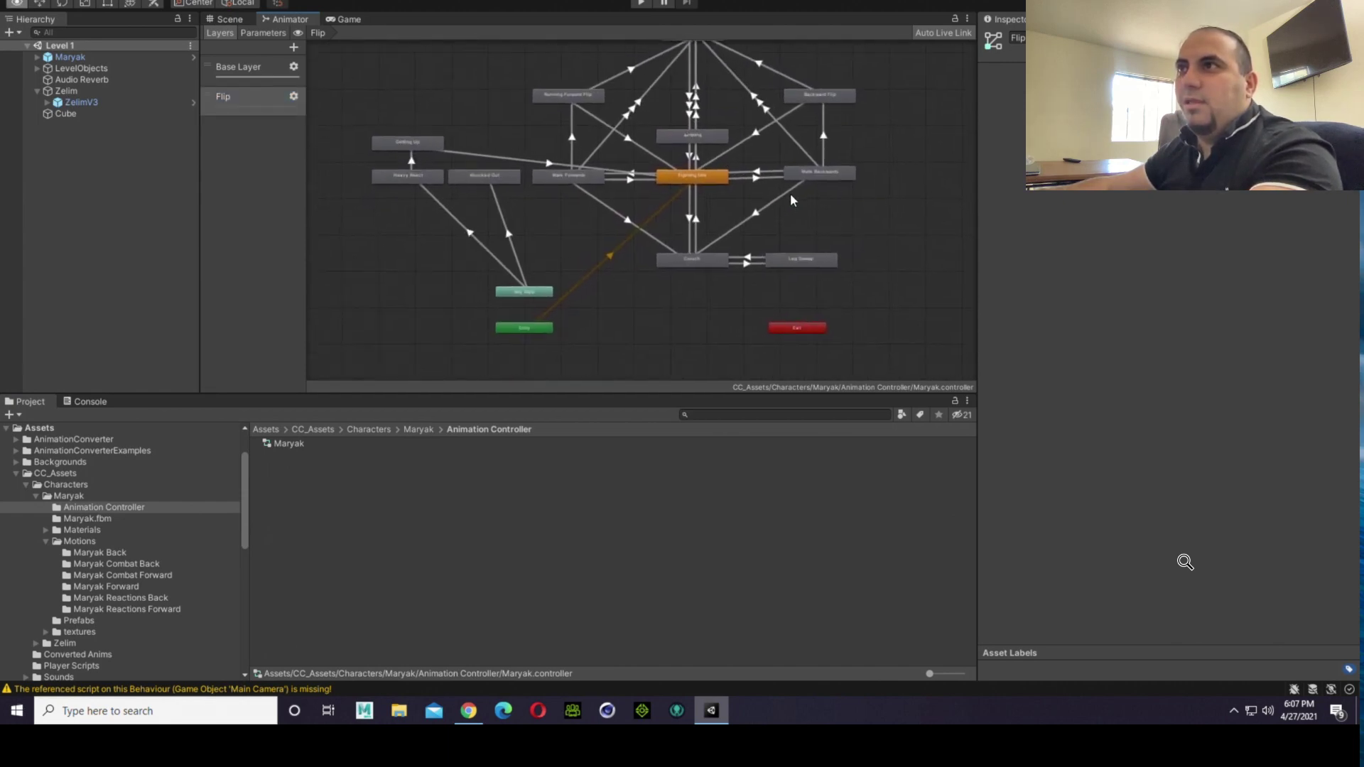
click(718, 184)
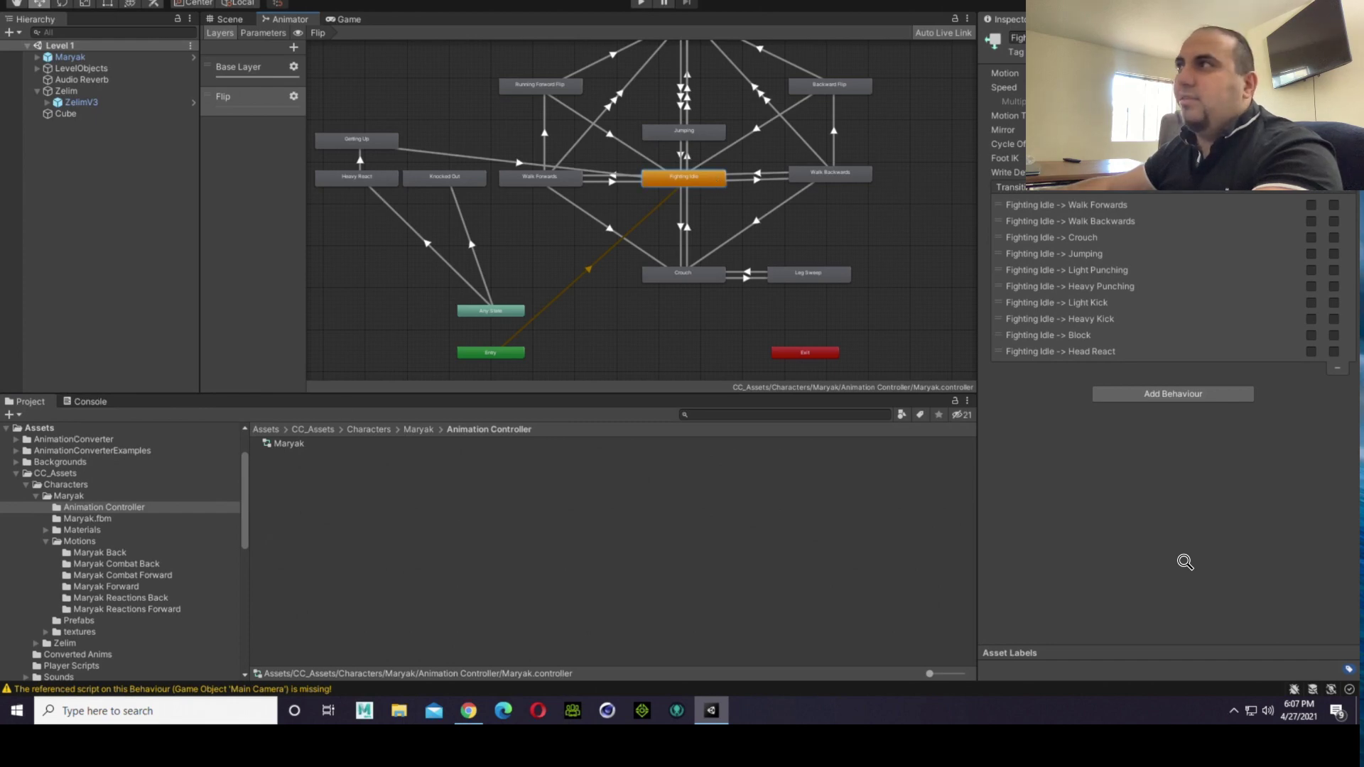
click(1208, 73)
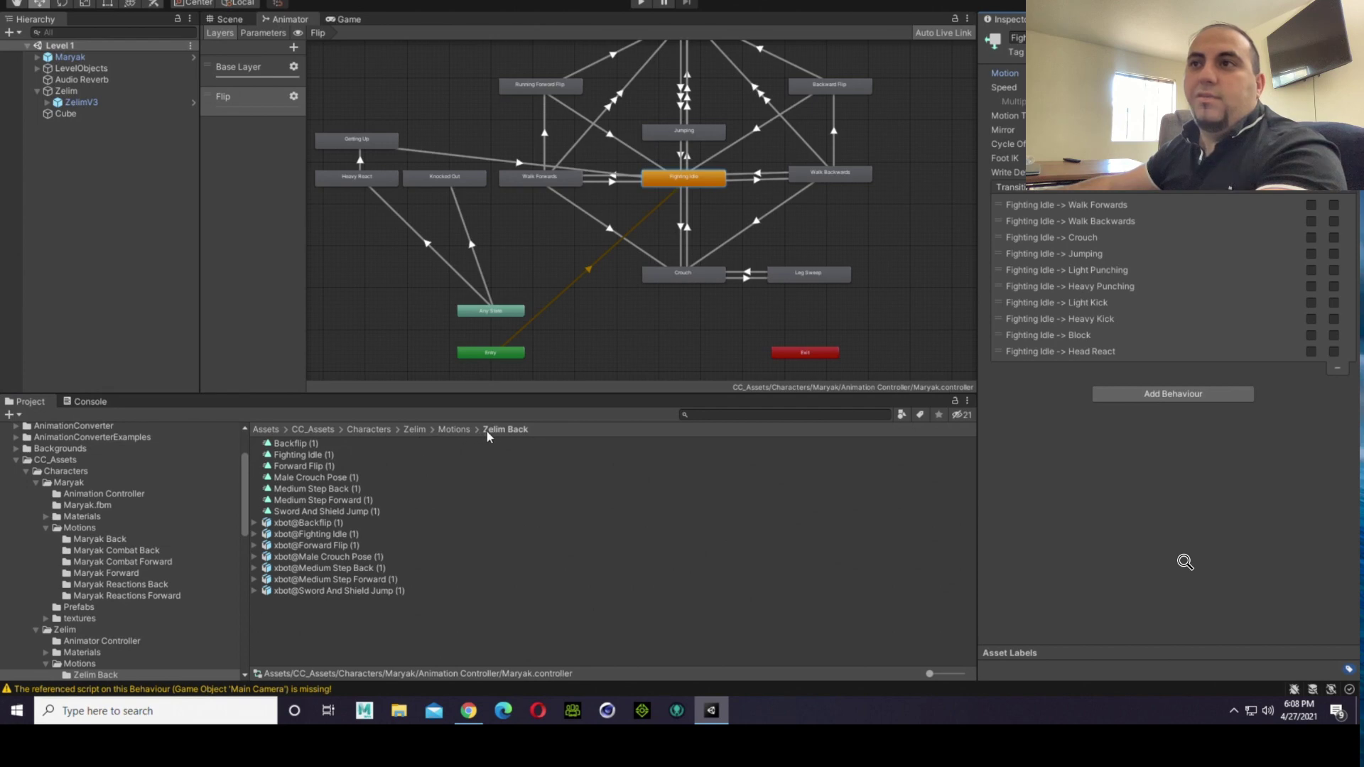
Step: Preview the xbot@Idle (1) animation from the Maryak Back motions folder, viewing the model from another angle
click(80, 541)
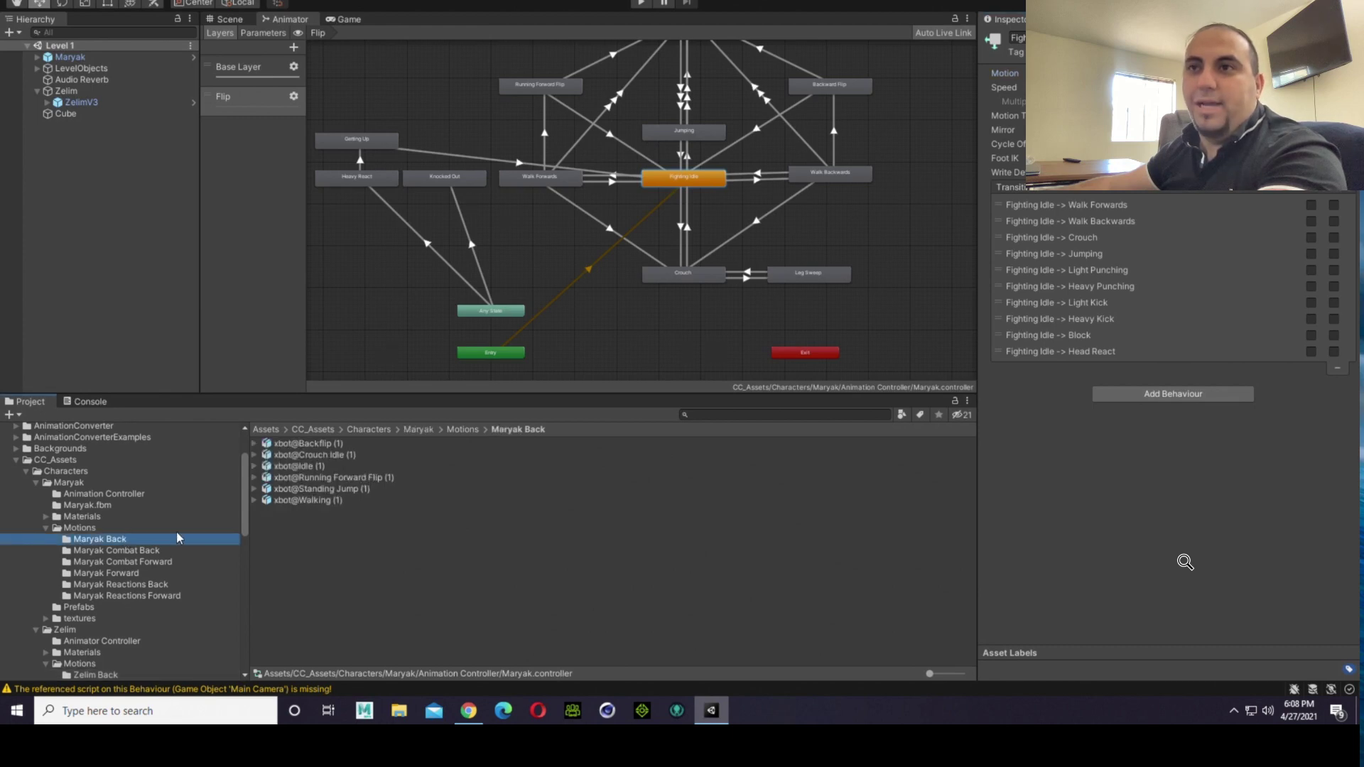
click(318, 467)
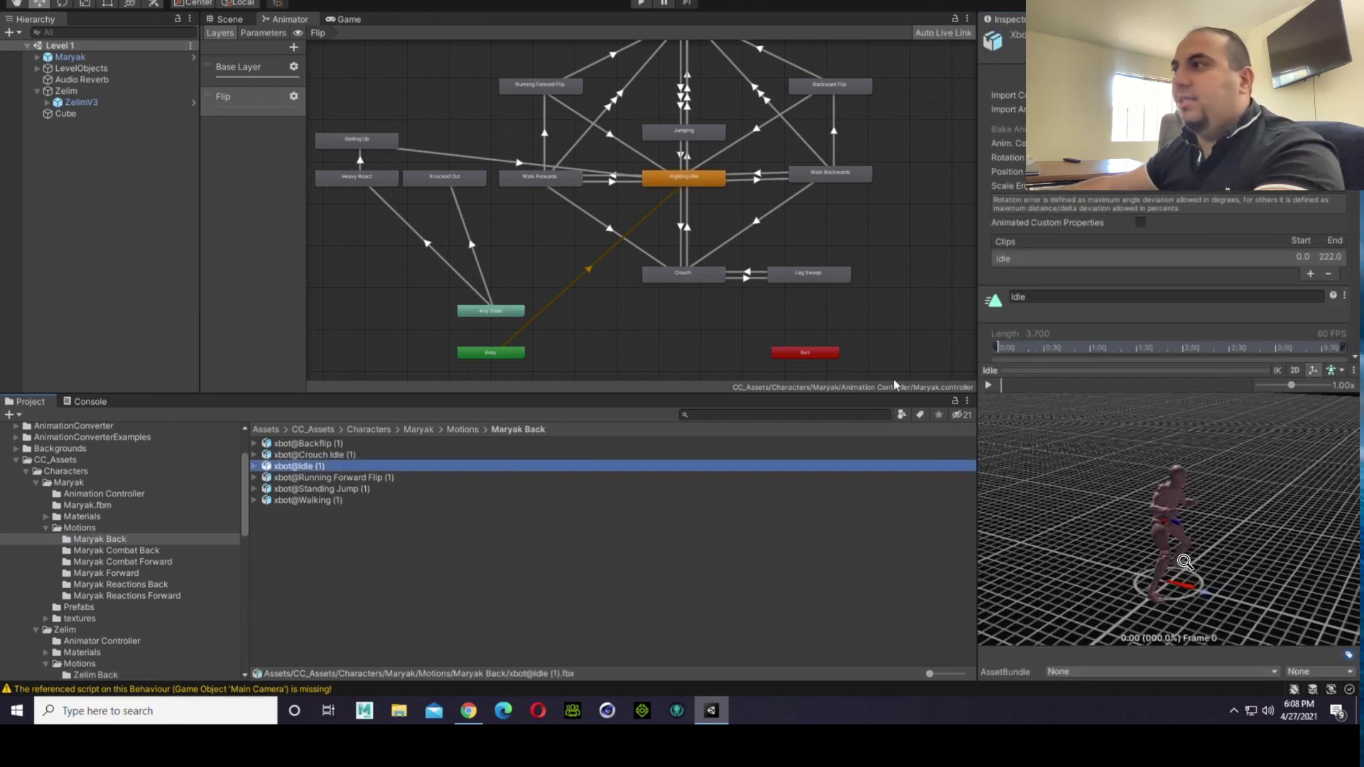
middle_drag(1259, 485, 1184, 470)
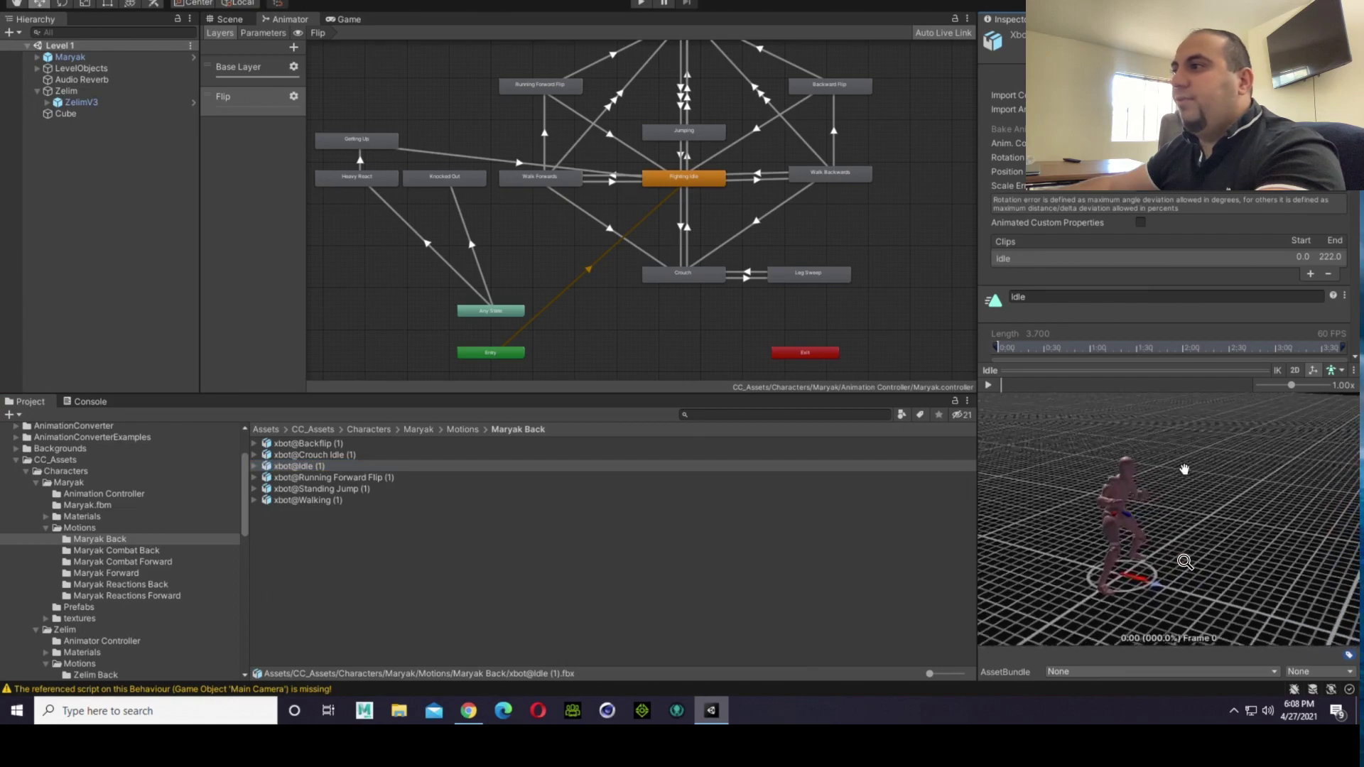
right_drag(1185, 469, 1034, 490)
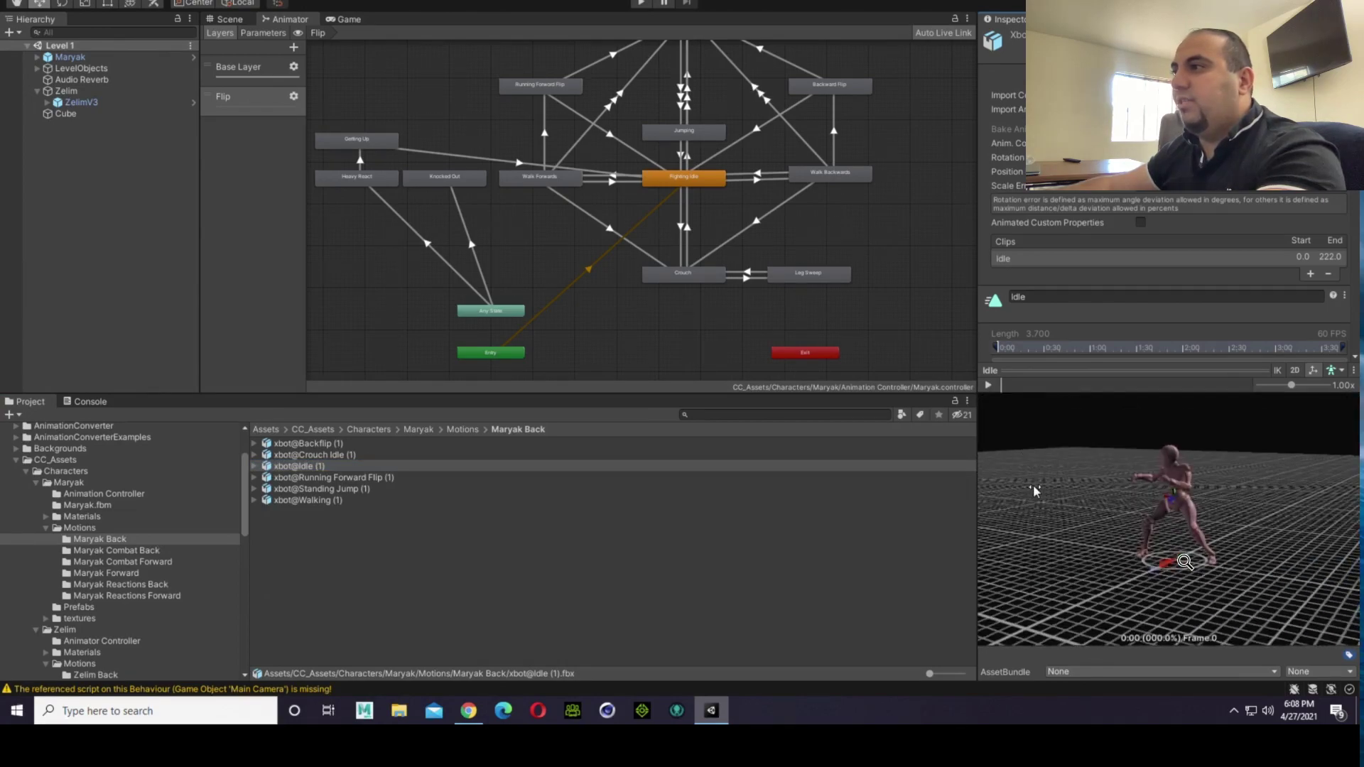
scroll(1184, 479, up, 1)
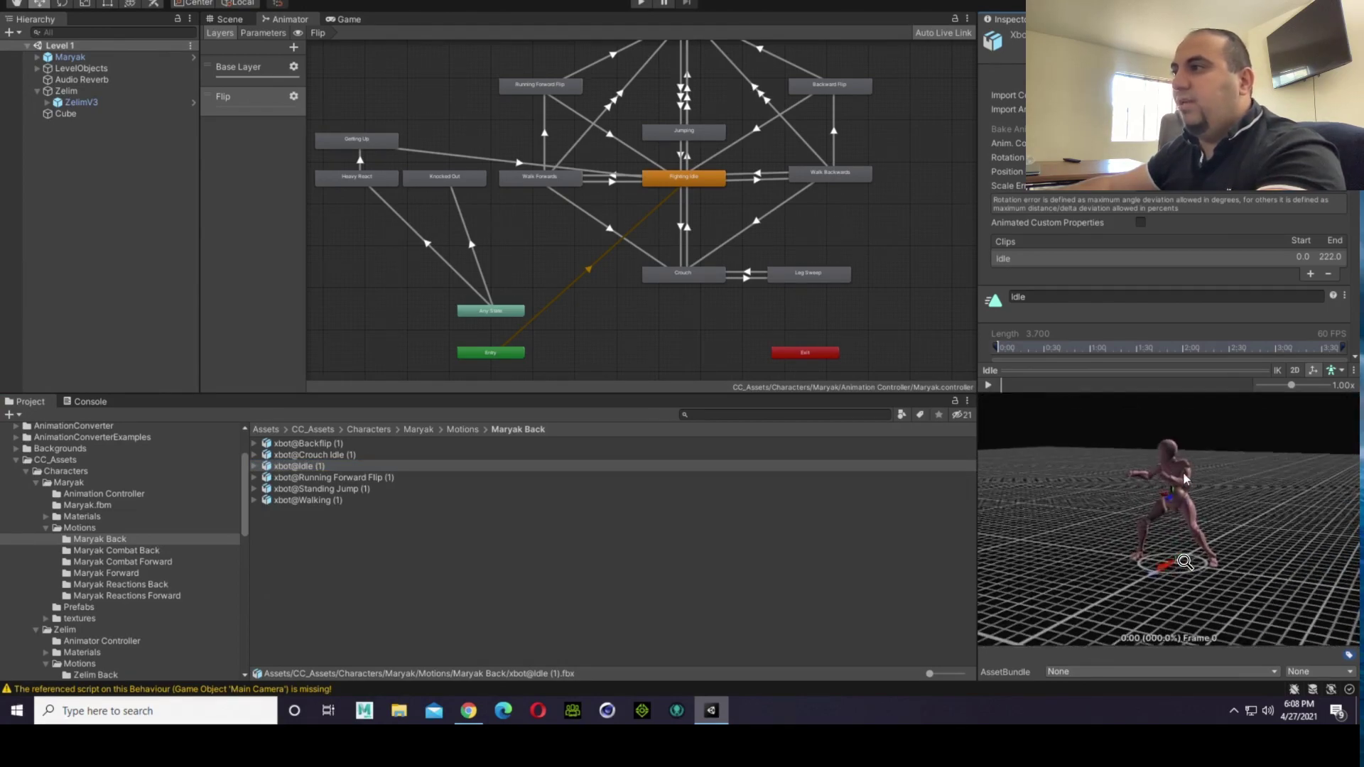
scroll(1184, 479, up, 1)
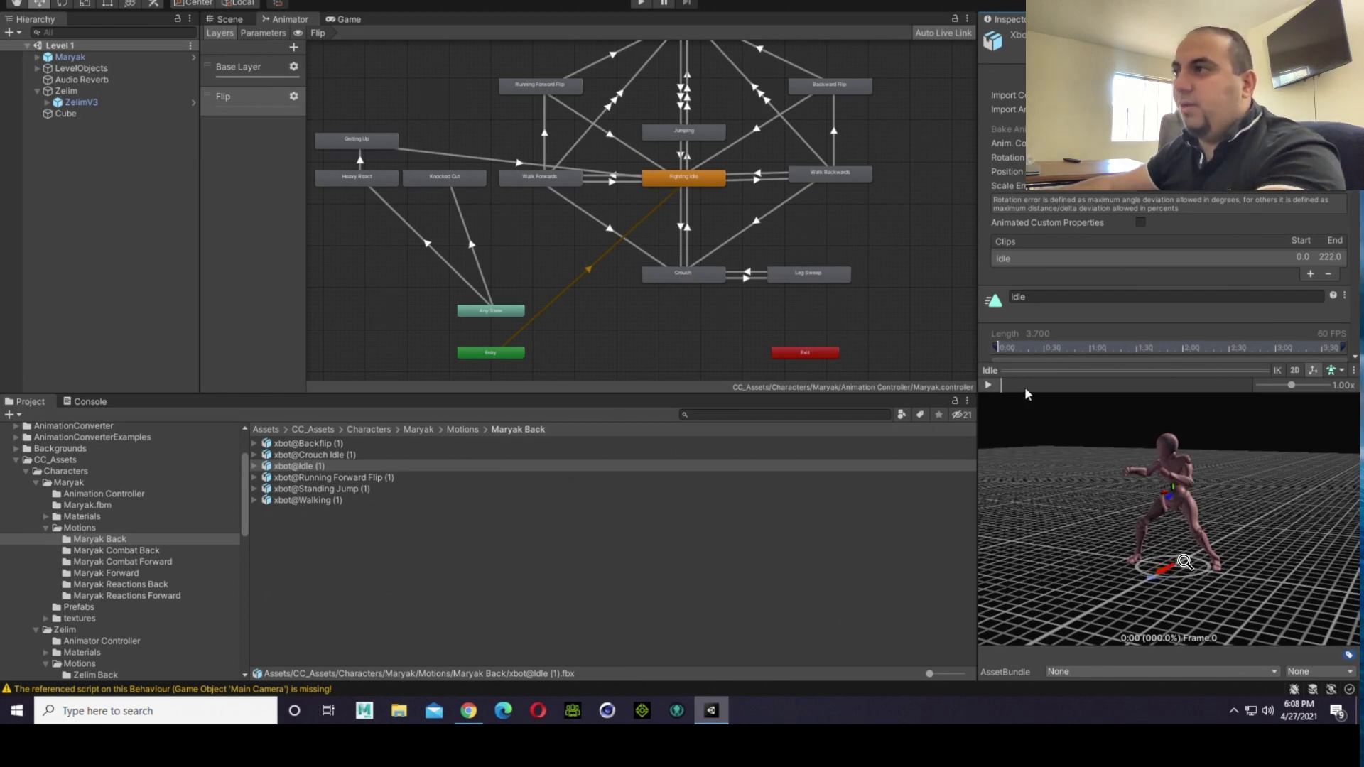
drag(1024, 386, 1120, 391)
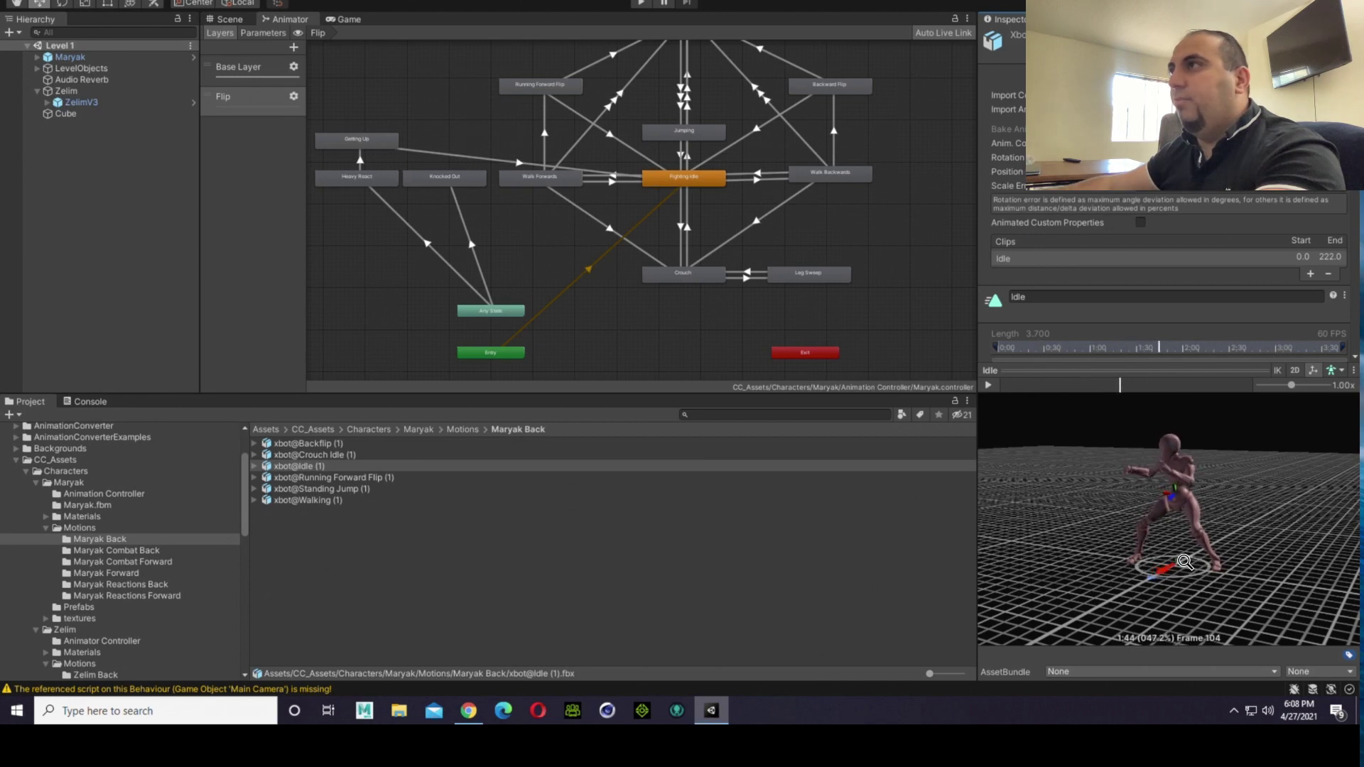
Step: Examine the loop, root transform and mirror import settings of the Idle clip in xbot@Idle (1)
scroll(1169, 249, down, 6)
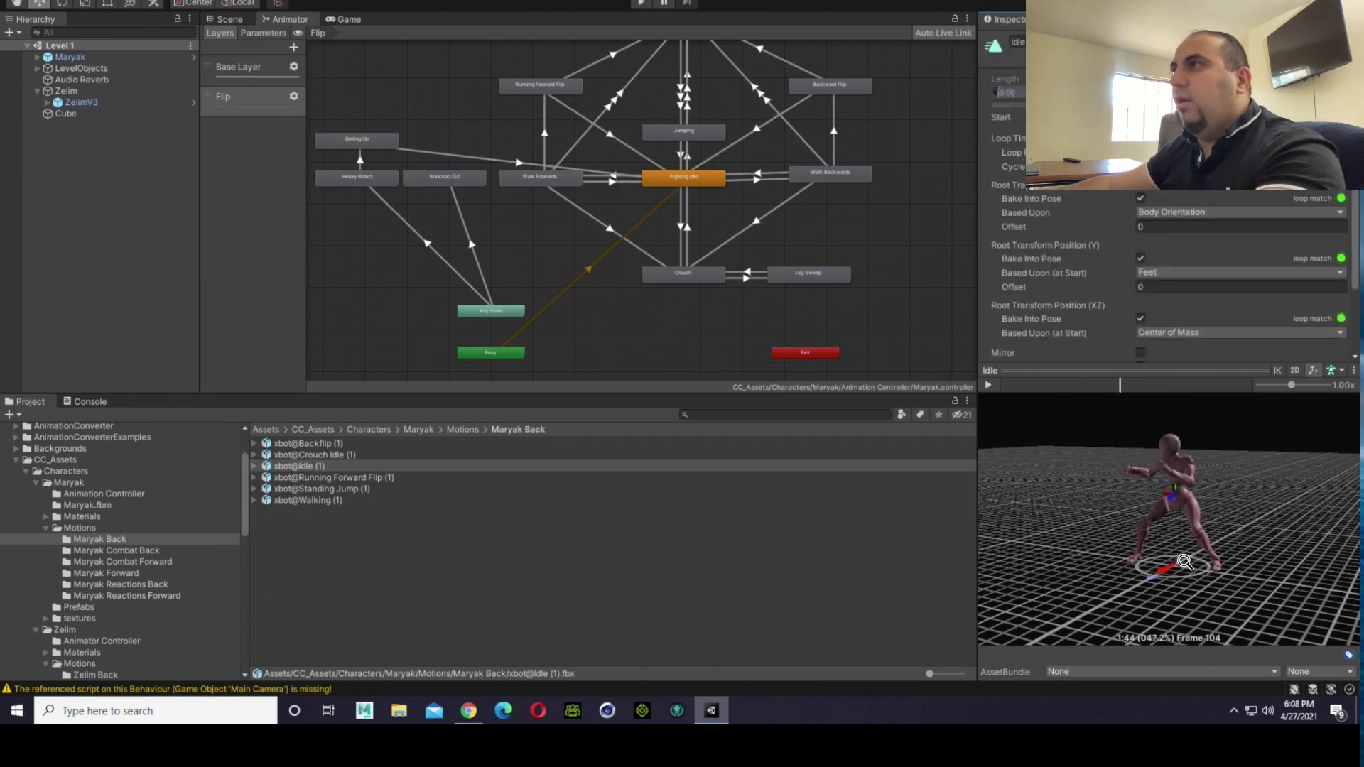
scroll(1117, 213, down, 4)
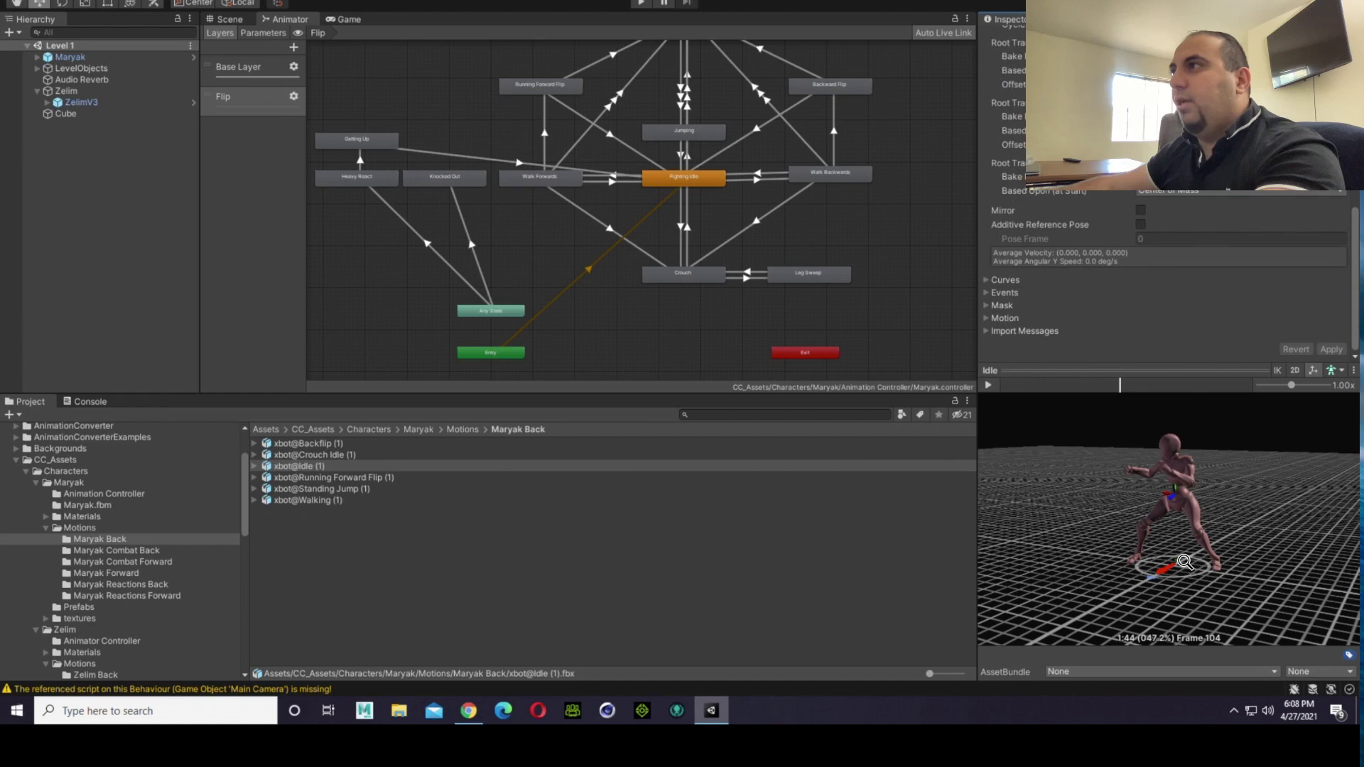
scroll(1094, 220, up, 4)
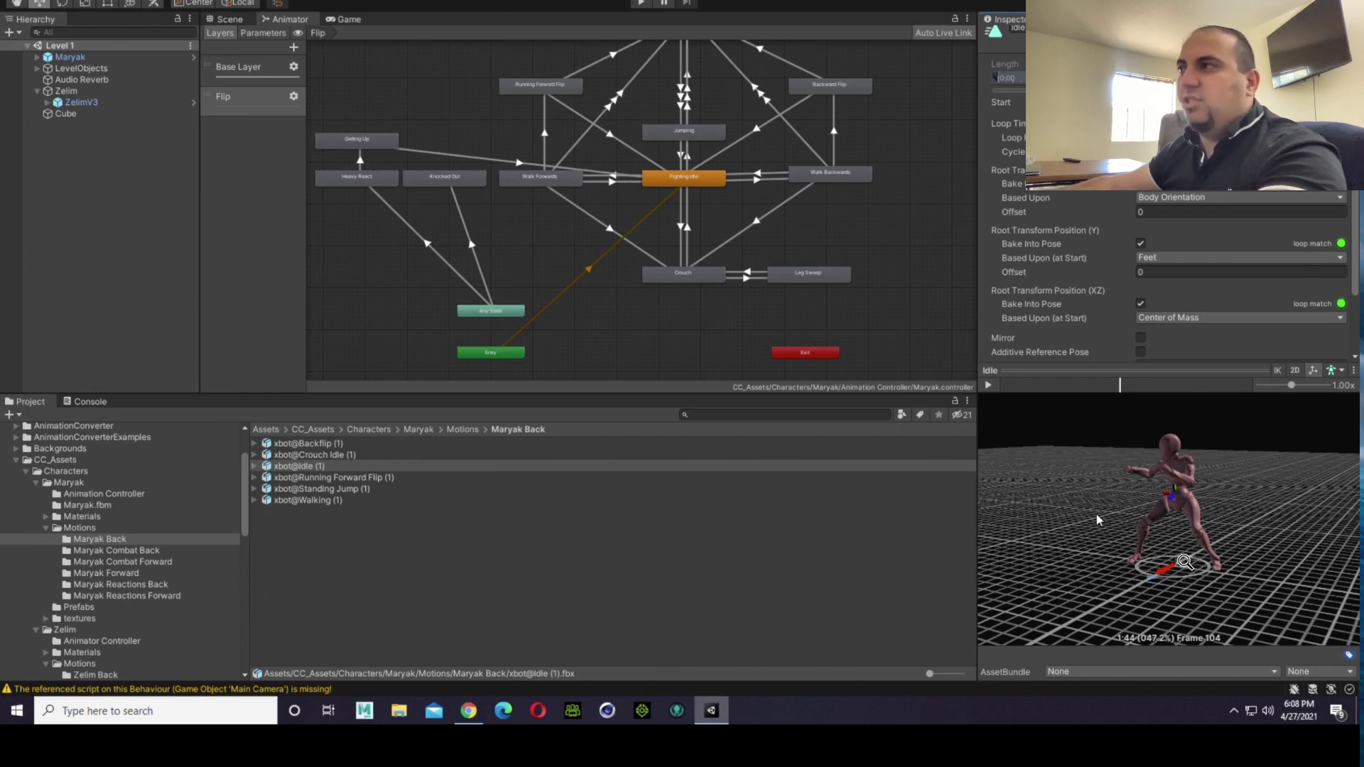
scroll(1108, 254, down, 3)
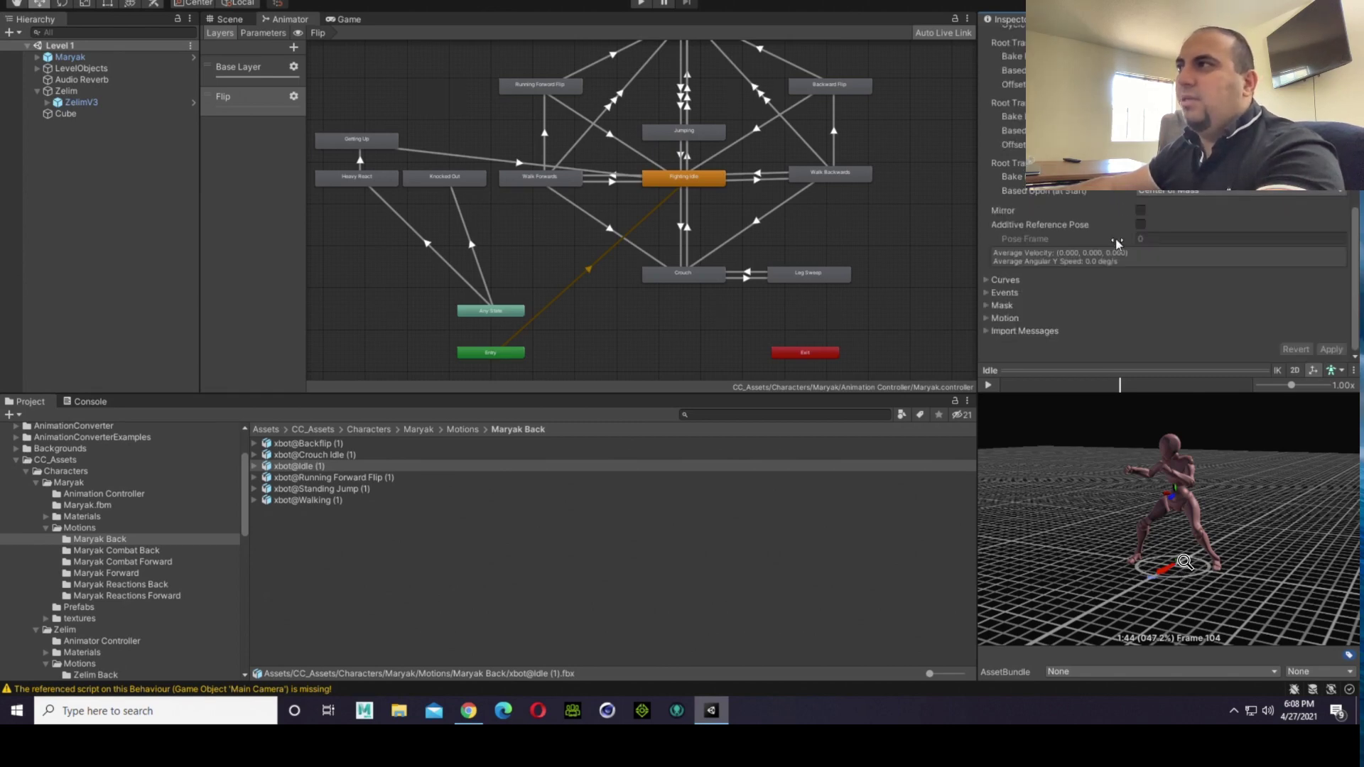
scroll(1158, 203, up, 3)
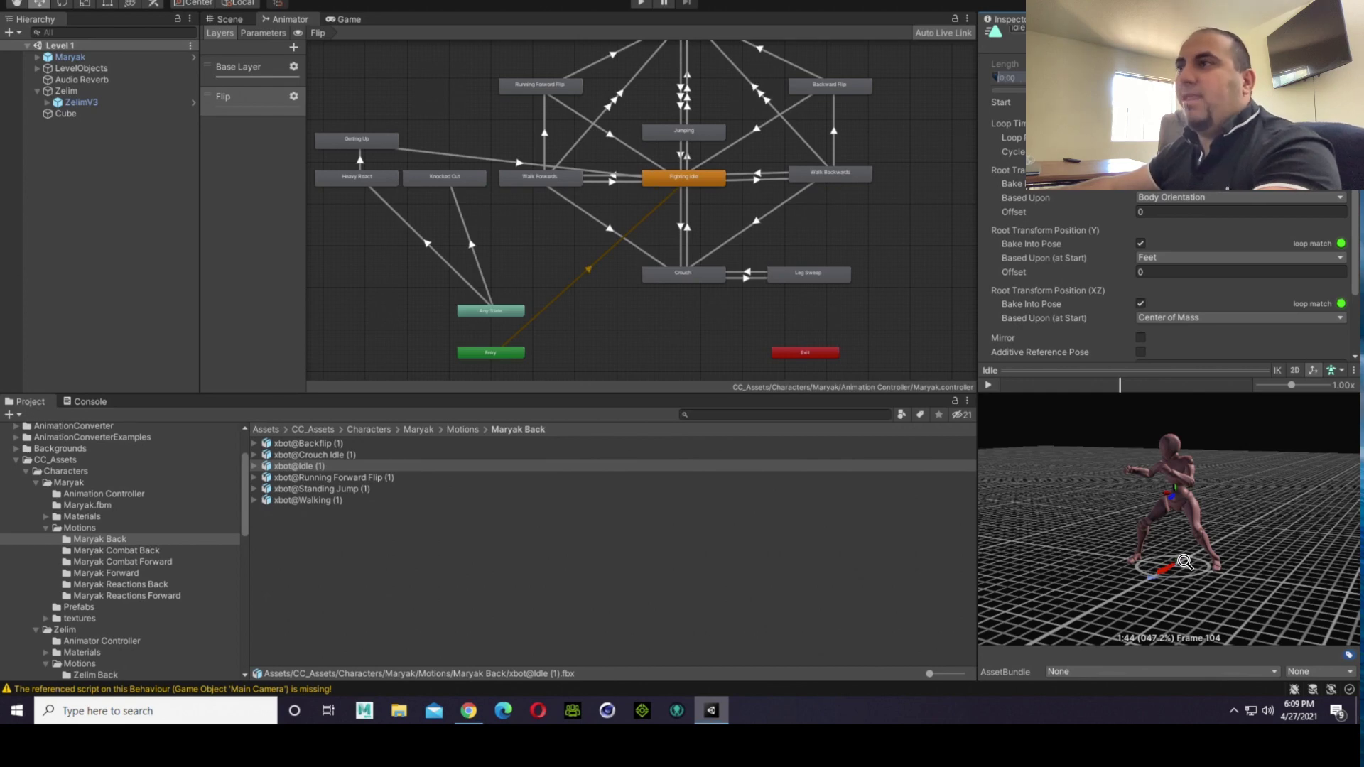
Step: Rename the Idle clip inside xbot@Idle (1) to Idle (1) and apply its import settings
click(672, 186)
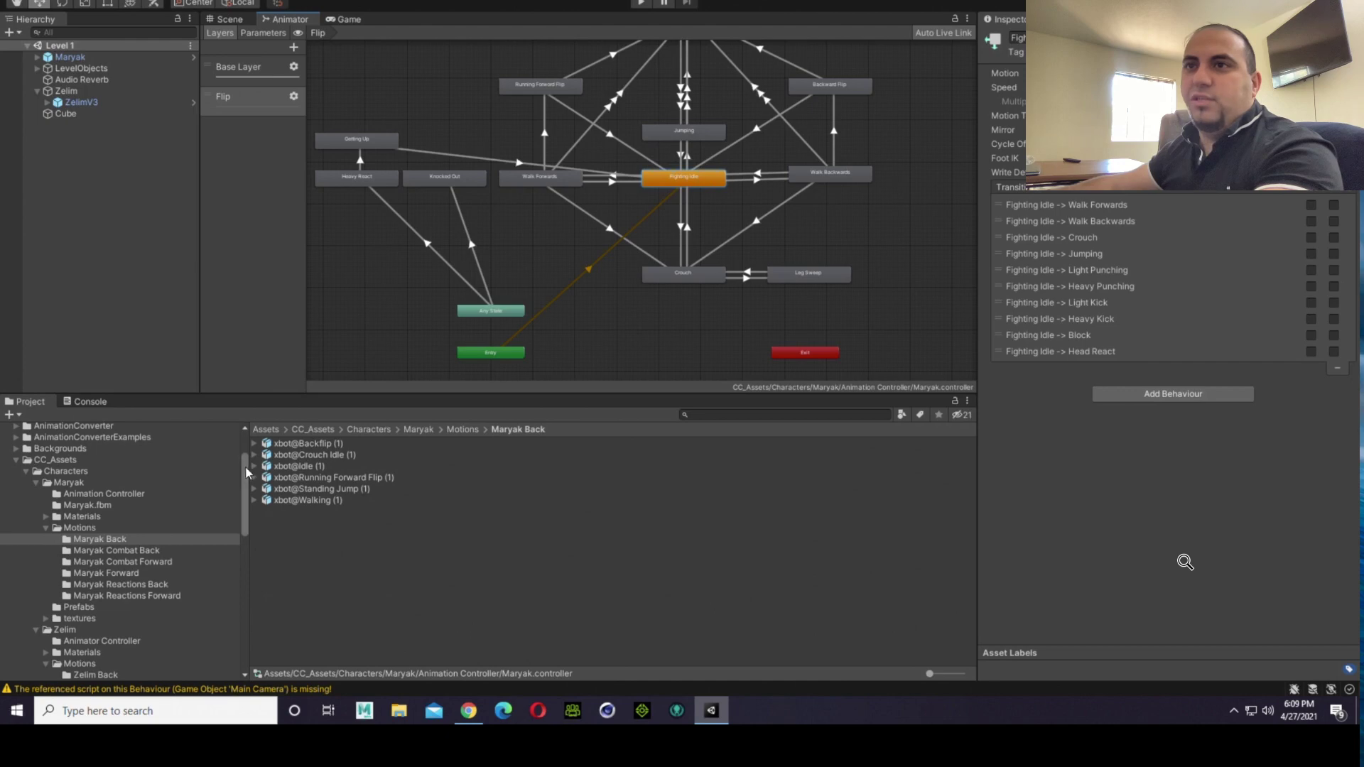
click(253, 466)
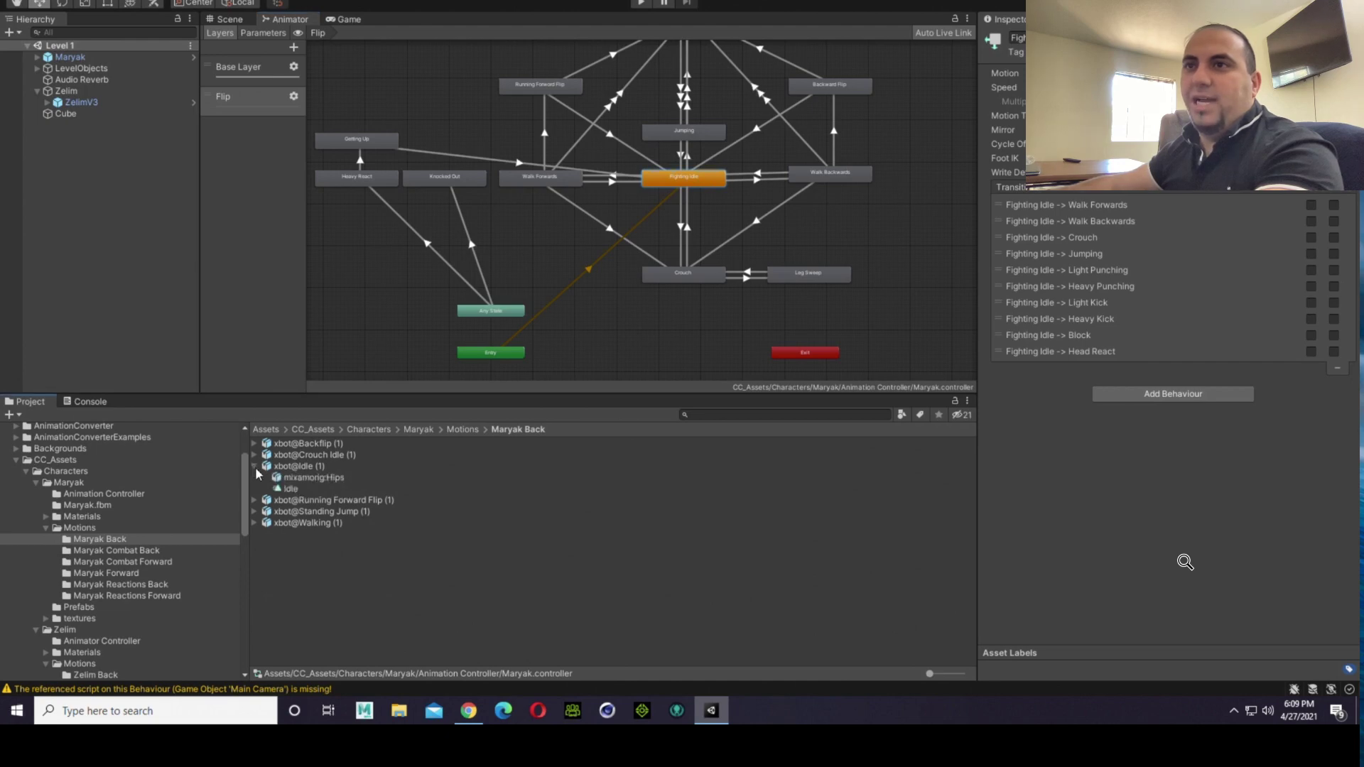
click(313, 467)
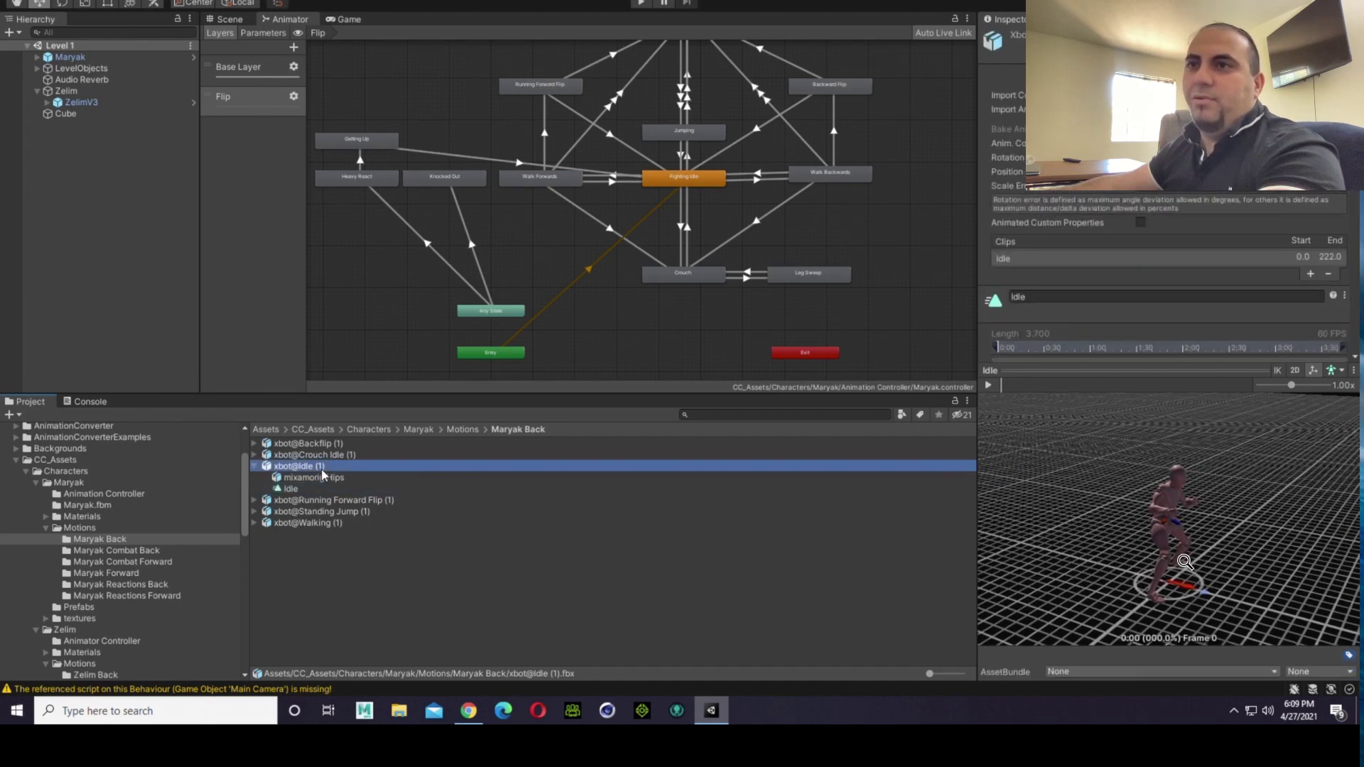
click(1093, 299)
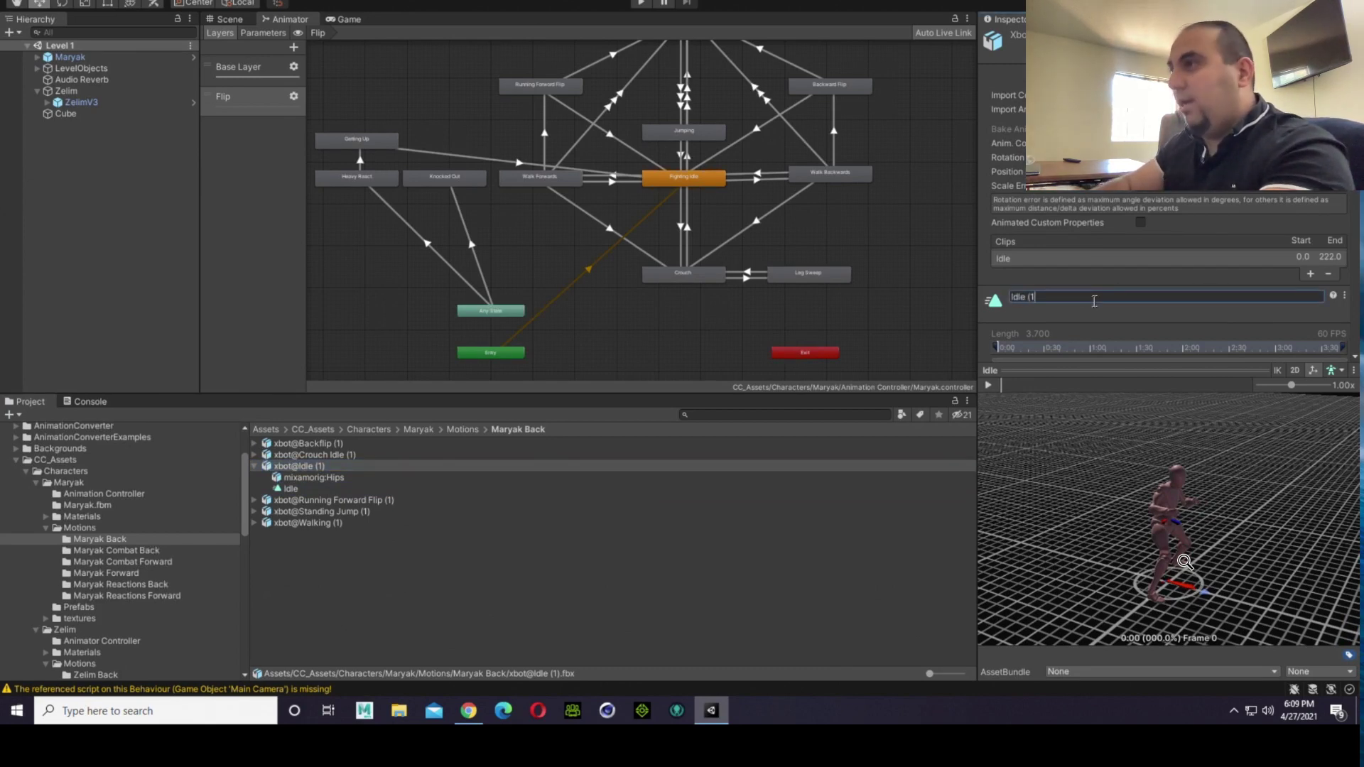
scroll(1159, 254, down, 5)
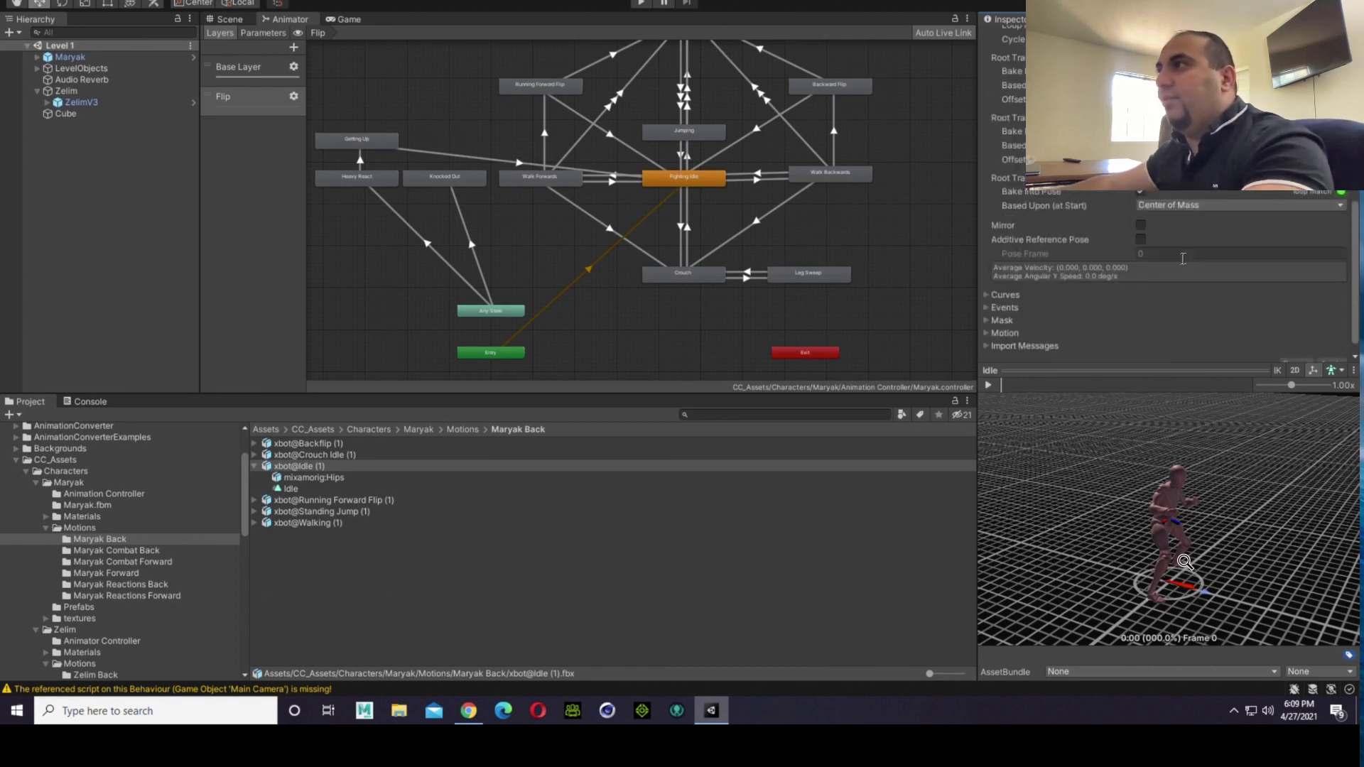
scroll(1314, 360, down, 1)
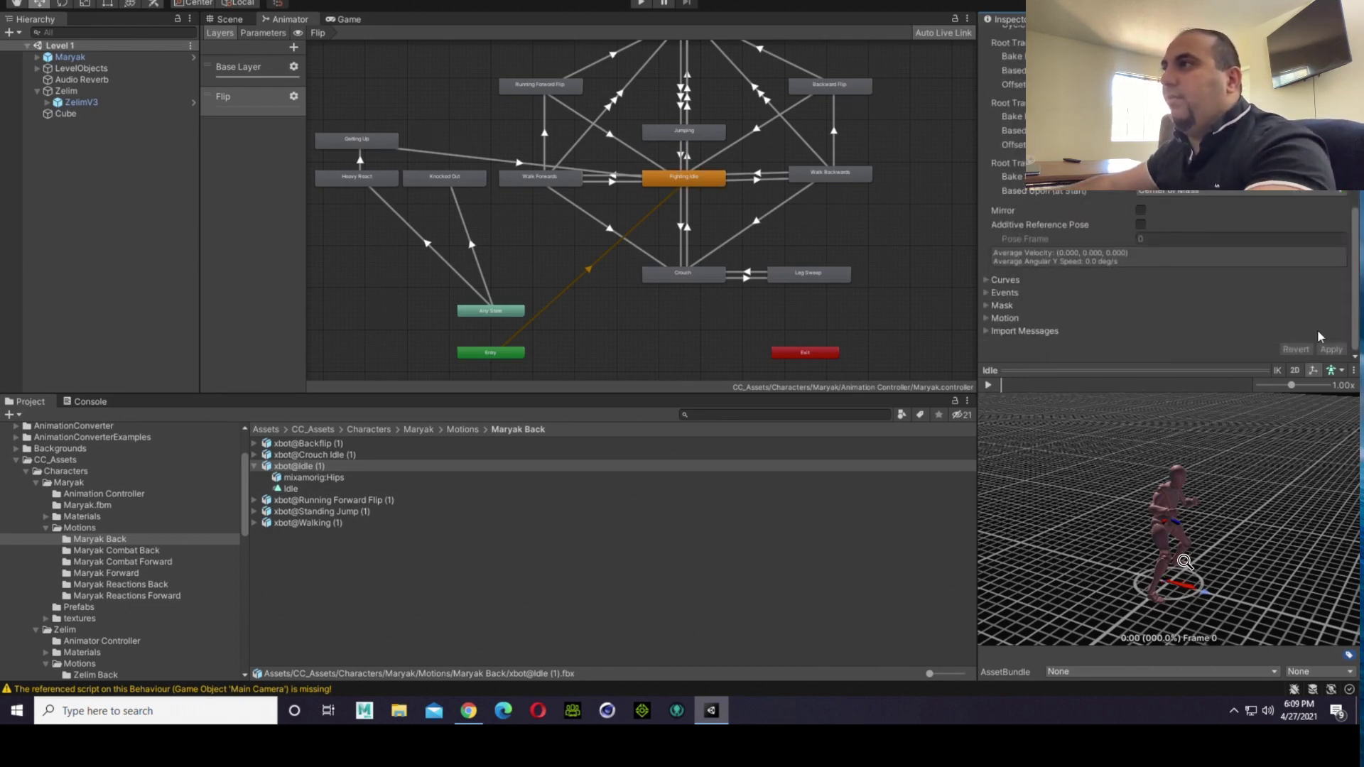
scroll(1102, 247, up, 5)
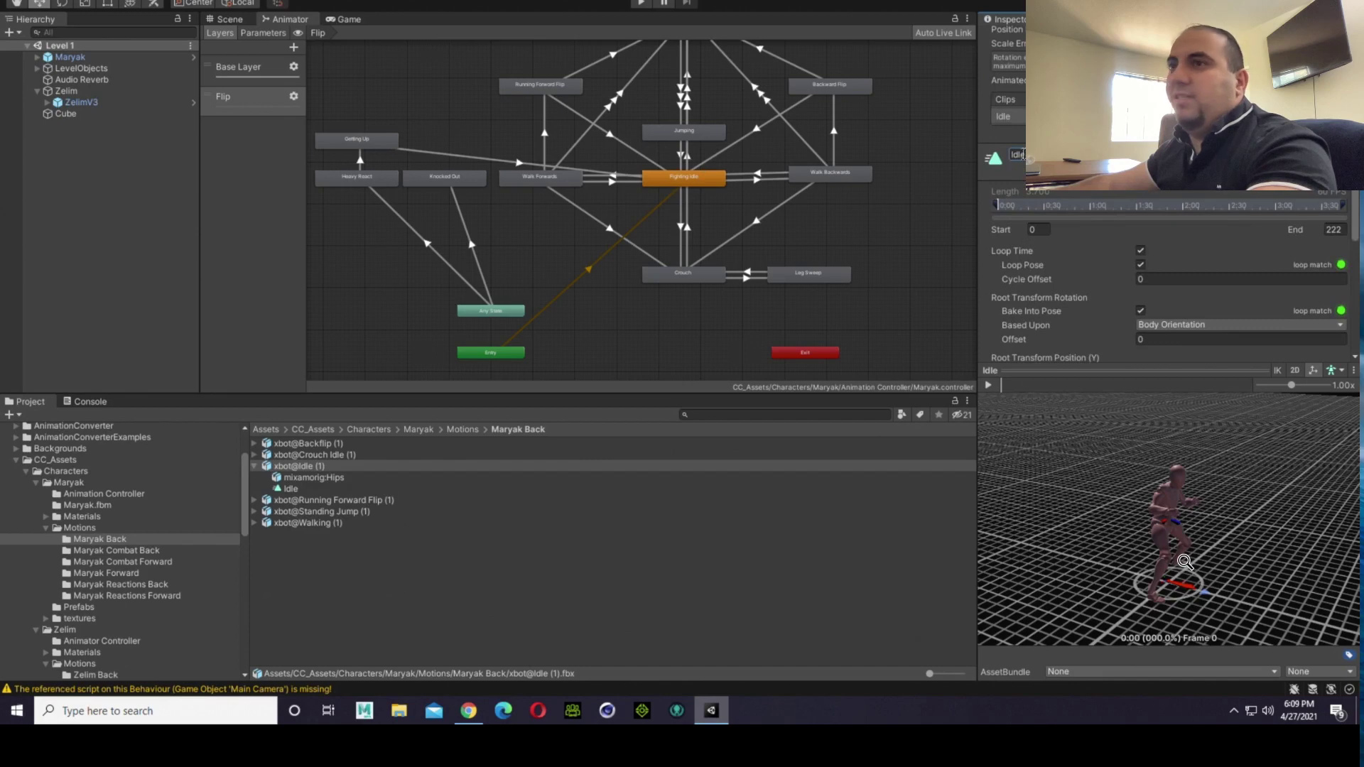
click(502, 611)
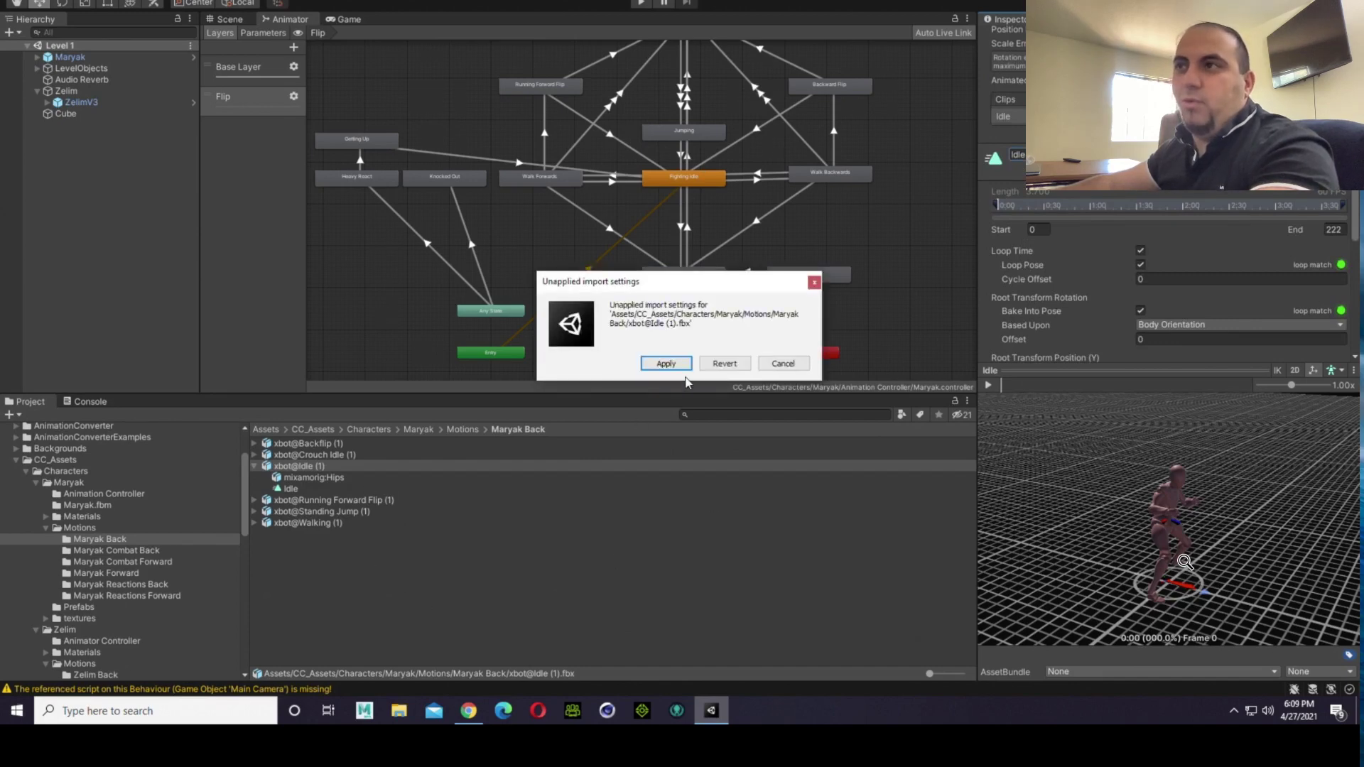
click(668, 363)
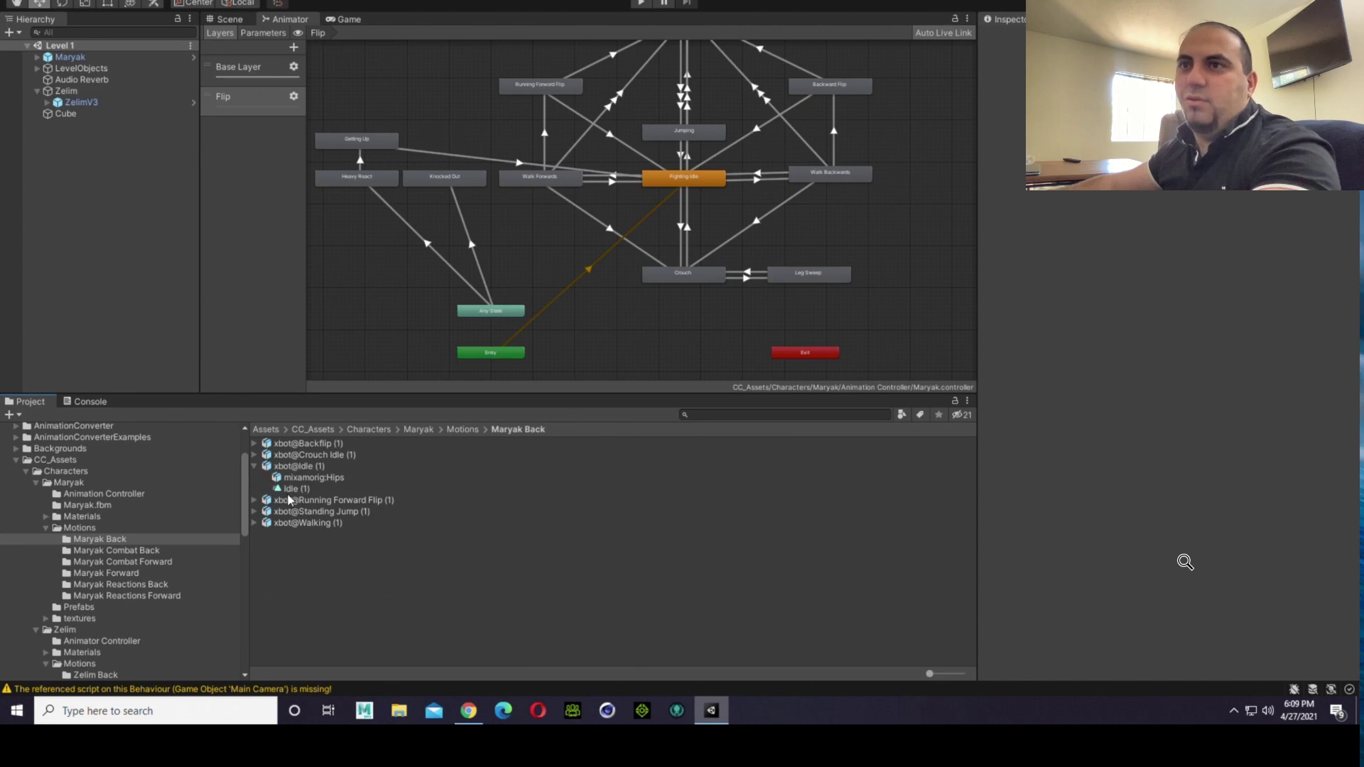
Step: Assign the Idle (1) clip as the Flip layer's Fighting Idle motion, and check the fighters in a brief game run
click(661, 183)
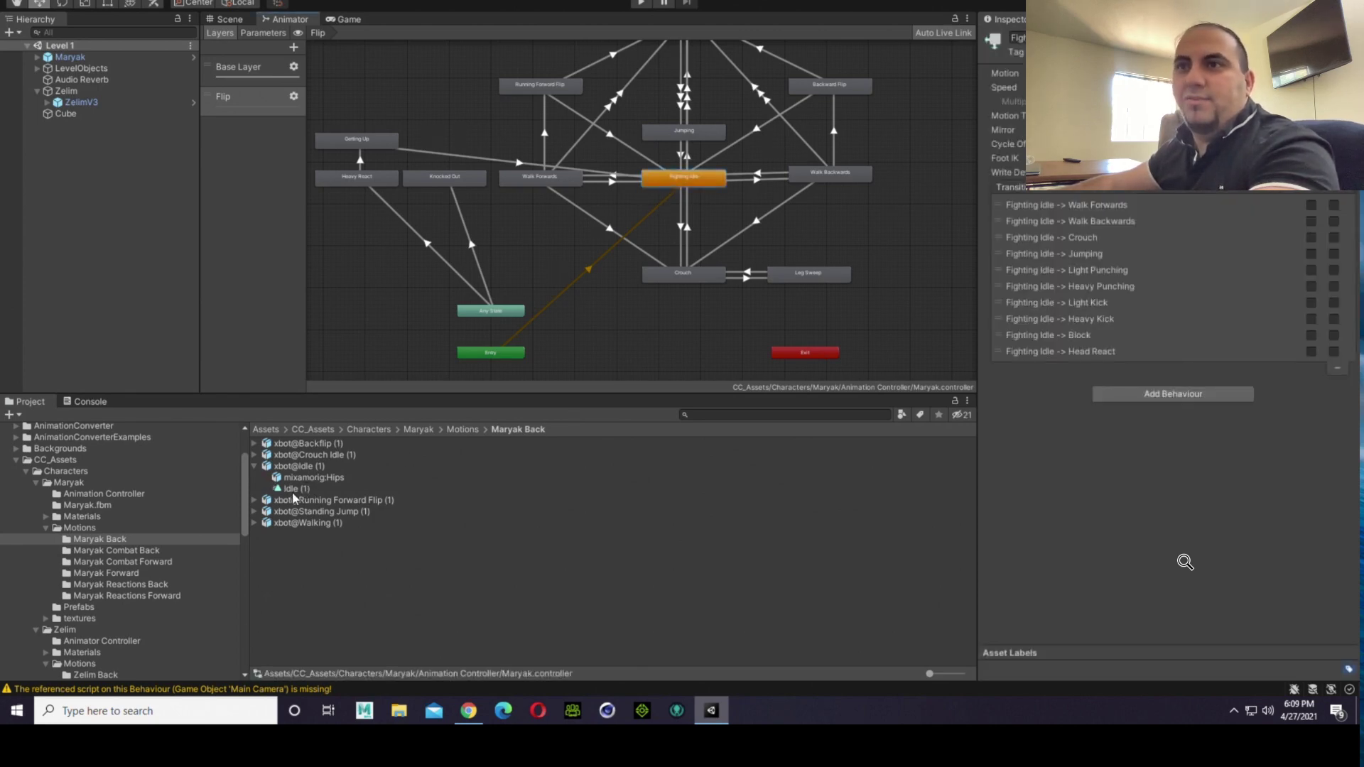
drag(292, 490, 1151, 74)
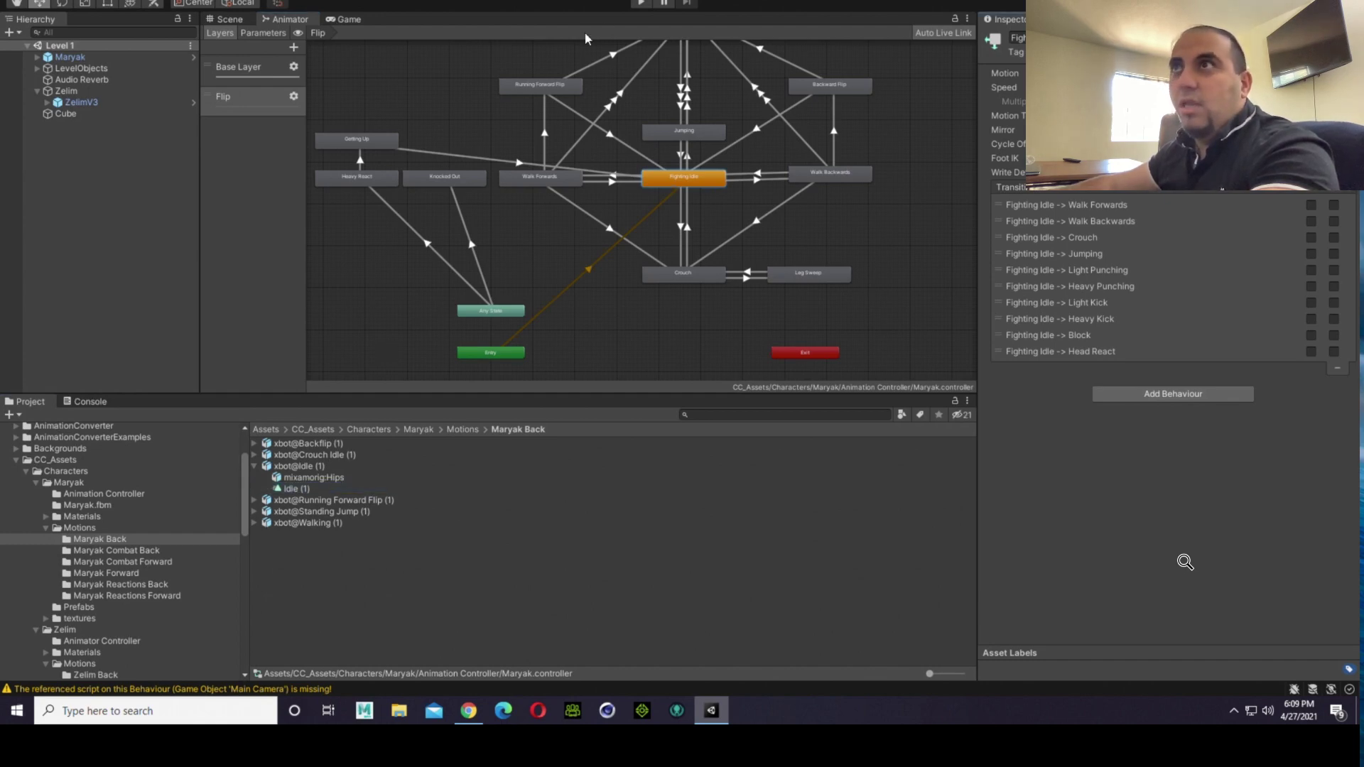
click(641, 3)
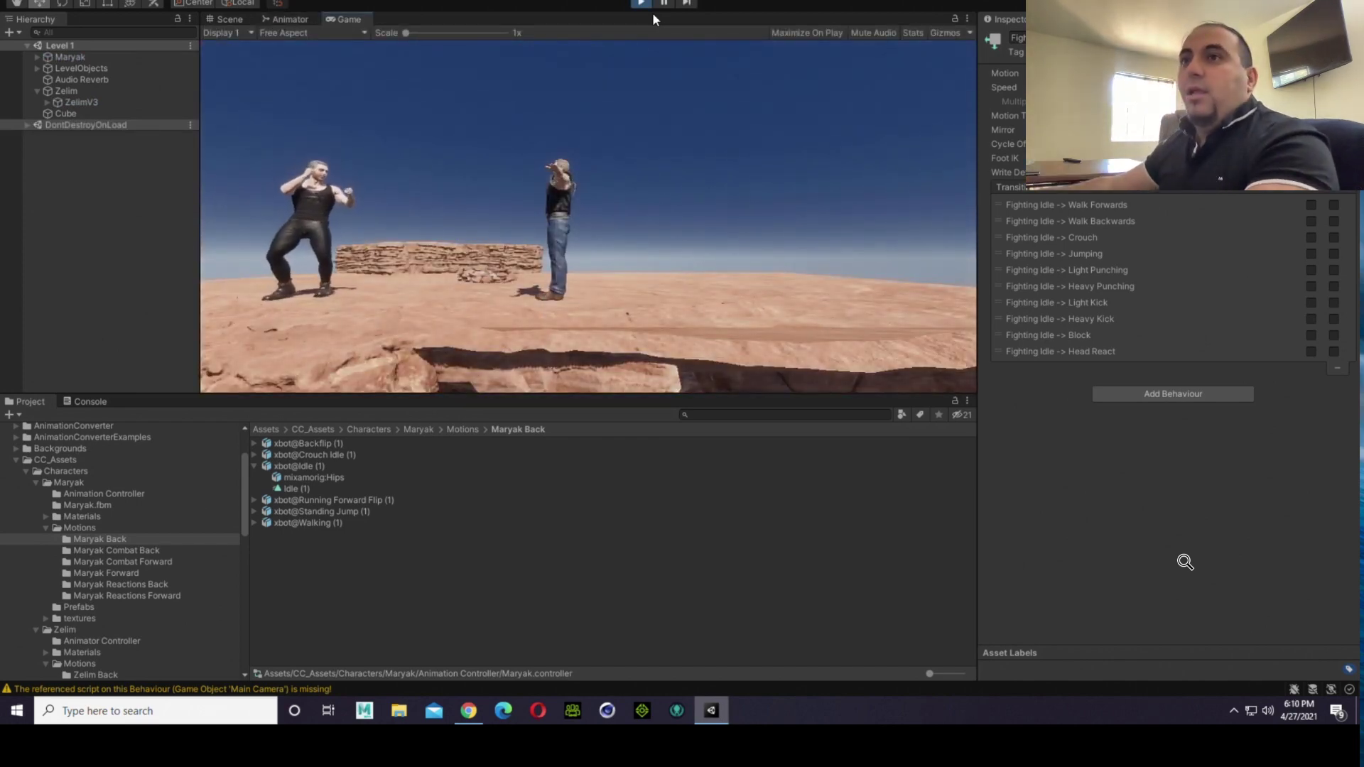
click(641, 2)
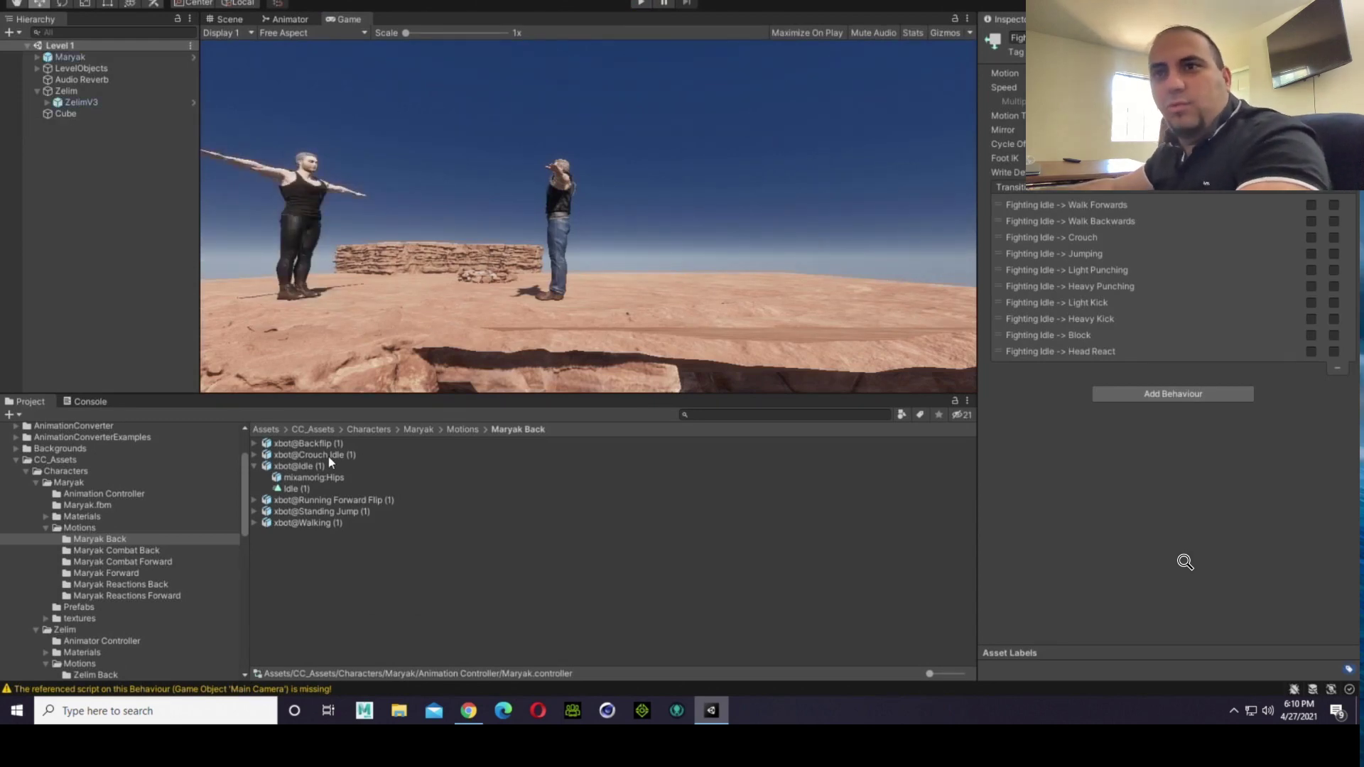
Step: Open the Animation Controller folder inside the Maryak character folder
click(124, 527)
click(96, 487)
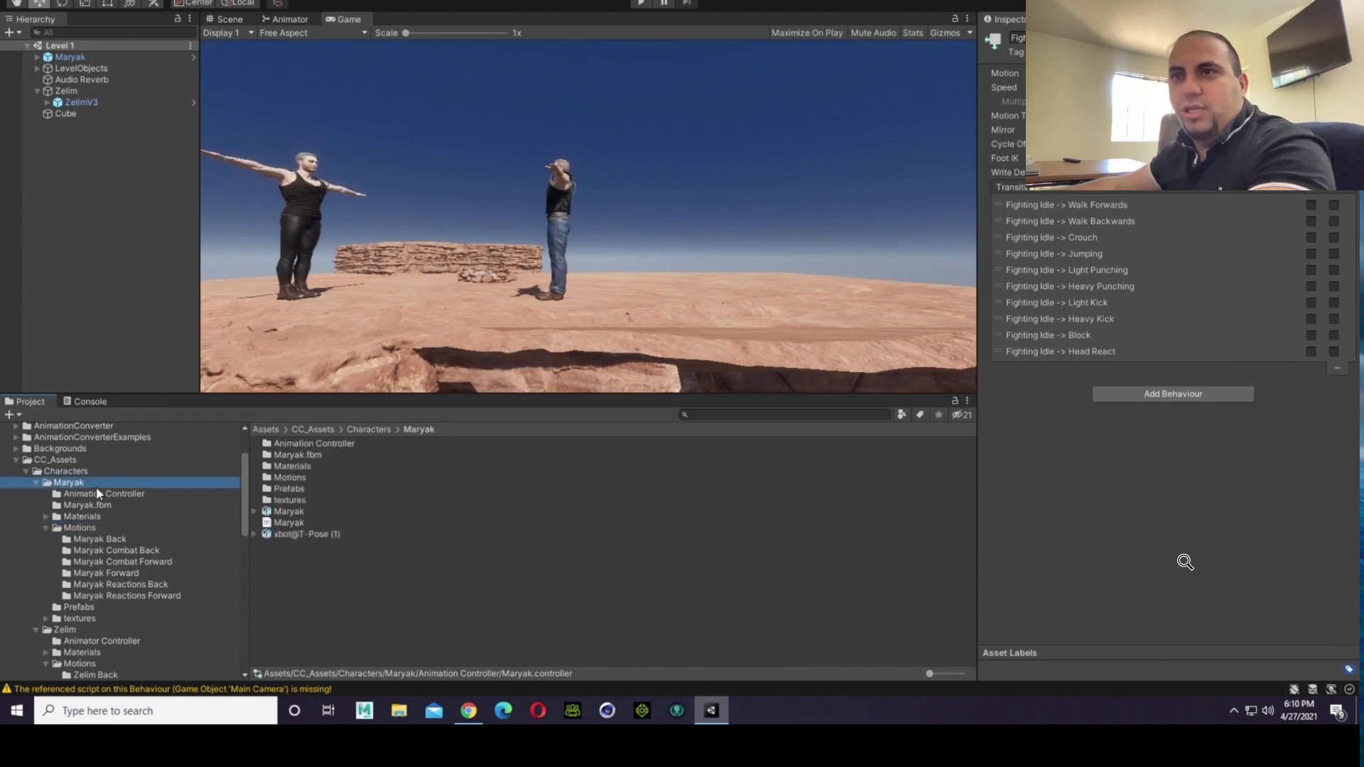
double_click(340, 445)
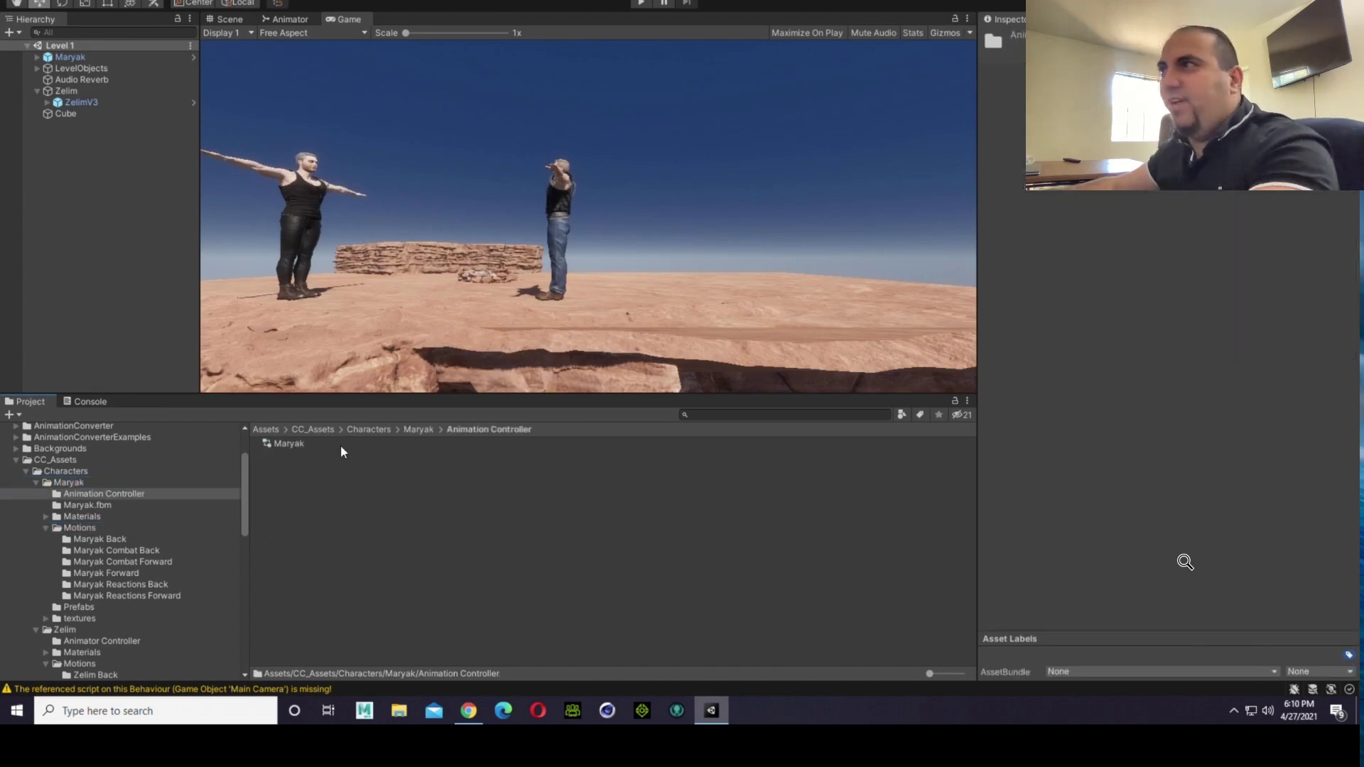
Step: Assign the Maryak animation controller to the Animator of the Maryak object in the scene
click(271, 447)
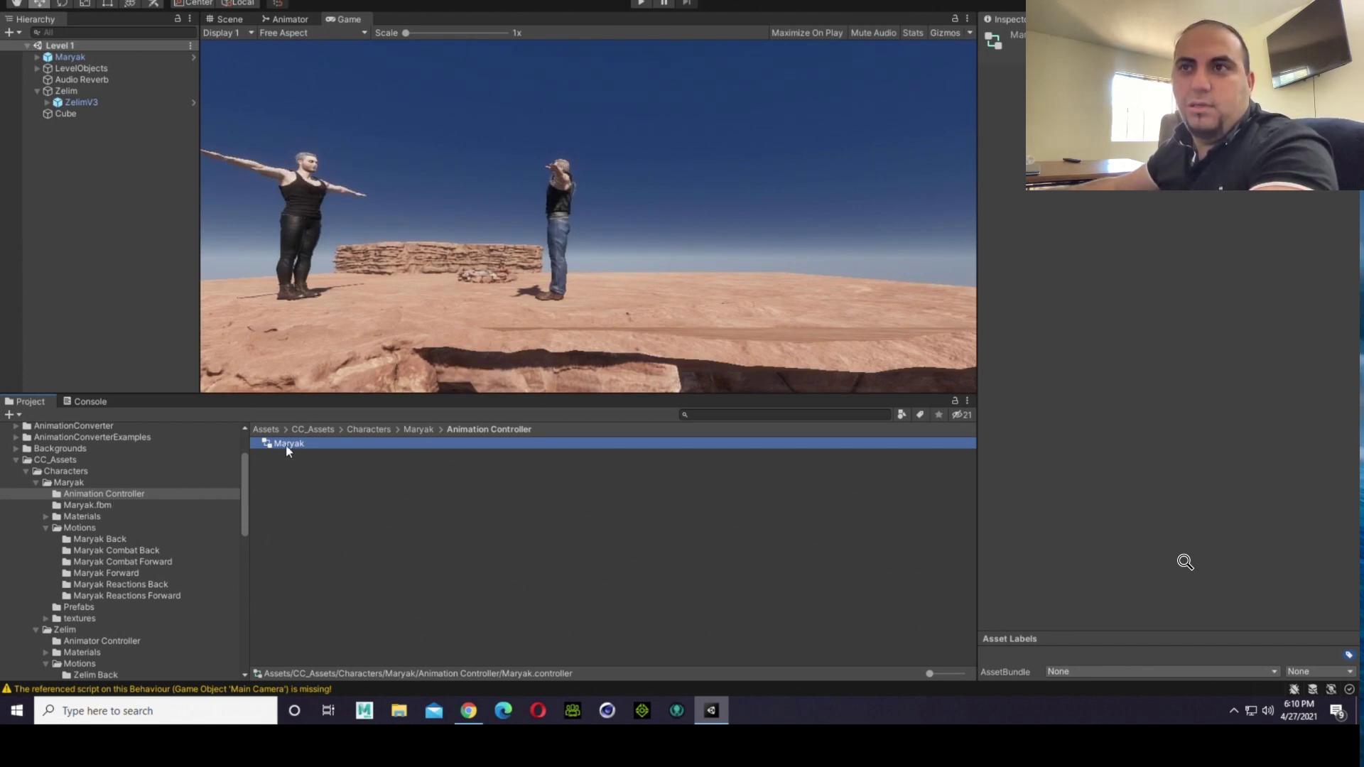
click(84, 60)
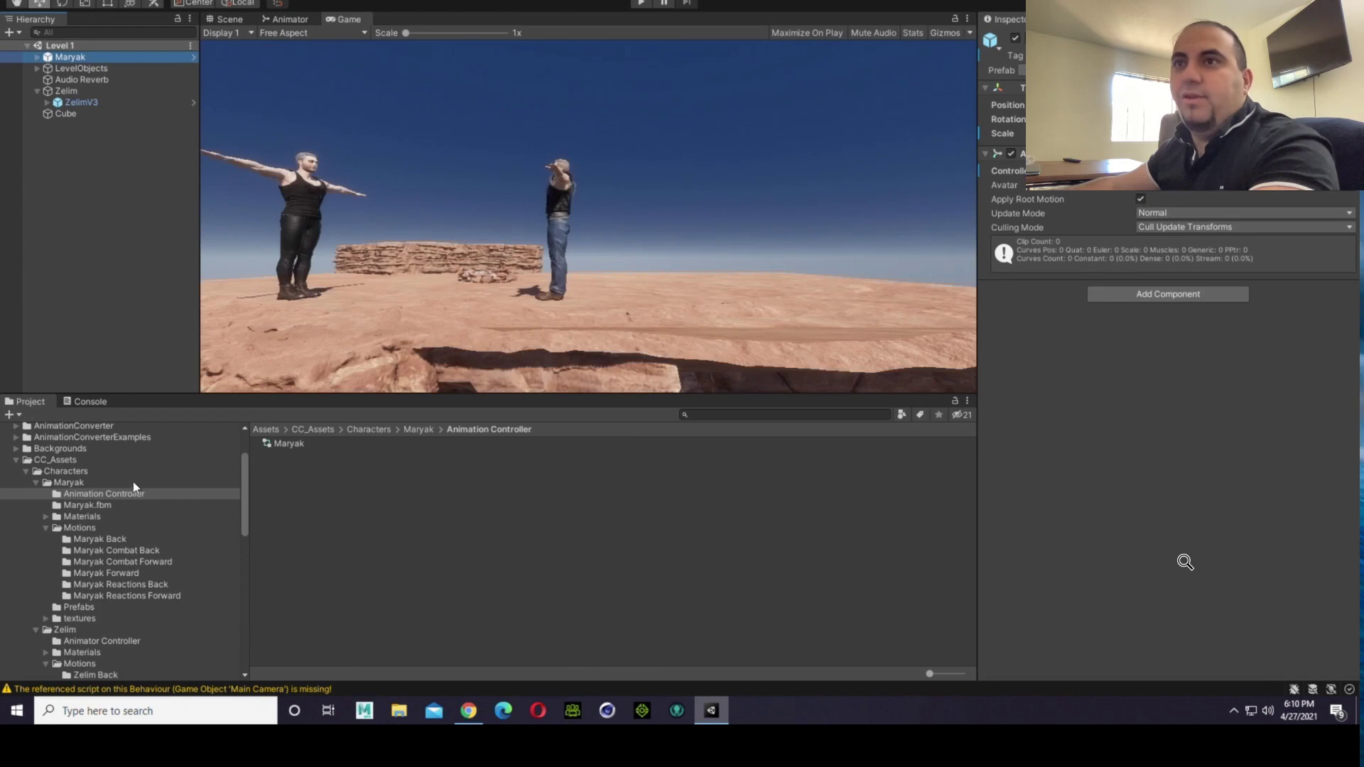
drag(274, 446, 1190, 359)
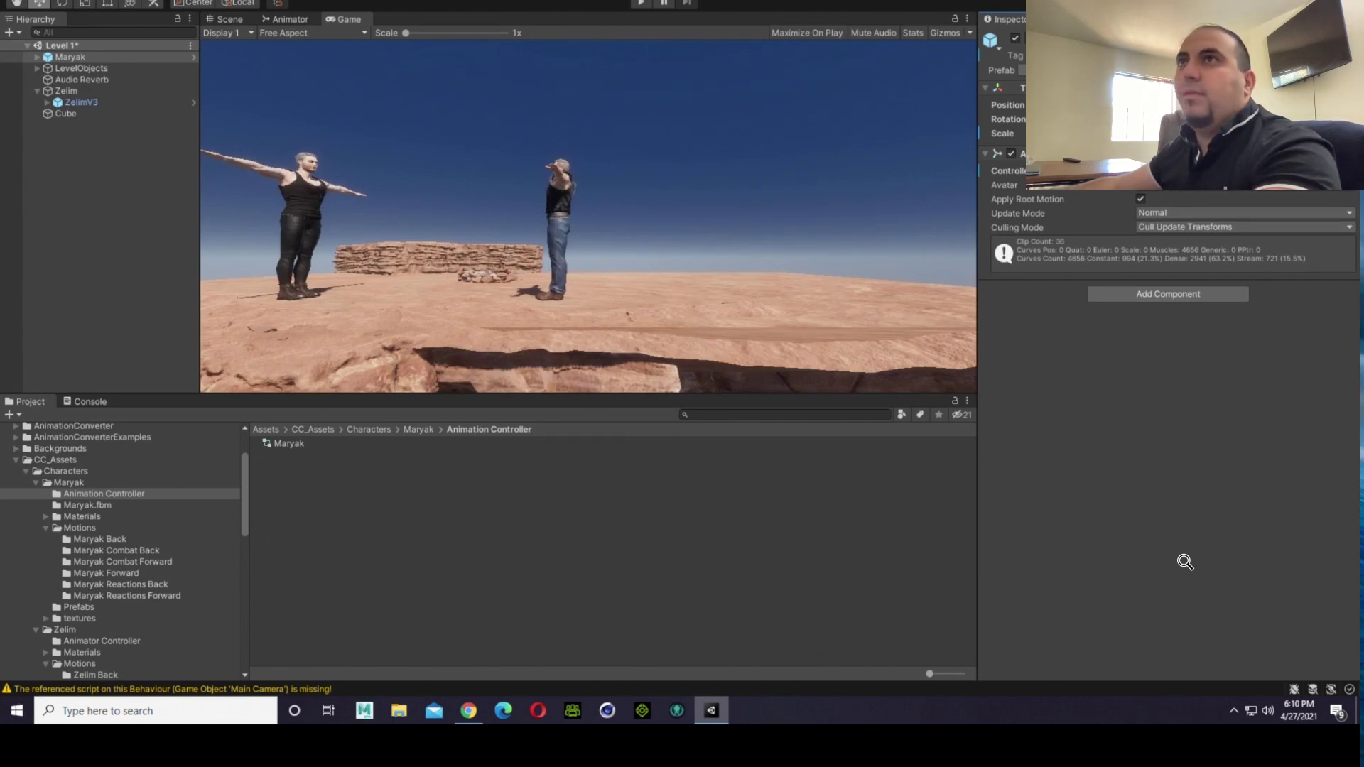
Step: Run the game and inspect both fighters' idle animations up close in the Scene view
click(636, 4)
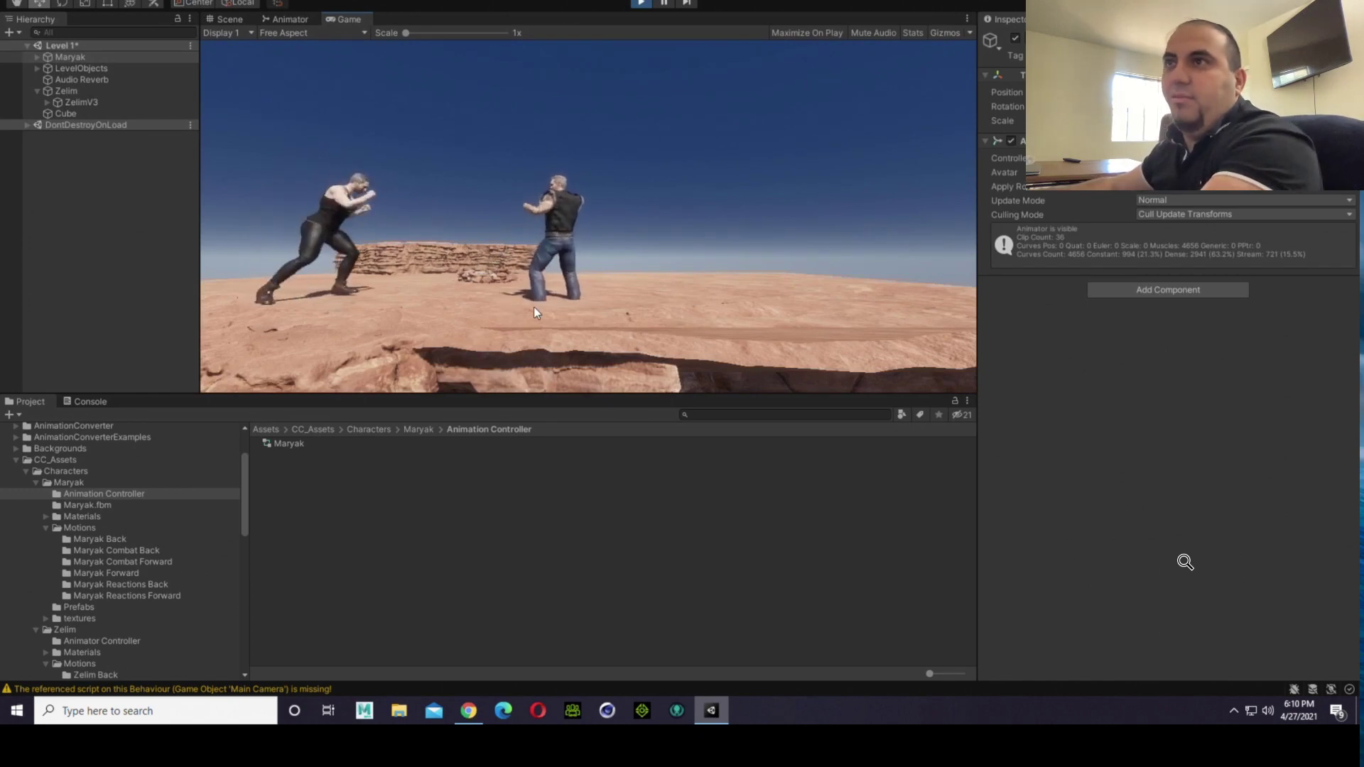
click(233, 18)
right_drag(623, 277, 627, 230)
scroll(625, 233, up, 3)
right_drag(622, 319, 599, 283)
scroll(611, 281, up, 4)
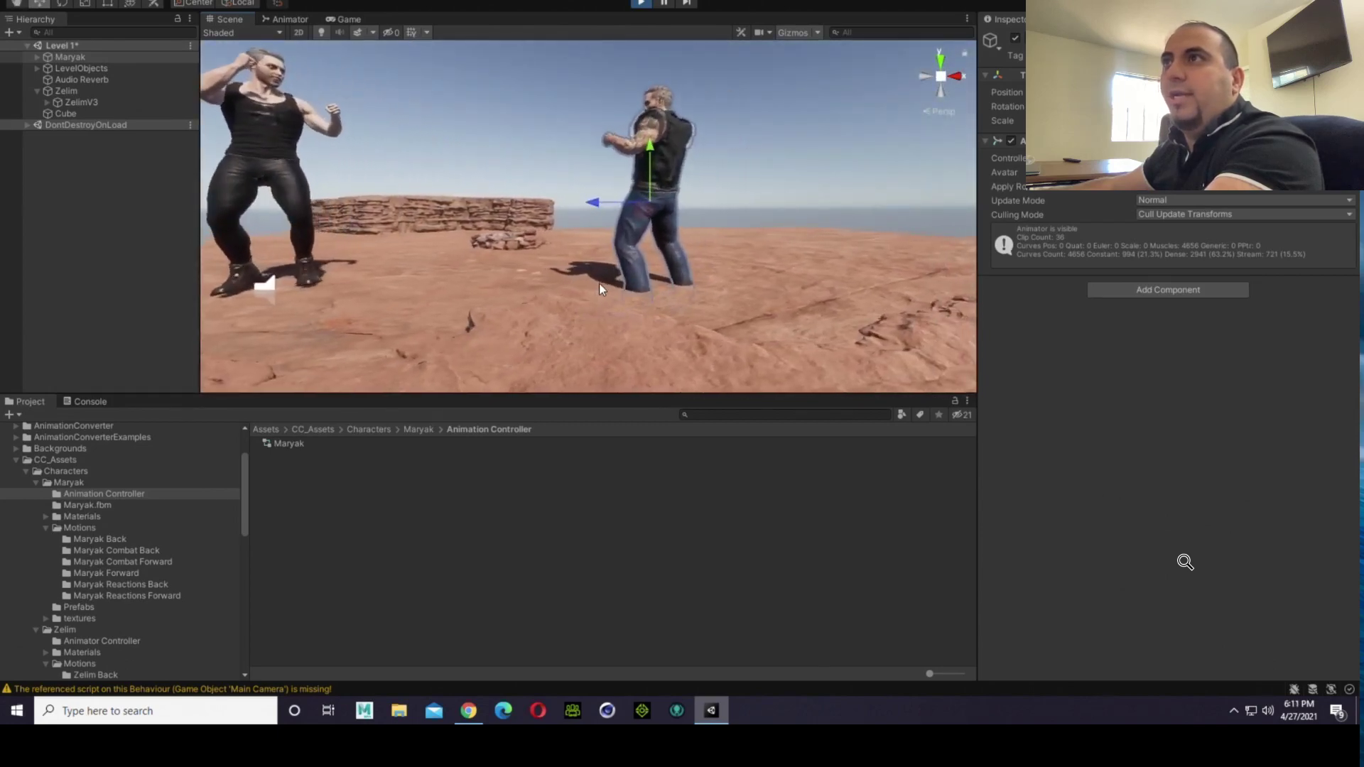
click(763, 173)
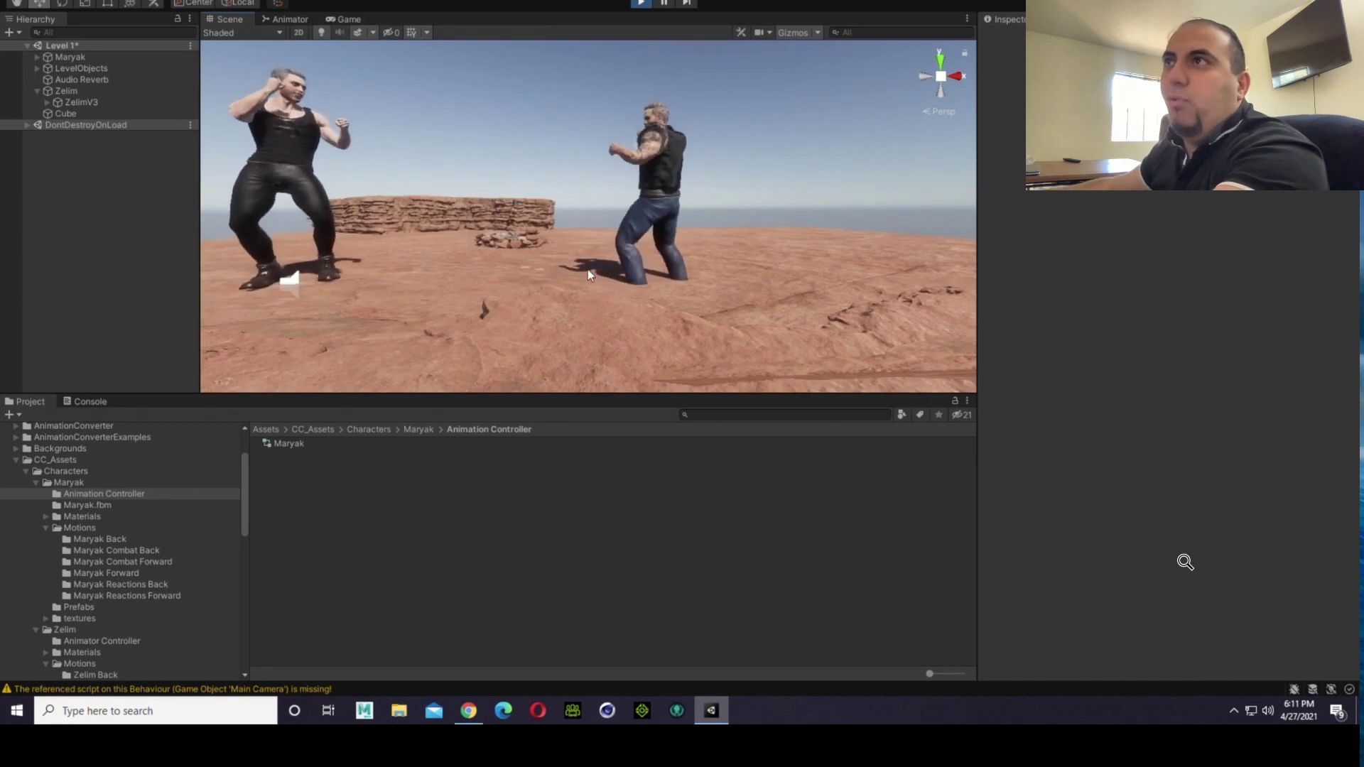
Step: Examine the stances of the running fighters from above, from behind Maryak and from the side
right_drag(554, 296, 546, 130)
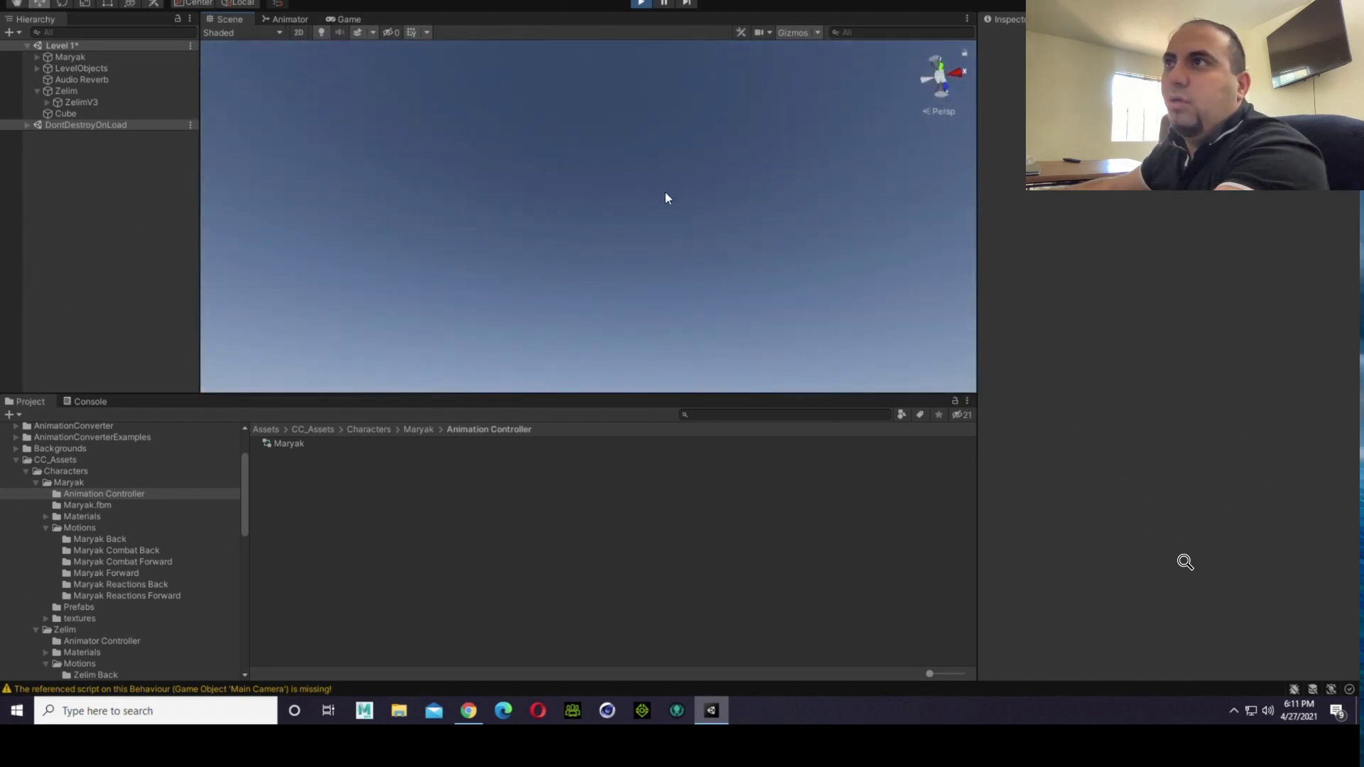
right_drag(667, 198, 657, 283)
scroll(736, 318, down, 5)
scroll(657, 283, up, 3)
scroll(655, 280, up, 7)
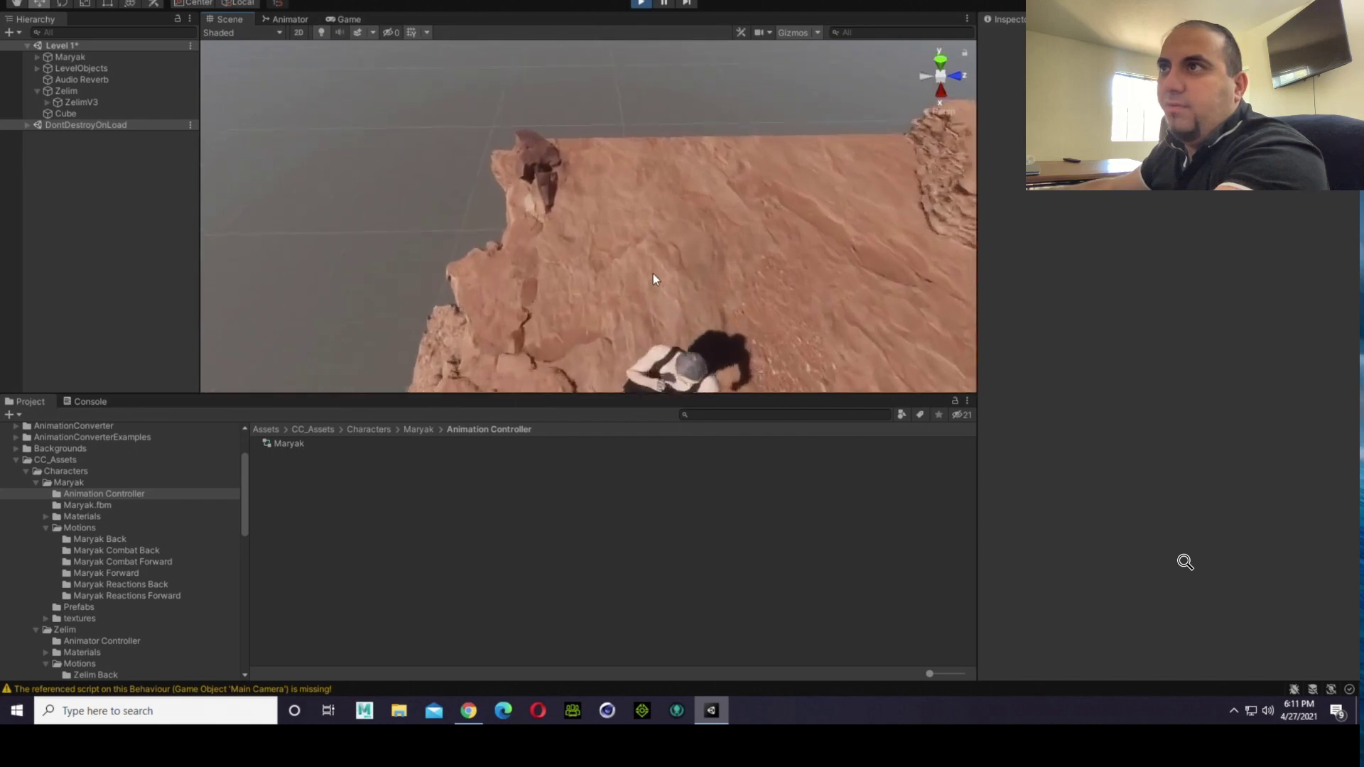
right_drag(610, 241, 597, 172)
scroll(598, 171, down, 3)
scroll(595, 164, down, 8)
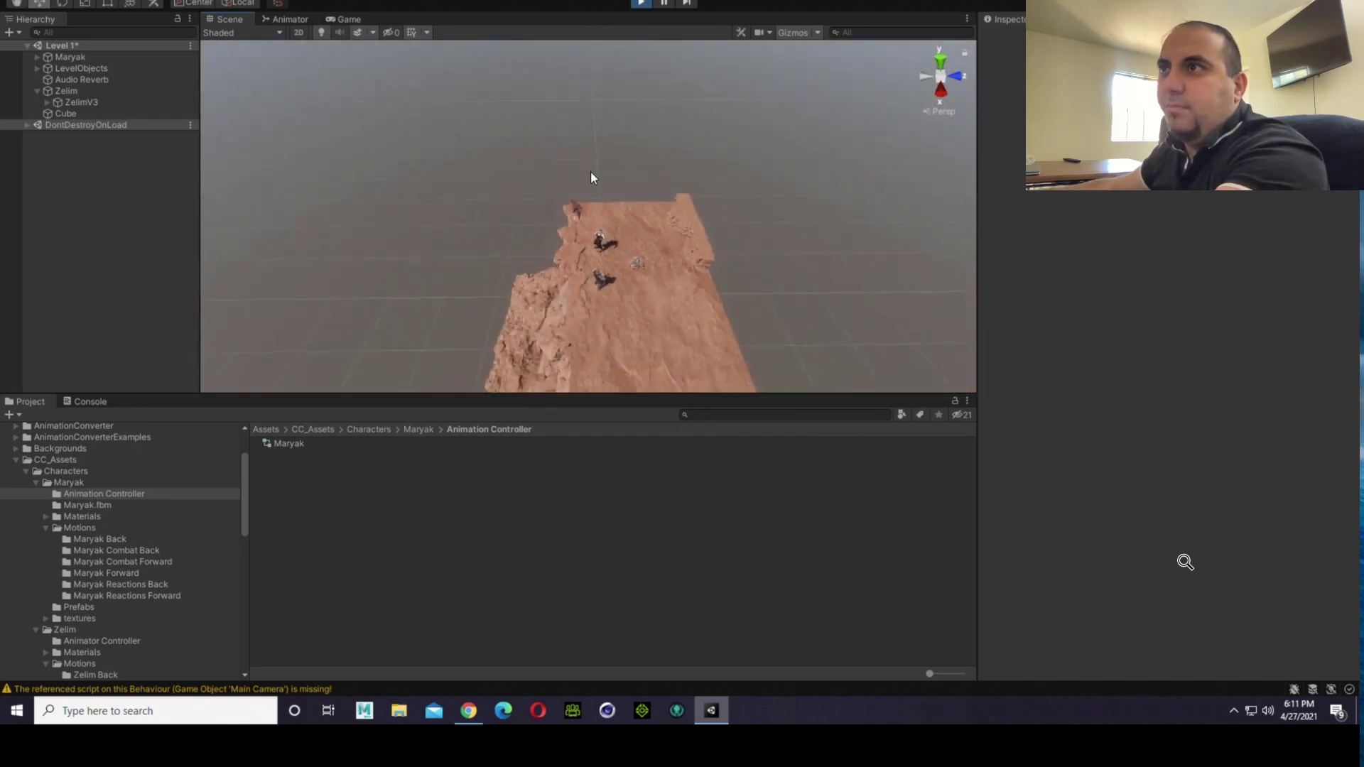
mouse_move(592, 171)
right_down()
mouse_move(598, 305)
mouse_move(582, 177)
right_up()
scroll(598, 305, up, 3)
scroll(599, 305, up, 6)
scroll(582, 176, up, 1)
scroll(582, 176, up, 10)
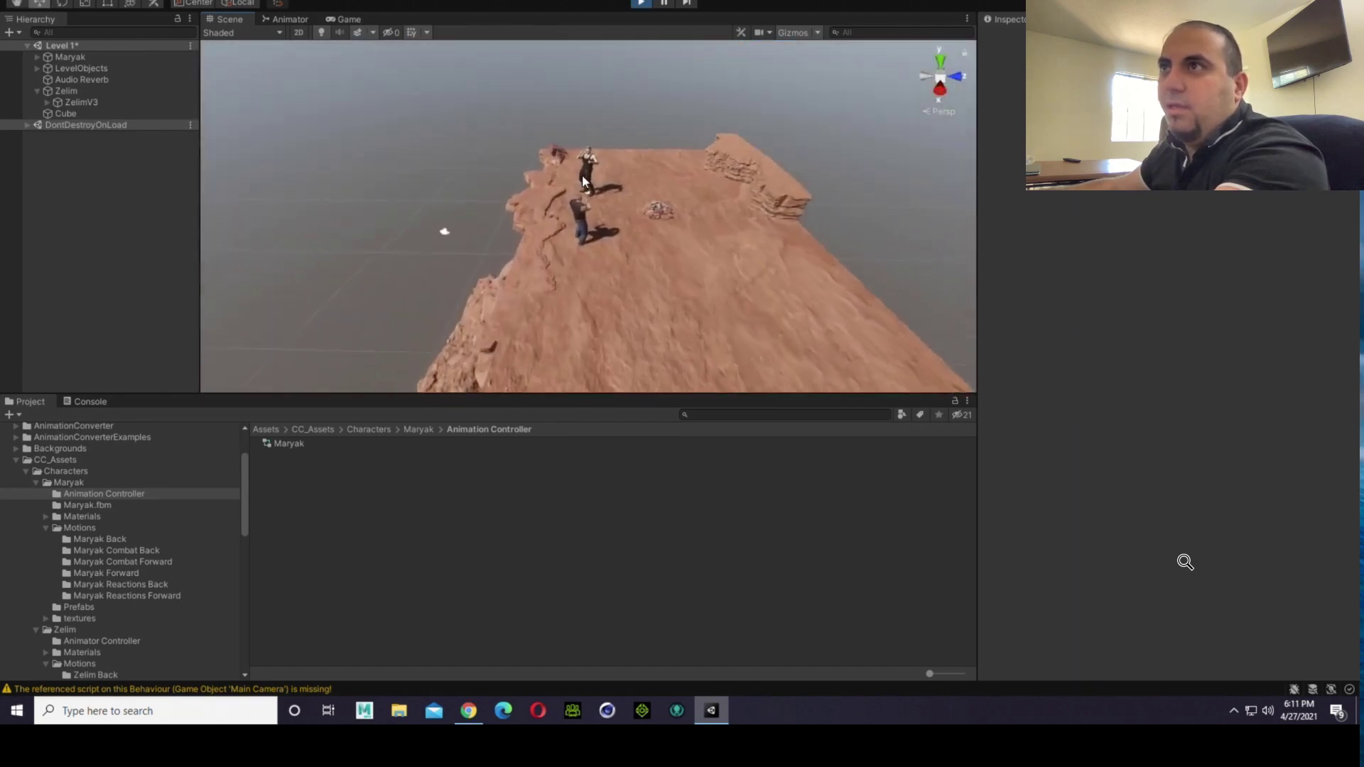
right_drag(624, 225, 647, 174)
scroll(640, 236, up, 5)
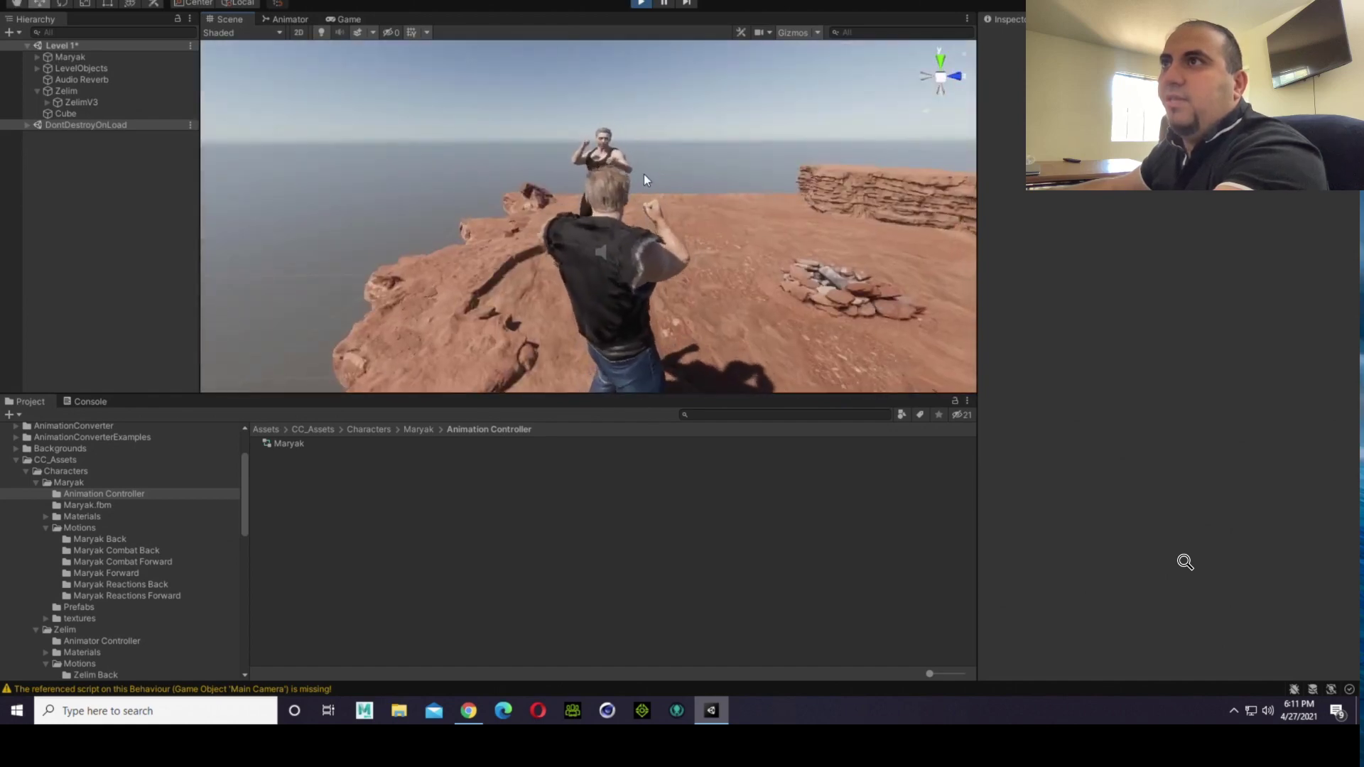
scroll(604, 178, down, 8)
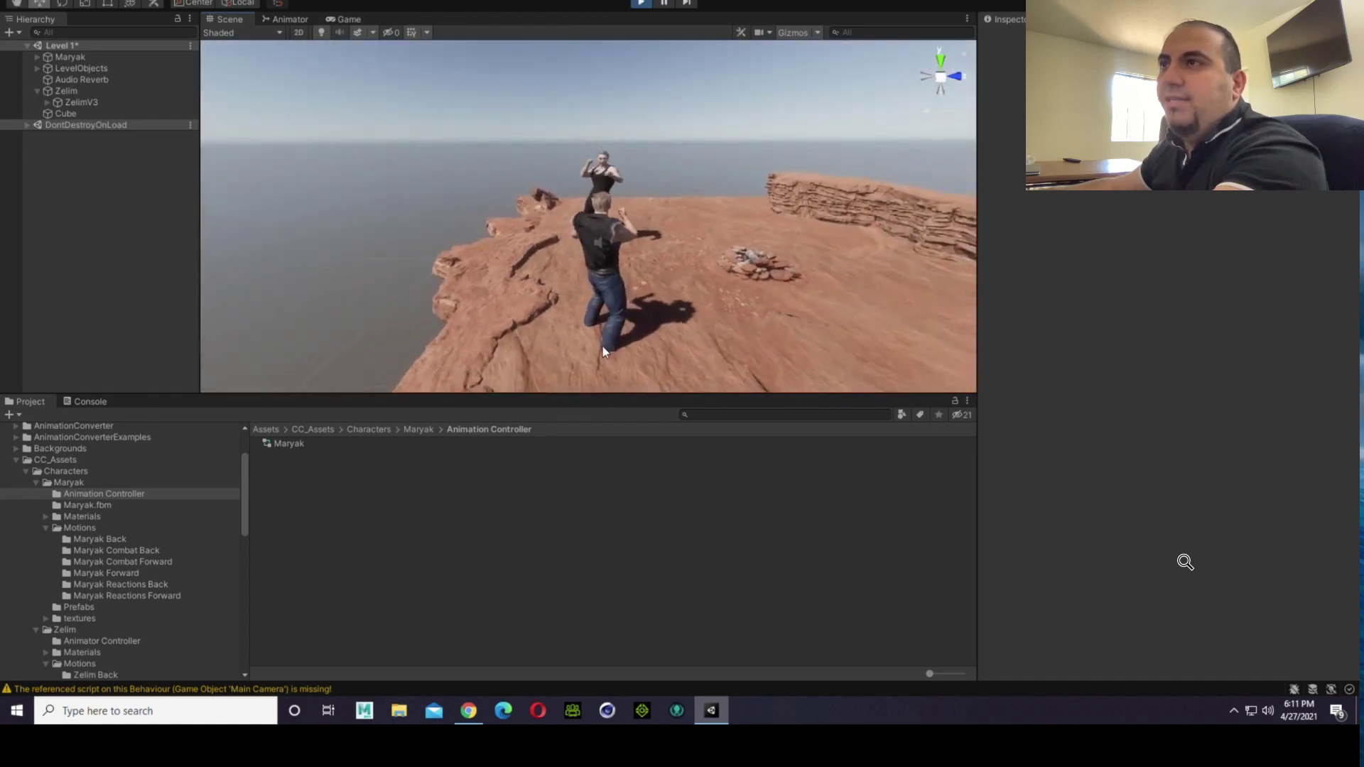
scroll(605, 258, up, 7)
right_drag(603, 347, 609, 406)
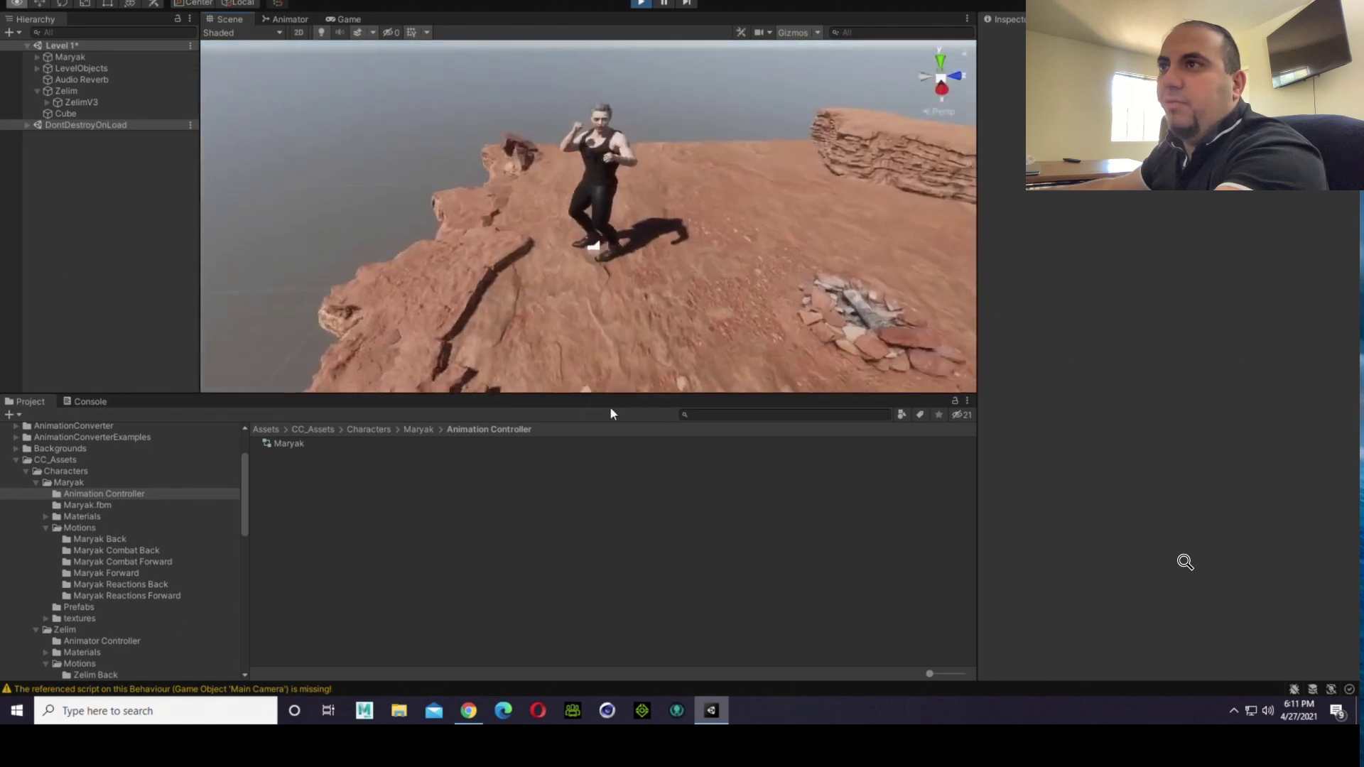
scroll(615, 351, down, 5)
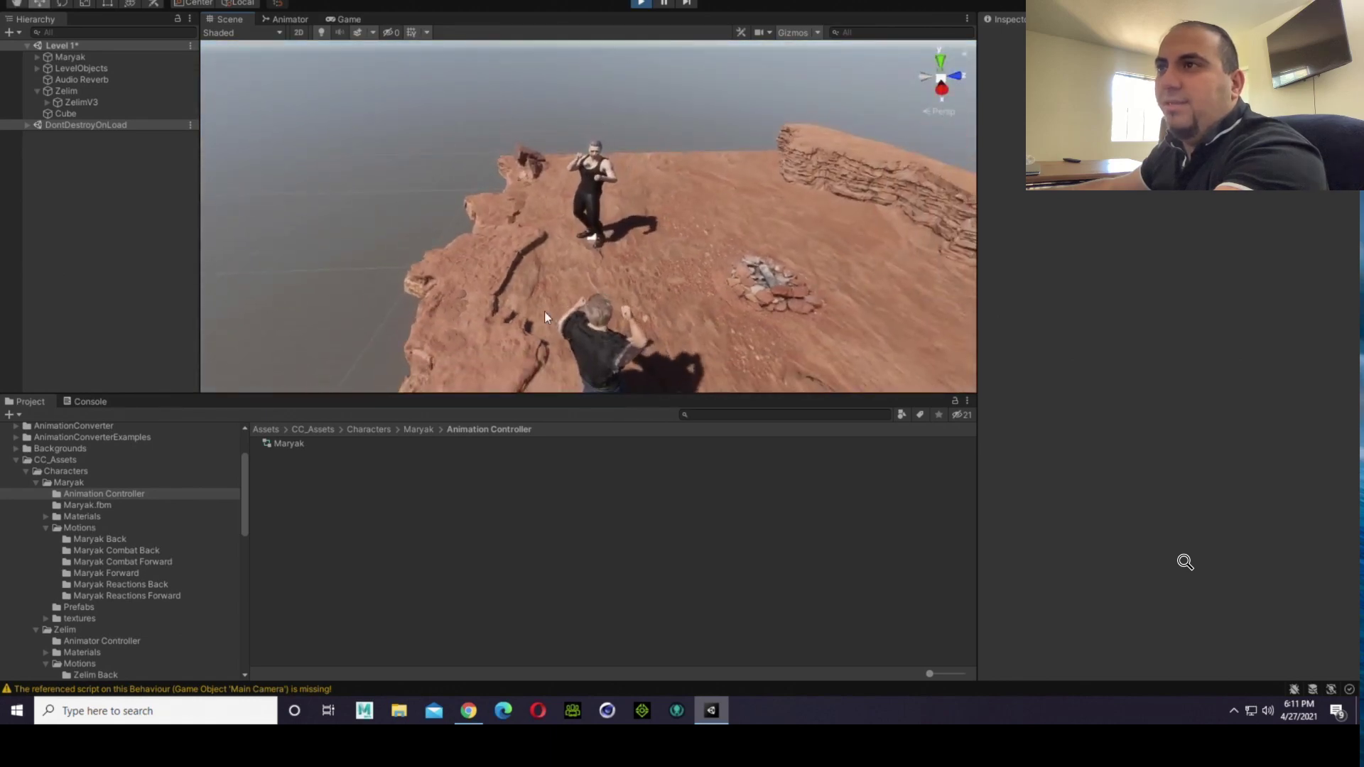
right_drag(545, 311, 859, 236)
key(a)
scroll(865, 263, up, 4)
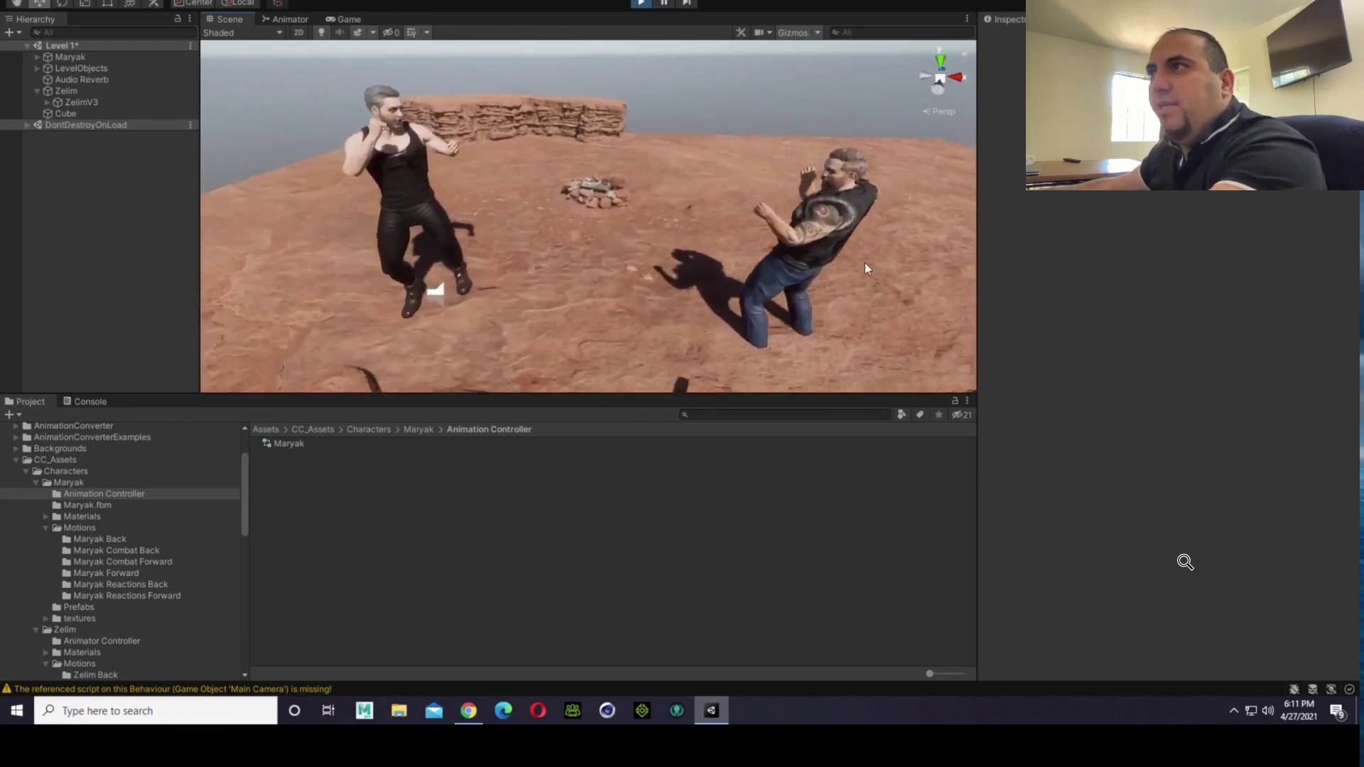
right_drag(710, 287, 657, 278)
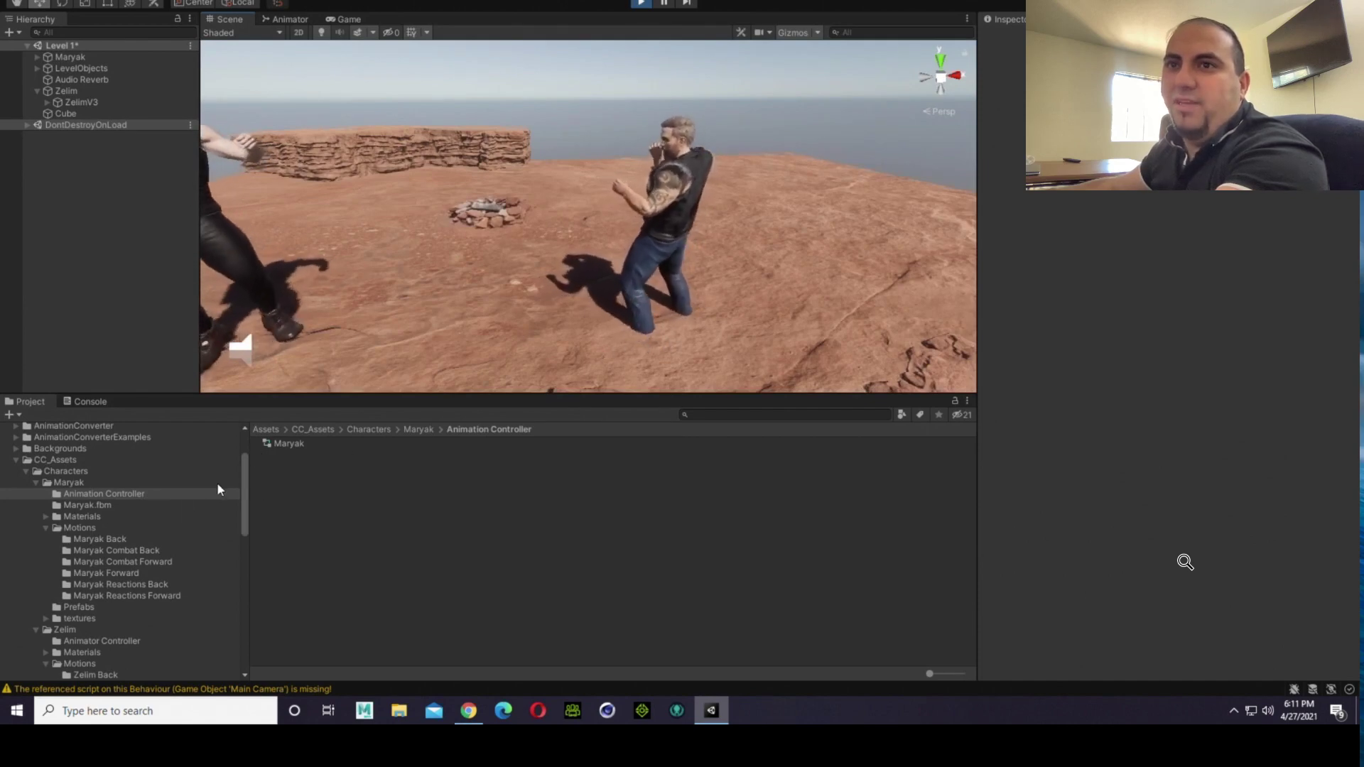
Step: Review the loop, root transform and mirror import settings of xbot@Idle (1) in the Maryak Back folder
click(281, 448)
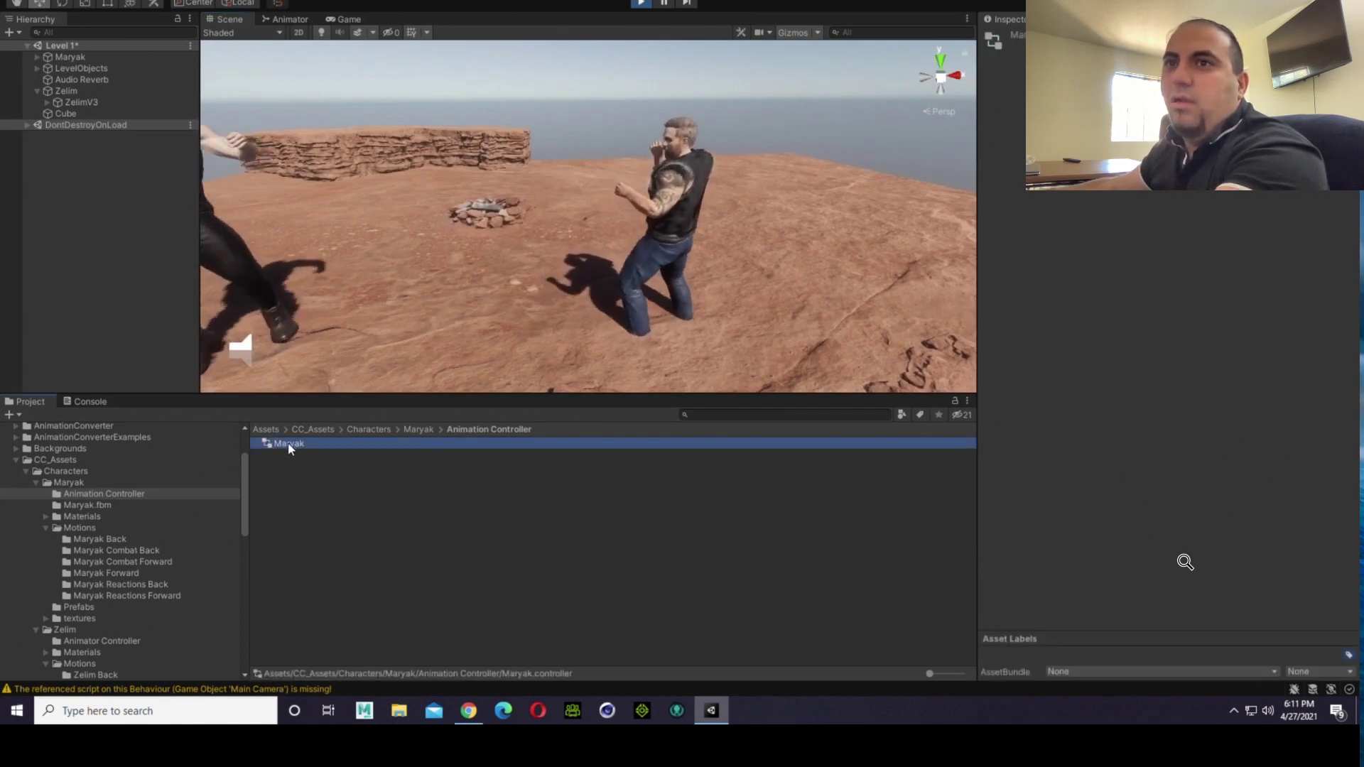
click(108, 539)
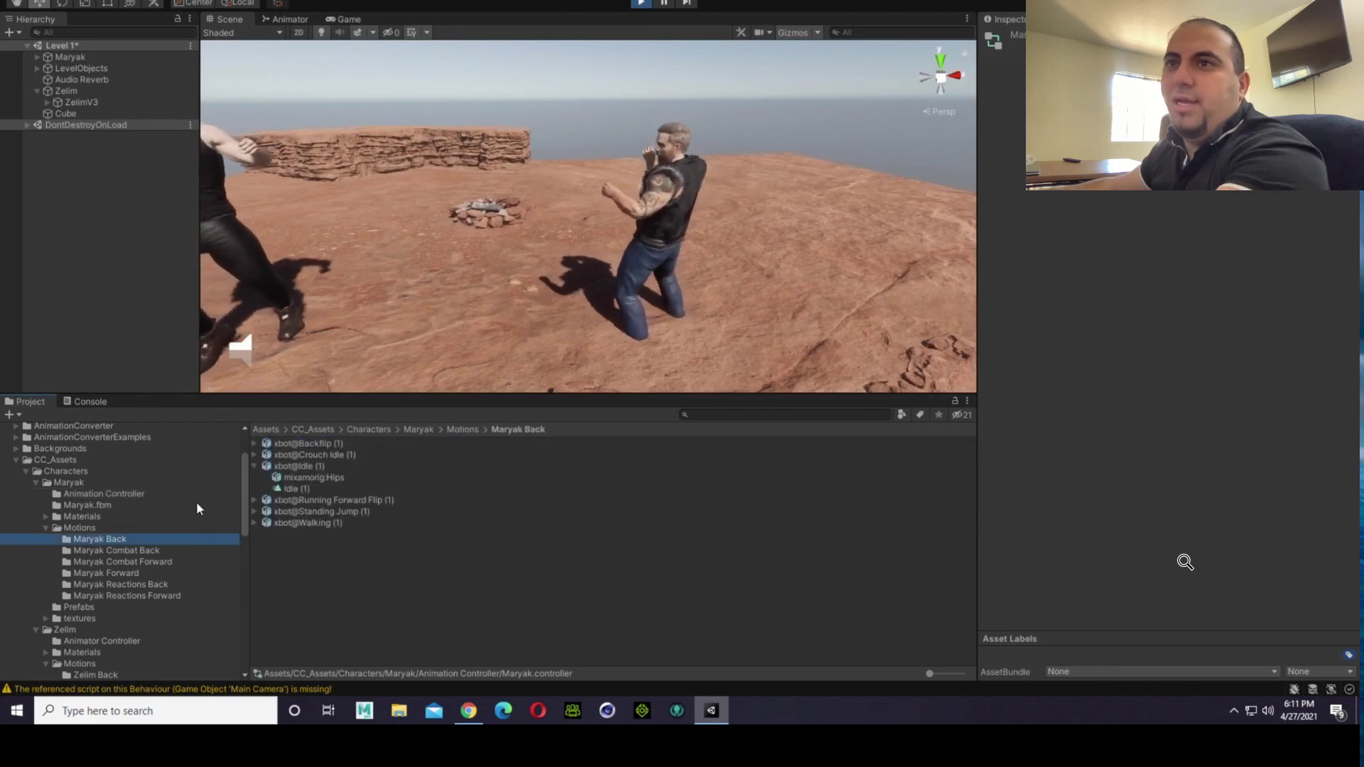
click(297, 485)
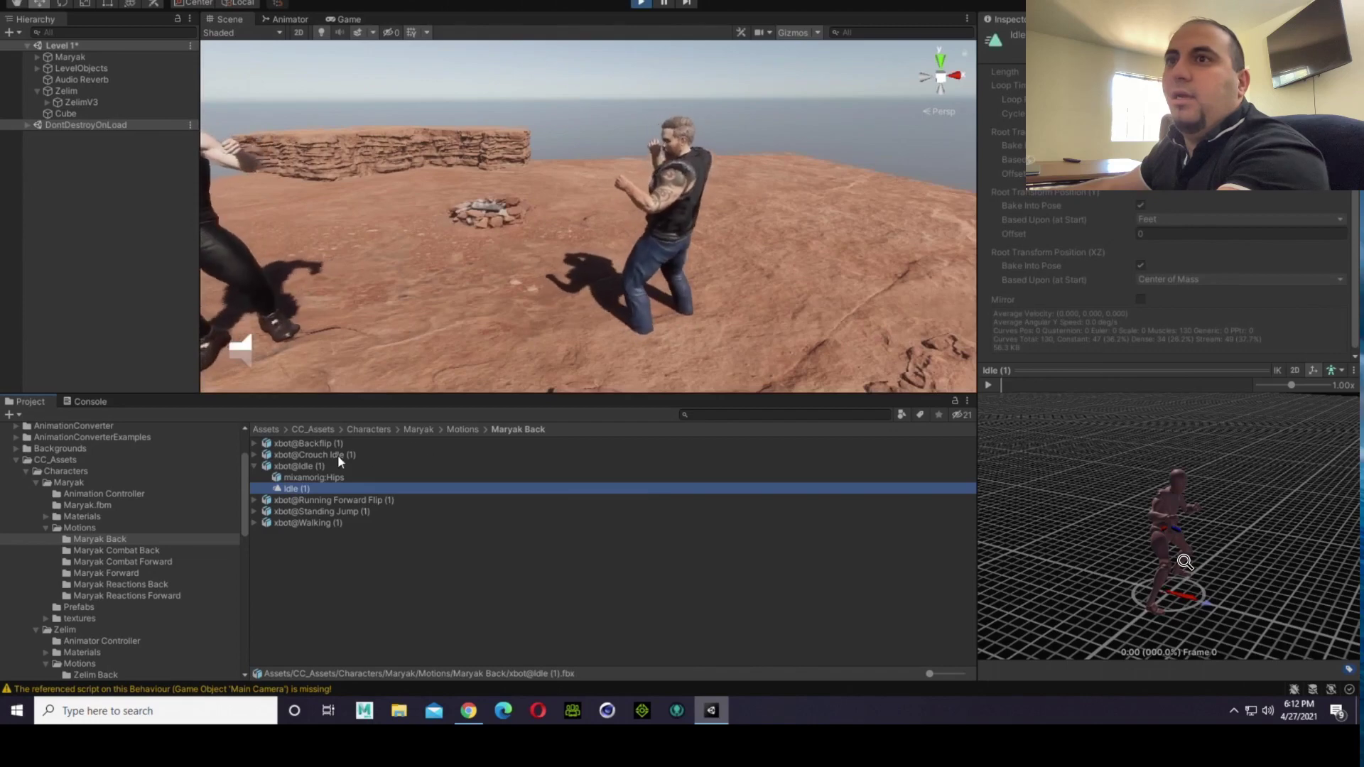
click(312, 464)
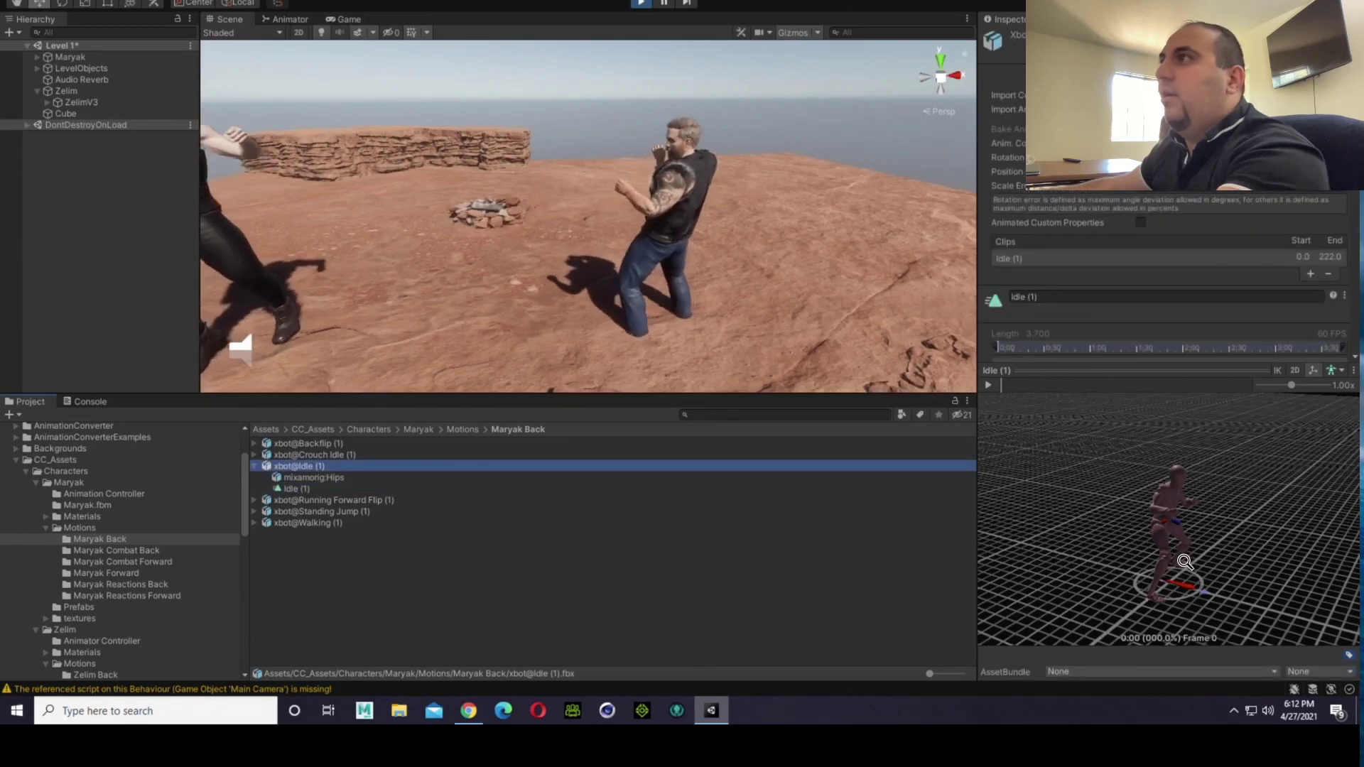
scroll(1166, 270, down, 5)
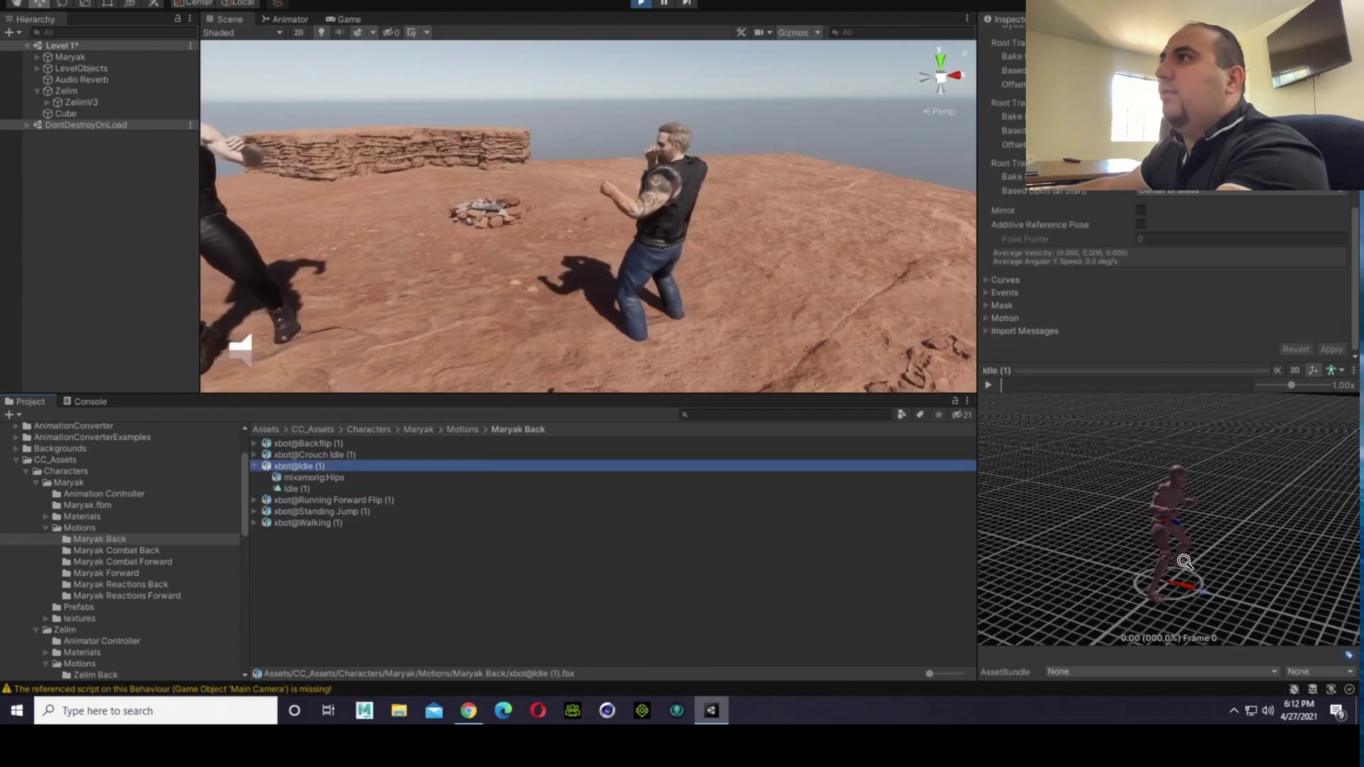
scroll(1165, 270, up, 5)
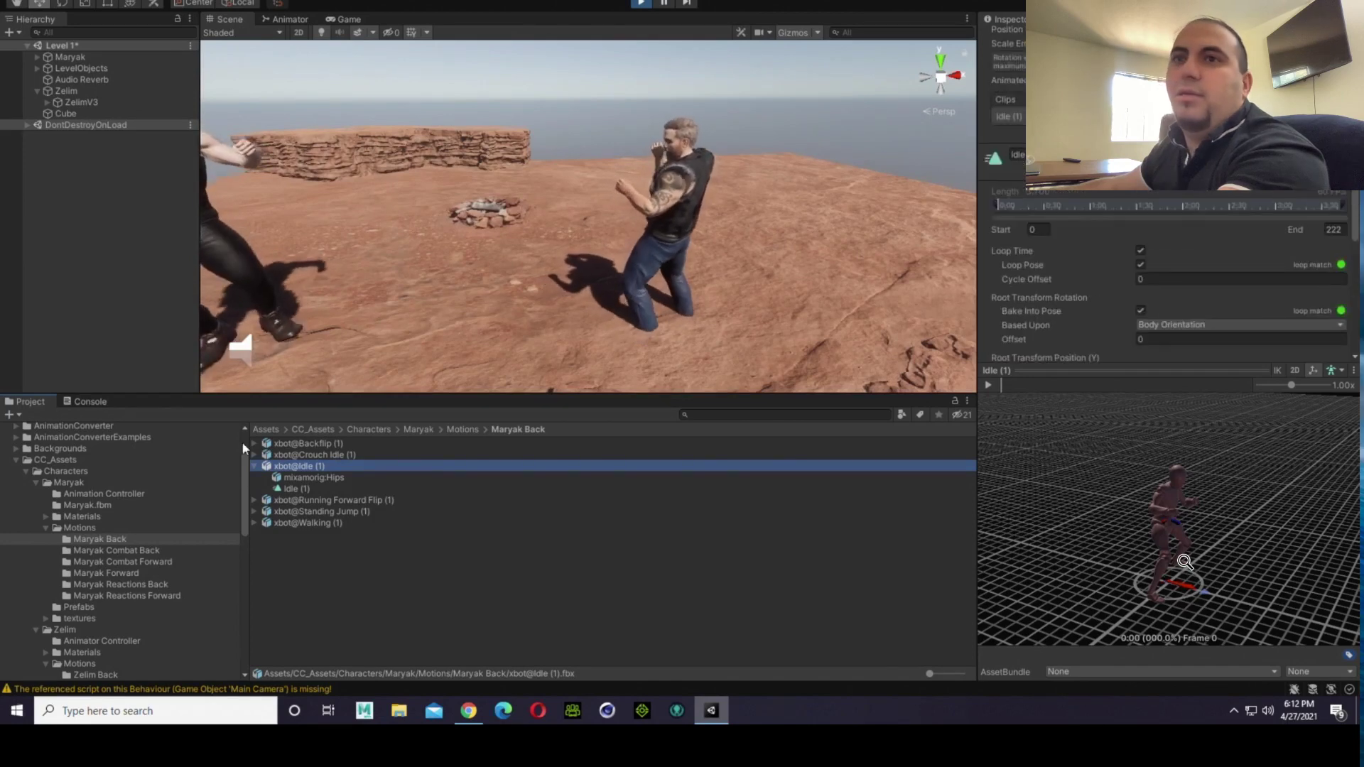
Step: Inspect the Fighting Idle state on the Flip layer of Maryak's animator controller
click(114, 495)
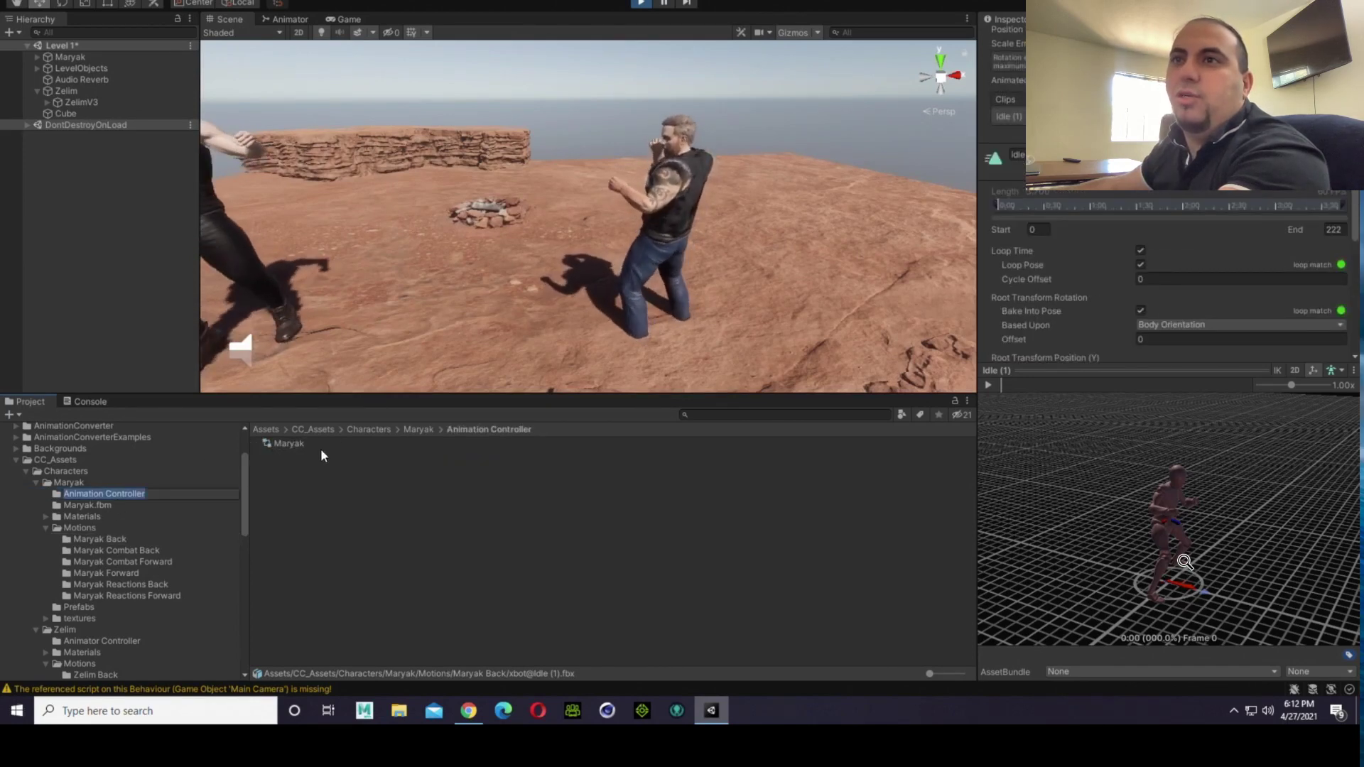
double_click(307, 446)
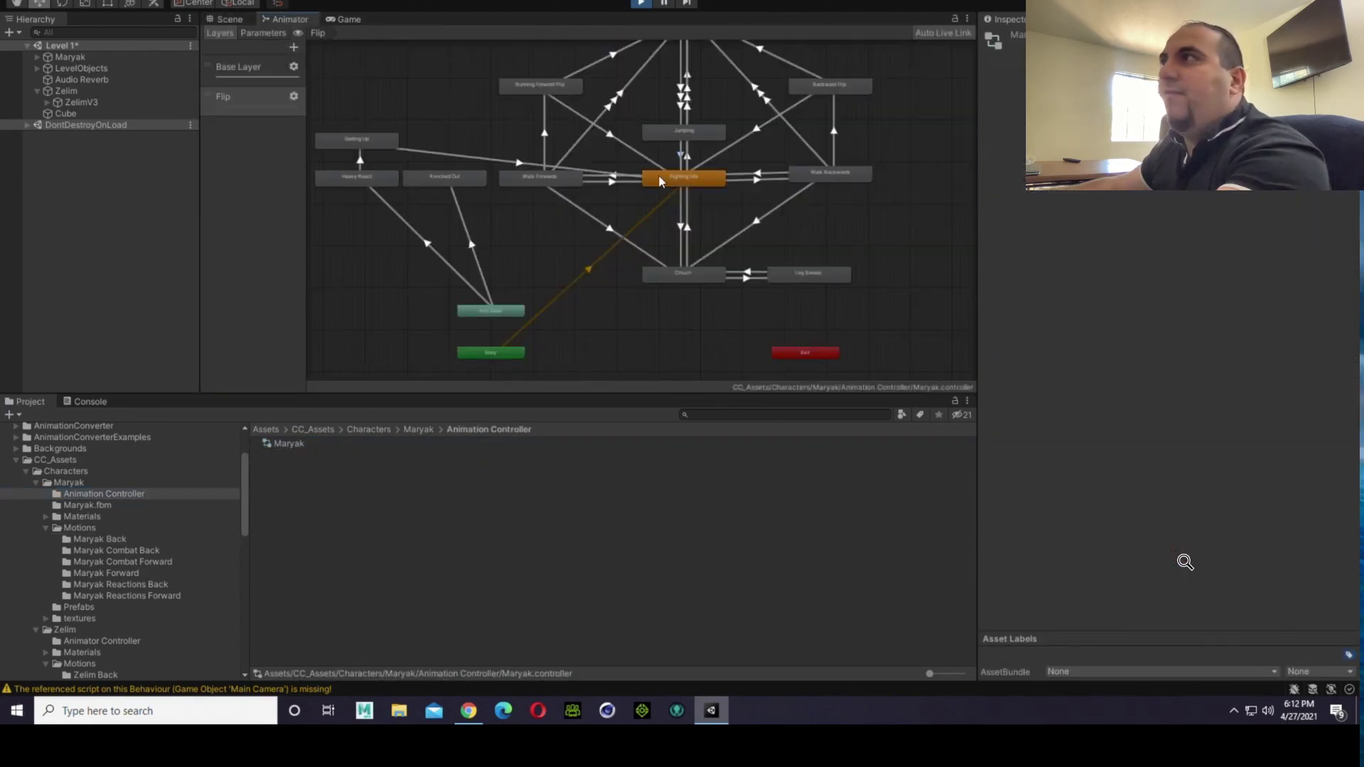
click(659, 176)
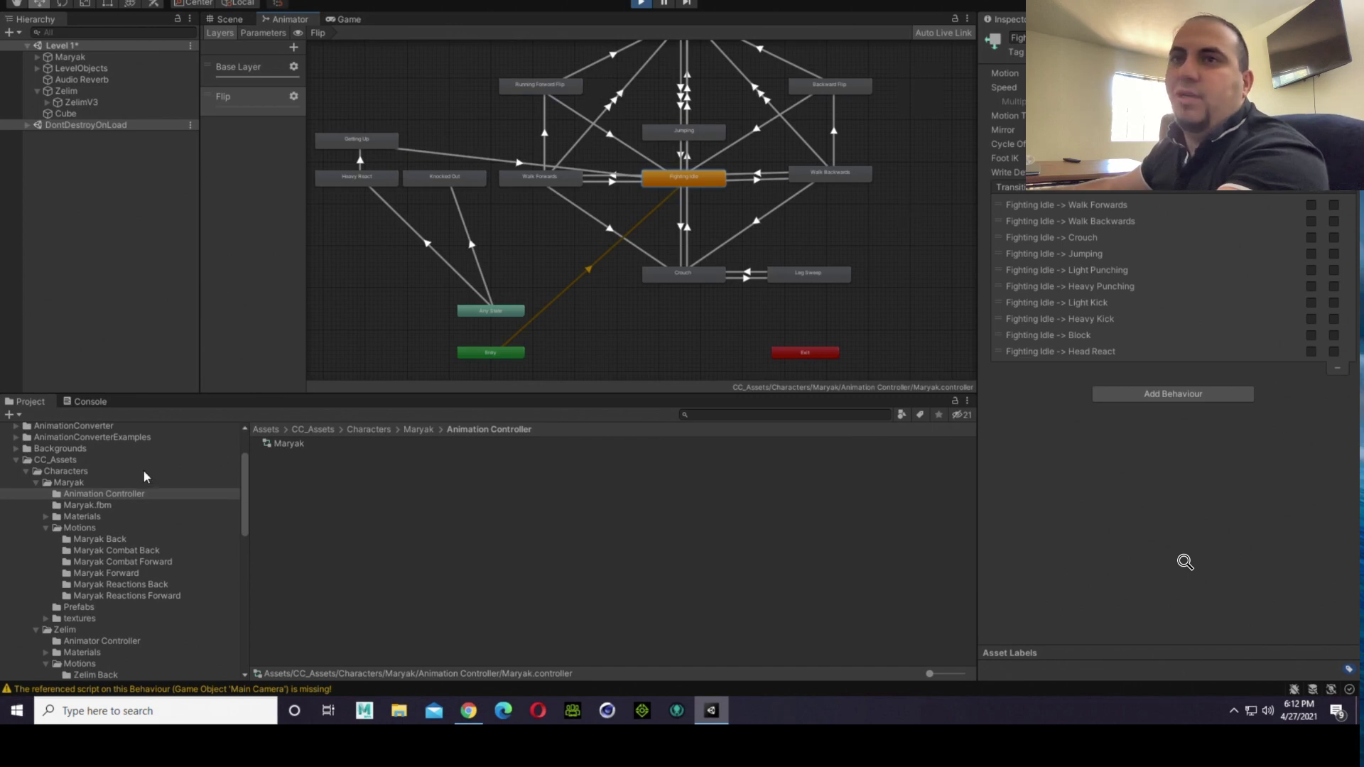
Step: Enable Mirror for the Idle (1) clip of xbot@Idle (1) in Maryak Back and apply the import settings
click(248, 19)
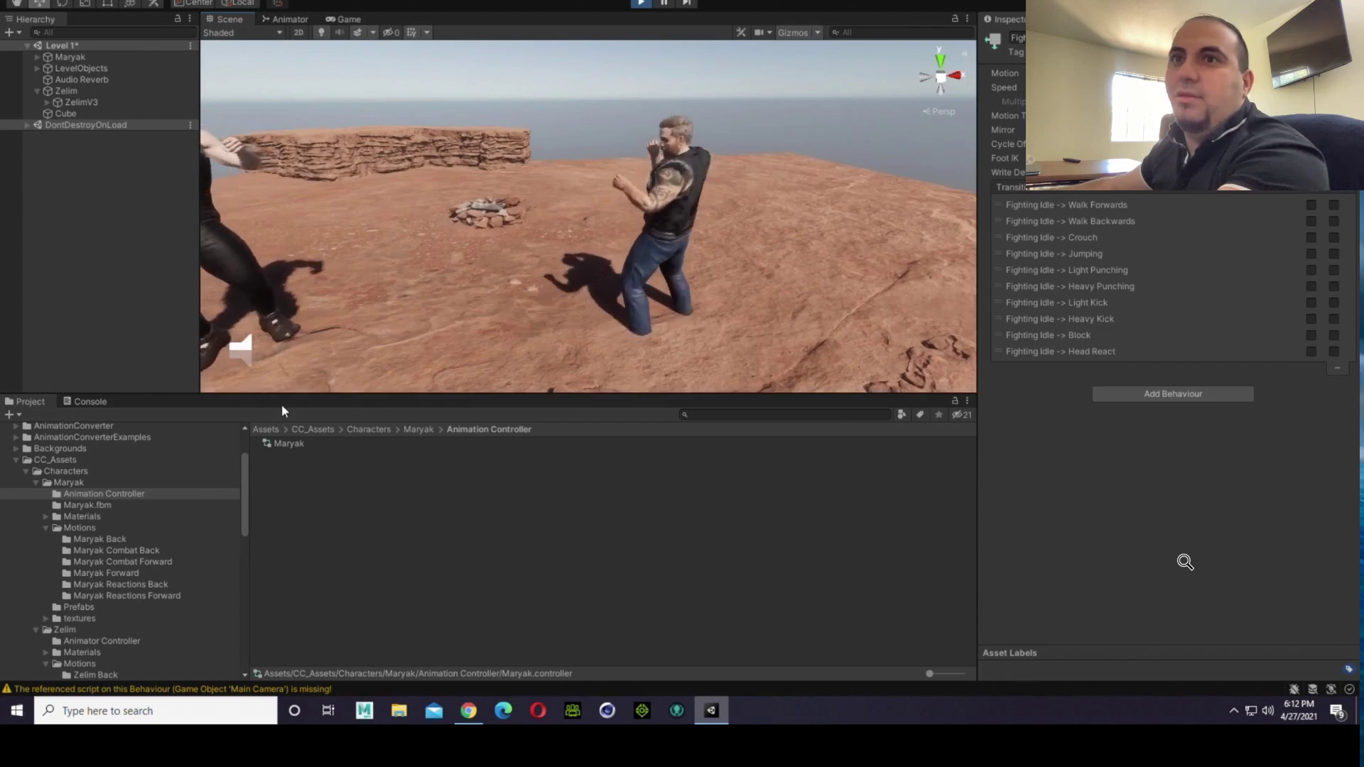
click(125, 538)
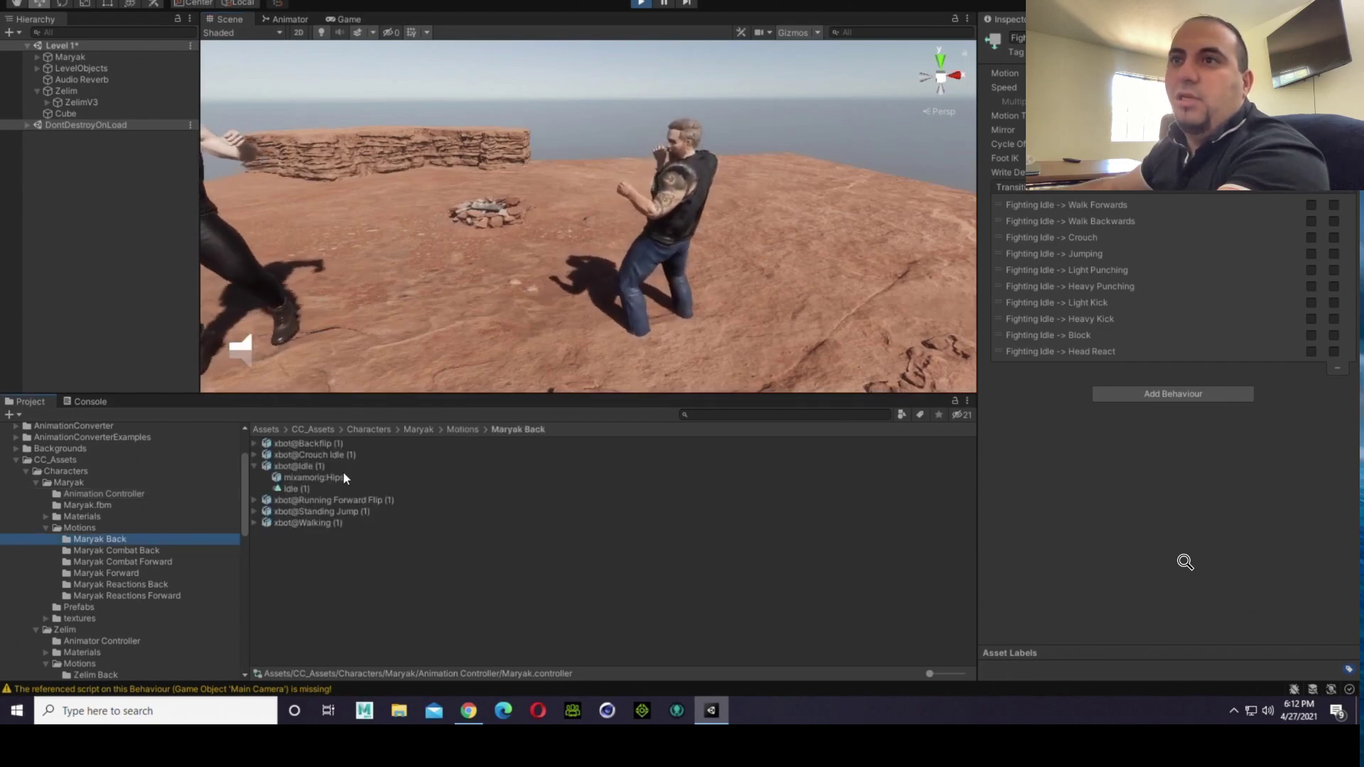
click(315, 466)
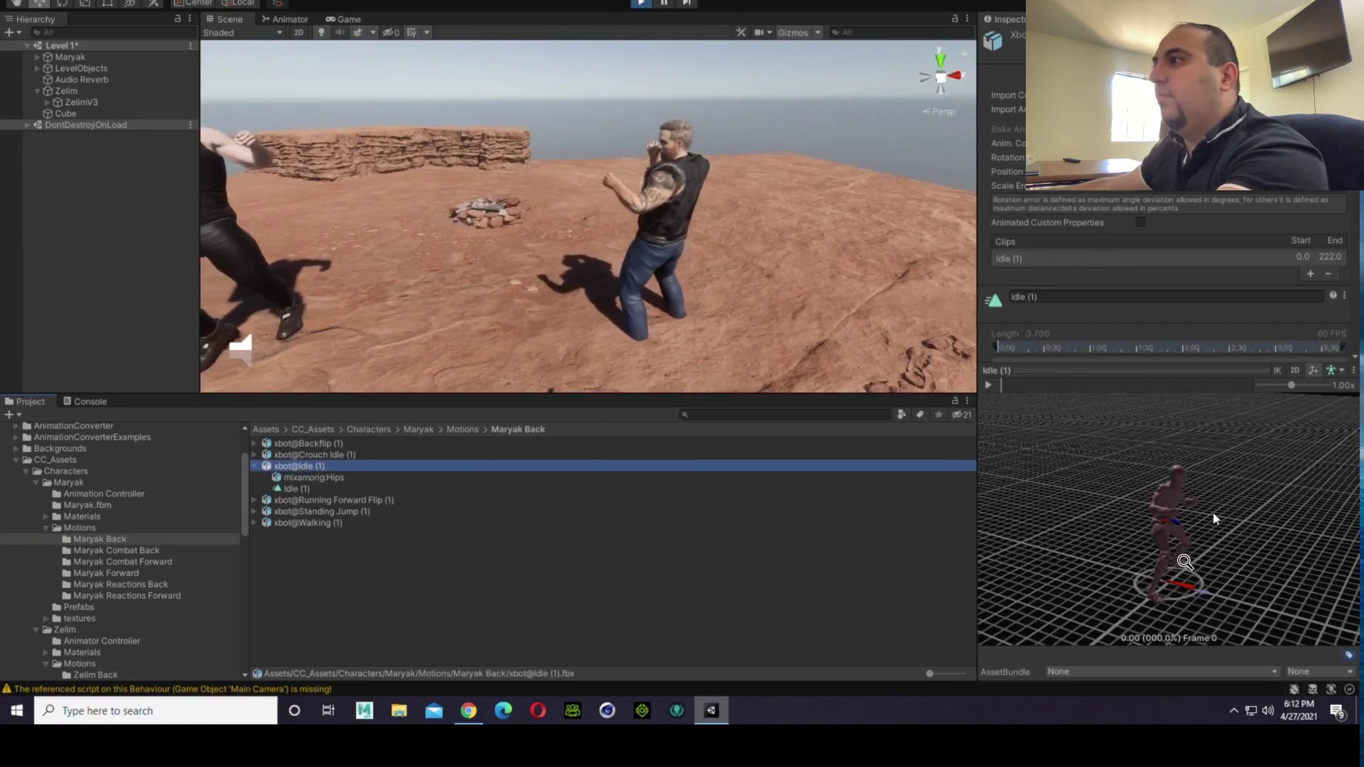
drag(1214, 515, 1132, 536)
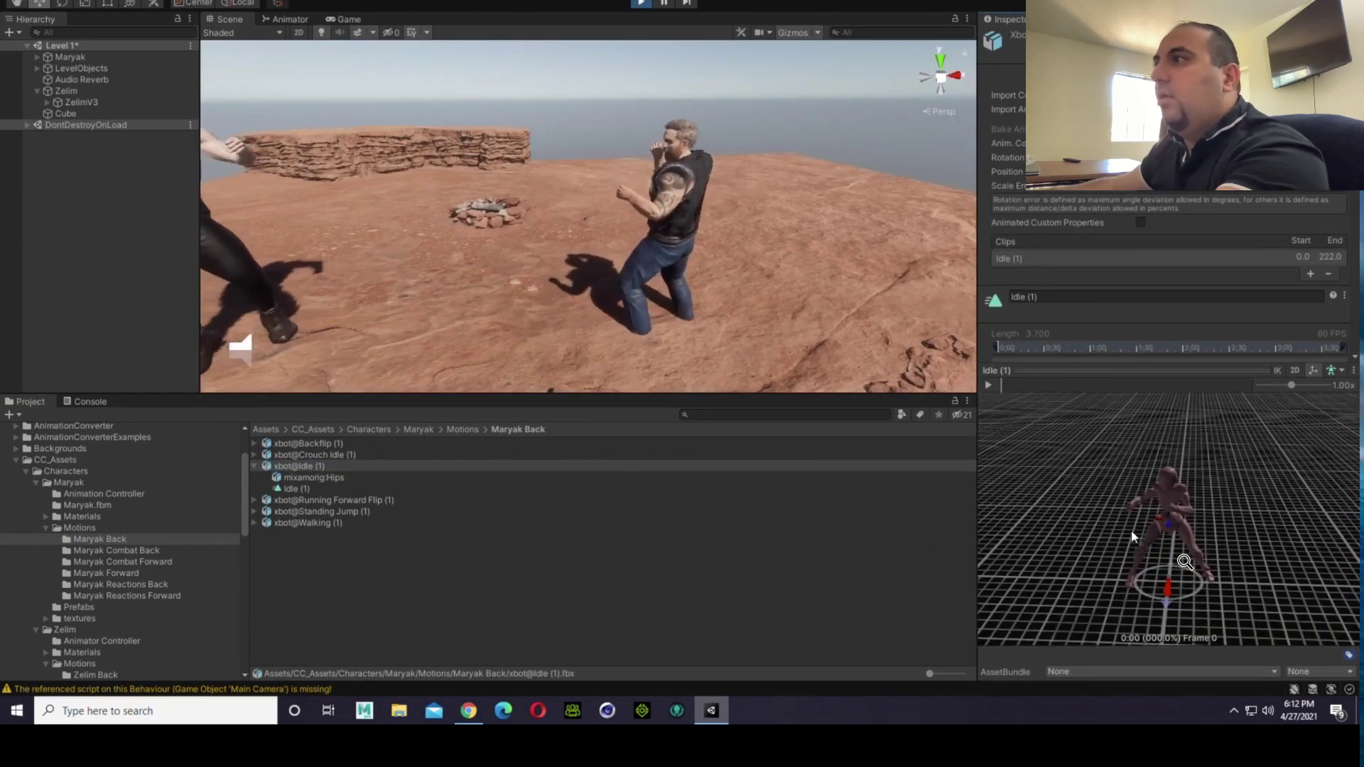
scroll(1066, 242, down, 4)
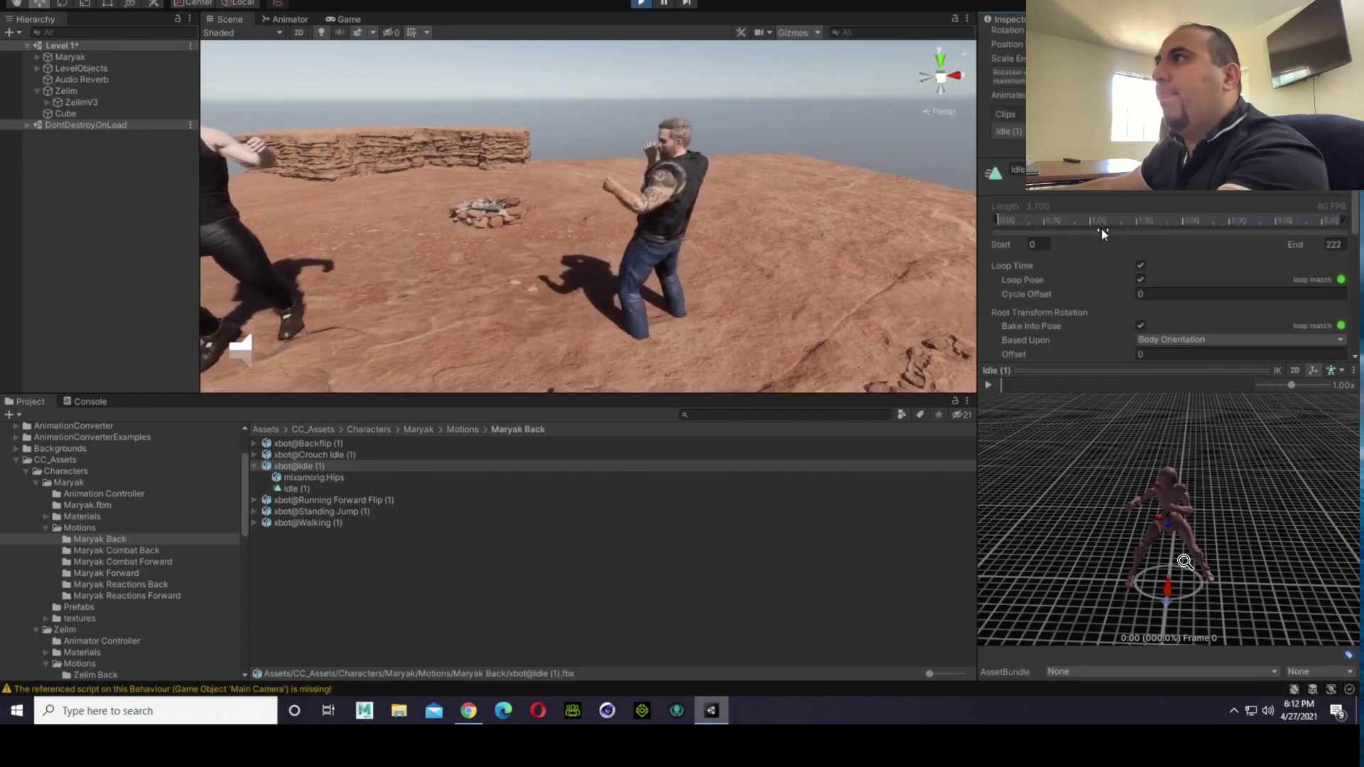
scroll(1116, 220, down, 8)
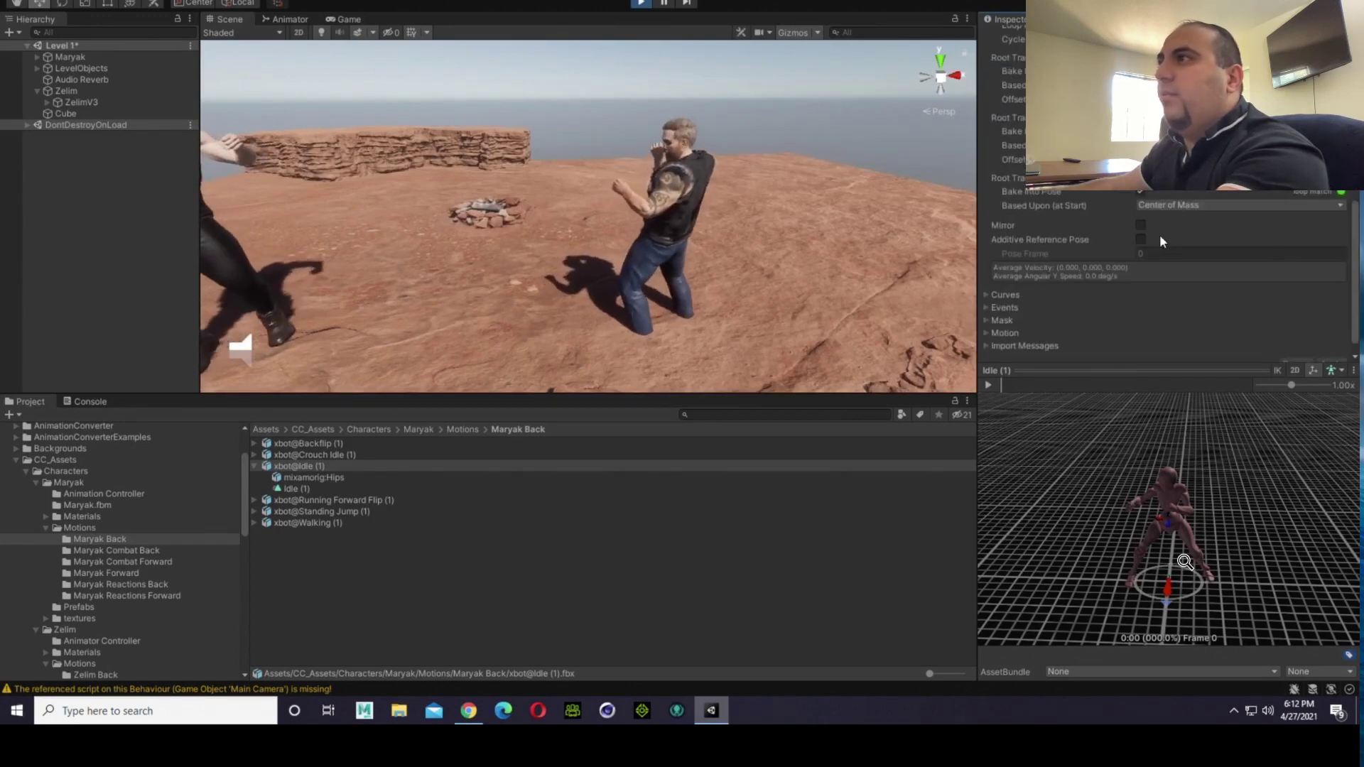
click(1139, 224)
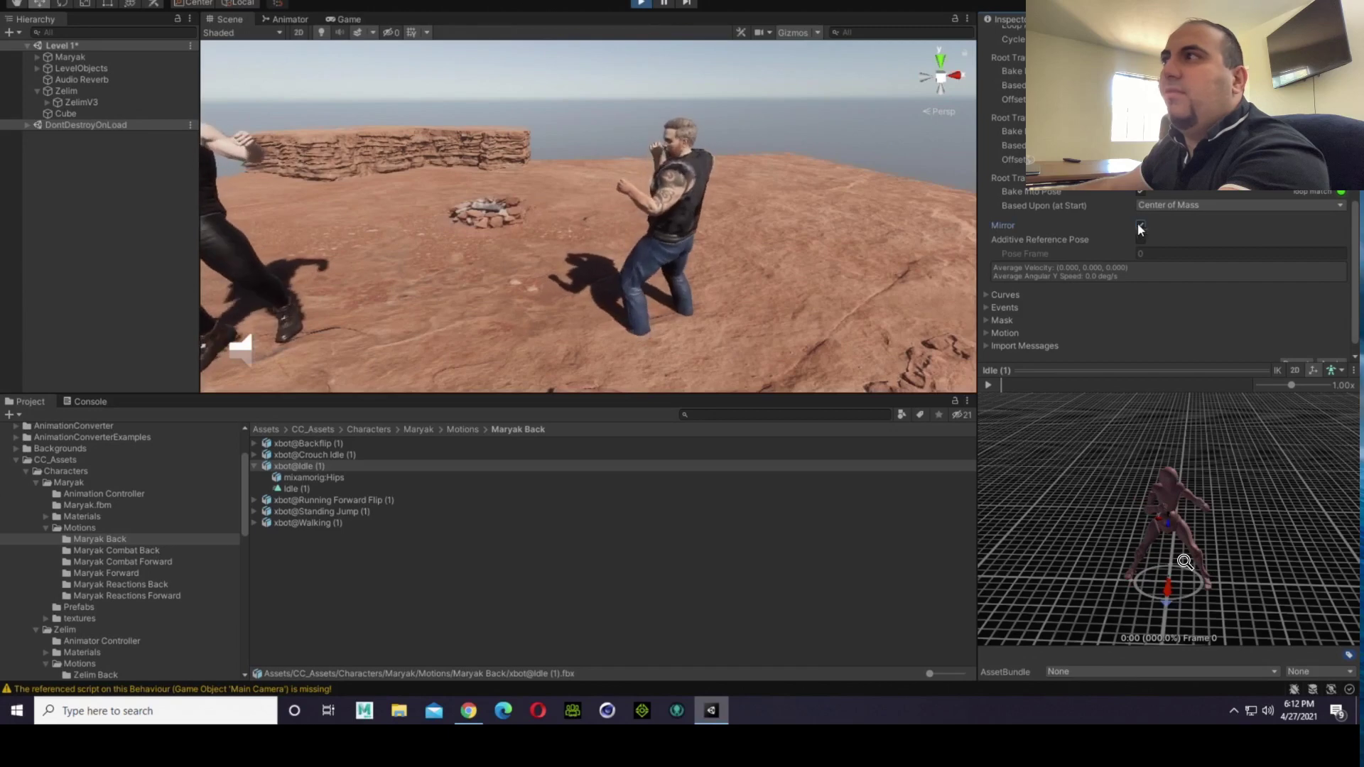
scroll(1201, 319, down, 1)
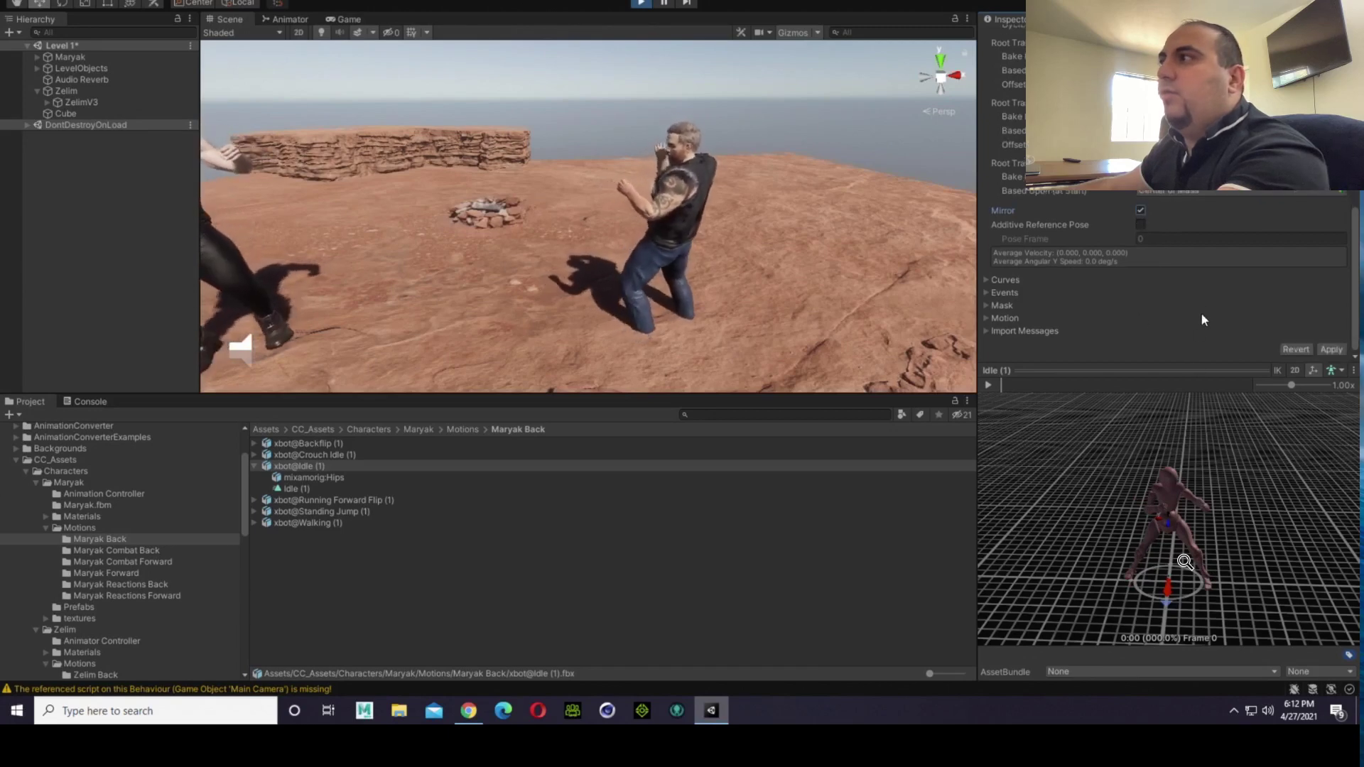
click(1343, 351)
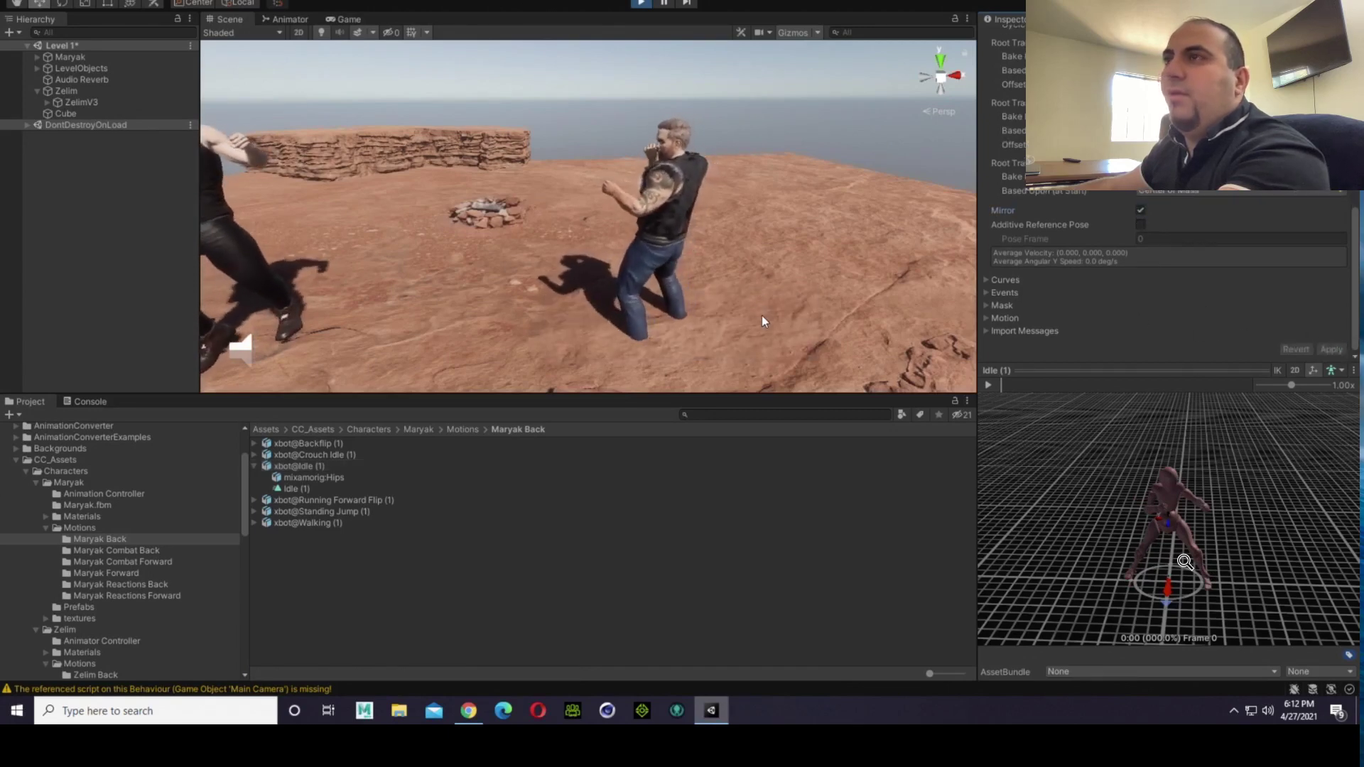
click(759, 139)
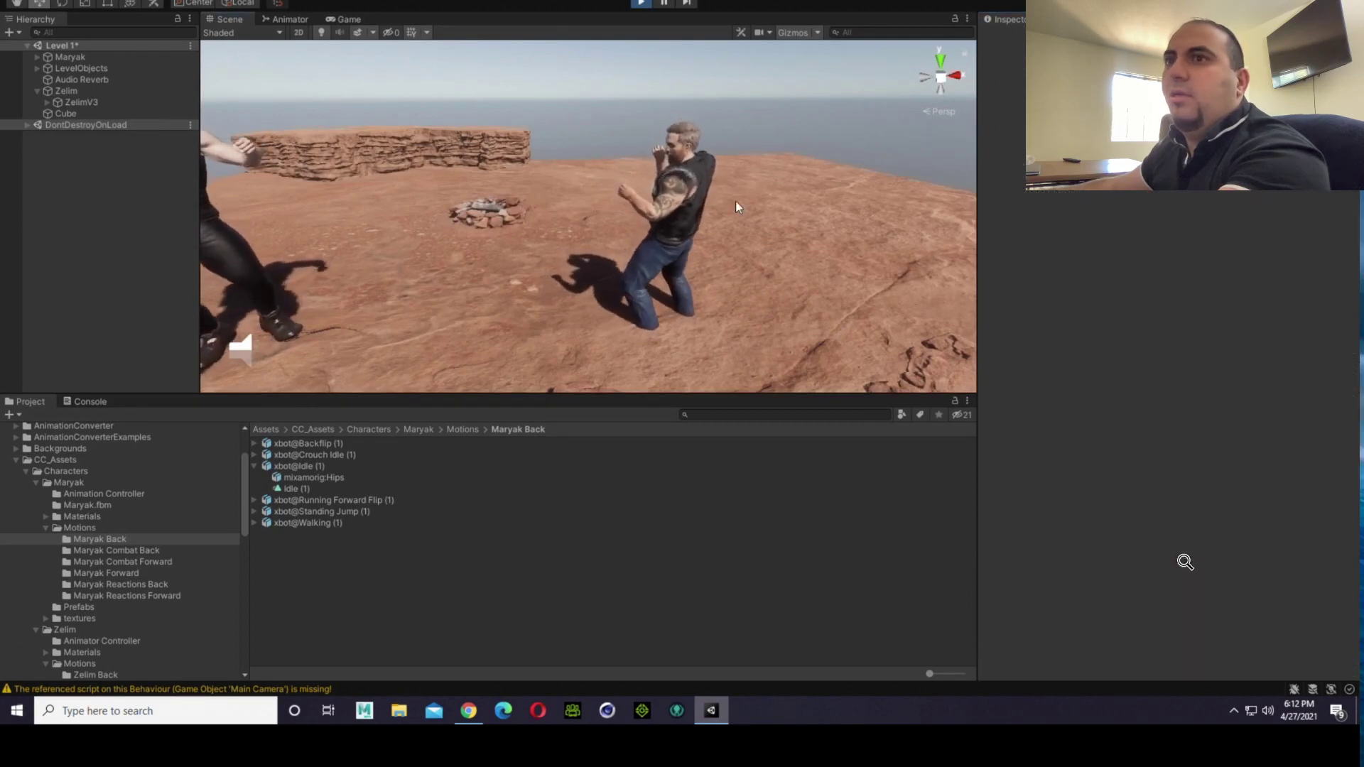
Step: Compare Maryak's running stance opposite Zelim with the preview of the Idle (1) clip in xbot@Idle (1)
click(320, 465)
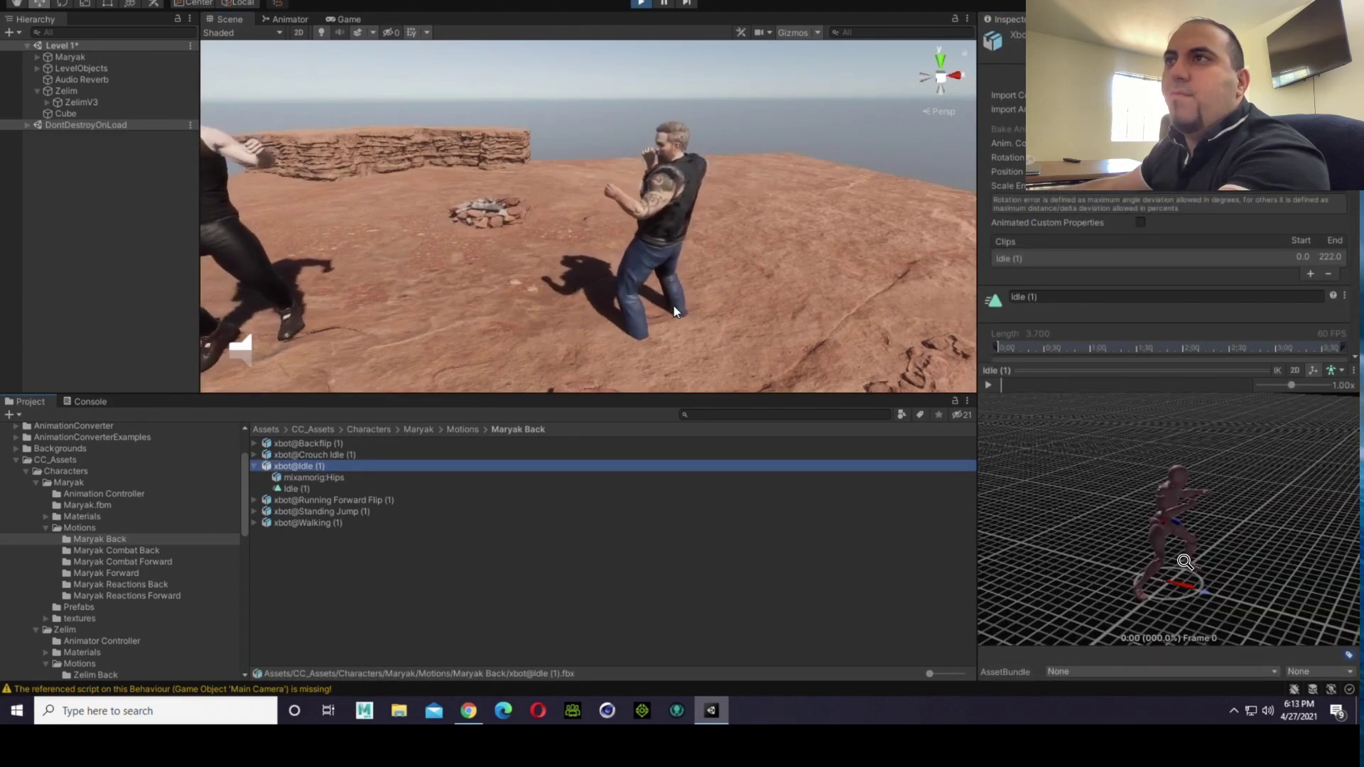
scroll(674, 309, down, 3)
right_drag(674, 308, 608, 313)
scroll(608, 313, up, 3)
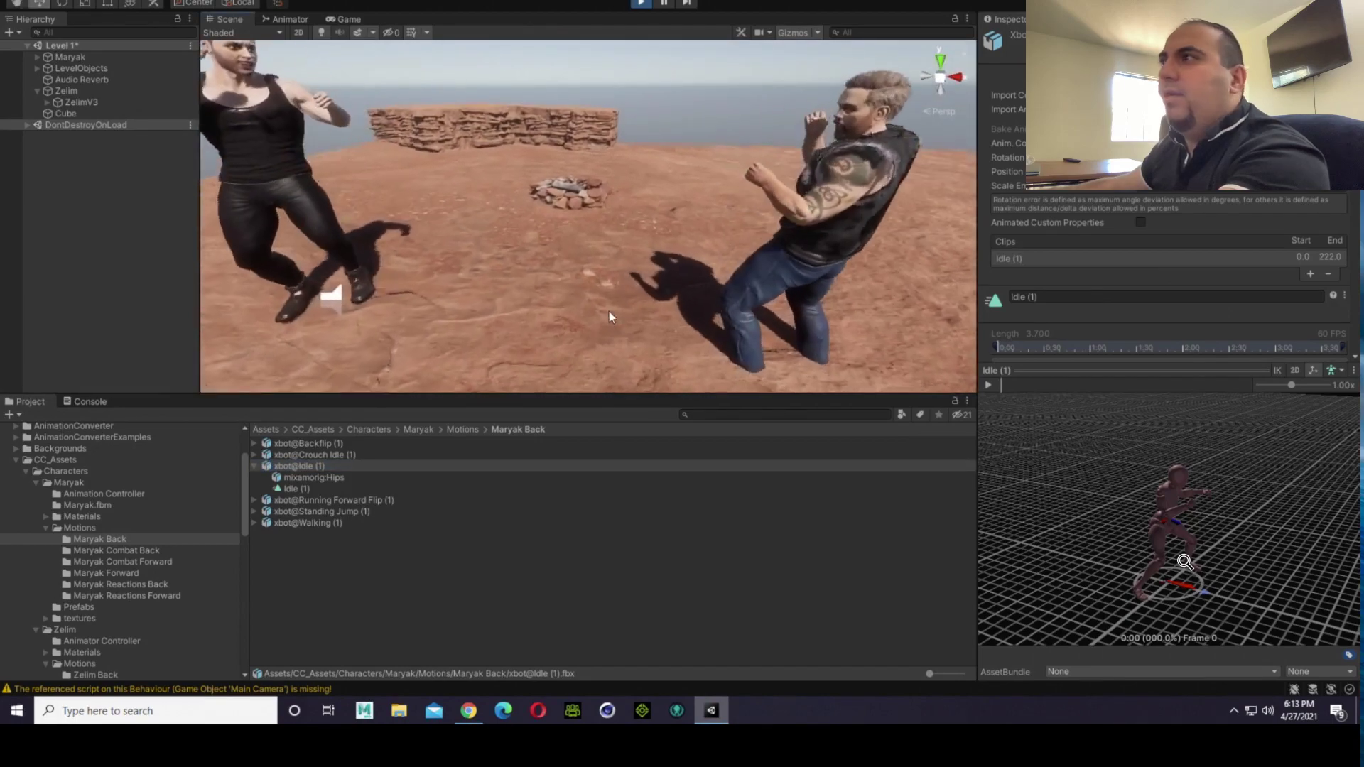
scroll(608, 311, down, 4)
middle_drag(1285, 510, 1200, 436)
right_drag(1200, 436, 793, 455)
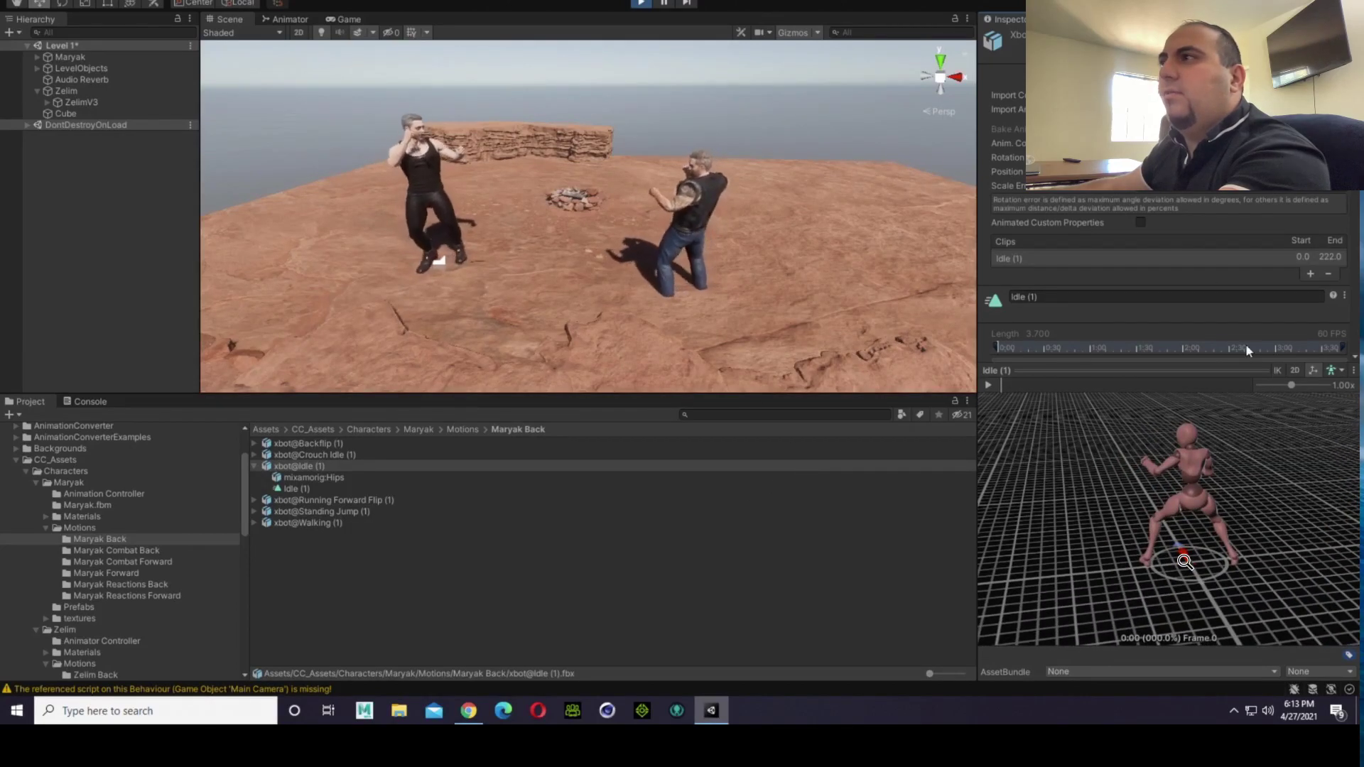
Step: Disable Mirror for the Idle (1) clip of xbot@Idle (1) and apply the import settings
scroll(1177, 237, down, 6)
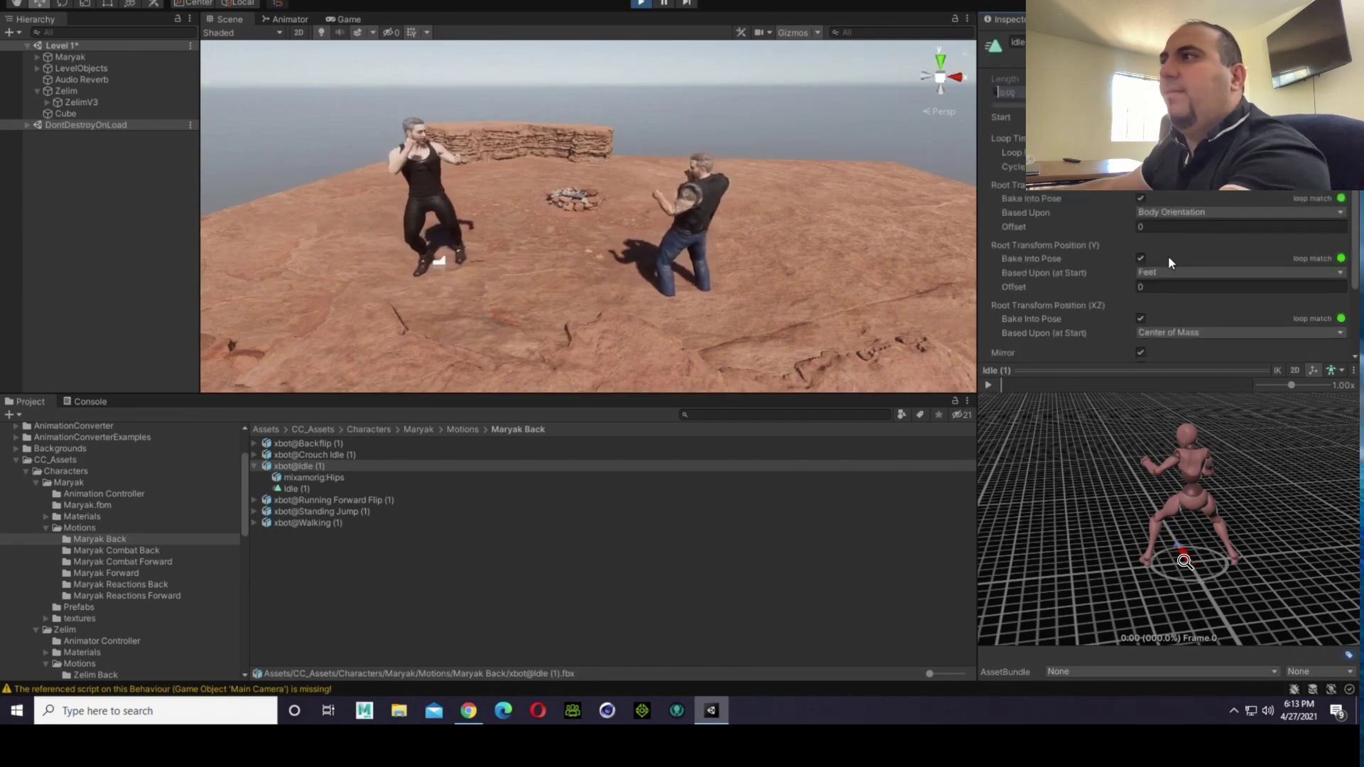
scroll(1168, 256, down, 3)
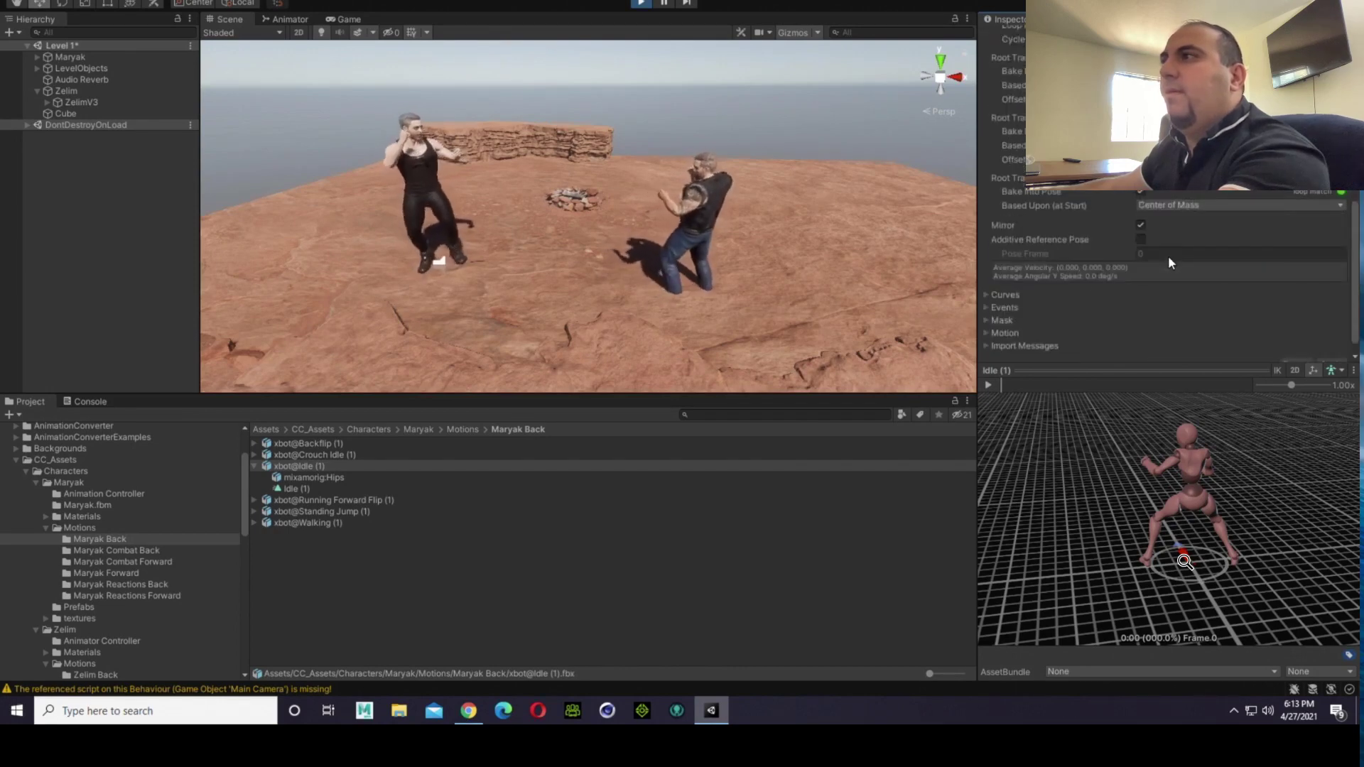
click(1143, 226)
click(1141, 226)
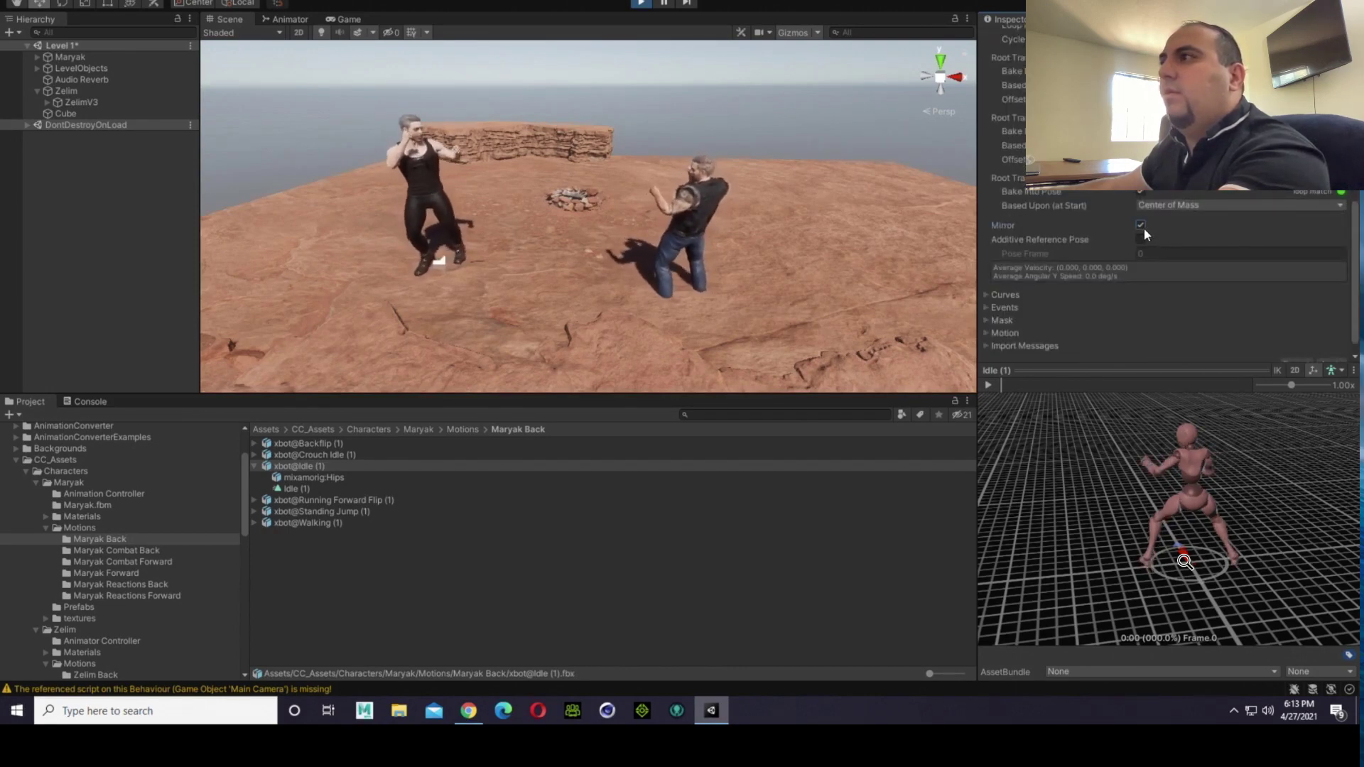
click(1141, 226)
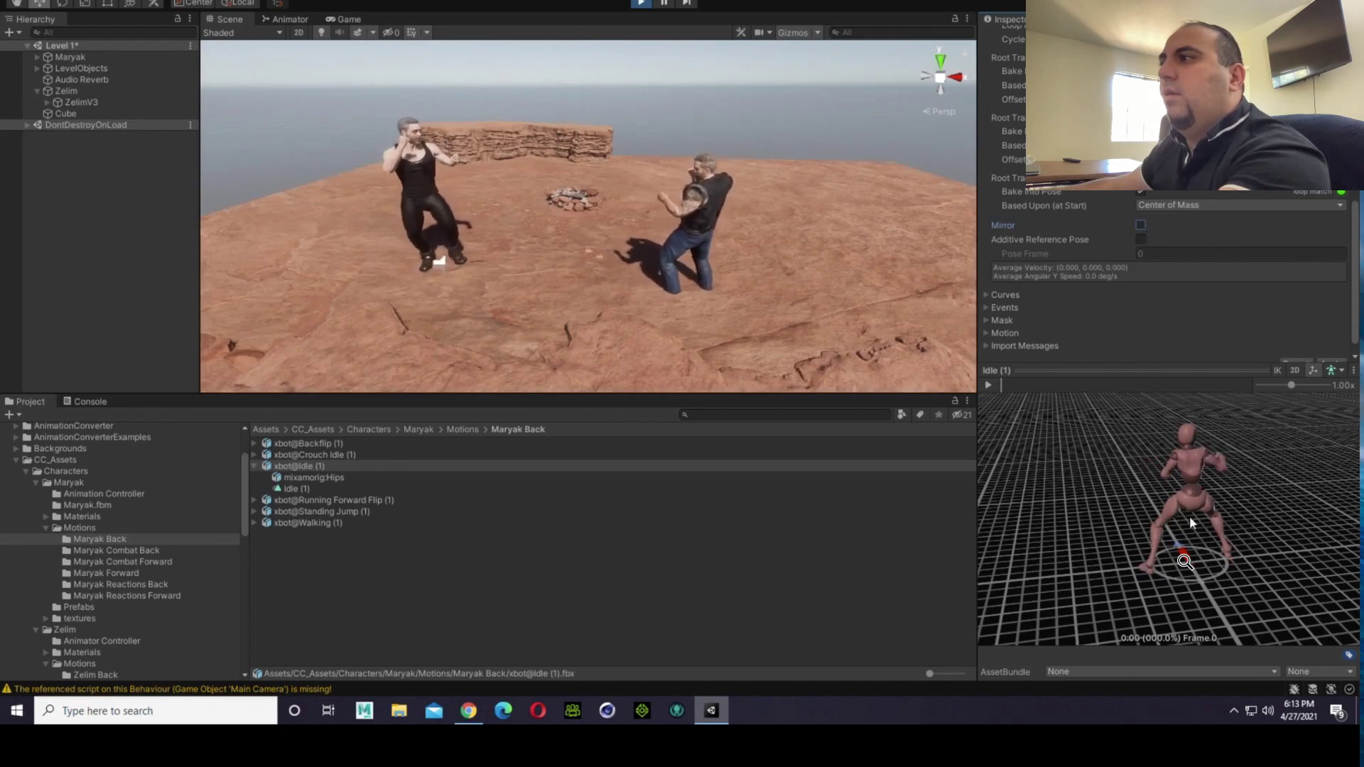
alt+drag(1189, 568, 100, 568)
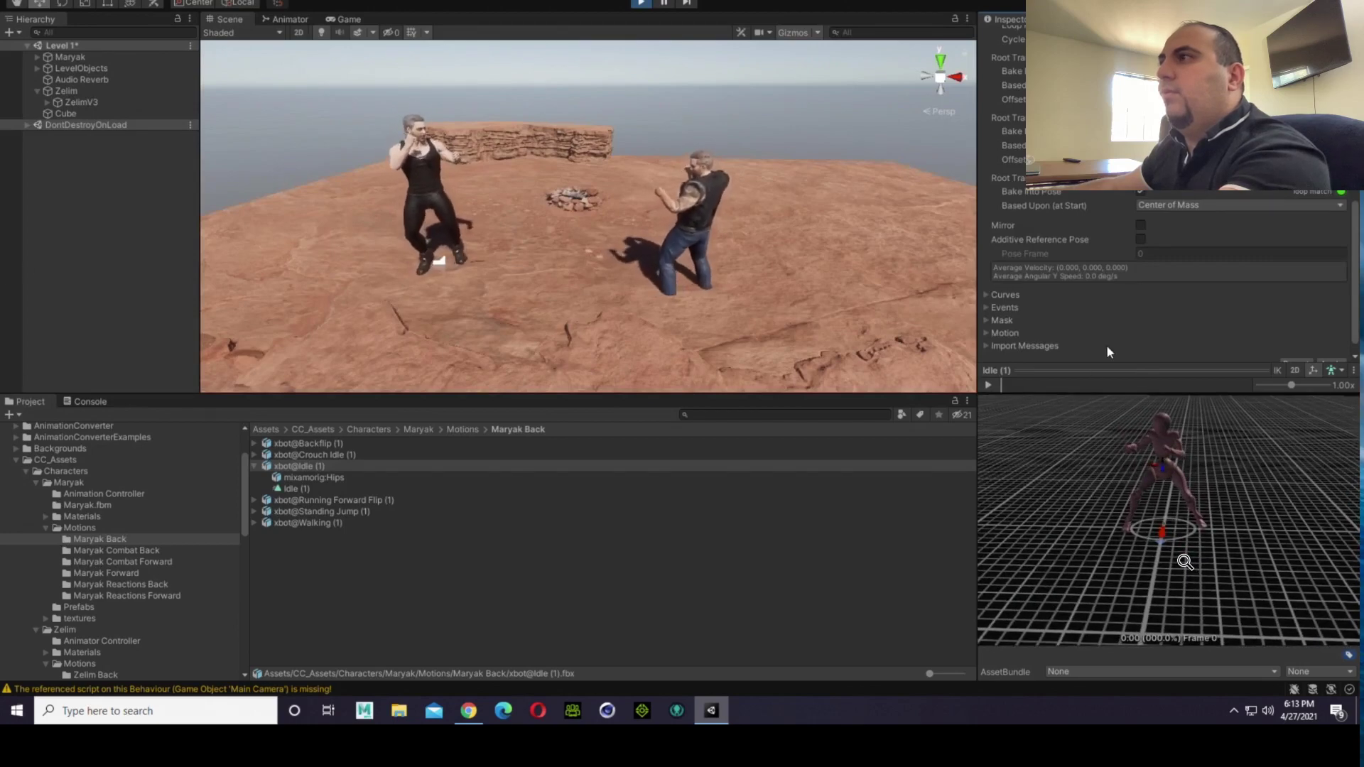
scroll(1109, 350, down, 1)
click(1340, 349)
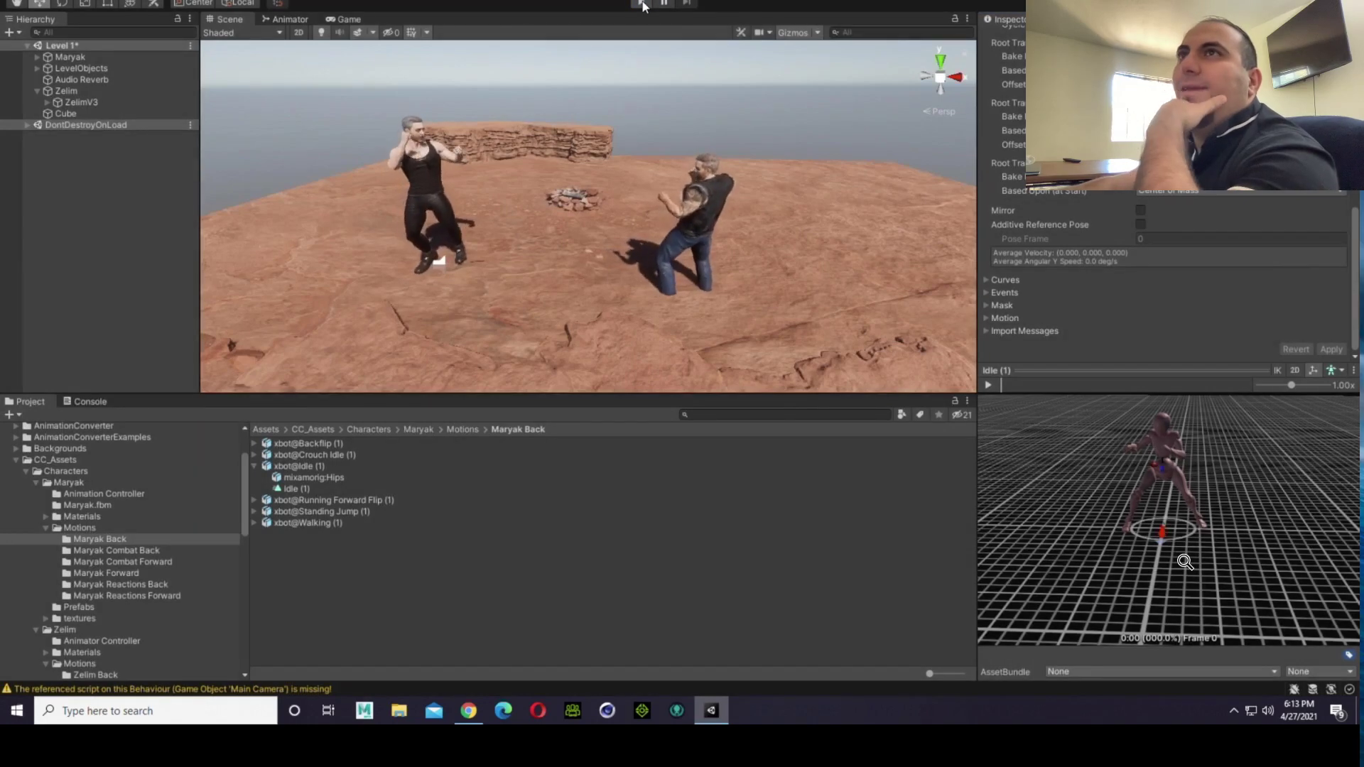
Step: Stop the running game, turn Mirror back on for the Idle (1) clip, and apply the import settings
click(643, 4)
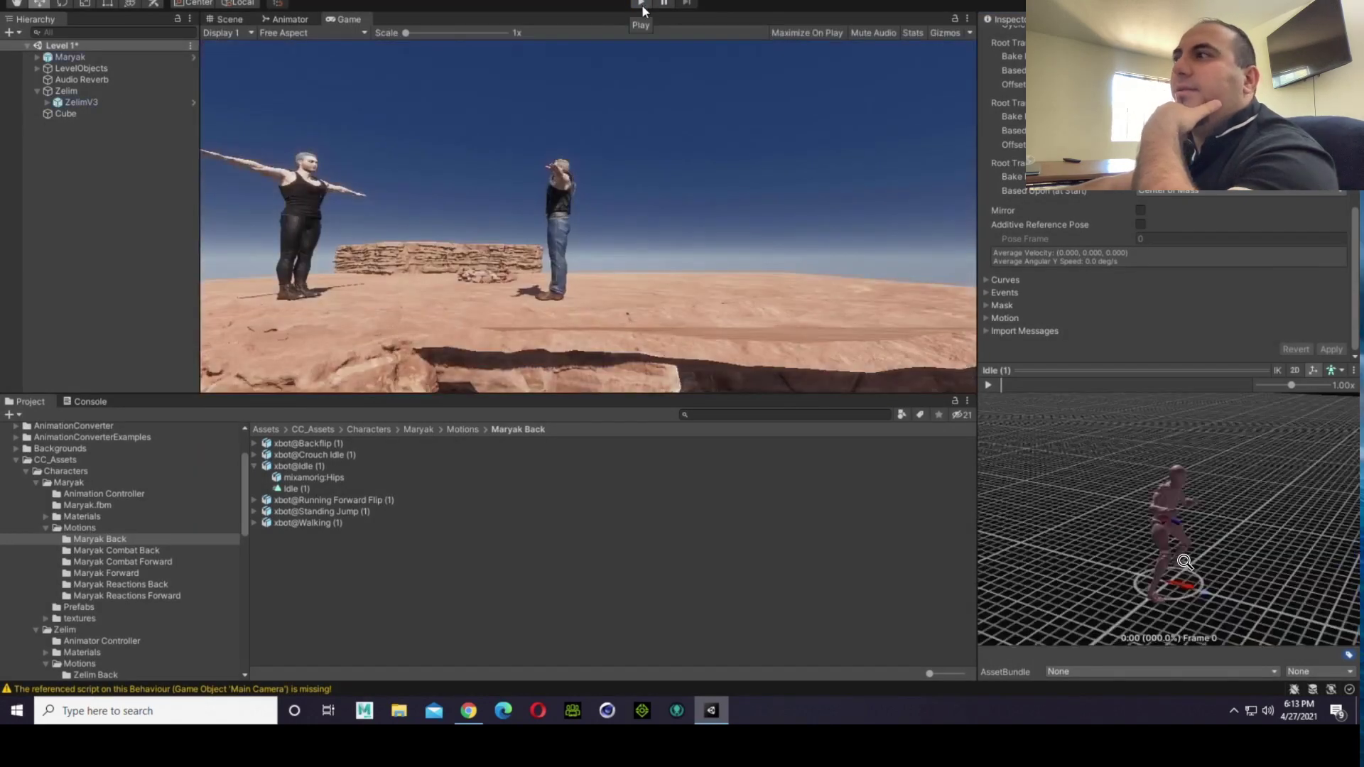
drag(1261, 545, 1058, 549)
drag(1171, 540, 1059, 562)
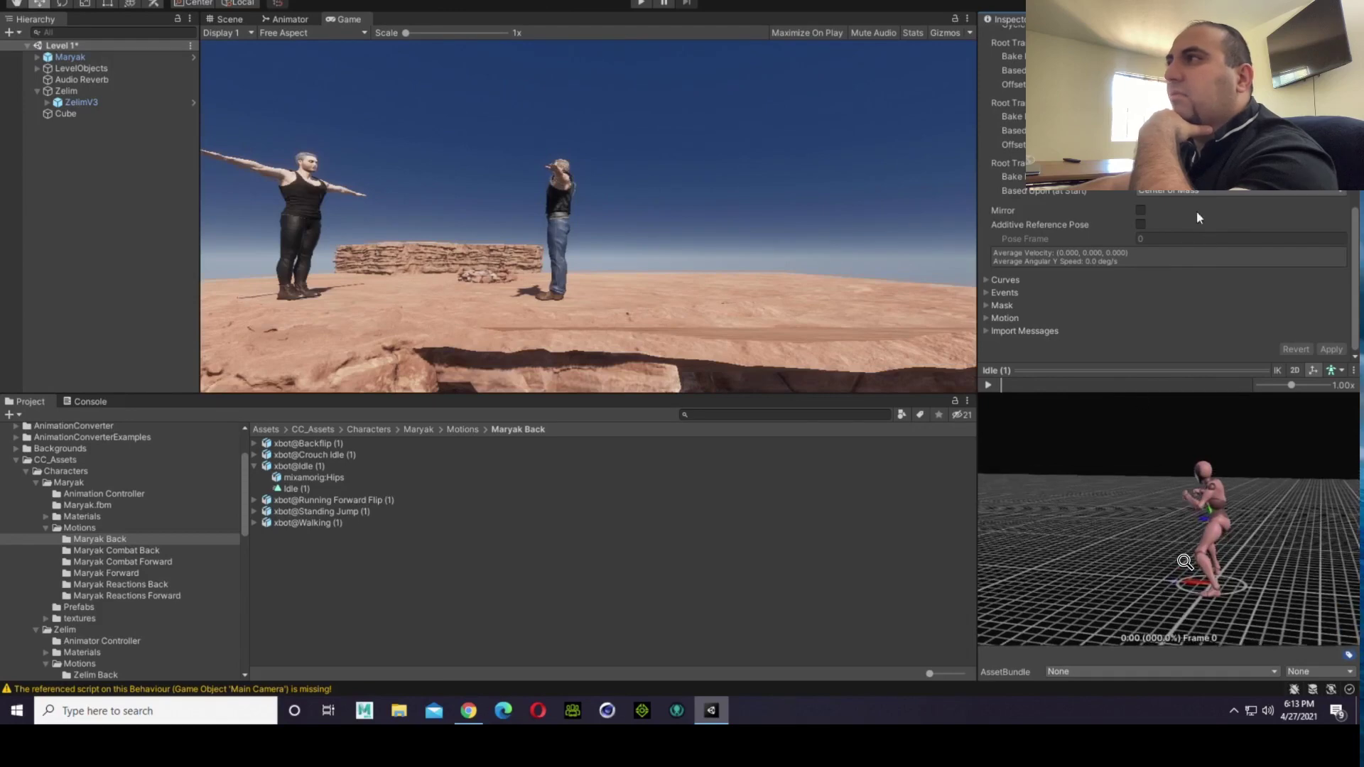
click(1141, 208)
click(1323, 351)
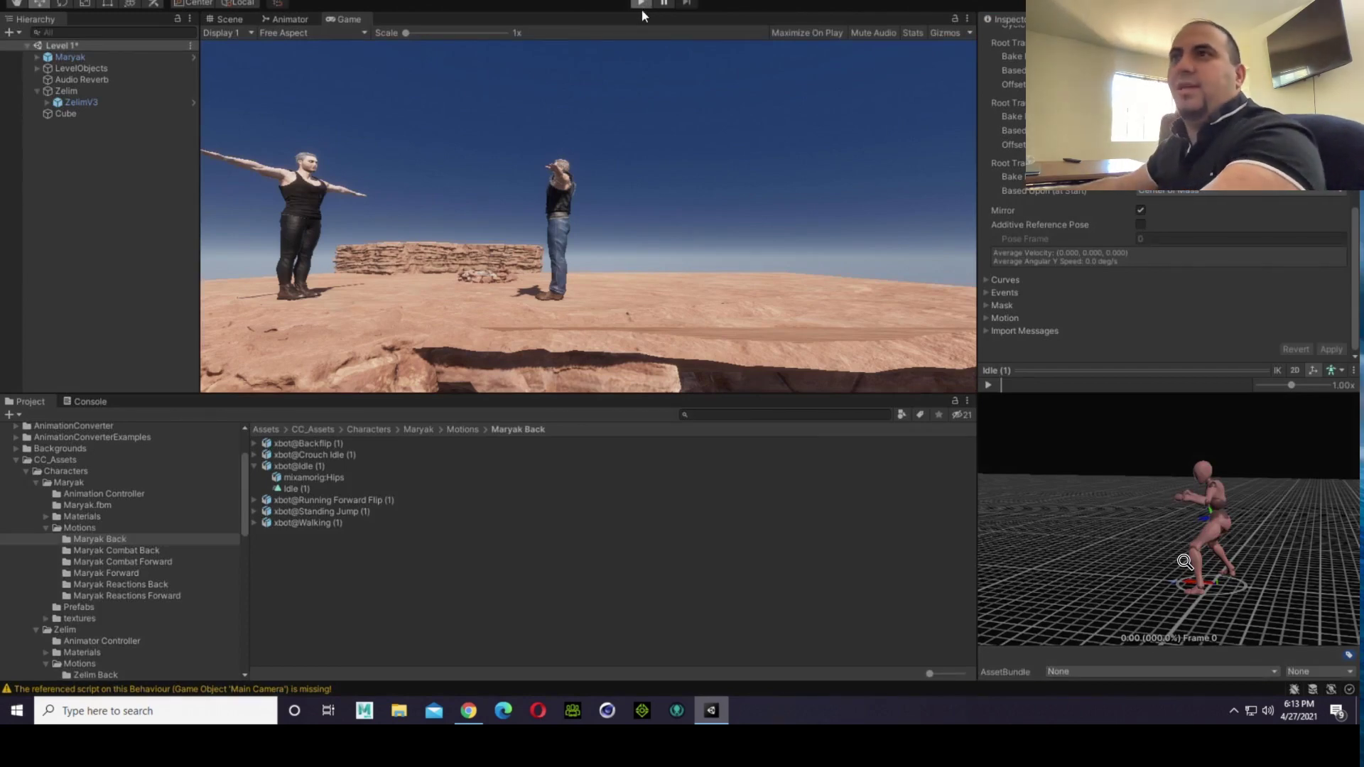
Step: Run the game to check both fighters' stances and the Idle (1) clip's mirror setting, and stop it
click(640, 4)
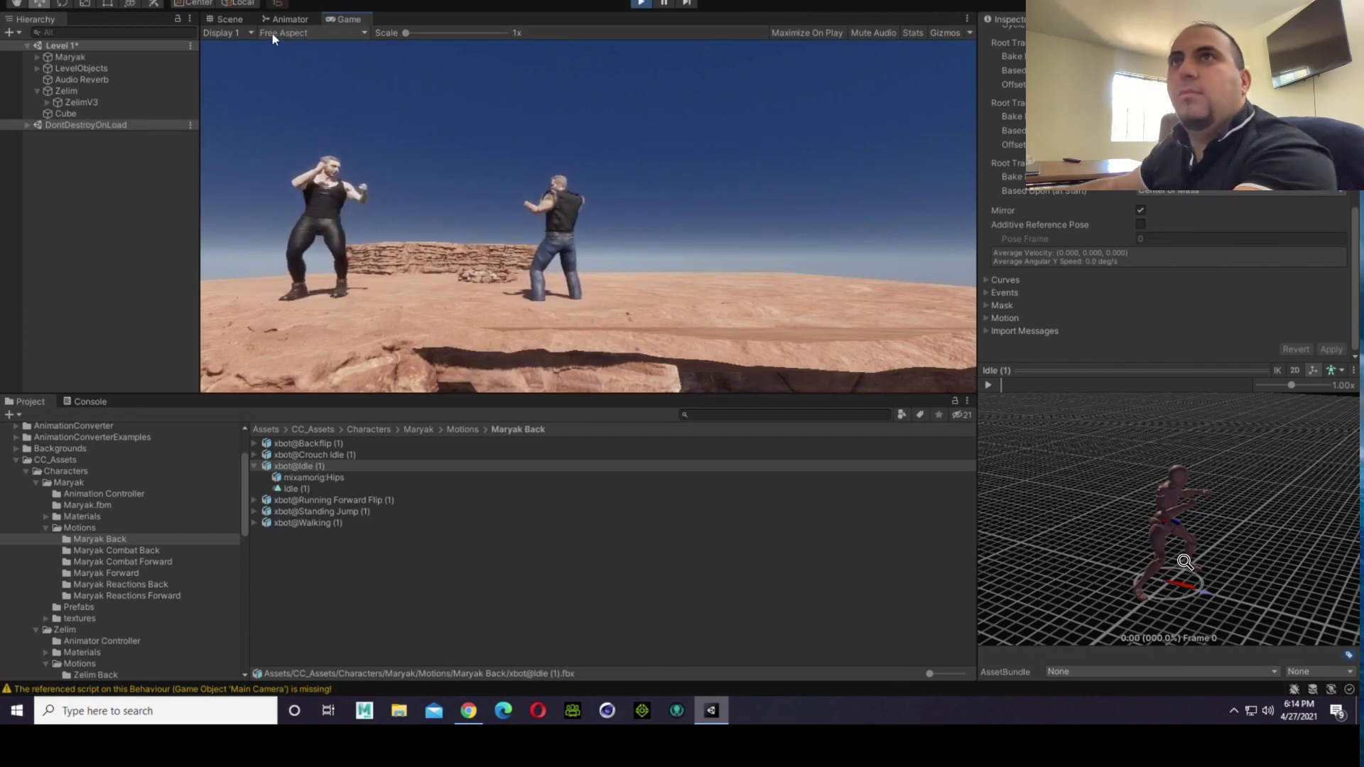
click(245, 19)
right_drag(520, 197, 539, 227)
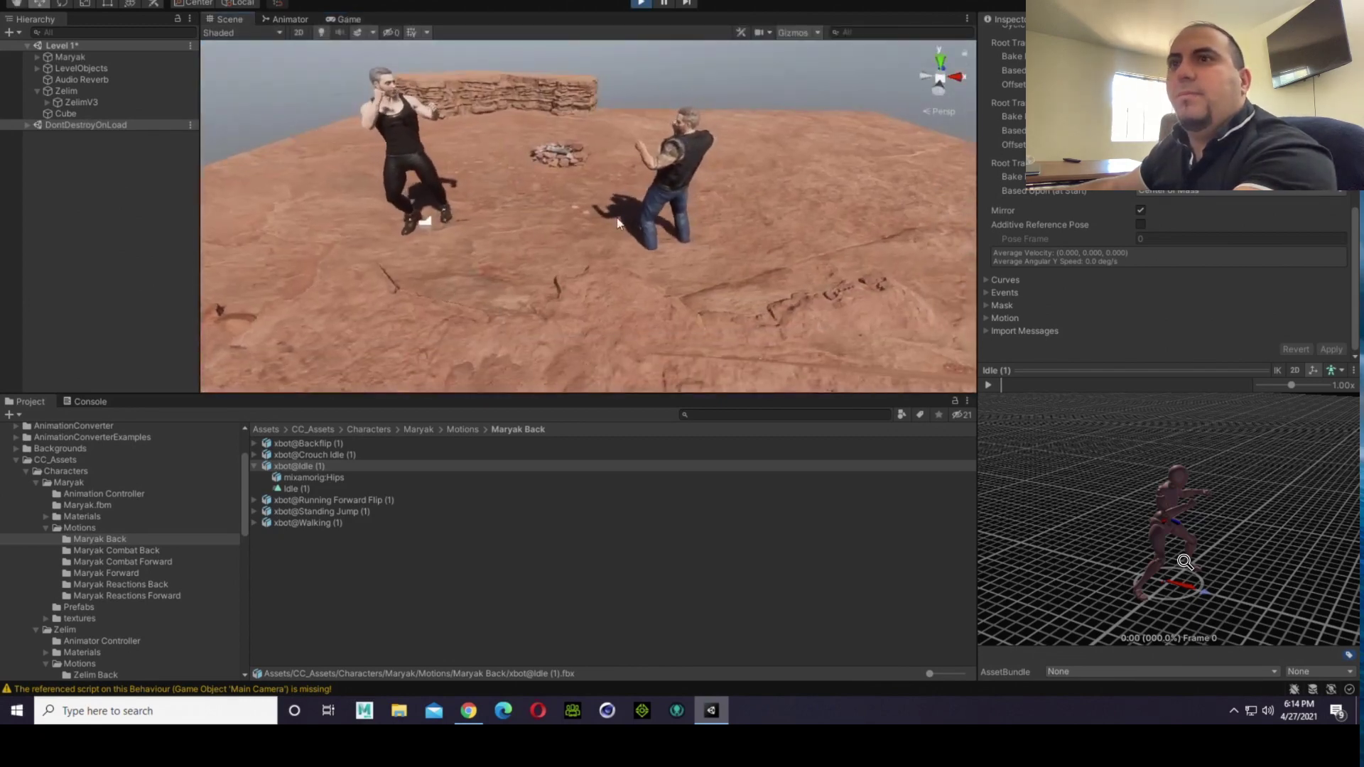
click(313, 488)
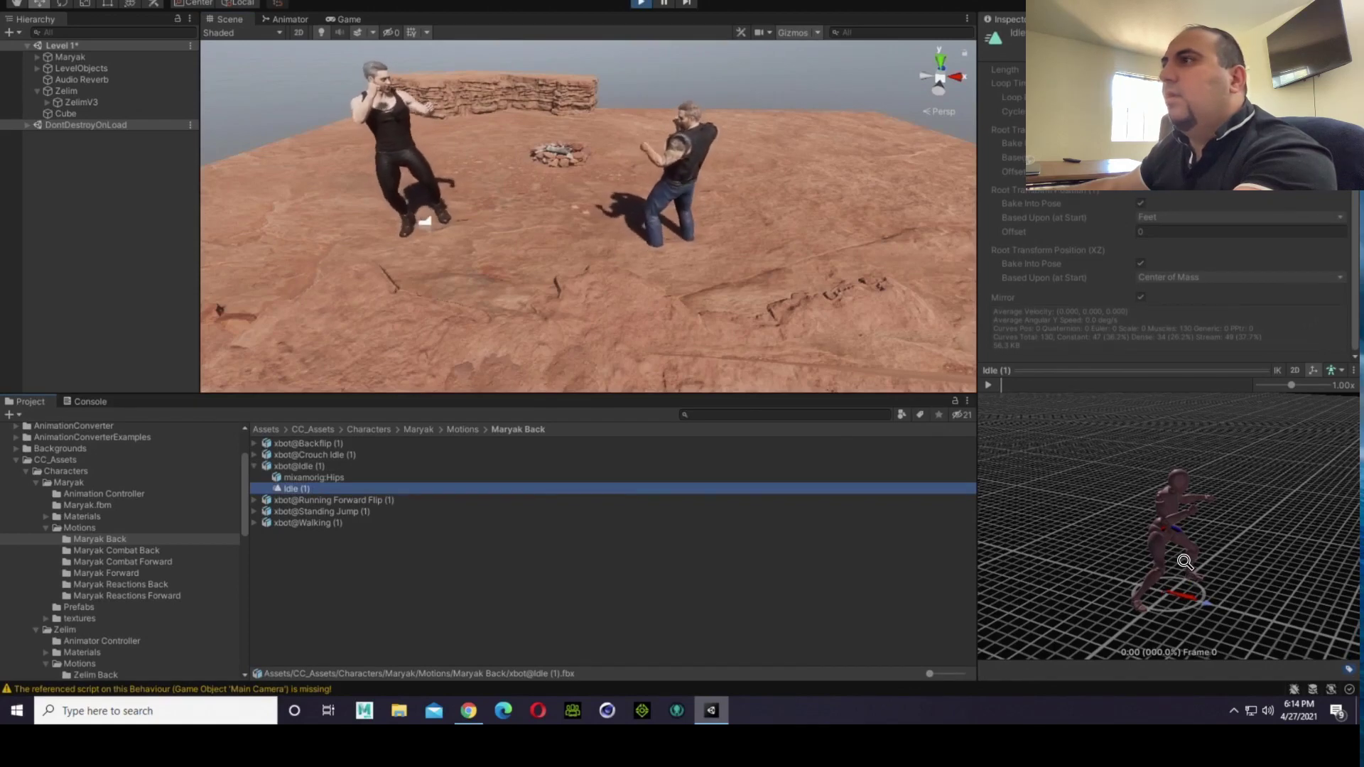
click(641, 3)
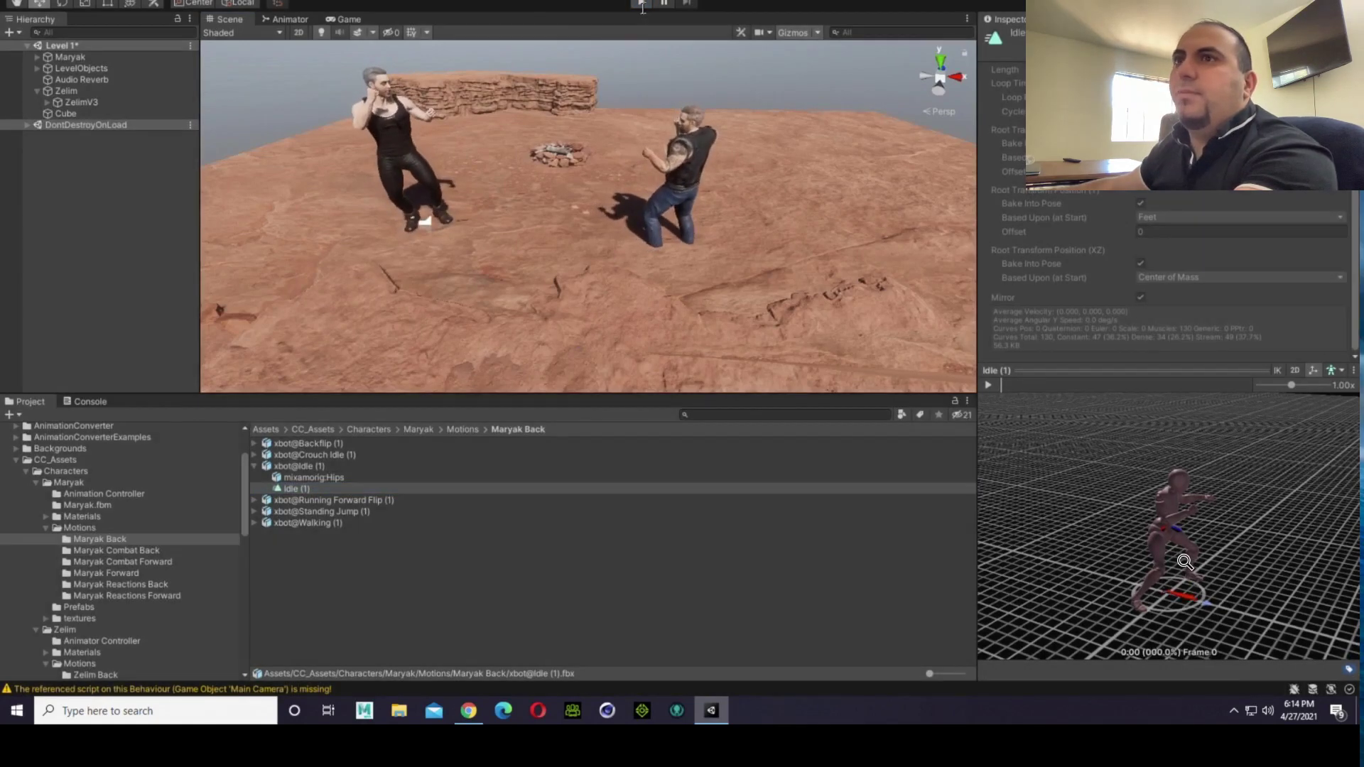
click(641, 3)
Step: Inspect the Fighting Idle state on the Flip layer of Maryak's animator controller and test it in a game run
click(336, 469)
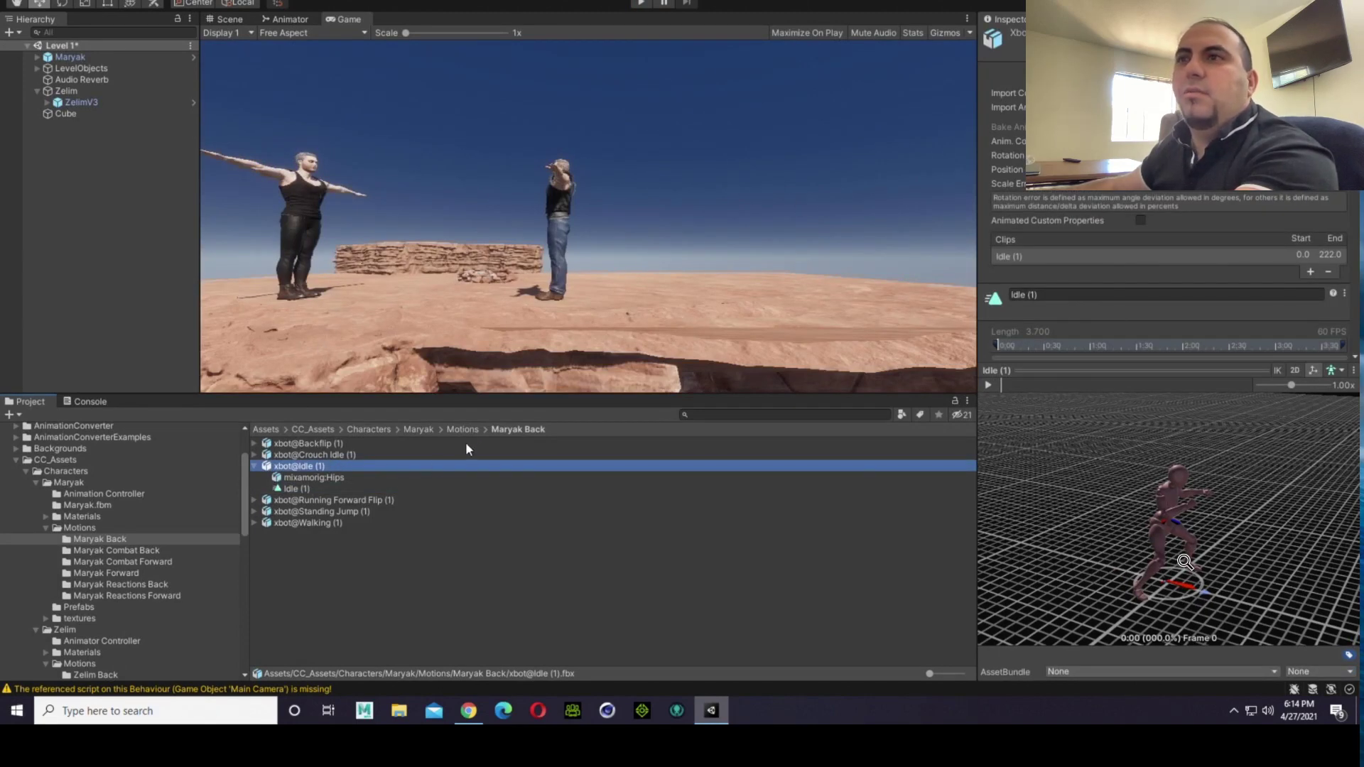
click(92, 493)
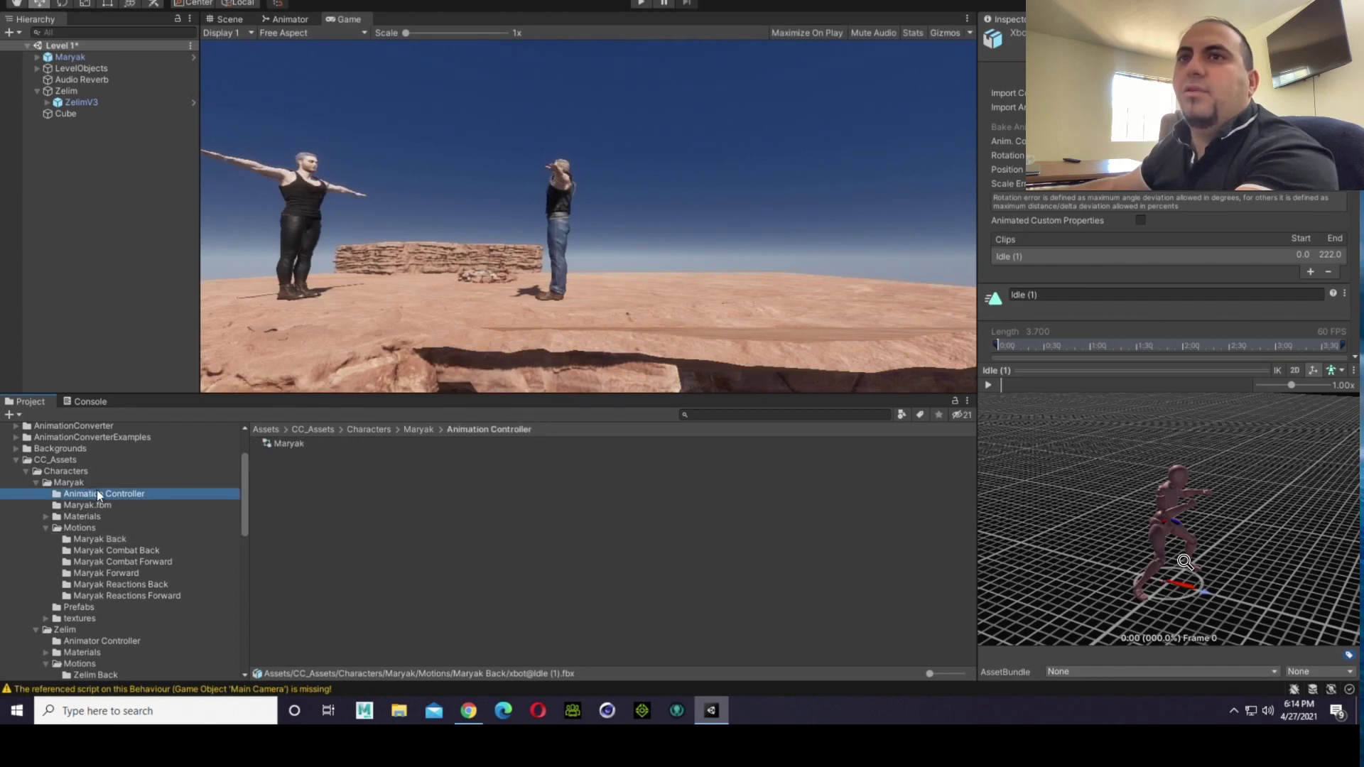
double_click(268, 447)
click(708, 174)
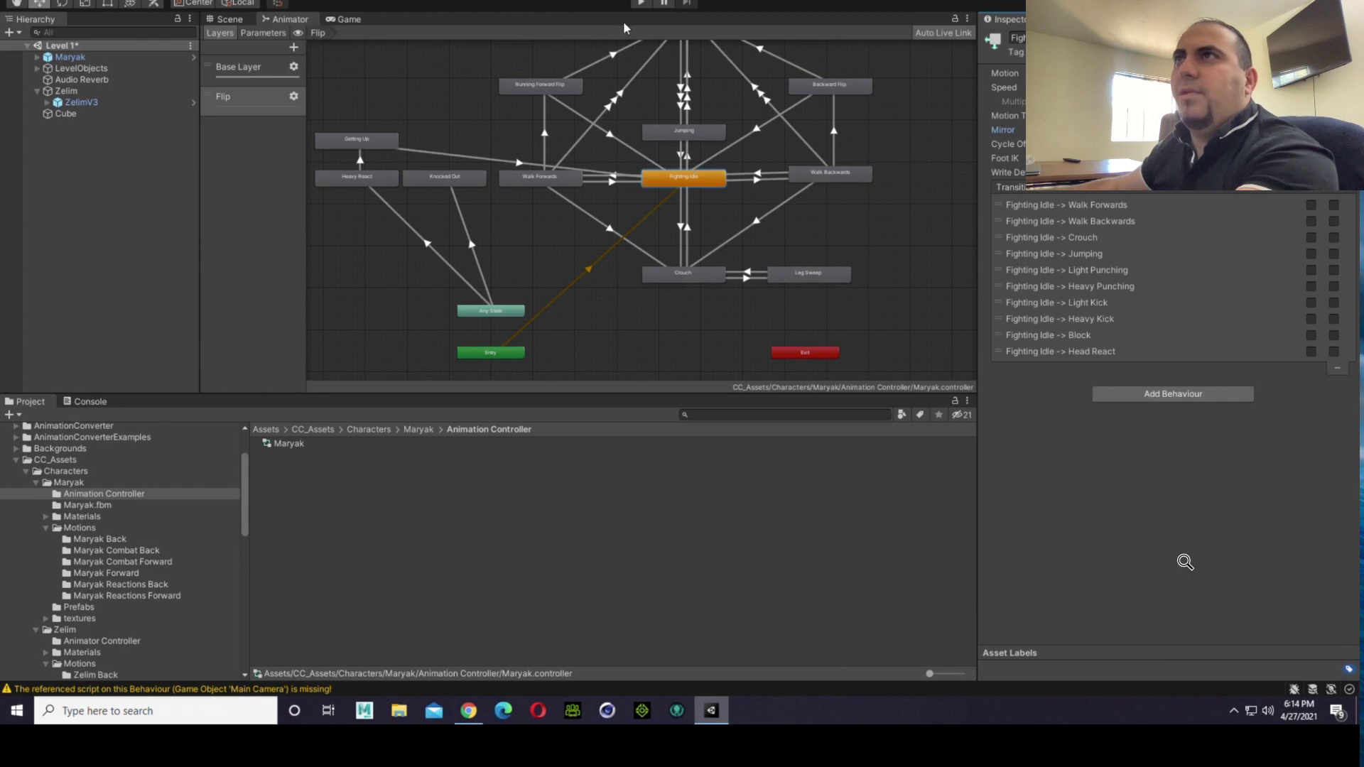
click(639, 6)
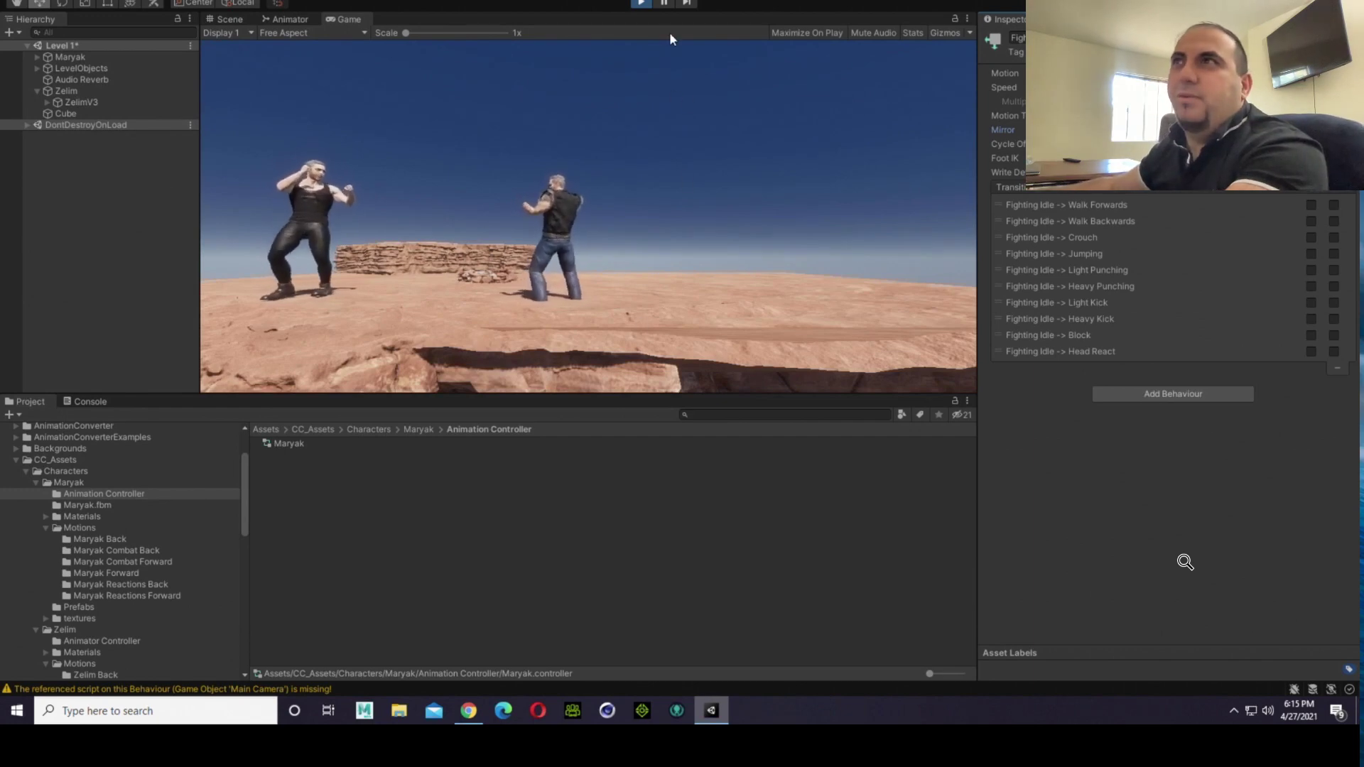
click(642, 3)
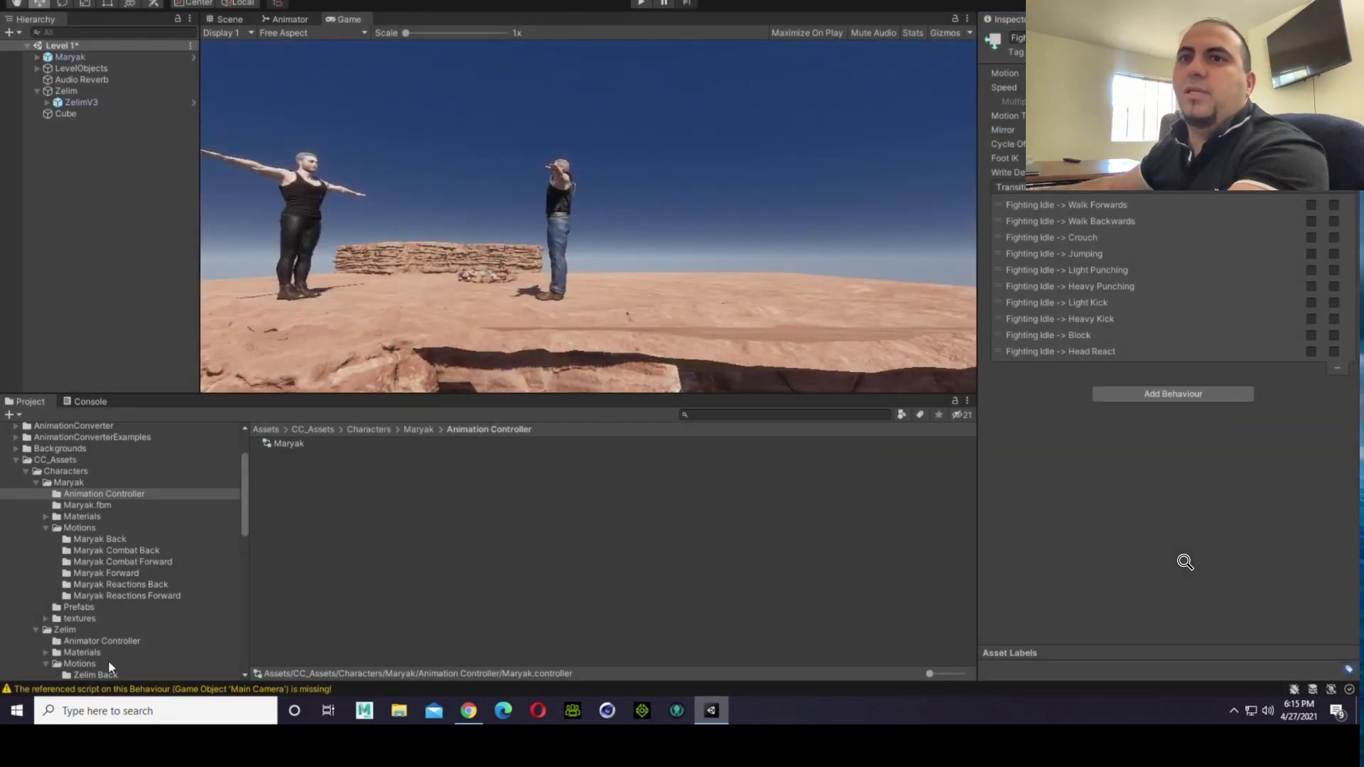
Step: Open the Player2Moves script from the Player Scripts folder in Visual Studio Code and dismiss the C# extension suggestion
scroll(128, 646, down, 2)
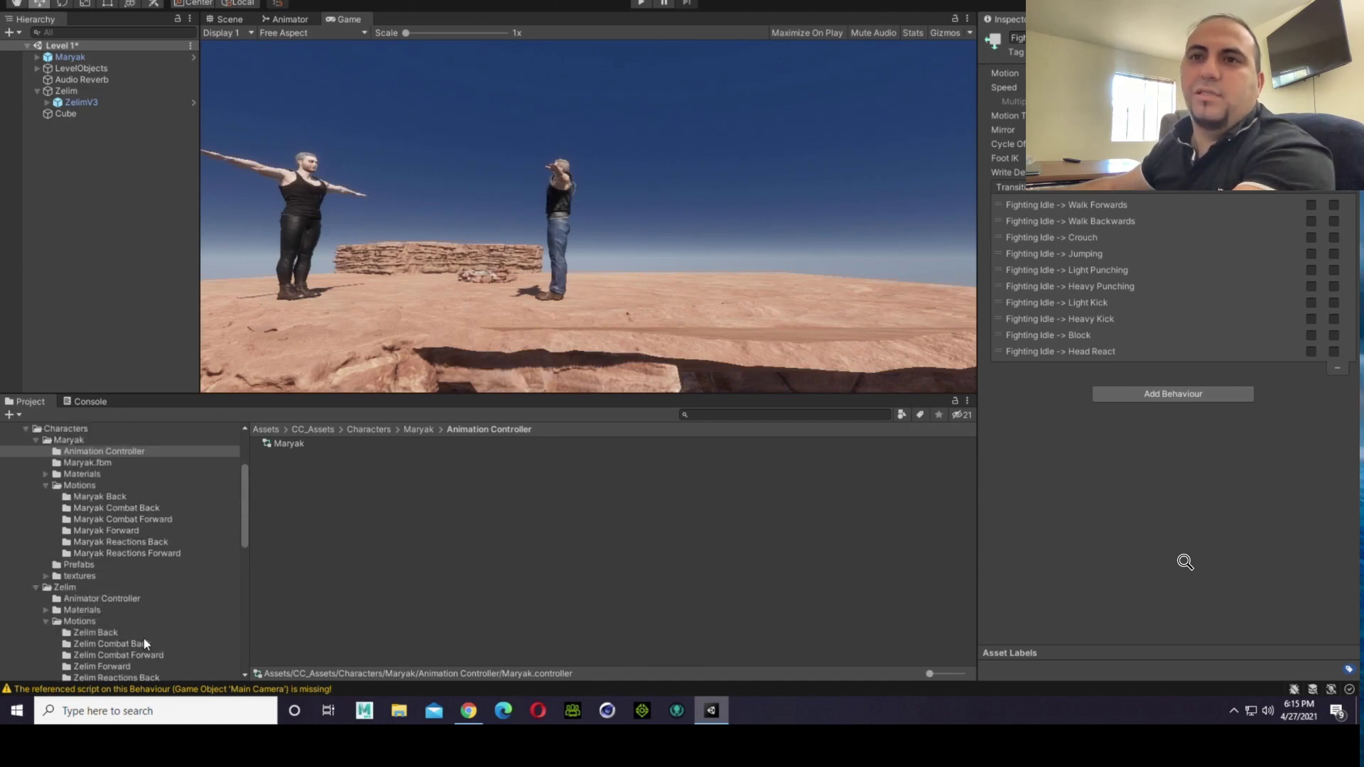
scroll(137, 589, down, 2)
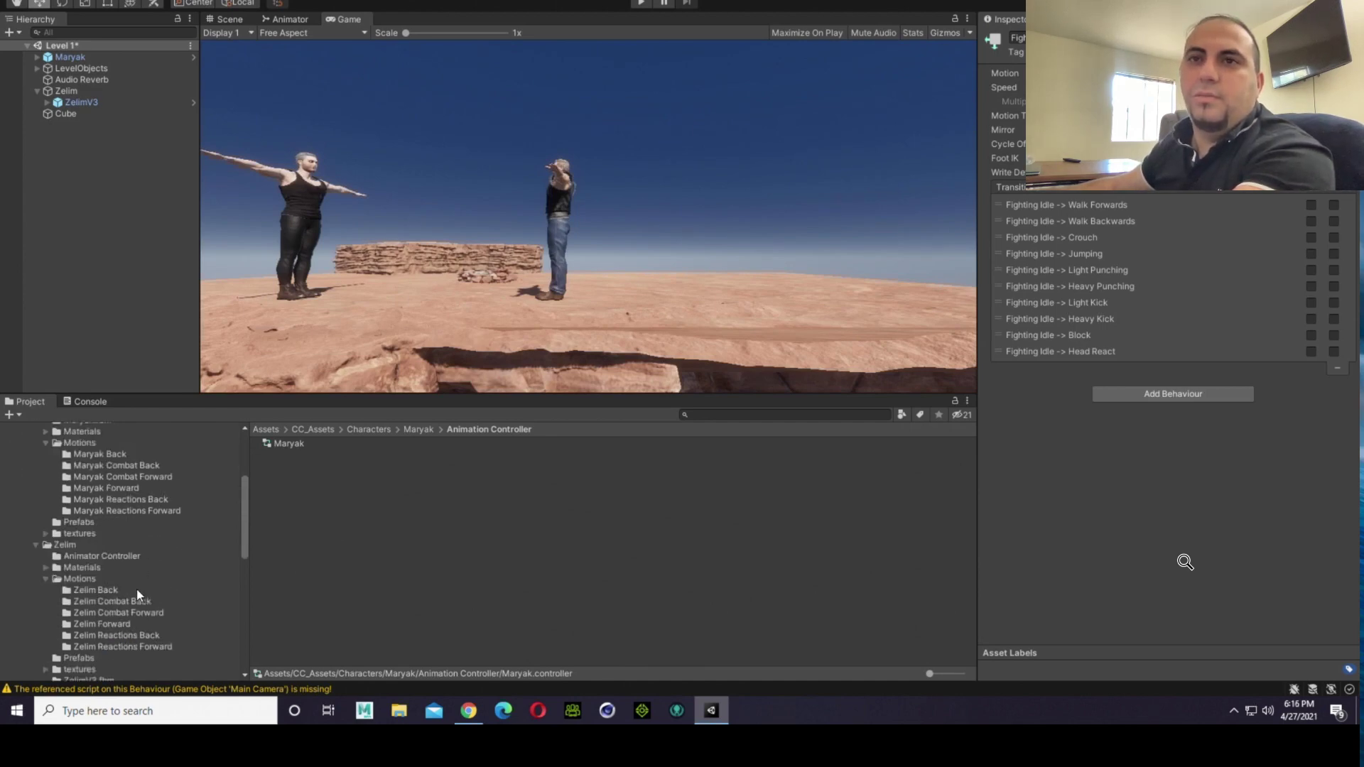
scroll(121, 581, up, 2)
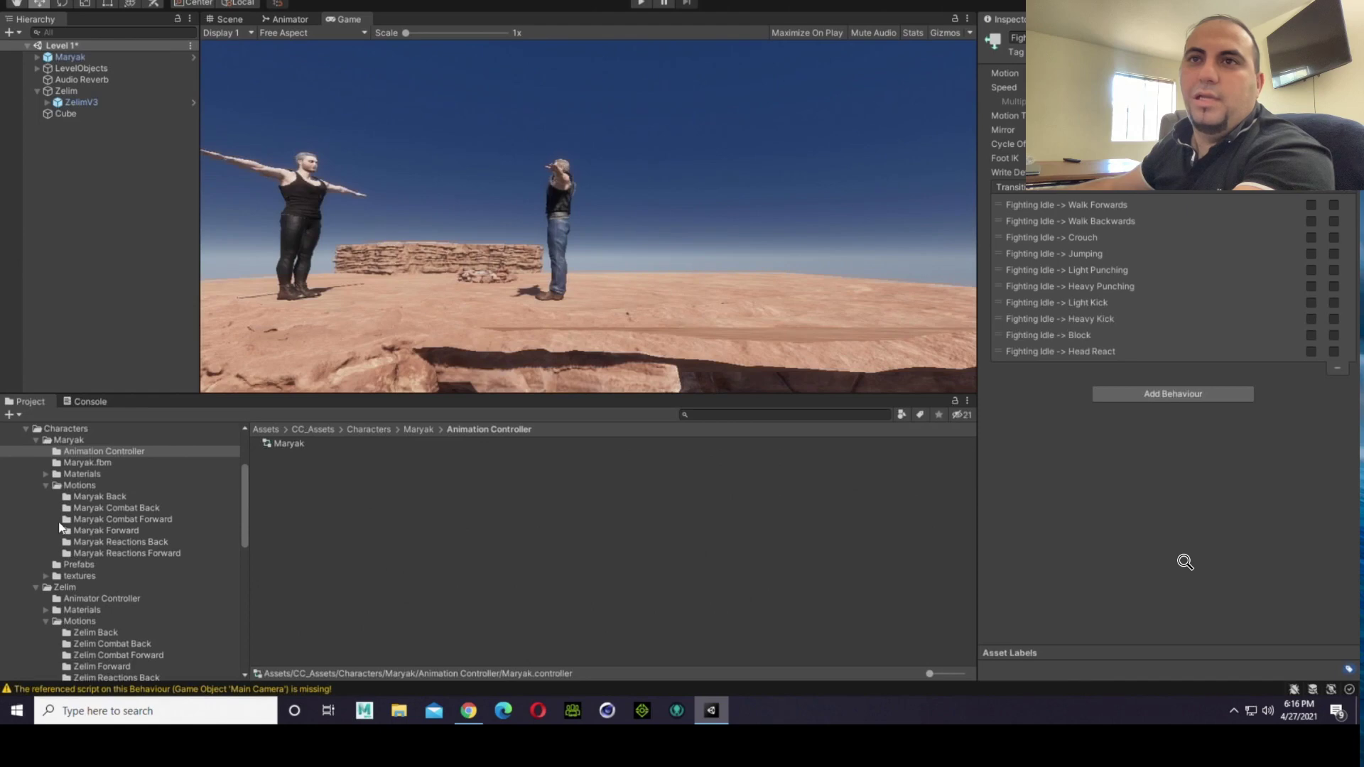
scroll(85, 548, down, 4)
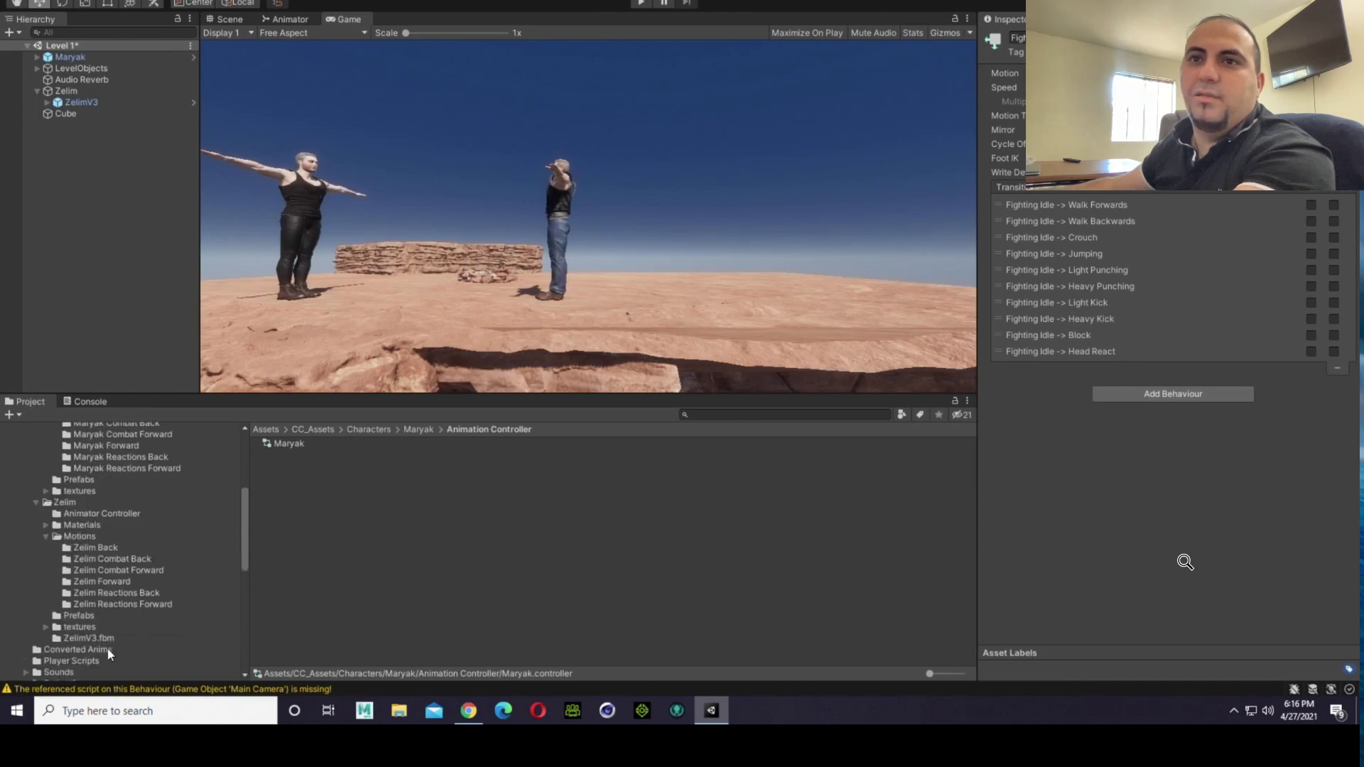
click(86, 660)
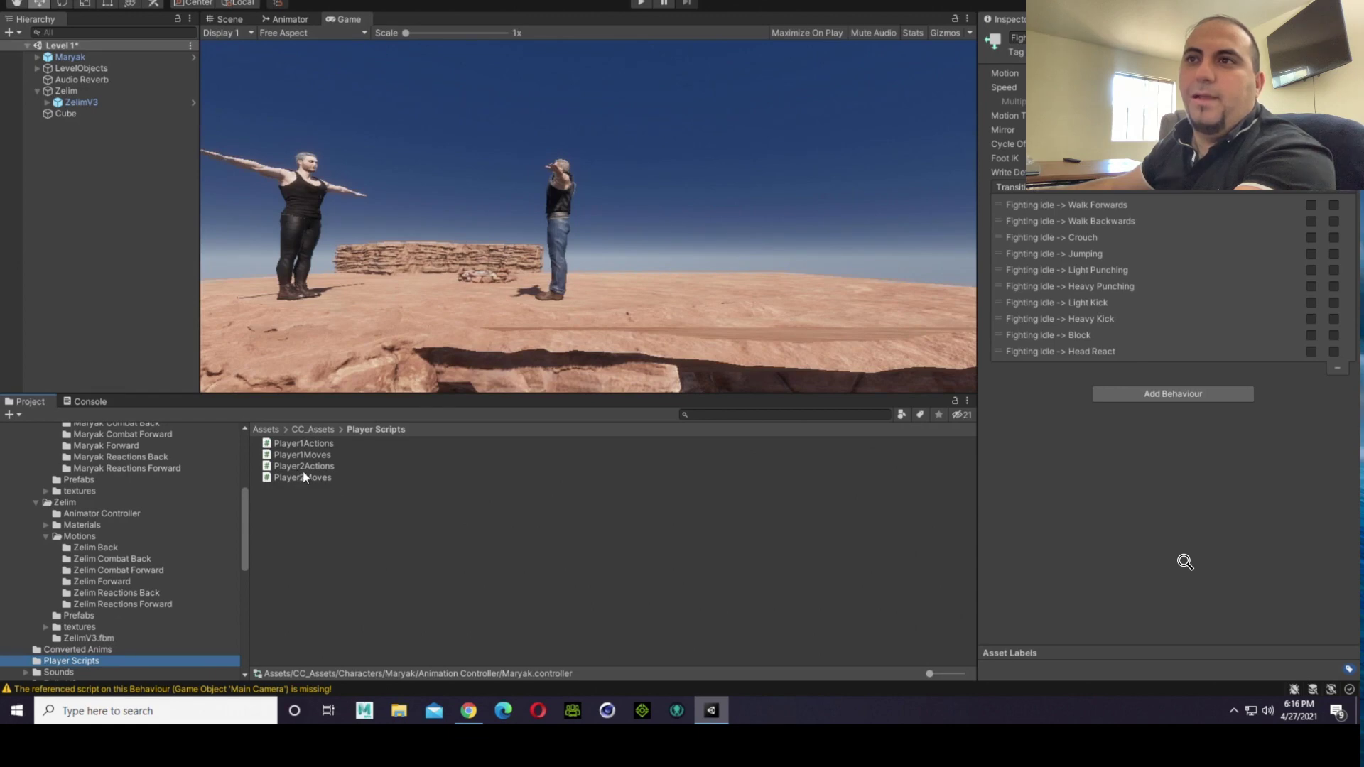
click(303, 475)
double_click(303, 478)
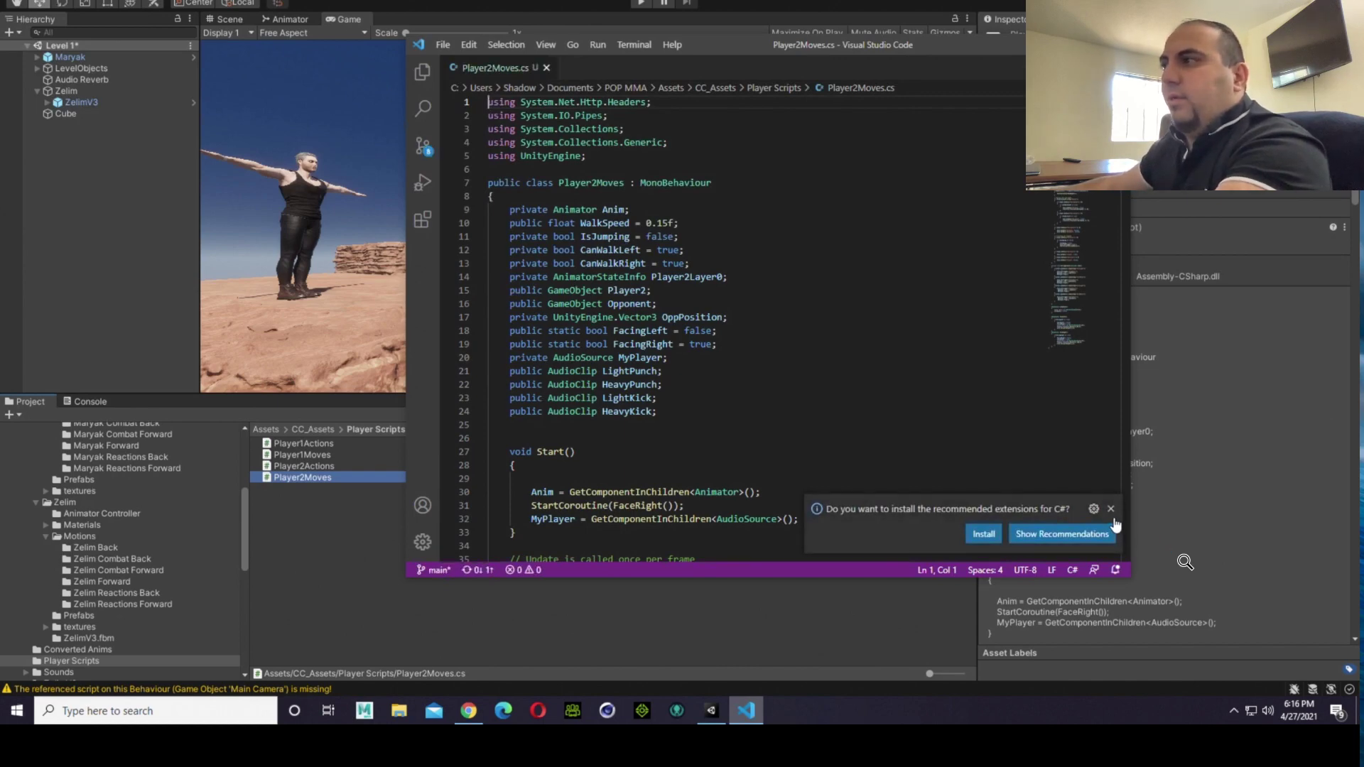
click(1111, 509)
Step: Review the screen-border walking limits, opponent facing checks and horizontal movement code in the Update method of Player2Moves.cs
scroll(779, 435, down, 10)
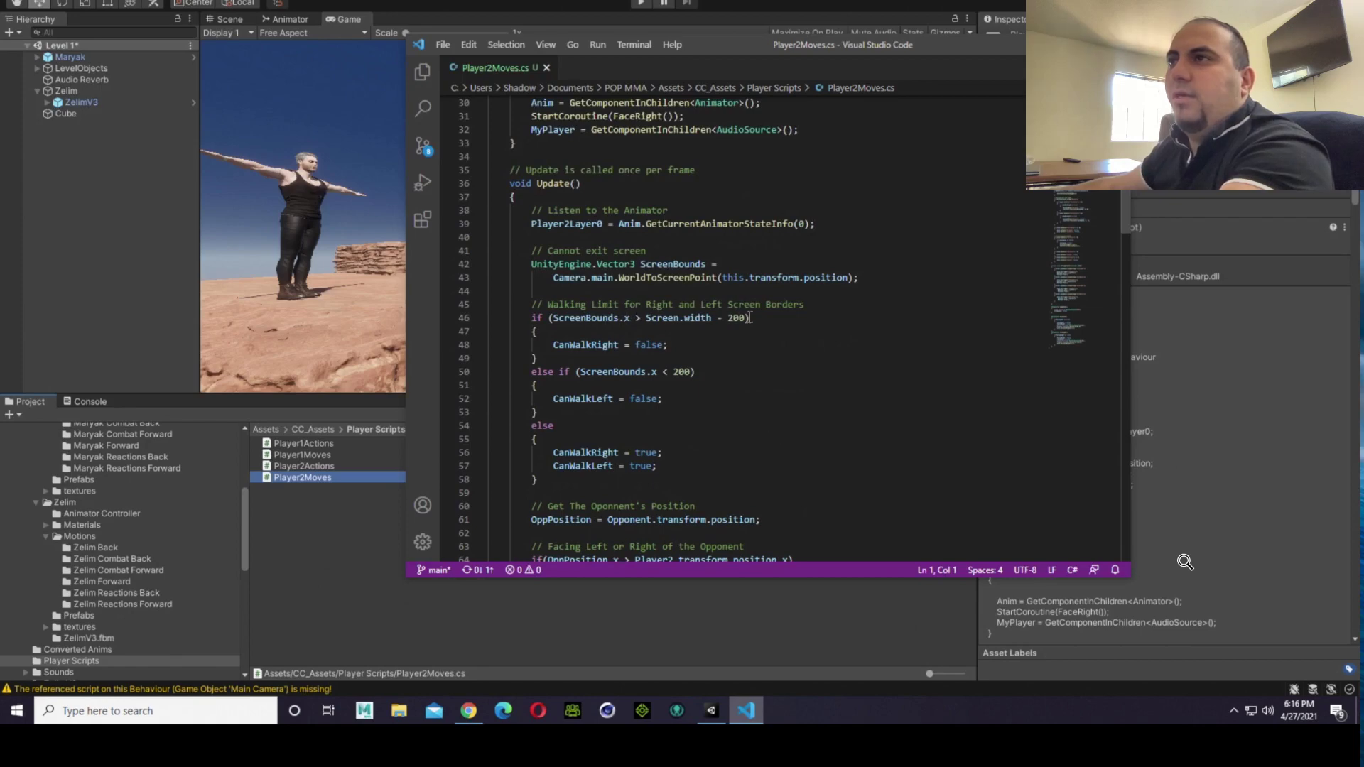
click(711, 426)
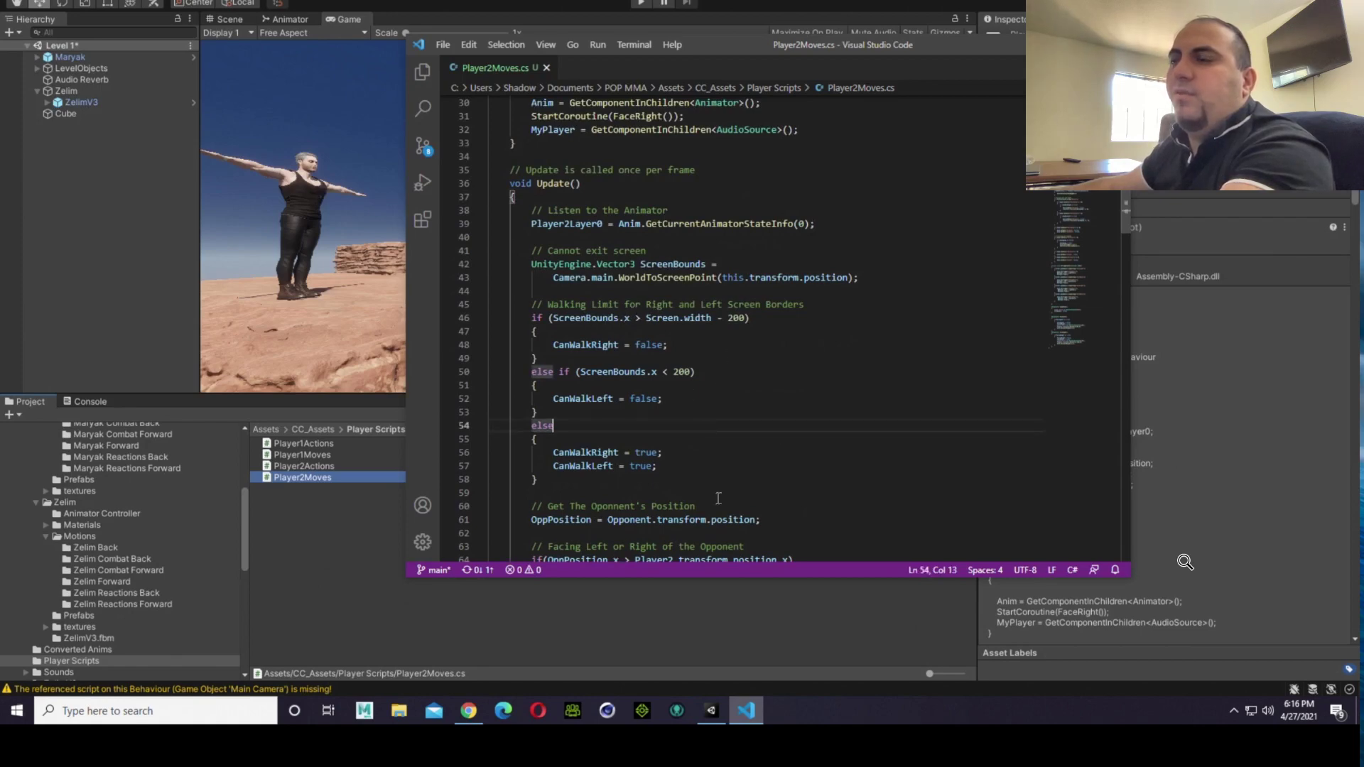
drag(605, 480, 512, 301)
scroll(512, 302, down, 2)
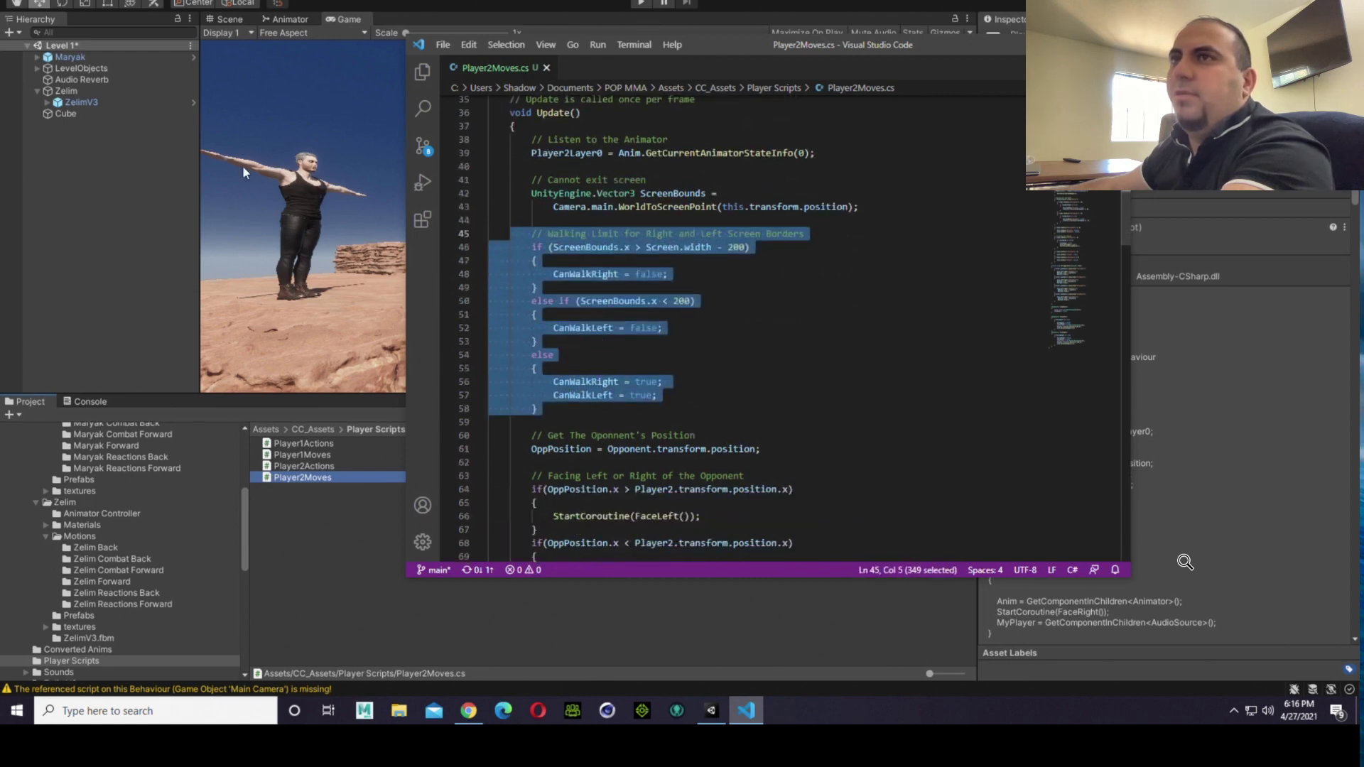
click(753, 301)
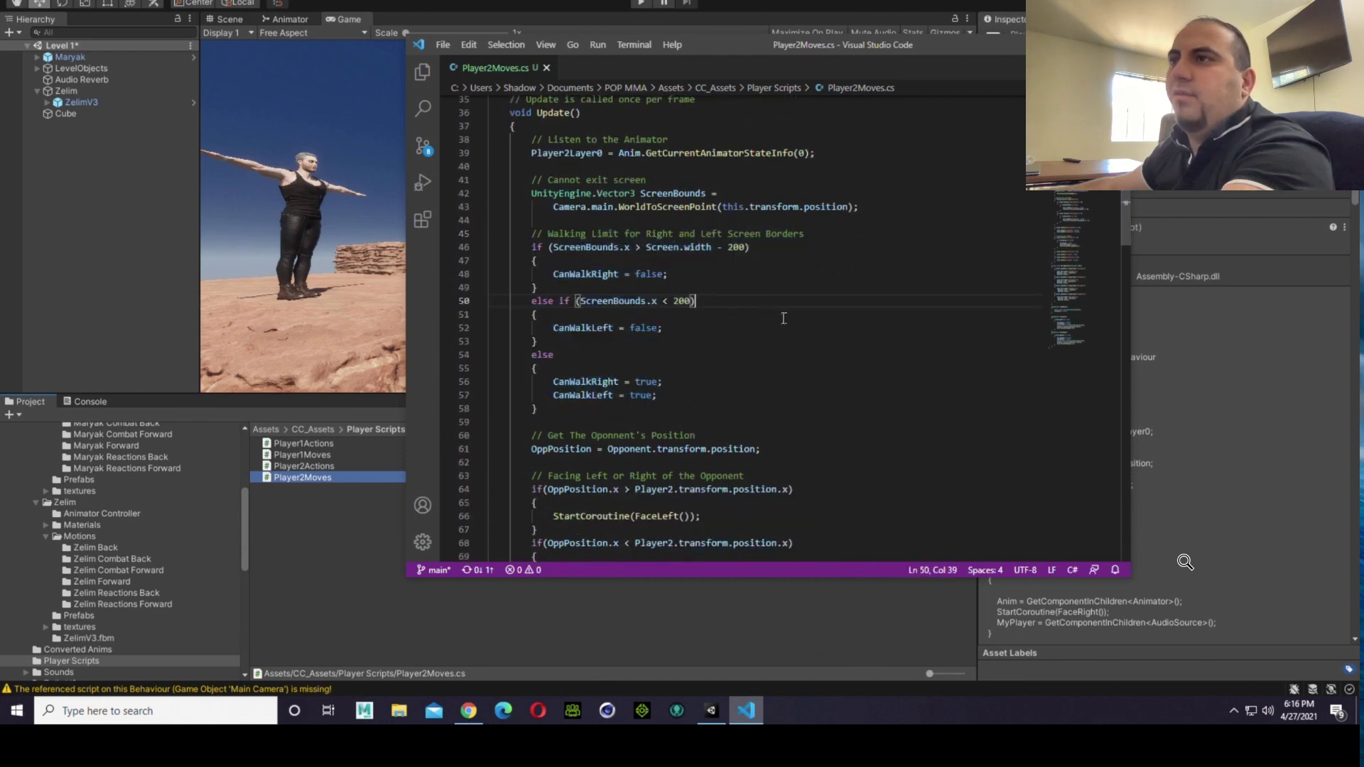
scroll(893, 409, down, 1)
scroll(893, 409, down, 1)
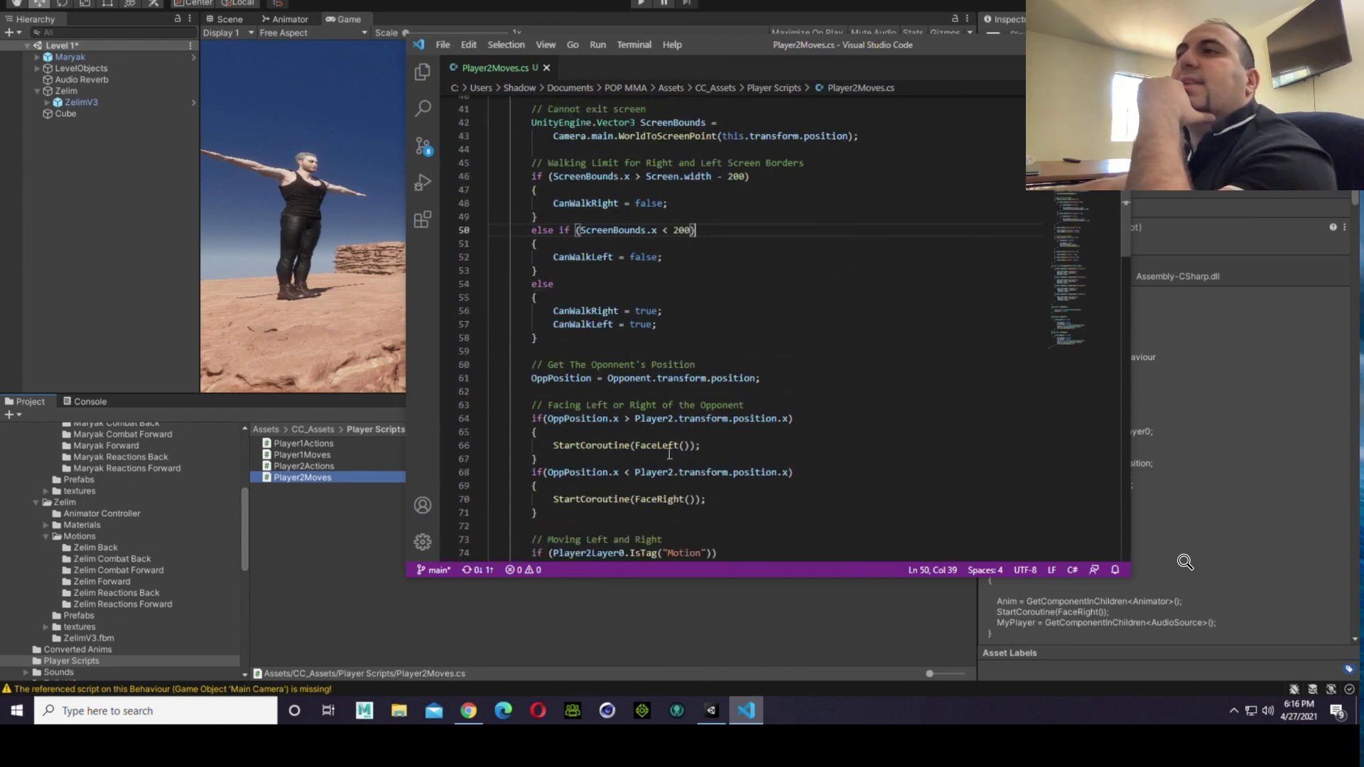
scroll(686, 517, down, 1)
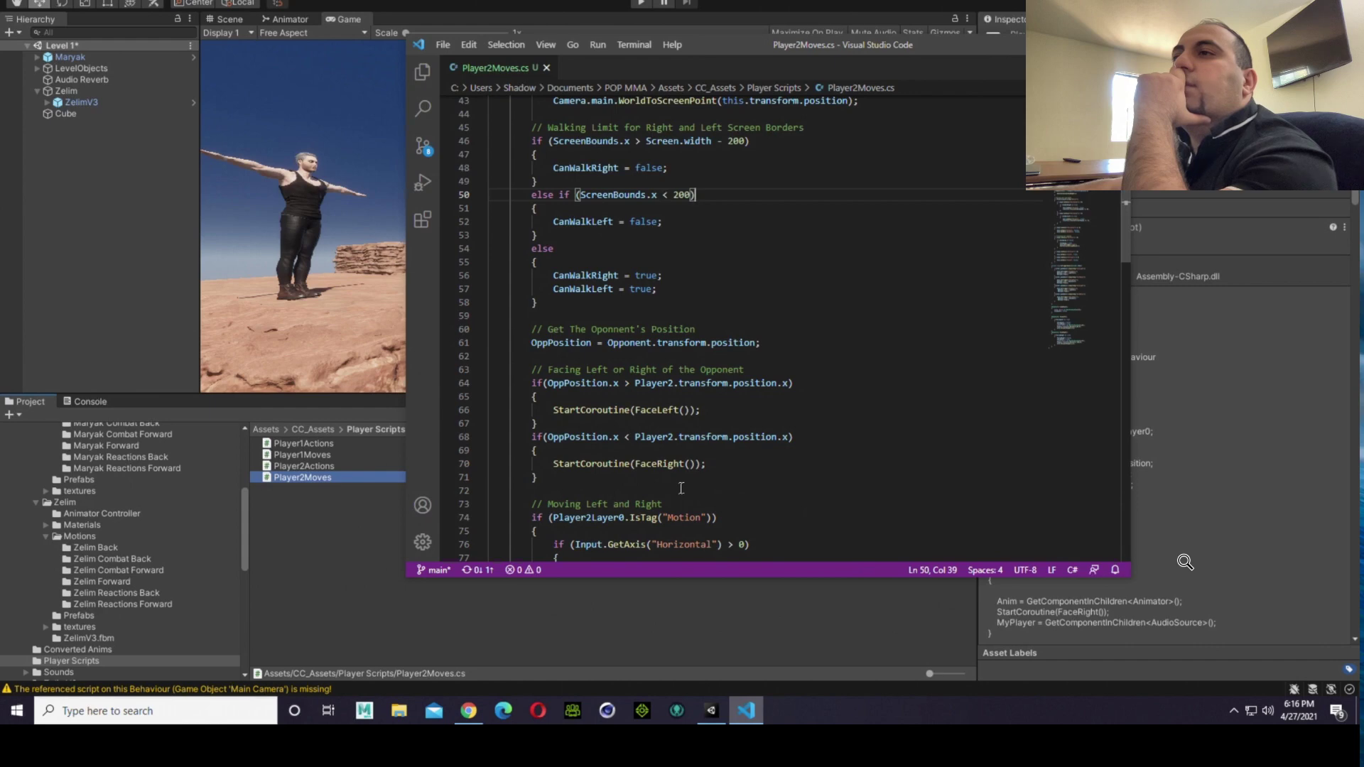
scroll(680, 488, down, 1)
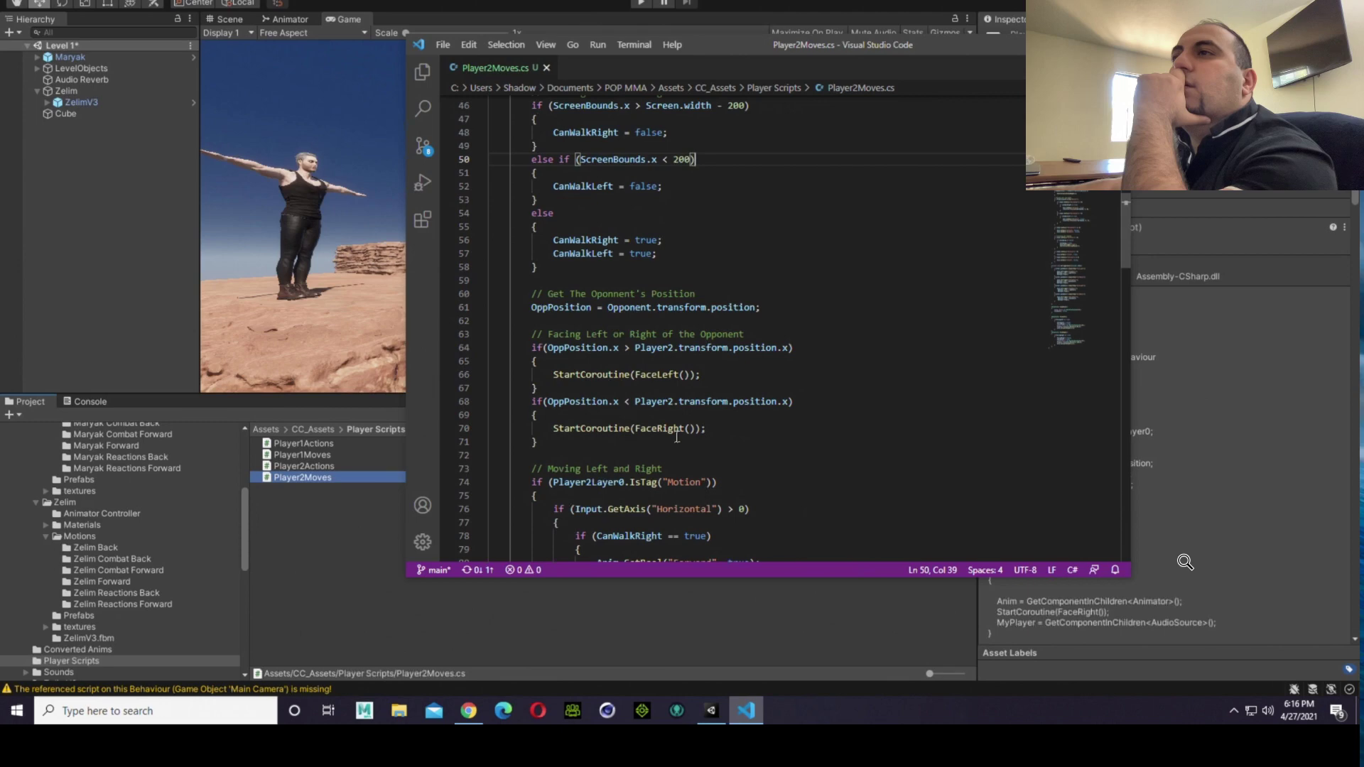
scroll(677, 437, down, 2)
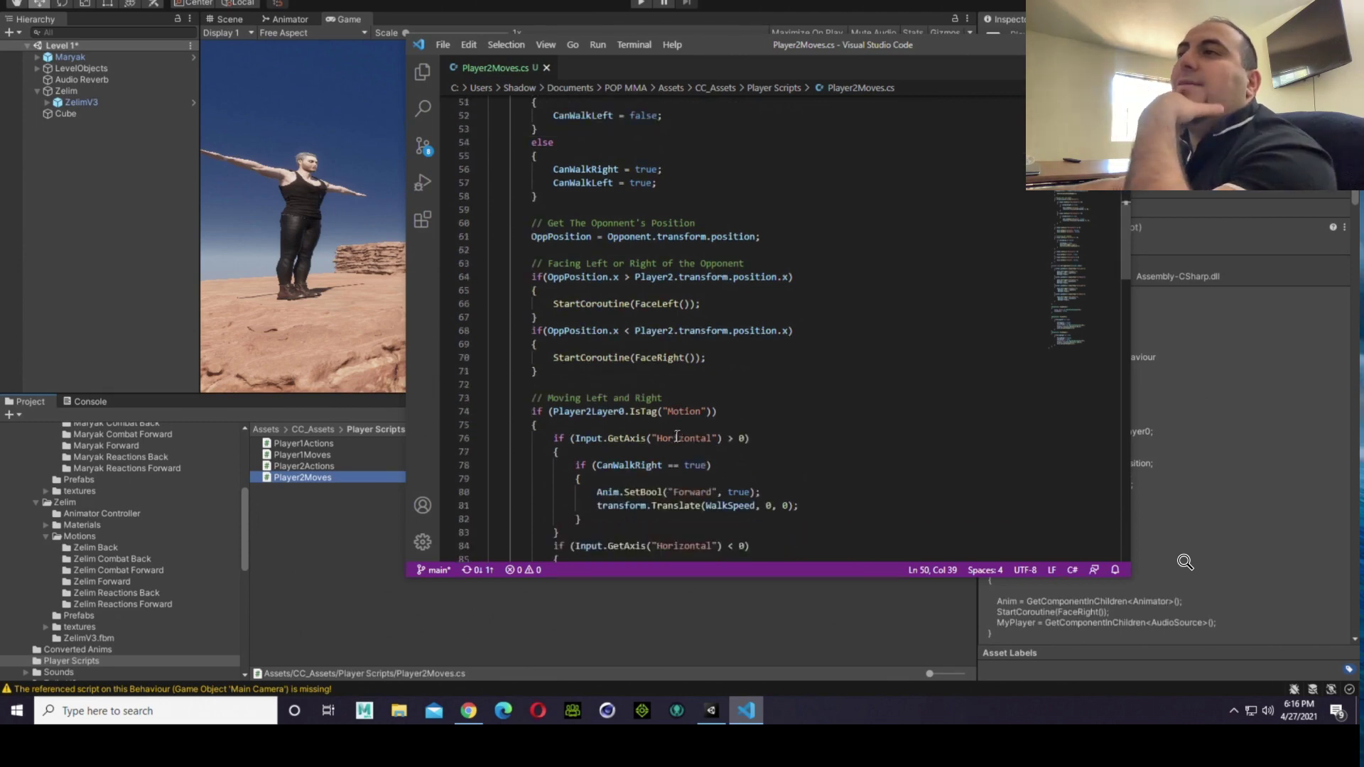
Step: Review the crouch and jump handling, the FaceLeft and FaceRight coroutines and the opponent facing checks in Player2Moves.cs
scroll(677, 437, down, 6)
scroll(677, 438, down, 16)
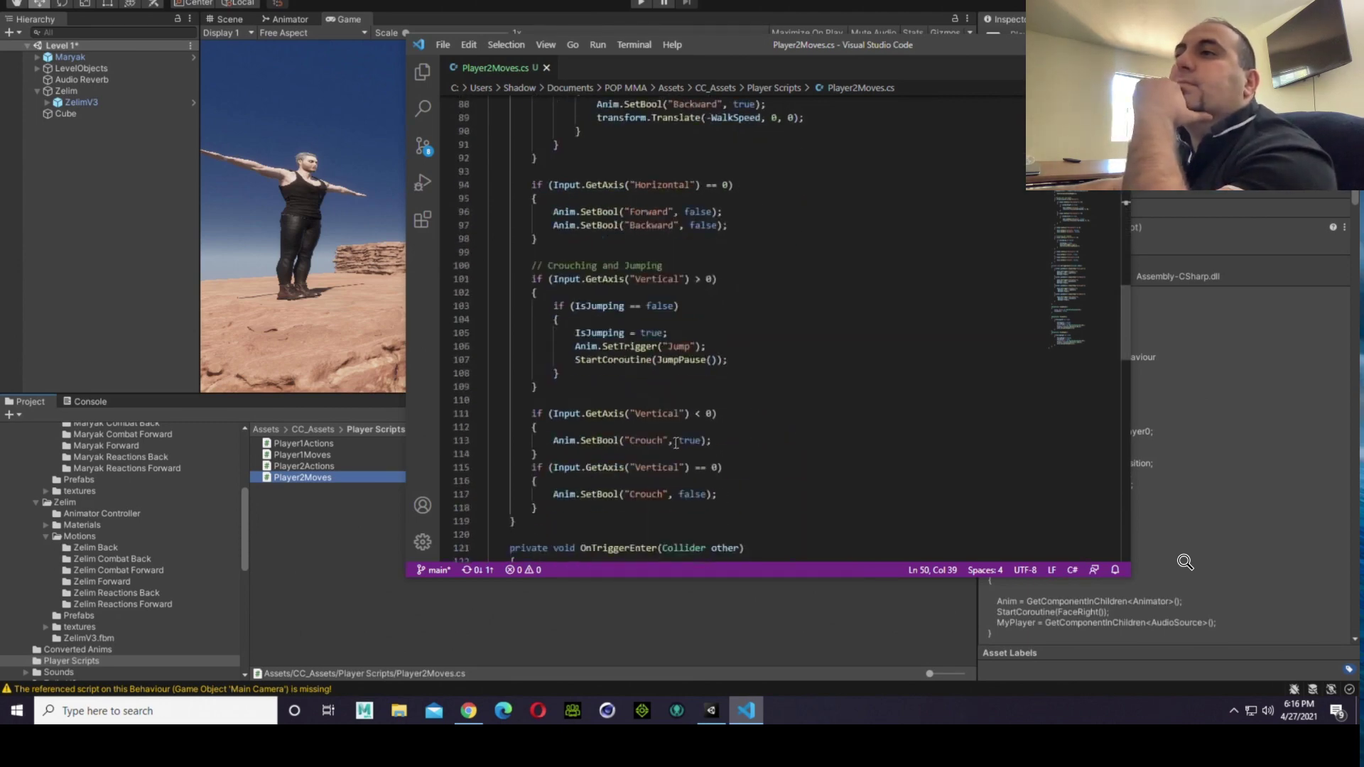
scroll(675, 444, down, 10)
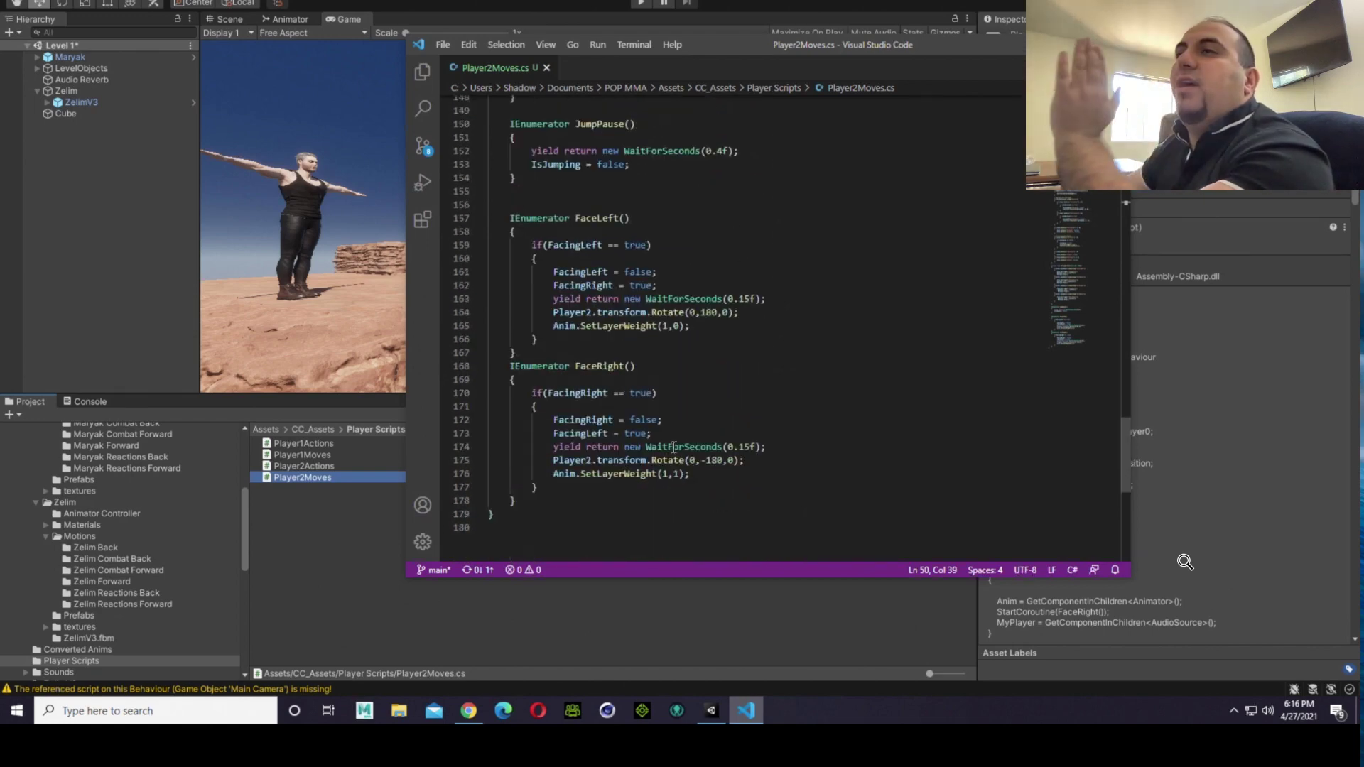
scroll(675, 446, up, 2)
scroll(674, 446, up, 20)
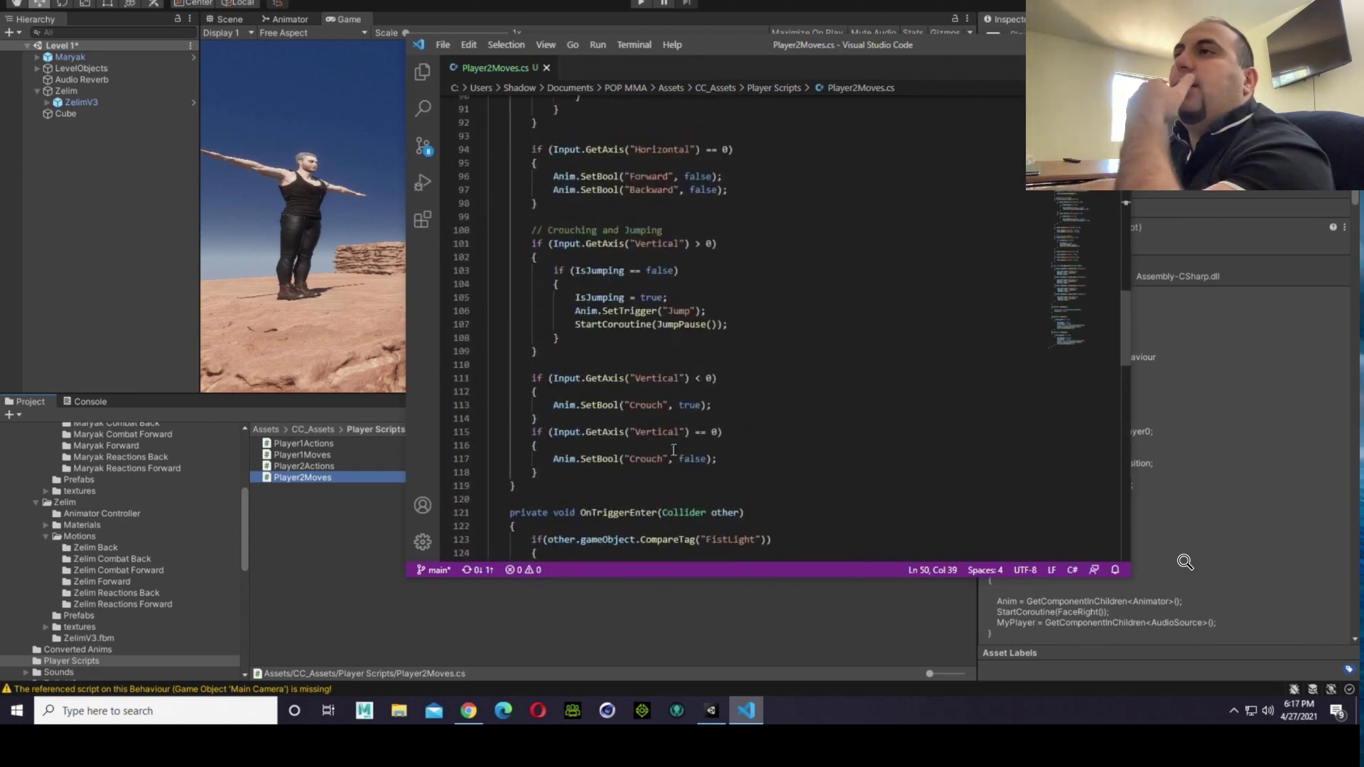
scroll(673, 449, up, 5)
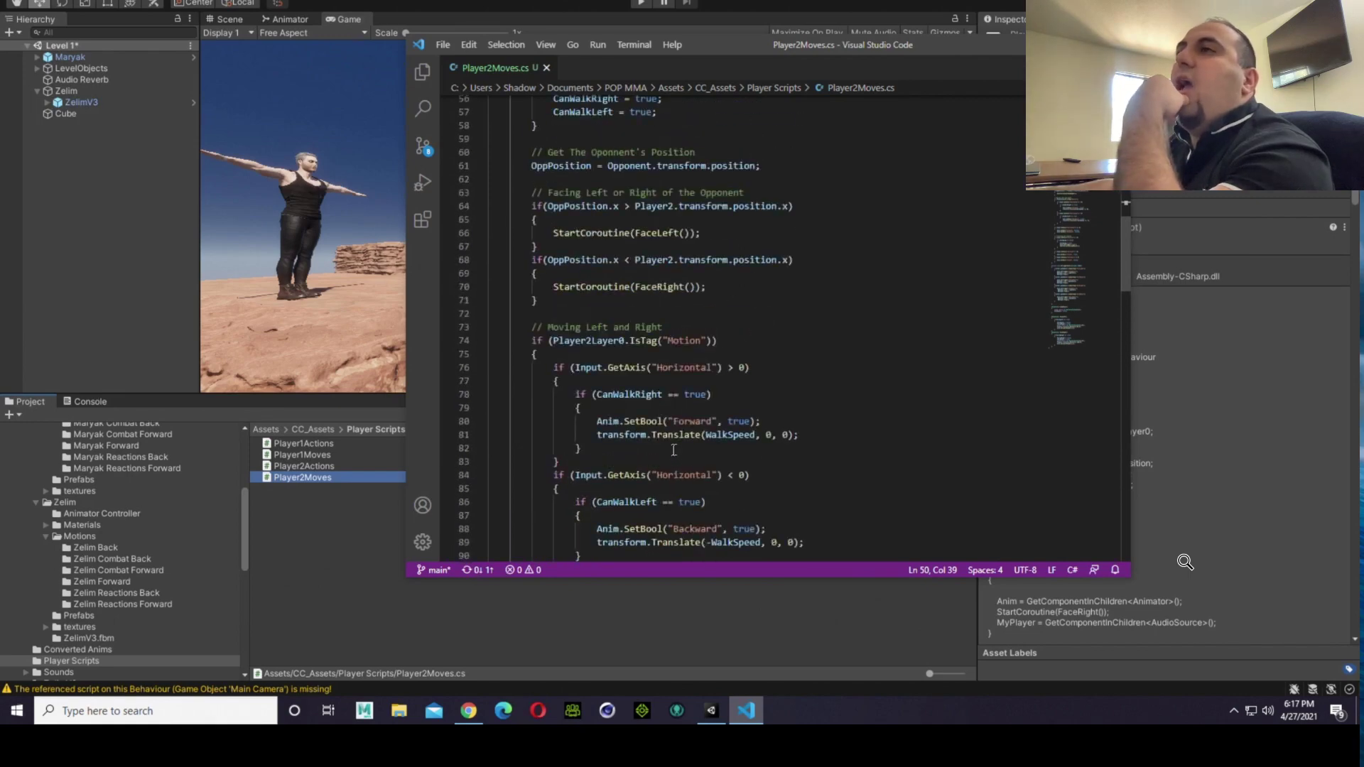
scroll(673, 450, up, 1)
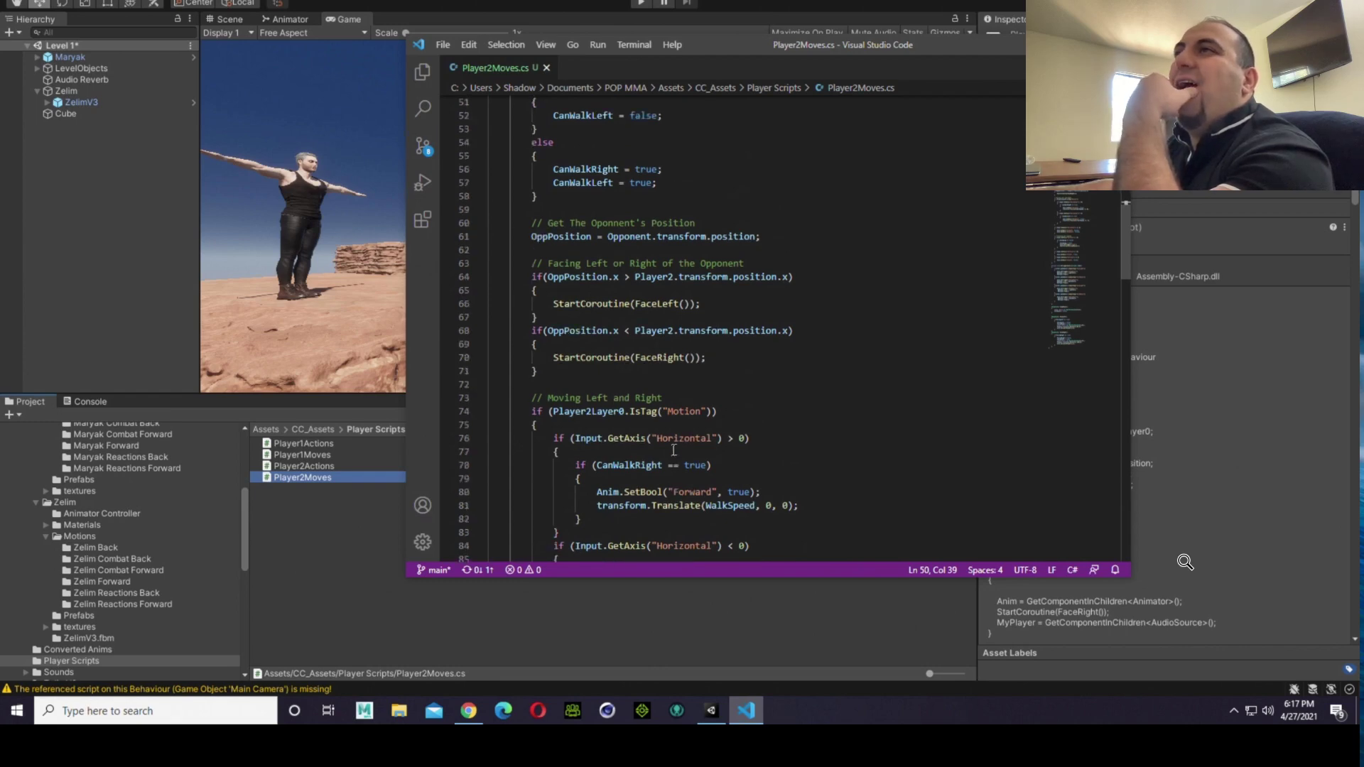
scroll(673, 450, down, 4)
scroll(673, 451, up, 3)
scroll(673, 451, up, 7)
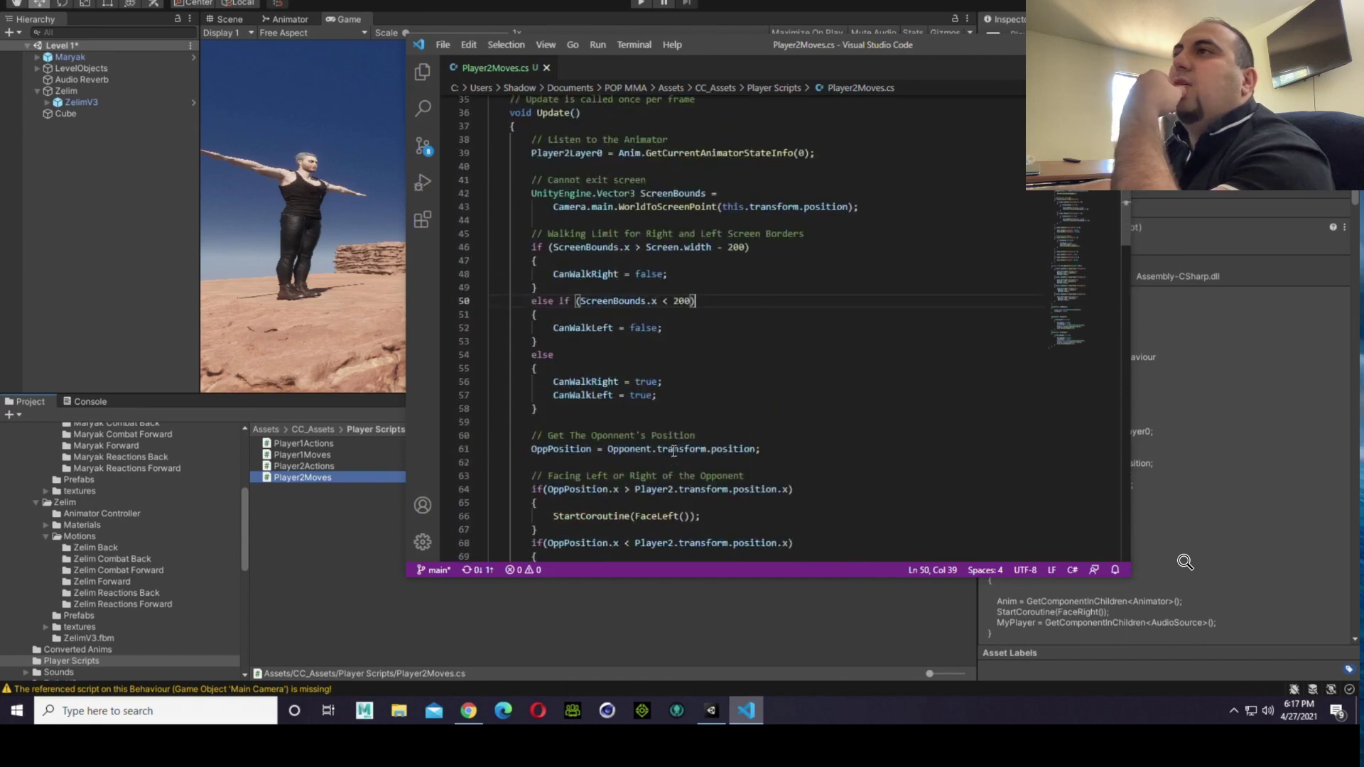
scroll(673, 451, down, 4)
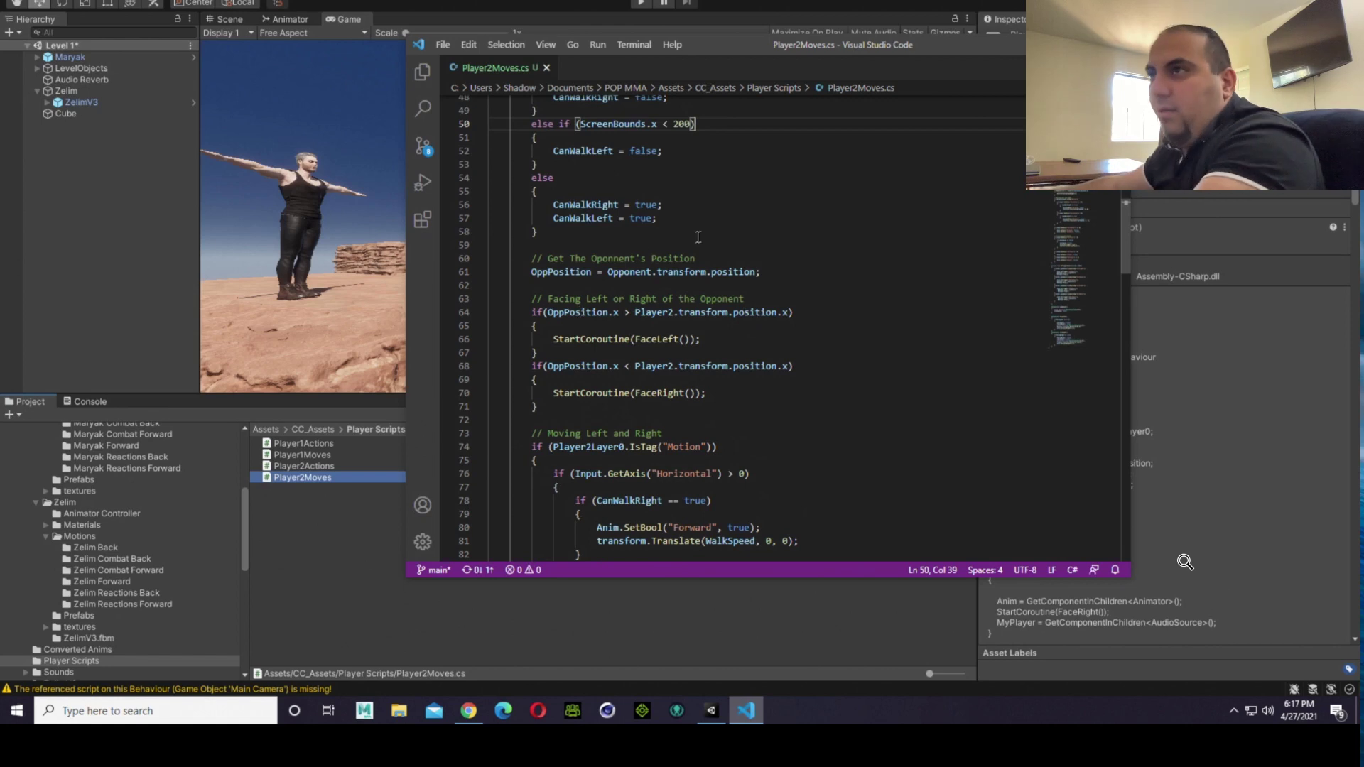
Step: Examine the comparison operators in the two OppPosition.x facing conditions on lines 64 and 68
click(630, 312)
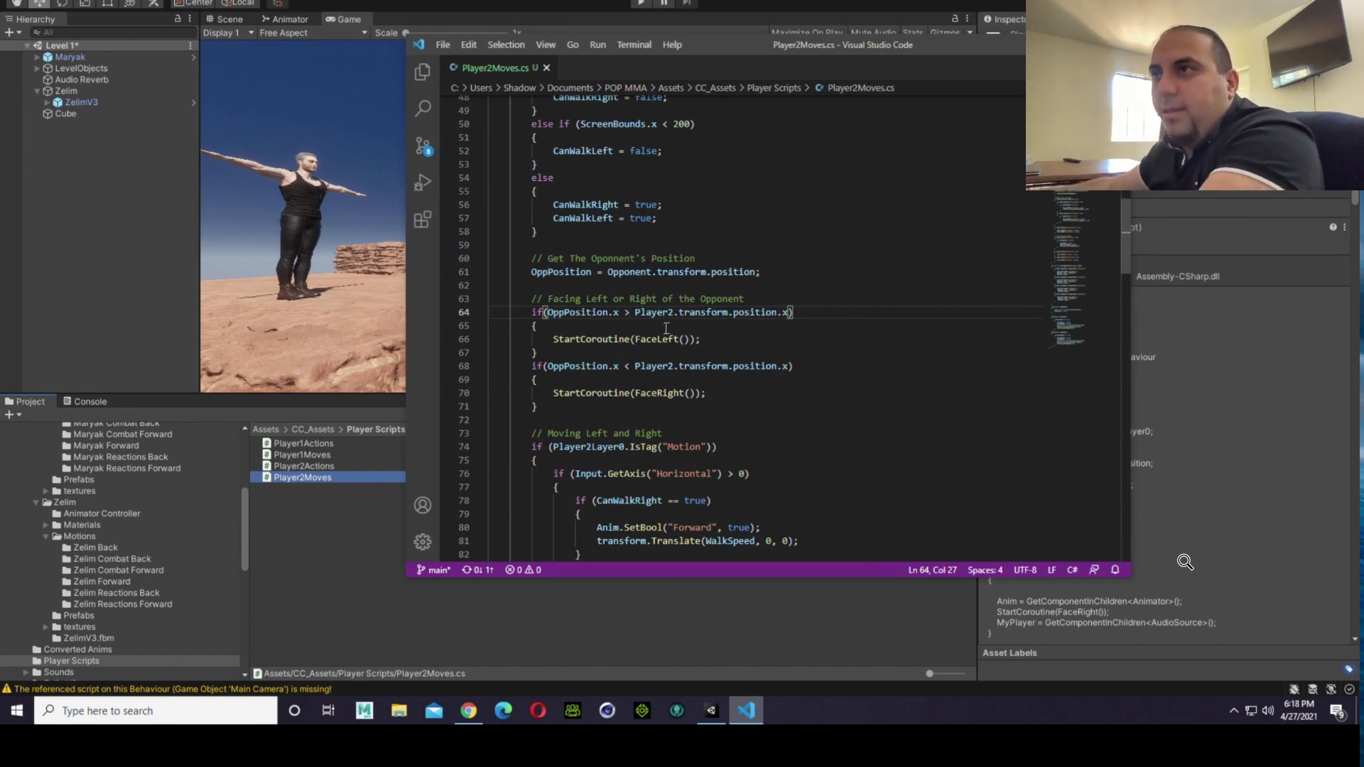
right_click(647, 366)
key(Escape)
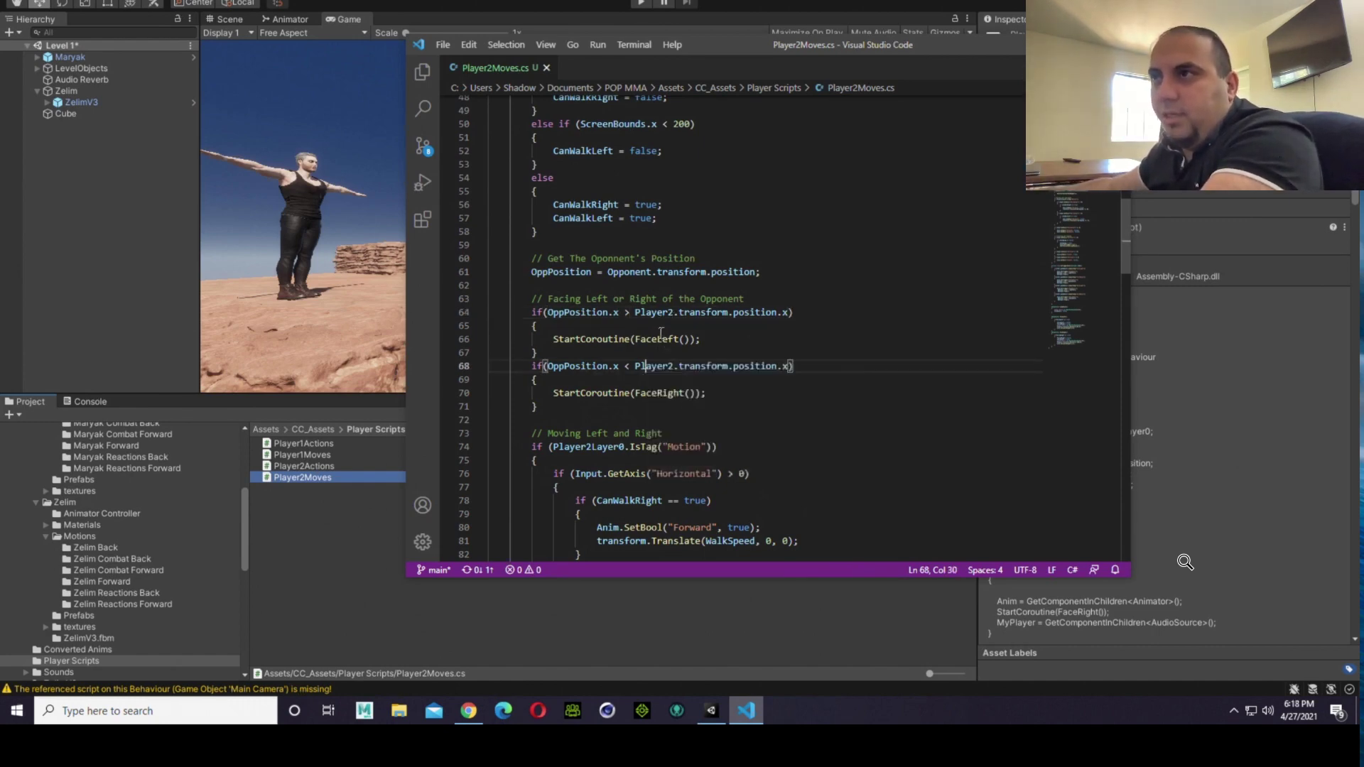
click(630, 313)
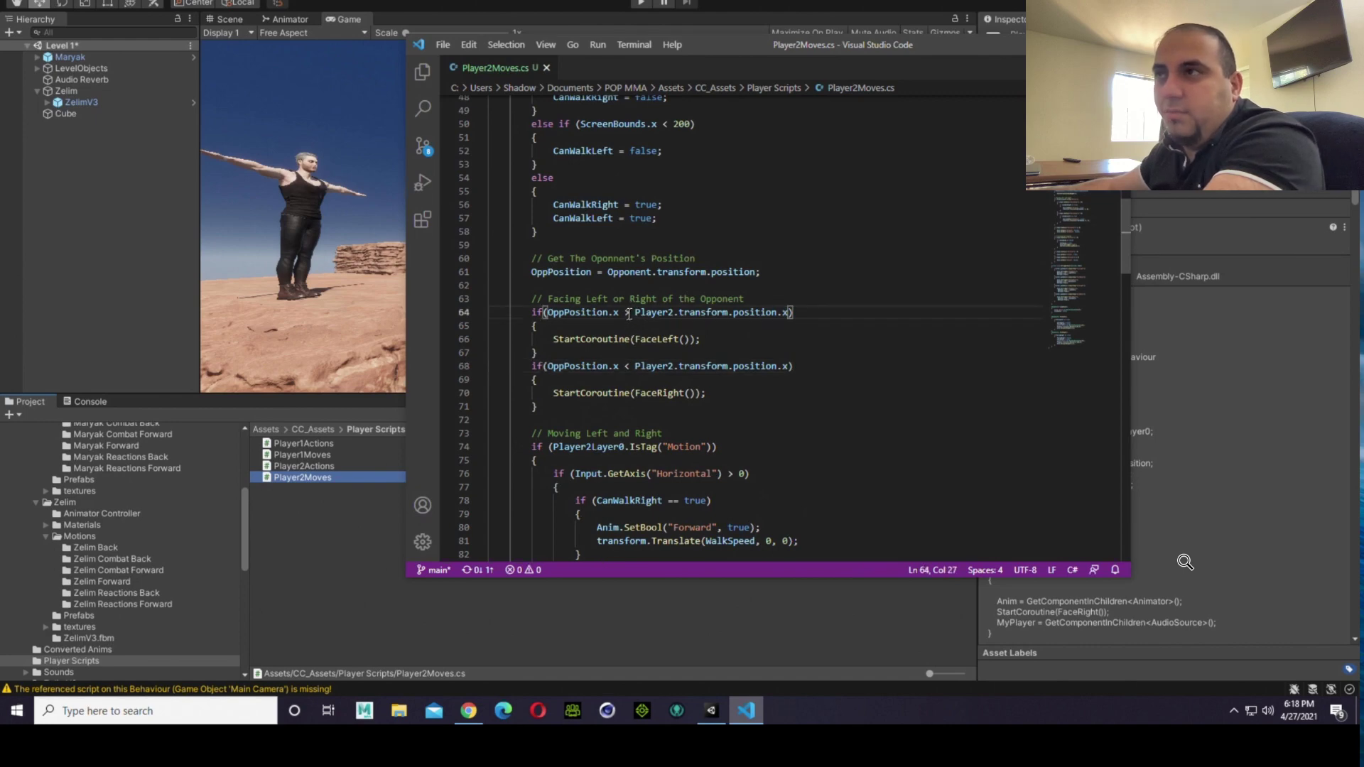
key(shift+Left)
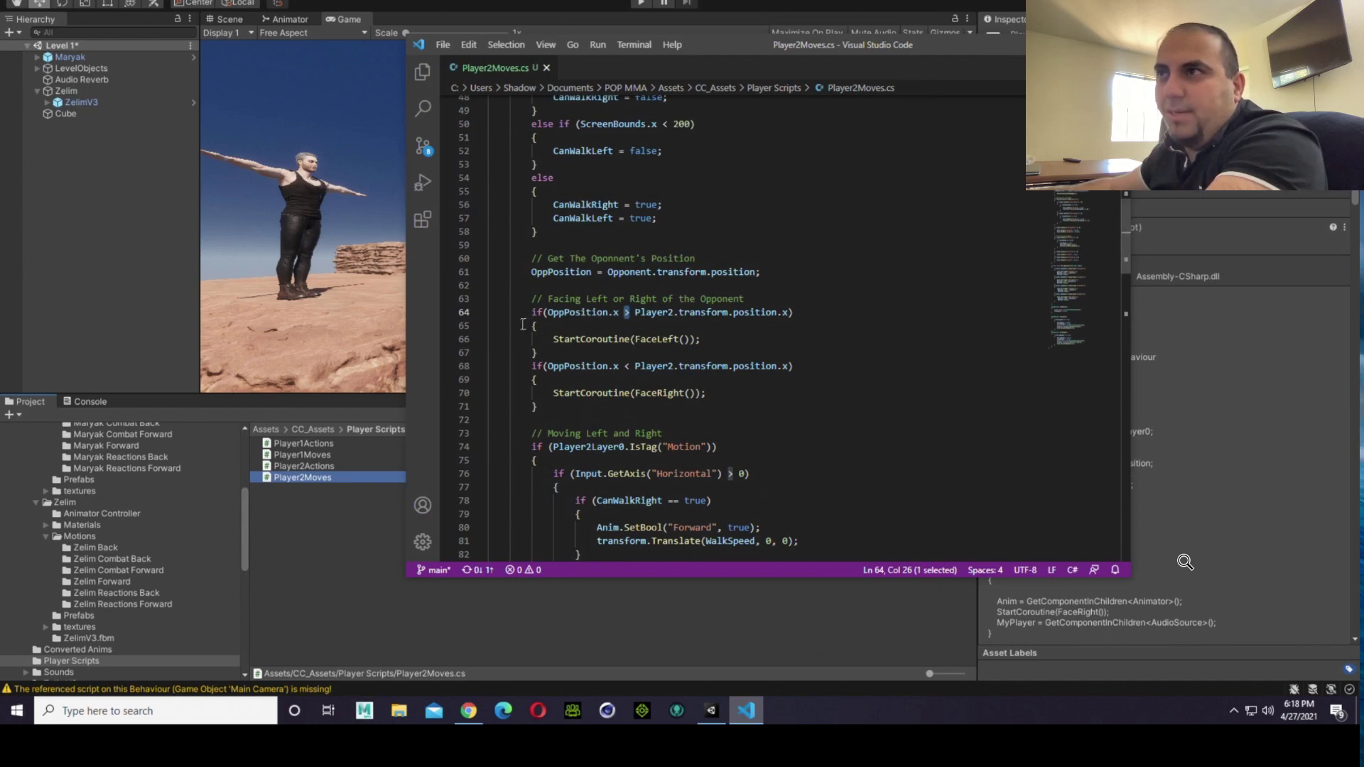
Step: Switch back to Unity, check the fighters in the Scene view, and open Zelim's animator controller
click(320, 497)
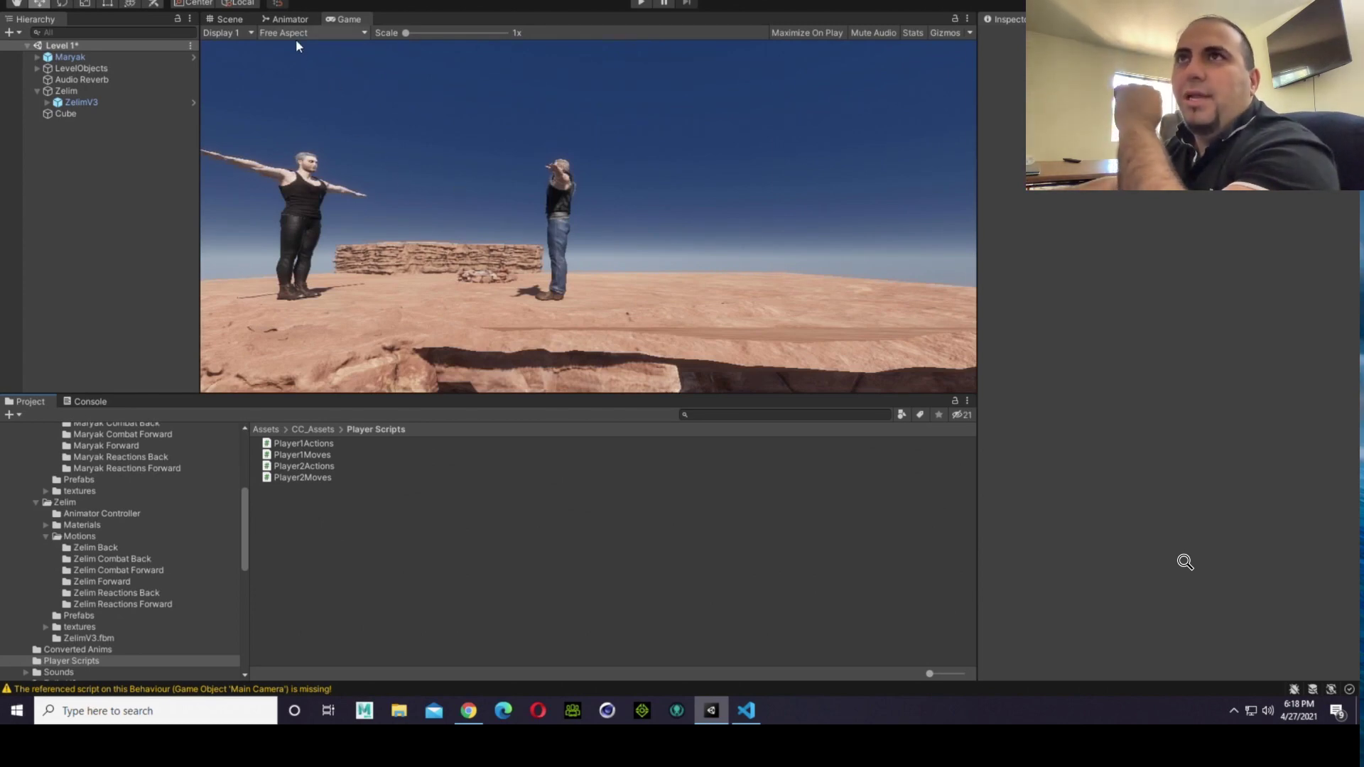
click(223, 20)
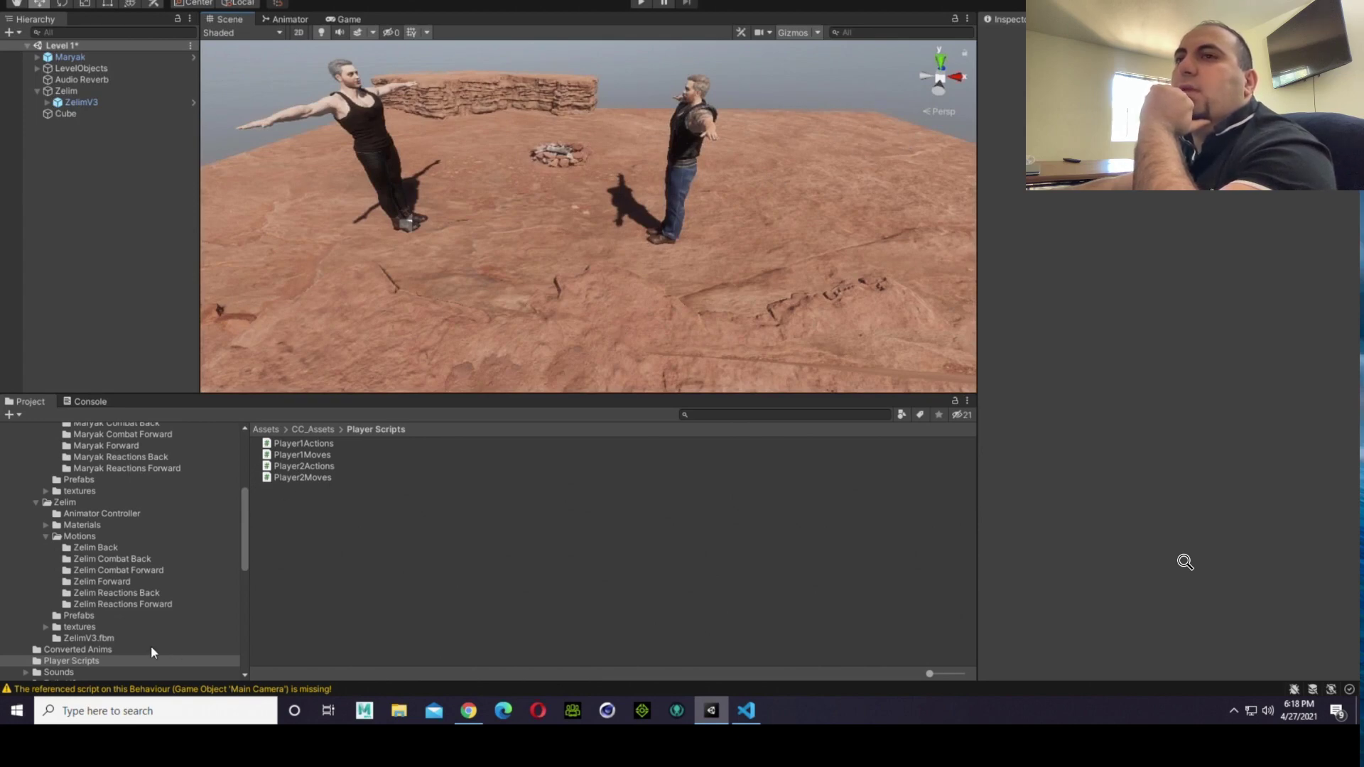
scroll(149, 640, down, 1)
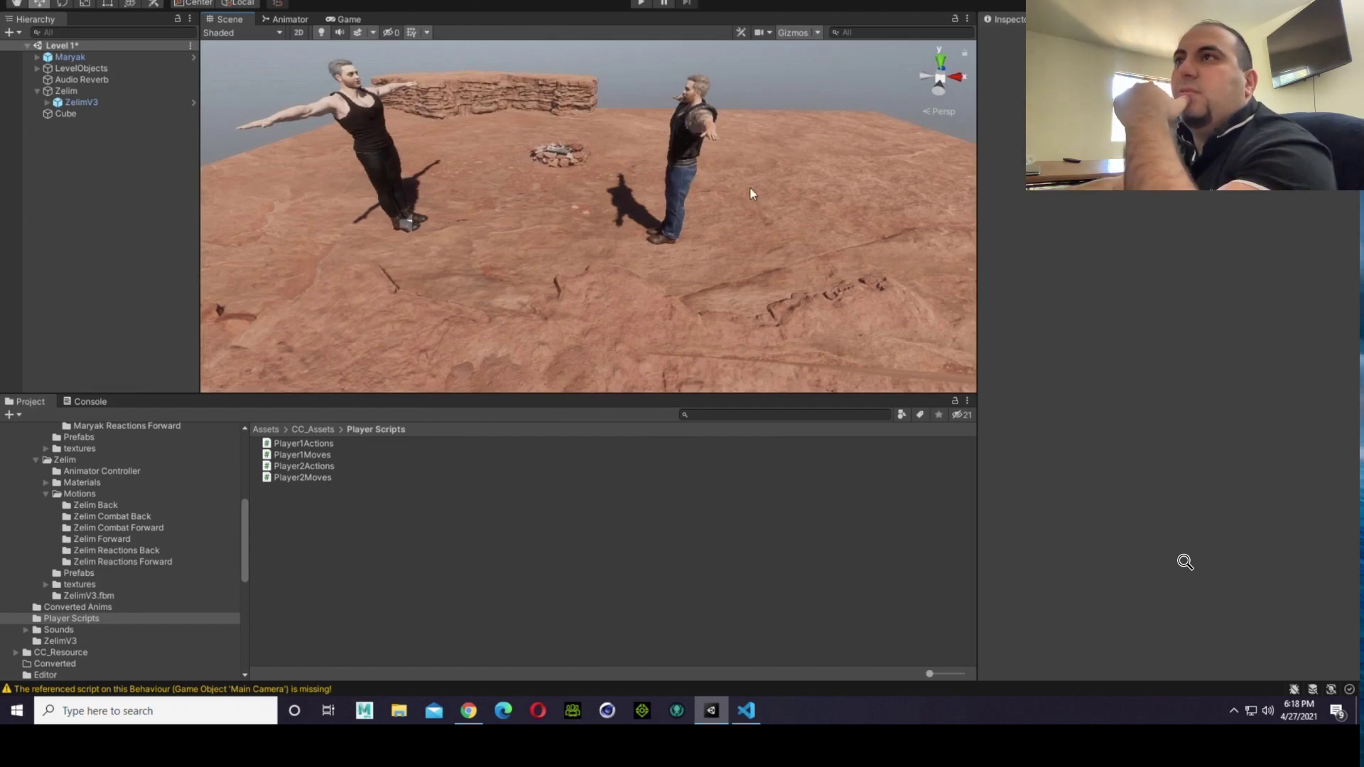
click(154, 471)
double_click(274, 443)
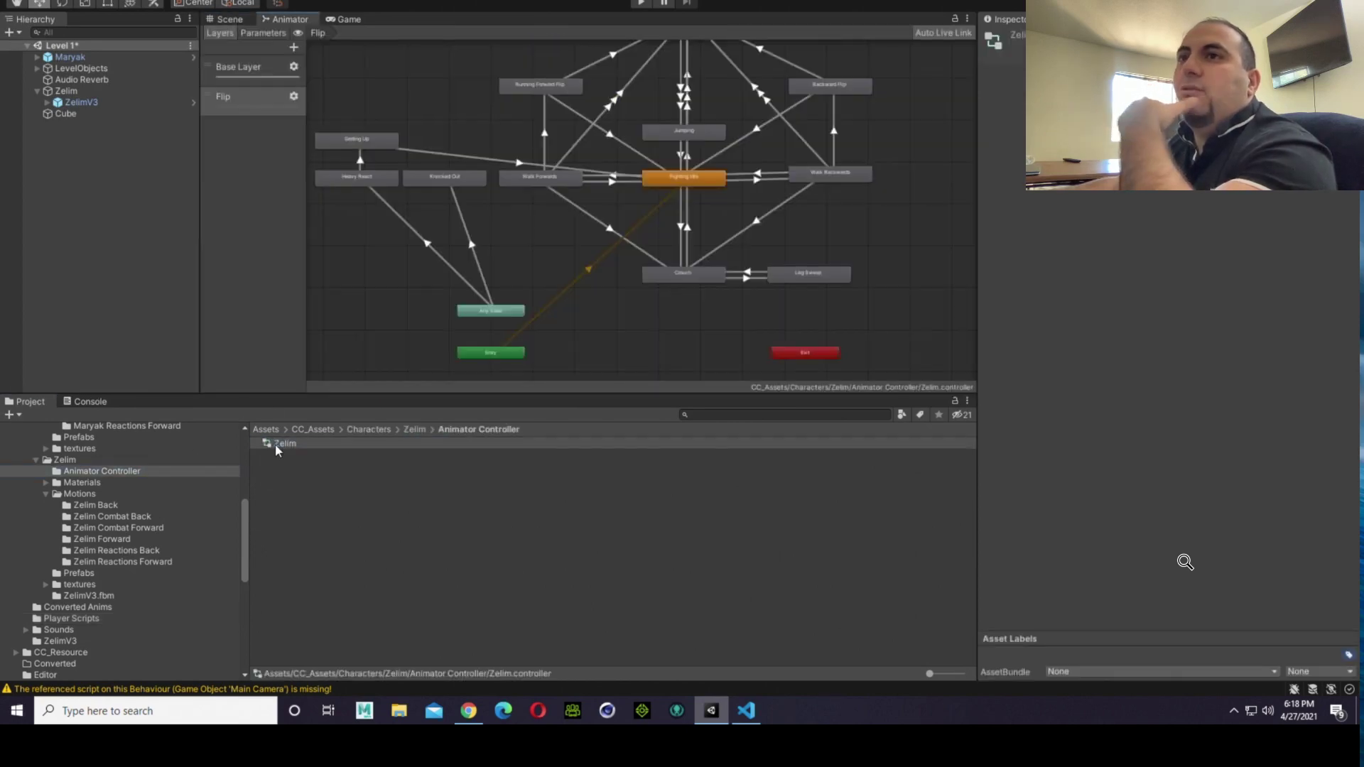
Step: Collapse the Zelim folder and open Maryak's animator controller from his Animation Controller folder
click(35, 462)
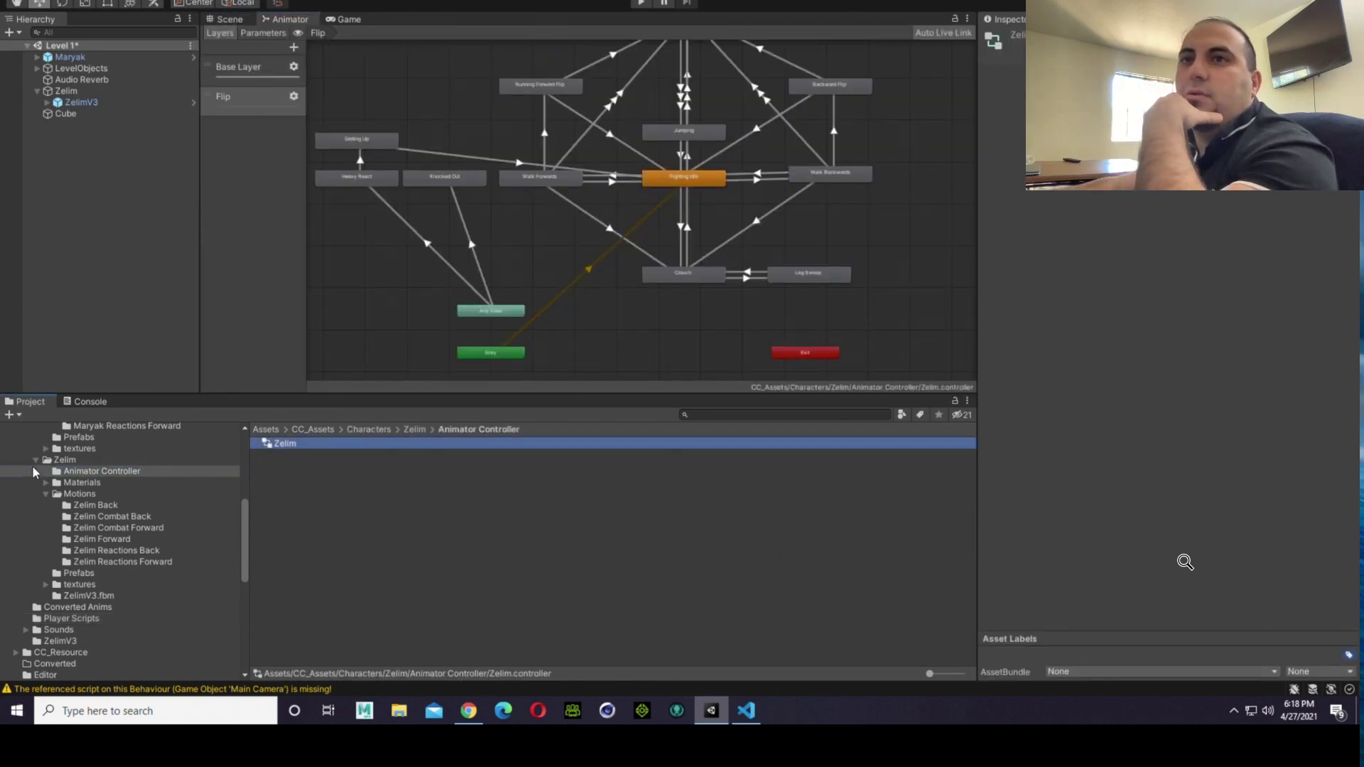
scroll(105, 469, up, 3)
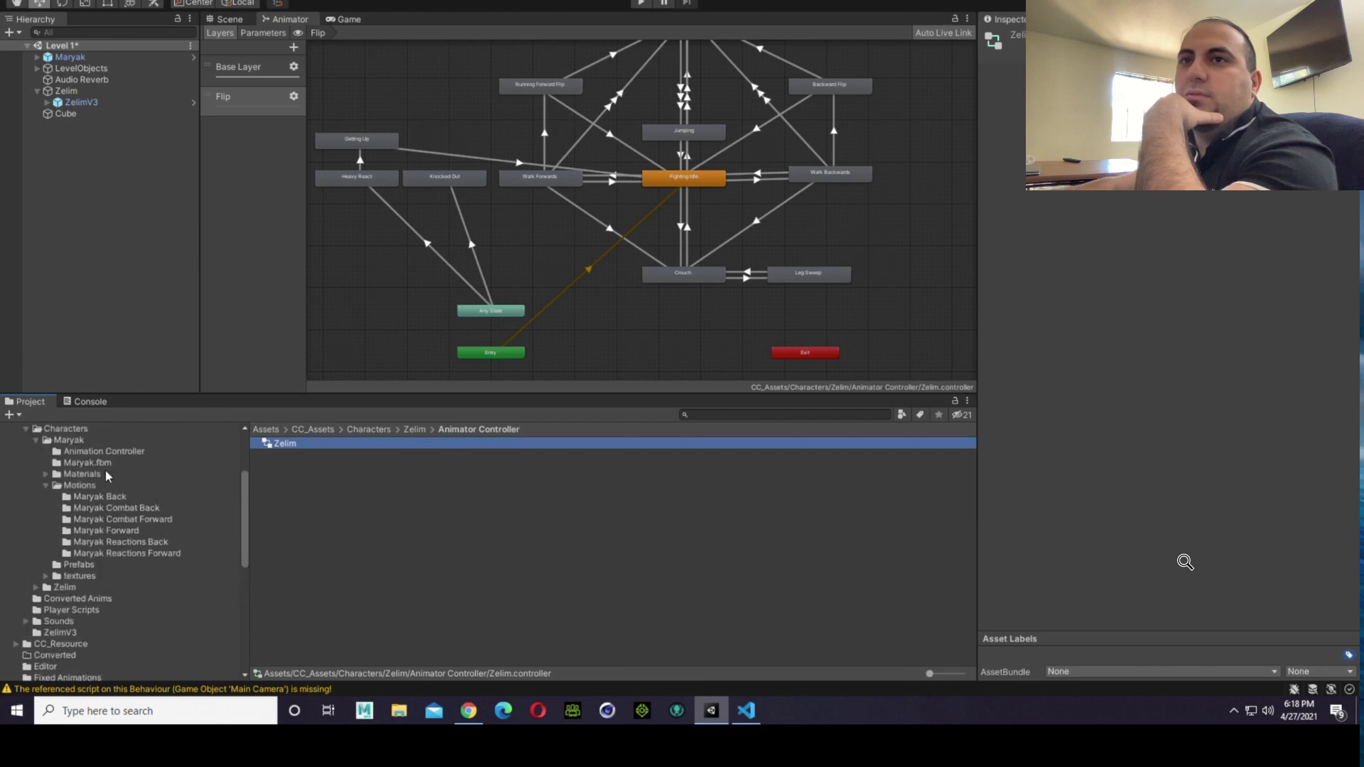
click(104, 451)
double_click(282, 444)
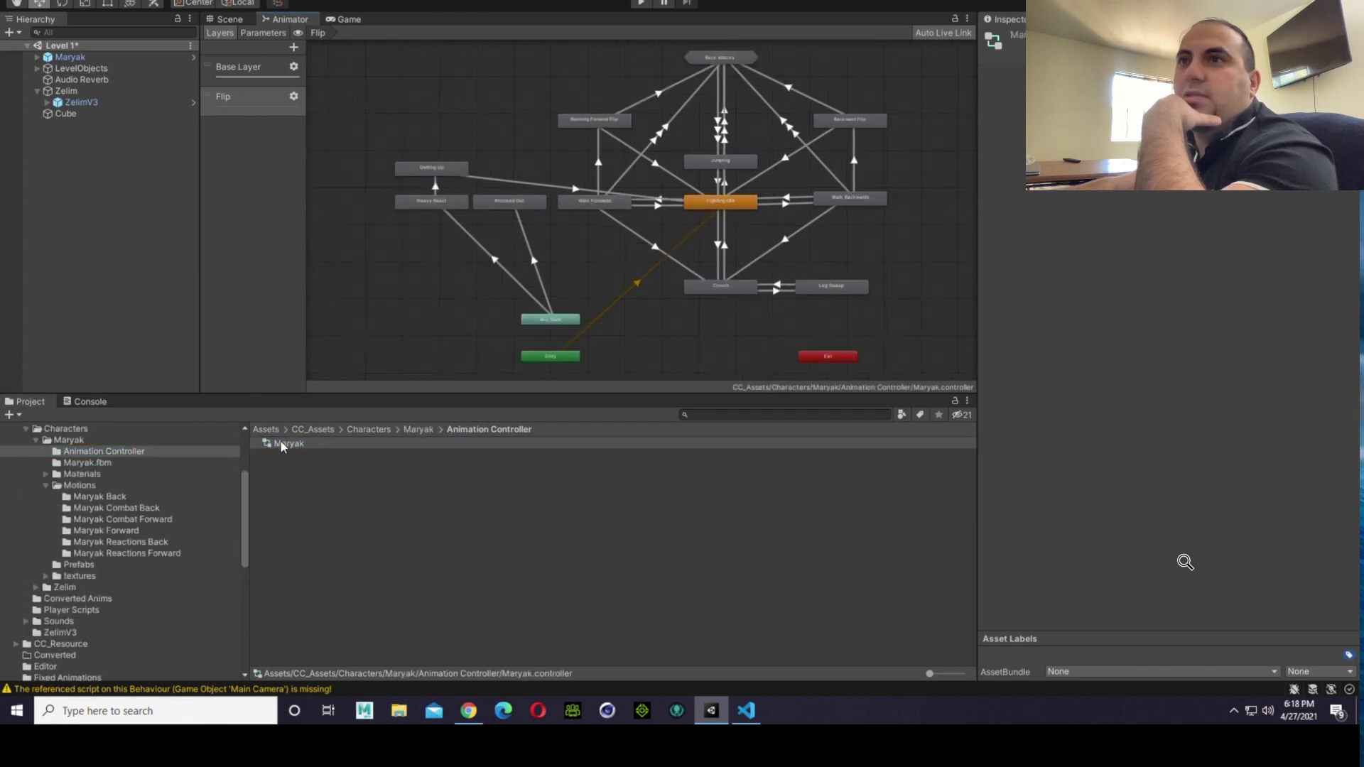
Step: Inspect the import settings of the xbot@Idle clip in the Maryak Forward folder and orbit its preview to check the stance
click(132, 499)
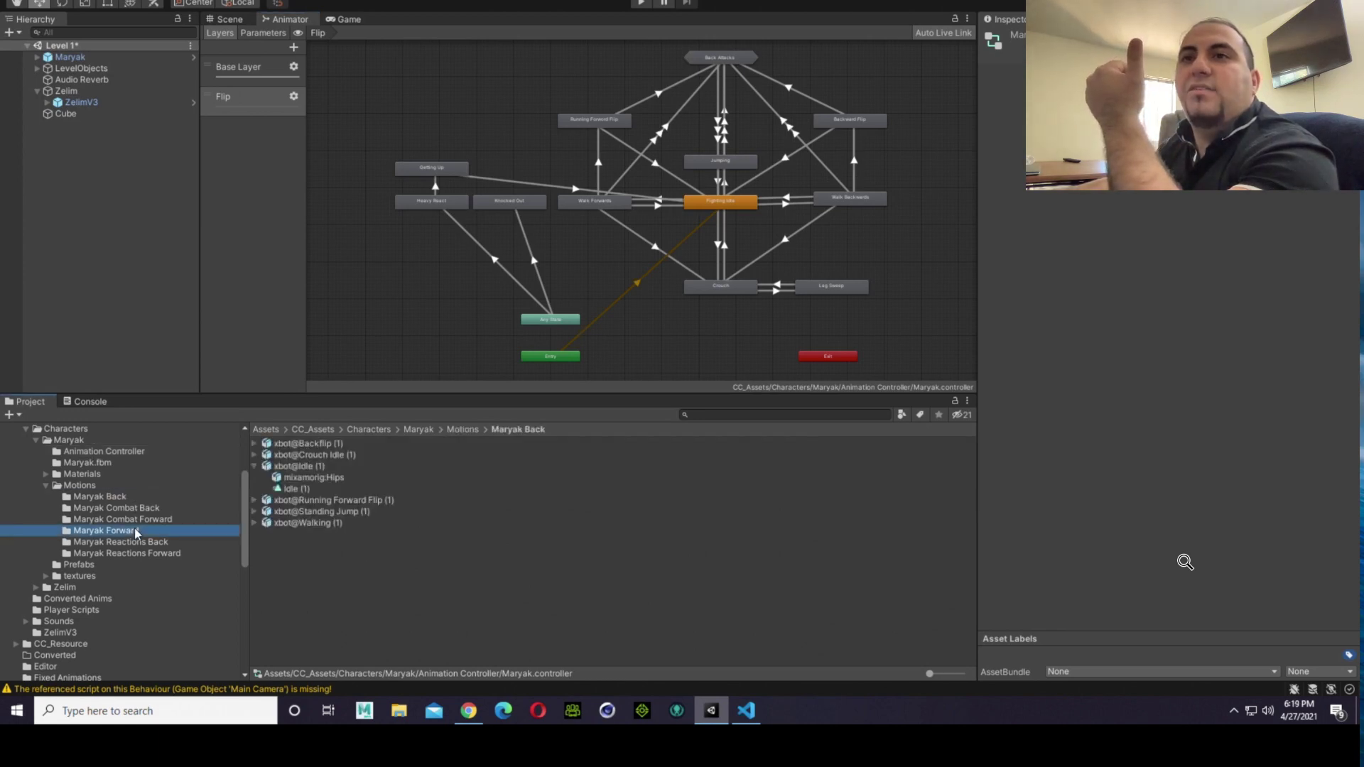
click(305, 469)
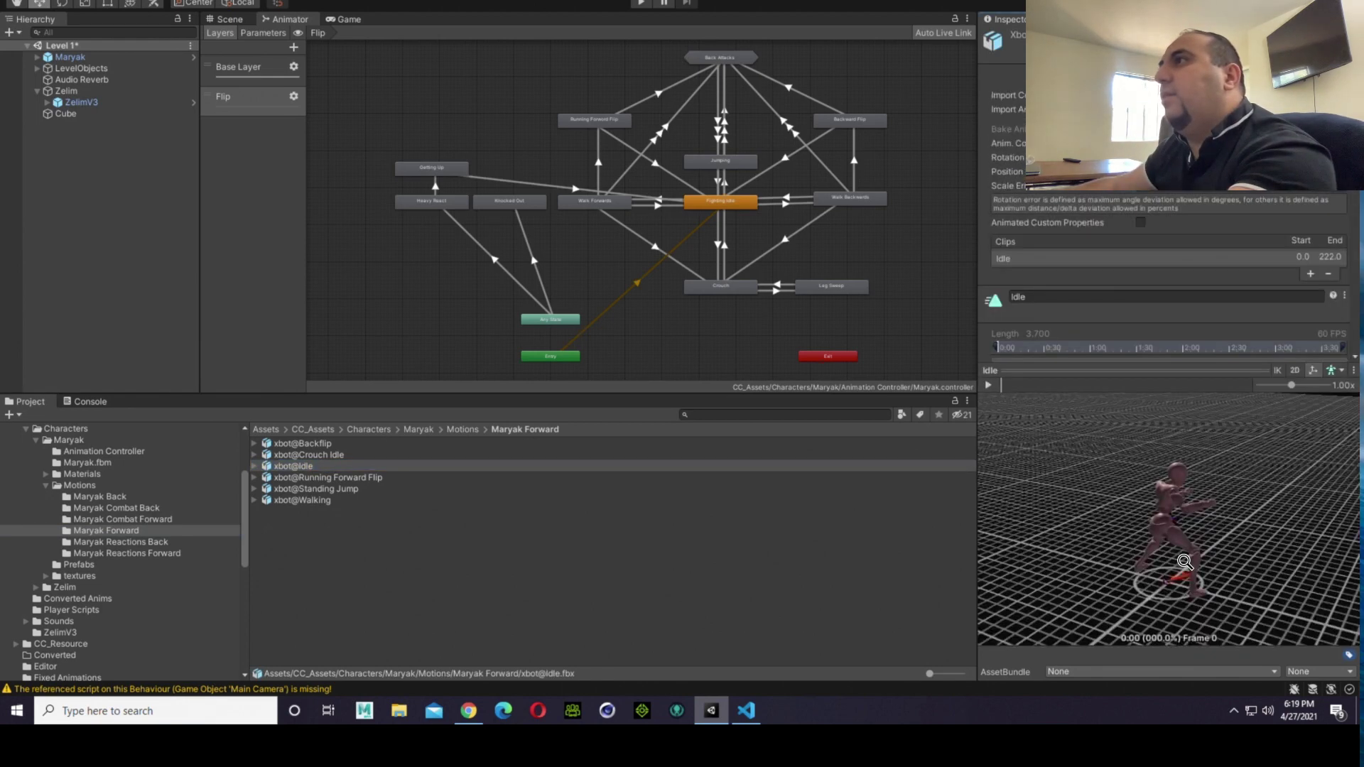
scroll(1144, 209, down, 8)
scroll(1162, 211, down, 4)
scroll(1163, 214, up, 3)
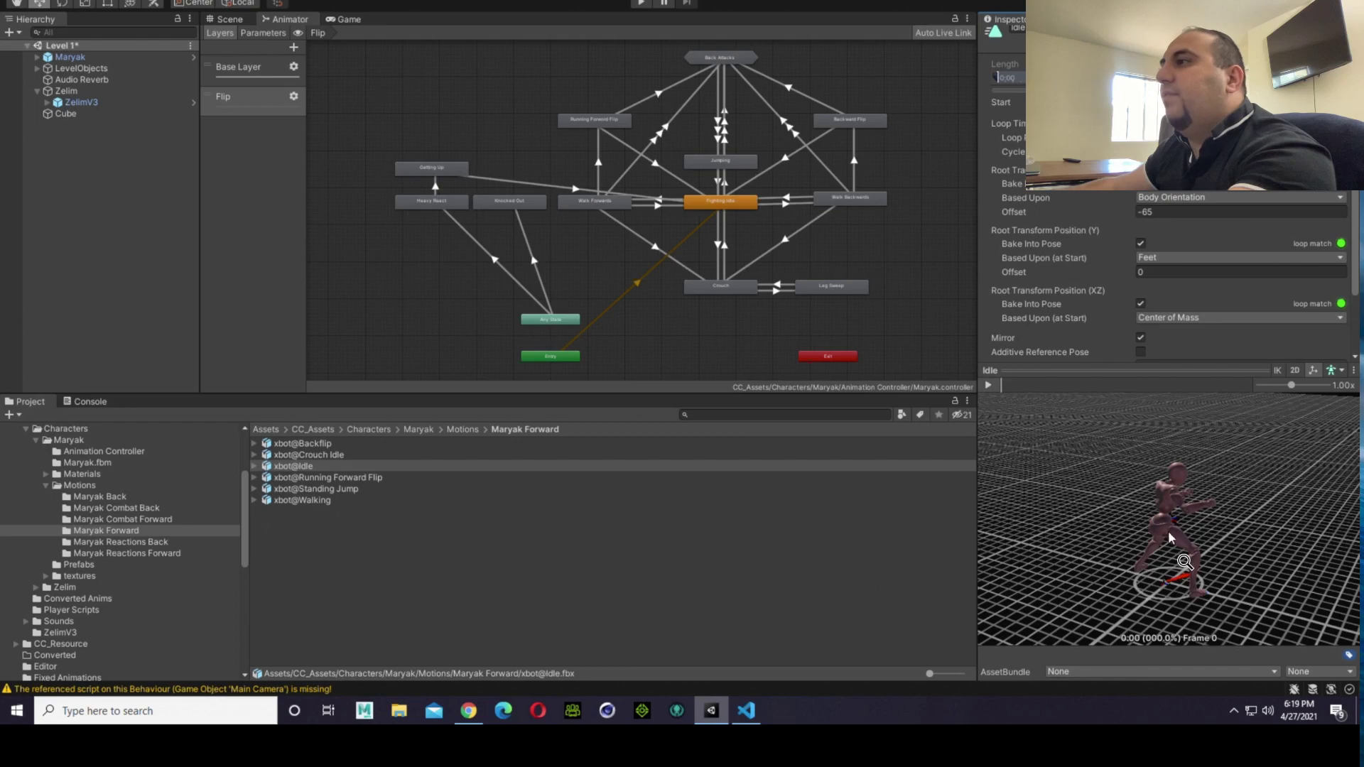
alt+drag(1169, 533, 851, 511)
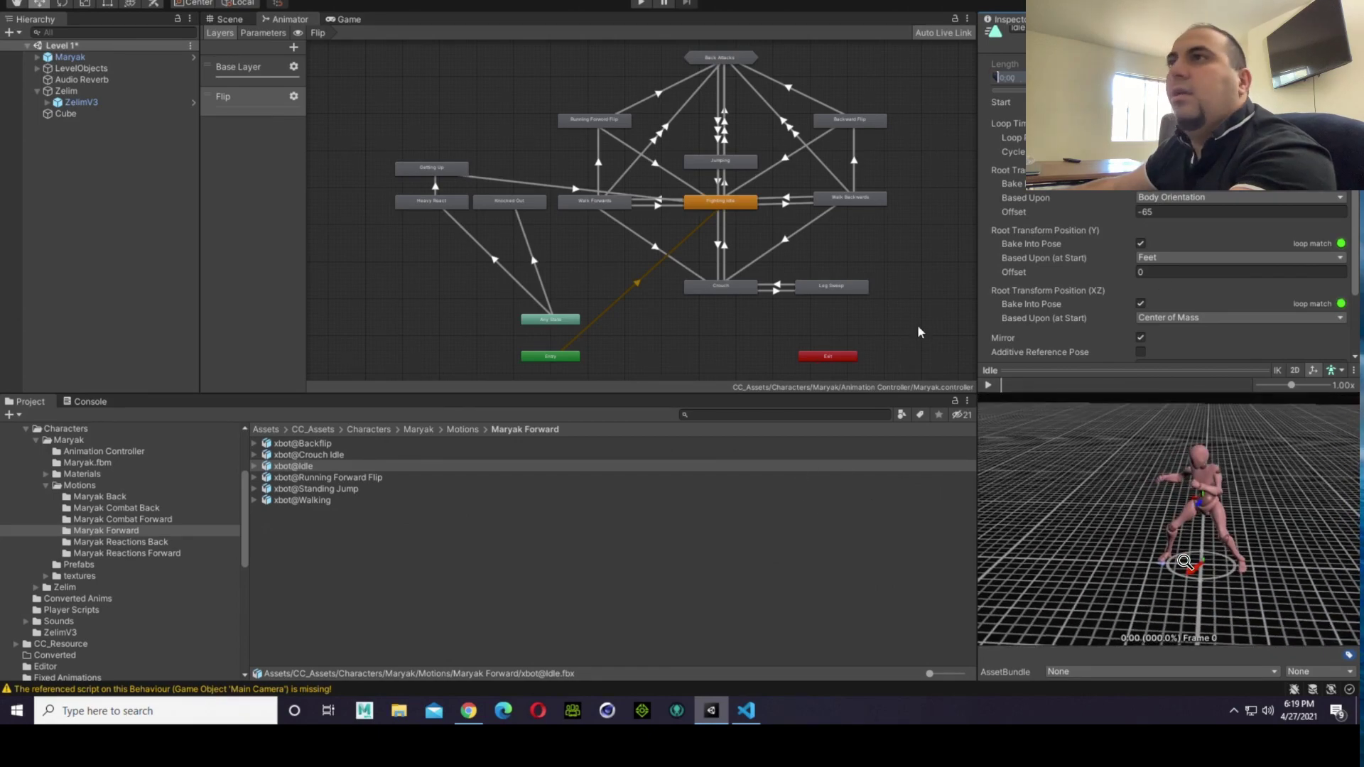
Step: Assign the Idle clip from the Maryak Forward folder as the motion of the Base Layer's Fighting Idle state
click(699, 206)
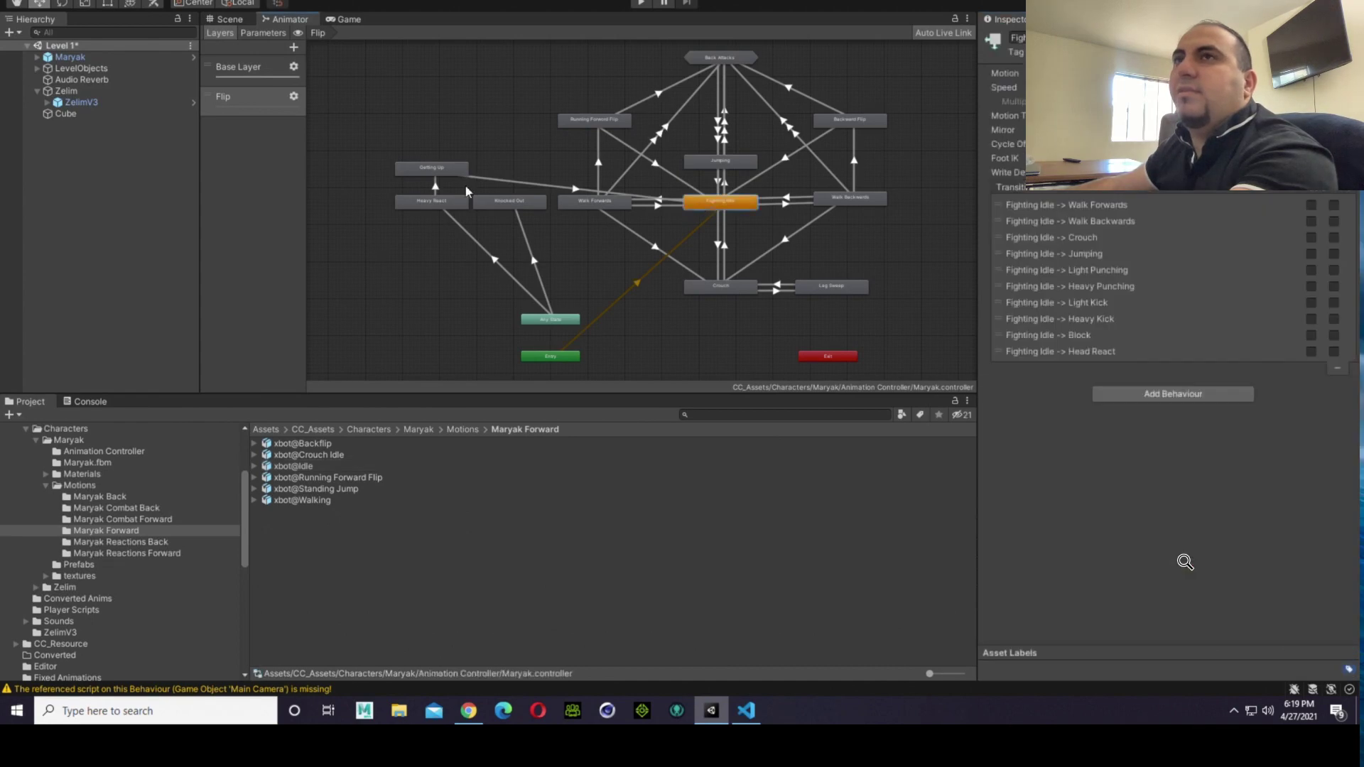
click(242, 71)
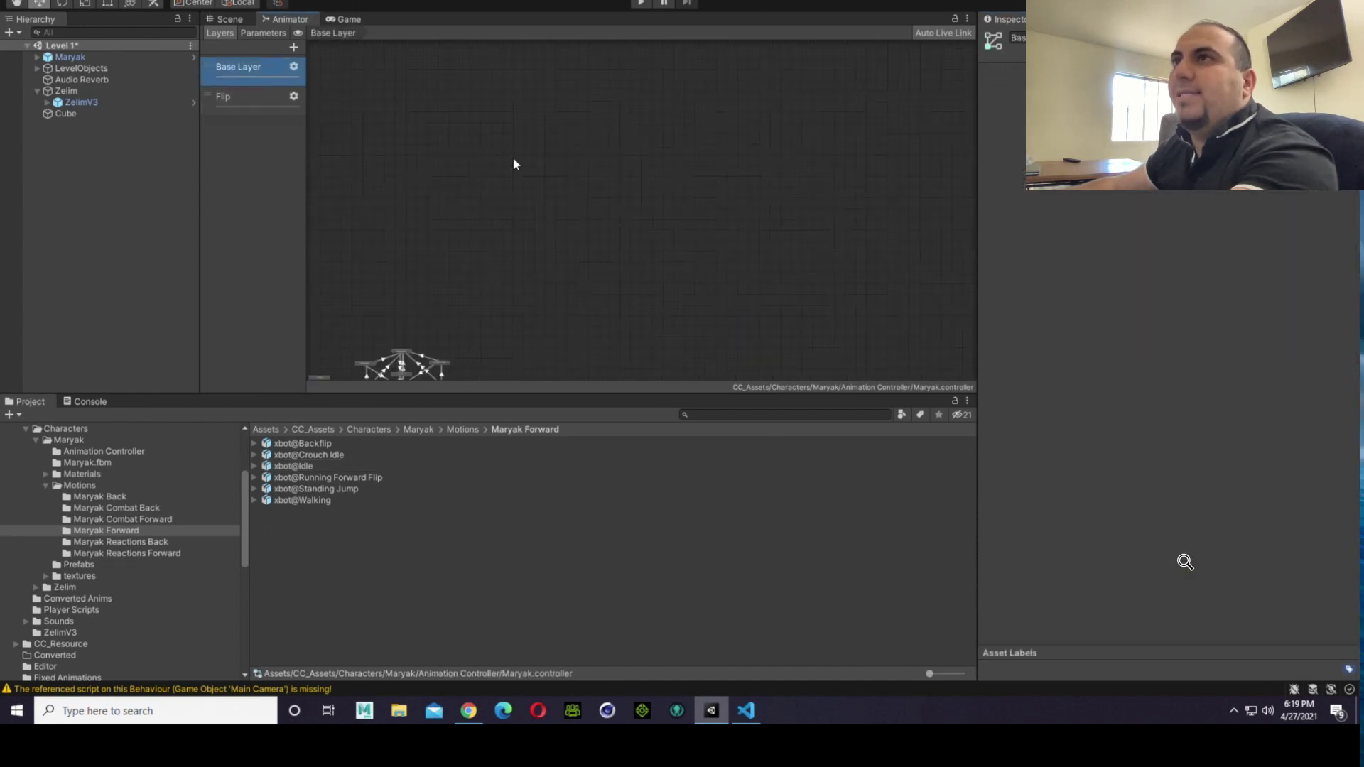
scroll(441, 334, up, 5)
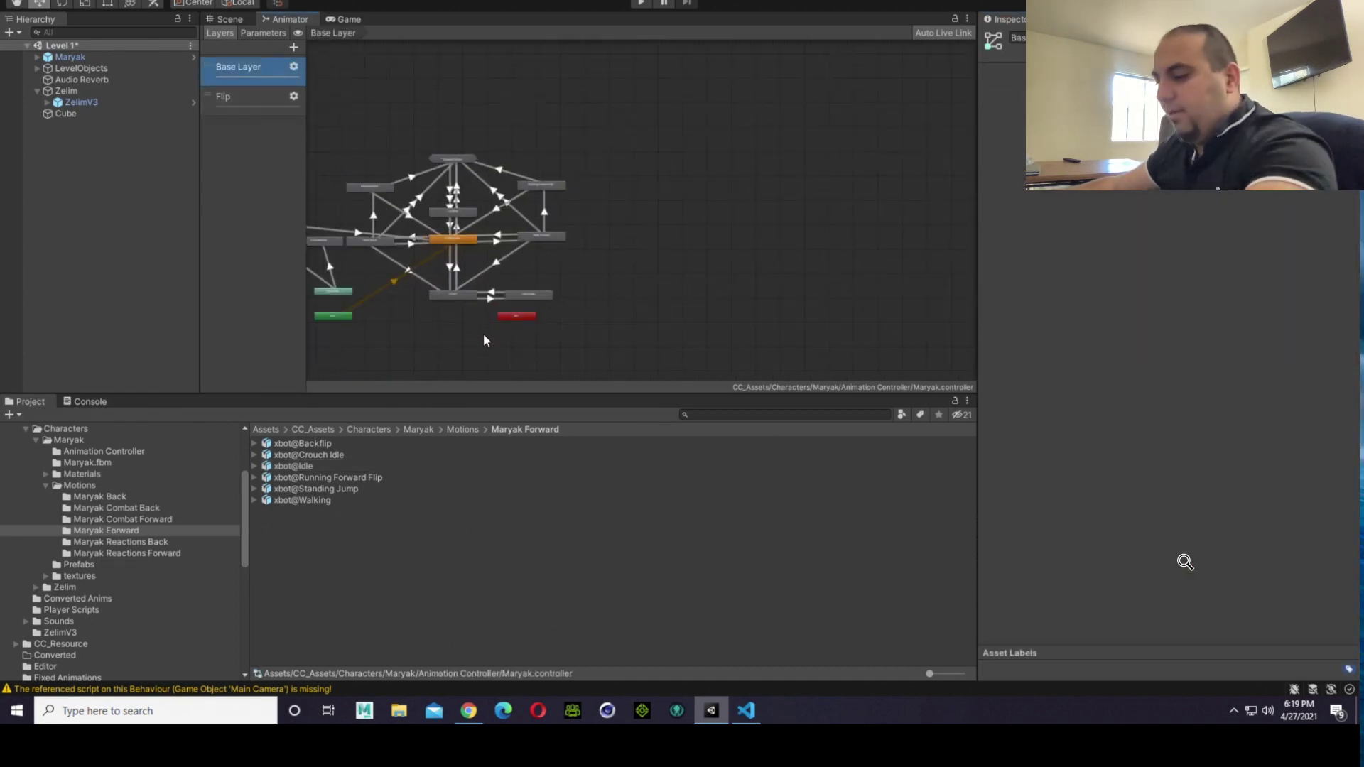
middle_drag(441, 348, 621, 343)
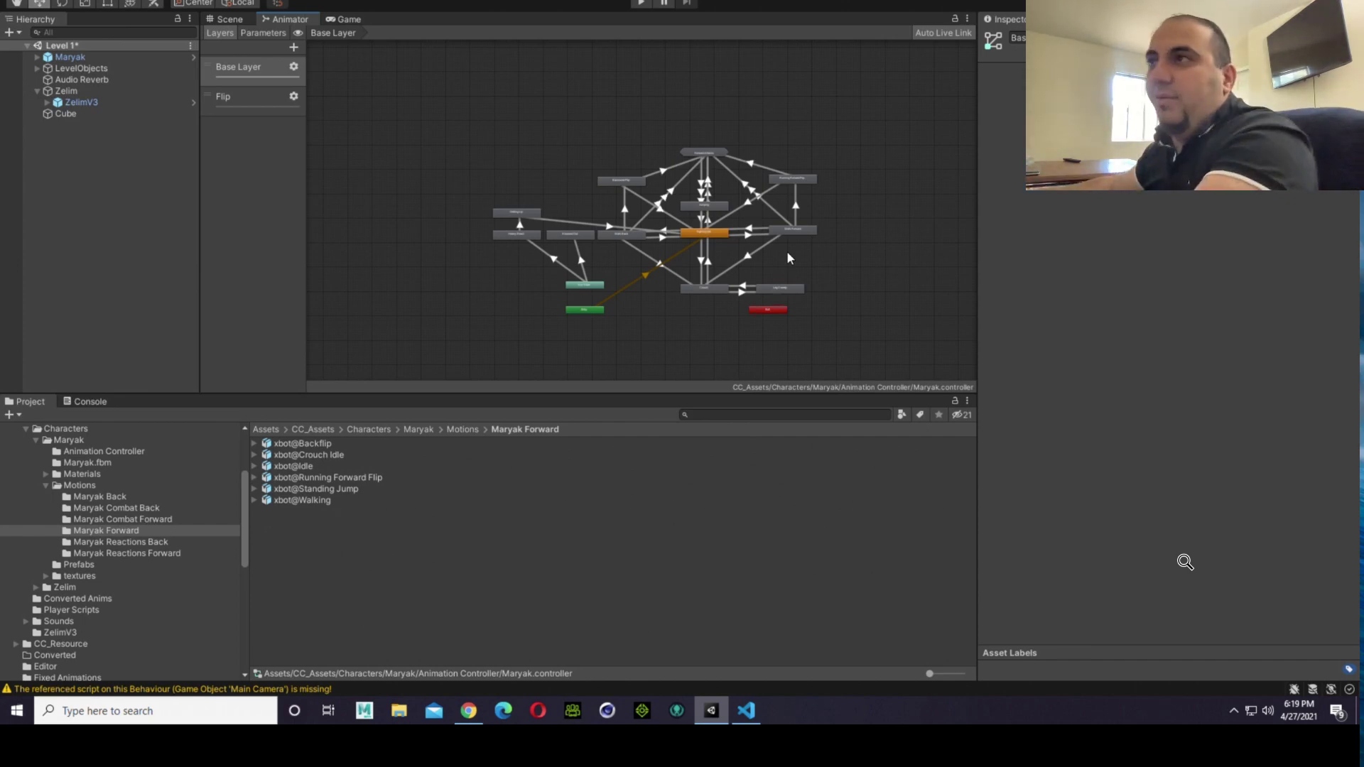
scroll(722, 258, up, 2)
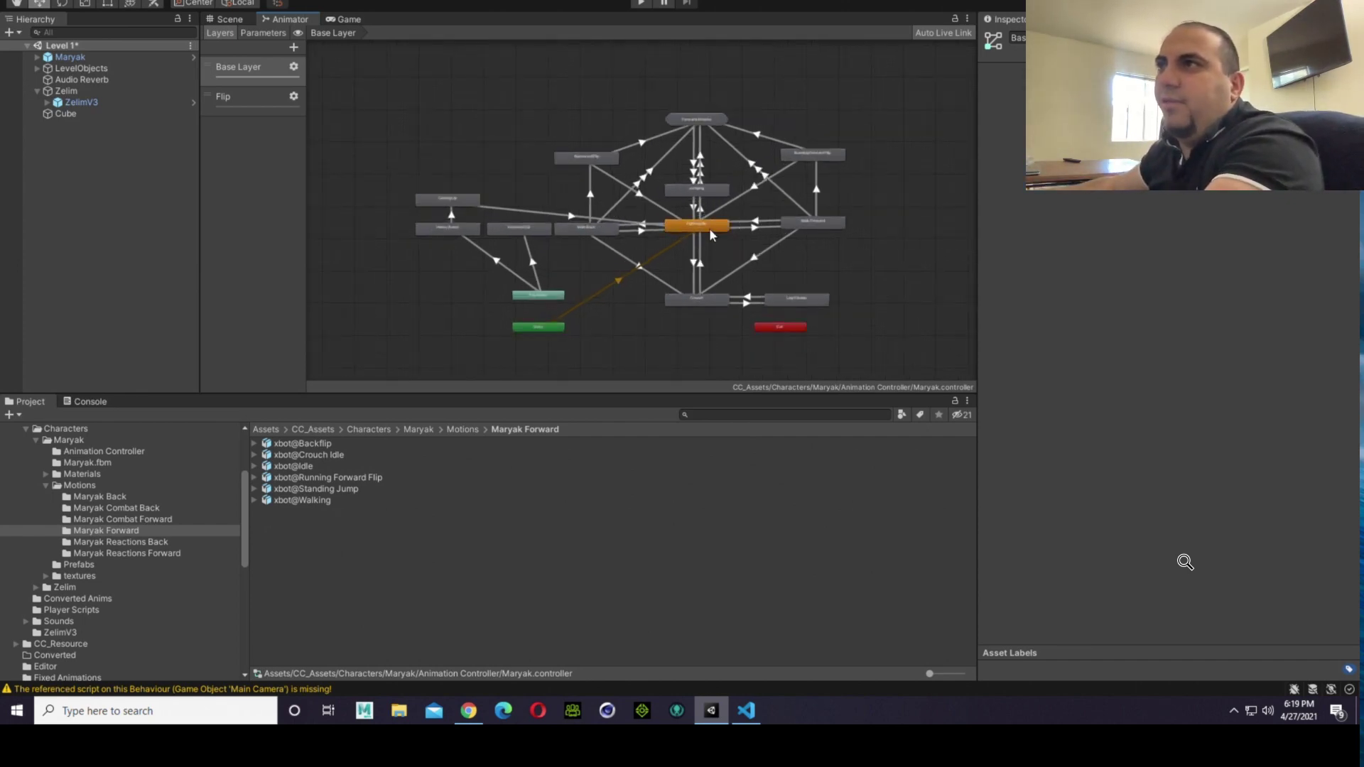
click(711, 227)
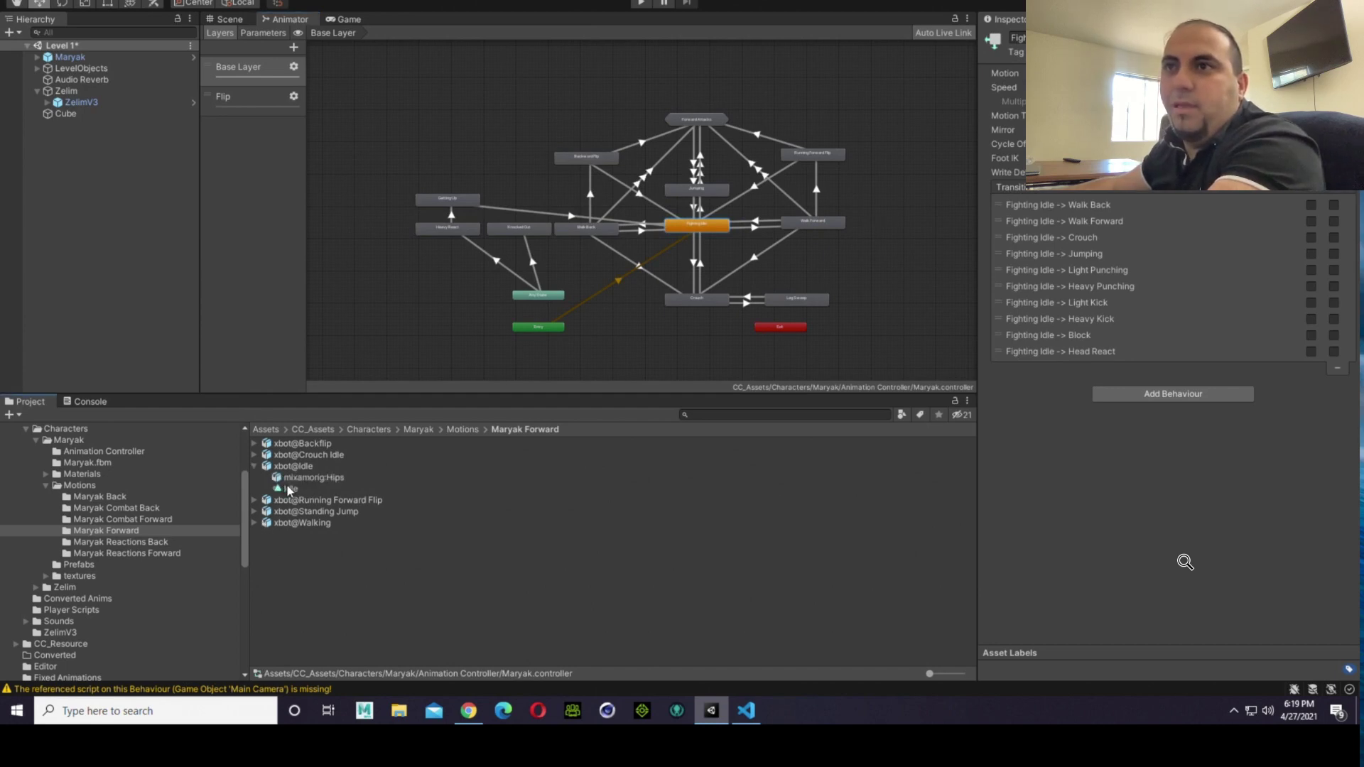
drag(288, 487, 1137, 74)
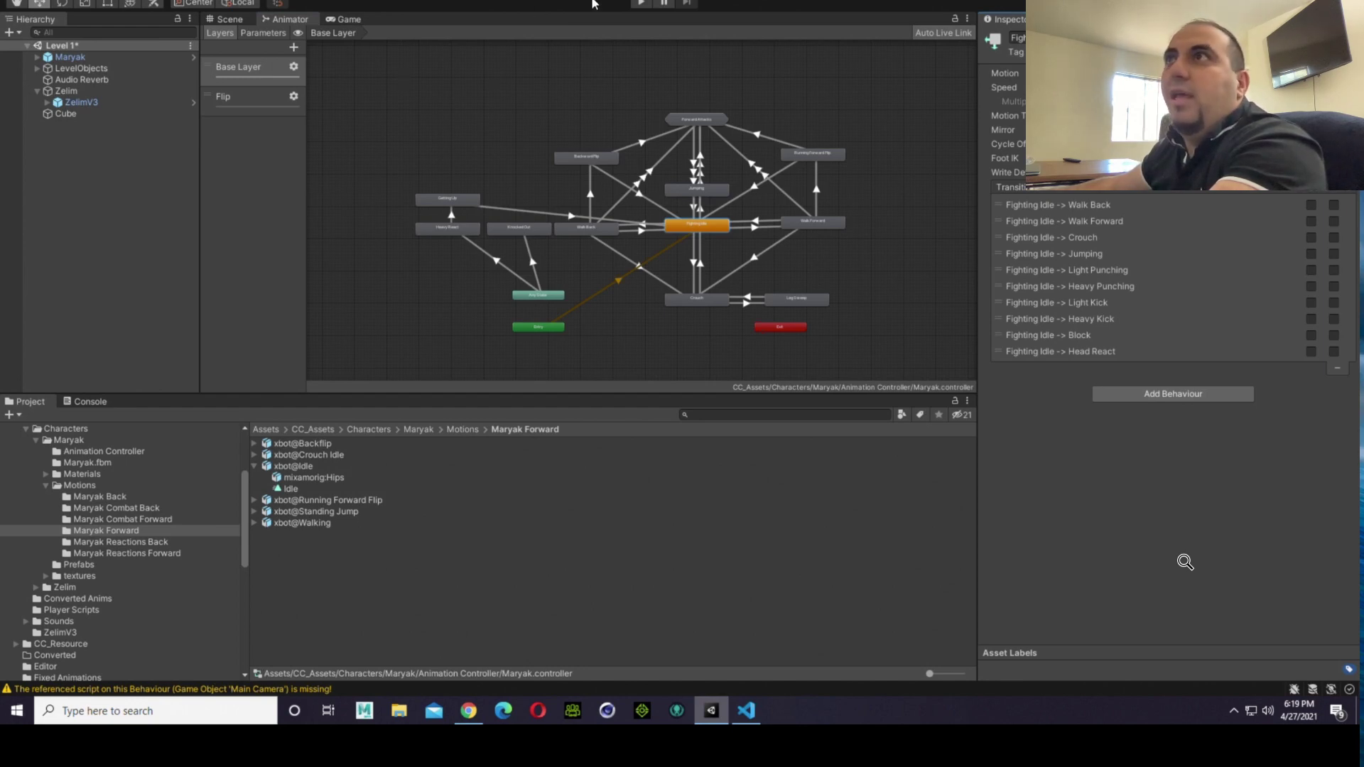
Step: Run the game and examine both fighters' idle stances up close from several angles in the Scene view
click(636, 4)
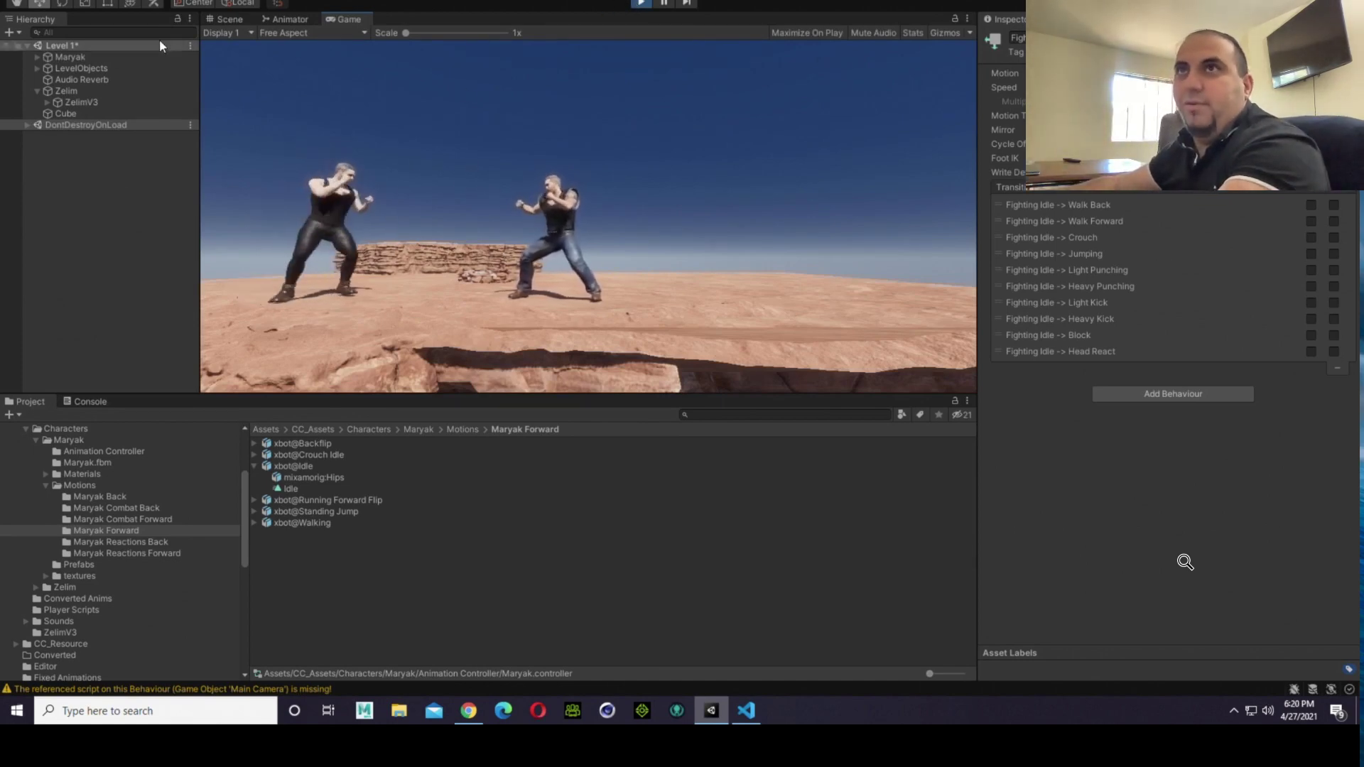
click(226, 20)
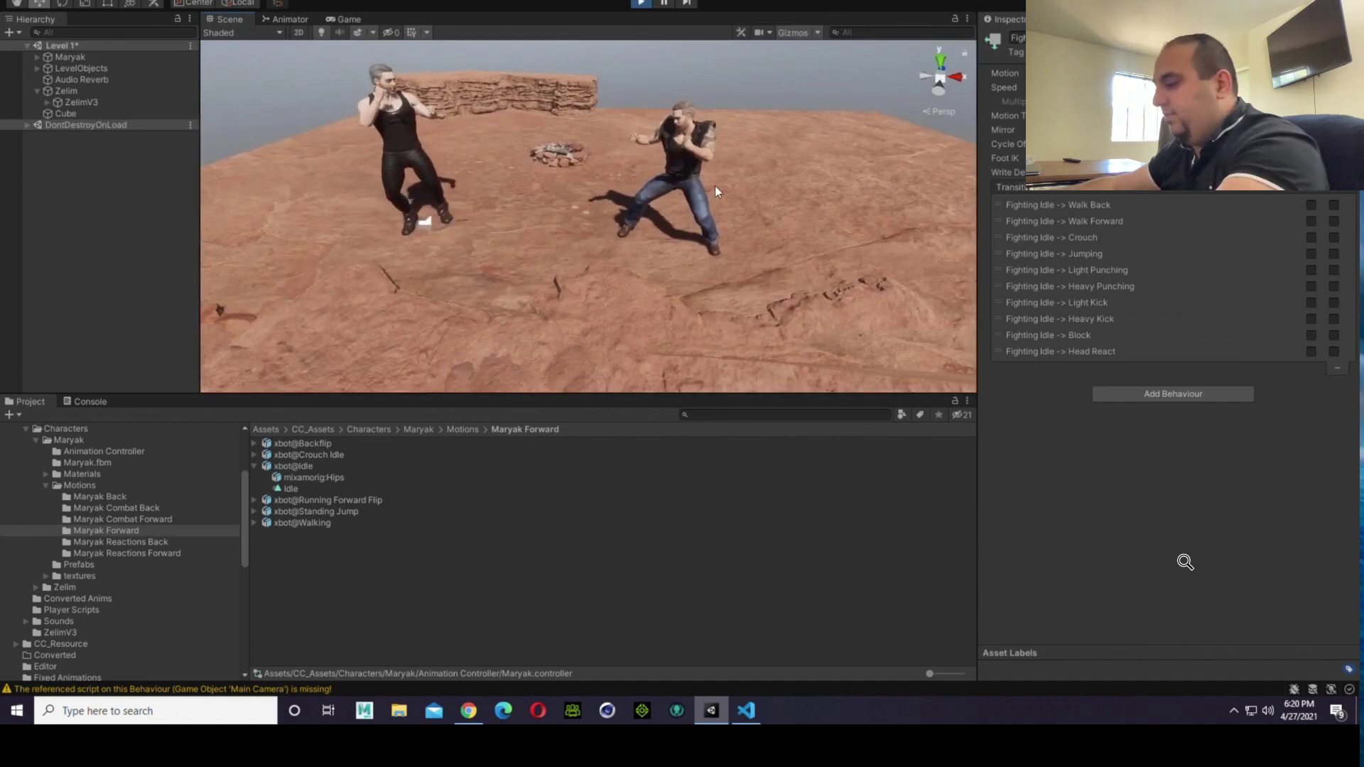
mouse_move(726, 207)
alt+mouse_down()
mouse_move(701, 259)
mouse_move(734, 245)
mouse_move(742, 206)
alt+mouse_up()
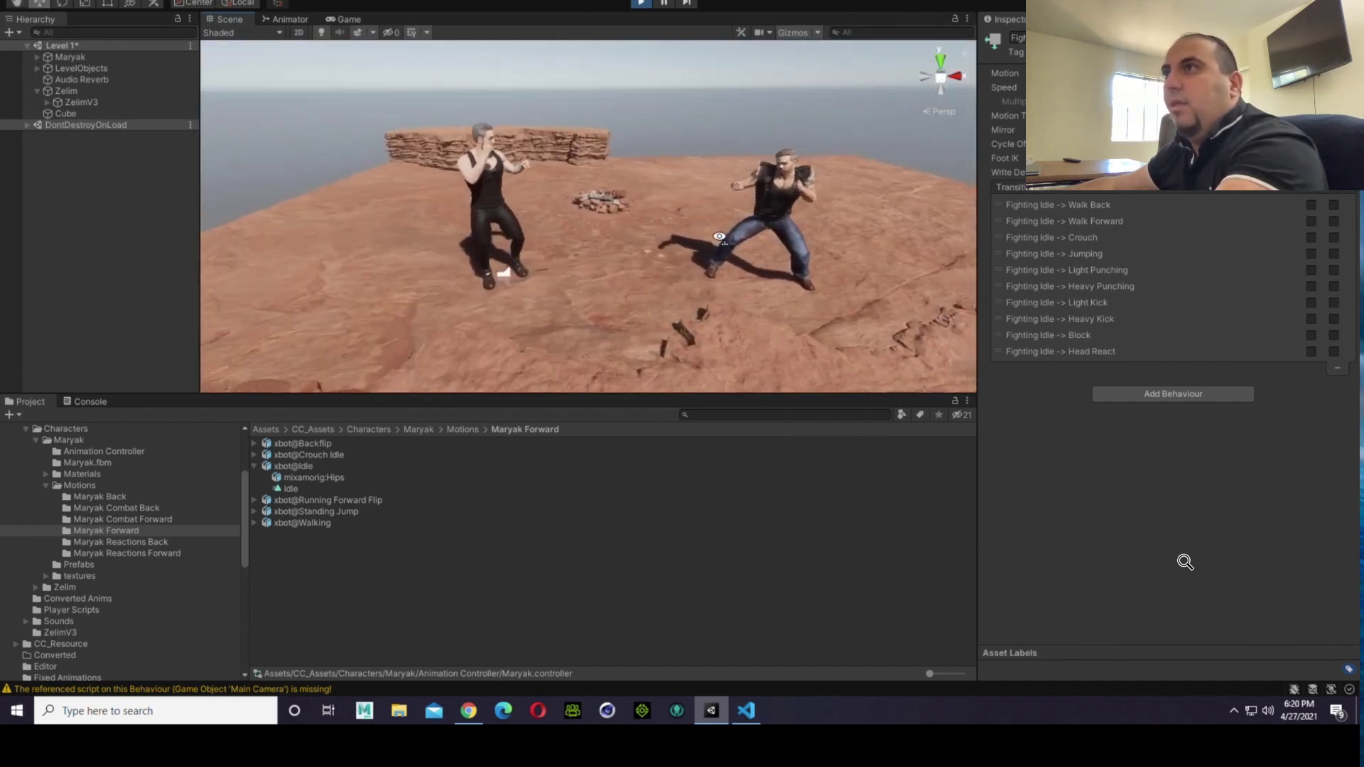
scroll(742, 206, up, 4)
key(Right)
key(Up)
right_drag(731, 210, 764, 154)
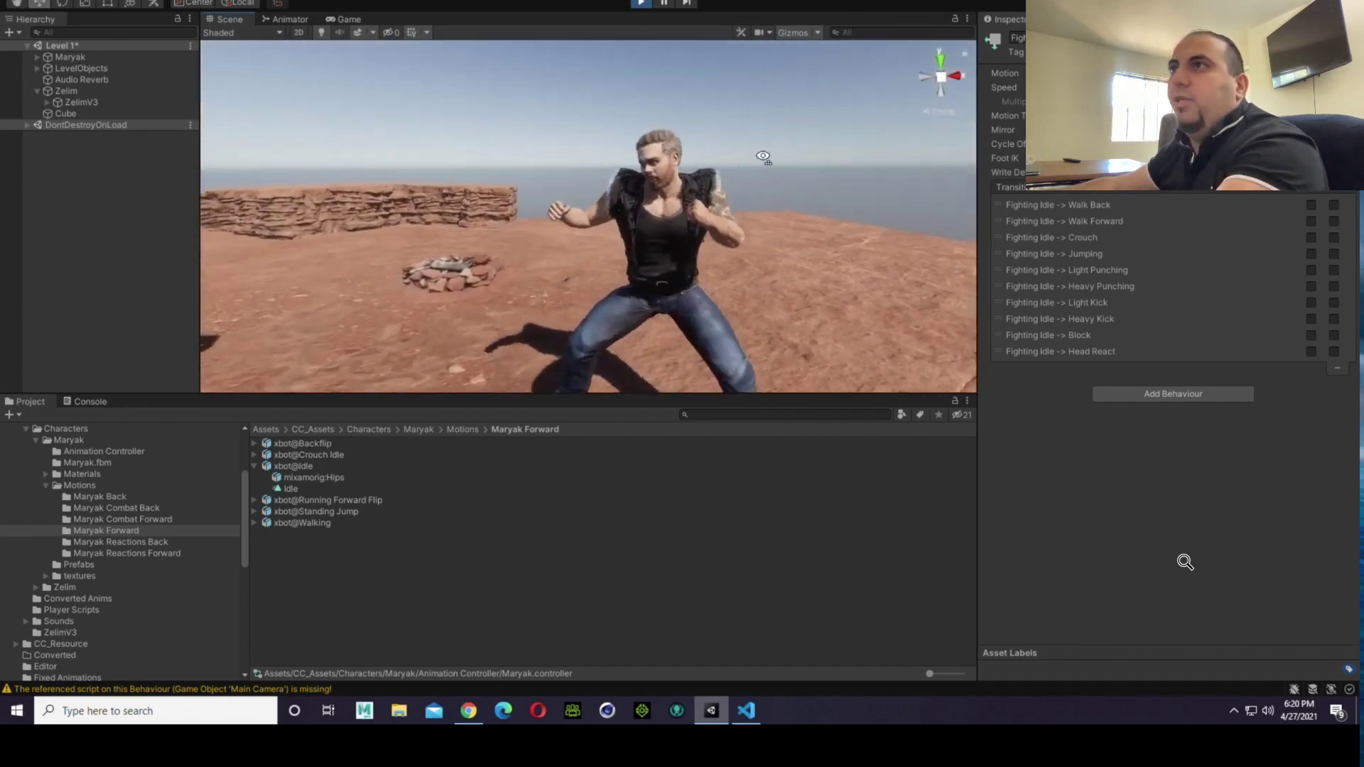
key(Down)
key(Down)
key(Left)
key(Up)
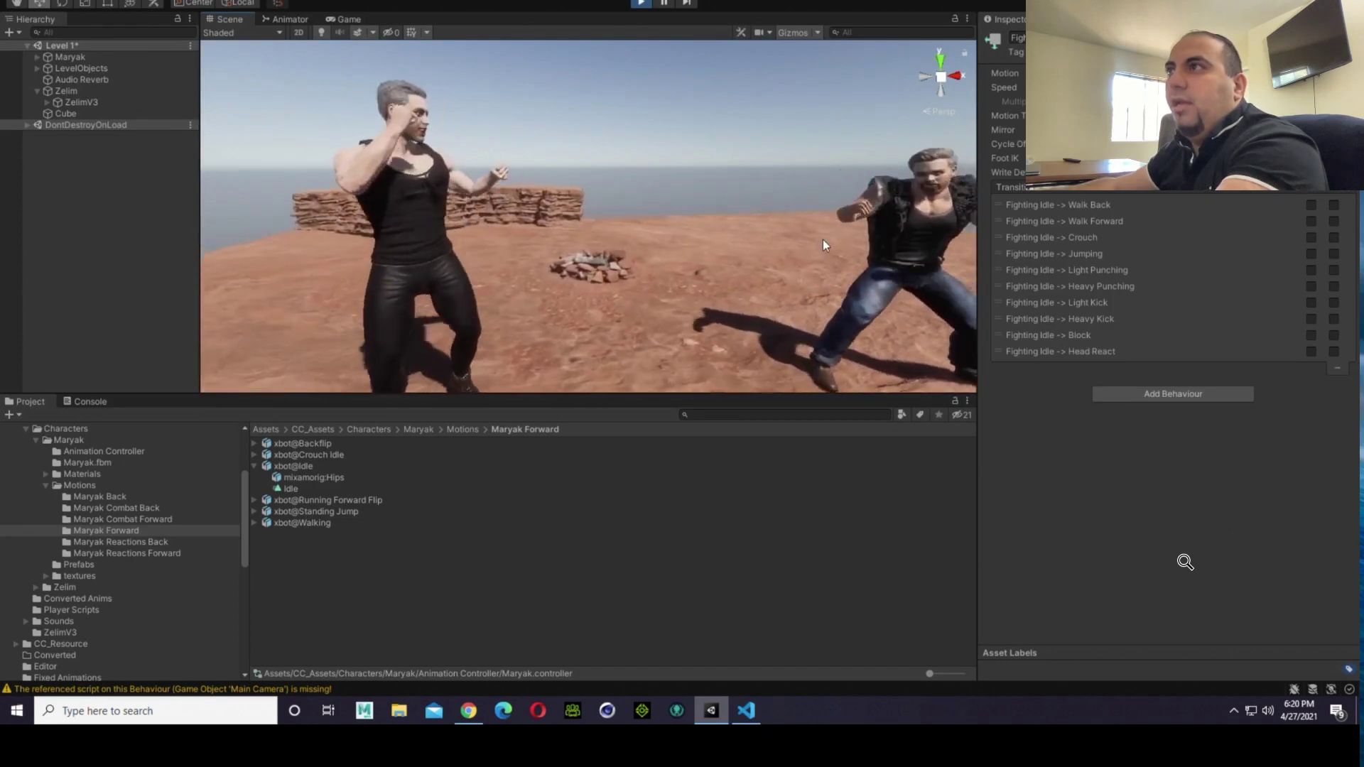
key(Right)
alt+drag(825, 238, 699, 273)
mouse_move(594, 235)
right_down()
mouse_move(596, 265)
mouse_move(605, 221)
right_up()
key(w)
key(s)
key(w)
key(s)
scroll(612, 218, up, 3)
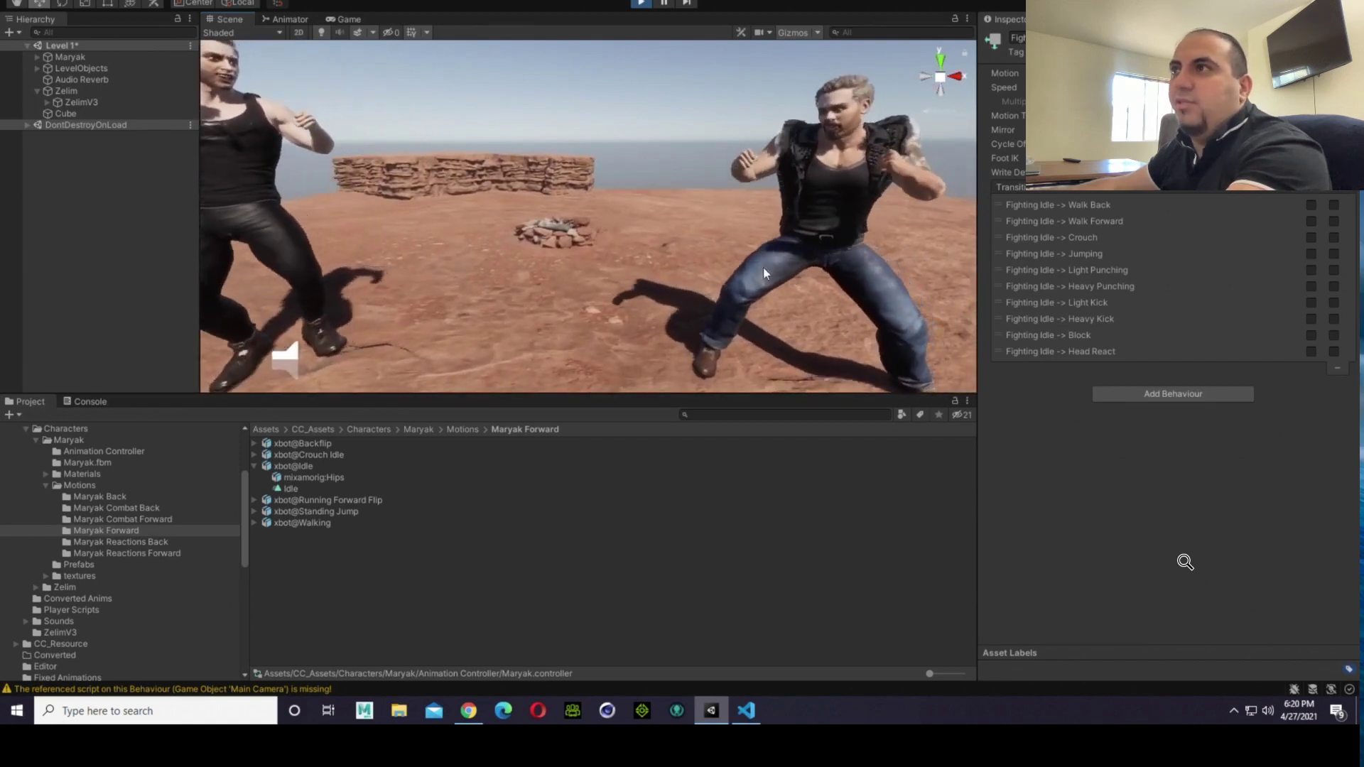
Step: Inspect the Idle clip and the Root Transform Rotation offset in the xbot@Idle import settings, orbiting the preview to check the stance
scroll(789, 330, down, 3)
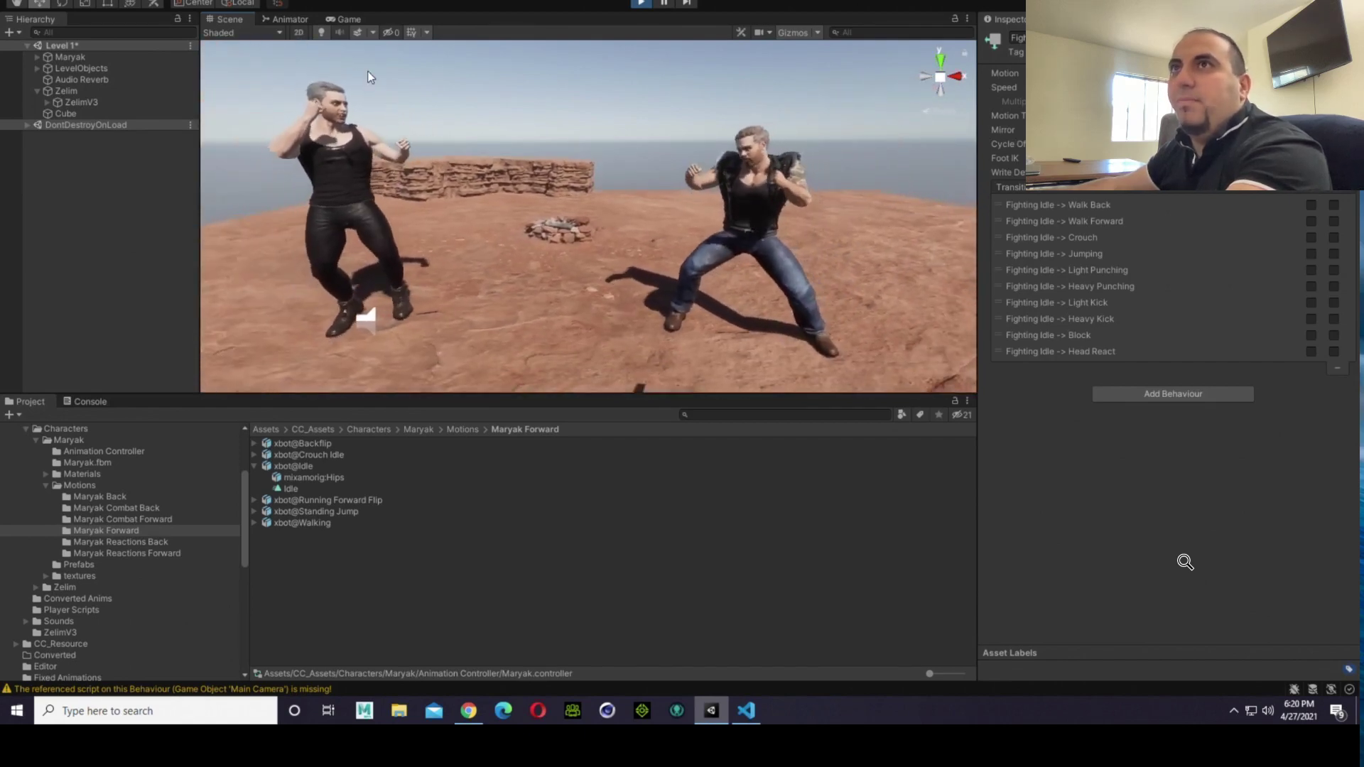
click(298, 489)
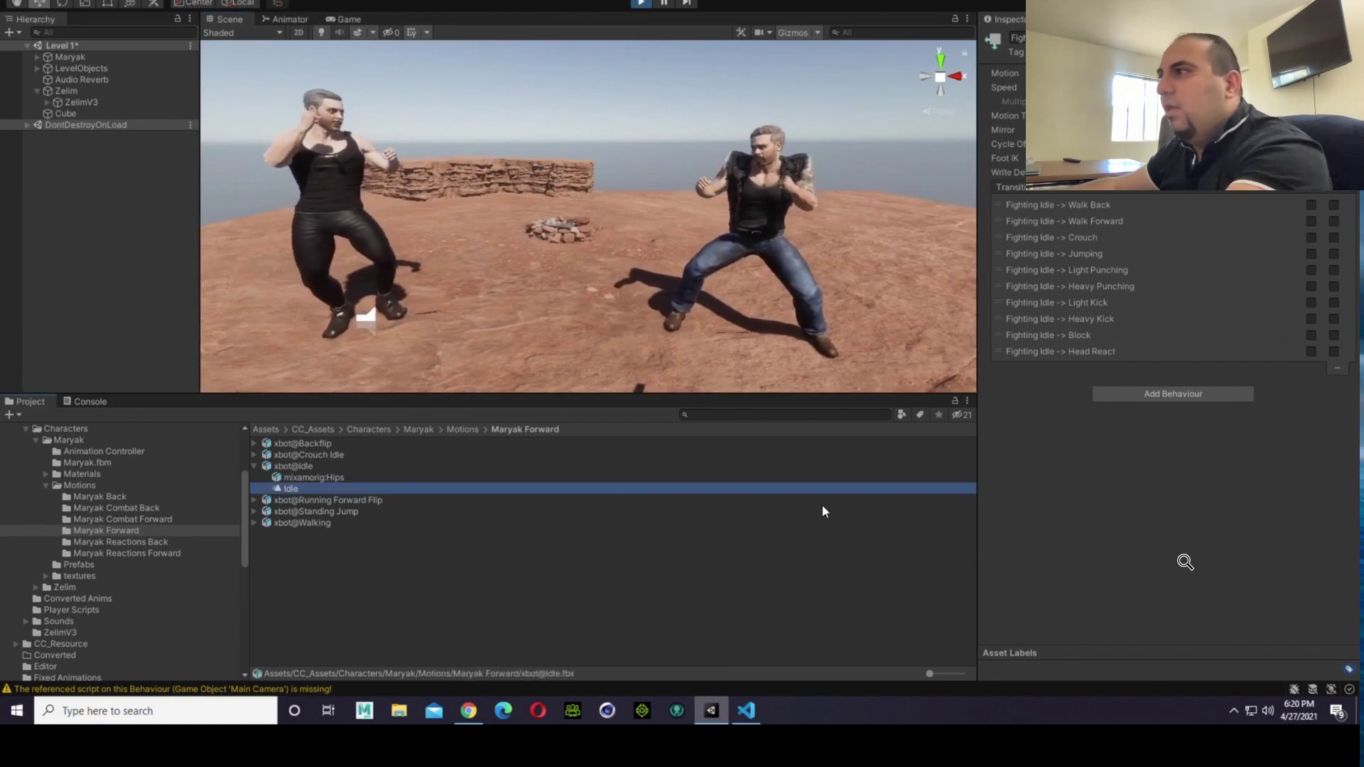
drag(1119, 495, 1133, 590)
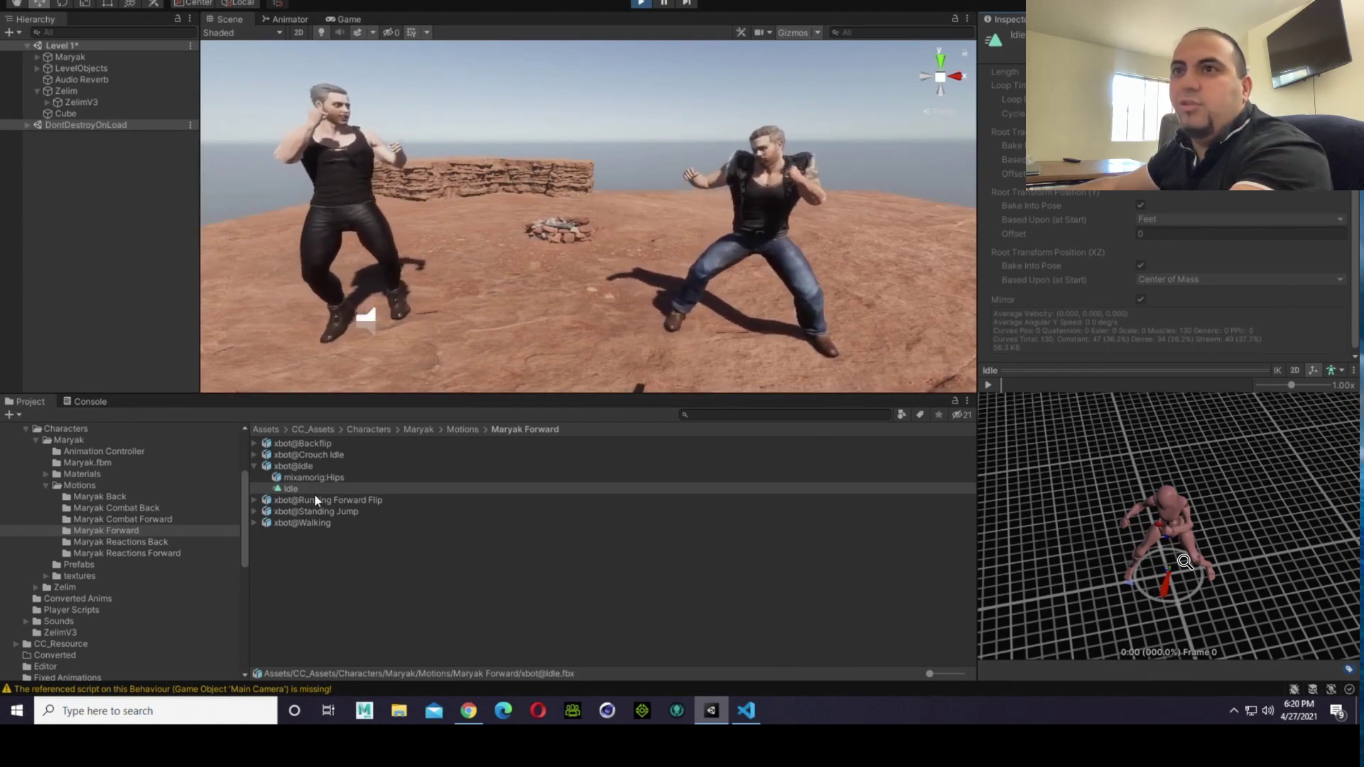
click(305, 467)
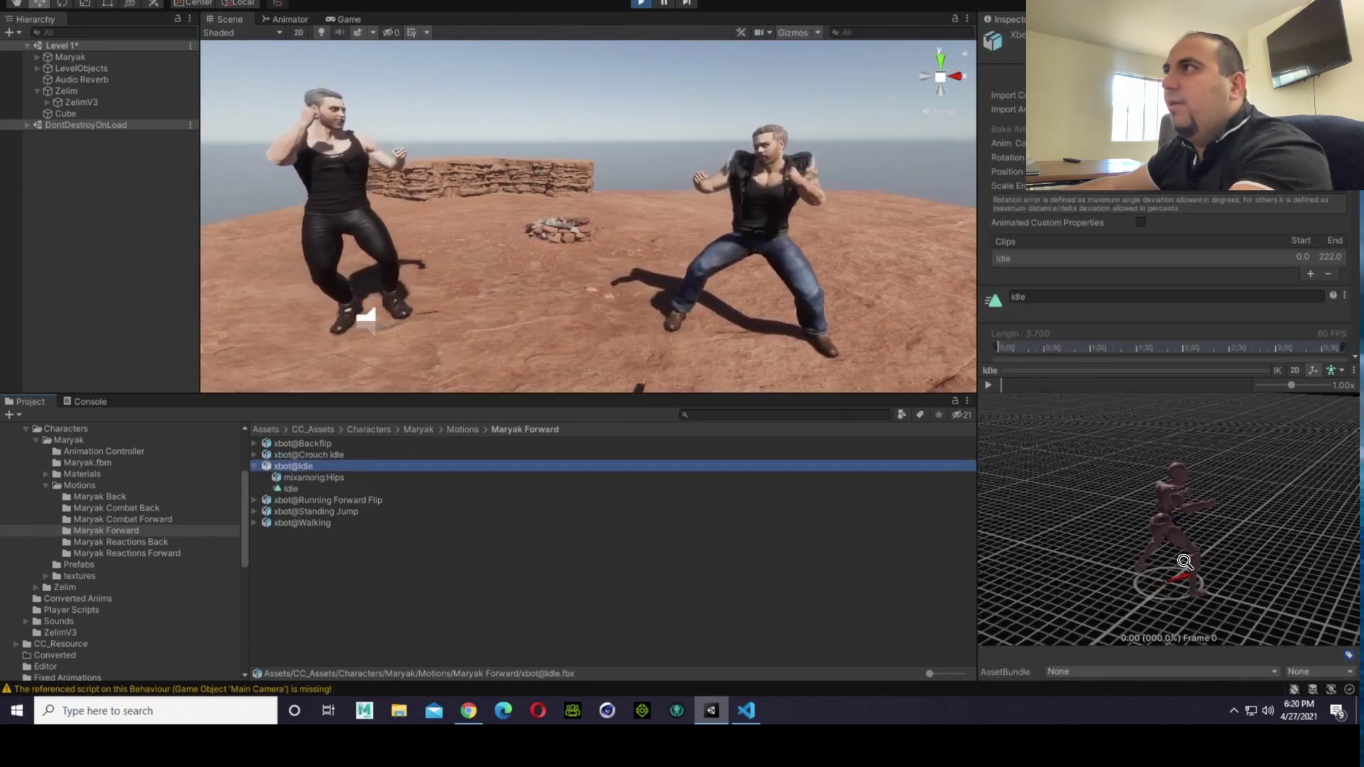
scroll(1190, 211, down, 3)
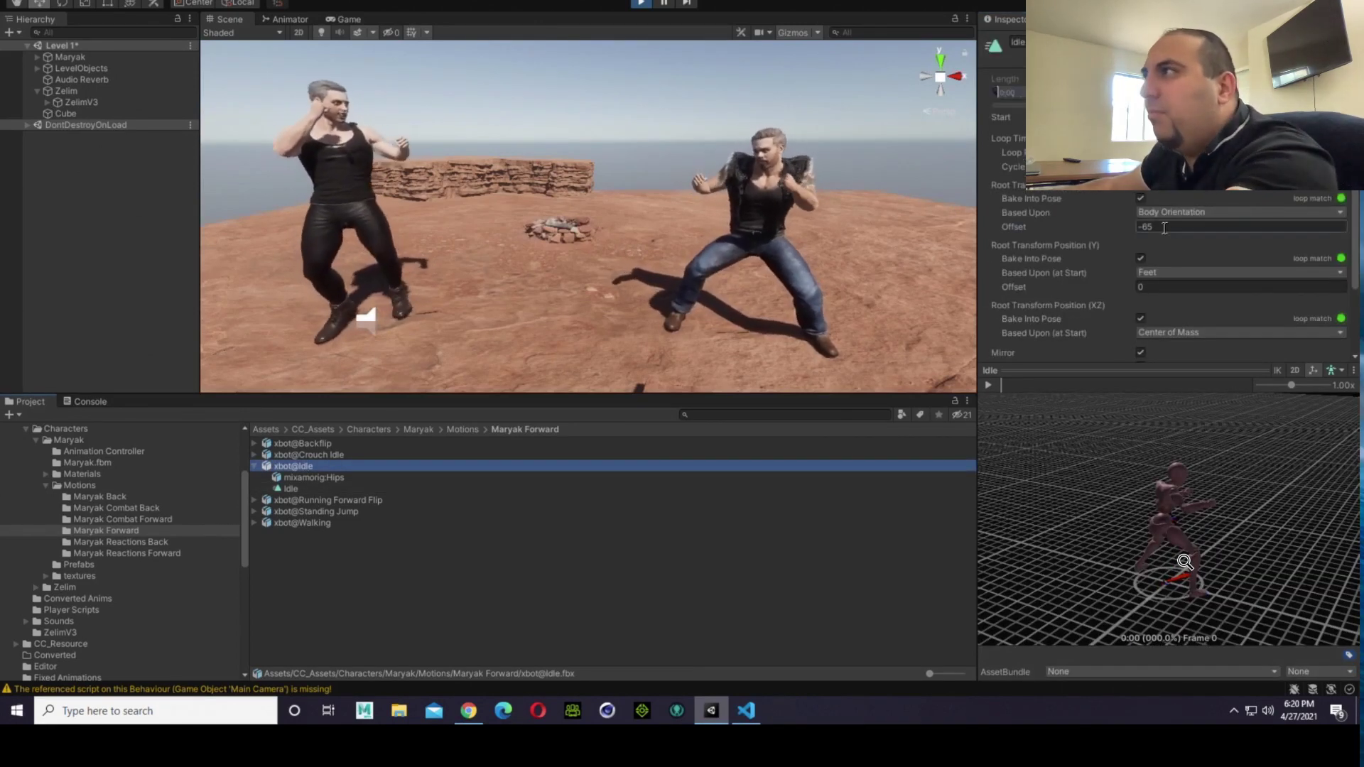
click(1165, 227)
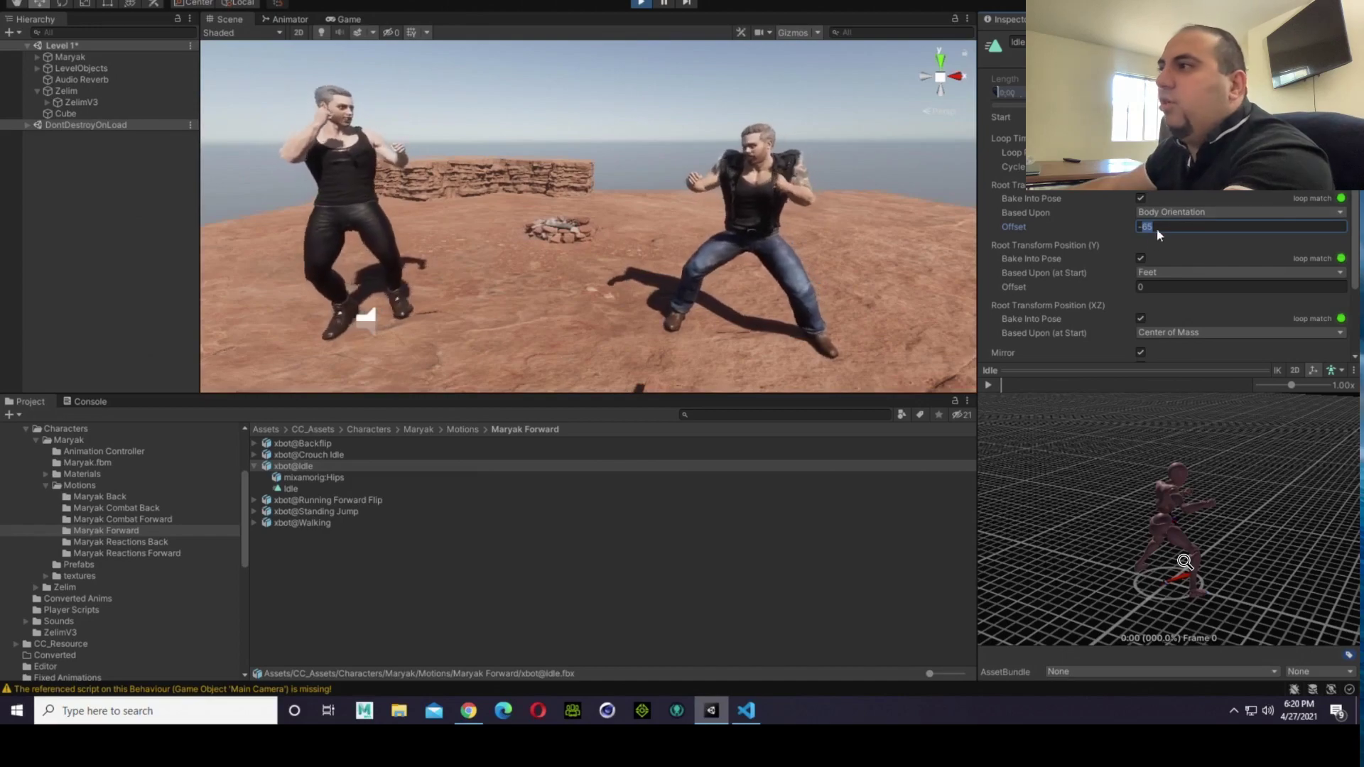
drag(1215, 560, 967, 548)
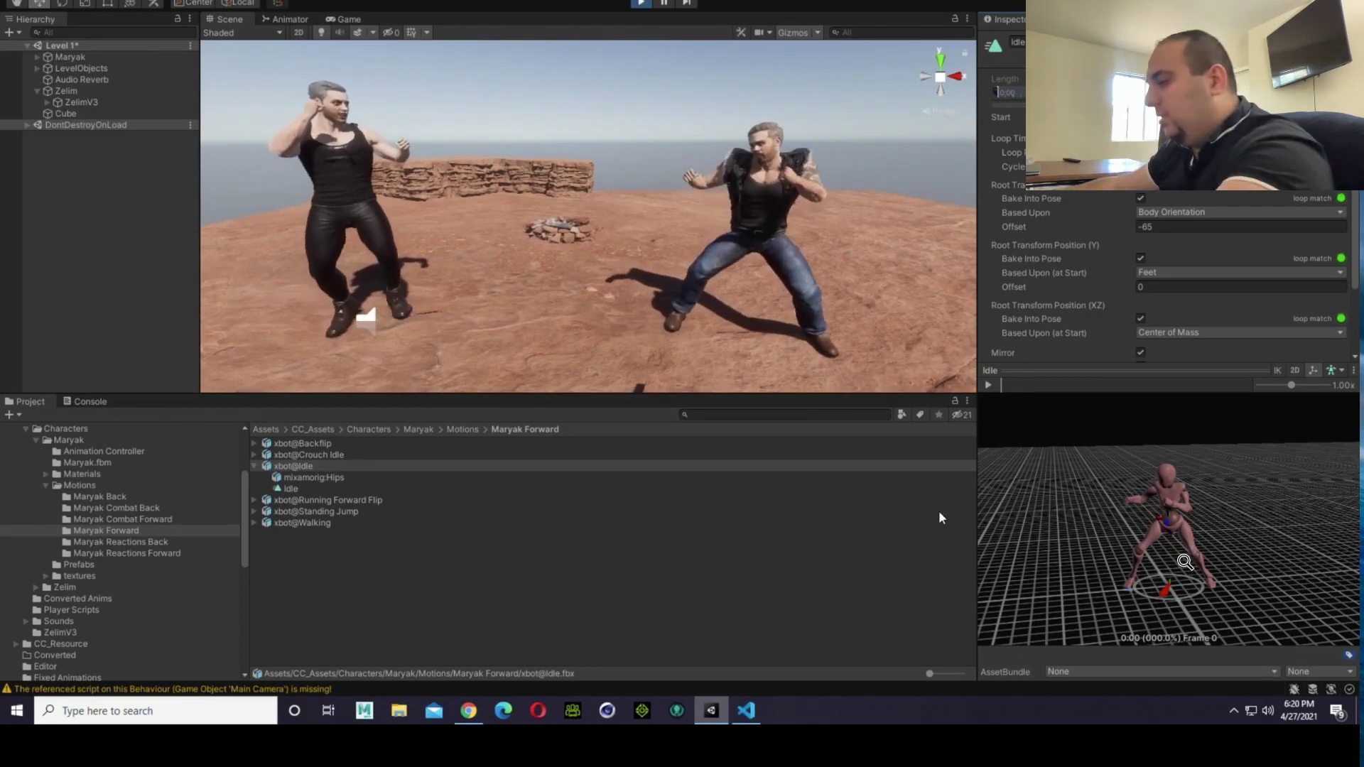
Step: Compare the fighters' facing in the Scene view with the Idle clip preview, viewing both from above and from the front
key(w)
key(d)
right_drag(899, 301, 646, 175)
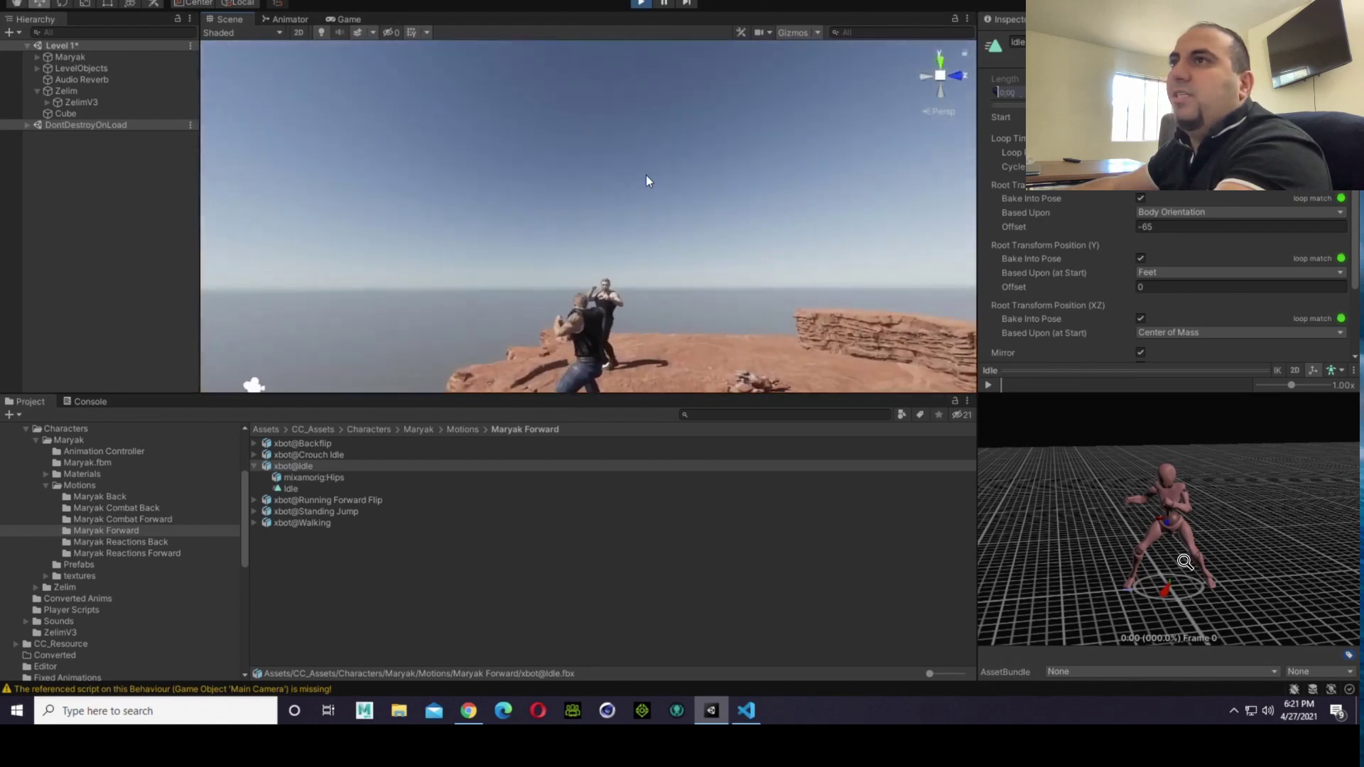
right_drag(631, 225, 798, 441)
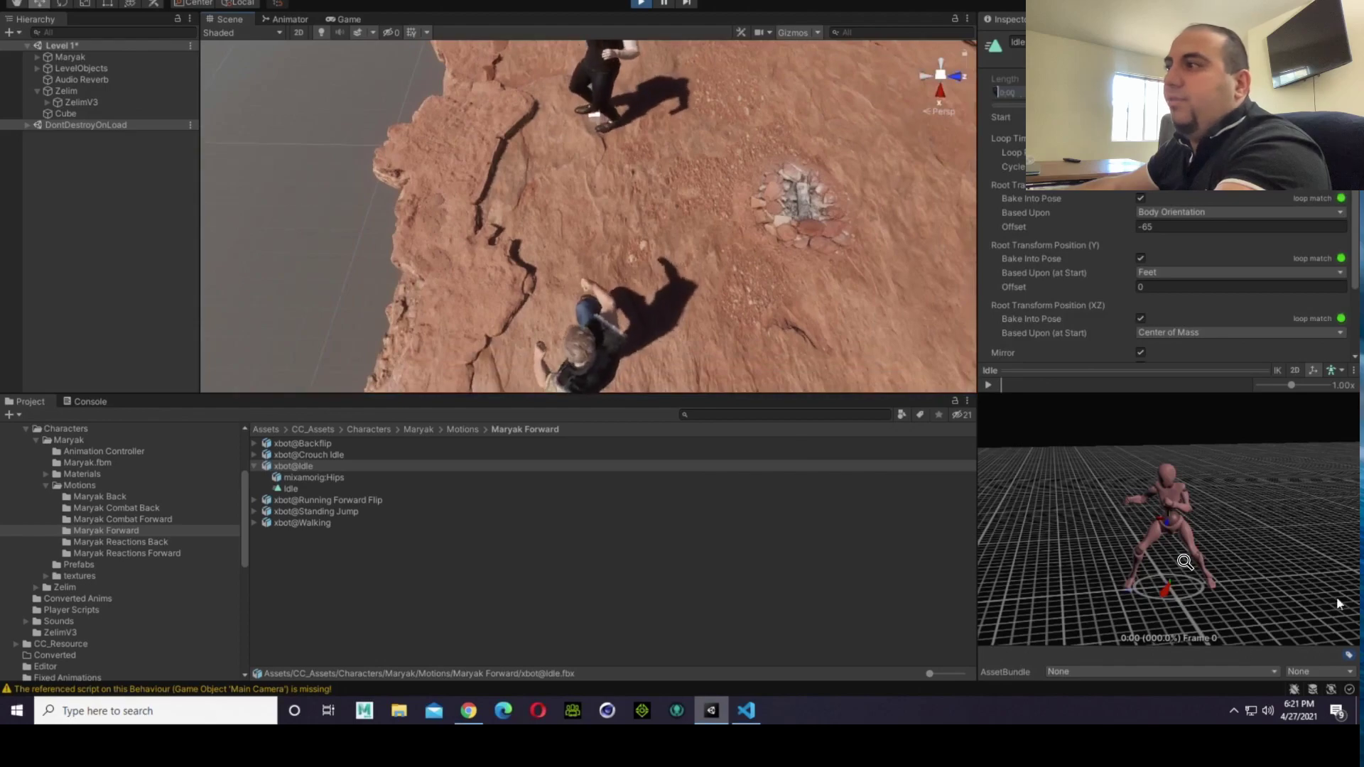
drag(1337, 595, 1225, 624)
right_drag(1236, 592, 1222, 549)
drag(1229, 482, 1192, 647)
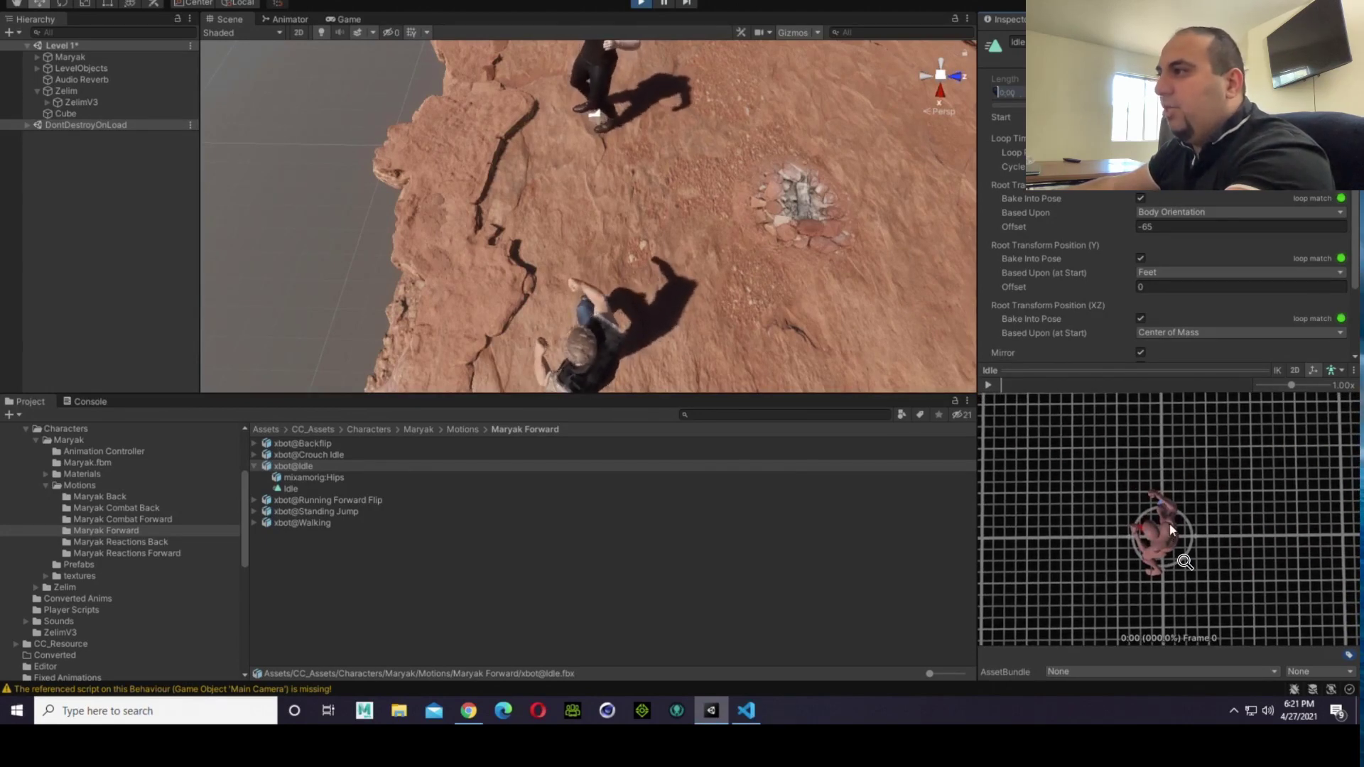
scroll(1170, 523, up, 8)
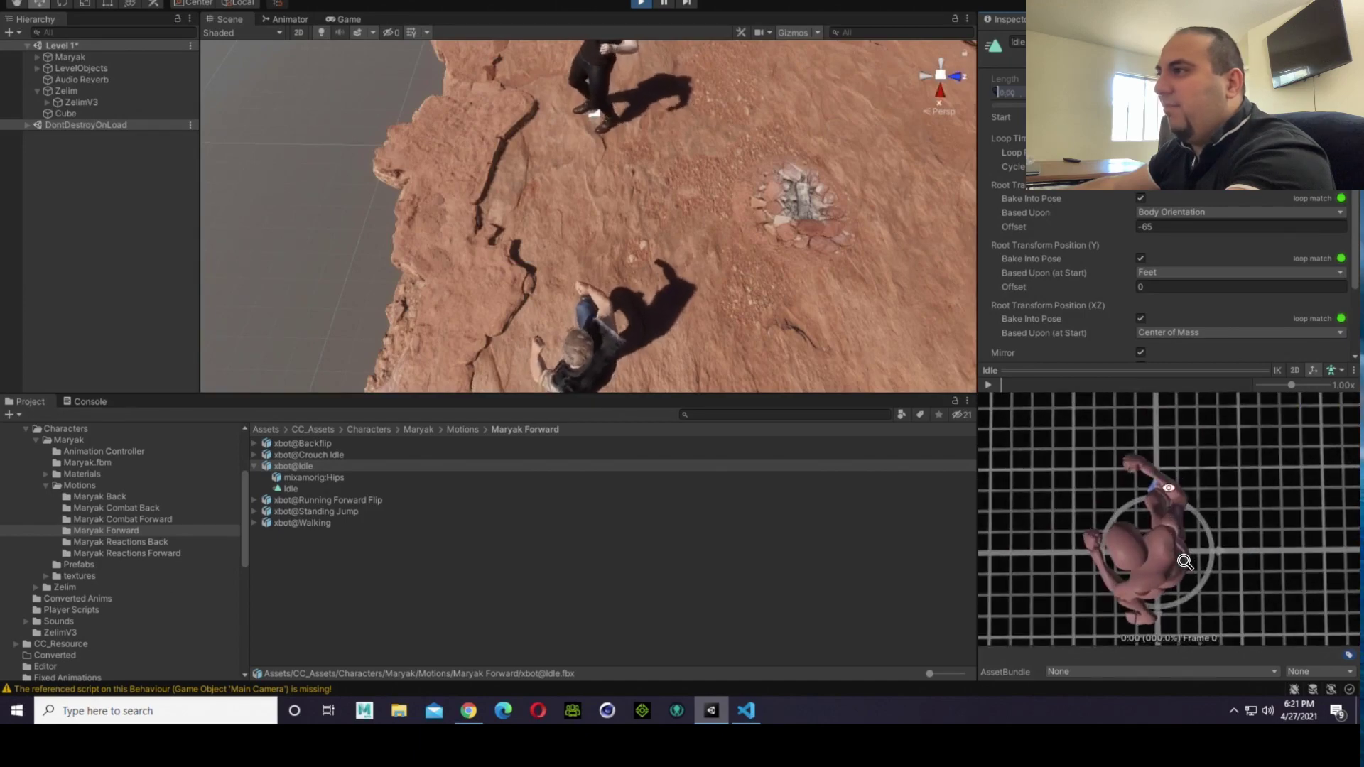
drag(1162, 499, 1346, 514)
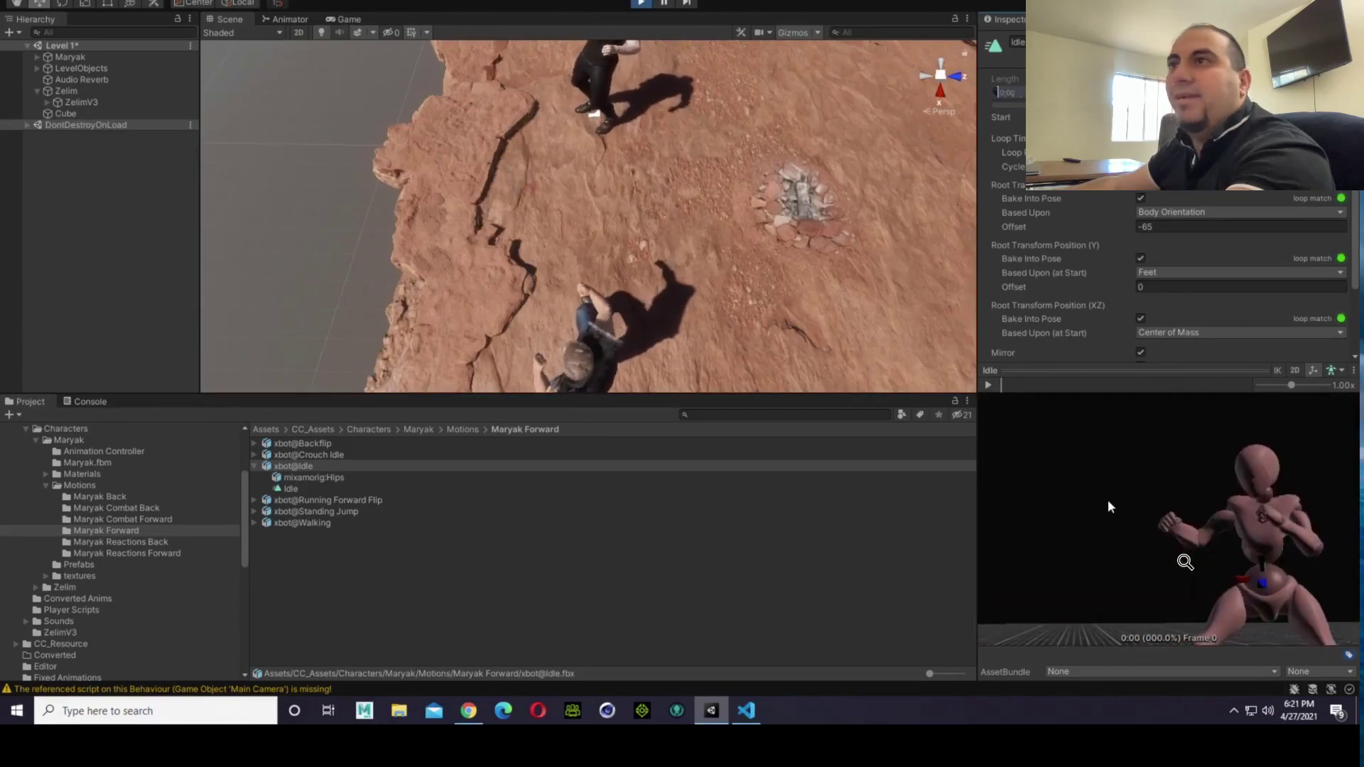
right_drag(516, 279, 627, 206)
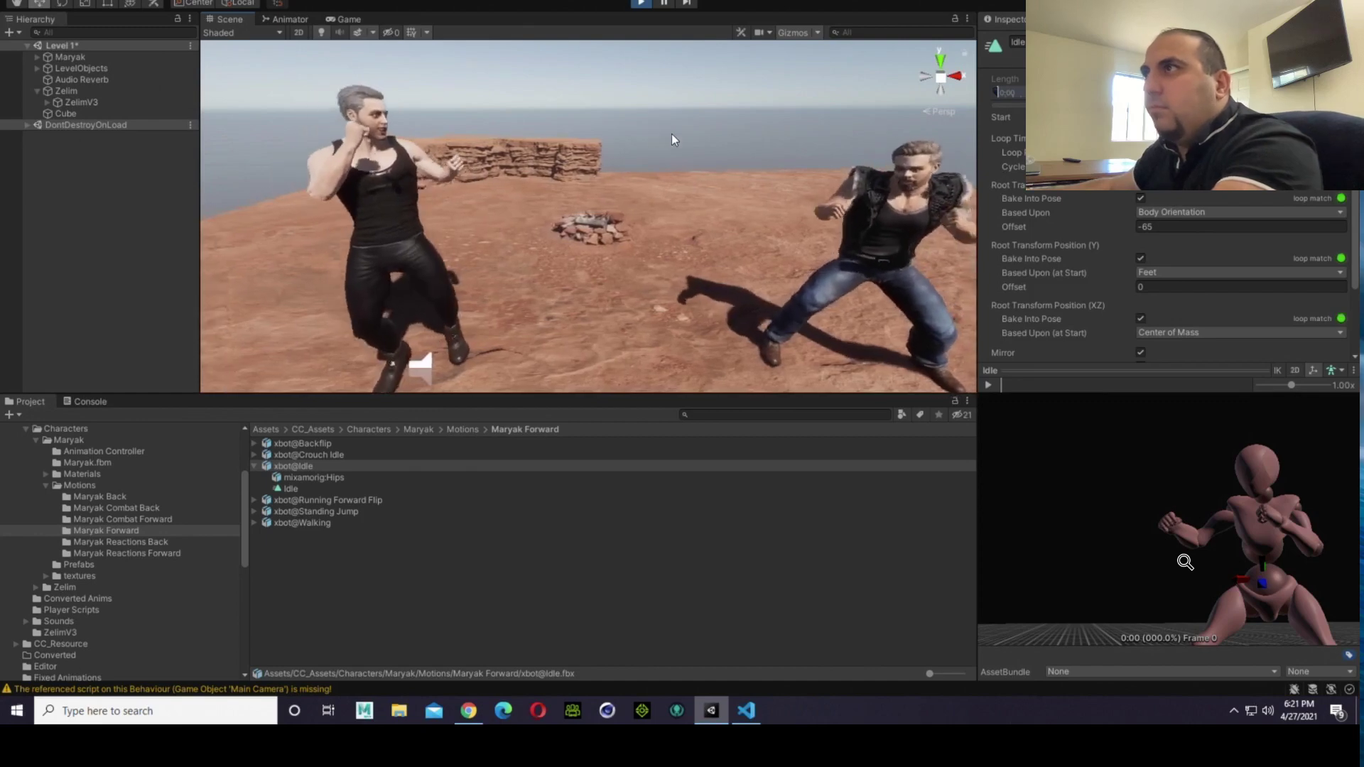
mouse_move(718, 229)
right_down()
mouse_move(707, 281)
mouse_move(710, 231)
mouse_move(739, 207)
mouse_move(699, 216)
mouse_move(731, 214)
right_up()
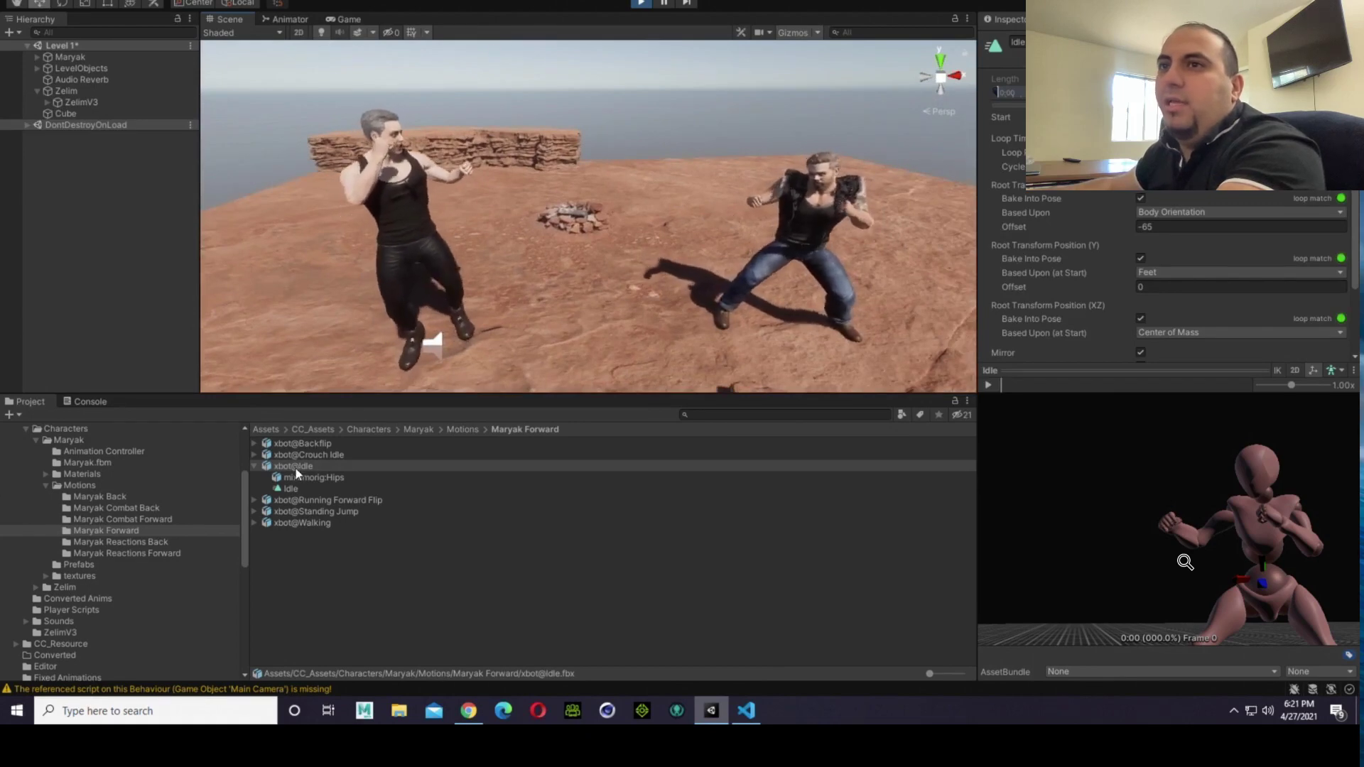
Step: Collapse the xbot@Idle asset and open Maryak's animator controller from his Animation Controller folder
click(254, 466)
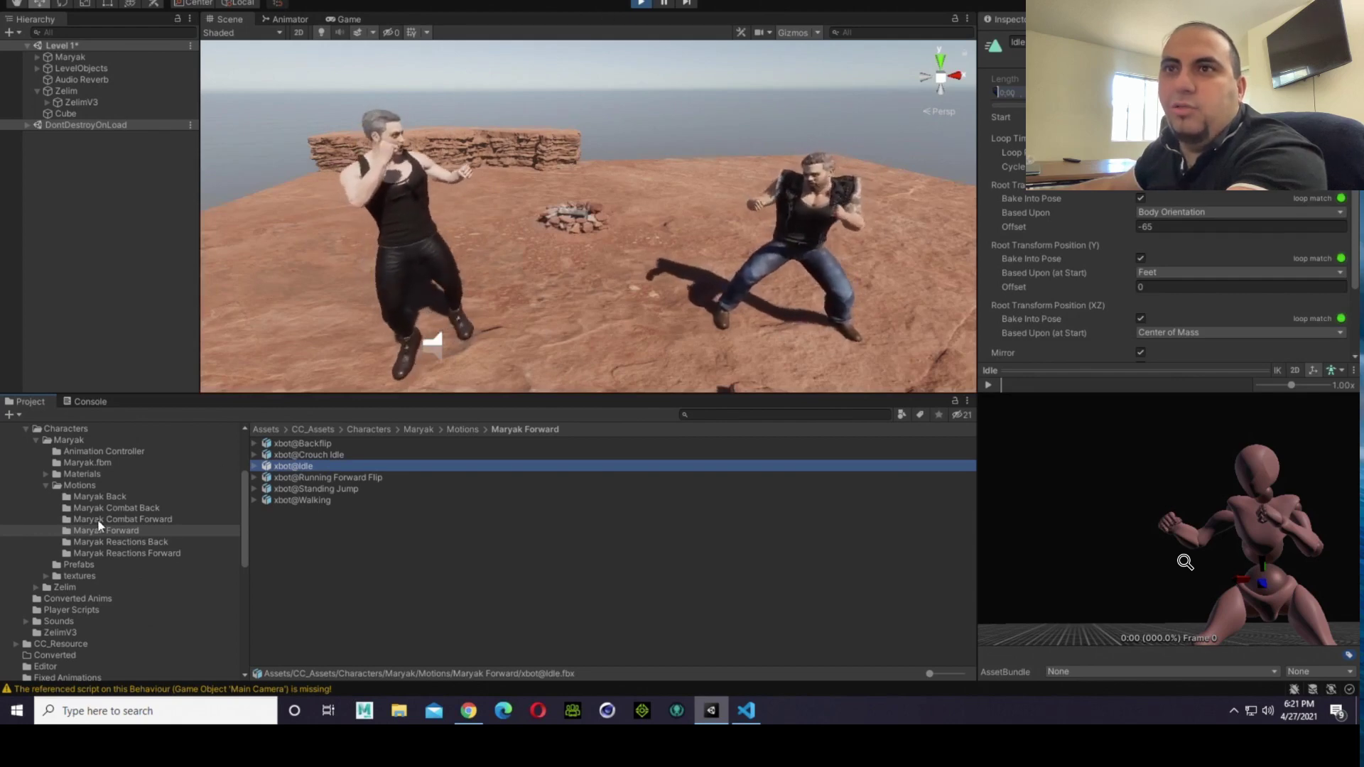
click(98, 454)
double_click(270, 445)
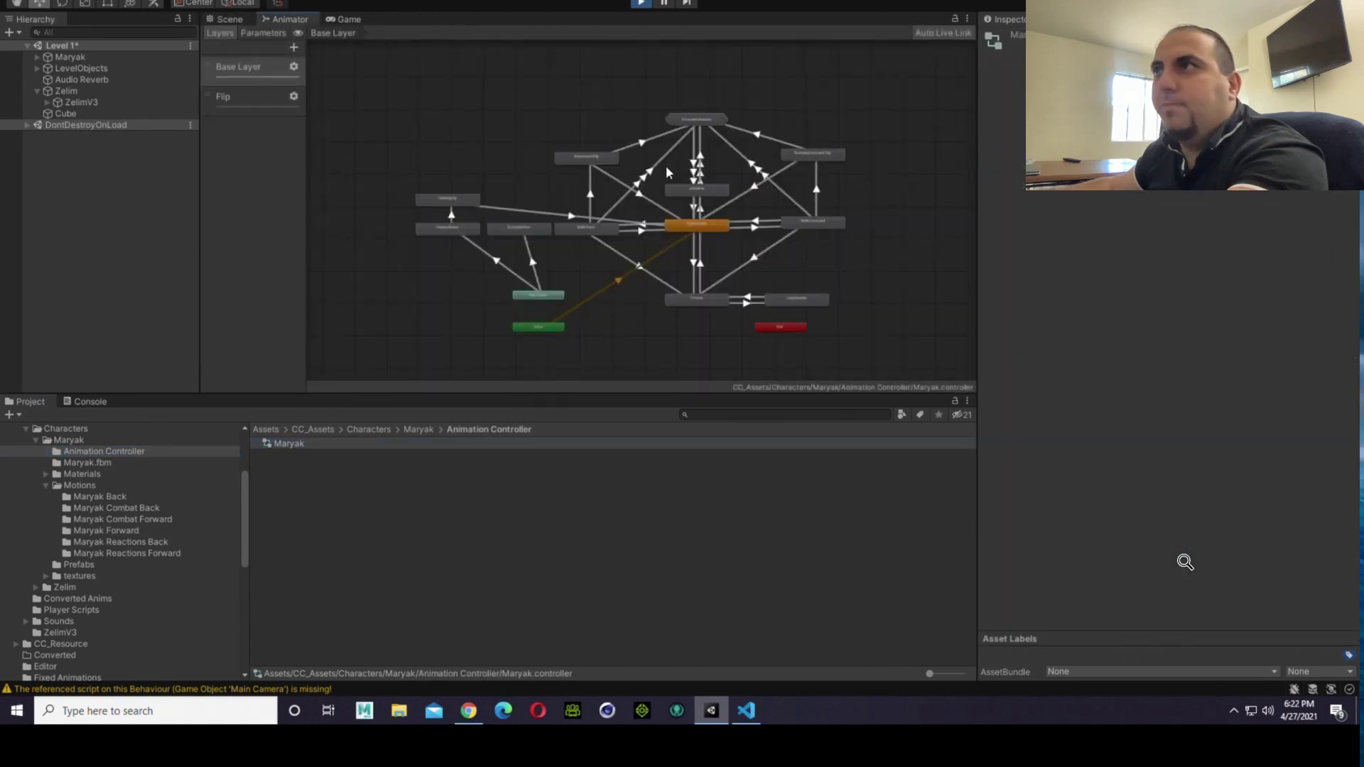
Step: Examine the Base Layer's states and transitions around Fighting Idle, including the Fighting Idle to Walk Forward transition and the Walk Forward state
scroll(684, 203, up, 5)
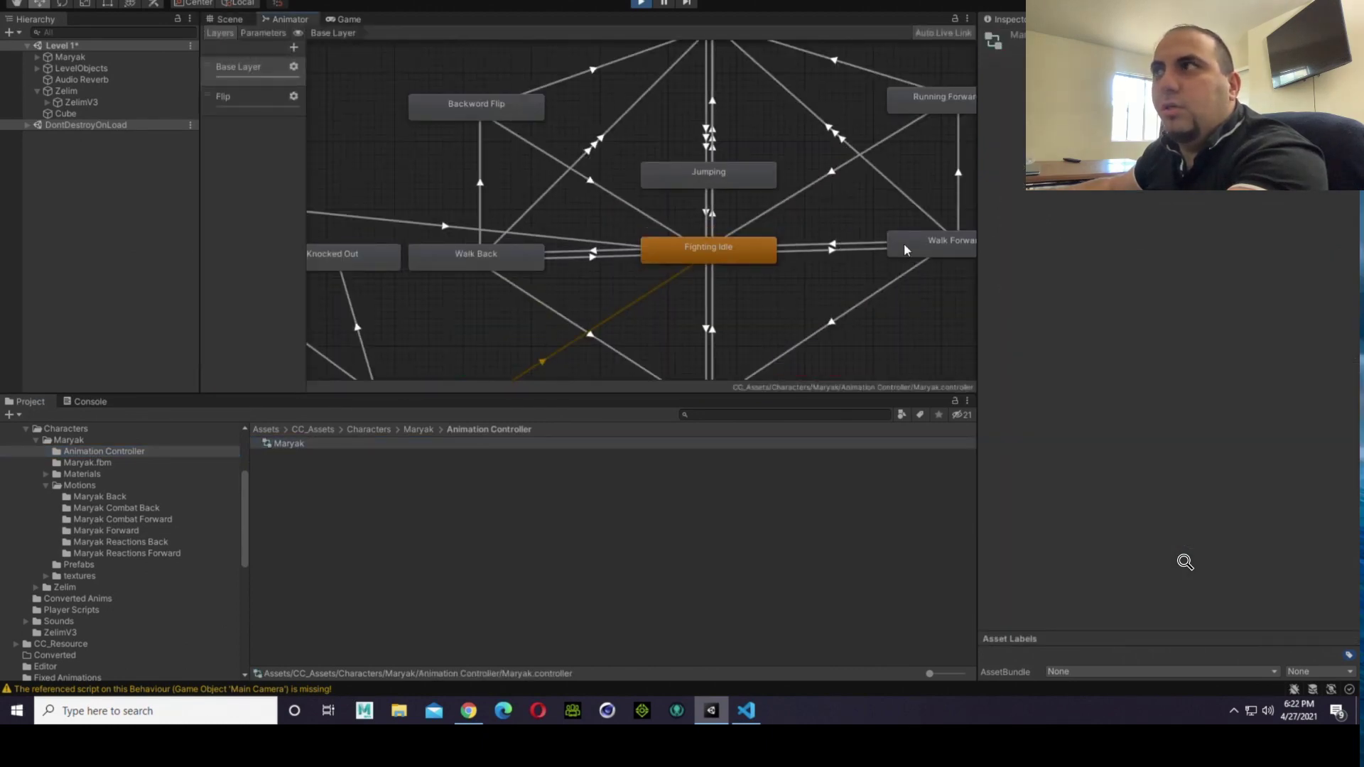
scroll(904, 243, down, 3)
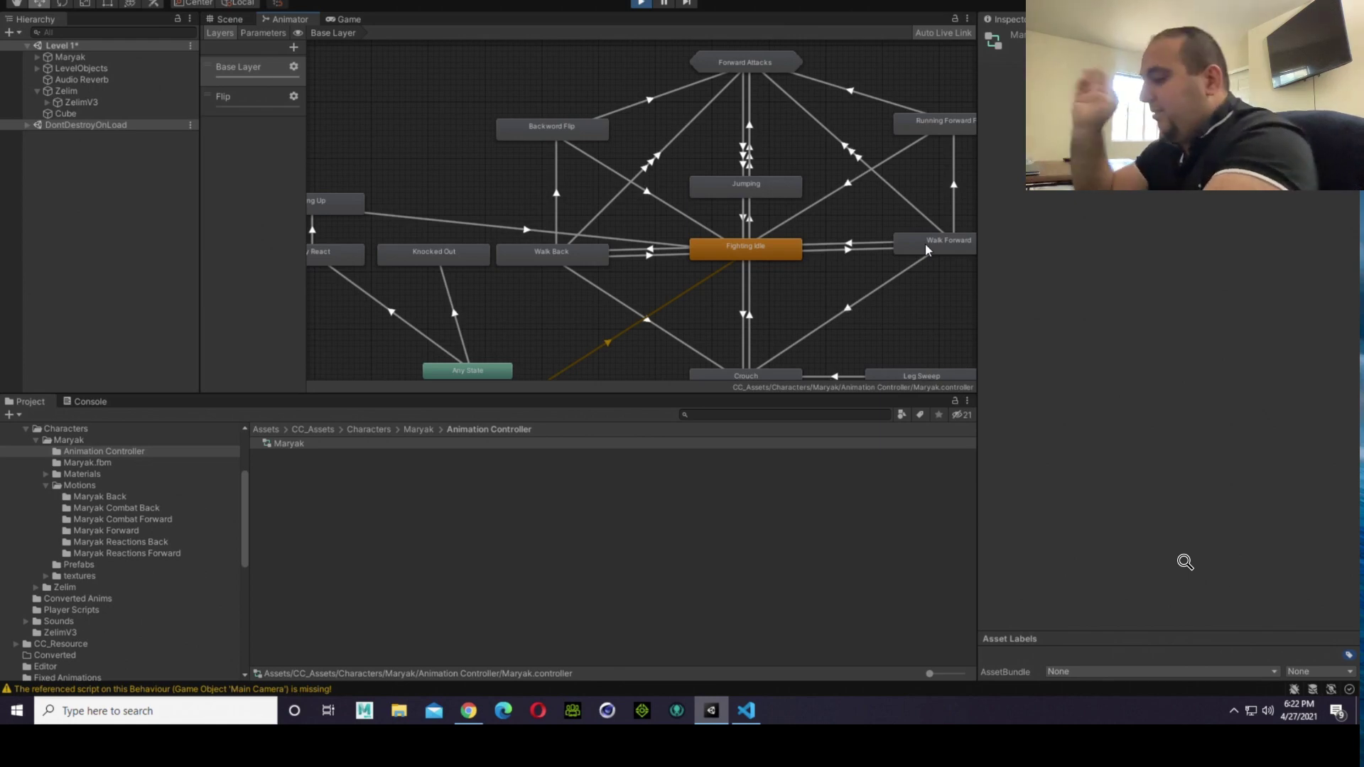
click(845, 250)
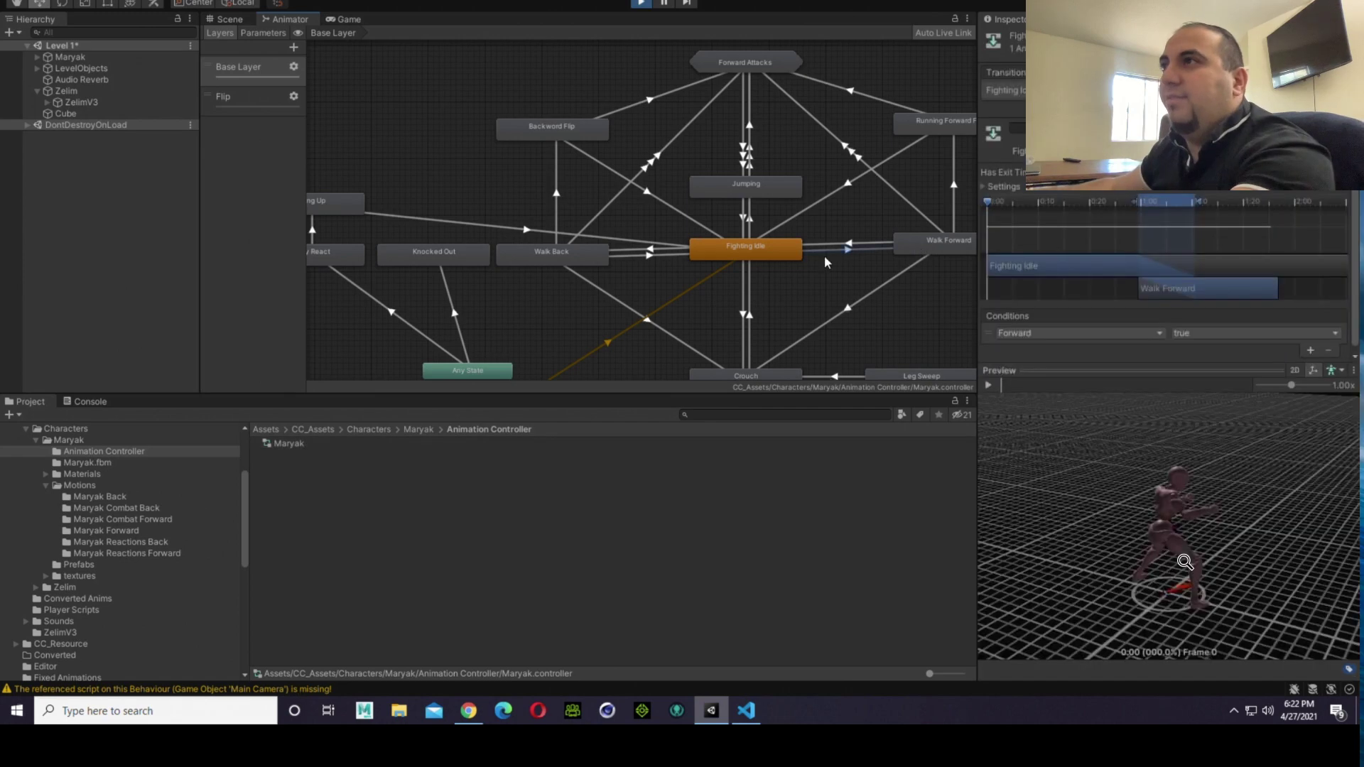
click(913, 255)
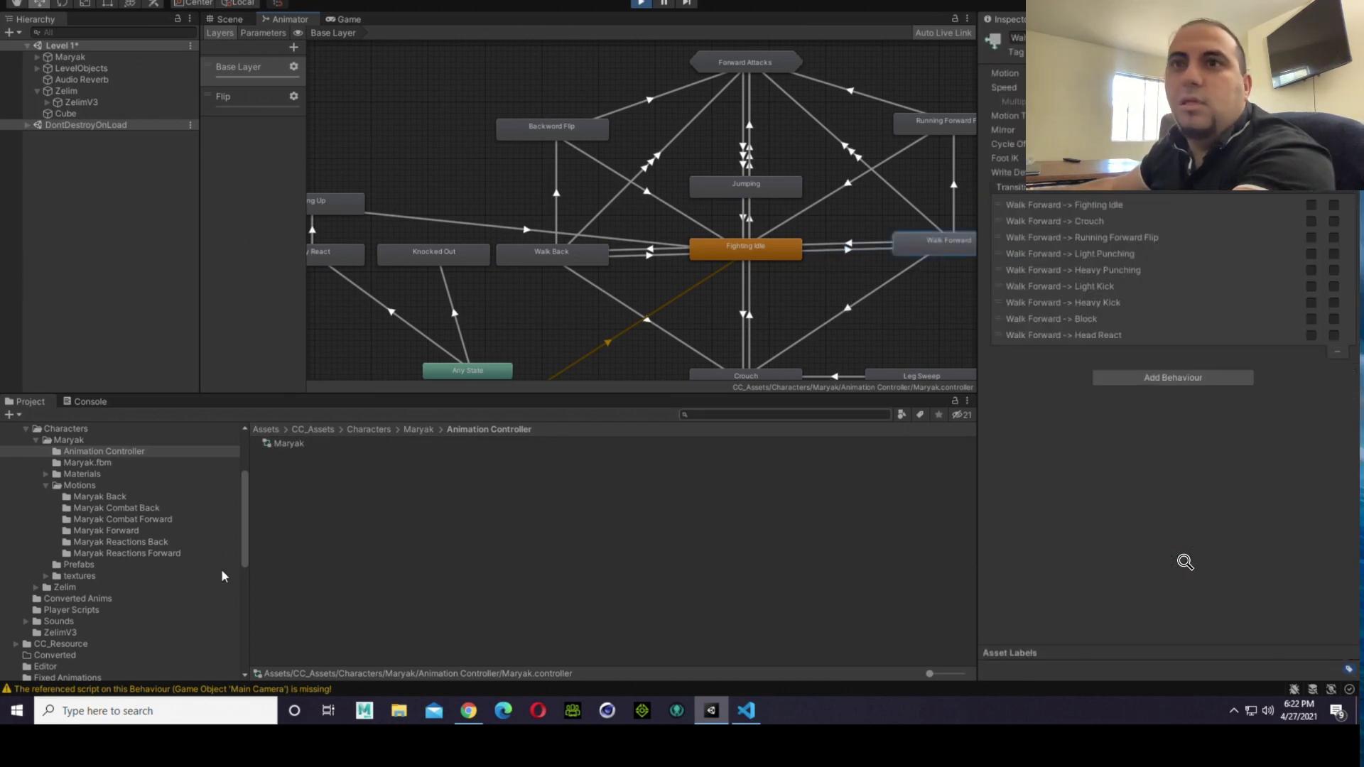
scroll(662, 355, down, 4)
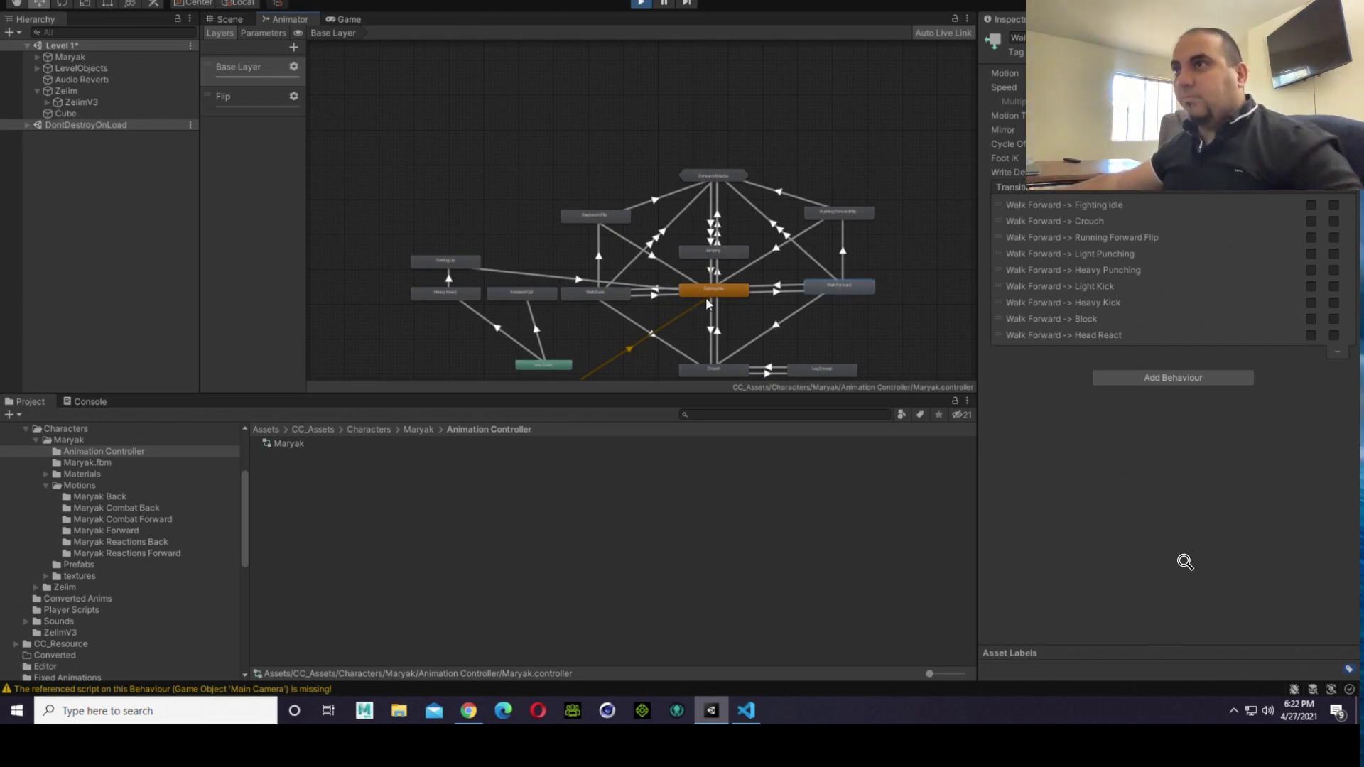
scroll(707, 303, down, 1)
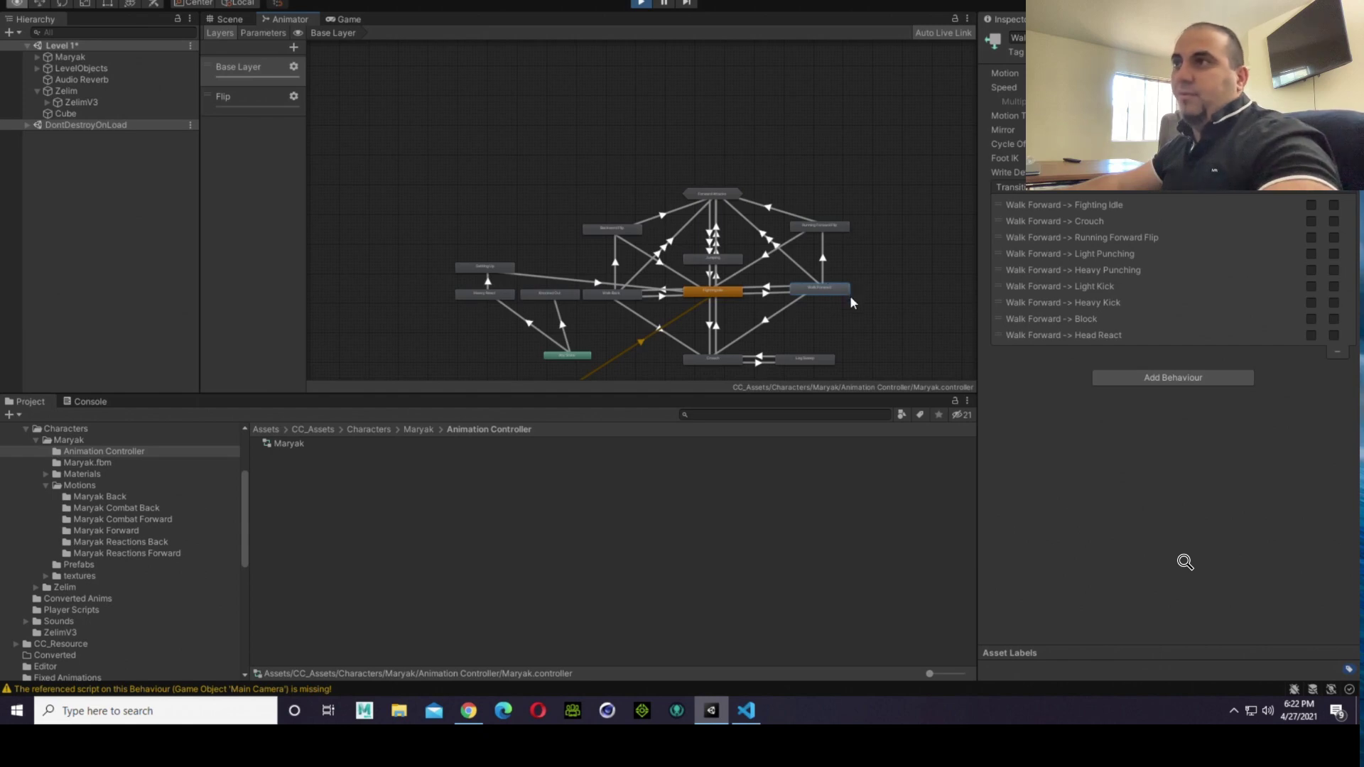
scroll(853, 302, up, 5)
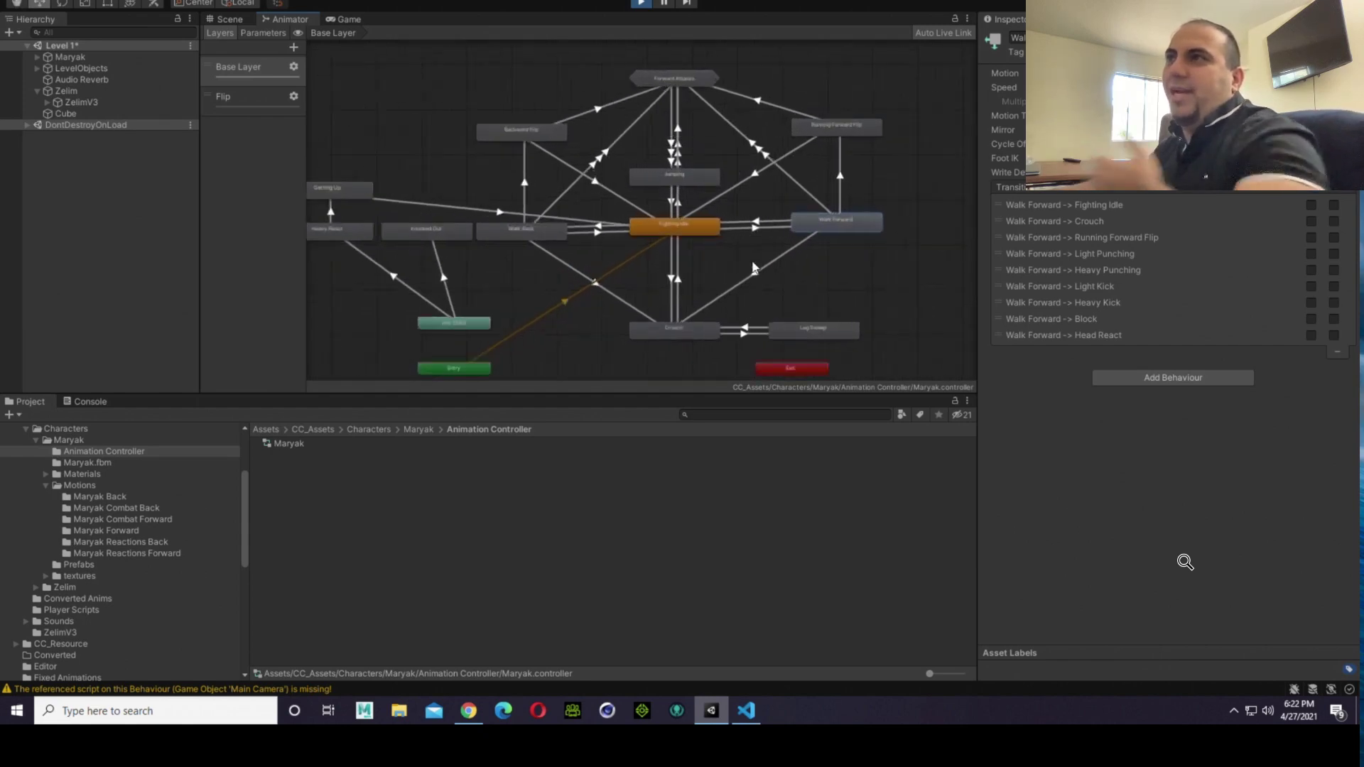
scroll(767, 268, up, 3)
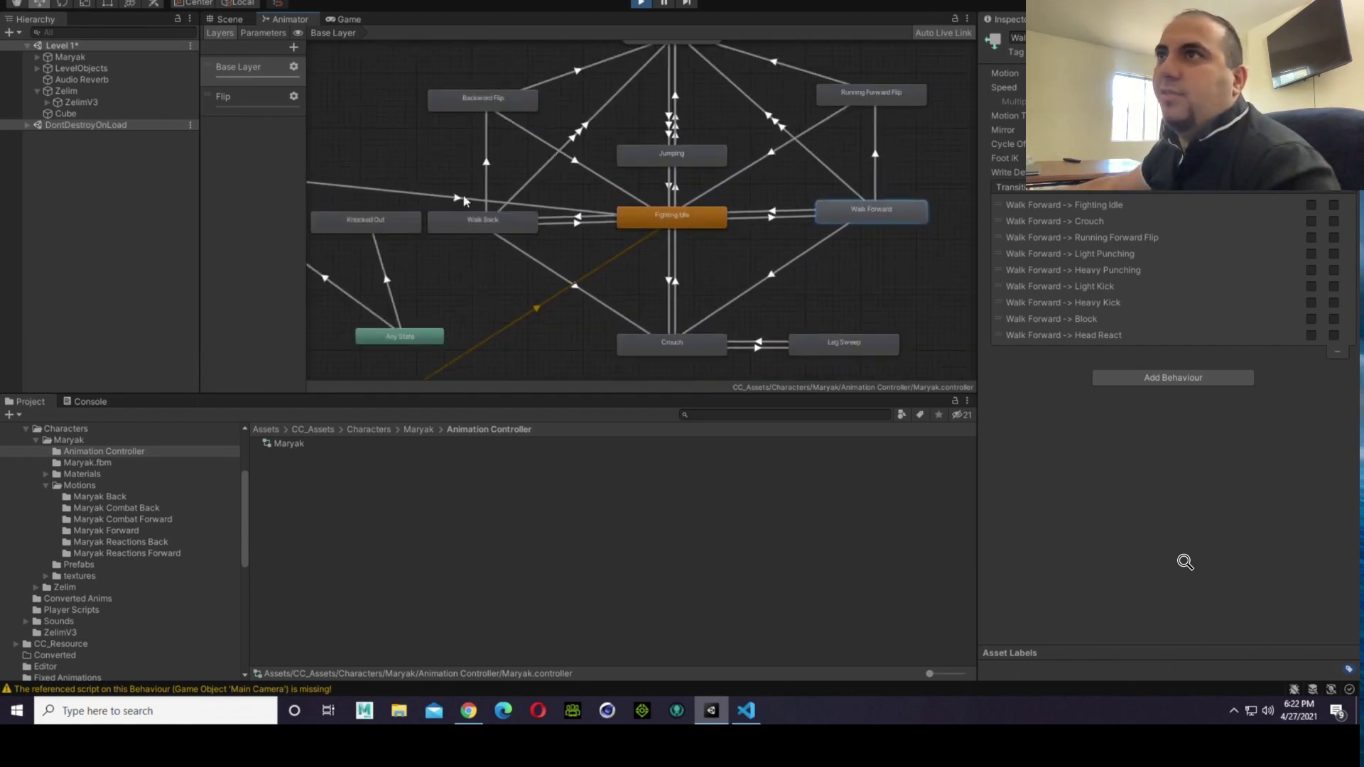
scroll(554, 241, down, 2)
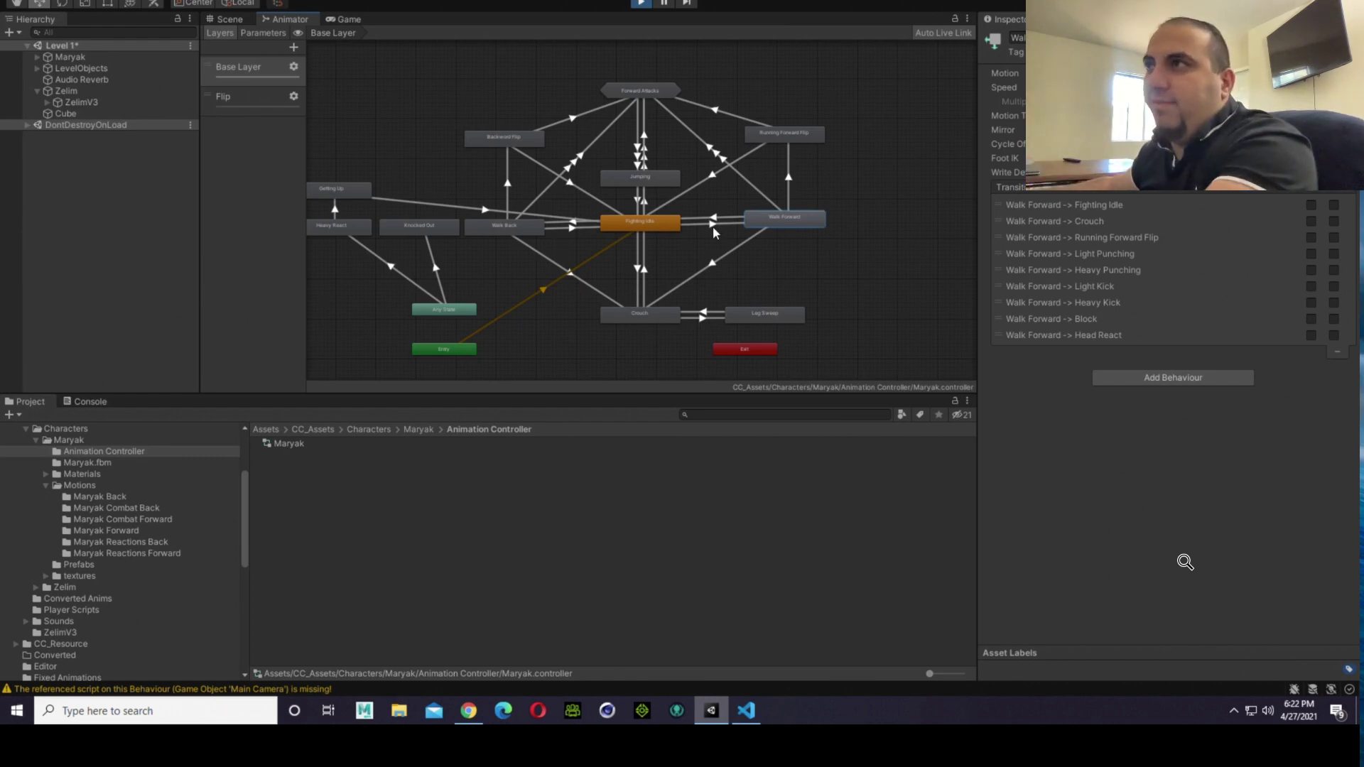
scroll(714, 225, up, 2)
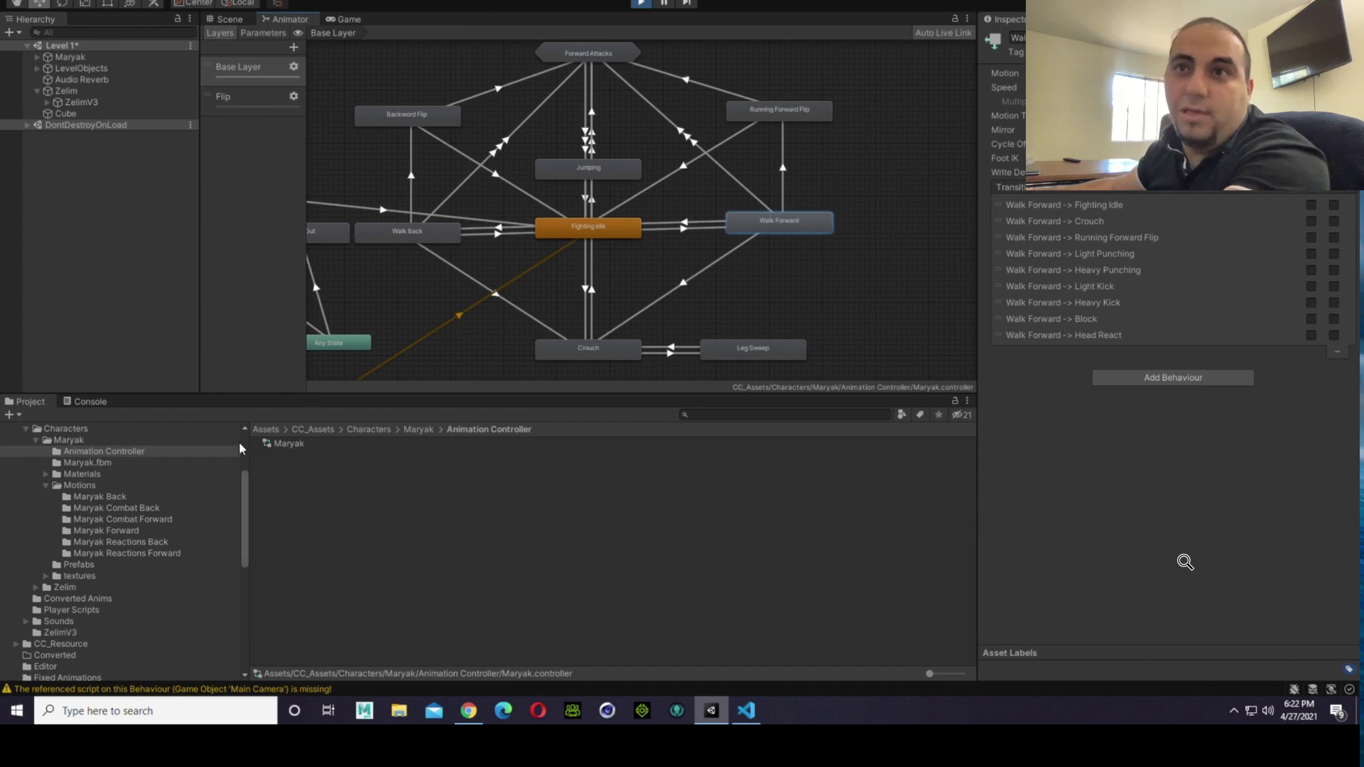
Step: Play and orbit the xbot@Walking clip preview from the Maryak Forward folder and review its loop, root transform and mirror import settings
click(131, 531)
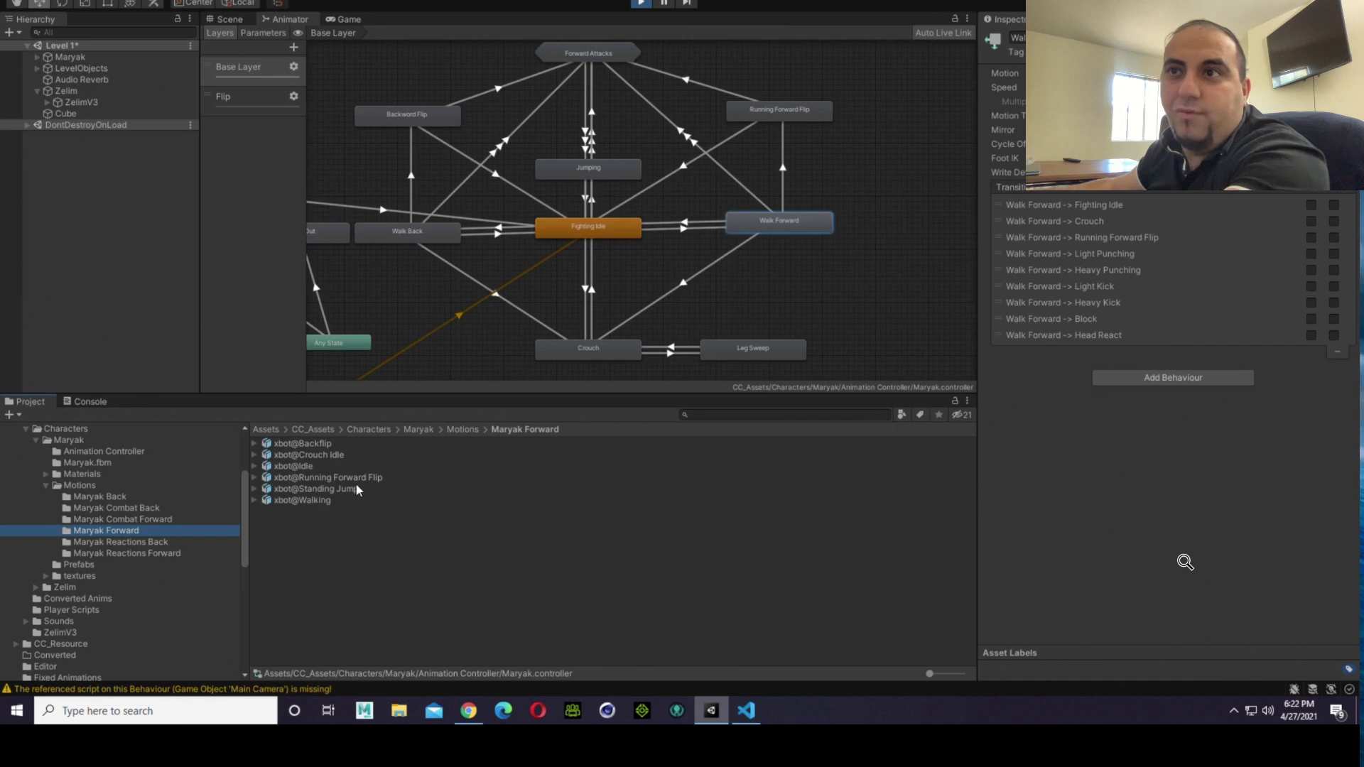
click(325, 502)
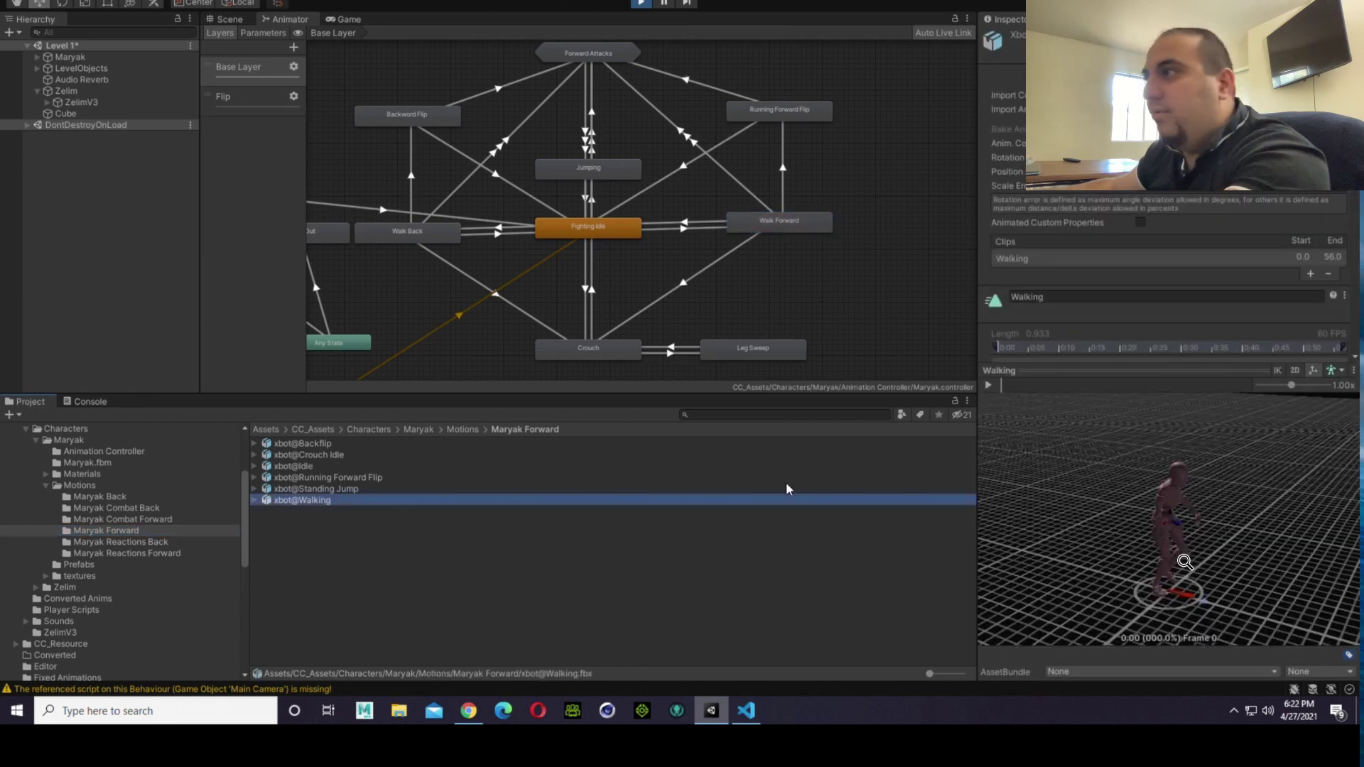
click(988, 386)
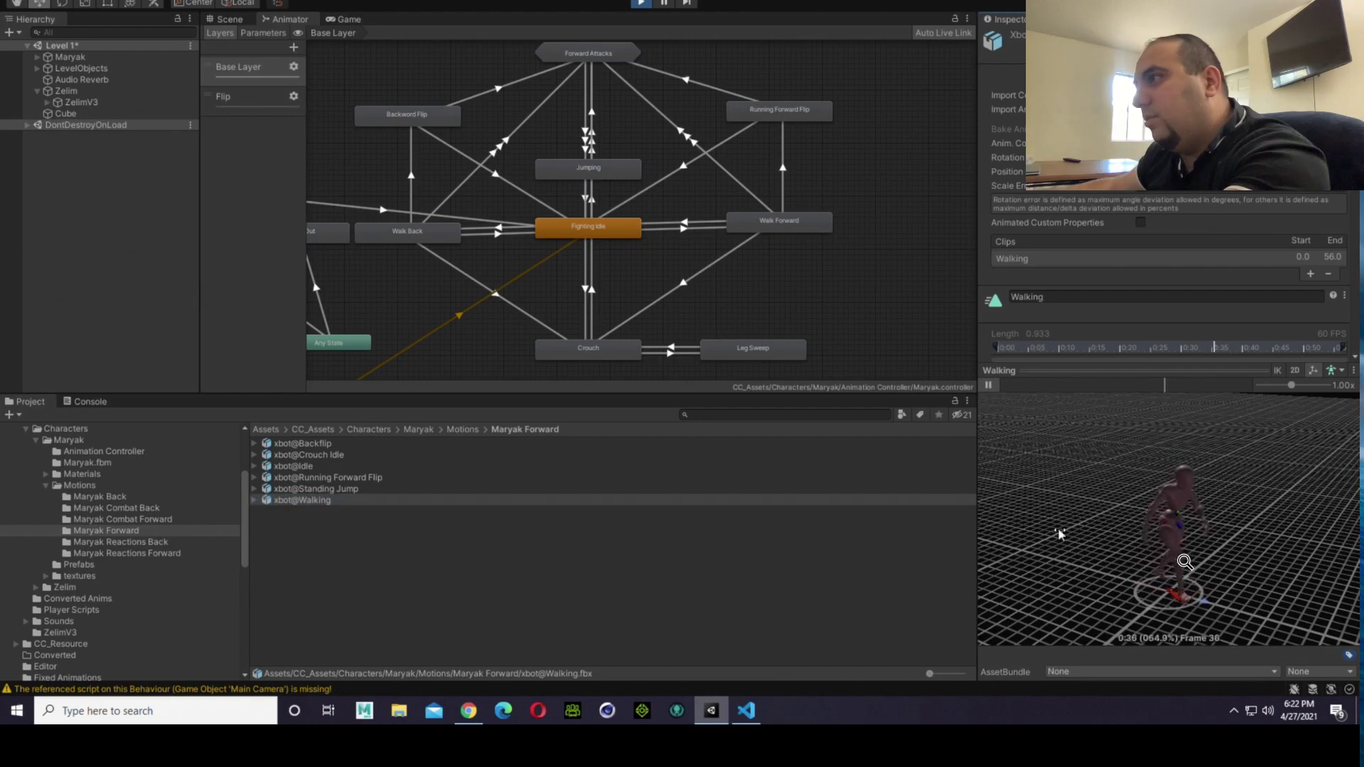
drag(1059, 535, 922, 539)
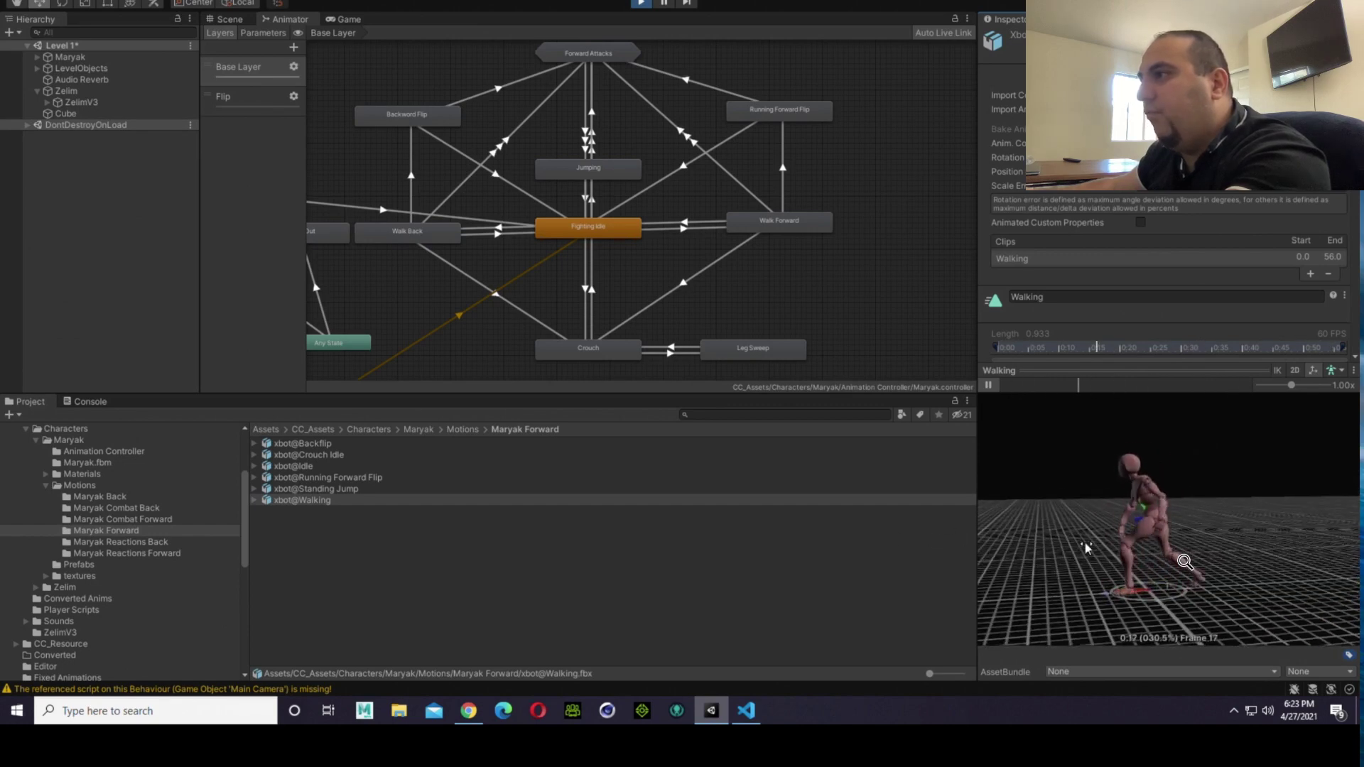
alt+drag(1076, 575, 1070, 590)
scroll(1165, 270, down, 5)
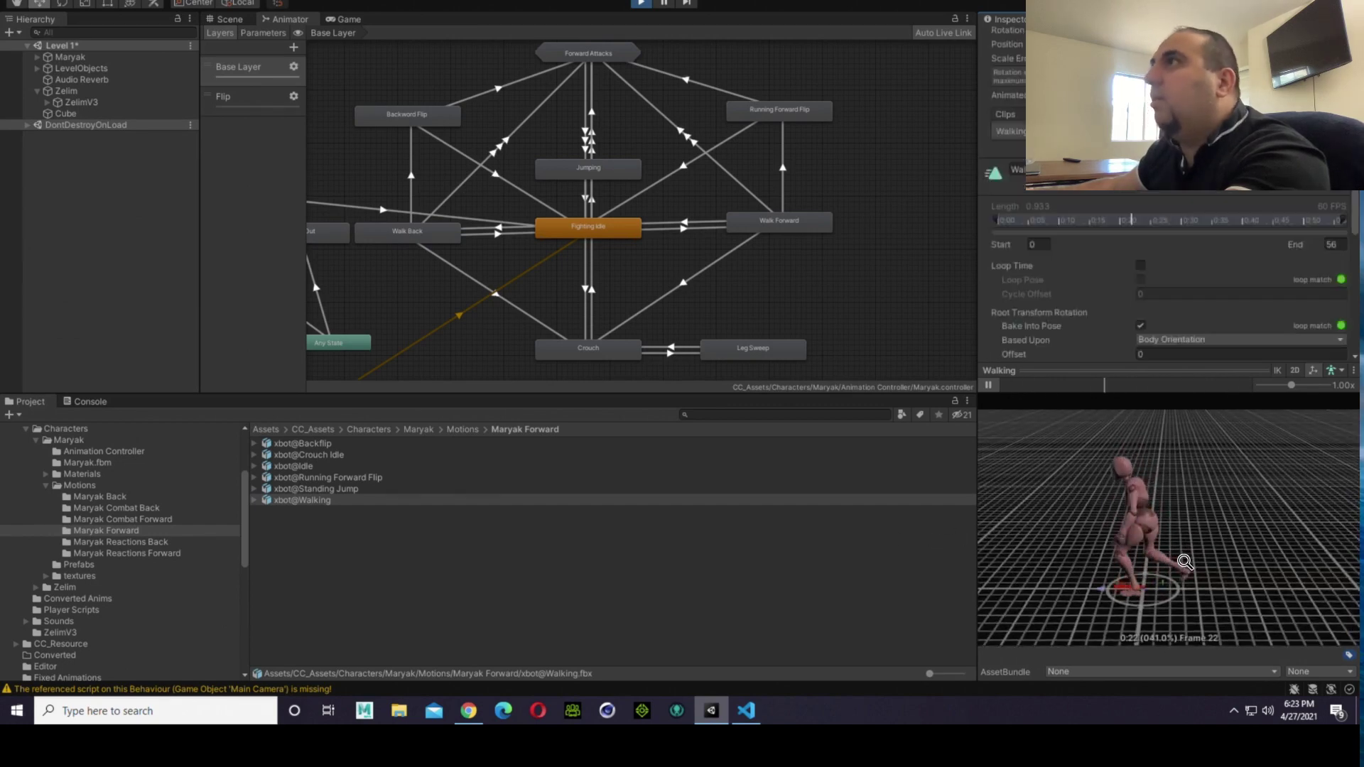
scroll(1165, 284, up, 4)
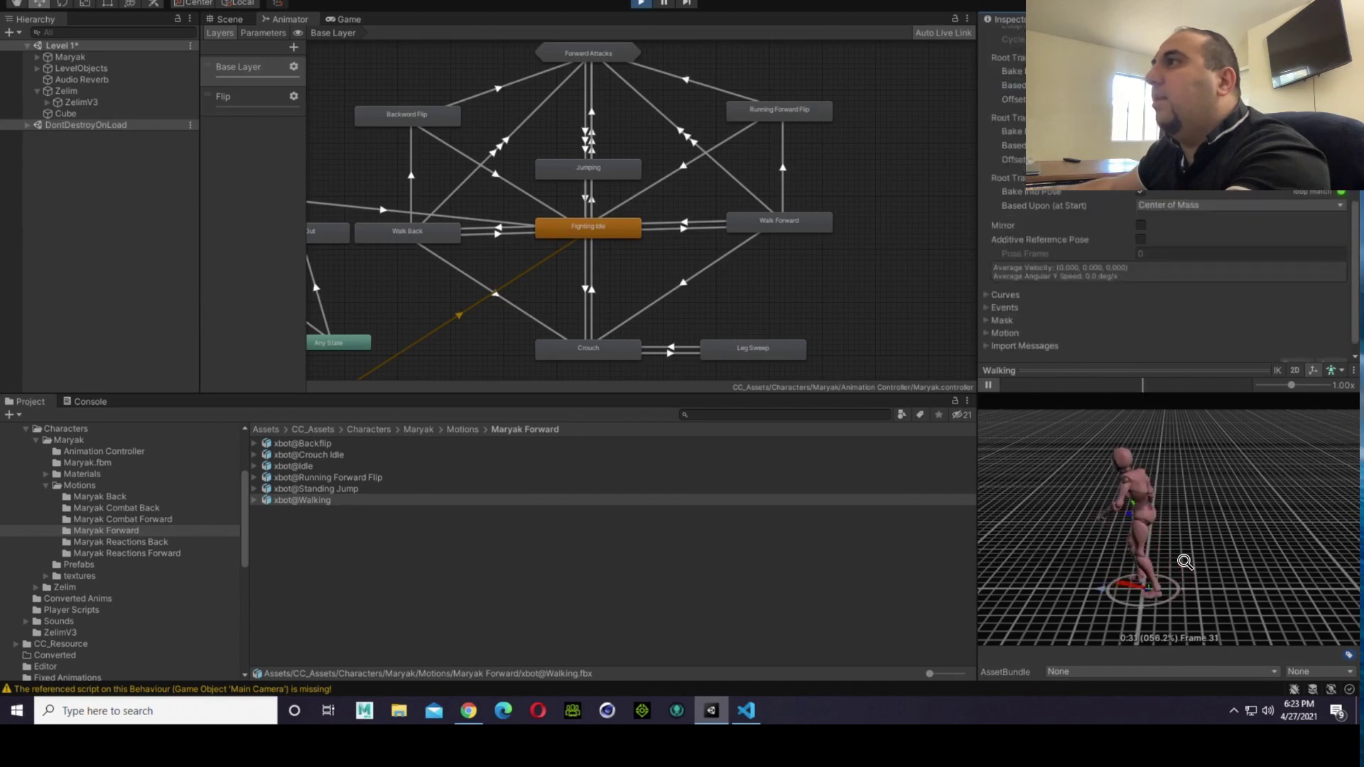
scroll(1165, 284, down, 5)
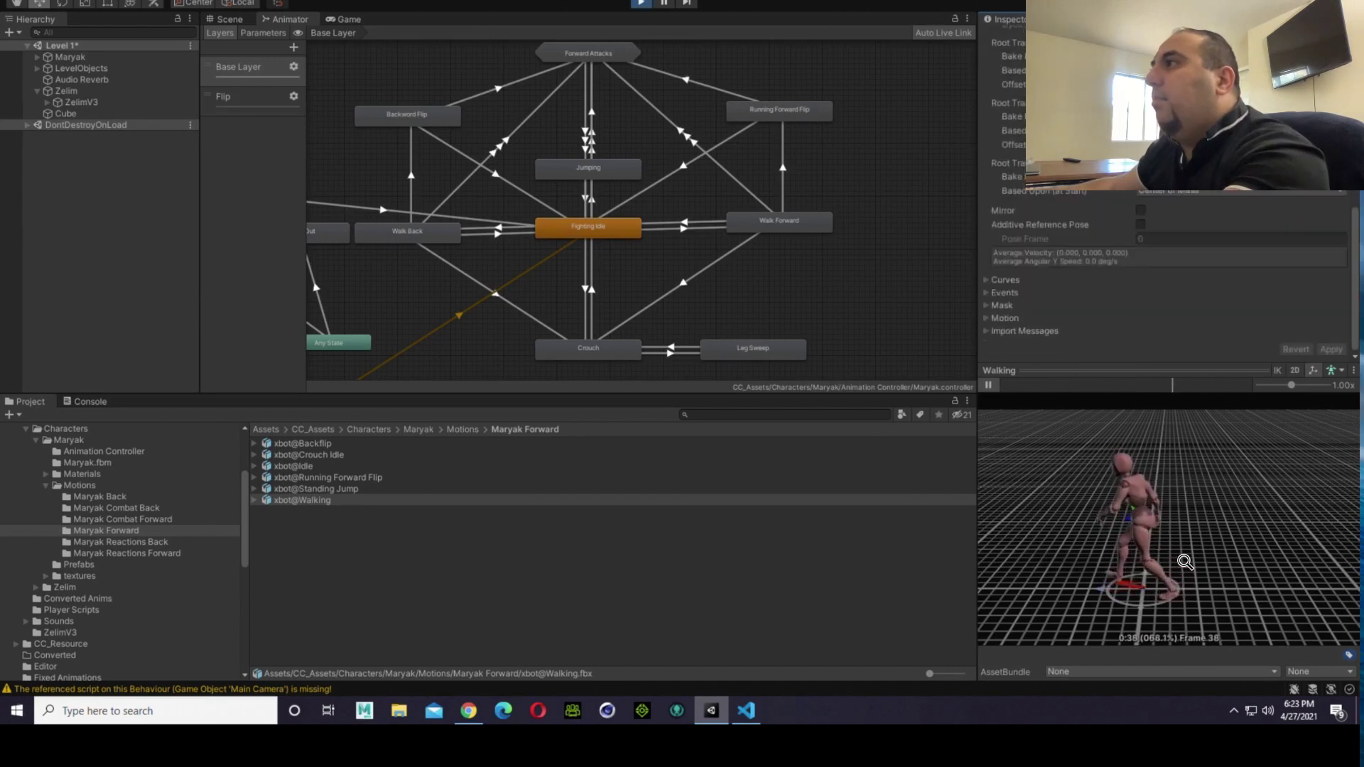
Step: Assign the Walking clip from the xbot@Walking asset as the motion of Maryak's Walk Forward state
click(784, 220)
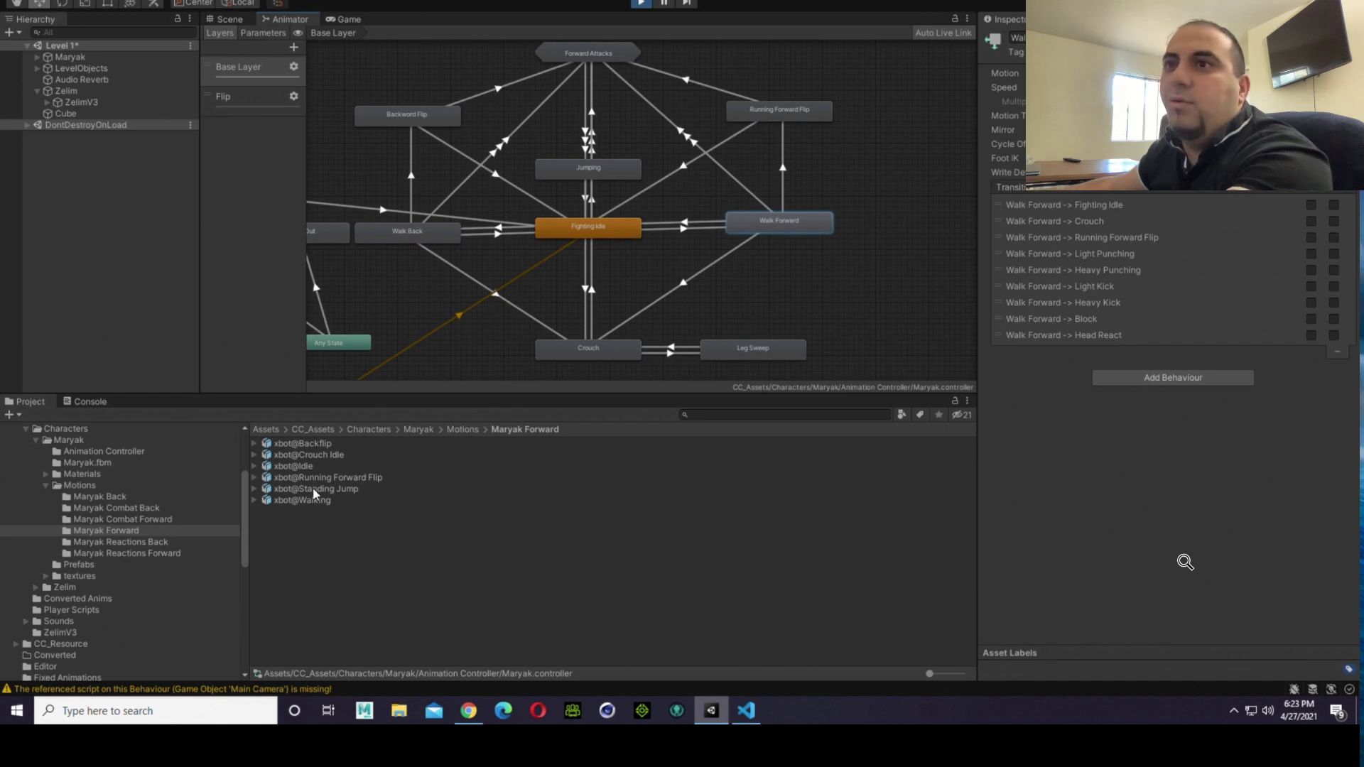
click(254, 501)
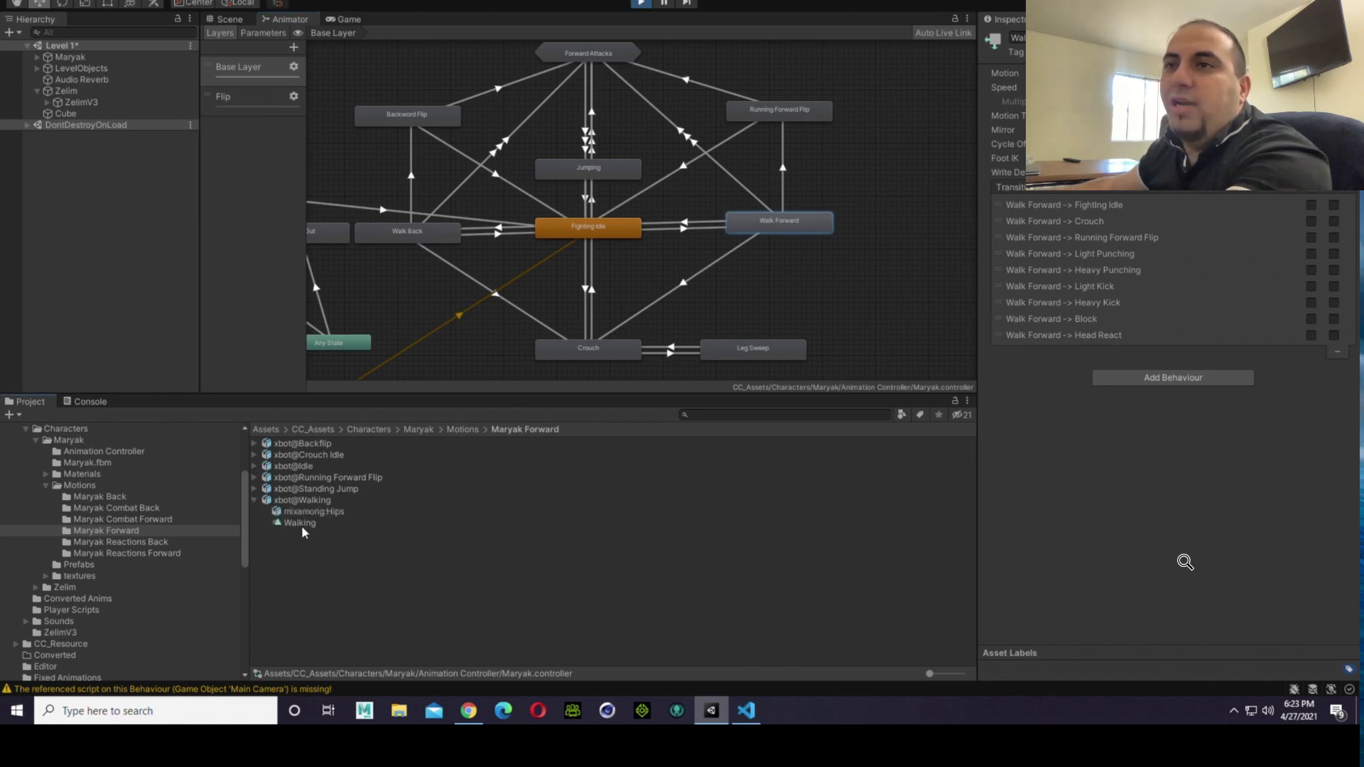
drag(301, 525, 1099, 264)
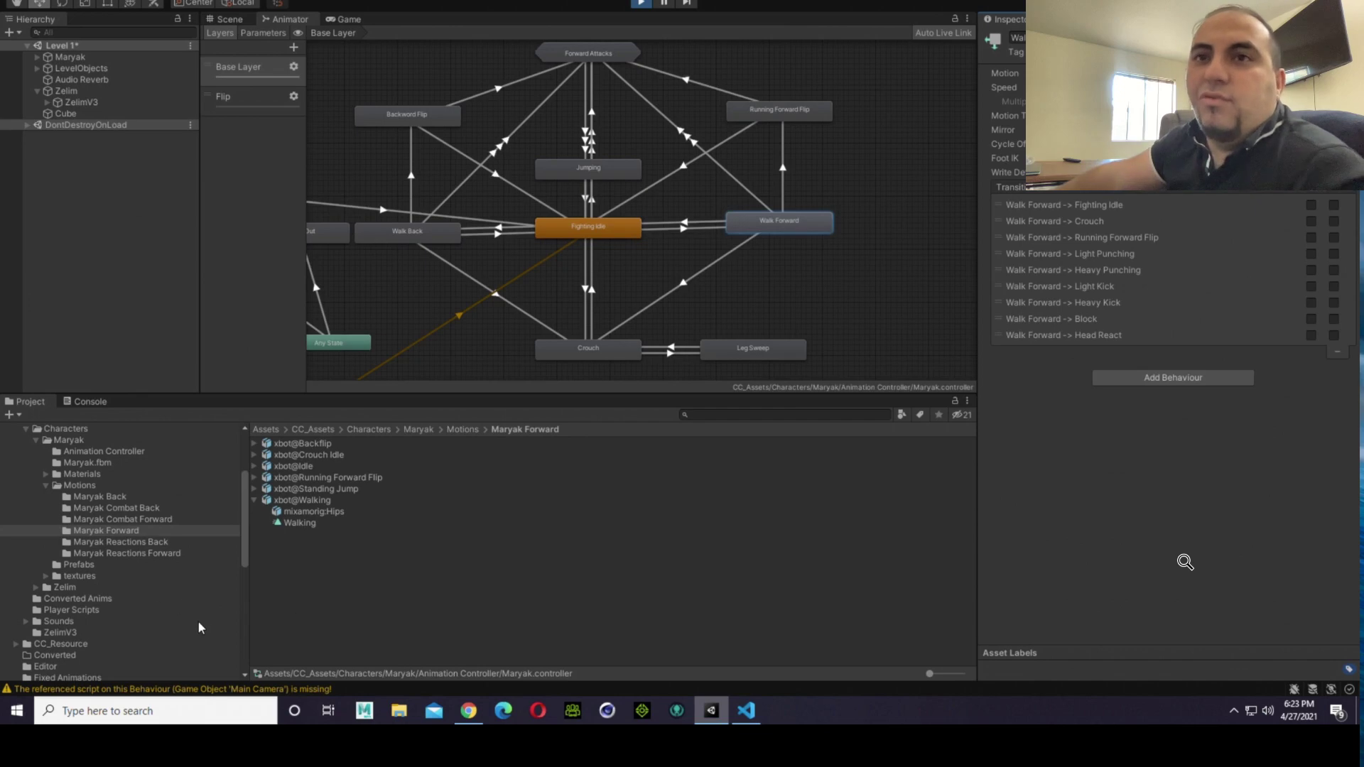
scroll(149, 657, down, 2)
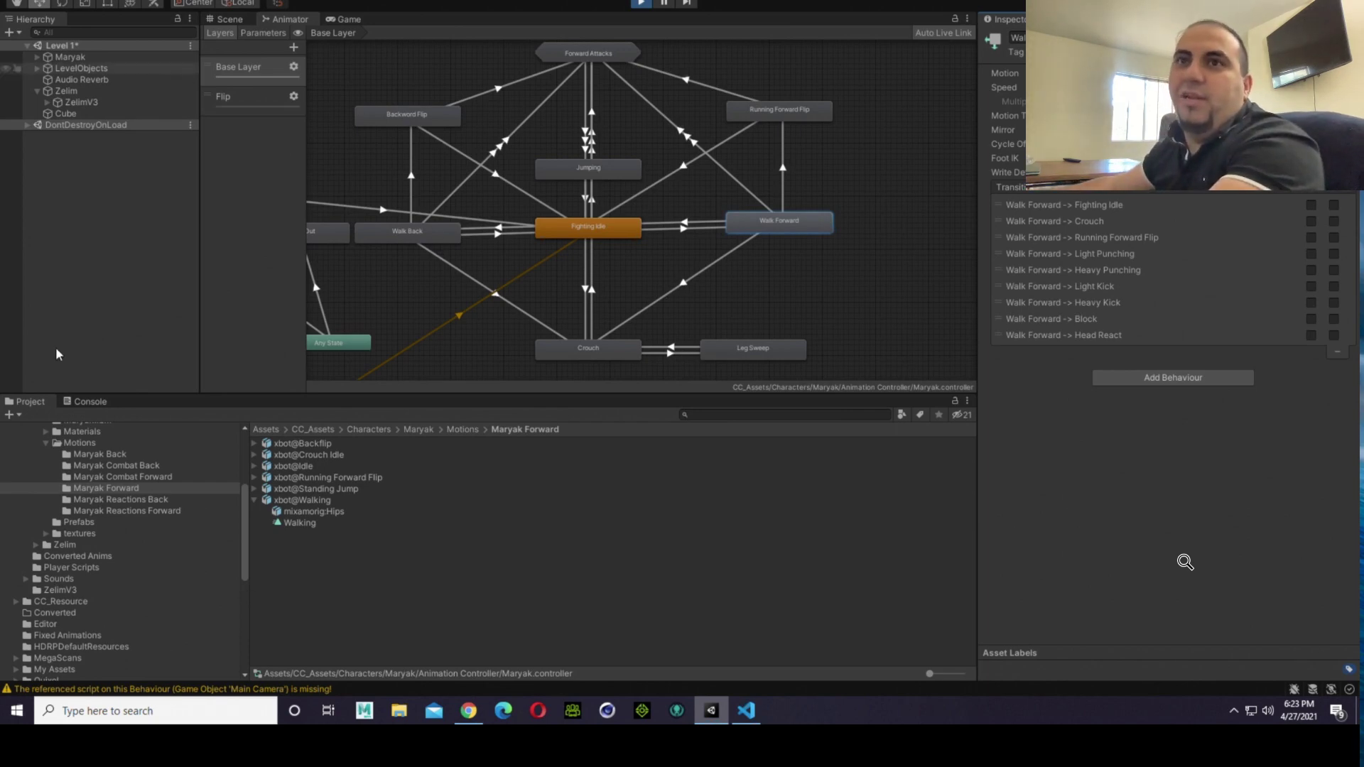
Step: Compare the components and live animator graphs of ZelimV3 and Maryak
click(81, 103)
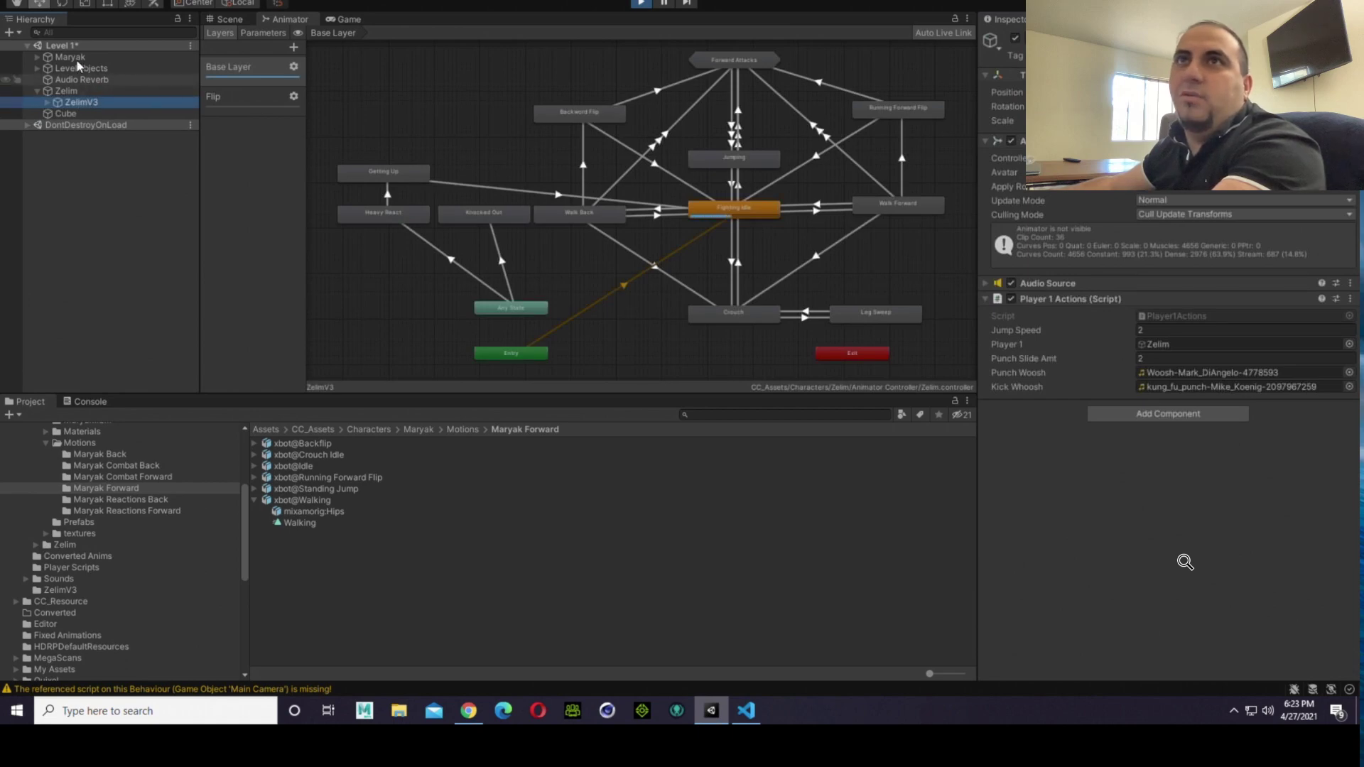
click(58, 57)
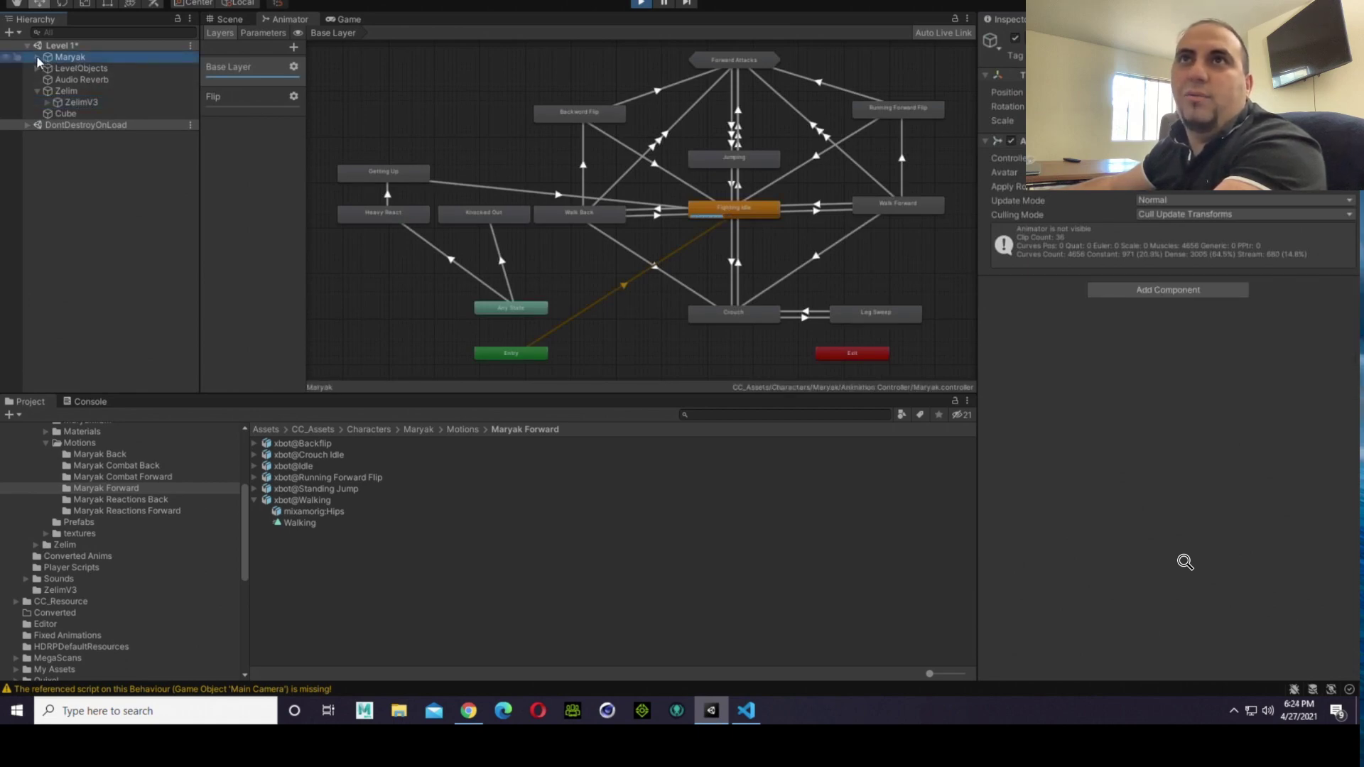
click(37, 57)
click(38, 56)
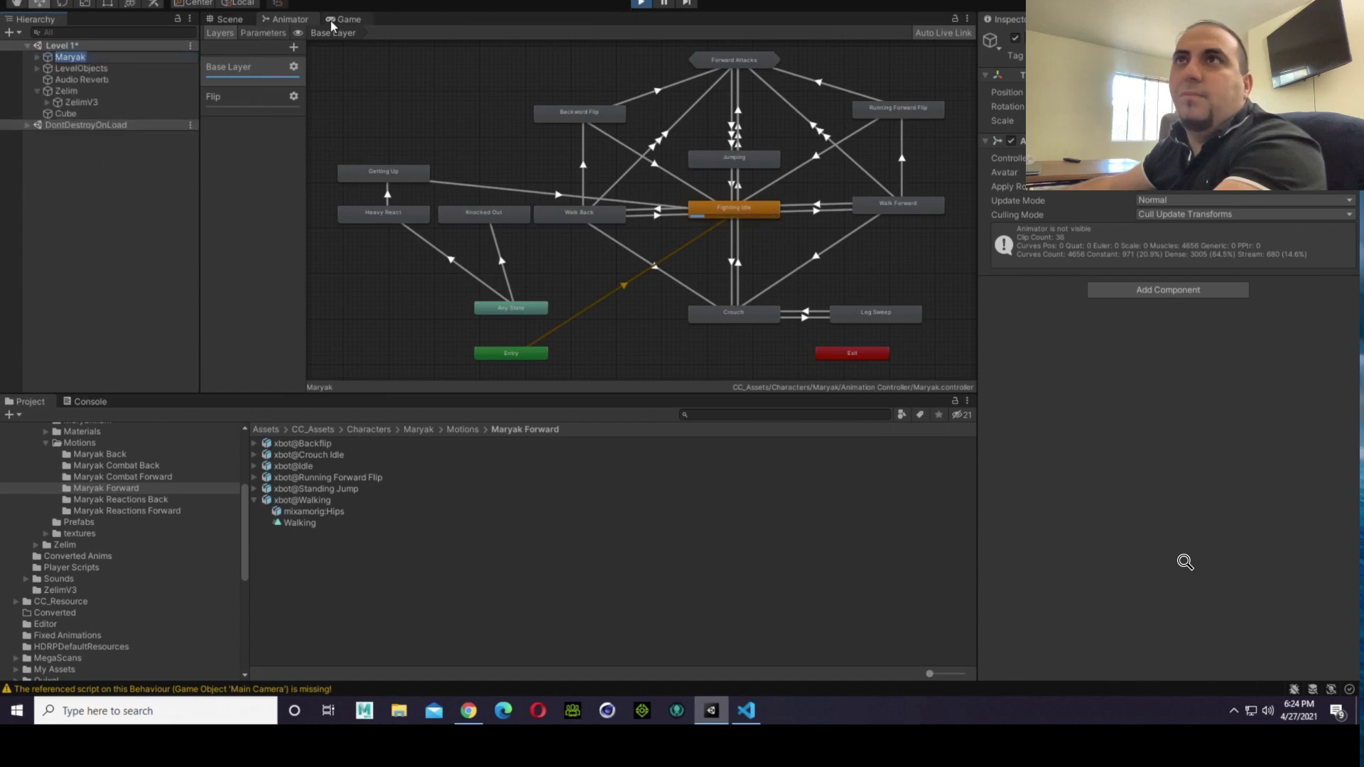
Step: Show the Game view and open the Animation window for the Maryak object
click(333, 21)
click(79, 50)
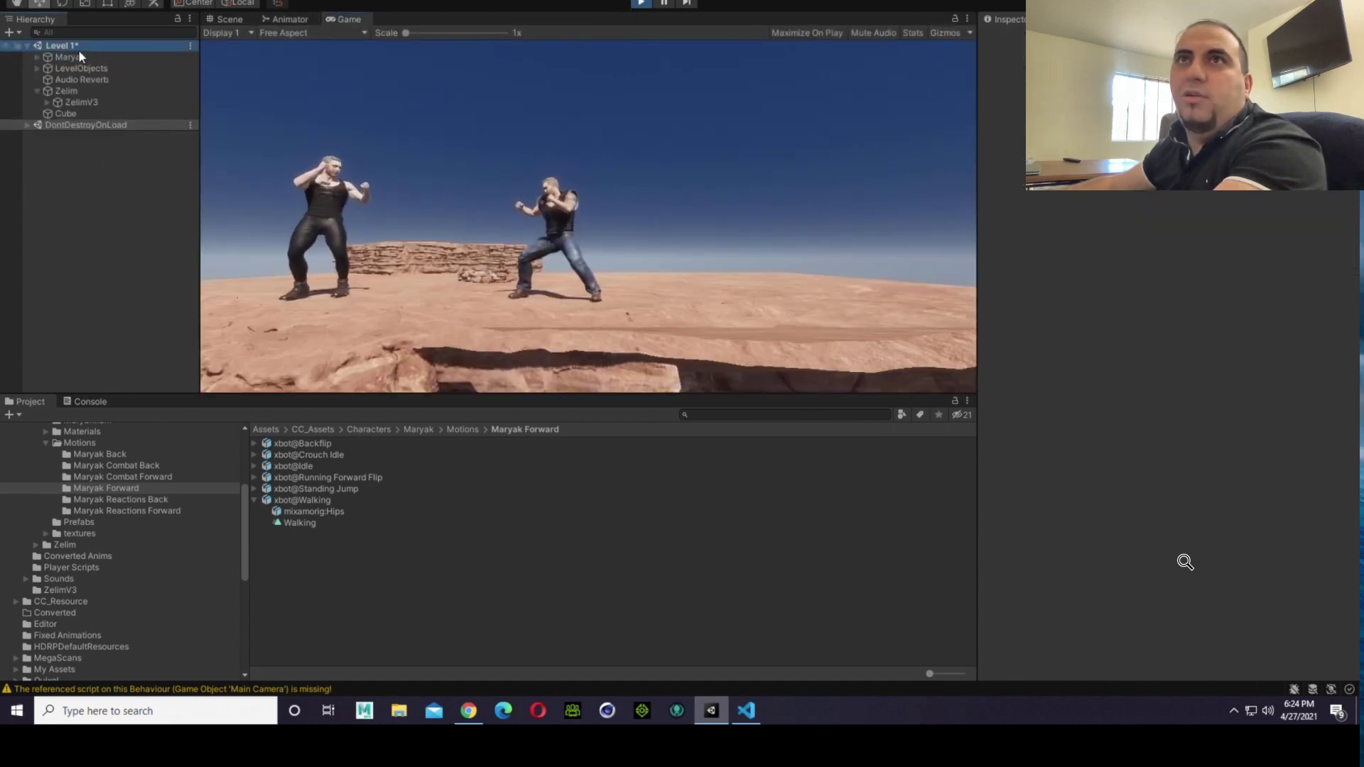
click(75, 57)
right_click(71, 59)
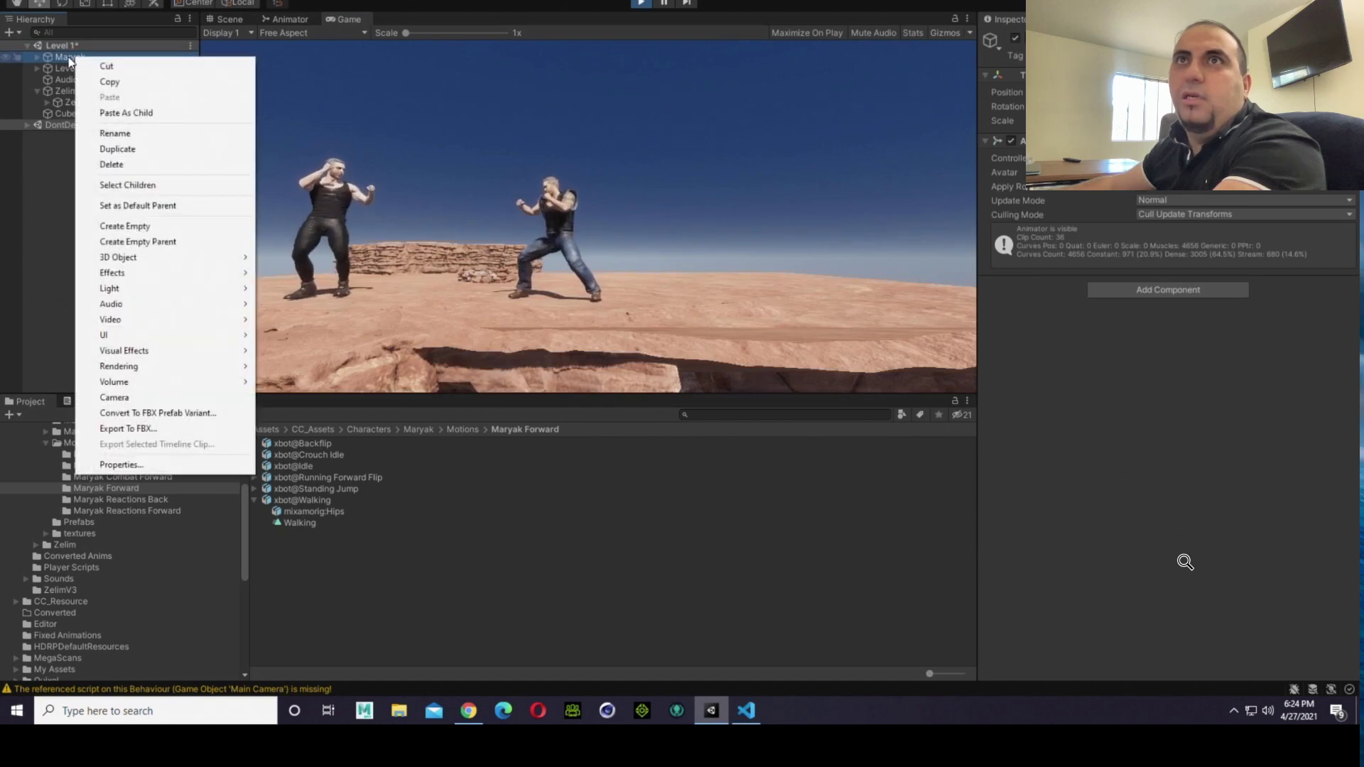
click(69, 59)
click(439, 1)
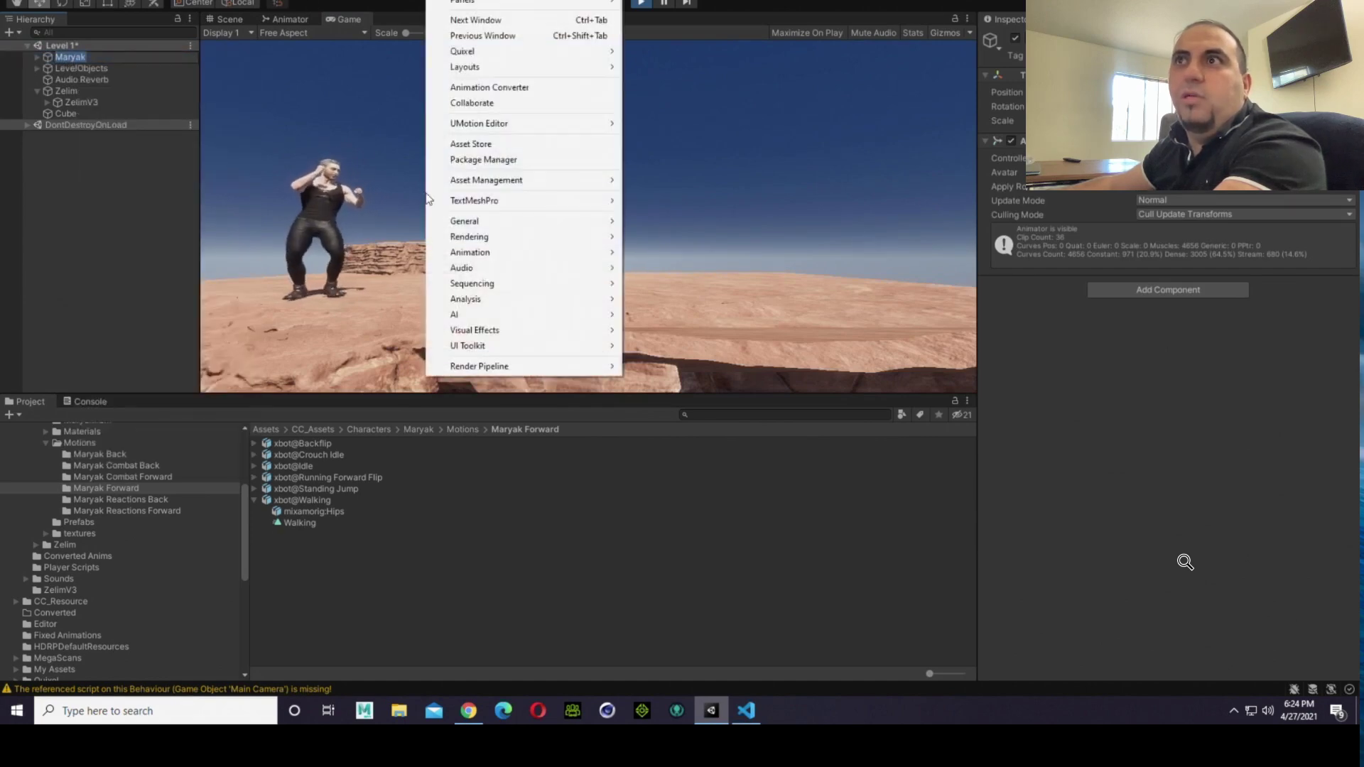
mouse_move(498, 254)
click(661, 250)
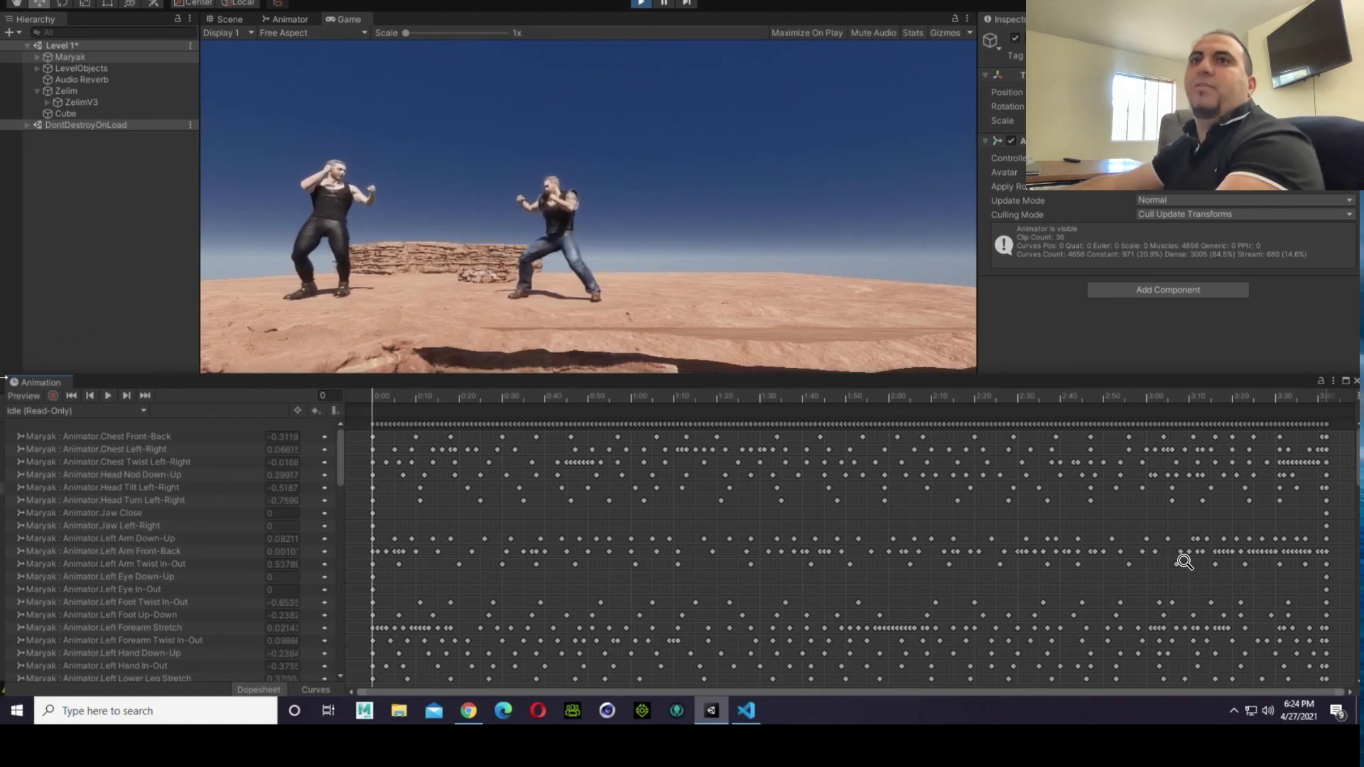
Step: Scrub the start of Maryak's Idle clip, then the start of his Idle (1) clip, watching his facing in the Game view
drag(386, 395, 248, 408)
click(64, 411)
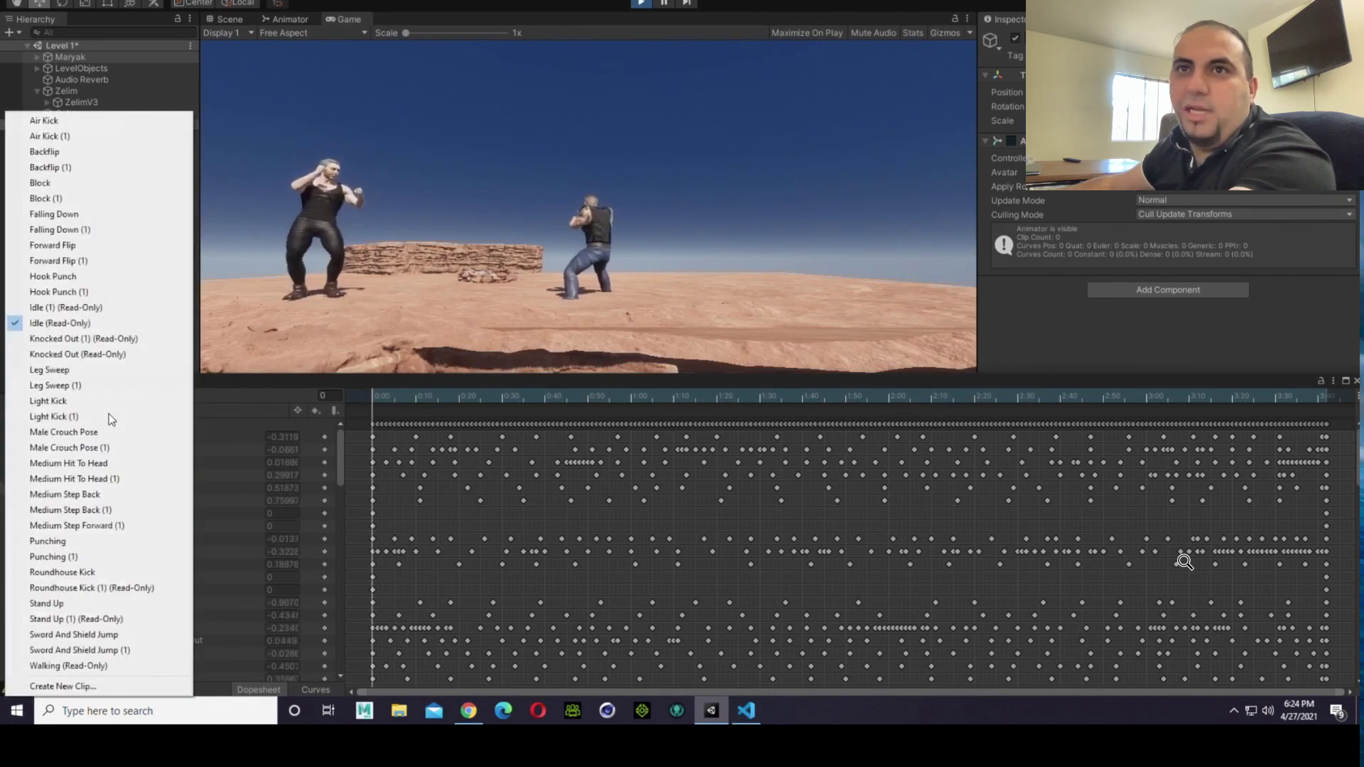
click(78, 307)
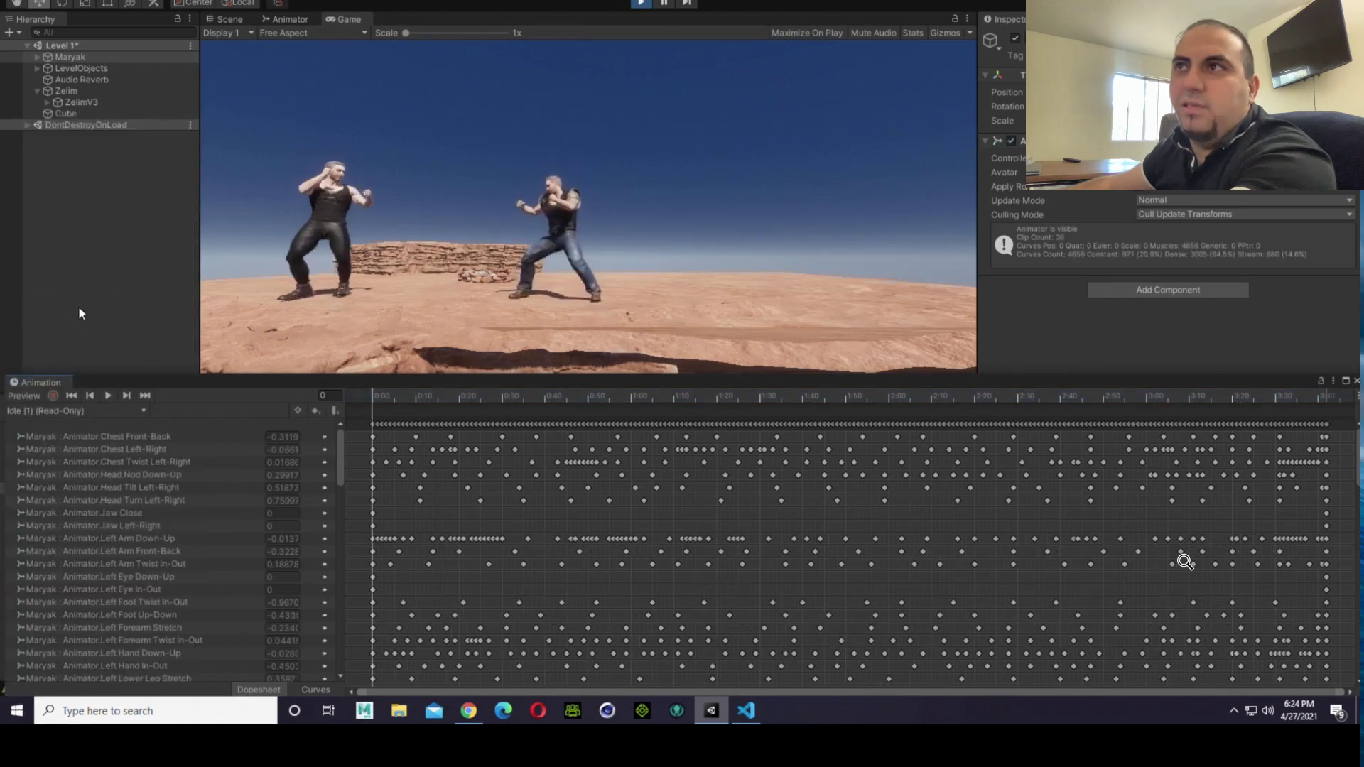
click(386, 397)
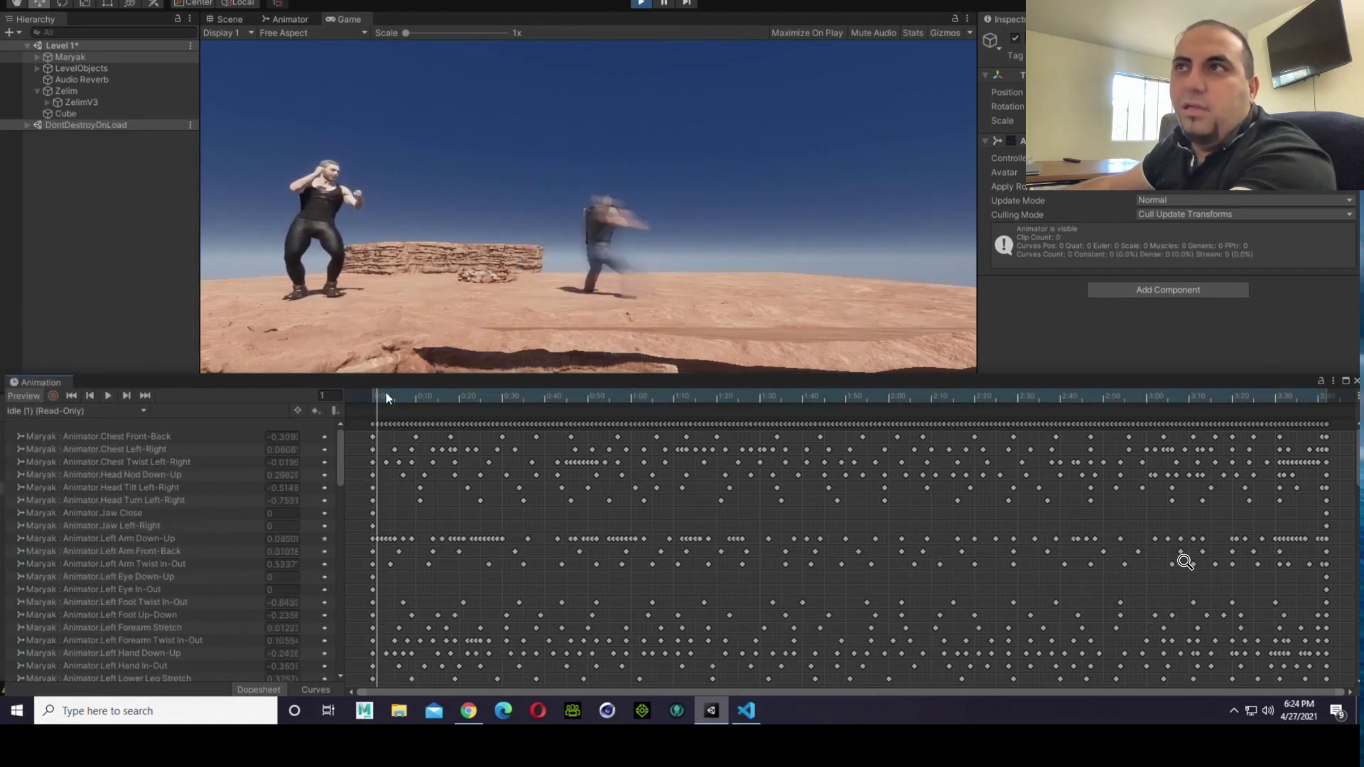
drag(386, 397, 267, 409)
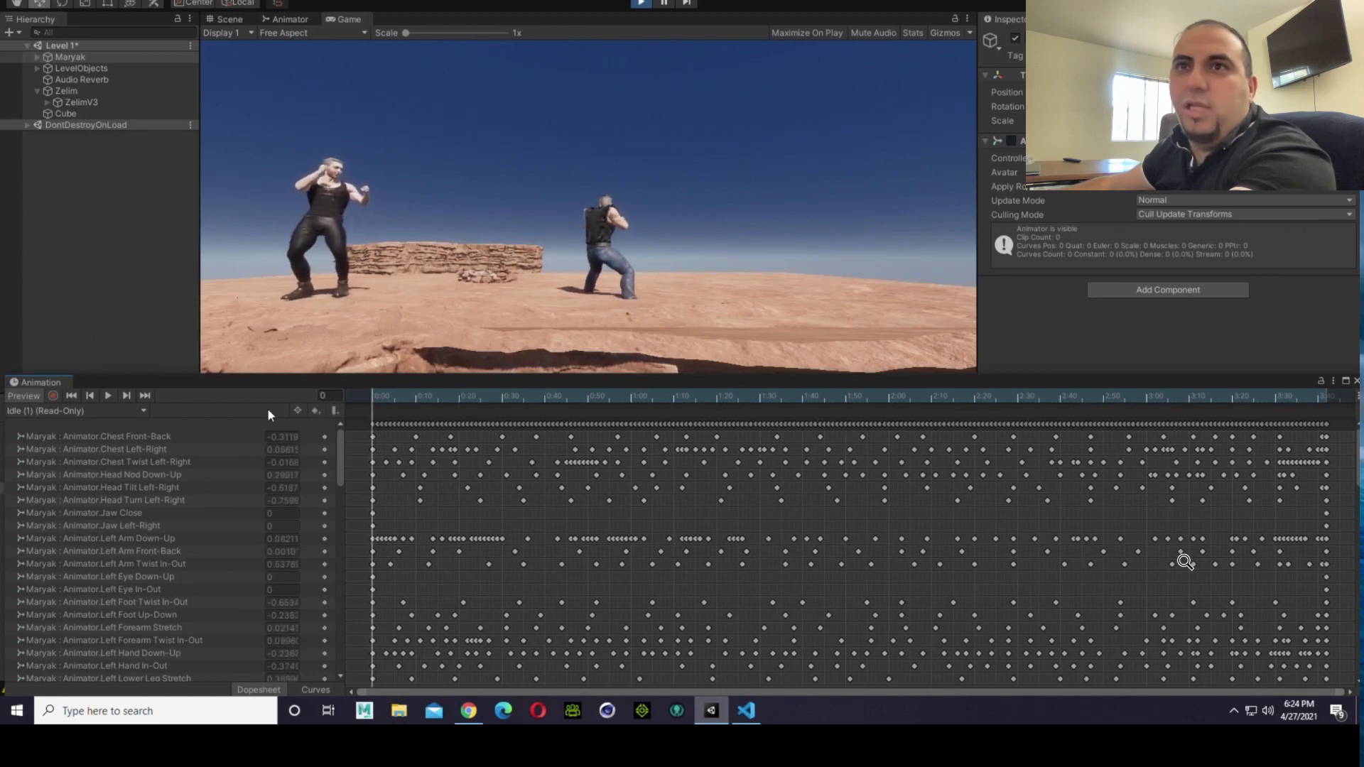
Step: Inspect the Idle (1) clip's early keyframes and the list of Maryak's clips, and close the Animation window
click(455, 474)
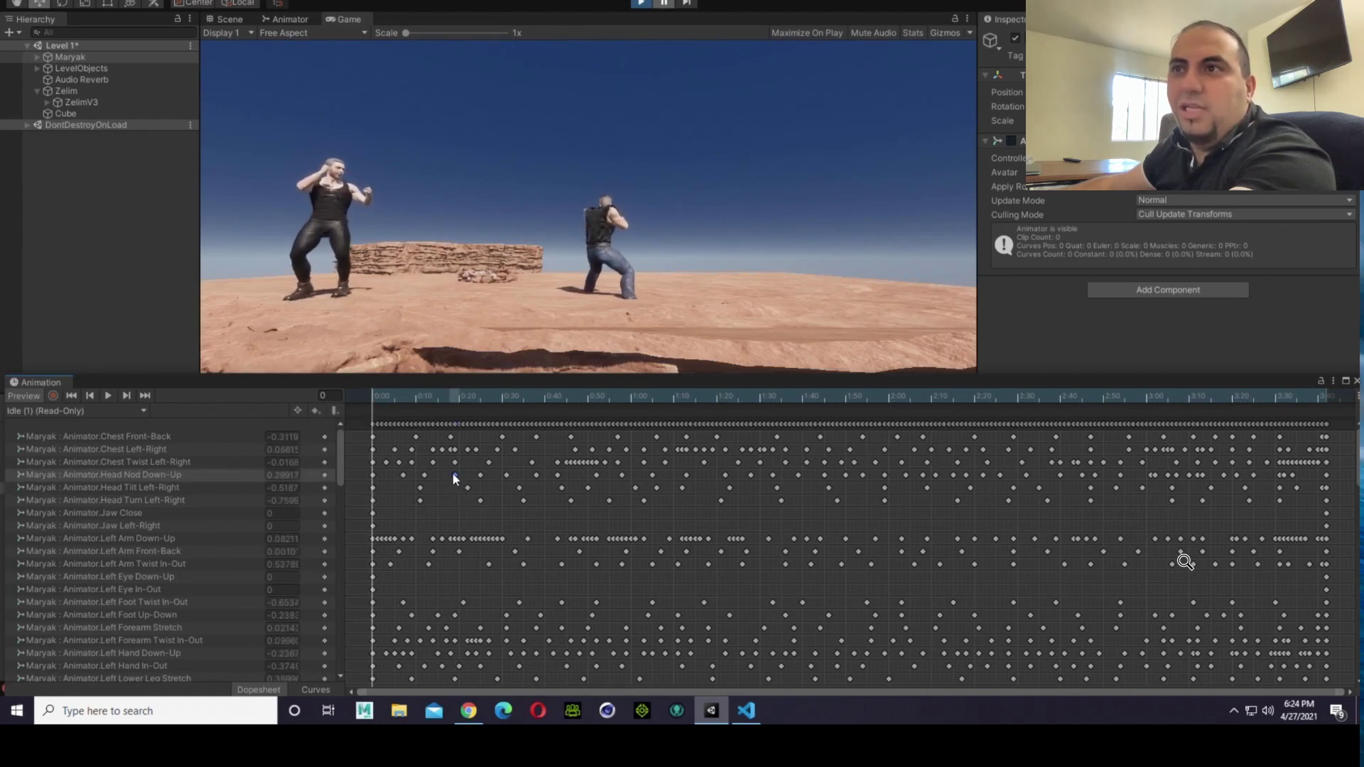
click(375, 461)
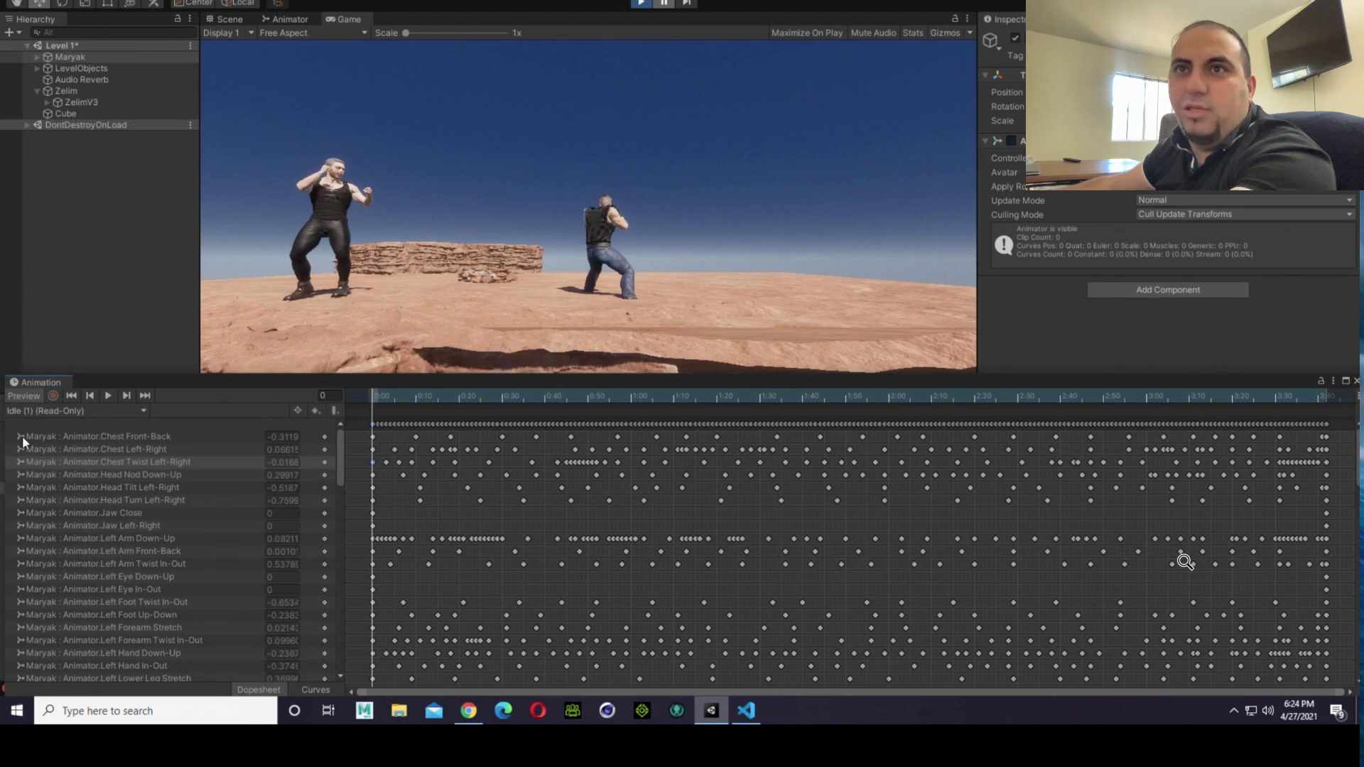
click(57, 412)
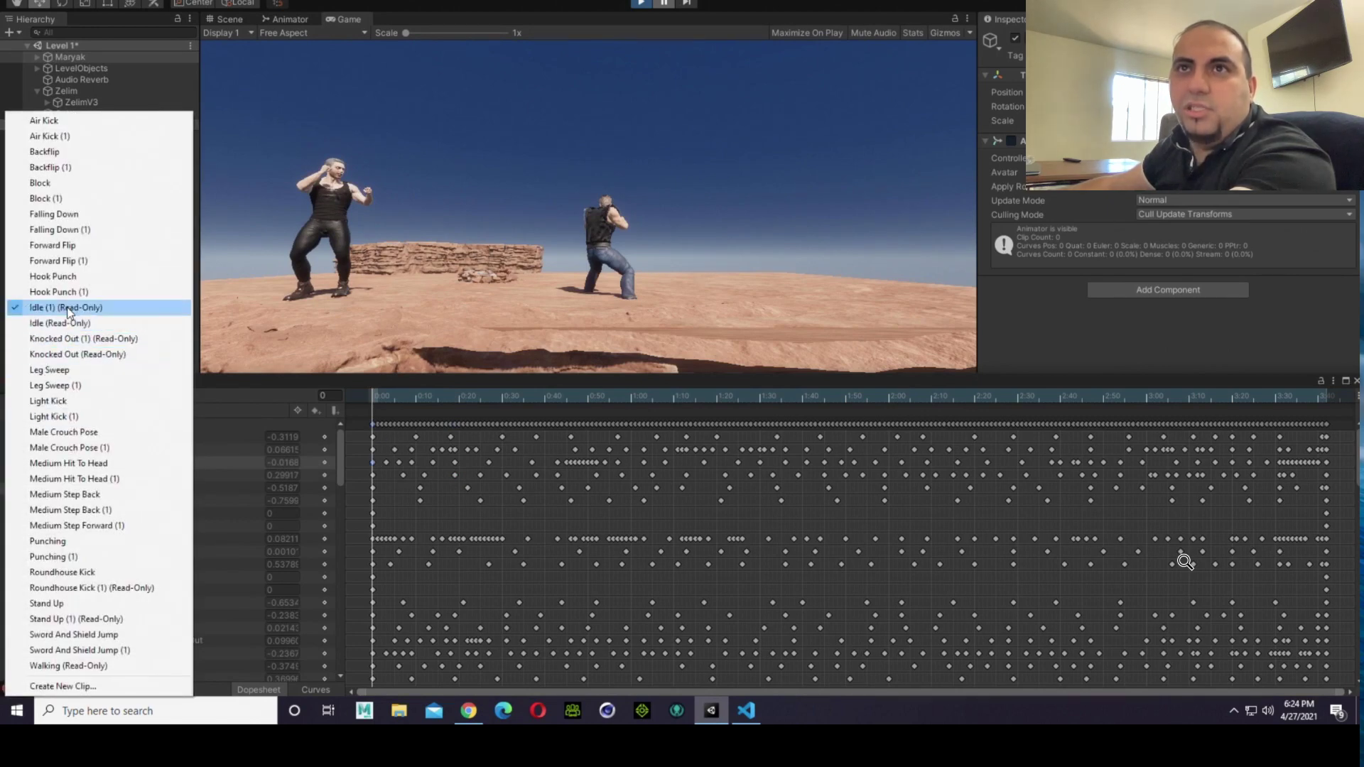
click(452, 411)
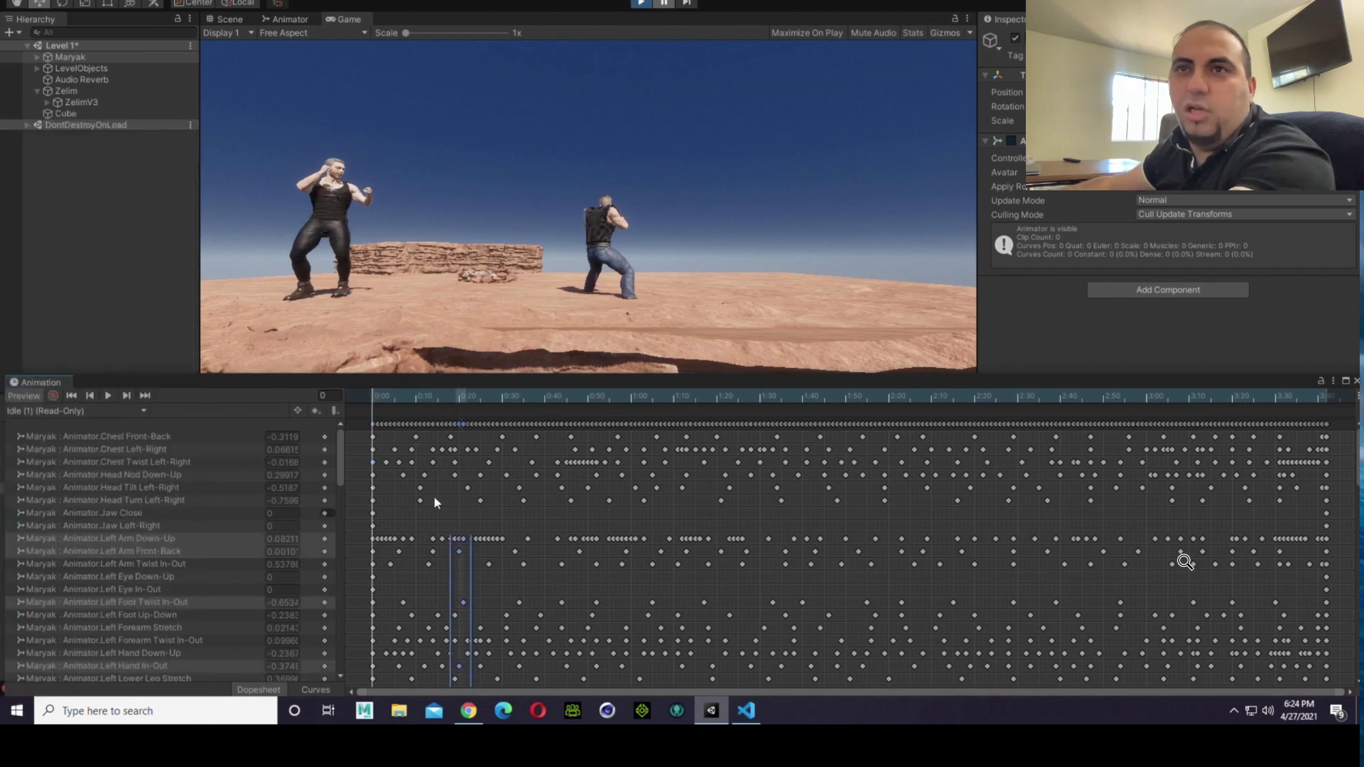
click(115, 411)
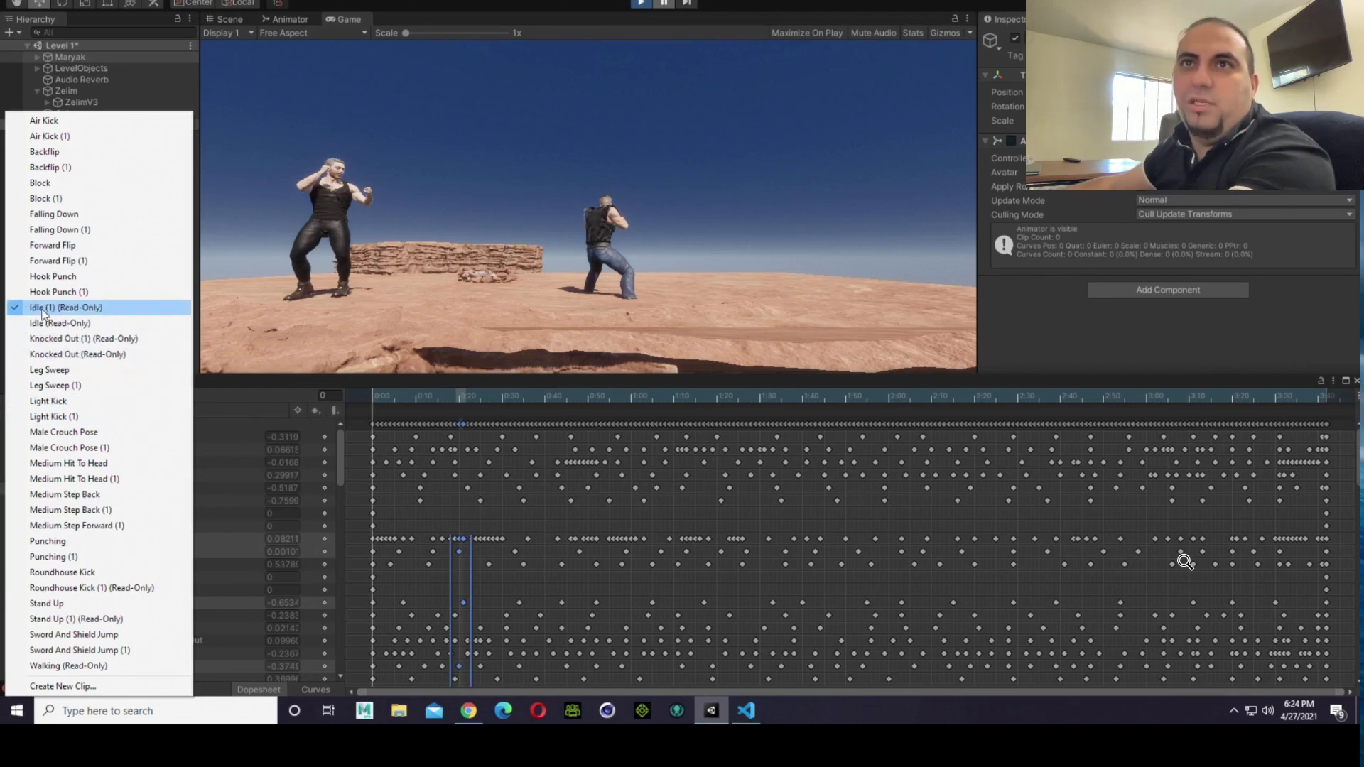
click(64, 307)
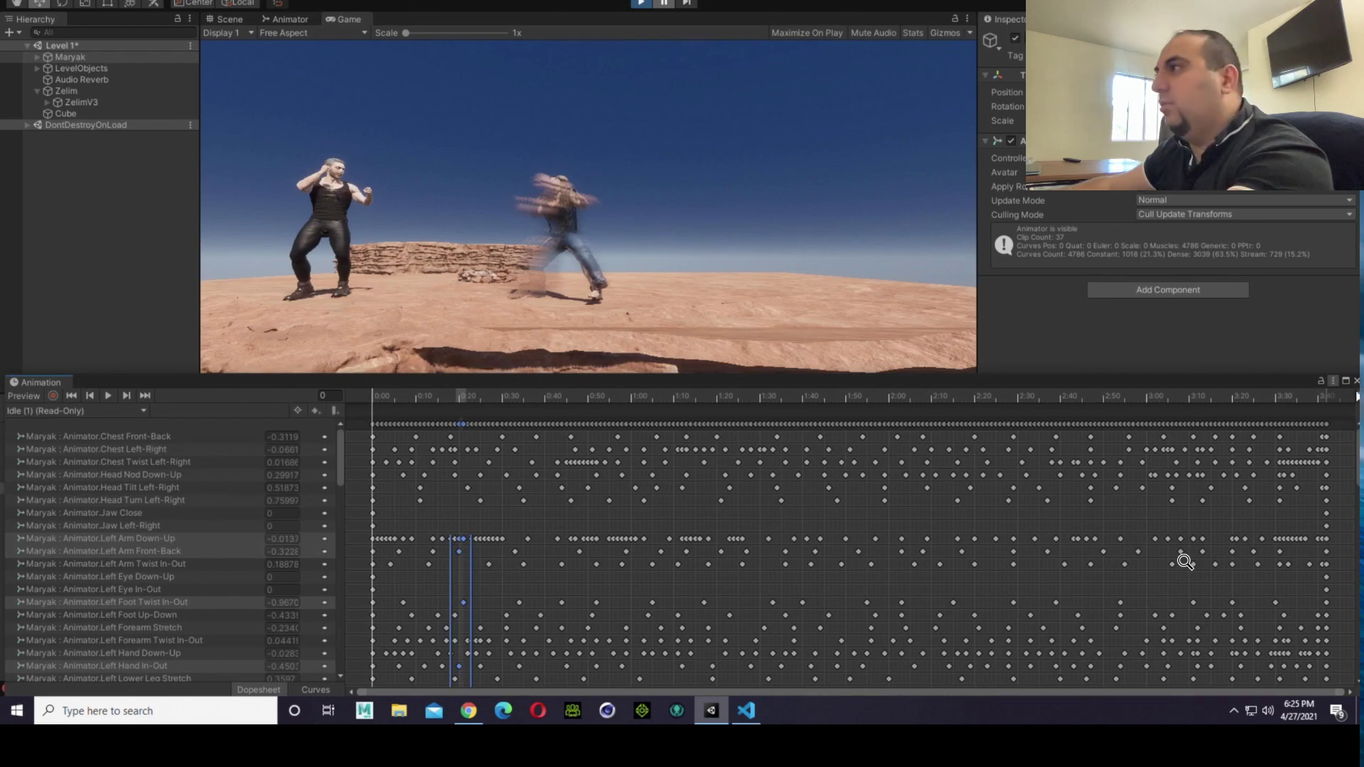
click(1357, 383)
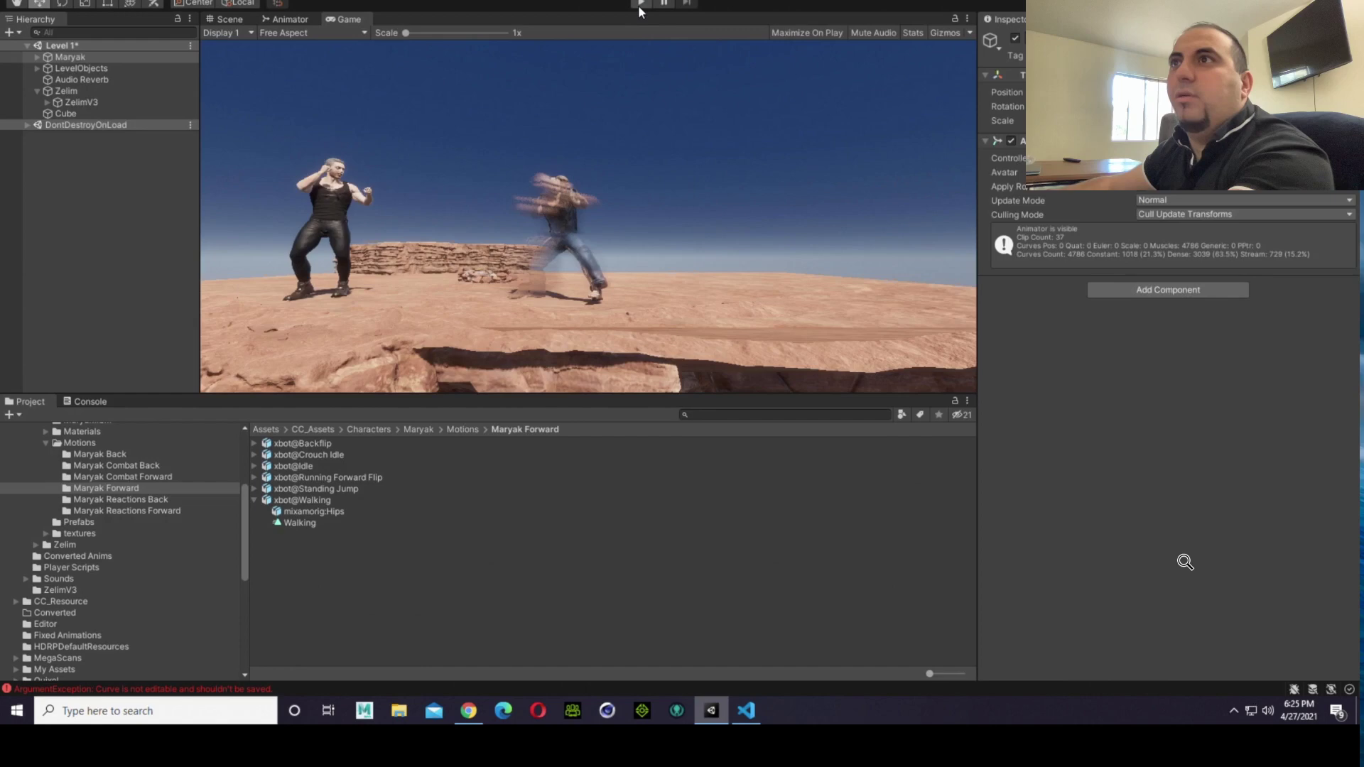
Step: Restart play mode and walk Zelim back and forth past Maryak to test how the fighters face each other
click(640, 6)
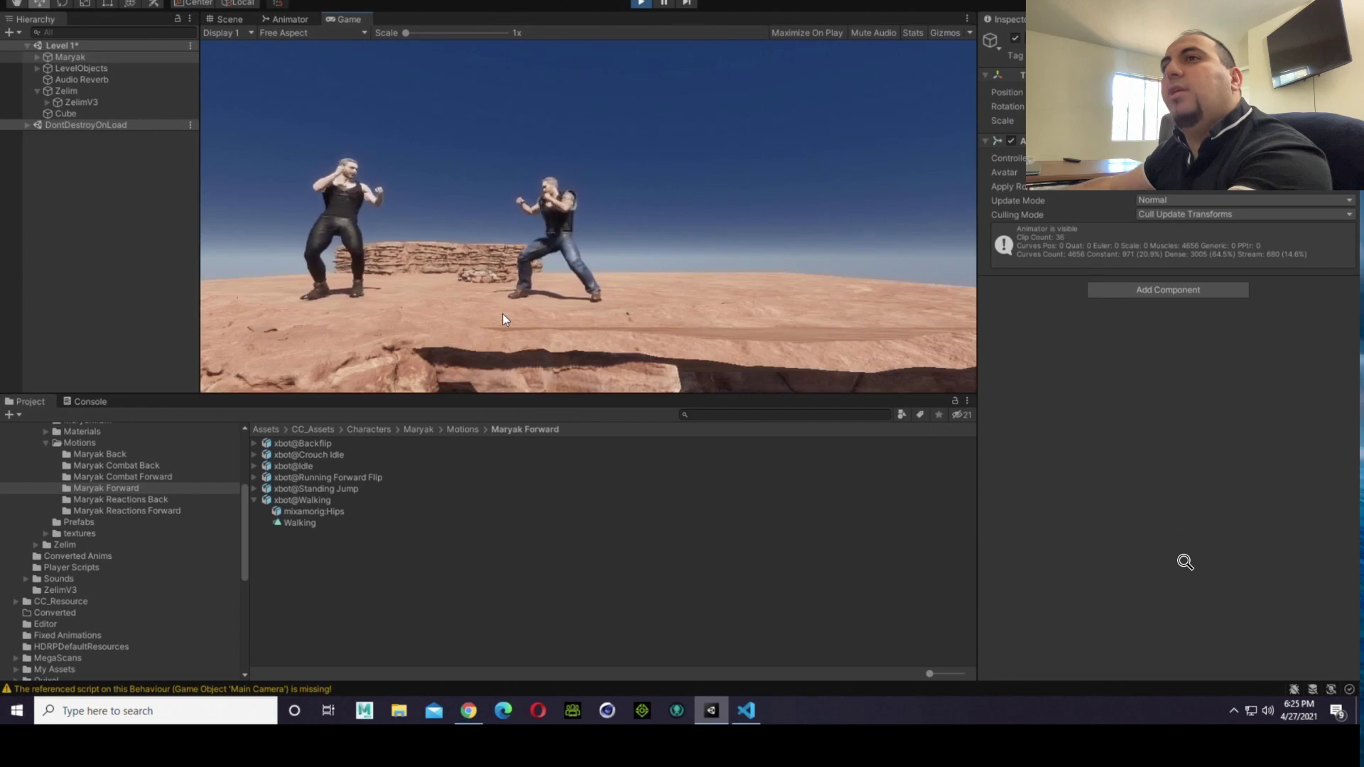
key(d)
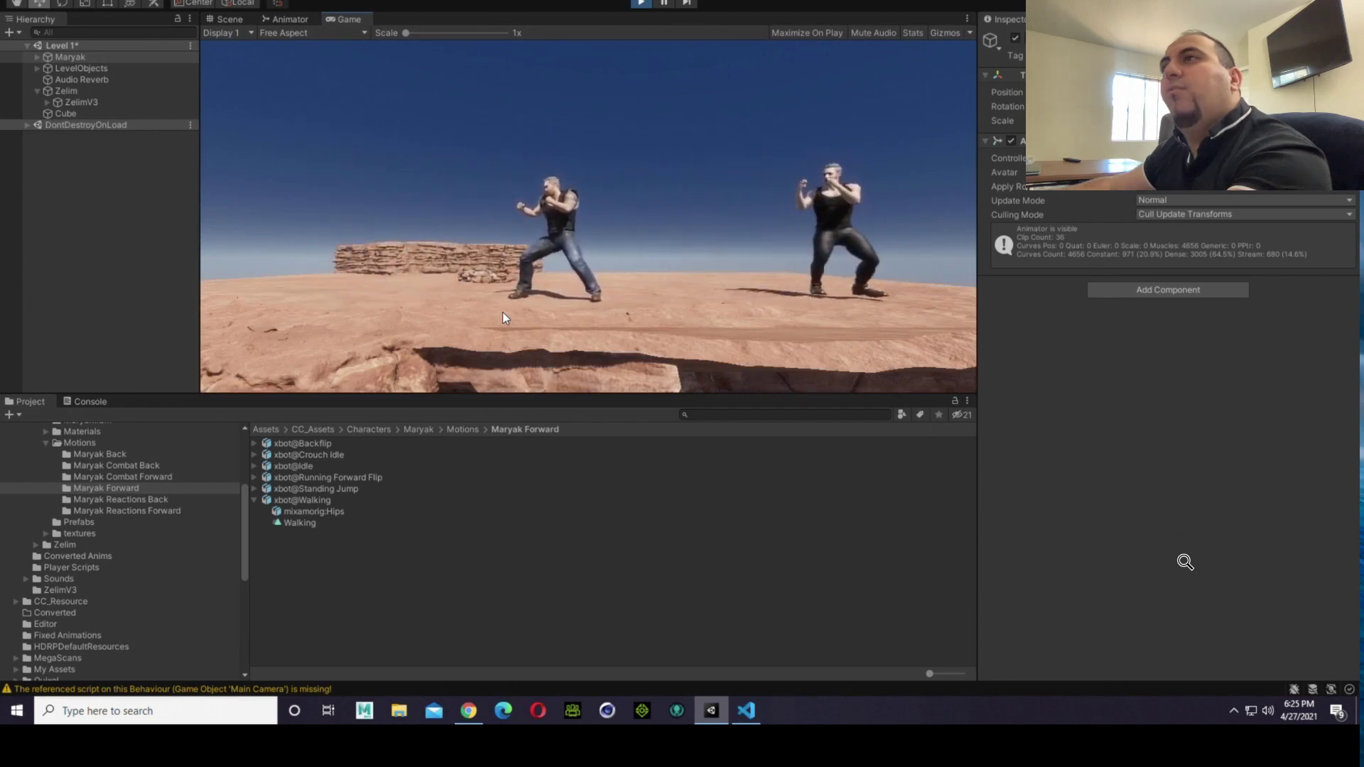
key(a)
key(d)
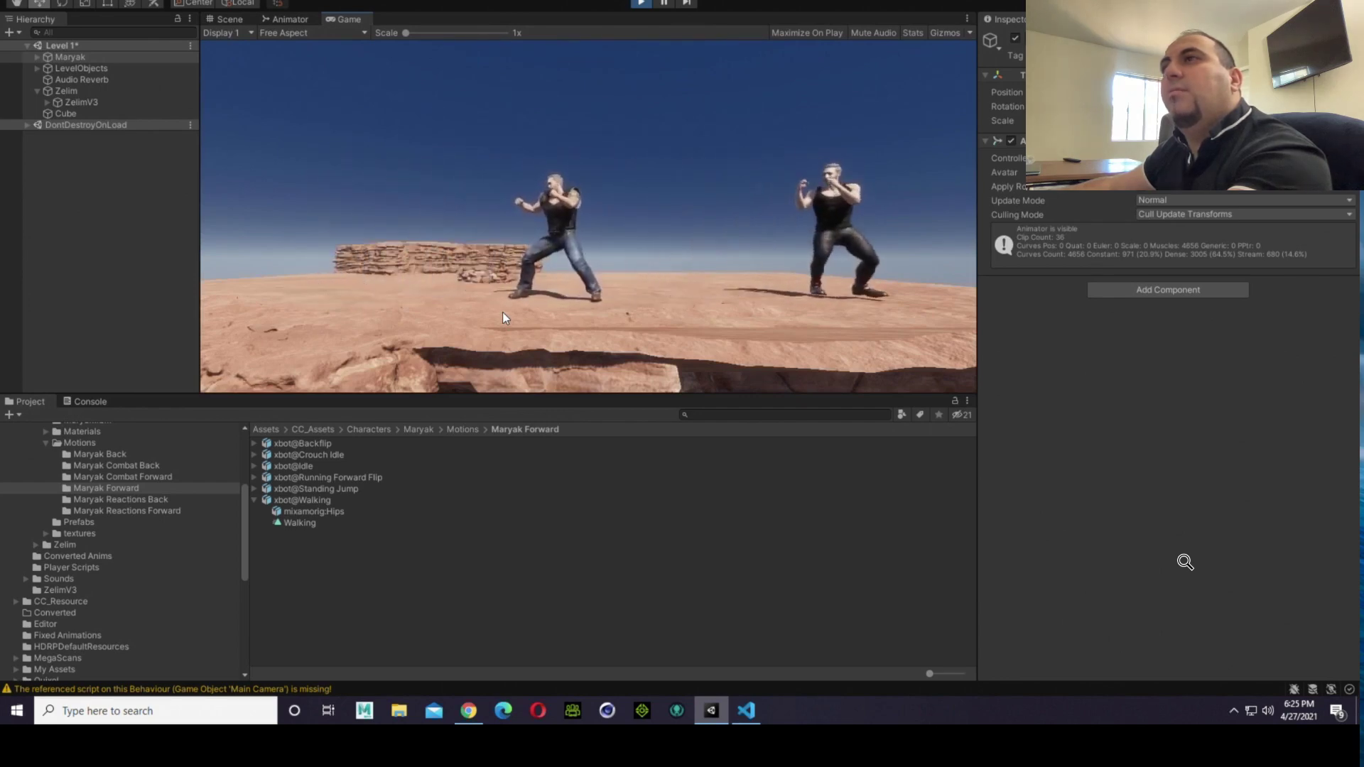
key(a)
key(d)
key(a)
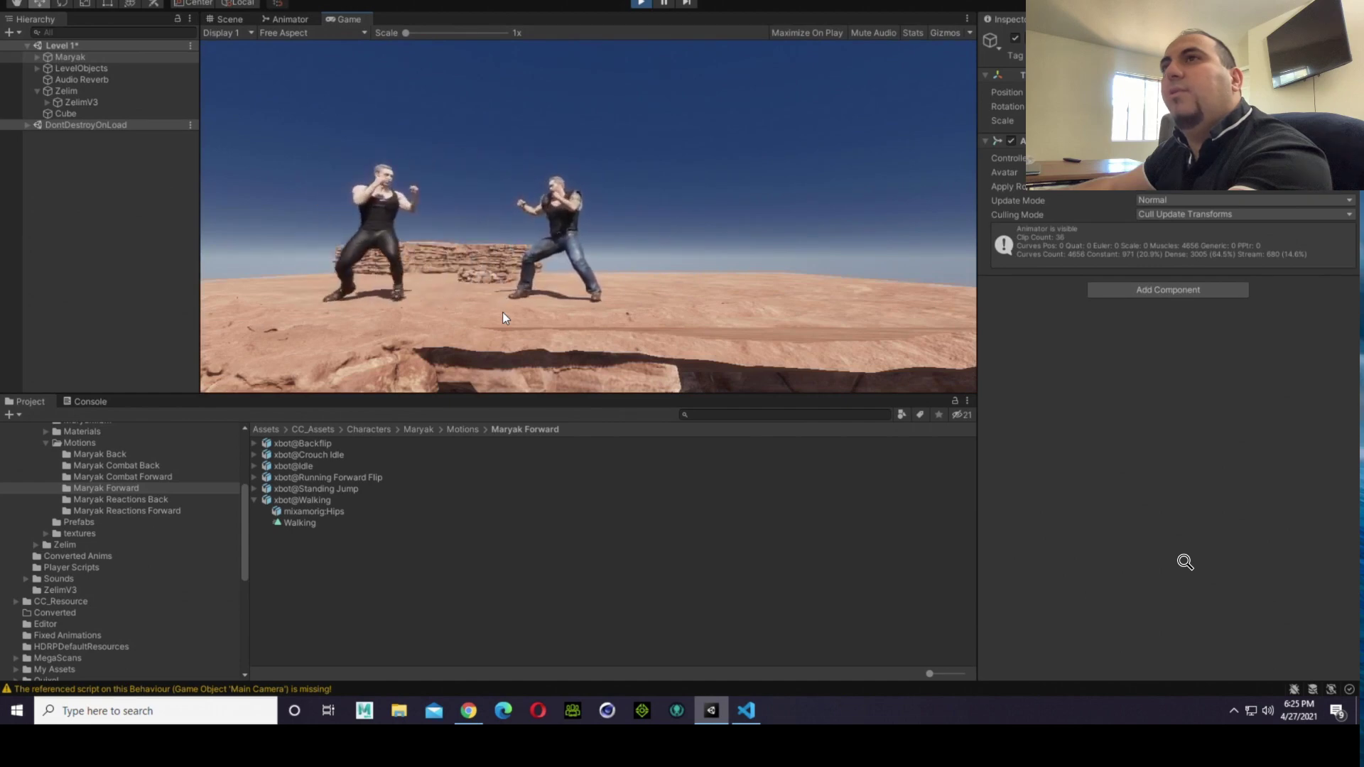
key(d)
key(a)
key(d)
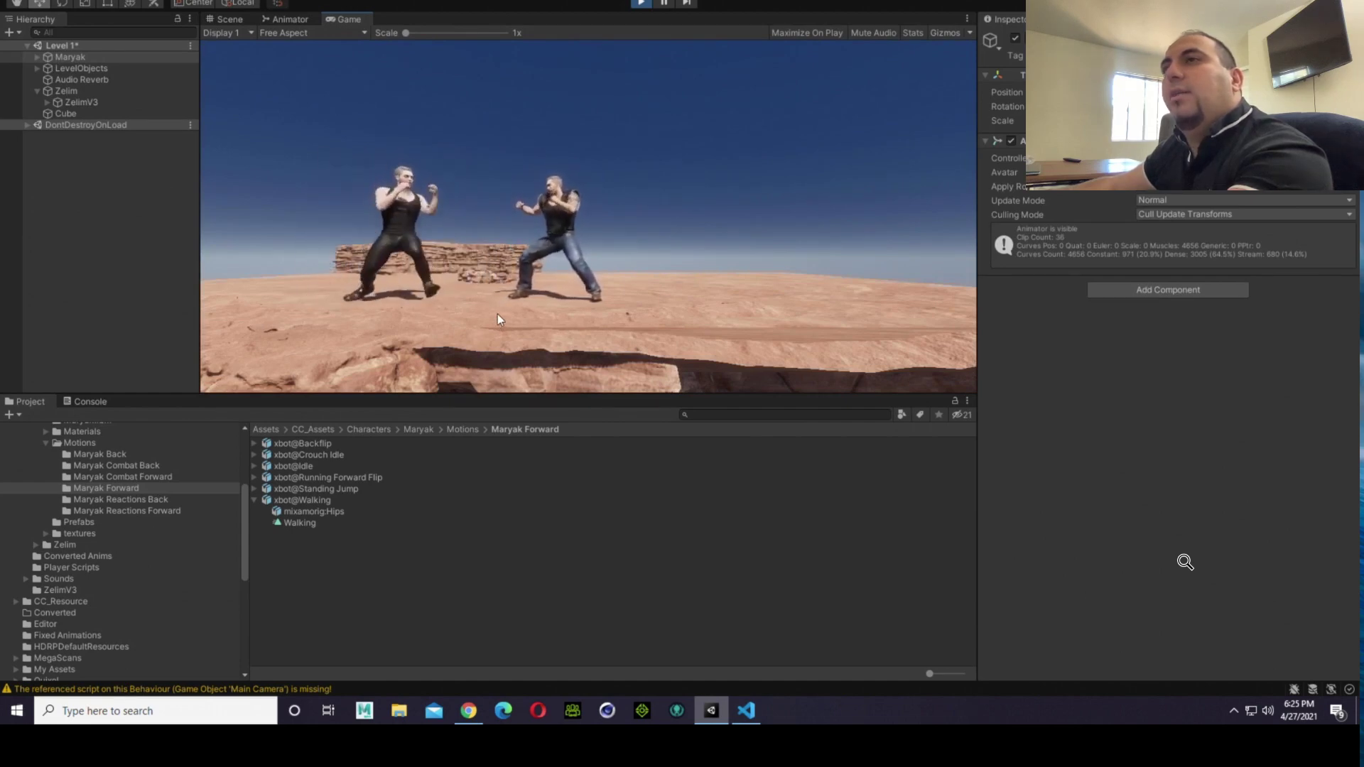
key(a)
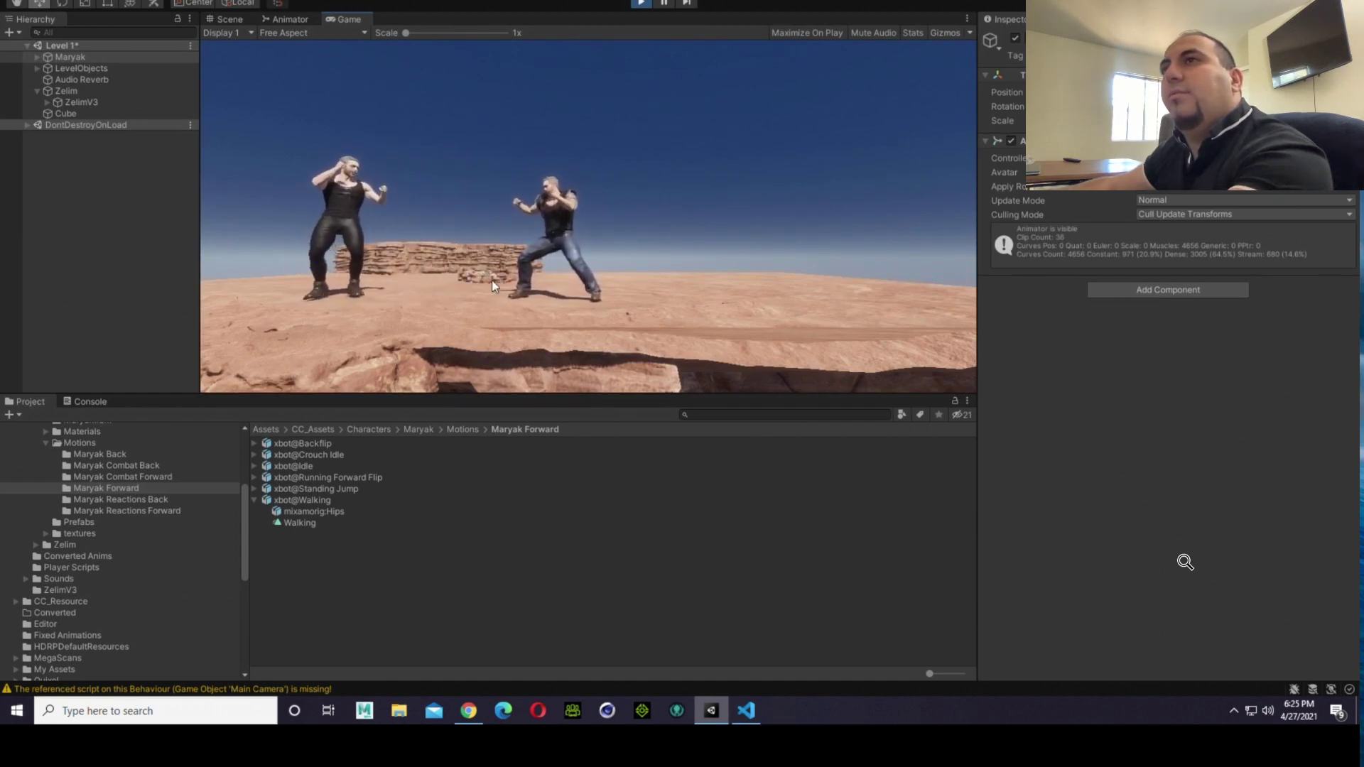
Step: Stop play mode and examine the positions and facing of both fighters from several angles in the Scene view
click(642, 3)
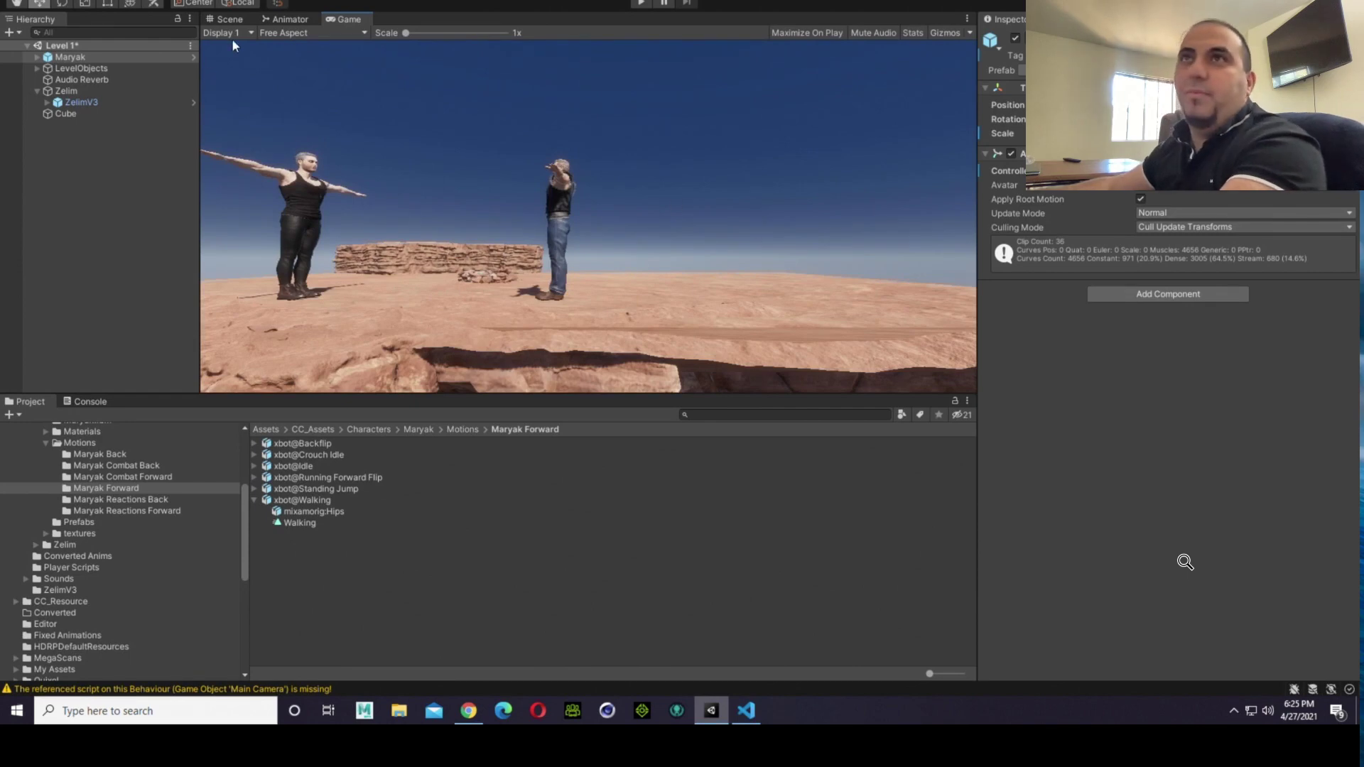
click(231, 19)
click(601, 104)
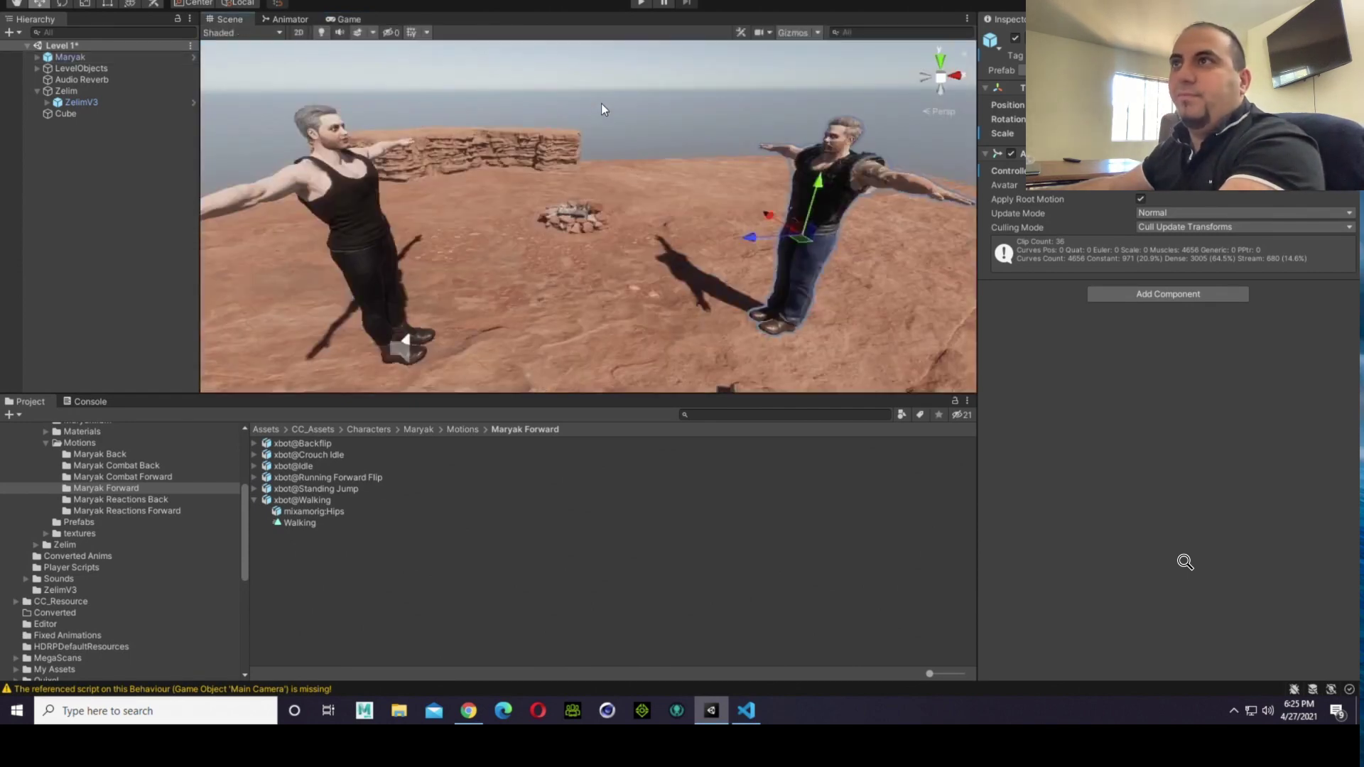
right_drag(601, 104, 611, 49)
scroll(585, 112, down, 2)
key(d)
key(w)
key(s)
key(a)
key(w)
key(w)
scroll(628, 87, up, 3)
scroll(628, 87, down, 1)
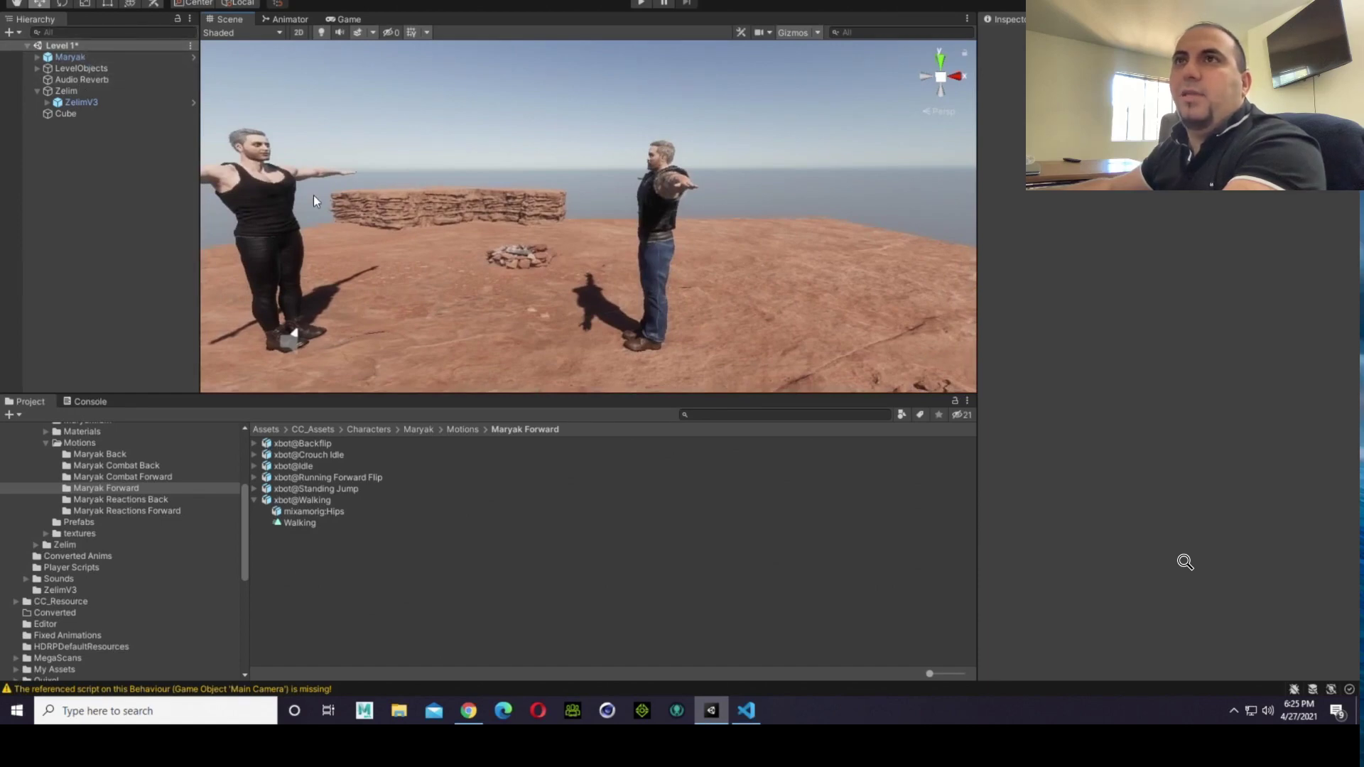
click(268, 201)
click(566, 146)
middle_drag(578, 176, 479, 189)
scroll(428, 201, up, 2)
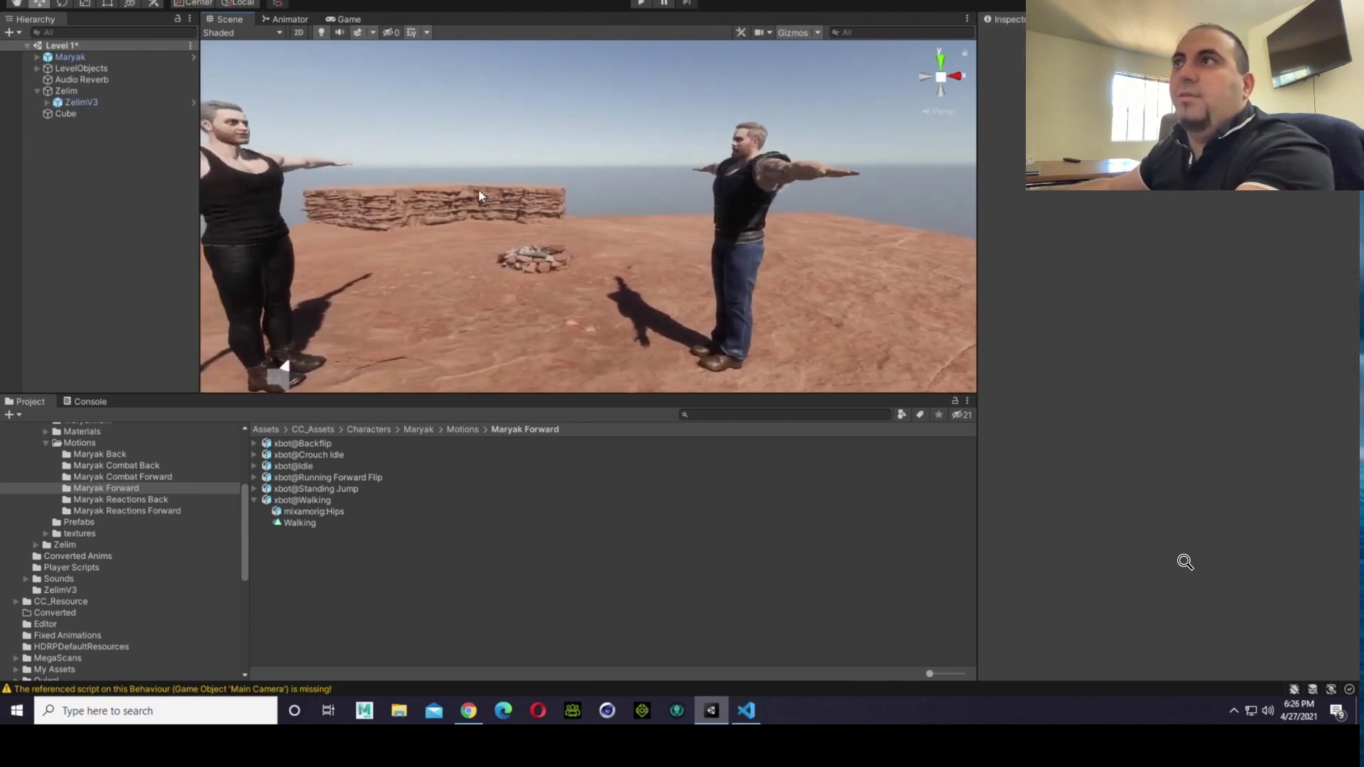
scroll(479, 189, down, 2)
middle_drag(415, 246, 440, 254)
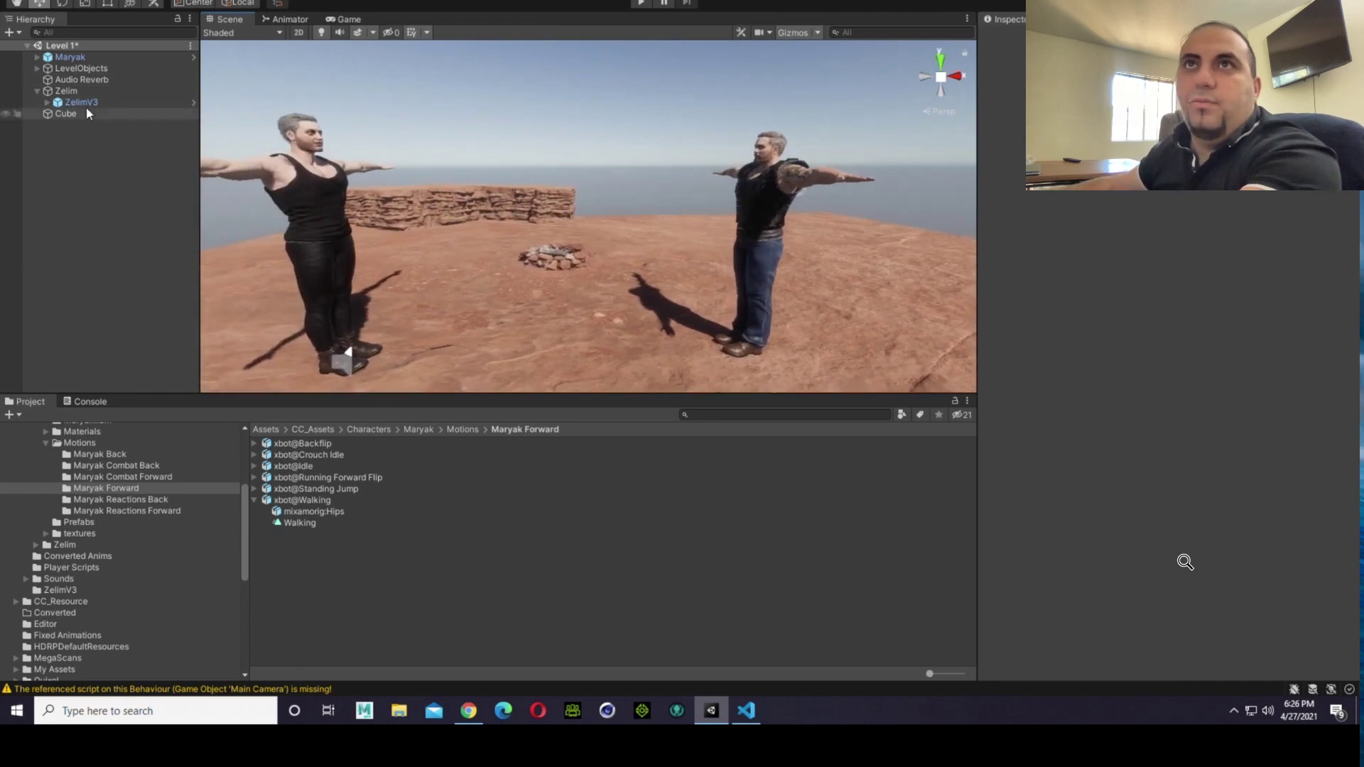
Step: Add a 3D capsule to the scene root and name it Maryak
right_click(69, 139)
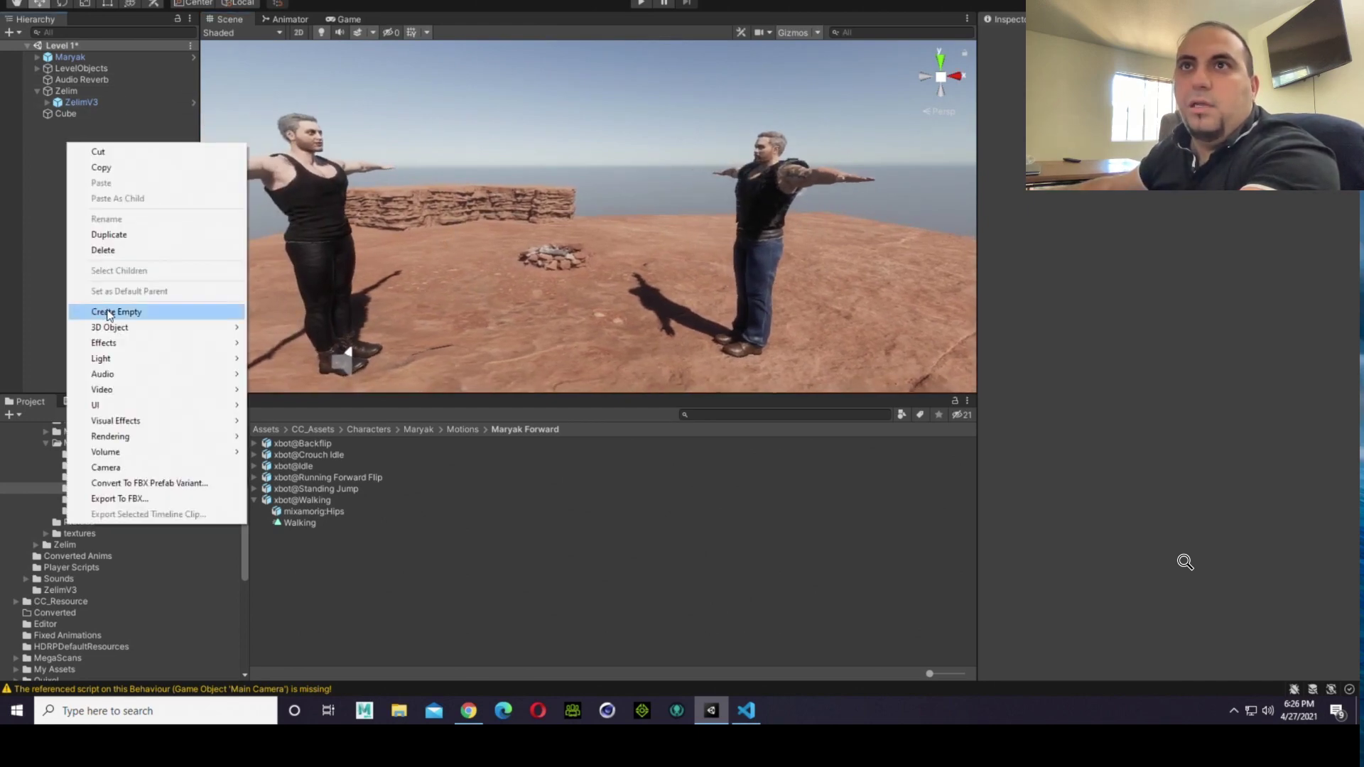
mouse_move(147, 327)
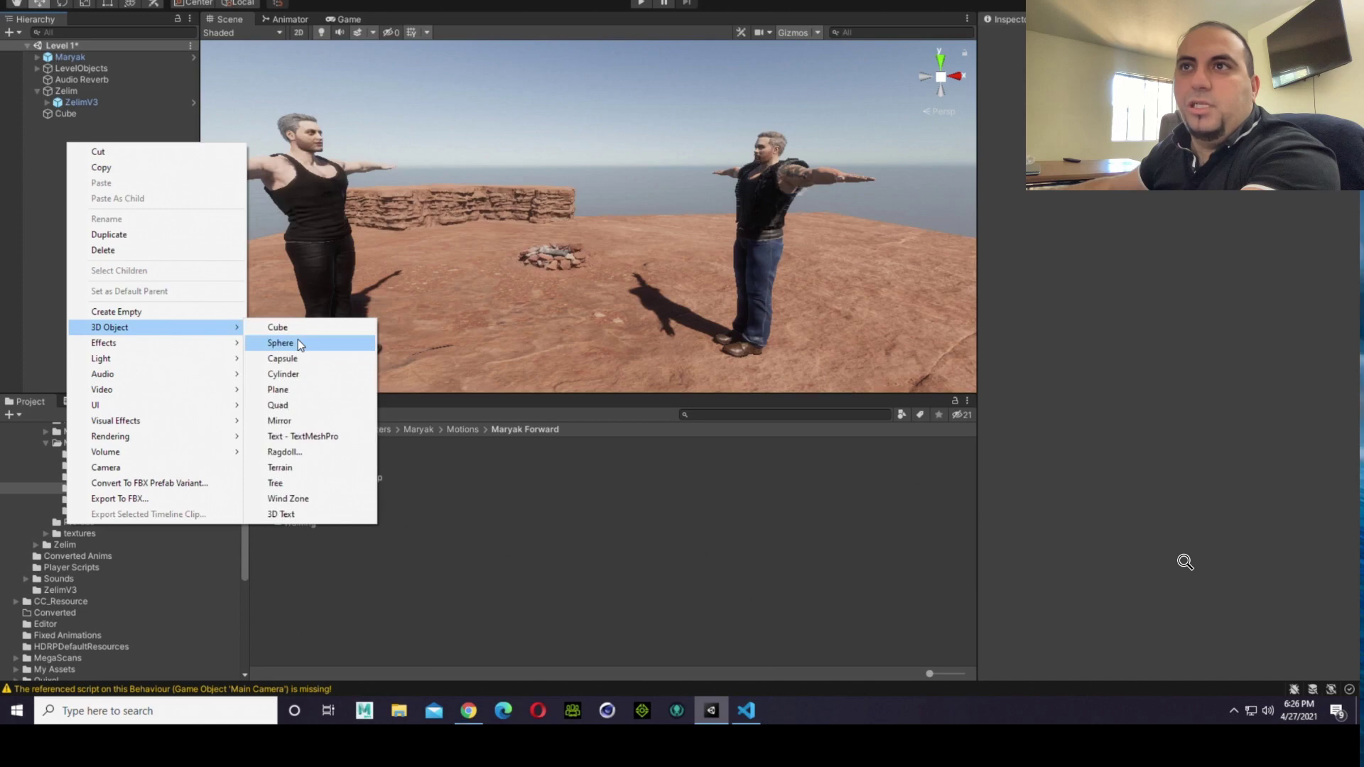
click(301, 358)
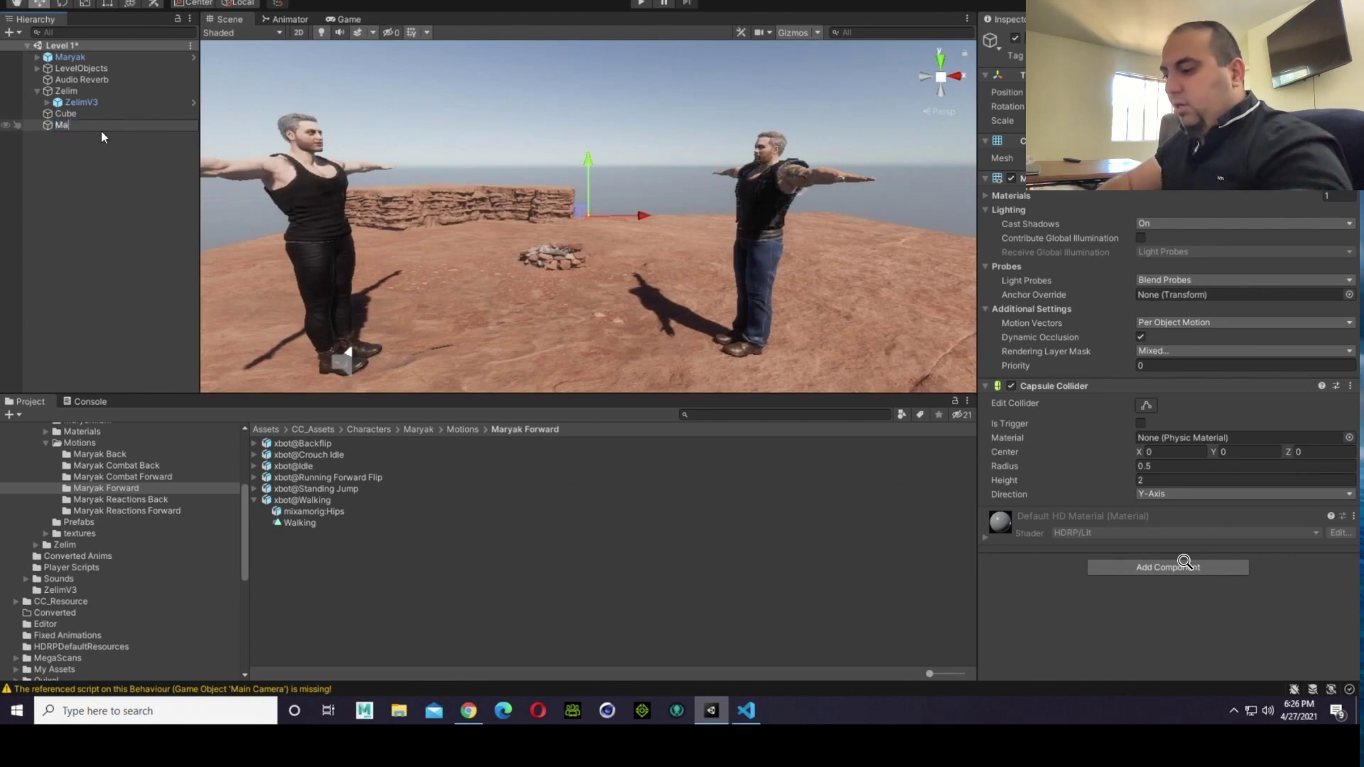
text(Maryak)
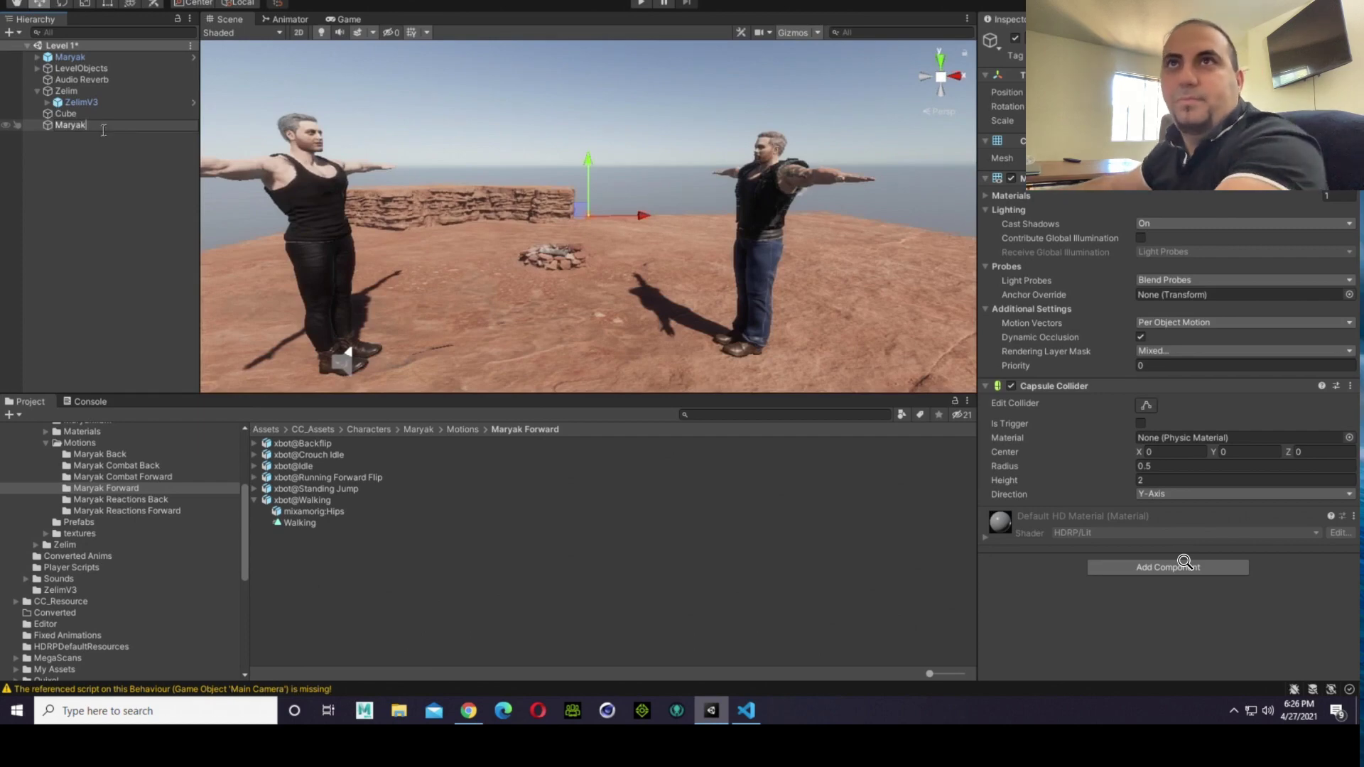
click(146, 155)
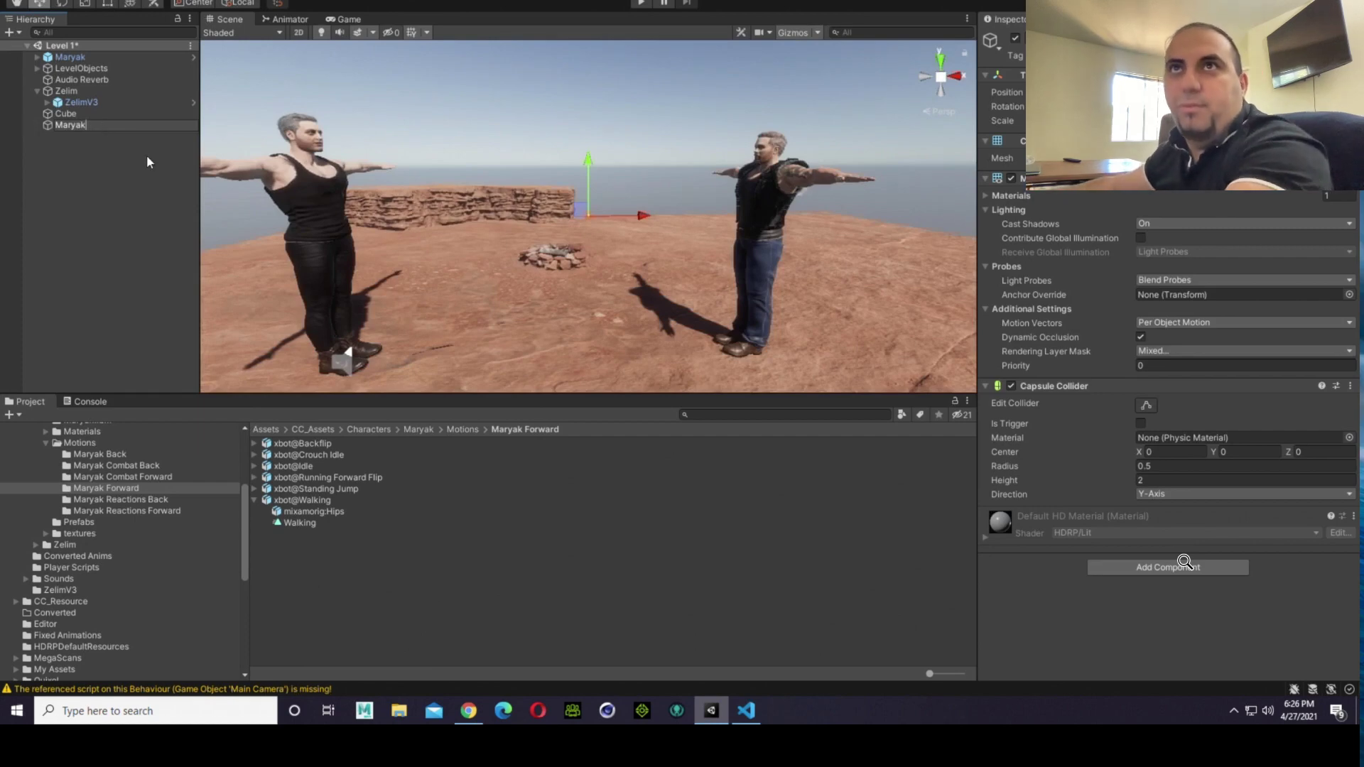
click(117, 127)
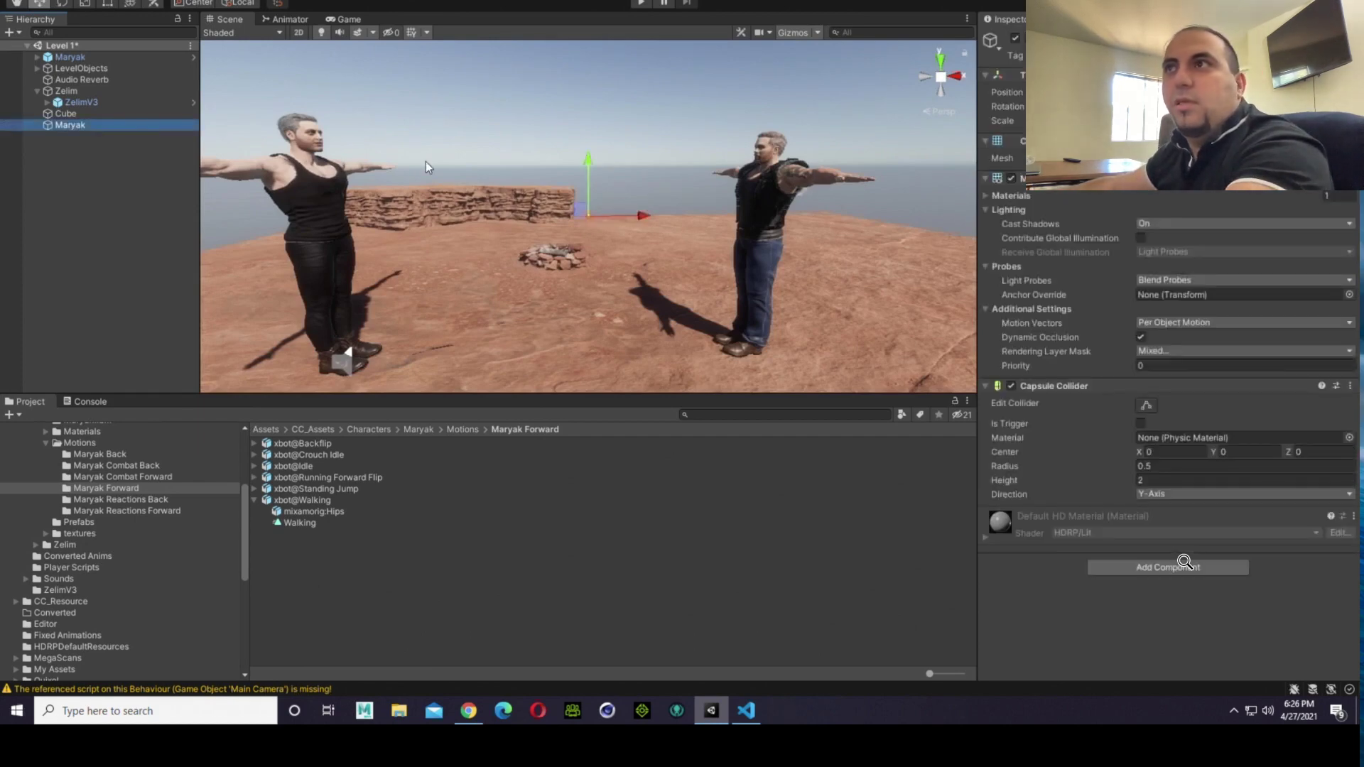
Step: Copy the world placement of the Maryak character and paste it onto the Maryak capsule
right_drag(486, 158, 555, 144)
key(d)
drag(556, 144, 552, 77)
key(Left)
key(Left)
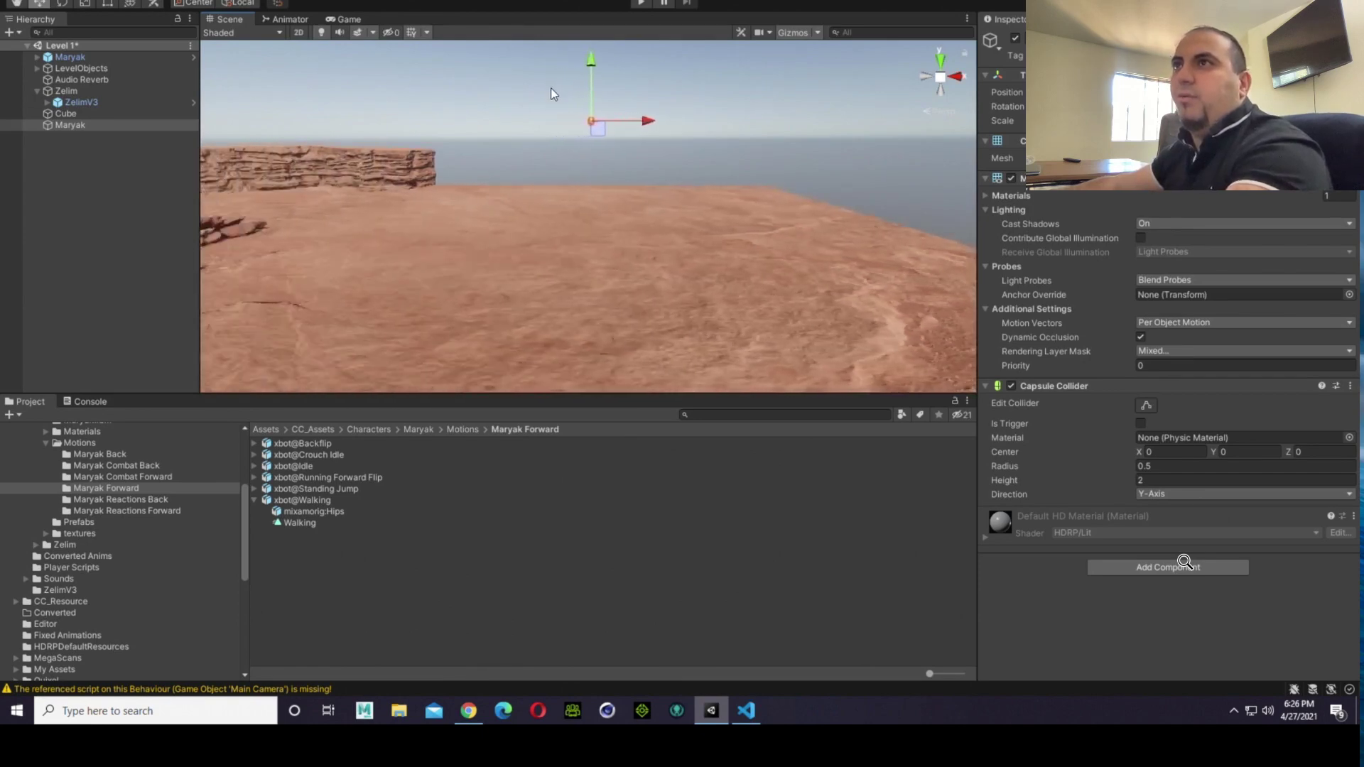
key(Down)
key(Right)
click(574, 164)
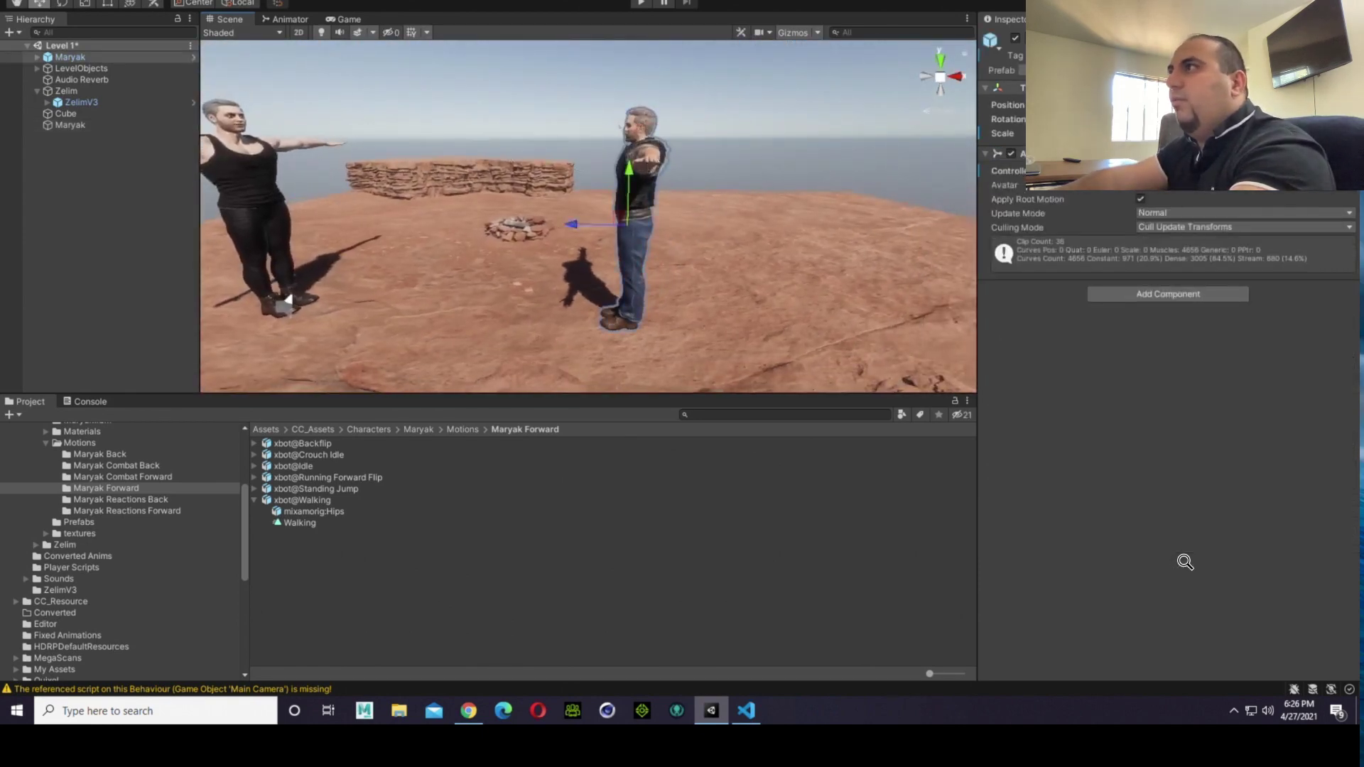
click(1350, 89)
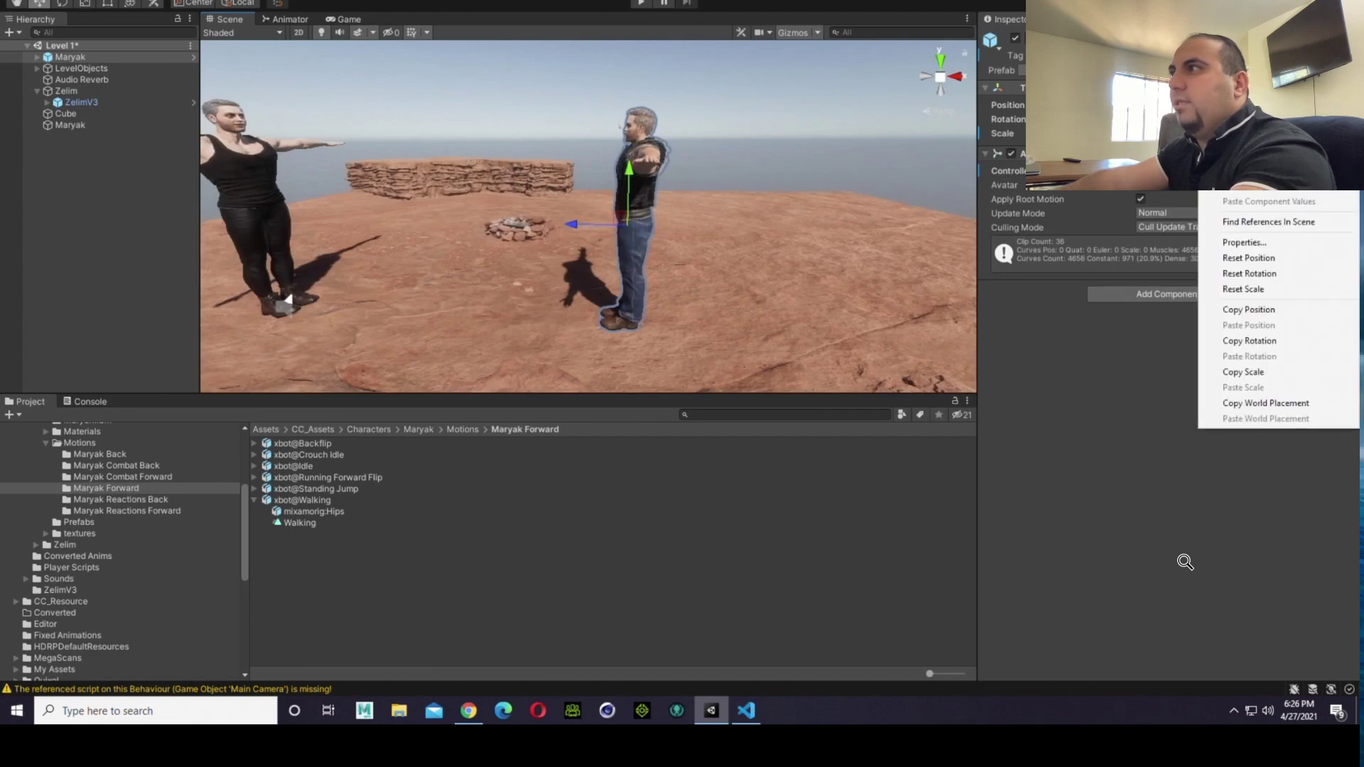
click(1314, 402)
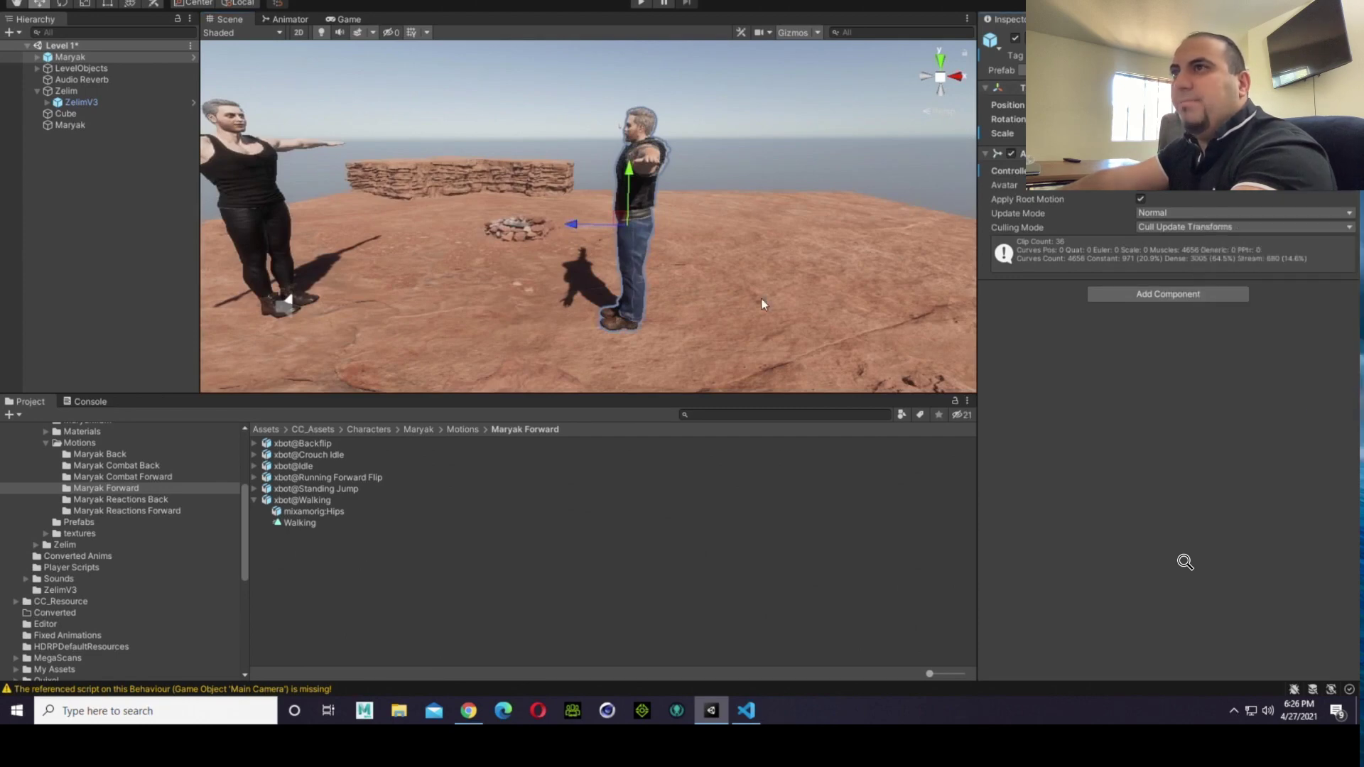
click(59, 125)
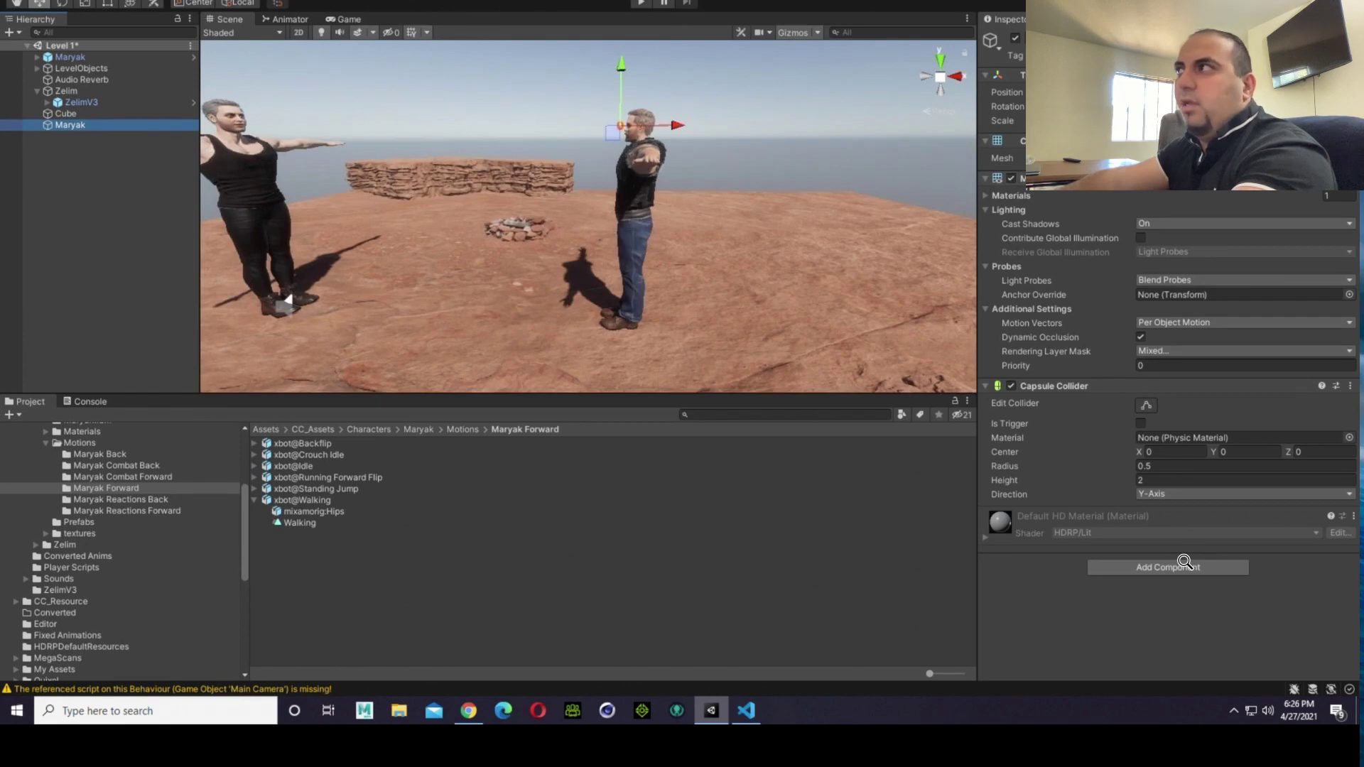
click(1350, 75)
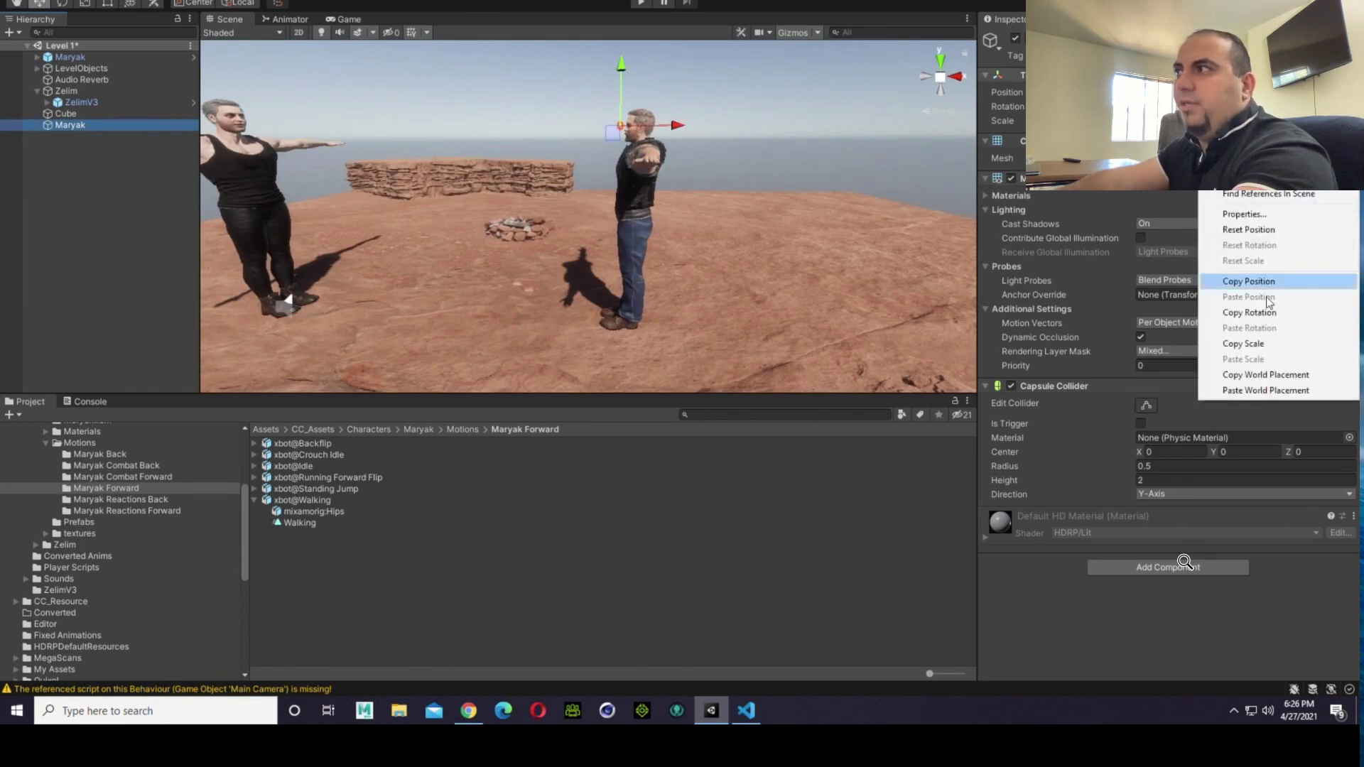
click(1264, 390)
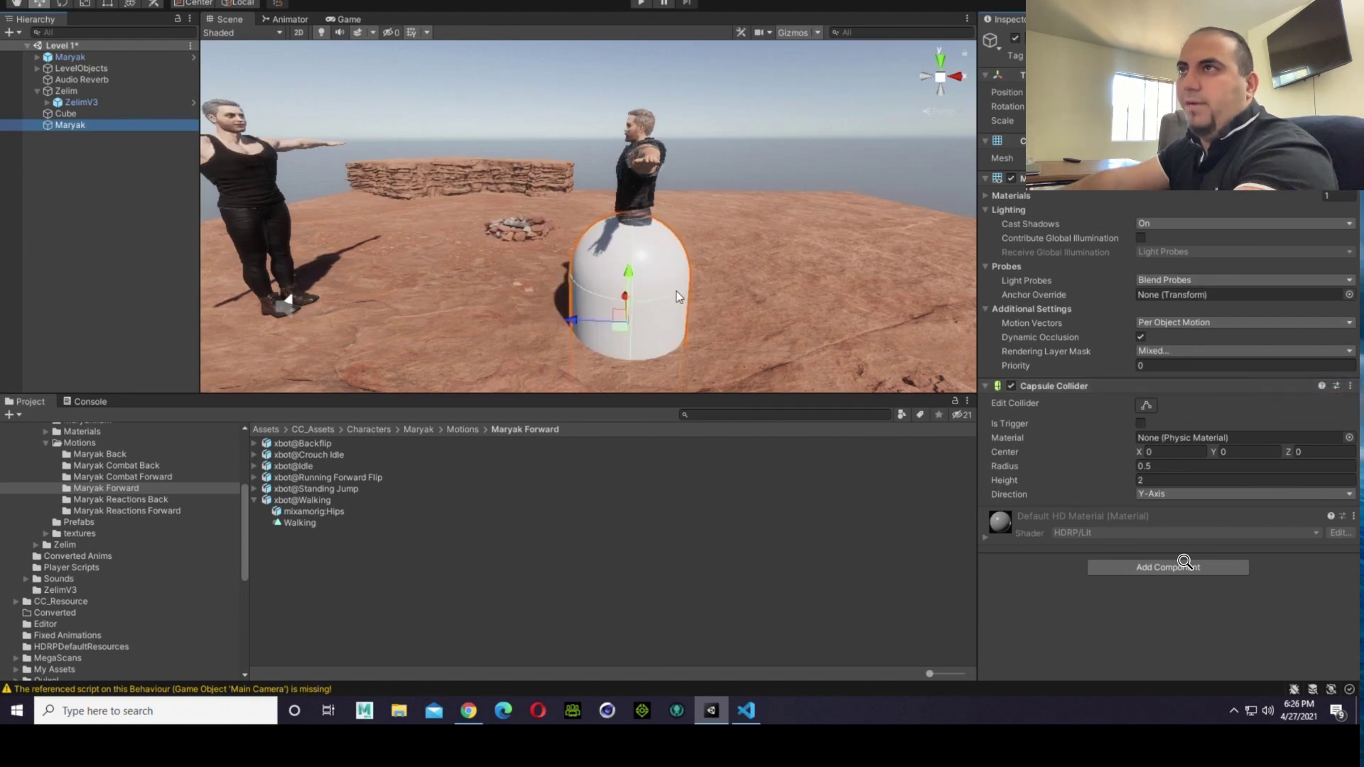
Step: Raise the Maryak capsule until it encloses the character's body, and disable its Mesh Renderer
drag(632, 281, 649, 176)
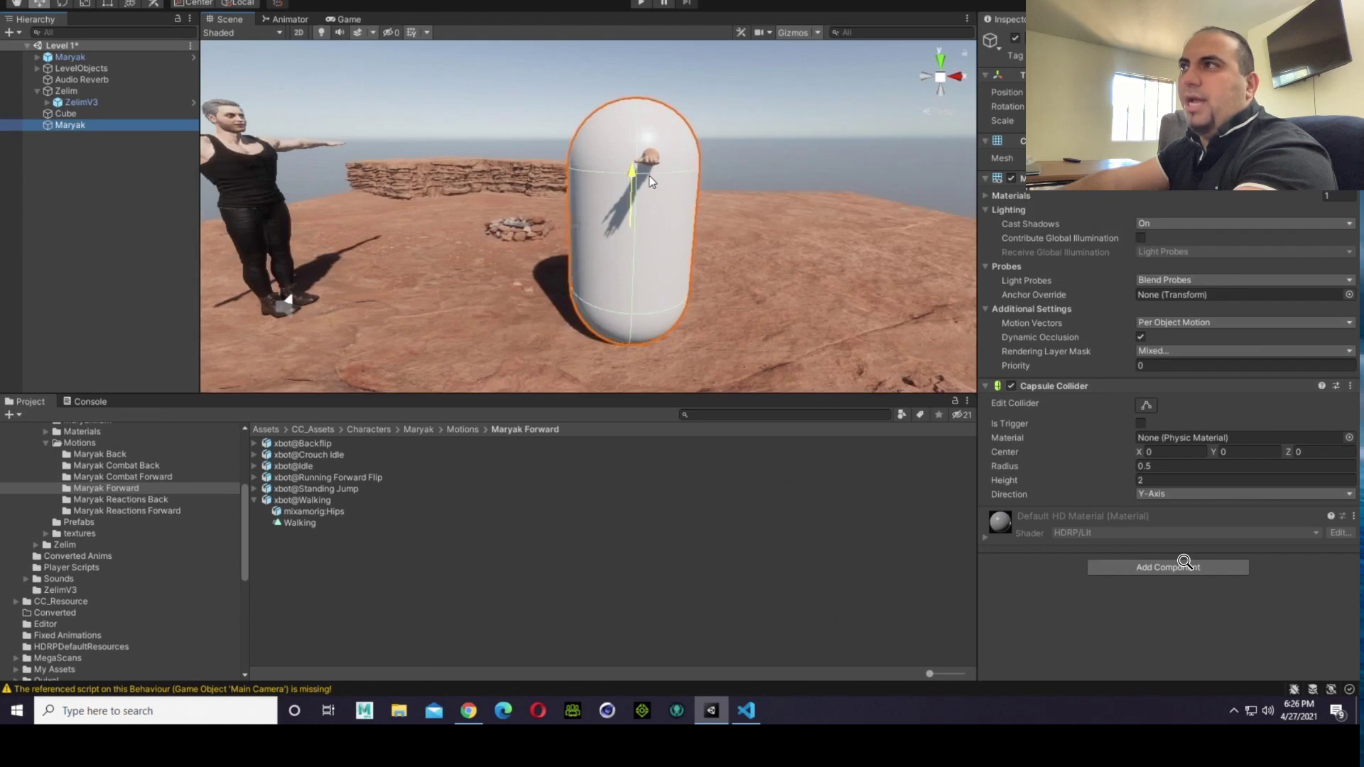
click(1011, 178)
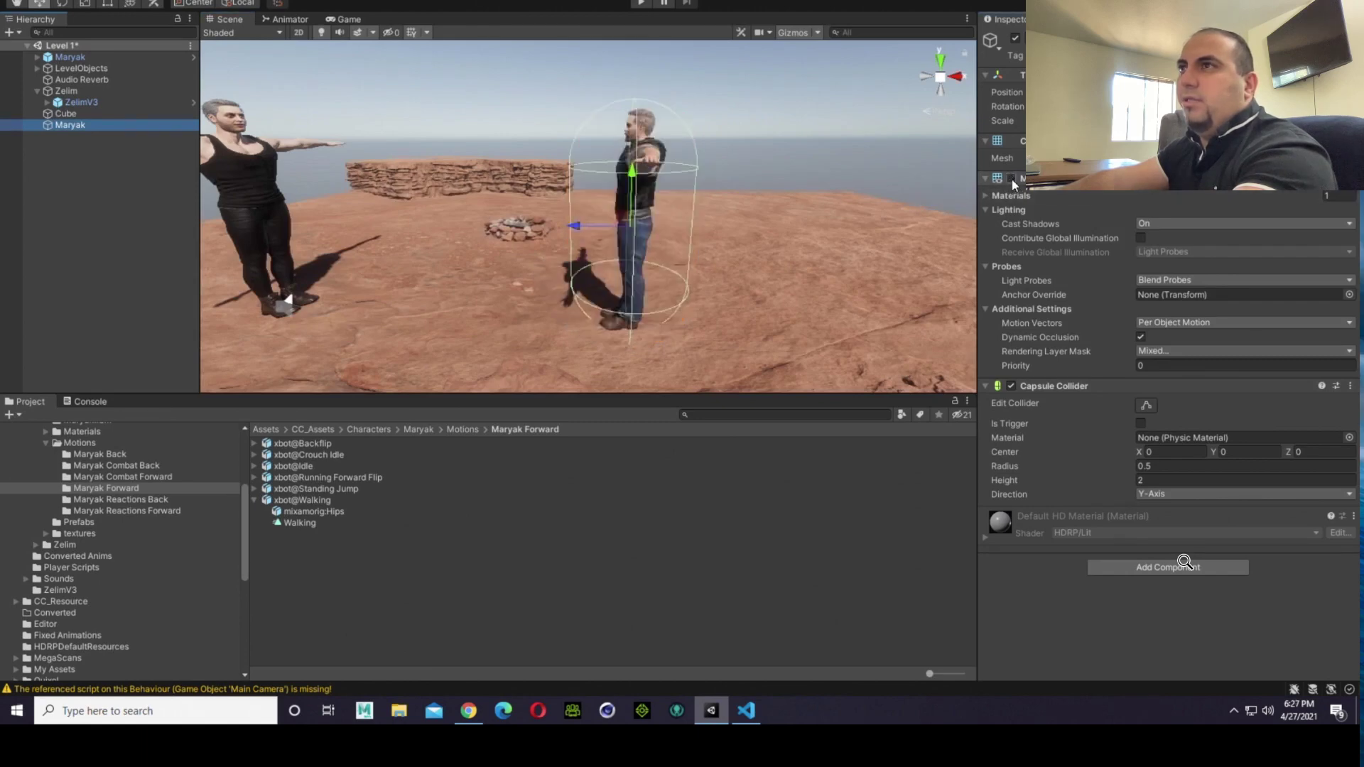
right_drag(466, 233, 436, 256)
key(a)
key(a)
key(d)
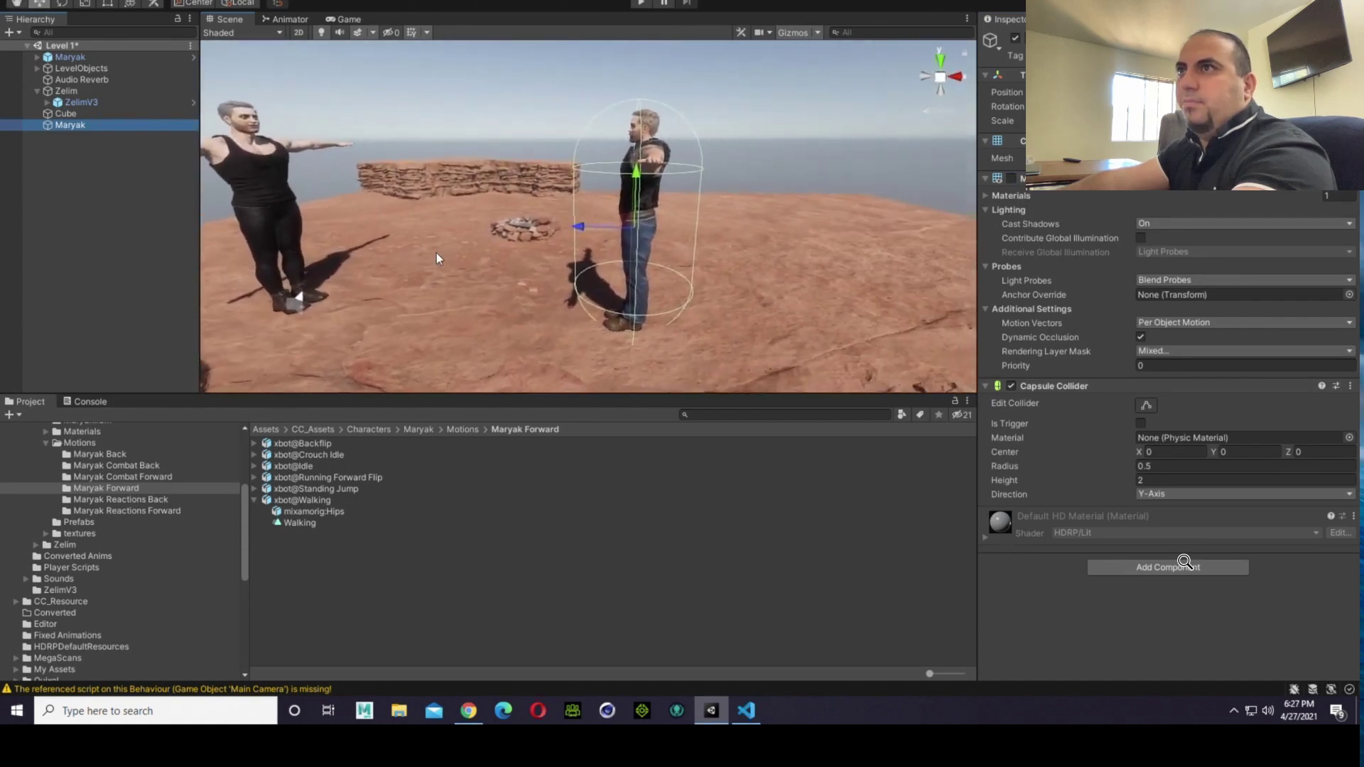
scroll(436, 255, up, 3)
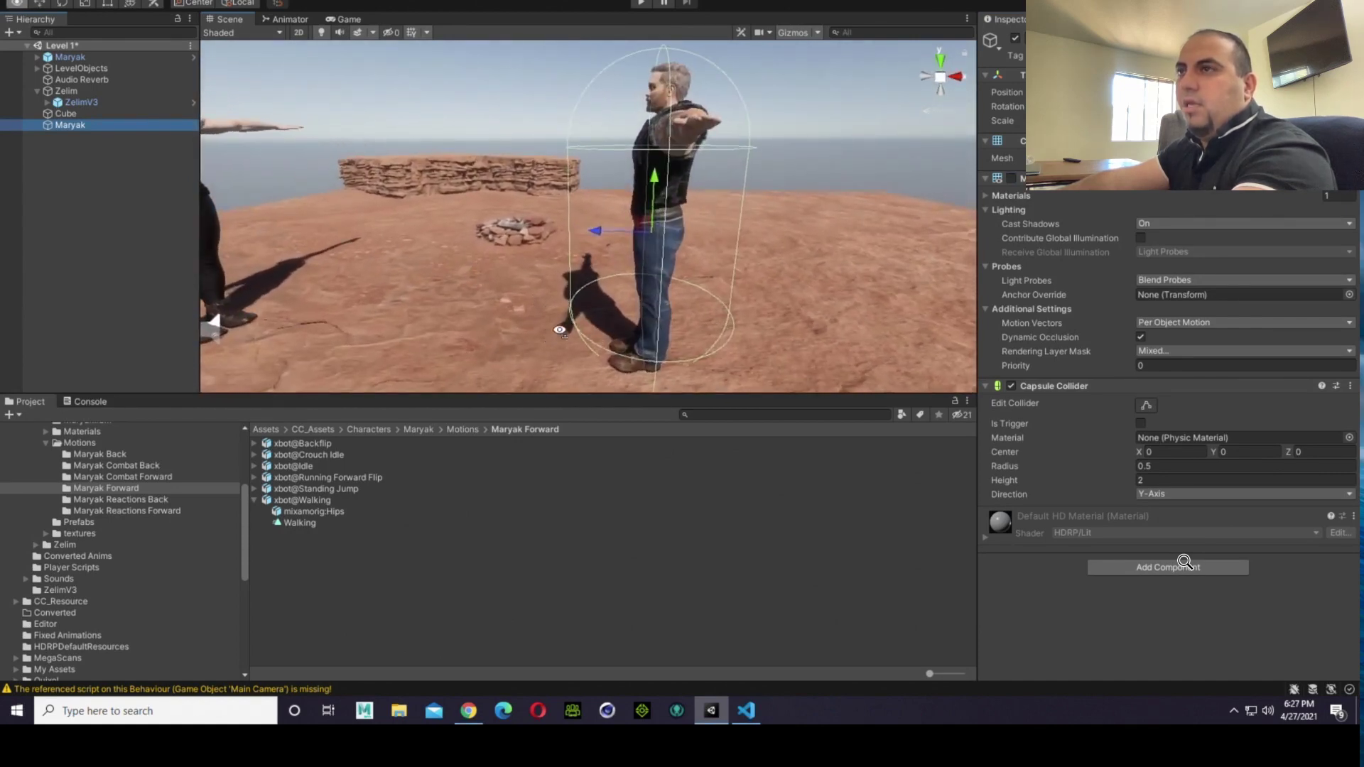
Step: Nudge the Maryak capsule upward to line its base up with the soles of his shoes
right_drag(559, 330, 588, 395)
scroll(633, 326, down, 4)
right_drag(627, 288, 620, 297)
key(w)
key(a)
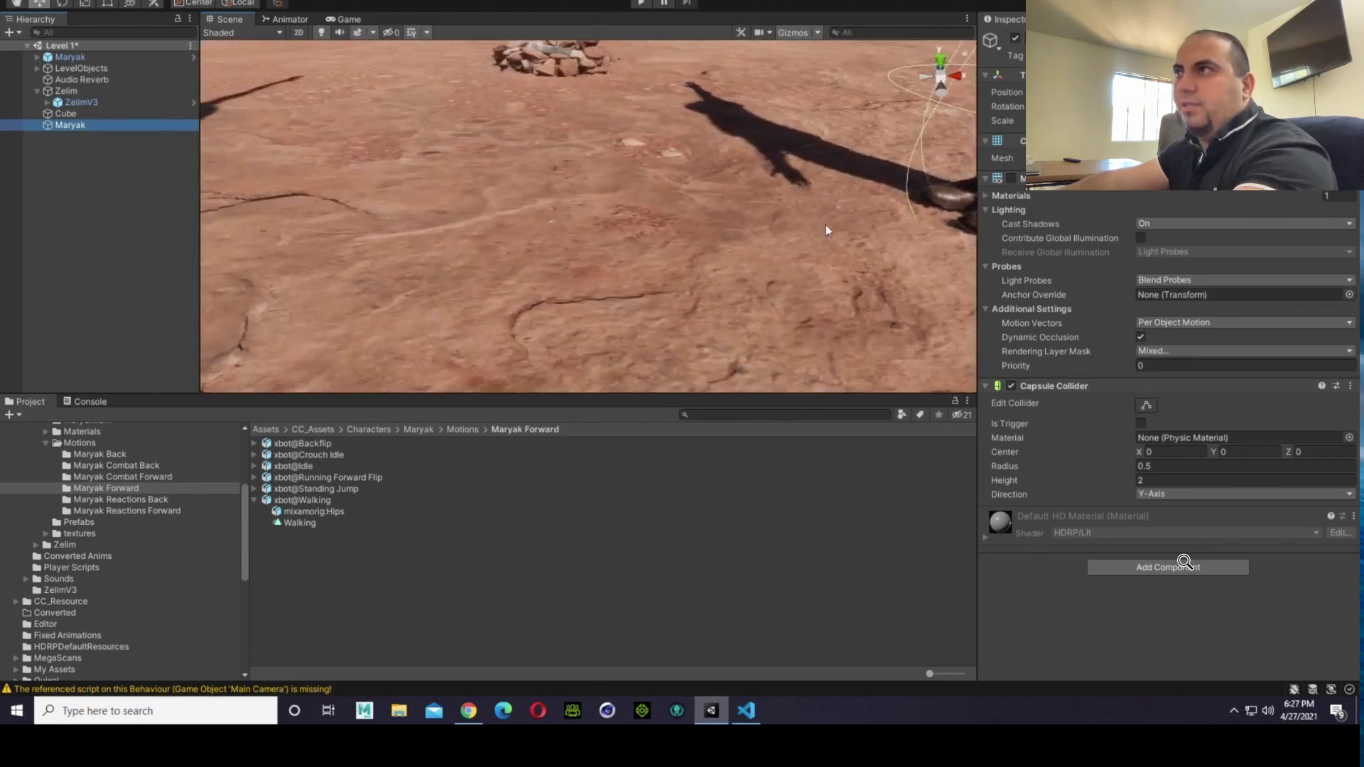
right_drag(825, 225, 520, 118)
key(w)
key(d)
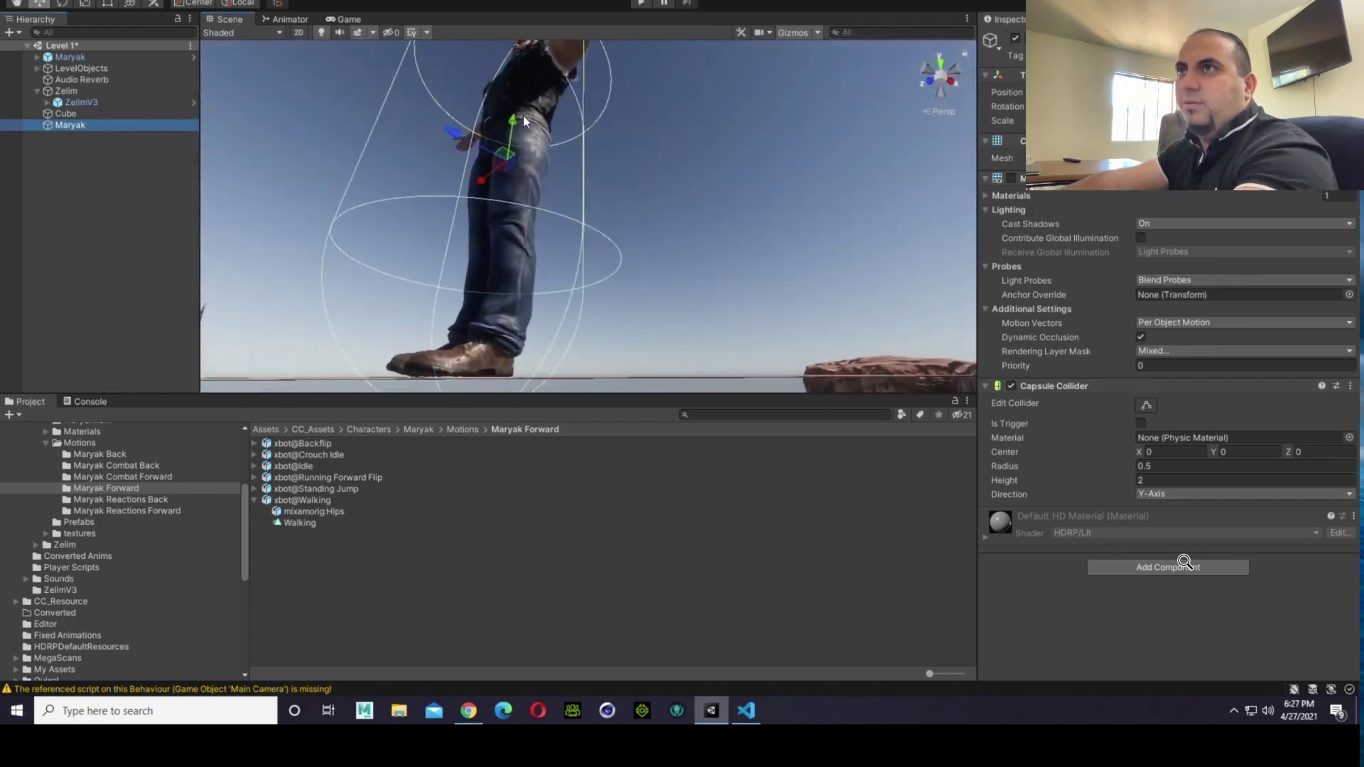
right_drag(542, 243, 535, 285)
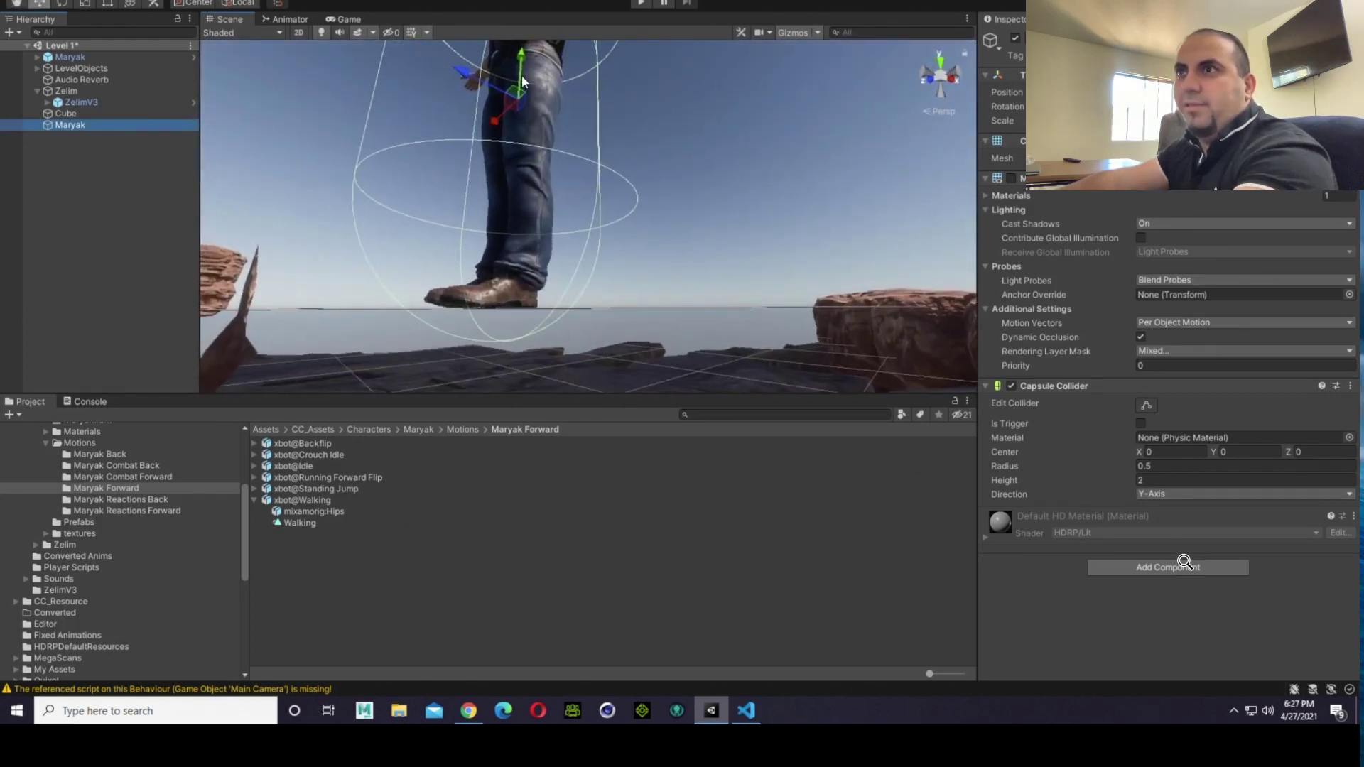
drag(523, 76, 522, 62)
Step: Fine-tune the capsule's height at Maryak's feet and shift it slightly along its front-to-back axis
right_drag(445, 245, 480, 171)
scroll(455, 291, down, 5)
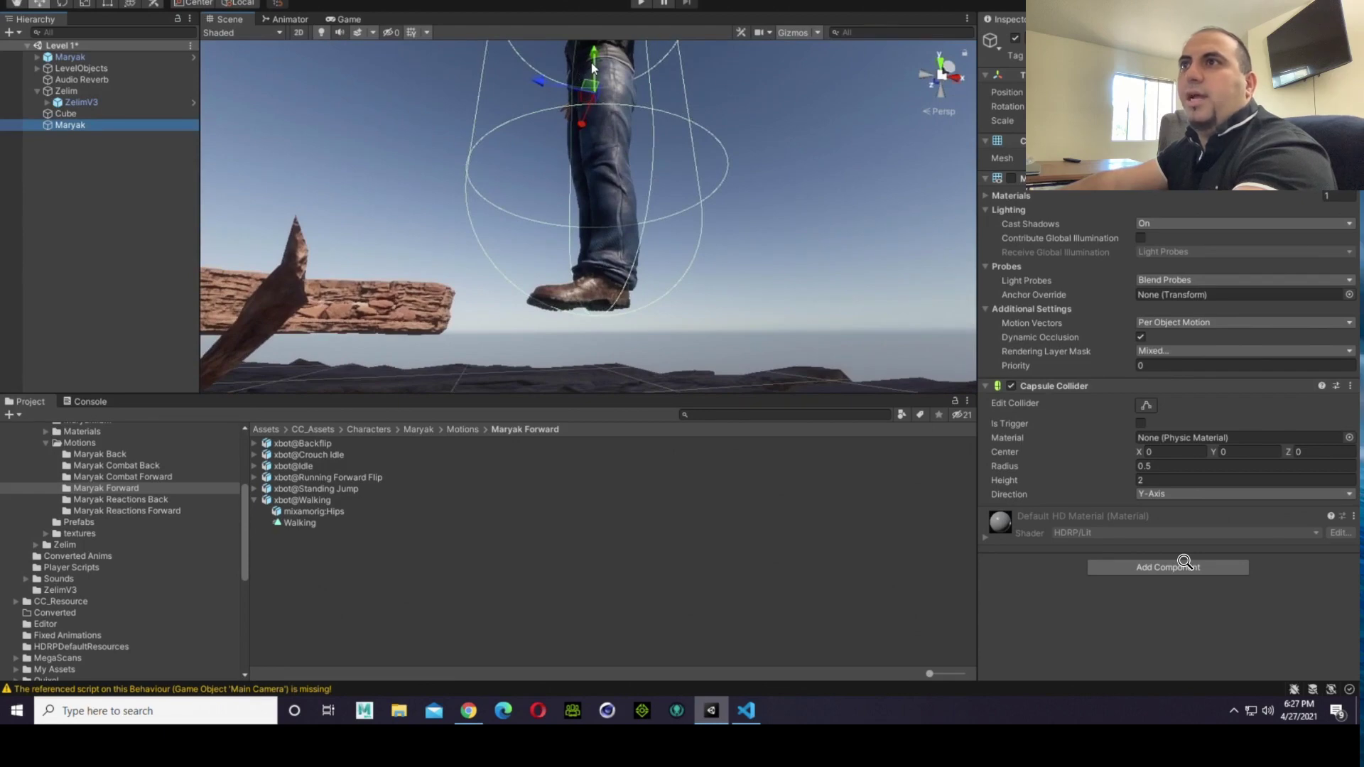
drag(591, 63, 591, 62)
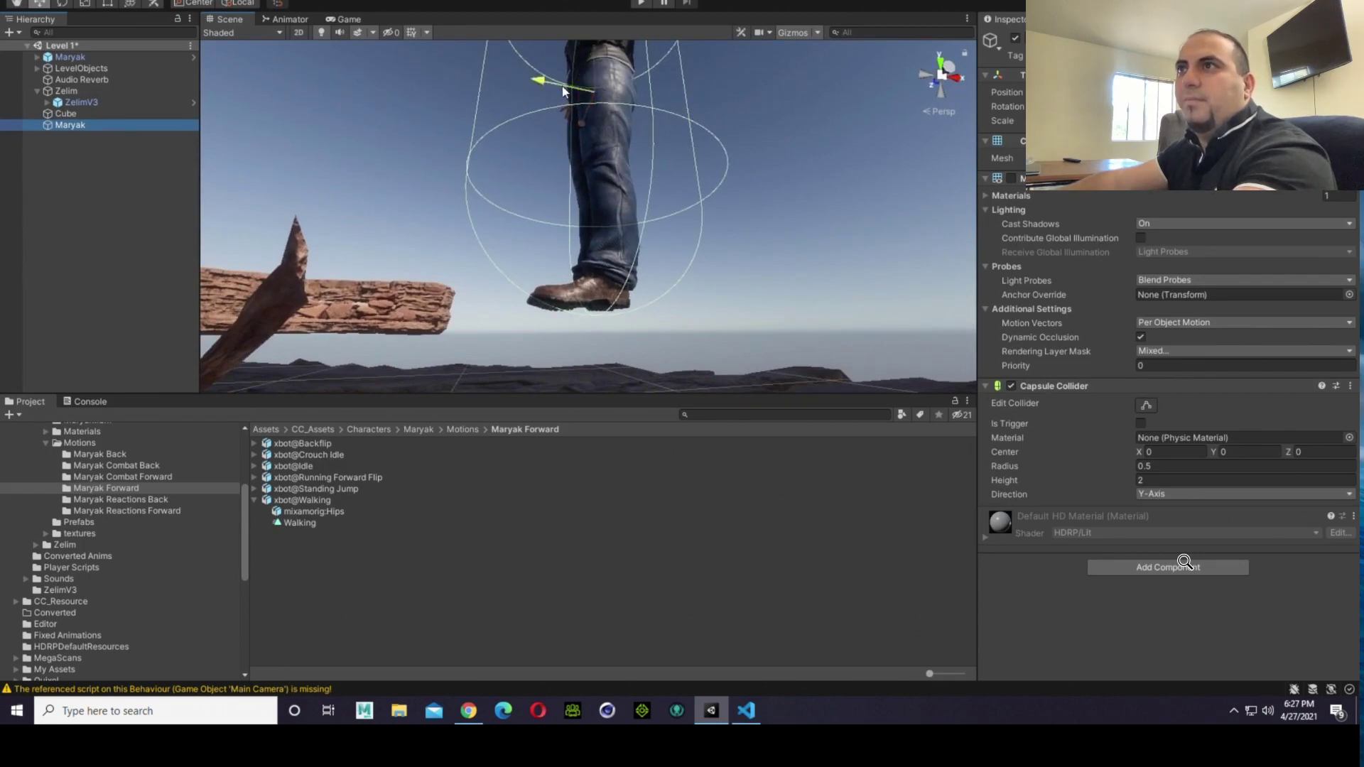
drag(561, 87, 555, 86)
Step: Check the capsule's fit around Maryak and narrow it slightly along its side-to-side axis with the combined Transform tool
right_drag(567, 270, 573, 355)
scroll(575, 326, up, 8)
scroll(572, 329, down, 5)
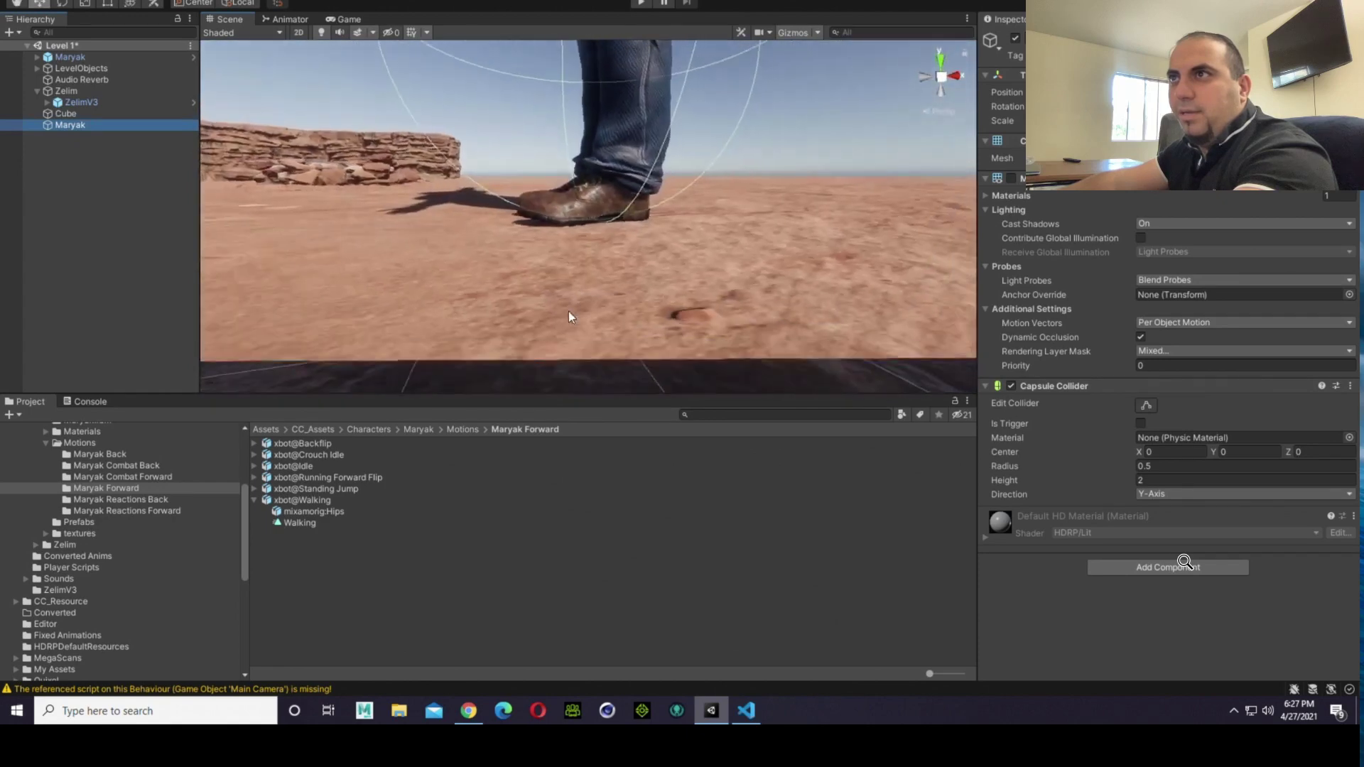
scroll(568, 313, up, 5)
scroll(569, 313, down, 6)
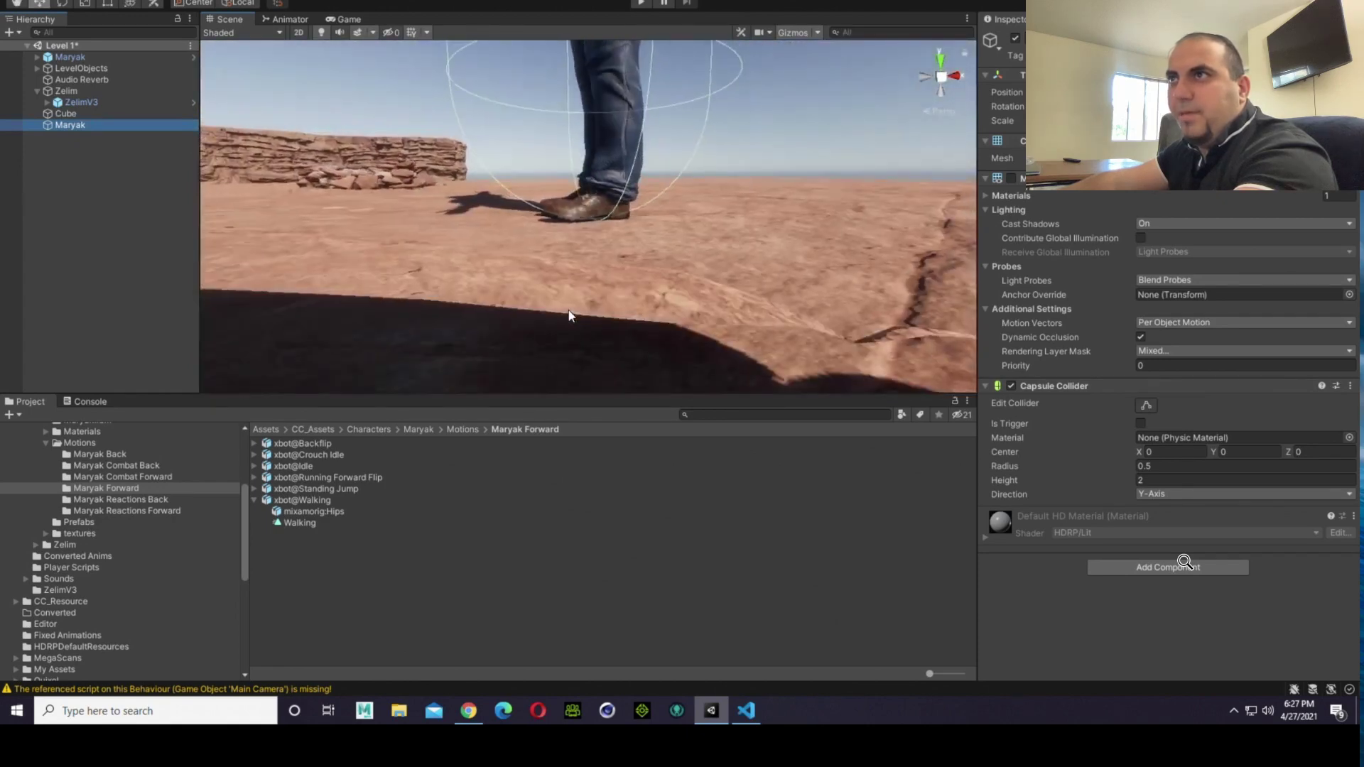
right_drag(568, 311, 908, 506)
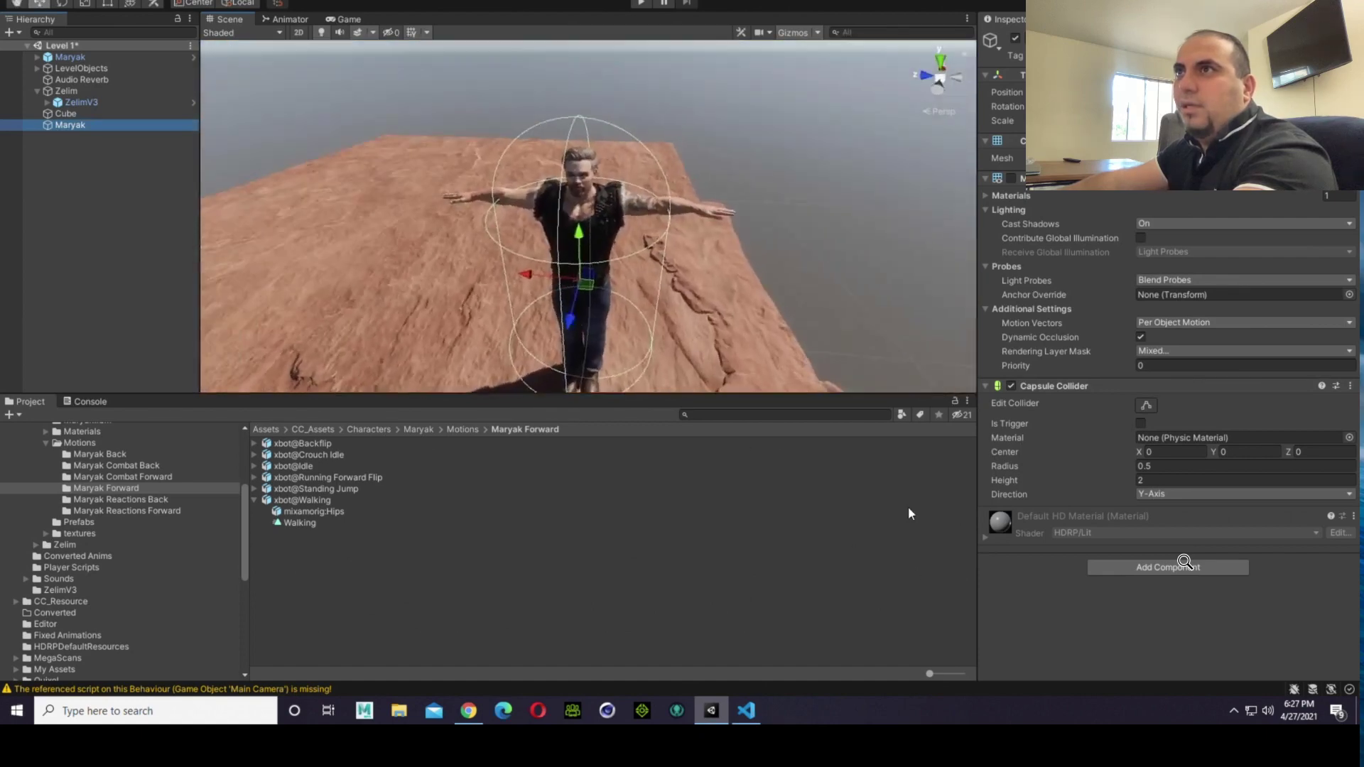
alt+drag(637, 351, 548, 289)
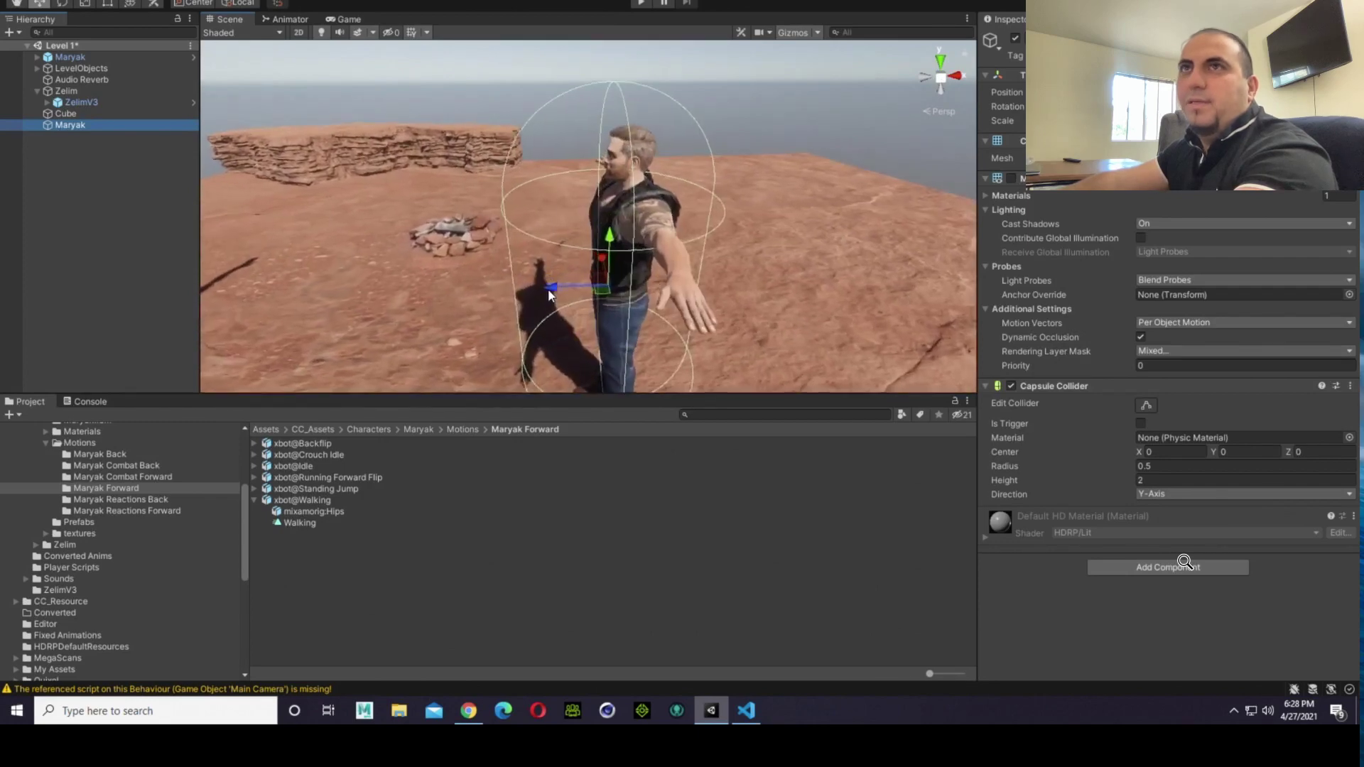
click(127, 6)
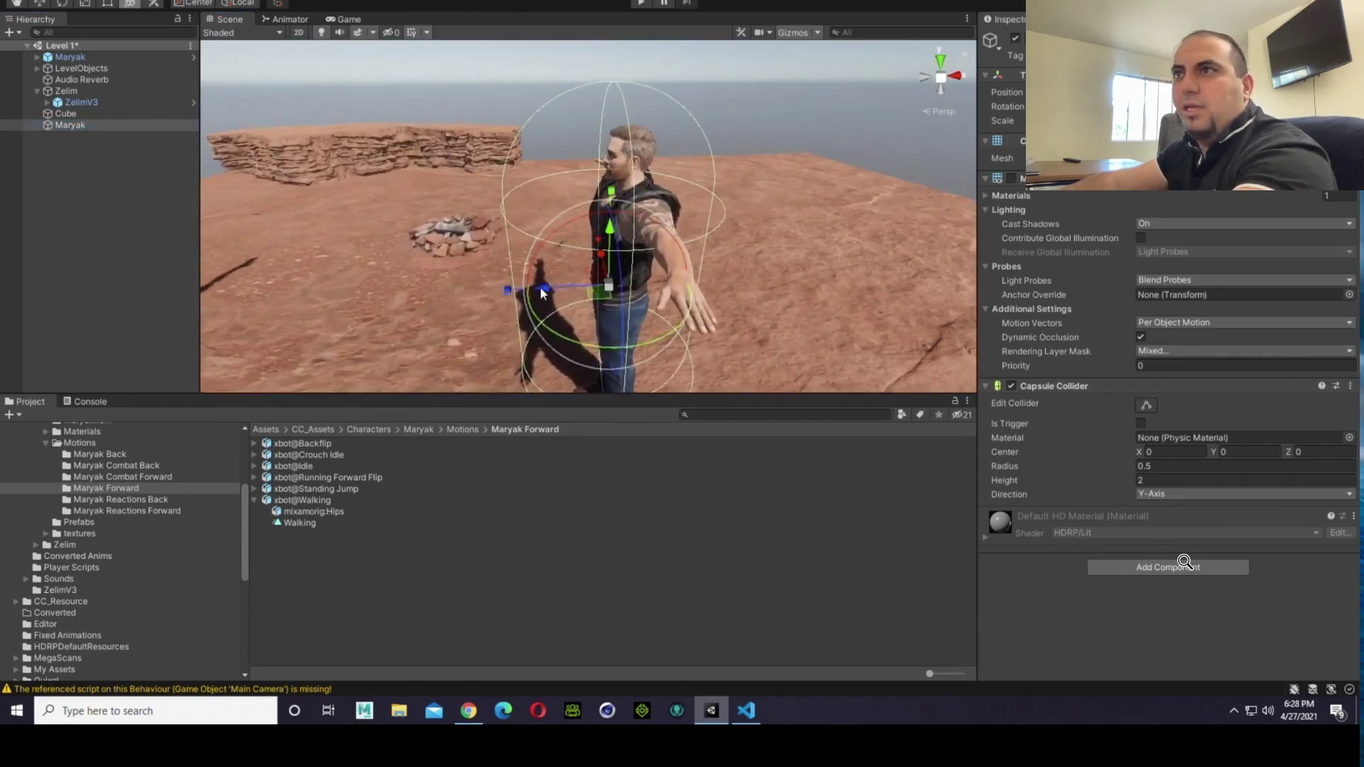
drag(517, 293, 731, 278)
middle_drag(731, 279, 963, 277)
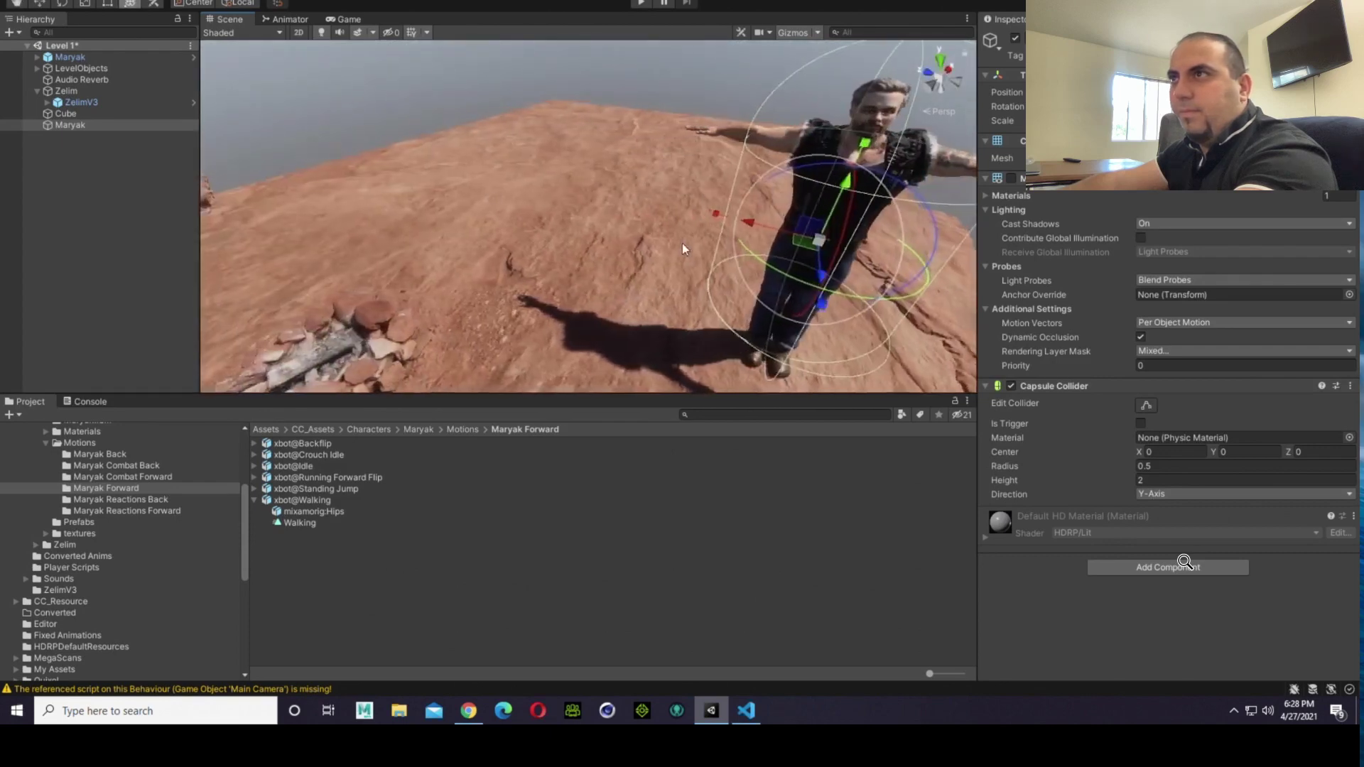
drag(716, 219, 734, 221)
Step: Move the Maryak capsule slightly backward to centre it on the character's body
right_drag(677, 258, 593, 263)
scroll(550, 250, down, 3)
middle_drag(547, 249, 447, 245)
alt+drag(571, 228, 508, 206)
middle_drag(508, 279, 446, 317)
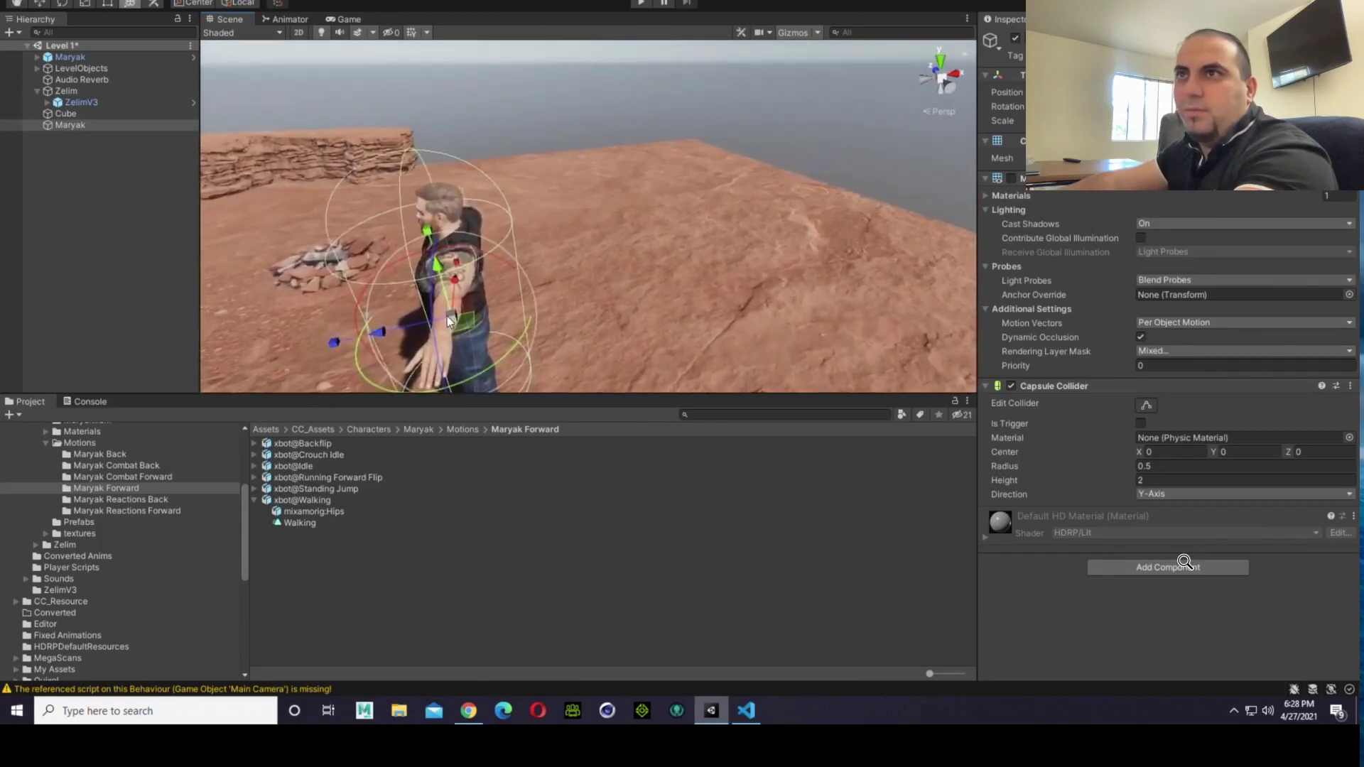
drag(389, 331, 399, 328)
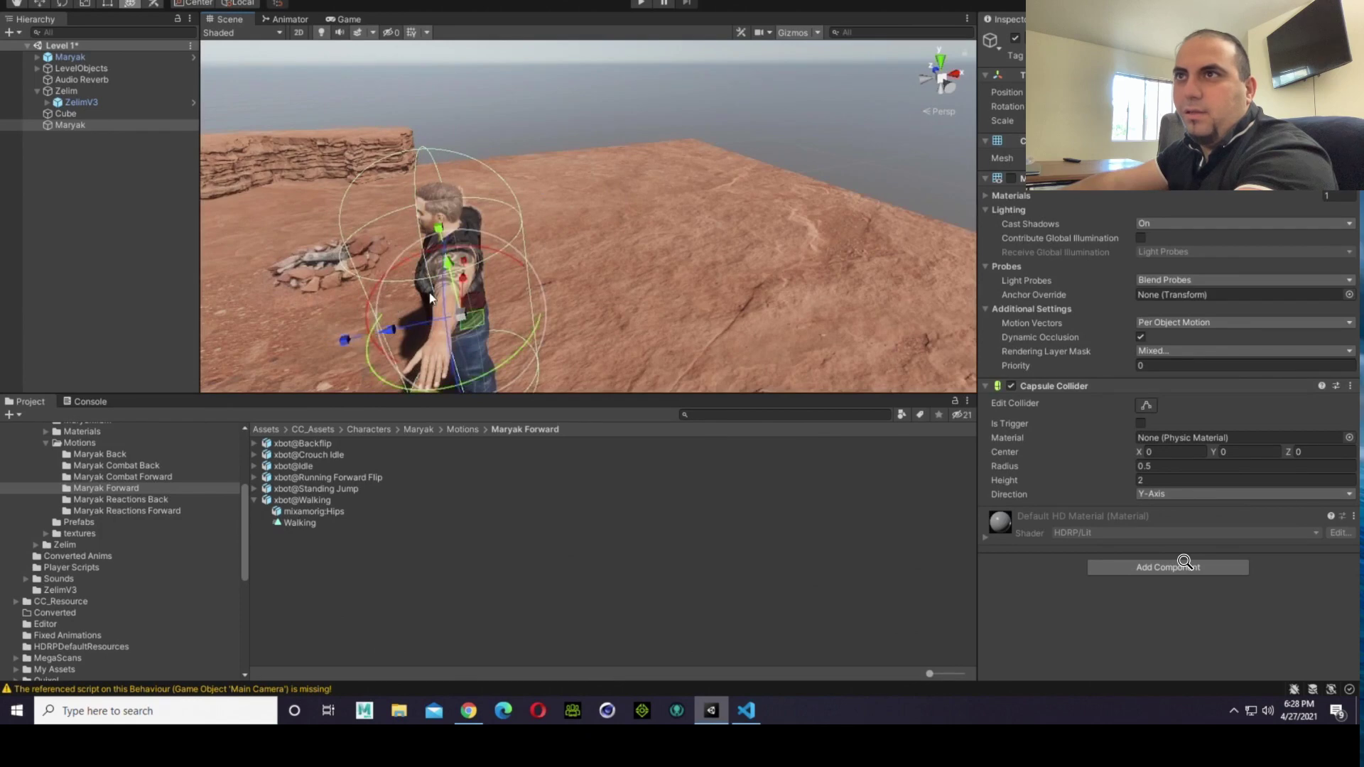
Step: Scale the Maryak capsule down slightly along its front-to-back axis to make it fit the body more closely
right_drag(540, 342, 434, 341)
alt+drag(530, 342, 426, 333)
right_drag(537, 304, 428, 298)
key(s)
key(d)
drag(601, 281, 589, 285)
key(a)
right_drag(427, 311, 698, 326)
right_drag(565, 290, 606, 267)
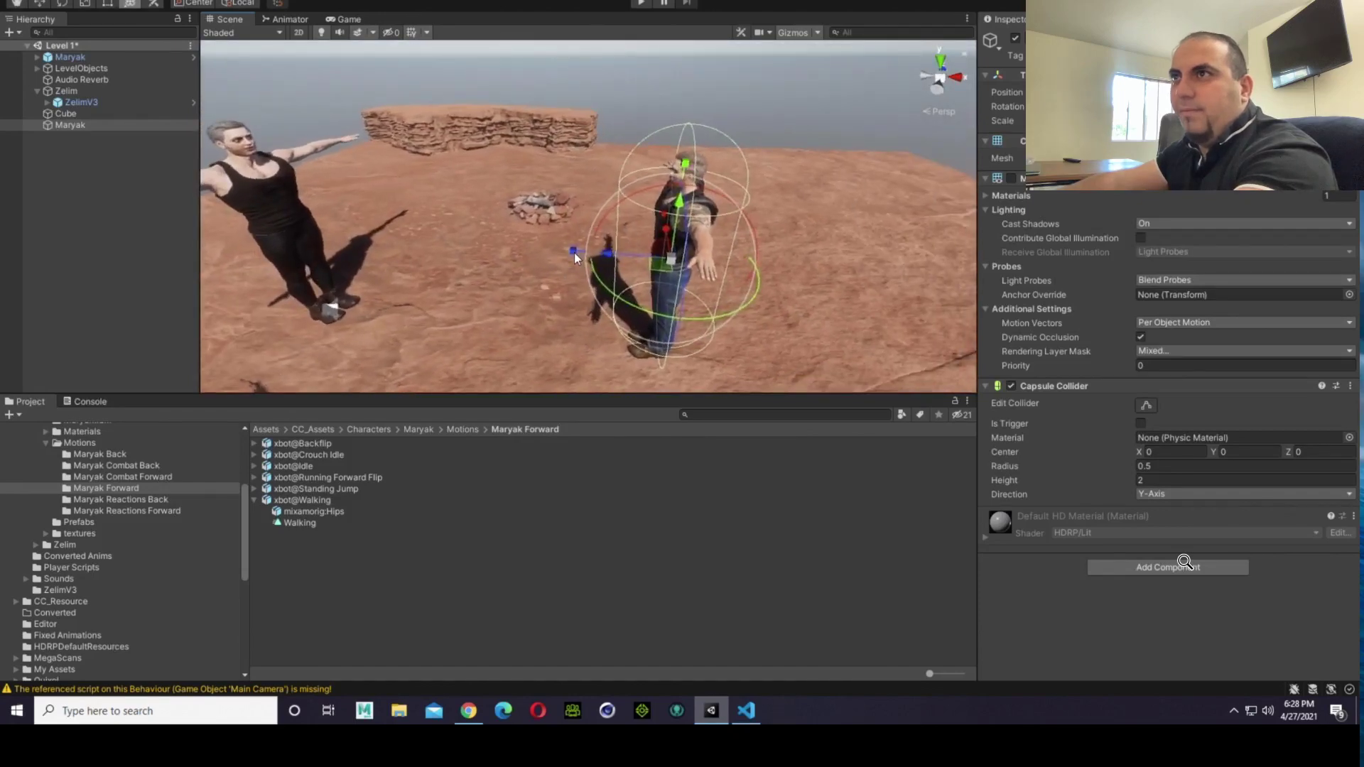
drag(574, 253, 582, 252)
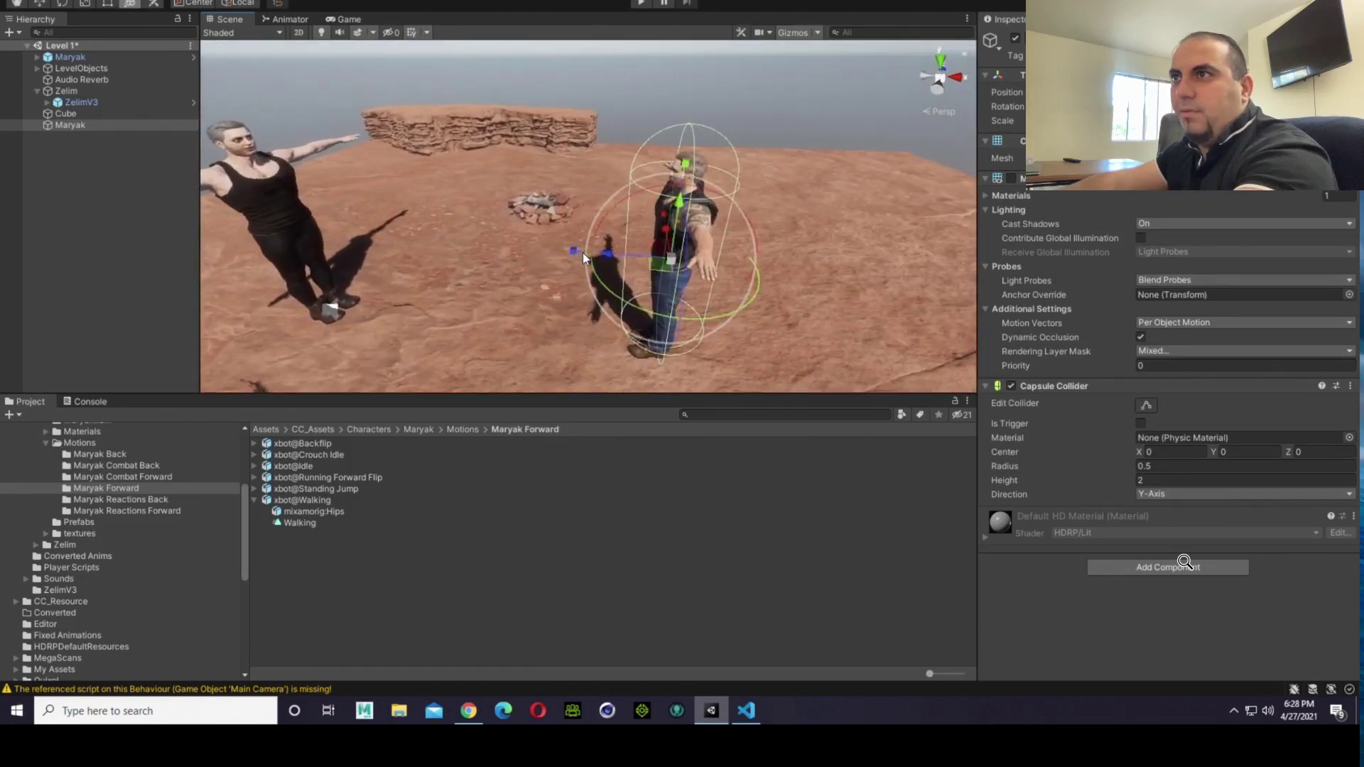
Step: Enable the Mesh Renderer on the Zelim parent object to show its capsule
right_drag(524, 325, 238, 215)
click(76, 103)
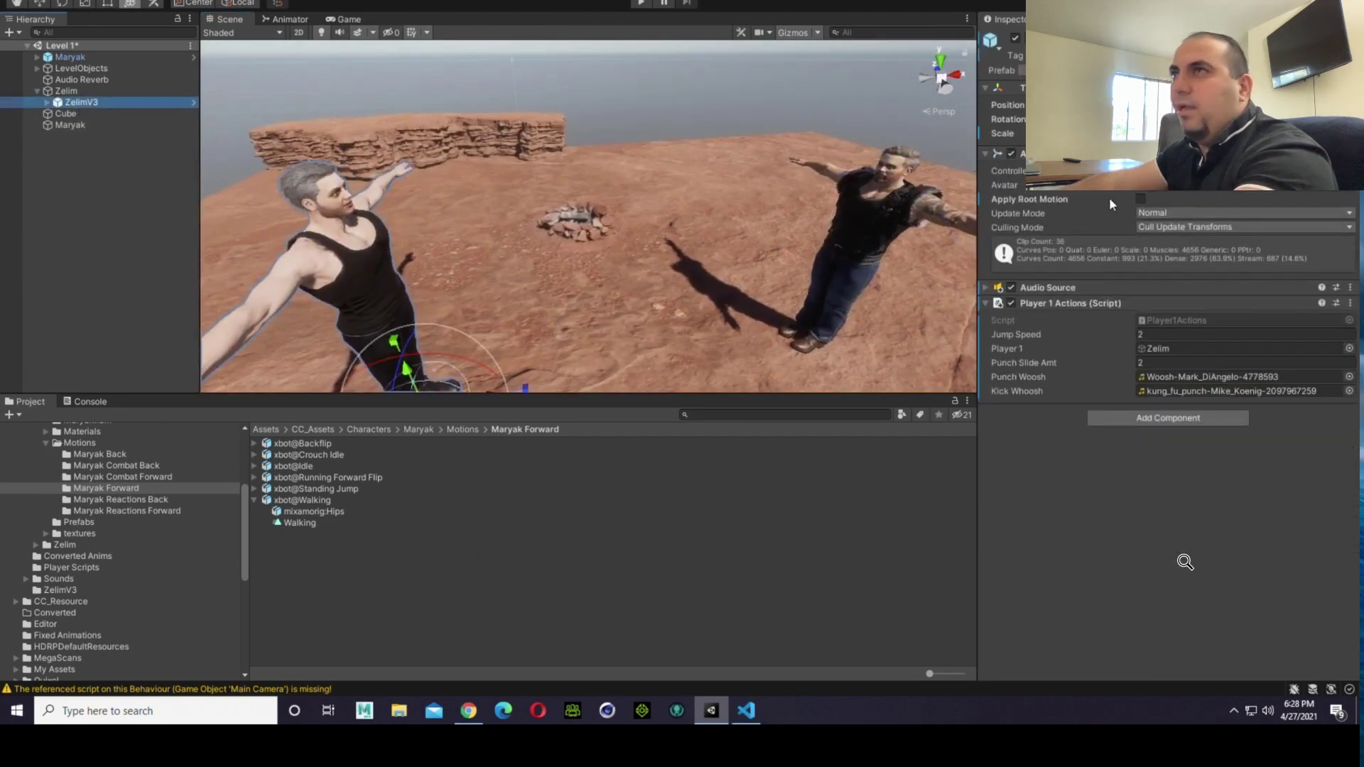
click(68, 91)
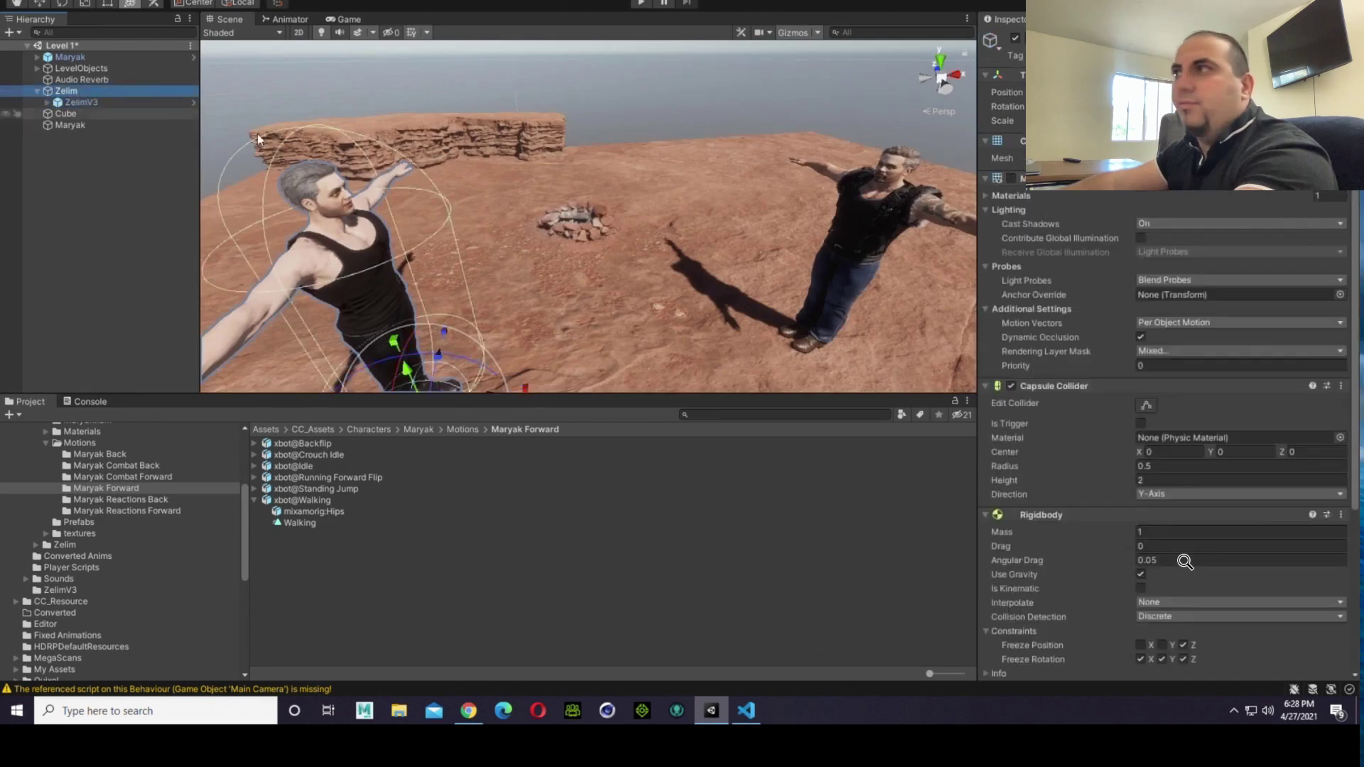
click(1010, 178)
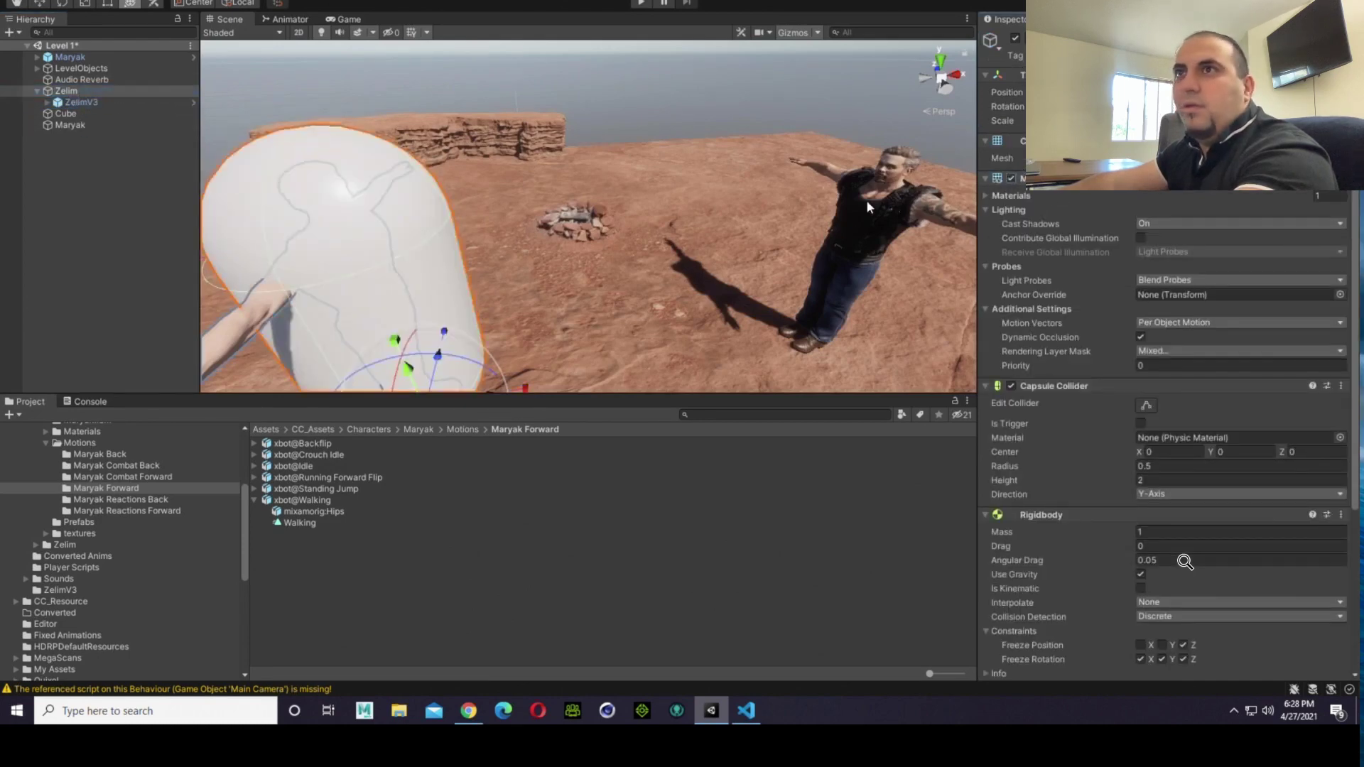
Step: Enable the Mesh Renderer on the Maryak parent object to show its capsule beside Zelim's
scroll(605, 234, down, 10)
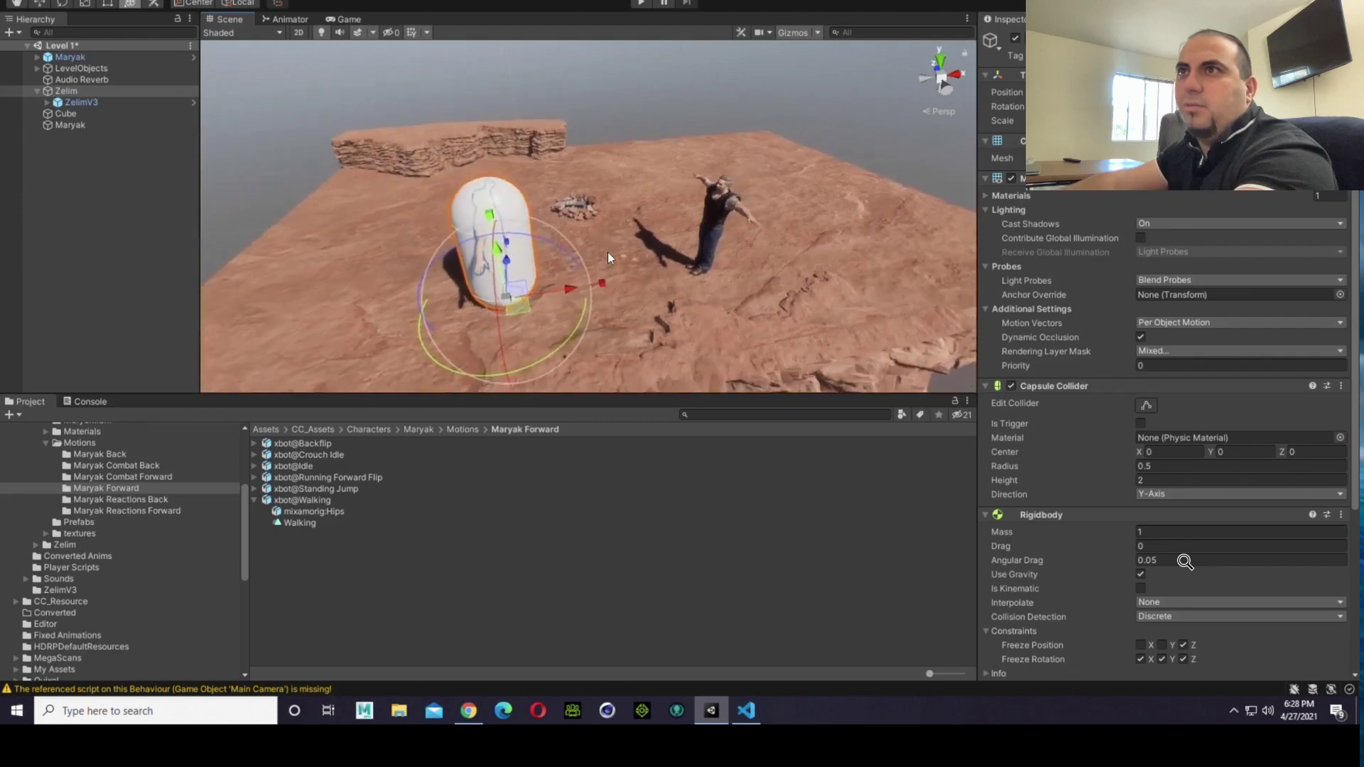
mouse_move(607, 257)
alt+mouse_down()
mouse_move(596, 263)
mouse_move(662, 246)
mouse_move(618, 253)
alt+mouse_up()
click(70, 57)
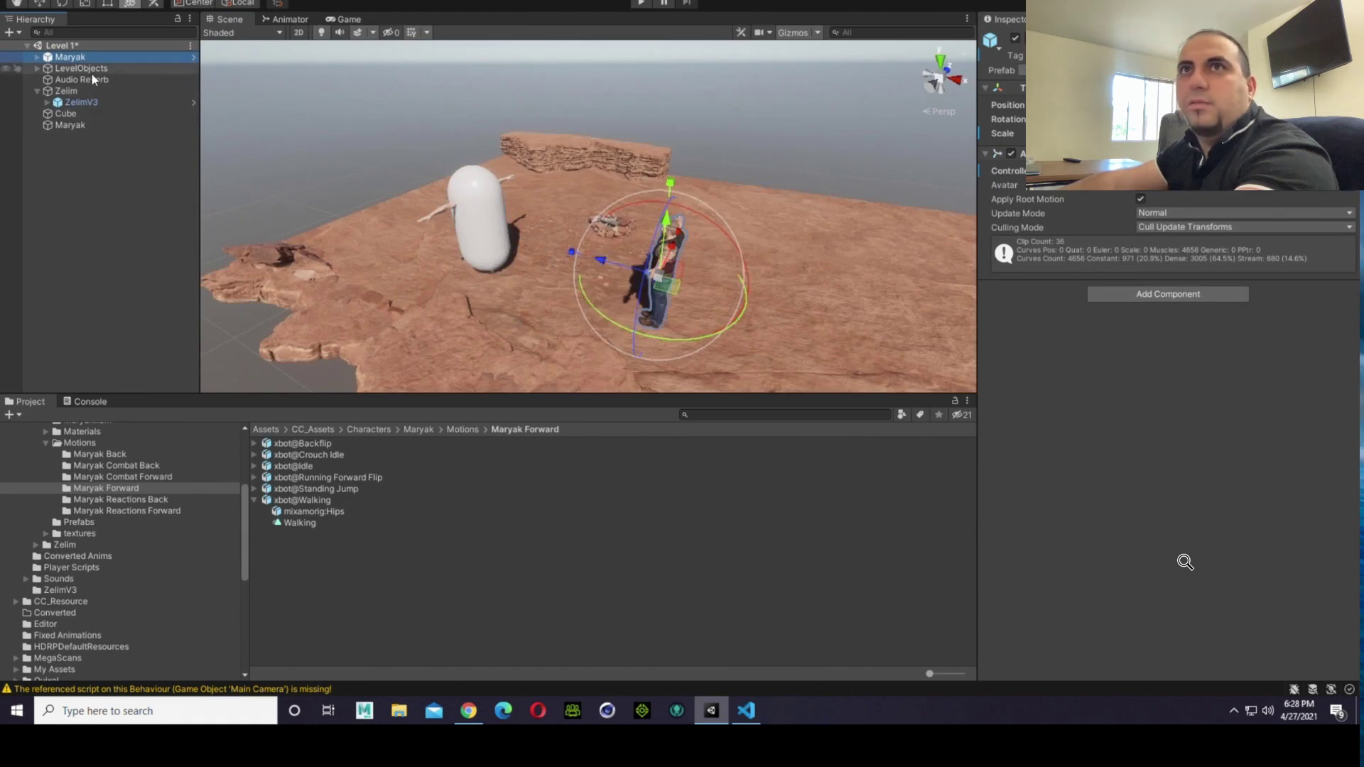
click(80, 125)
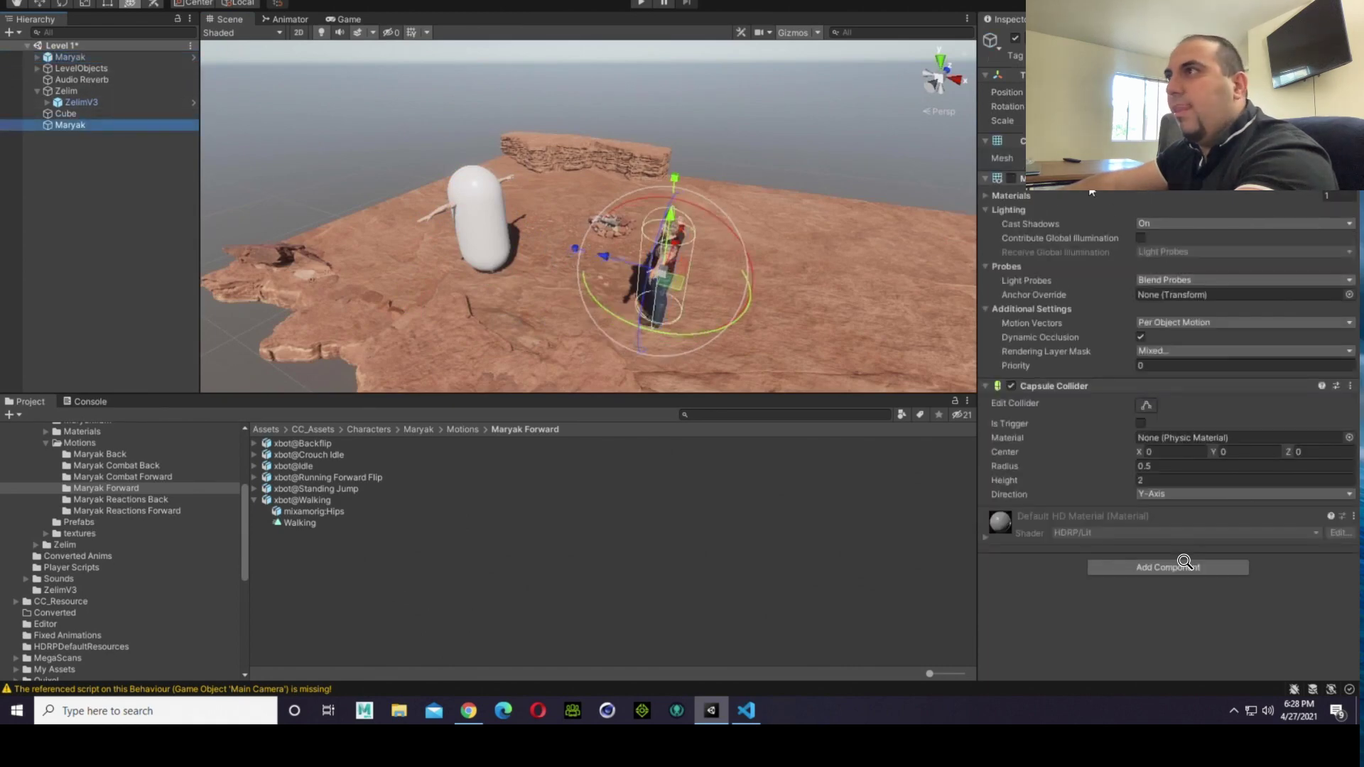
click(1012, 179)
Step: Widen the Maryak capsule slightly along its front-to-back axis and nudge it slightly forward towards Zelim
right_drag(736, 331, 693, 202)
key(a)
key(d)
key(w)
key(f)
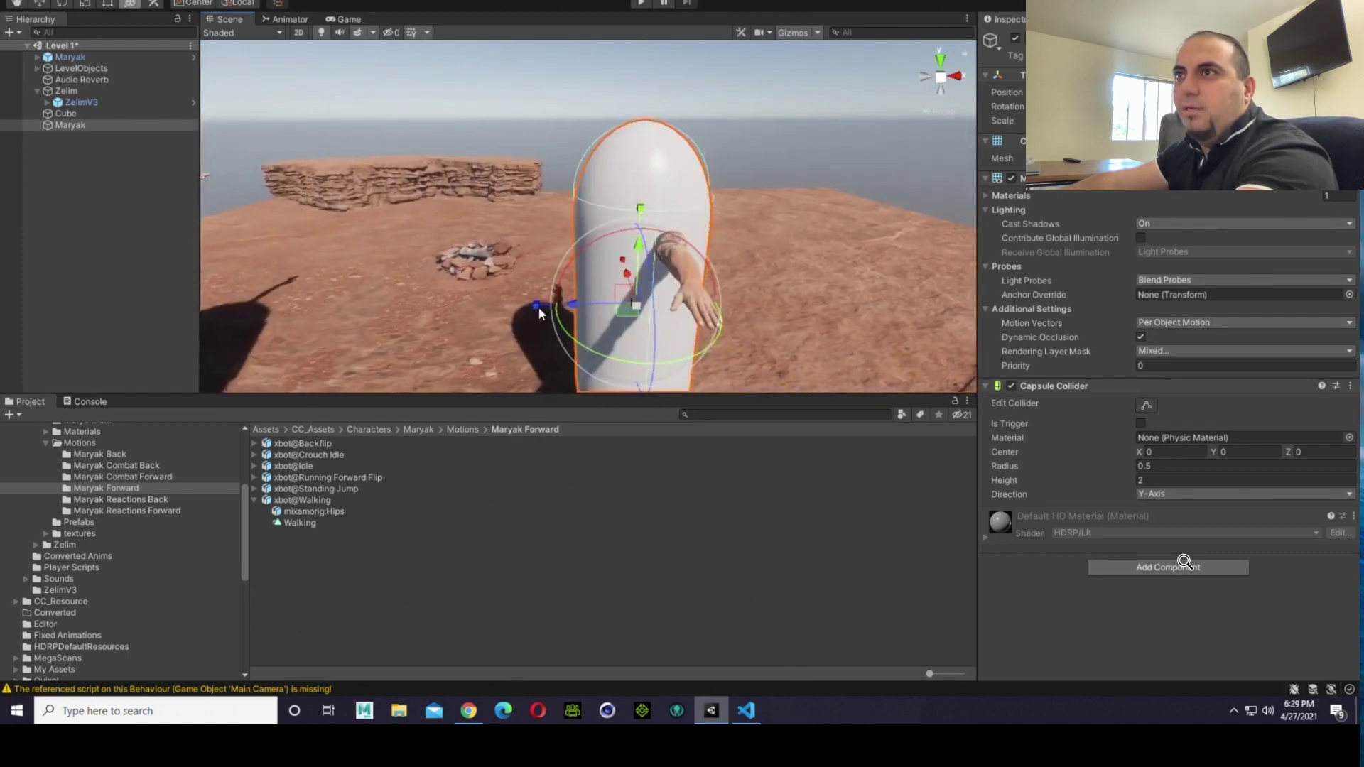
drag(537, 306, 527, 305)
scroll(527, 306, down, 9)
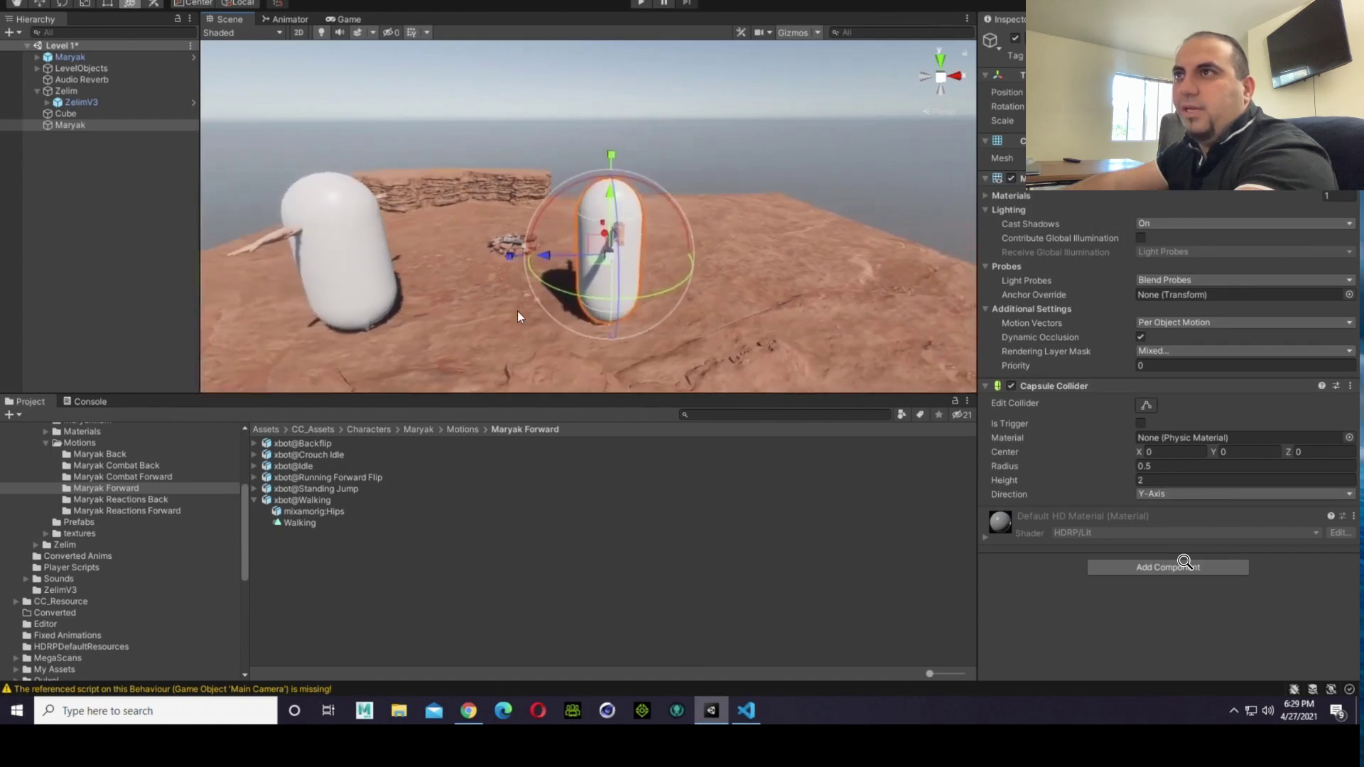
key(Left)
key(Right)
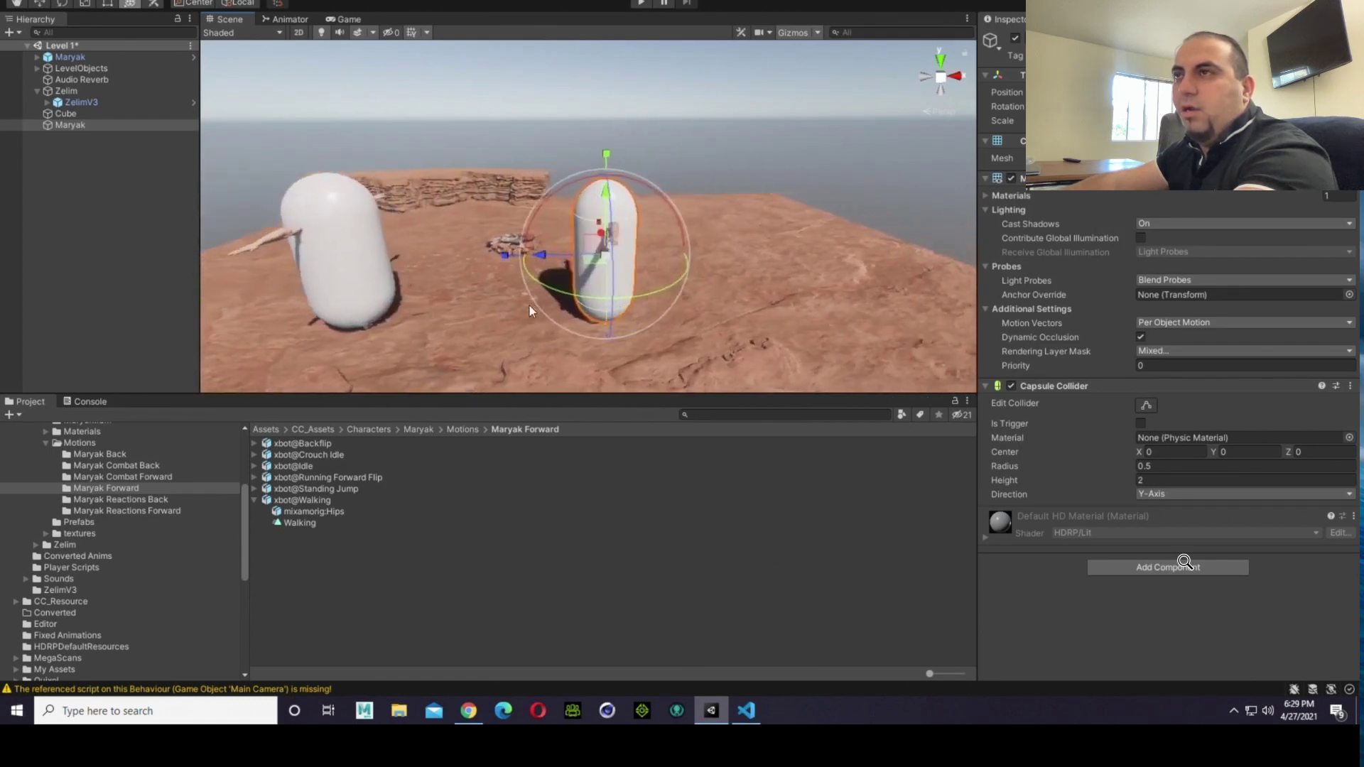
Step: Compare the Zelim and Maryak capsules from several angles, checking their proportions and how each one encloses its character's body
key(Up)
key(Right)
right_drag(746, 249, 271, 246)
key(Right)
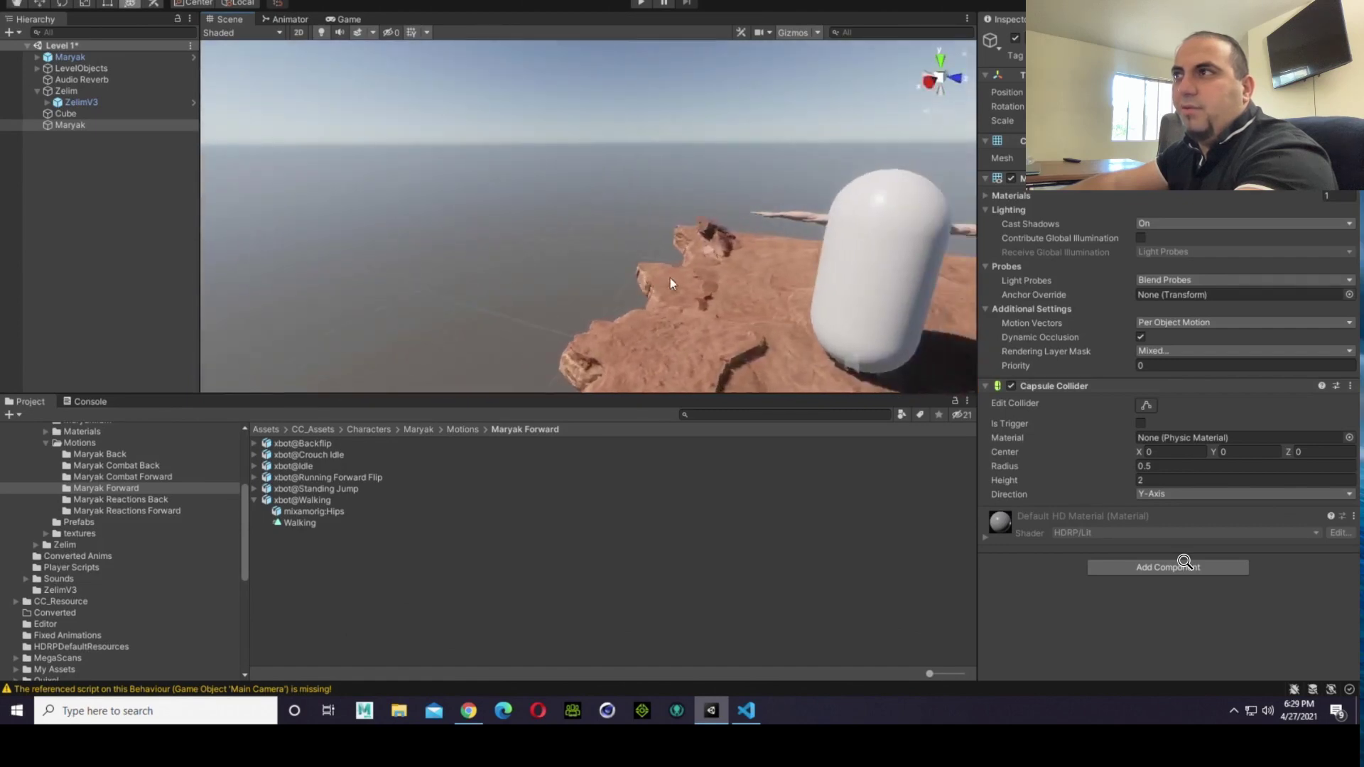
key(Right)
key(Down)
key(Left)
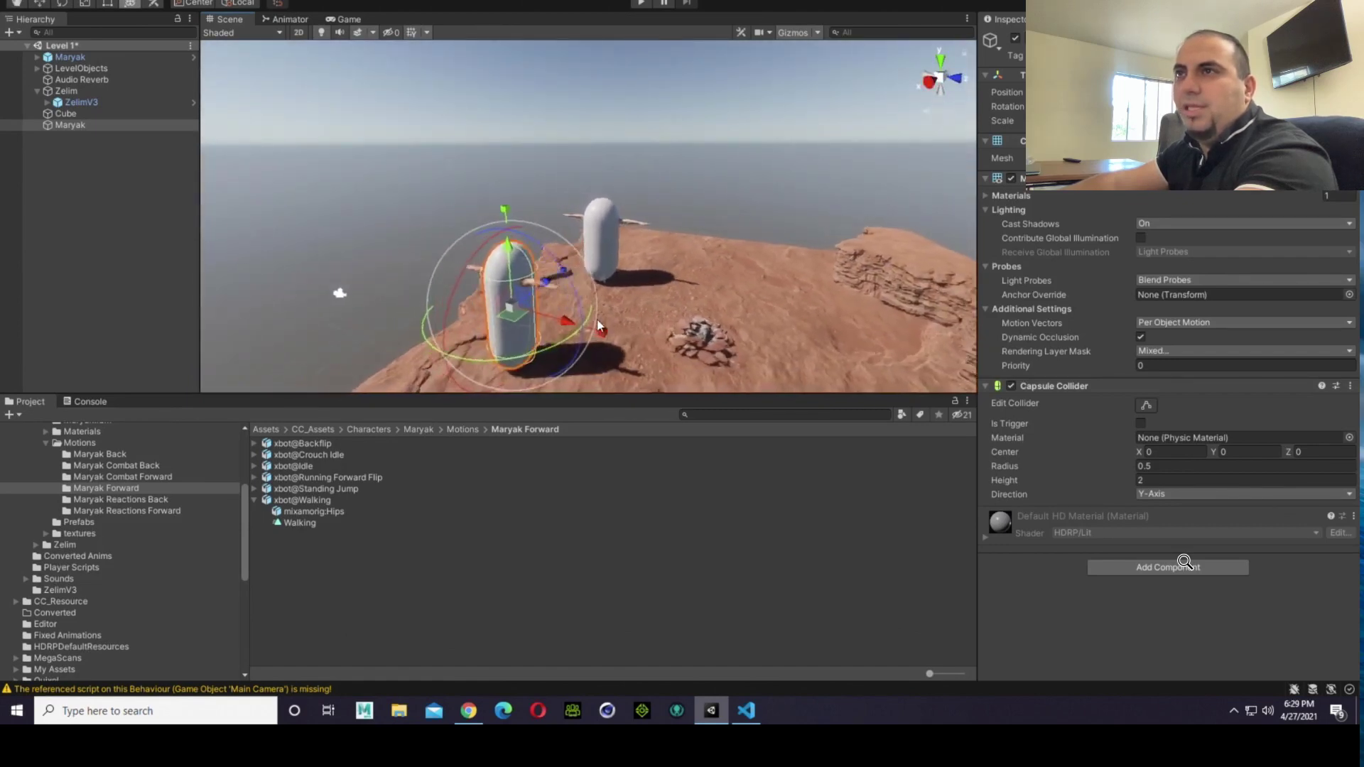
click(408, 205)
right_drag(520, 330, 590, 359)
key(Up)
key(Left)
key(Up)
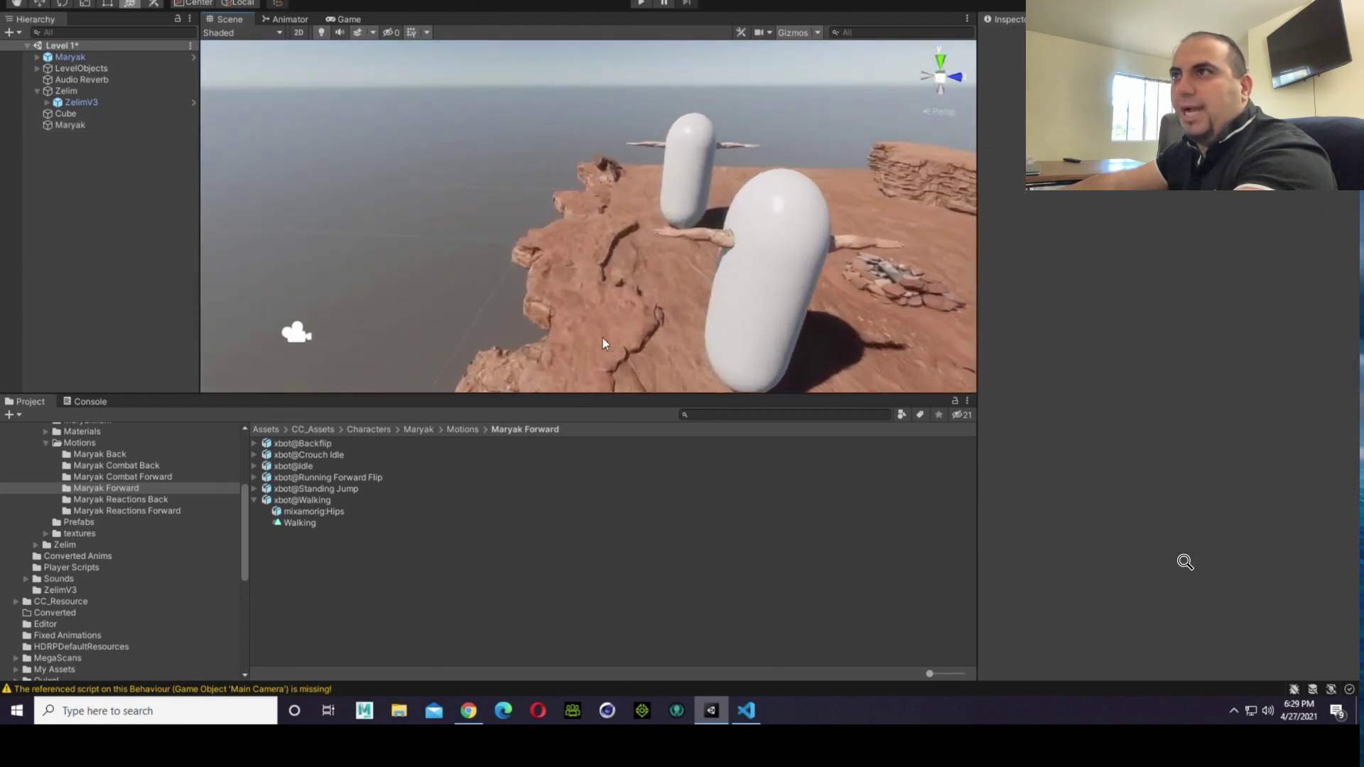
key(Right)
mouse_move(599, 346)
right_down()
mouse_move(398, 337)
mouse_move(622, 334)
right_up()
key(Up)
key(Left)
key(Down)
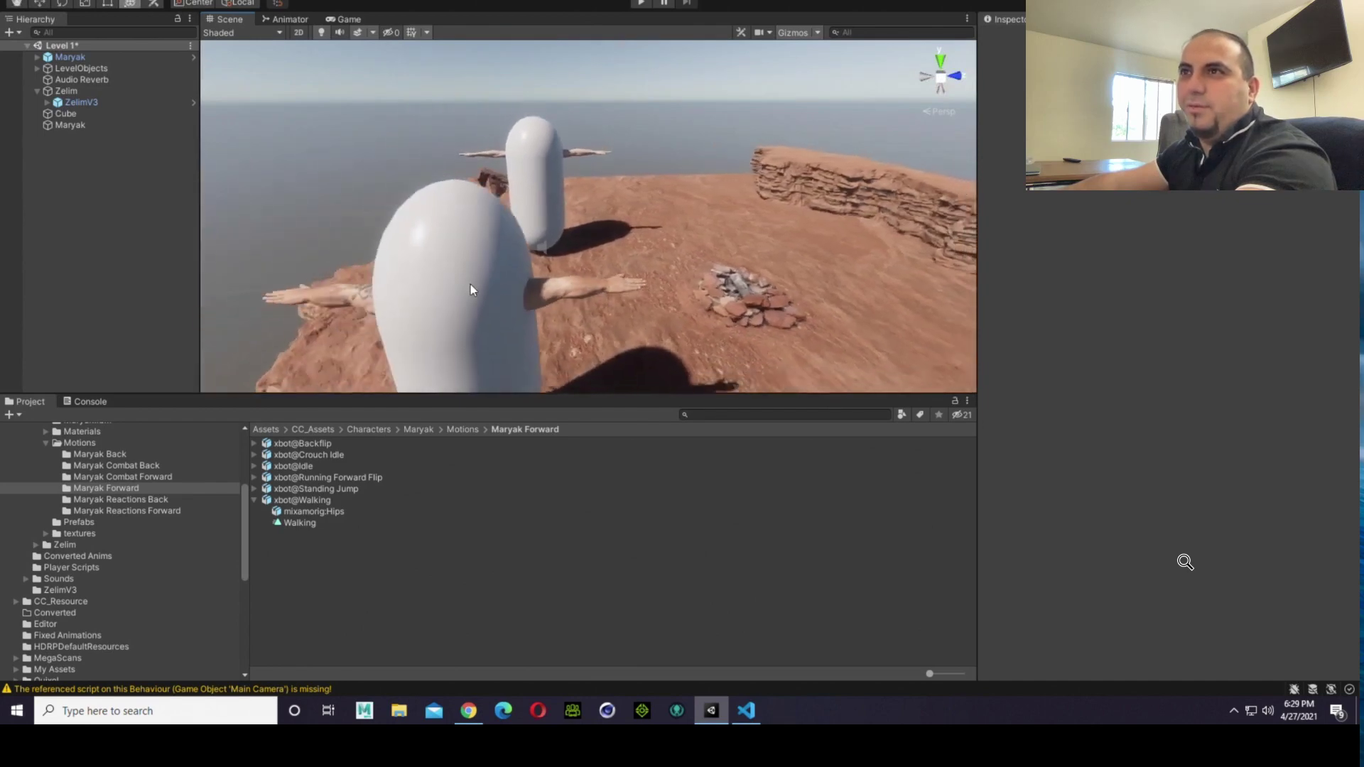
Step: Select the Maryak capsule and inspect its fit from the side next to the Zelim capsule
click(470, 285)
drag(575, 365, 581, 364)
click(323, 163)
key(s)
right_drag(334, 171, 777, 249)
key(a)
key(w)
key(d)
click(718, 220)
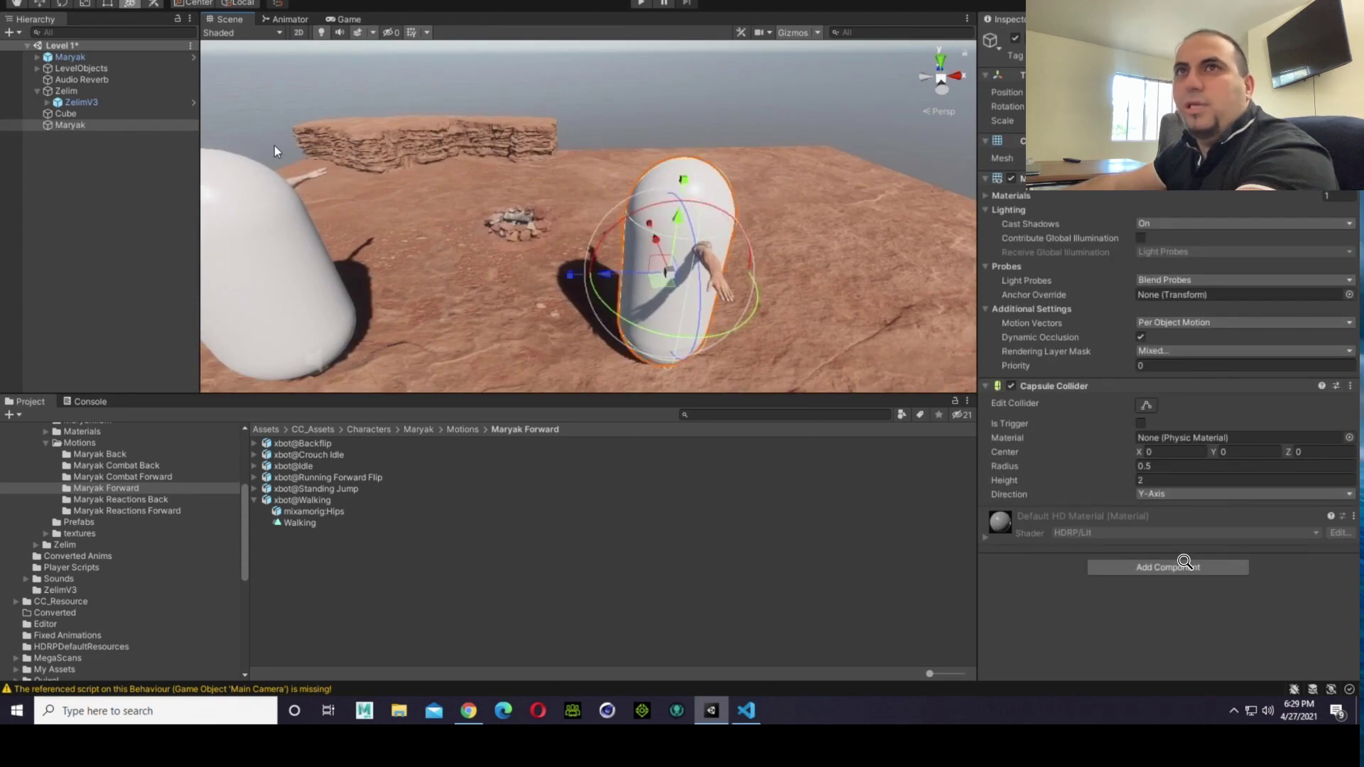
Step: Collapse the Zelim hierarchy and disable the Mesh Renderer on the Maryak parent object to expose his feet
click(37, 91)
click(43, 113)
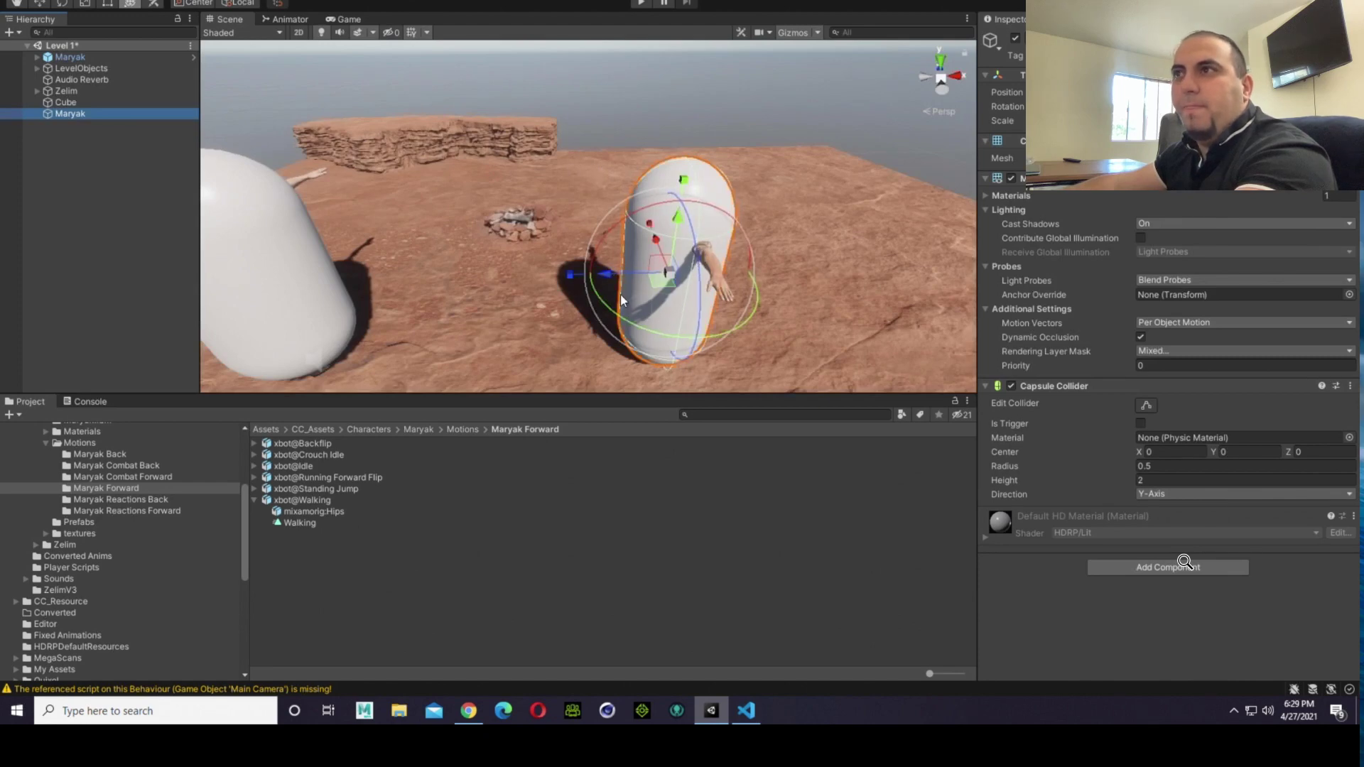
right_drag(630, 360, 917, 158)
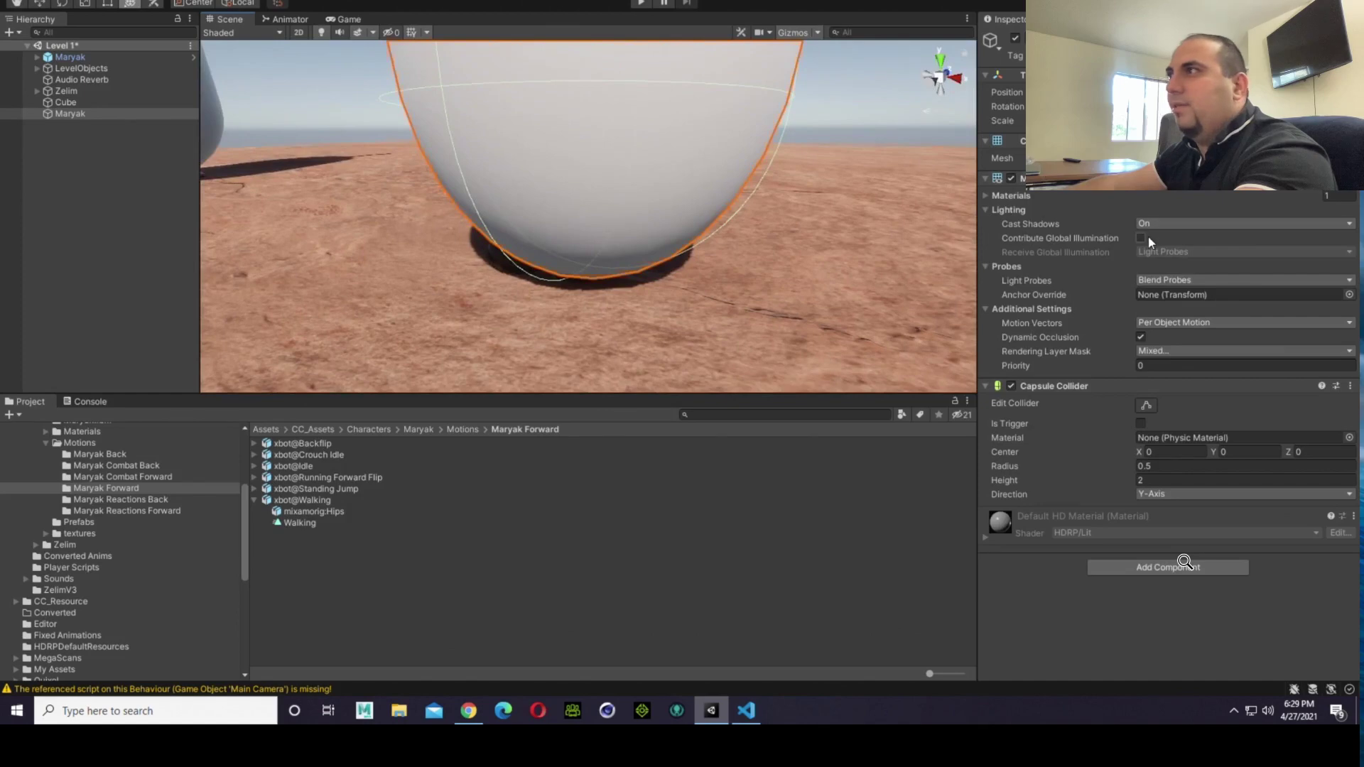
click(1014, 177)
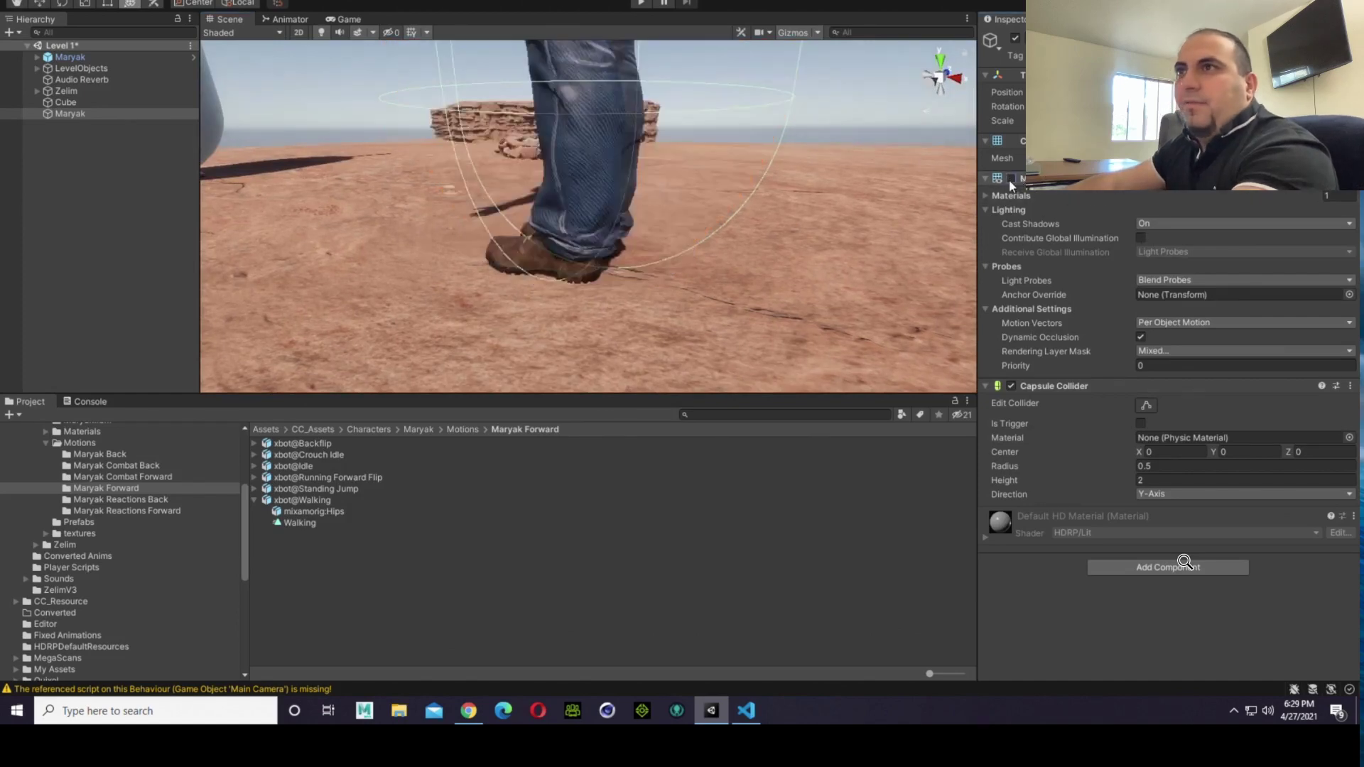
Step: Examine how the bottom of Maryak's capsule collider lines up with the soles of his boots and the ground
click(338, 127)
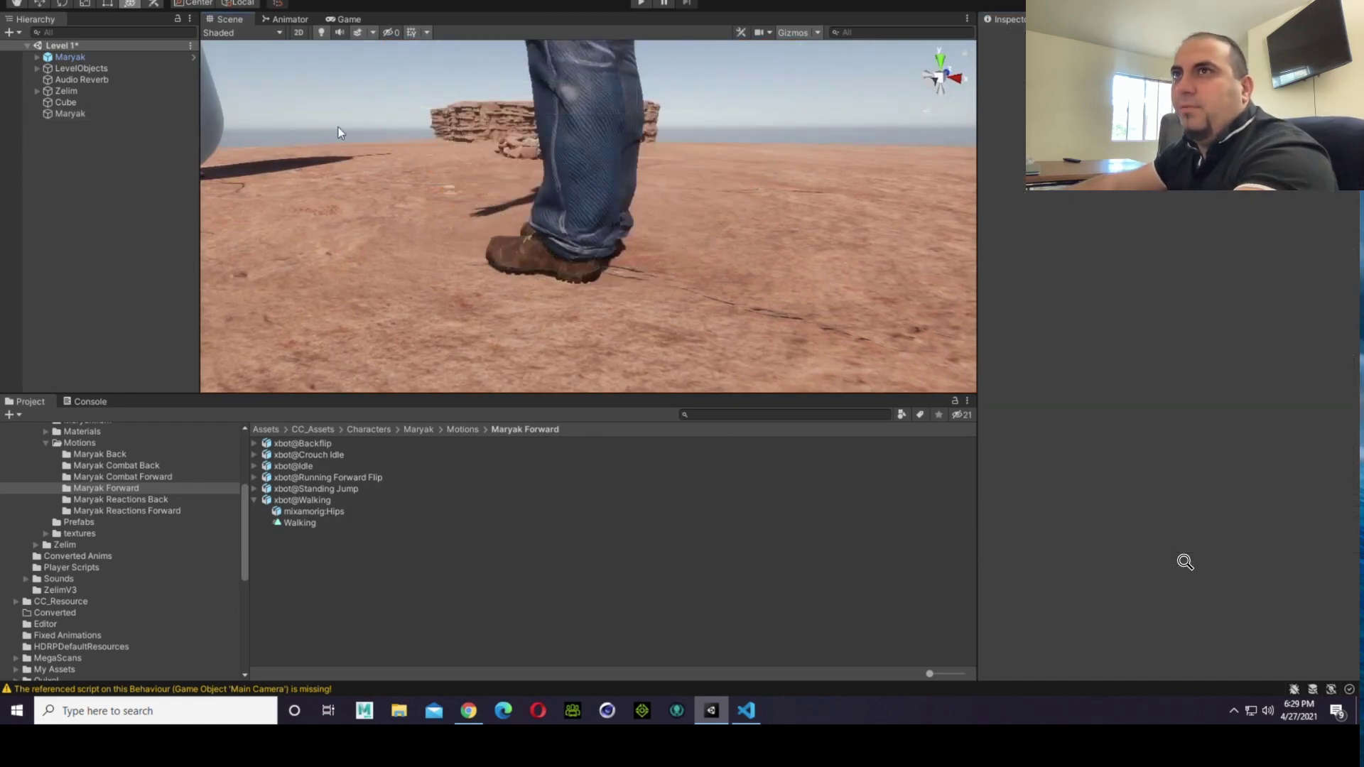
right_drag(595, 270, 729, 265)
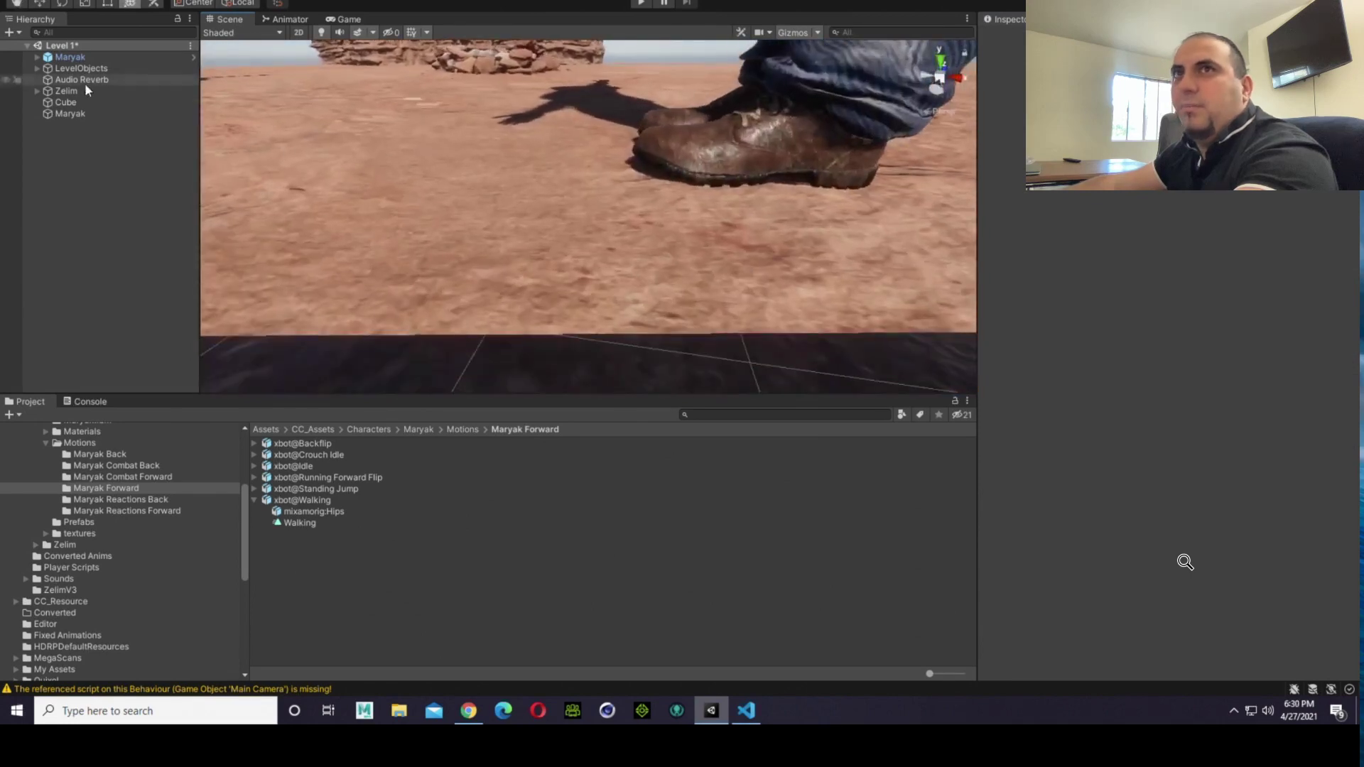
click(81, 112)
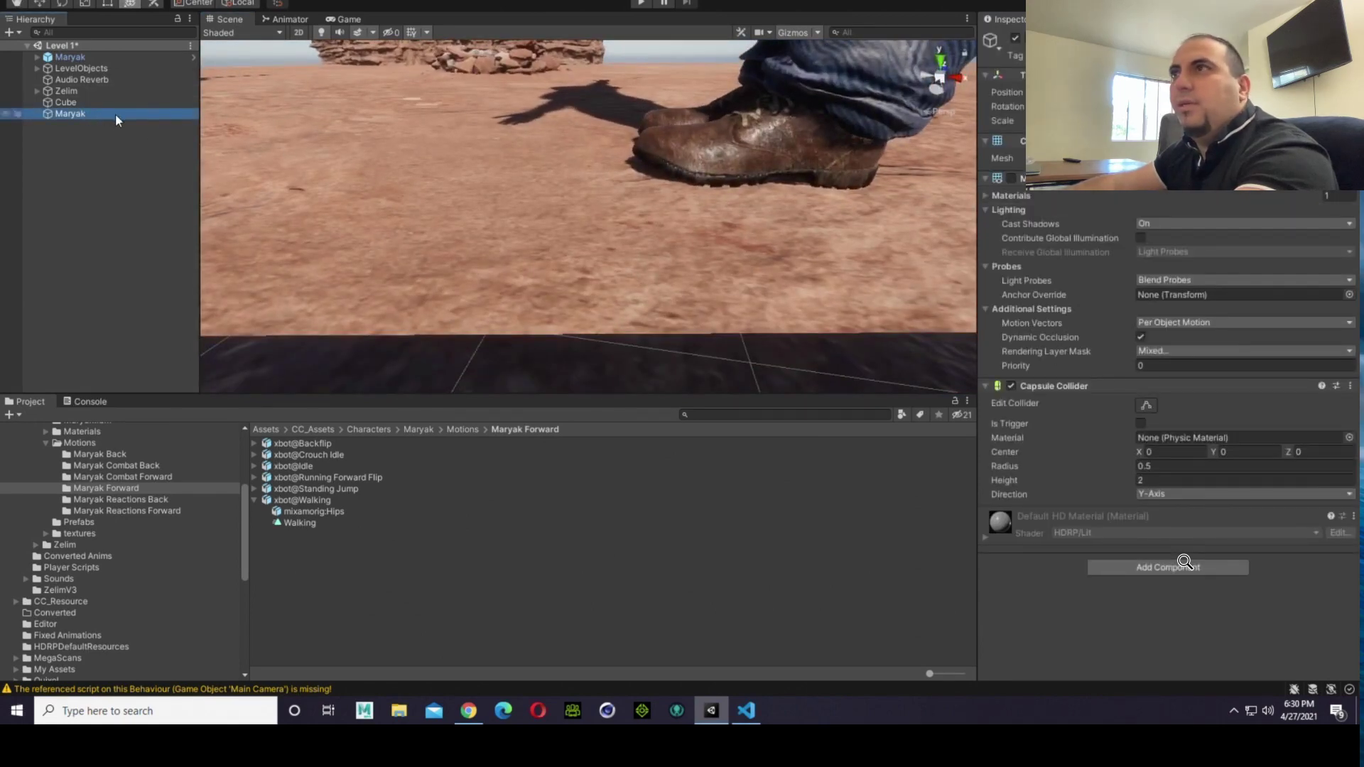
right_drag(531, 199, 608, 80)
right_drag(700, 264, 853, 165)
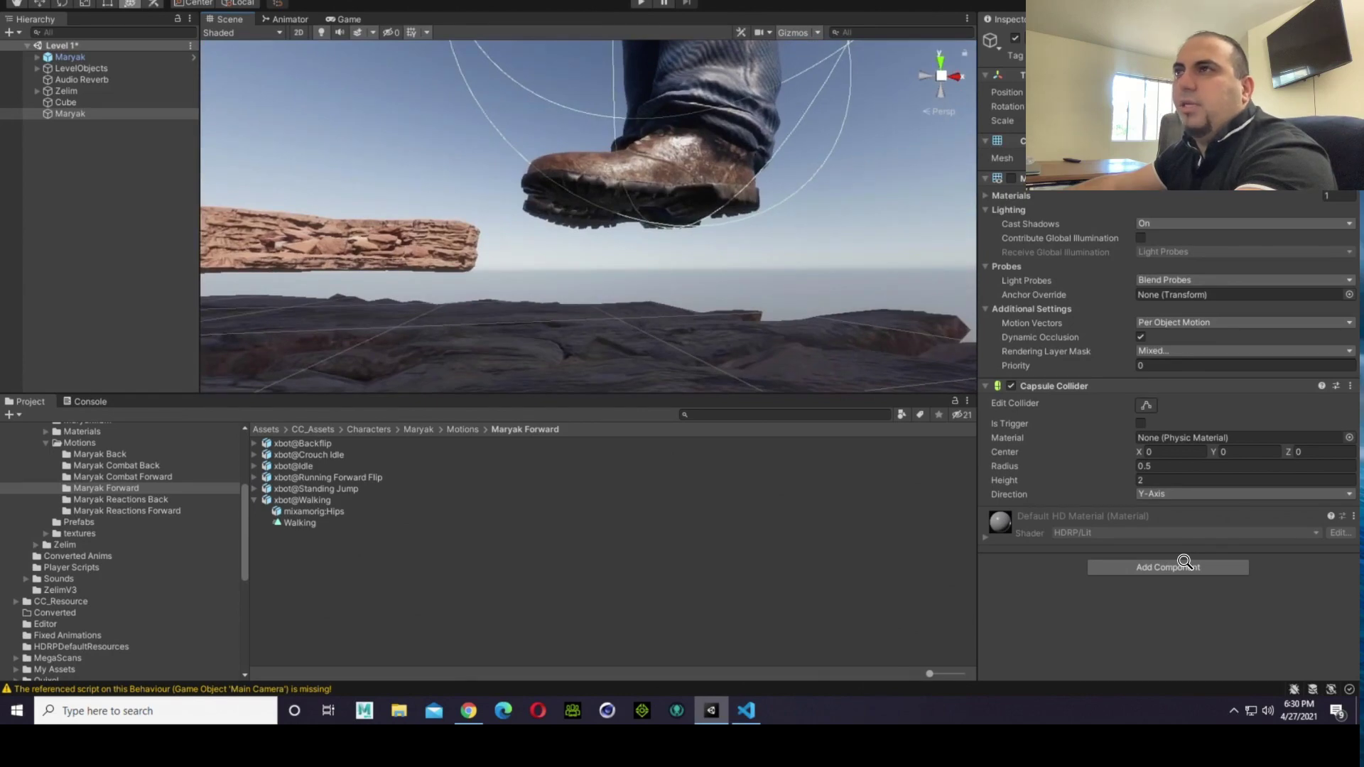
key(f)
right_drag(651, 199, 445, 194)
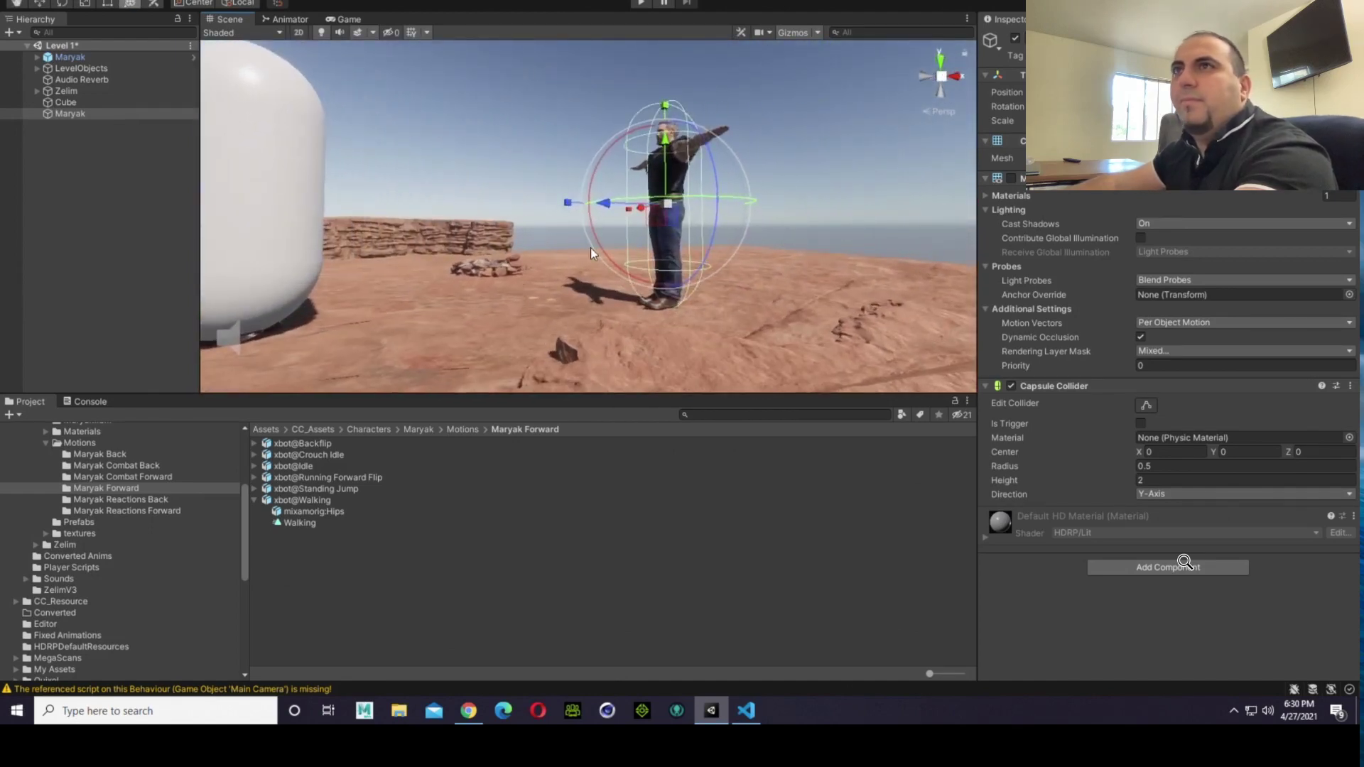
Step: Parent the Maryak character model to the Maryak capsule object in the scene hierarchy
click(311, 108)
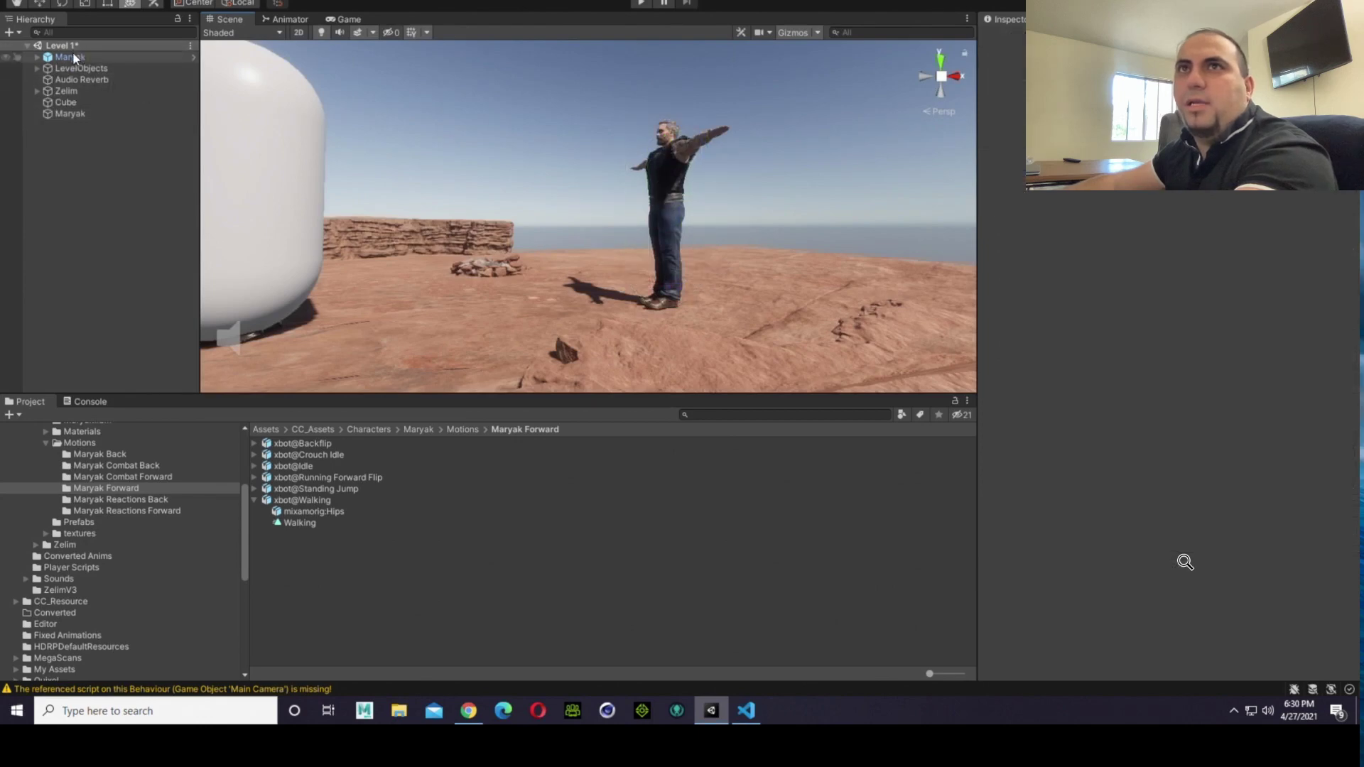
drag(73, 57, 69, 119)
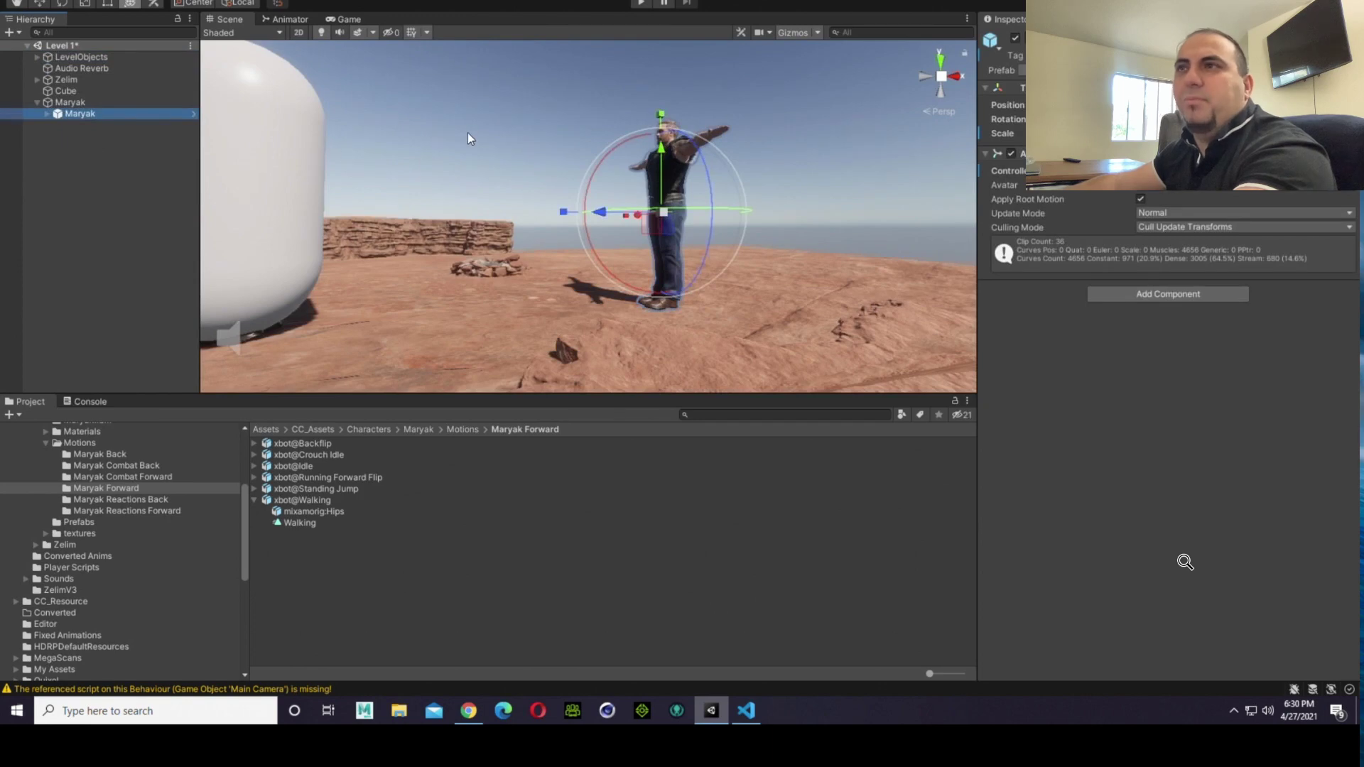
scroll(468, 139, down, 3)
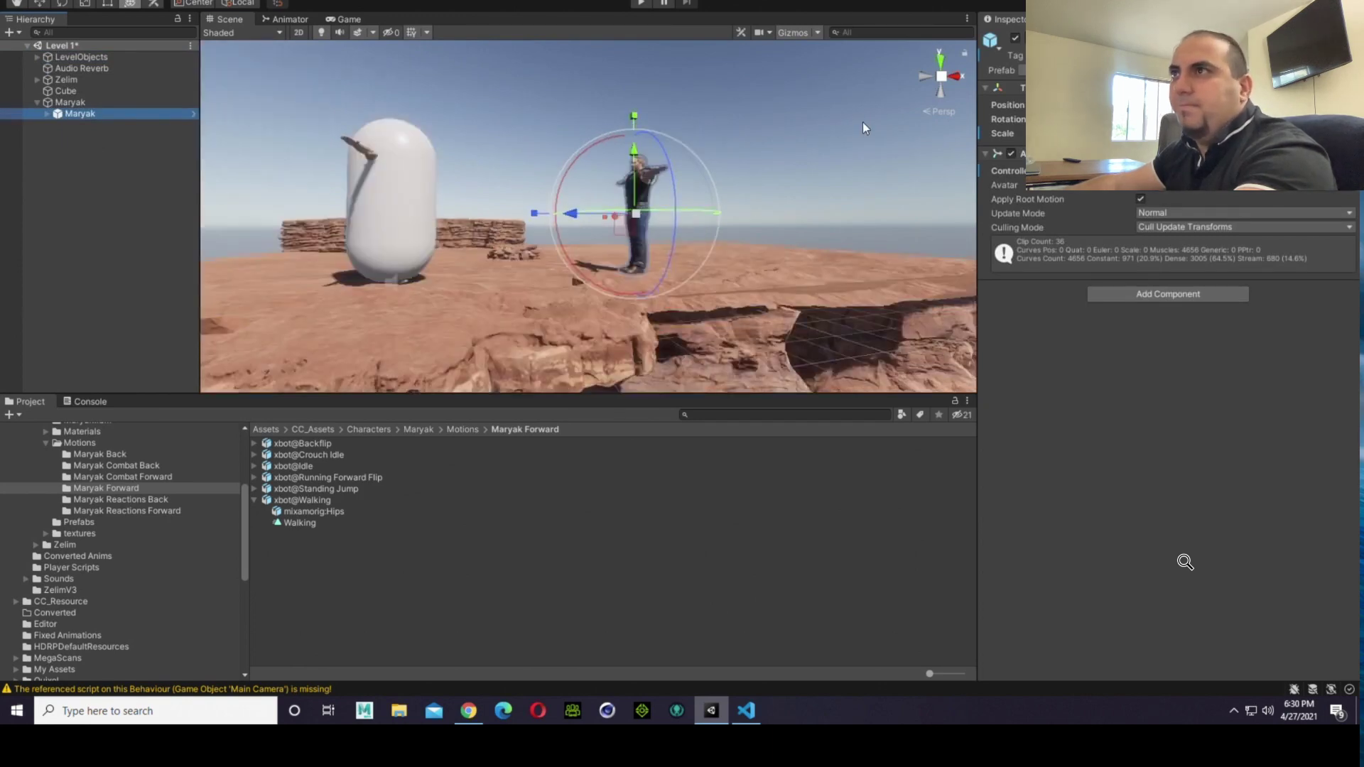
Step: Turn the Mesh Renderer of the parent Maryak object back on to display its capsule around the model
click(801, 171)
click(69, 104)
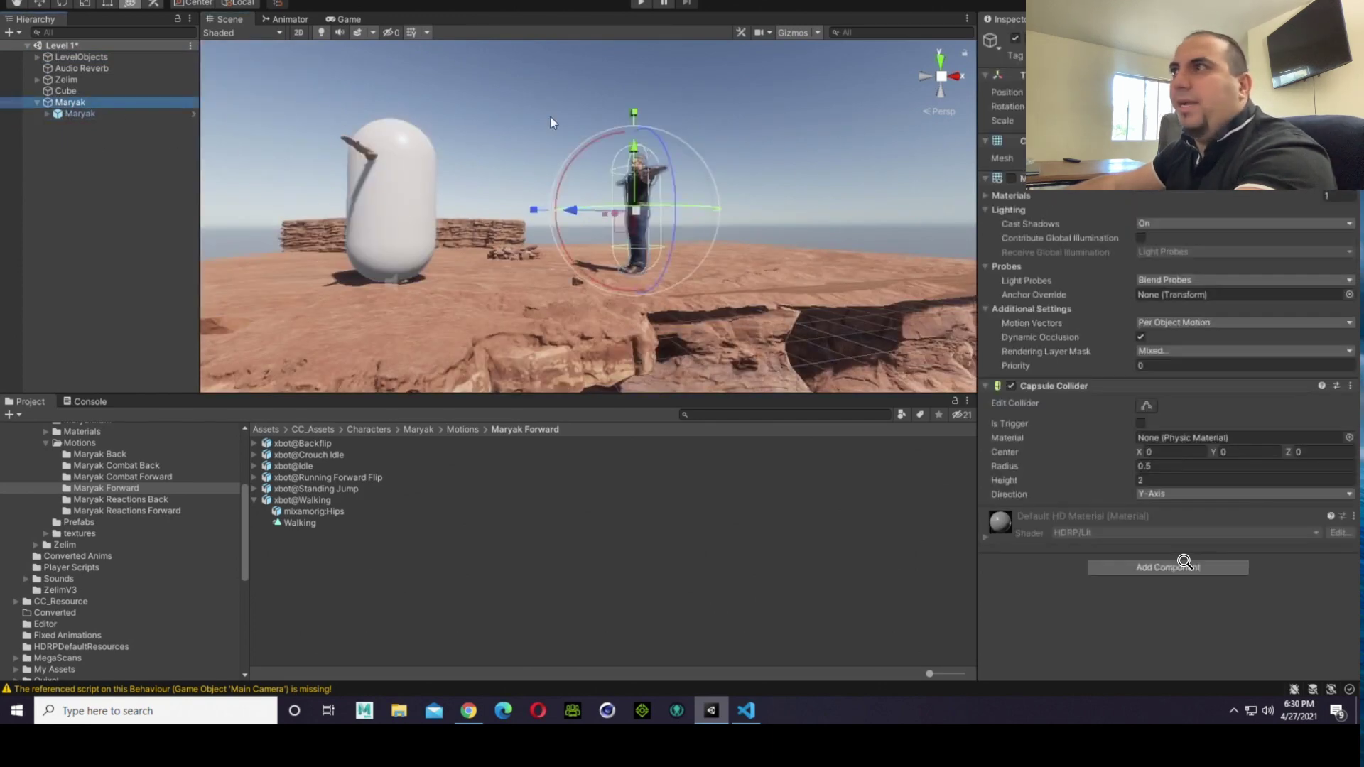
click(1012, 178)
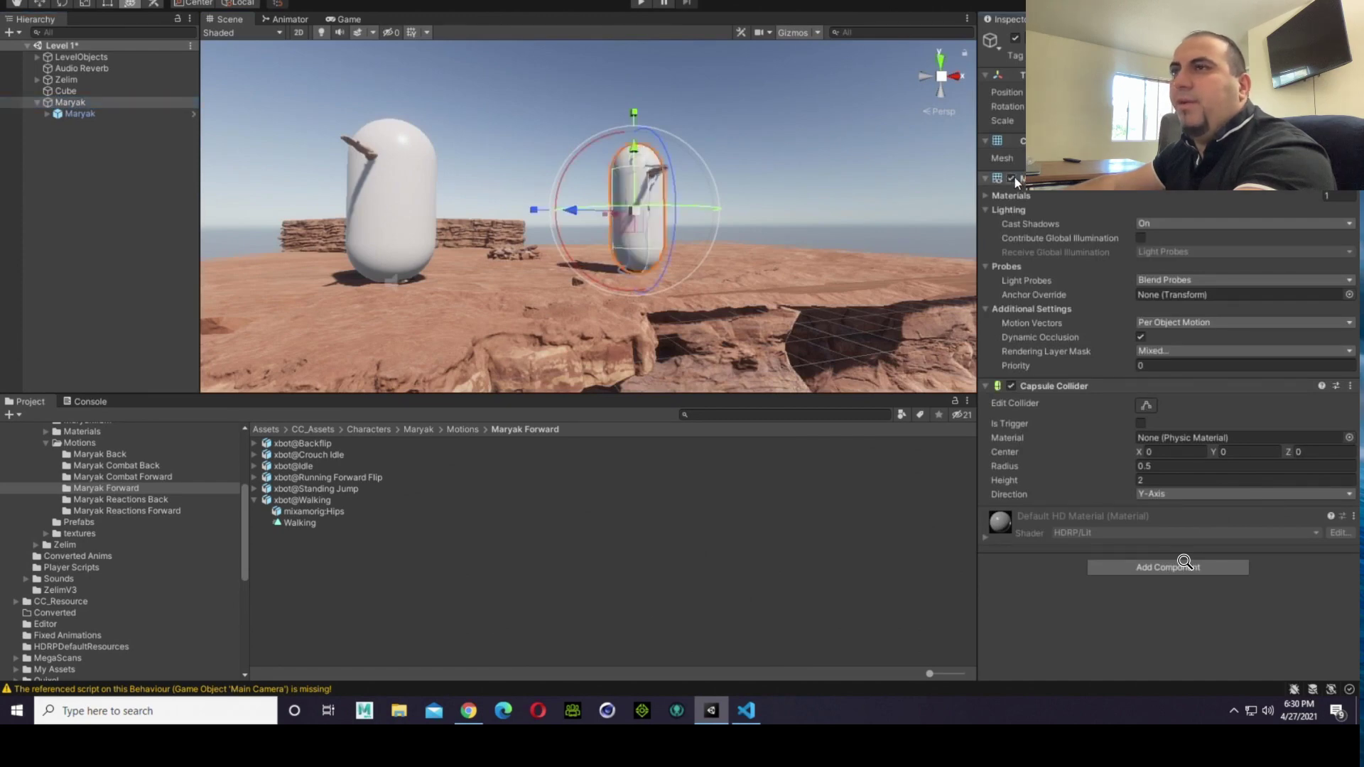
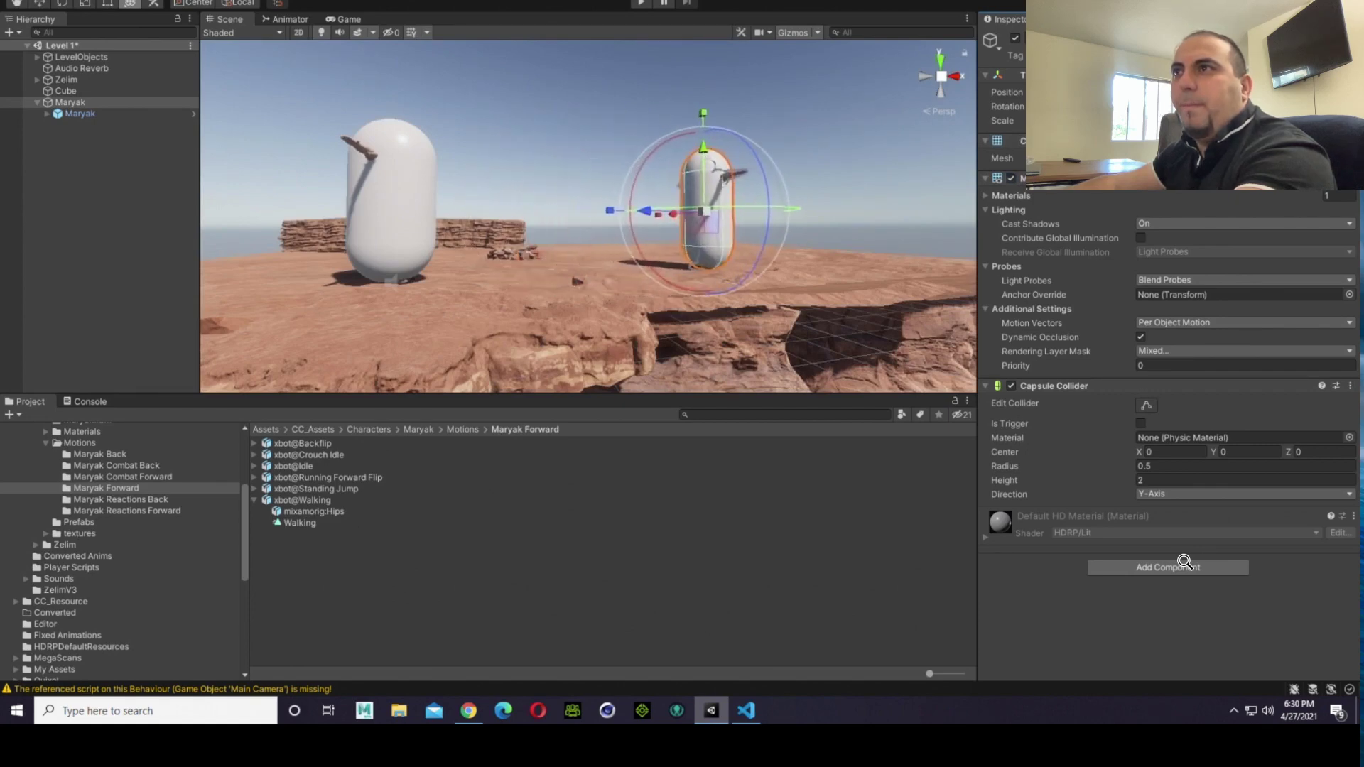
Step: Turn off the Mesh Renderer of the parent Maryak object to hide its capsule
click(860, 169)
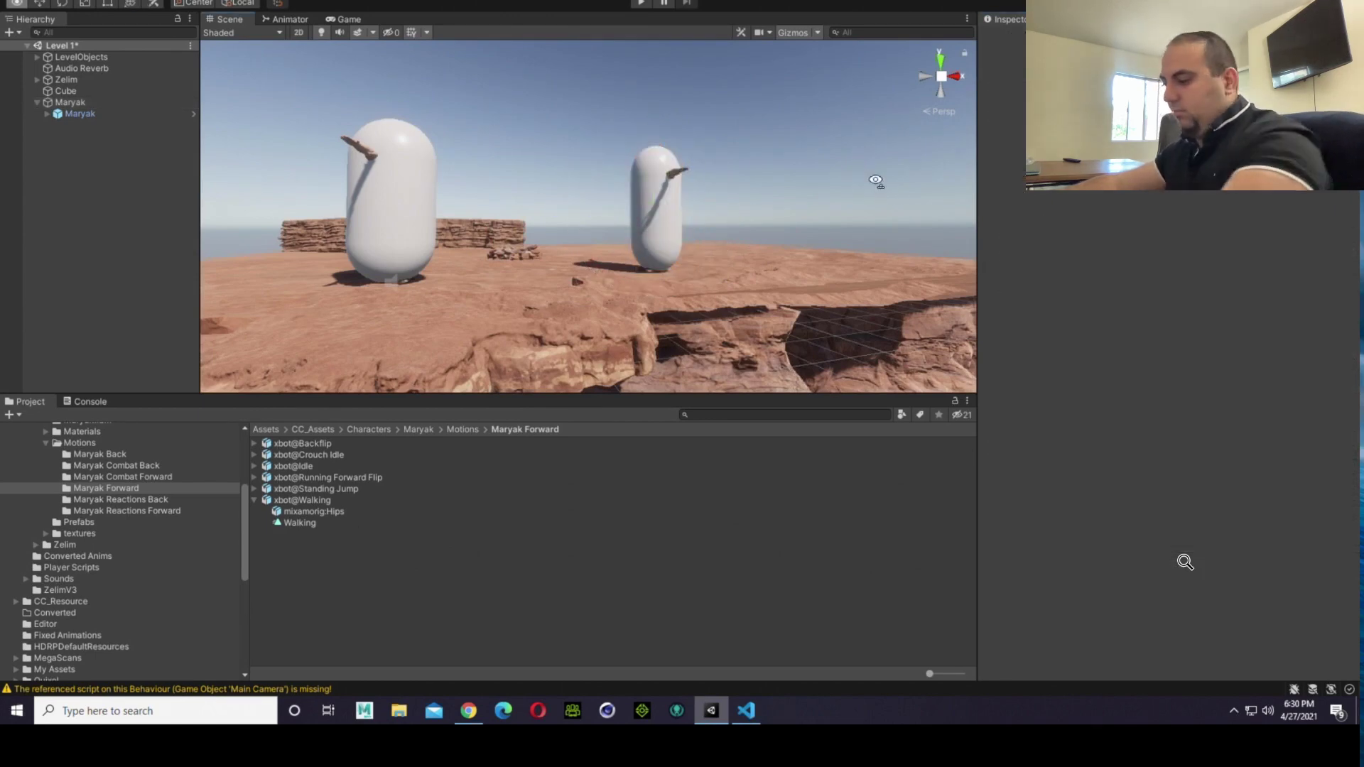
alt+drag(878, 189, 622, 221)
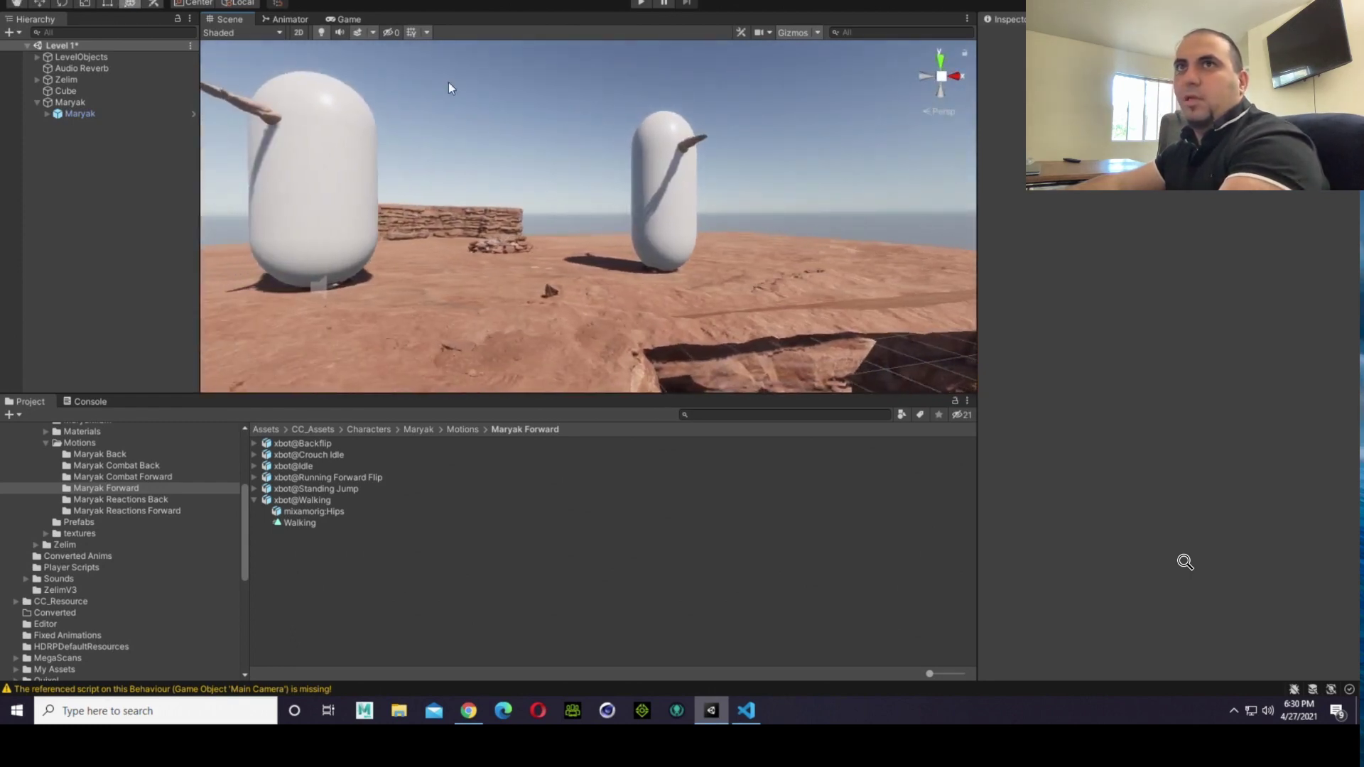
click(99, 104)
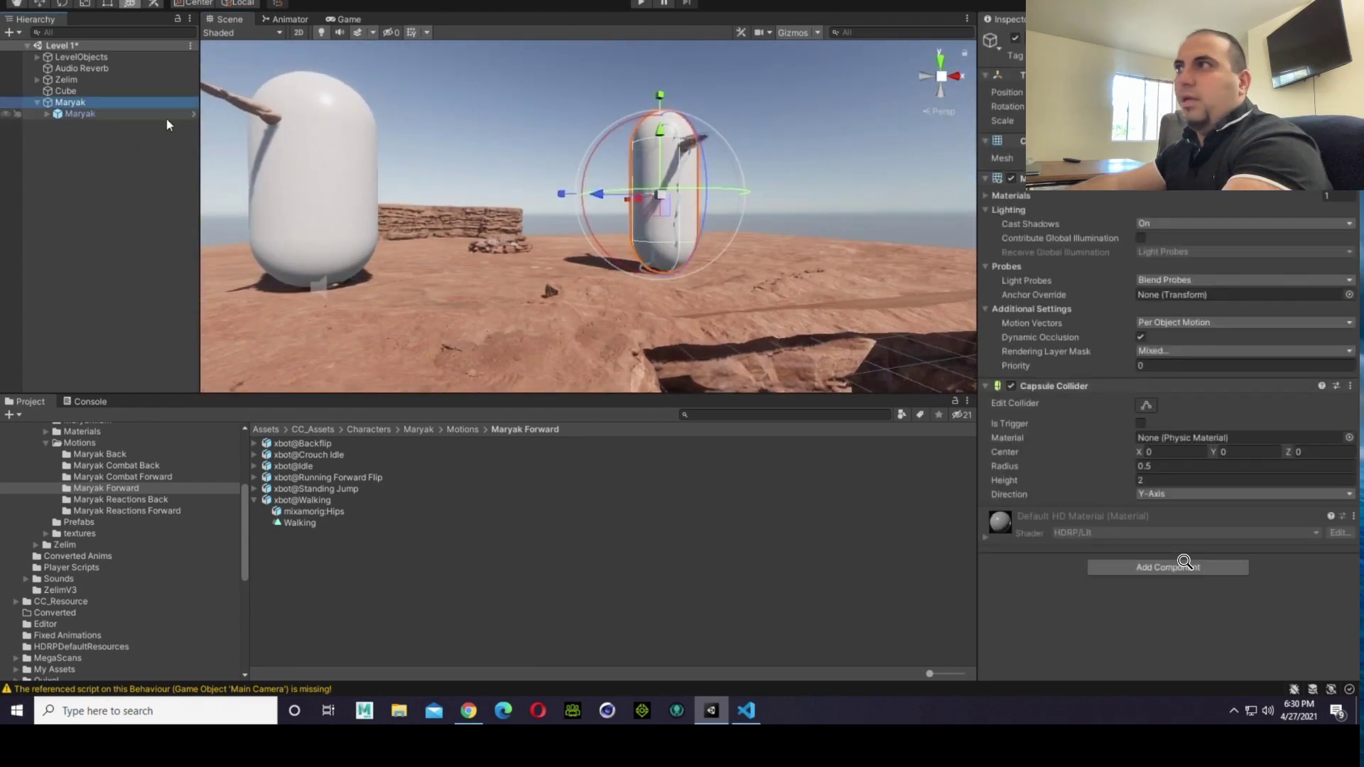
click(1010, 177)
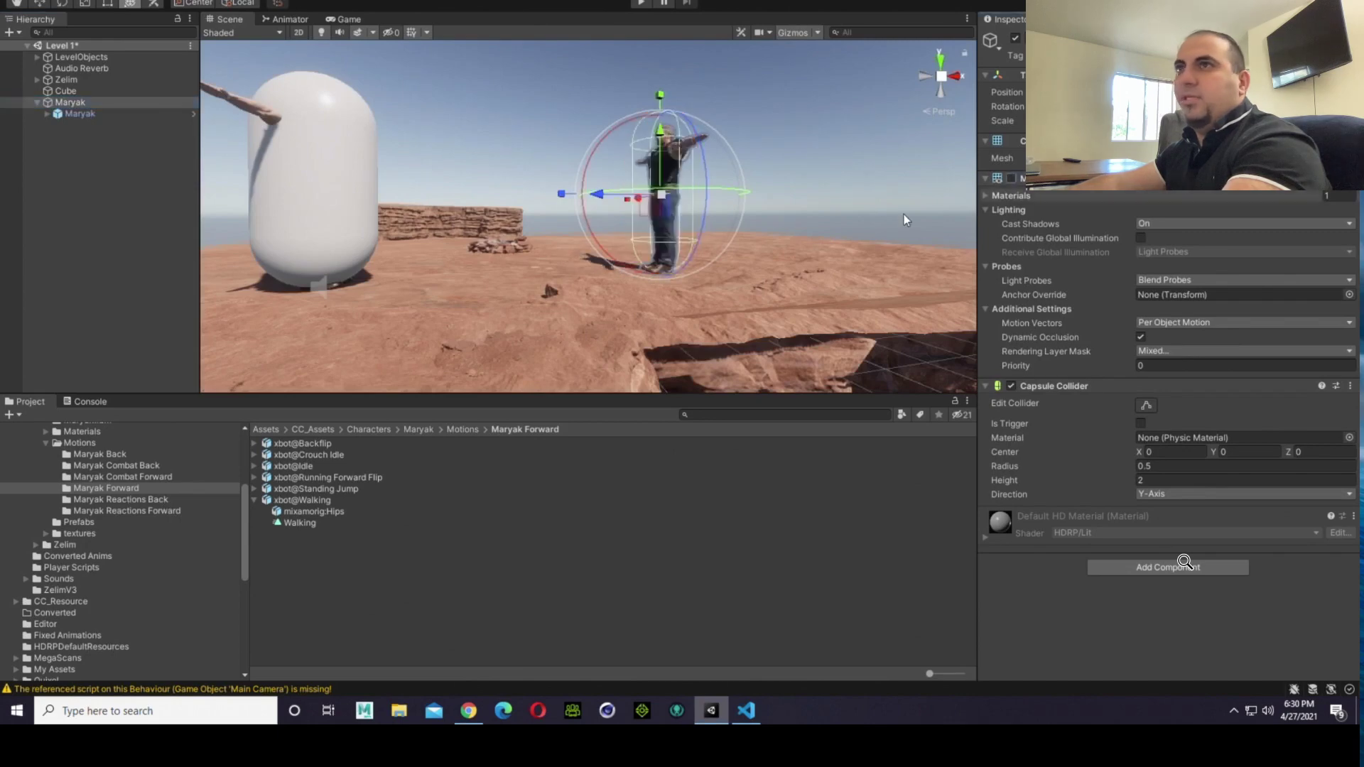
Step: Turn off Zelim's Mesh Renderer so that both fighters stand in the scene without visible capsules
click(70, 79)
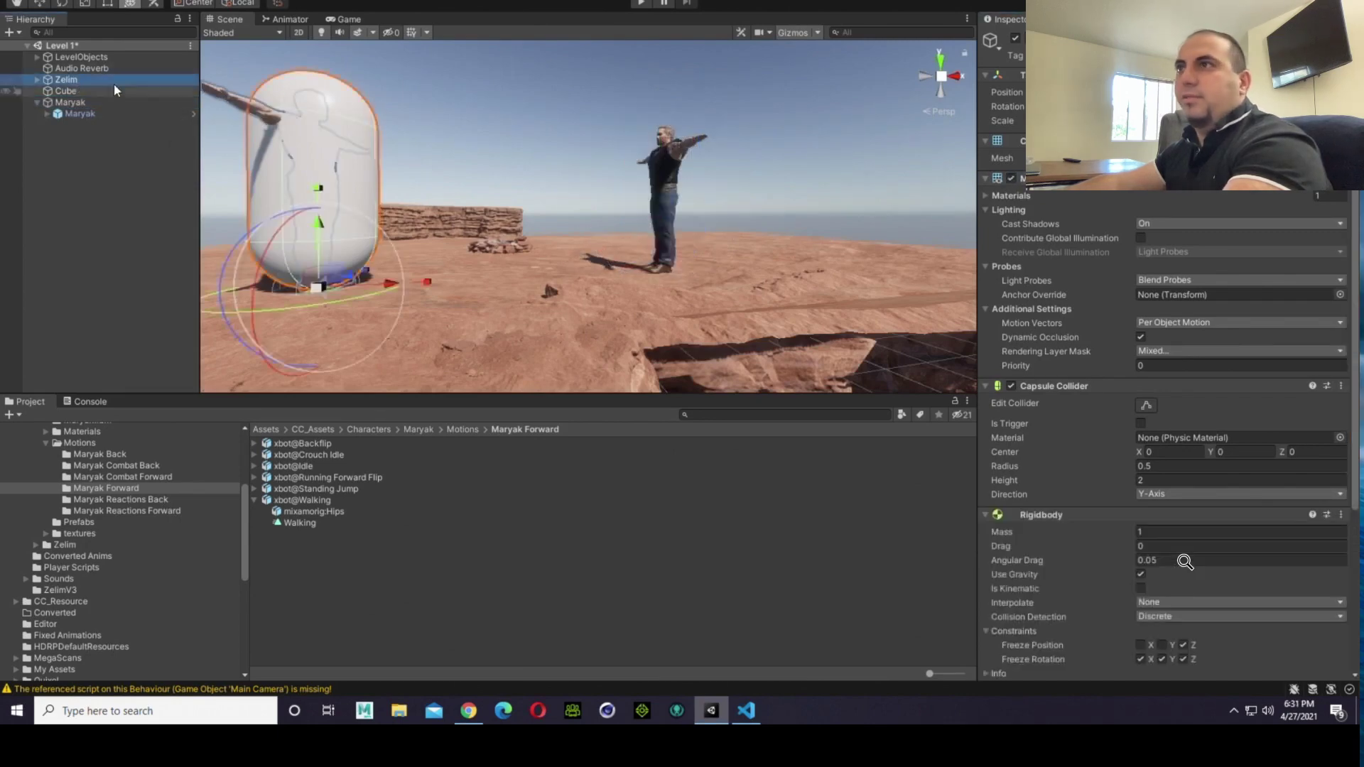
click(1011, 177)
right_drag(581, 186, 562, 273)
scroll(519, 193, down, 1)
scroll(519, 193, down, 4)
scroll(536, 165, up, 7)
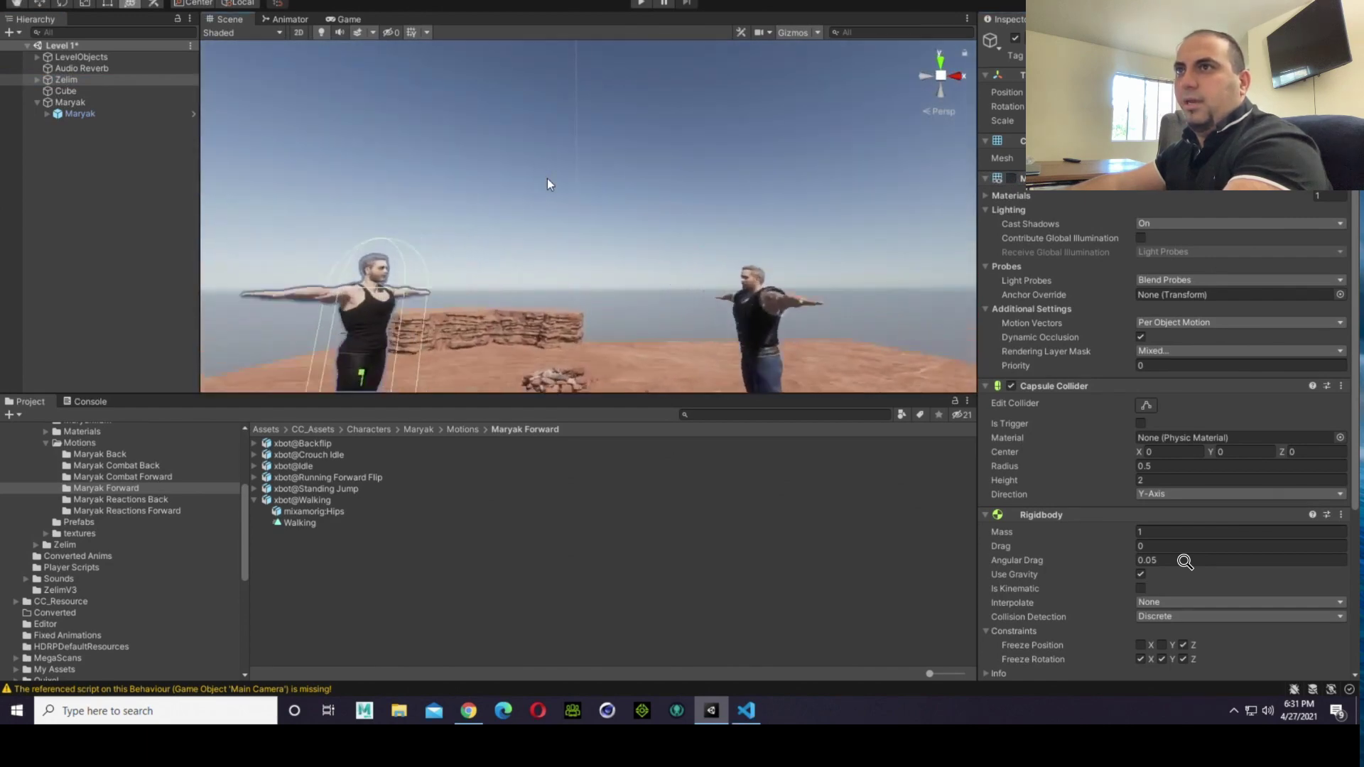
scroll(547, 179, up, 3)
scroll(561, 273, down, 5)
scroll(586, 226, up, 1)
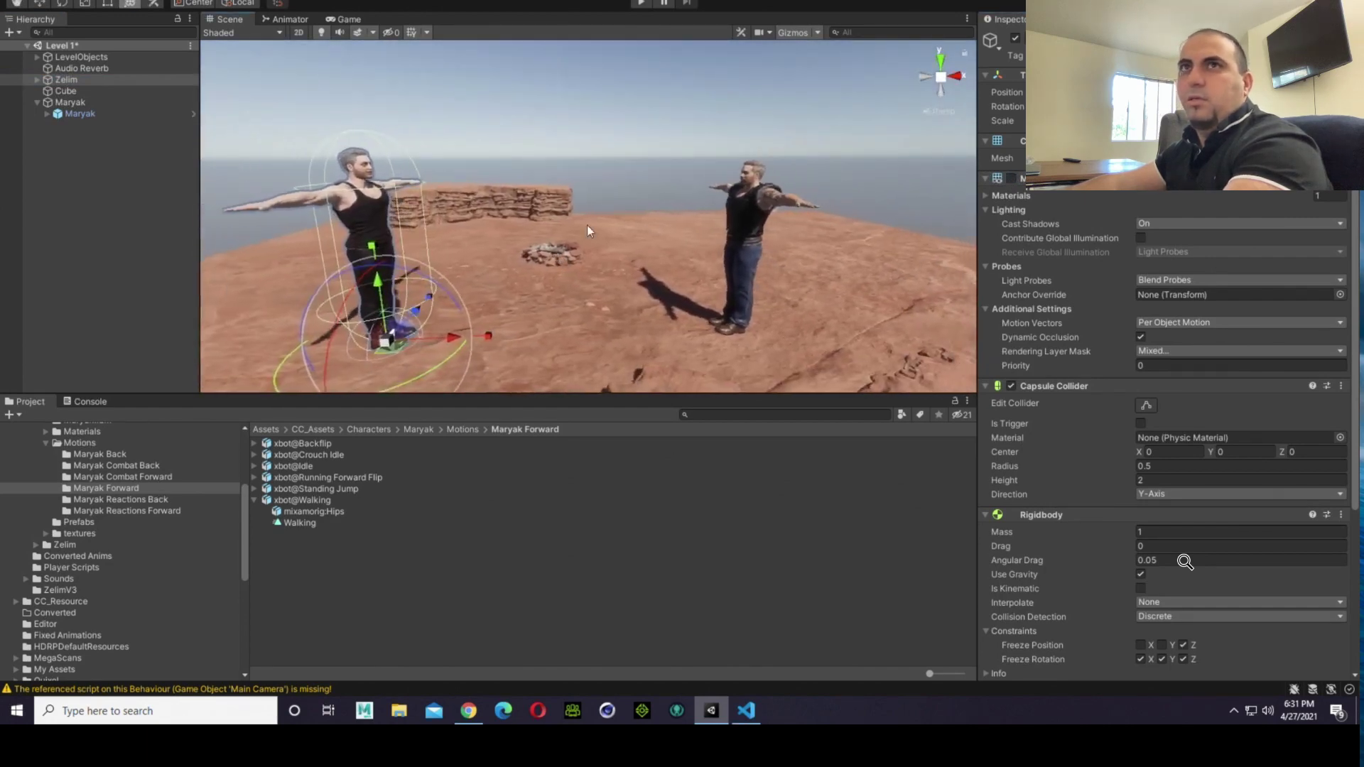
Step: Compare the parent Maryak object's components with Zelim's Capsule Collider, Rigidbody constraints and Player 1 Moves script
click(146, 103)
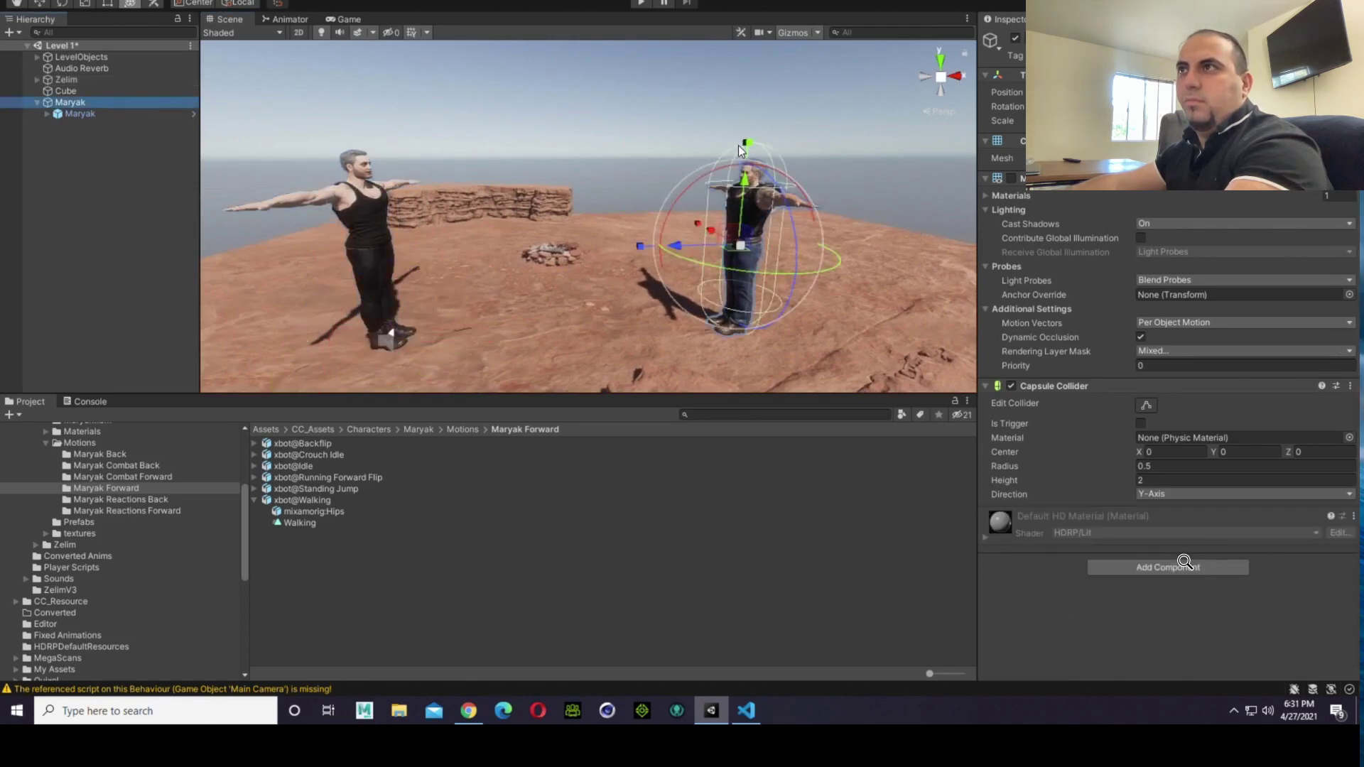
click(612, 130)
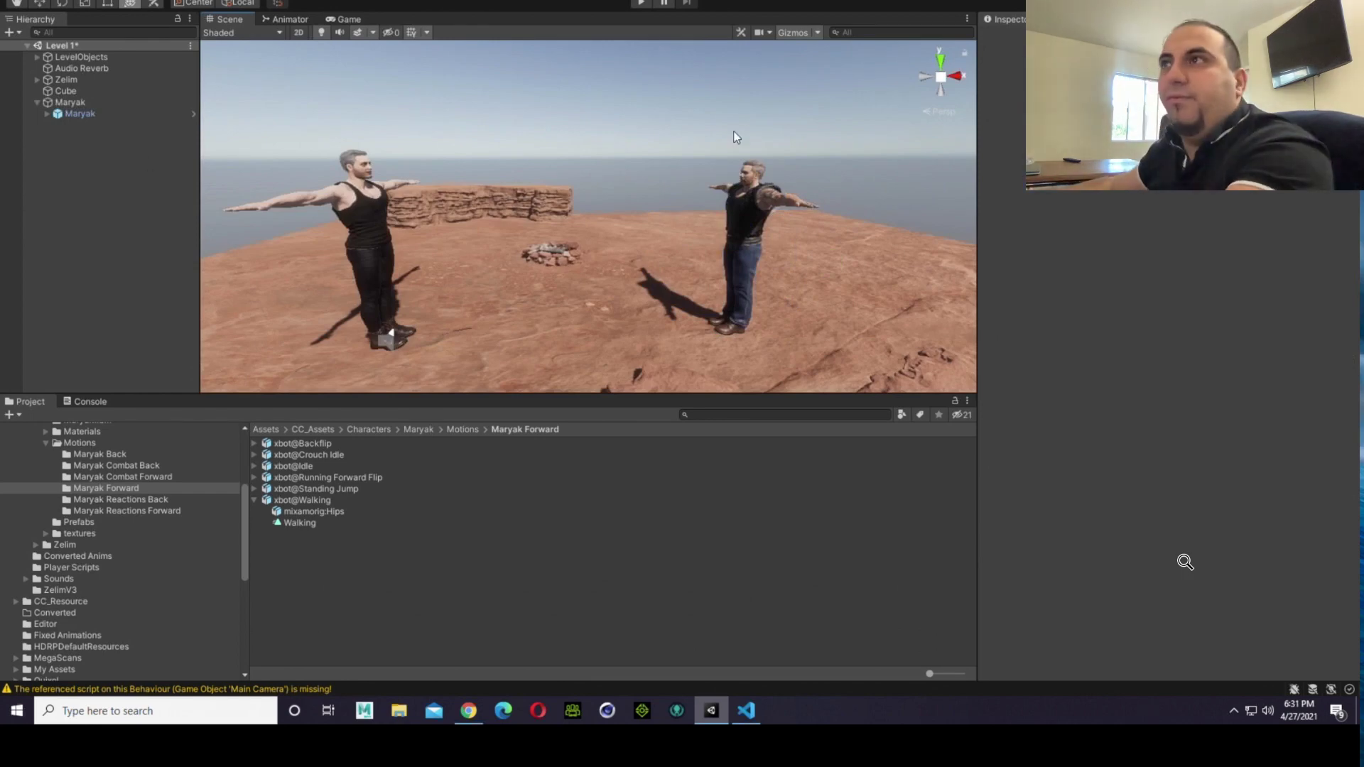
click(105, 104)
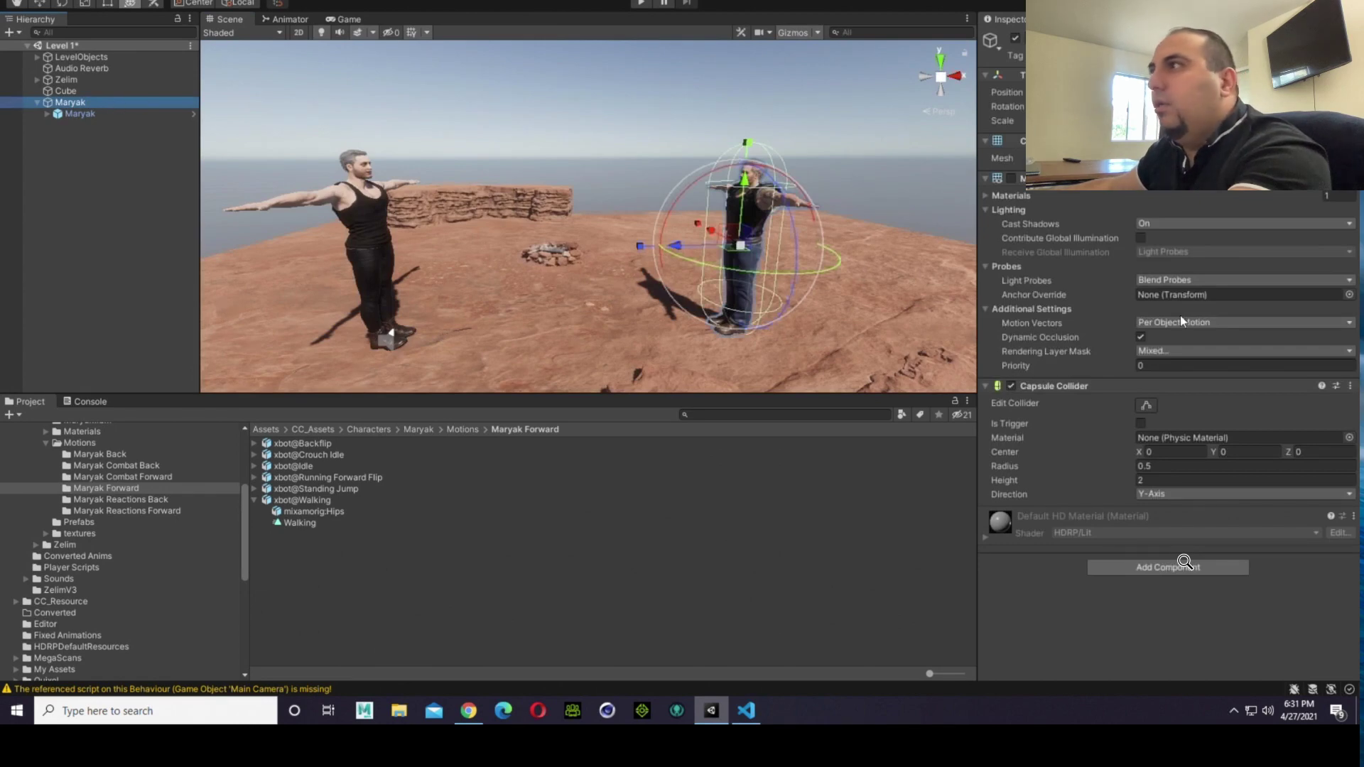
click(75, 78)
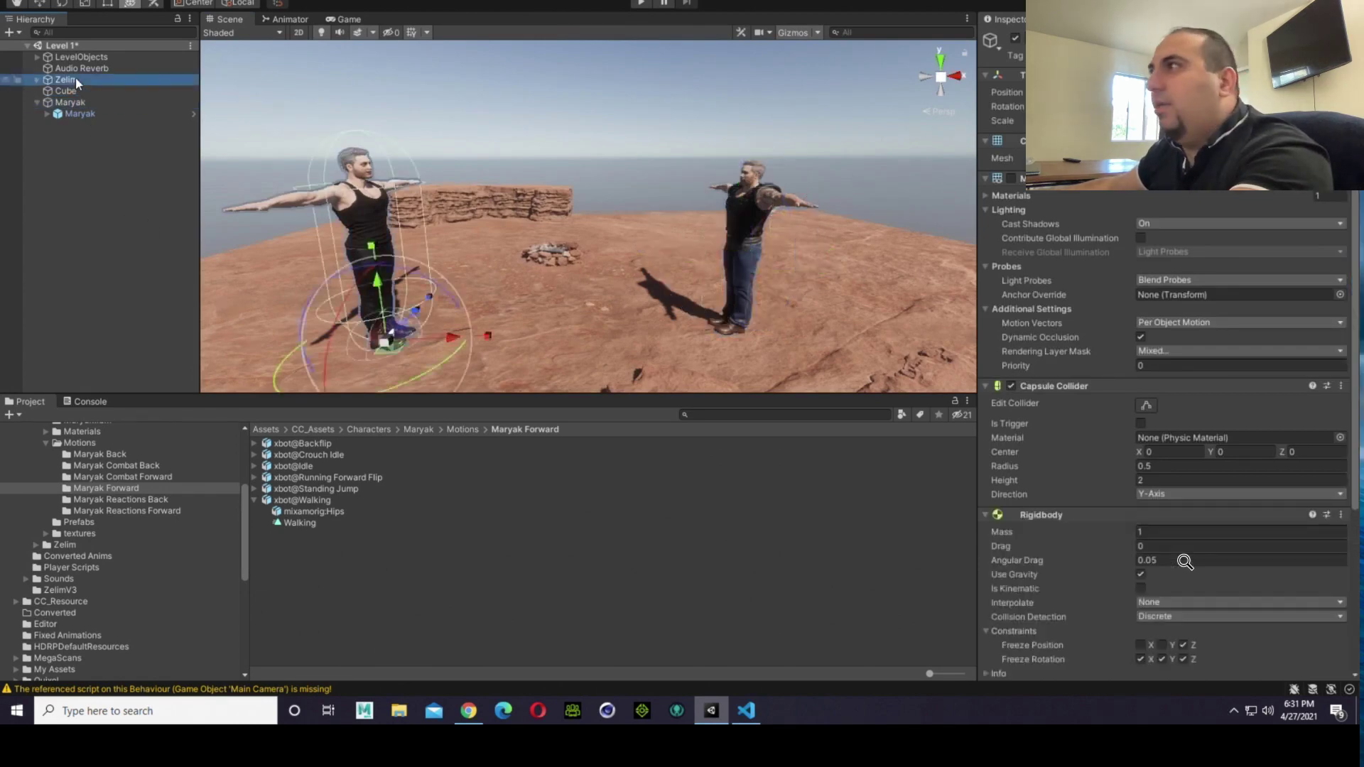
scroll(1187, 314, down, 3)
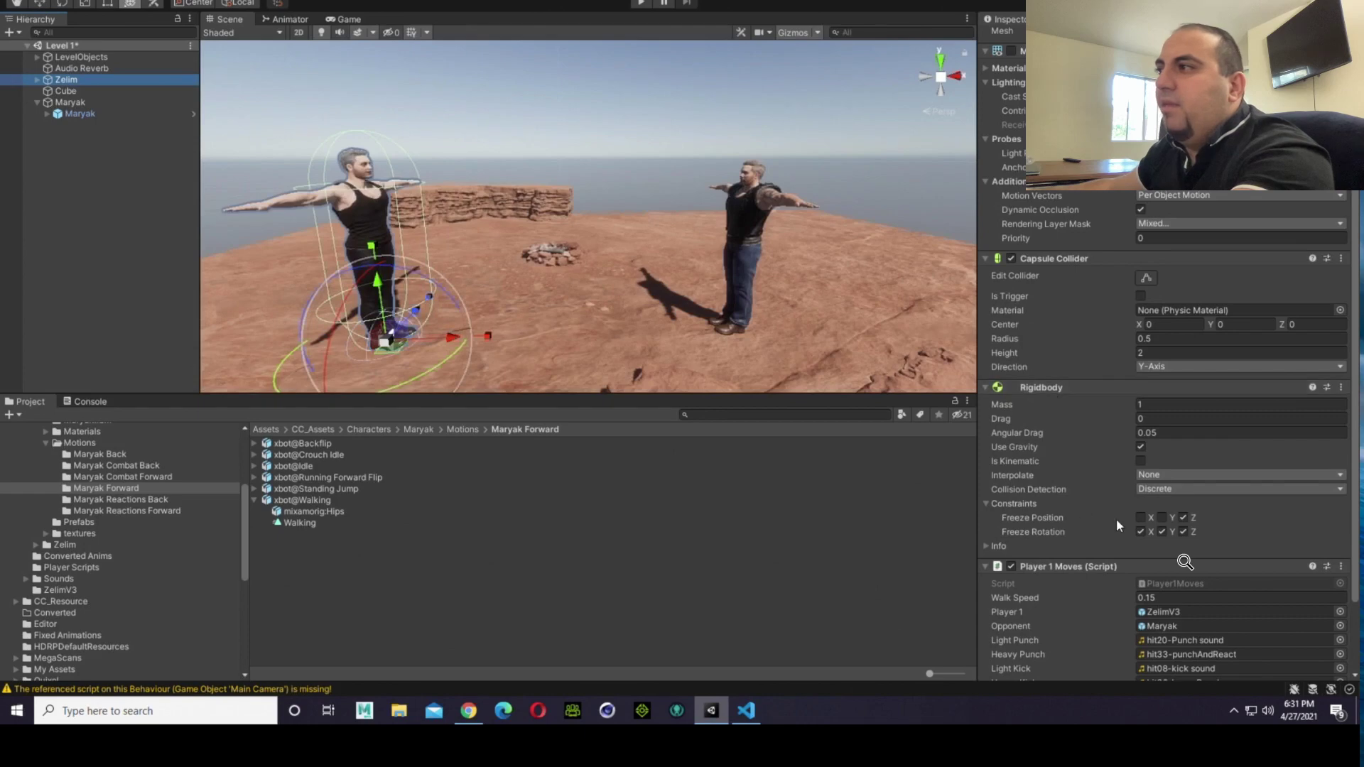
right_drag(582, 321, 549, 337)
key(Right)
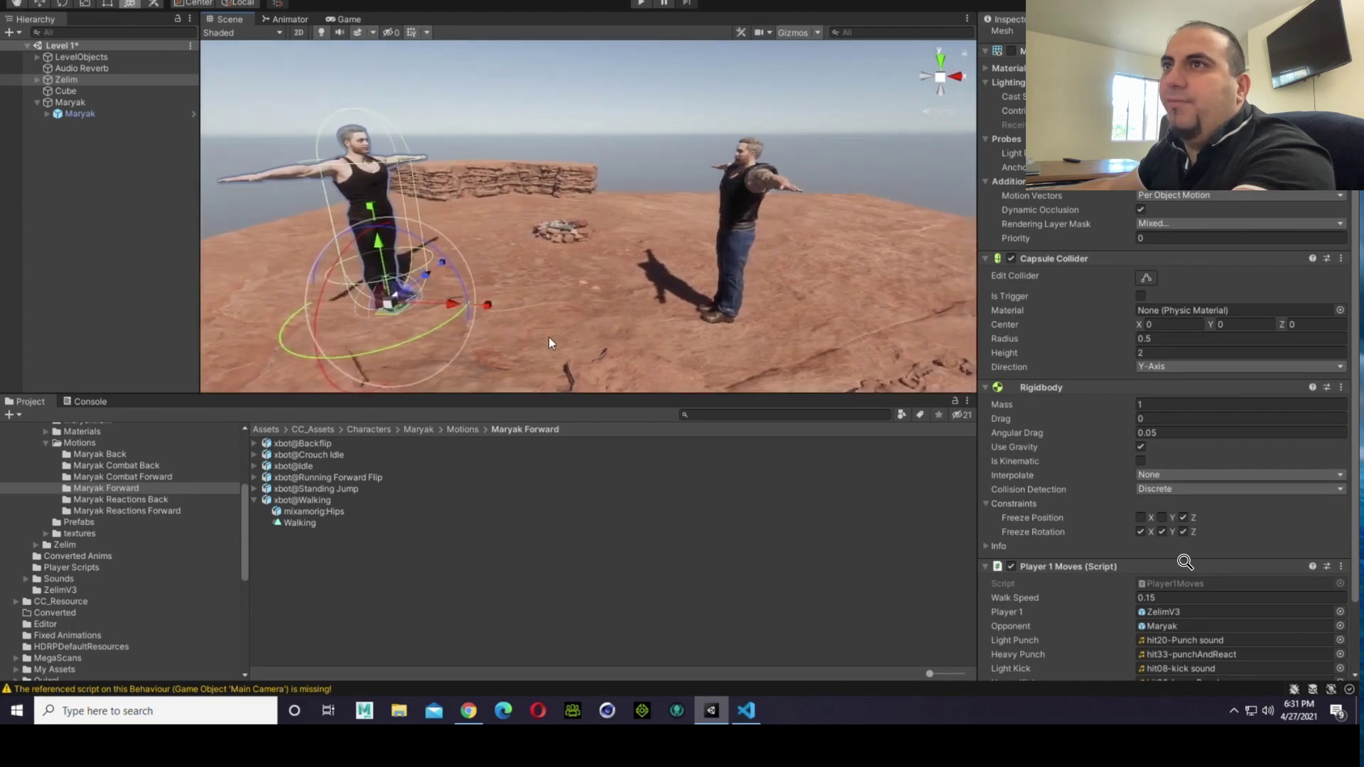
key(Right)
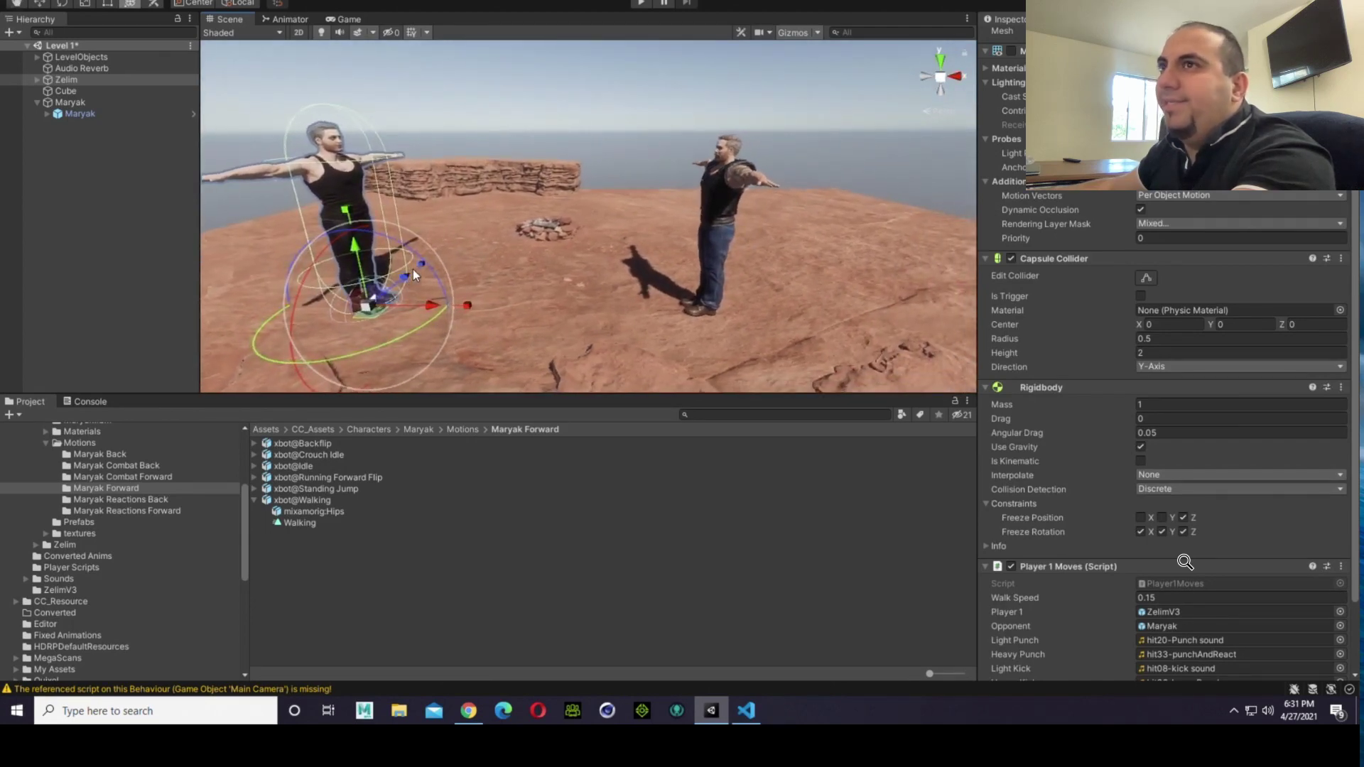
Step: Try rotating the parent Maryak object about its vertical axis, and undo the rotation
click(88, 103)
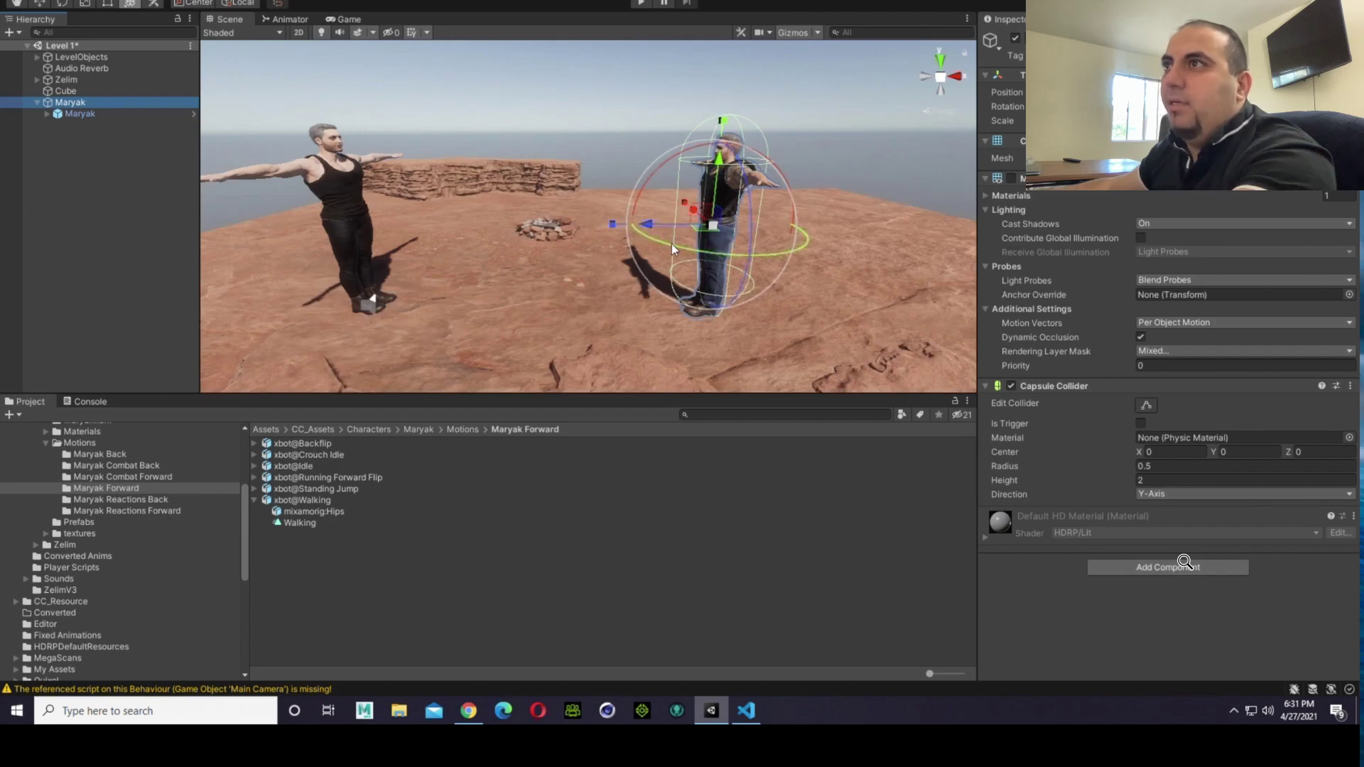
drag(672, 245, 489, 193)
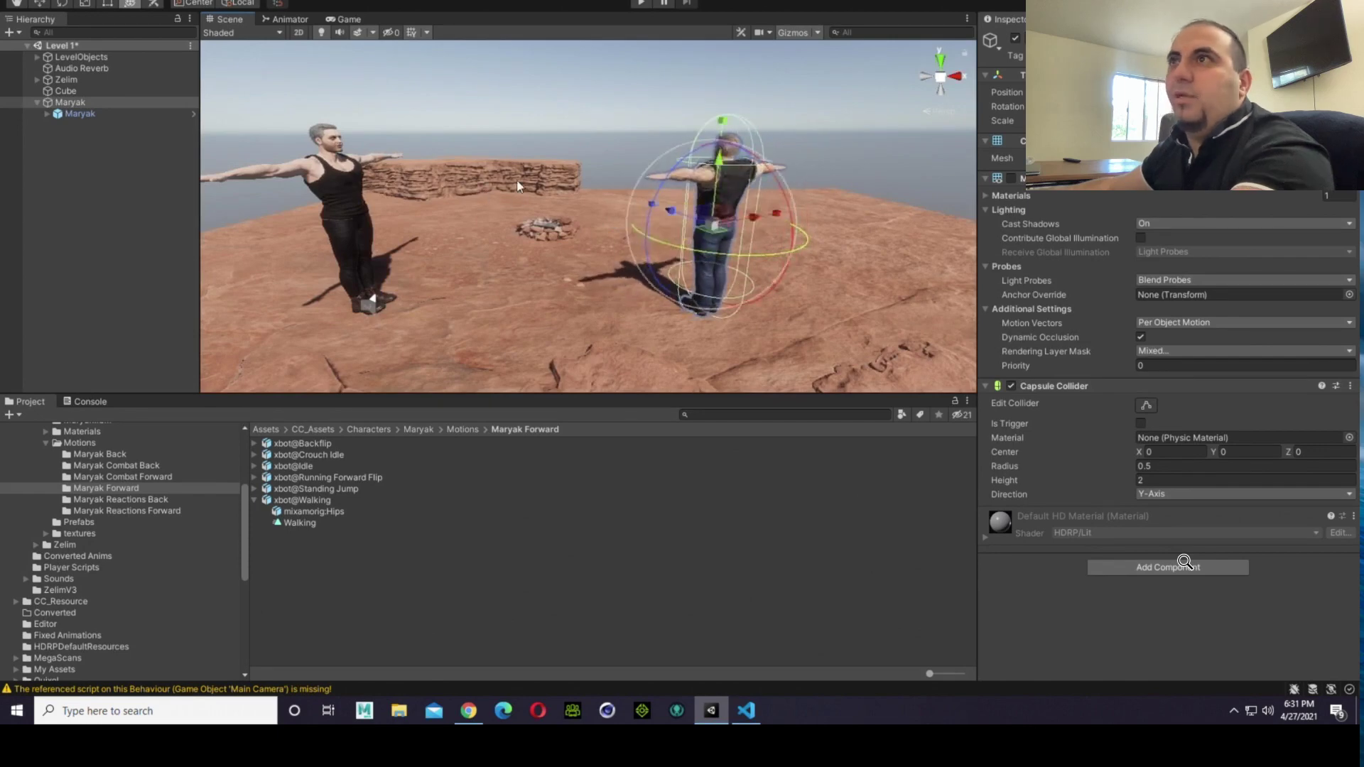
click(559, 150)
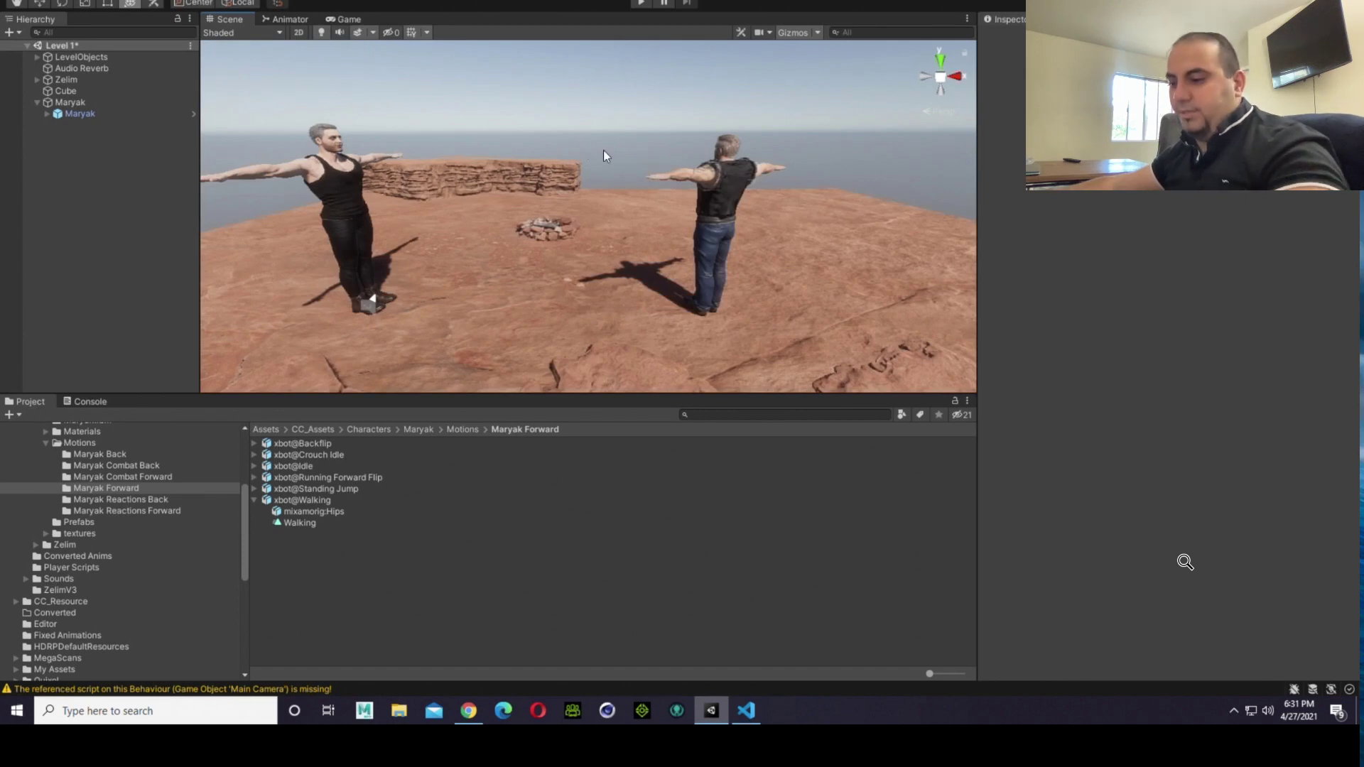
key(ctrl+z)
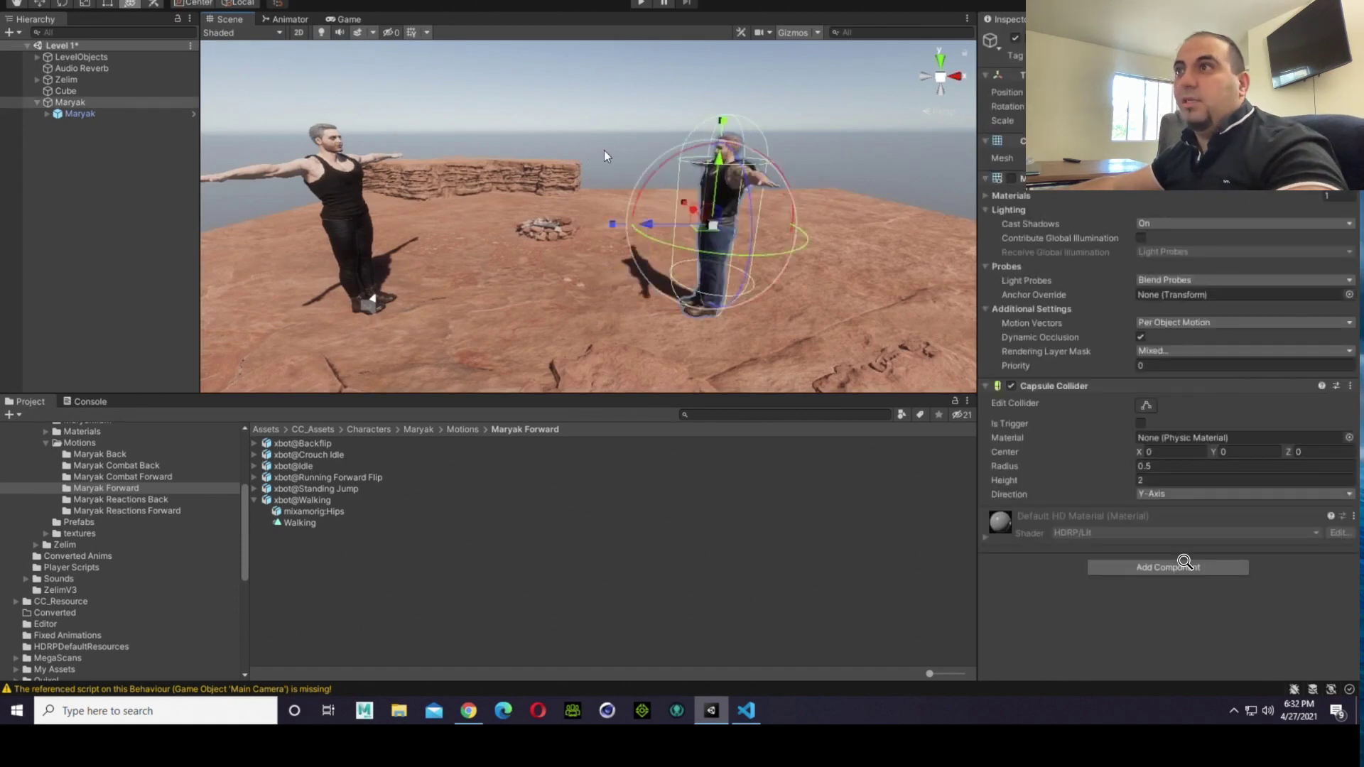
click(619, 149)
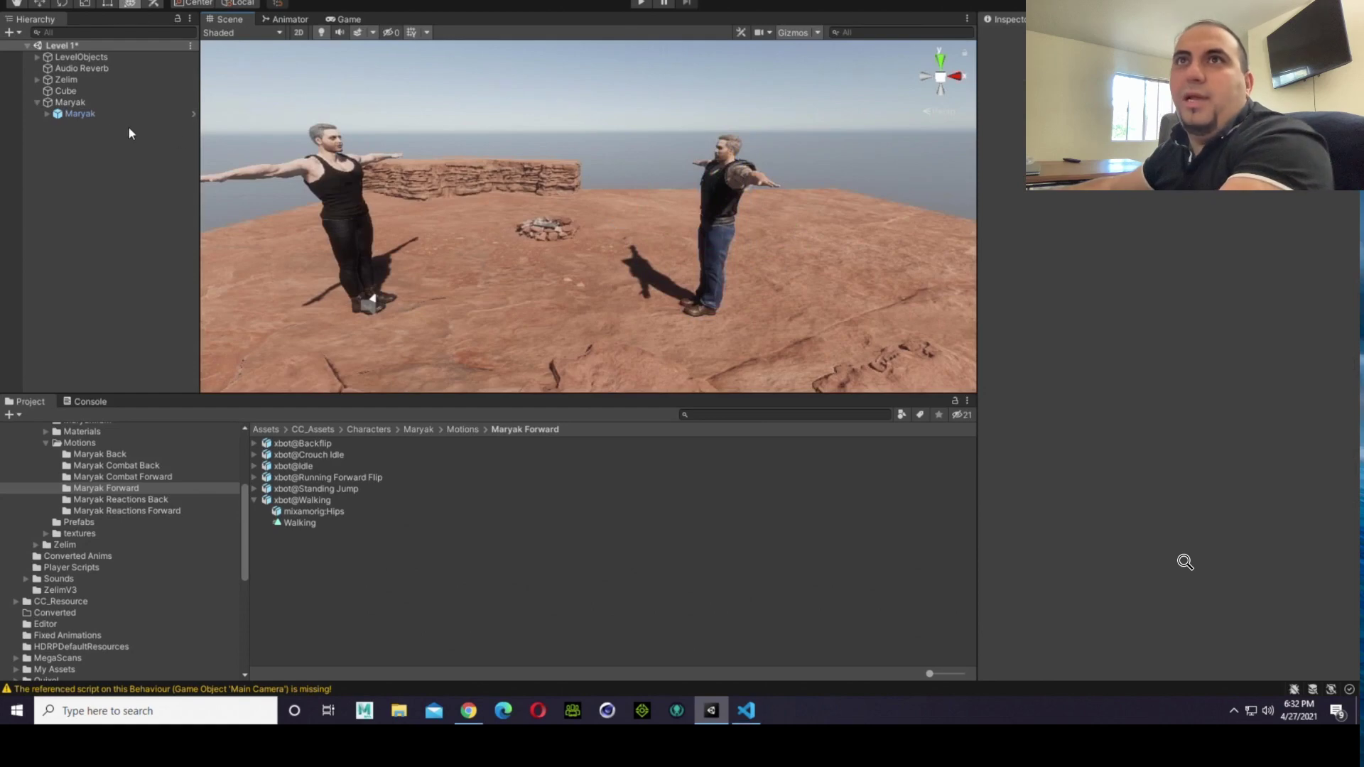
Step: Detach the Maryak model from its capsule parent and rotate the capsule about its vertical axis toward Zelim's axis orientation
drag(81, 115, 103, 105)
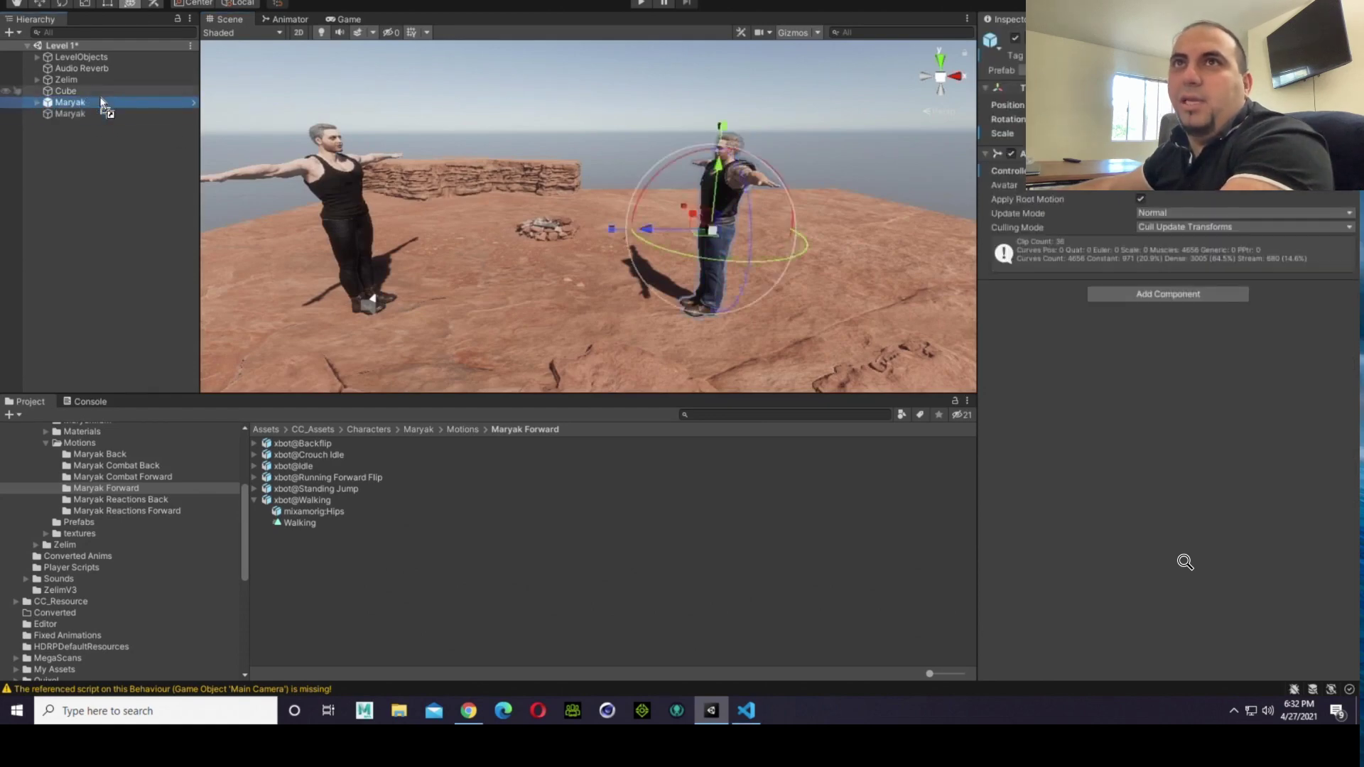
click(61, 115)
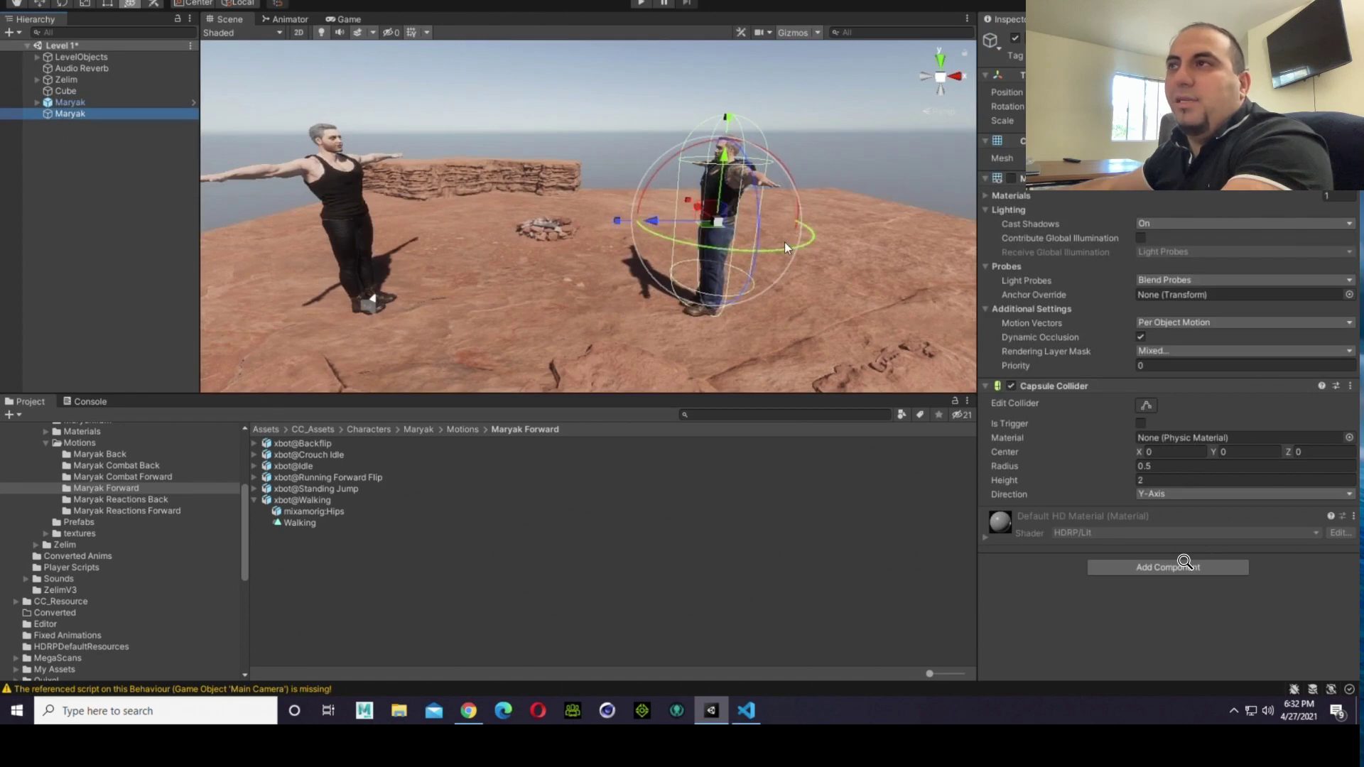
drag(784, 242, 538, 255)
Step: Examine the axis directions of the rotated Maryak capsule and of Zelim from several sides and from above
right_drag(424, 253, 781, 276)
key(a)
middle_drag(753, 270, 817, 257)
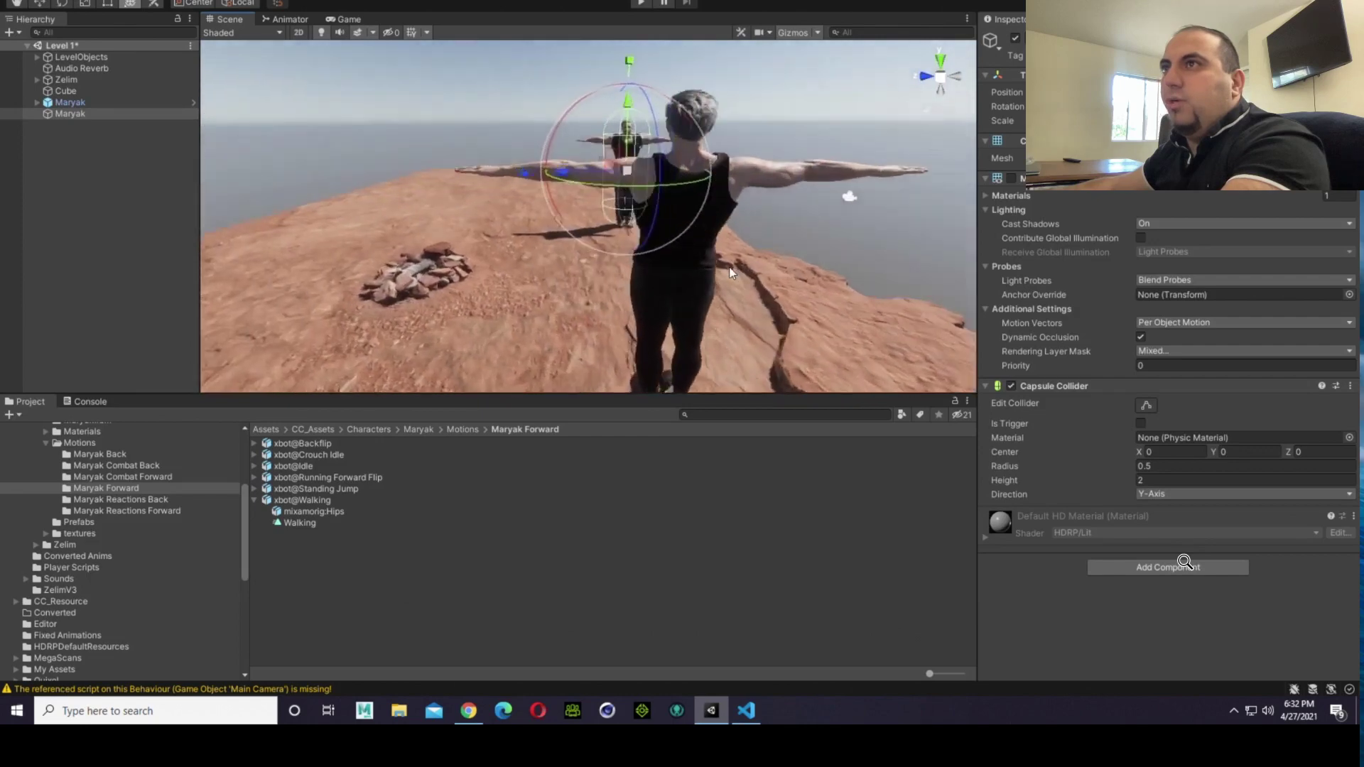
scroll(667, 262, up, 4)
right_drag(668, 262, 634, 229)
scroll(634, 229, up, 4)
scroll(634, 229, up, 3)
alt+drag(633, 228, 877, 201)
scroll(895, 211, down, 10)
alt+drag(700, 229, 810, 244)
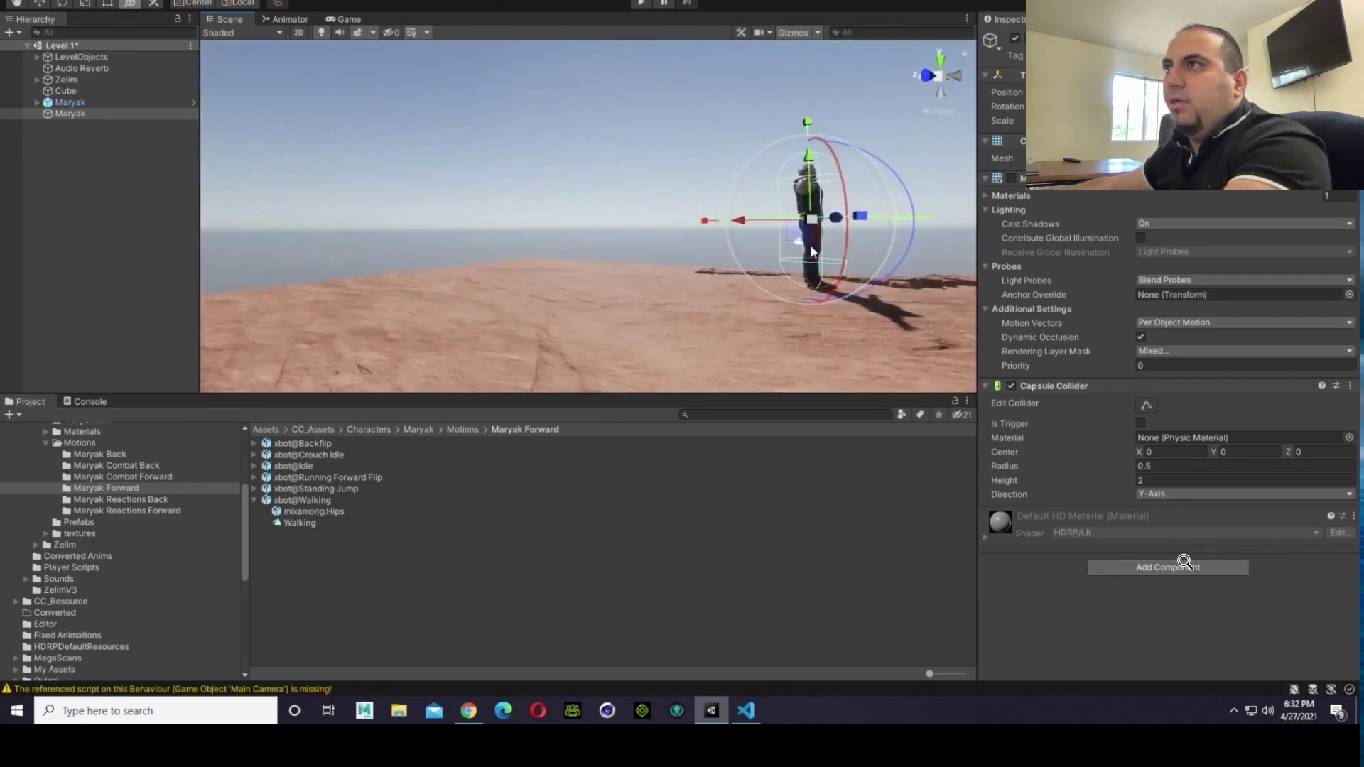
right_drag(785, 246, 846, 338)
scroll(835, 170, up, 4)
middle_drag(875, 347, 747, 322)
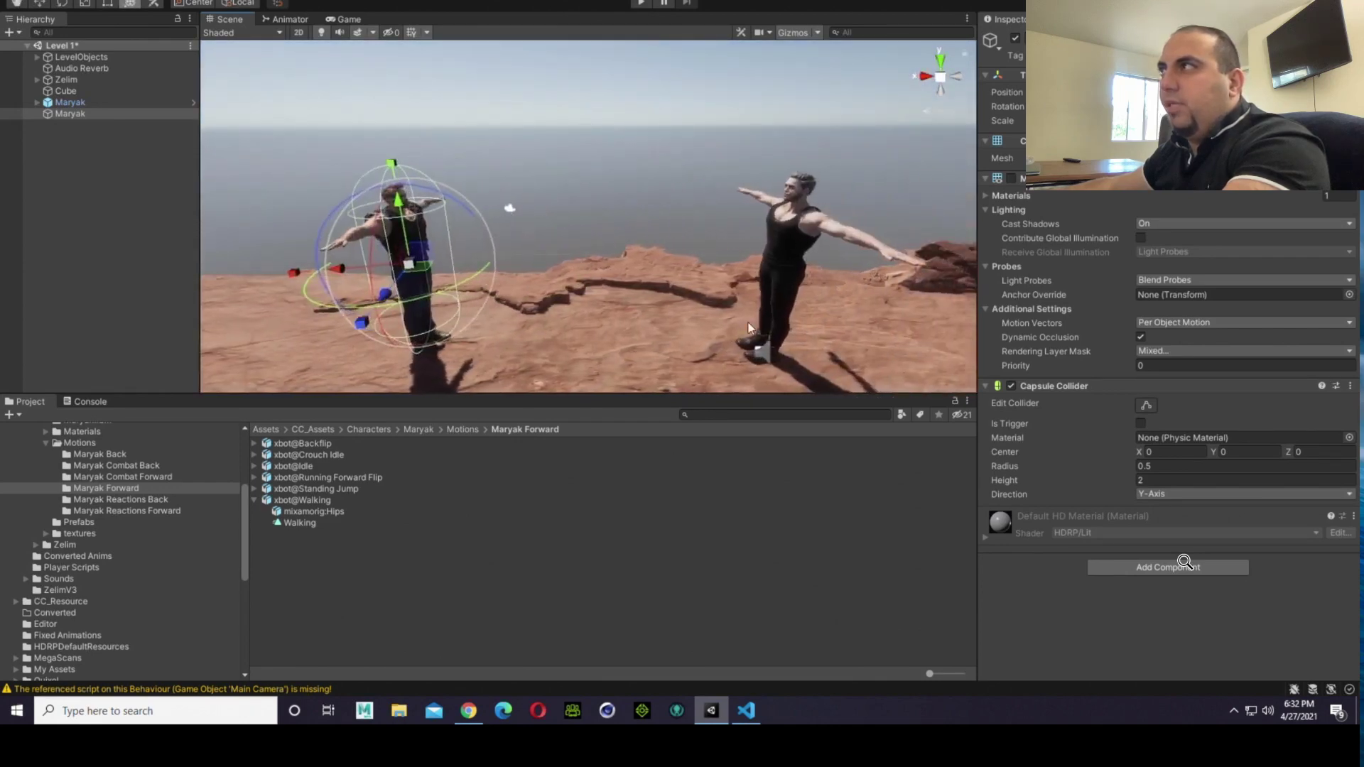
right_drag(719, 259, 712, 325)
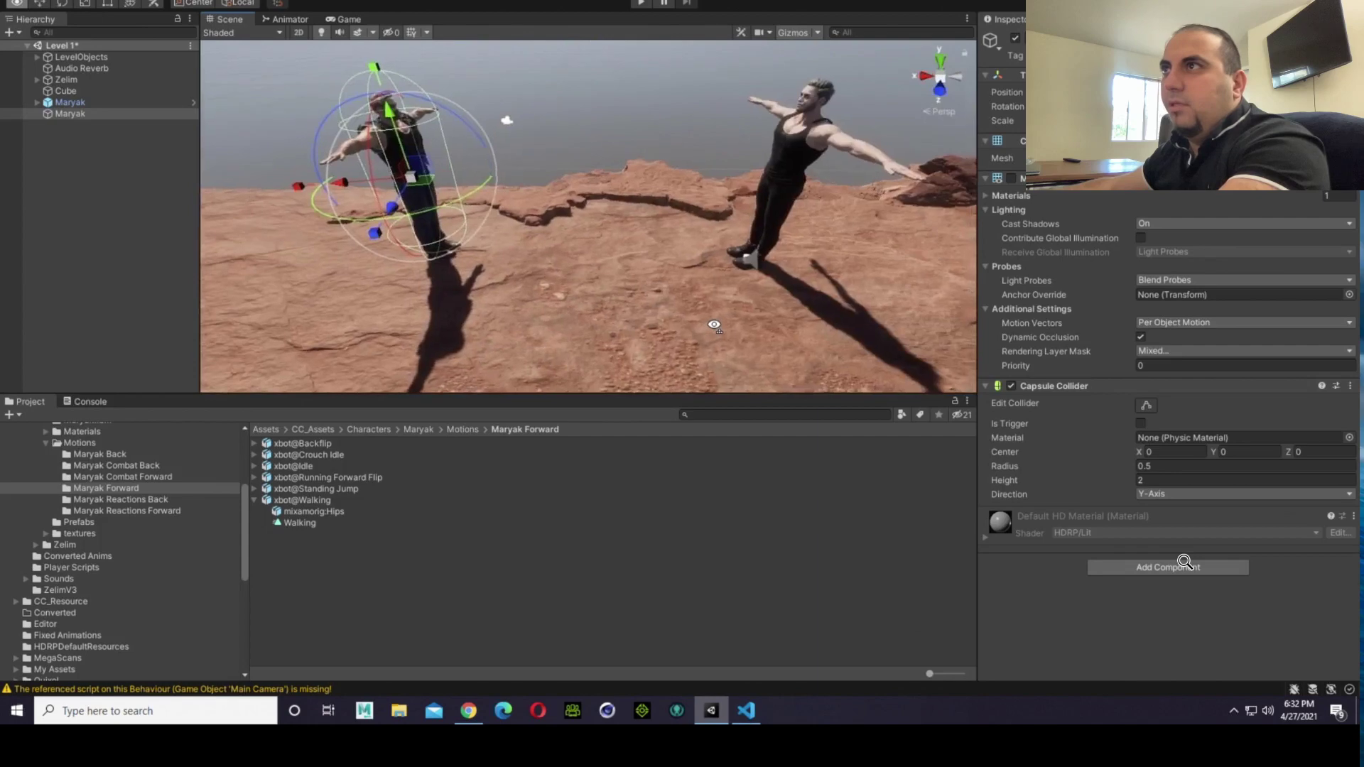
click(84, 77)
right_drag(512, 313, 731, 325)
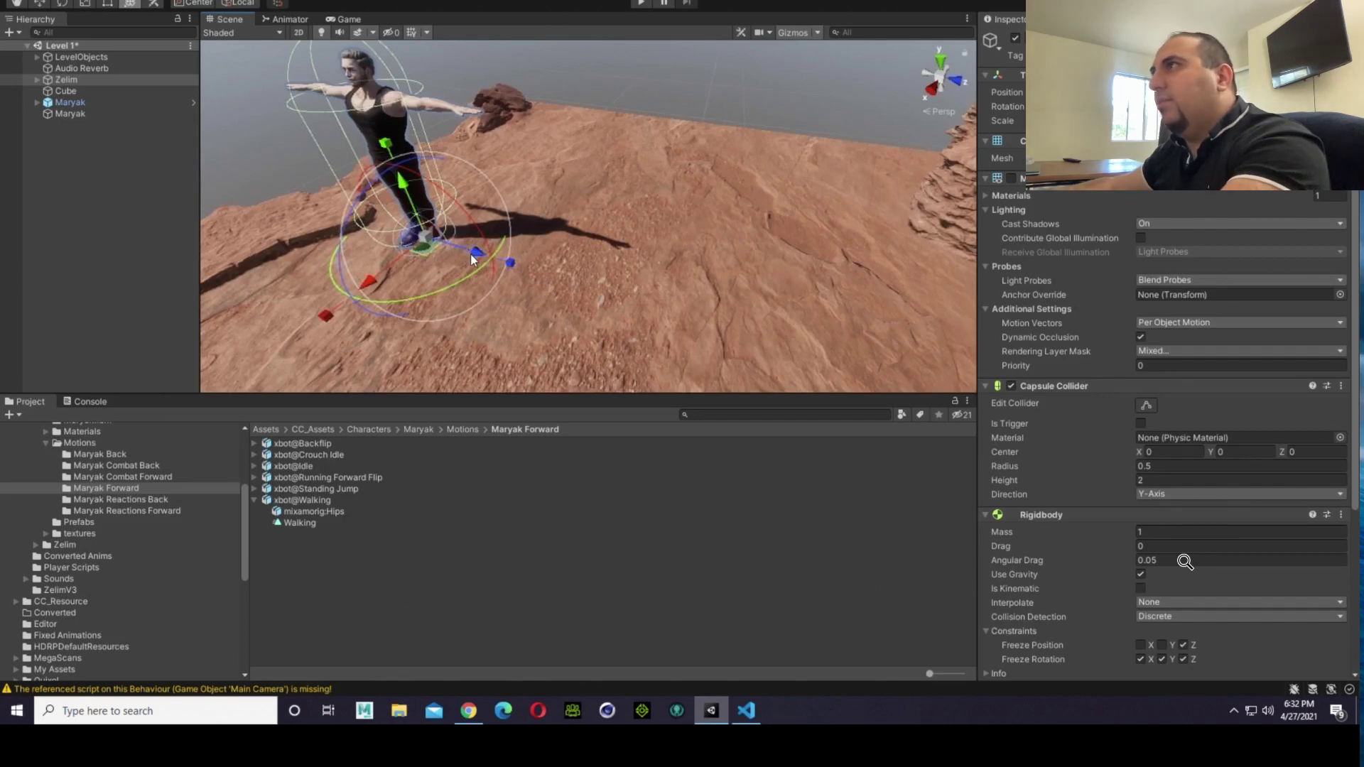
right_drag(463, 268, 536, 314)
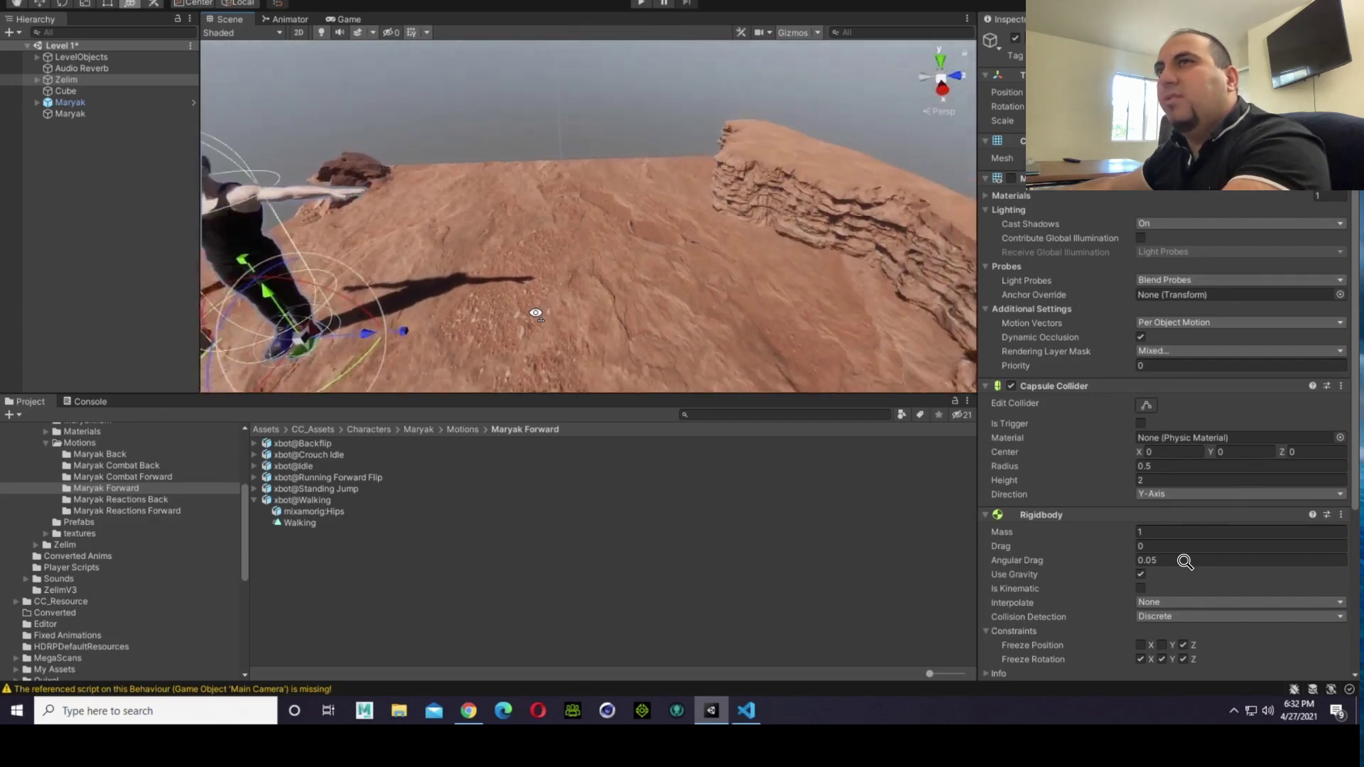
key(f)
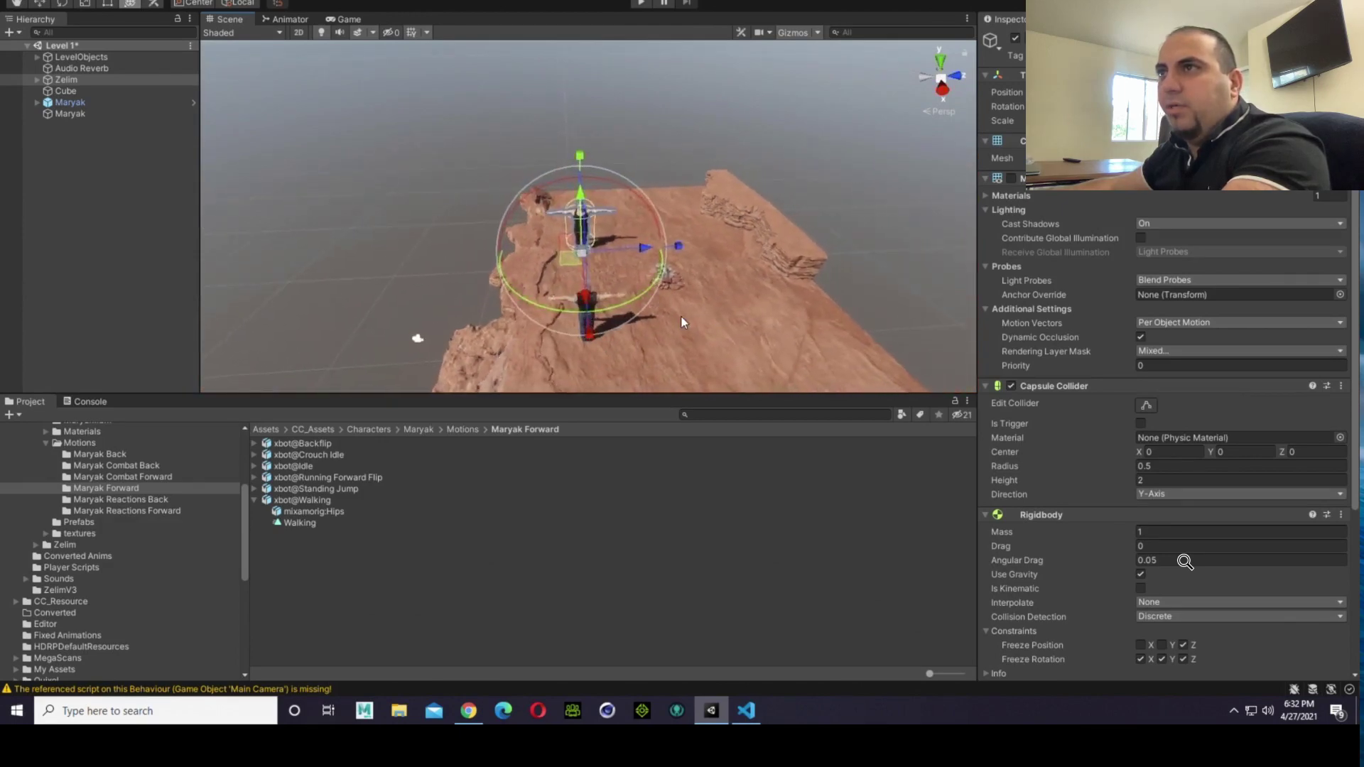
Step: Rotate the Maryak capsule slightly about its vertical axis to line its axes up with Zelim's
click(88, 113)
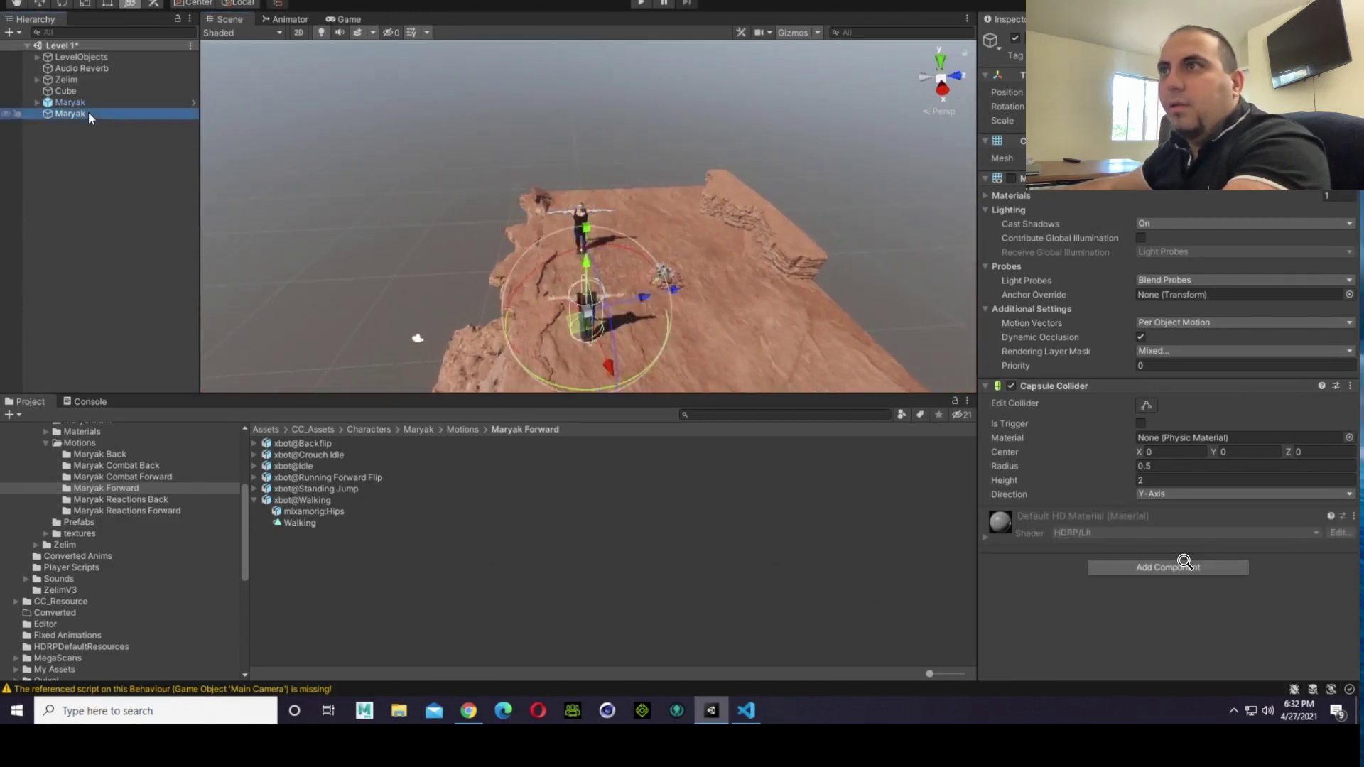
click(664, 342)
drag(664, 342, 646, 367)
key(w)
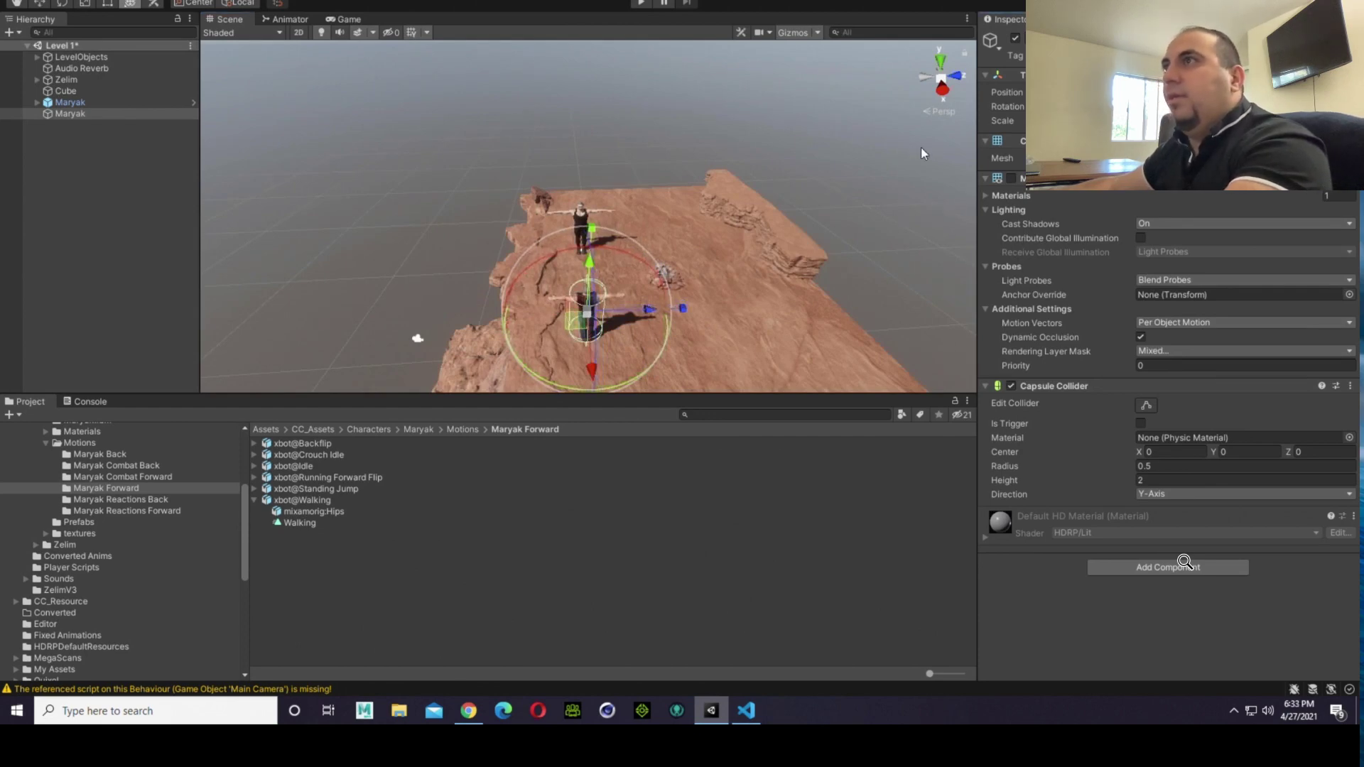
Step: Compare the orientation and placement of the Maryak model, the Maryak capsule and Zelim from above
click(800, 167)
click(589, 319)
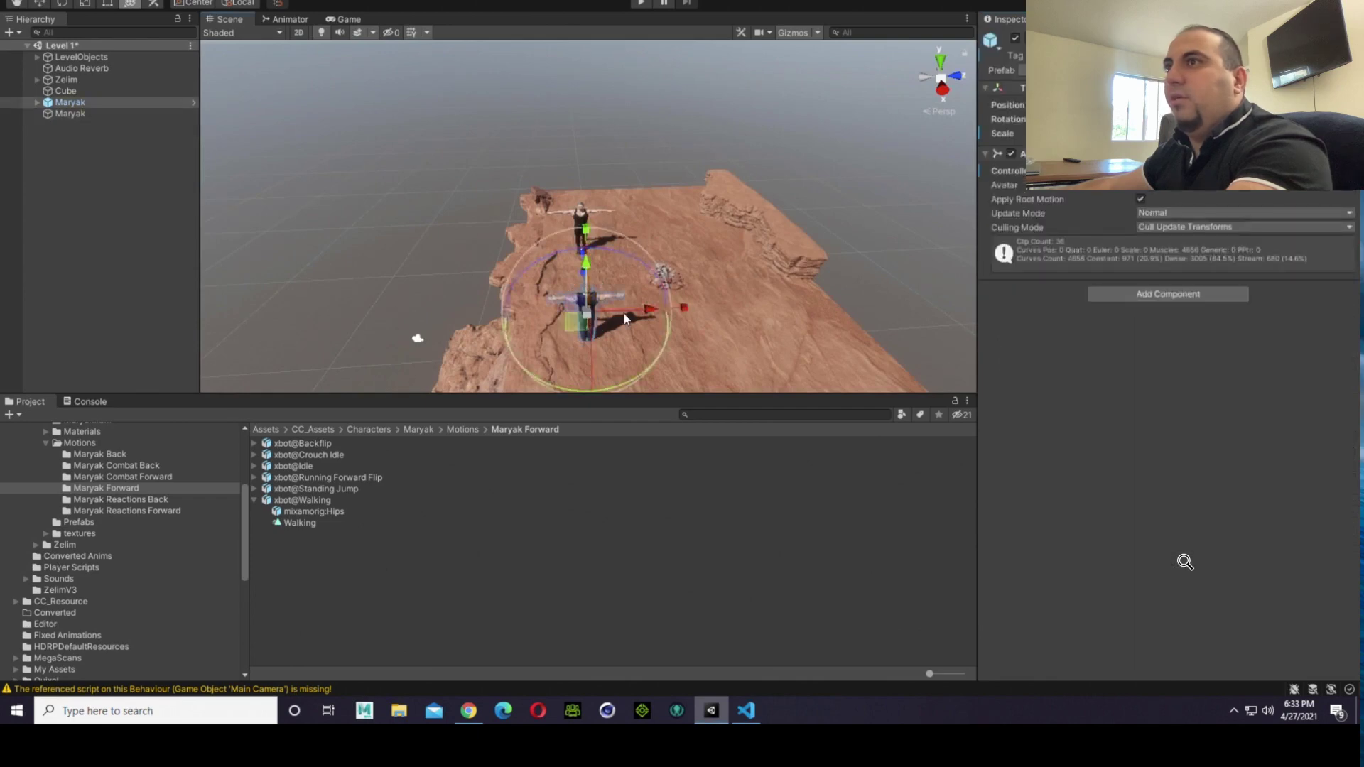
click(75, 113)
right_drag(506, 312, 641, 262)
key(f)
key(w)
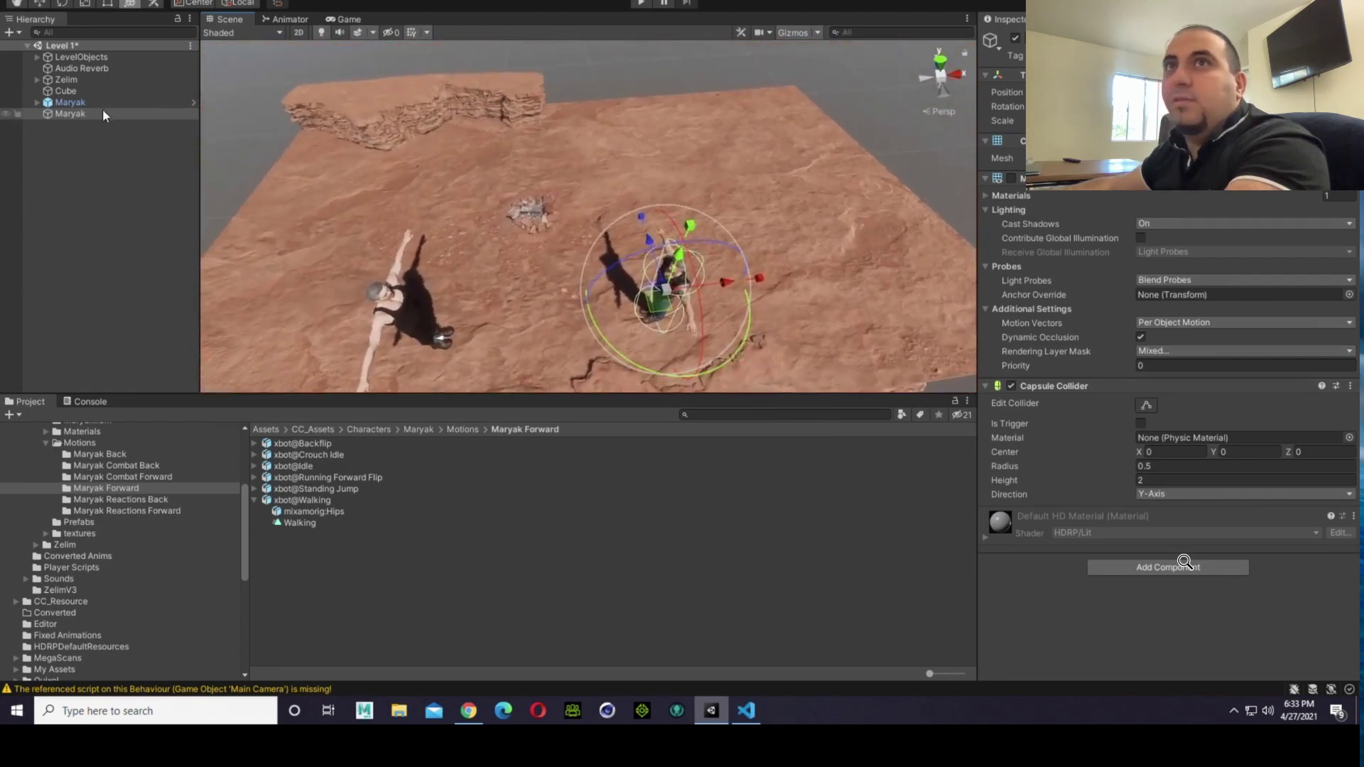
click(85, 81)
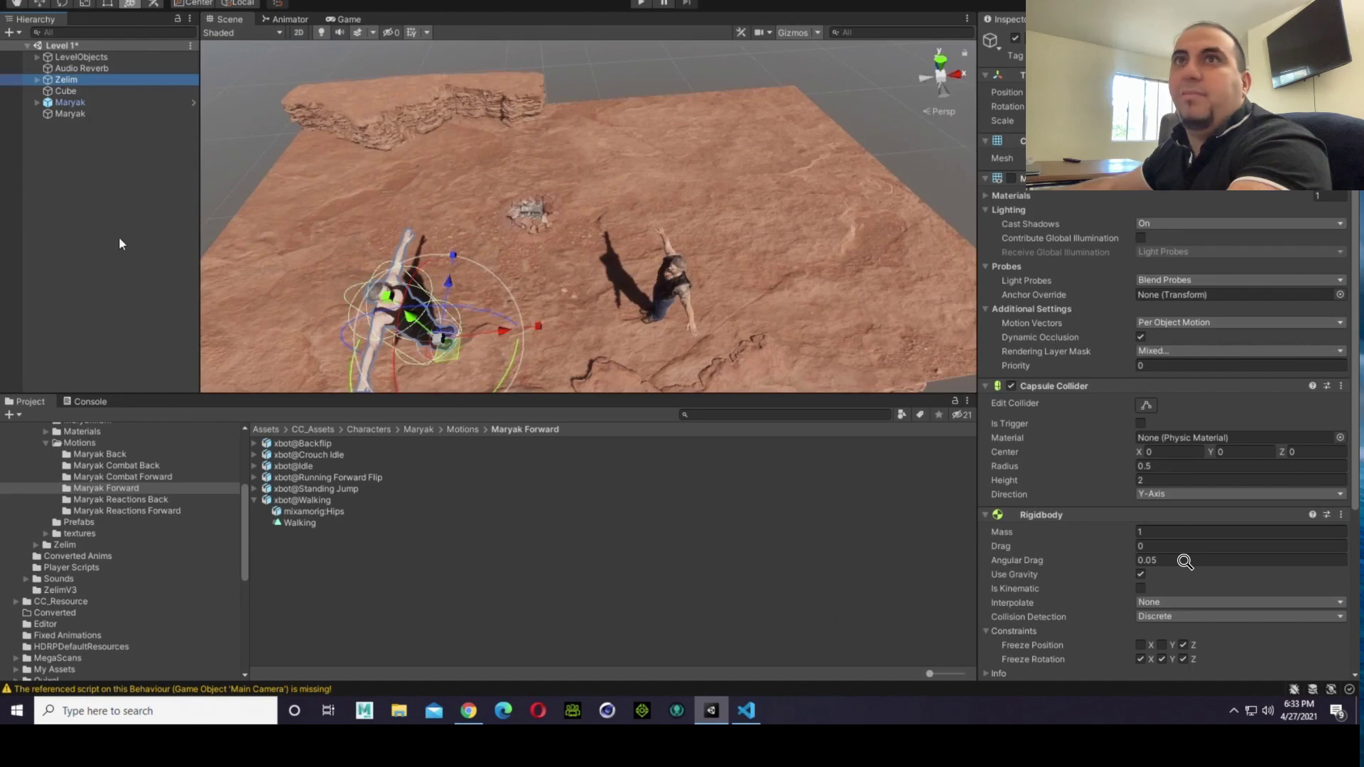
click(57, 116)
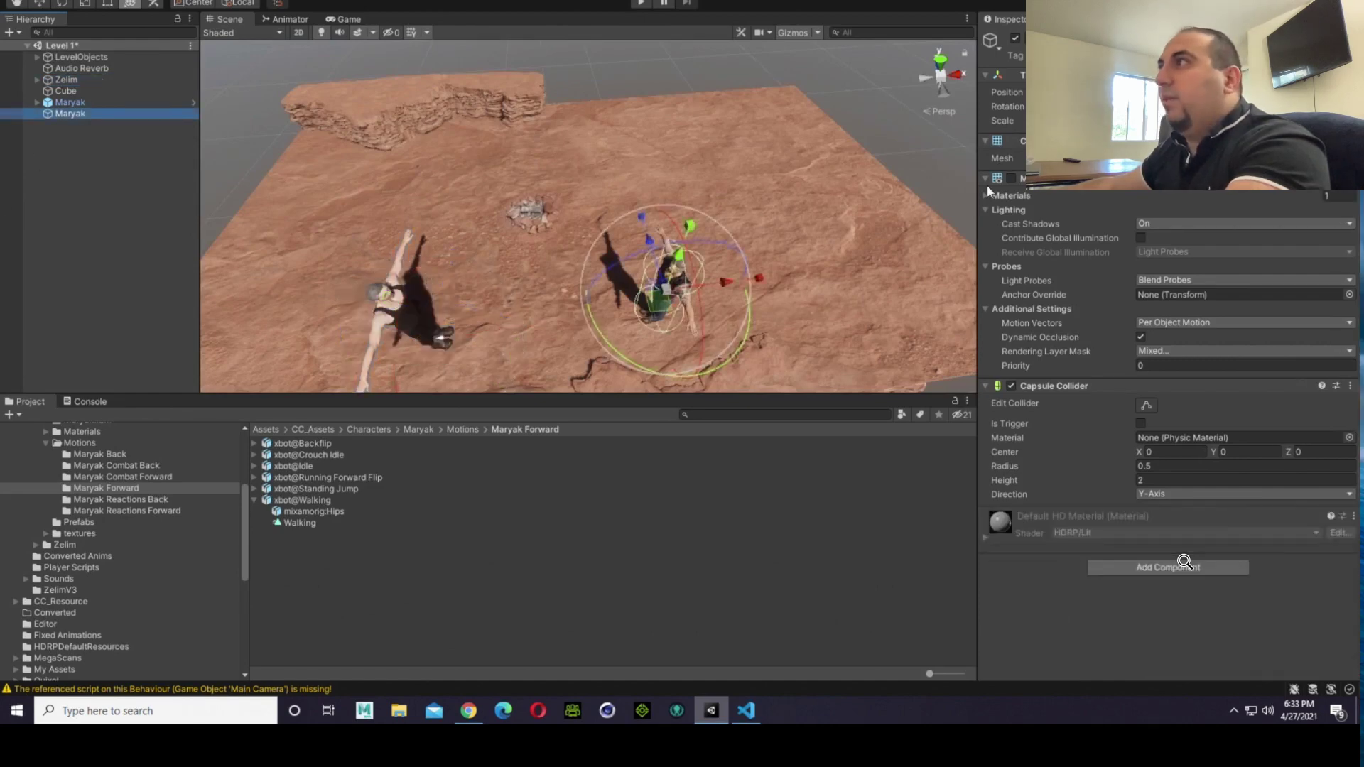
click(1184, 562)
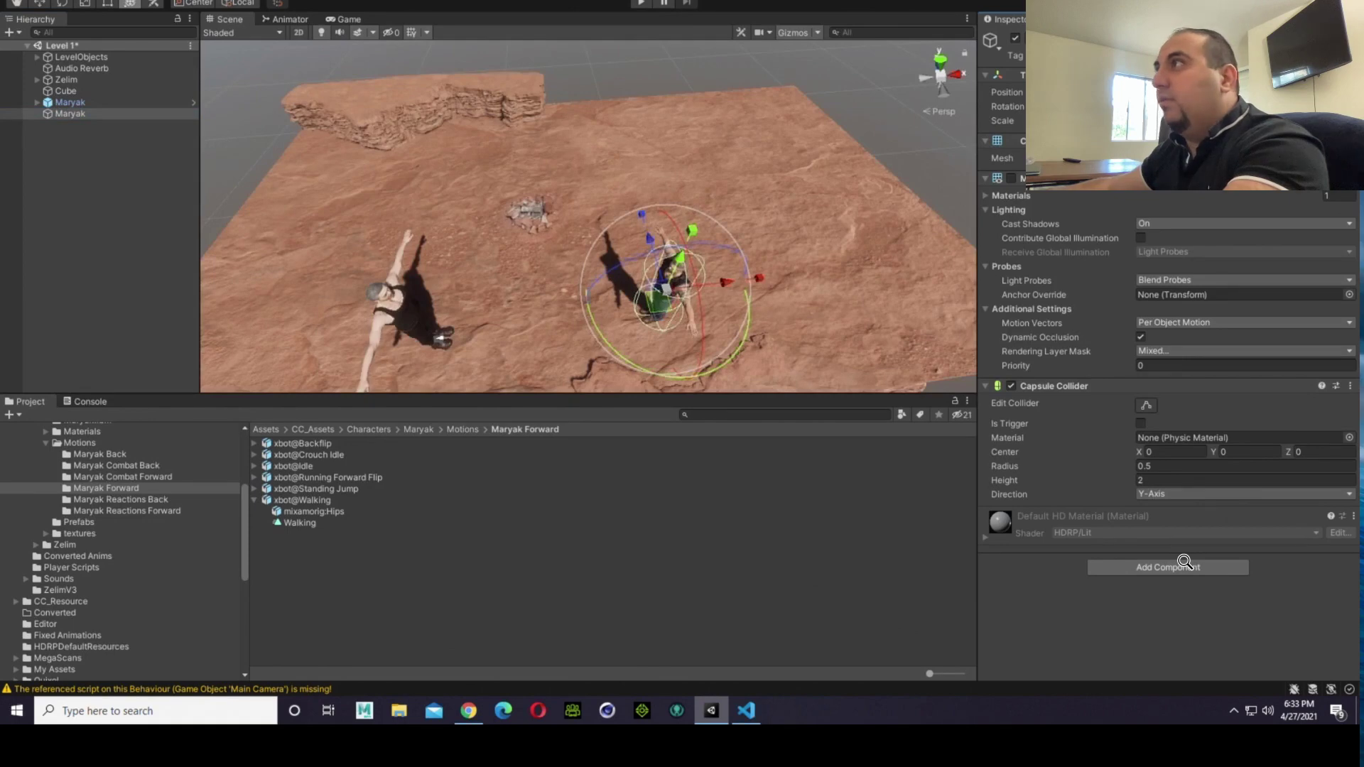
click(876, 129)
right_drag(492, 269, 702, 334)
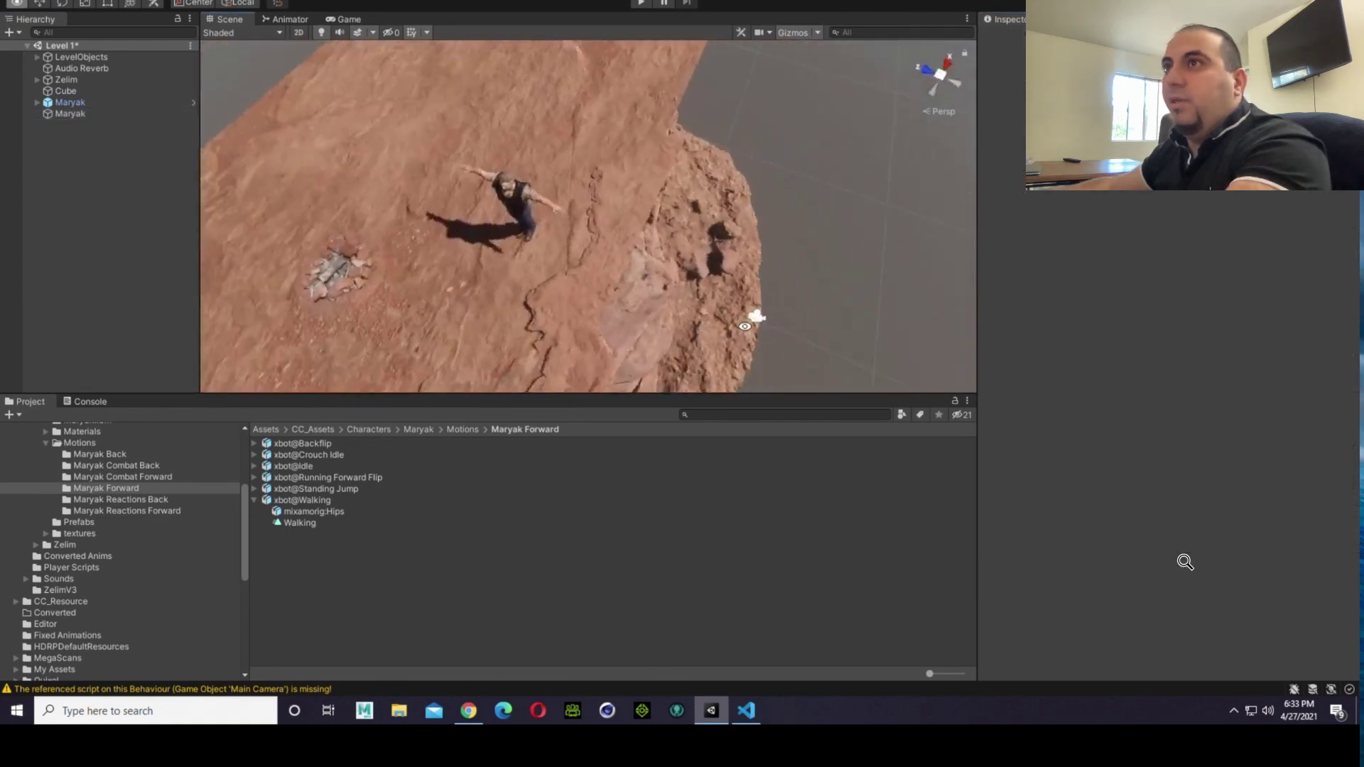
Step: Examine the Maryak capsule's axis directions and its placement relative to the Maryak model and Zelim from above and up close
key(Left)
scroll(650, 294, down, 5)
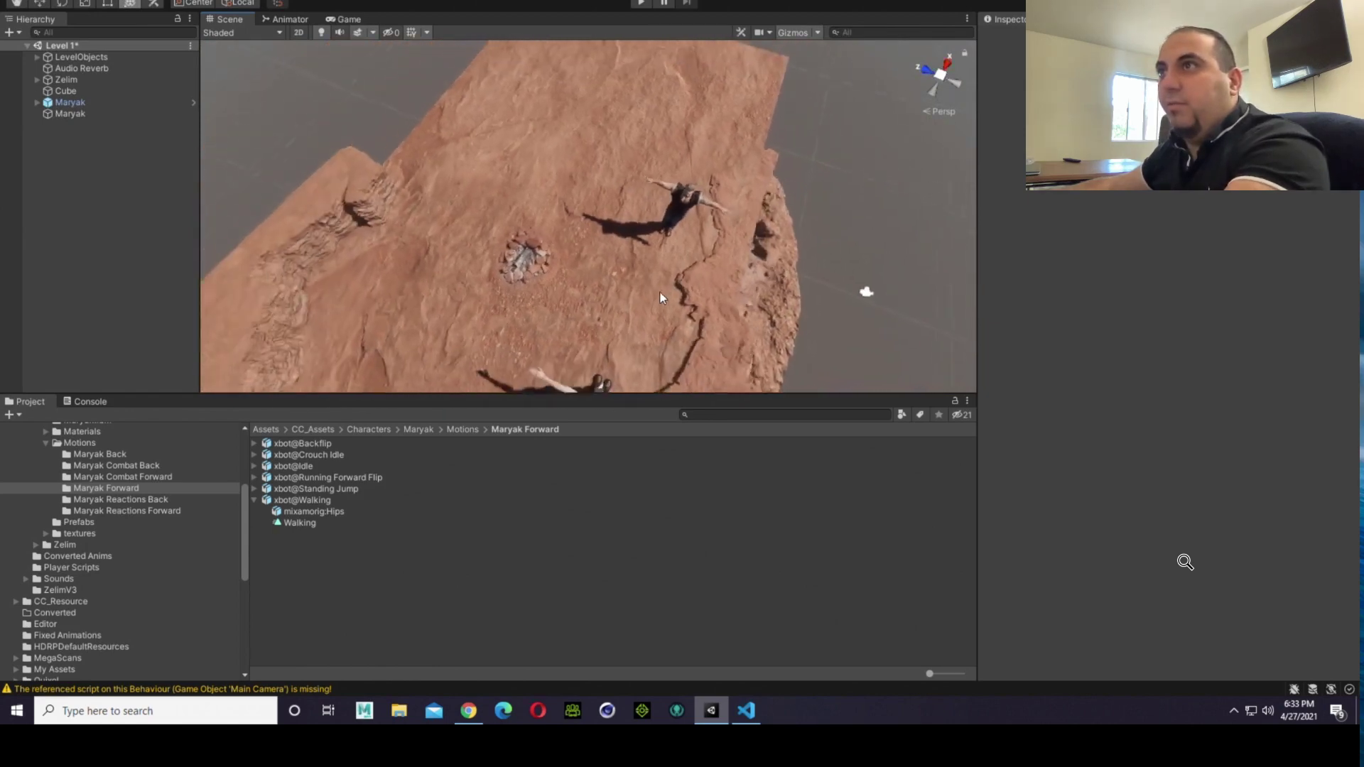
scroll(630, 309, up, 3)
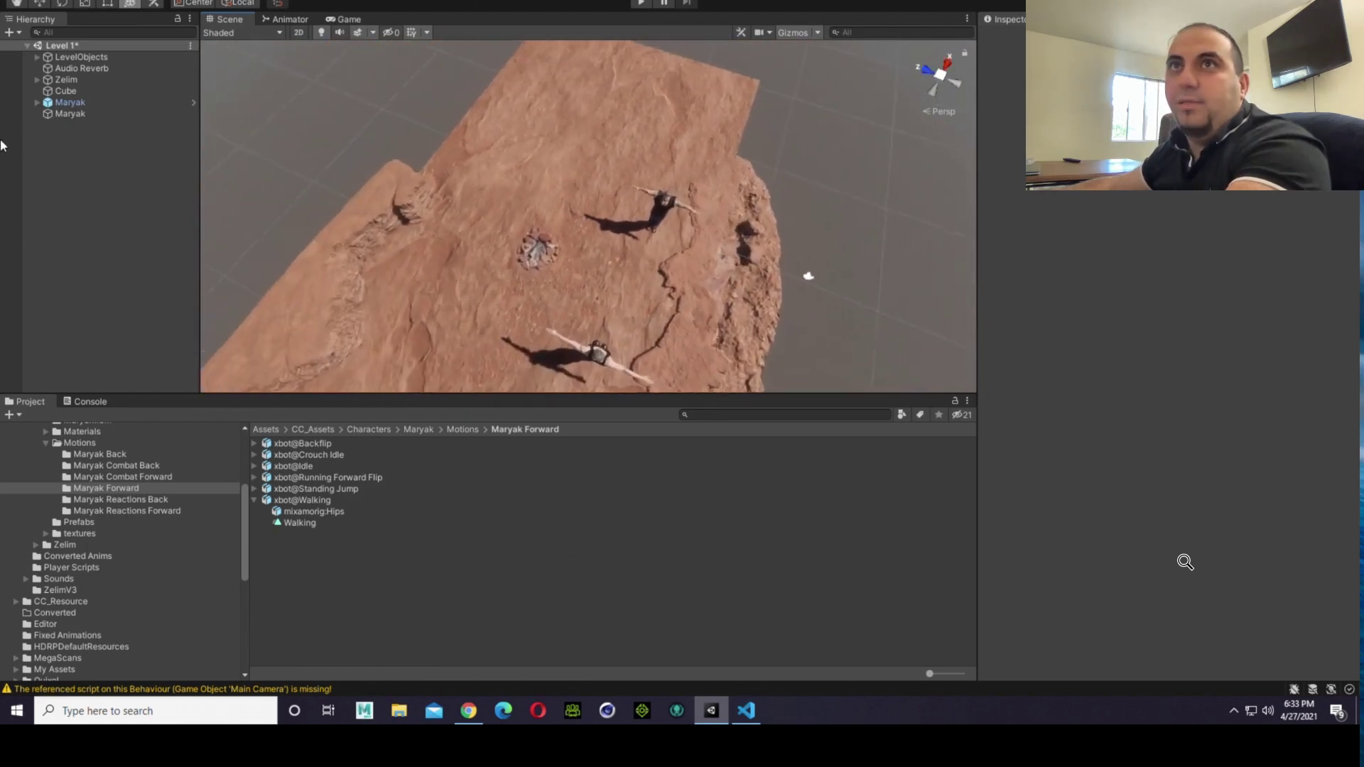
click(66, 113)
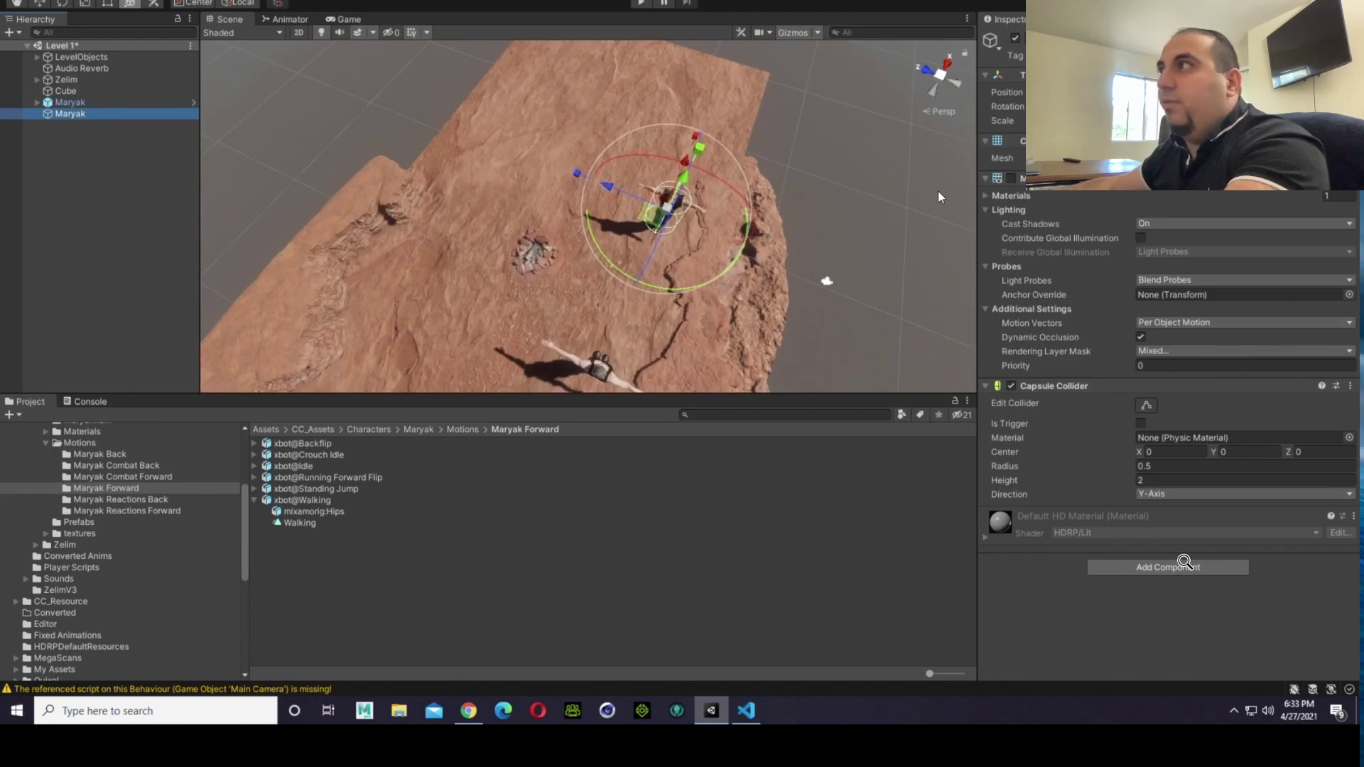
right_drag(858, 212, 860, 252)
scroll(860, 250, up, 8)
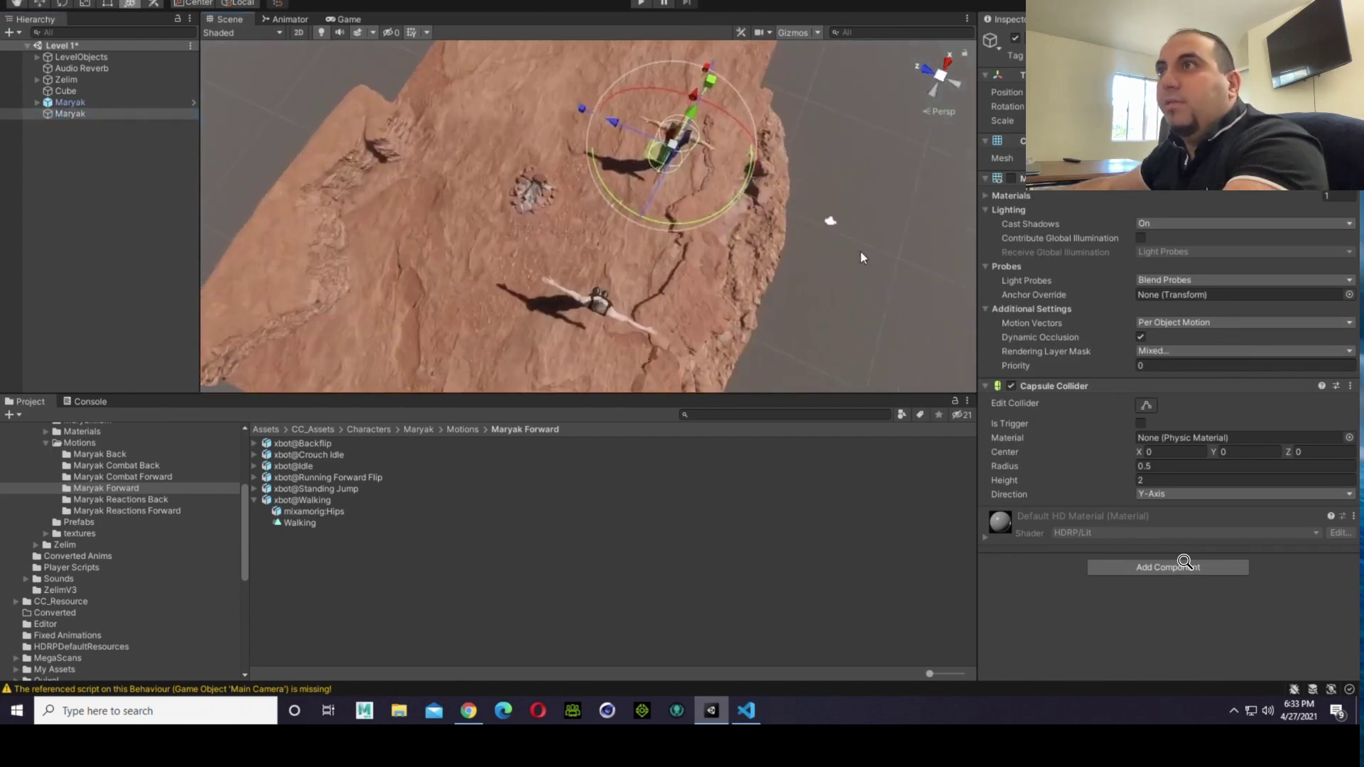
alt+drag(807, 267, 767, 192)
scroll(812, 214, up, 3)
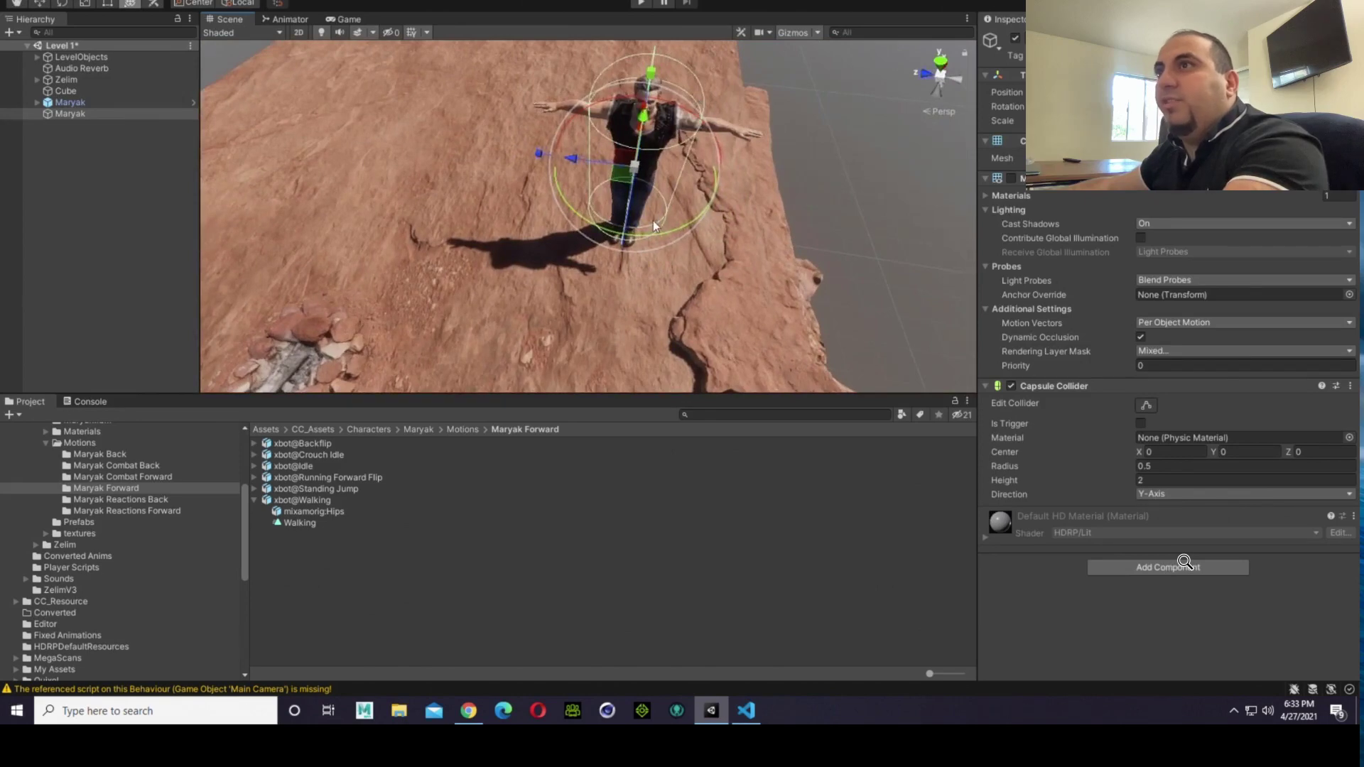
scroll(763, 205, down, 7)
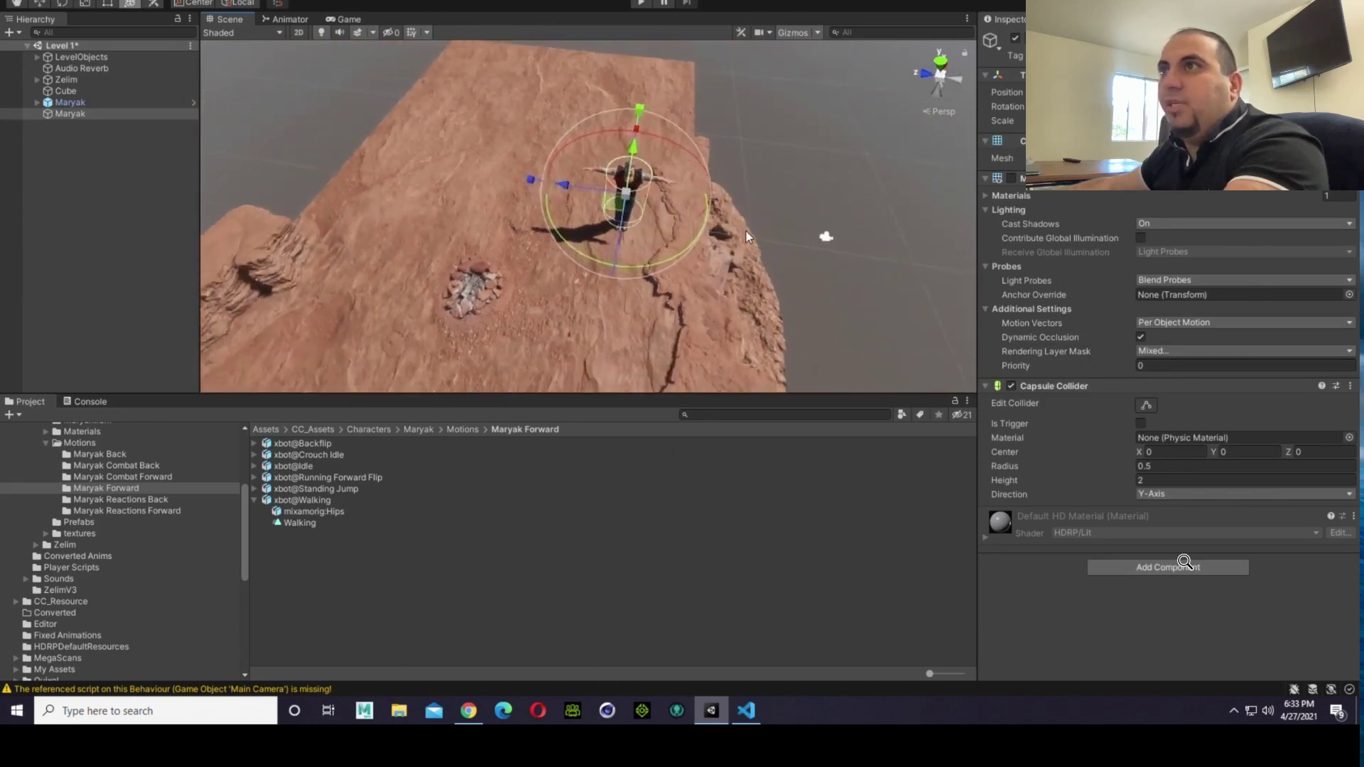
middle_drag(746, 232, 749, 231)
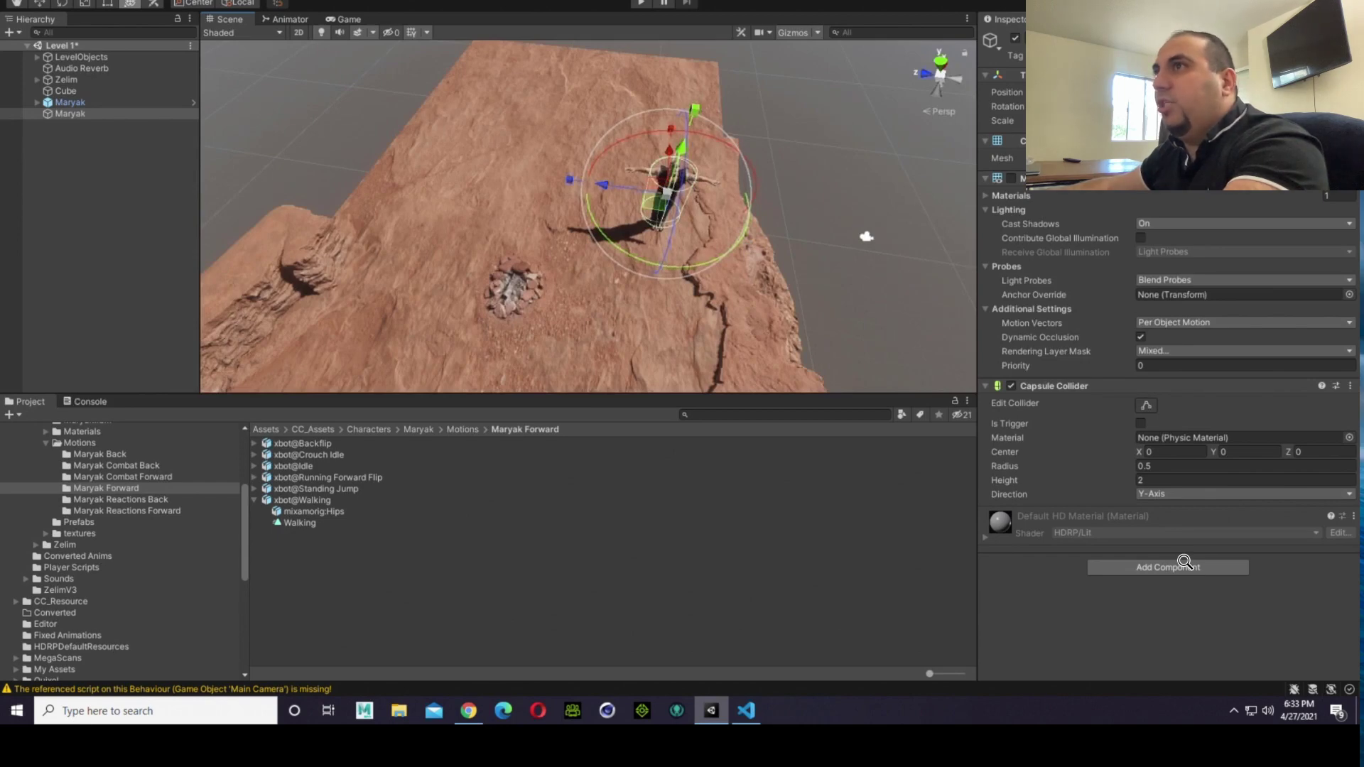
Step: Parent the Maryak model to the Maryak capsule
right_drag(878, 201, 696, 249)
scroll(894, 168, down, 3)
middle_drag(893, 164, 353, 157)
drag(70, 103, 71, 118)
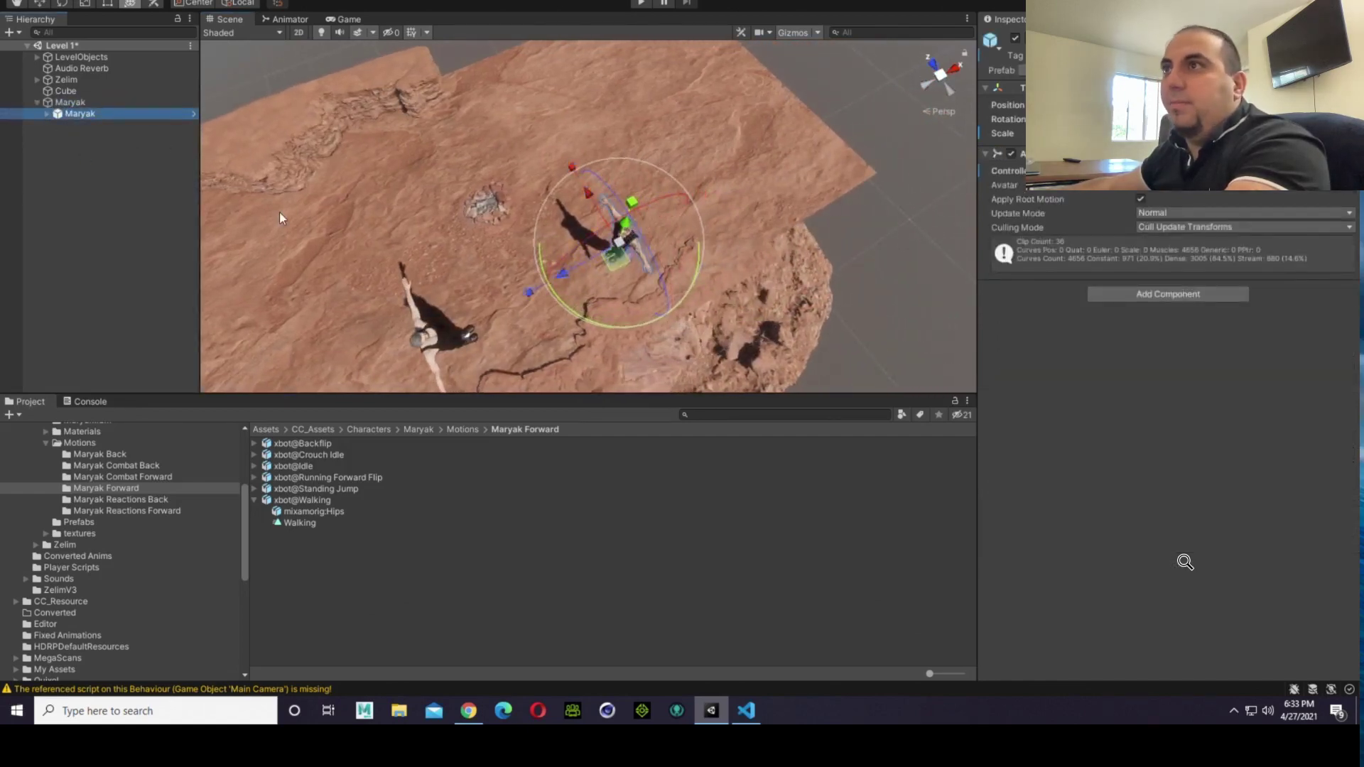
Step: Check how the capsule fits around the parented Maryak model by briefly showing its mesh, and view it together with Zelim
right_drag(845, 369, 707, 395)
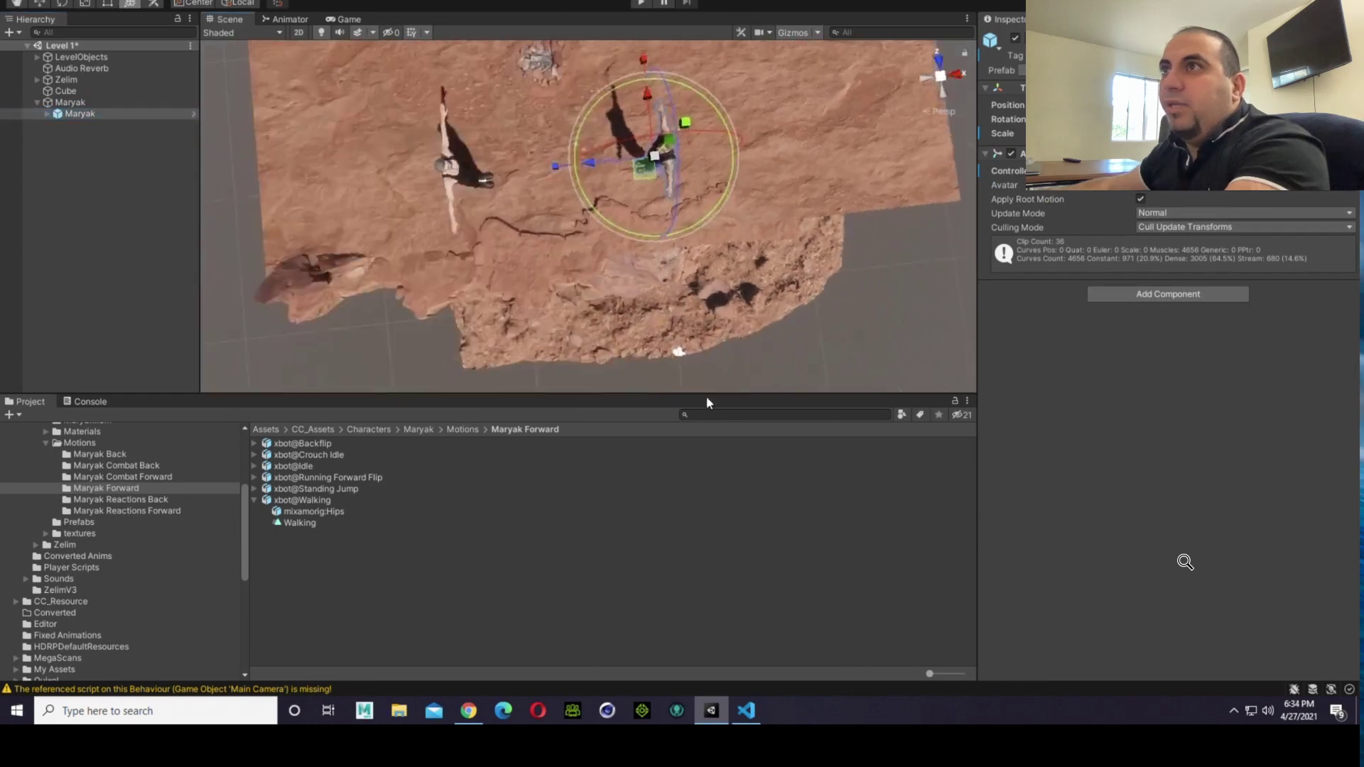
scroll(616, 321, up, 8)
right_drag(616, 321, 650, 290)
key(f)
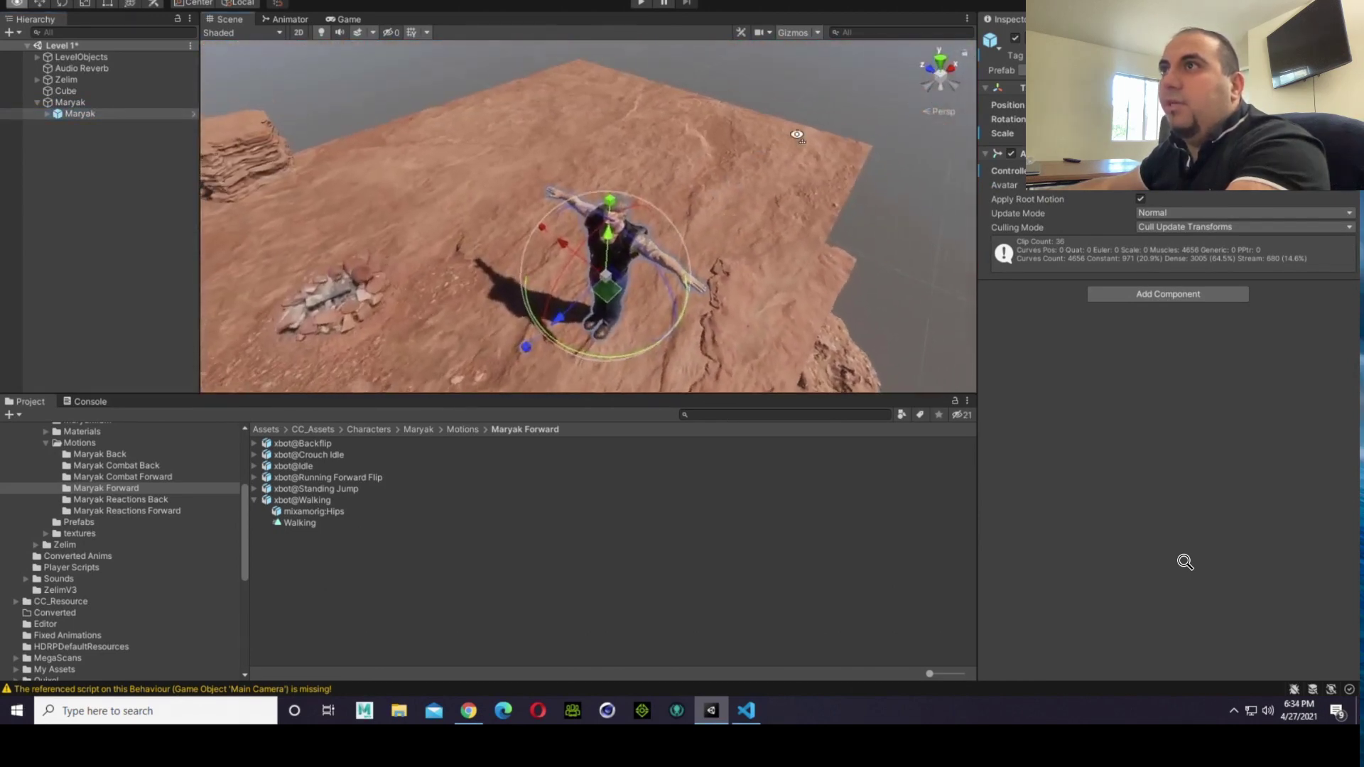
click(79, 103)
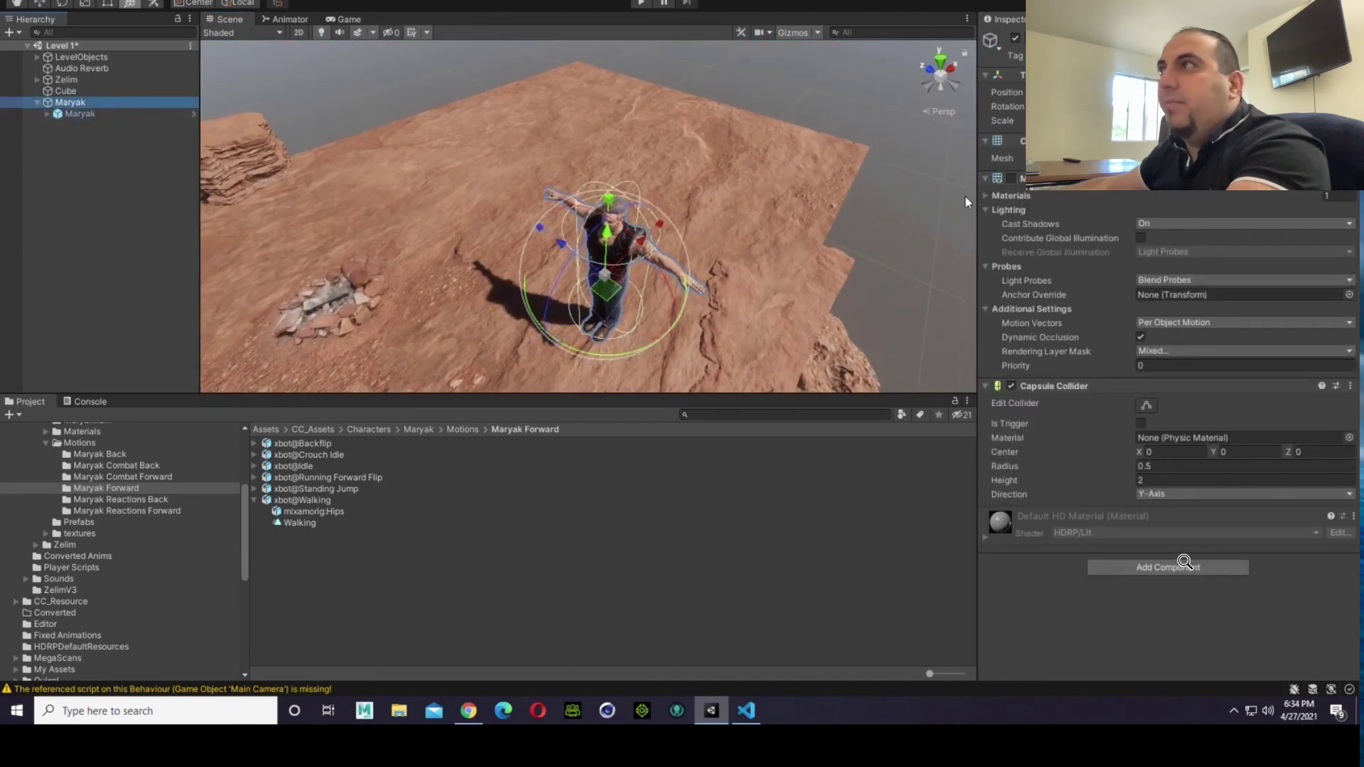
click(1013, 178)
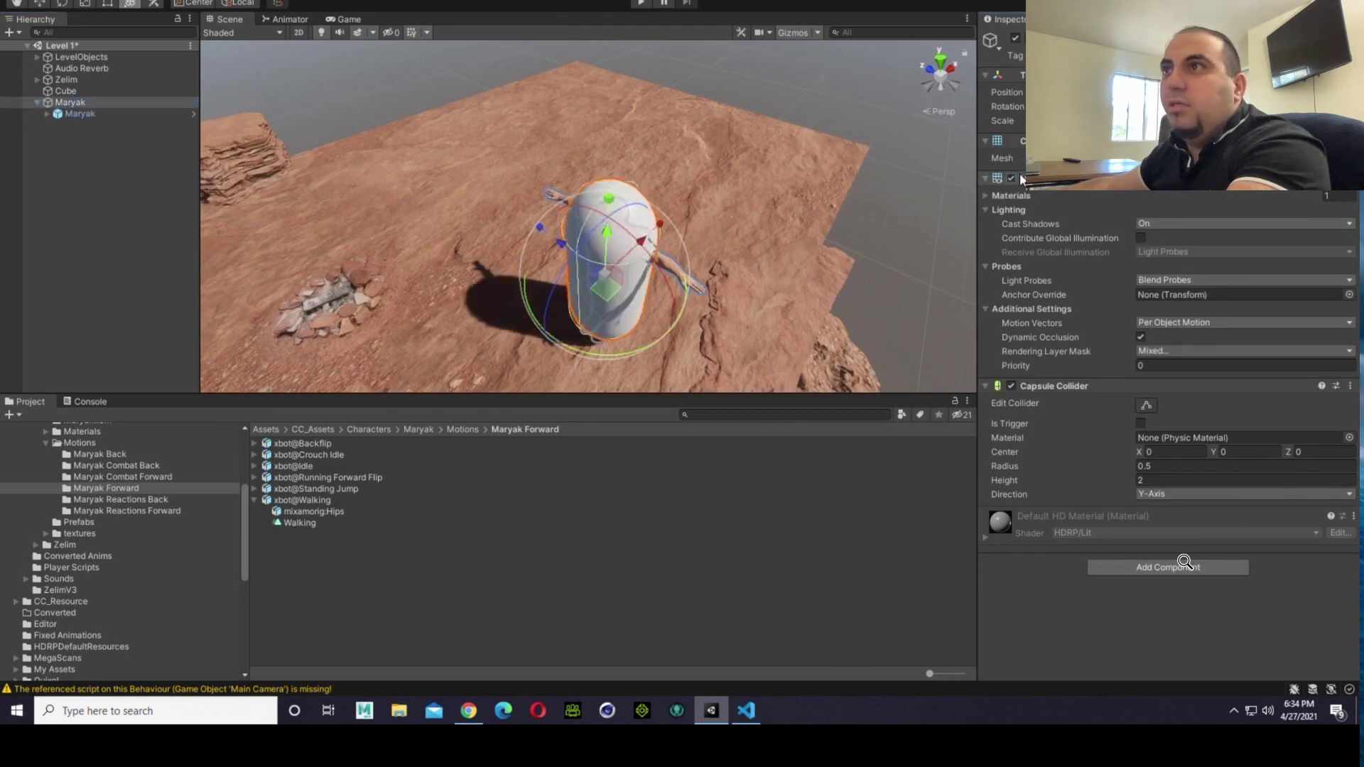
click(1012, 179)
right_drag(906, 218, 830, 248)
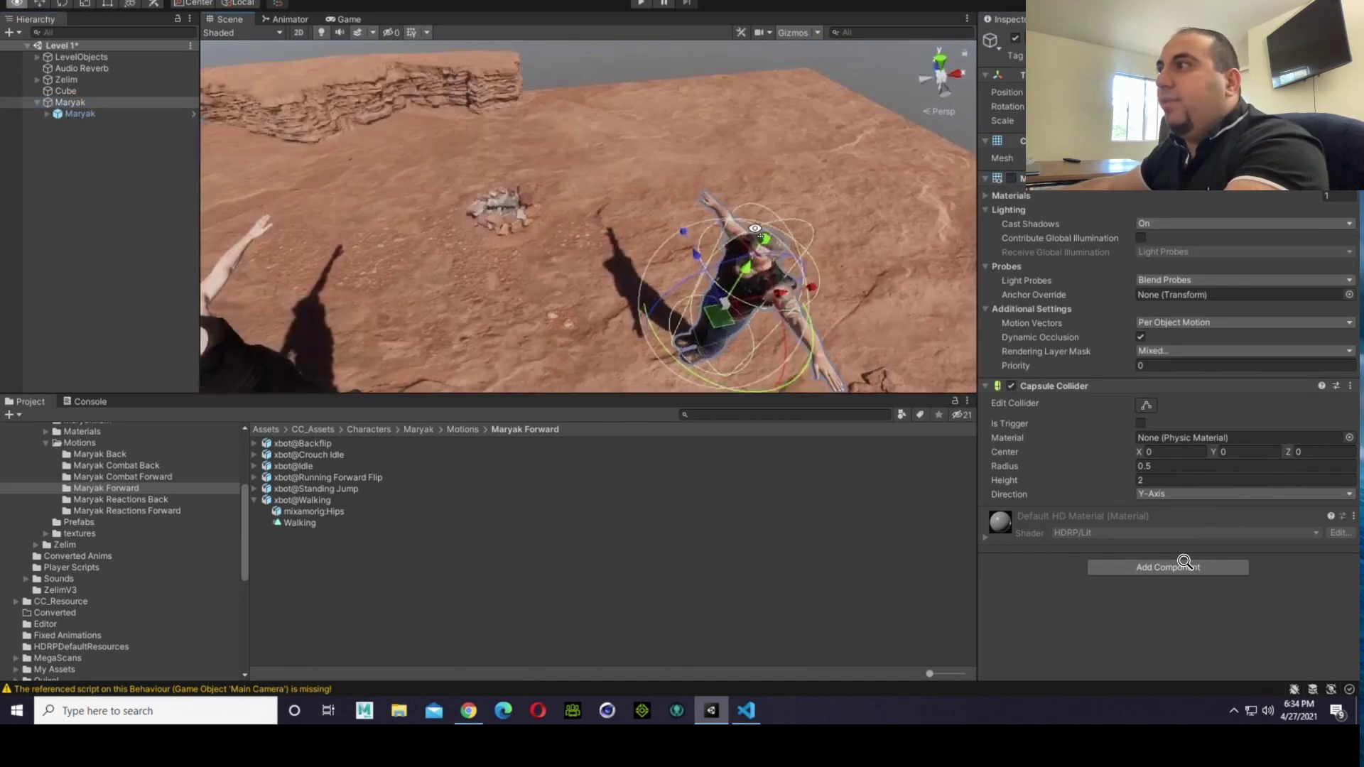
right_drag(868, 358, 599, 309)
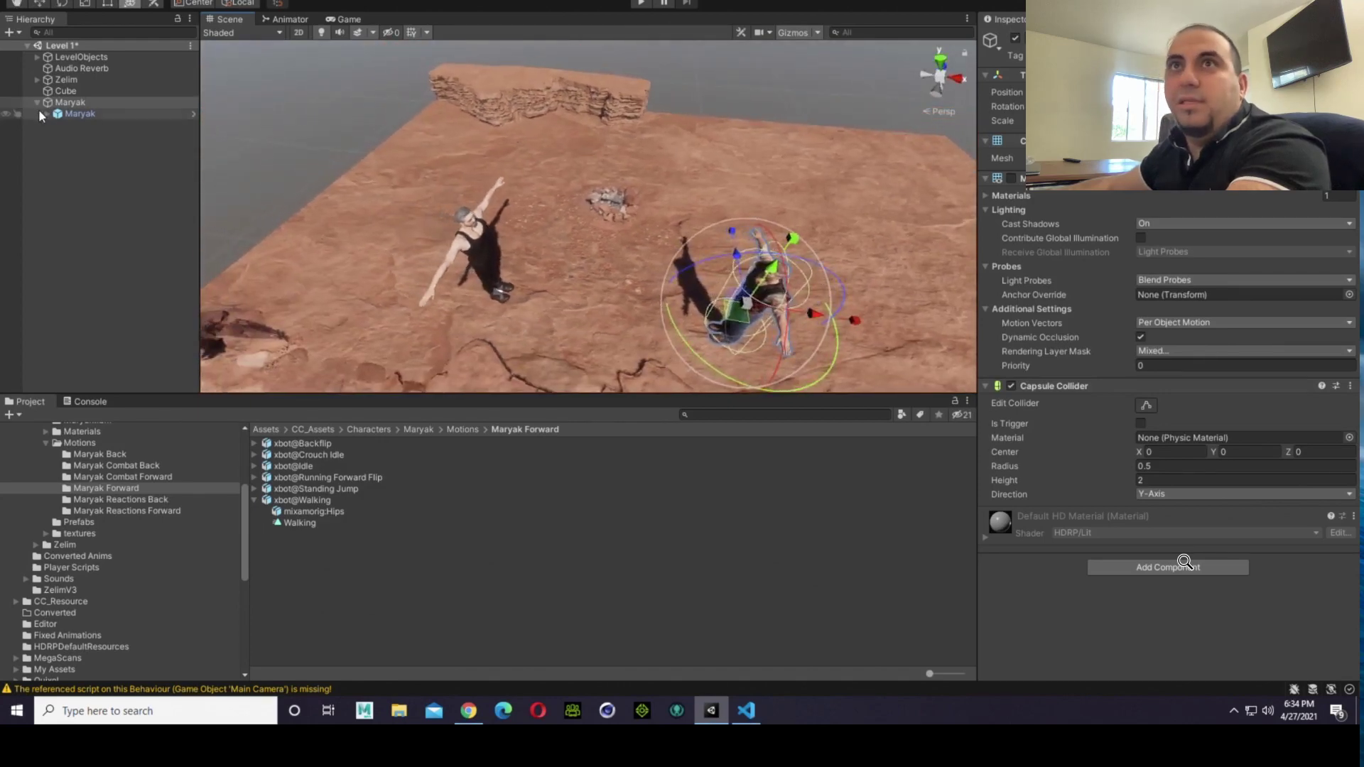
Step: Add a Rigidbody component to the Maryak capsule, using Zelim's components as the reference
click(71, 80)
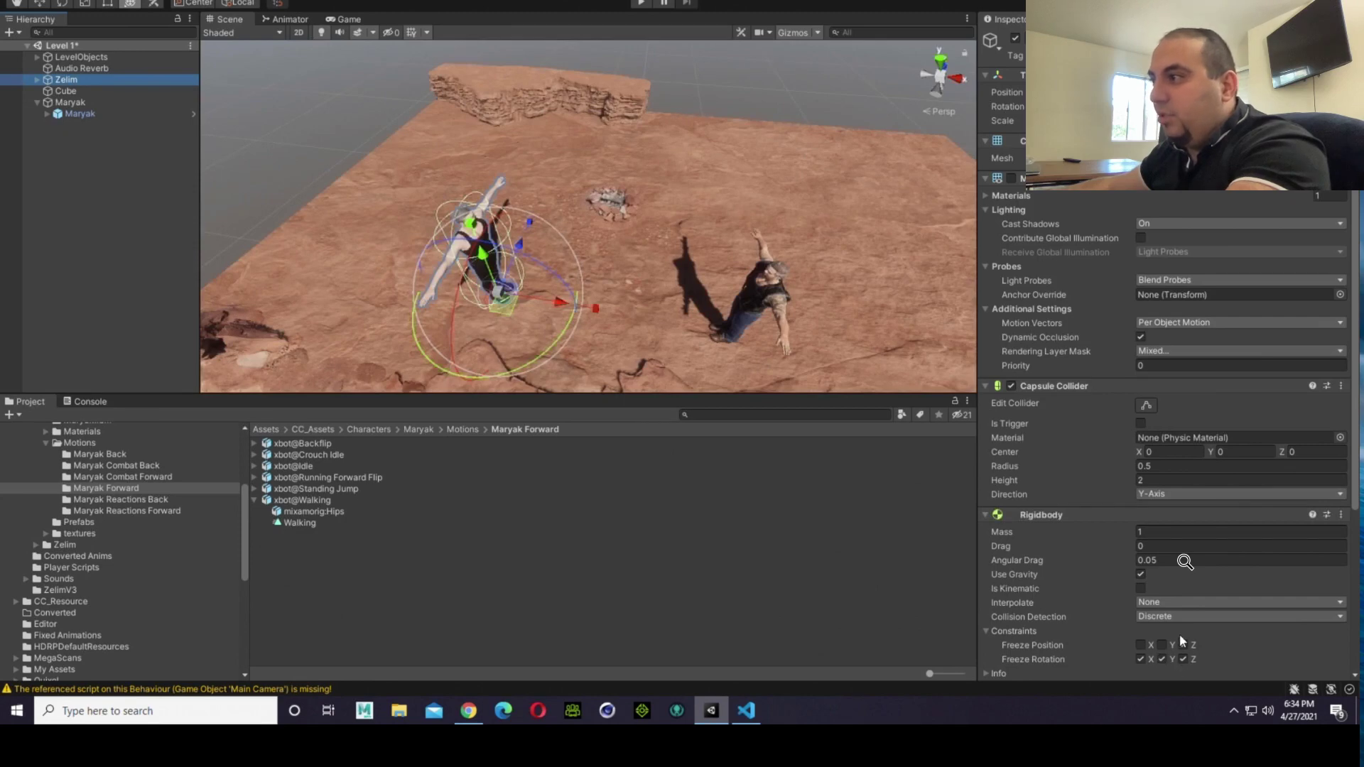
click(112, 104)
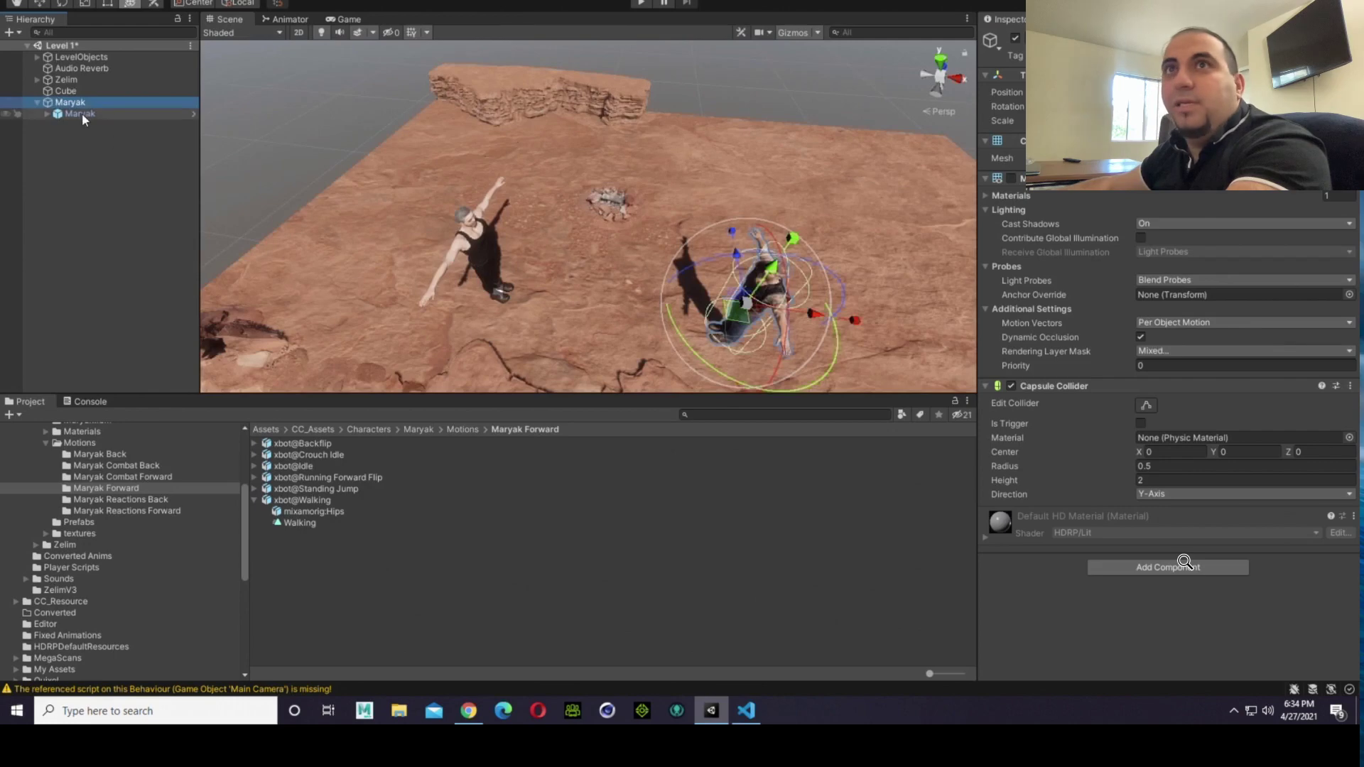
click(99, 82)
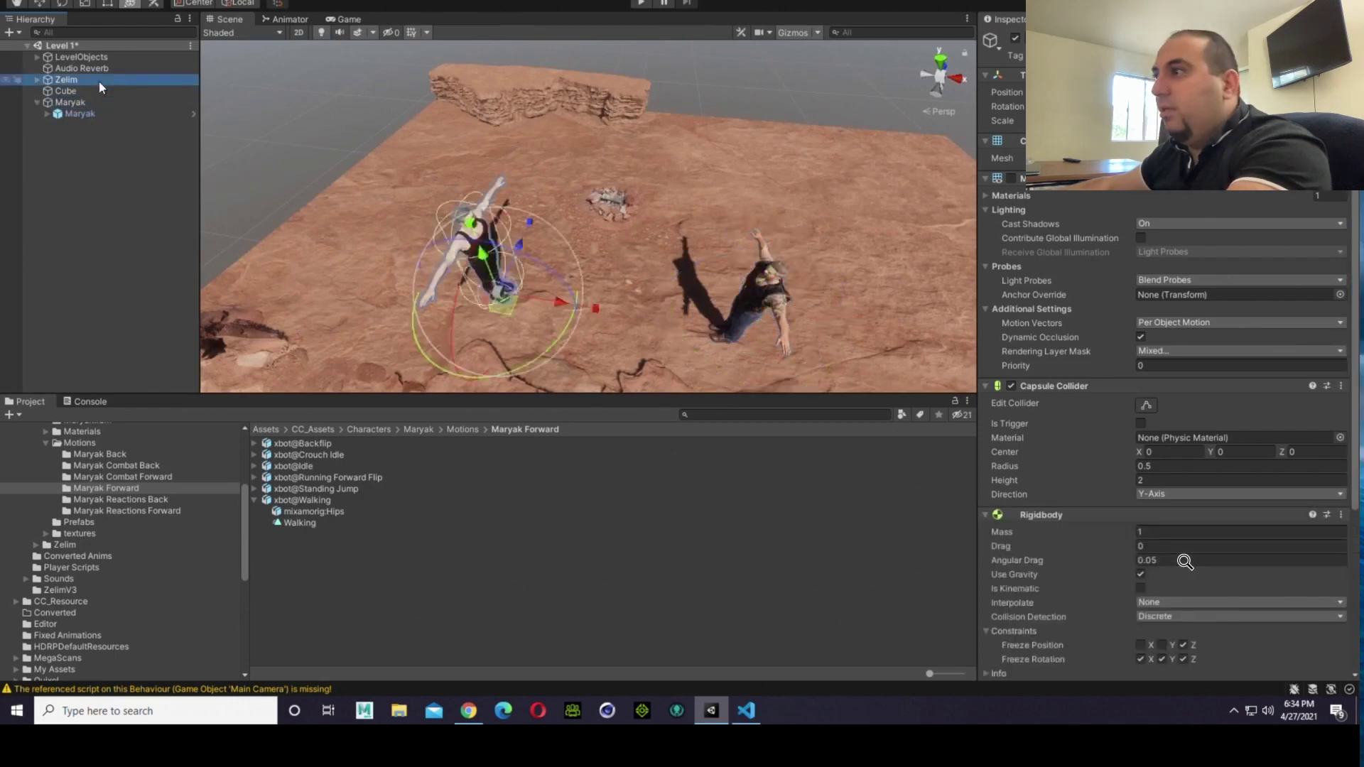
click(88, 101)
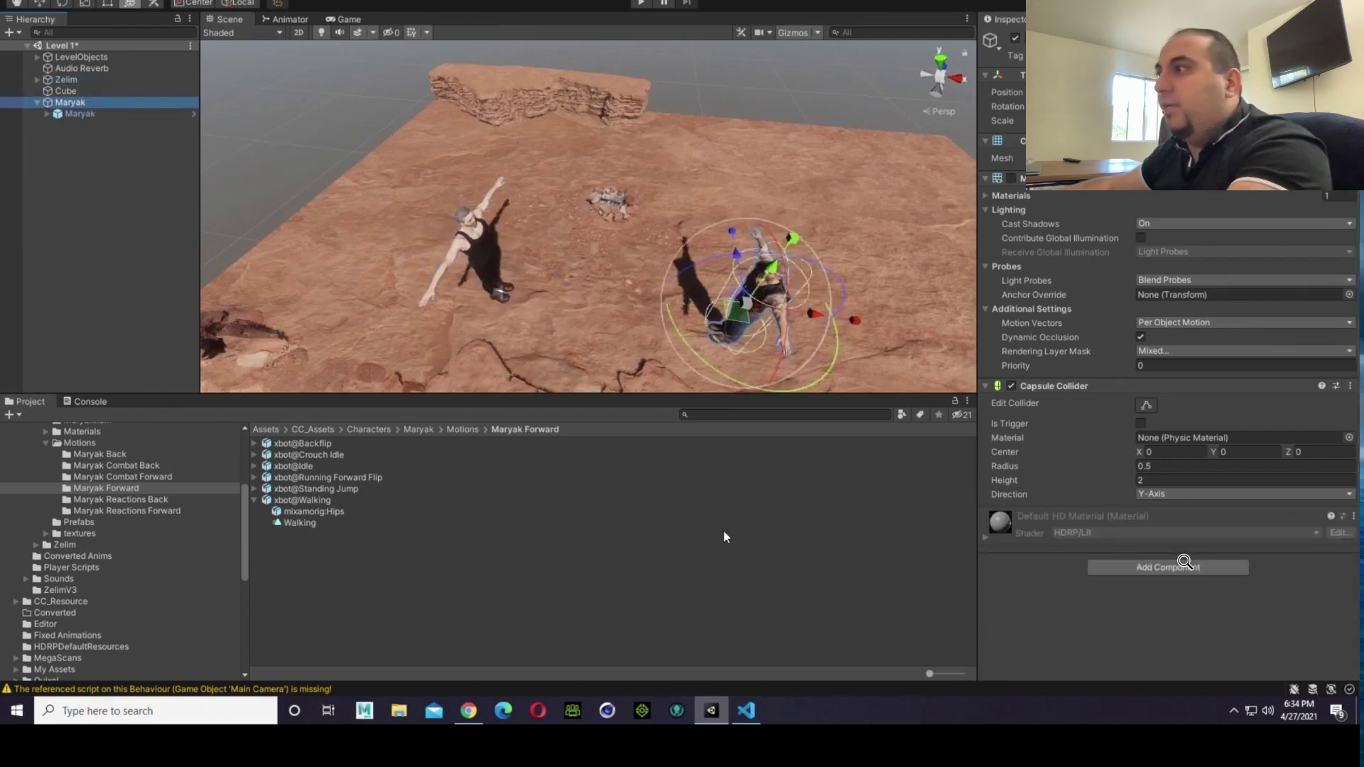
click(1142, 573)
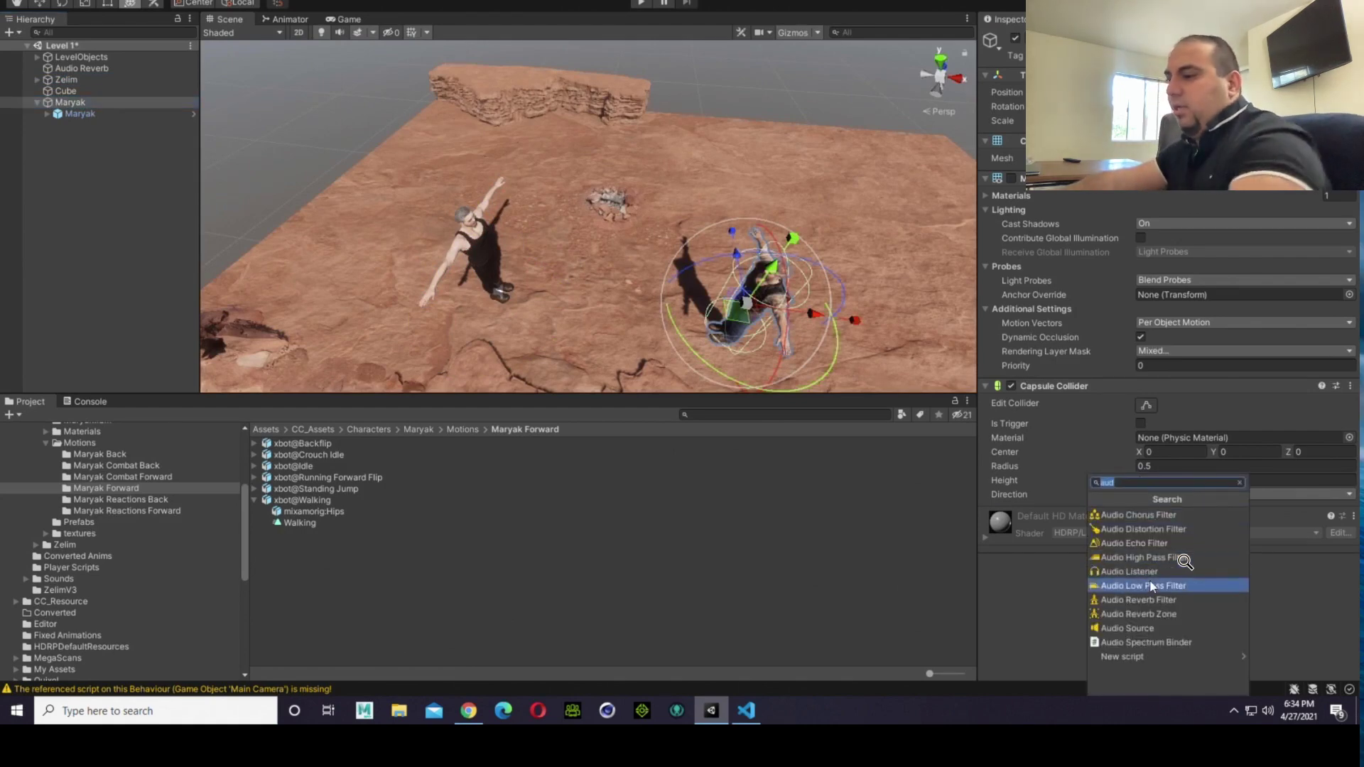
text(rig)
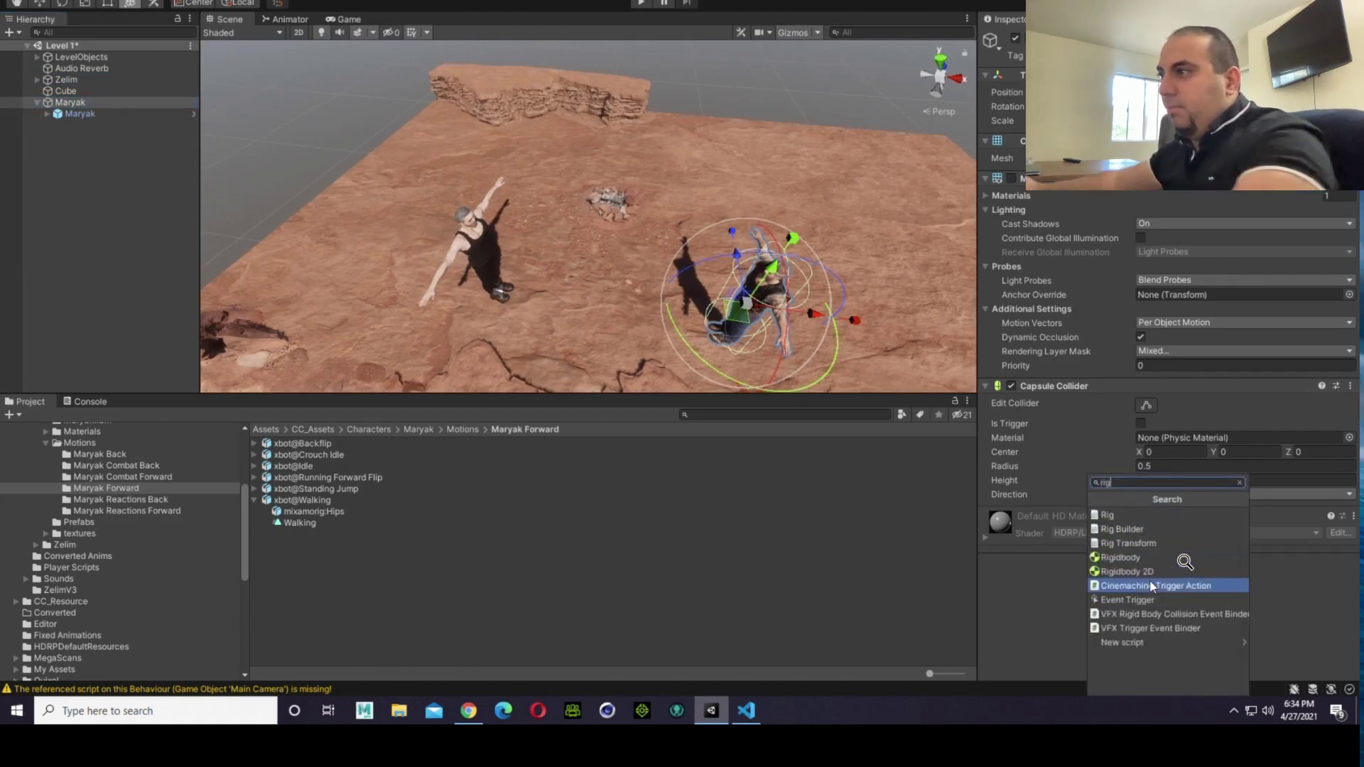
click(1121, 558)
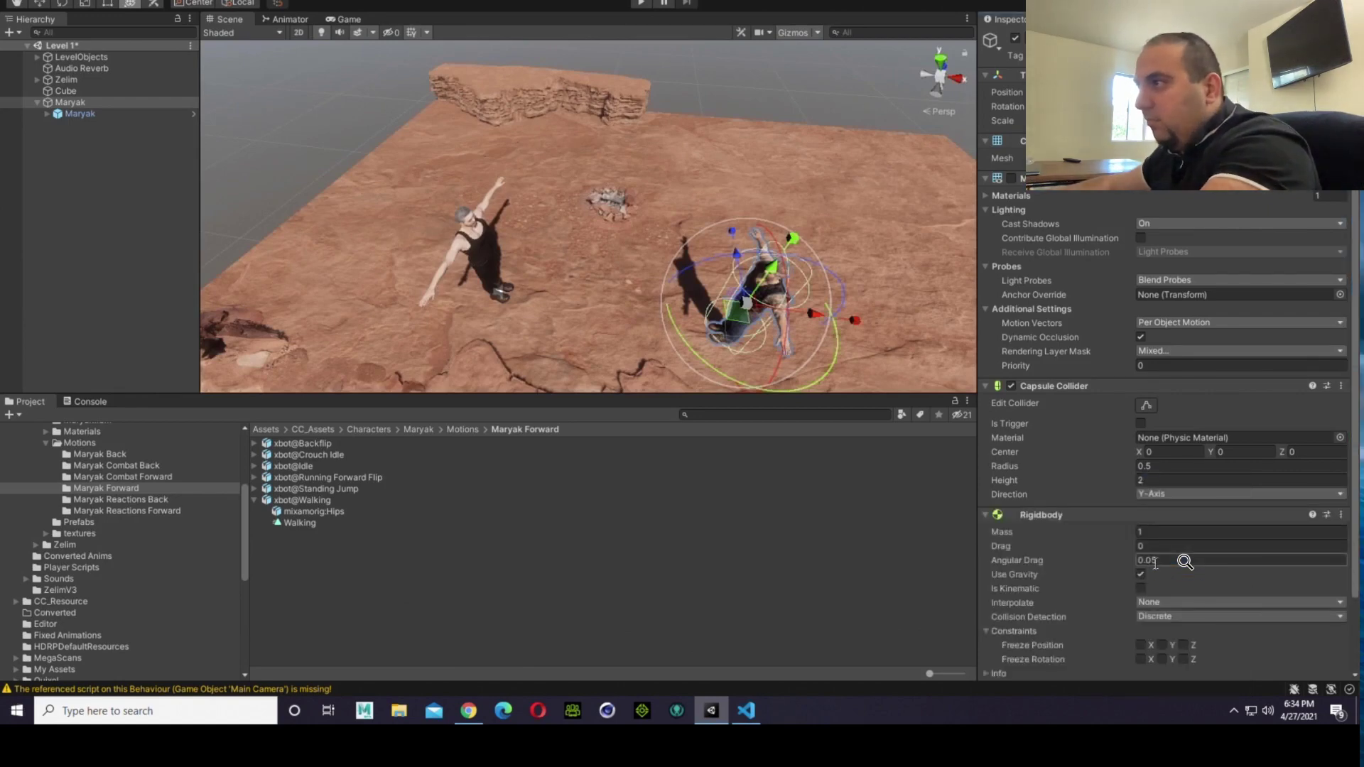
scroll(1108, 572, down, 3)
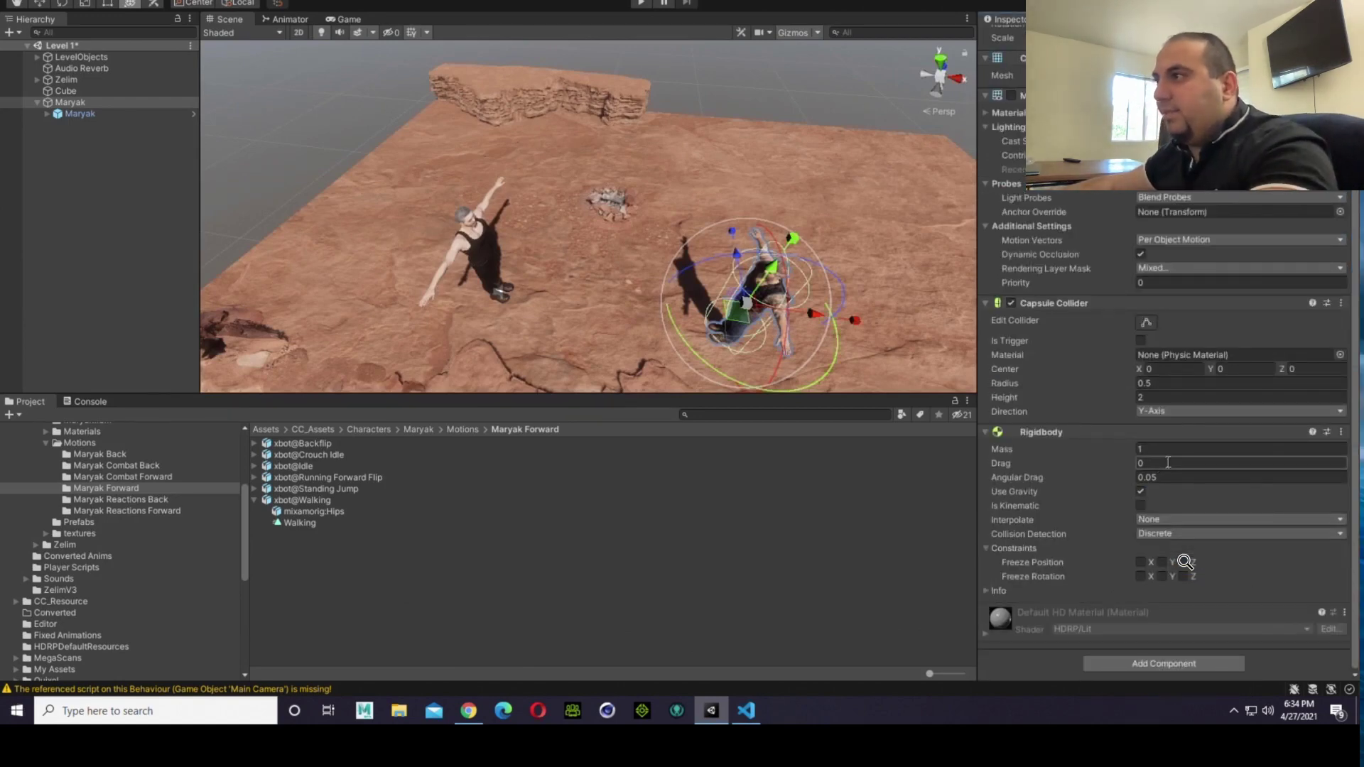
Step: Match Zelim's constraints on the Maryak capsule's Rigidbody by freezing rotation on X, Y and Z and position on Z
click(82, 79)
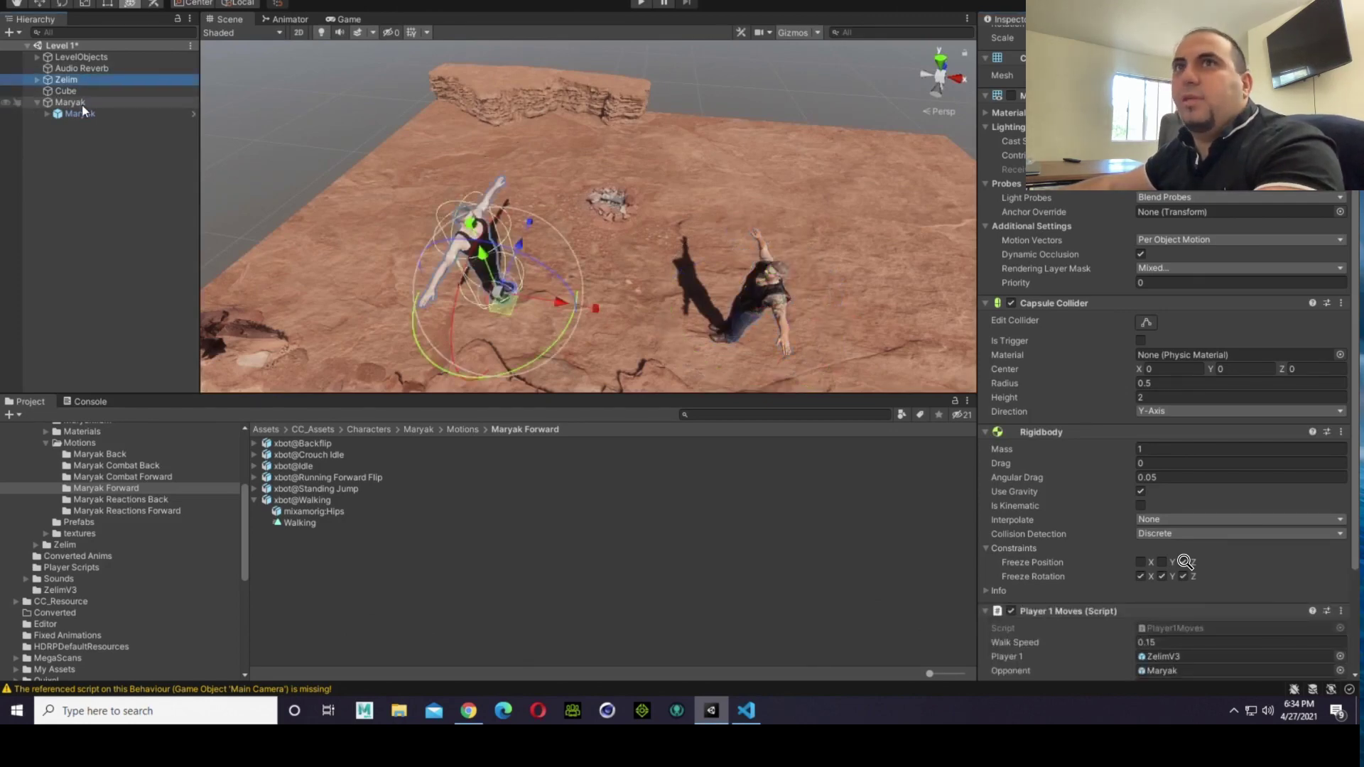
click(79, 102)
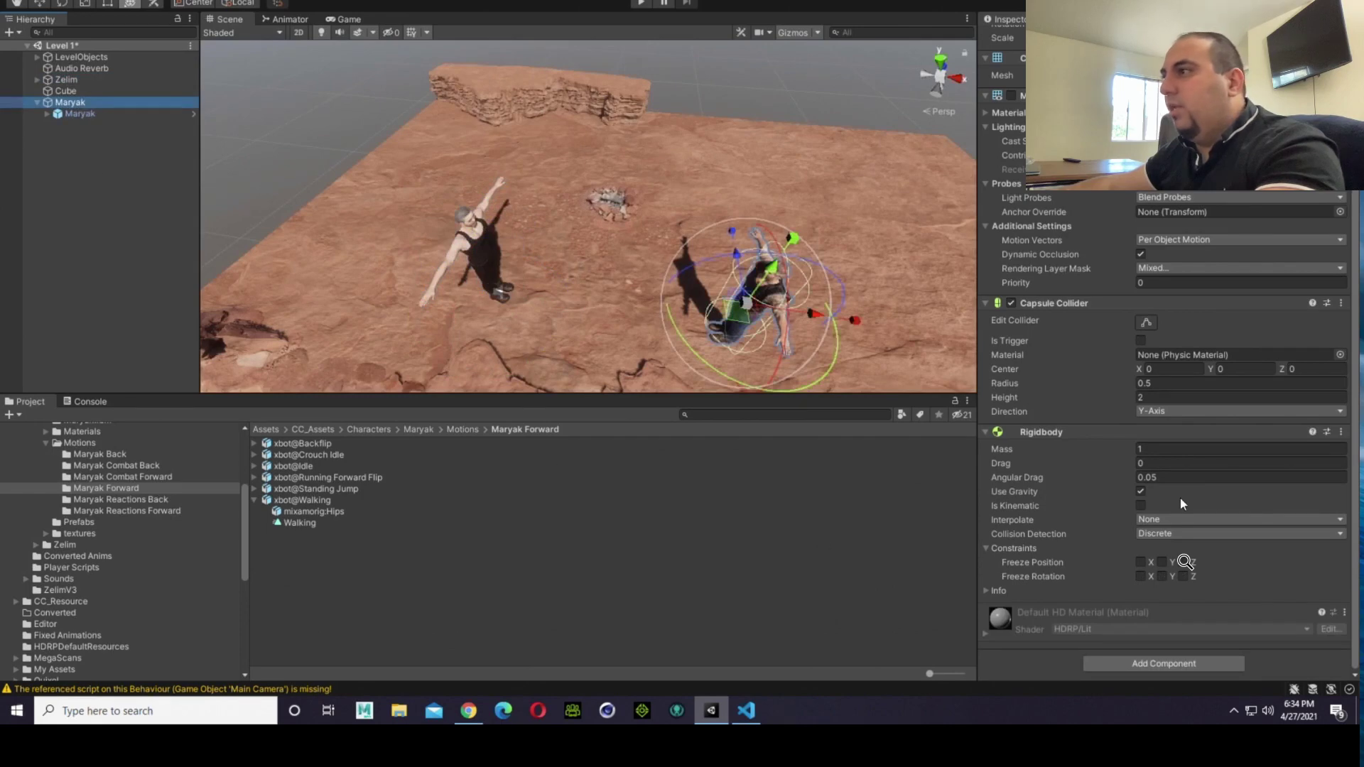
click(1140, 576)
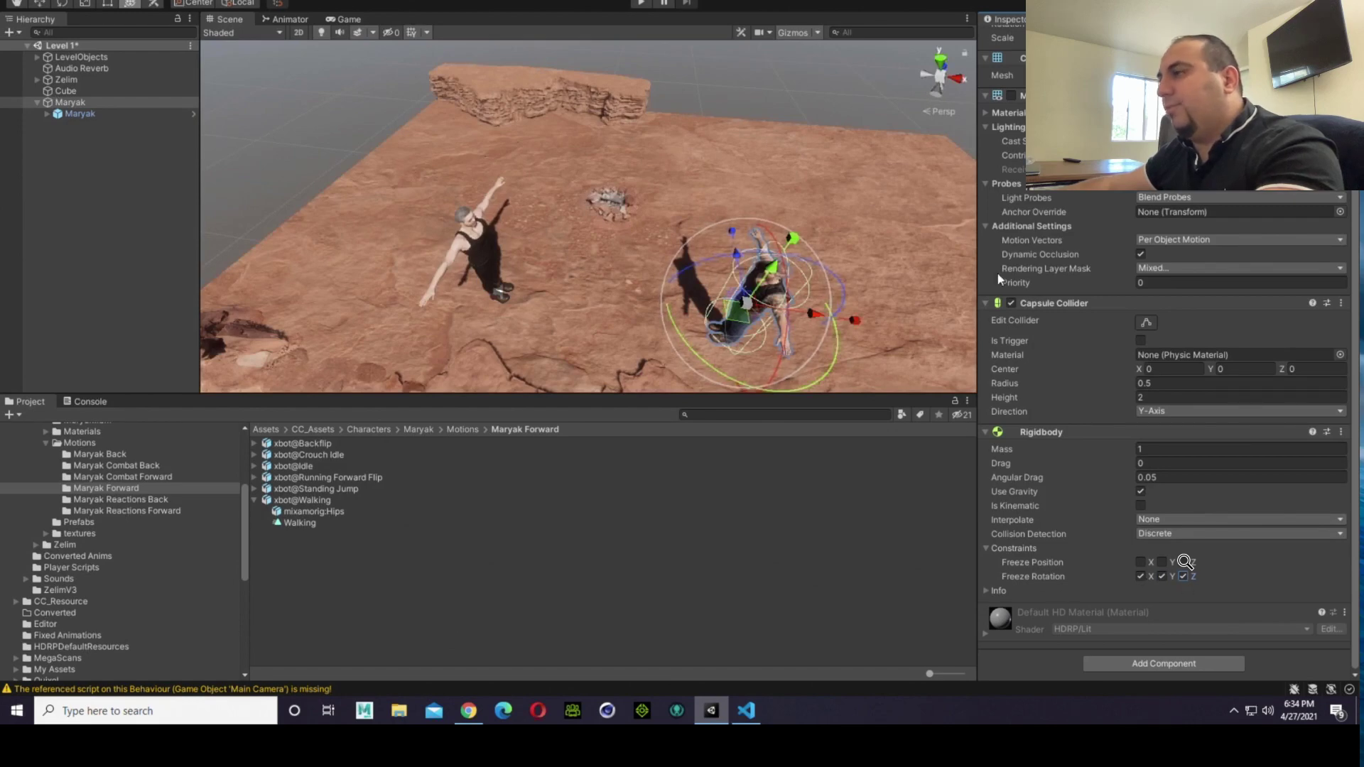
click(1185, 564)
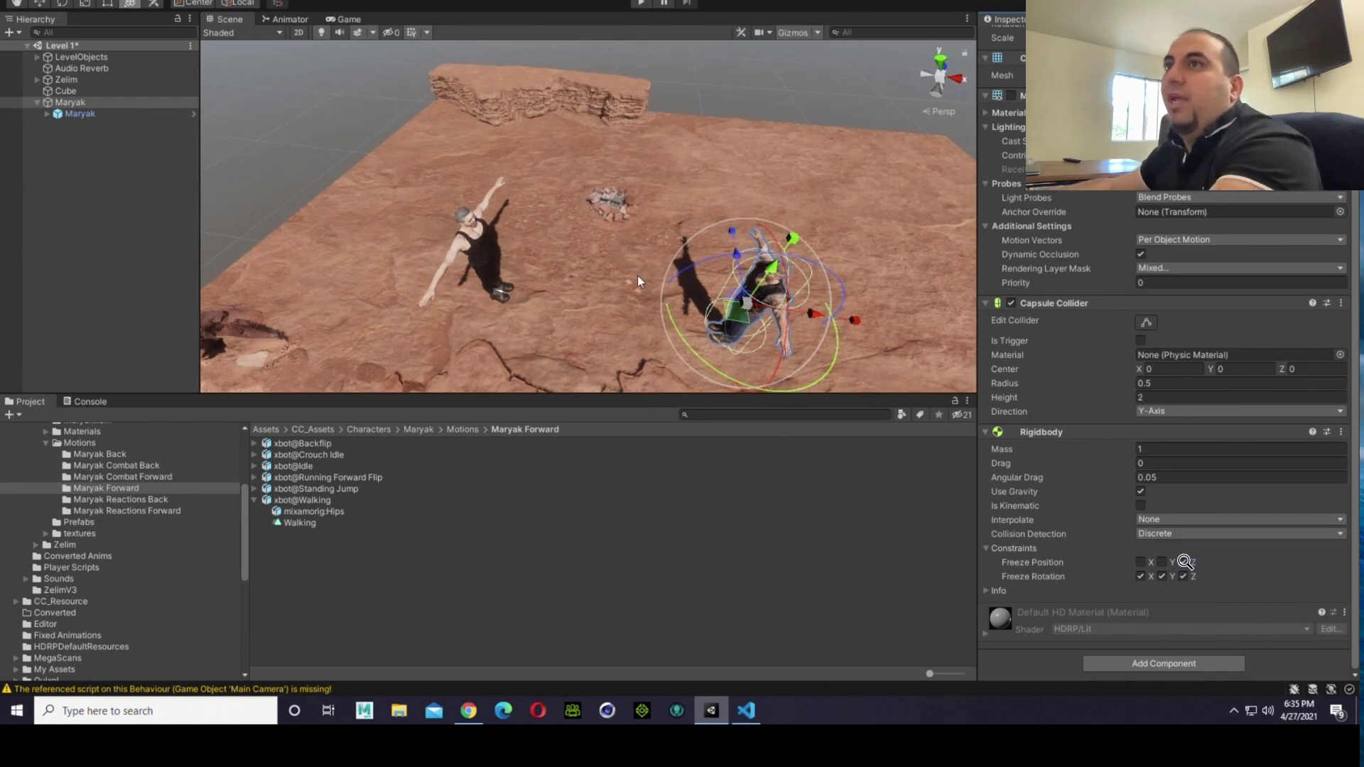
Step: Examine the placement and facing of both fighters on the rock platform from the side, from behind and from a distance
right_drag(655, 194, 726, 263)
key(s)
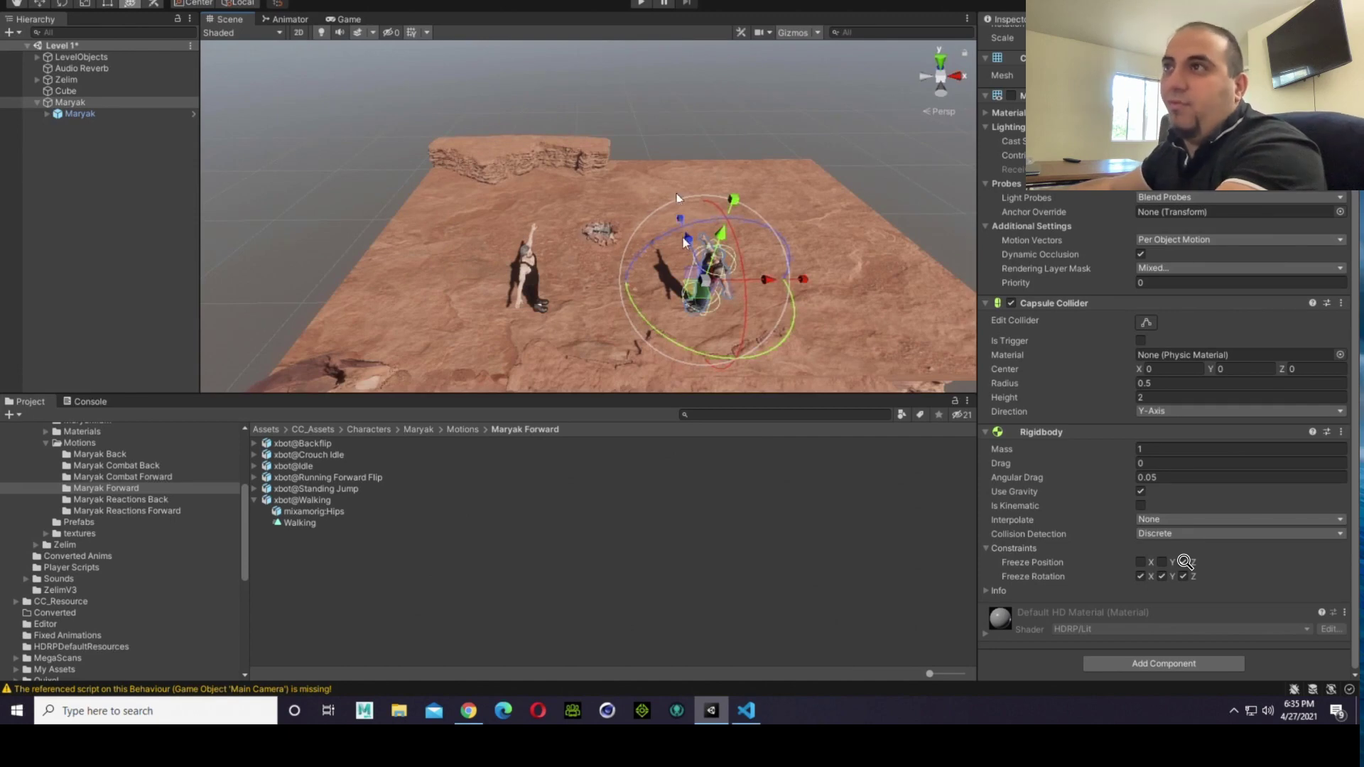
alt+drag(378, 255, 799, 211)
key(Right)
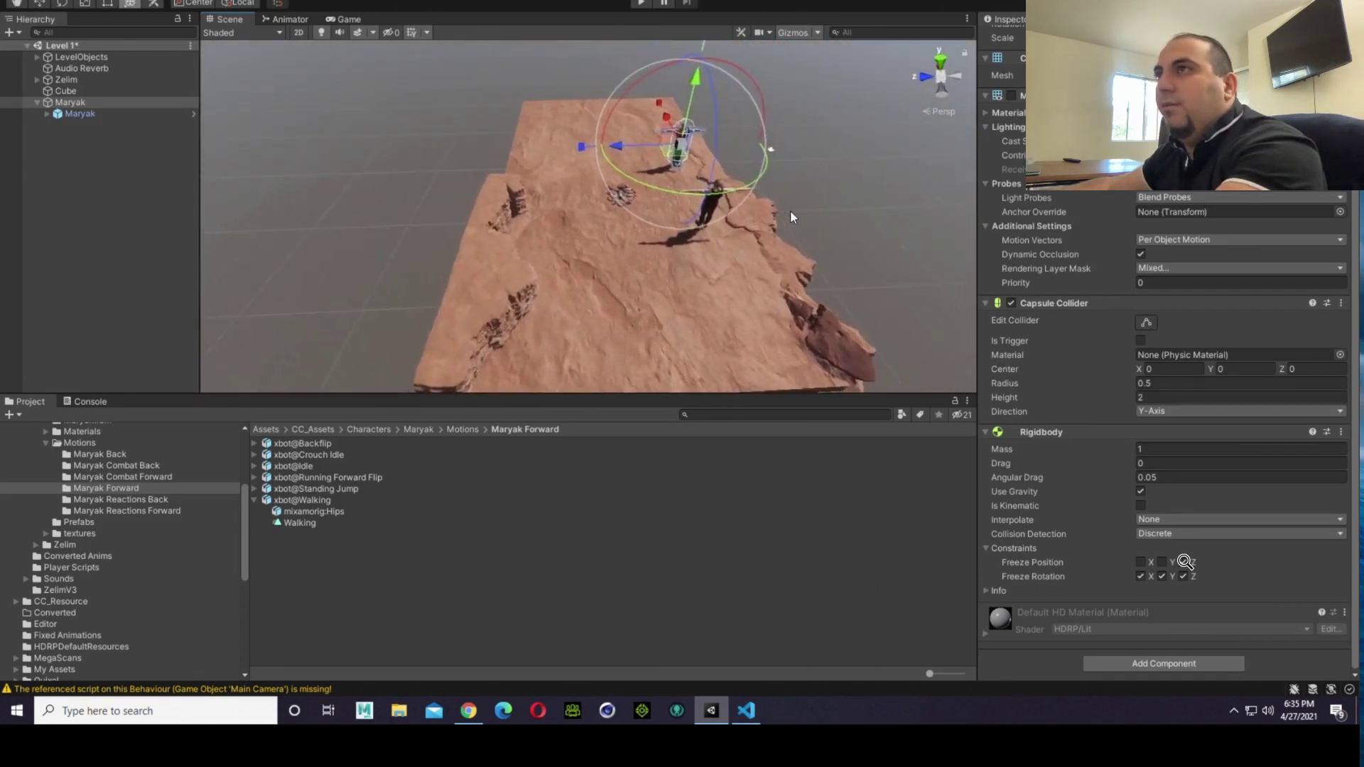
click(793, 206)
right_drag(793, 206, 579, 192)
key(Up)
key(Right)
key(Right)
key(Up)
key(Up)
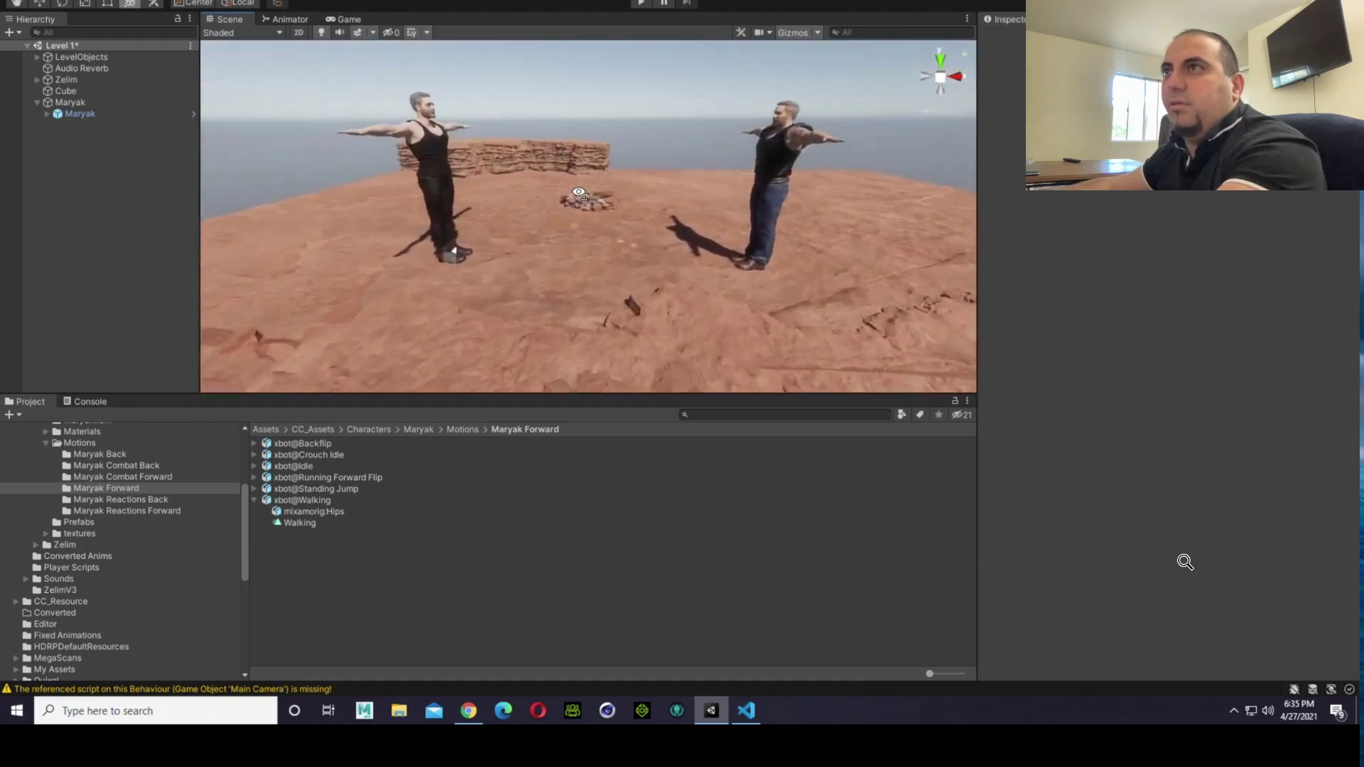
key(Down)
right_drag(550, 263, 553, 251)
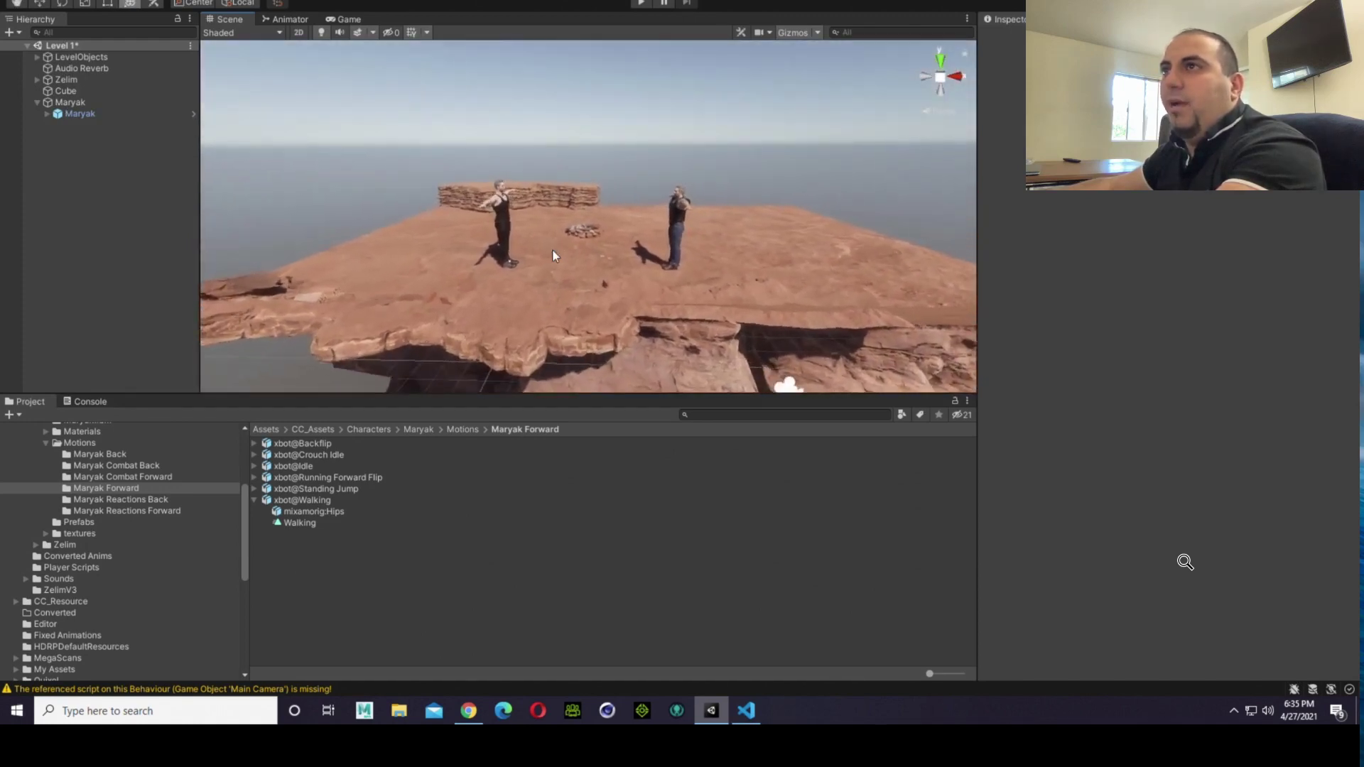
scroll(553, 251, up, 5)
middle_drag(569, 252, 601, 248)
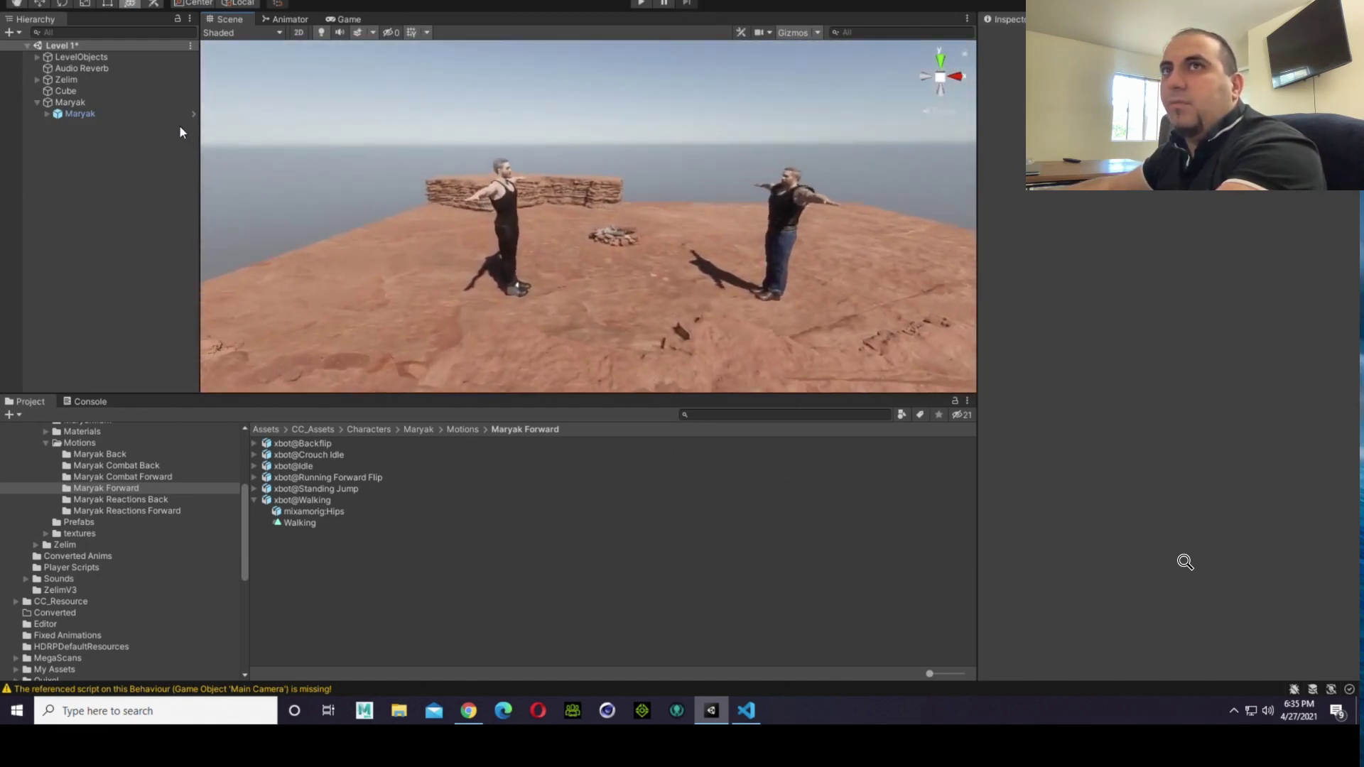
Step: Attach the Player2Moves script to the Maryak capsule and assign the child Maryak model as its Player 2
click(96, 76)
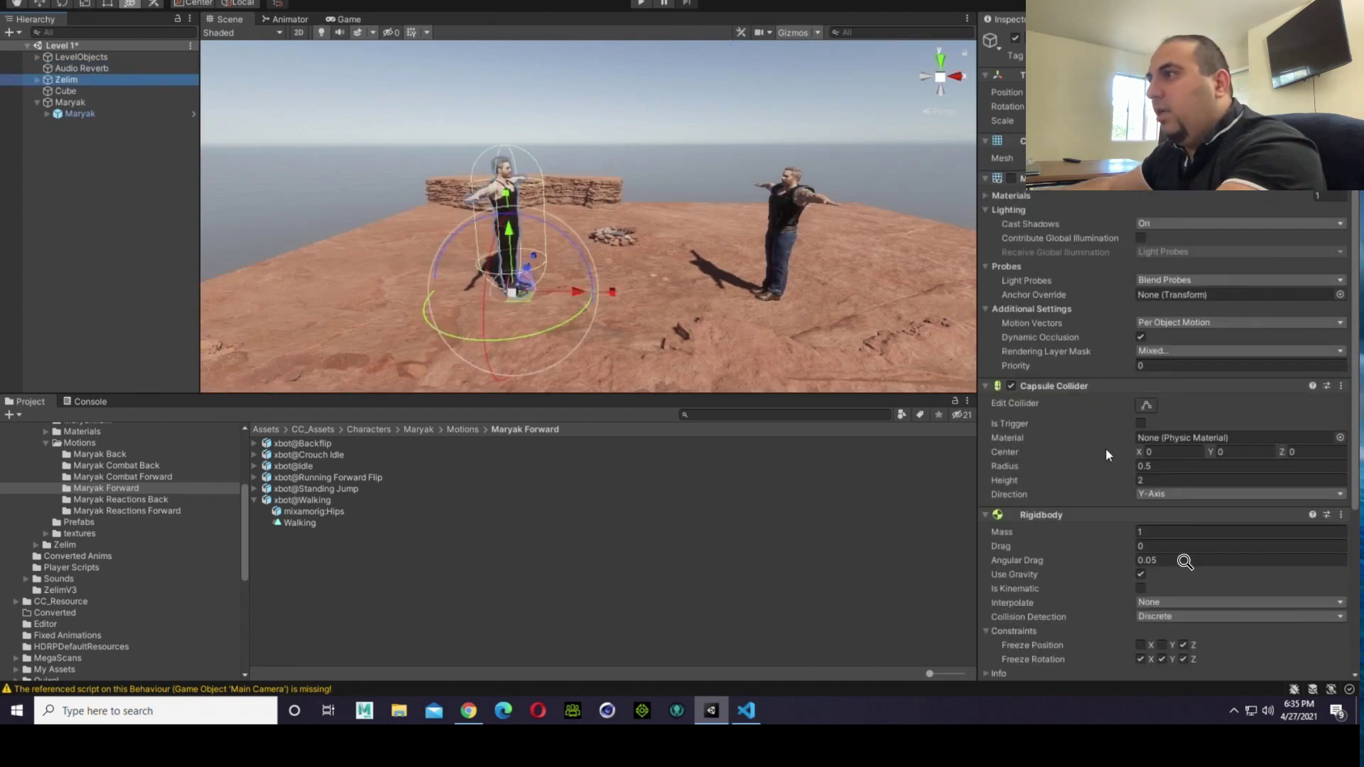
scroll(1097, 480, down, 5)
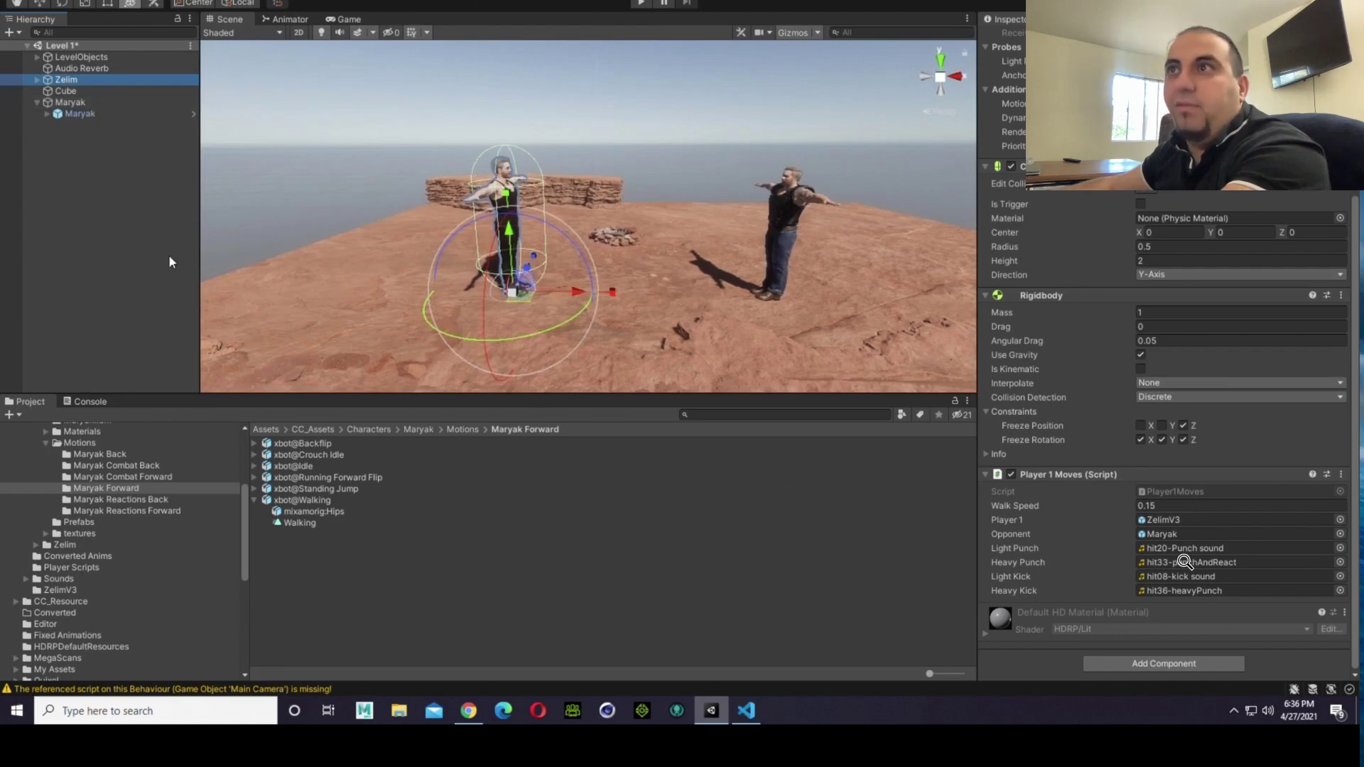
click(106, 102)
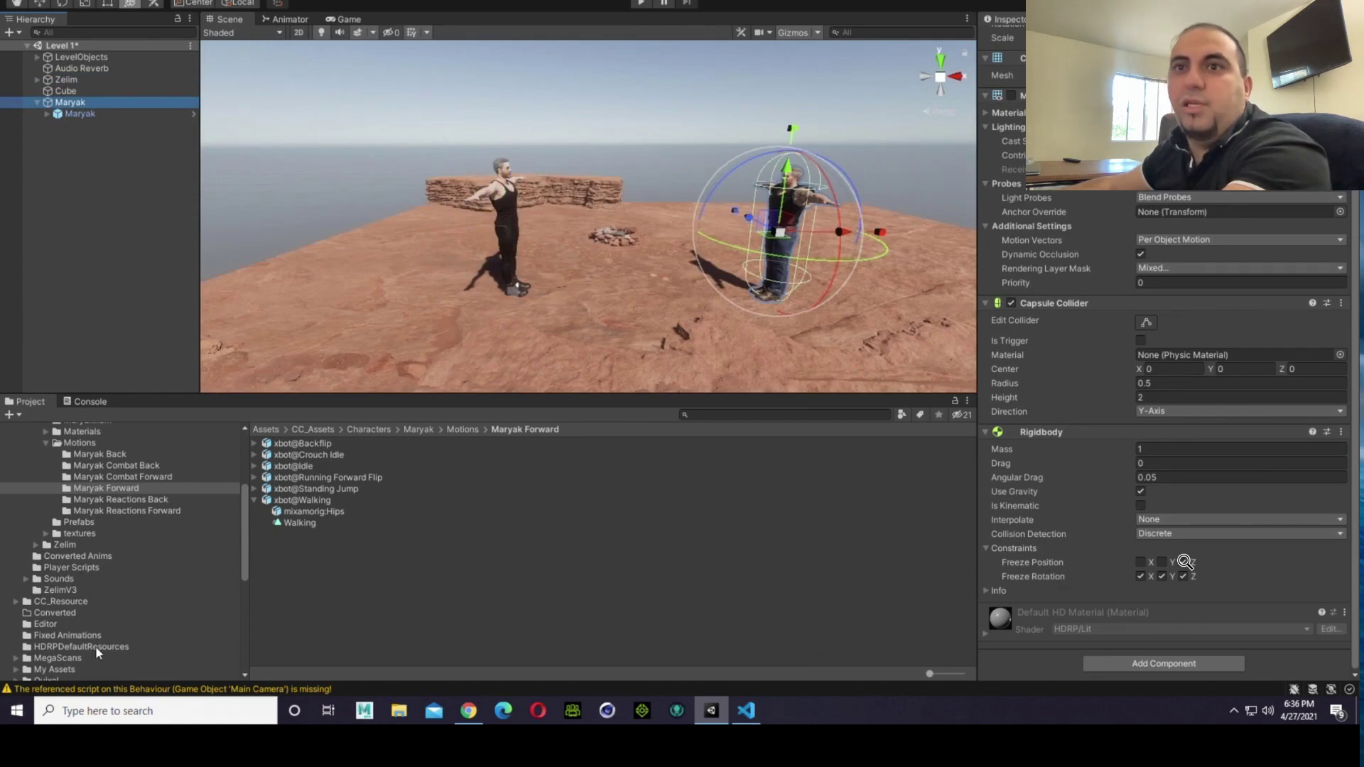
scroll(93, 662, down, 3)
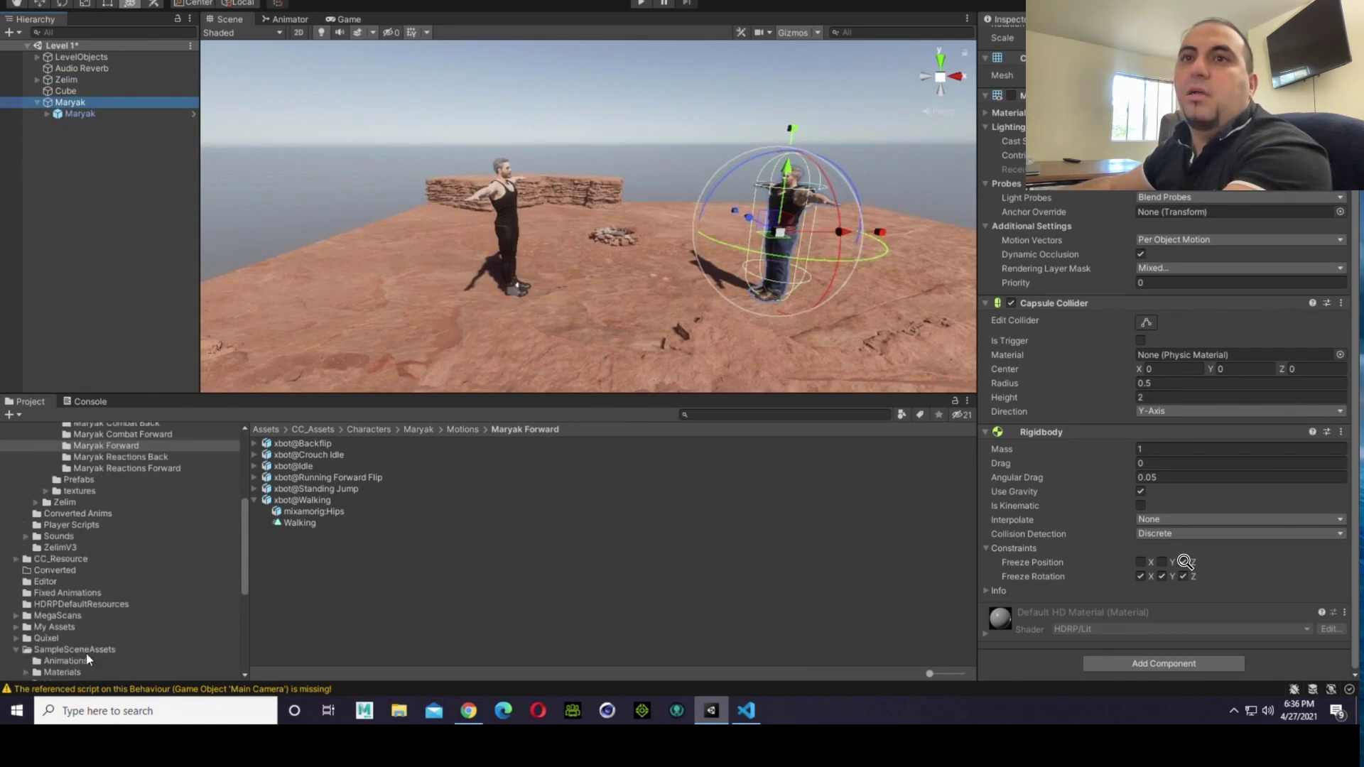
click(88, 526)
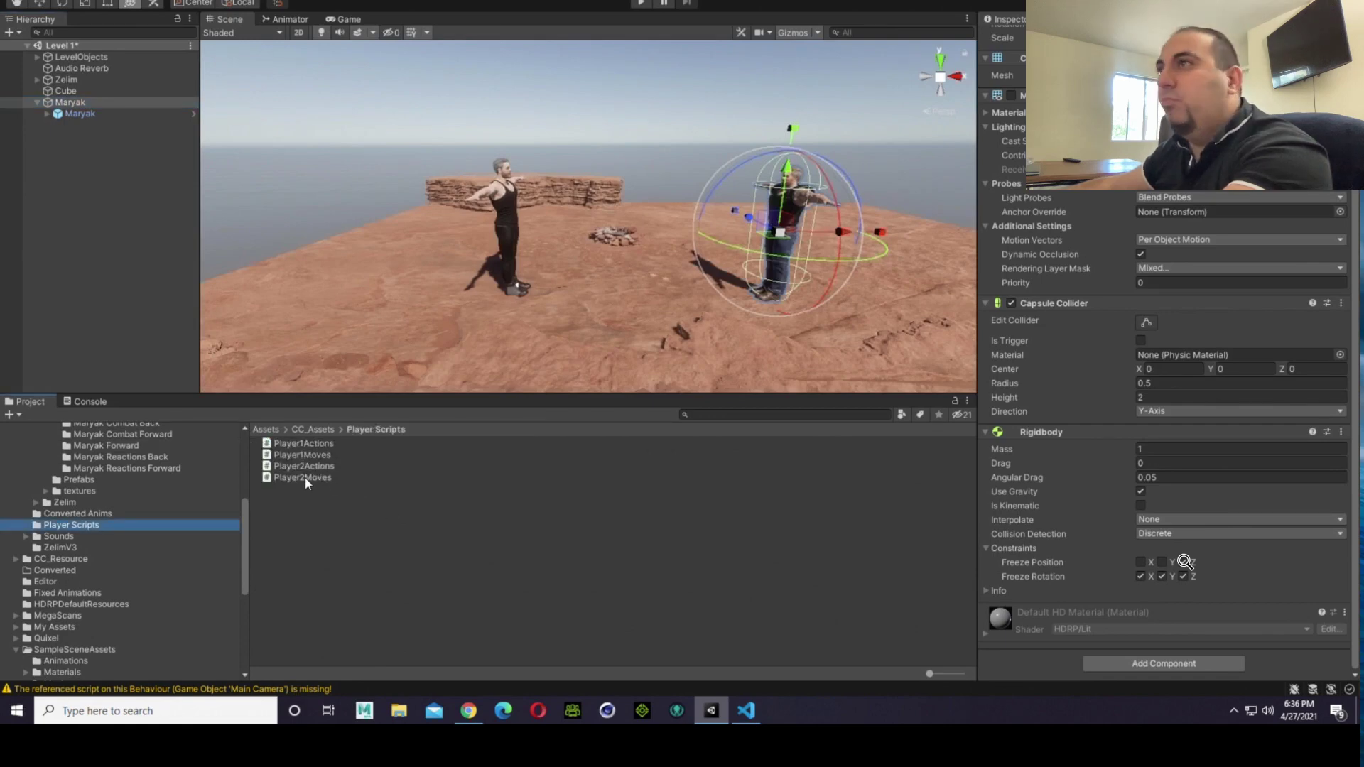
drag(305, 477, 997, 558)
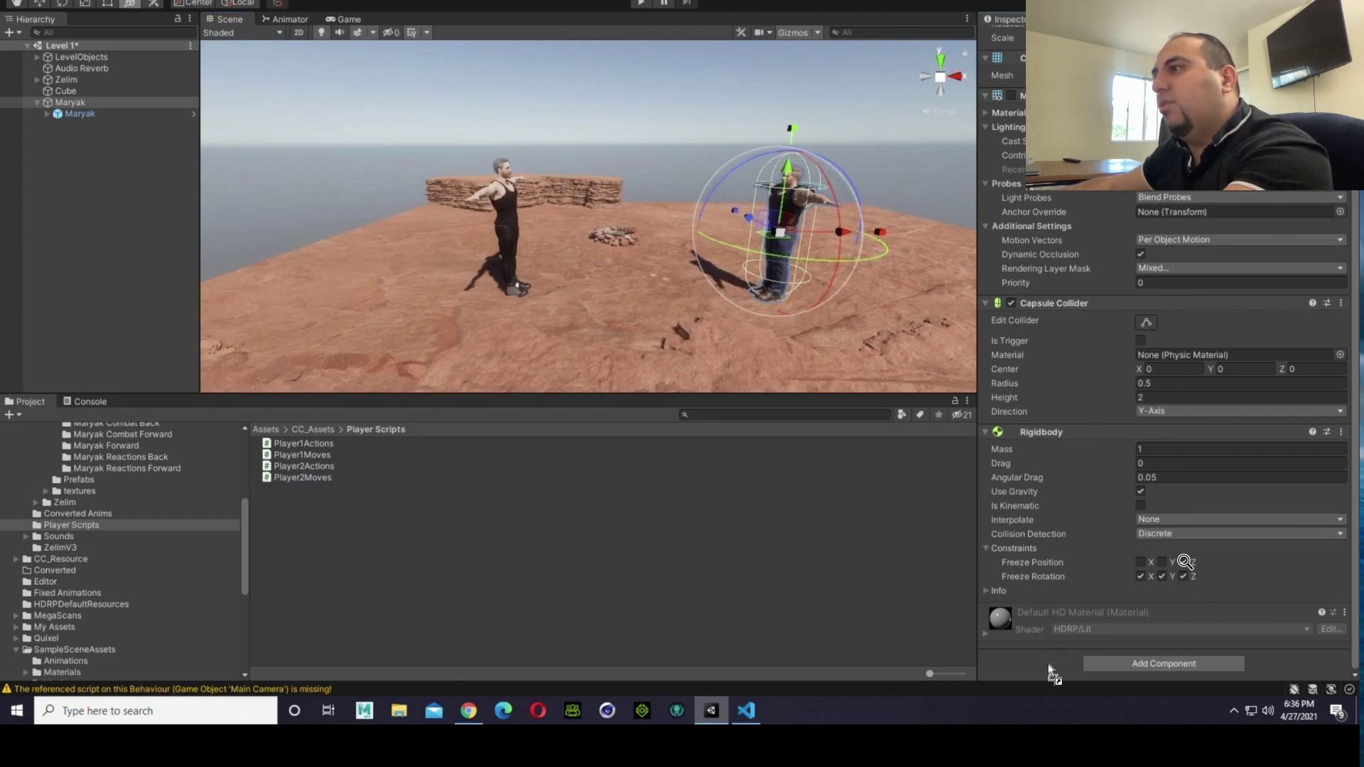
drag(1050, 671, 1048, 668)
scroll(1072, 572, down, 3)
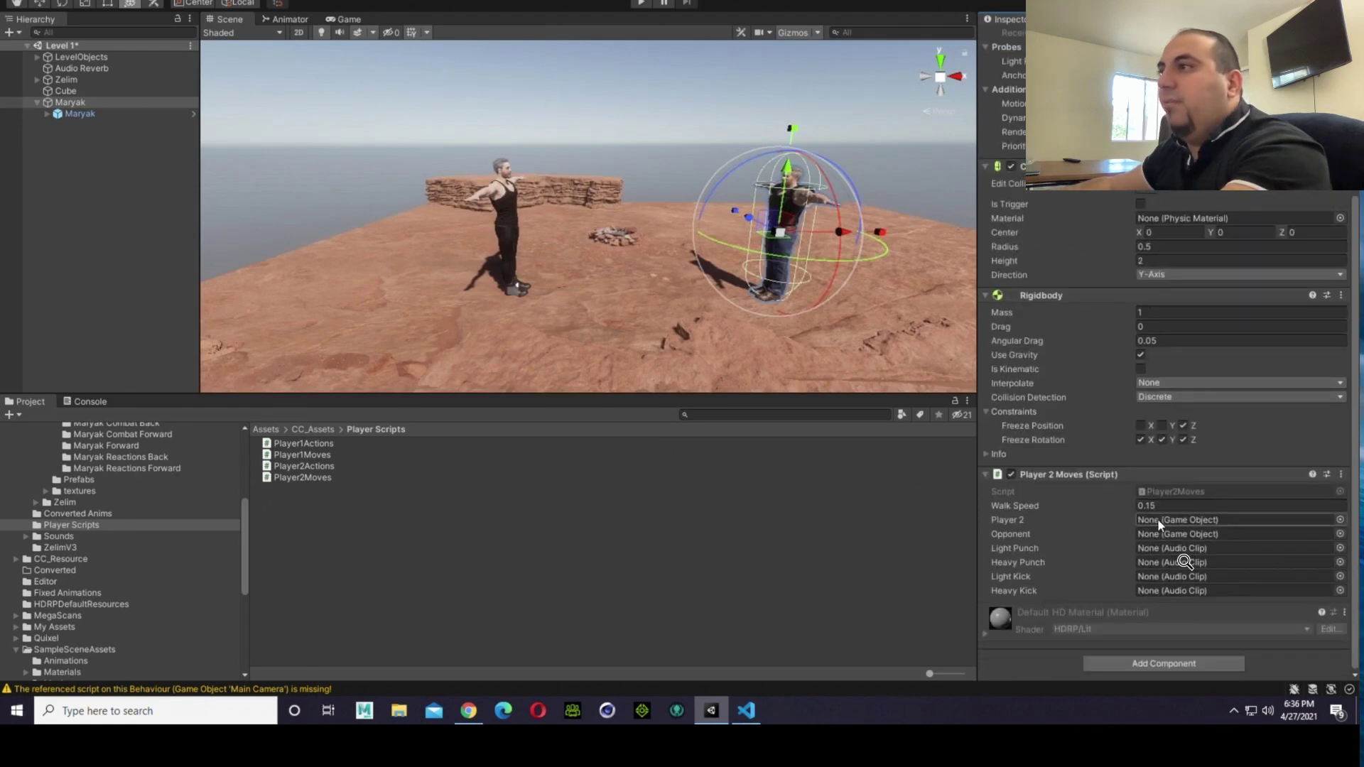
drag(81, 109, 1161, 518)
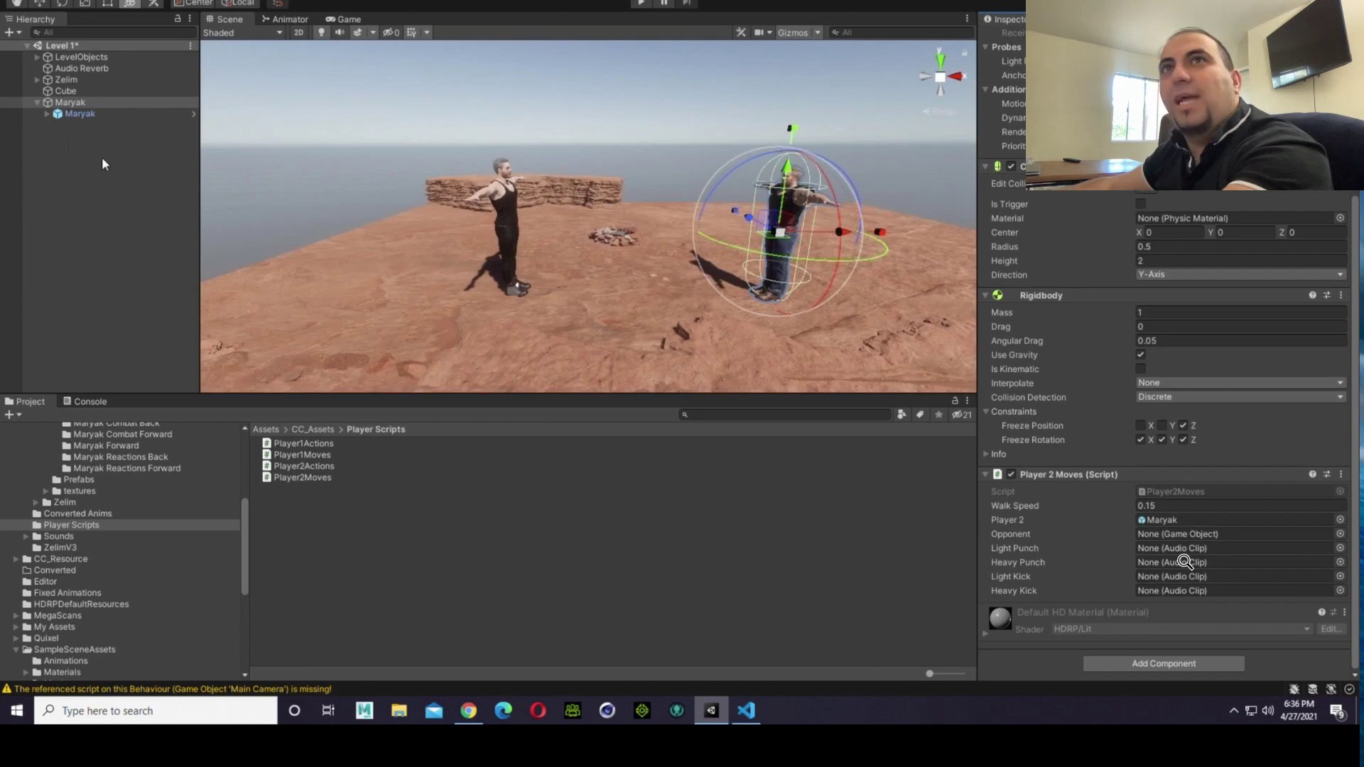
Step: Assign Zelim's child model, ZelimV3, as the Opponent in the Maryak capsule's Player 2 Moves script
click(70, 80)
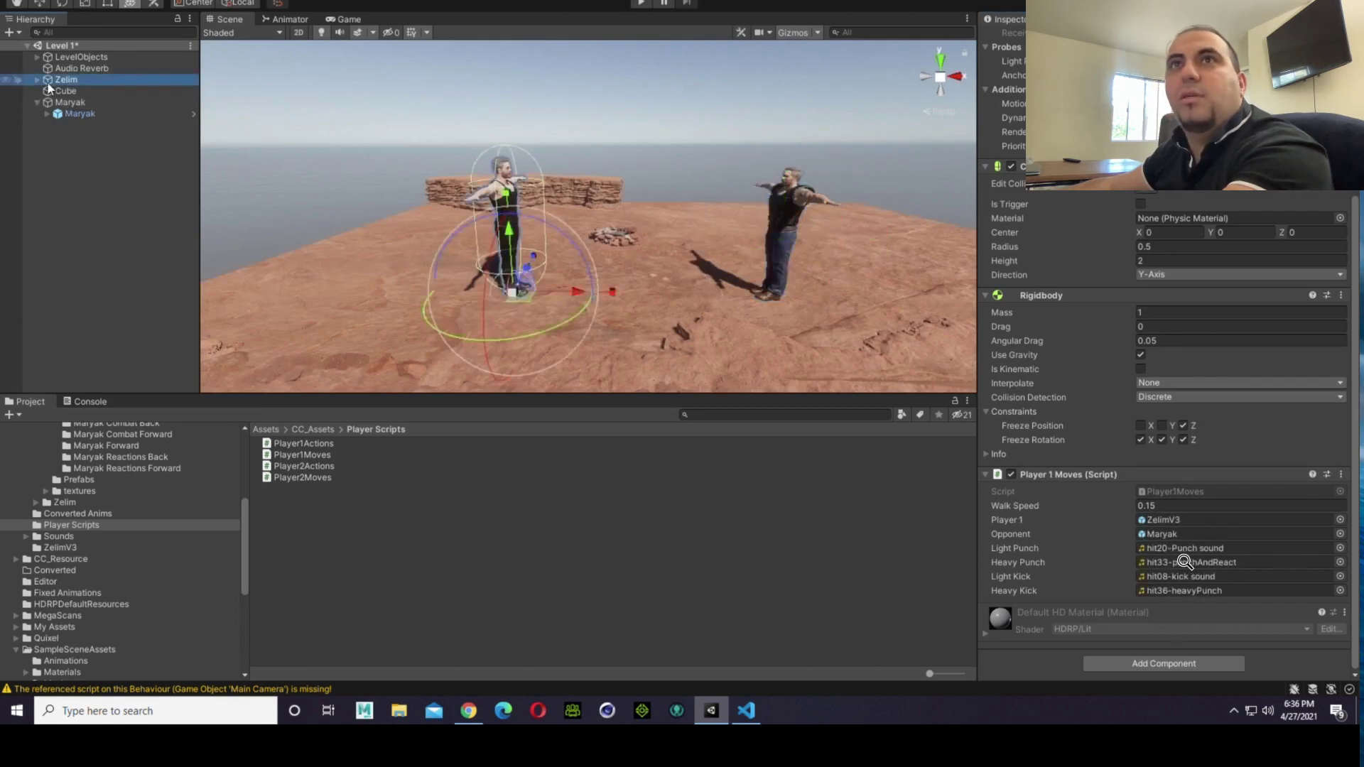
click(40, 79)
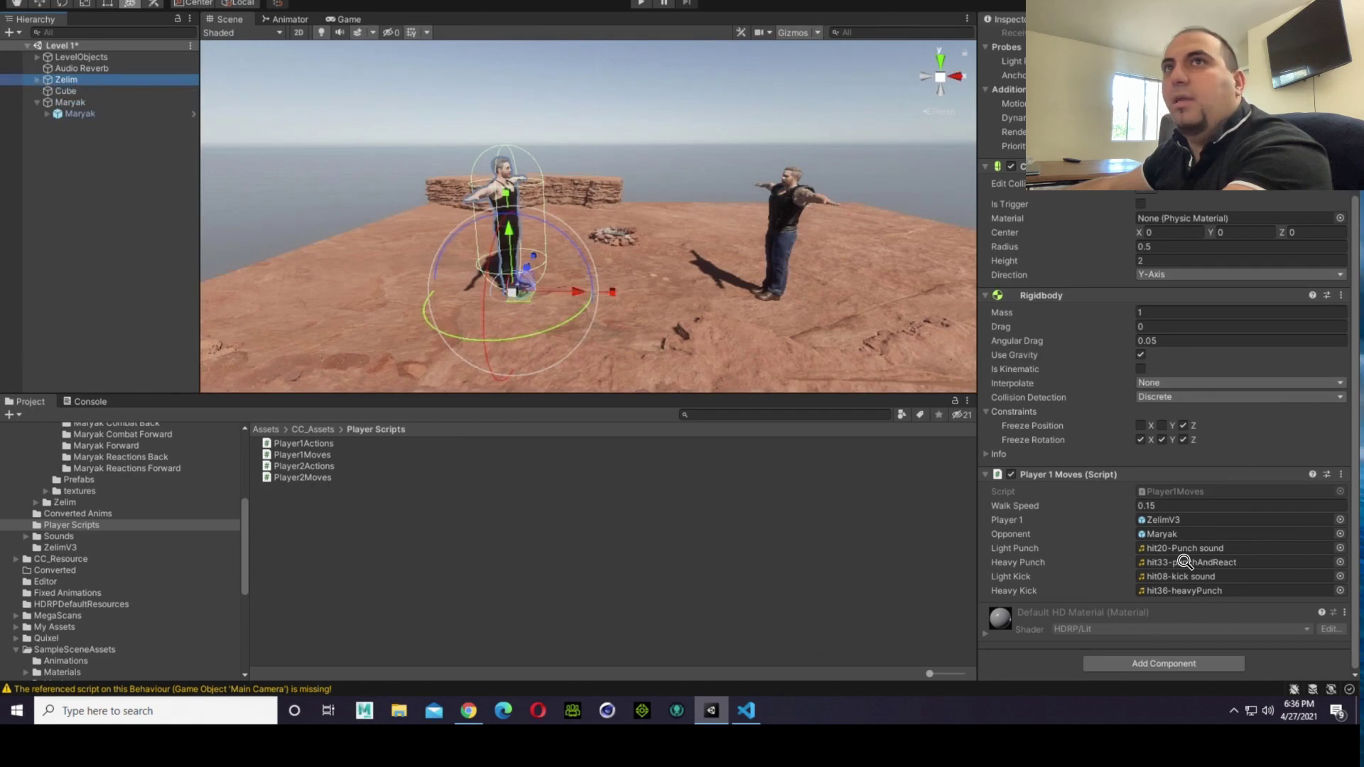
click(72, 103)
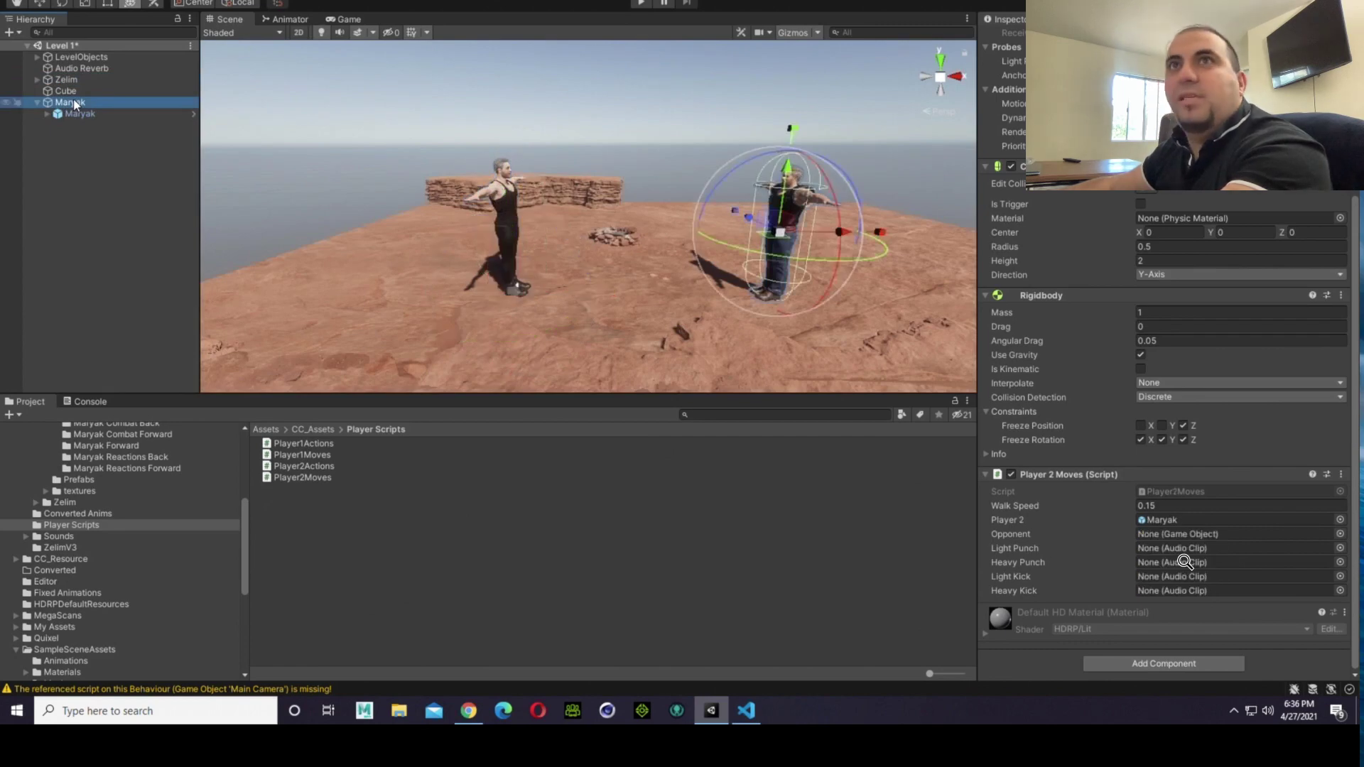
click(75, 115)
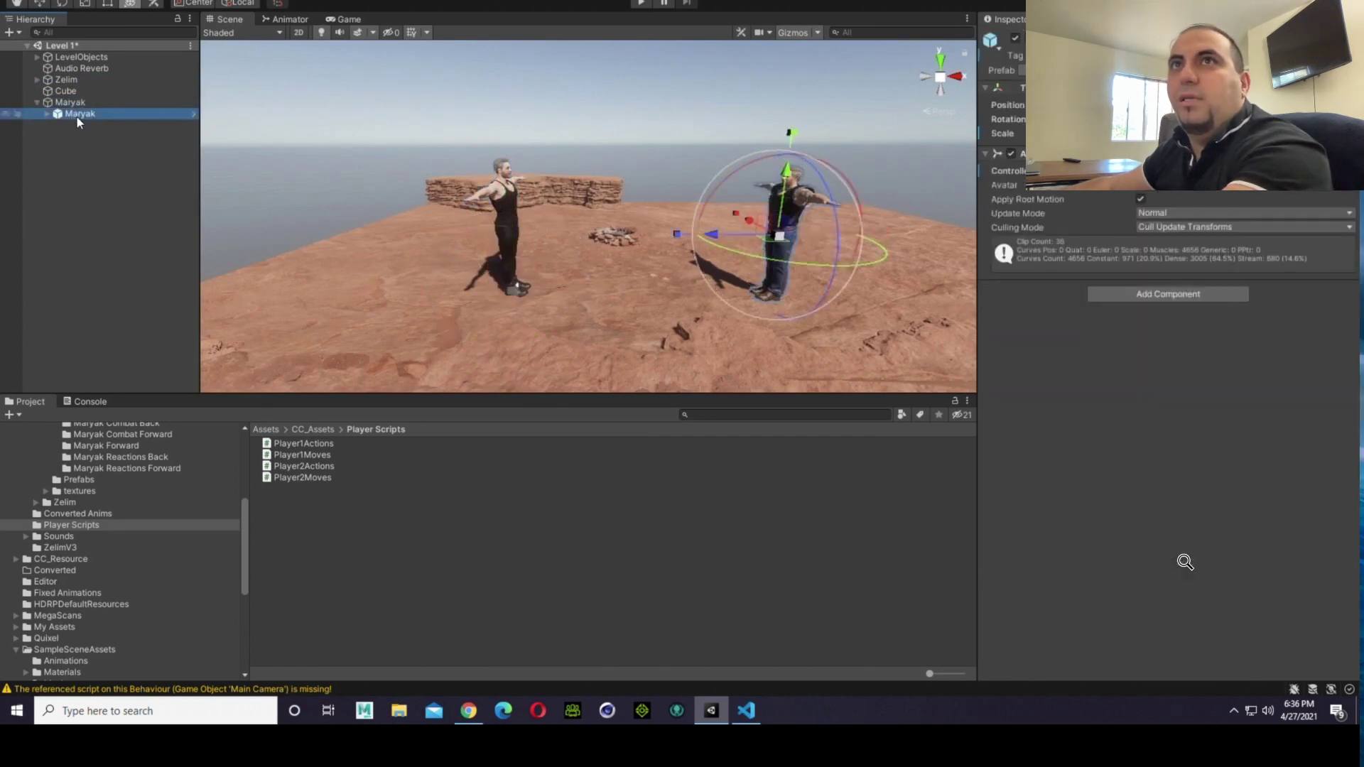
click(69, 81)
click(38, 79)
click(59, 91)
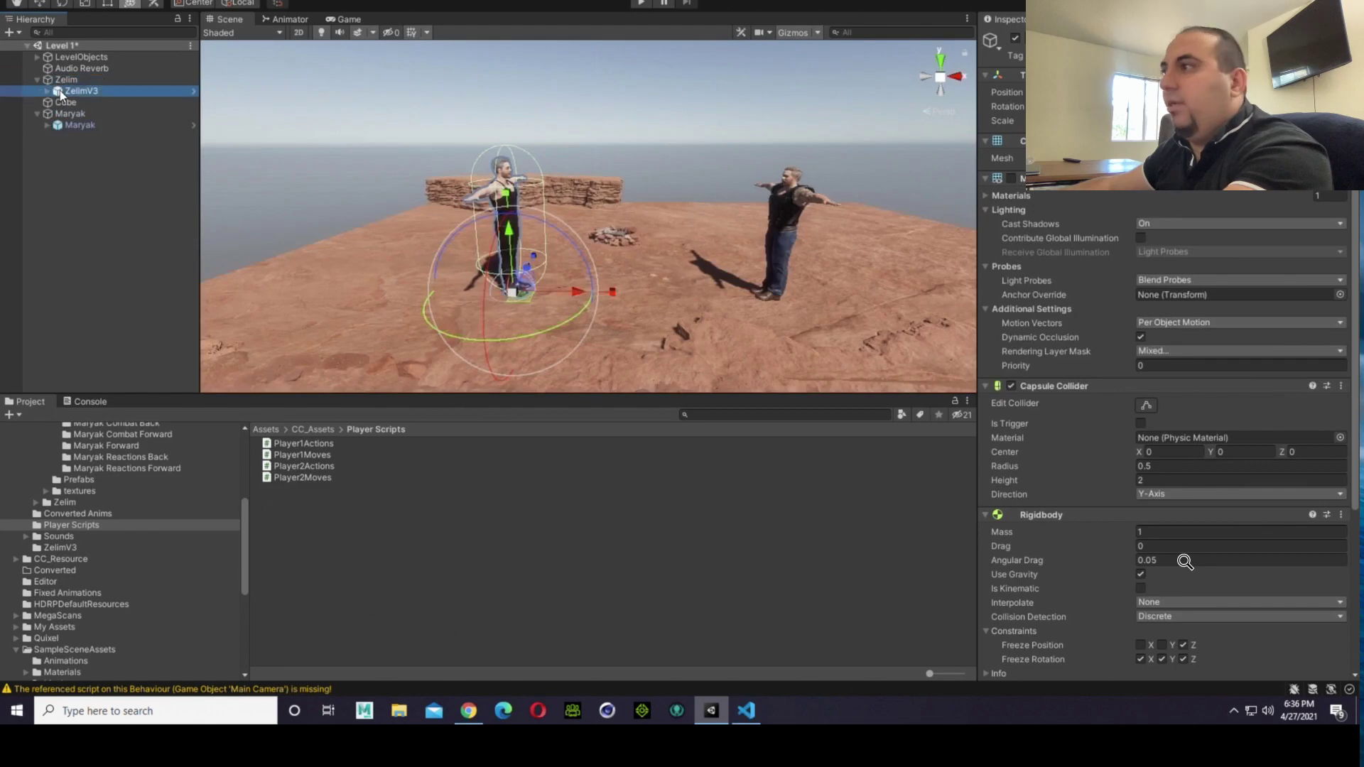
click(45, 117)
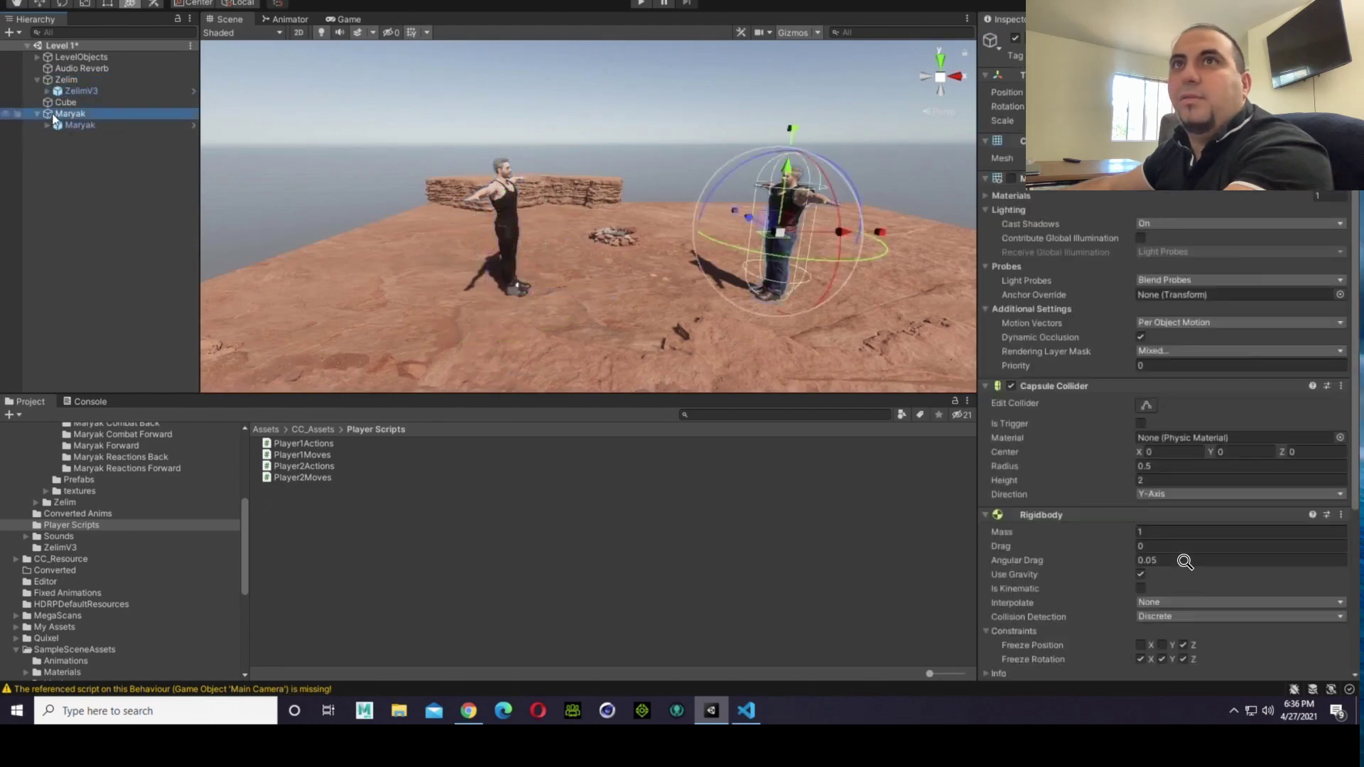
click(59, 94)
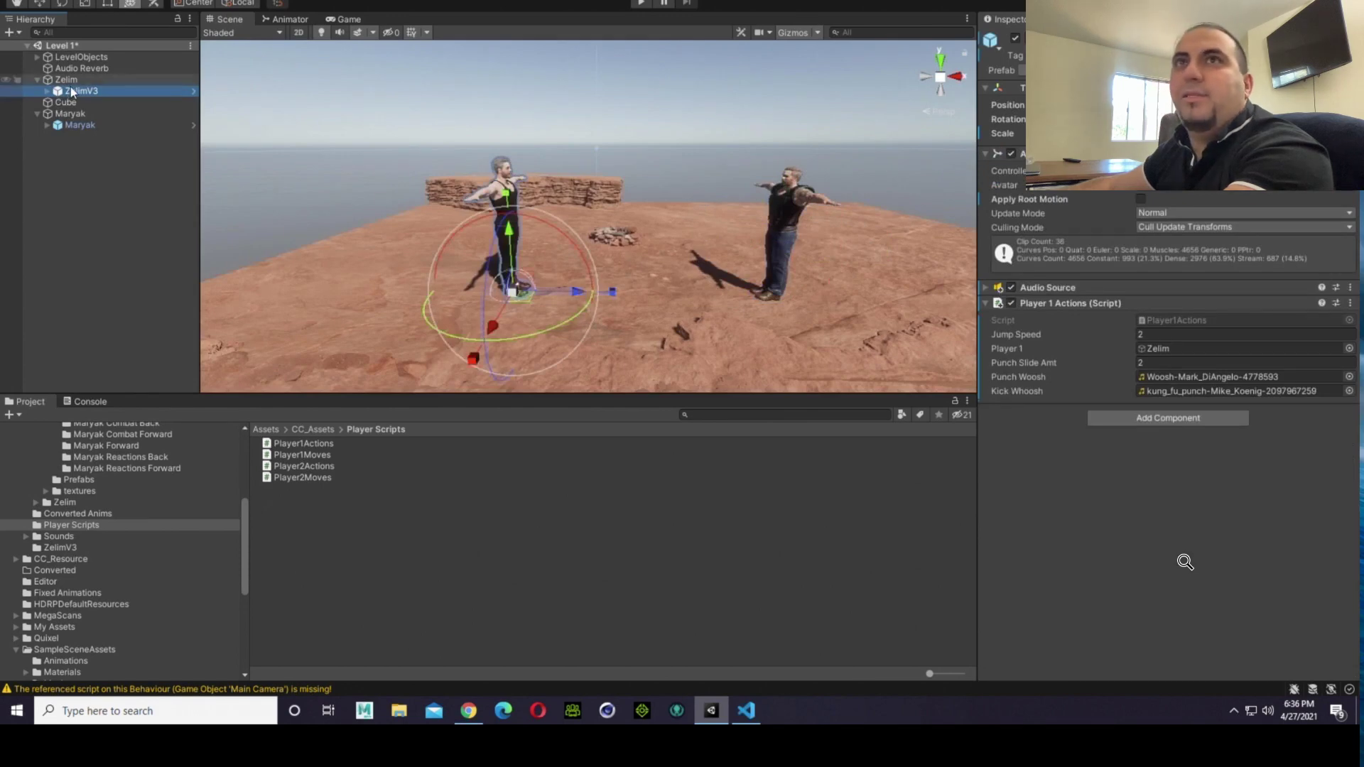
click(65, 113)
scroll(1054, 377, down, 5)
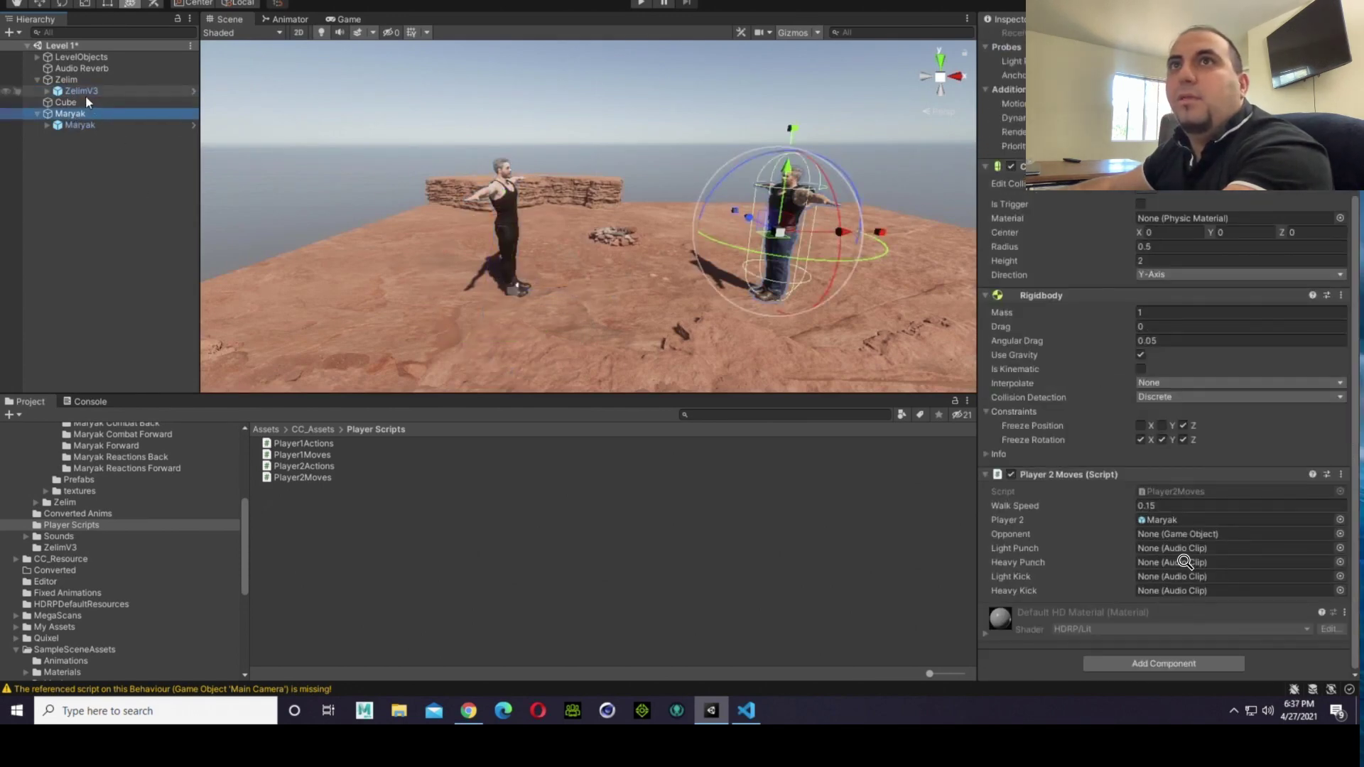
drag(84, 94, 838, 435)
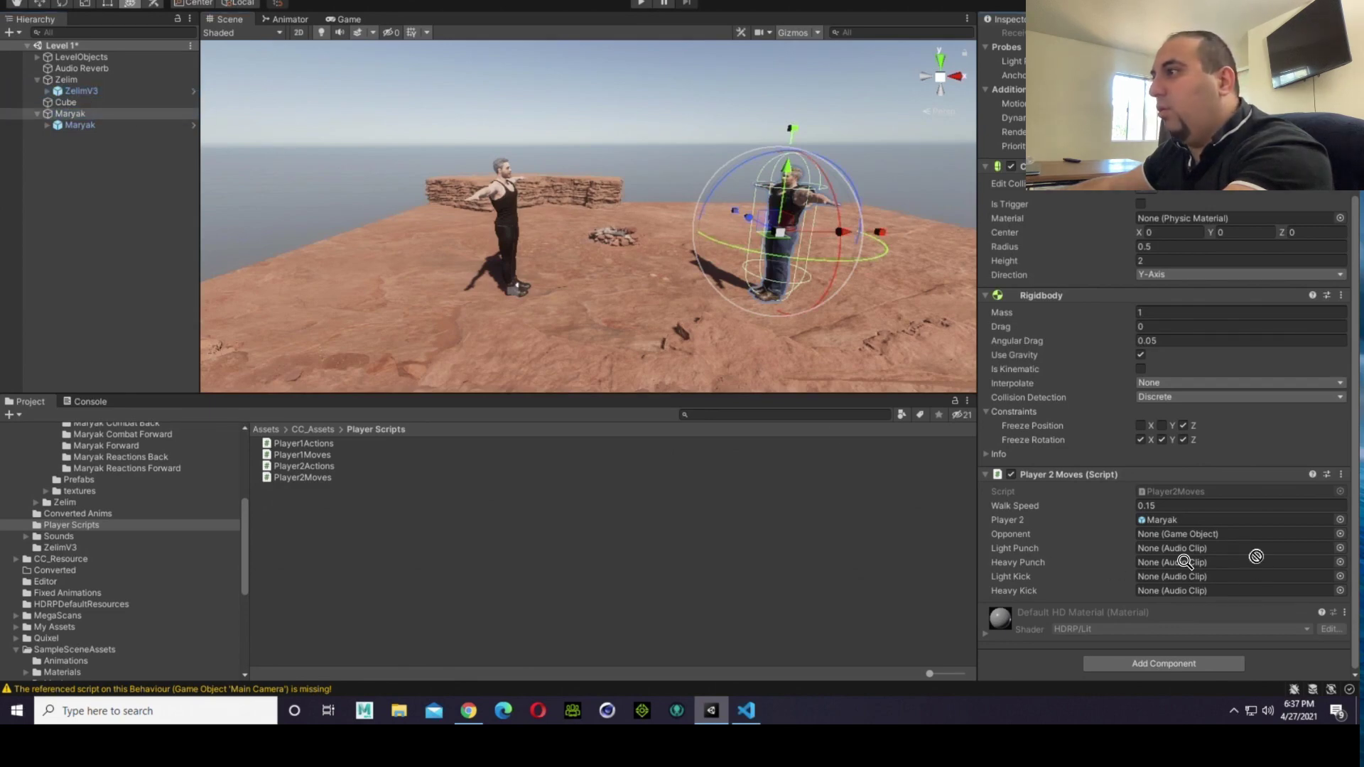
drag(1256, 556, 1224, 532)
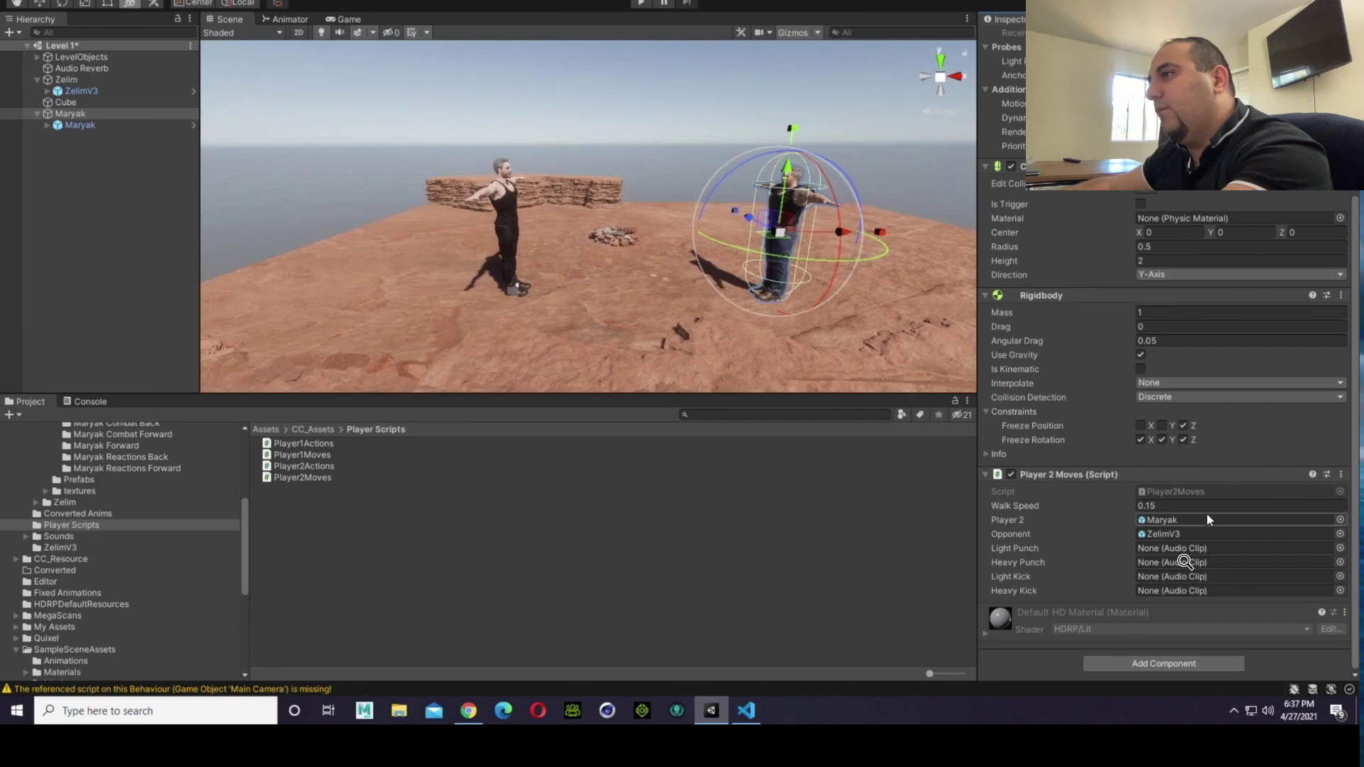
Step: Run the game and walk the fighters back and forth to check their movement and how they face each other
click(628, 143)
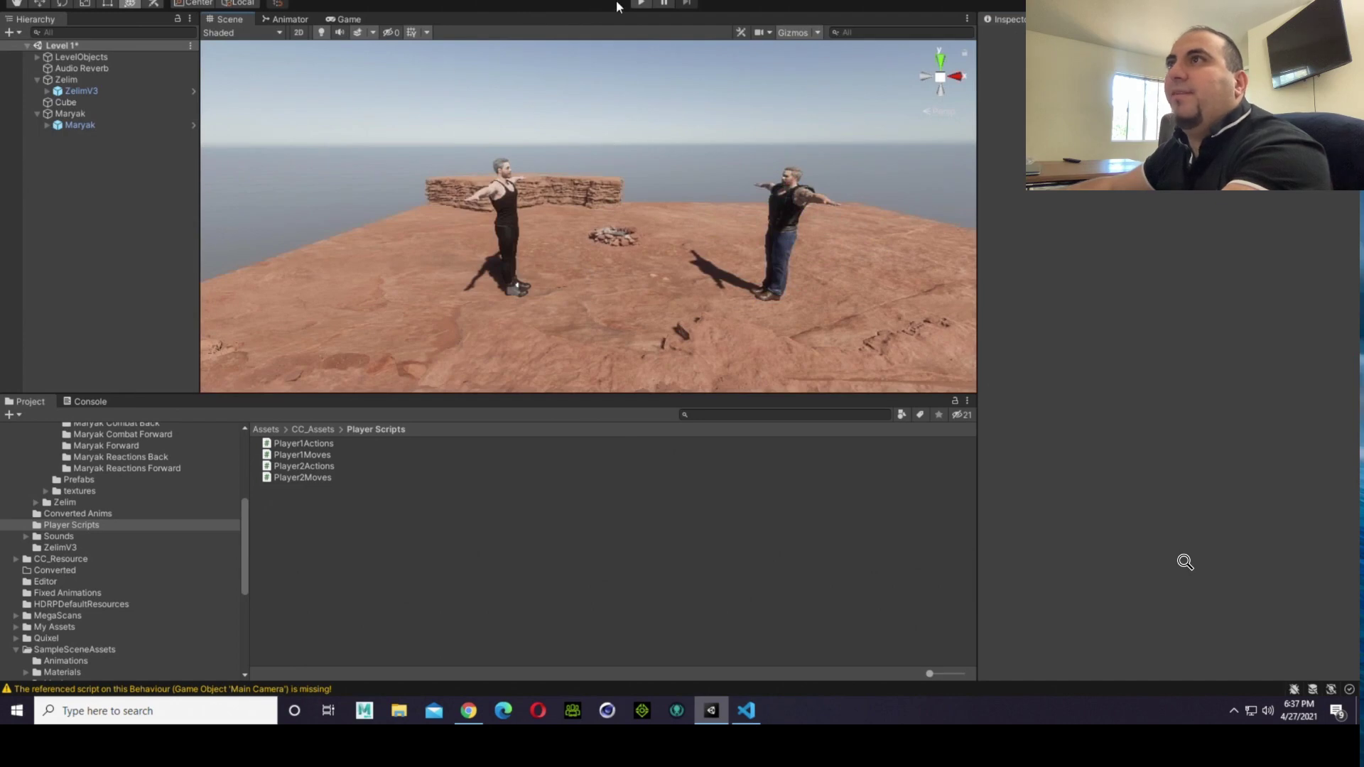
click(639, 3)
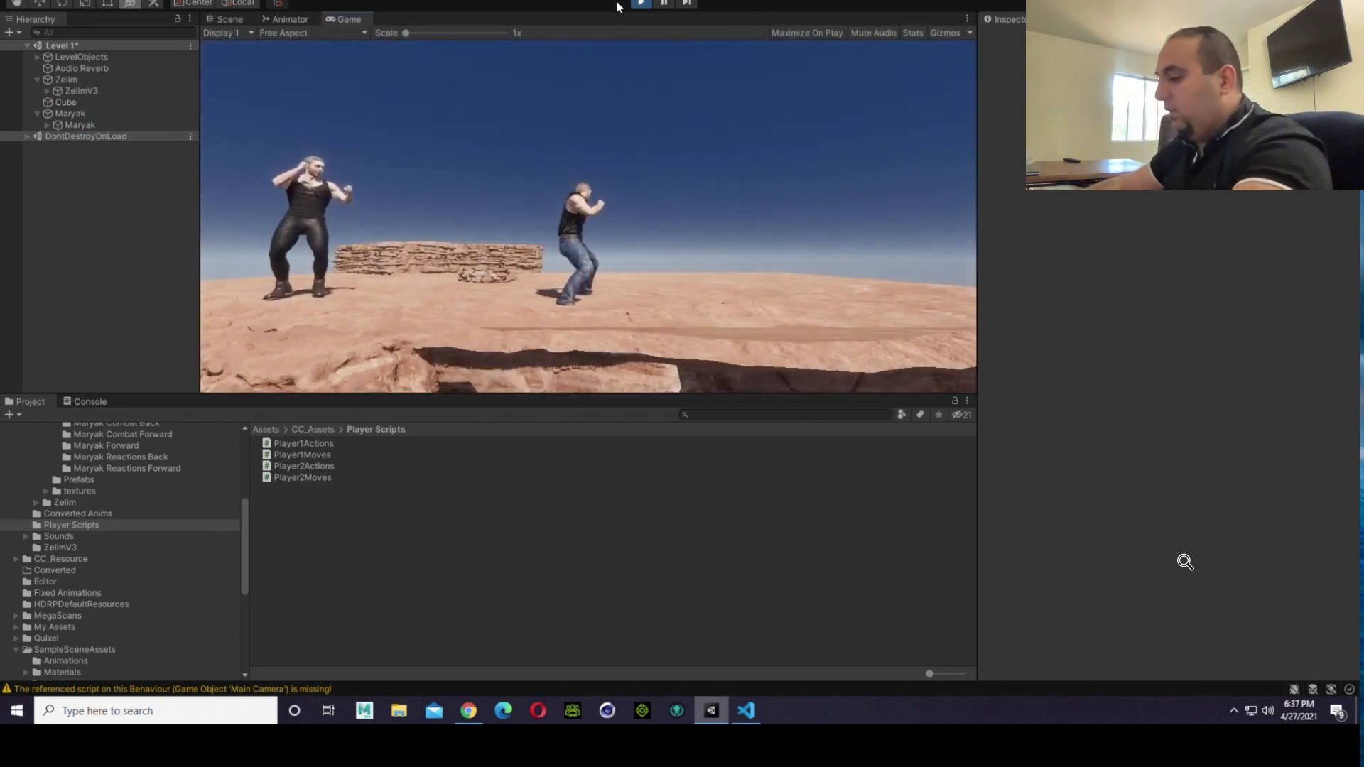
key(d)
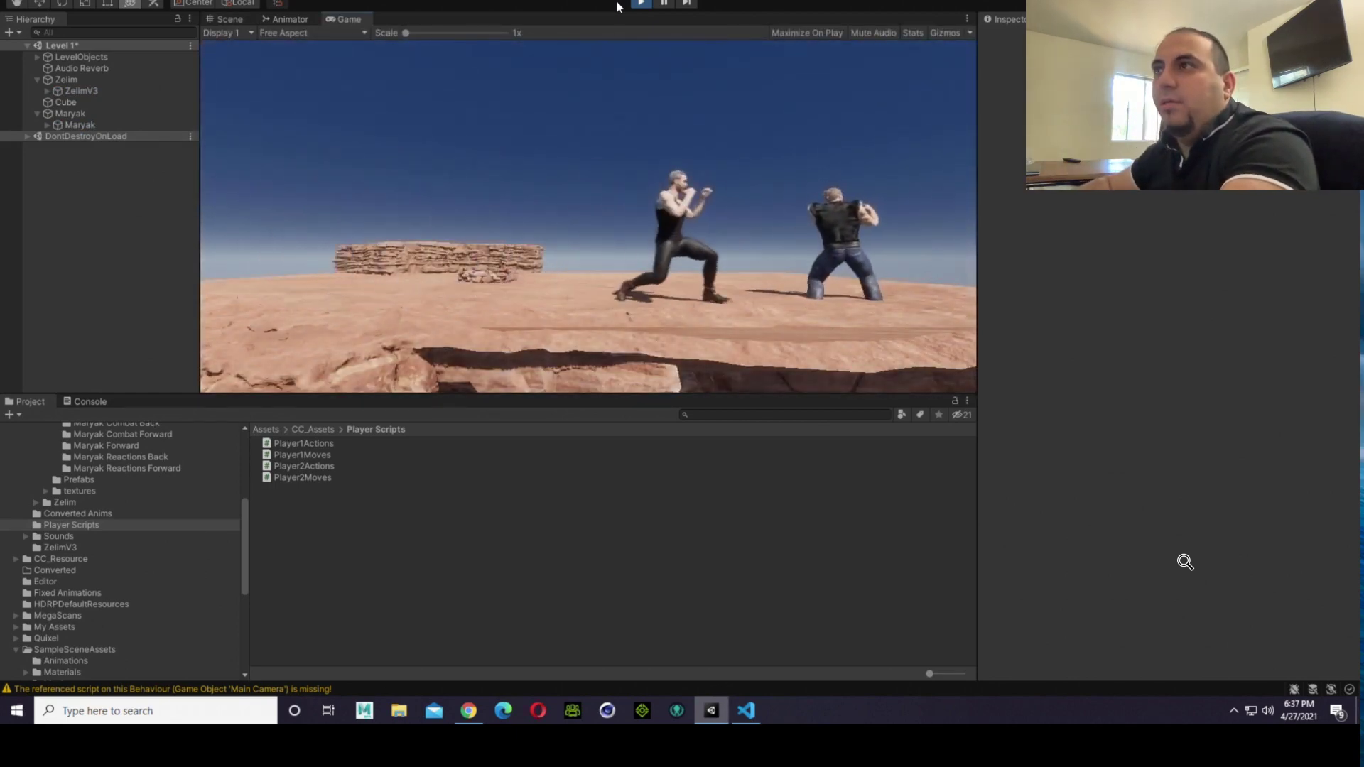
key(a)
key(d)
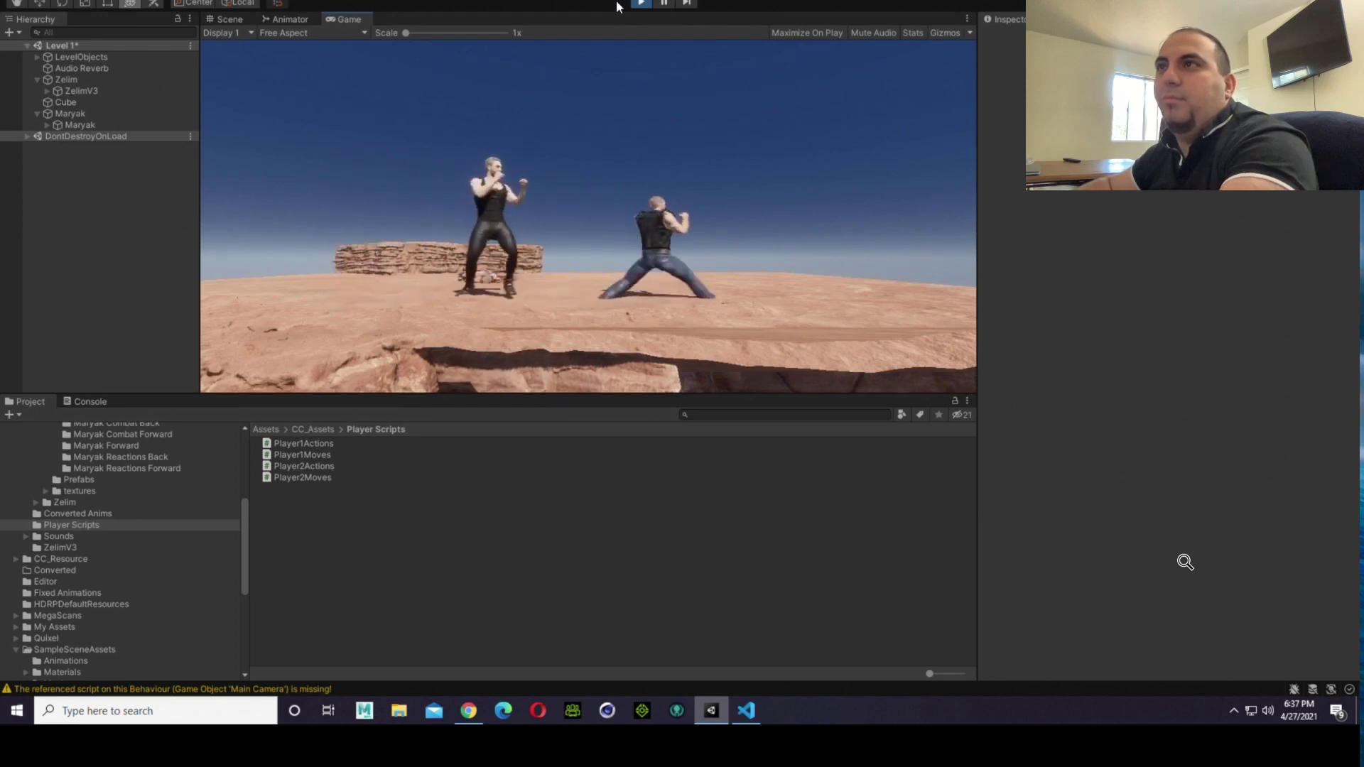
key(a)
key(d)
key(a)
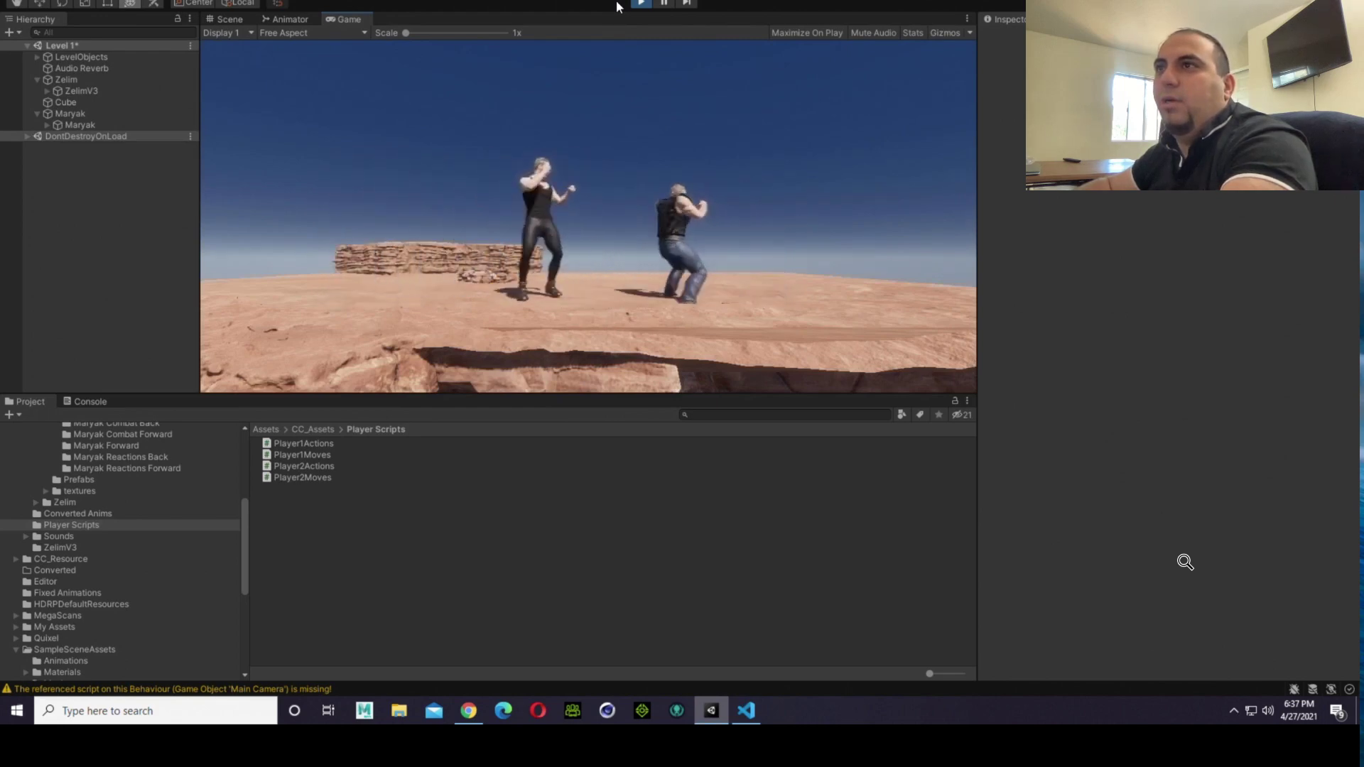
key(d)
key(a)
key(d)
key(a)
key(d)
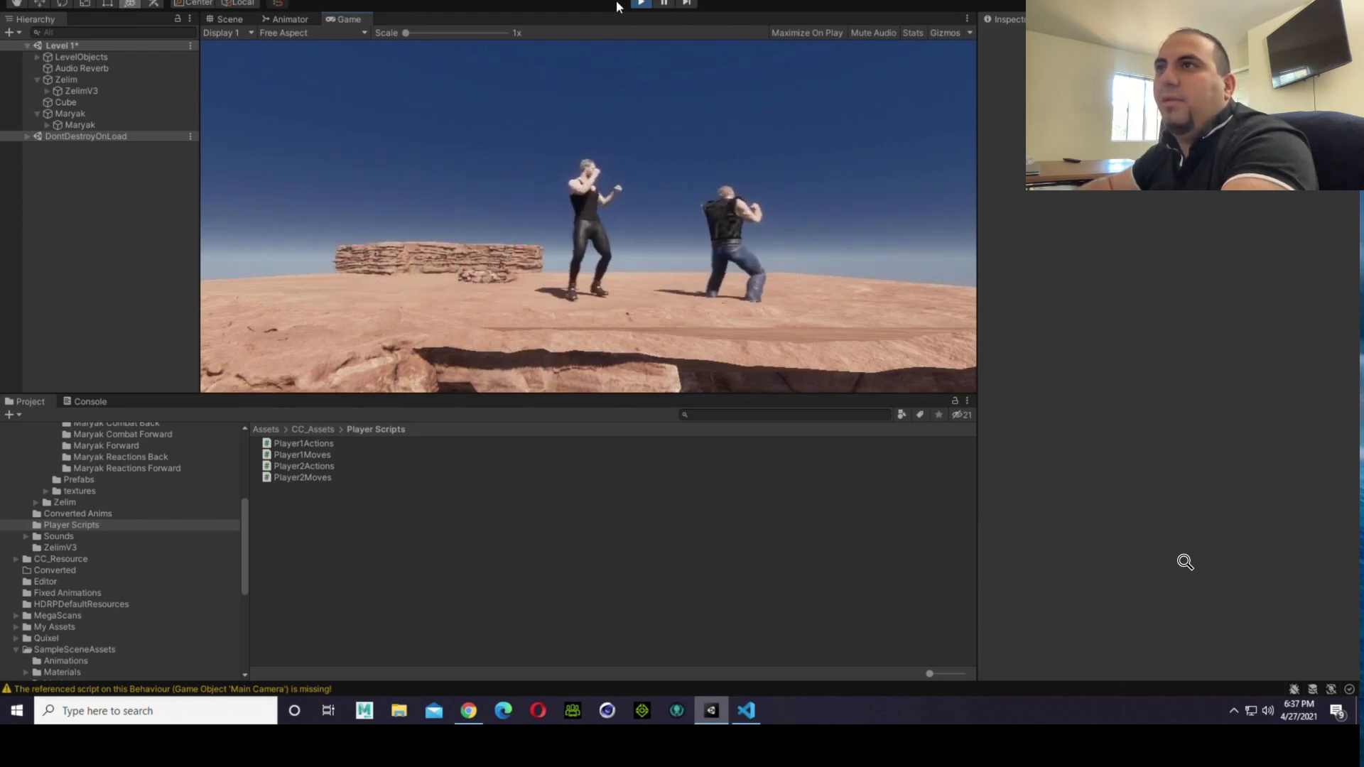
key(a)
key(a)
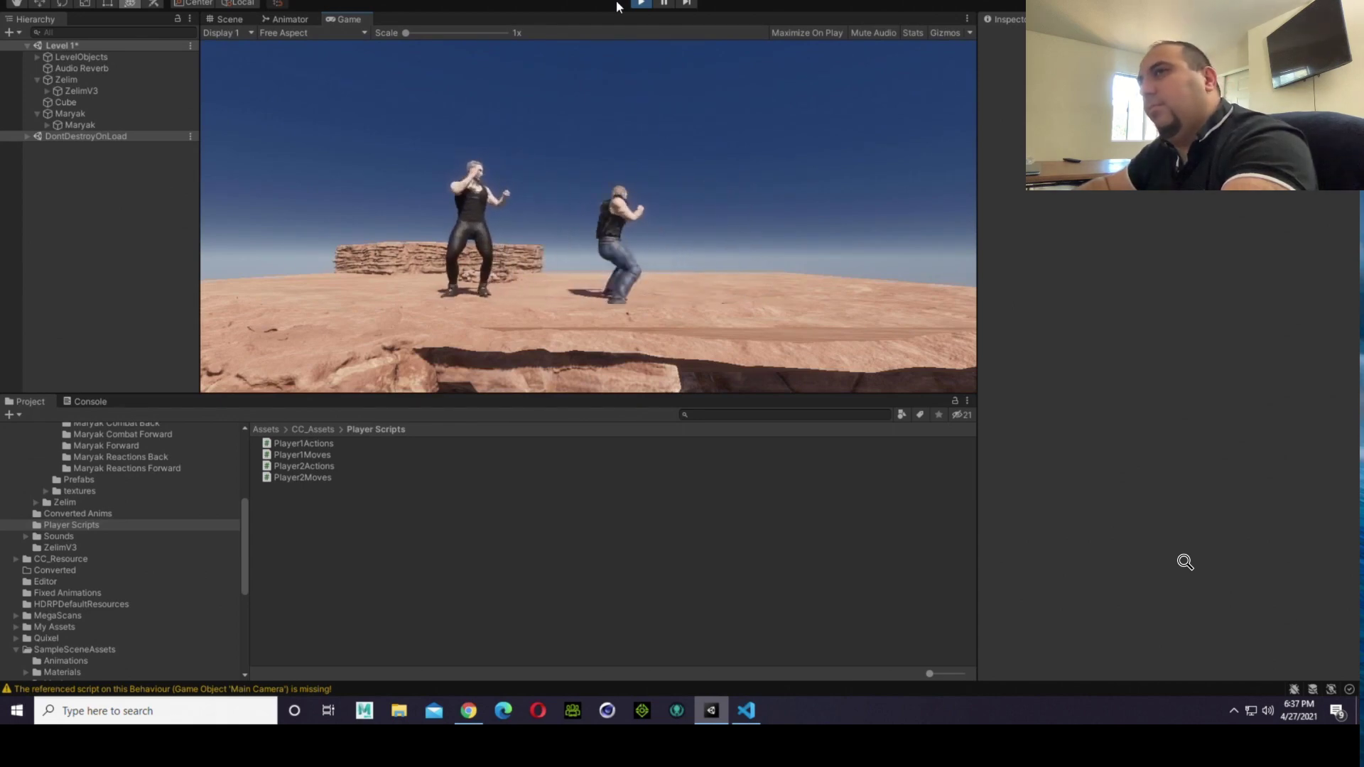
key(d)
key(a)
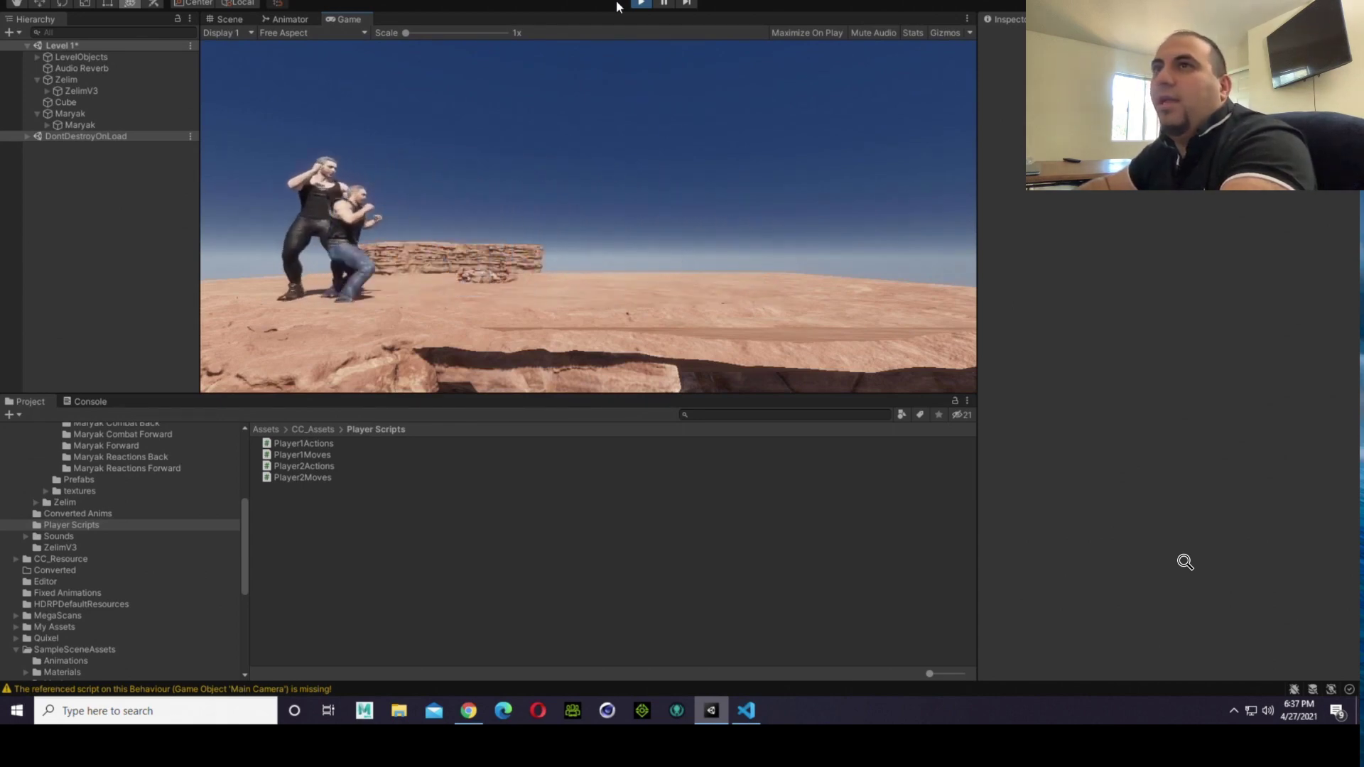
key(d)
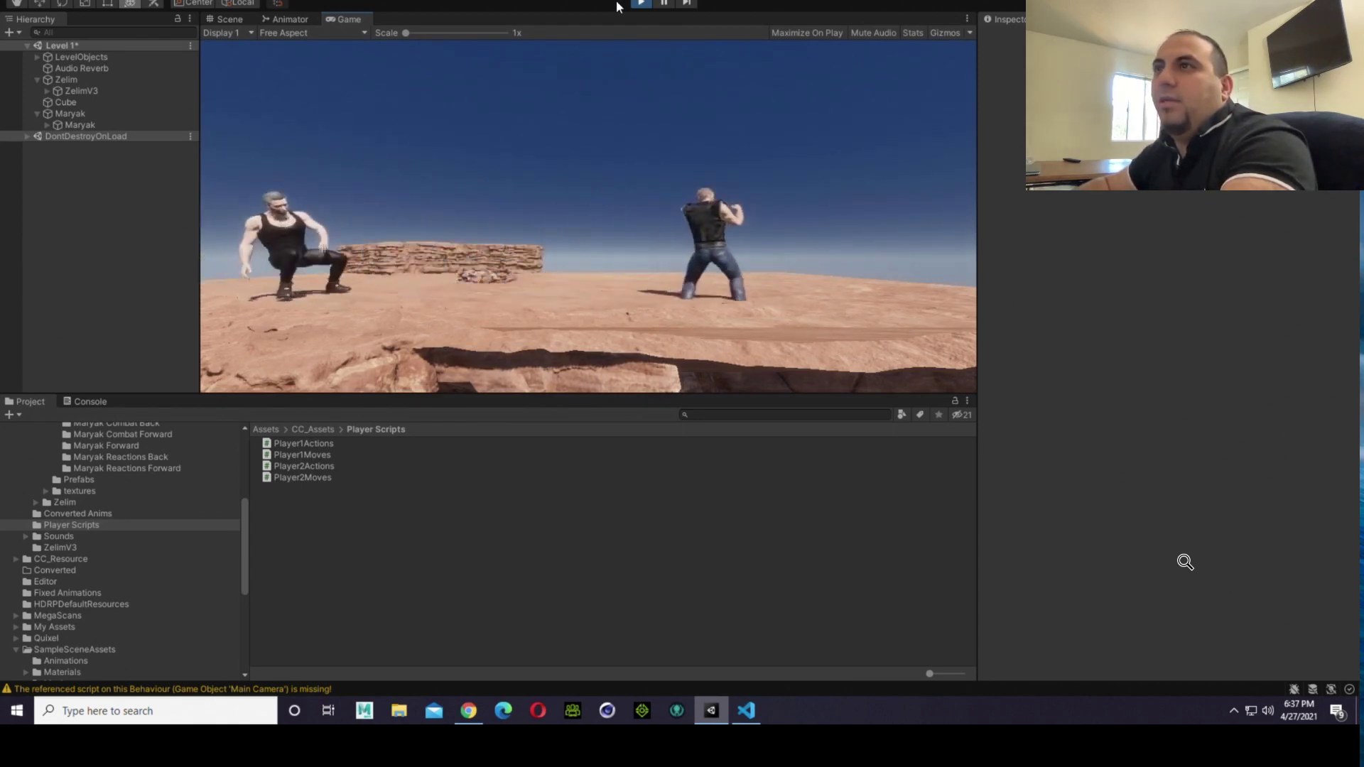
key(a)
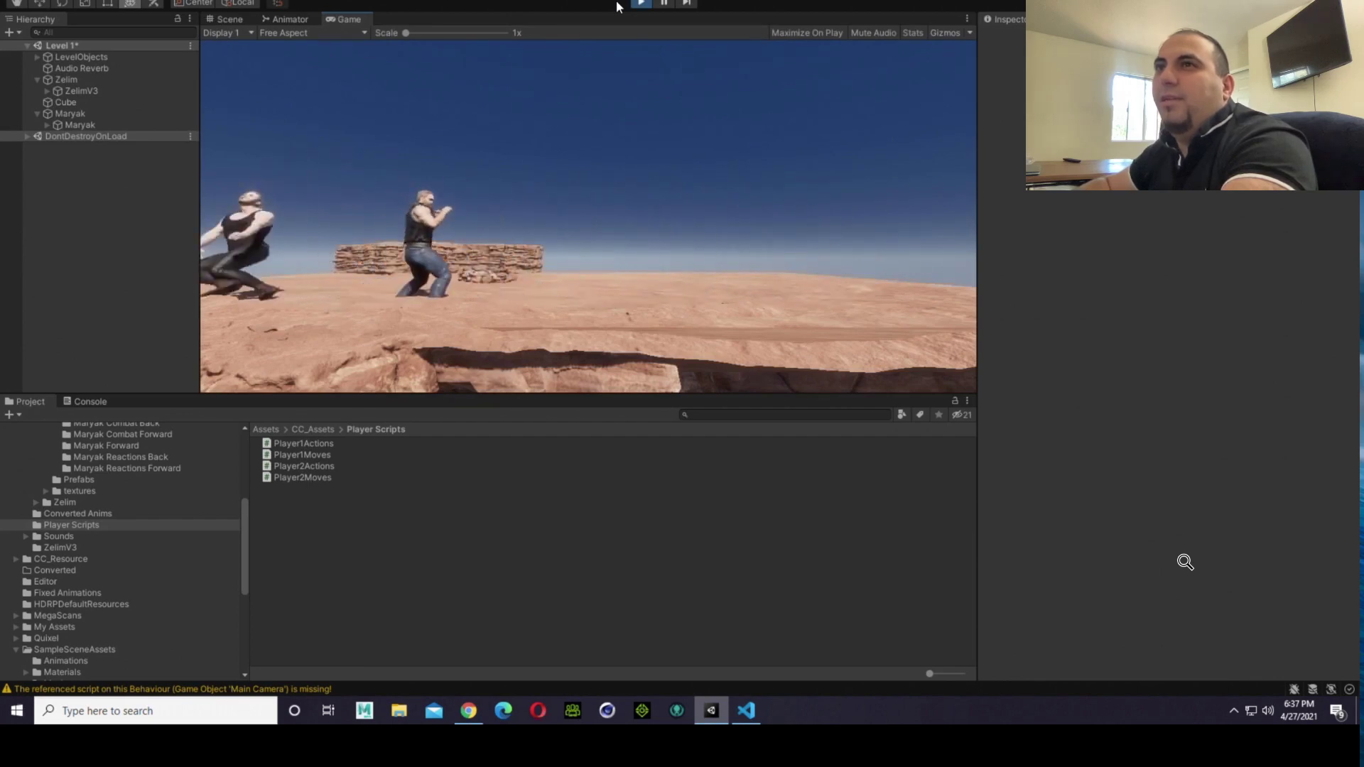
key(d)
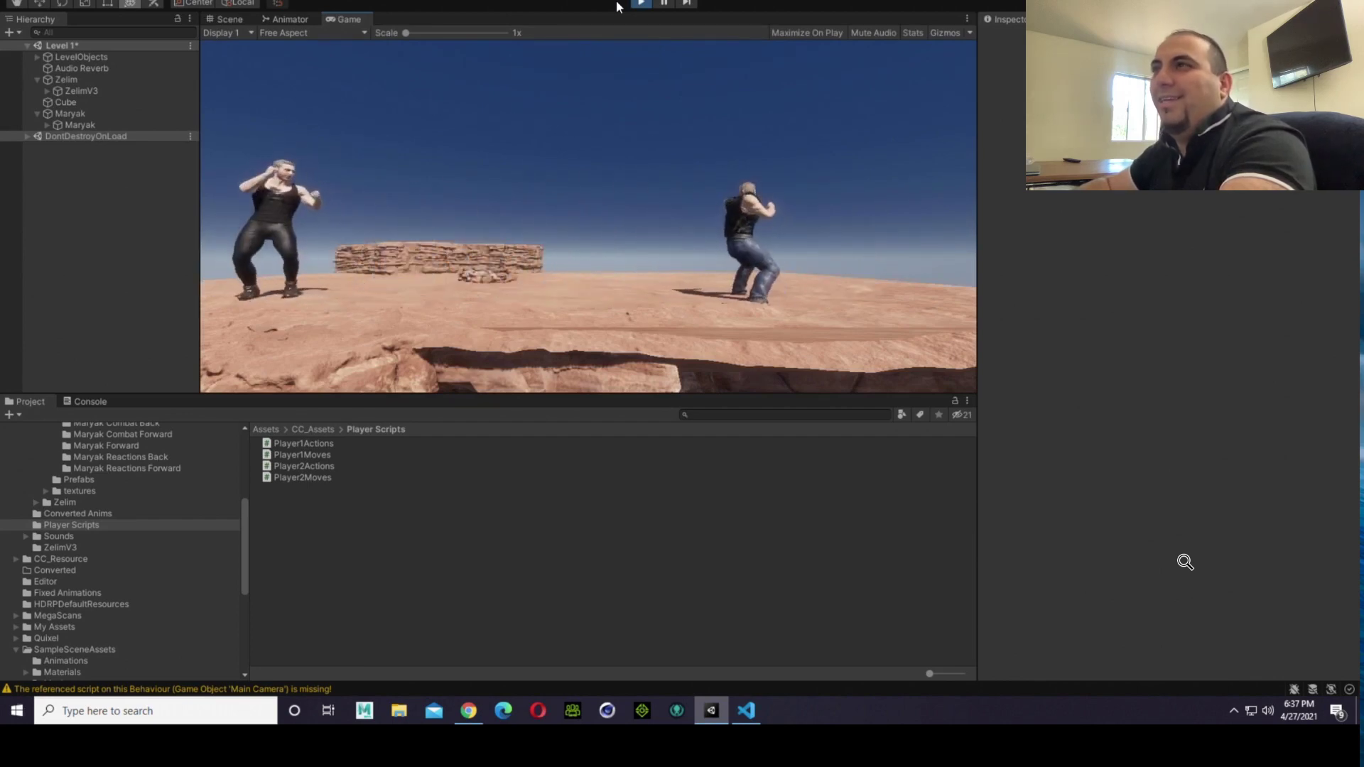
Step: Test the fighters' jump, view both of them from further away in the scene, and end play mode
key(w)
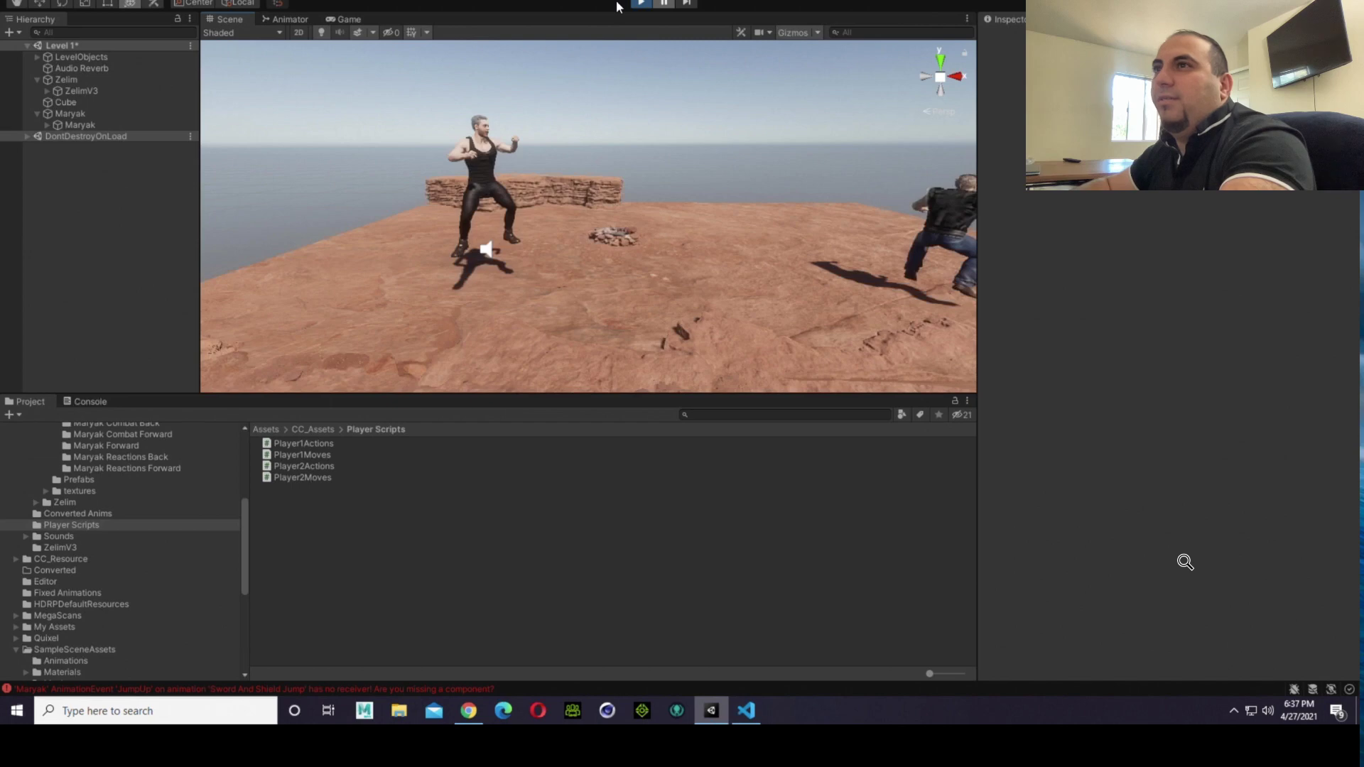
scroll(589, 216, down, 3)
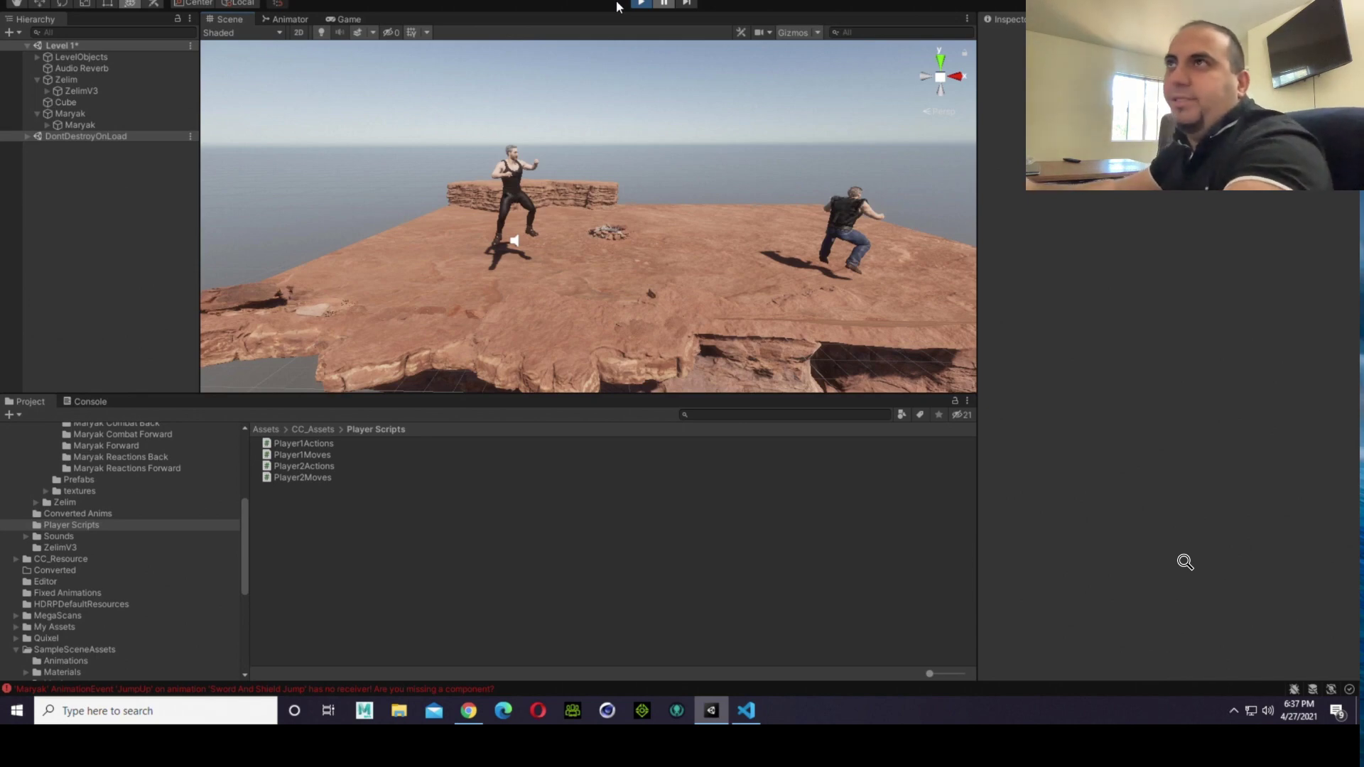
click(636, 5)
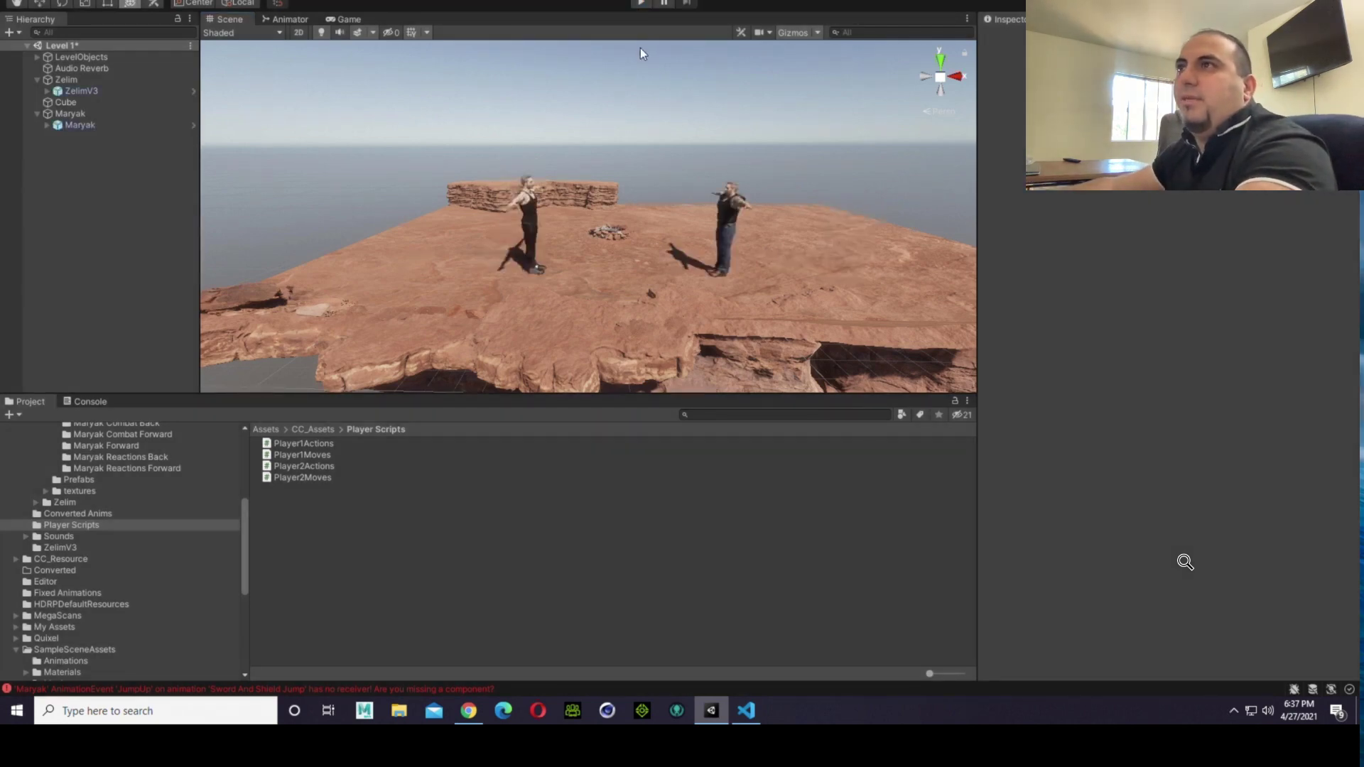
Step: Run the game and walk the fighters back and forth repeatedly to check their movement and facing
click(641, 3)
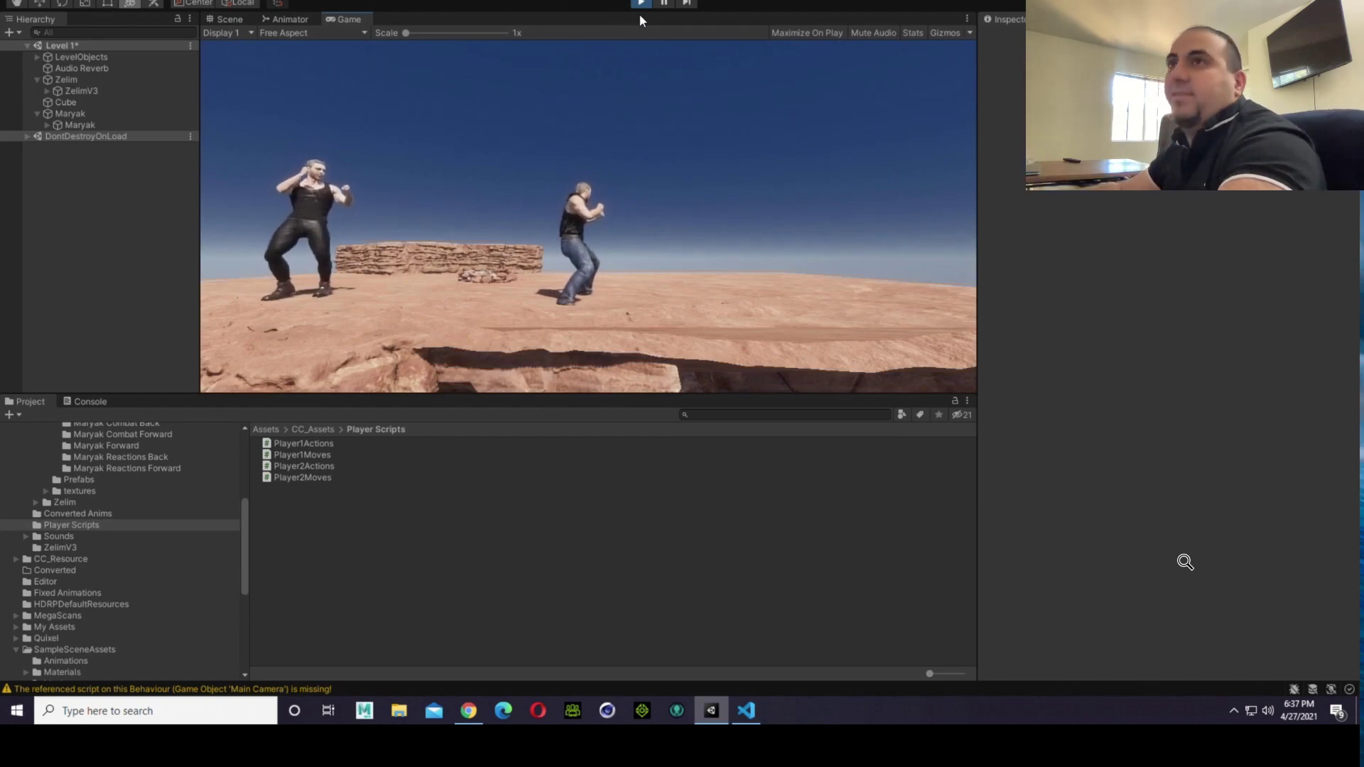
key(d)
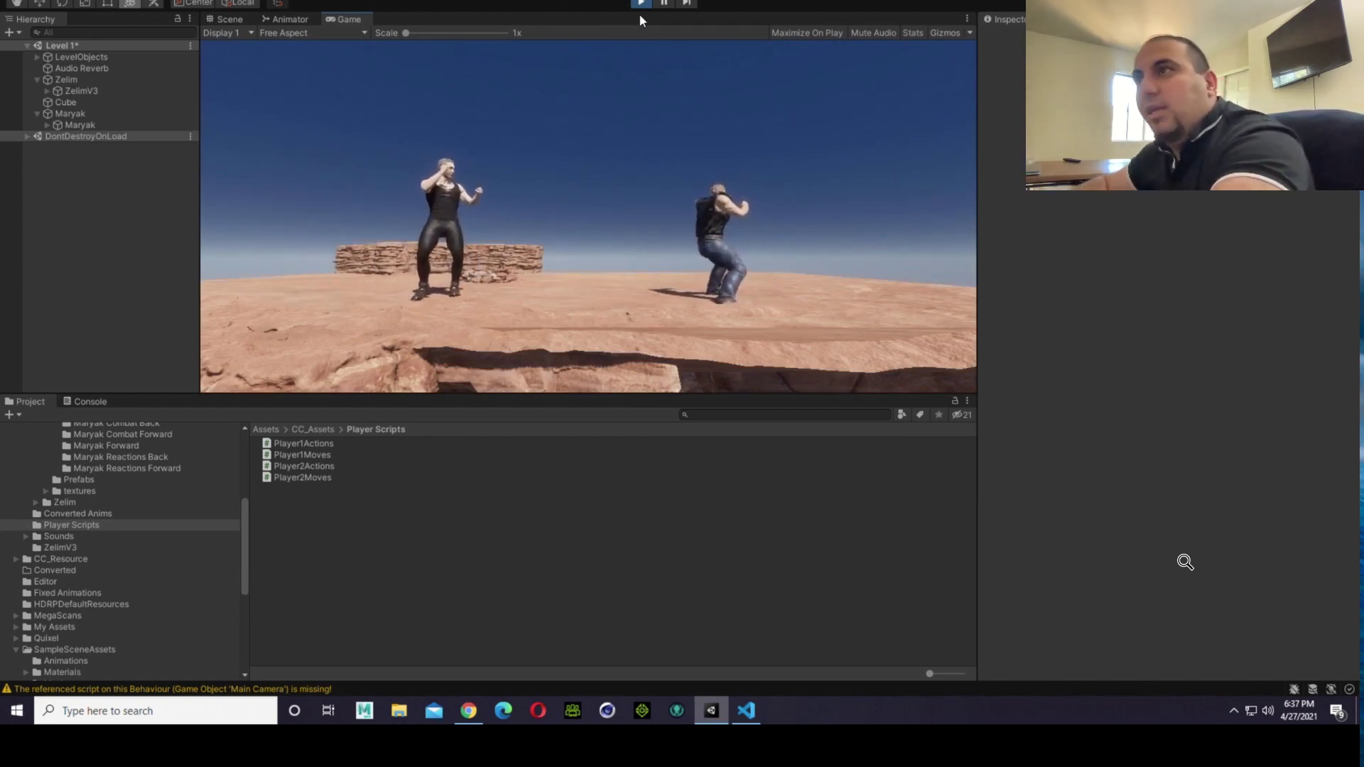
key(a)
key(d)
key(a)
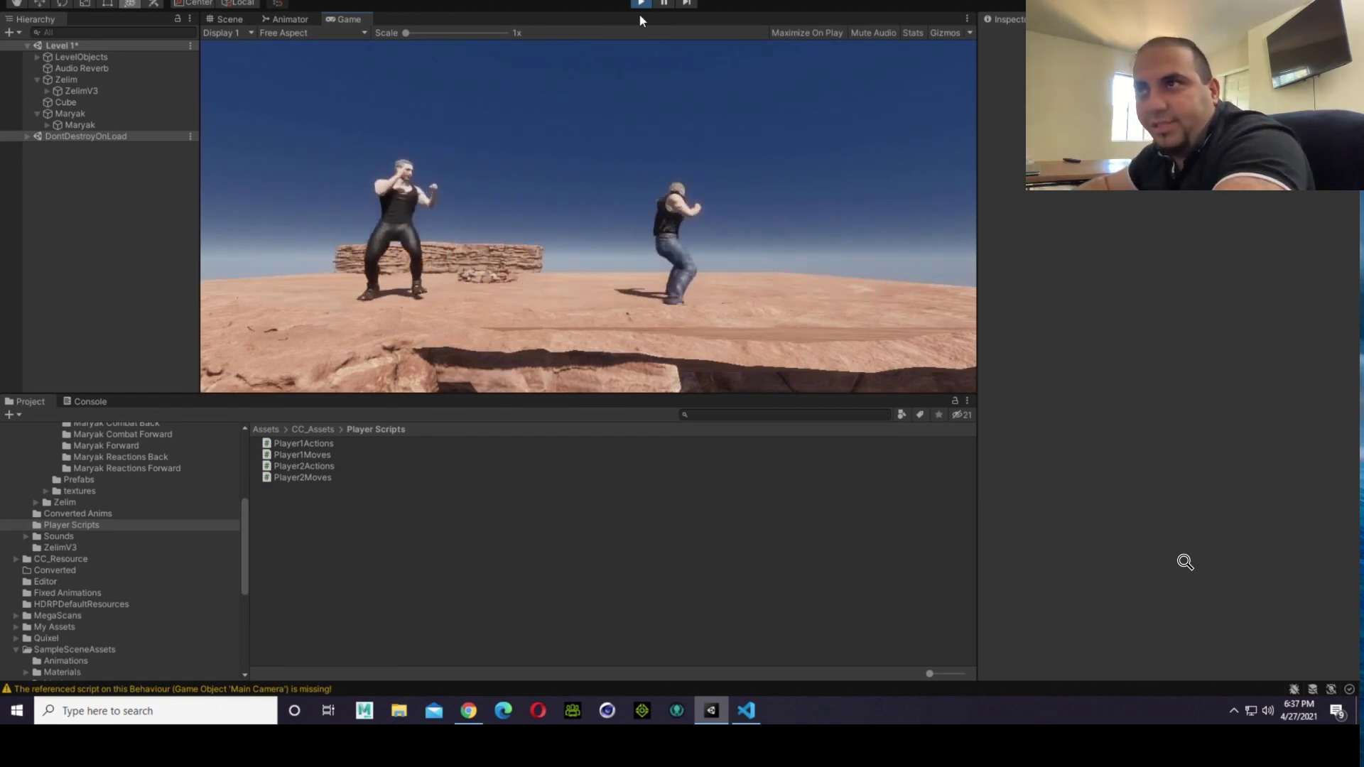
key(d)
key(a)
key(d)
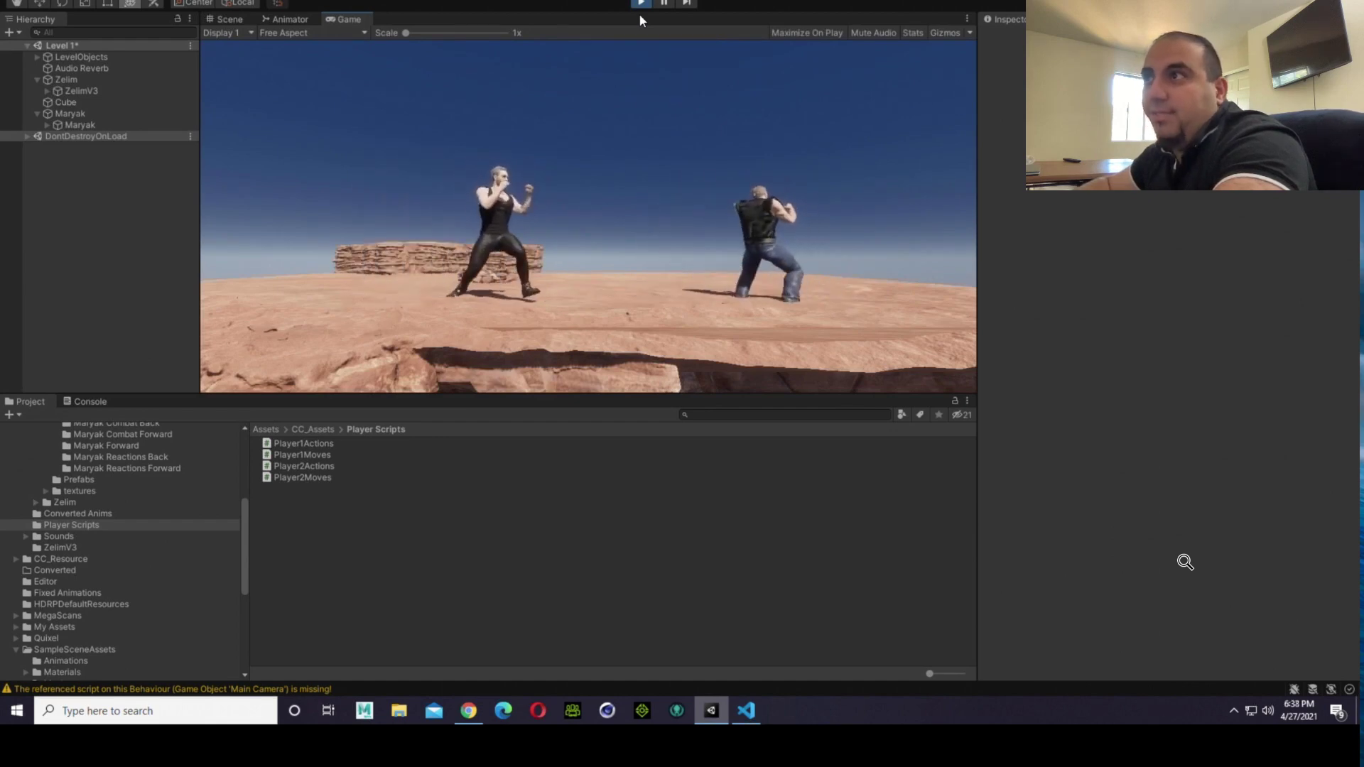
key(a)
key(d)
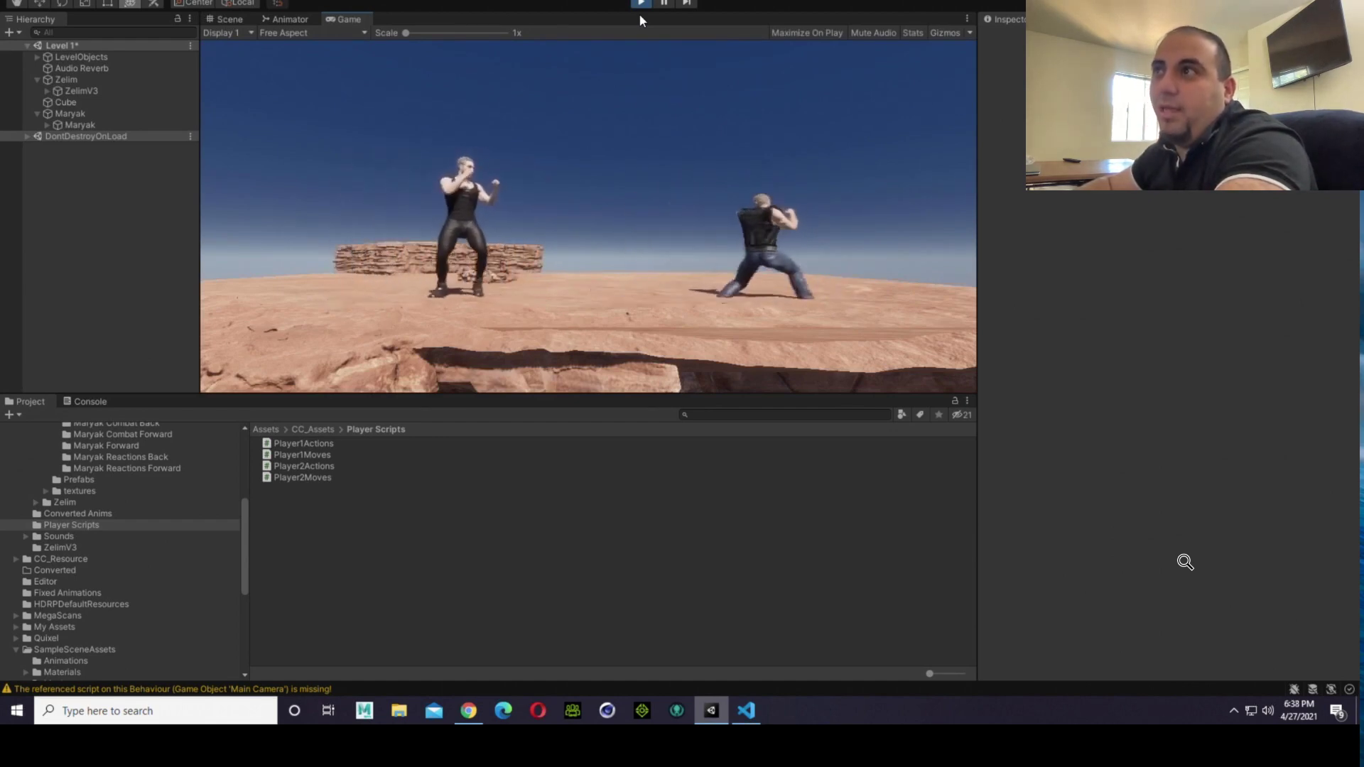
key(a)
key(d)
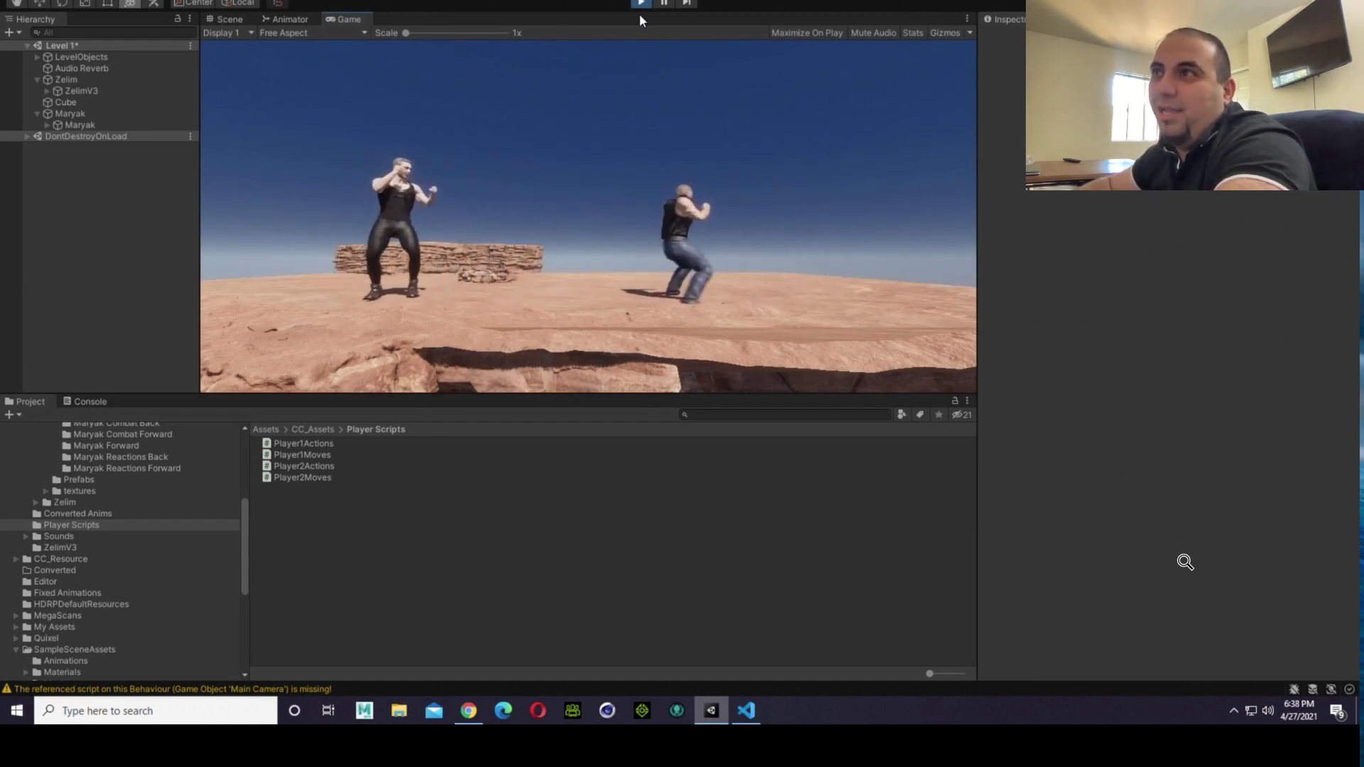
key(d)
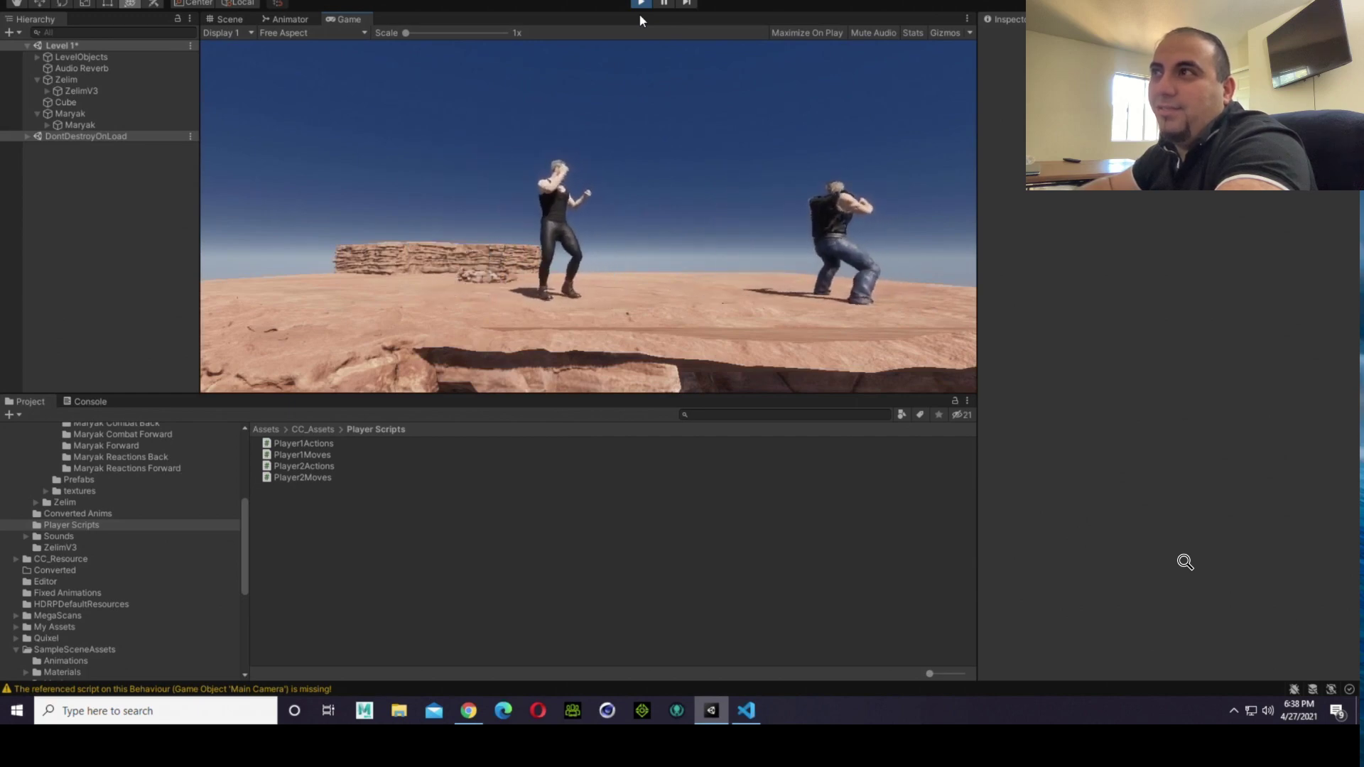
key(a)
key(a)
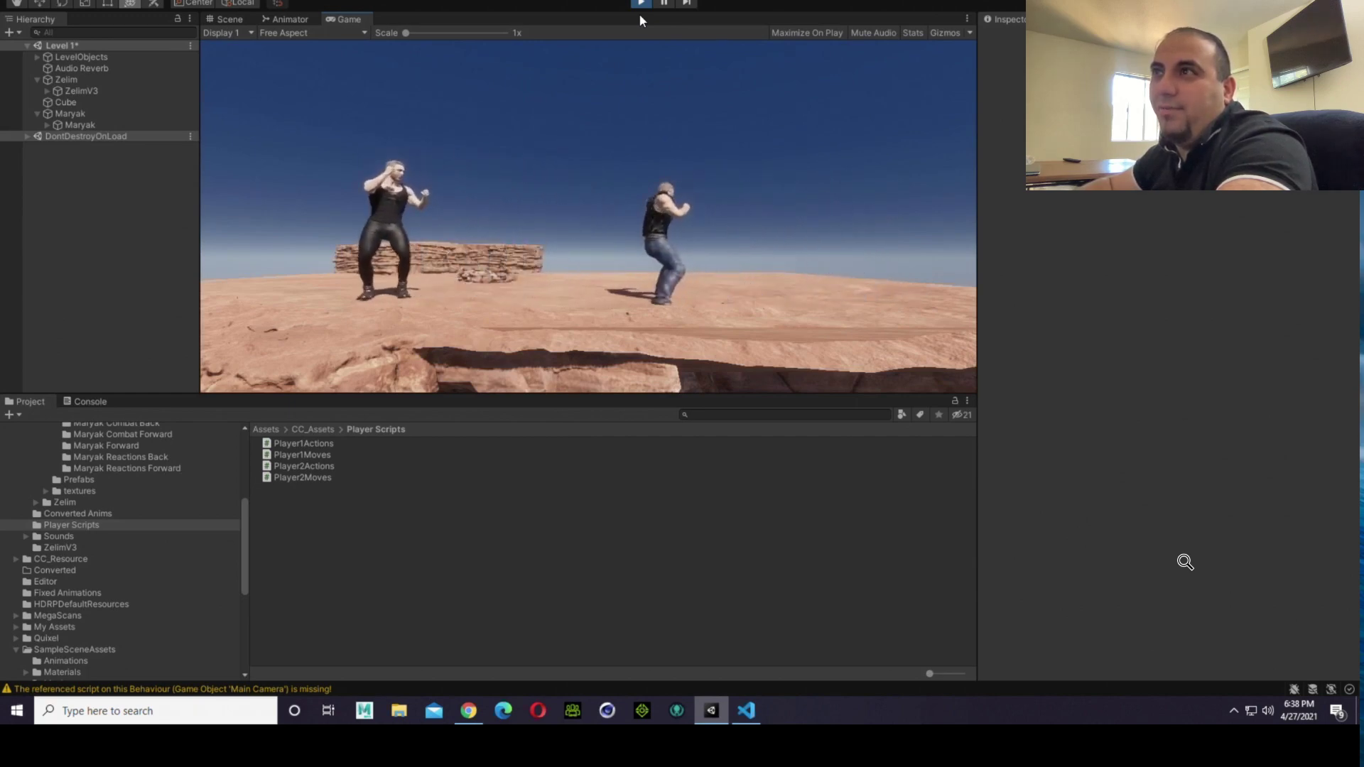
key(d)
key(d)
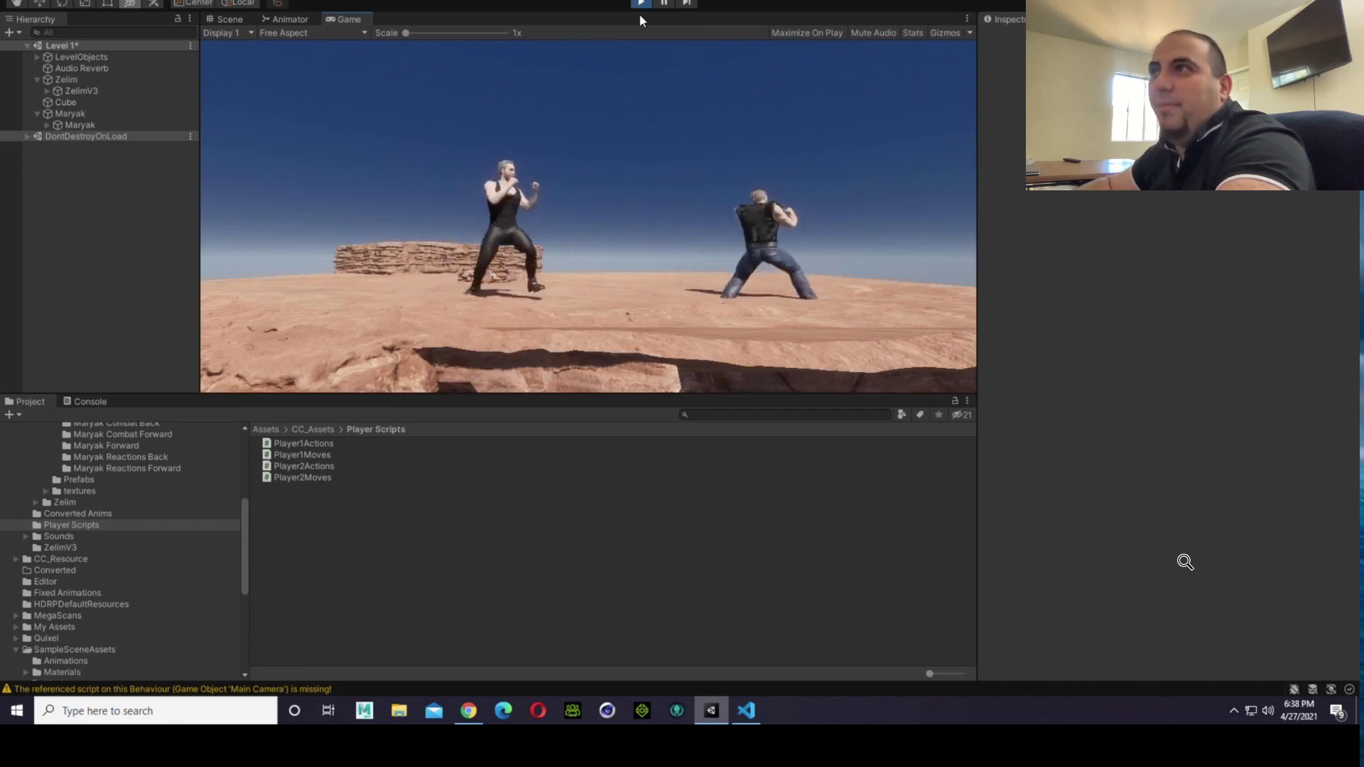
key(a)
key(d)
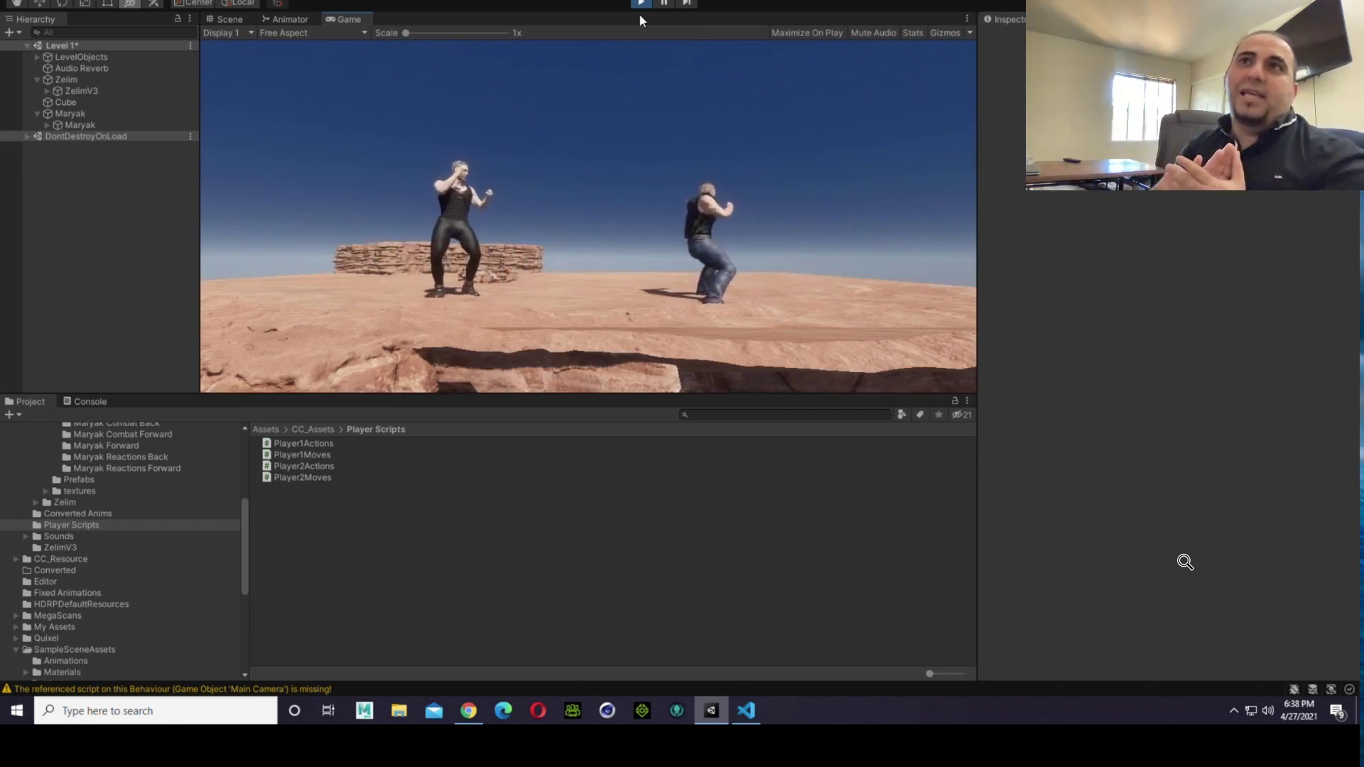
key(a)
key(d)
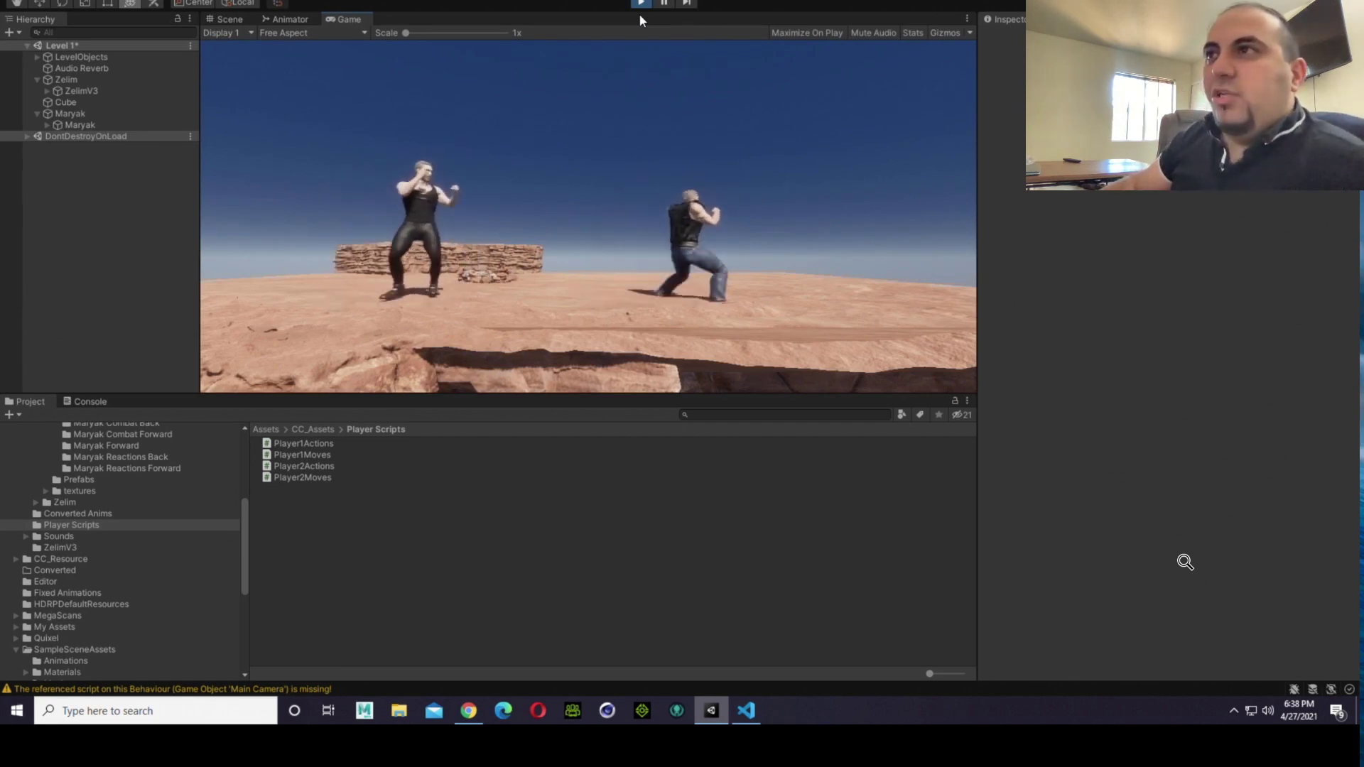
key(a)
key(d)
key(a)
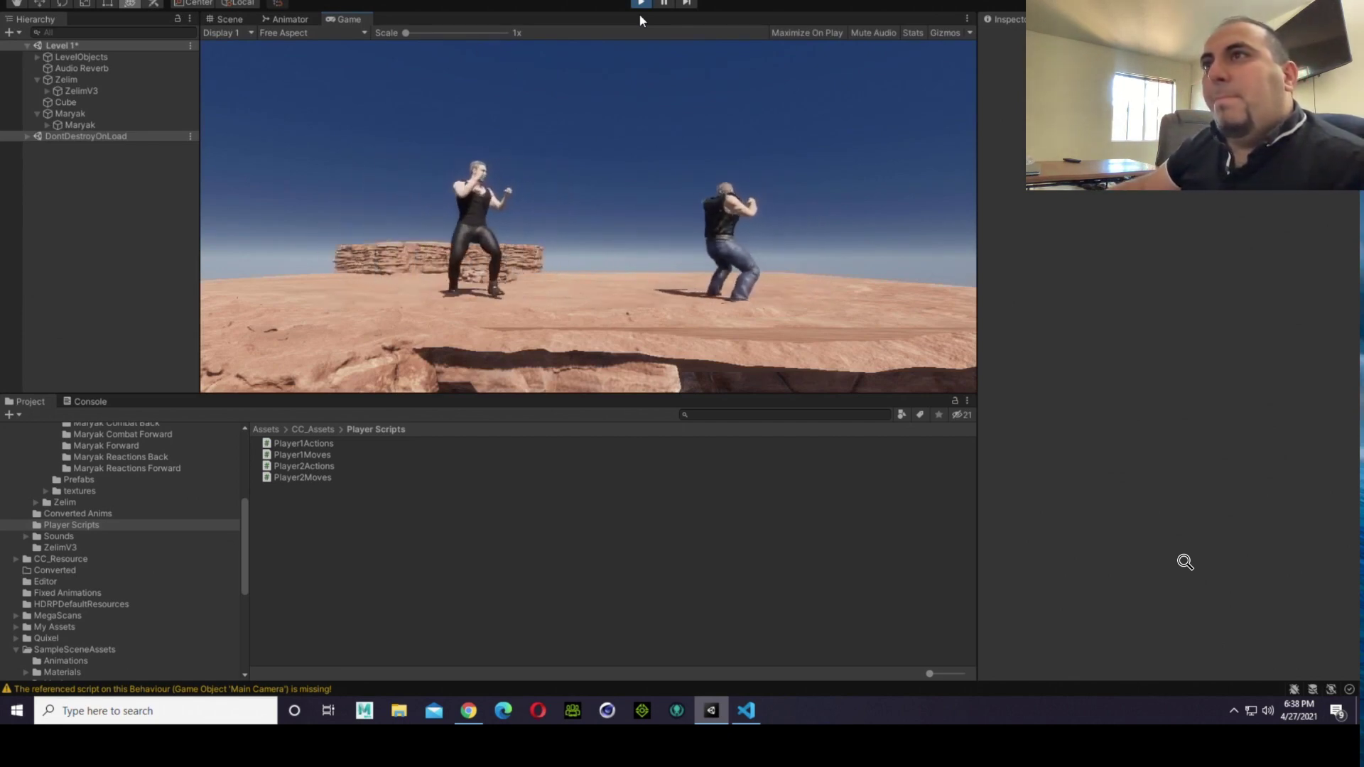
key(d)
key(a)
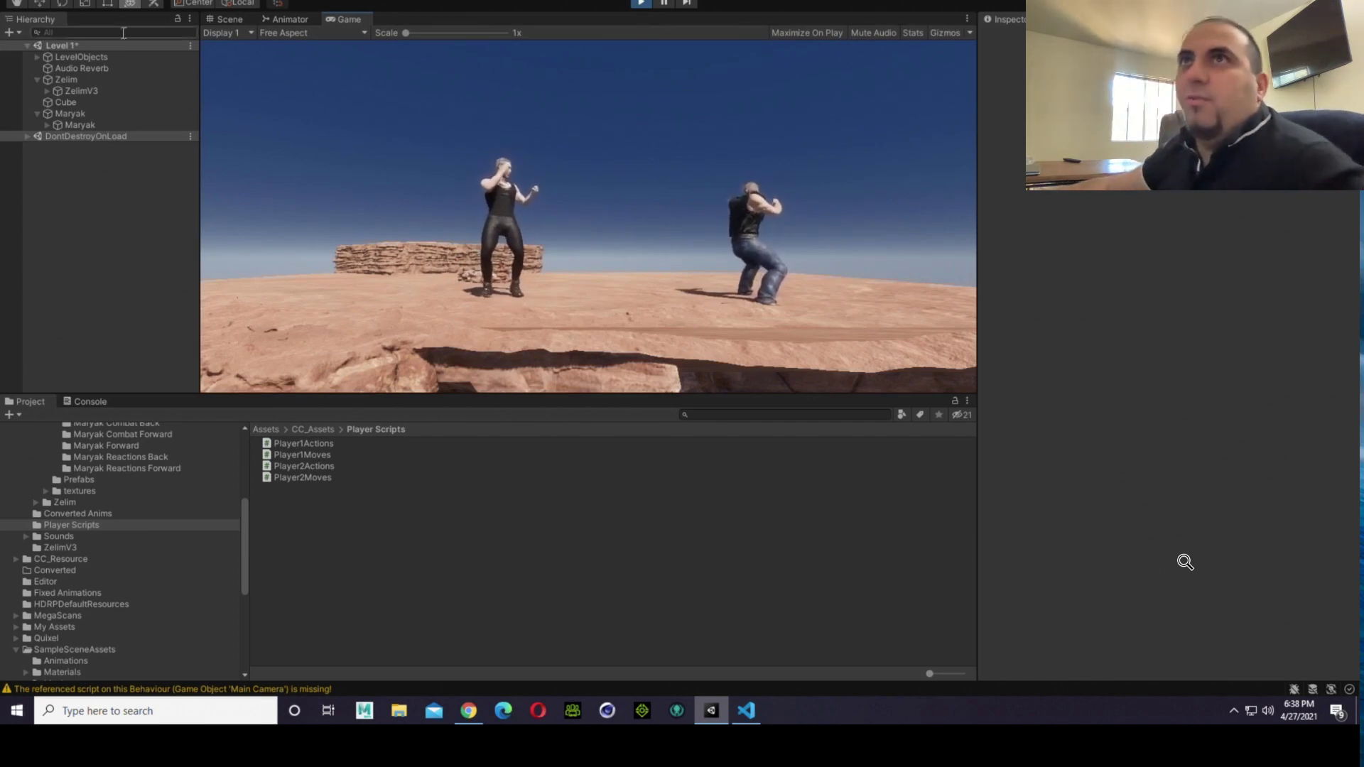
Step: Move the Maryak capsule to the opposite side of Zelim in the running scene to test facing, and end play mode
click(213, 20)
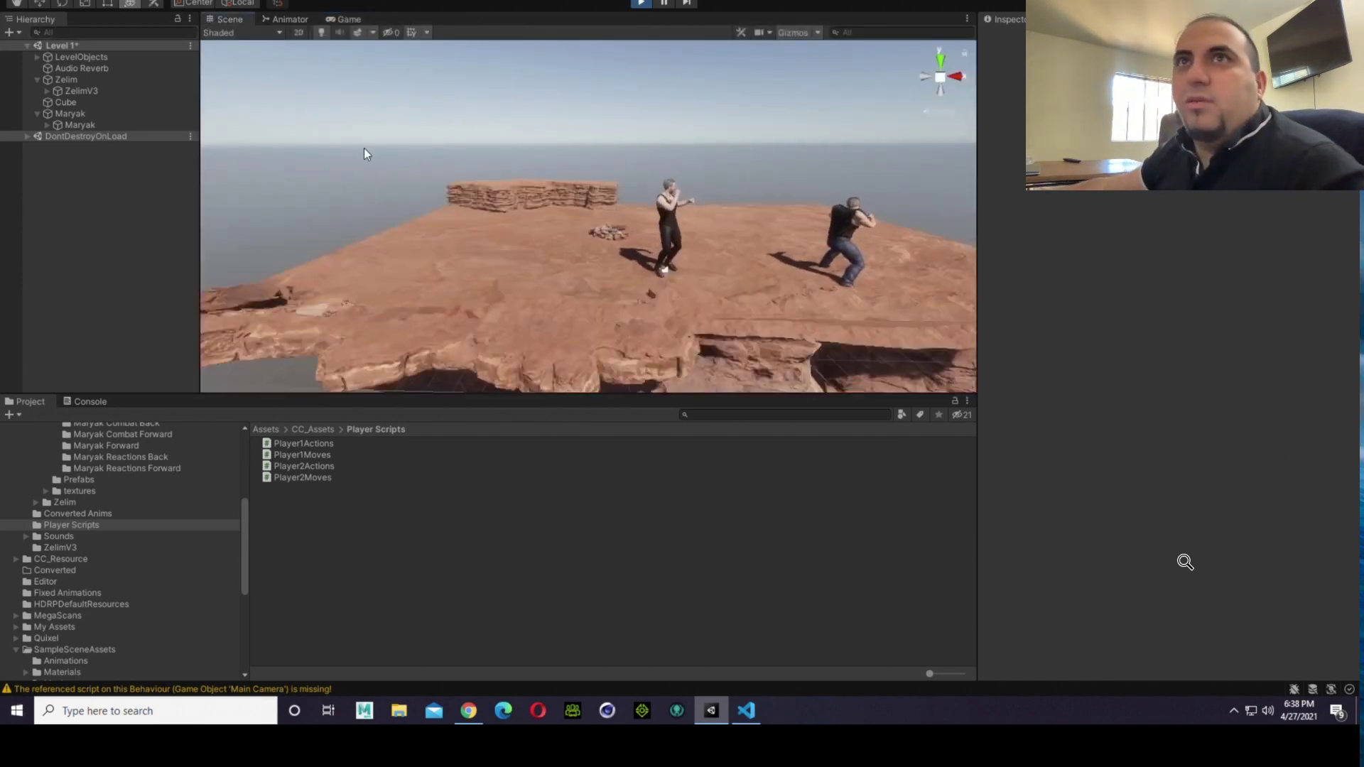
click(91, 117)
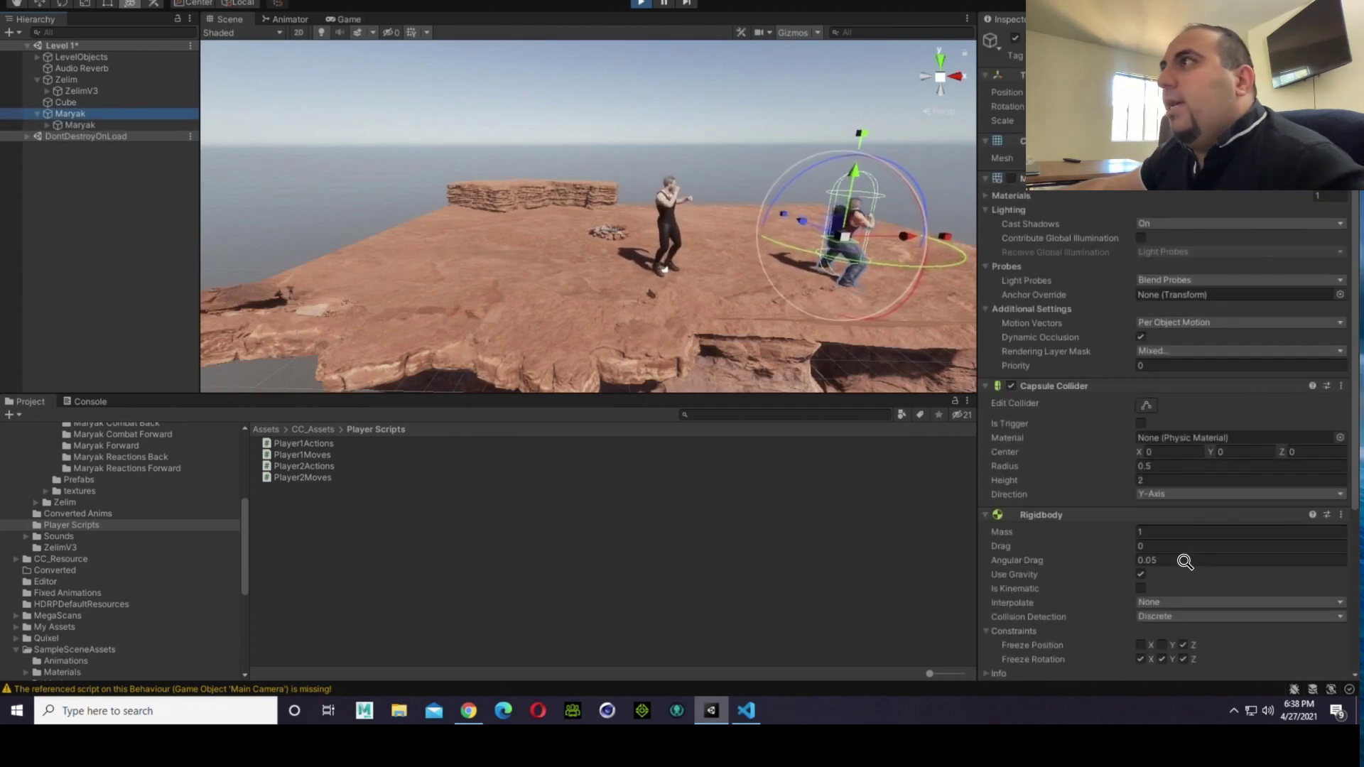
drag(1140, 93, 560, 141)
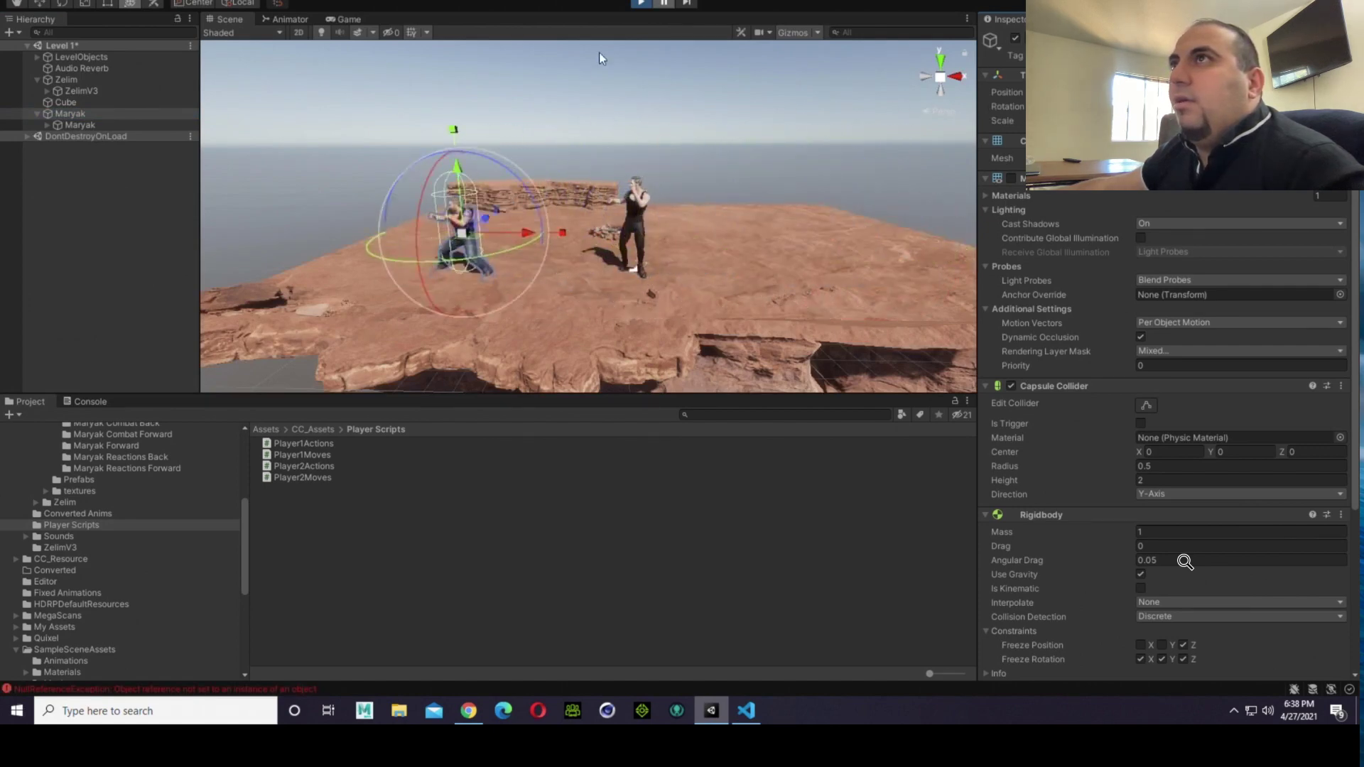
click(641, 2)
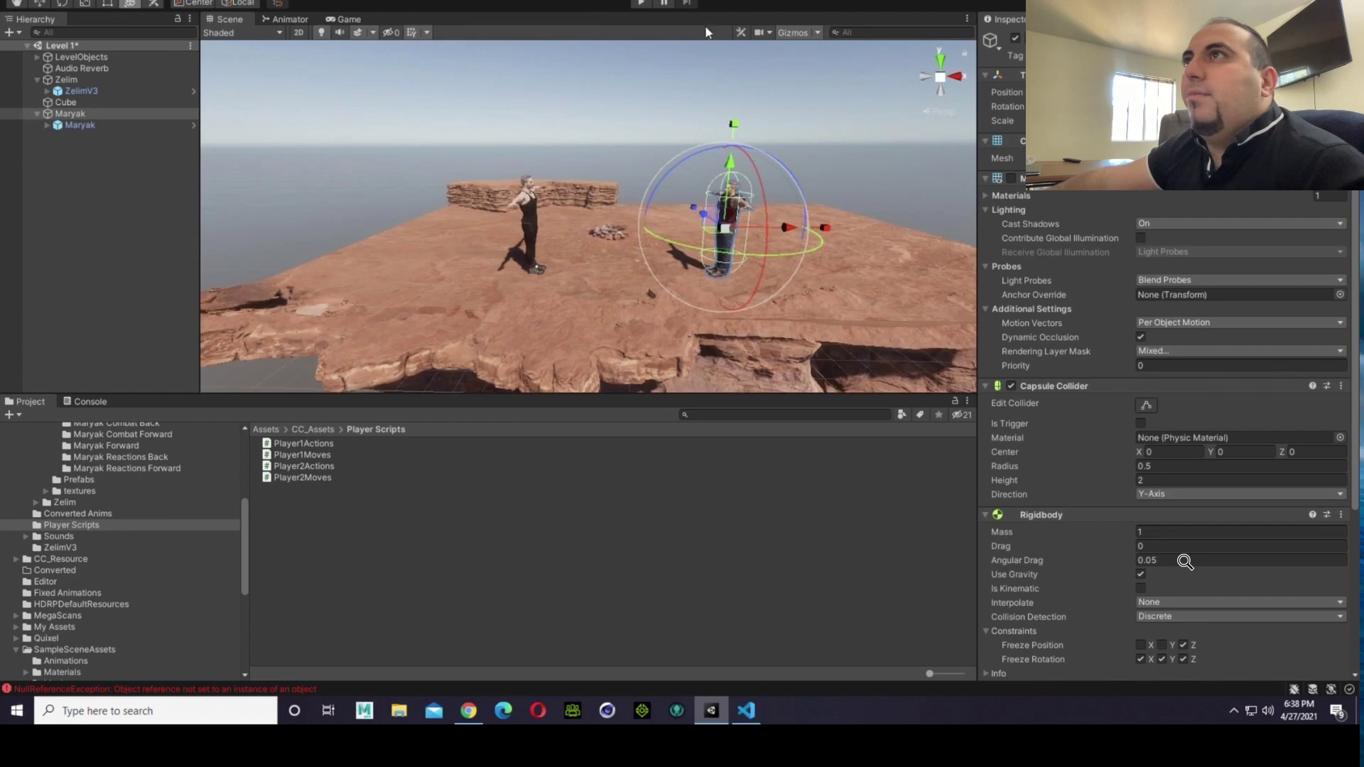
Step: Run the game again, shift the Cube away from Zelim in the running scene to test its effect, and end play mode
click(639, 4)
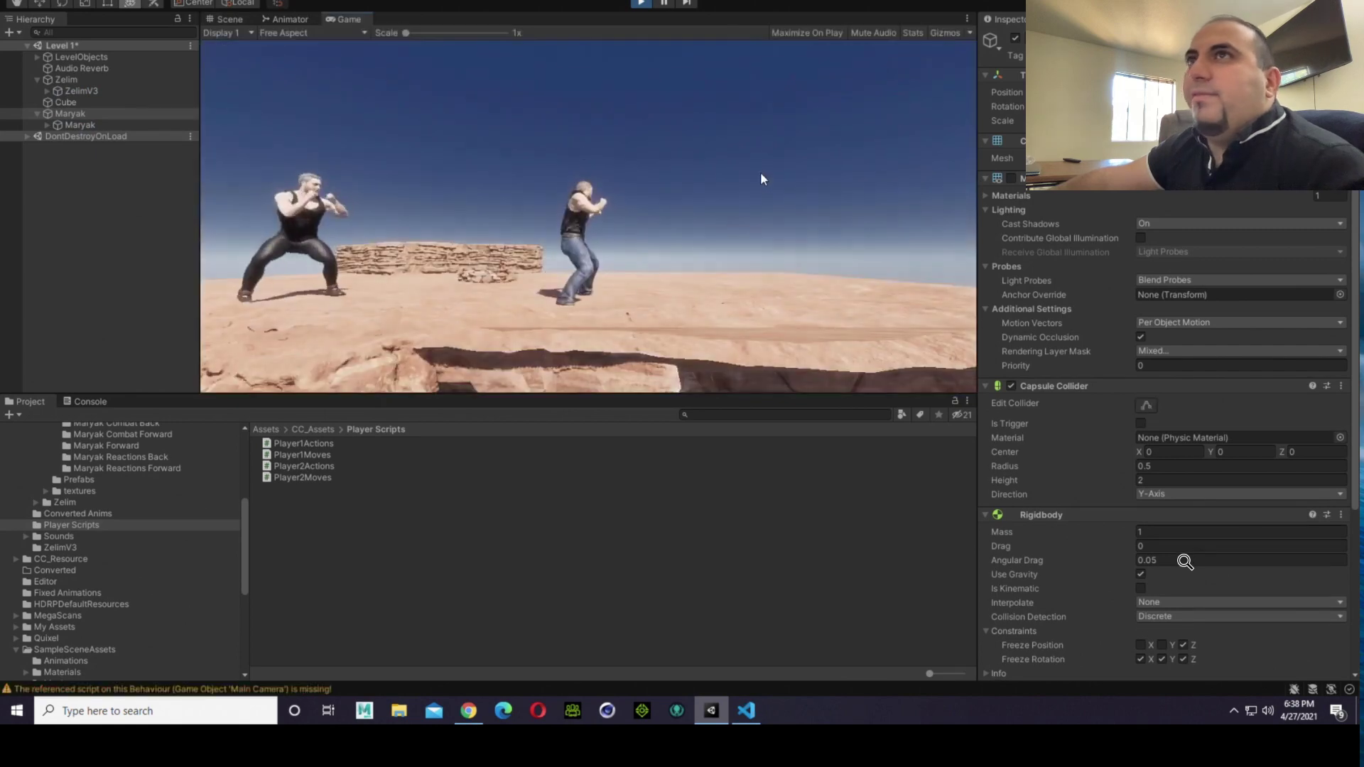
click(229, 19)
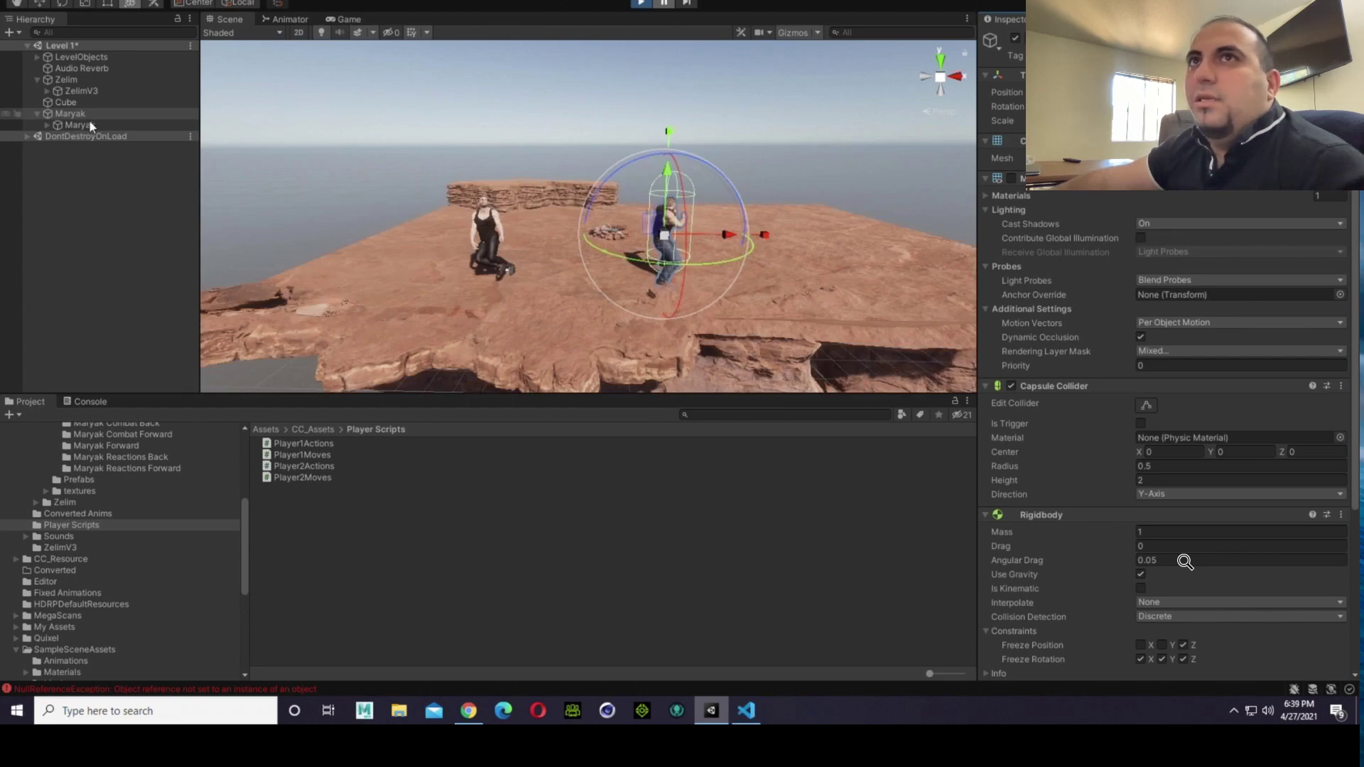
click(84, 102)
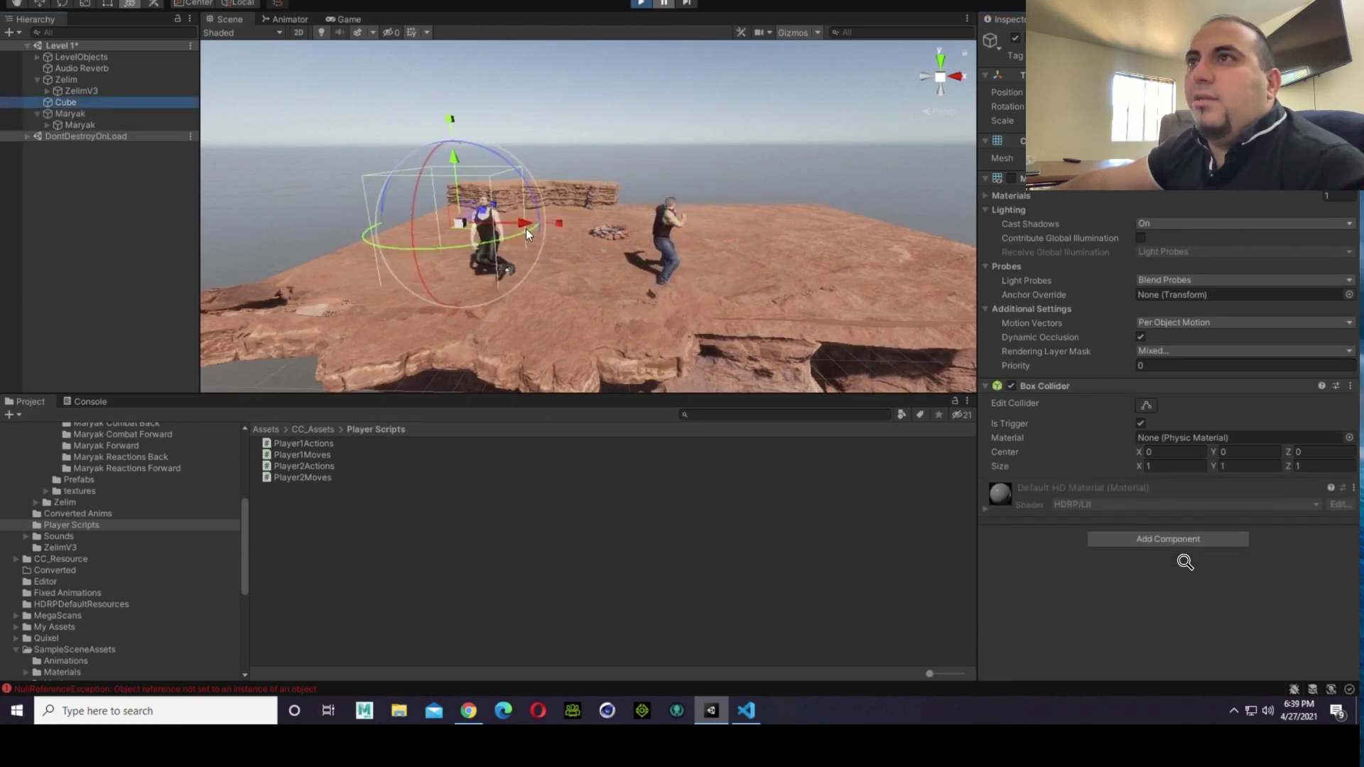
drag(526, 229, 320, 222)
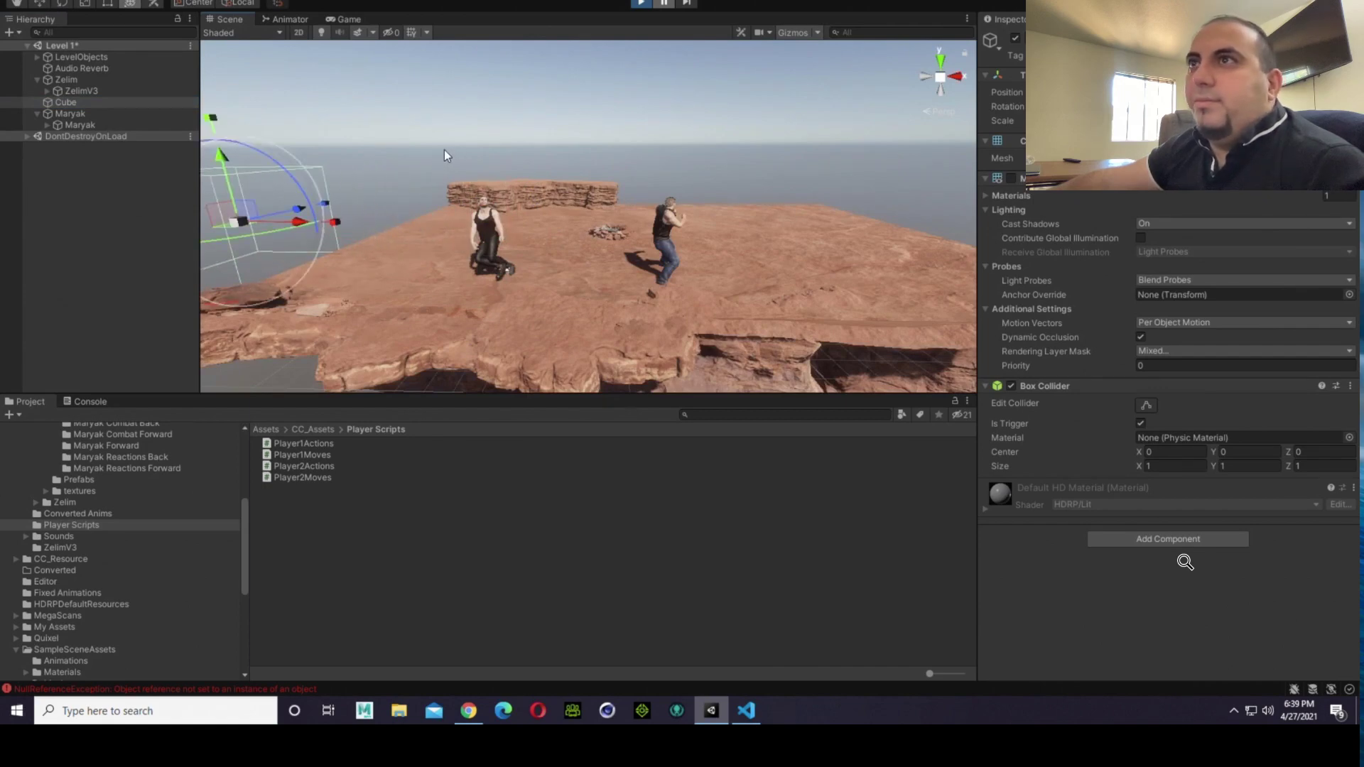
click(639, 4)
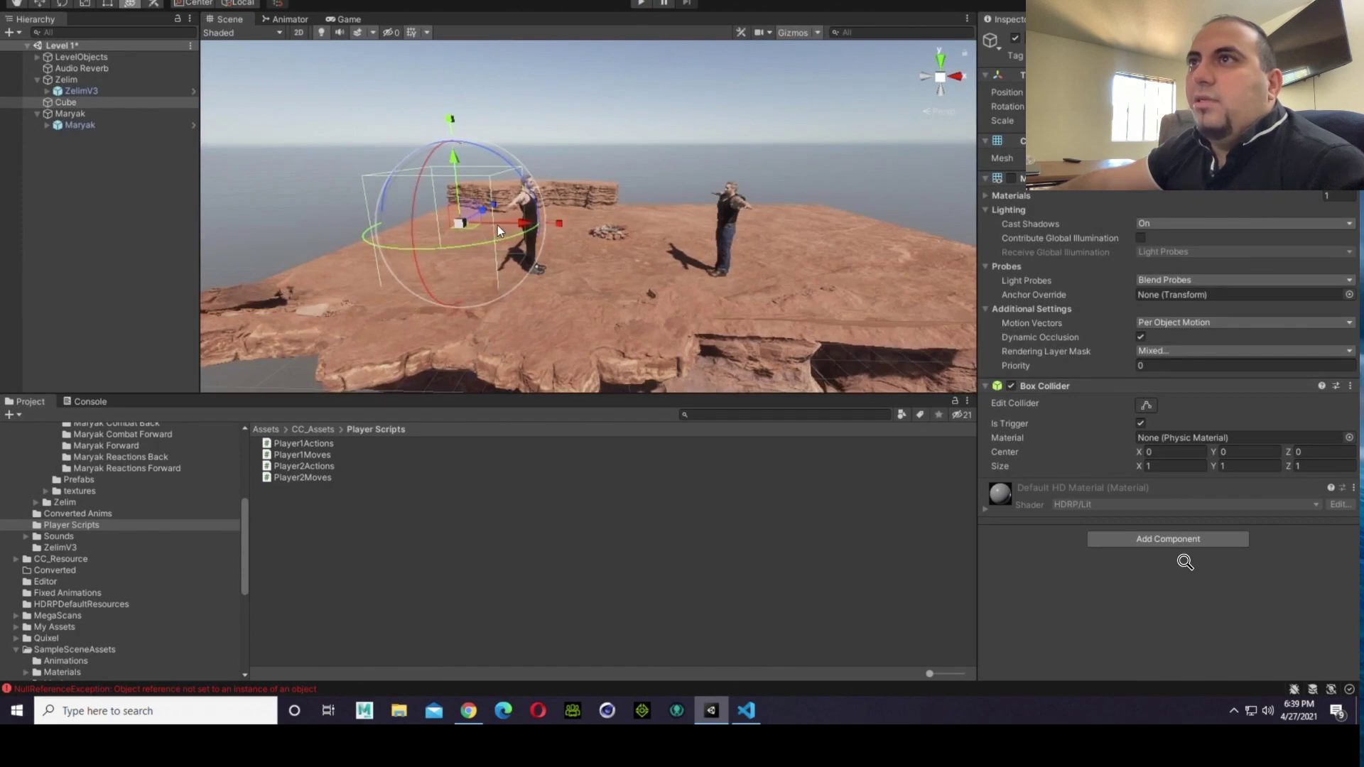
Step: Move the Cube further back in the scene, behind Zelim, and clear the selection
drag(498, 225, 516, 178)
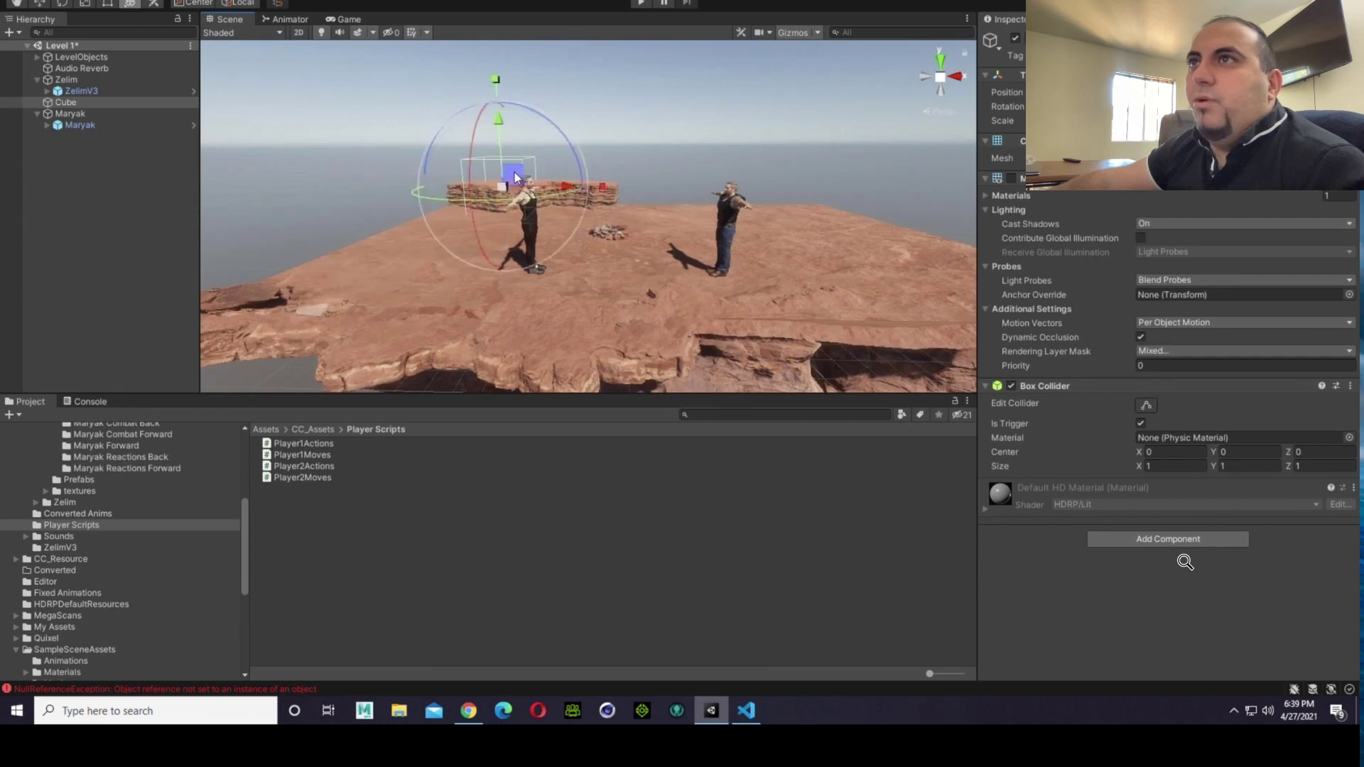
click(615, 162)
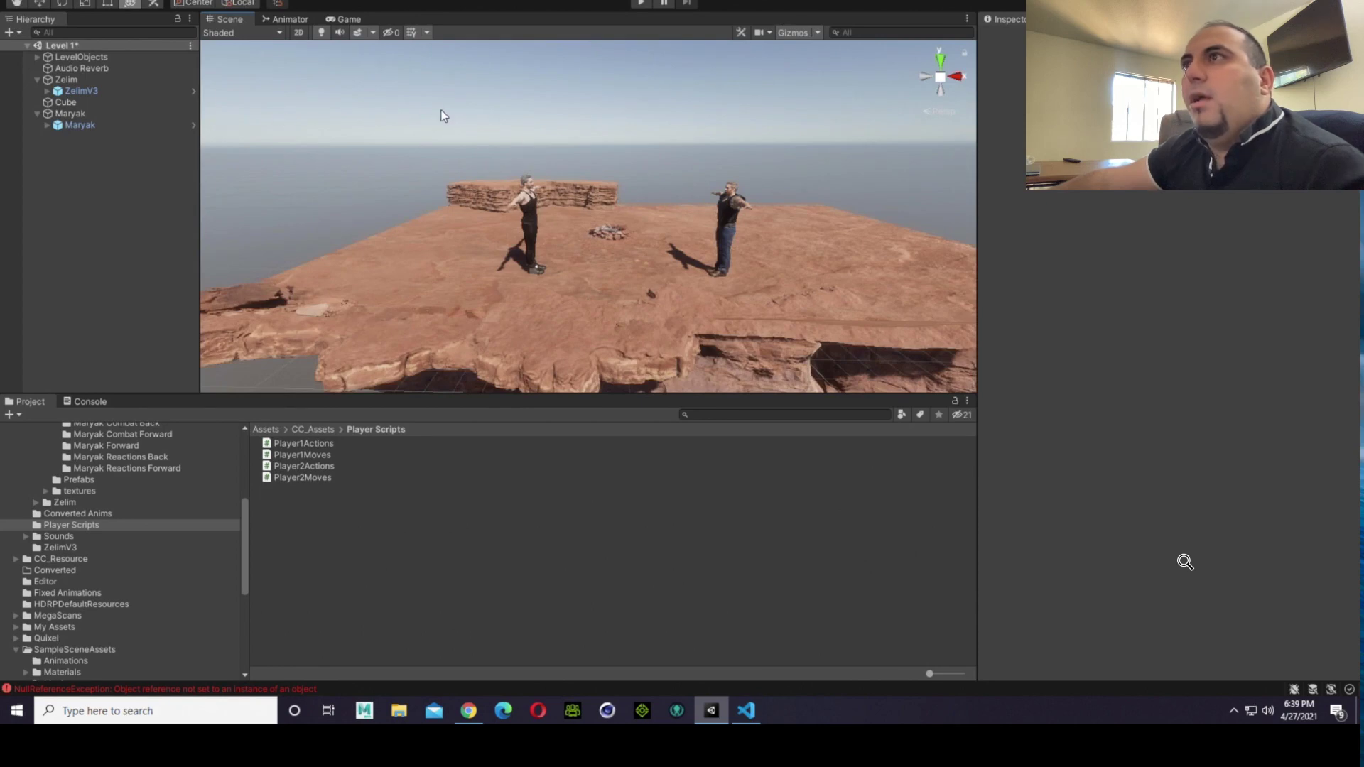
Step: Run the game, inspect the Maryak capsule alongside Zelim in the scene, end play mode, and look at both fighters up close
click(646, 4)
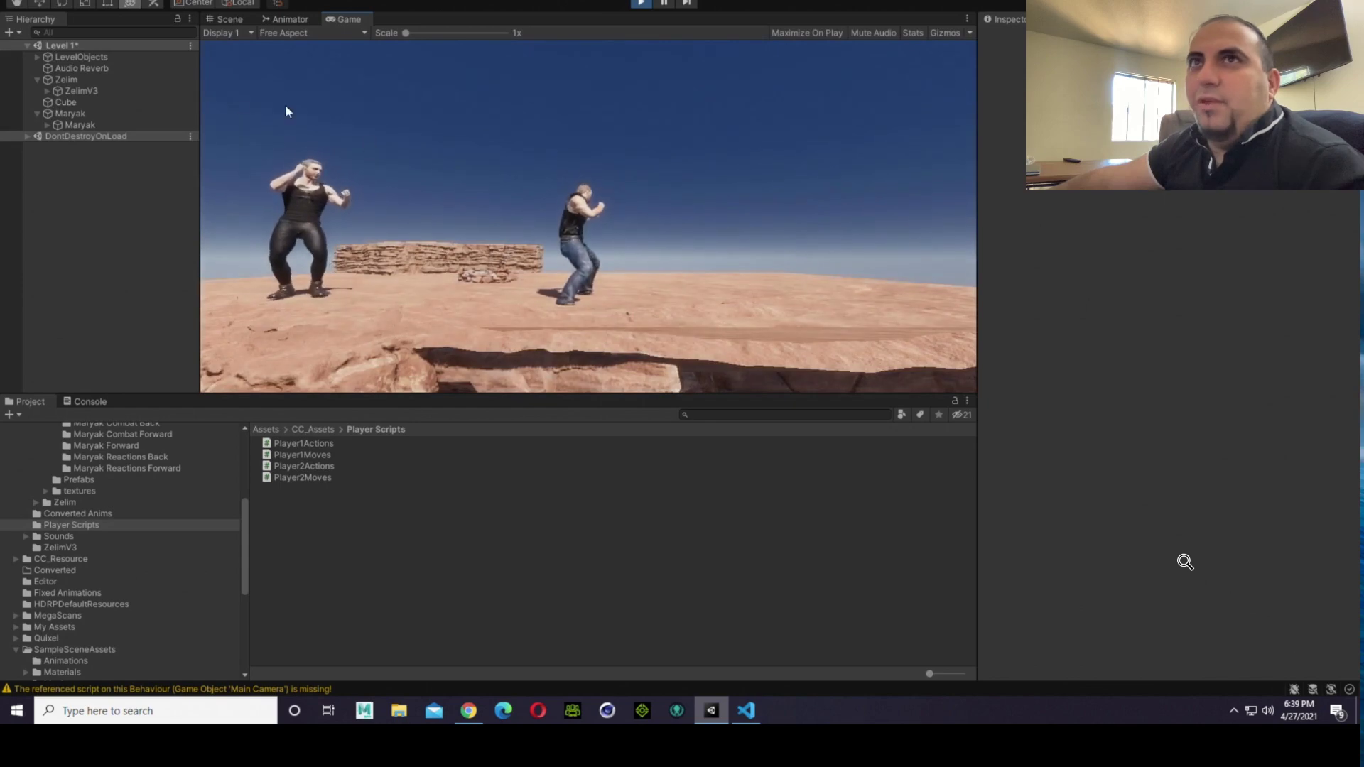
click(129, 117)
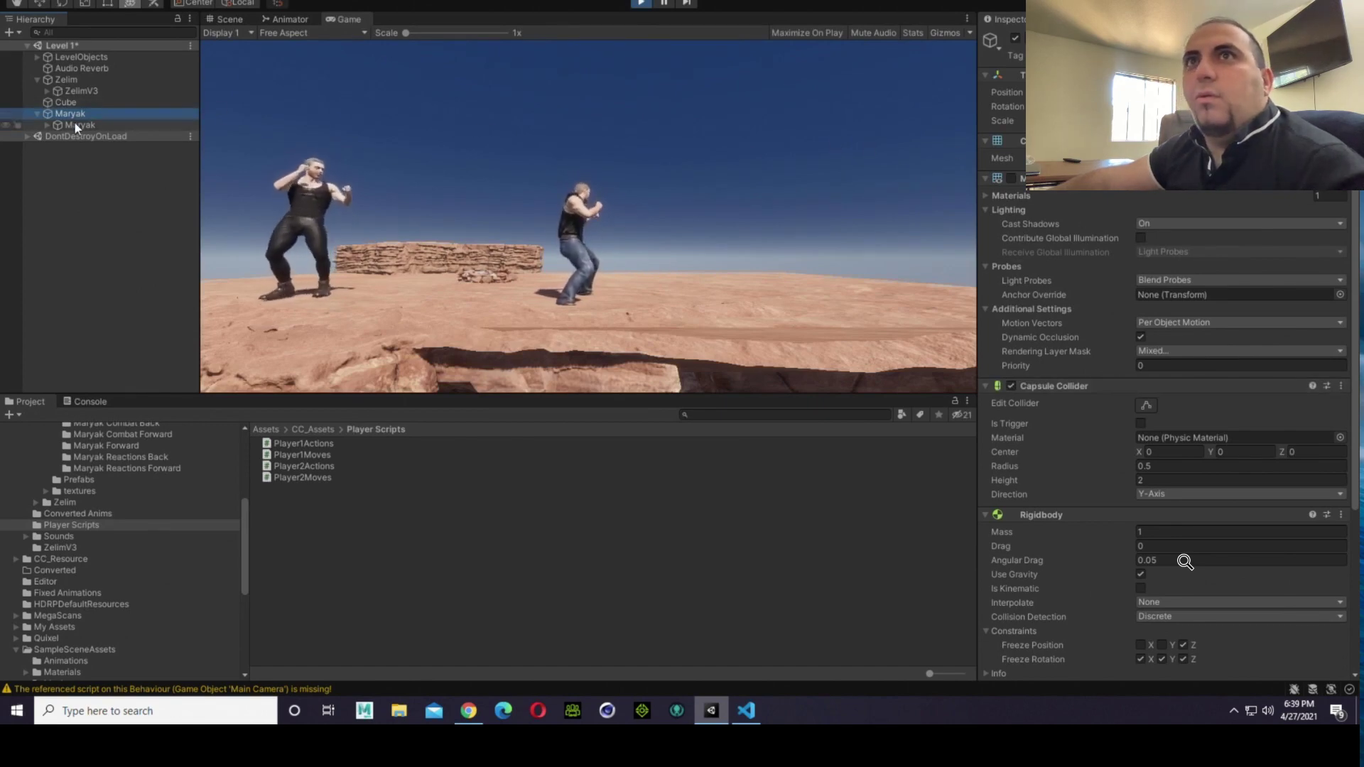
click(241, 23)
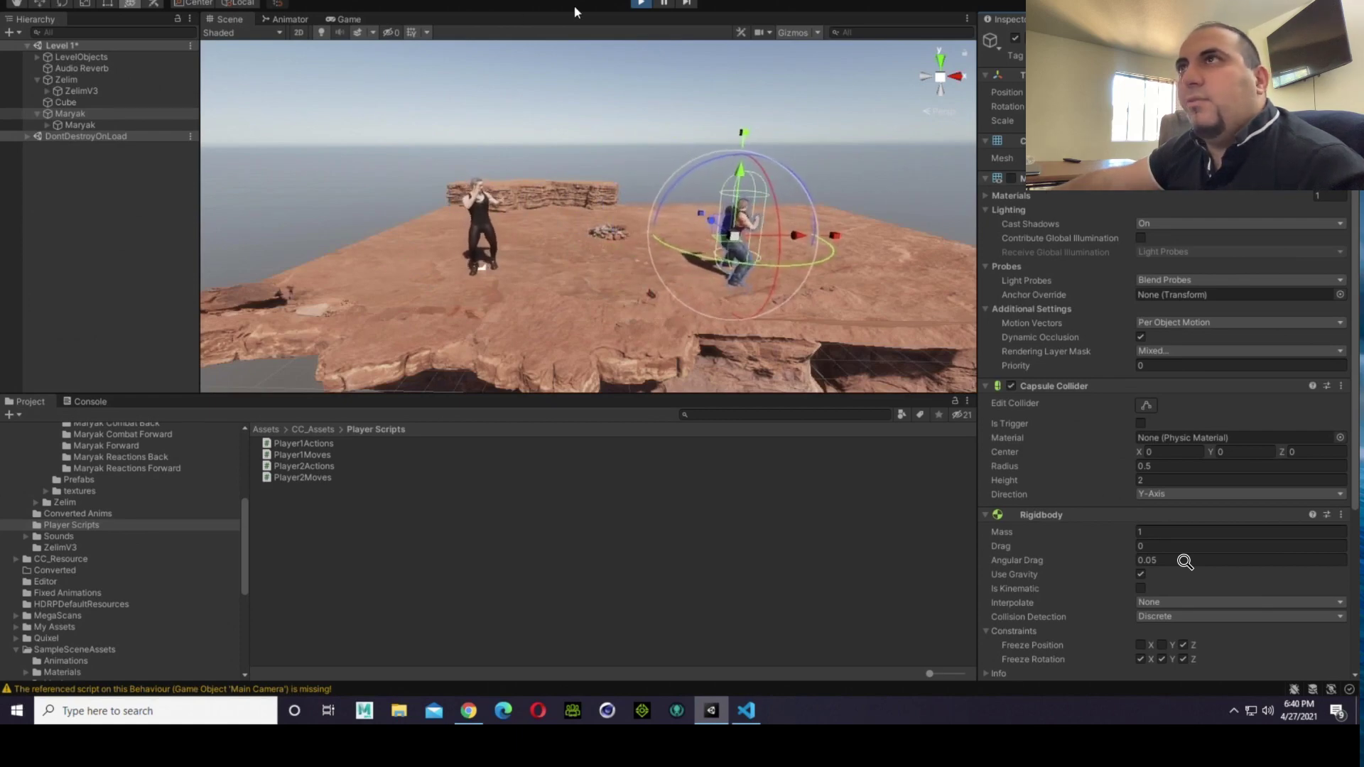
click(632, 5)
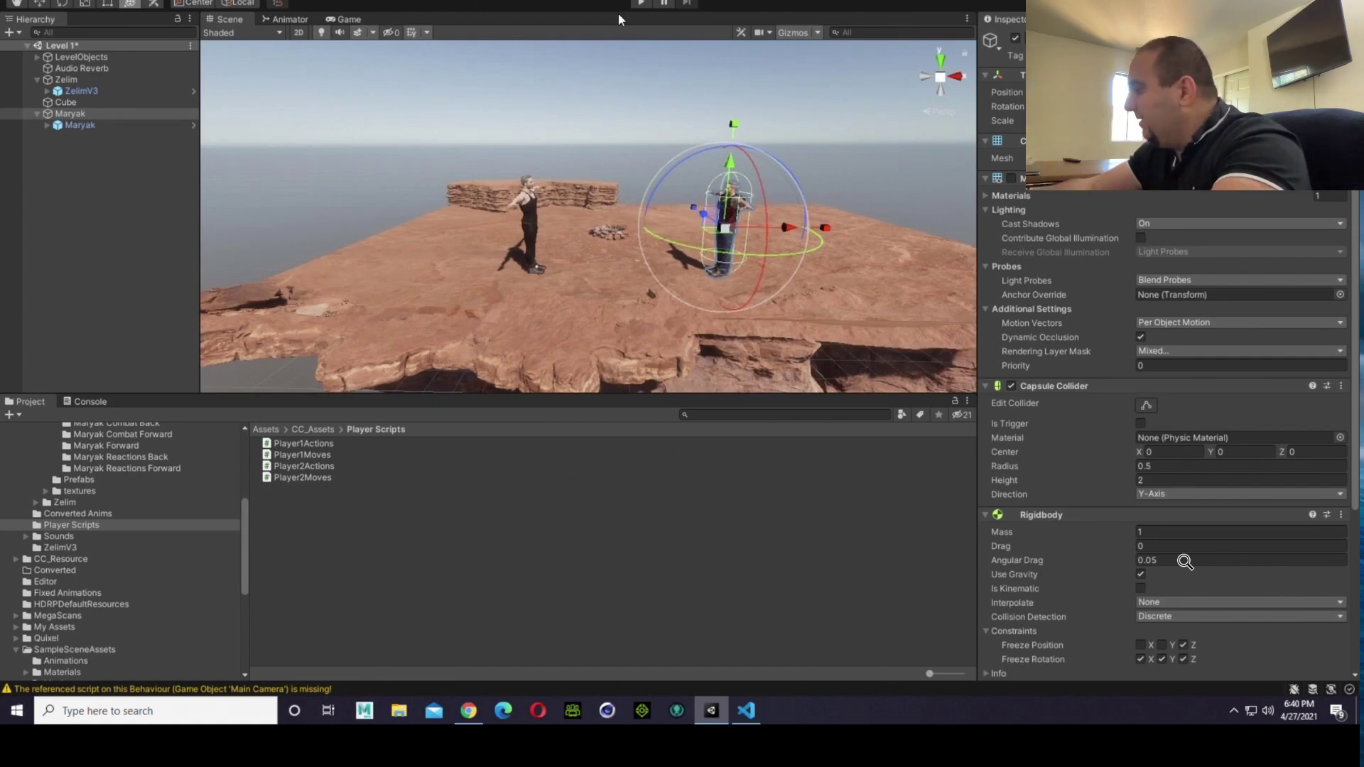
click(707, 103)
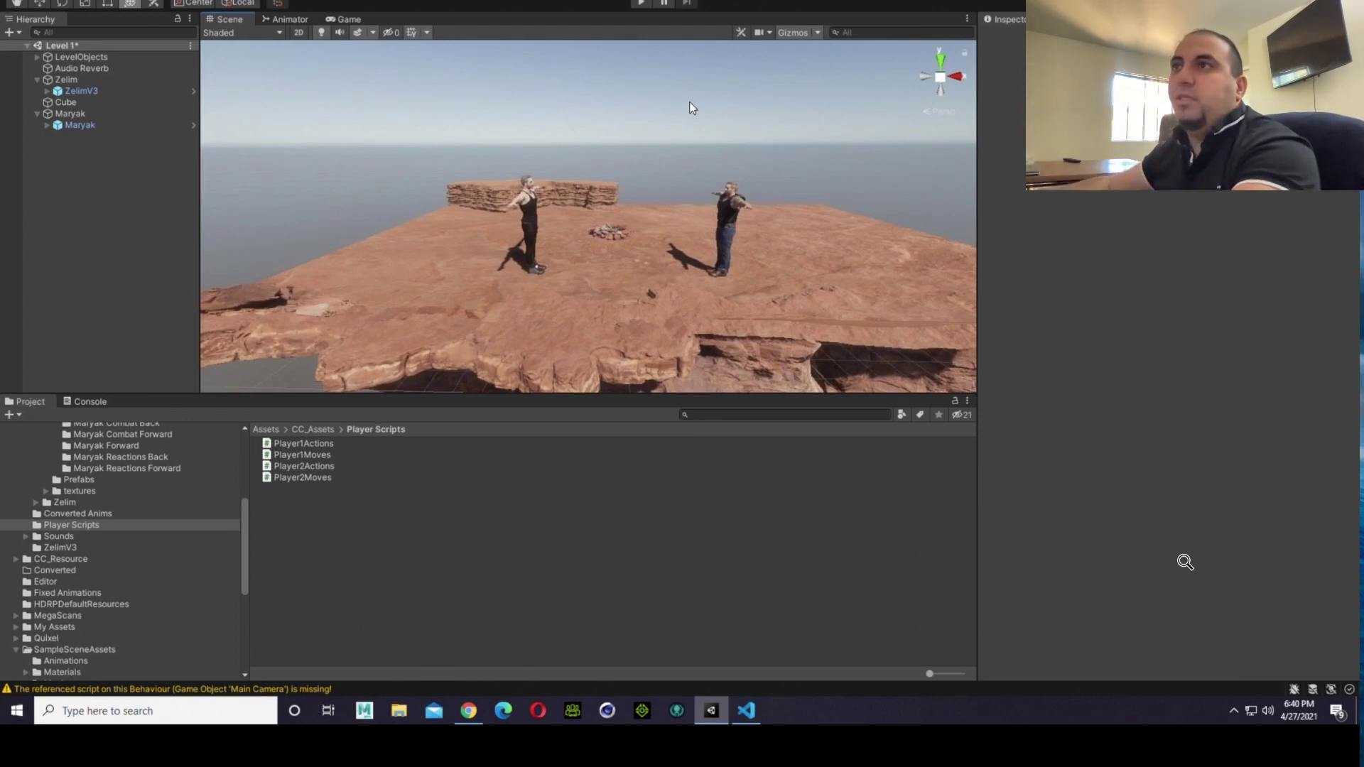
scroll(699, 181, up, 5)
scroll(803, 253, down, 3)
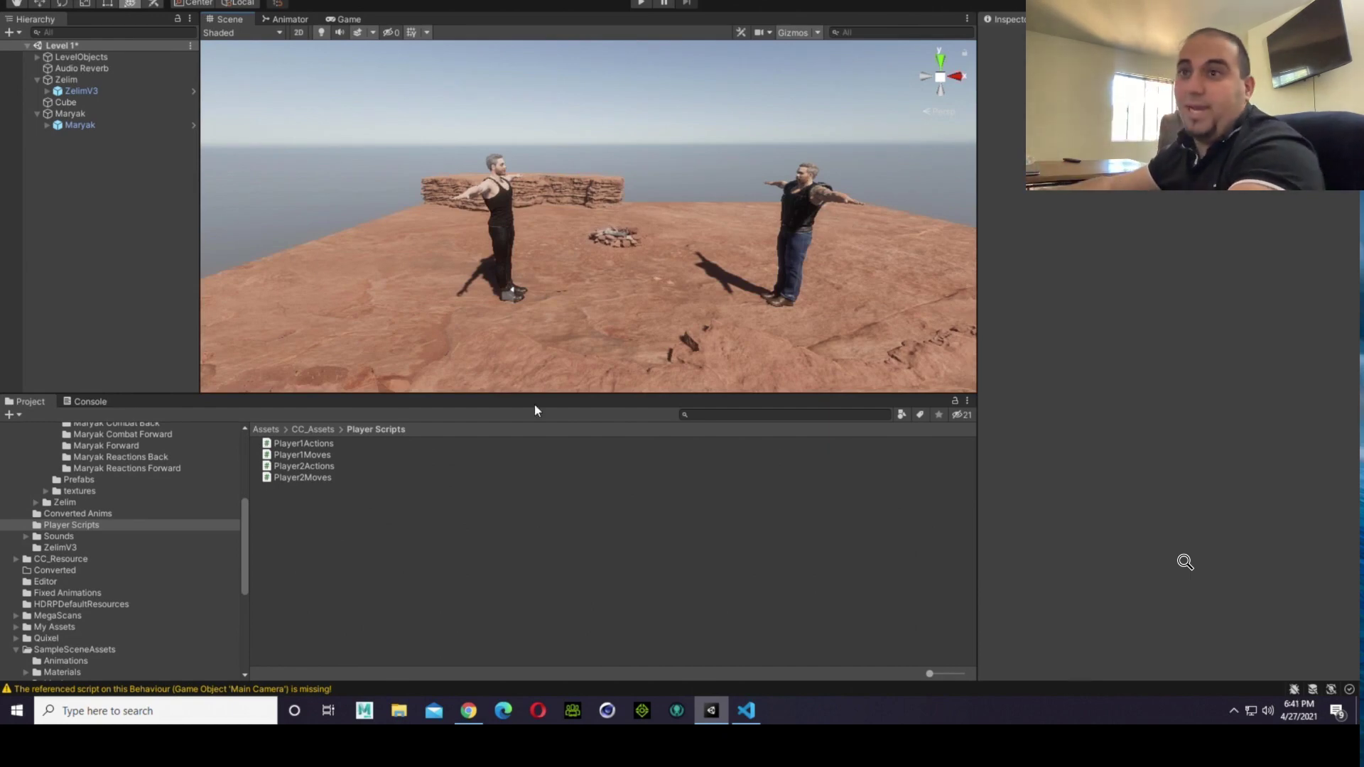
Step: Open the Player2Moves script in Visual Studio Code and examine the OppPosition.x comparisons that start FaceLeft and FaceRight
click(322, 476)
double_click(322, 478)
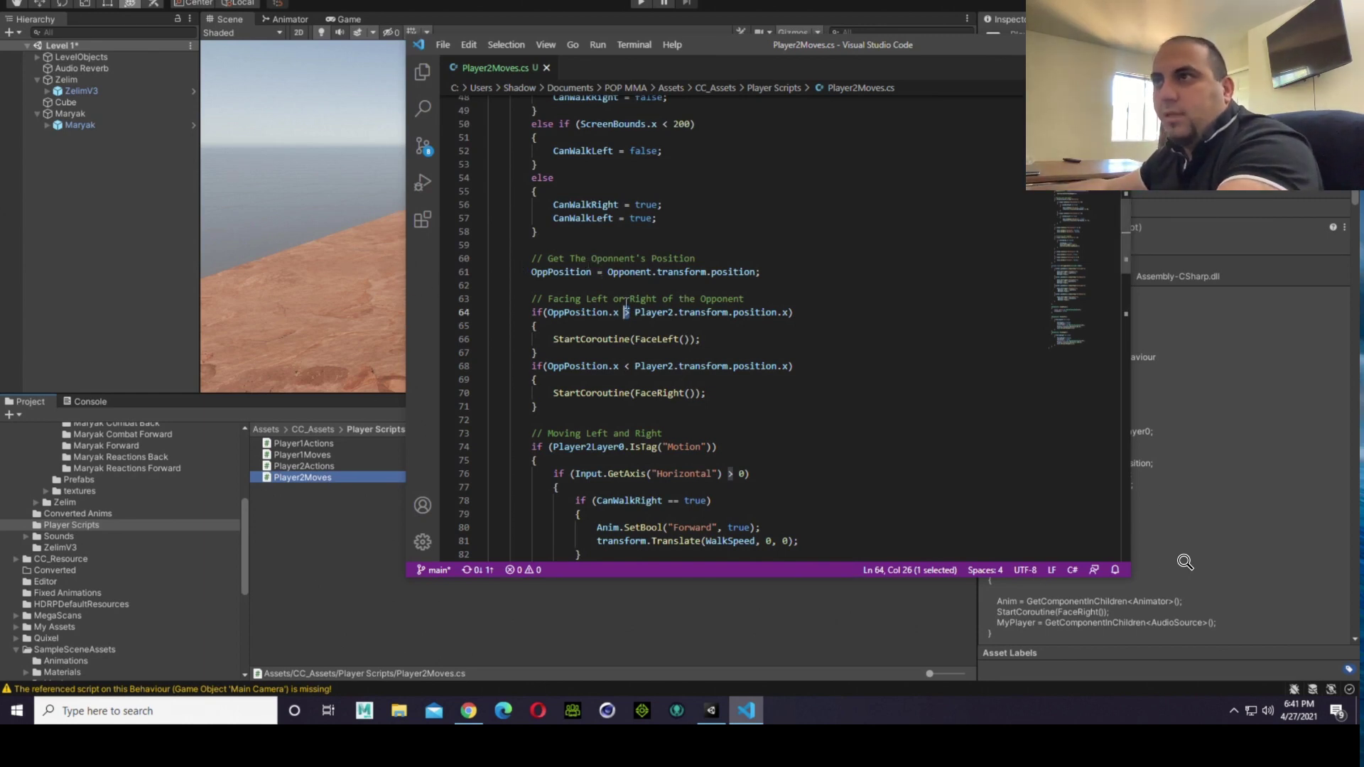
scroll(628, 312, down, 2)
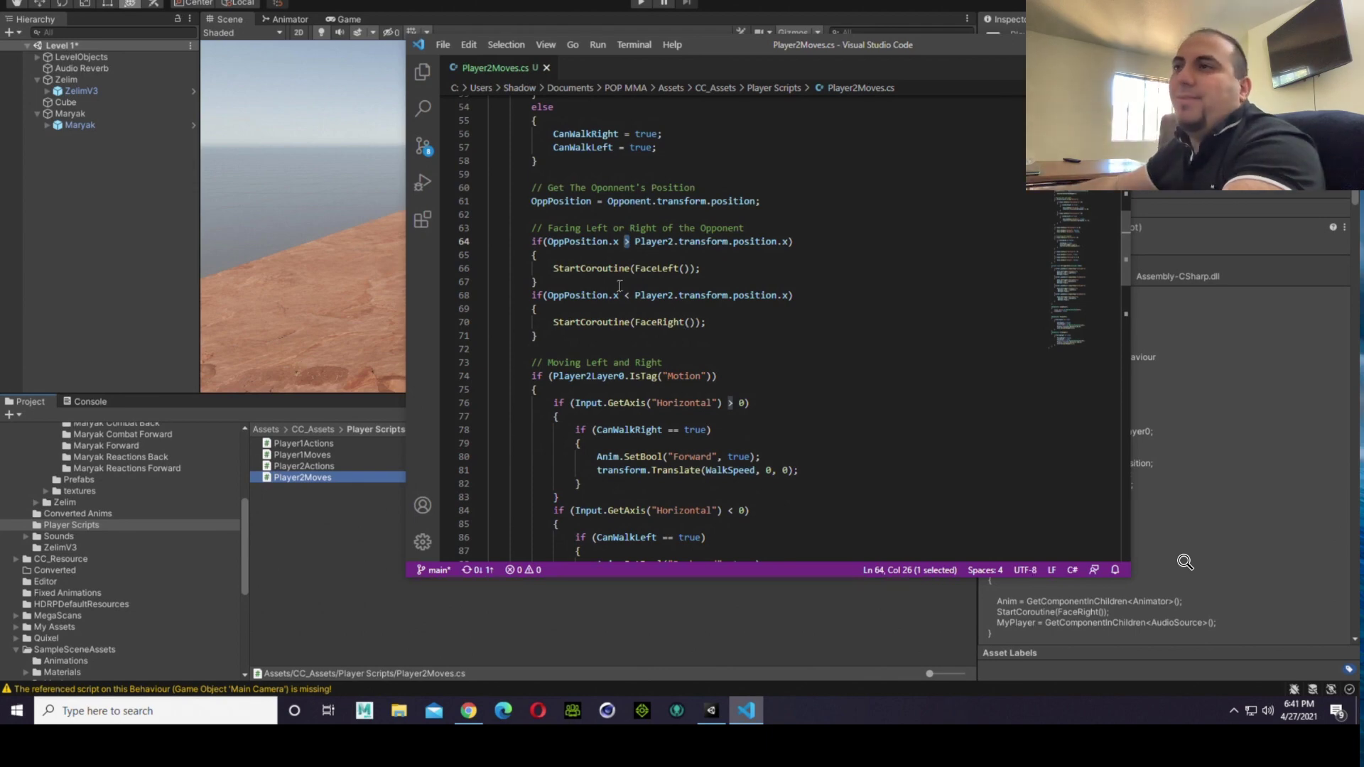
scroll(715, 343, down, 1)
scroll(799, 349, down, 1)
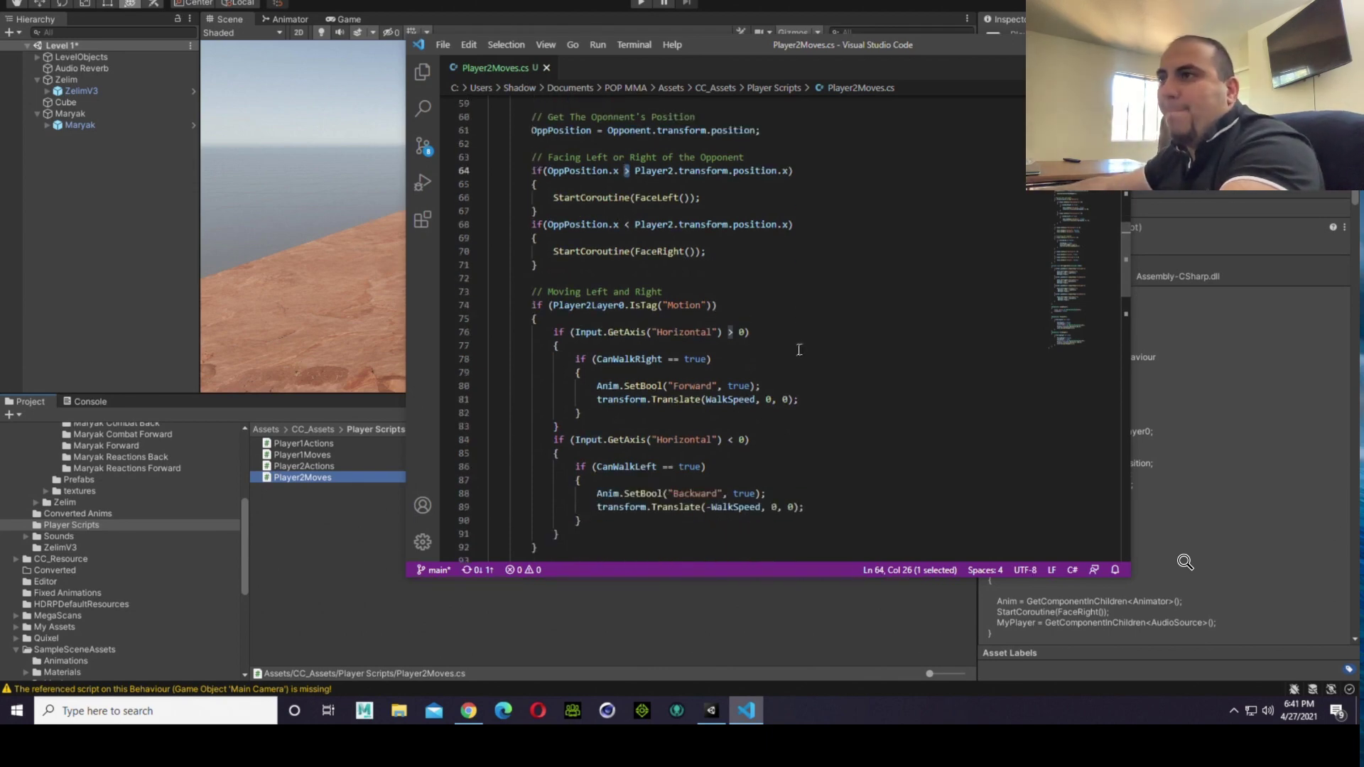
scroll(800, 349, up, 1)
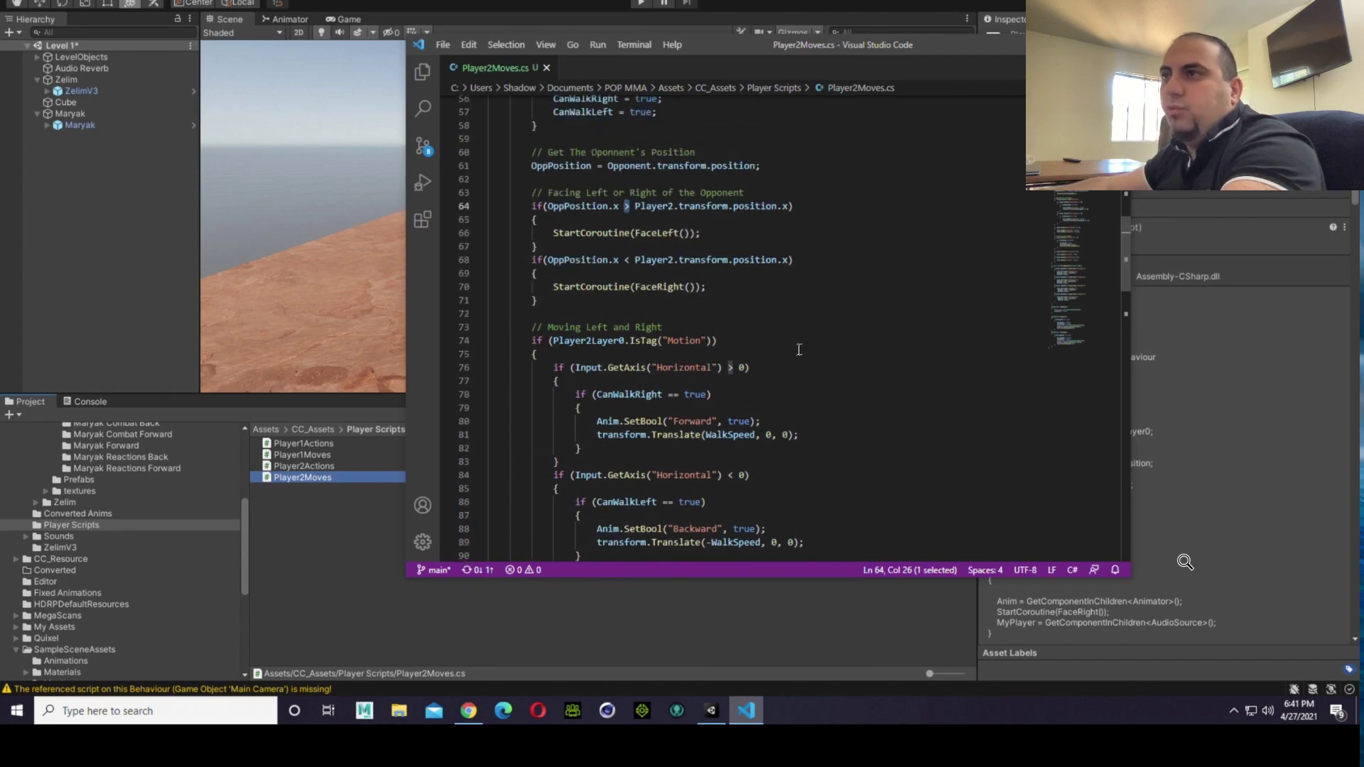
click(635, 206)
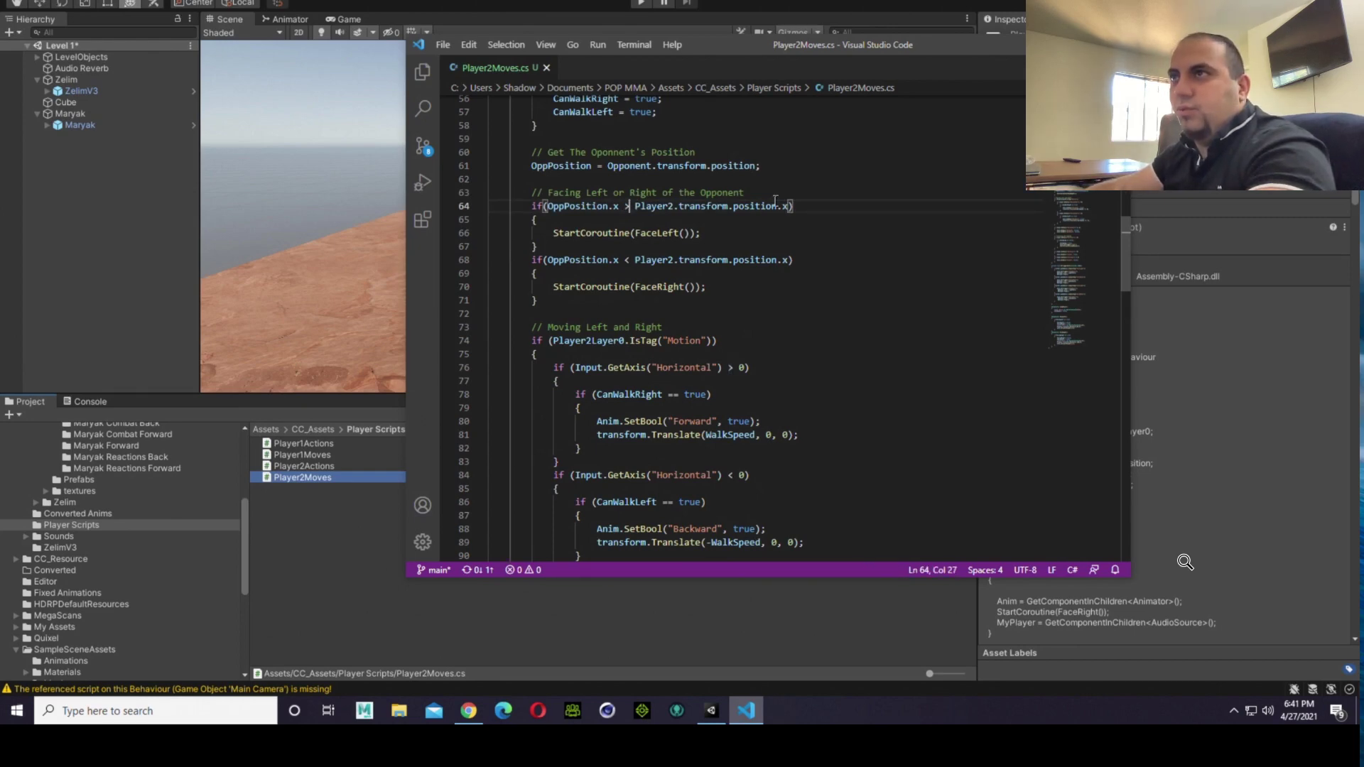
Step: Swap the OppPosition.x comparisons in Player2Moves so < starts FaceLeft and > starts FaceRight, and save the script
key(BackSpace)
text(<)
key(Down)
key(Down)
key(Down)
key(Down)
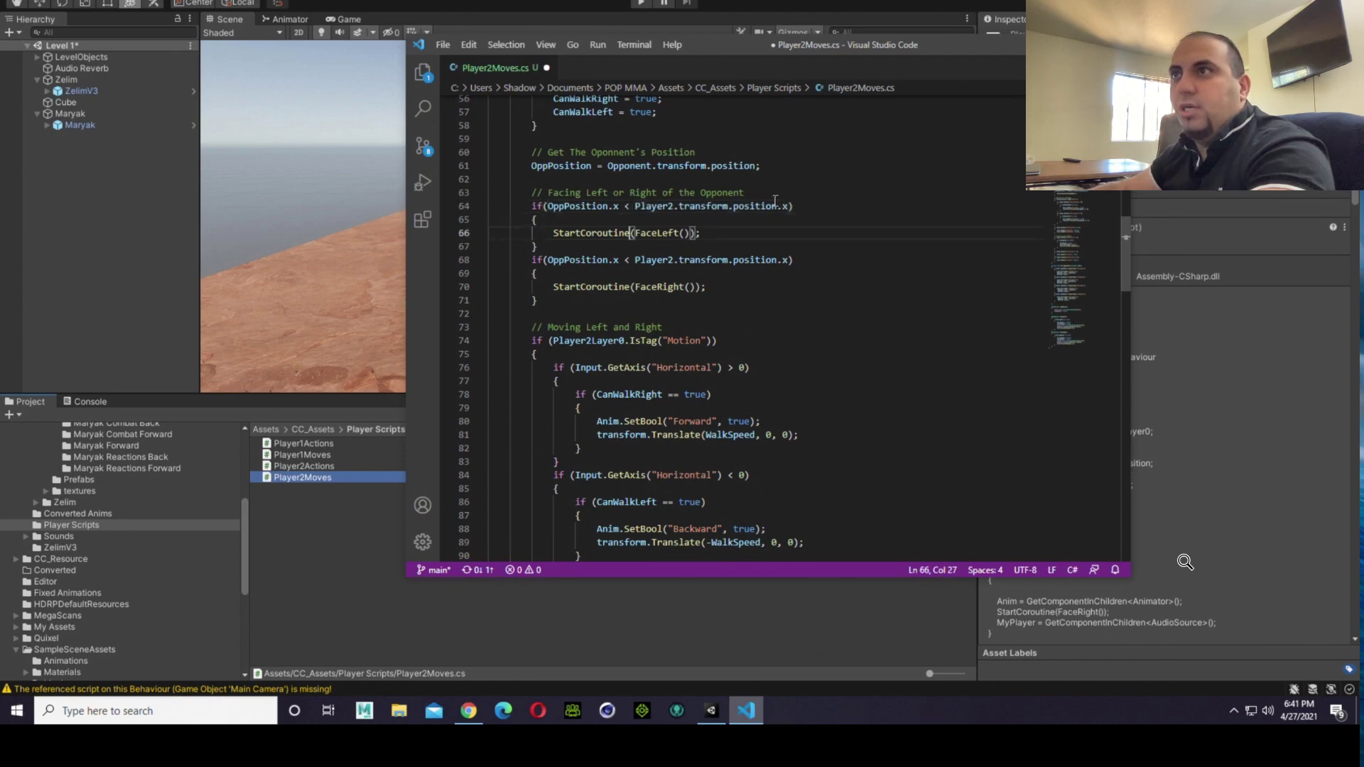
key(BackSpace)
text(>)
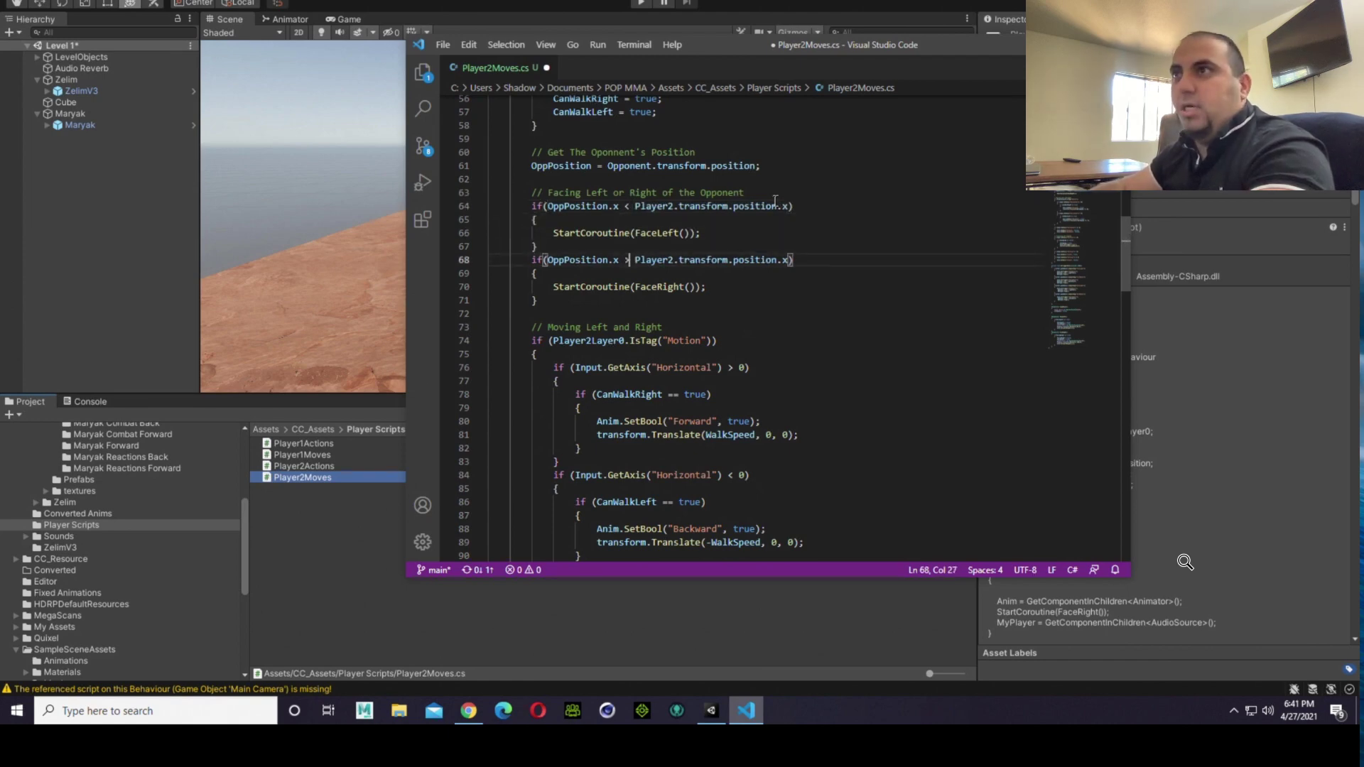
click(443, 44)
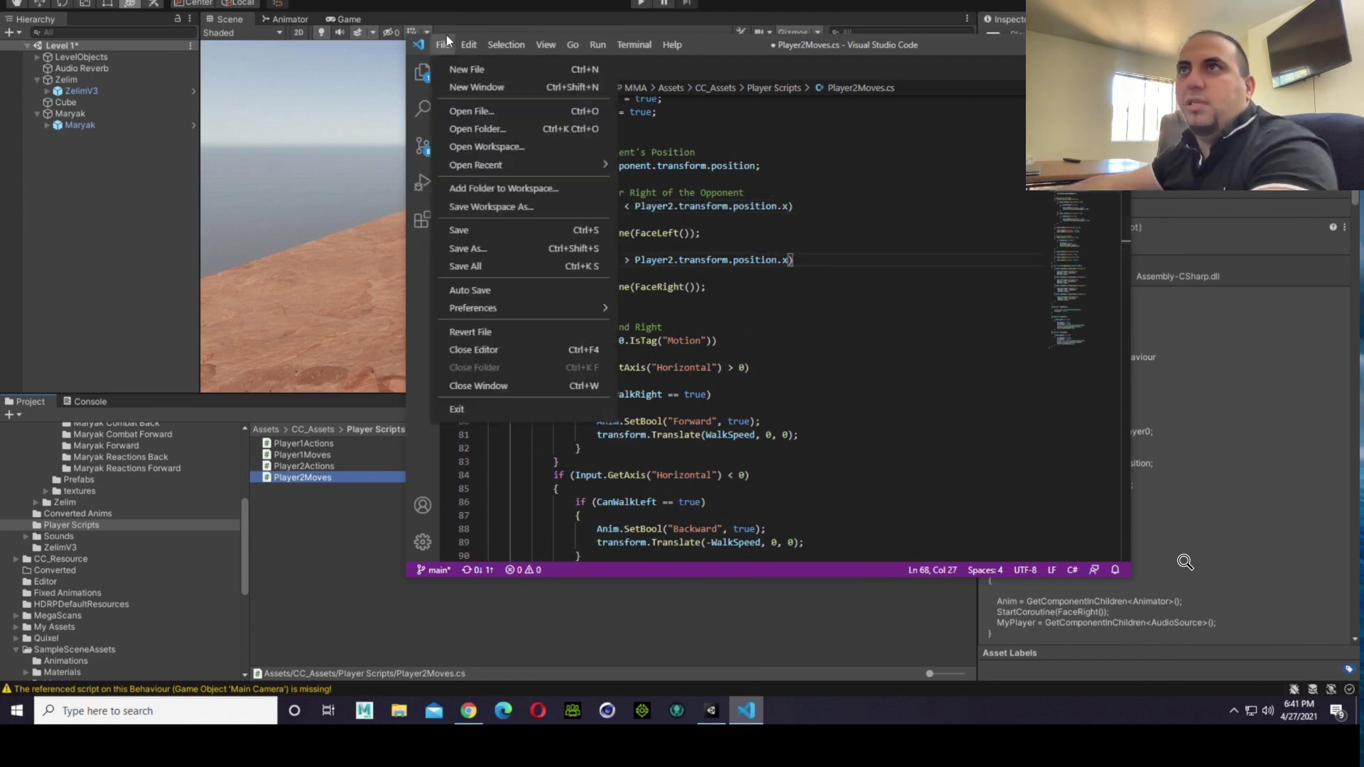
click(480, 230)
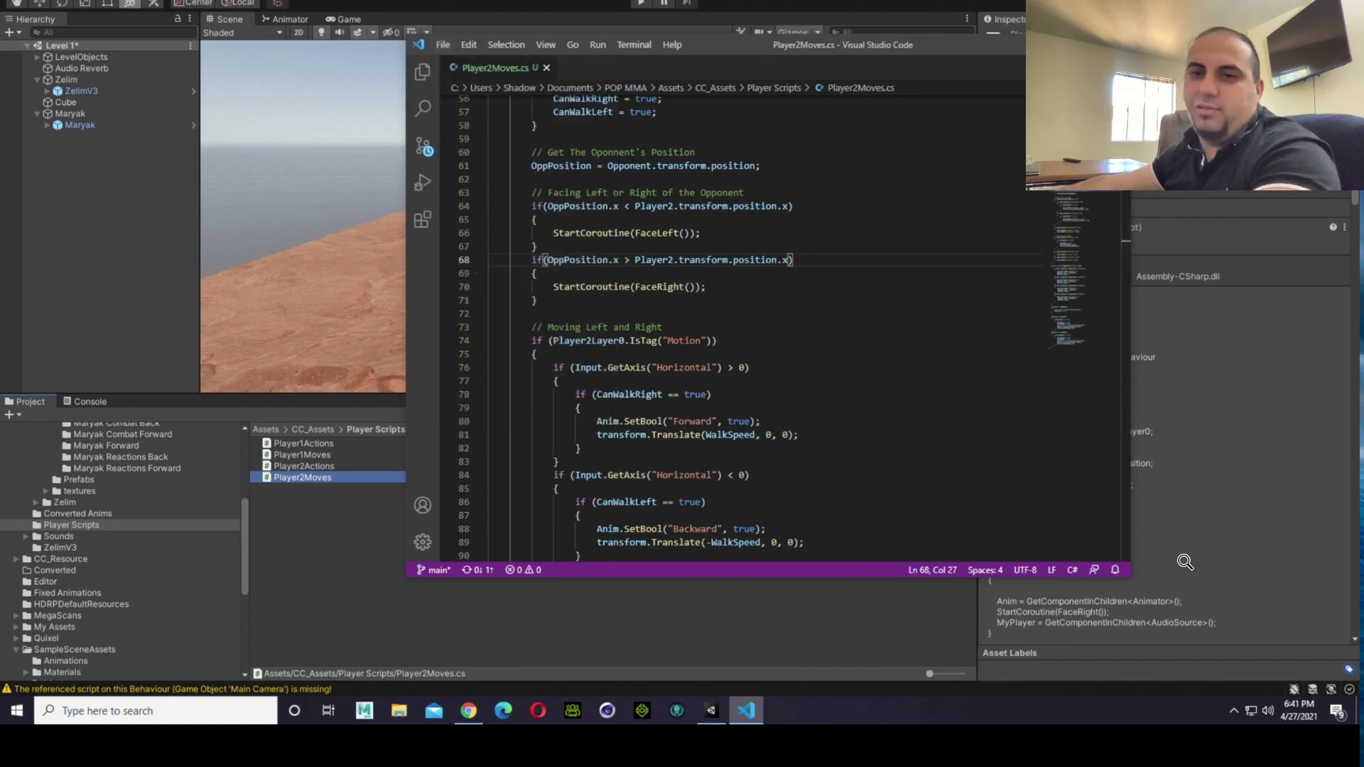
Step: Return to Unity, run the game, and check how Zelim and Maryak face each other in the Scene view
click(746, 711)
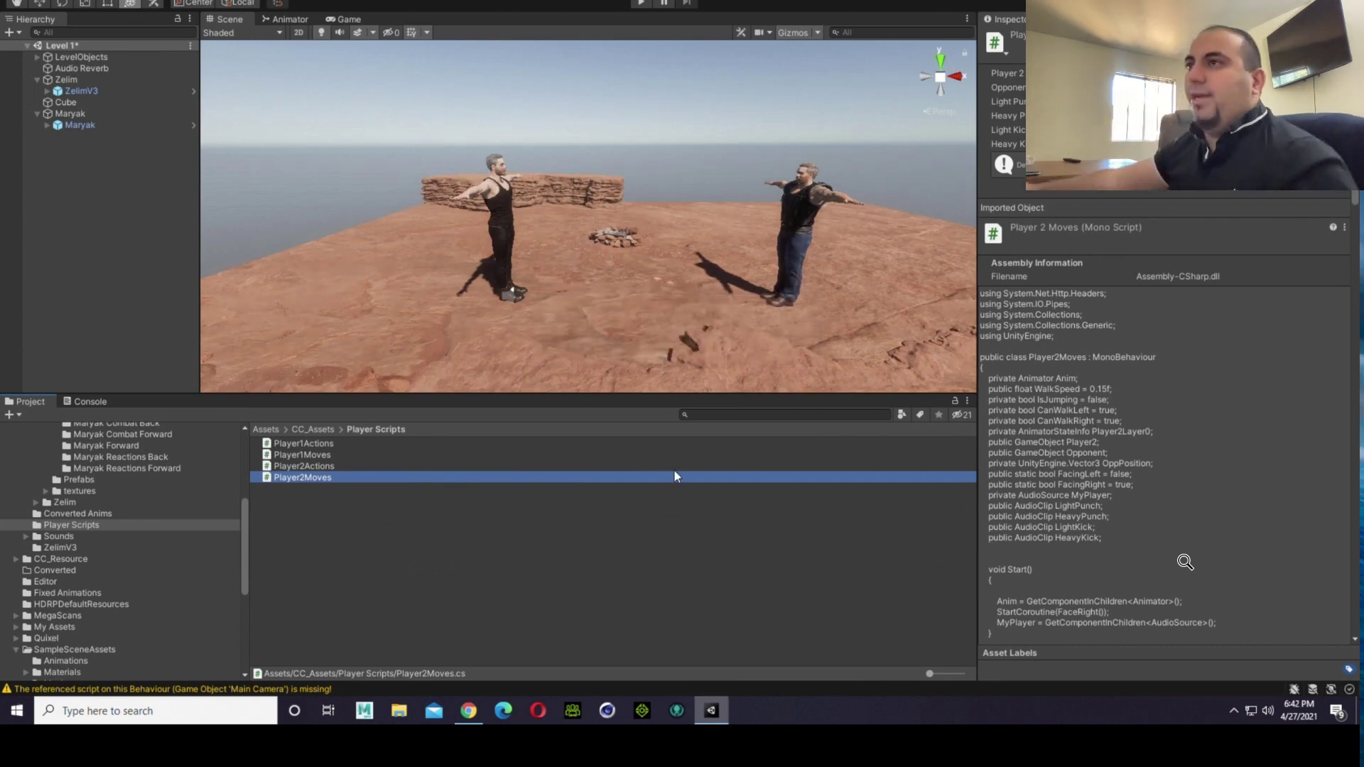
click(643, 5)
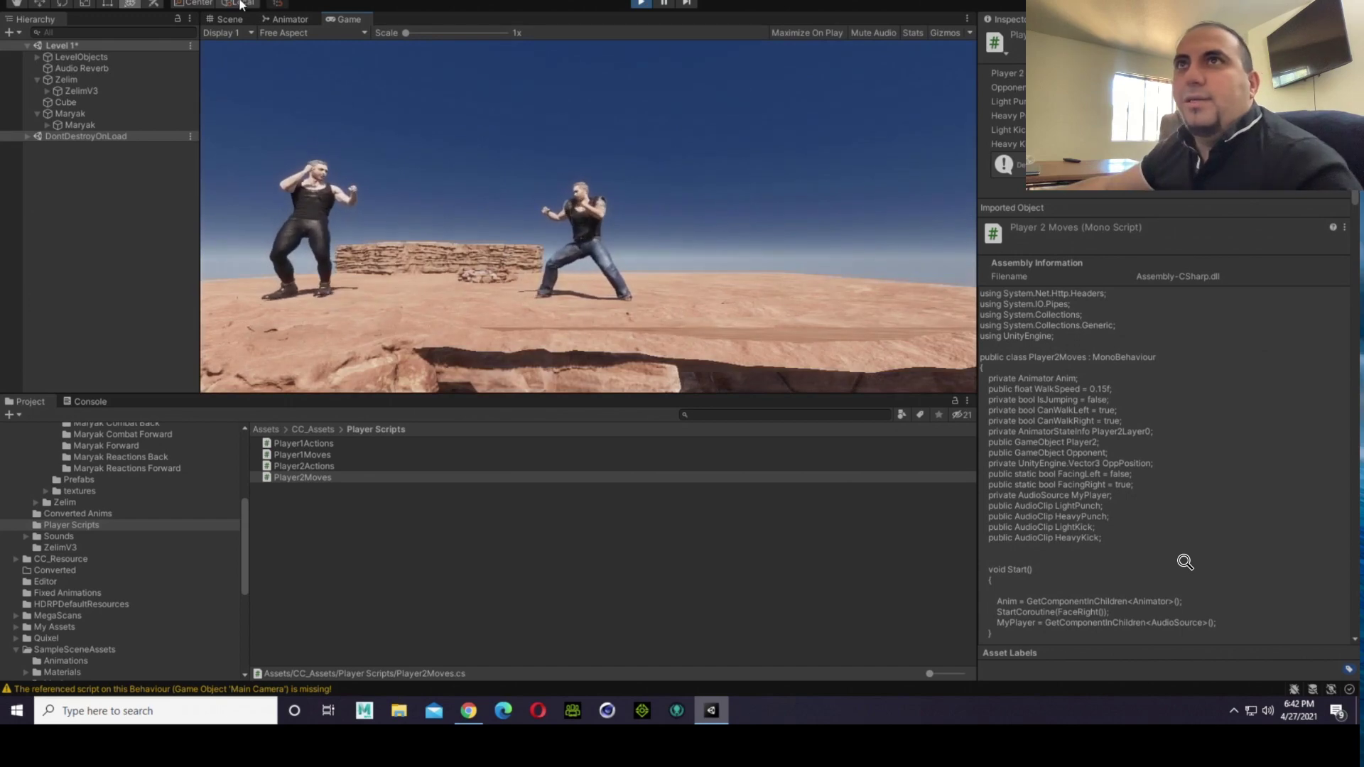
click(229, 19)
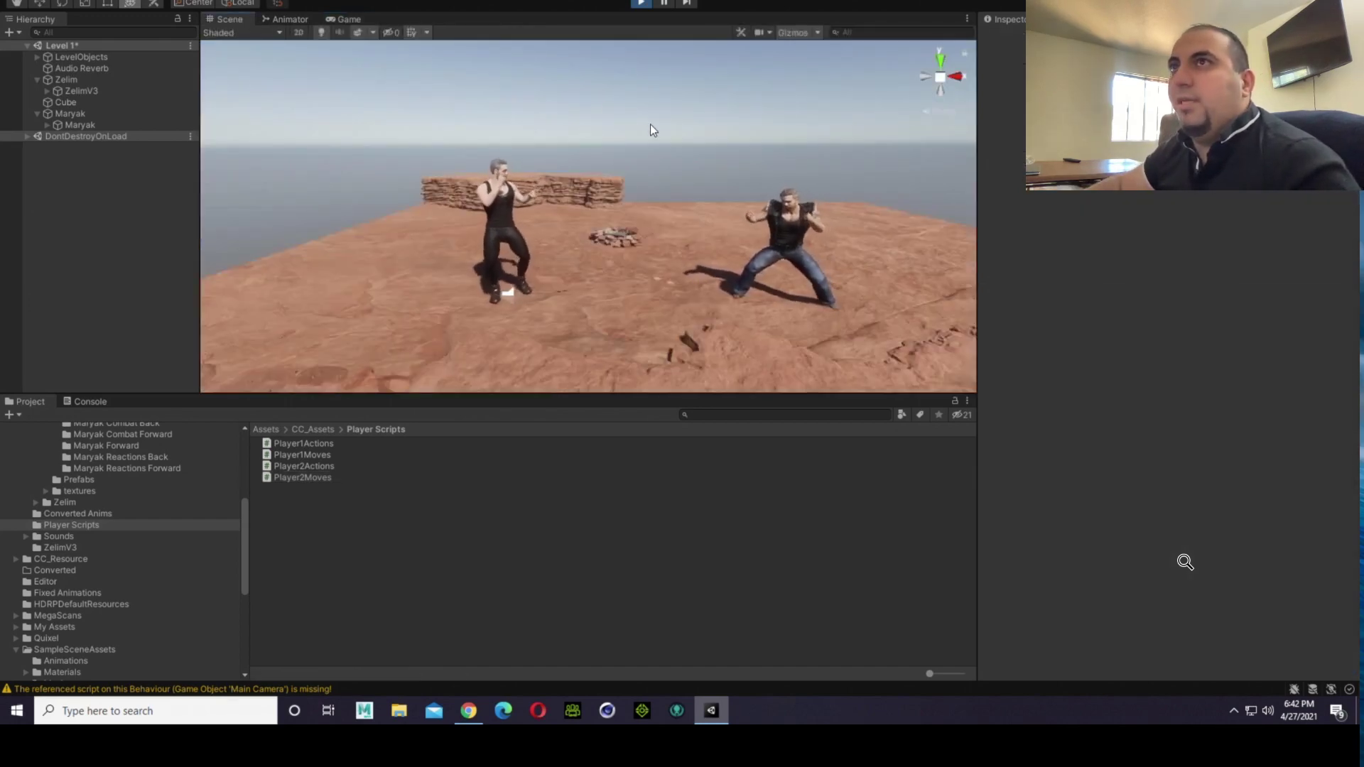
key(Left)
key(Right)
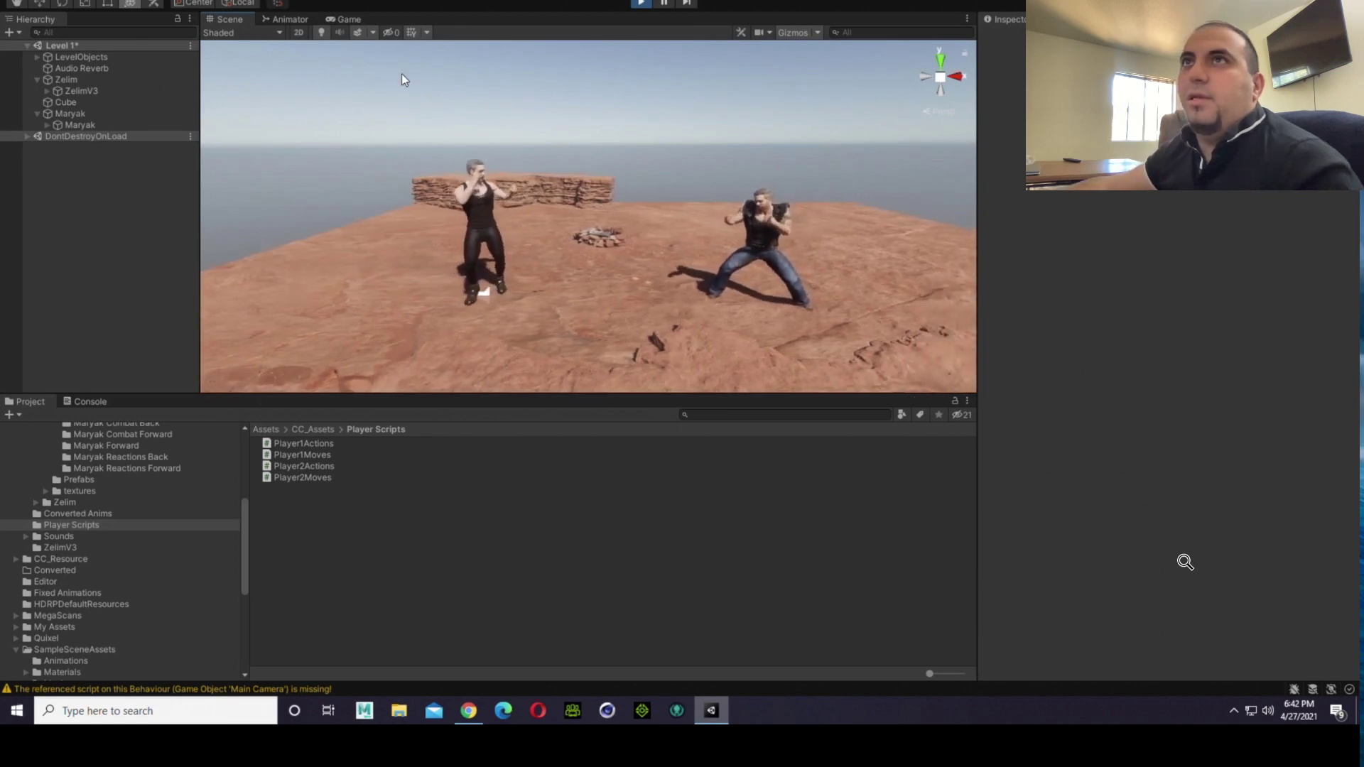
Step: Walk the fighters back and forth across the arena in the Game view to test their facing and movement
click(346, 19)
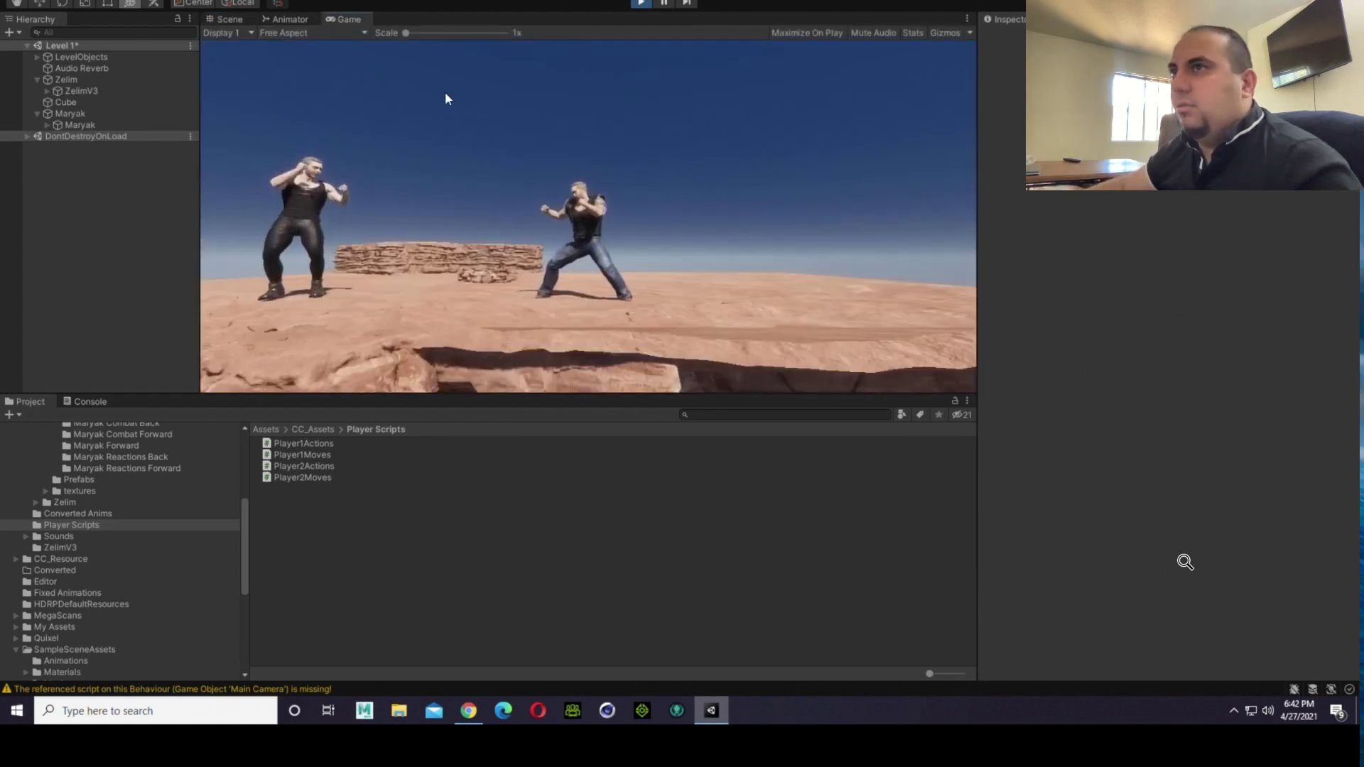
key(Left)
key(Right)
key(d)
key(d)
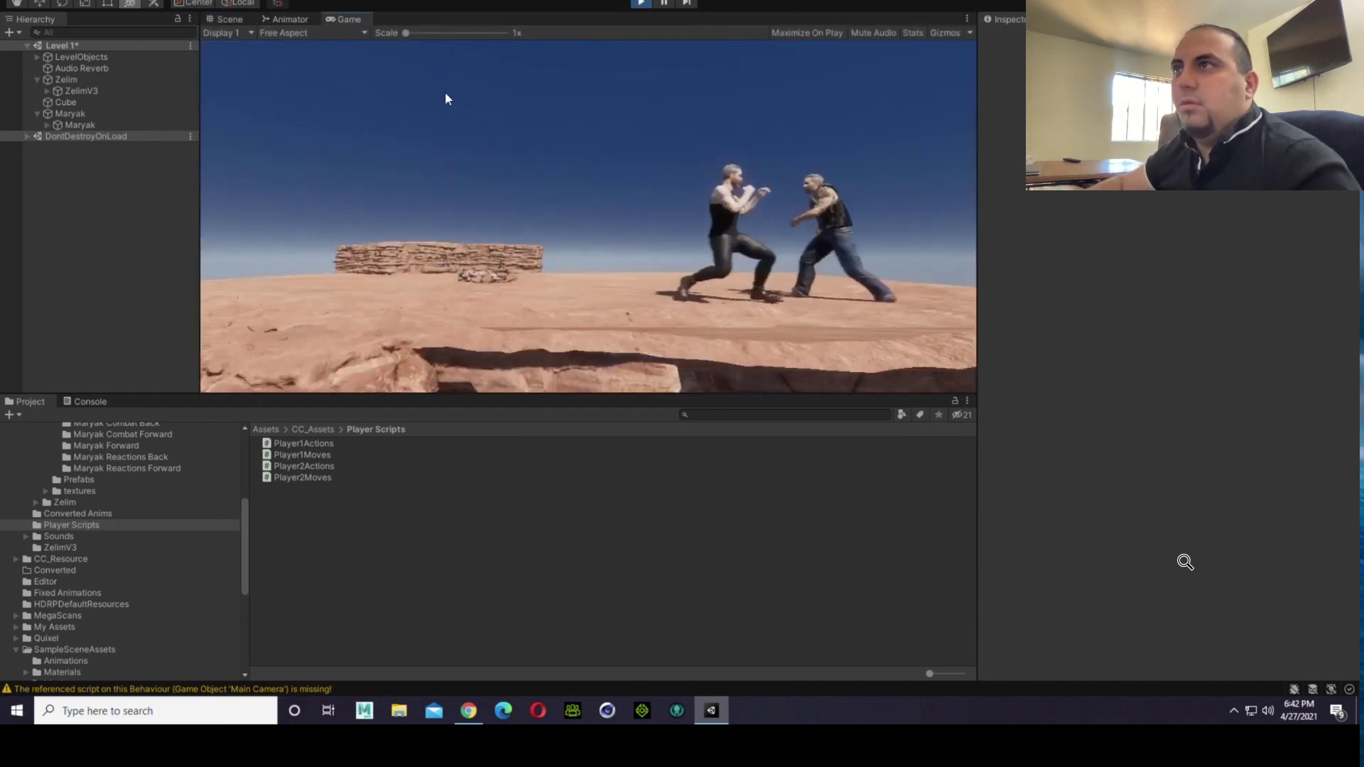
key(Left)
key(Right)
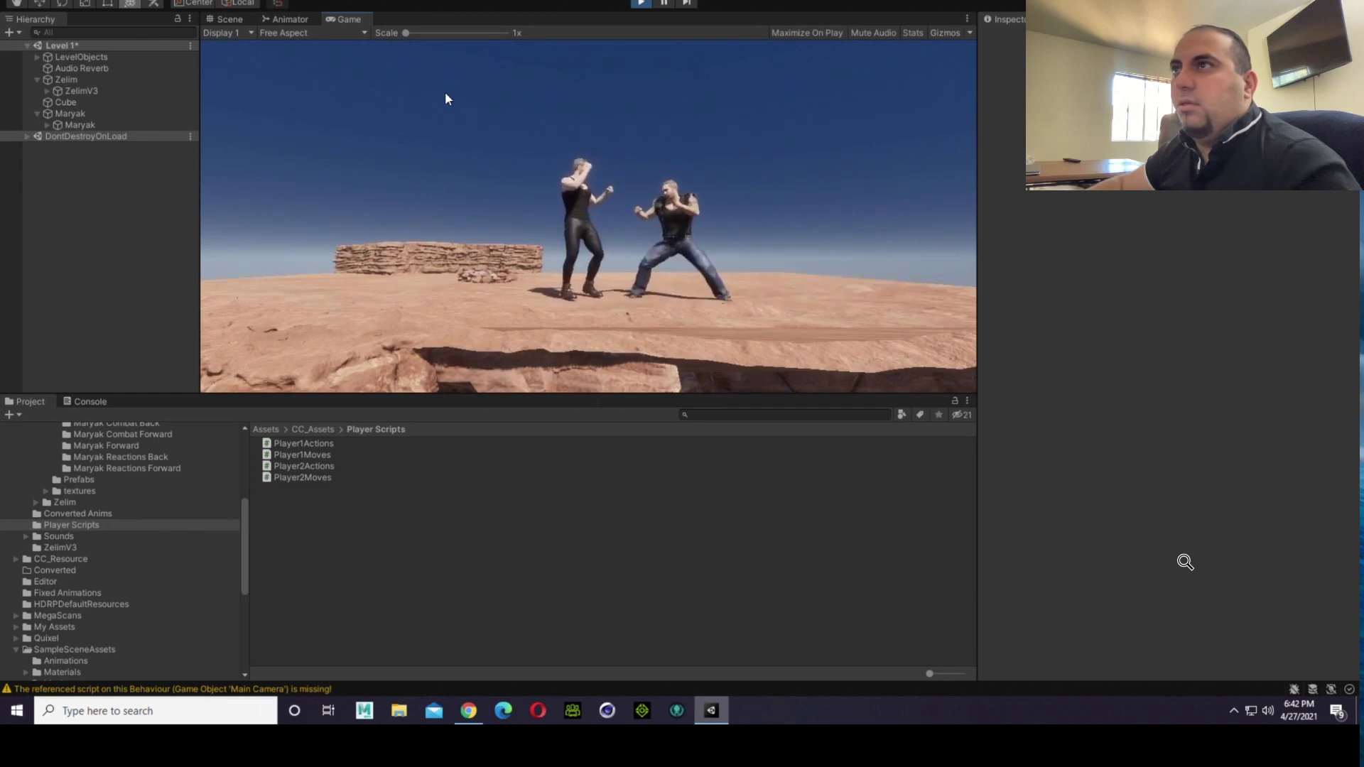
key(Left)
key(Left)
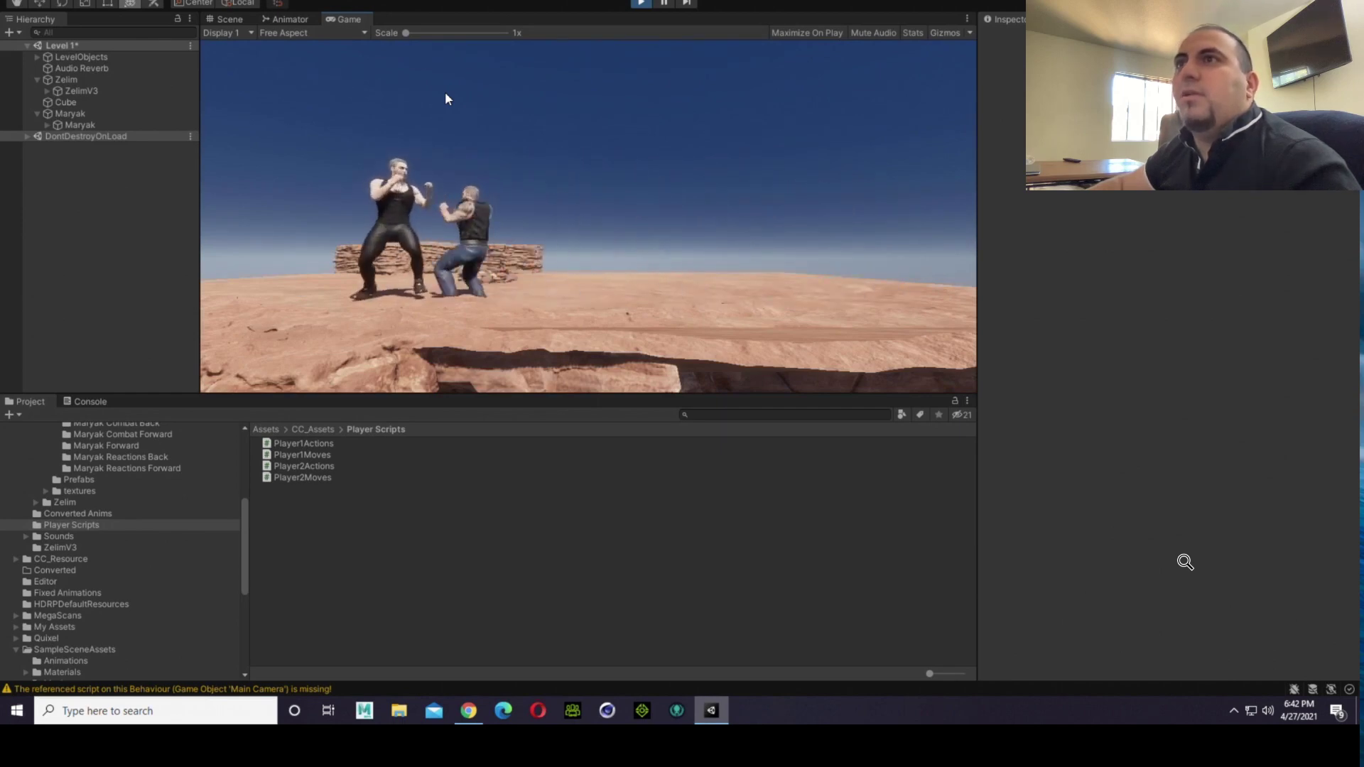
key(Right)
key(Left)
key(d)
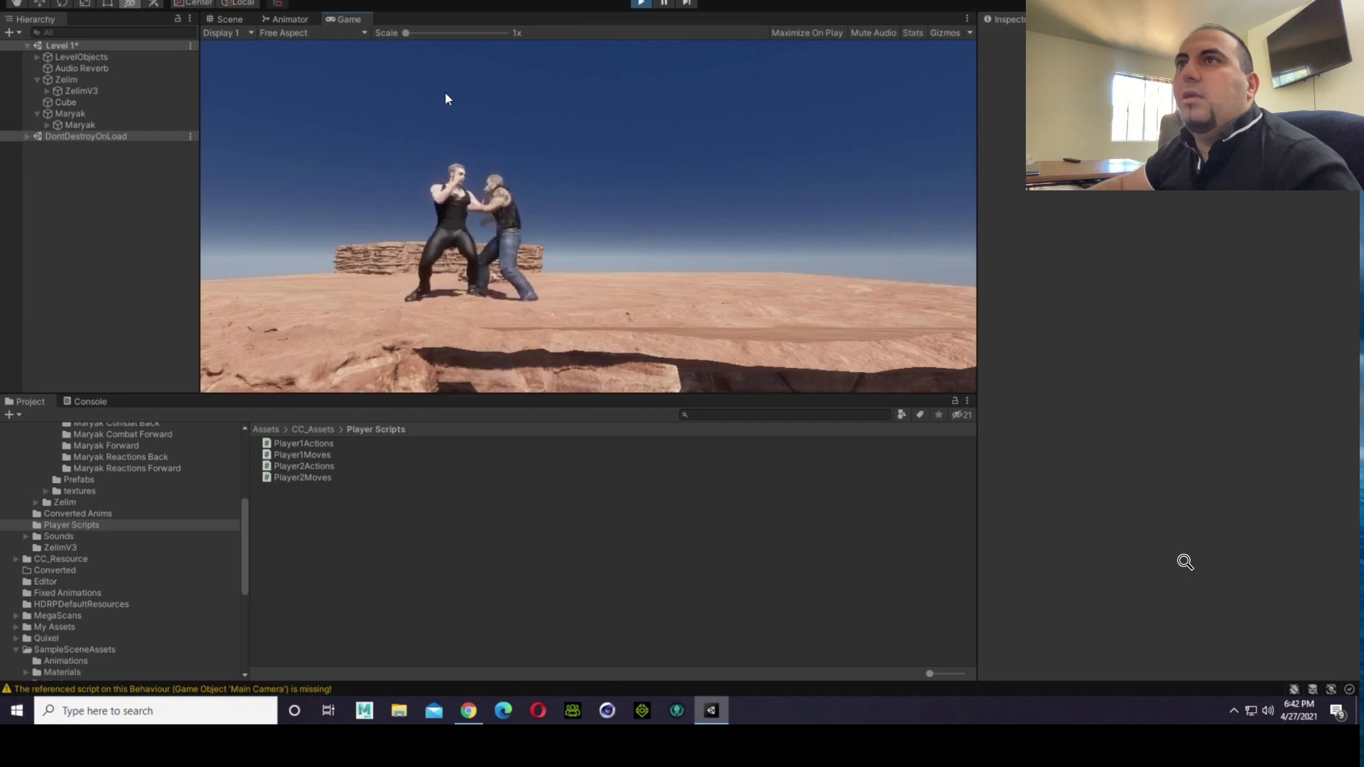
key(d)
key(Left)
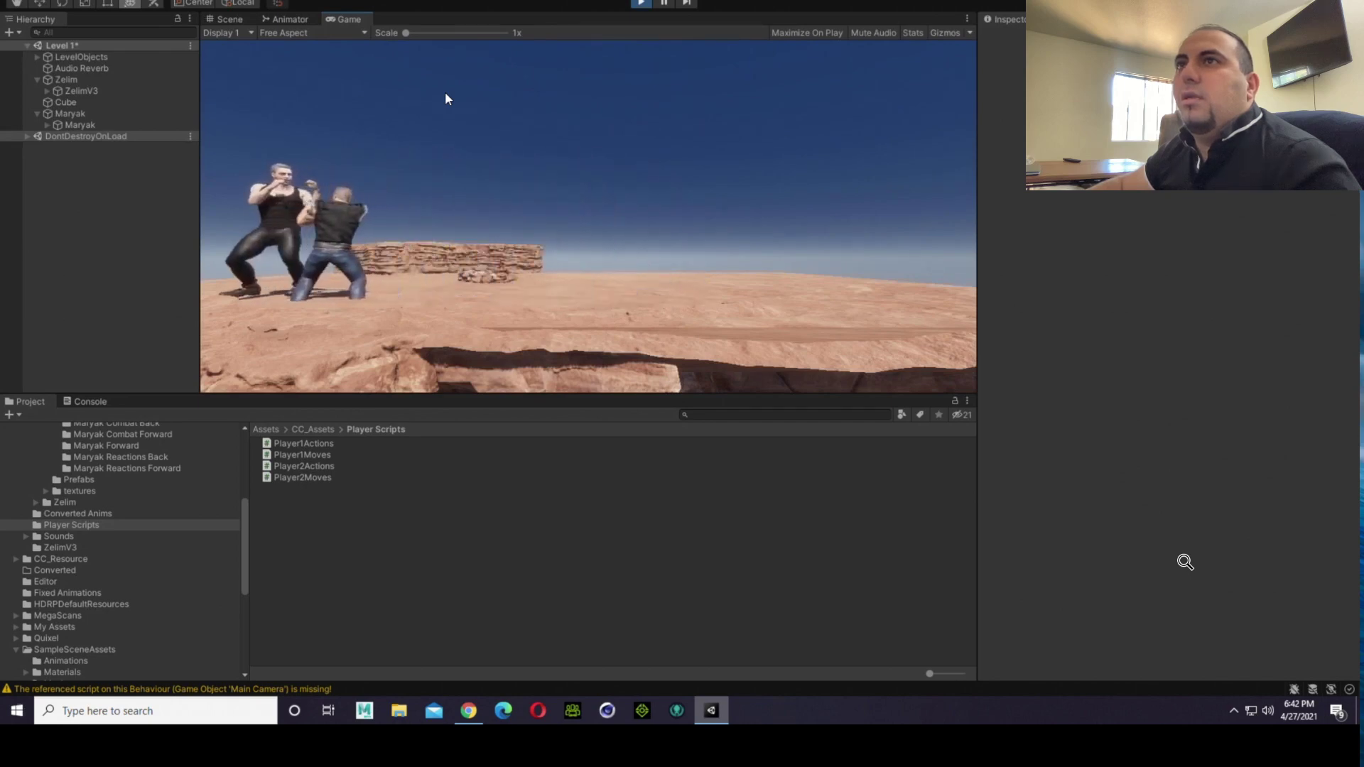
key(d)
key(Left)
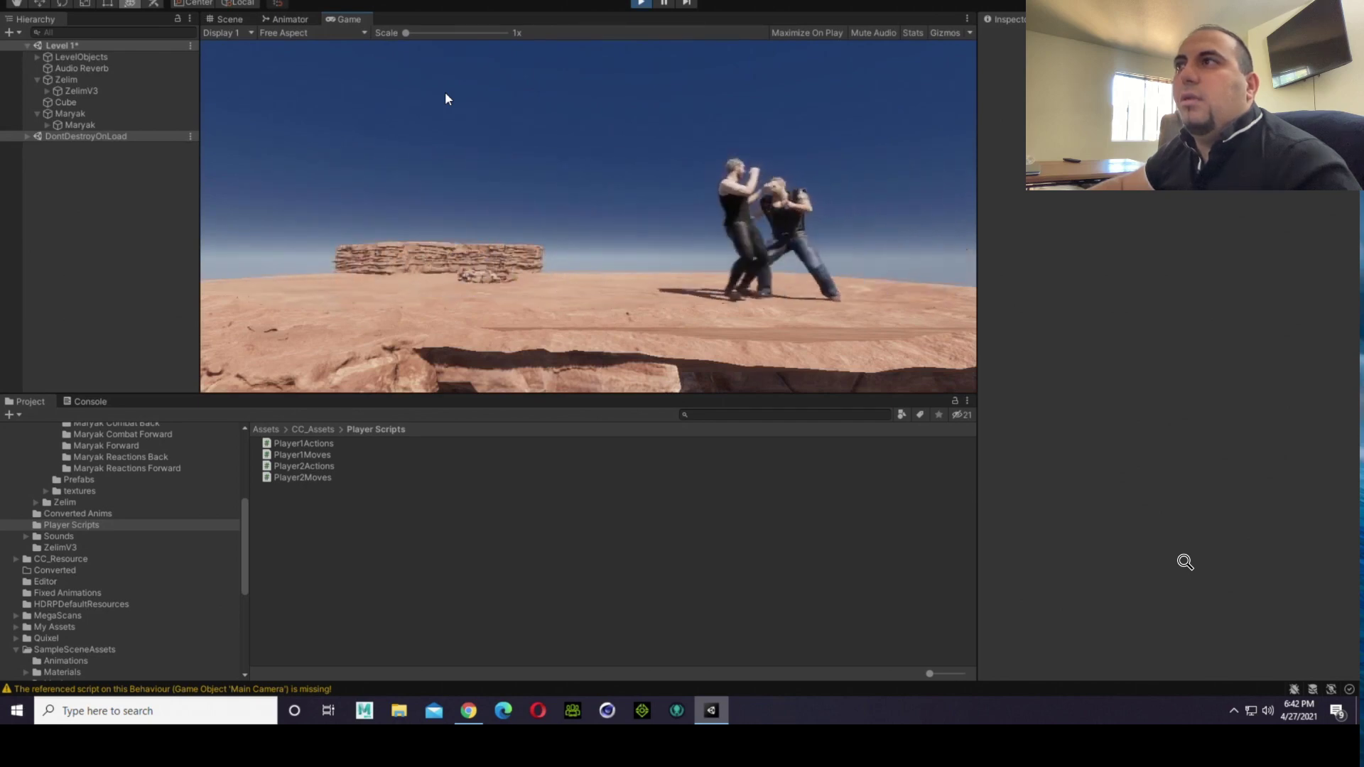
key(d)
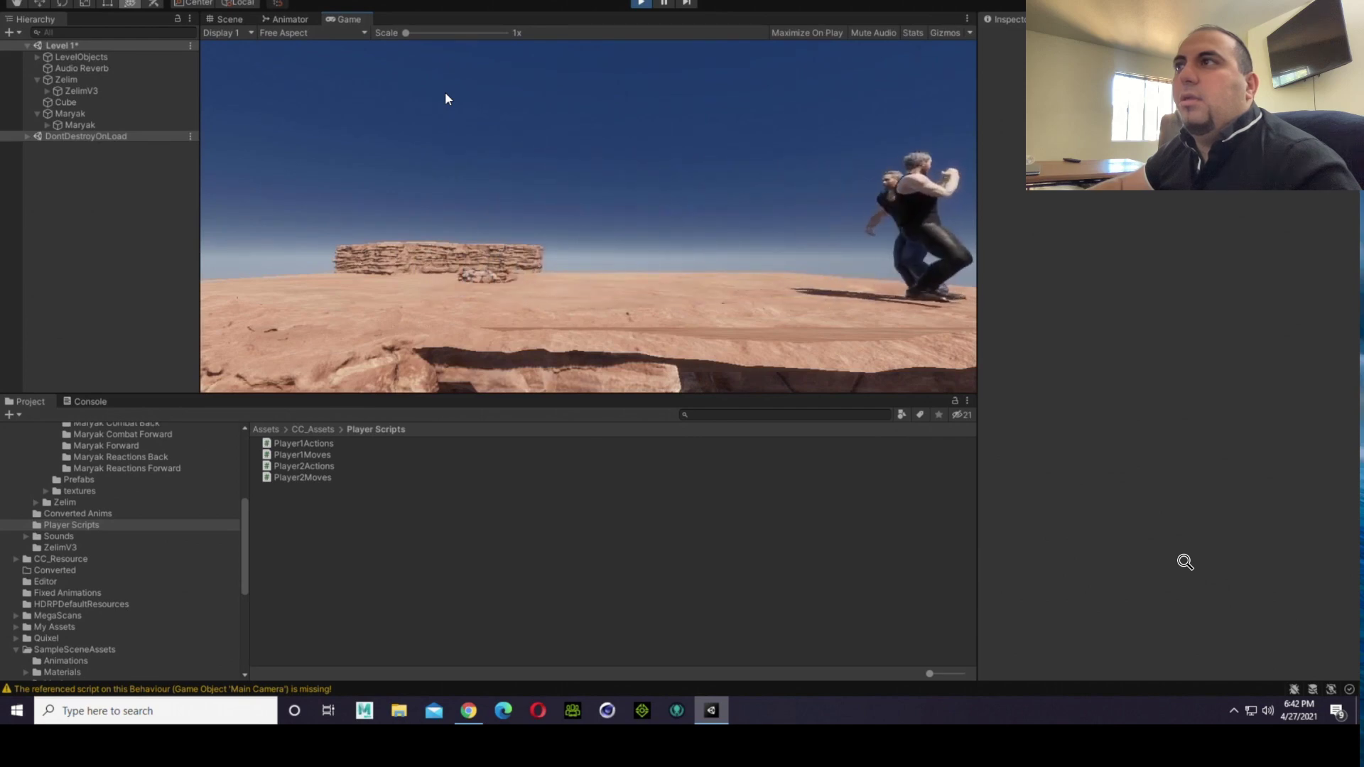
key(Left)
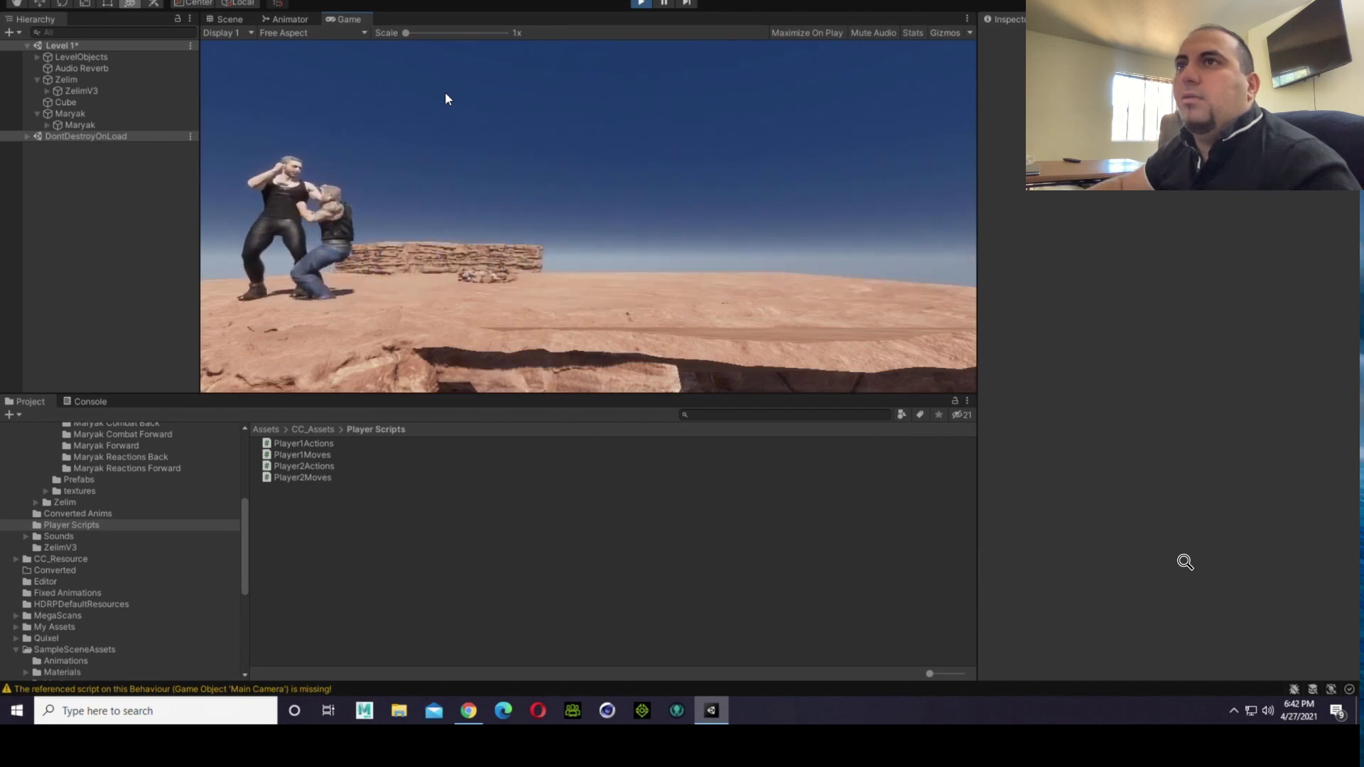
key(d)
key(d)
key(d)
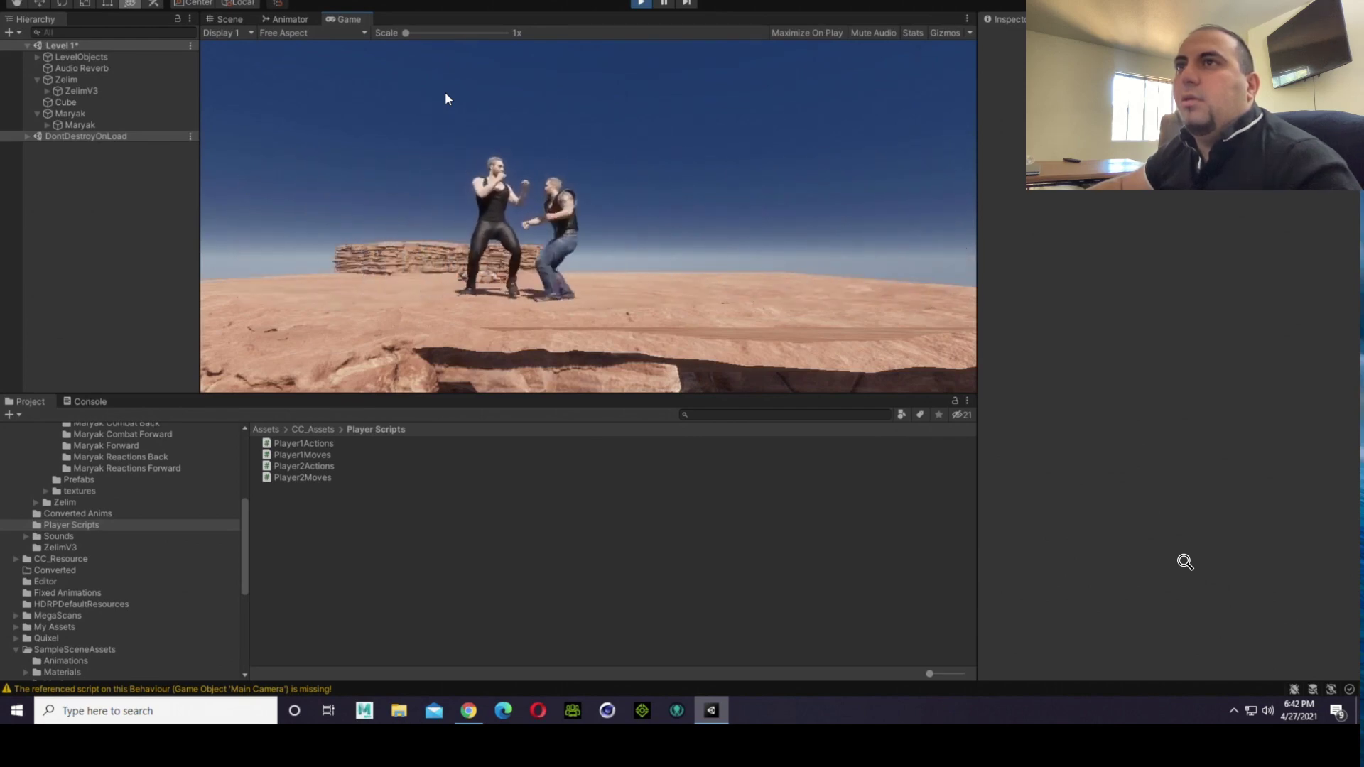
key(d)
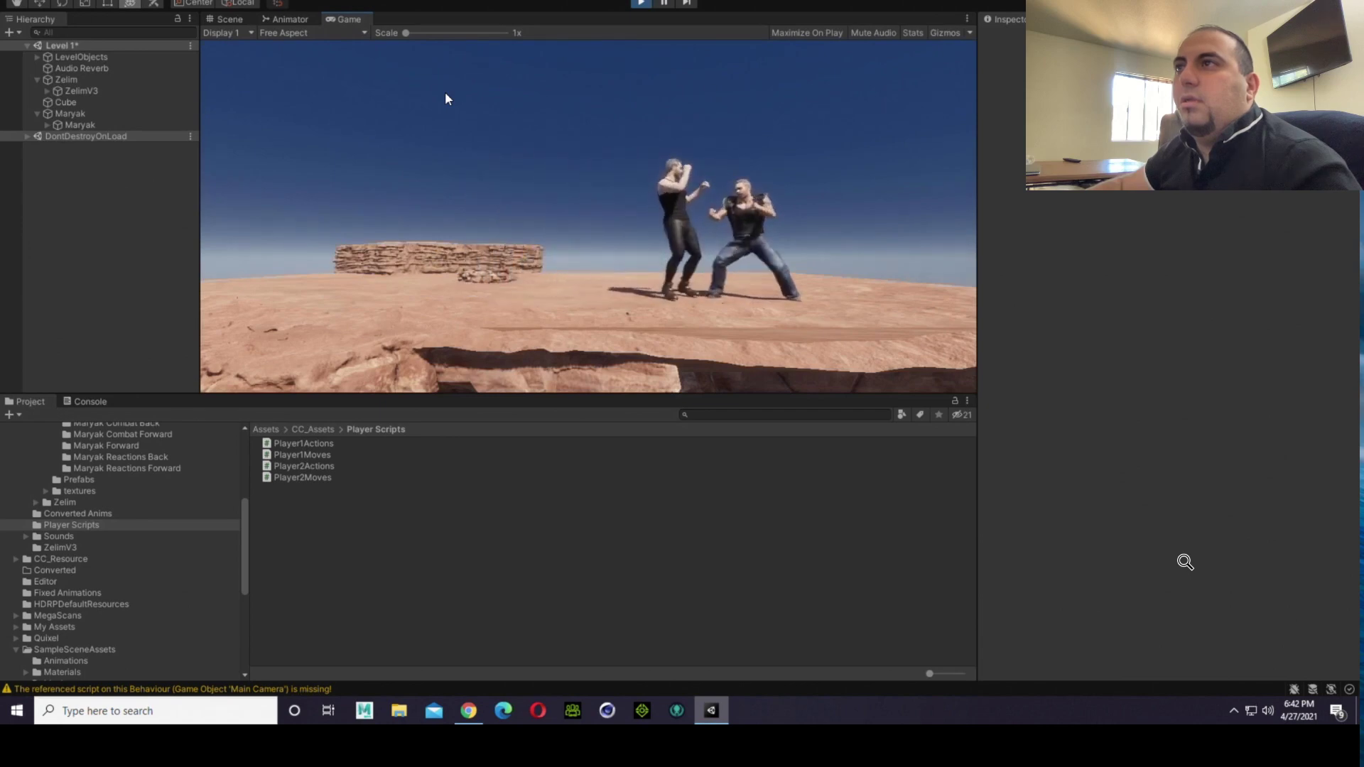
key(Left)
key(d)
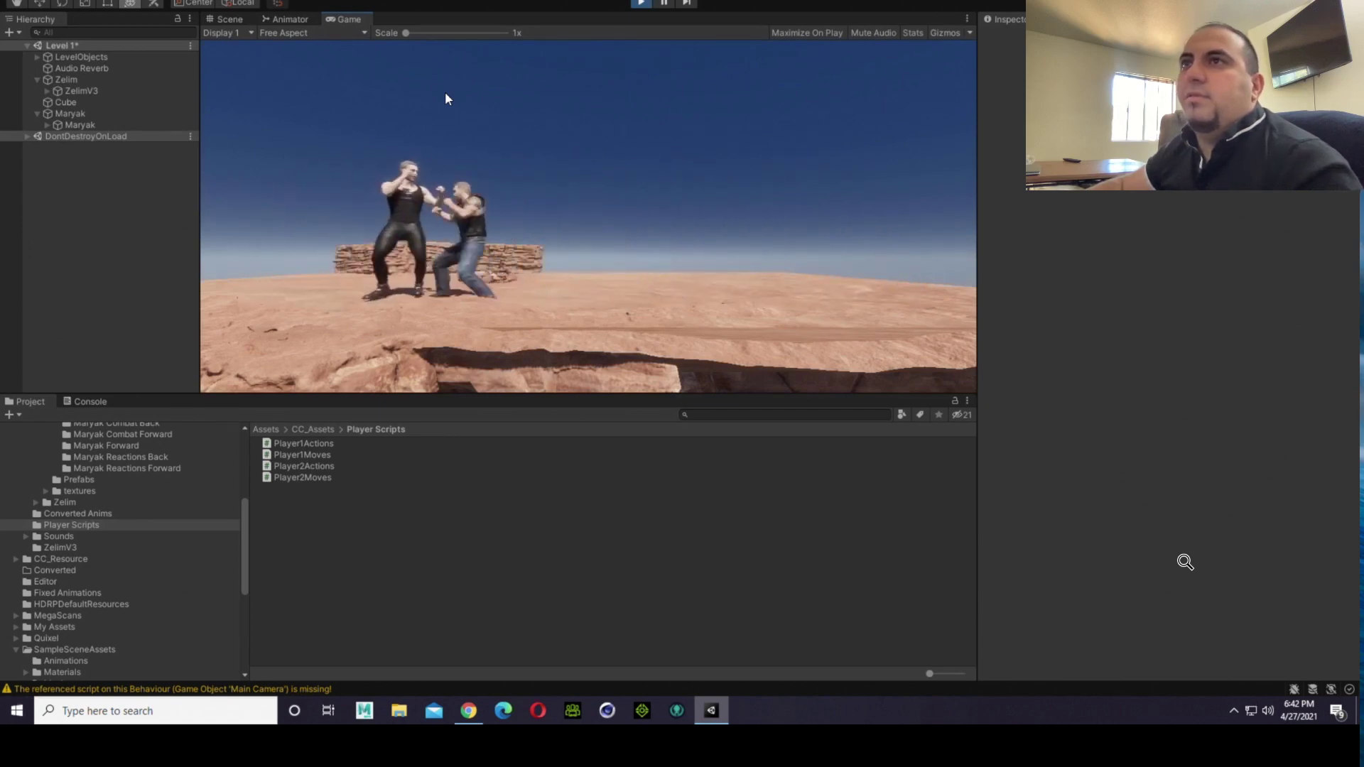
Step: Test a jump with the fighters at close range, and end play mode
key(Left)
key(Up)
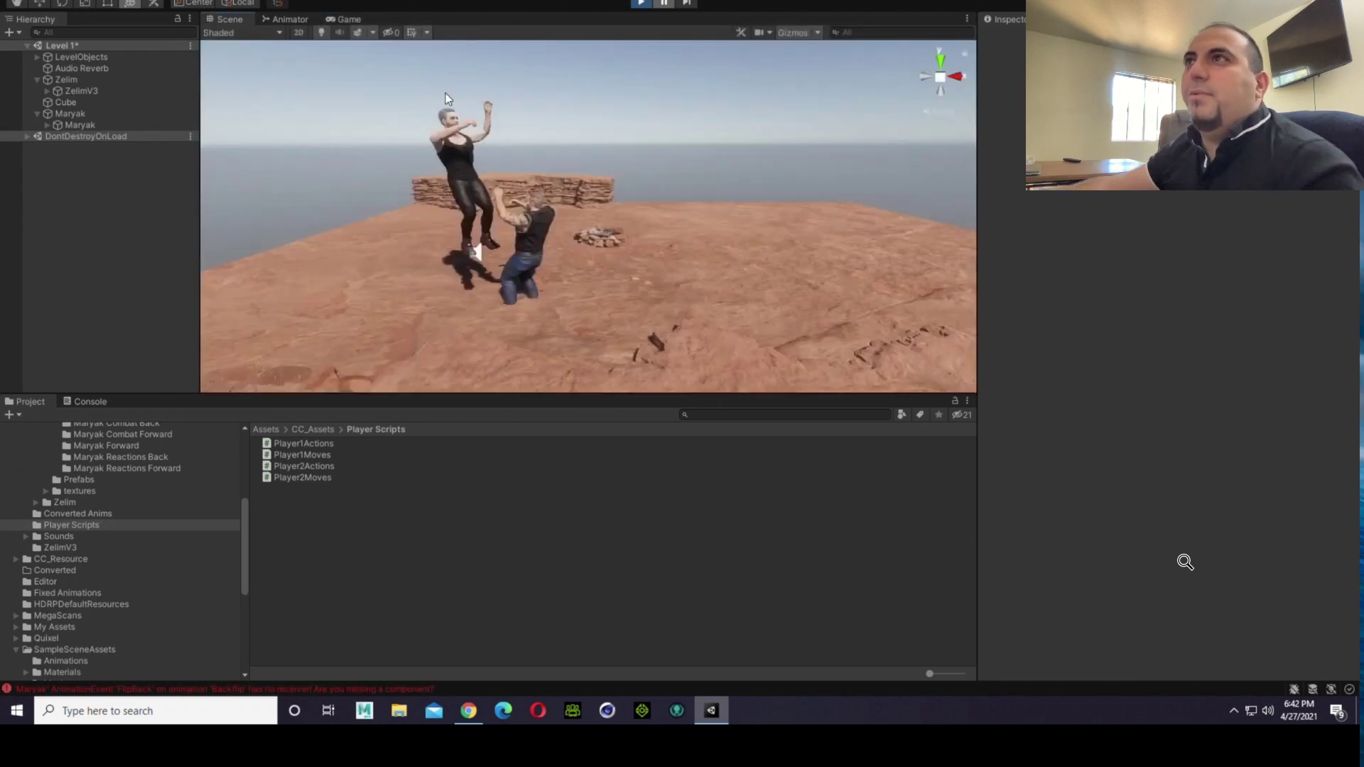
click(642, 5)
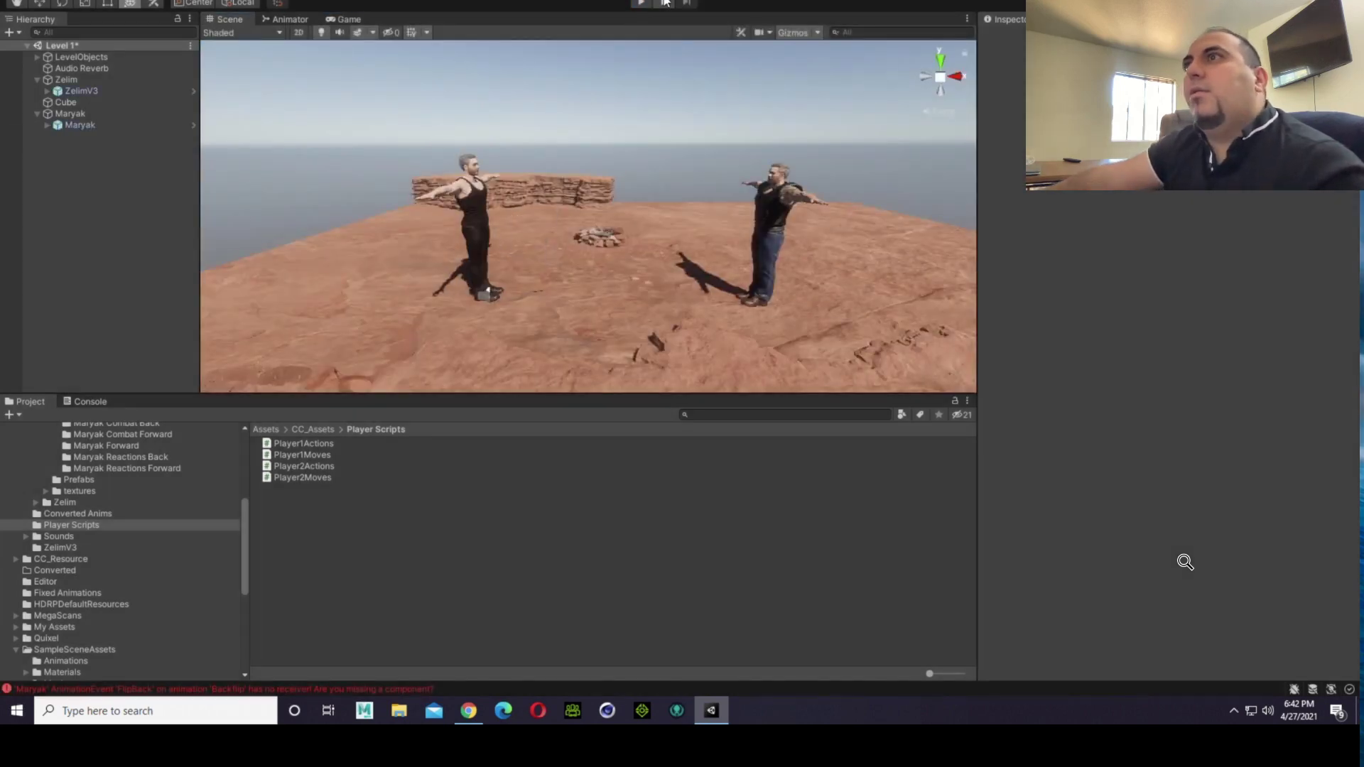
Step: Run the game again, shift Maryak to Zelim's other side and back to test facing, end play mode, and clear the selection
click(647, 5)
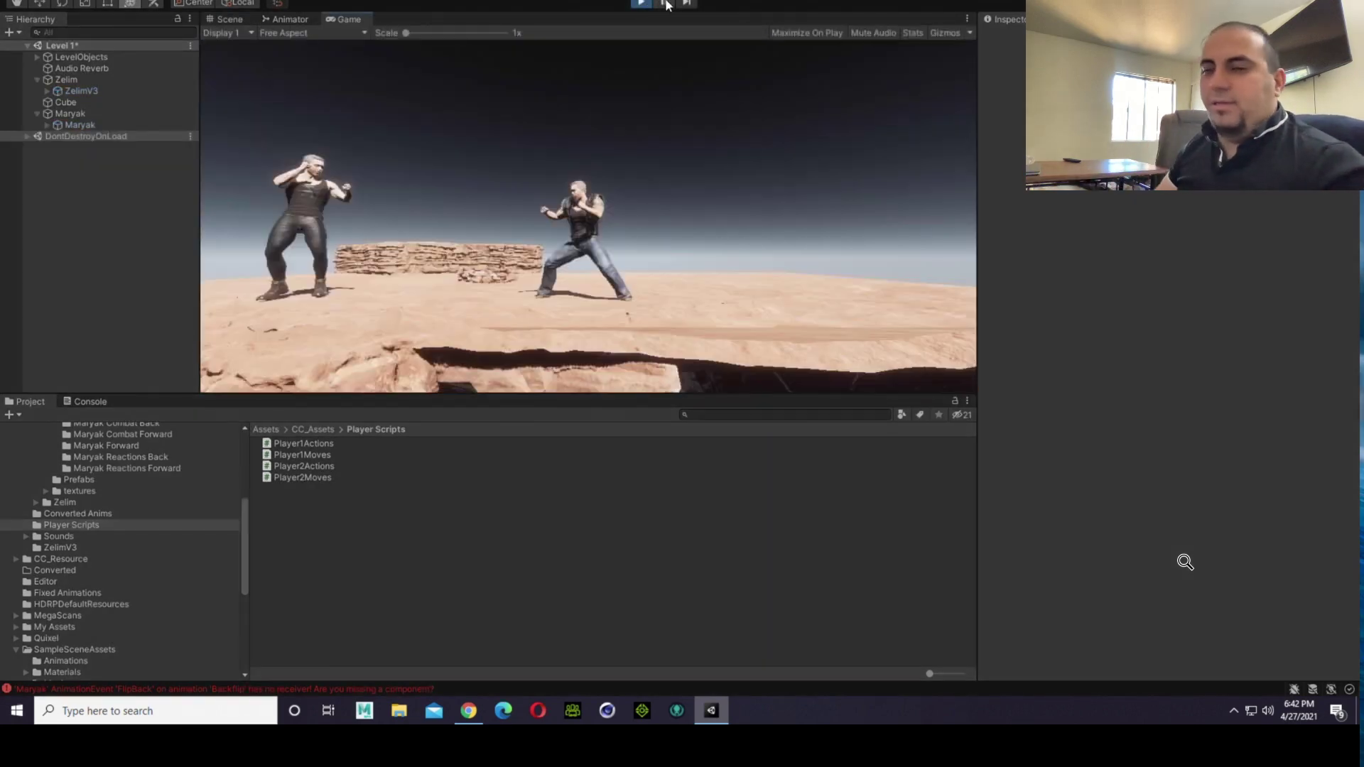
click(220, 20)
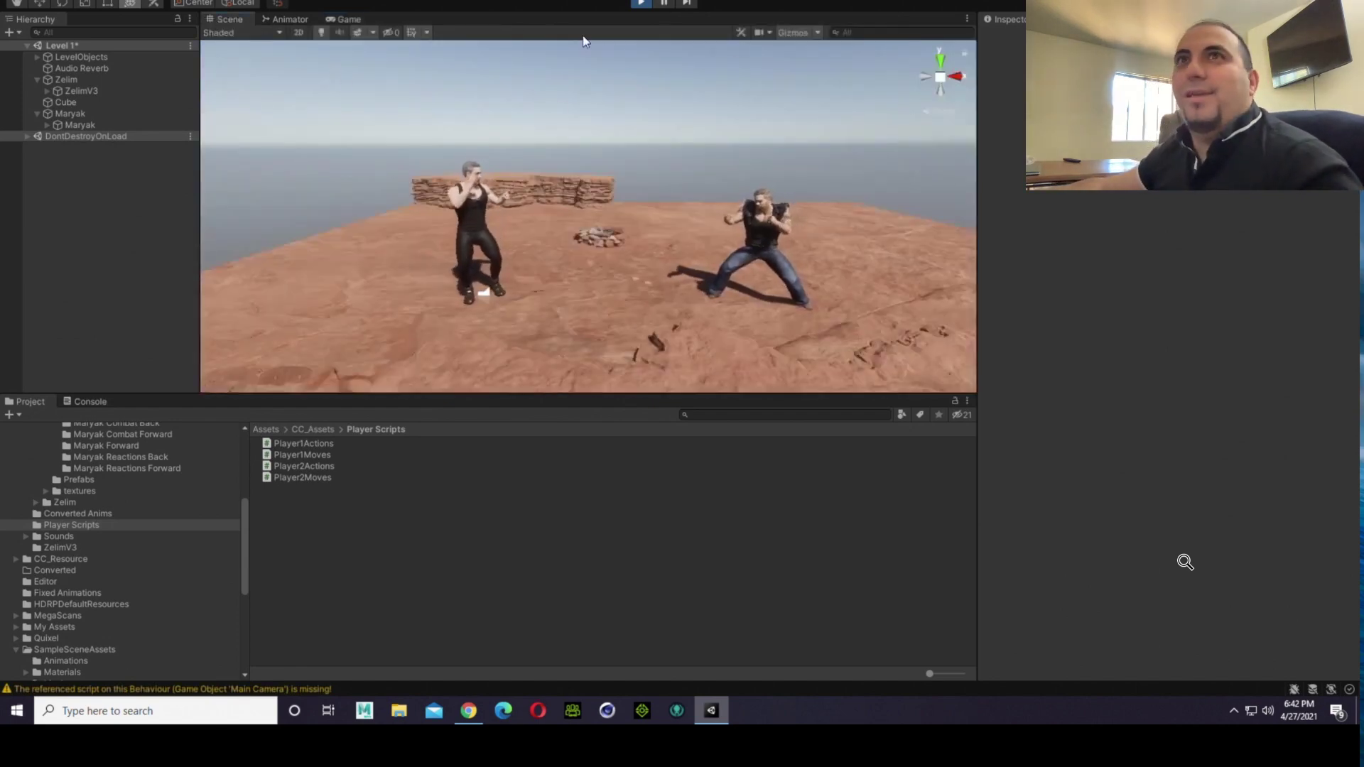
click(72, 114)
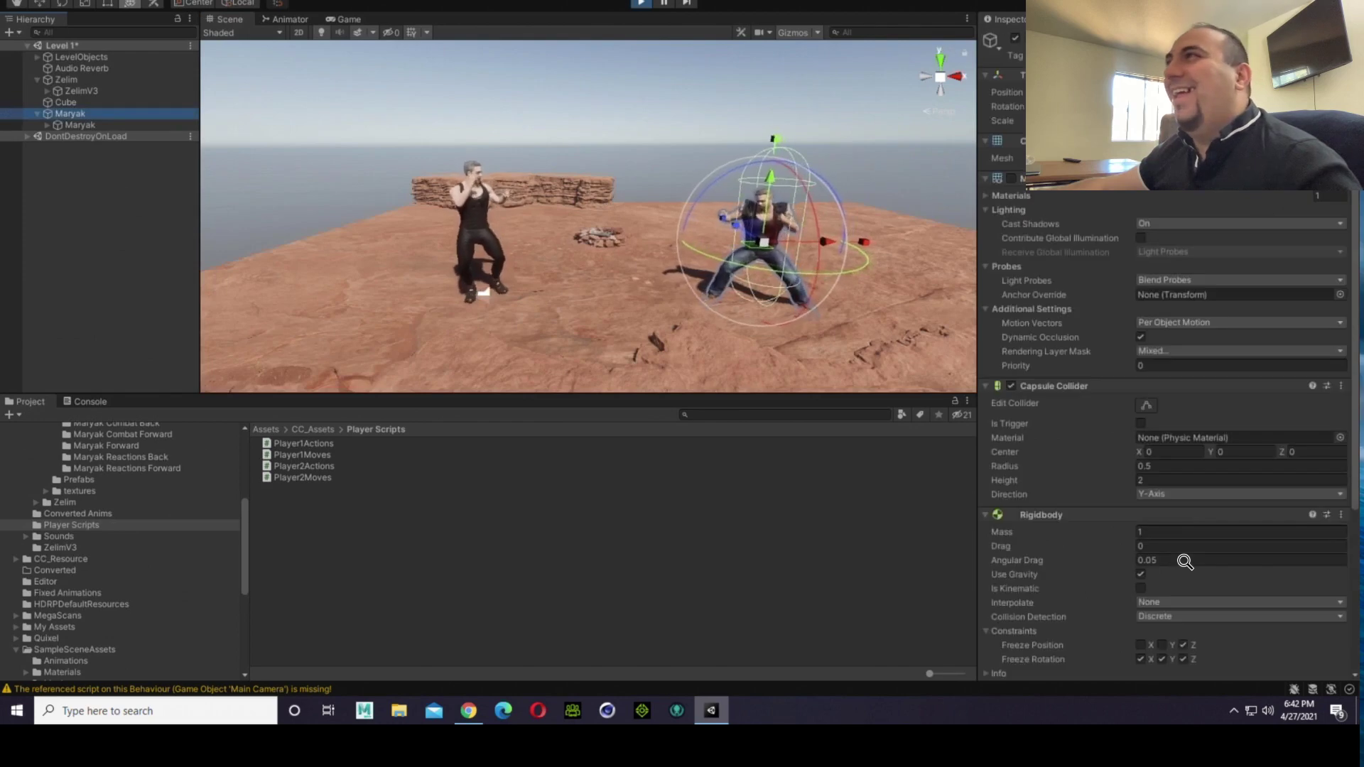
drag(1139, 92, 705, 134)
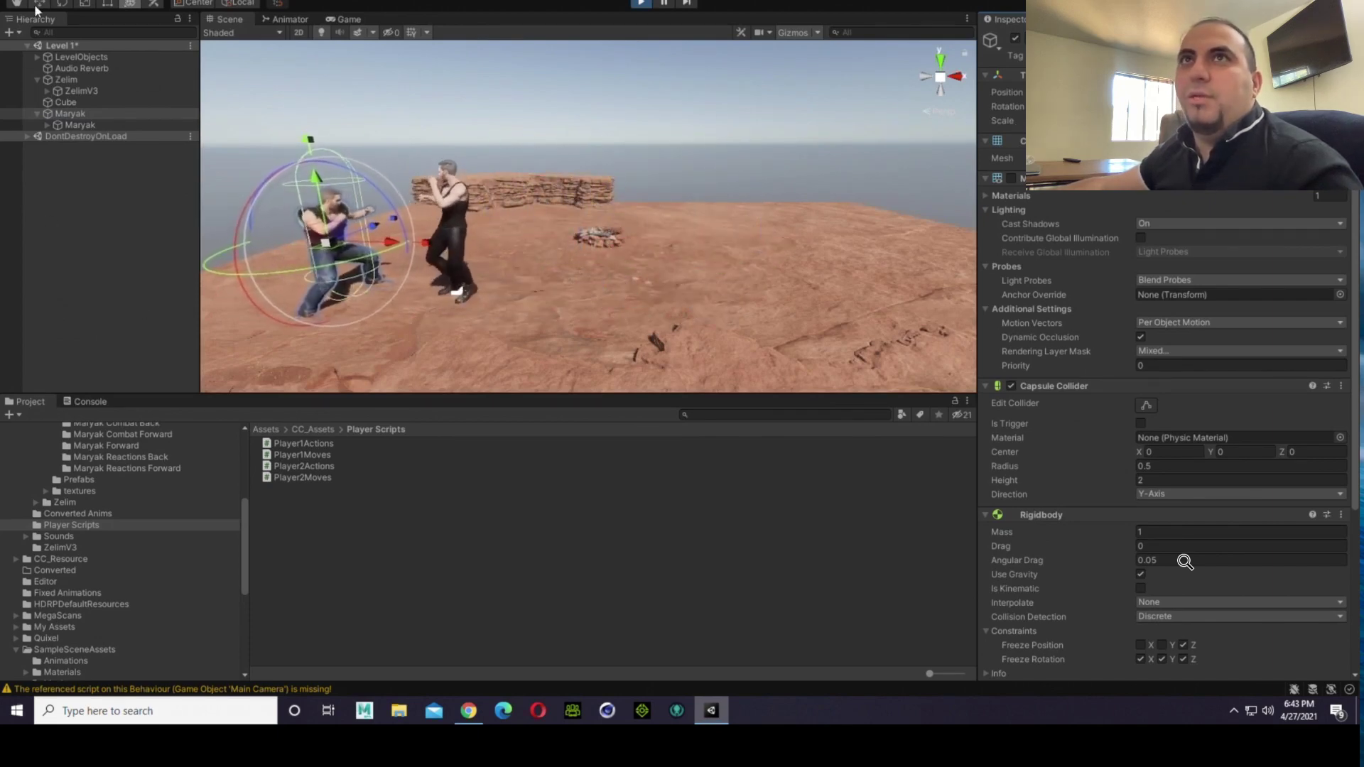
key(w)
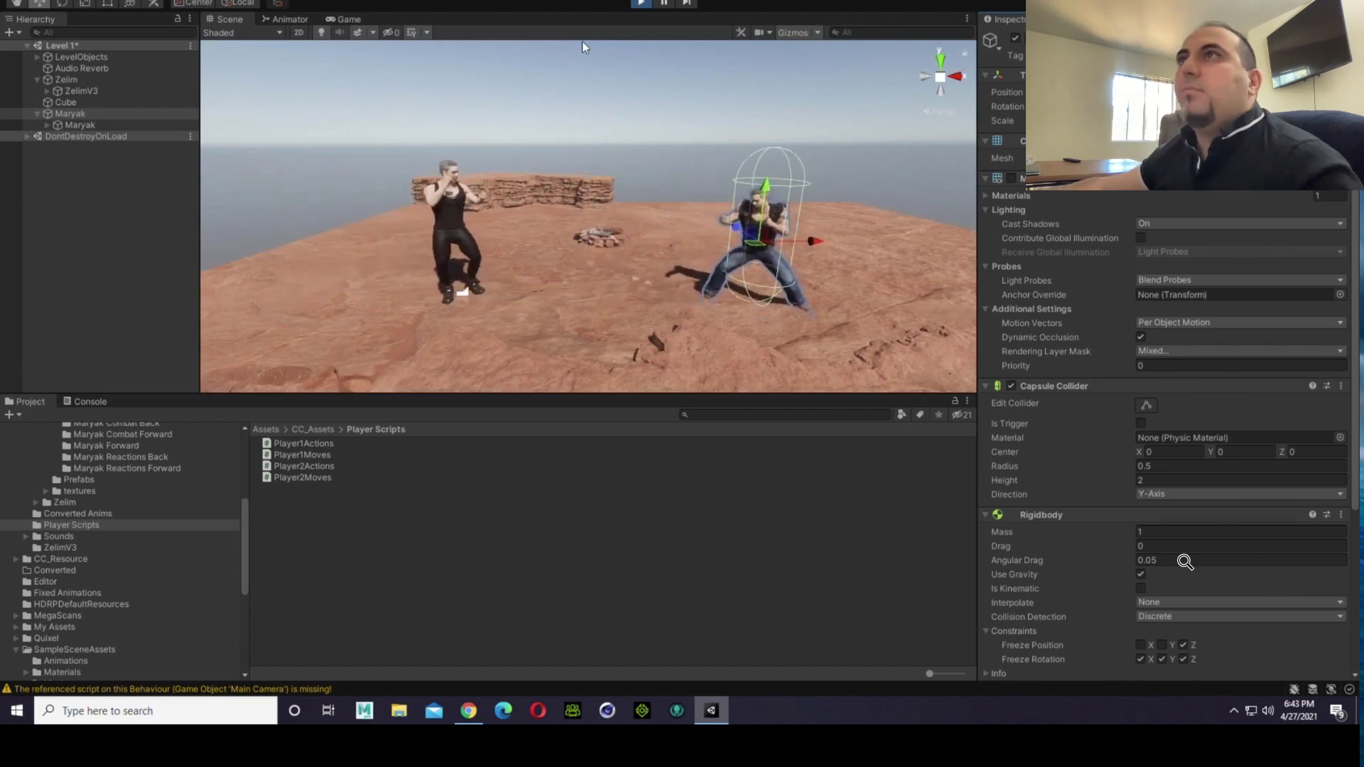
click(641, 3)
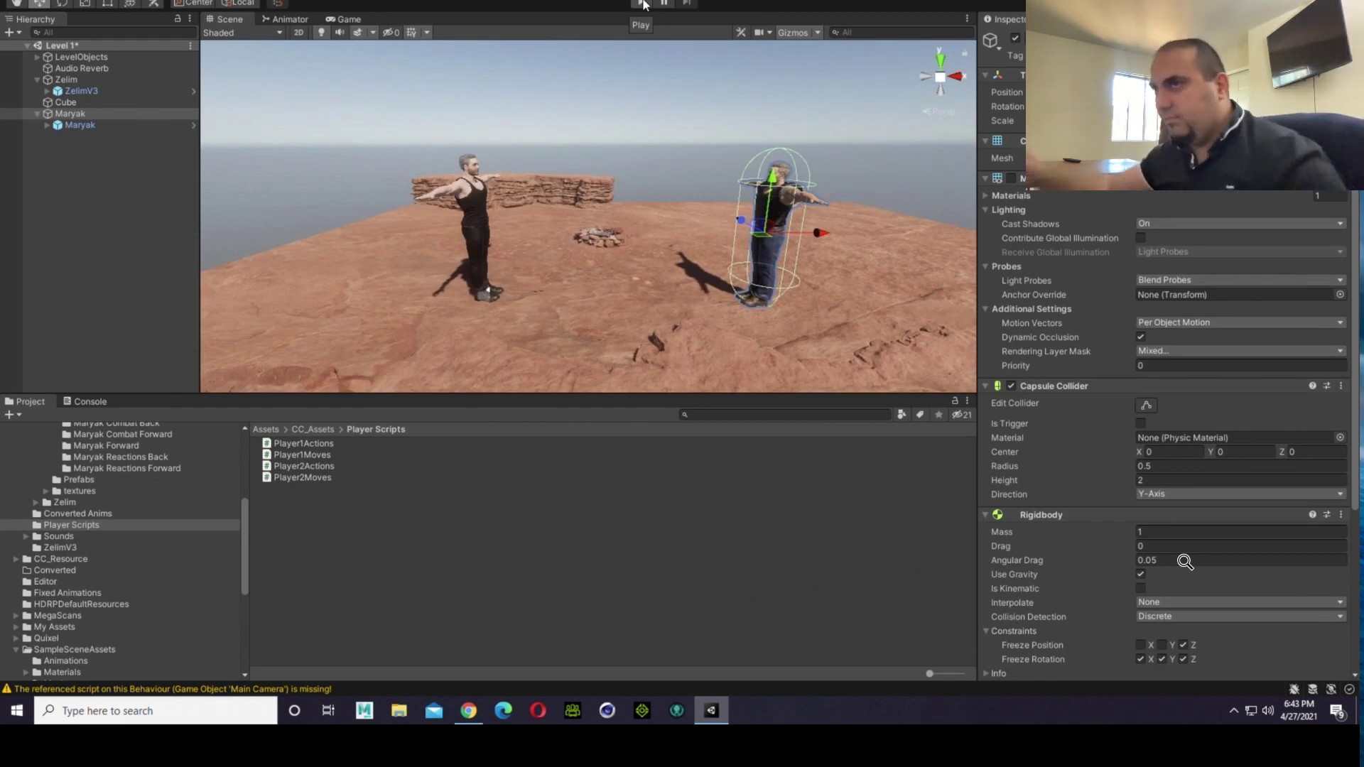
click(689, 107)
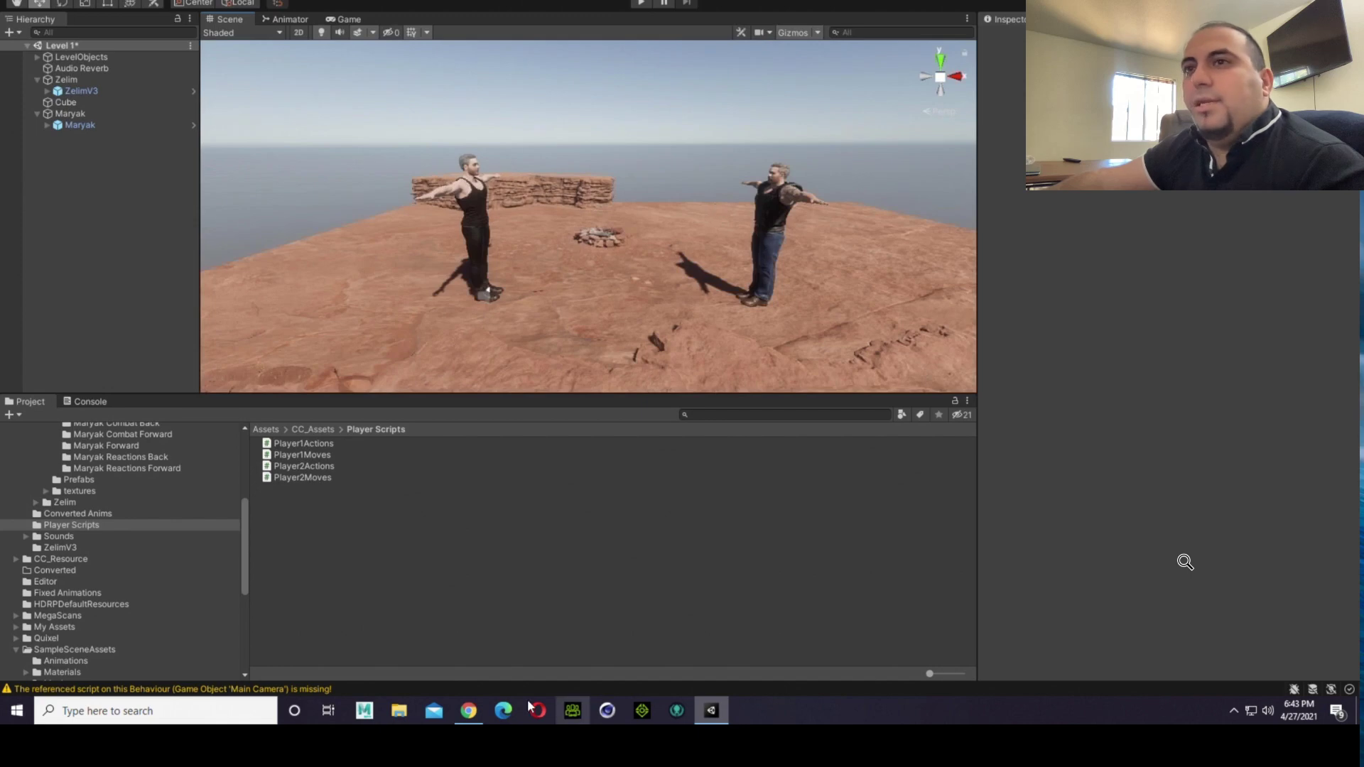
Step: Reopen the Player2Moves script in Visual Studio Code and examine its Start method, screen-border walking limits, and facing conditions
click(332, 478)
double_click(327, 481)
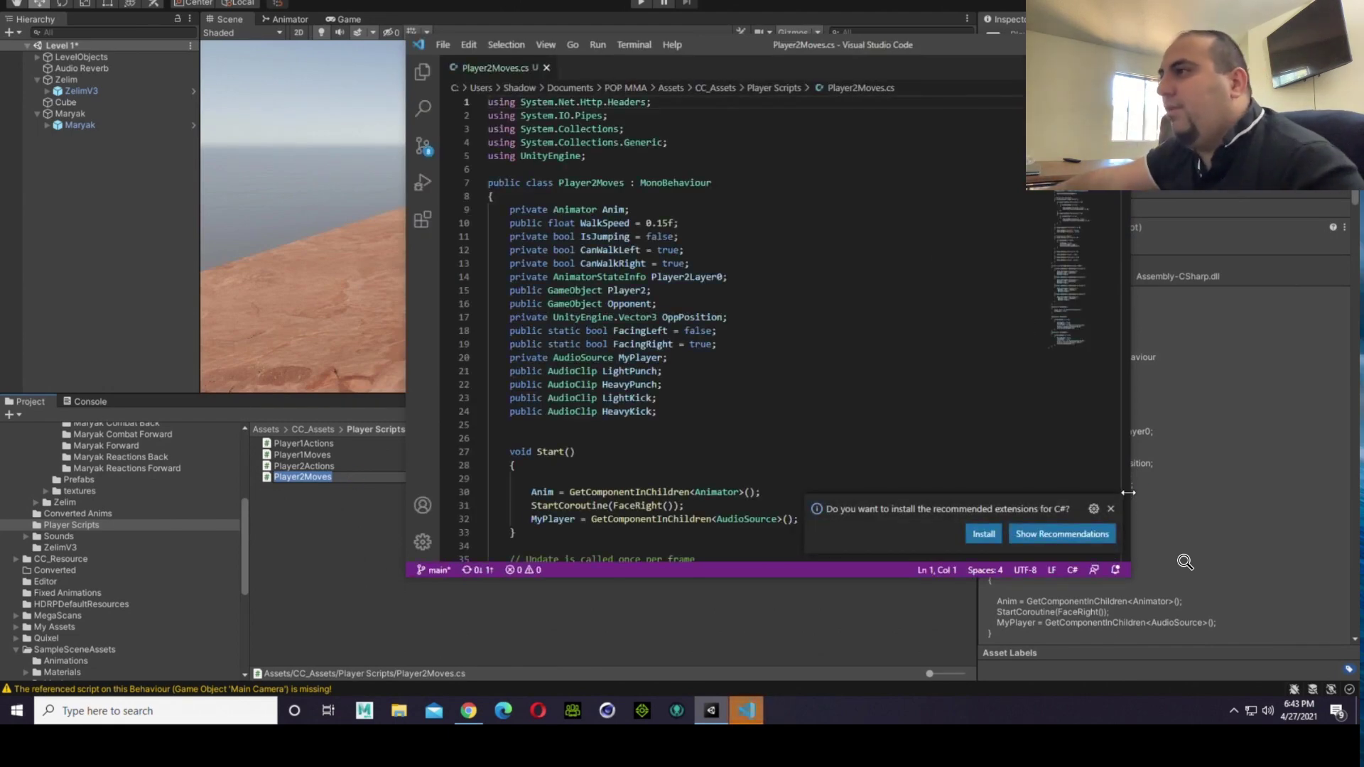
click(1111, 509)
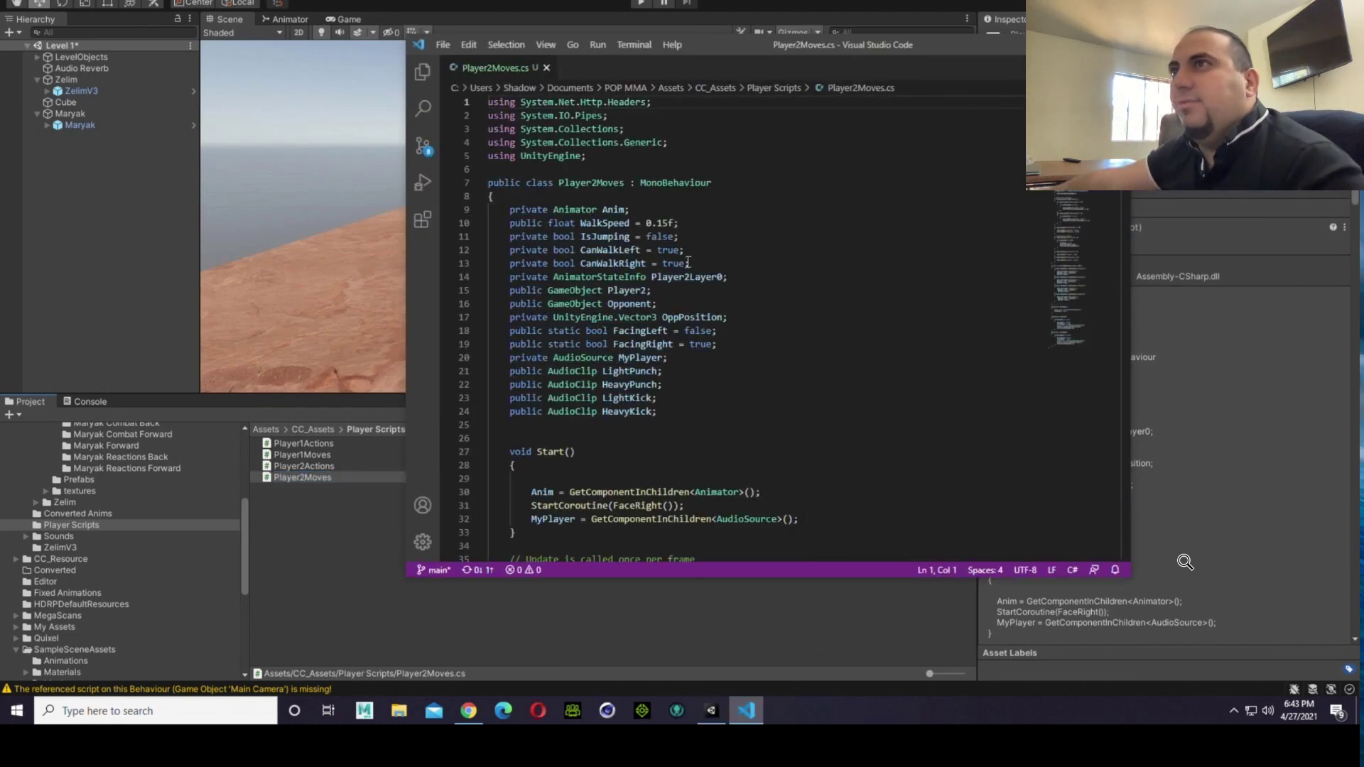
scroll(810, 252, down, 9)
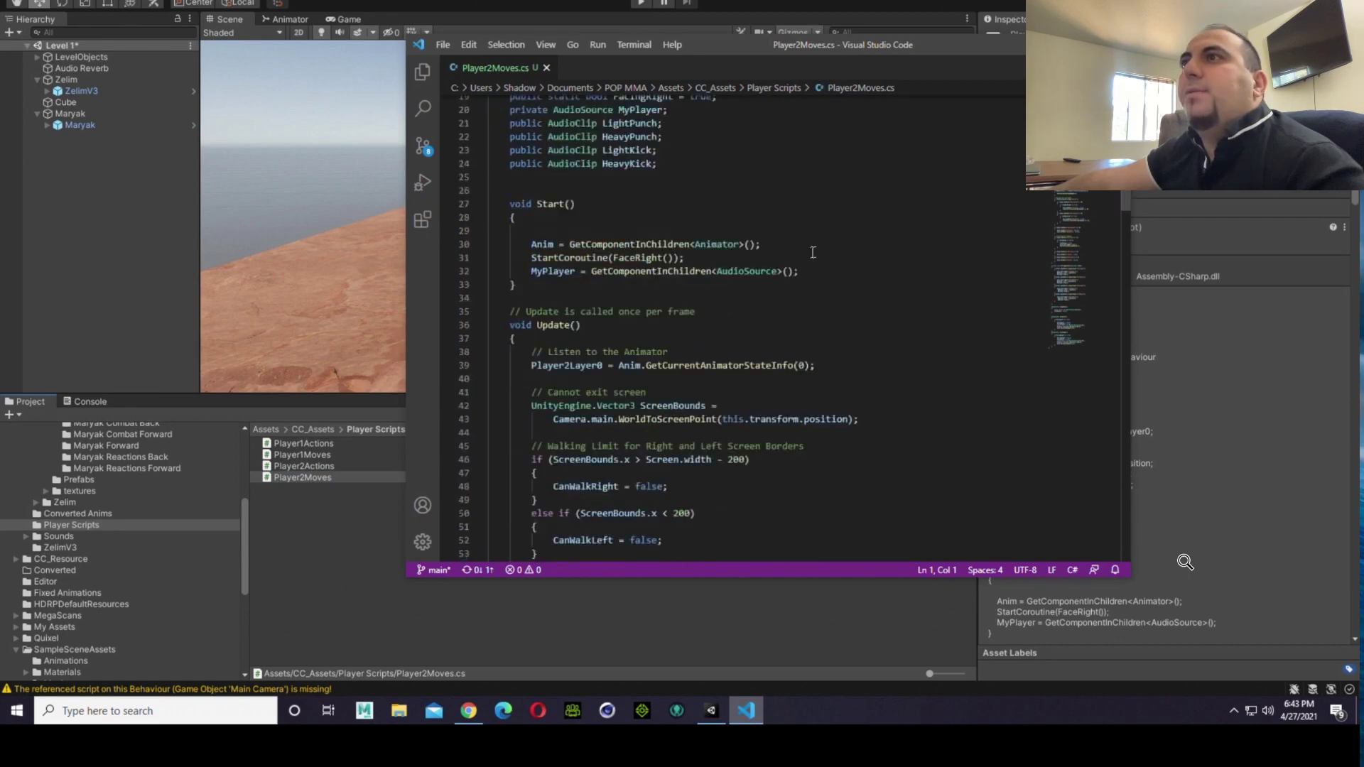
scroll(816, 252, up, 4)
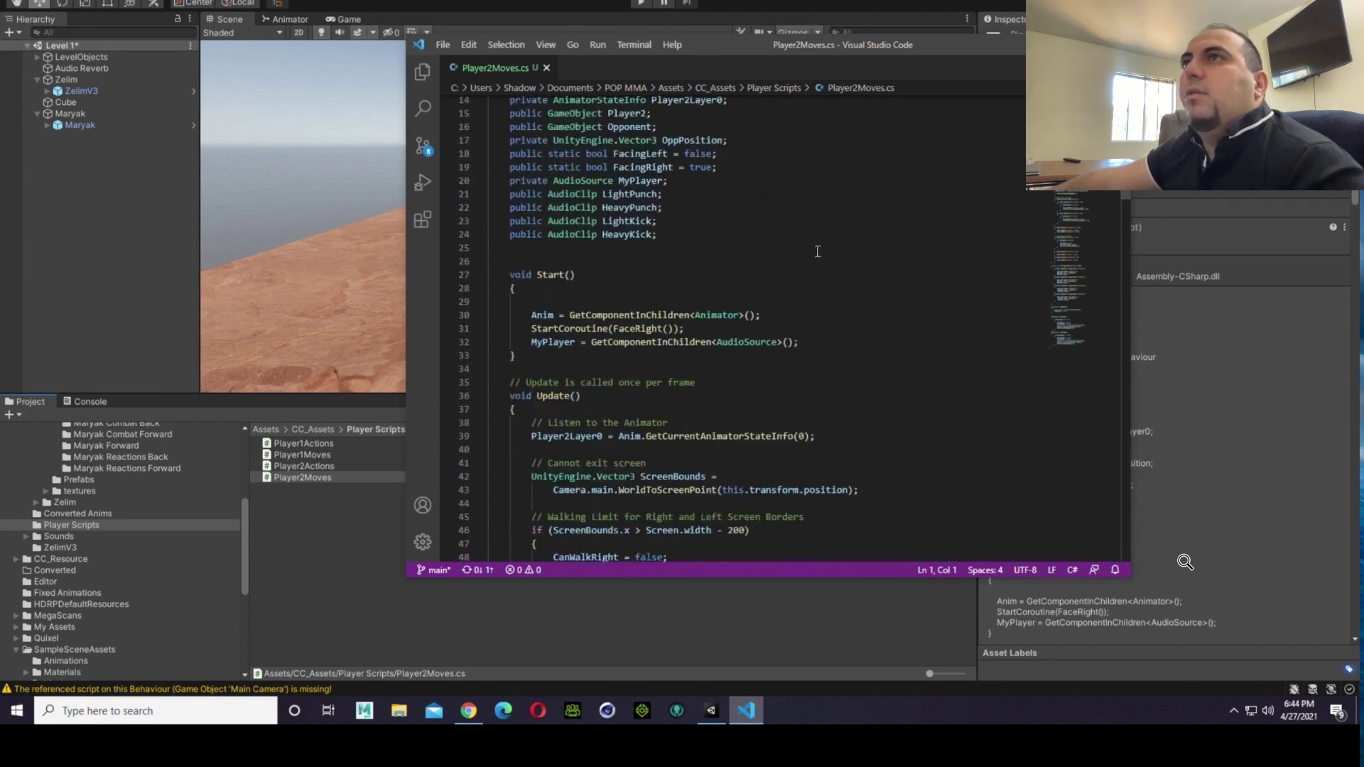
scroll(818, 251, down, 2)
scroll(783, 260, down, 1)
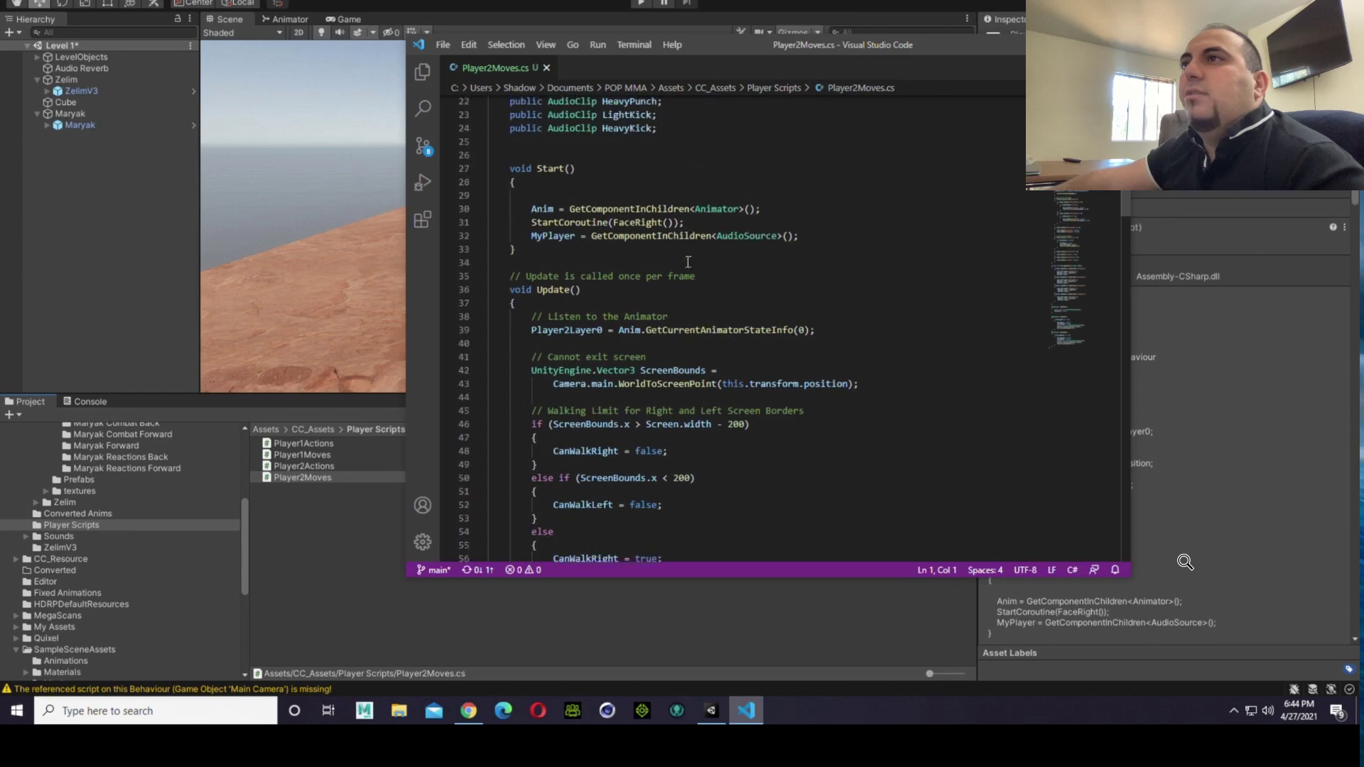
scroll(687, 263, down, 12)
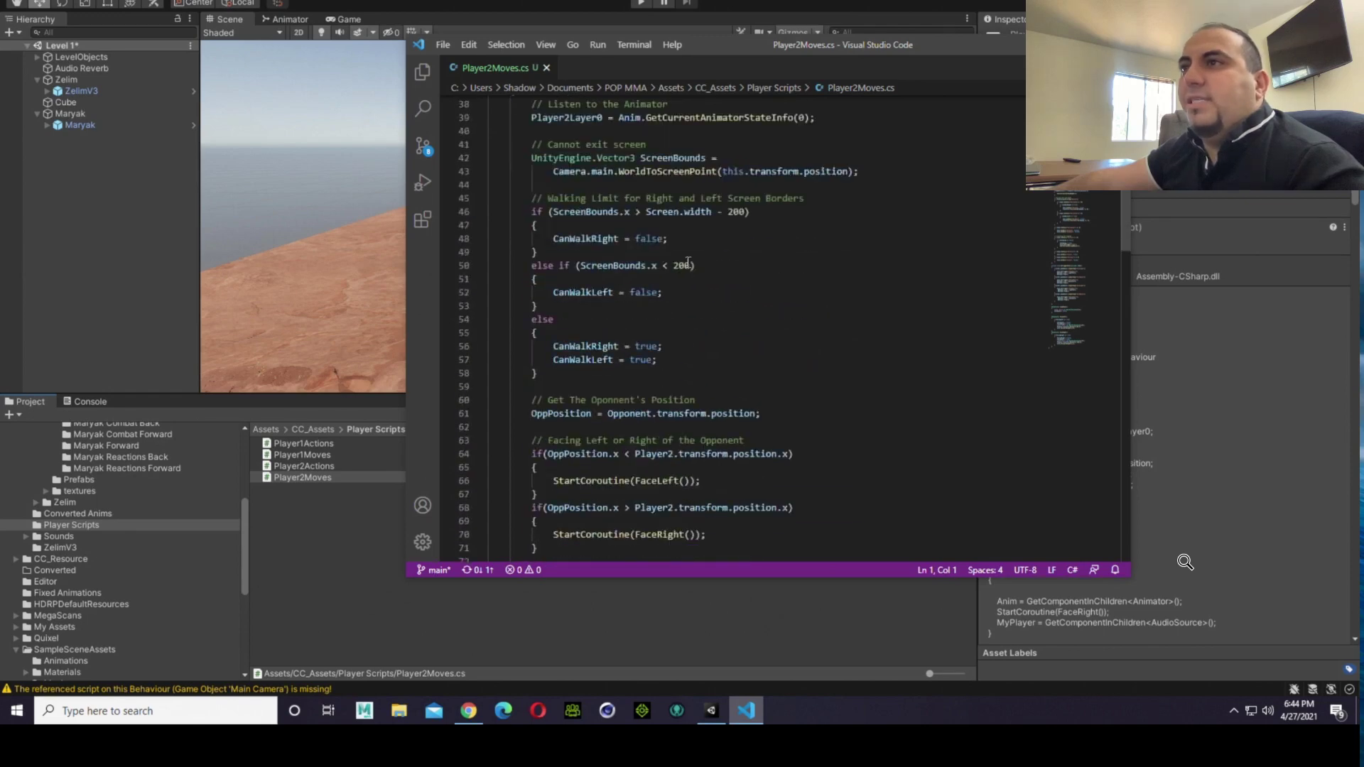
Step: Examine the Moving Left and Right block in Player2Moves, including its Horizontal axis checks, walk permissions, Forward and Backward animations, and translations
scroll(688, 263, down, 2)
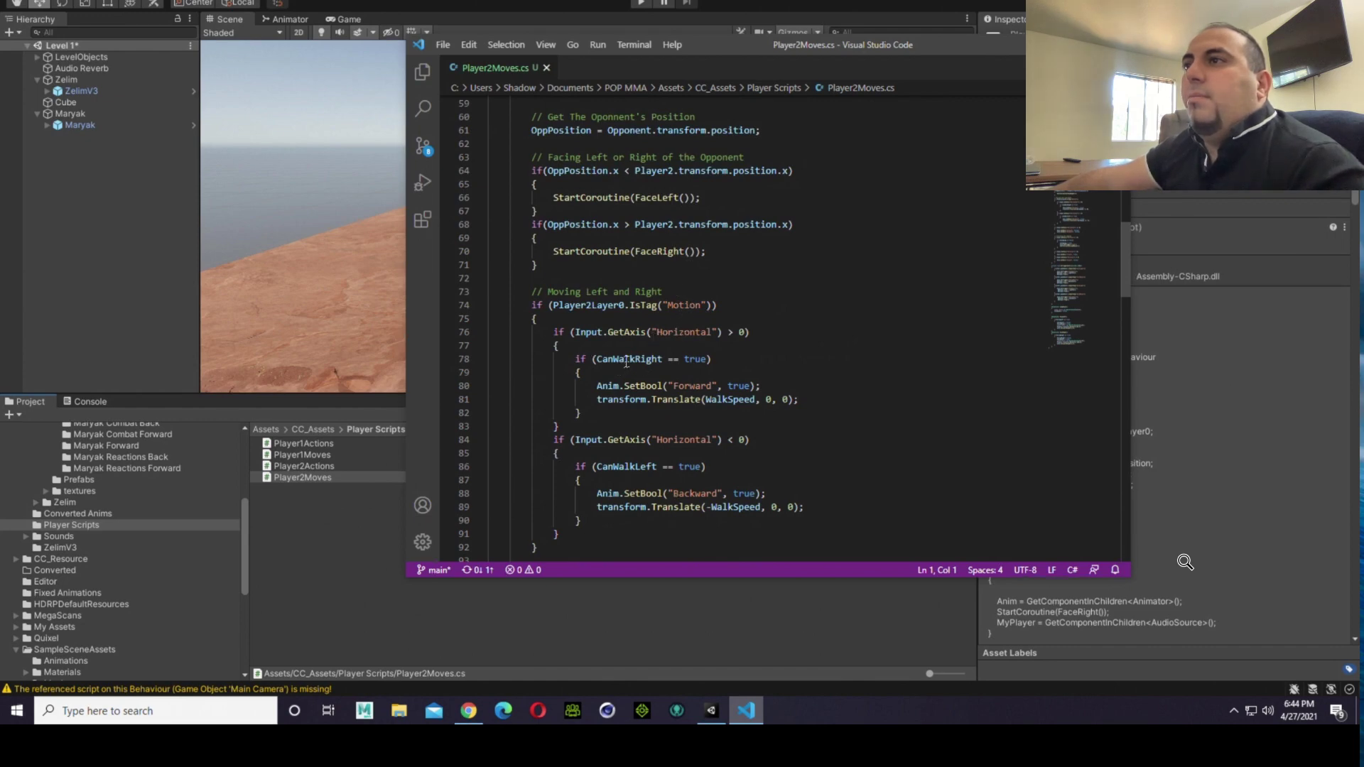
scroll(626, 363, down, 2)
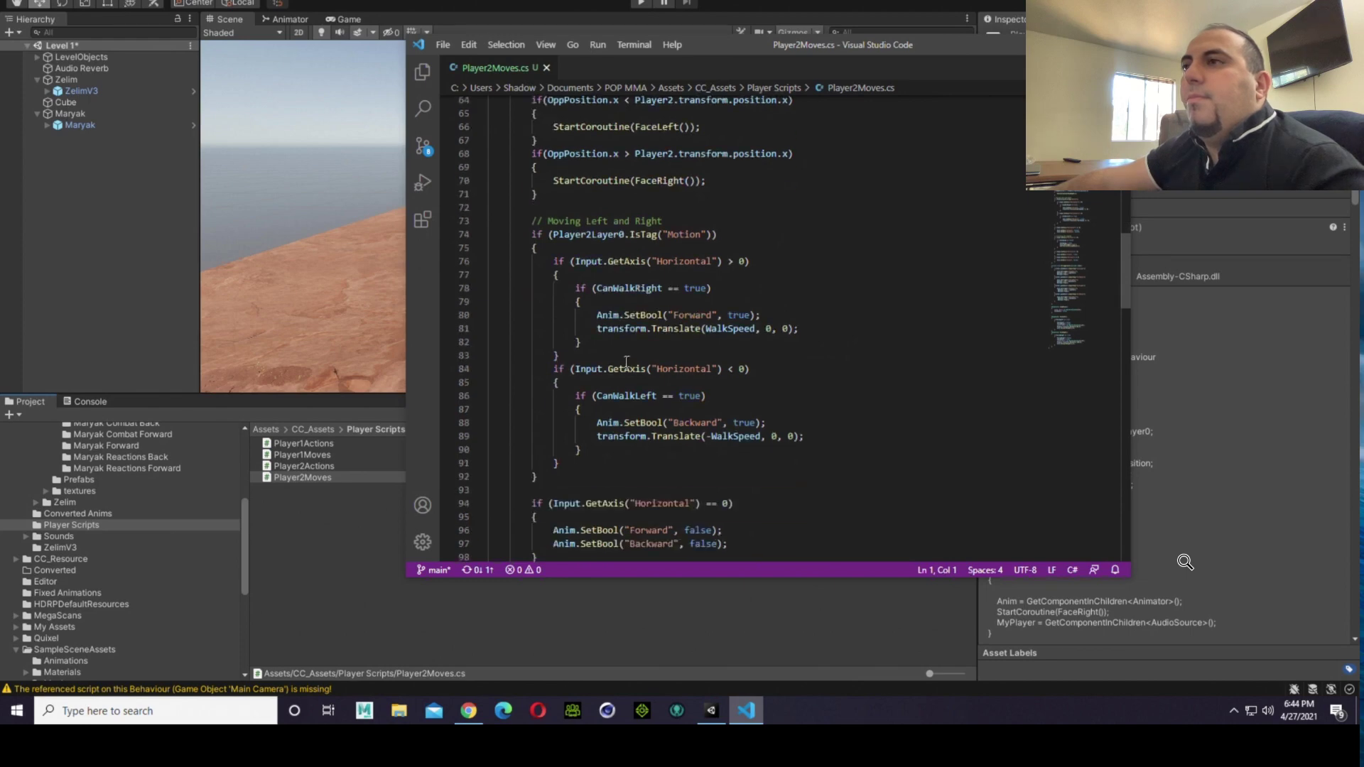
scroll(626, 363, up, 1)
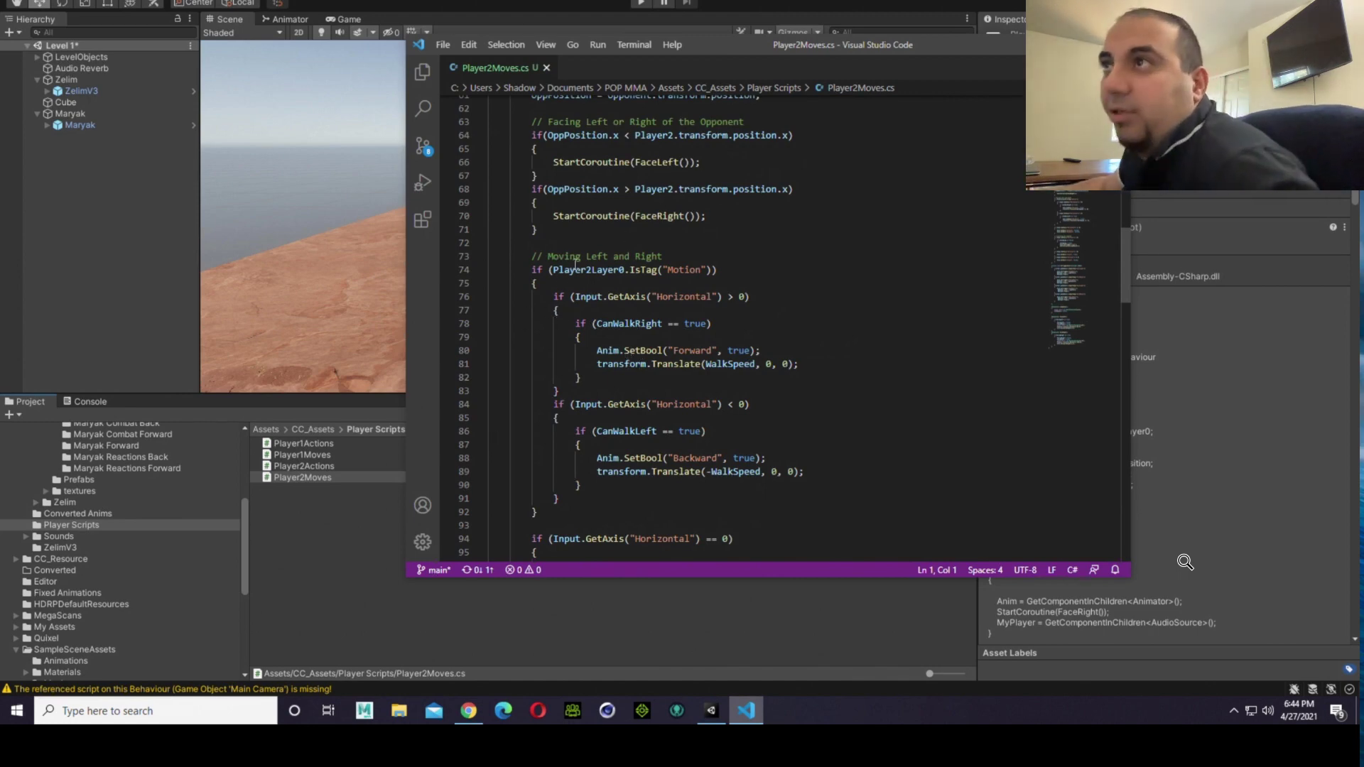
drag(490, 256, 670, 256)
click(704, 250)
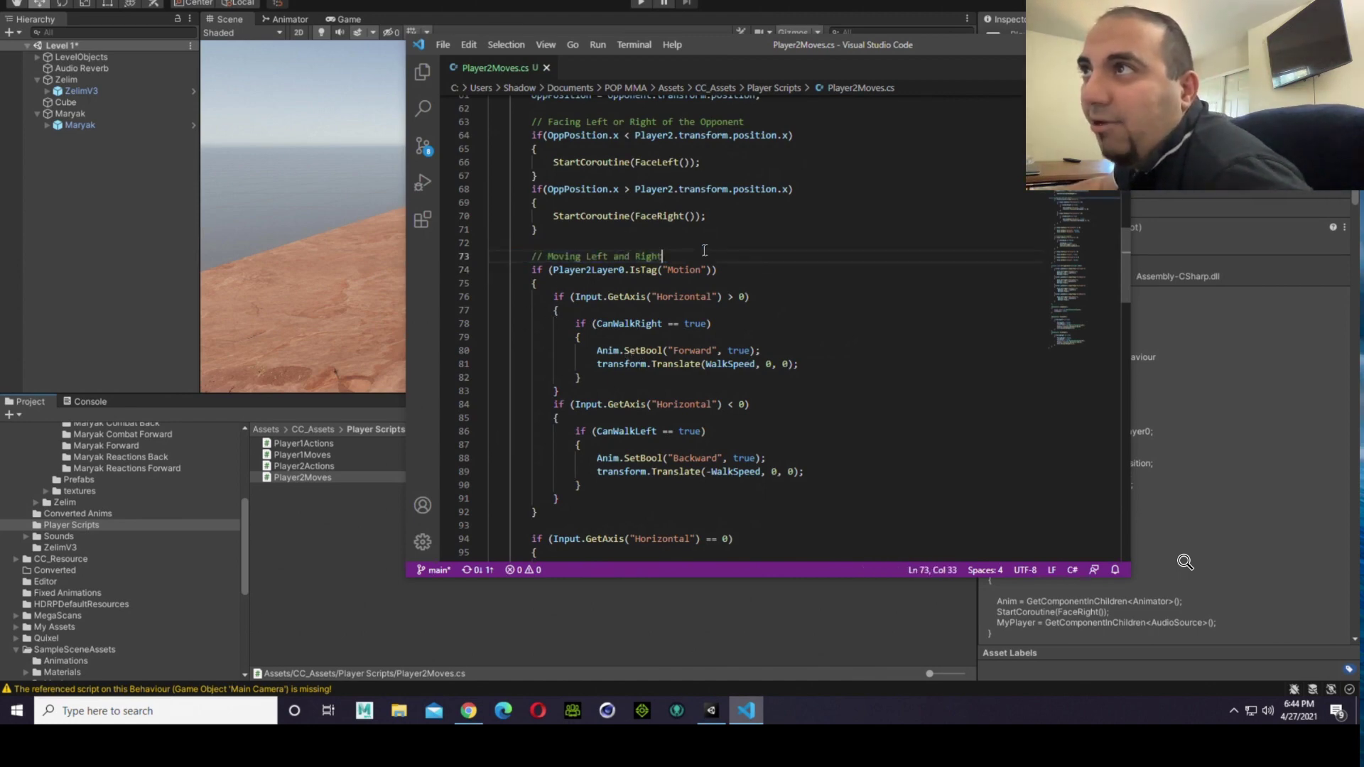
key(shift+Up)
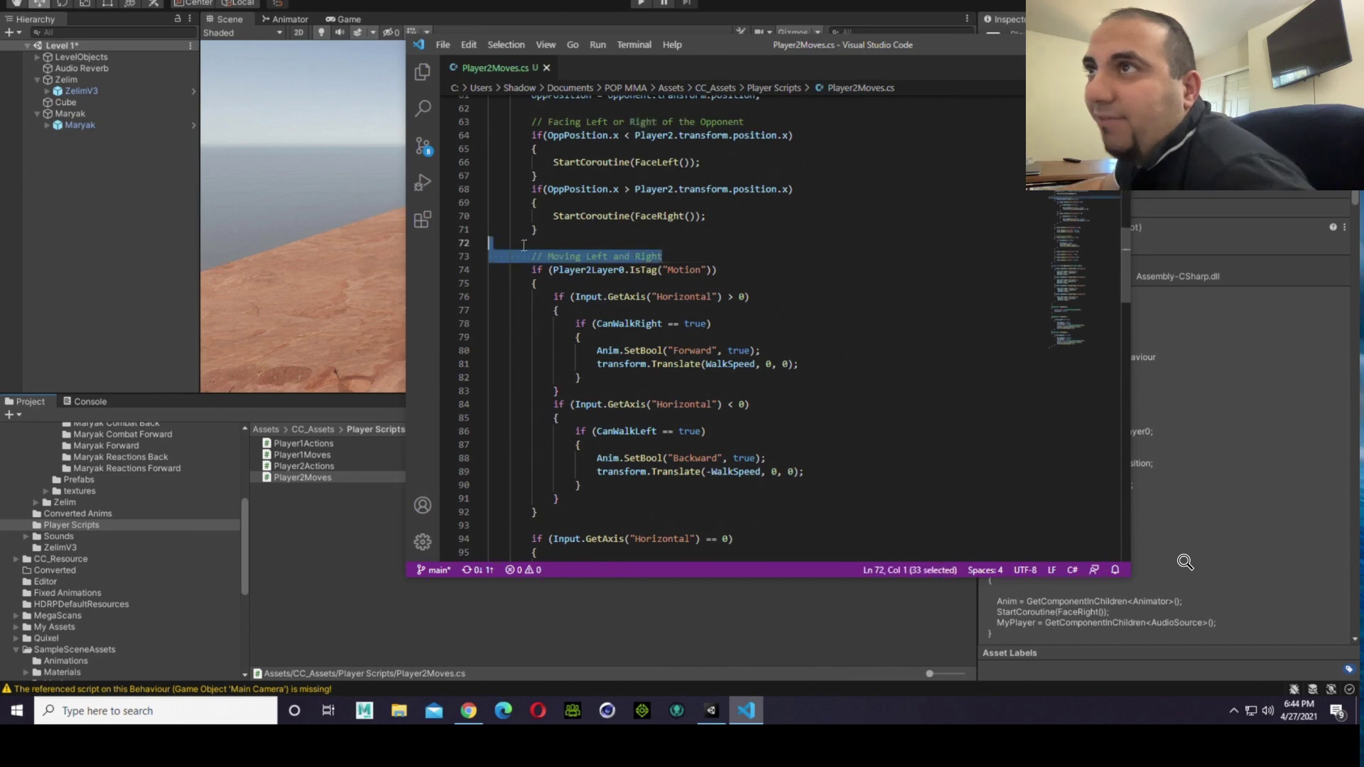
click(614, 216)
click(603, 243)
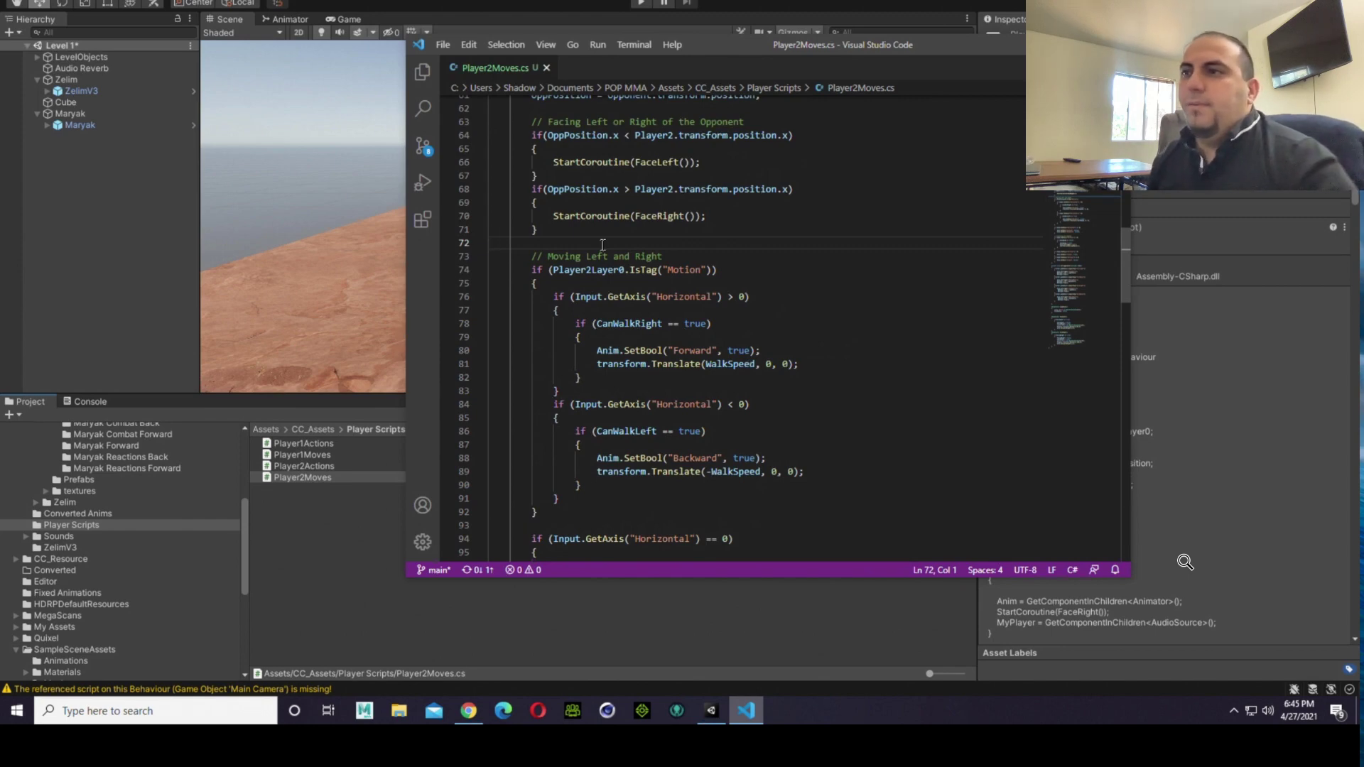
scroll(743, 356, down, 2)
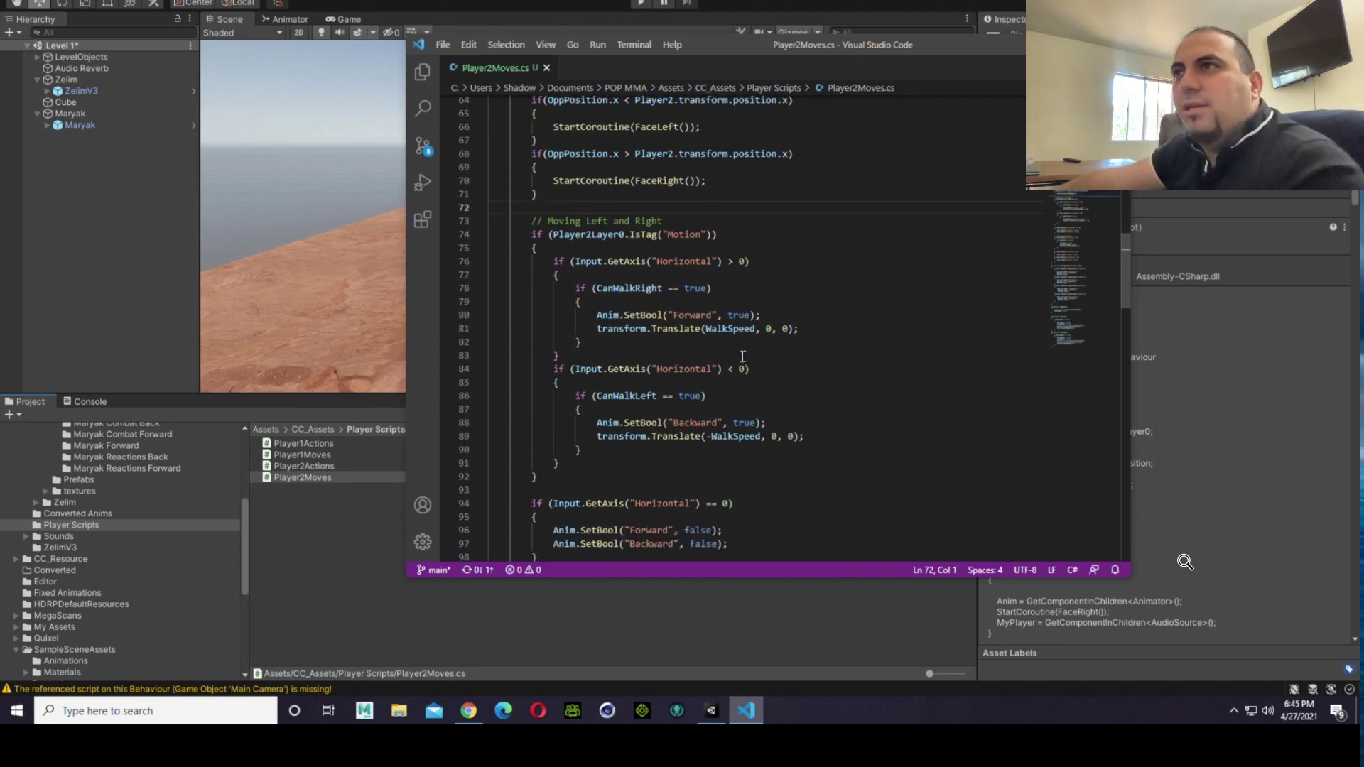
scroll(743, 356, down, 3)
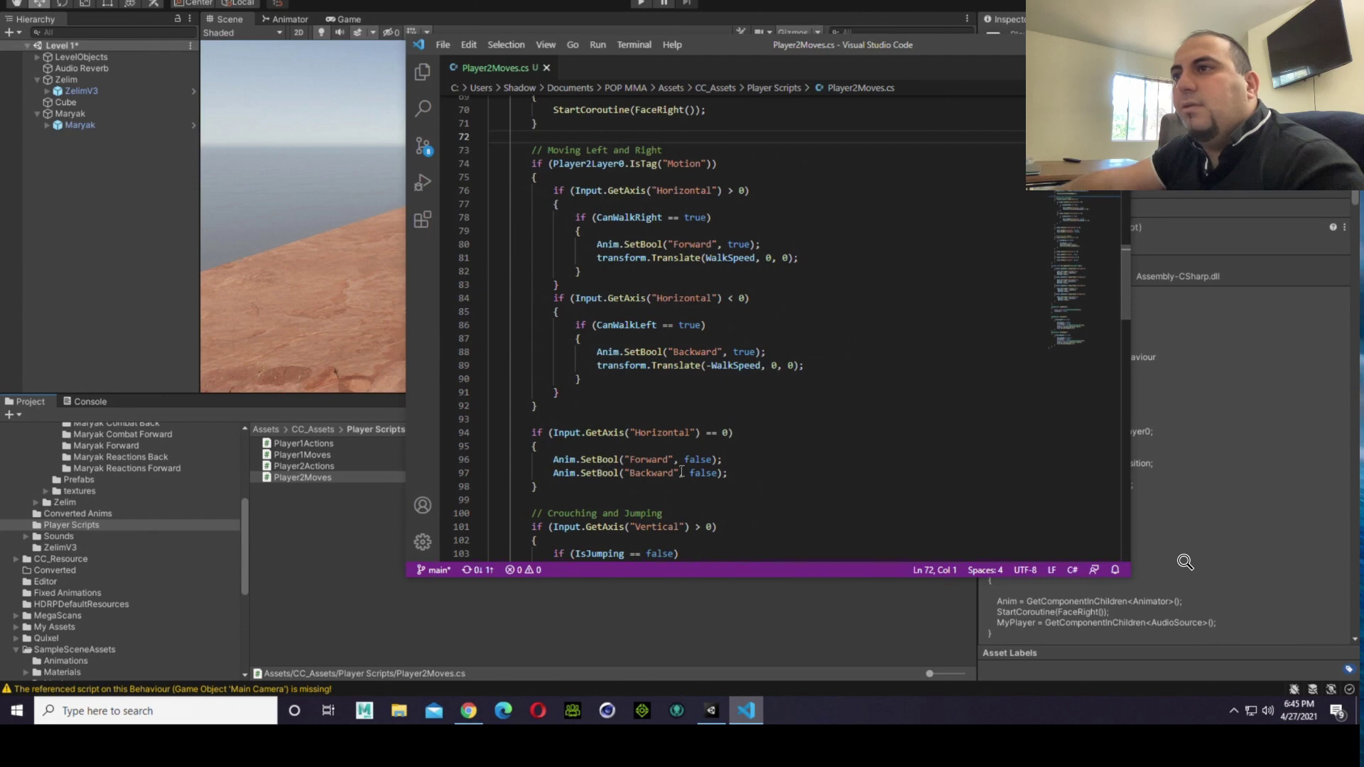
scroll(681, 471, down, 2)
scroll(678, 472, up, 4)
Step: In the Moving Left and Right block, make the first Horizontal check < 0 and the second > 0, and save the script
click(726, 263)
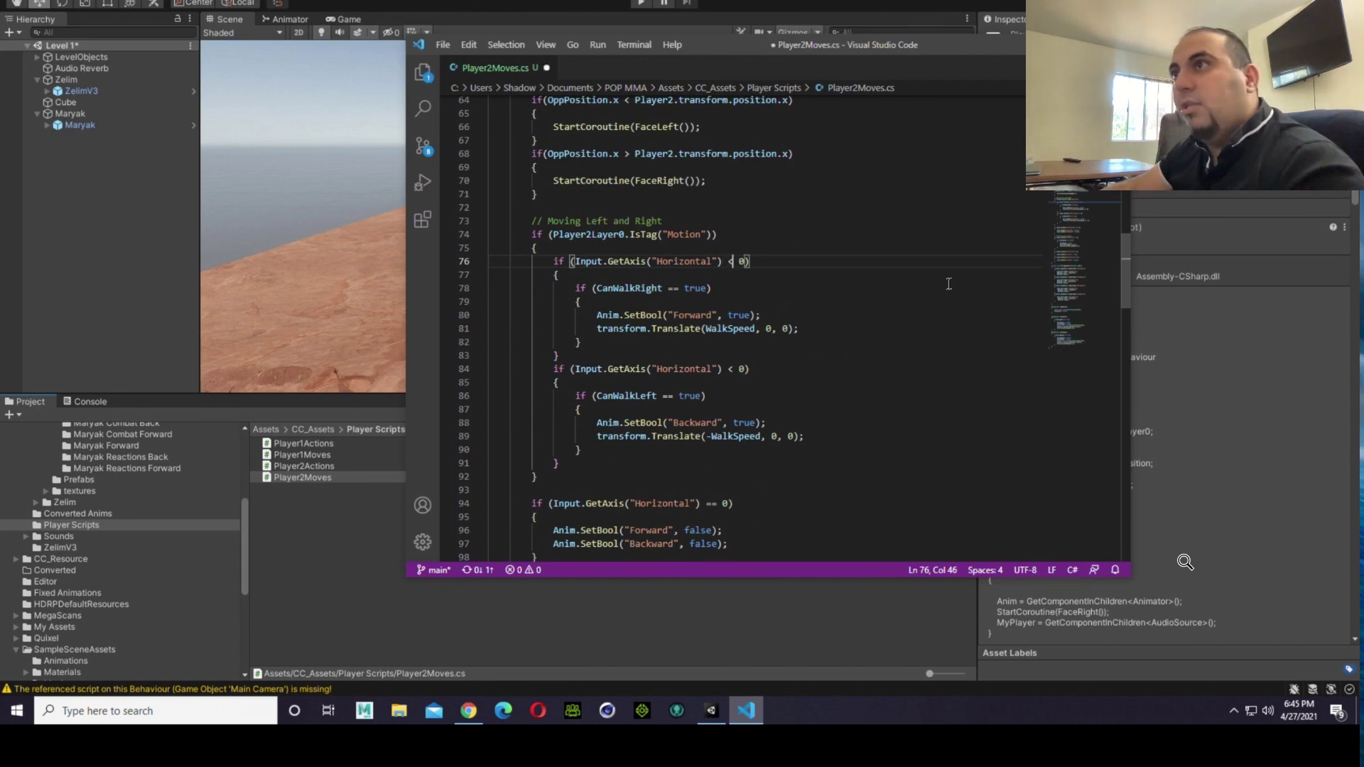
key(Down)
key(Down)
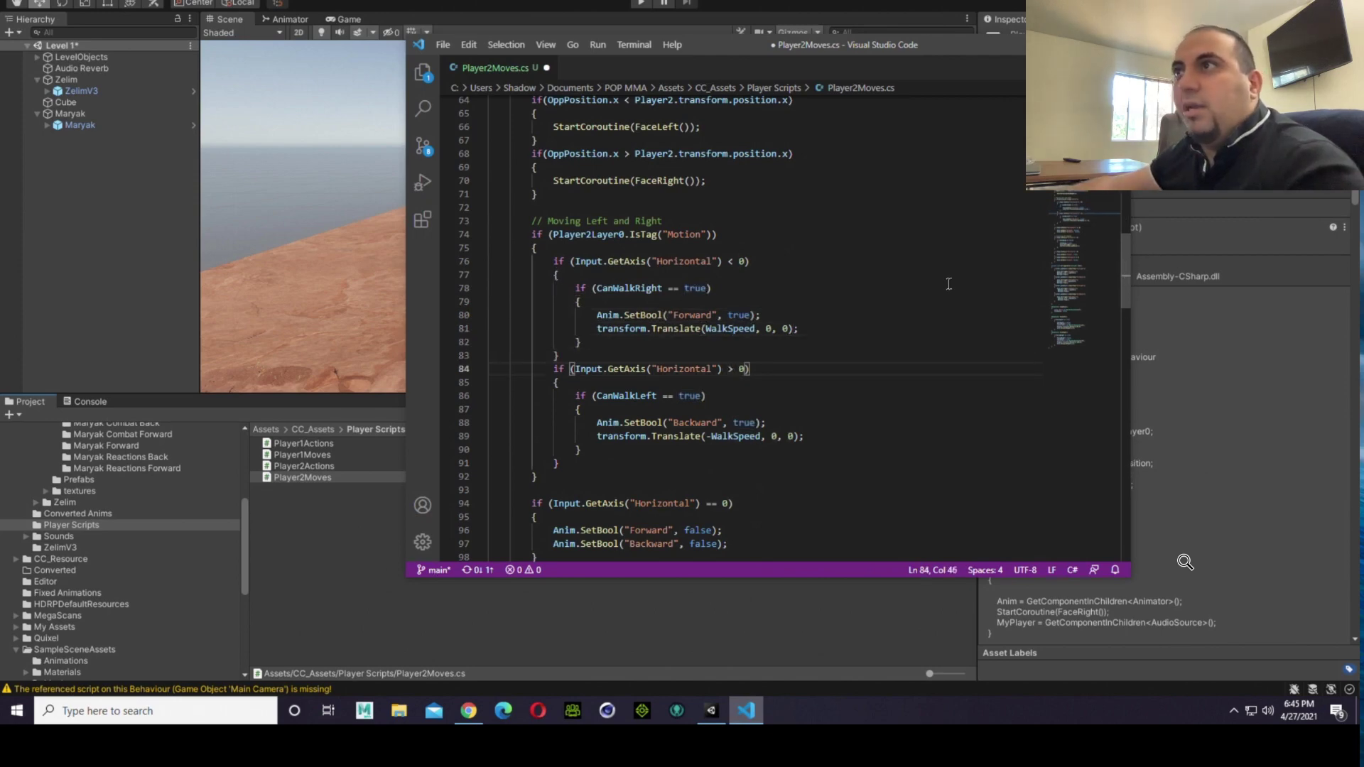
click(443, 44)
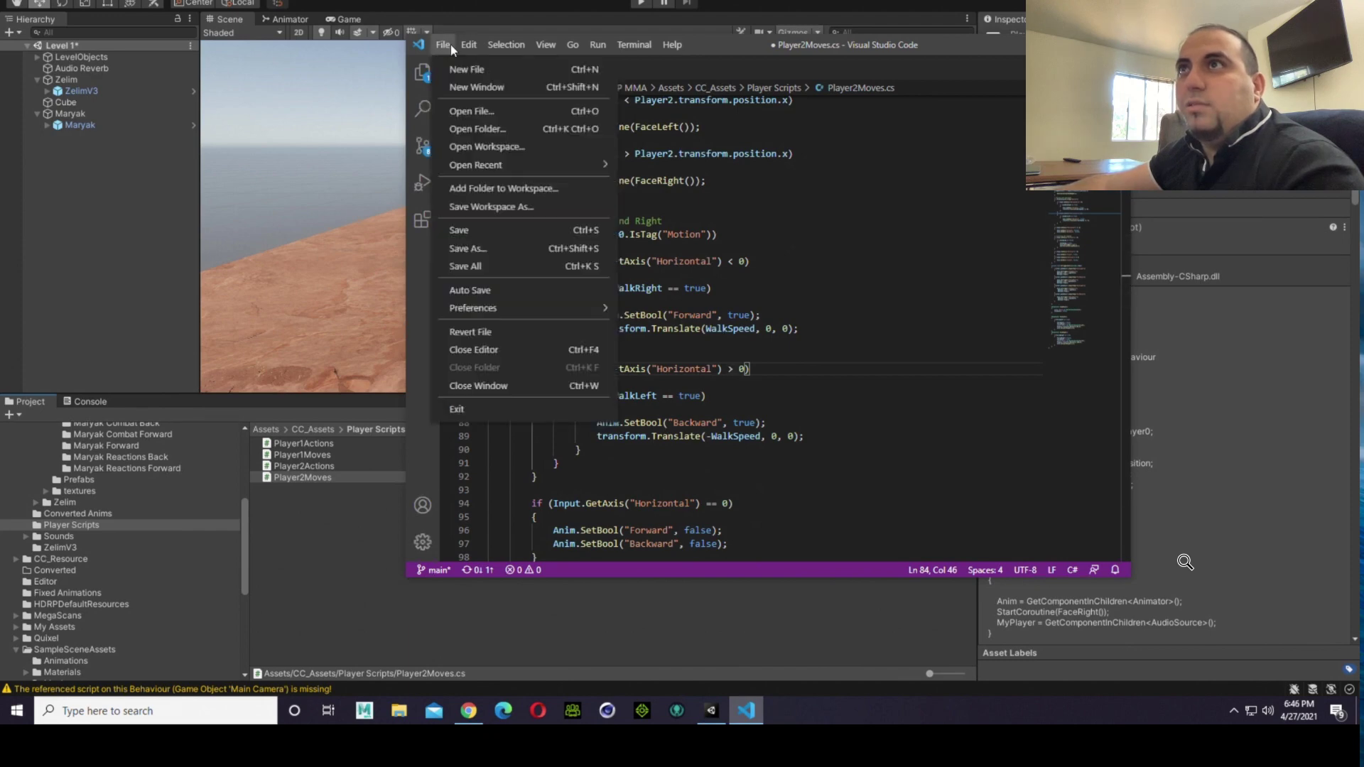
click(501, 231)
Step: Switch back to Unity, run the game, and walk the fighters past each other and back to test the reversed Horizontal checks
click(360, 568)
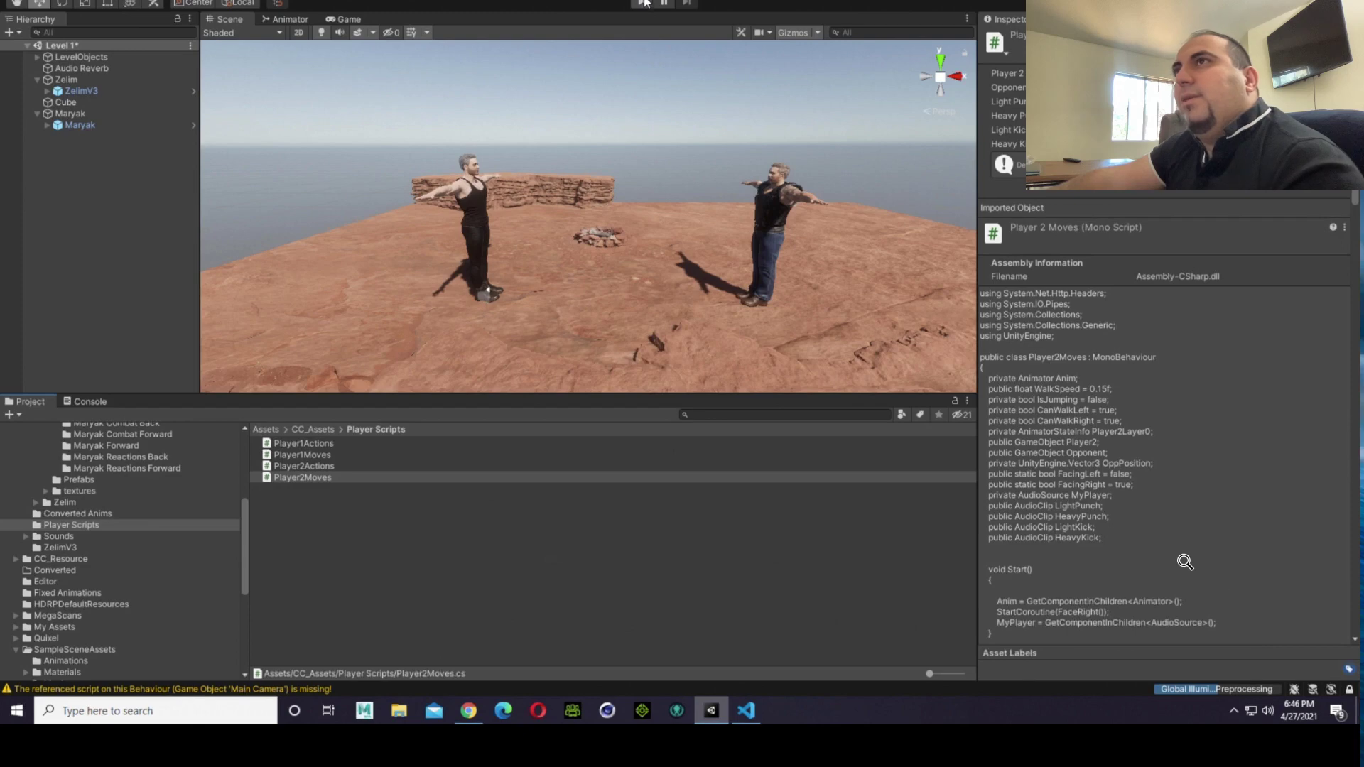
click(644, 3)
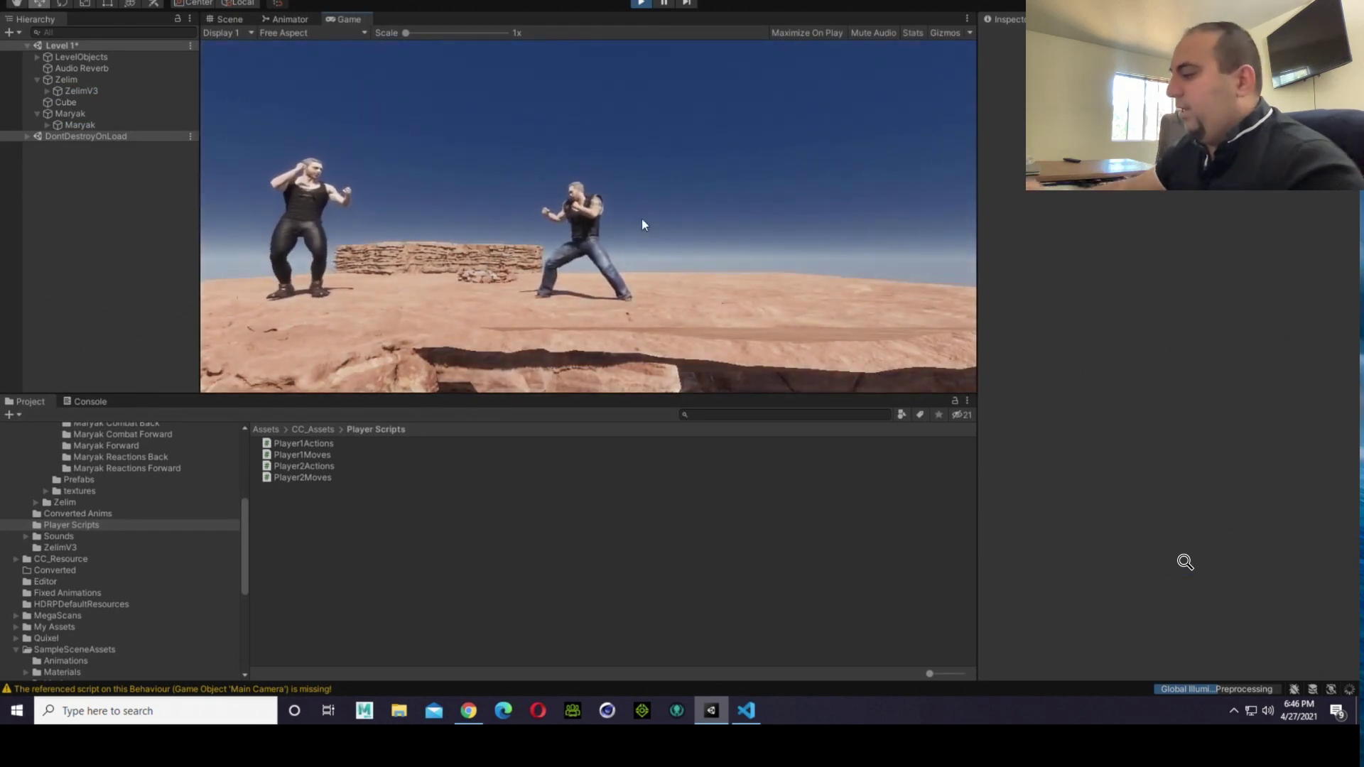
key(Right)
key(Right)
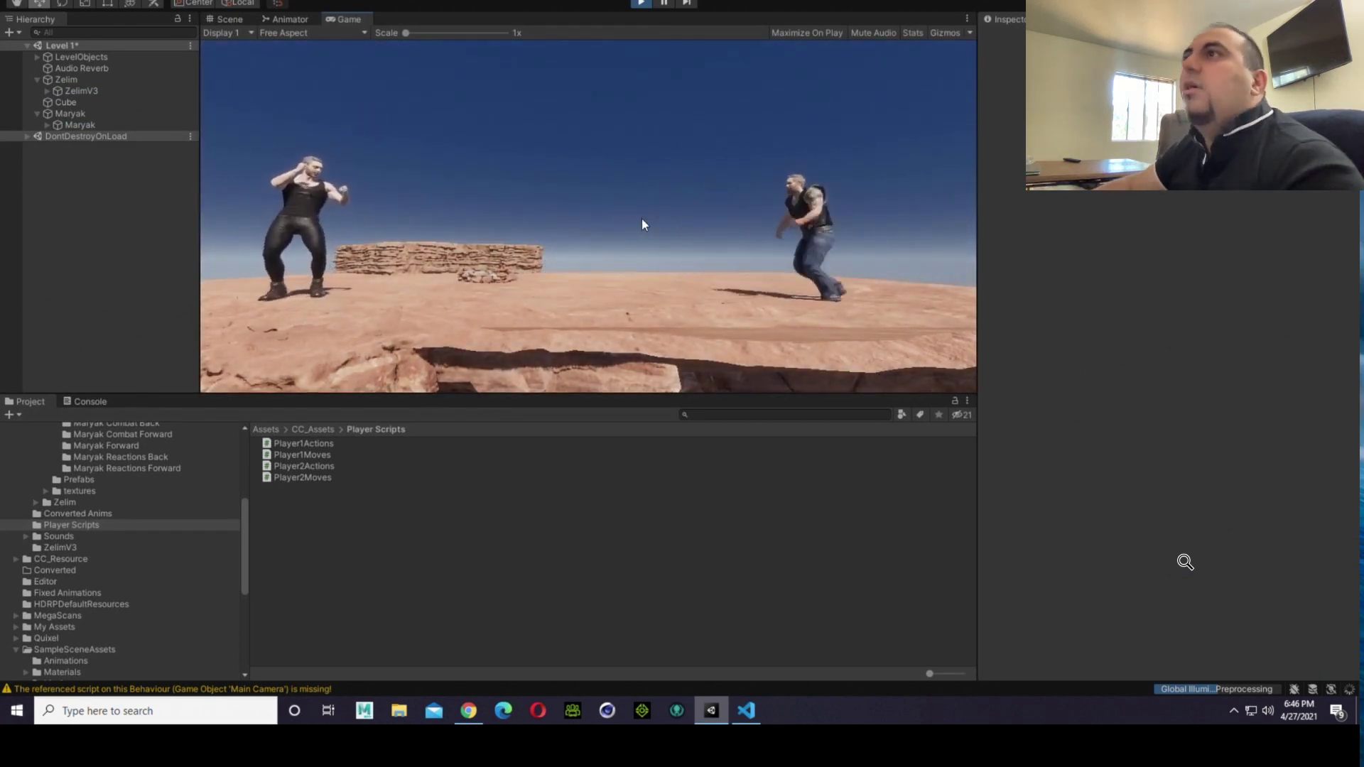
key(Left)
key(d)
key(d)
key(Left)
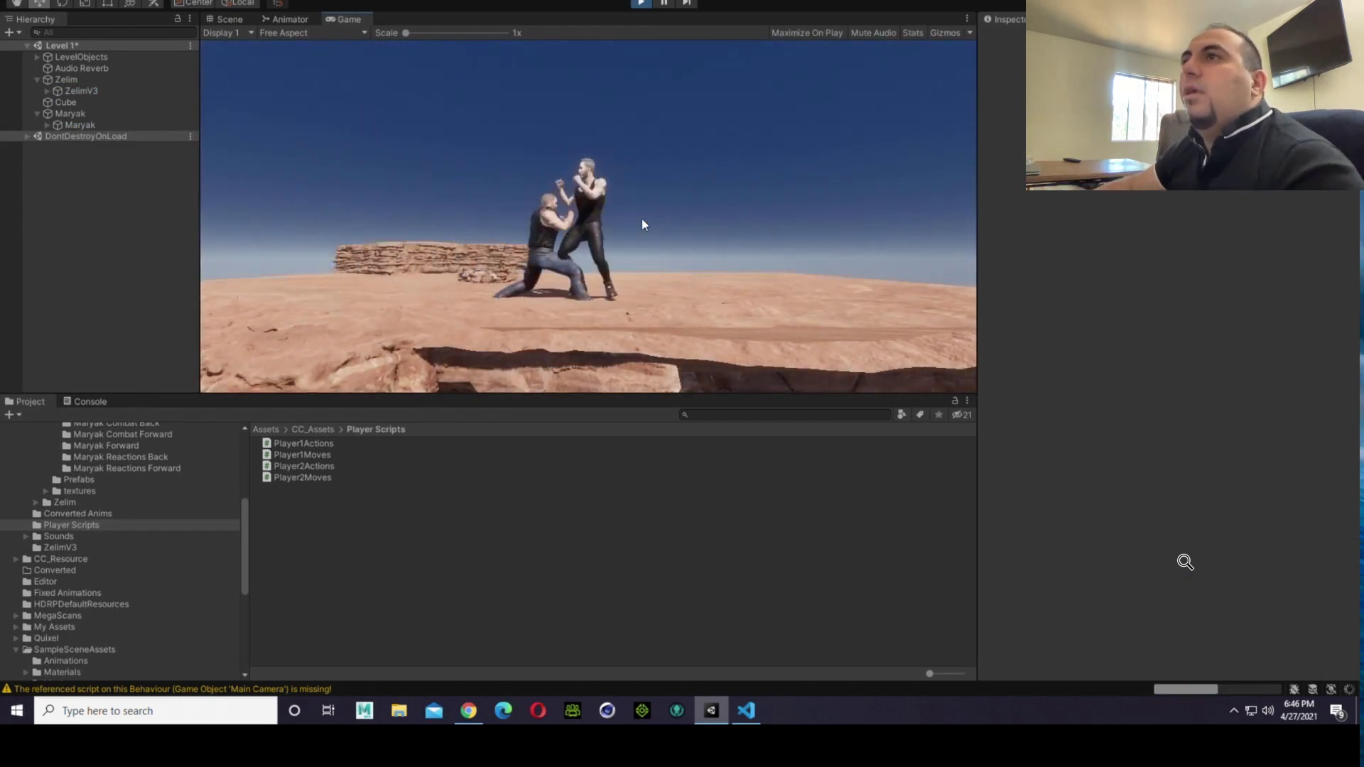
key(a)
key(Right)
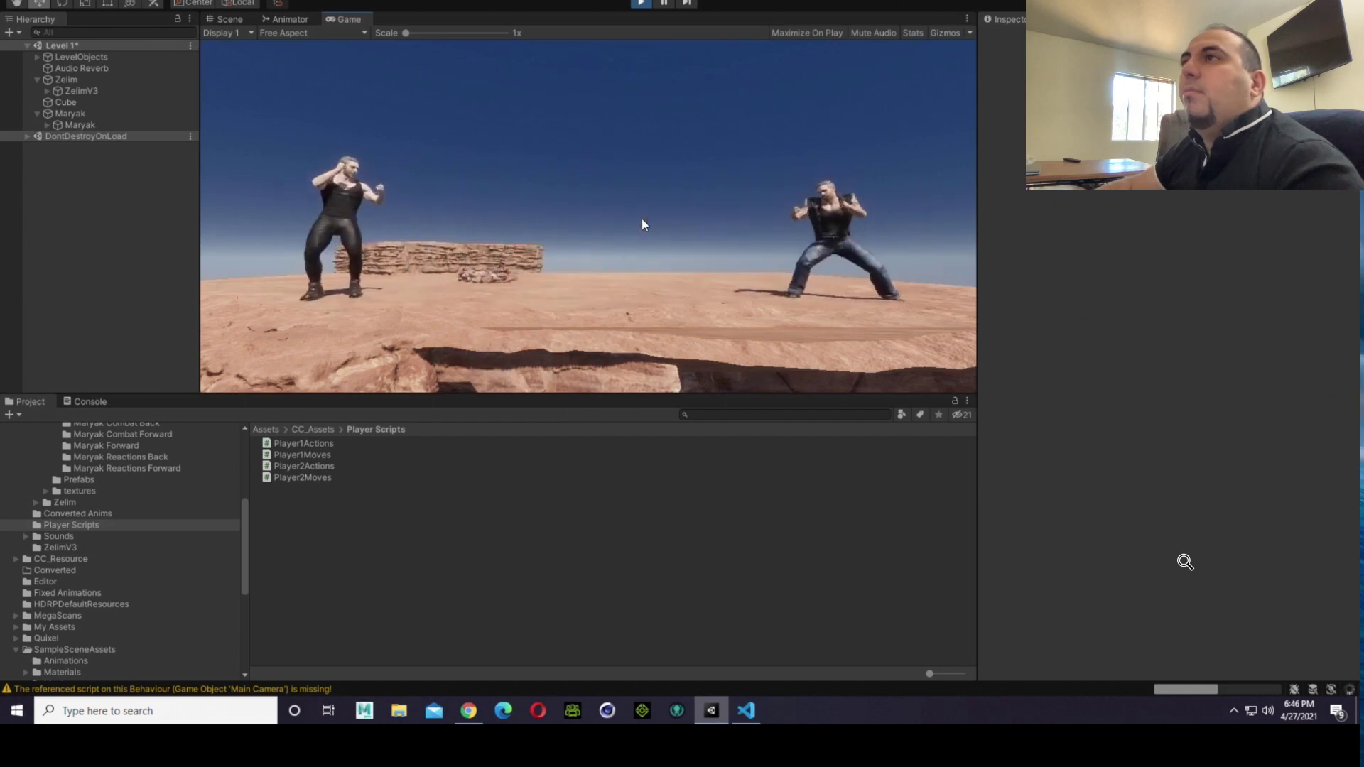
Step: Walk the fighters repeatedly together, through each other, and apart to test facing on both sides
key(d)
key(Left)
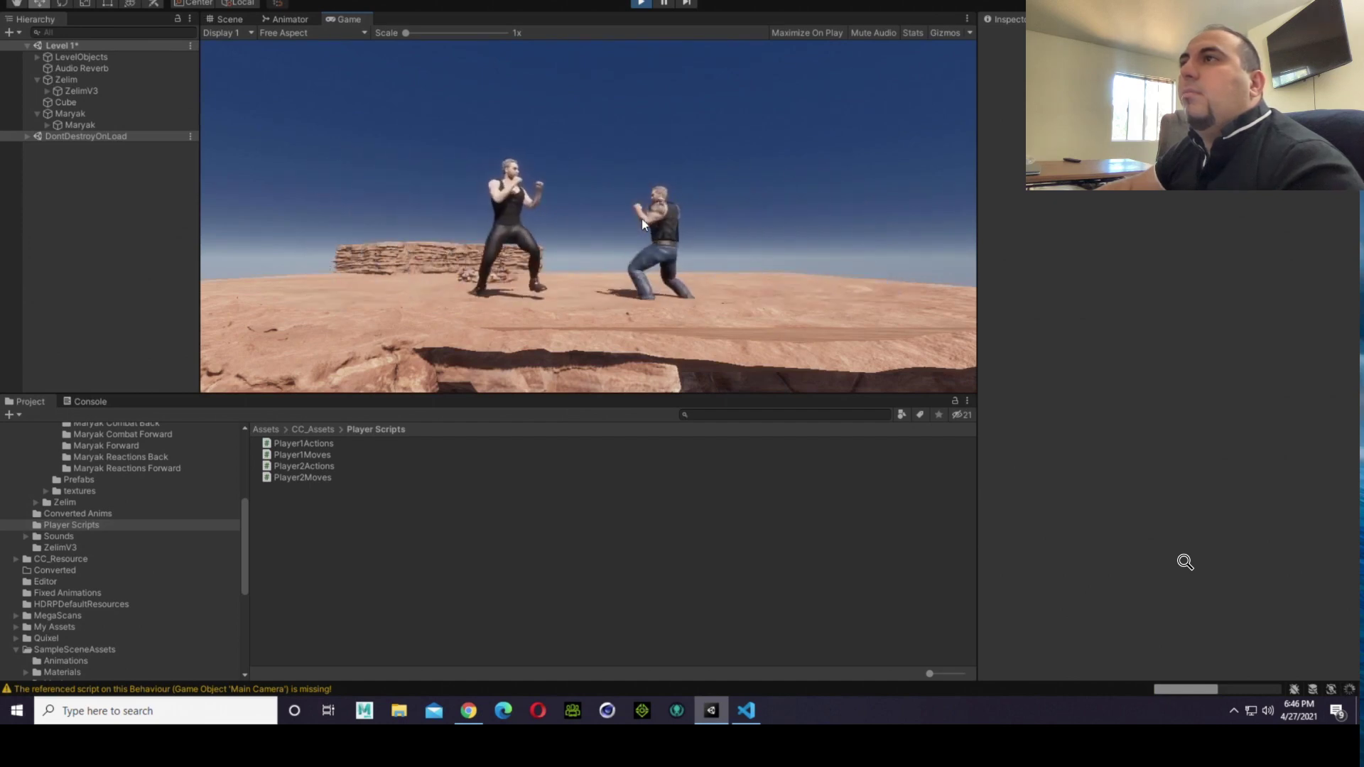
key(a)
key(Right)
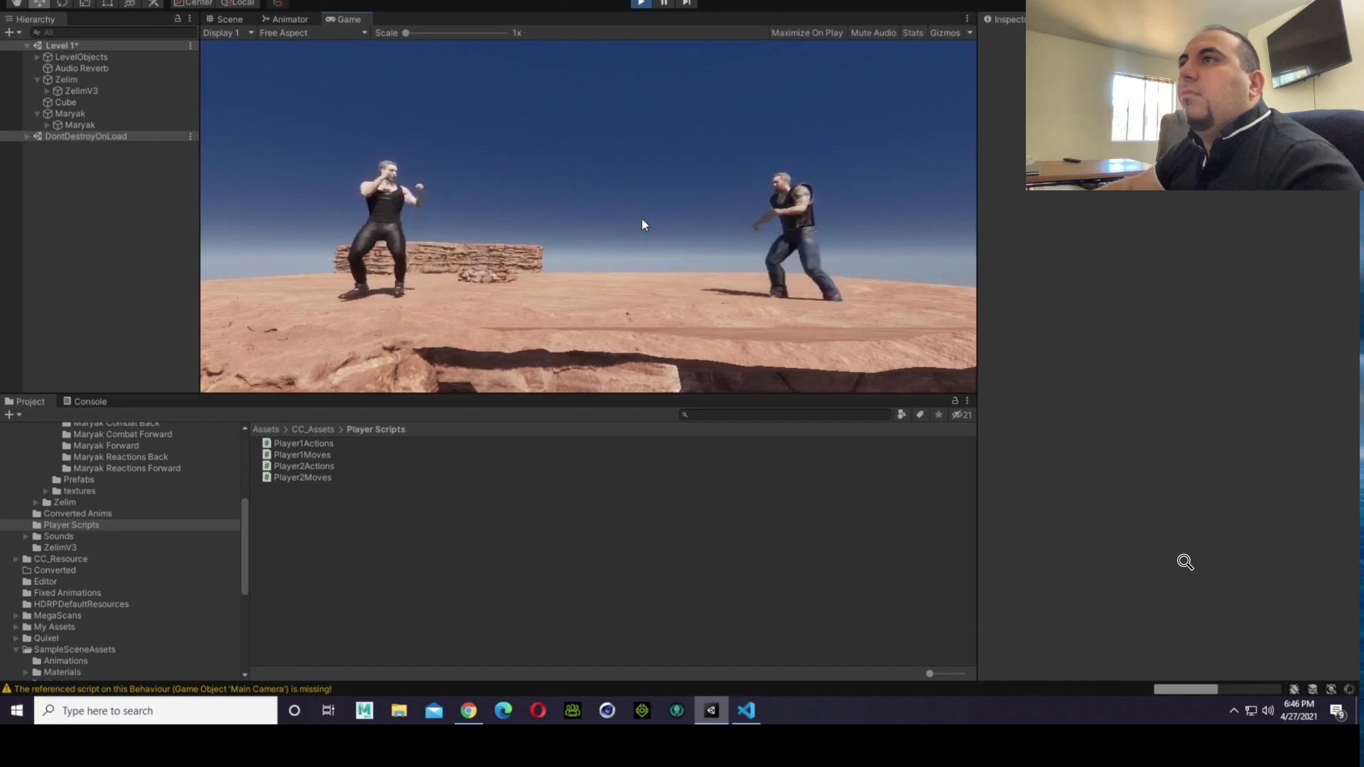
key(d)
key(Left)
key(a)
key(Right)
key(d)
key(Left)
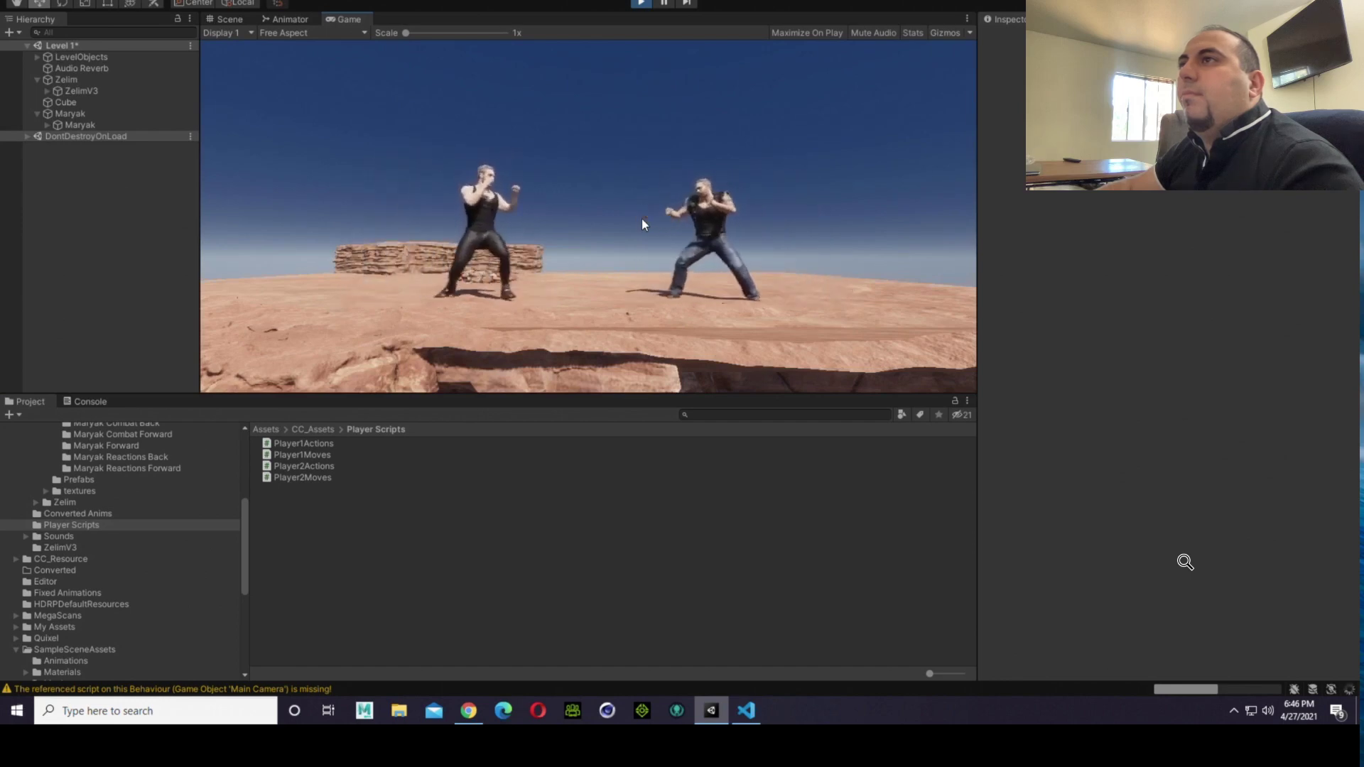
key(a)
key(Right)
key(d)
key(Left)
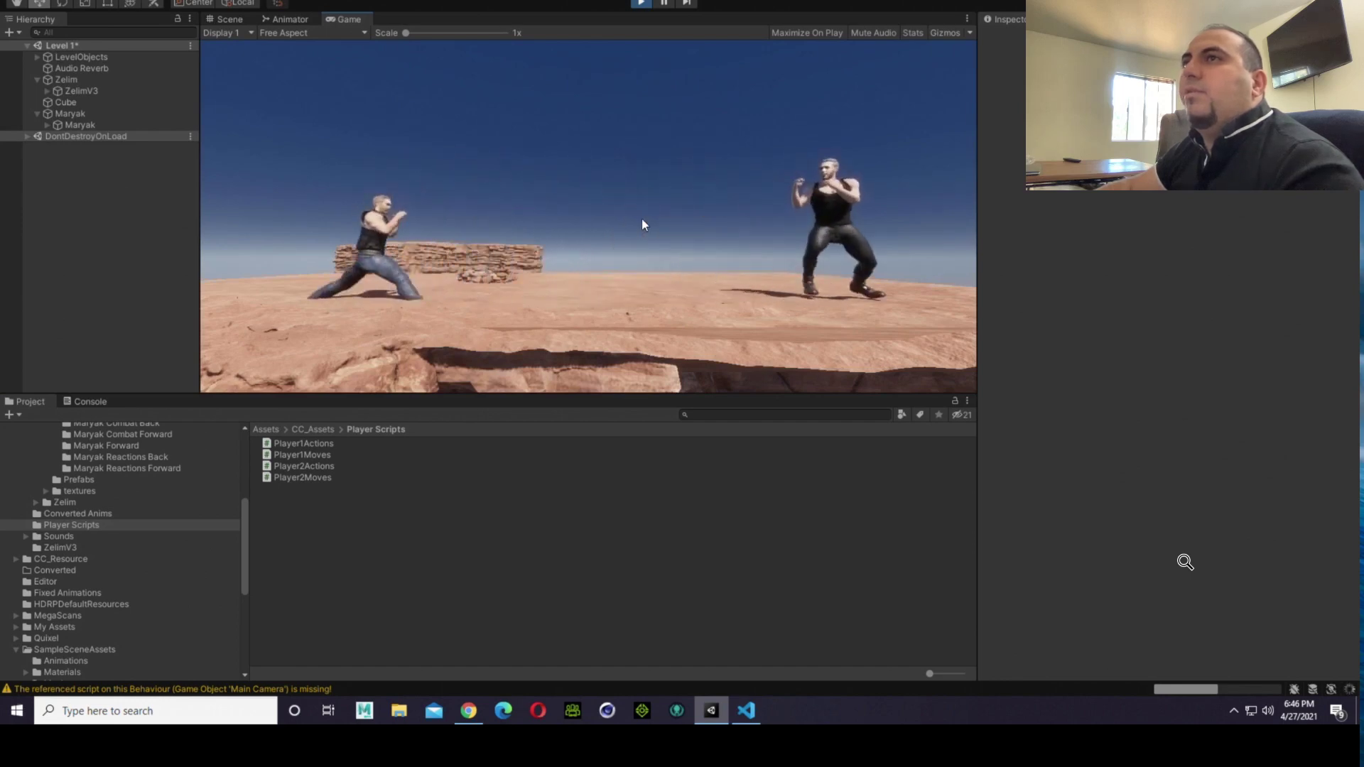
key(a)
key(Right)
key(d)
key(Left)
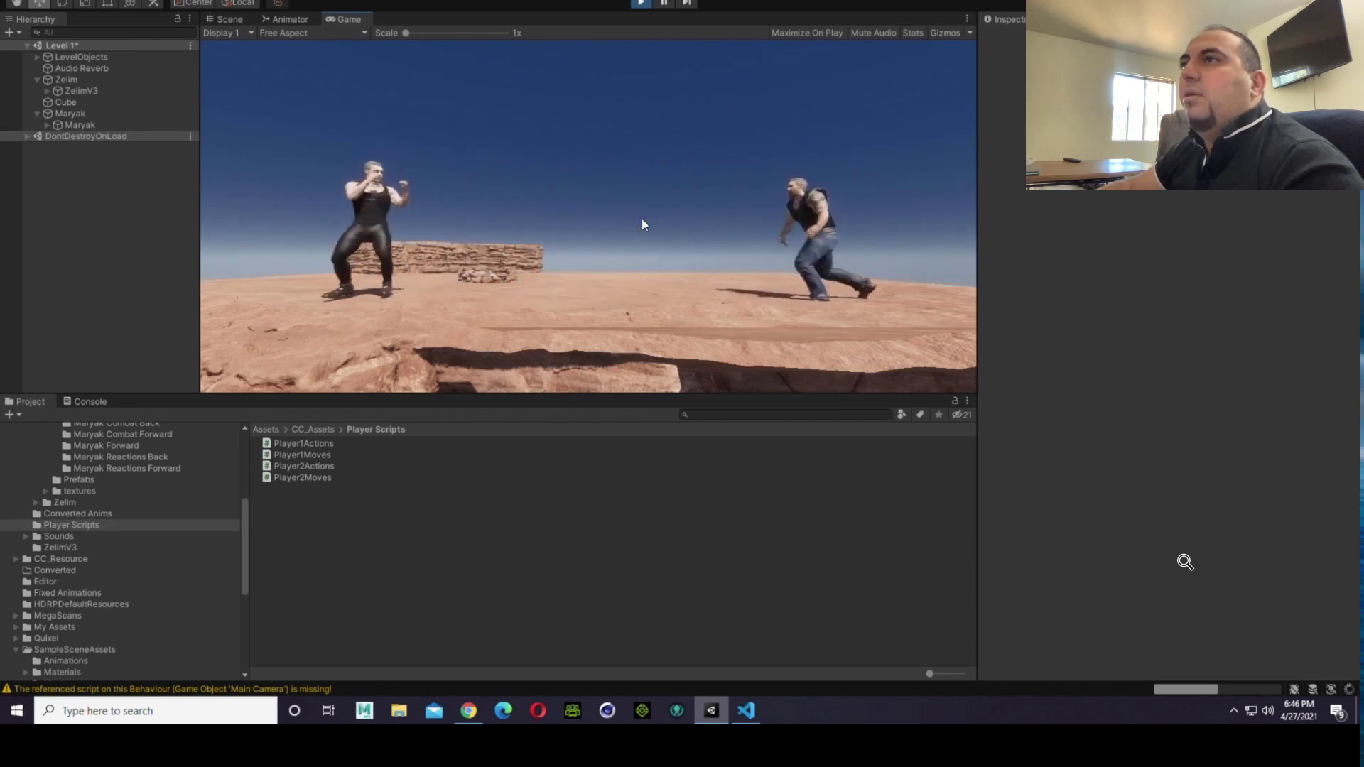
key(a)
key(Right)
key(d)
key(Left)
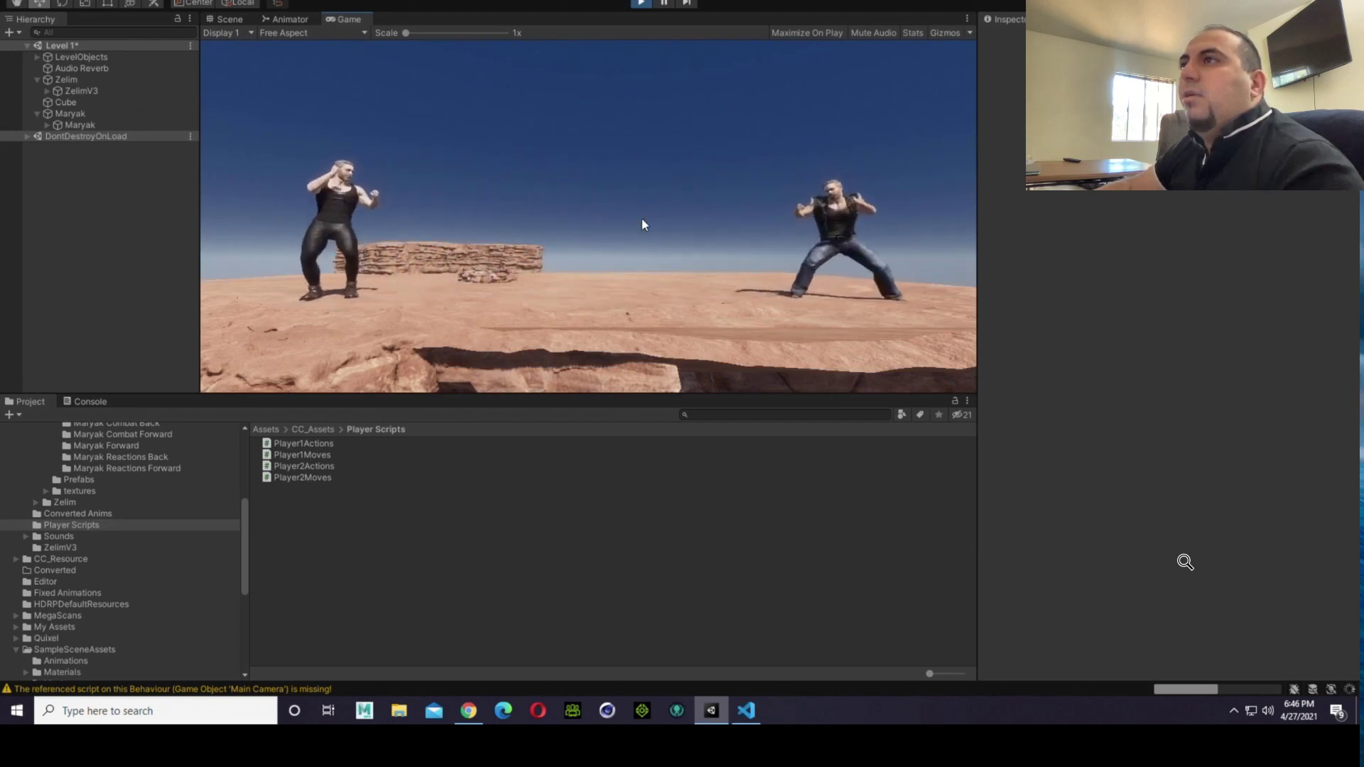
key(d)
key(Left)
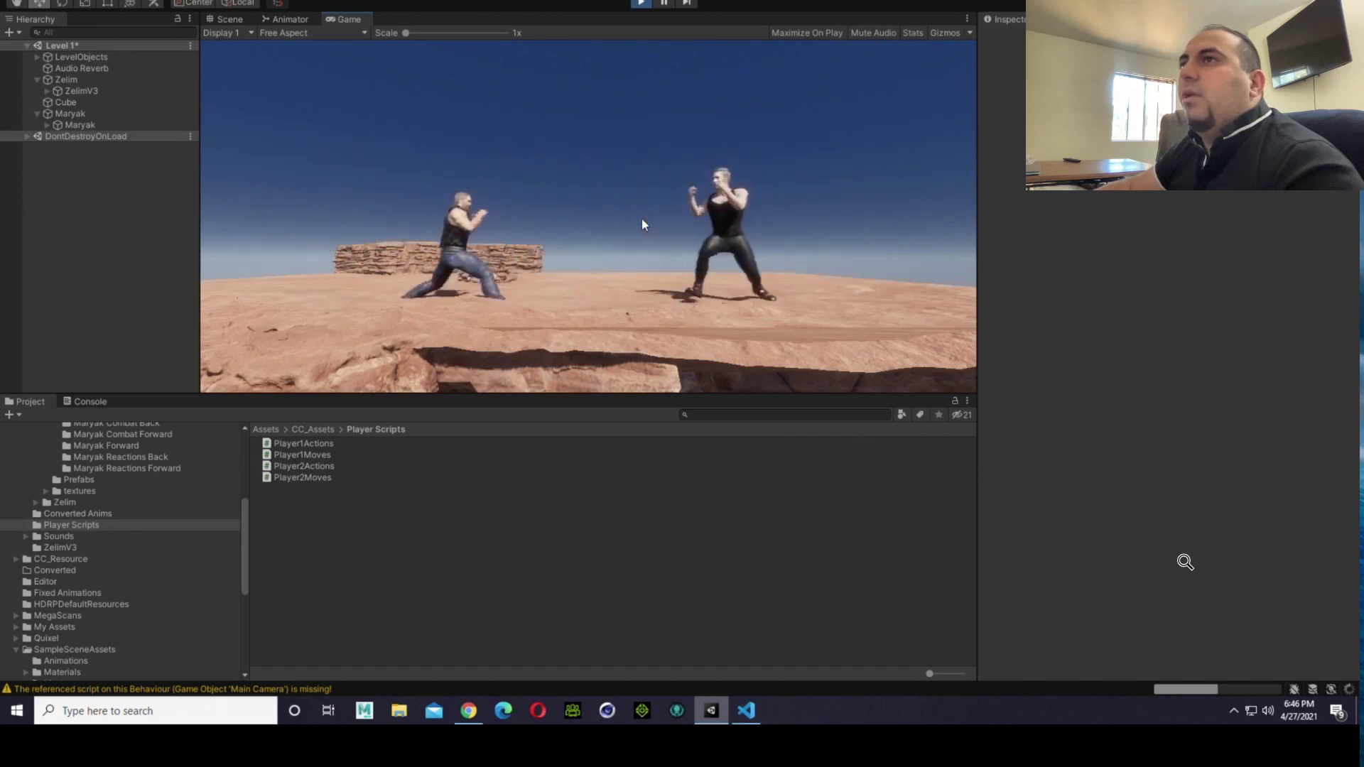
key(d)
key(Left)
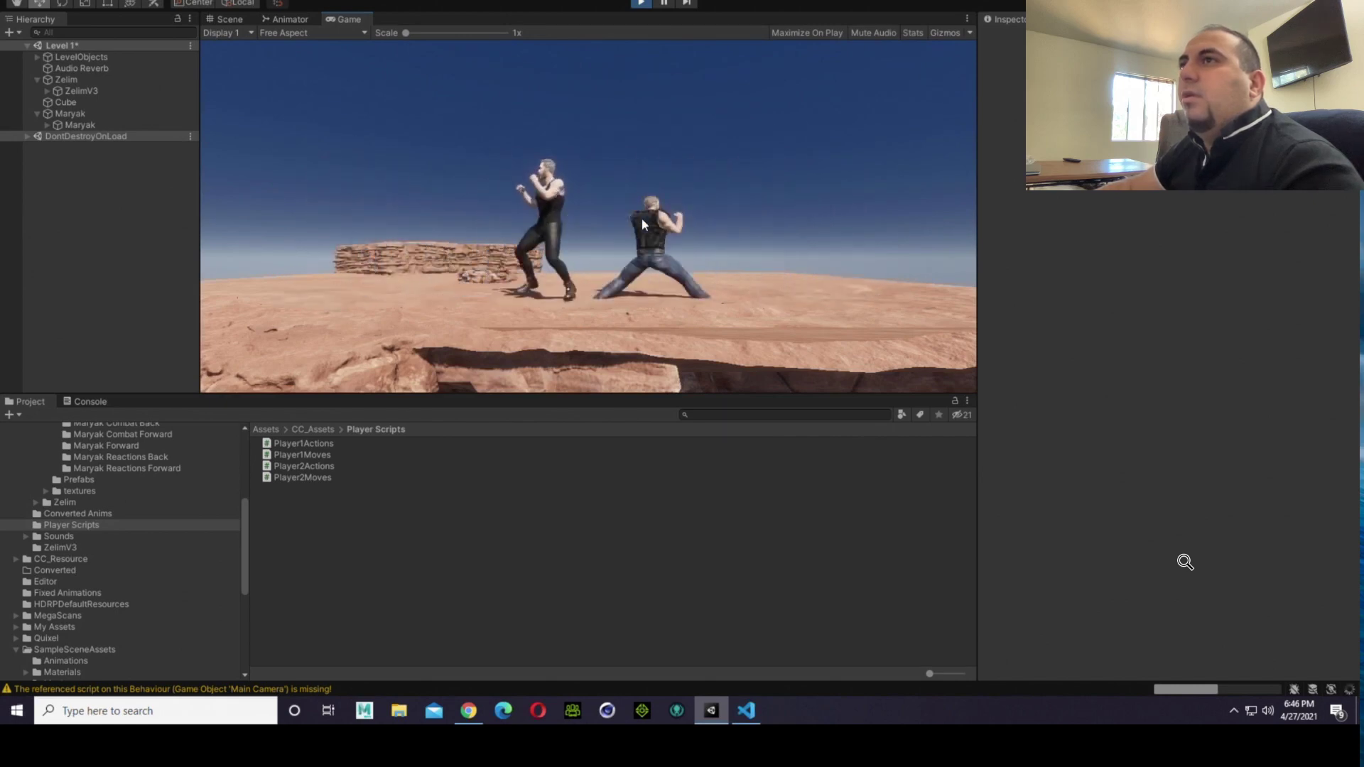
Step: Alternate the walking direction with reversals in mid-arena and walks to both screen borders to test turning and walking limits
key(a)
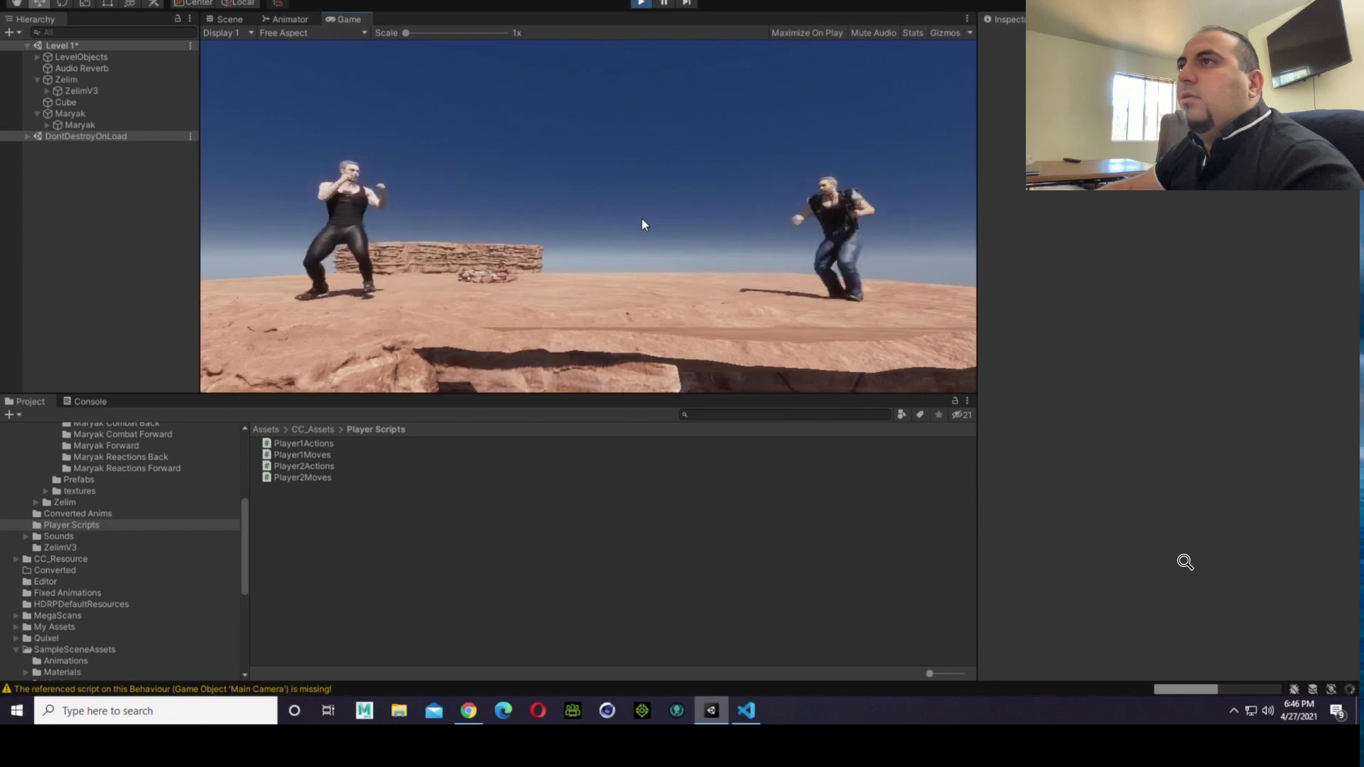
key(d)
key(a)
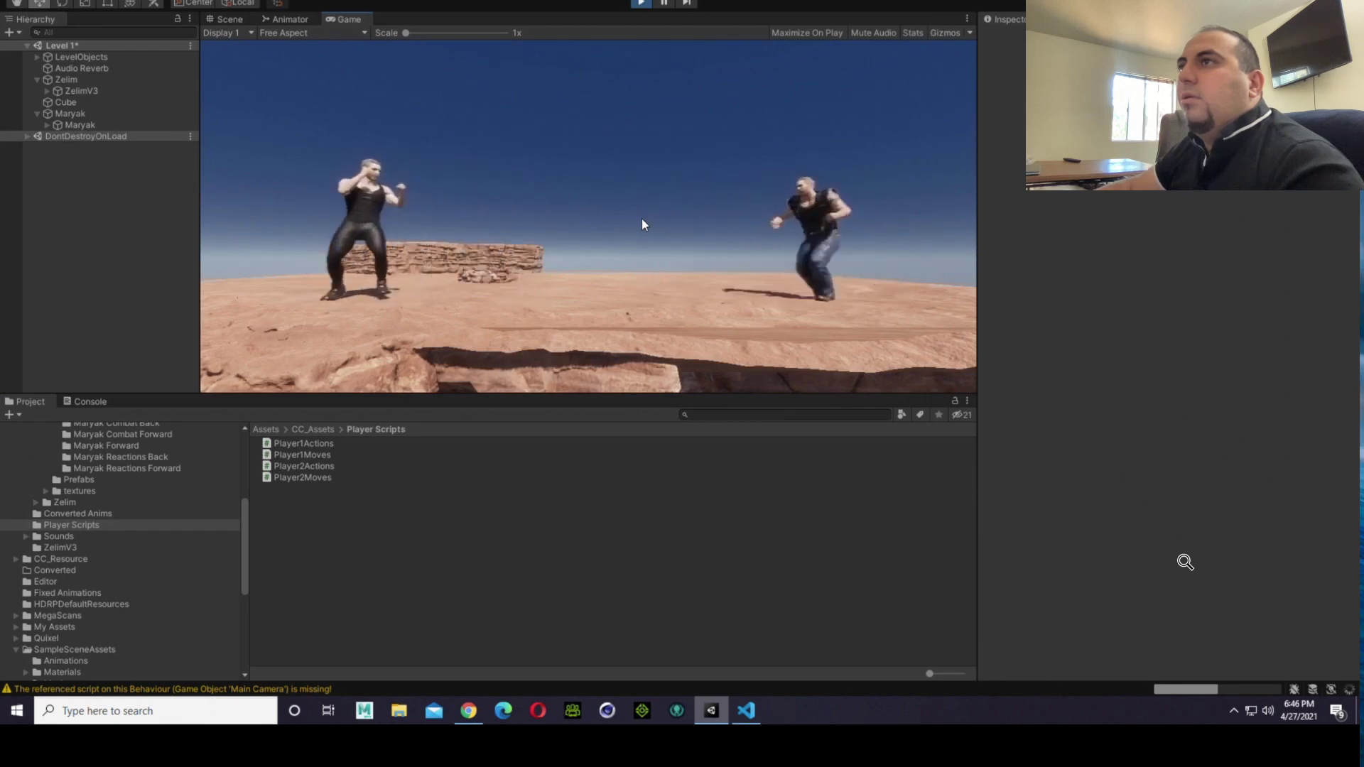
key(d)
key(a)
key(d)
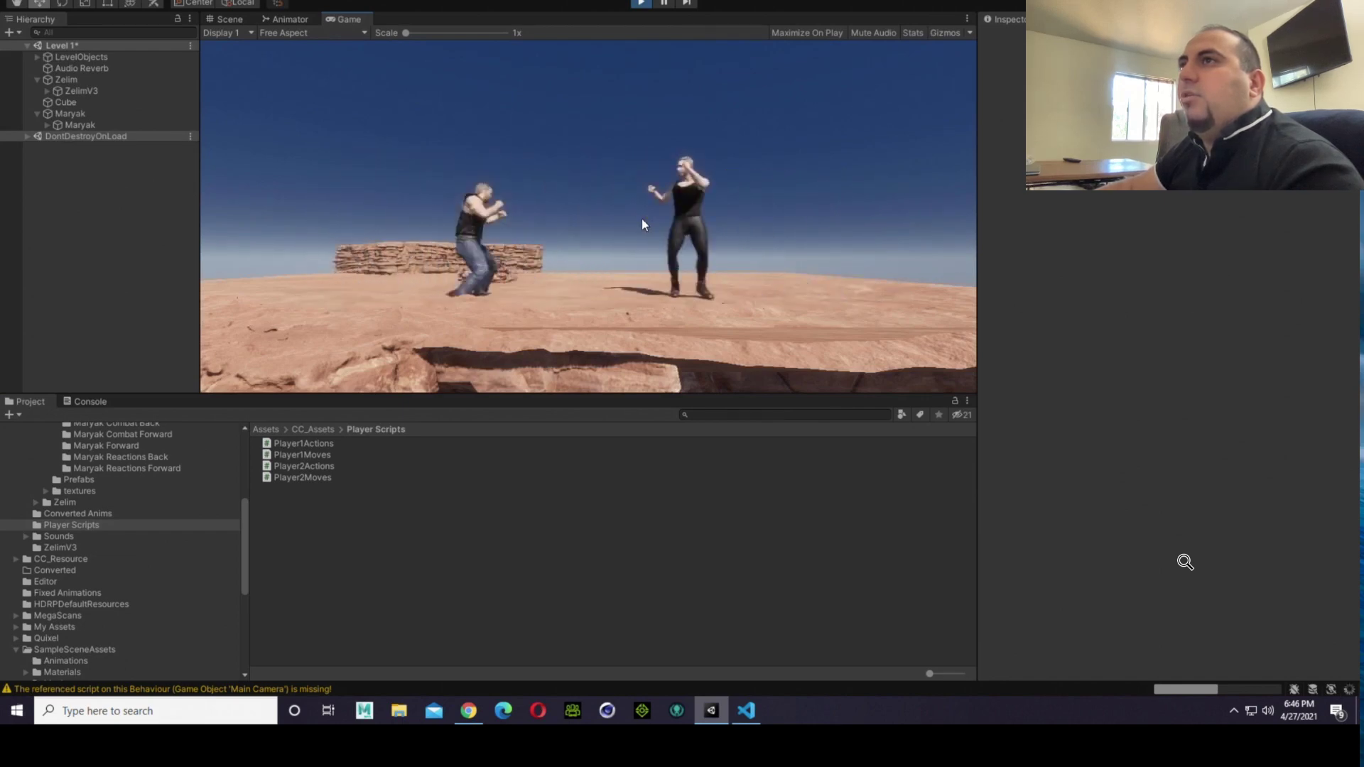
key(a)
key(d)
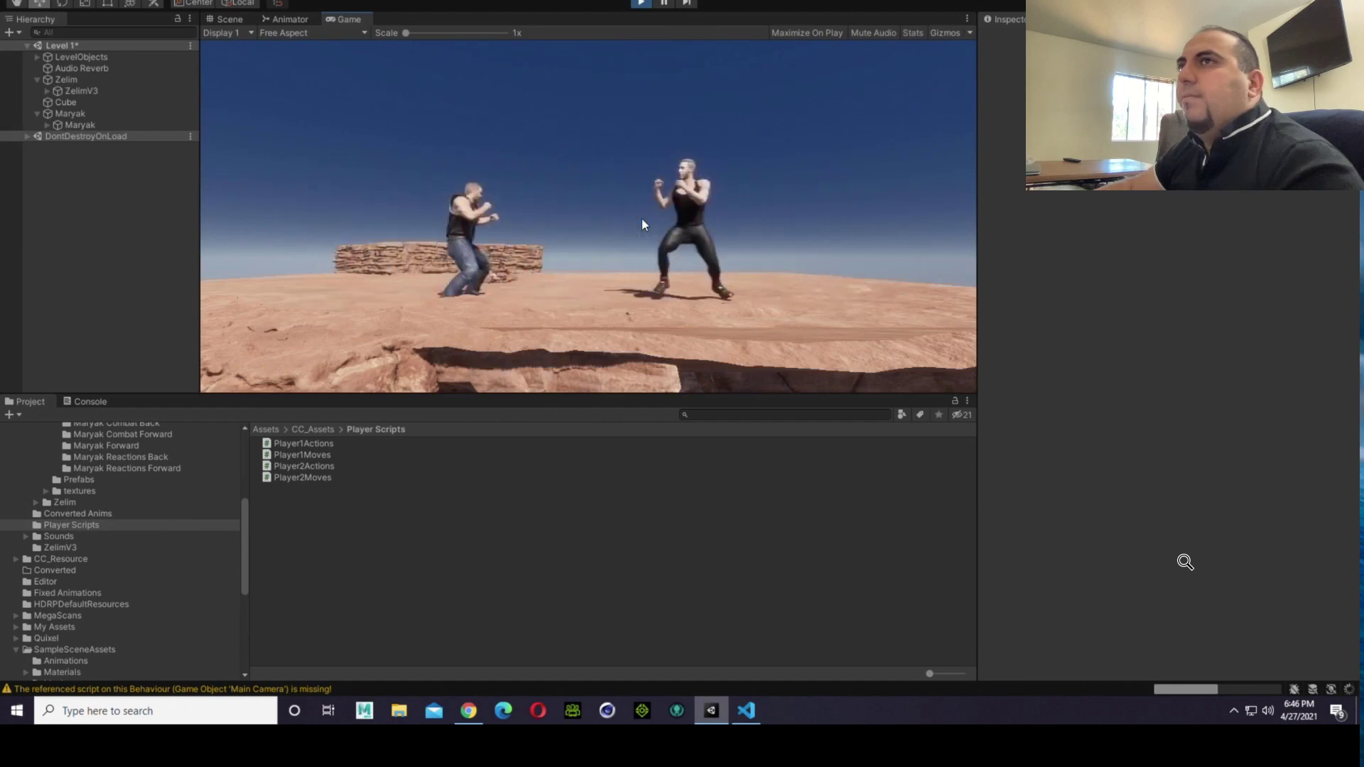
key(a)
key(d)
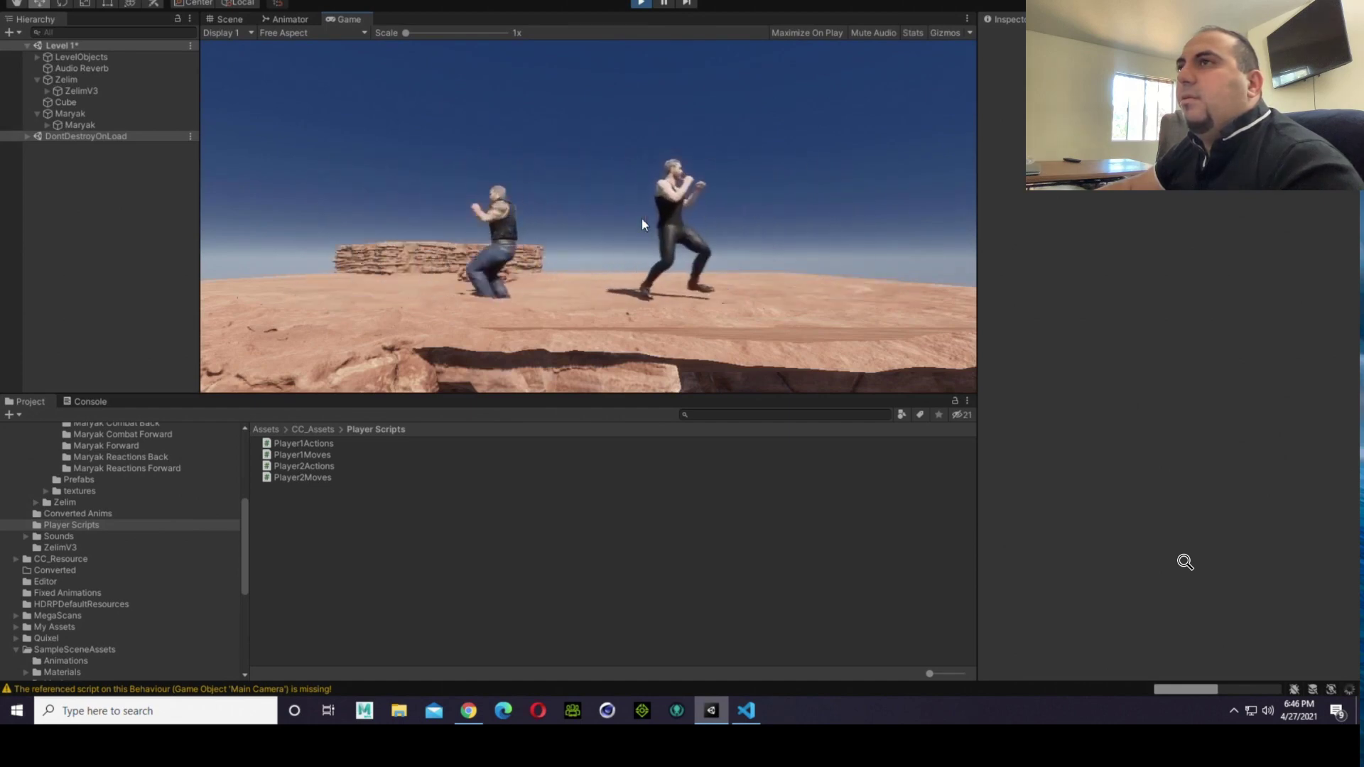
key(a)
key(d)
key(a)
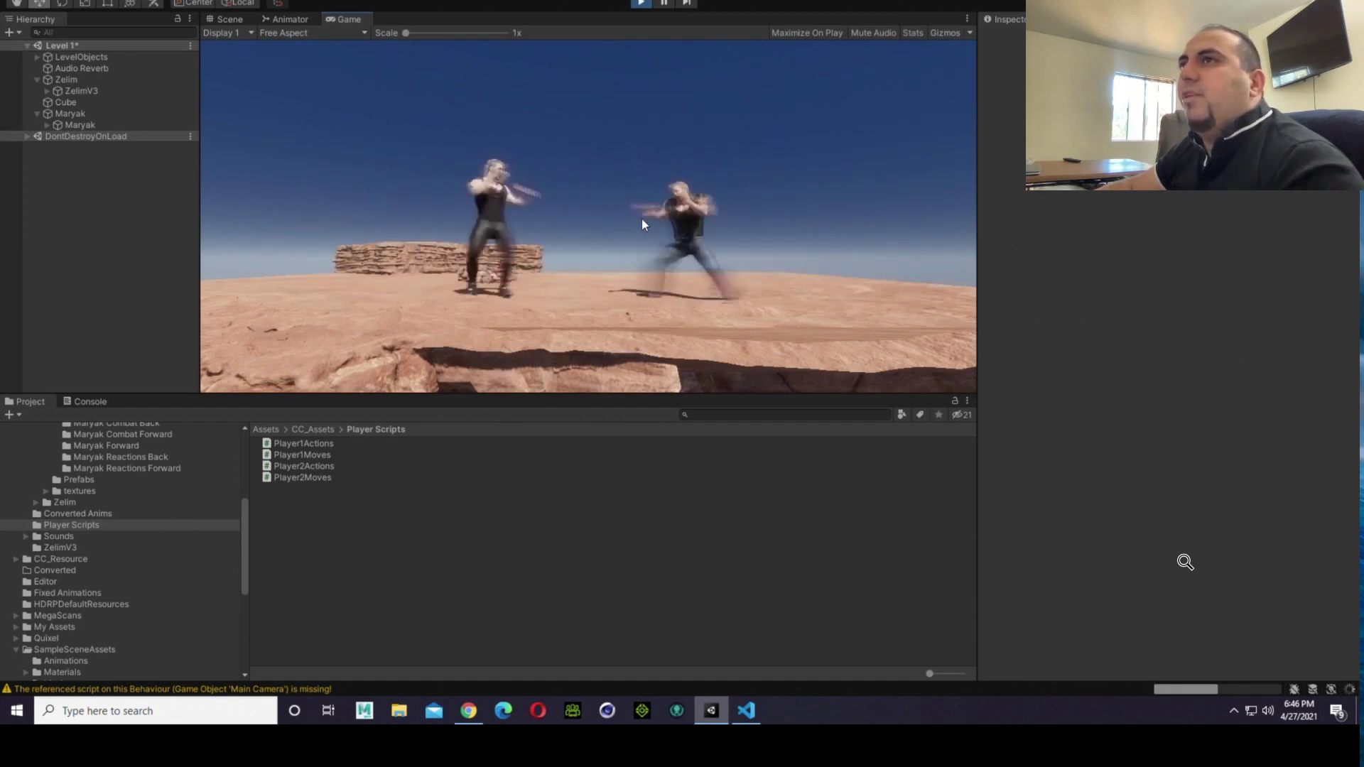
key(d)
key(a)
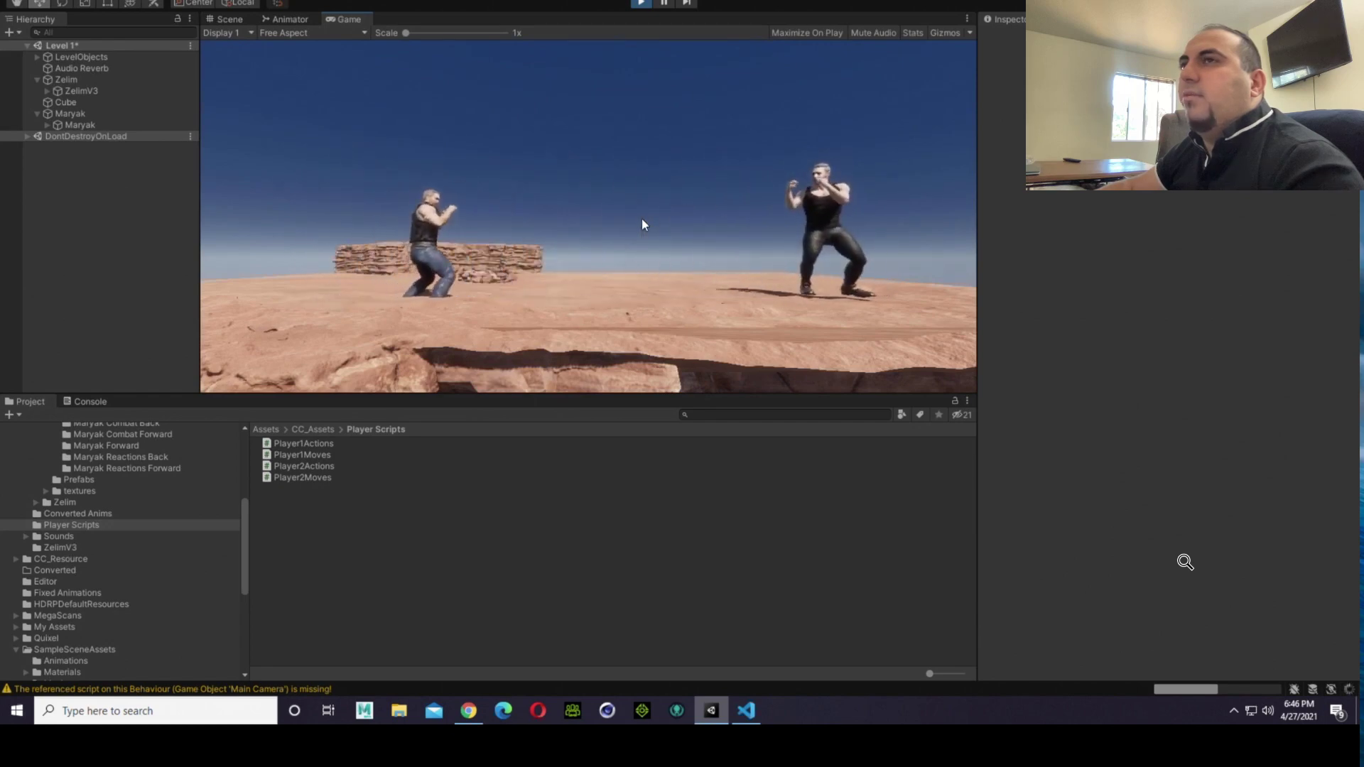
key(d)
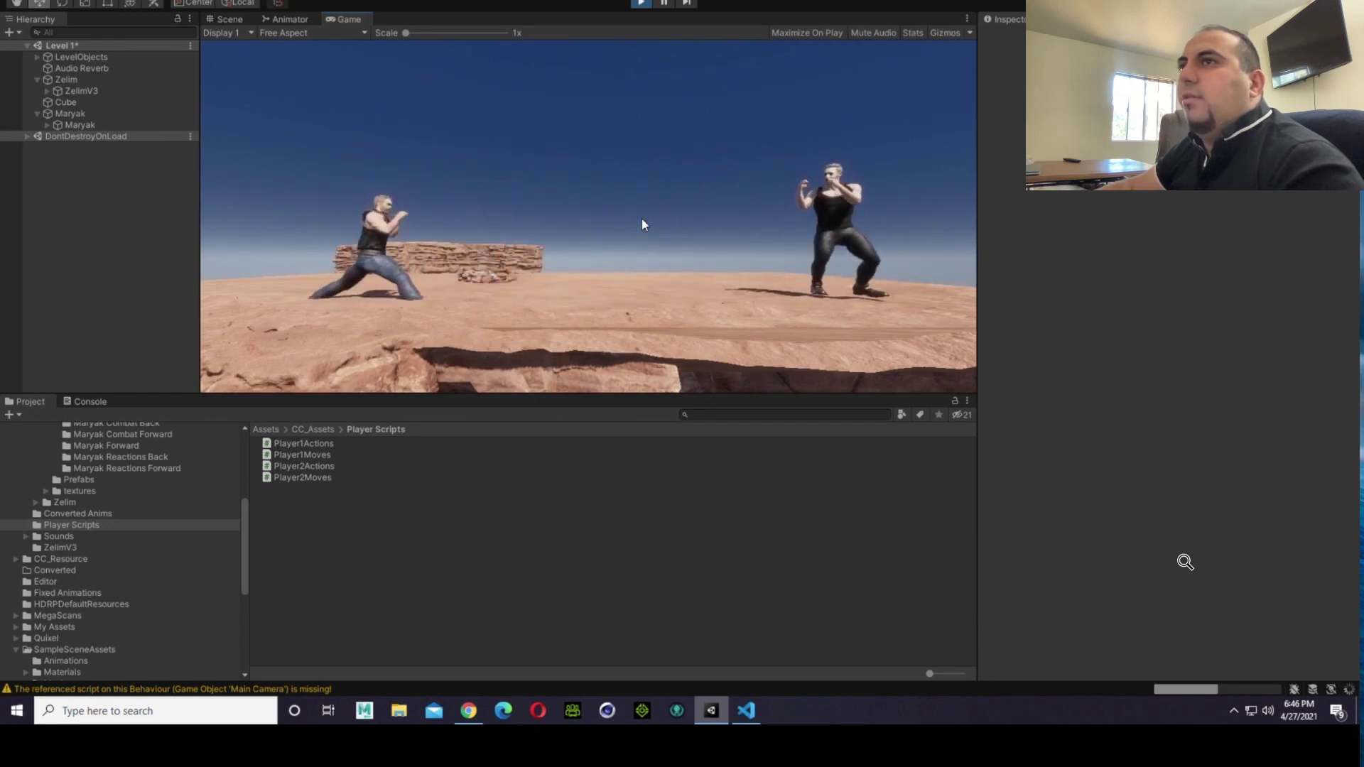
key(a)
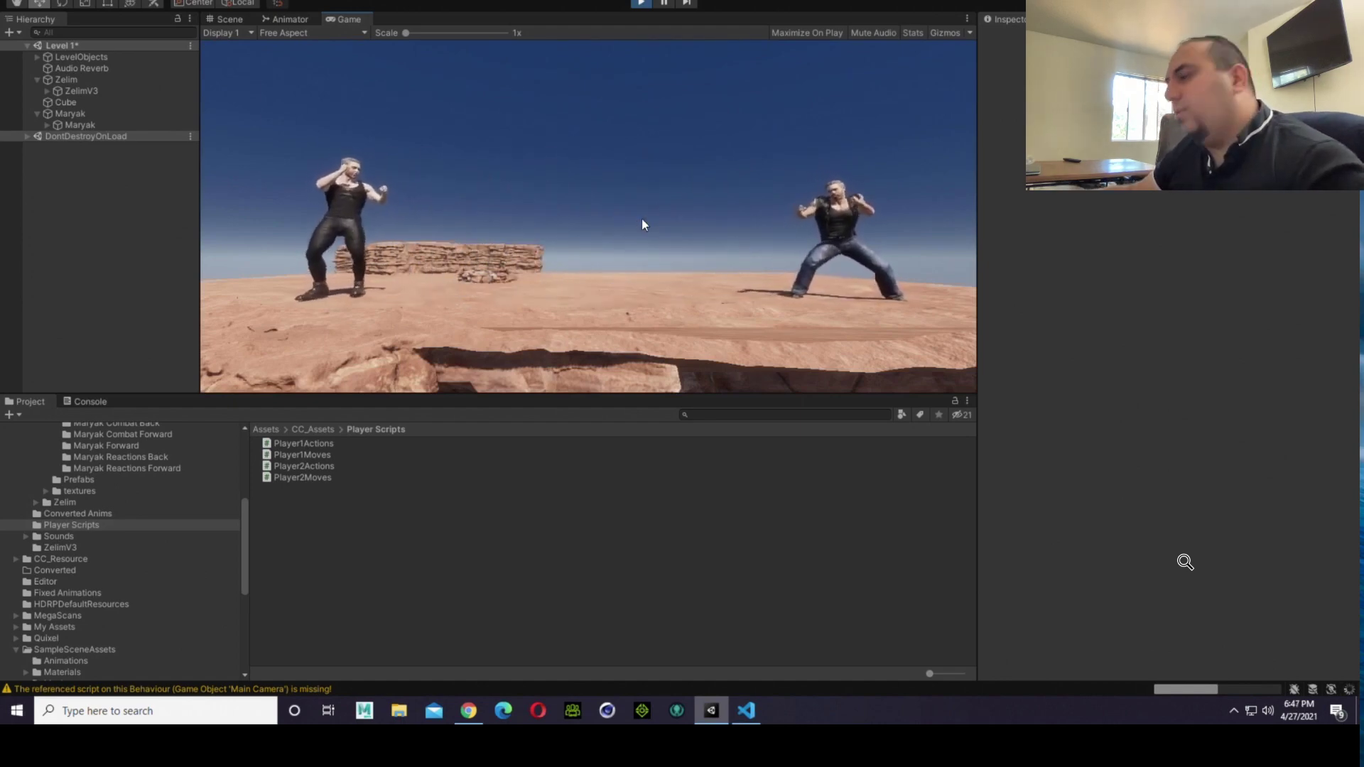
key(d)
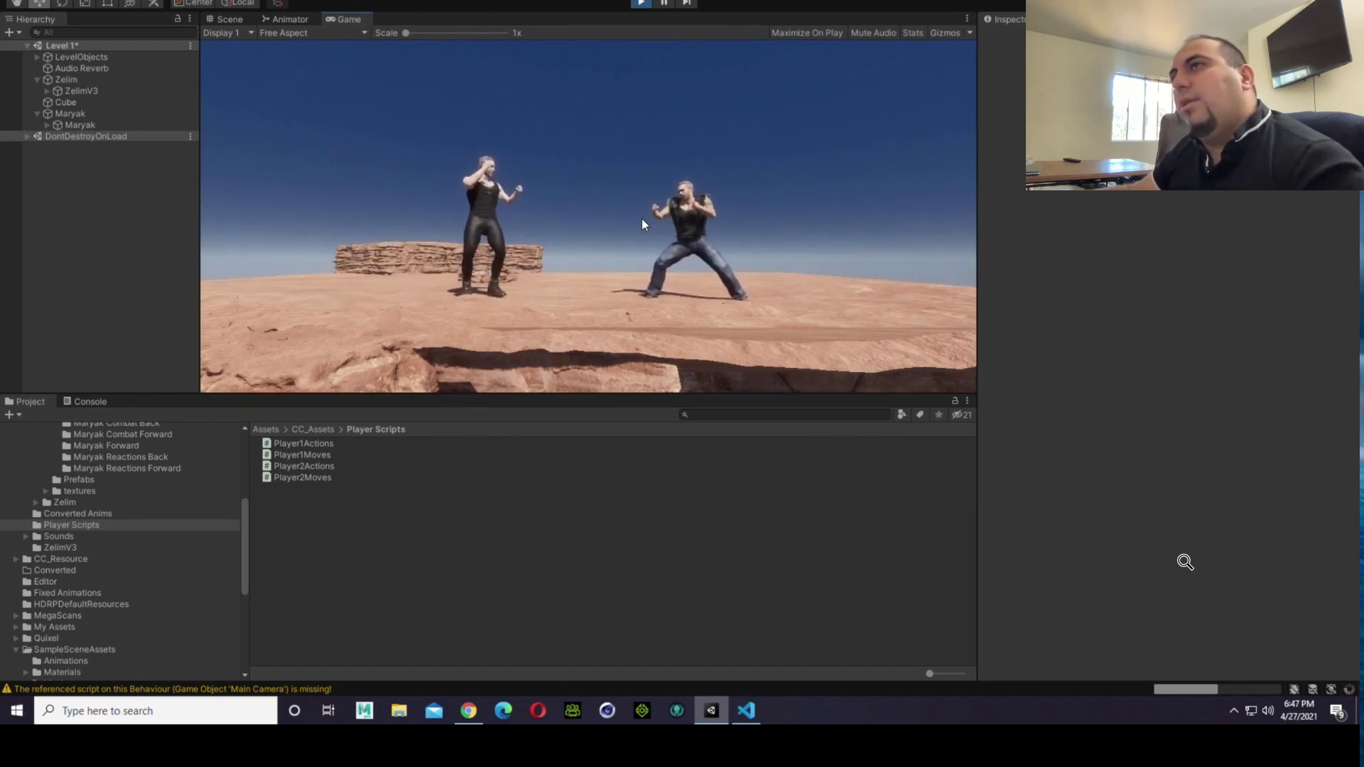
key(d)
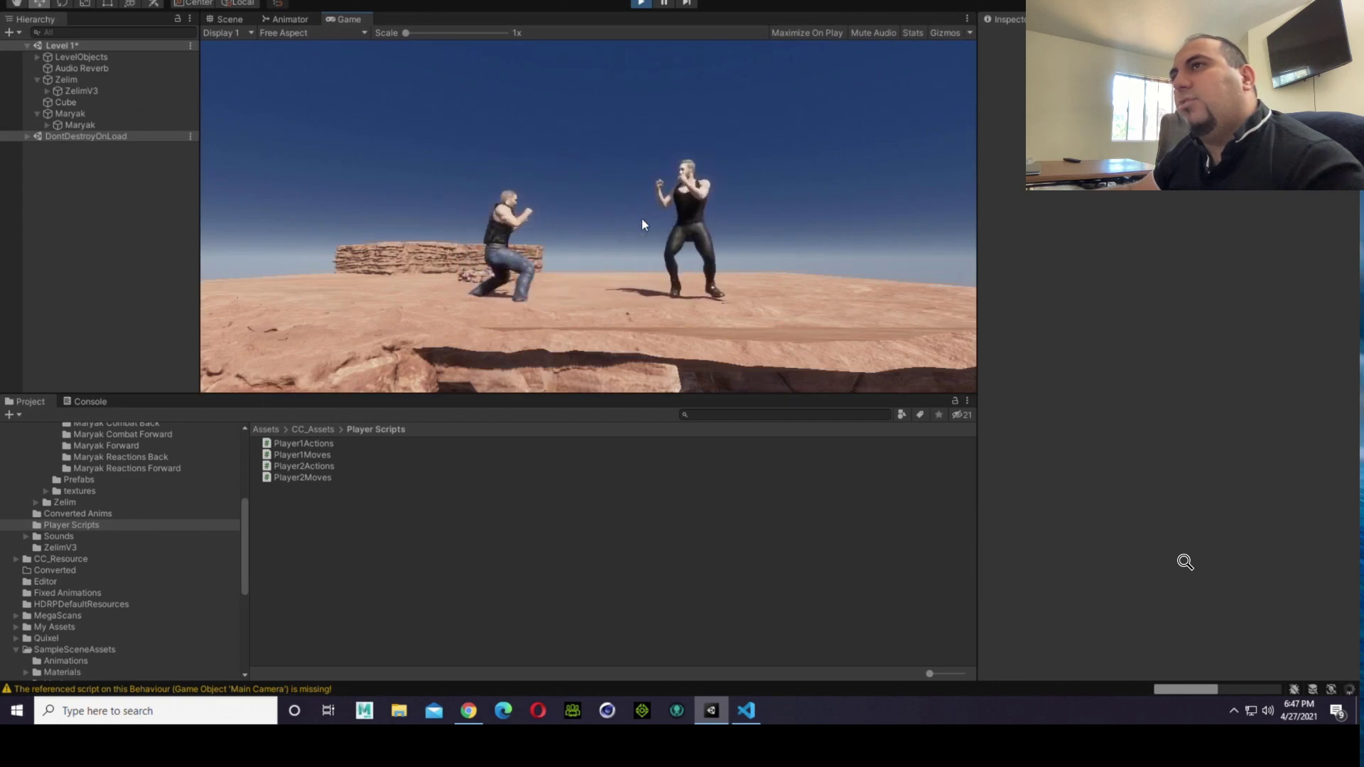
key(a)
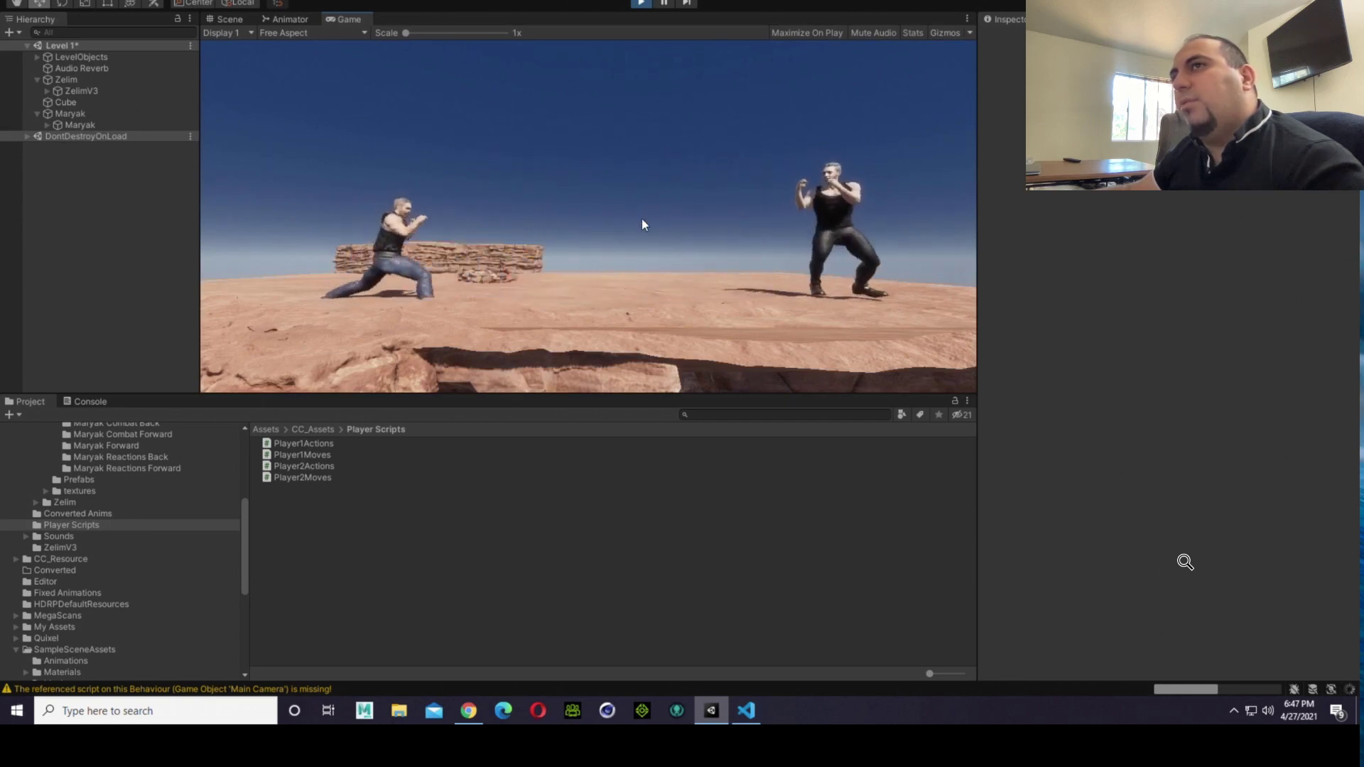
Step: Make the fighters advance and retreat with short, rapid direction changes to test their walking response, and stop the game
key(d)
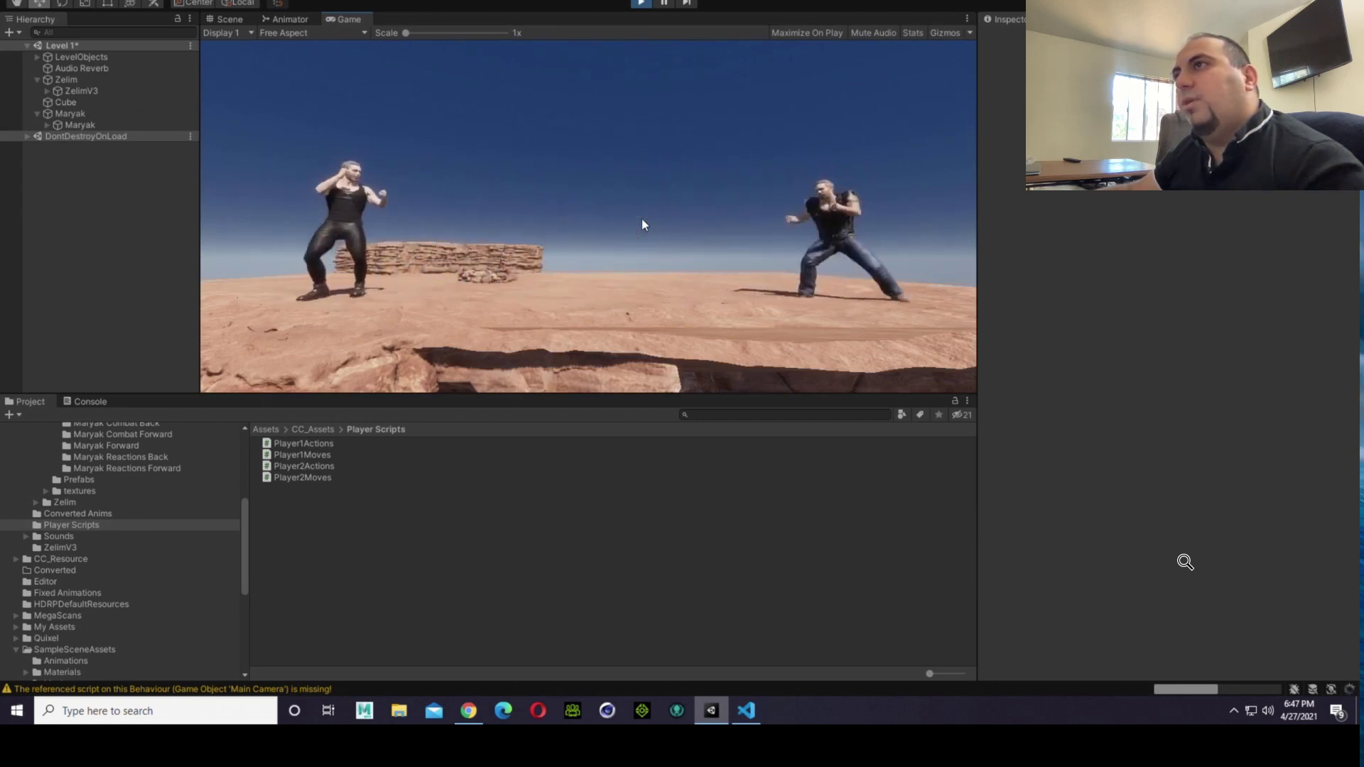
key(d)
key(a)
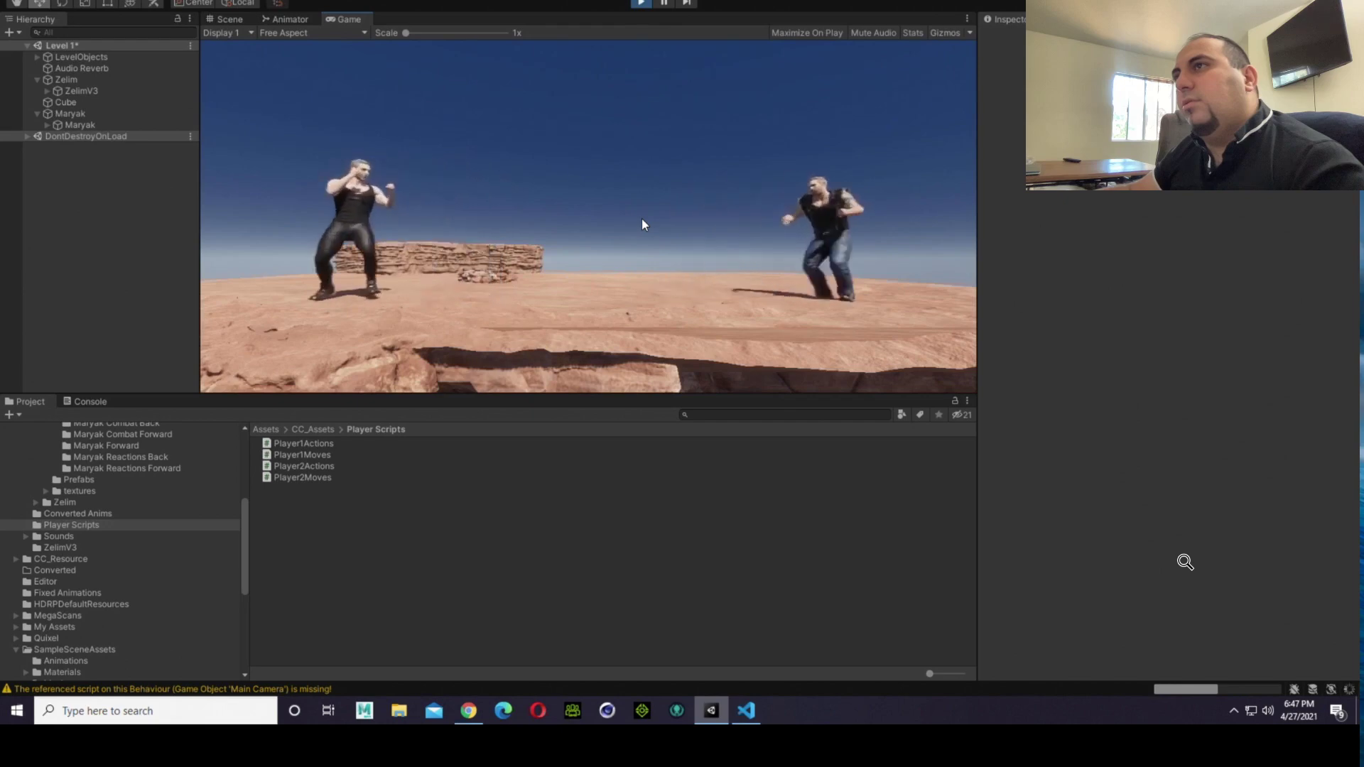
key(d)
key(a)
key(d)
key(a)
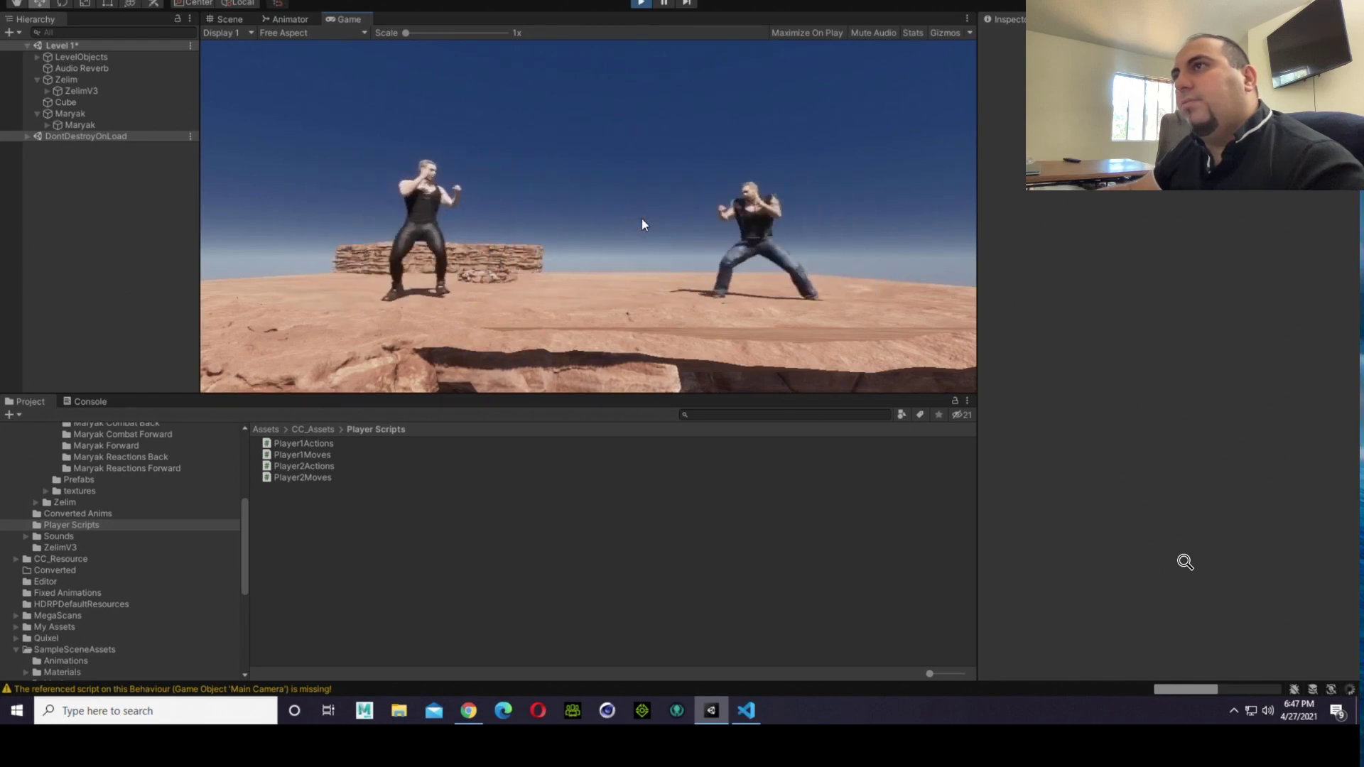
key(d)
key(a)
key(d)
key(a)
key(d)
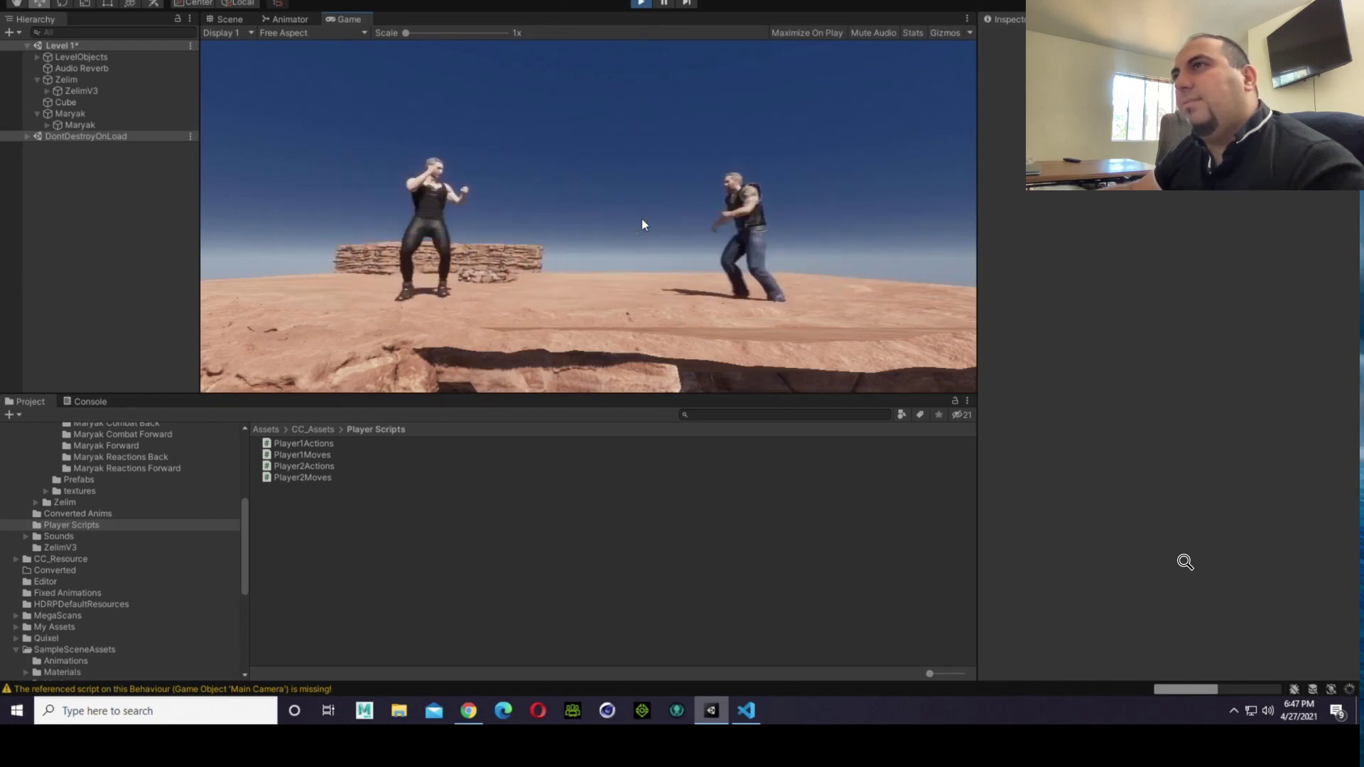
key(a)
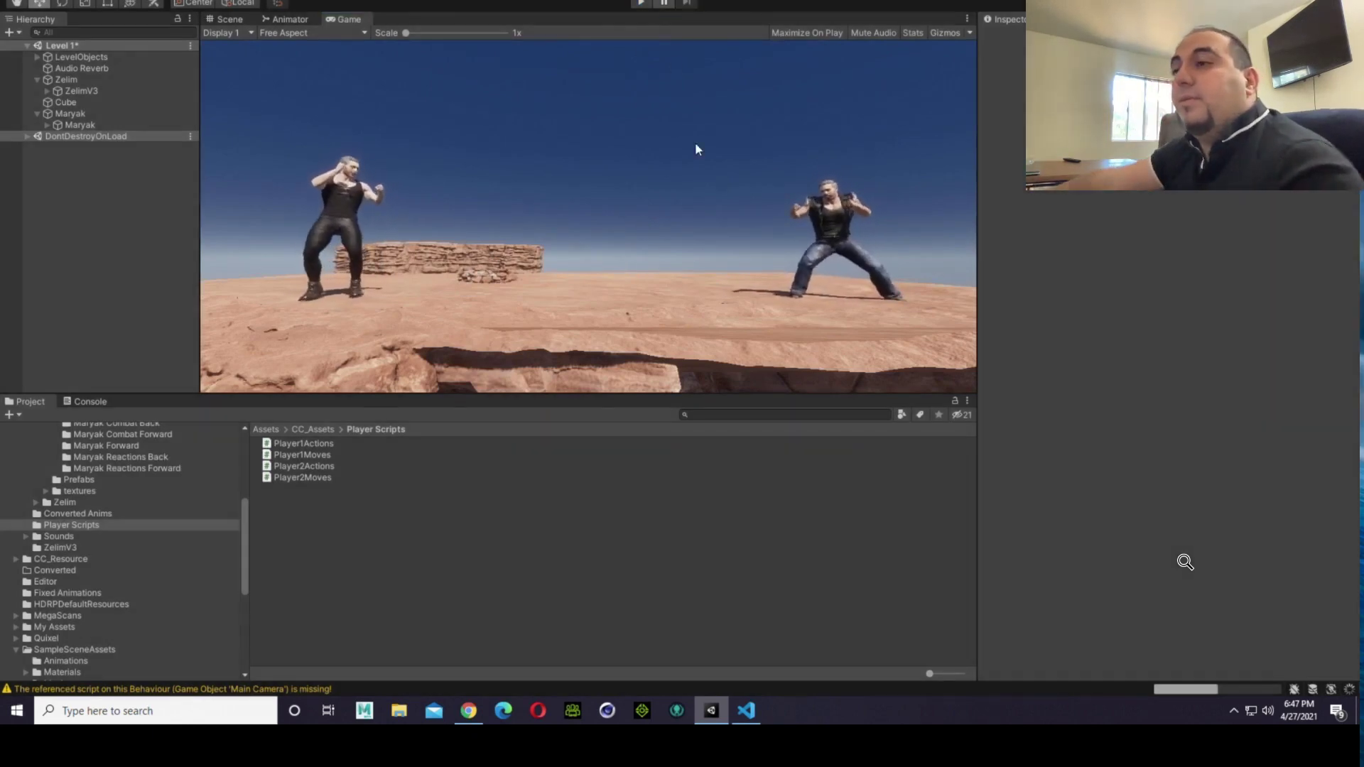
Step: Switch to Visual Studio Code and undo the Horizontal check reversal in Player2Moves, restoring > 0 first and < 0 second
click(746, 711)
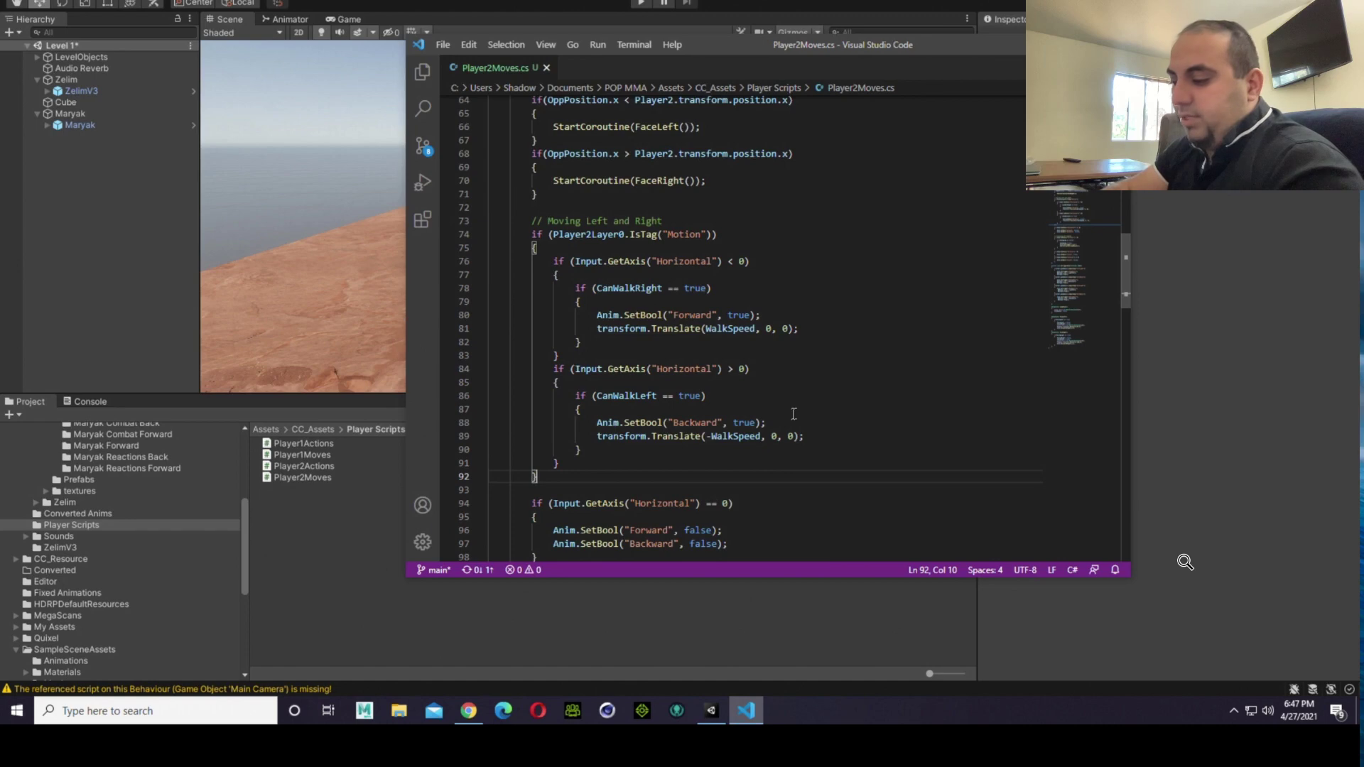
key(ctrl+z)
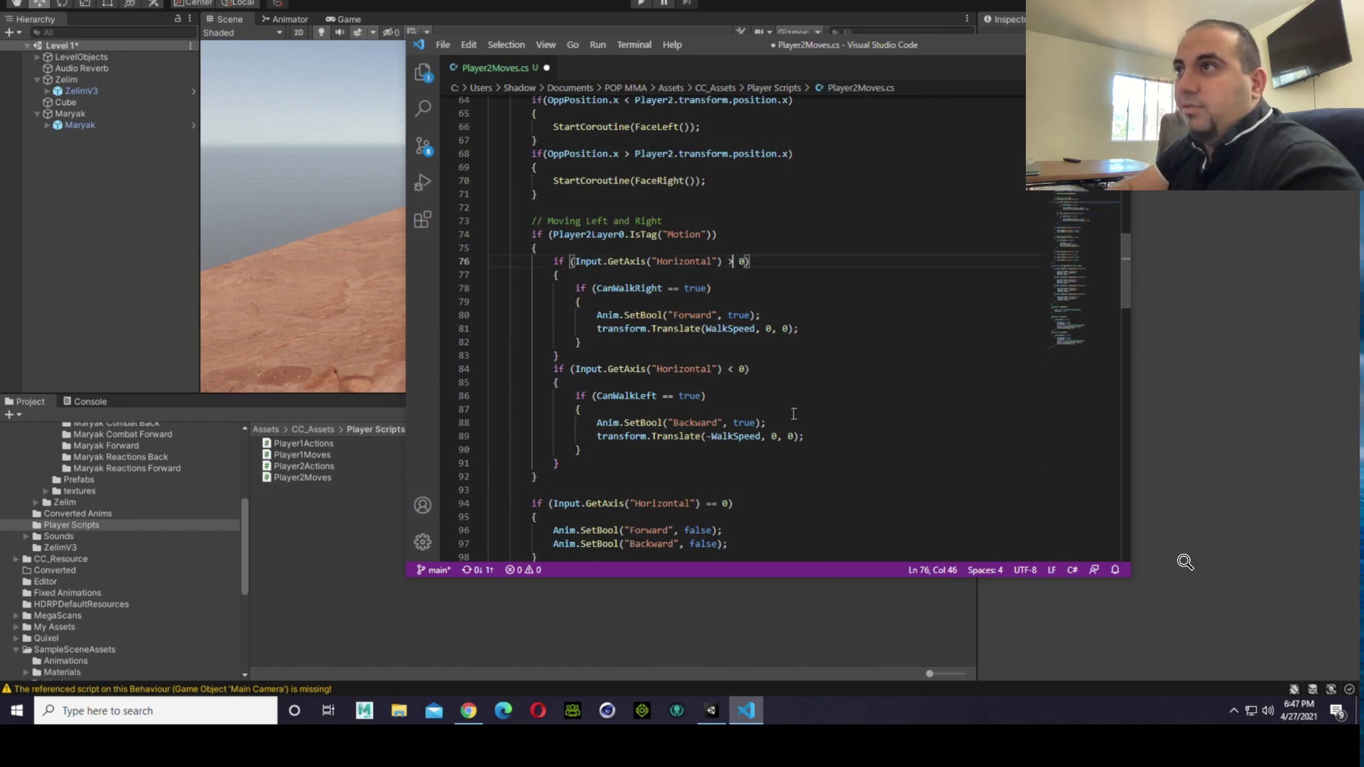
Step: In the Moving Left and Right block, use -WalkSpeed in the Forward translate and WalkSpeed in the Backward translate, and save the script
click(718, 436)
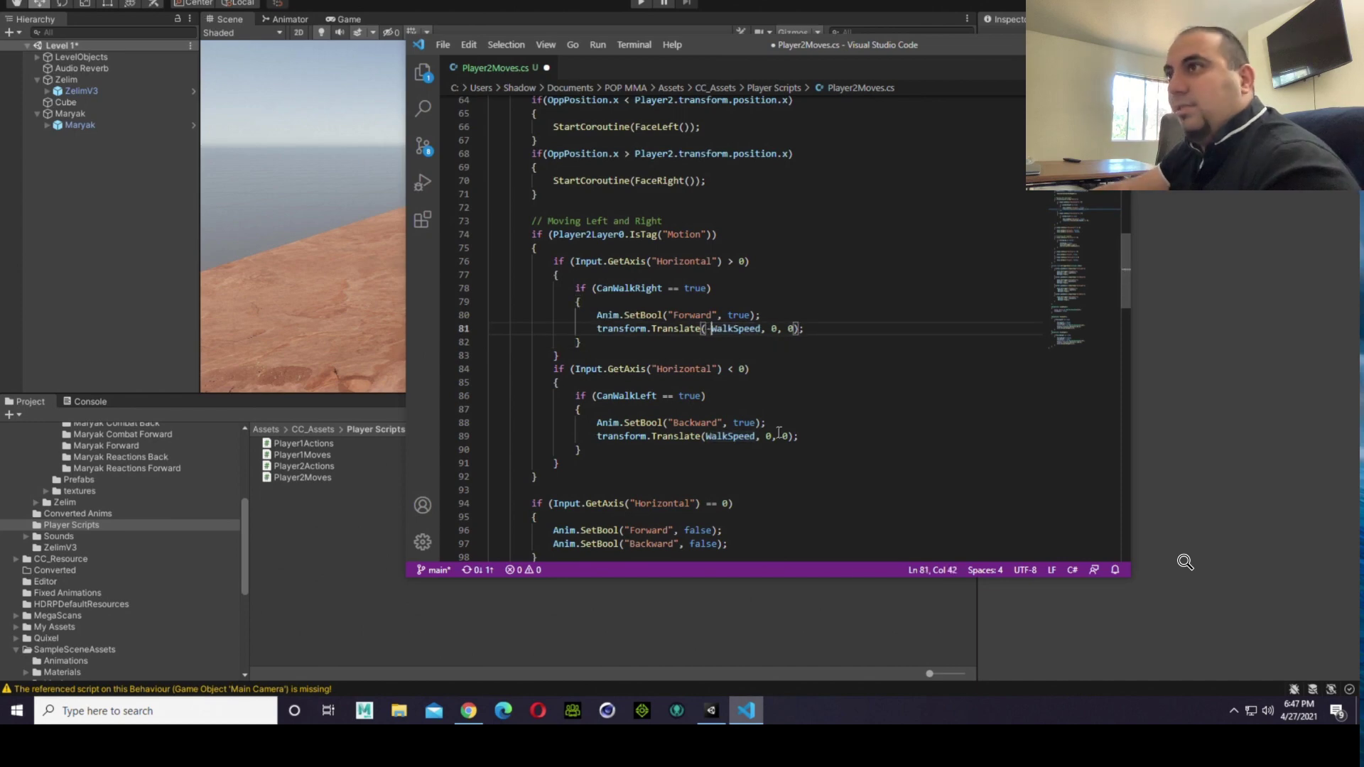
click(443, 44)
click(461, 231)
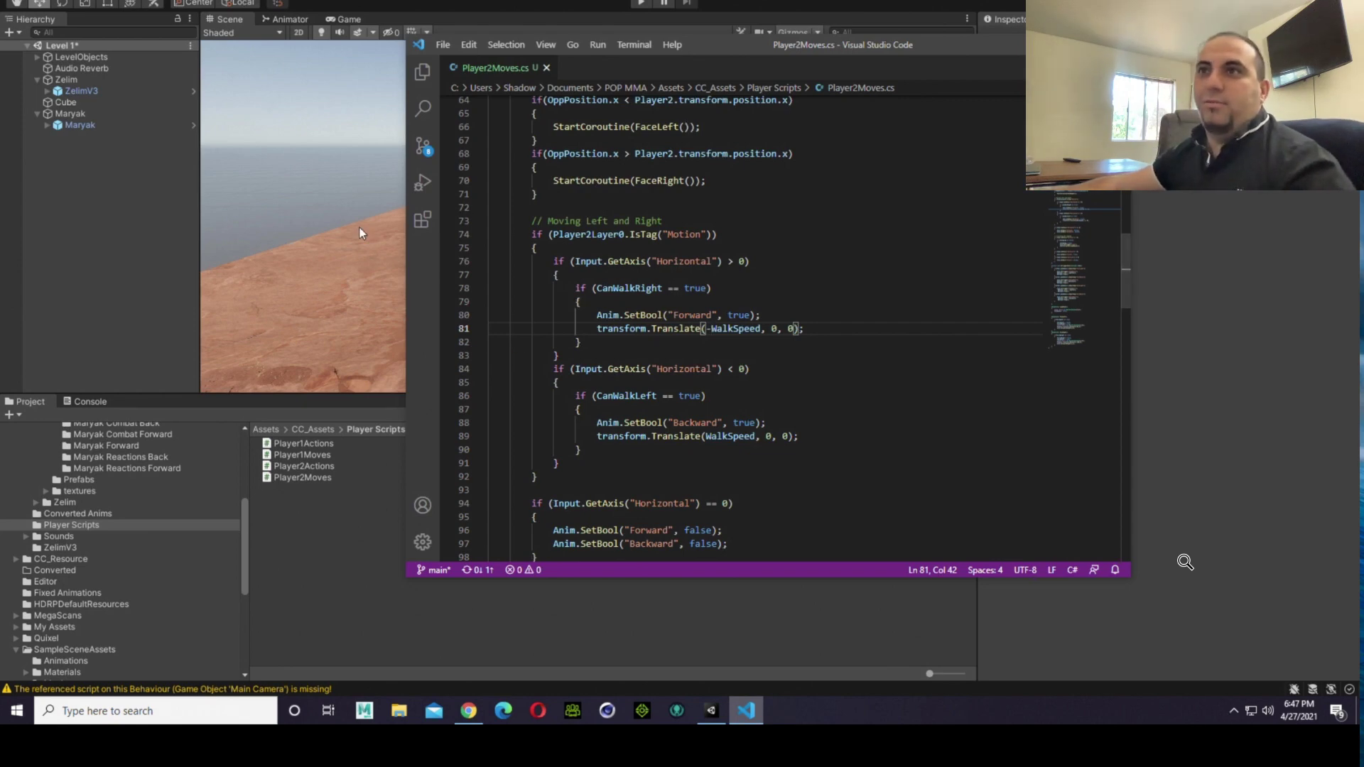
Step: Switch back to Unity, run the game, and walk the fighters together and apart in both directions to test the swapped WalkSpeed signs
click(357, 573)
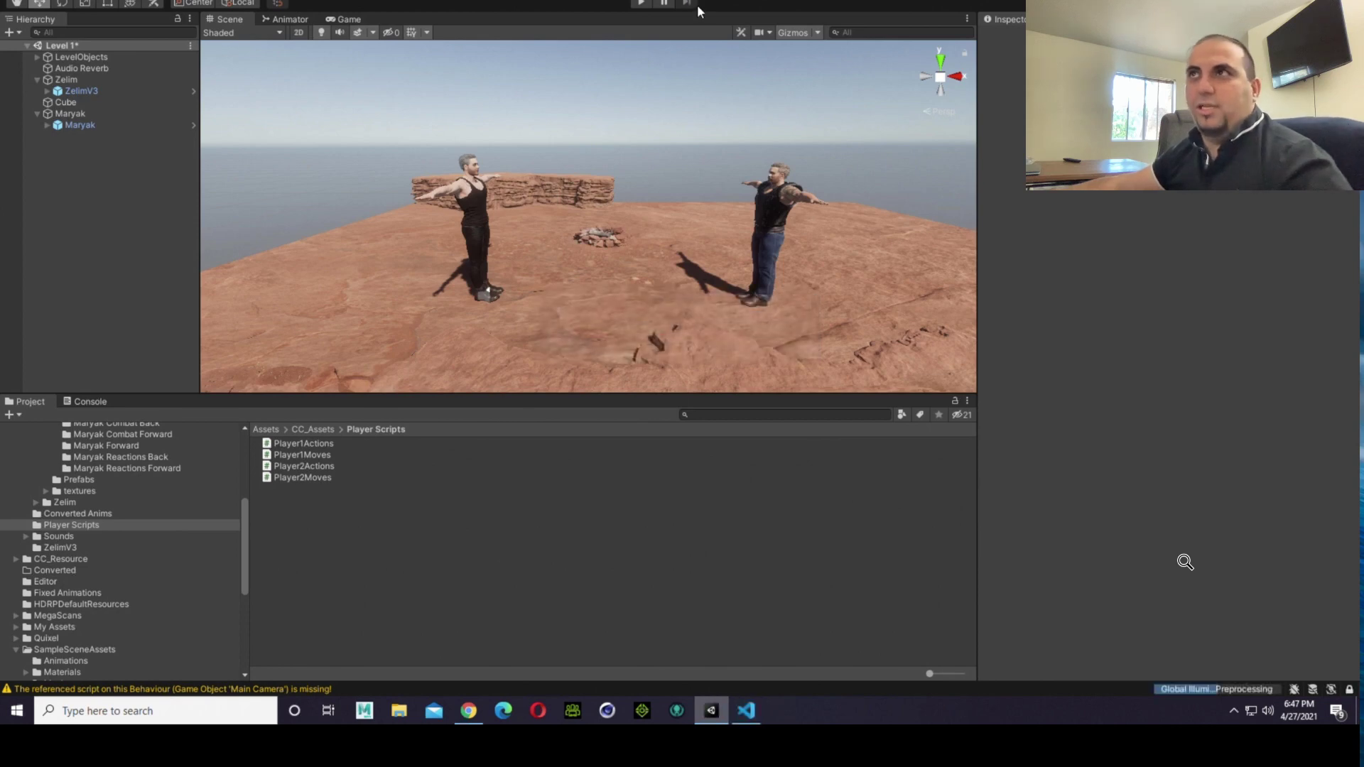
click(641, 4)
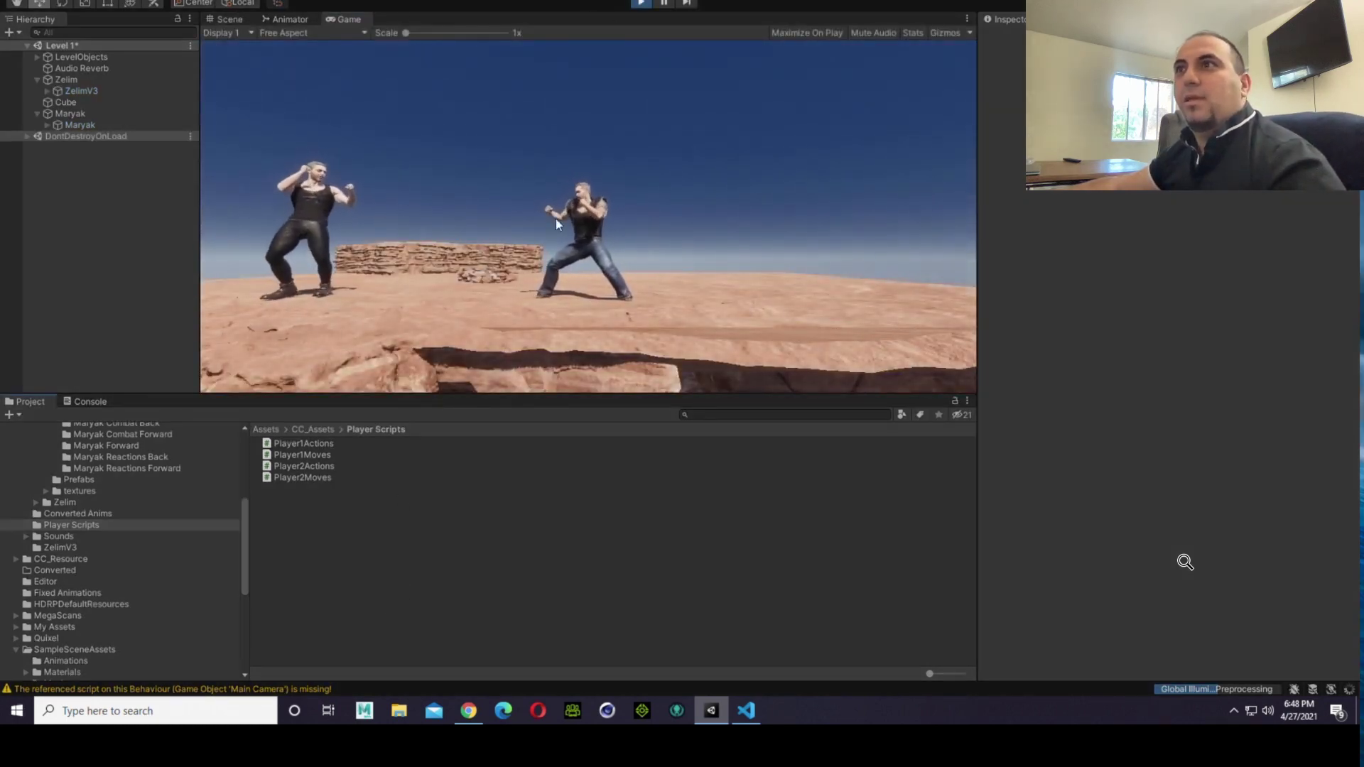
click(655, 185)
key(d)
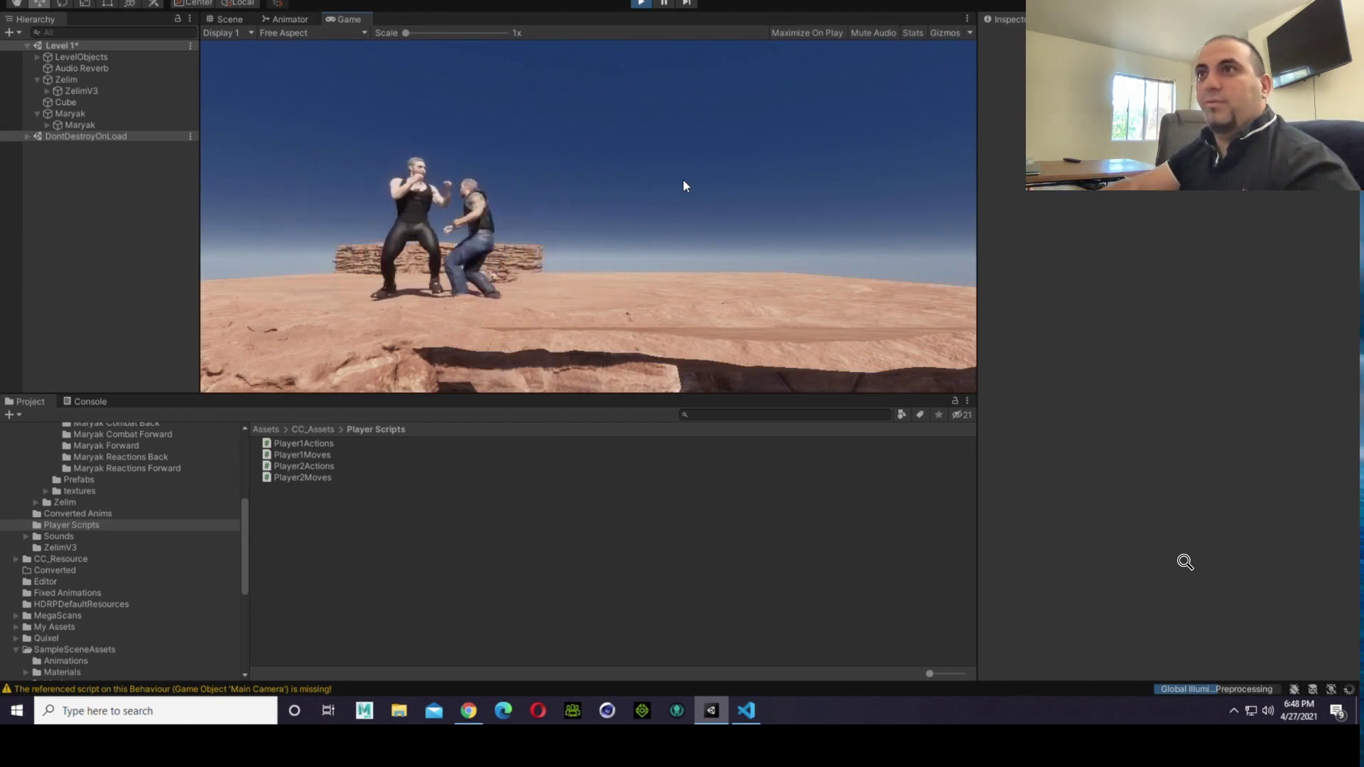
key(a)
key(Right)
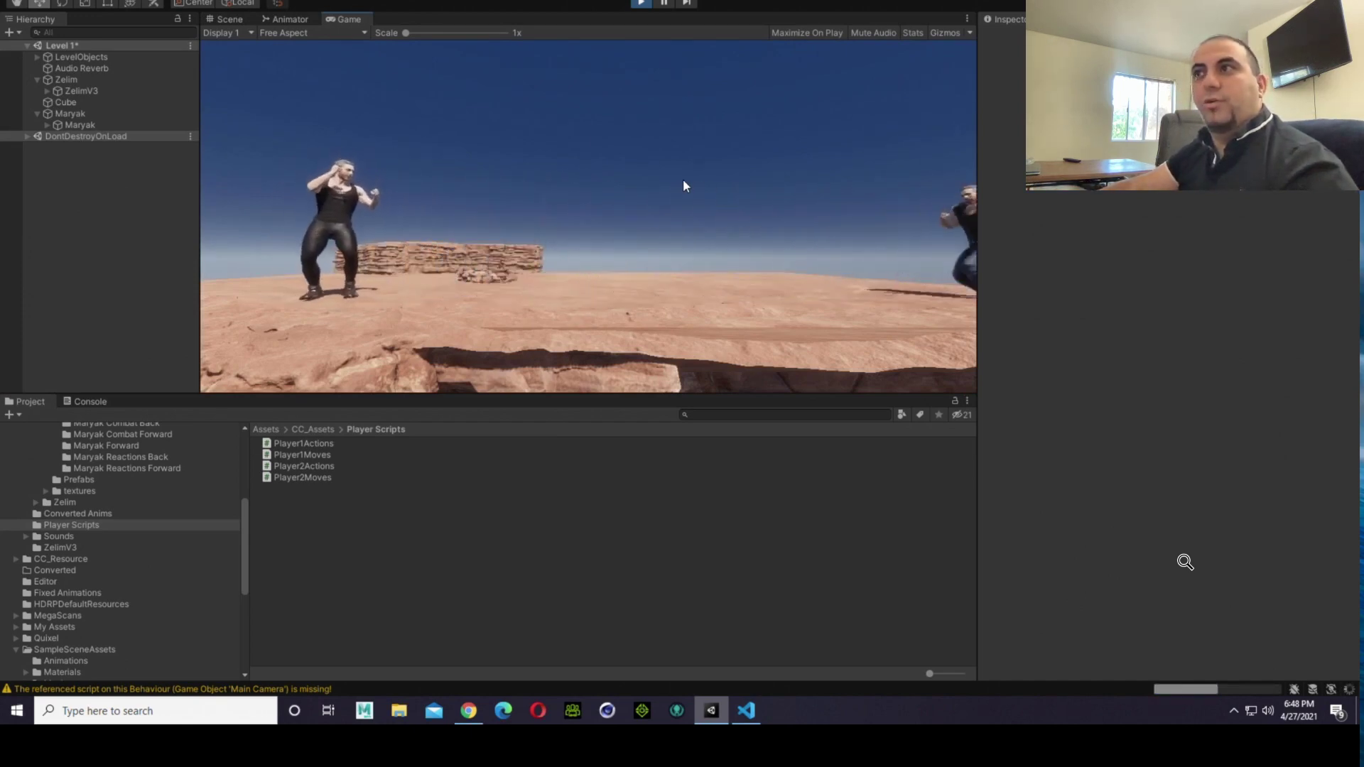
key(d)
key(a)
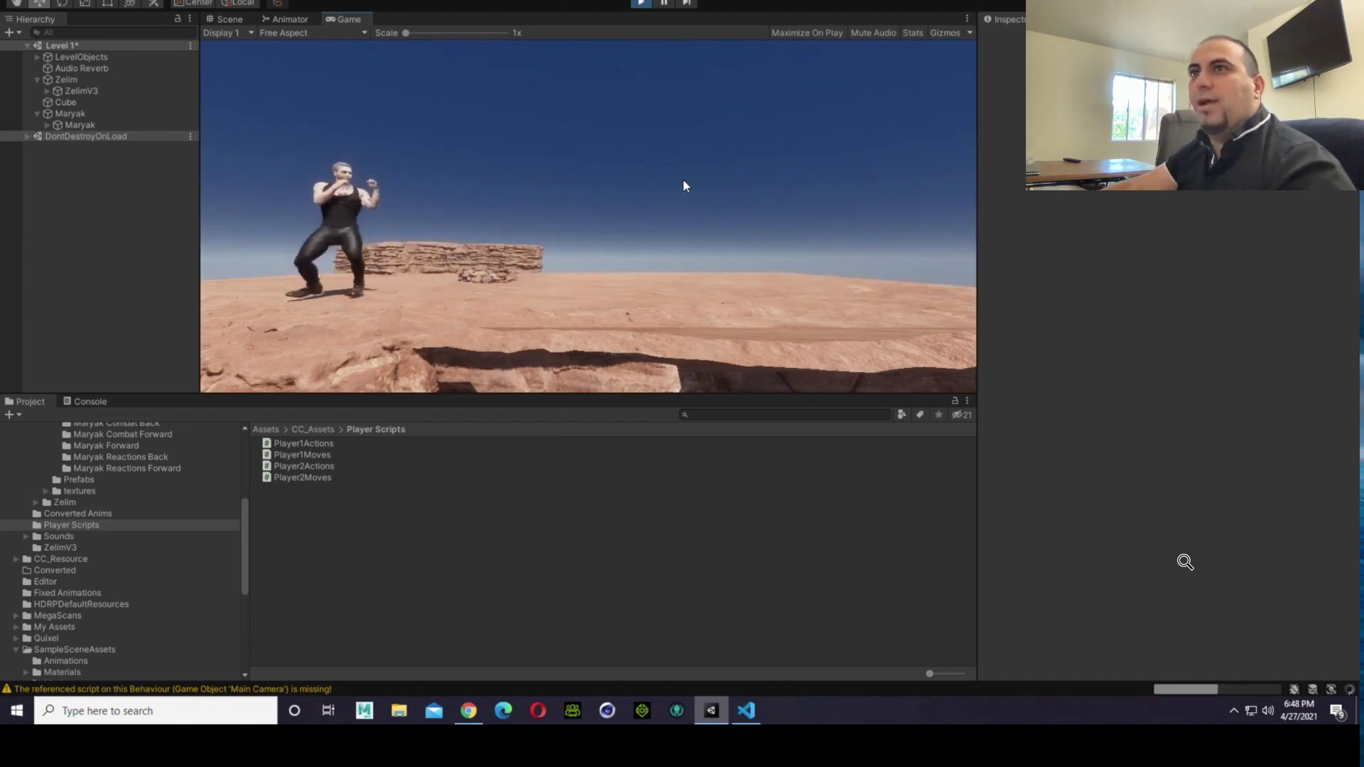
key(d)
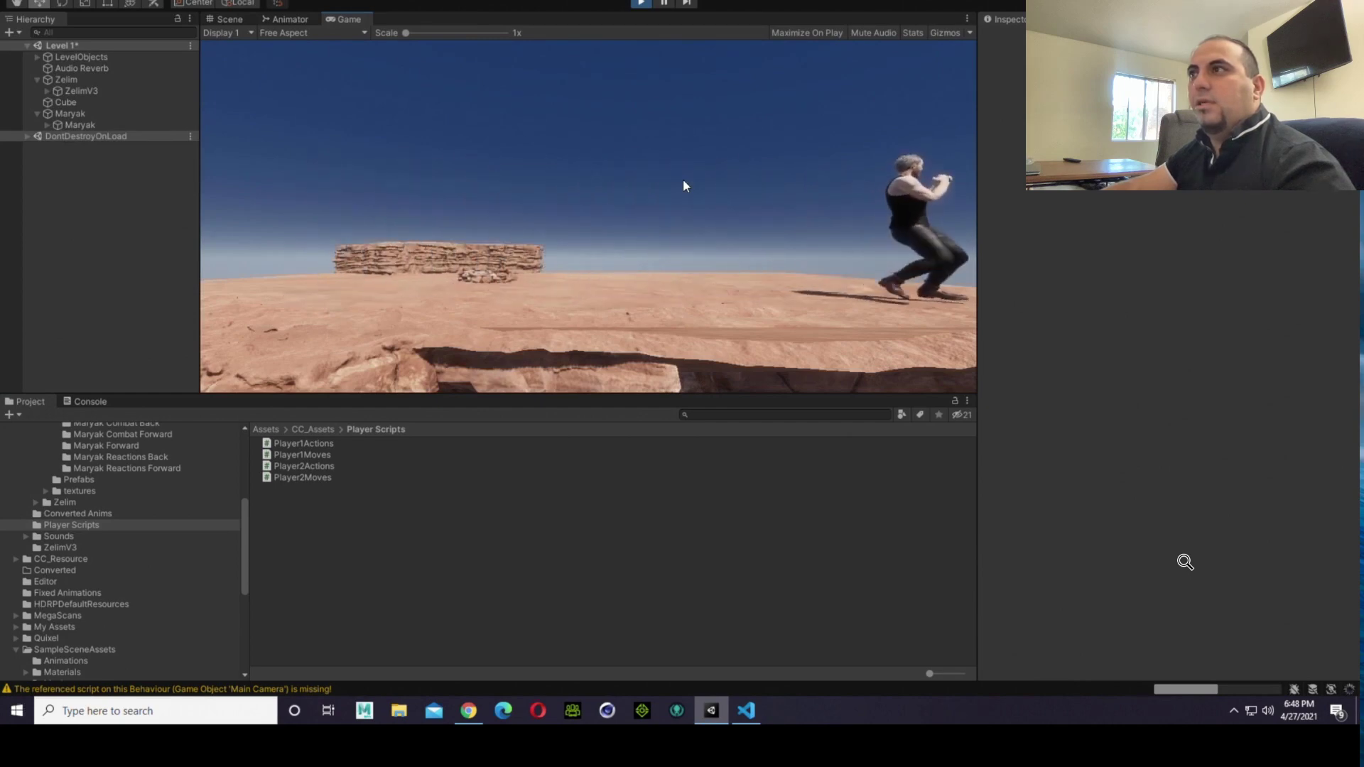
key(a)
key(d)
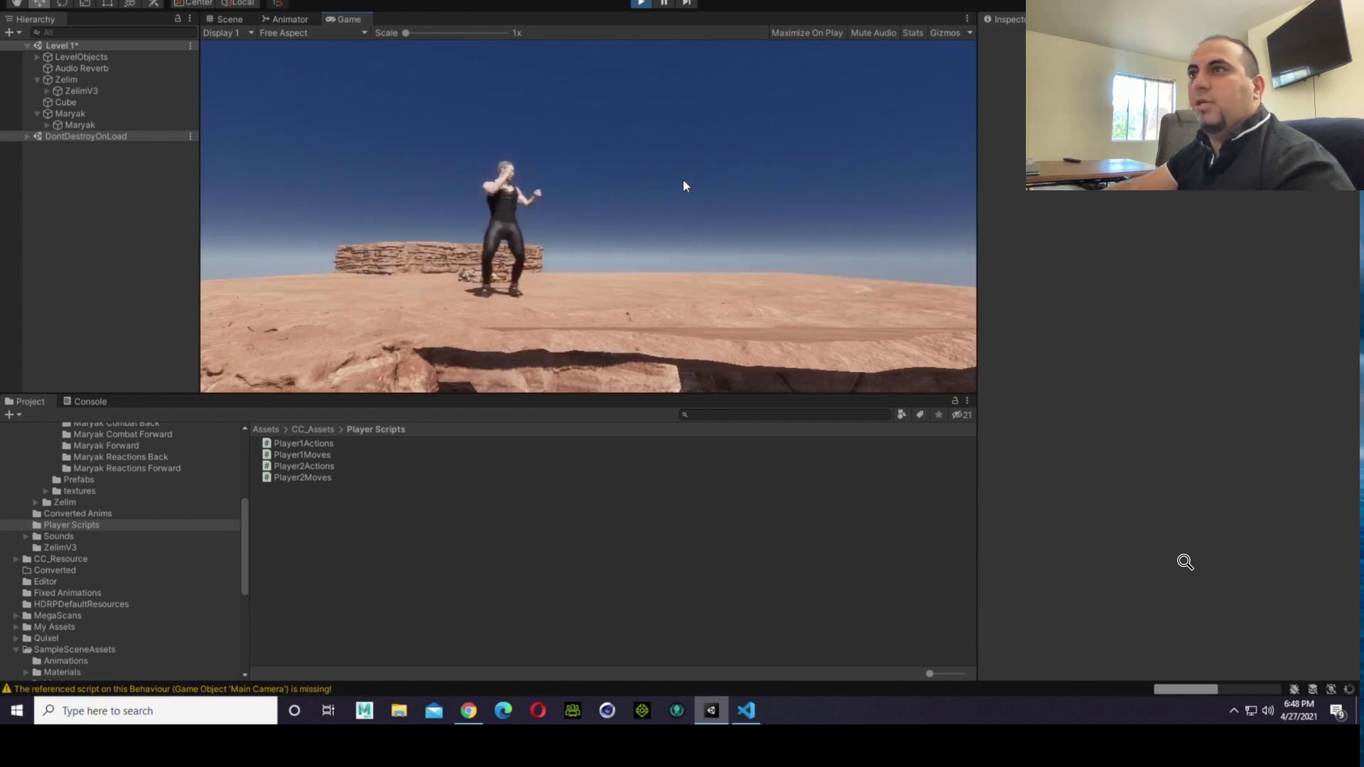
key(a)
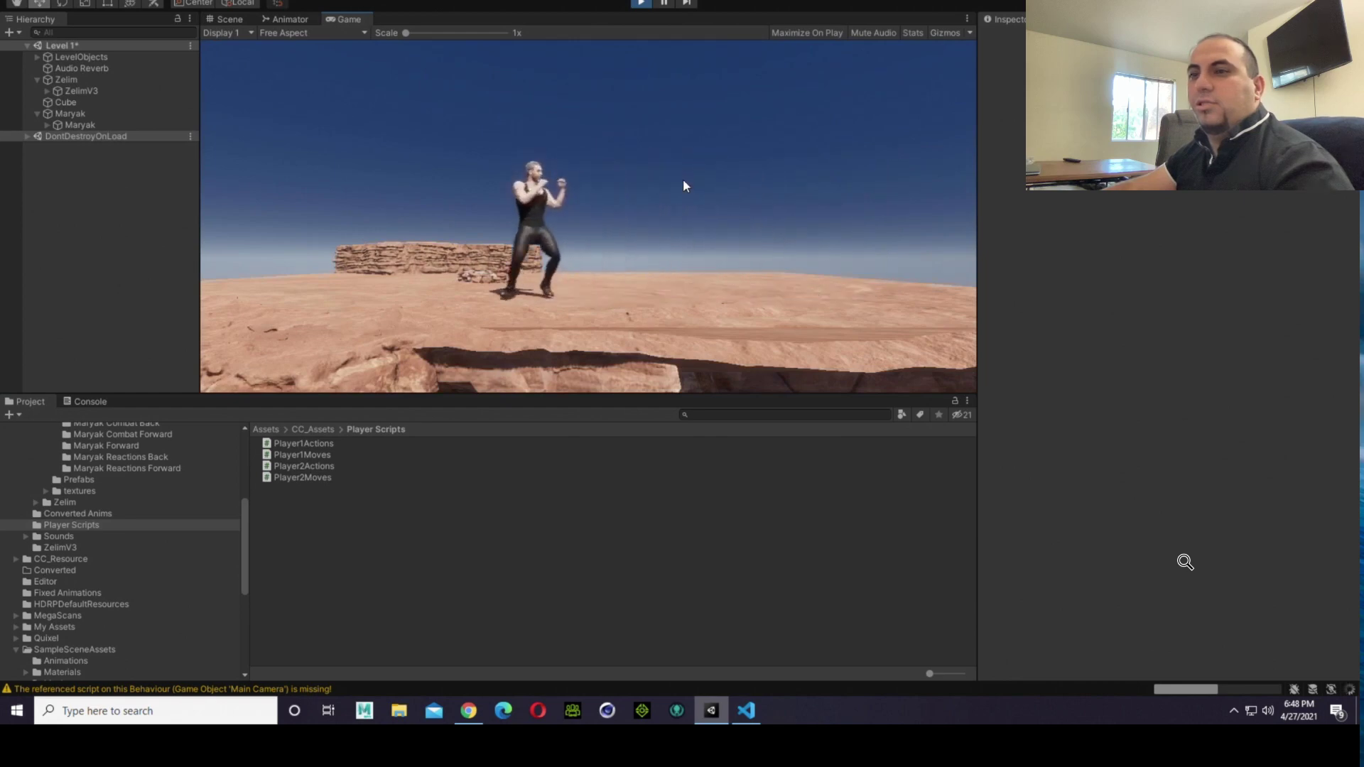
Step: Search the Scene view on and around the cliff for the second fighter, and stop the game
click(238, 18)
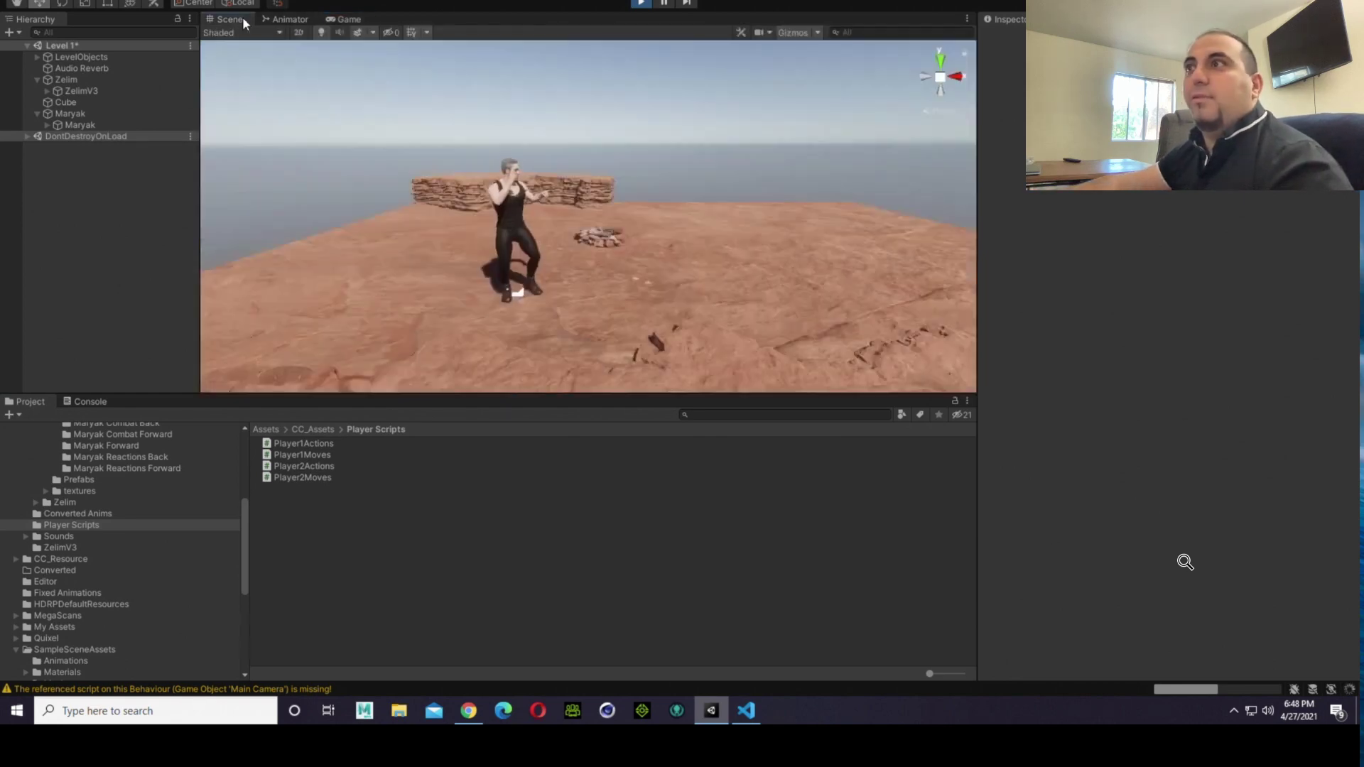
scroll(684, 263, down, 3)
scroll(688, 262, down, 3)
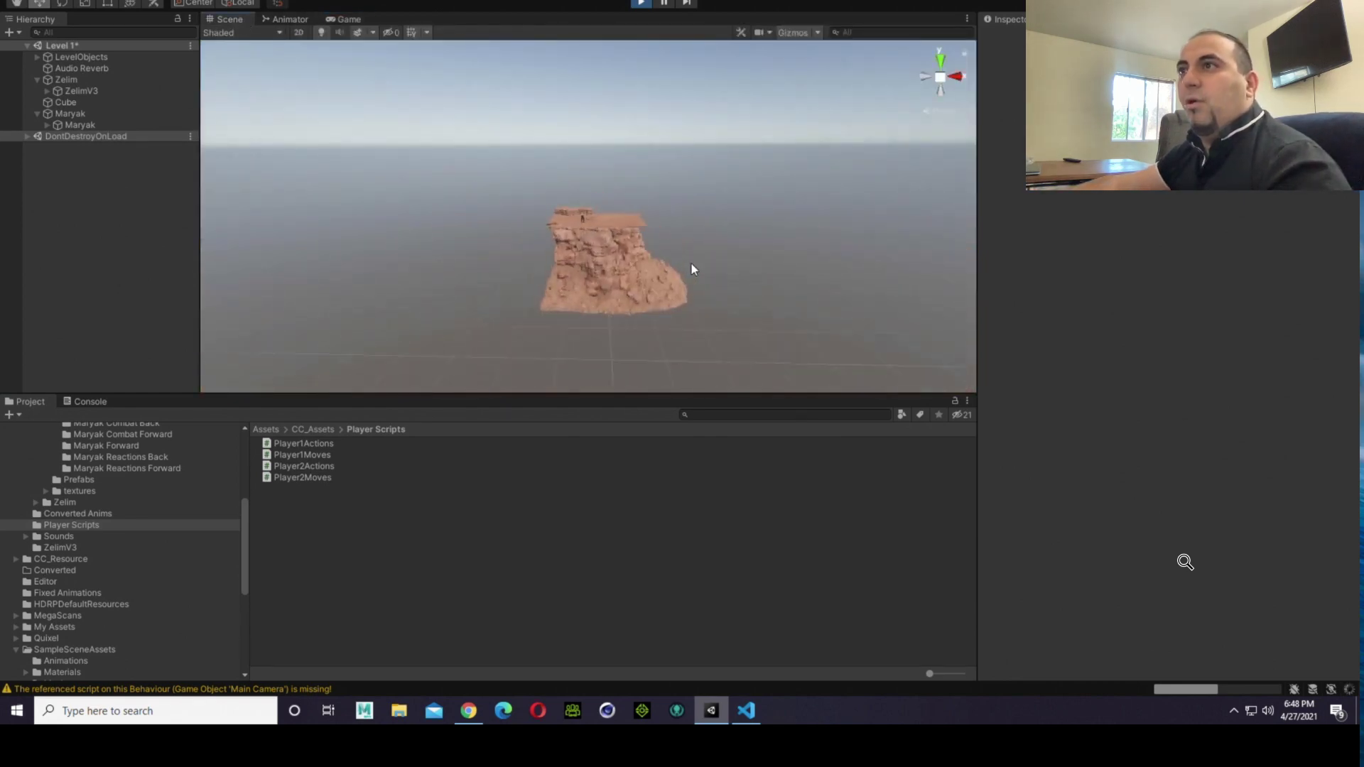
scroll(692, 270, up, 2)
scroll(699, 299, down, 2)
scroll(704, 320, down, 1)
scroll(704, 320, up, 5)
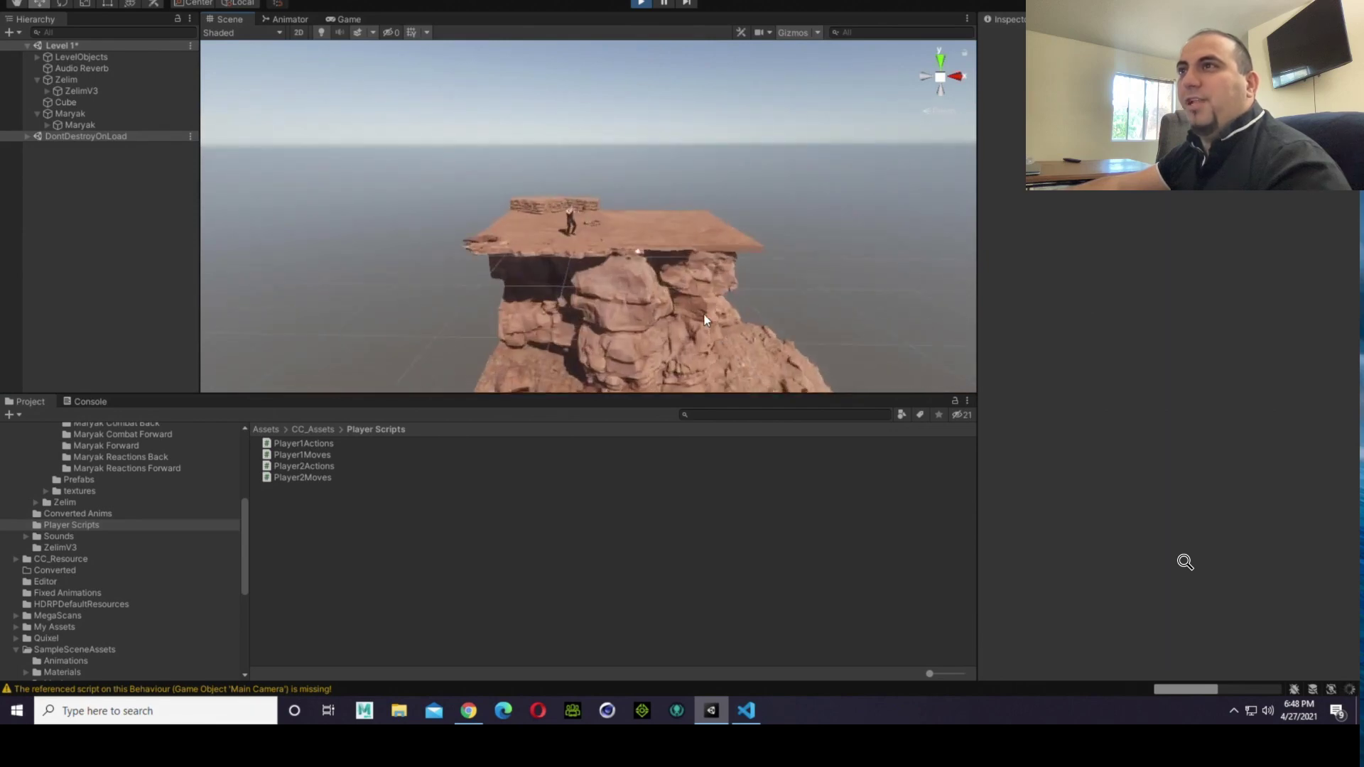
scroll(704, 316, up, 6)
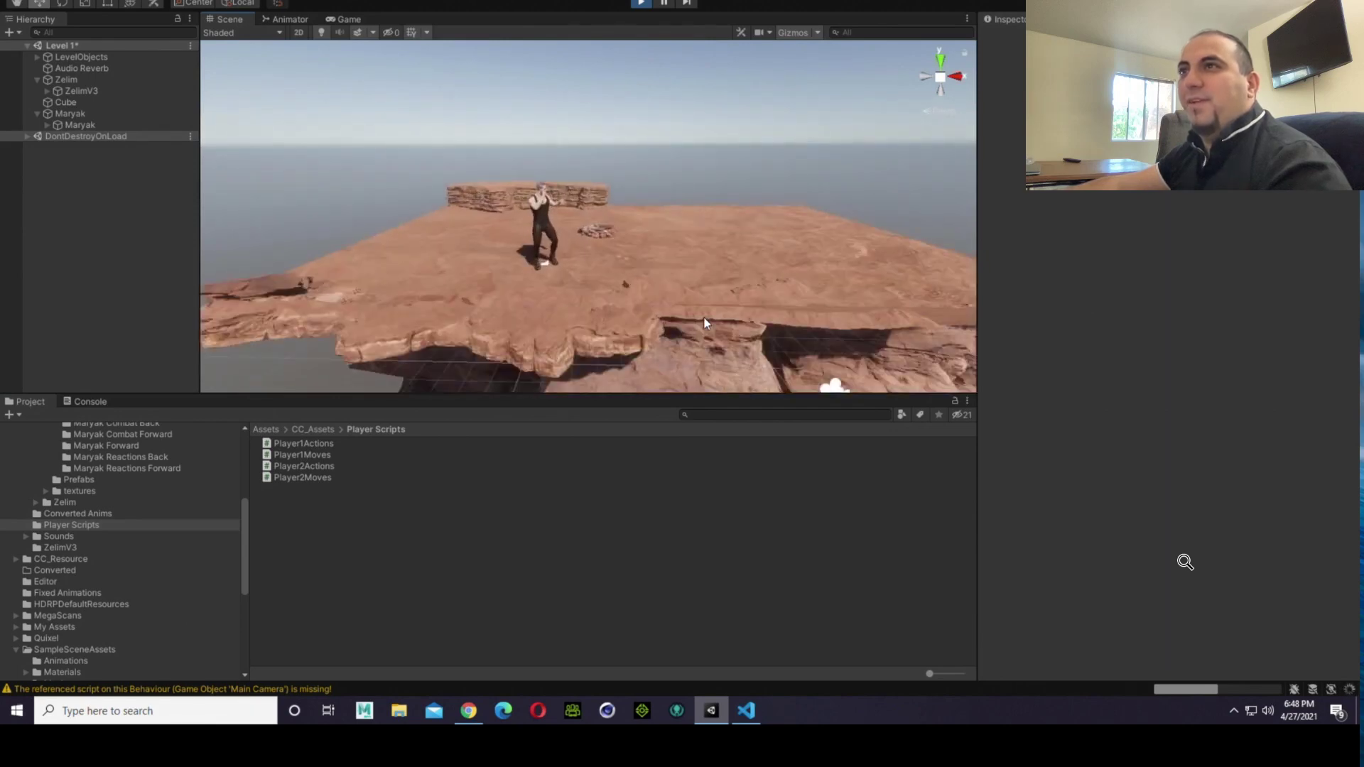
click(641, 3)
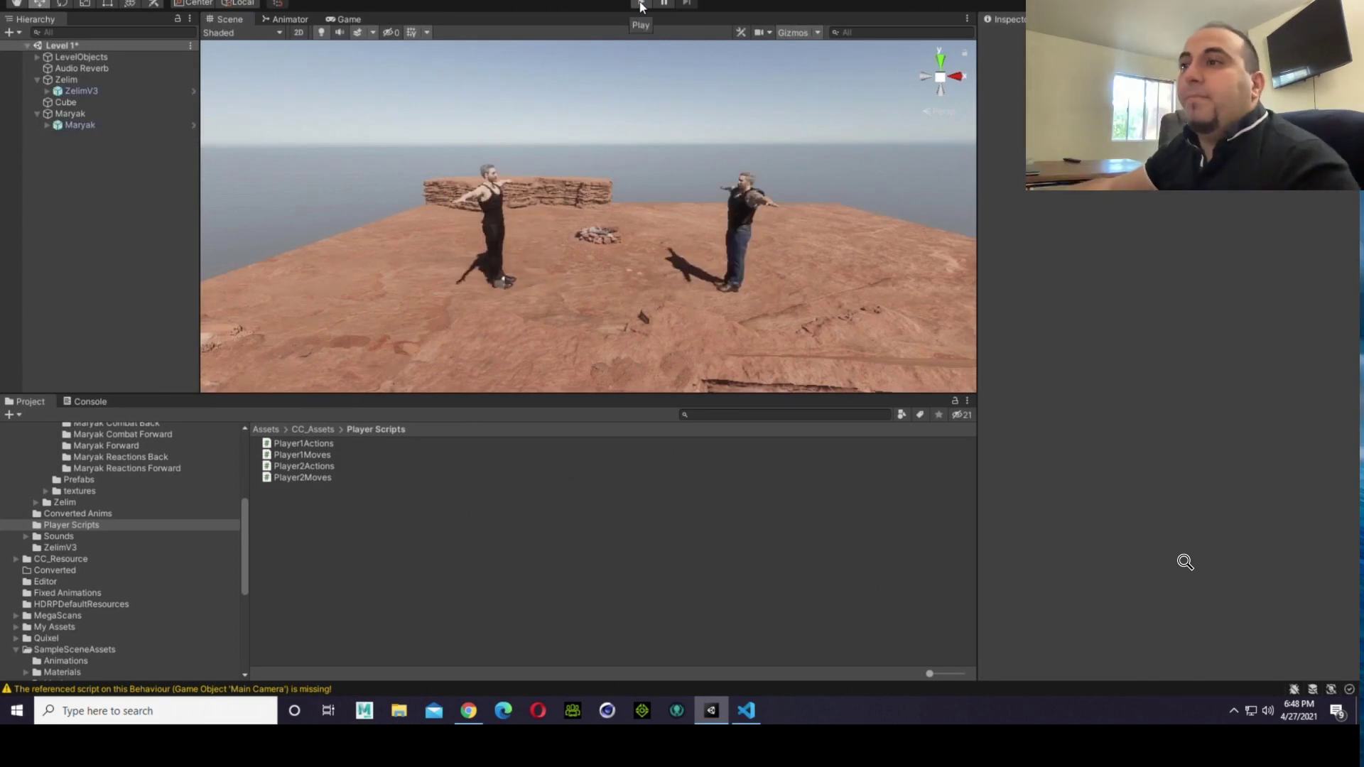
Step: Switch to Visual Studio Code, undo the WalkSpeed sign swap in both Translate calls of Player2Moves, and save the script
click(748, 709)
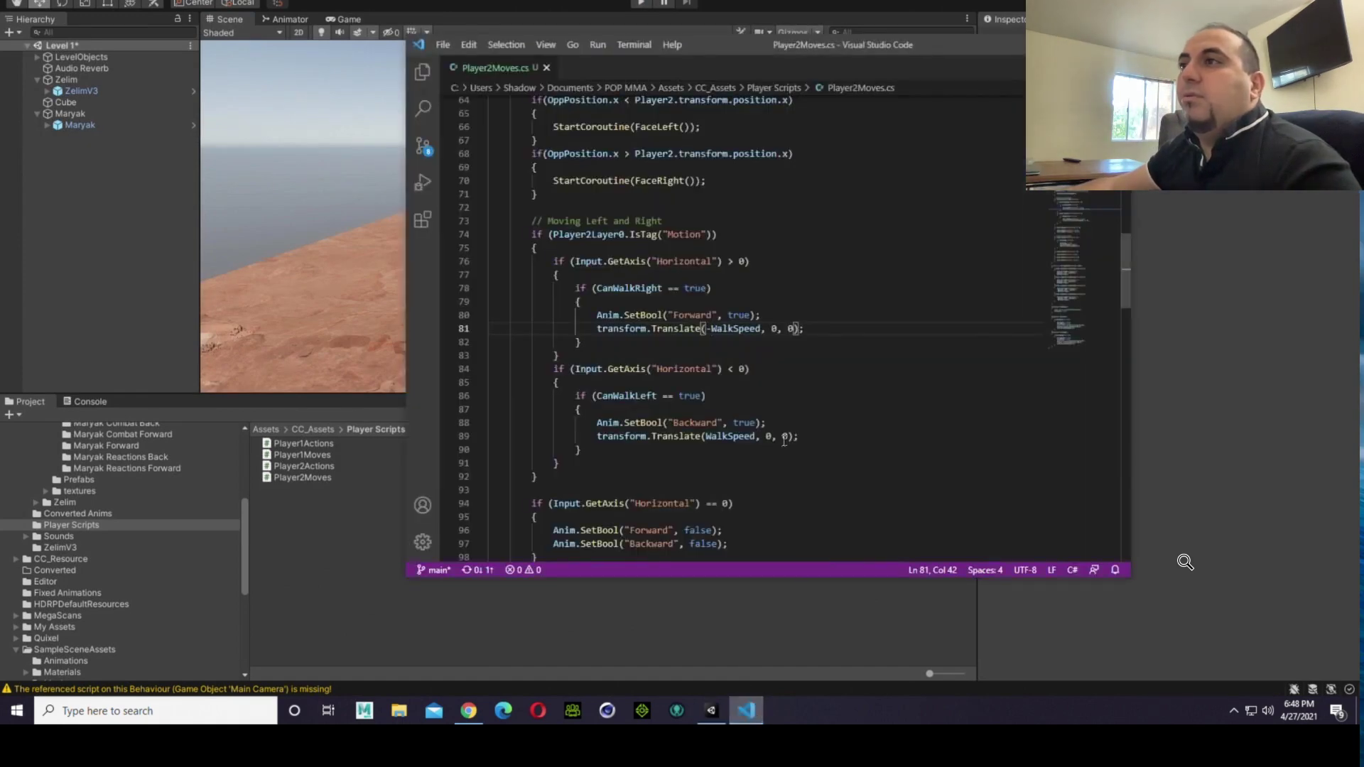
key(ctrl+z)
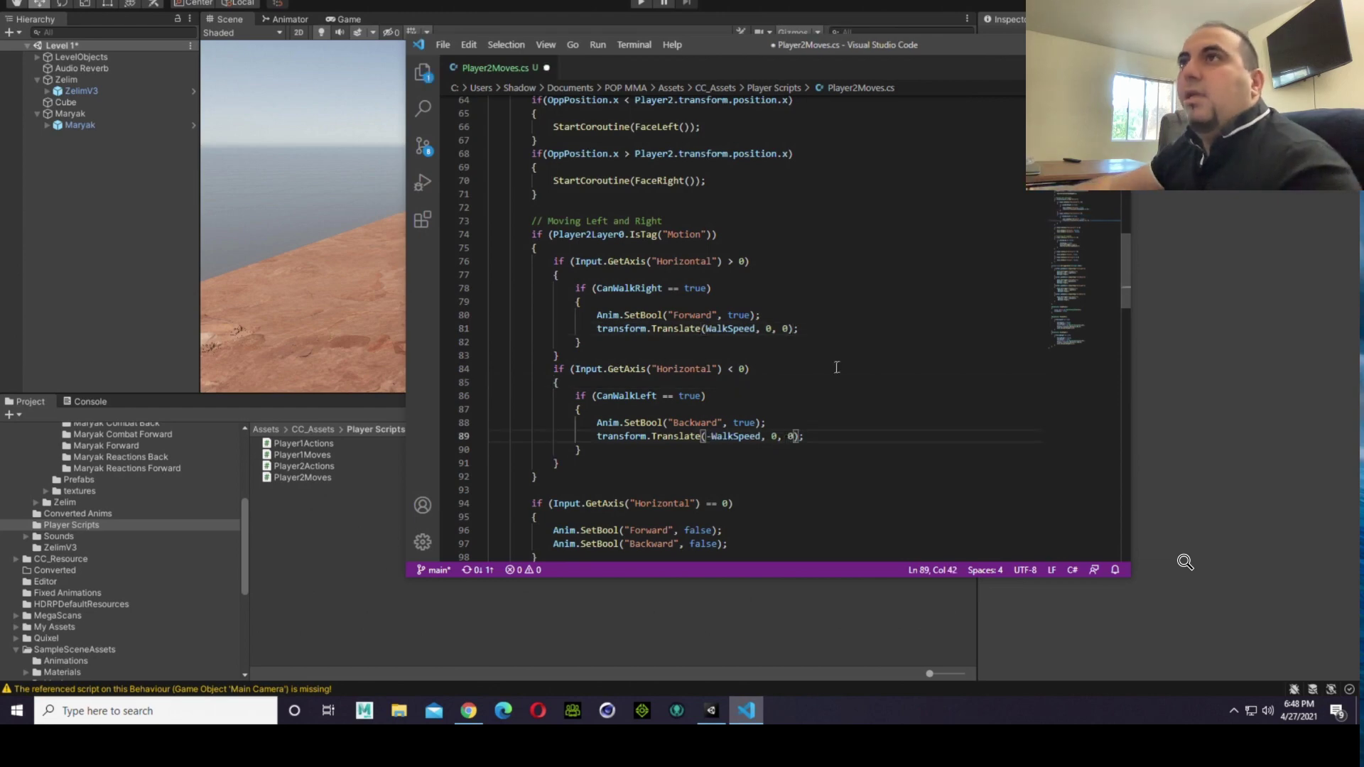
click(442, 45)
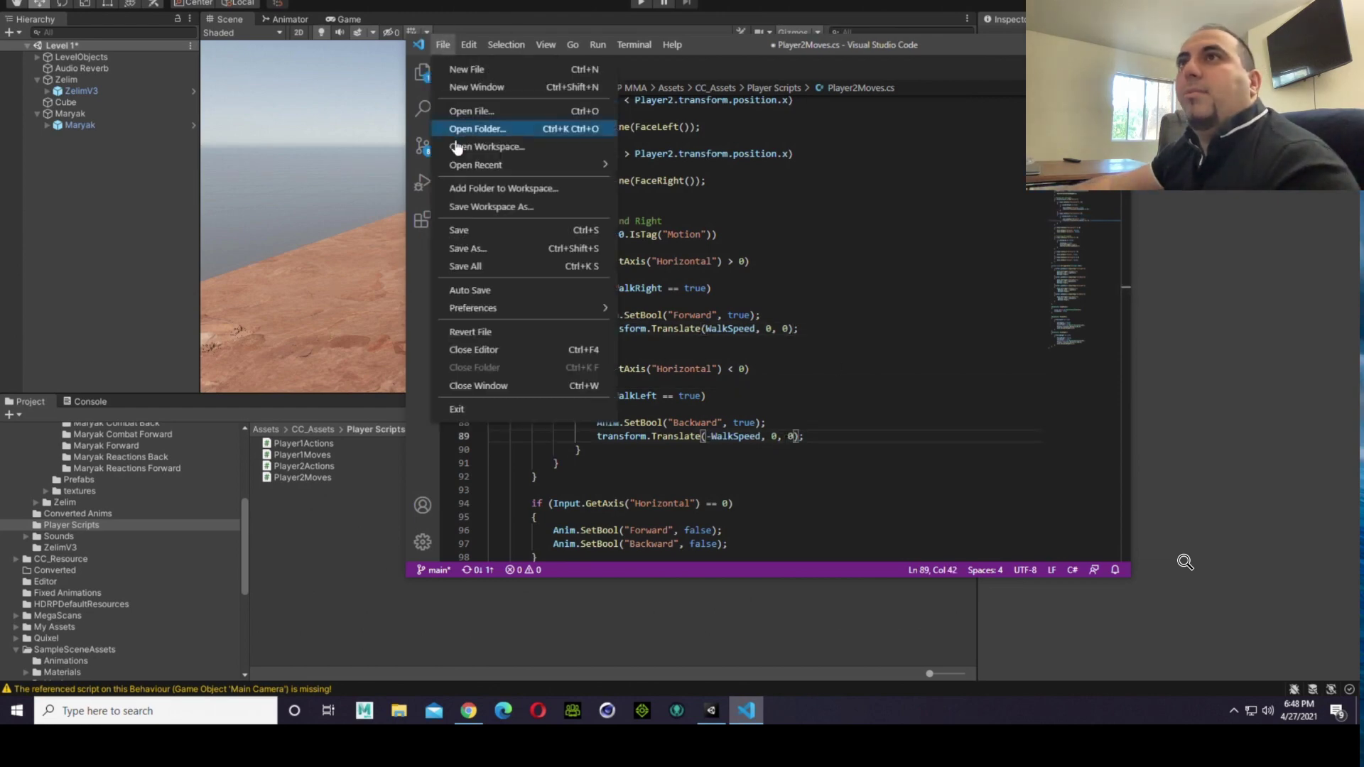
click(458, 228)
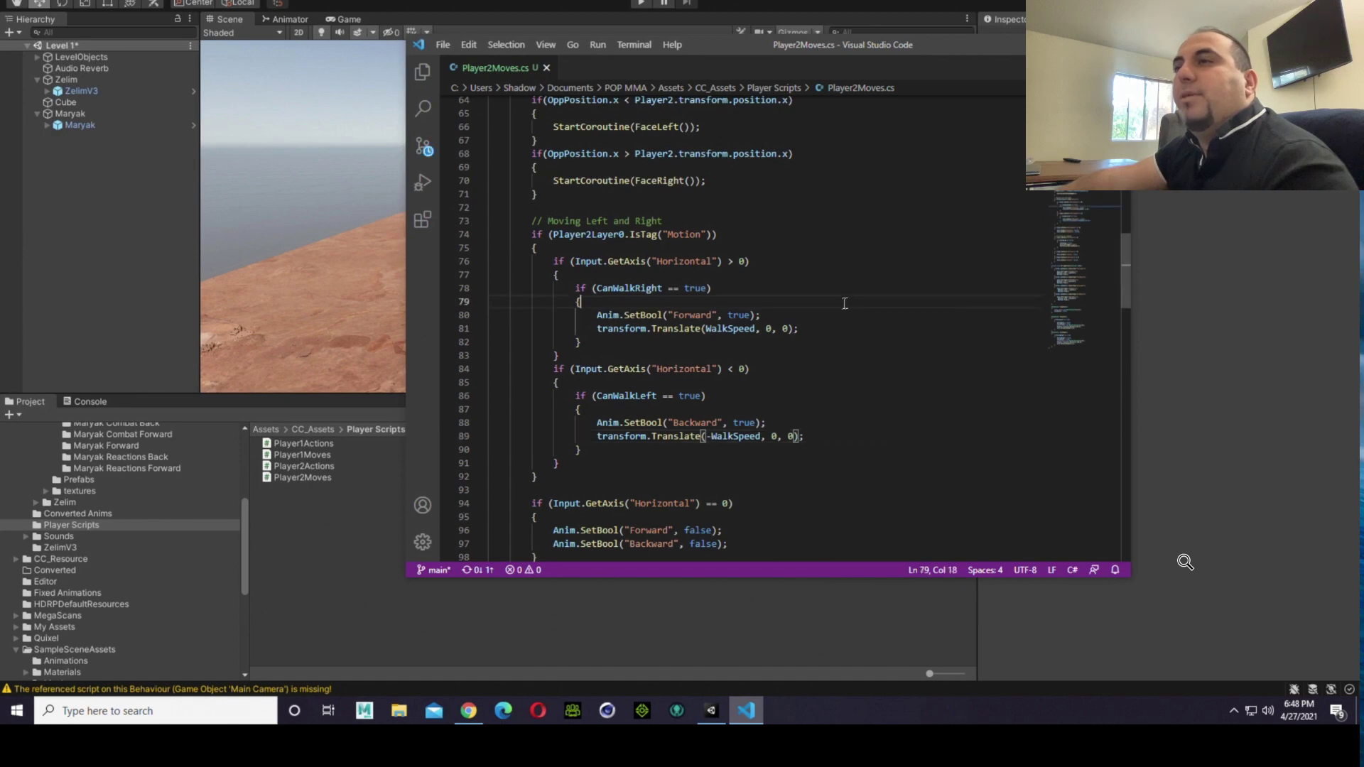
Step: Review the Player2Moves code from the movement block through crouching, jumping and OnTriggerEnter, and examine the Horizontal axis checks again
scroll(834, 338, down, 4)
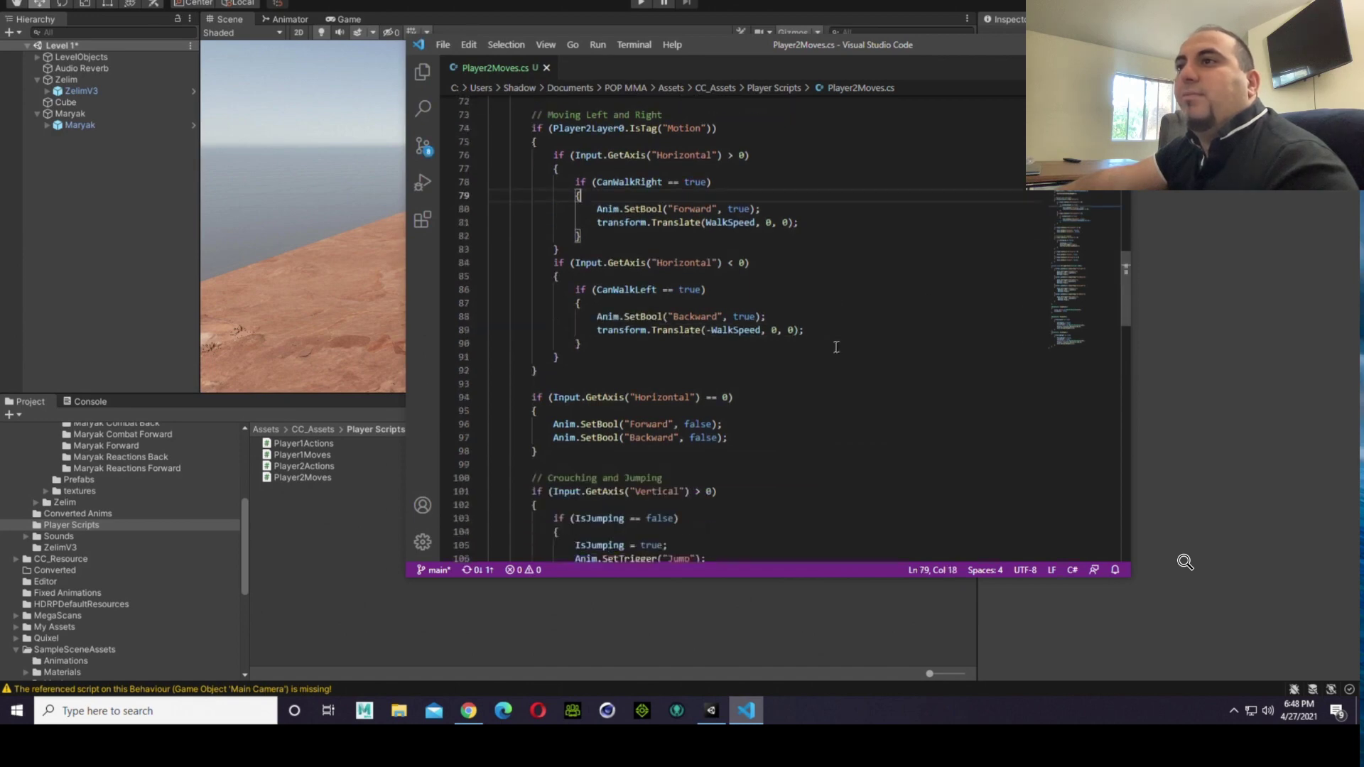
scroll(837, 348, down, 3)
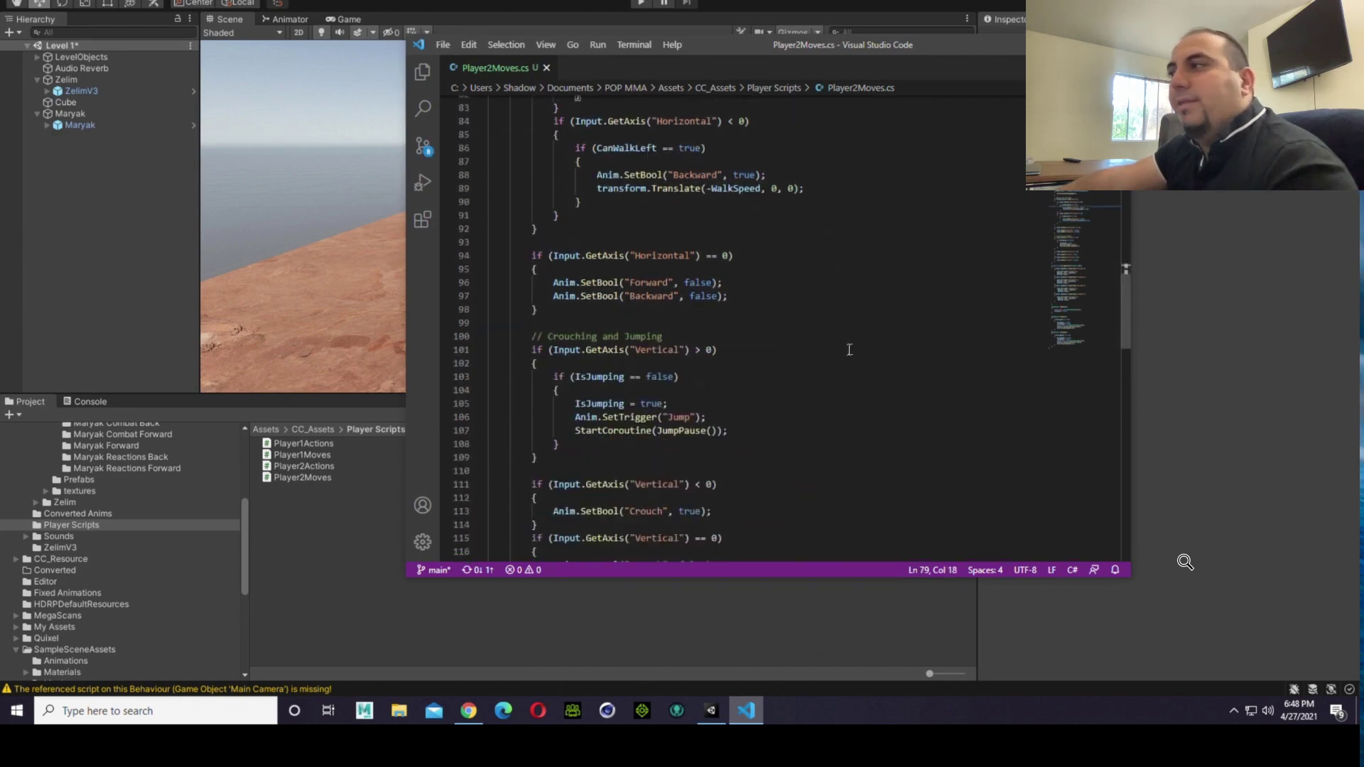
scroll(850, 350, down, 2)
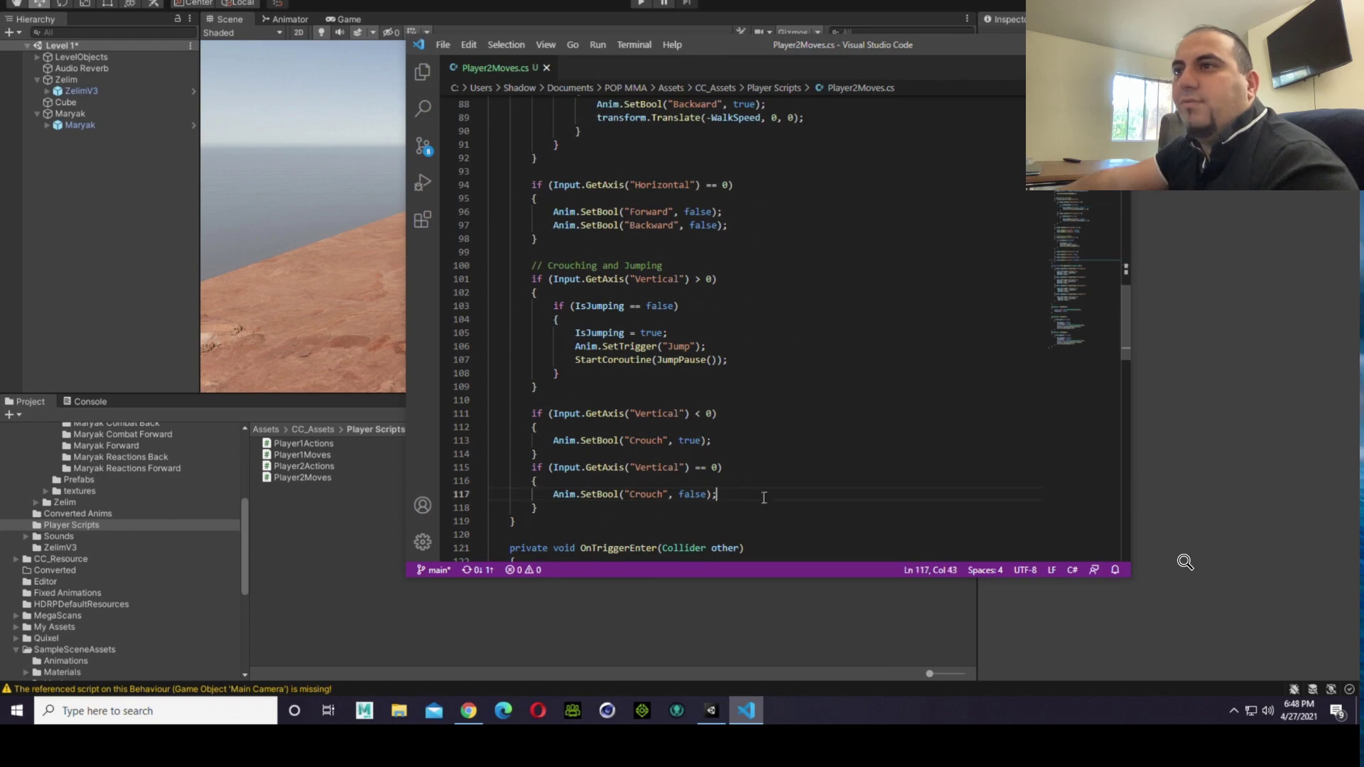
scroll(765, 495, down, 10)
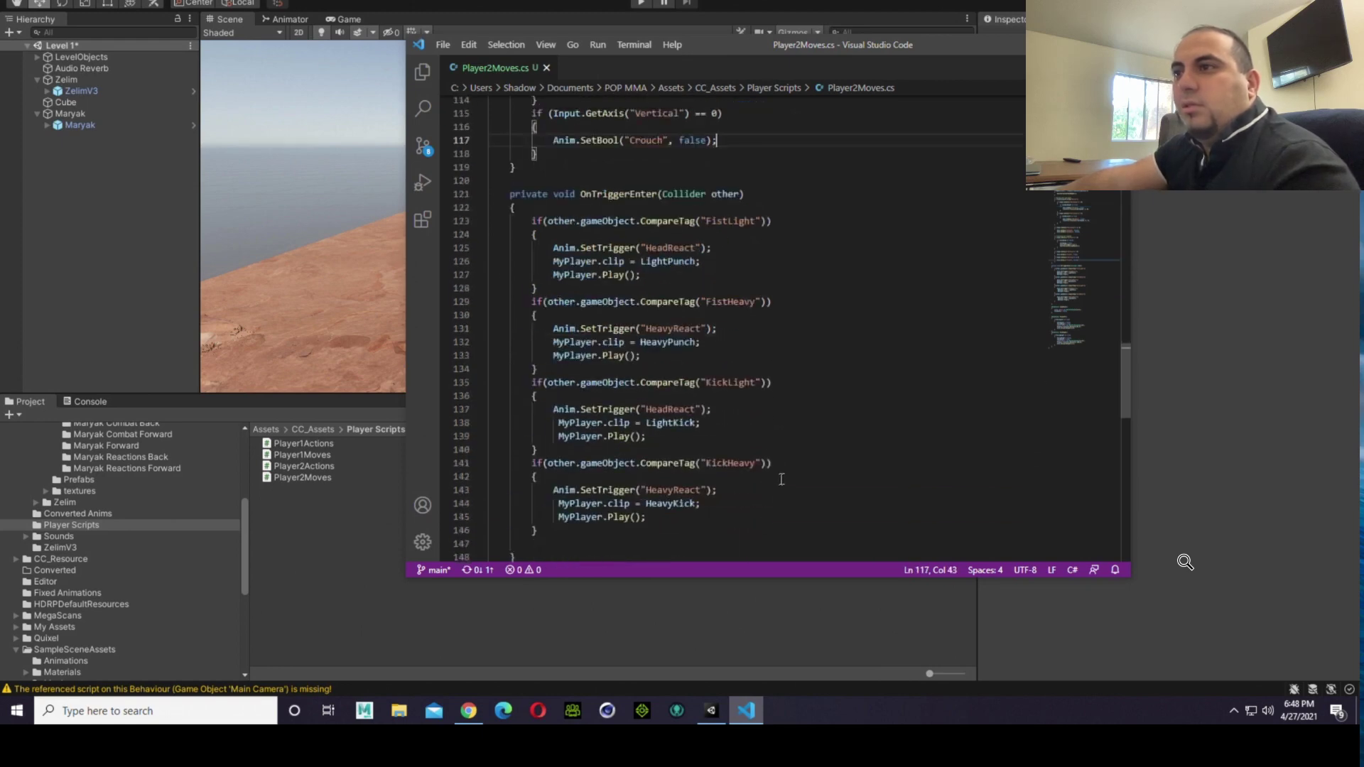
scroll(783, 477, up, 6)
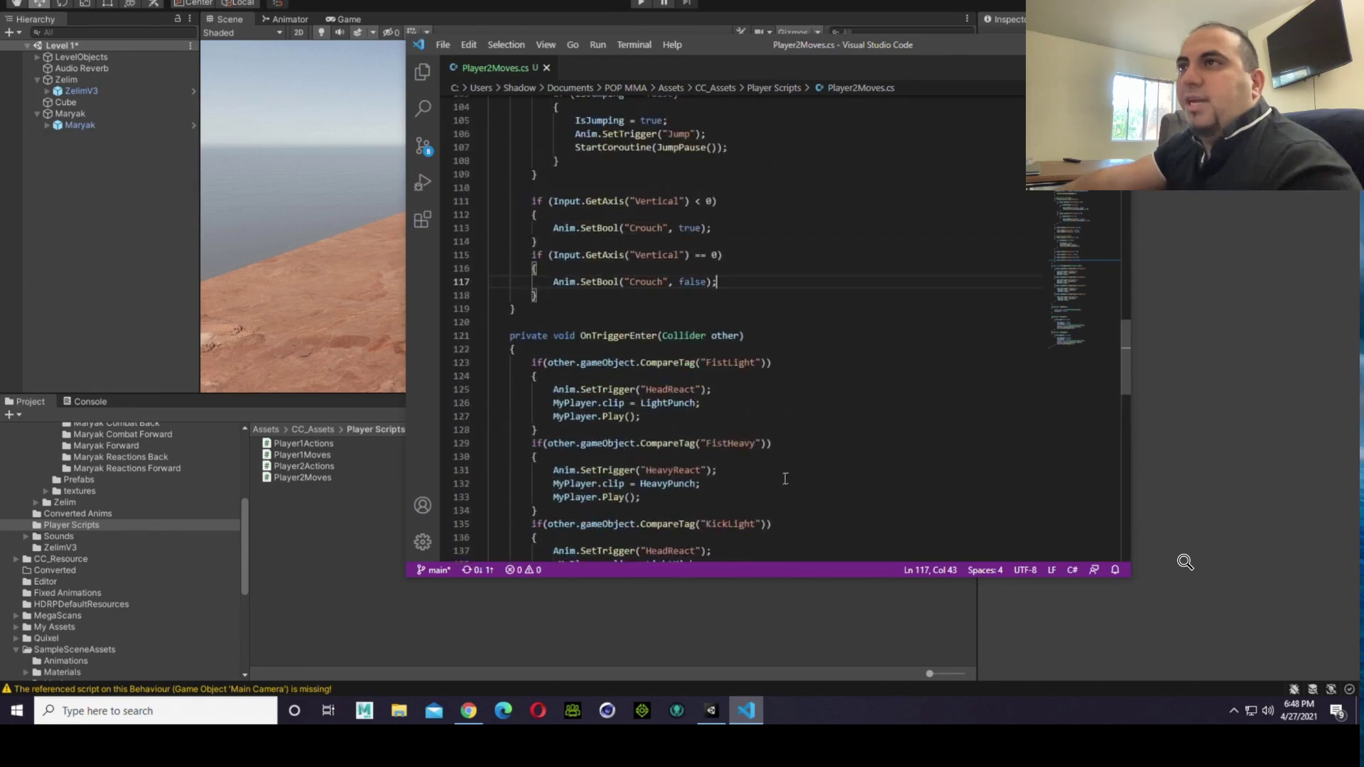
scroll(785, 479, up, 3)
scroll(785, 480, up, 4)
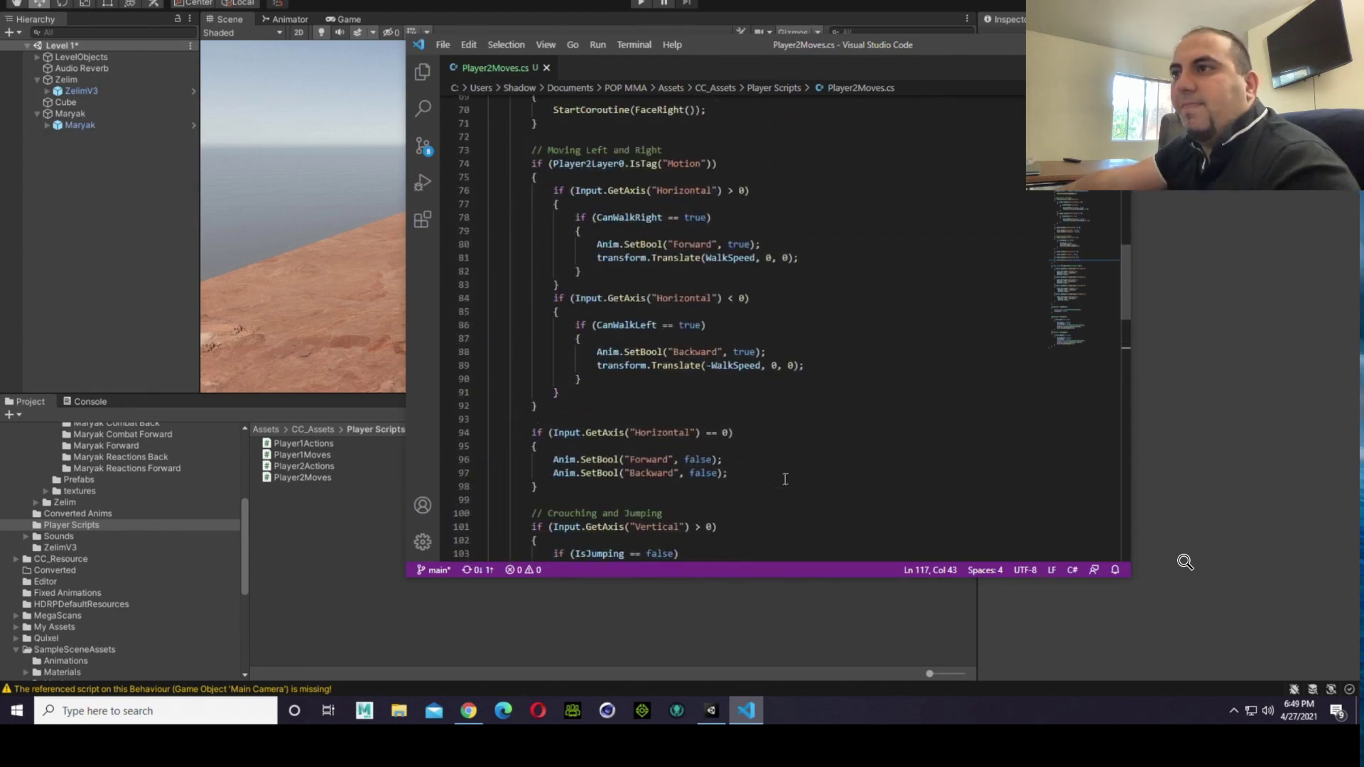
scroll(785, 480, up, 2)
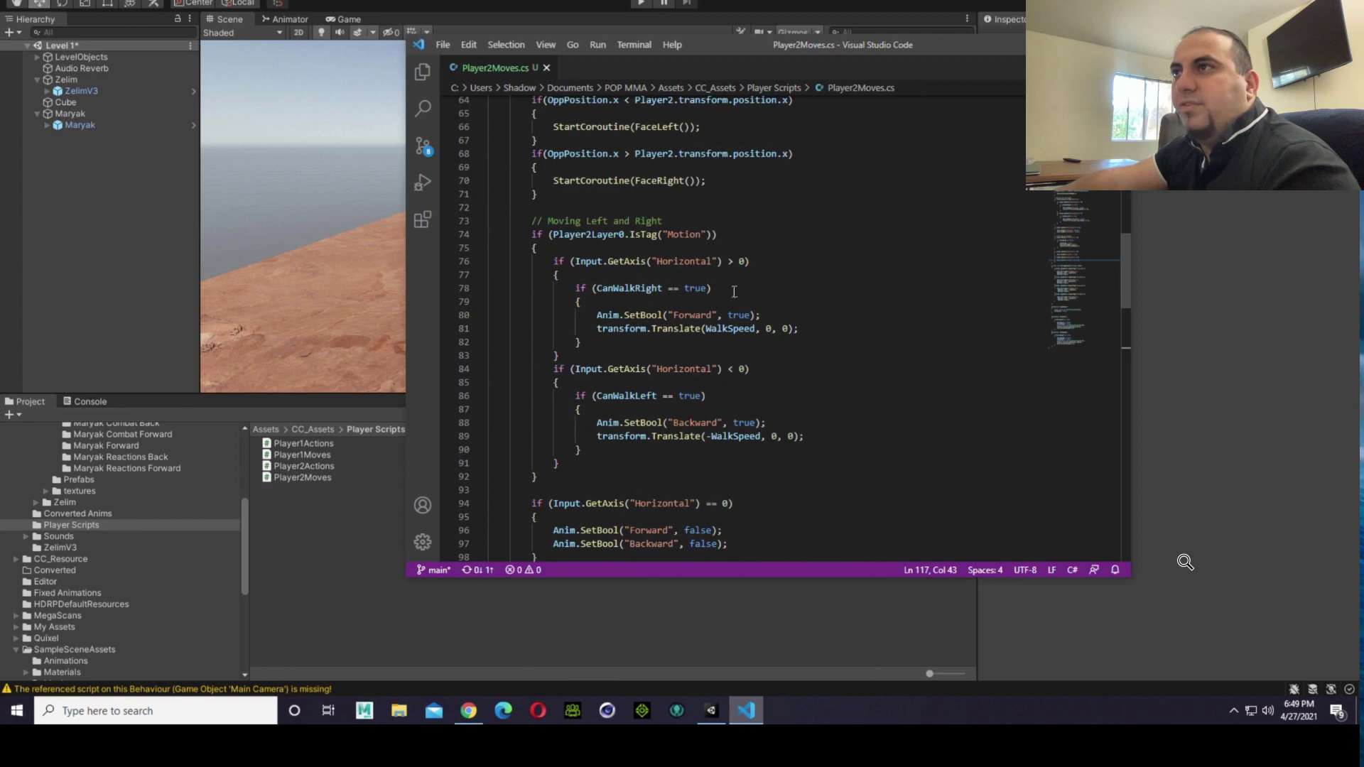
double_click(688, 261)
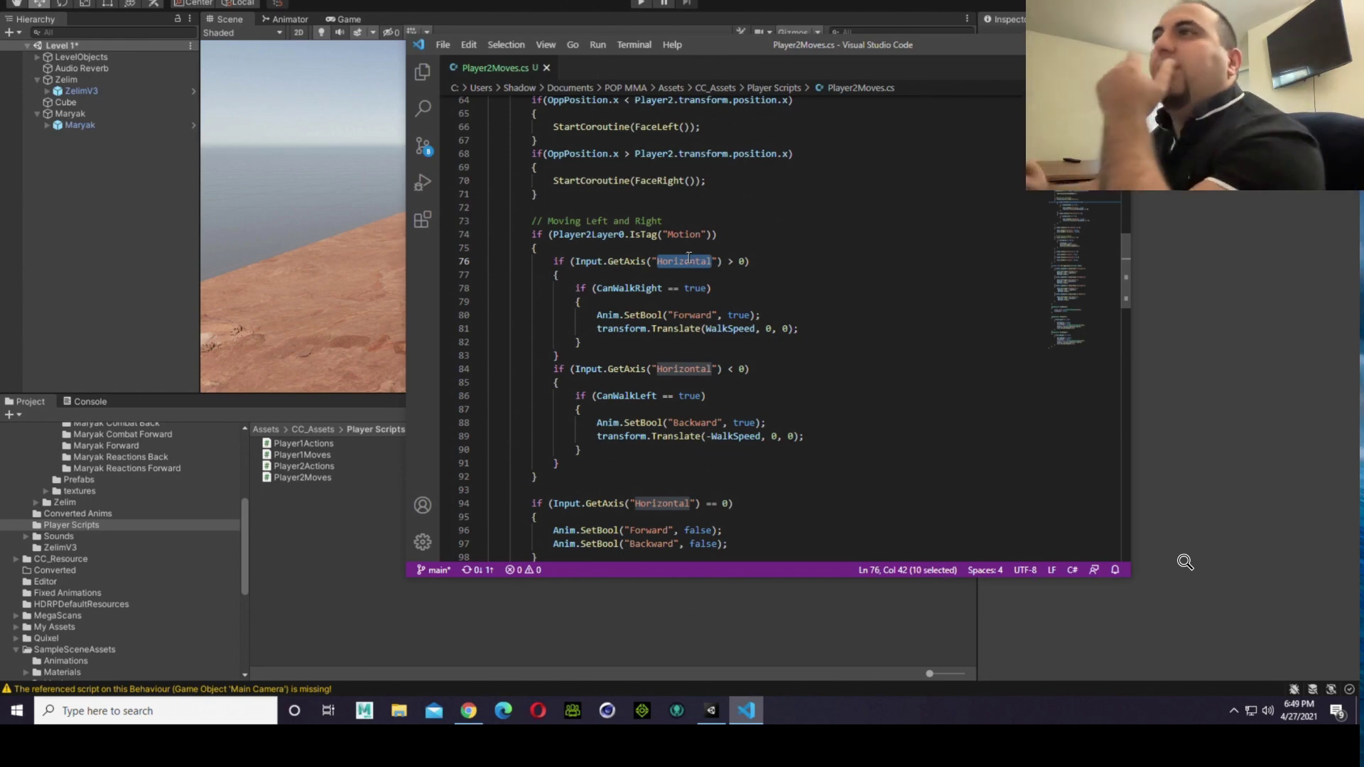
click(735, 288)
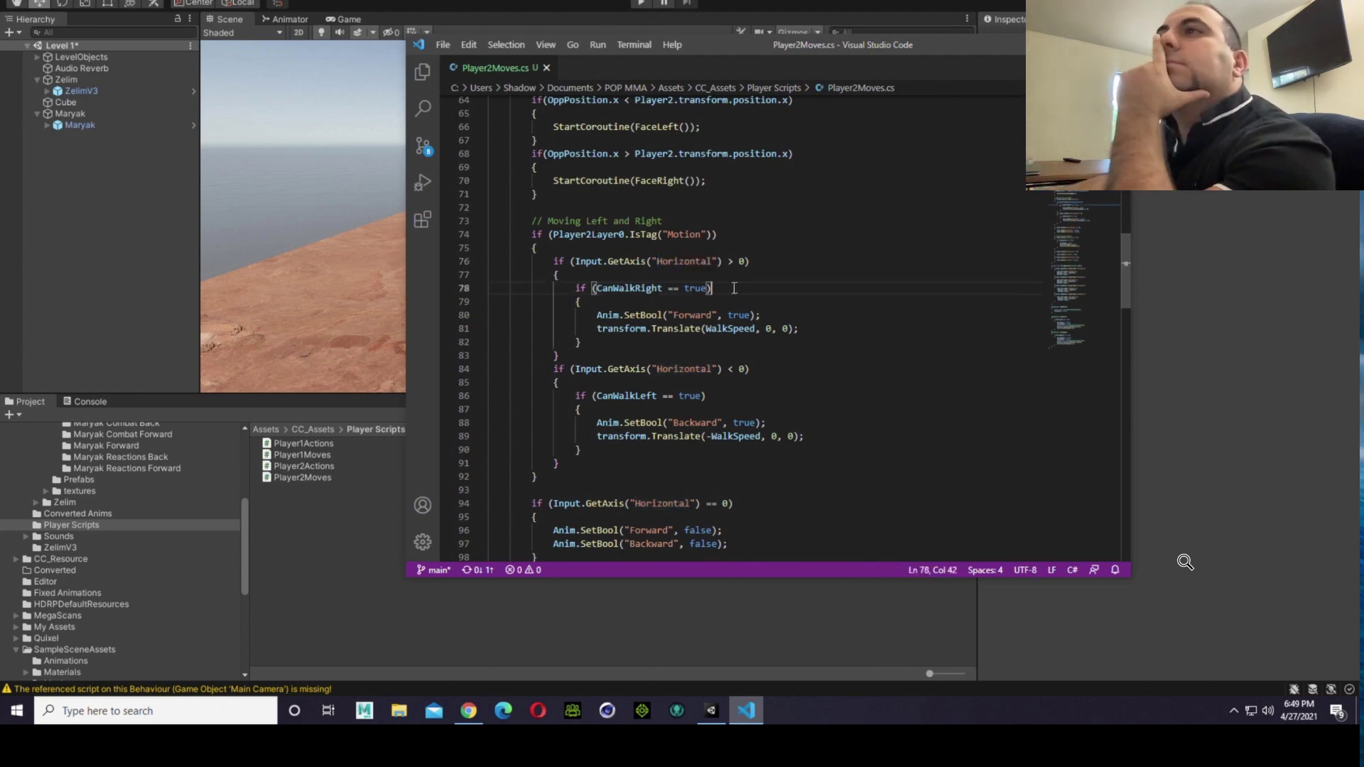
Step: Review Player2Moves upward from the movement block through the facing checks to the screen-border walking limits and ScreenBounds code
scroll(694, 261, up, 2)
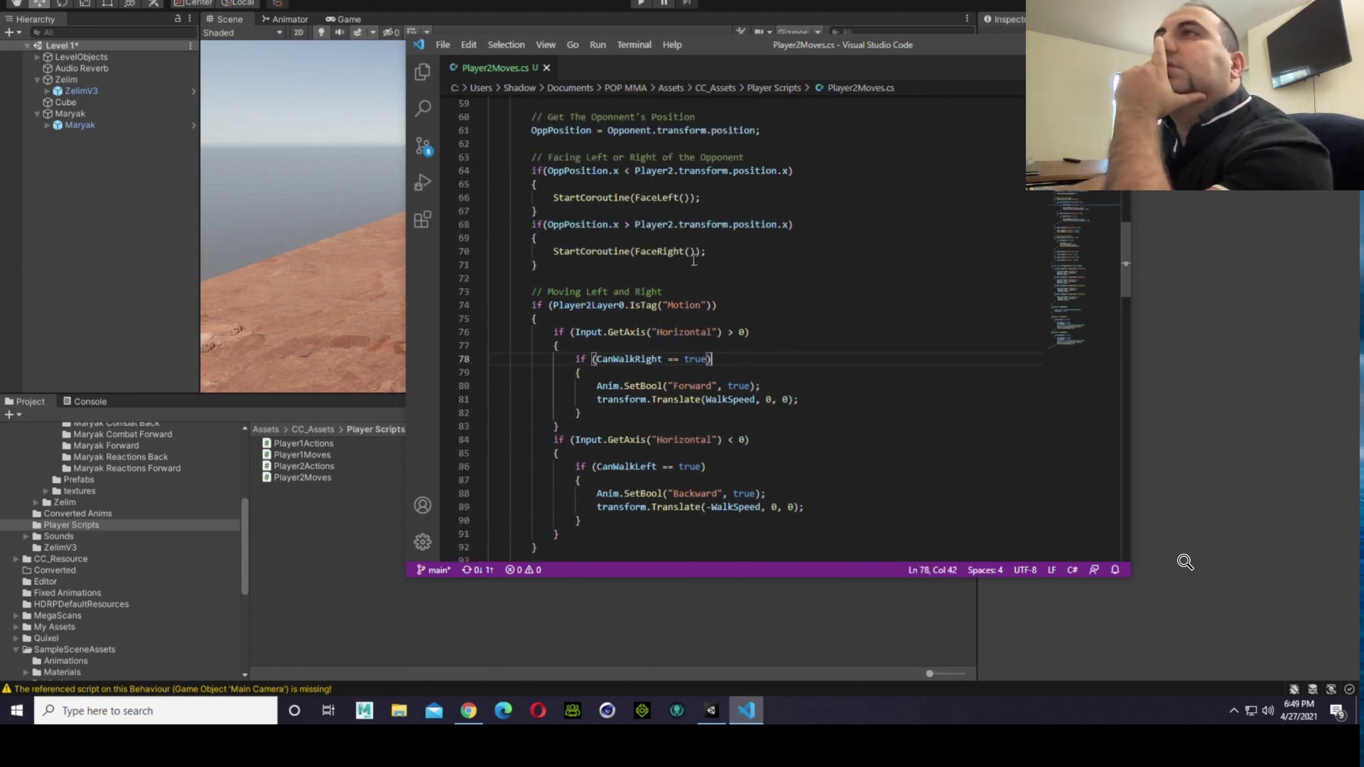
scroll(694, 261, up, 4)
scroll(594, 400, up, 2)
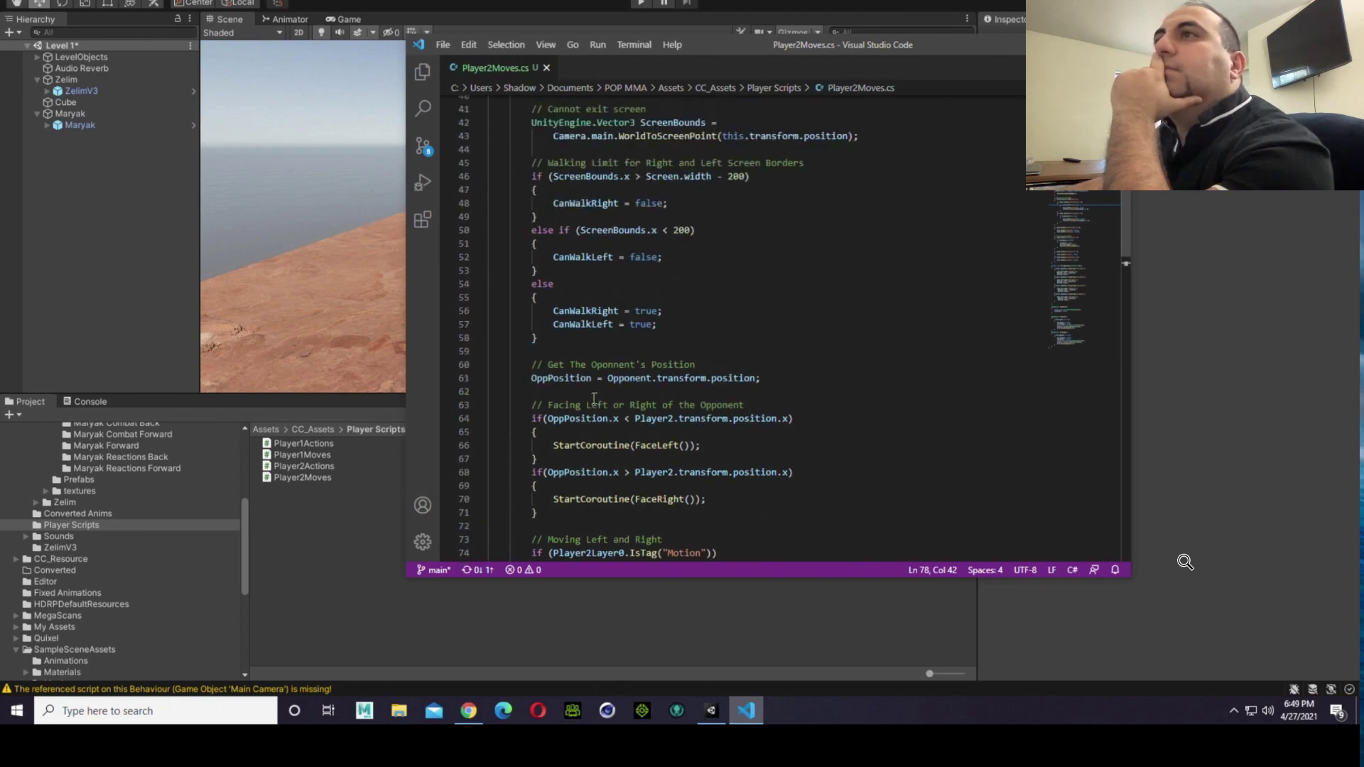
scroll(594, 400, up, 1)
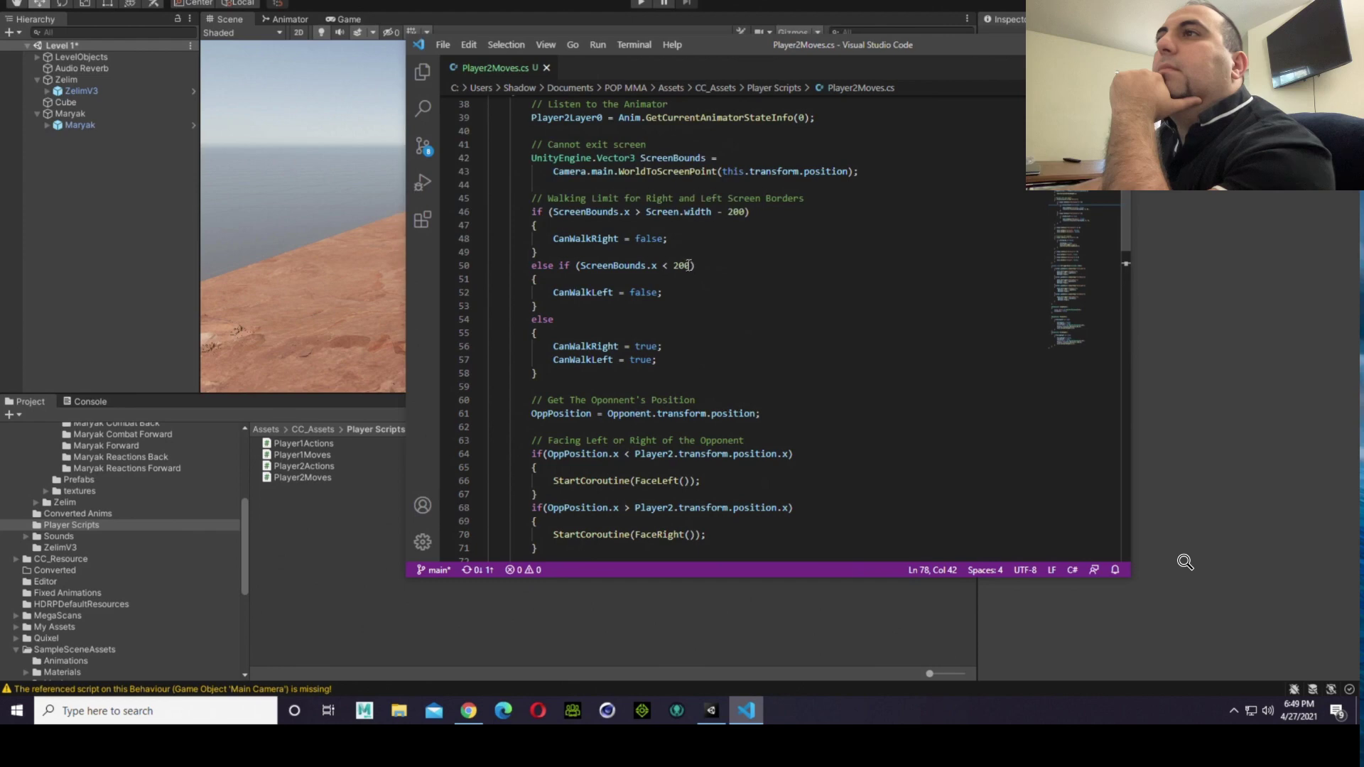
scroll(689, 265, up, 2)
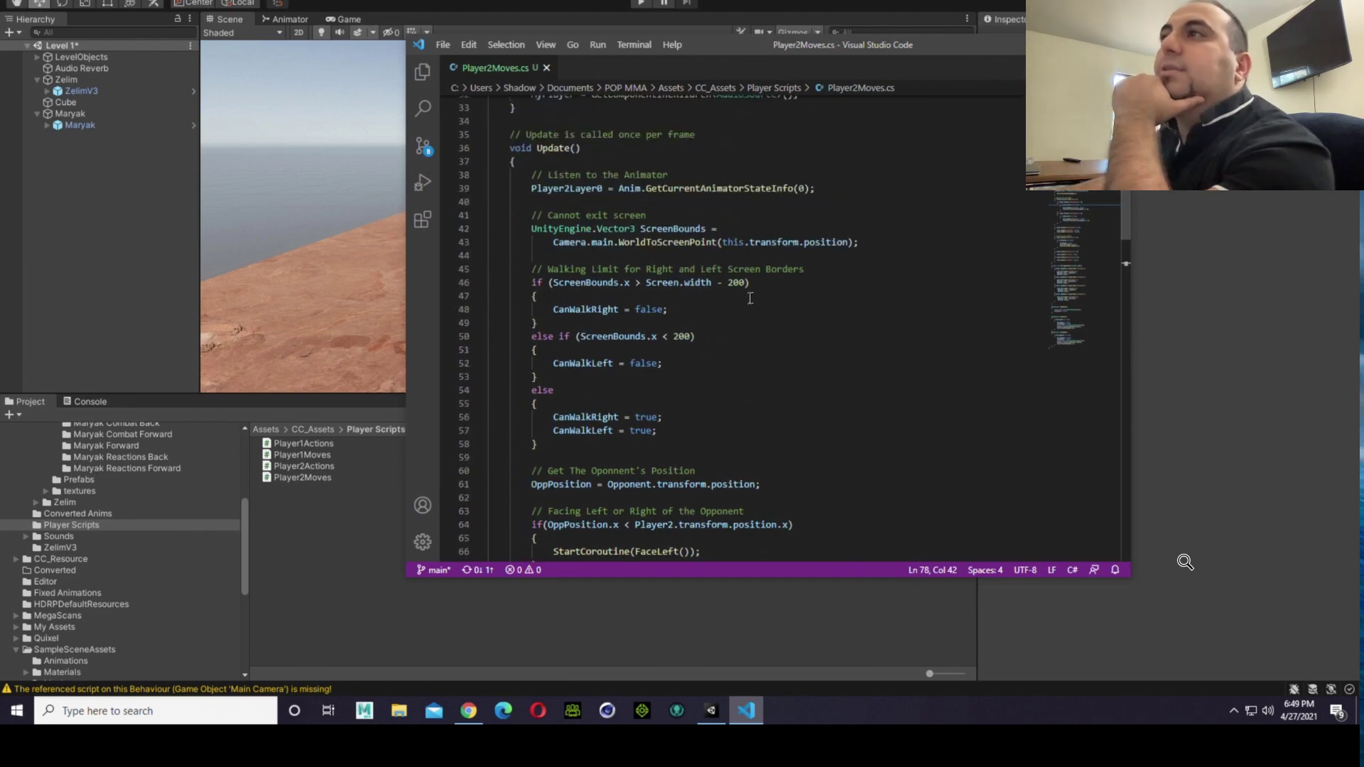
scroll(751, 298, up, 1)
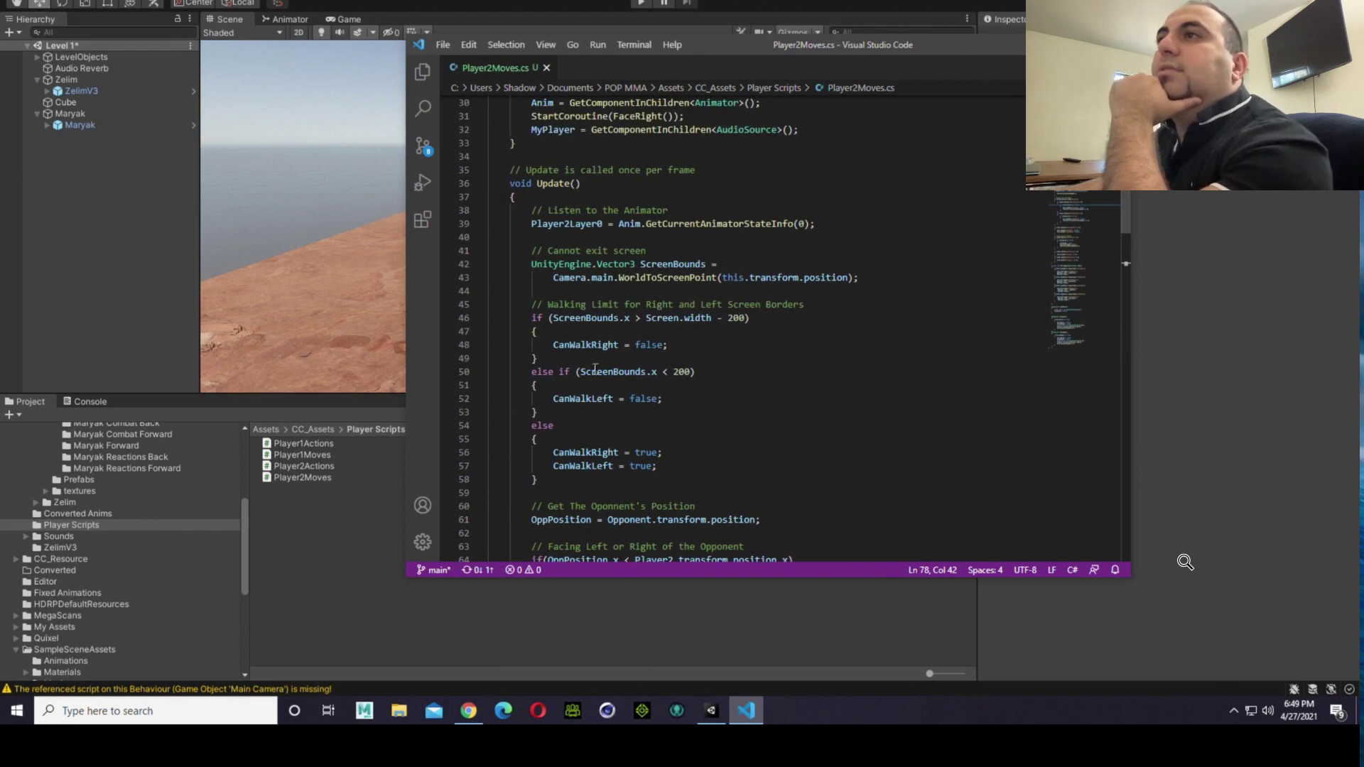
click(684, 439)
click(675, 487)
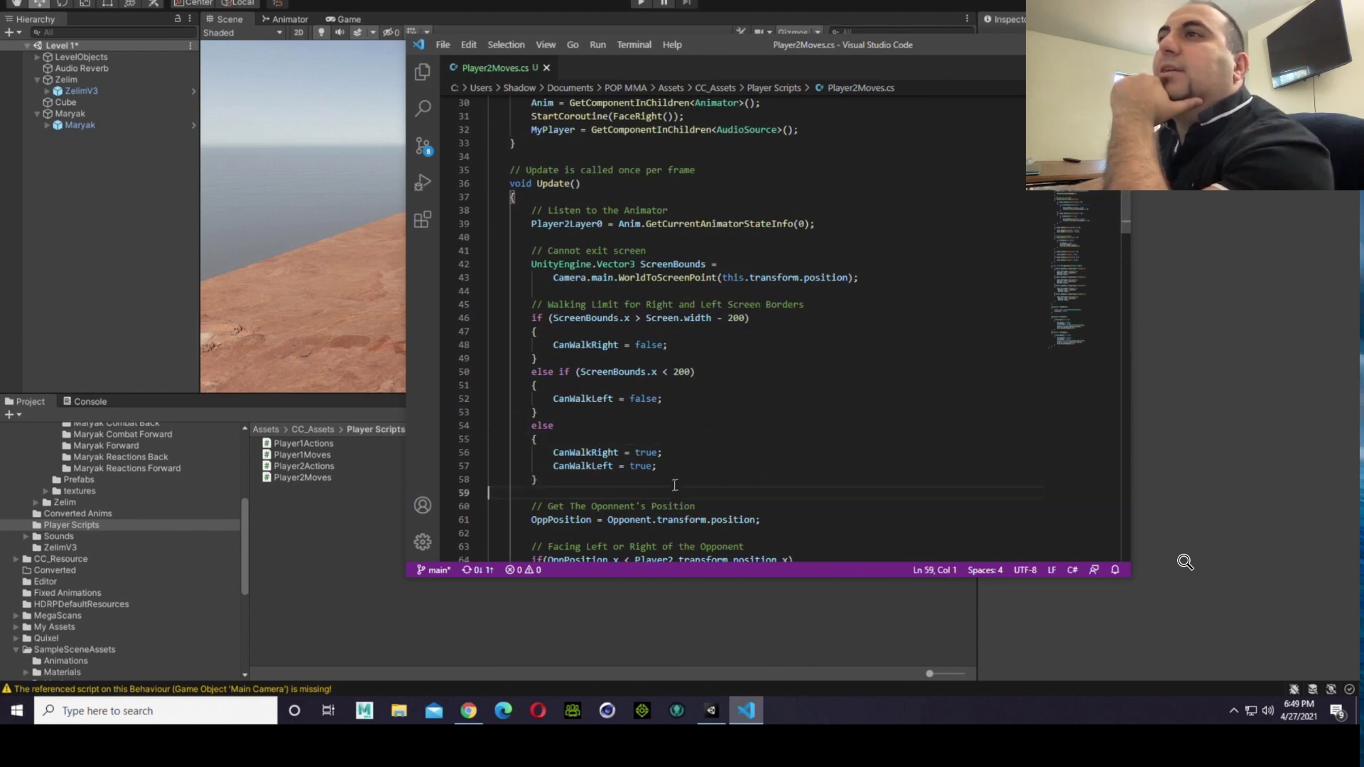
Step: Examine the facing checks against the opponent and trace OppPosition from its assignment back to its declaration among the class variables
scroll(677, 405, down, 5)
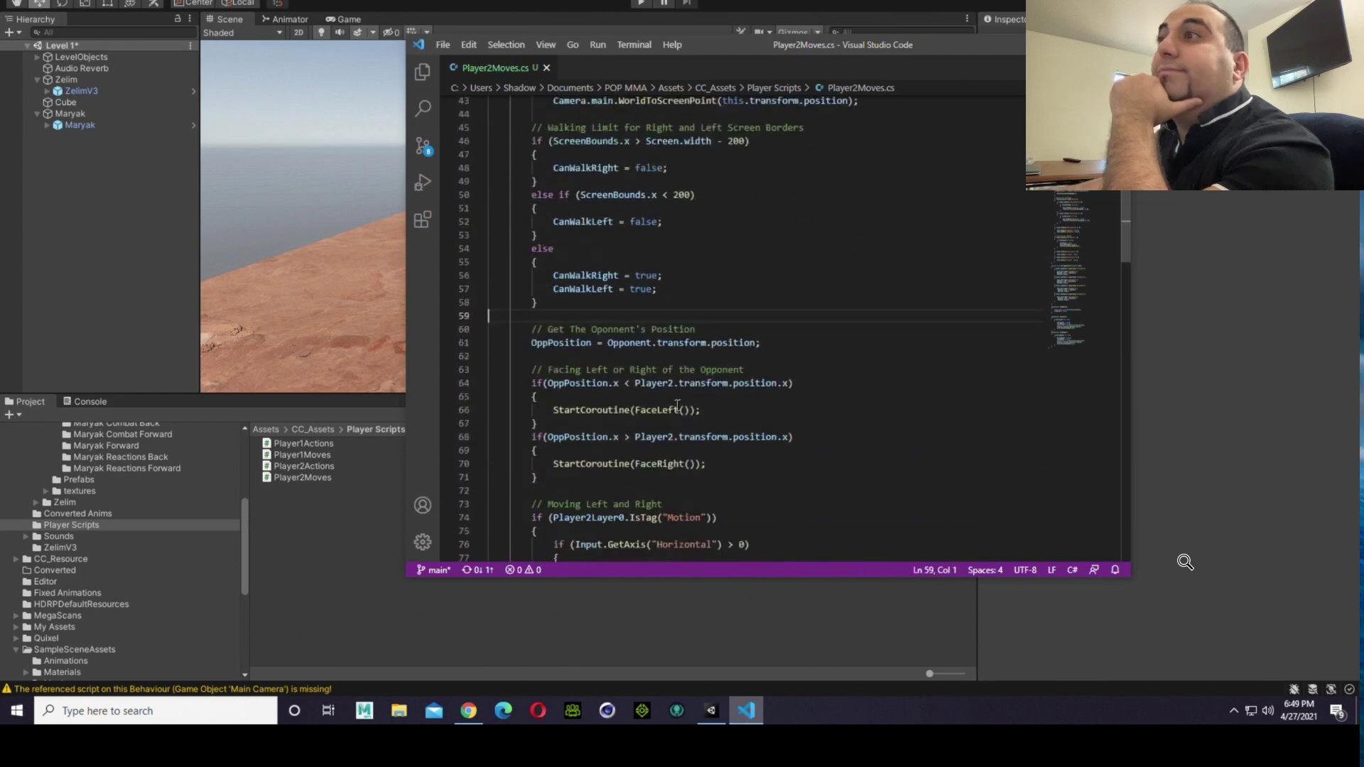
scroll(677, 405, down, 2)
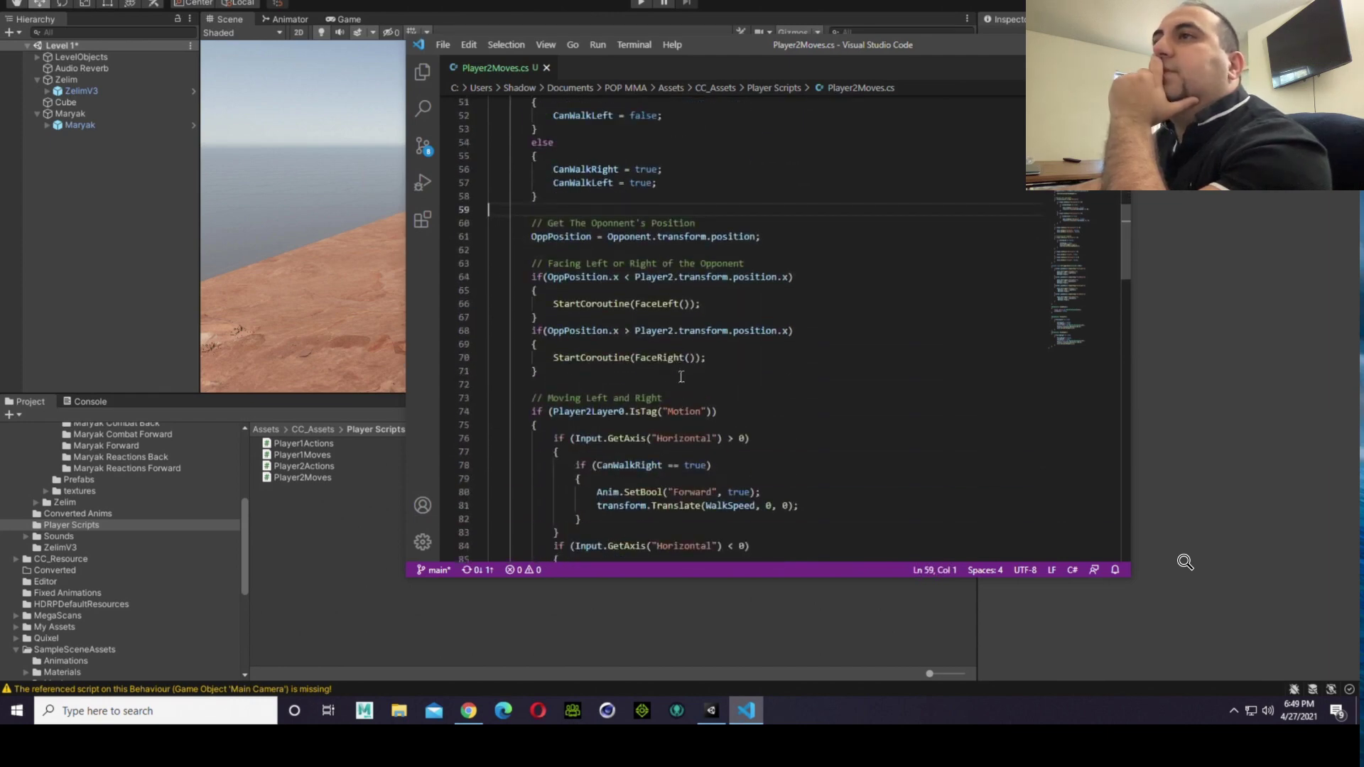
drag(505, 265, 586, 374)
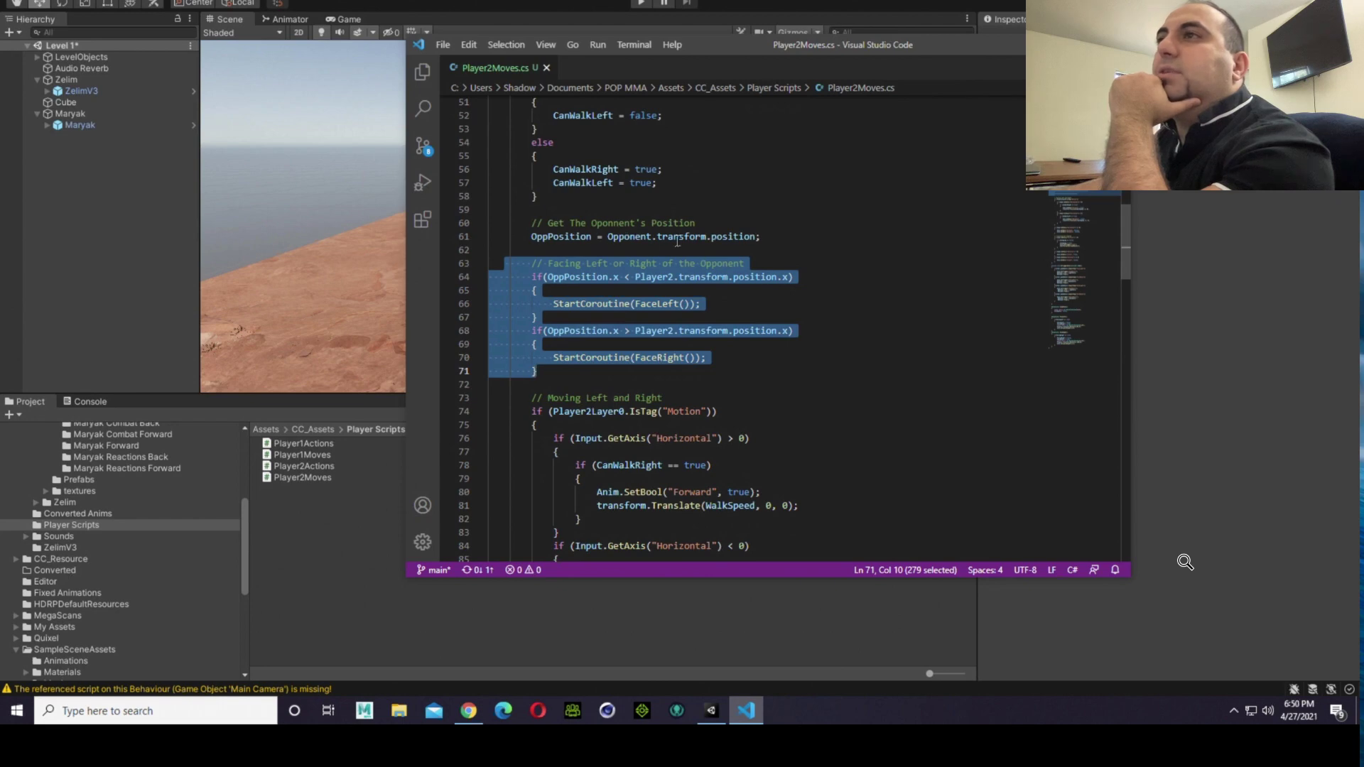
click(785, 170)
scroll(786, 172, down, 1)
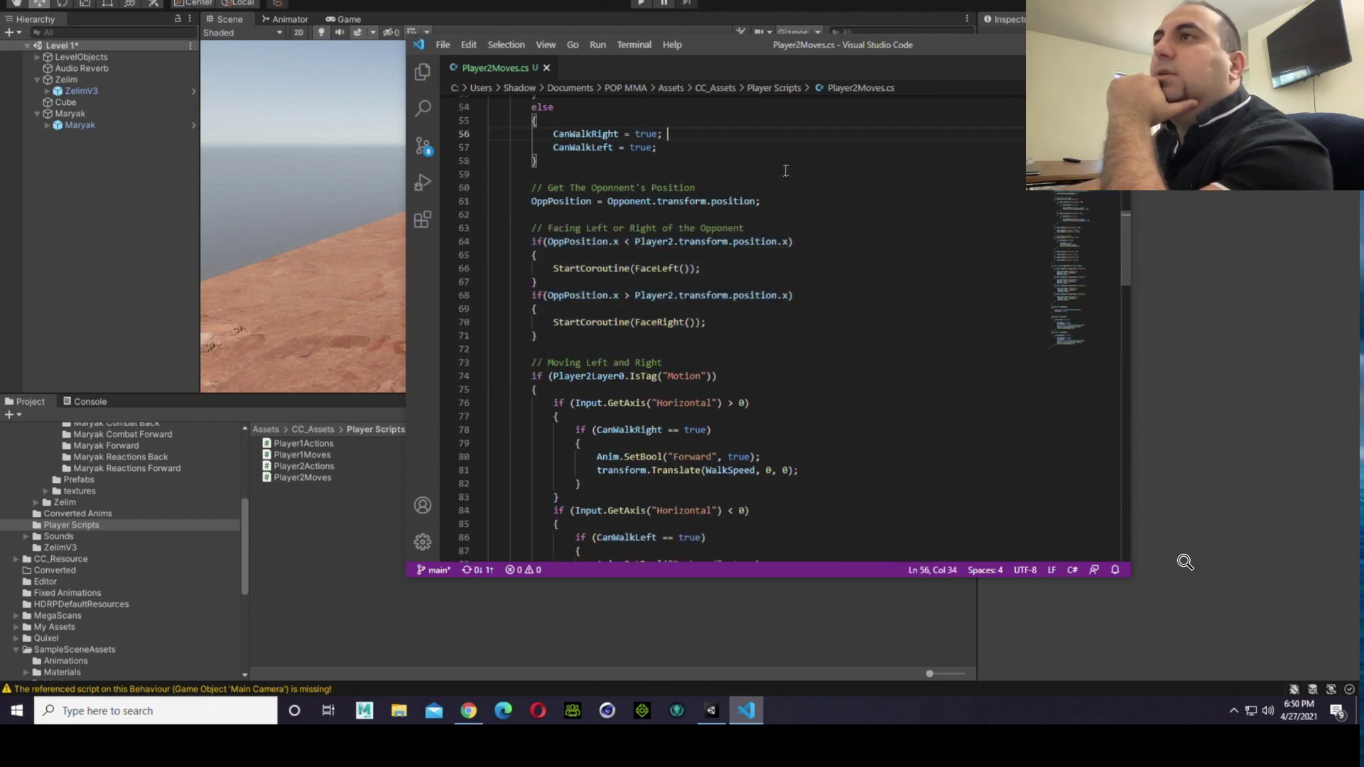
scroll(786, 170, up, 1)
double_click(583, 236)
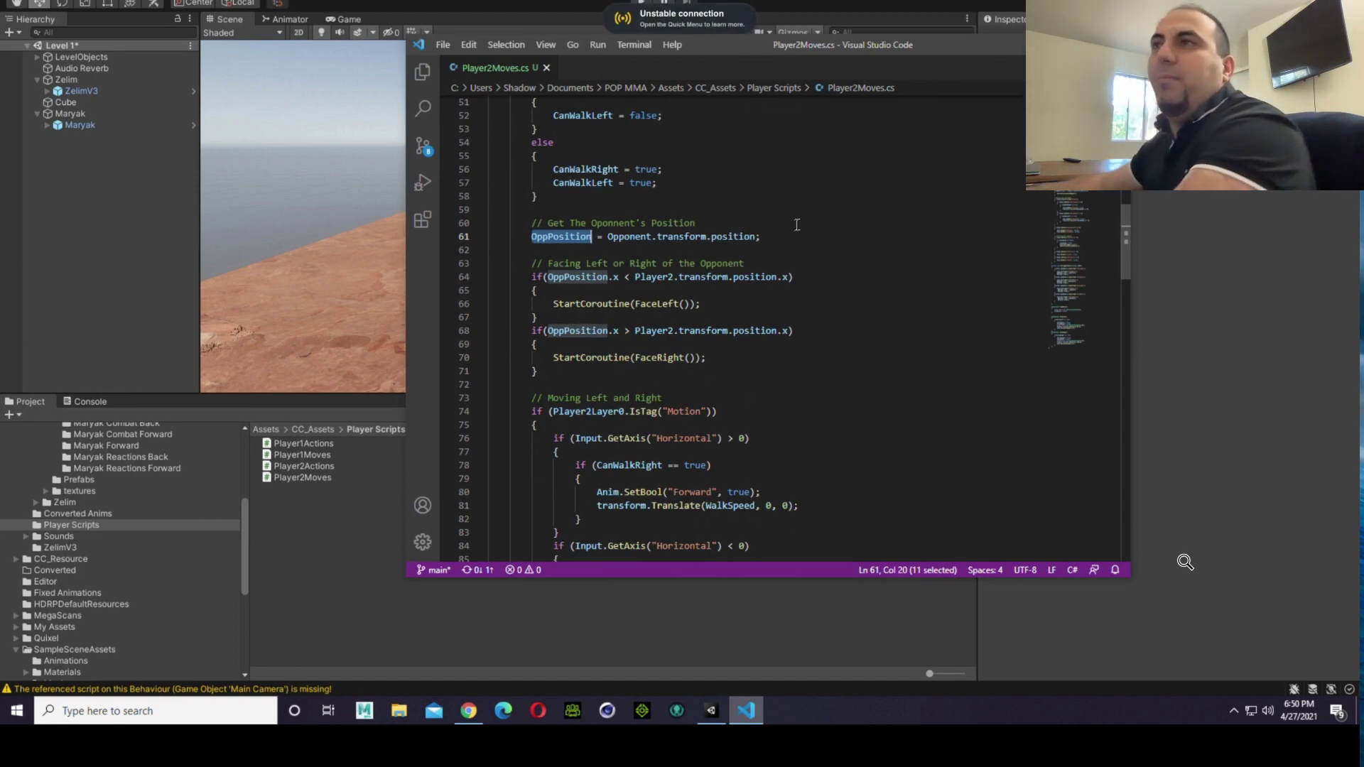
scroll(735, 270, up, 5)
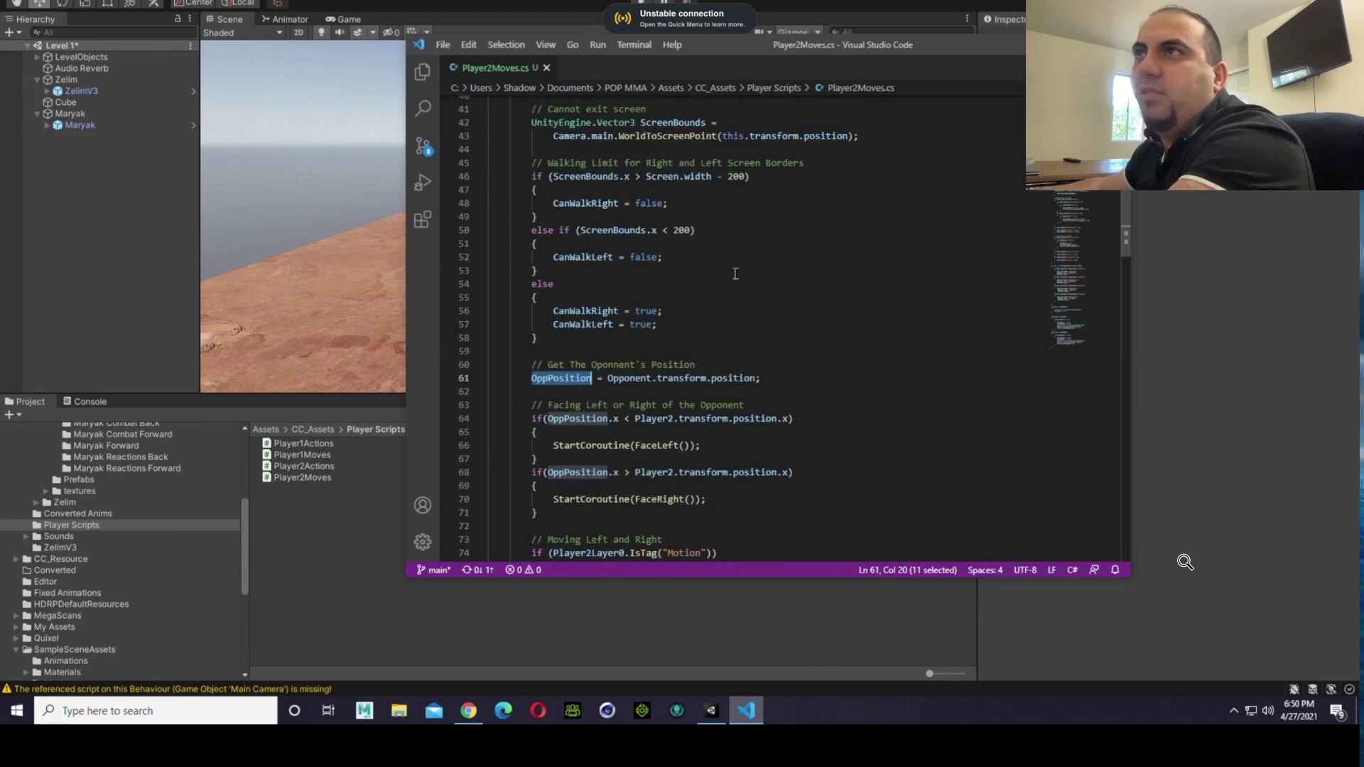
scroll(735, 273, up, 10)
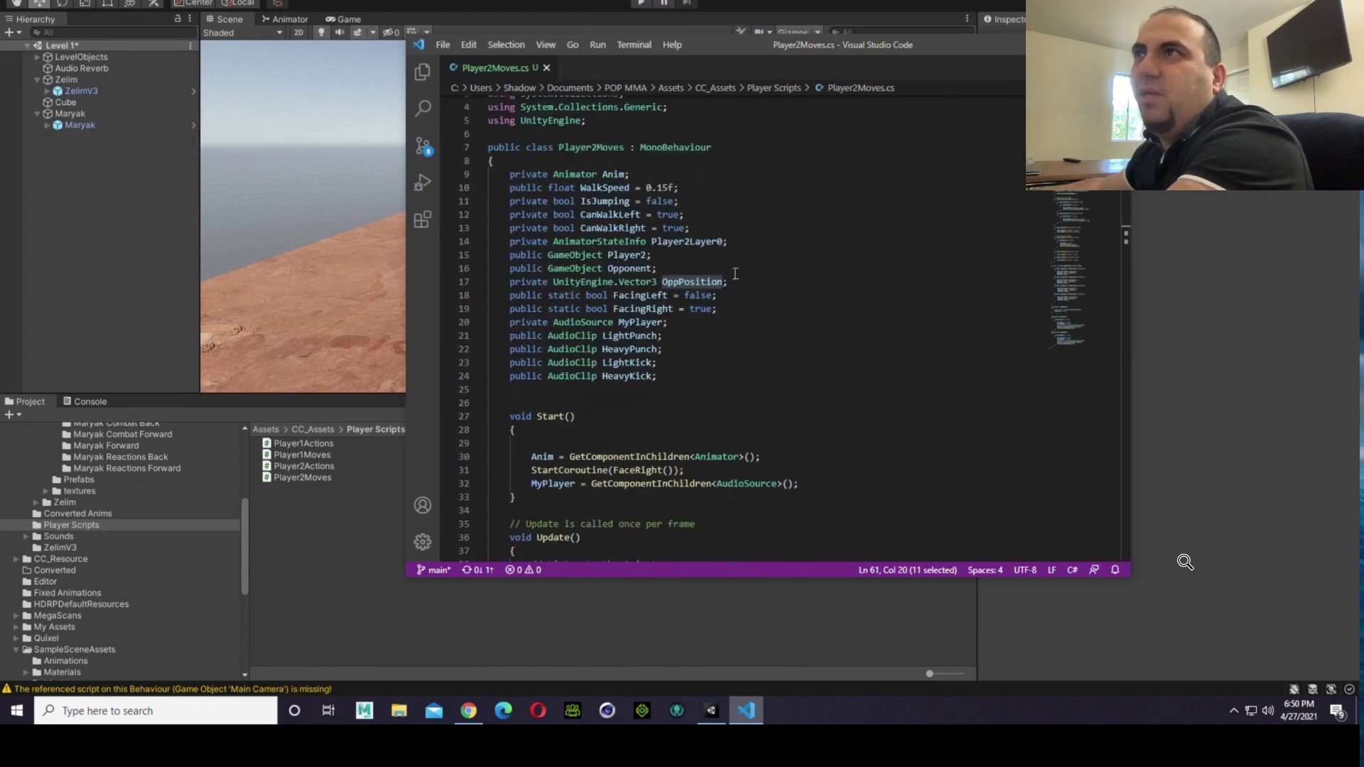
Step: Read Player2Moves from the variable declarations through Start and the Update walking limits down to the opponent position code
scroll(735, 273, down, 2)
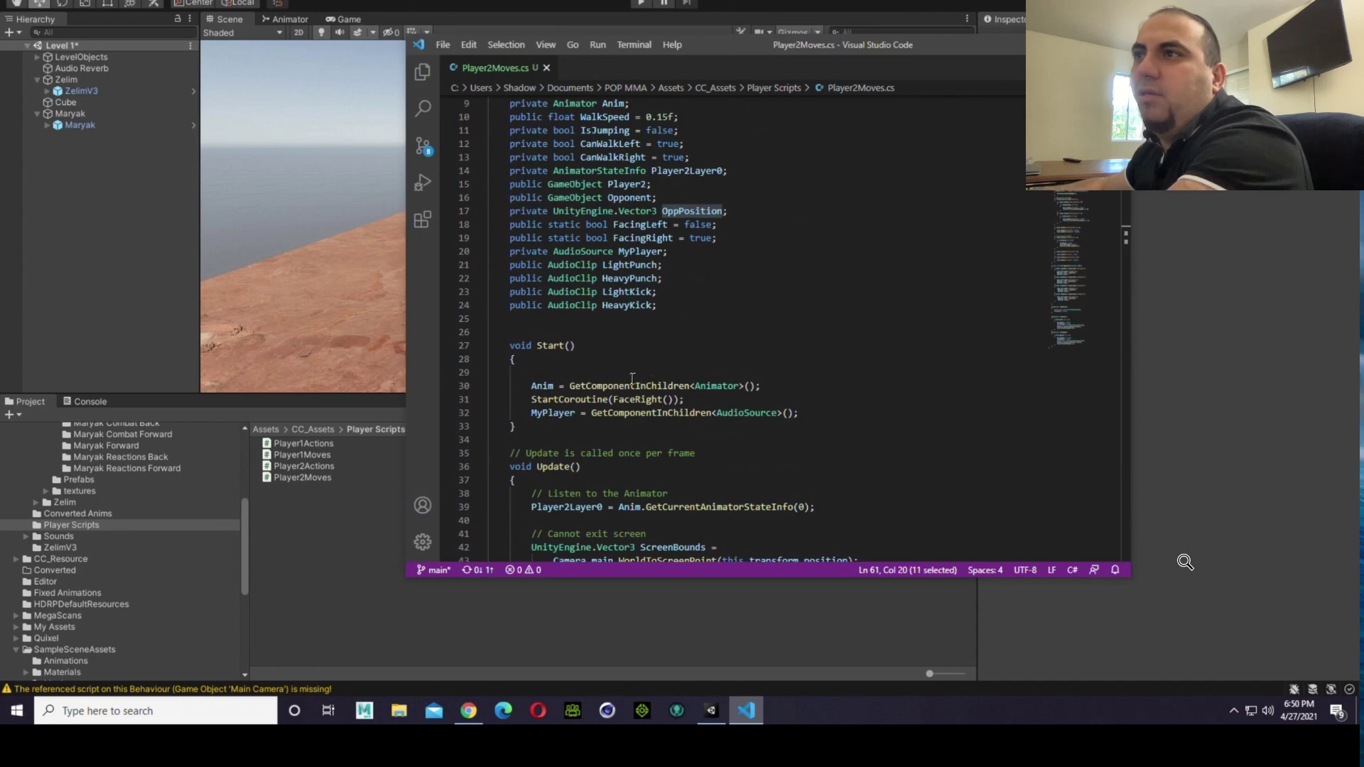
scroll(633, 379, down, 1)
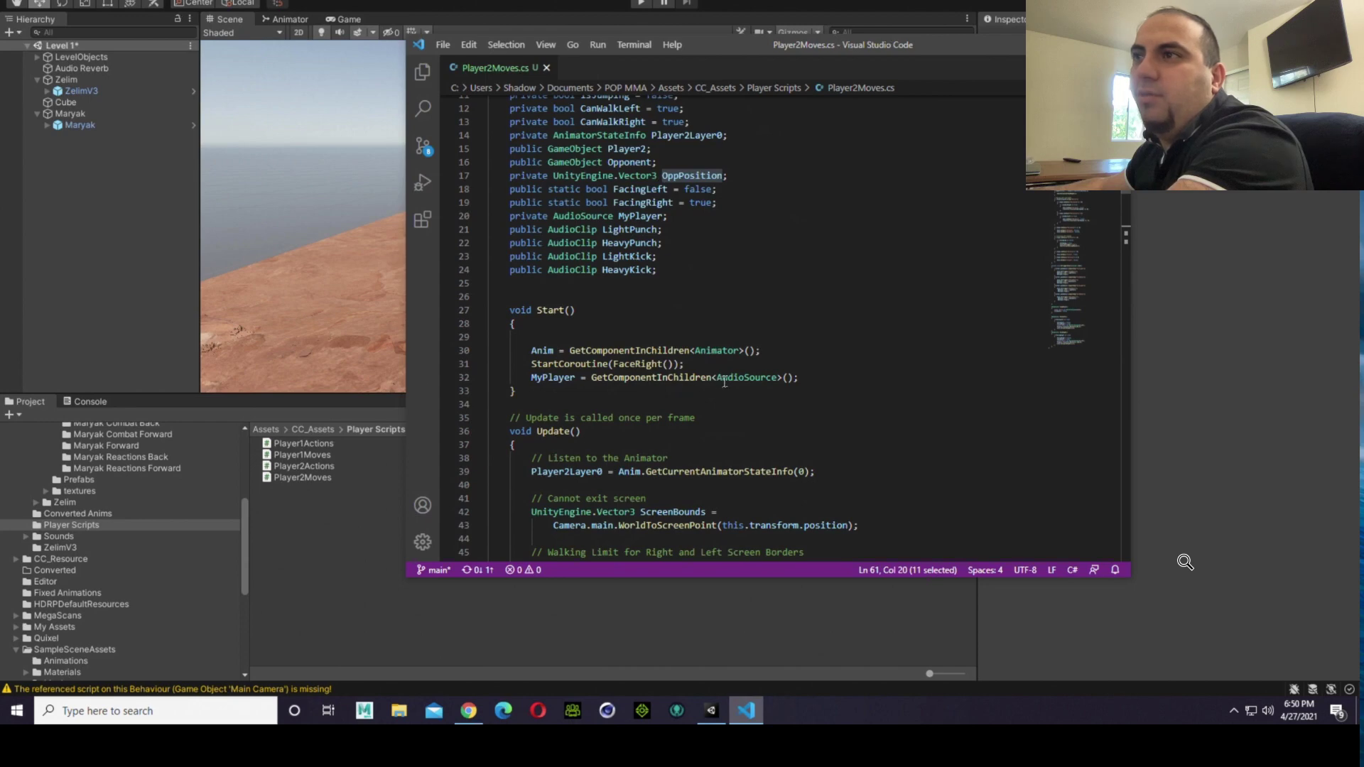
scroll(724, 382, down, 2)
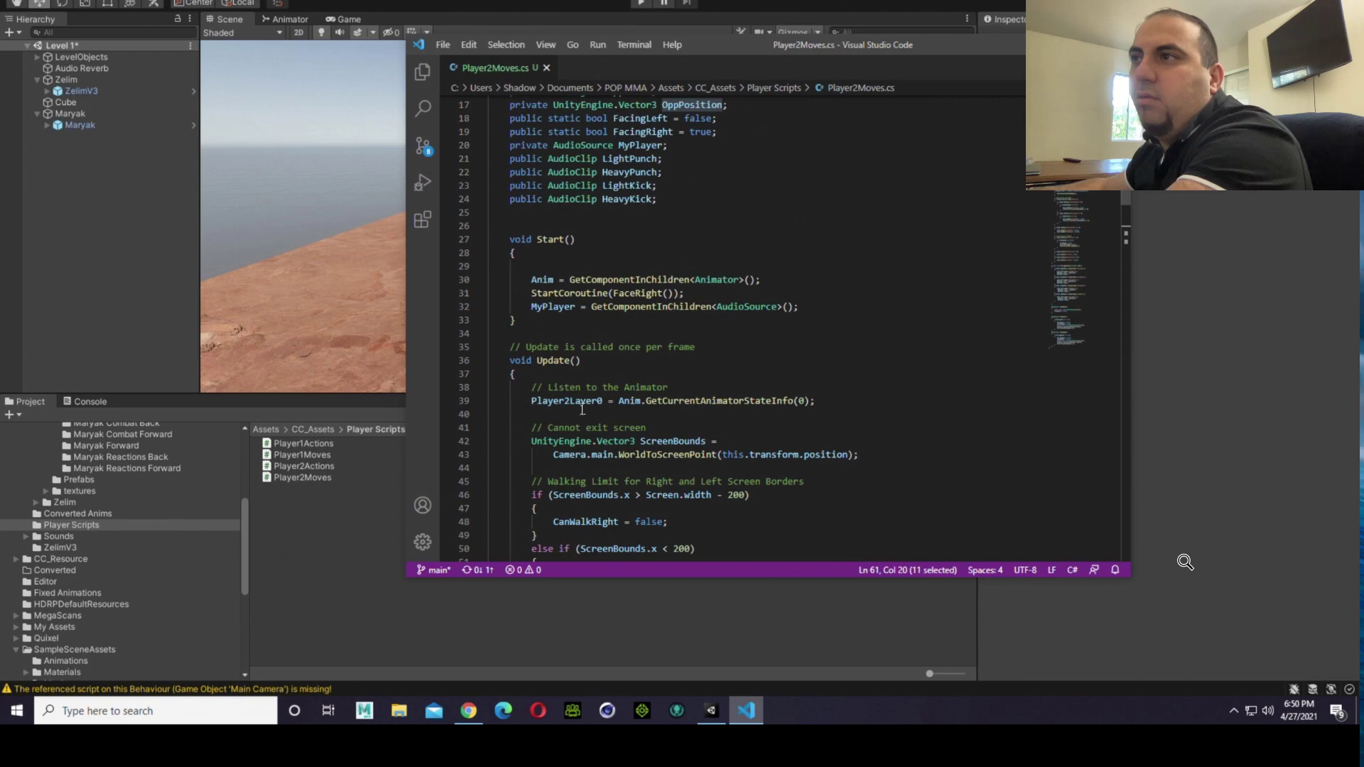
scroll(582, 409, down, 1)
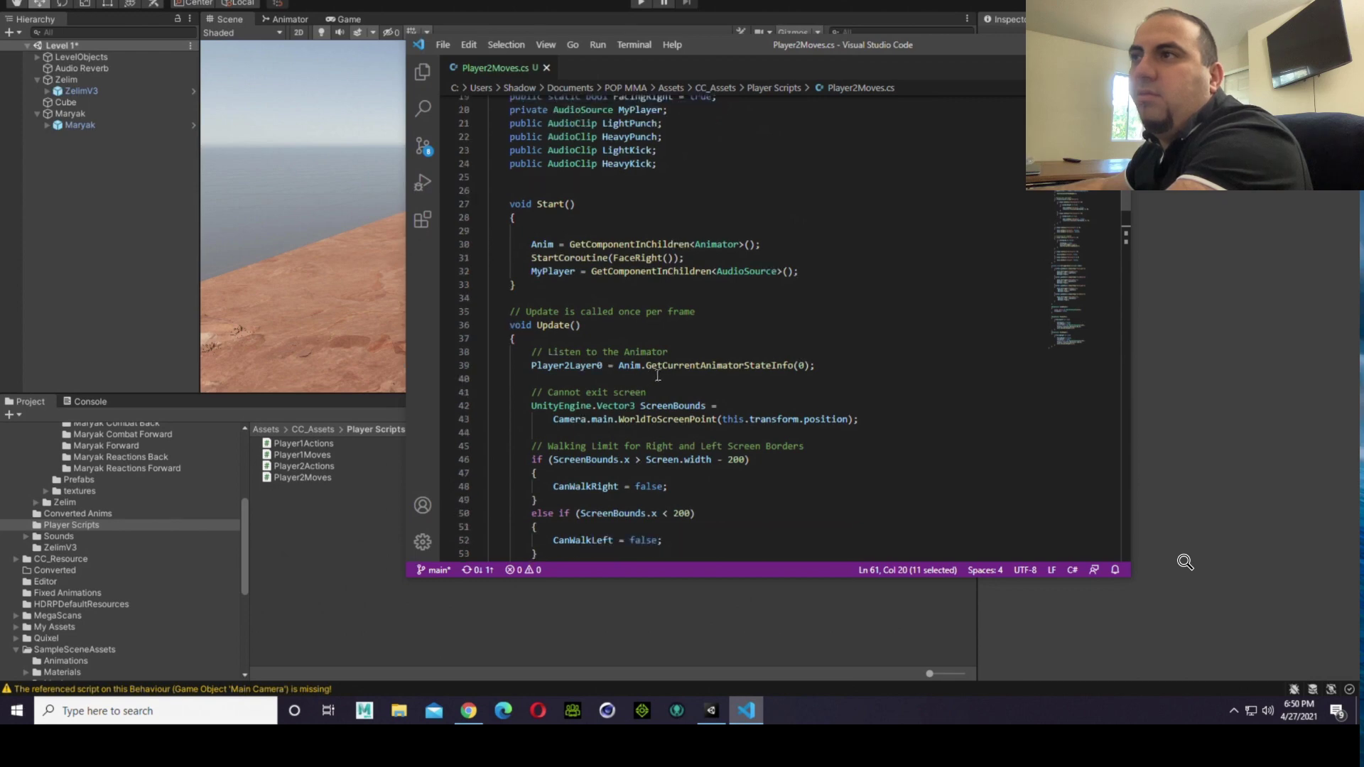
scroll(634, 358, down, 1)
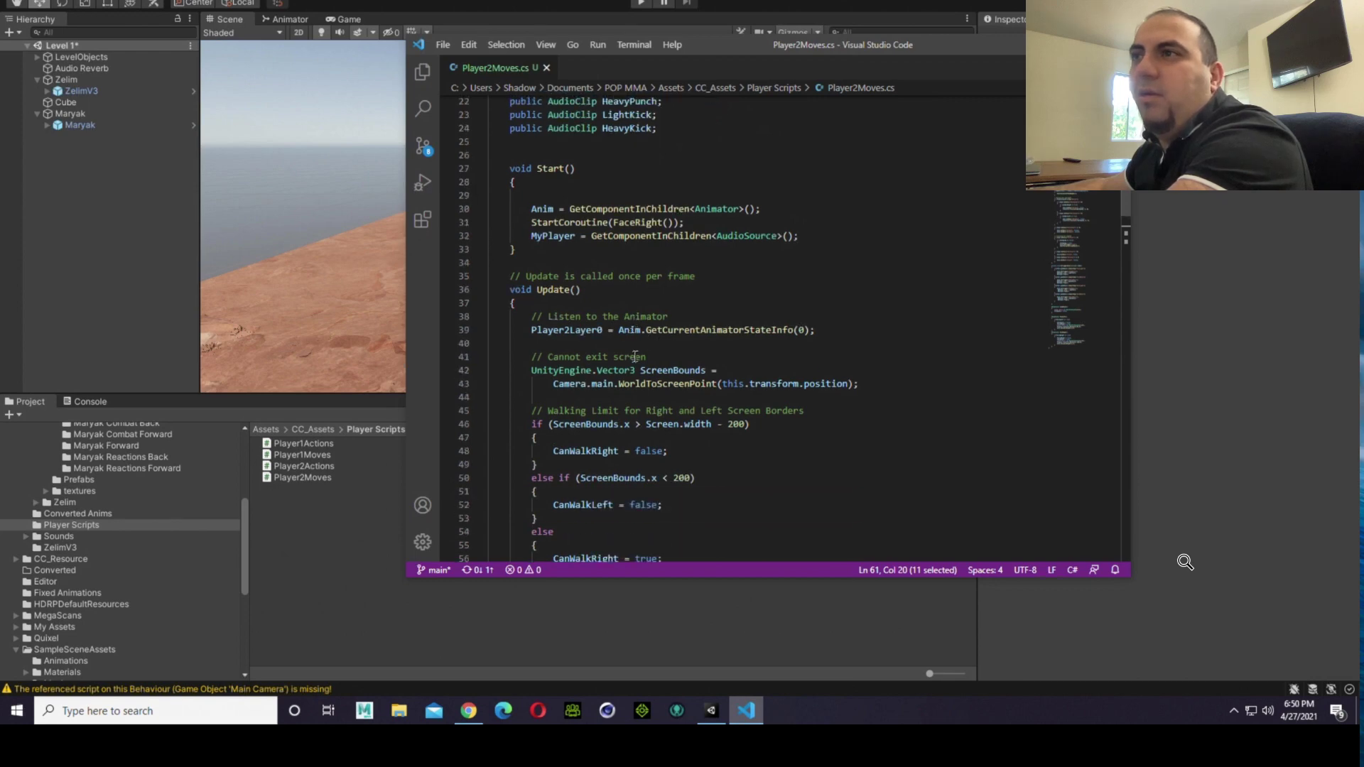
scroll(594, 378, down, 1)
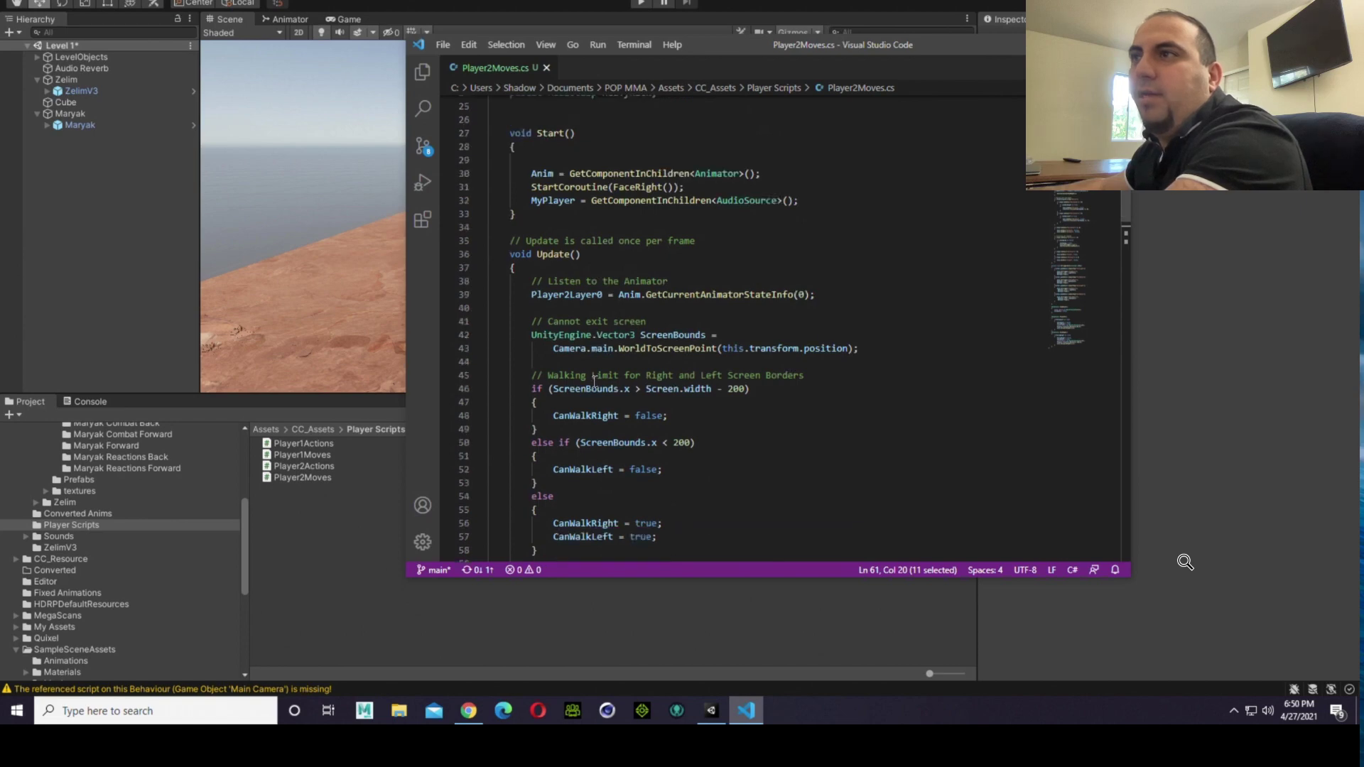
scroll(594, 381, down, 1)
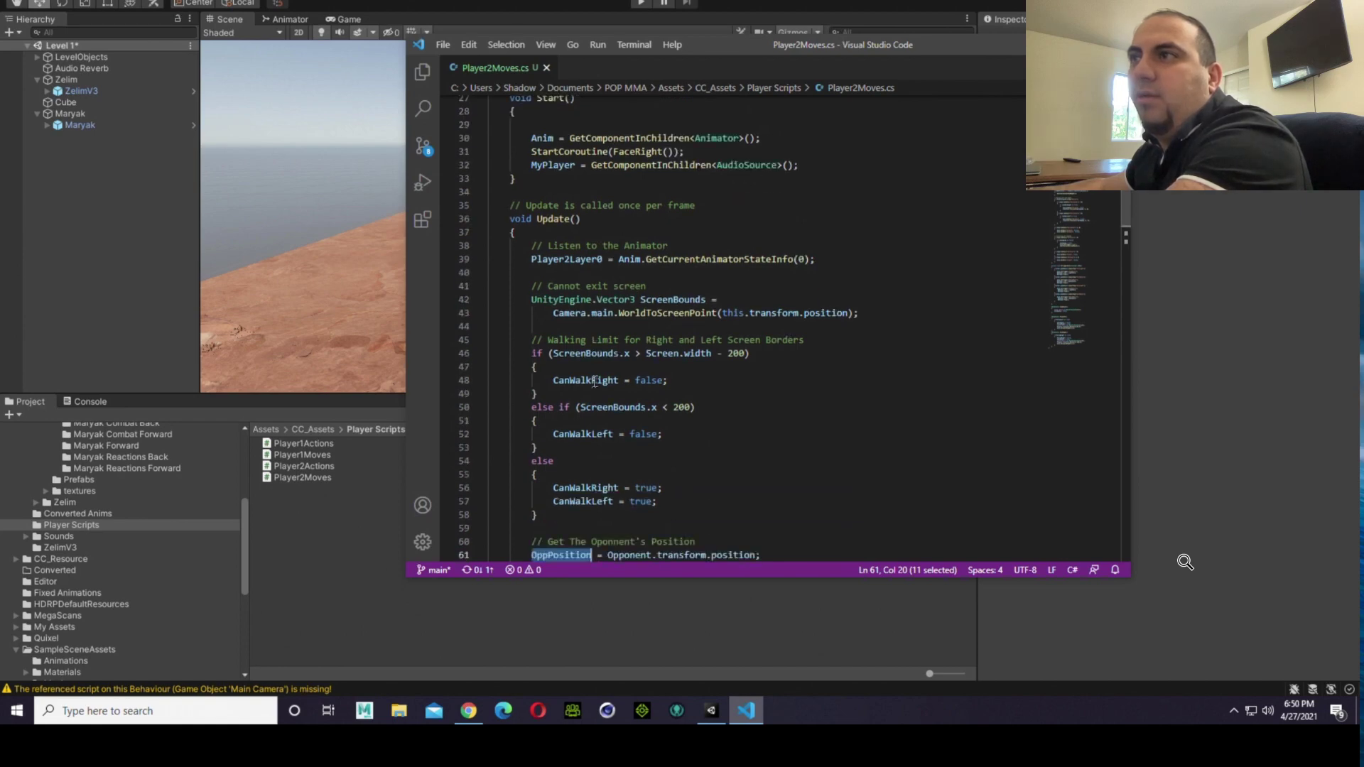
scroll(604, 373, down, 3)
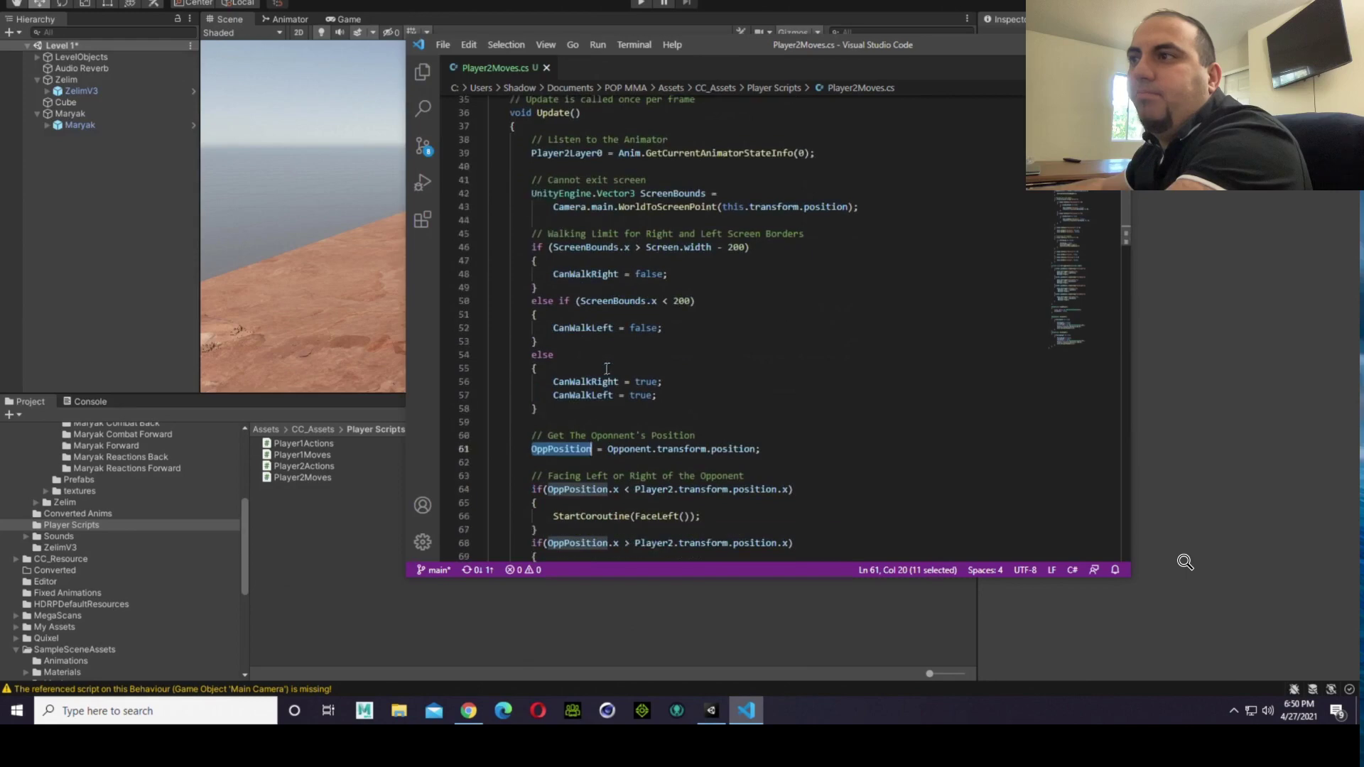
scroll(607, 369, down, 4)
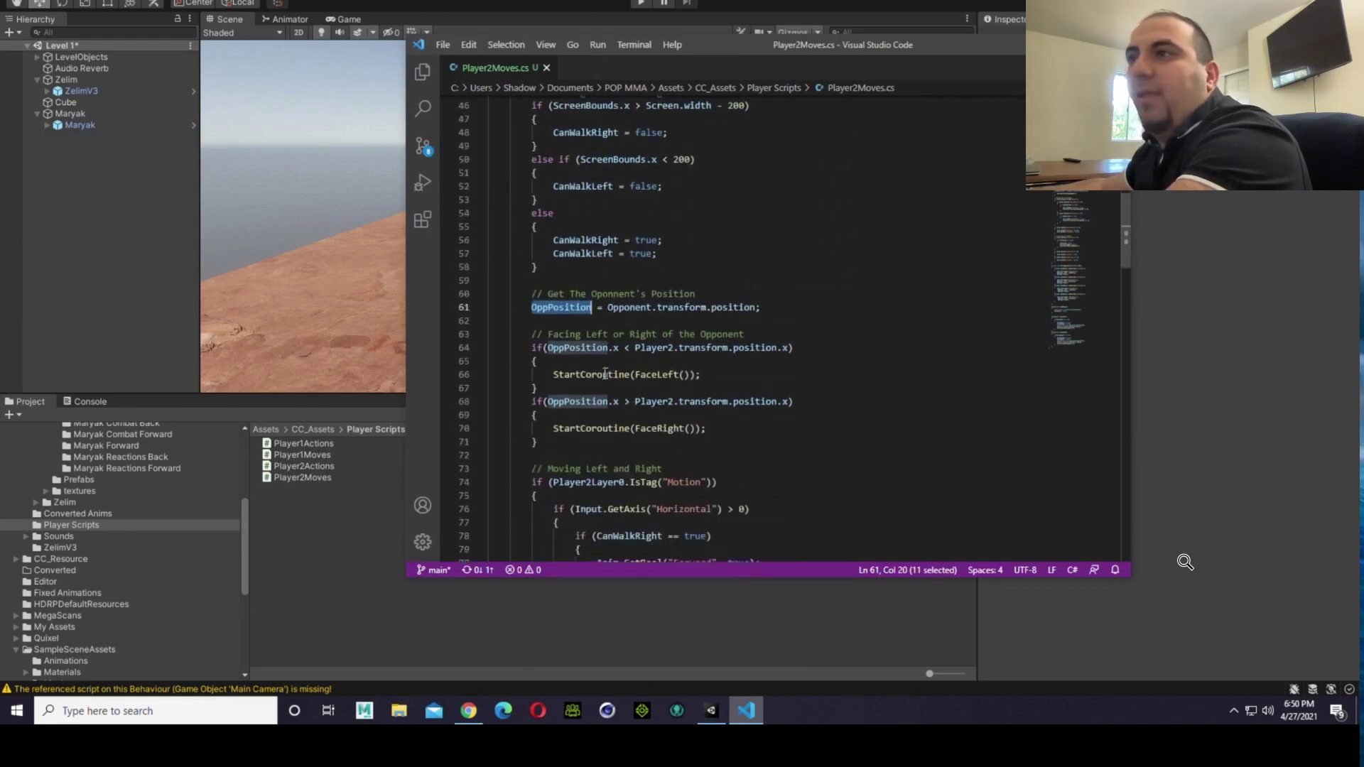
scroll(605, 374, down, 1)
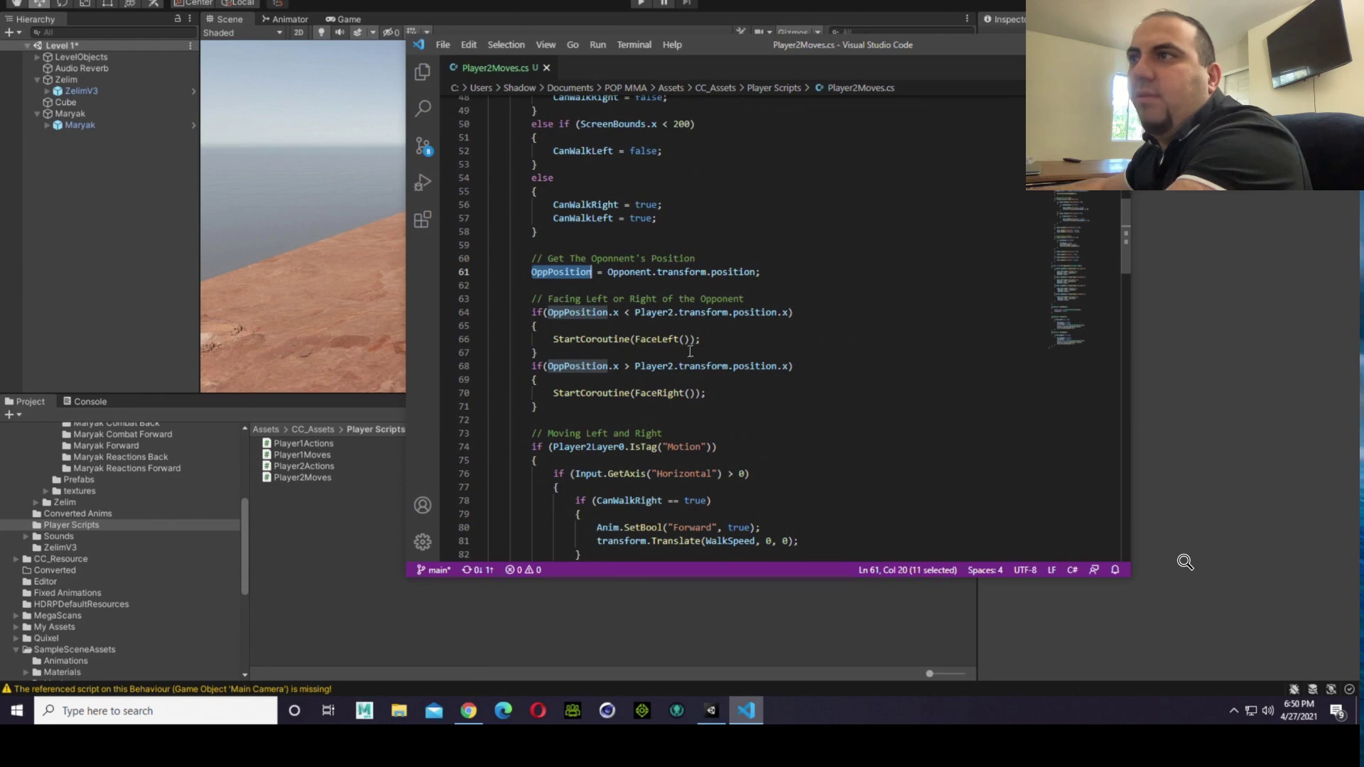
scroll(689, 353, down, 1)
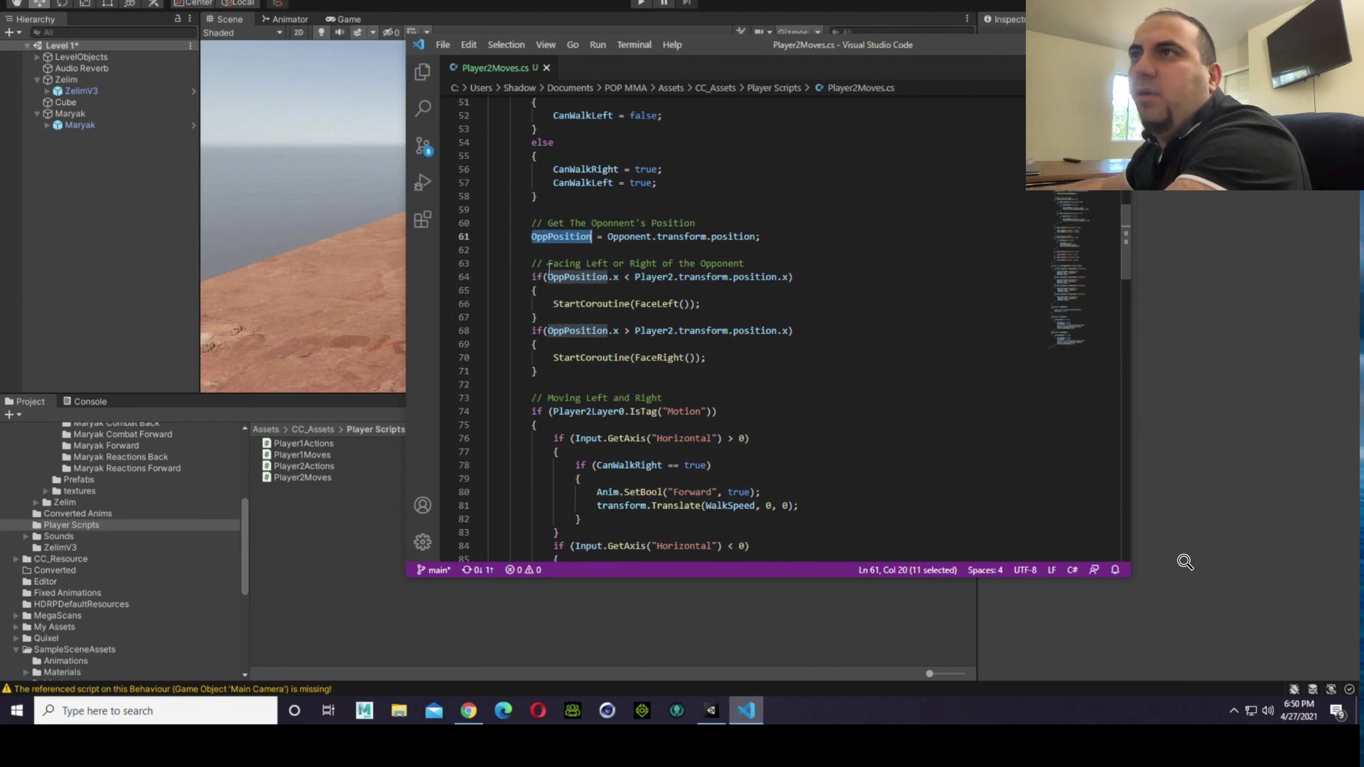
Step: Examine the facing block and the whole Moving Left and Right block of Player2Moves, including its Horizontal axis checks
drag(544, 266, 603, 384)
scroll(603, 383, down, 1)
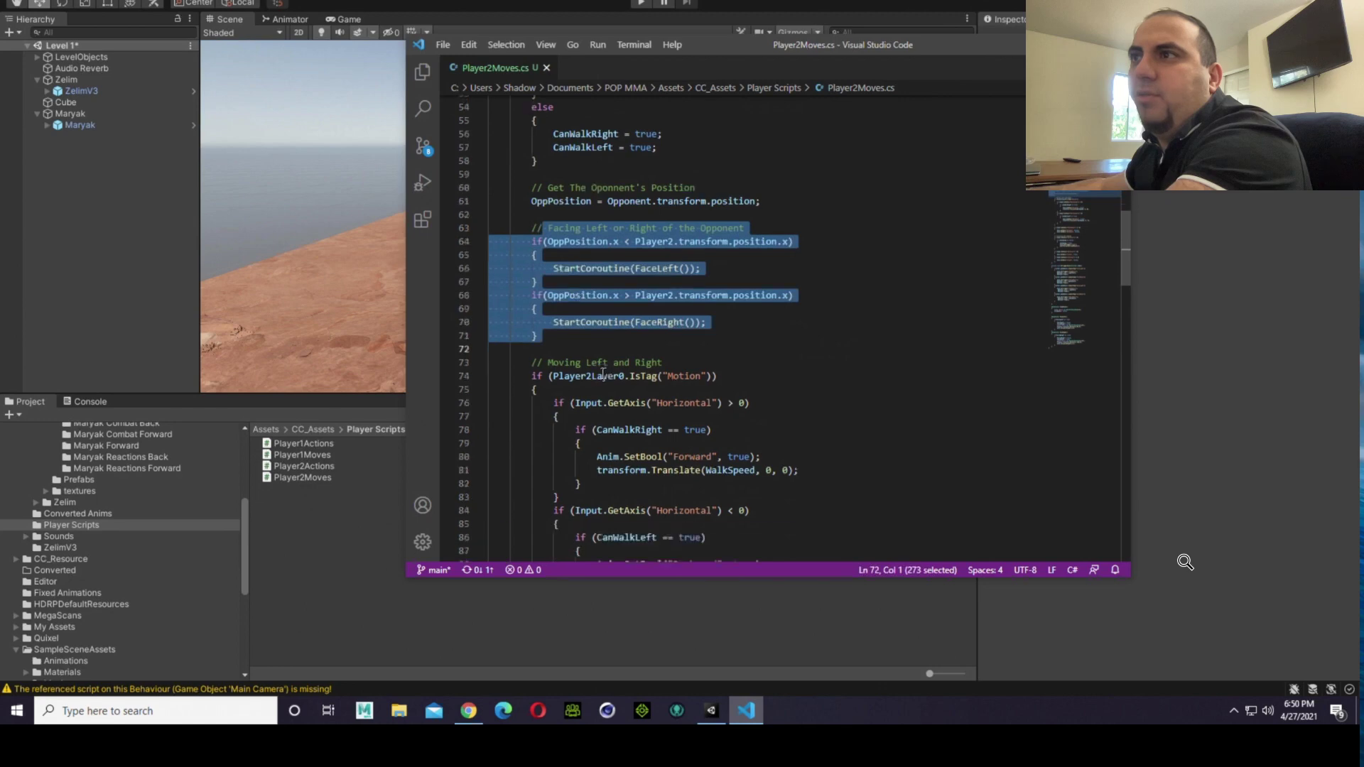
scroll(603, 373, down, 2)
click(604, 332)
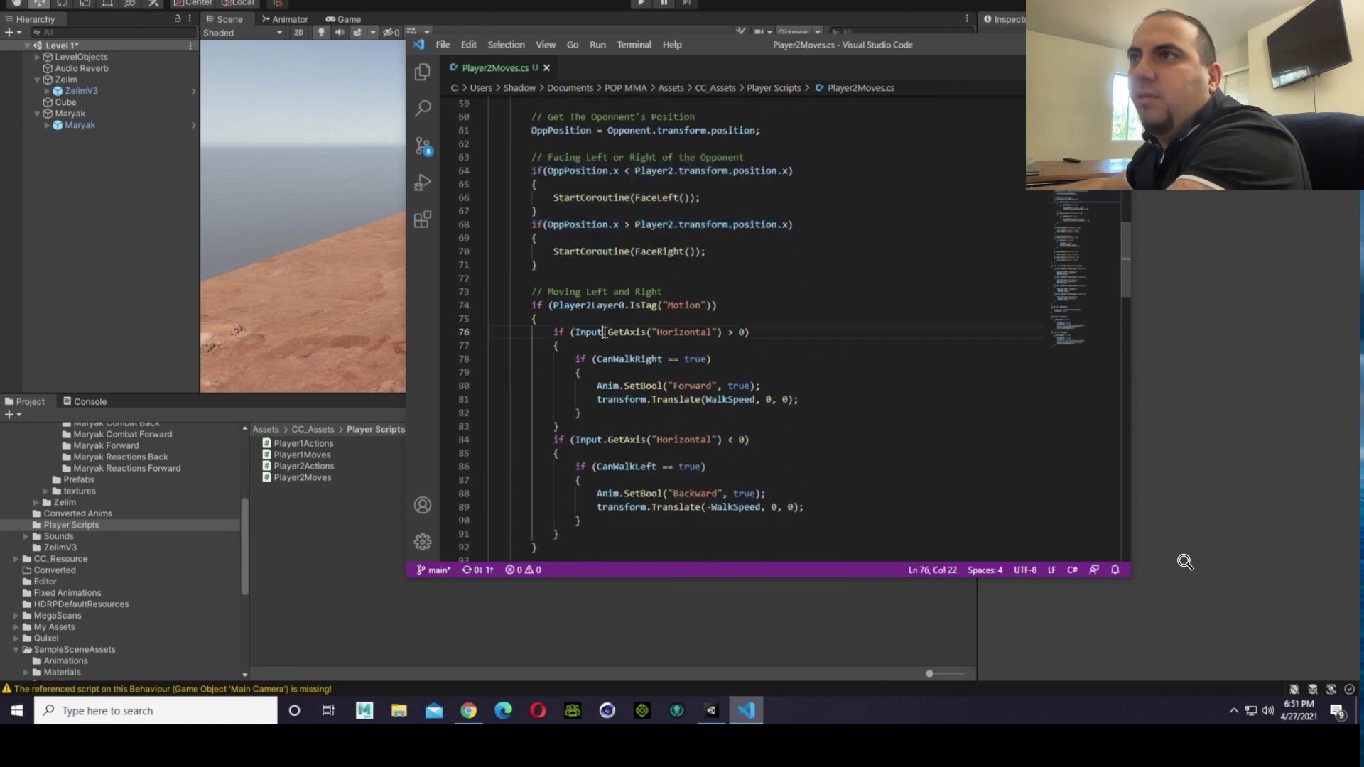
drag(515, 291, 639, 542)
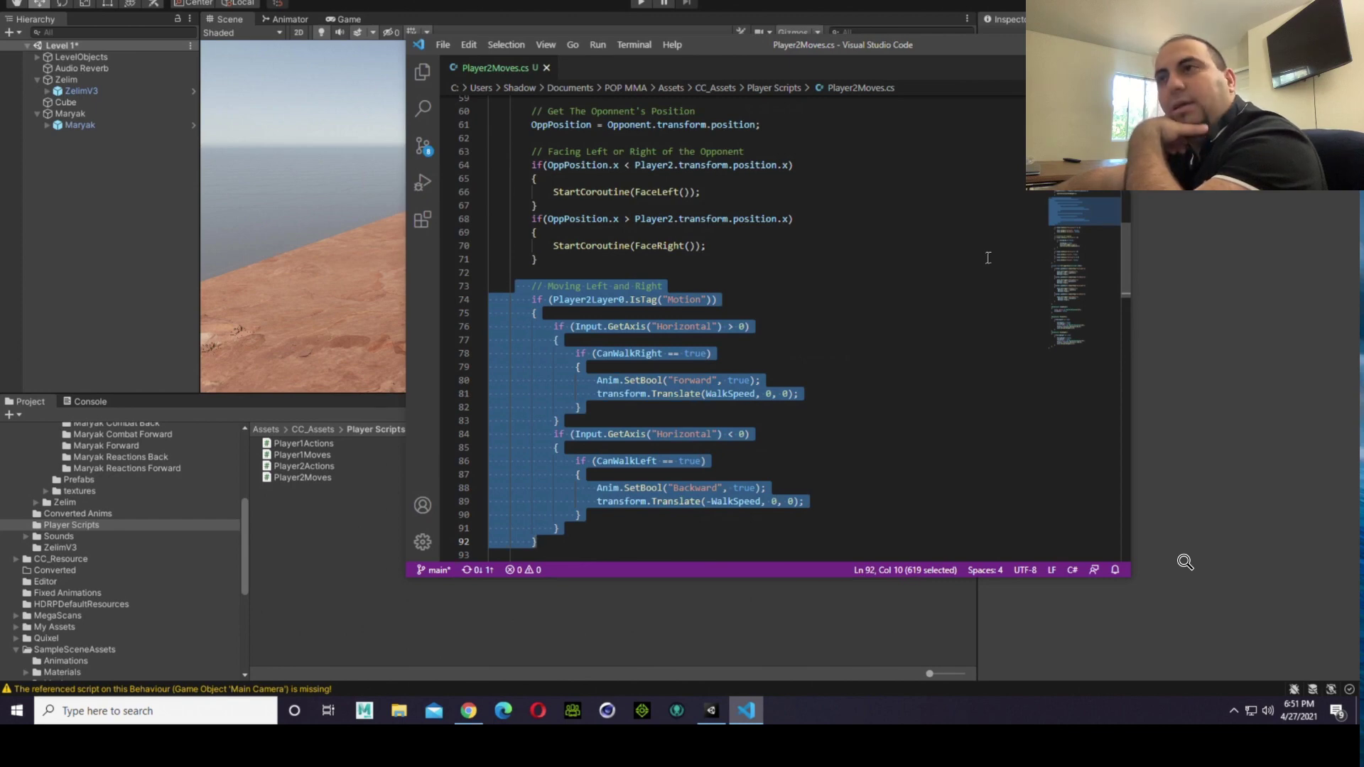
click(887, 267)
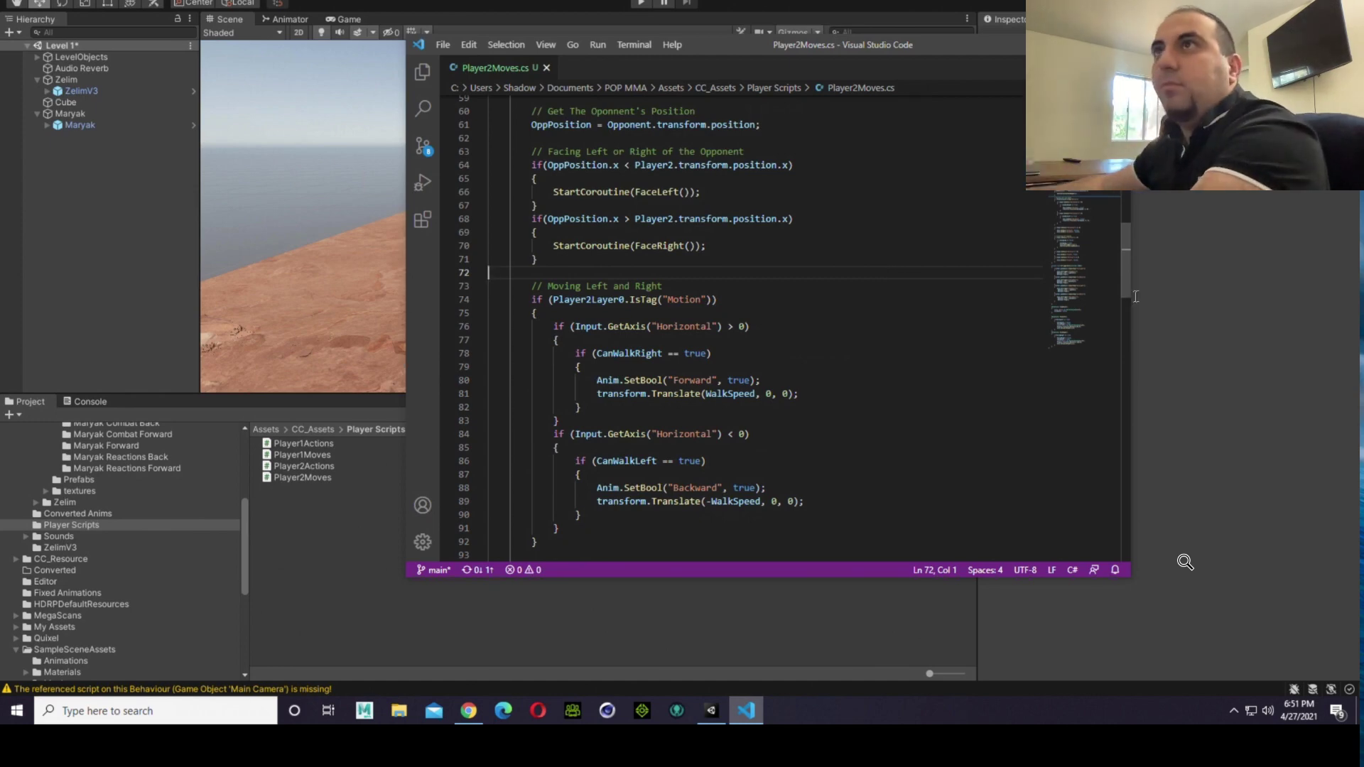
Step: Switch to Unity, look over the Project Settings categories, and close the settings window
click(323, 577)
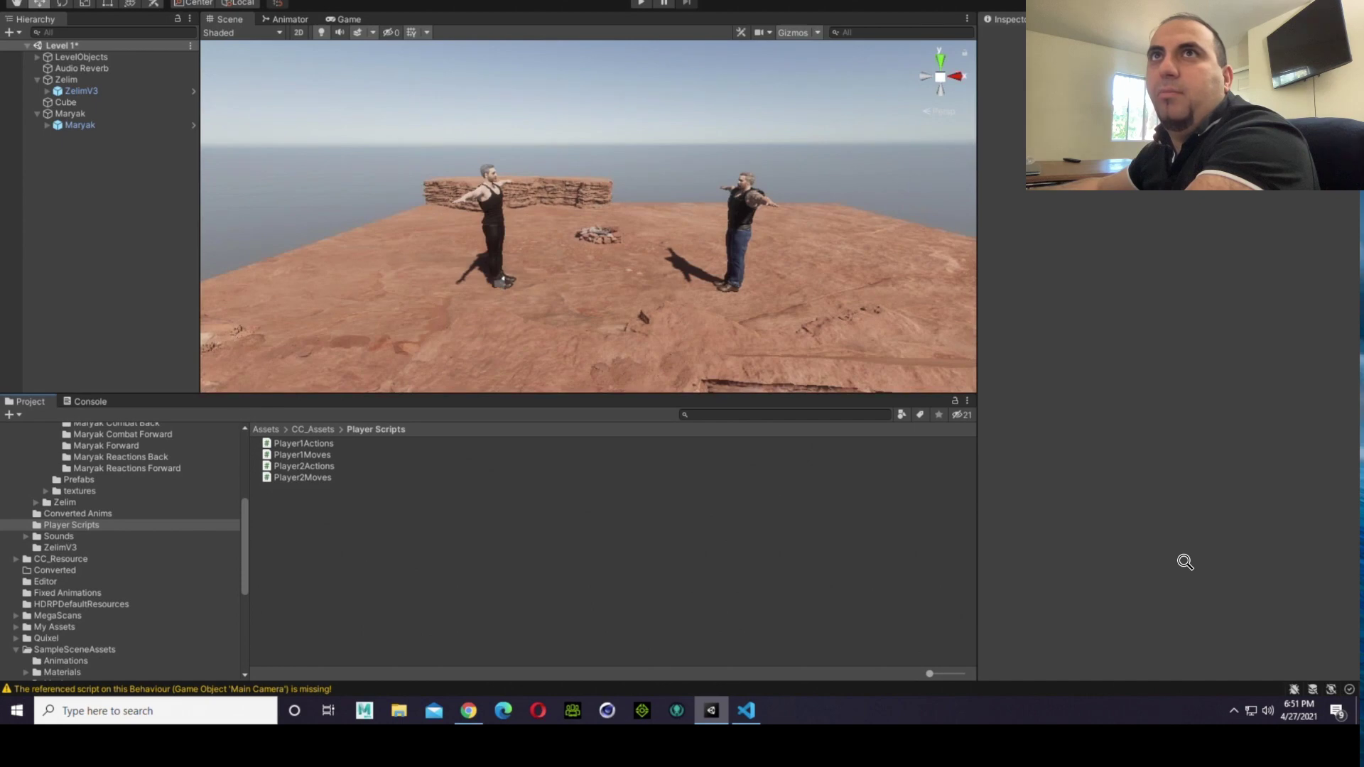
click(33, 0)
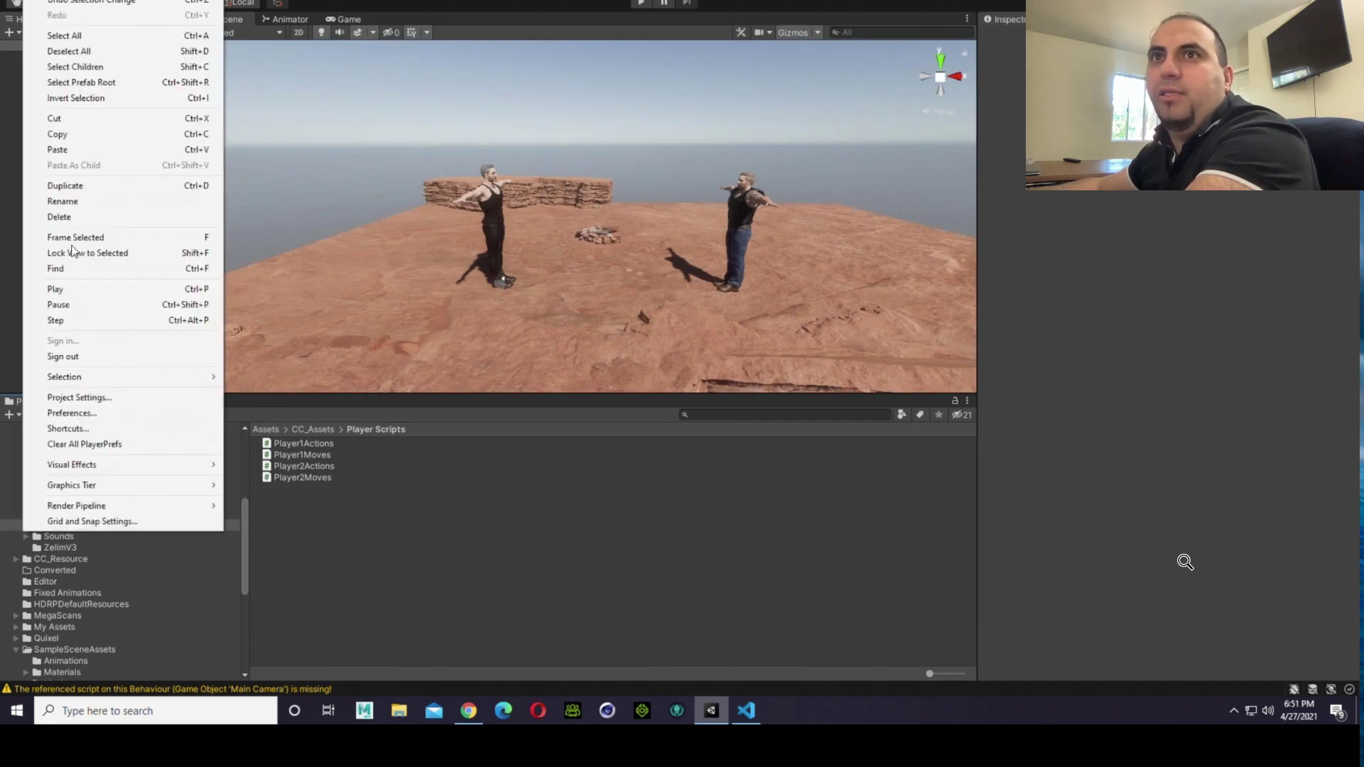
click(95, 398)
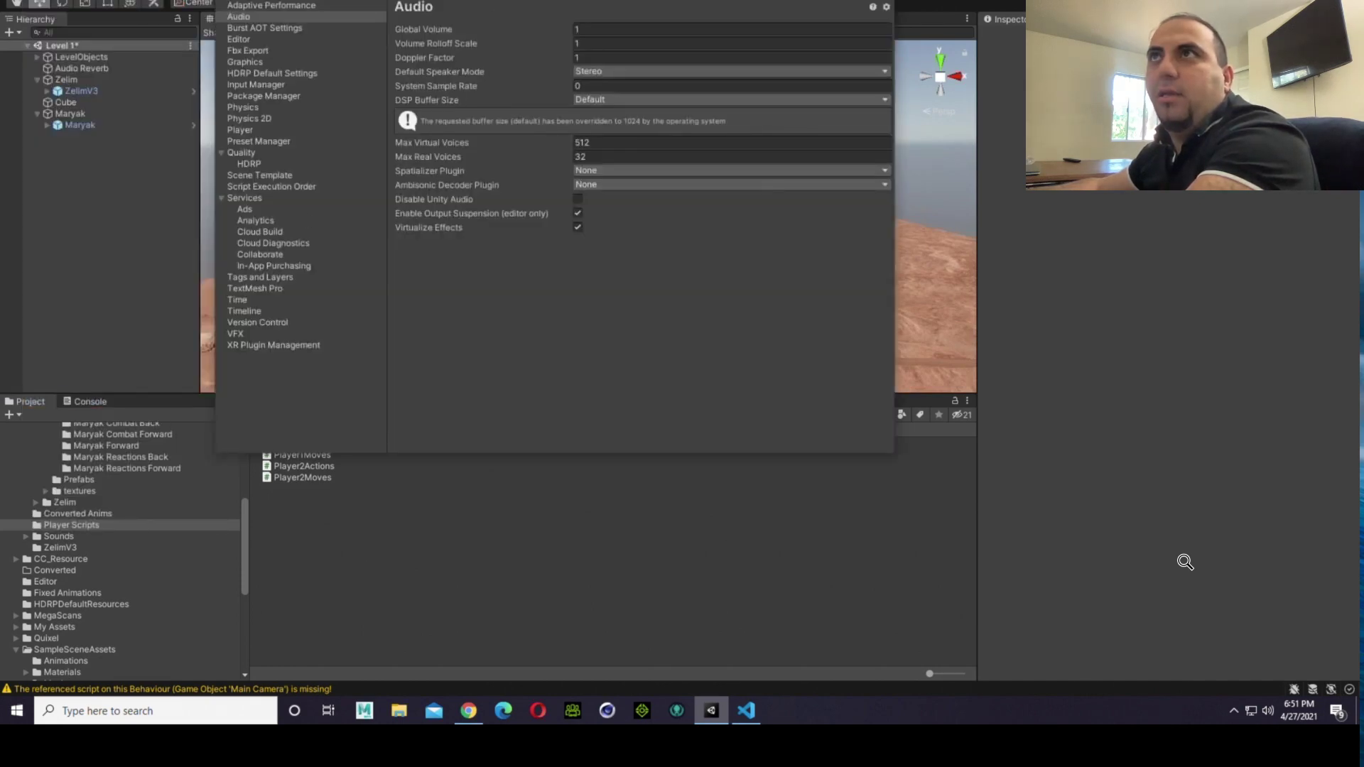
drag(496, 1, 666, 105)
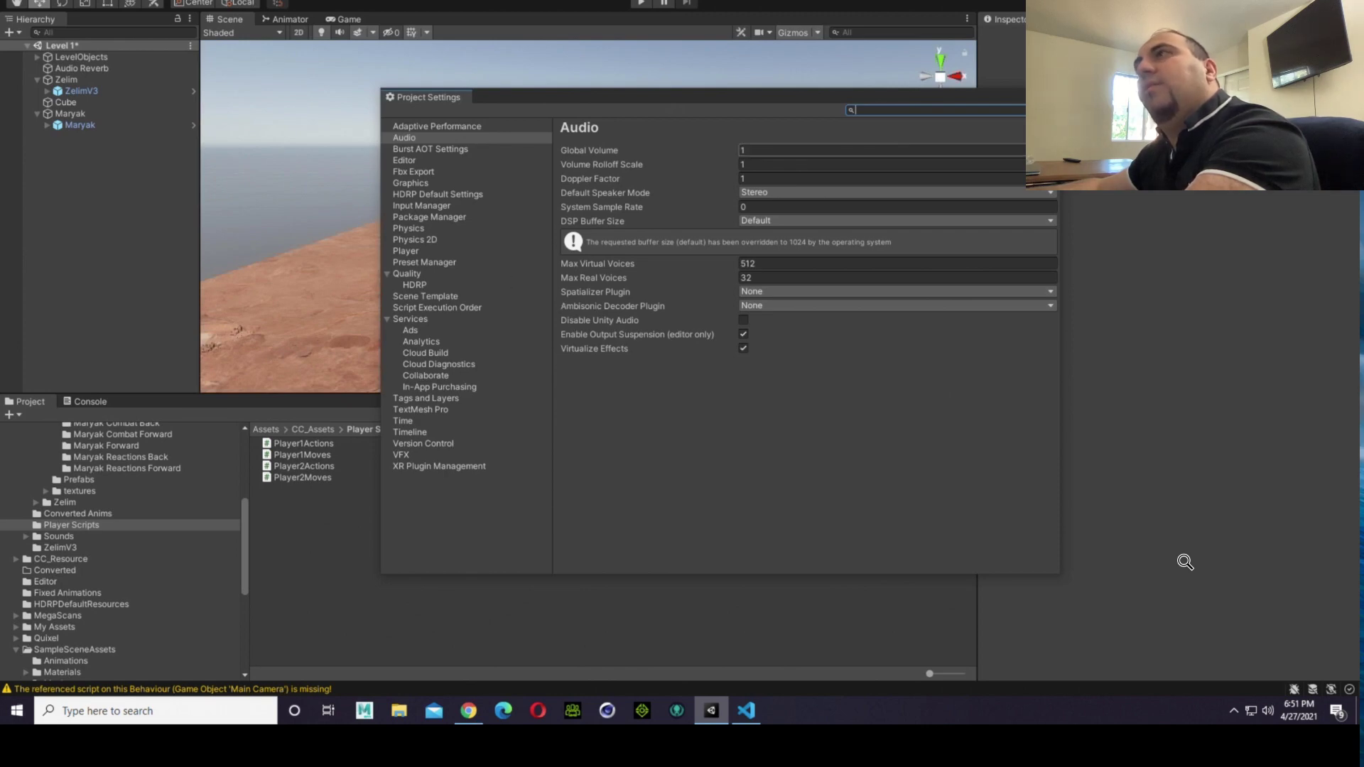
click(1052, 95)
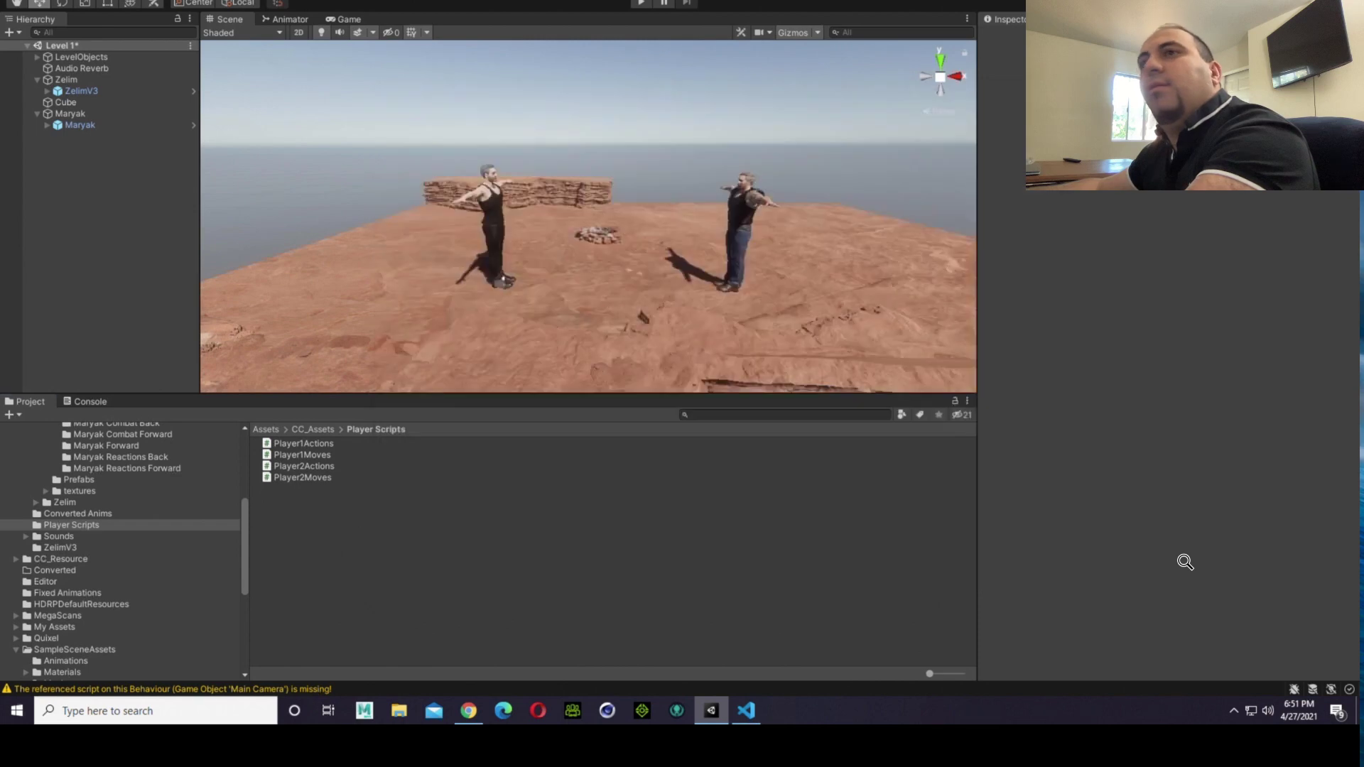
Step: Open the Player2Actions script in Visual Studio Code and examine its Main Attack Button Actions block
click(363, 467)
double_click(343, 469)
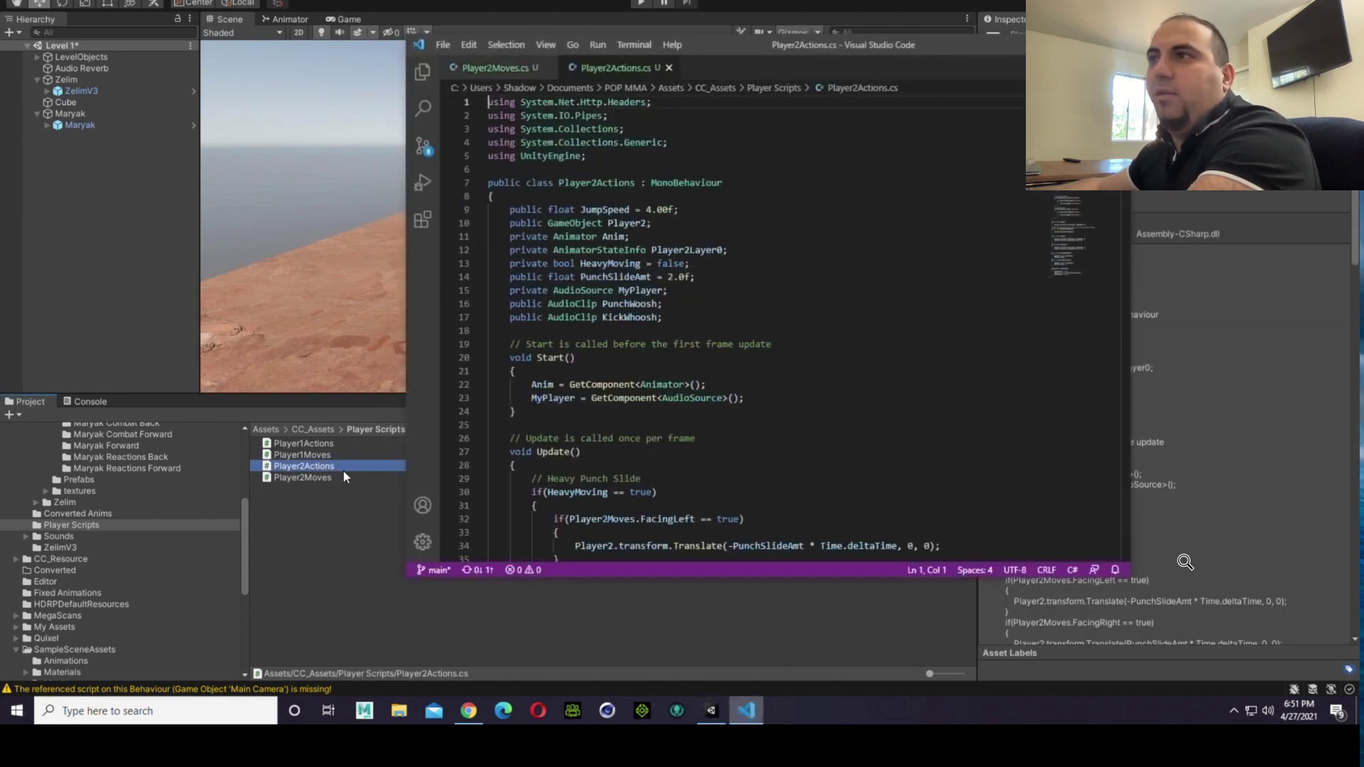
scroll(779, 293, down, 10)
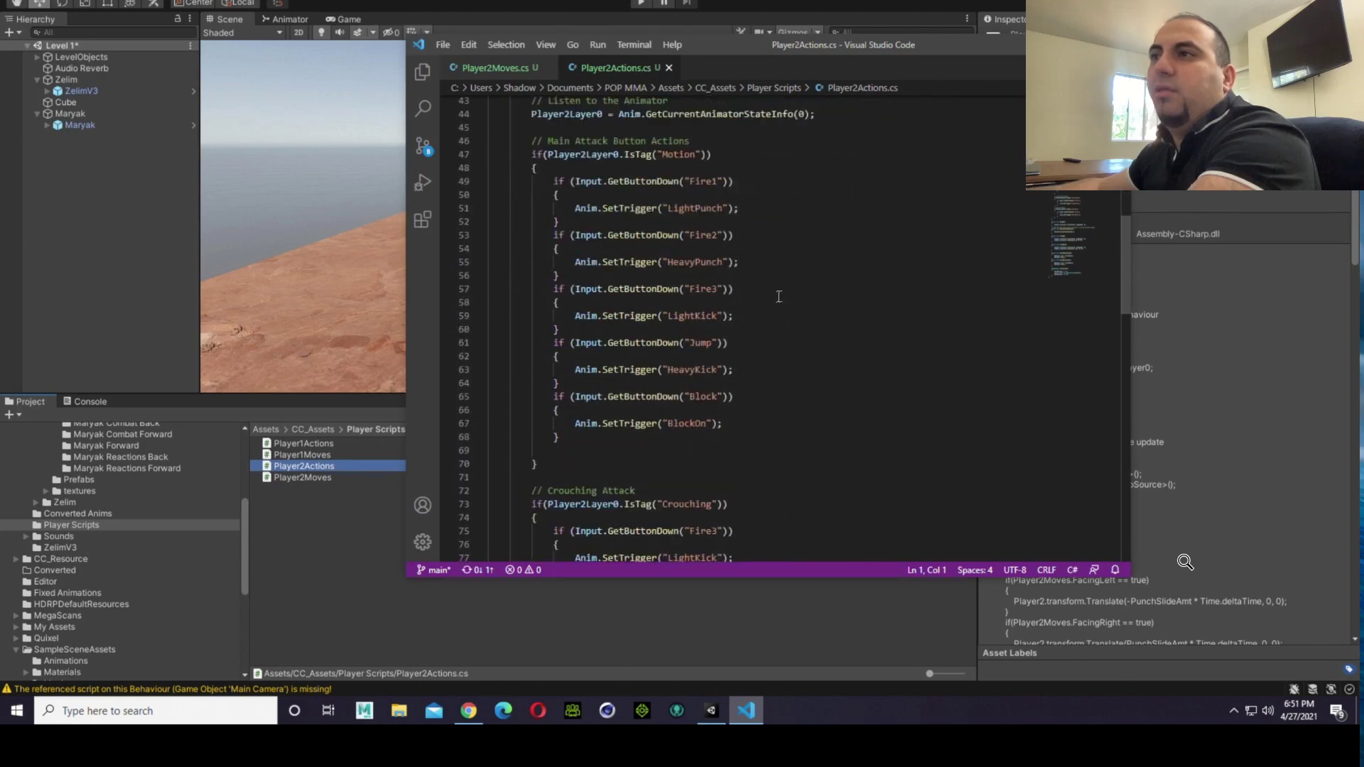
Step: Read Player2Actions from the main attack block through the crouching, aerial, jump, flip and sound methods to the PunchSlide coroutine
scroll(778, 296, up, 1)
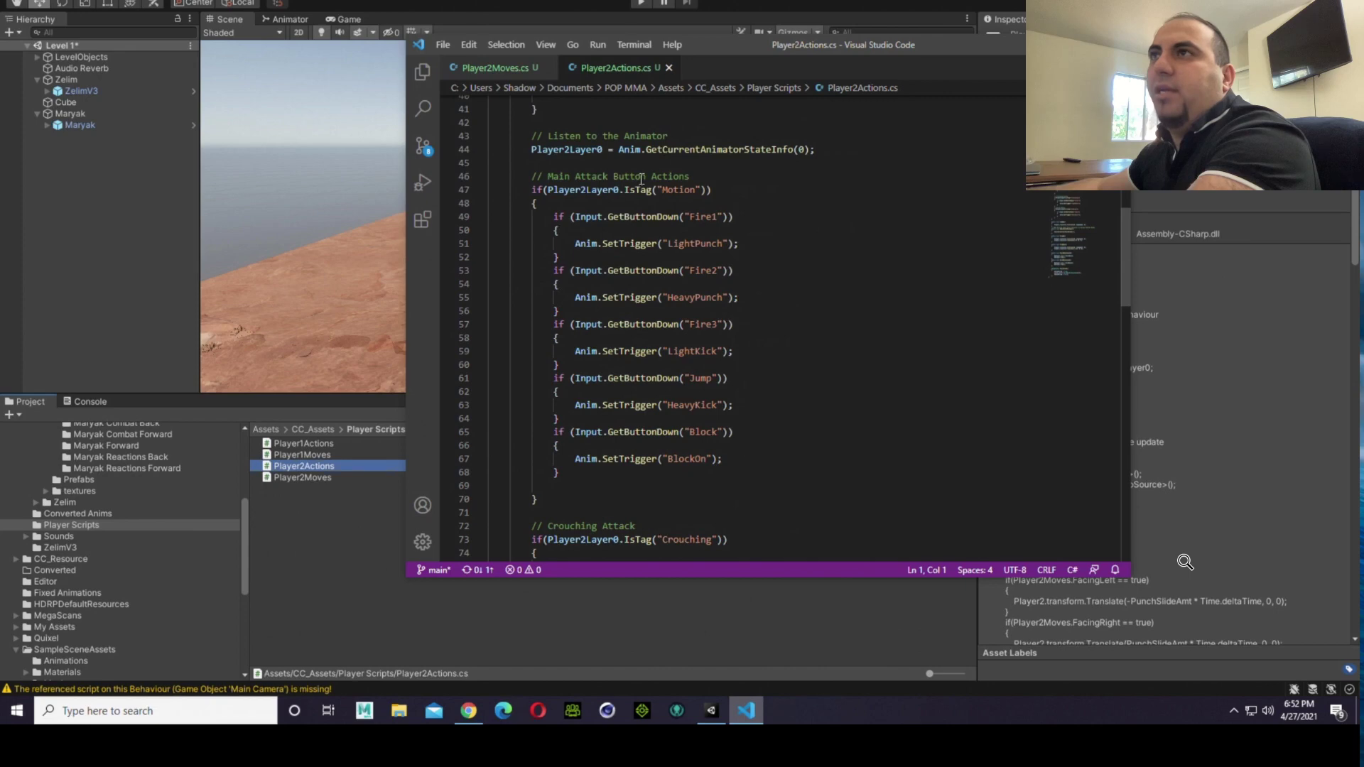
scroll(640, 180, down, 3)
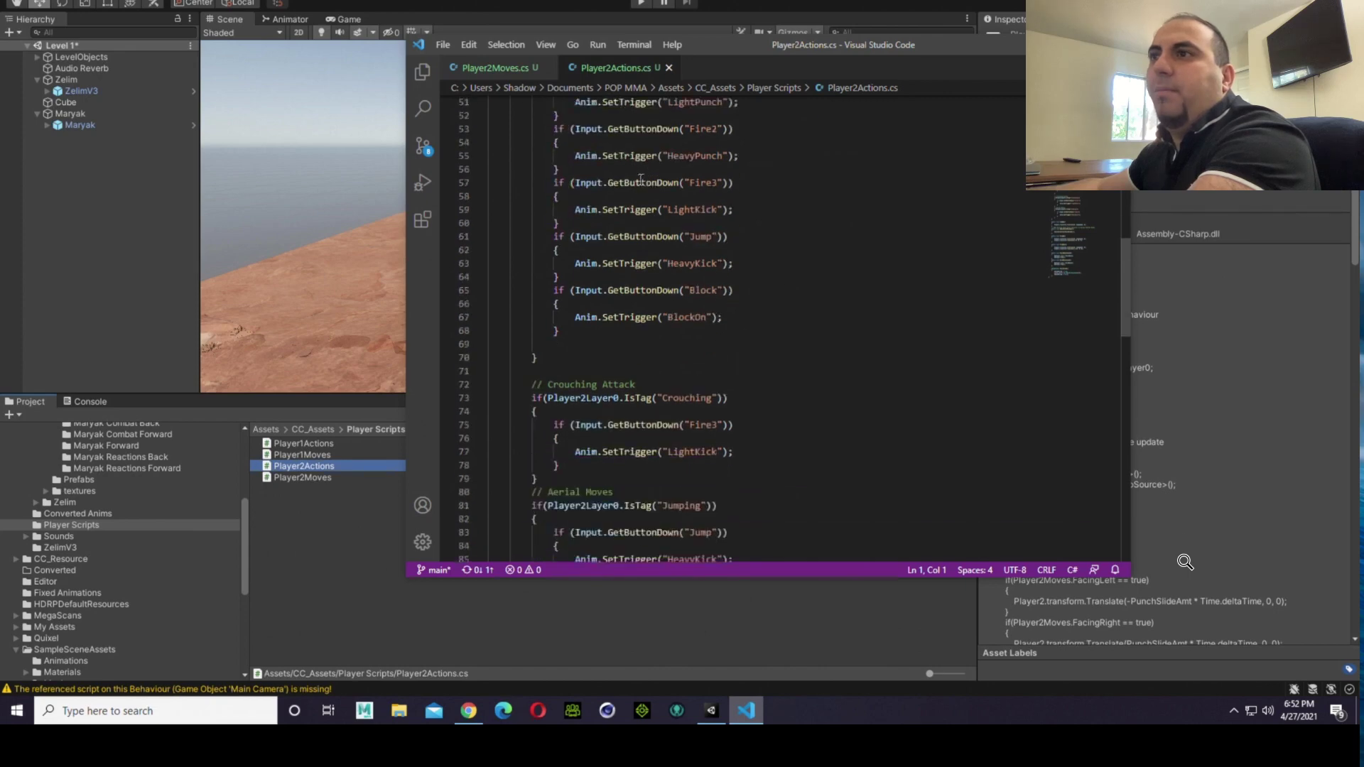
scroll(641, 179, down, 4)
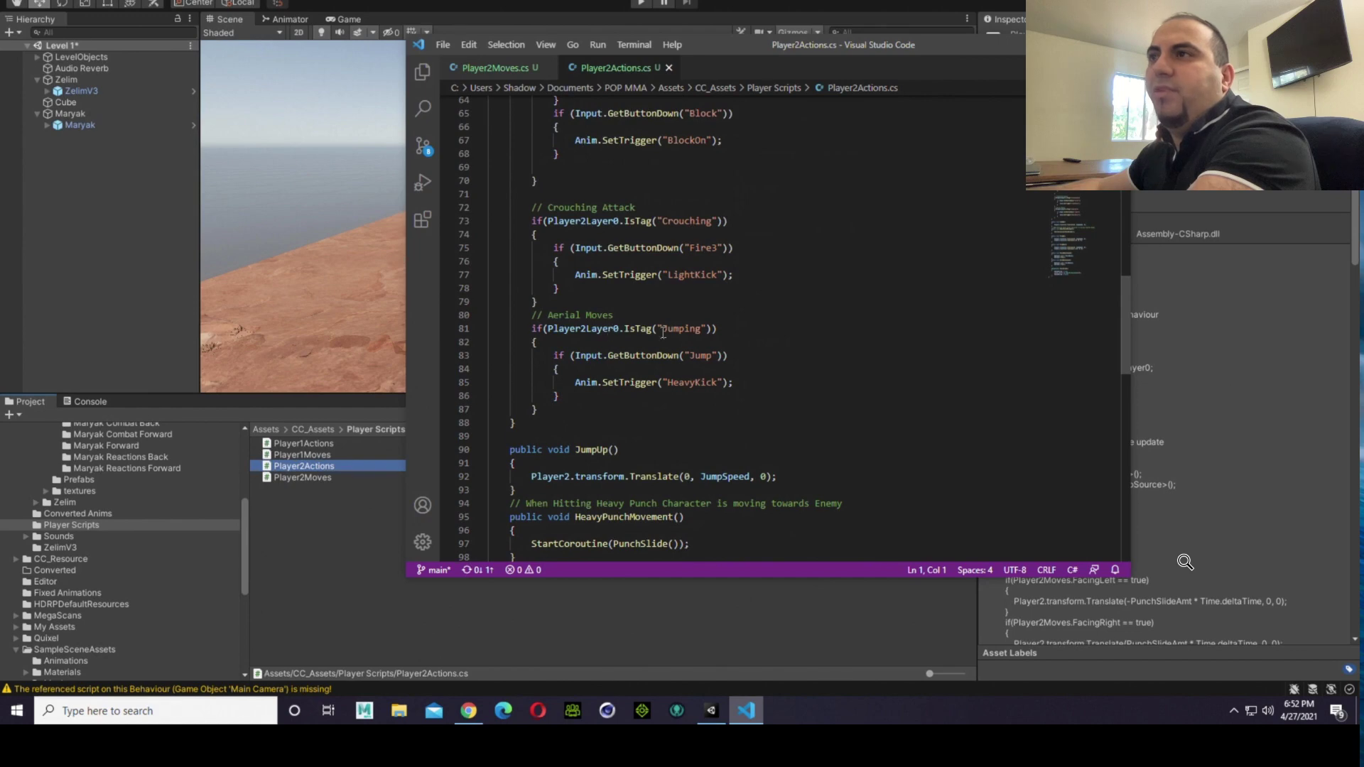
scroll(682, 373, down, 3)
scroll(682, 374, down, 2)
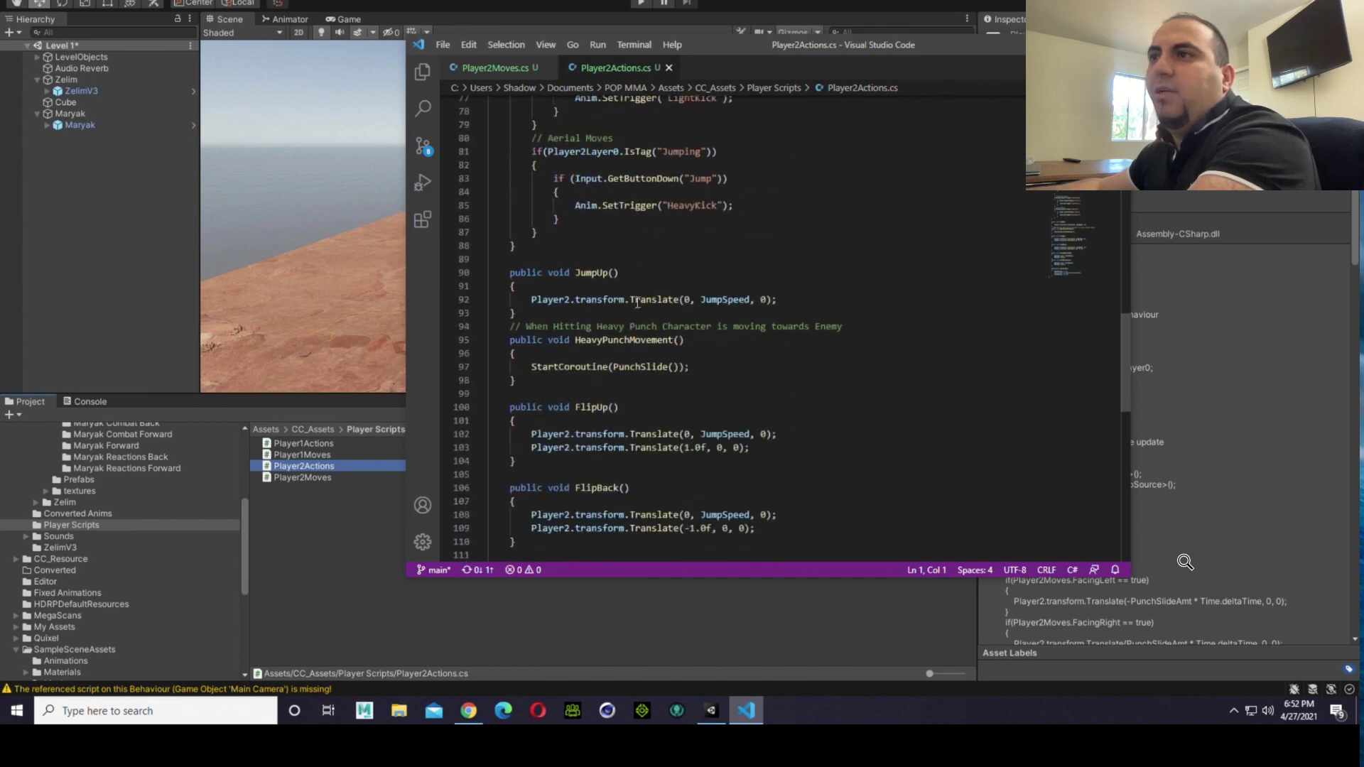
scroll(620, 372, down, 2)
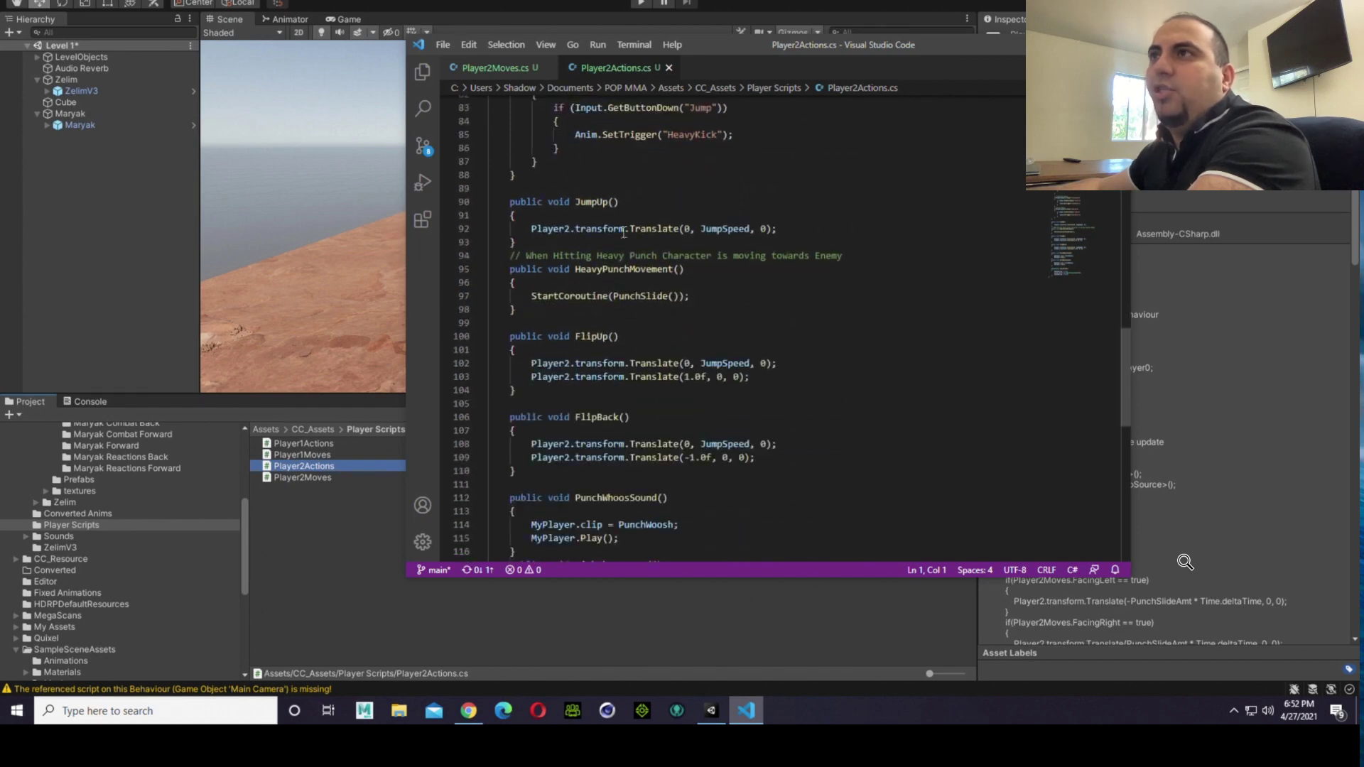
scroll(615, 232, down, 2)
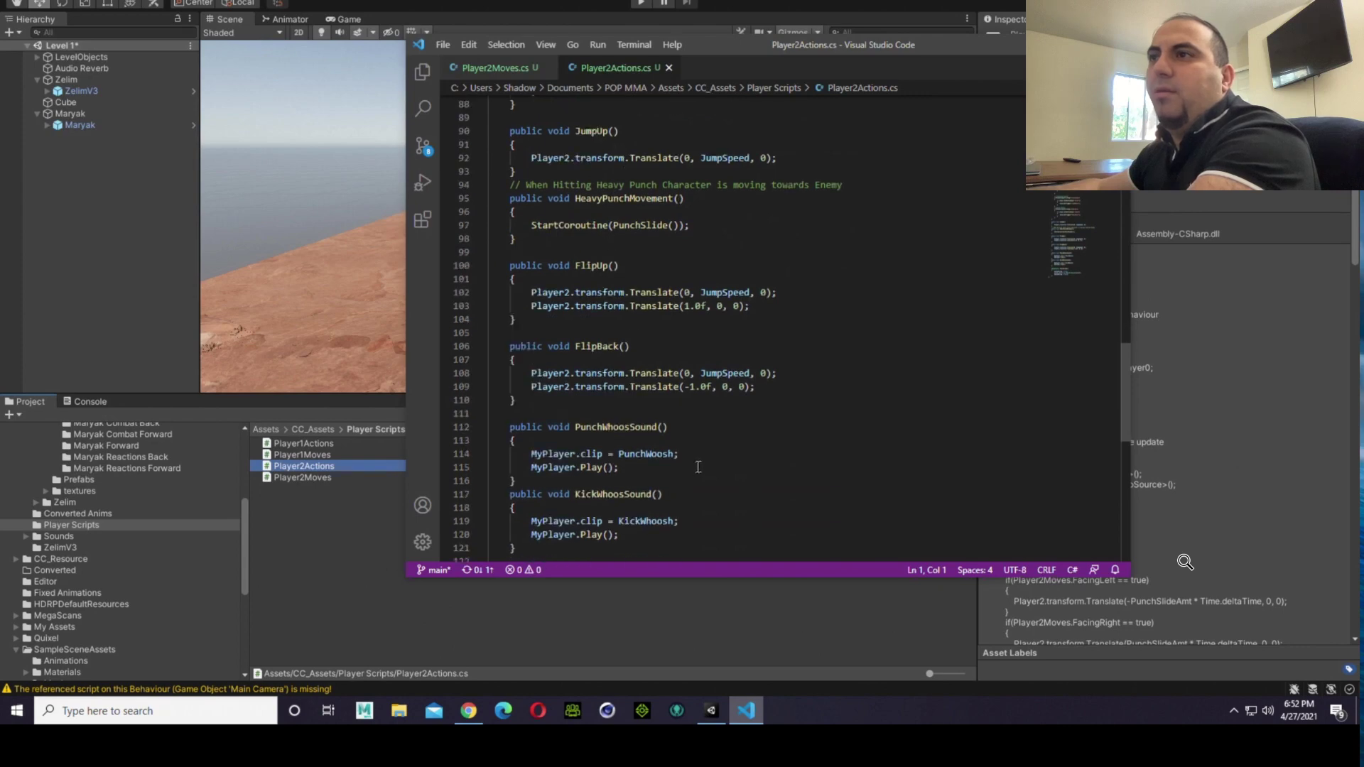
scroll(698, 466, down, 4)
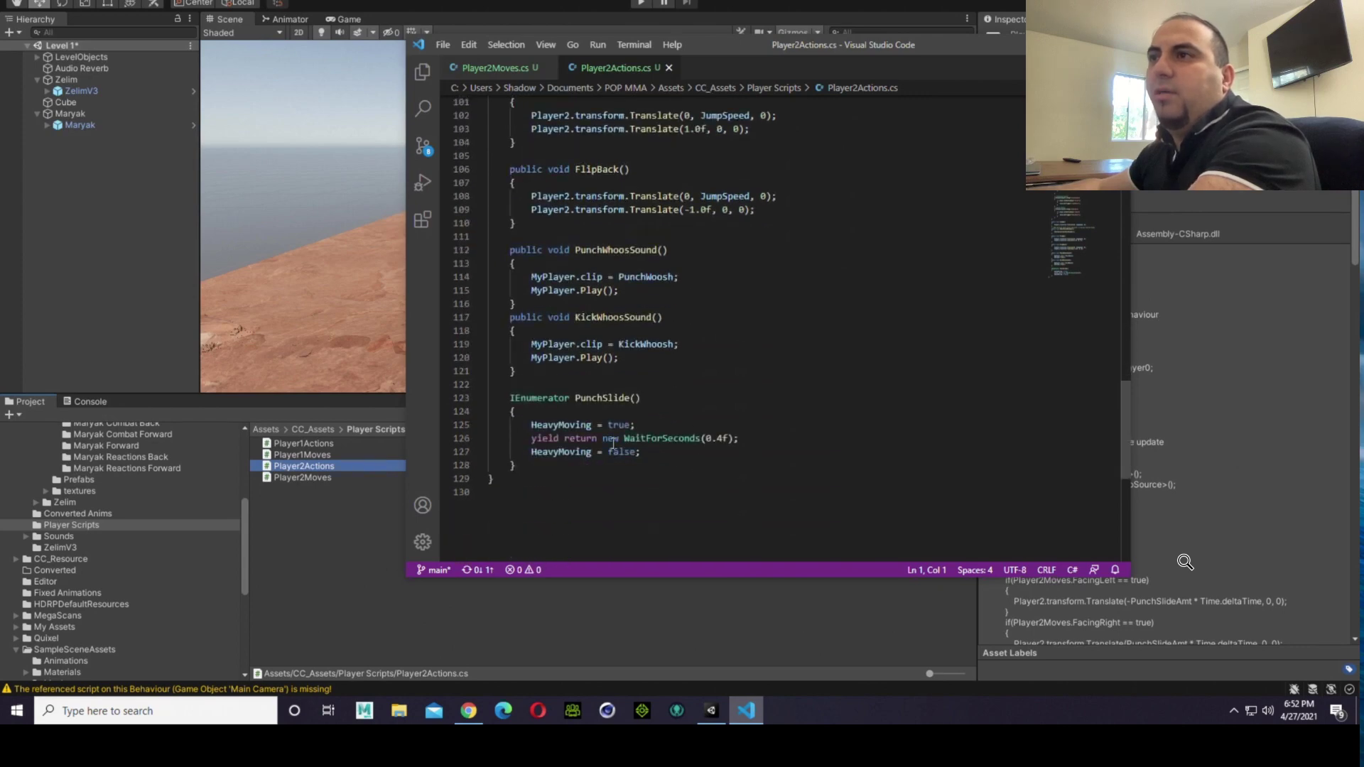
scroll(579, 395, up, 15)
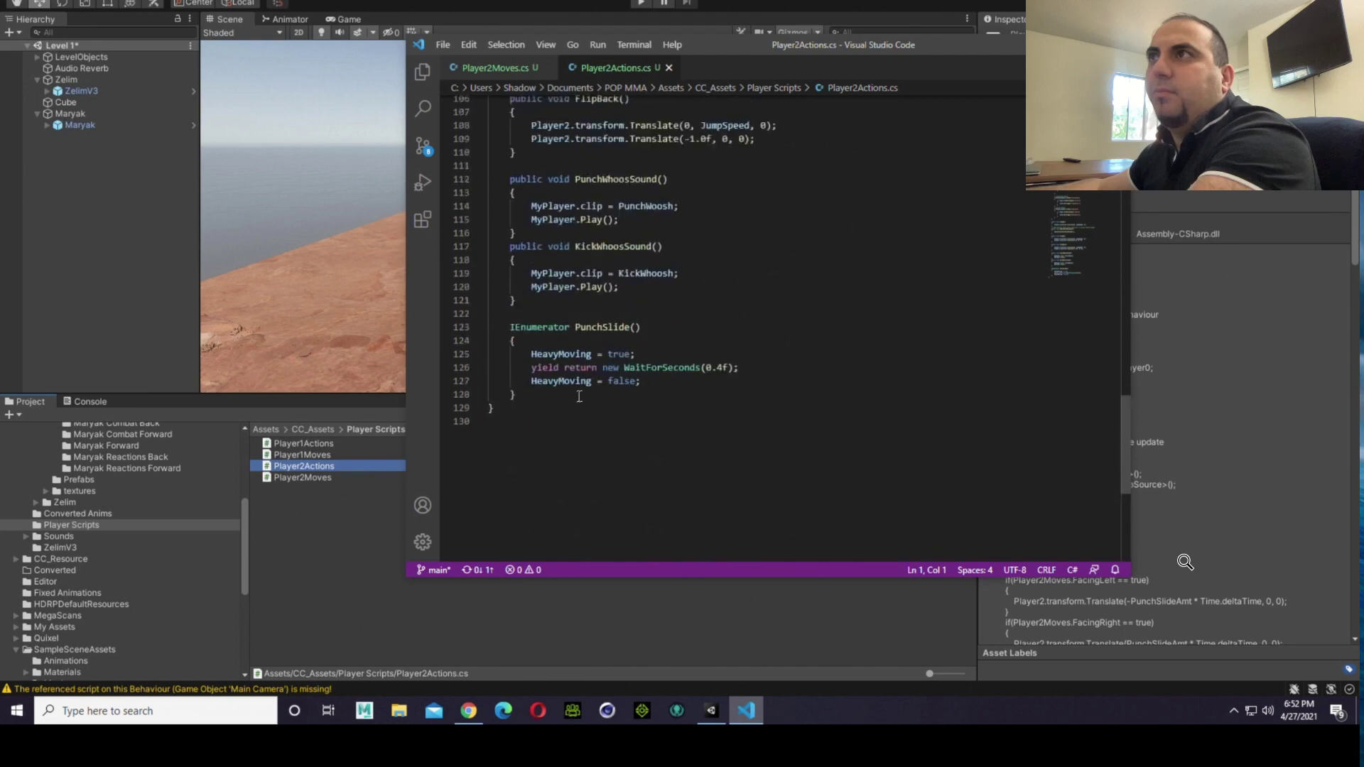
Step: Review Player2Actions from its variable declarations through the Heavy Punch Slide code, and examine the GetButtonDown checks in all attack blocks
scroll(577, 398, up, 8)
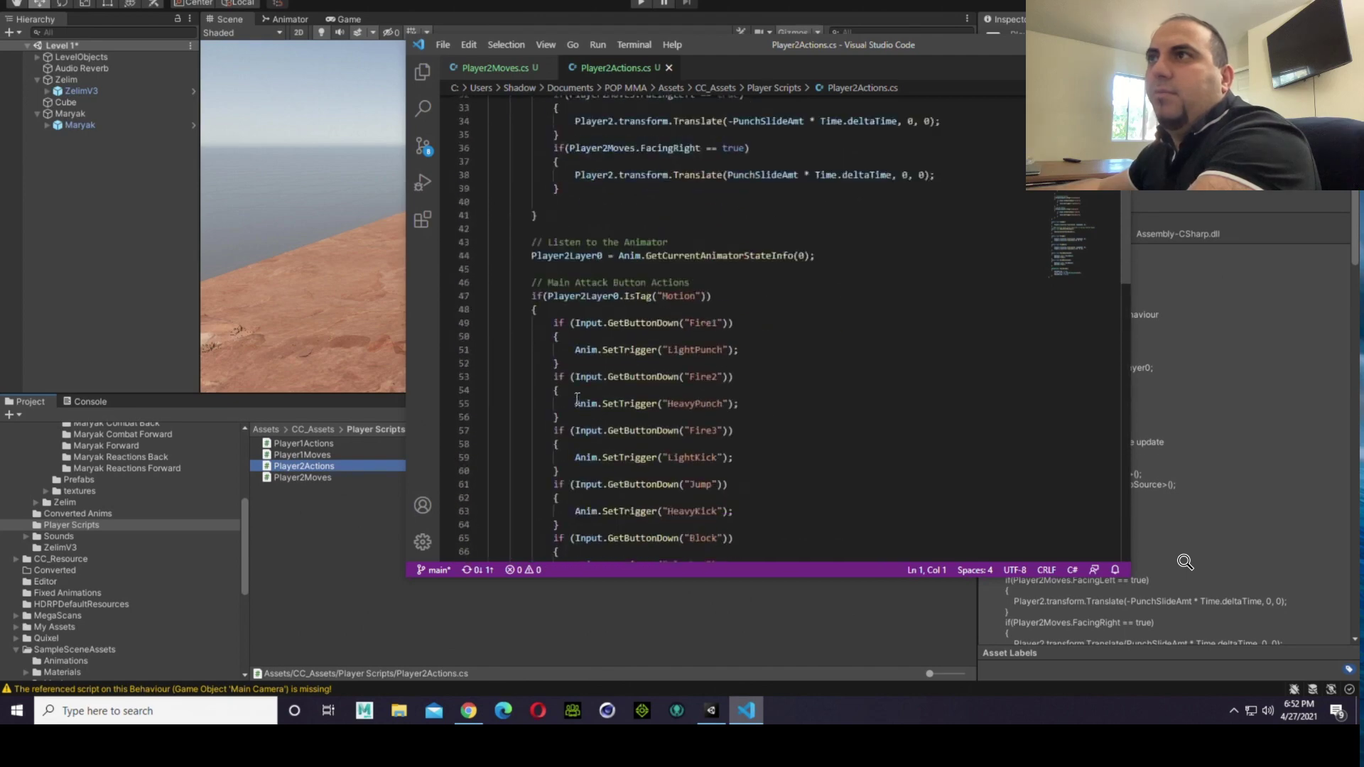
scroll(576, 398, up, 4)
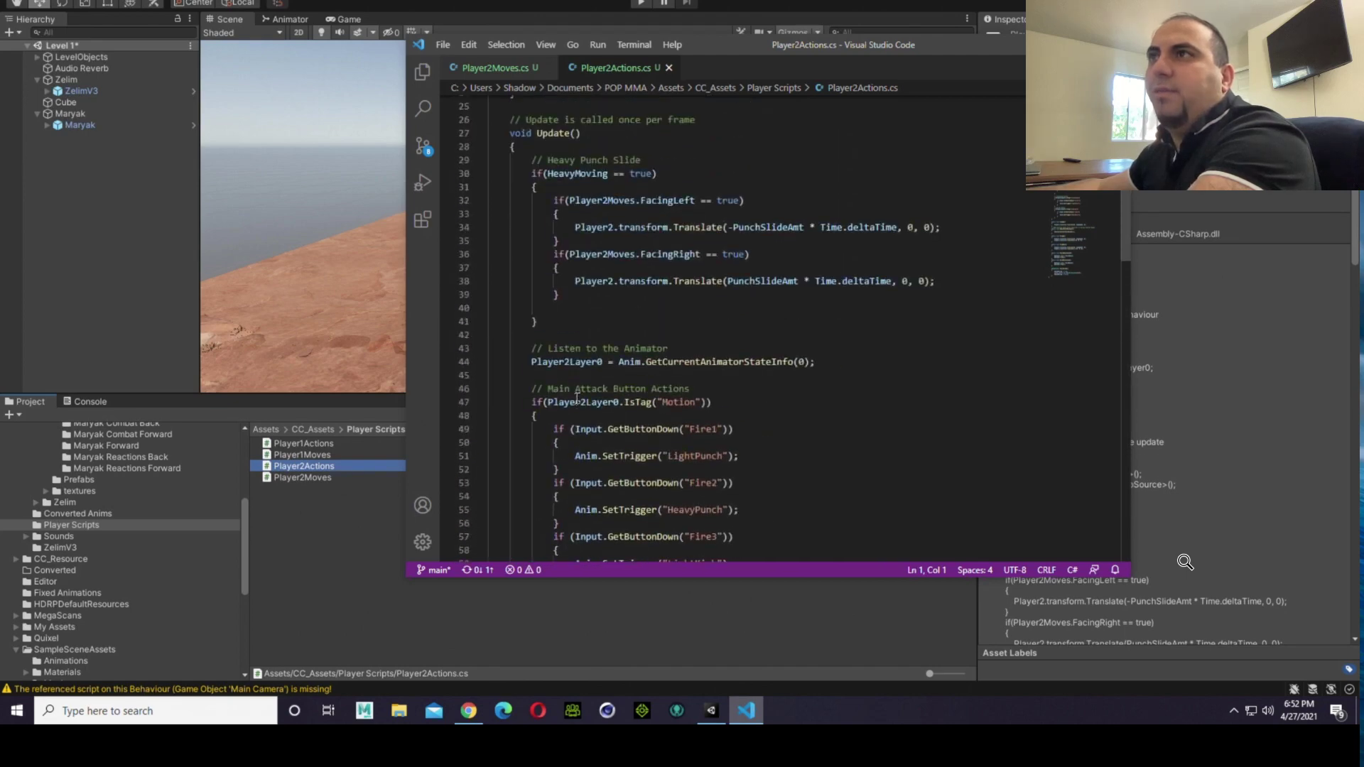
scroll(577, 398, up, 5)
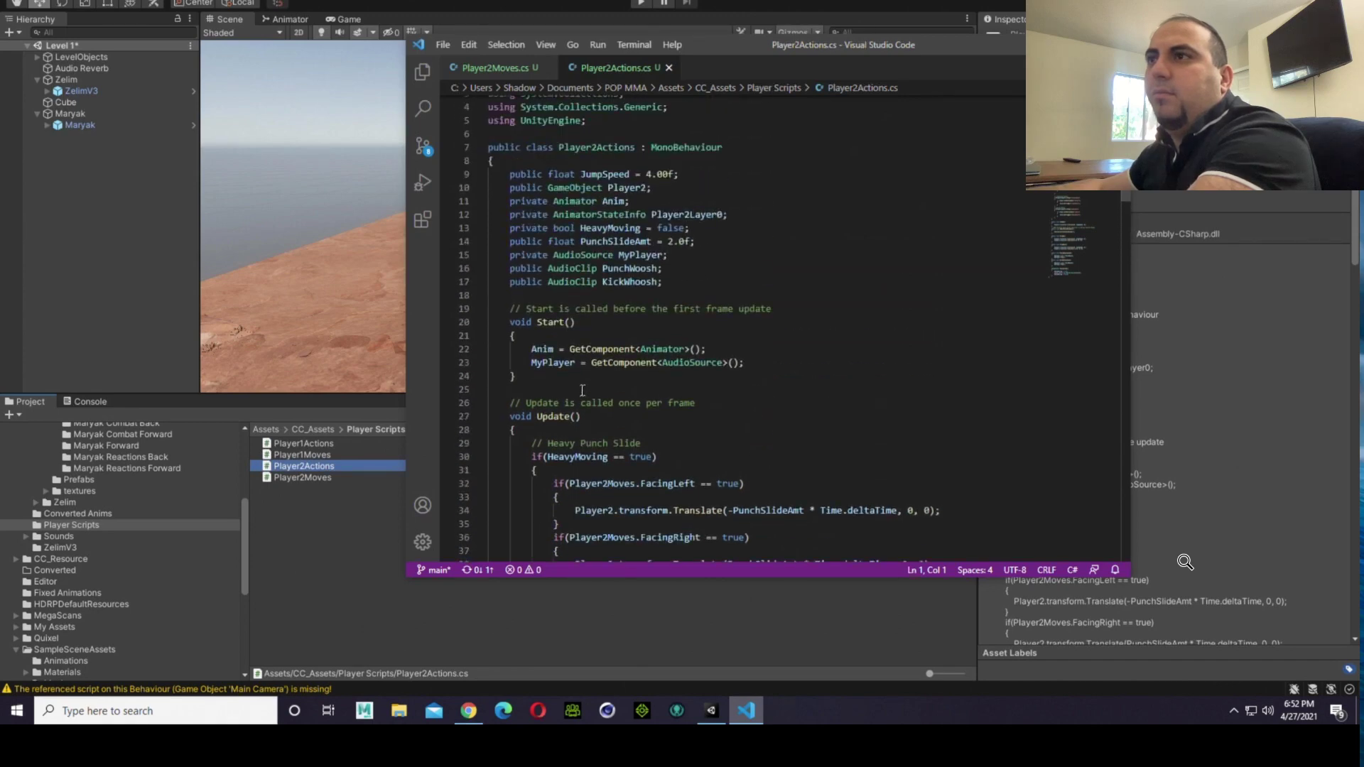
scroll(582, 390, up, 1)
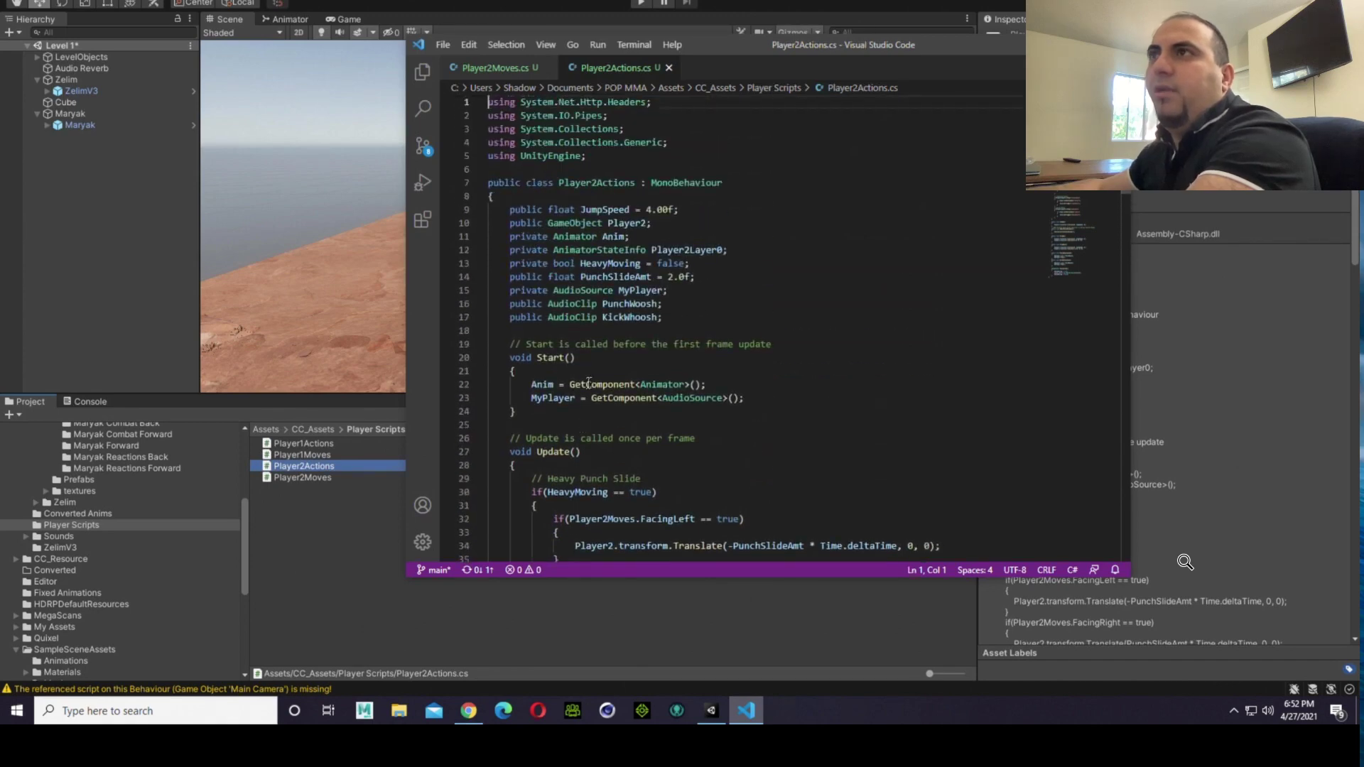
scroll(589, 383, down, 8)
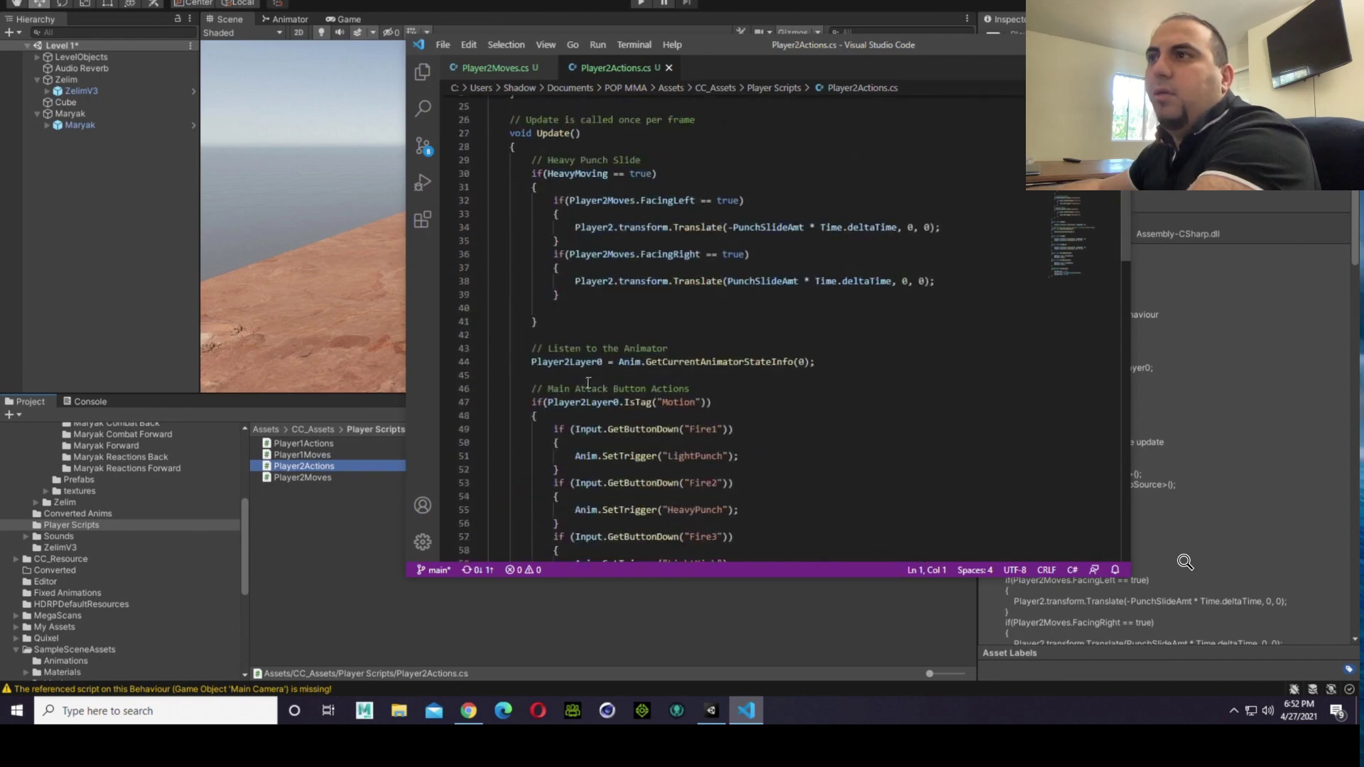
scroll(588, 384, down, 1)
scroll(588, 384, down, 2)
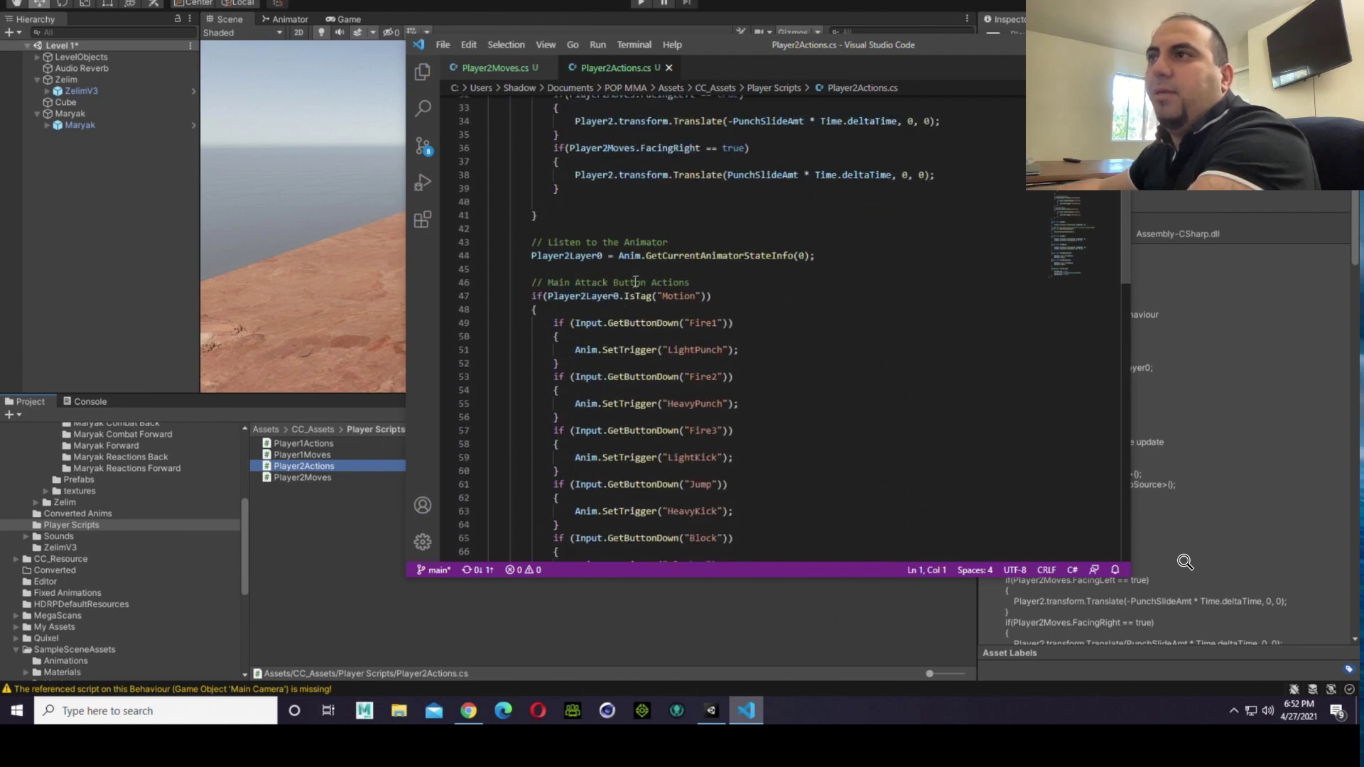
scroll(636, 282, down, 1)
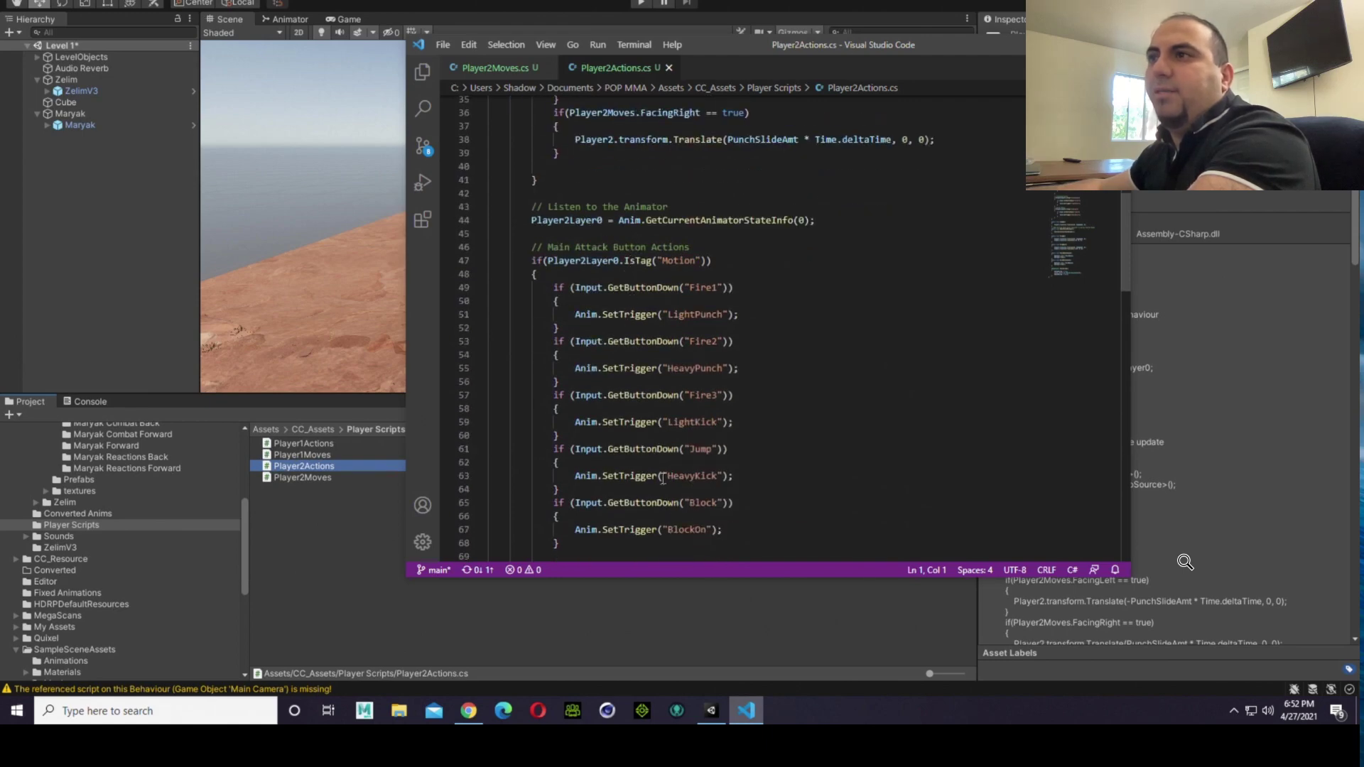
double_click(656, 450)
scroll(709, 371, down, 2)
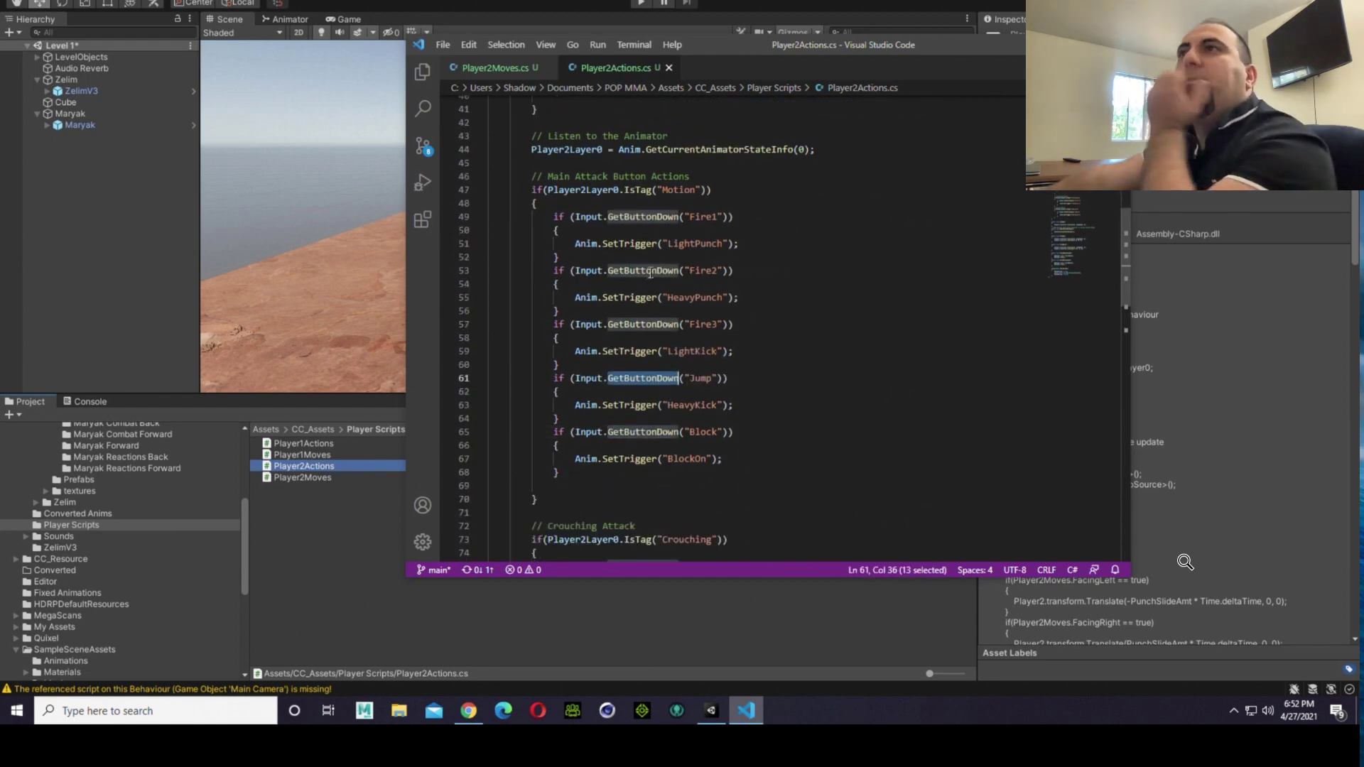
scroll(726, 204, down, 4)
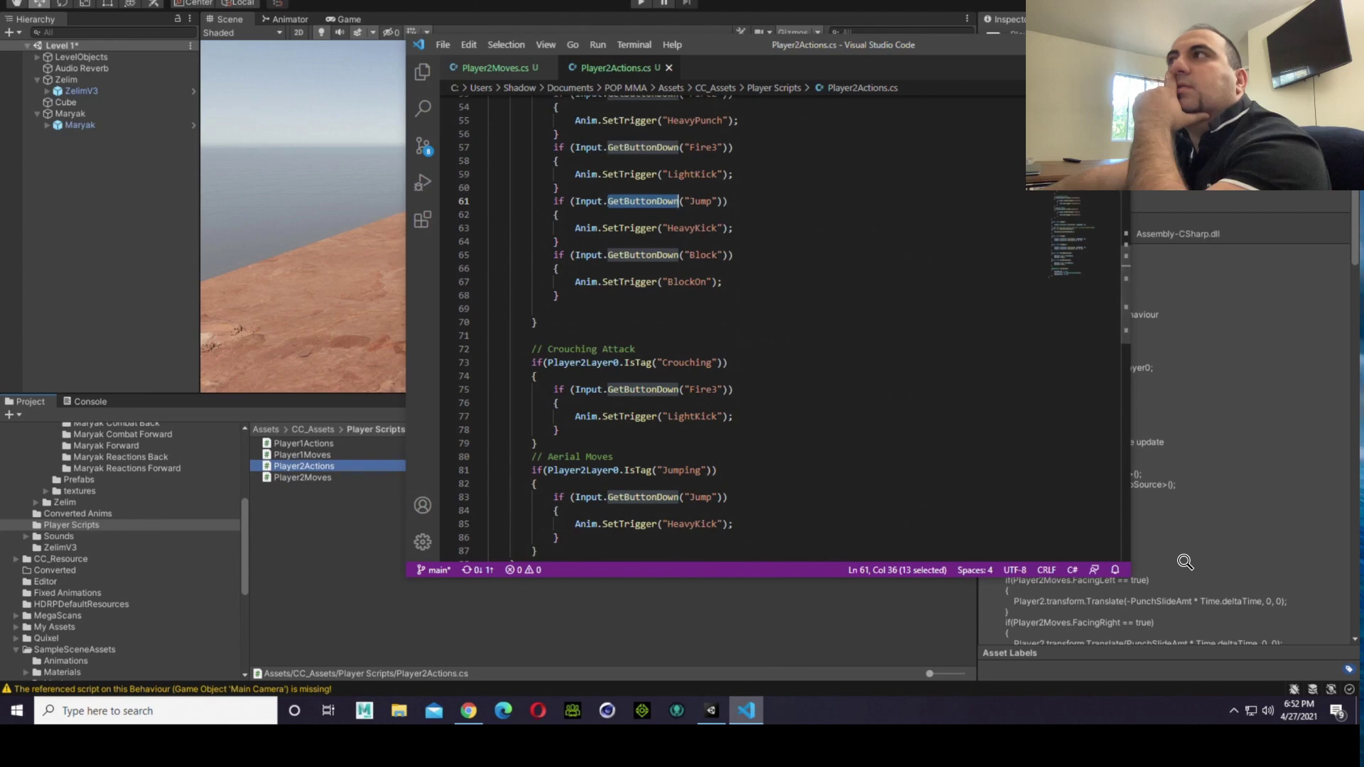
Step: Close the code editor, reopen the Player2Moves script from Unity, dismiss the extension recommendation, and examine the code down to the Moving Left and Right block
click(1113, 45)
double_click(319, 482)
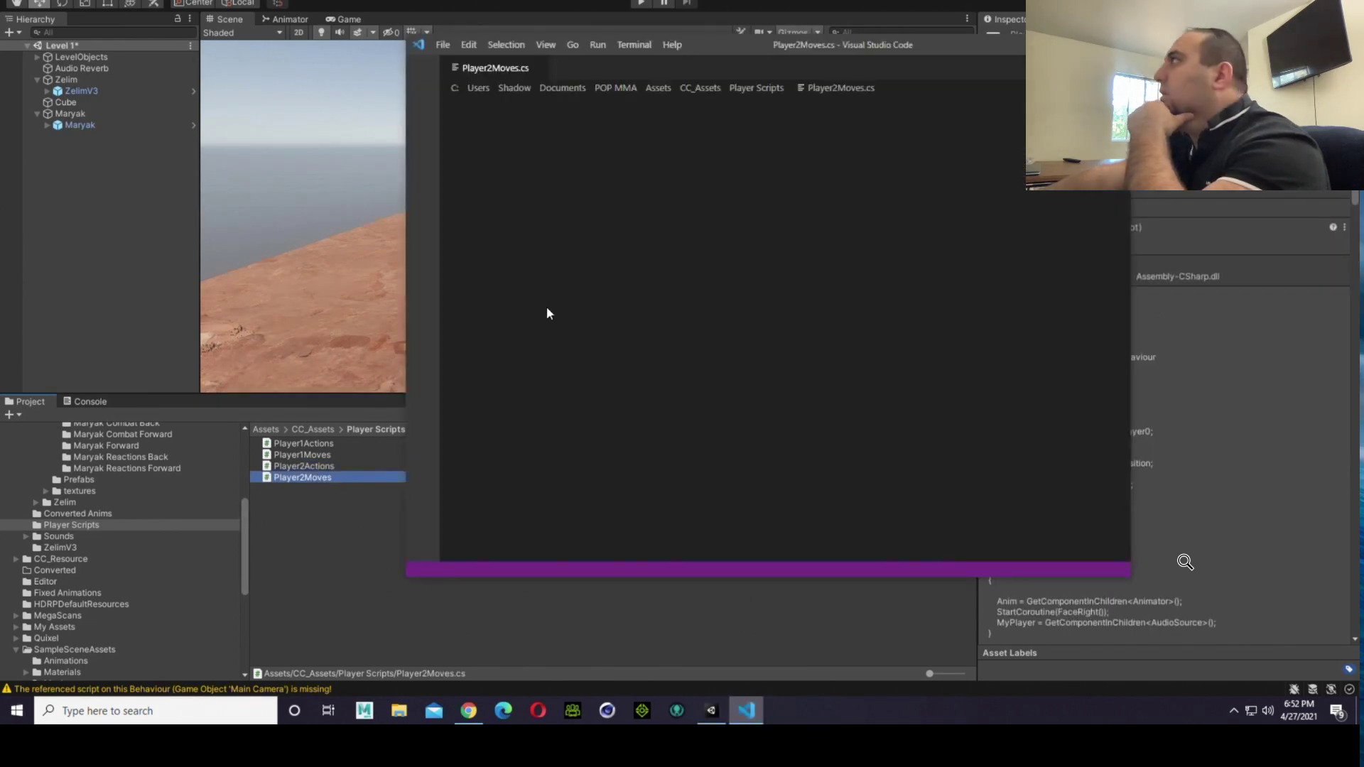
scroll(702, 323, down, 6)
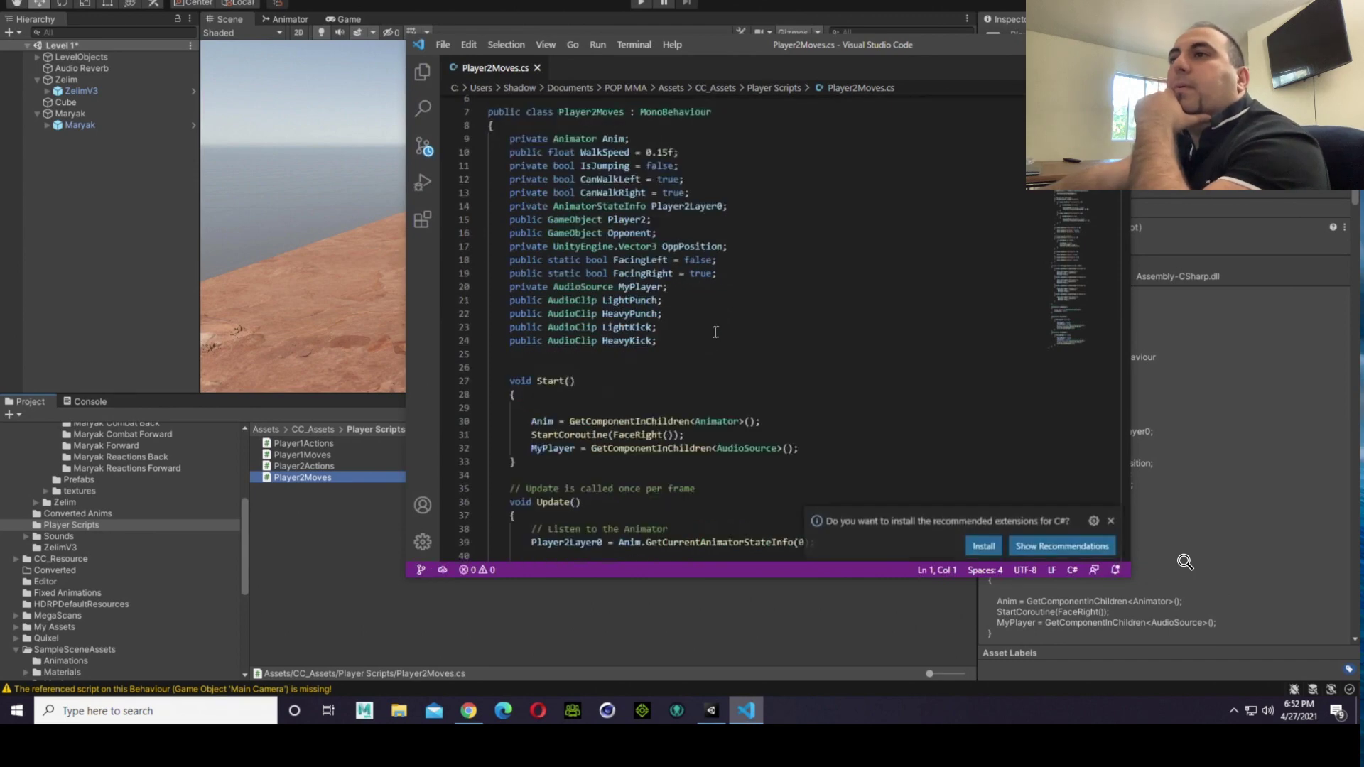
scroll(716, 333, down, 3)
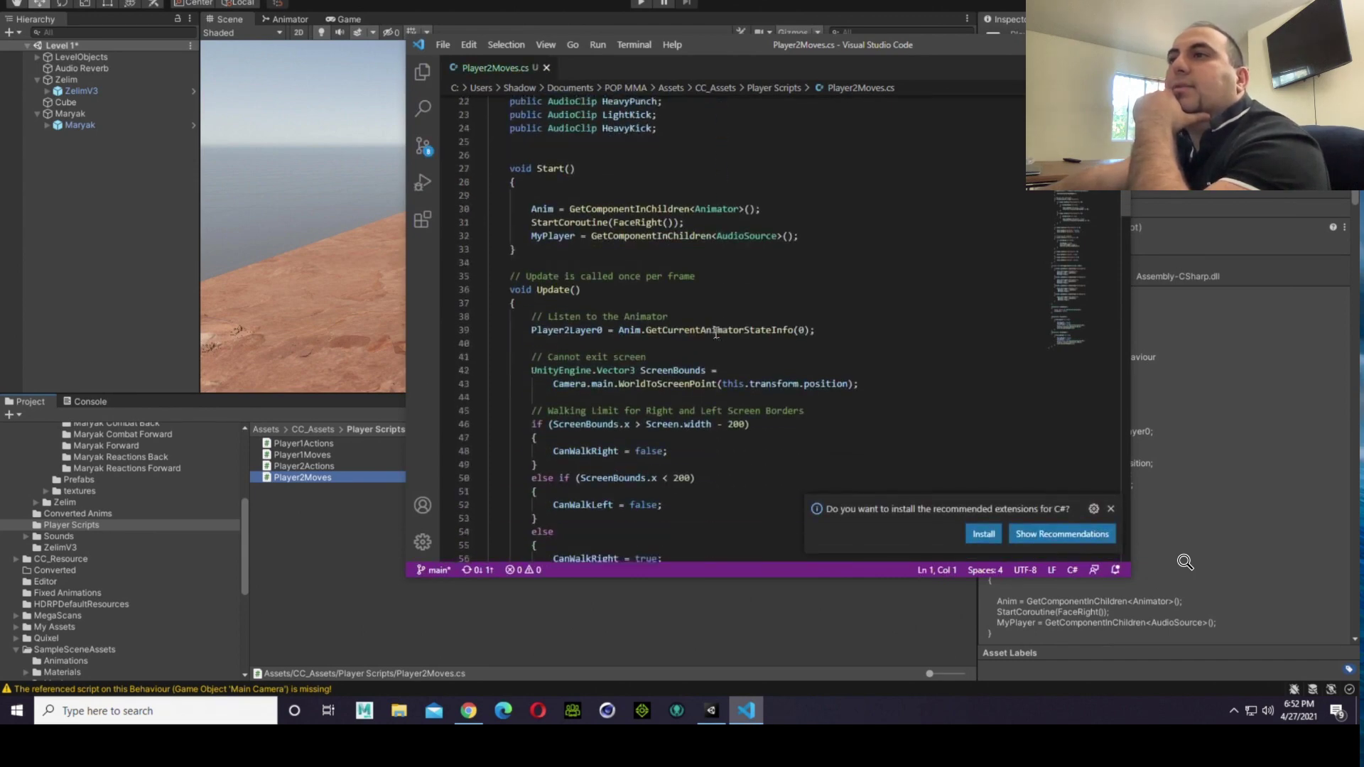
scroll(716, 333, down, 4)
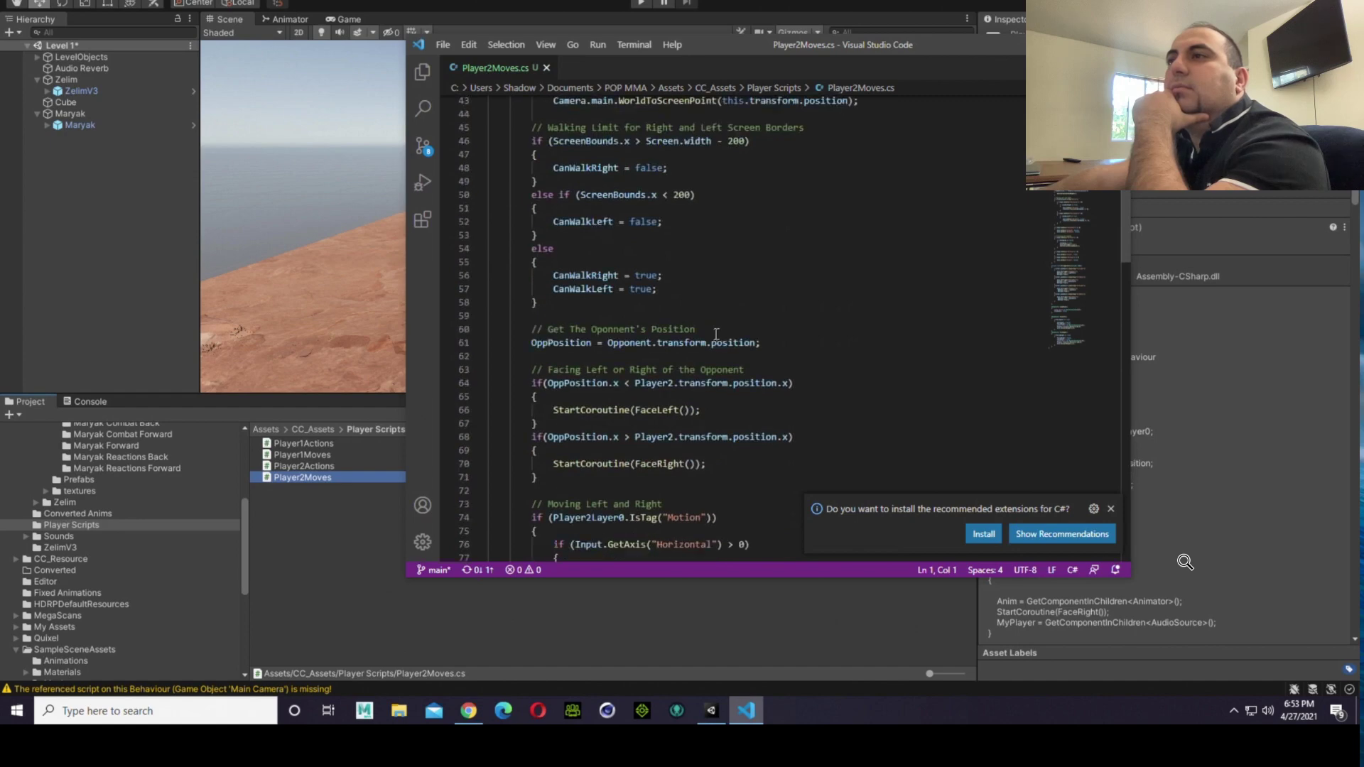
click(1111, 509)
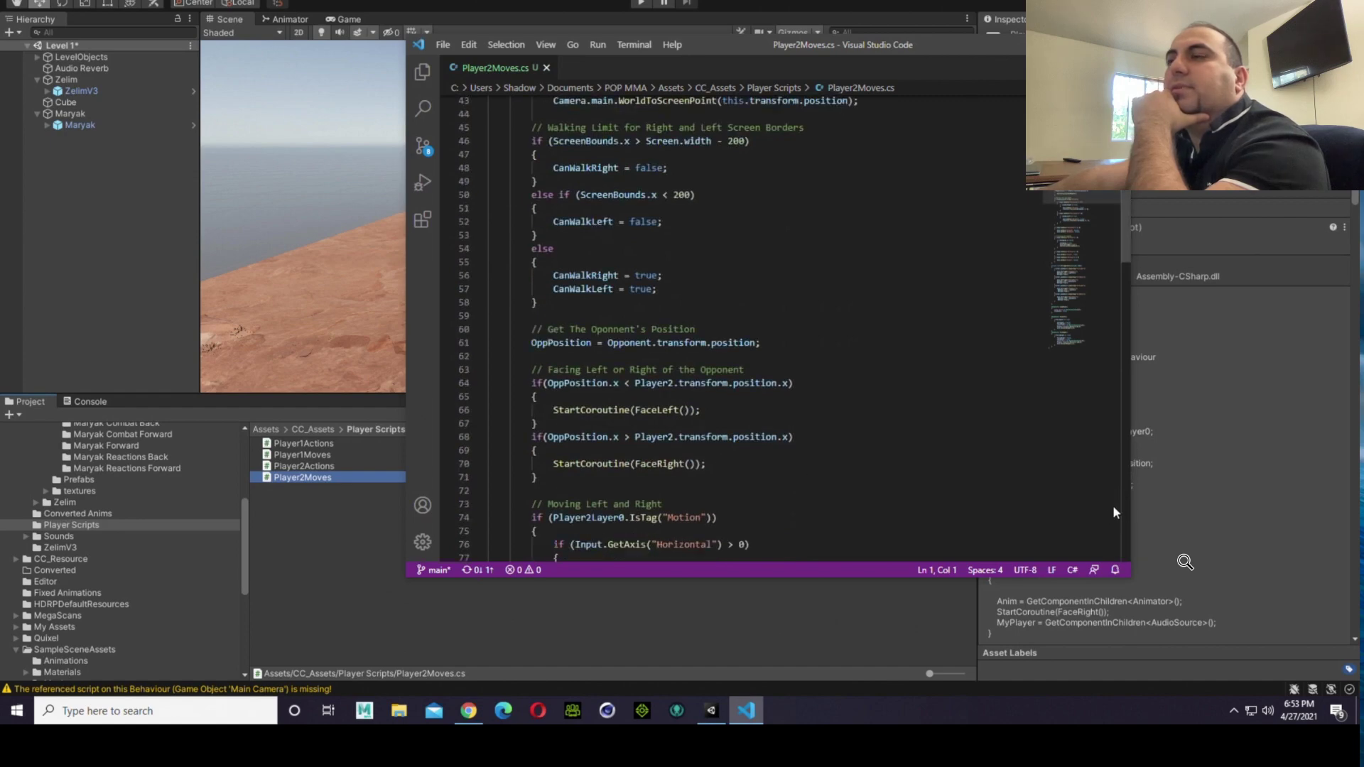
scroll(875, 419, down, 3)
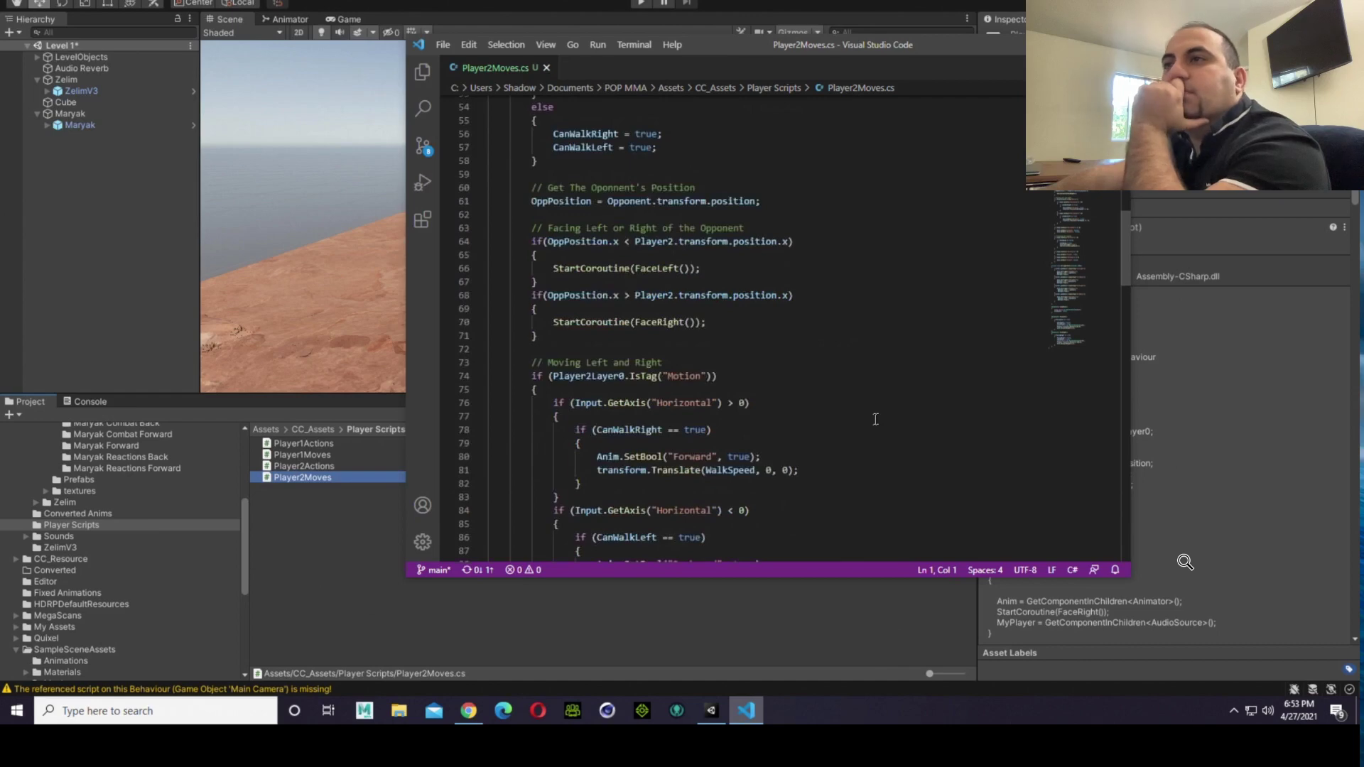
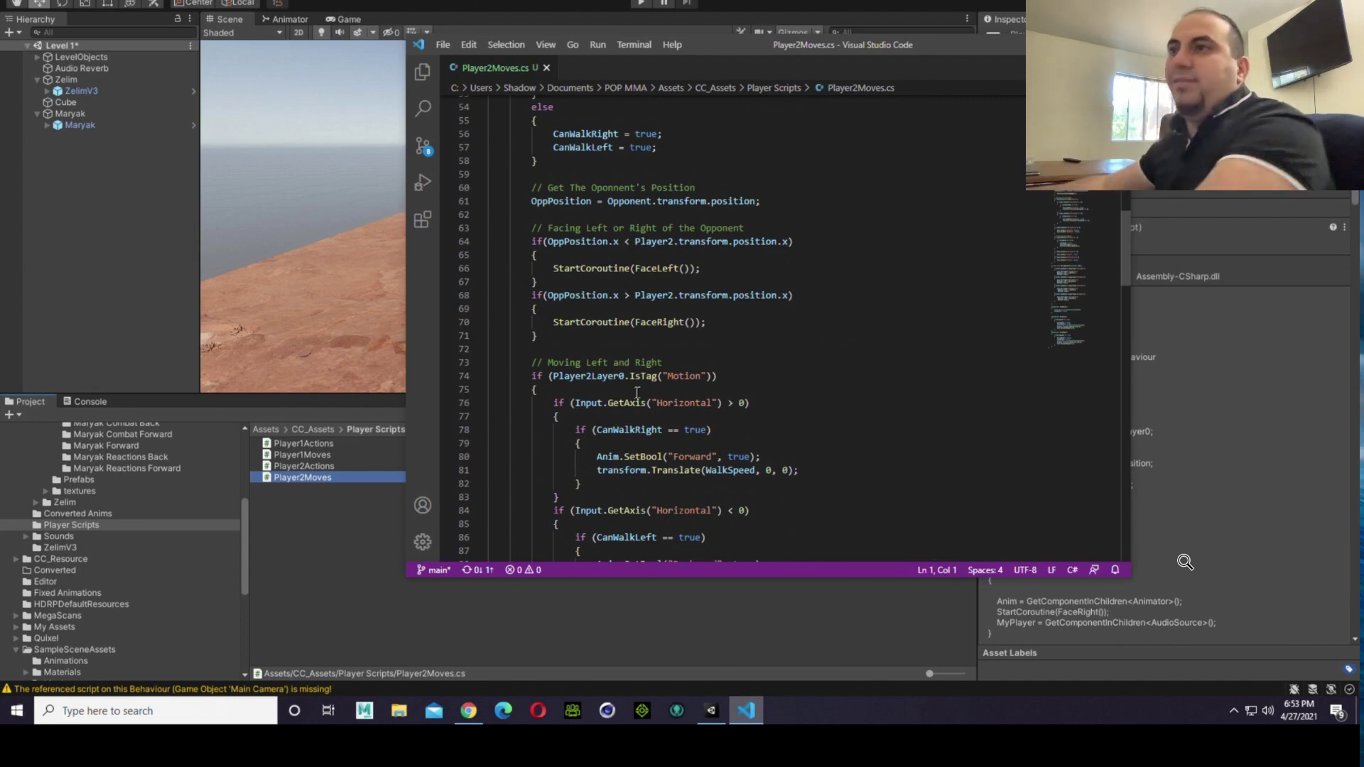
Step: In the Moving Left and Right block of Player2Moves.cs, change the Horizontal axis condition for walking right to < 0
scroll(860, 277, down, 2)
scroll(864, 282, down, 1)
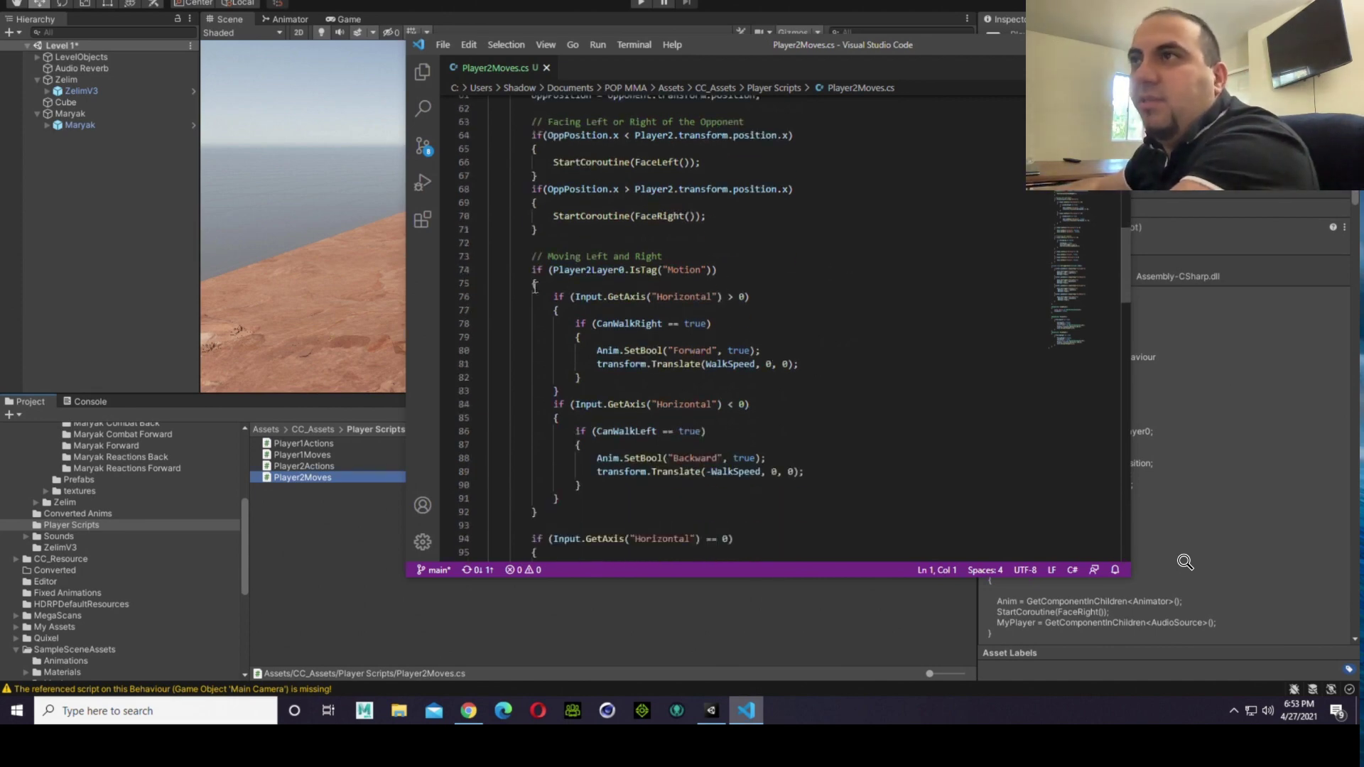
drag(529, 260, 603, 509)
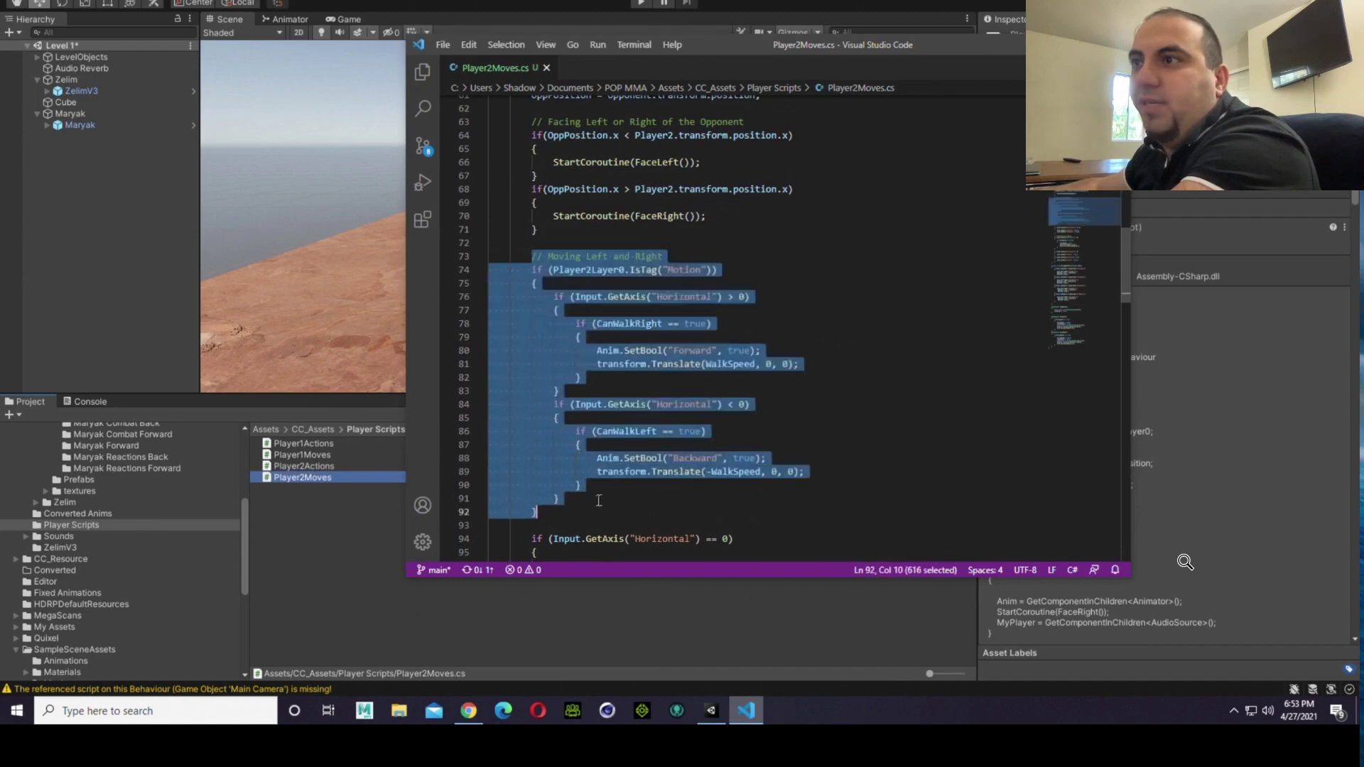
click(603, 509)
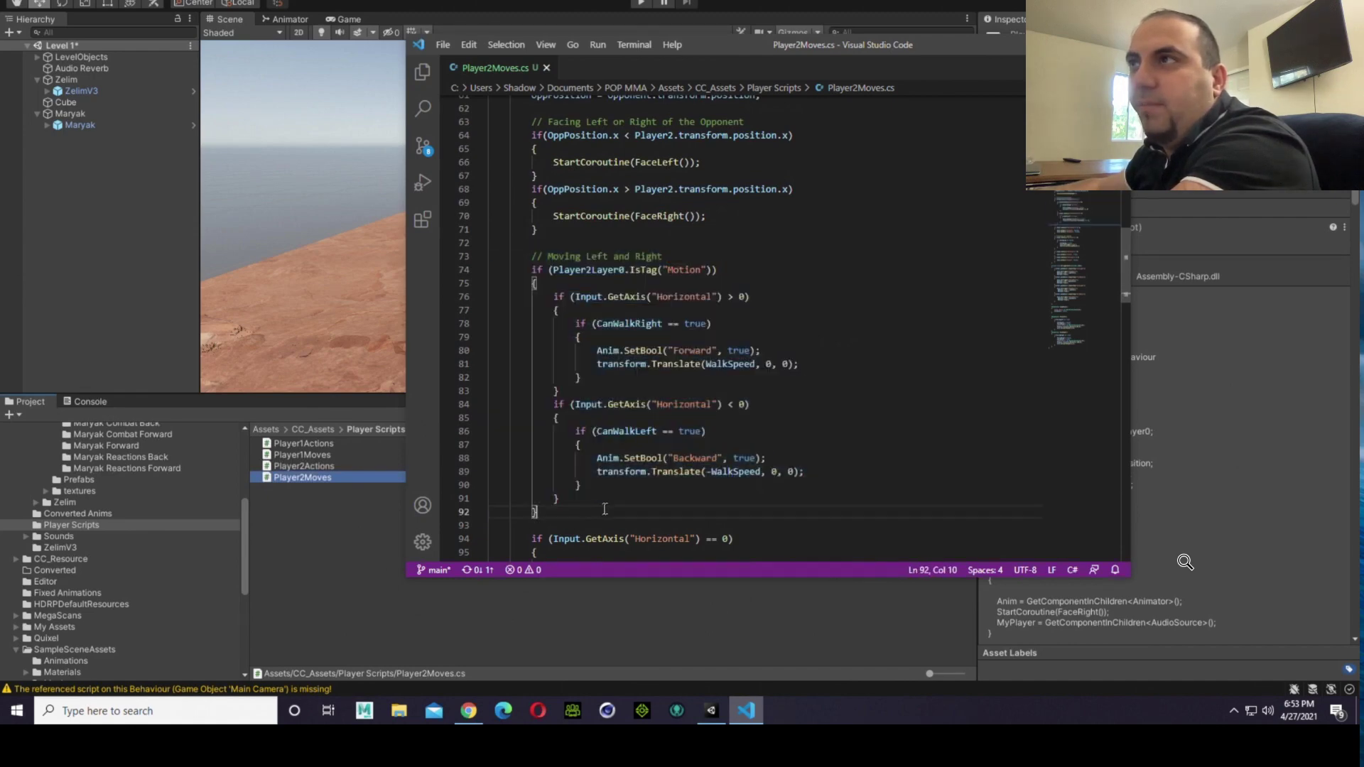
double_click(675, 271)
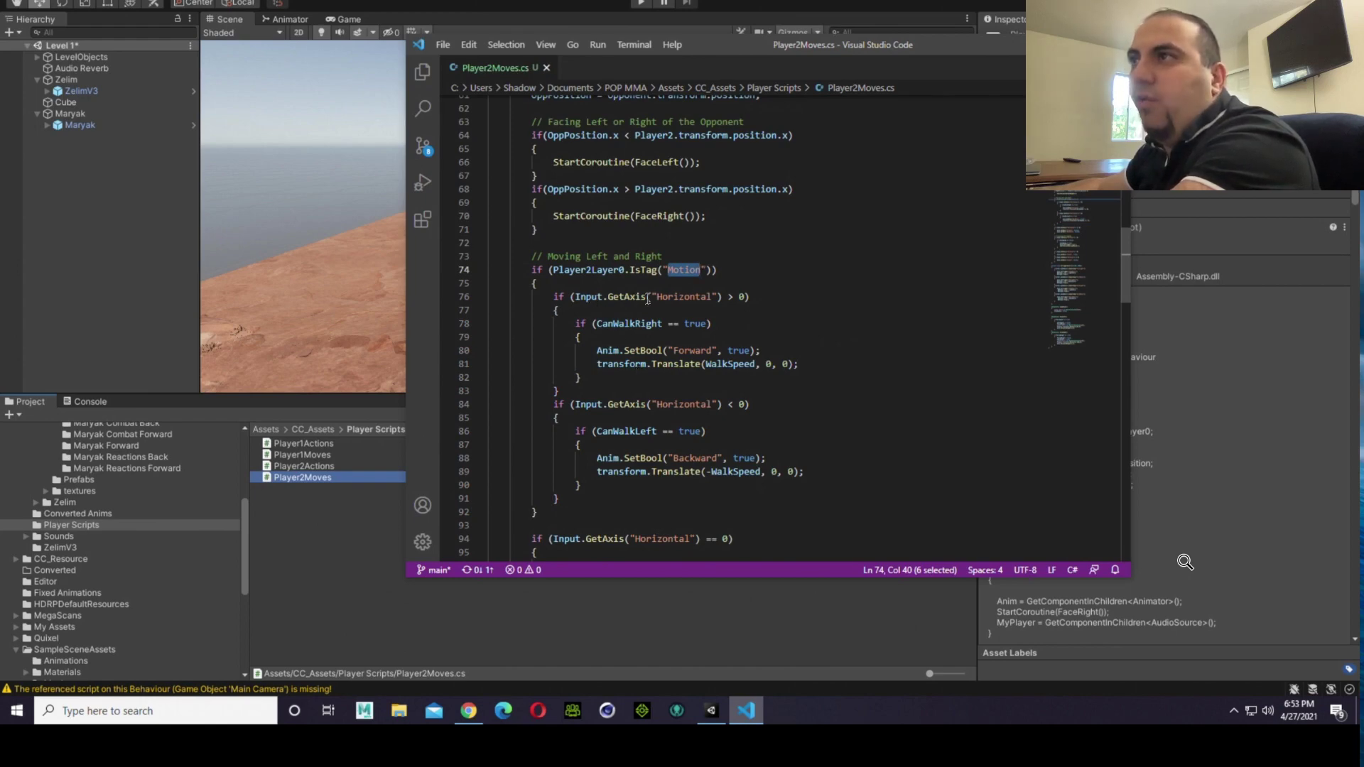
double_click(686, 297)
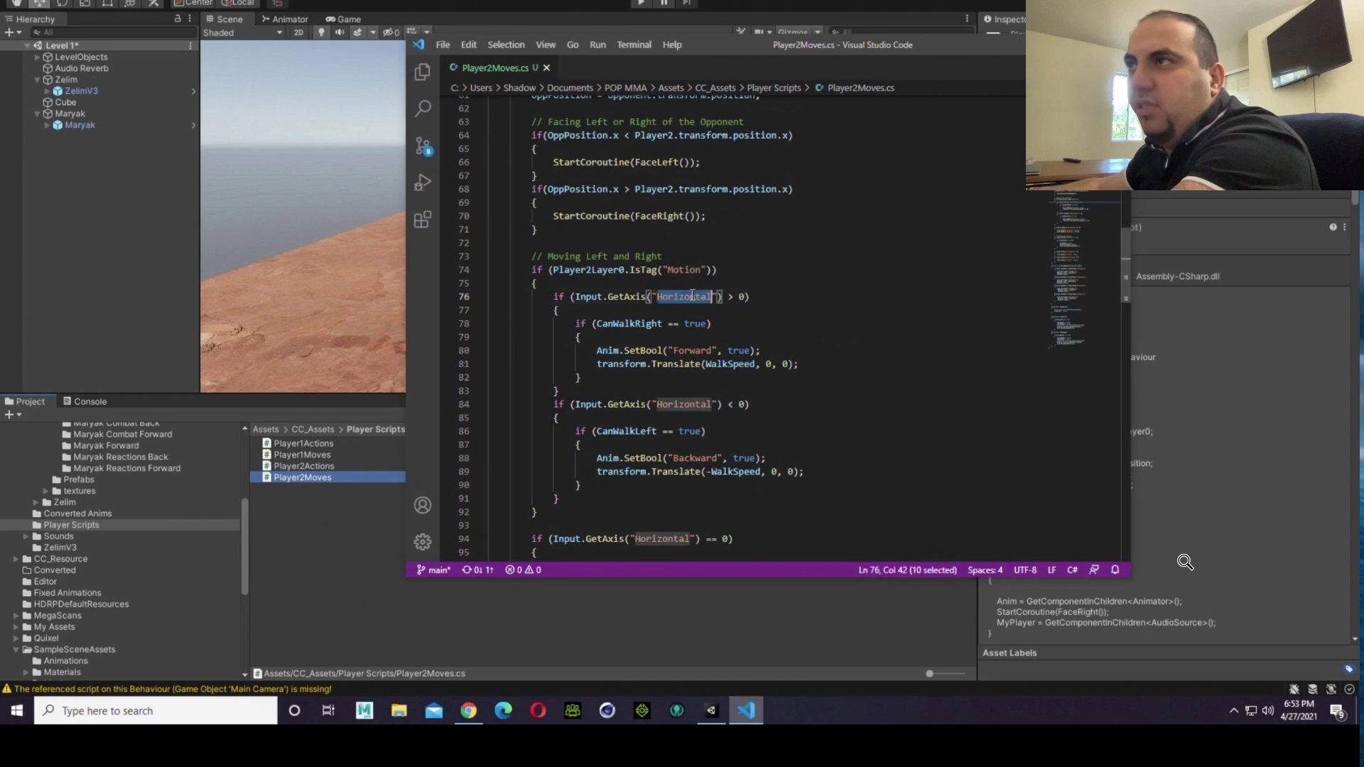
click(743, 299)
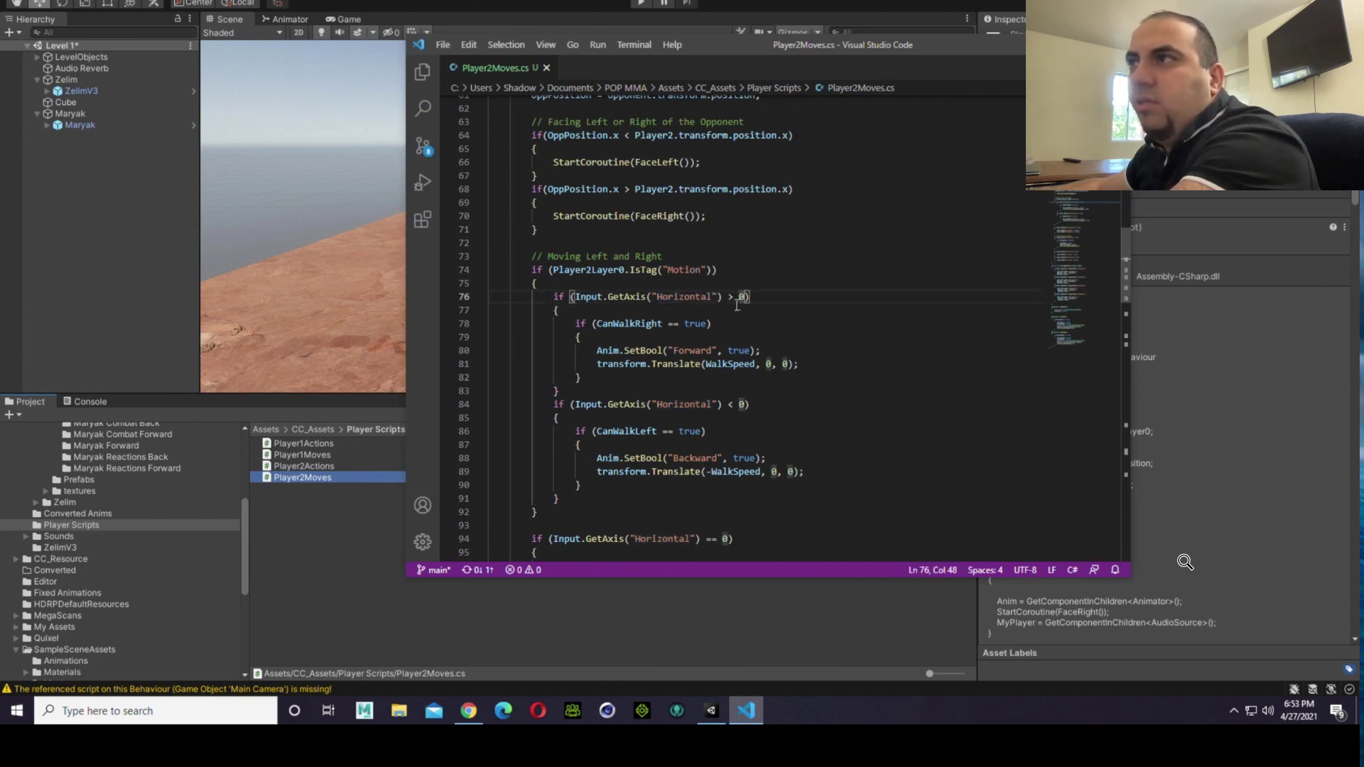
key(Down)
click(733, 297)
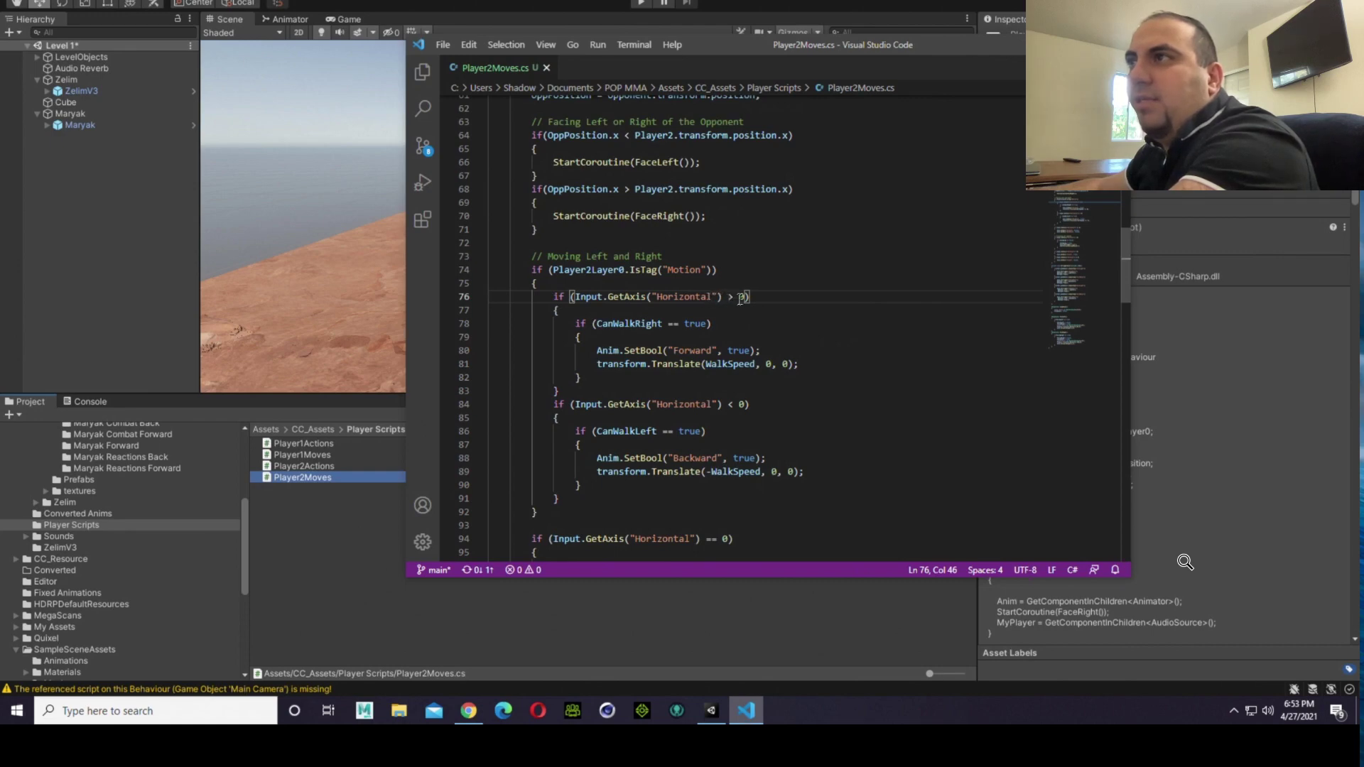
key(BackSpace)
text(<)
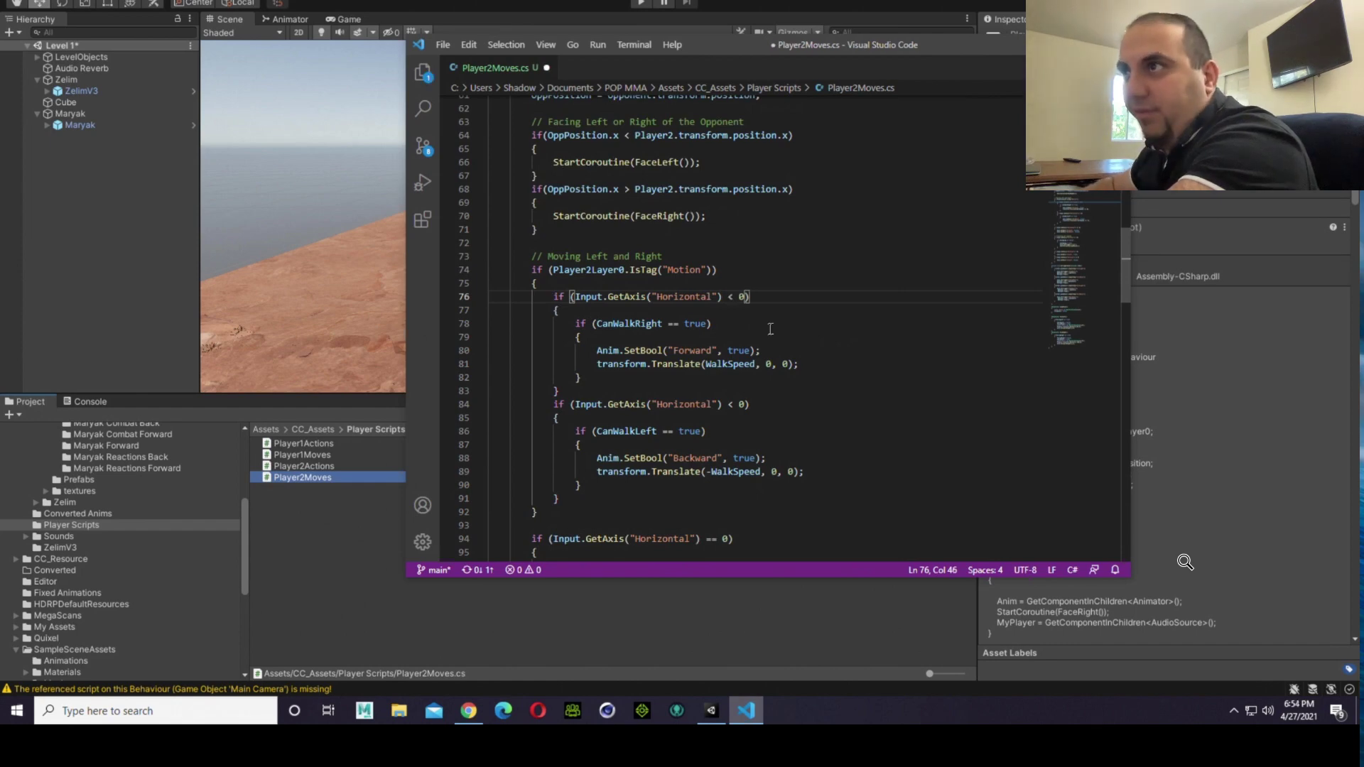
Step: Change the Horizontal axis condition around the CanWalkLeft check to > 0
click(737, 403)
key(BackSpace)
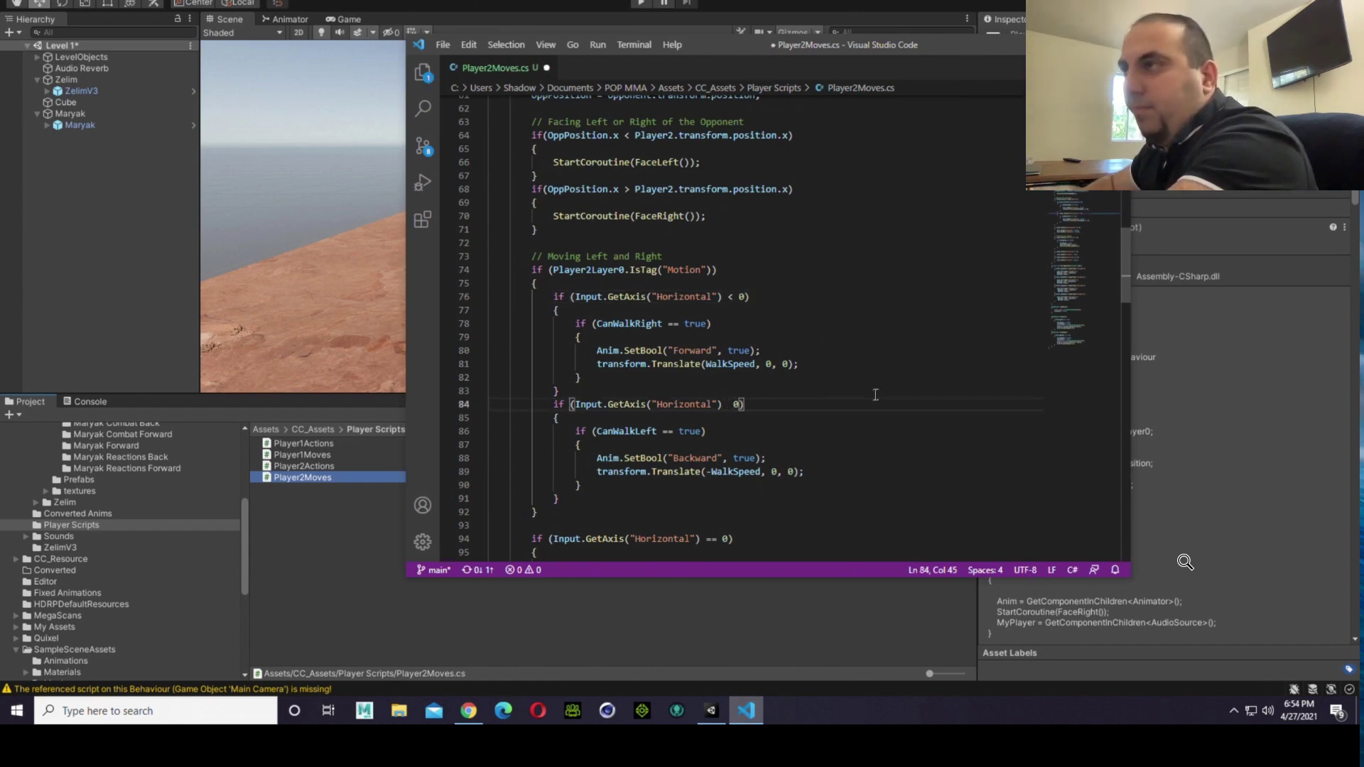
text(>)
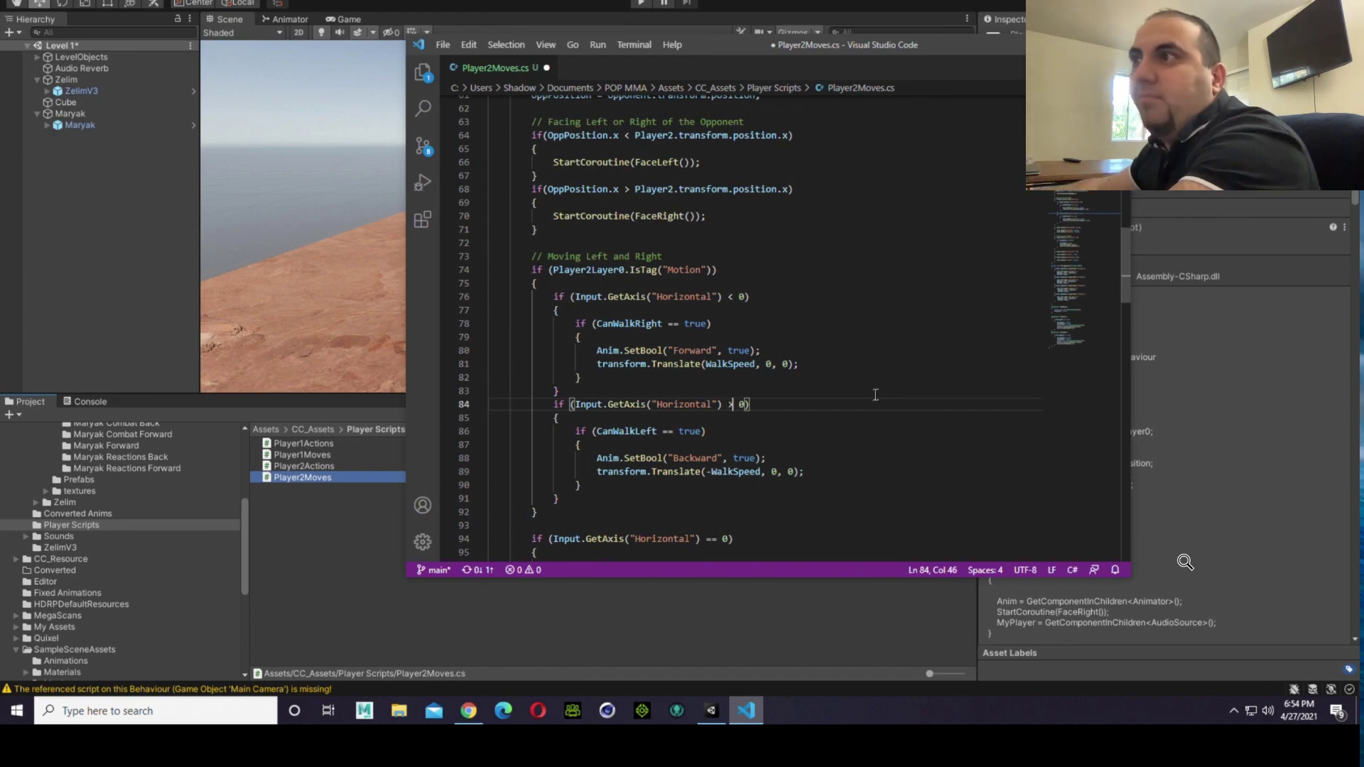
Step: Make the translate call under the Forward animation use -WalkSpeed
click(628, 336)
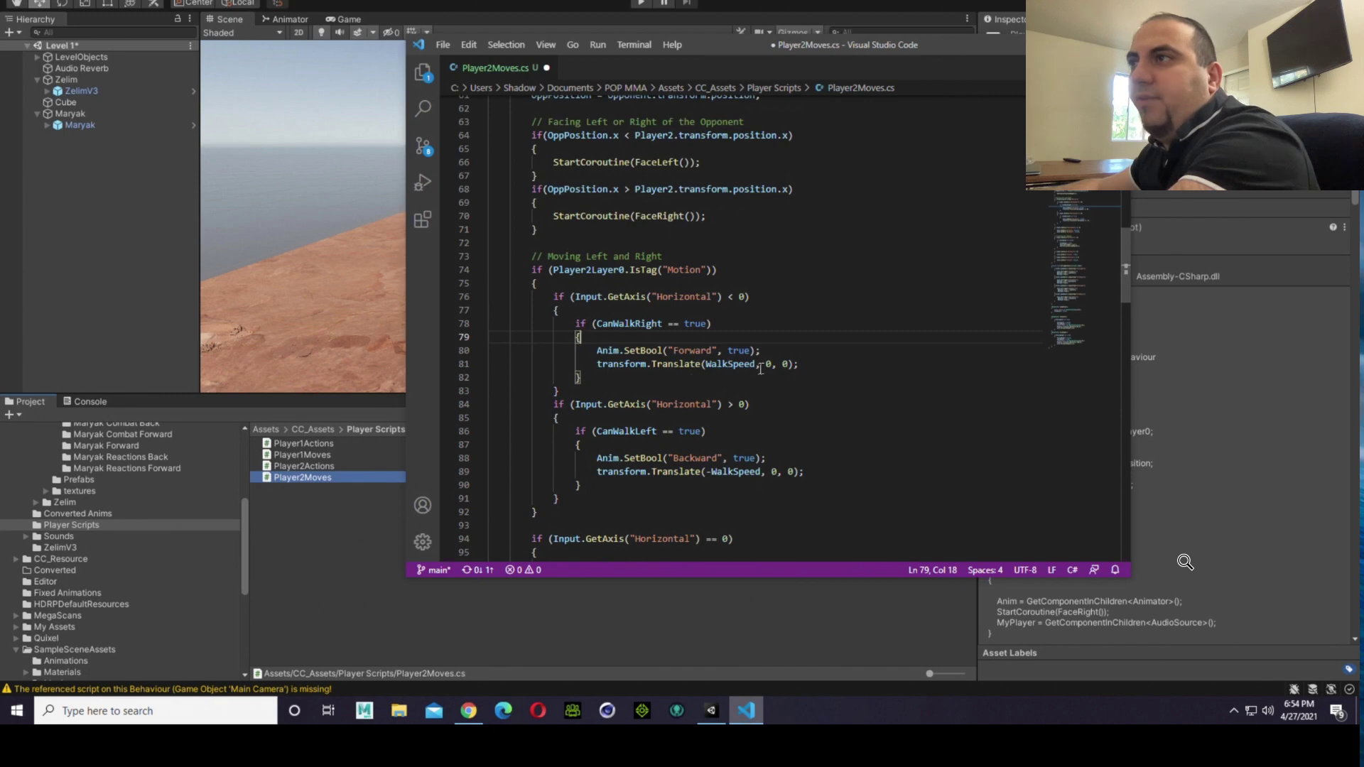
click(709, 364)
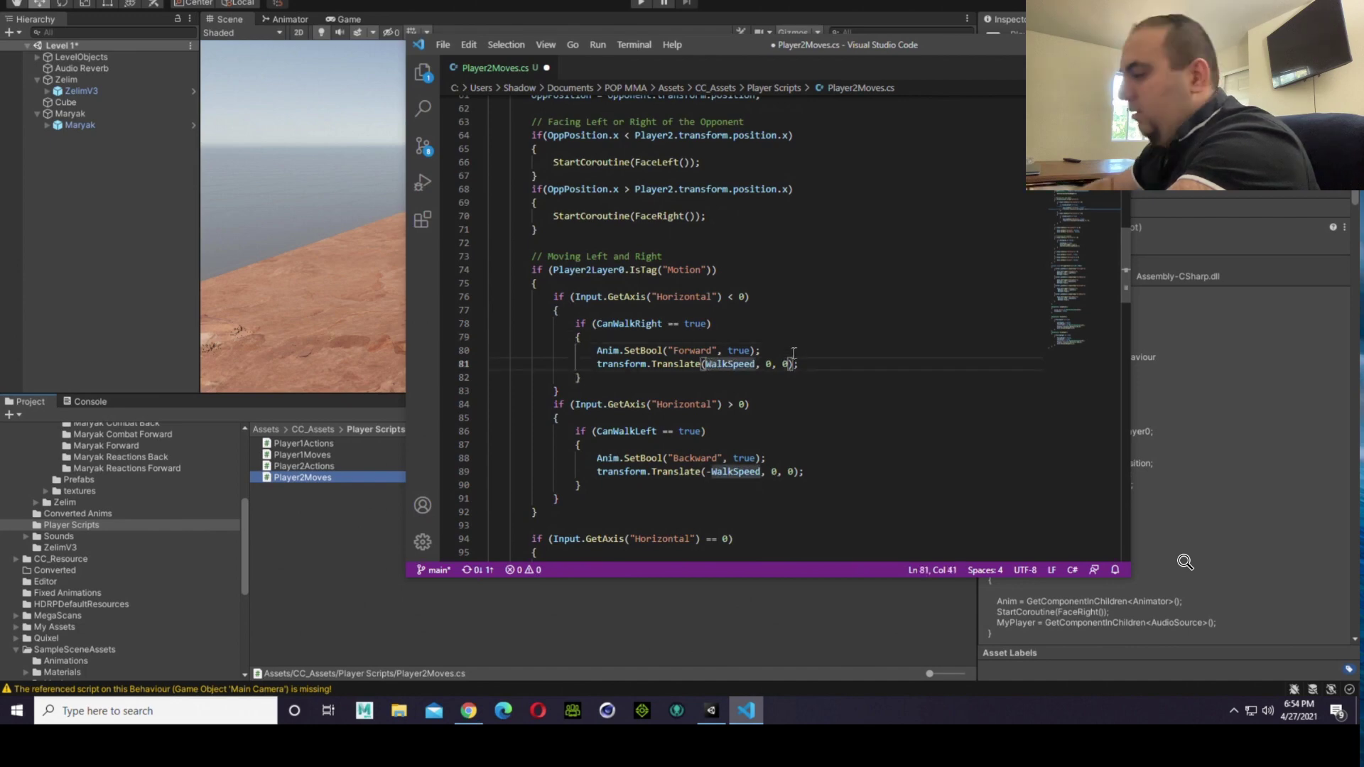
text(-)
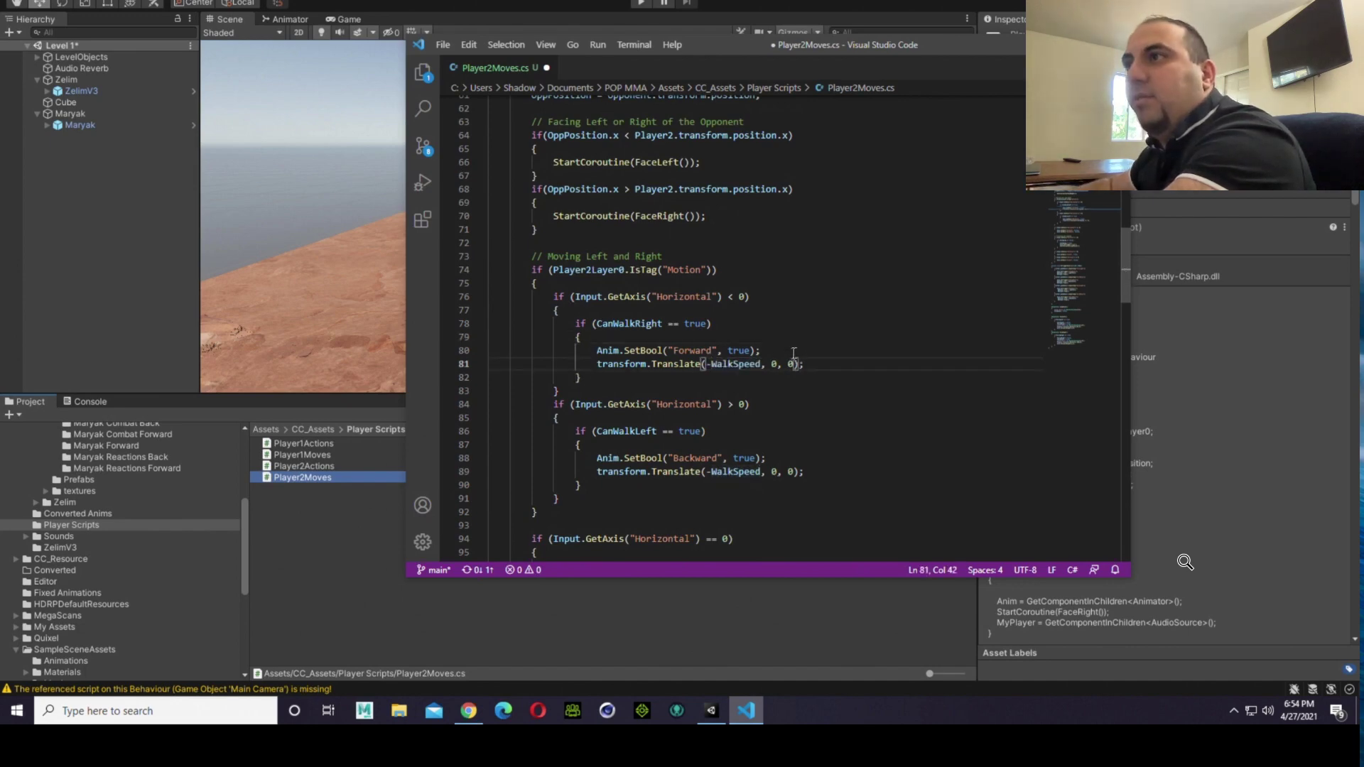
Step: Make the translate call under the Backward animation use positive WalkSpeed, and save the script
key(Down)
key(Down)
key(Down)
key(Down)
key(Down)
key(Down)
key(Down)
key(Down)
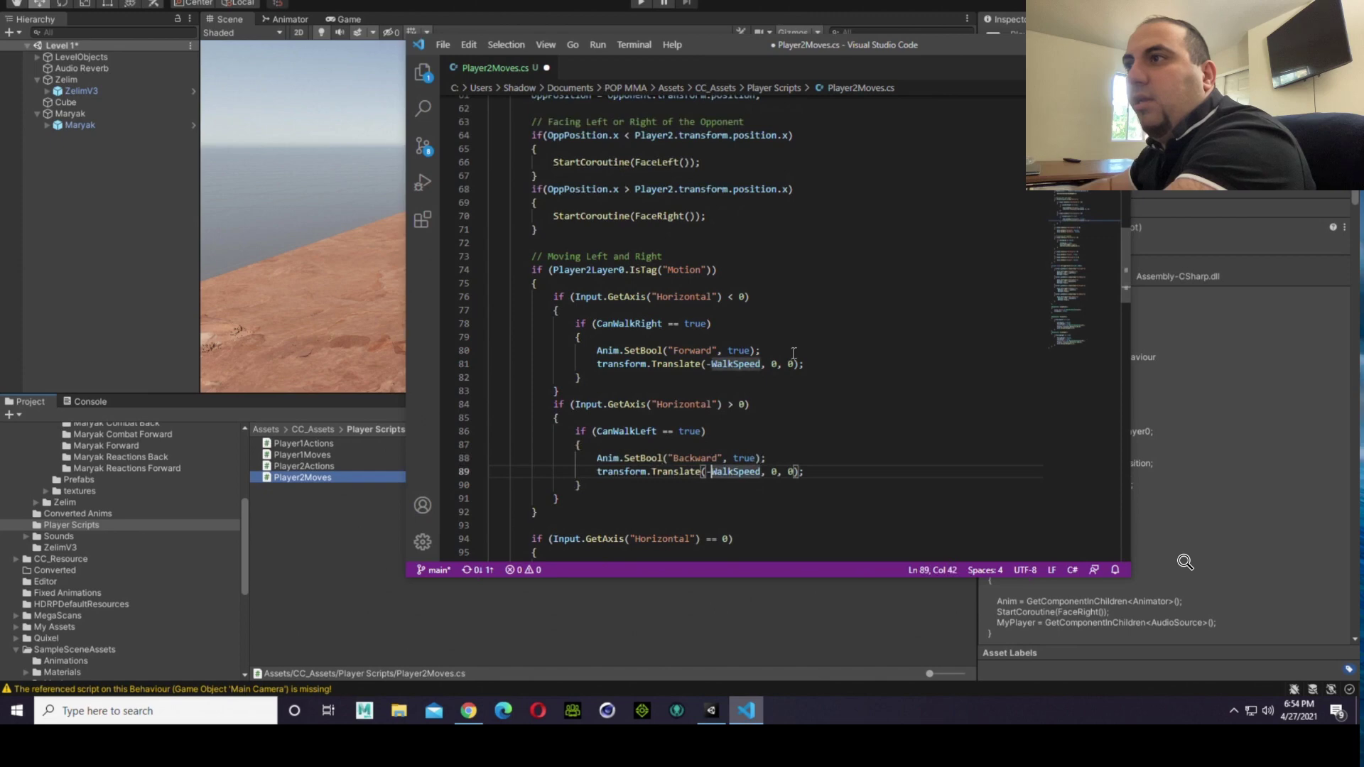
key(Delete)
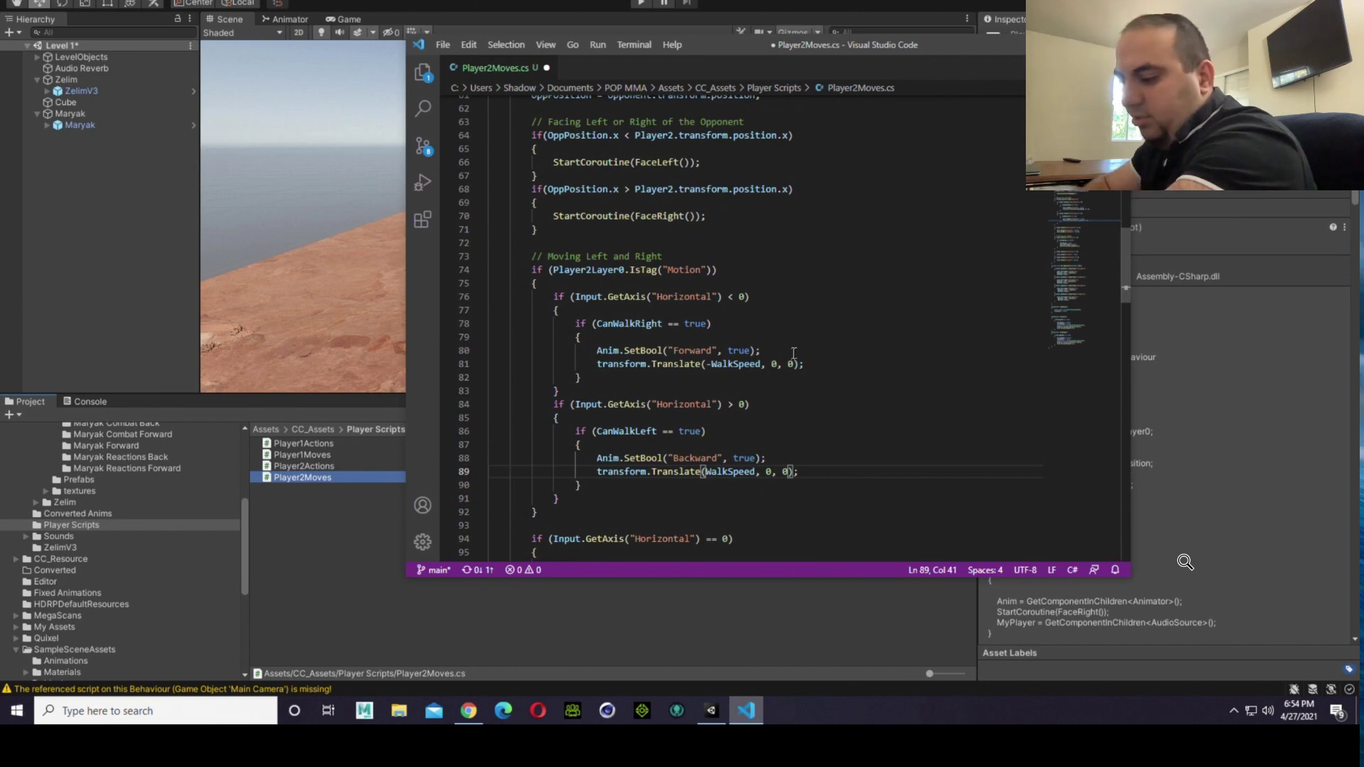
key(ctrl+s)
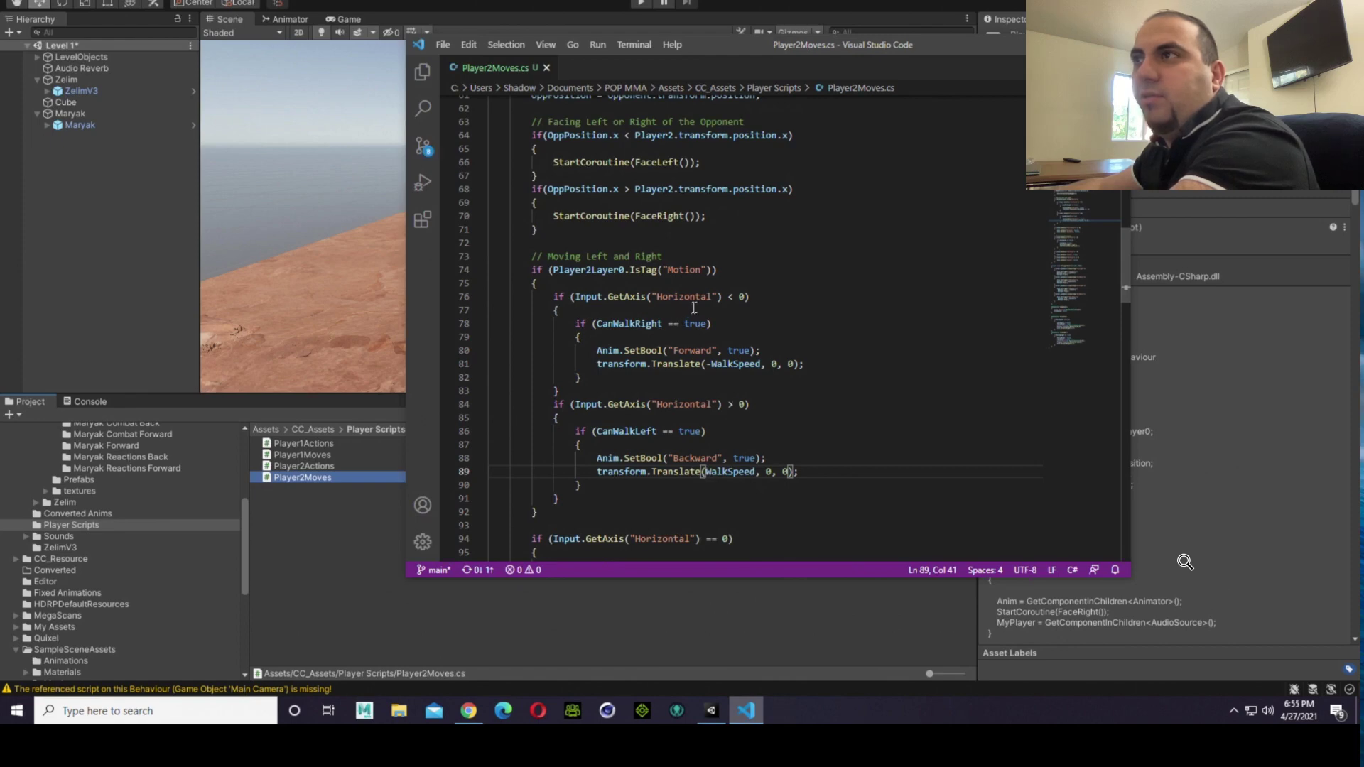
Step: Switch to the Unity editor and run the Level 1 scene in play mode with the updated script
click(364, 579)
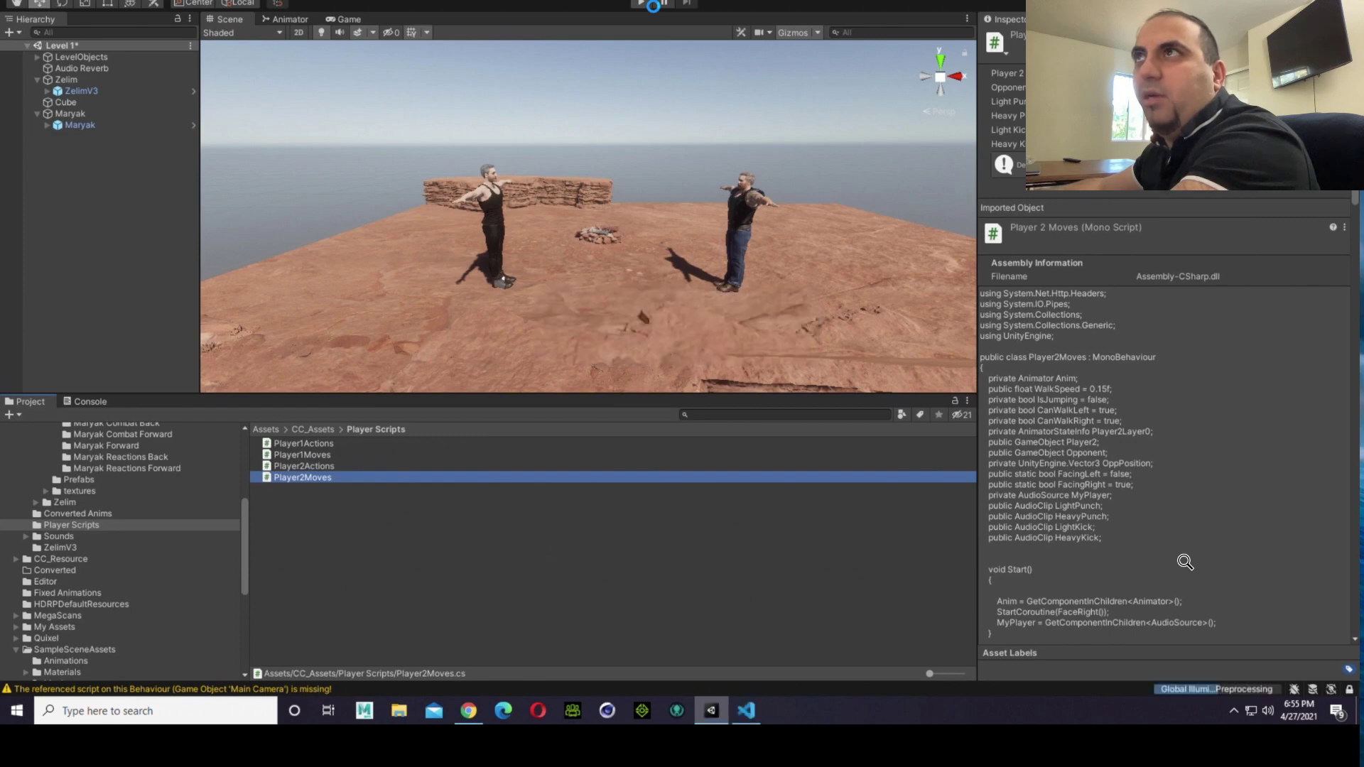
click(642, 4)
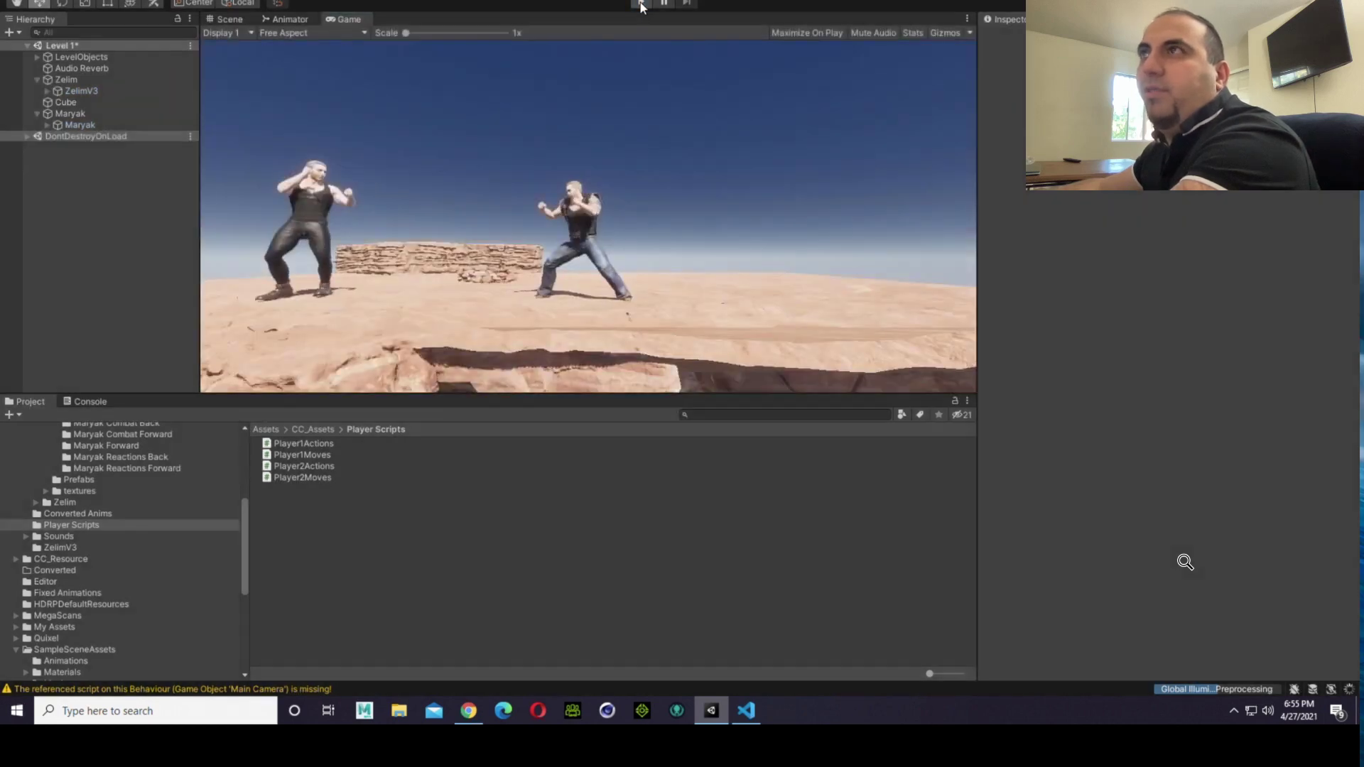
click(641, 4)
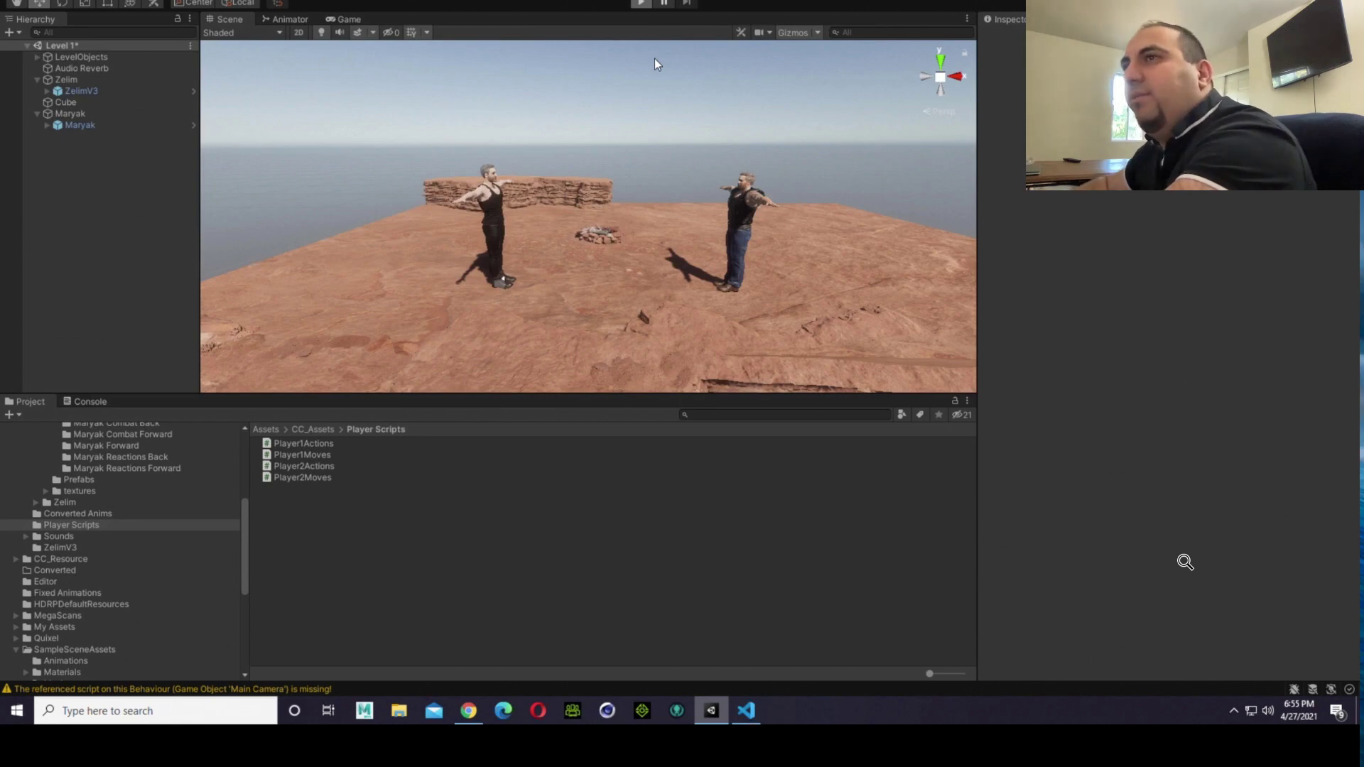
key(ctrl+p)
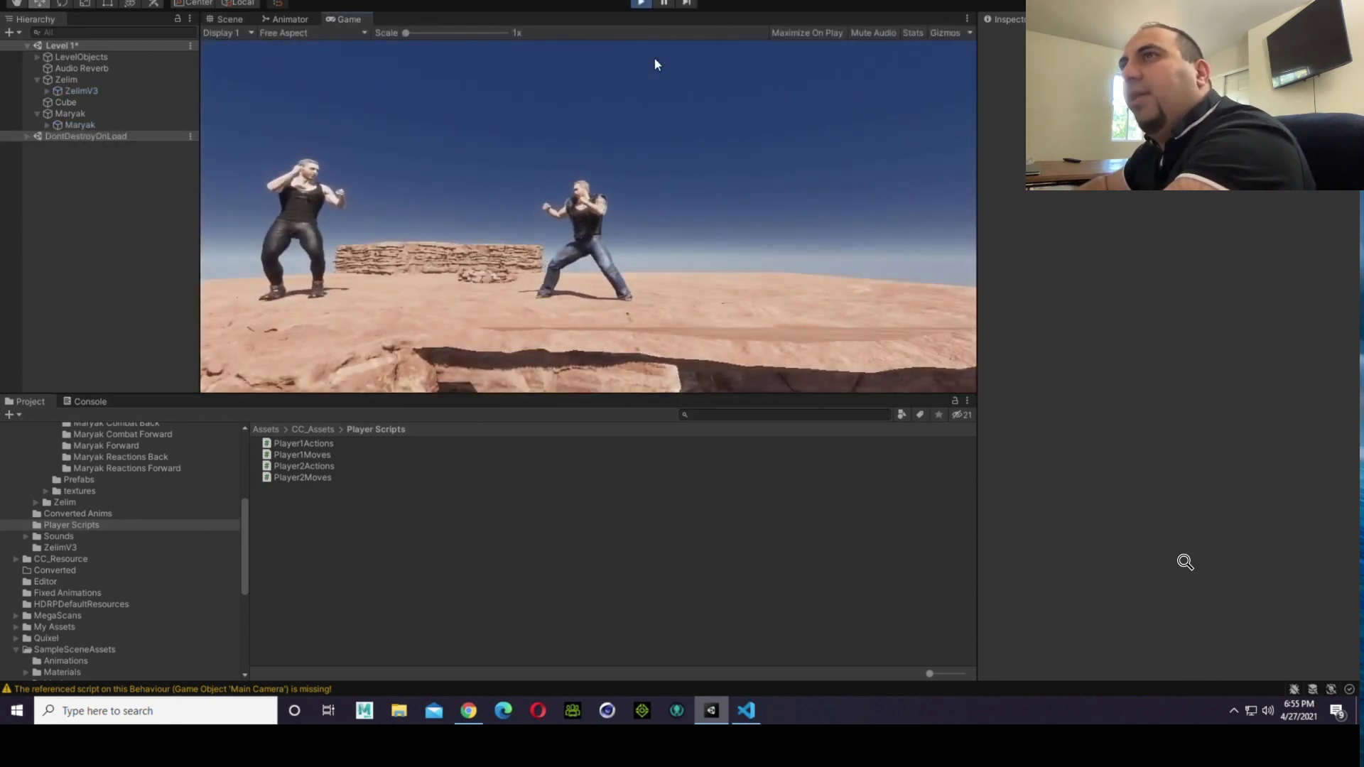
Step: Walk the fighters left and right several times to test their movement, and stop the game
key(Left)
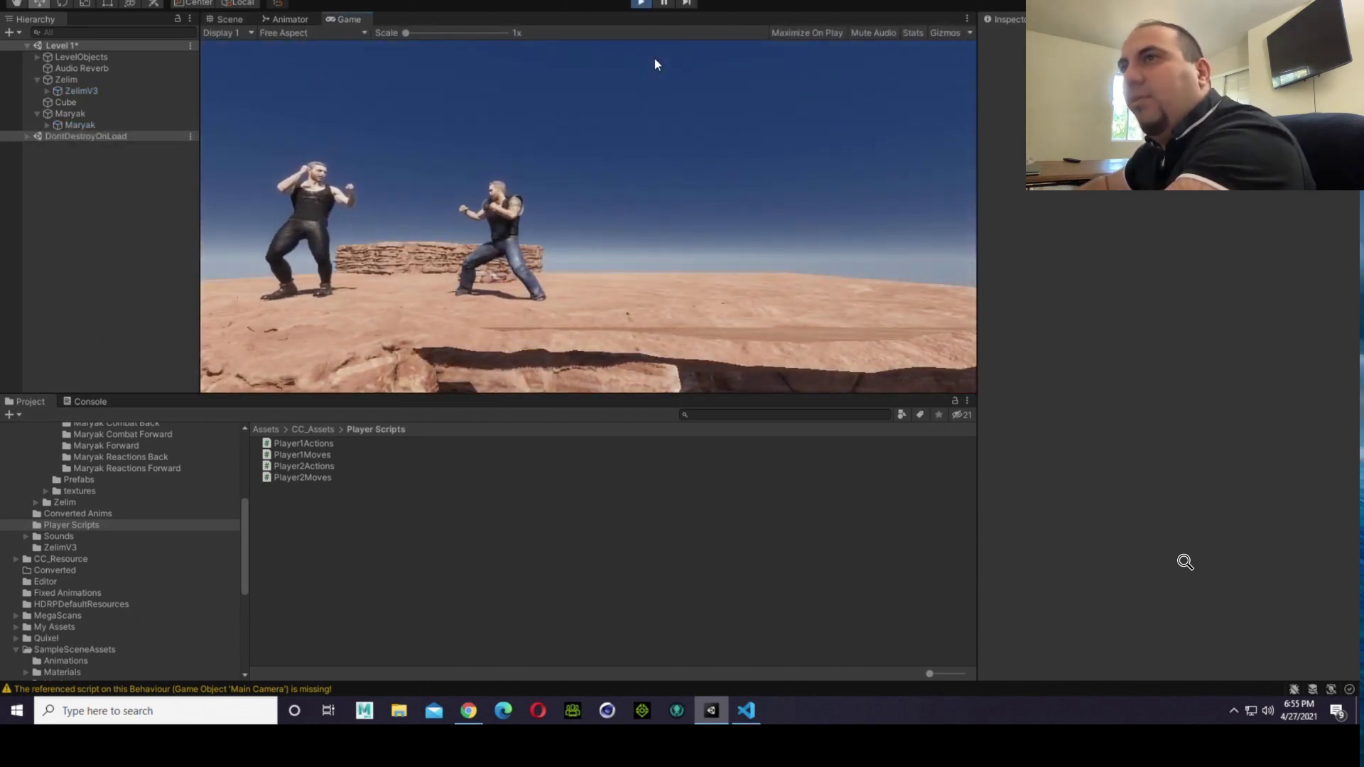
key(Left)
key(d)
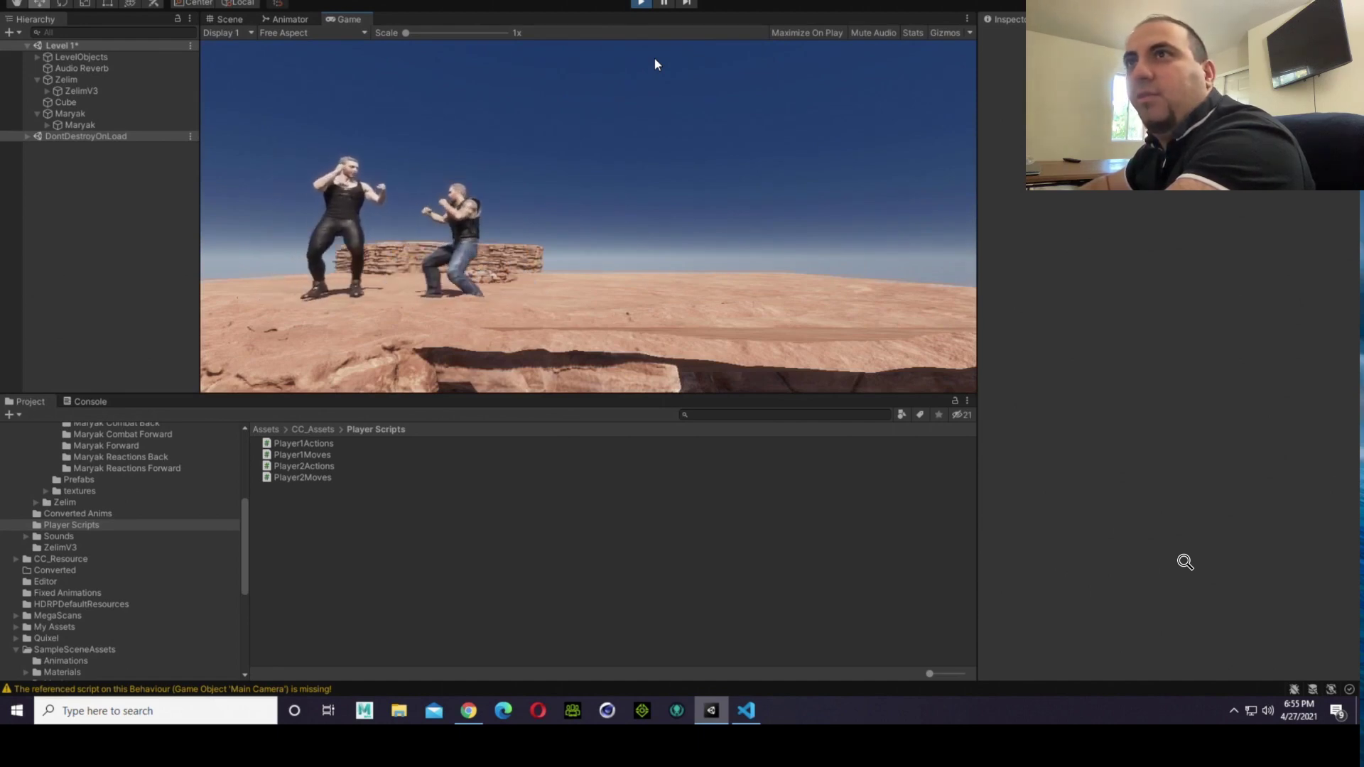
key(d)
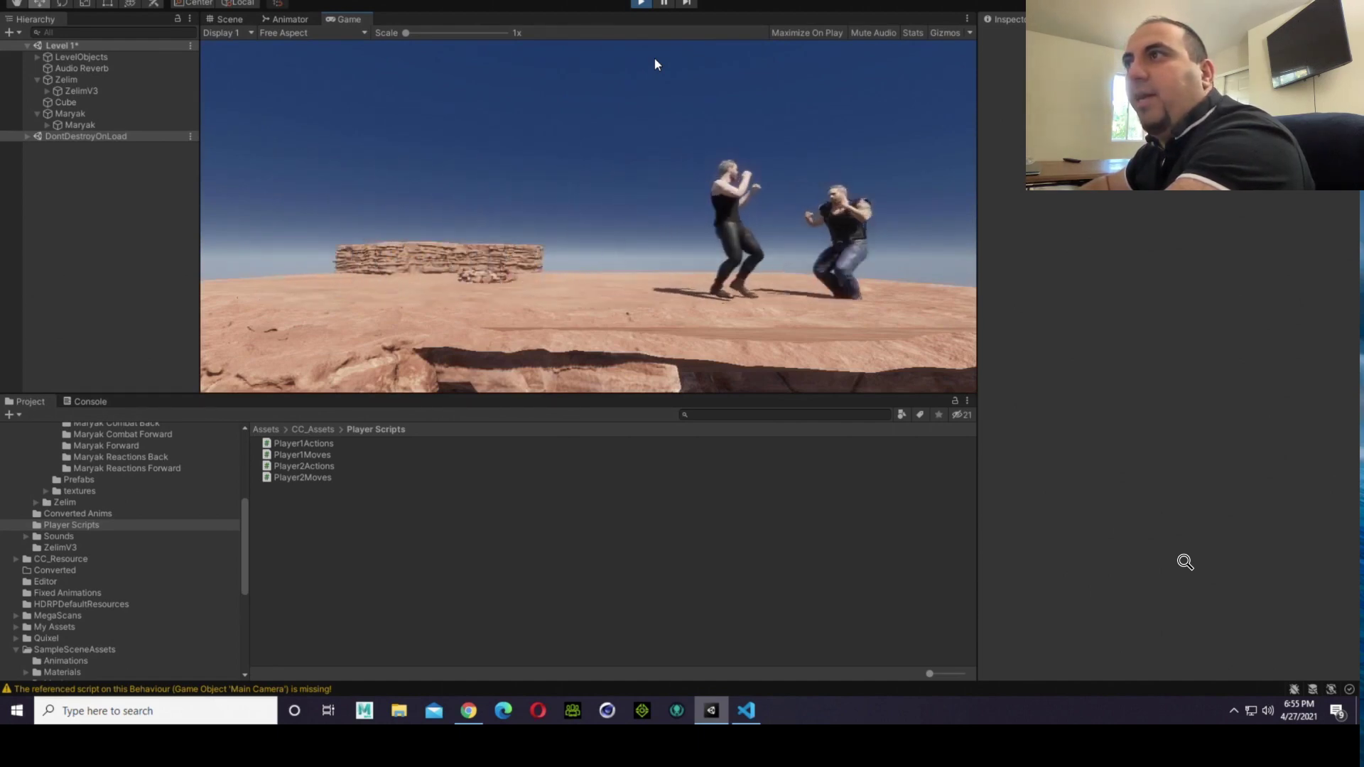
key(a)
key(a)
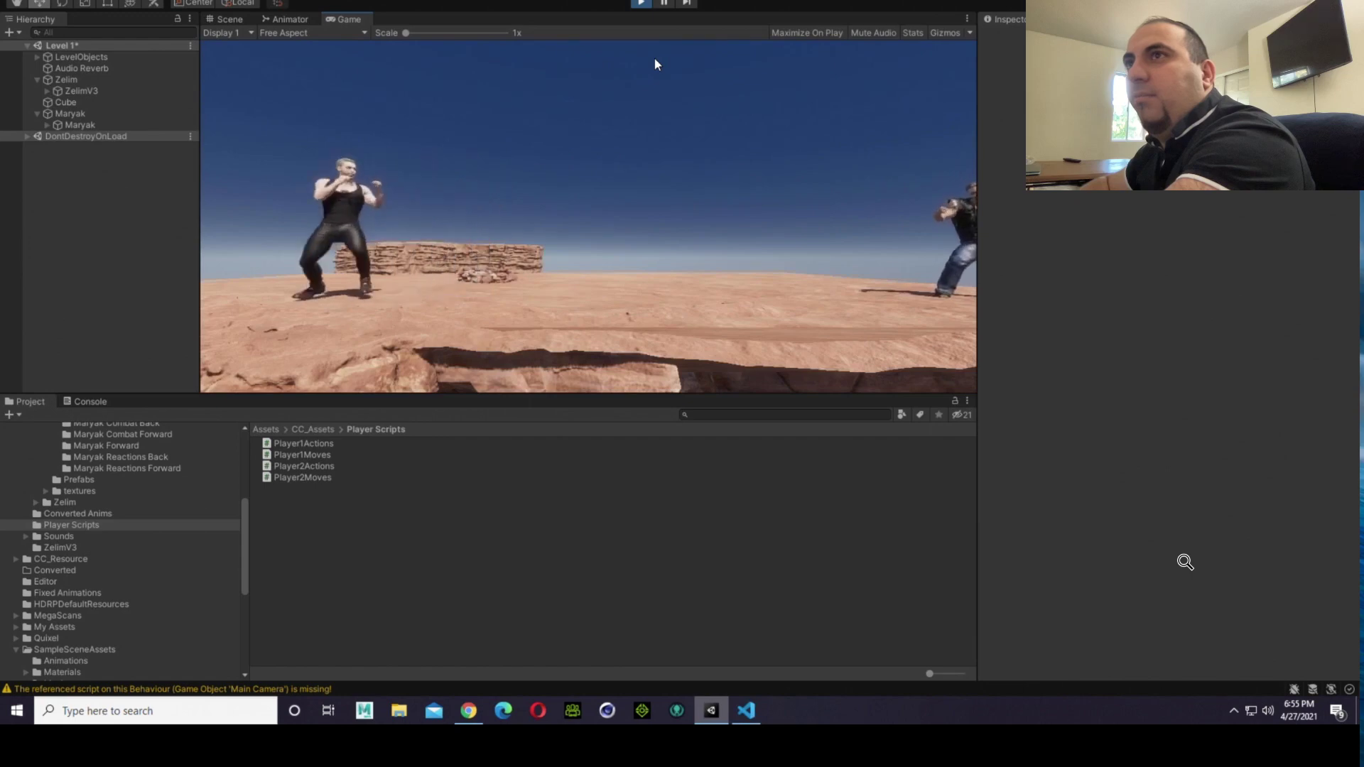
key(d)
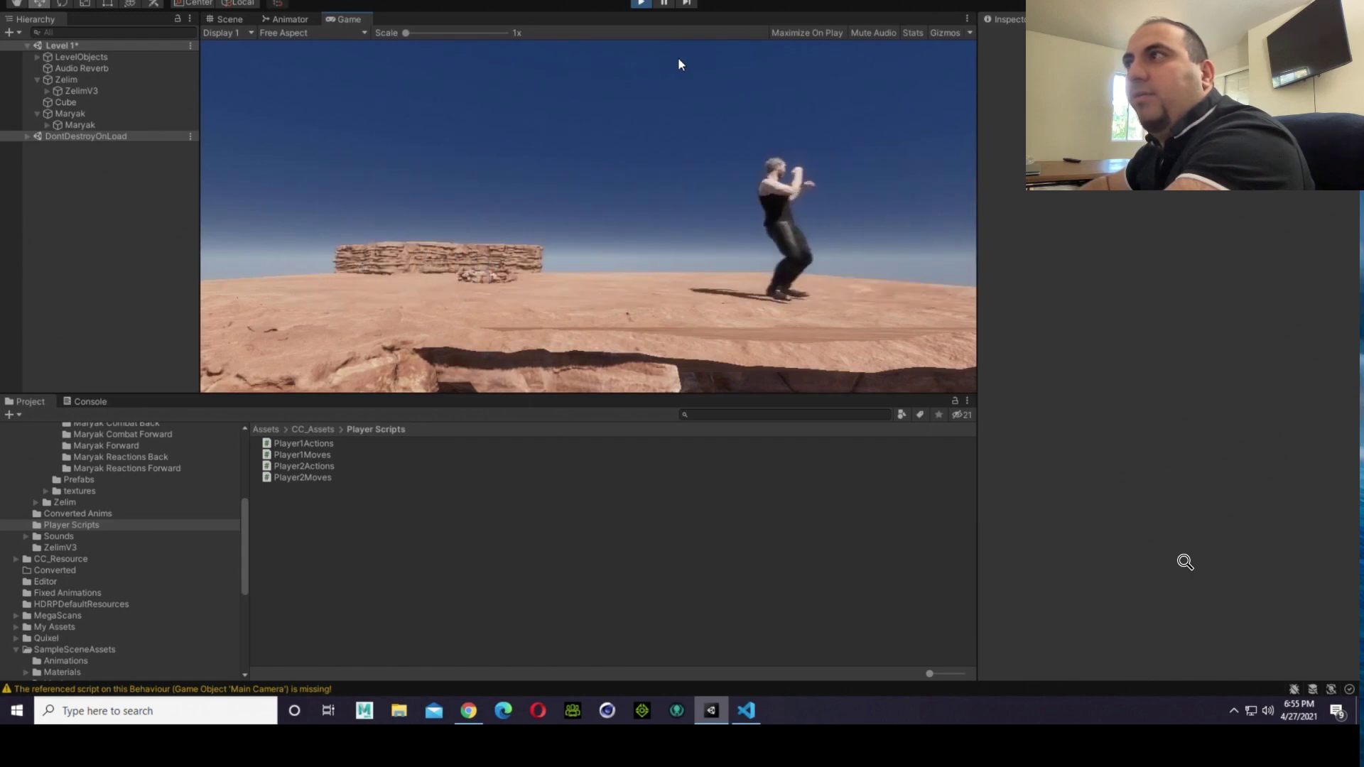
key(a)
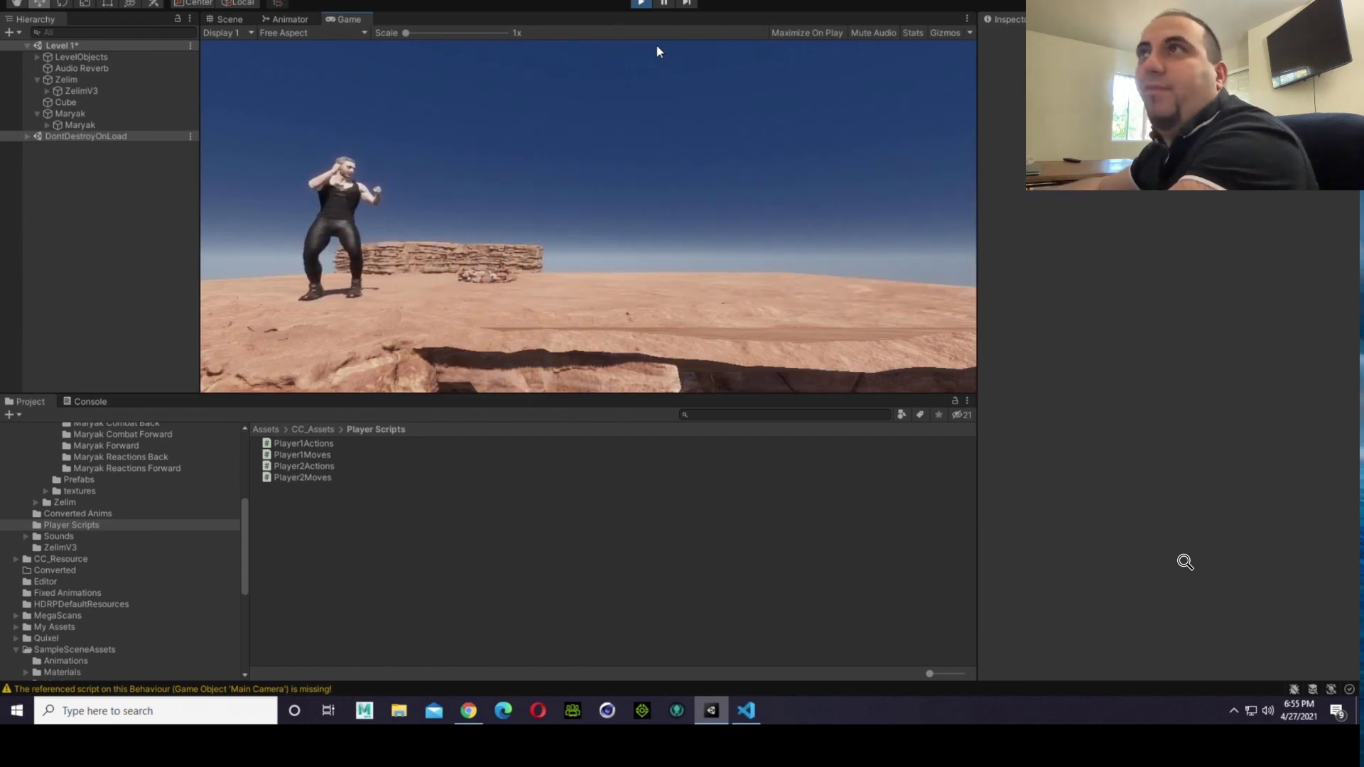
click(647, 20)
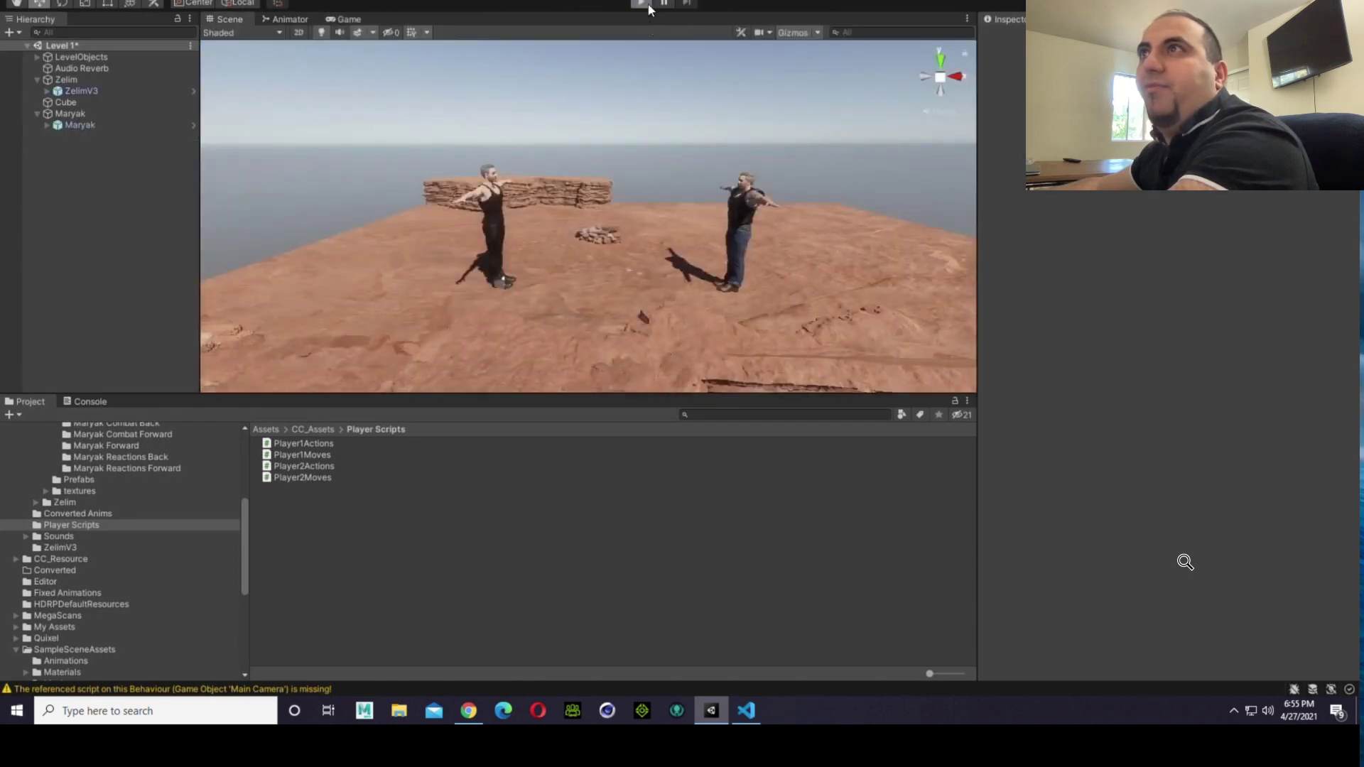
Step: Run the game once more to observe the fighters, and stop it
click(648, 6)
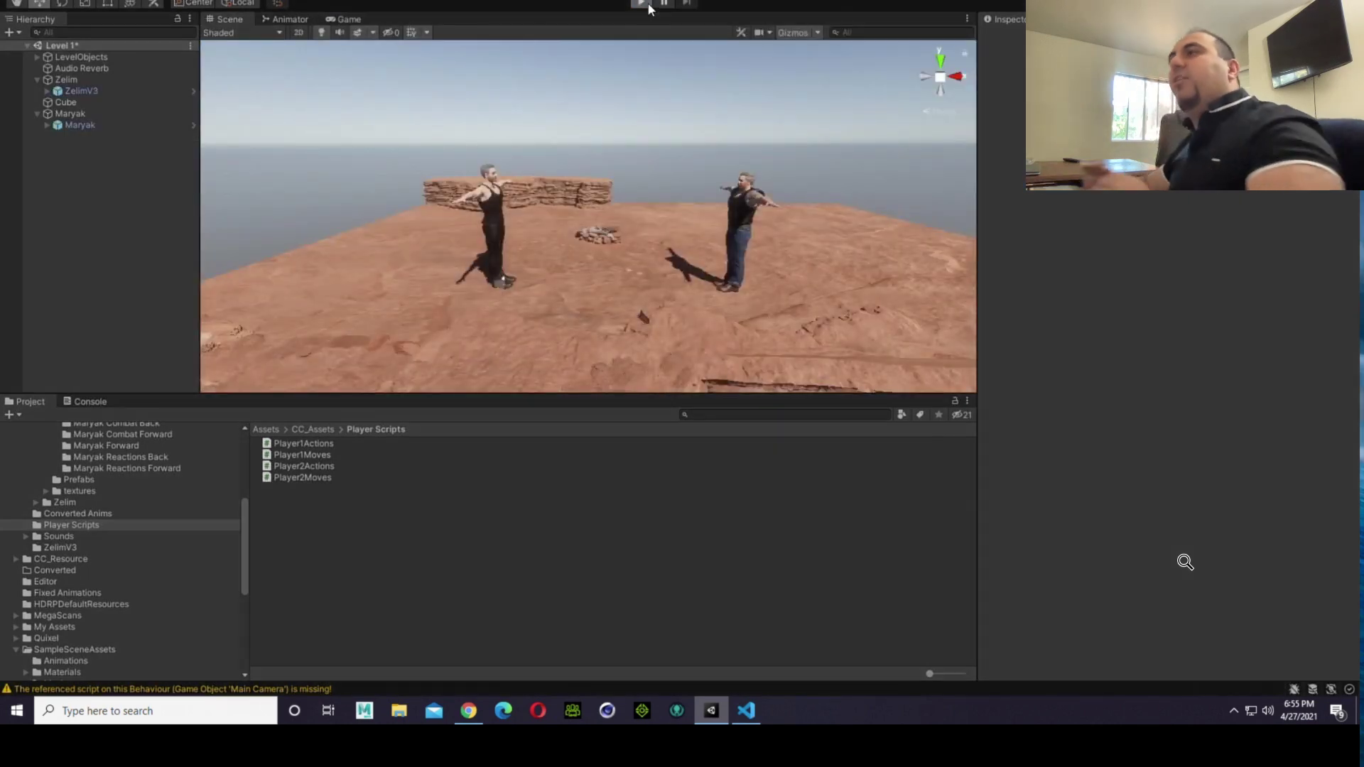
click(643, 4)
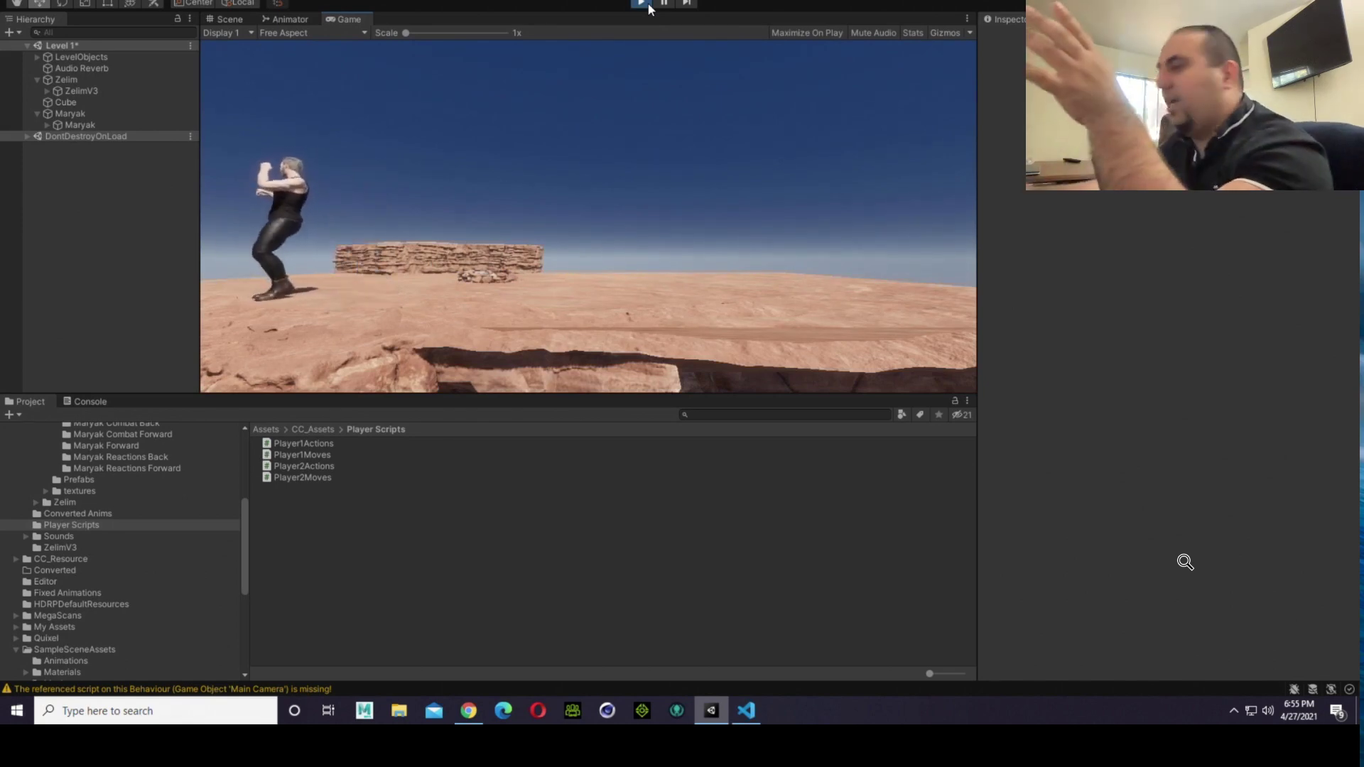
click(641, 6)
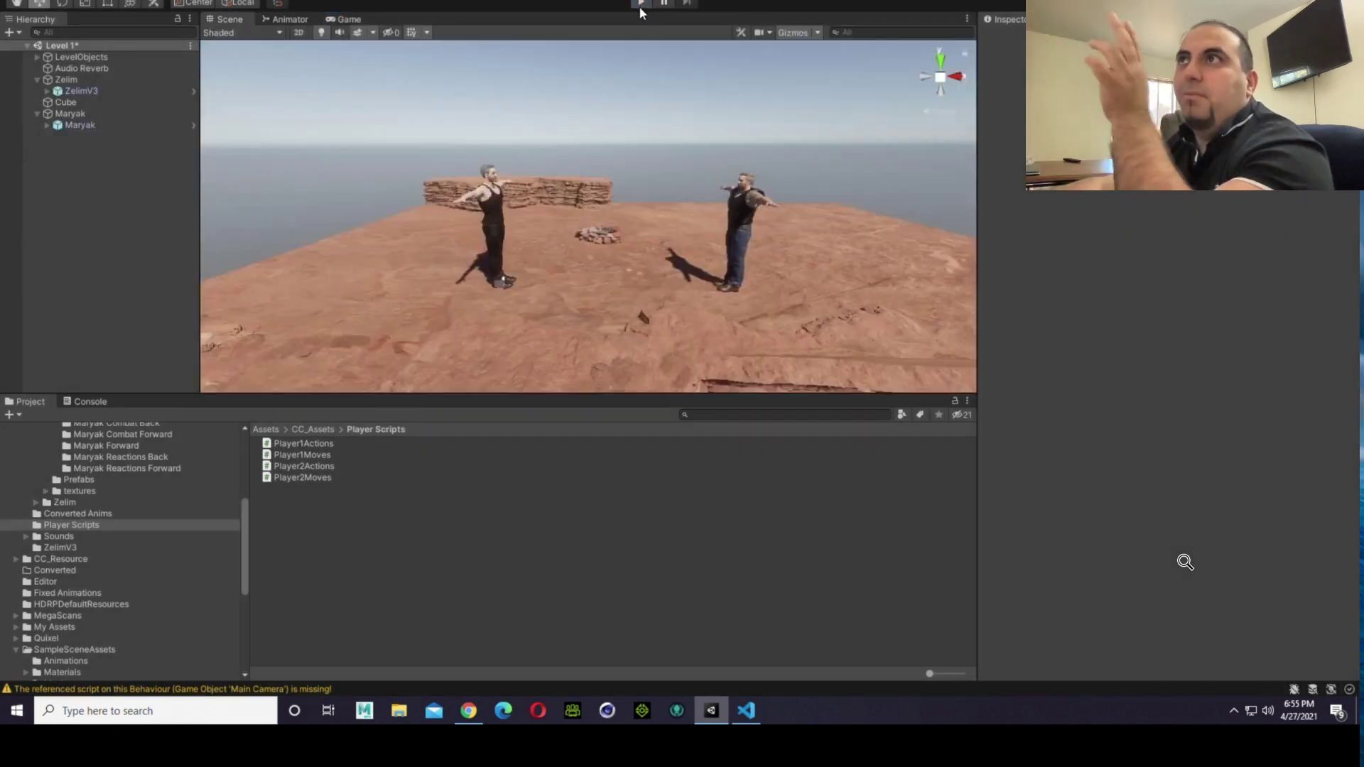
Step: Restart play mode and alternate left and right movement to check how both fighters walk
click(644, 4)
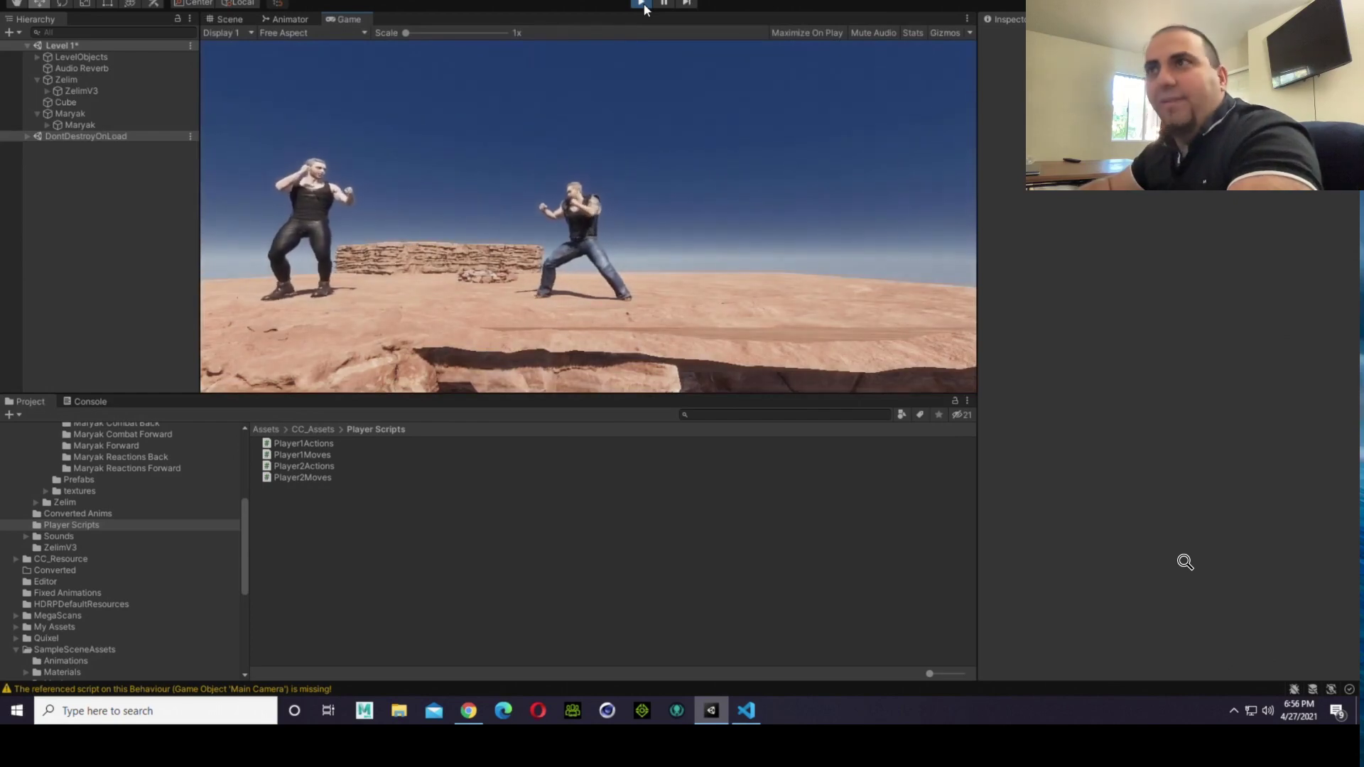
key(Left)
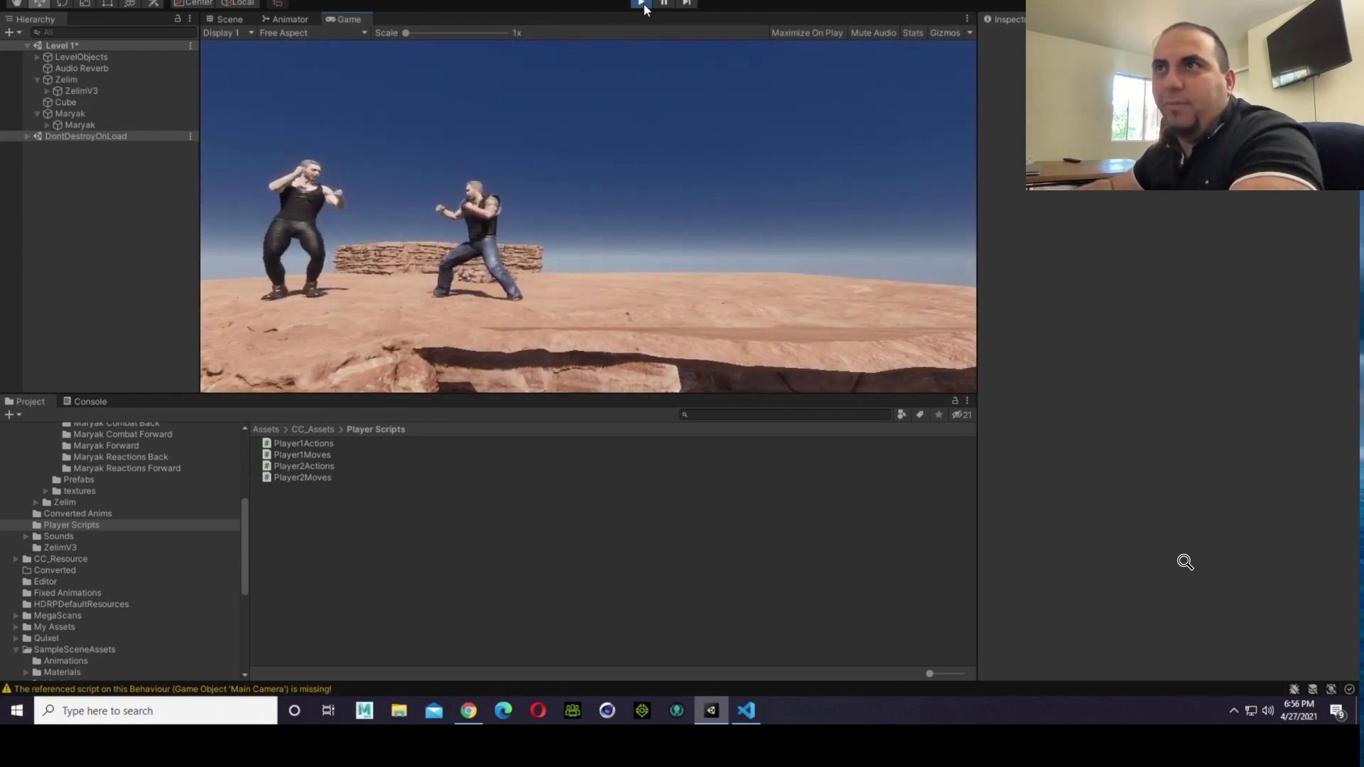
key(d)
key(d)
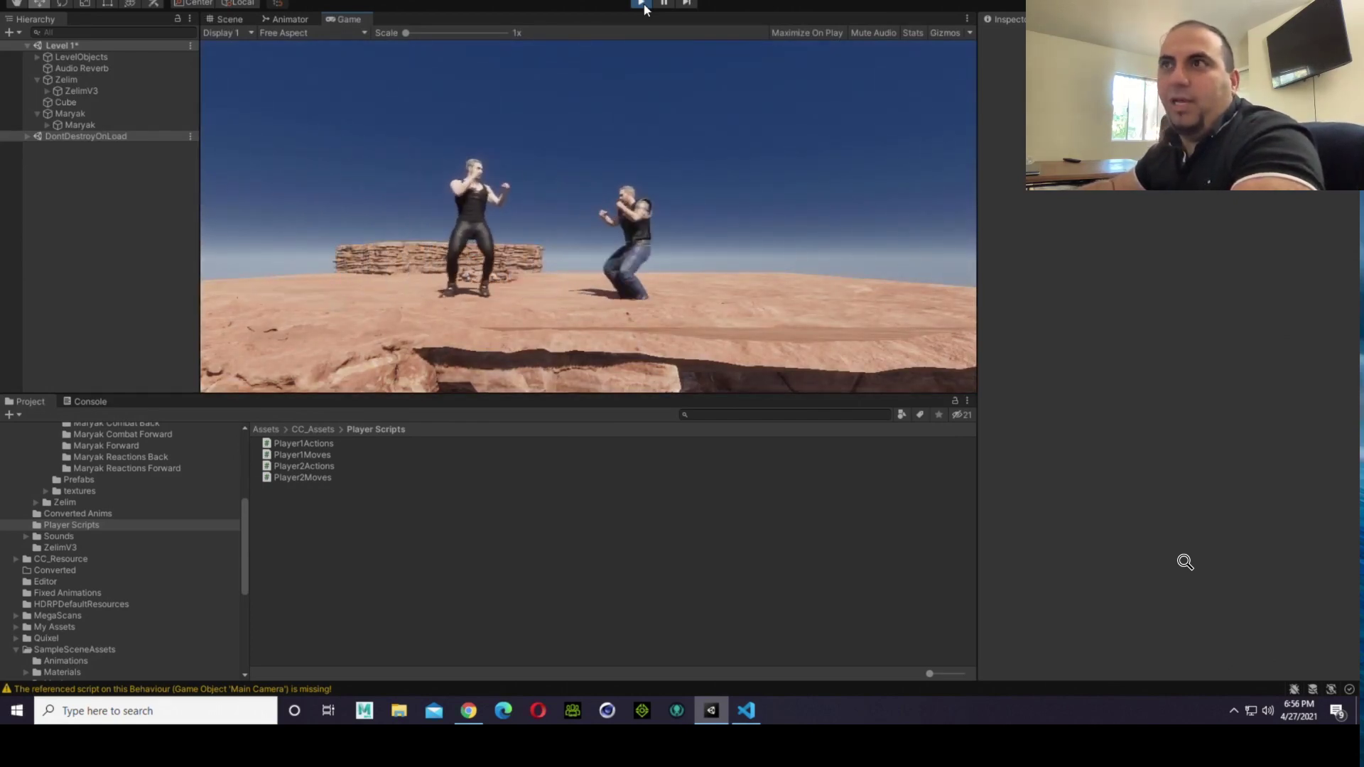
key(Left)
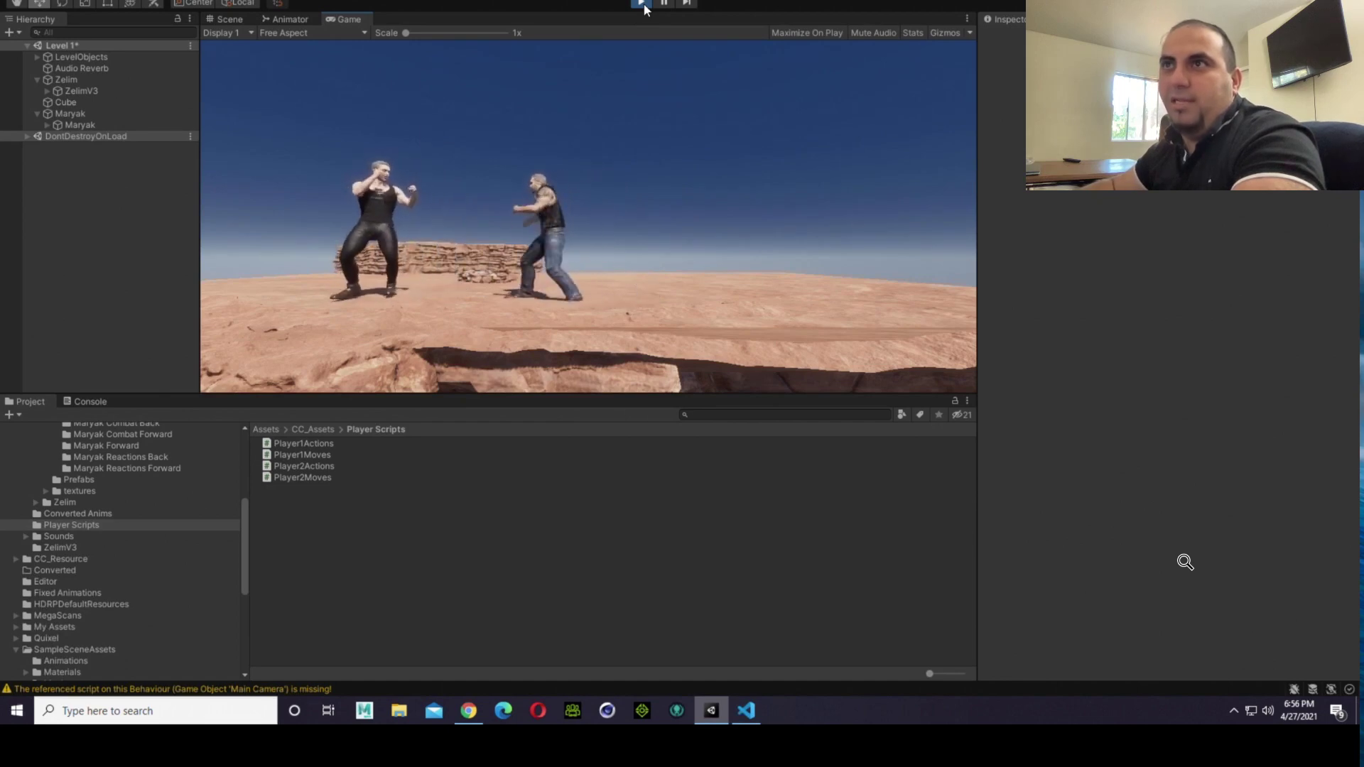
key(d)
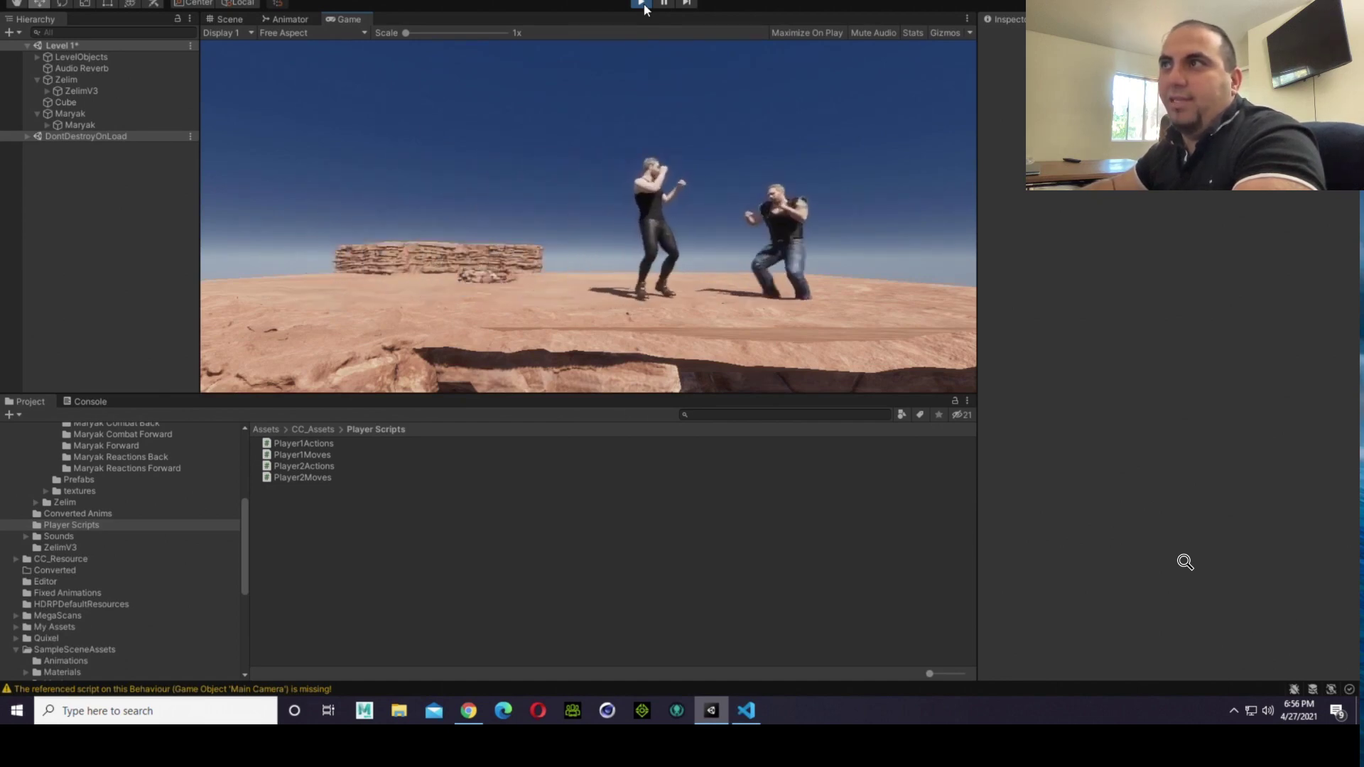
Step: Walk both fighters back and forth toward the screen borders, stop the game, and briefly rerun it to observe their positions
key(a)
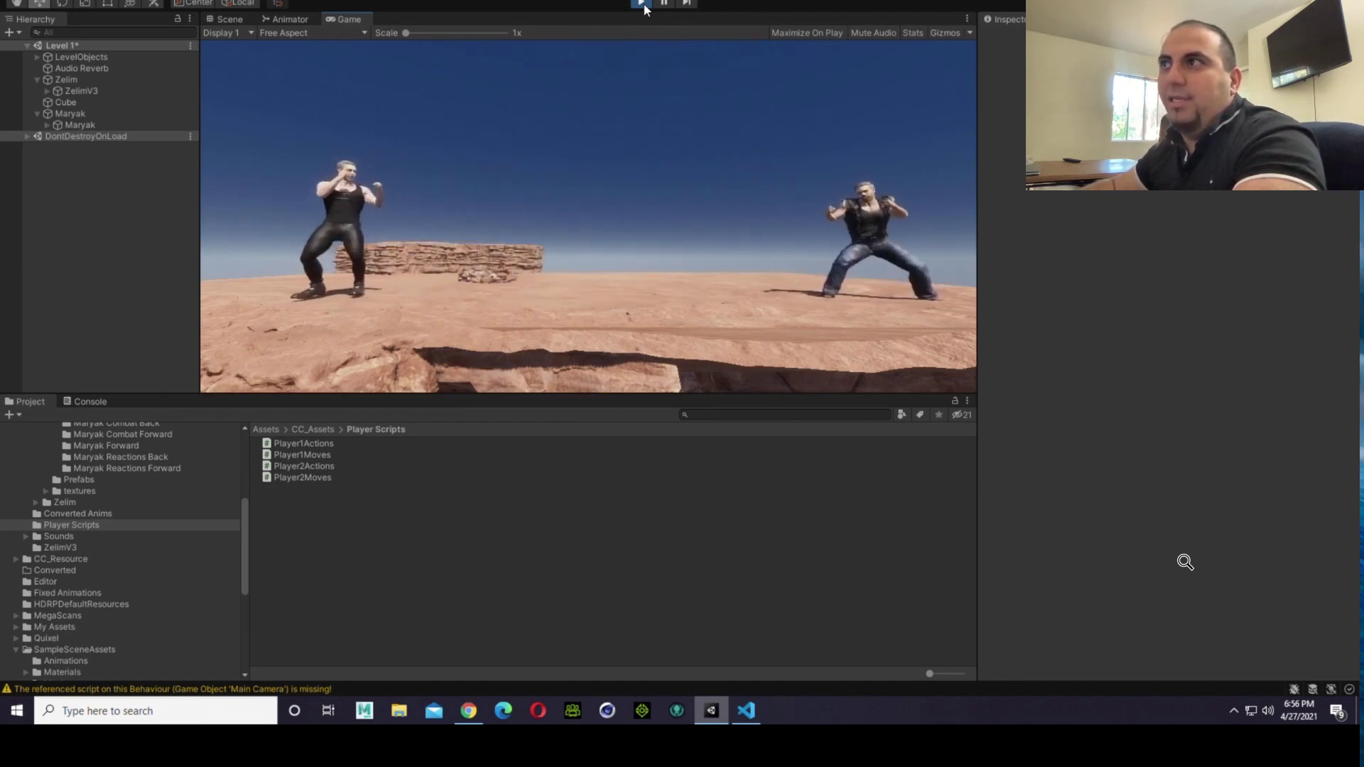
key(Right)
key(d)
key(a)
key(d)
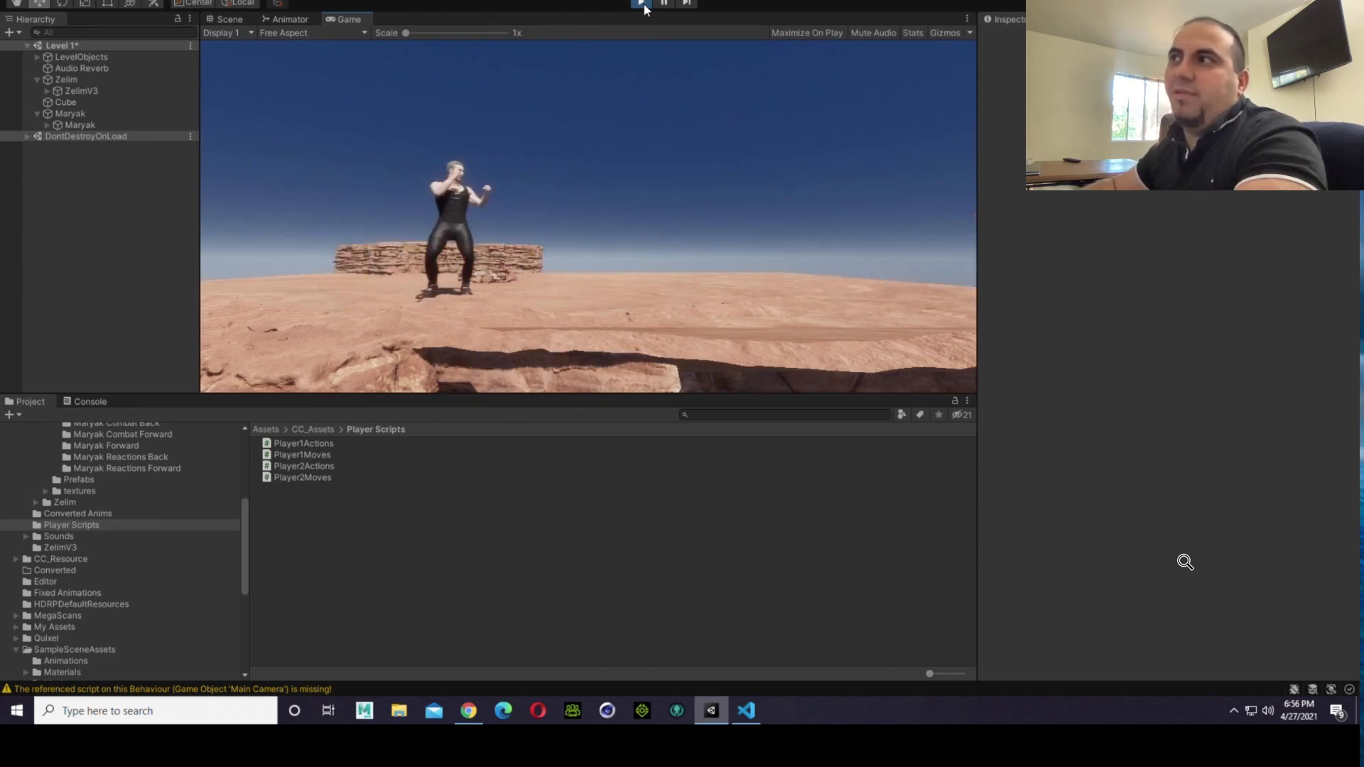
key(a)
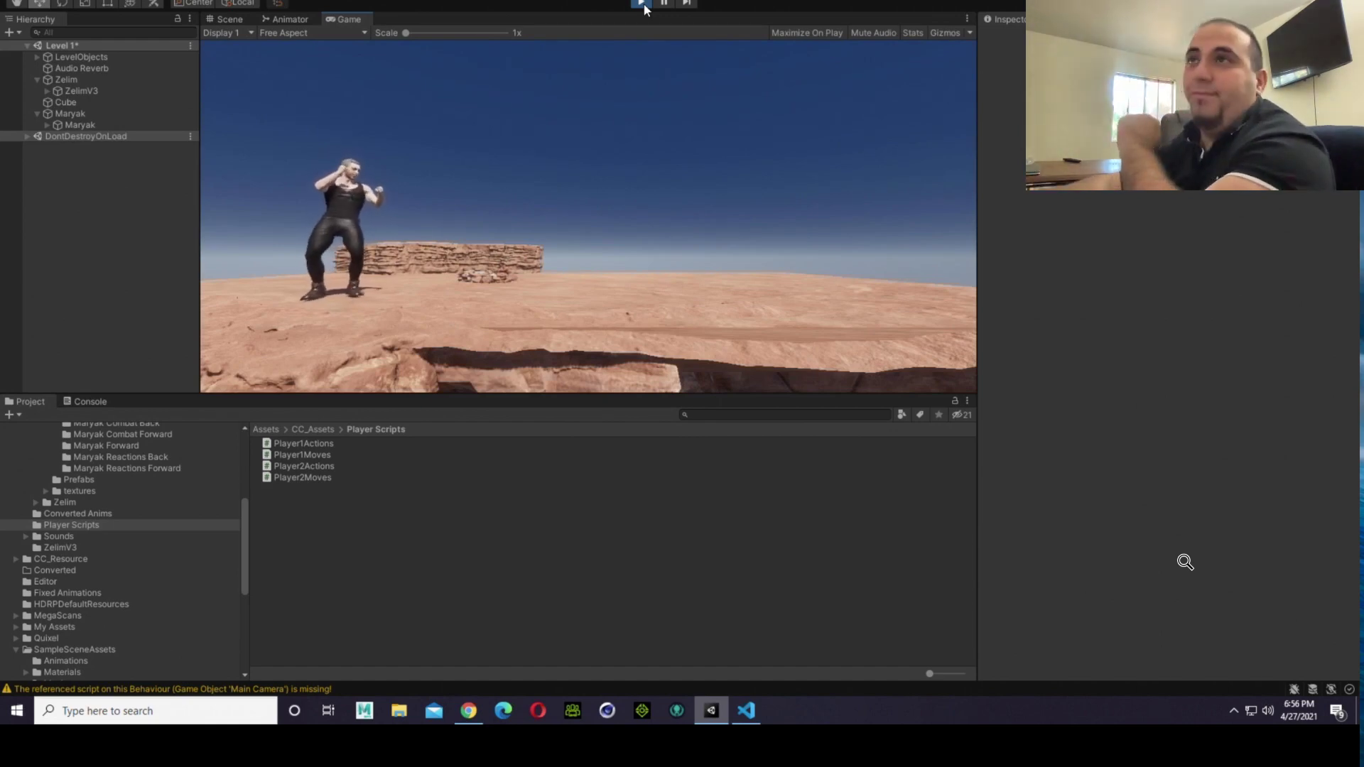
click(643, 5)
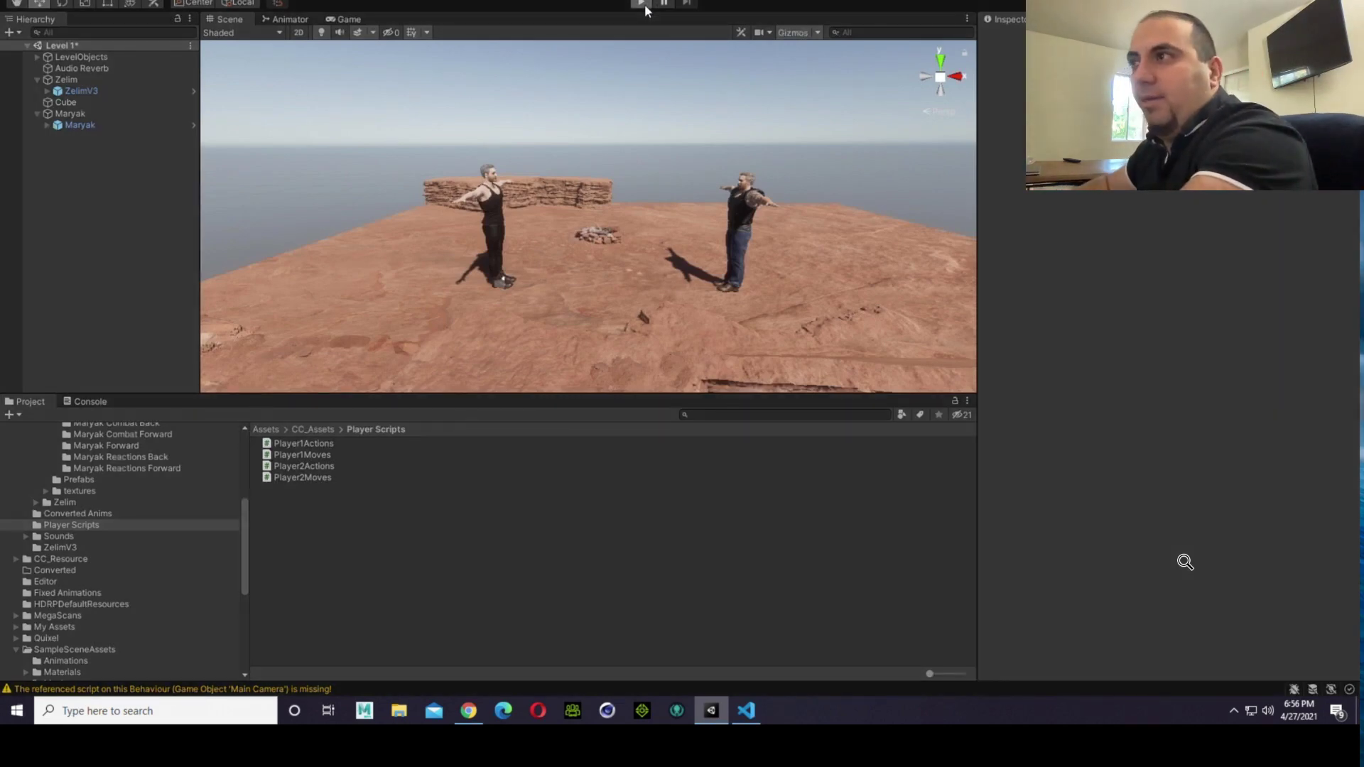
click(642, 3)
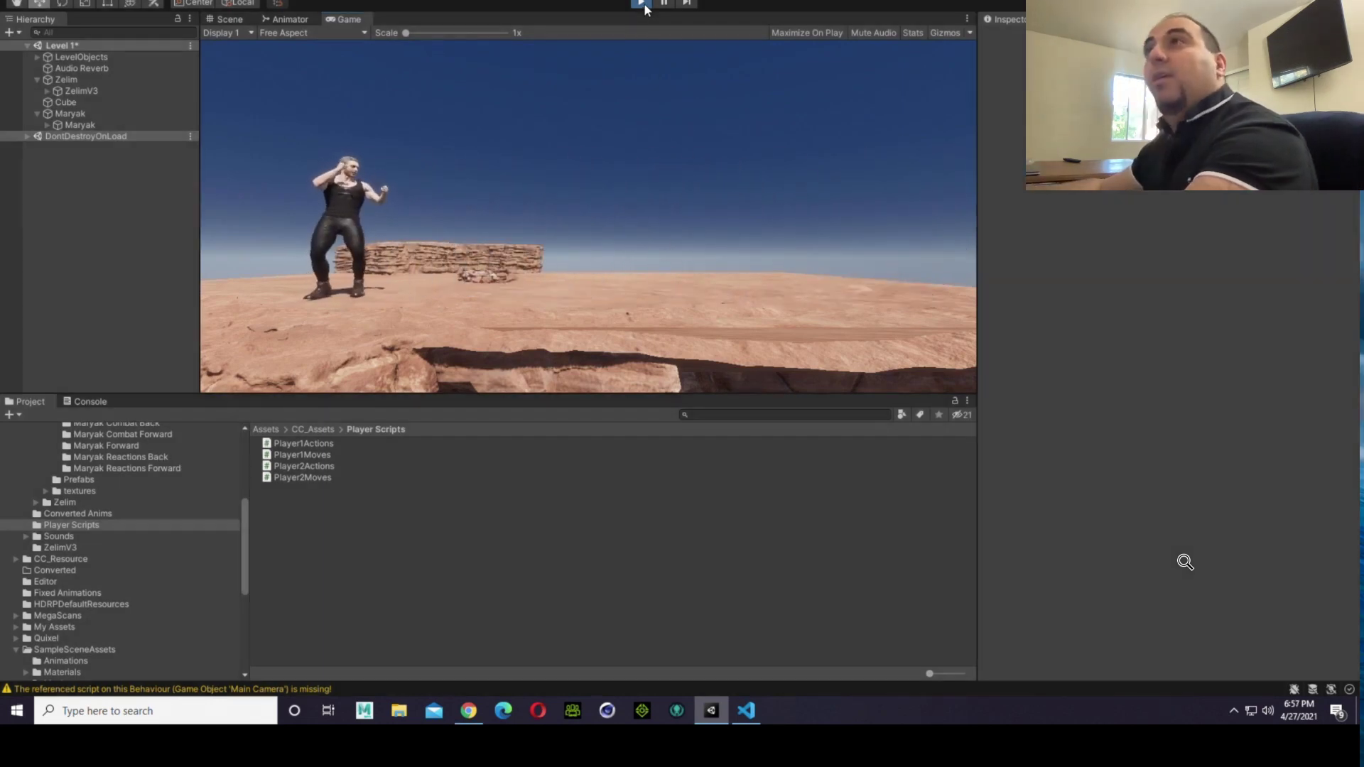
click(642, 5)
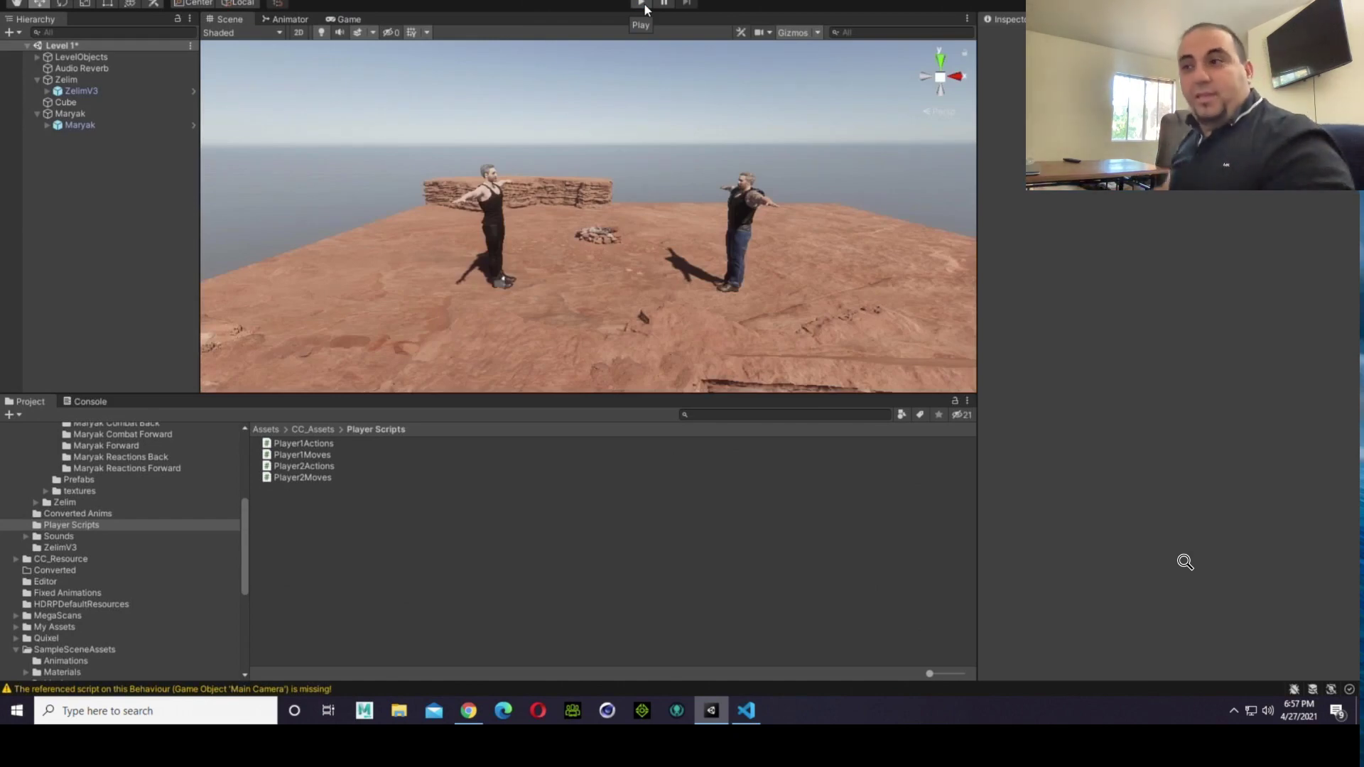
Step: Switch to Visual Studio Code and examine the movement, facing and walking-limit code in the Update method of Player2Moves.cs
click(746, 711)
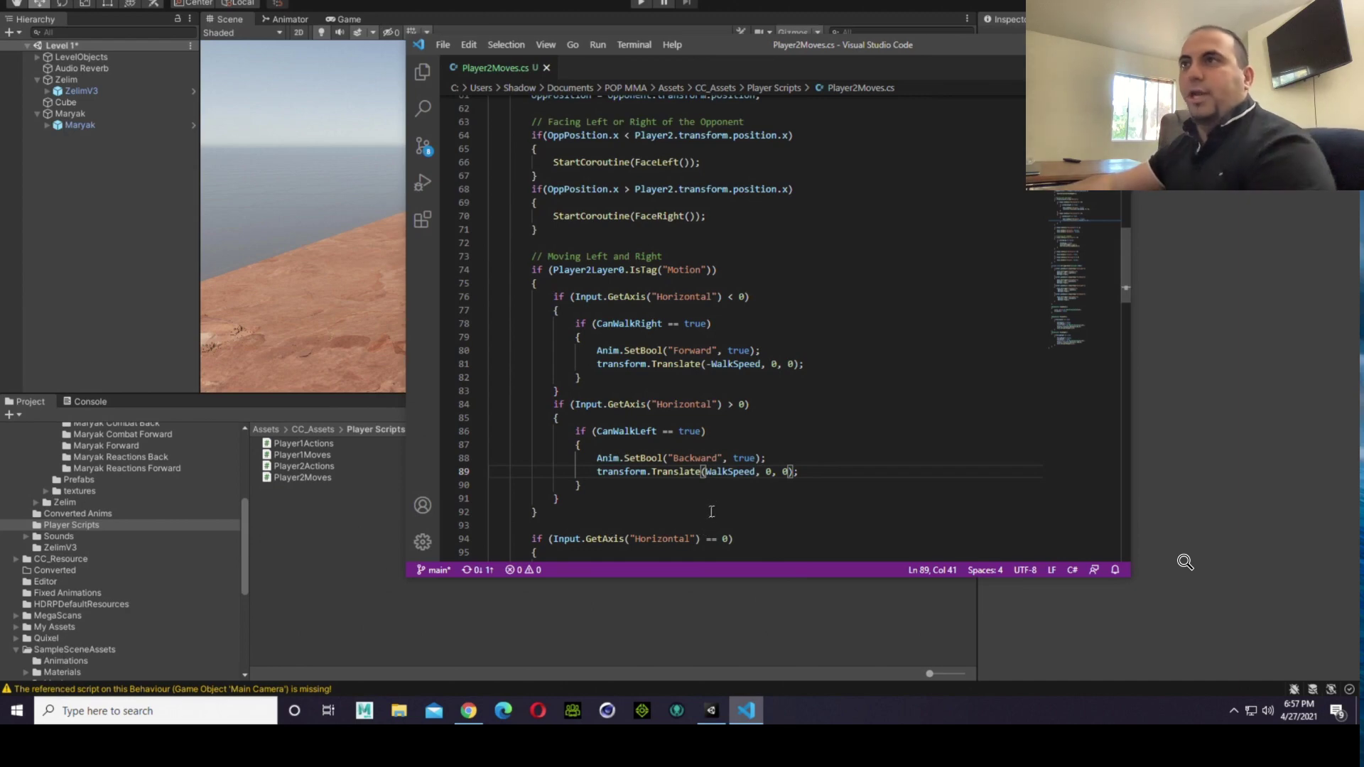
click(662, 255)
scroll(735, 193, up, 1)
scroll(734, 195, up, 1)
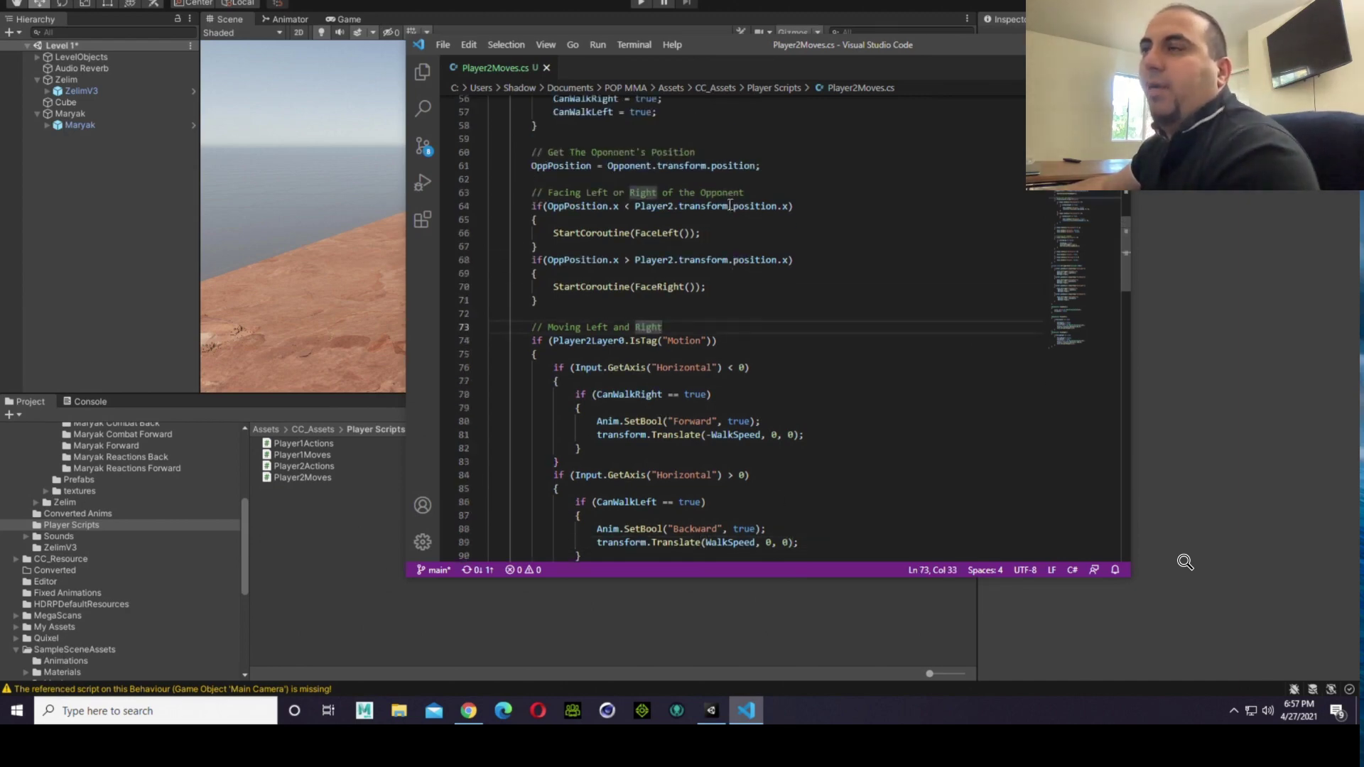
scroll(738, 256, up, 1)
scroll(741, 258, up, 3)
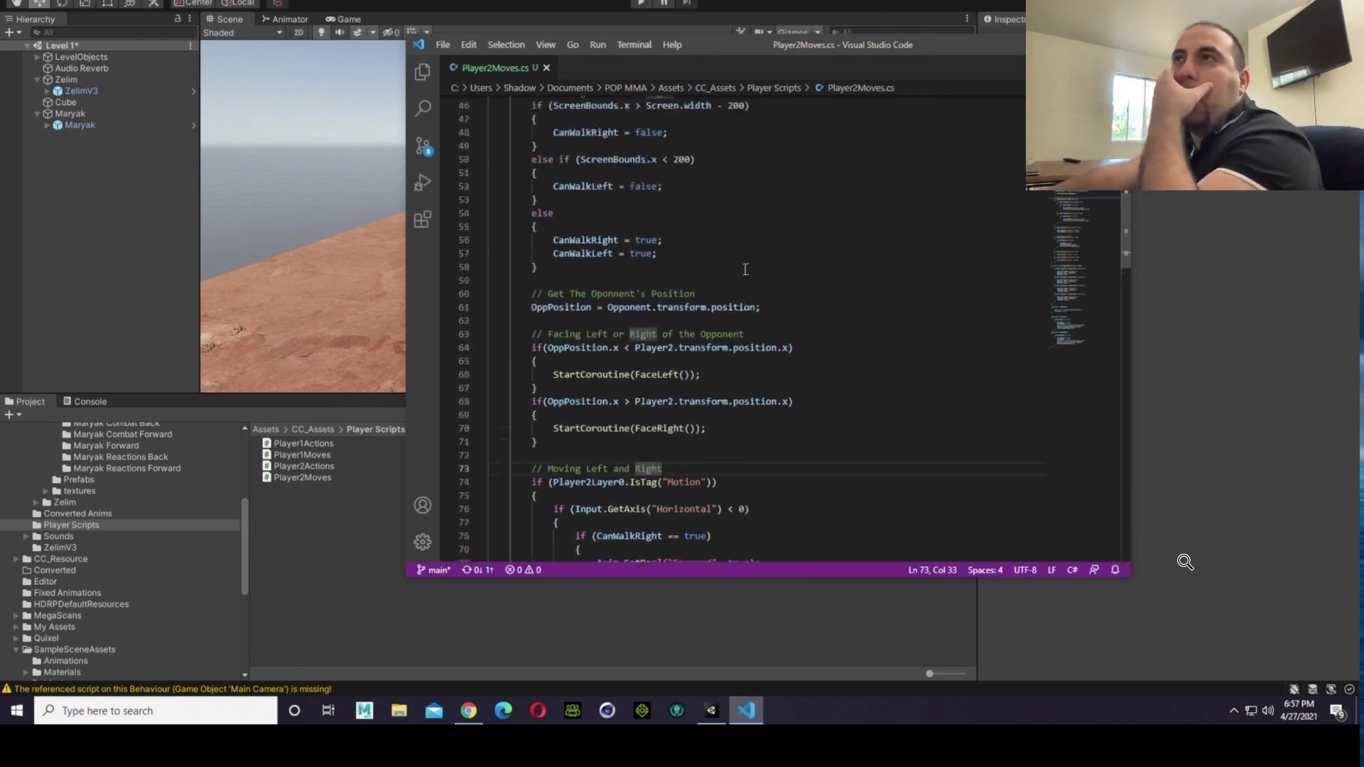
scroll(767, 279, up, 1)
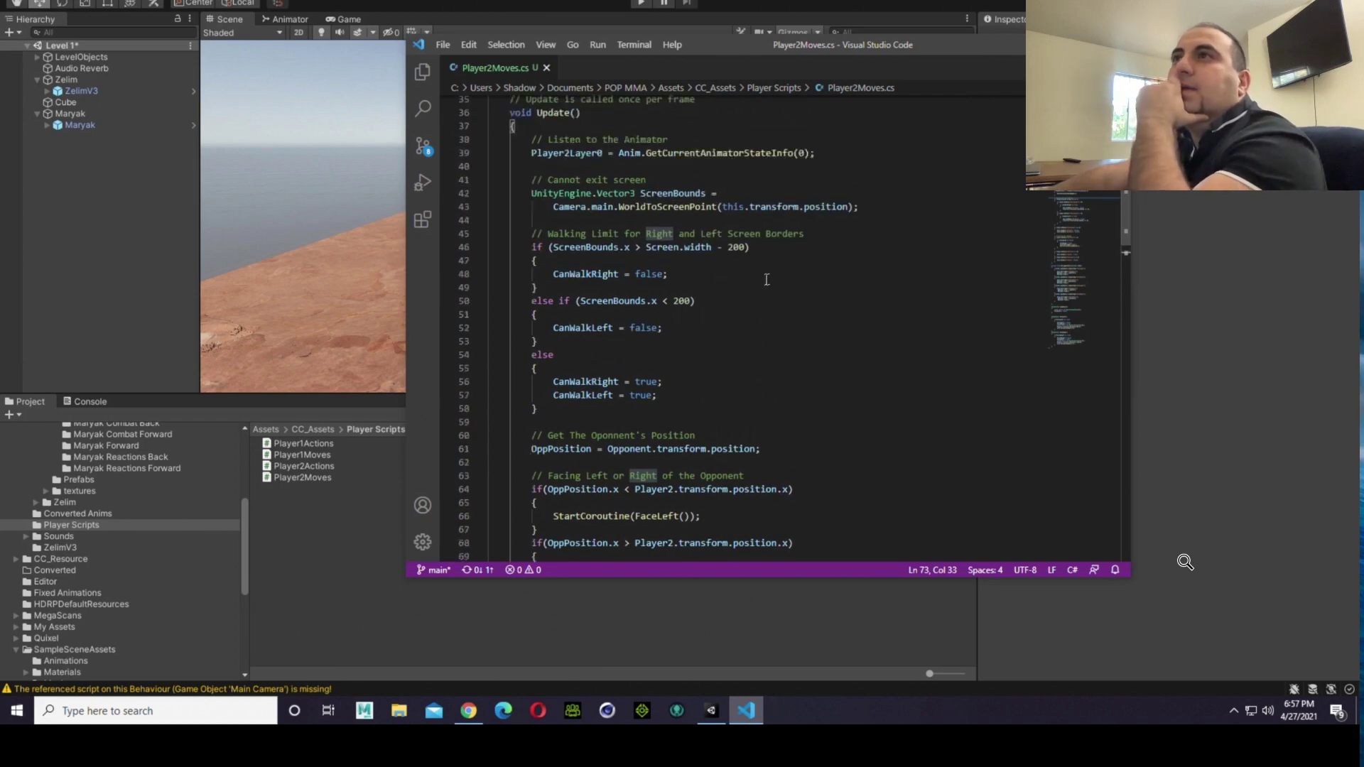
click(604, 182)
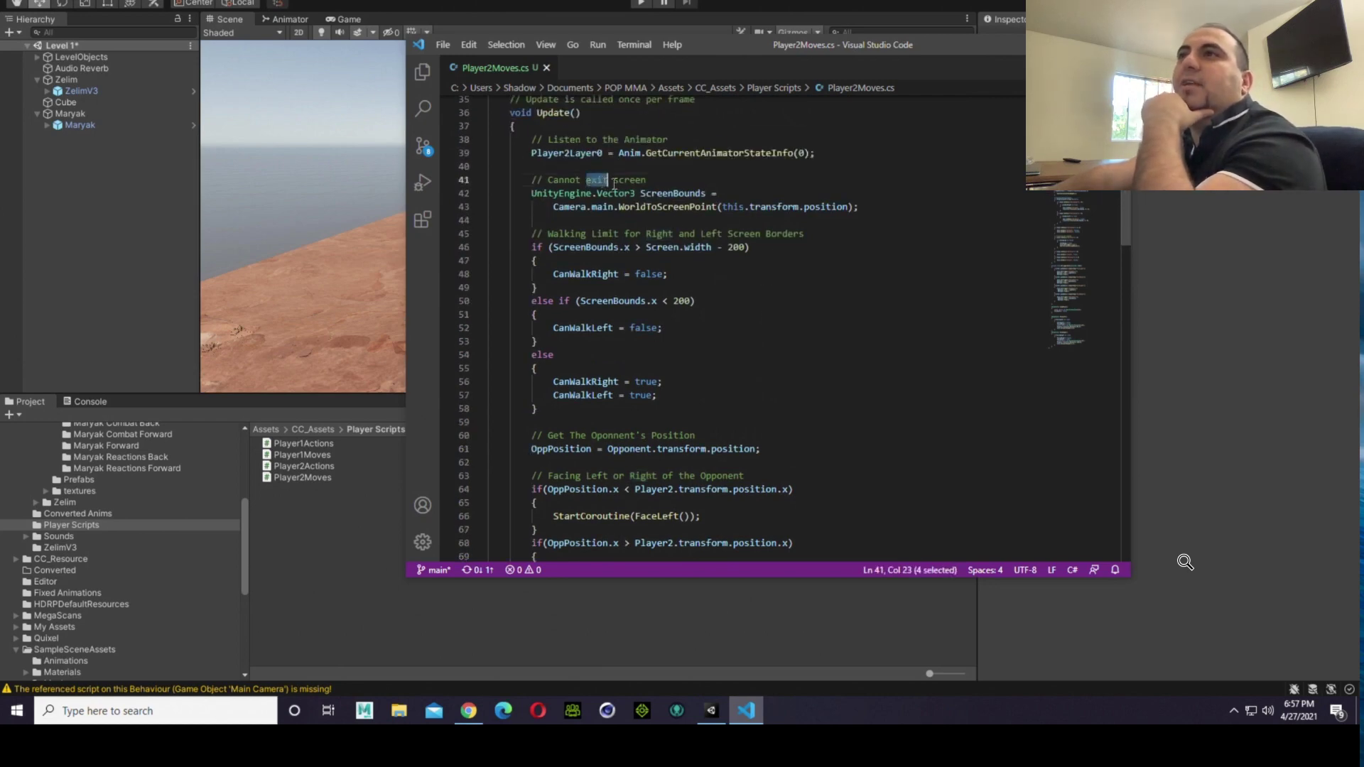
double_click(624, 181)
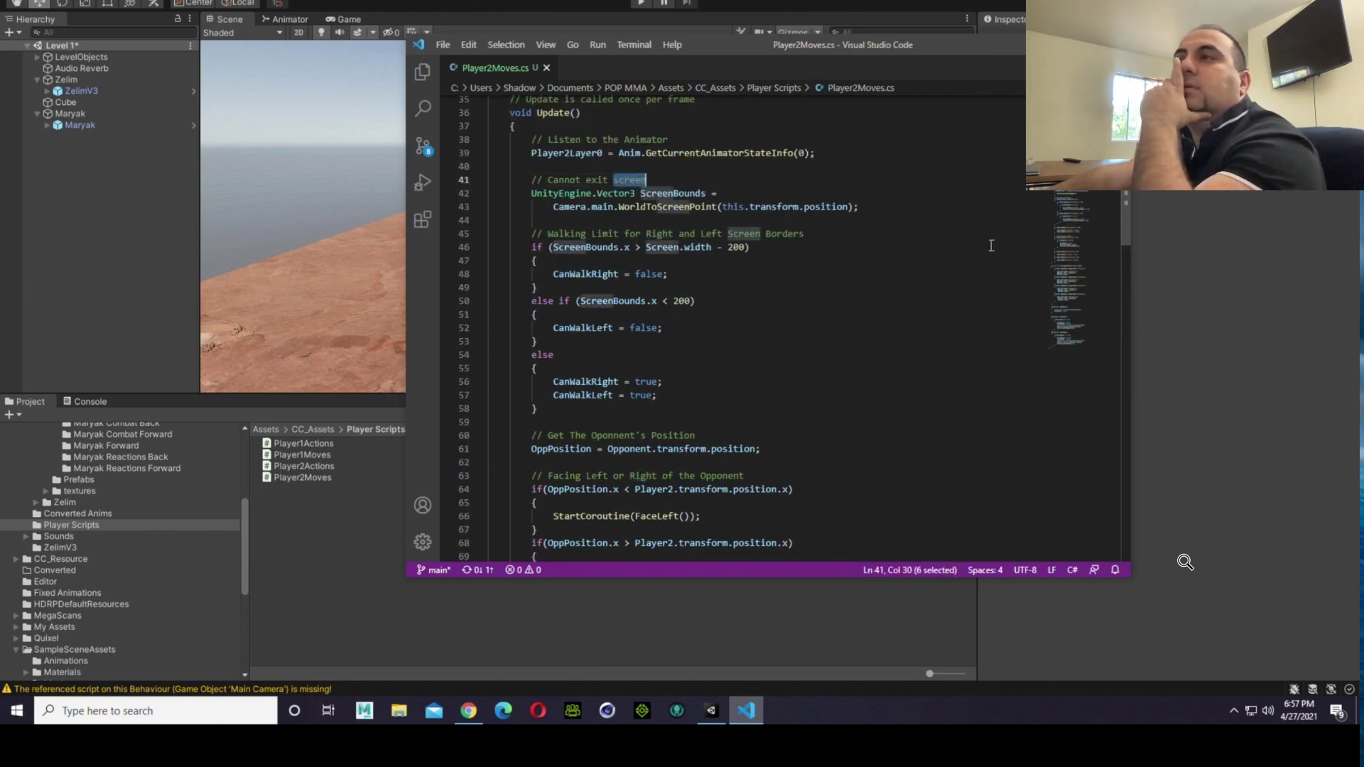
click(745, 277)
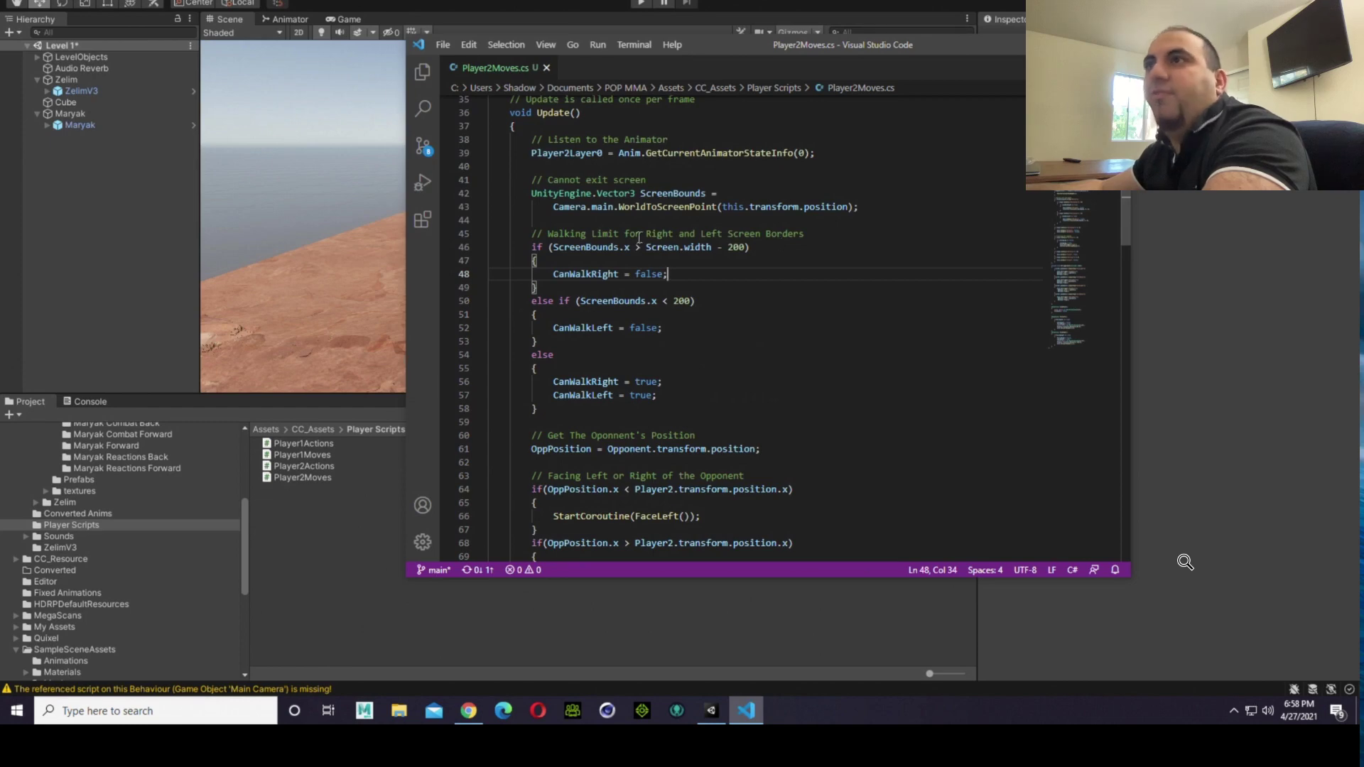
double_click(601, 247)
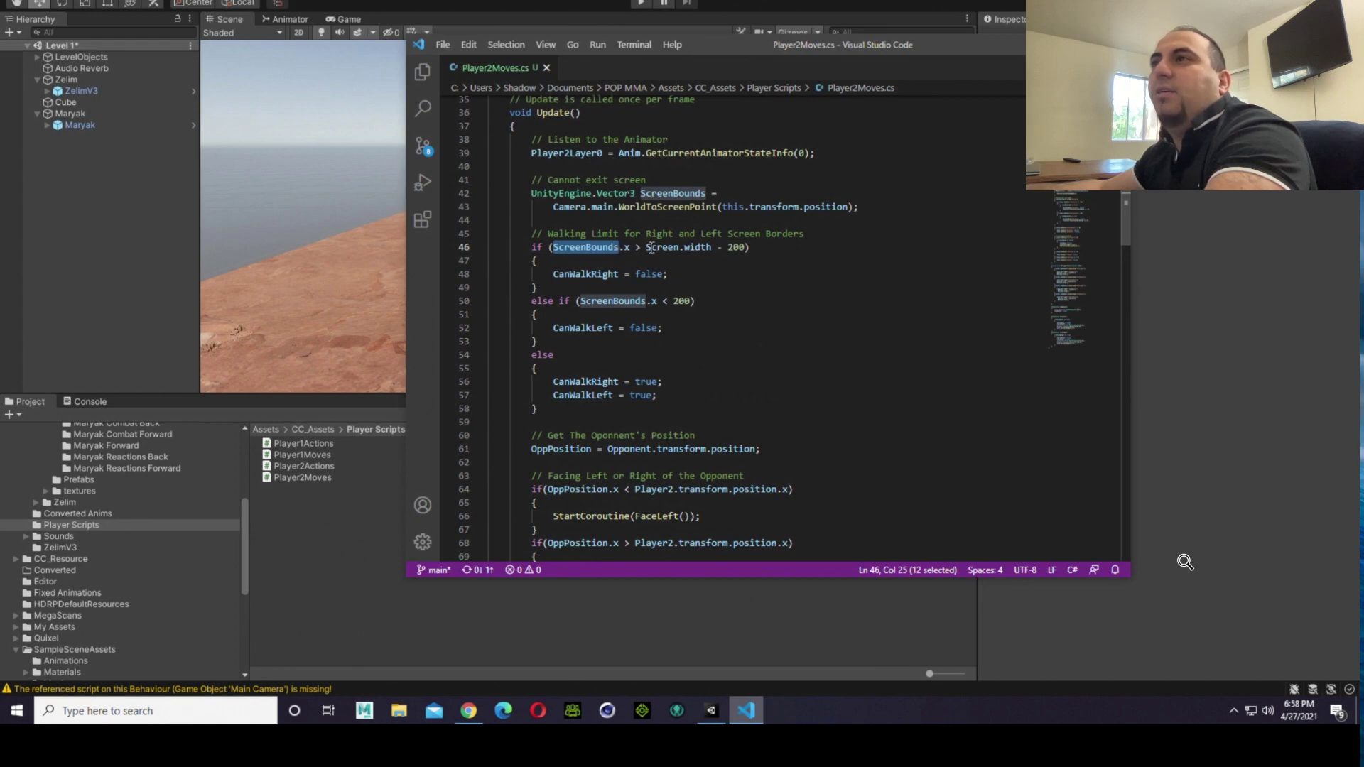
click(728, 248)
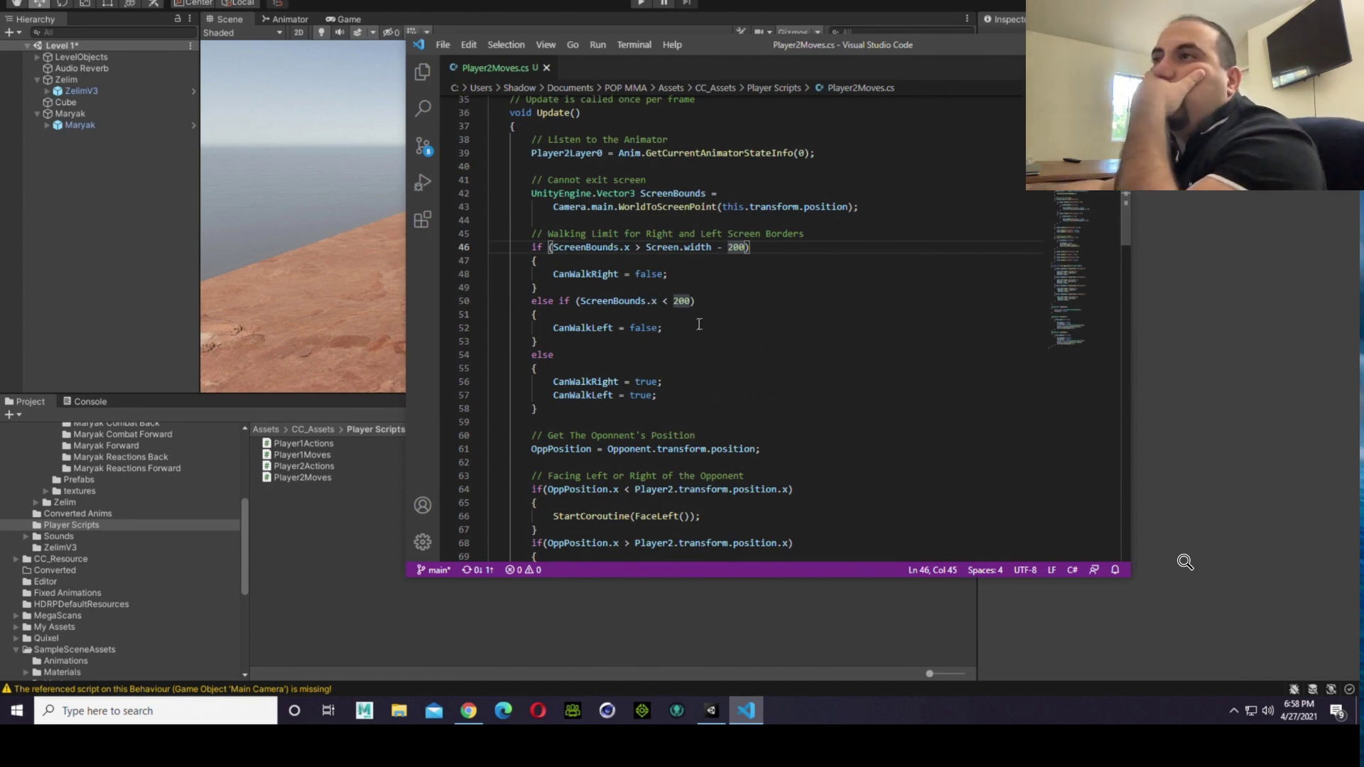
Step: Change the right screen border condition in Player2Moves.cs to ScreenBounds.x < Screen.width - 200
click(666, 301)
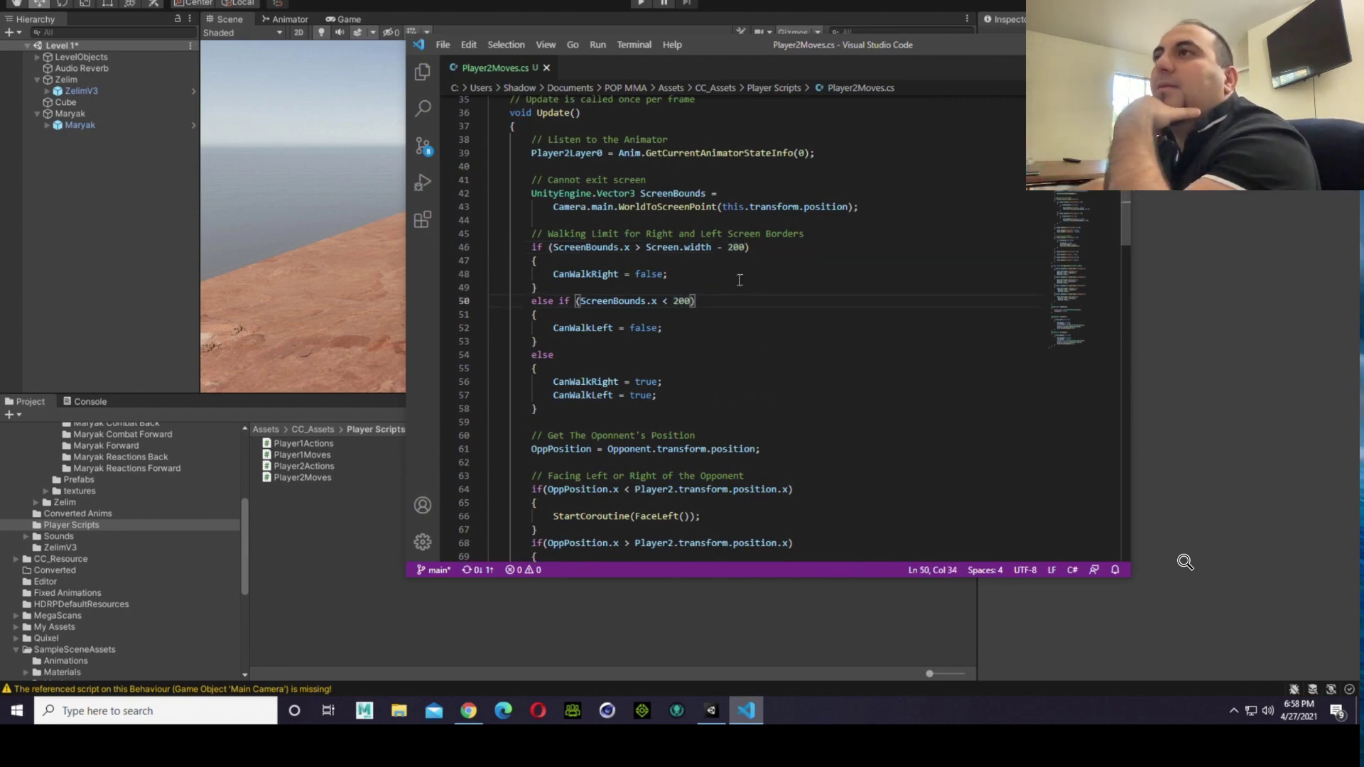
key(Up)
key(Up)
key(Up)
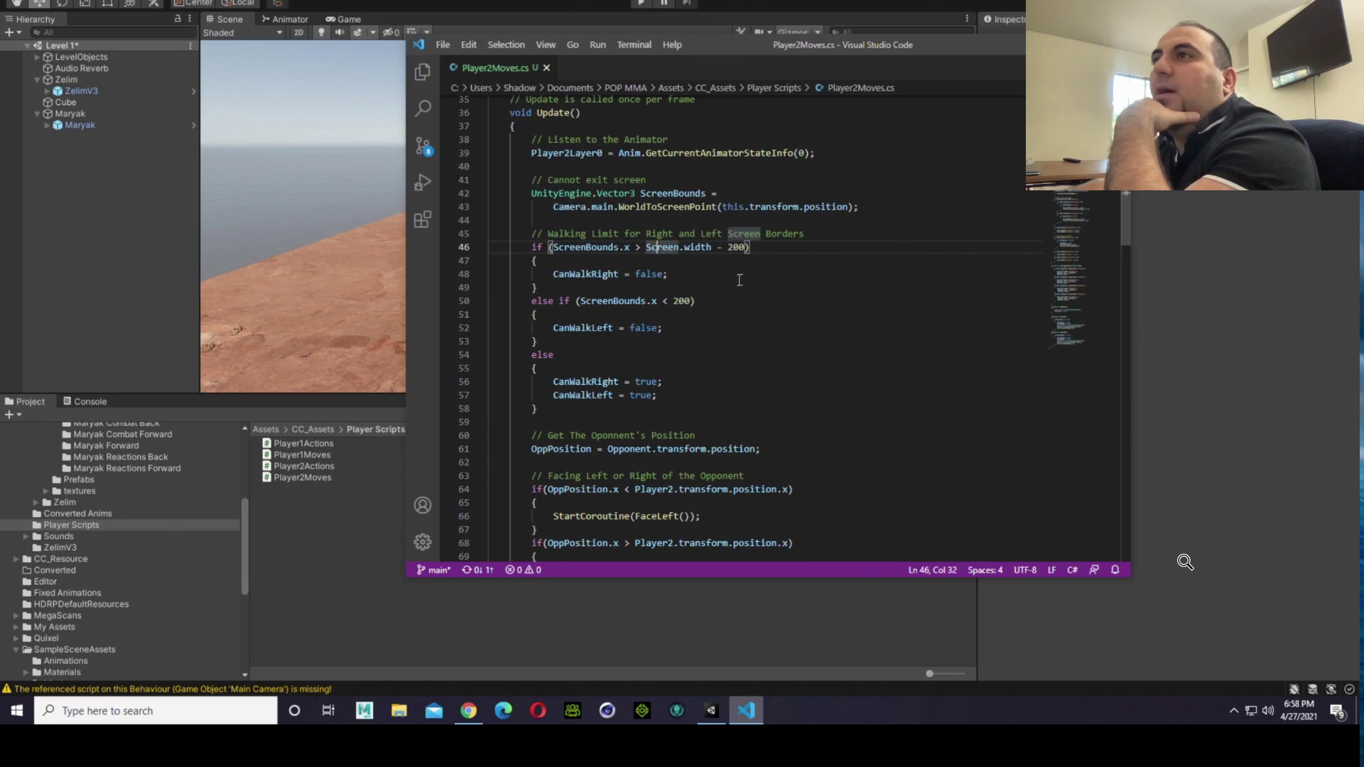
key(Left)
key(Left)
key(Left)
key(BackSpace)
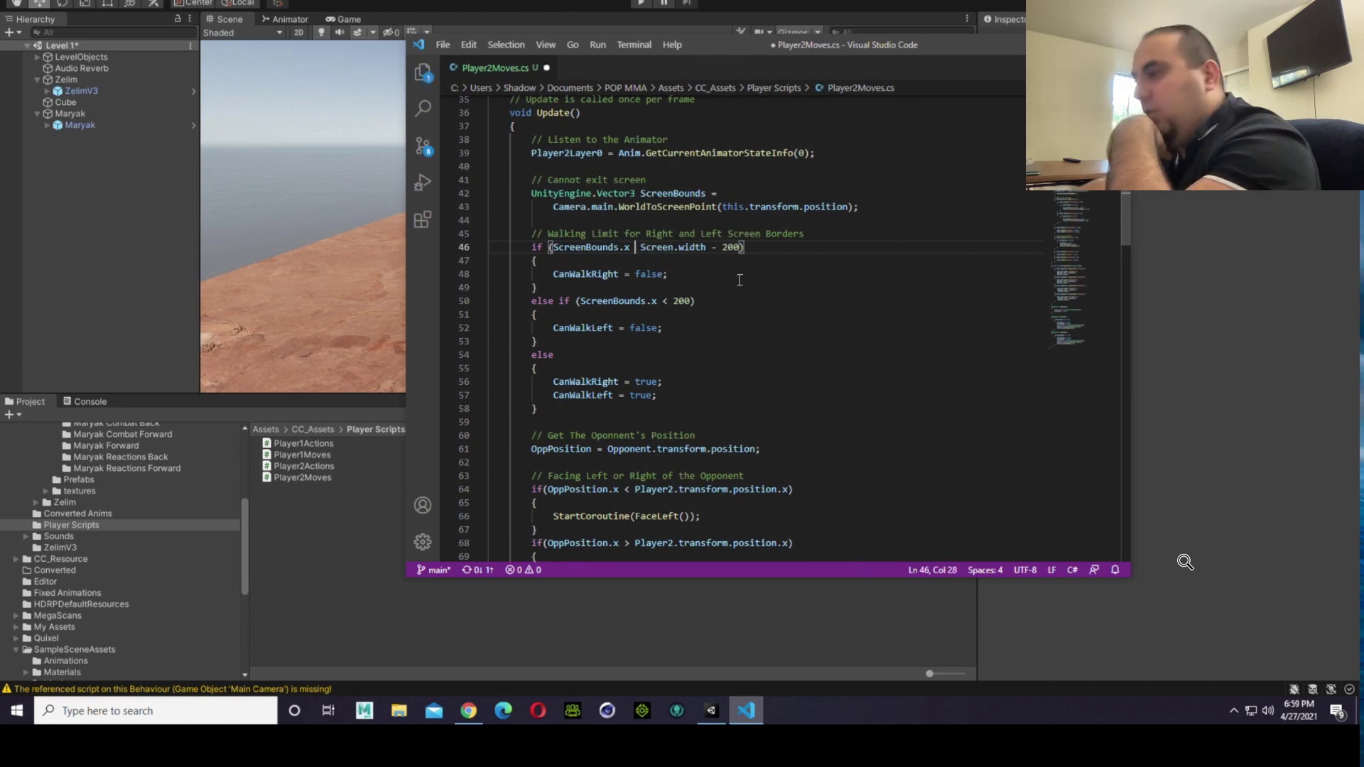
Step: Change the left screen border condition to ScreenBounds.x > 200 and save Player2Moves.cs
key(Down)
key(Down)
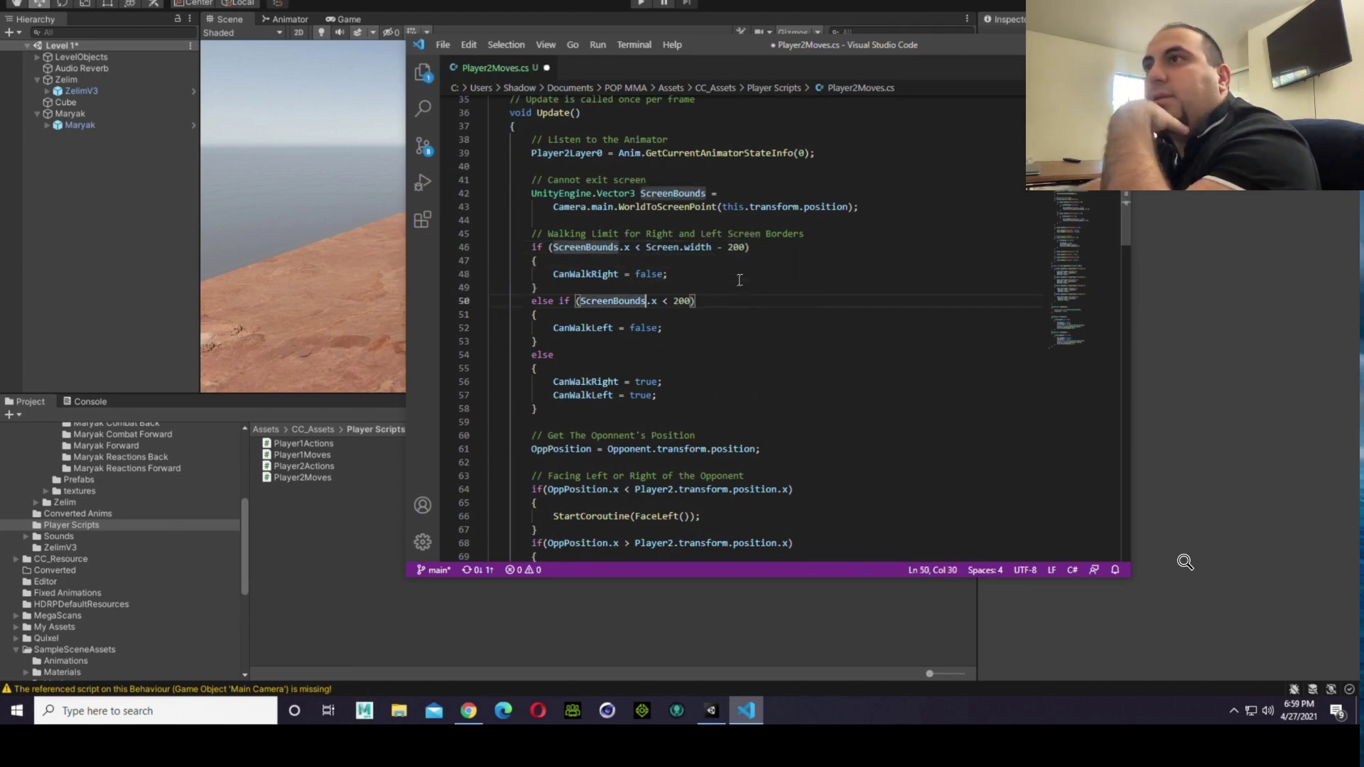
key(Right)
key(Right)
key(Right)
key(Right)
key(Right)
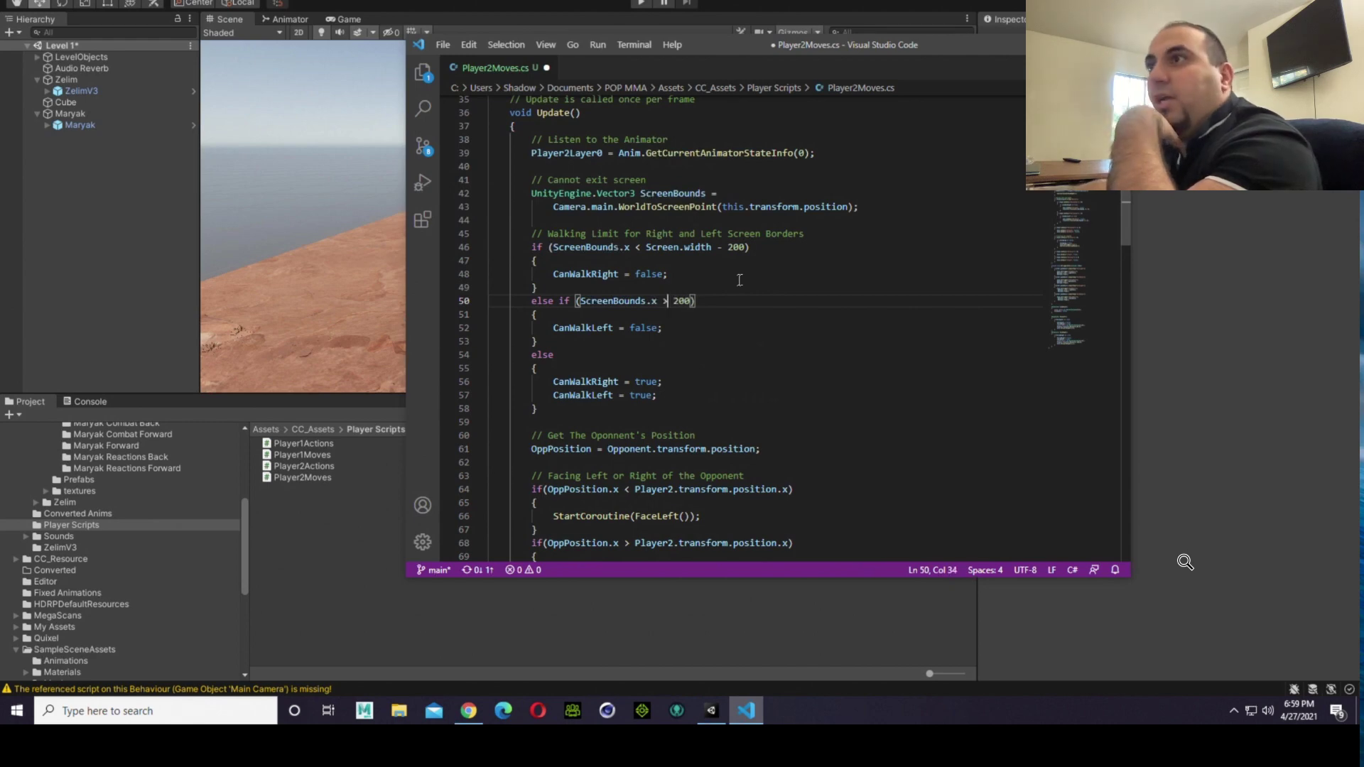
click(445, 44)
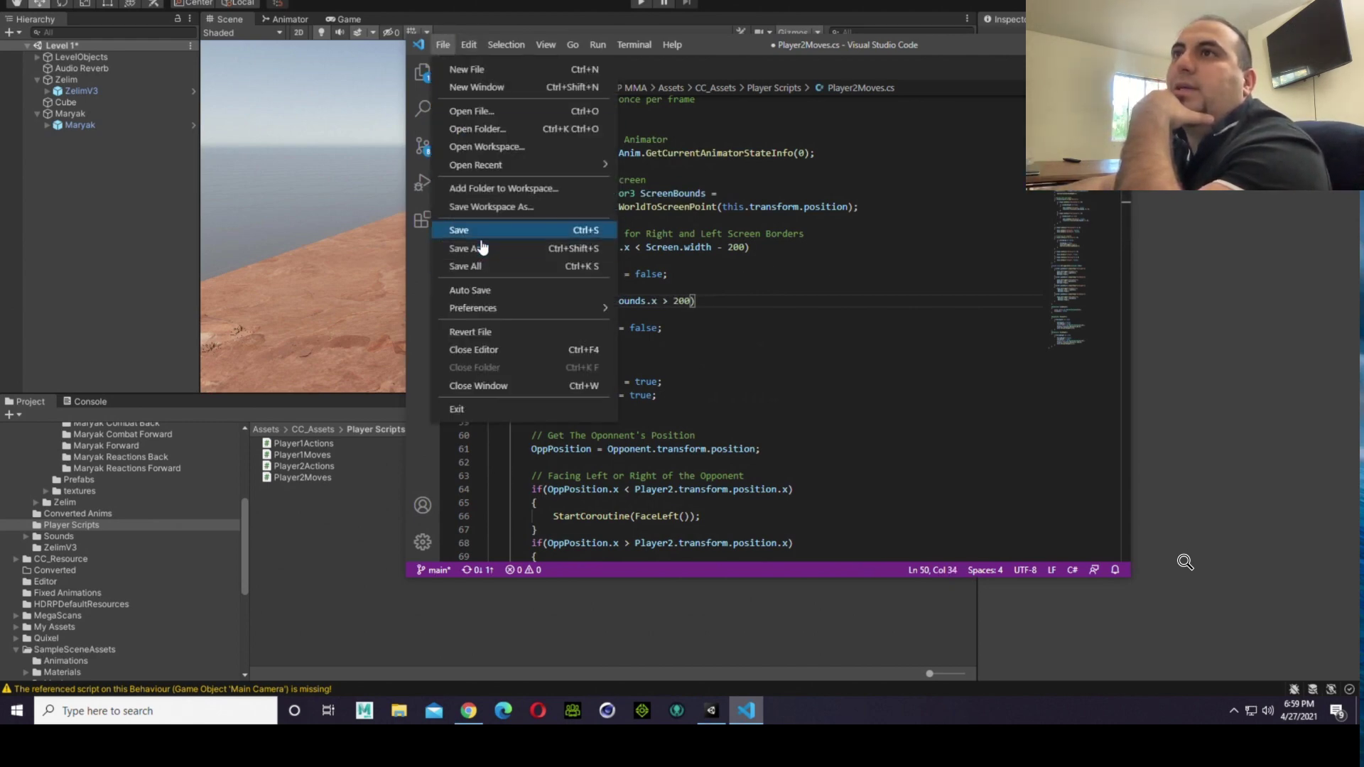
click(477, 231)
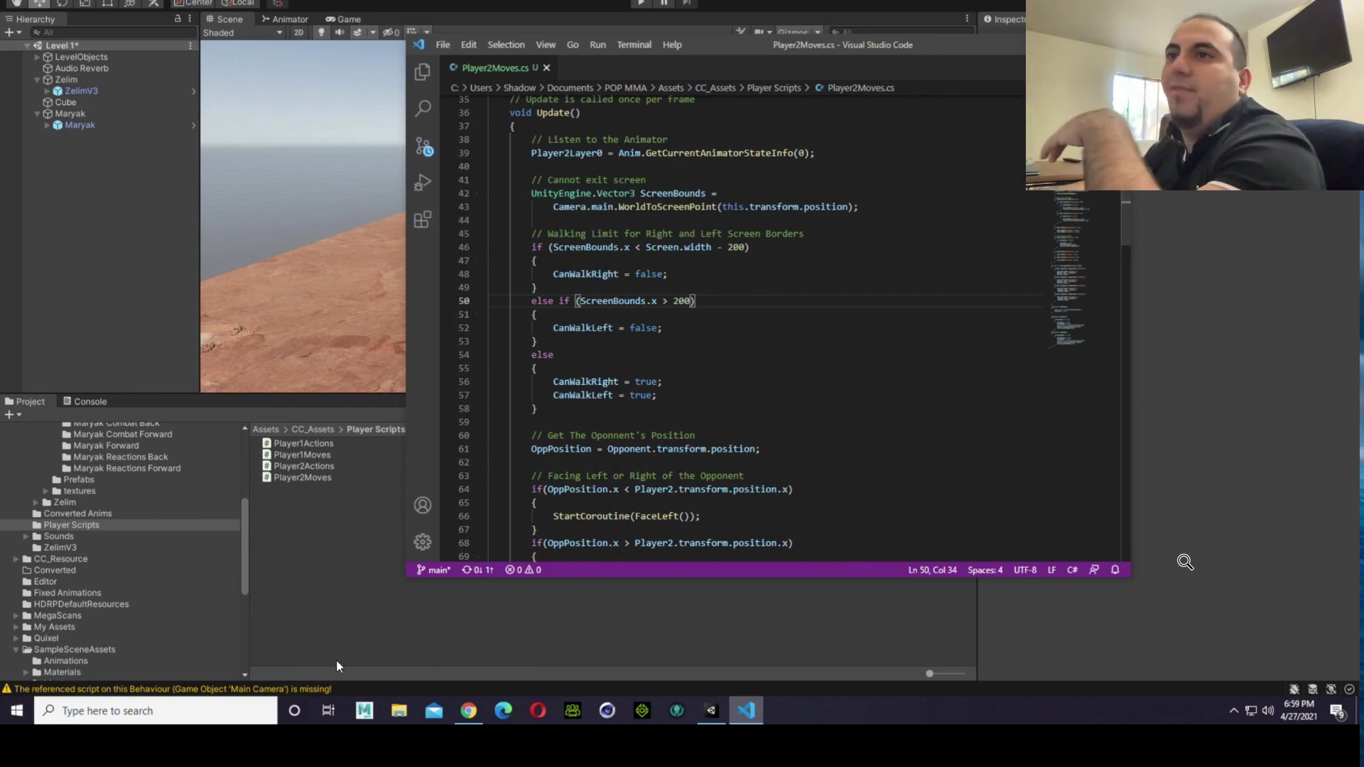
Step: Switch to the Unity editor, run the Level 1 scene with the edited border conditions, and stop it
click(318, 609)
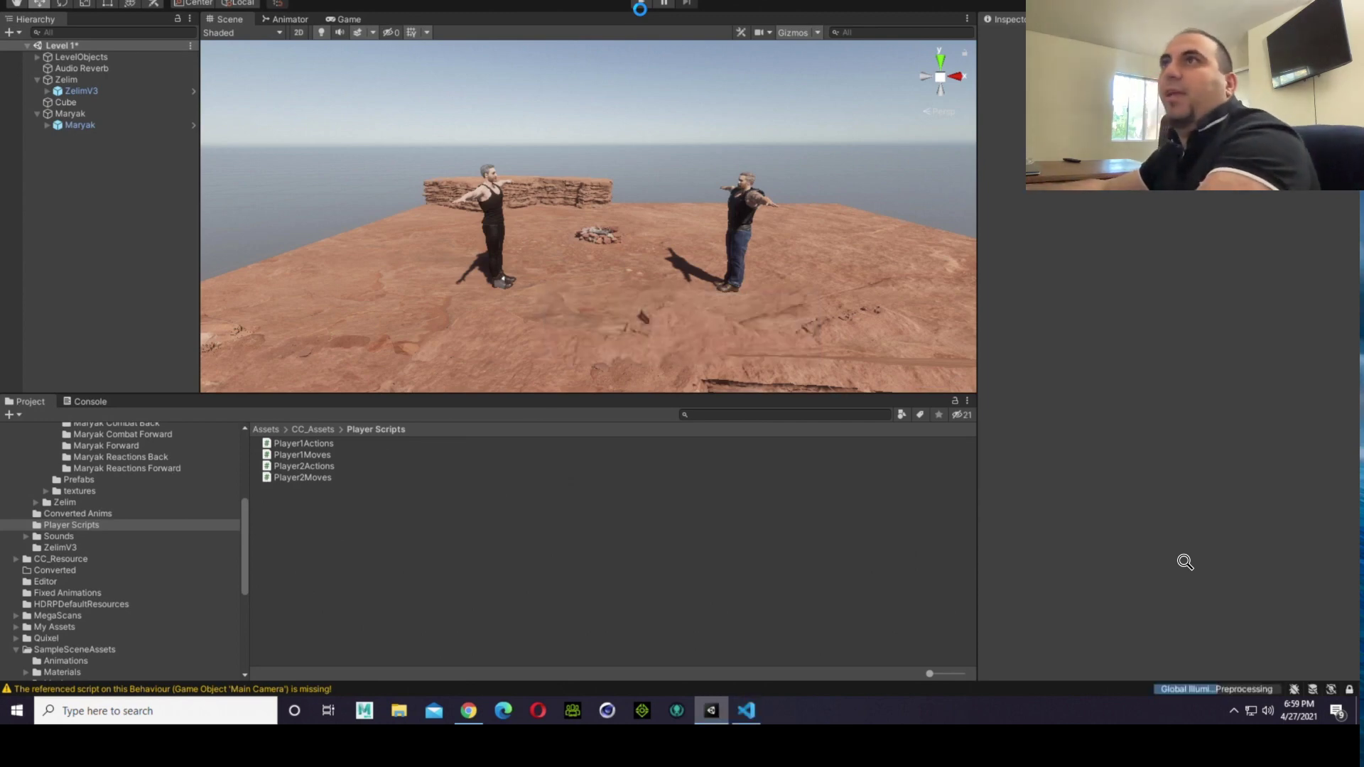
click(642, 4)
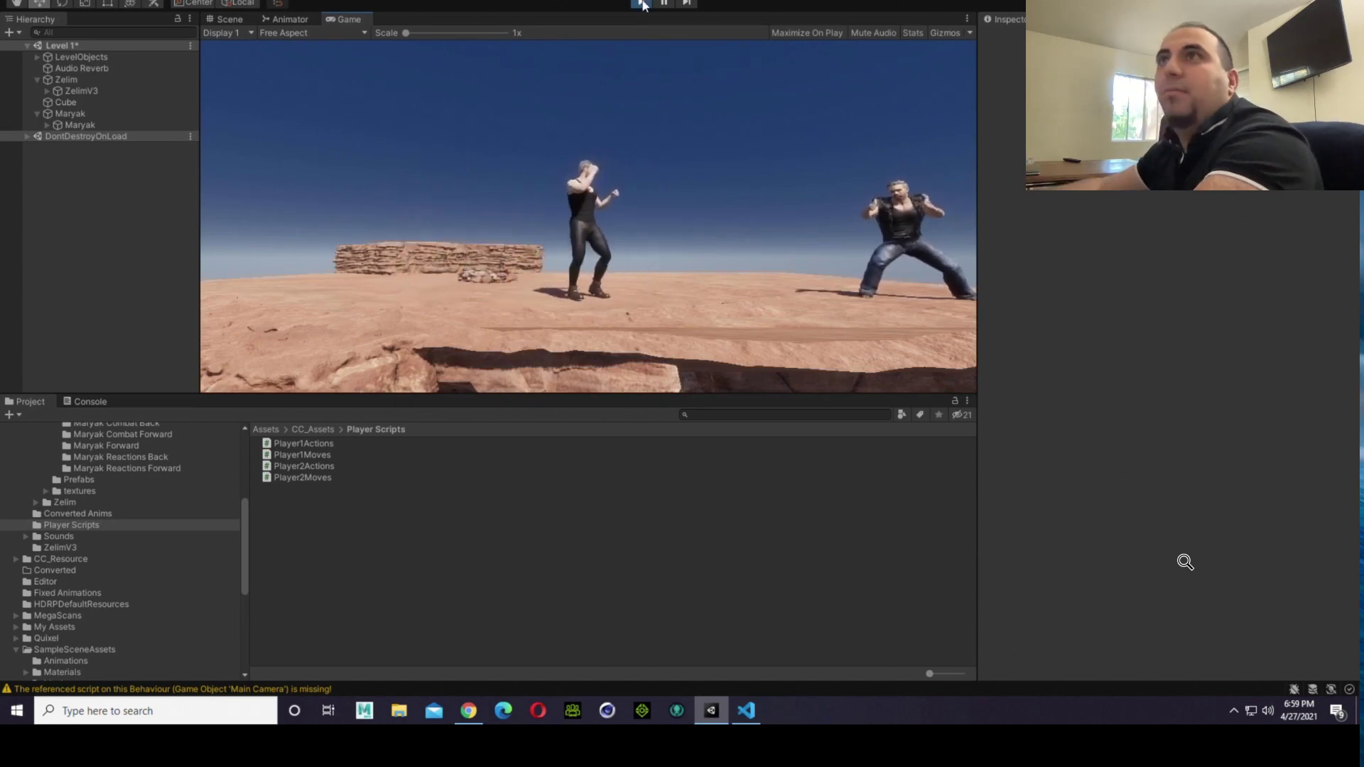
click(649, 3)
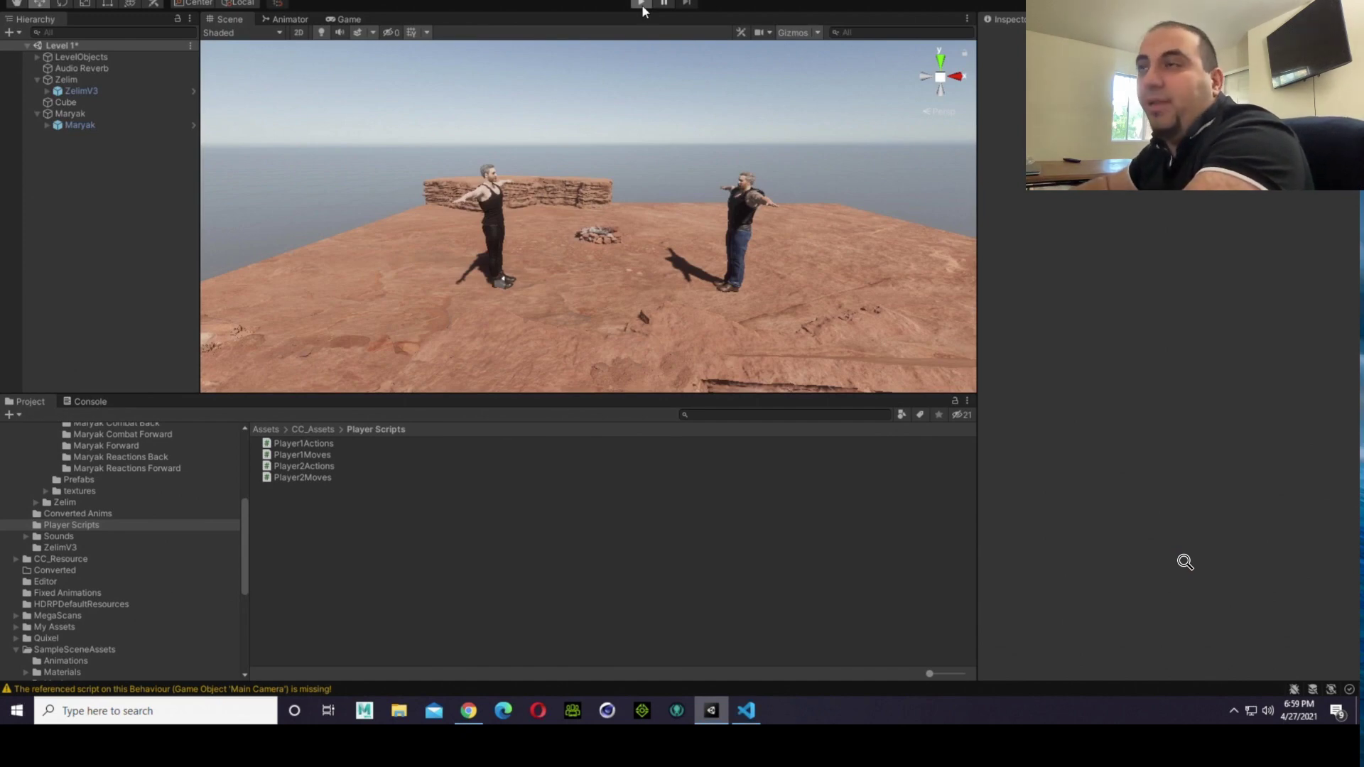
Step: Restart play mode, alternate right and left movement to test how each fighter walks and respects the screen borders, and stop the game
click(642, 7)
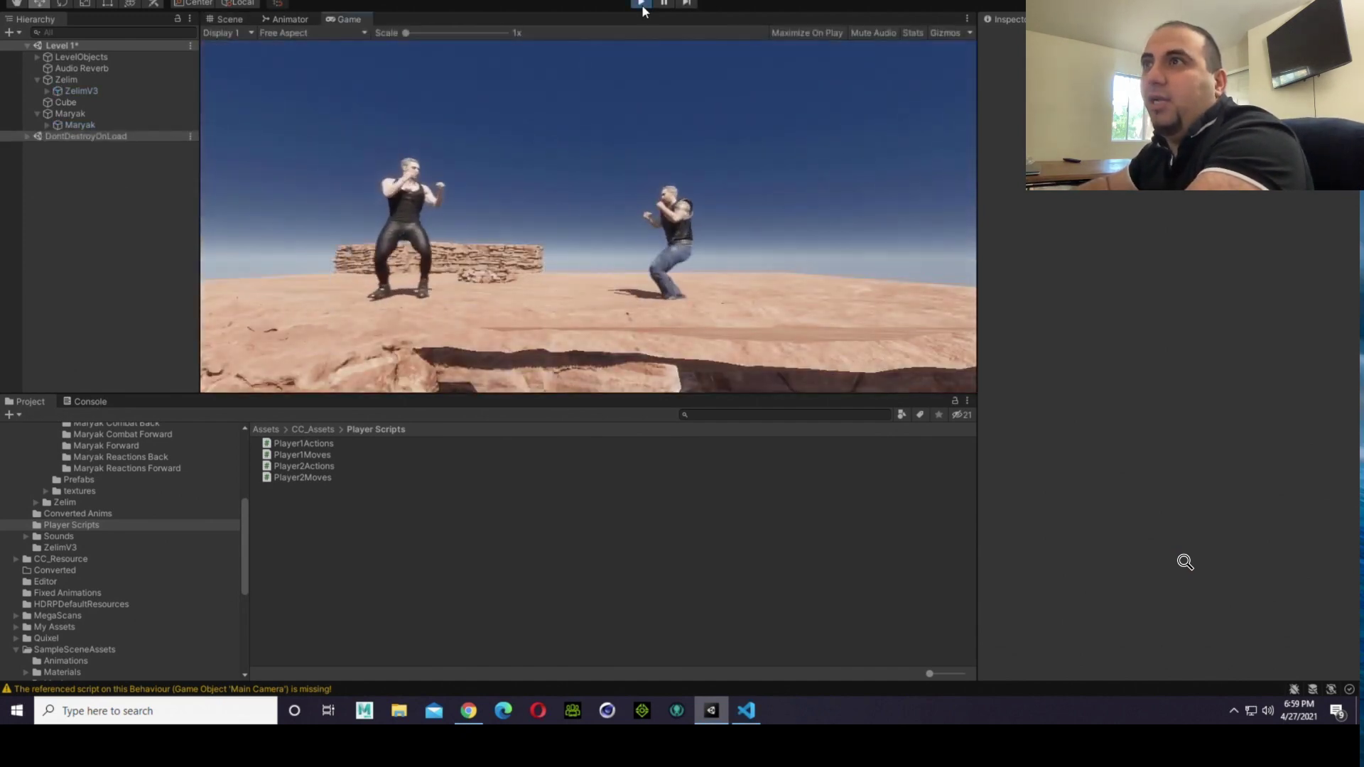
key(d)
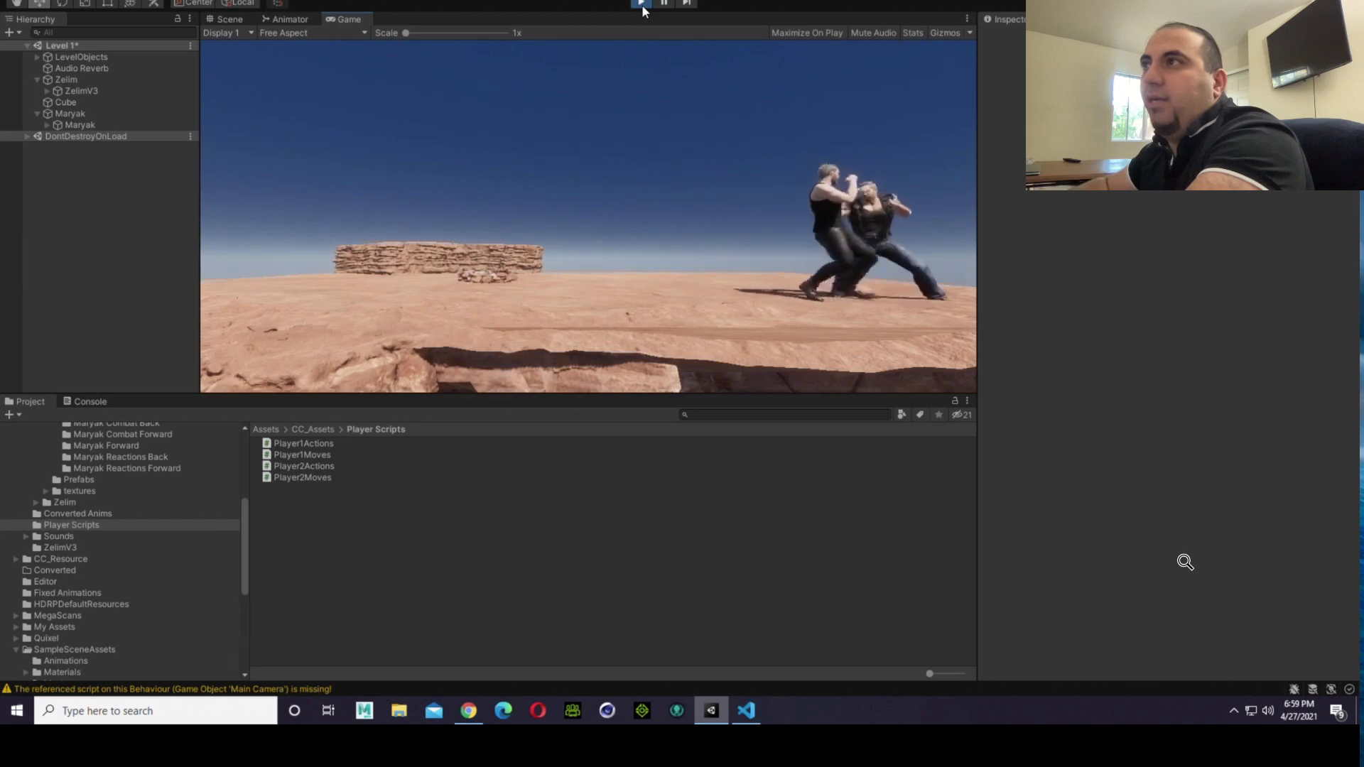
key(a)
key(d)
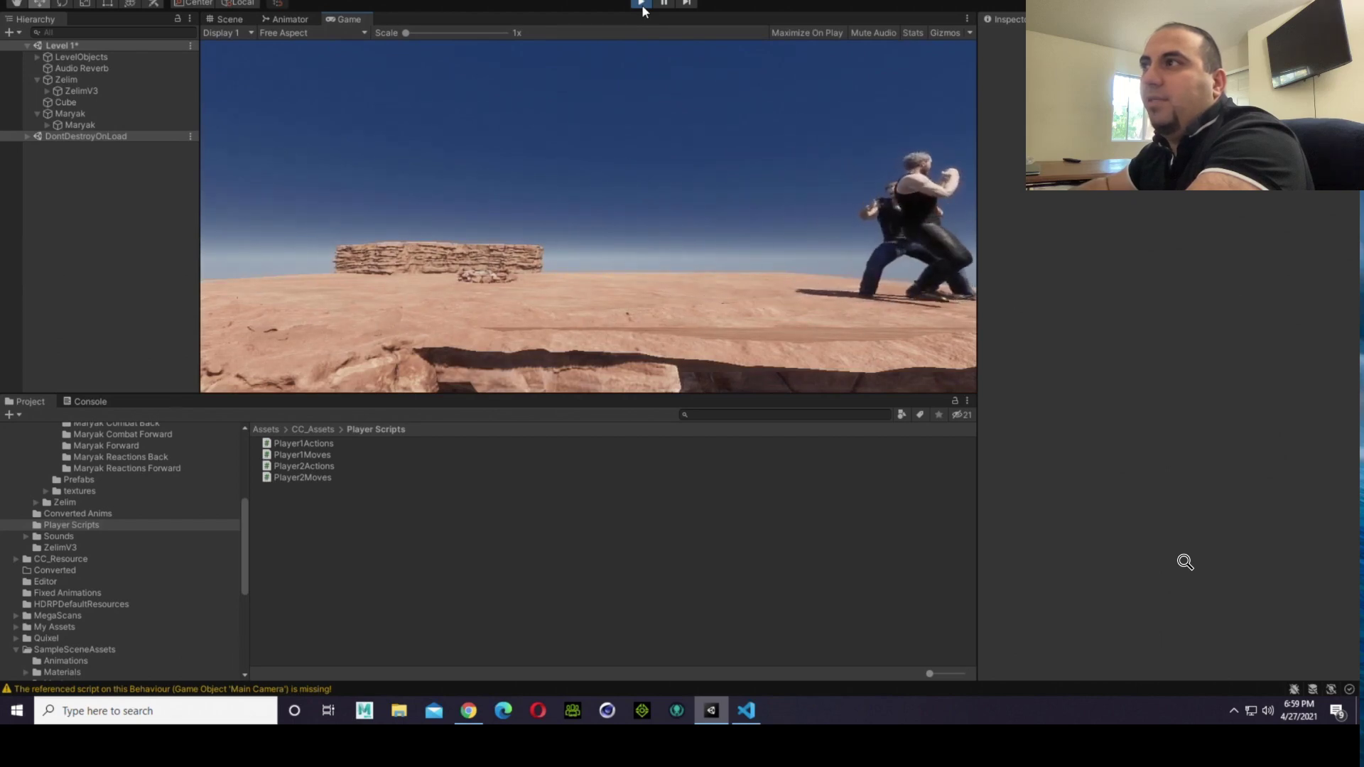
key(a)
key(d)
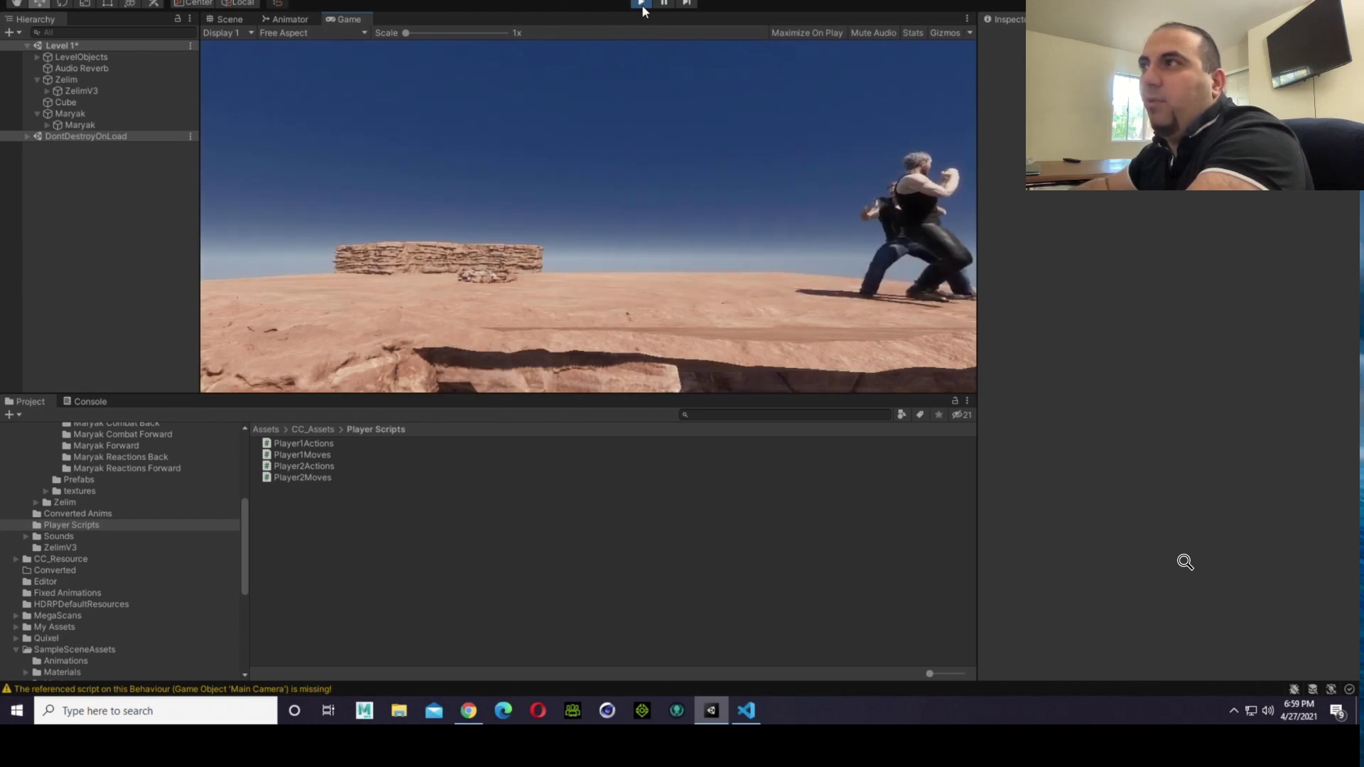
key(a)
key(d)
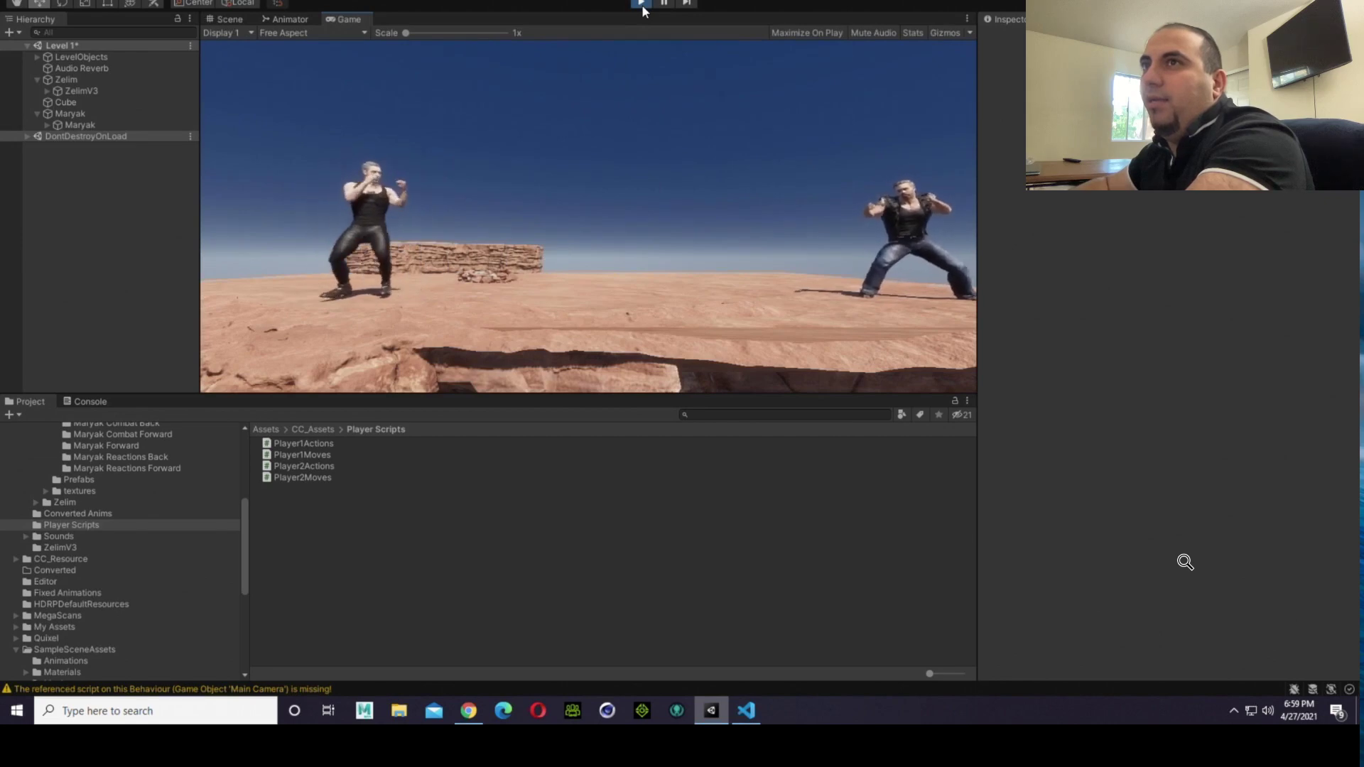
key(a)
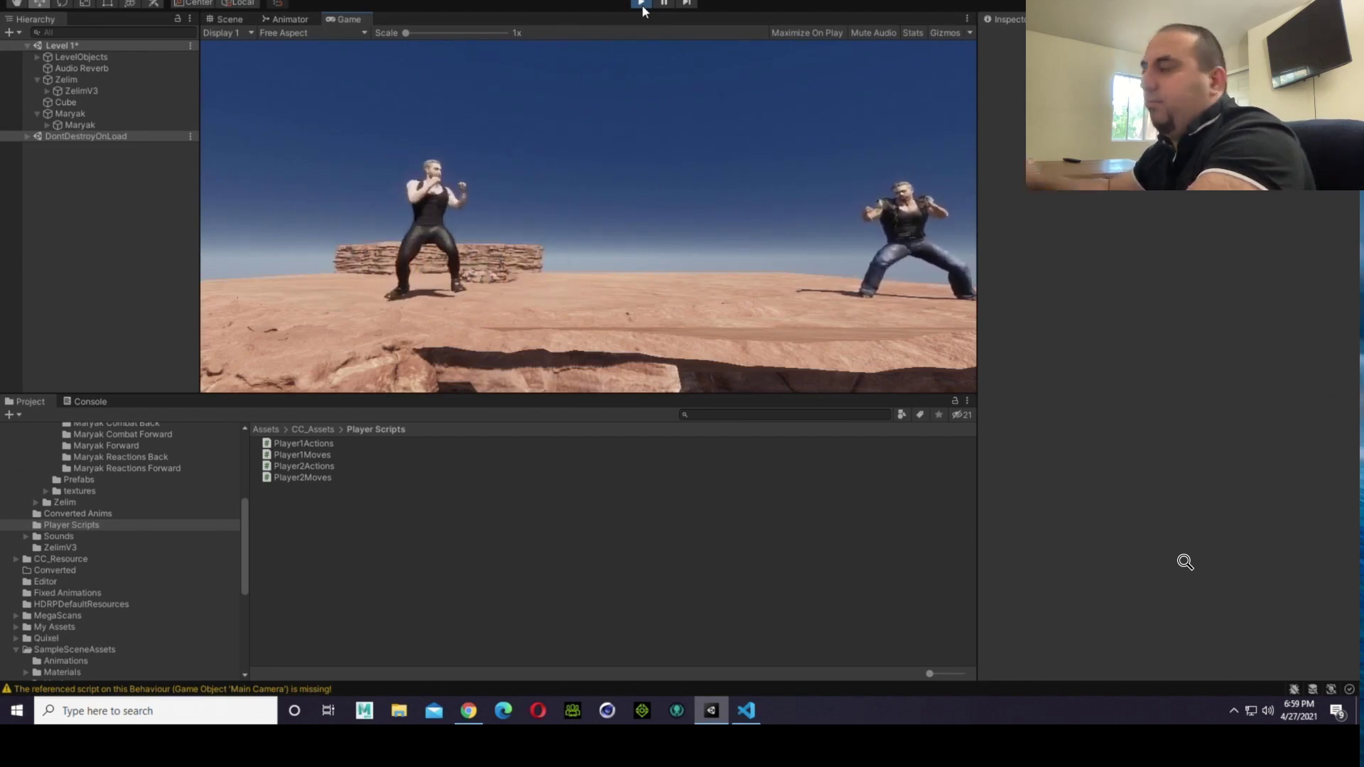
key(d)
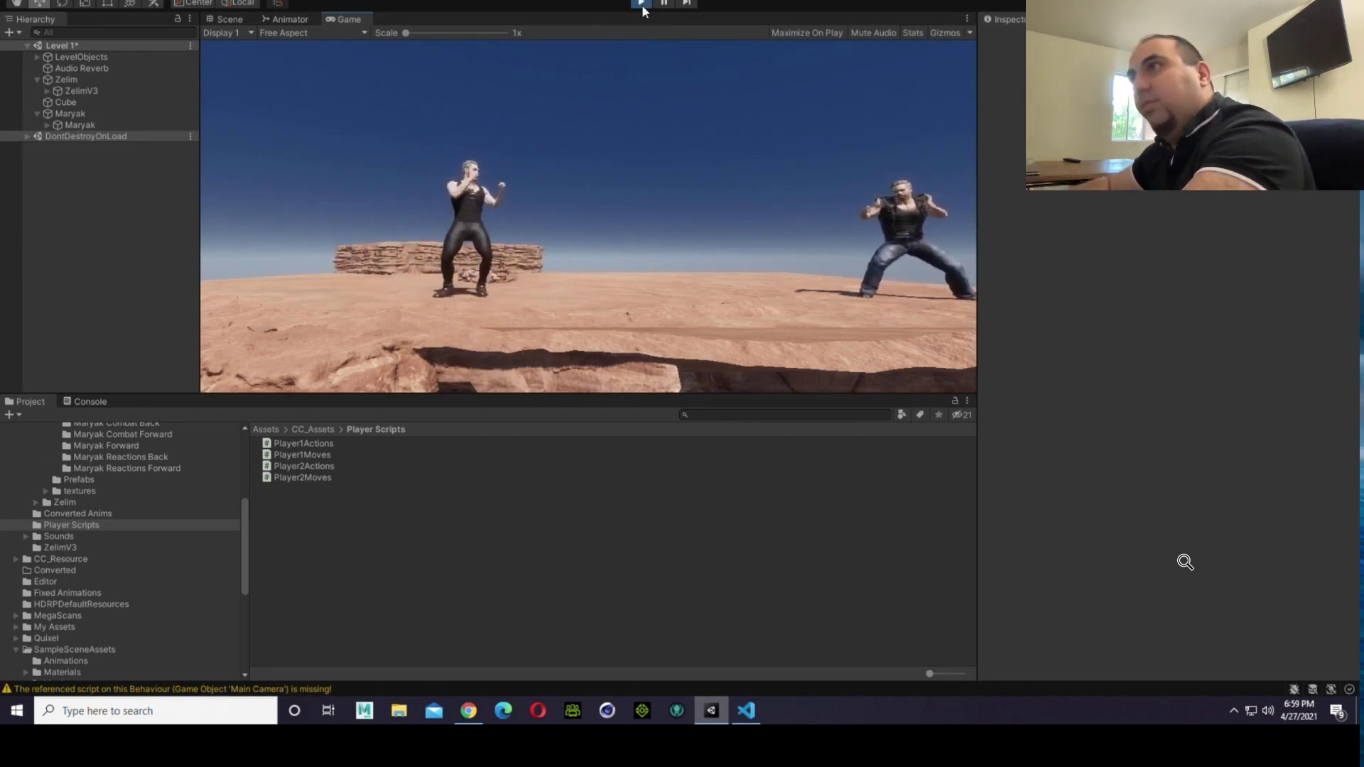
key(a)
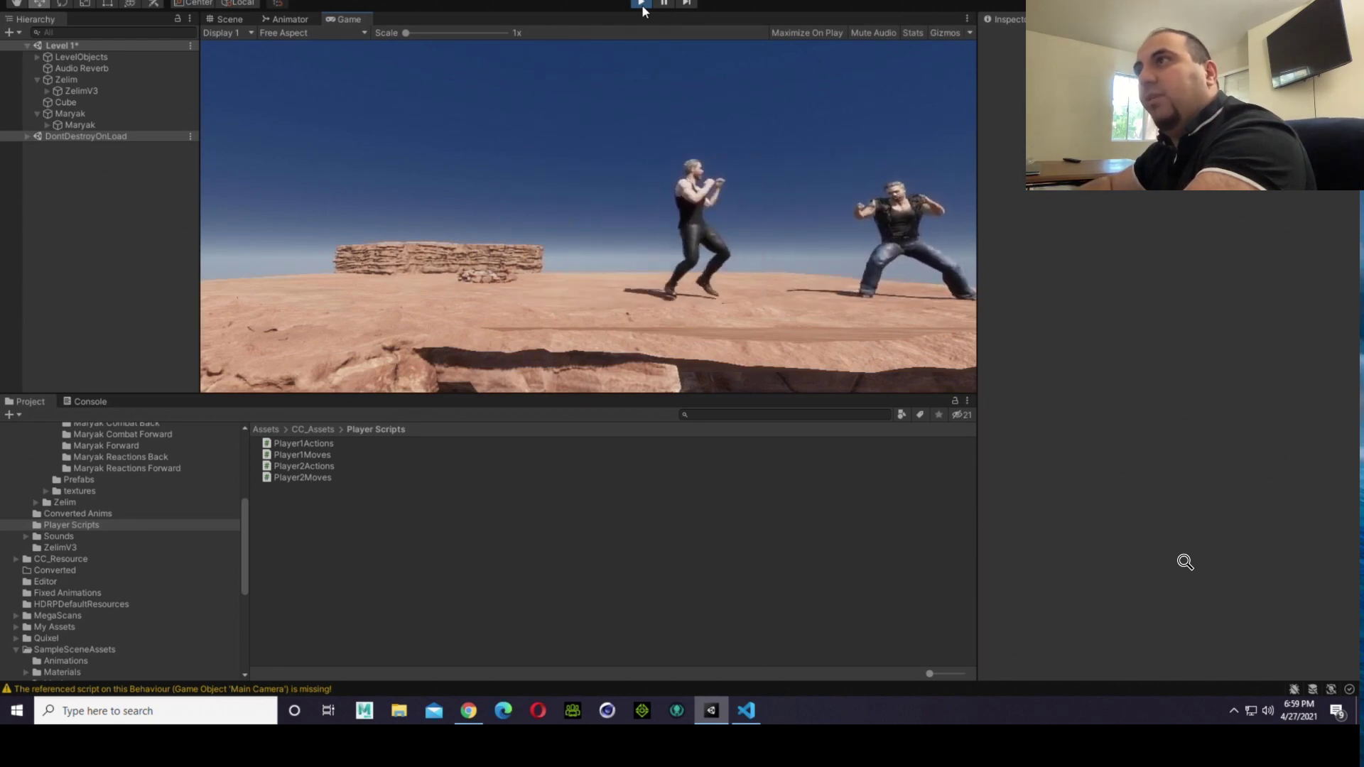
click(642, 4)
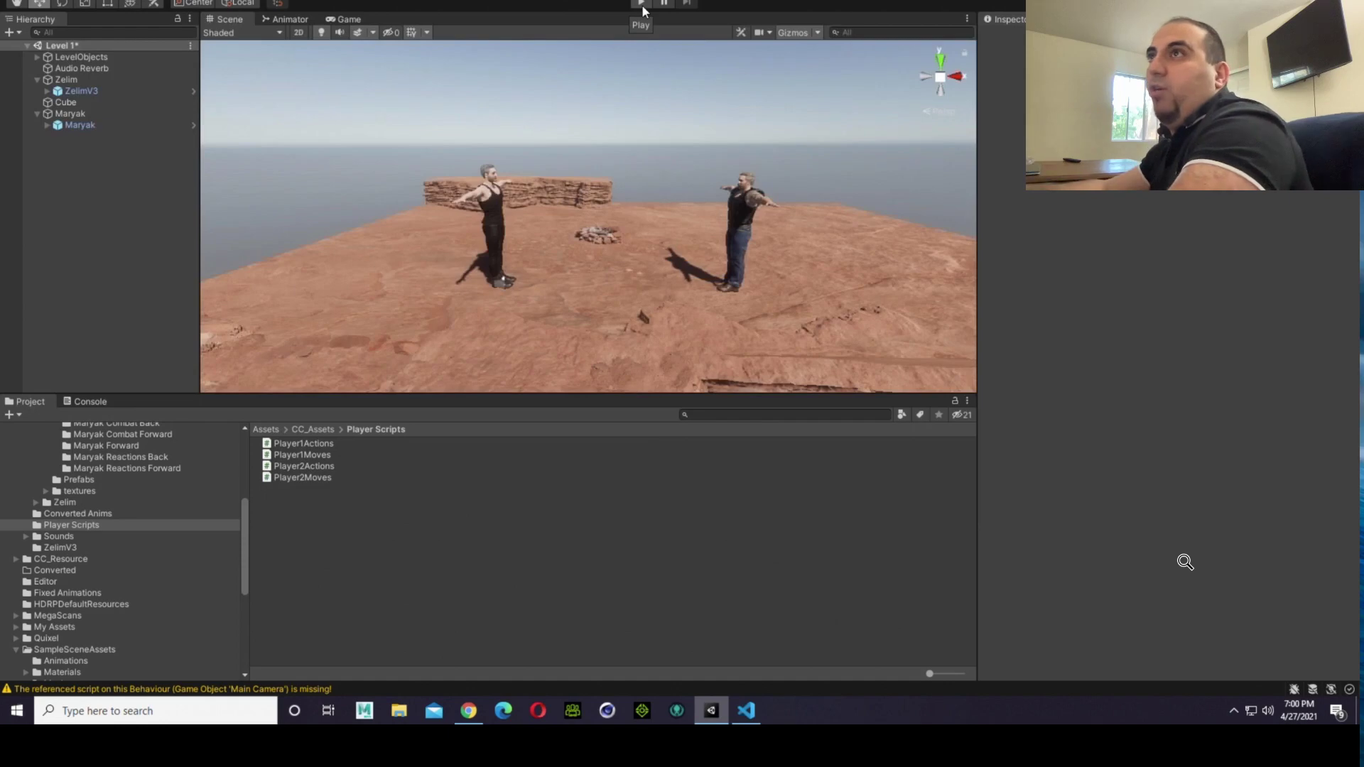
Step: Run the Level 1 scene, walk the fighters right and left to test the screen borders, and stop the game
click(642, 7)
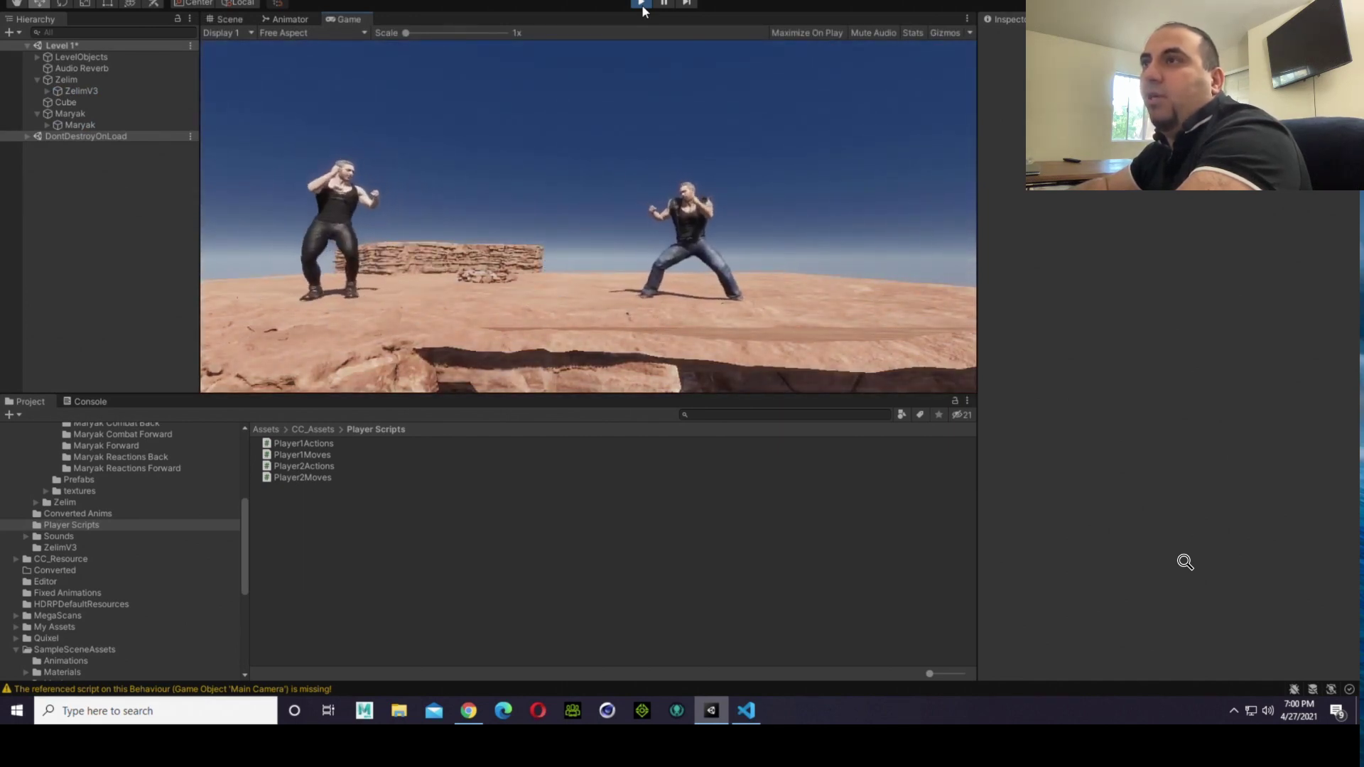
key(d)
key(a)
key(d)
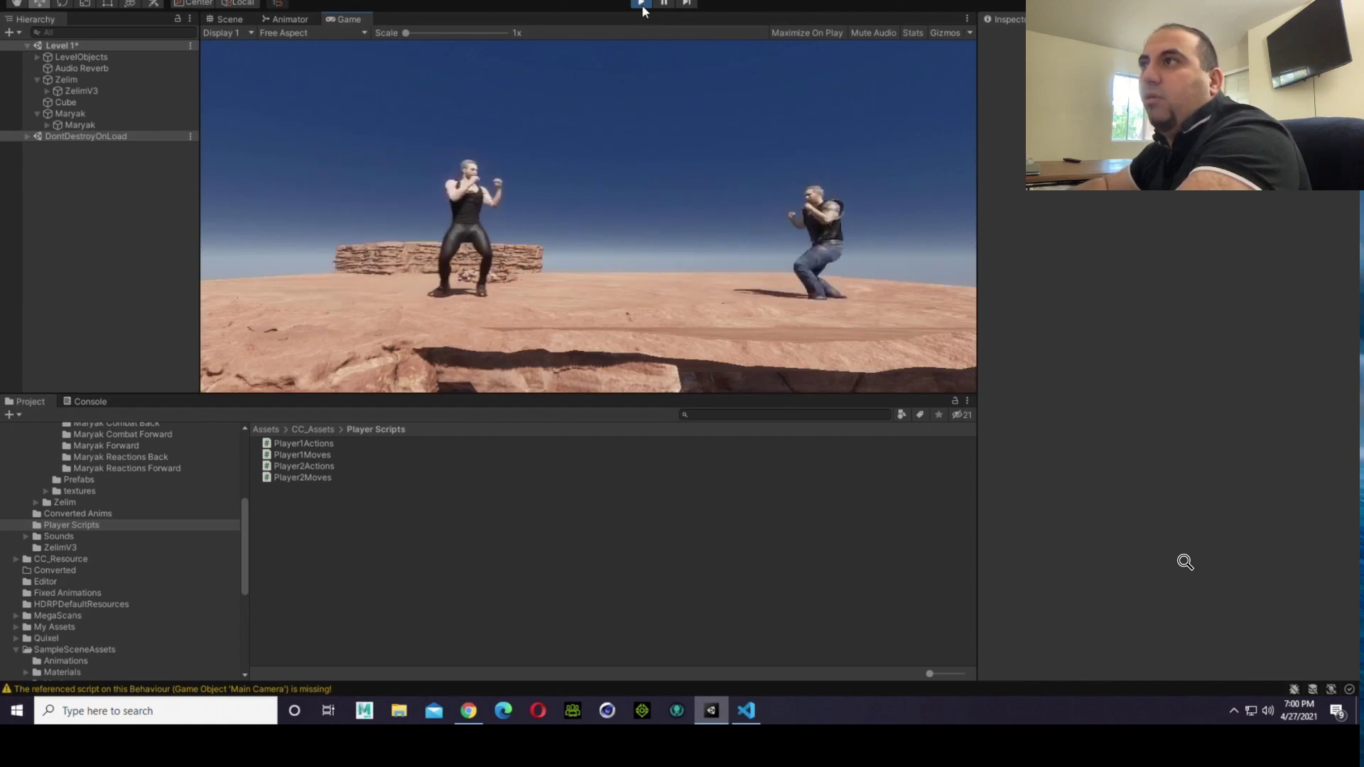
key(a)
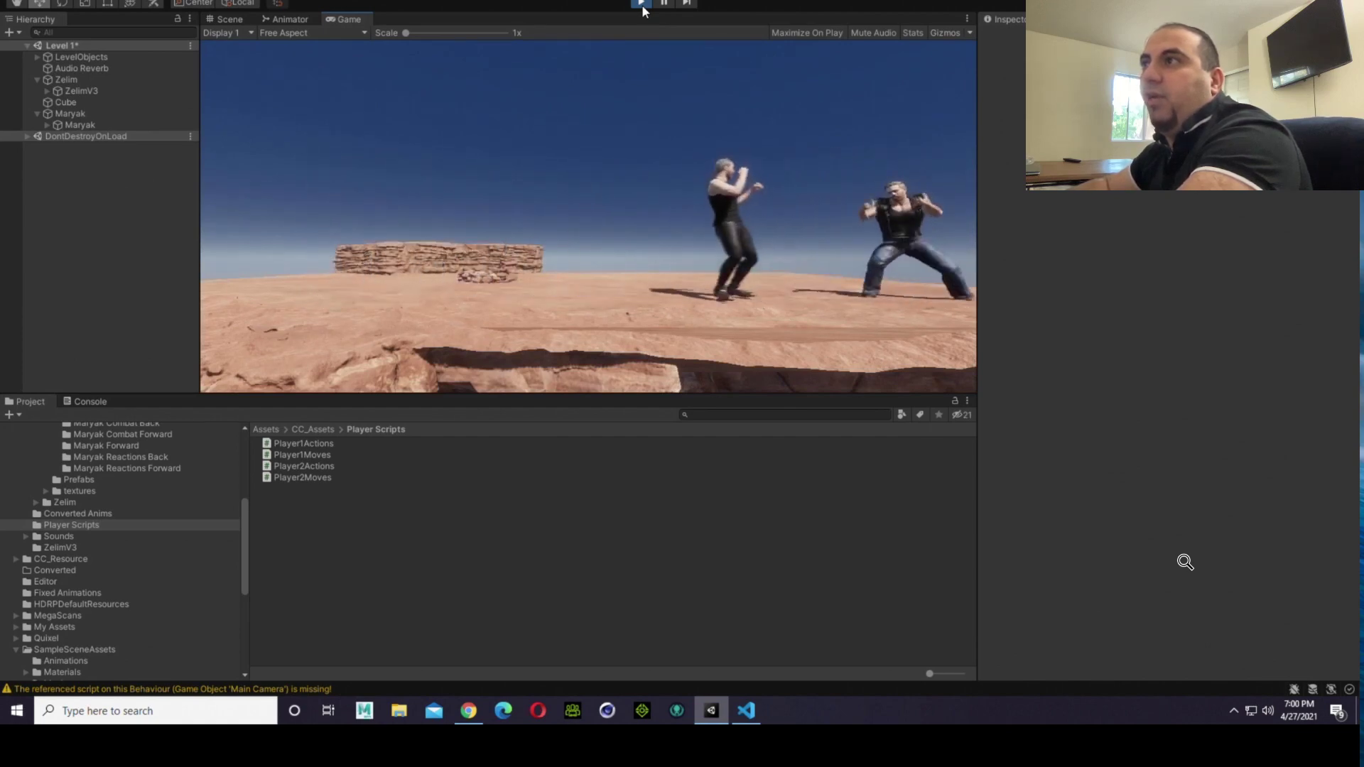
key(d)
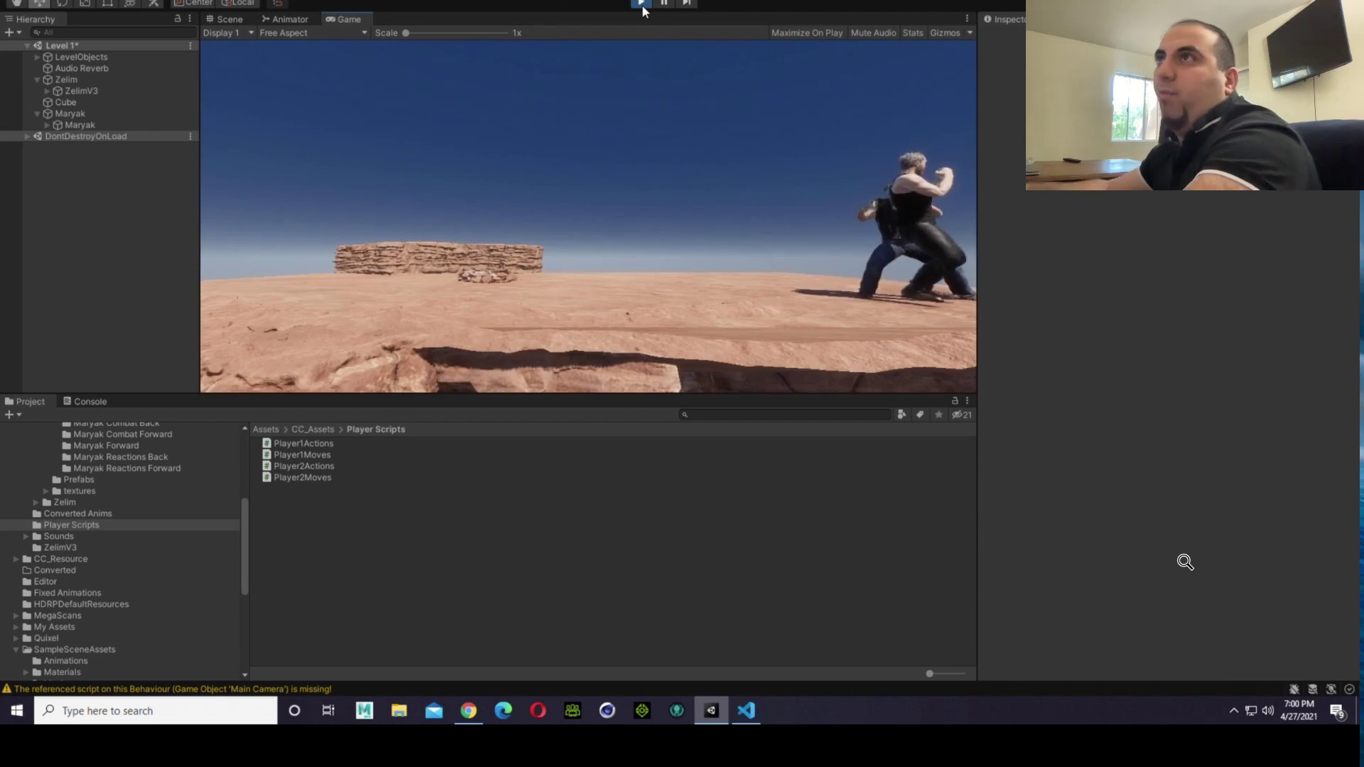
click(642, 5)
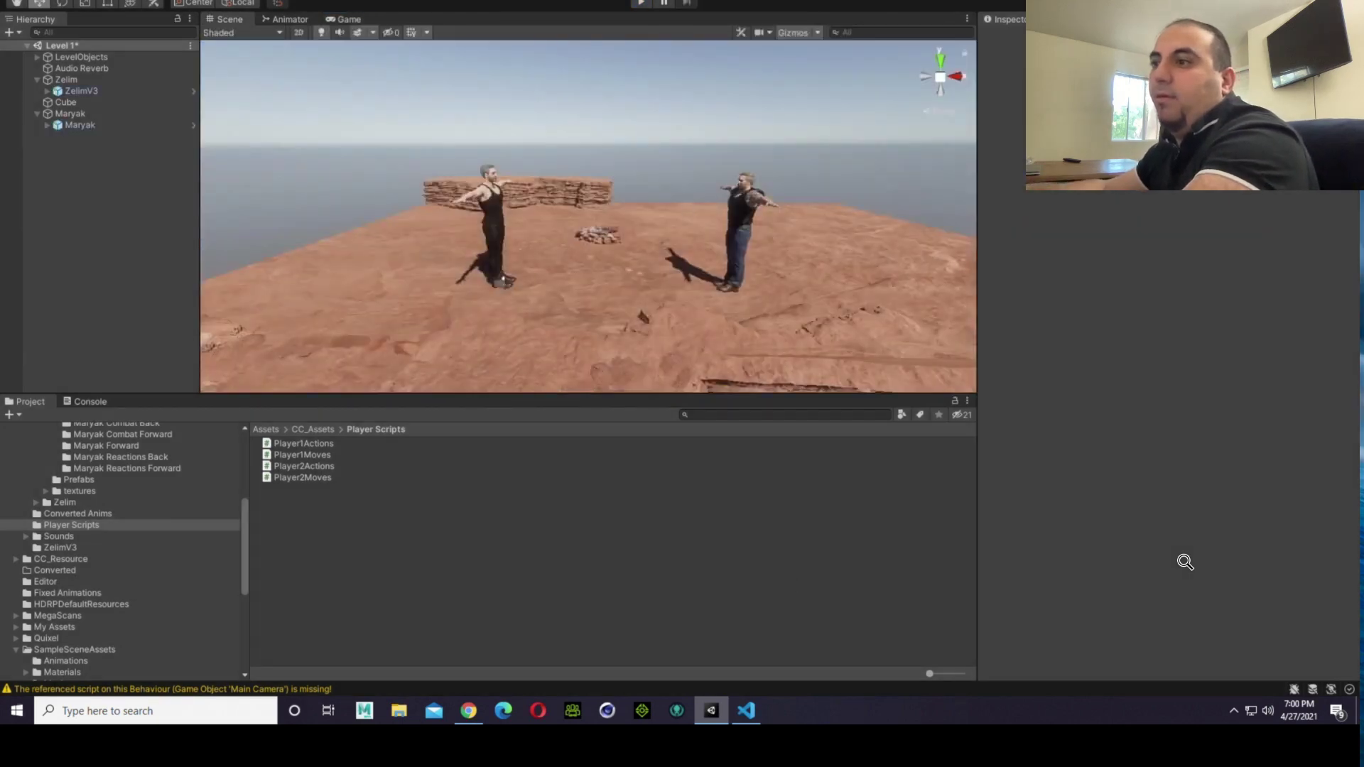
Step: Switch to Visual Studio Code, change the left screen border condition in Player2Moves.cs to ScreenBounds.x < 200, and save the file
click(747, 710)
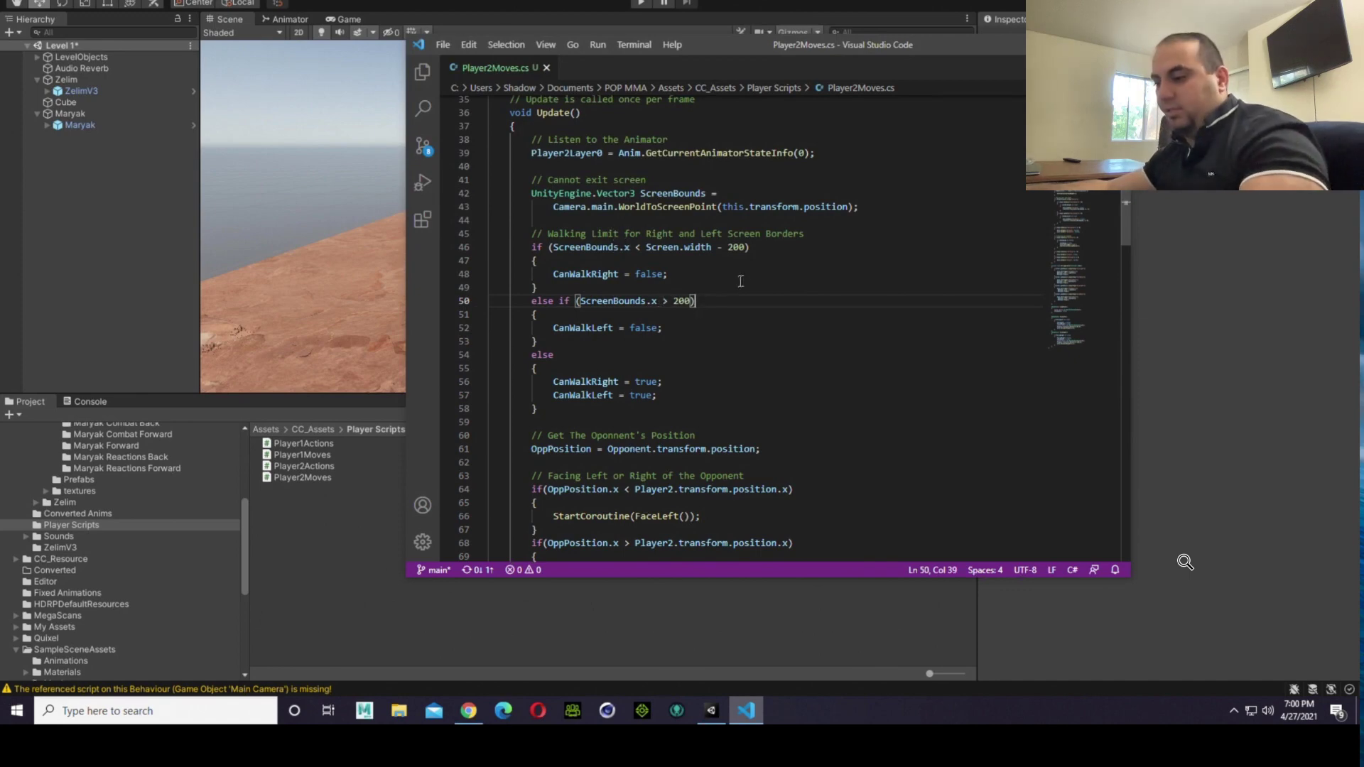
key(Left)
key(Left)
key(Left)
key(Left)
key(Left)
key(BackSpace)
key(Up)
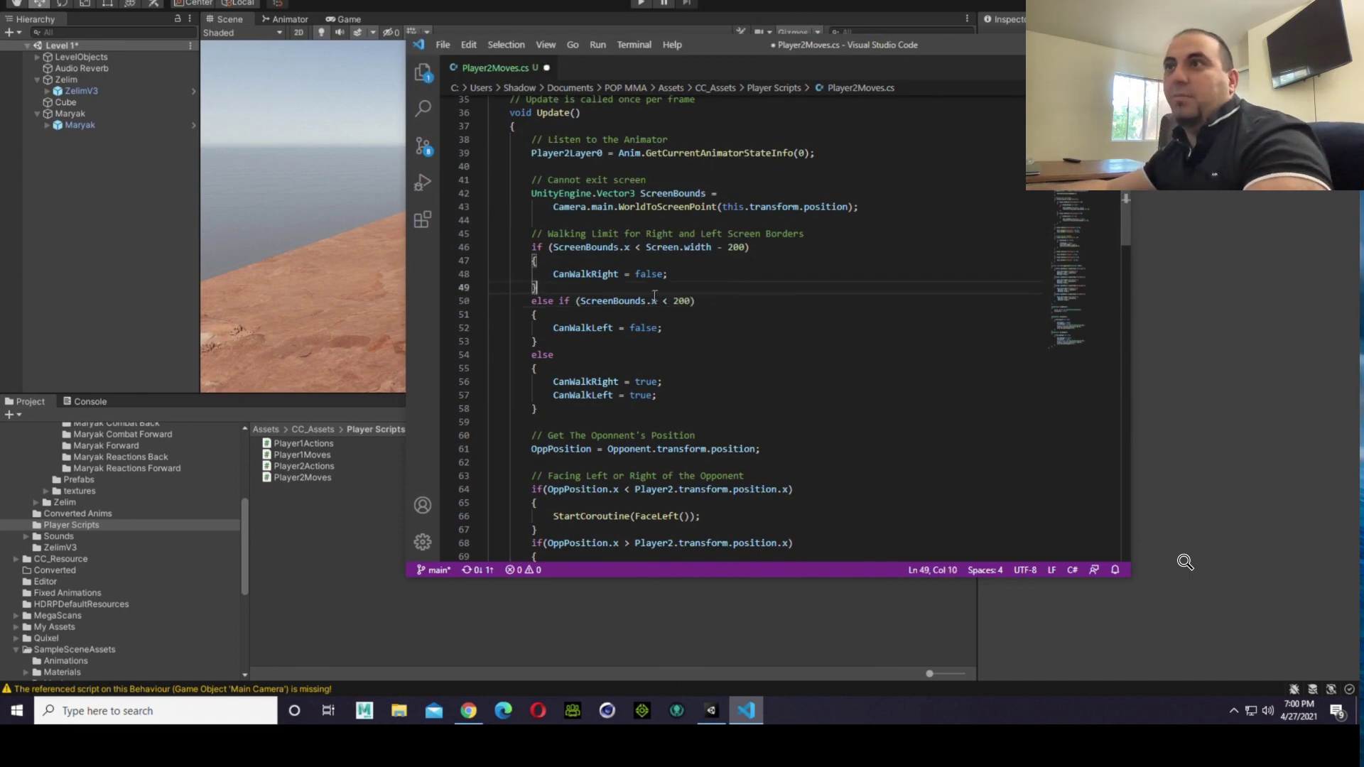
click(451, 43)
click(499, 219)
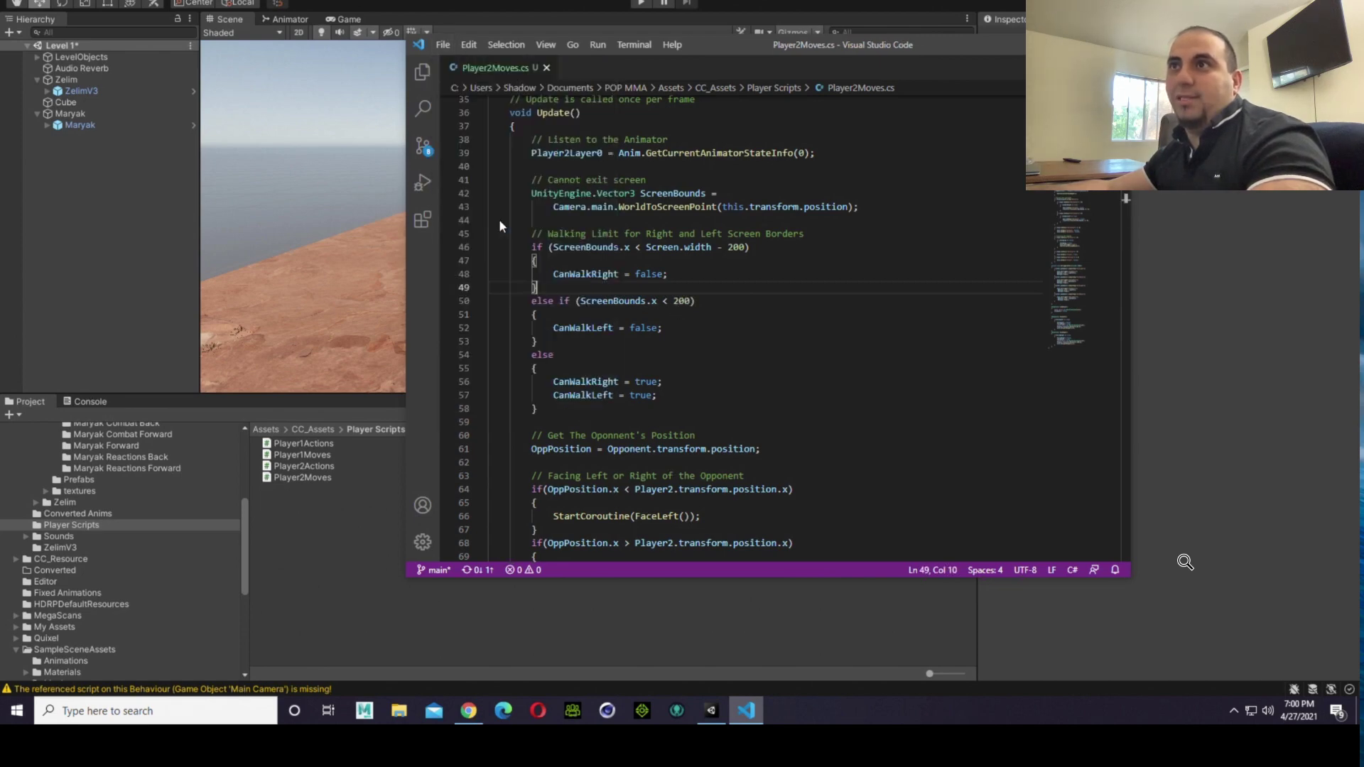
Step: Switch to the Unity editor, run the scene to test walking both ways and jumping, and stop the game
click(369, 512)
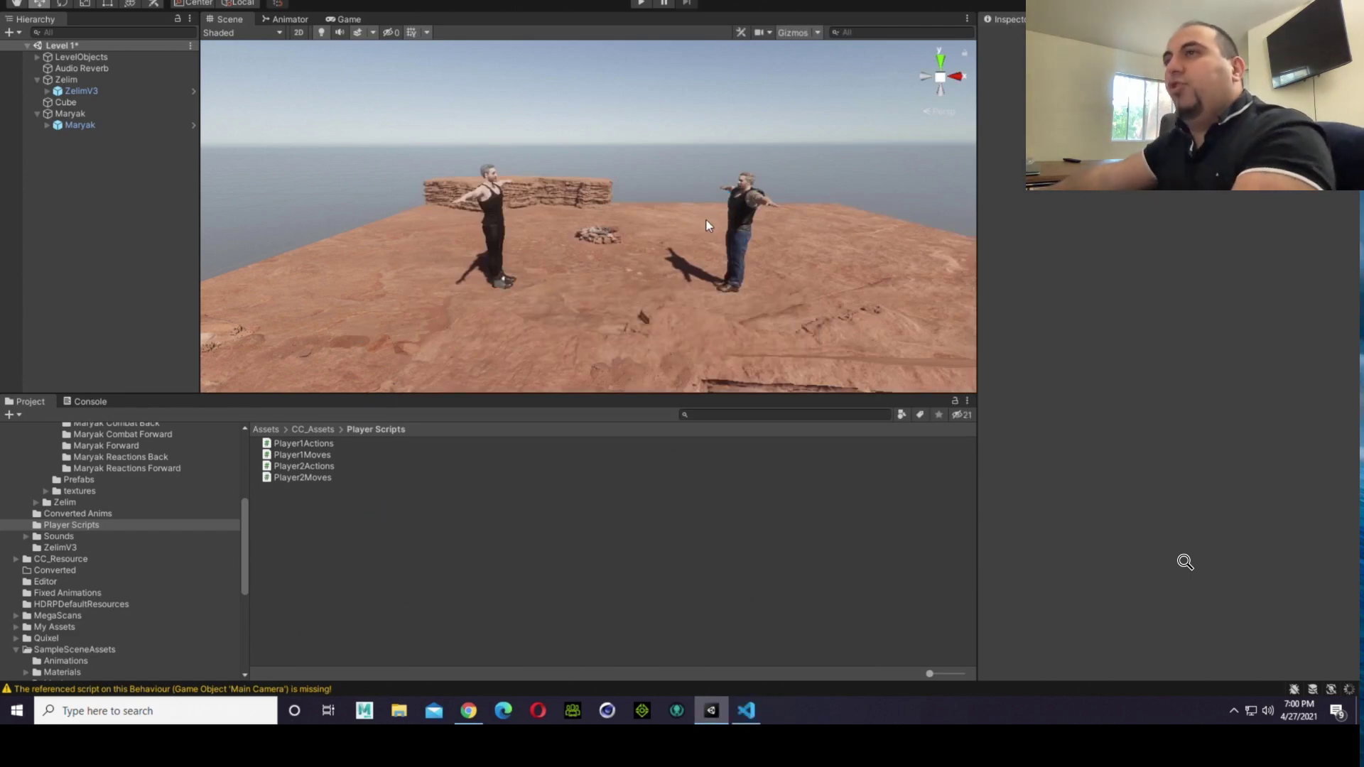
click(638, 4)
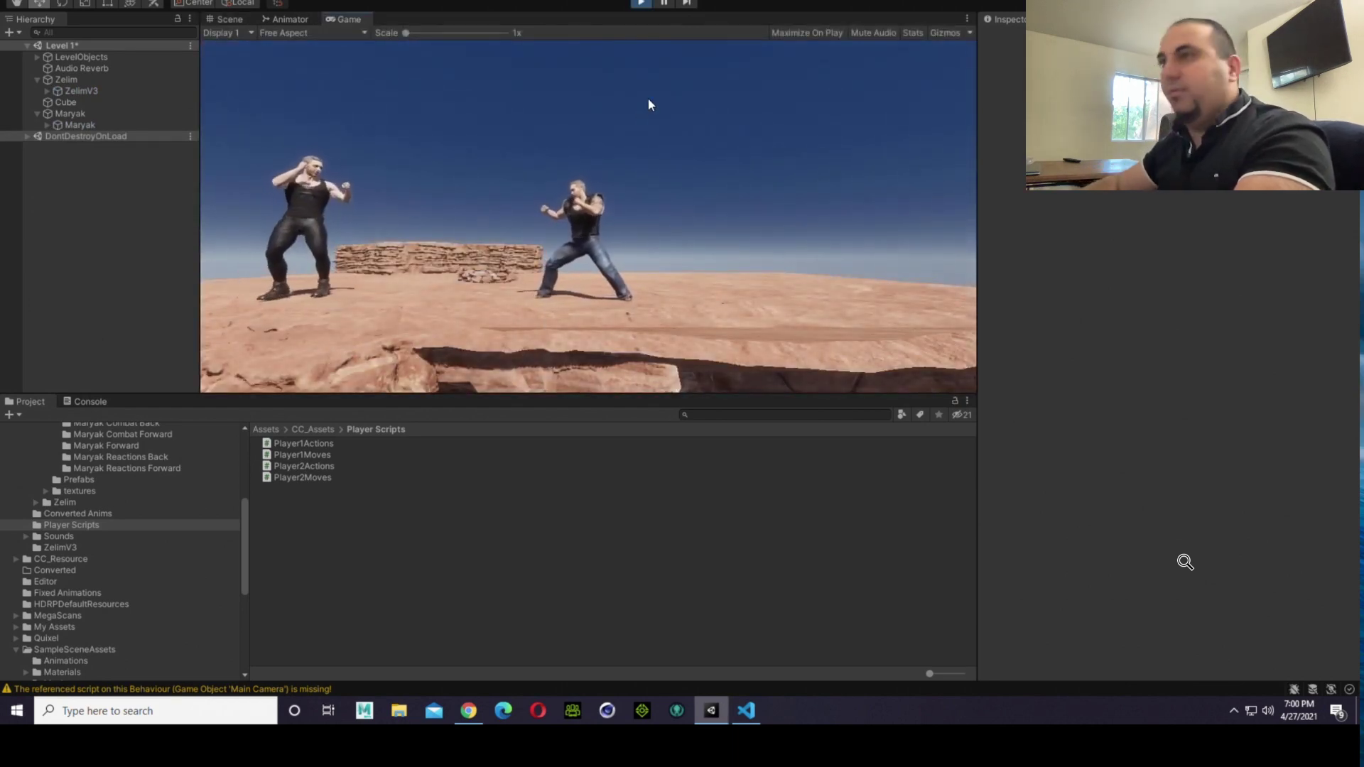
key(d)
key(a)
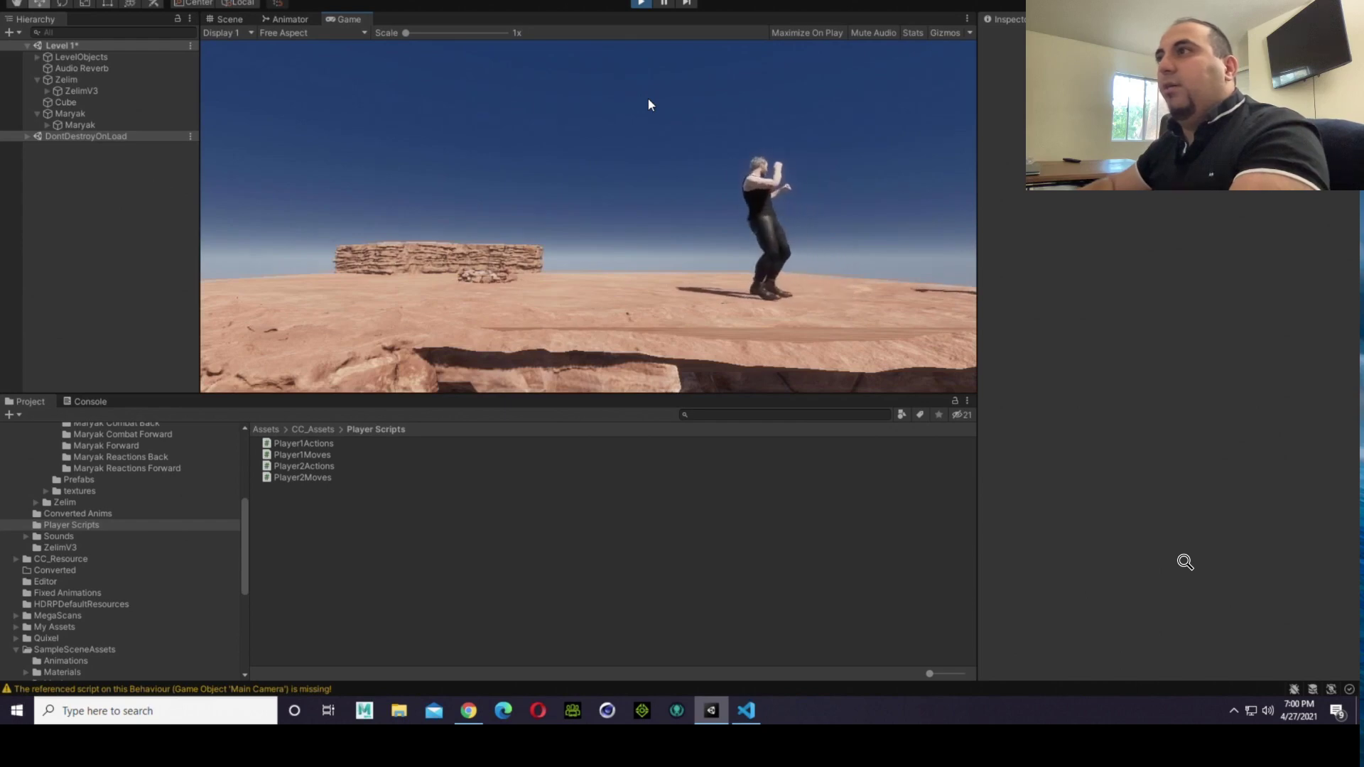
key(d)
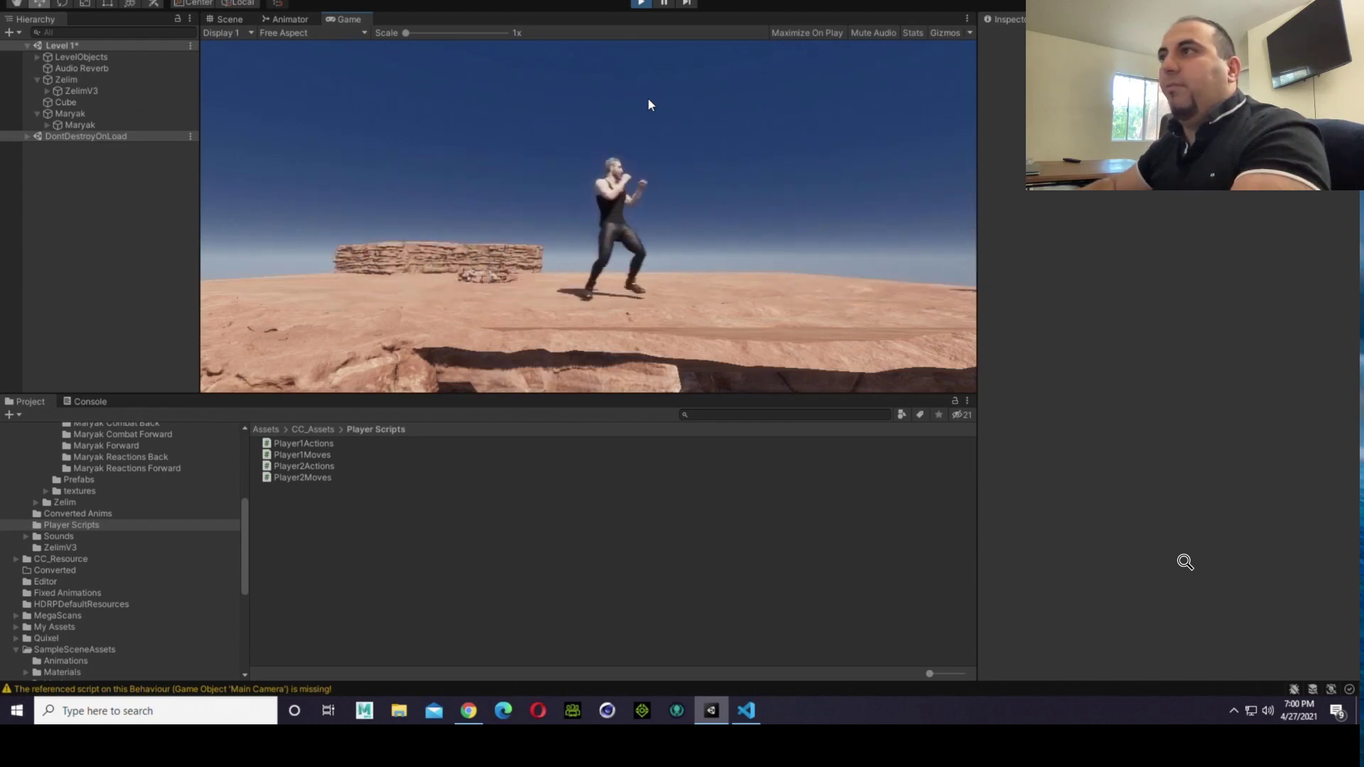
key(a)
key(w)
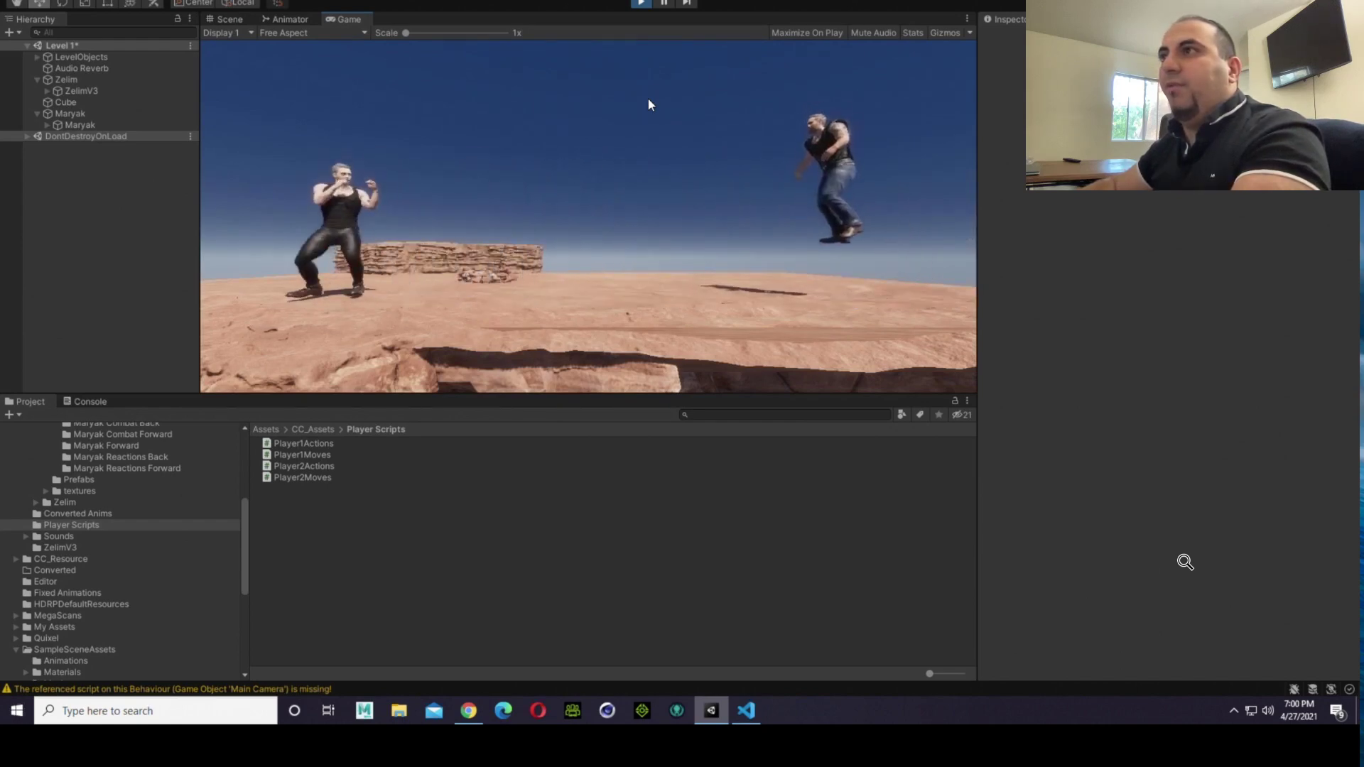
key(w)
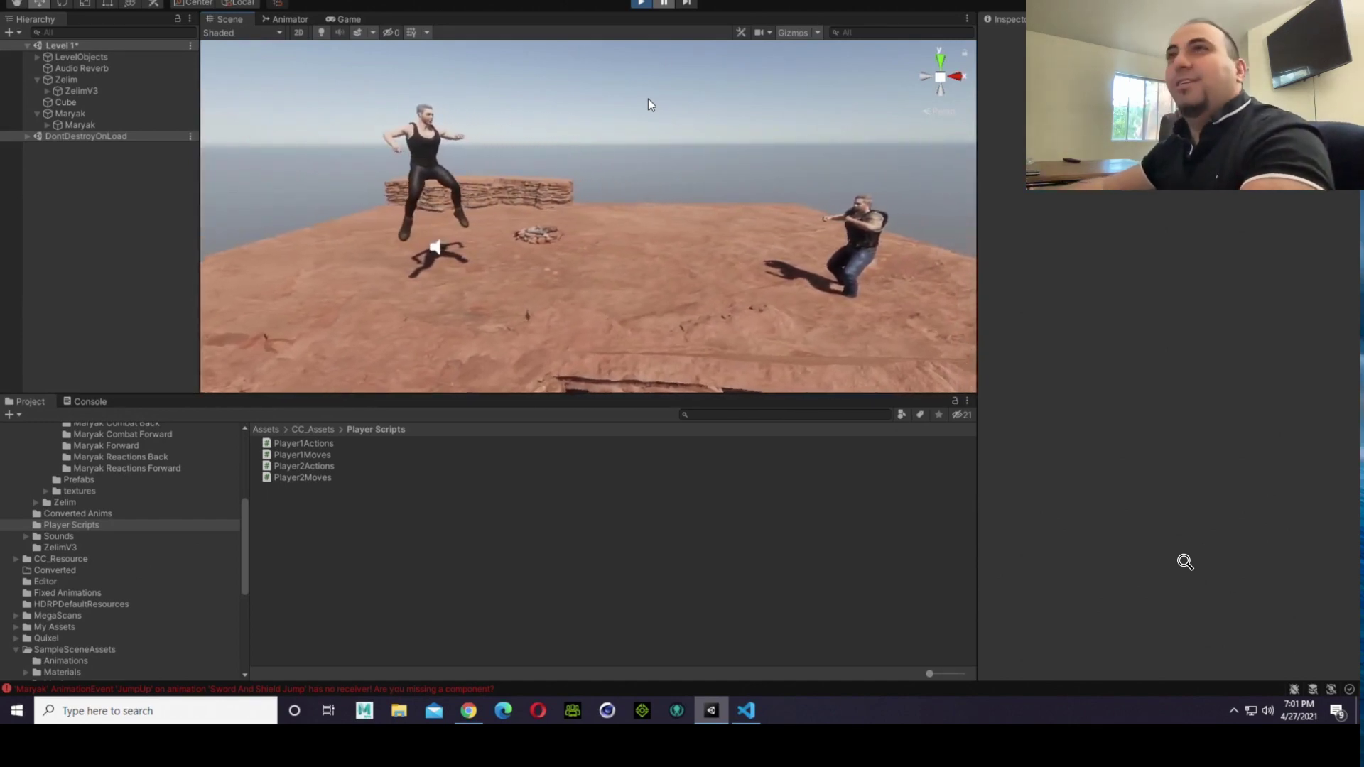
click(642, 4)
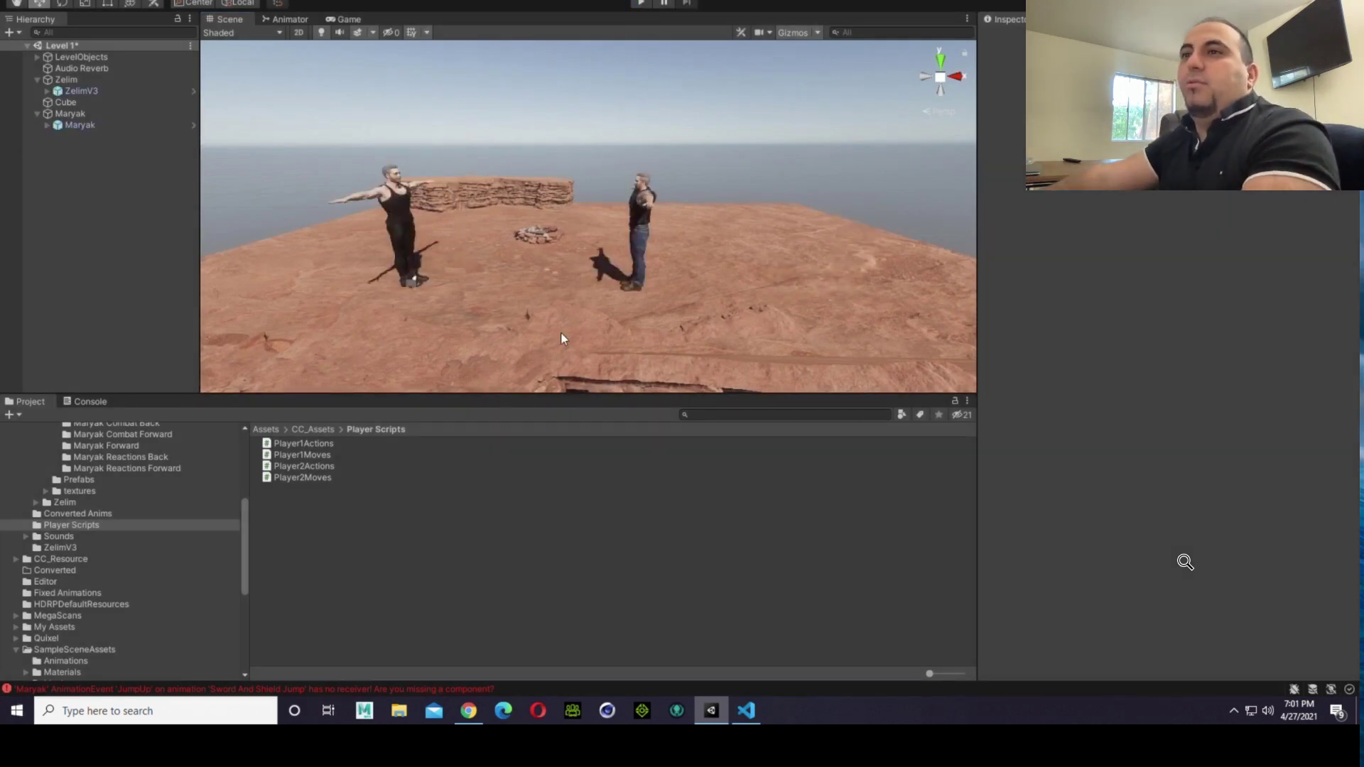
Step: Switch to Visual Studio Code and change the right screen border condition in Player2Moves.cs to ScreenBounds.x > Screen.width - 200
click(746, 712)
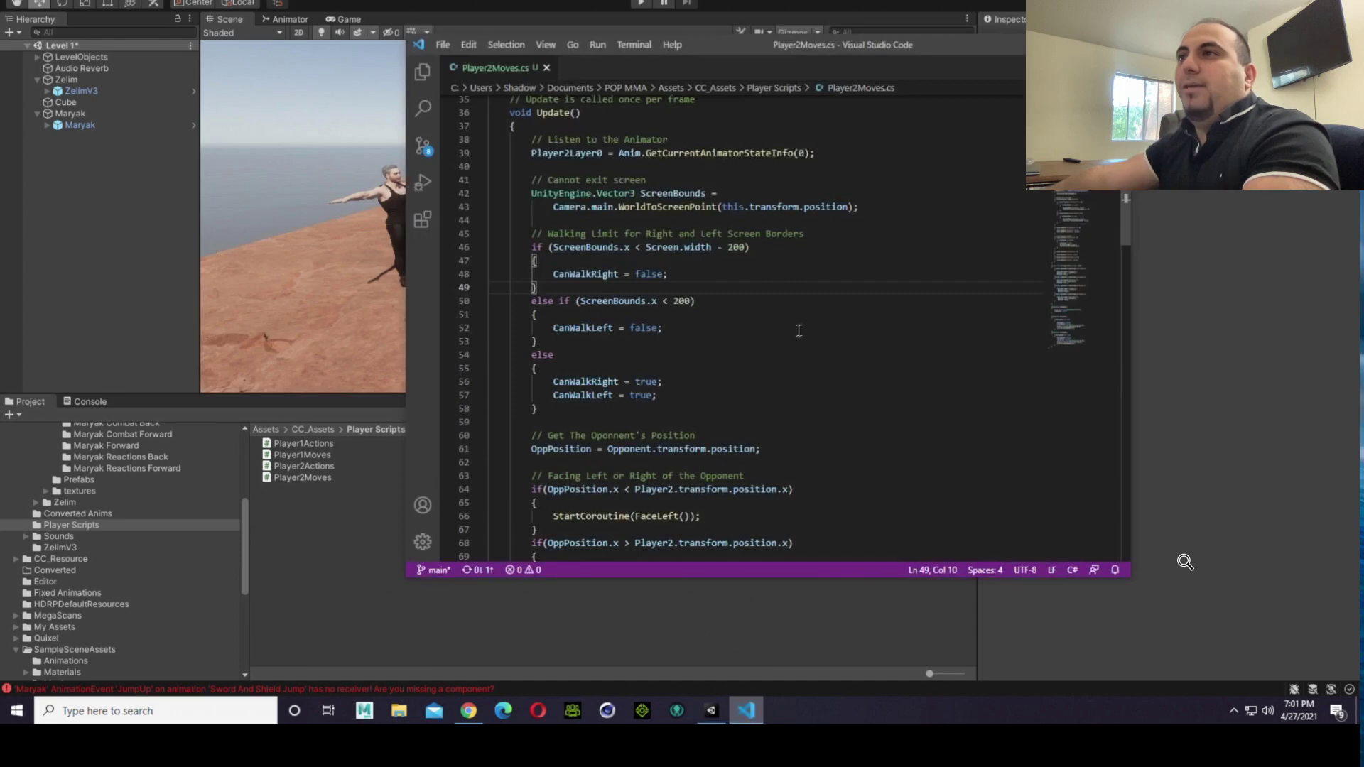
click(639, 248)
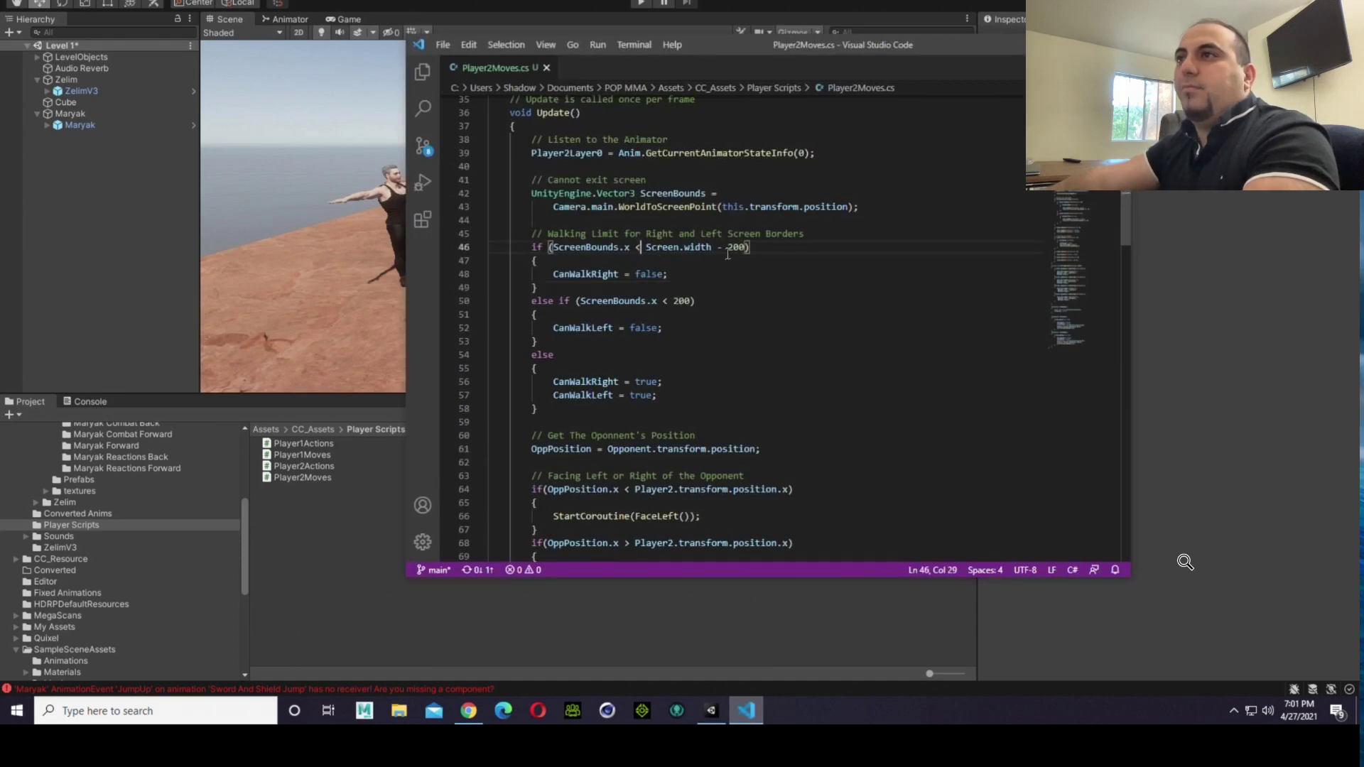
key(BackSpace)
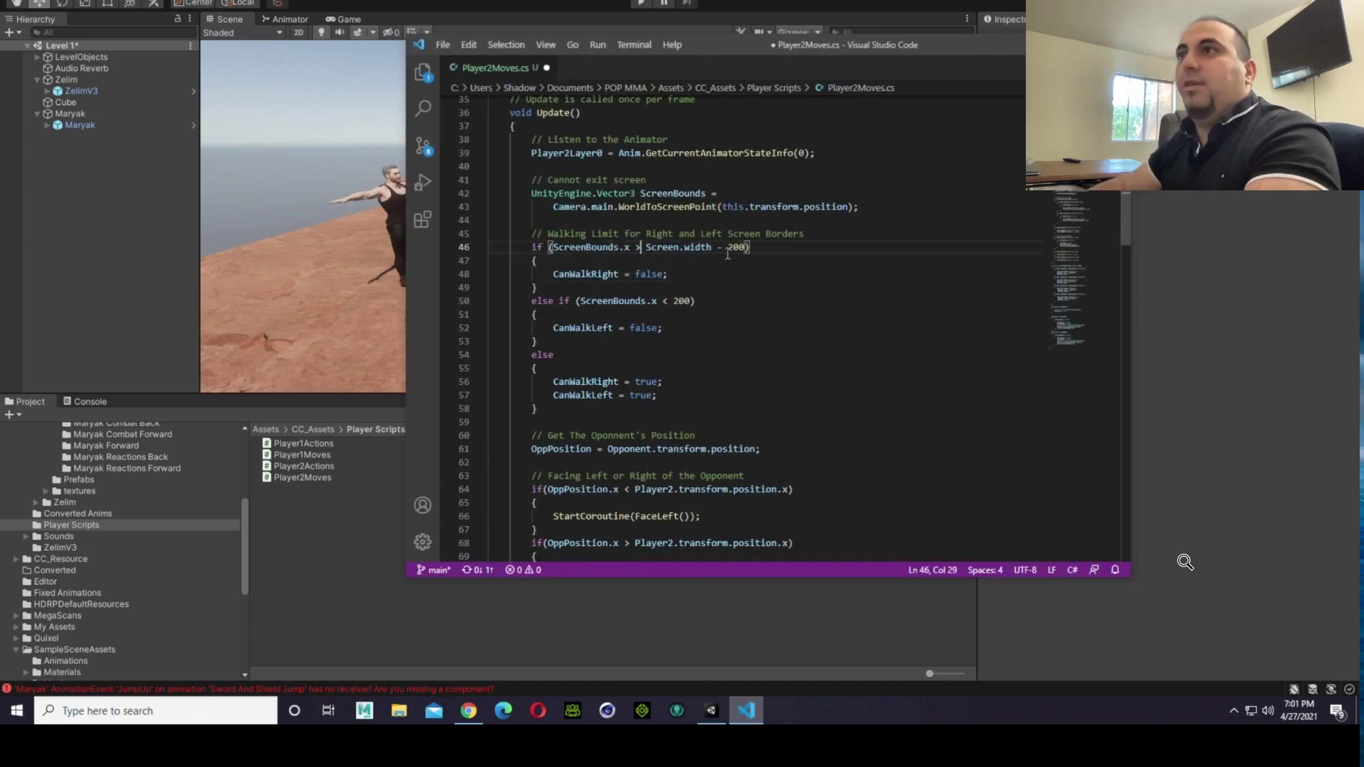
key(Down)
key(Down)
key(Down)
key(Down)
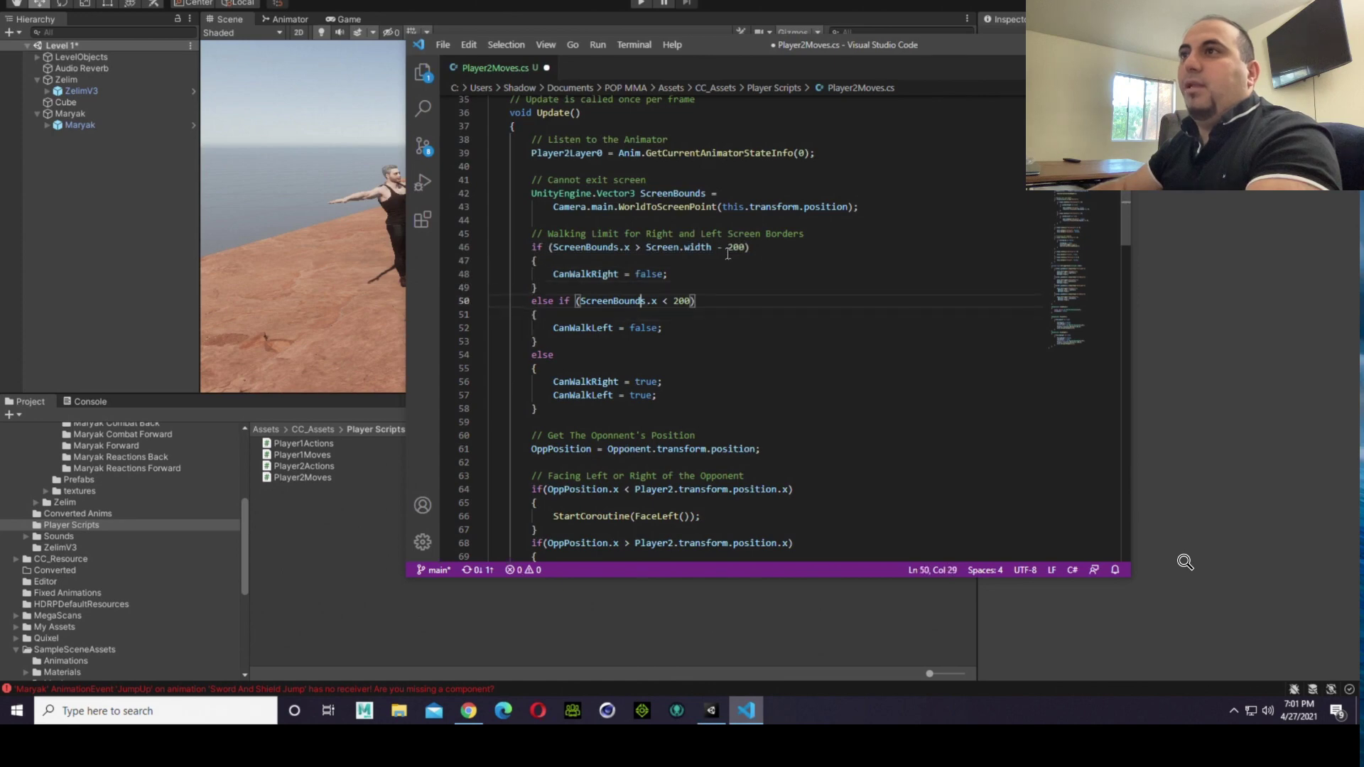
Step: Try the less-than operator in the right screen border condition again and undo the recent edits
key(Up)
key(Up)
key(Up)
key(Up)
key(BackSpace)
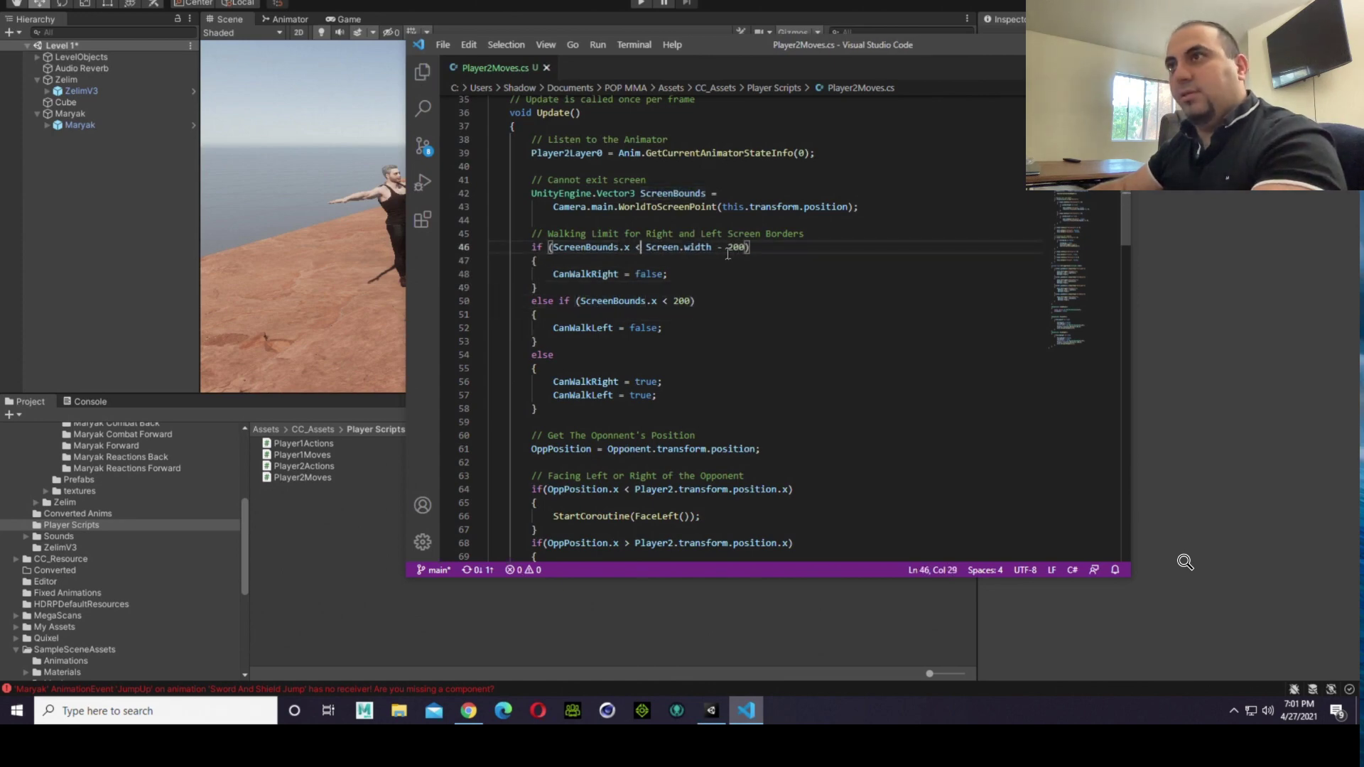
key(ctrl+z)
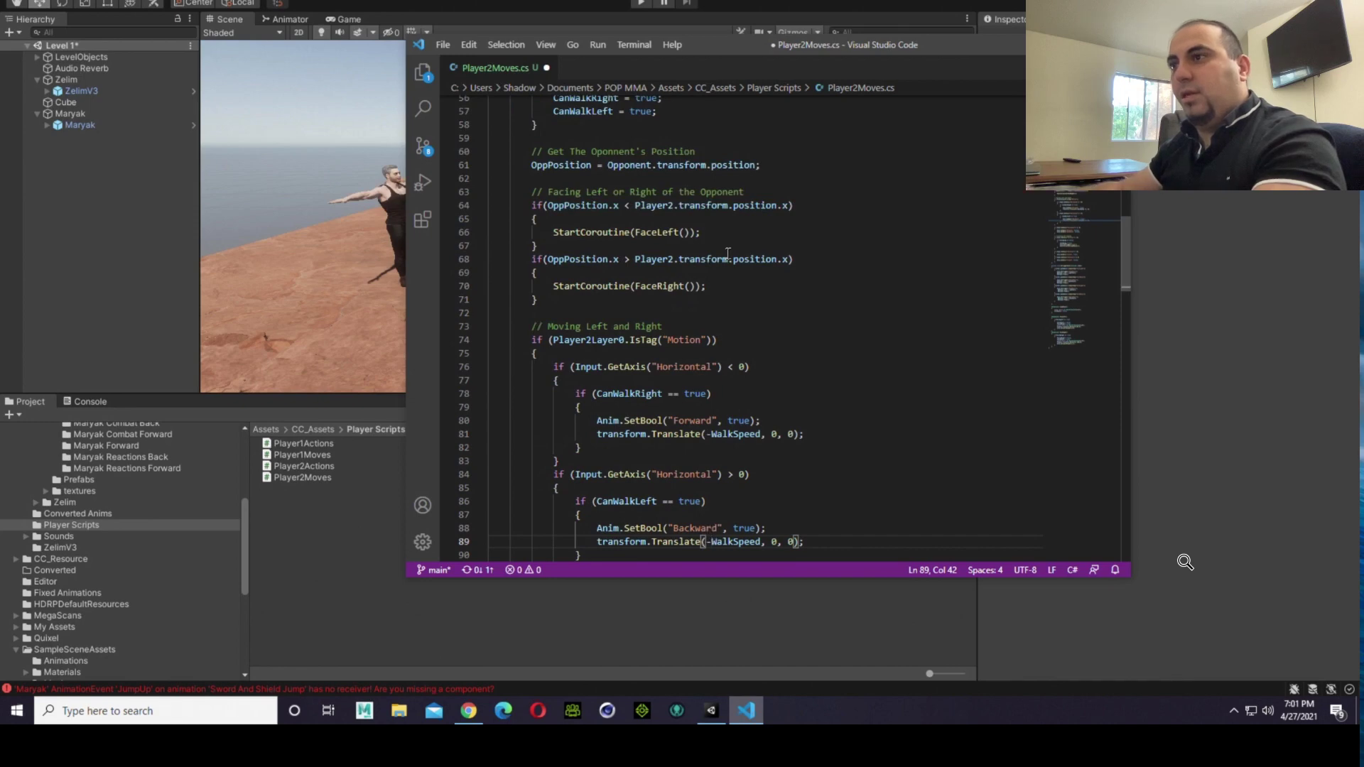
Step: Remove the minus sign before WalkSpeed in the Translate call of the Backward movement block and save Player2Moves.cs
scroll(734, 364, down, 1)
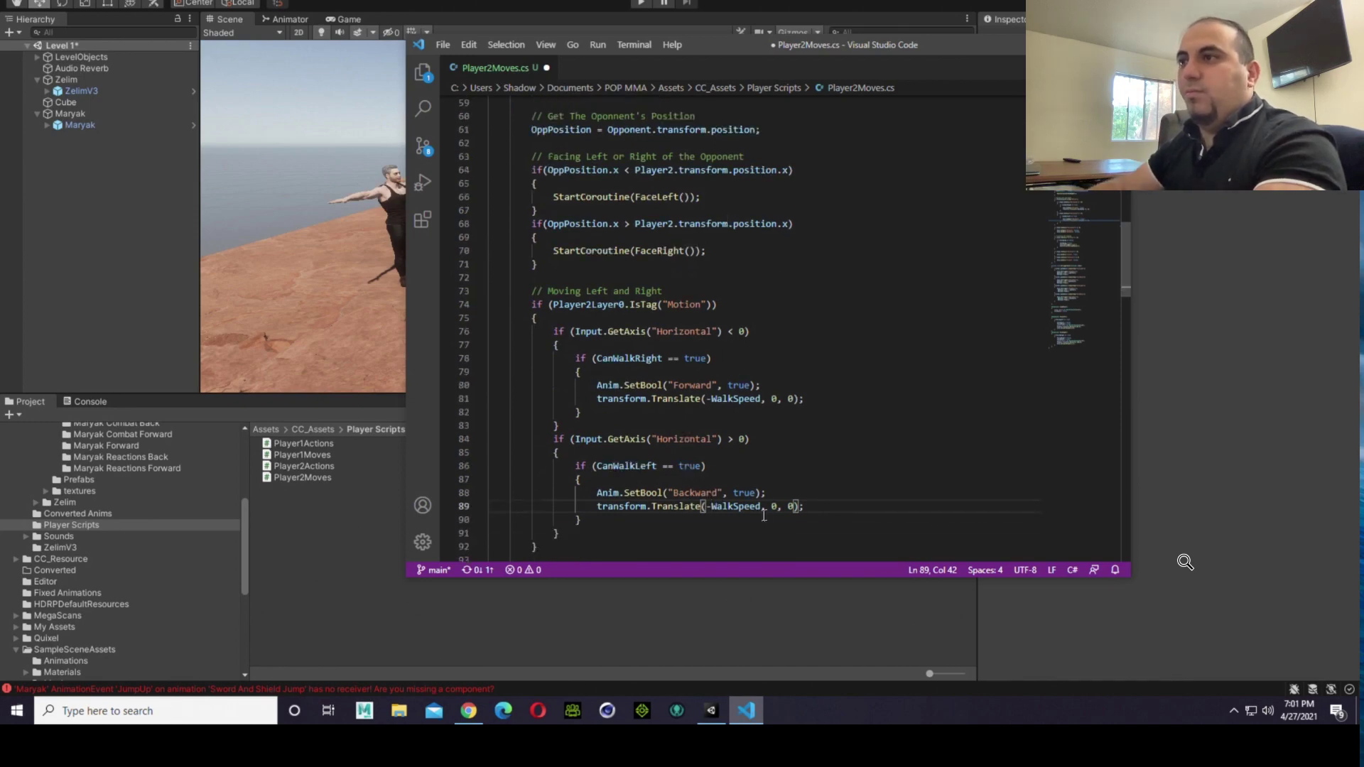
key(BackSpace)
click(918, 355)
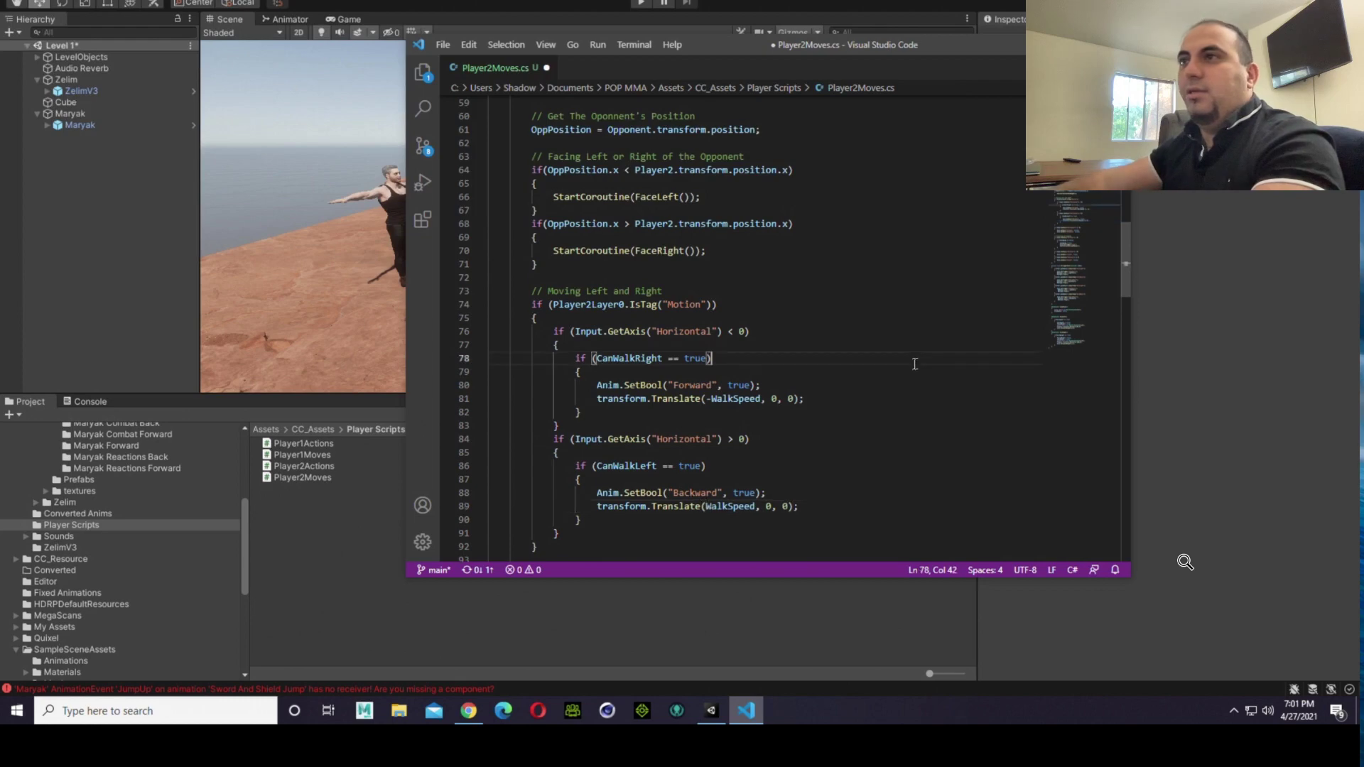
click(454, 45)
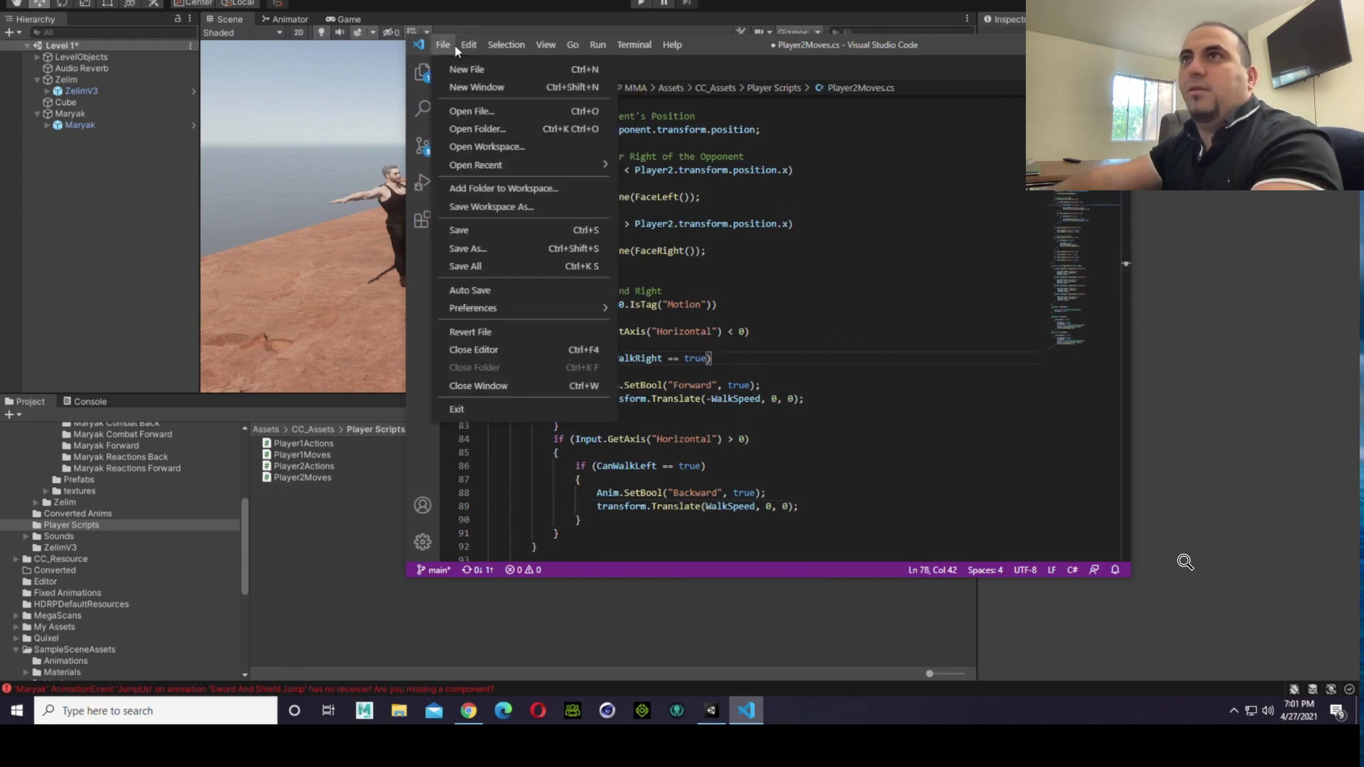
mouse_move(470, 47)
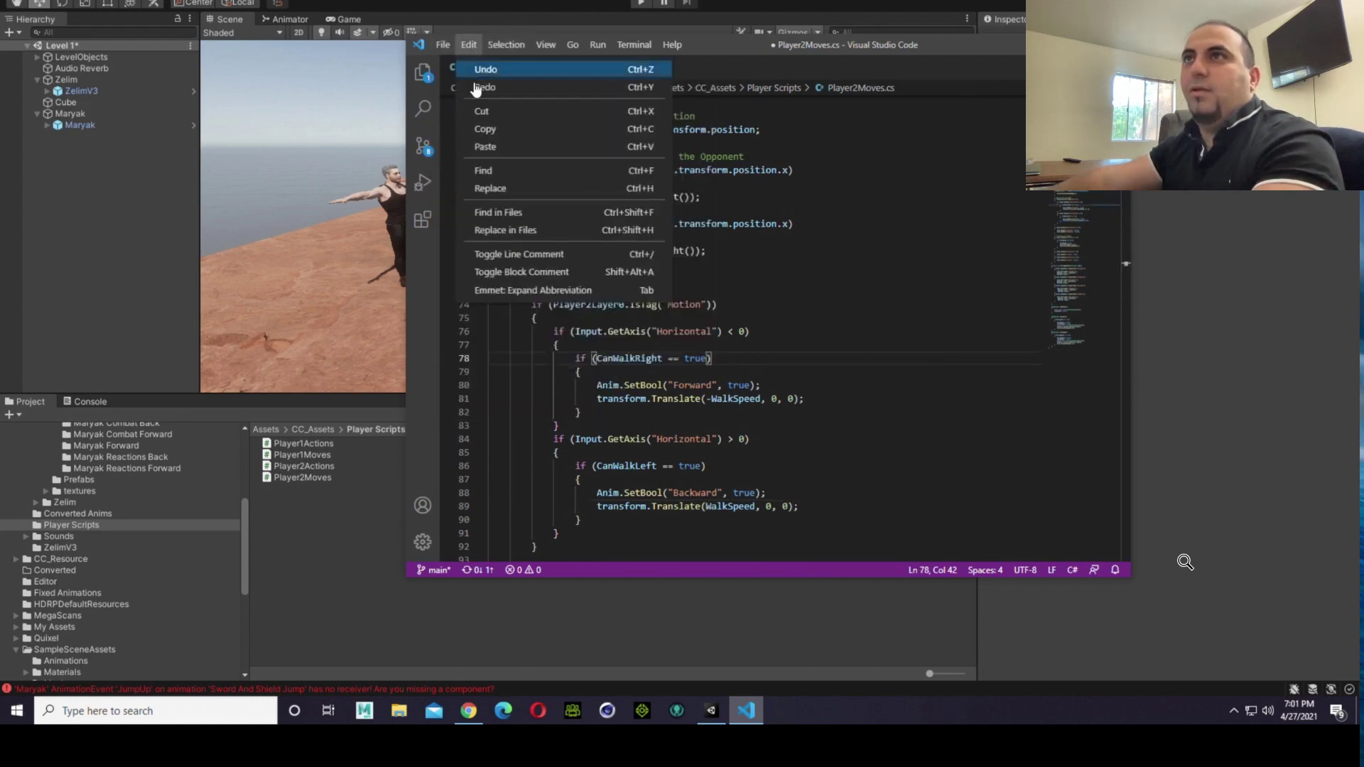
click(474, 88)
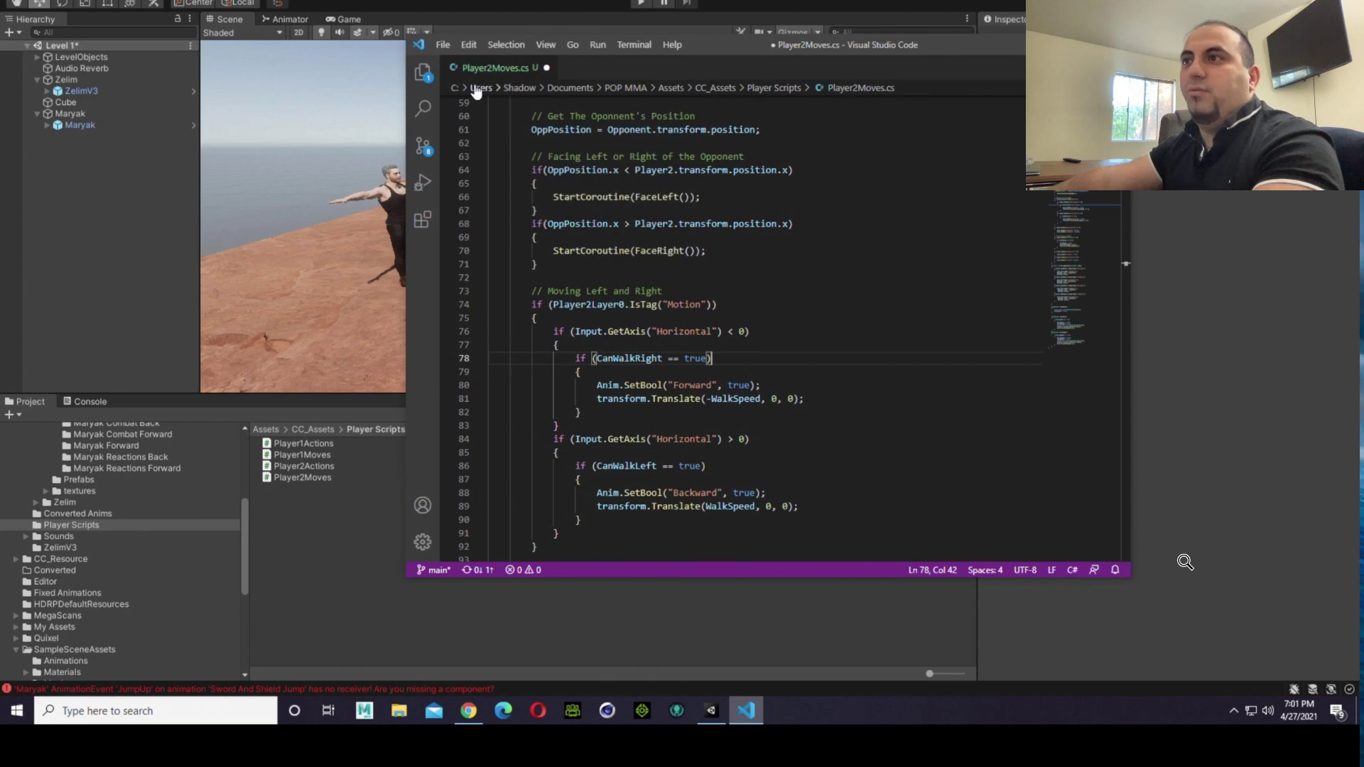
click(792, 248)
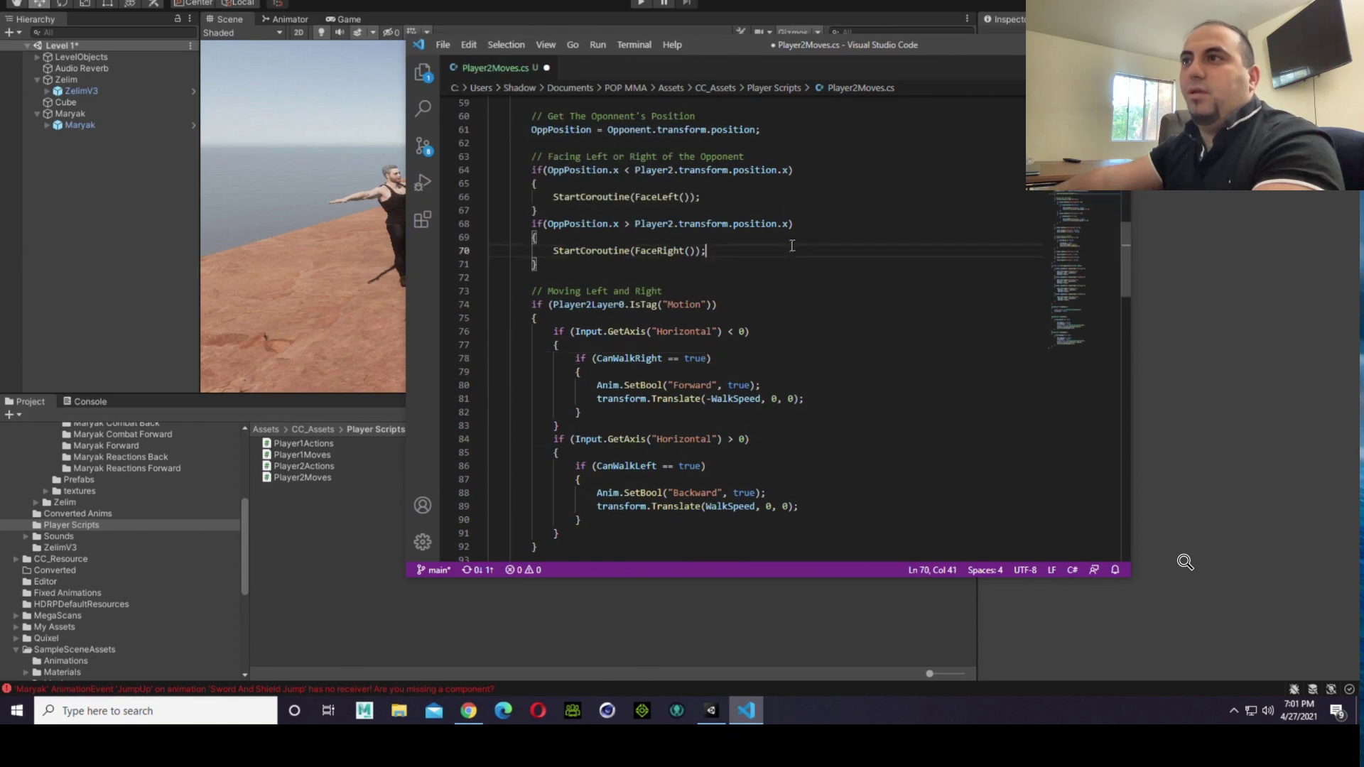
click(443, 44)
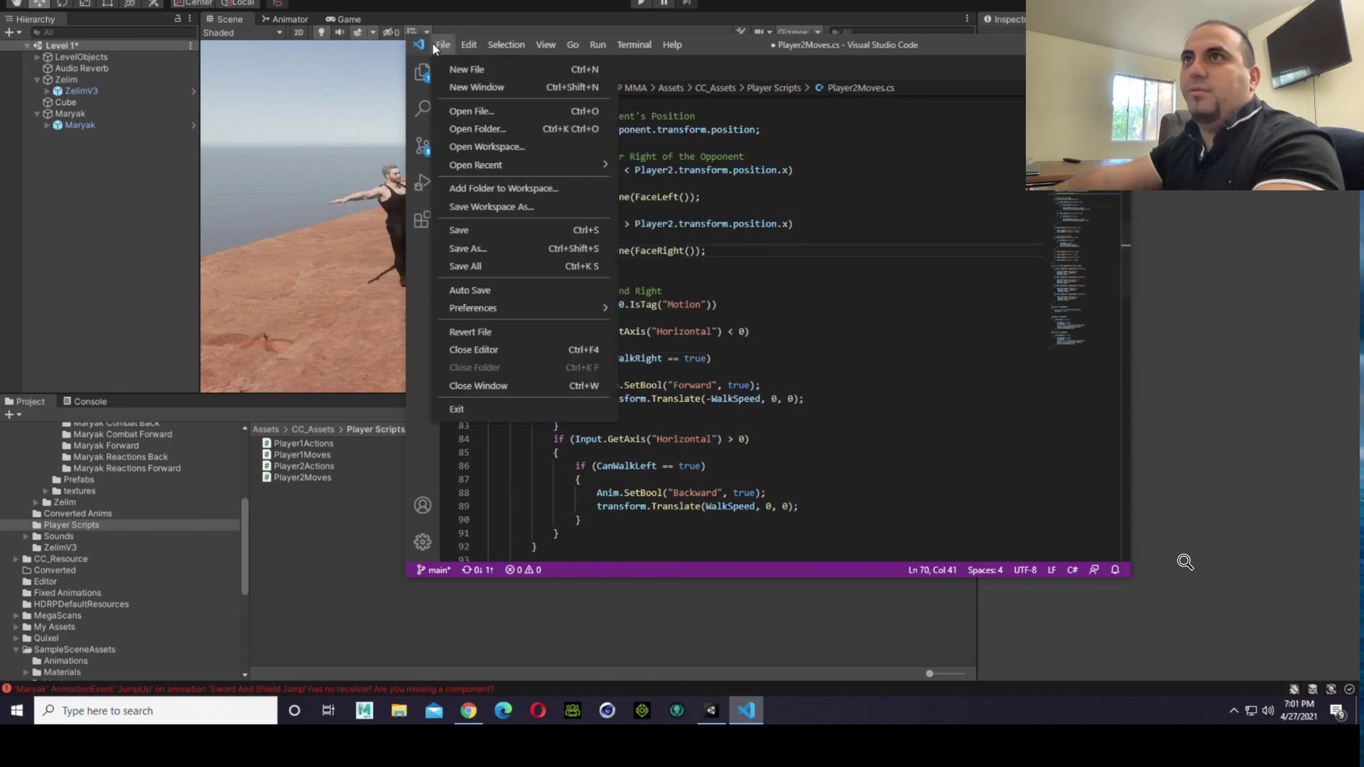
click(472, 225)
Step: Review the right and left screen border conditions in the Update method of Player2Moves.cs
scroll(835, 248, up, 11)
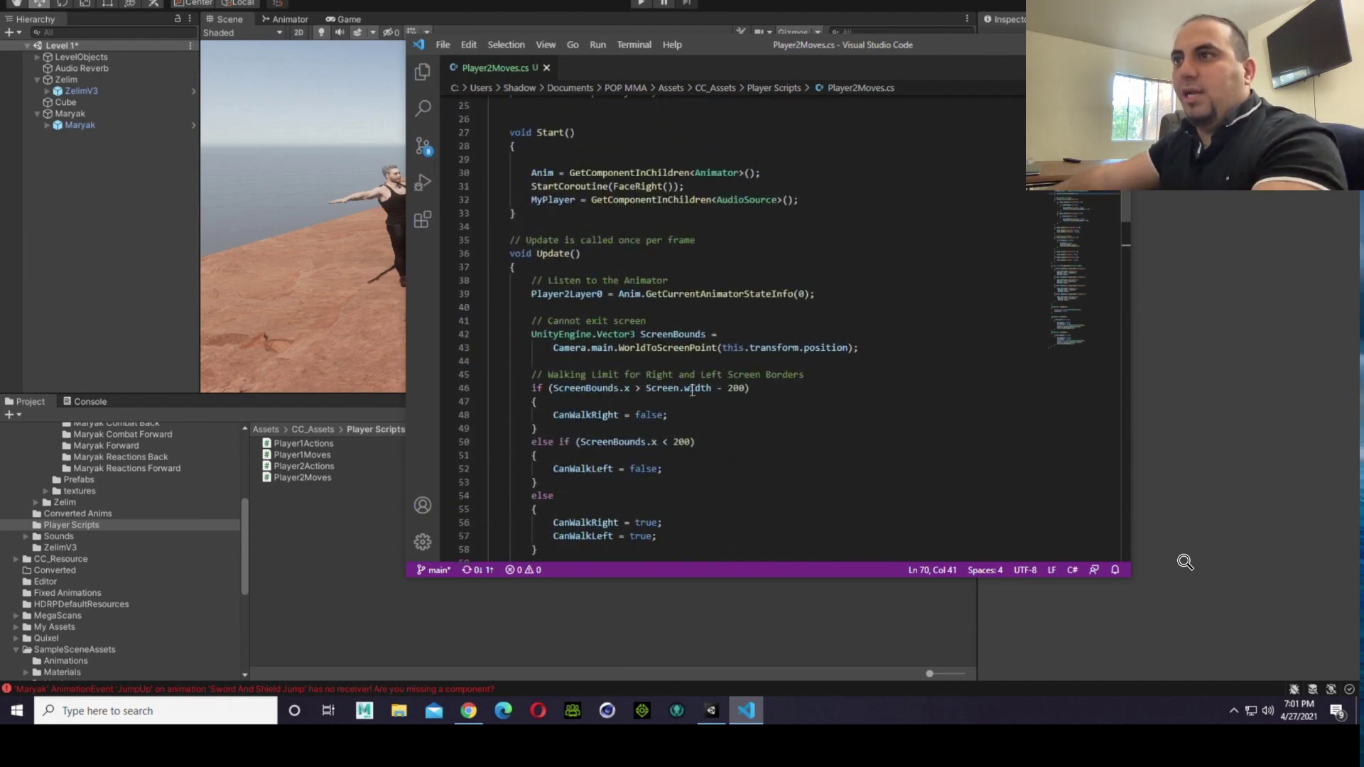
click(640, 388)
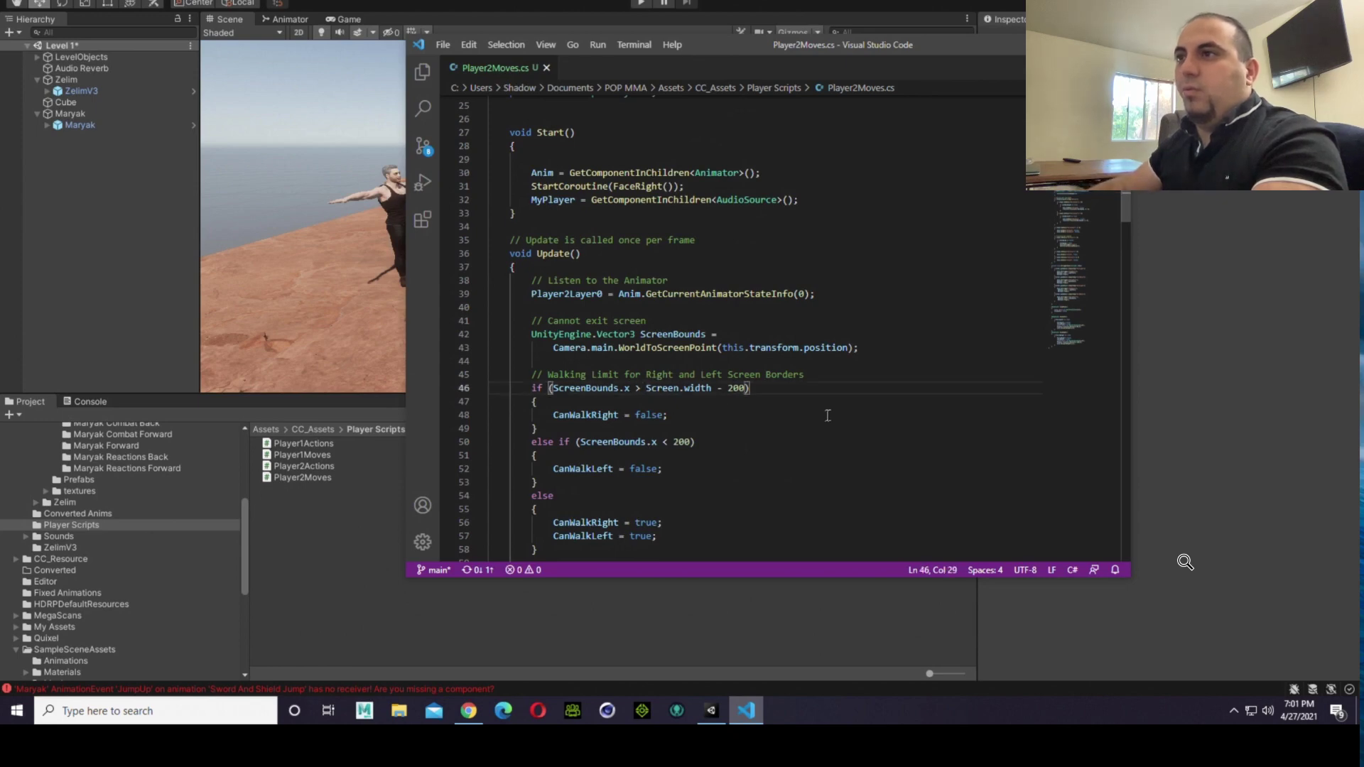
key(Down)
key(Down)
key(Down)
key(Down)
key(Up)
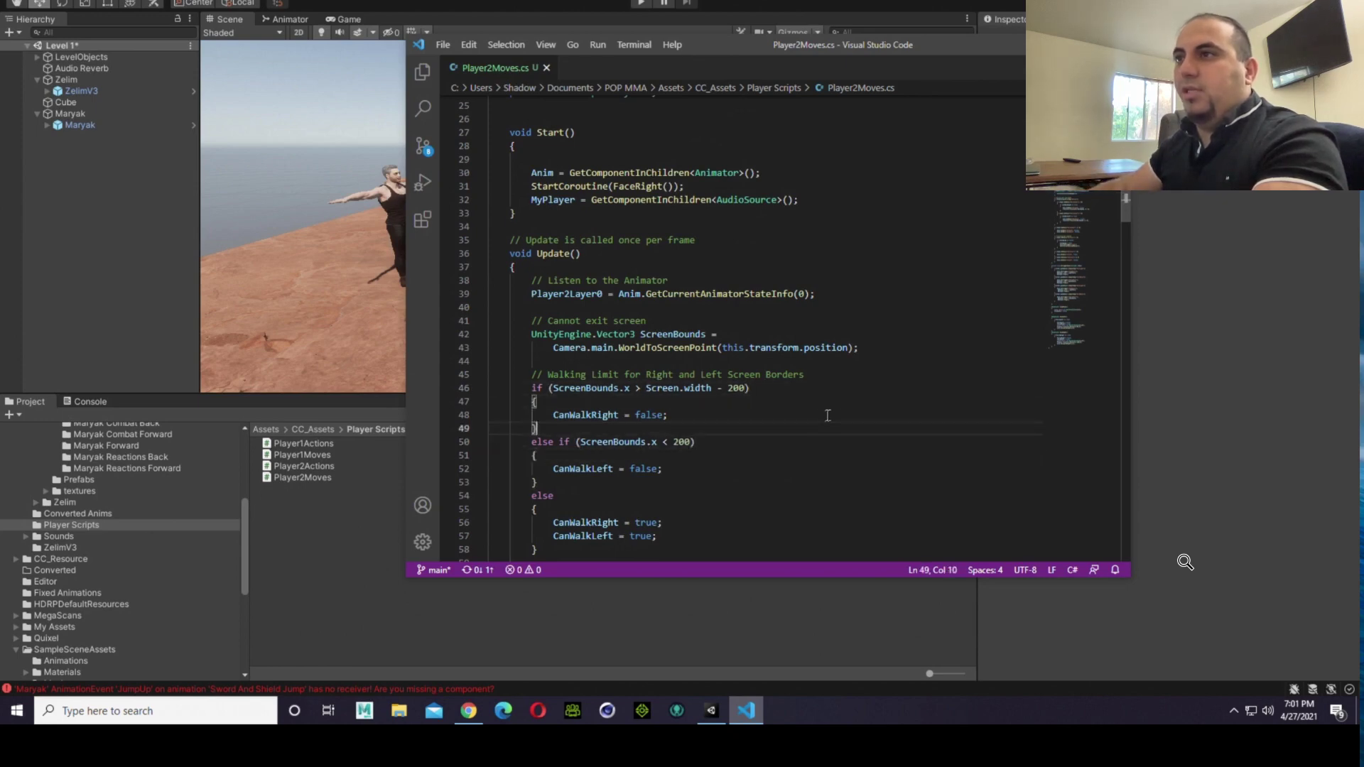
key(Up)
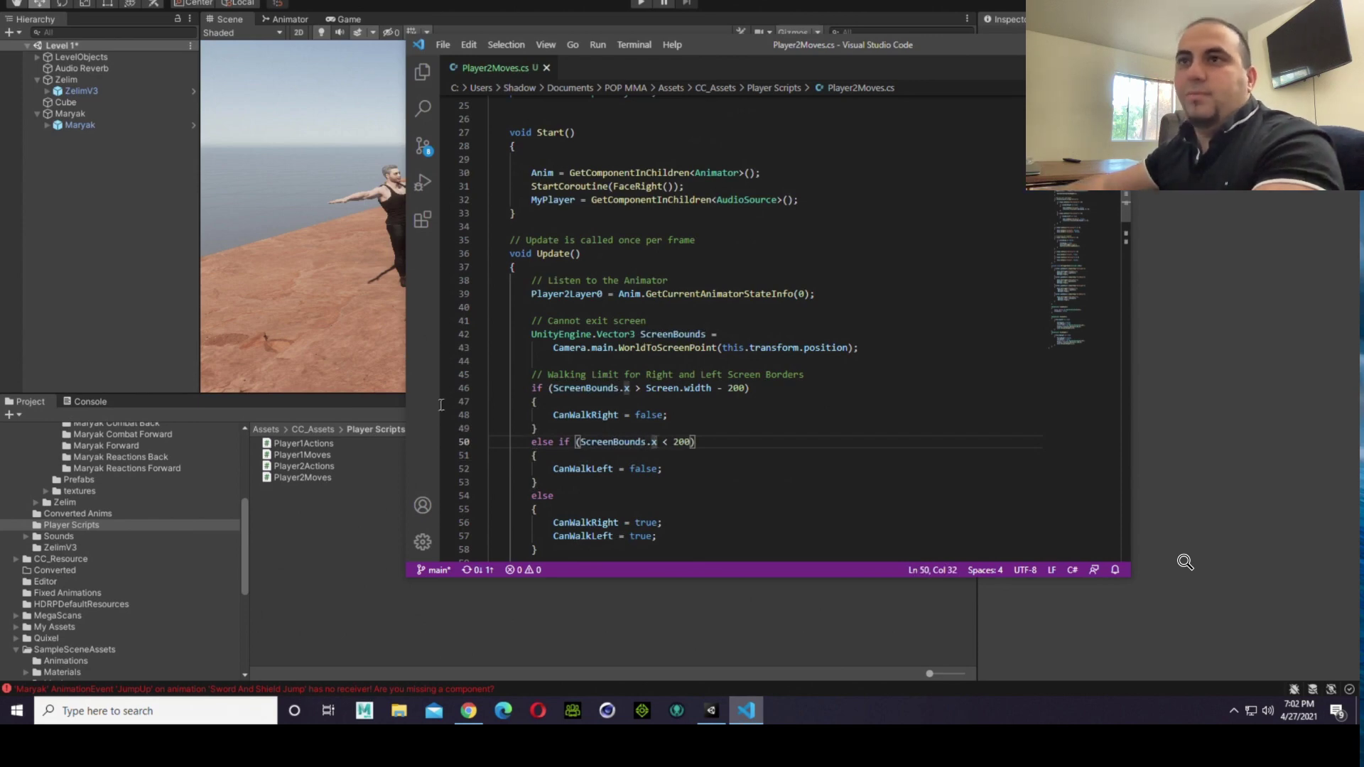
Step: Close the Player1Actions.cs script and open Player1Moves from Unity's Player Scripts folder
click(319, 455)
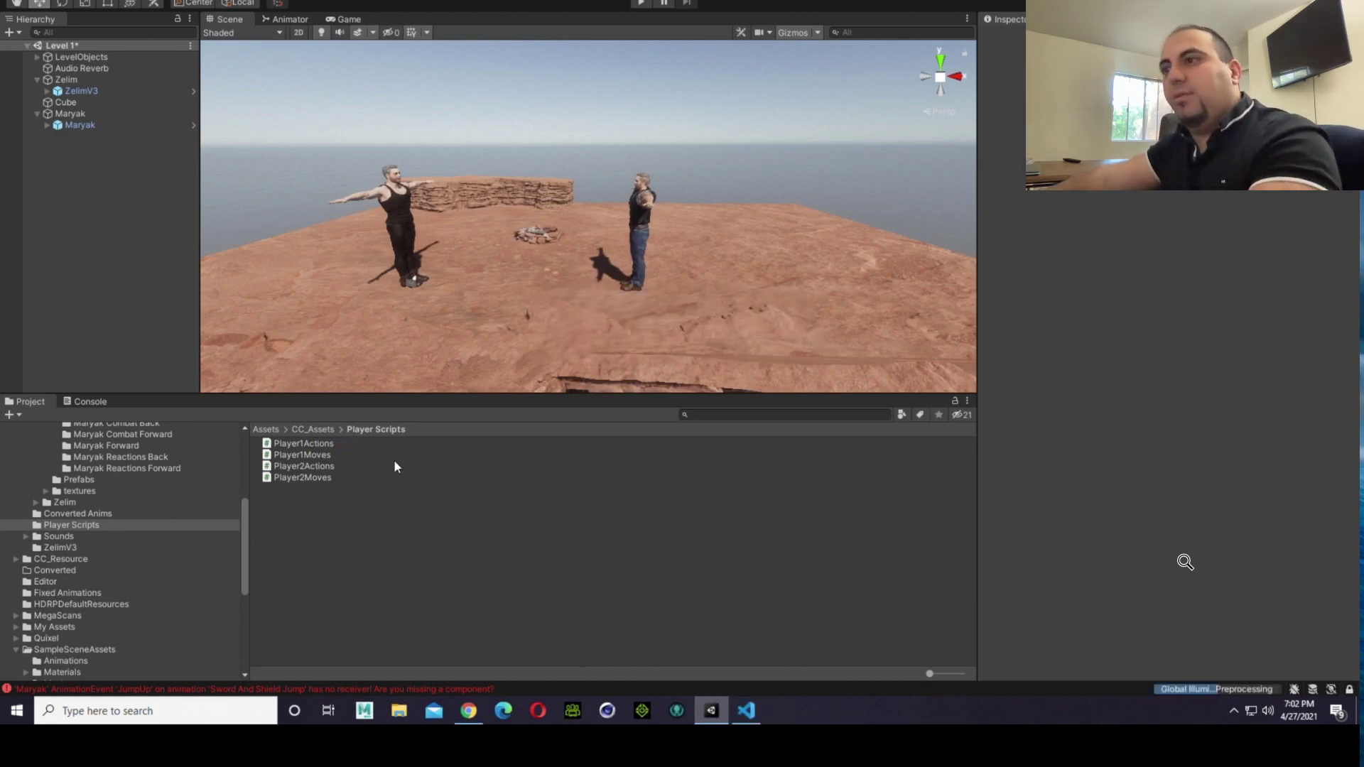
click(744, 711)
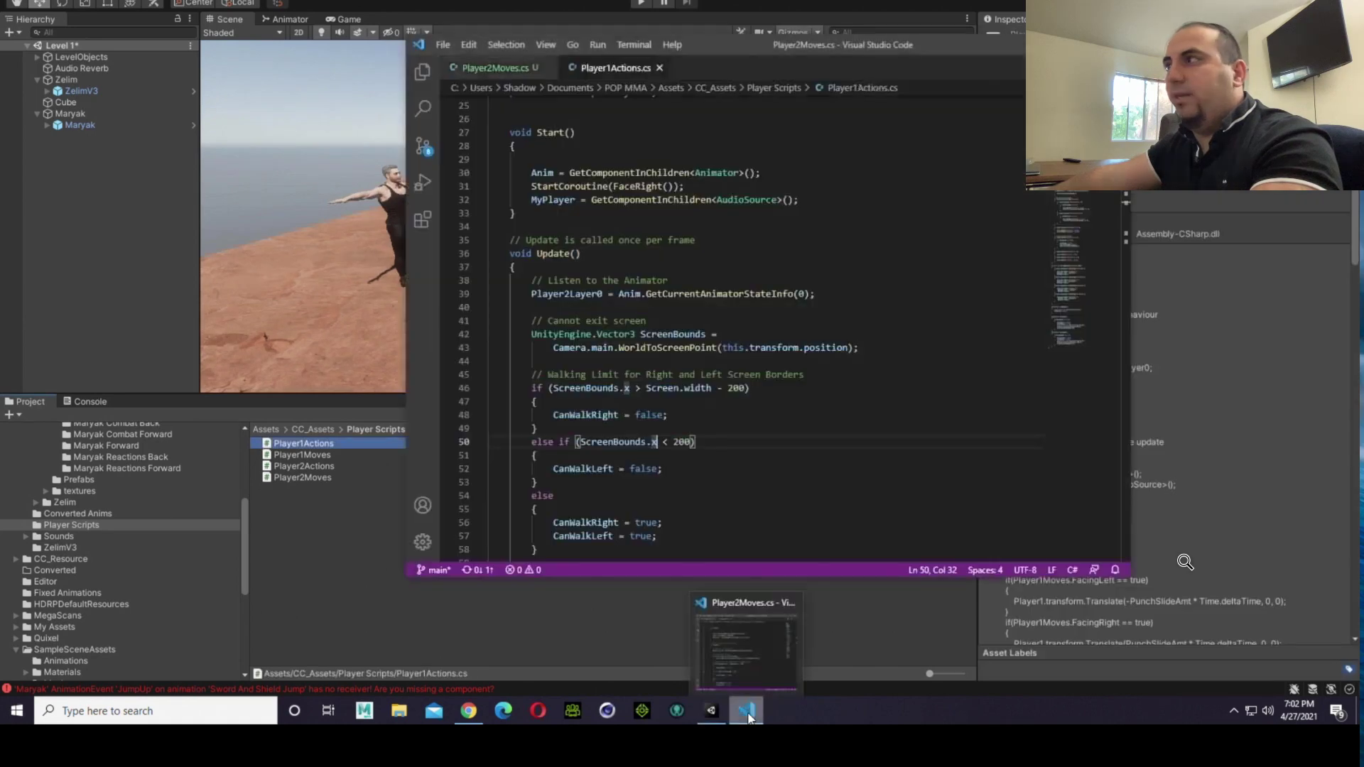
click(660, 67)
double_click(313, 457)
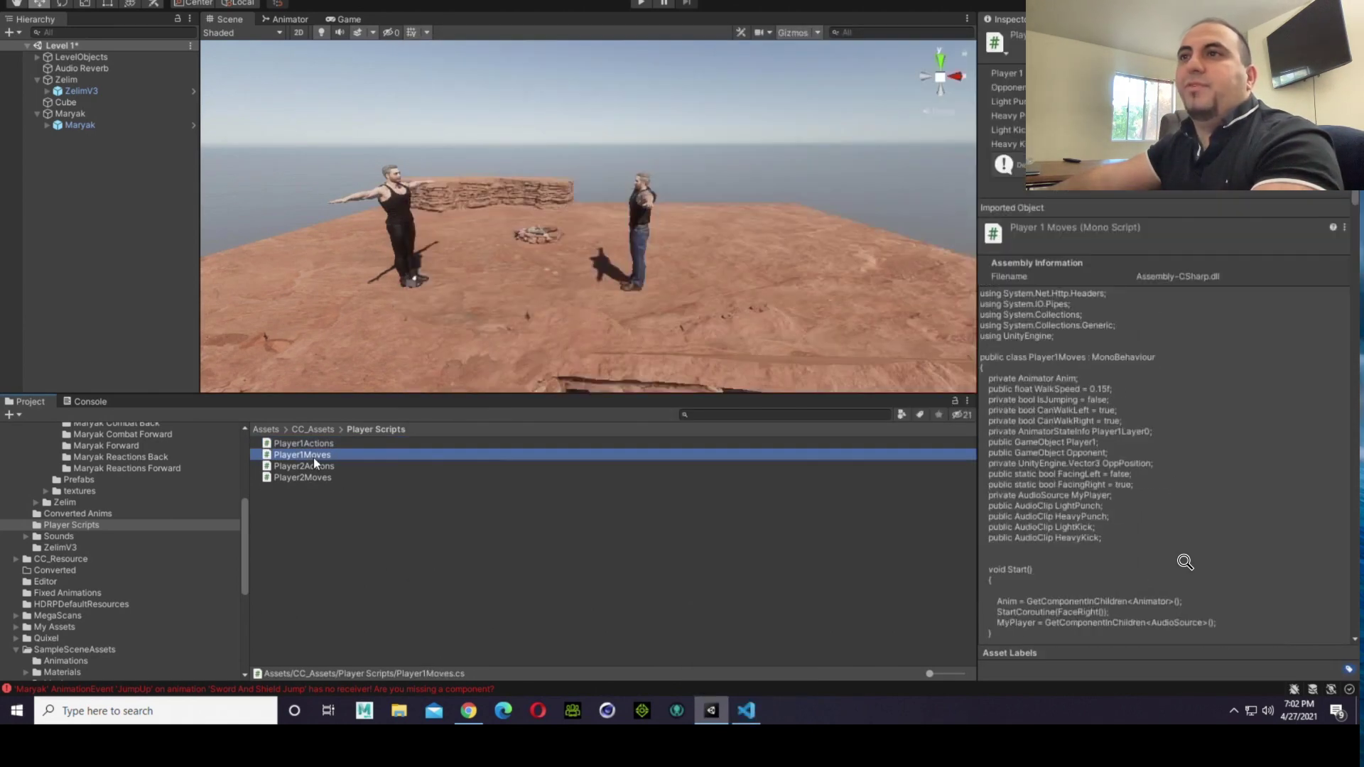
Step: Compare the right and left screen border conditions of Player1Moves.cs with those in Player2Moves.cs
scroll(686, 393, down, 7)
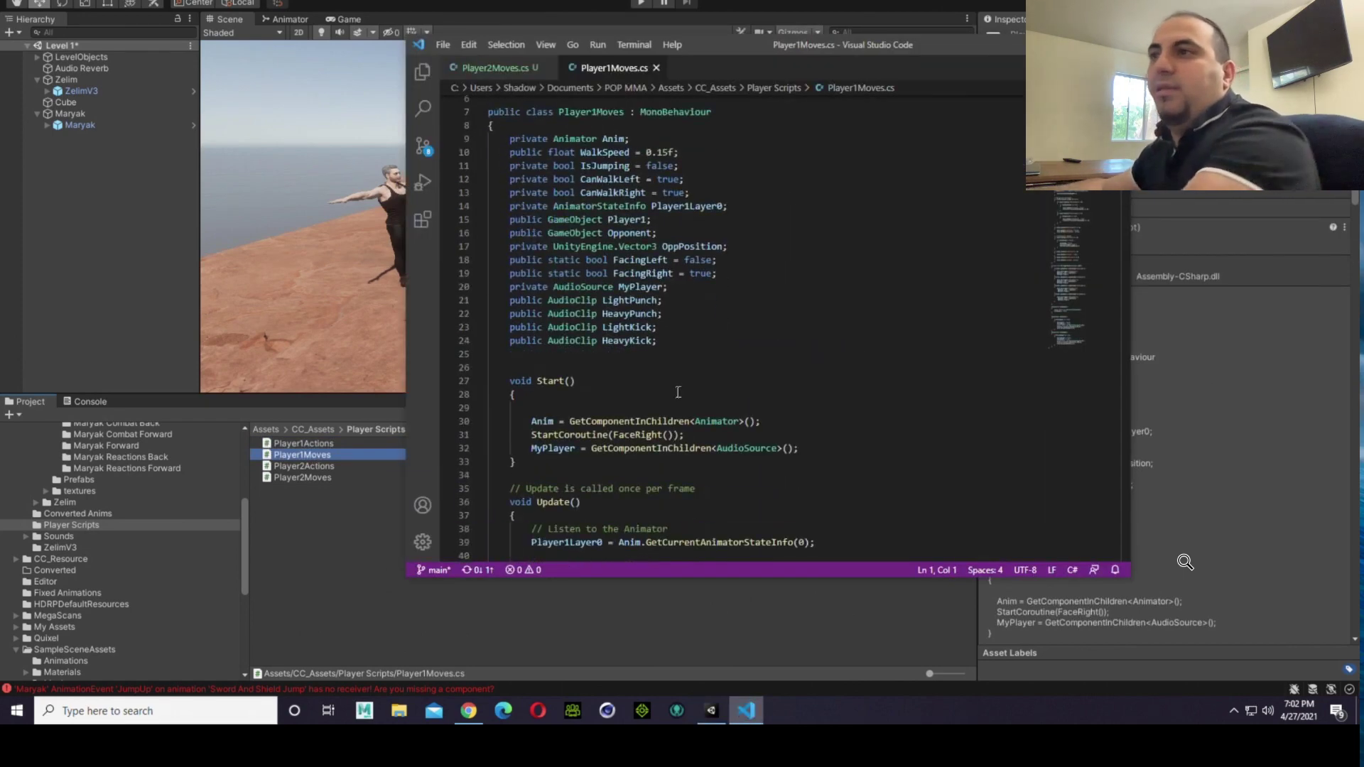
scroll(686, 393, down, 1)
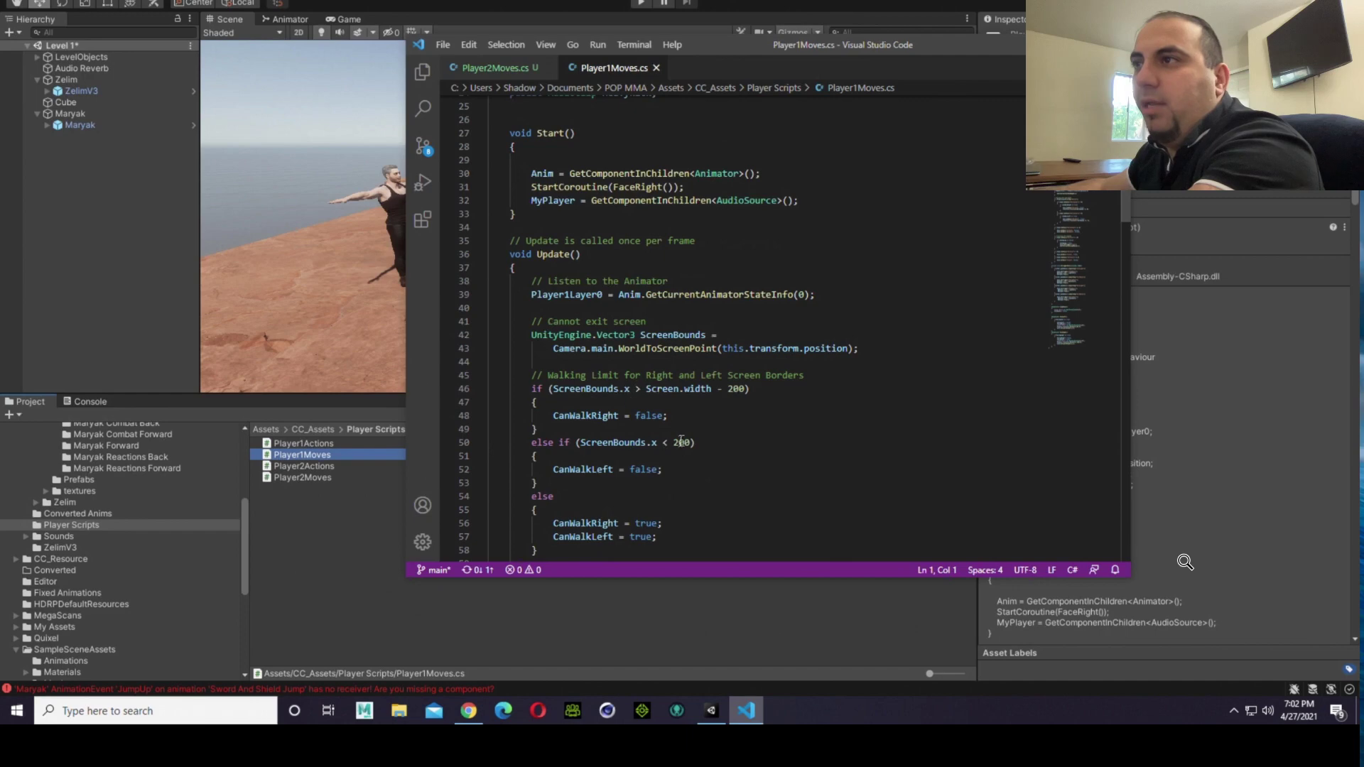
click(466, 74)
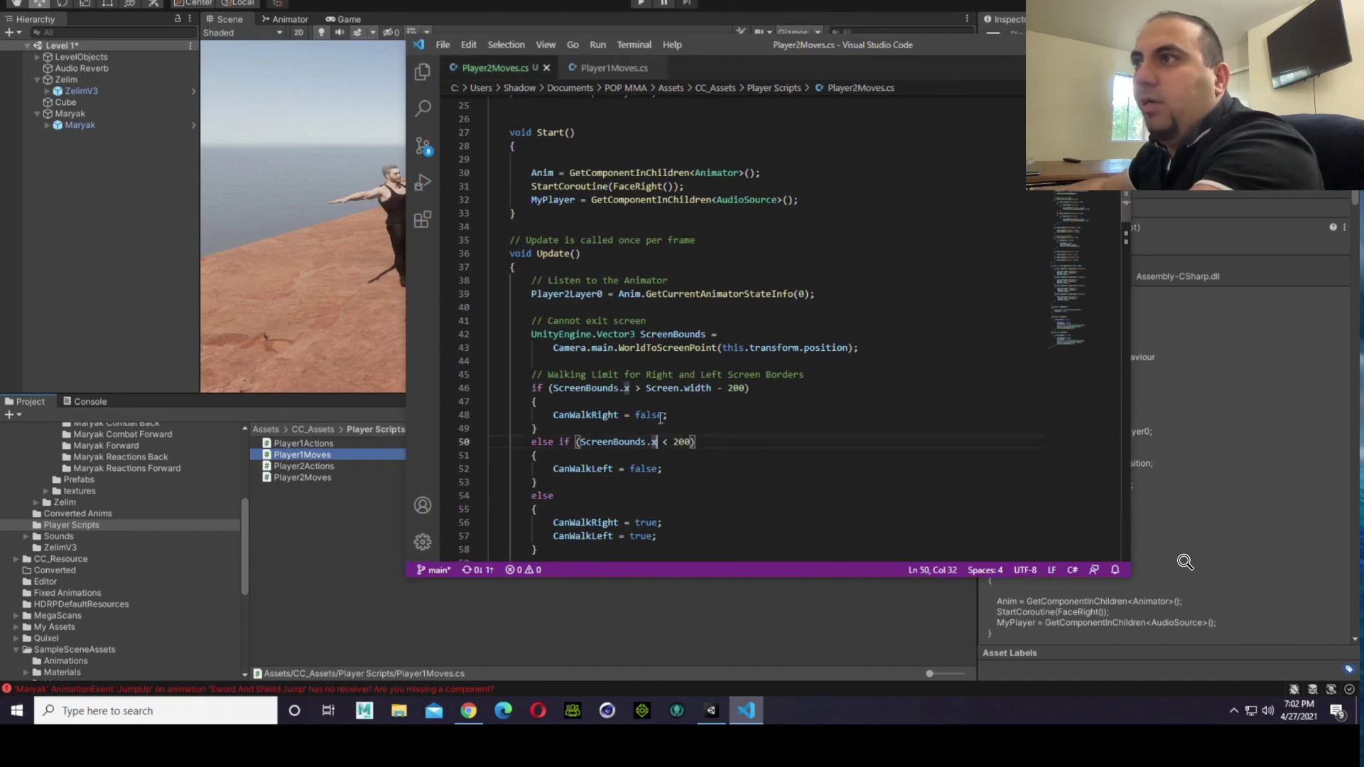
click(620, 71)
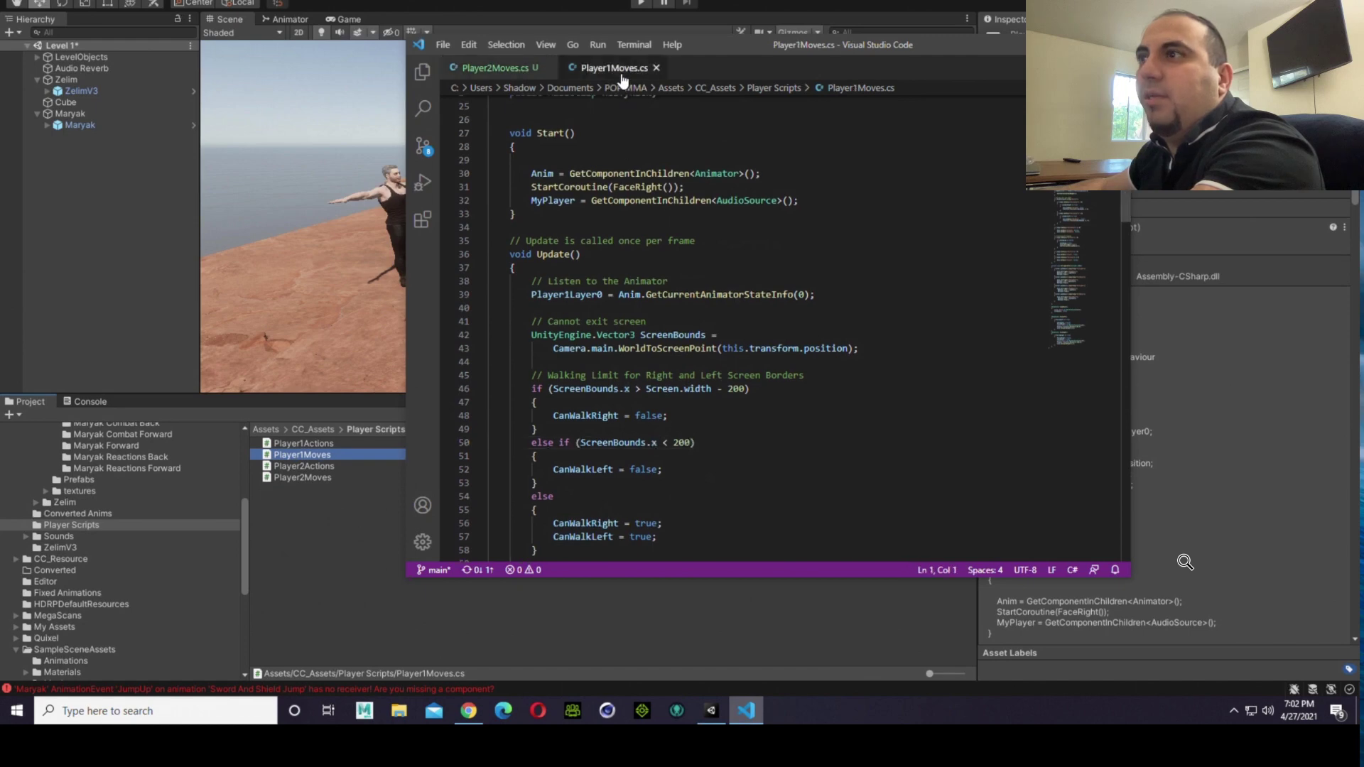
click(511, 71)
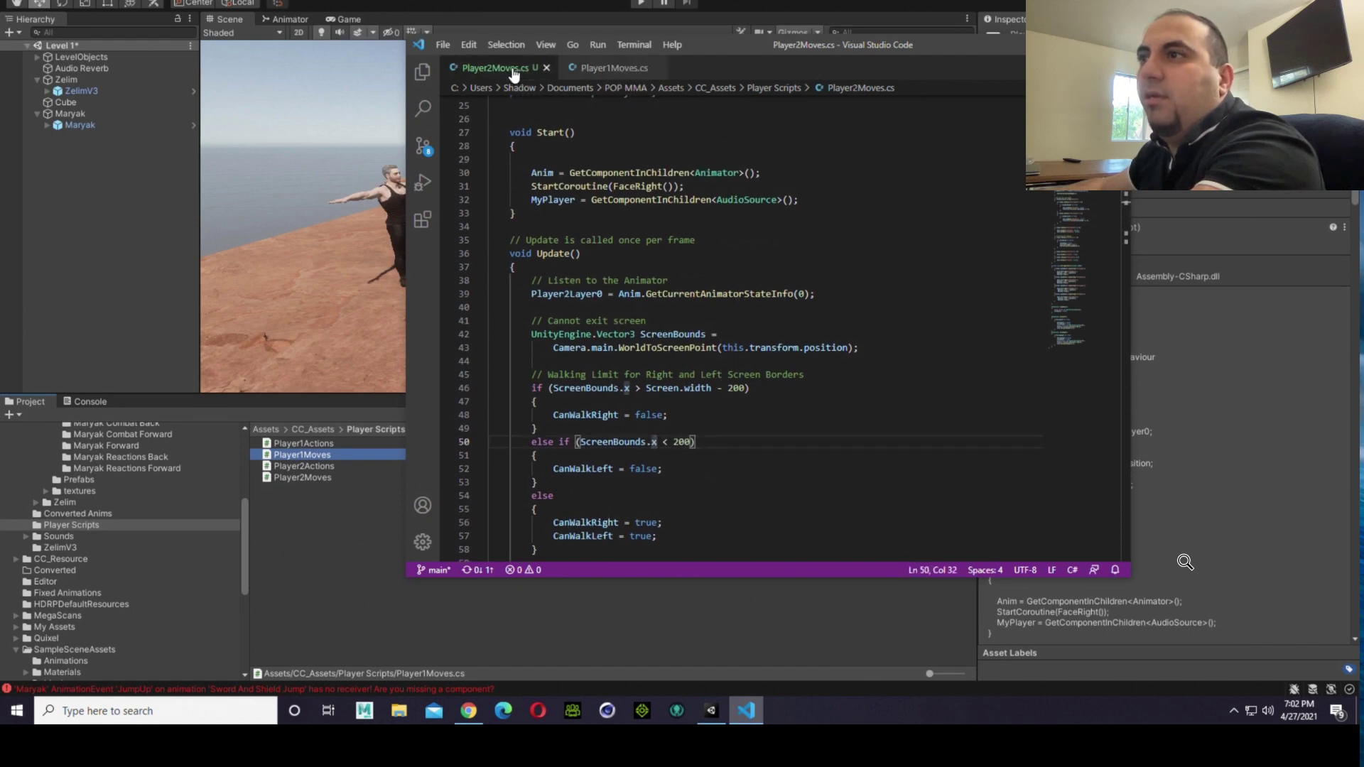
Step: Change the comparison in Player2Moves.cs's right screen border condition to less-than (<) and save the script
click(636, 388)
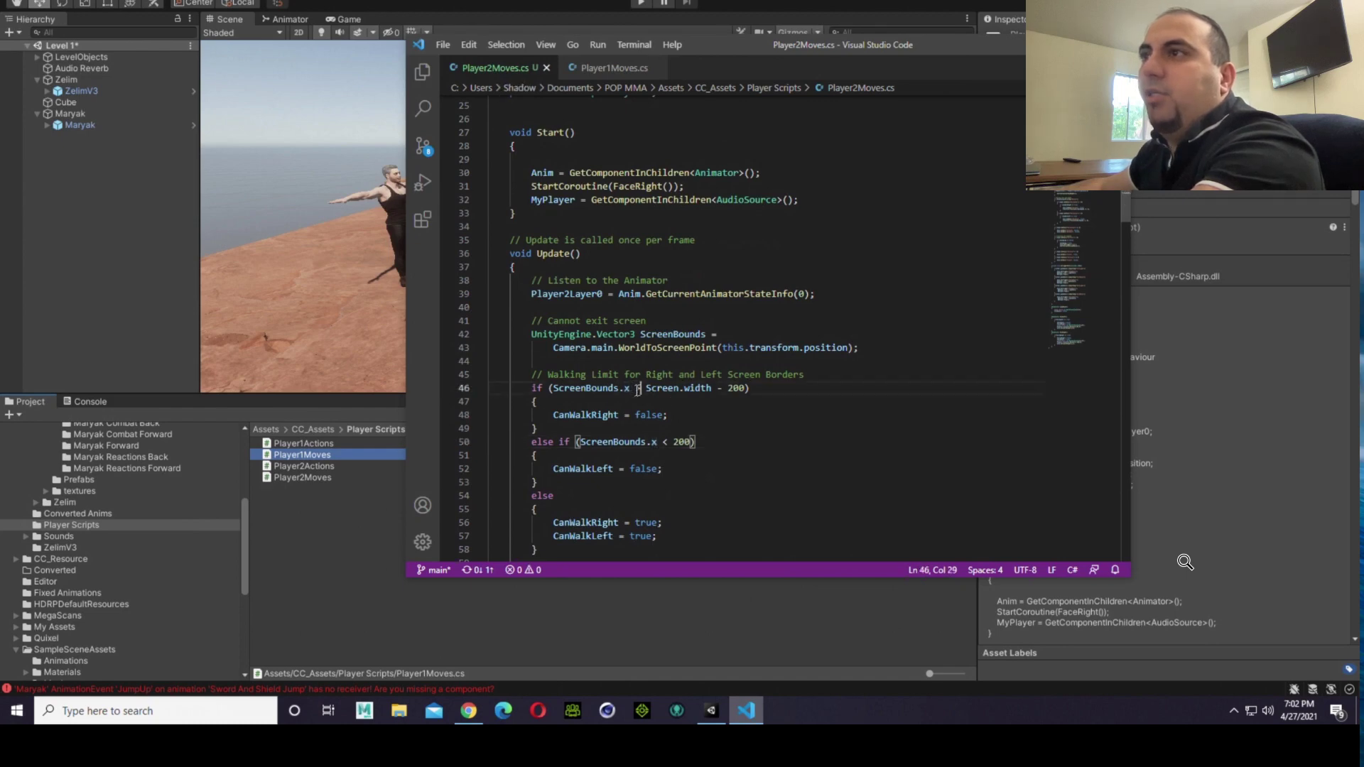
key(BackSpace)
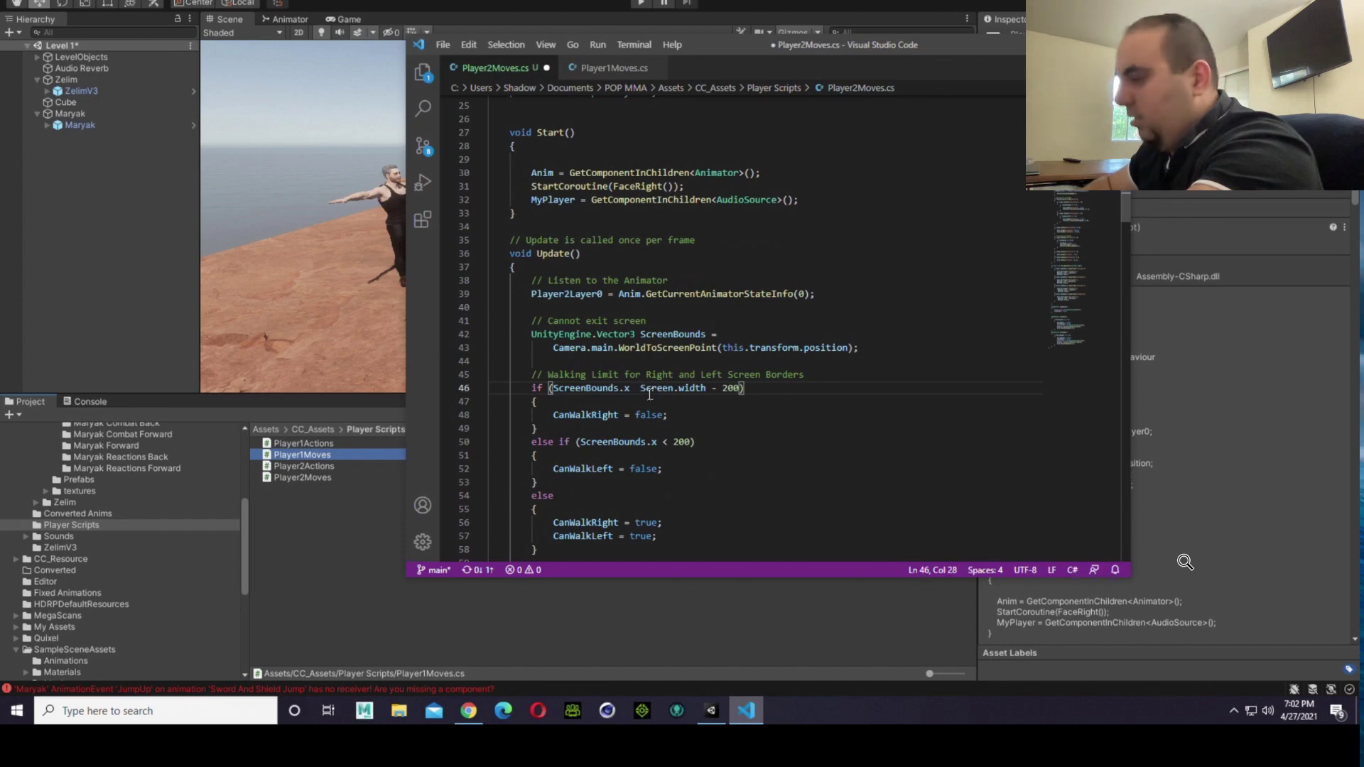
text(<)
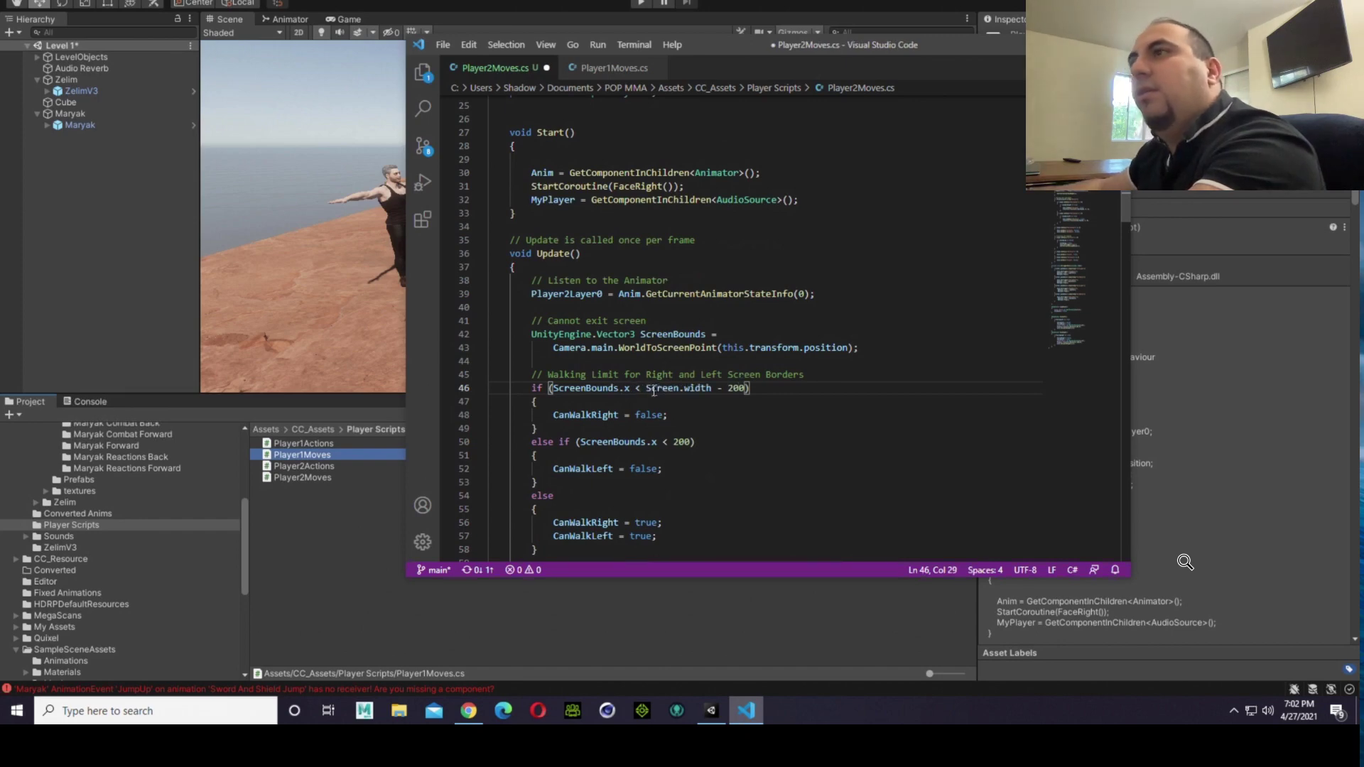
click(437, 44)
click(462, 231)
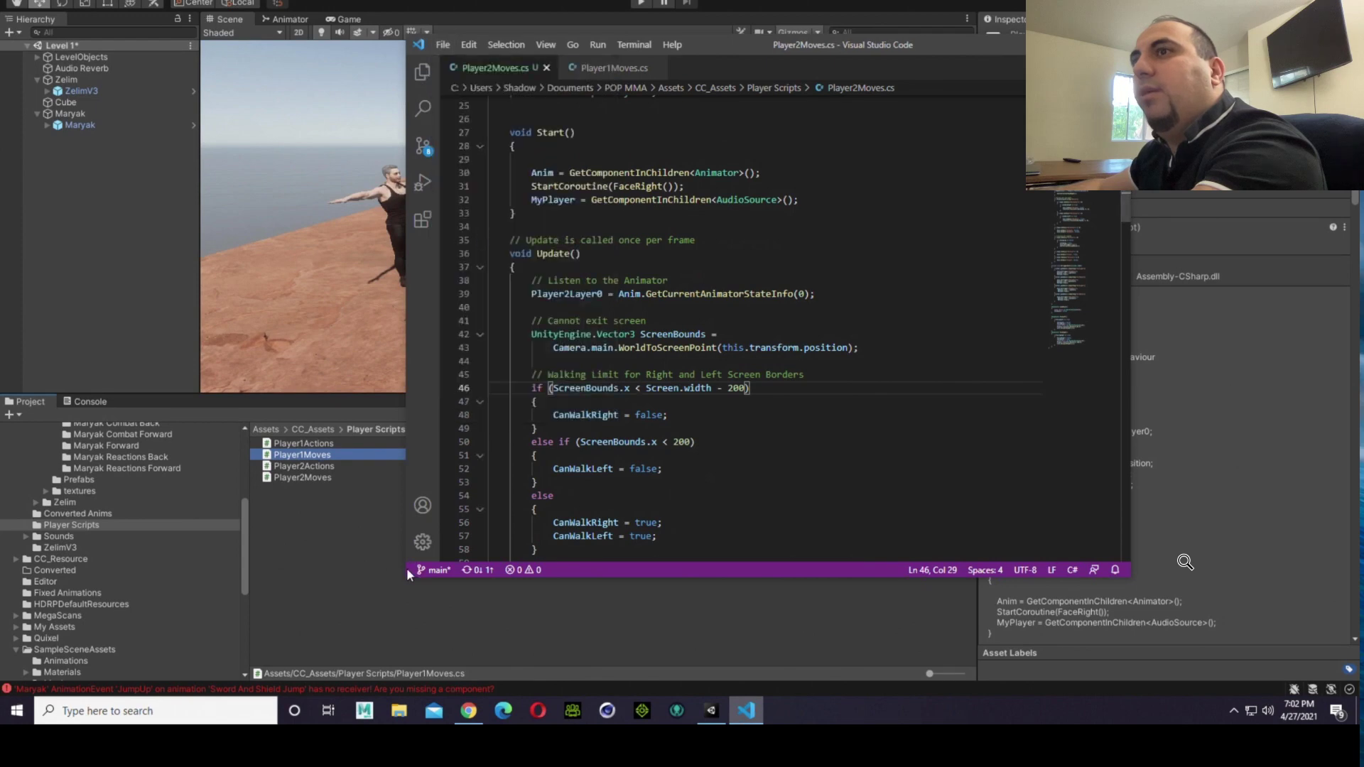
Step: Run the Unity scene in play mode twice to test the fighters' positions, checking the Scene view, and stop playback
click(407, 568)
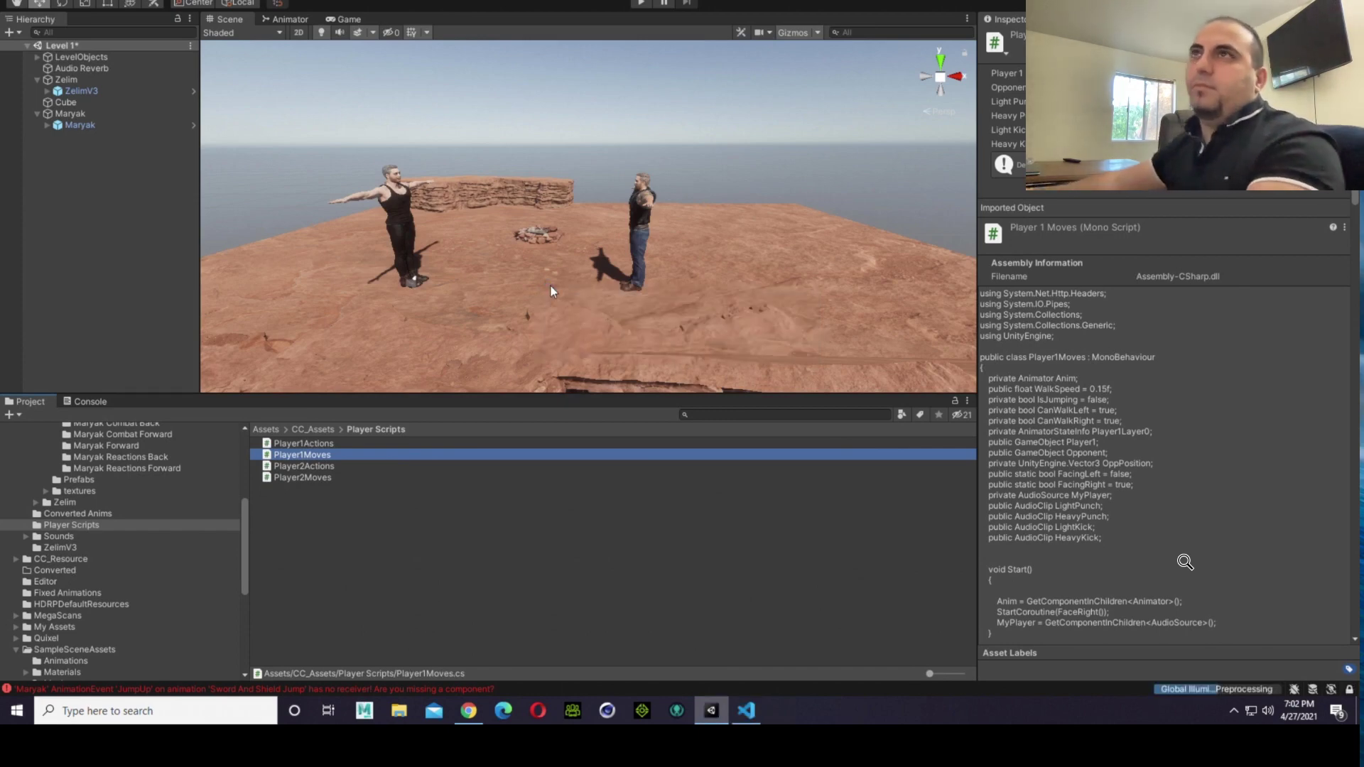
click(642, 3)
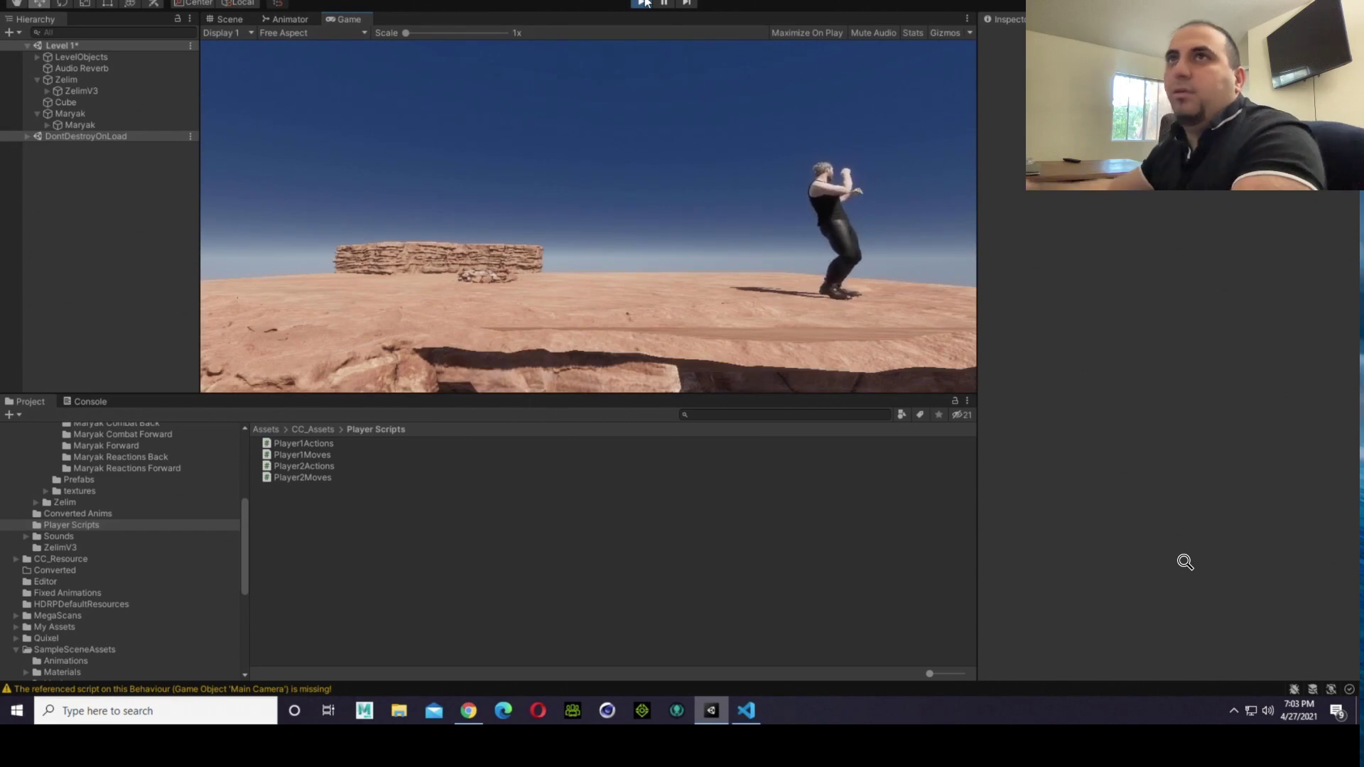
click(242, 19)
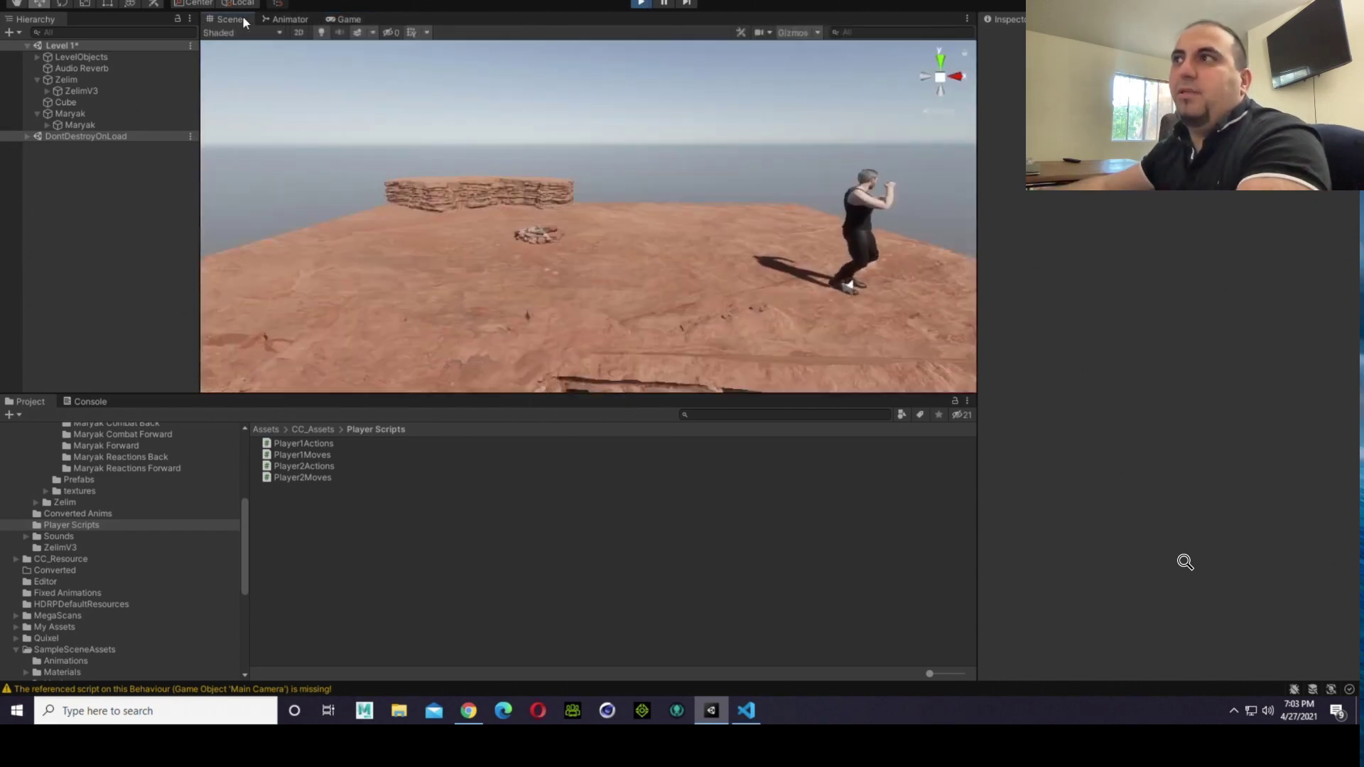
right_drag(626, 165, 583, 118)
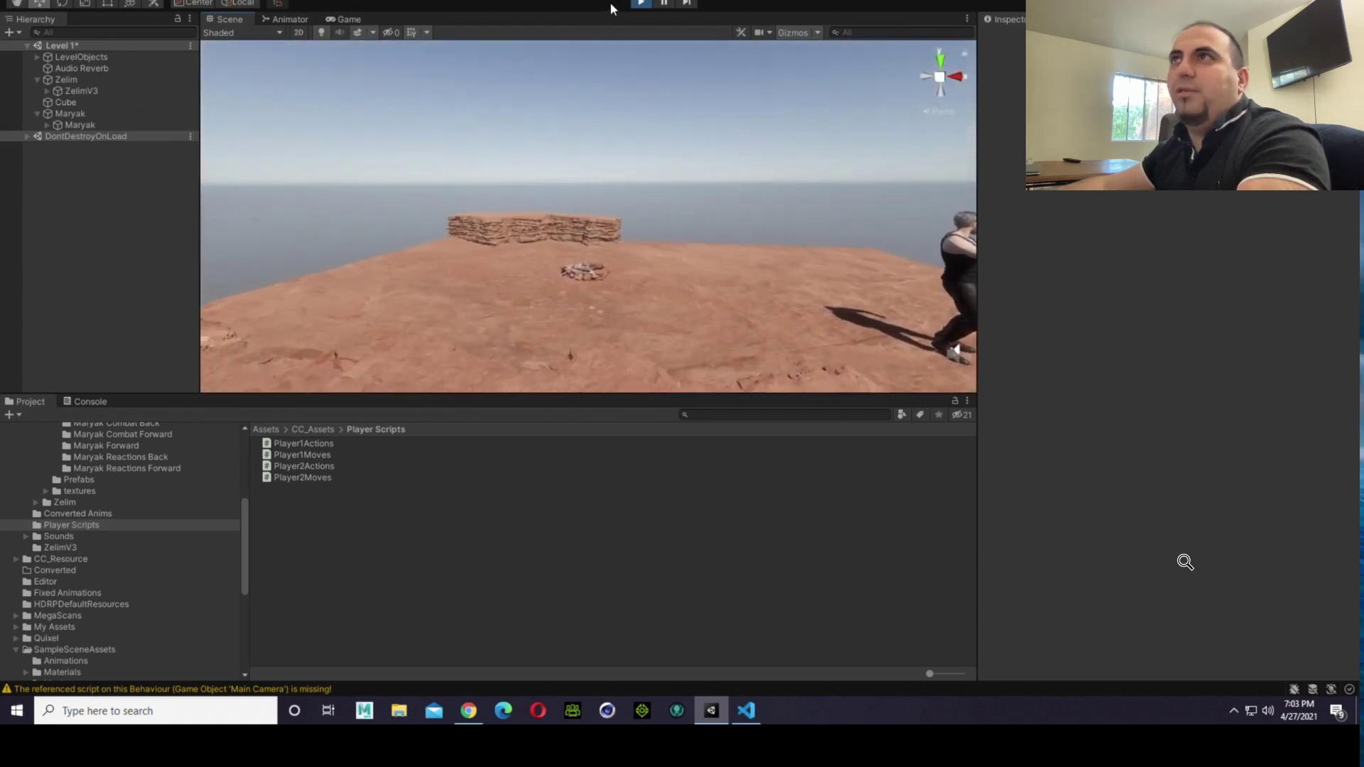
click(638, 4)
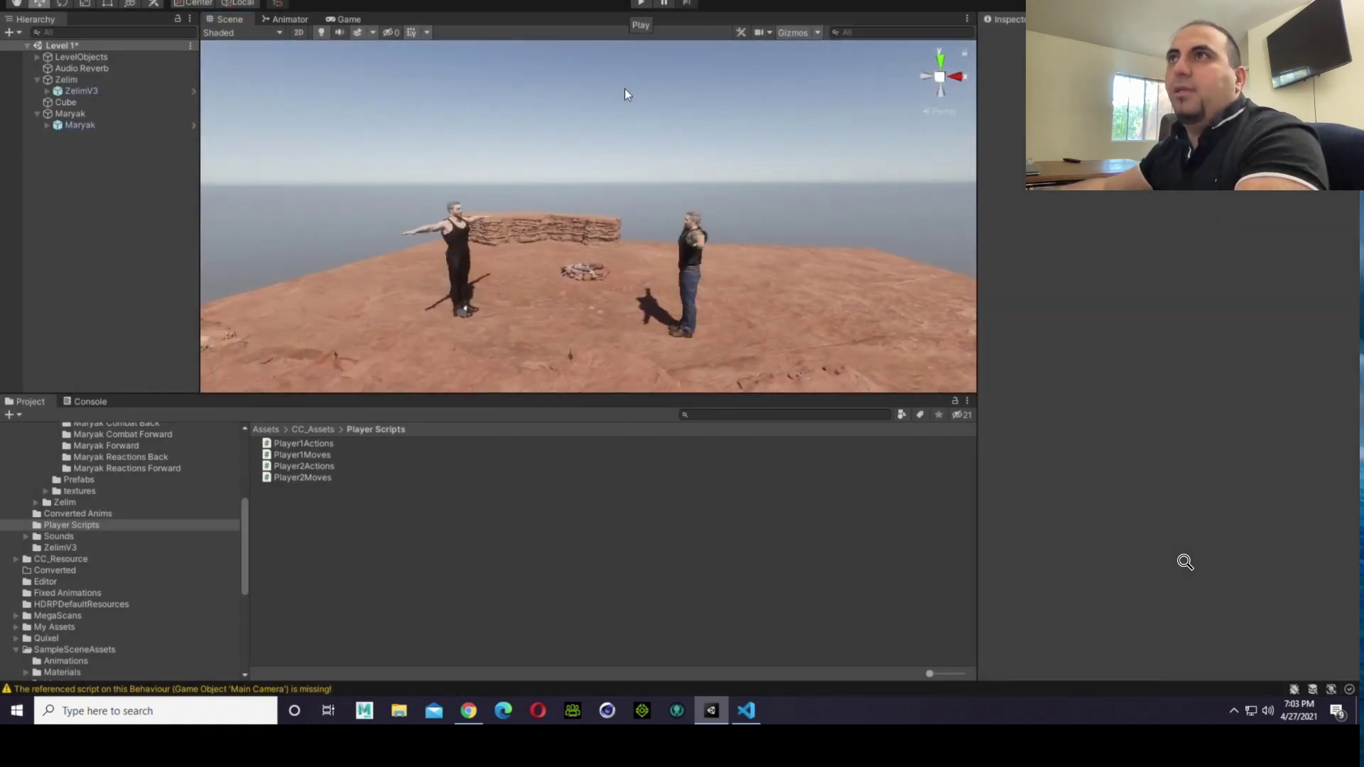
click(641, 4)
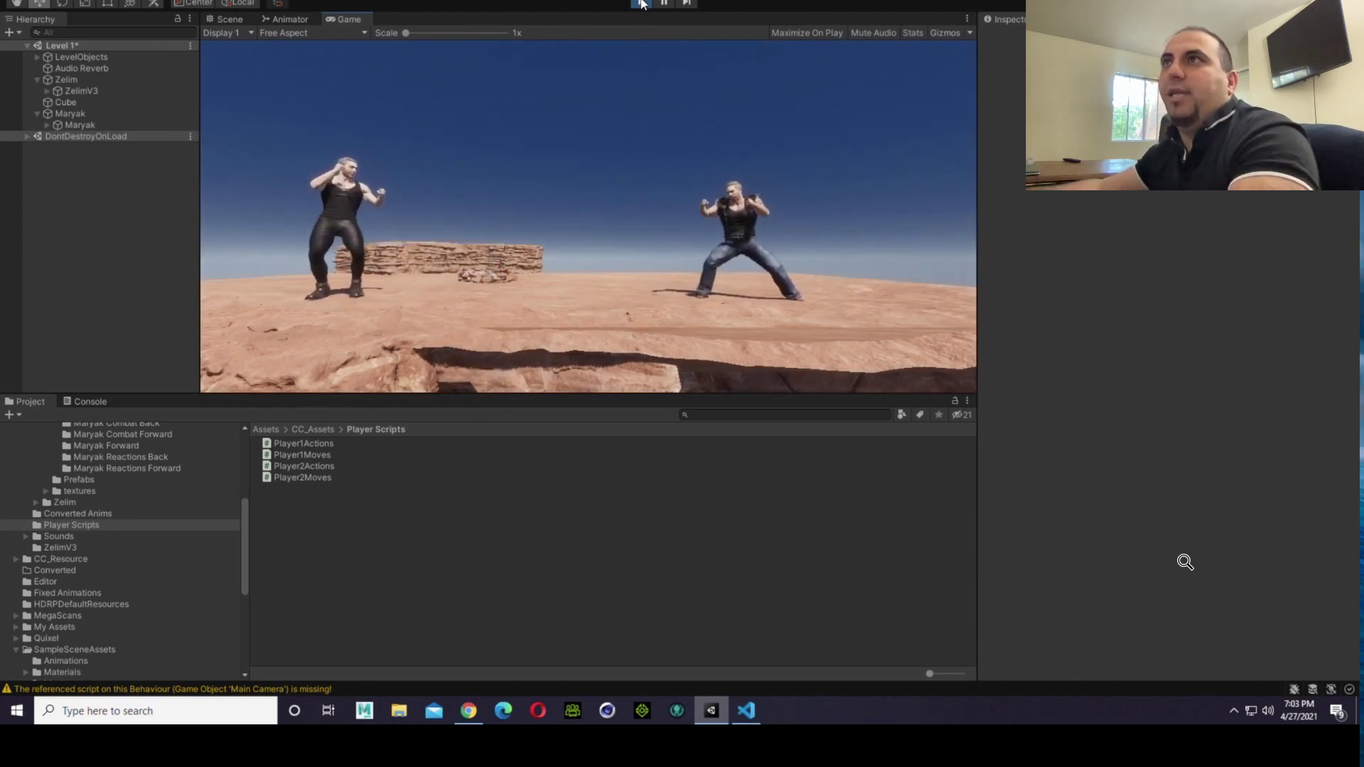
click(641, 5)
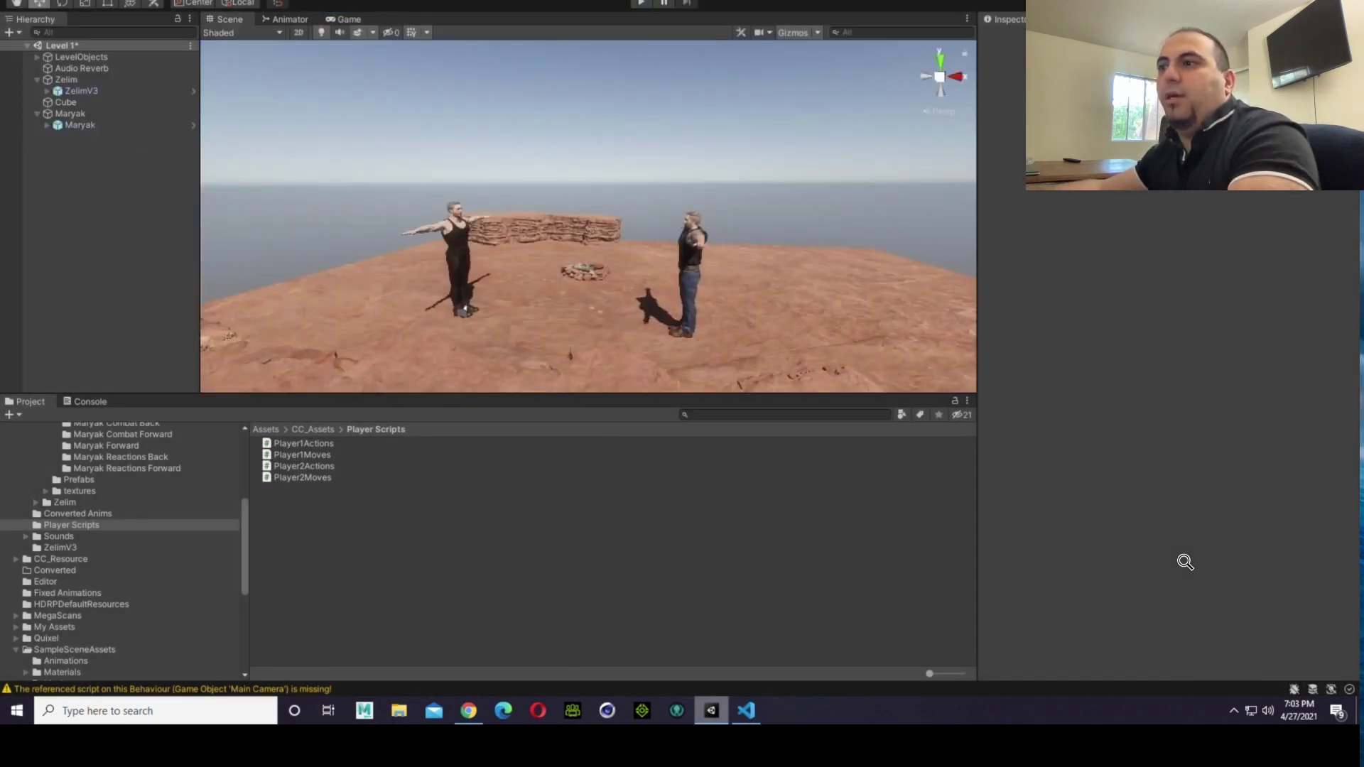
Step: Restore the greater-than operator (>) between ScreenBounds.x and Screen.width in the right border condition of Player2Moves.cs
click(746, 710)
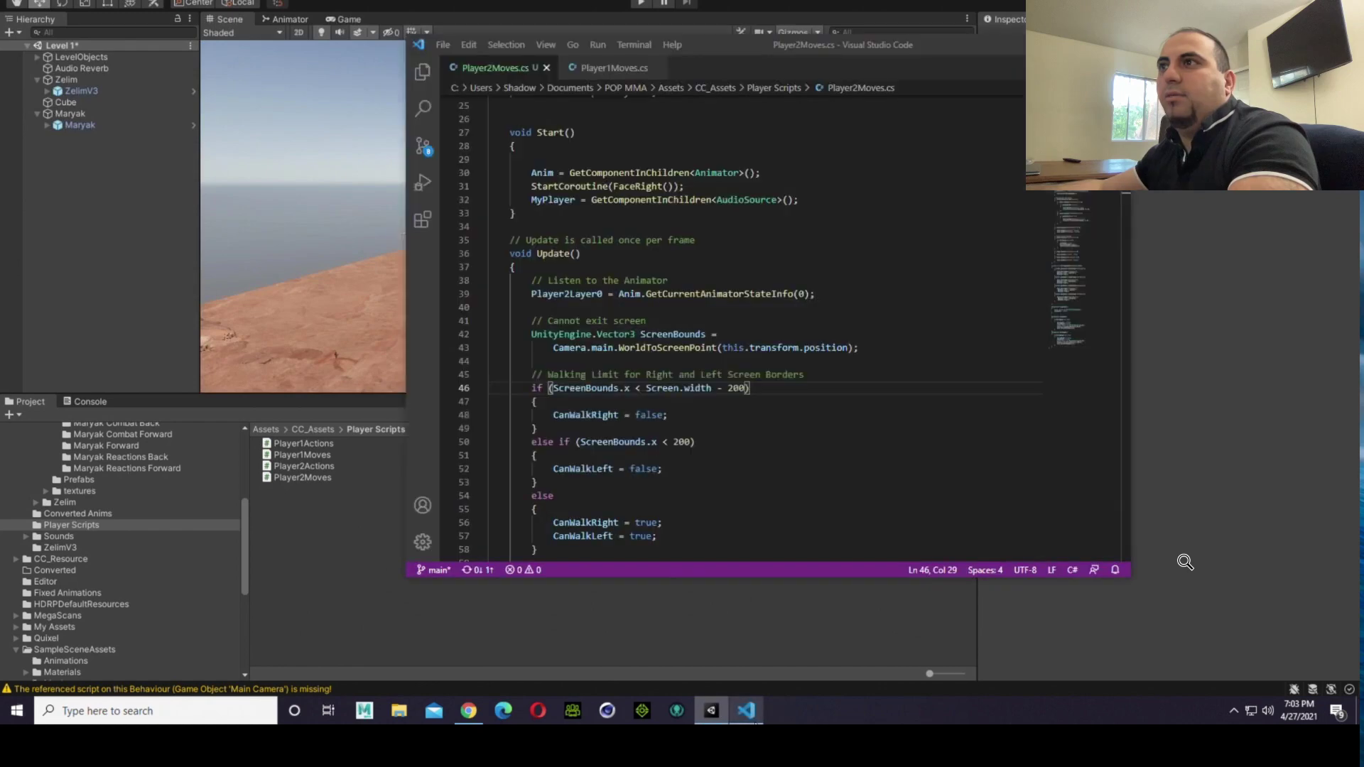
click(646, 398)
click(647, 390)
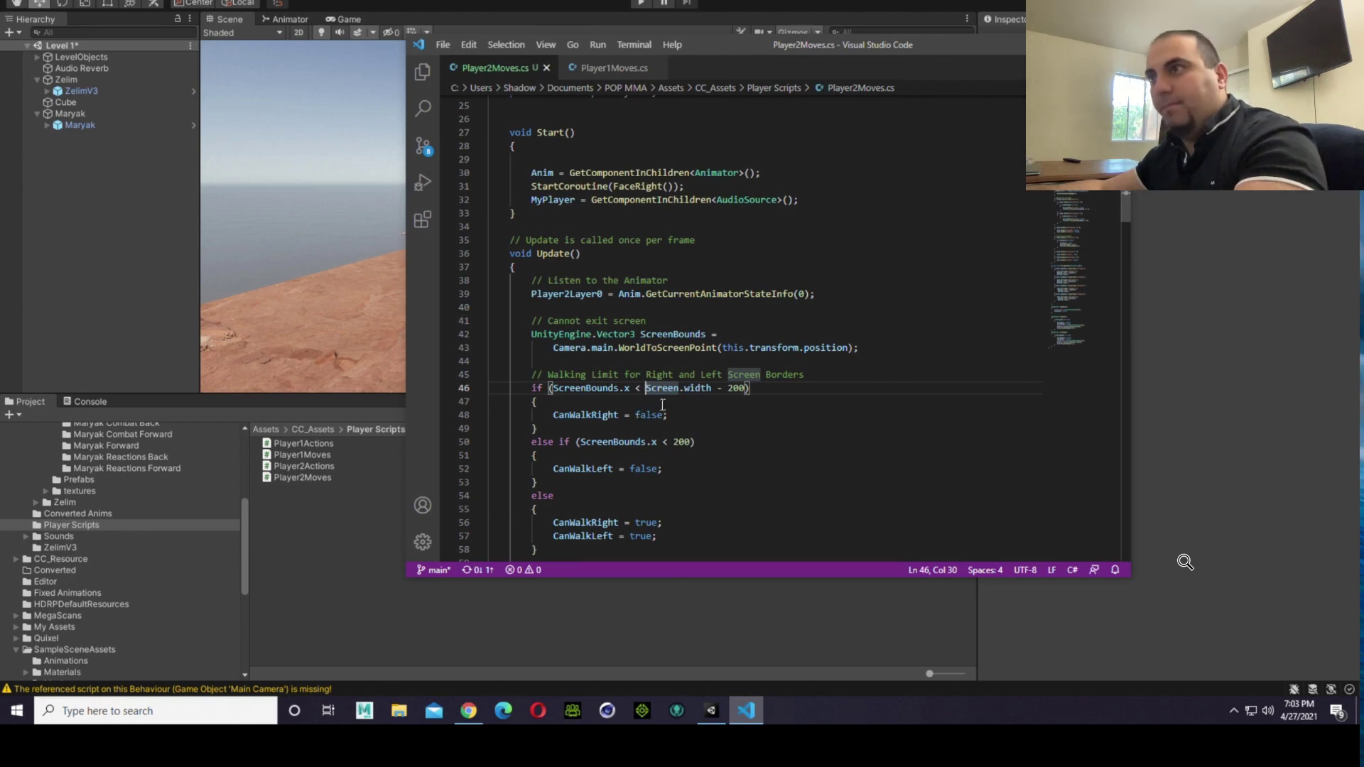
key(Left)
key(BackSpace)
text(>)
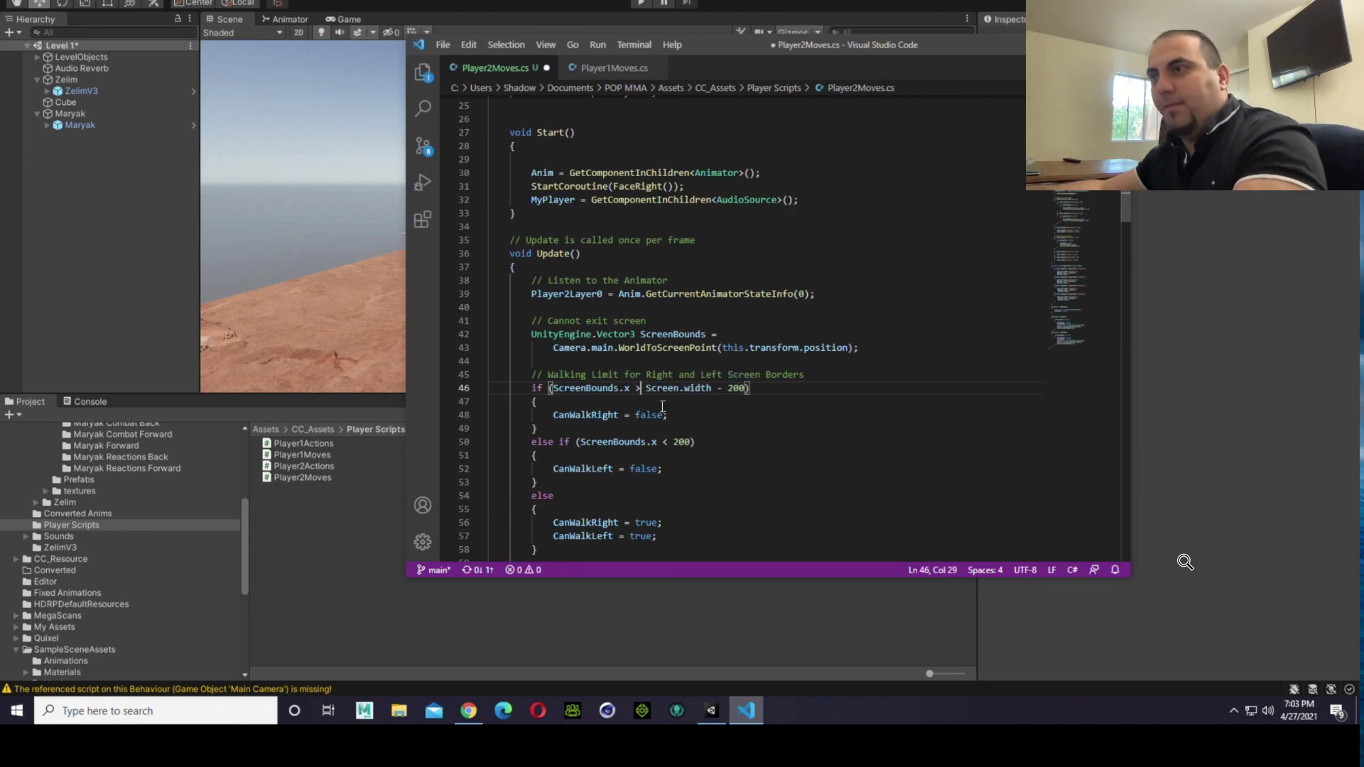
Step: Check the right border condition against Player1Moves.cs, change it to Screen.width + 200 in Player2Moves.cs, and save
click(727, 388)
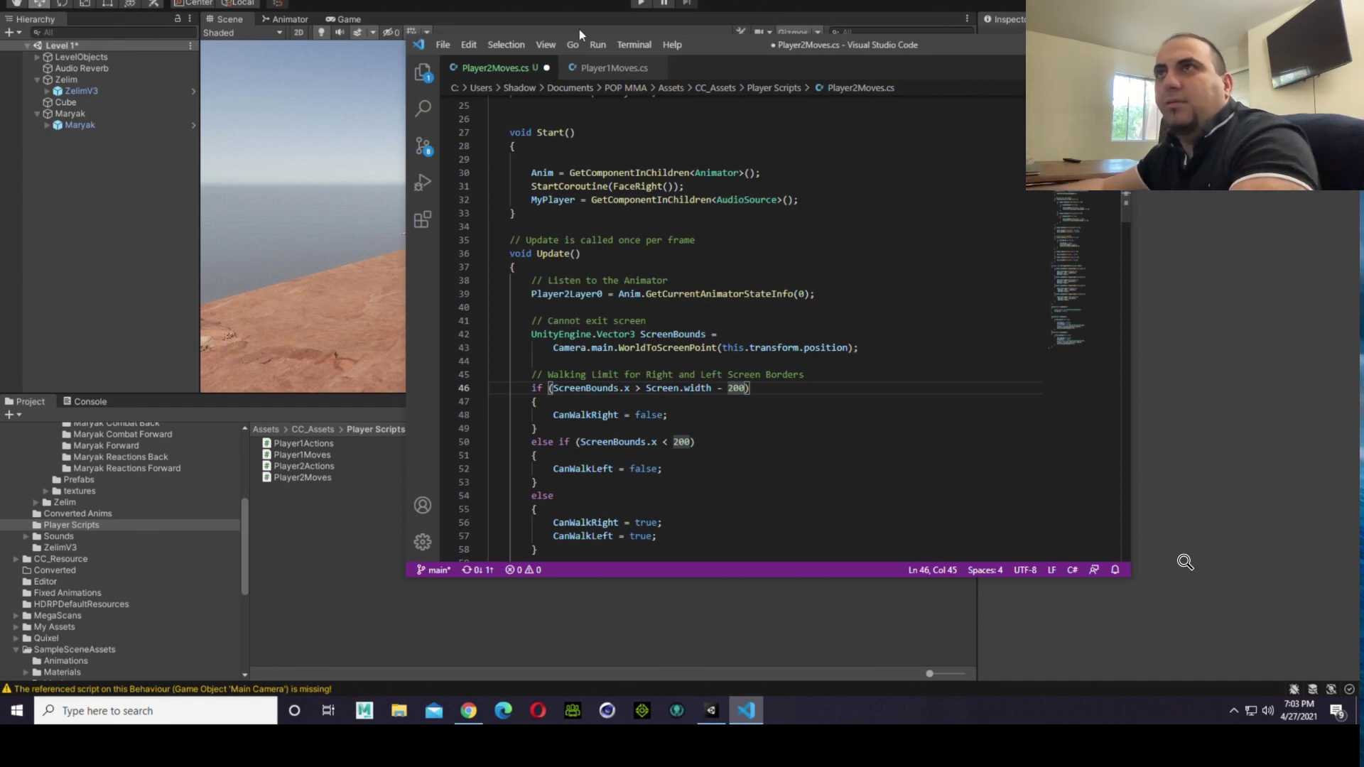
click(615, 68)
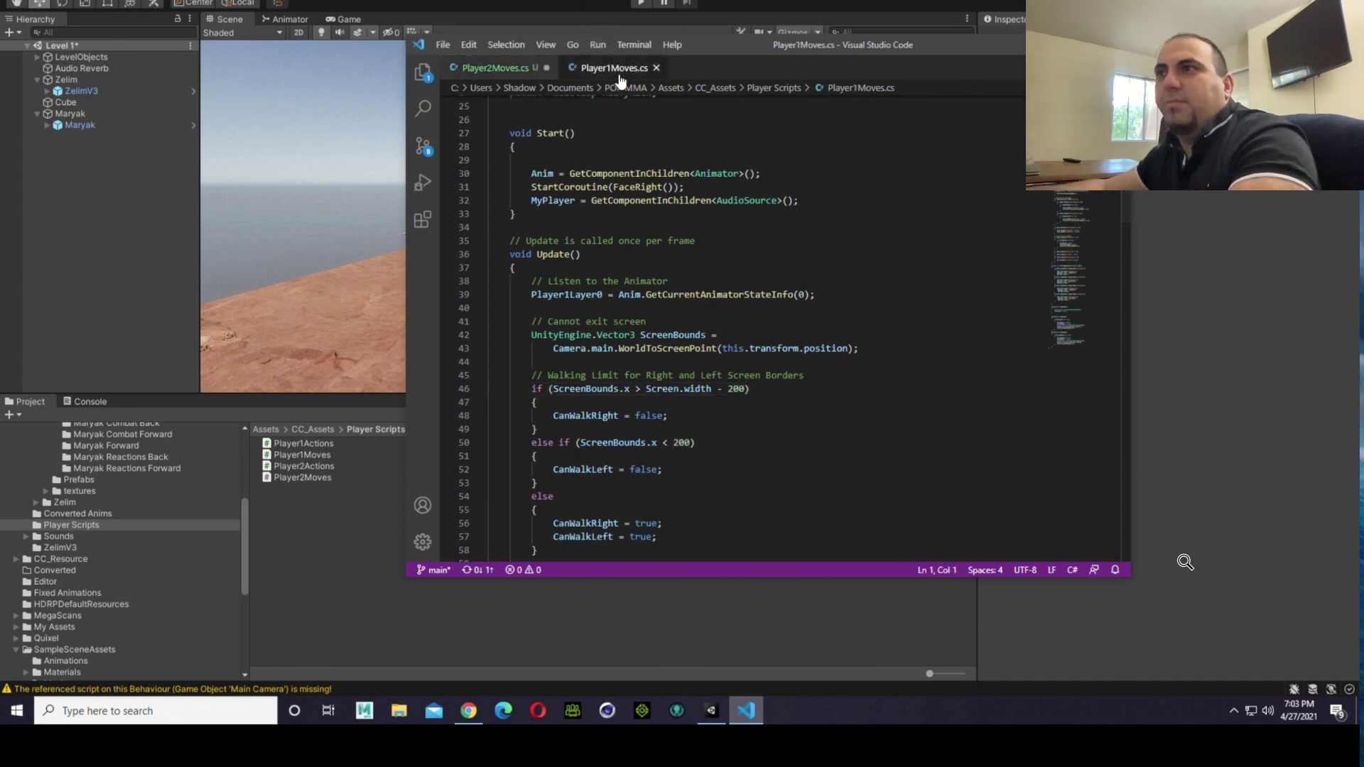
click(523, 69)
click(723, 389)
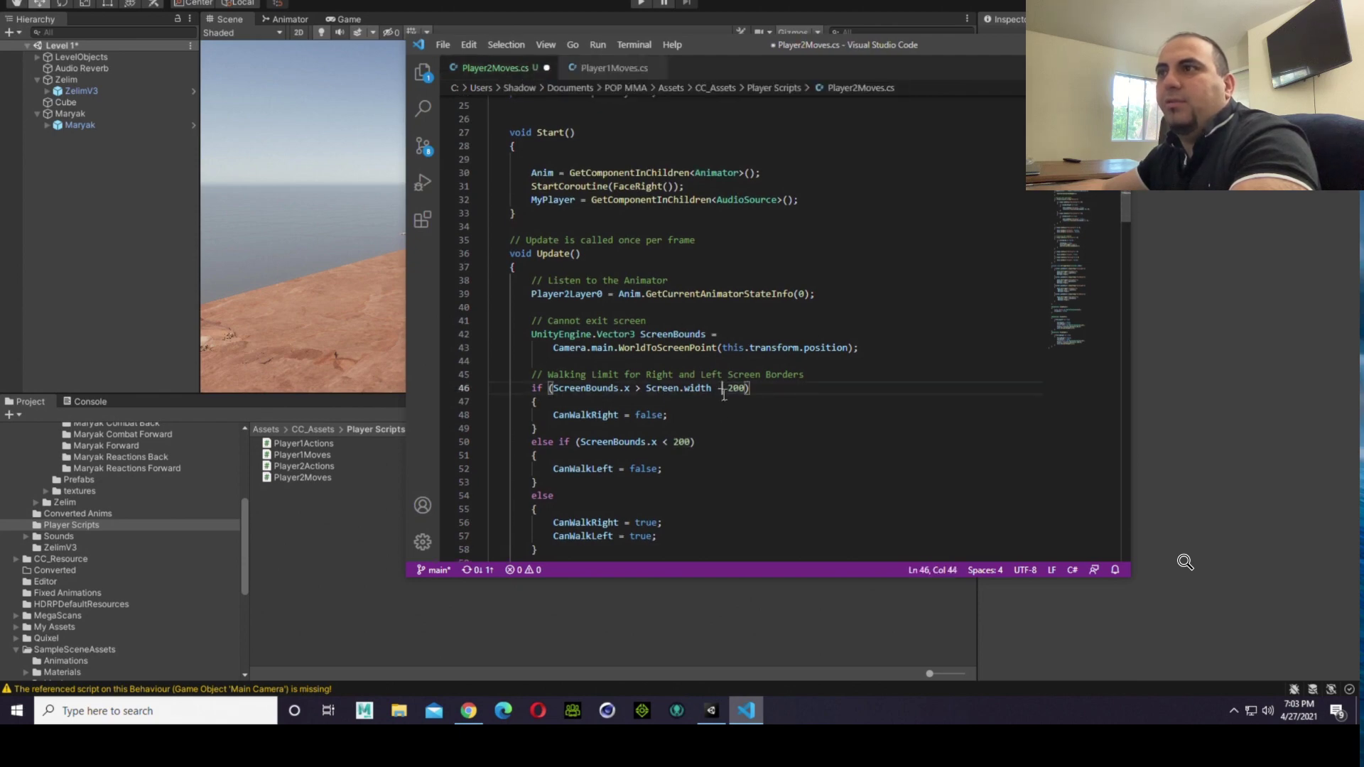
key(BackSpace)
text(+)
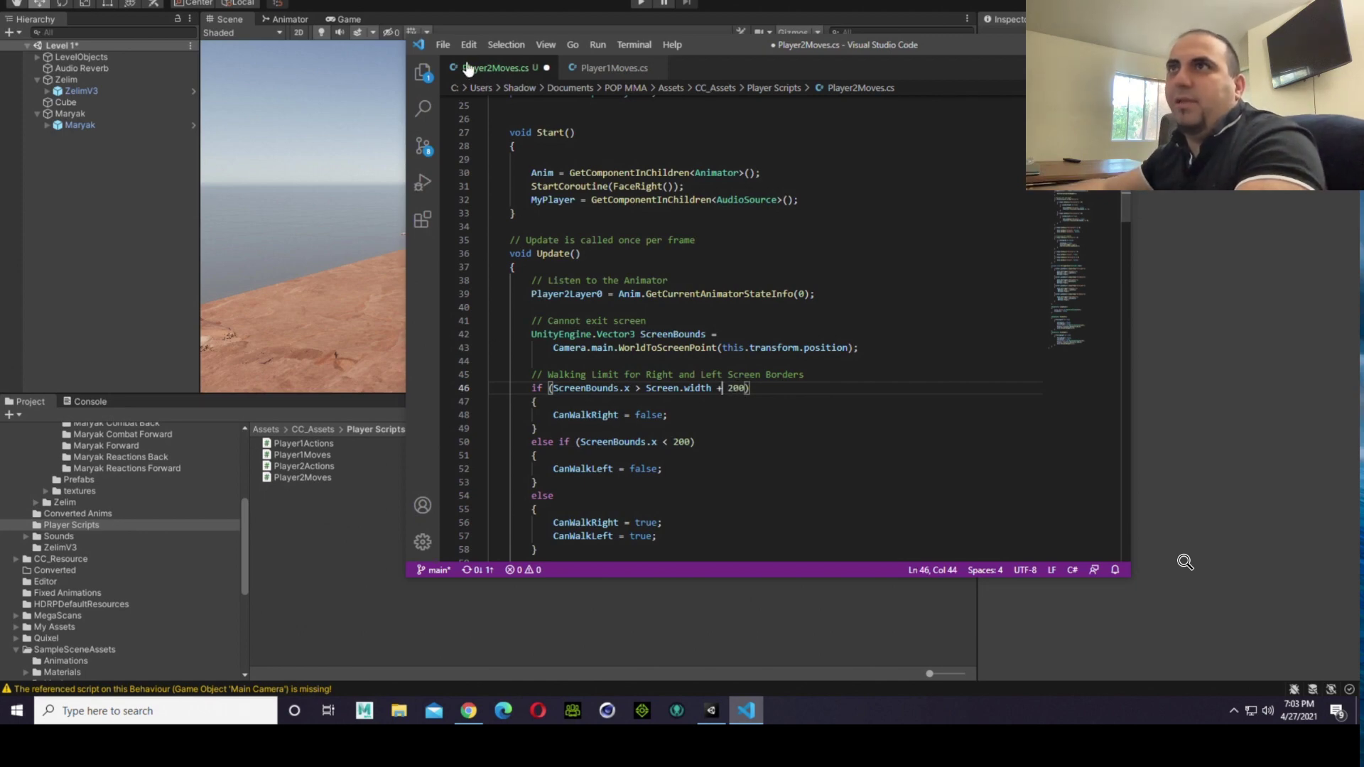
click(453, 47)
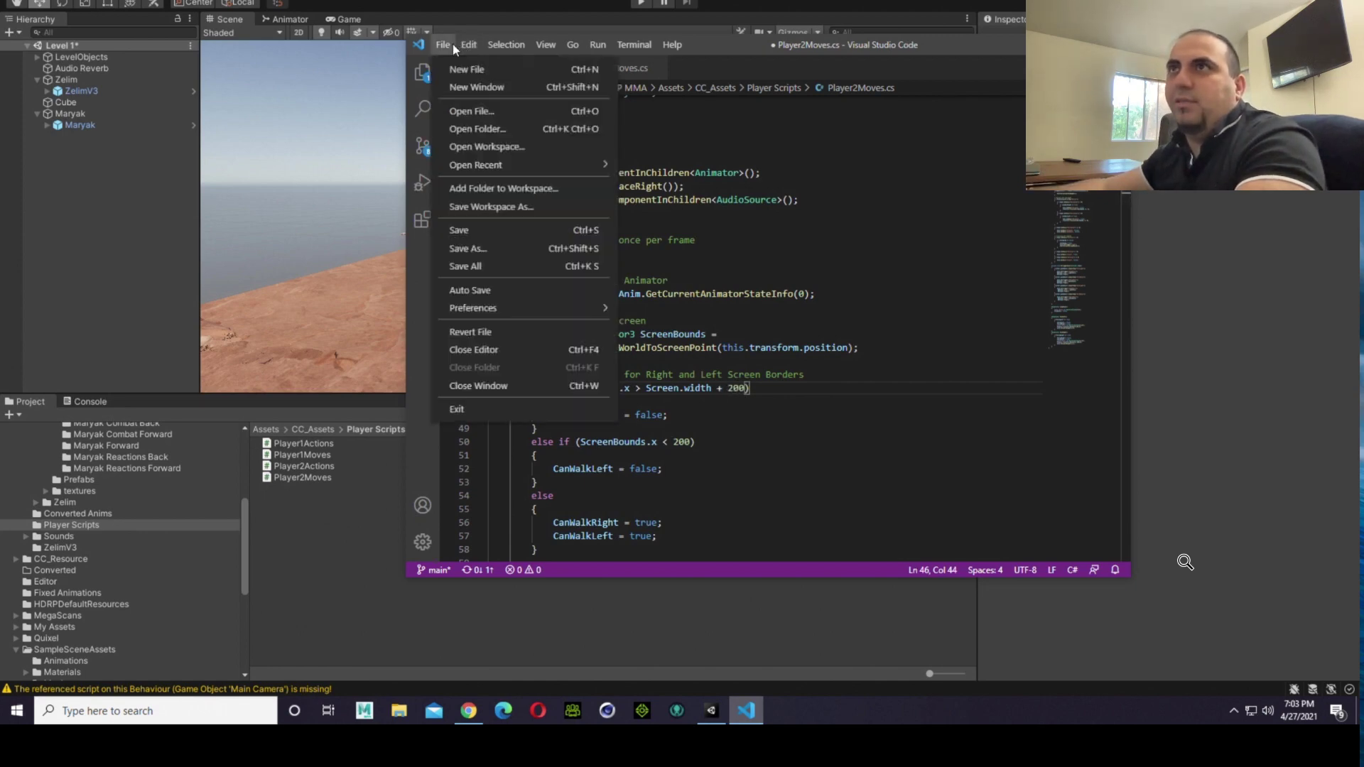
click(449, 238)
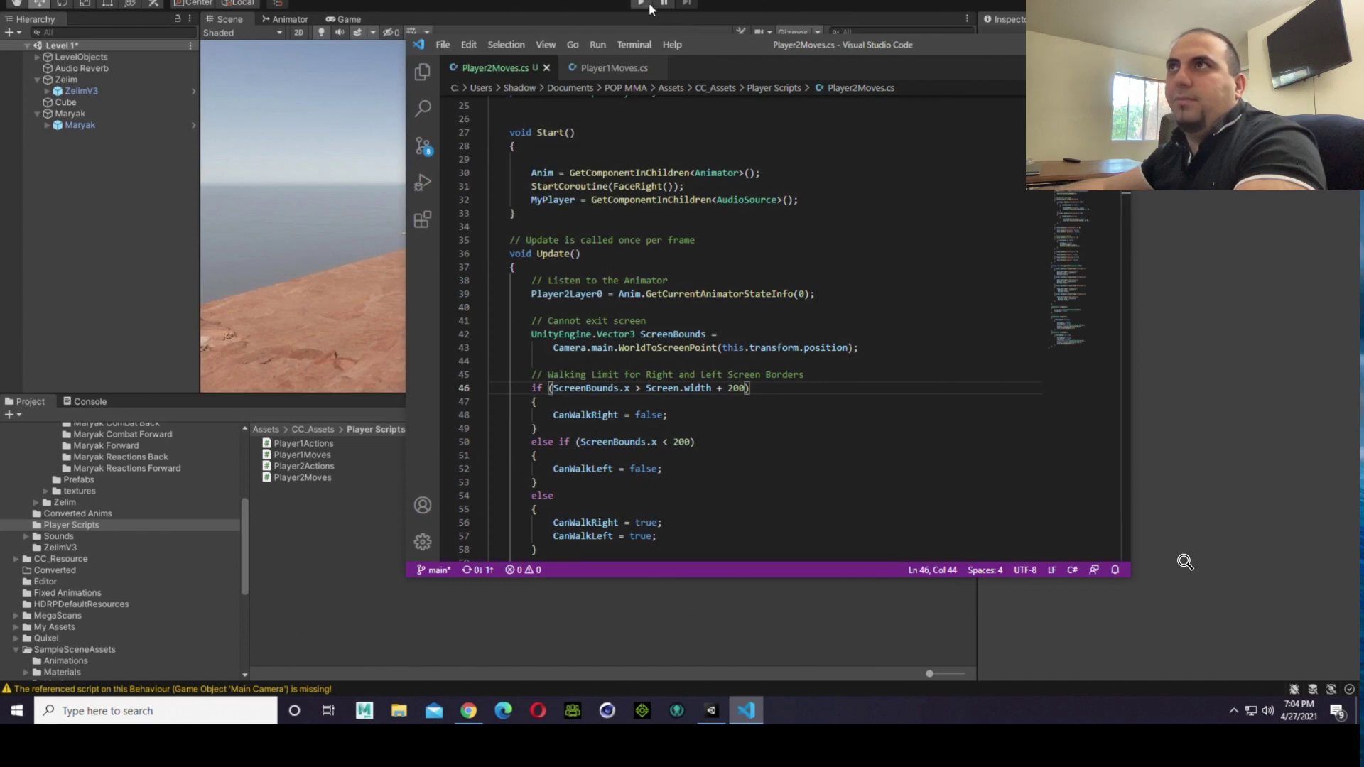
Step: Play the scene in Unity, move the fighters right and left to test the screen borders, and stop playback
click(650, 2)
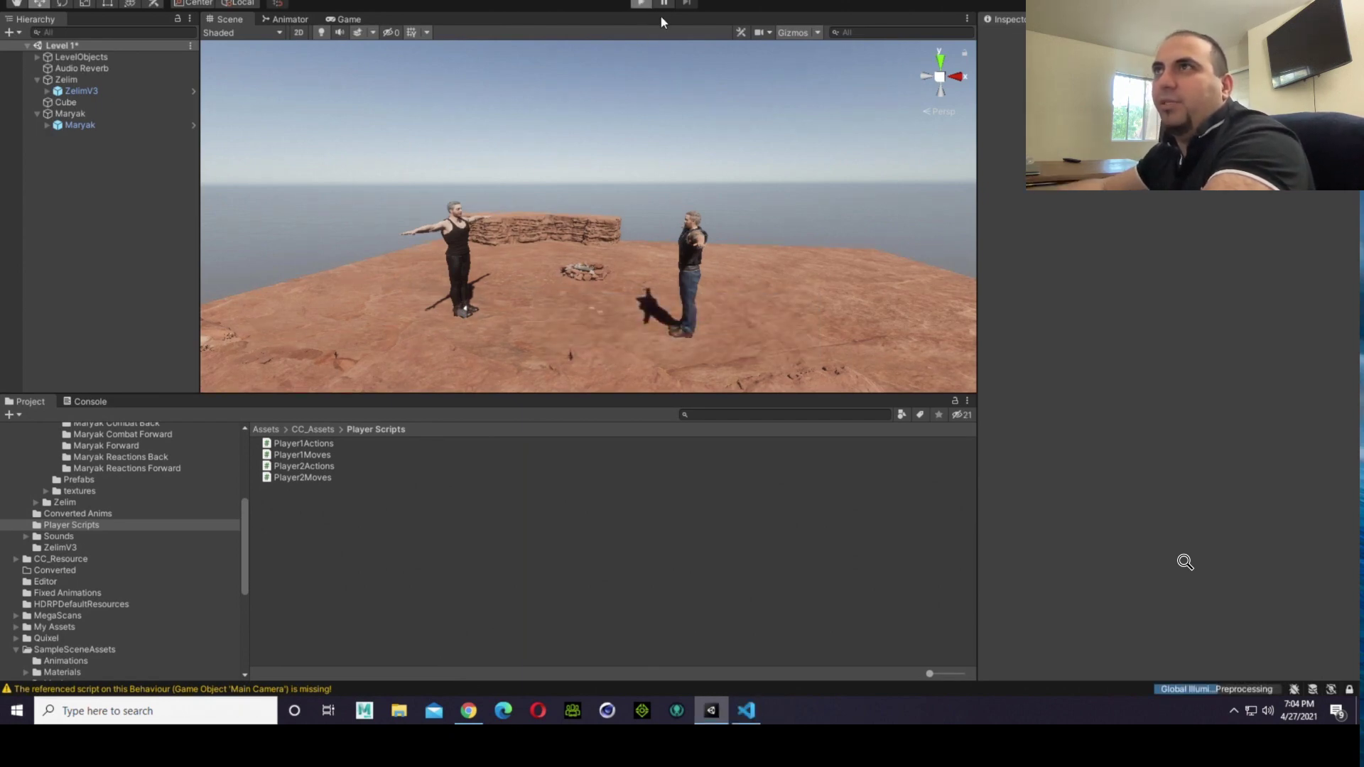
click(645, 5)
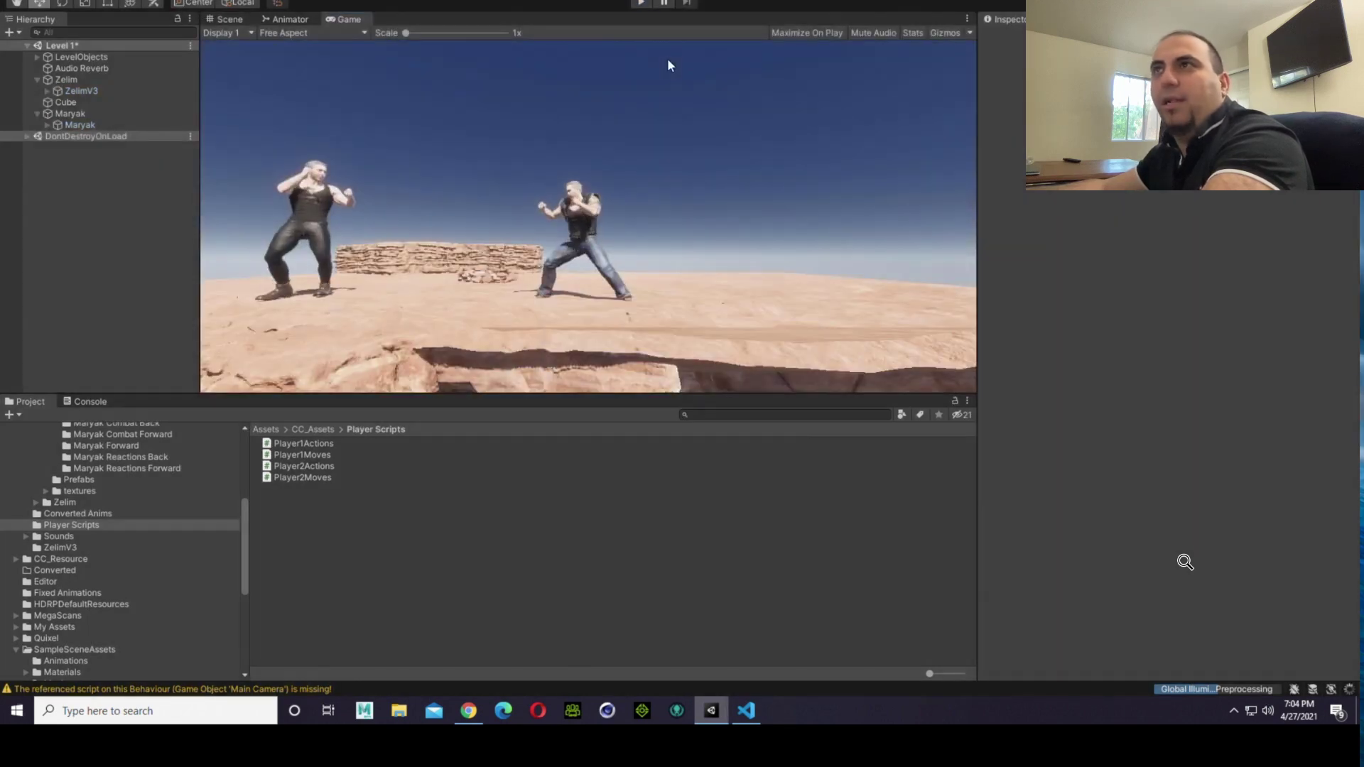
click(642, 4)
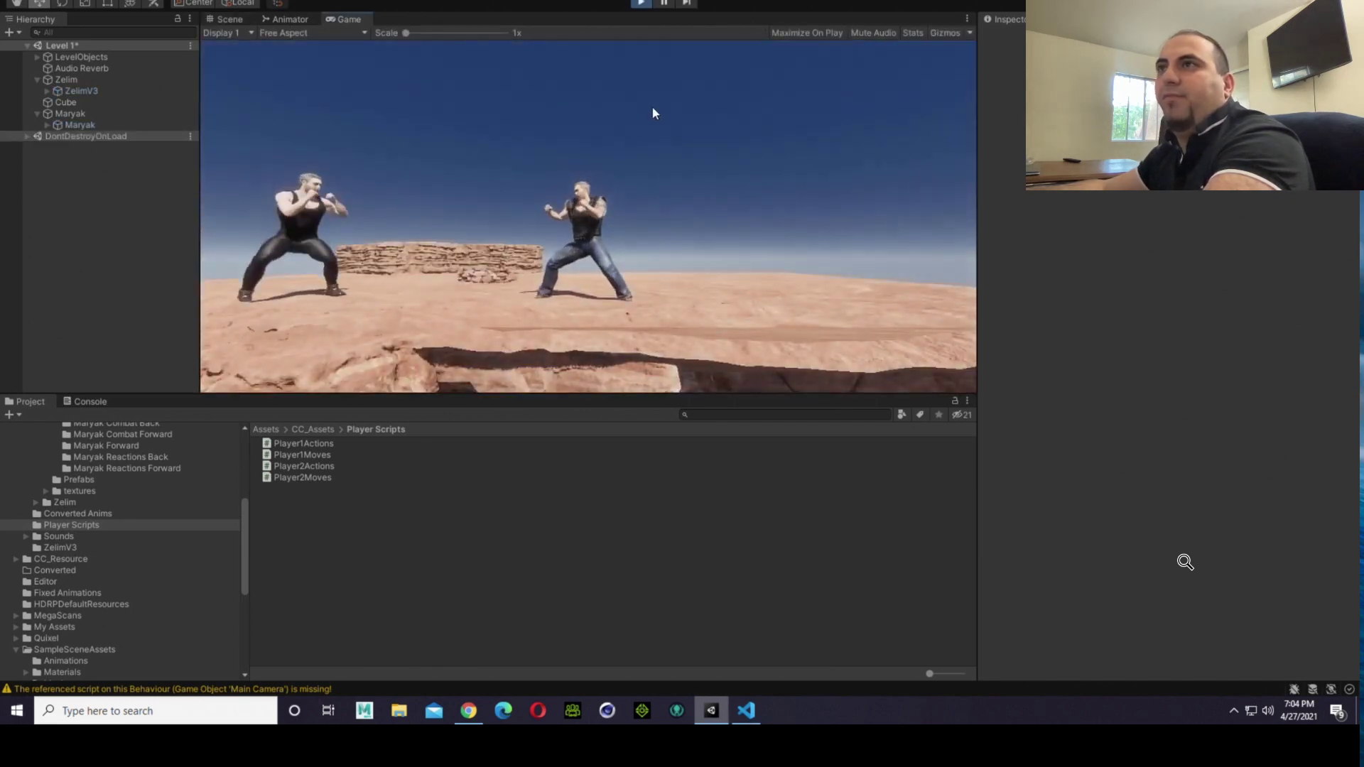
key(d)
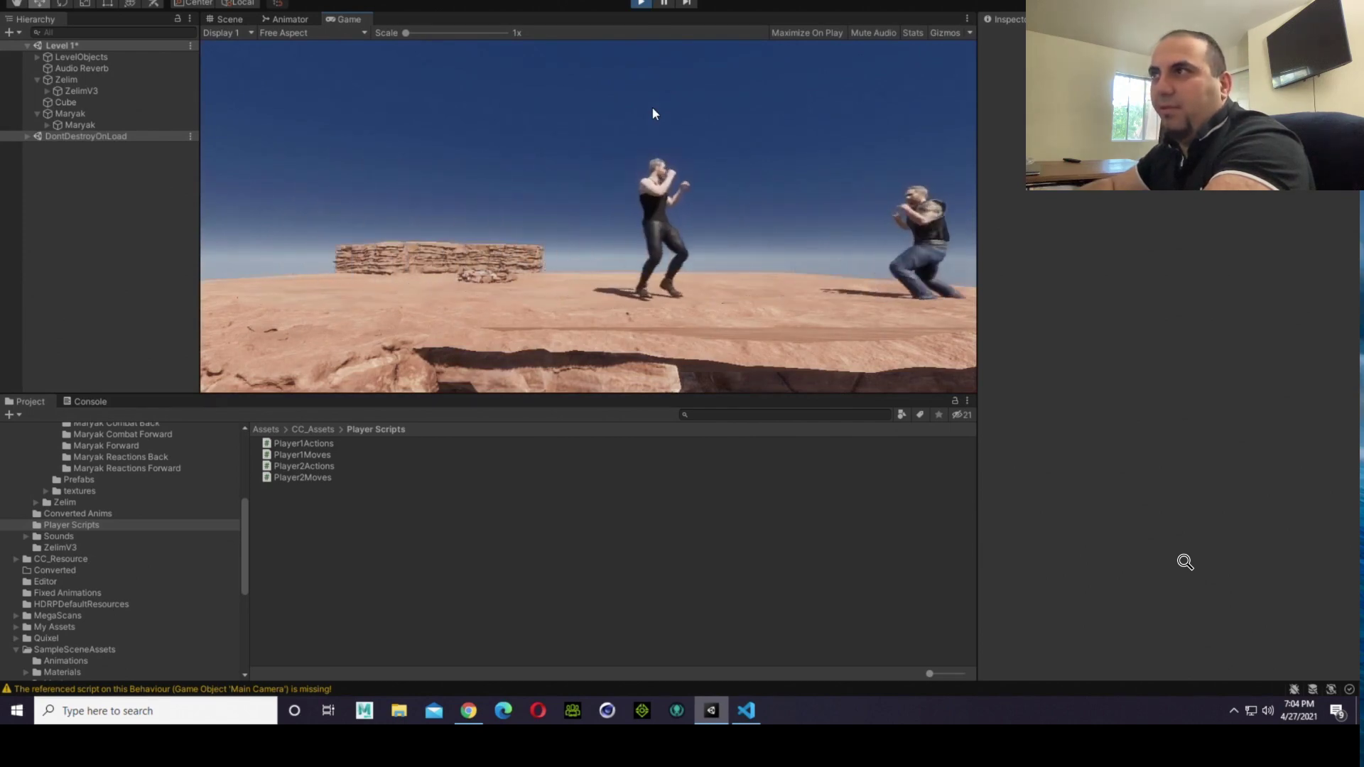
key(a)
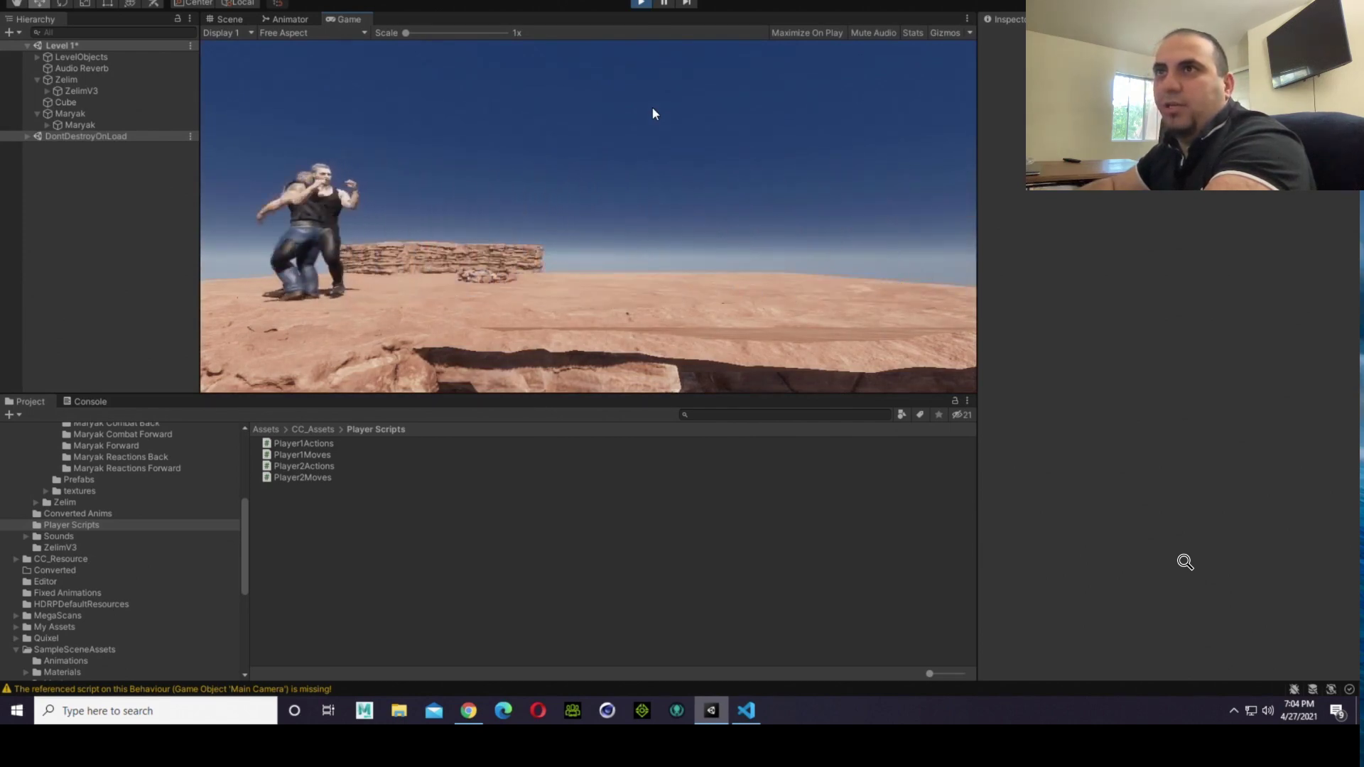
key(d)
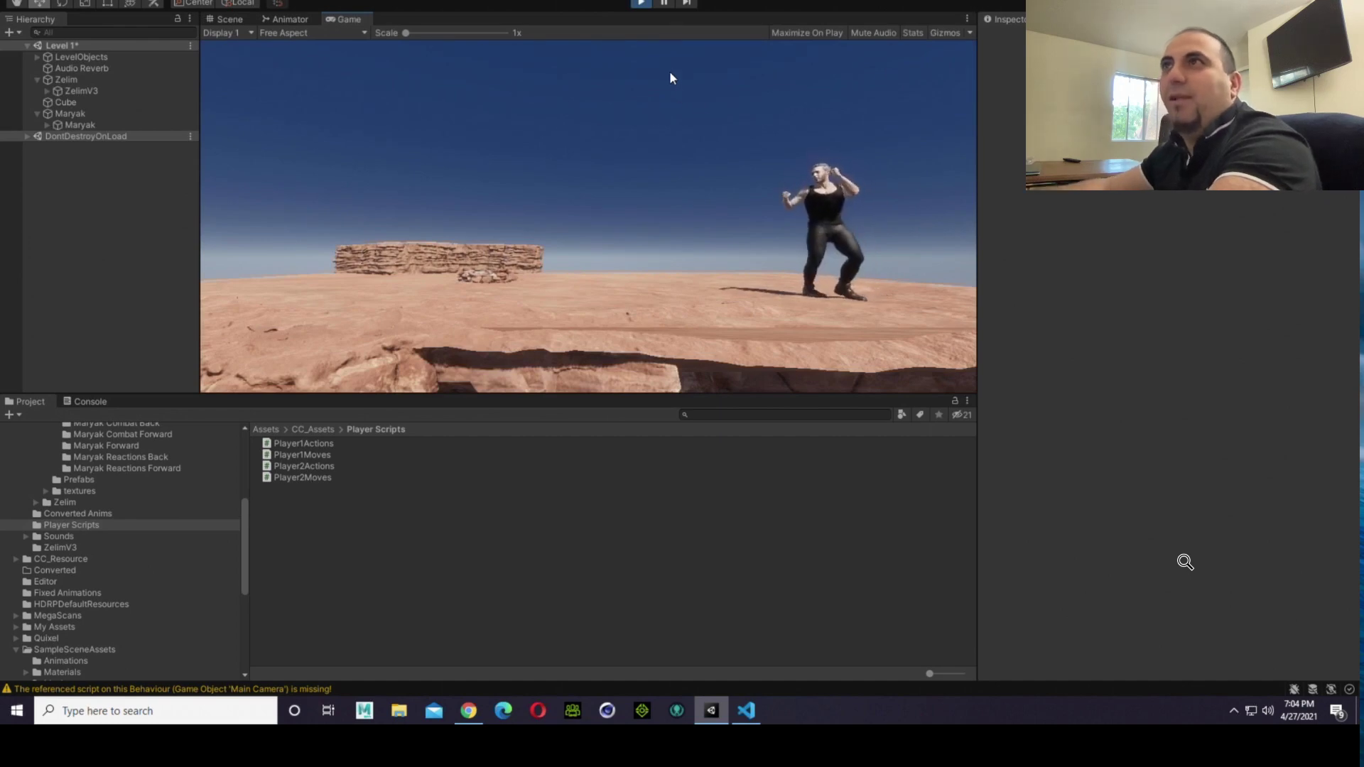
click(642, 5)
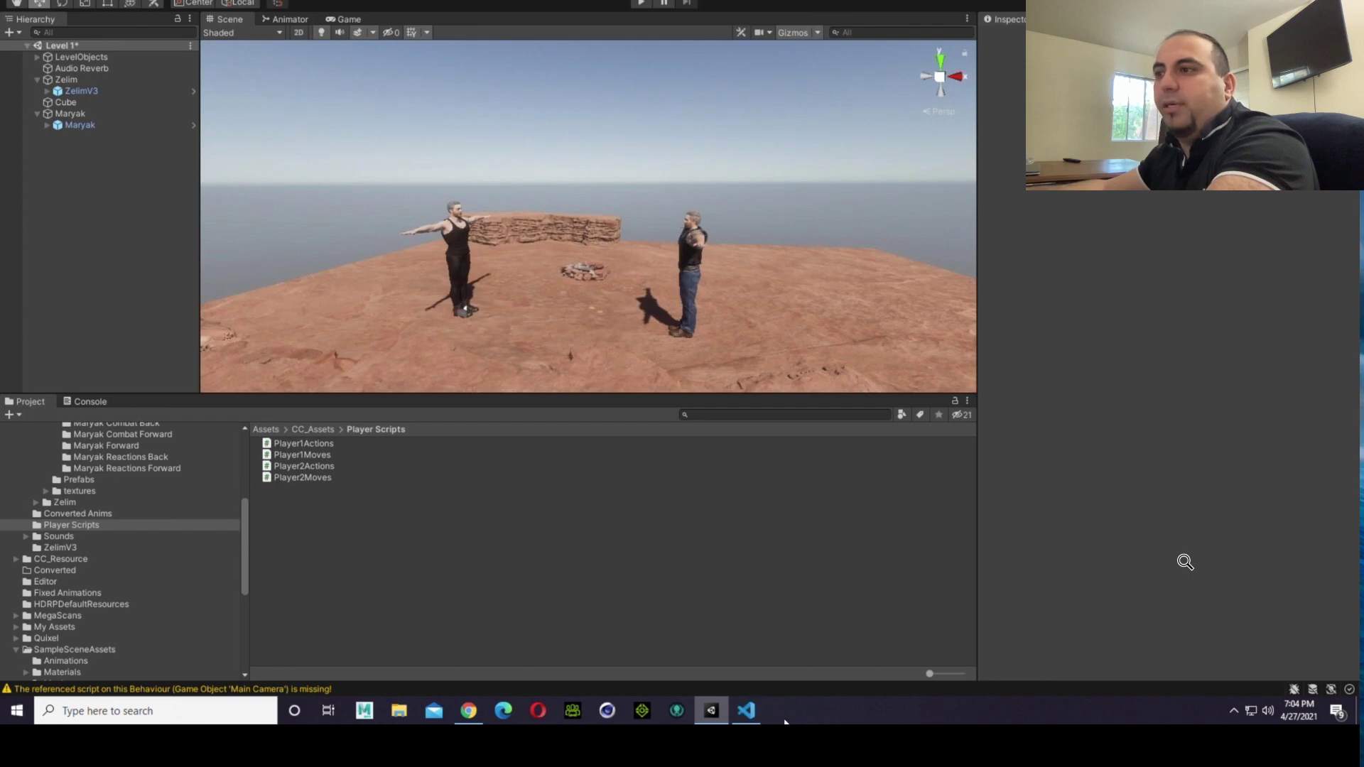
Step: Restore the right border condition to Screen.width - 200 in Player2Moves.cs and review the variable declarations of the class
click(745, 710)
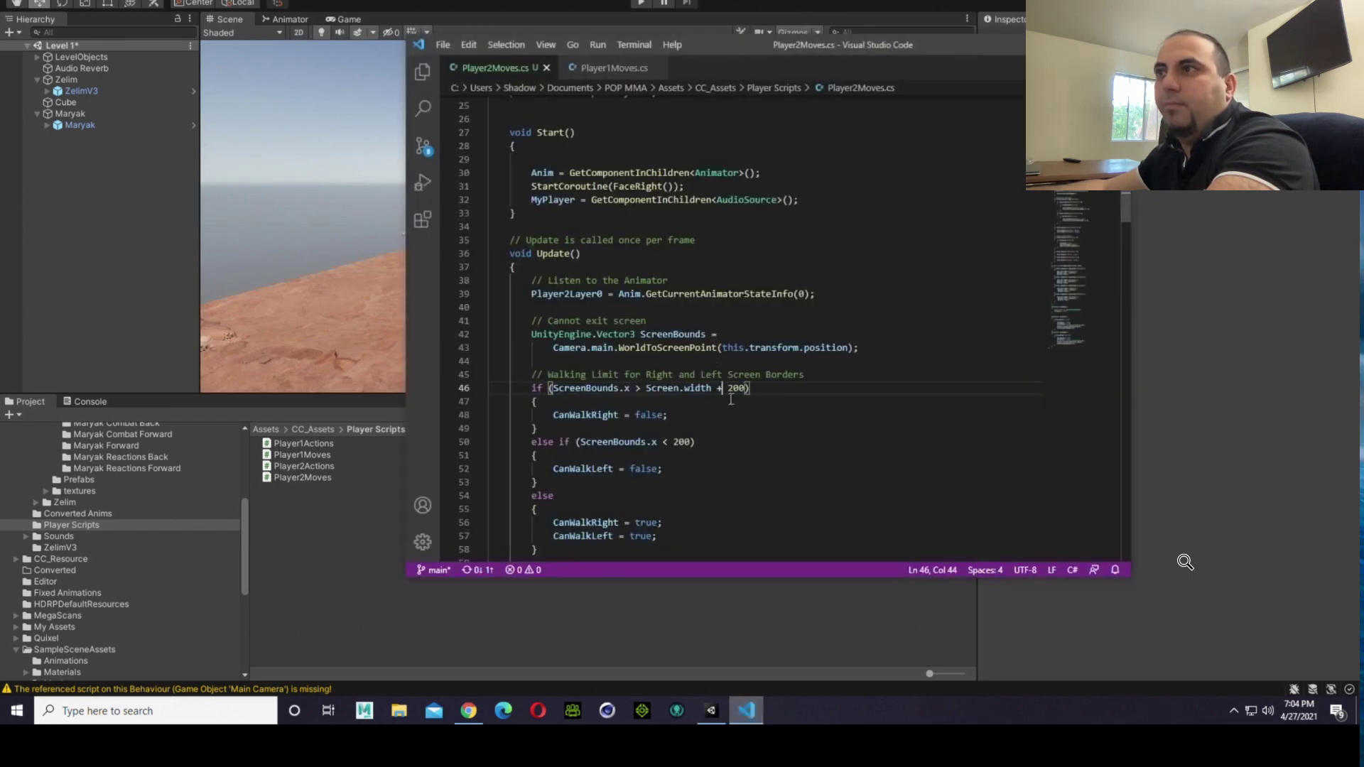
key(BackSpace)
text(-)
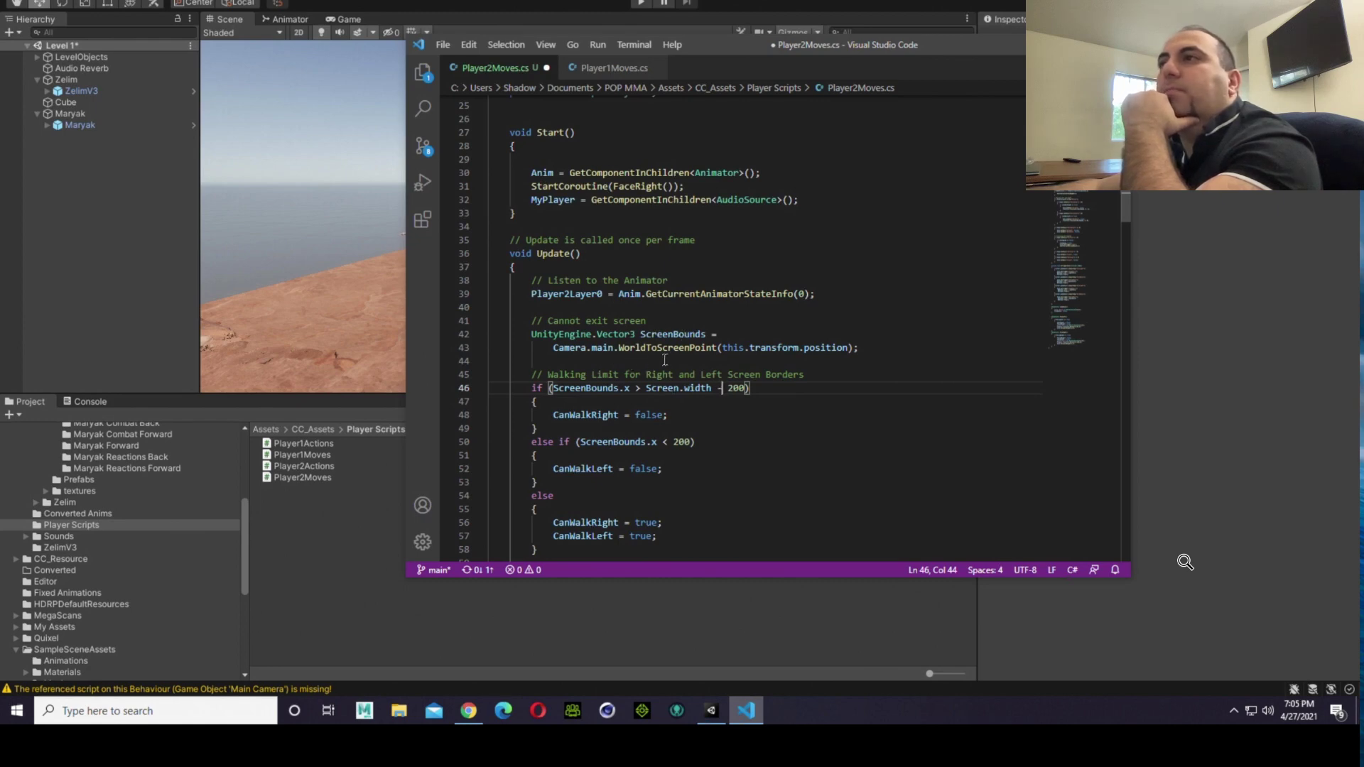
double_click(766, 350)
scroll(766, 351, up, 8)
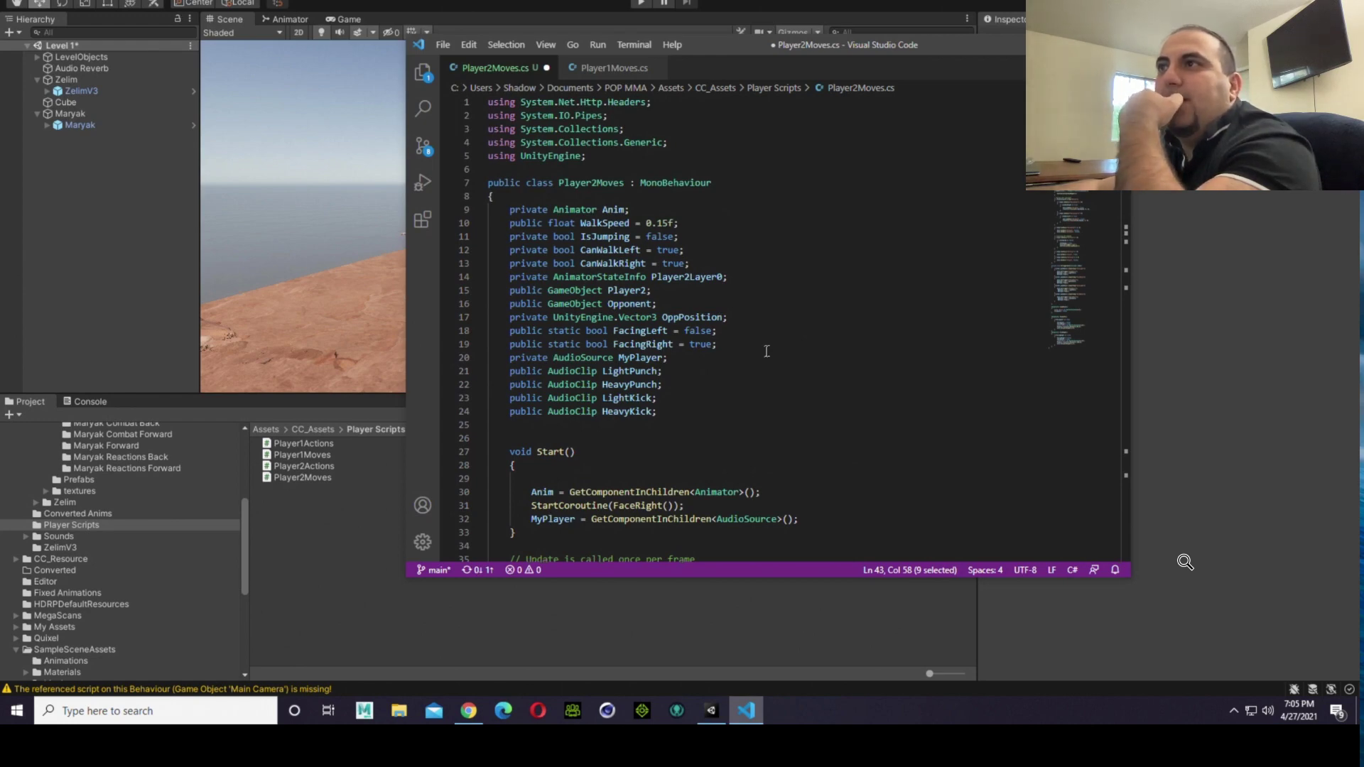
Step: Change the right border comparison in the Update method of Player2Moves.cs to a less-than operator (ScreenBounds.x < Screen.width)
scroll(765, 351, down, 1)
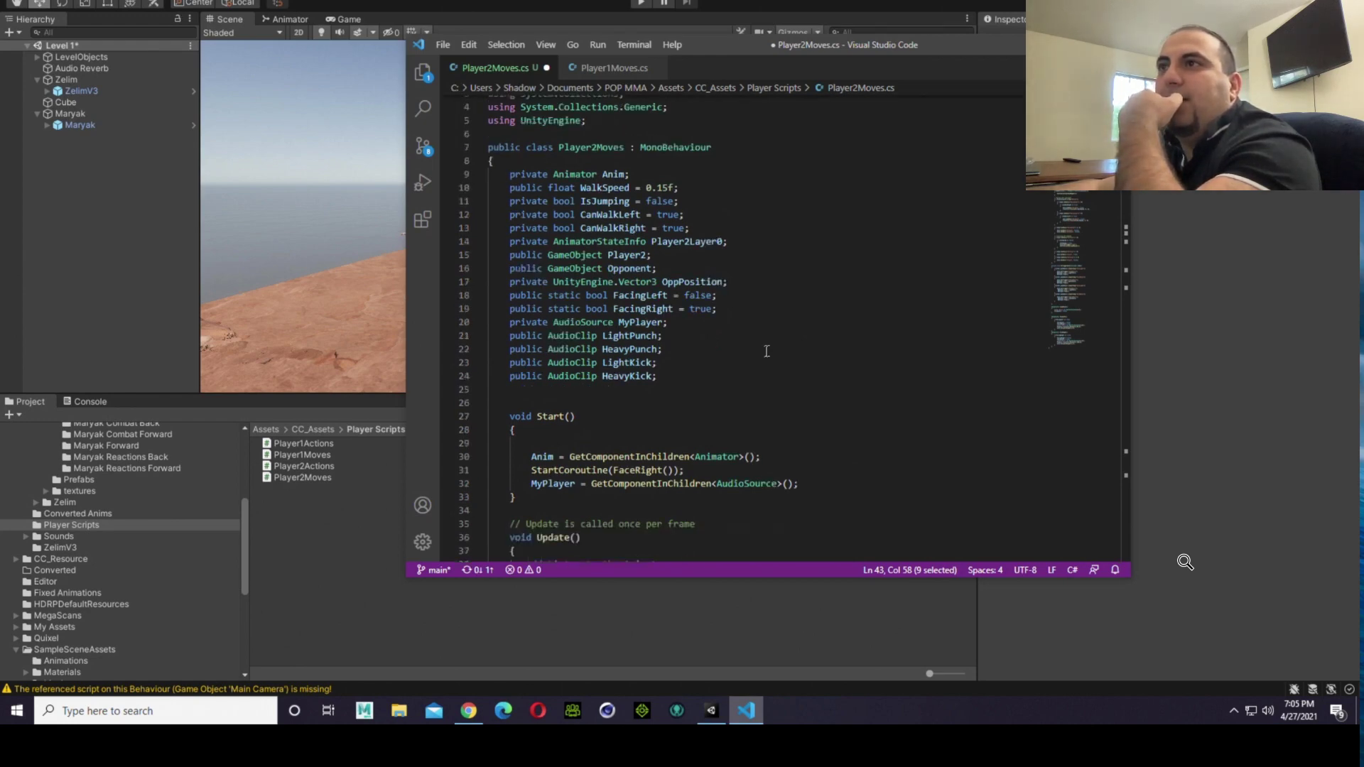
scroll(766, 351, down, 1)
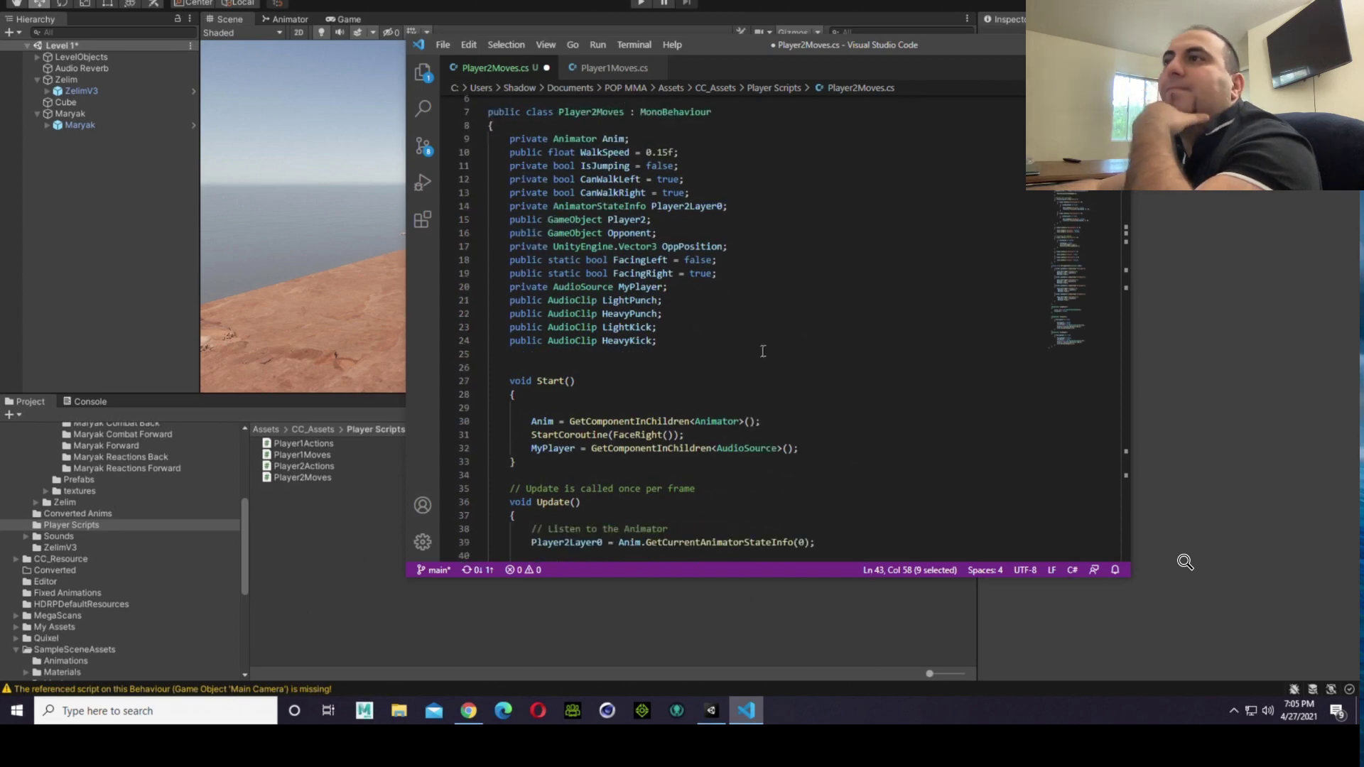
scroll(763, 351, down, 4)
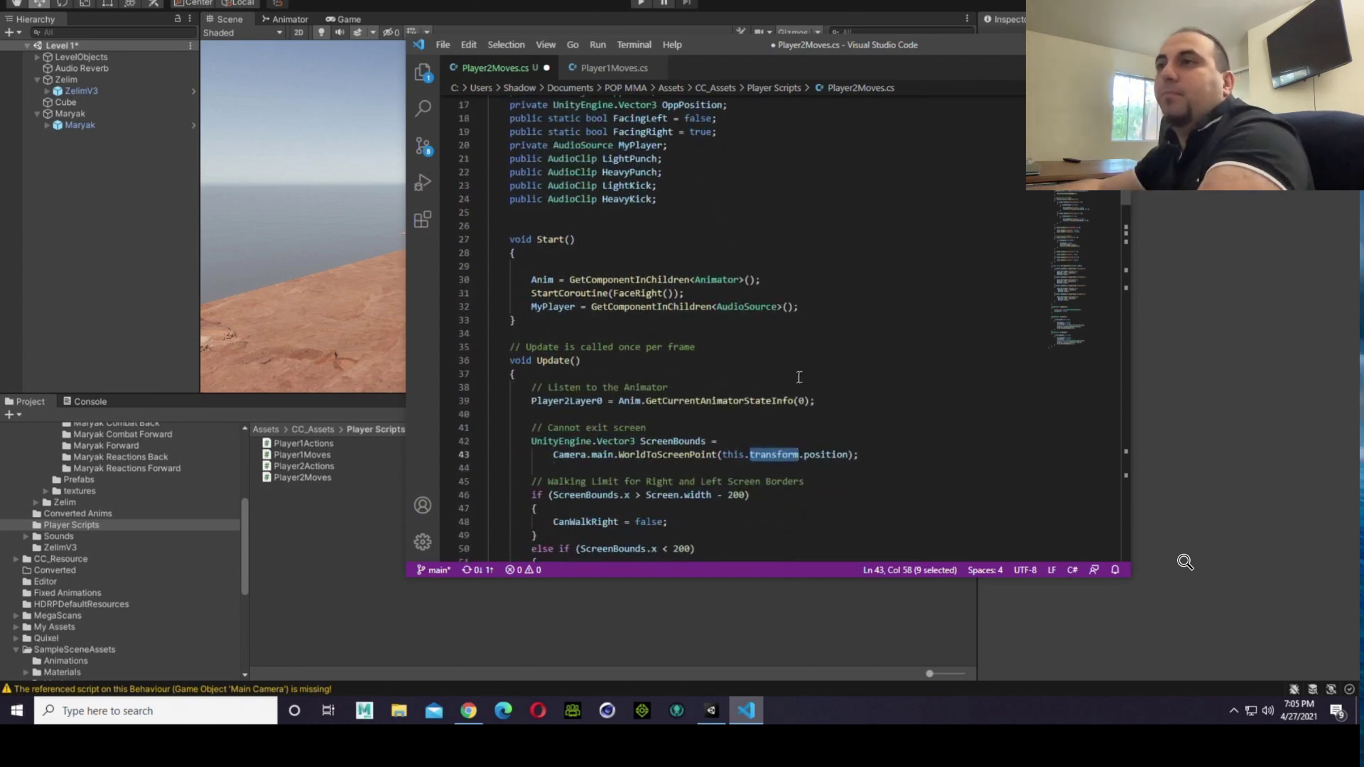
scroll(782, 412, down, 3)
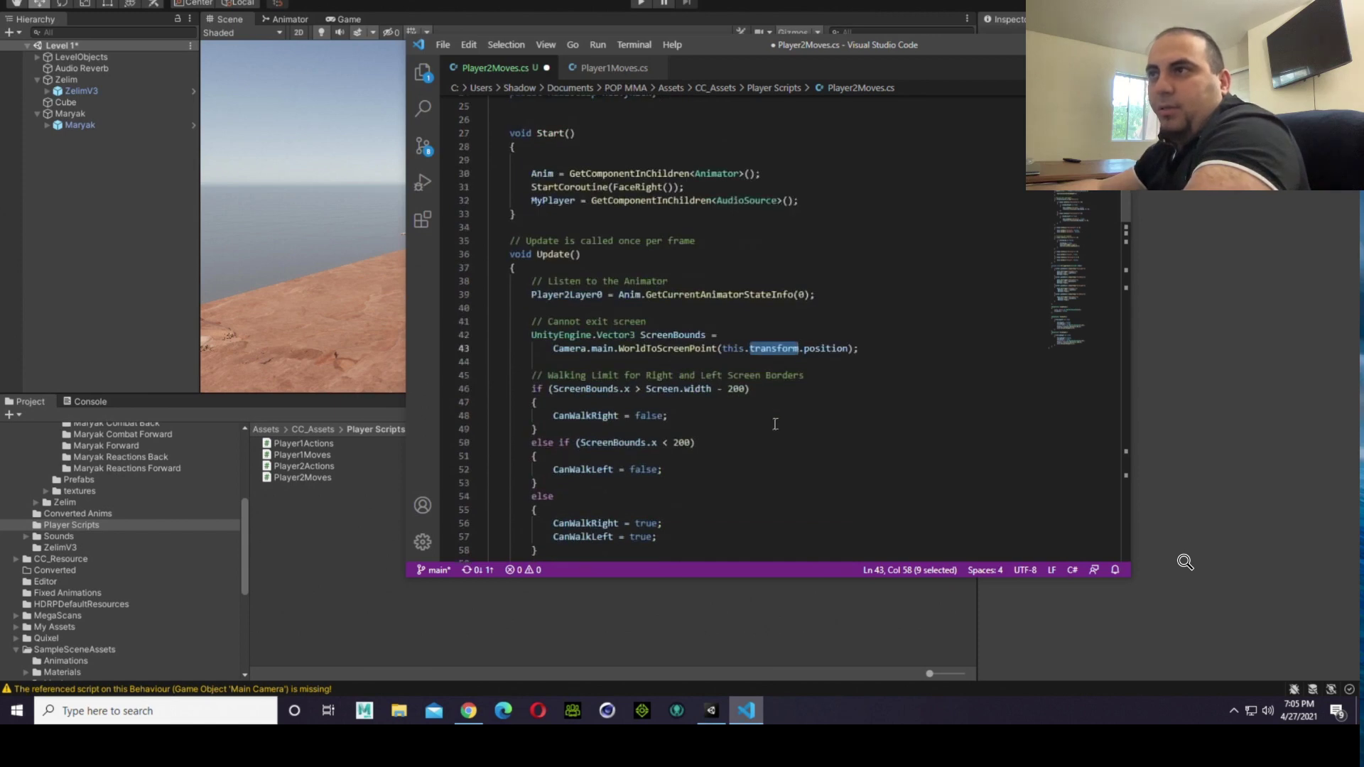
scroll(743, 417, down, 1)
click(638, 354)
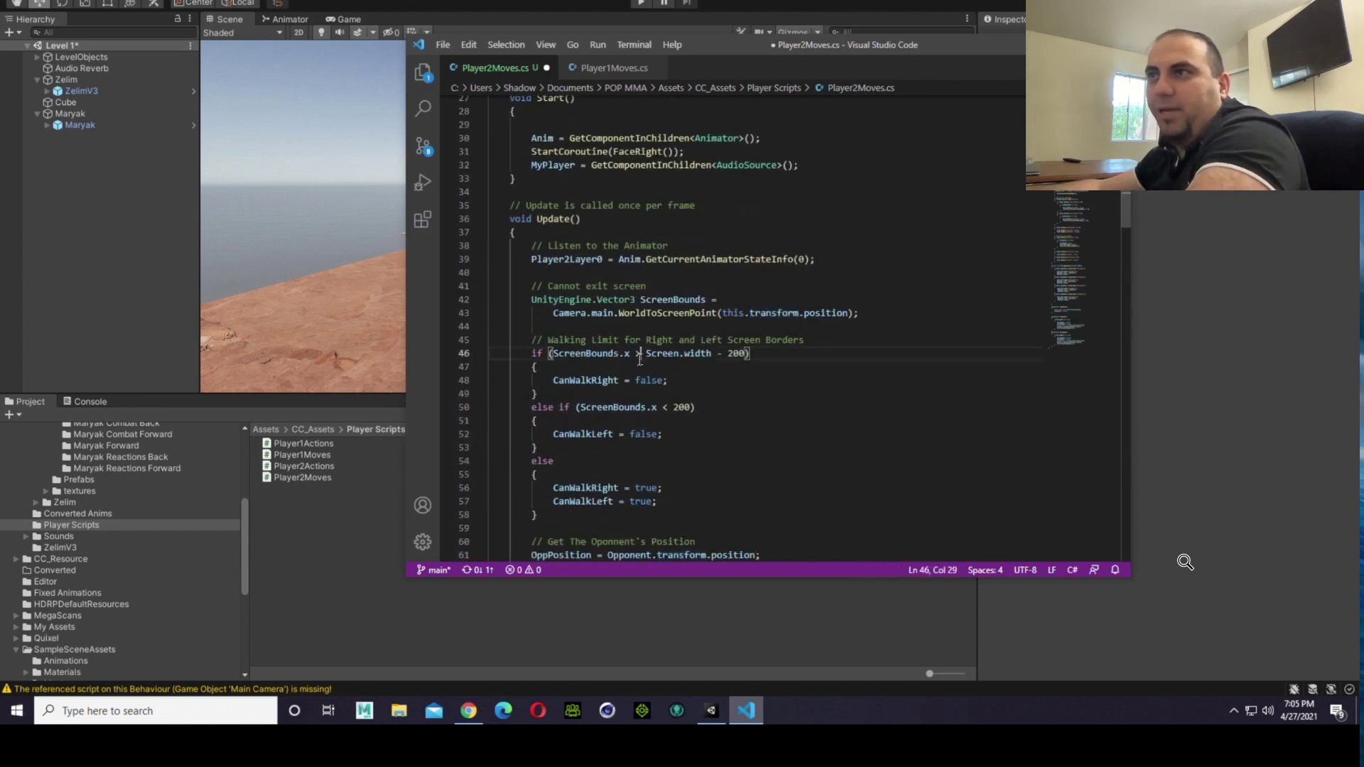
key(BackSpace)
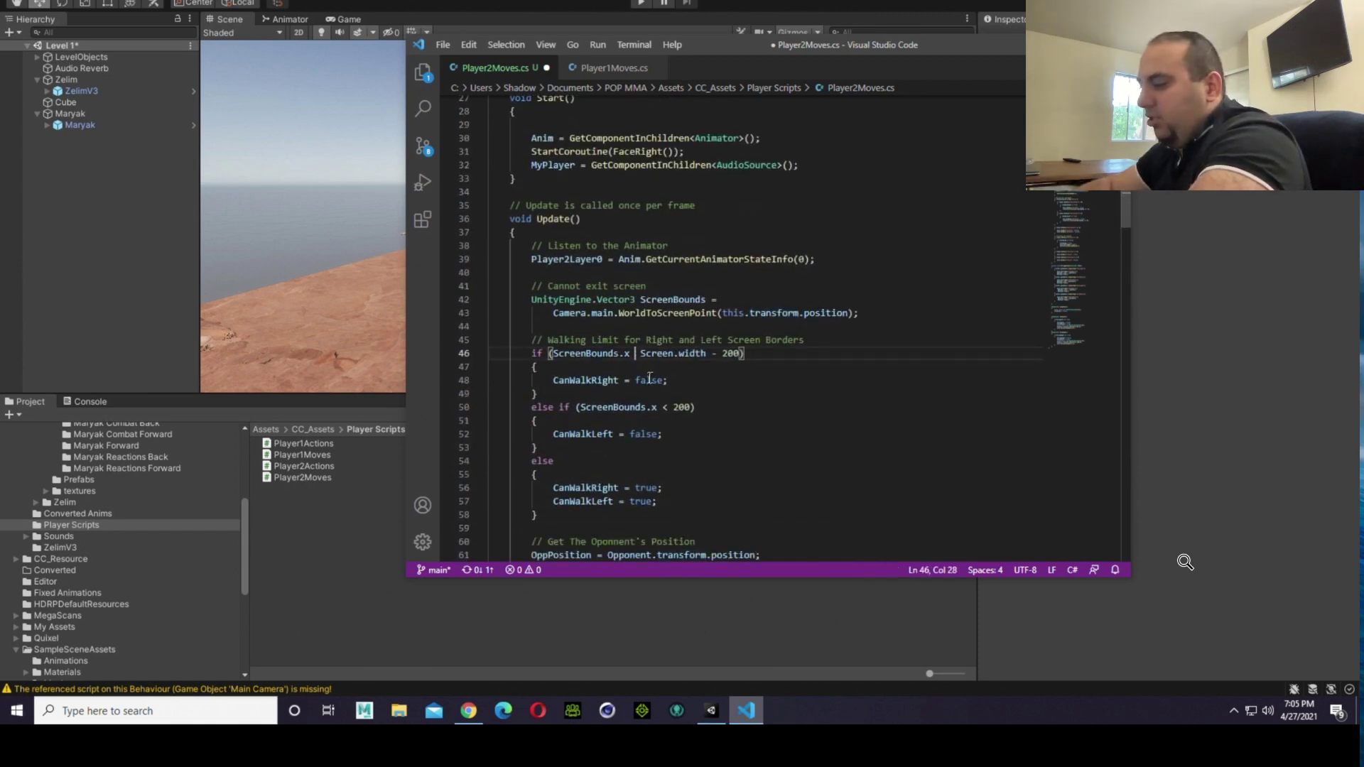
text(<)
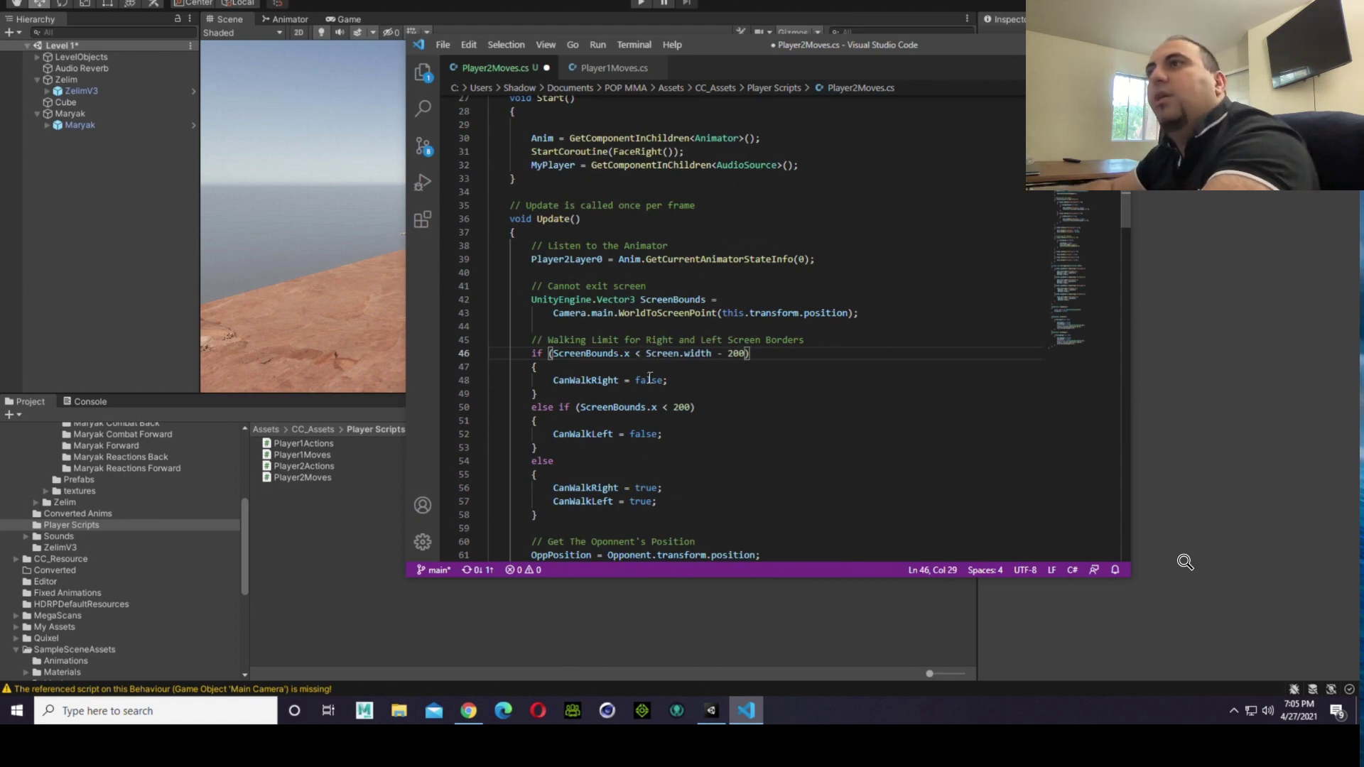
Step: Change the right border limit in Player2Moves.cs to Screen.width + 200 and save the script
key(Right)
key(Right)
key(Right)
key(Right)
key(Right)
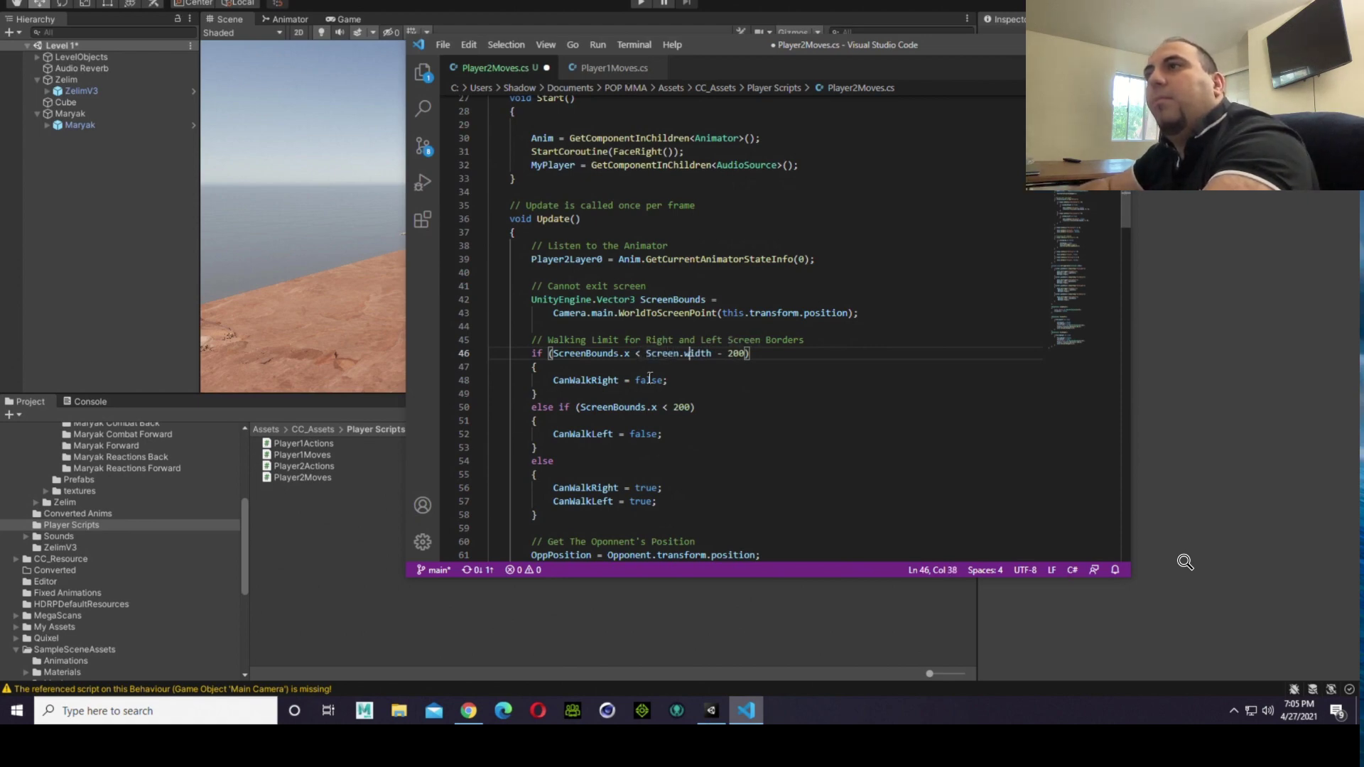
key(BackSpace)
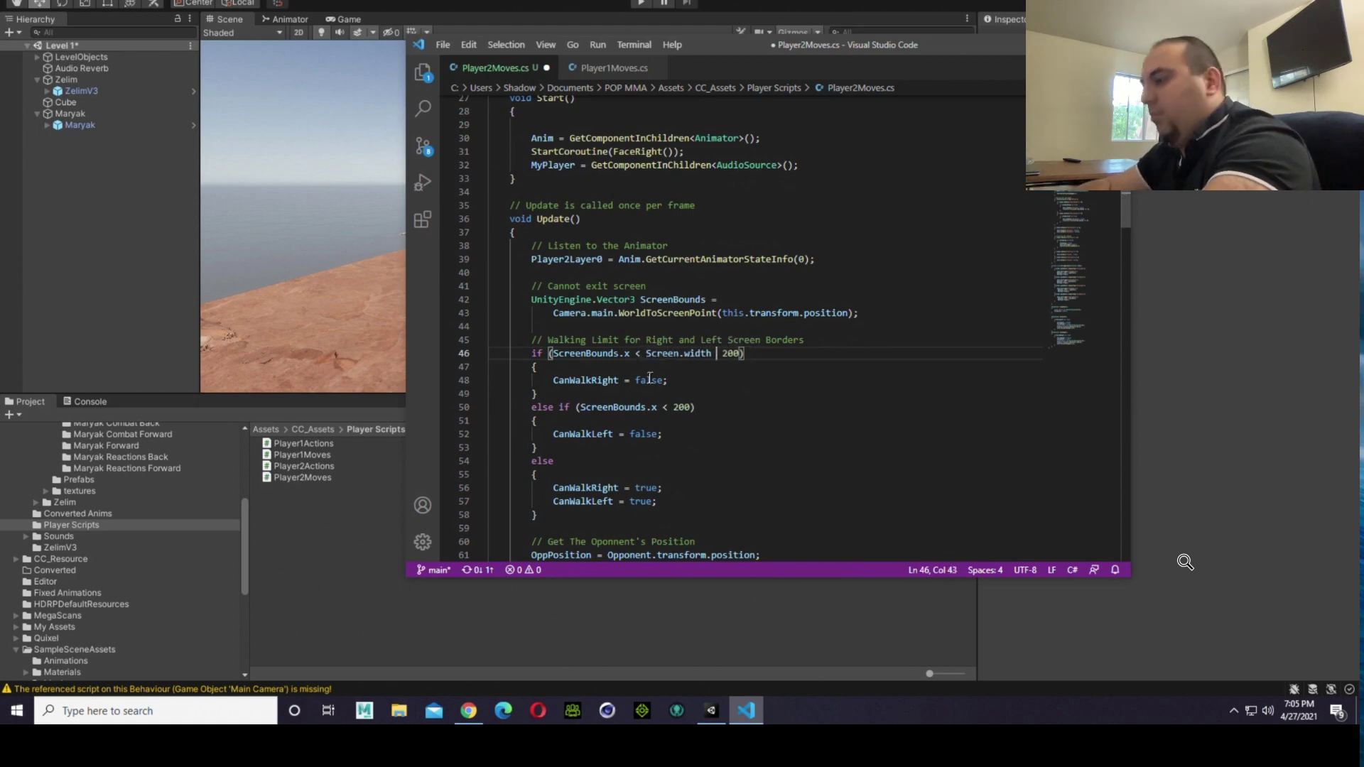
text(+)
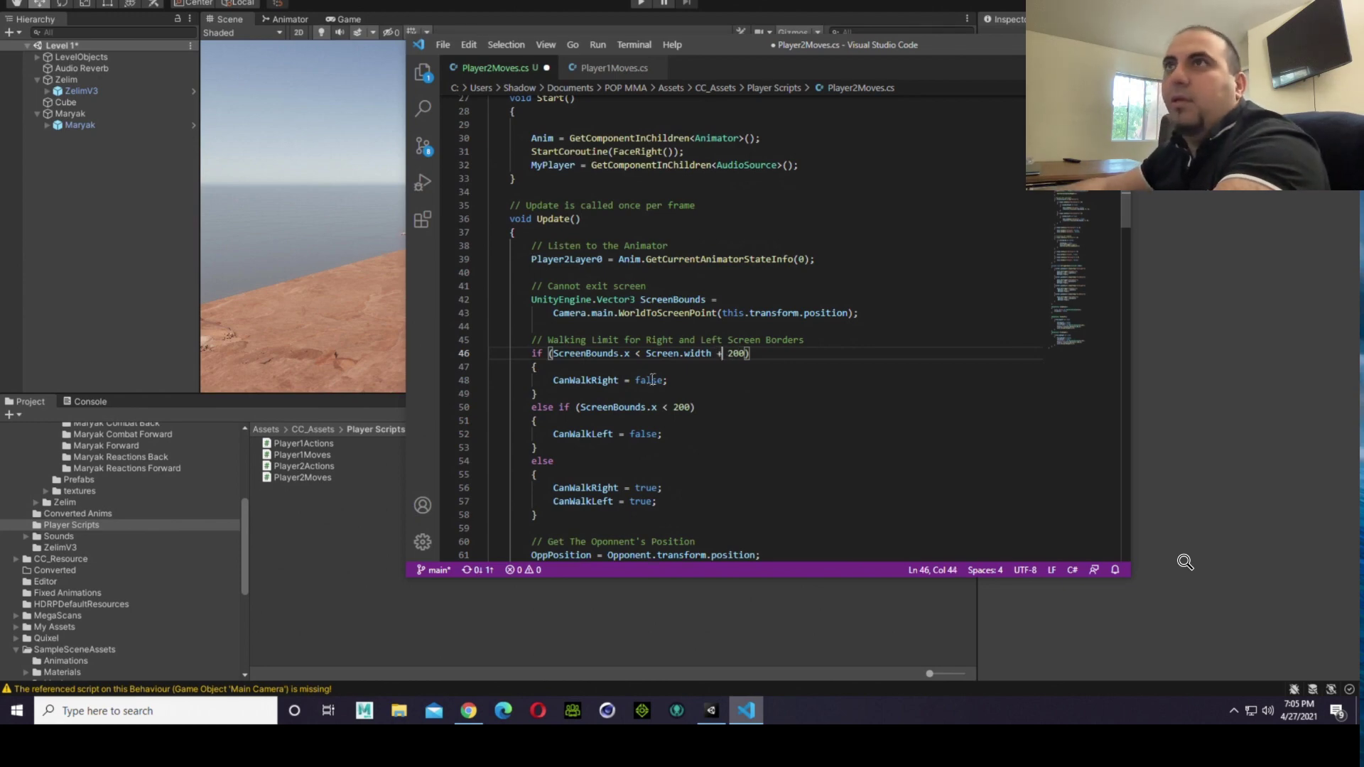
click(444, 45)
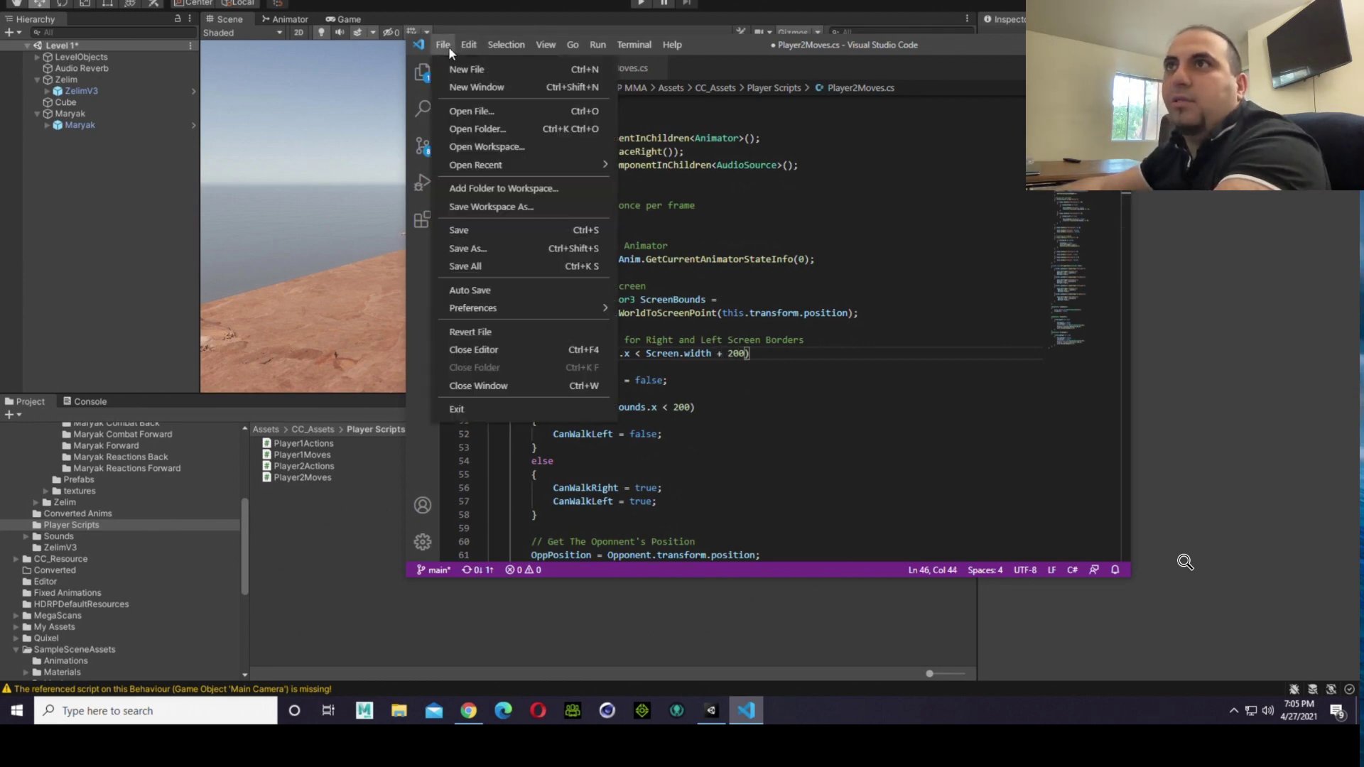
click(478, 234)
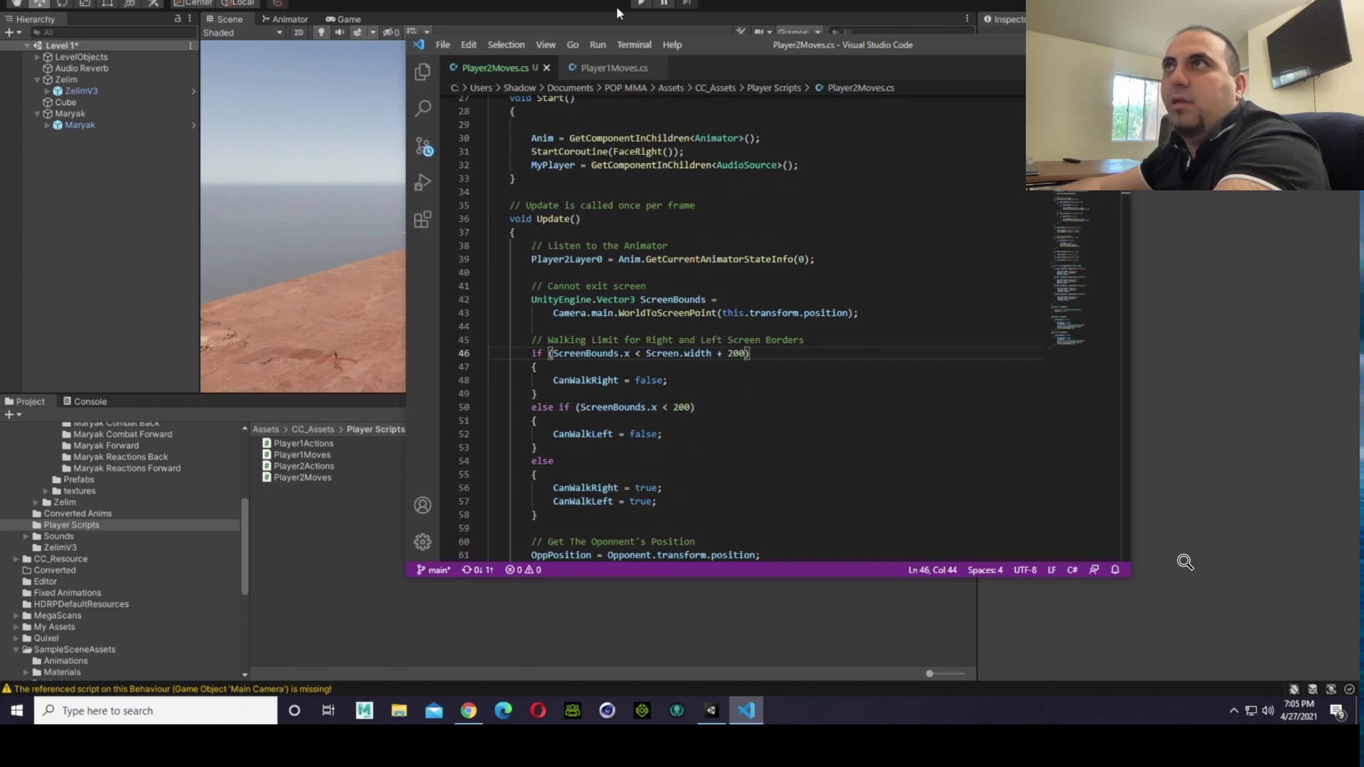
Step: Play the scene in Unity, walk the fighters towards the right screen border to test the limit, and stop playback
click(618, 13)
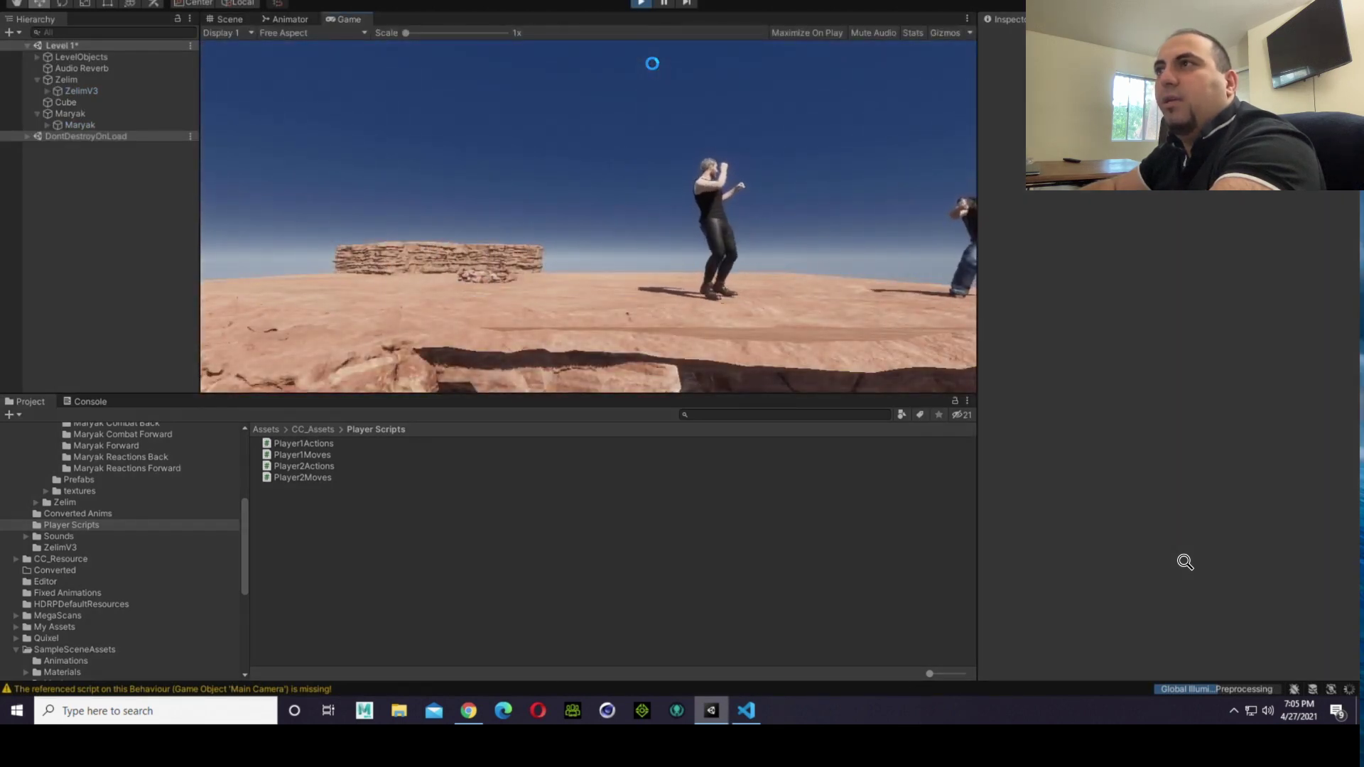
key(a)
key(d)
key(d)
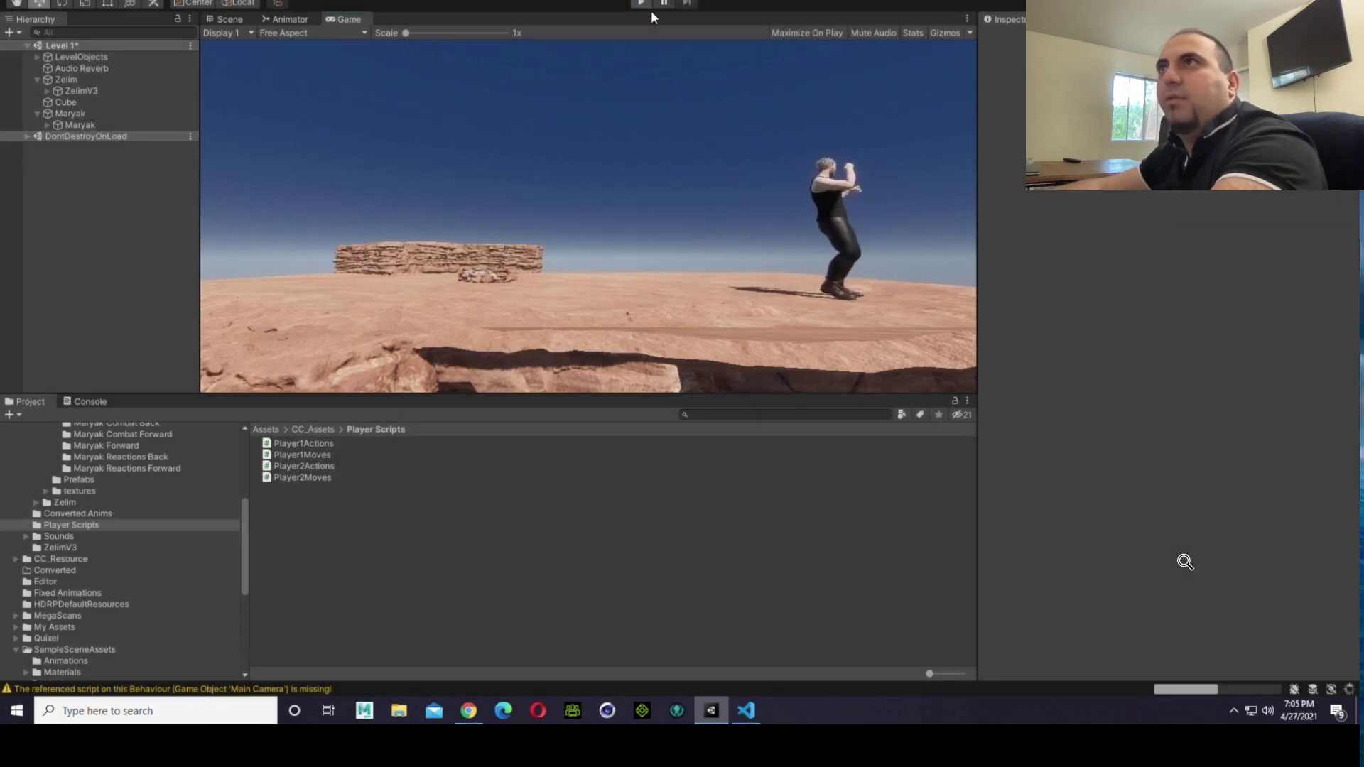
click(650, 7)
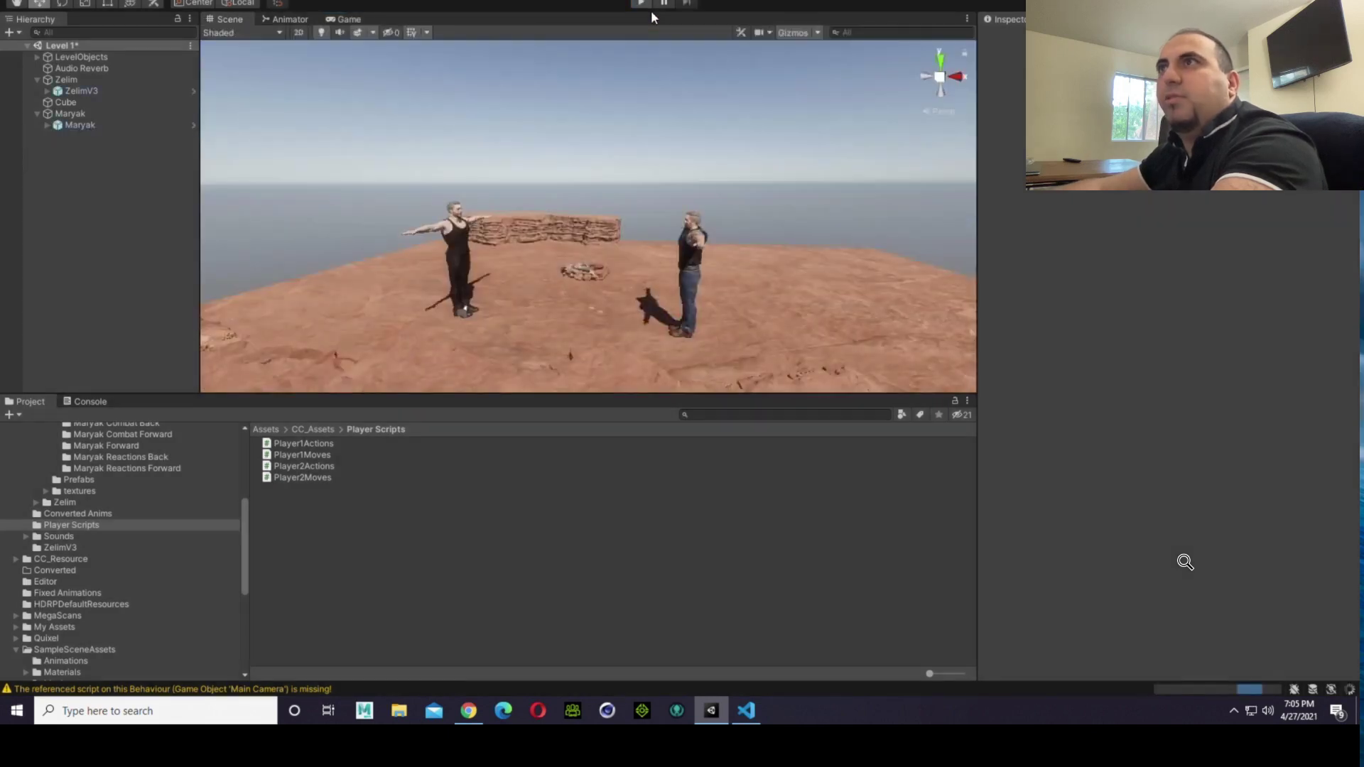
Step: Switch to Visual Studio Code, set the right border limit in Player2Moves.cs back to Screen.width - 200, and save the script
click(746, 710)
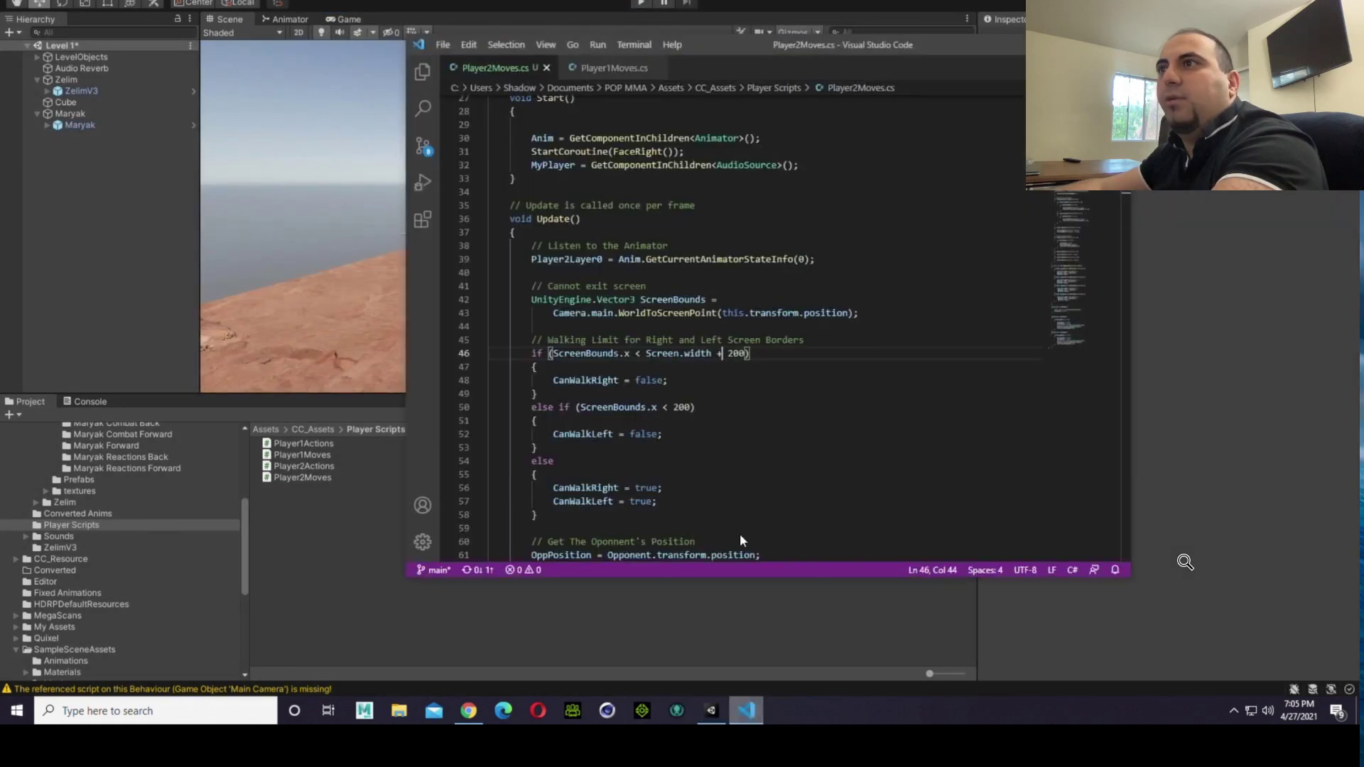
key(BackSpace)
text(-)
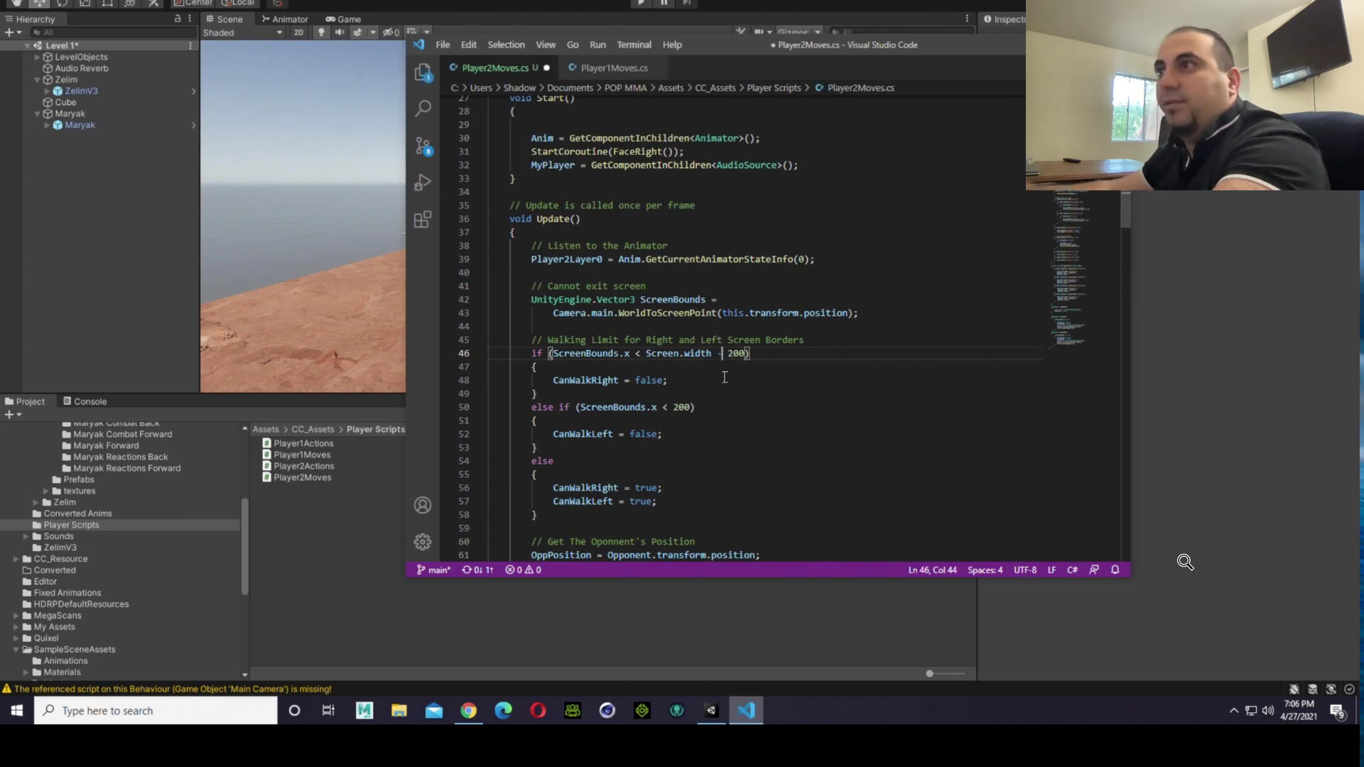
click(443, 44)
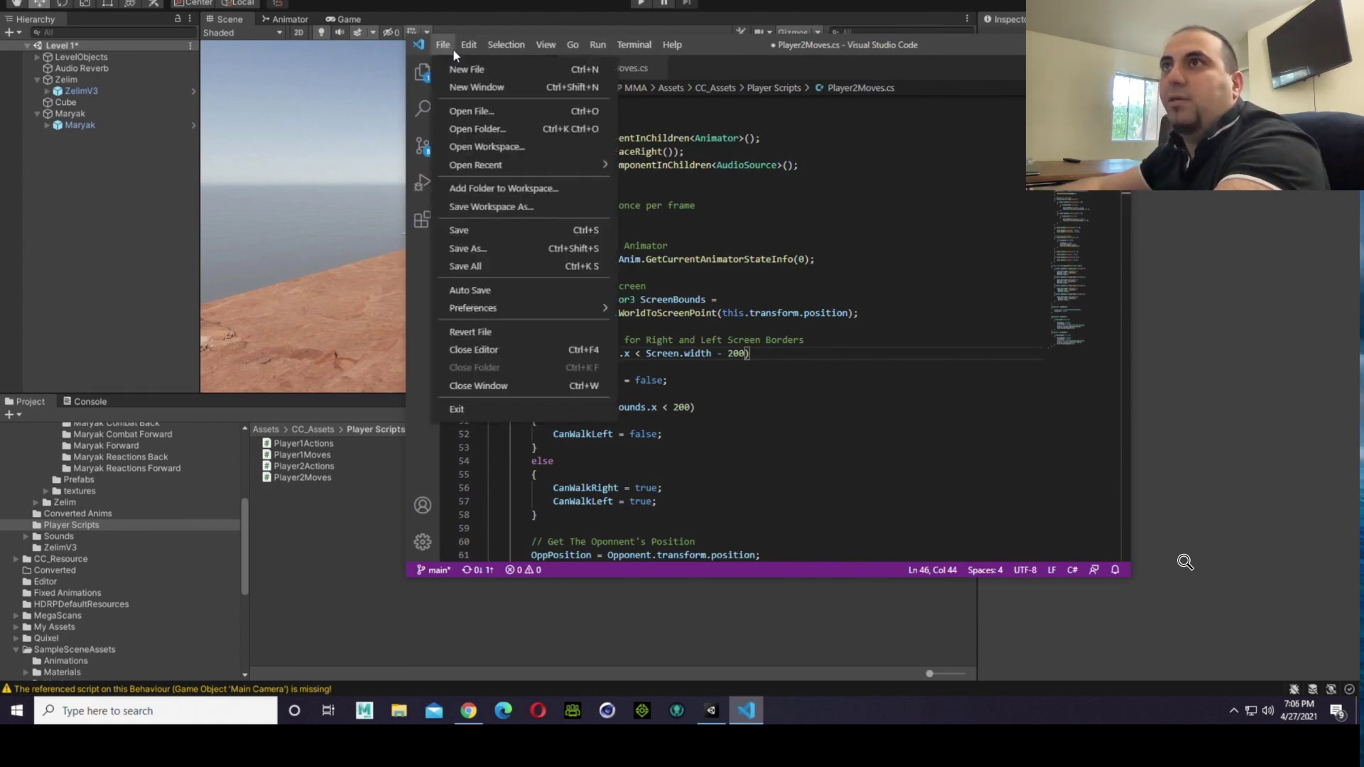
click(502, 240)
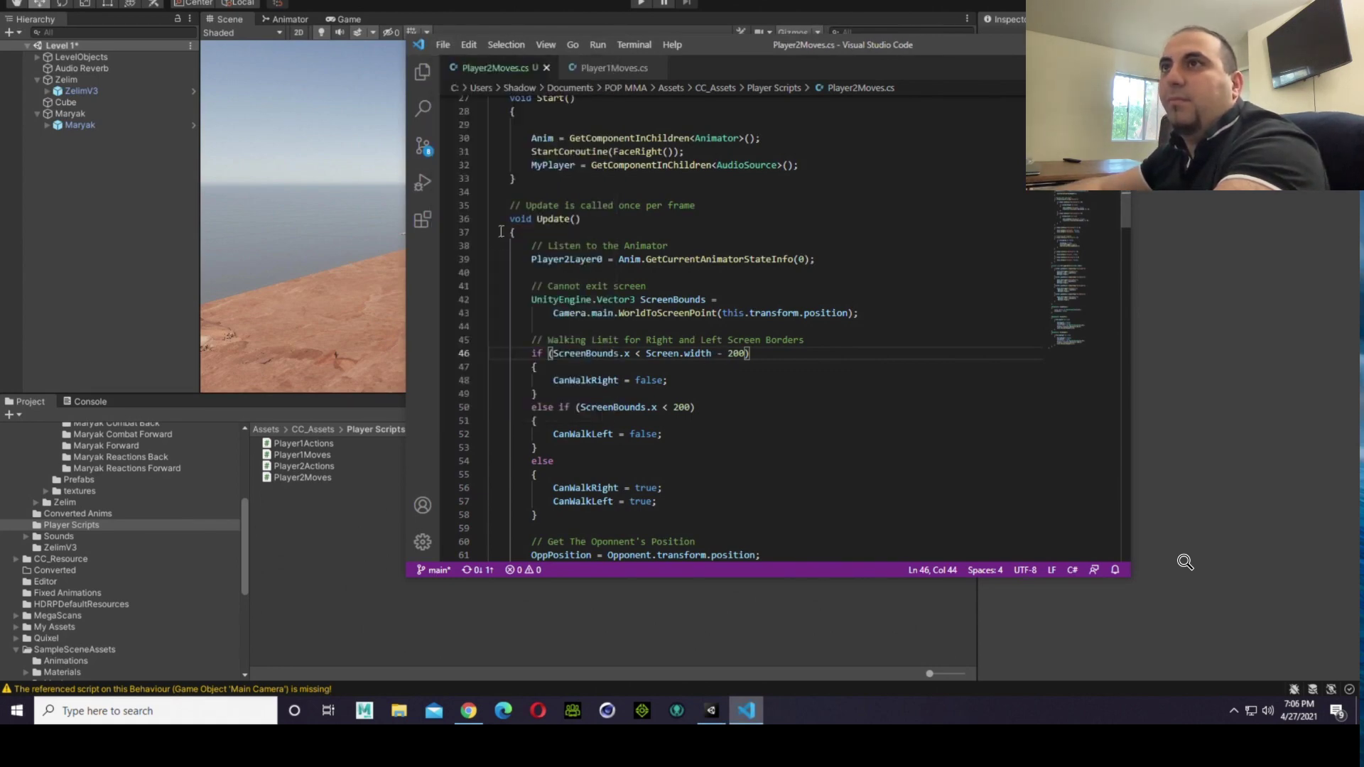
Step: Play the scene in Unity, walk the fighters repeatedly right and left to test both screen borders, and stop playback
click(374, 546)
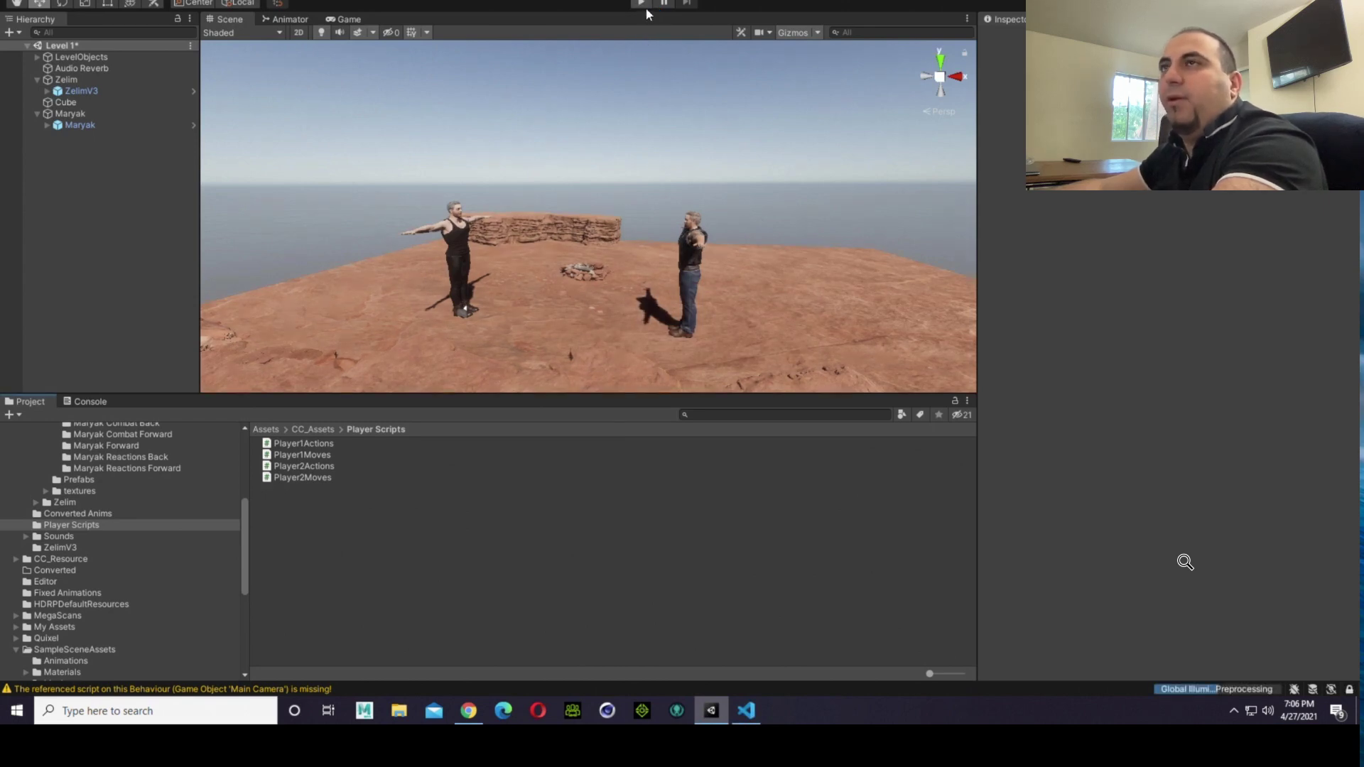
click(645, 4)
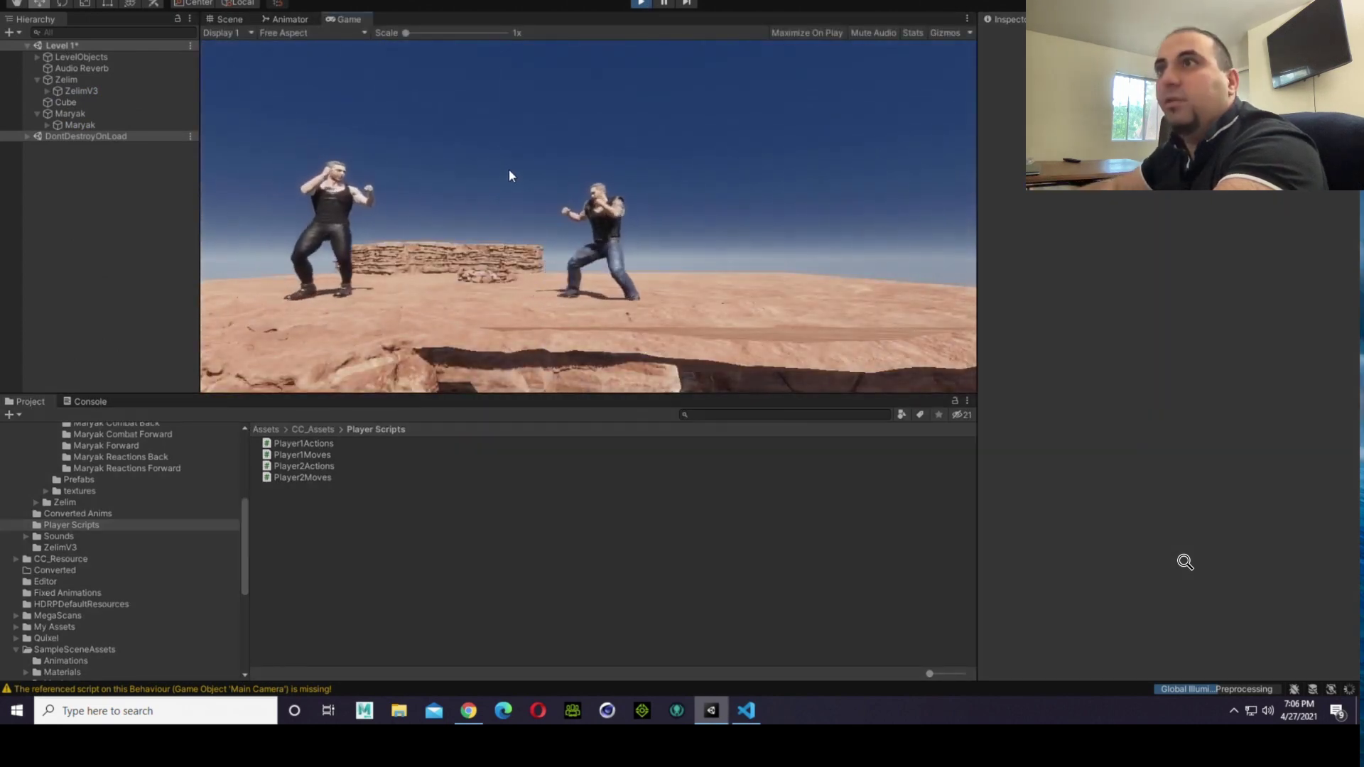
key(d)
key(a)
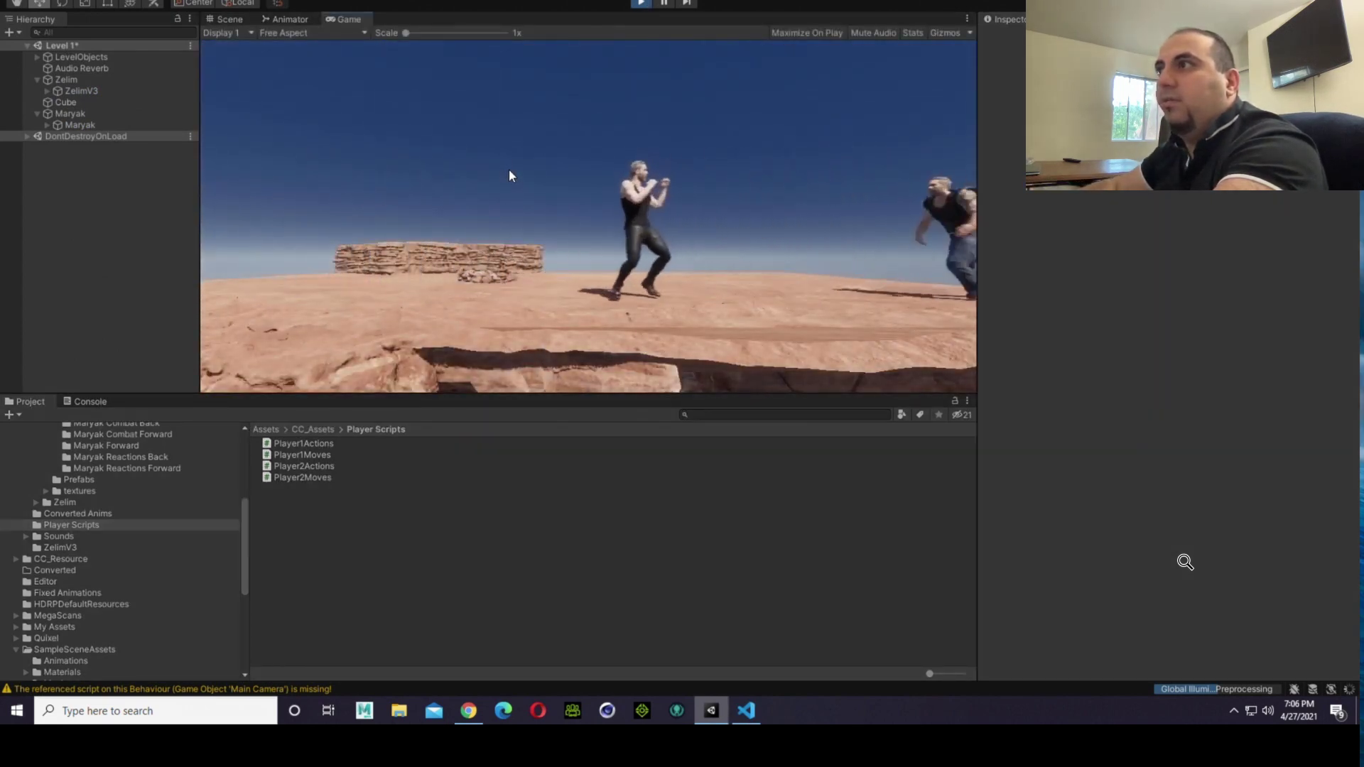
key(d)
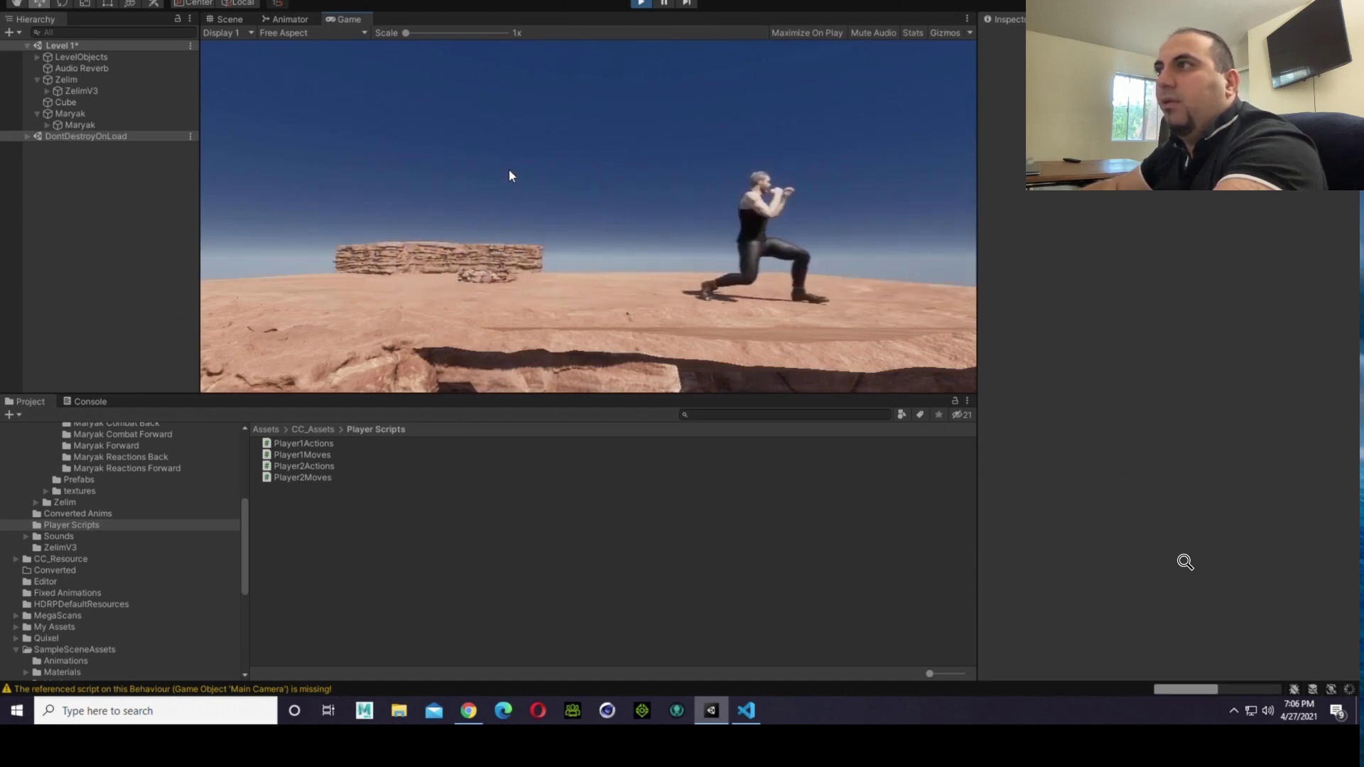
key(a)
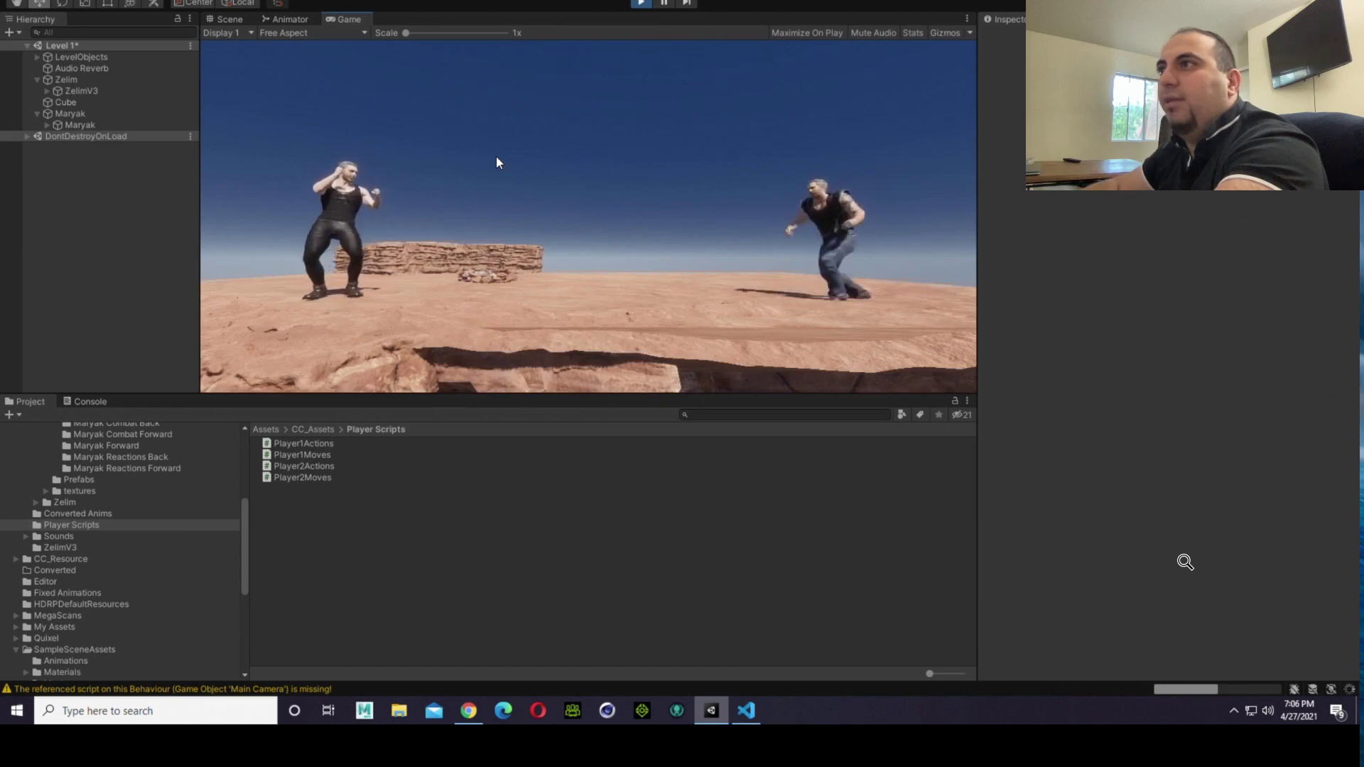
key(d)
key(a)
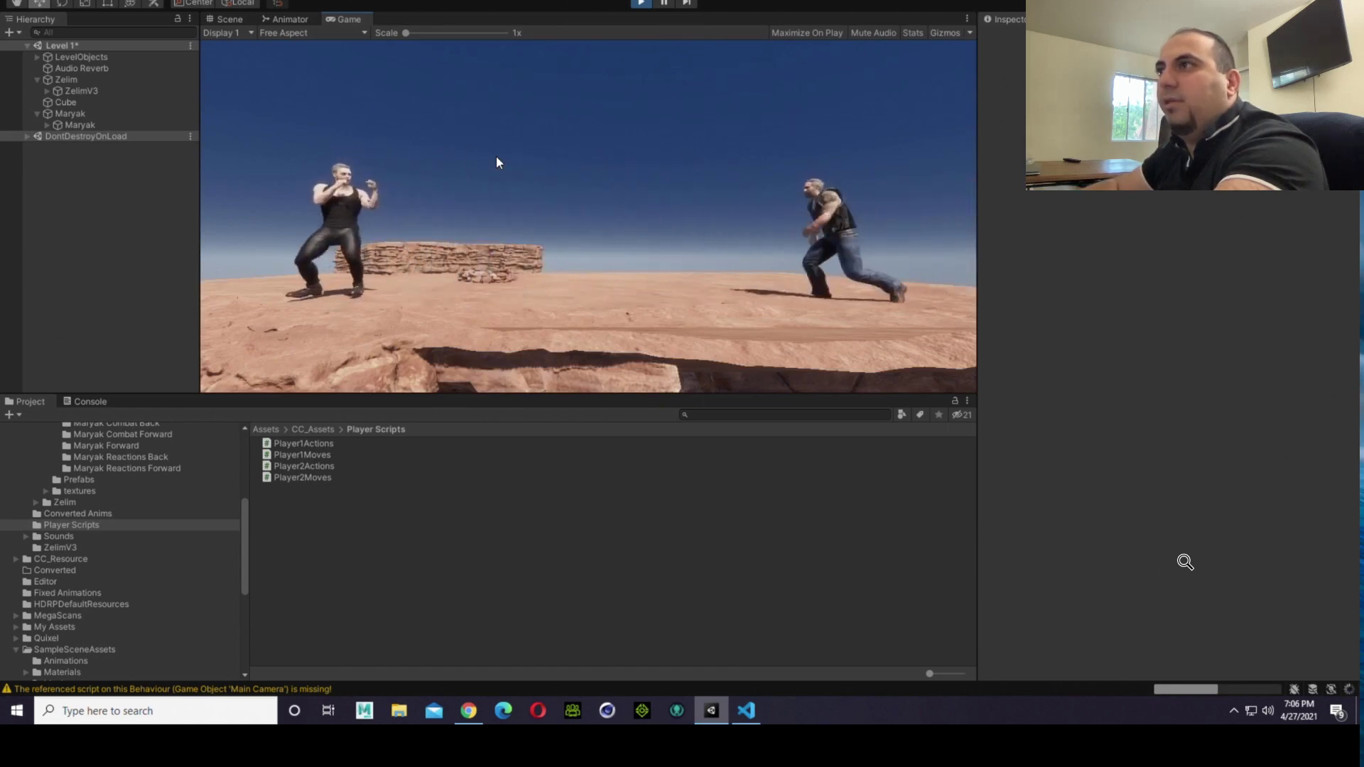
key(d)
key(a)
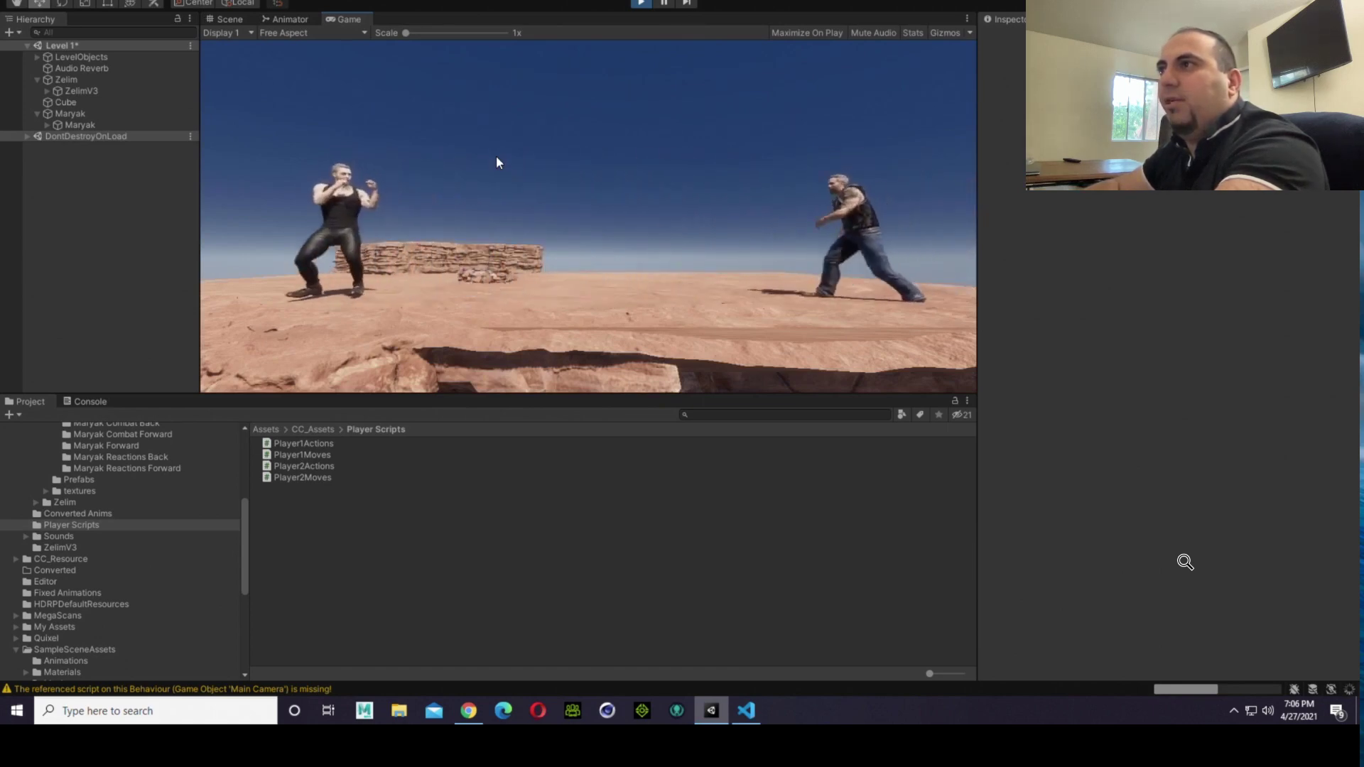
key(d)
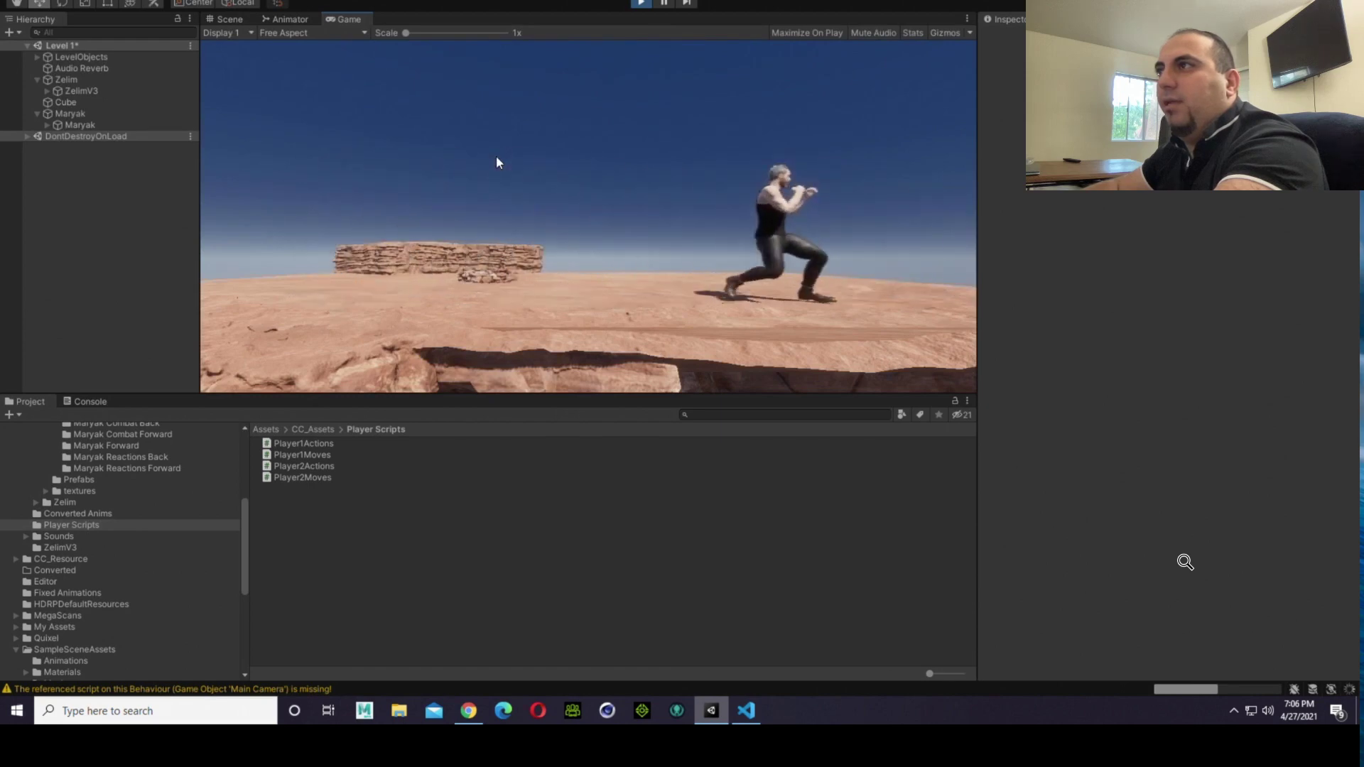
key(a)
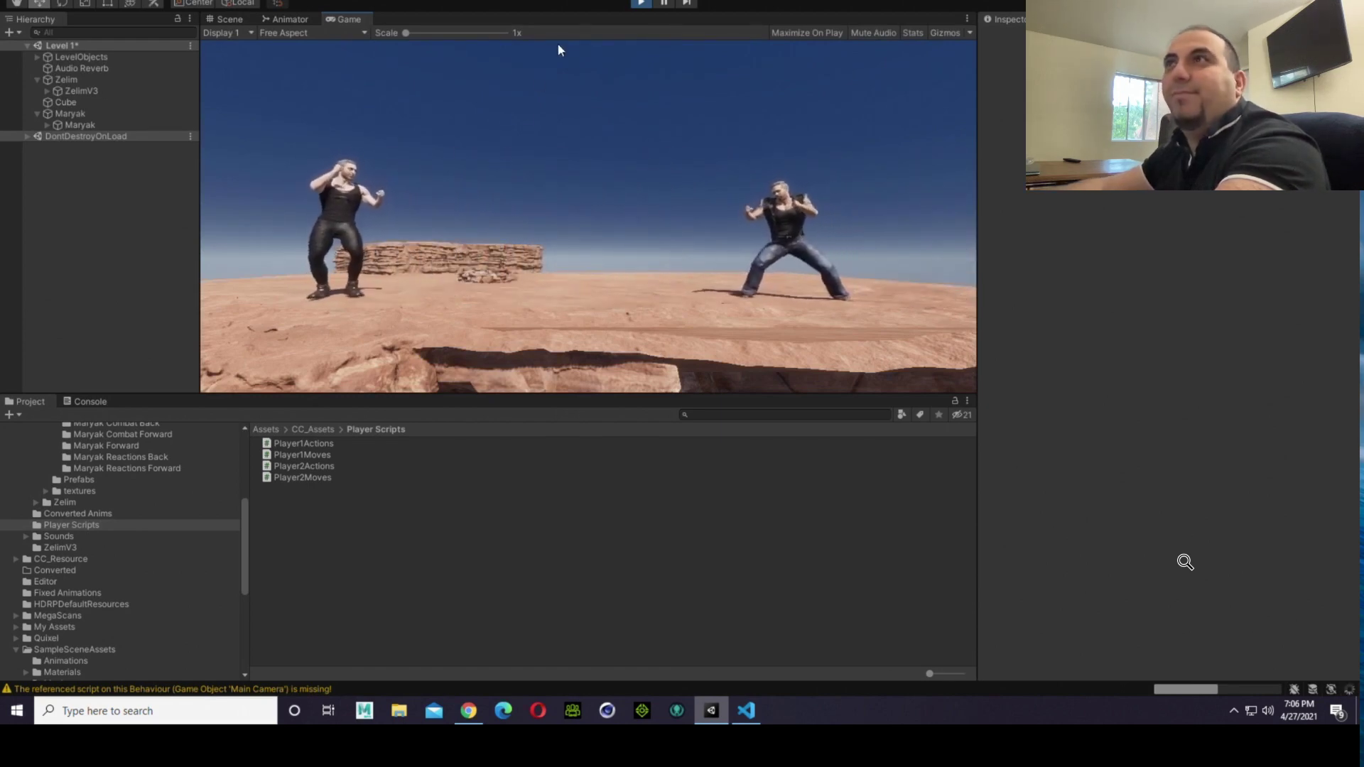
click(644, 4)
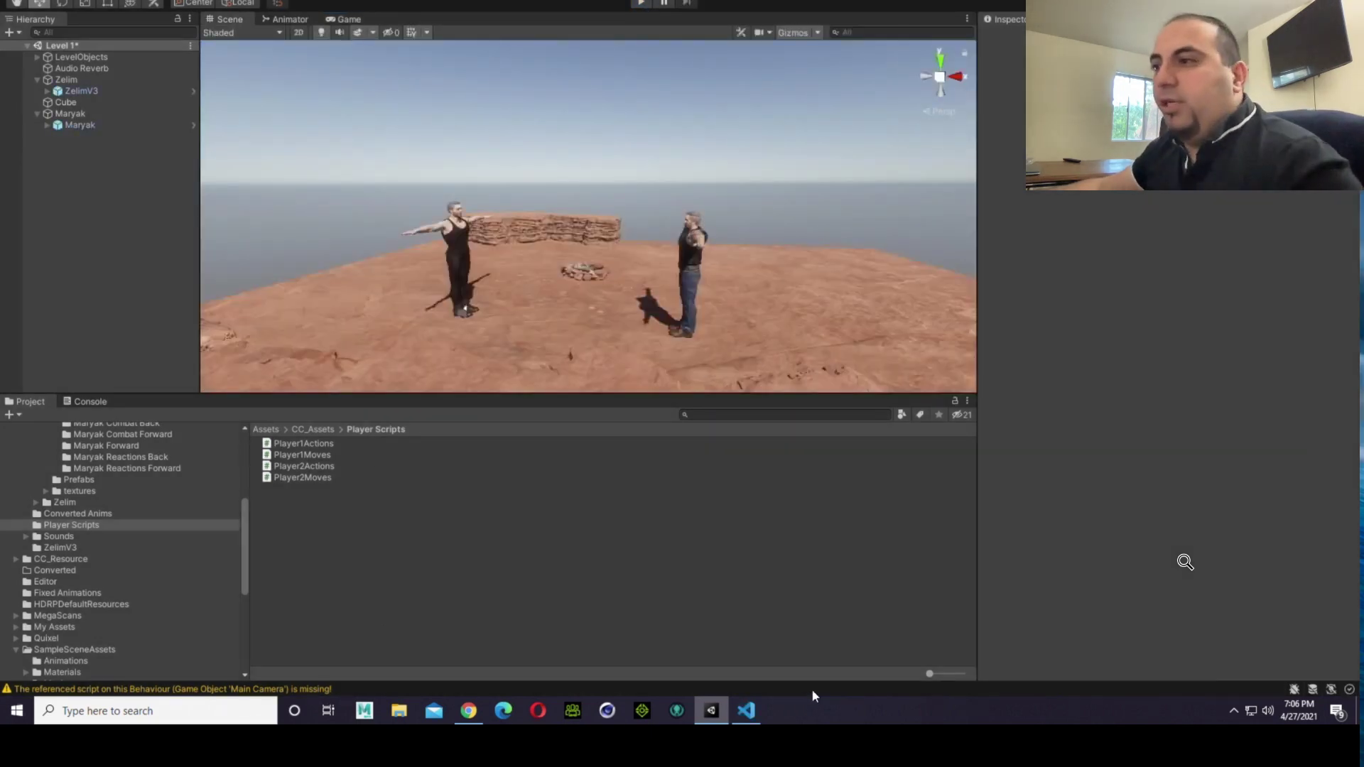
Step: Compare the right border condition with Player1Moves.cs and restore the greater-than operator (ScreenBounds.x > Screen.width - 200) in Player2Moves.cs
click(760, 710)
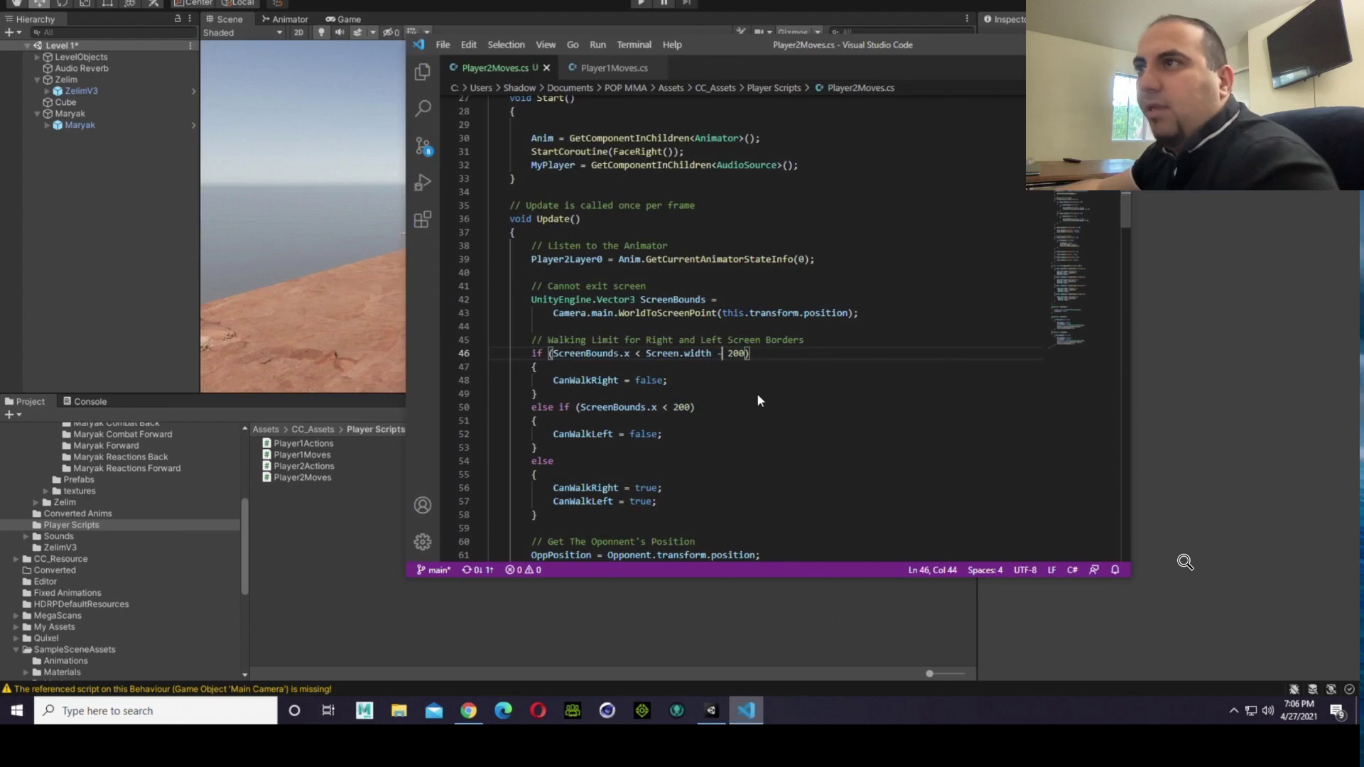
click(639, 354)
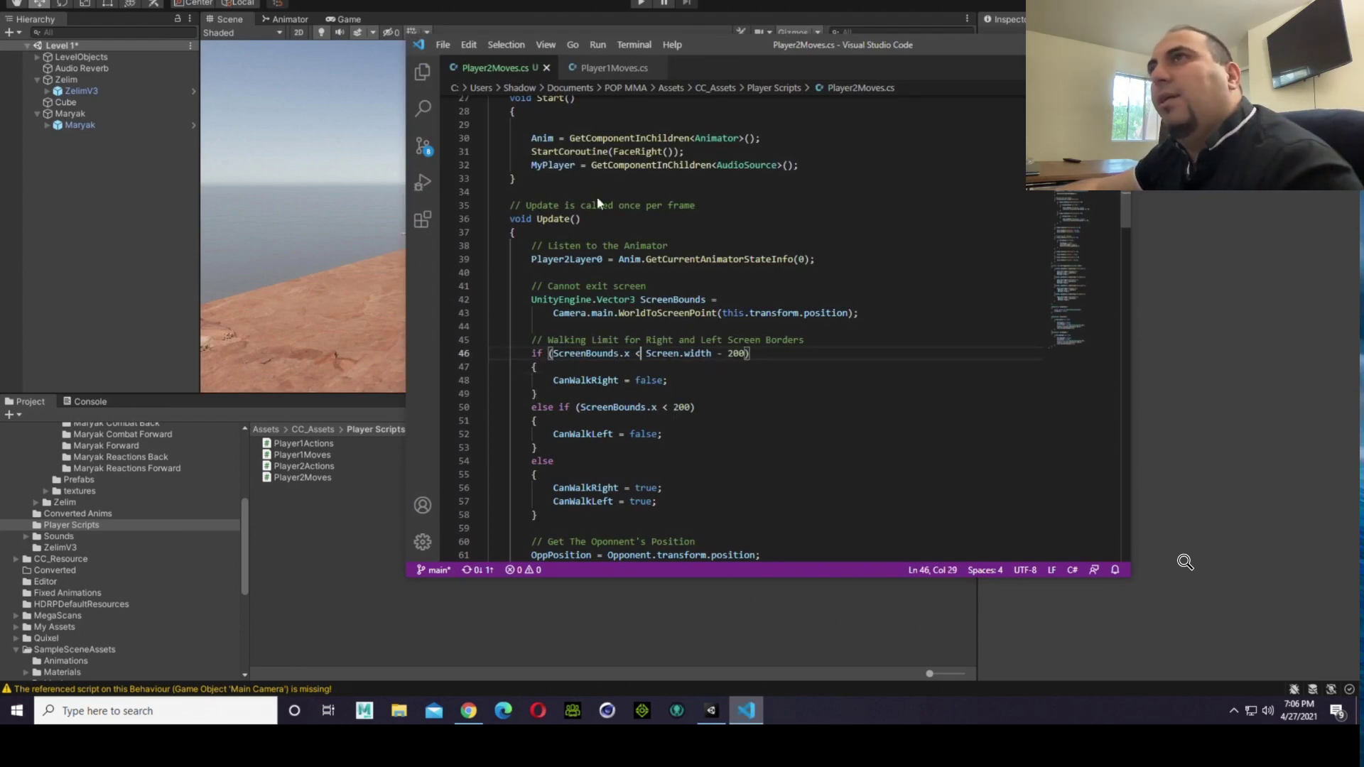
click(591, 70)
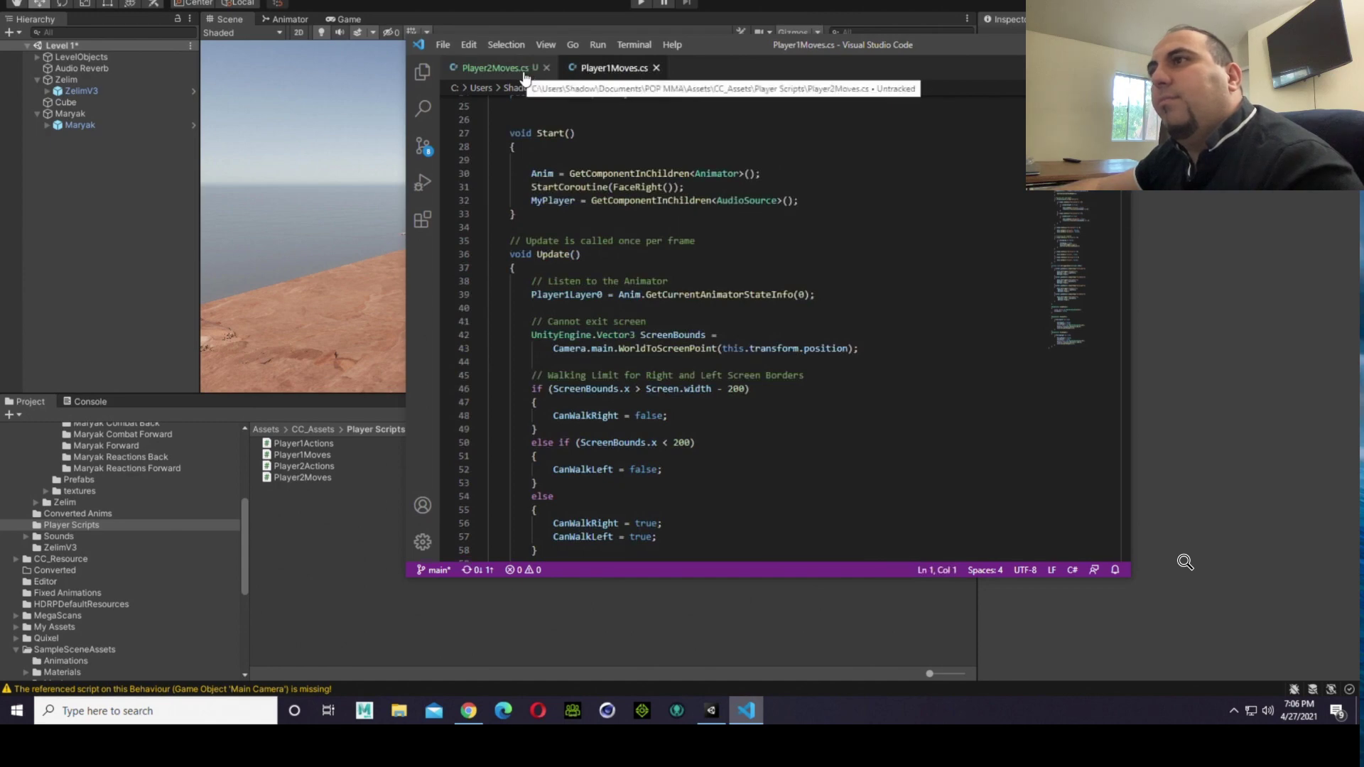
click(497, 68)
key(BackSpace)
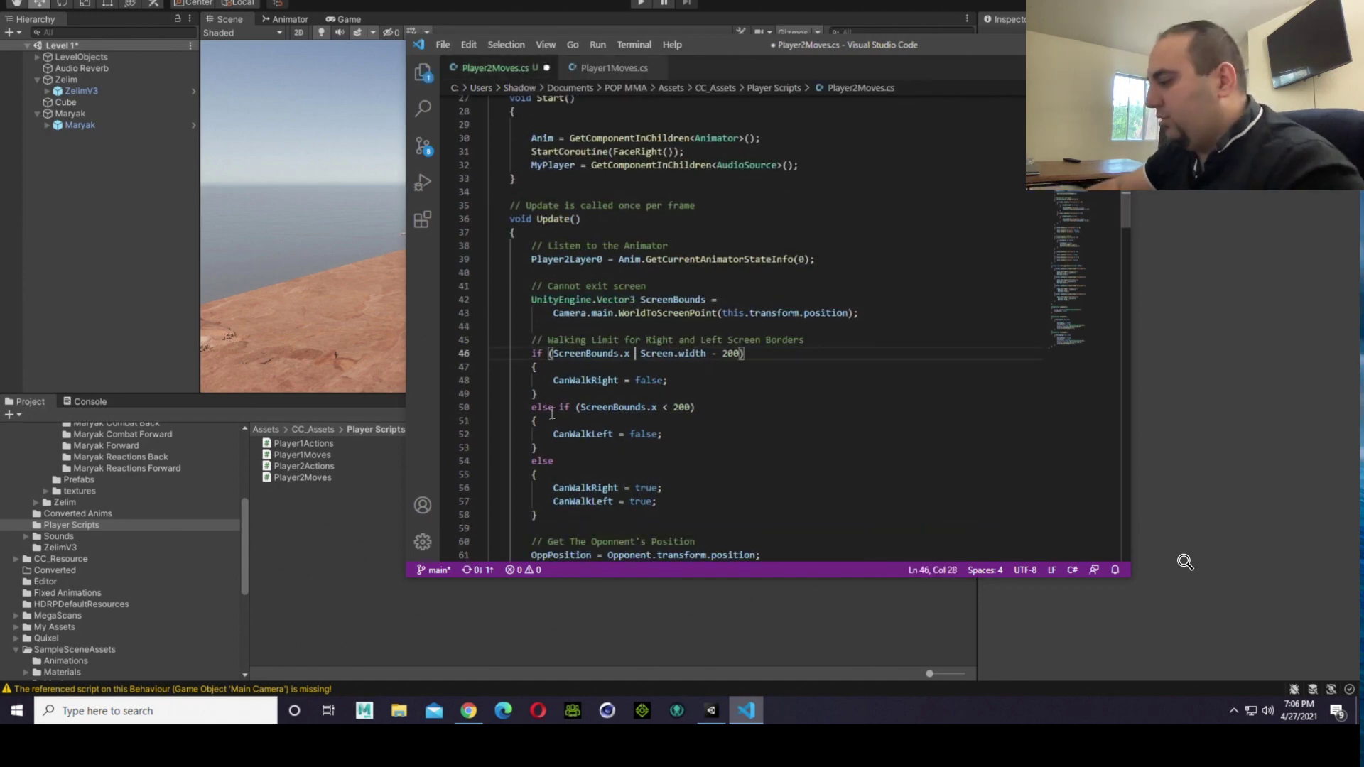
text(>)
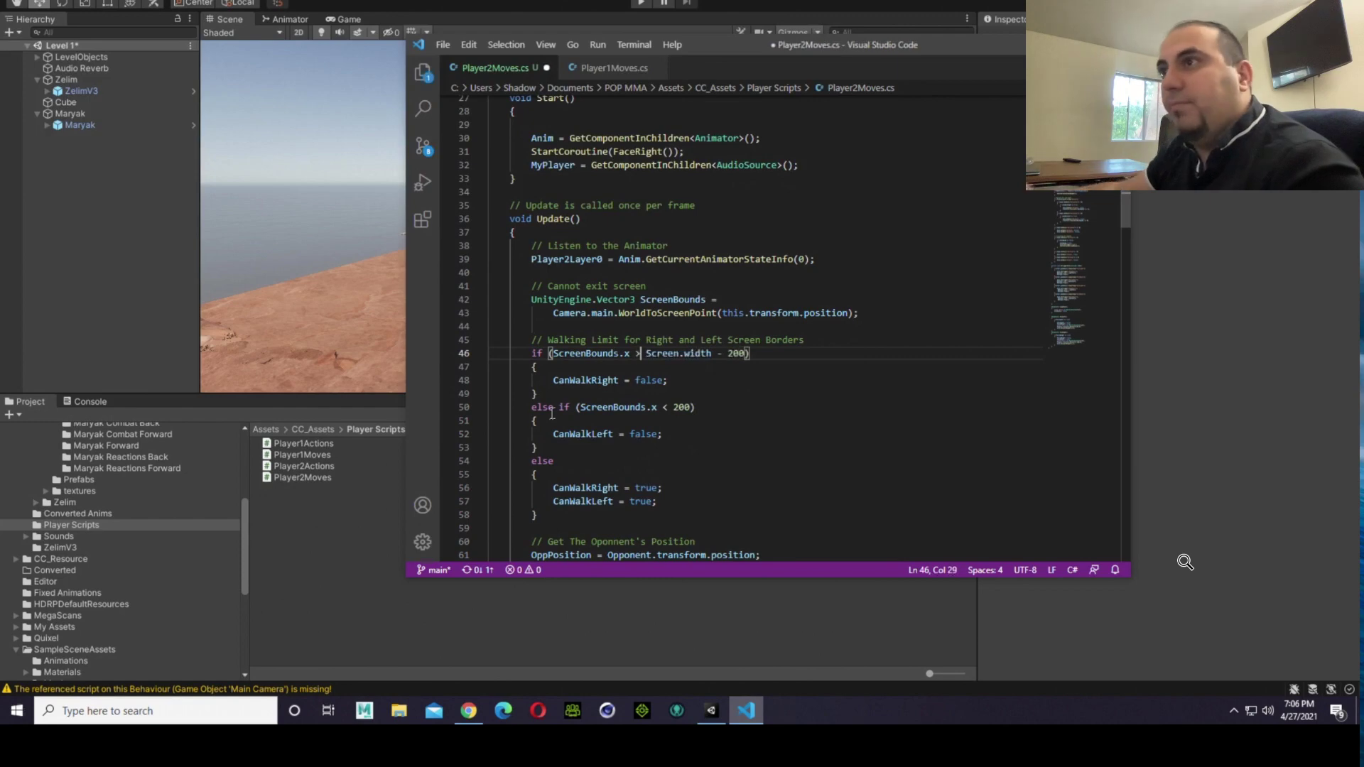
Step: Change the left border condition in Player2Moves.cs to ScreenBounds.x > 200
click(666, 406)
key(BackSpace)
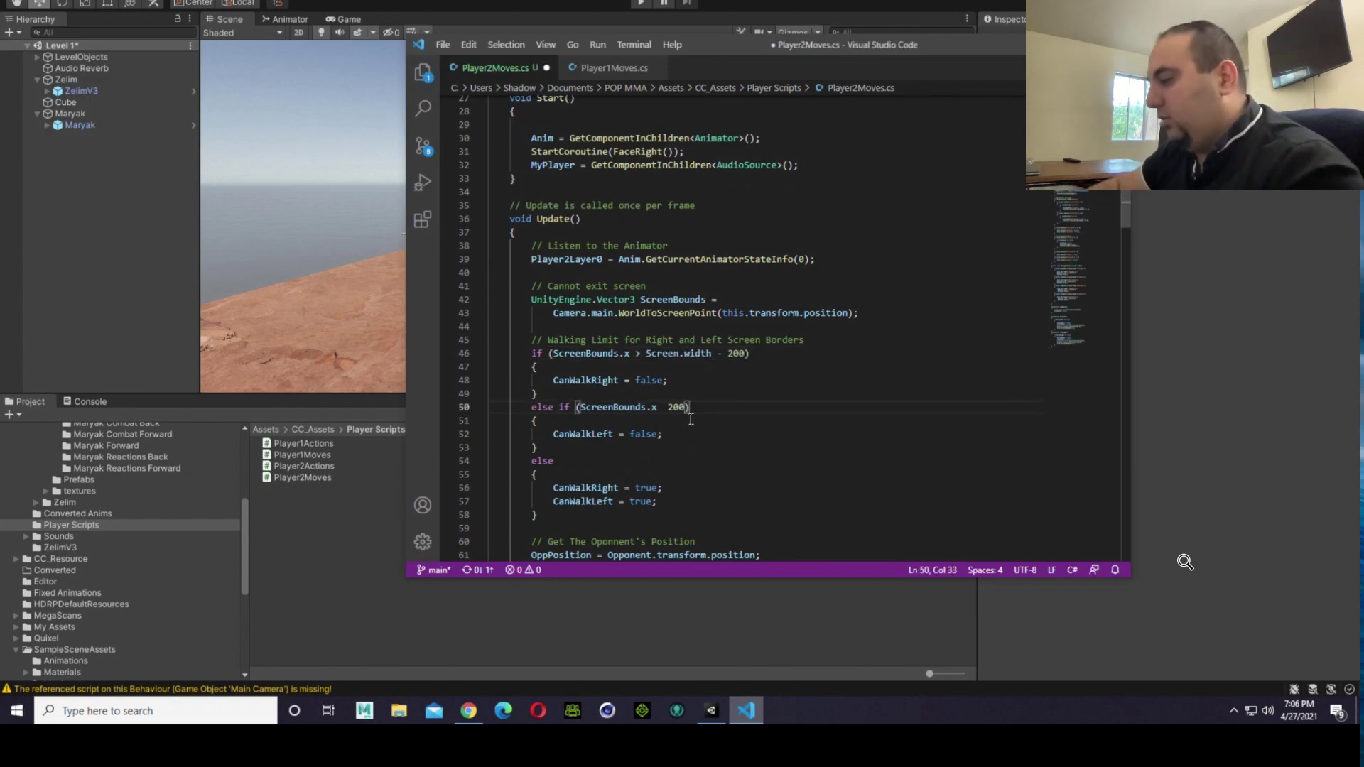
text(>)
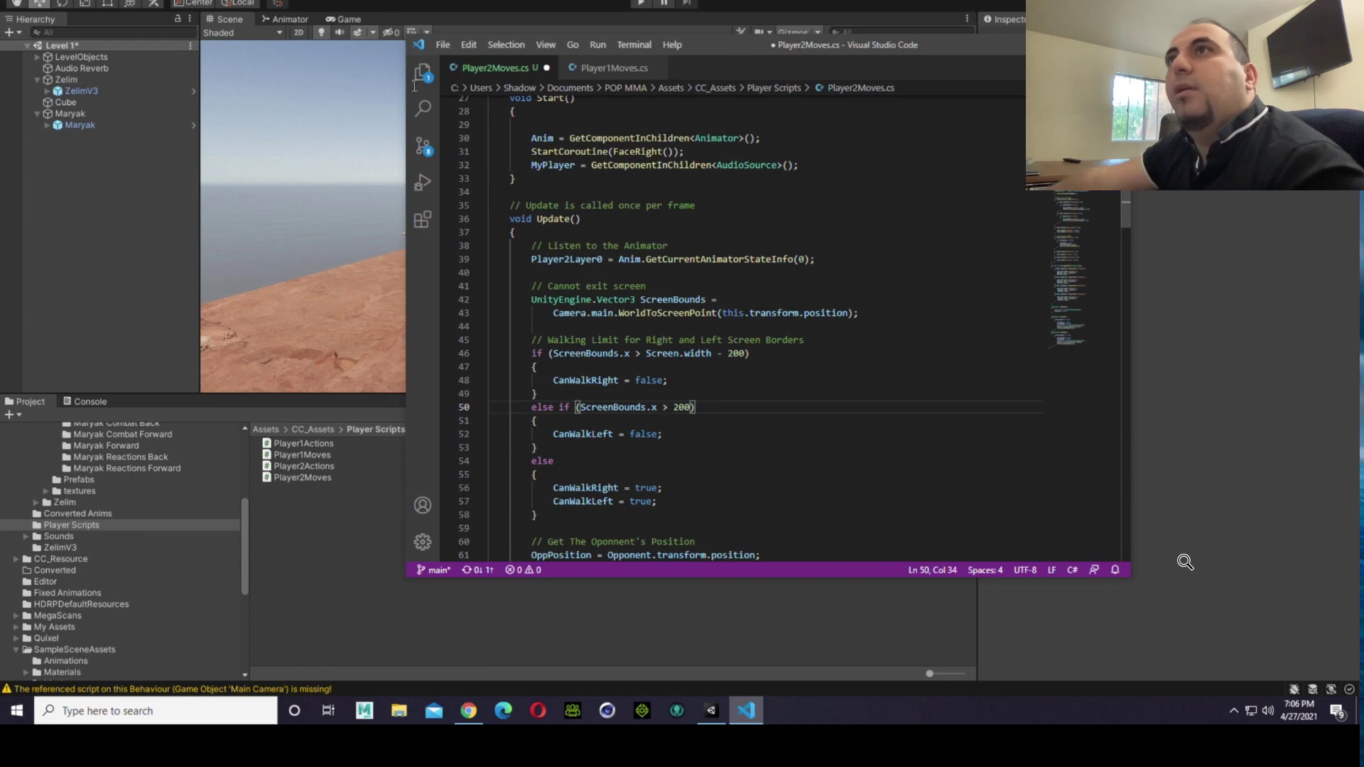
Step: Switch to Unity, play the scene to test the fighters' movement with a jump, and stop playback
click(277, 529)
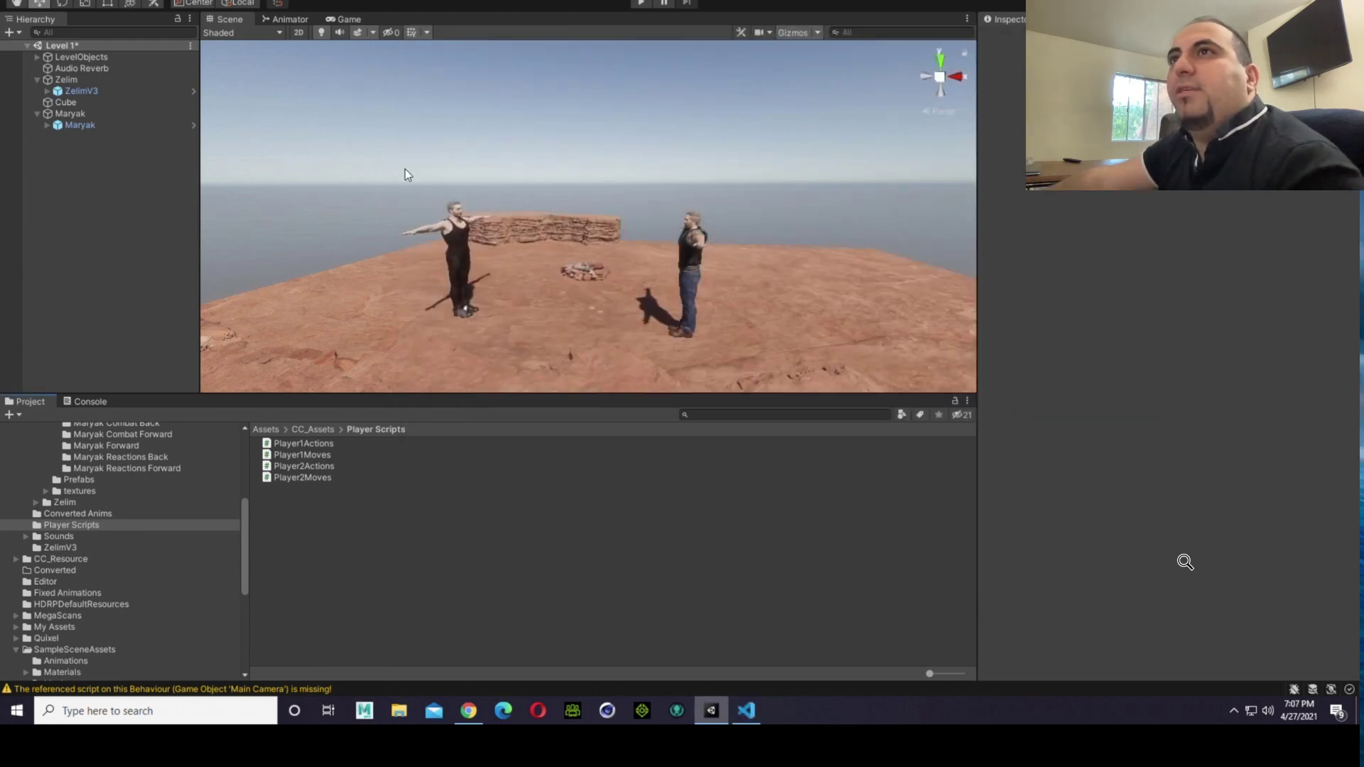
click(638, 4)
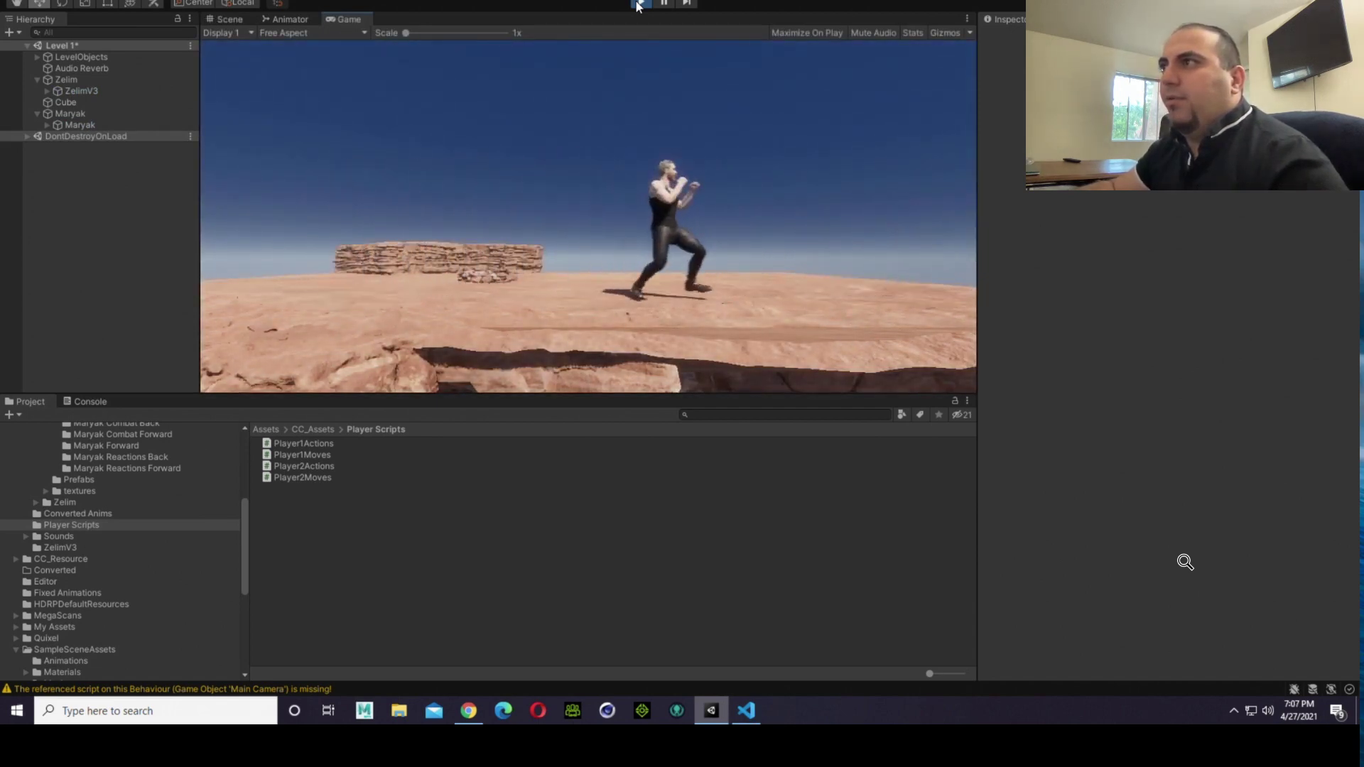
key(w)
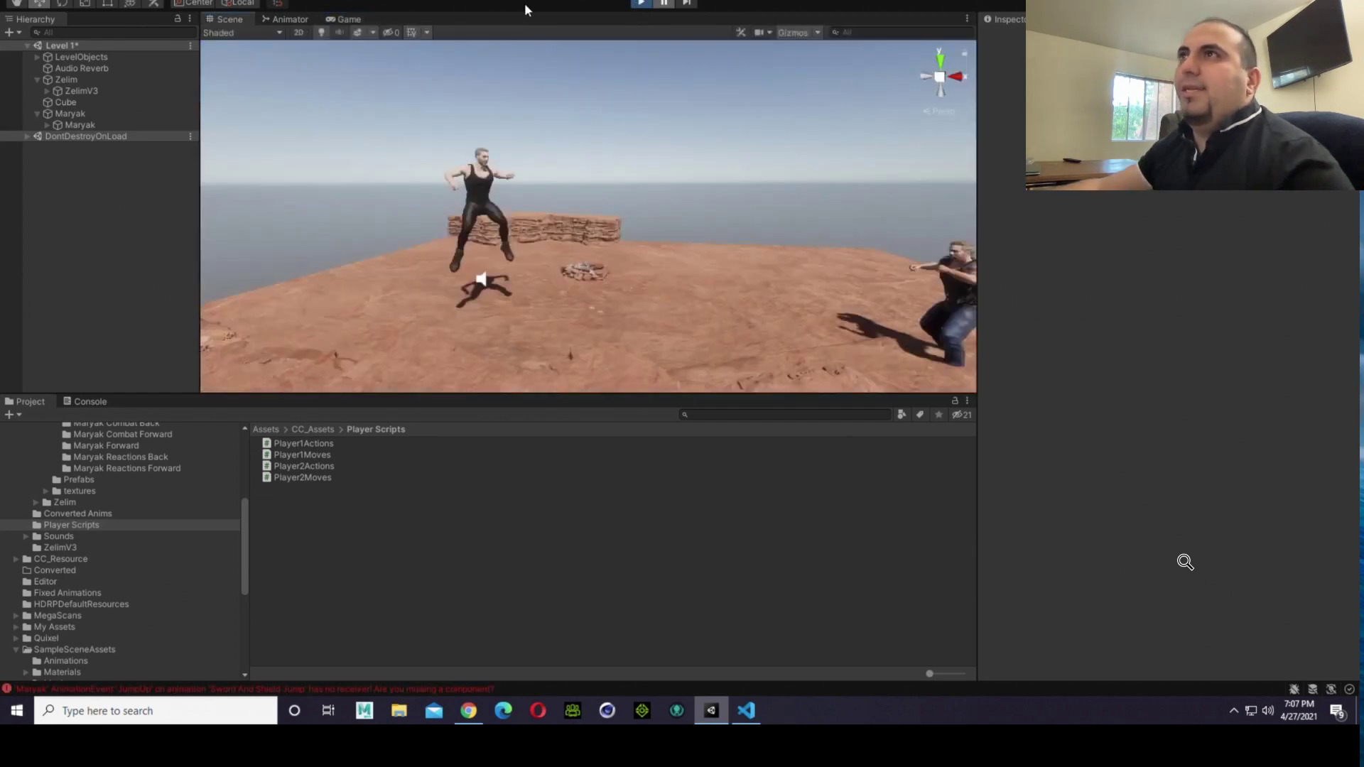
click(641, 3)
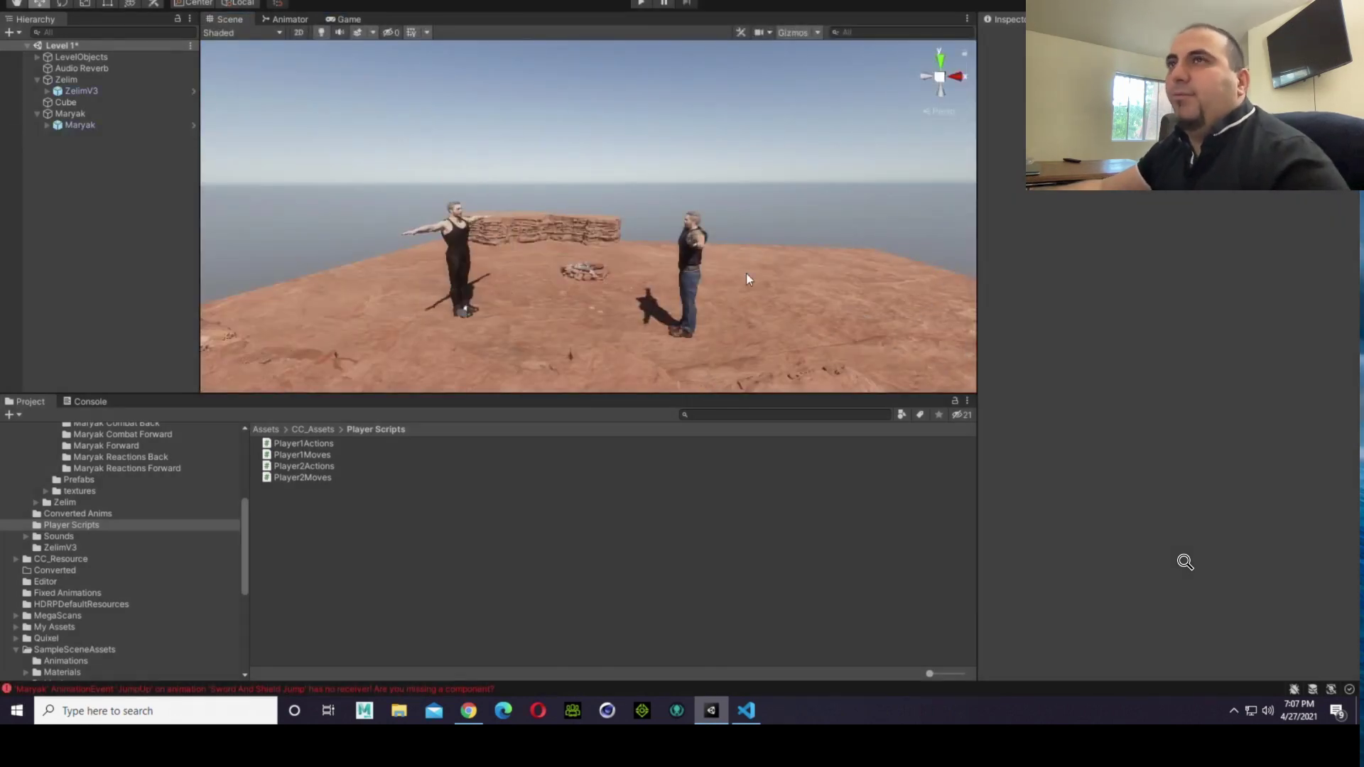
Step: Check the fighters in the Game and Scene views and select the Player2Moves script in the project
click(340, 21)
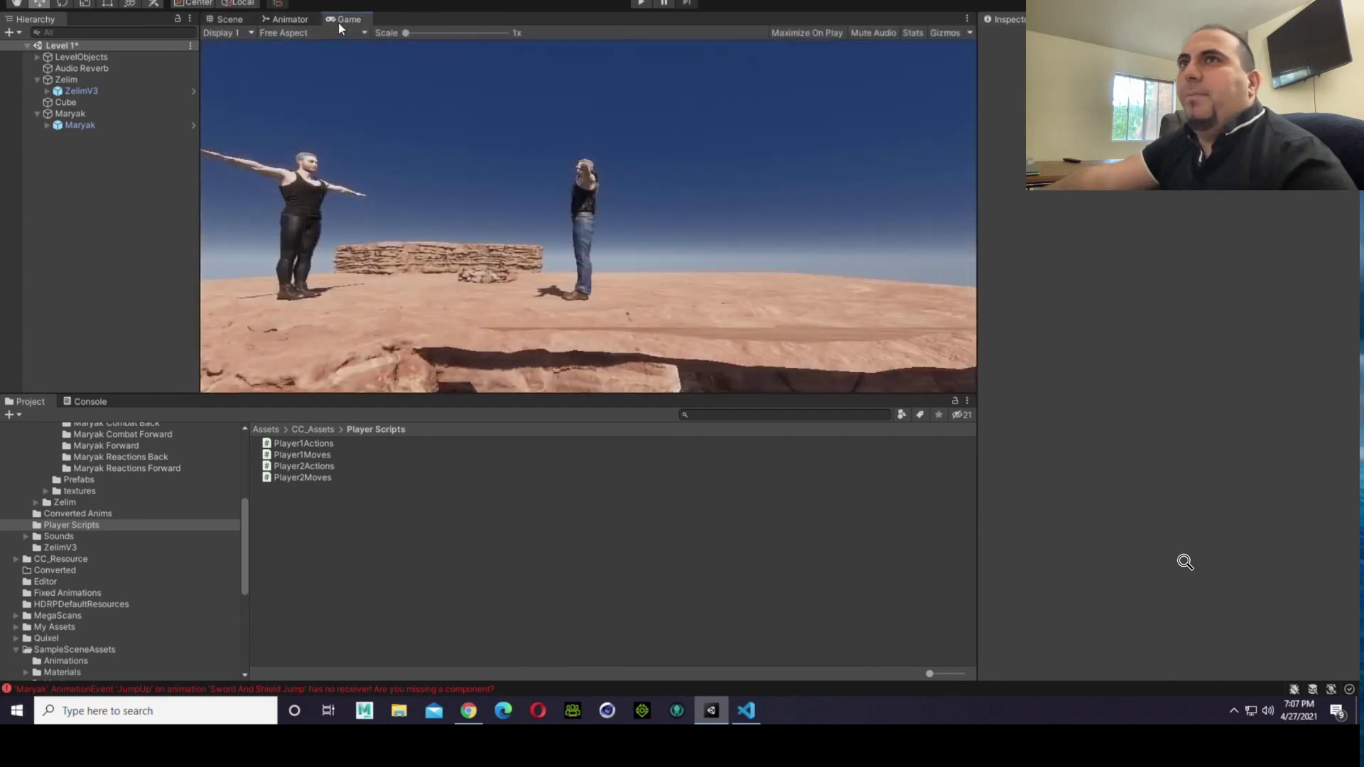
click(230, 20)
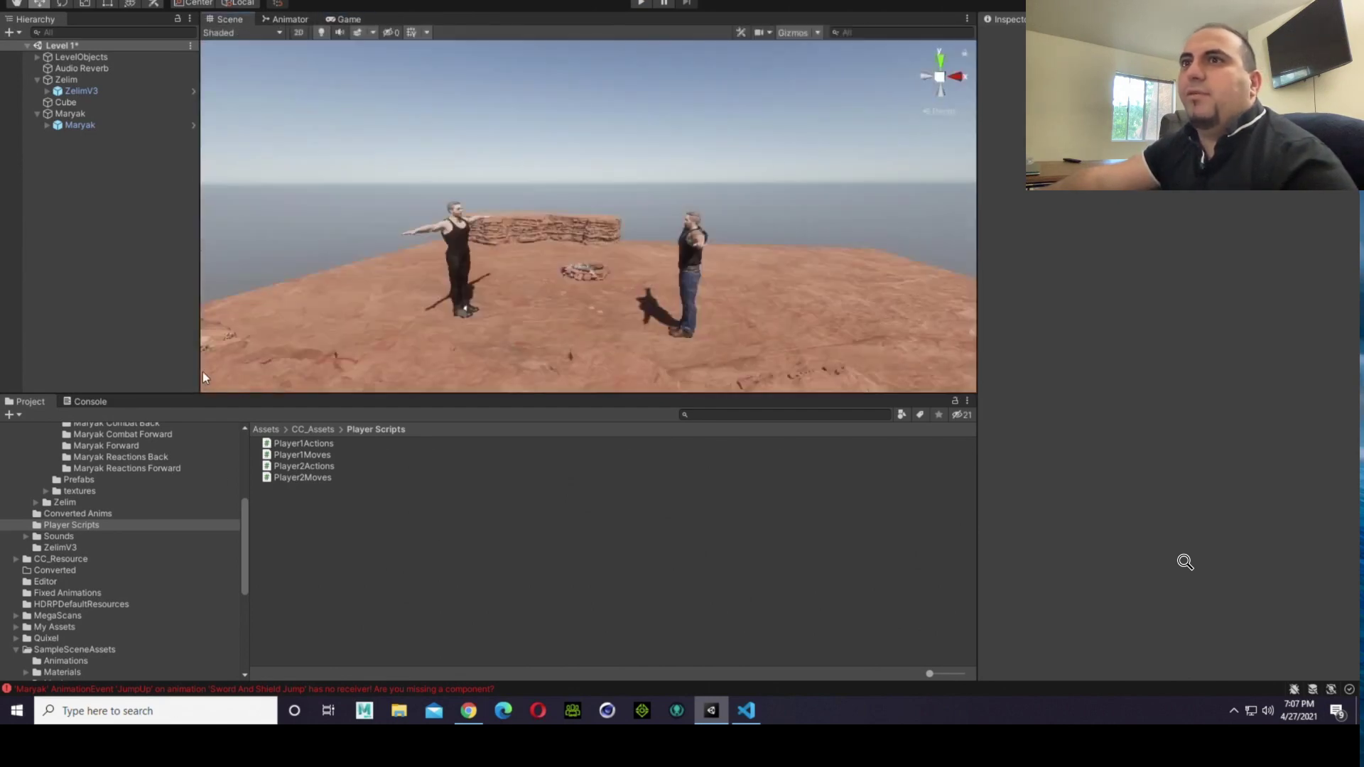
click(299, 466)
click(303, 476)
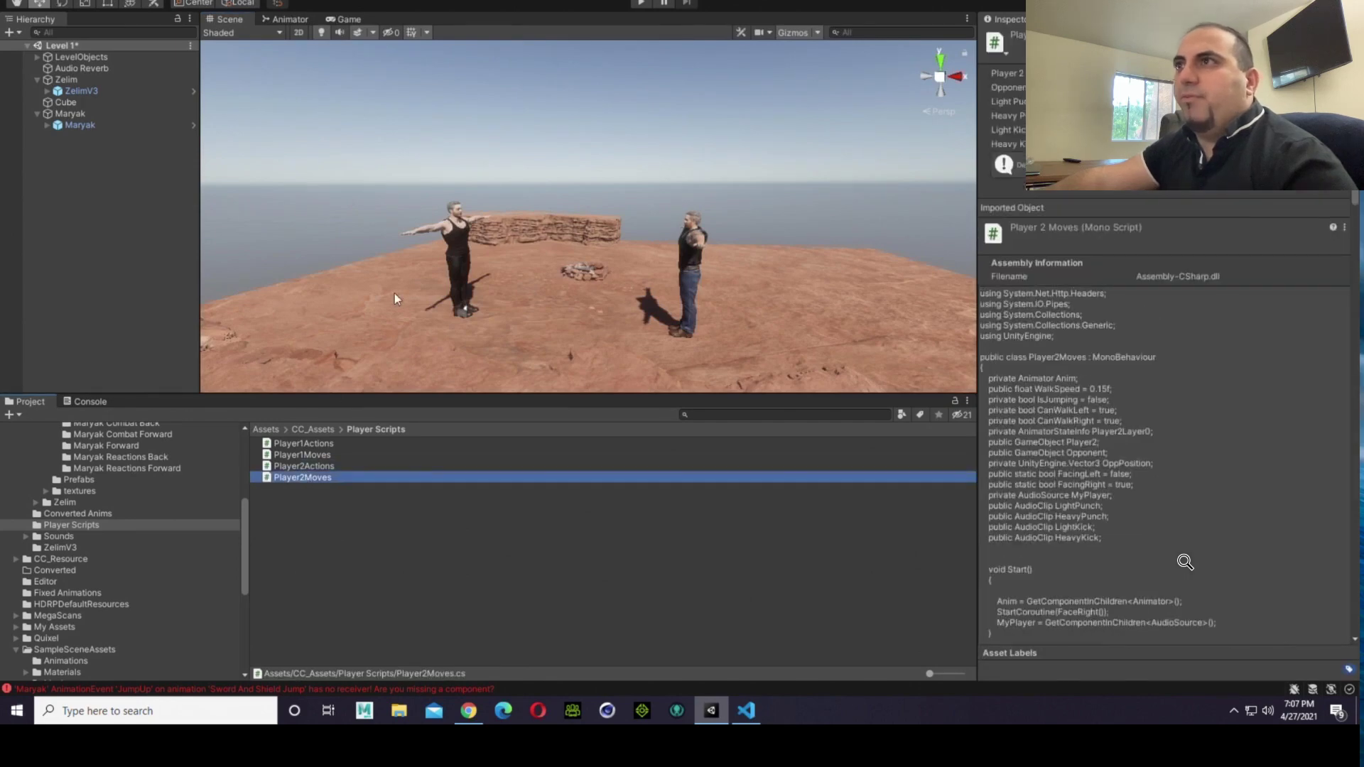
Step: Switch to Visual Studio Code and compare the walking limit conditions in Player2Moves.cs with those in Player1Moves.cs
click(746, 710)
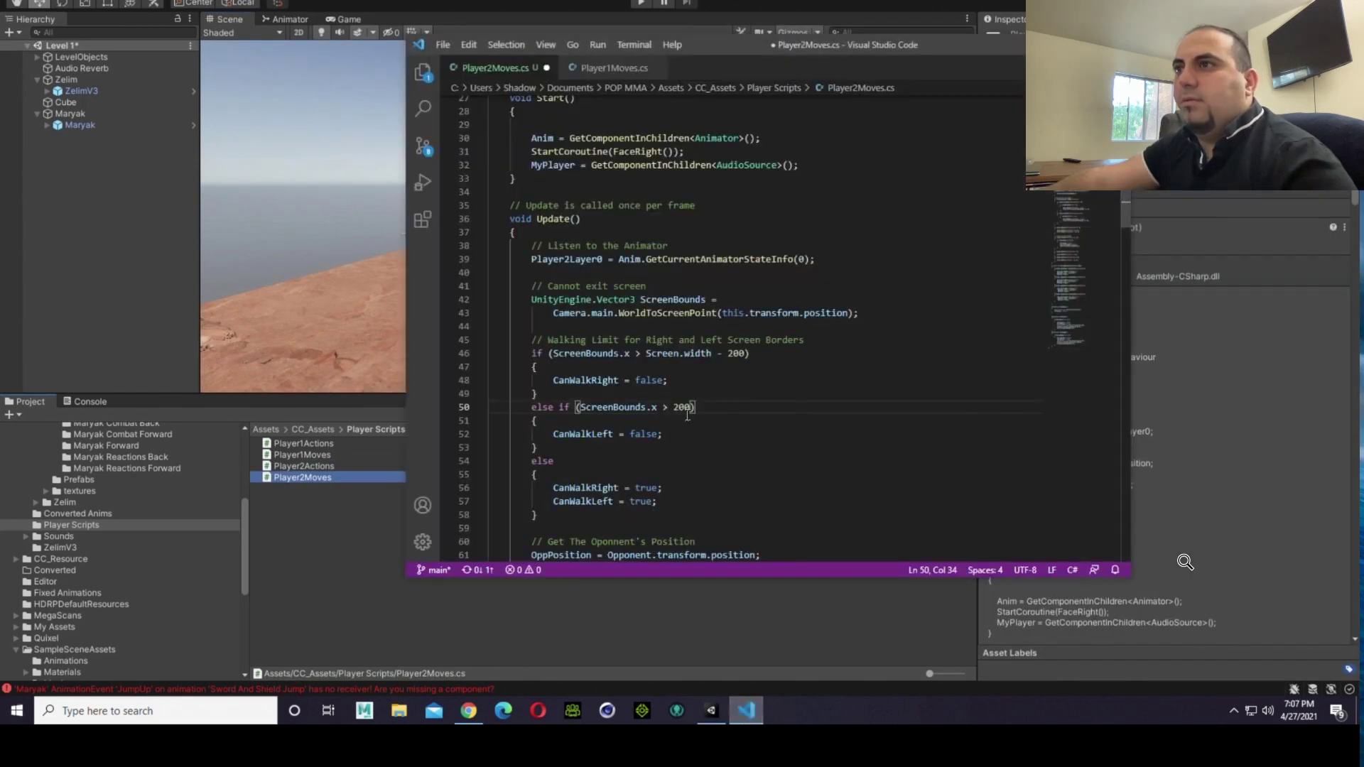
scroll(686, 414, down, 2)
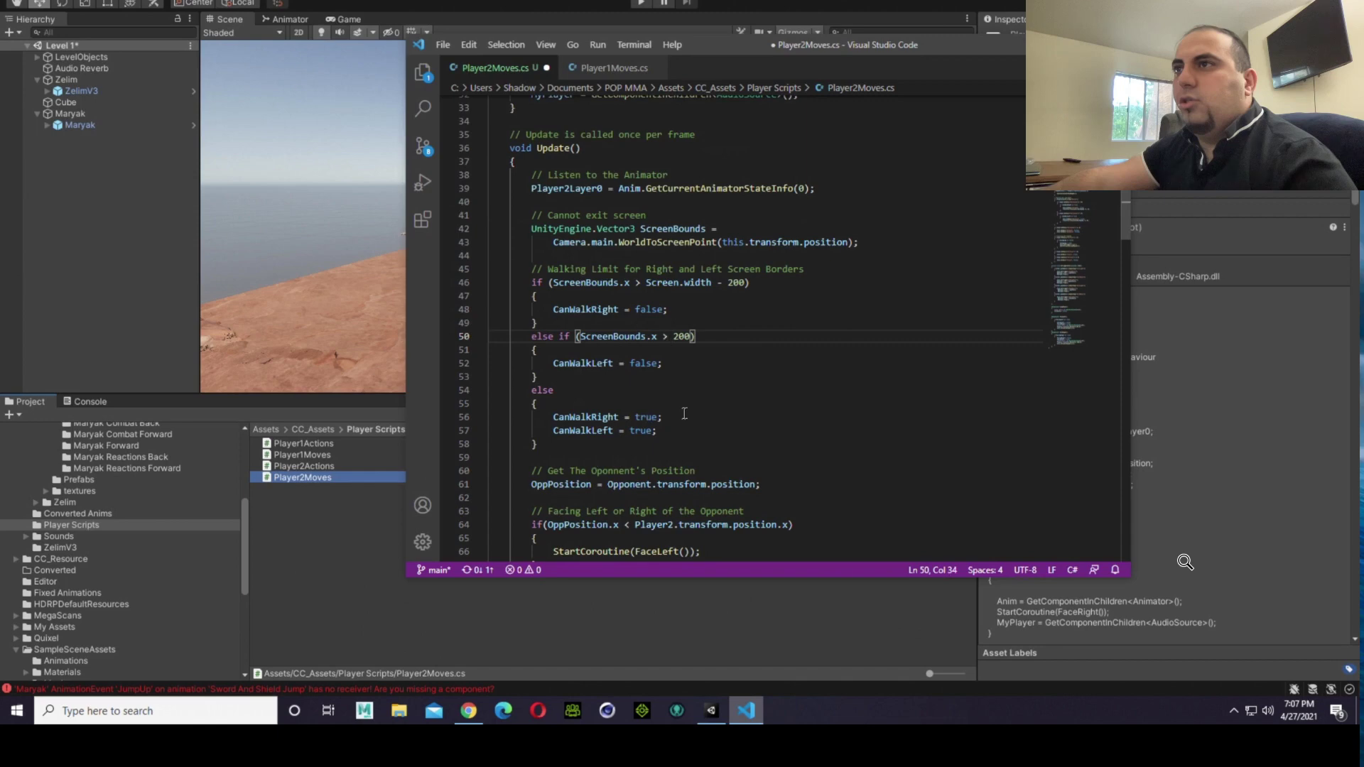
scroll(684, 412, up, 1)
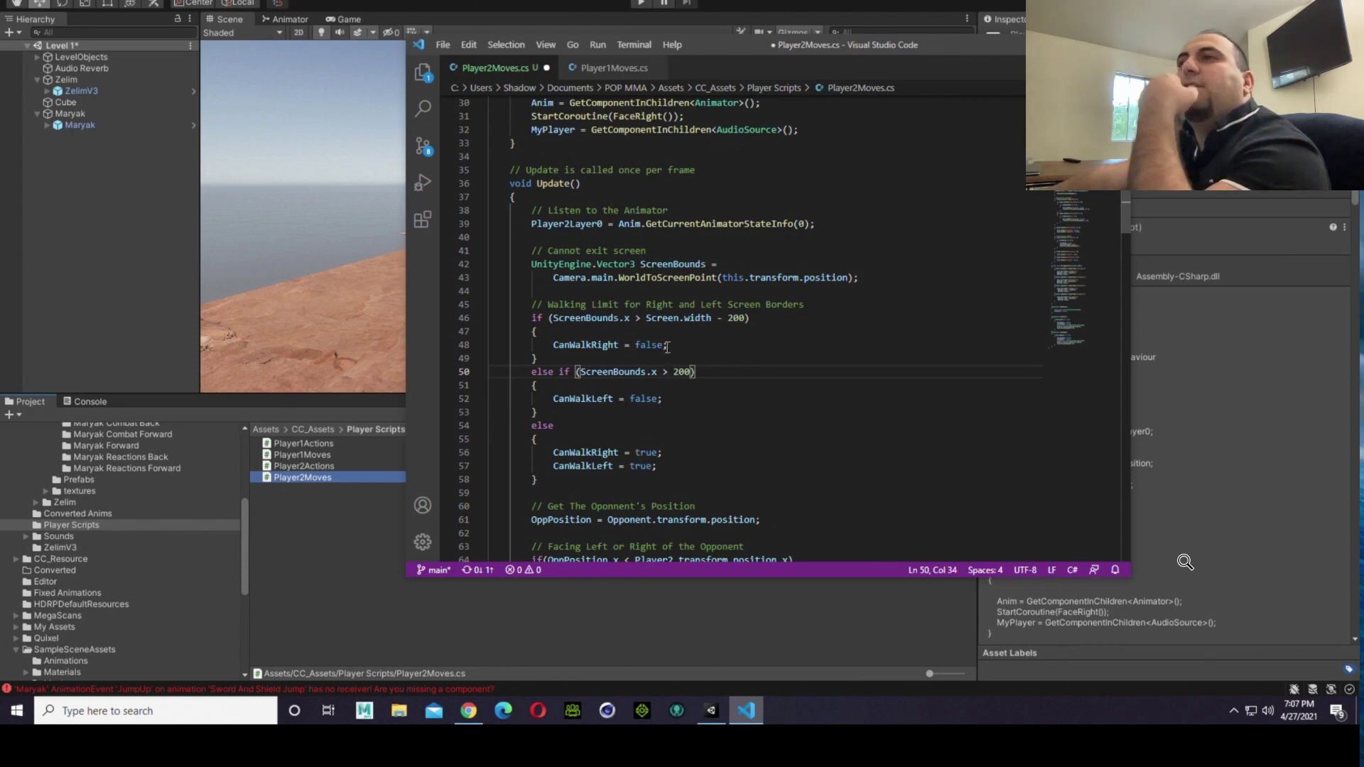
drag(538, 346, 655, 344)
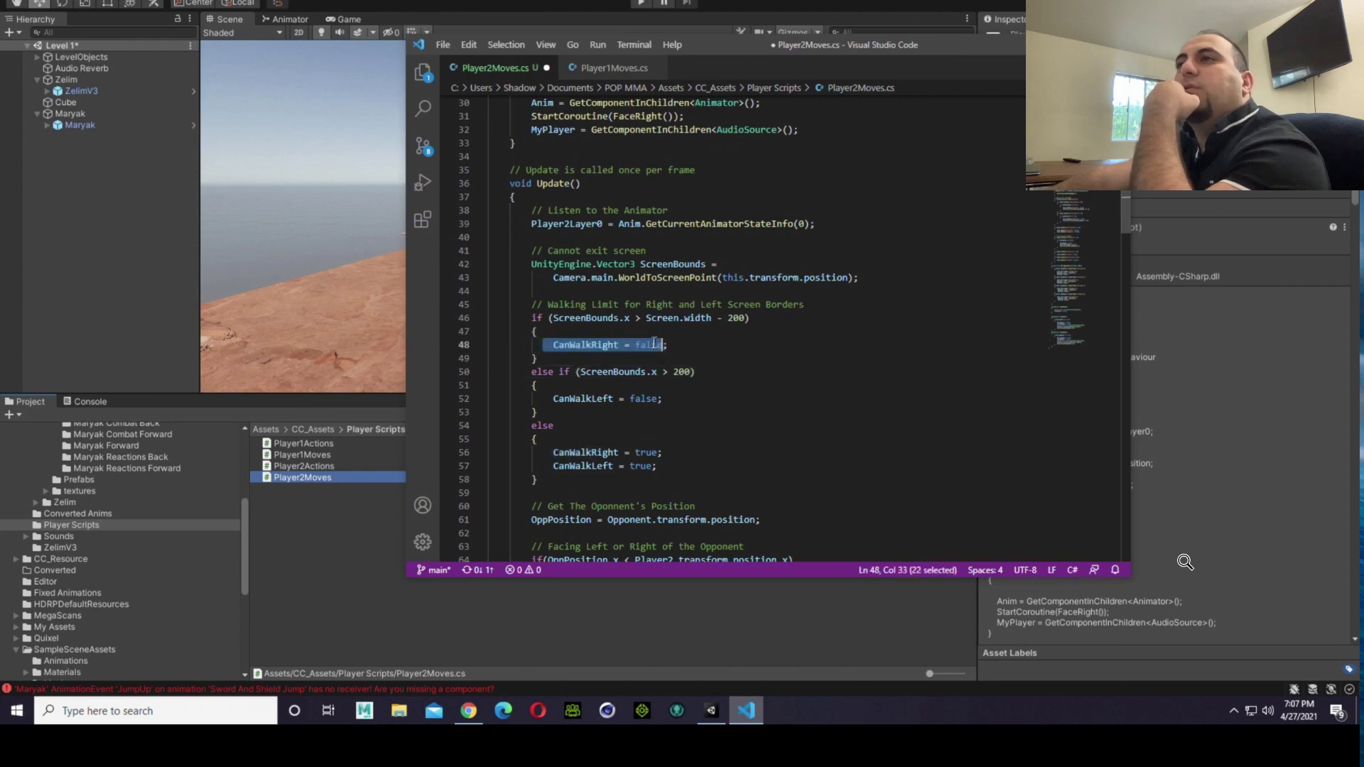
click(588, 69)
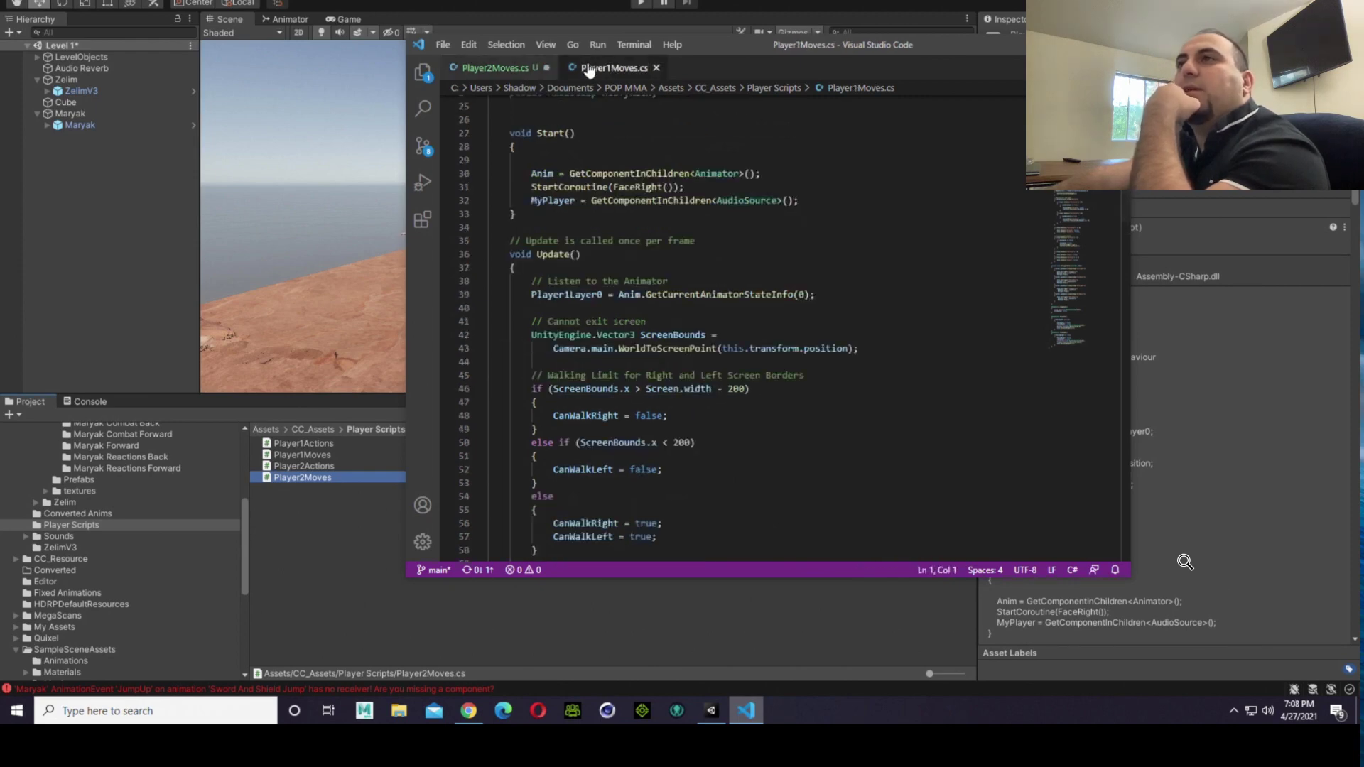
click(638, 389)
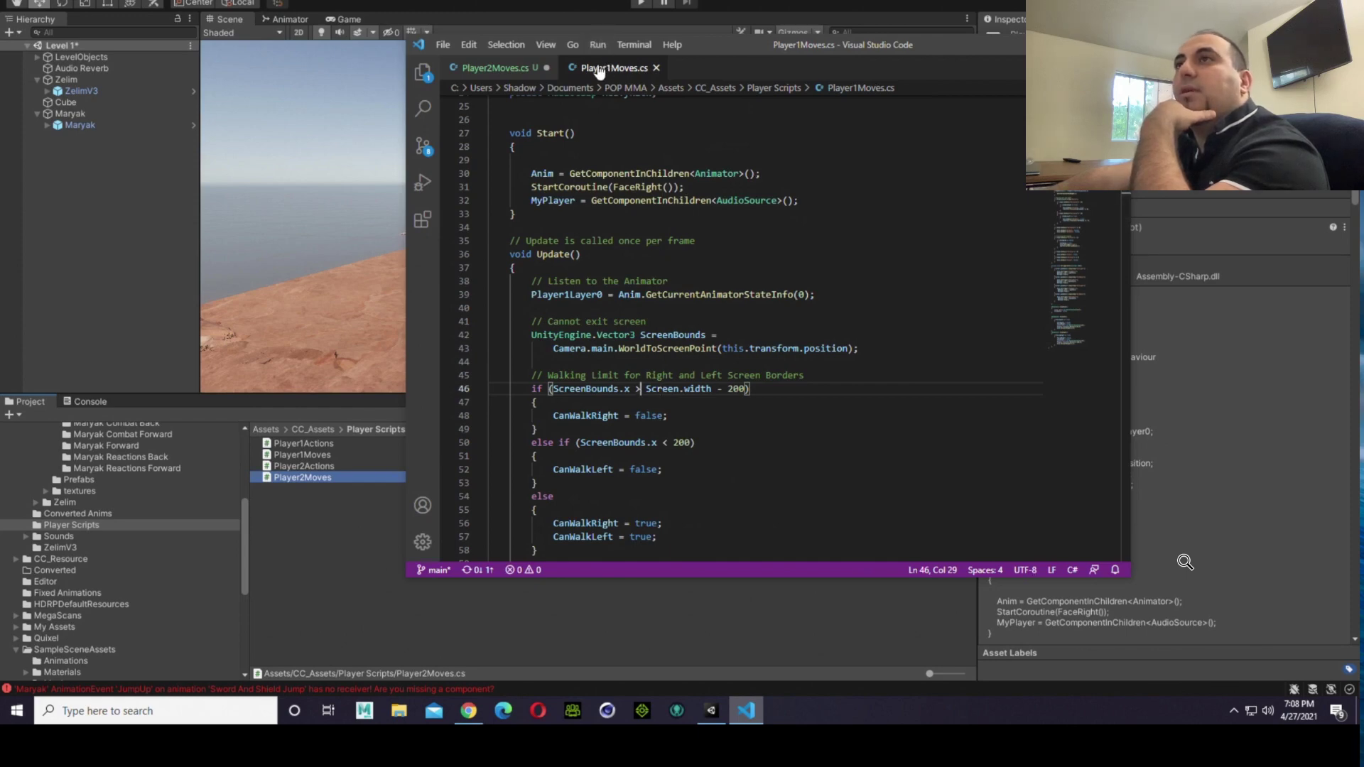
click(480, 69)
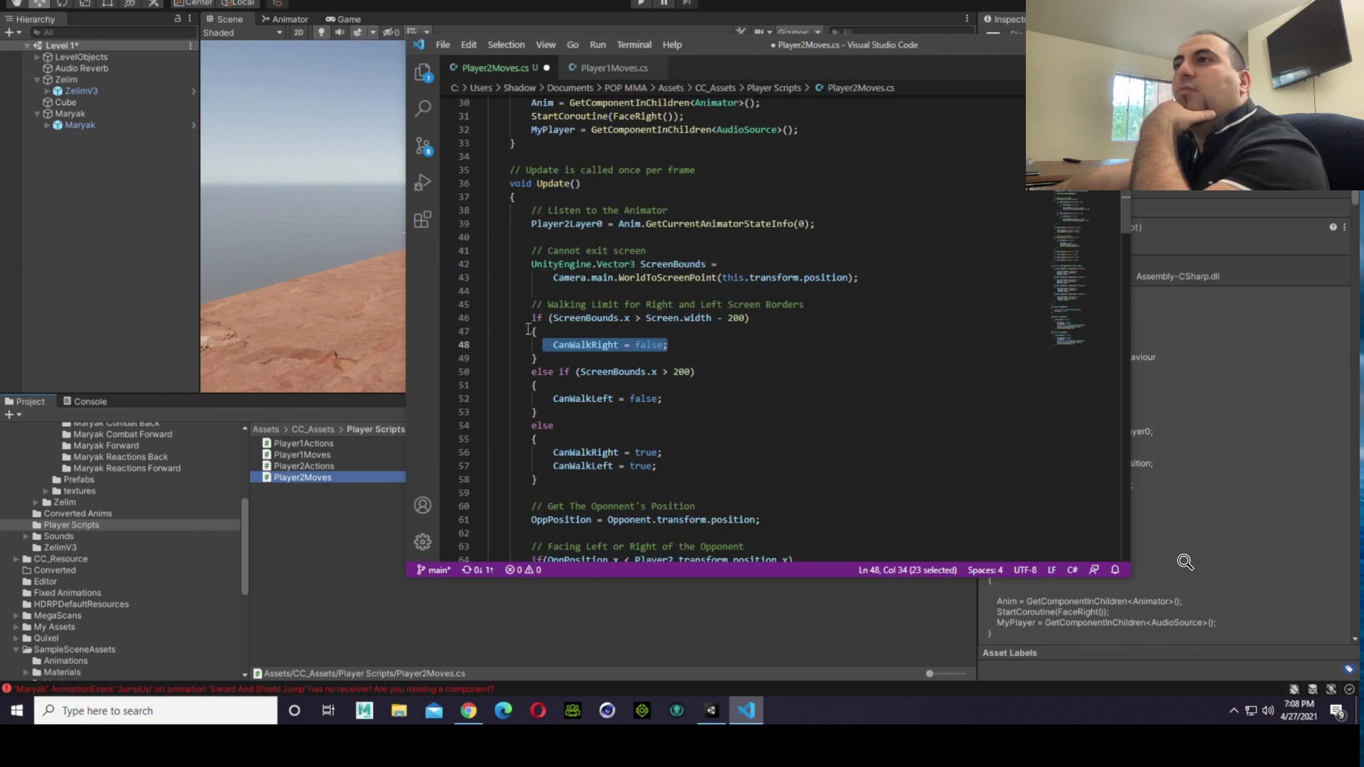
click(597, 68)
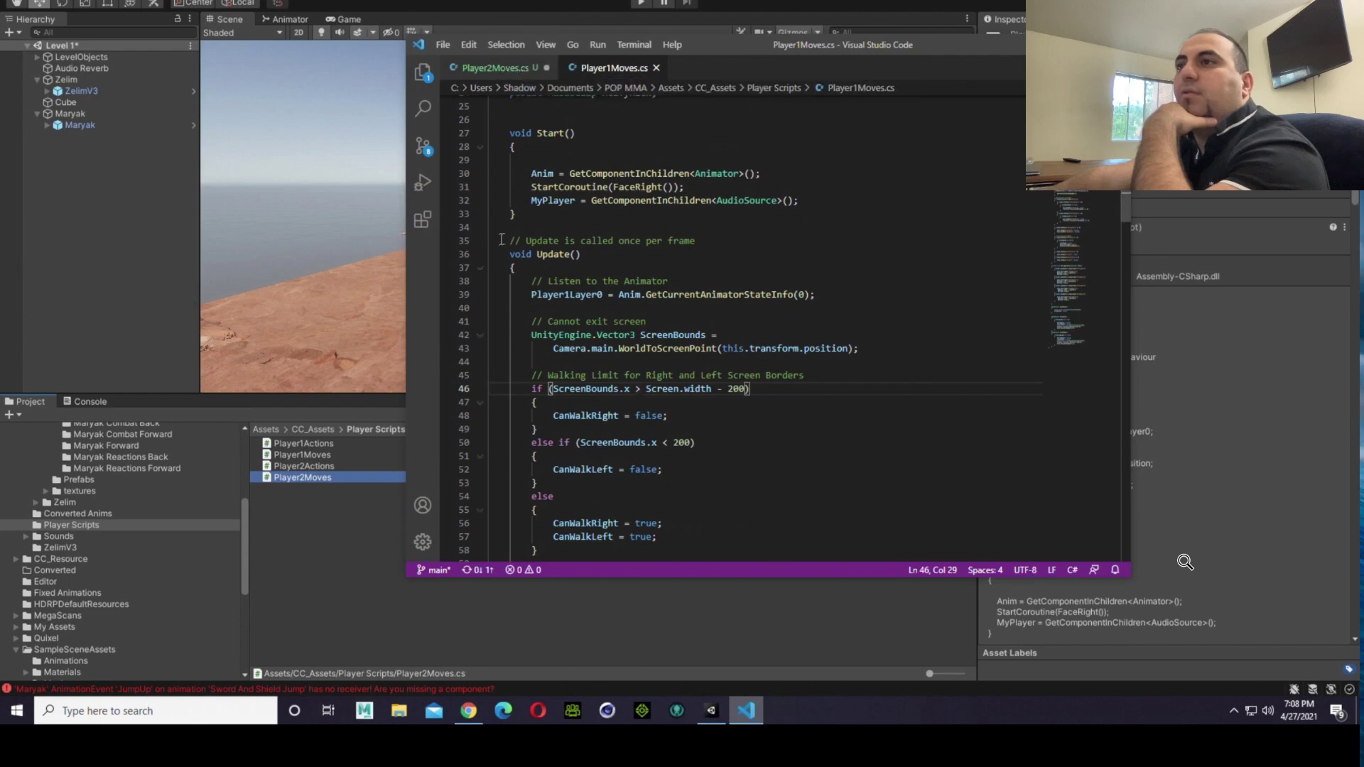
click(500, 71)
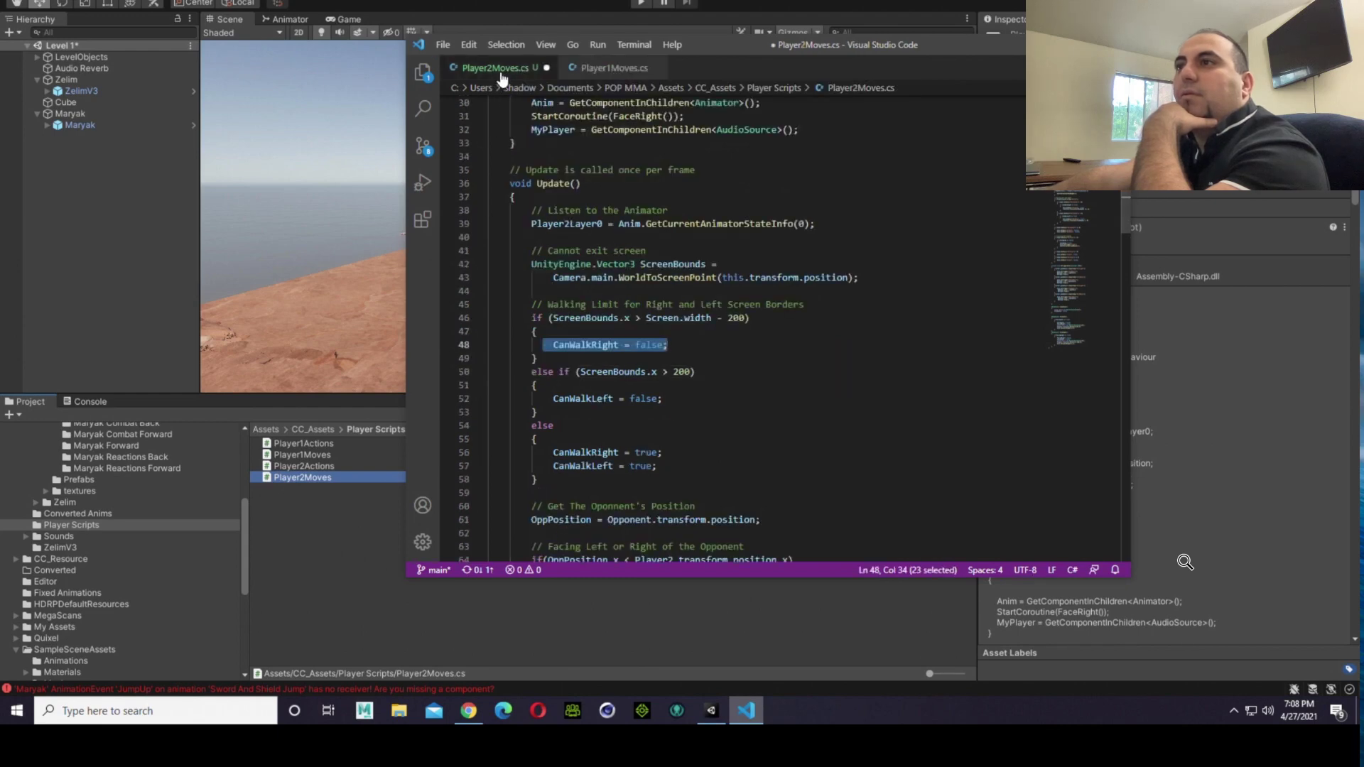
Step: Restore the less-than operator in the left border condition of Player2Moves.cs (ScreenBounds.x < 200)
click(663, 373)
key(Delete)
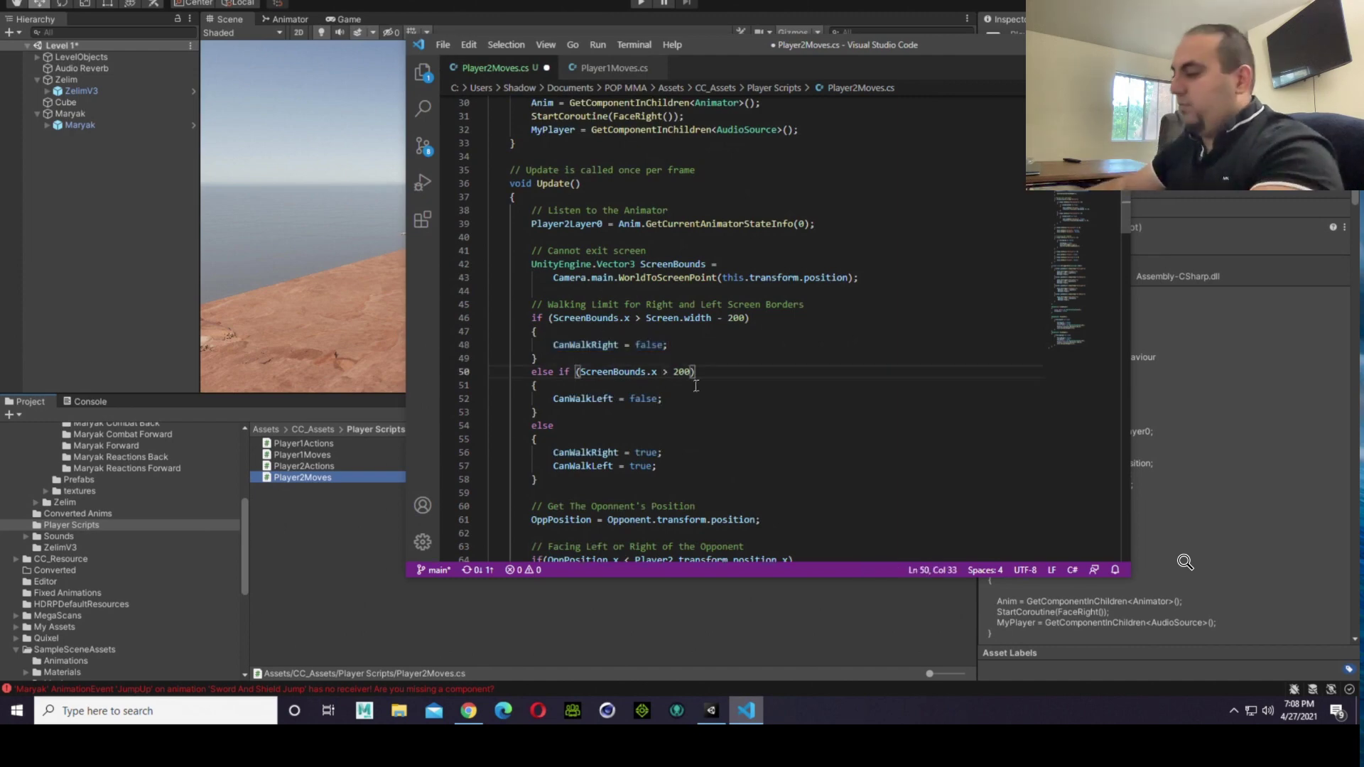
text(<)
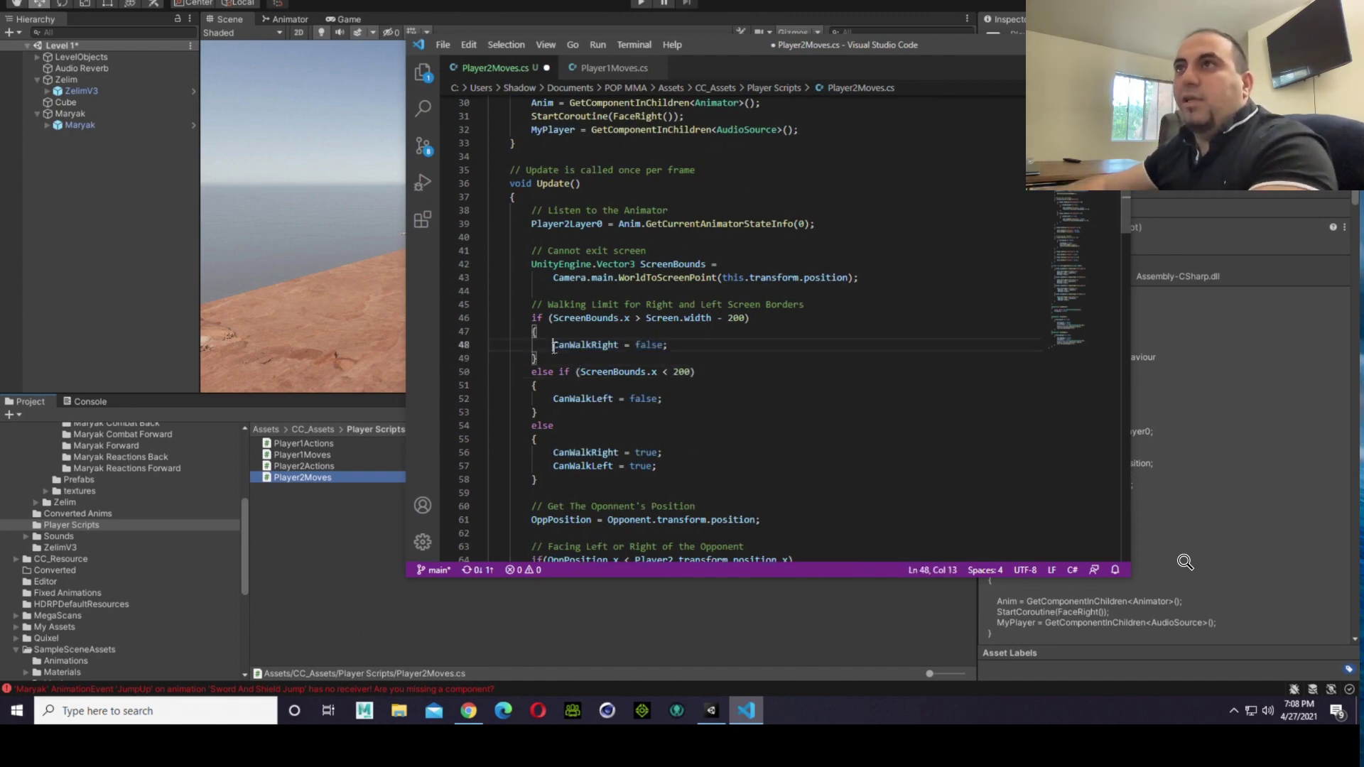
Step: Comment out the CanWalkRight = false; line in the right border block of Player2Moves.cs
drag(553, 345, 674, 347)
right_click(649, 343)
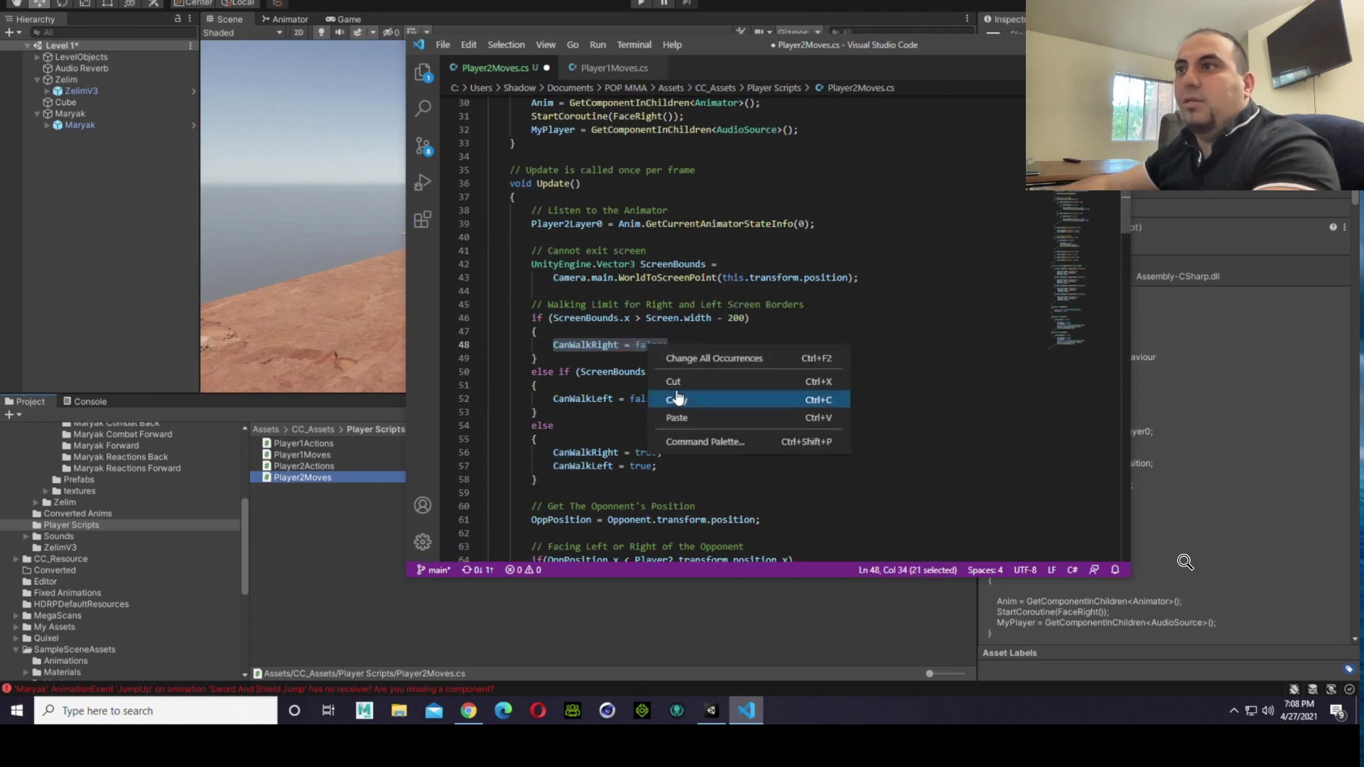
click(558, 345)
click(554, 344)
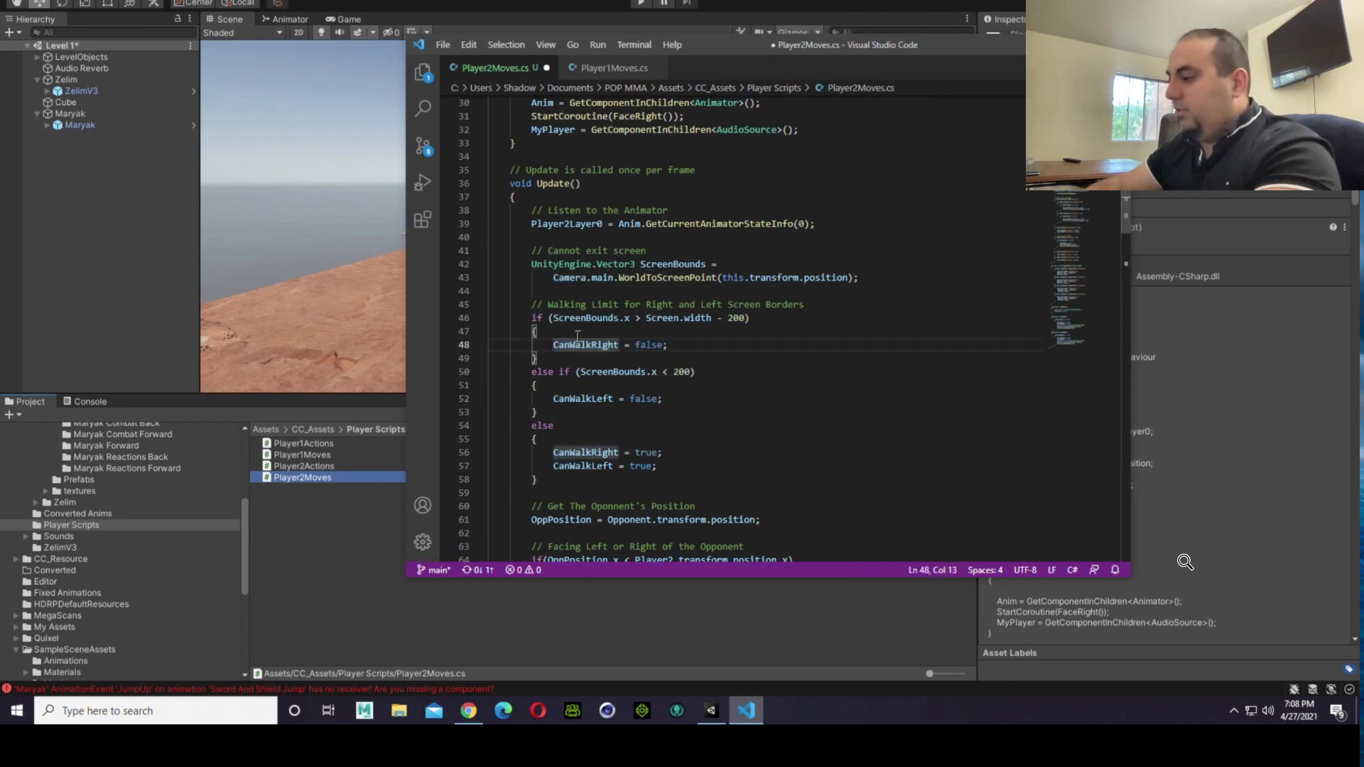
text(//)
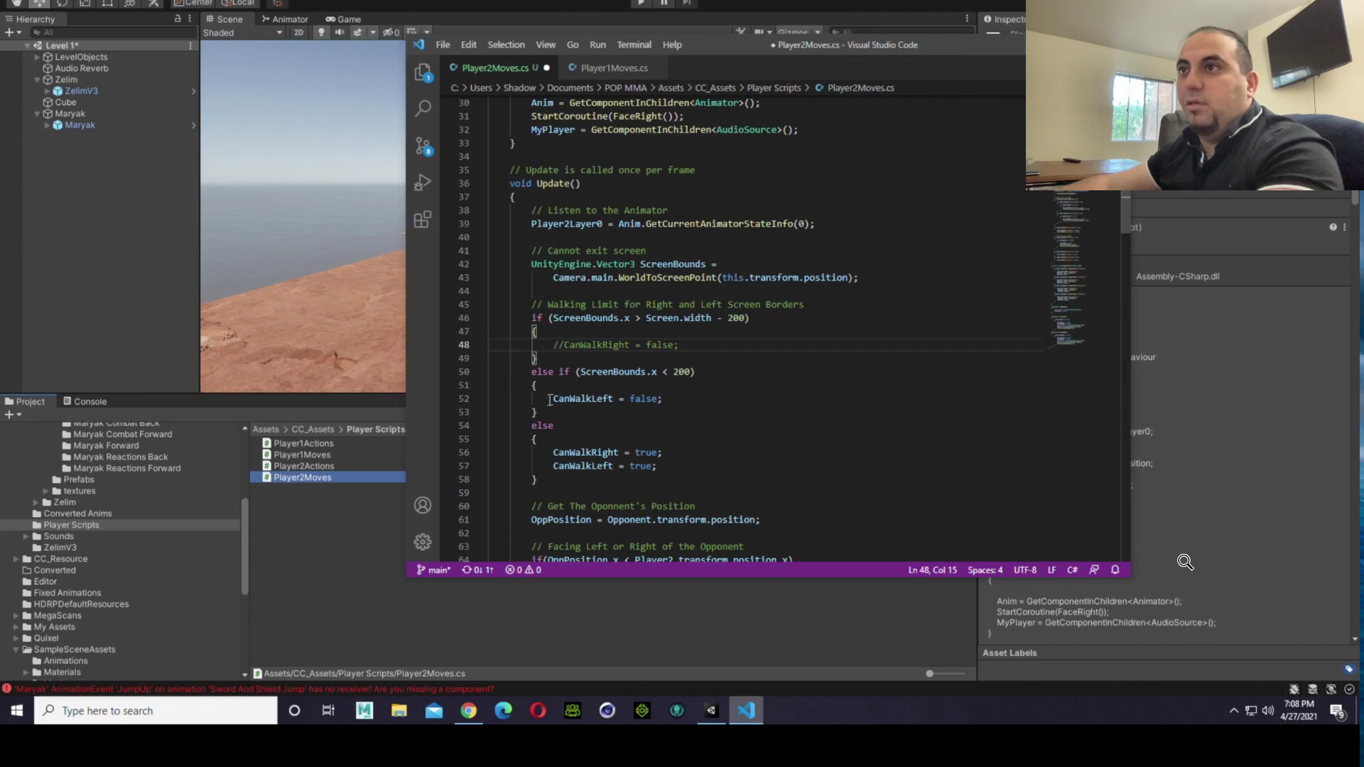
Step: In the left border block, comment out CanWalkLeft = false; and paste a copy of CanWalkRight = false; below it
drag(564, 345, 680, 347)
right_click(673, 345)
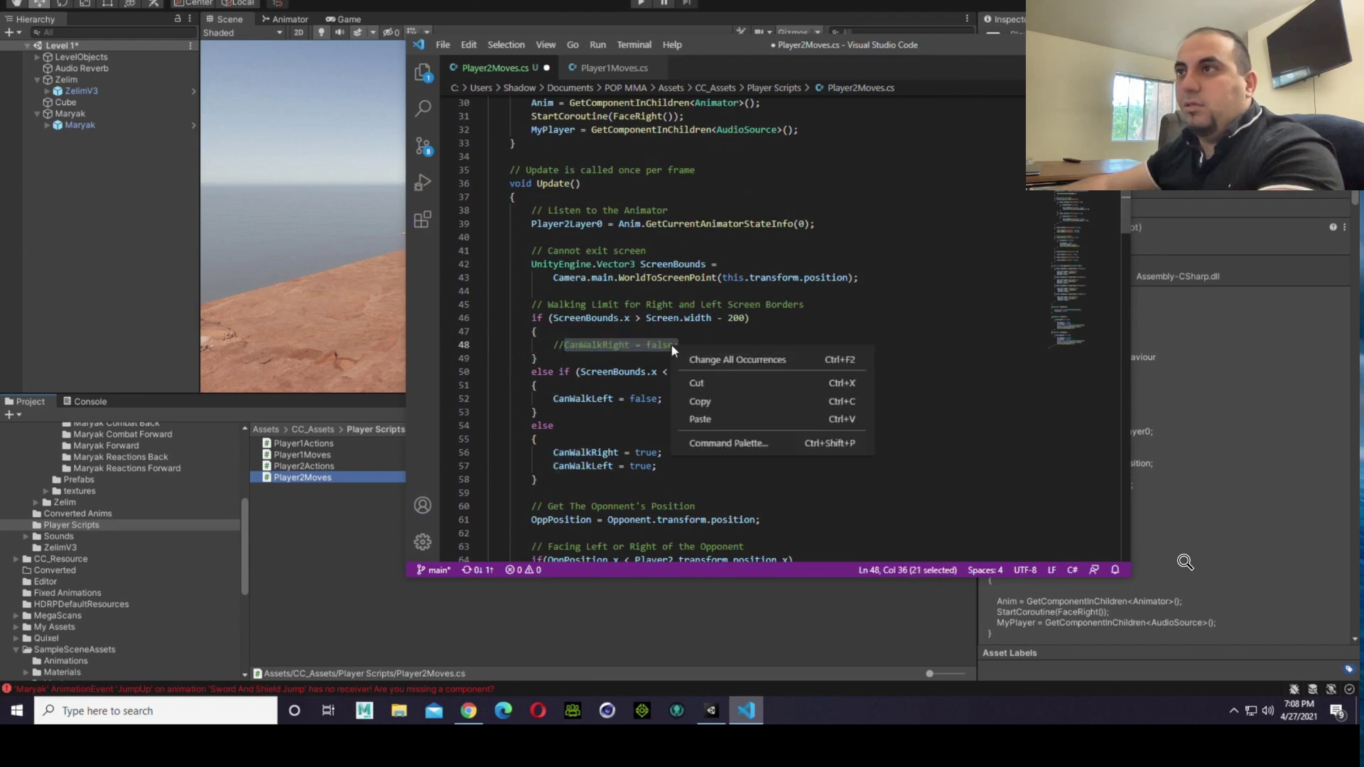
click(692, 395)
click(584, 398)
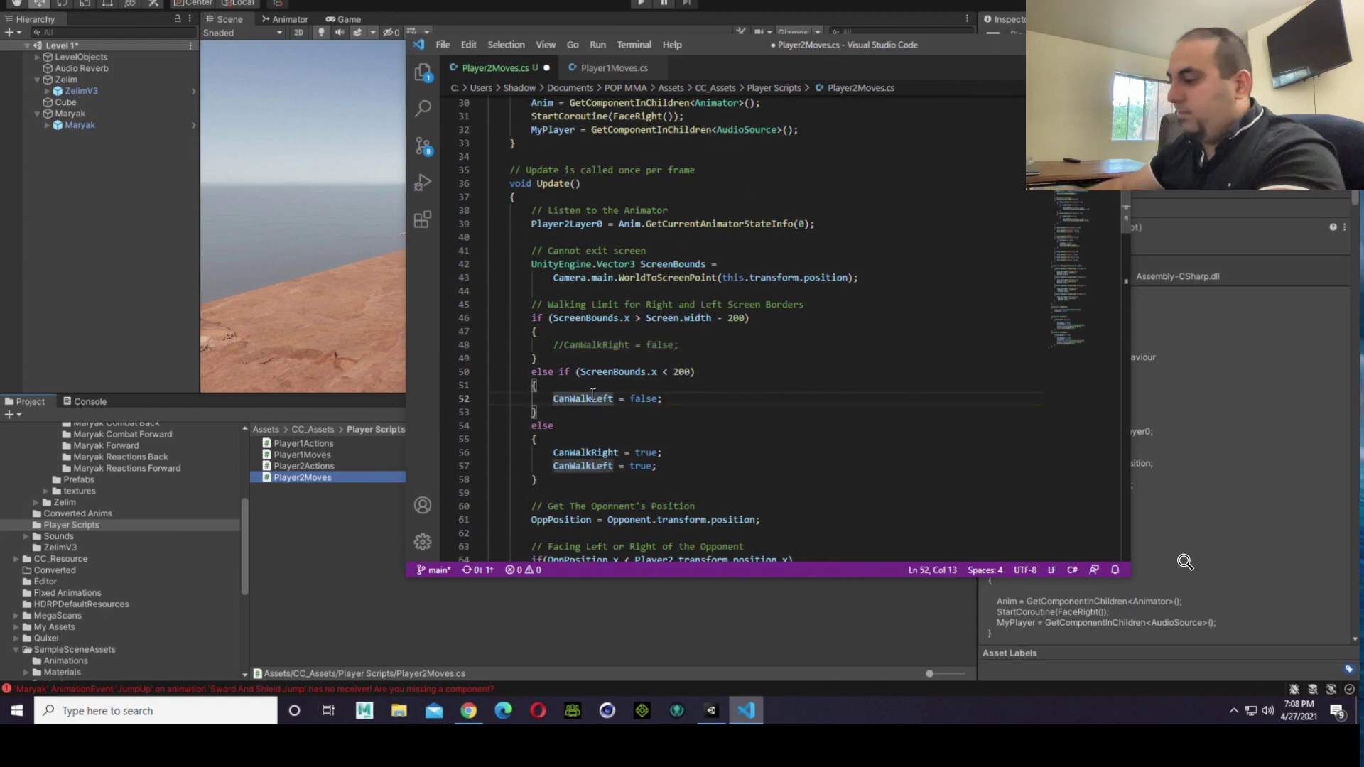
key(ctrl+slash)
key(Down)
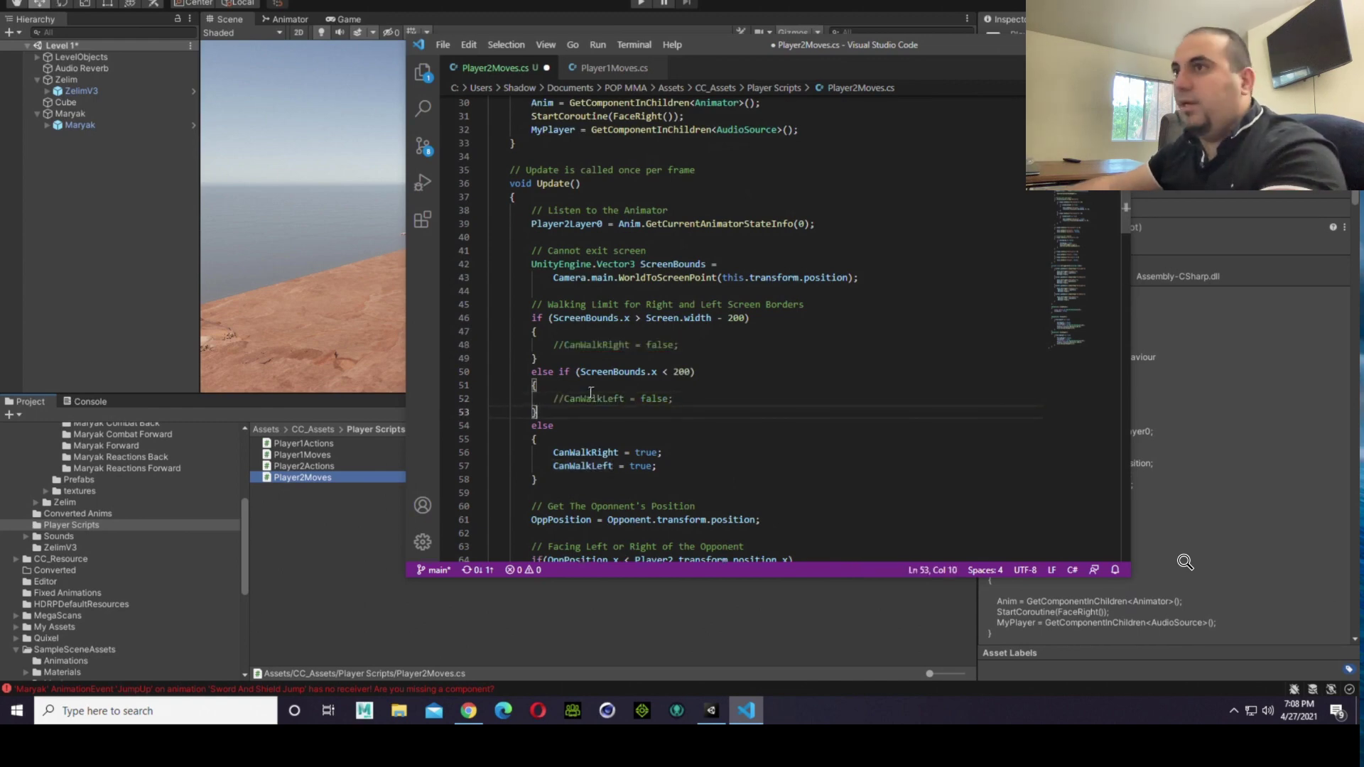
key(Return)
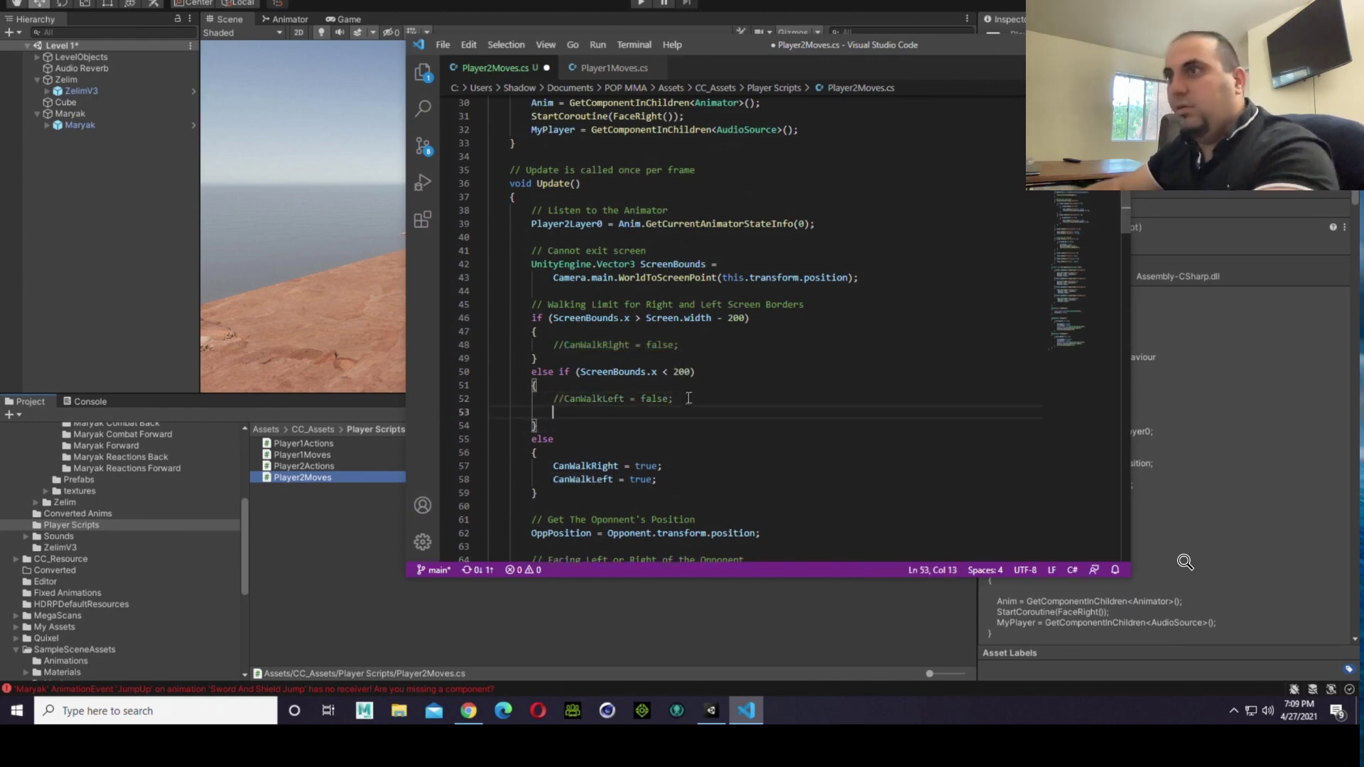
key(super+v)
key(Return)
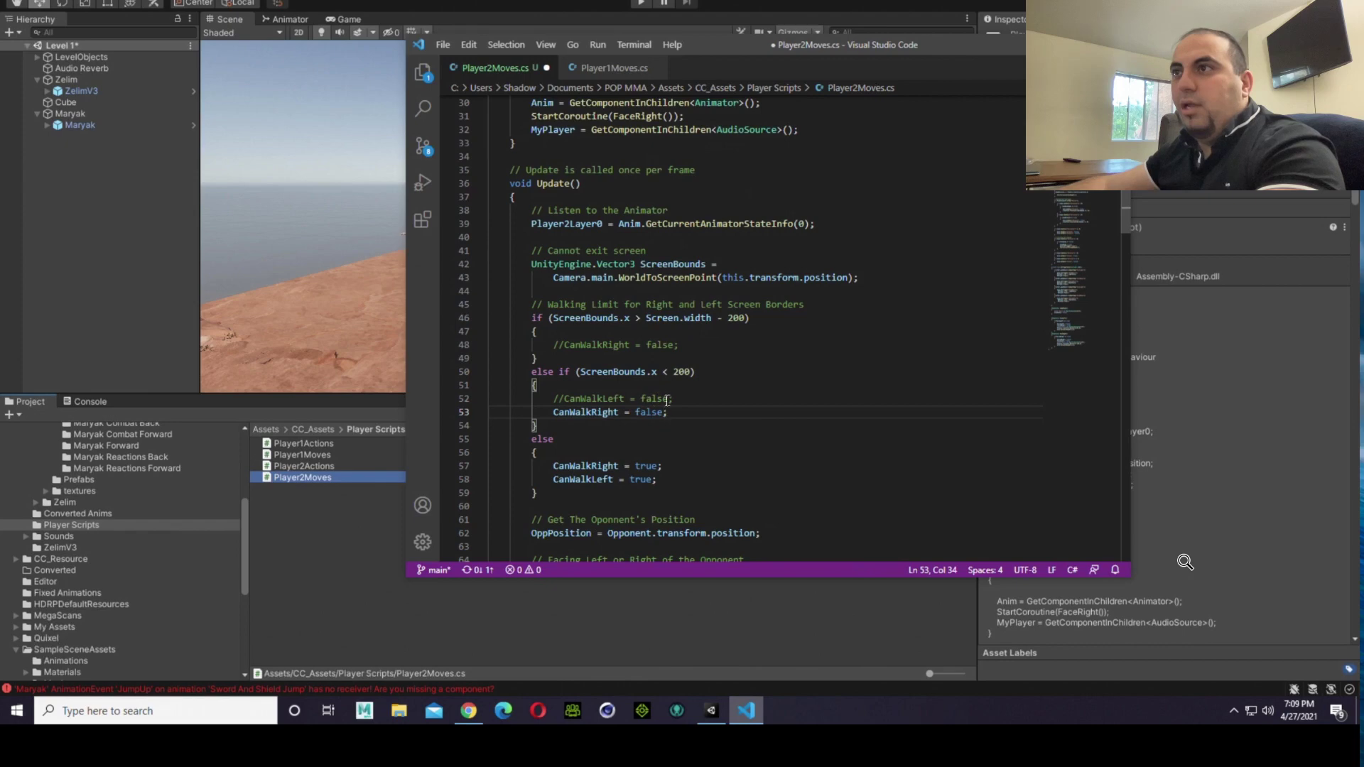
Step: Copy CanWalkLeft = false from the commented line into the right border block, above the commented CanWalkRight line
drag(668, 400, 570, 402)
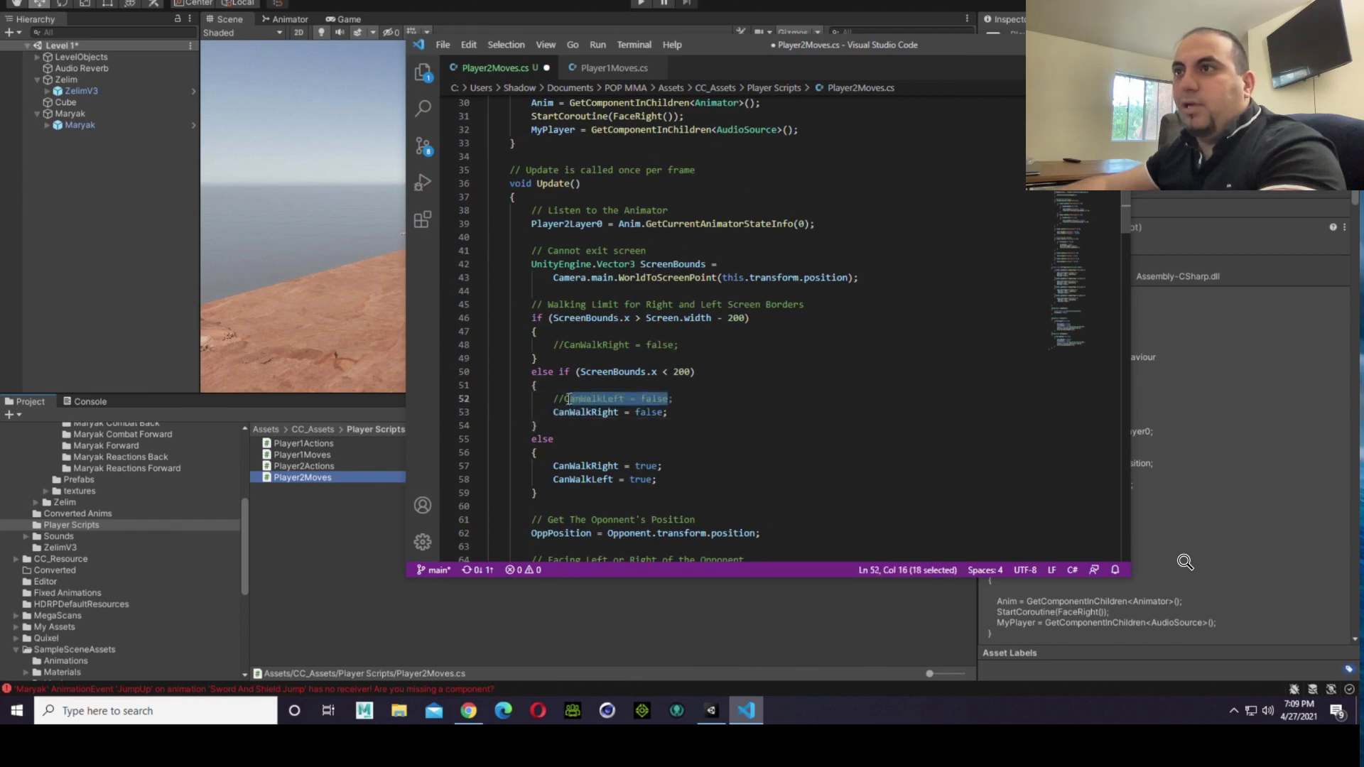
right_click(566, 400)
click(603, 456)
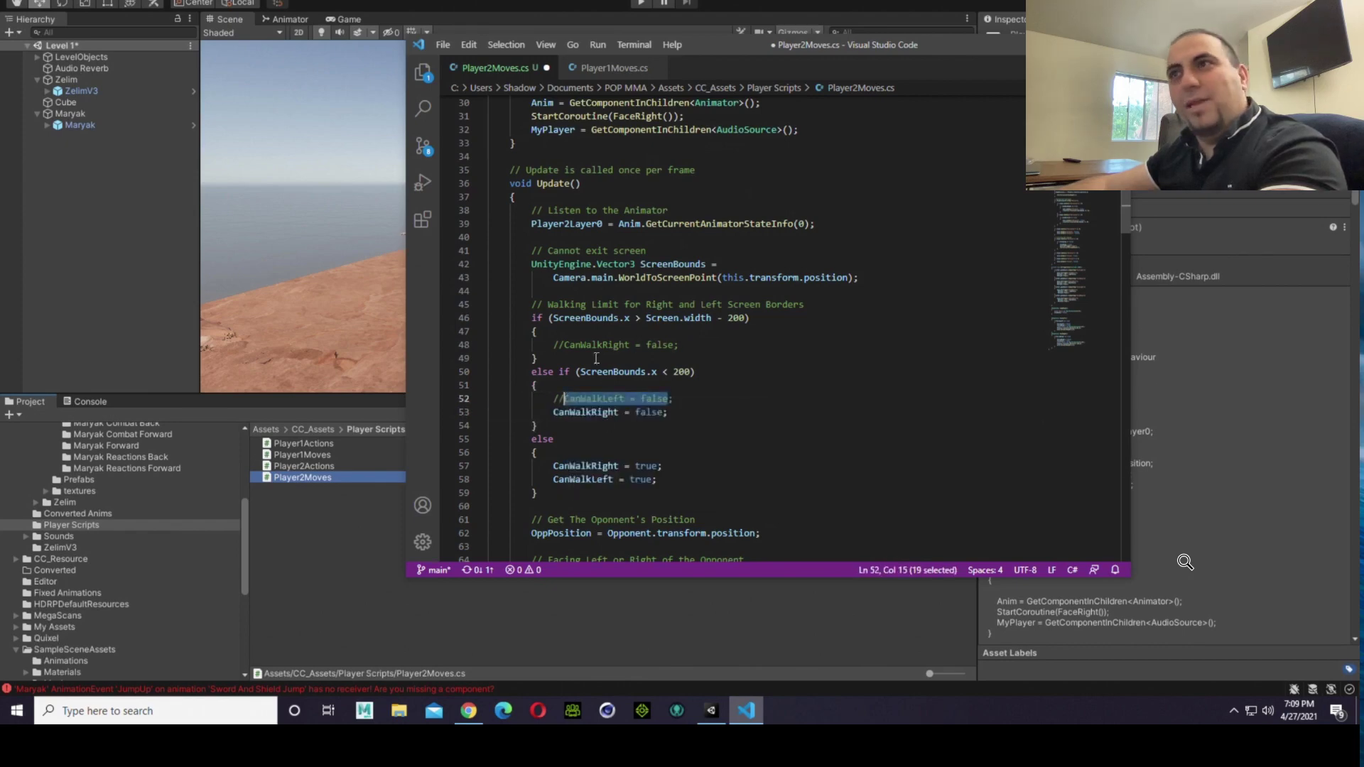
click(590, 346)
click(597, 335)
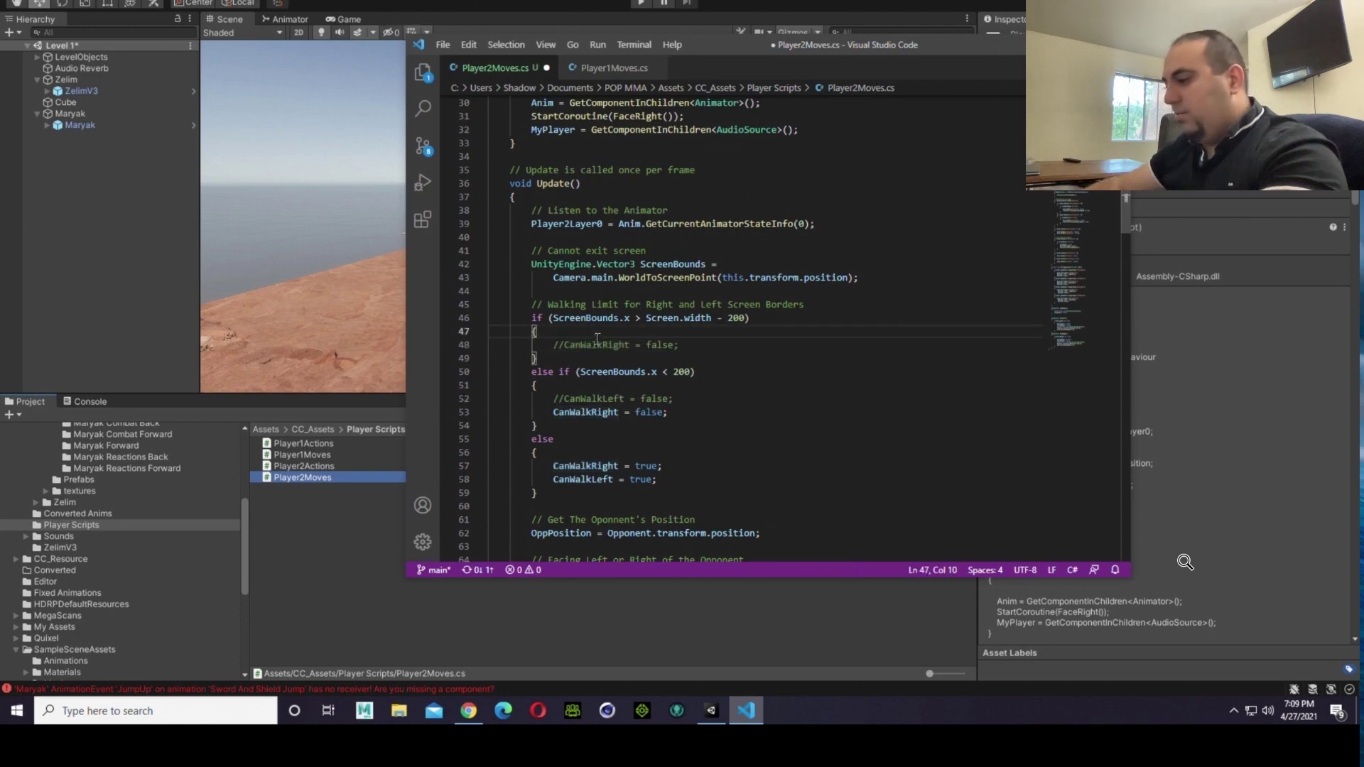
key(Return)
key(super+v)
key(Return)
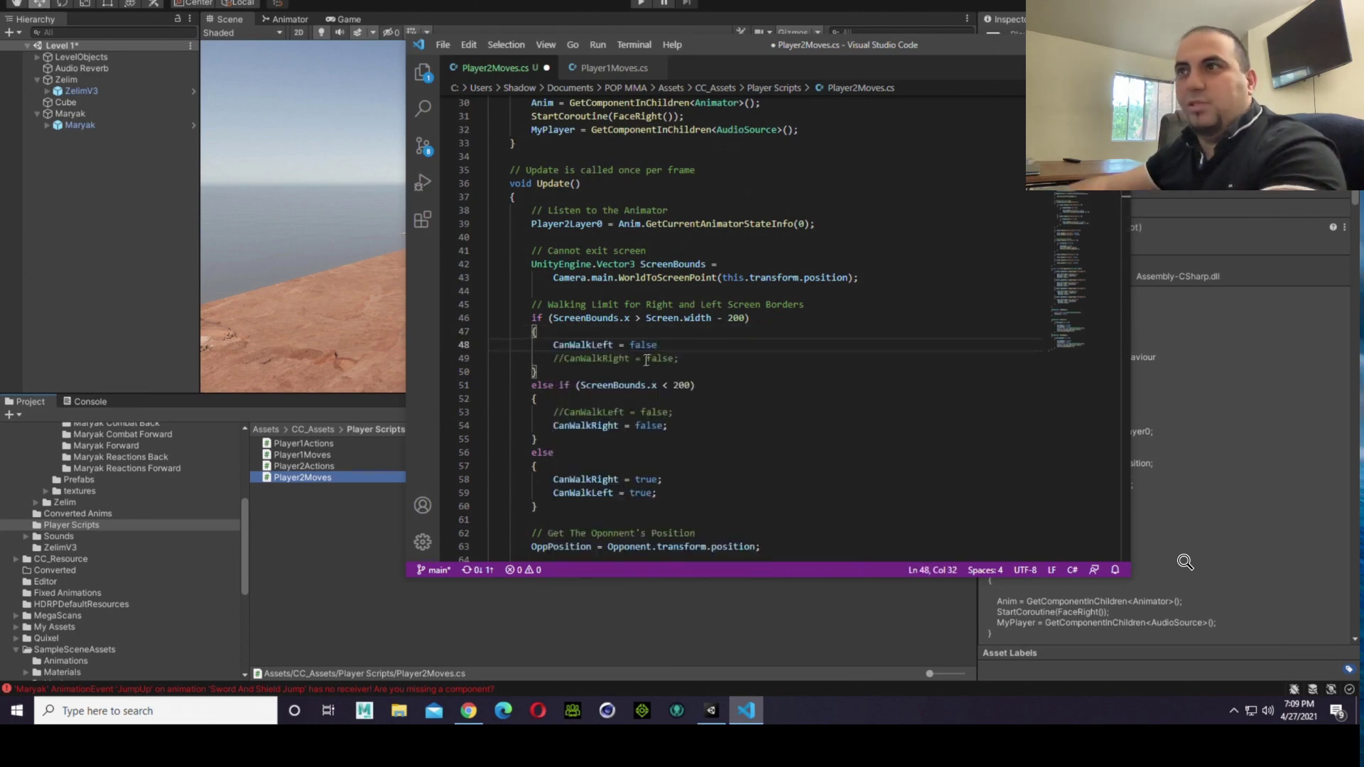
Step: Save Player2Moves.cs, switch to Unity, and try to play the scene
click(442, 48)
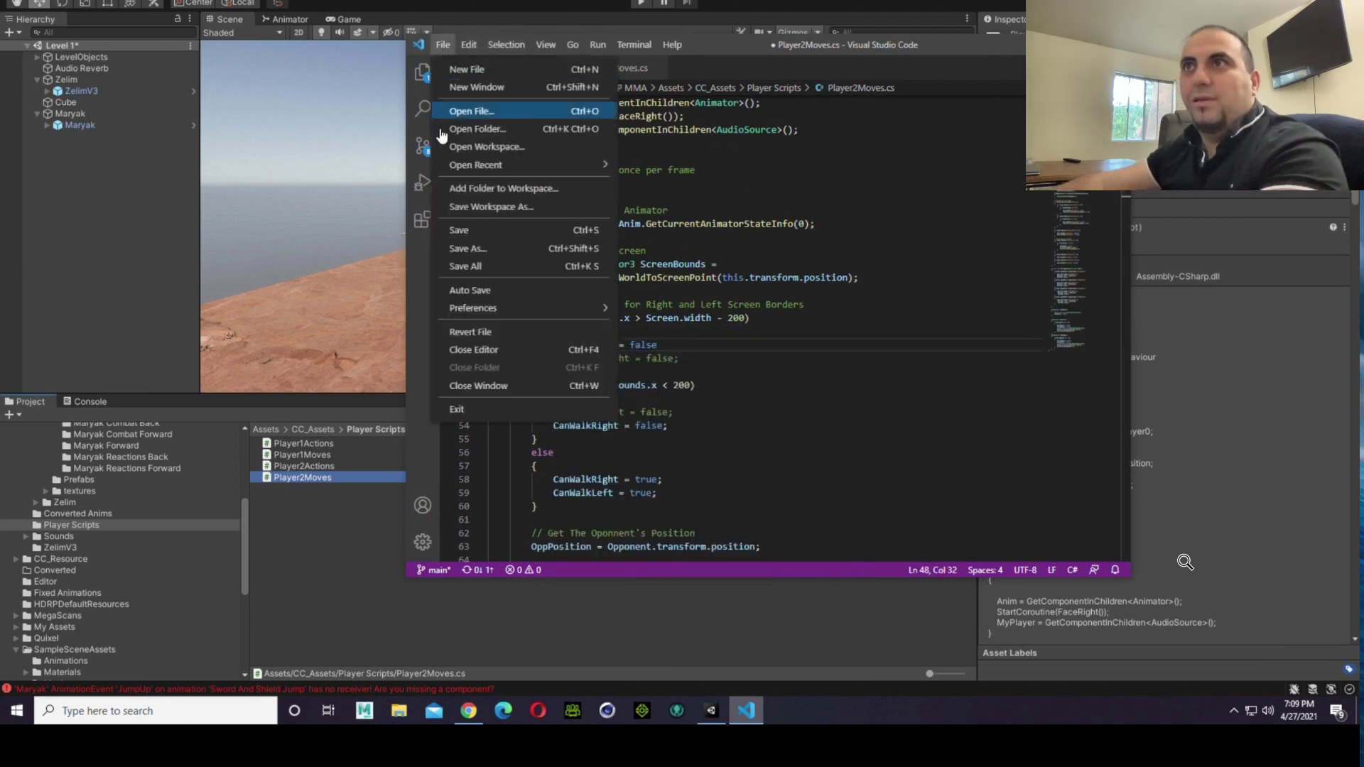
click(469, 233)
click(391, 552)
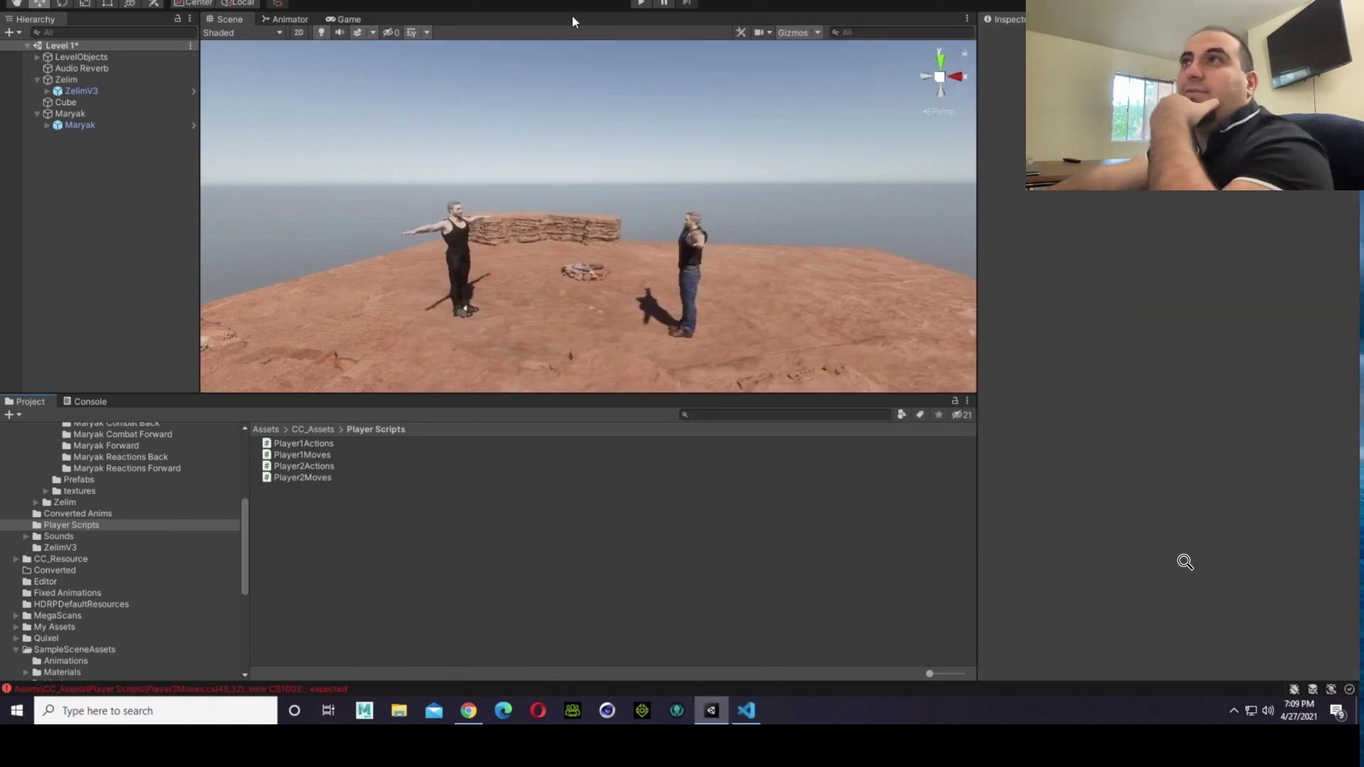
click(640, 5)
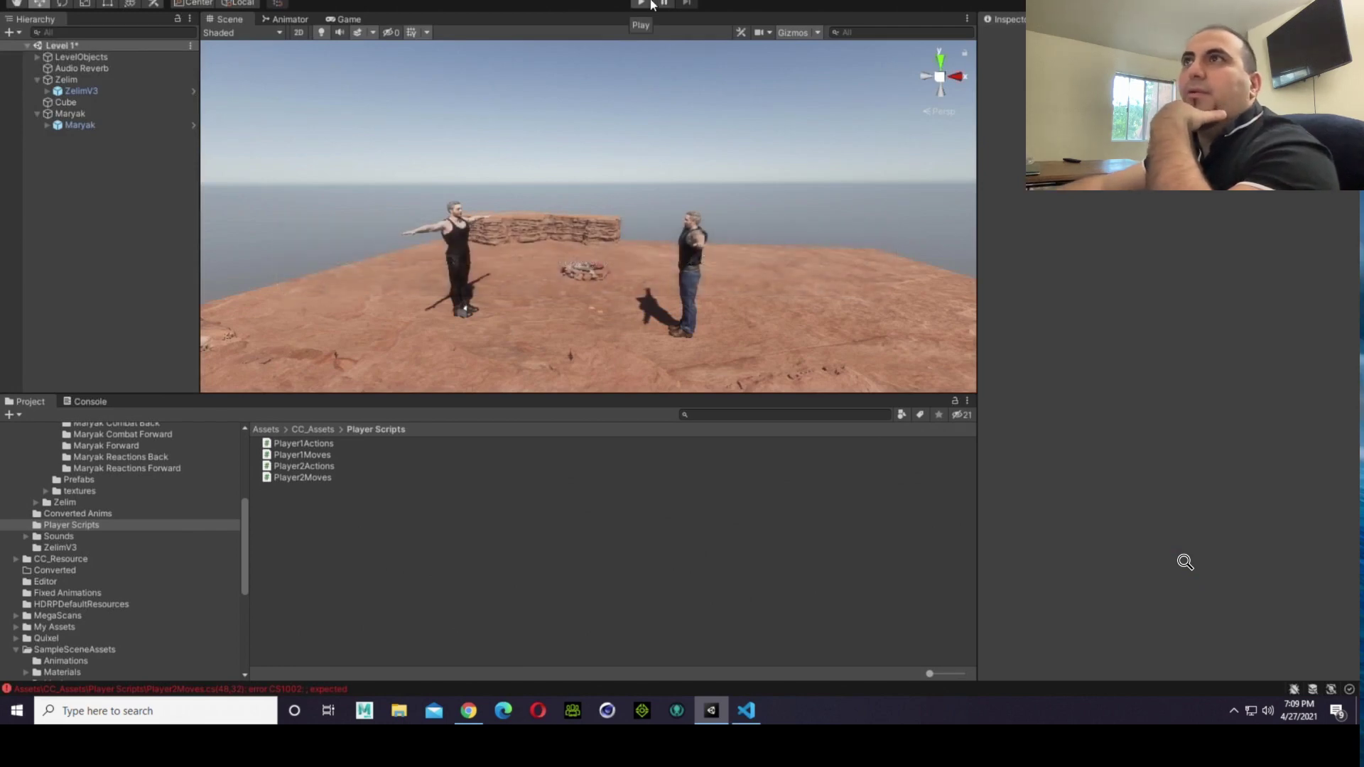
Step: Switch to Visual Studio Code, add the missing semicolon after CanWalkLeft = false in the right border block, and save Player2Moves.cs
click(651, 4)
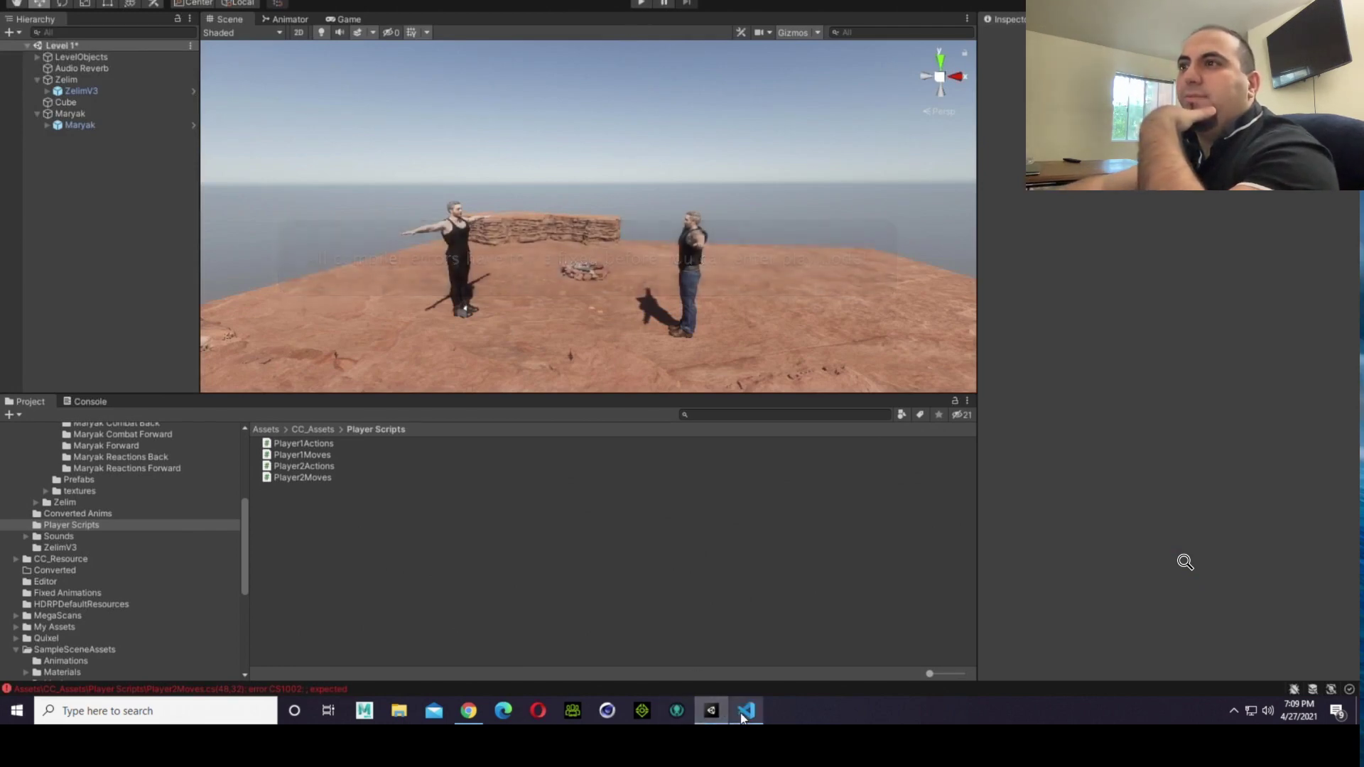
click(742, 709)
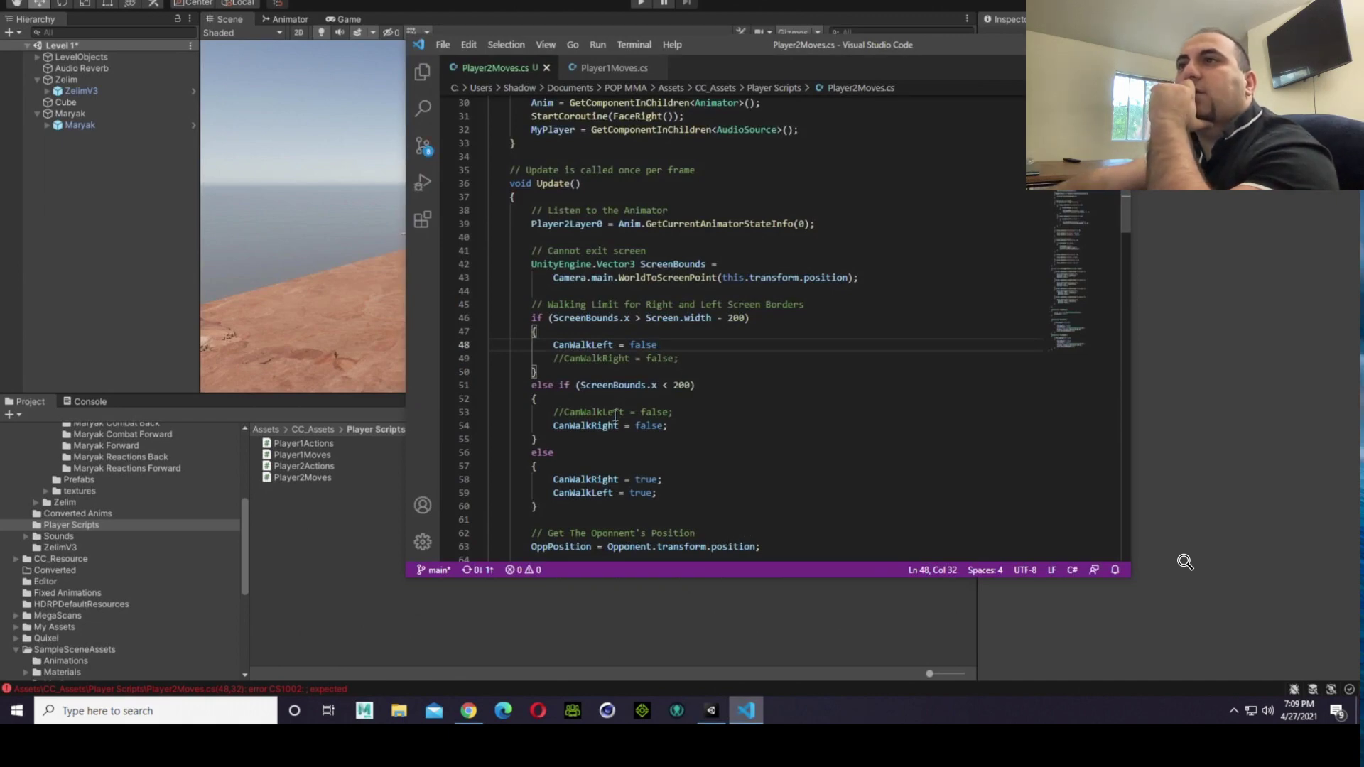
double_click(660, 345)
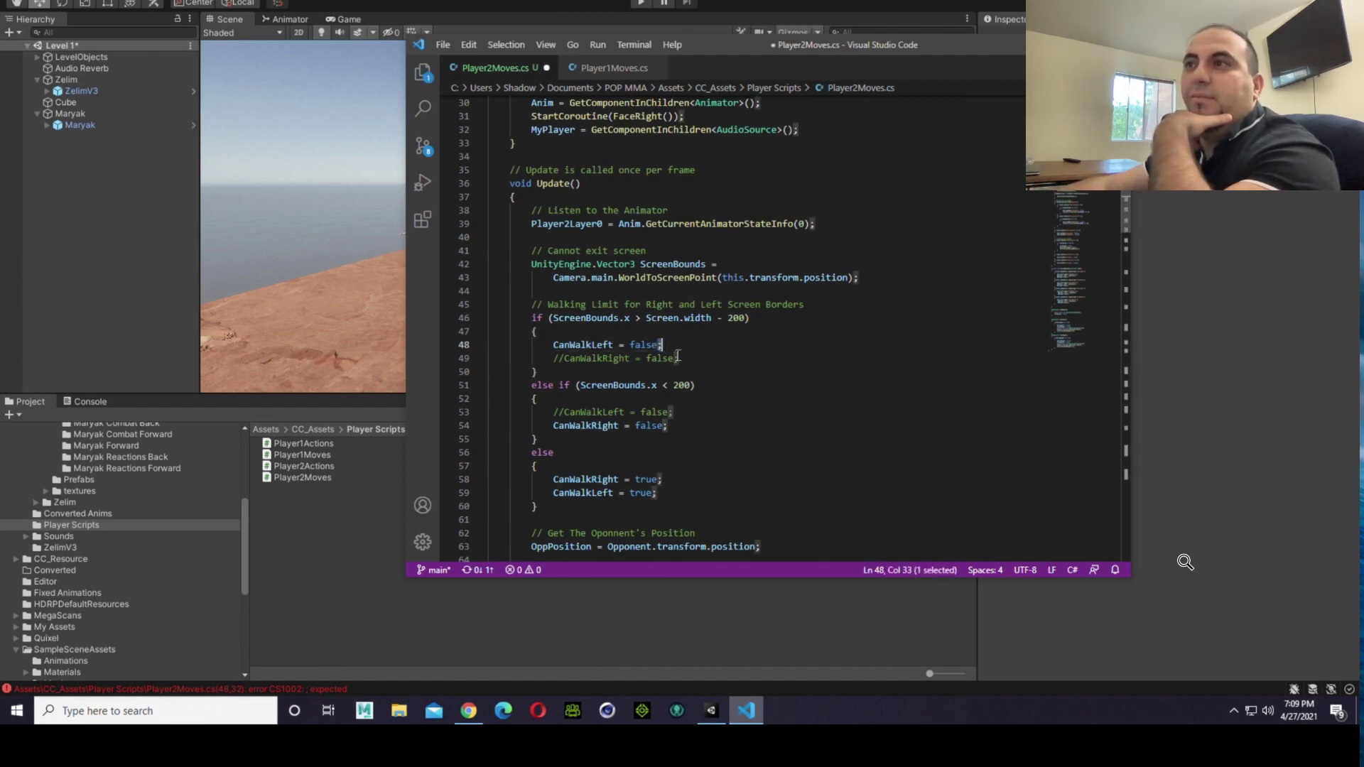
click(443, 45)
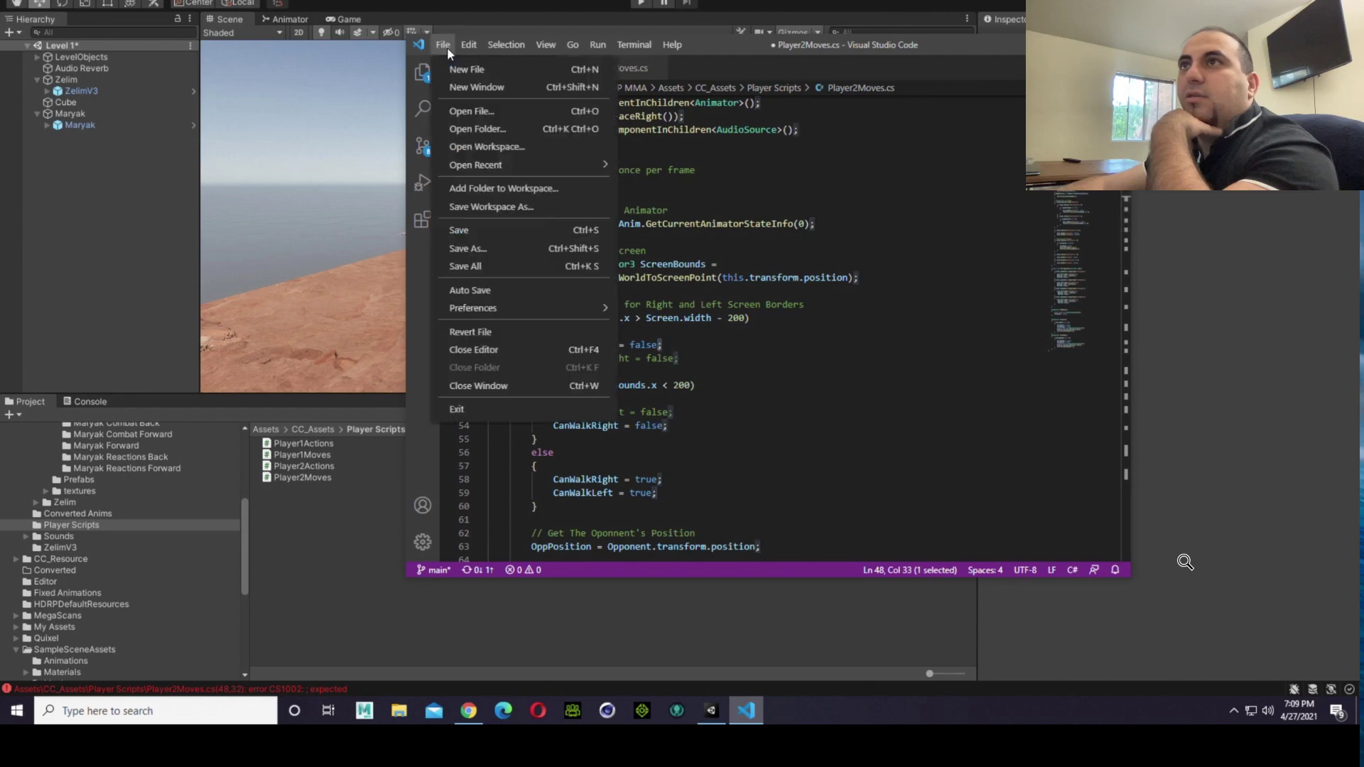
click(473, 237)
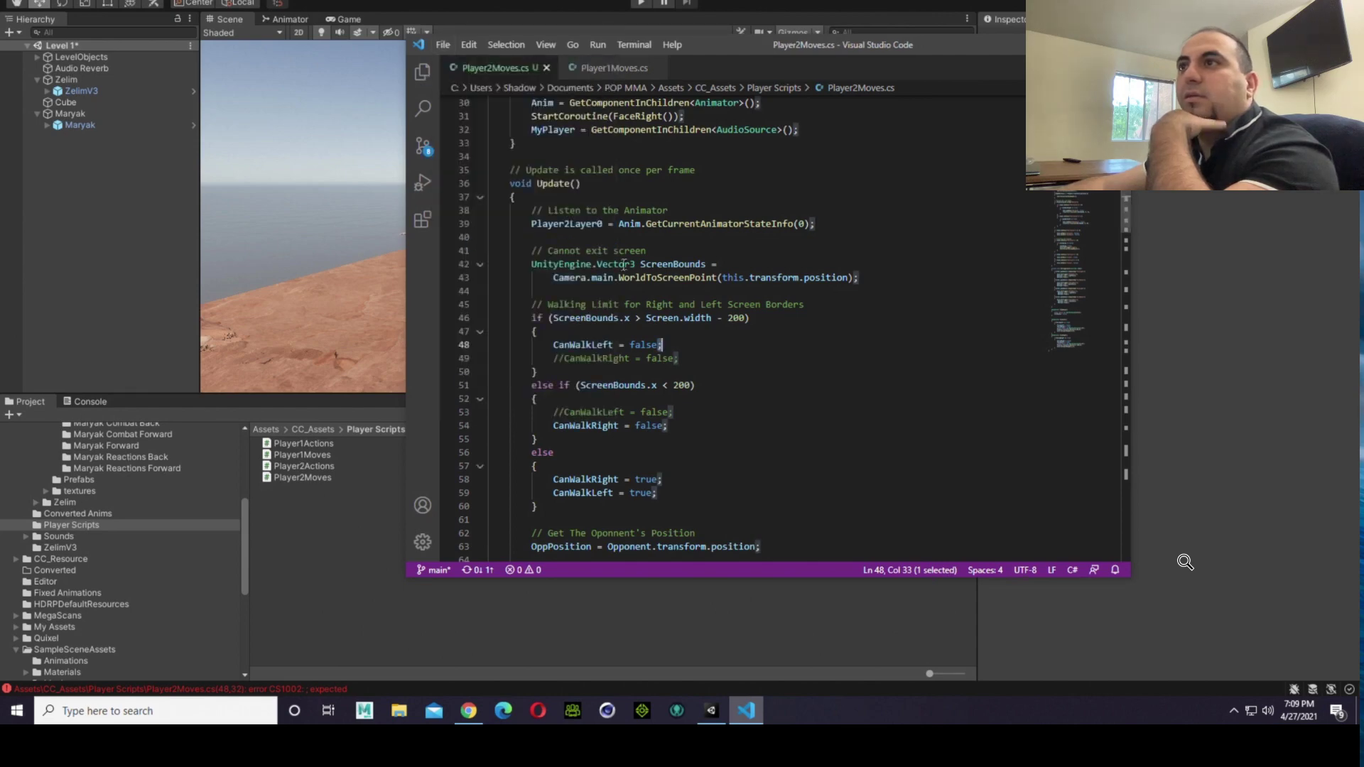
Step: Return to Unity, play the scene, and watch the two fighters move in the Game and Scene views
click(308, 601)
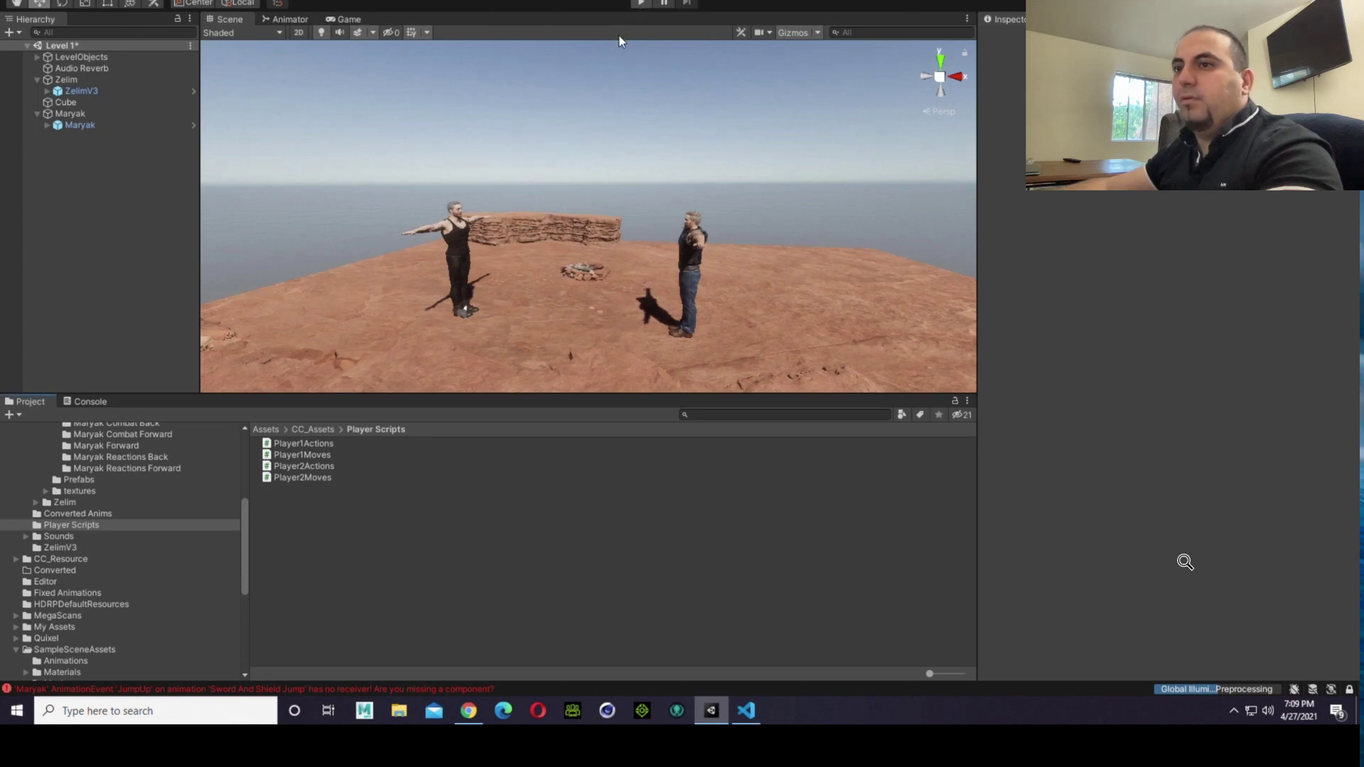
key(ctrl+p)
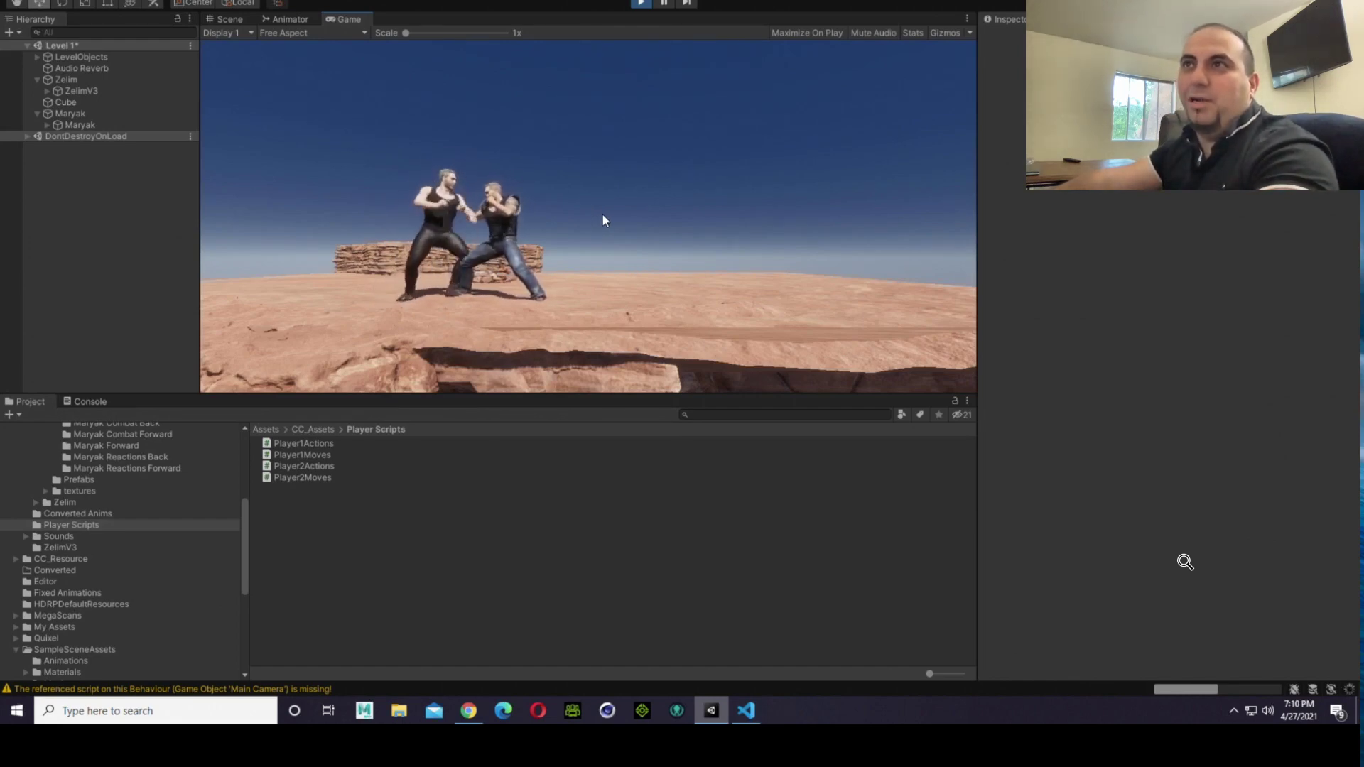
drag(407, 34, 455, 48)
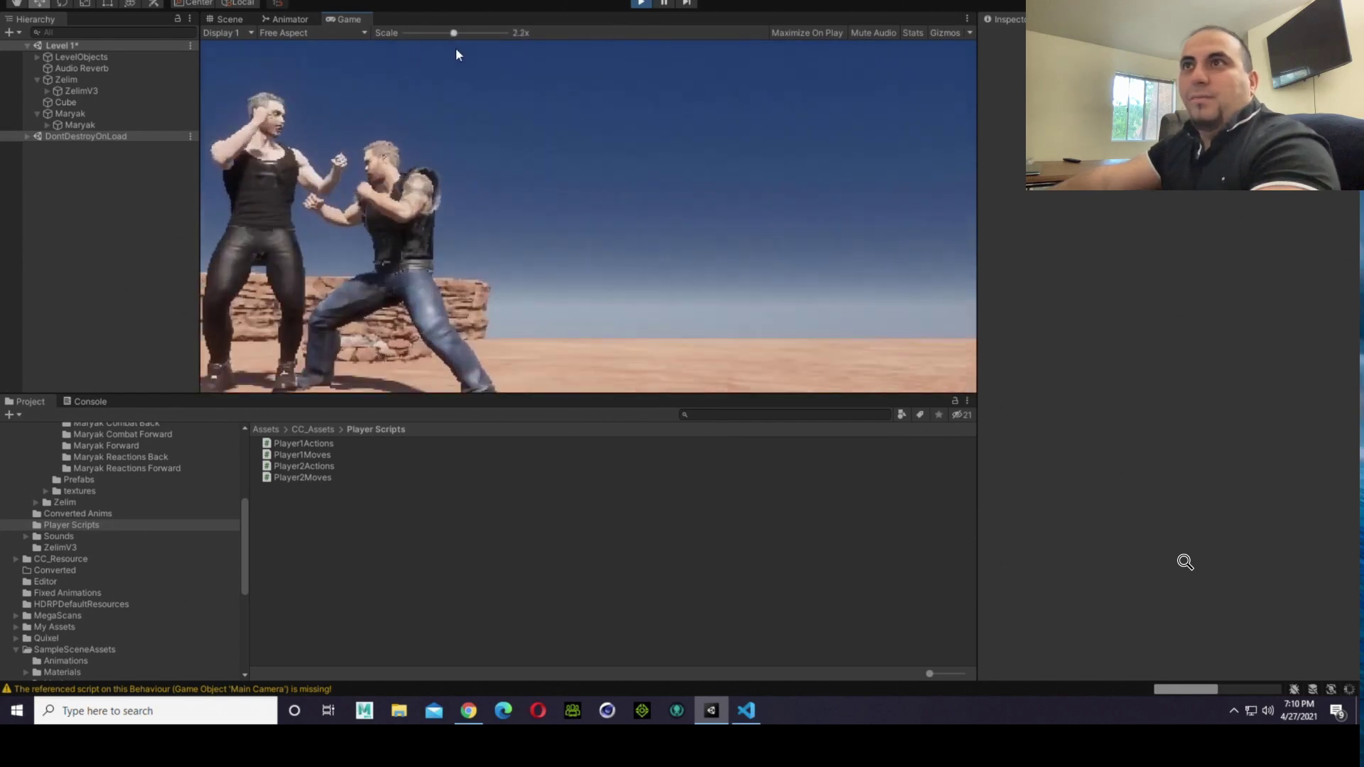
scroll(412, 60, down, 5)
click(210, 24)
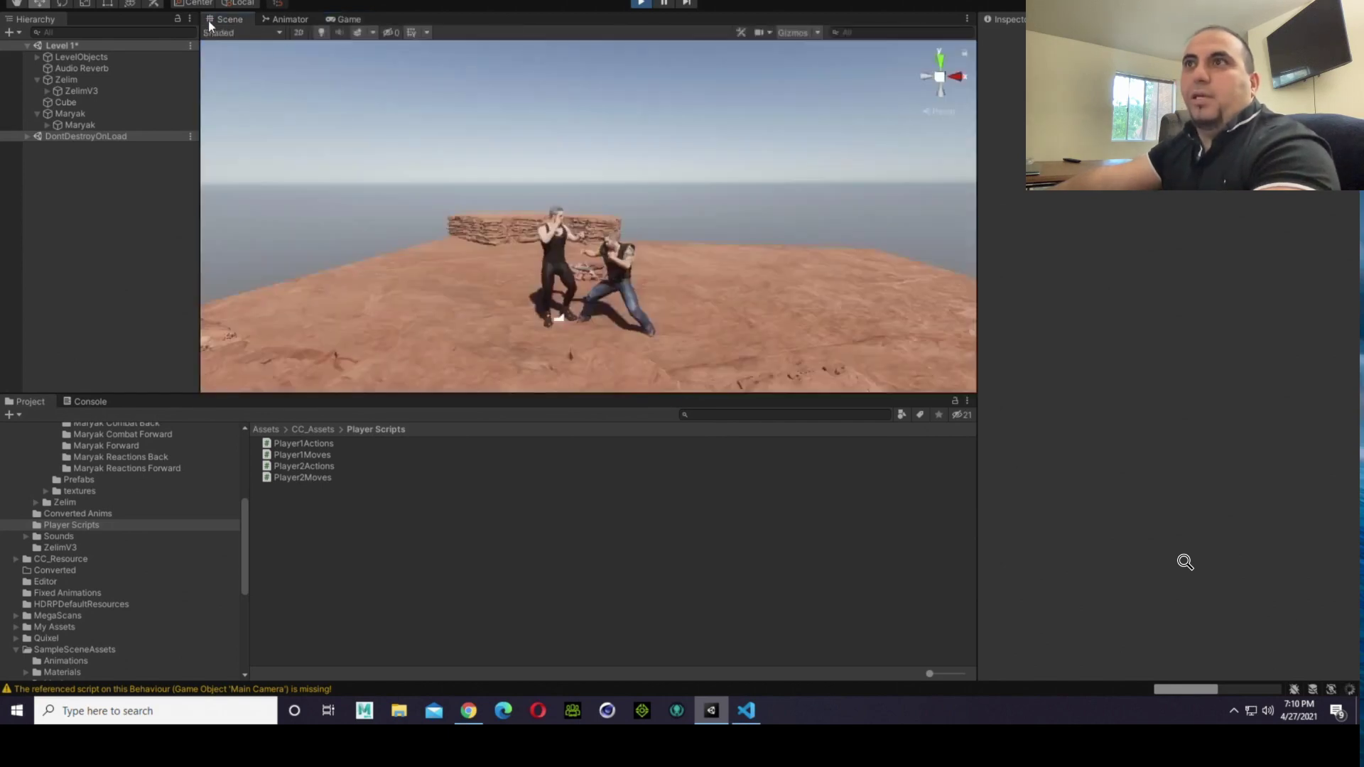
right_drag(541, 298, 550, 329)
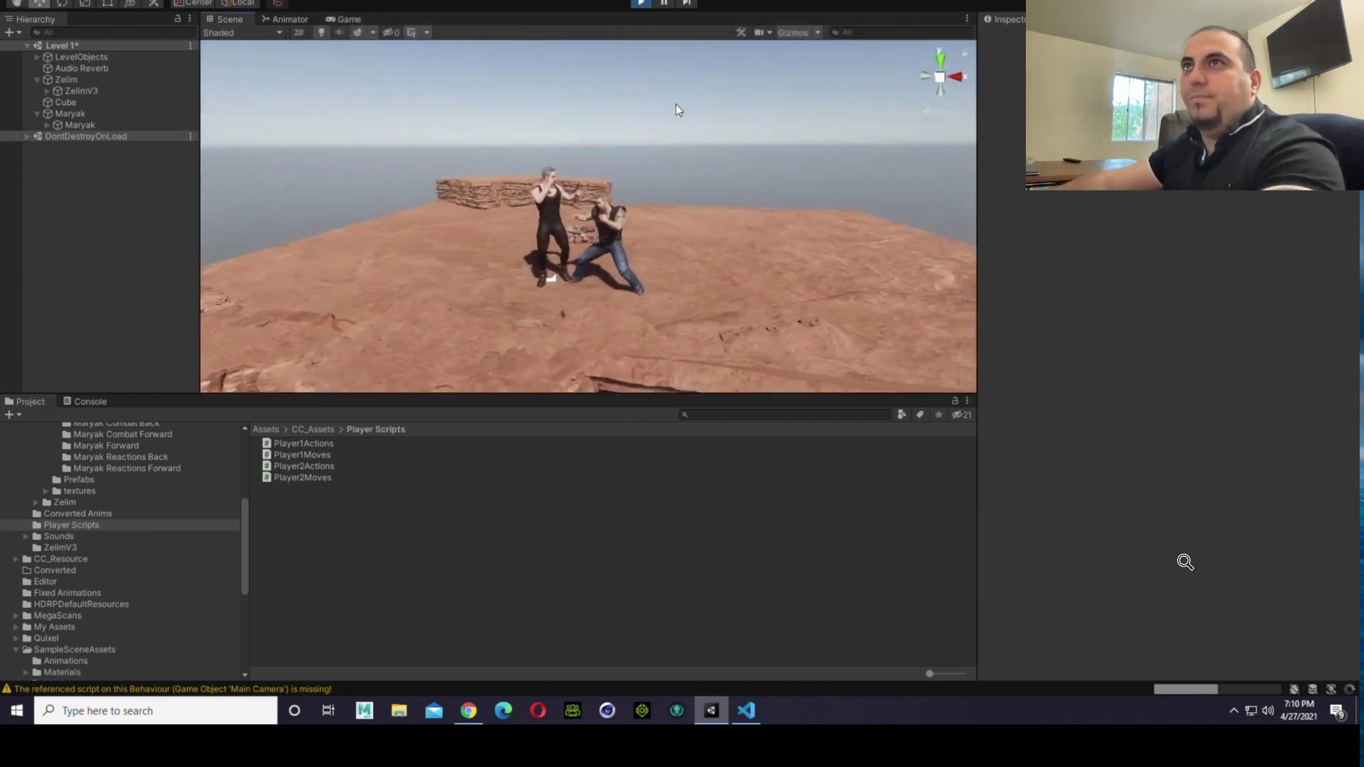
click(346, 19)
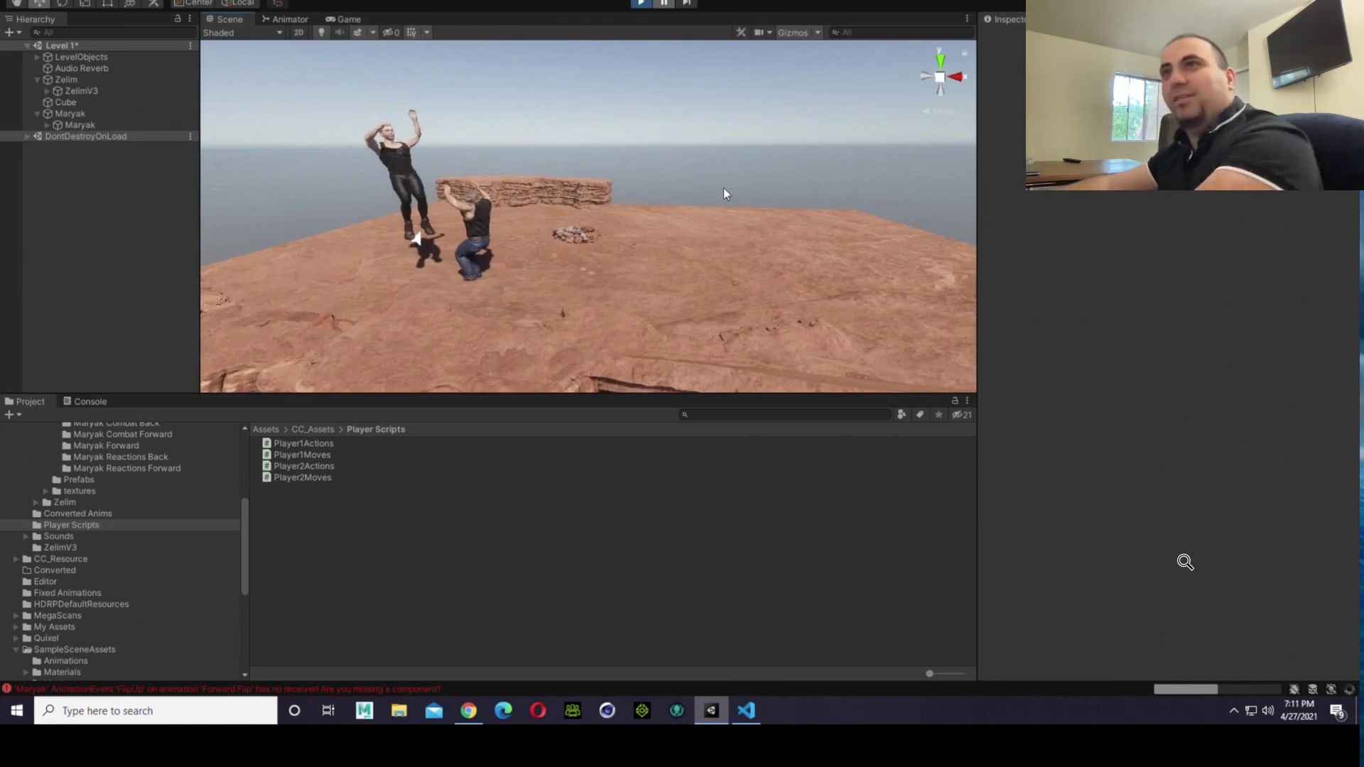
Step: Examine the airborne and crouching fighters up close from several angles in the Scene view, and exit play mode
key(w)
mouse_move(748, 172)
right_down()
mouse_move(798, 177)
mouse_move(757, 198)
right_up()
key(a)
scroll(752, 260, up, 5)
middle_drag(752, 266, 437, 282)
scroll(436, 283, up, 2)
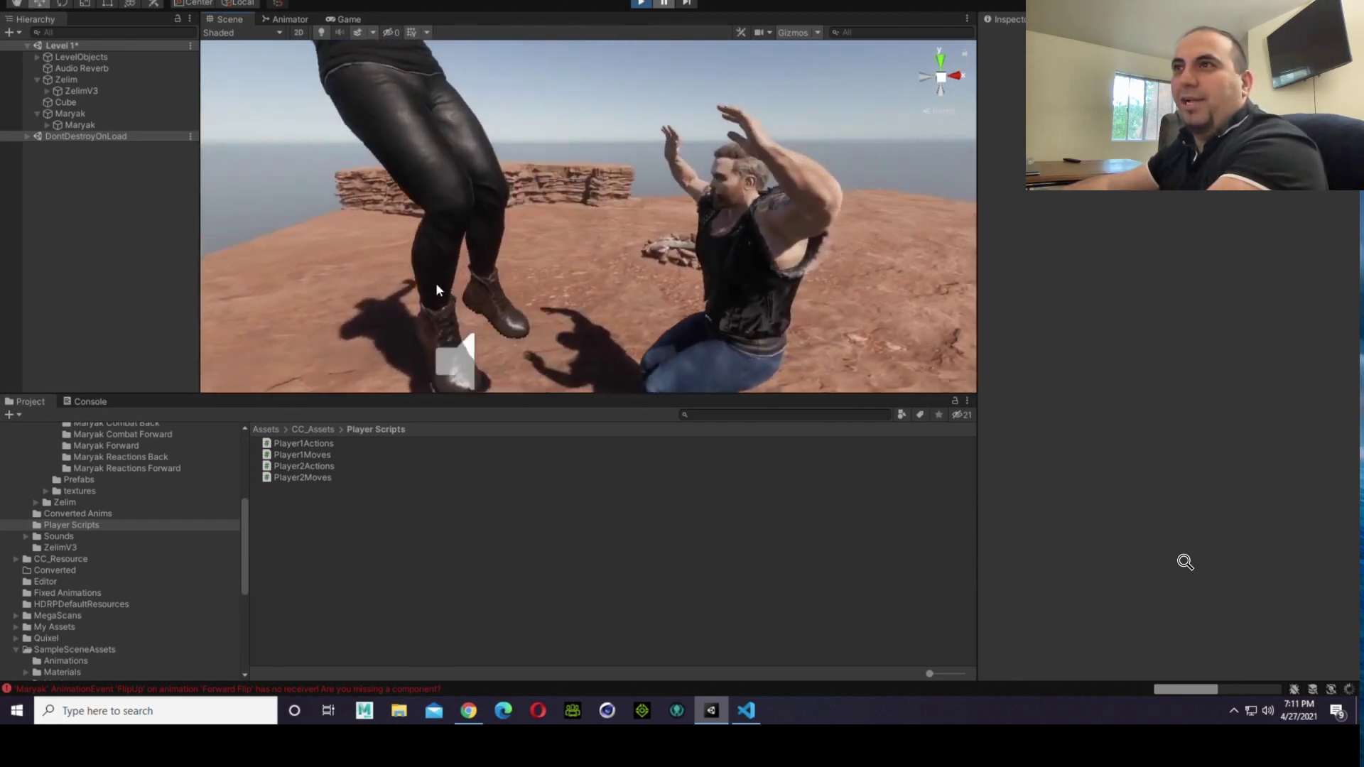
scroll(662, 322, down, 4)
scroll(662, 322, down, 2)
scroll(527, 163, down, 6)
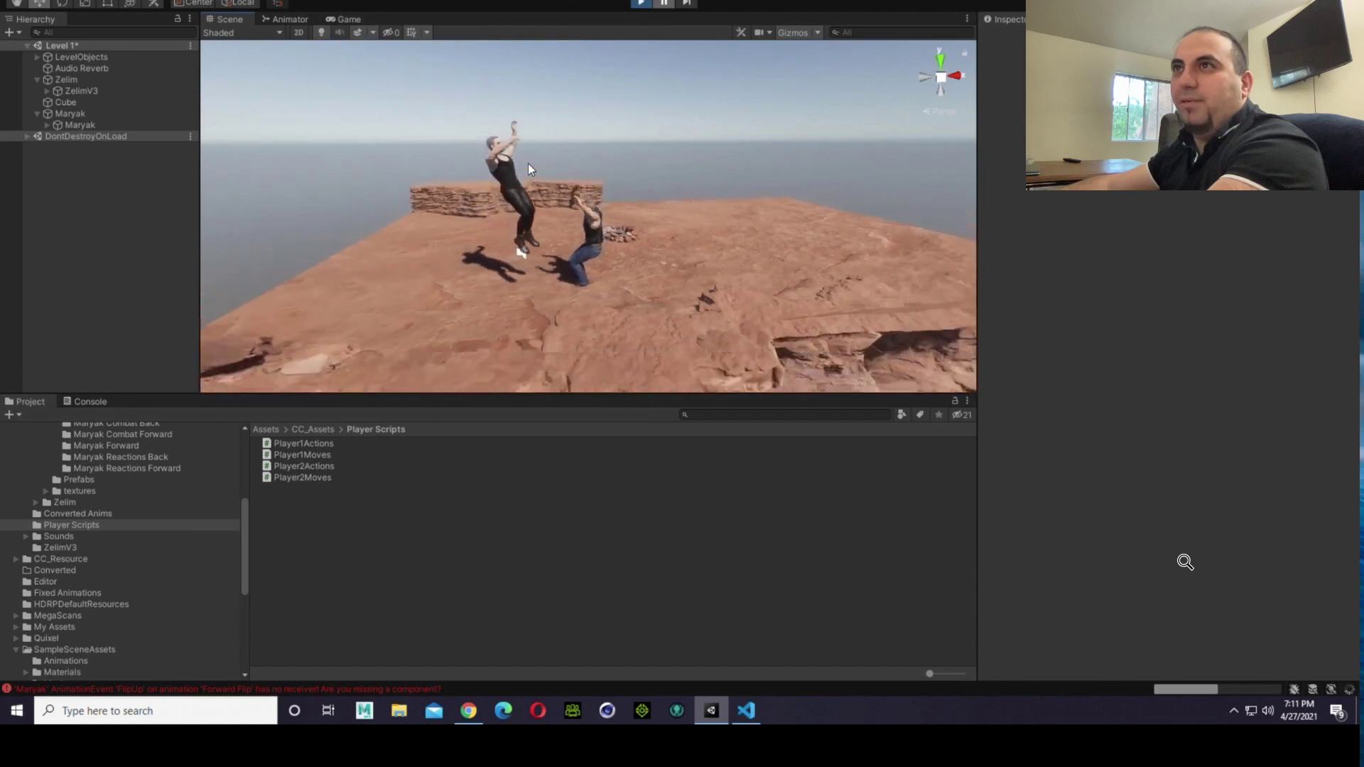
scroll(526, 202, up, 7)
right_drag(526, 206, 368, 185)
key(Right)
key(Left)
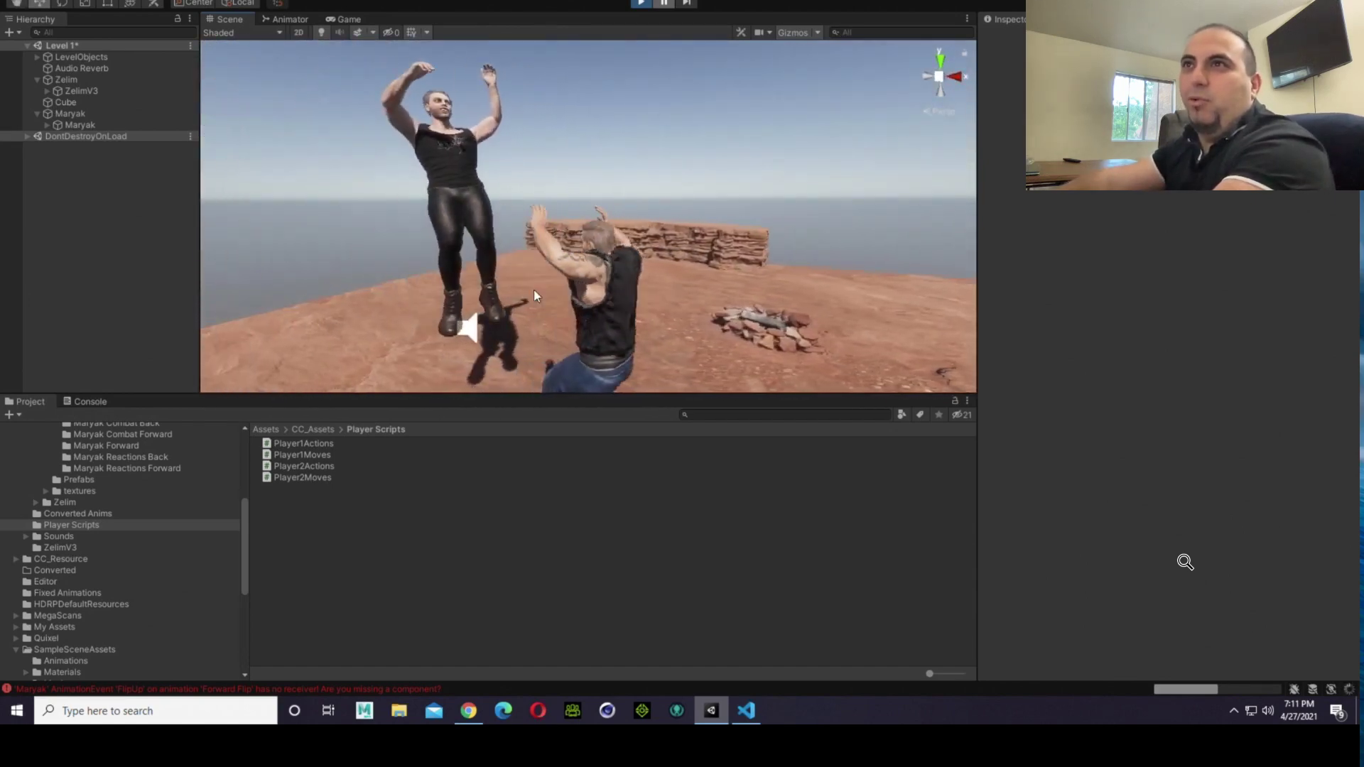
middle_drag(731, 303, 607, 288)
right_drag(607, 288, 754, 319)
scroll(786, 331, down, 5)
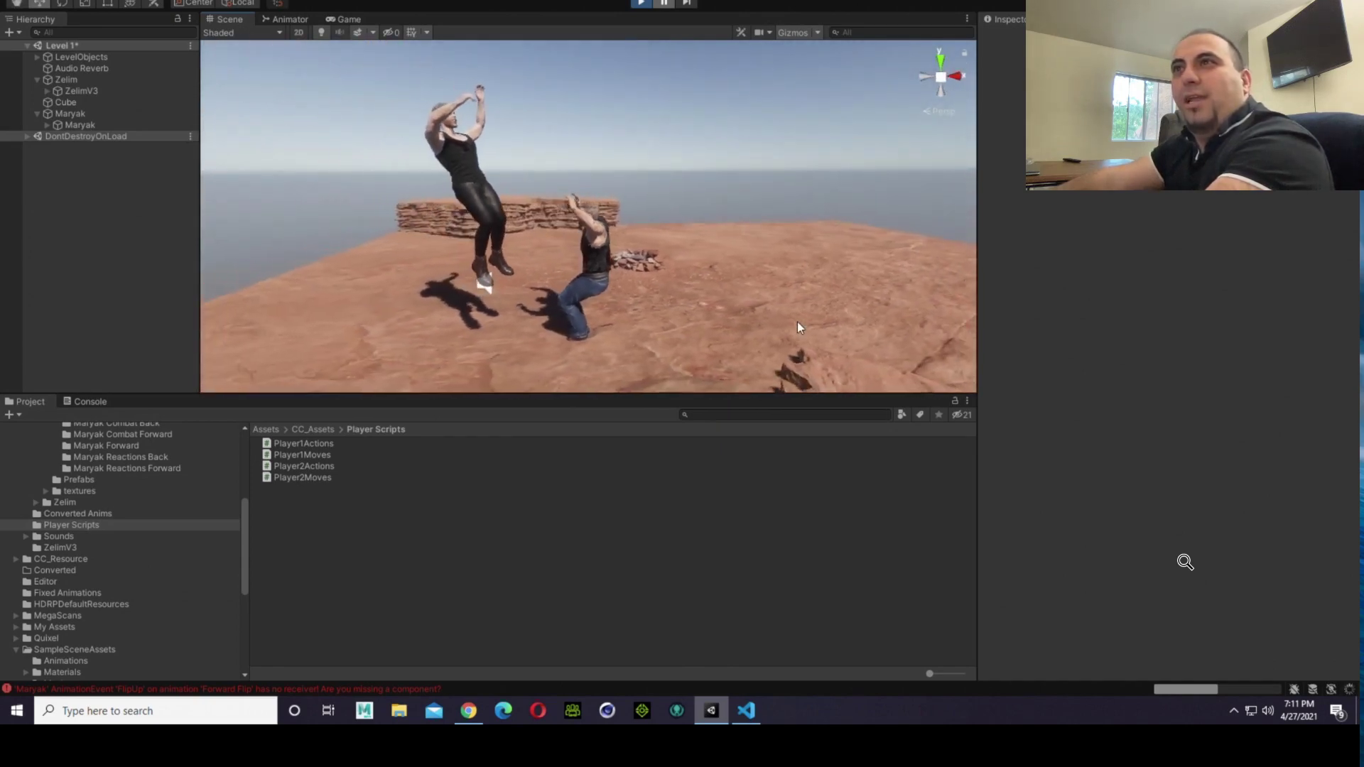
scroll(797, 322, up, 5)
key(Left)
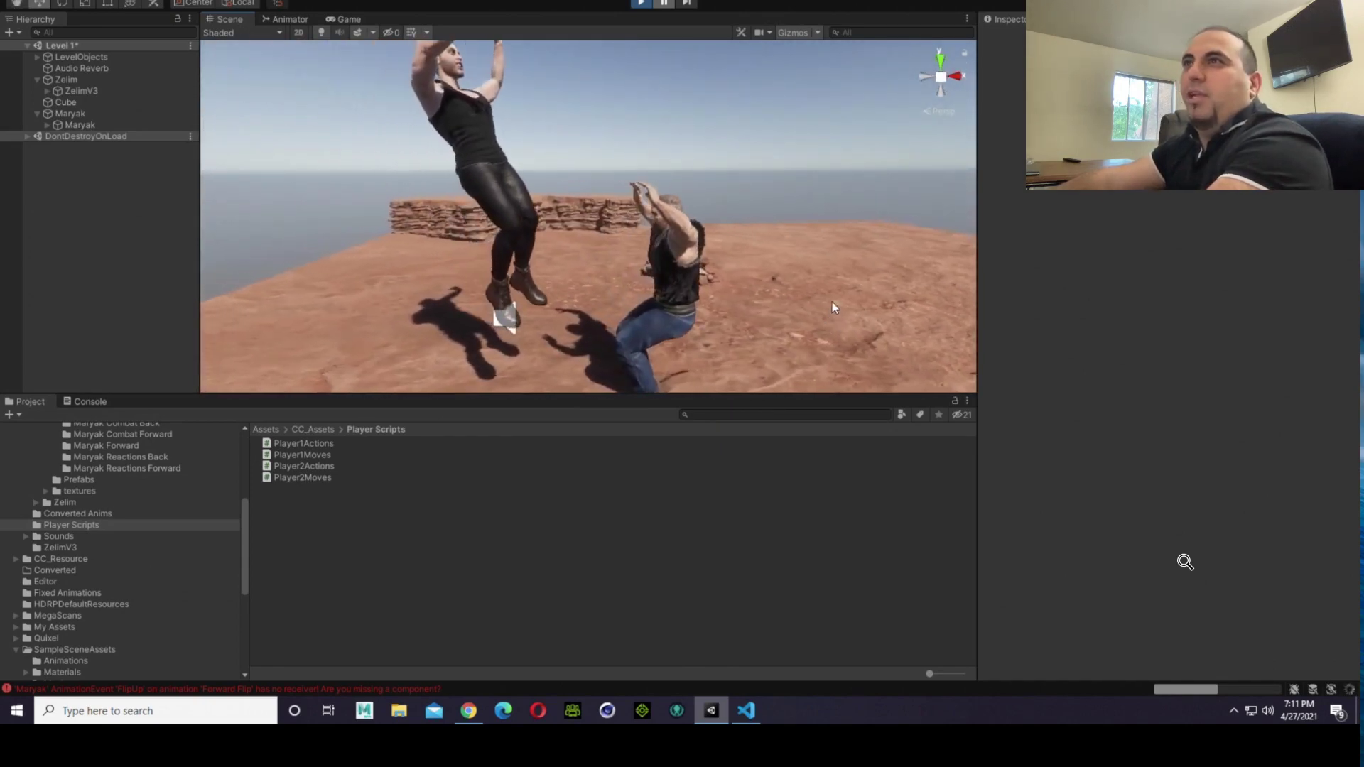
right_drag(566, 216, 638, 181)
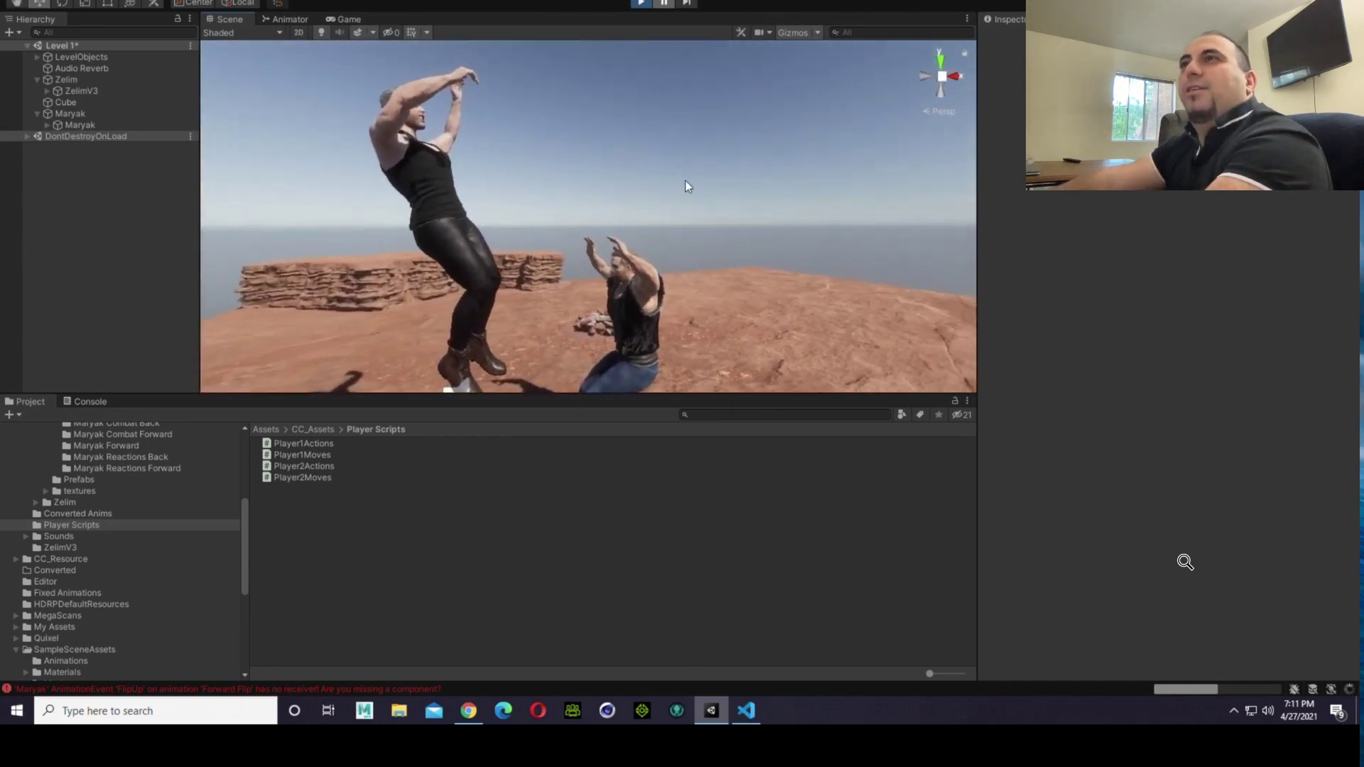
scroll(686, 181, down, 3)
key(a)
right_drag(701, 220, 591, 273)
key(d)
key(d)
key(d)
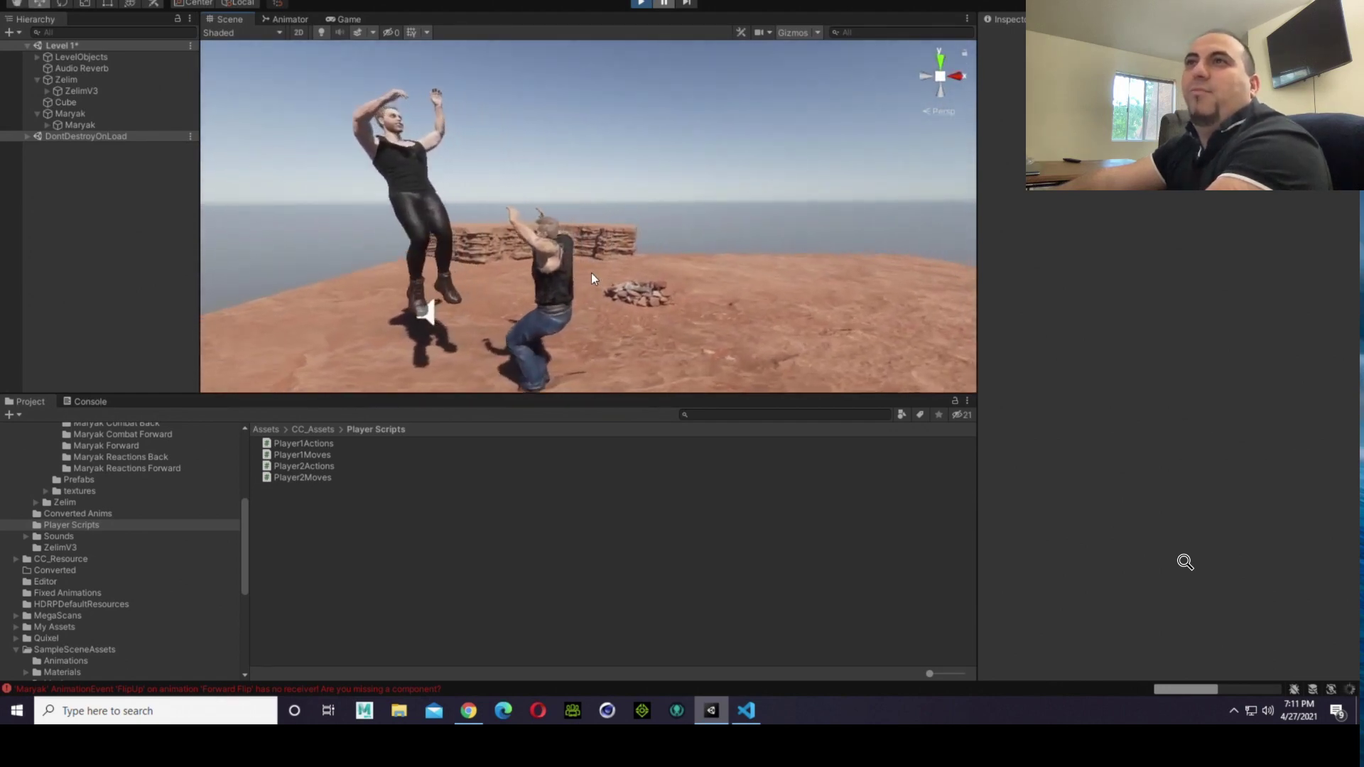
scroll(588, 270, up, 3)
scroll(586, 270, down, 4)
click(642, 4)
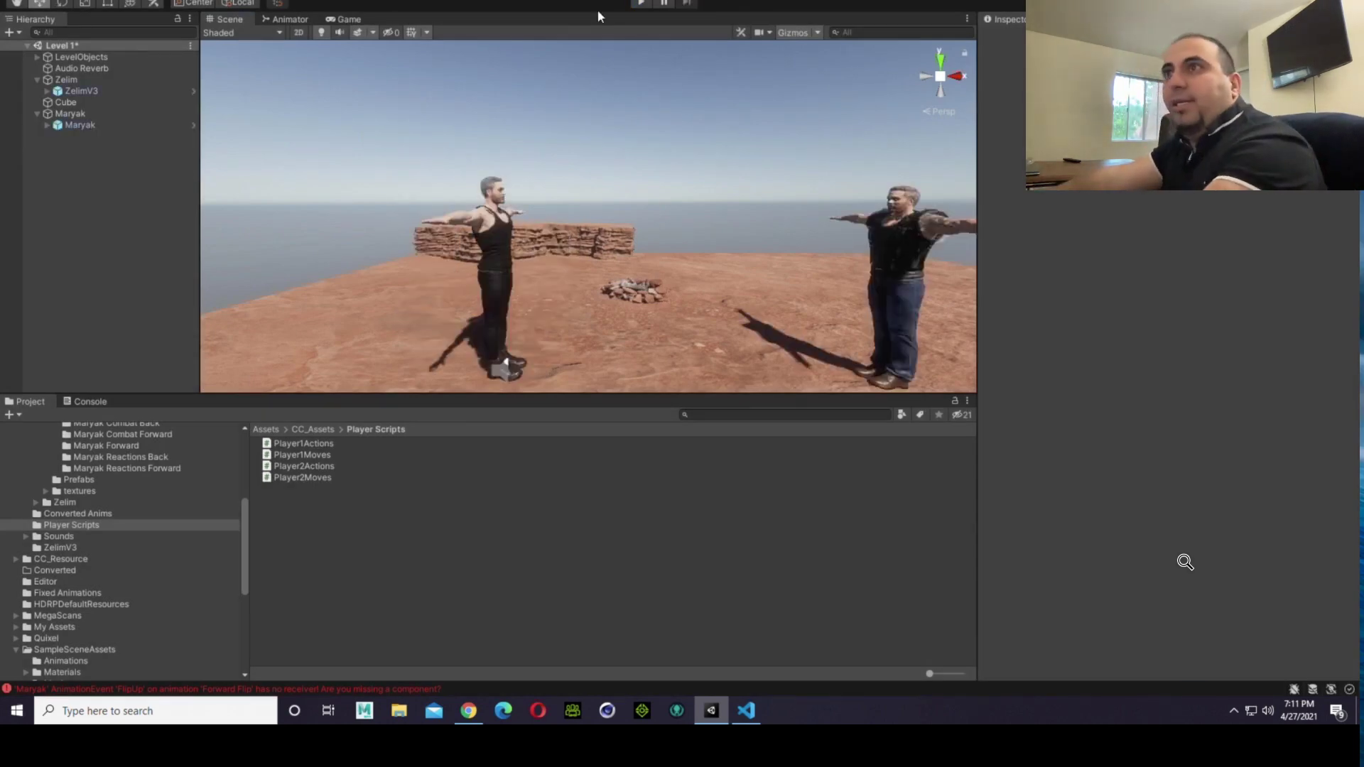
Step: Examine the second fighter, the platform's edge, and both fighters' starting positions in the Scene view
right_drag(617, 182, 798, 225)
key(d)
key(d)
key(a)
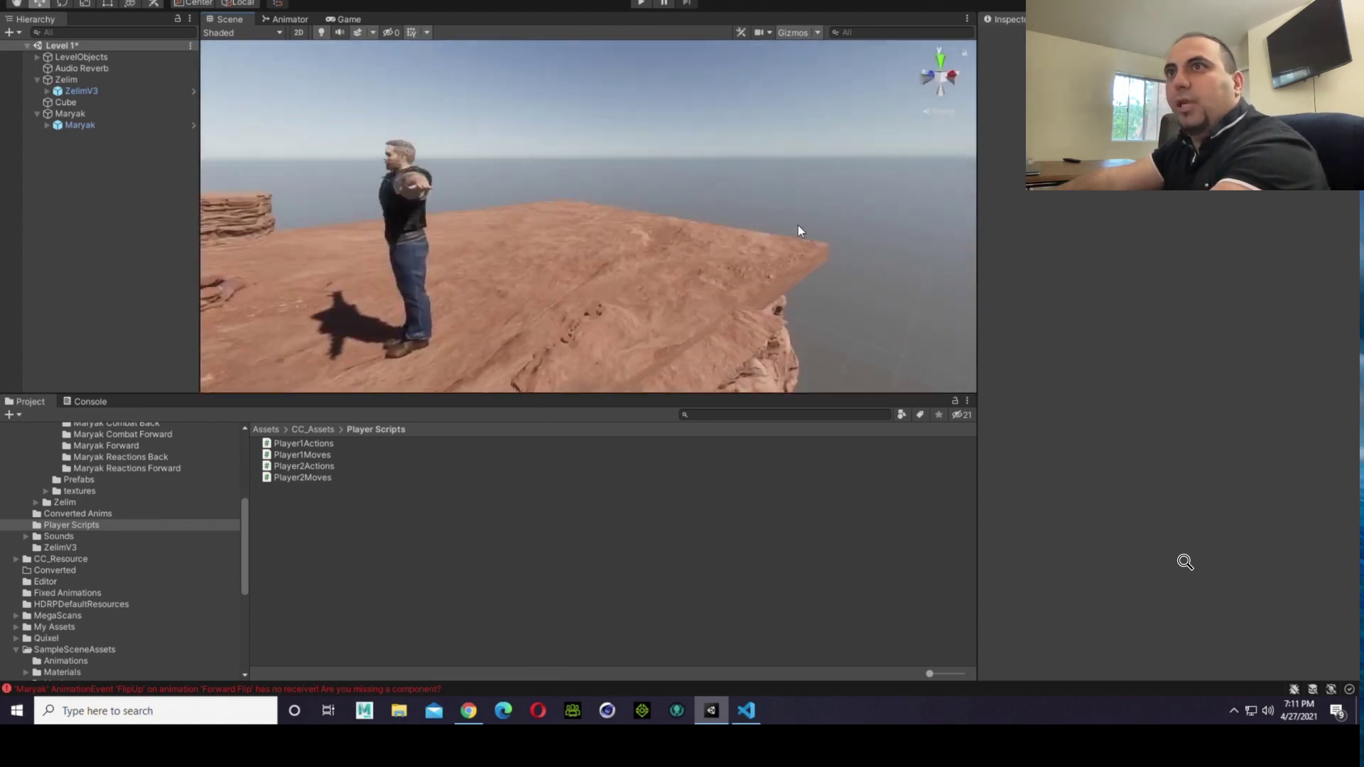
key(a)
right_drag(692, 211, 599, 207)
key(s)
key(d)
key(s)
key(d)
key(w)
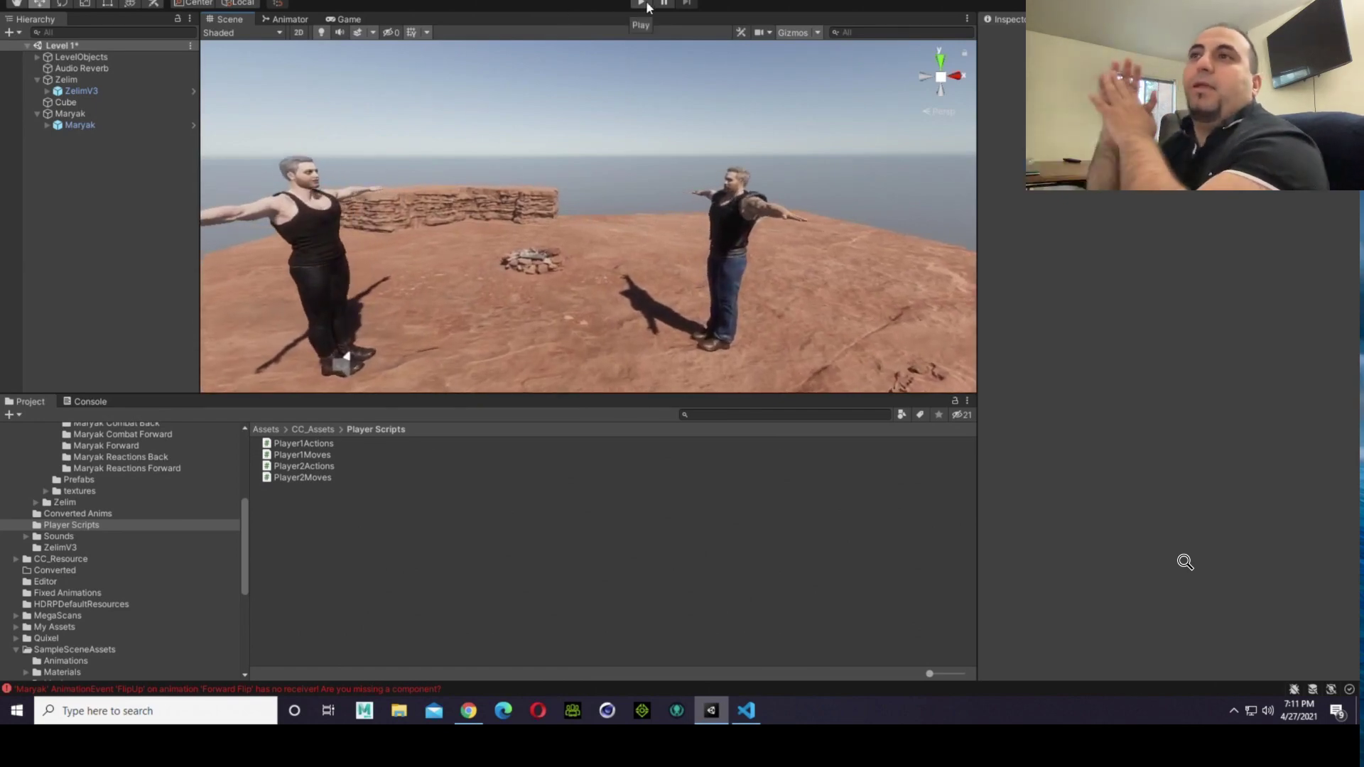
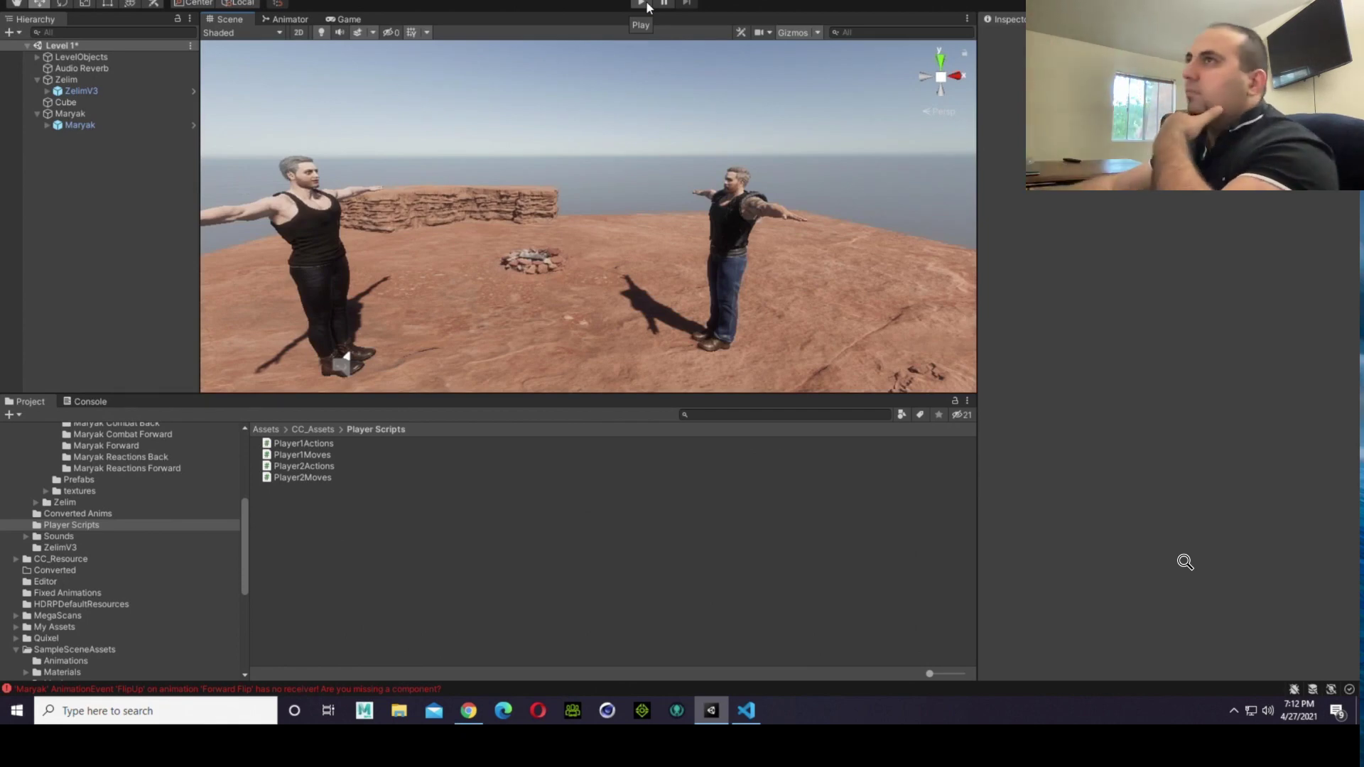
Step: Play the scene to watch both fighters' idle stances in the Game view, and exit play mode
click(642, 4)
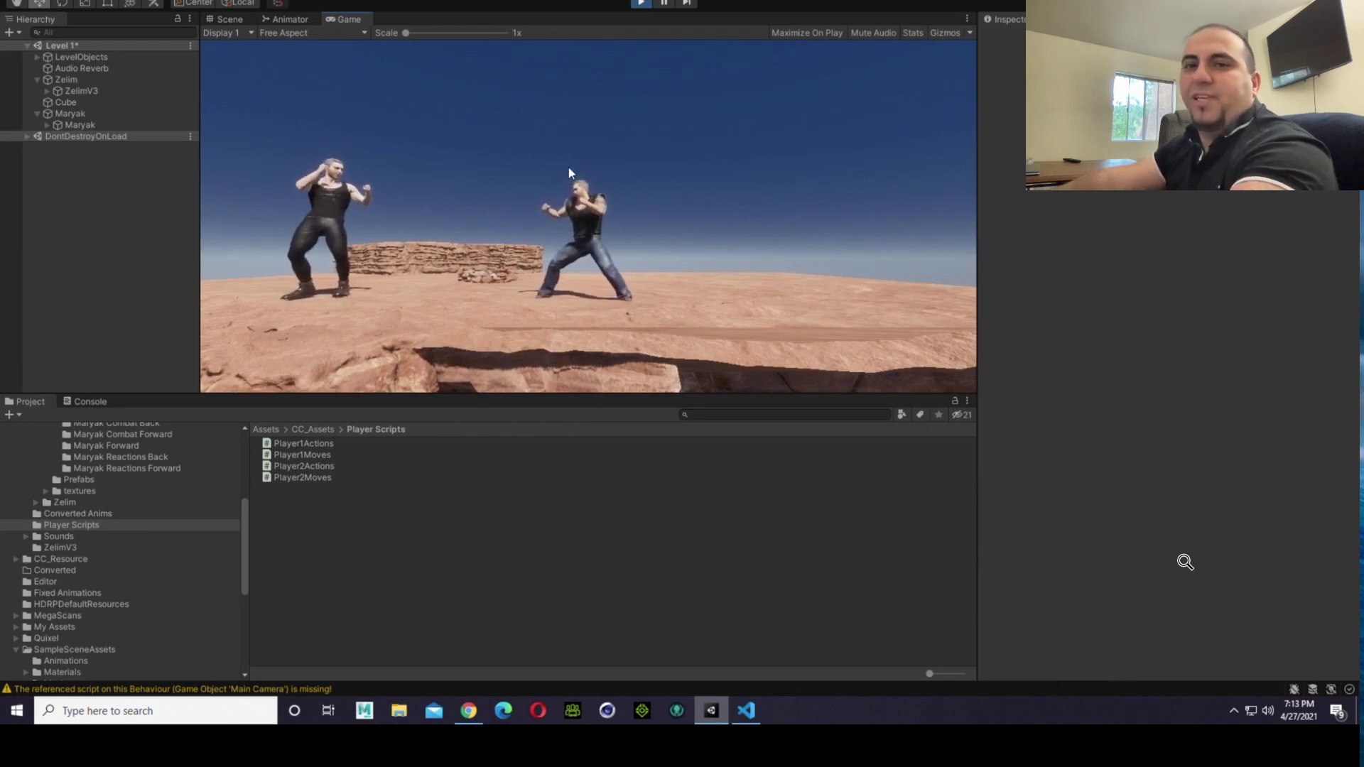
click(643, 4)
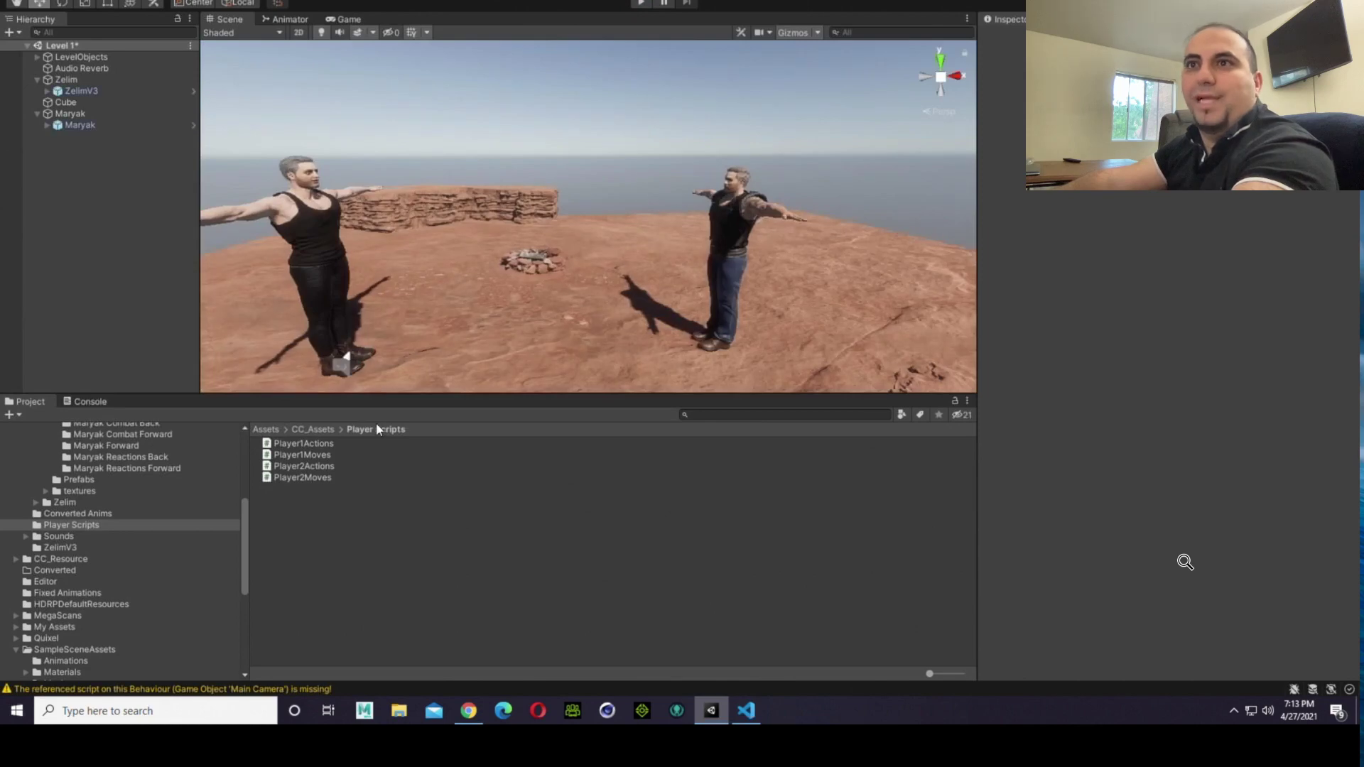
Step: Open the xbot@Idle animation in the Maryak Forward folder and examine its Idle clip in the preview from several angles
scroll(95, 531, up, 3)
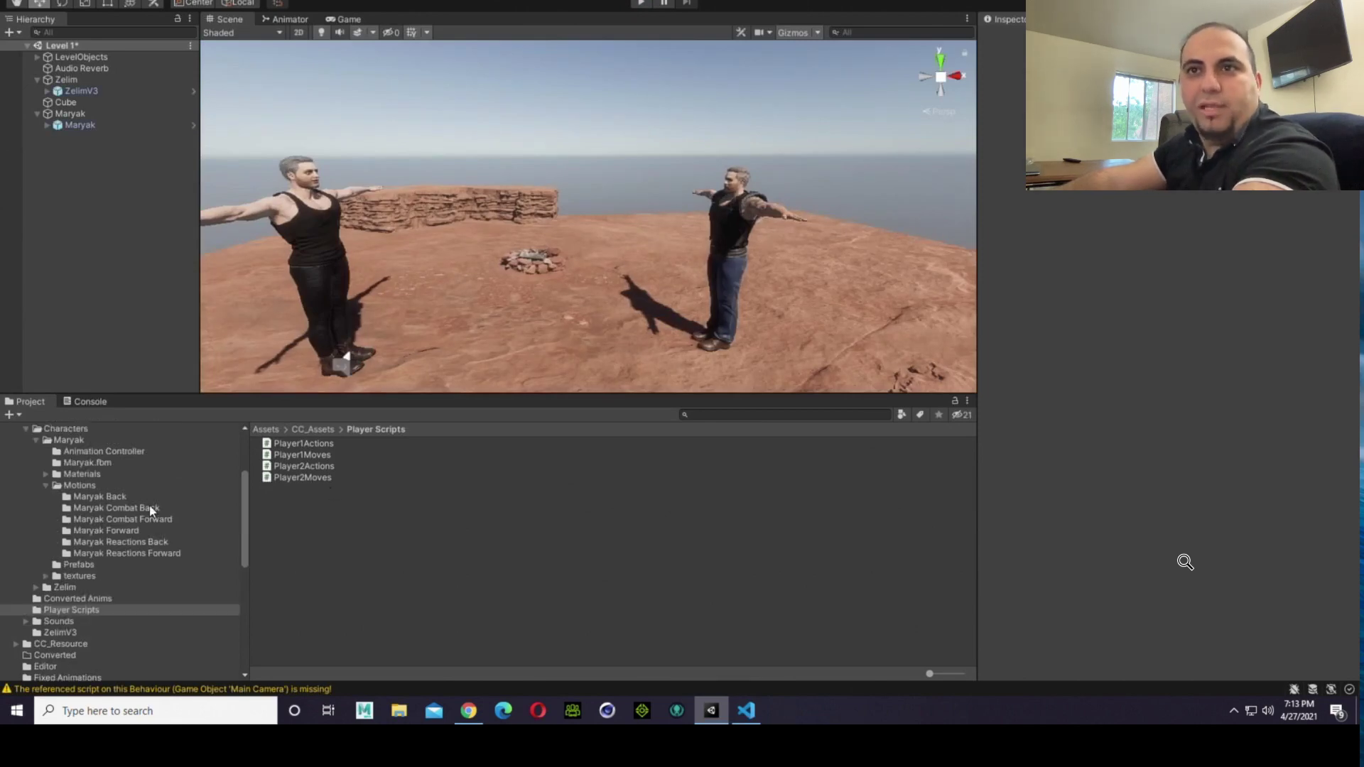
click(125, 533)
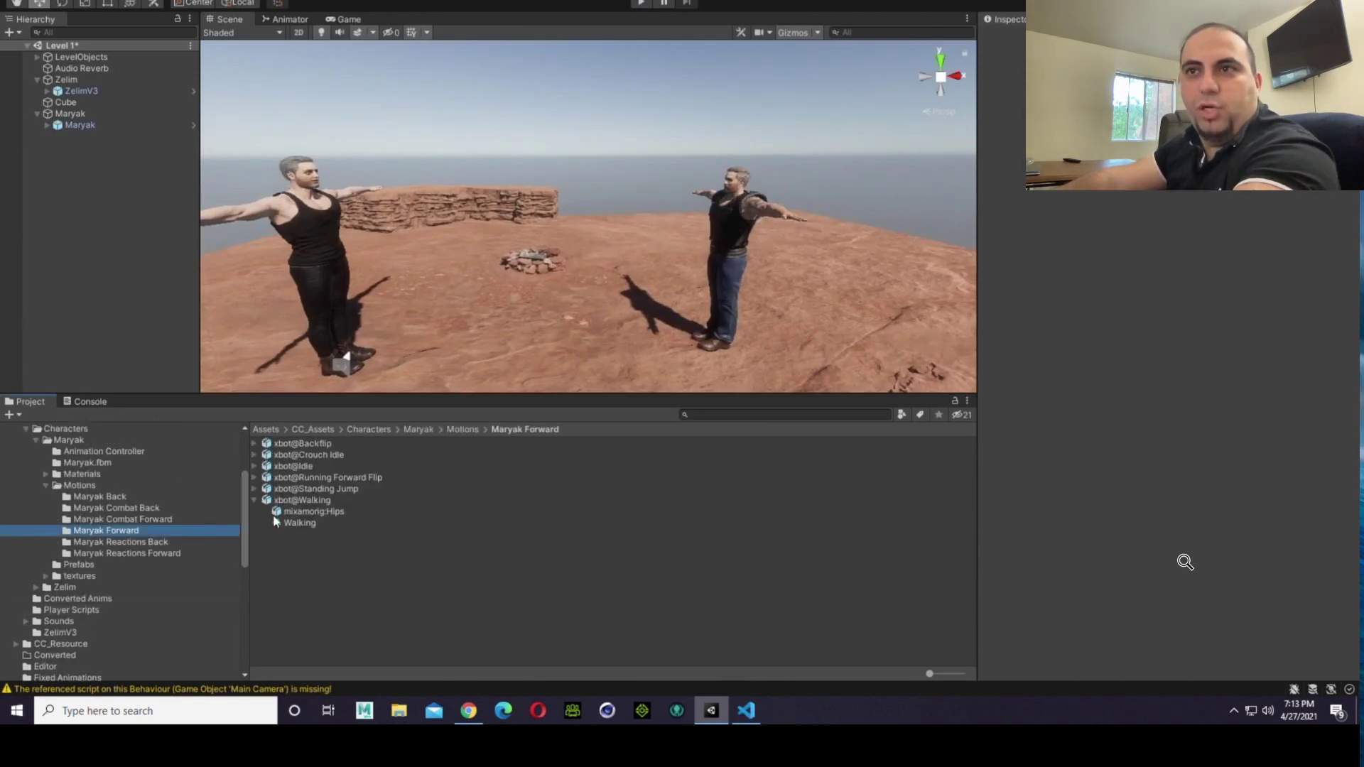
click(273, 467)
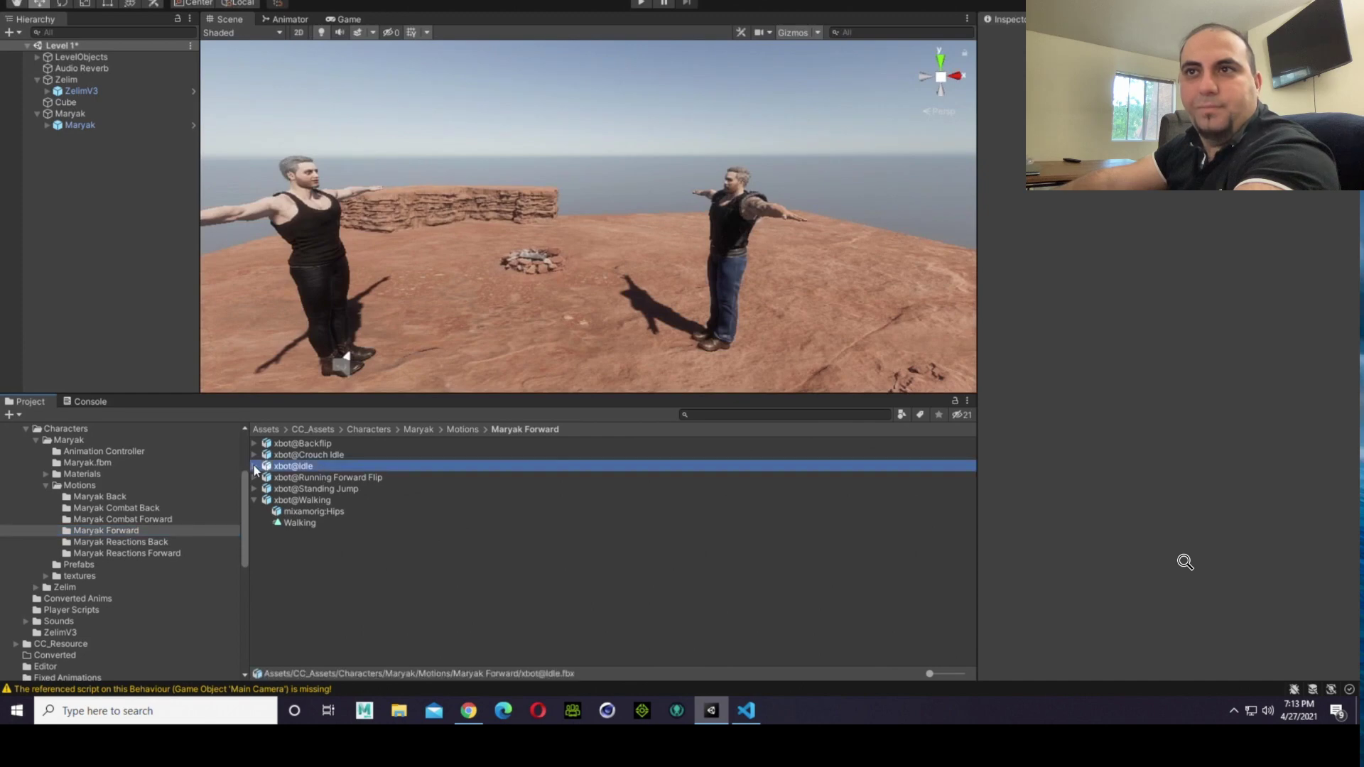
click(255, 466)
drag(1124, 483, 949, 513)
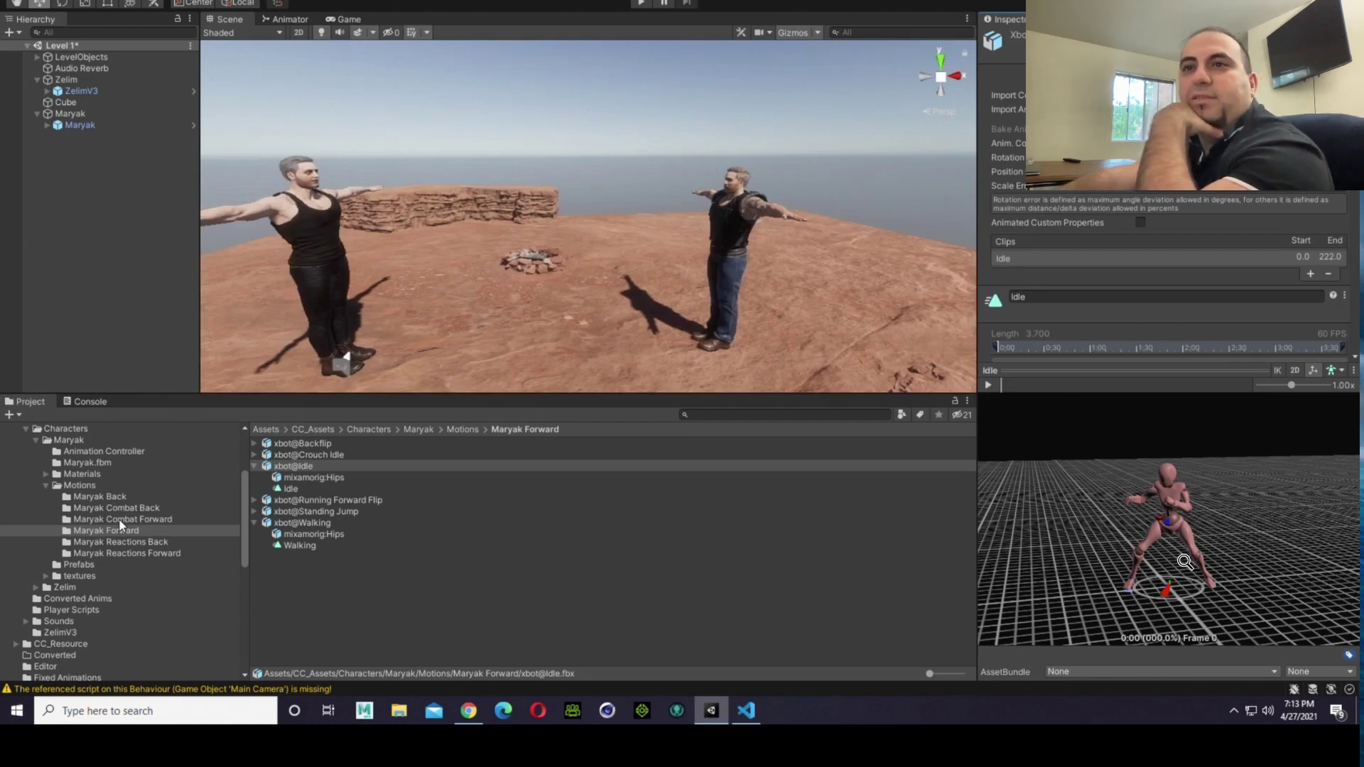
click(292, 489)
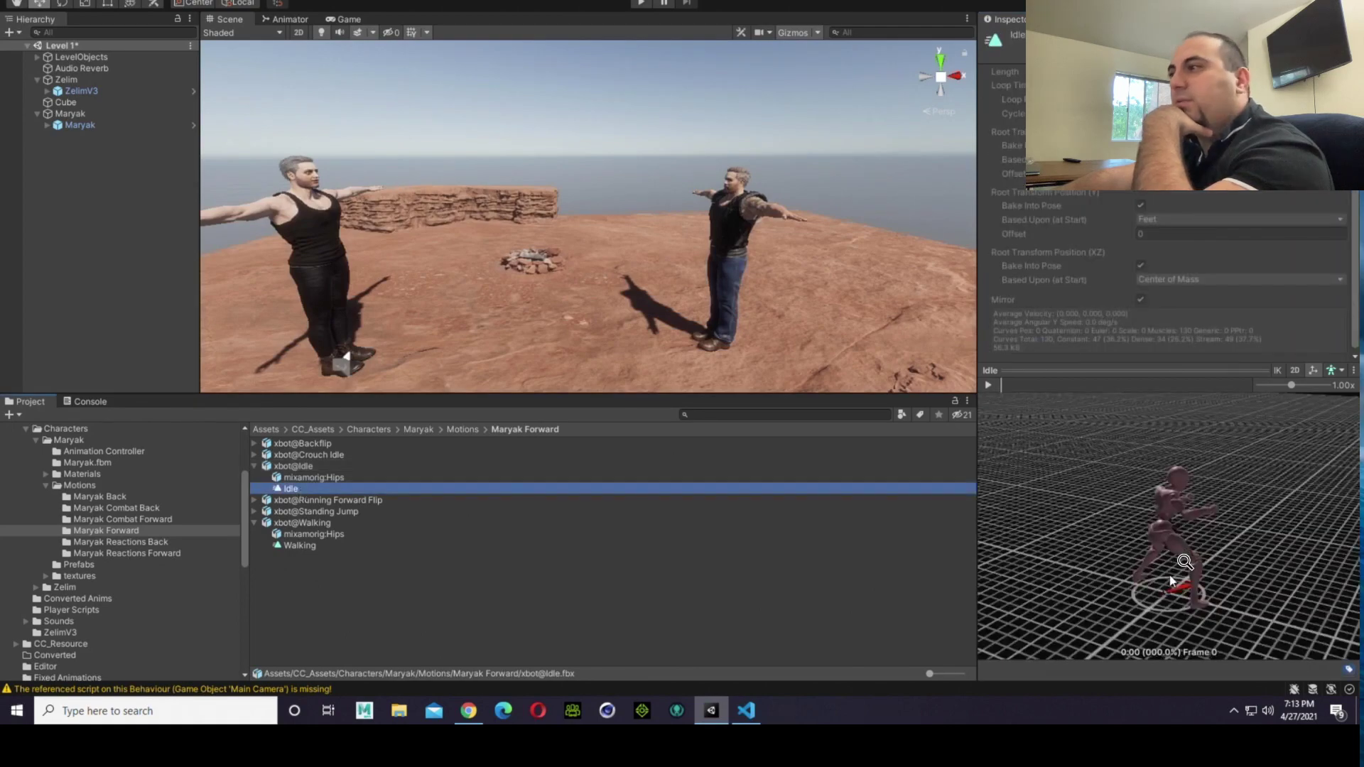
drag(1180, 576, 1107, 568)
drag(1228, 586, 912, 572)
click(317, 467)
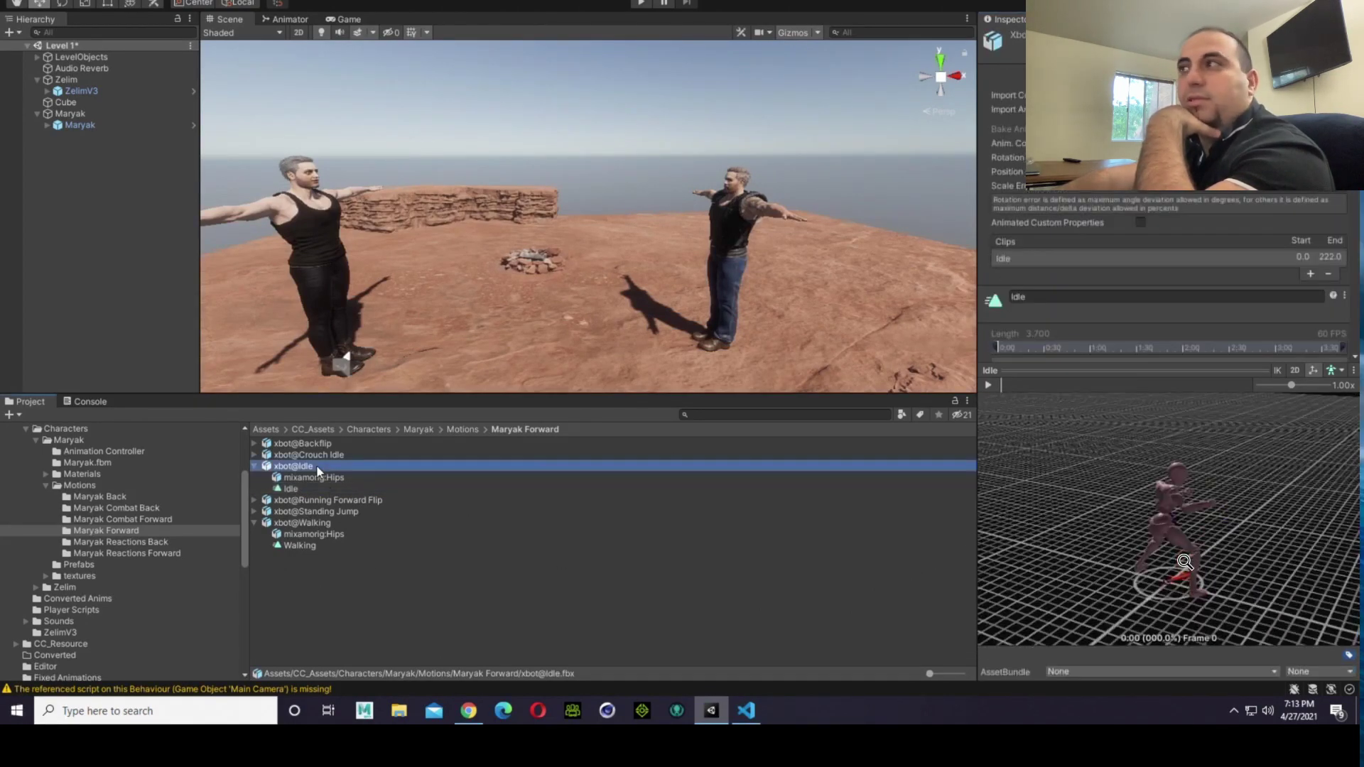
Step: Play the scene with the Idle import settings showing, and examine the second fighter's feet on the ground up close in the Scene view
click(638, 6)
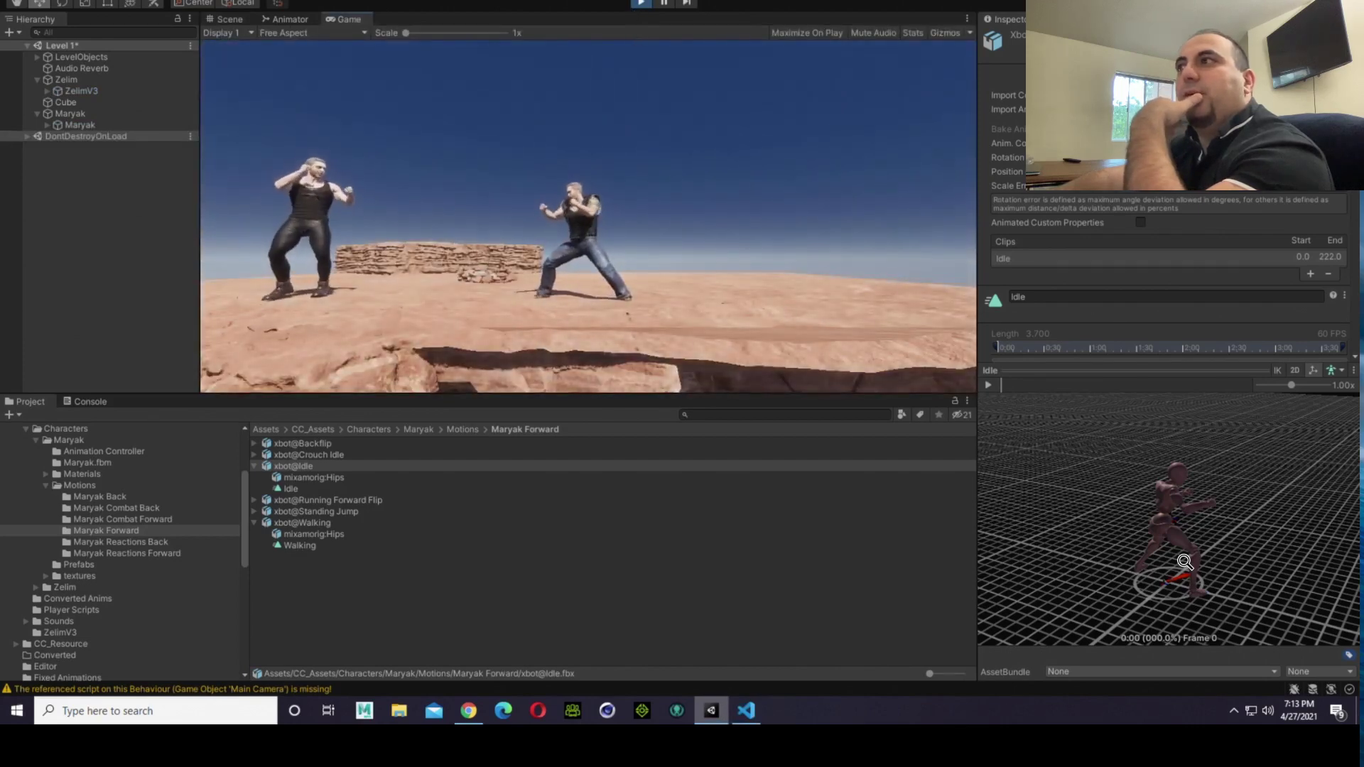
scroll(1275, 226, down, 10)
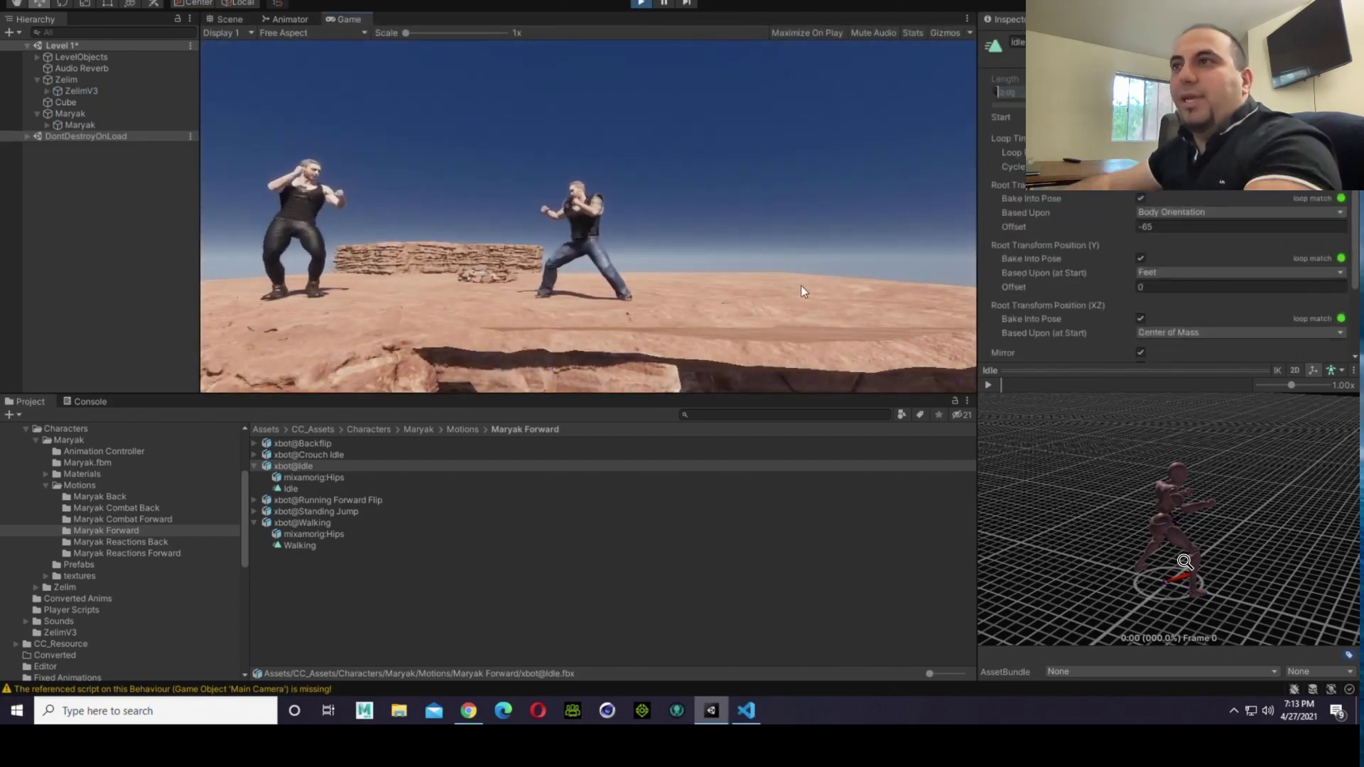
click(224, 19)
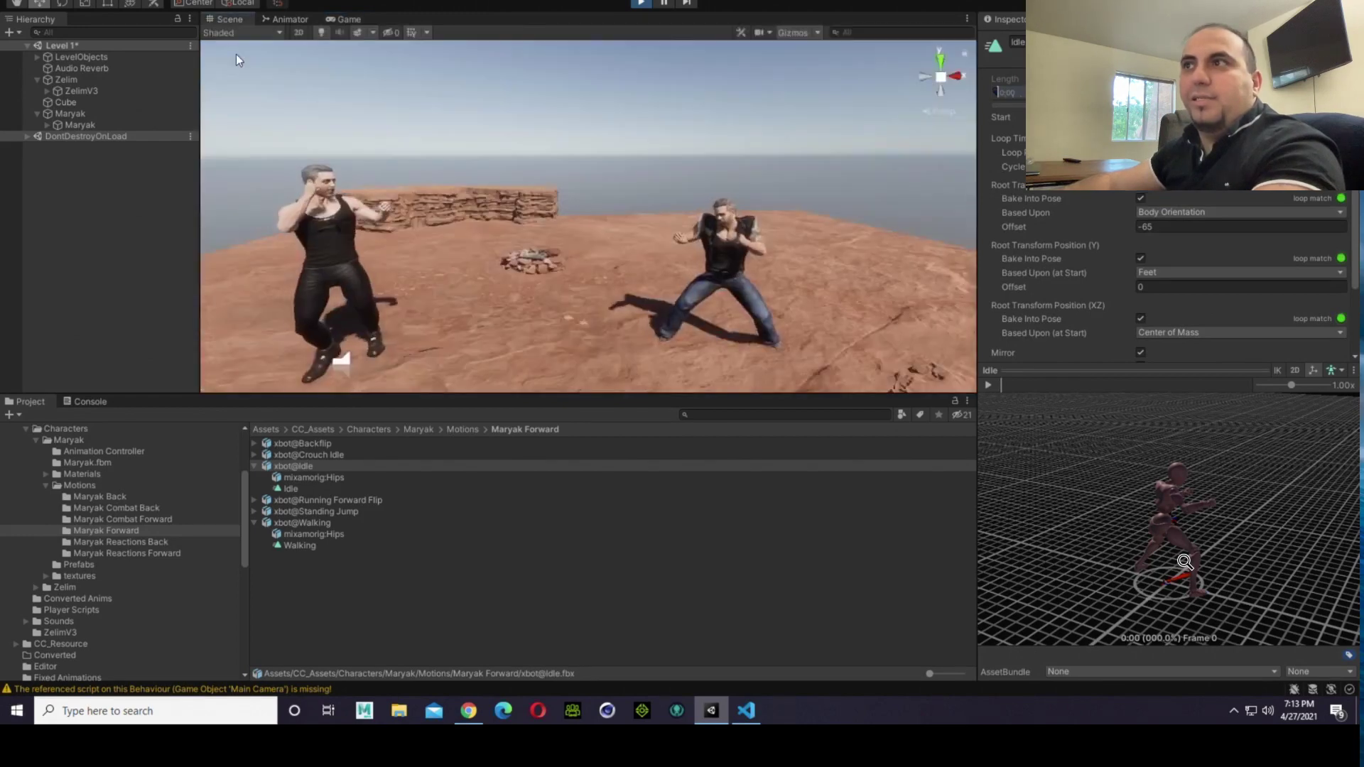
right_drag(684, 354, 740, 419)
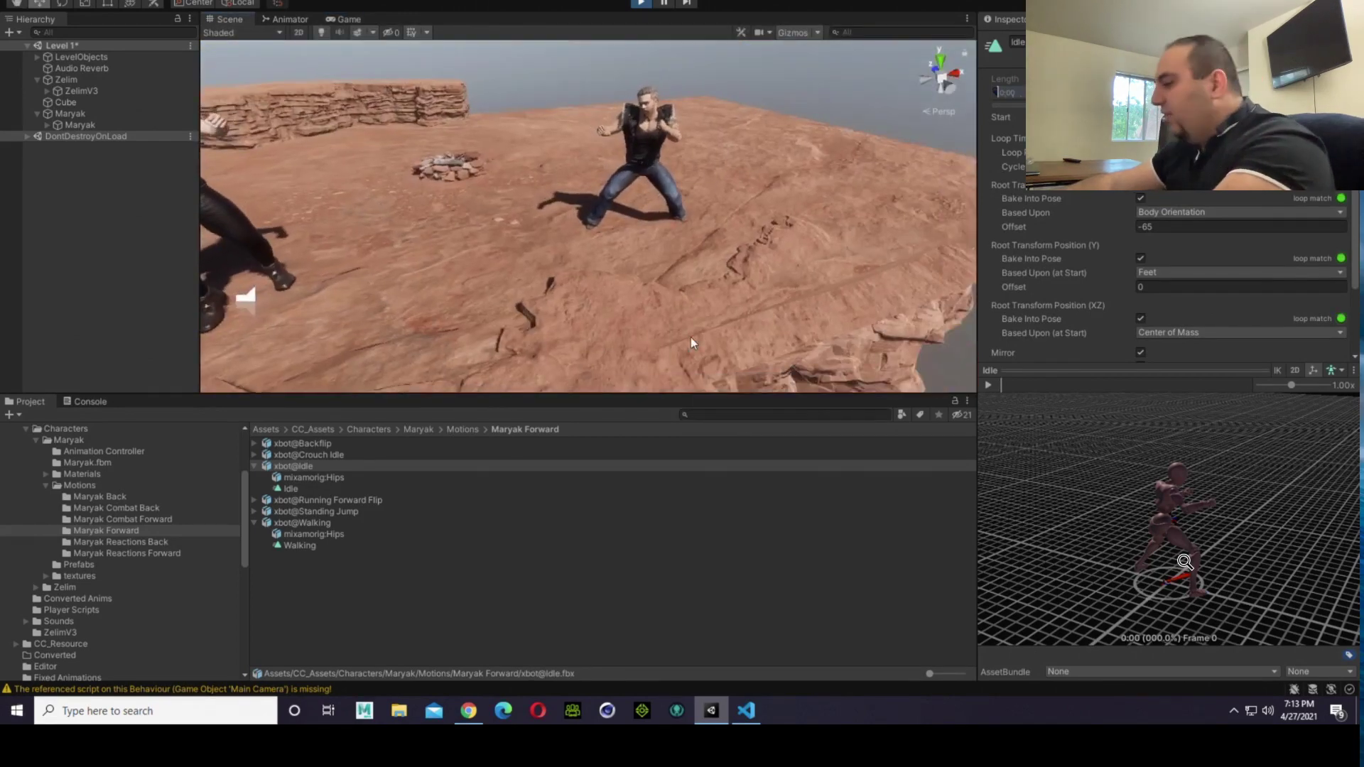
scroll(694, 339, up, 12)
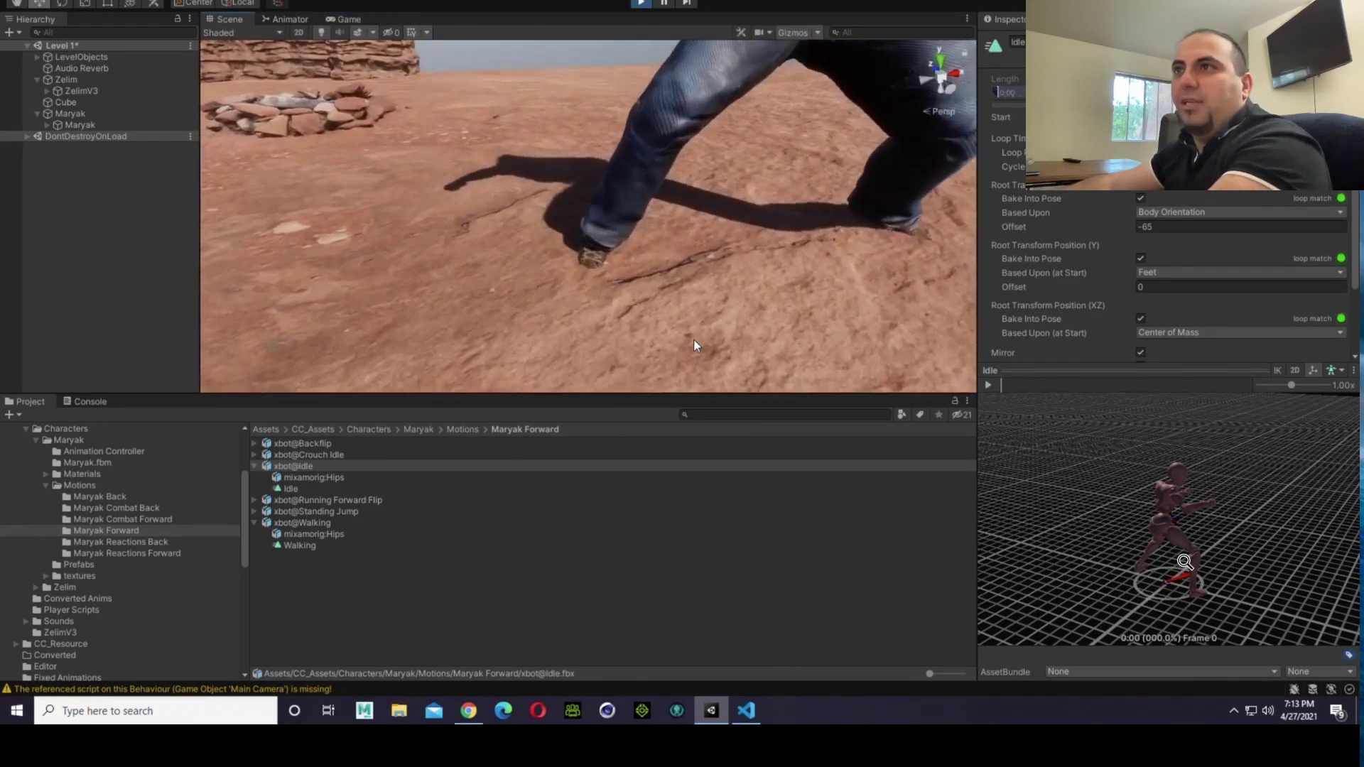
key(Up)
key(Down)
key(Right)
key(Up)
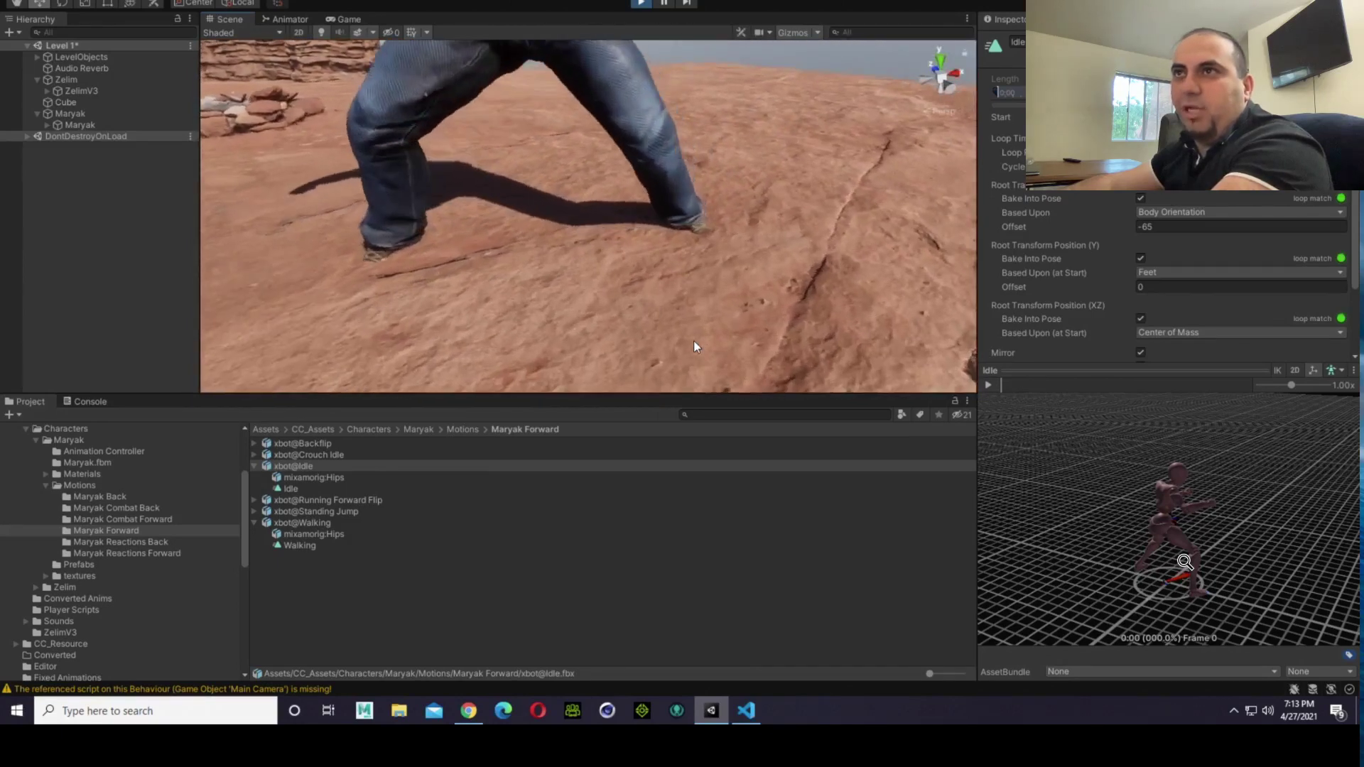
key(Left)
key(Up)
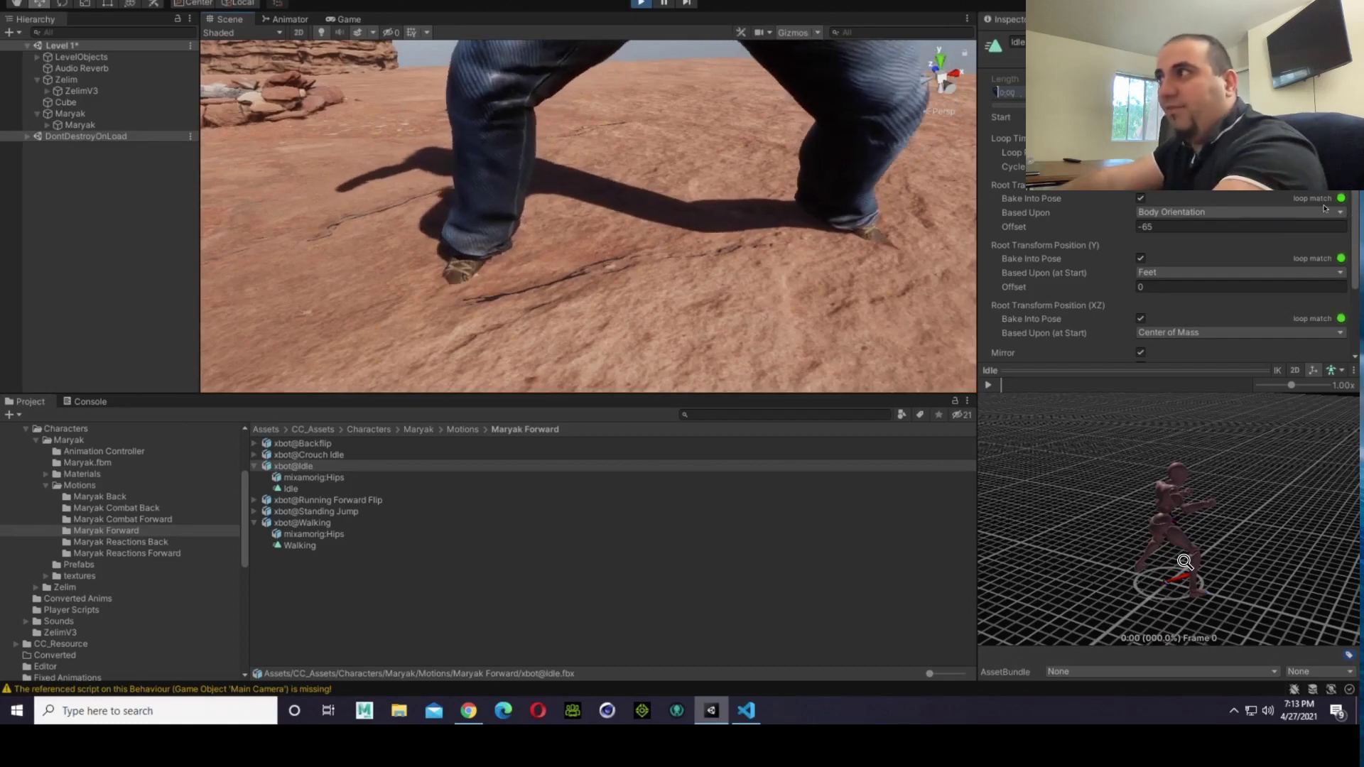
Step: Try Root Transform Position (Y) offsets of 1 and -1 on Maryak's forward Idle clip
click(1224, 288)
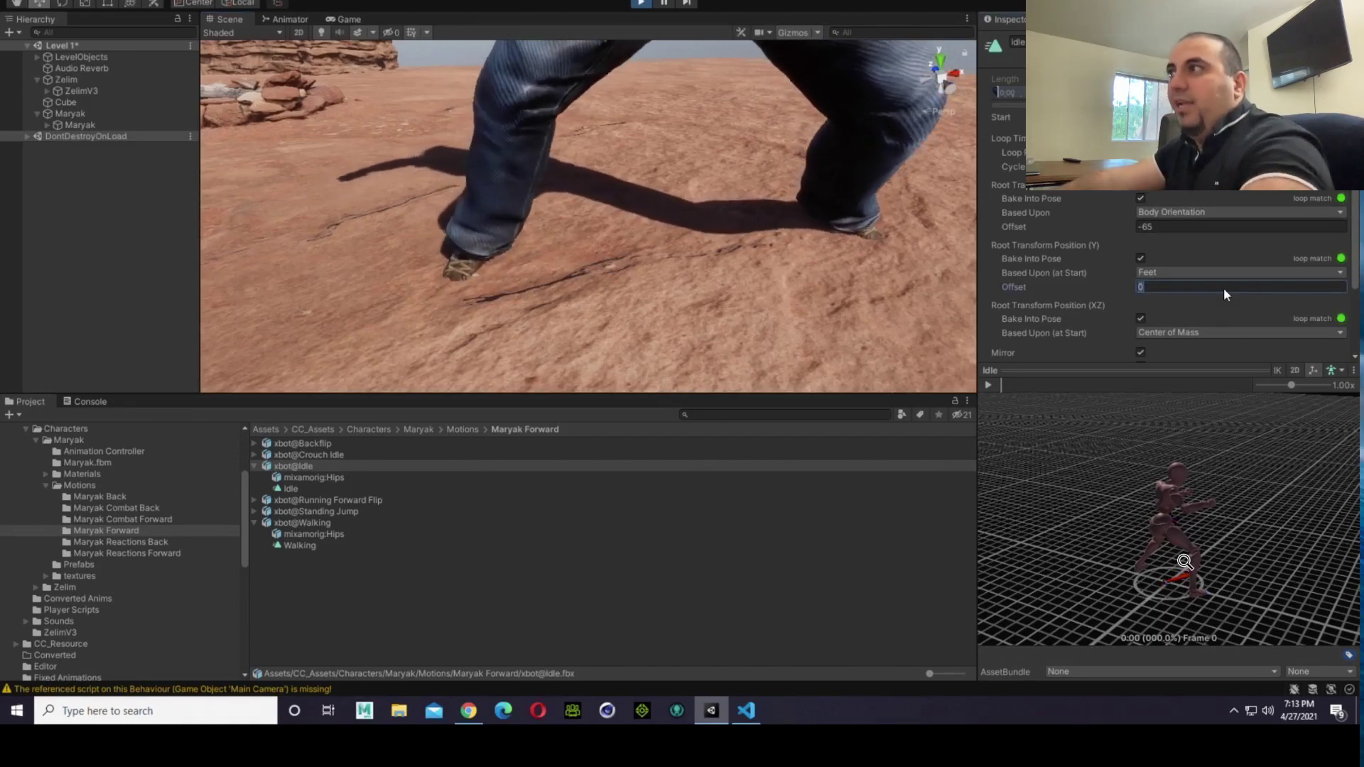
click(1159, 286)
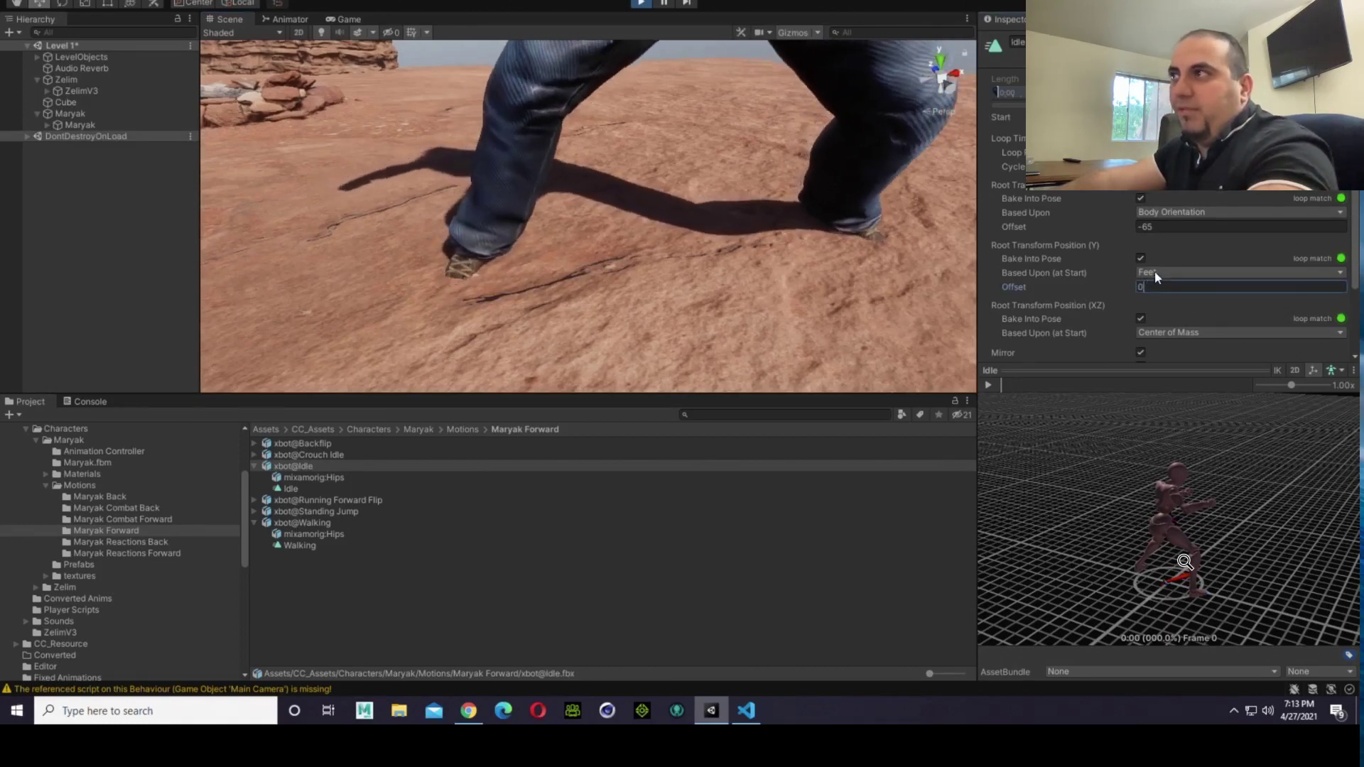
click(1143, 259)
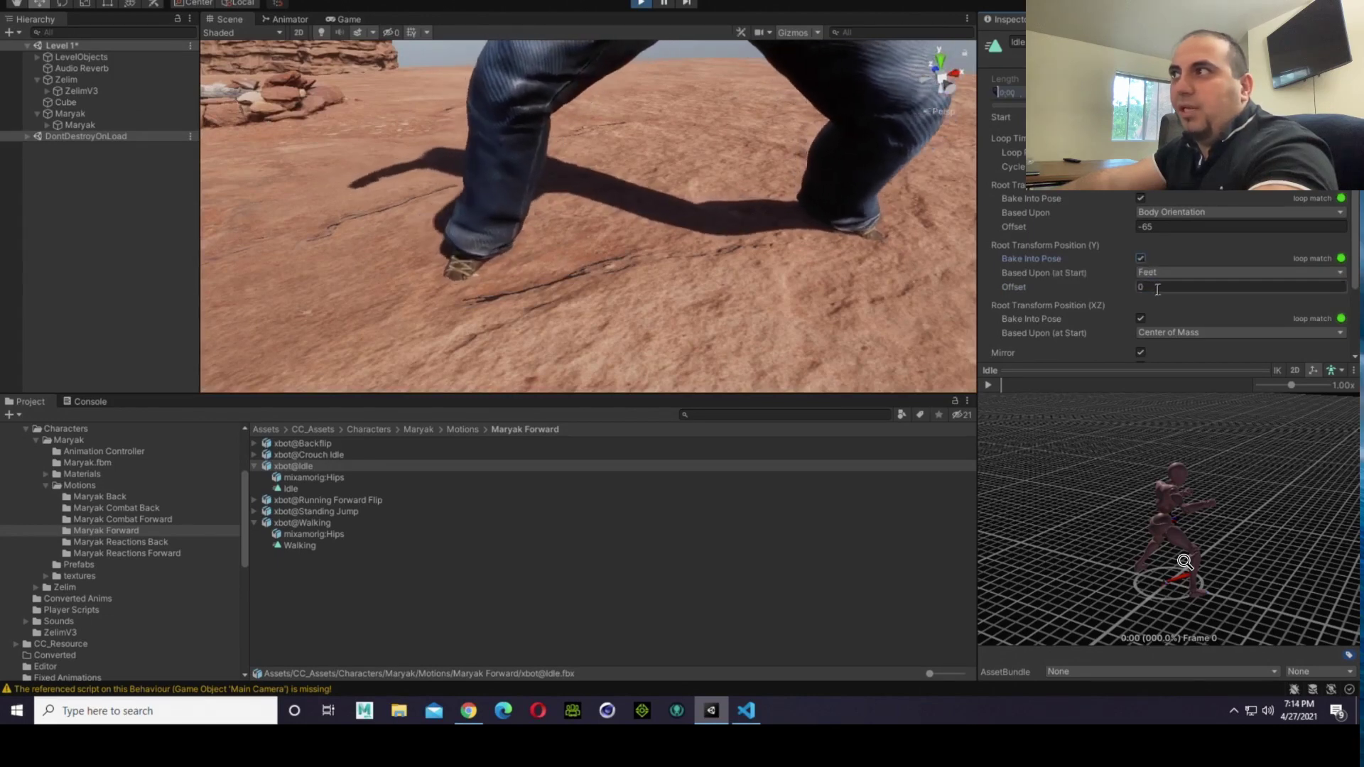
click(1157, 288)
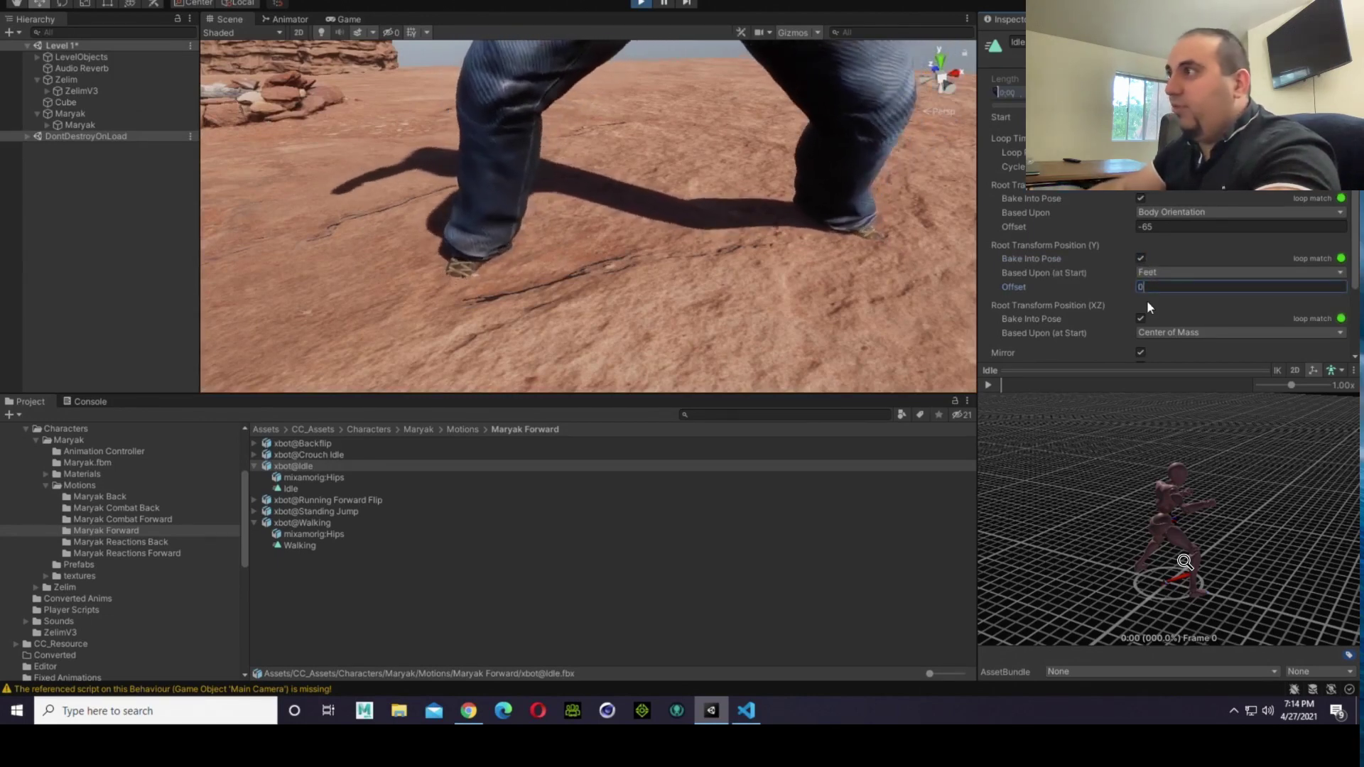
key(BackSpace)
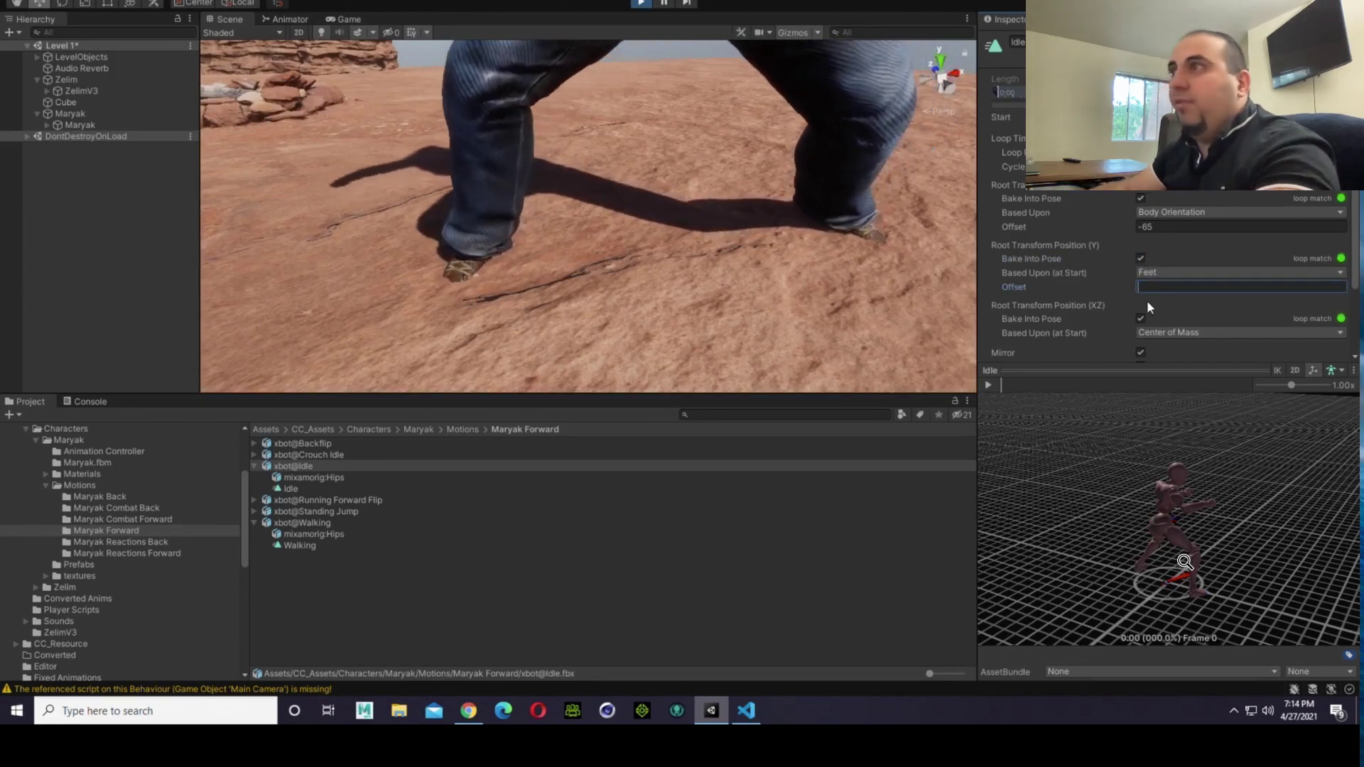
text(1)
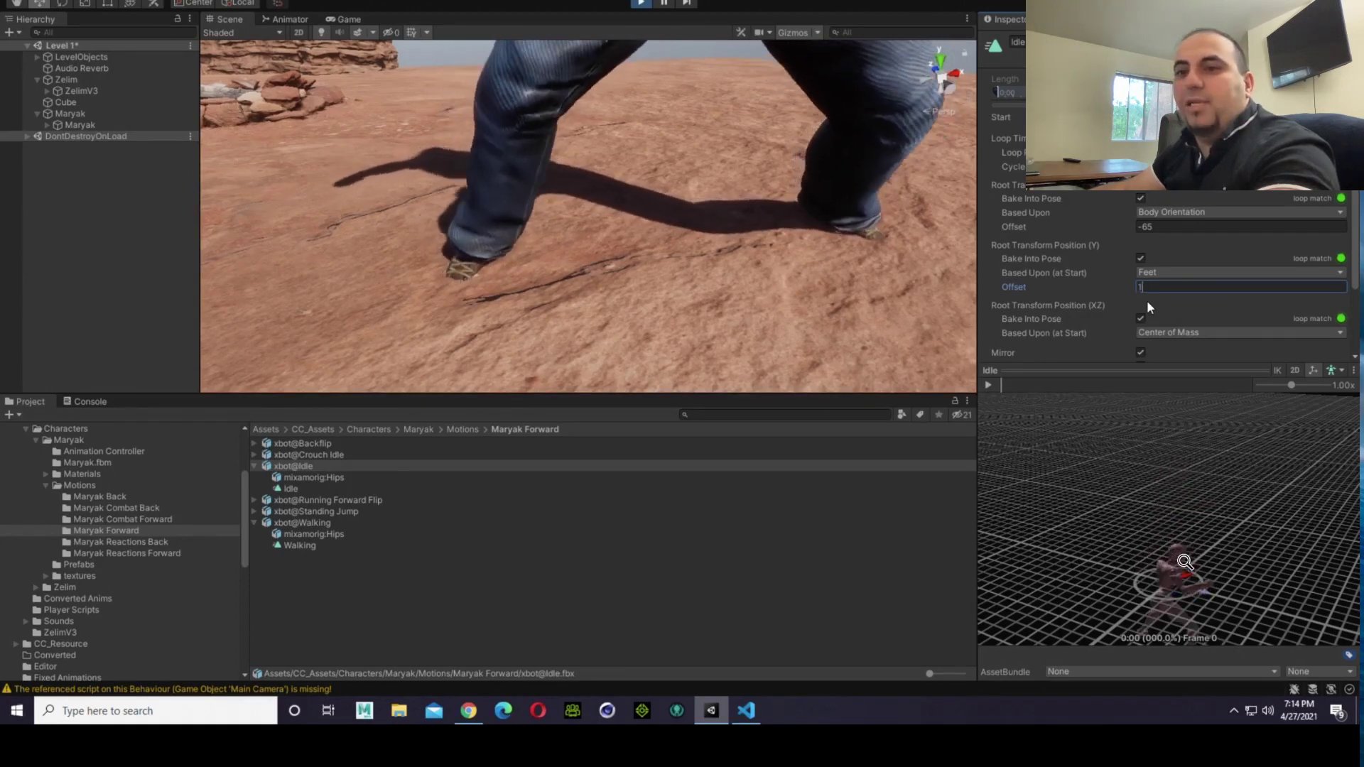
key(BackSpace)
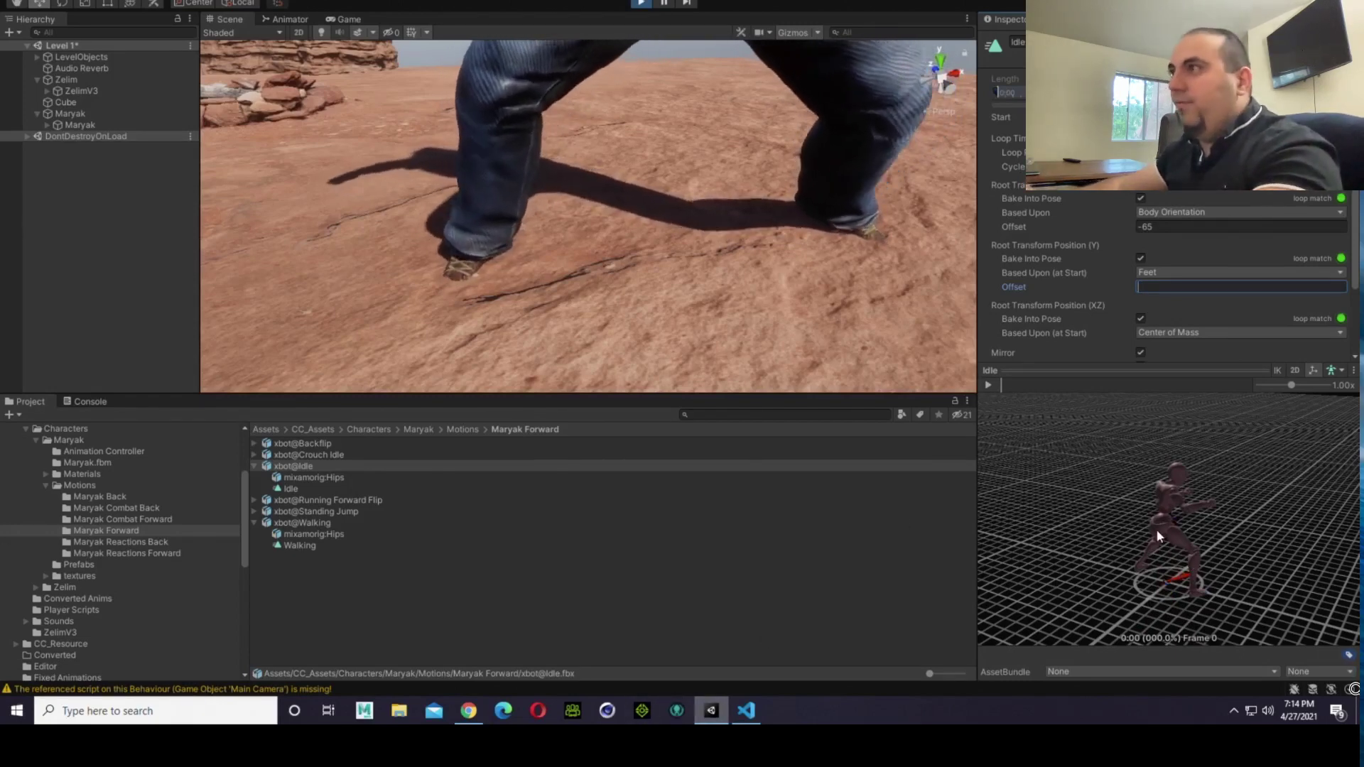
text(1)
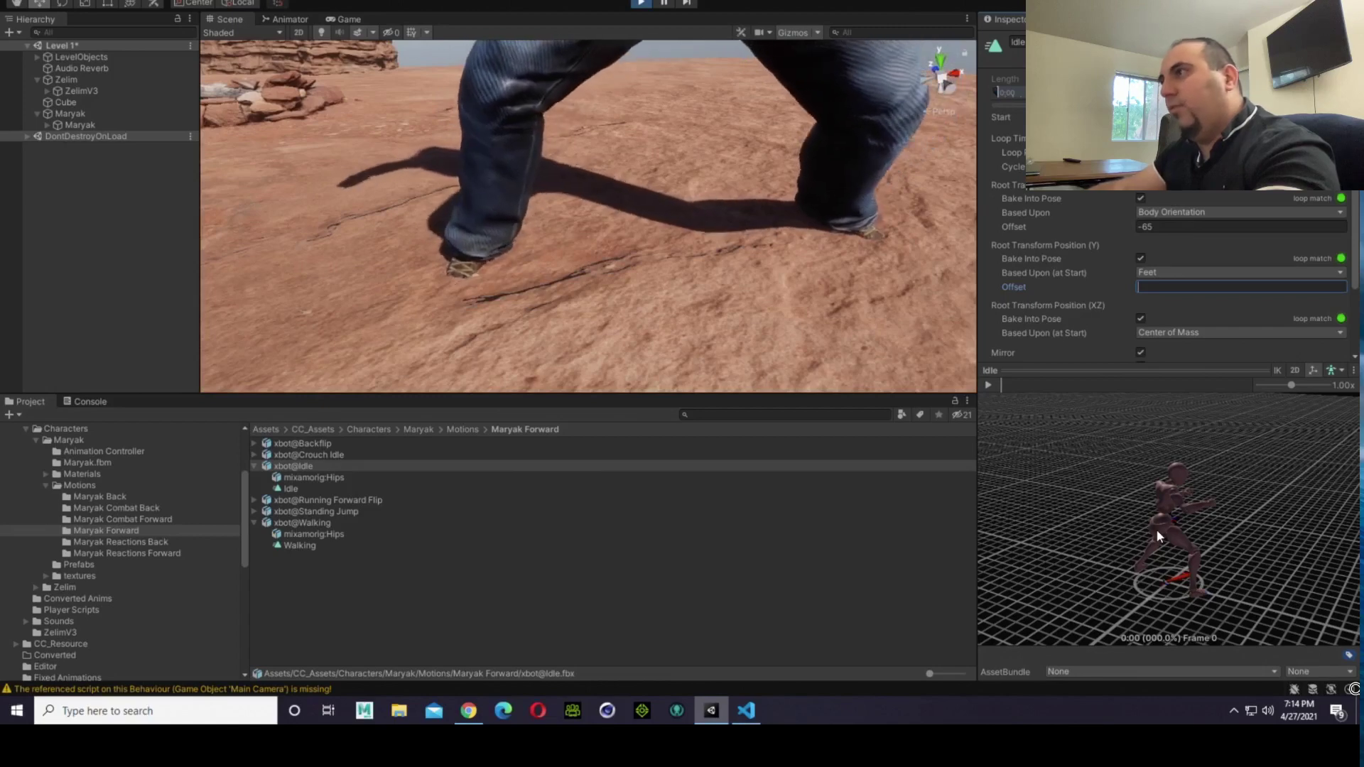
text(-1)
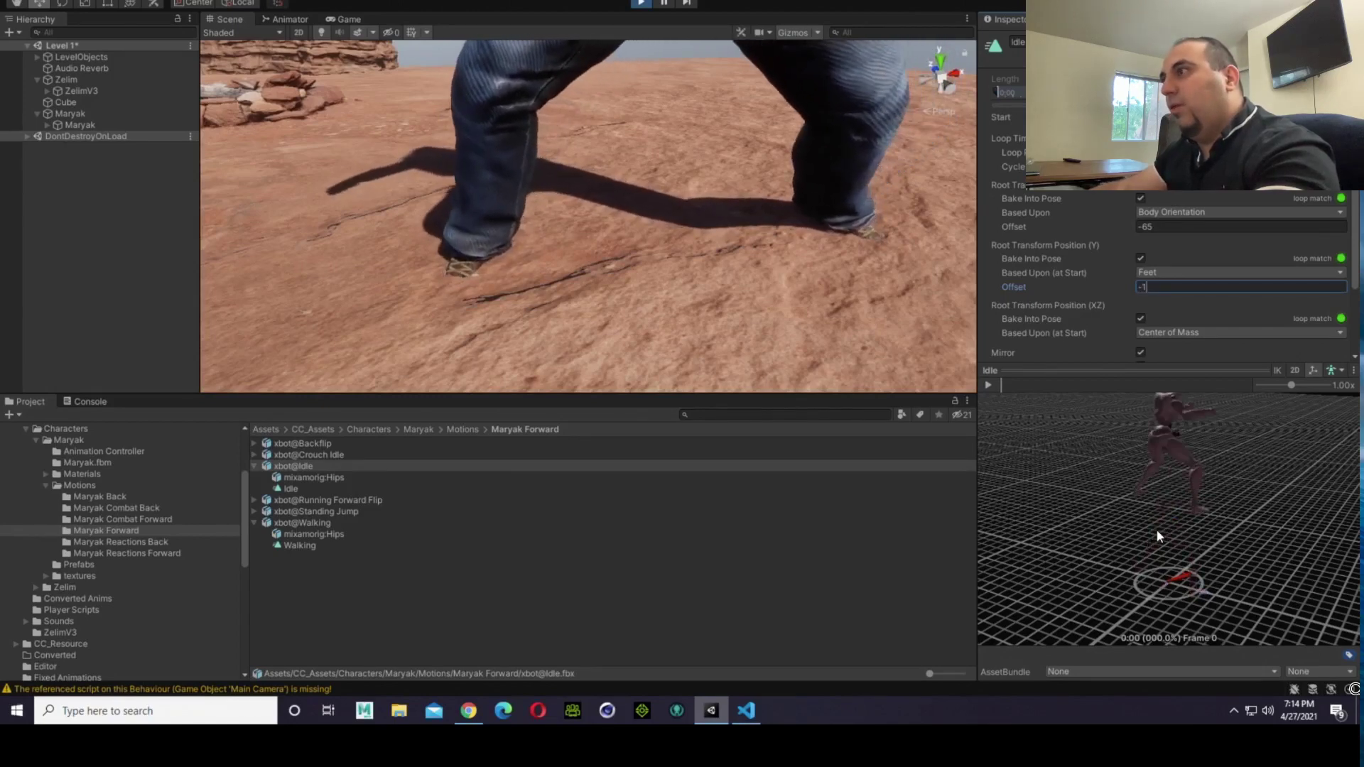
key(BackSpace)
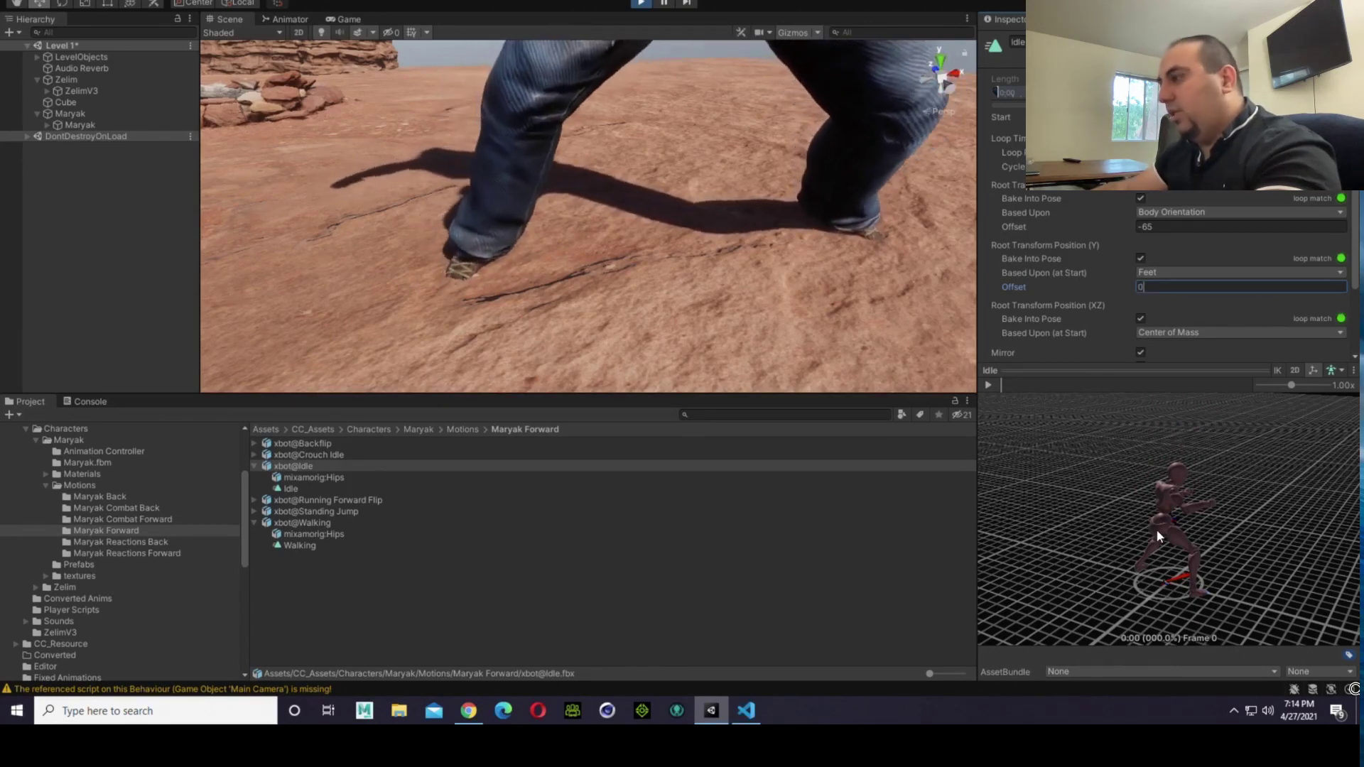
Step: Set the Idle clip's Root Transform Position (Y) offset to -0.1 and apply the import settings
text(0)
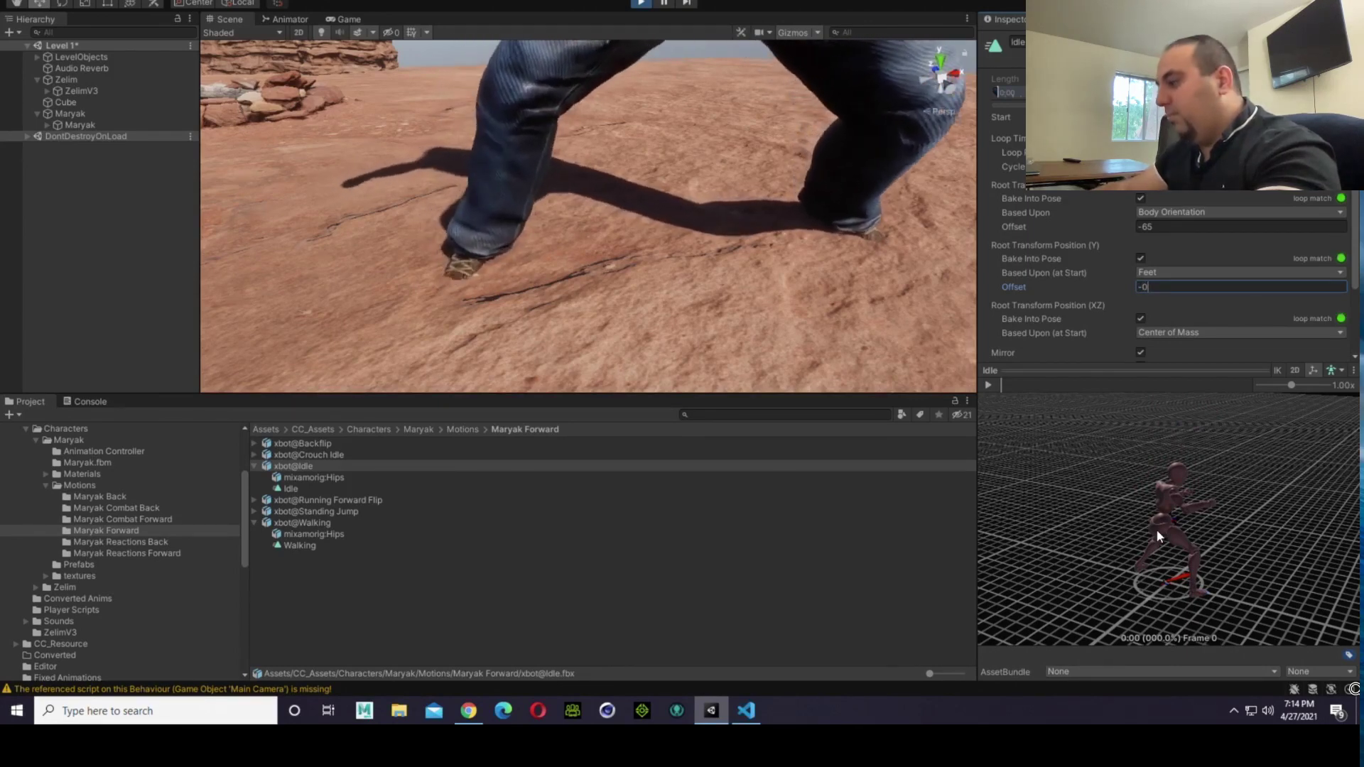
text(.1)
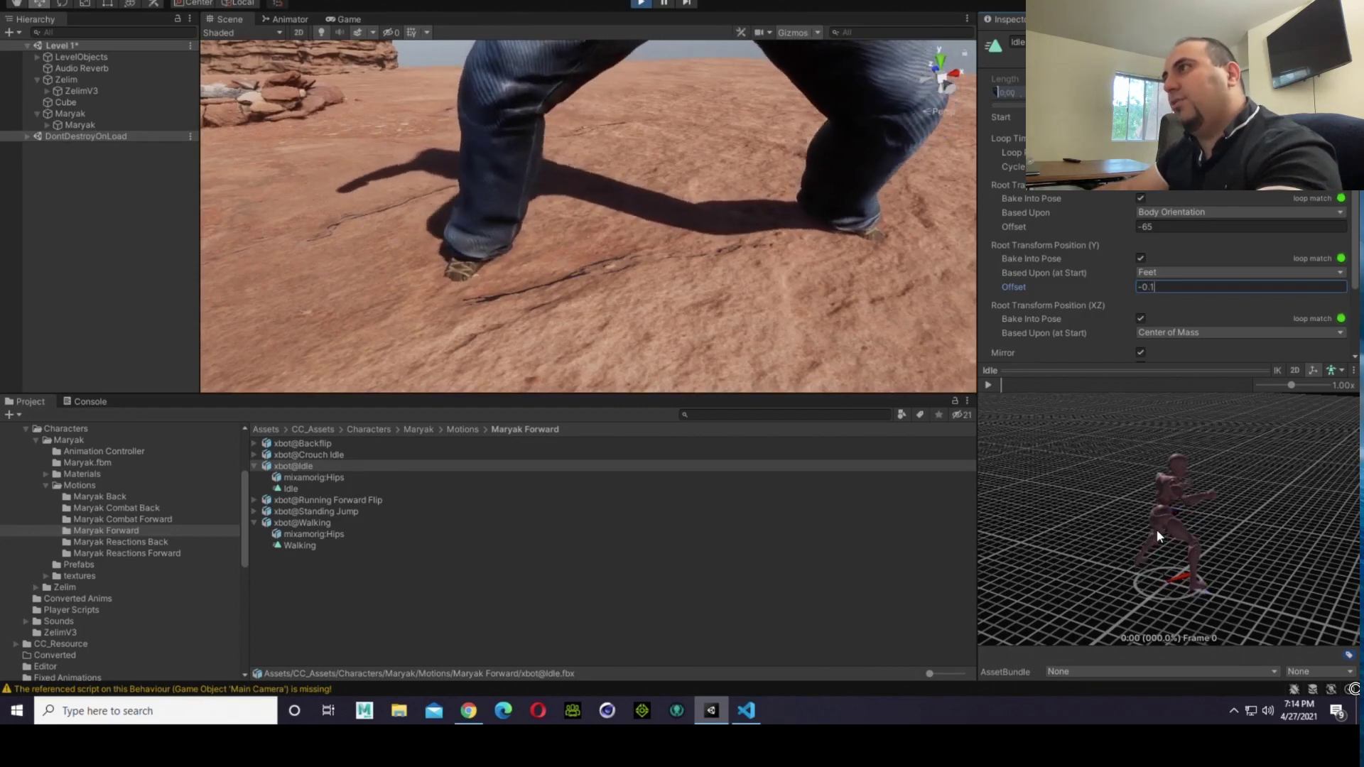
key(BackSpace)
text(2)
key(BackSpace)
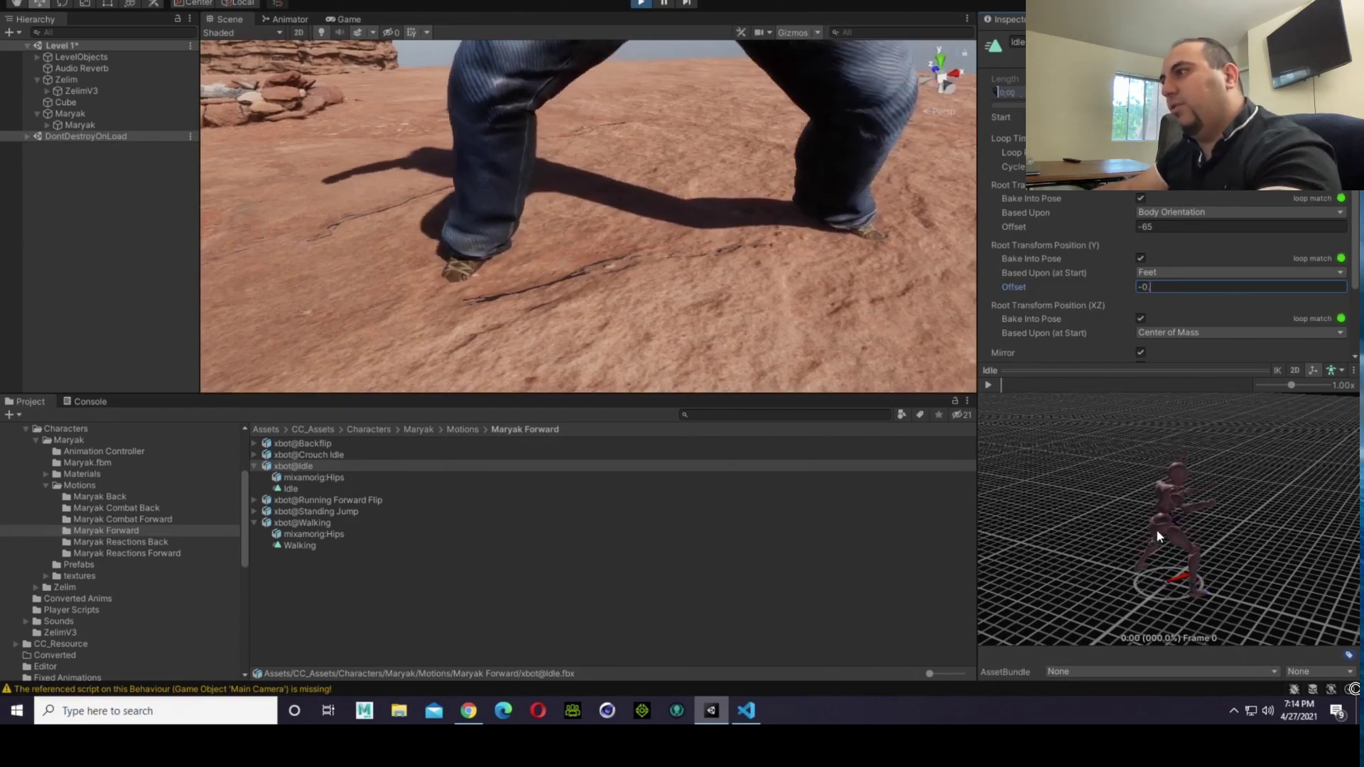
text(1)
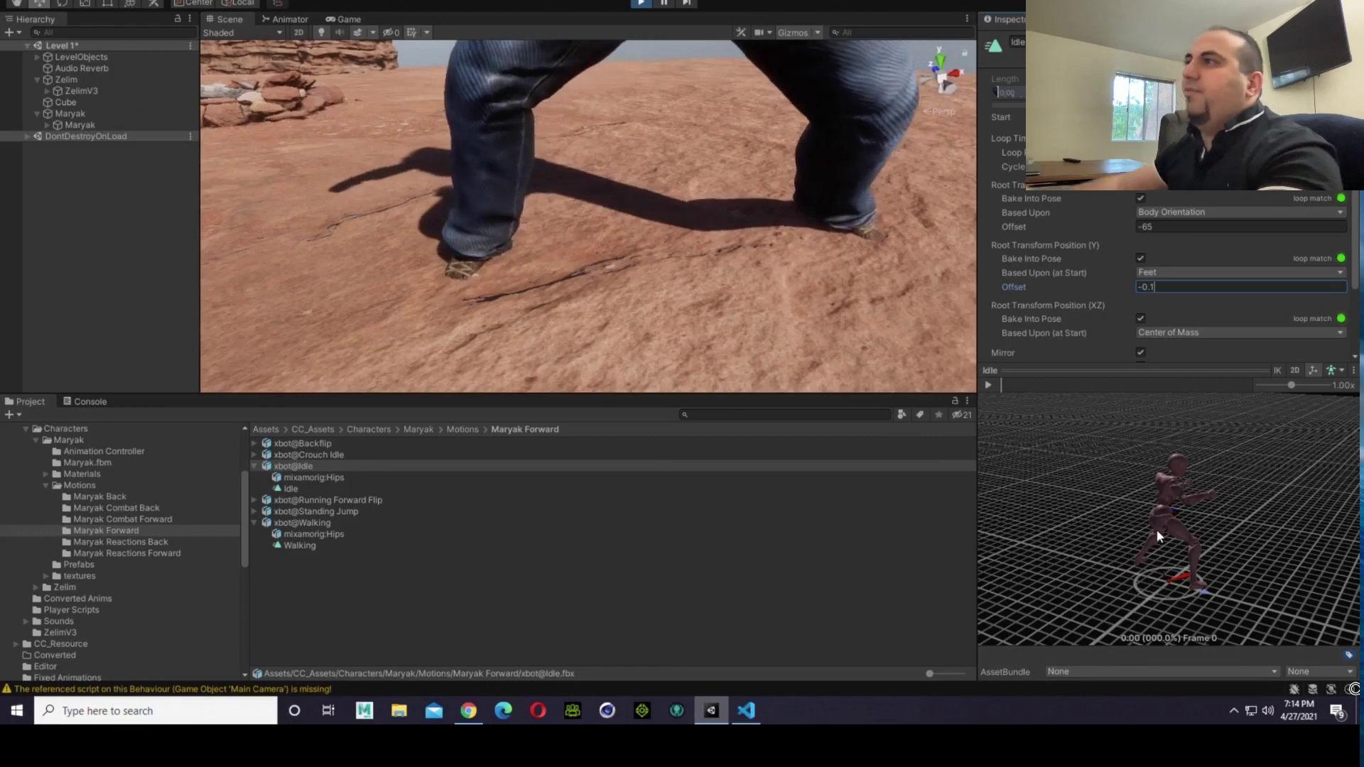
scroll(1271, 255, down, 4)
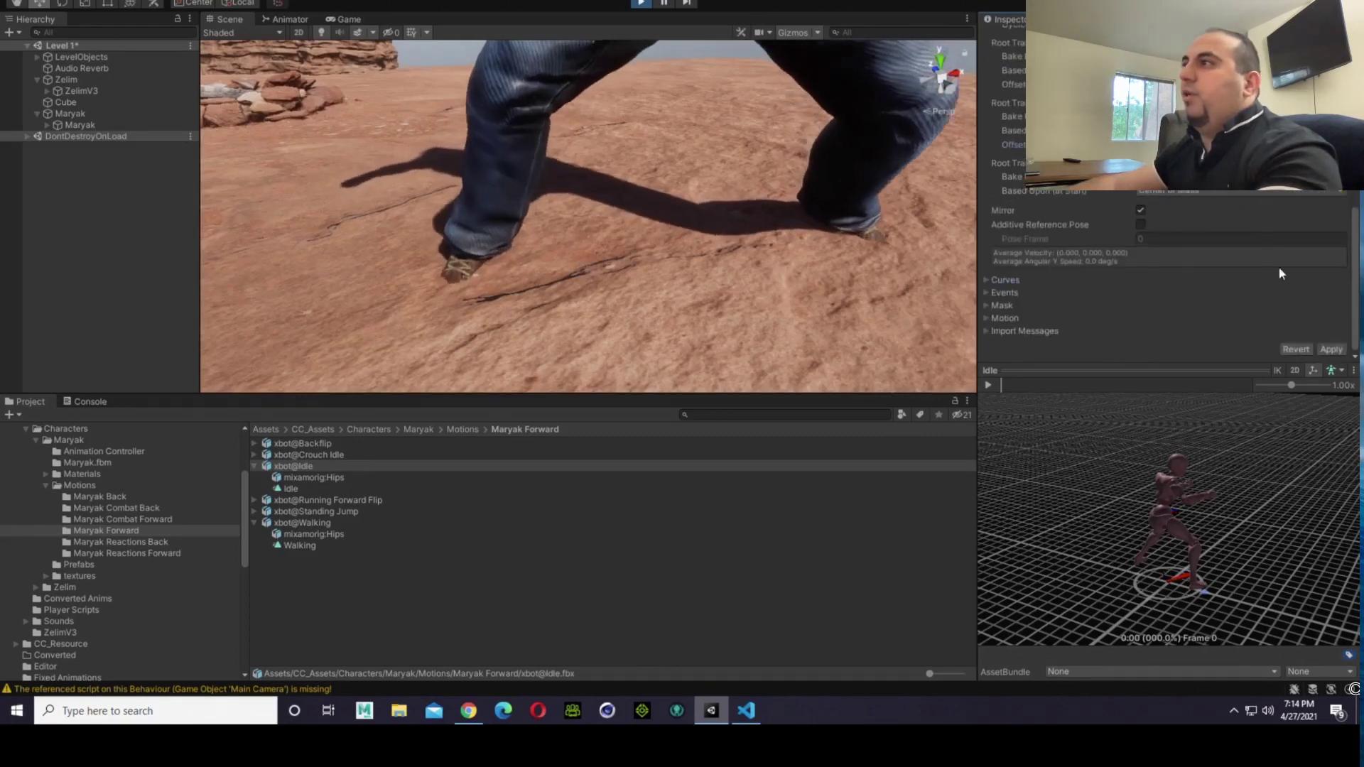
click(1330, 349)
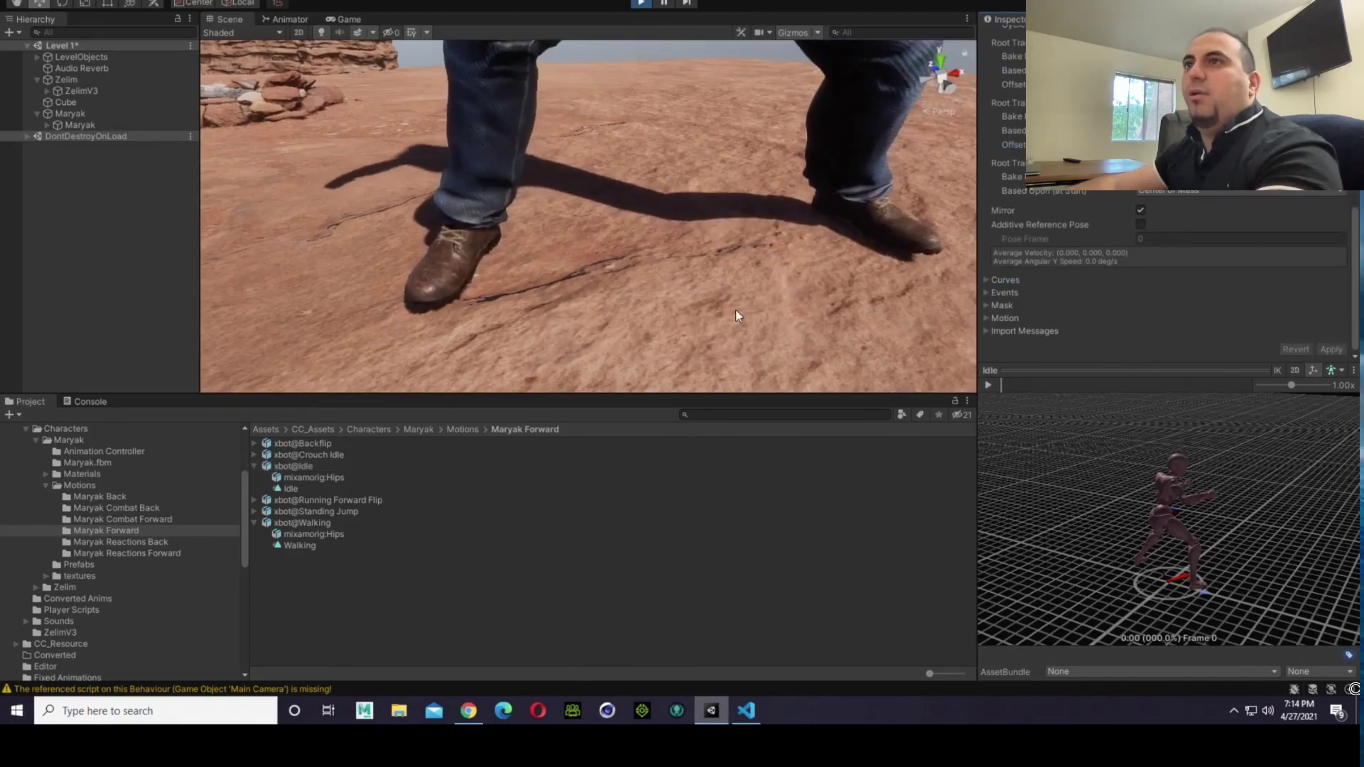
Step: Examine the second fighter's stance on the ground beside the first fighter in the Scene and Game views
right_drag(664, 285, 667, 178)
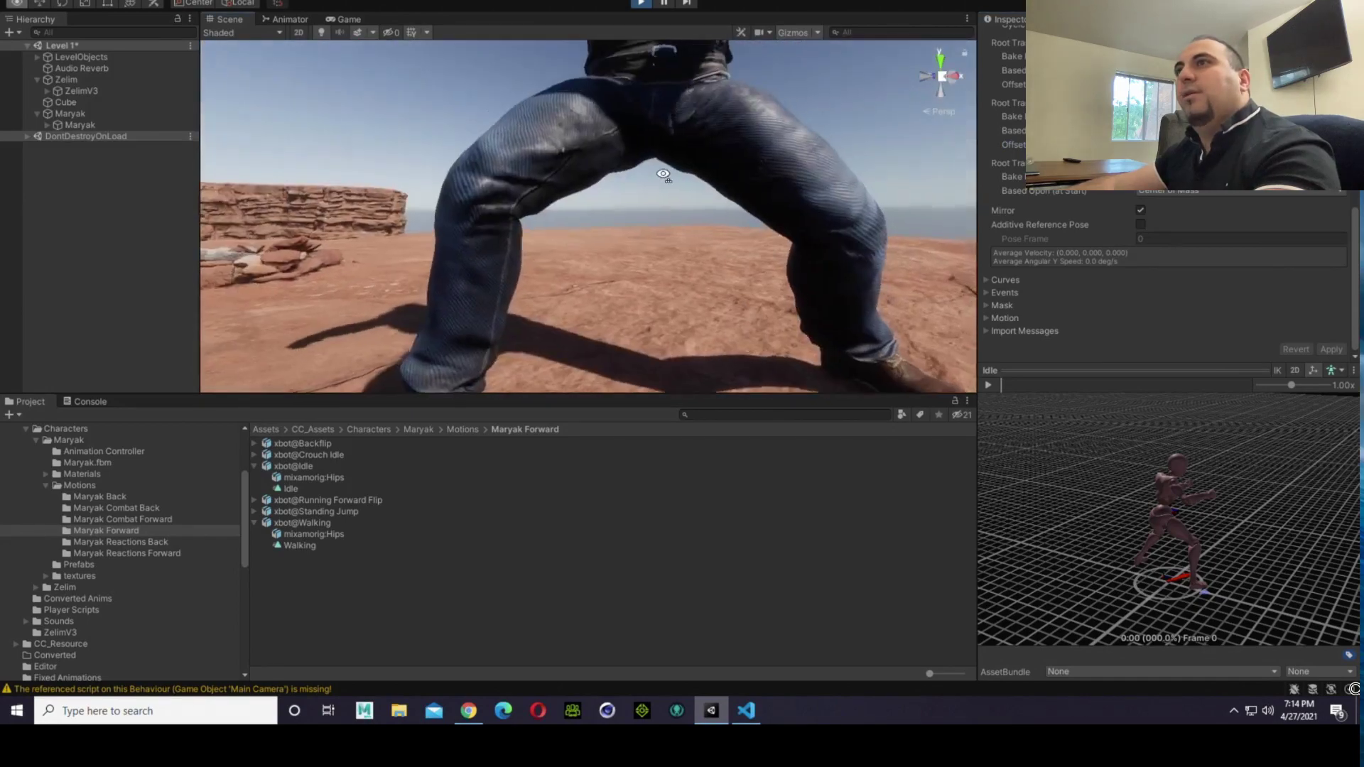
scroll(667, 178, down, 3)
scroll(639, 224, down, 3)
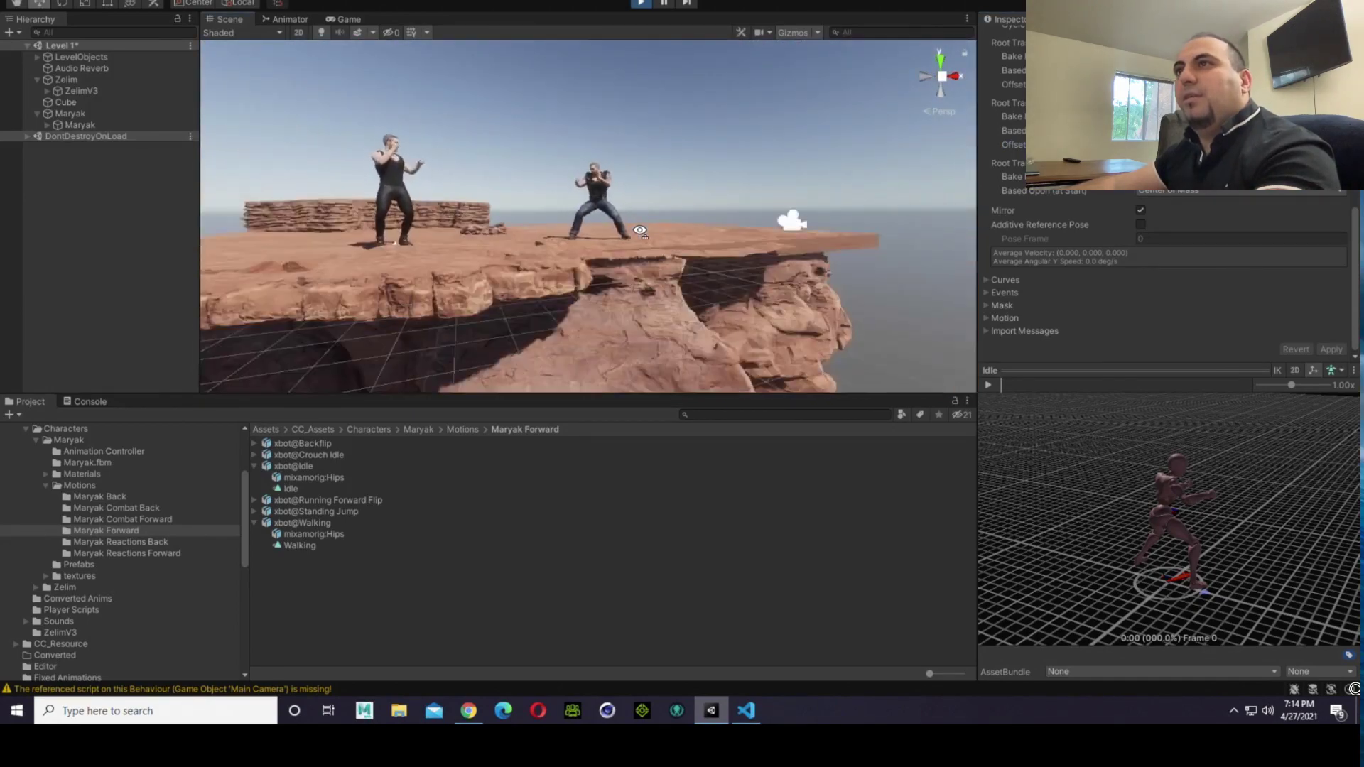
scroll(640, 228, up, 3)
scroll(640, 227, down, 2)
right_drag(640, 227, 539, 217)
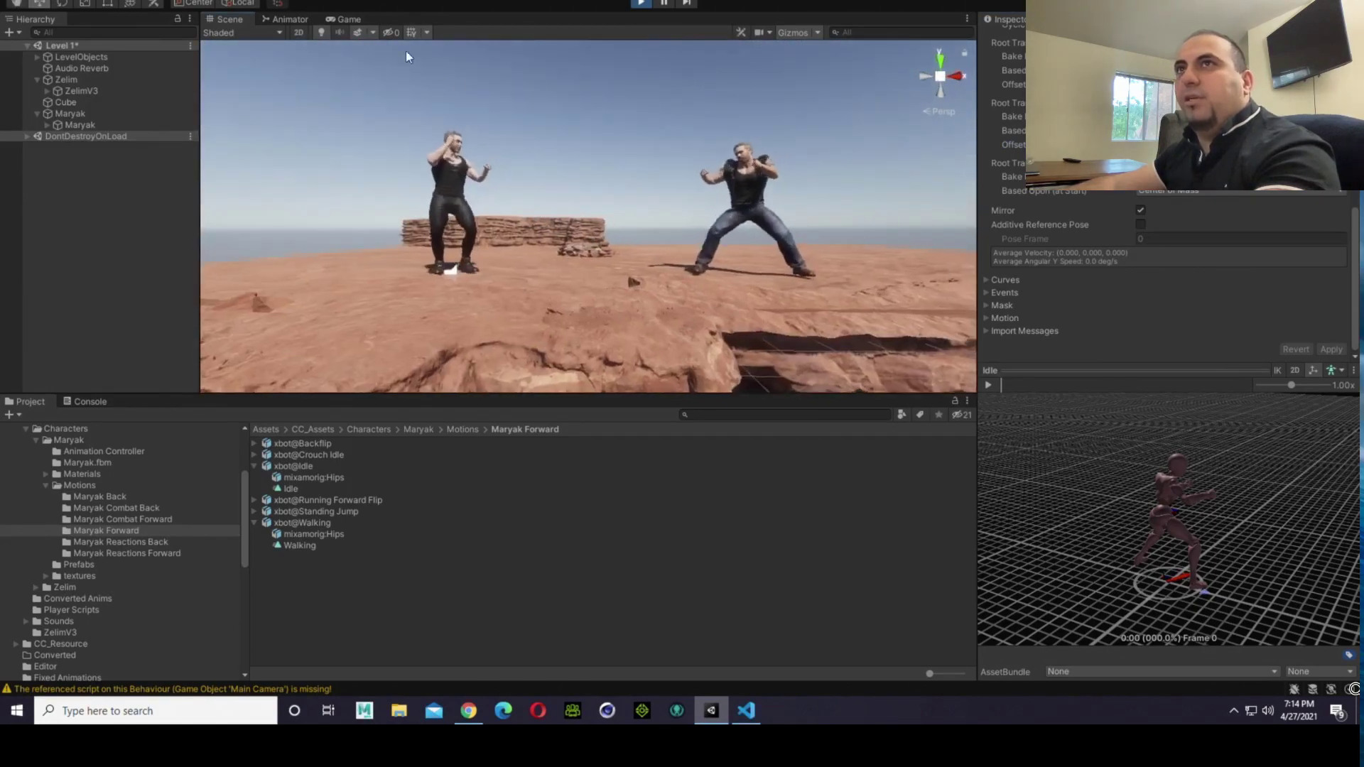
click(359, 19)
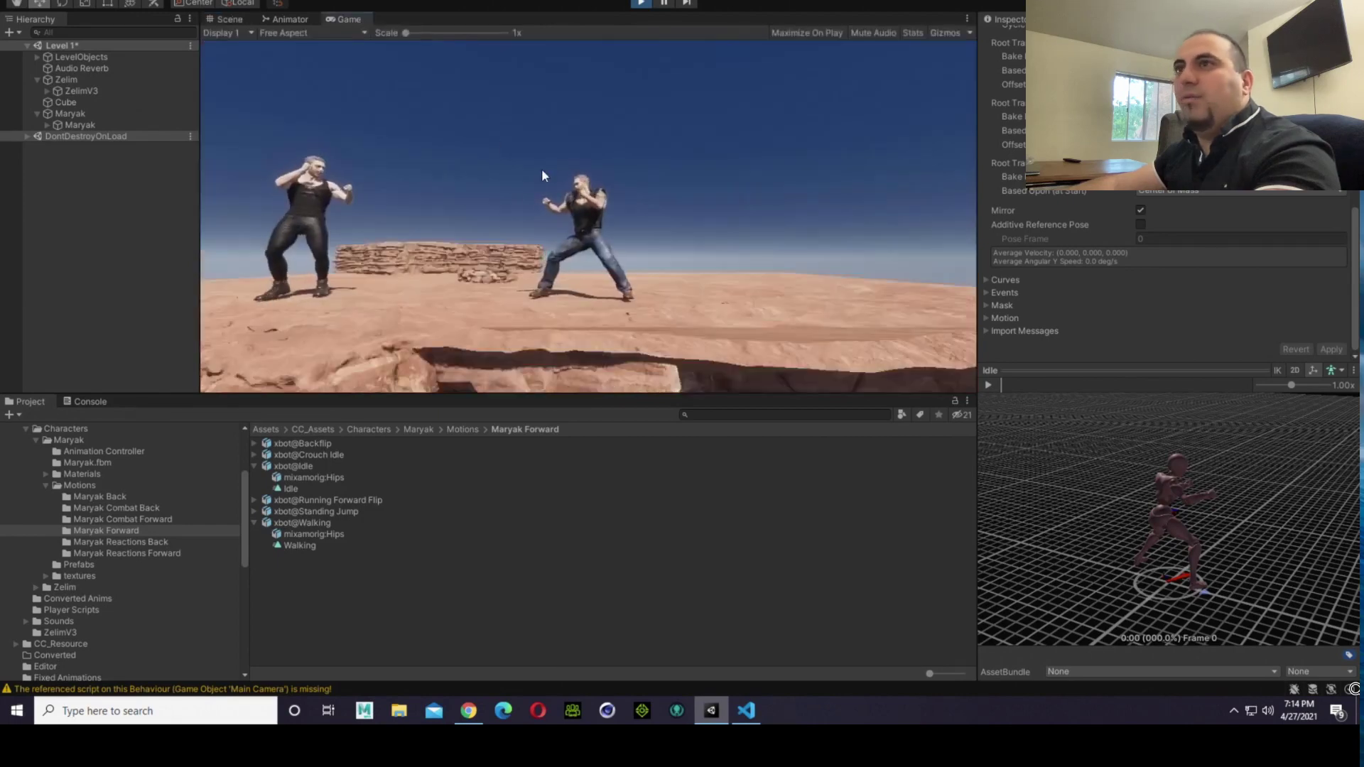
Step: Walk the first fighter forward up to the second and compare their ground contact in the Game and Scene views
key(d)
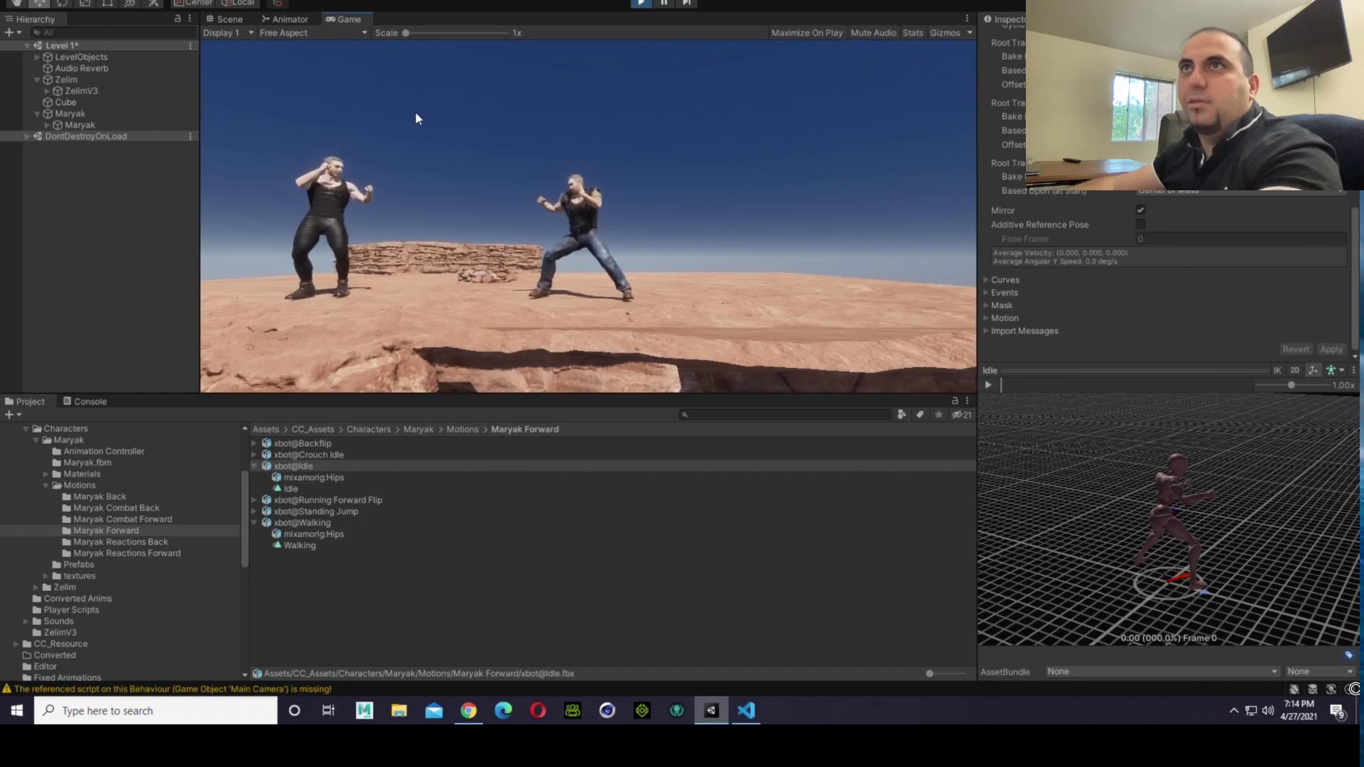
key(ctrl+1)
right_drag(732, 271, 738, 279)
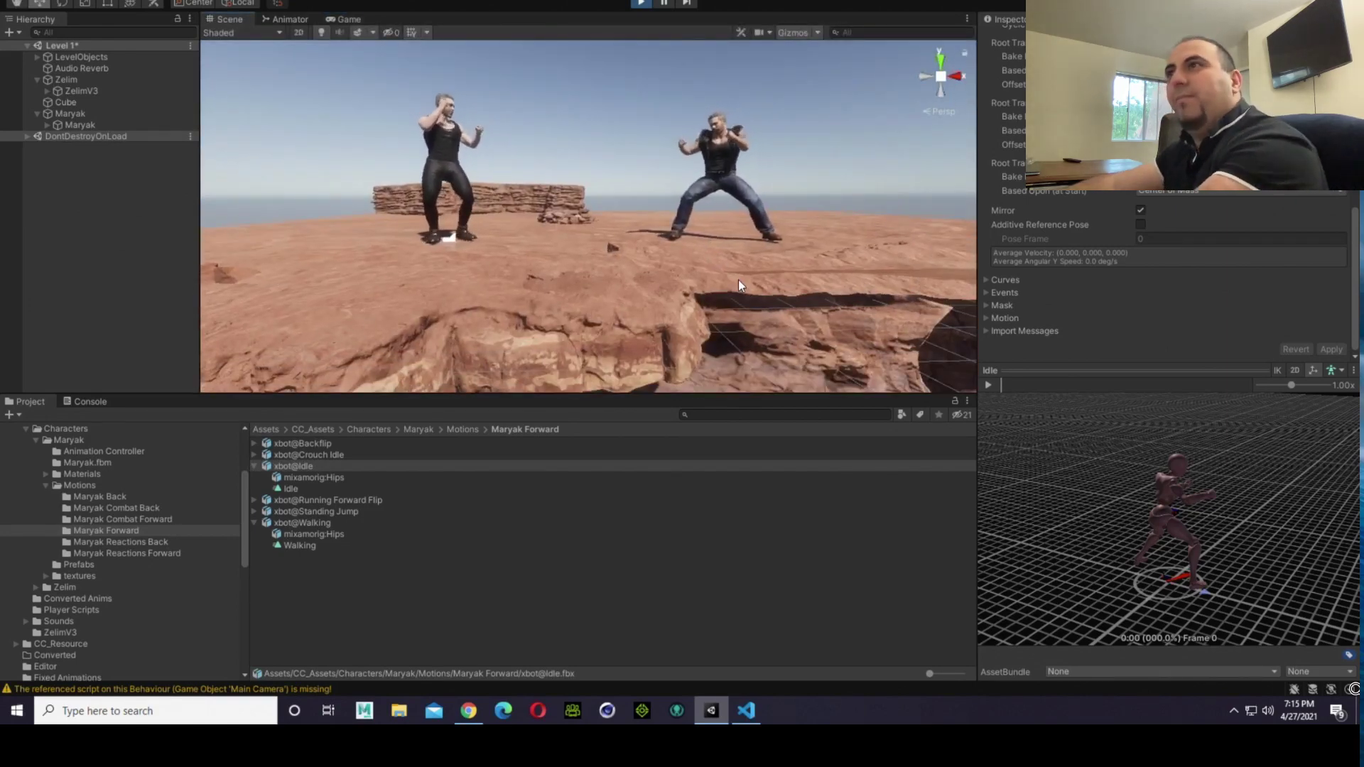
scroll(737, 279, up, 10)
scroll(736, 275, down, 10)
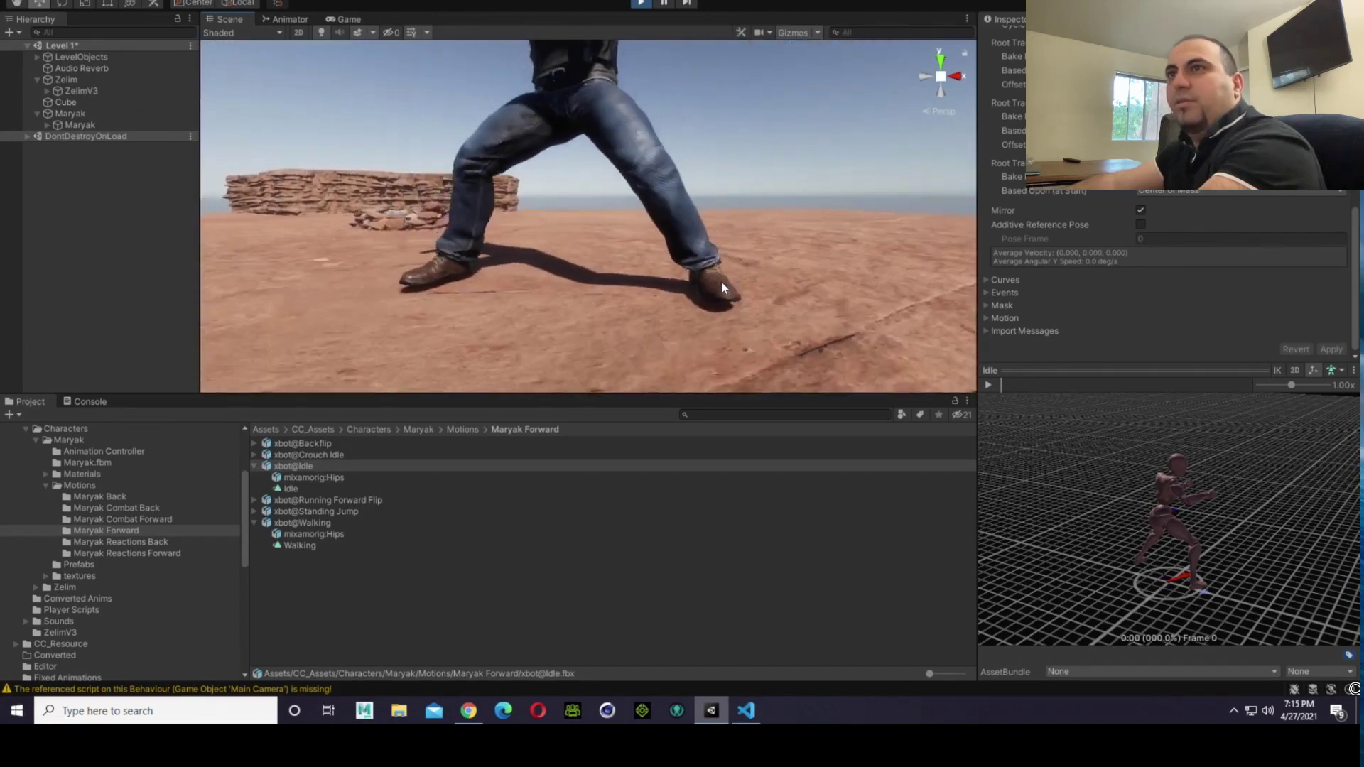
click(345, 19)
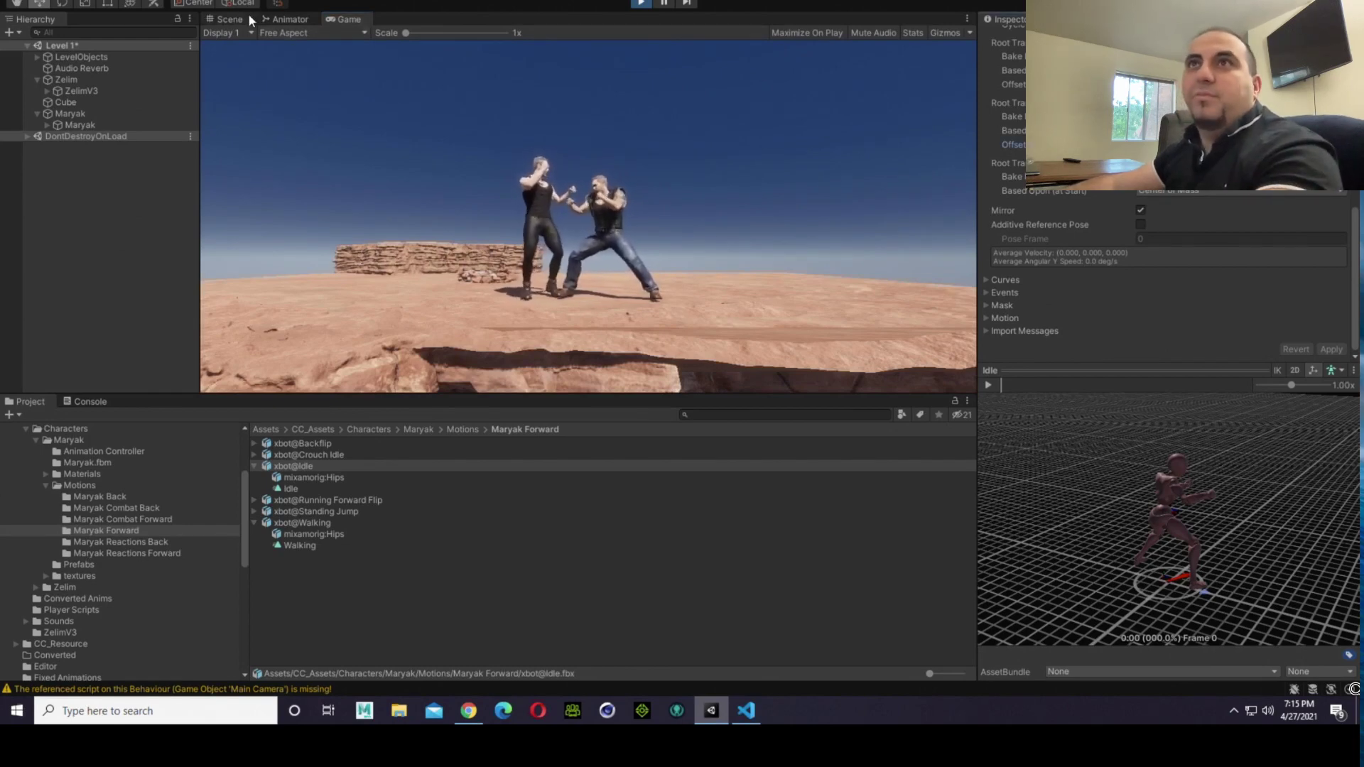
click(227, 19)
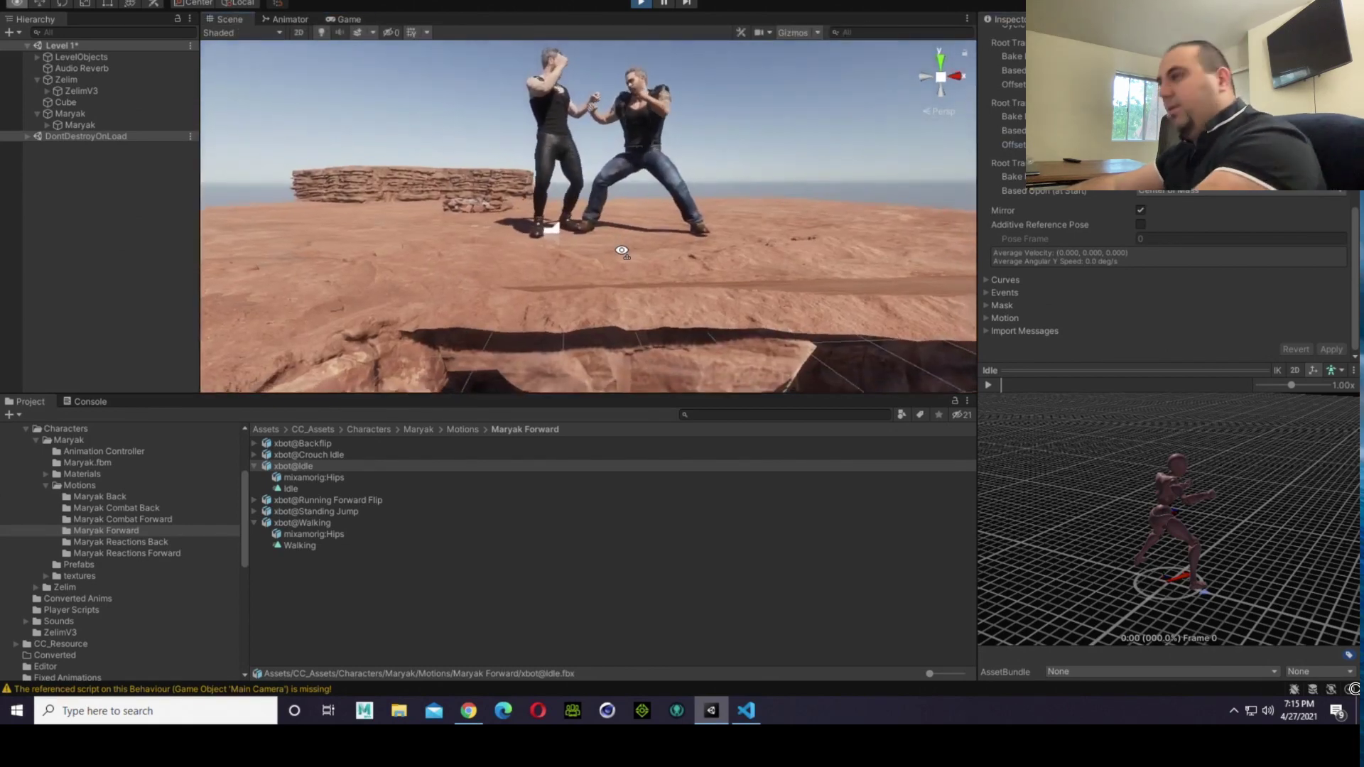
Step: Examine the second fighter's shoes at ground level up close in the Scene view
scroll(619, 248, up, 10)
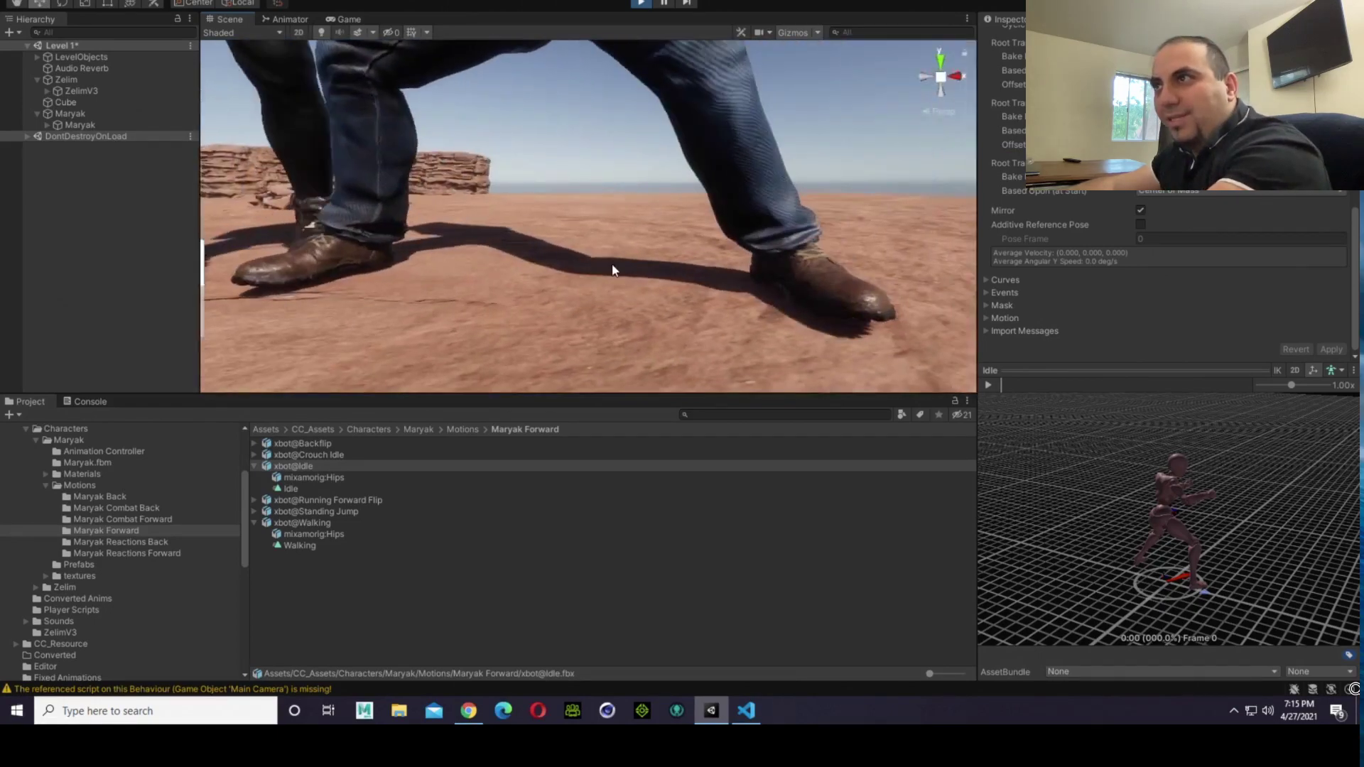
right_drag(612, 270, 741, 310)
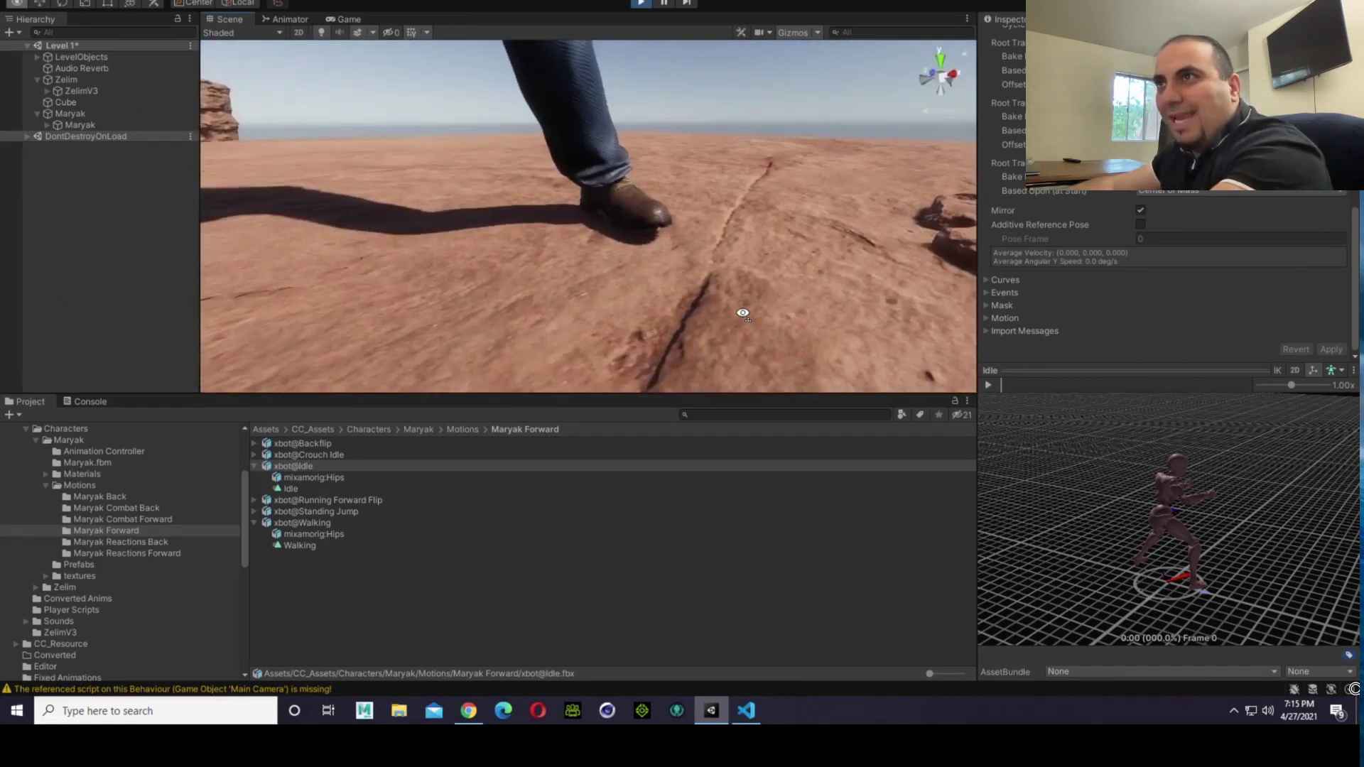
scroll(725, 294, down, 4)
right_drag(526, 264, 299, 192)
right_drag(532, 238, 508, 236)
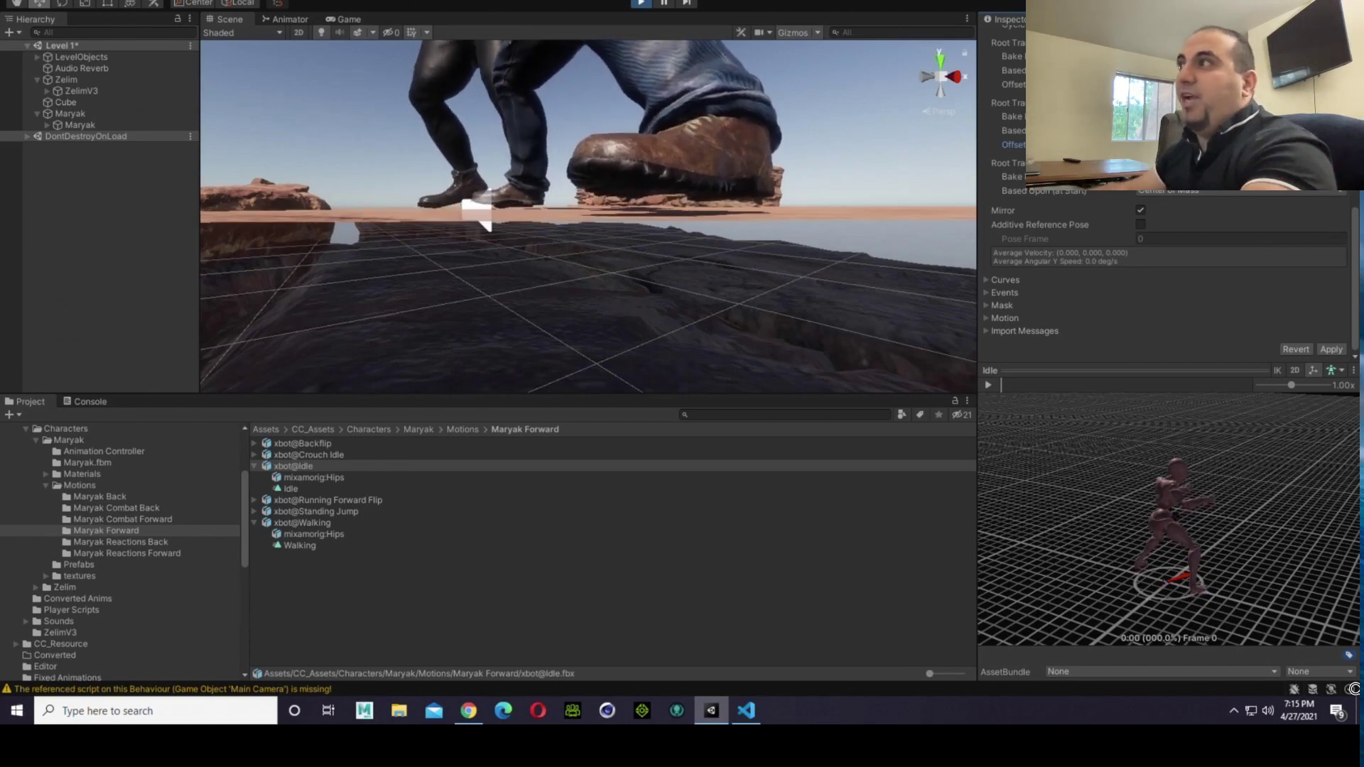
Step: Apply a Root Transform Position (Y) offset of -0.08 to Maryak's forward Idle clip and review its import settings
click(1339, 351)
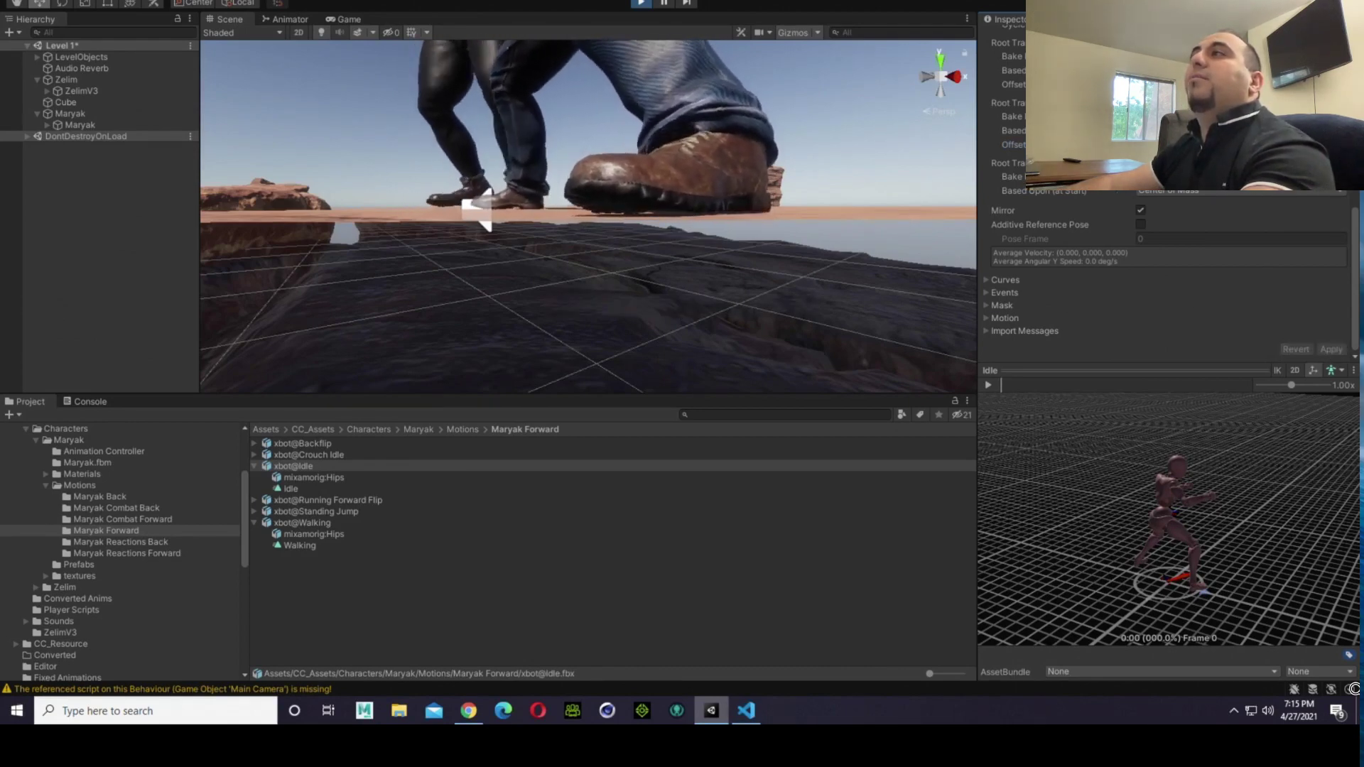
scroll(1355, 272, up, 10)
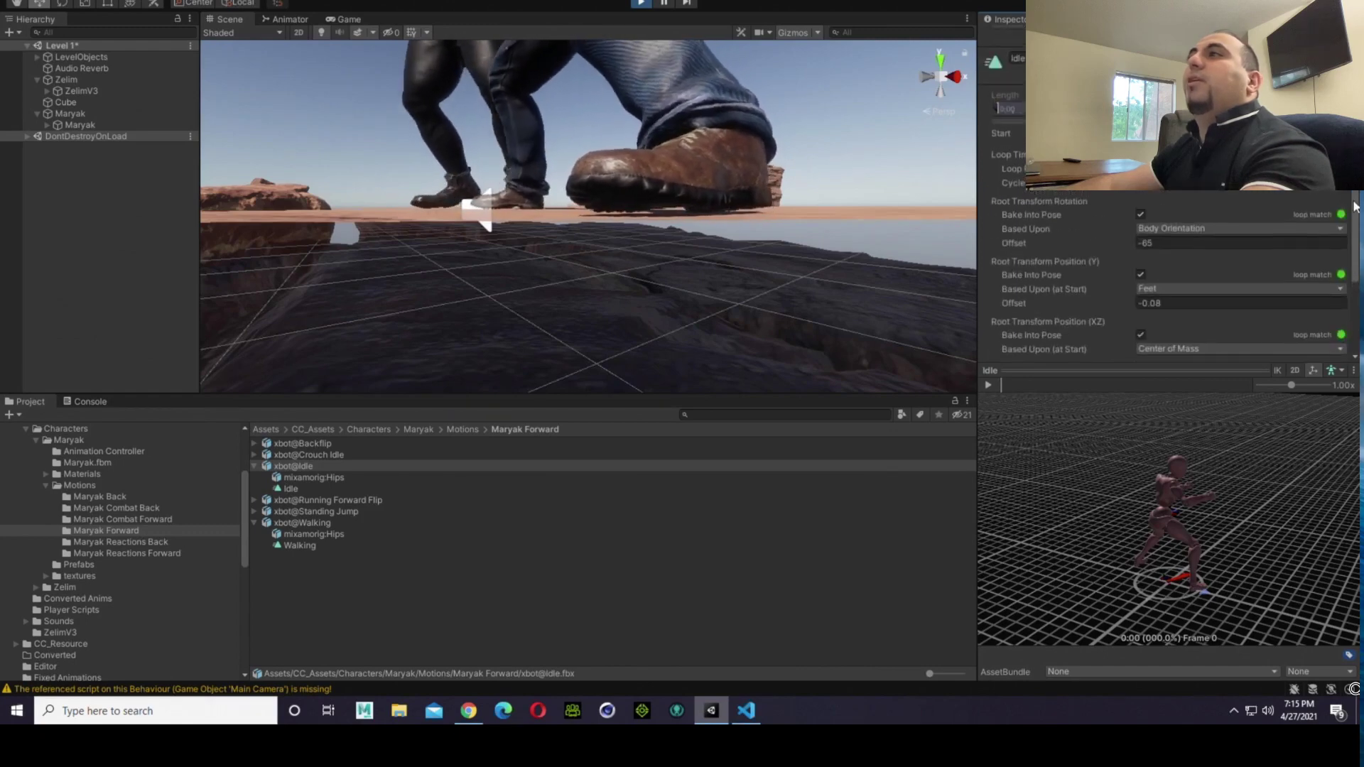
scroll(1356, 272, up, 4)
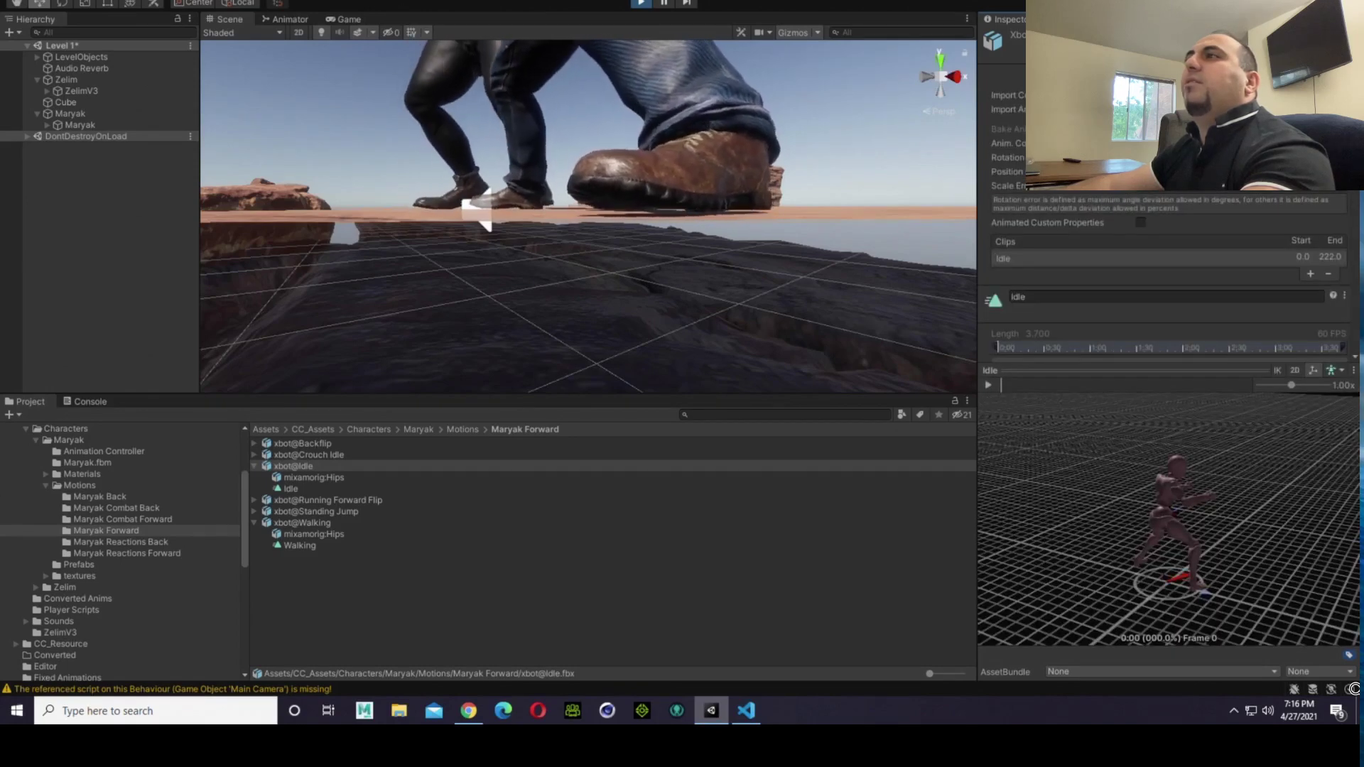
scroll(1165, 284, down, 4)
scroll(1328, 219, down, 8)
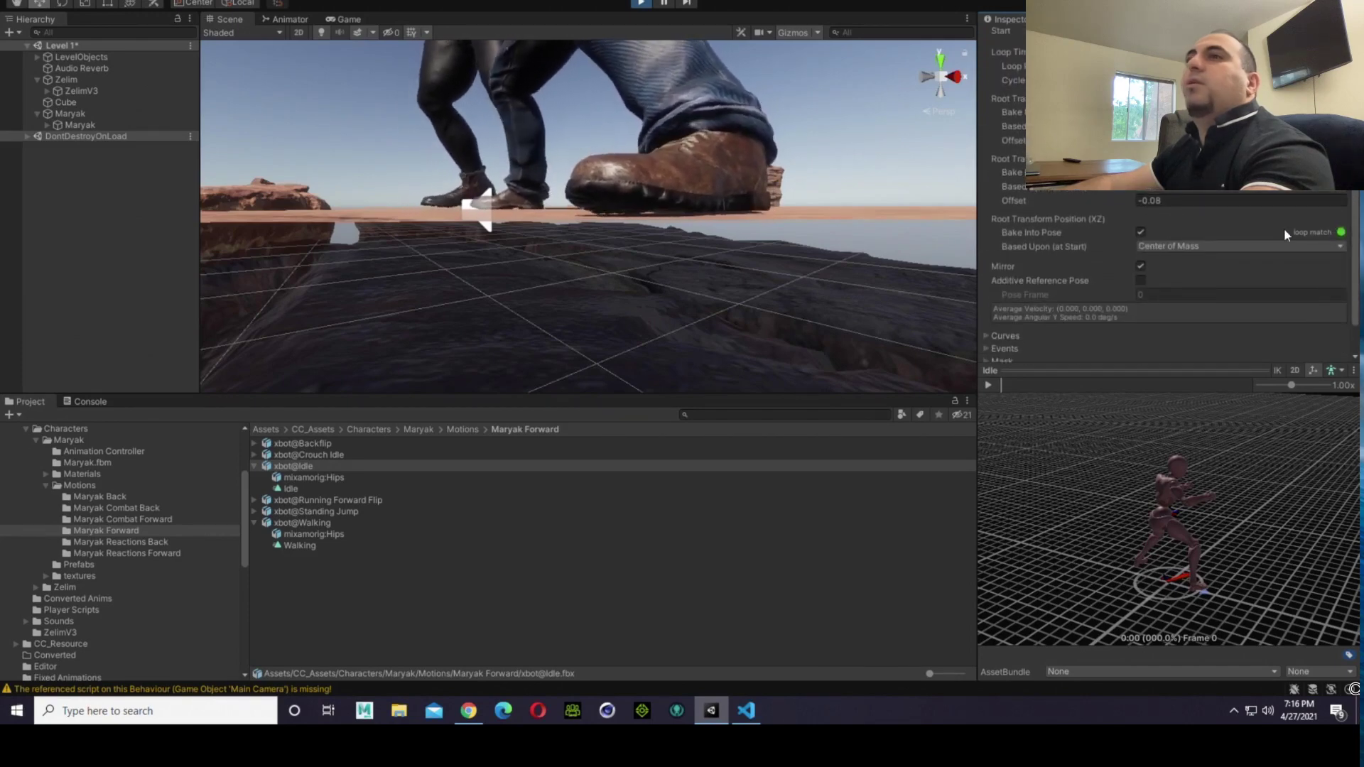
click(293, 489)
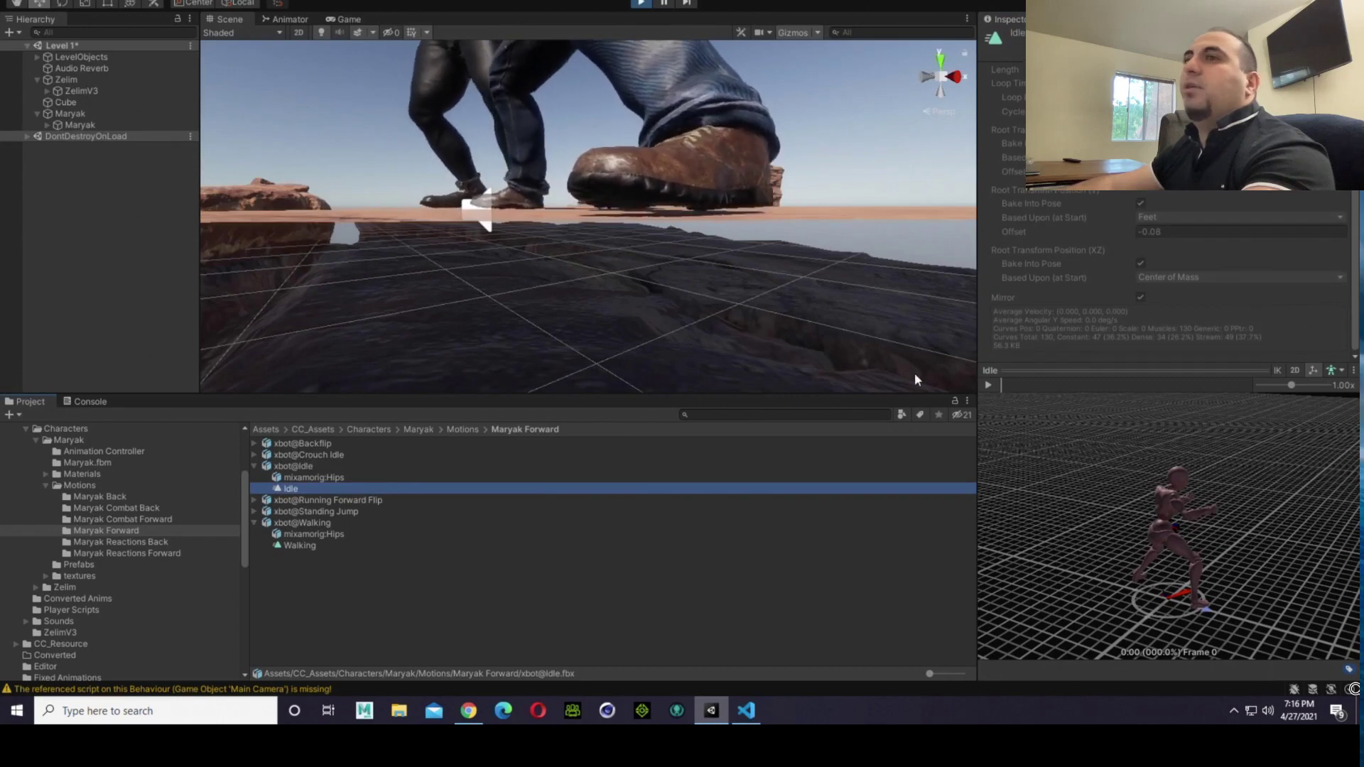
Step: Open Maryak's animator controller and inspect the Fighting Idle state
click(107, 452)
double_click(267, 448)
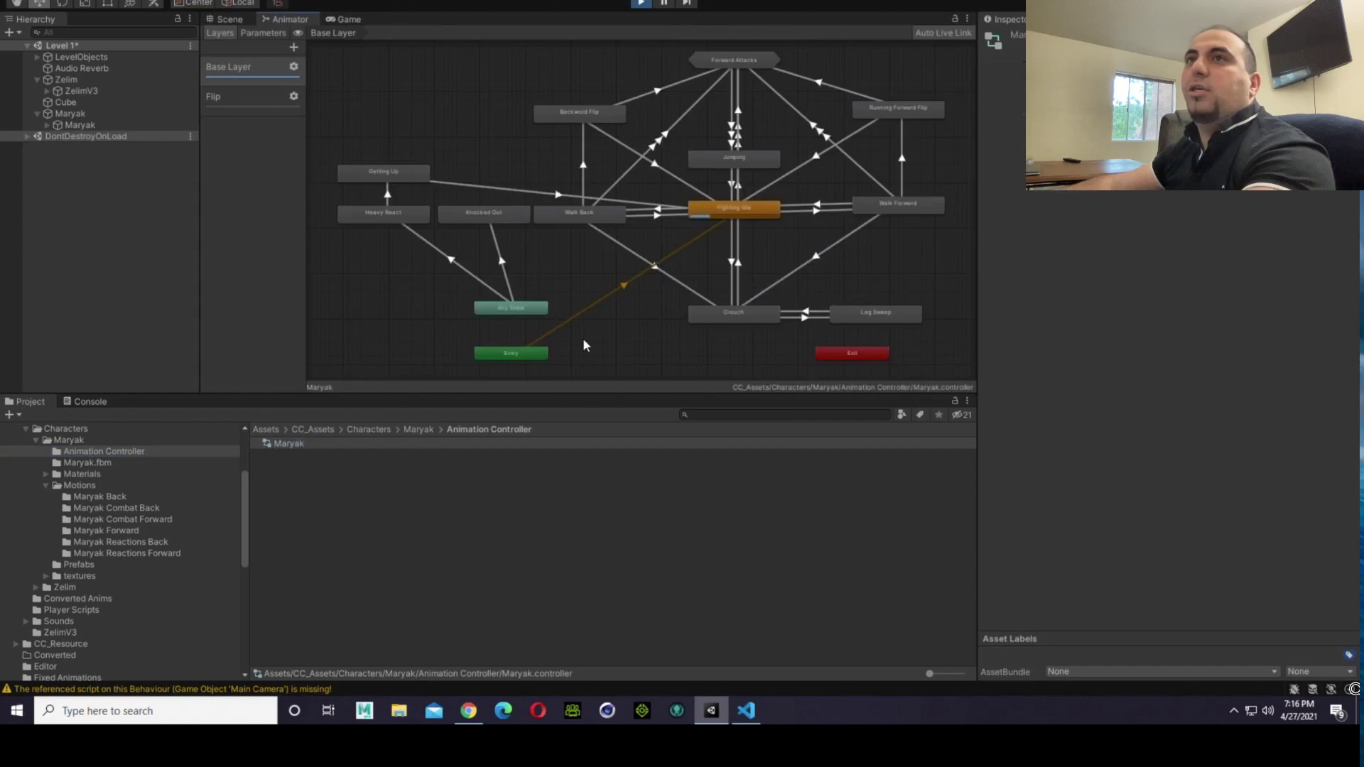
click(763, 209)
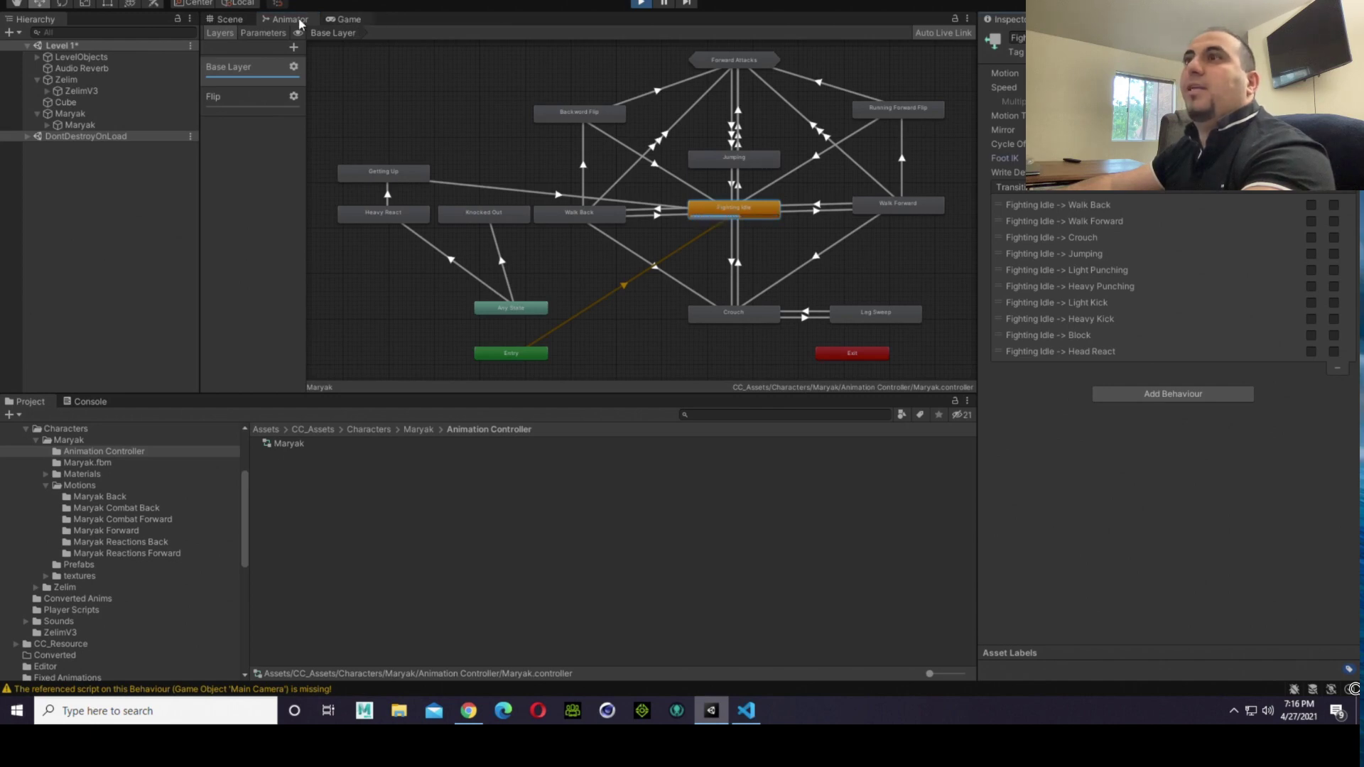
Step: Push the first fighter against the second and check both stances in the Game and Scene views
click(345, 19)
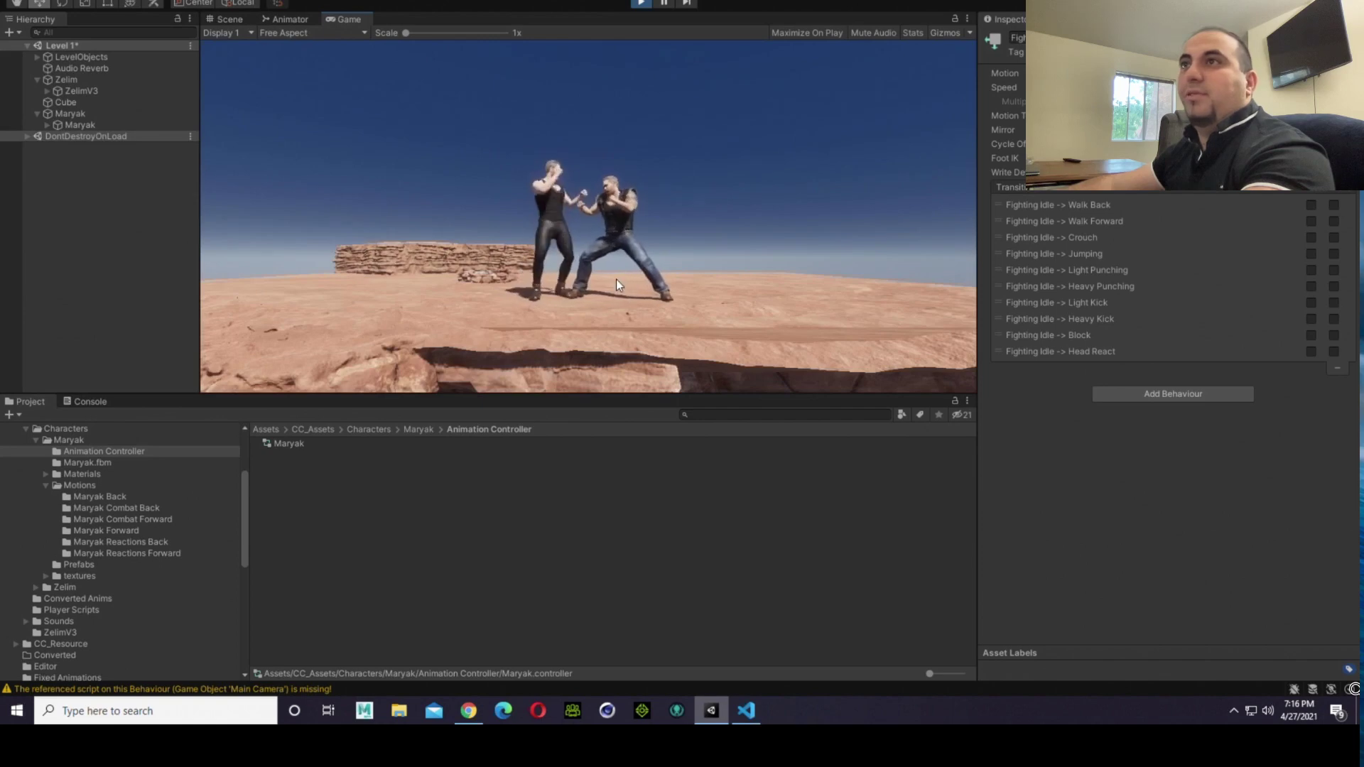
click(229, 21)
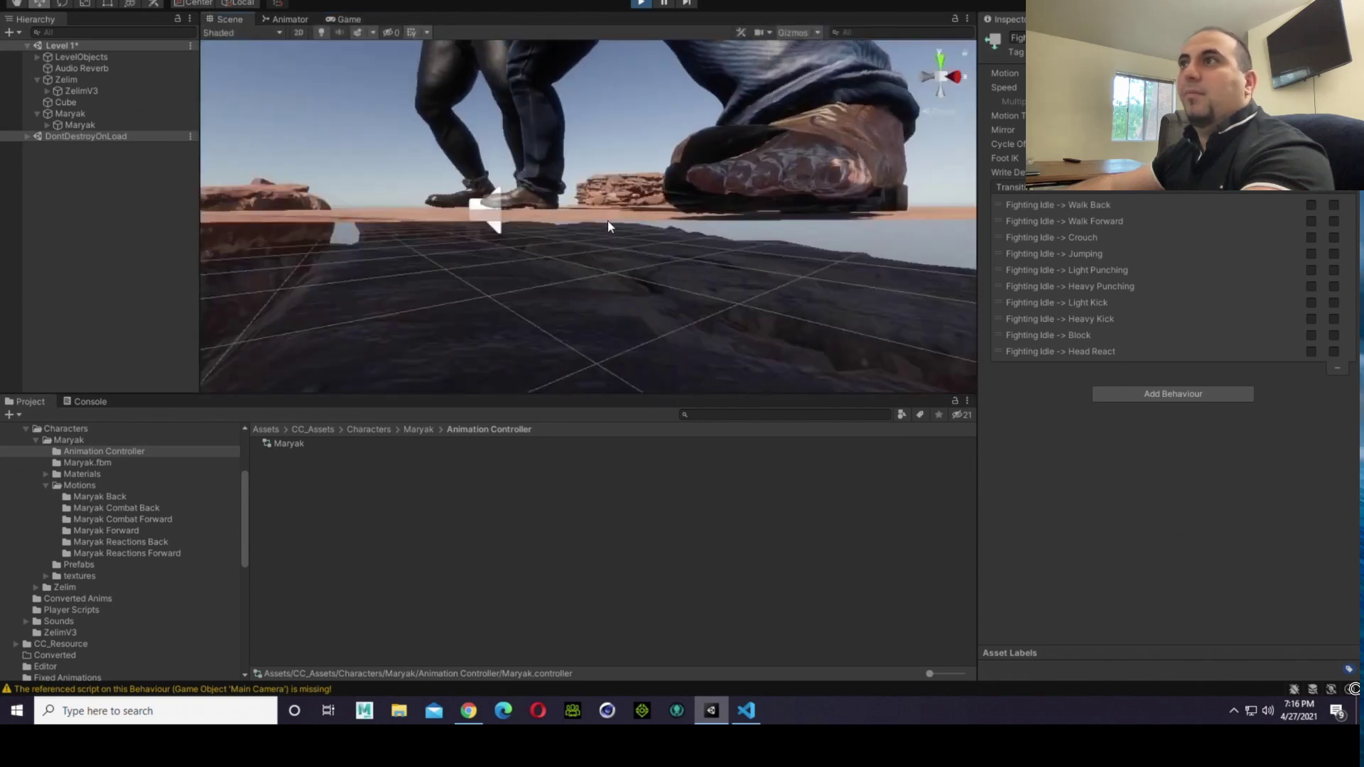
scroll(656, 208, down, 4)
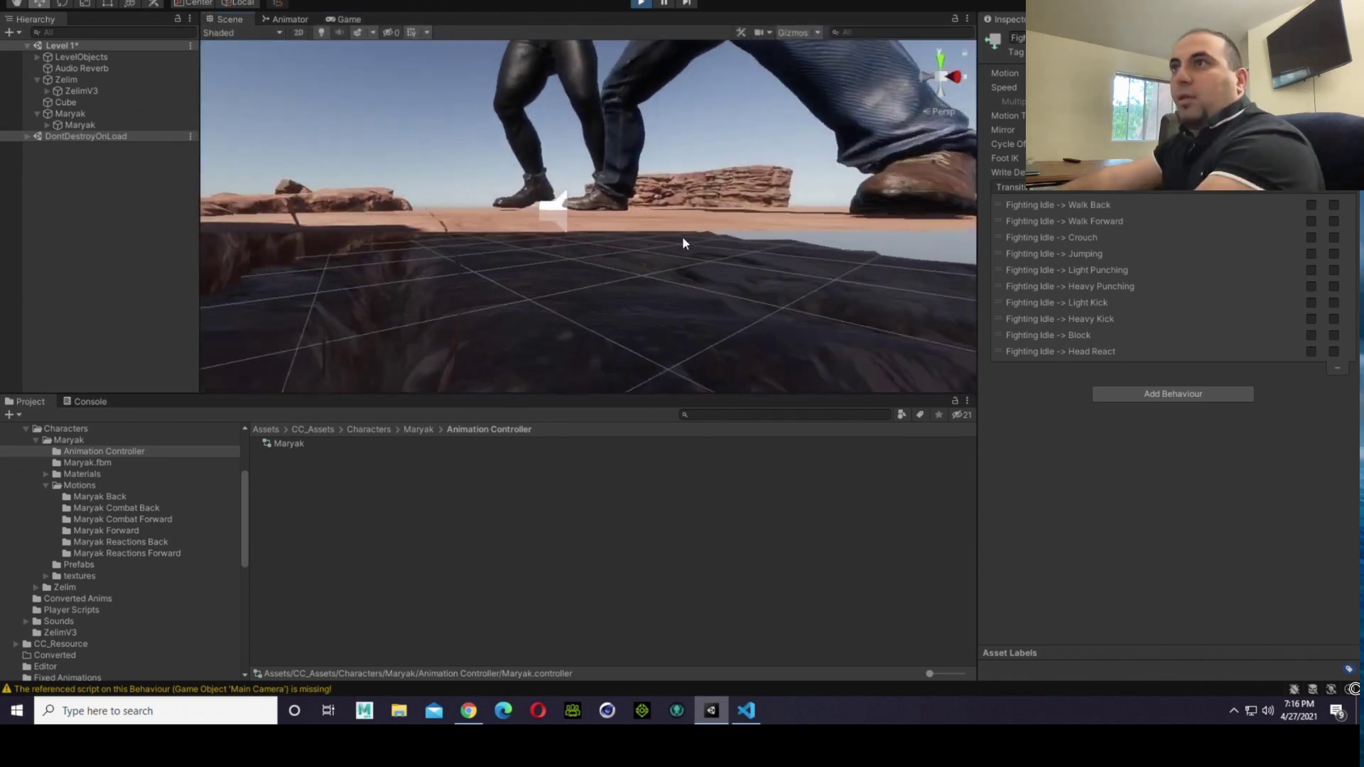
right_drag(680, 237, 685, 375)
scroll(840, 229, down, 5)
scroll(680, 227, up, 3)
scroll(681, 226, up, 3)
key(d)
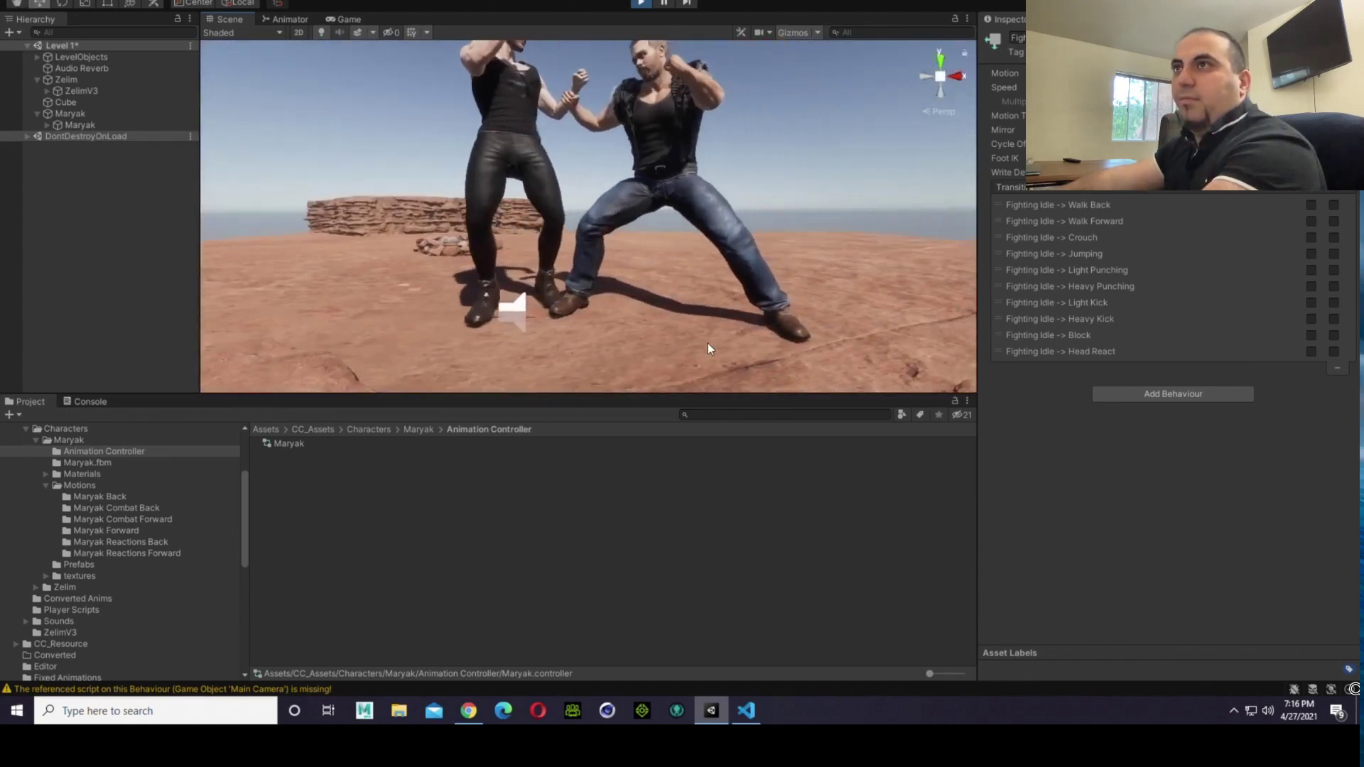
scroll(708, 334, down, 5)
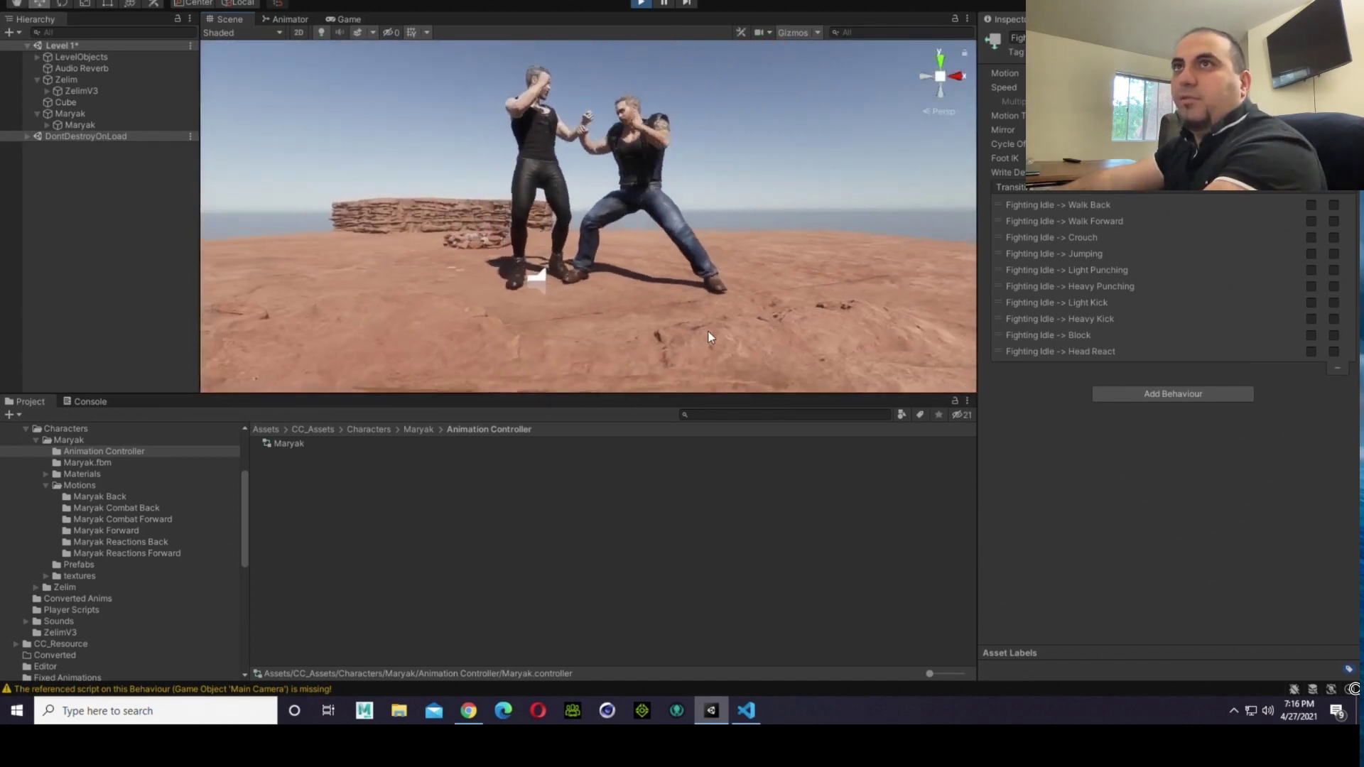
click(343, 17)
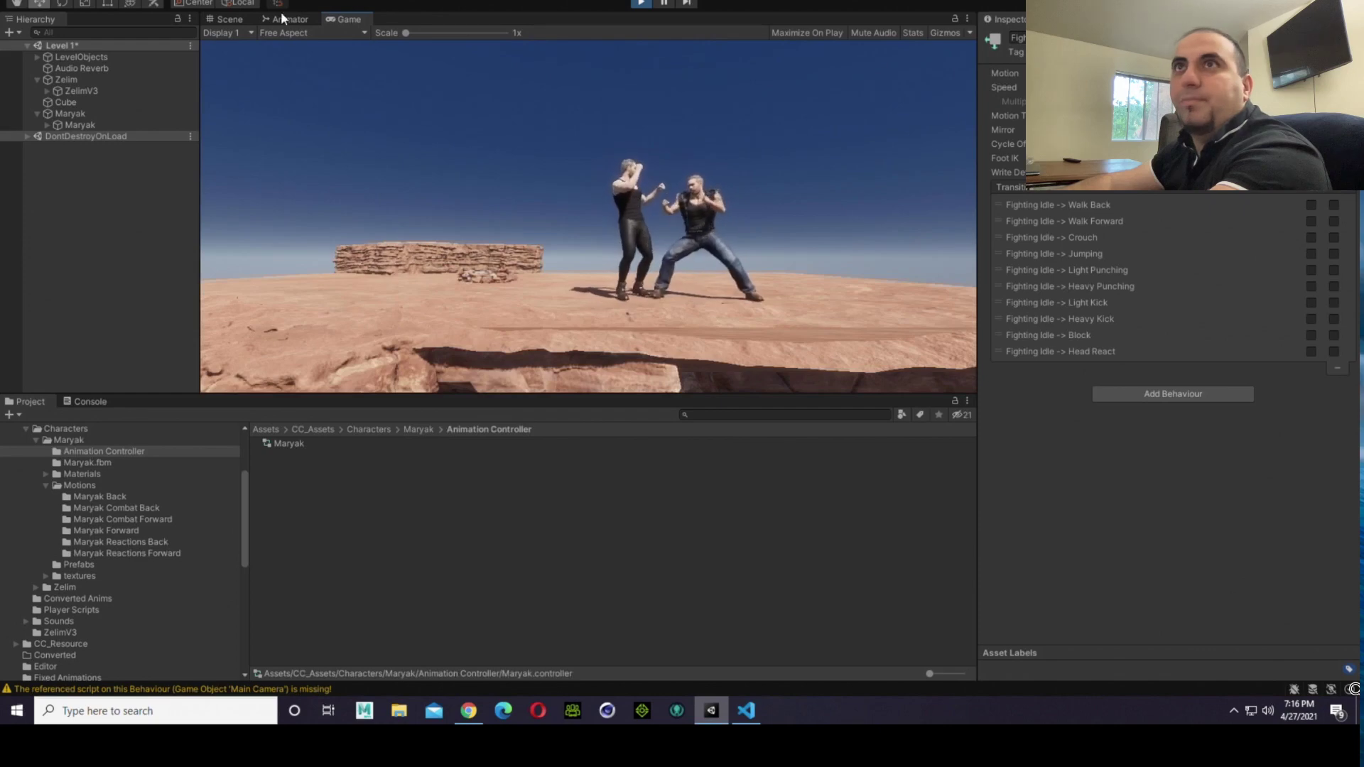
click(229, 19)
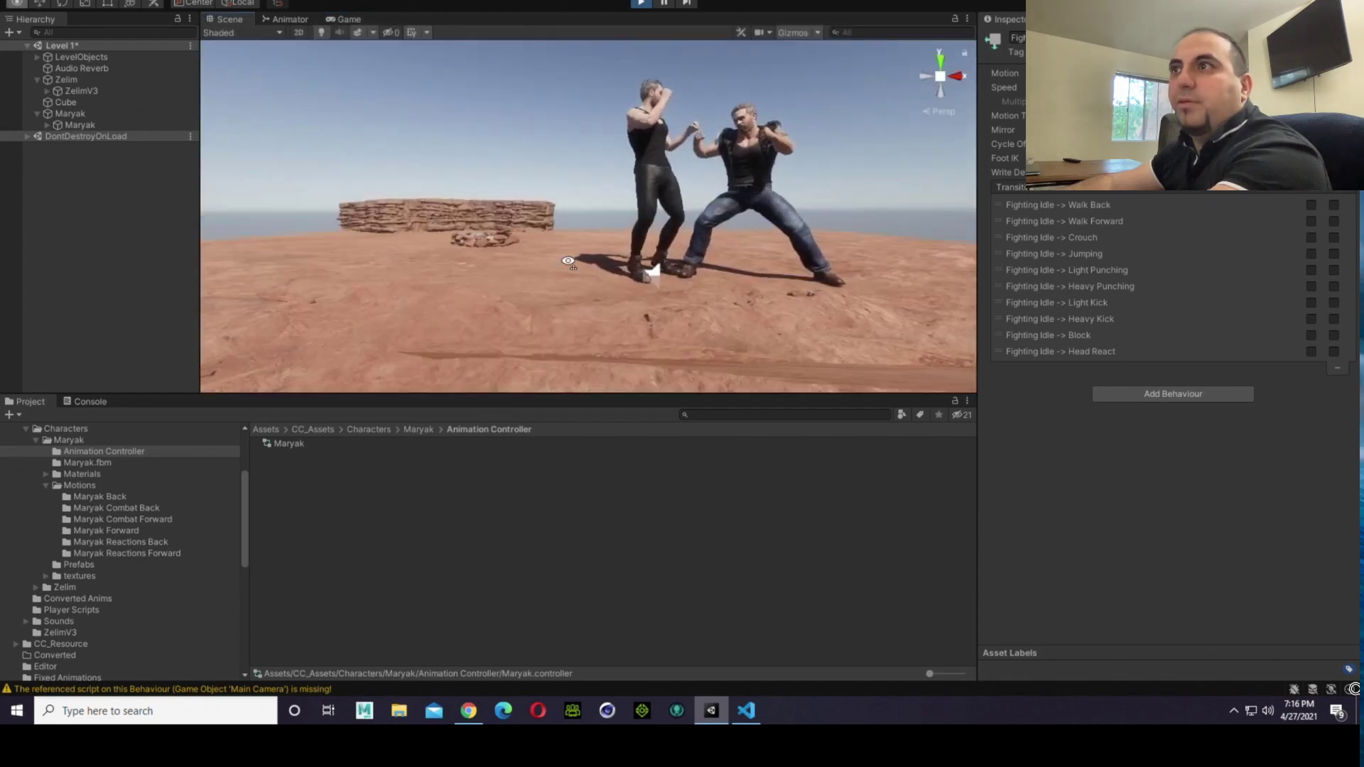
scroll(568, 263, up, 2)
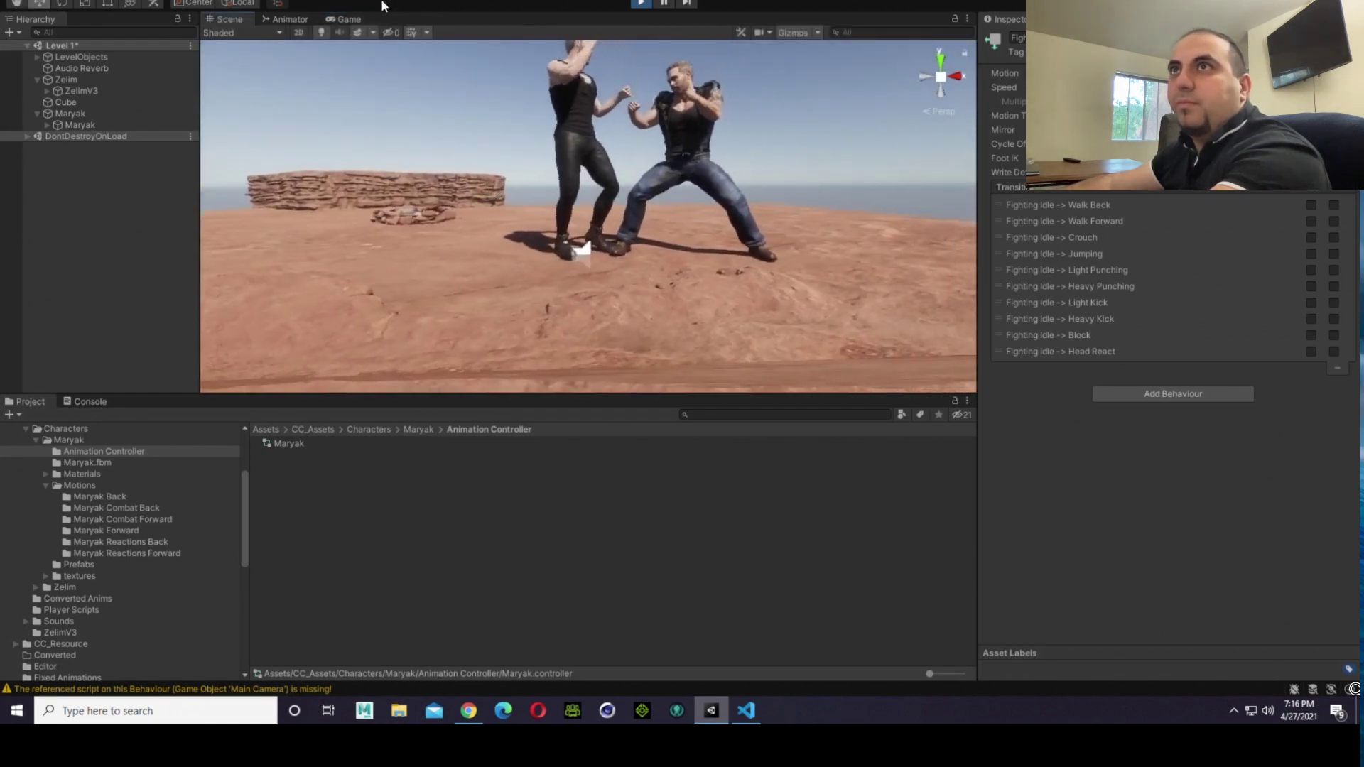
Step: Undock the Game view and move it out of the main editor window
click(359, 20)
drag(343, 16, 1363, 107)
Step: Examine both fighters' feet side by side near ground level in the Scene view
scroll(784, 275, up, 2)
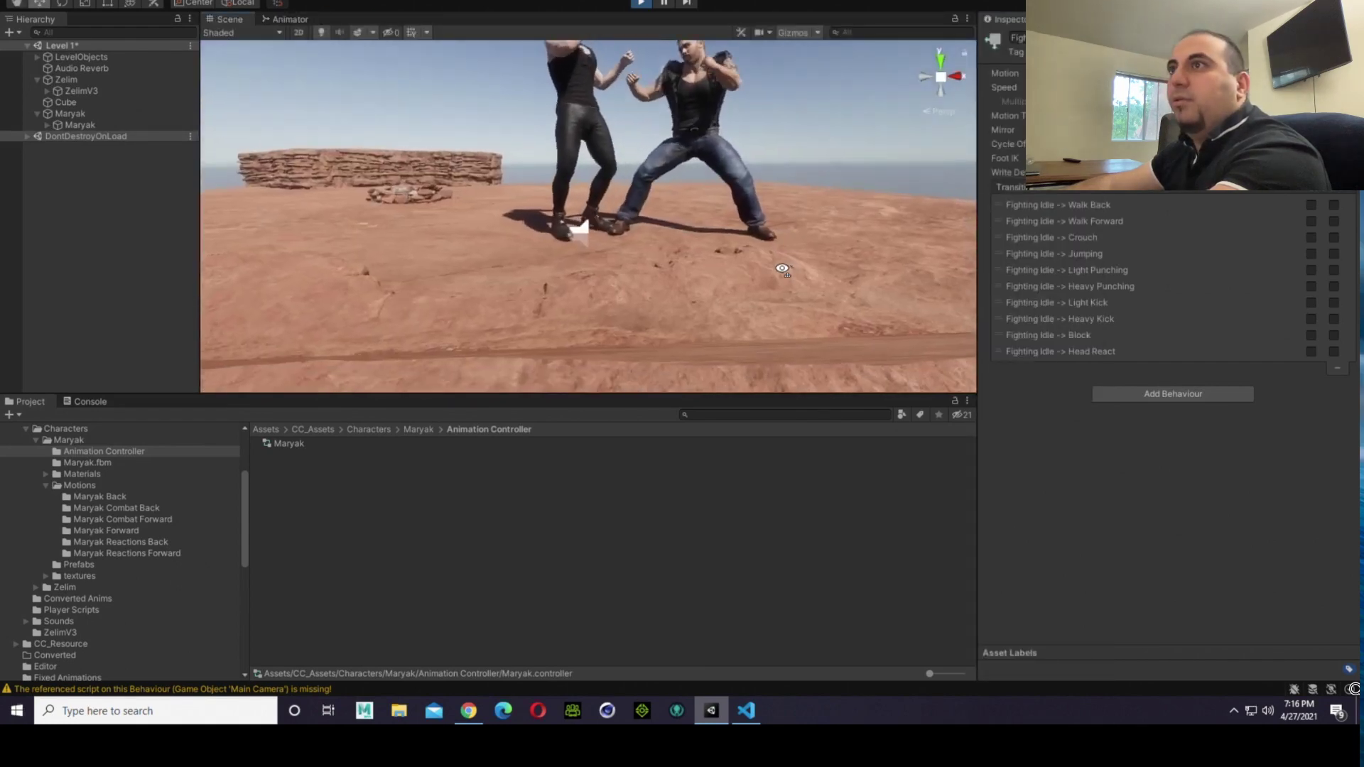
scroll(781, 275, up, 5)
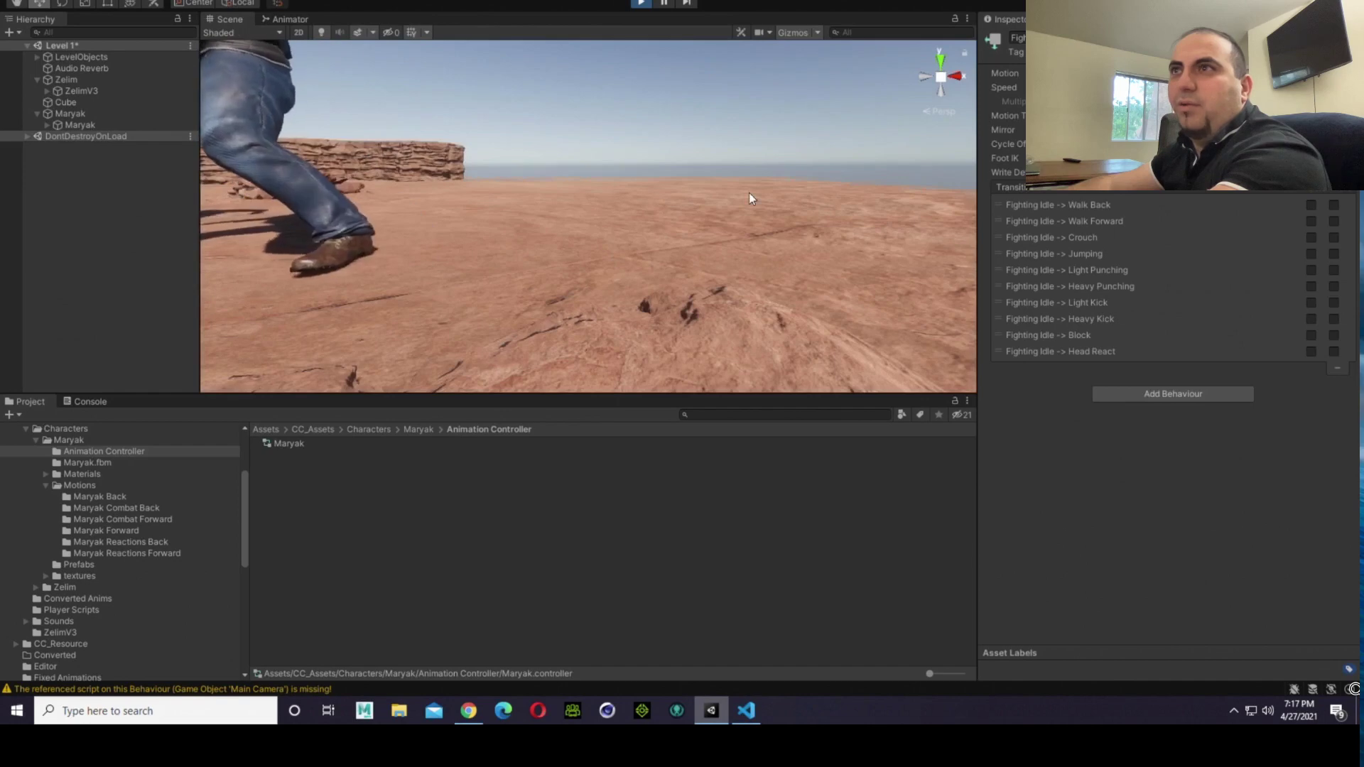
right_drag(749, 194, 513, 188)
key(d)
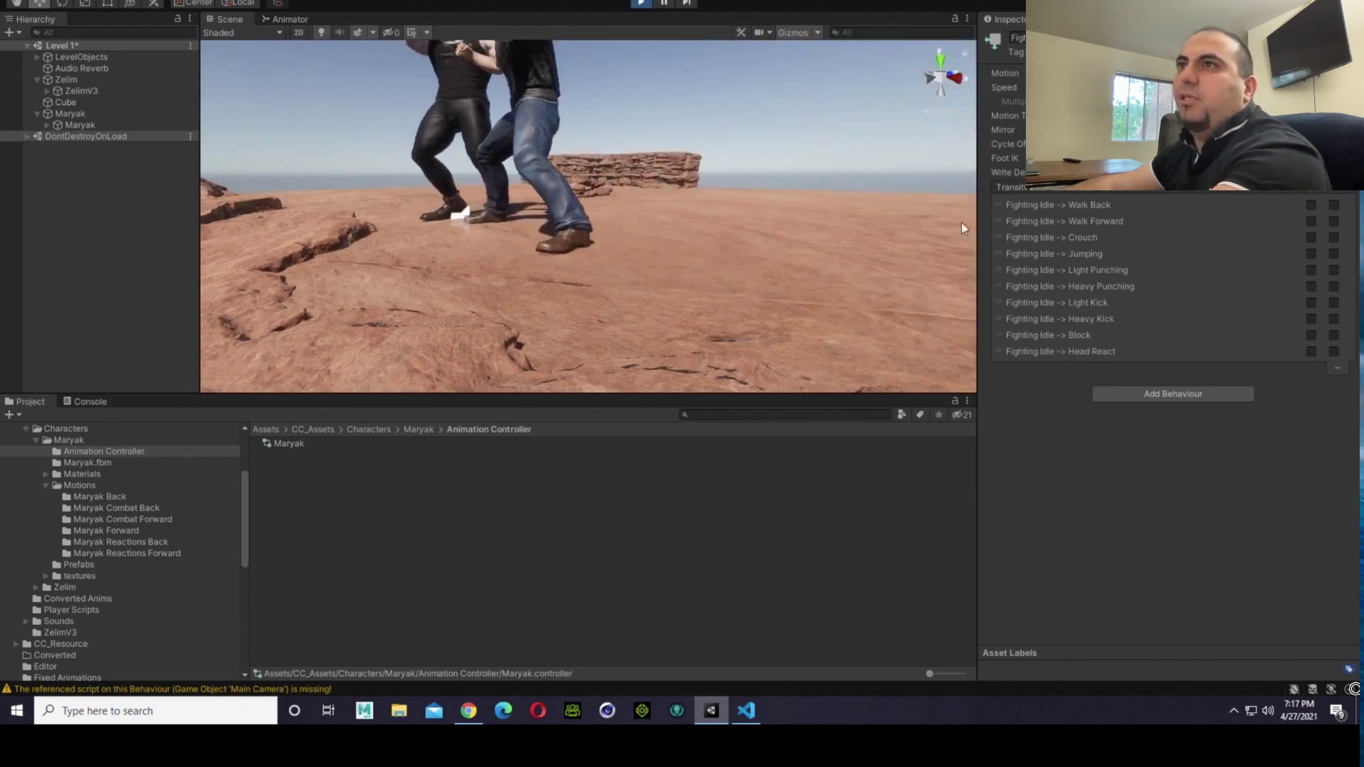
right_drag(808, 230, 519, 189)
scroll(714, 243, up, 3)
scroll(519, 189, up, 1)
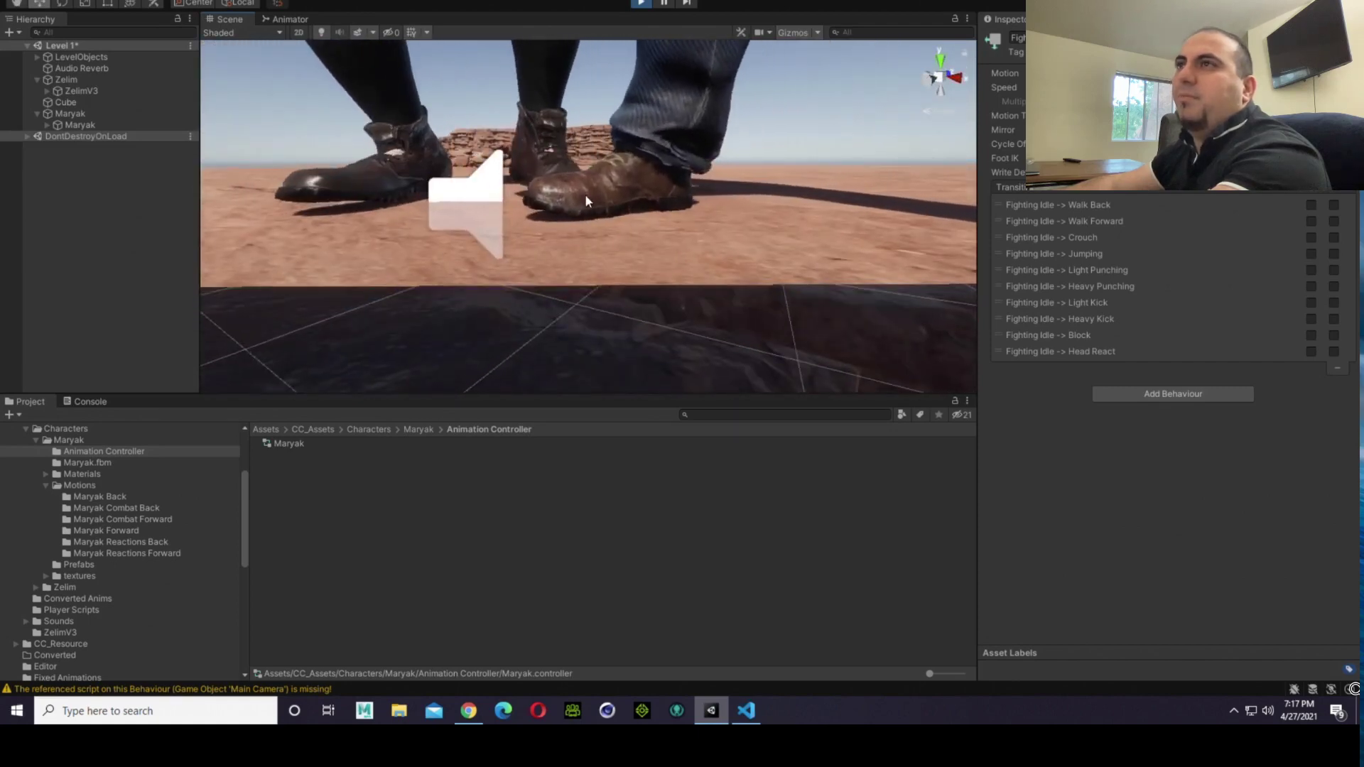
scroll(604, 196, up, 2)
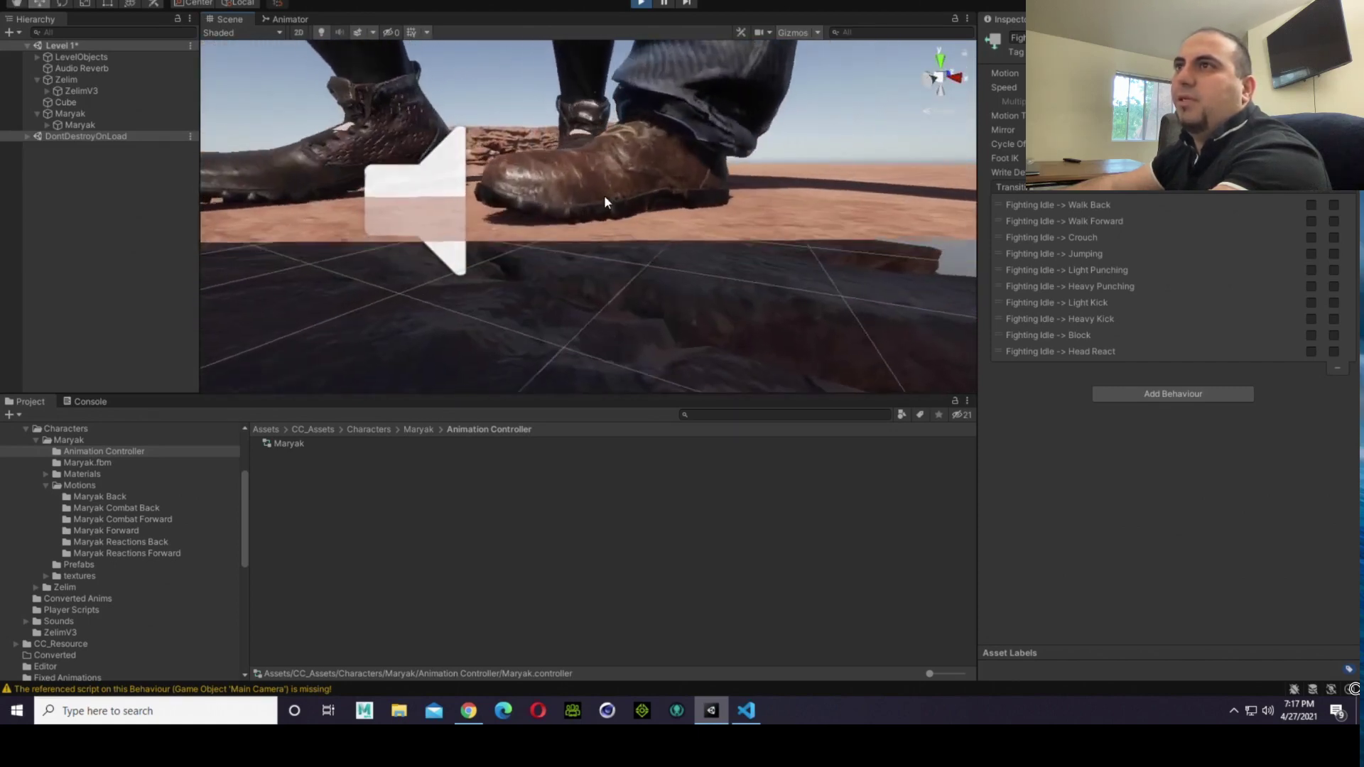
Step: Inspect the soles of the second fighter's boots against the ground from several close, low angles
alt+drag(611, 192, 543, 249)
scroll(623, 98, down, 3)
scroll(596, 131, up, 3)
scroll(641, 199, down, 3)
scroll(635, 212, up, 4)
scroll(615, 173, up, 4)
scroll(547, 181, down, 4)
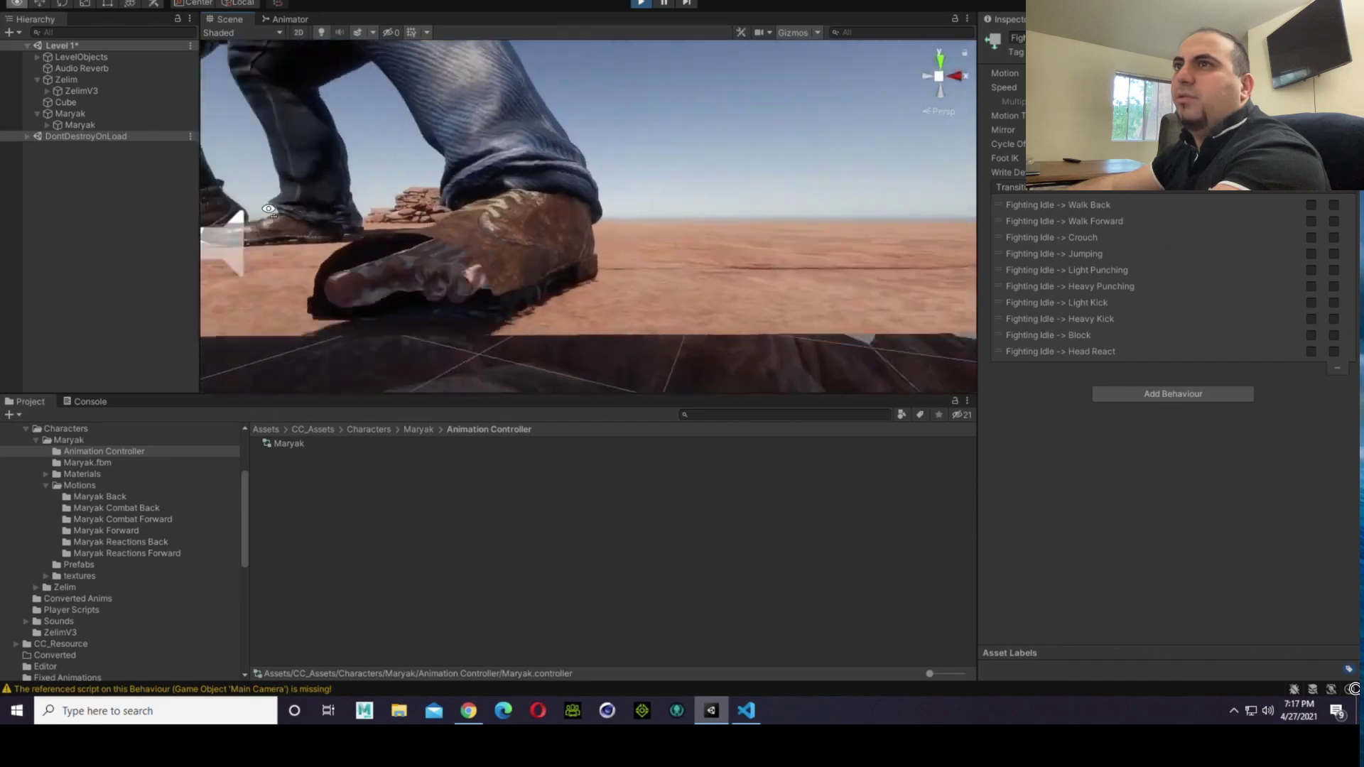
scroll(537, 312, down, 3)
scroll(509, 301, up, 2)
alt+drag(536, 321, 587, 344)
scroll(509, 301, down, 3)
scroll(628, 324, up, 4)
scroll(604, 323, up, 1)
scroll(563, 347, up, 2)
scroll(561, 350, down, 2)
Step: Examine the full-body stance of both fighters on the ground in the Scene view
alt+drag(487, 325, 711, 394)
scroll(590, 332, down, 3)
key(s)
right_drag(710, 394, 736, 182)
key(w)
key(w)
key(s)
key(d)
key(s)
key(s)
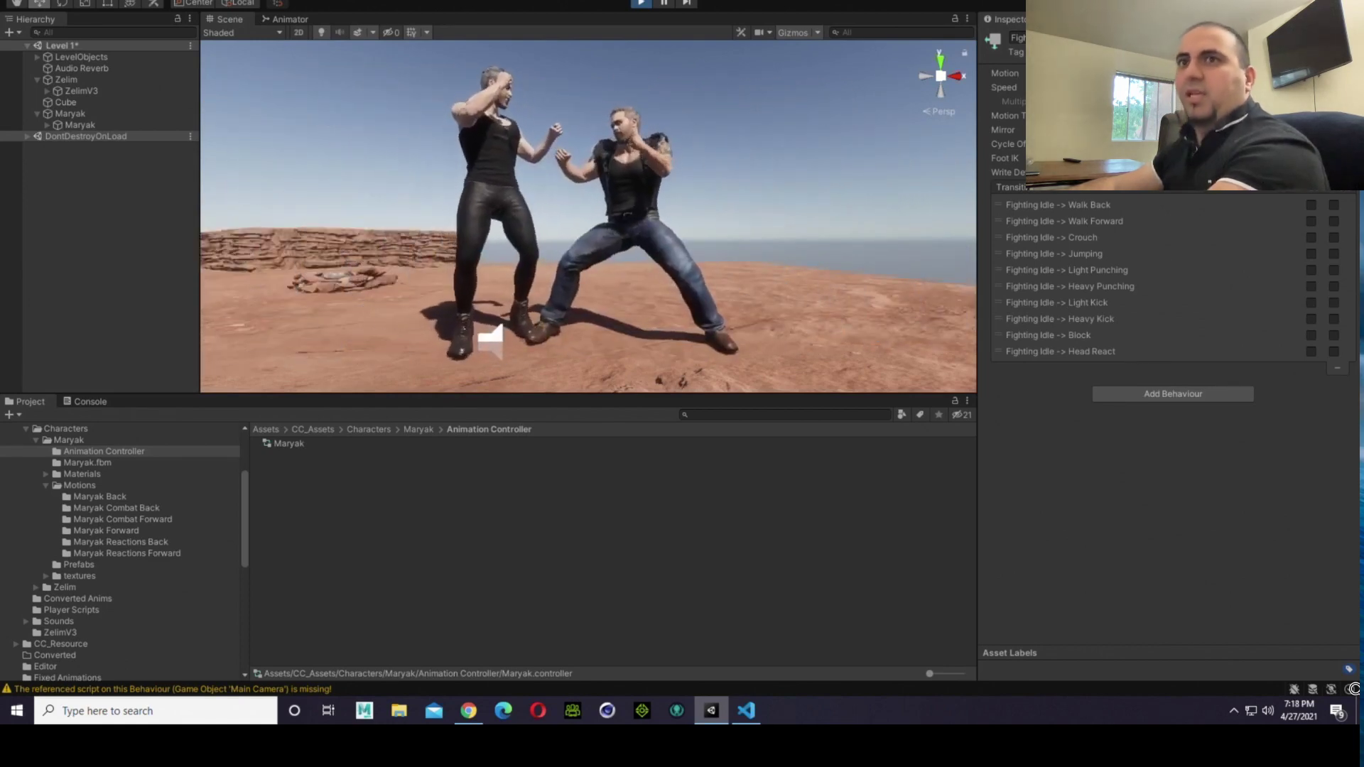
Step: Check the Walk Forward state in the Maryak animator controller and select the xbot@Walking model in the Maryak Forward folder
double_click(288, 444)
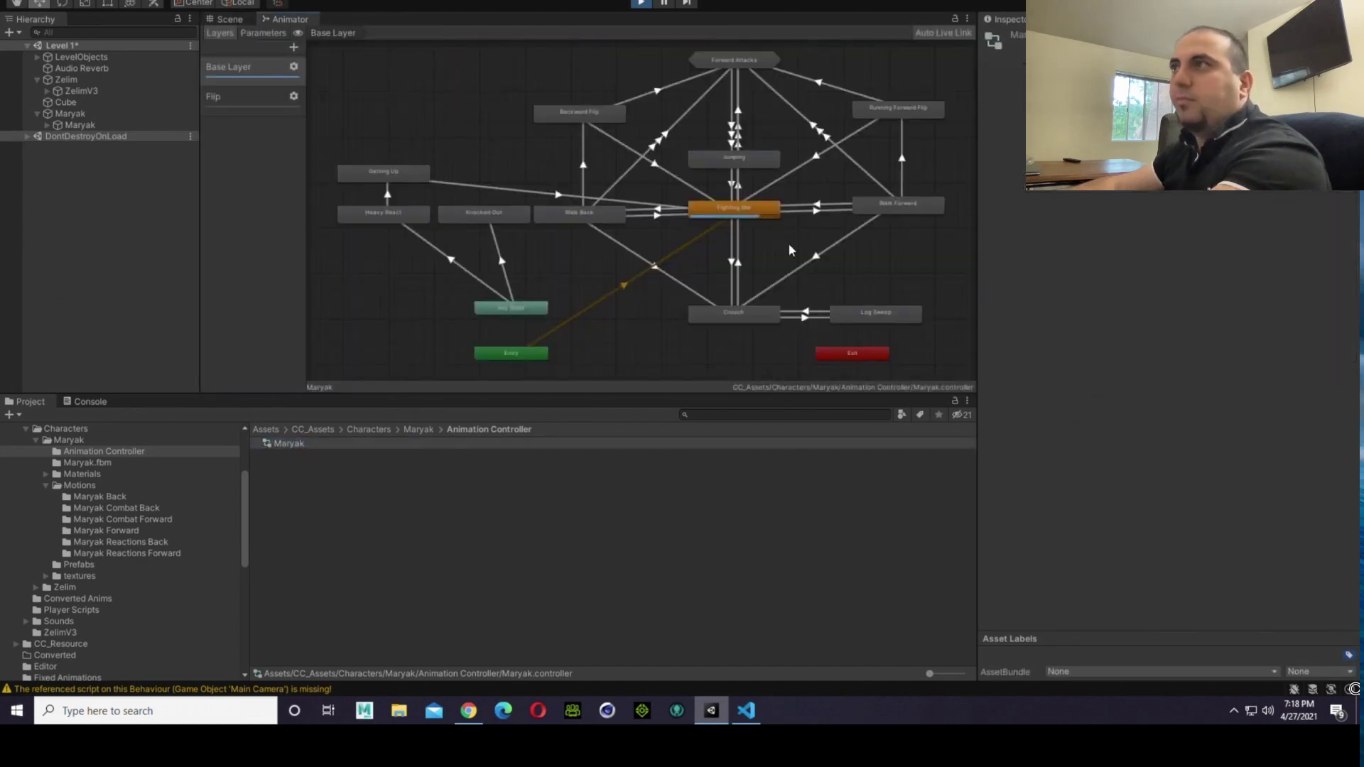
click(906, 209)
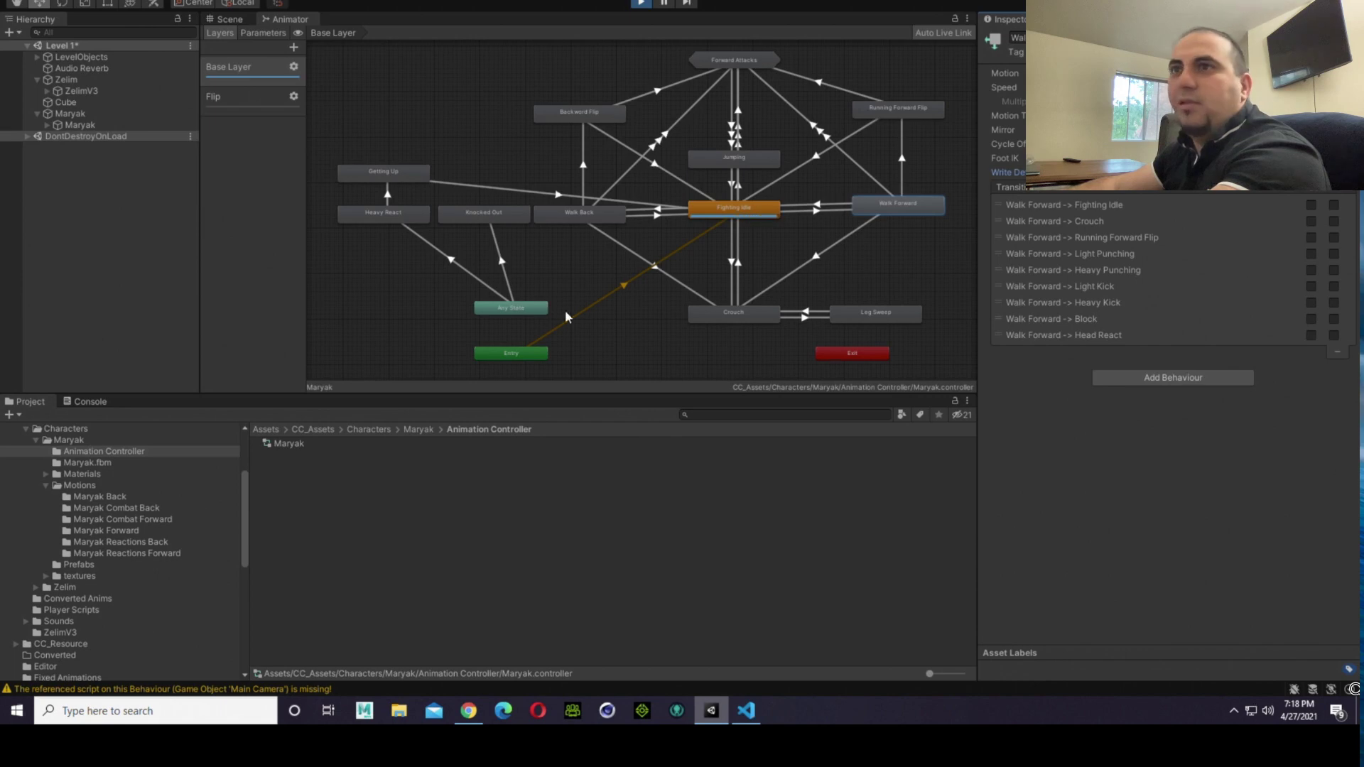
click(114, 532)
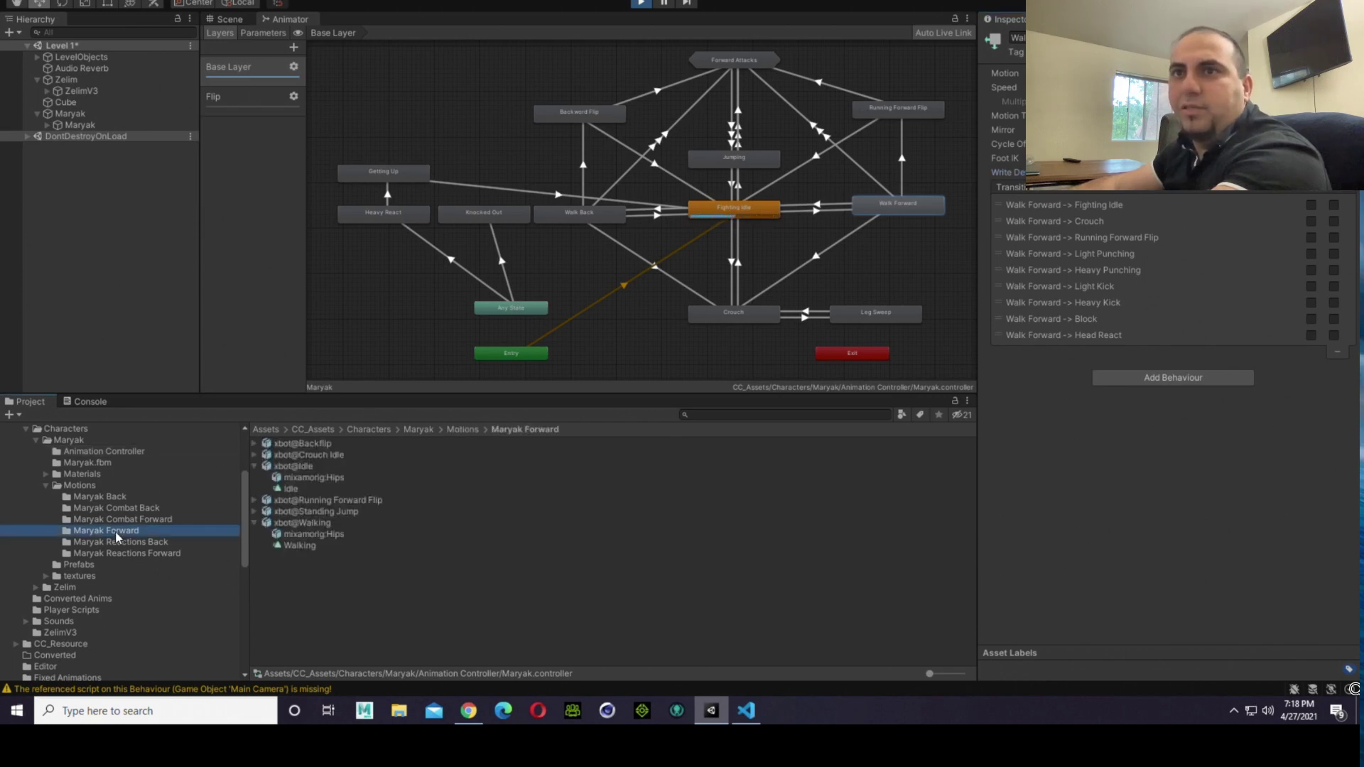
click(299, 546)
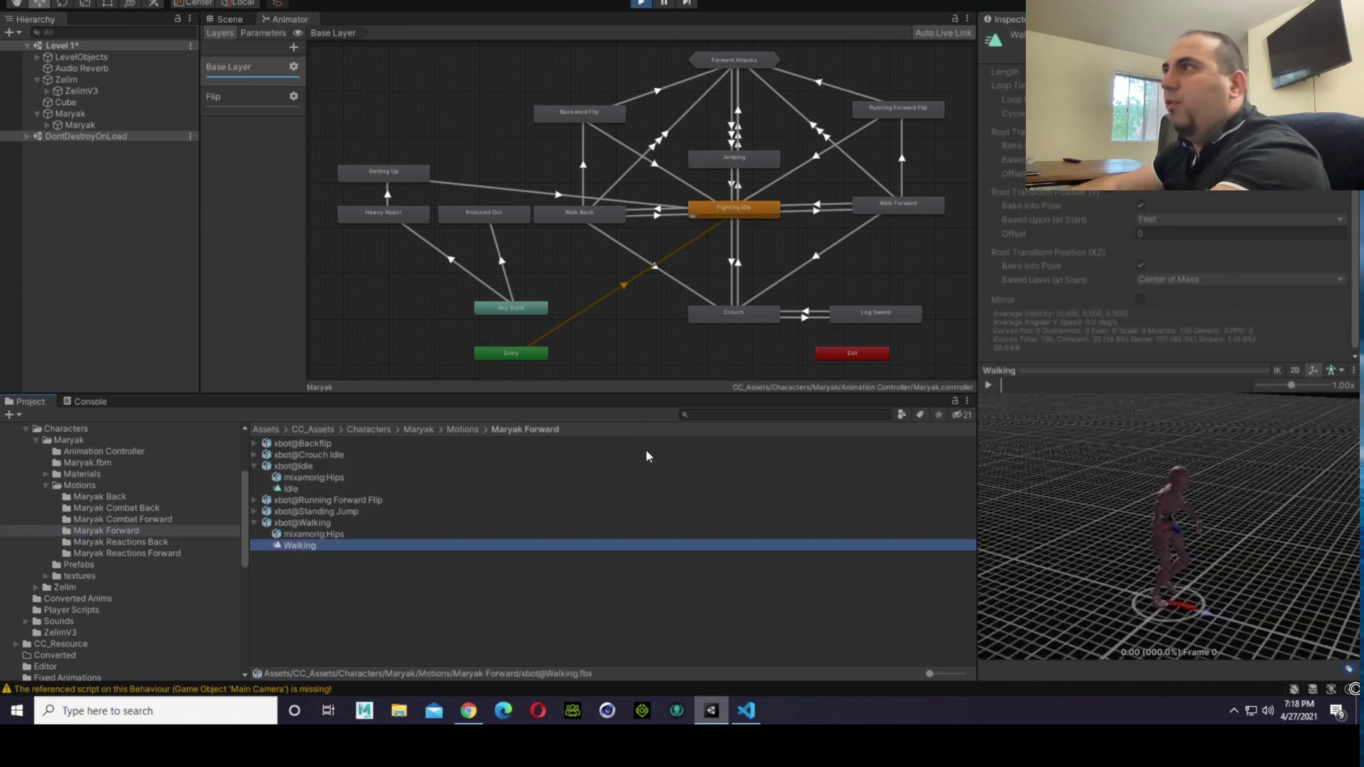
click(310, 525)
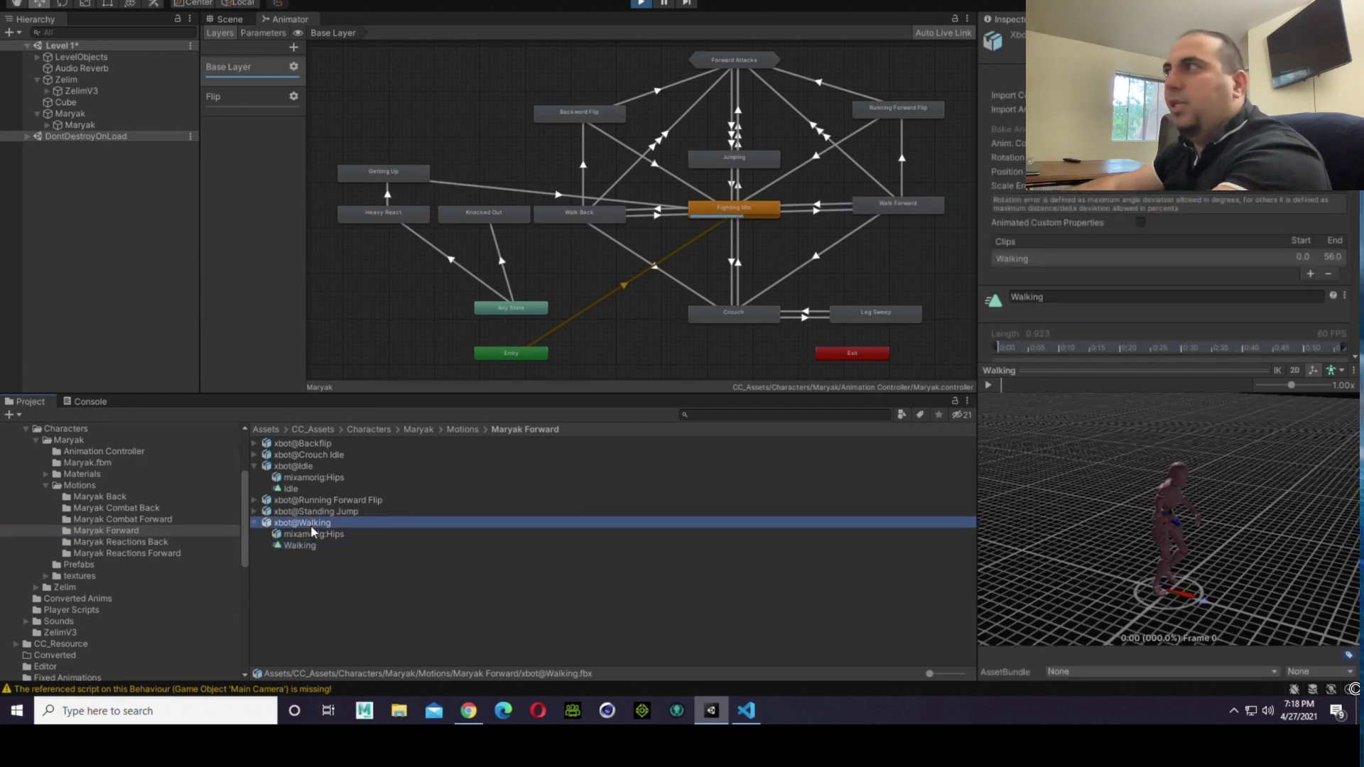
Step: Examine the Walking clip's root transform import settings and preview its mid-stride pose from the side at frame 20
scroll(1178, 207, down, 5)
scroll(1179, 218, down, 3)
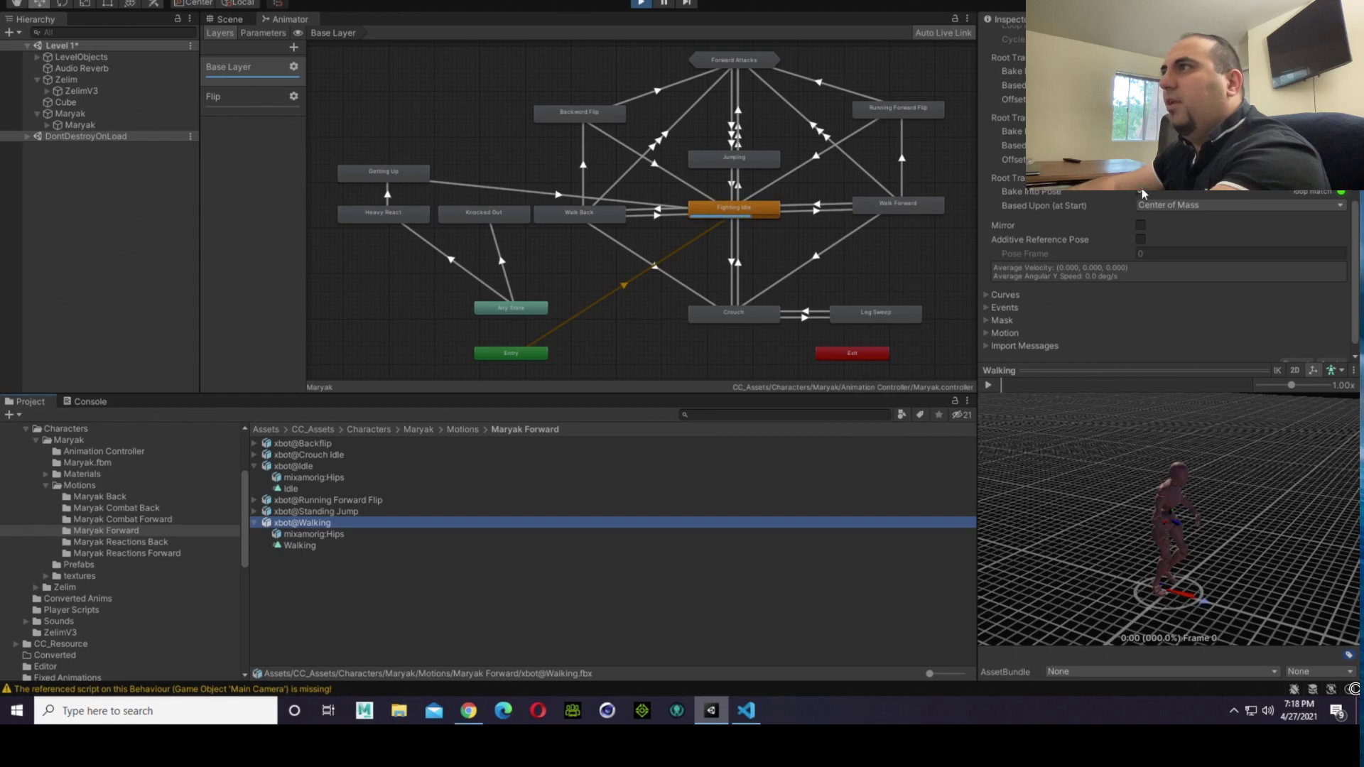
scroll(1241, 297, down, 1)
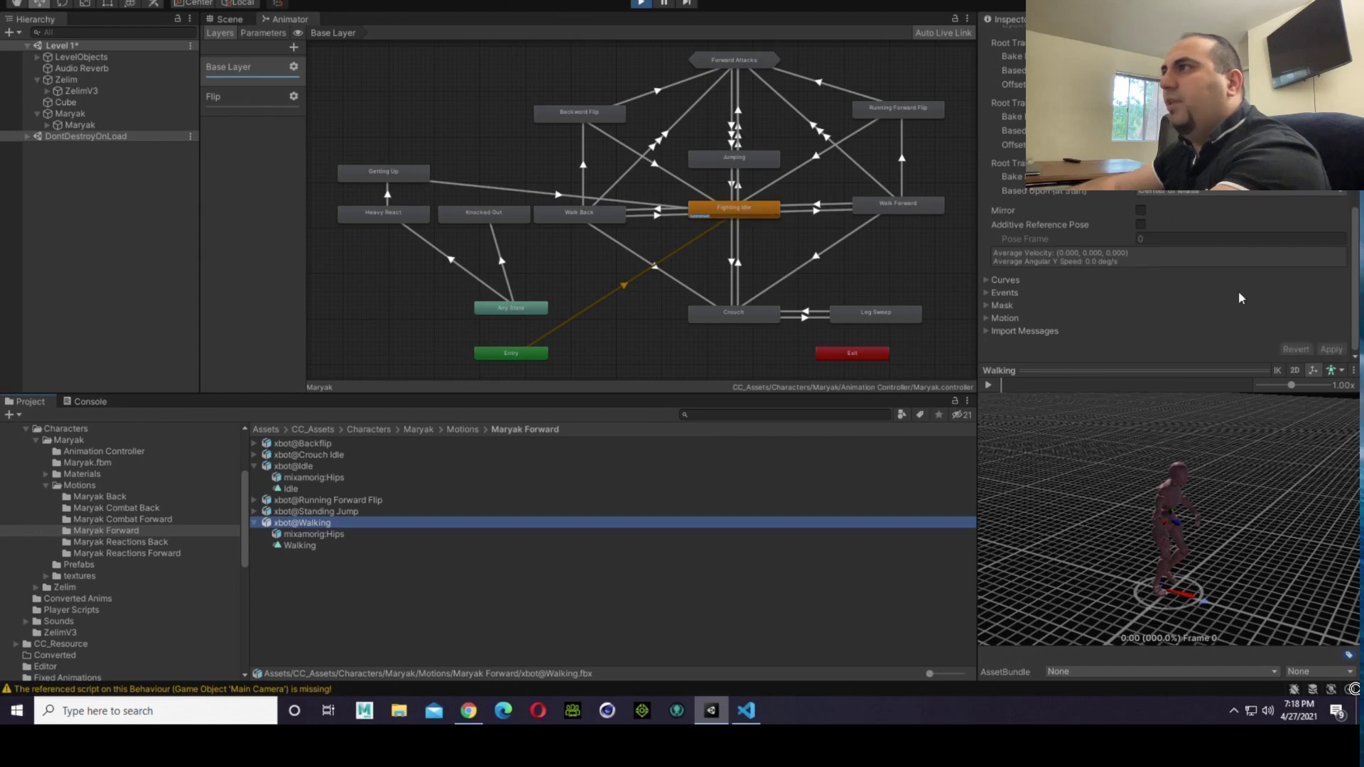
scroll(1236, 317, up, 3)
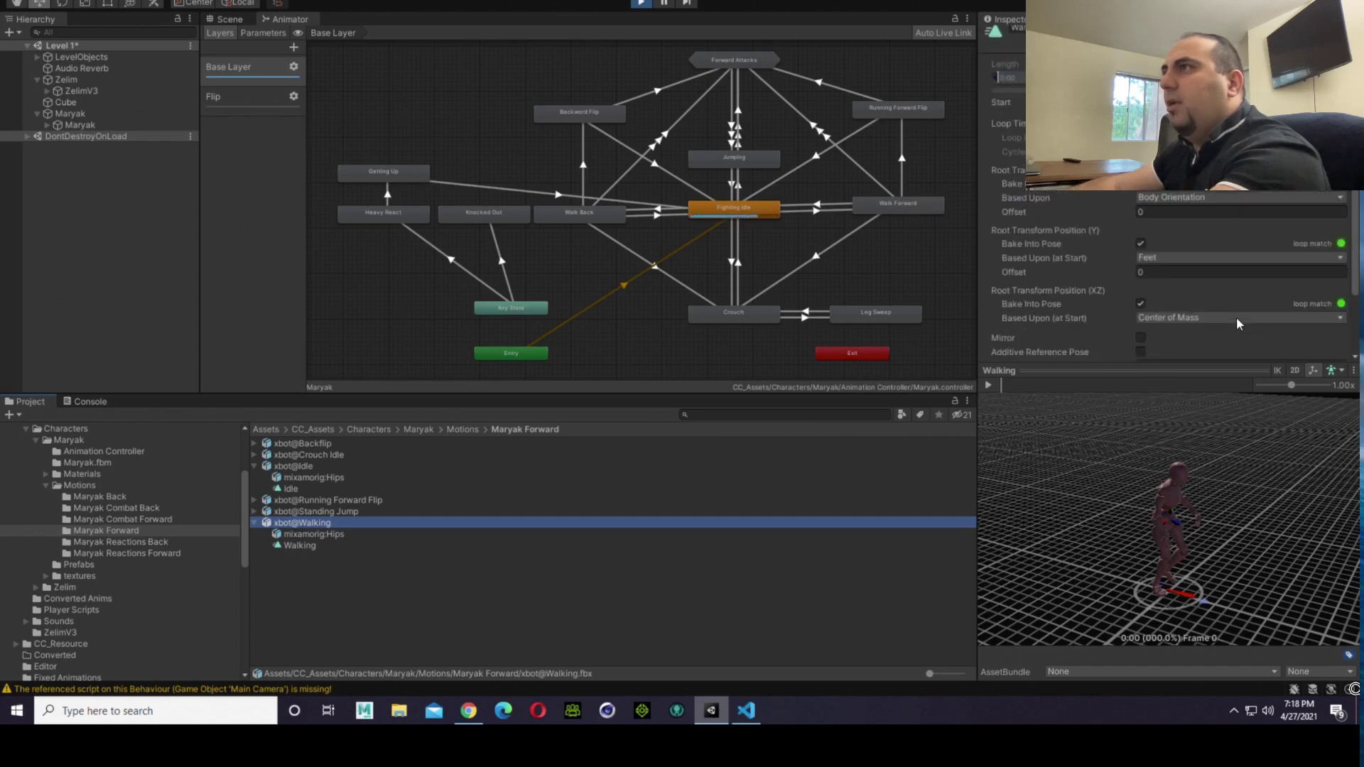
drag(1090, 426, 1006, 618)
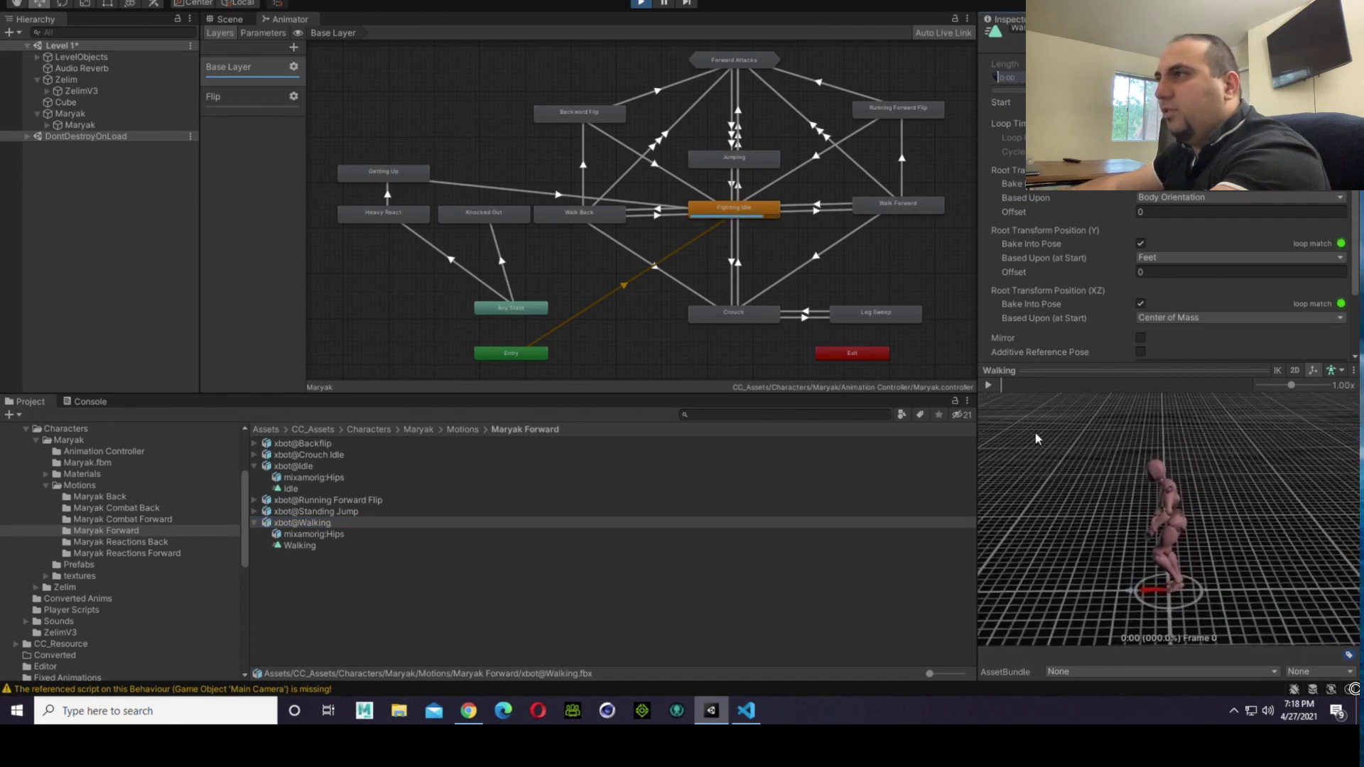
drag(1011, 389, 1045, 398)
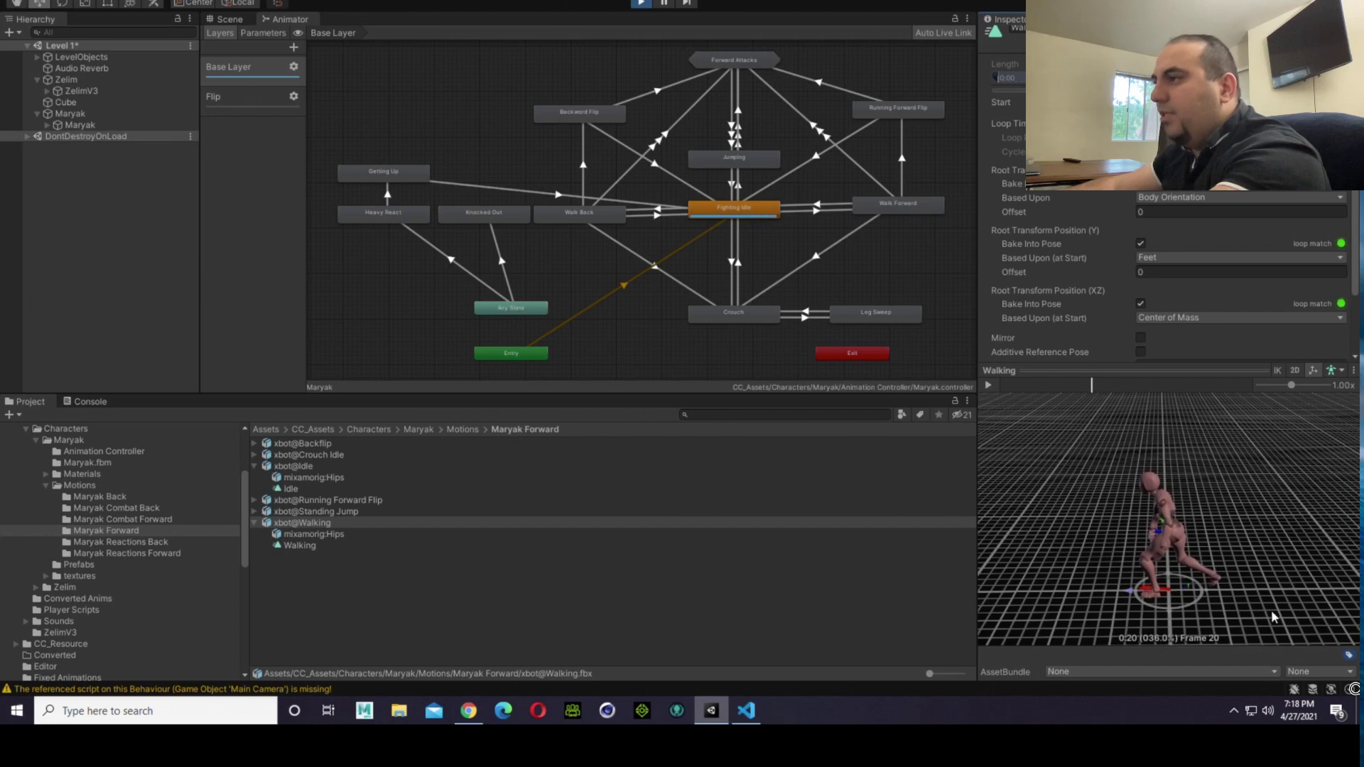
drag(1274, 617, 1171, 602)
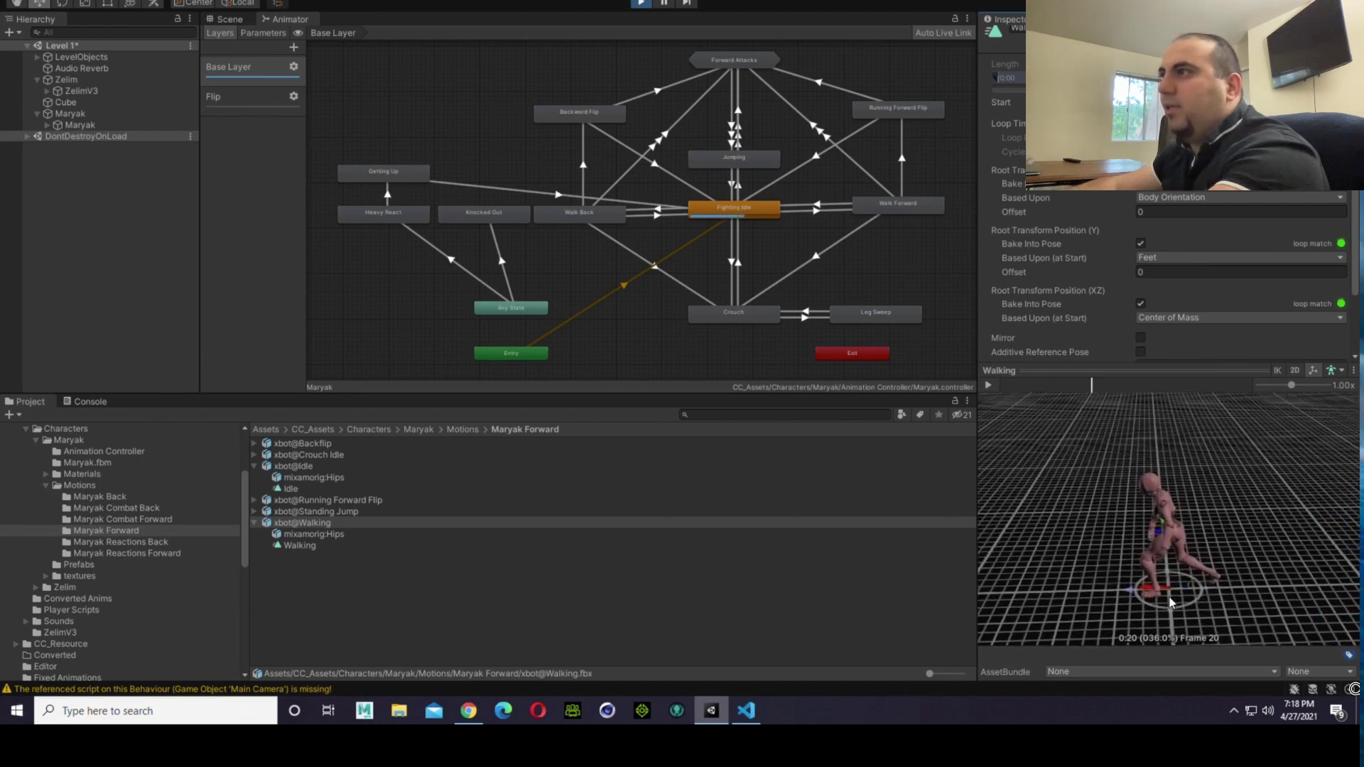
scroll(1129, 284, down, 3)
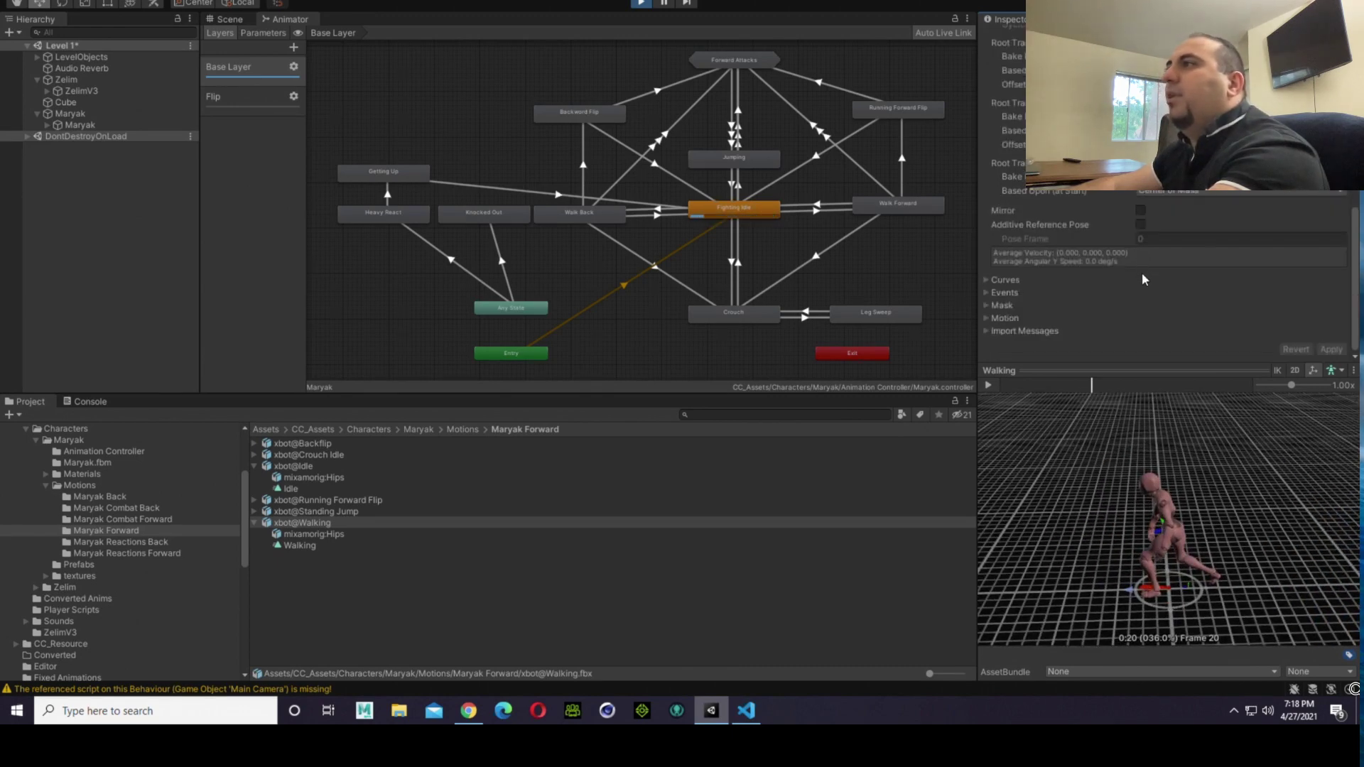
scroll(1143, 277, up, 3)
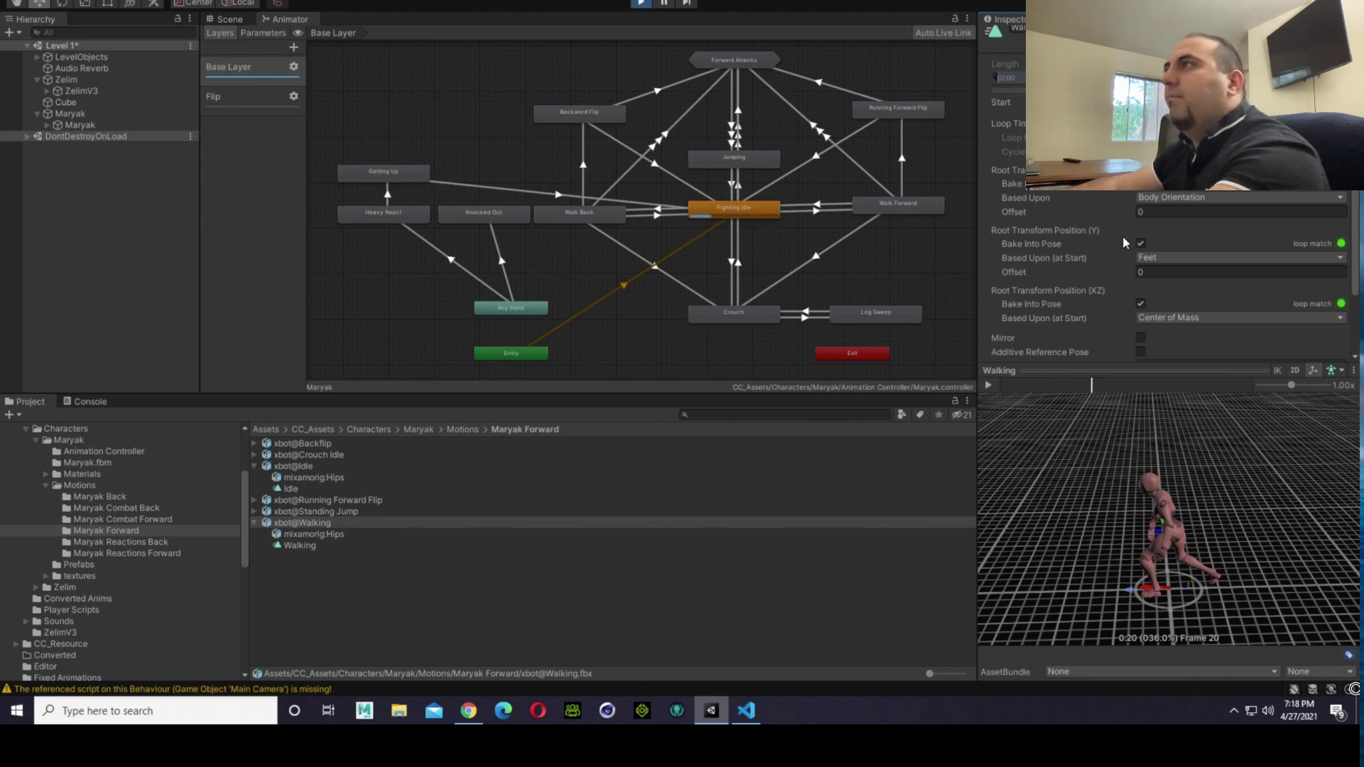
scroll(1103, 228, up, 6)
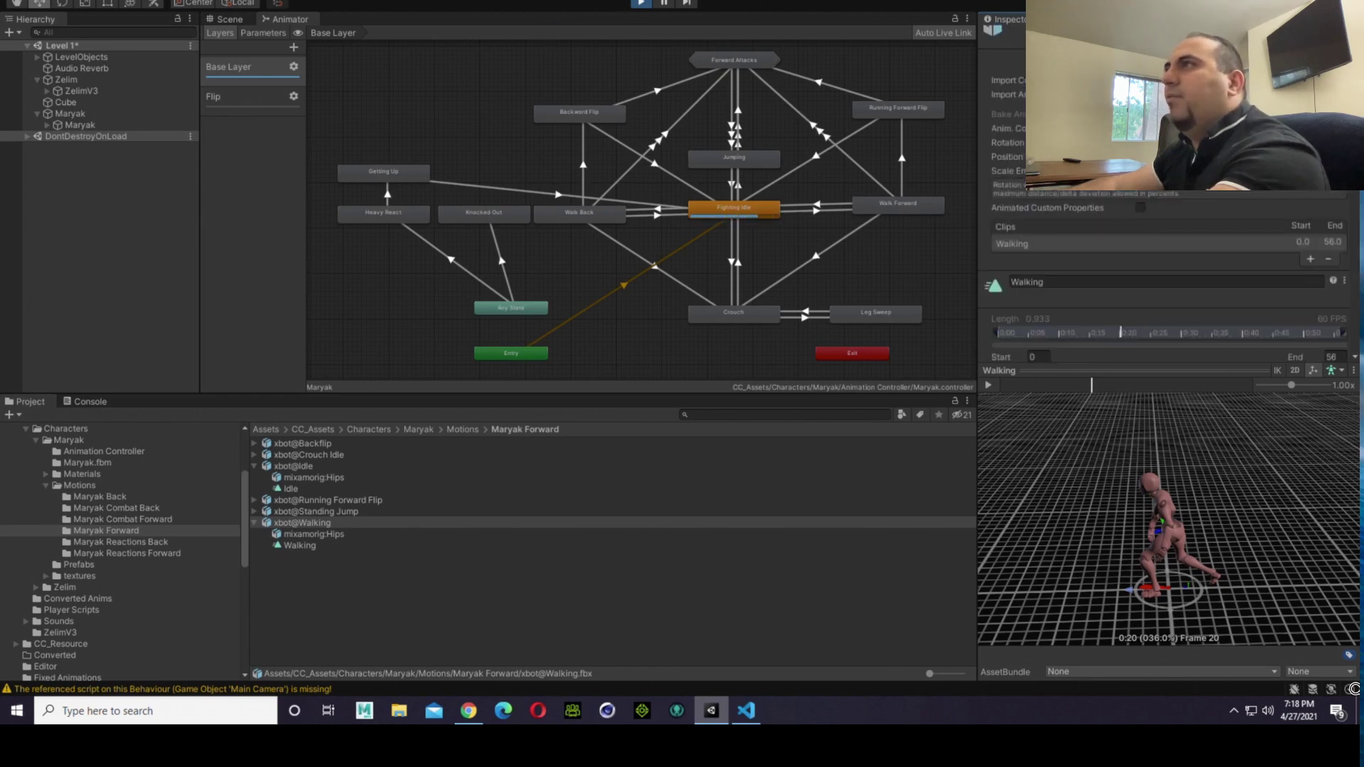
Step: Check the rig import settings of xbot@Walking and return to the two fighters in the Scene view
click(1141, 60)
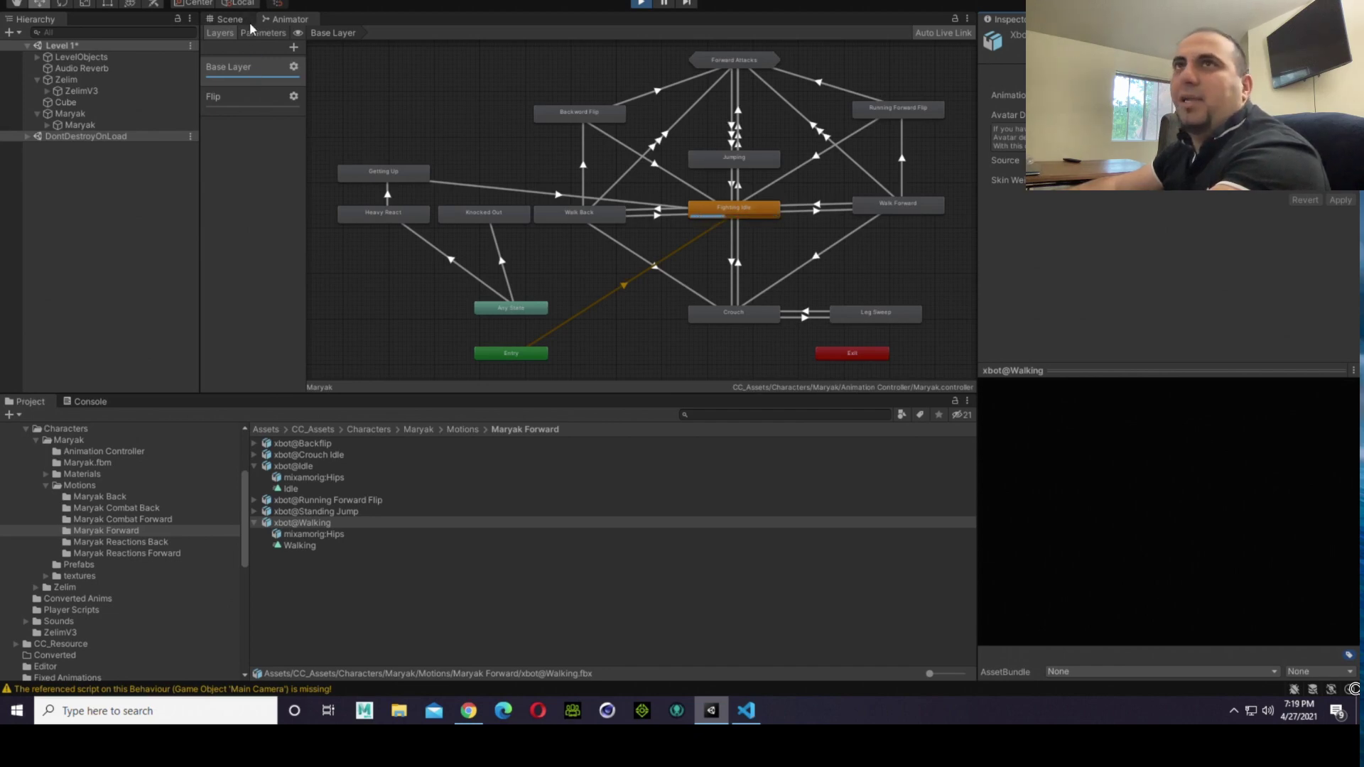
click(227, 19)
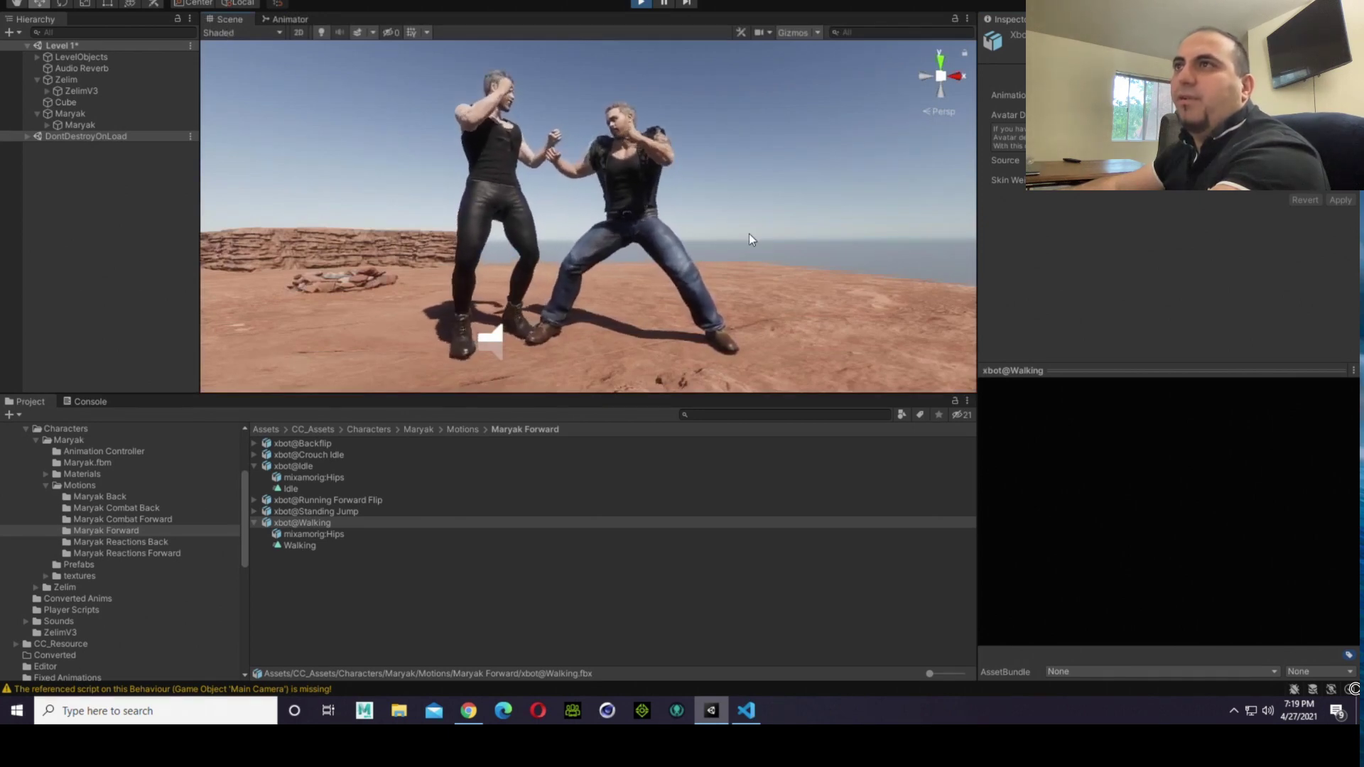
click(807, 208)
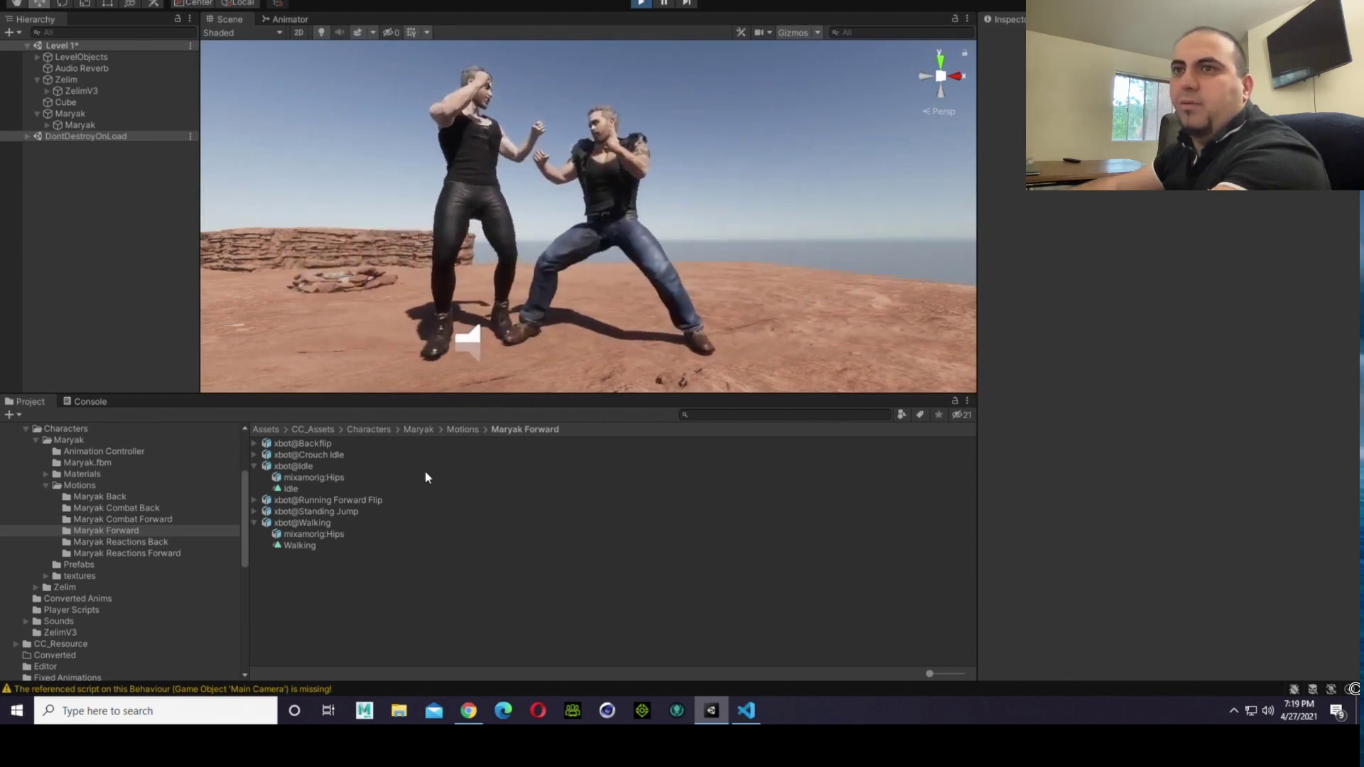
Step: Preview the Walking clip from a low side angle, scrubbing it to frame 37
click(299, 544)
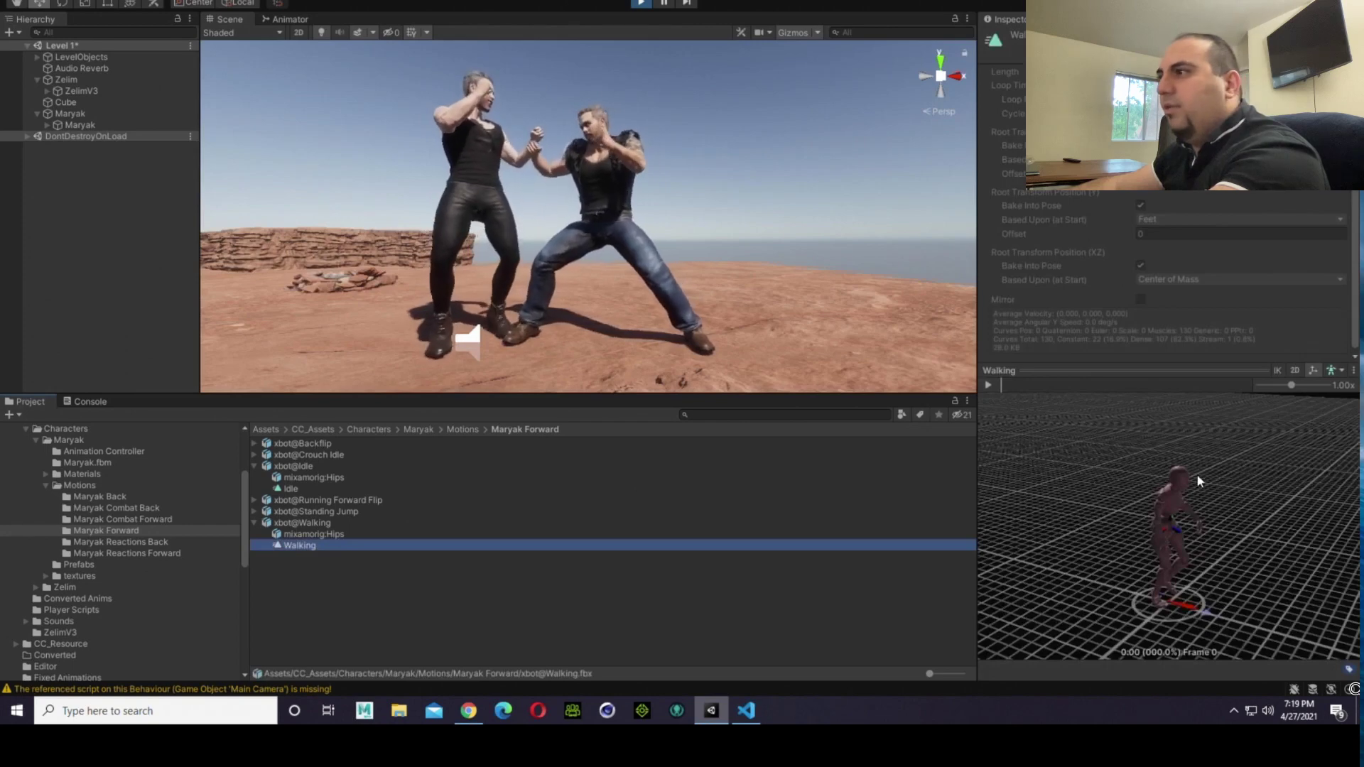
drag(1106, 470, 969, 465)
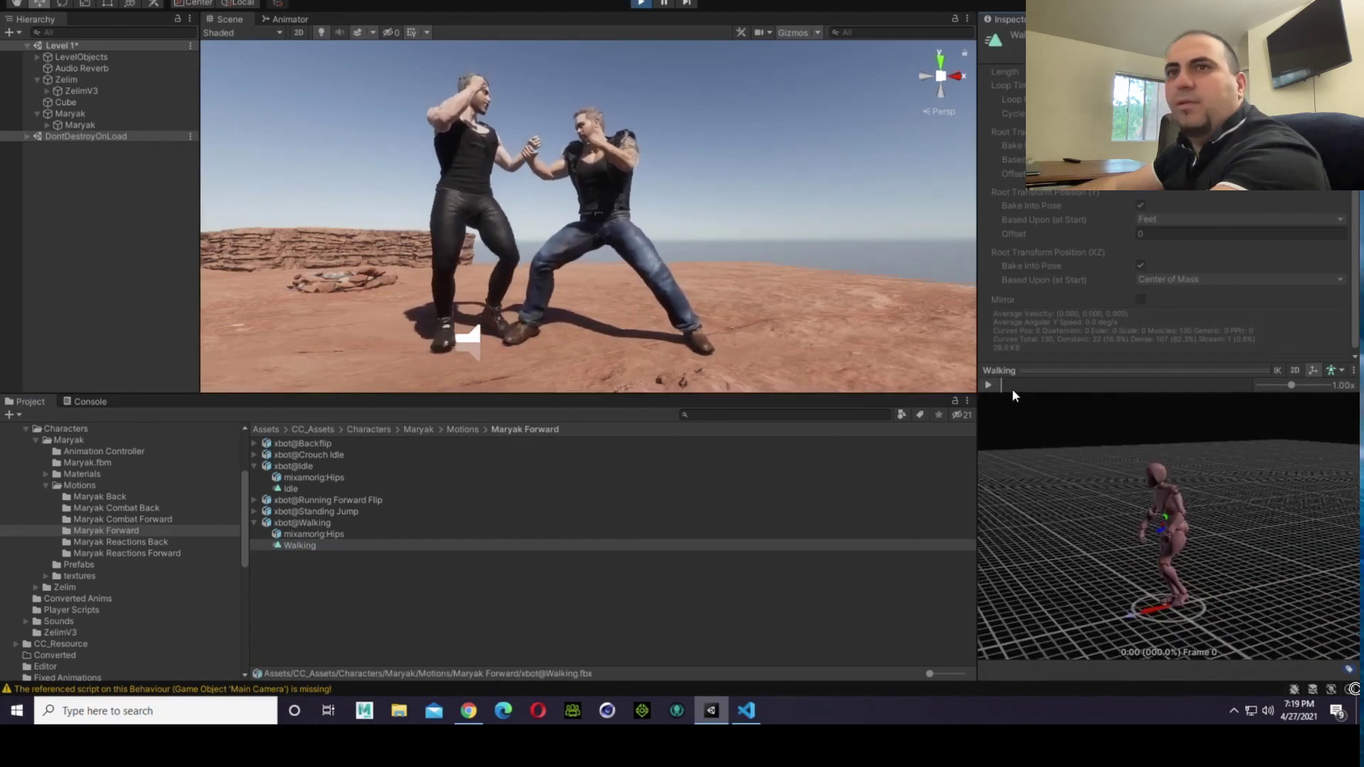
drag(1012, 387, 1168, 375)
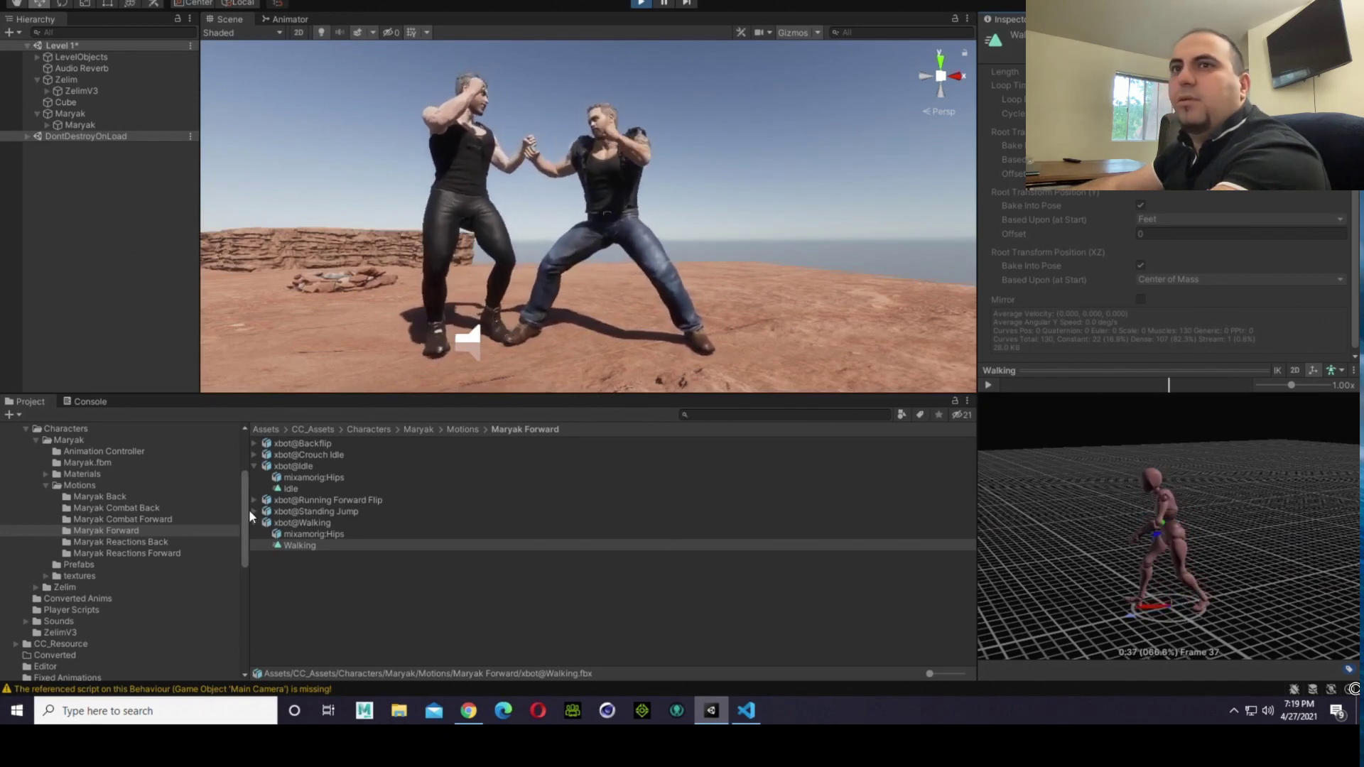
Step: Reopen the Maryak animator controller and examine the feet in the Fighting Idle to Walk Forward transition preview from low angles
click(92, 452)
double_click(284, 444)
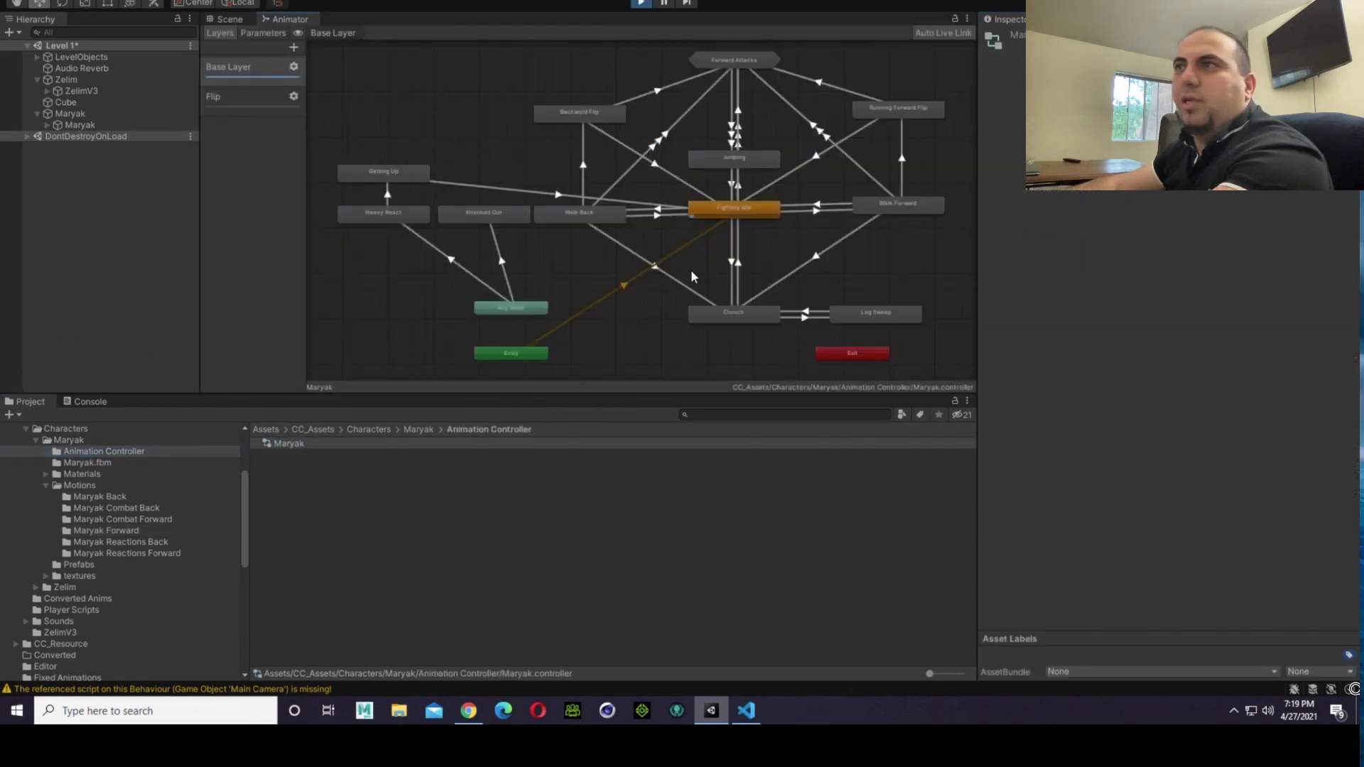
click(817, 210)
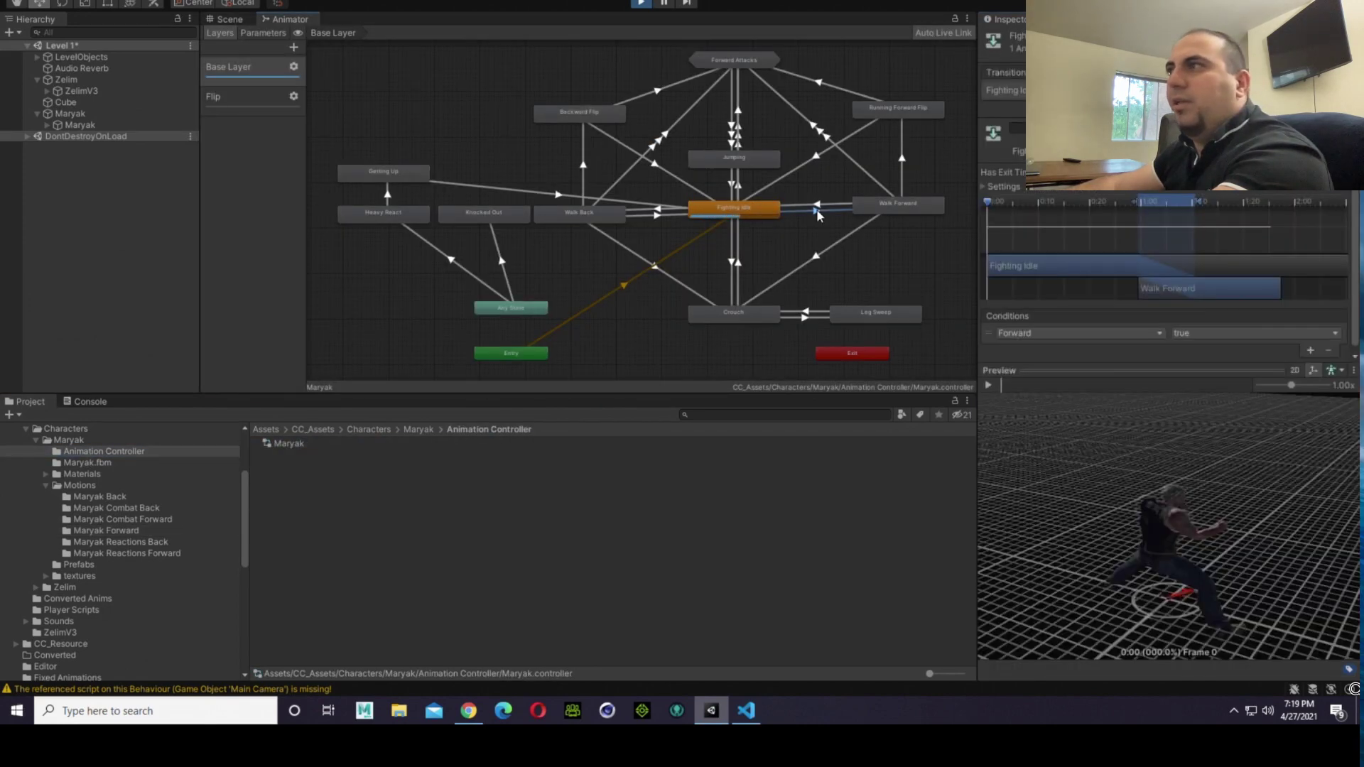
right_drag(1172, 568, 1100, 563)
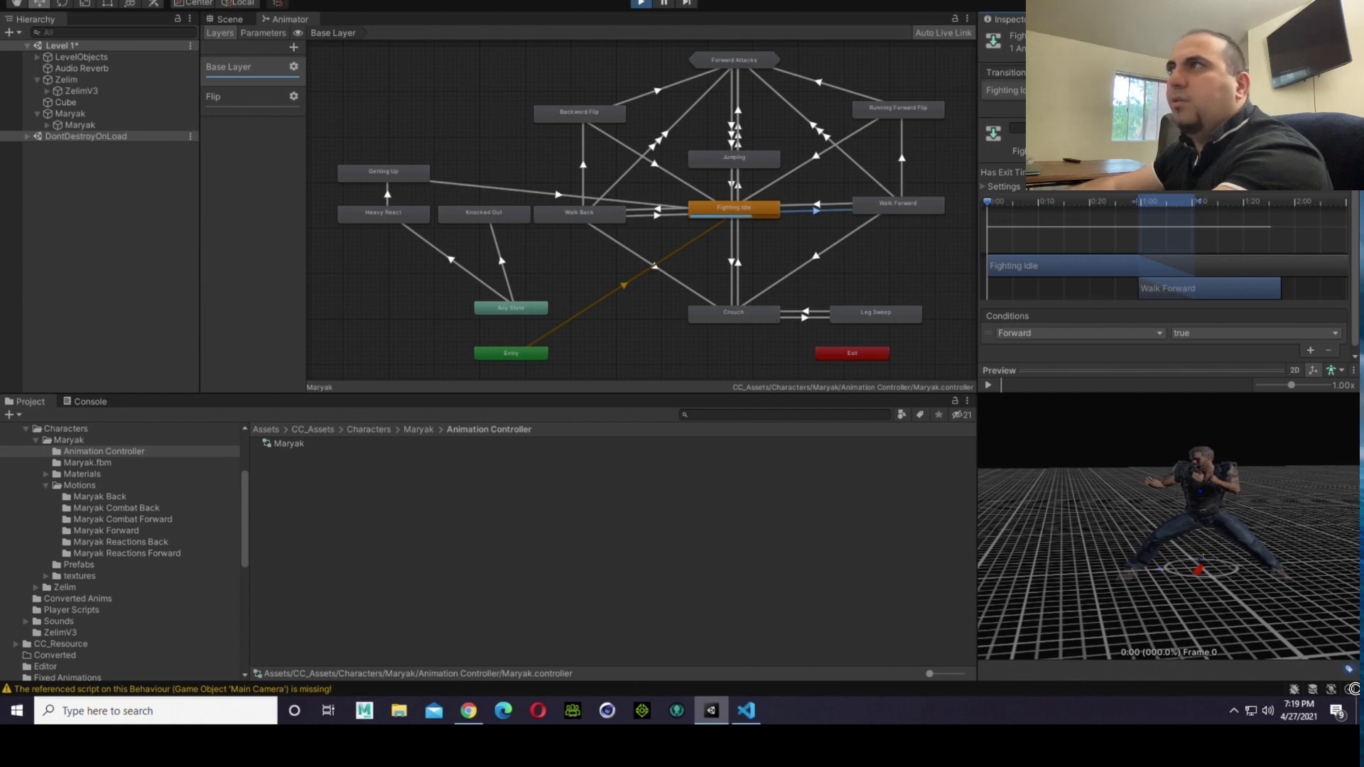
click(914, 209)
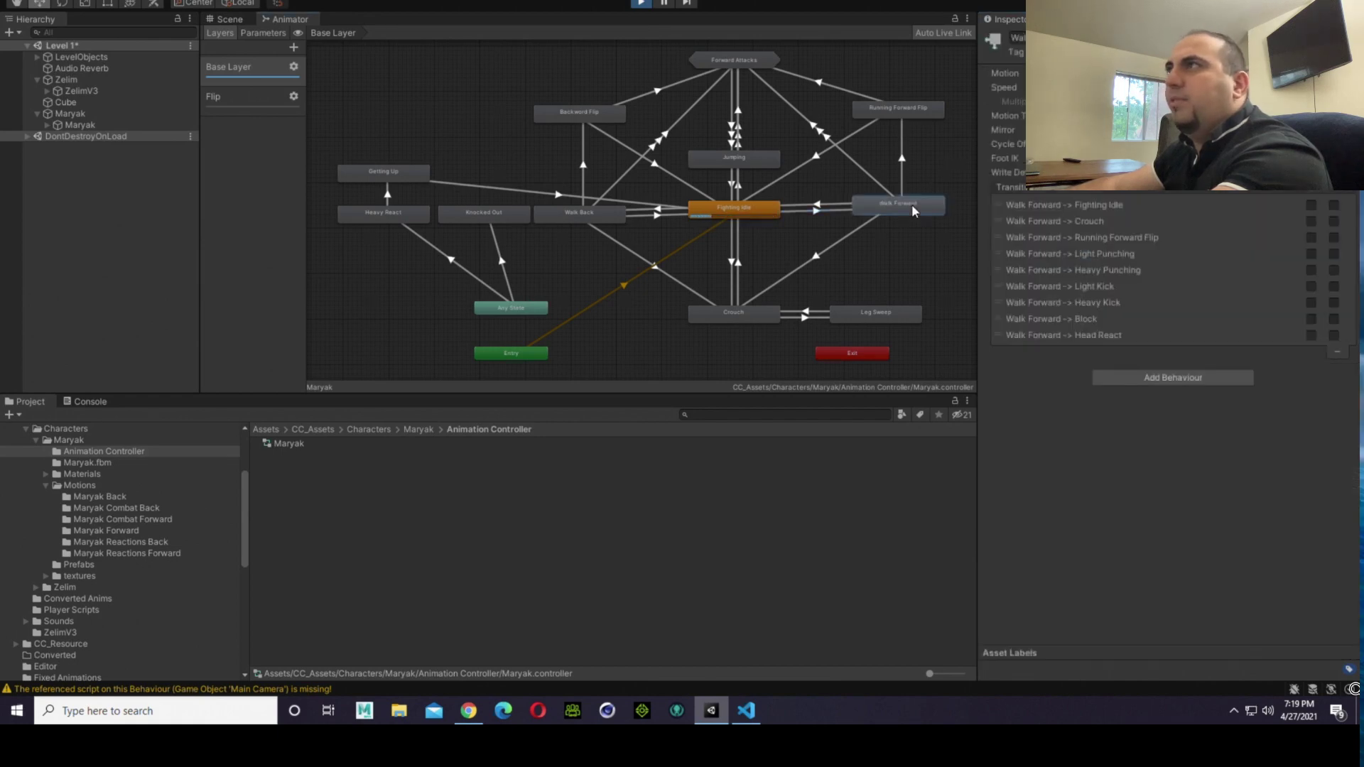
click(802, 210)
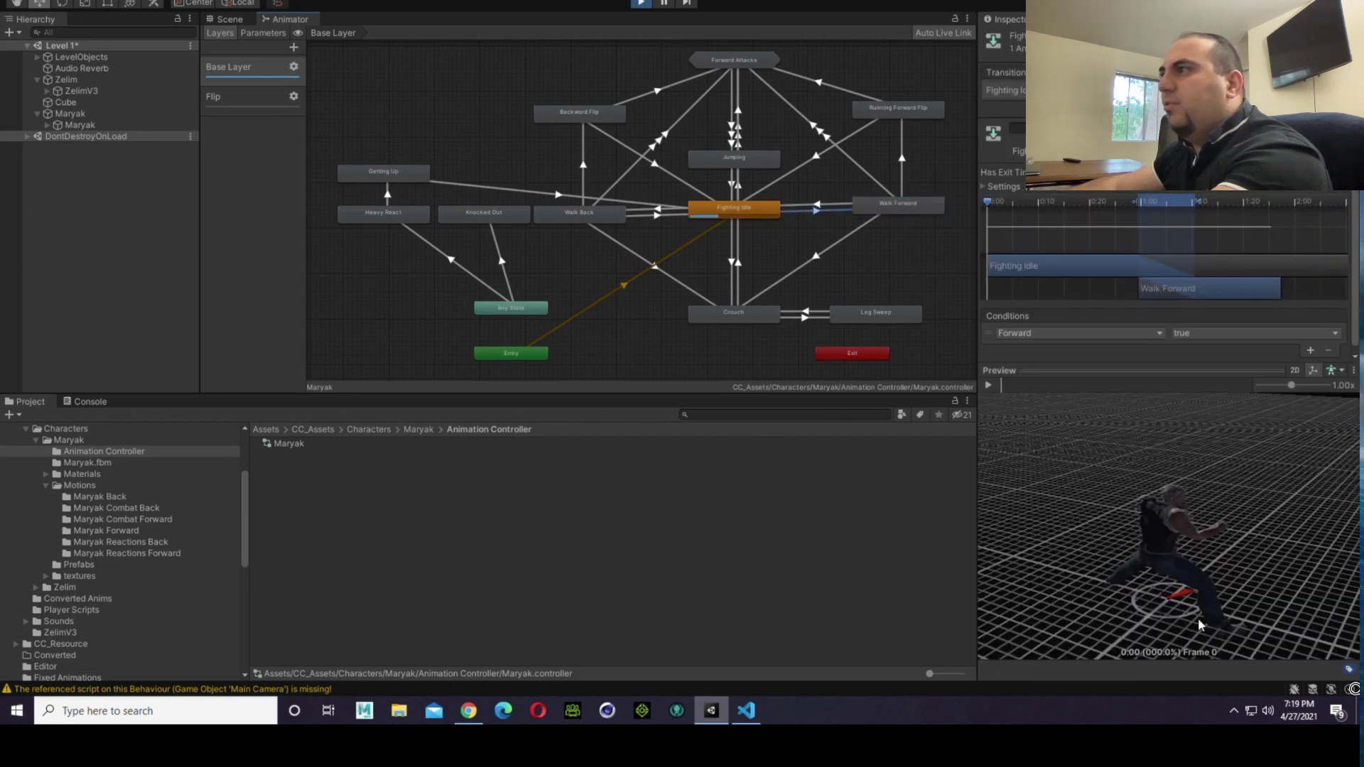
drag(1199, 625, 881, 552)
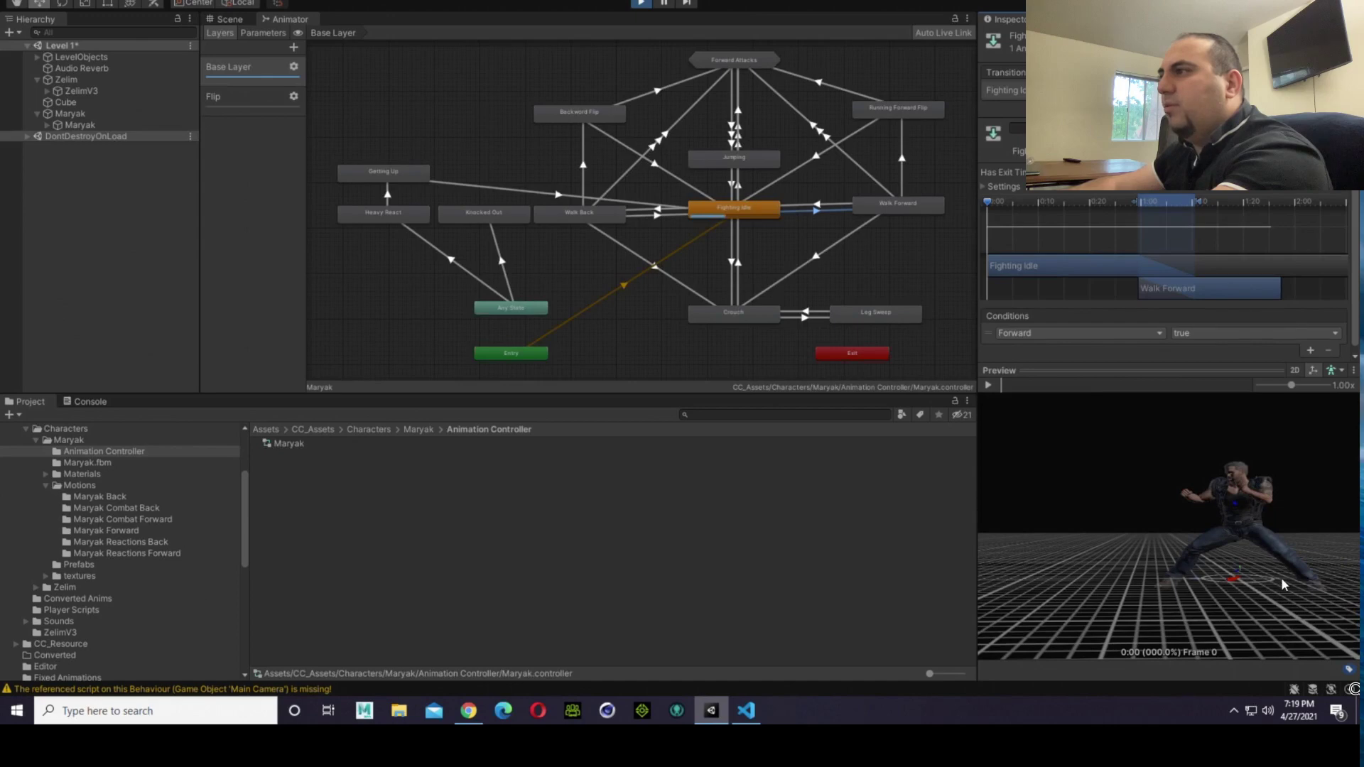
middle_drag(1221, 565, 1006, 564)
mouse_move(1099, 589)
mouse_down()
mouse_move(1109, 635)
mouse_move(1105, 595)
mouse_up()
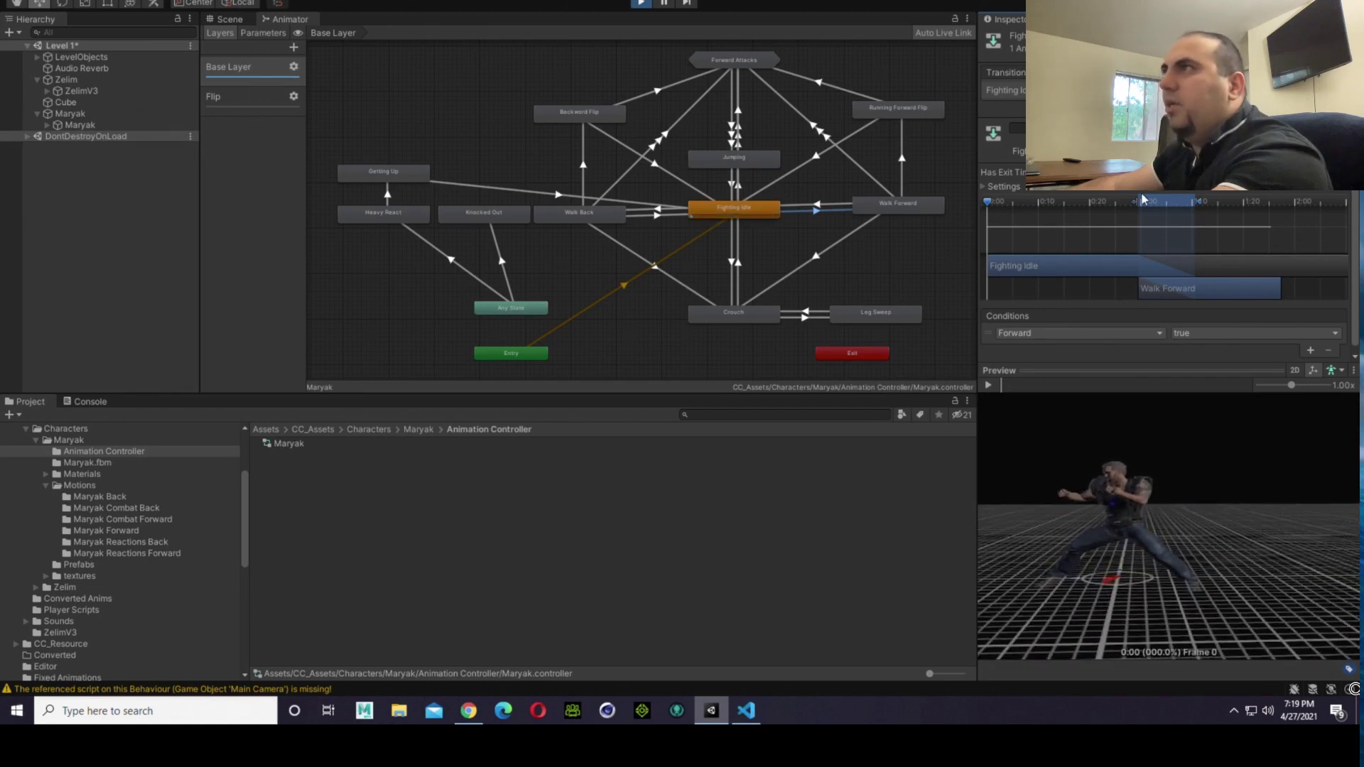
scroll(1255, 249, down, 4)
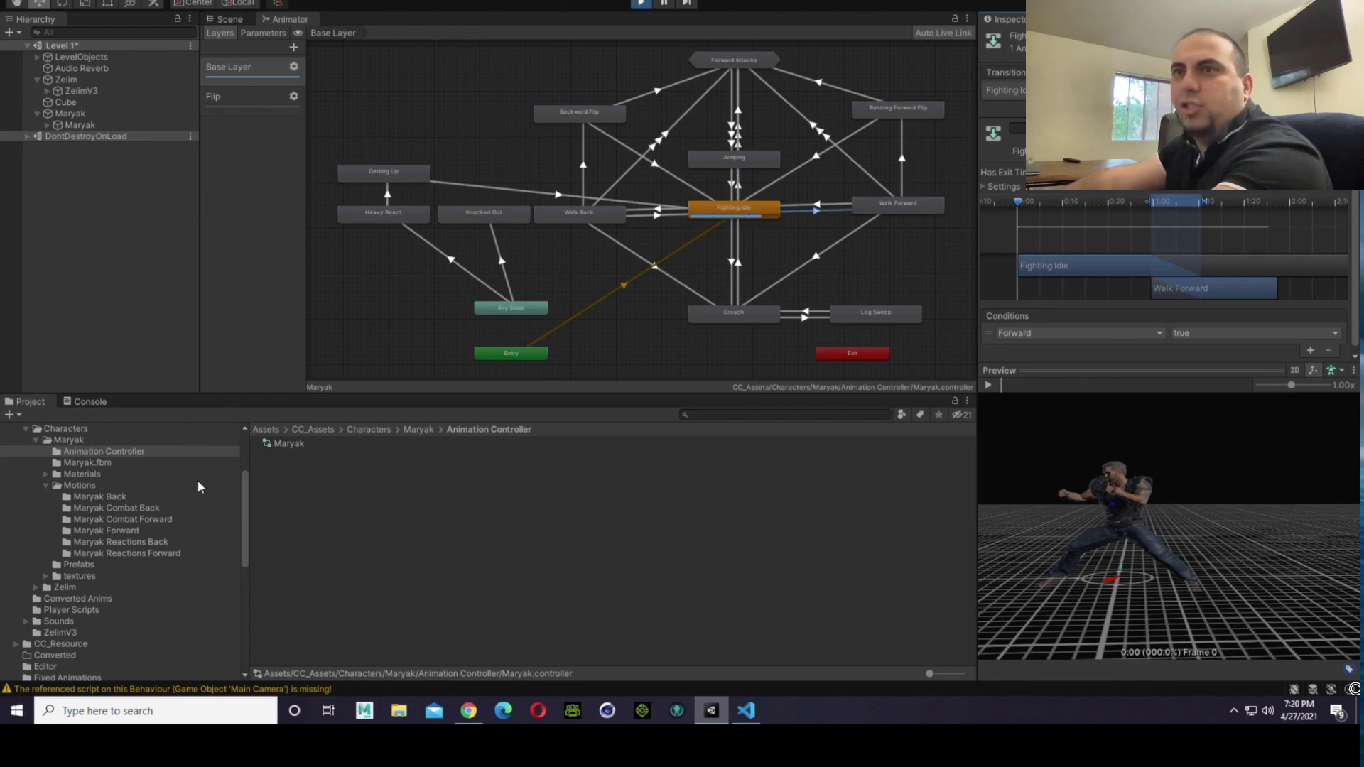
Step: Locate the motion clip used by the Walk Forward state in the project, closing the Animation window each time it opens
click(874, 205)
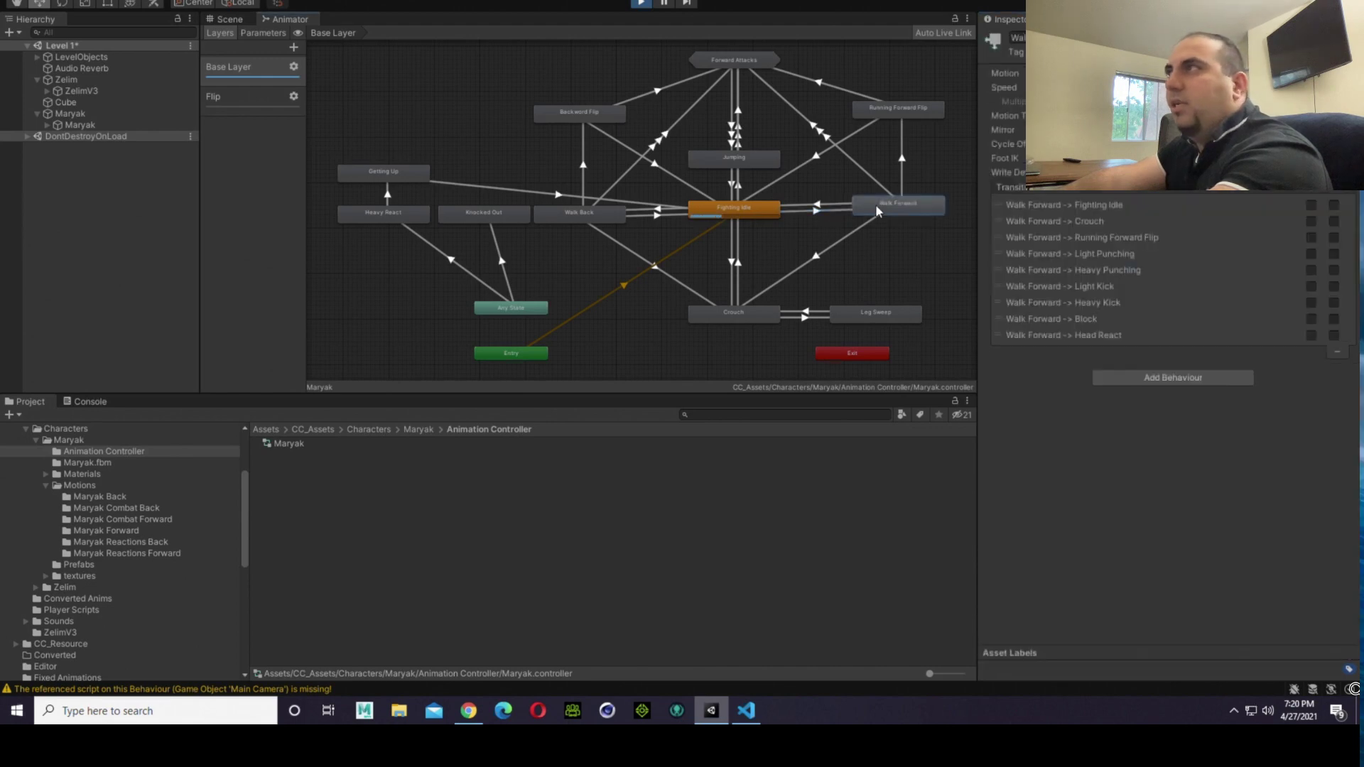
click(1137, 73)
double_click(1137, 72)
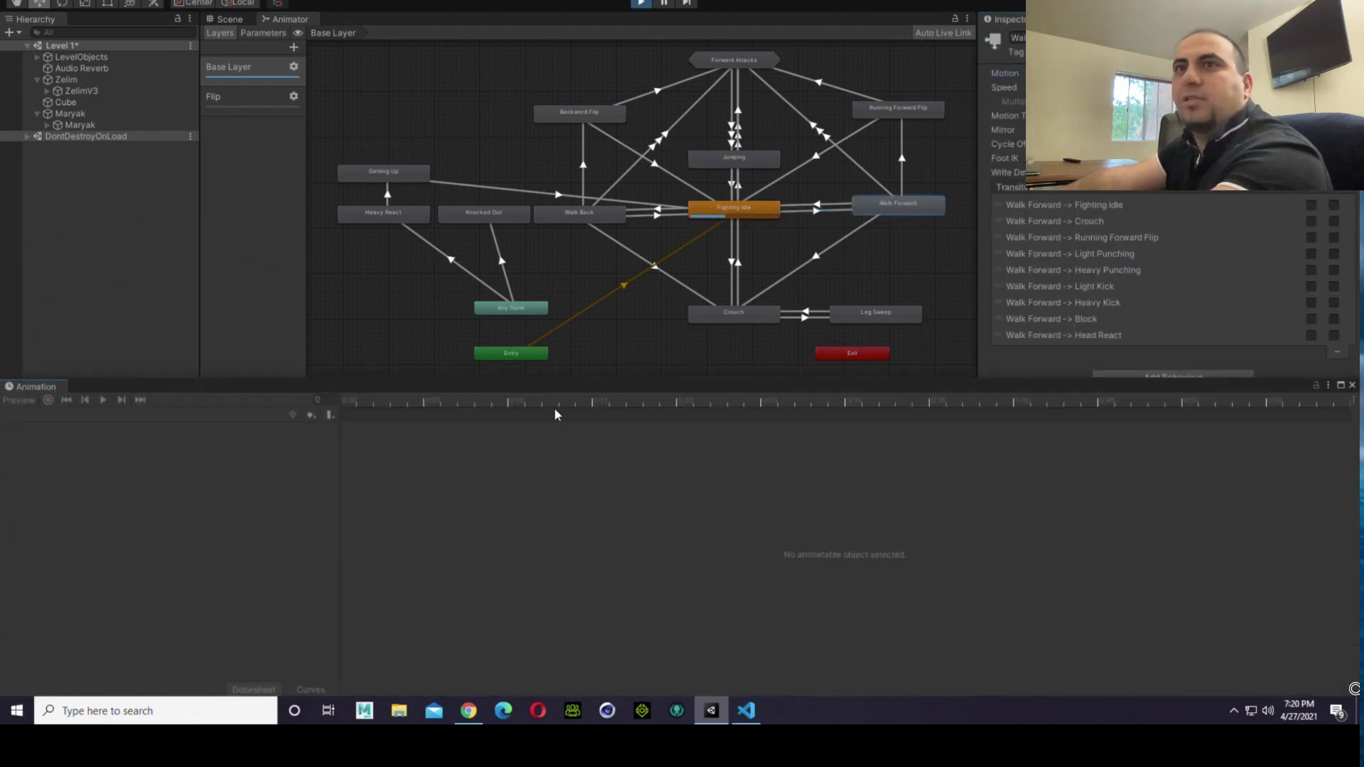
click(1353, 385)
double_click(1137, 73)
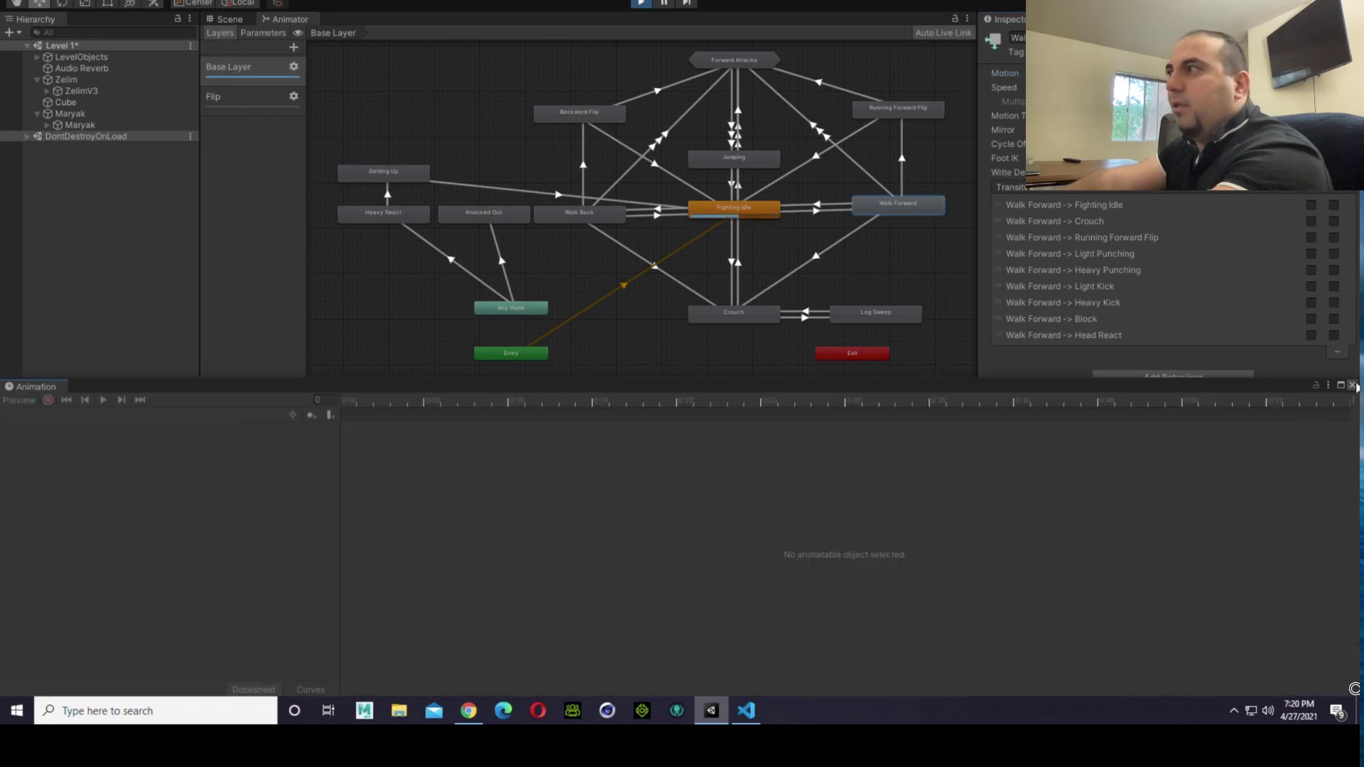
click(1352, 385)
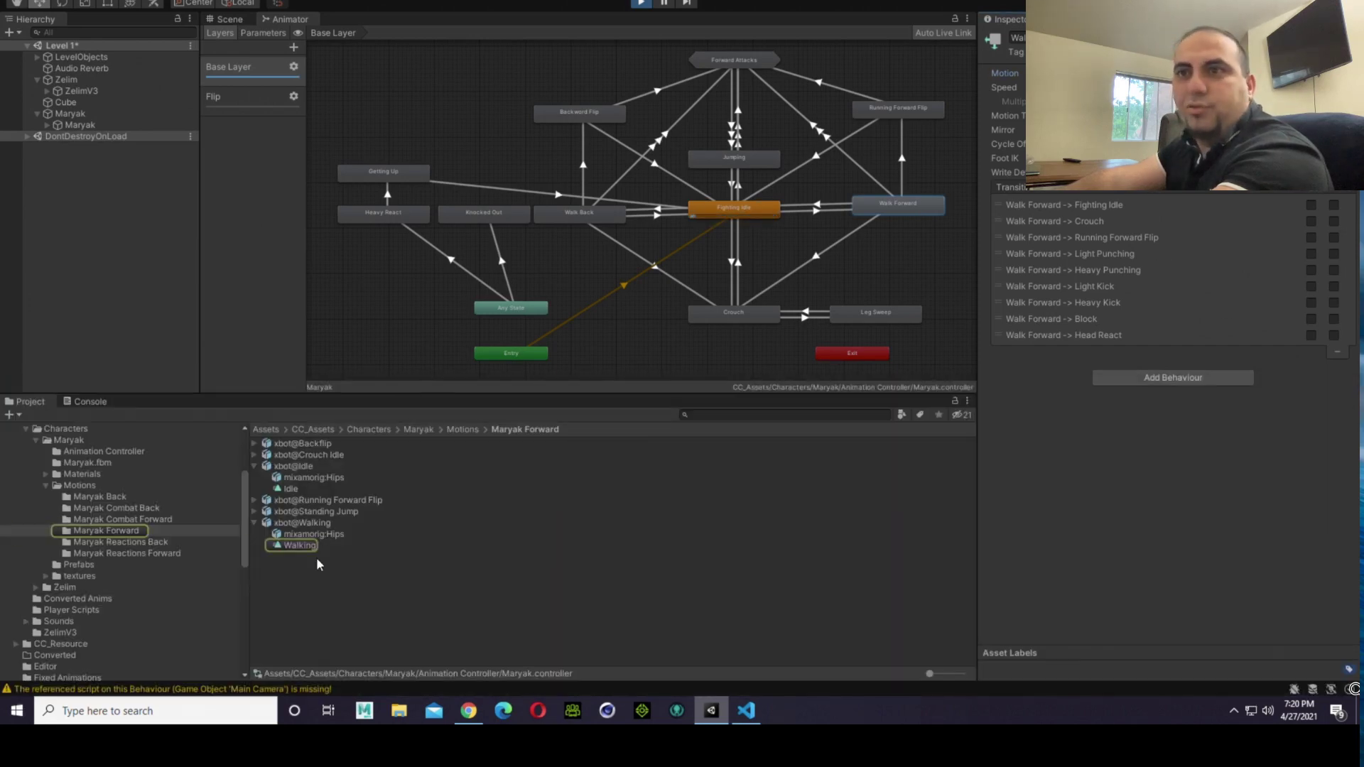
Step: Review the rig import settings of the xbot@Walking model in the Maryak Forward folder
click(309, 528)
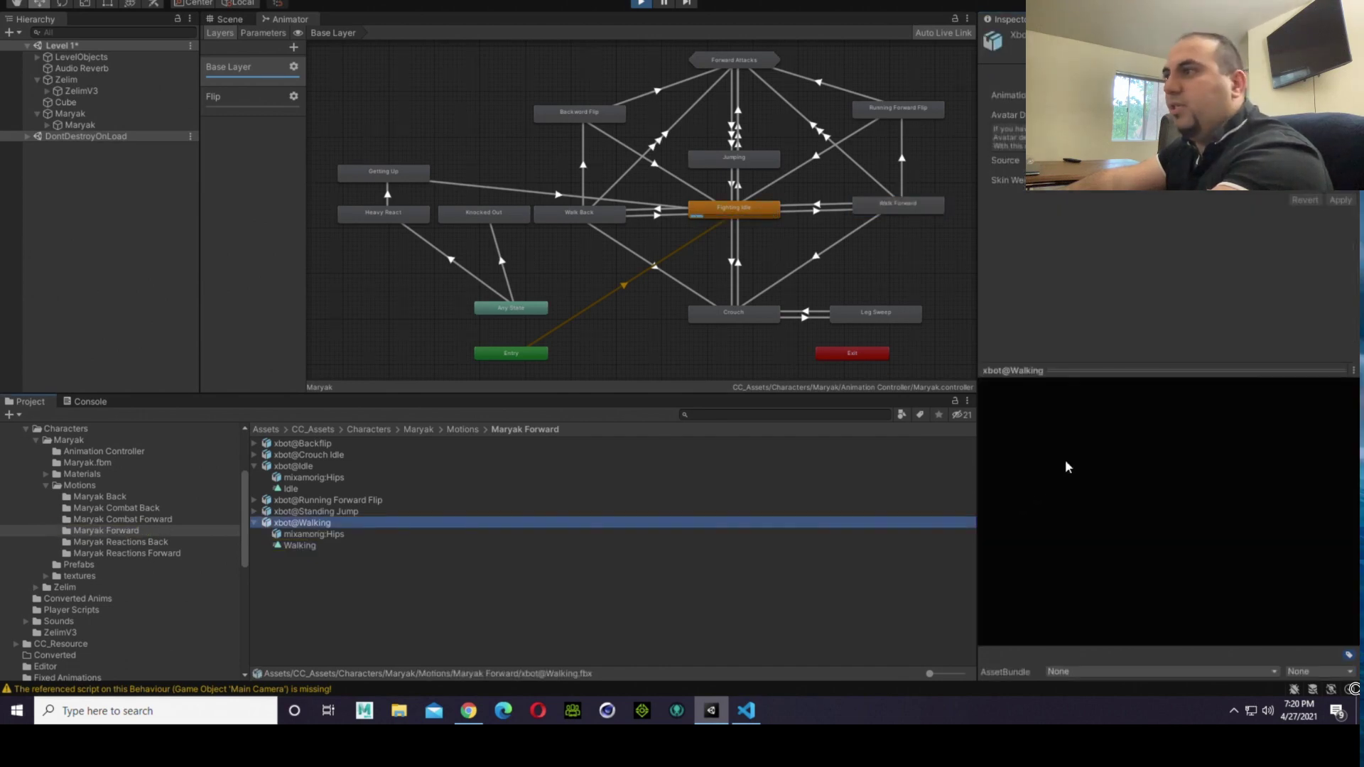
click(1089, 506)
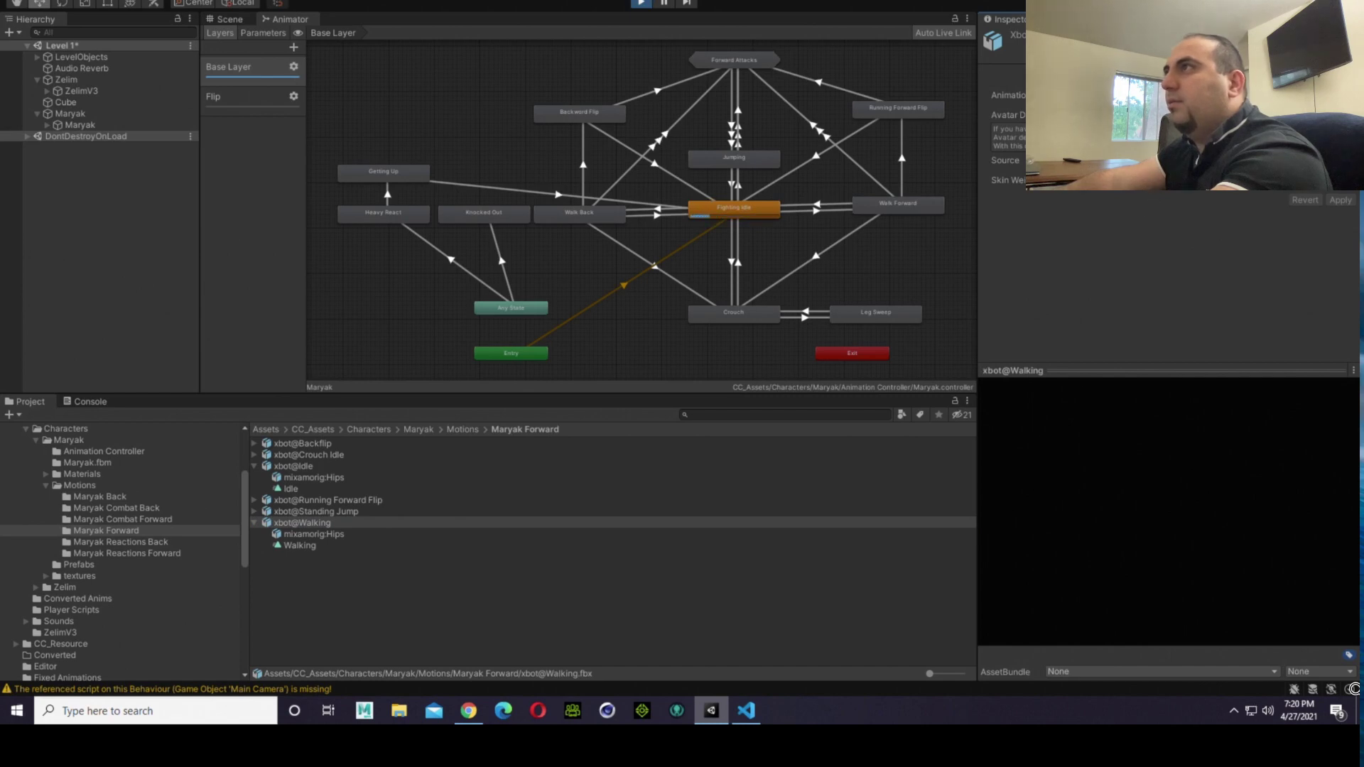
click(1192, 76)
click(1145, 76)
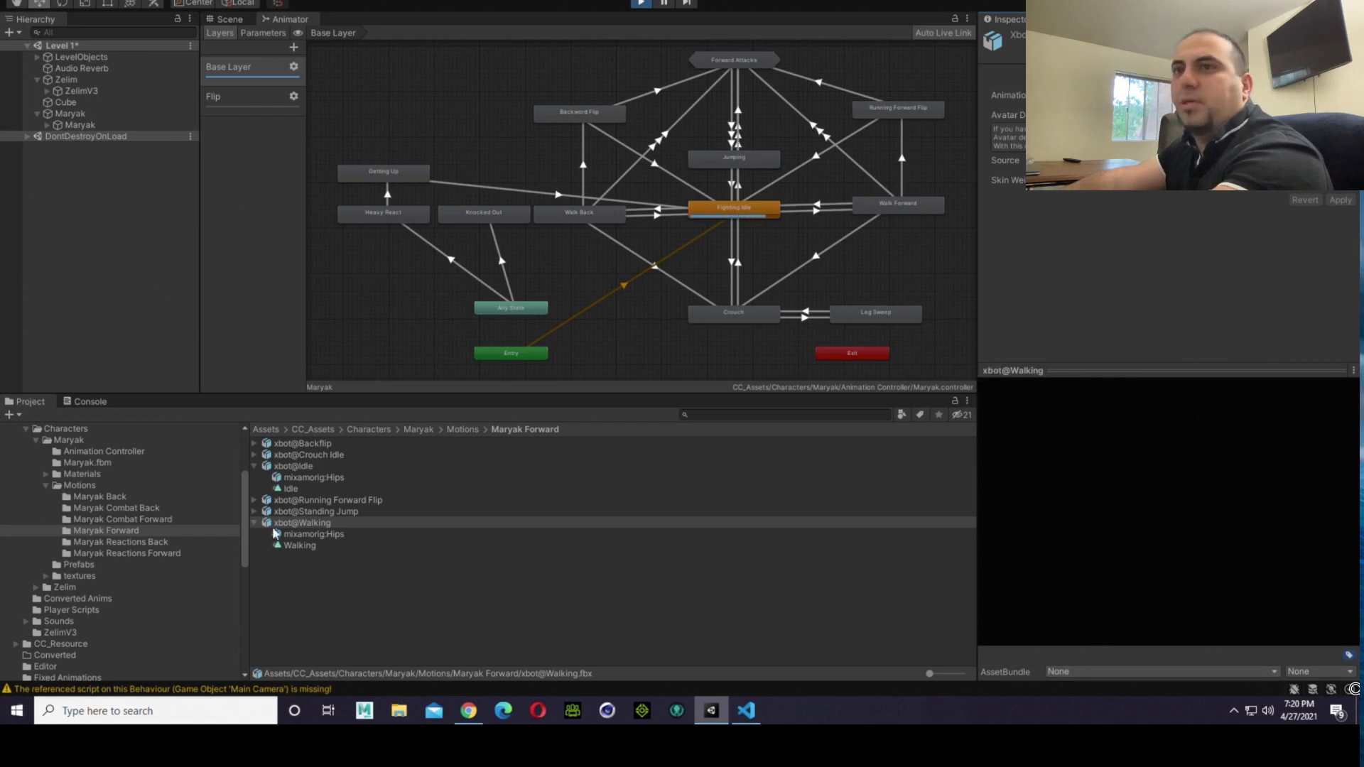
Step: Preview the Walking clip of the xbot@Walking model from a low side angle to check the feet against the ground
click(299, 546)
right_drag(1054, 583, 947, 553)
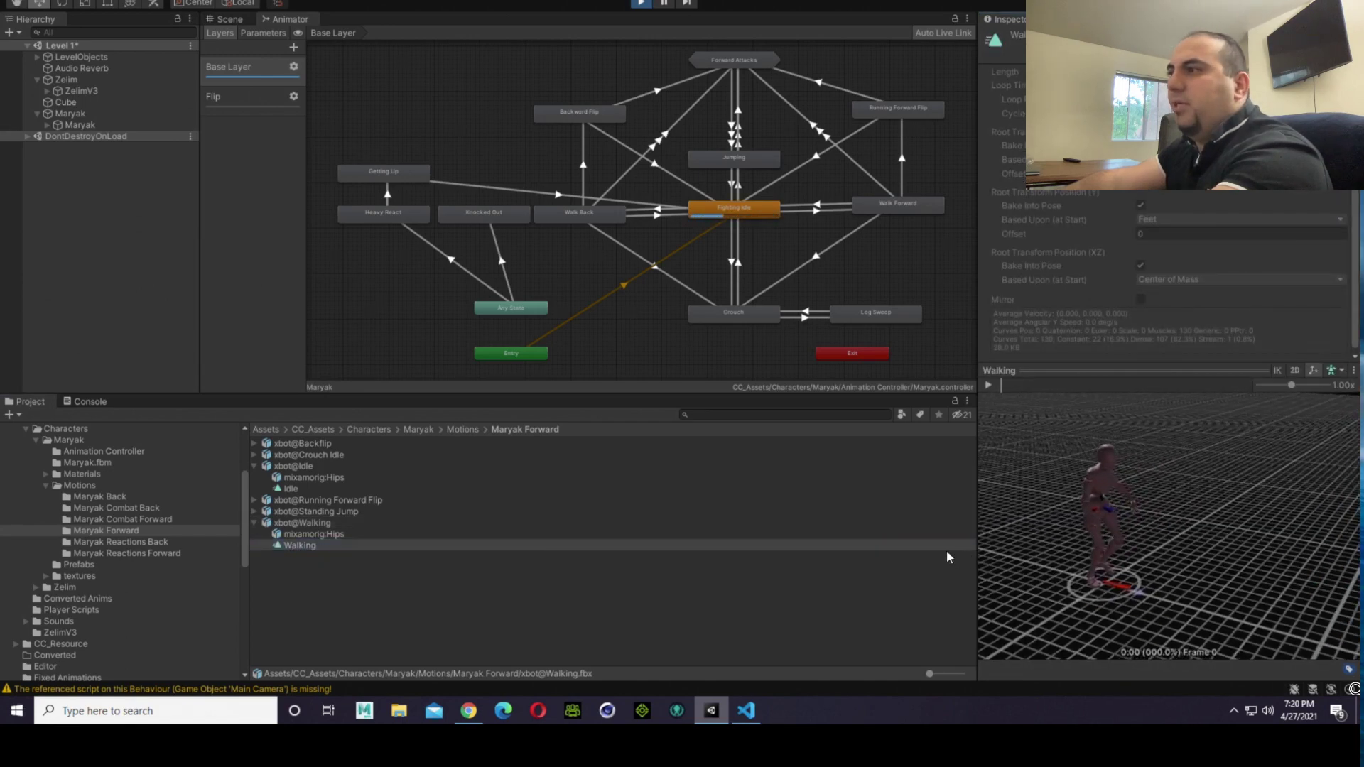
right_drag(1137, 579, 865, 546)
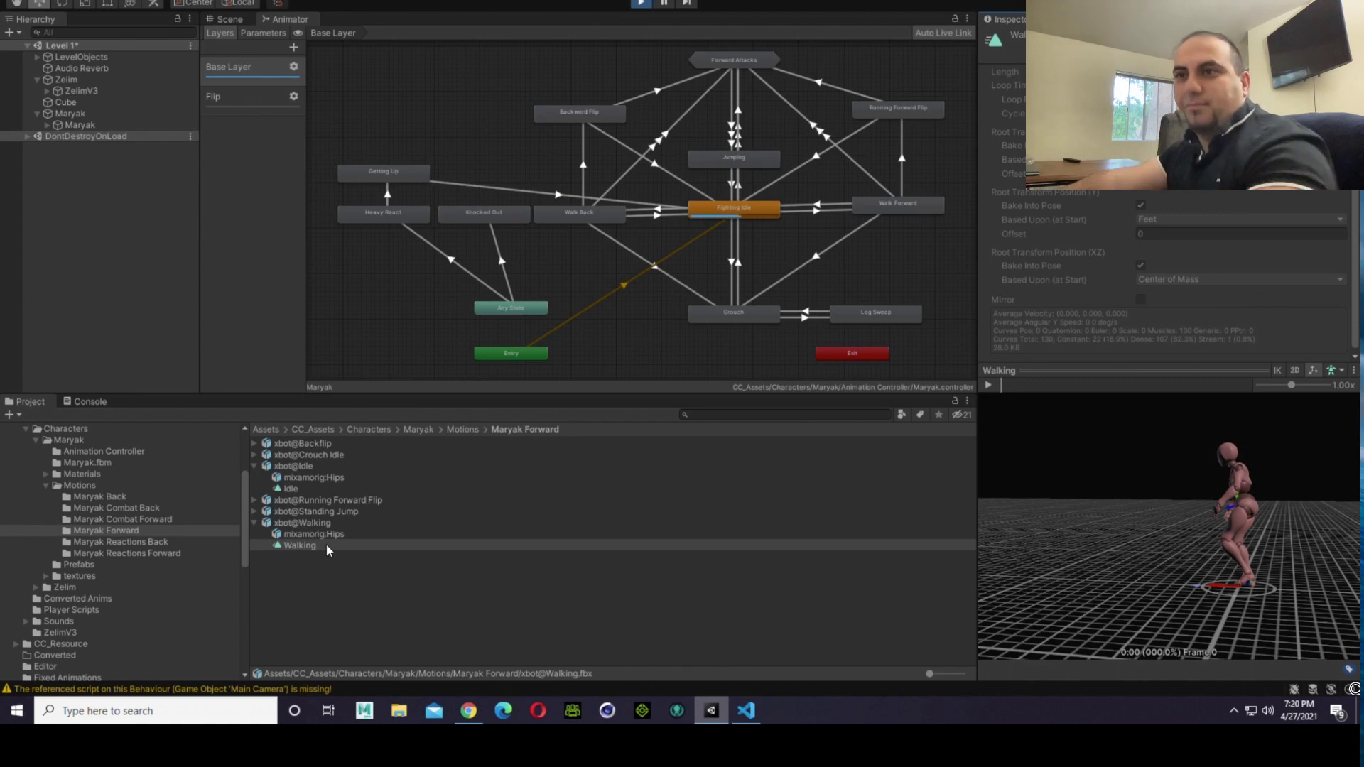
click(327, 524)
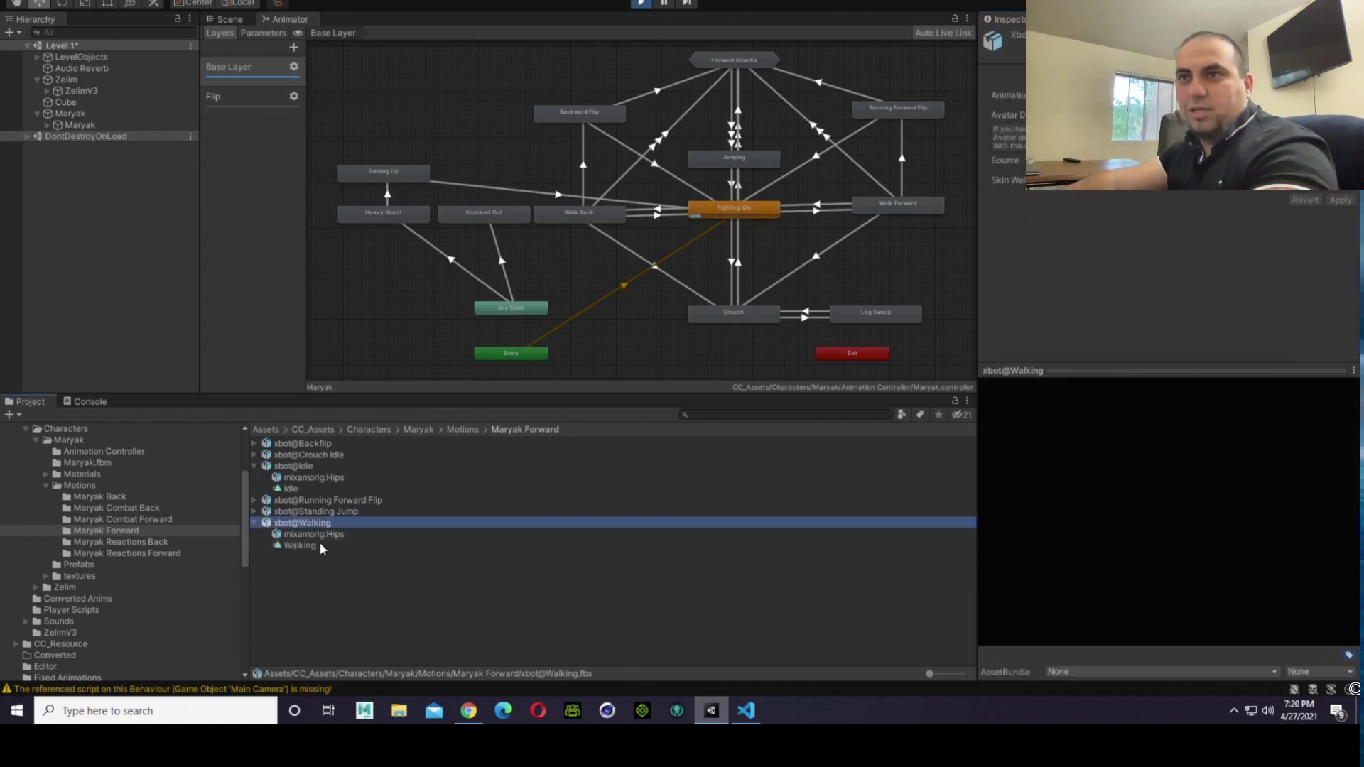
click(312, 552)
click(314, 547)
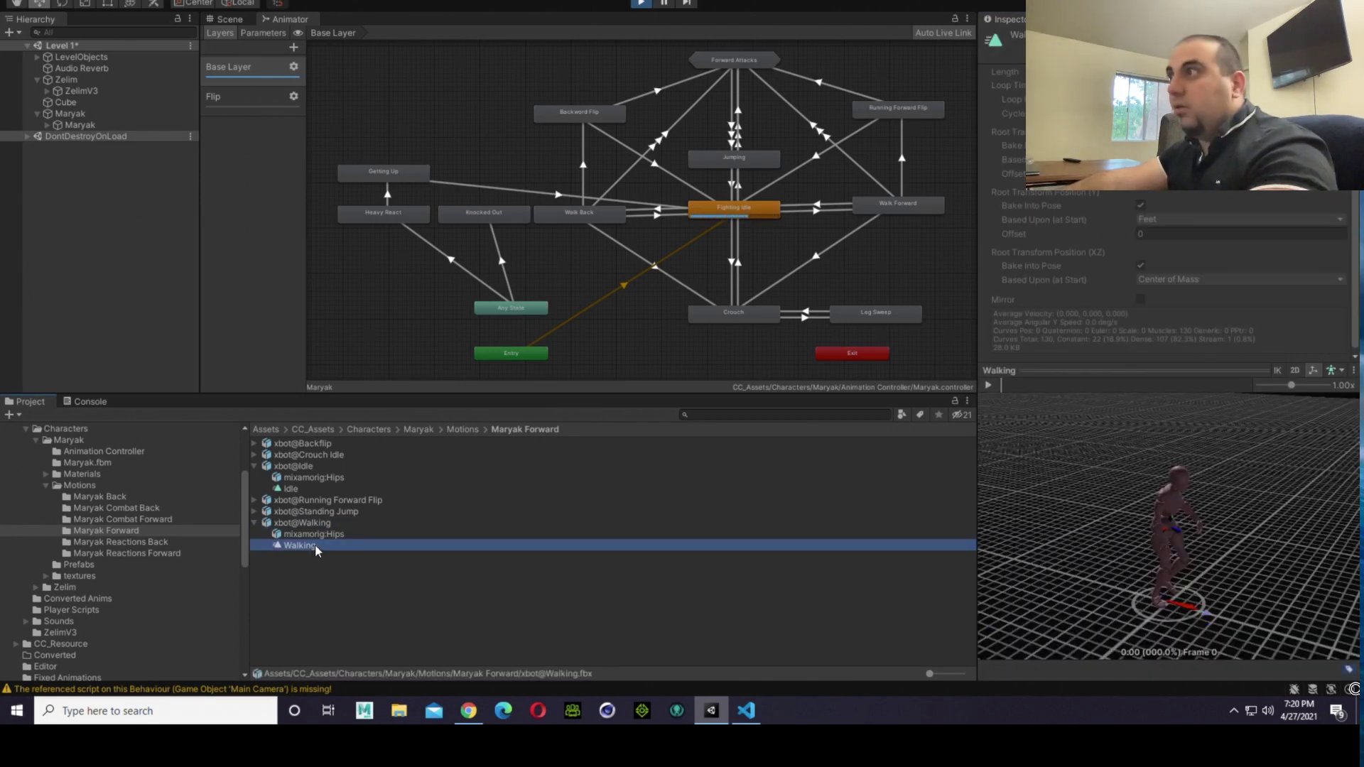
Step: Adjust the Root Transform Position (Y) offset of the Walking clip in the xbot@Walking animation import settings and apply it
click(312, 524)
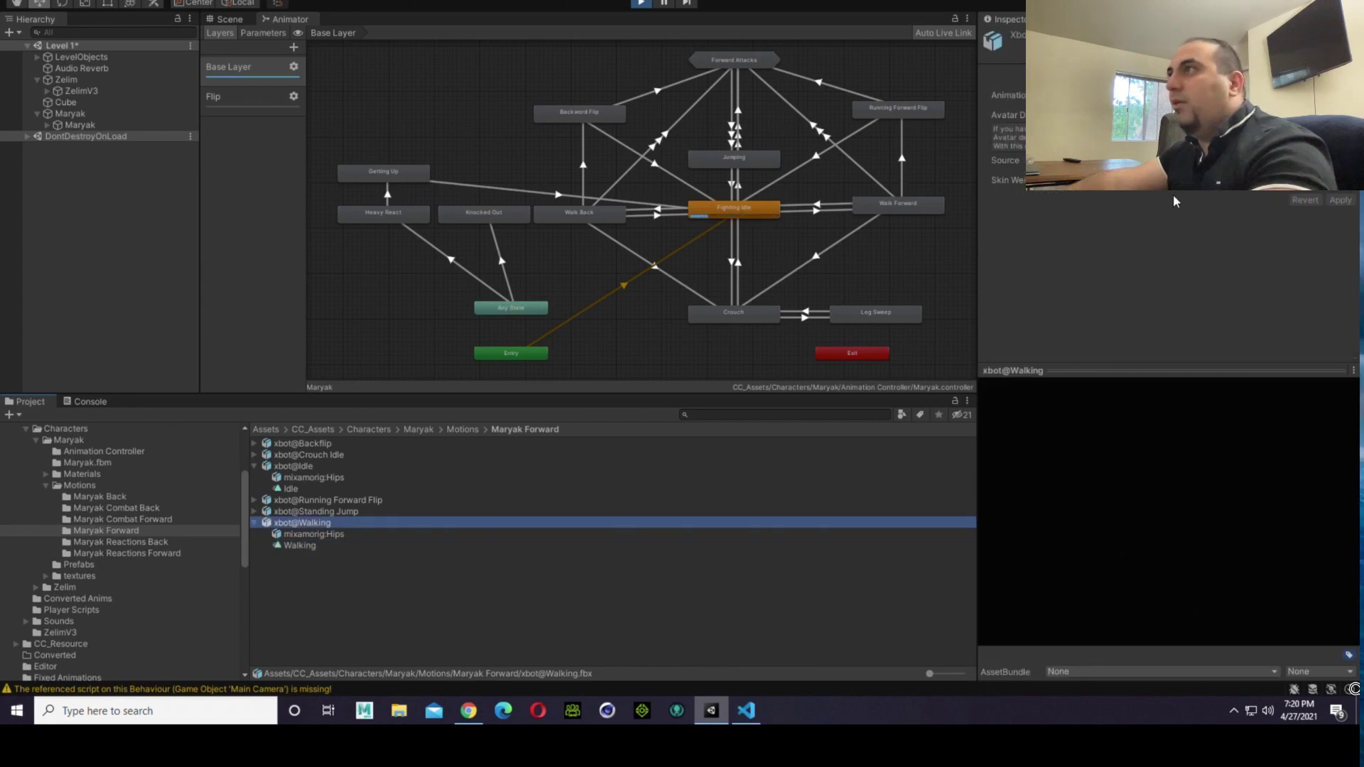
click(1191, 76)
scroll(1165, 249, down, 8)
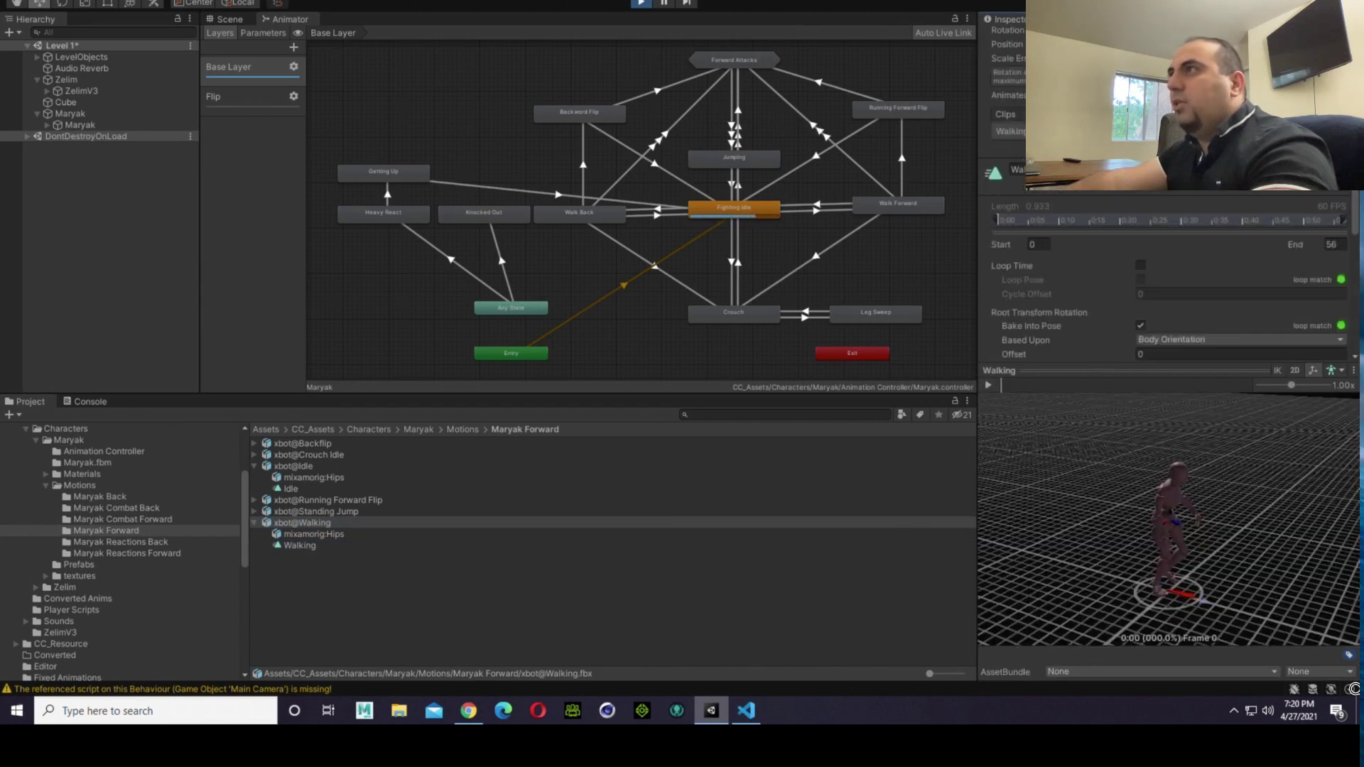
scroll(1165, 249, up, 8)
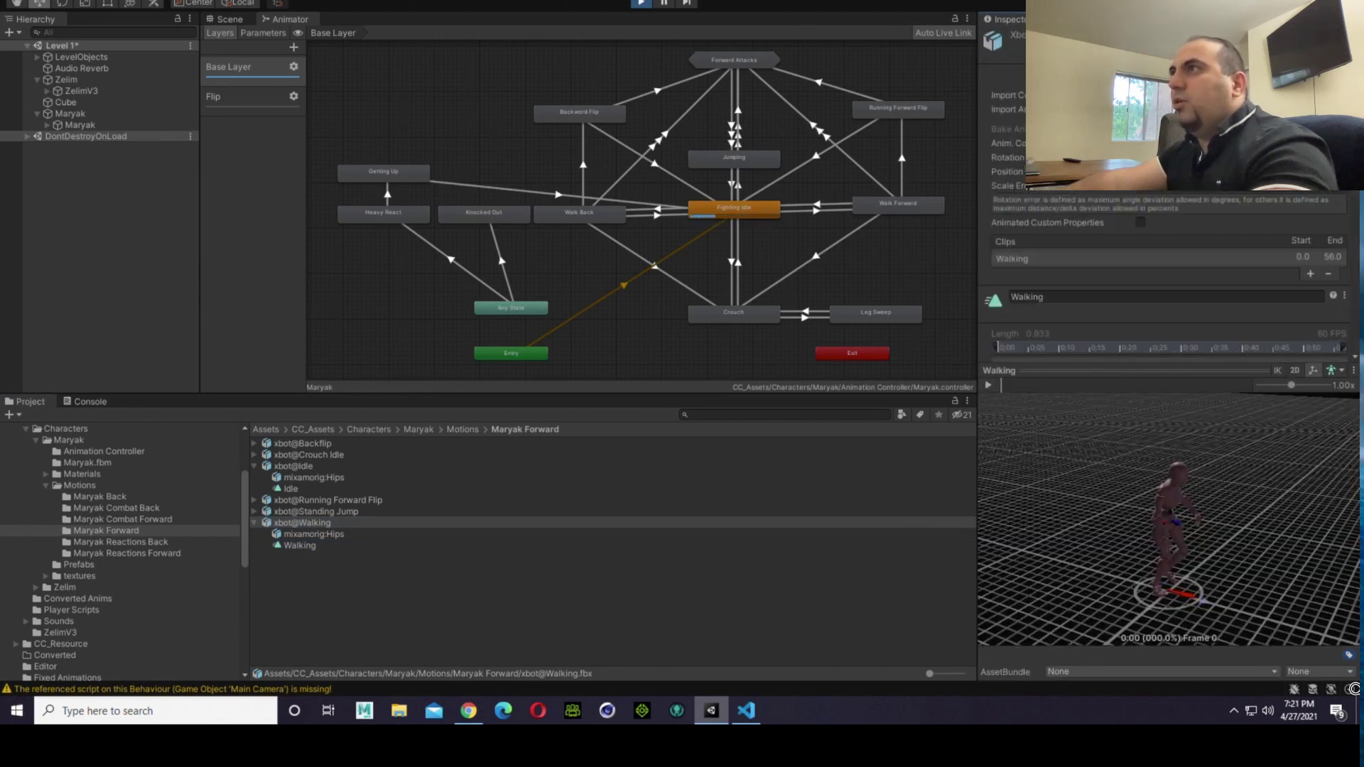
scroll(1165, 249, down, 8)
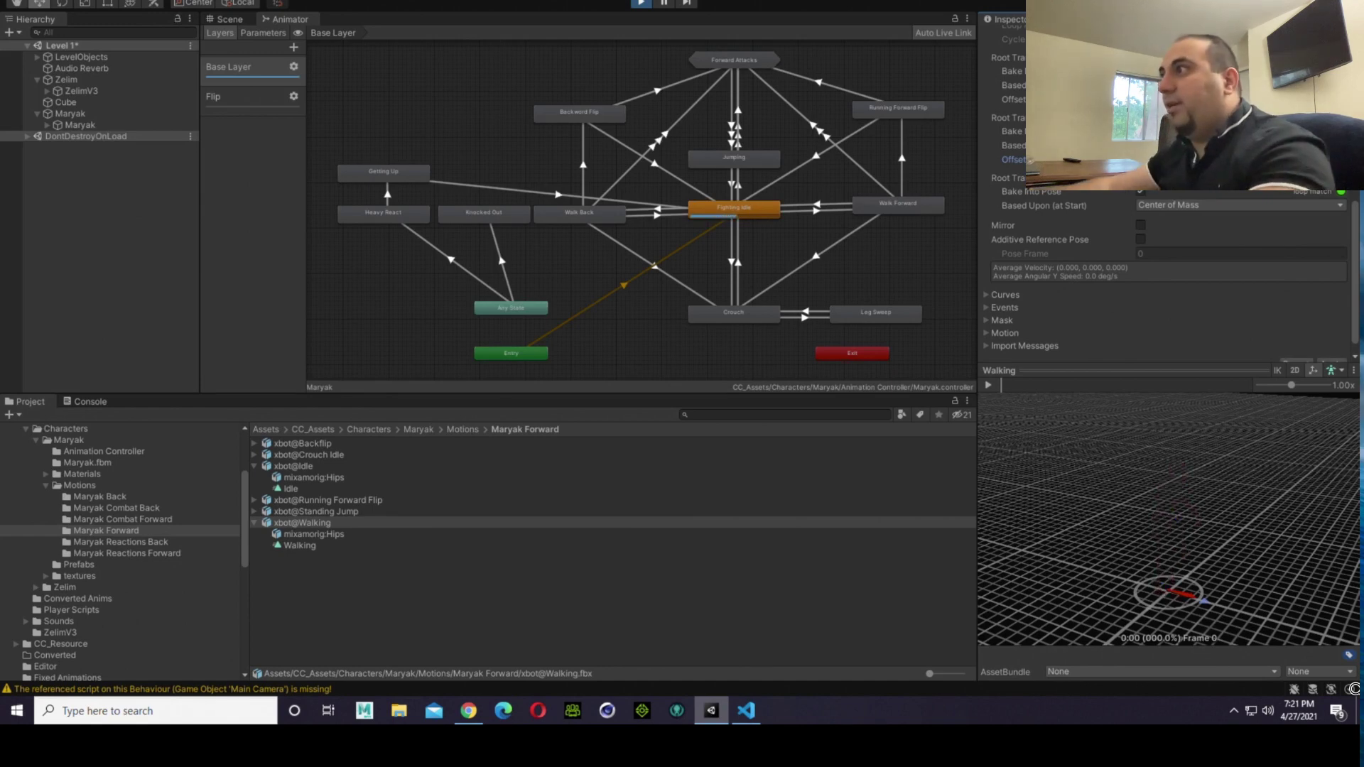
scroll(1236, 234, down, 1)
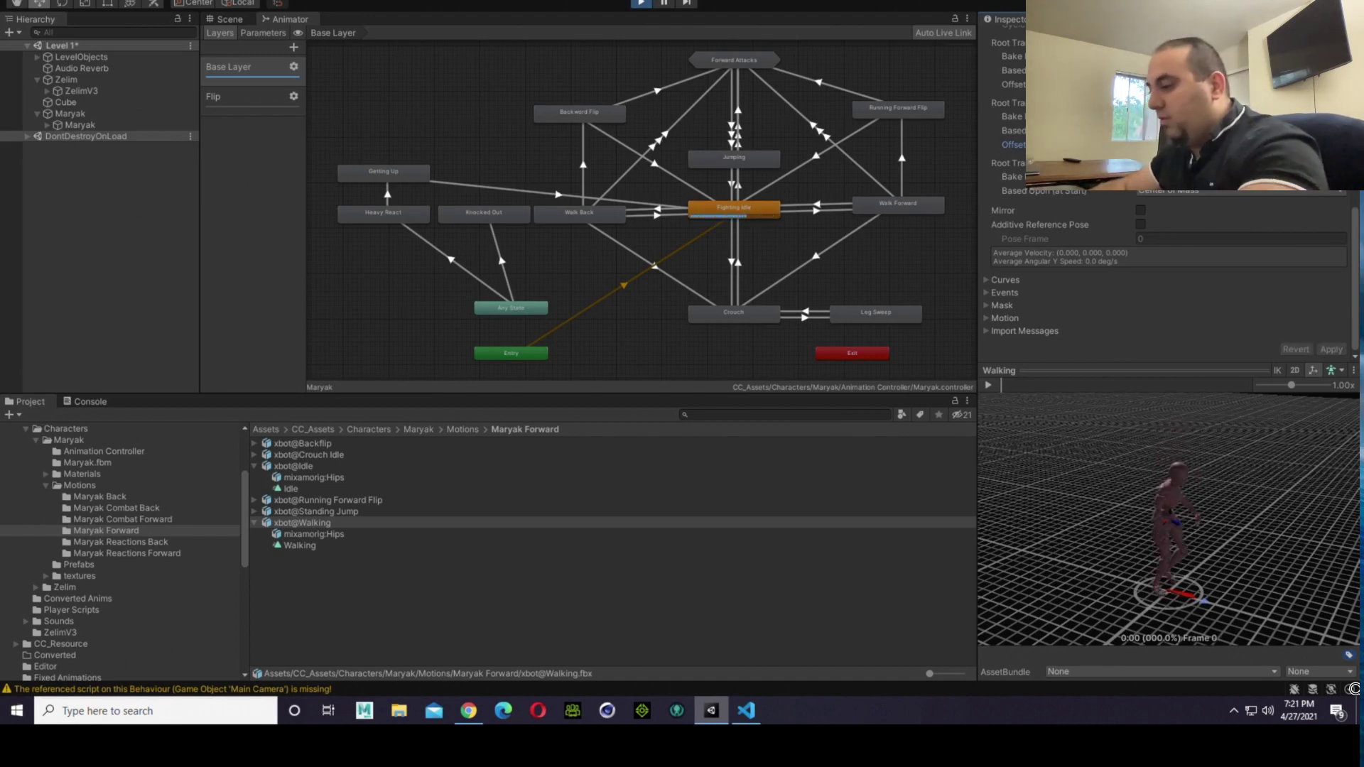
text(1)
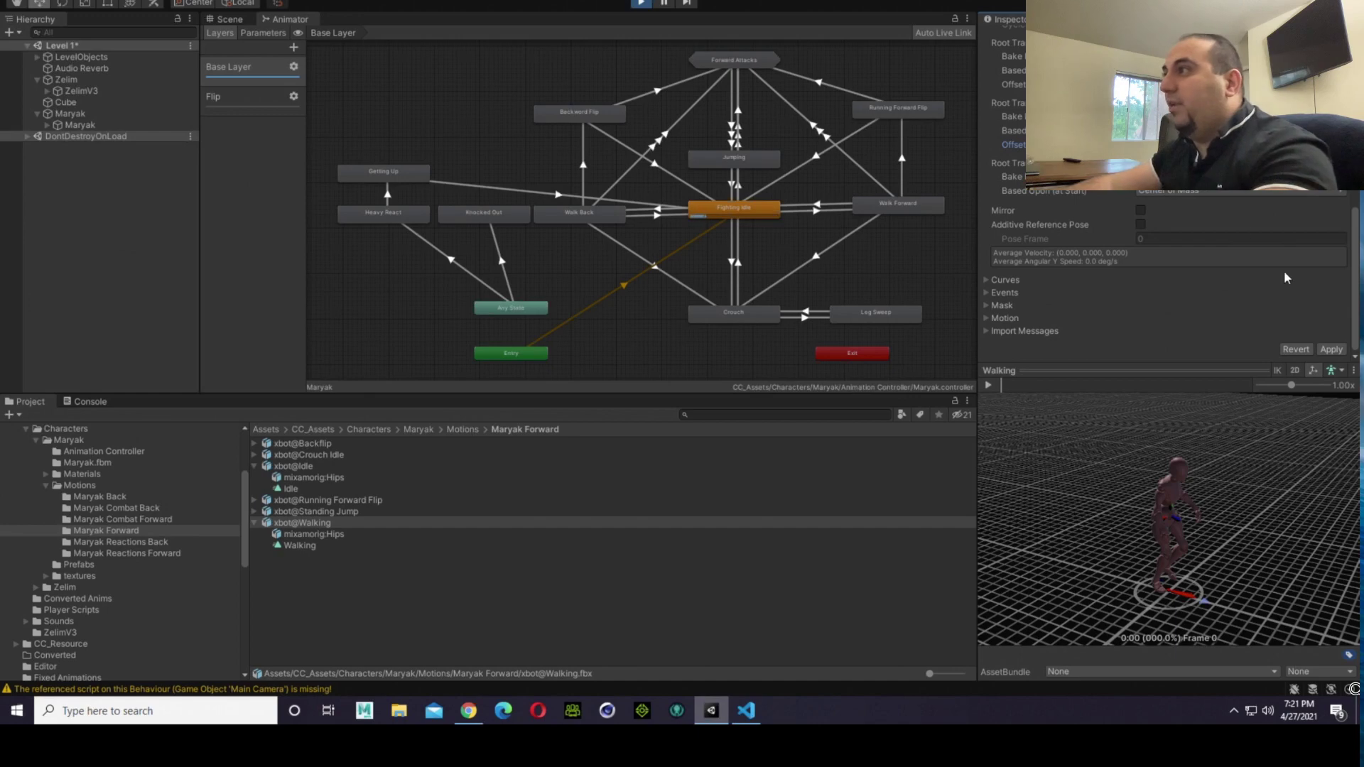
click(1330, 350)
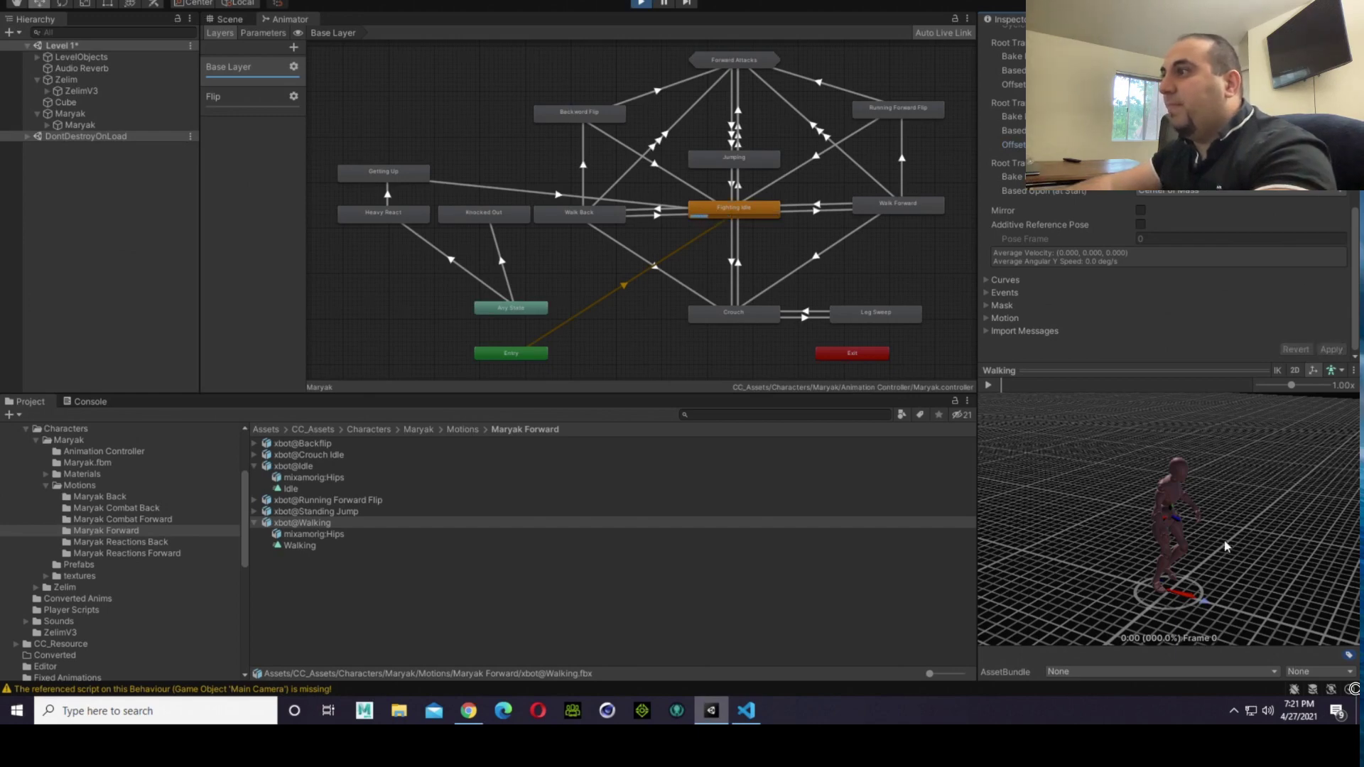
Step: Check the Walking clip preview and the fighters in the scene, and apply a further adjustment to the clip's vertical root offset
drag(1225, 546, 1014, 535)
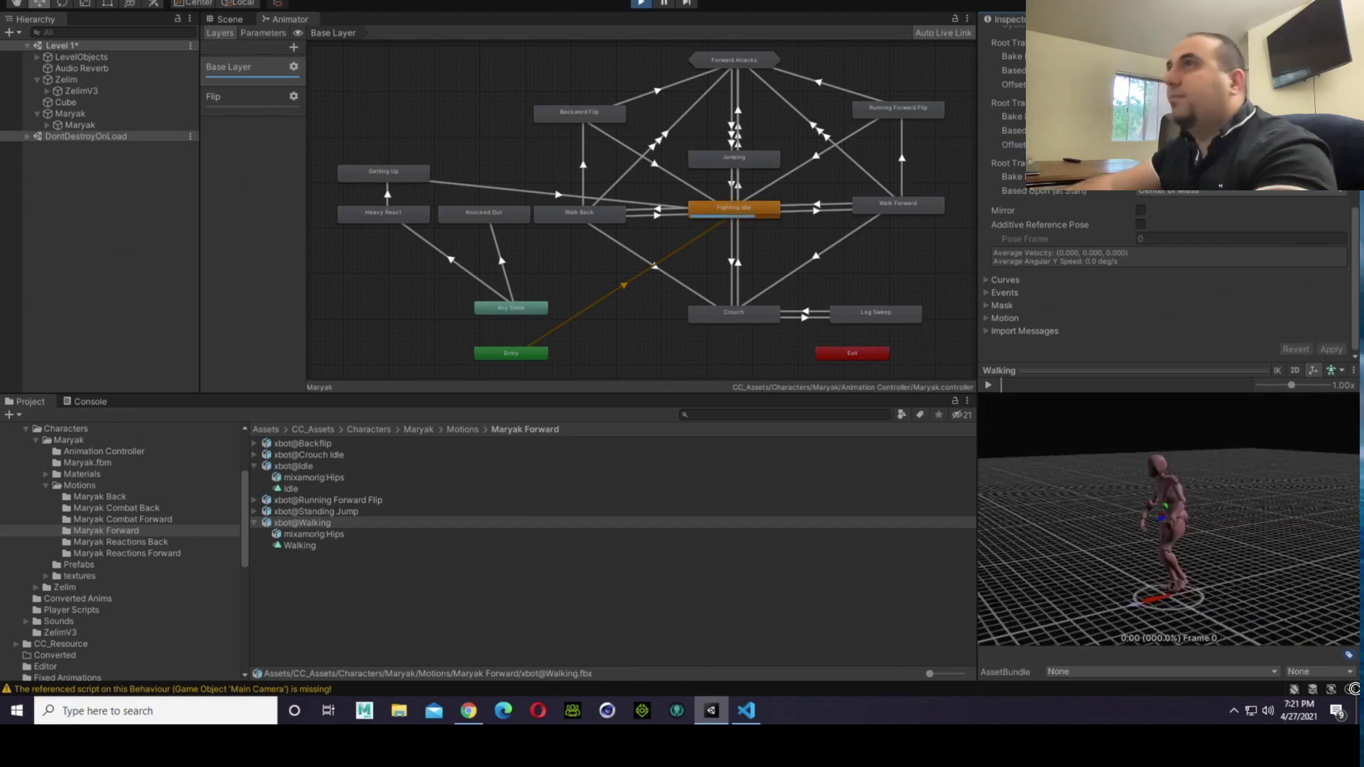
click(225, 19)
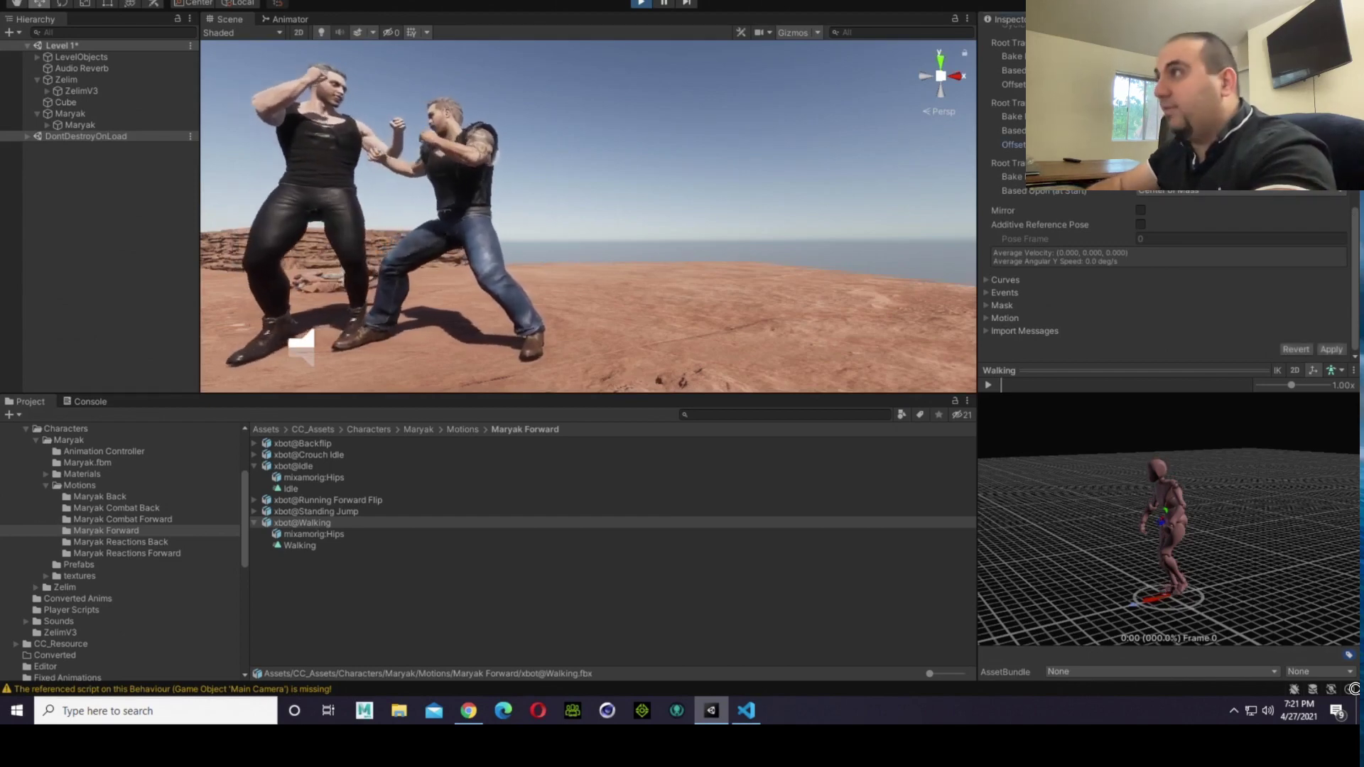
click(1332, 351)
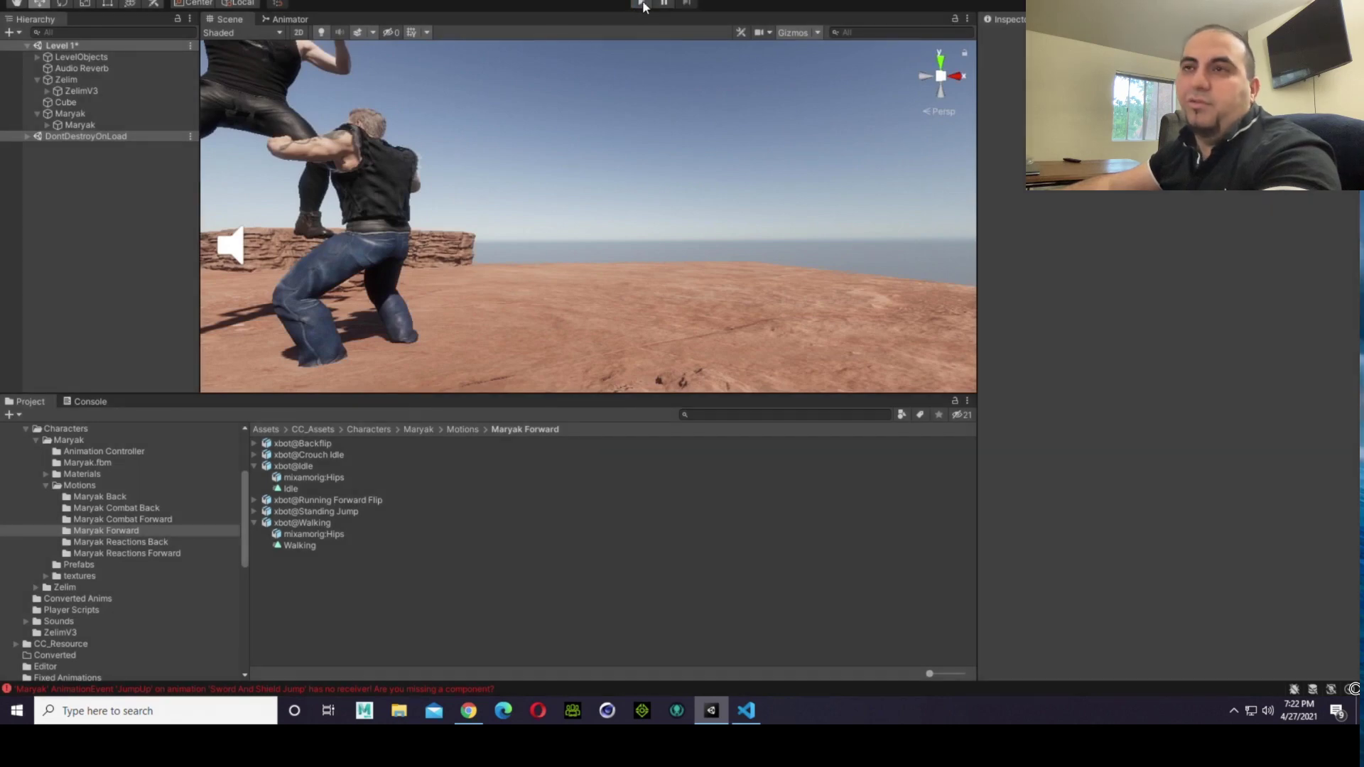
Step: Restart play mode and examine the fighters' feet on the rocky ground up close in the scene
click(644, 7)
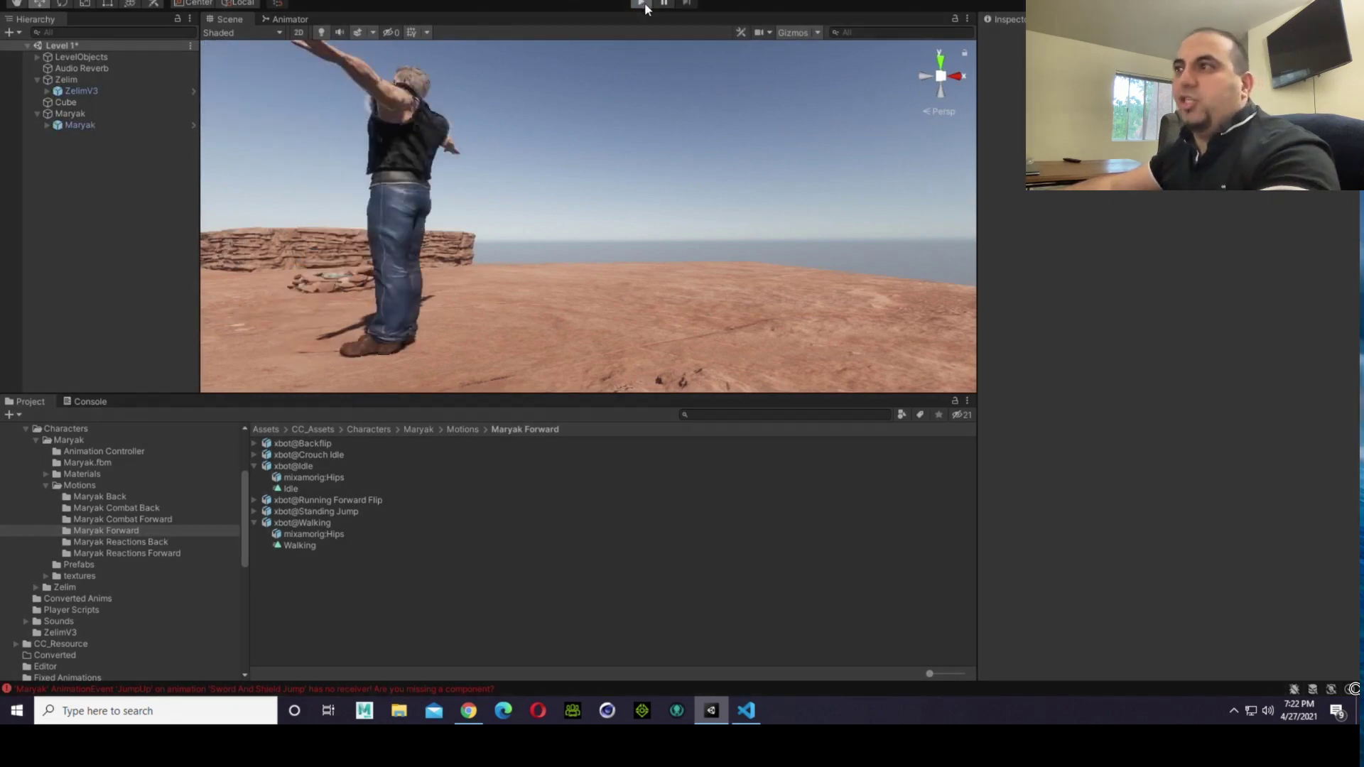
click(644, 6)
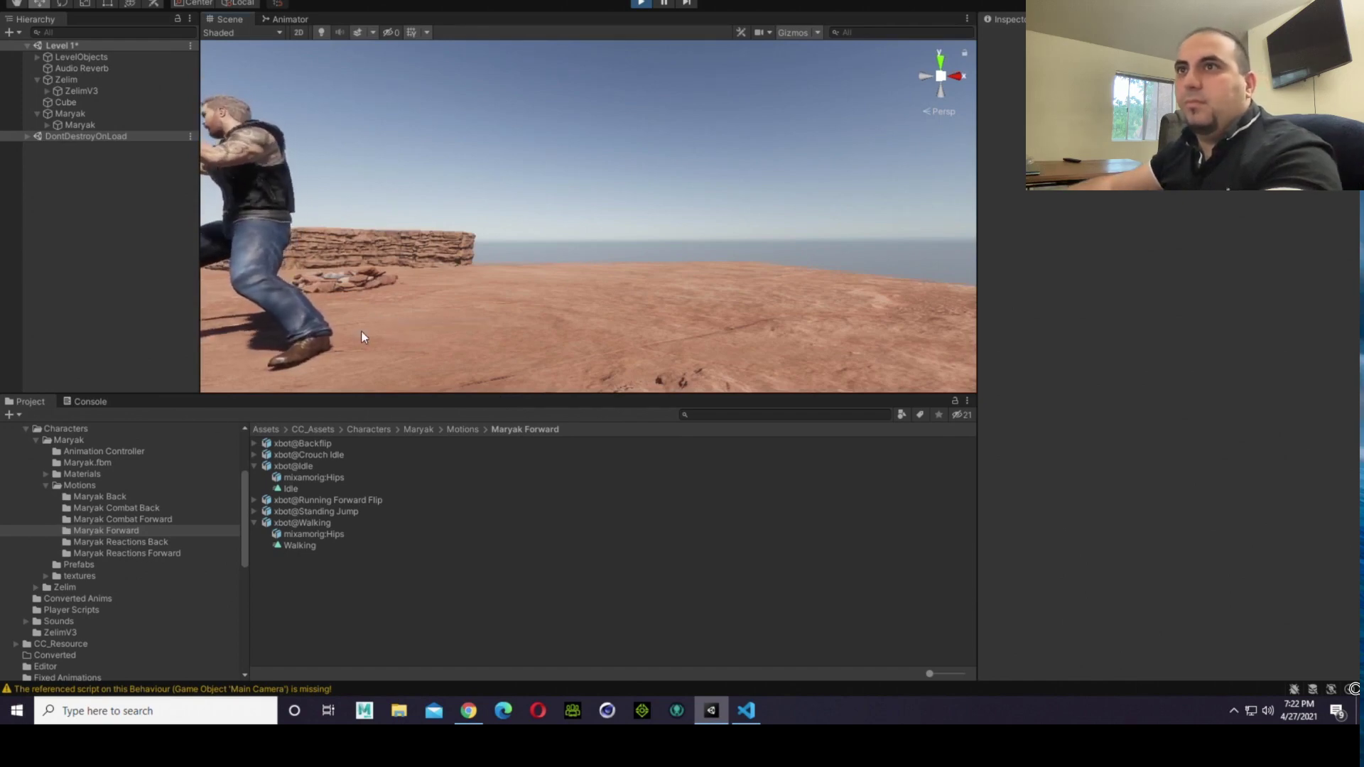
key(s)
right_drag(483, 302, 368, 304)
key(a)
right_drag(476, 322, 619, 370)
key(w)
key(d)
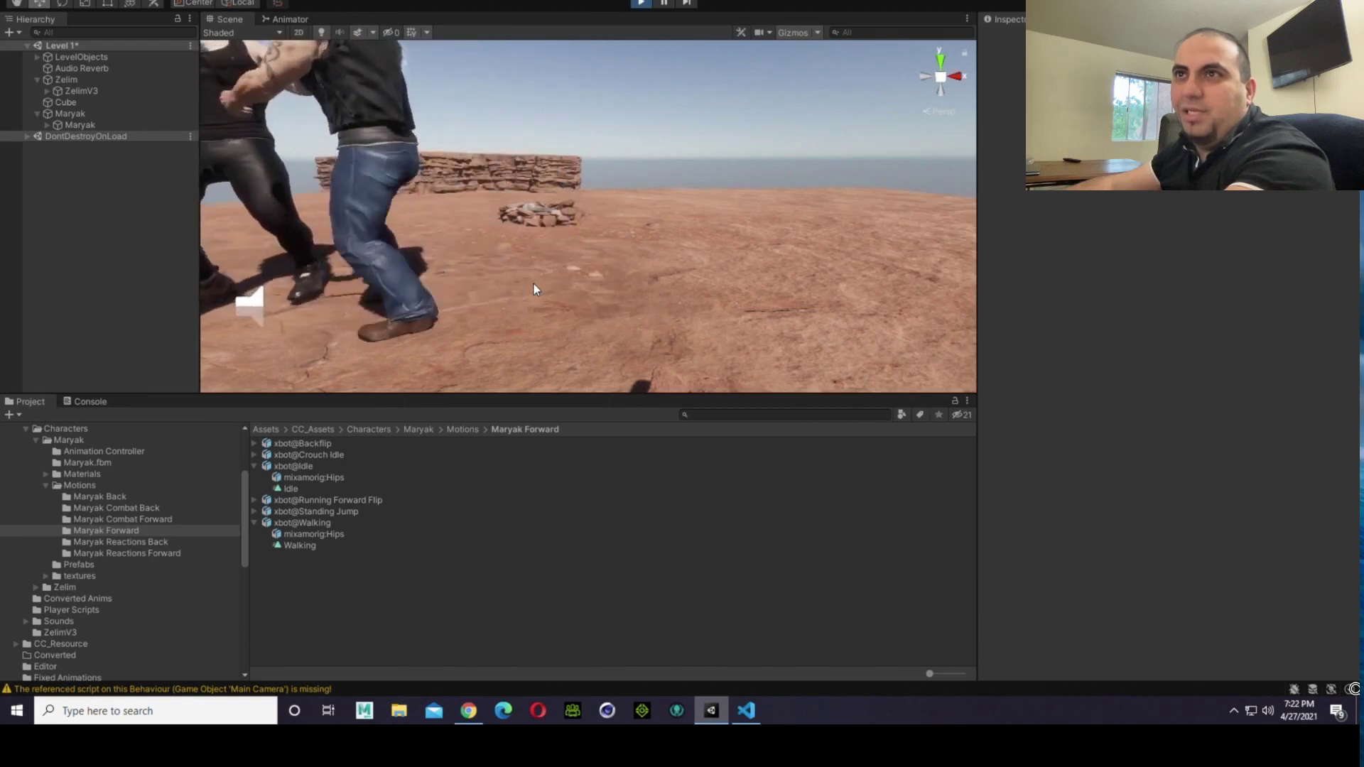
right_drag(427, 310, 738, 283)
scroll(386, 345, up, 3)
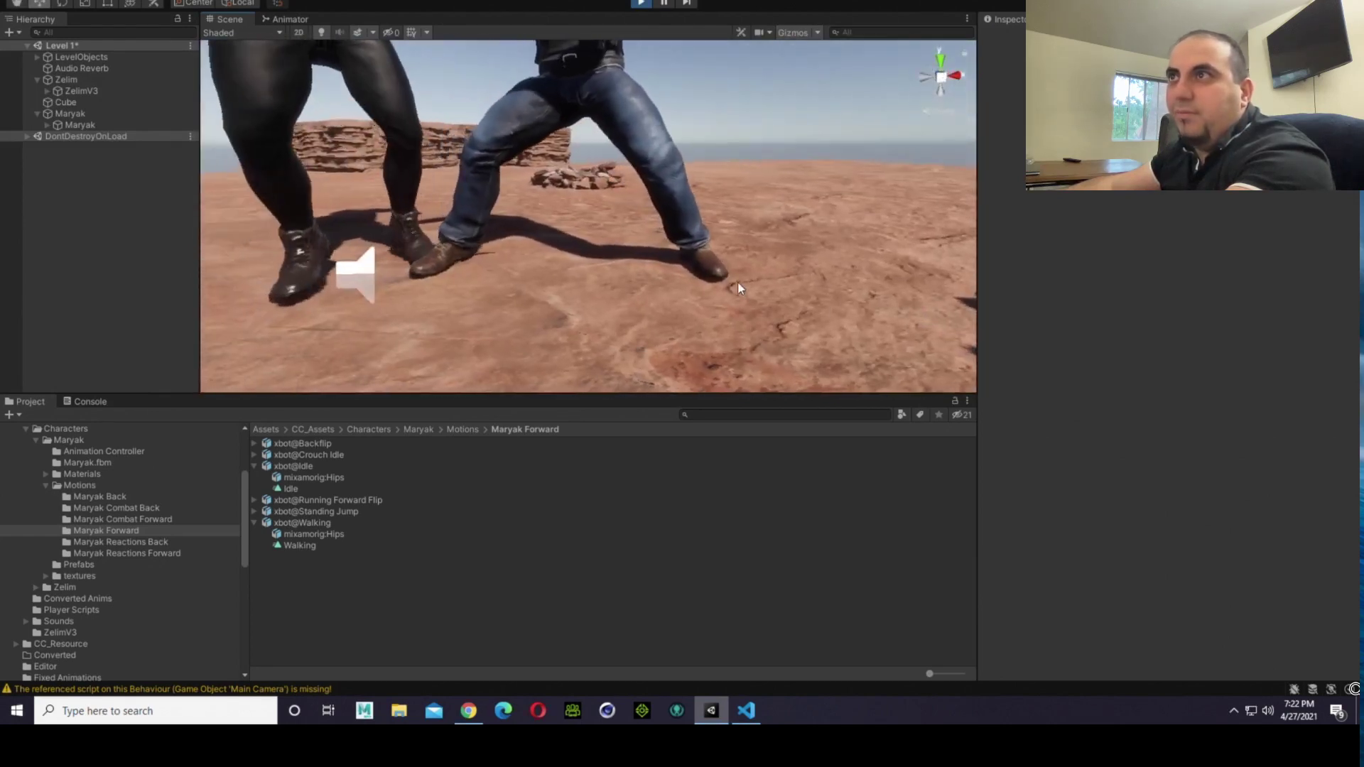
click(734, 267)
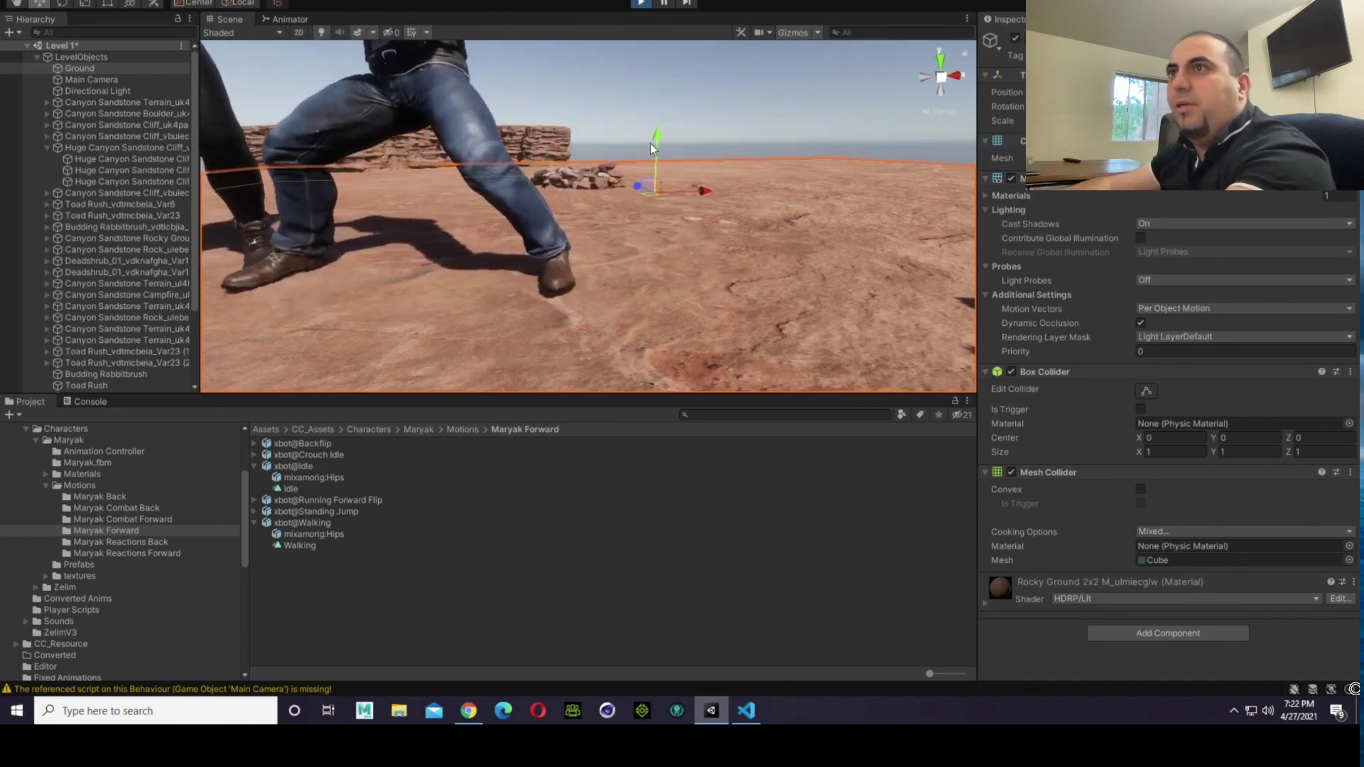
scroll(615, 228, down, 5)
scroll(616, 232, down, 3)
click(698, 140)
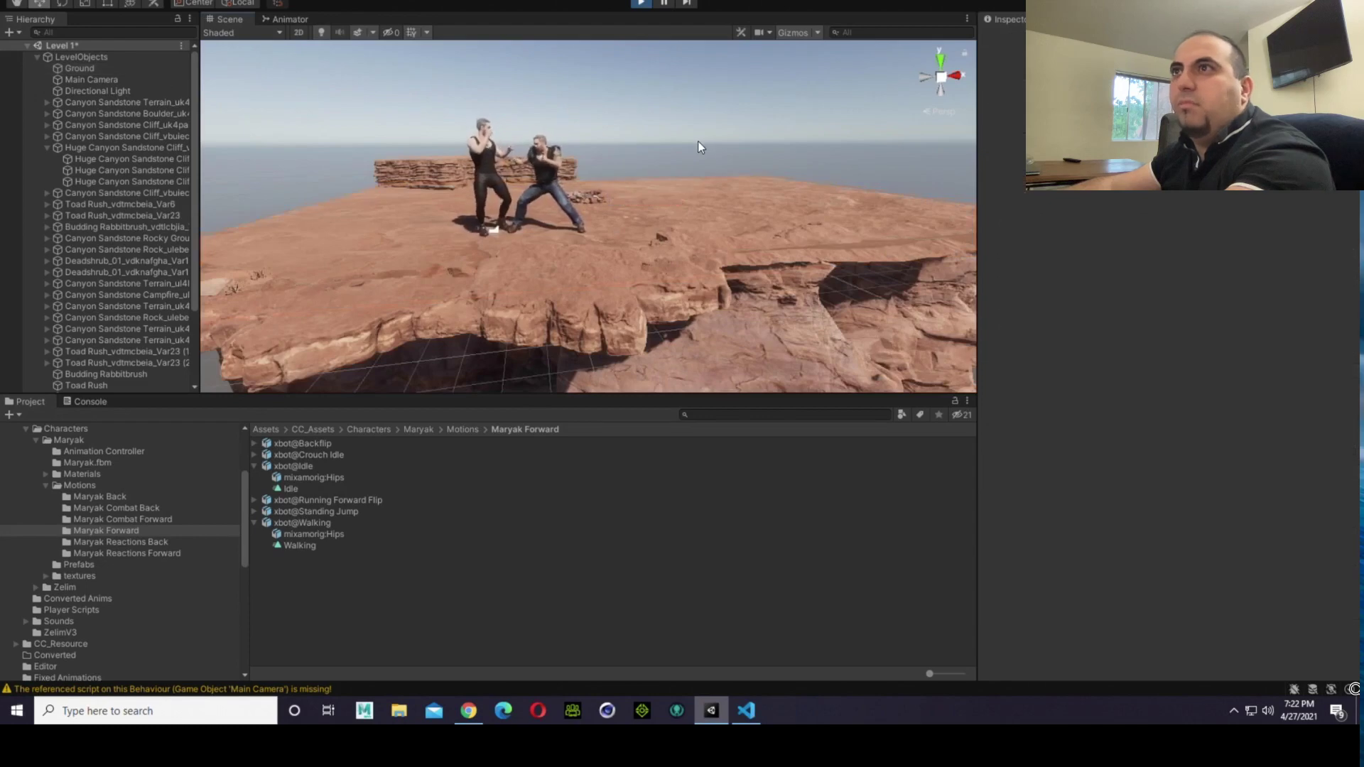
Step: Test the walking animation in play mode by moving the fighter while both characters are in view
scroll(544, 224, up, 6)
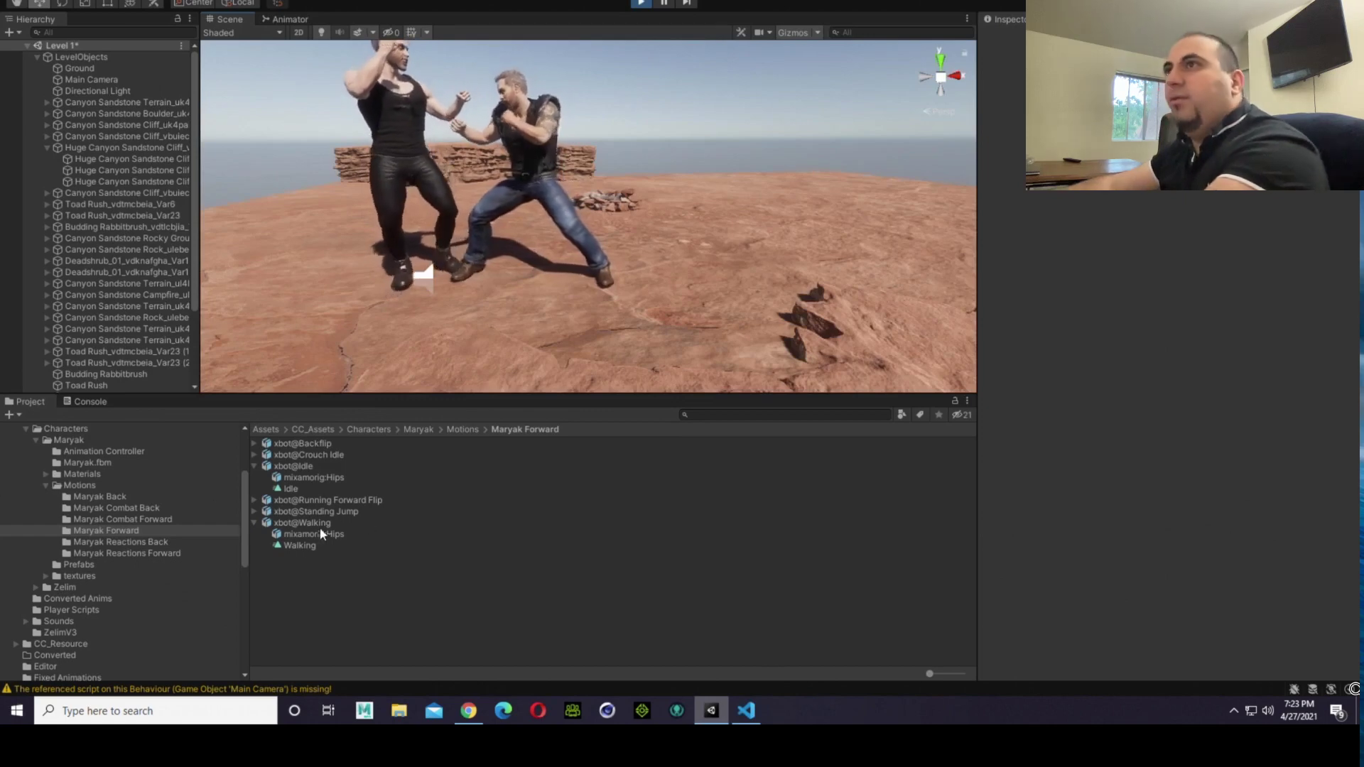
key(Right)
key(Right)
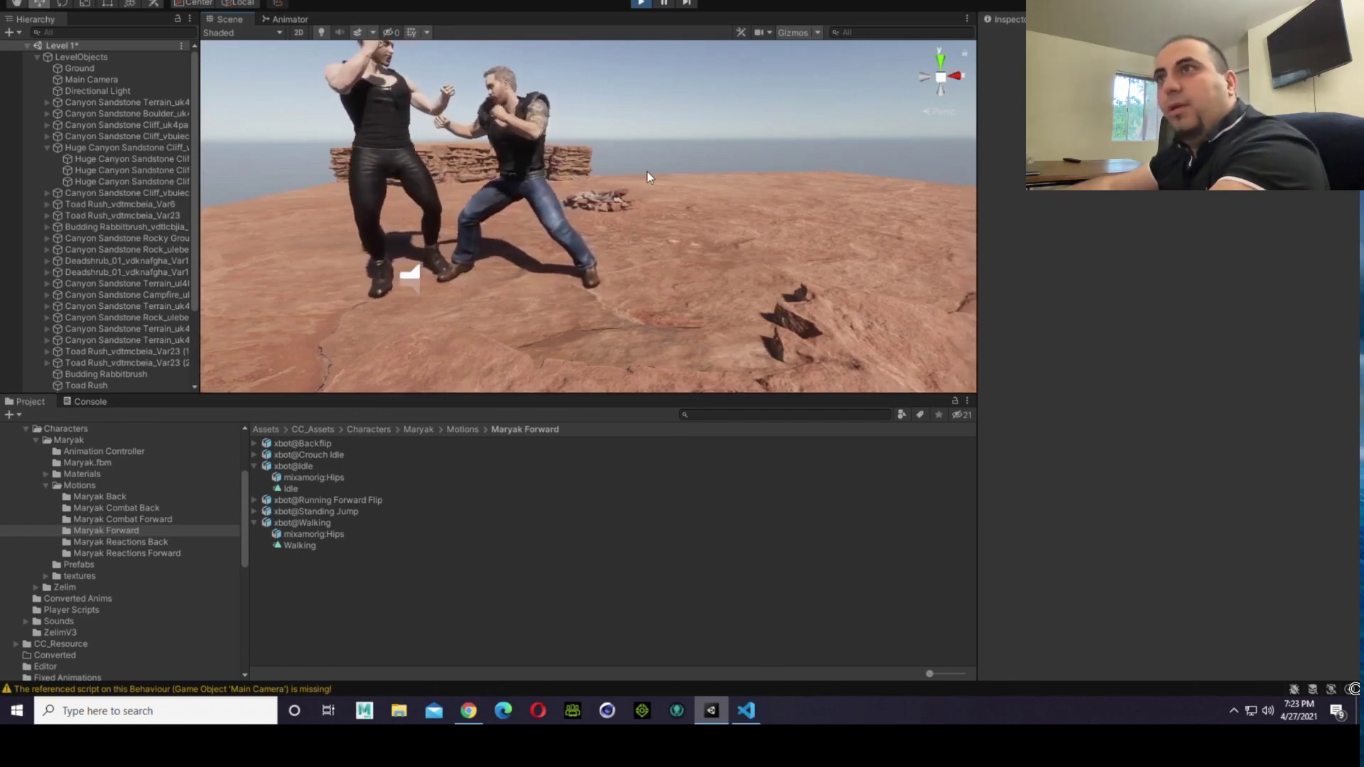
key(Right)
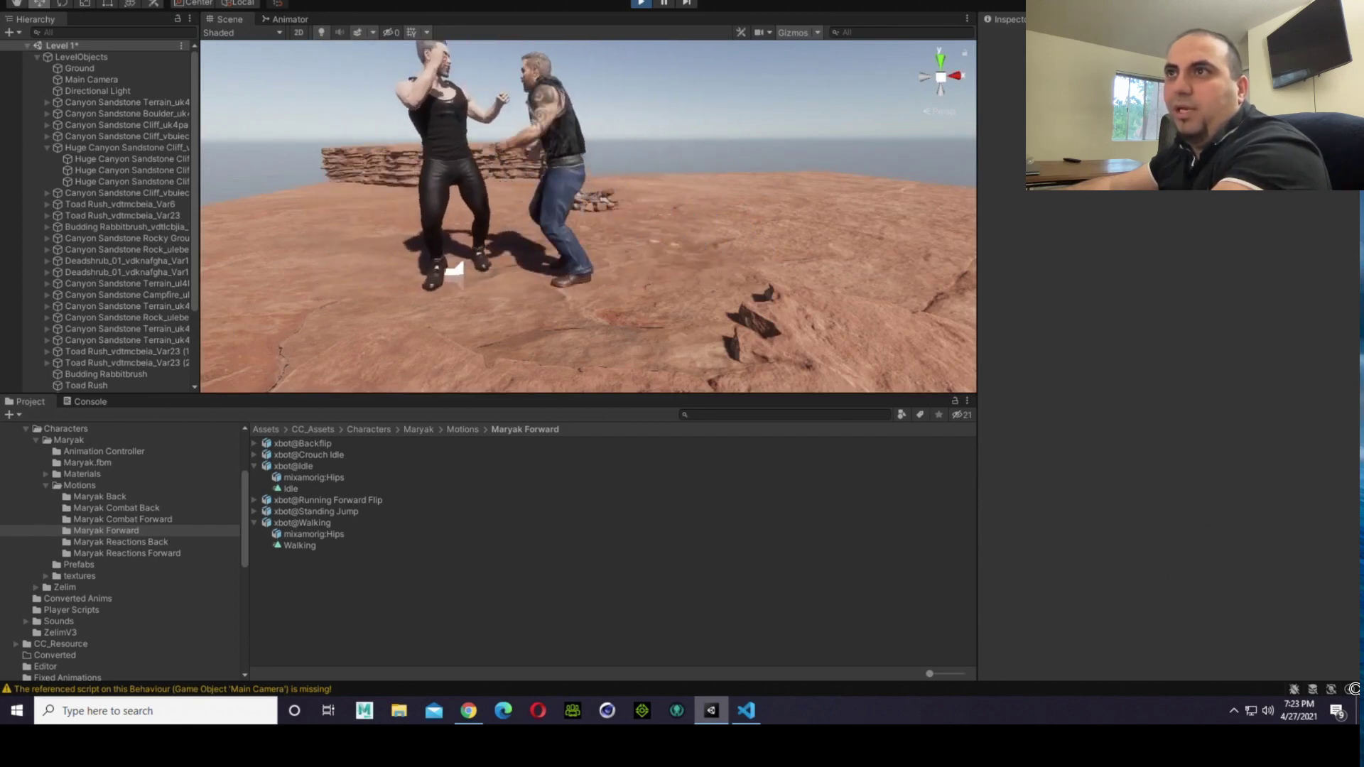
Step: Examine the fighters' foot contact with the ground from close, low angles while the game runs
right_drag(490, 268, 476, 312)
key(w)
key(a)
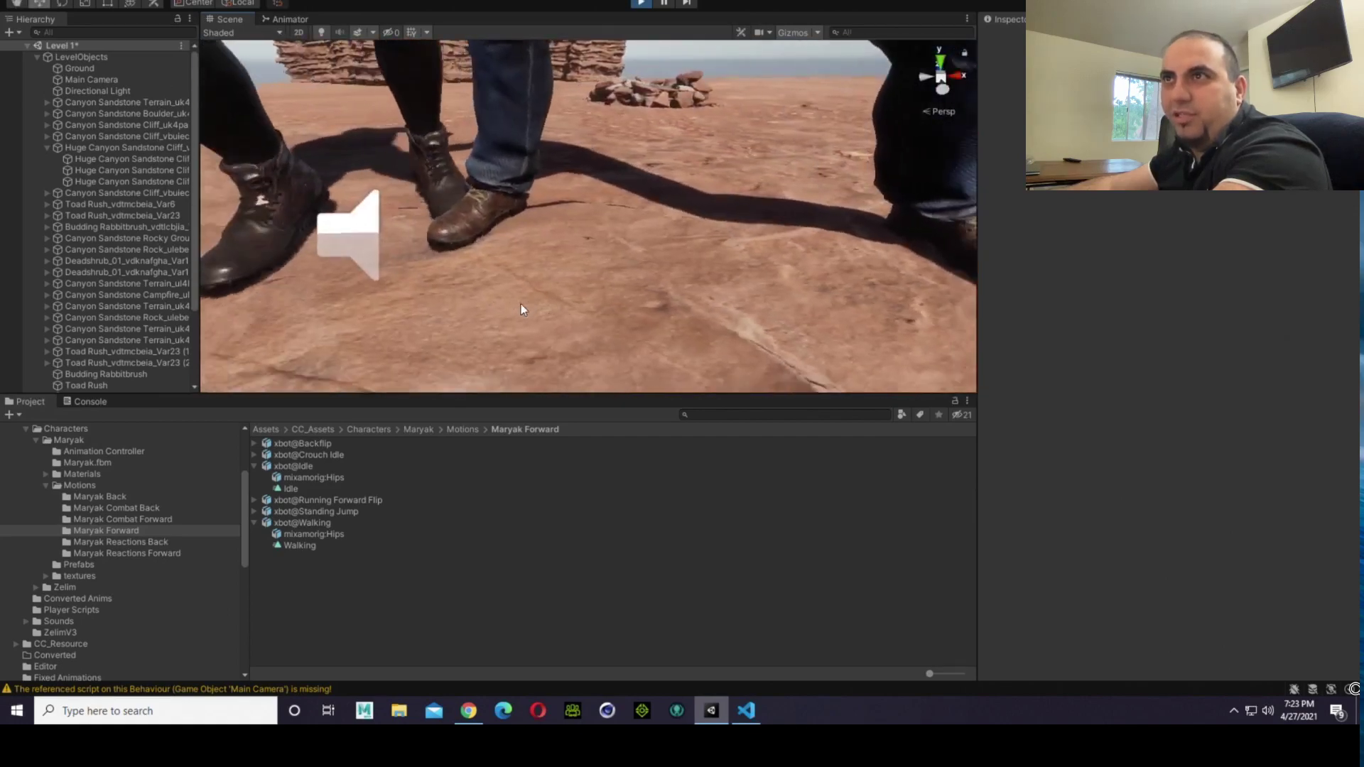
scroll(628, 295, down, 4)
right_drag(628, 296, 696, 149)
scroll(656, 328, up, 8)
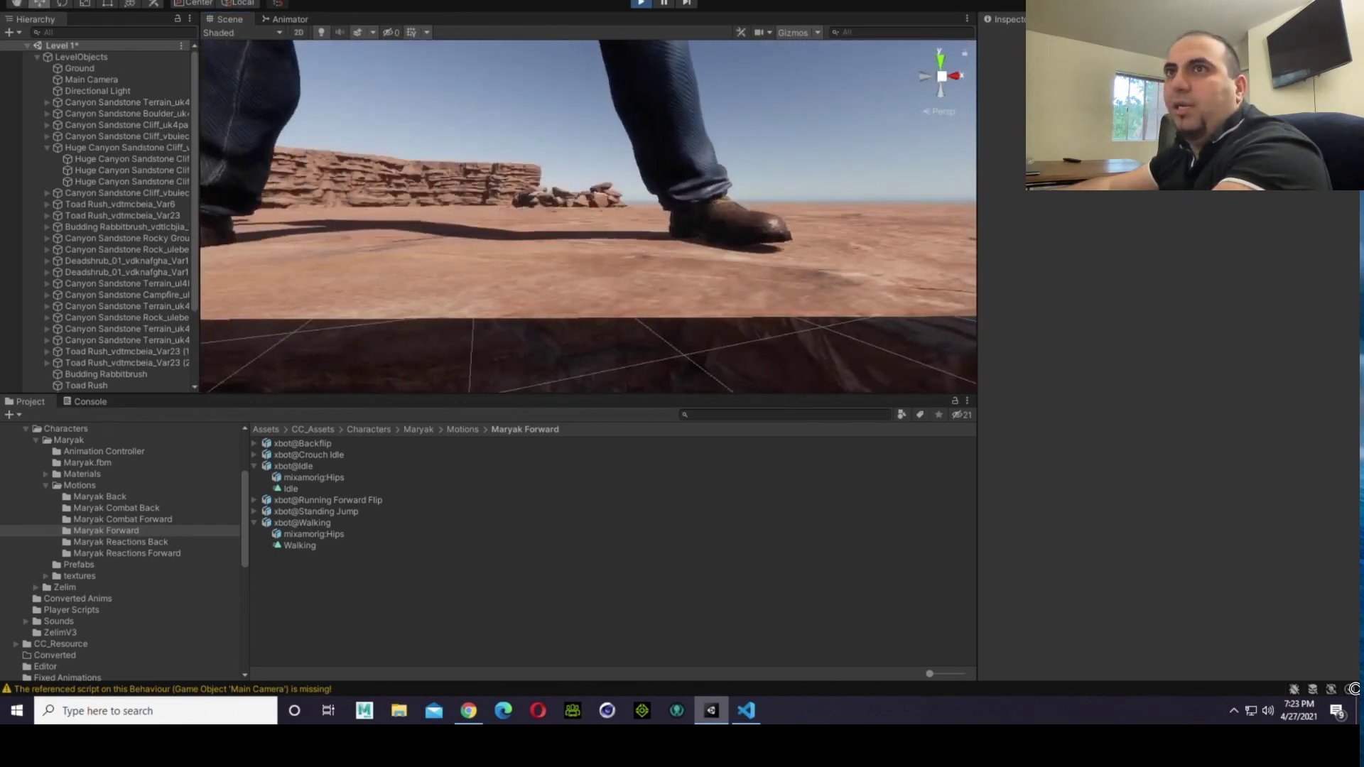
right_drag(630, 256, 703, 214)
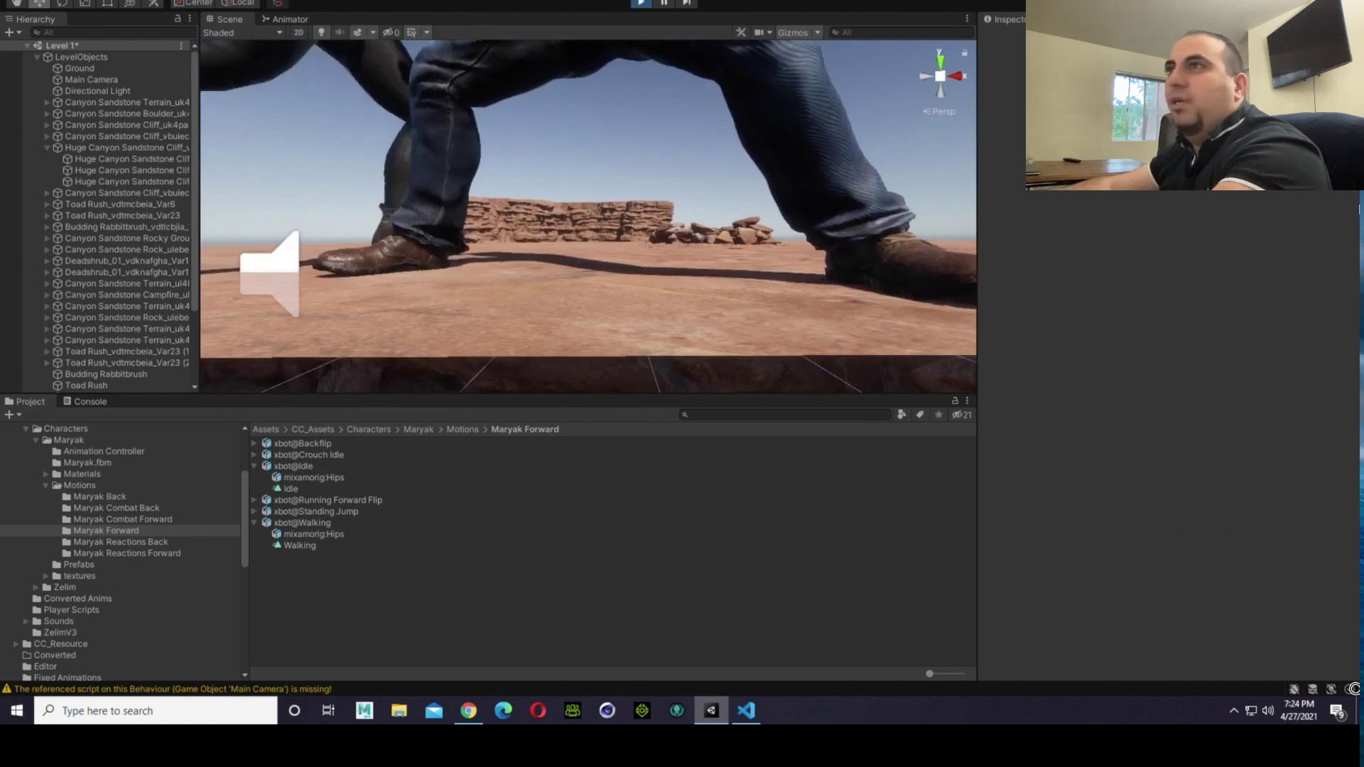
right_drag(643, 153, 642, 204)
scroll(616, 270, down, 8)
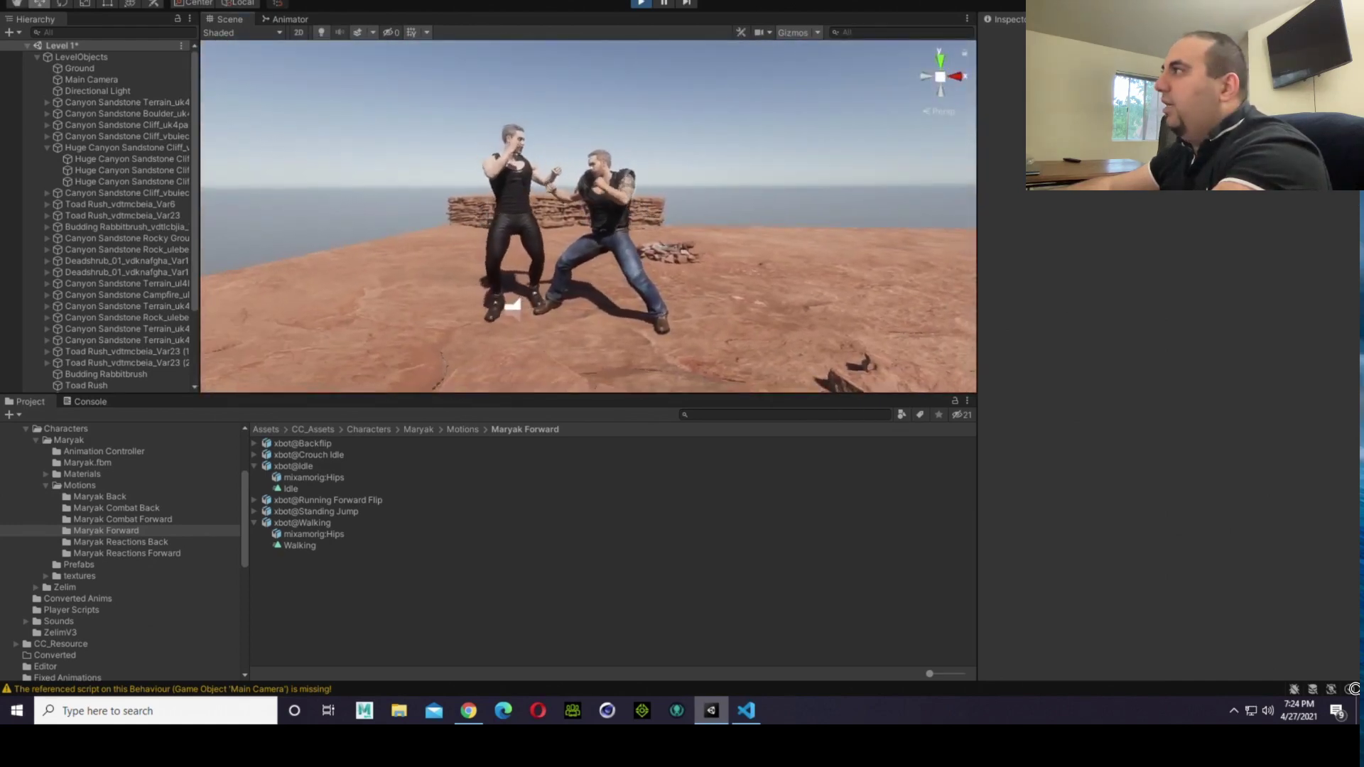